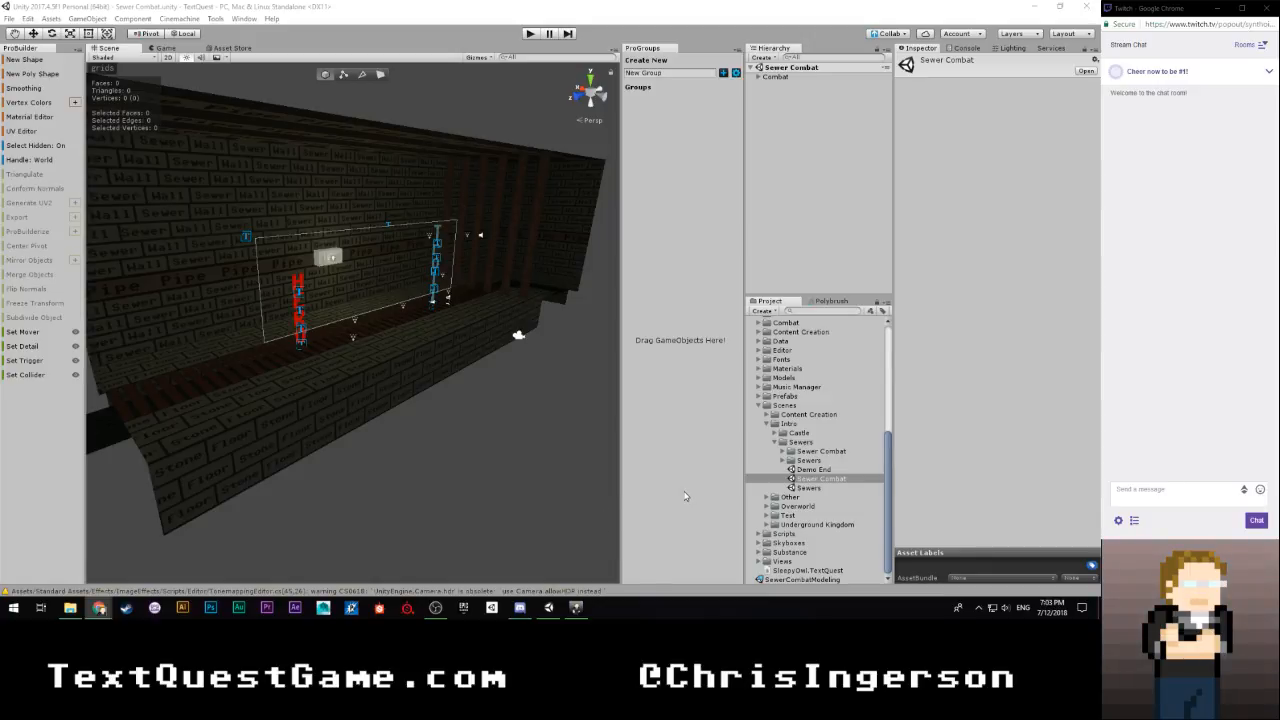
Examine the Sewer Combat scene's corridor, with the hero and troll facing each other, from several angles
left_click_drag(507, 460, 380, 404, "alt")
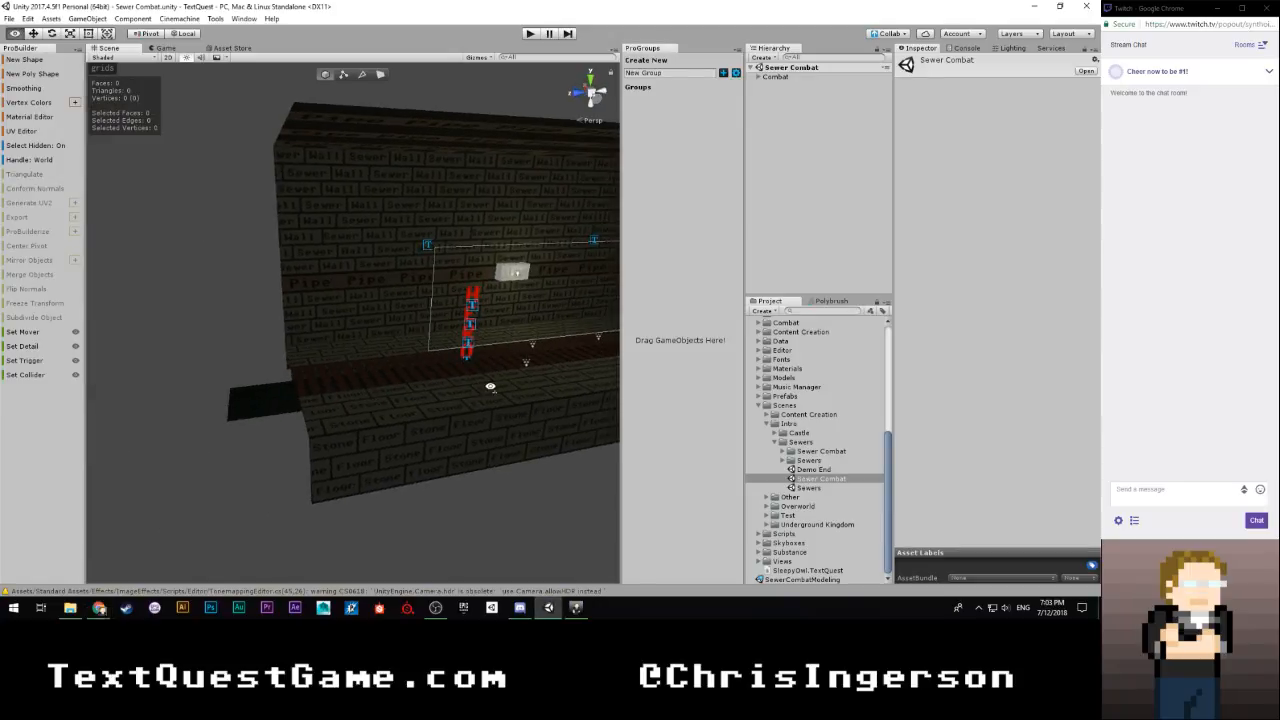
key("d")
mouse_move(490, 386)
right_mouse_down()
mouse_move(334, 383)
mouse_move(389, 354)
mouse_move(460, 382)
mouse_move(595, 377)
mouse_move(526, 340)
mouse_move(394, 386)
mouse_move(426, 374)
mouse_move(517, 420)
mouse_move(594, 371)
mouse_move(569, 474)
mouse_move(545, 390)
mouse_move(163, 400)
mouse_move(118, 436)
mouse_move(126, 463)
mouse_move(217, 449)
mouse_move(143, 409)
mouse_move(394, 409)
mouse_move(457, 397)
mouse_move(449, 376)
mouse_move(538, 367)
mouse_move(490, 385)
right_mouse_up()
key("s")
key("d")
key("w")
key("s")
key("w")
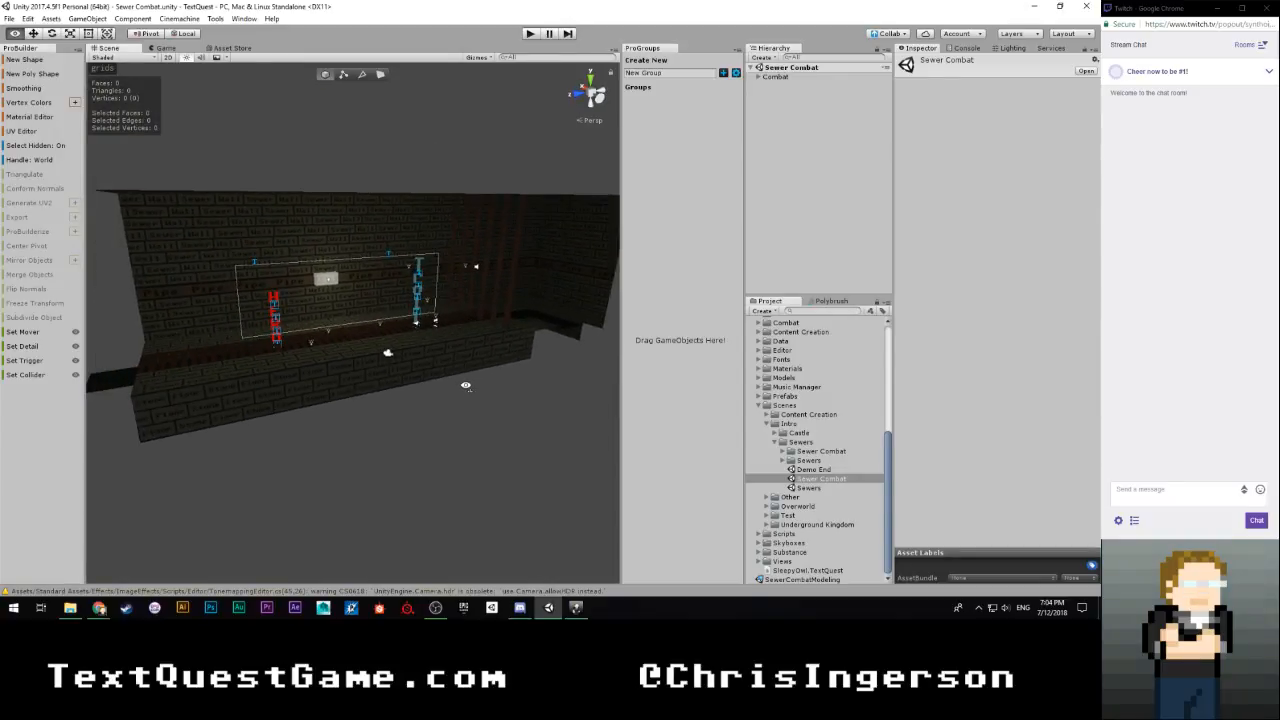
right_click_drag(465, 385, 492, 362)
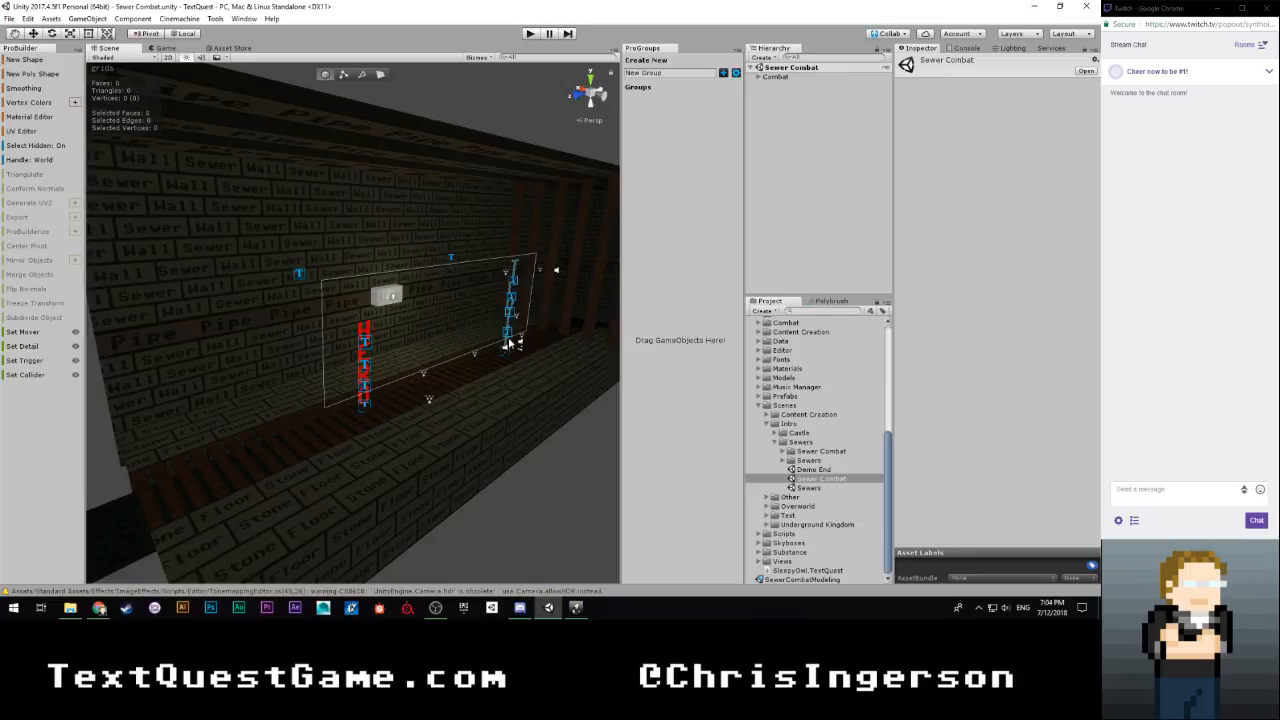
Open the Sewers scene and look down the sewer passage around the troll and drain
left_click(818, 489)
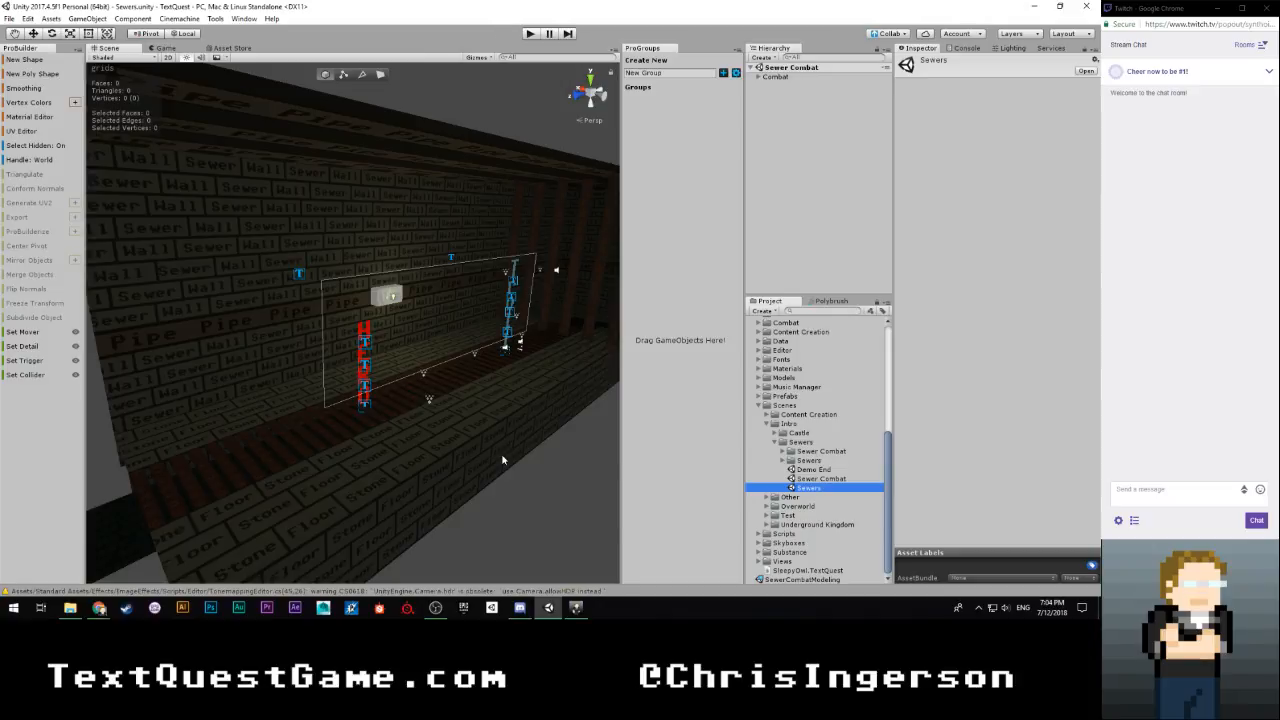
right_click_drag(400, 423, 544, 413)
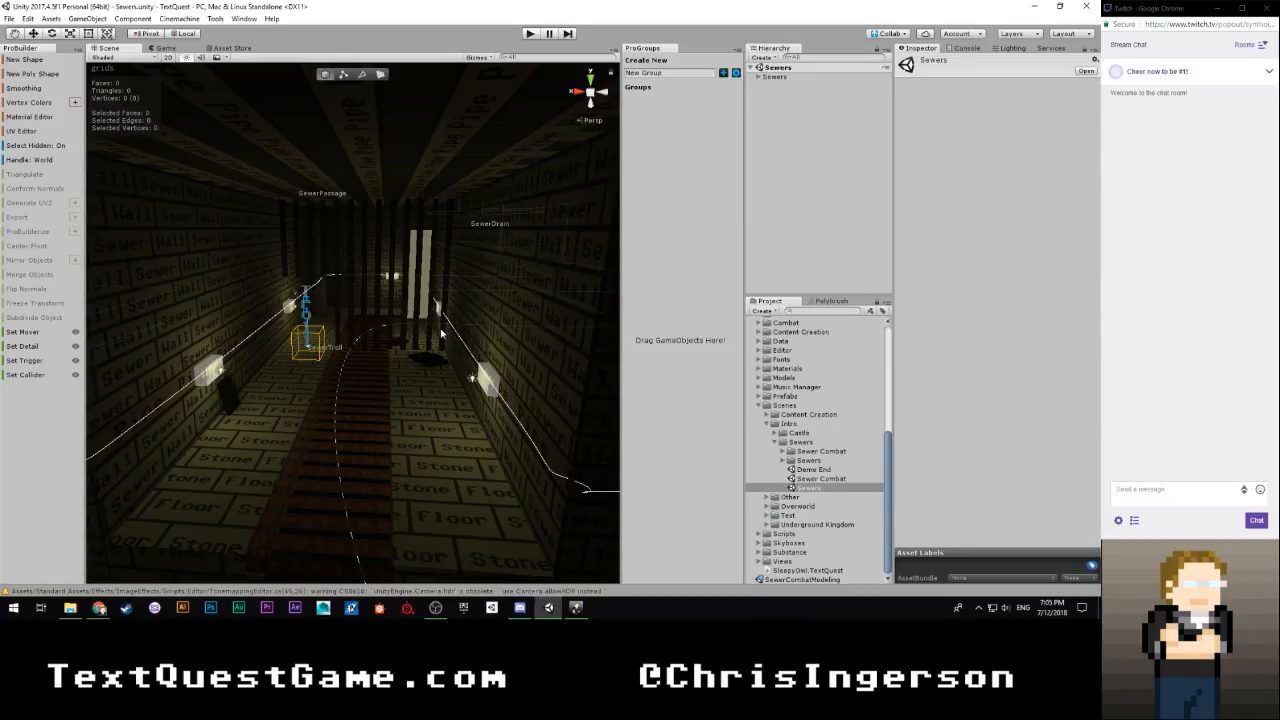
Reopen the Sewer Combat scene, frame its Combat object and inspect the combat corridor
double_click(812, 479)
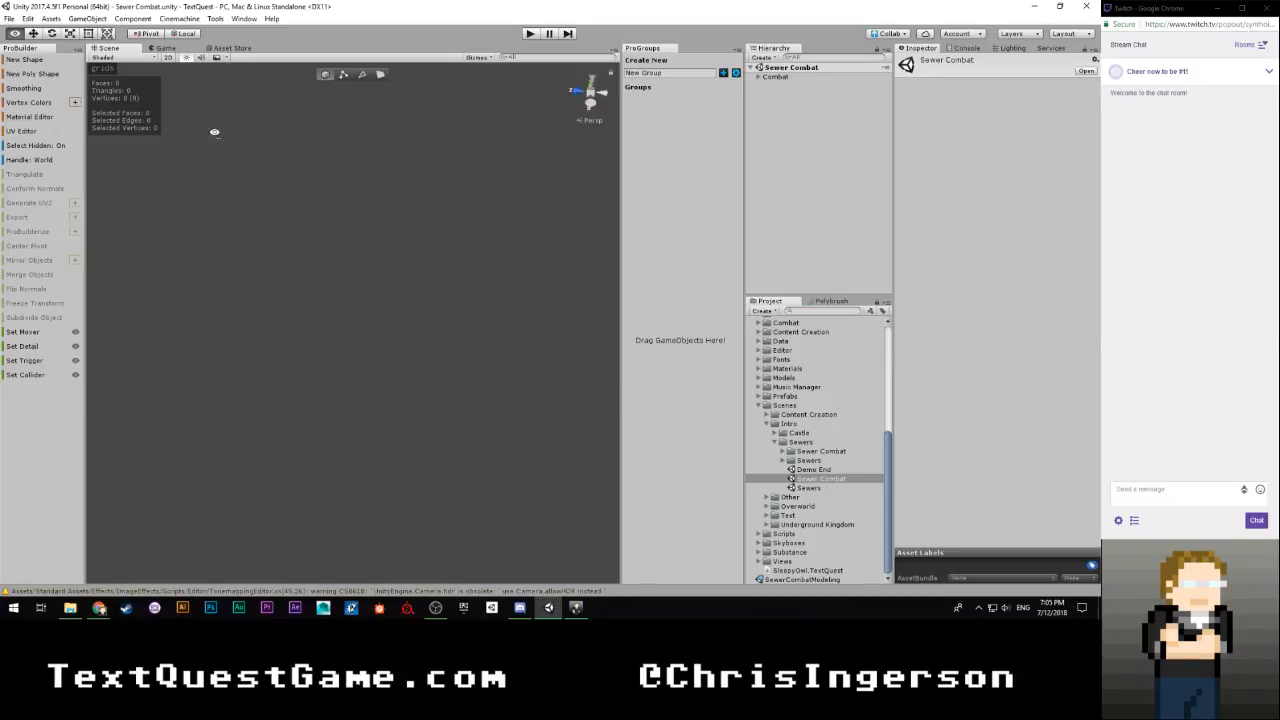
left_click(778, 77)
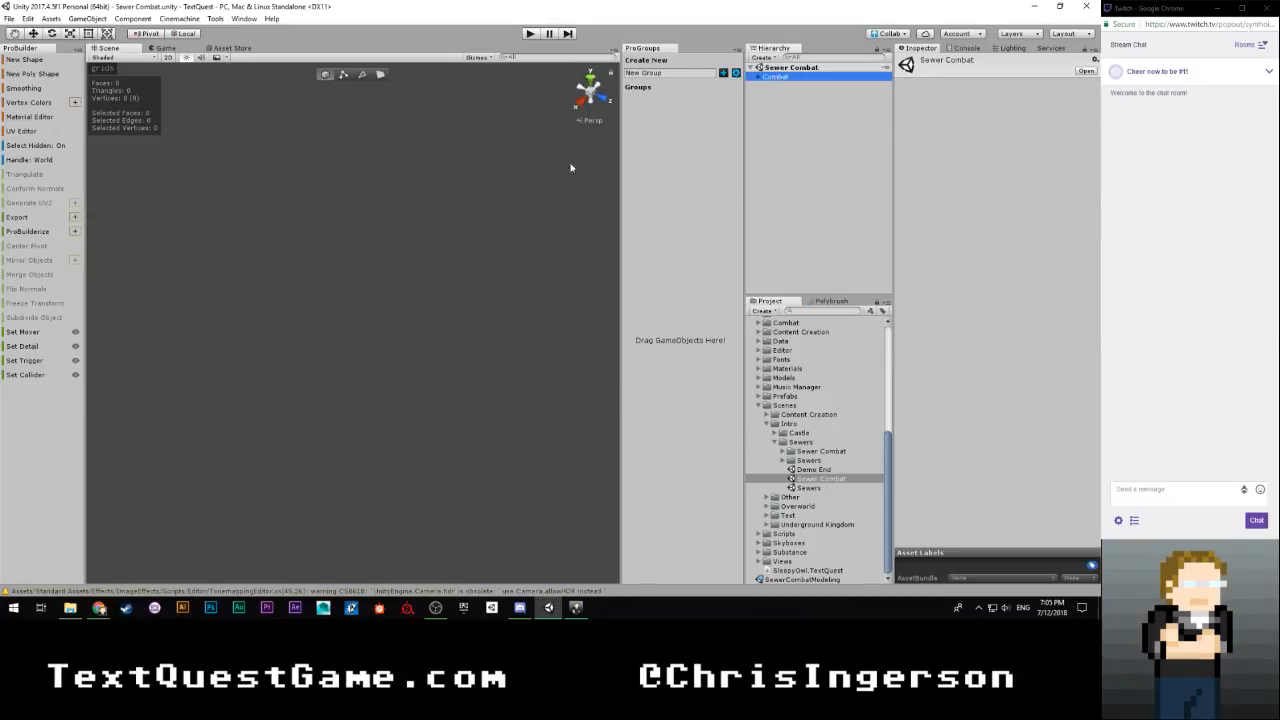
key("f")
left_click(762, 206)
key("w")
right_click_drag(450, 242, 52, 218)
right_click_drag(252, 289, 721, 390)
left_click_drag(671, 393, 293, 361, "alt")
right_click_drag(293, 361, 425, 367)
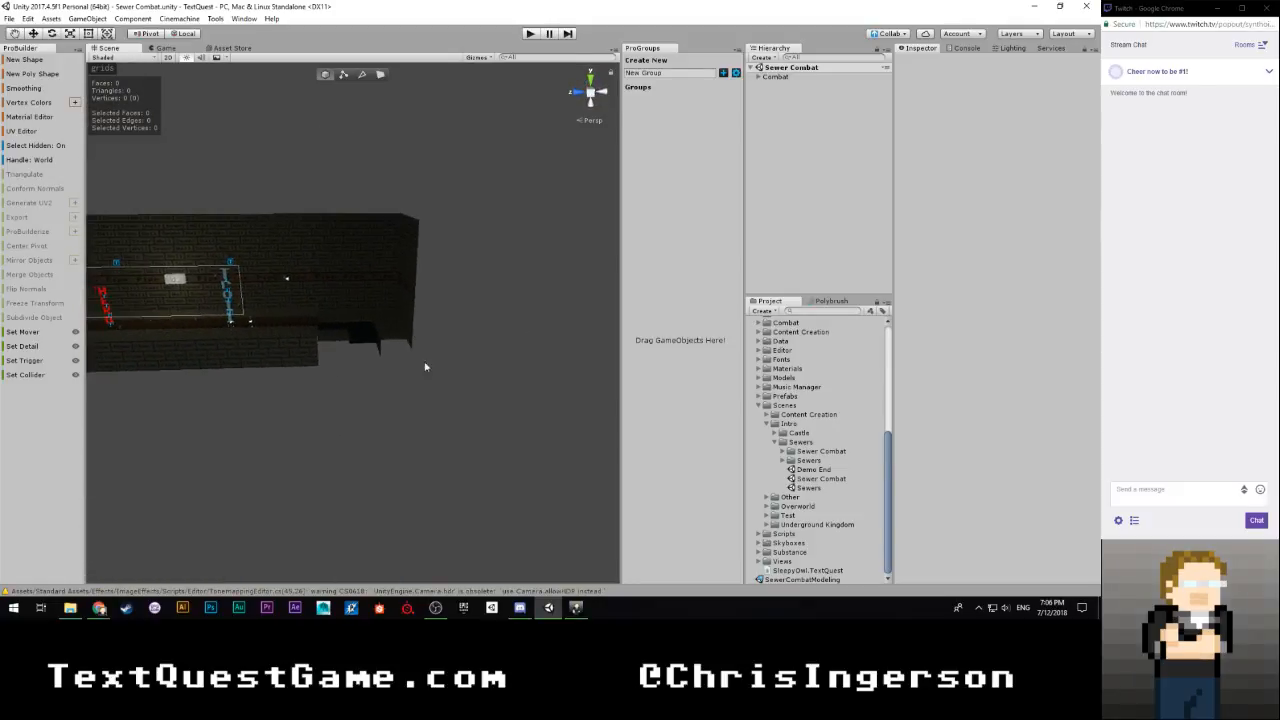
Open the Sewers scene again and examine the tunnel layout from above
left_click(805, 487)
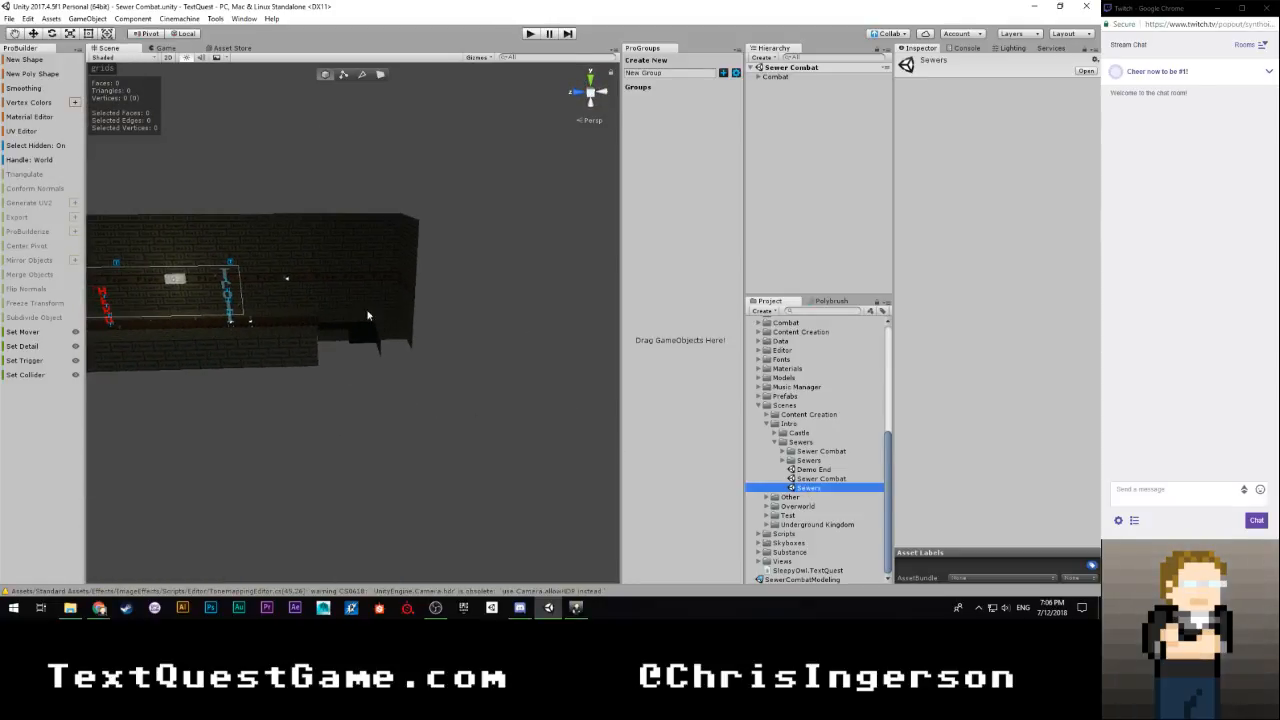
right_click_drag(423, 303, 606, 395)
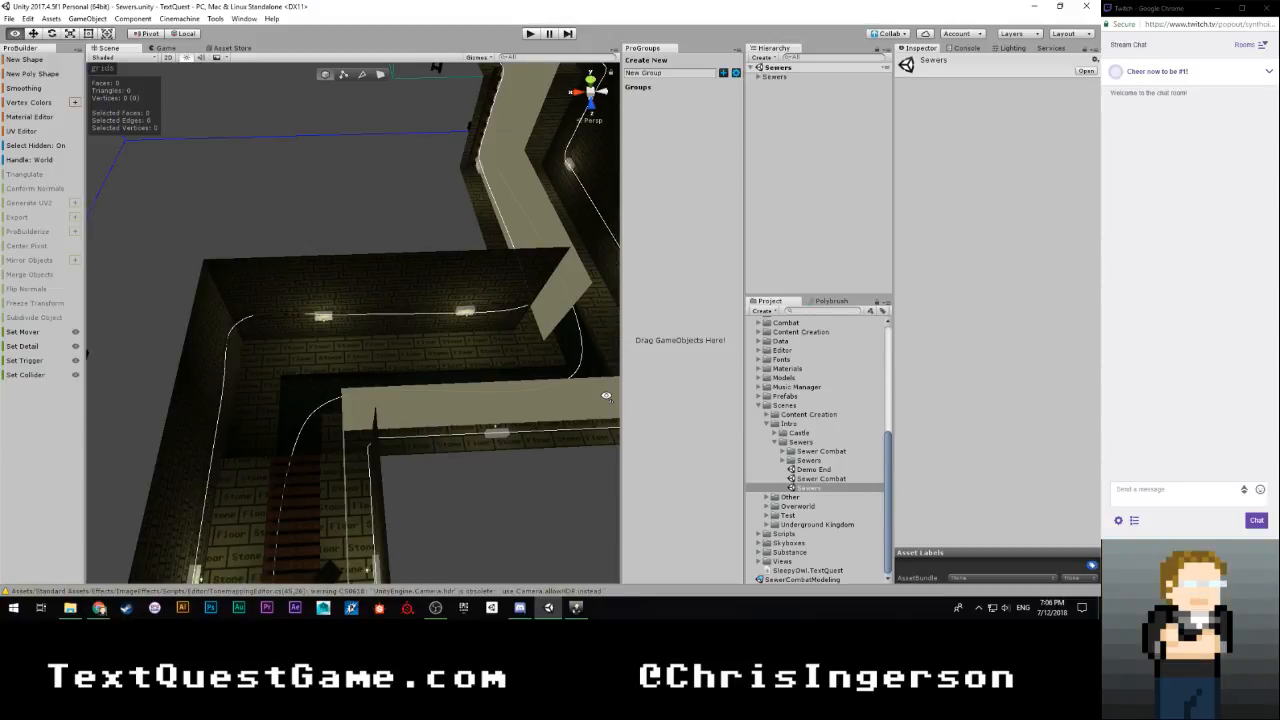
right_click_drag(606, 395, 965, 571)
key("s")
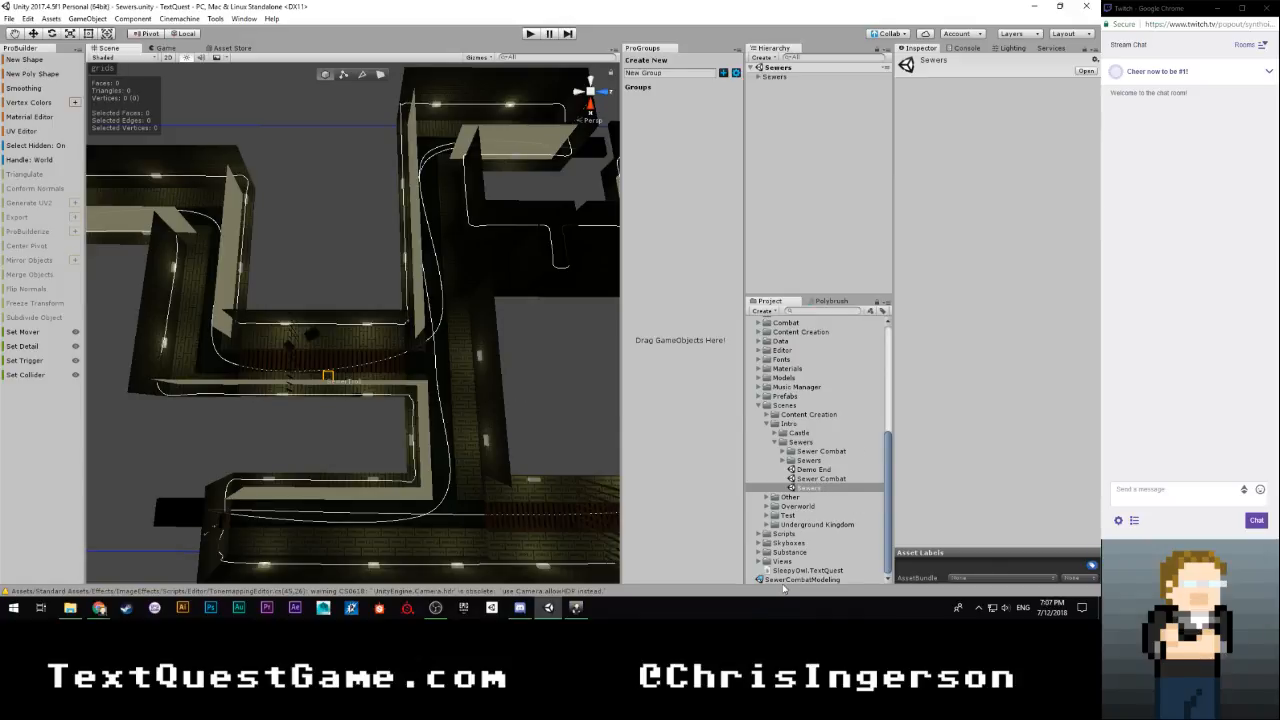
Open the SewerCombatModeling scene and start a new ProBuilder shape of type Plane
left_click(784, 580)
double_click(784, 580)
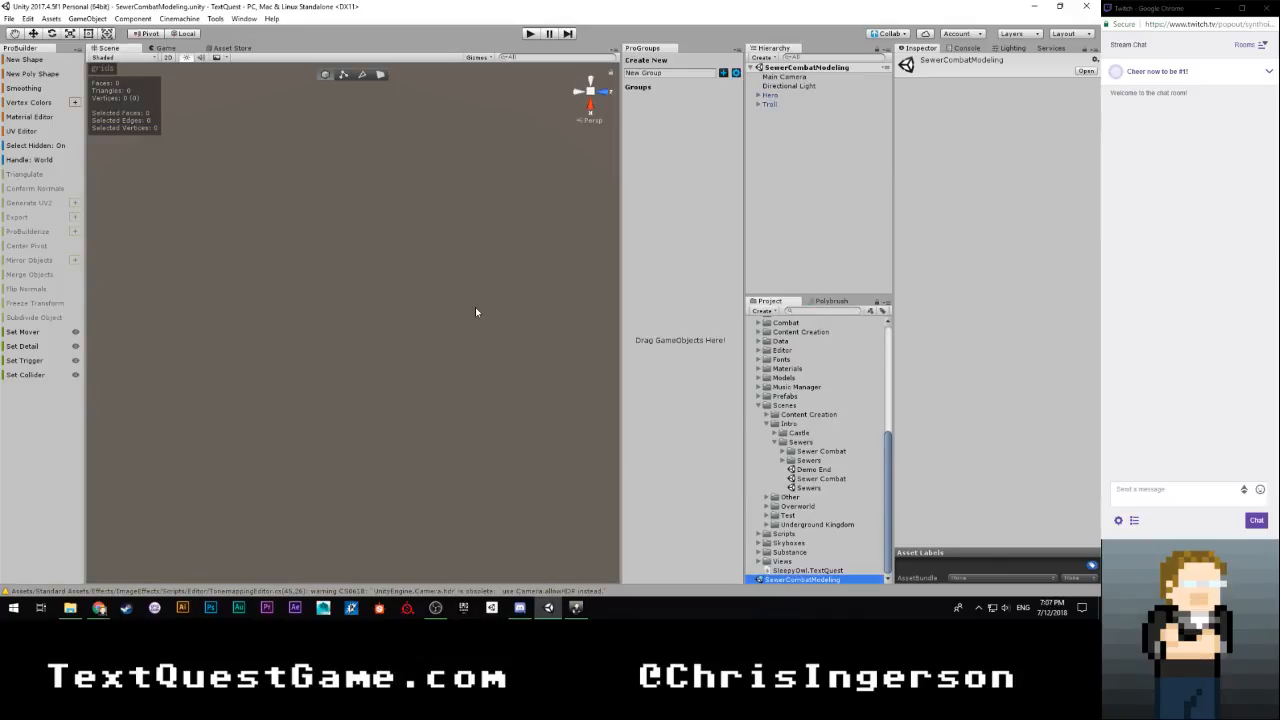
left_click(38, 62)
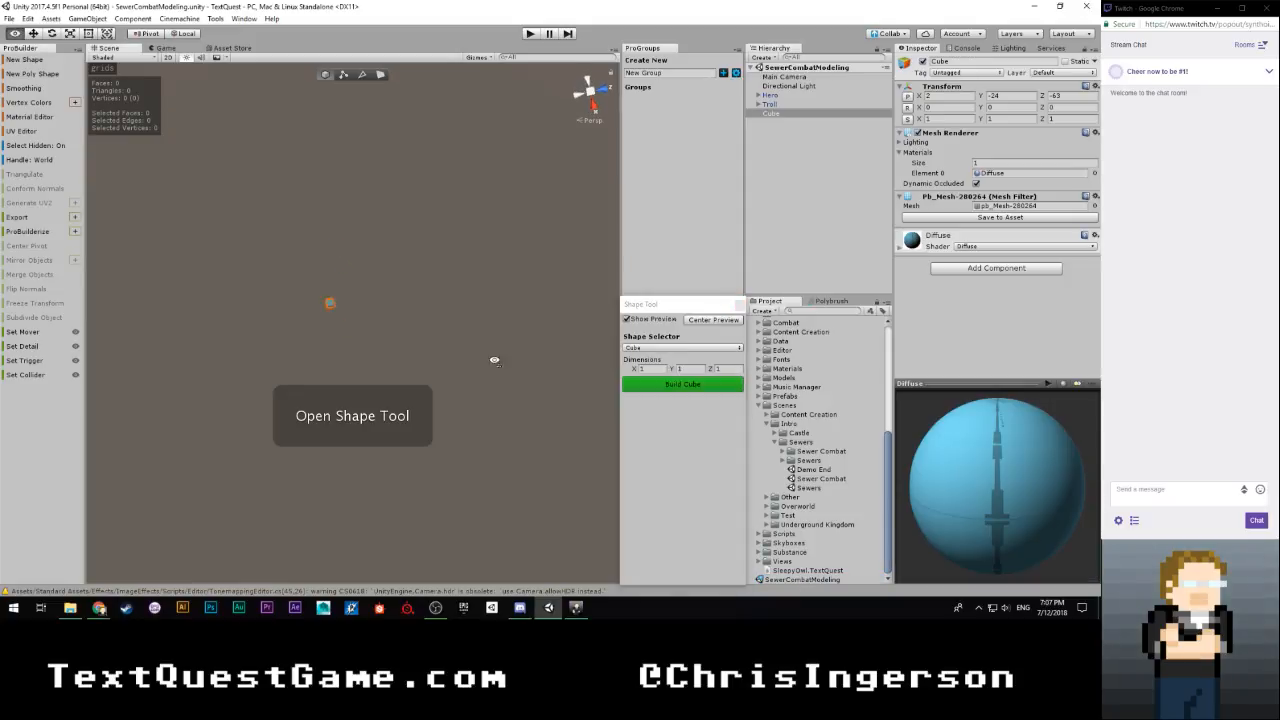
right_click_drag(470, 321, 374, 276)
left_click(650, 347)
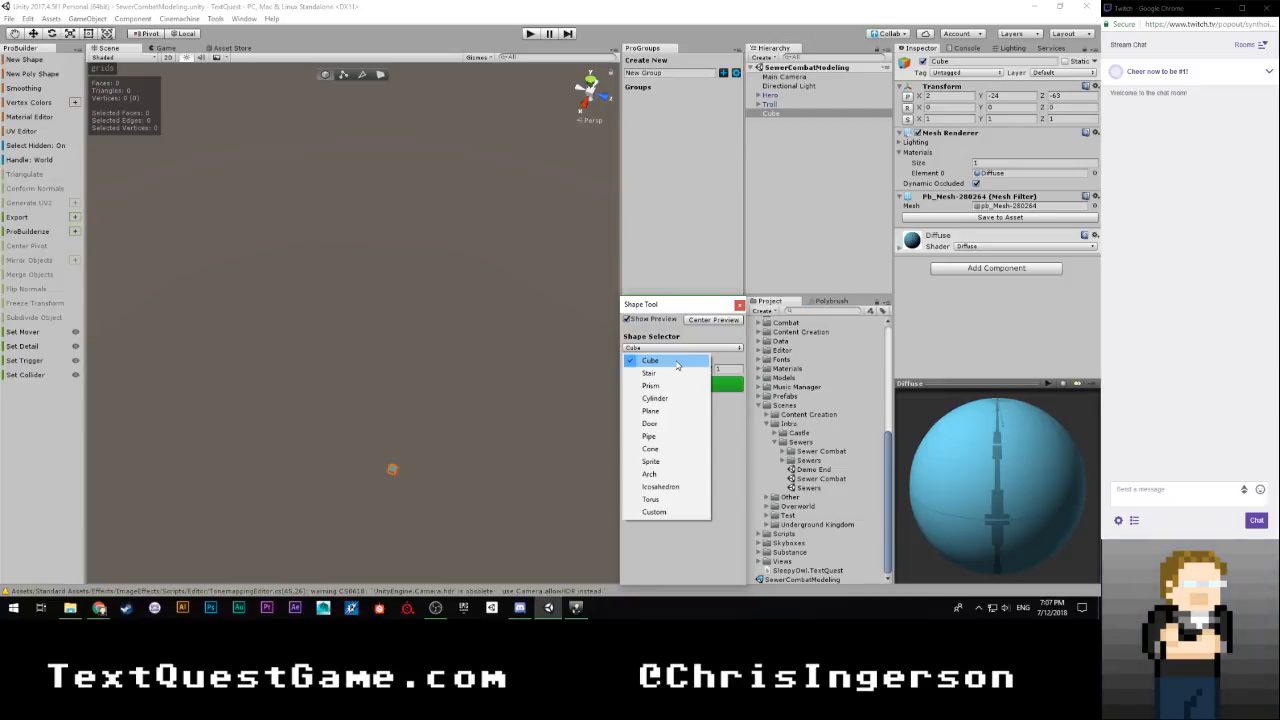
left_click(655, 410)
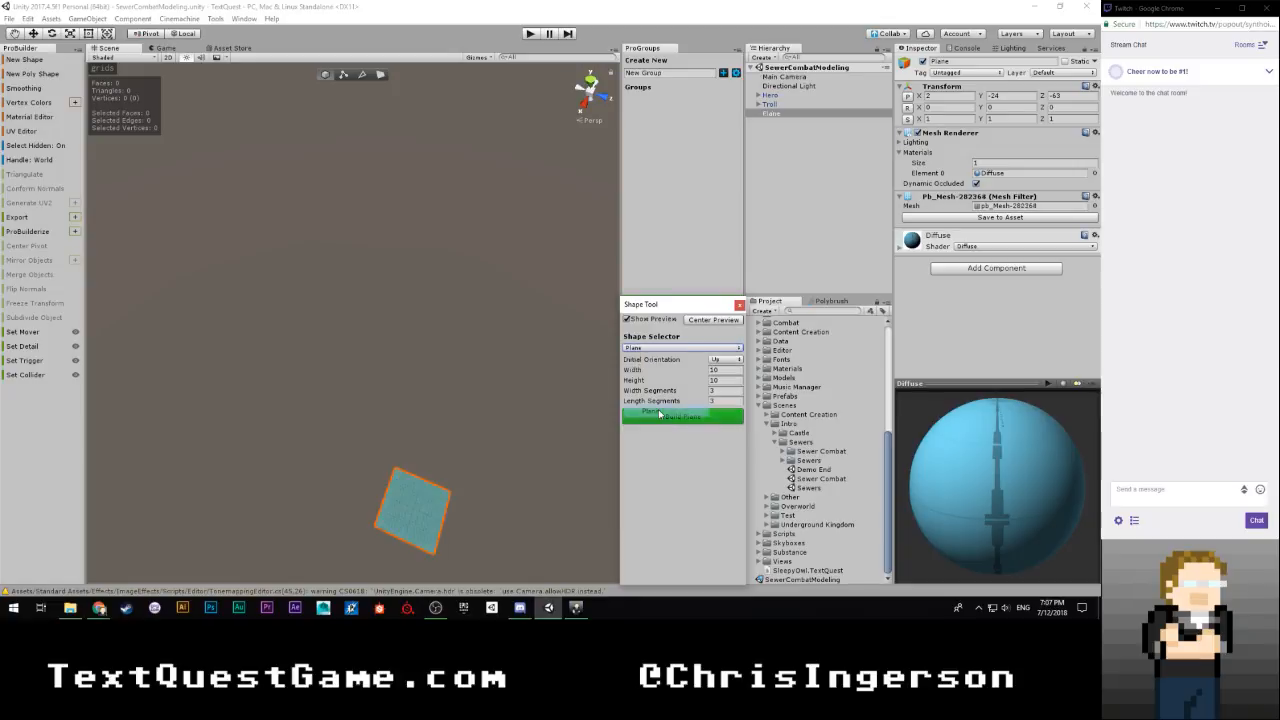
Set the plane's width segments and length segments to 0
left_click(727, 370)
left_click(717, 391)
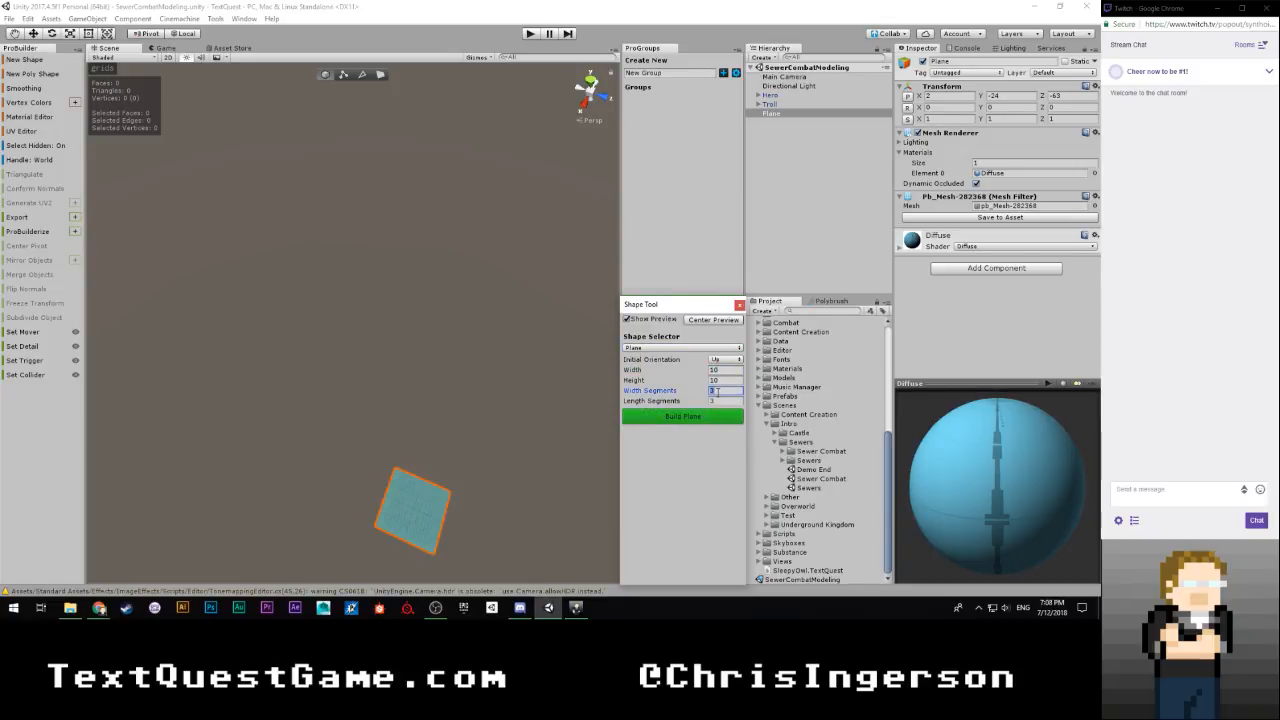
type("0")
left_click(719, 400)
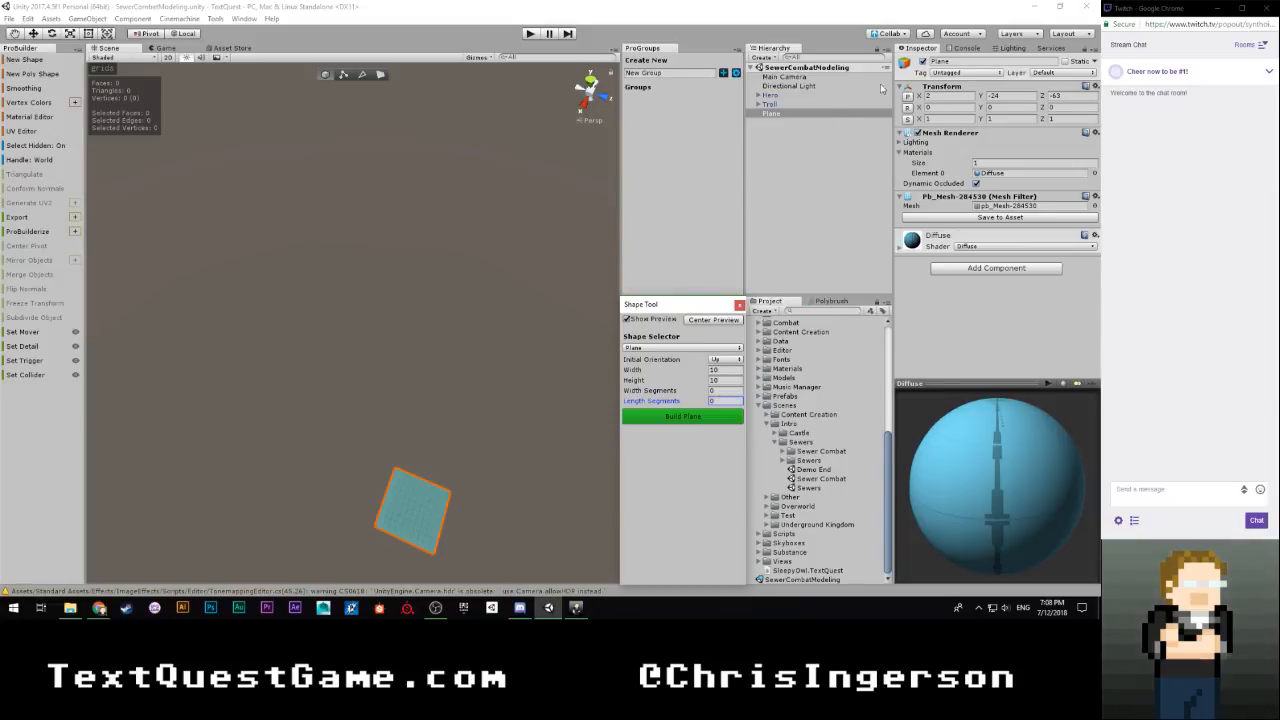
Reset the plane's position to 0, 0, 0 and frame it next to the hero and troll
left_click(908, 97)
key("r")
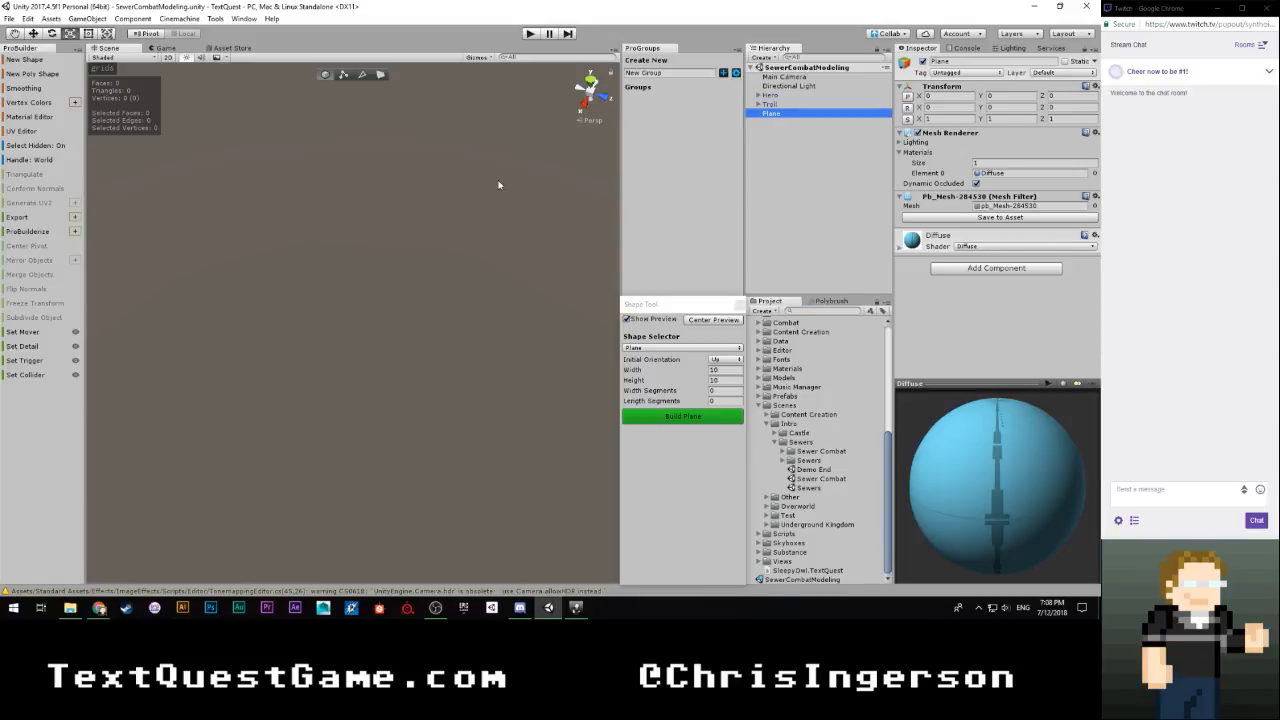
key("f")
right_click_drag(449, 214, 465, 292)
key("w")
key("d")
key("a")
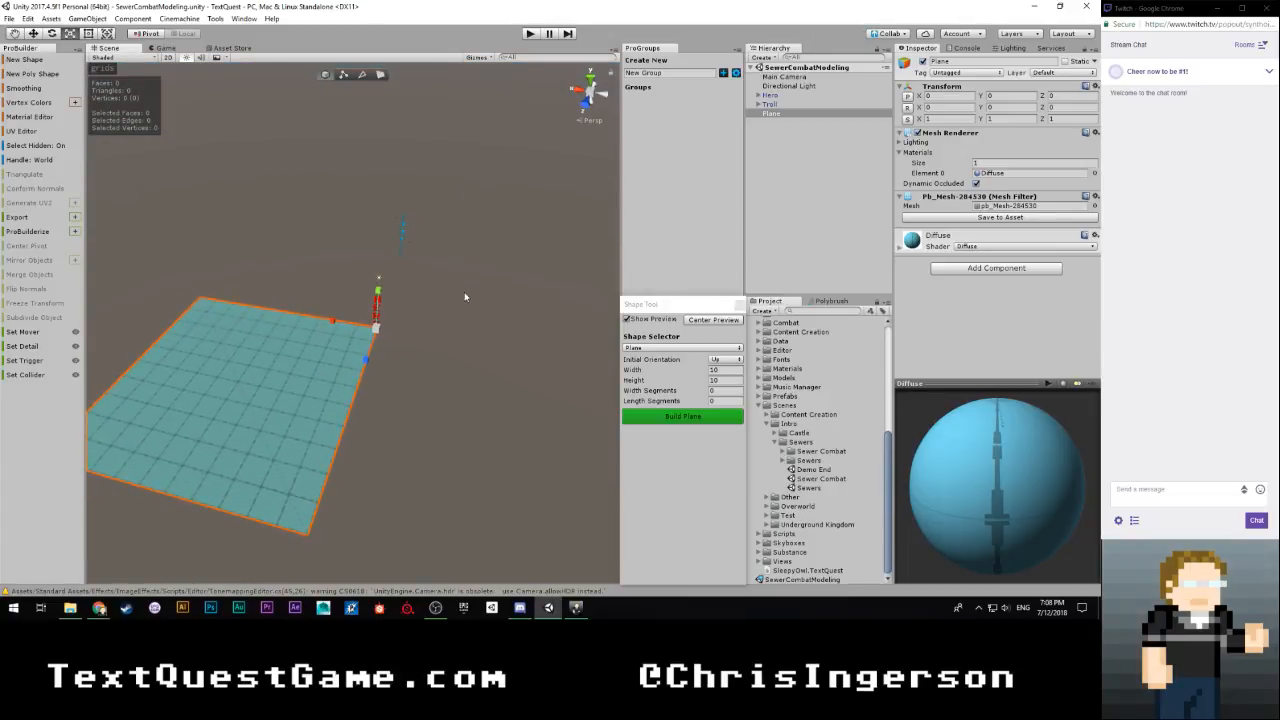
Set the ProGrids snap value to 1 in the snap settings
left_click(103, 80)
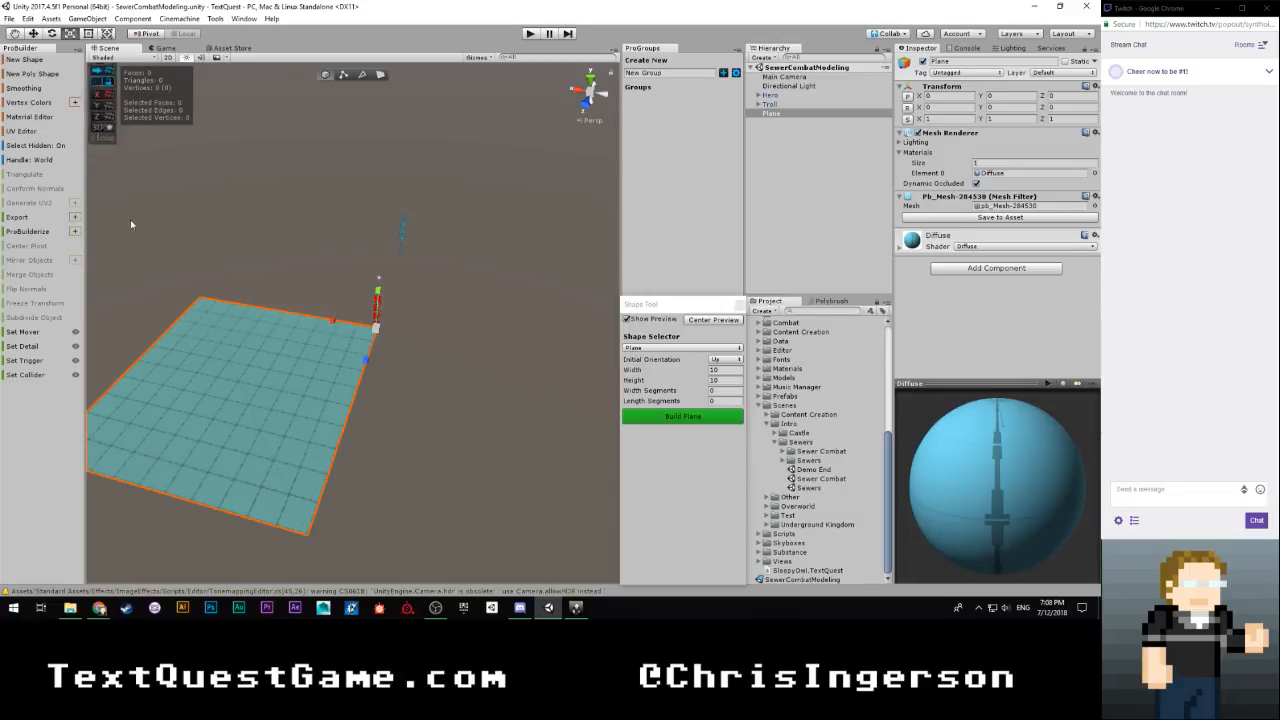
left_click(106, 94)
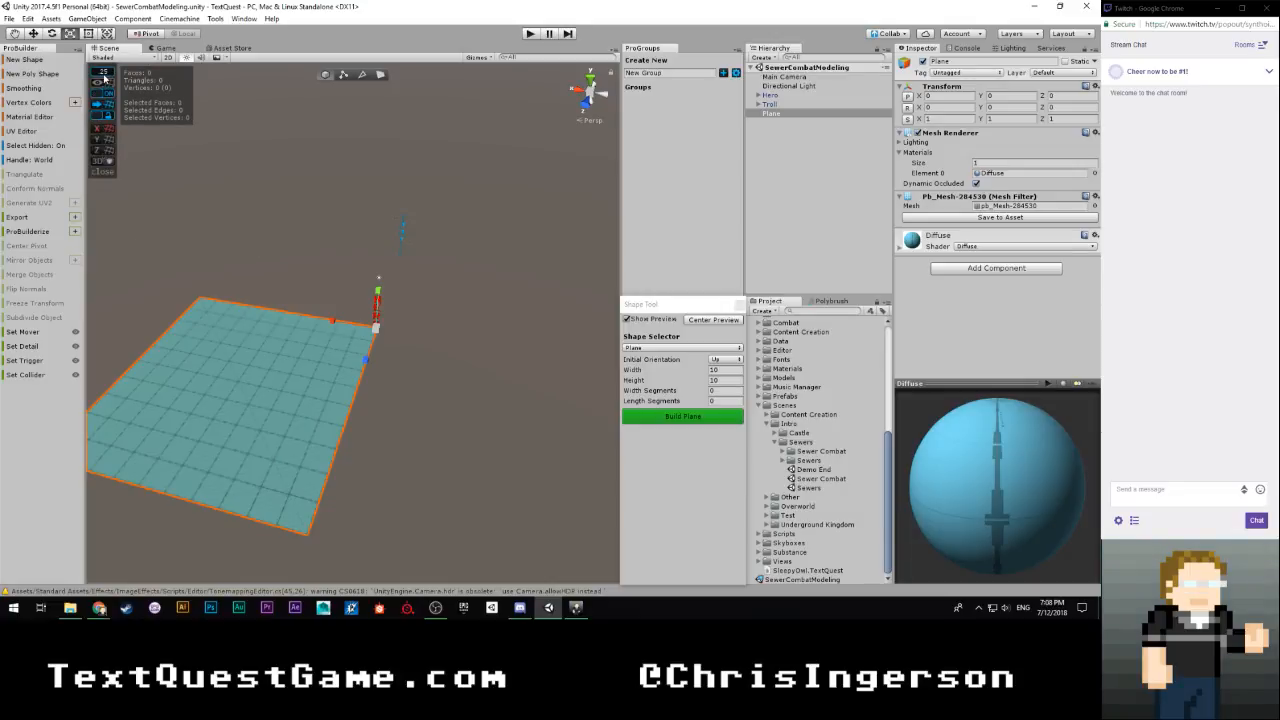
left_click(104, 75)
left_click(230, 93)
type("1")
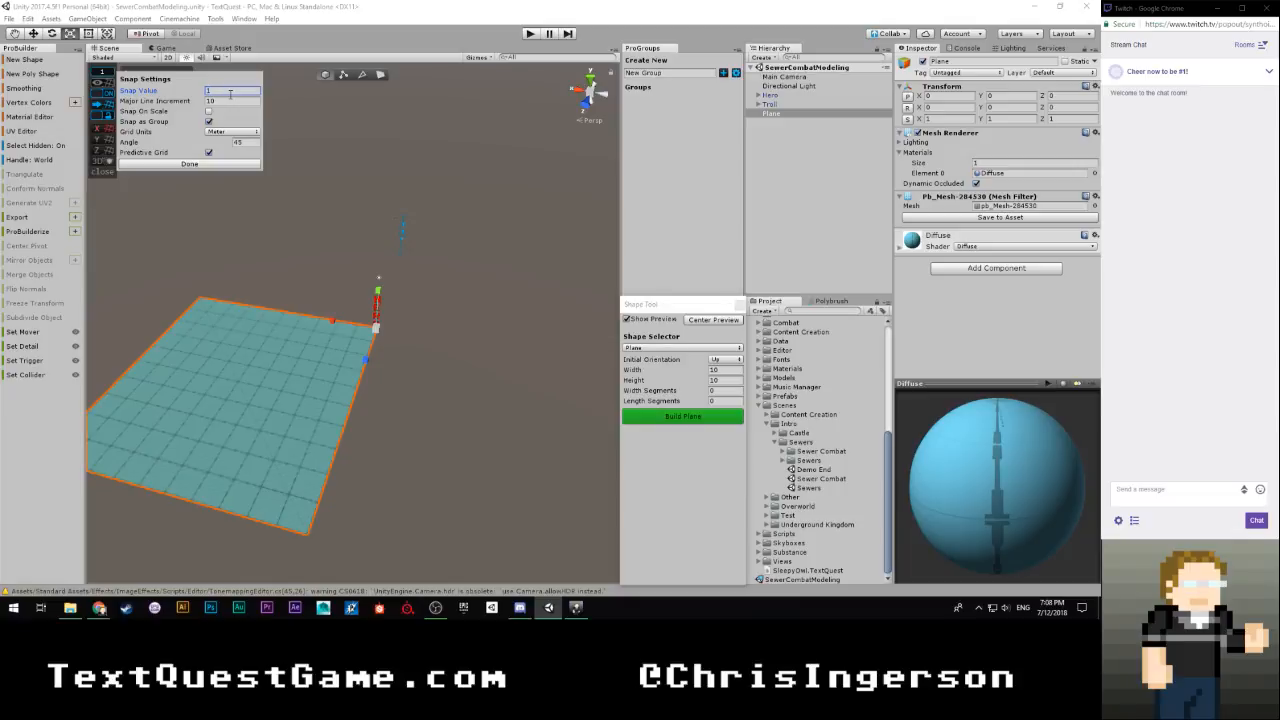
left_click(190, 163)
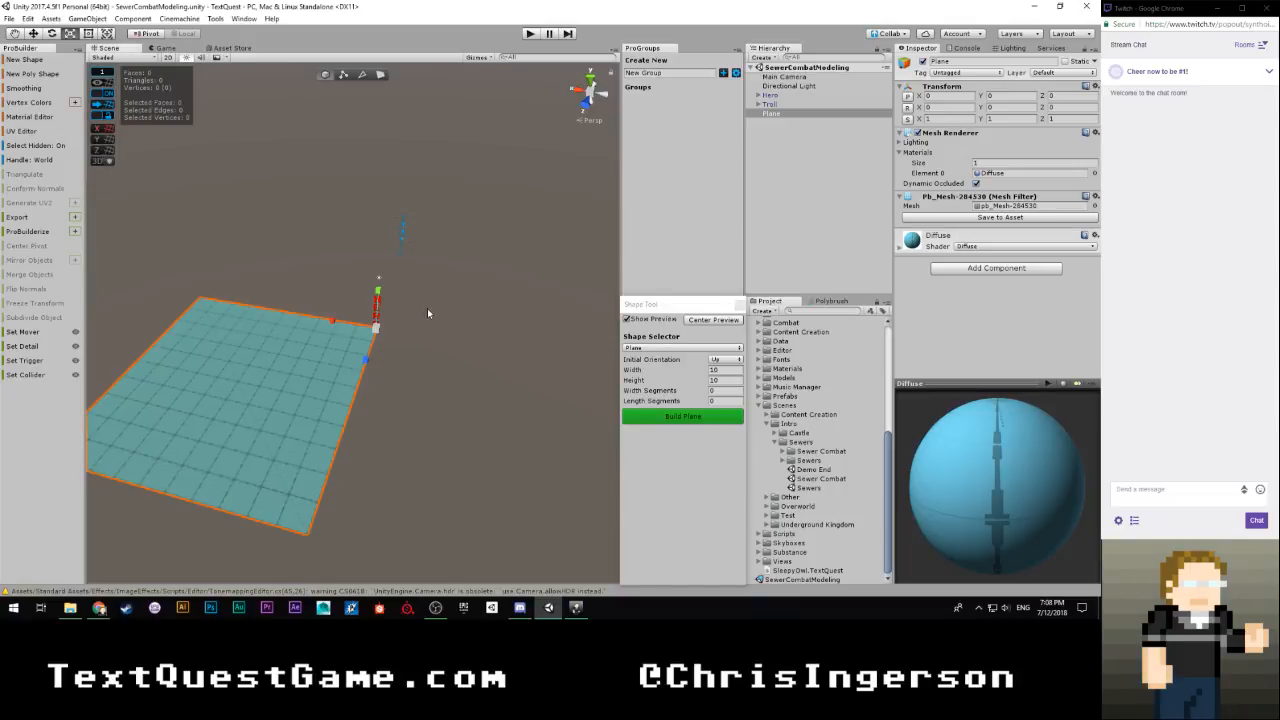
Set the plane's width to 3 and shift it along the X axis so it lies beneath the hero and troll
key("w")
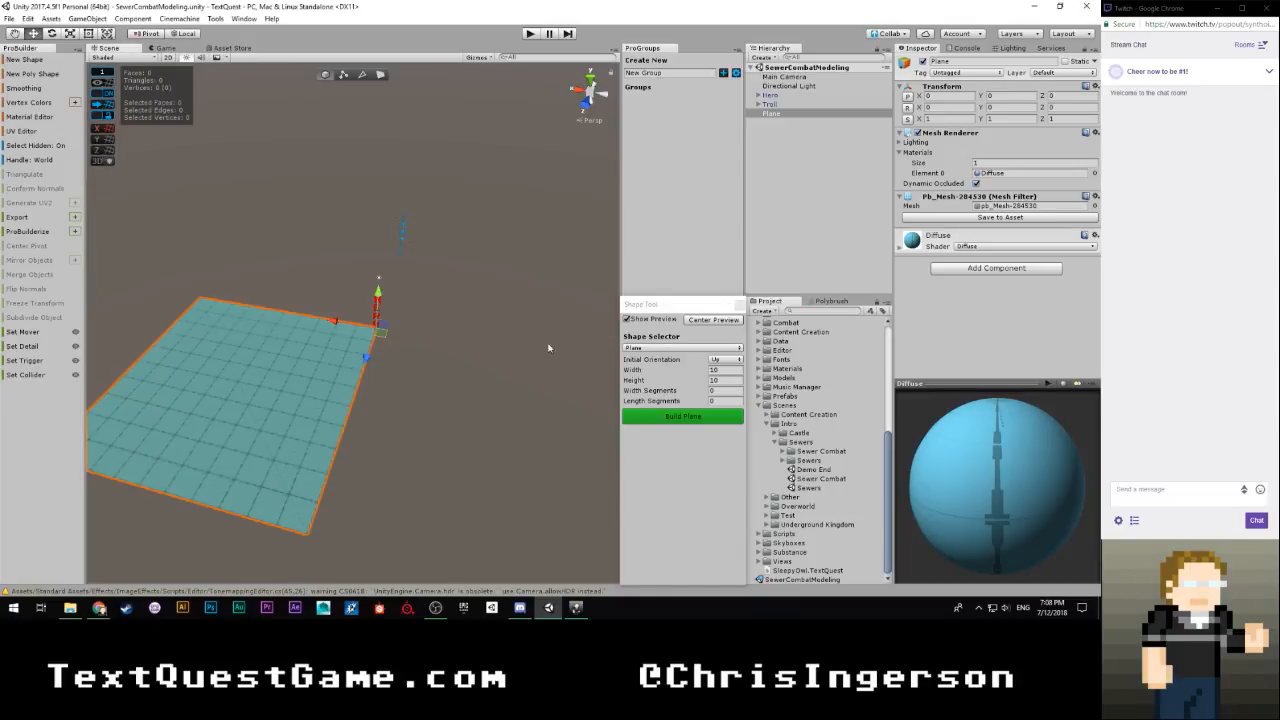
left_click_drag(340, 323, 393, 335)
left_click(730, 370)
type("3")
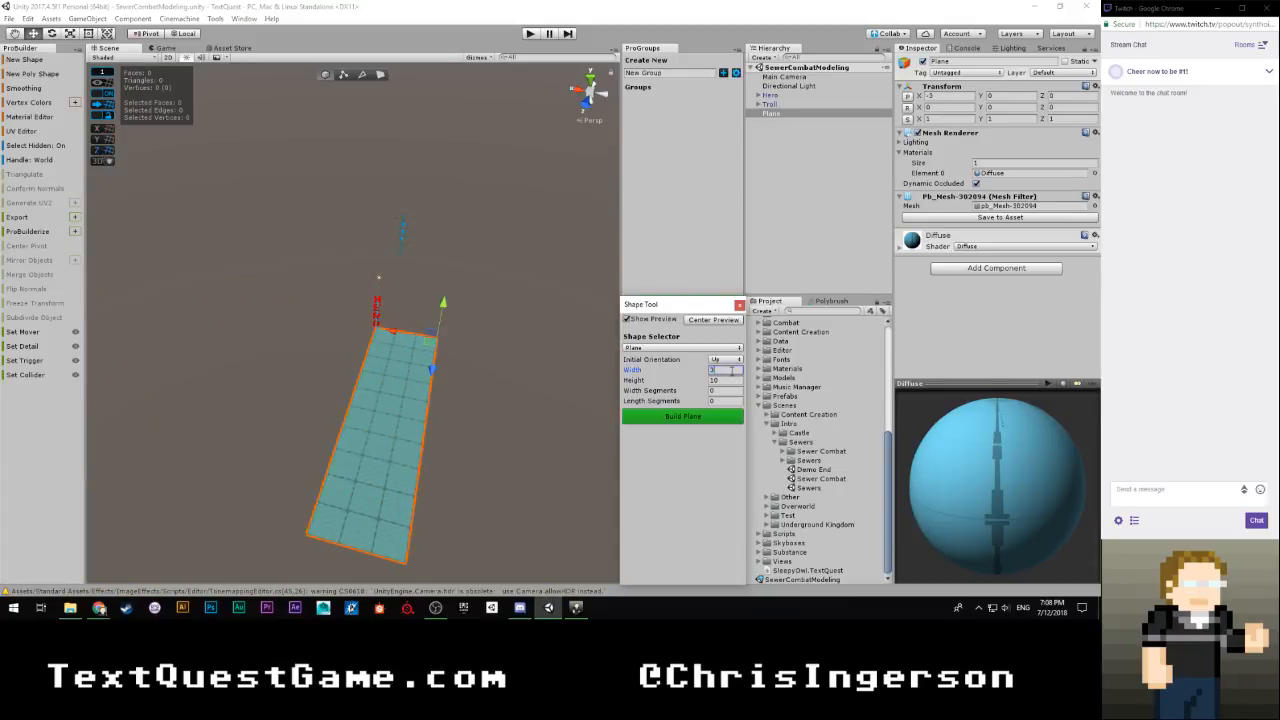
left_click_drag(393, 334, 370, 337)
scroll(370, 337, "up", 5)
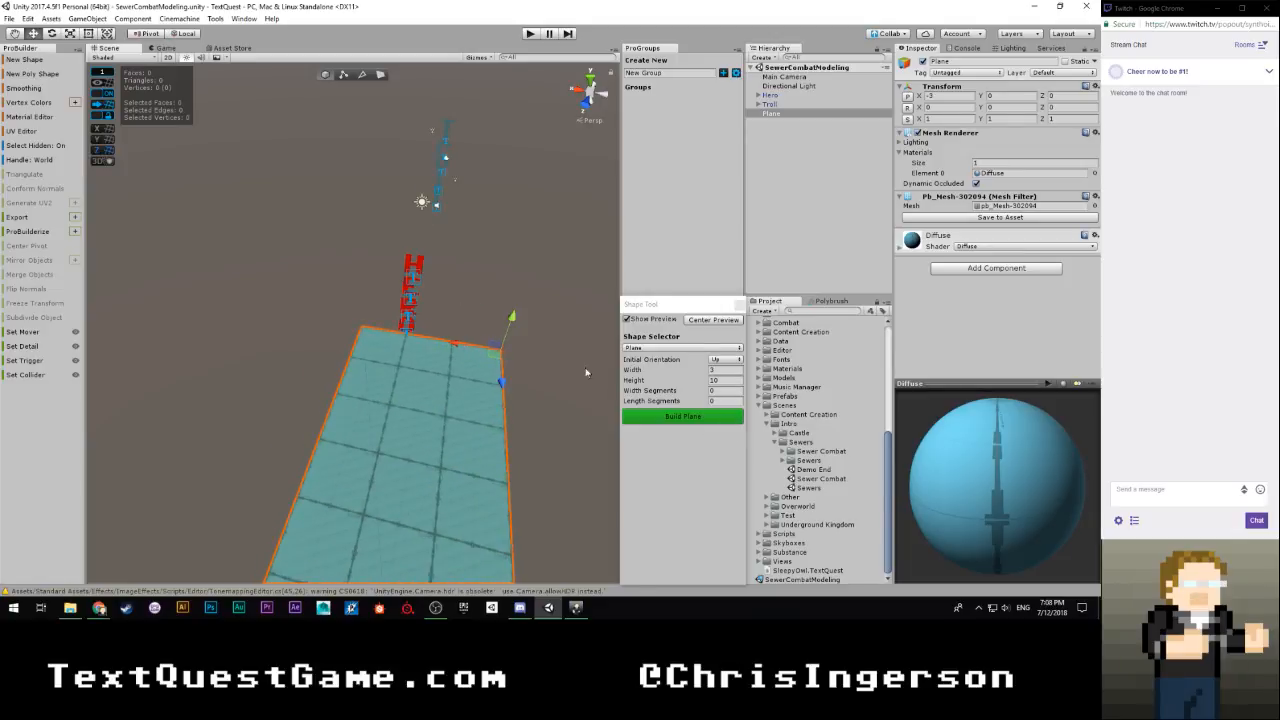
scroll(519, 380, "down", 4)
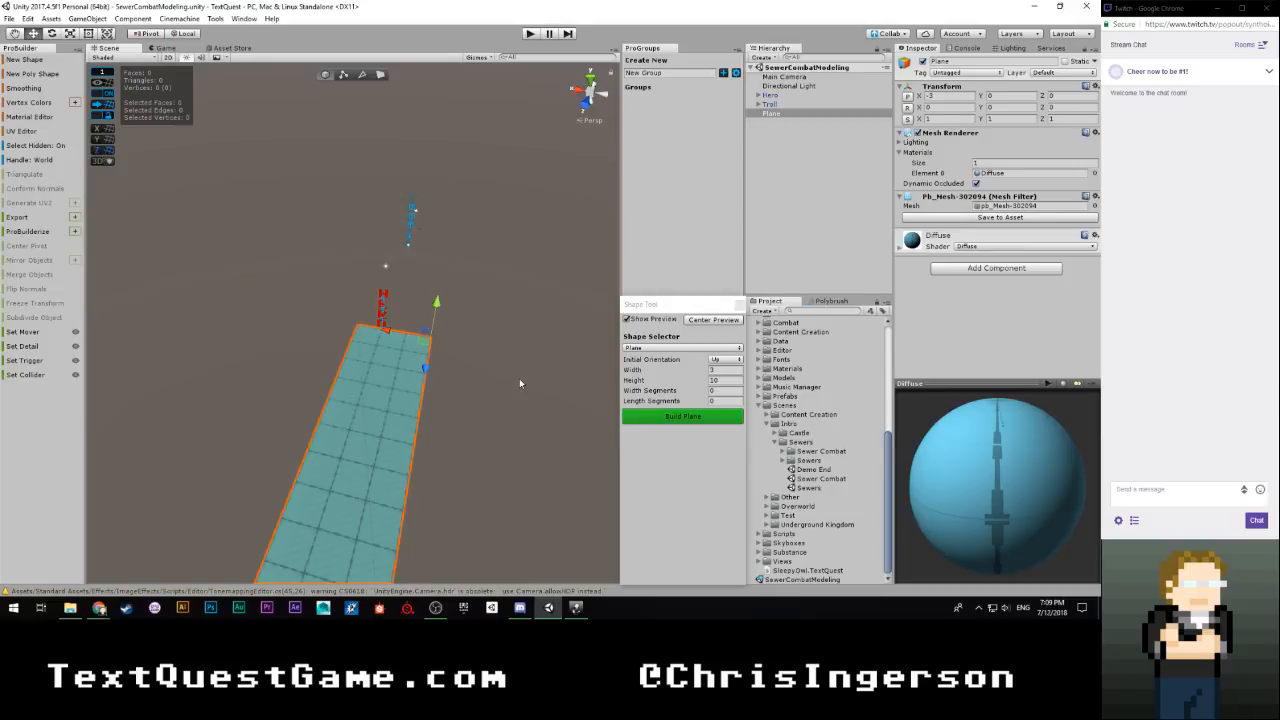
Align the Main Camera with a side-on scene view of the plane and both characters, and check the framing in the Game view
left_click_drag(519, 382, 308, 375, "alt")
left_click_drag(432, 397, 563, 386)
scroll(563, 386, "up", 3, "alt")
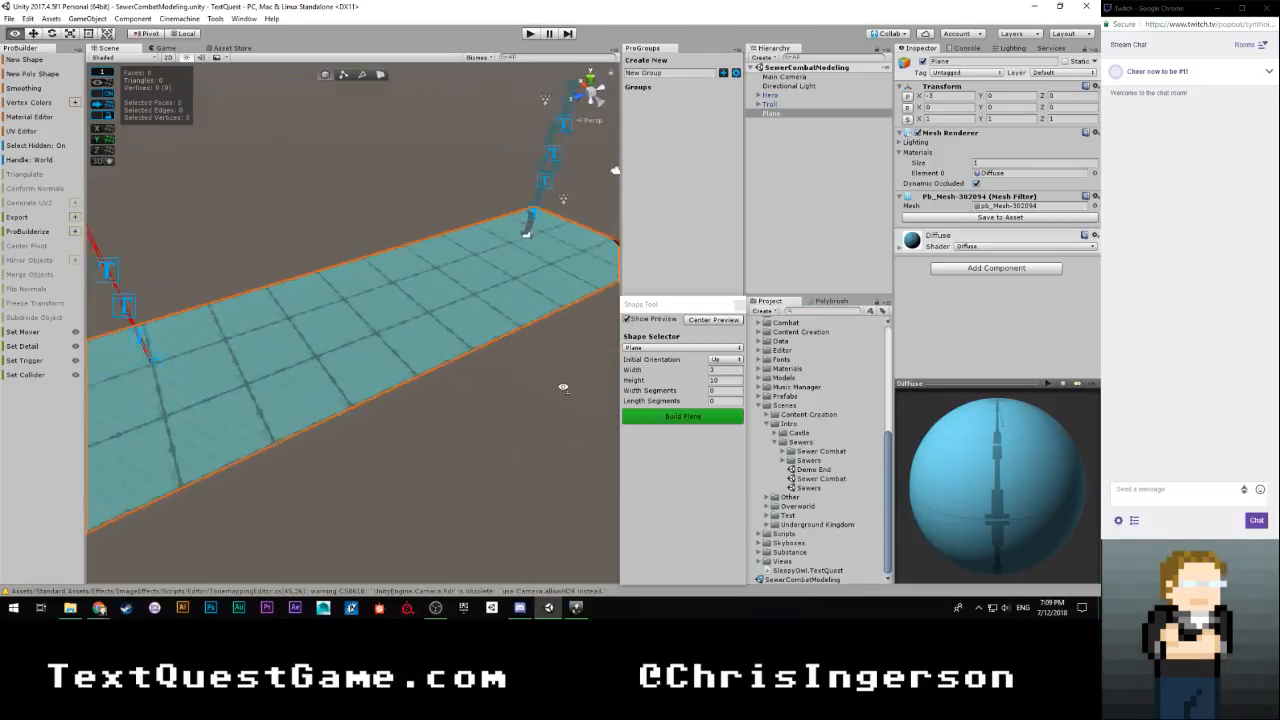
scroll(552, 385, "down", 2, "alt")
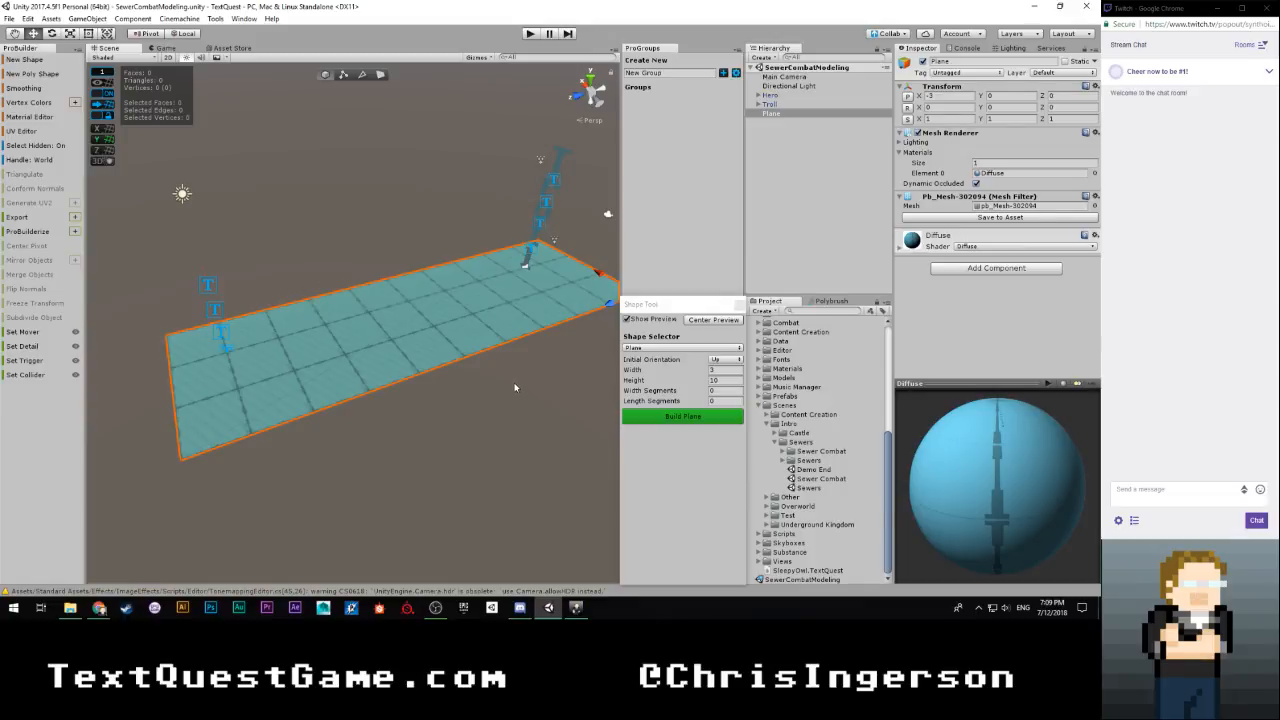
left_click(158, 48)
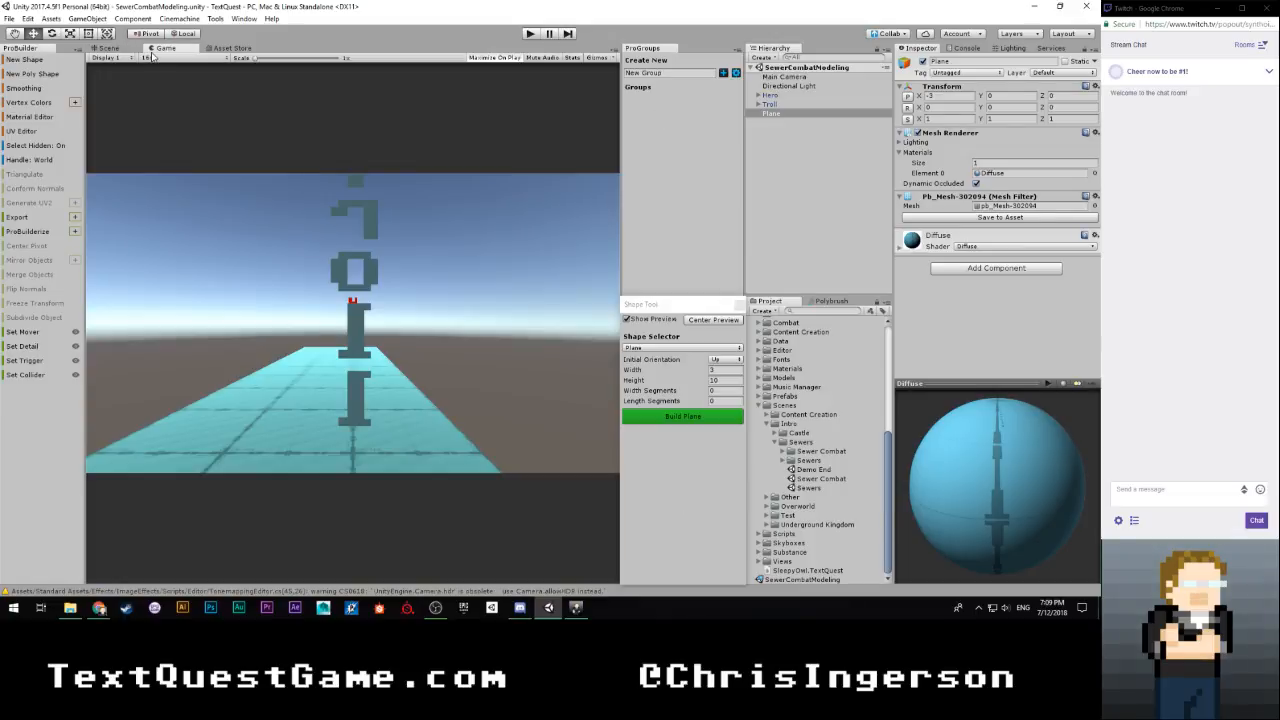
left_click(785, 77)
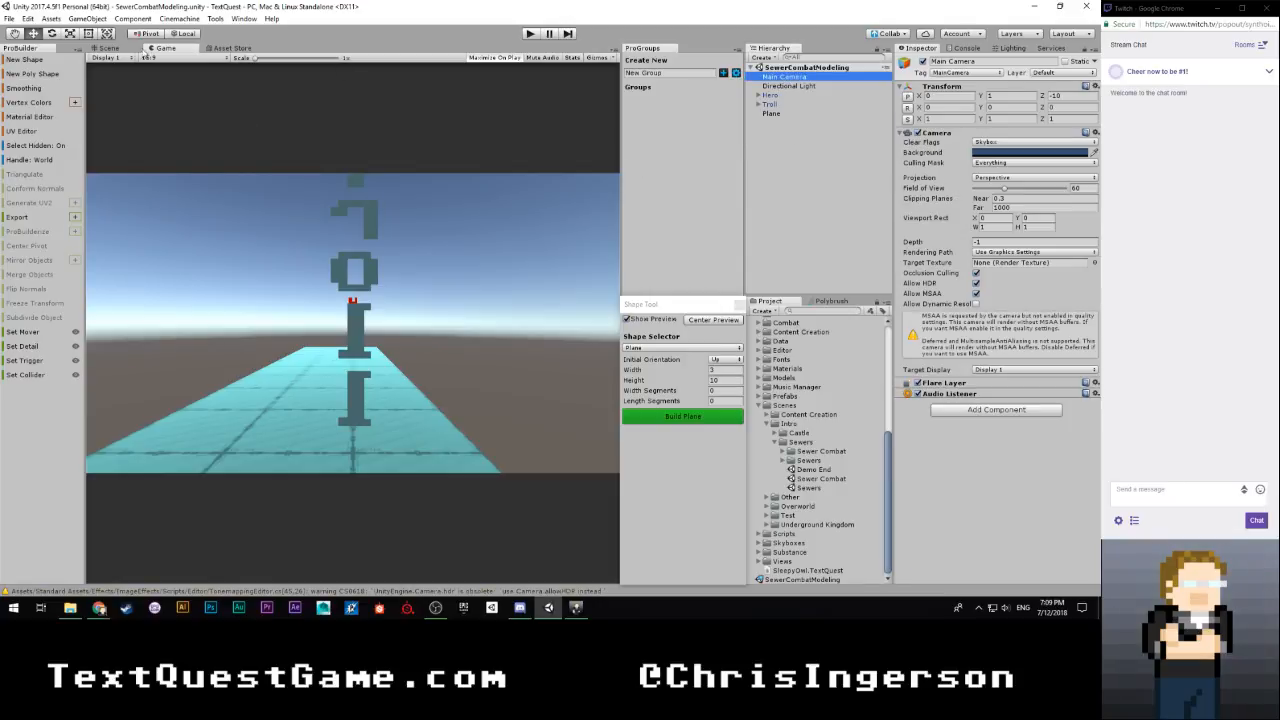
left_click(124, 49)
left_click_drag(370, 175, 311, 149, "alt")
key("ctrl+shift+f")
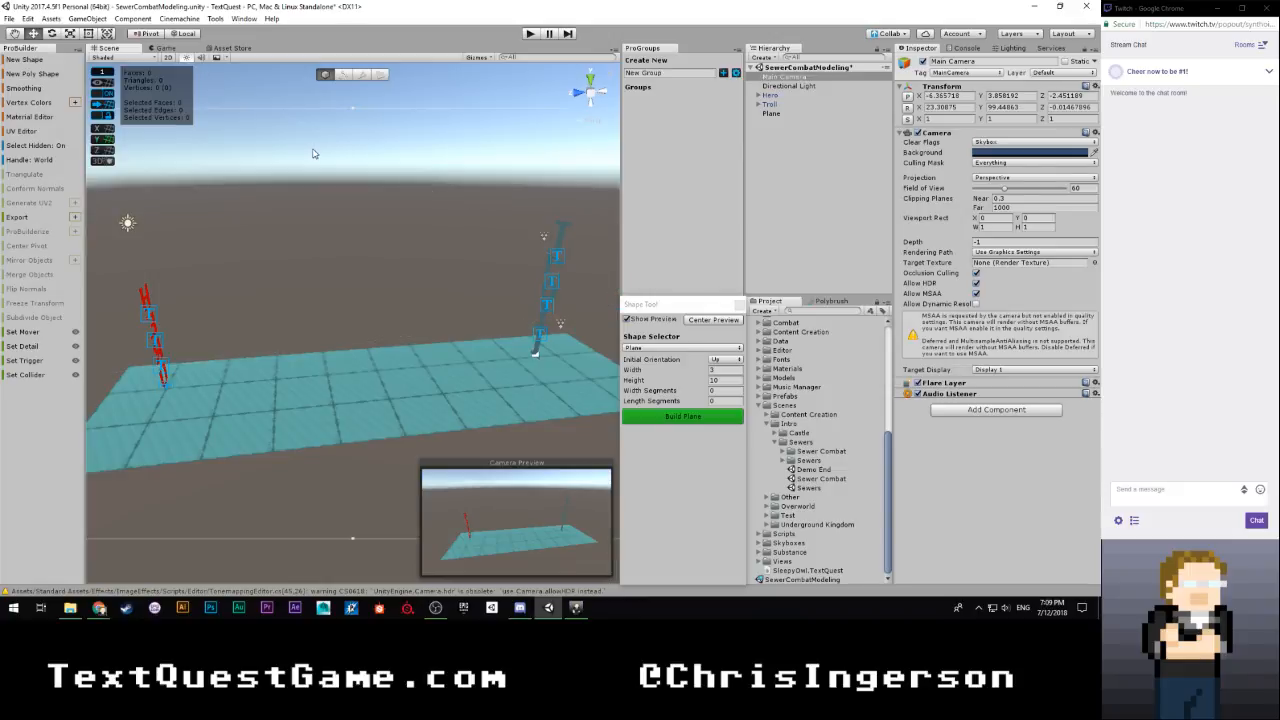
left_click(160, 48)
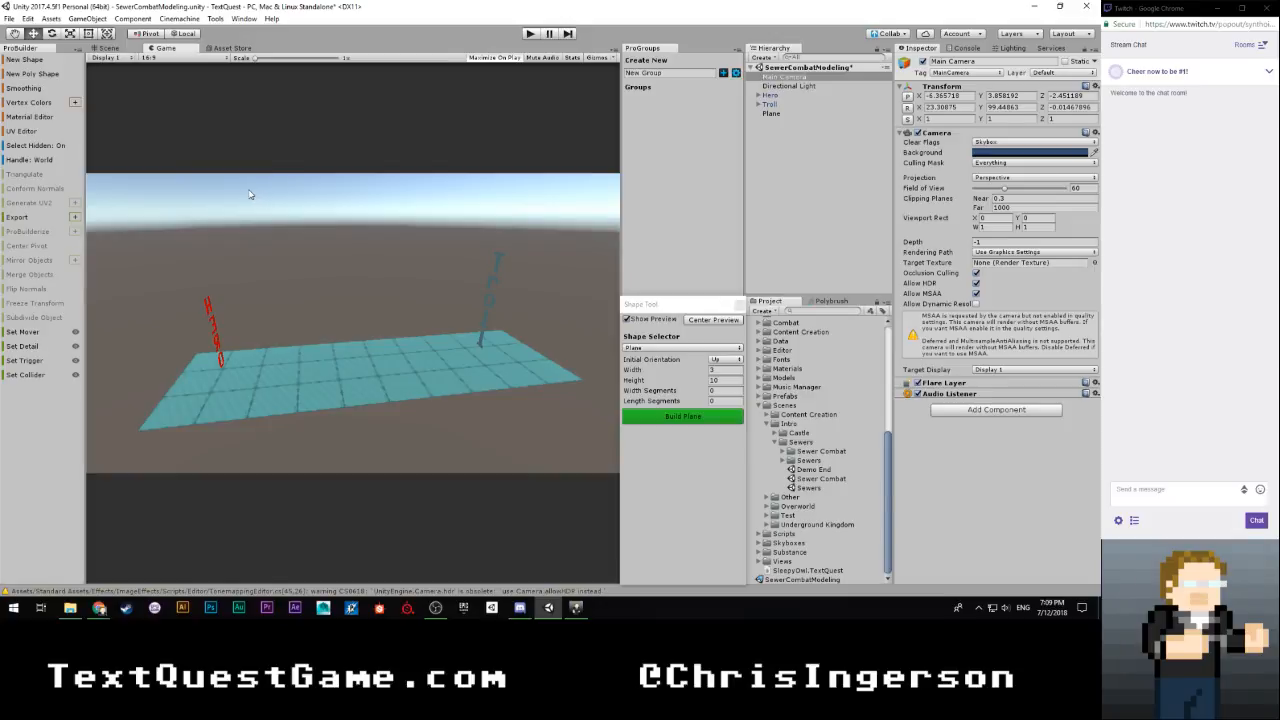
left_click(795, 210)
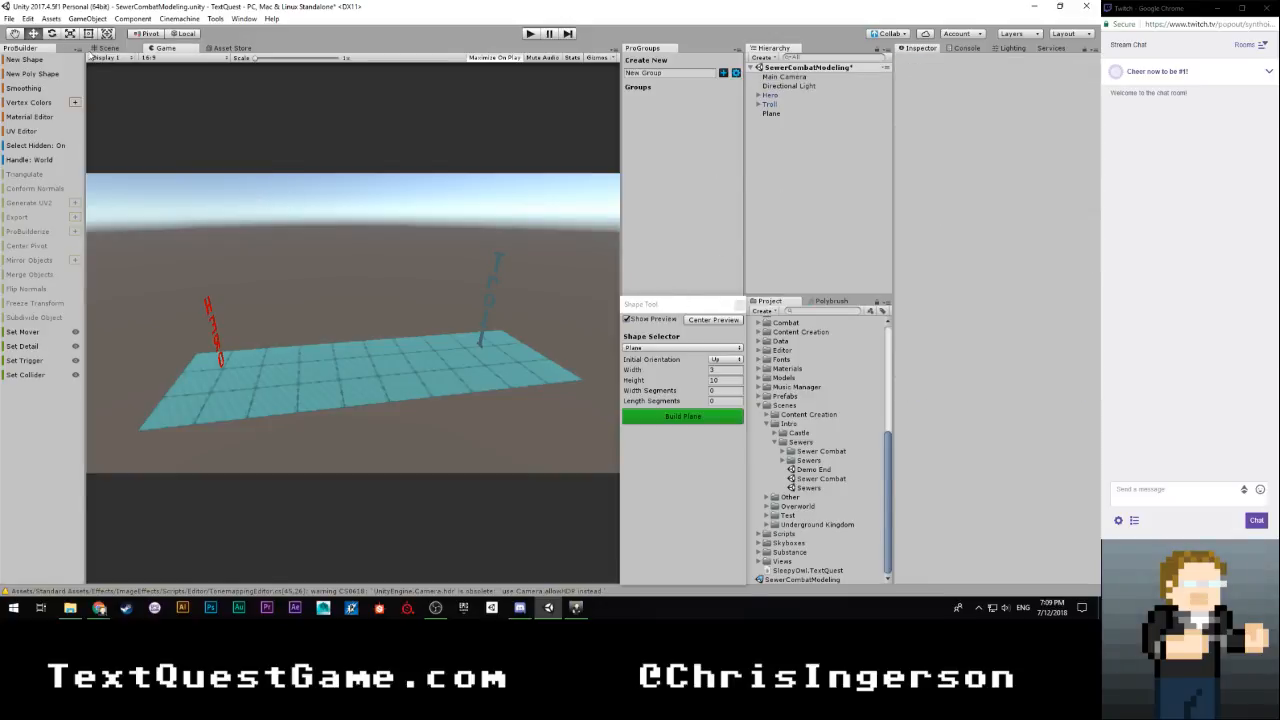
left_click(105, 48)
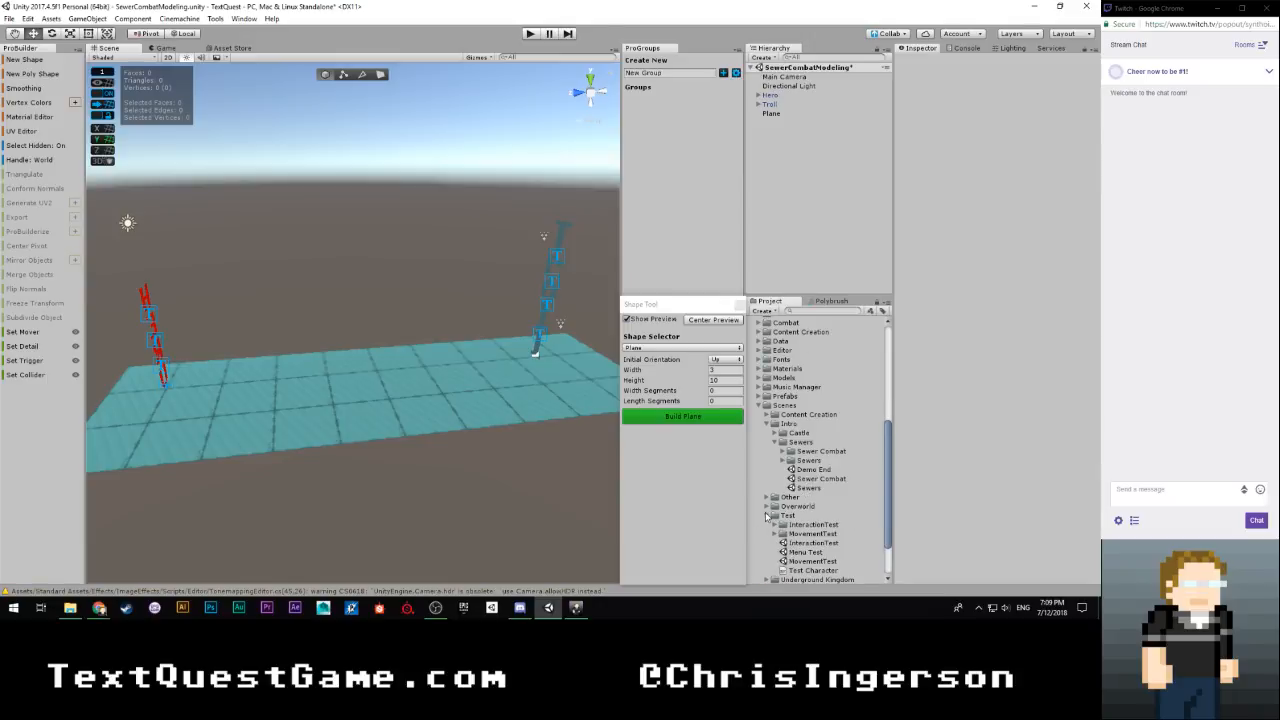
Open the InCombatCombatTest scene from the Combat Scenes folder, discarding the unsaved SewerCombatModeling changes, and examine the test arena's layout
scroll(773, 400, "up", 3)
left_click(759, 391)
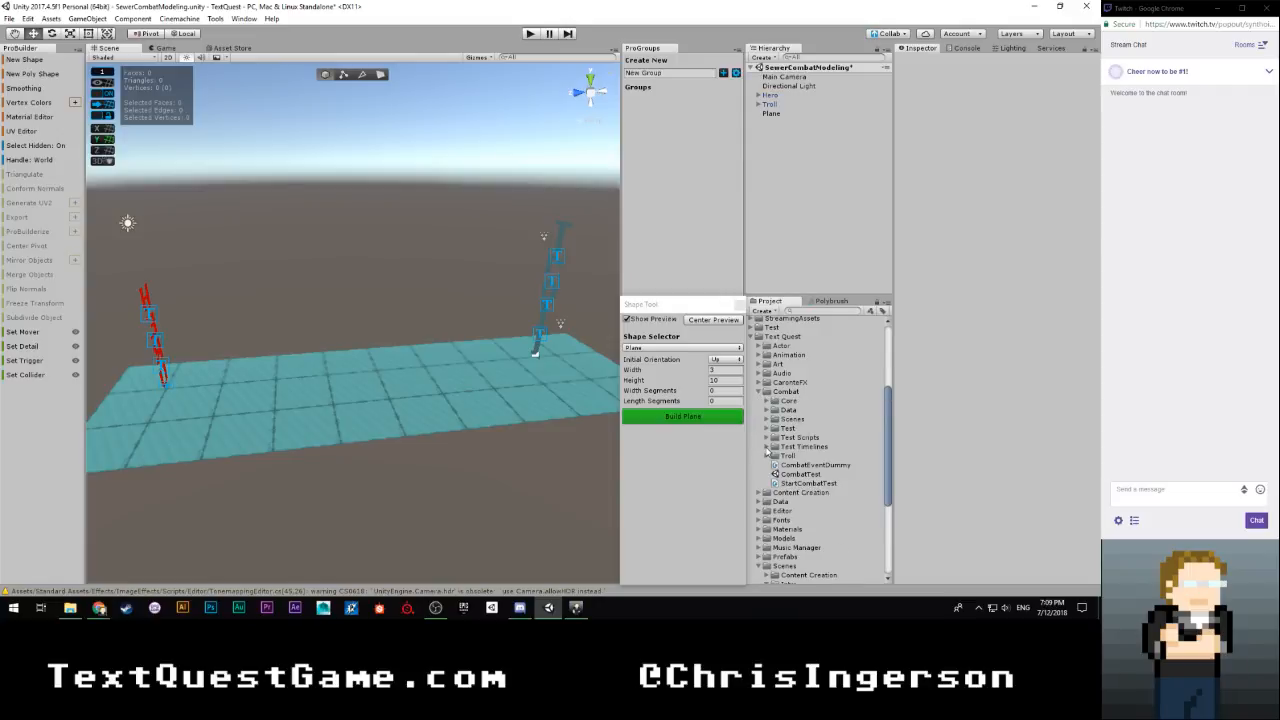
left_click(767, 455)
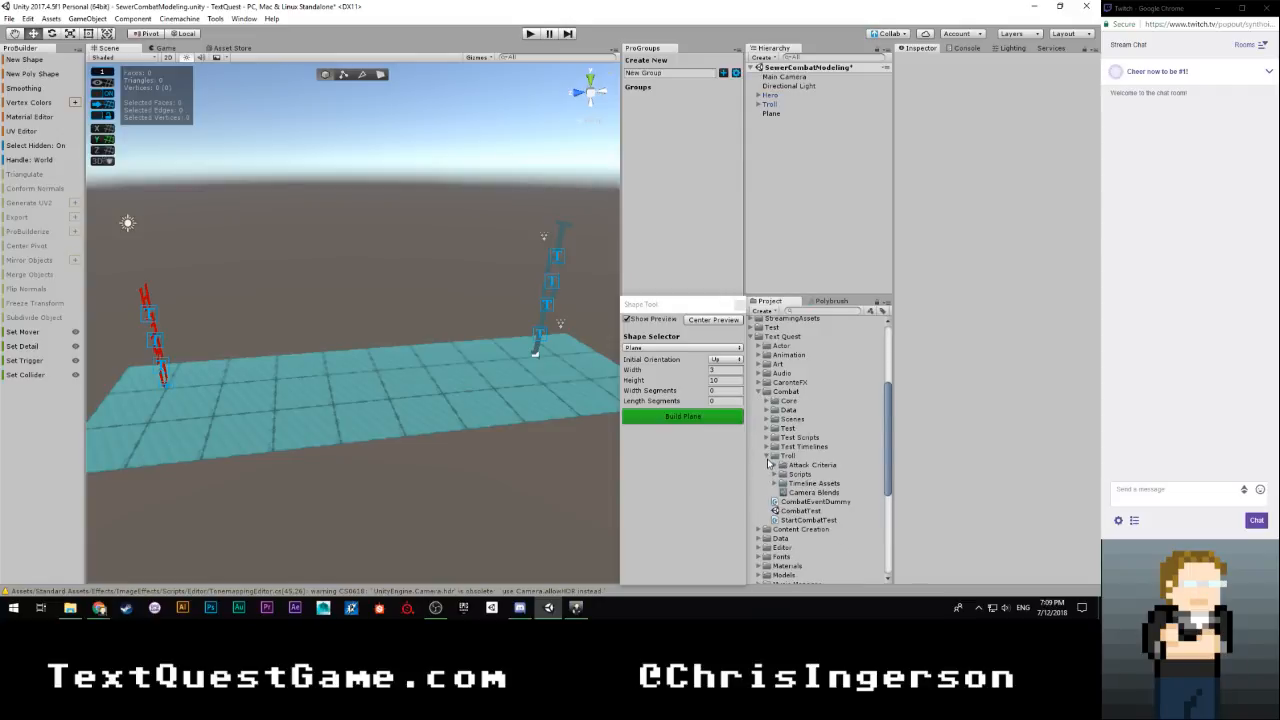
left_click(767, 455)
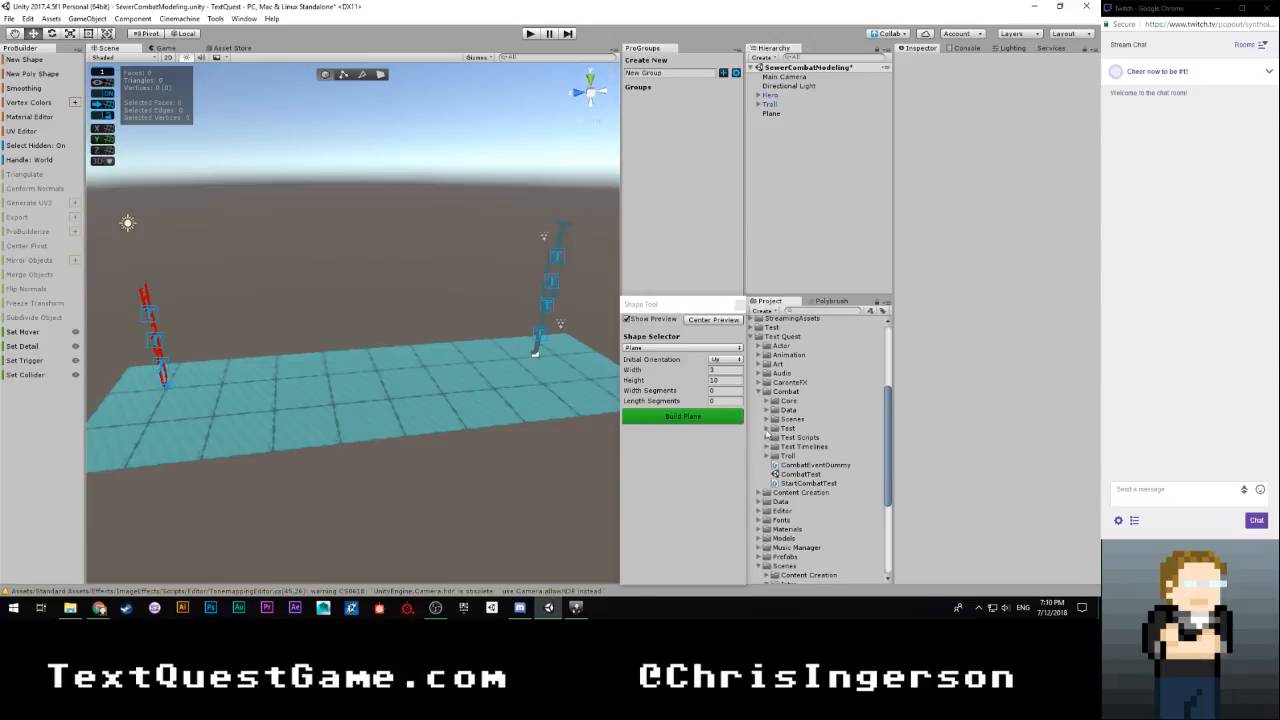
left_click(766, 420)
double_click(798, 446)
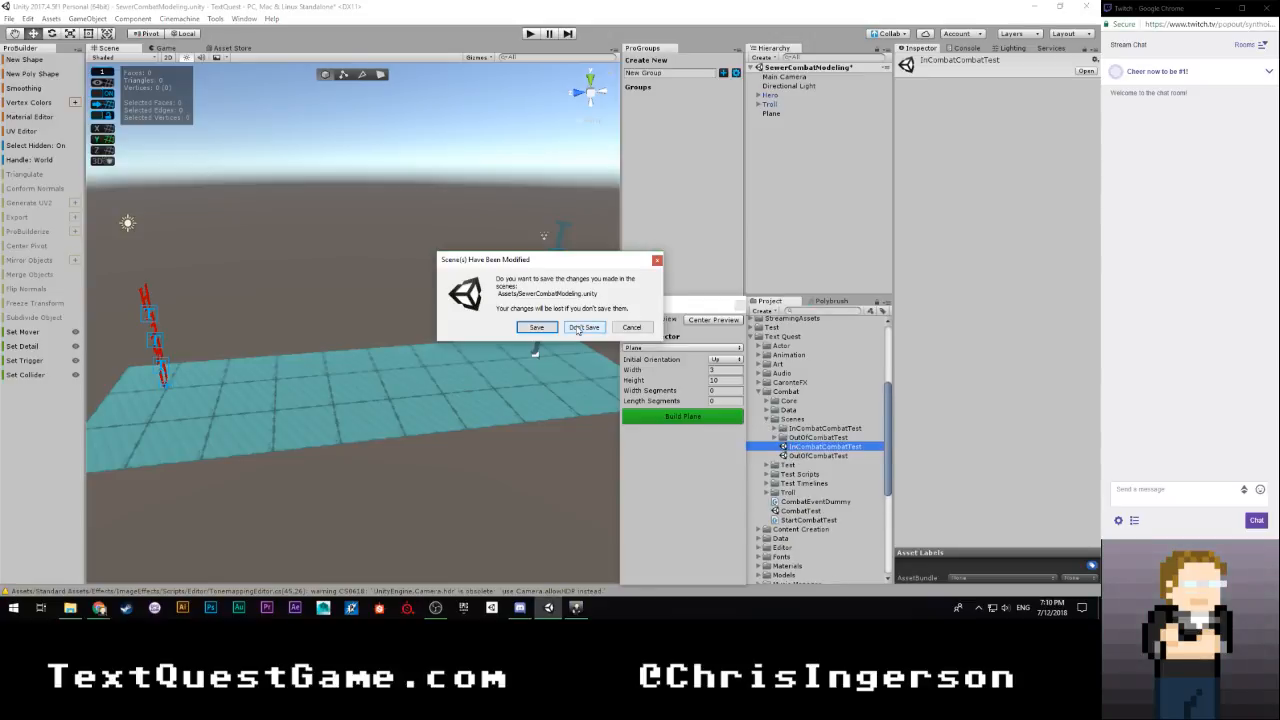
left_click(584, 327)
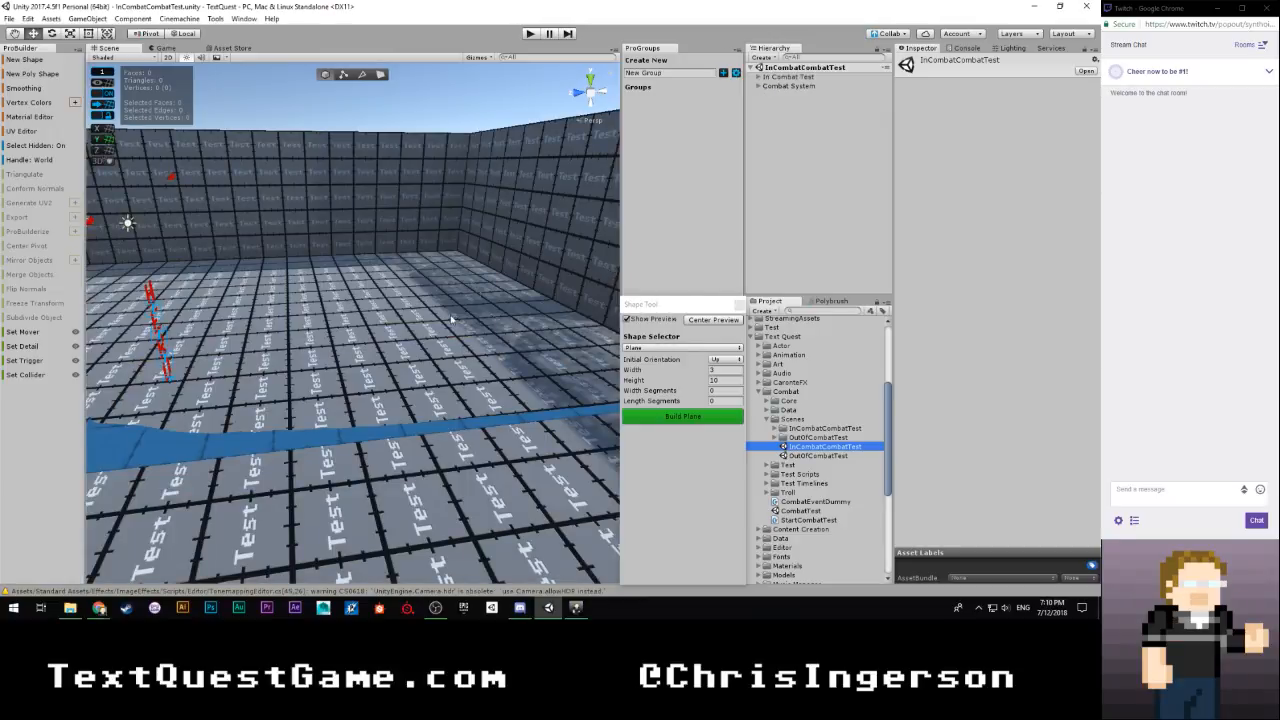
right_click_drag(451, 319, 474, 345)
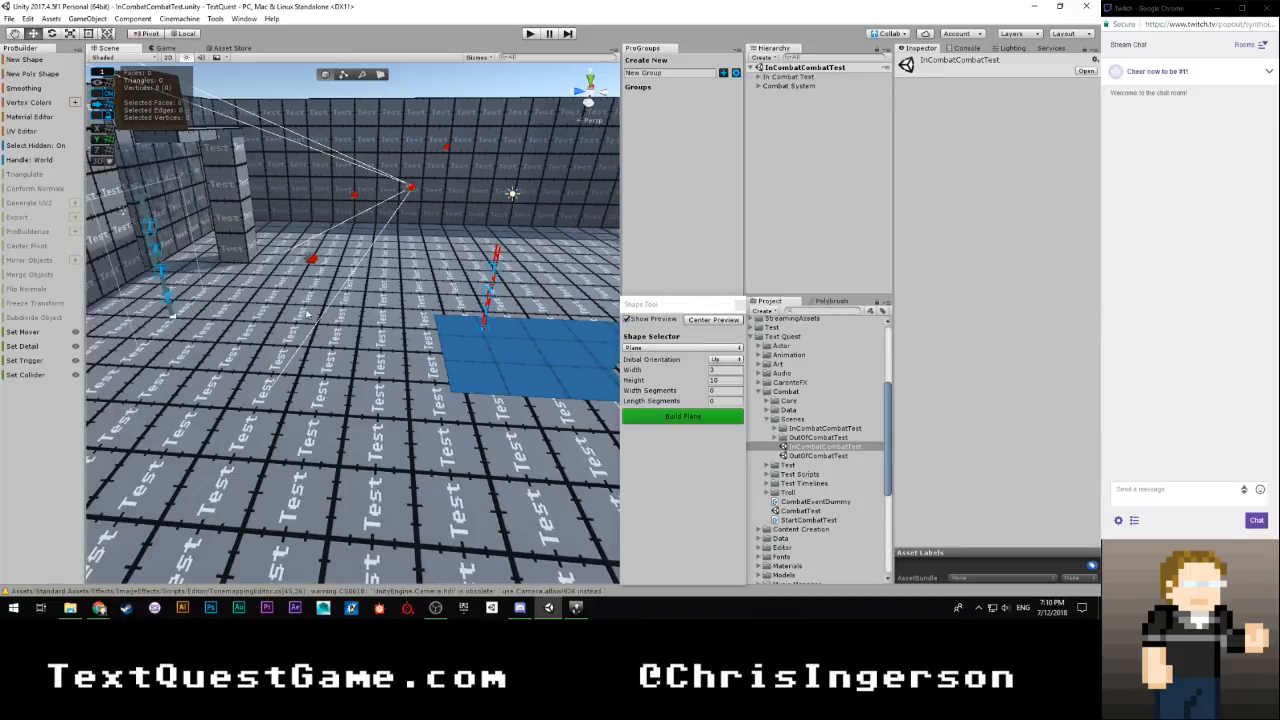
Reopen the SewerCombatModeling scene and frame the plane preview with the hero and troll
scroll(806, 520, "down", 8)
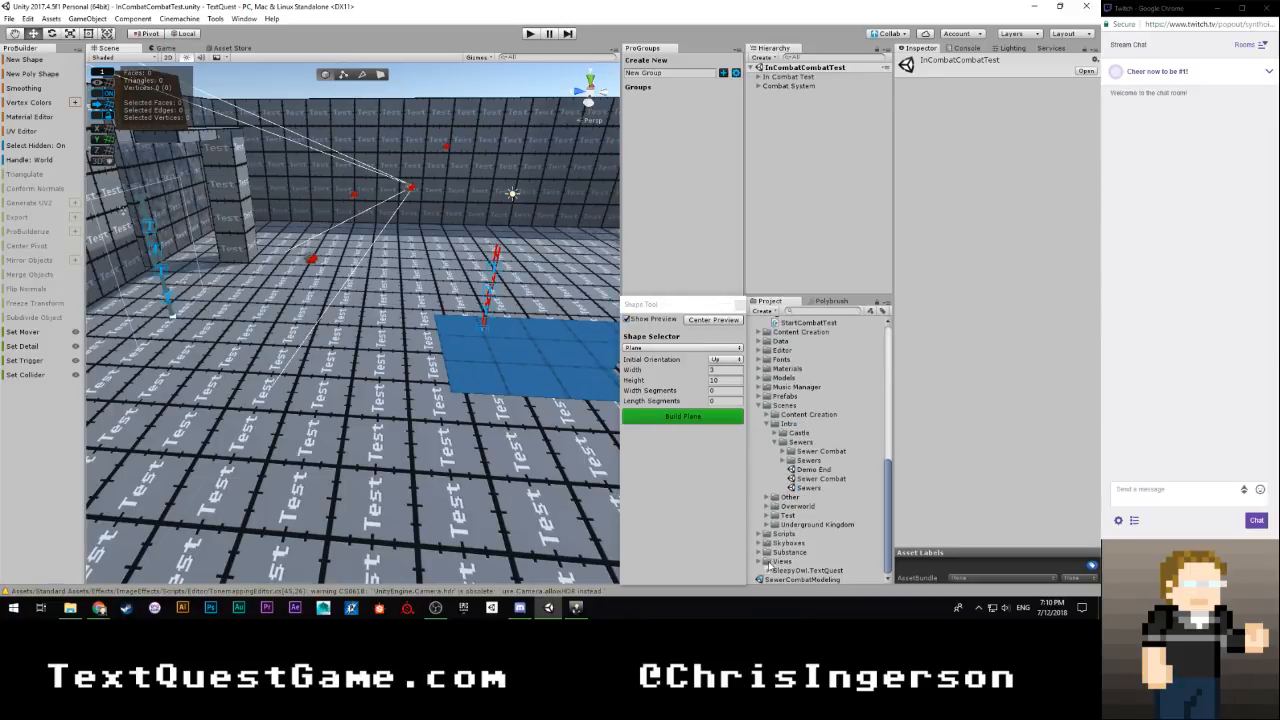
double_click(773, 579)
right_click_drag(475, 335, 373, 360)
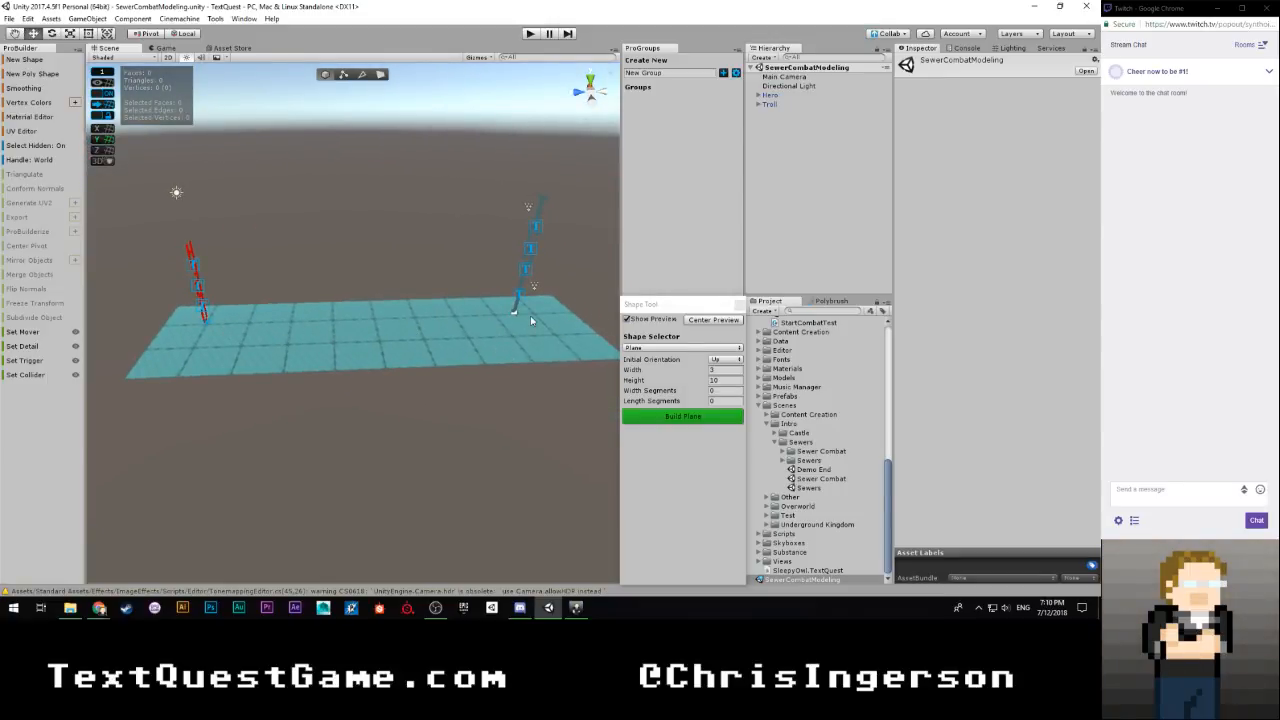
right_click_drag(531, 320, 451, 341)
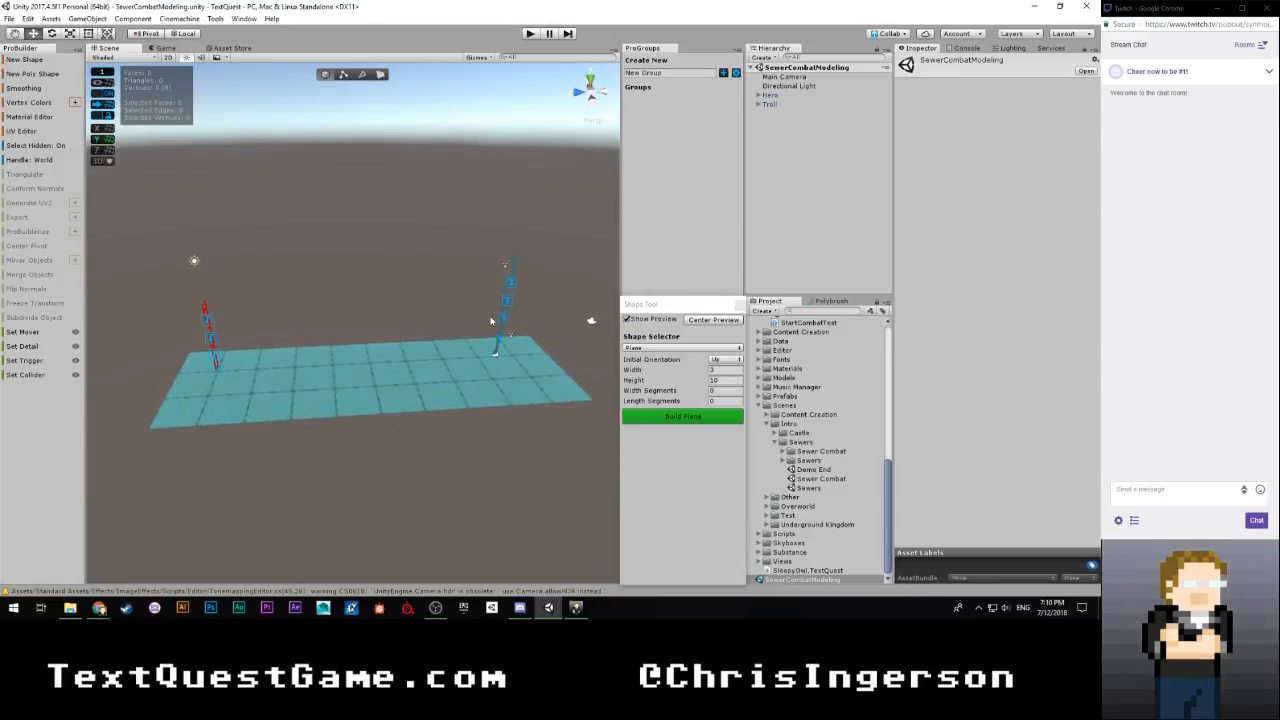
Try a width of 2 for the plane and shift it along the X axis to -1
left_click(722, 369)
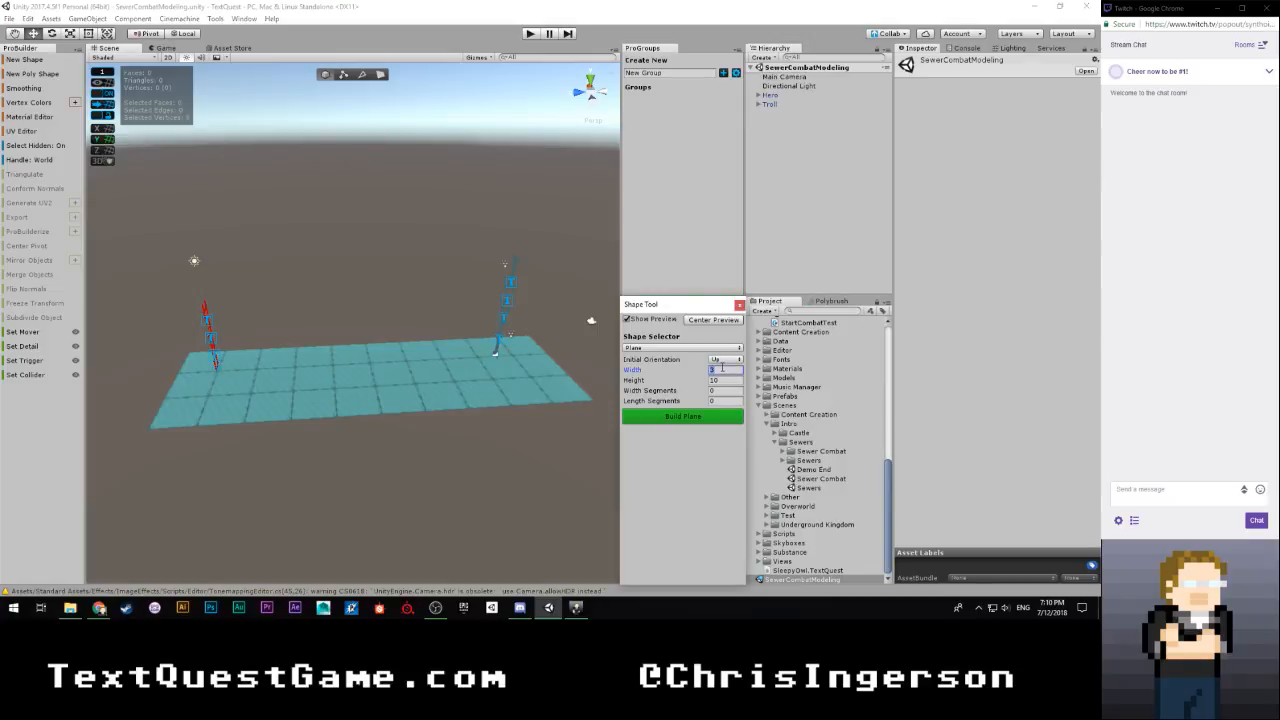
type("2")
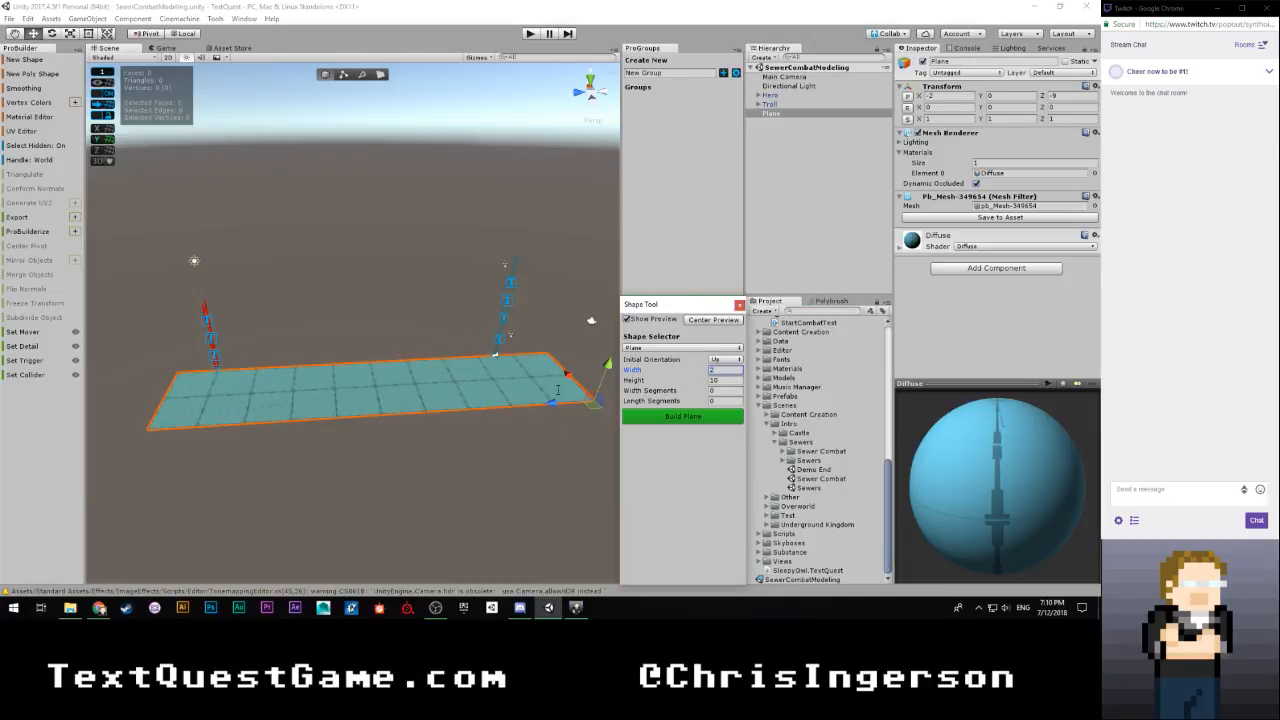
left_click_drag(567, 375, 547, 354)
left_click_drag(376, 364, 436, 399, "alt")
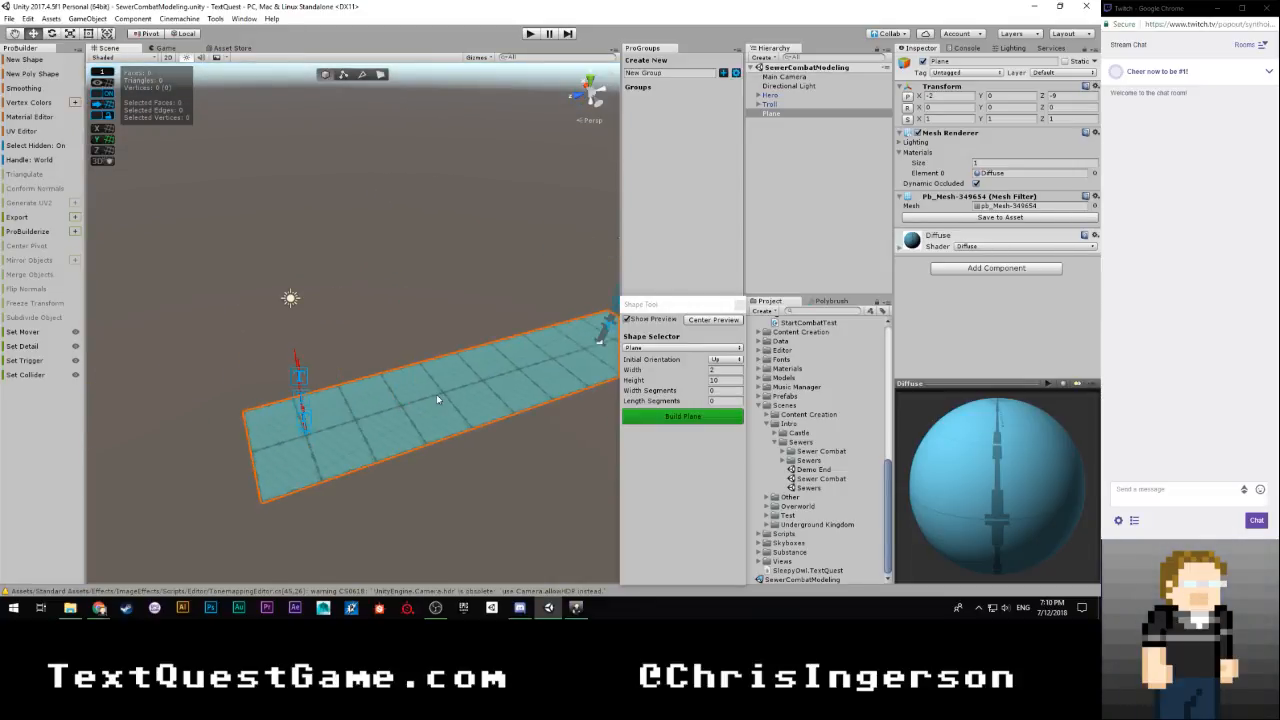
Set the plane's width to 3 and shift it along the X axis to -2
left_click(723, 369)
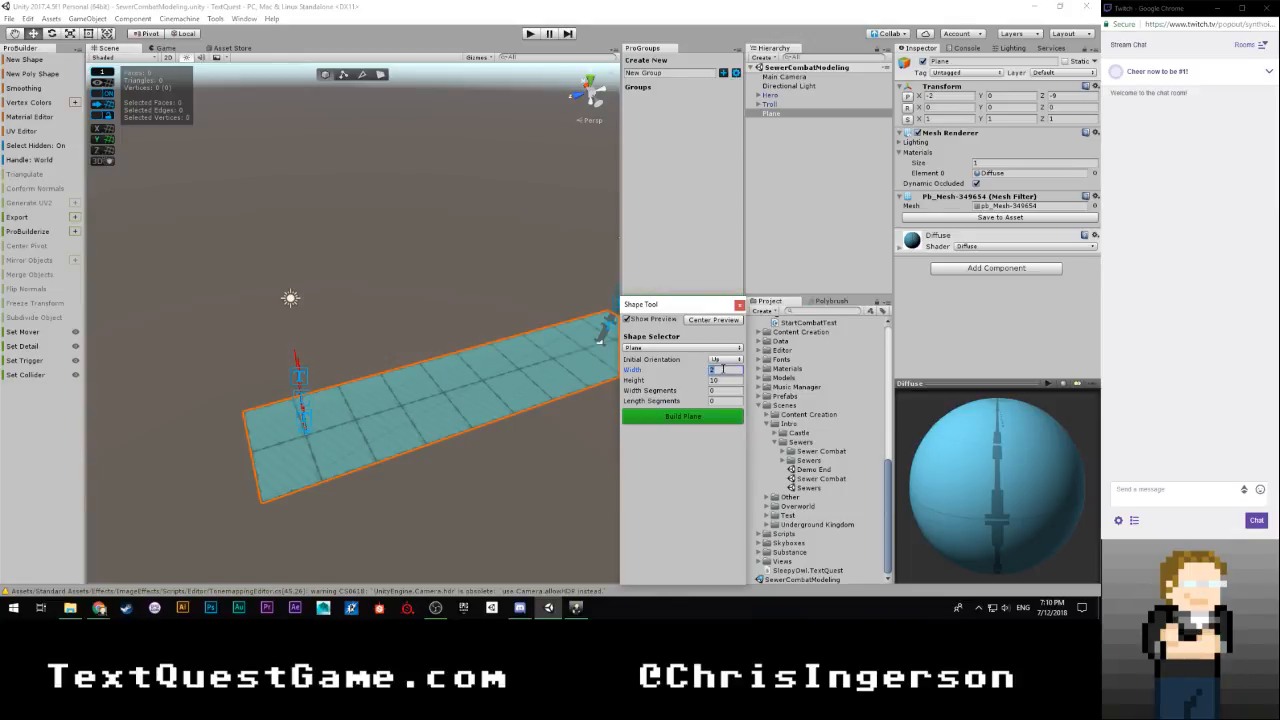
type("3")
scroll(451, 340, "down", 2)
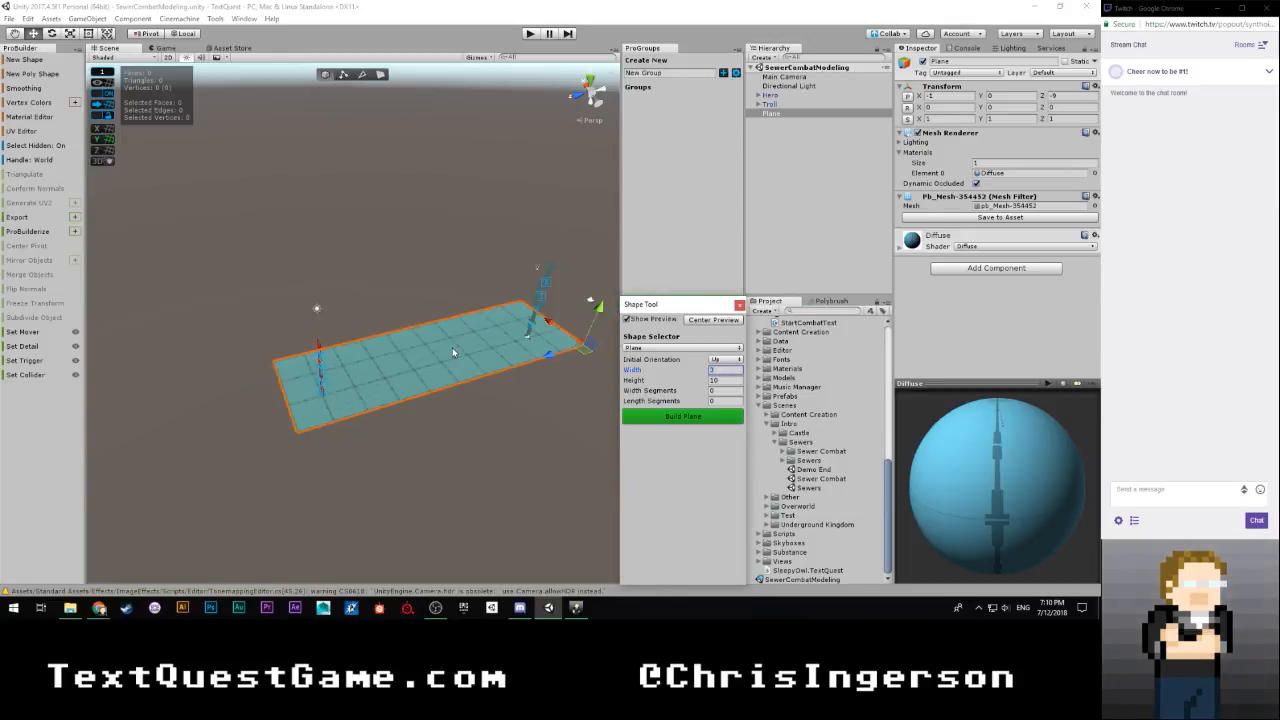
left_click_drag(549, 323, 572, 340)
Align the Main Camera with an angled scene view that shows the whole plane and both characters
left_click_drag(488, 392, 471, 412, "alt")
scroll(471, 412, "up", 2, "alt")
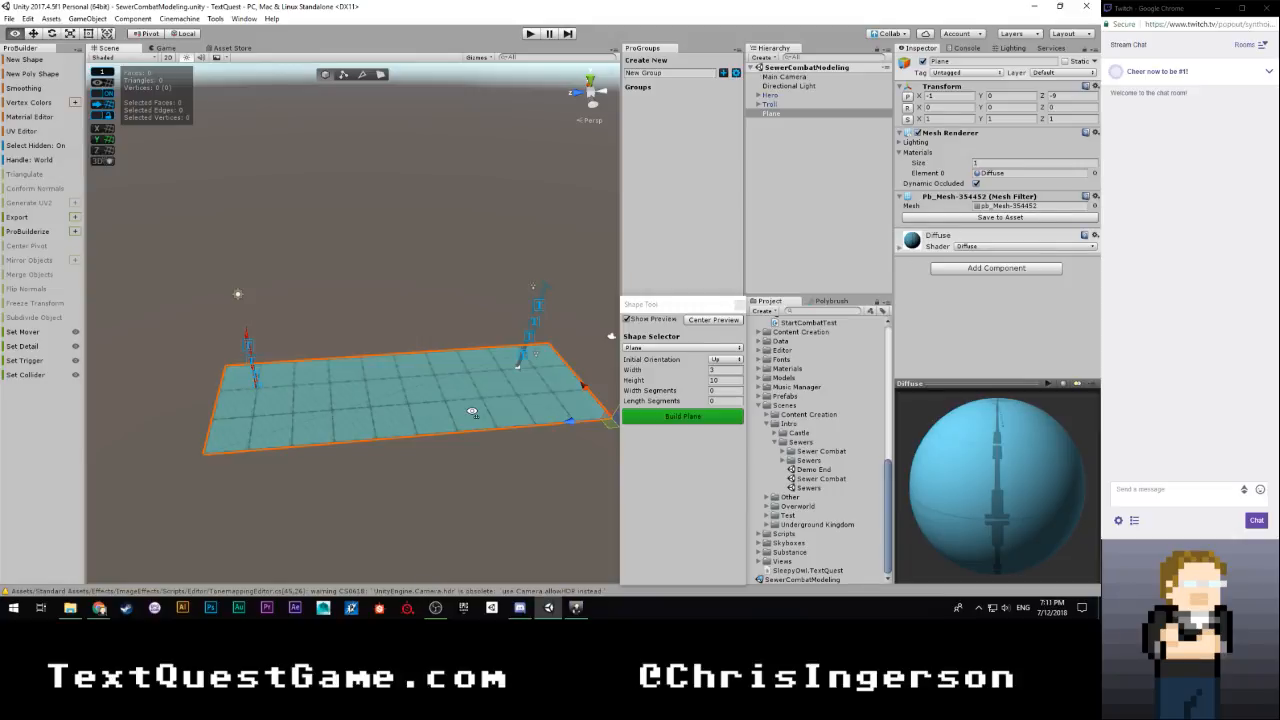
left_click_drag(472, 412, 492, 387, "alt")
scroll(486, 449, "up", 2, "alt")
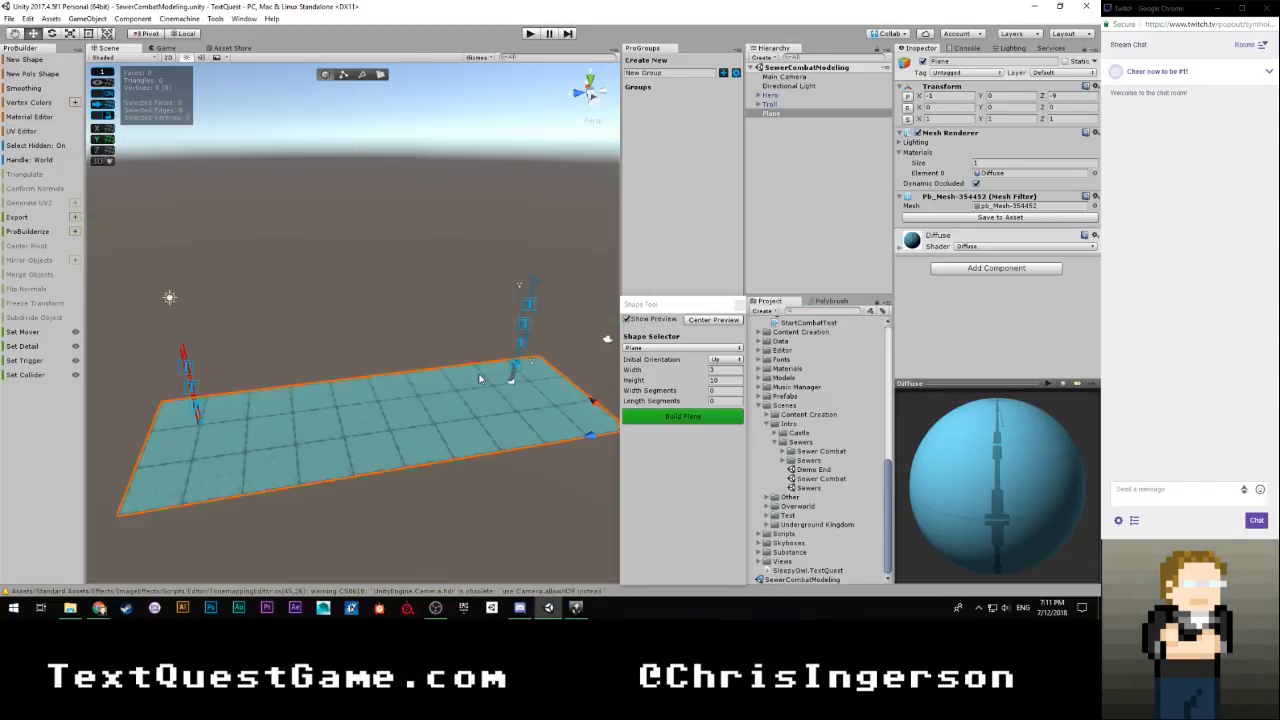
left_click(784, 77)
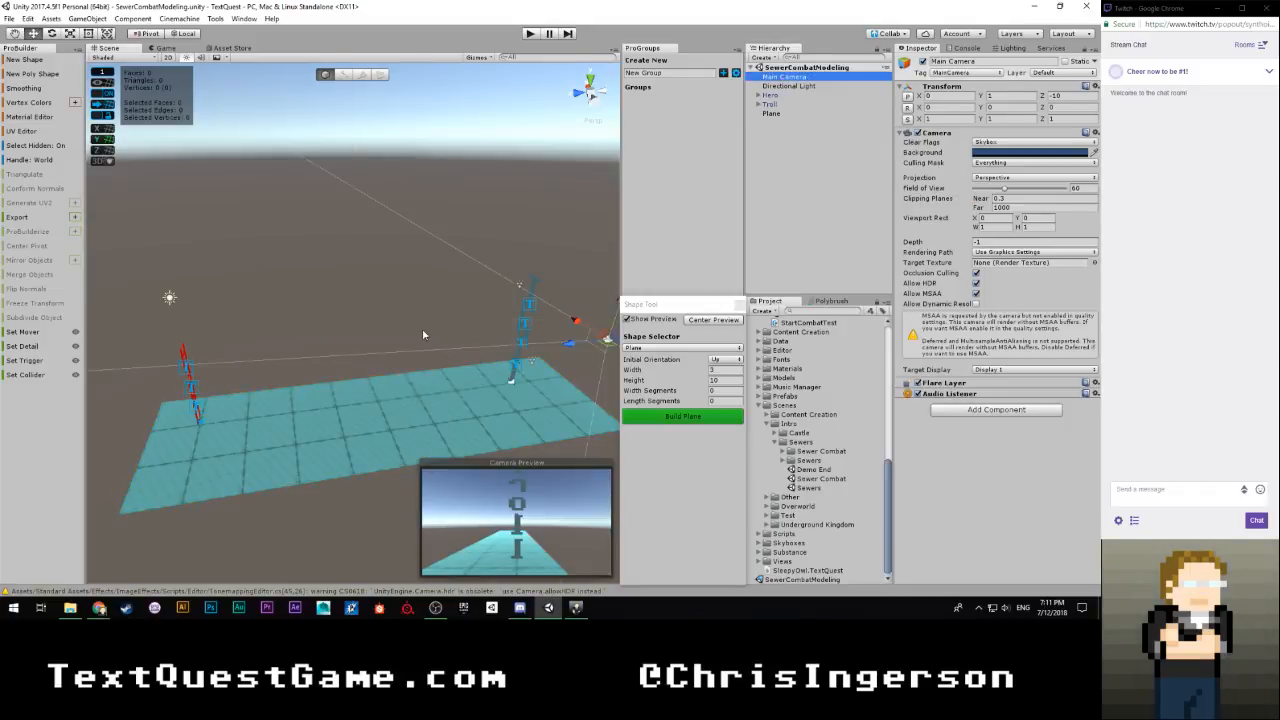
key("ctrl+shift+f")
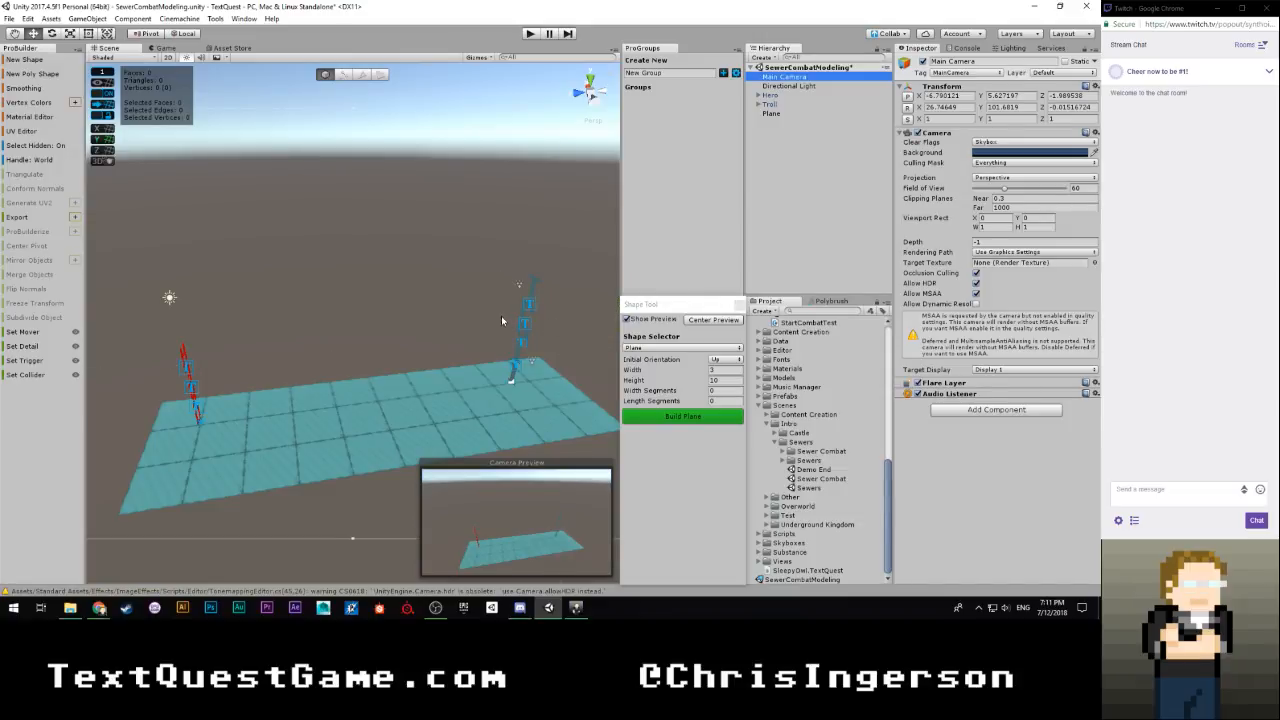
Try a height of 5 for the plane, followed by a height of 15
left_click(730, 380)
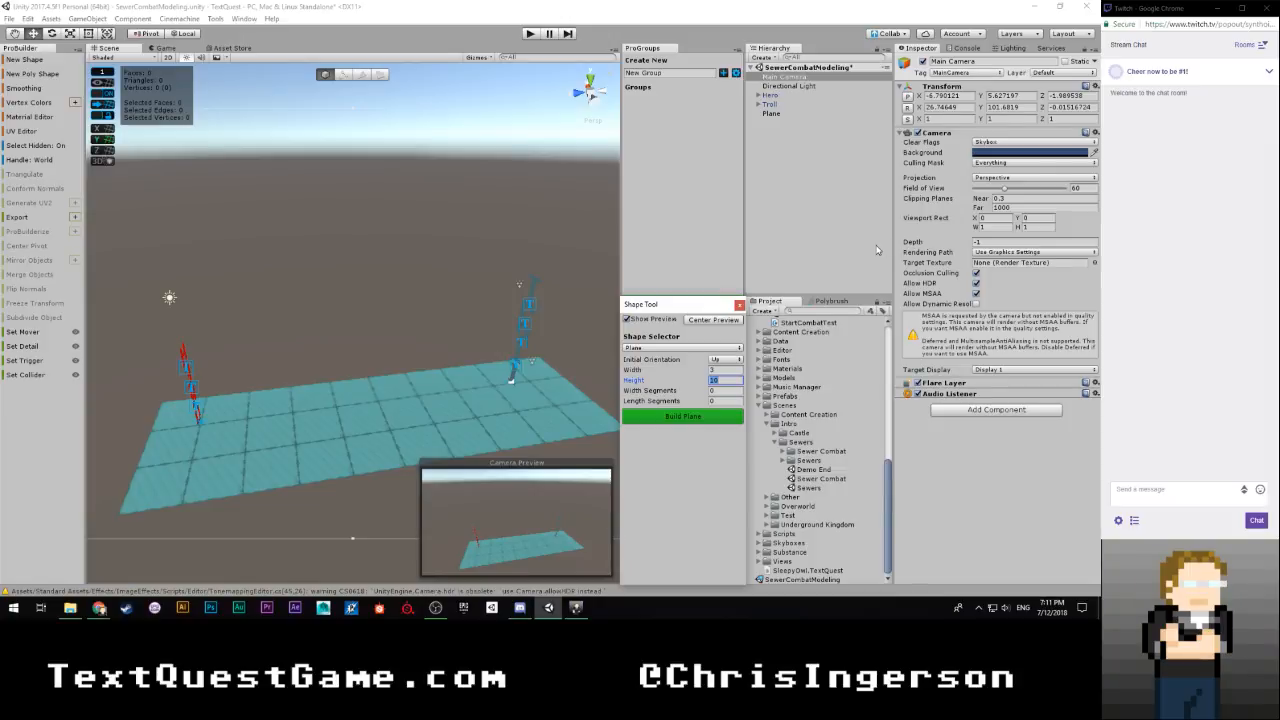
type("5")
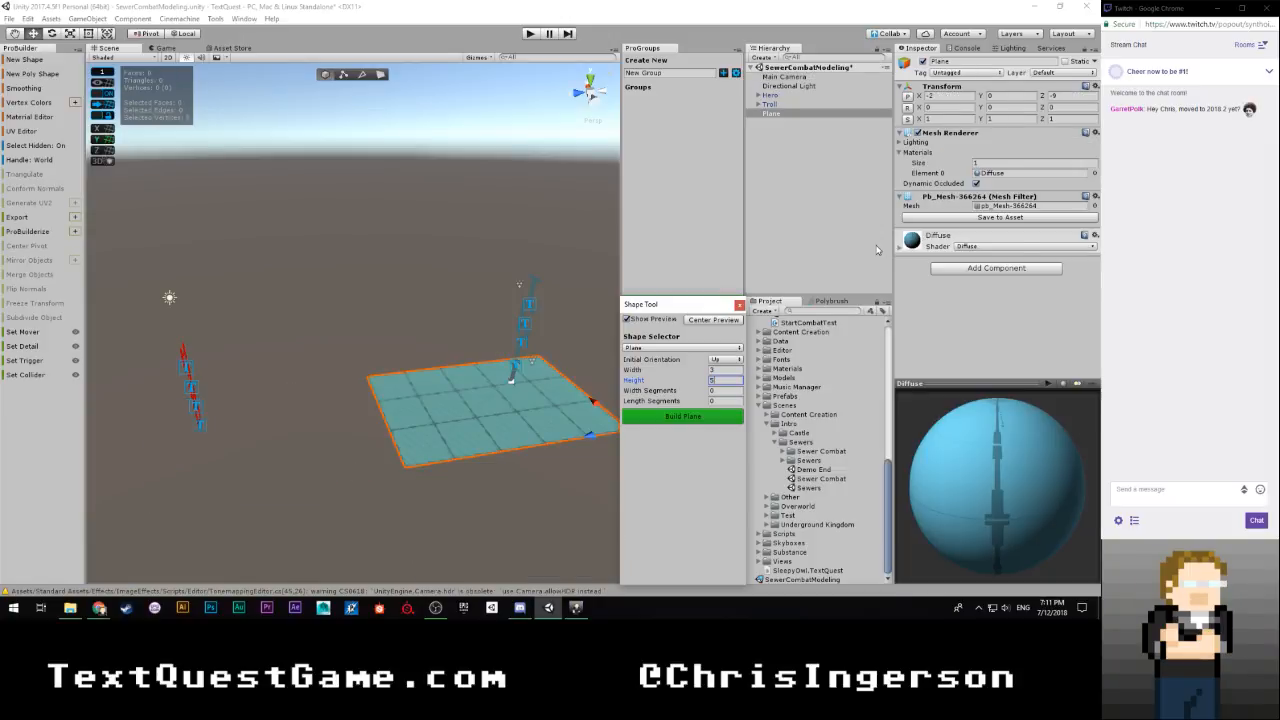
double_click(725, 384)
type("15")
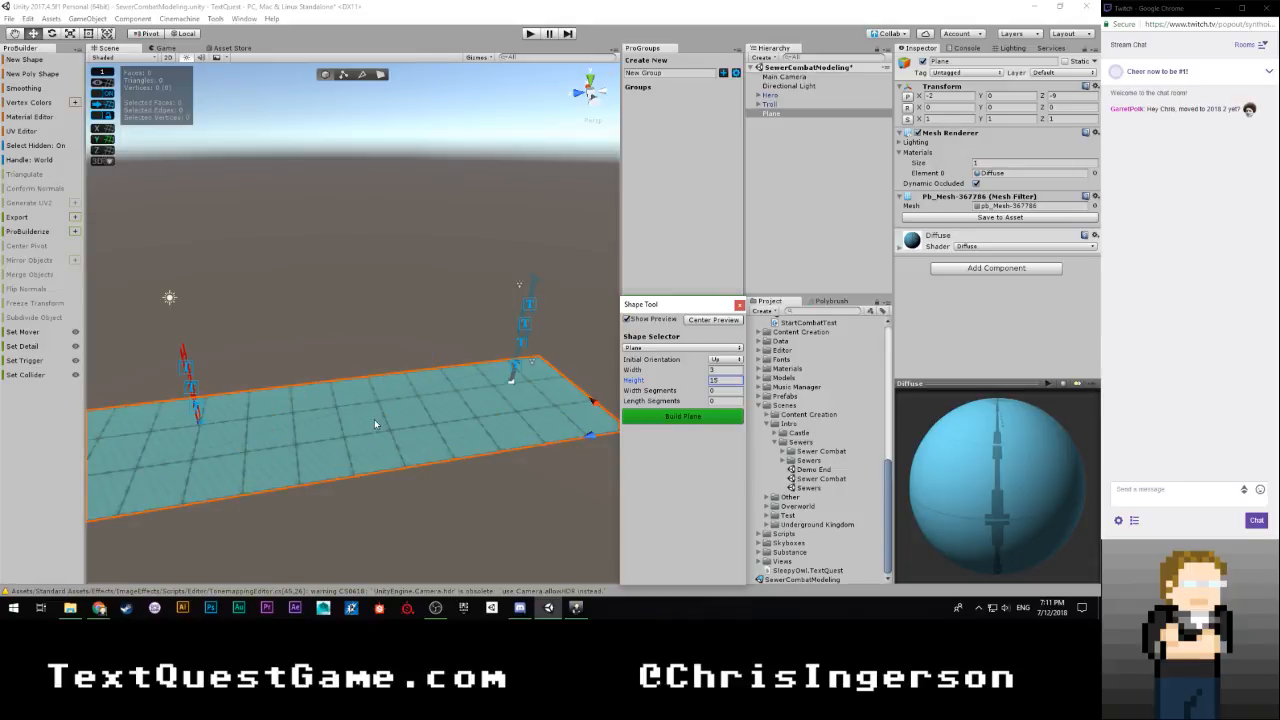
Shift the plane along the Z axis to -12 so it extends past both the hero and the troll
scroll(295, 352, "down", 3)
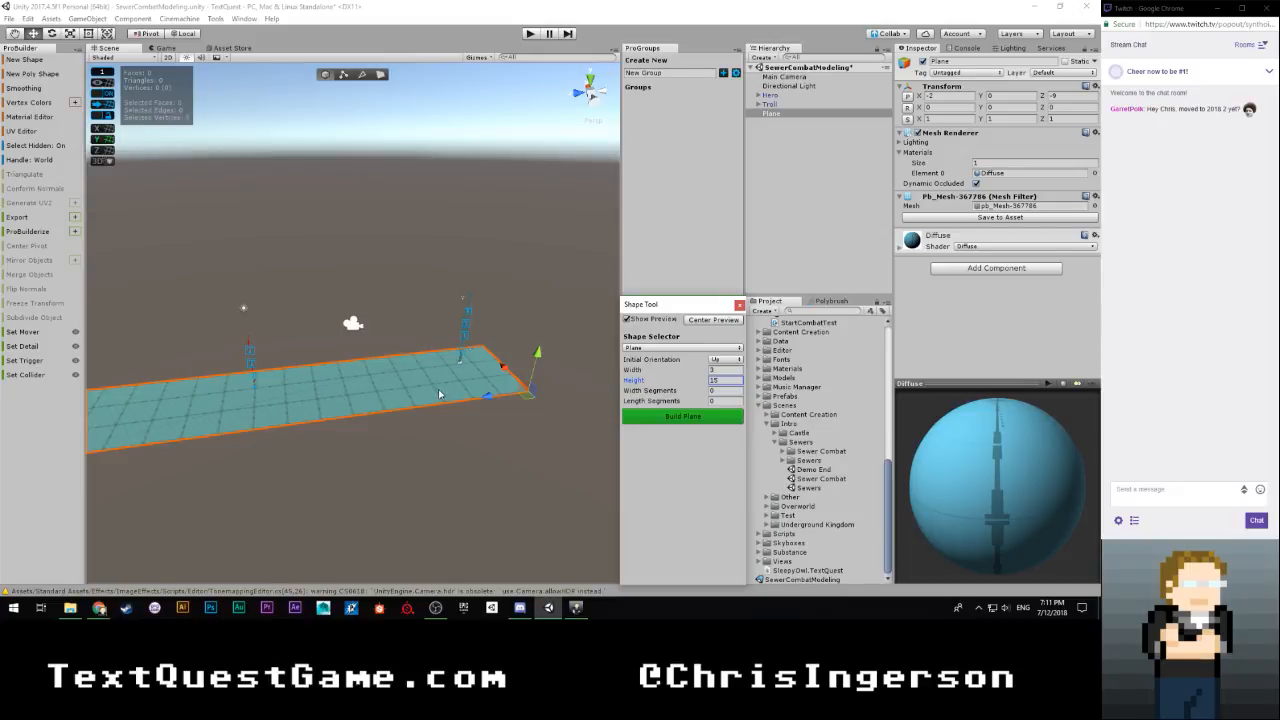
scroll(440, 405, "up", 2)
scroll(440, 407, "down", 1)
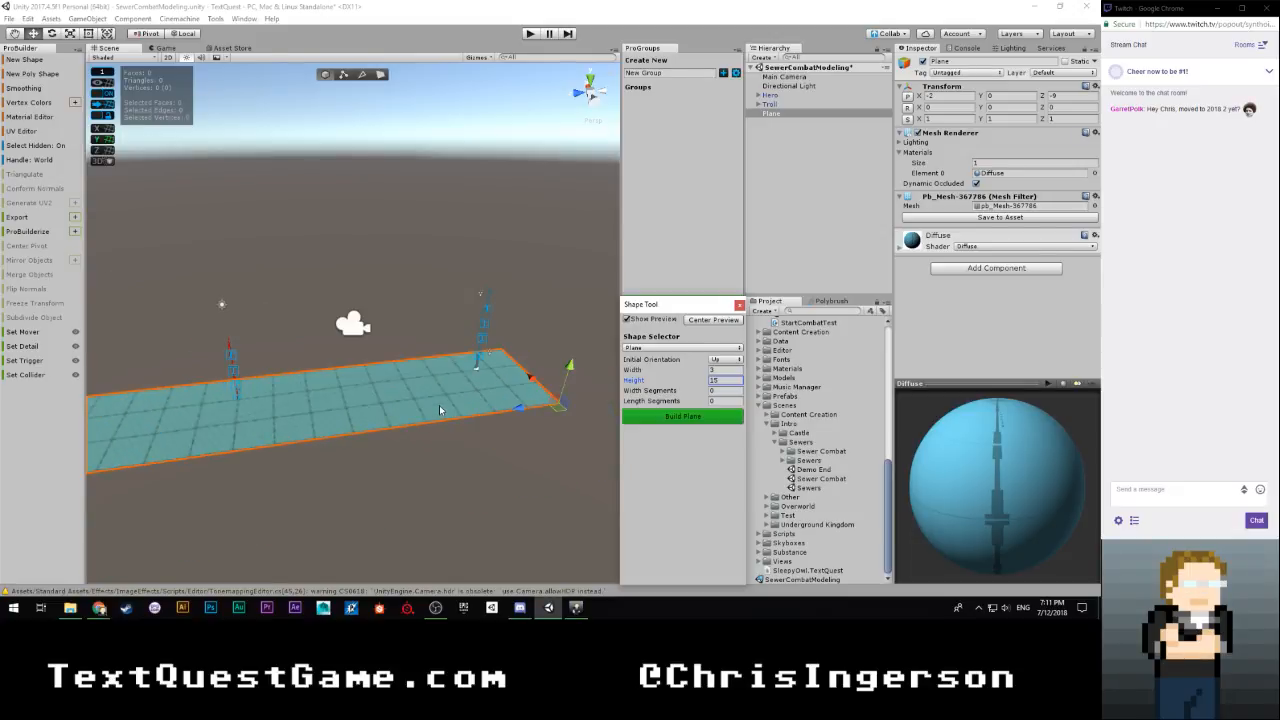
scroll(452, 430, "down", 2)
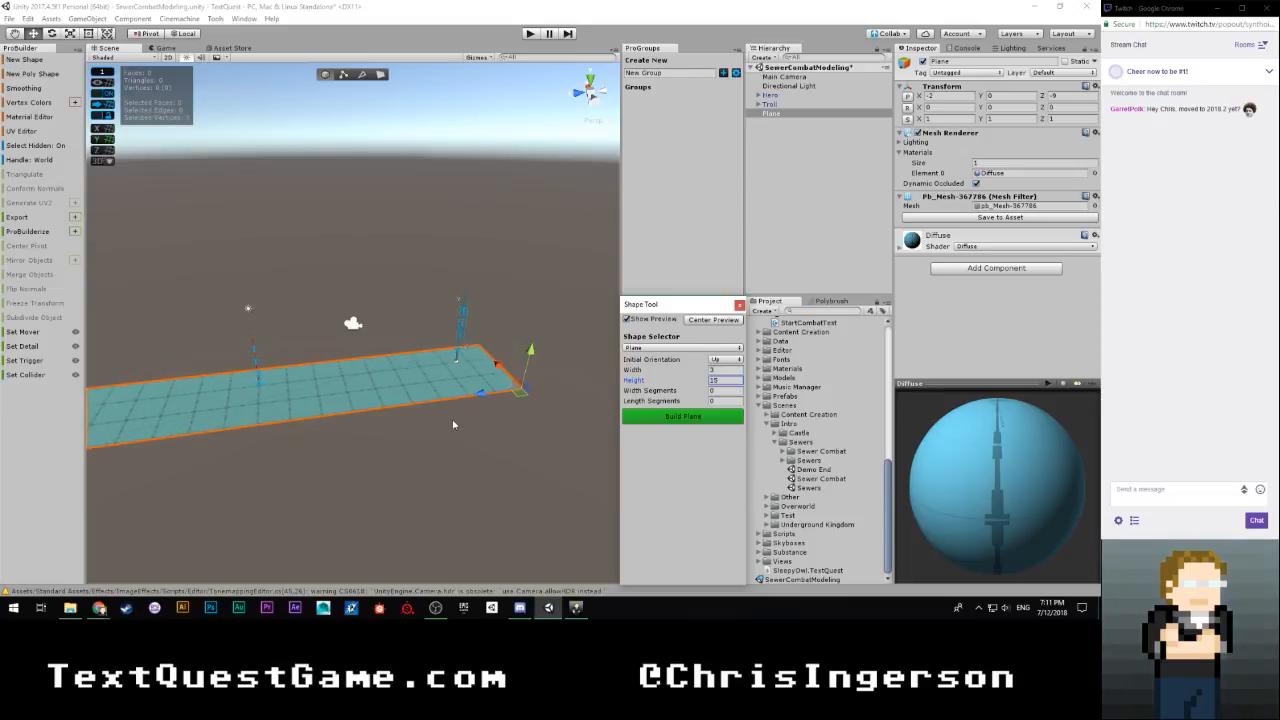
scroll(470, 435, "down", 1)
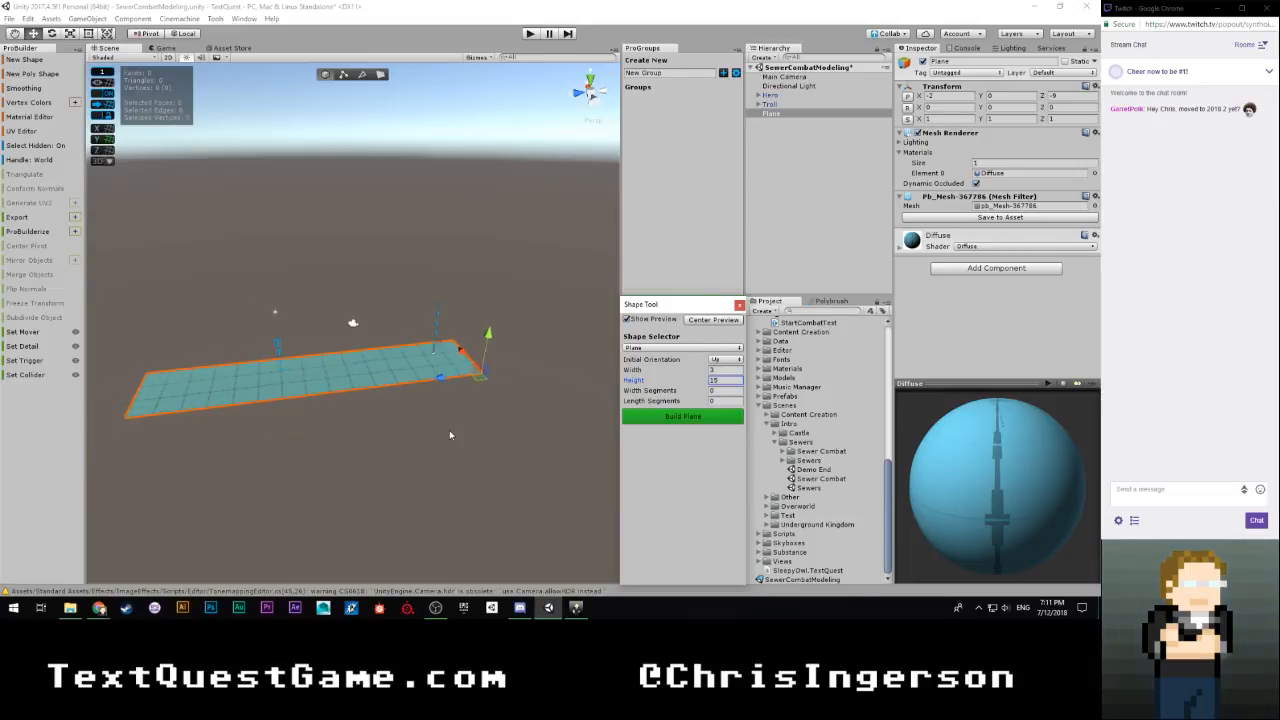
scroll(445, 427, "up", 2)
scroll(434, 419, "down", 3)
scroll(434, 424, "up", 2)
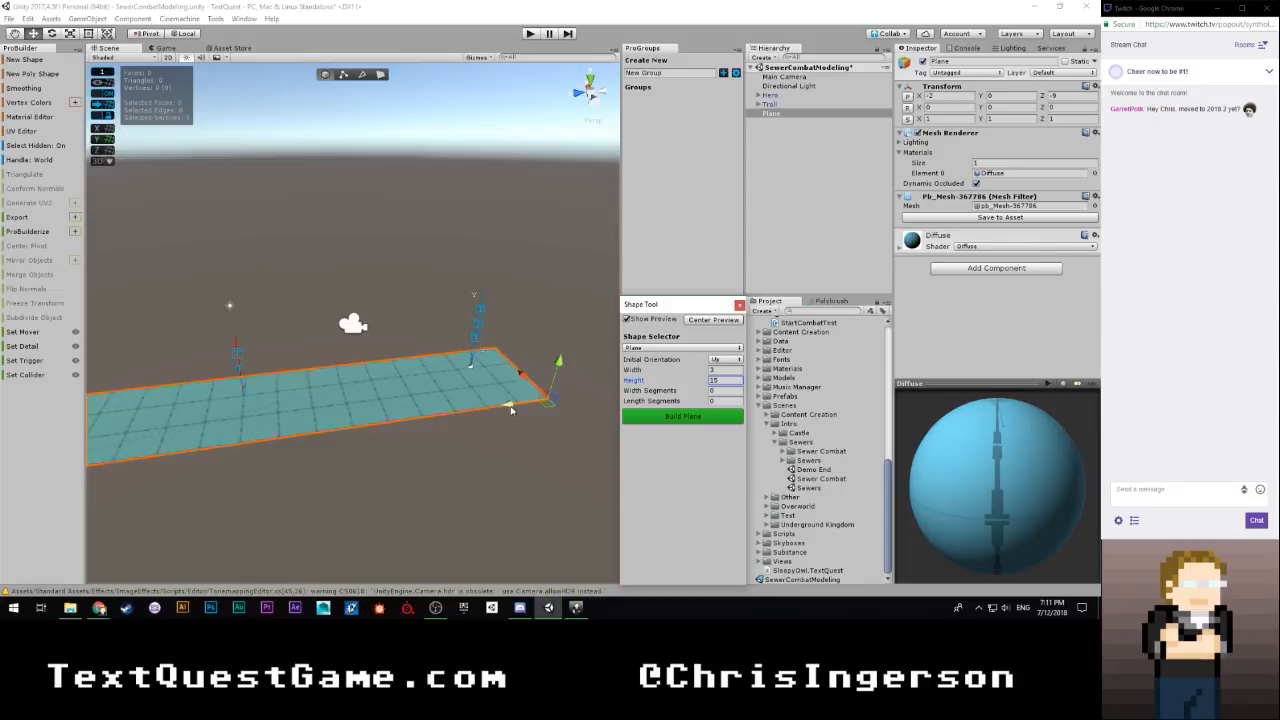
scroll(387, 418, "down", 2)
scroll(367, 422, "up", 2)
scroll(367, 422, "down", 2)
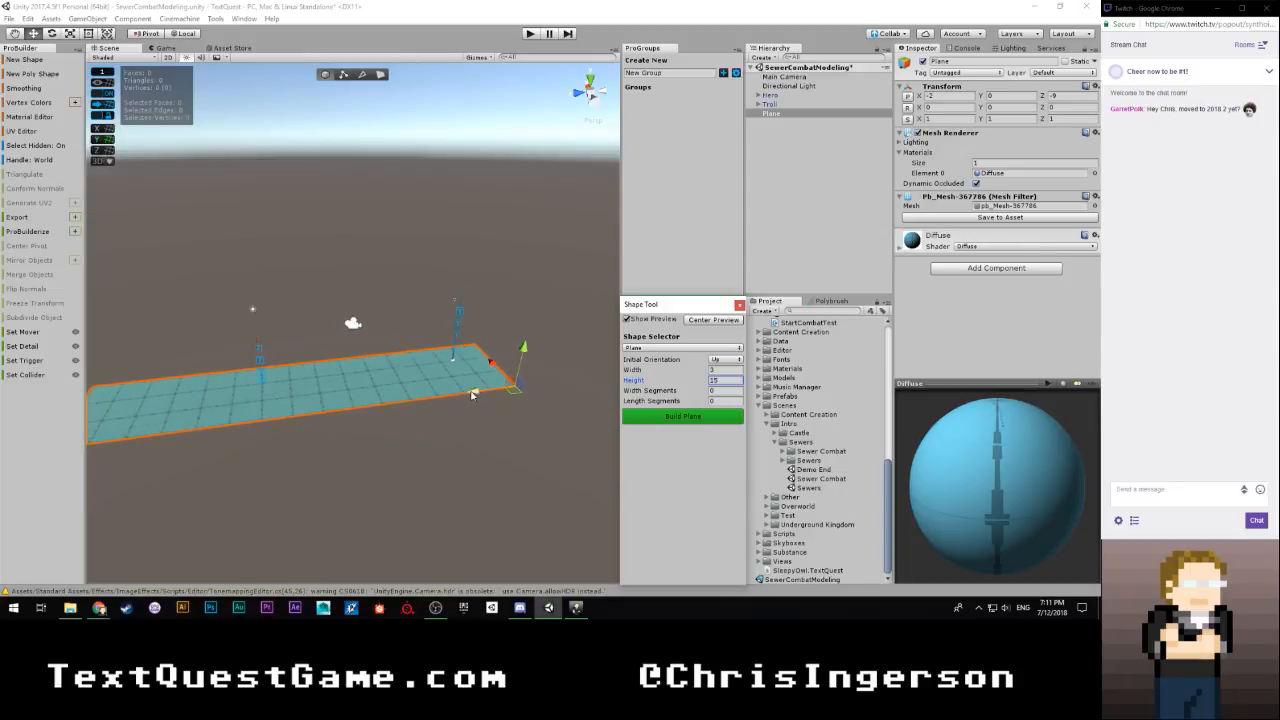
left_click_drag(473, 395, 547, 393)
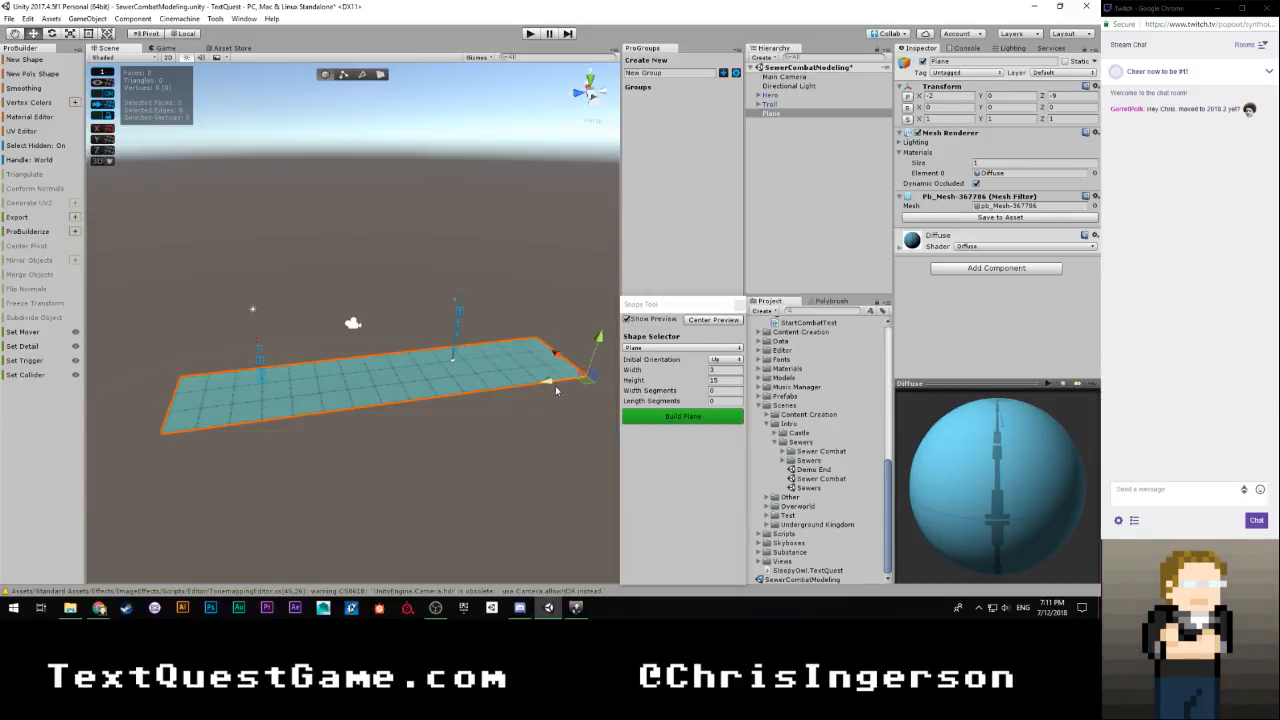
Try a height of 20 for the plane, and settle on a height of 18
left_click(737, 381)
type("20")
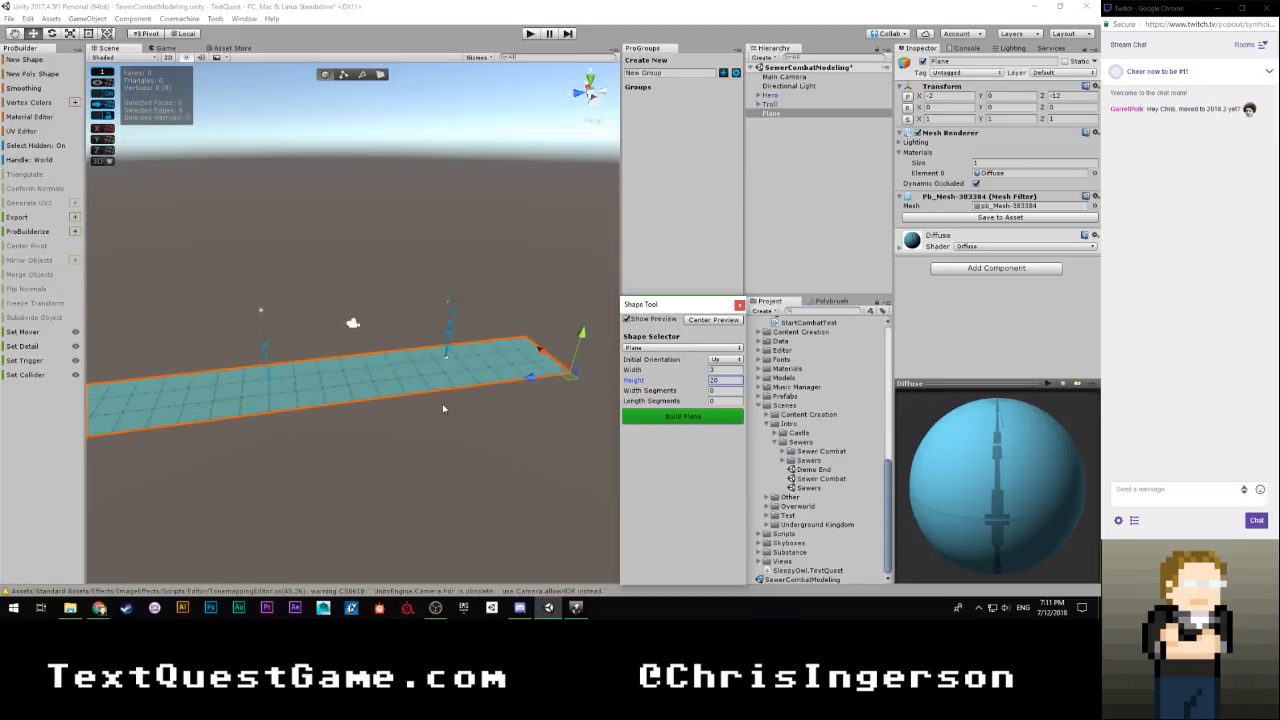
left_click(729, 382)
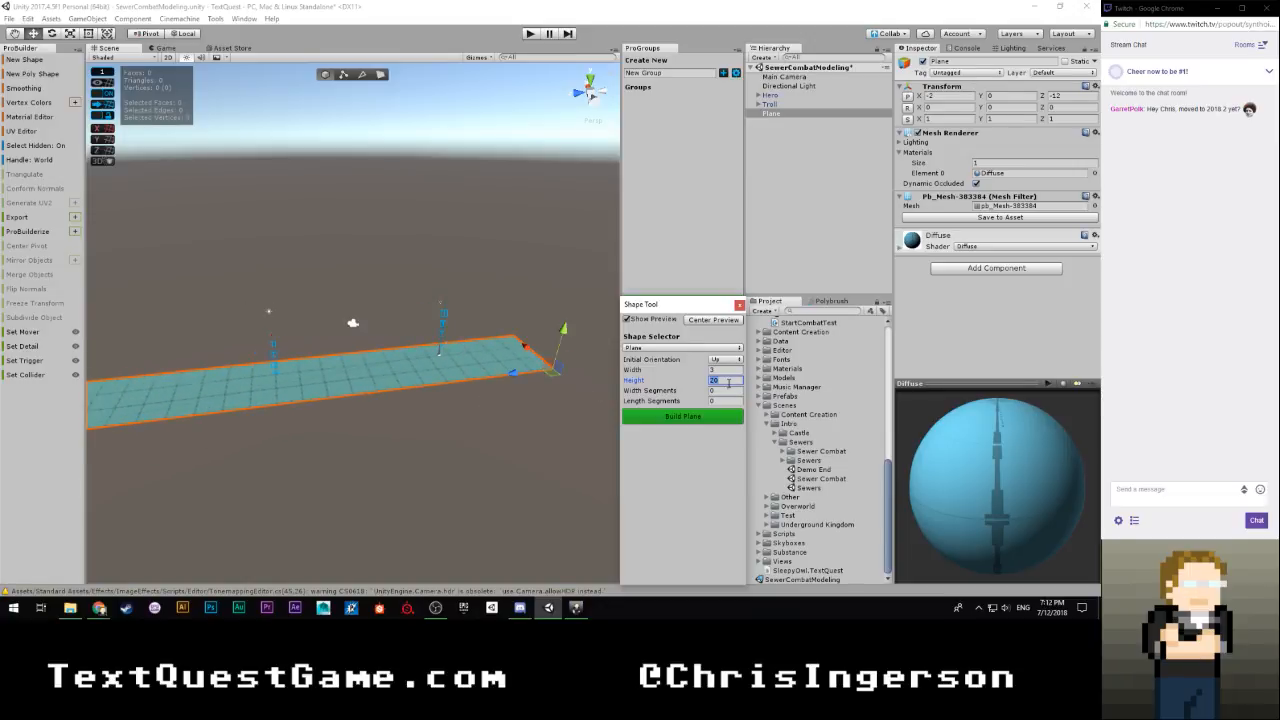
type("18")
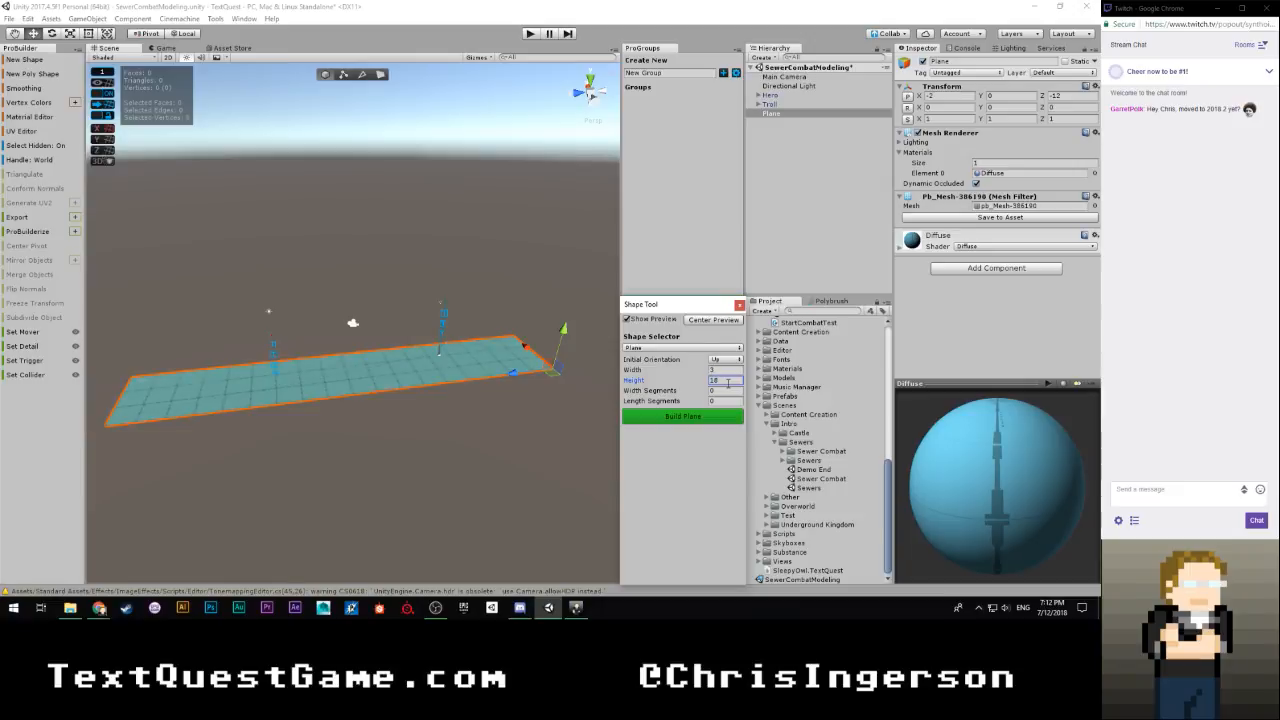
Shift the plane along the Z axis to -14 to center it around the characters, and build it
left_click_drag(505, 378, 538, 372)
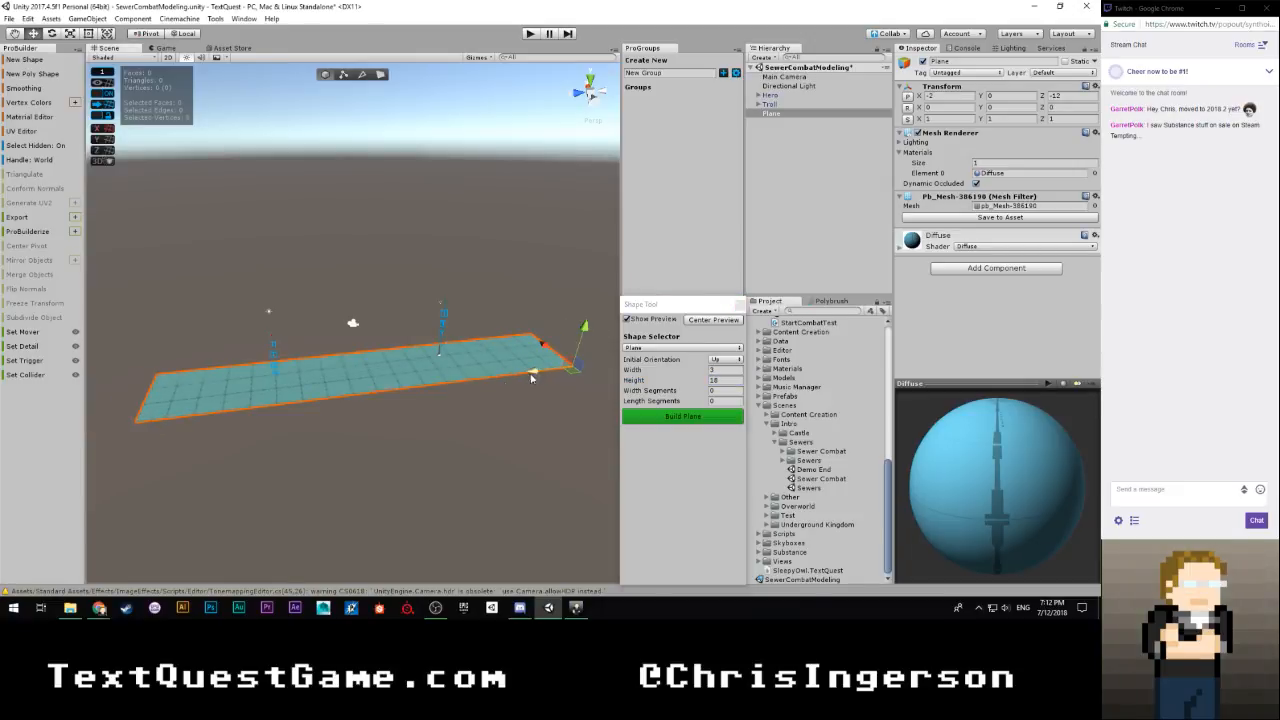
scroll(471, 398, "up", 4)
scroll(471, 398, "down", 2)
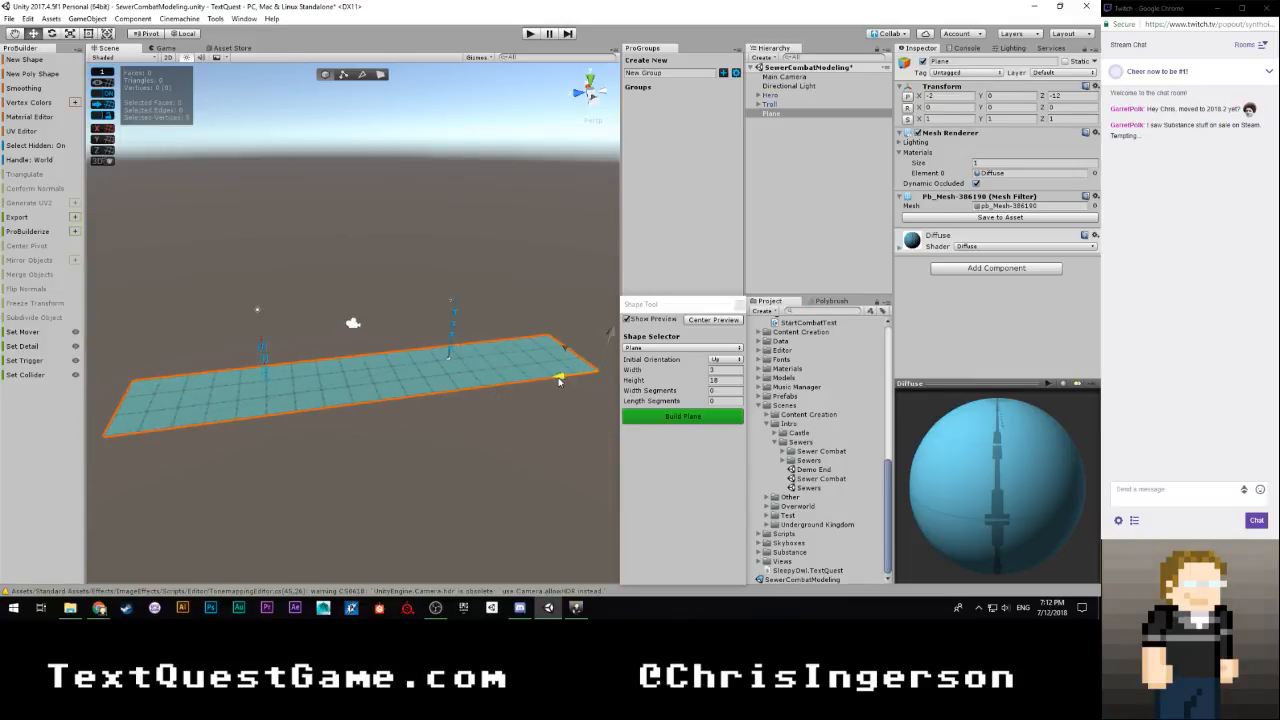
left_click_drag(557, 377, 580, 378)
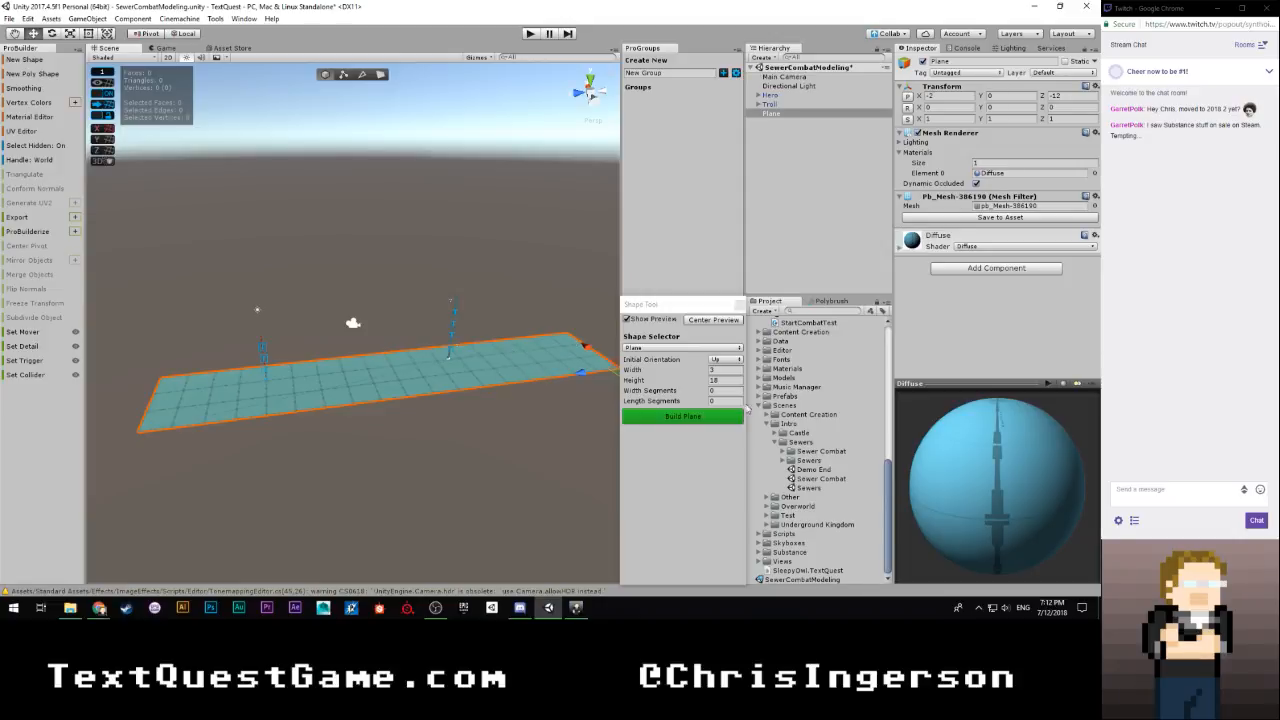
left_click(714, 420)
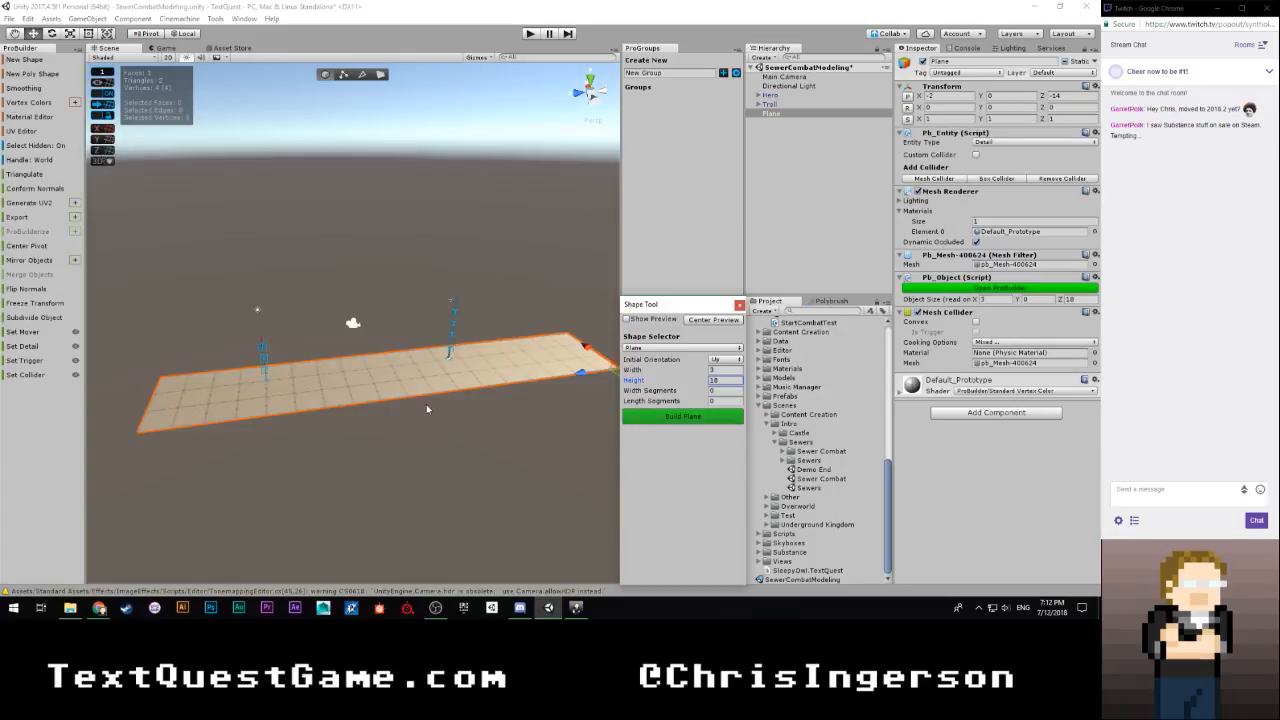
Set the grid snap value to 0.5 and shift the plane along the X axis to -1.5
left_click_drag(341, 430, 523, 471, "alt")
left_click(102, 76)
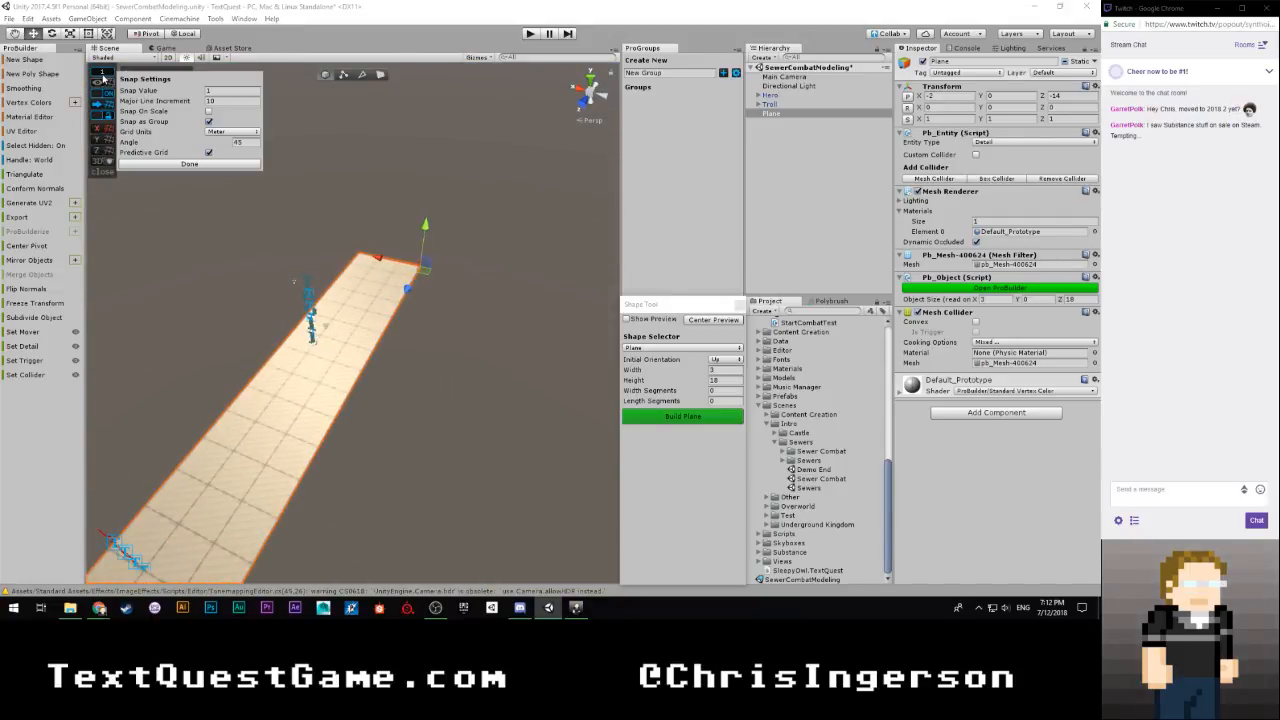
left_click(240, 92)
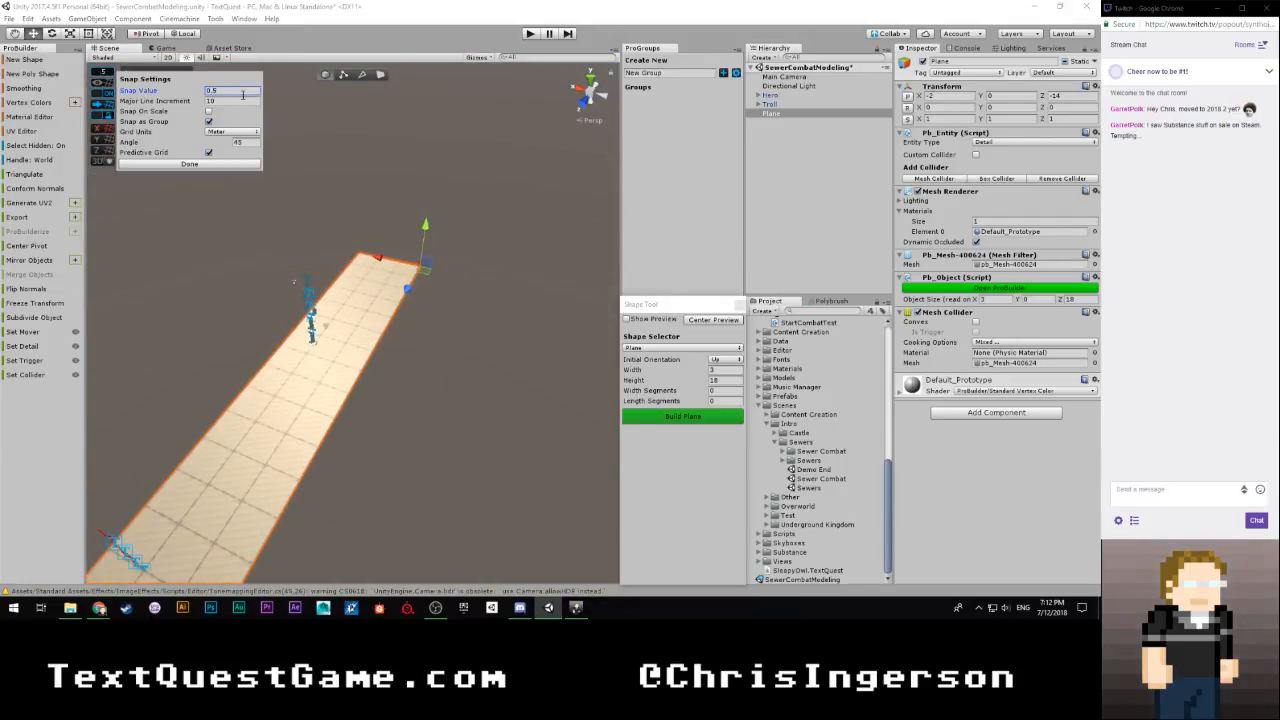
left_click(242, 163)
key("g")
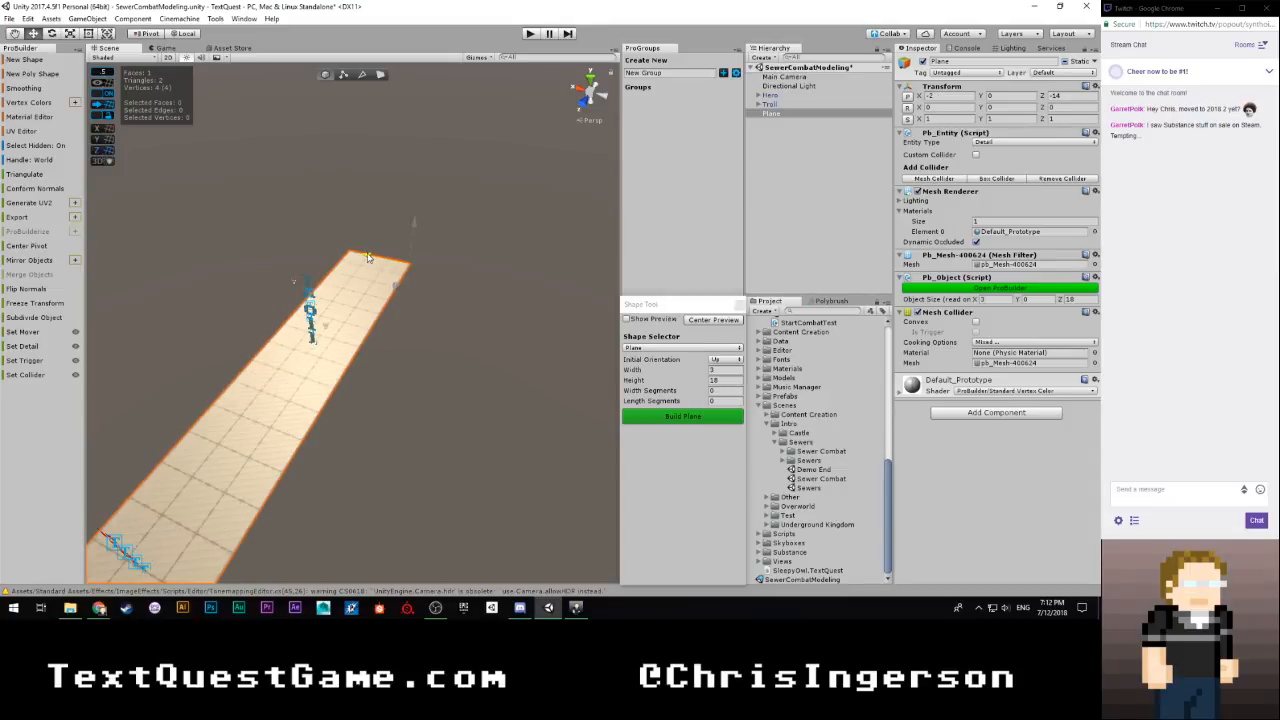
left_click_drag(420, 330, 180, 312, "alt")
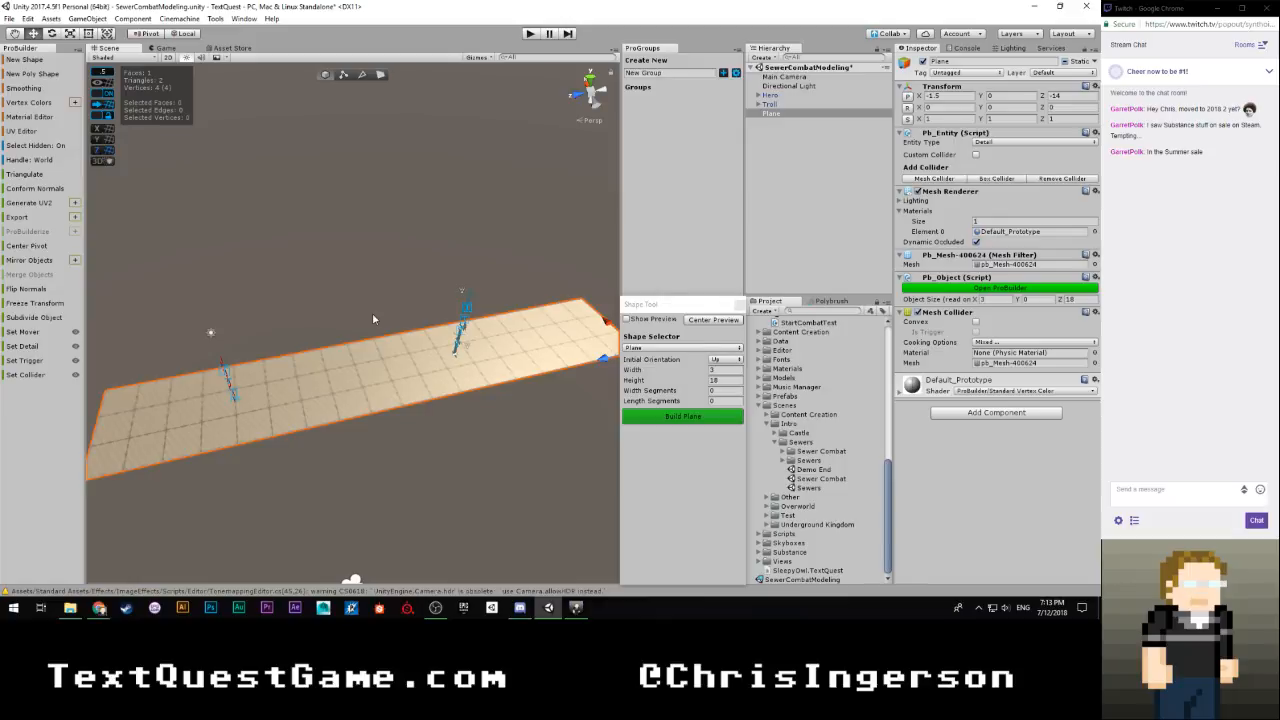
Examine the plane's placement around the hero and troll from several angles
right_click_drag(385, 316, 388, 330)
key("w")
key("s")
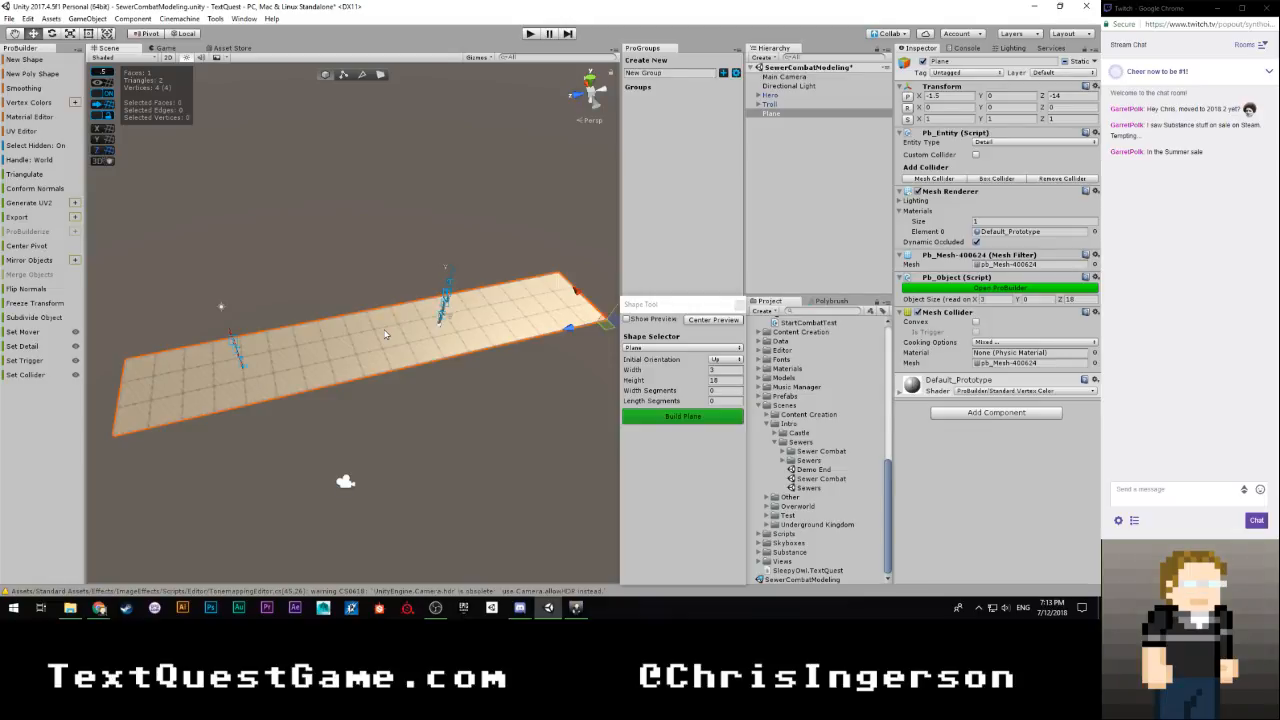
right_click_drag(390, 326, 417, 332)
key("w")
key("a")
key("s")
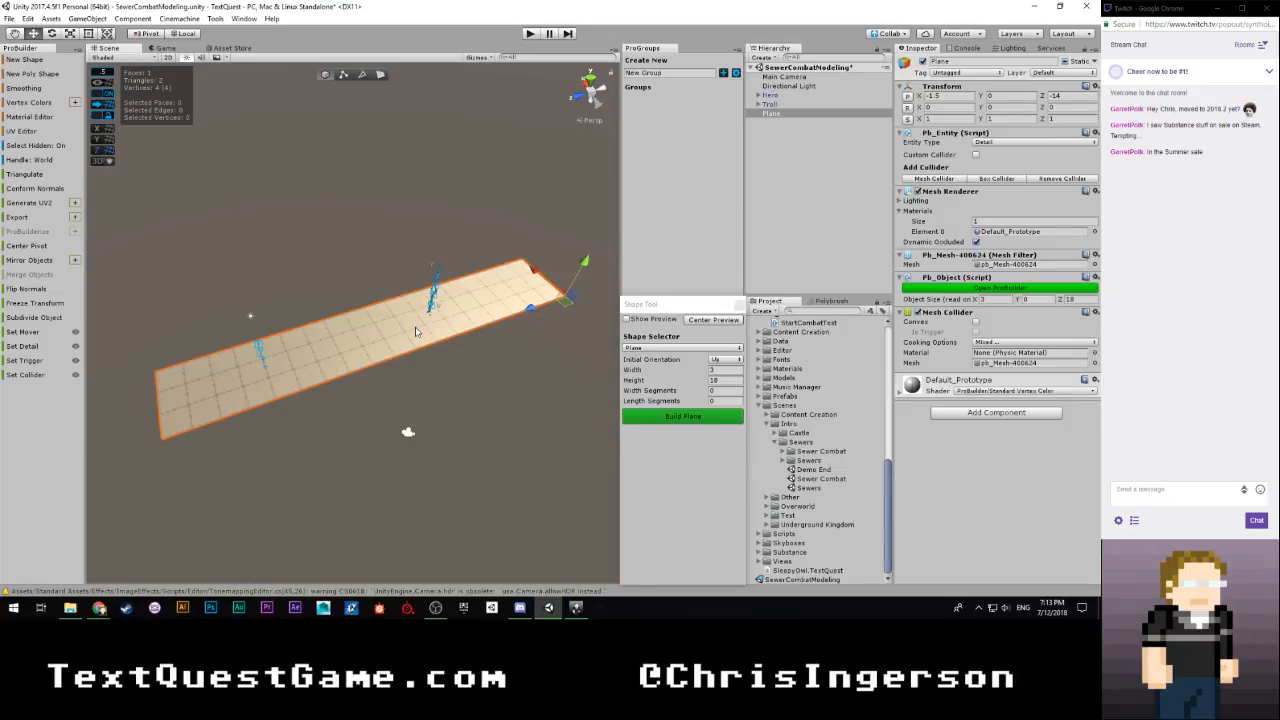
left_click_drag(417, 332, 608, 288, "alt")
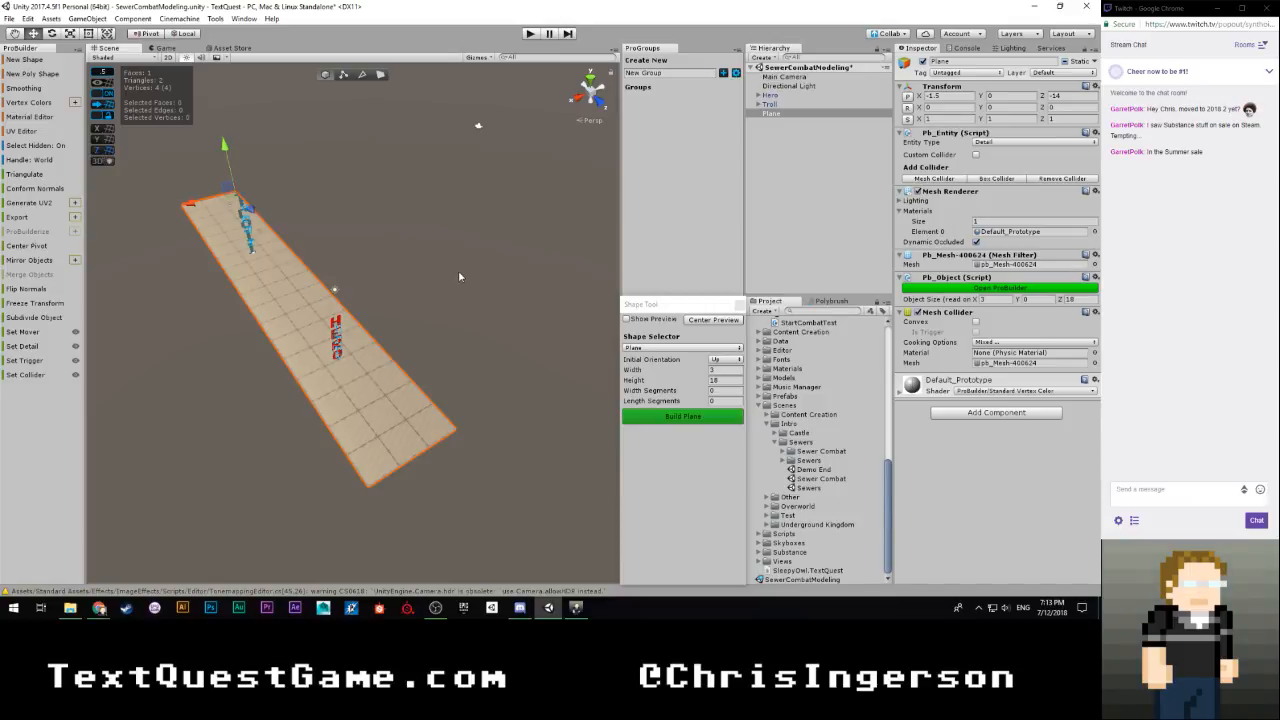
left_click_drag(458, 276, 403, 324, "alt")
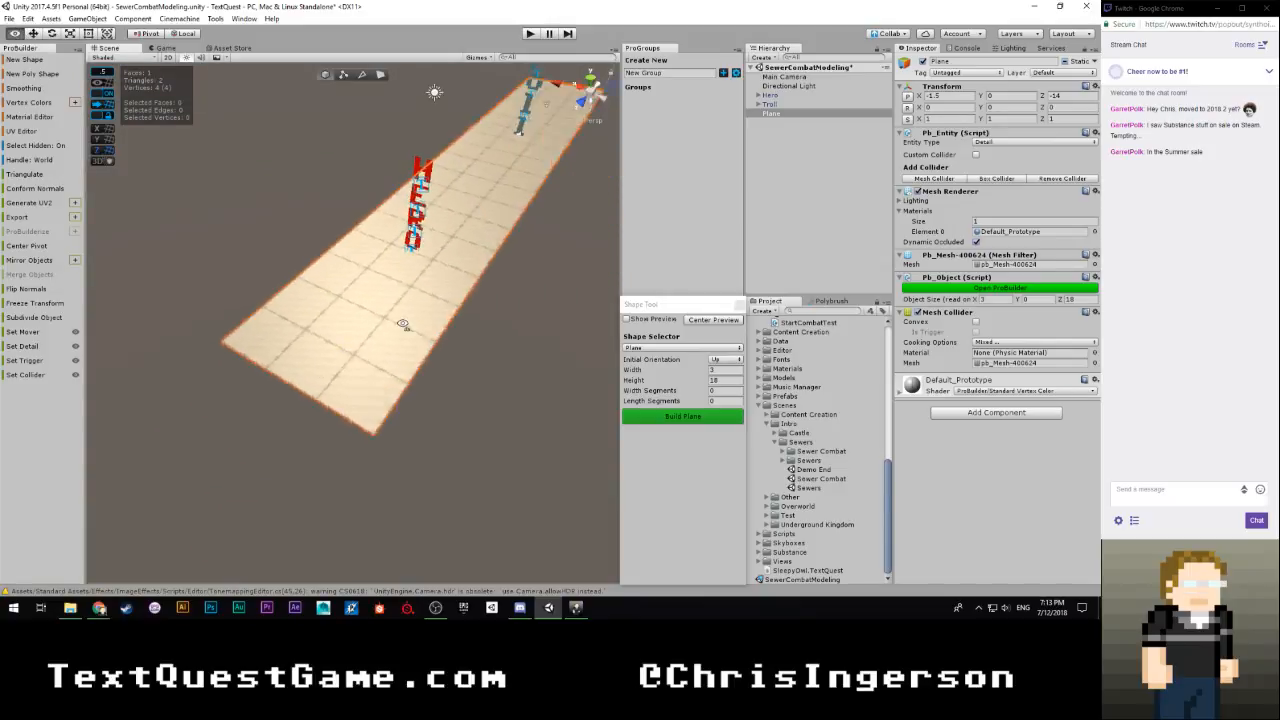
right_click_drag(403, 324, 435, 277)
right_click_drag(451, 340, 421, 278)
key("w")
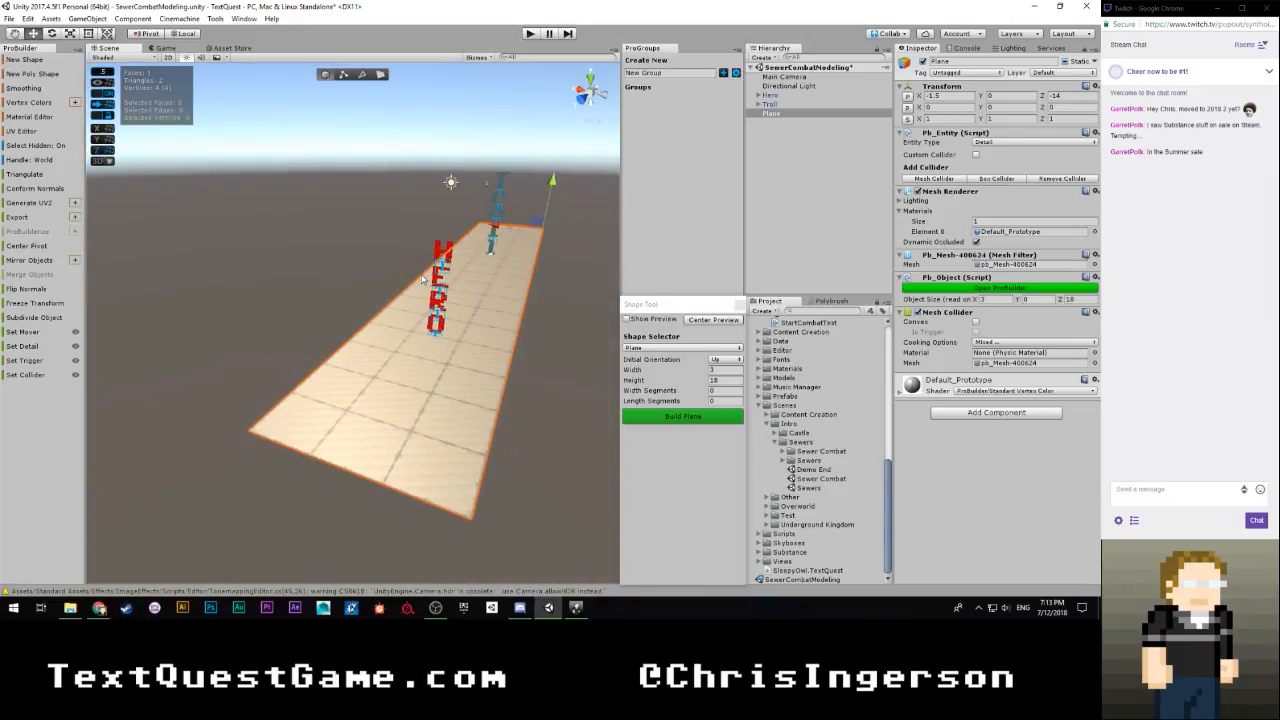
Extrude the two short end edges of the plane downward by 0.5
key("g")
key("h")
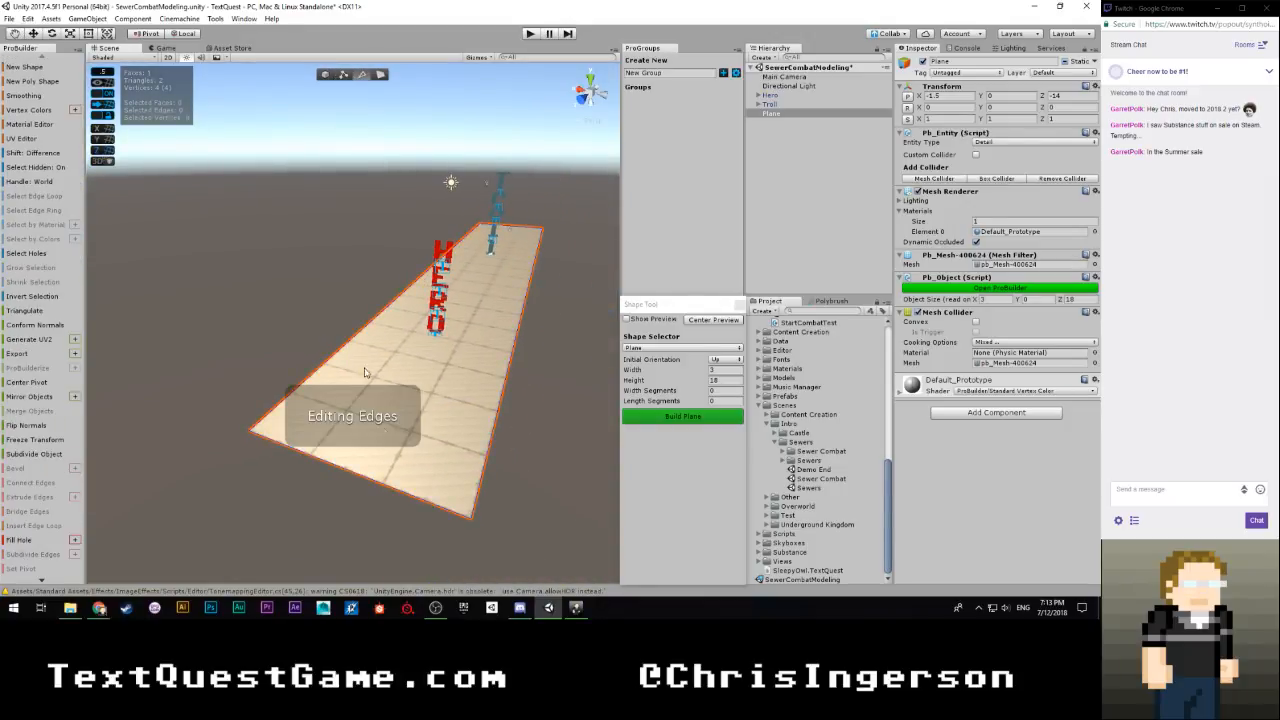
left_click(390, 492)
right_click_drag(410, 490, 246, 477)
key("w")
left_click(385, 461, "shift")
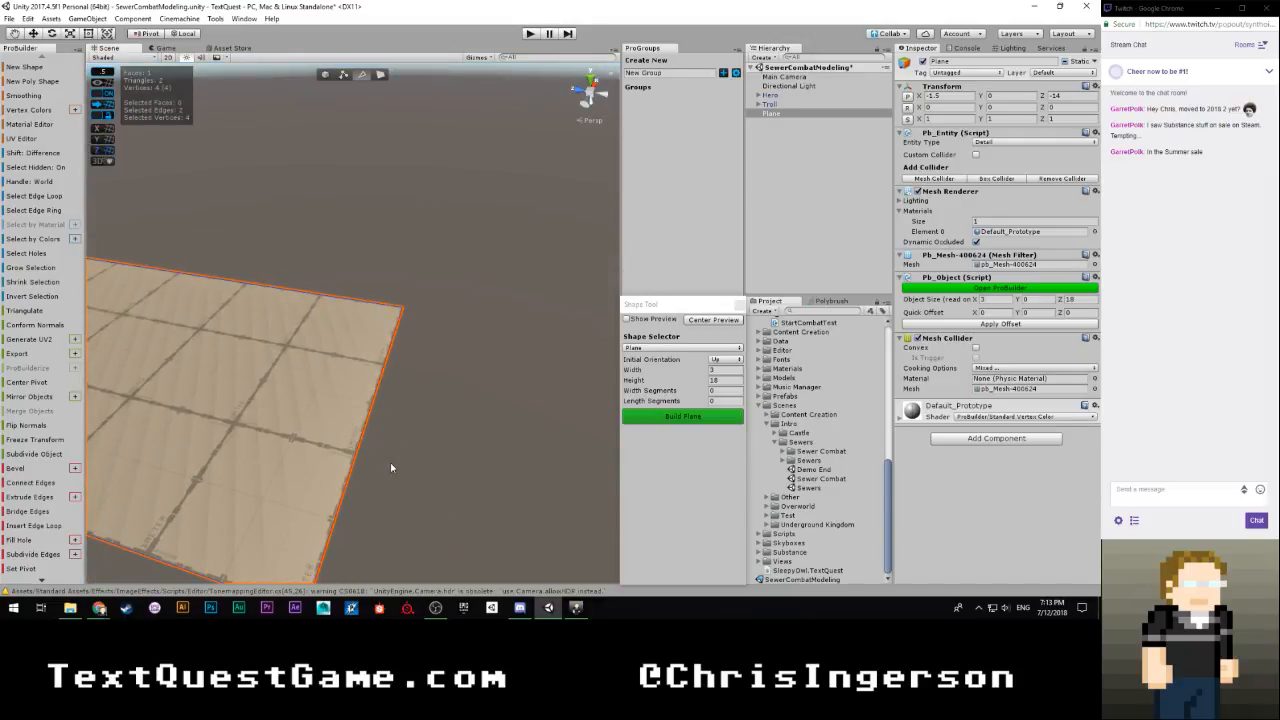
right_click_drag(391, 466, 325, 388)
key("s")
left_click_drag(298, 293, 297, 315, "shift")
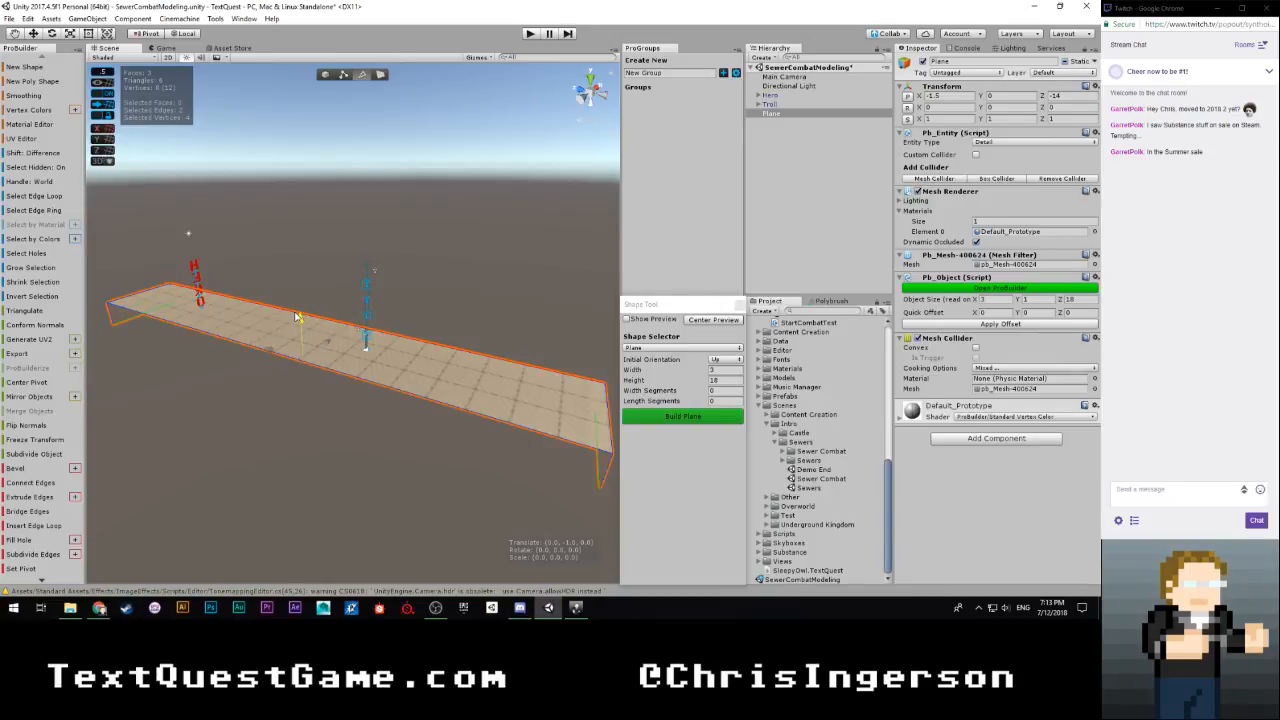
Inspect the extruded ends of the platform and its proportions against the hero and troll from different angles
right_click_drag(224, 398, 381, 417)
key("a")
key("w")
key("d")
key("d")
key("a")
key("s")
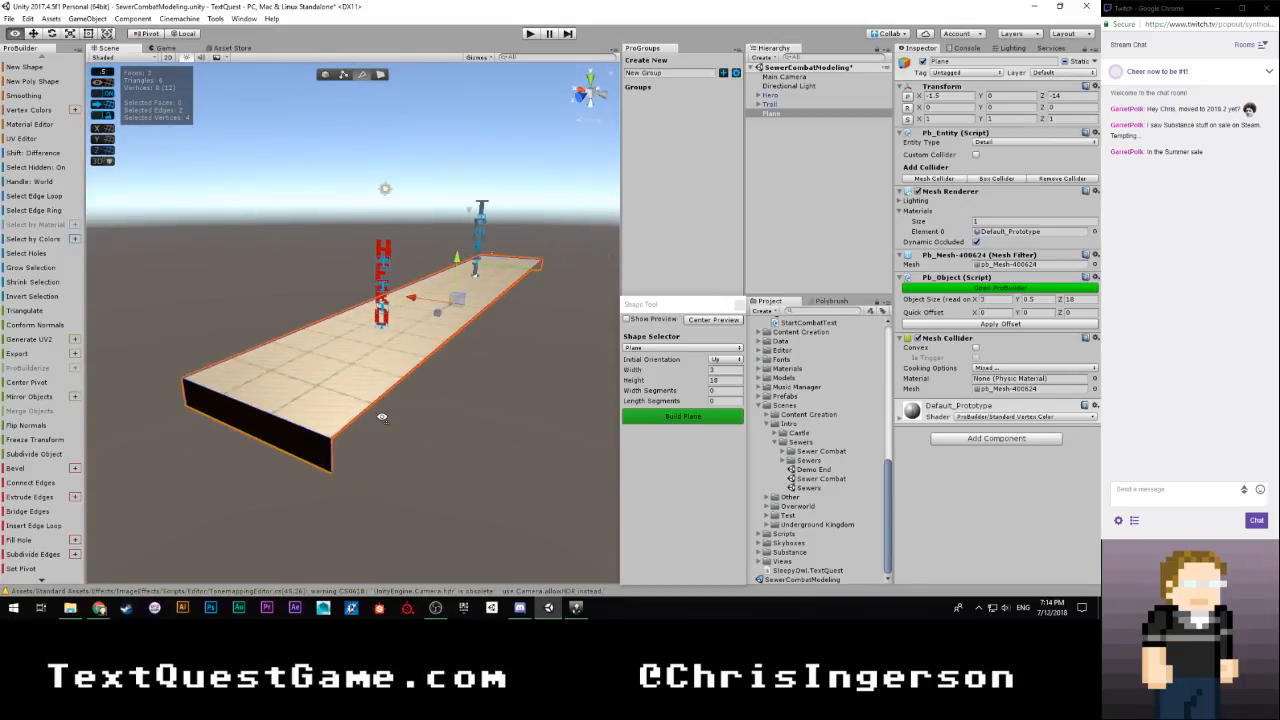
key("s")
right_click_drag(381, 417, 369, 453)
key("s")
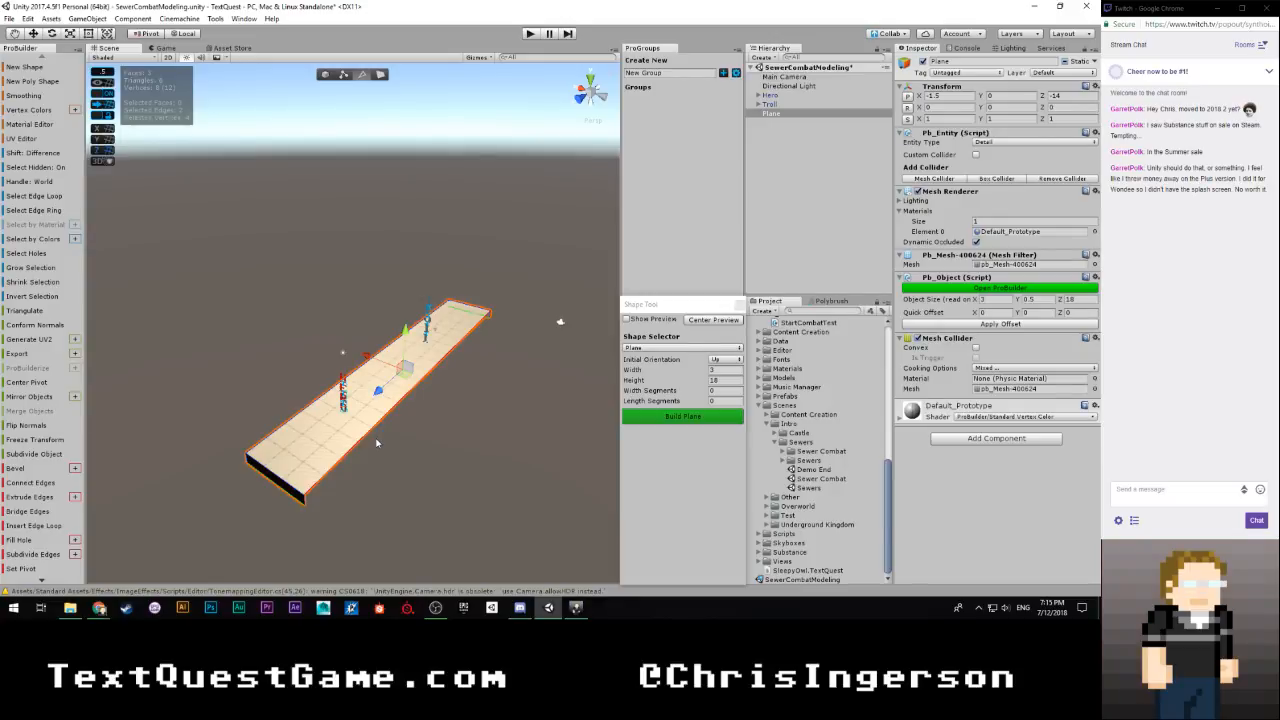
mouse_move(384, 388)
right_mouse_down()
mouse_move(412, 440)
mouse_move(483, 384)
mouse_move(310, 375)
mouse_move(313, 408)
mouse_move(344, 376)
mouse_move(370, 386)
right_mouse_up()
key("a")
key("w")
key("s")
key("d")
key("w")
key("a")
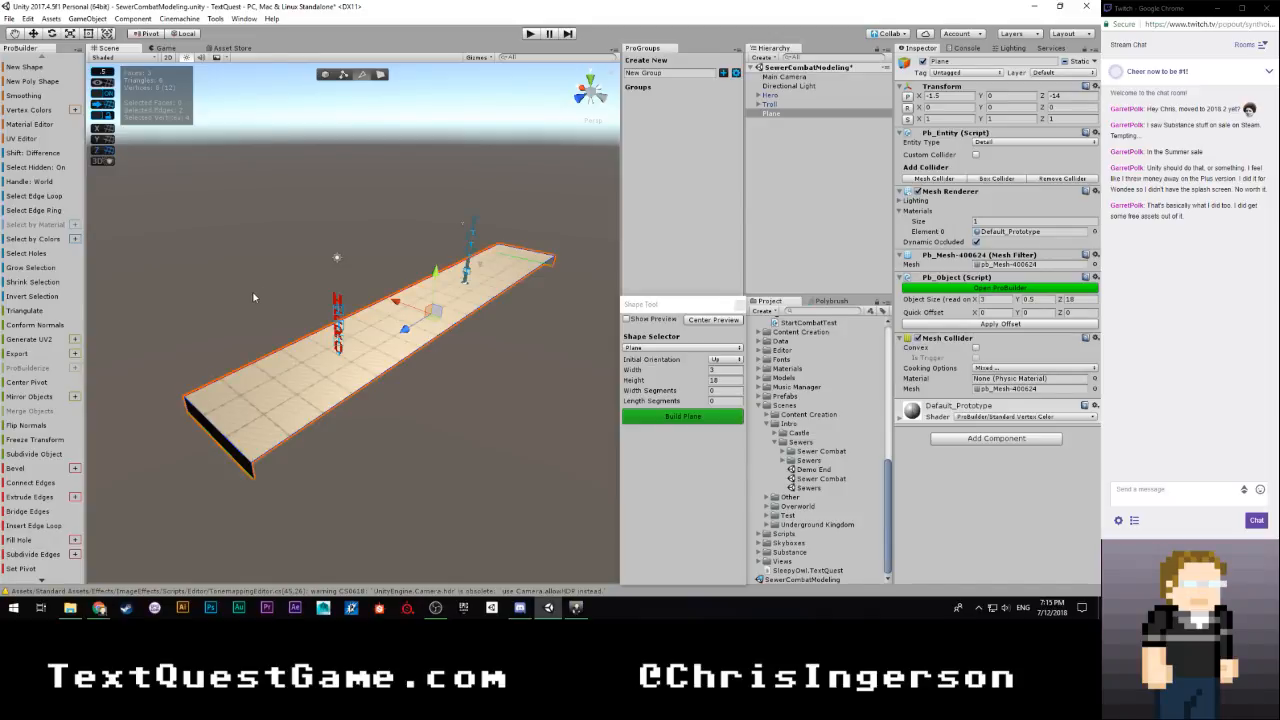
left_click_drag(249, 297, 376, 325, "alt")
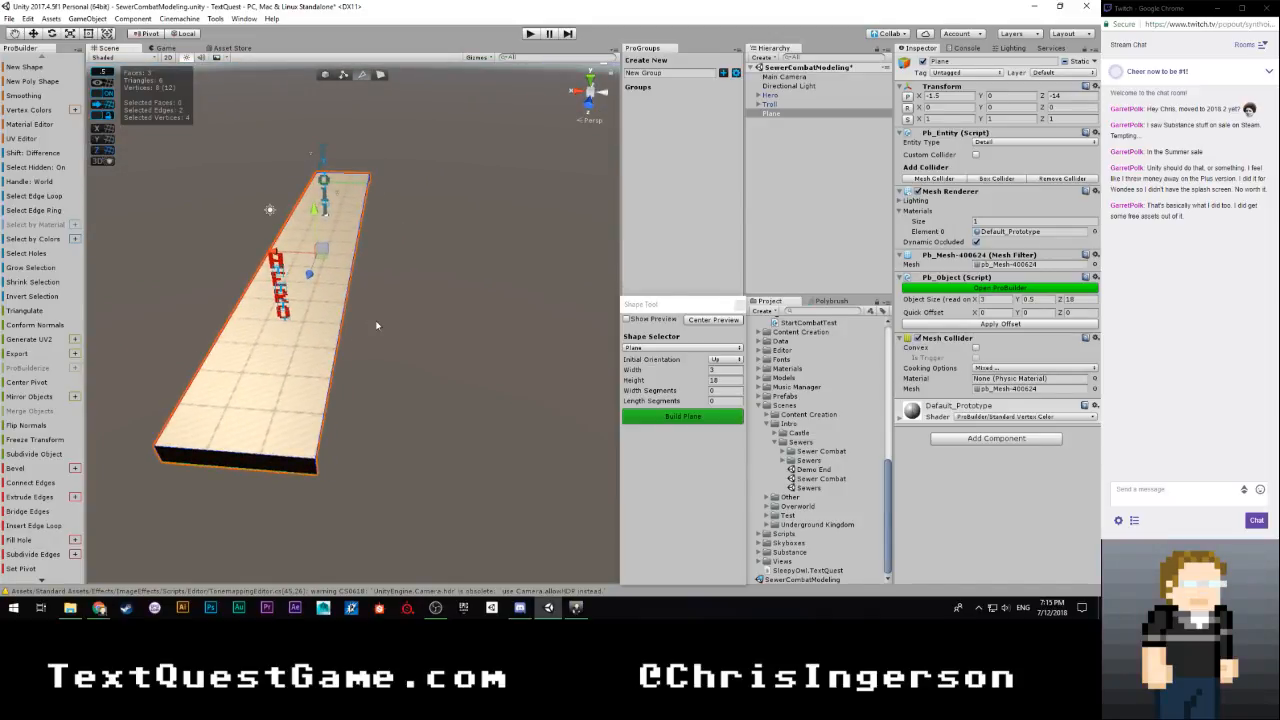
right_click_drag(377, 325, 295, 326)
Return to whole-object editing and open the Material Editor, placing it above the Shape Tool
left_click(324, 75)
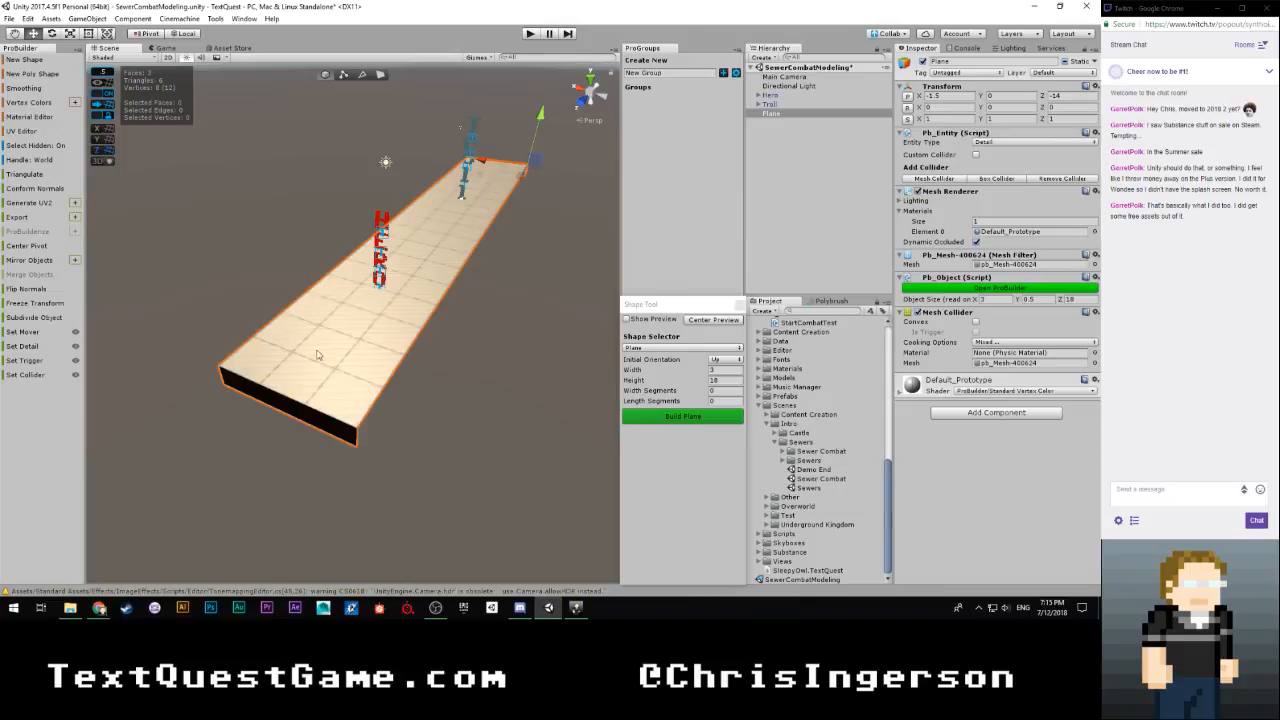
left_click(244, 19)
left_click(27, 121)
left_click(27, 118)
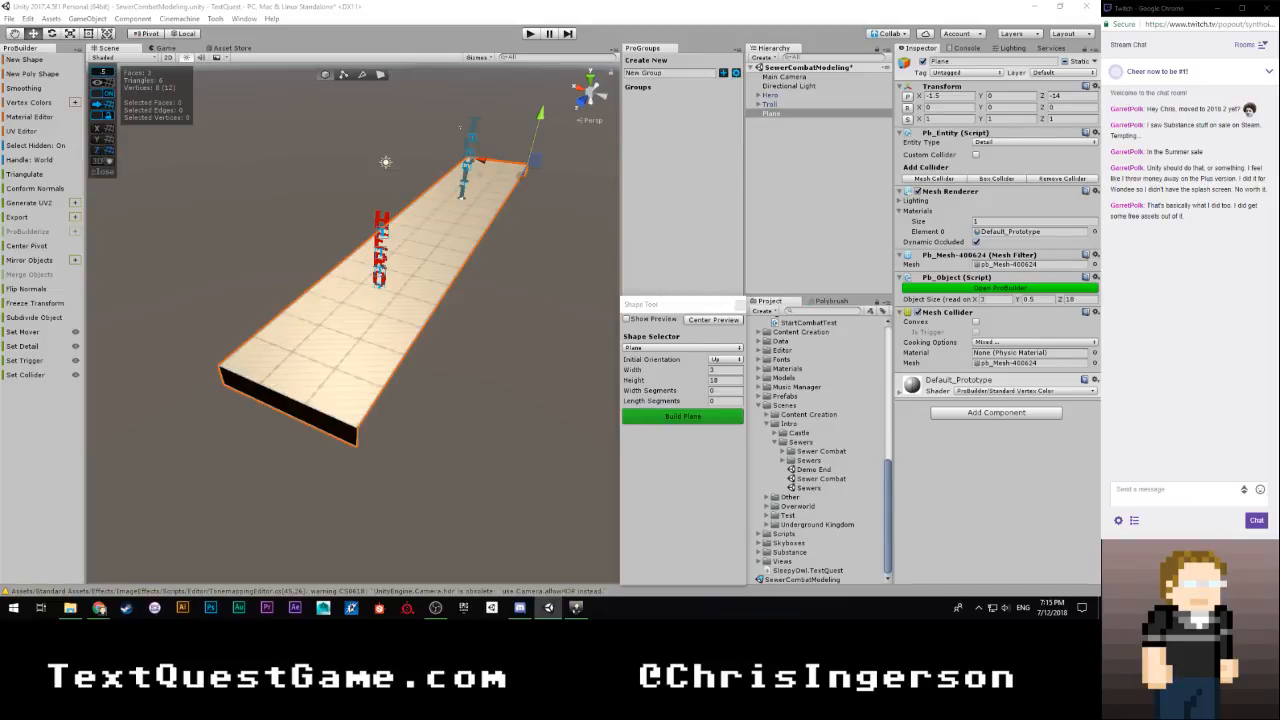
left_click_drag(264, 290, 687, 150)
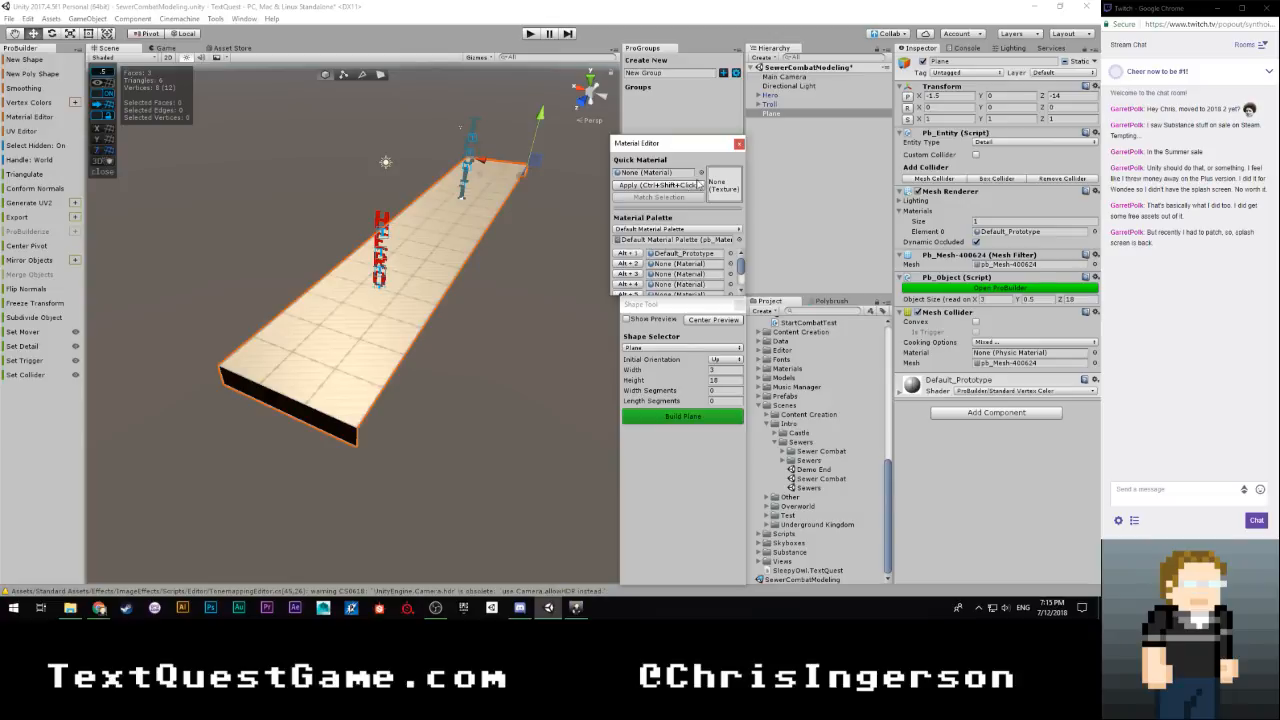
Expand the Intro Sewer assets of the Substance folder and reveal the contents of SewerGrating
scroll(806, 456, "up", 5)
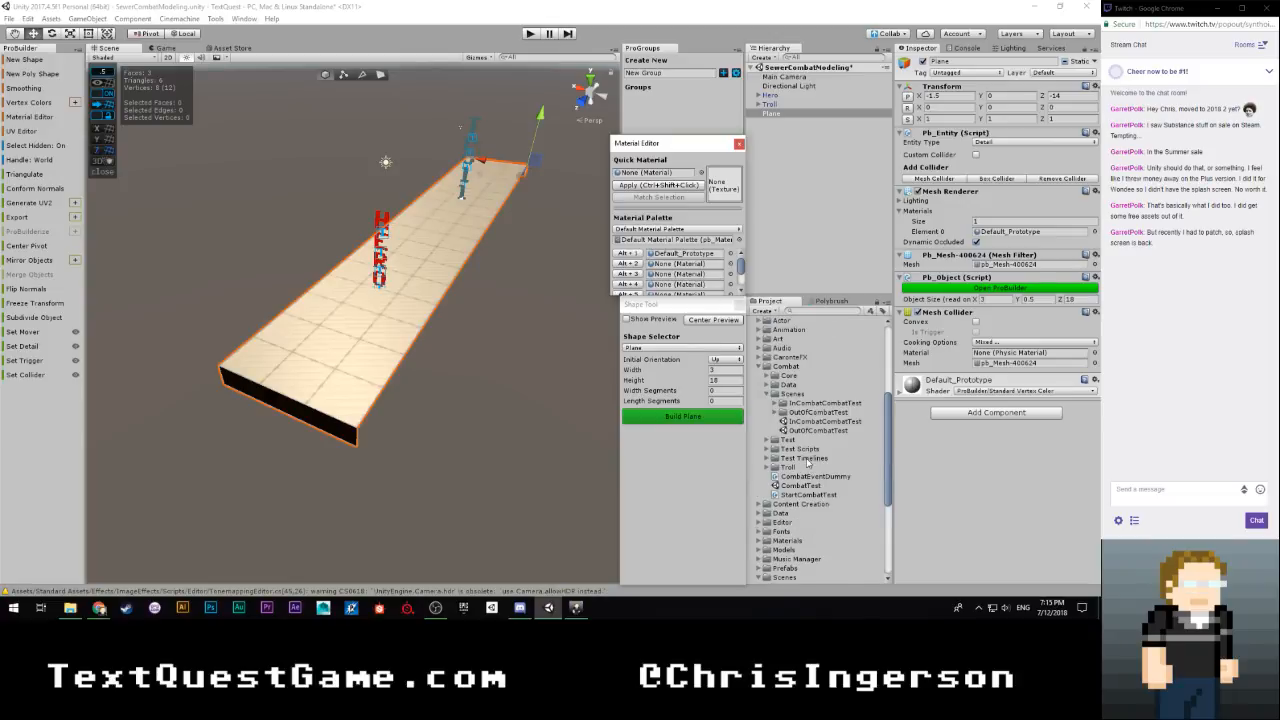
scroll(806, 456, "down", 5)
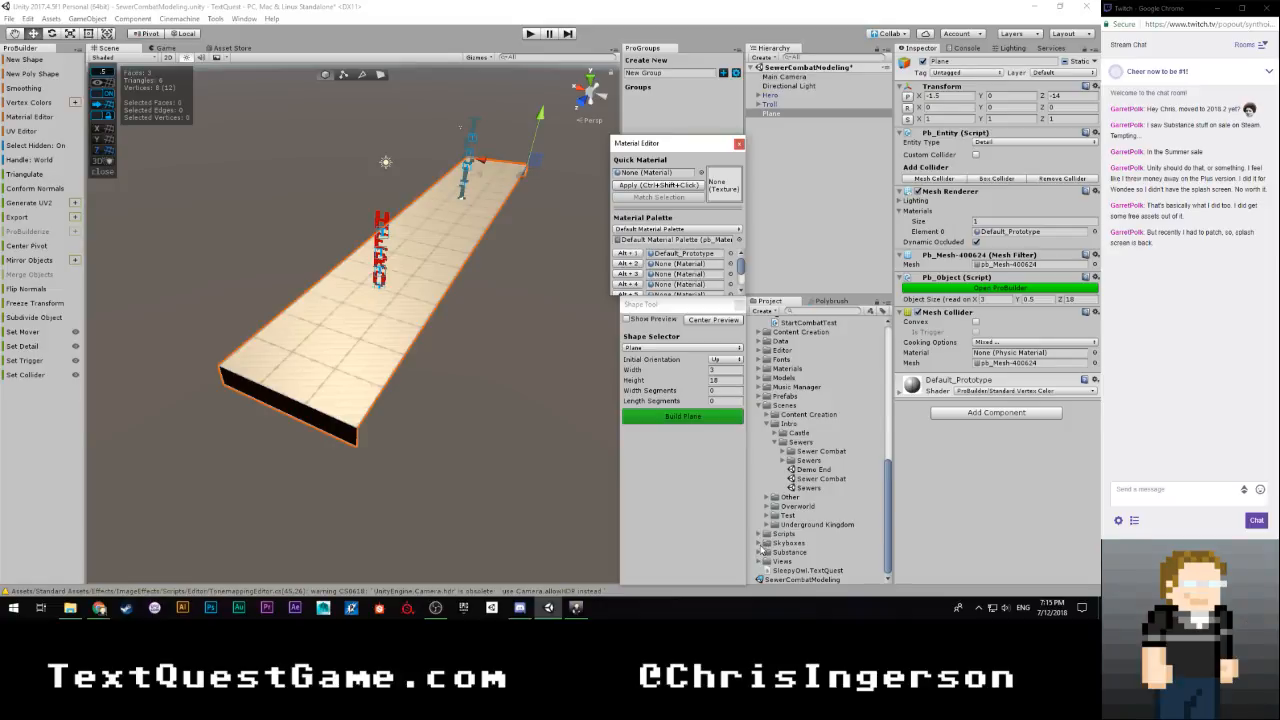
left_click(763, 552)
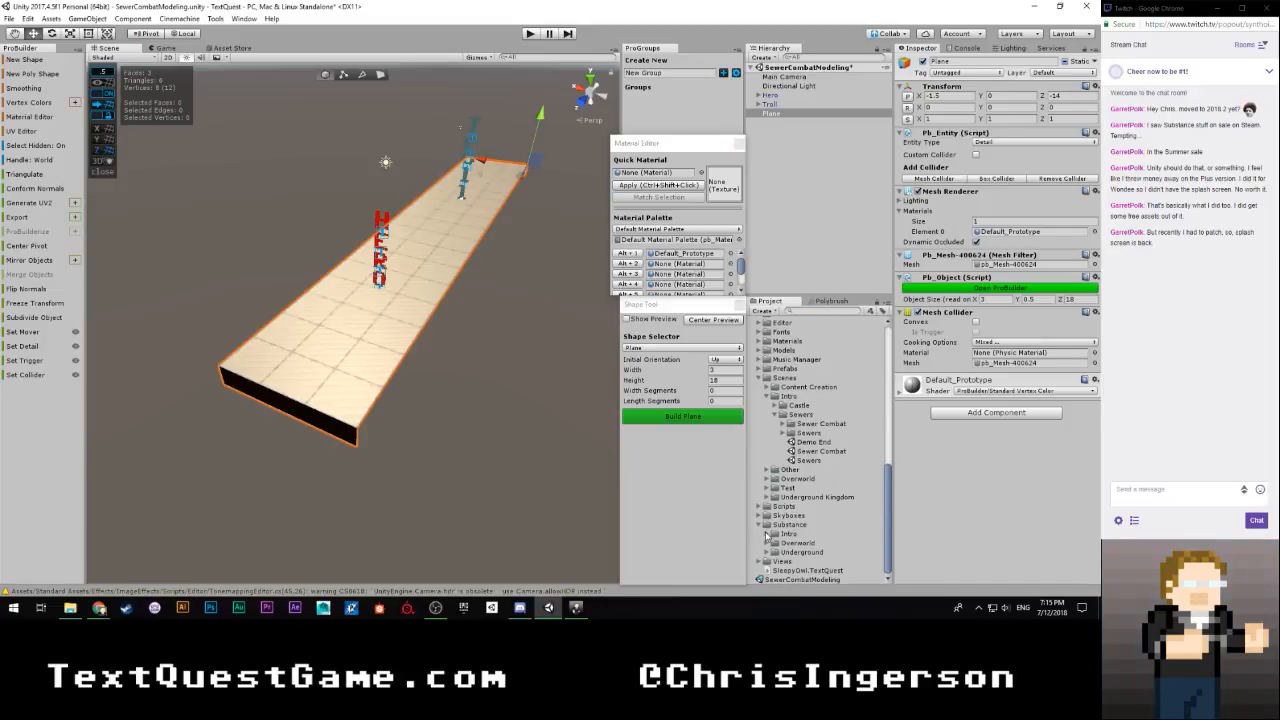
left_click(768, 534)
left_click(781, 533)
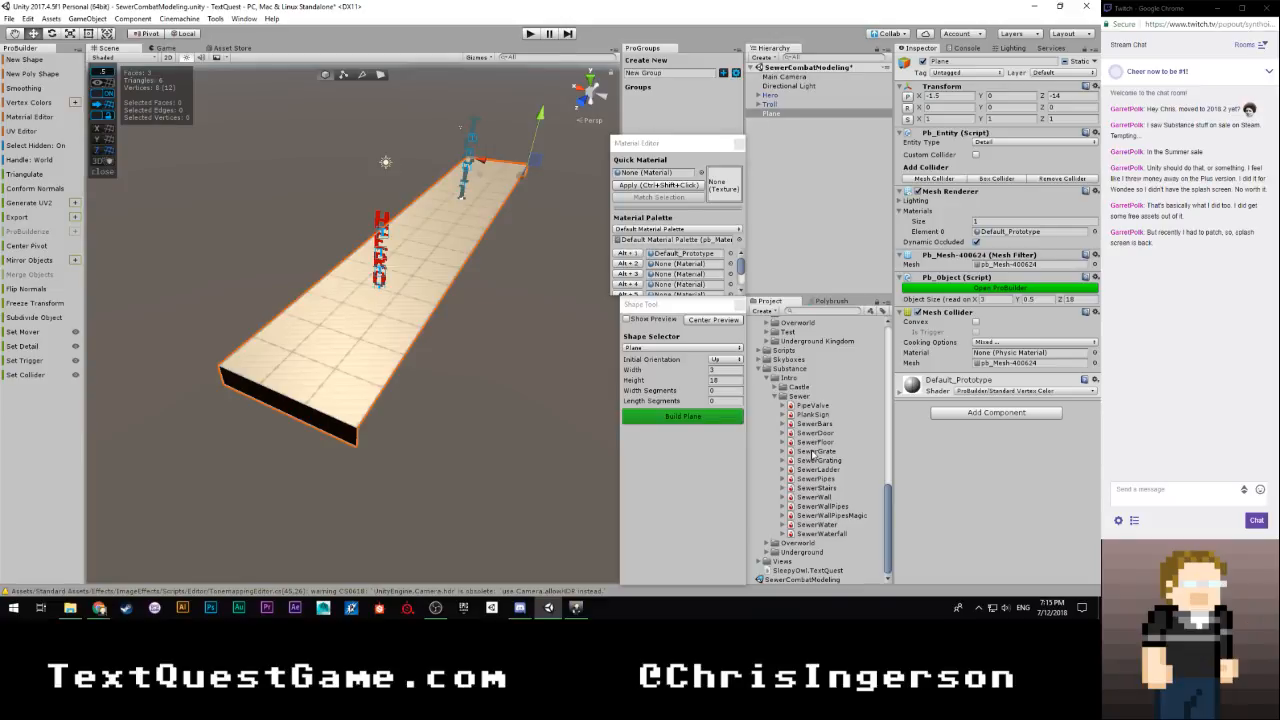
left_click(785, 461)
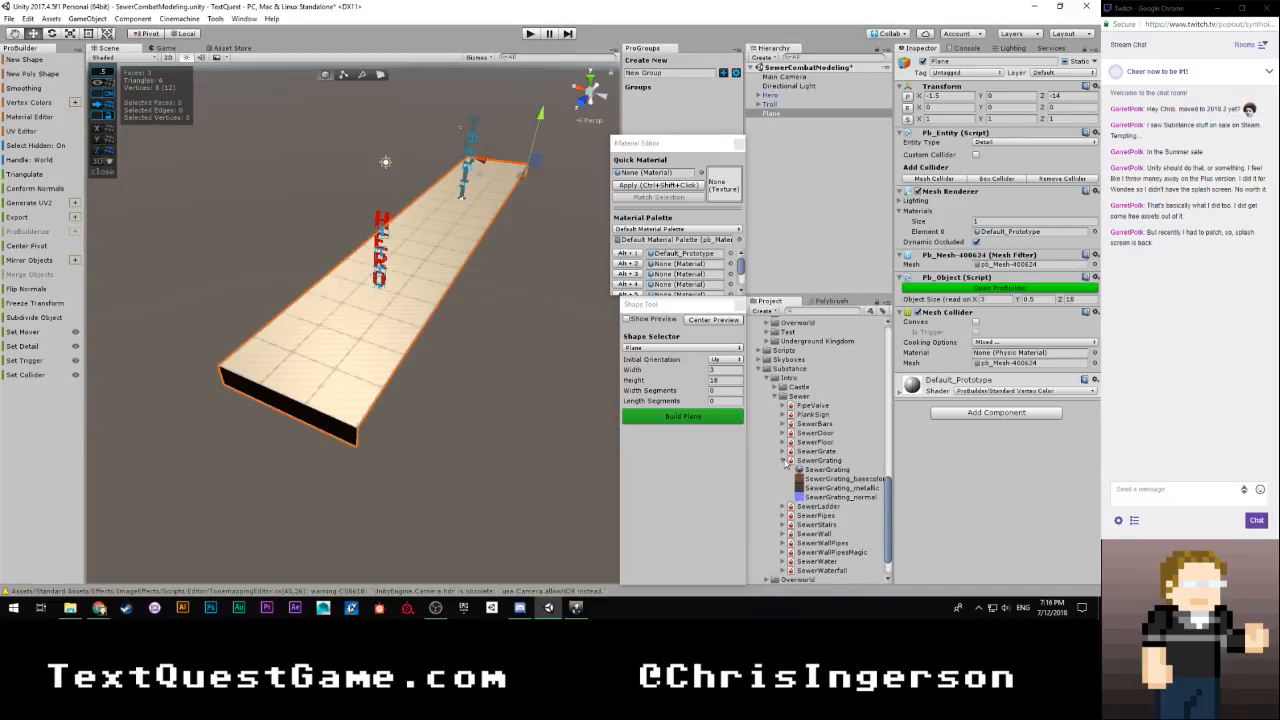
Set SewerGrating as the quick material, apply it to the platform and check the texture up close
left_click_drag(816, 470, 650, 174)
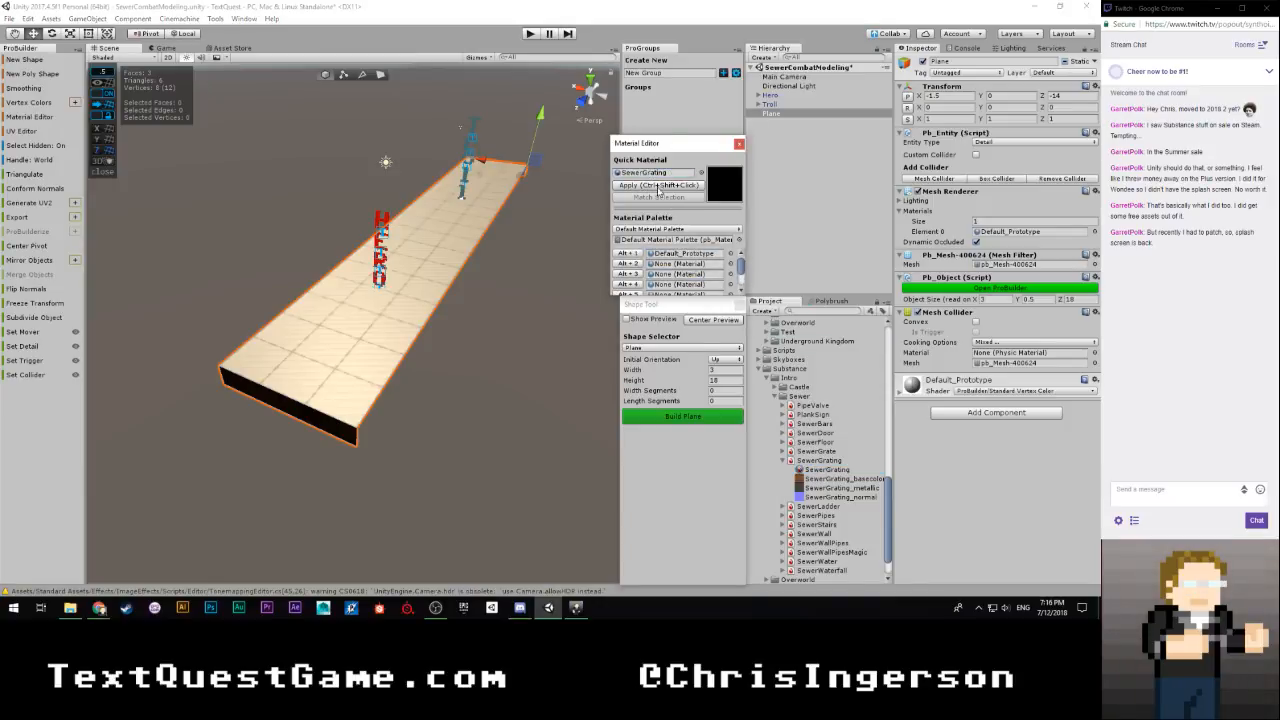
left_click(658, 185)
right_click_drag(423, 351, 494, 371)
key("w")
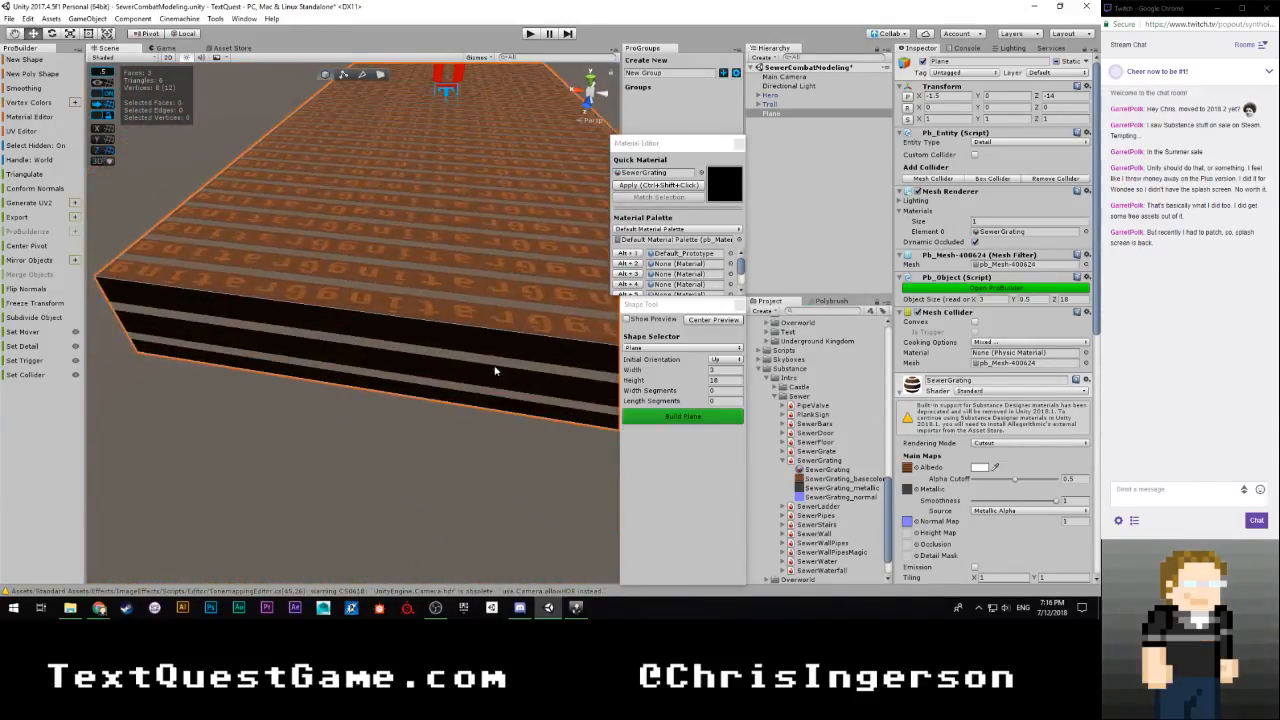
right_click_drag(450, 318, 600, 150)
key("f")
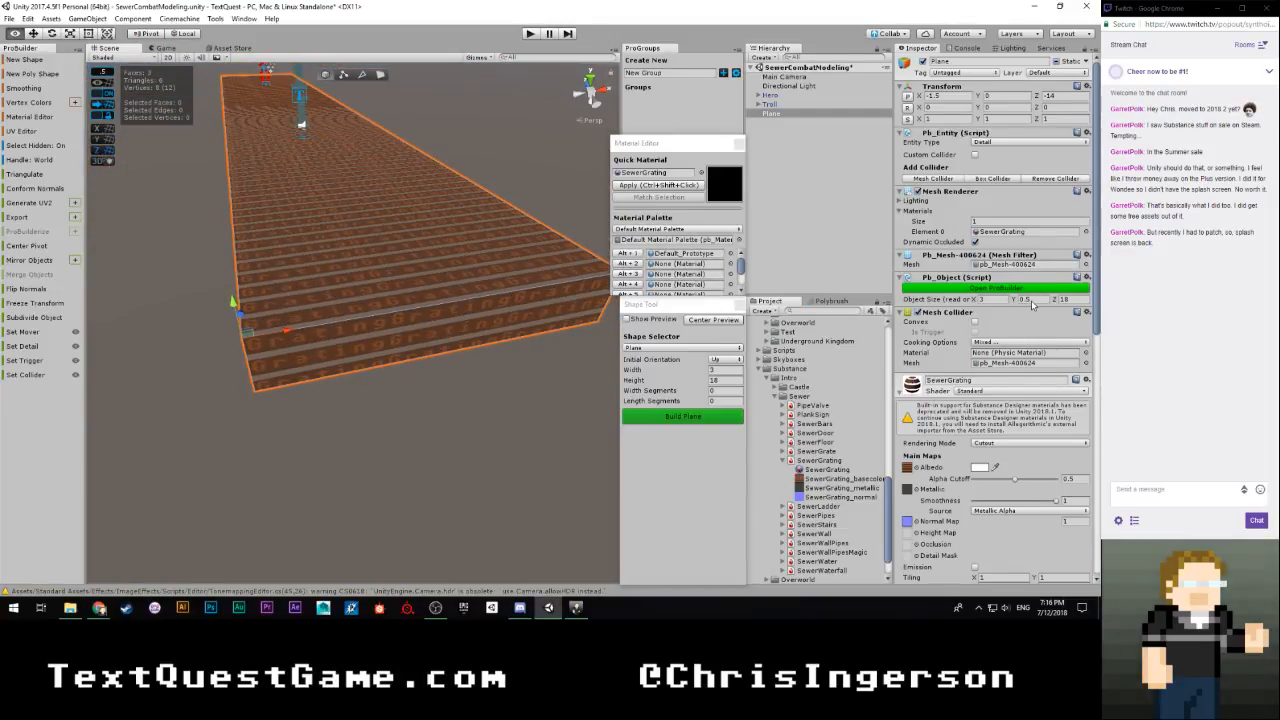
right_click_drag(1033, 305, 337, 388)
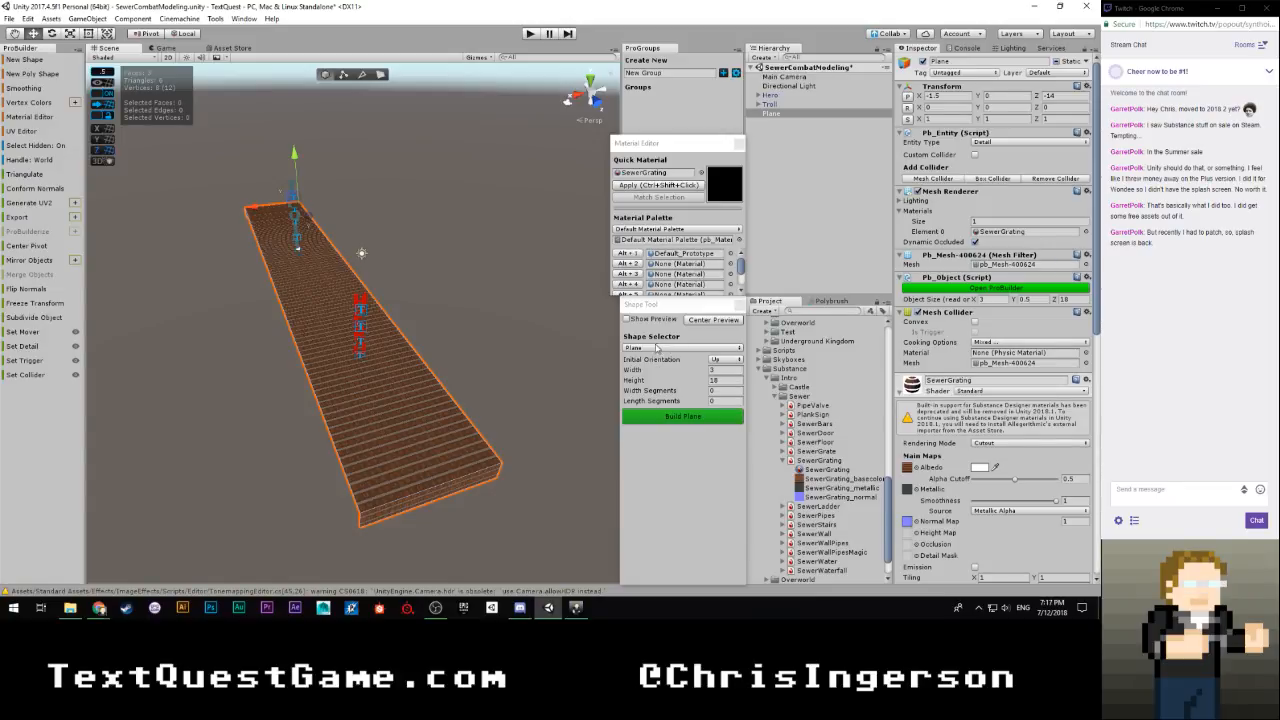
Preview a second 3 by 18 plane, reset its position to zero and move it flush along the grating platform's long side
left_click(627, 319)
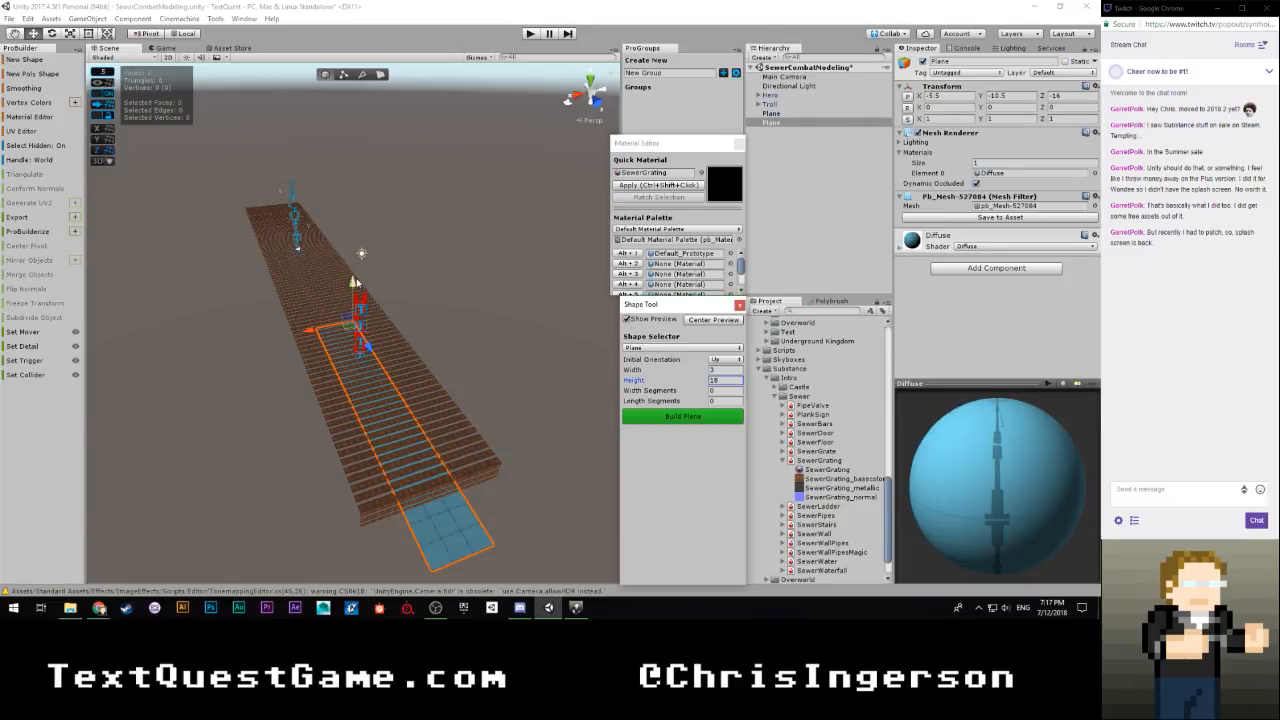
left_click_drag(354, 283, 340, 185)
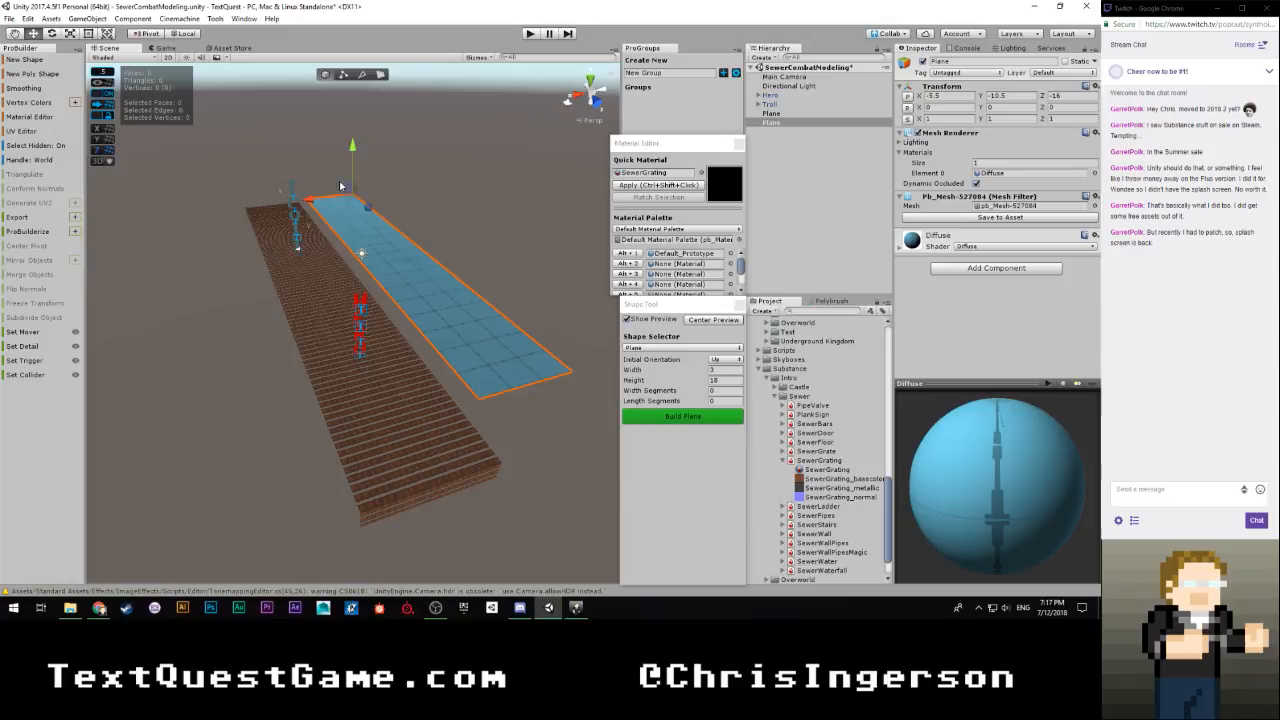
left_click(907, 96)
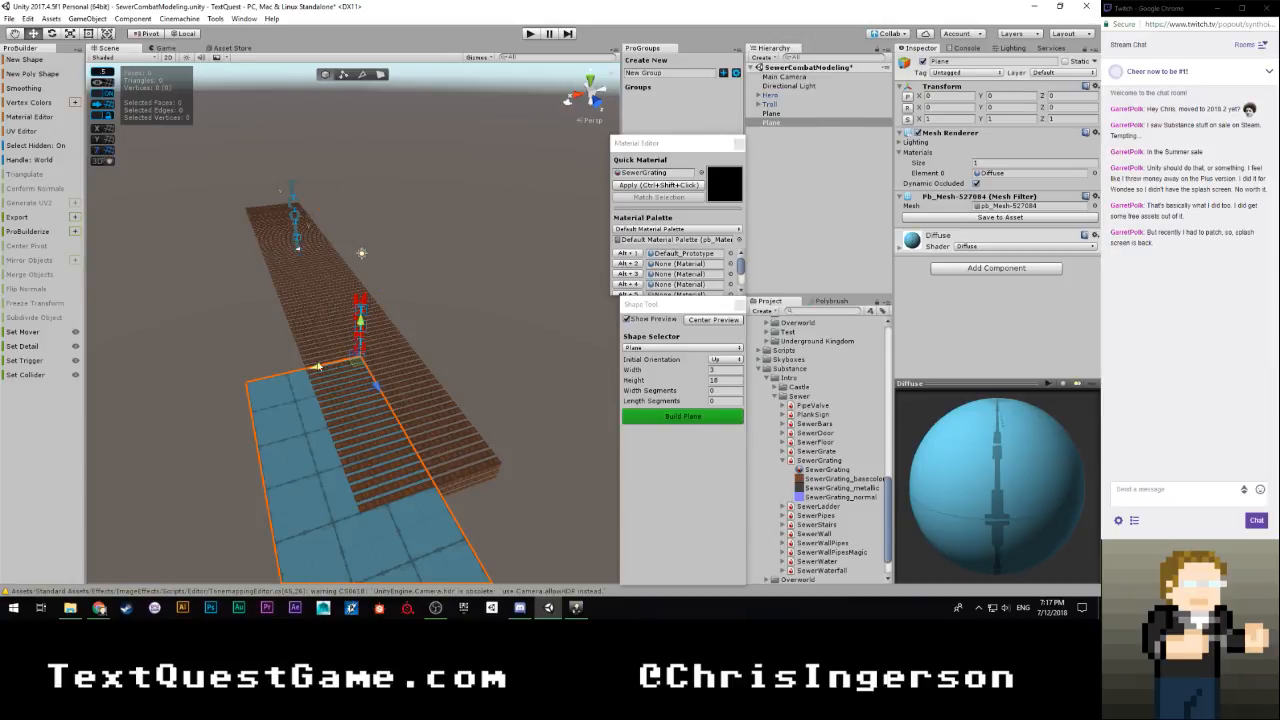
left_click_drag(317, 364, 195, 185)
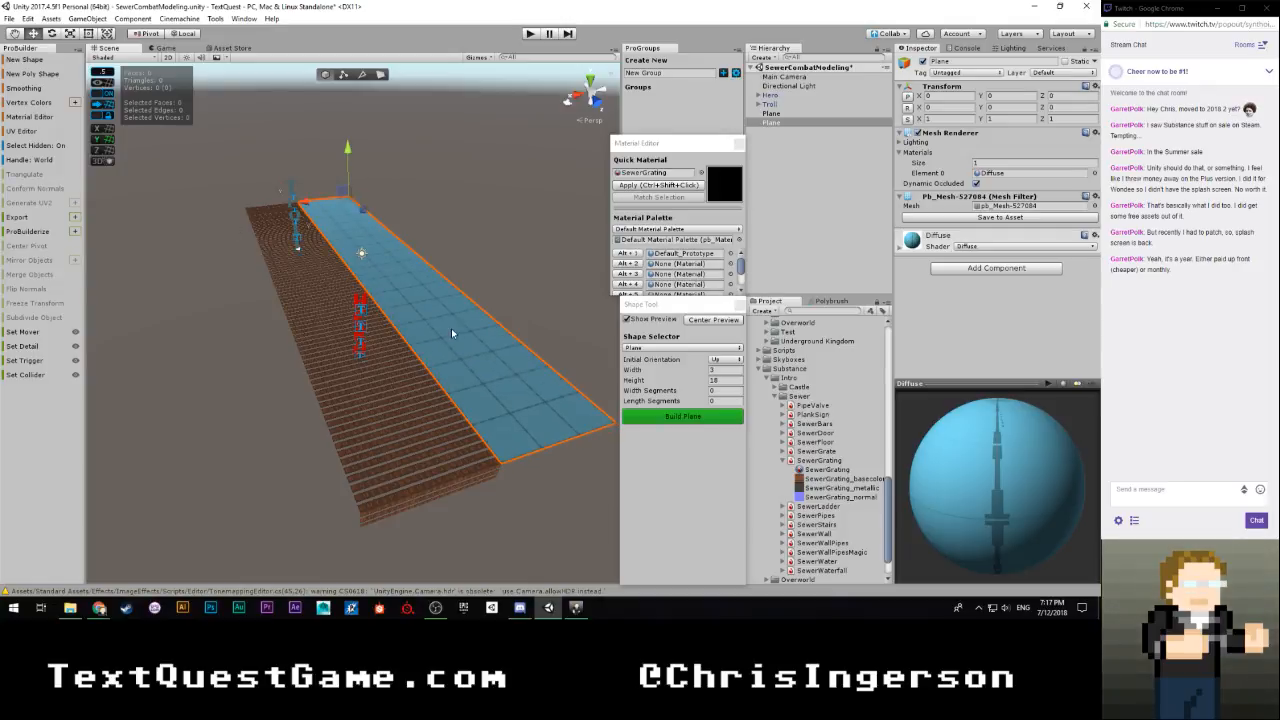
Select the grating platform and switch to edge editing
left_click(395, 444)
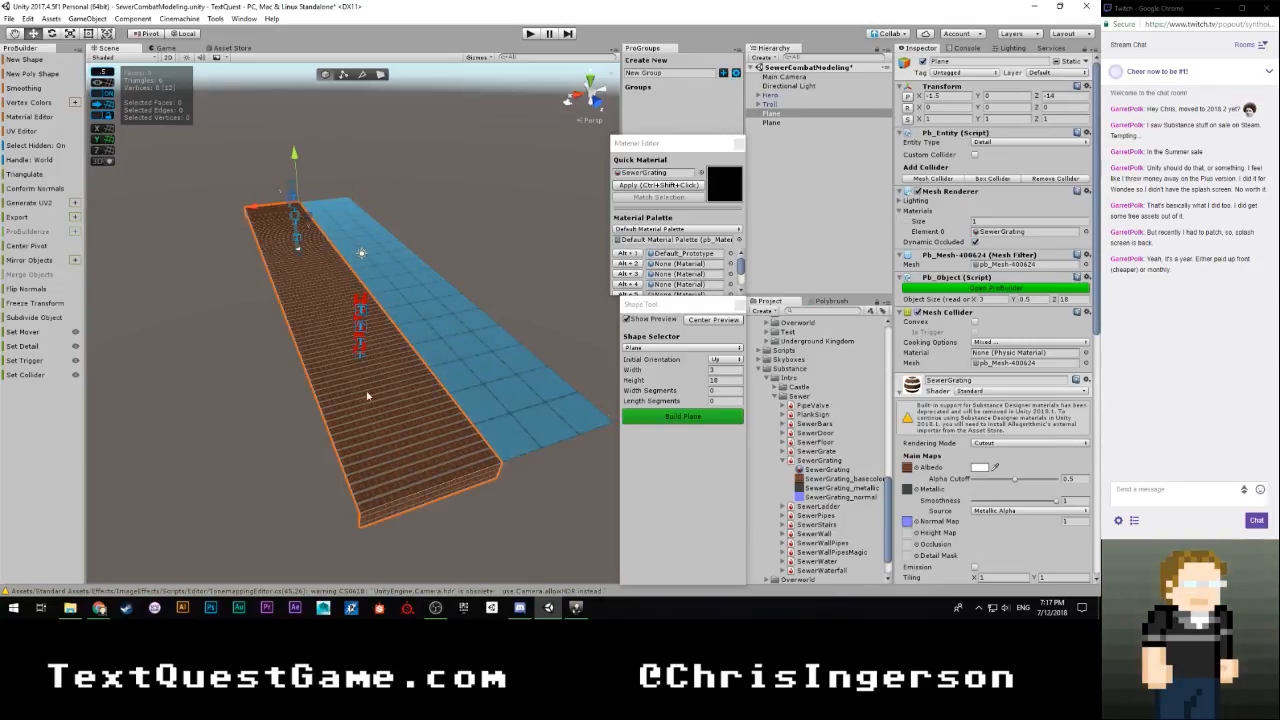
key("w")
right_click_drag(367, 396, 458, 422)
key("s")
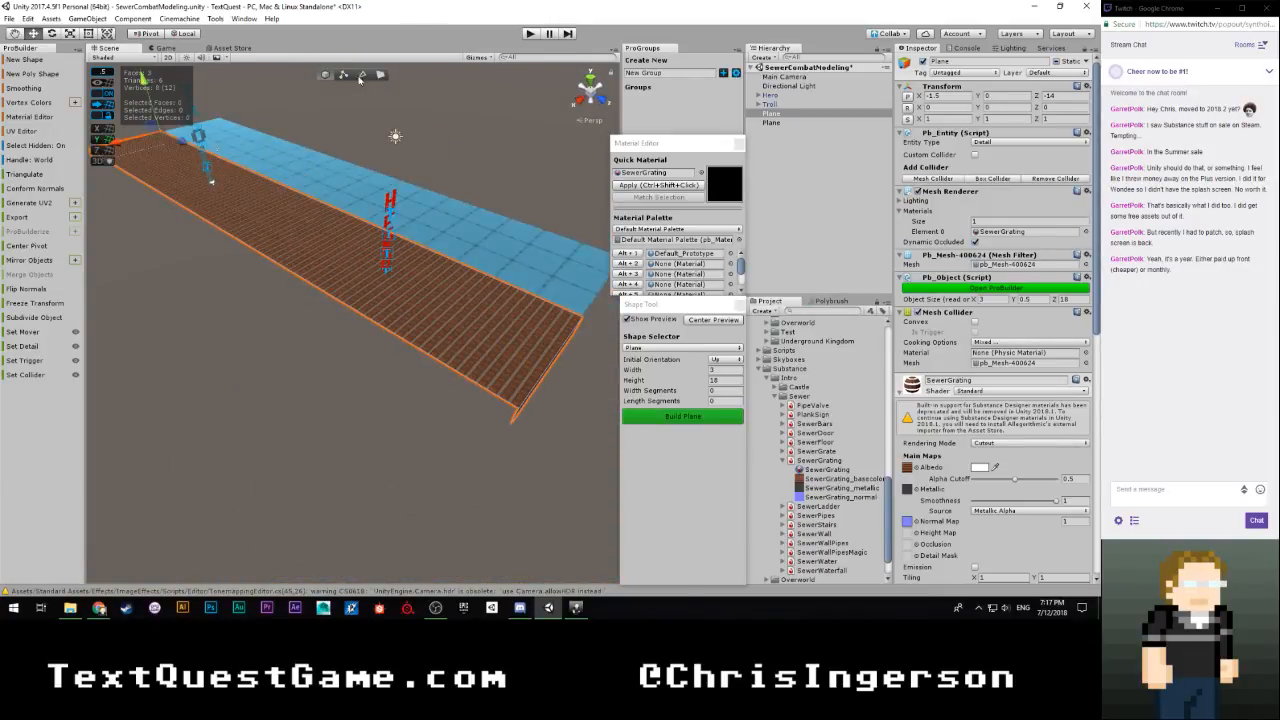
left_click(361, 77)
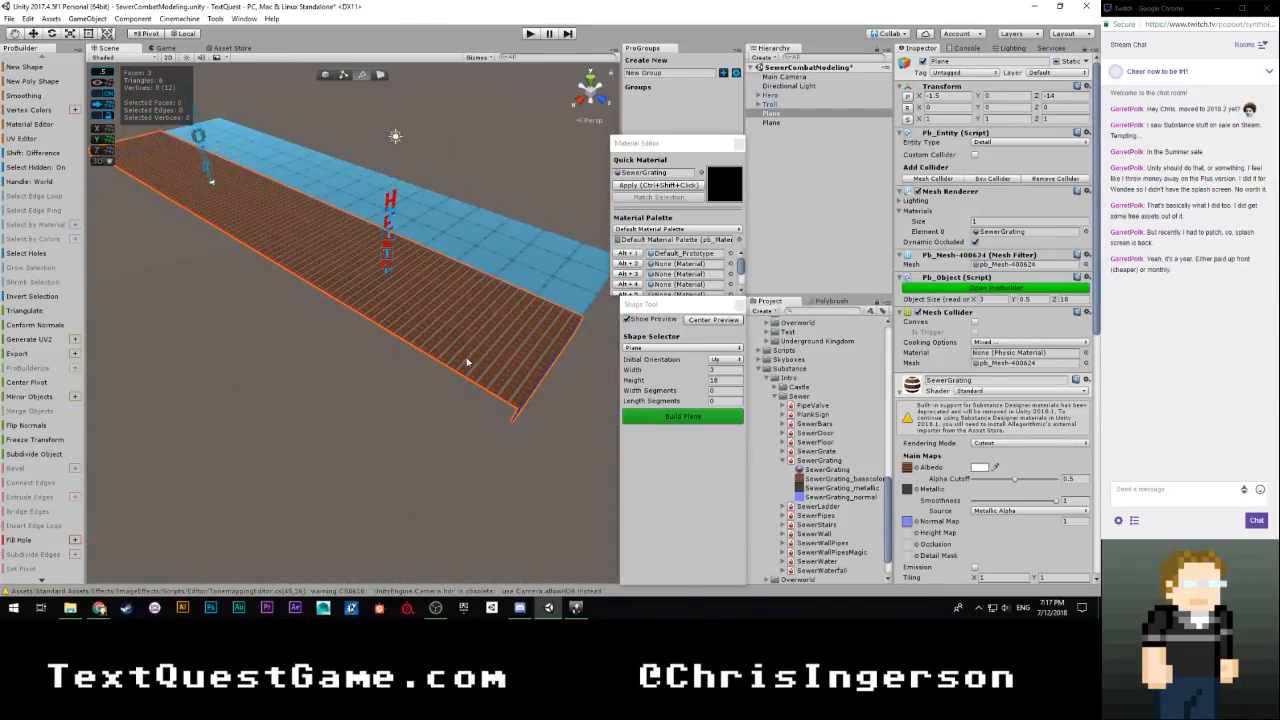
Select the outer side edges of the platform's top and both end lips, and move them inward to make the platform 2 units wide
left_click(471, 394)
key("w")
key("d")
right_click_drag(526, 438, 496, 479)
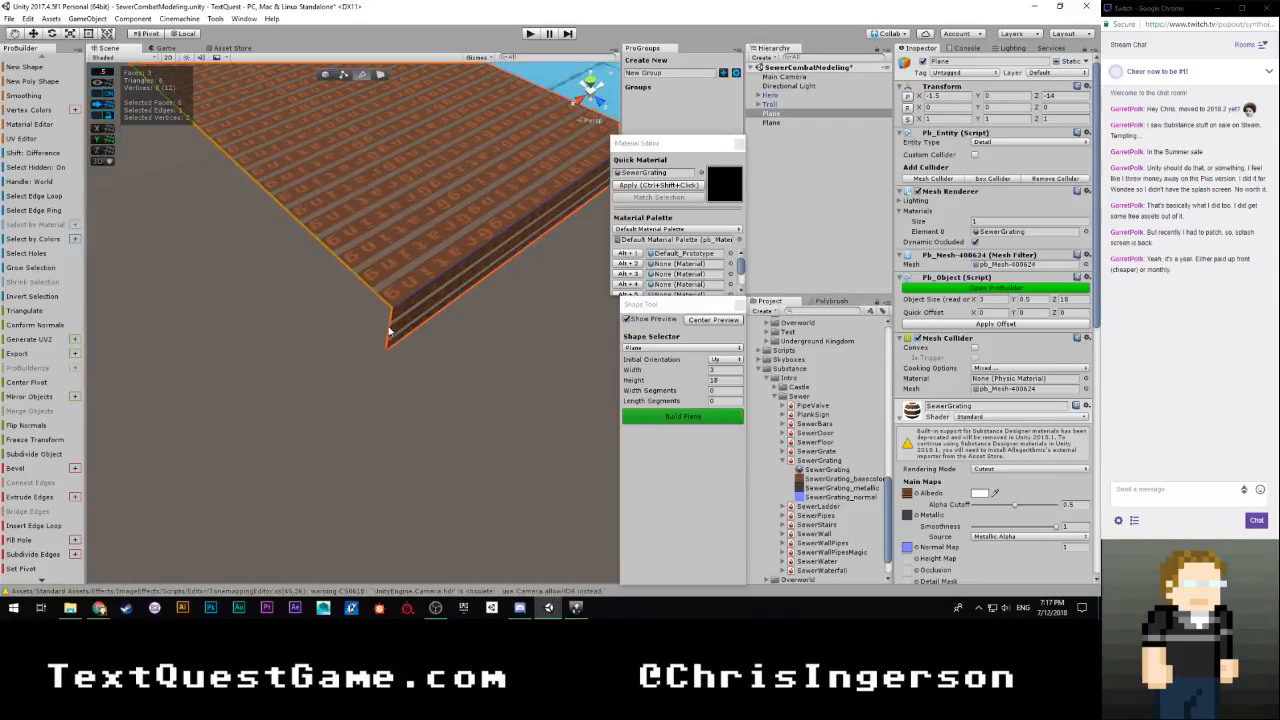
left_click(397, 337, "shift")
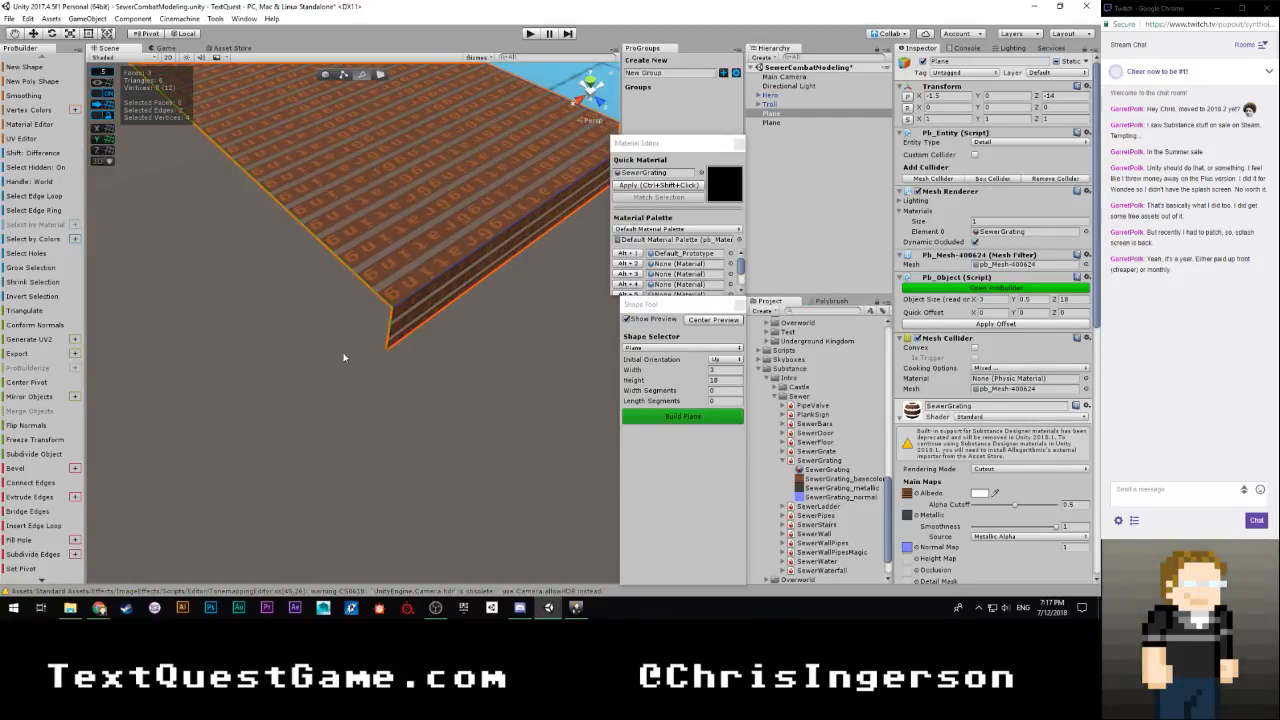
right_click_drag(370, 357, 379, 243)
key("a")
left_click(379, 256, "shift")
key("e")
right_click_drag(454, 278, 405, 366)
key("d")
left_click_drag(388, 392, 433, 376)
right_click_drag(466, 393, 276, 374)
key("d")
key("s")
Set the preview plane's width to 2 and move it flush against the grating platform's long side
left_click(733, 369)
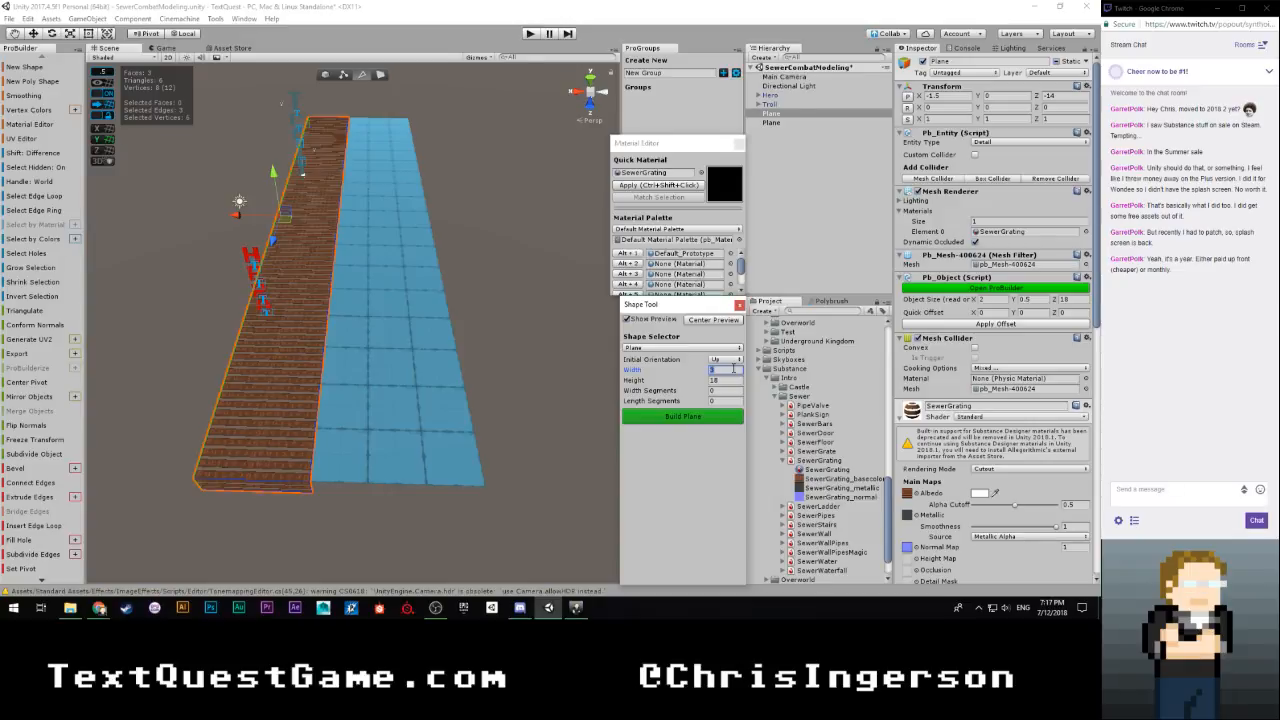
type("2")
scroll(467, 225, "down", 3)
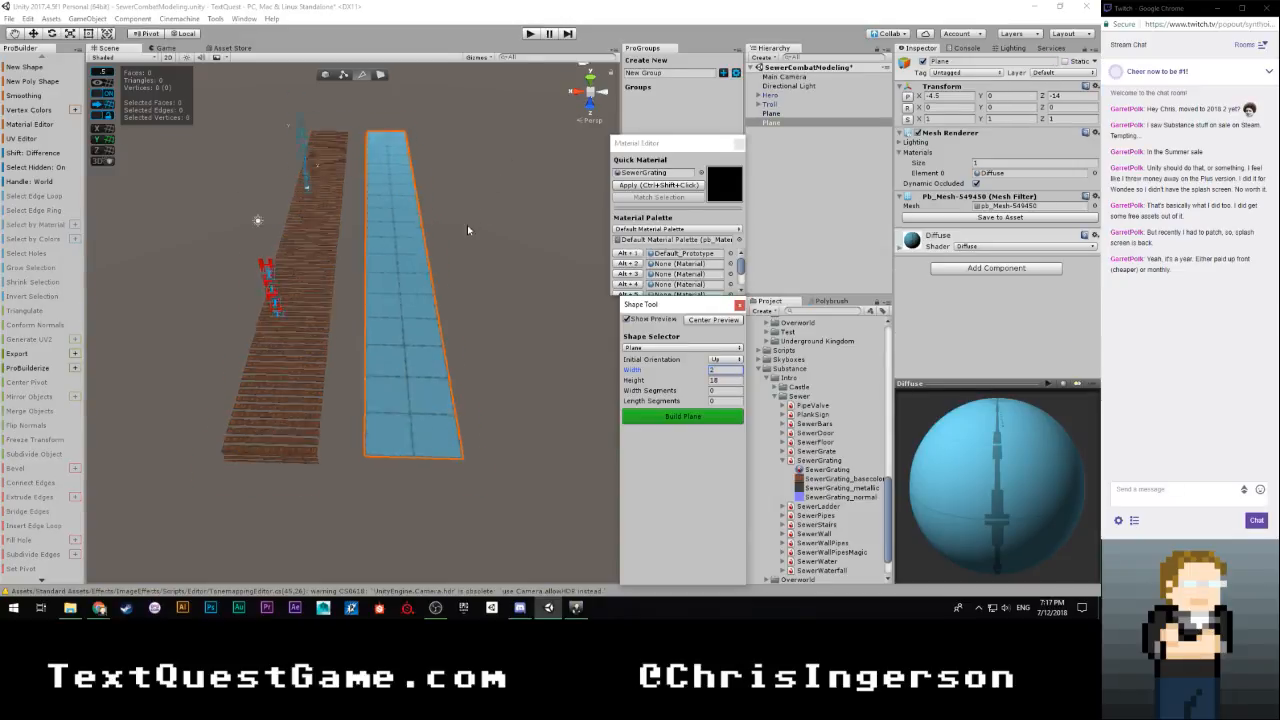
key("w")
left_click_drag(368, 133, 345, 134)
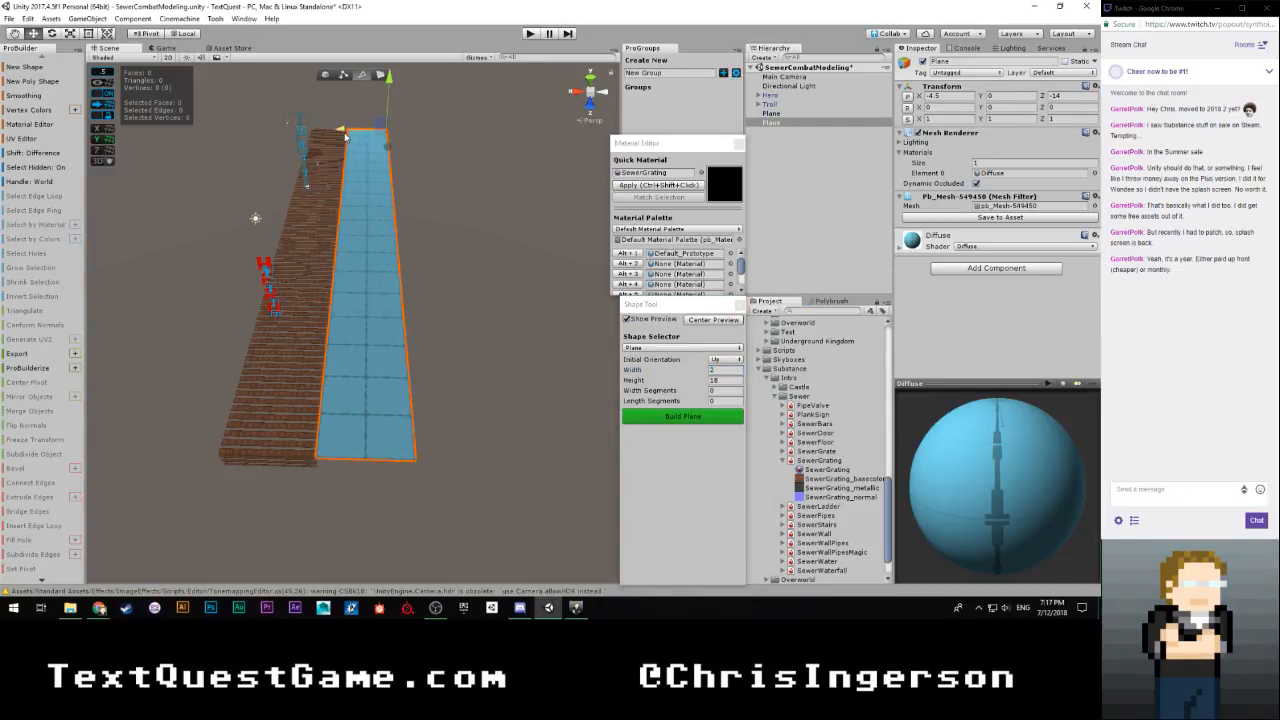
Check the previewed plane's placement beside the grating platform and build it at 2 by 18
right_click_drag(330, 308, 335, 268)
key("w")
key("s")
key("w")
key("s")
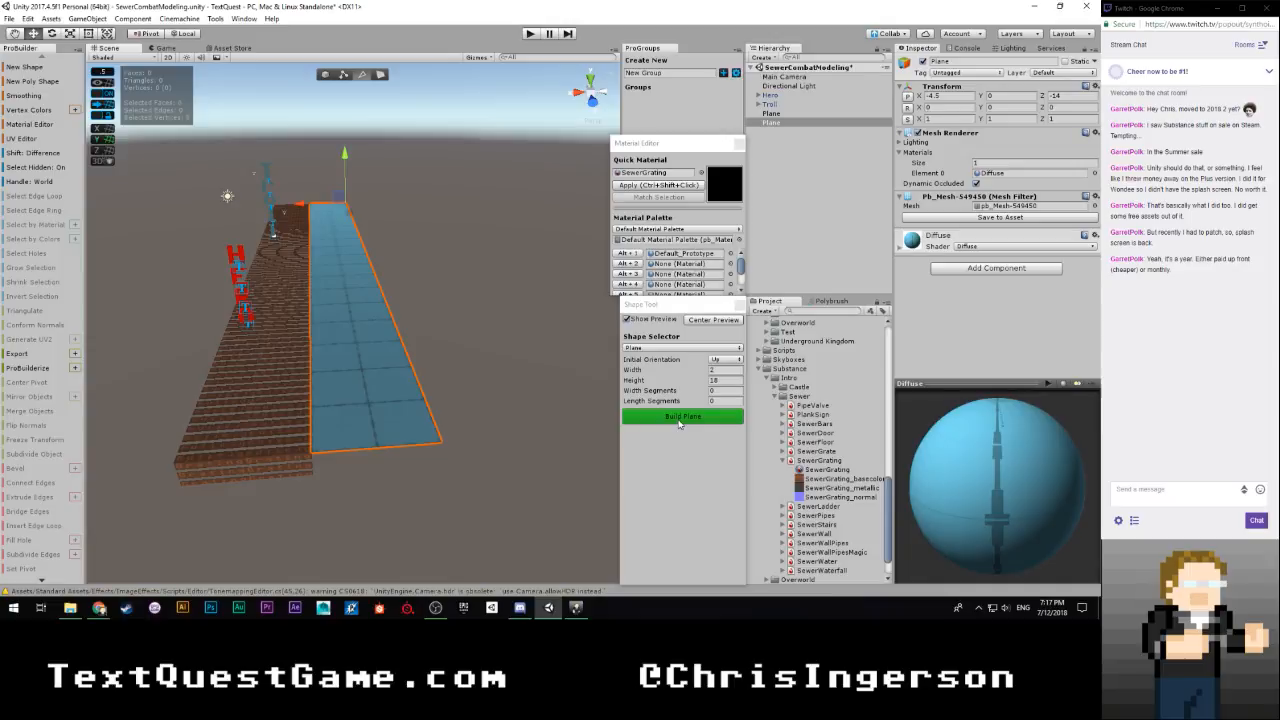
right_click_drag(482, 323, 292, 353)
key("s")
key("w")
key("d")
key("f")
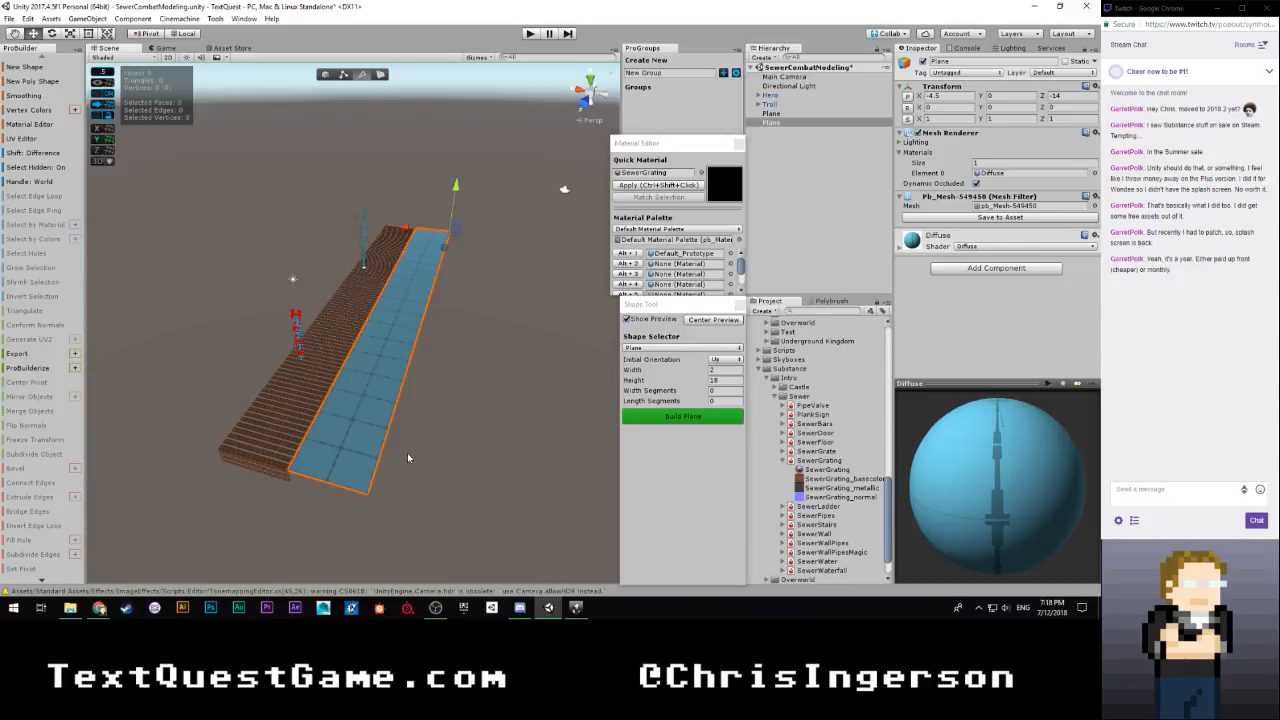
right_click_drag(408, 455, 514, 365)
key("w")
left_click(681, 418)
key("s")
Try to extrude the new plane's long edge beside the grating 1 unit downward, and undo it
left_click(294, 391)
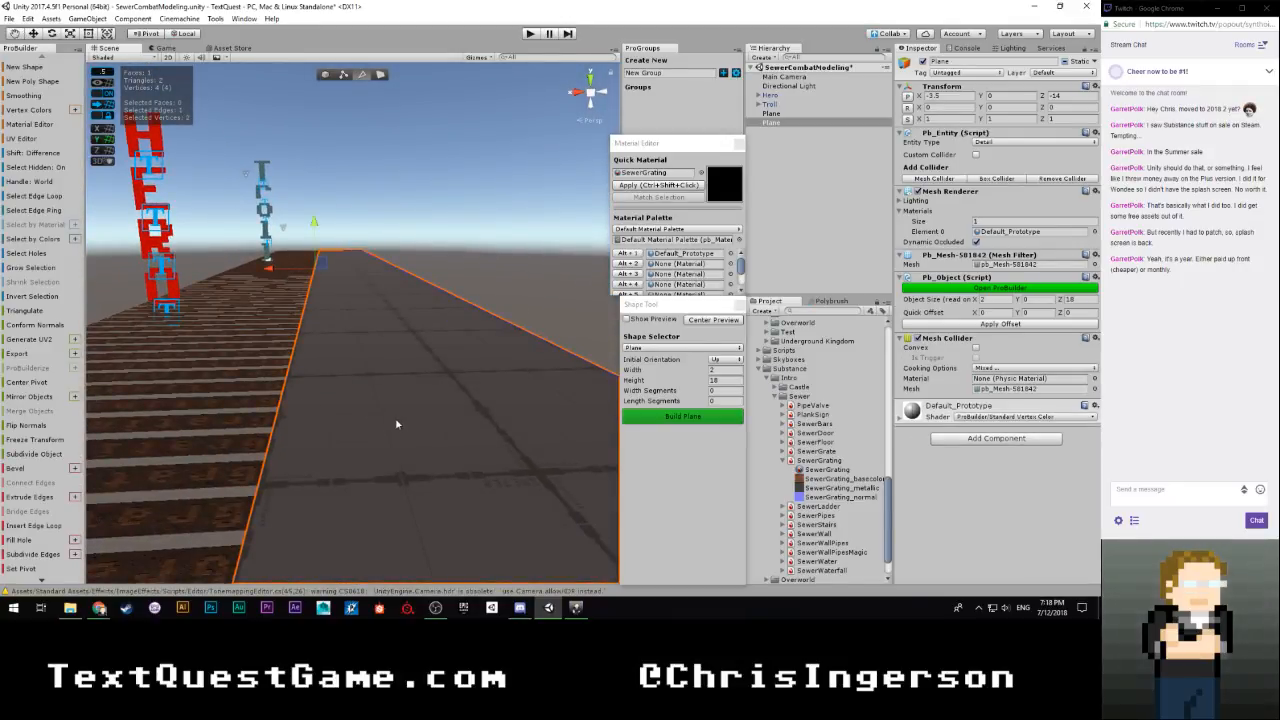
right_click_drag(441, 368, 304, 246)
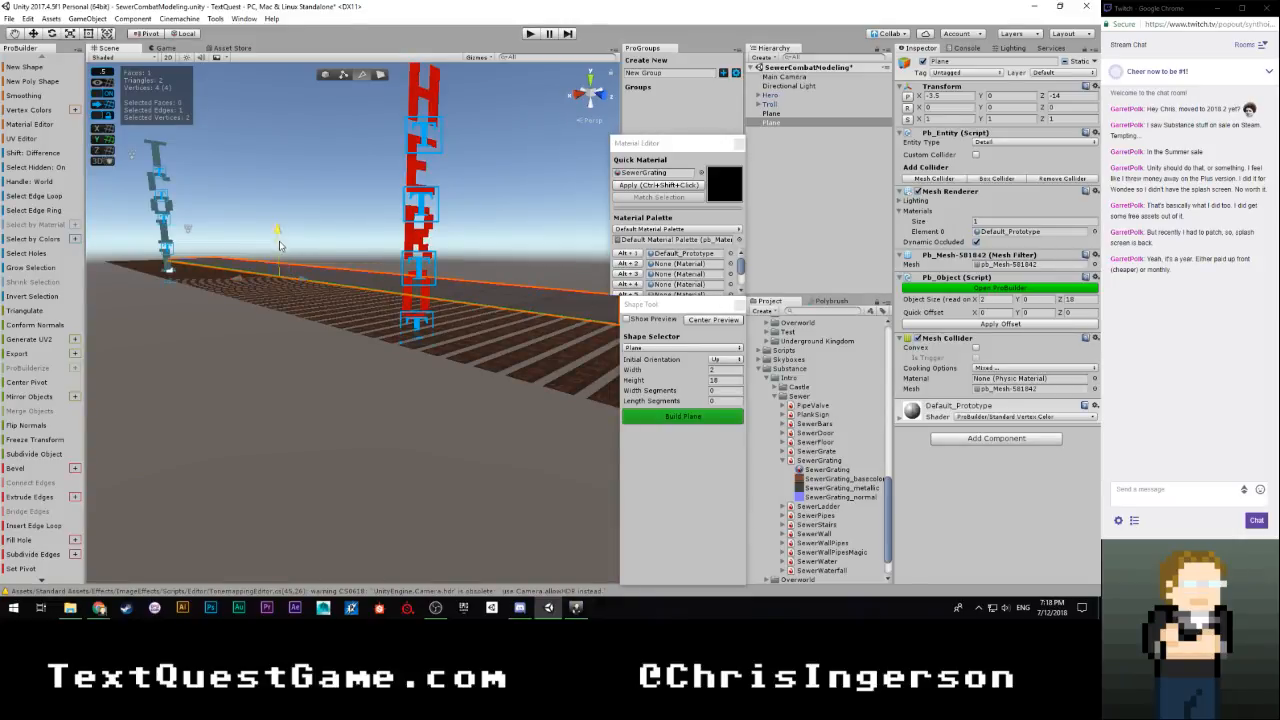
right_click_drag(280, 245, 363, 333)
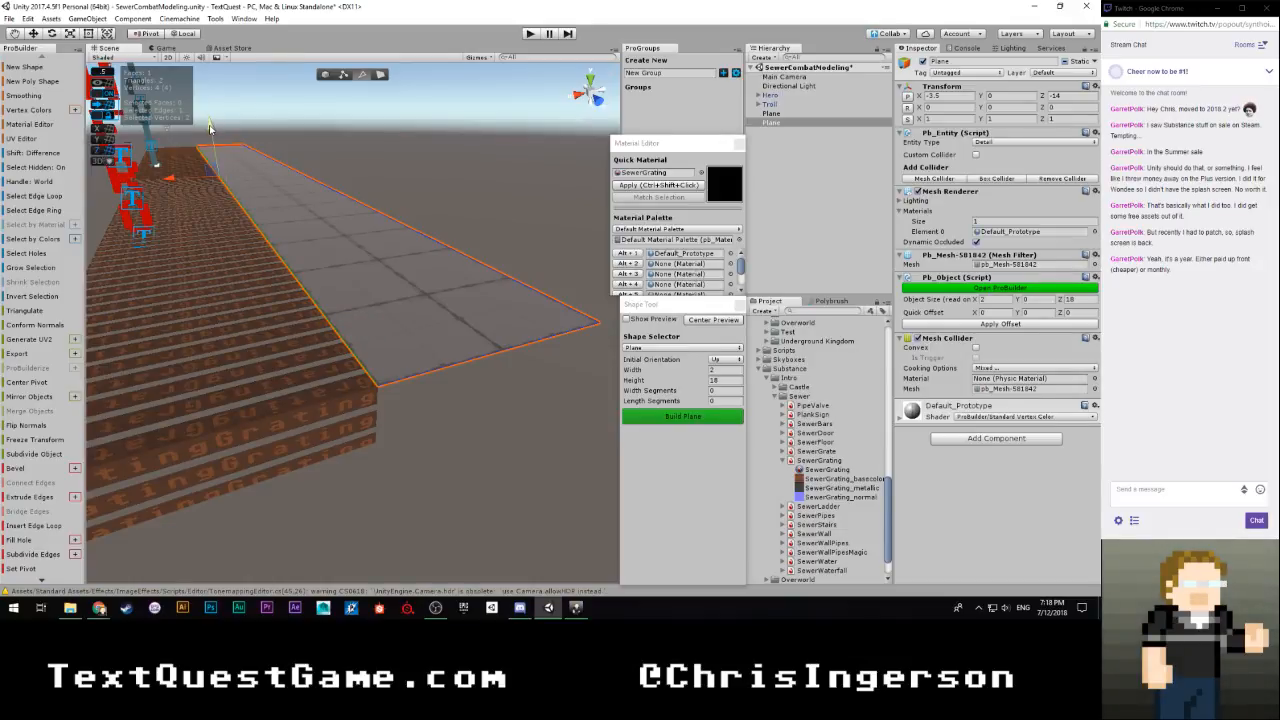
left_click_drag(210, 128, 213, 176, "shift")
right_click_drag(277, 283, 346, 319)
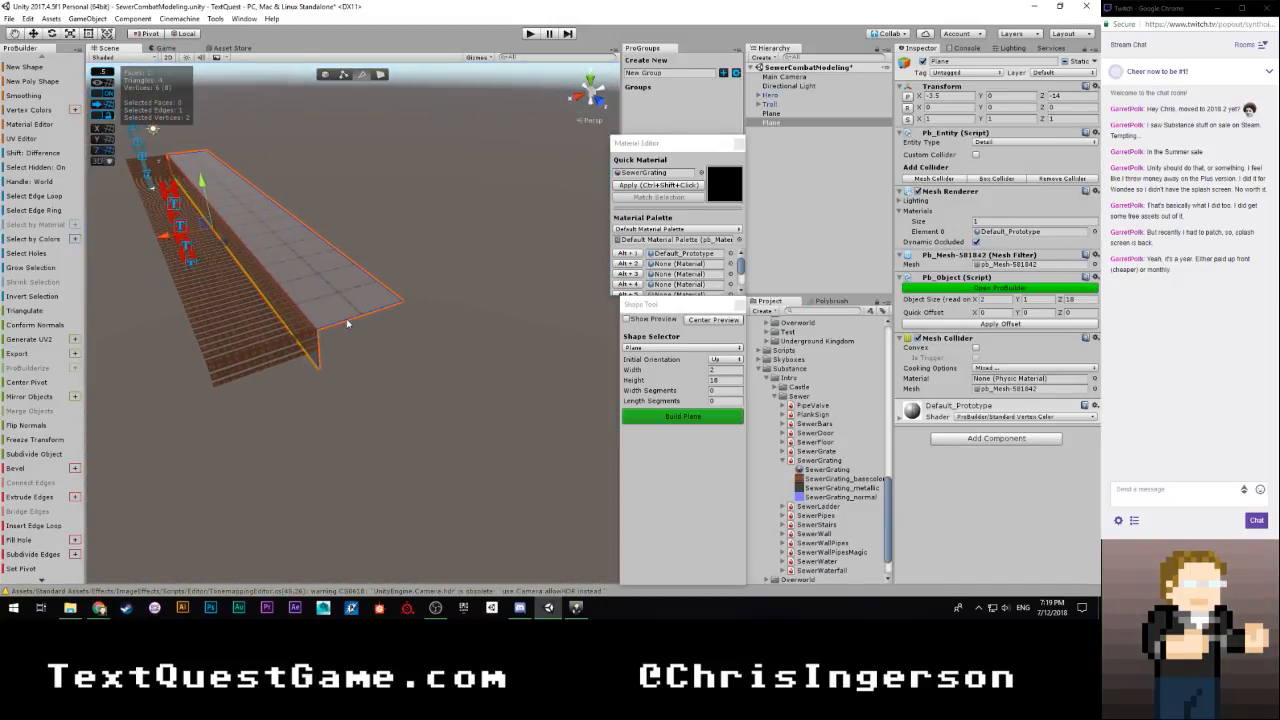
key("ctrl+z")
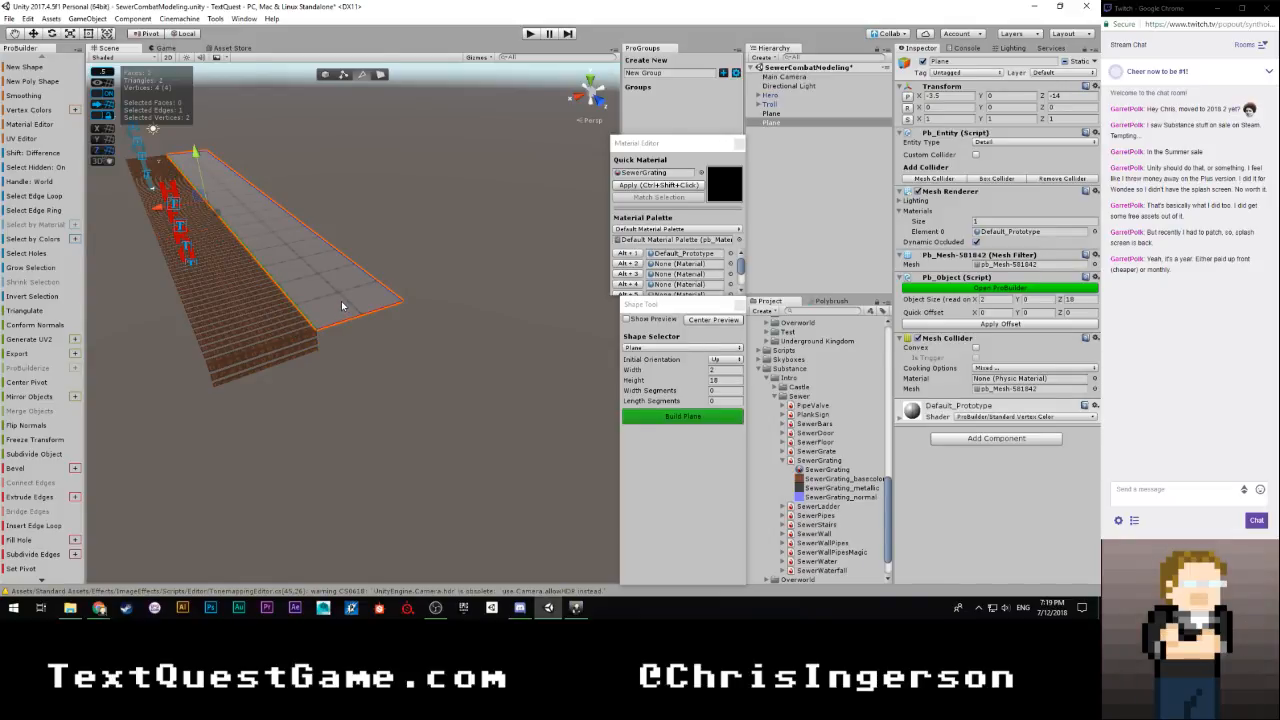
Extrude the plane's long inner edge and both end edges 0.5 units downward
left_click(270, 303, "shift")
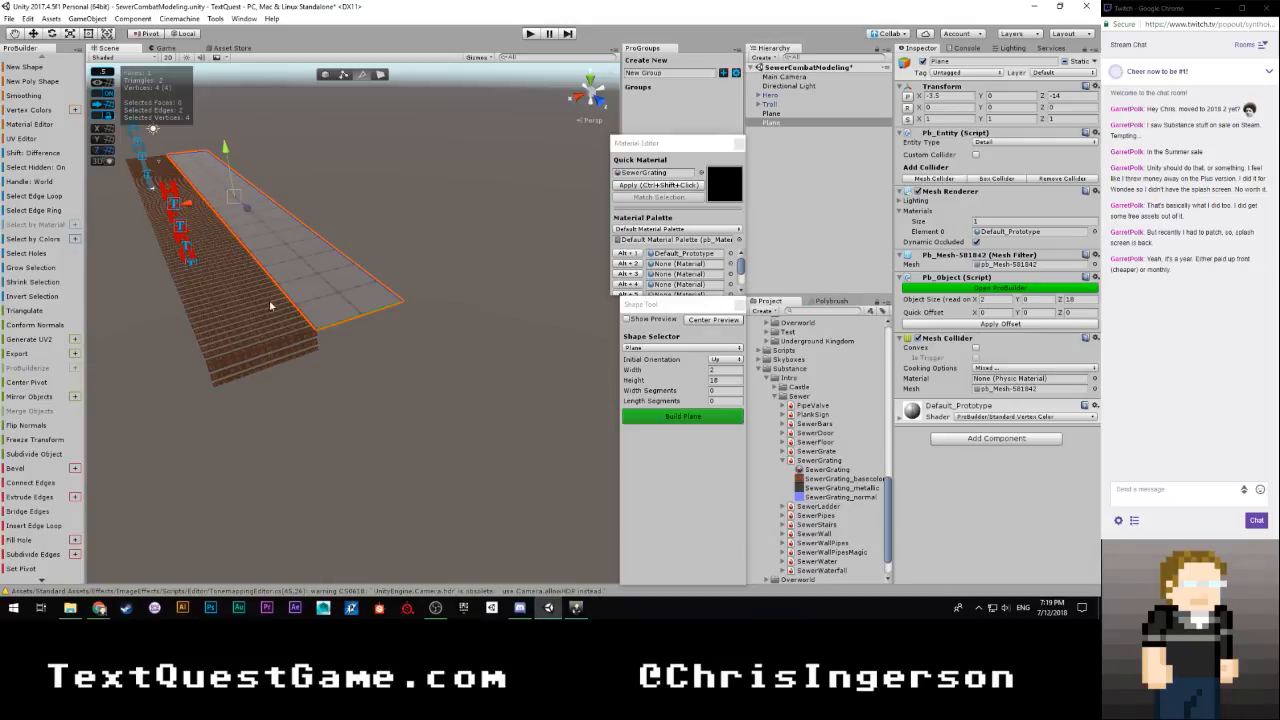
left_click_drag(387, 325, 440, 255, "alt")
left_click_drag(491, 184, 492, 188, "shift")
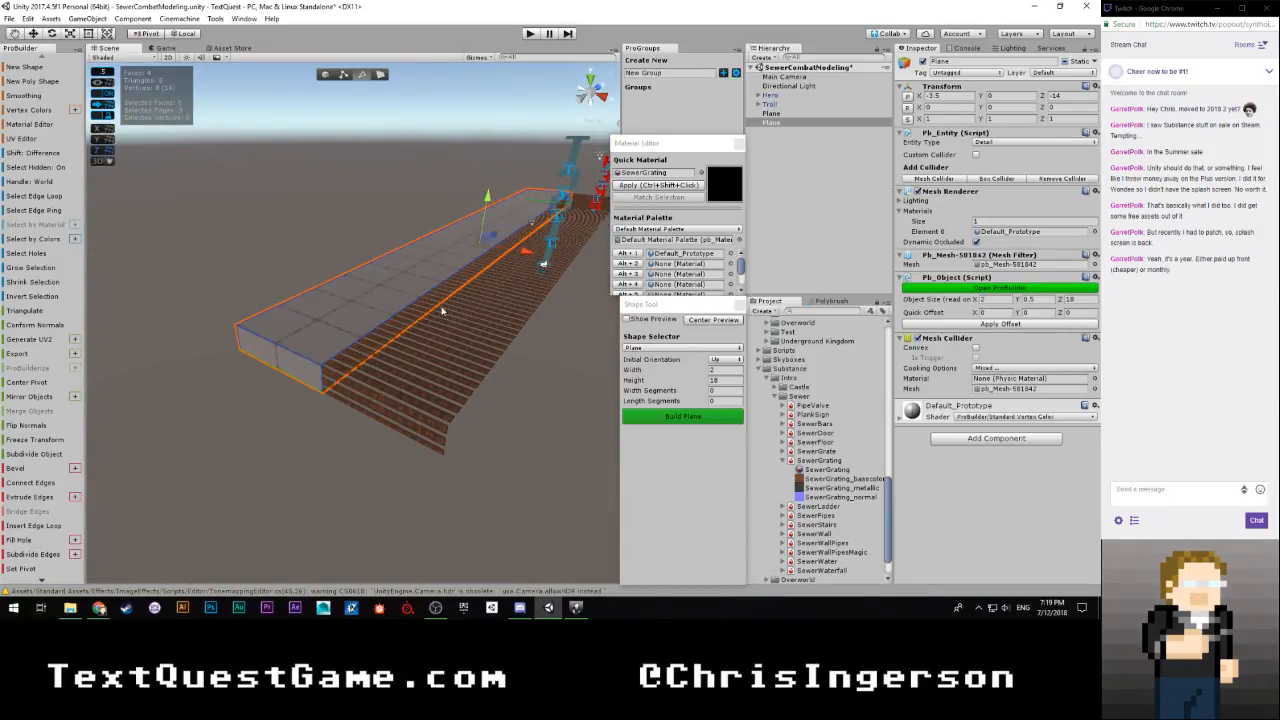
Try to extrude the lower edge of the walkway's inner side another 0.5 units downward
right_click_drag(414, 434, 350, 343)
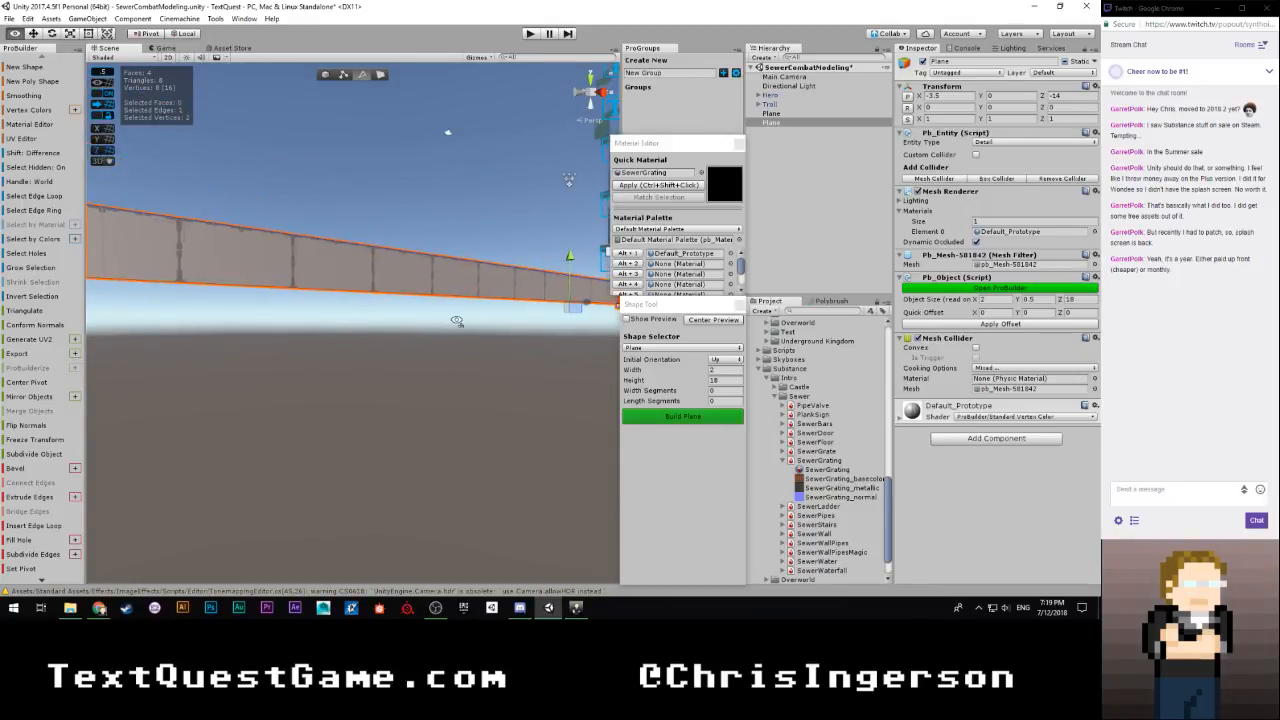
right_click_drag(456, 321, 479, 276)
left_click_drag(459, 216, 451, 251, "shift")
right_click_drag(451, 251, 158, 416)
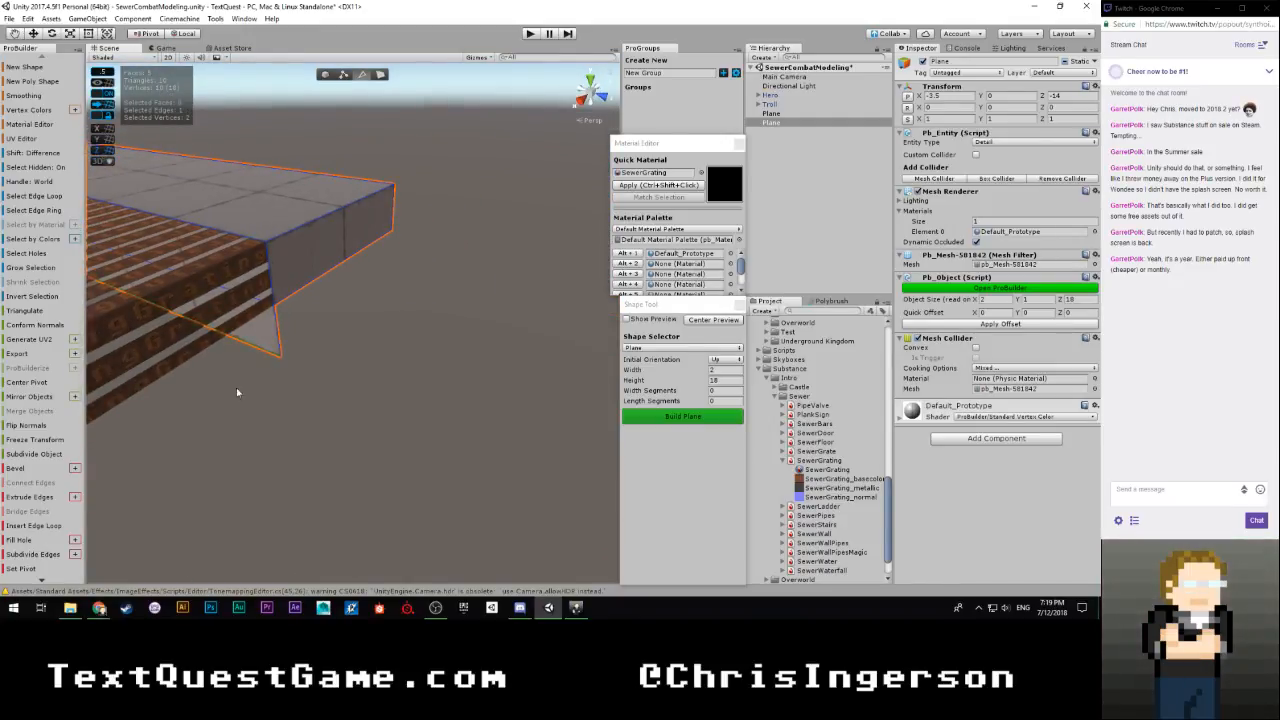
Try to extrude the lower edges at the walkway's end outward to an overall length of 19.5 units, and undo the recent extrusions
right_click_drag(319, 369, 327, 342)
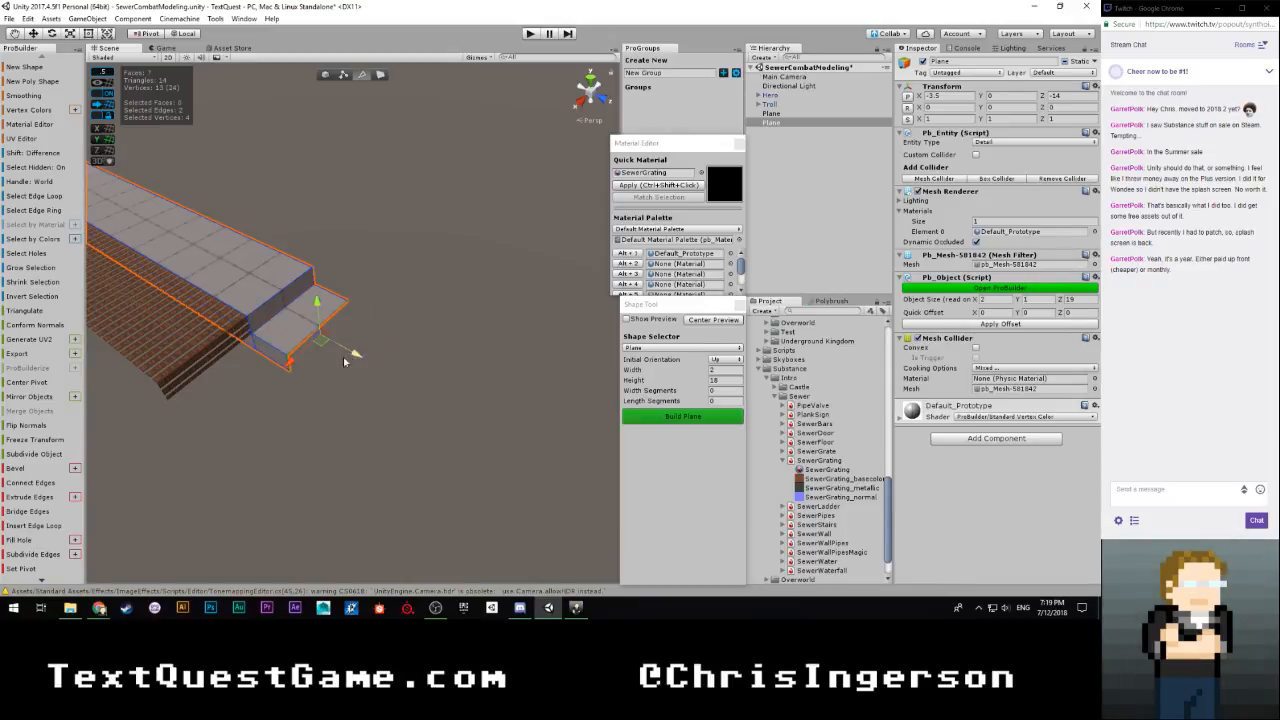
right_click_drag(344, 361, 413, 400)
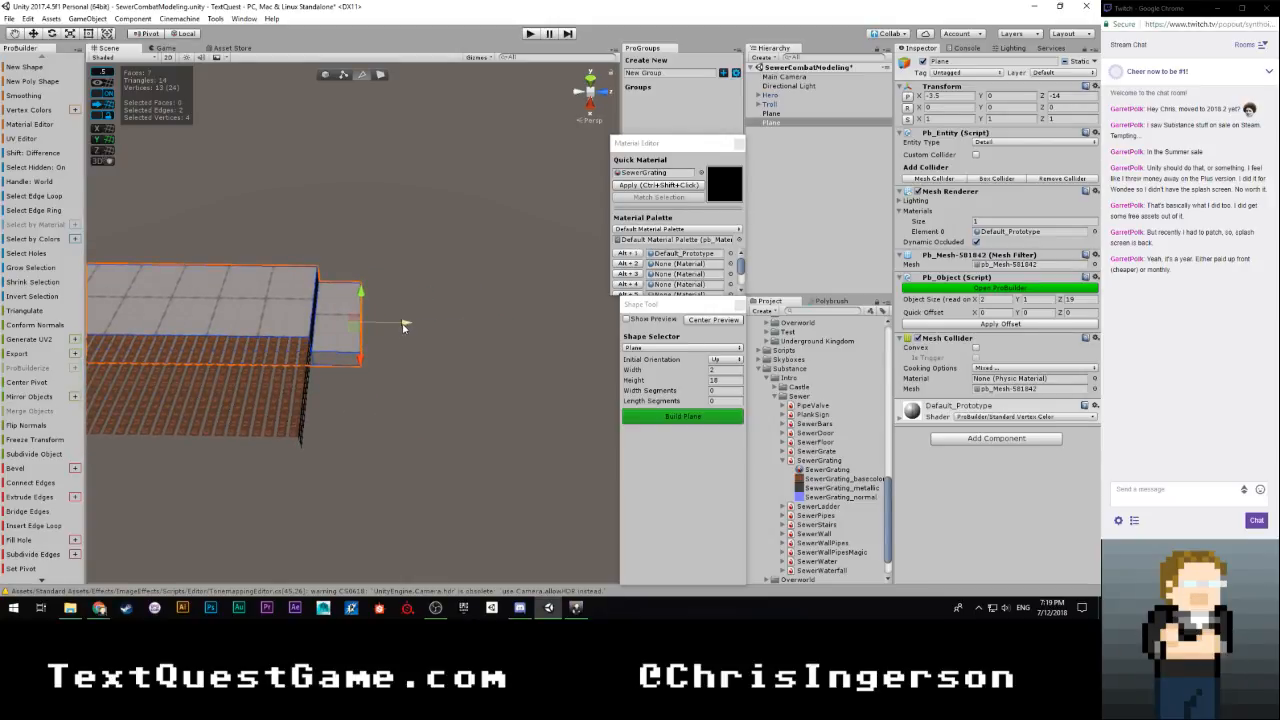
right_click_drag(422, 339, 97, 299)
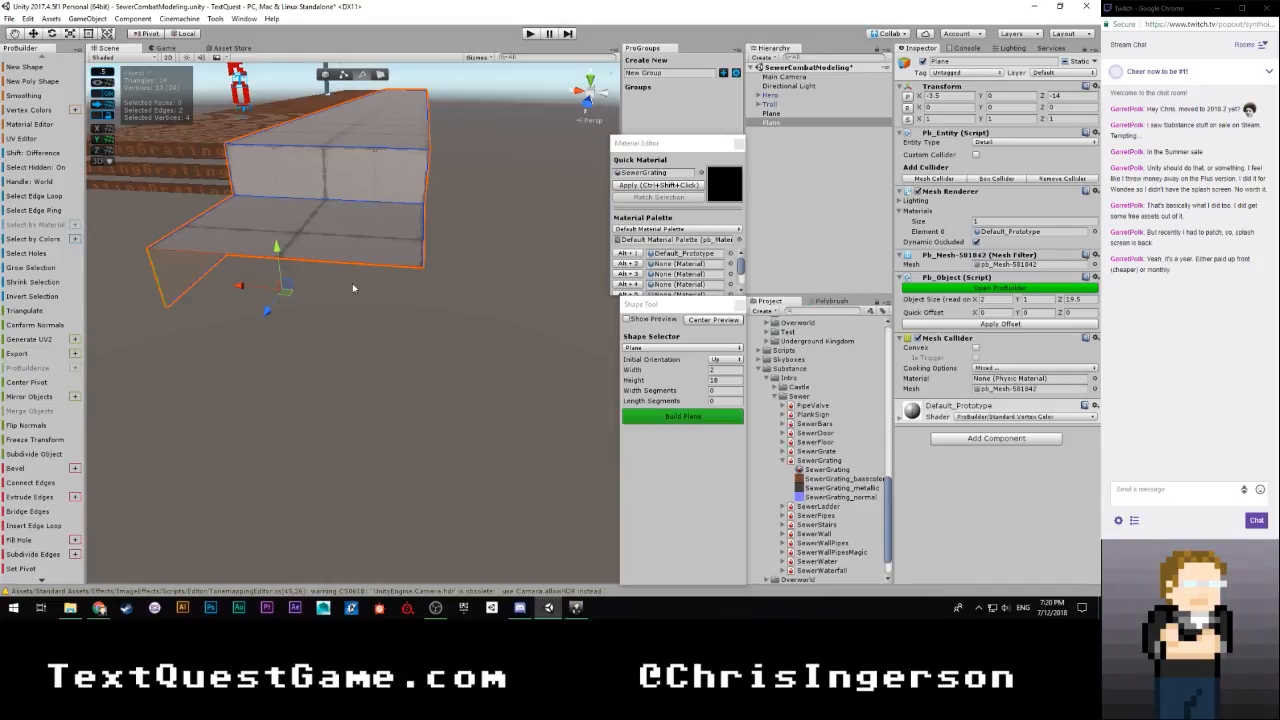
key("ctrl+z")
key("ctrl+z")
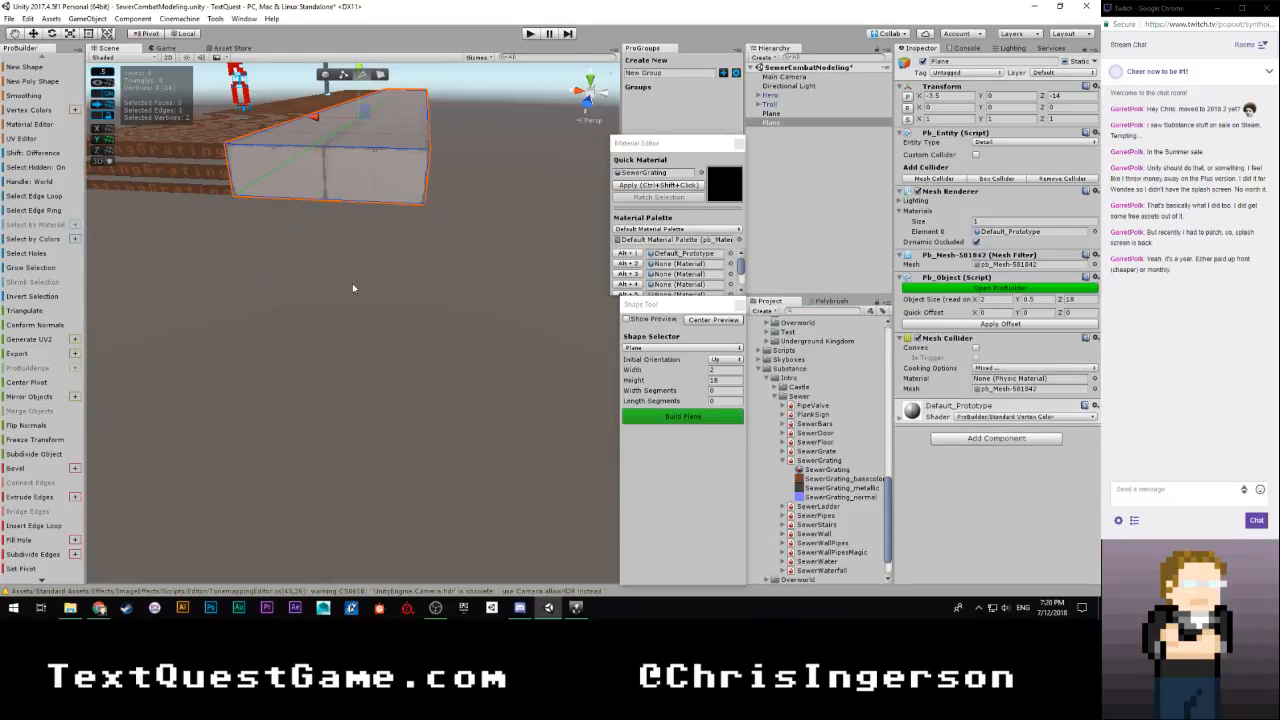
Extrude the walkway's three lower edges downward again to an overall height of 1 unit
right_click_drag(352, 288, 883, 246)
right_click_drag(273, 256, 352, 231)
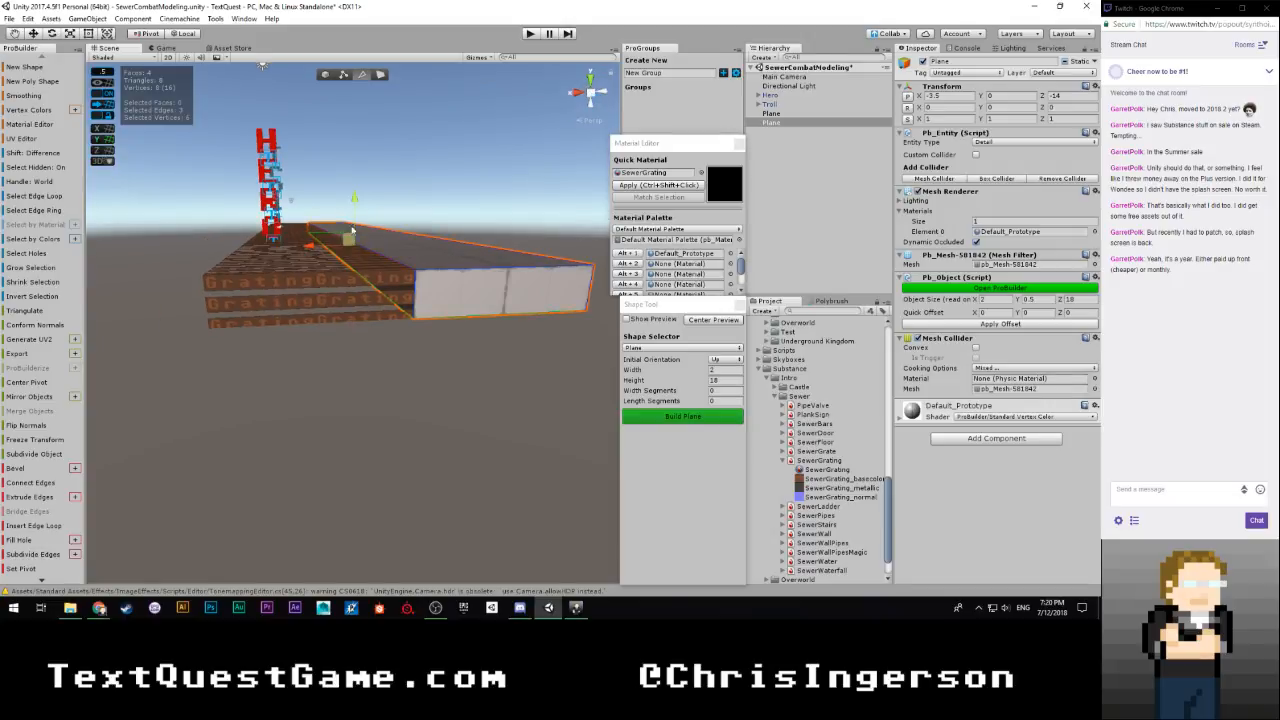
left_click_drag(355, 202, 357, 222, "shift")
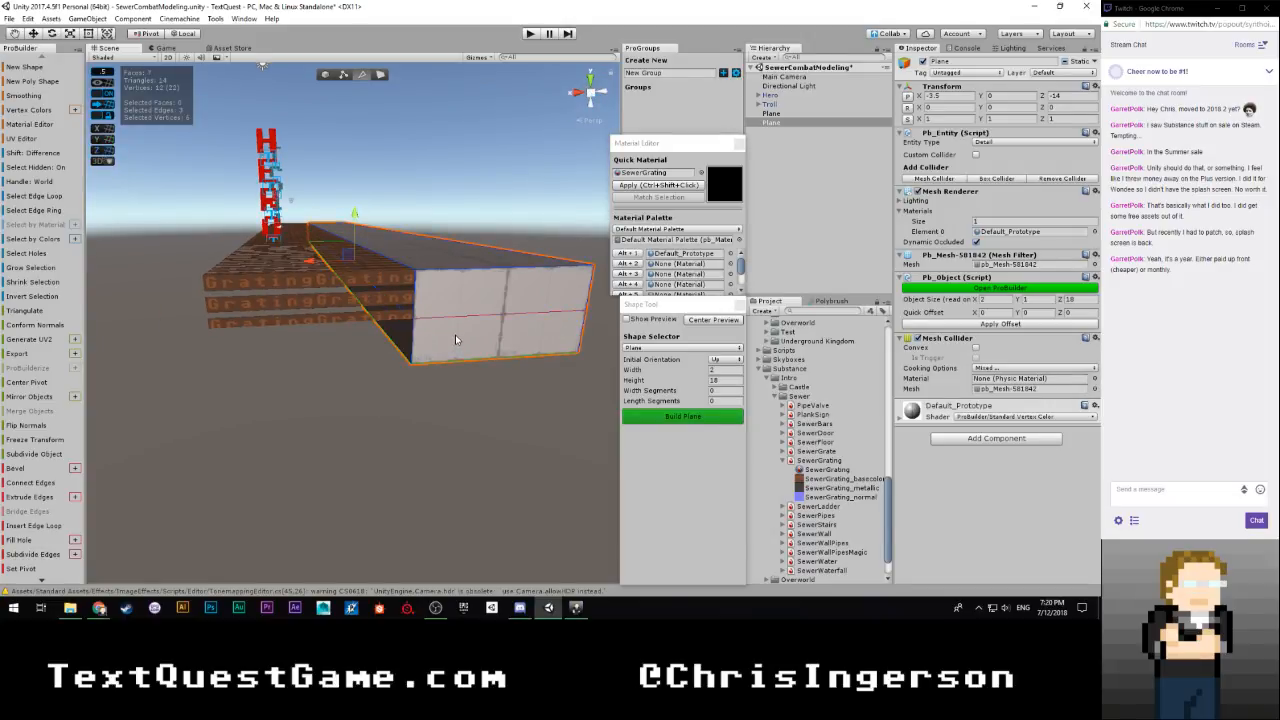
Switch to face editing and extrude the lower face at the walkway's end outward 1.5 units as a step
key("g")
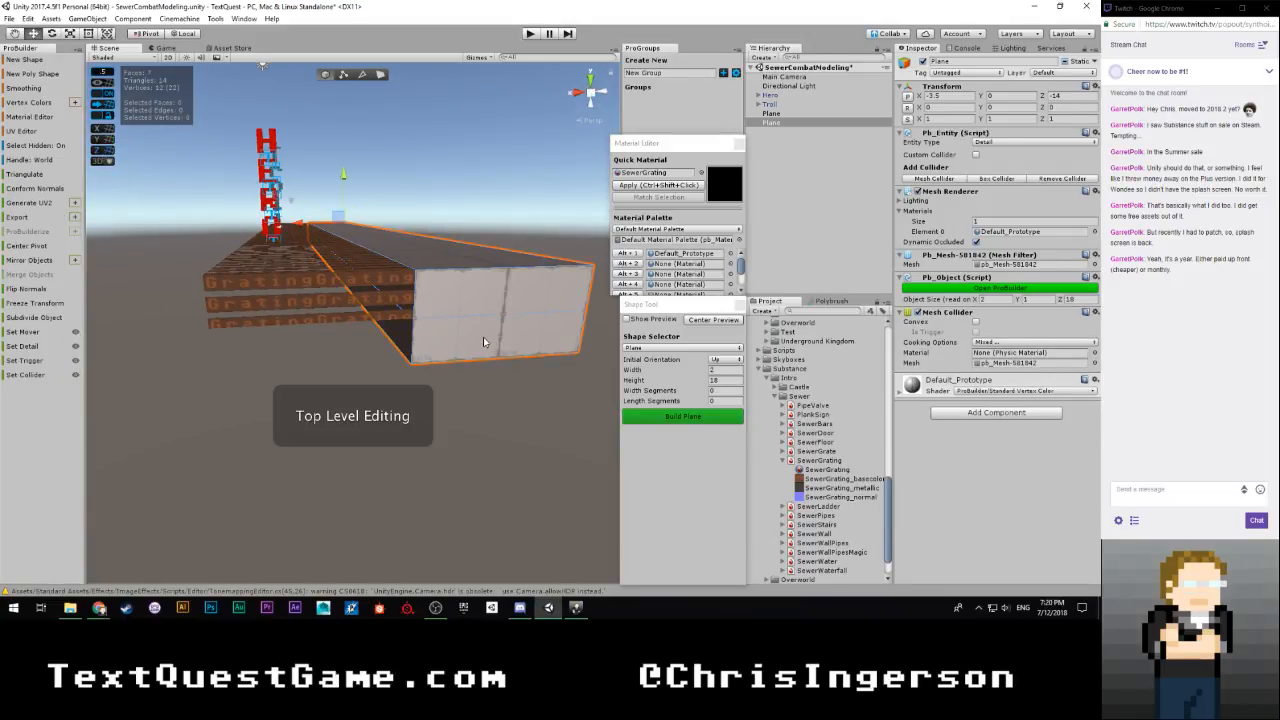
key("g")
left_click(459, 340)
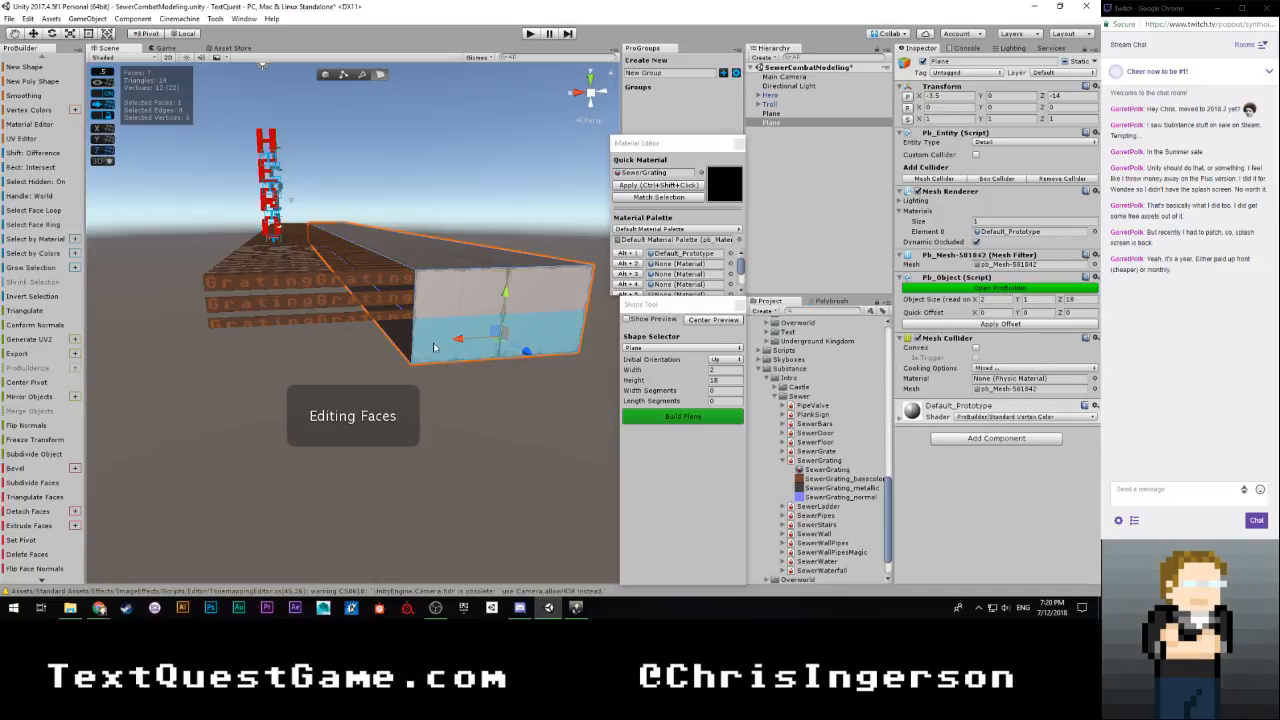
left_click(453, 392)
left_click(443, 346)
left_click(436, 342)
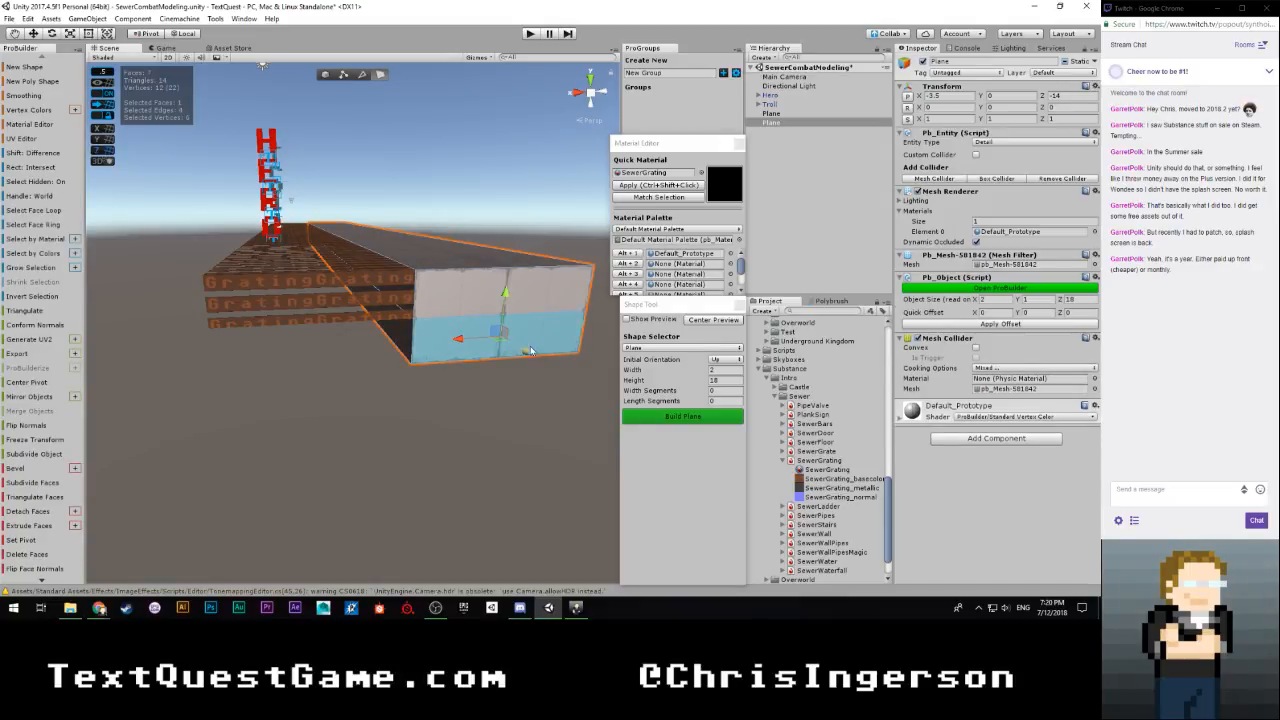
left_click_drag(527, 354, 588, 393, "shift")
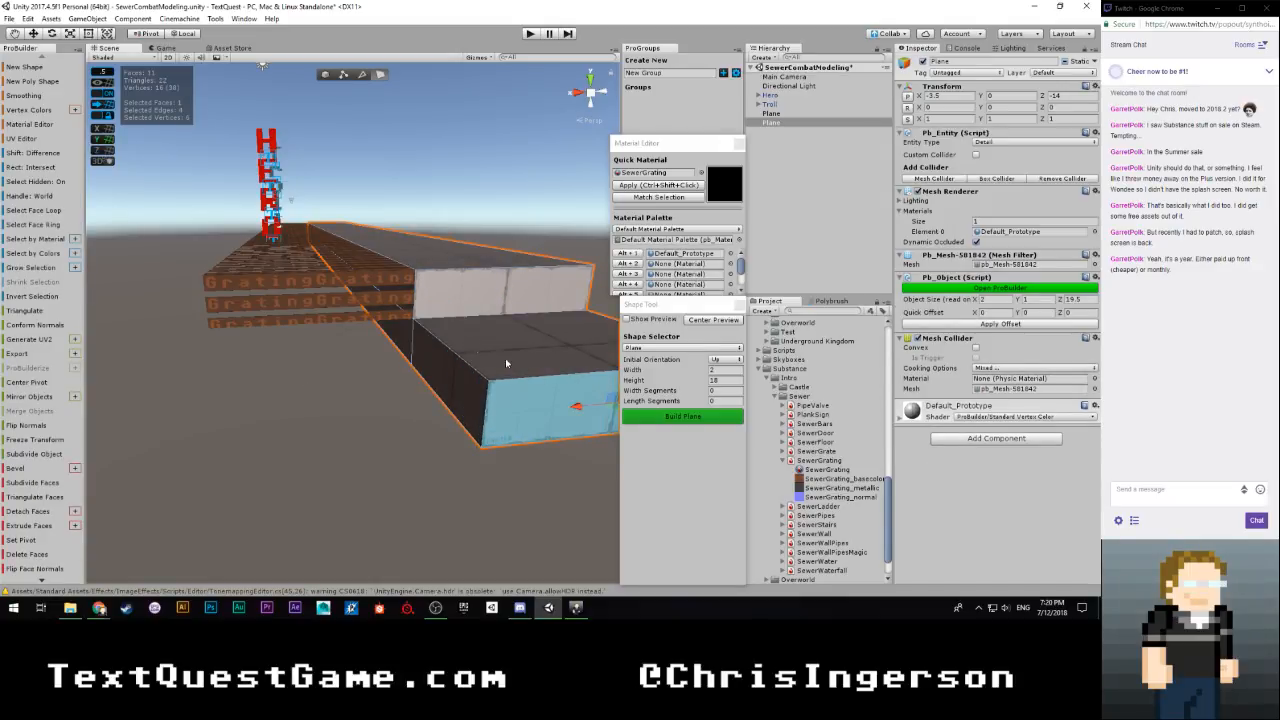
Extrude the side face of the lower step 7 units sideways, away from the grating, to form an L-shaped walkway
left_click_drag(505, 358, 485, 382, "alt")
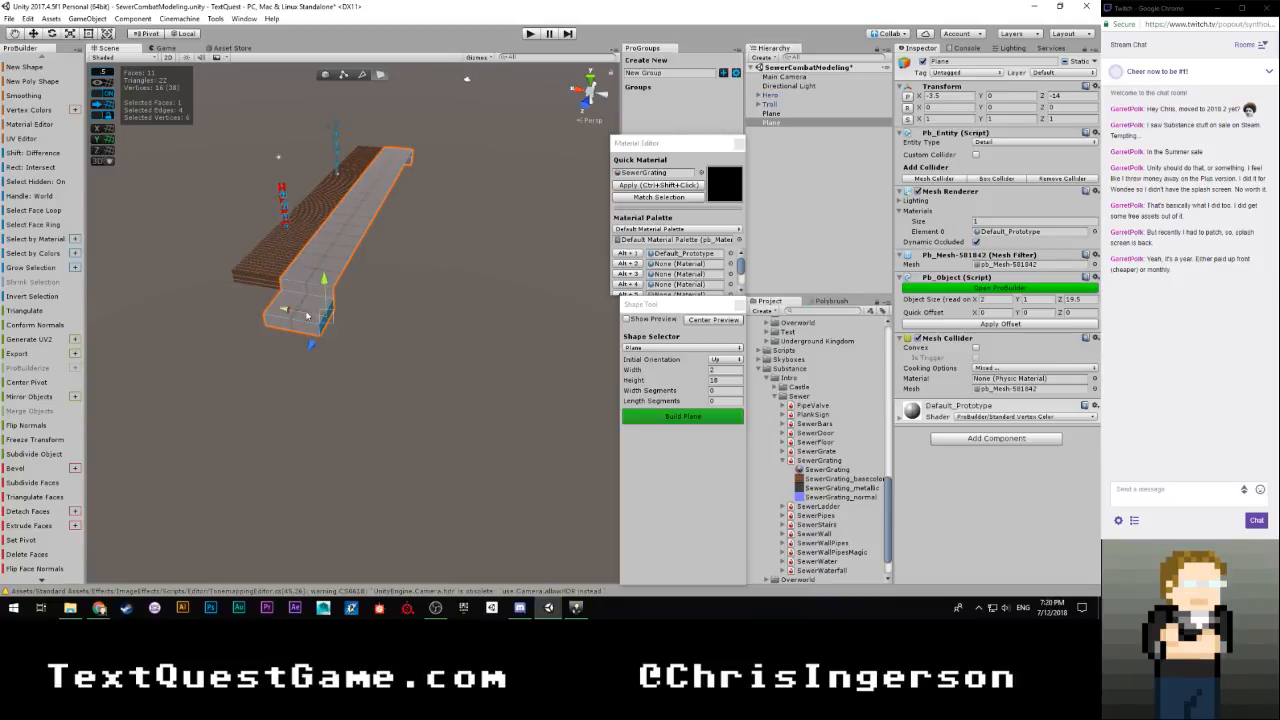
left_click_drag(286, 313, 483, 347, "shift")
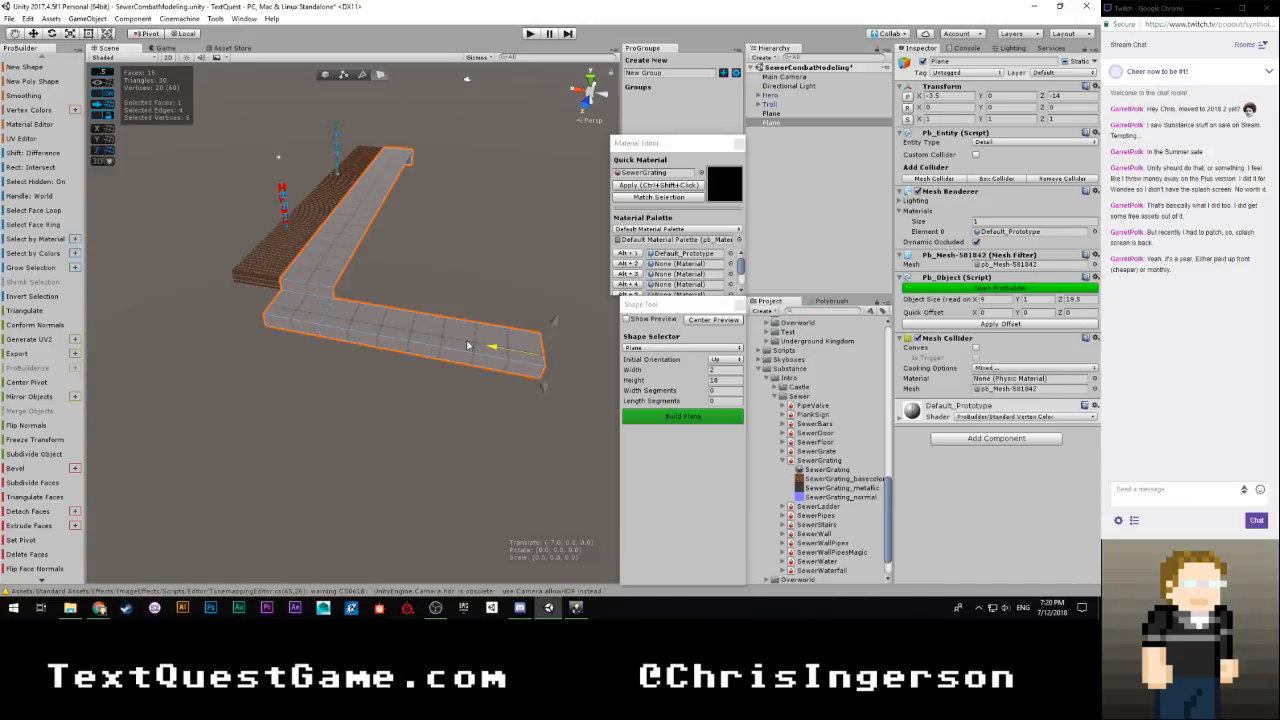
mouse_move(384, 328)
right_mouse_down()
mouse_move(417, 360)
mouse_move(401, 312)
mouse_move(393, 331)
right_mouse_up()
key("w")
key("f")
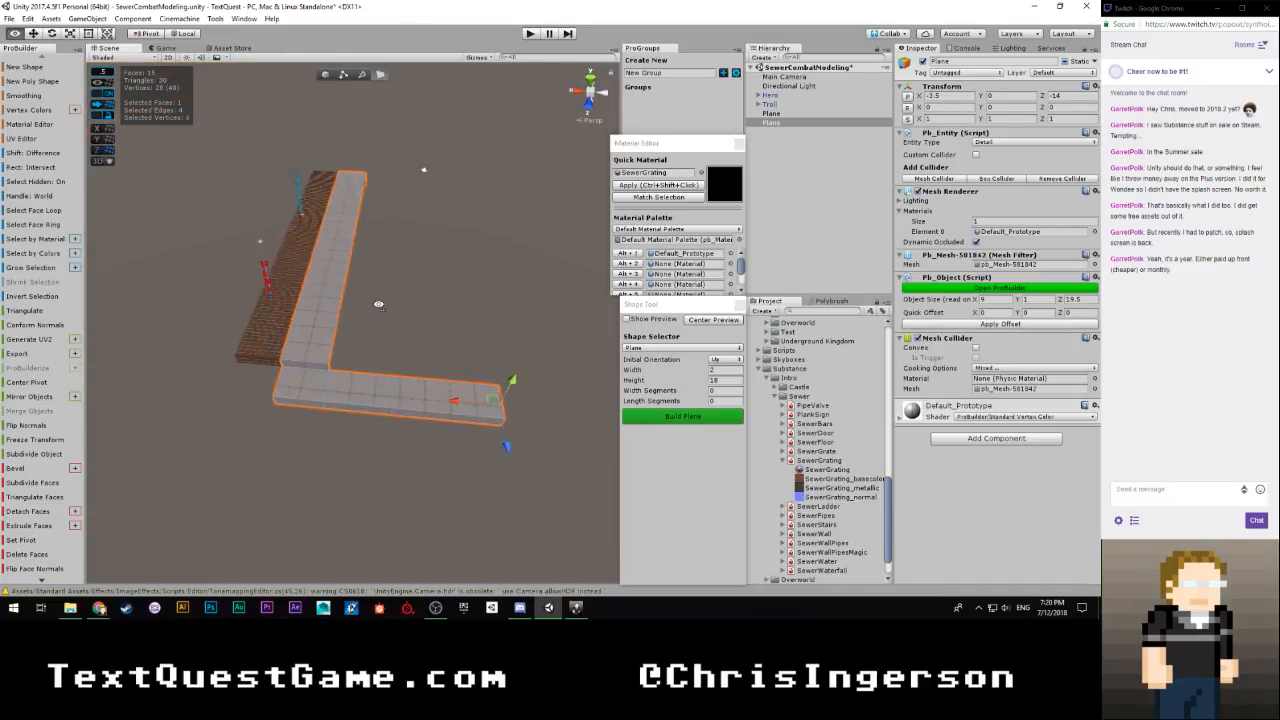
Load the Sewer Combat scene from the Intro Sewers folder alongside the current scene and view its original sewer layout
scroll(795, 450, "down", 2)
scroll(800, 450, "up", 12)
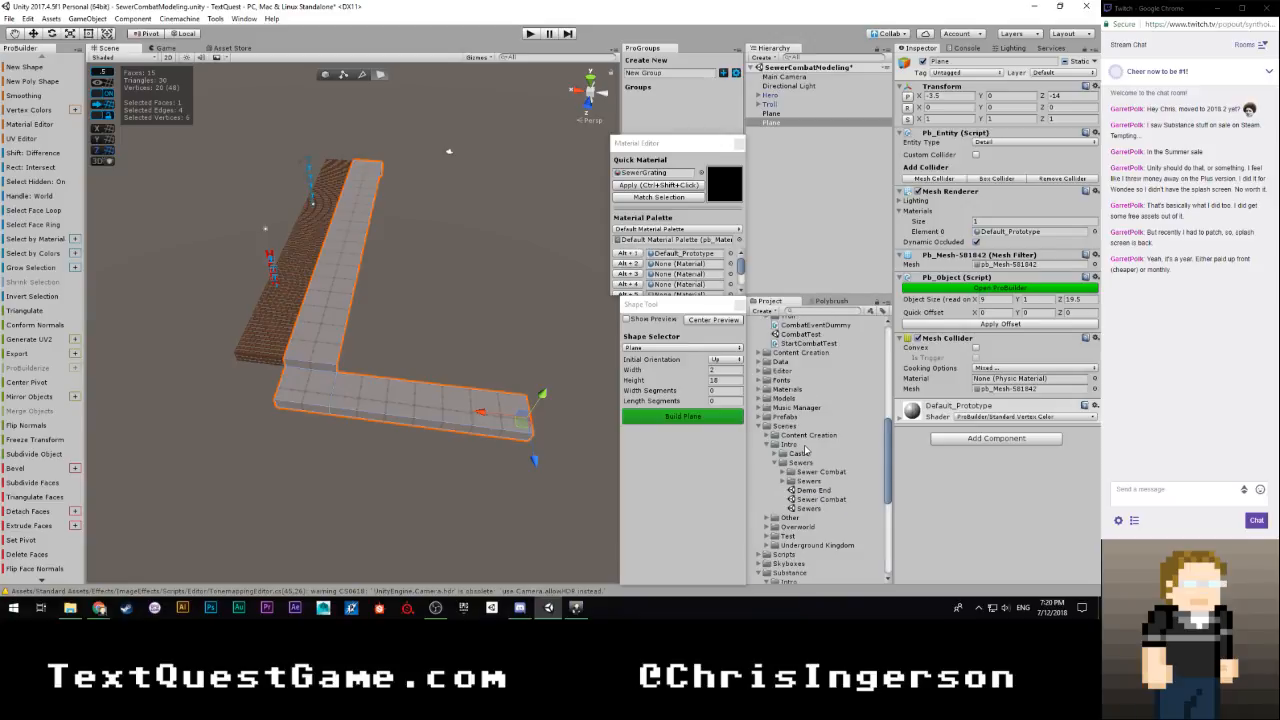
left_click_drag(866, 371, 828, 270)
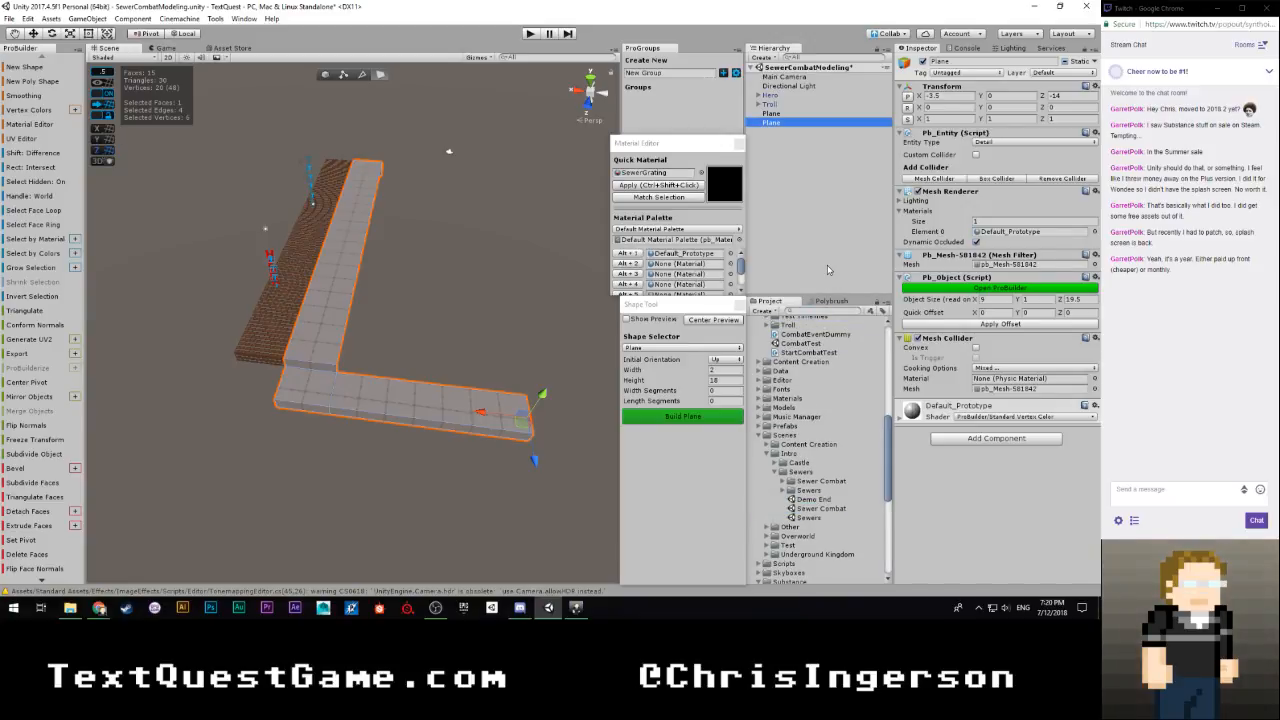
right_click_drag(544, 268, 267, 212)
key("s")
key("d")
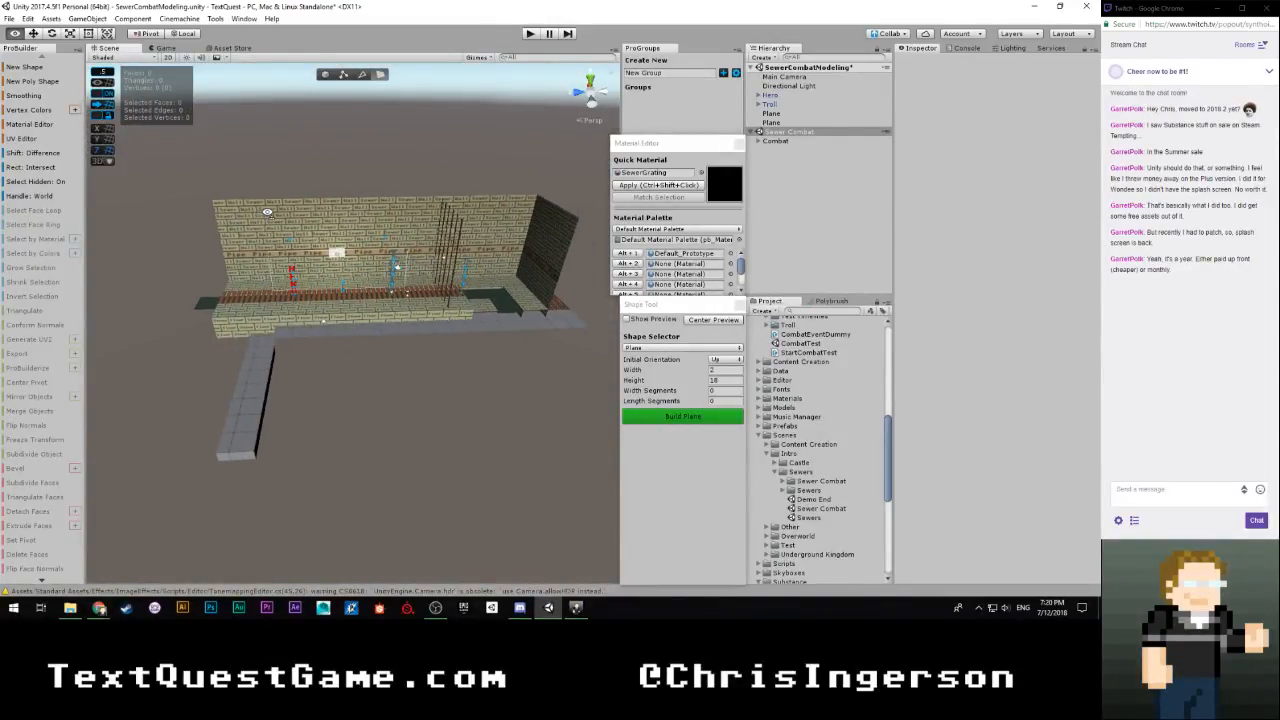
Move the Combat object of the Sewer Combat scene to X -0.5, Z -3.5 to compare the original sewer with the modelled walkway
left_click(777, 141)
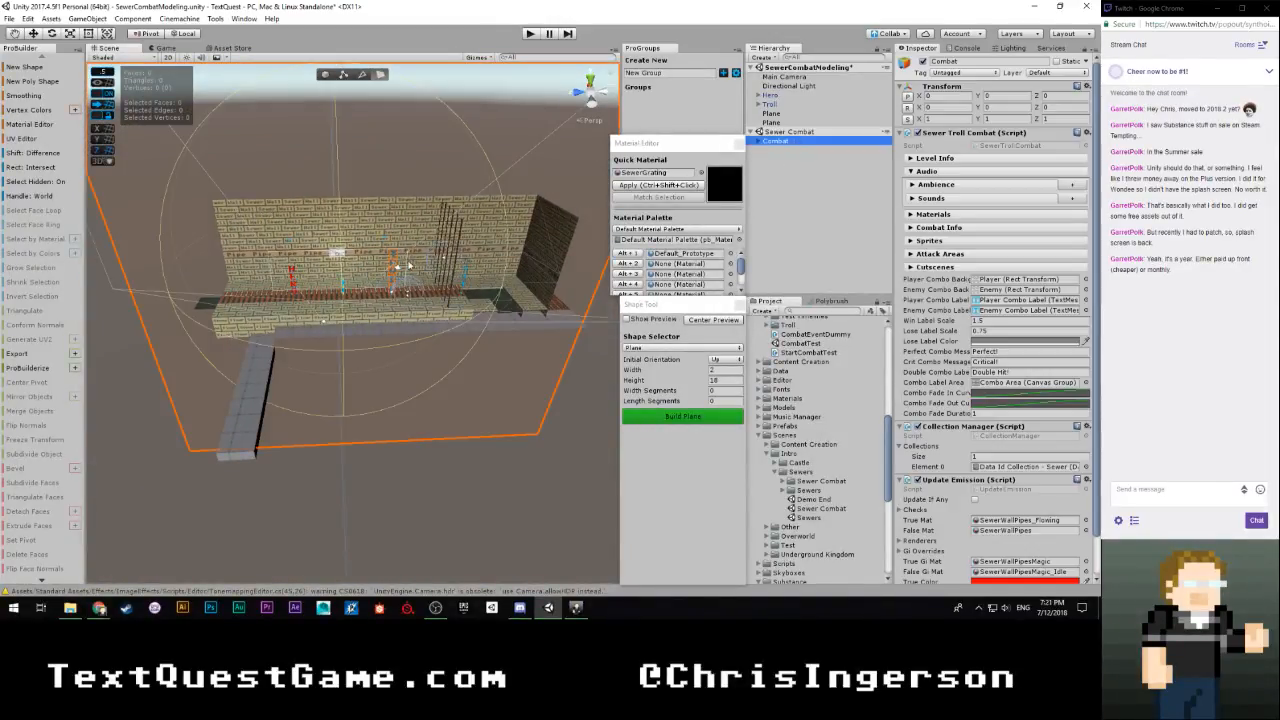
left_click_drag(308, 307, 352, 307)
key("w")
right_click_drag(402, 343, 335, 305)
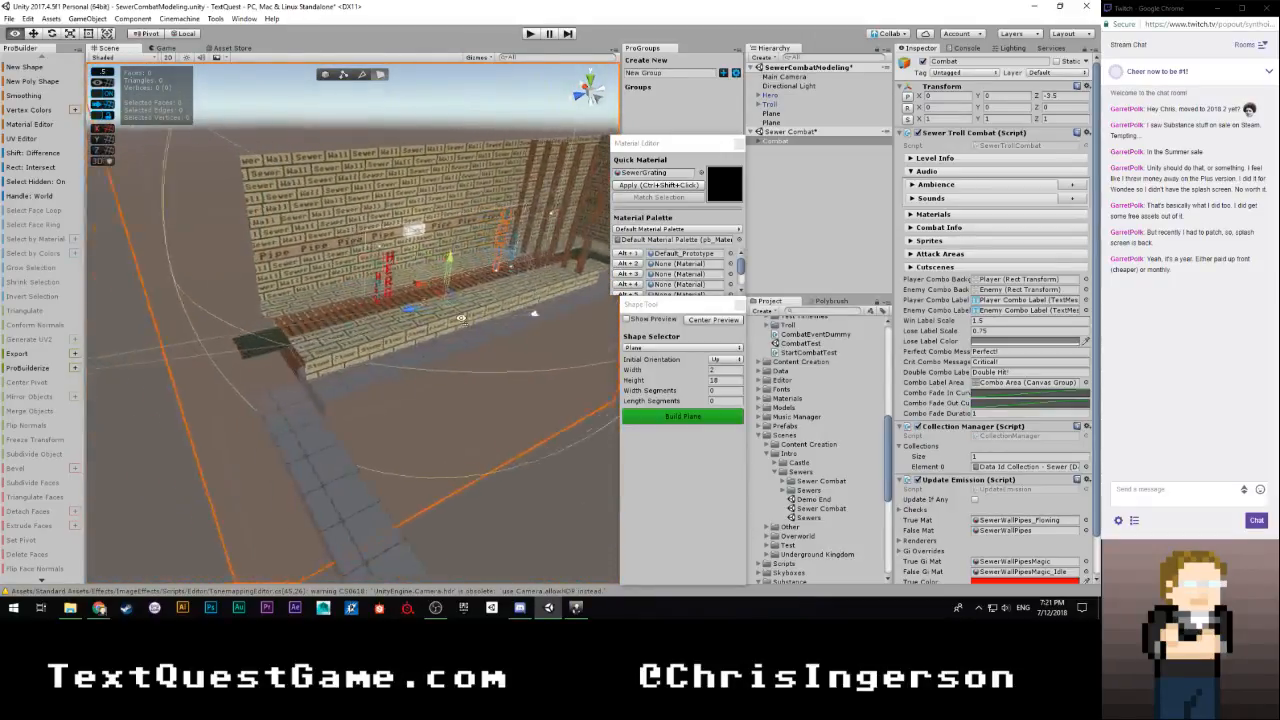
key("f")
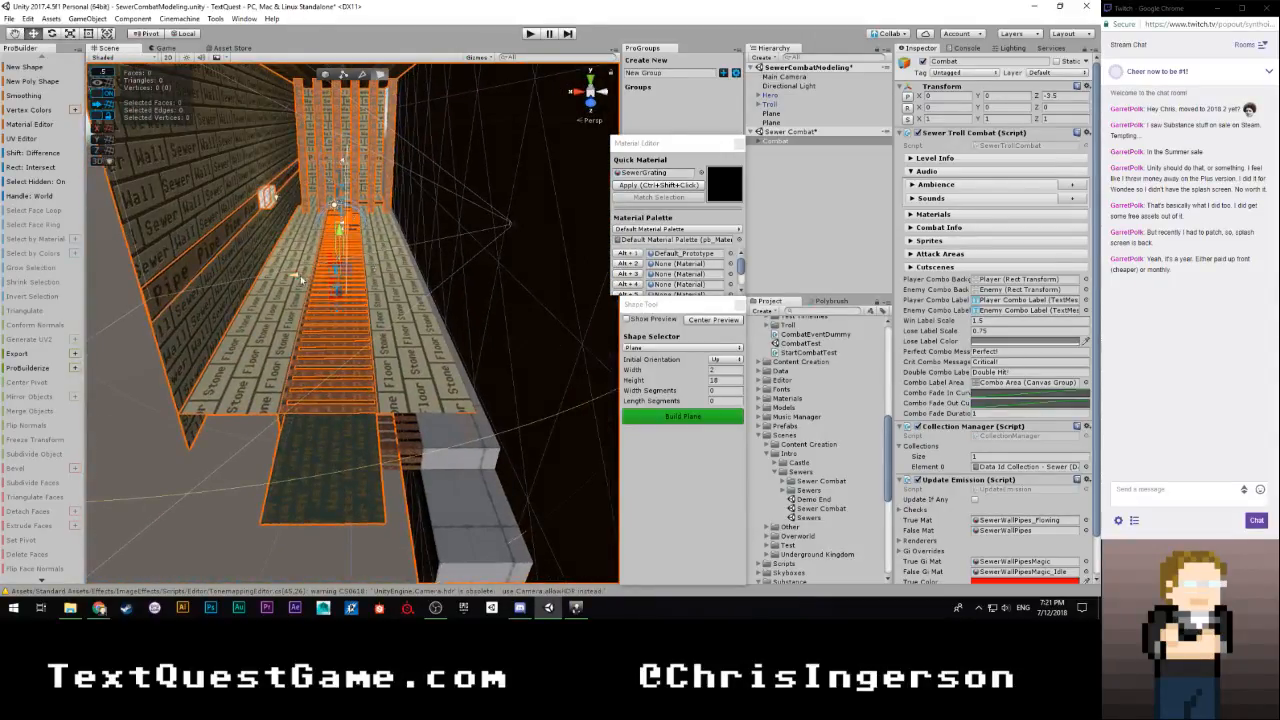
mouse_move(301, 281)
left_mouse_down()
mouse_move(337, 281)
mouse_move(319, 281)
left_mouse_up()
key("w")
mouse_move(396, 318)
right_mouse_down()
mouse_move(437, 358)
mouse_move(273, 312)
mouse_move(190, 322)
mouse_move(446, 341)
mouse_move(379, 302)
right_mouse_up()
key("s")
key("w")
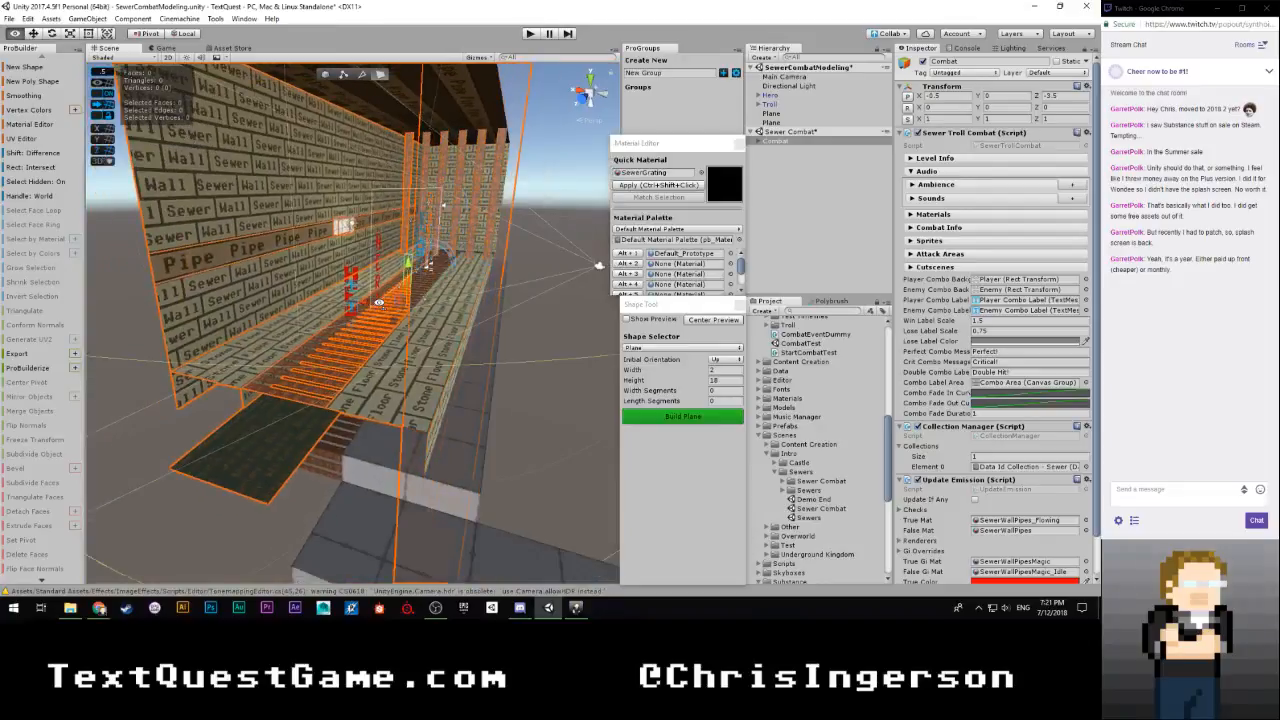
Unload the Sewer Combat scene so only the modelling scene stays loaded
right_click(811, 134)
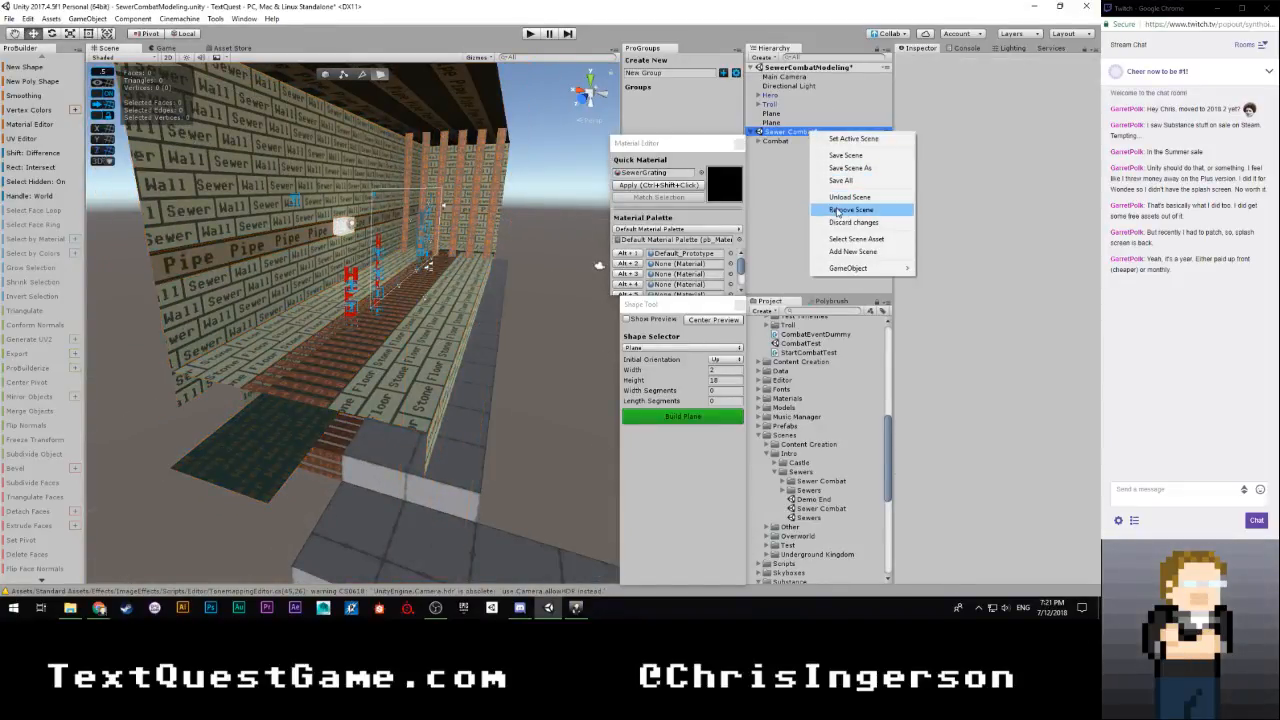
left_click(846, 198)
left_click(592, 332)
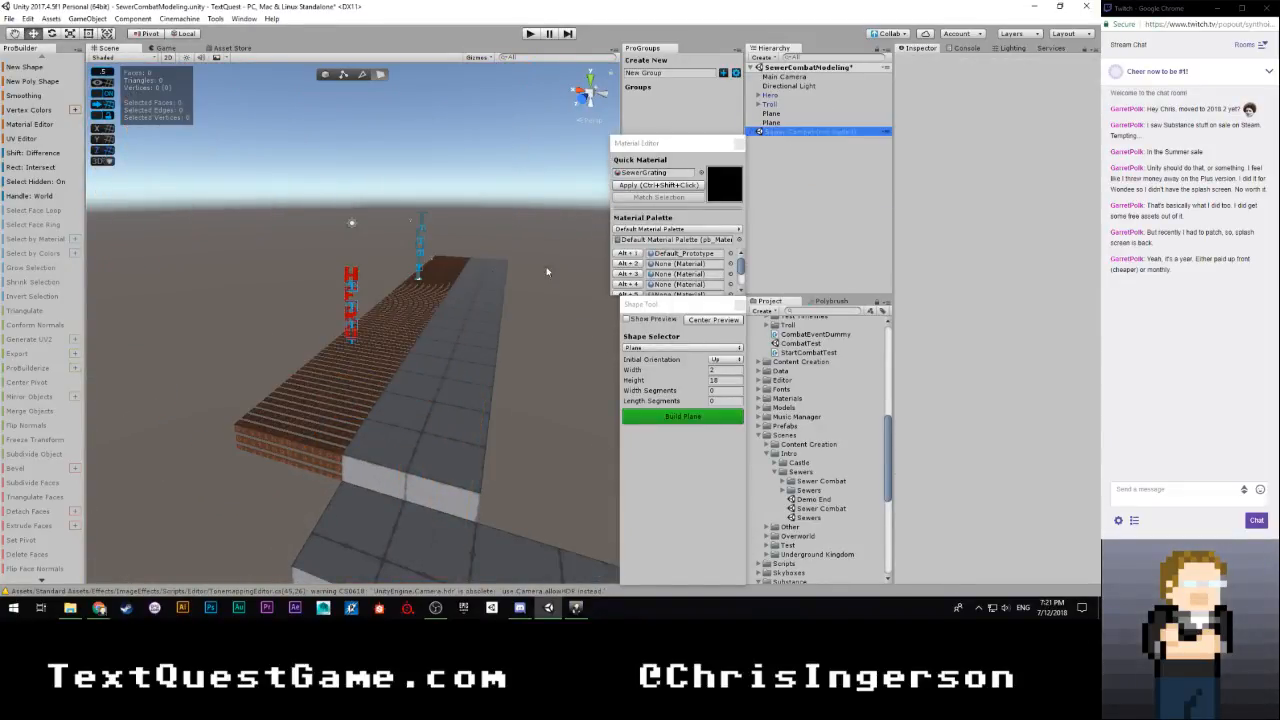
Extrude the end face of the walkway's side leg outward 1.5 units
right_click_drag(547, 271, 397, 380)
left_click(330, 380)
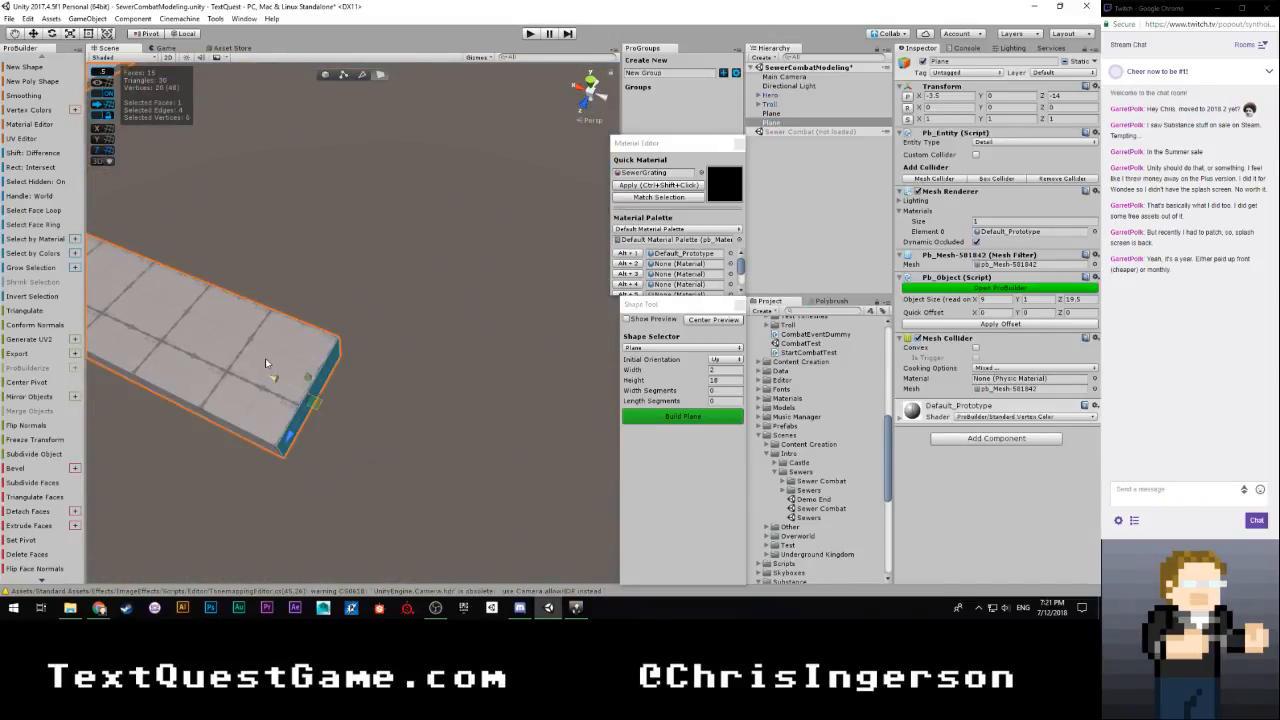
right_click_drag(265, 362, 273, 320)
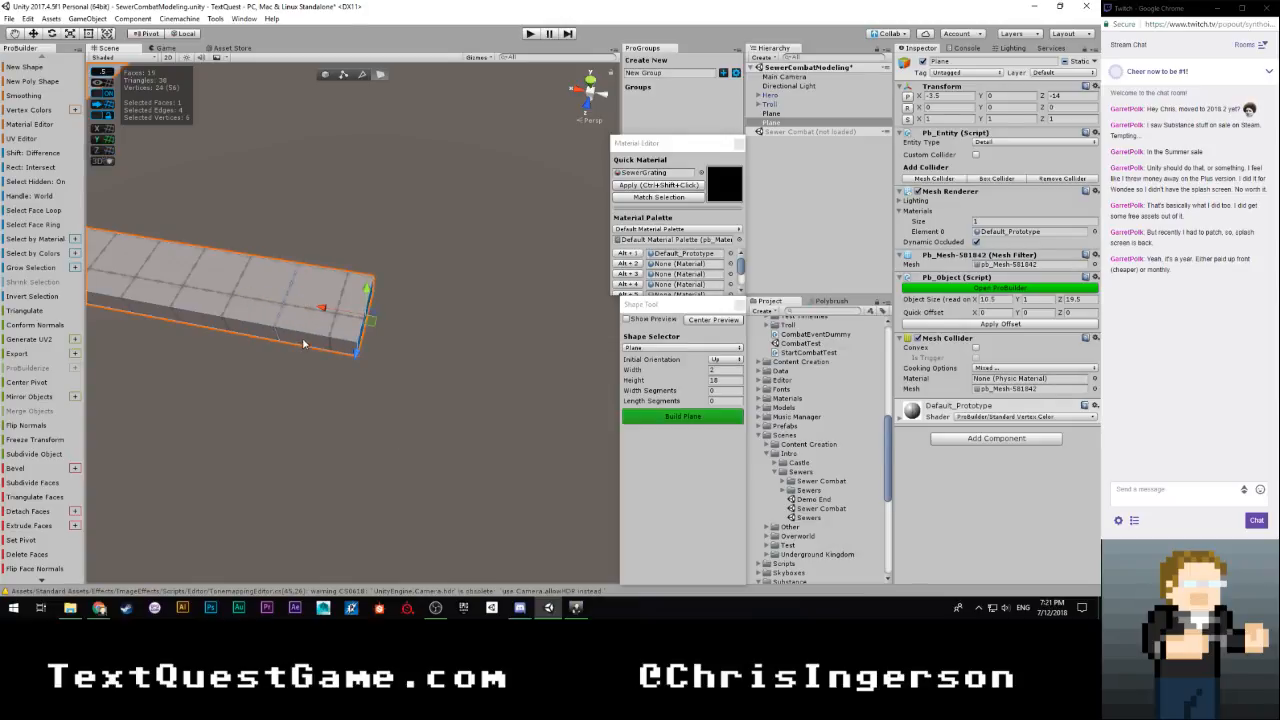
Extrude the side face of the leg's new end section 7 units outward, parallel to the main walkway
right_click_drag(304, 343, 423, 350)
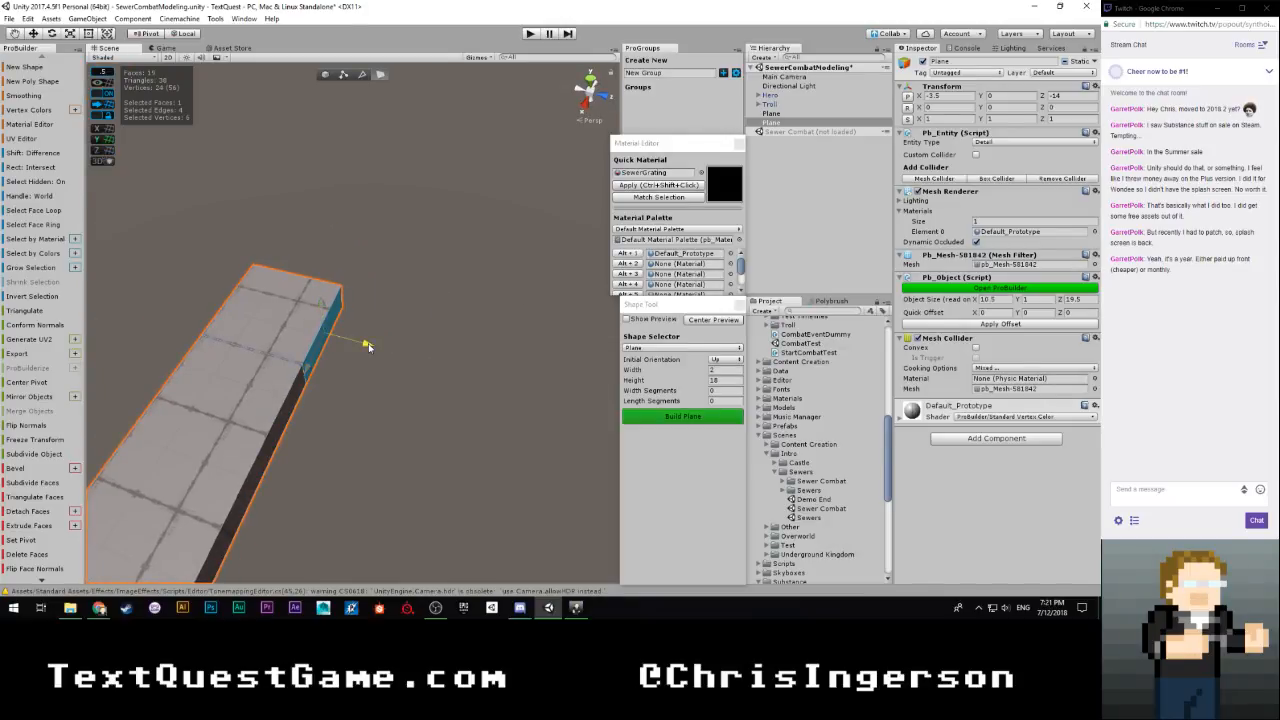
left_click_drag(368, 343, 655, 408, "shift")
scroll(500, 385, "down", 6)
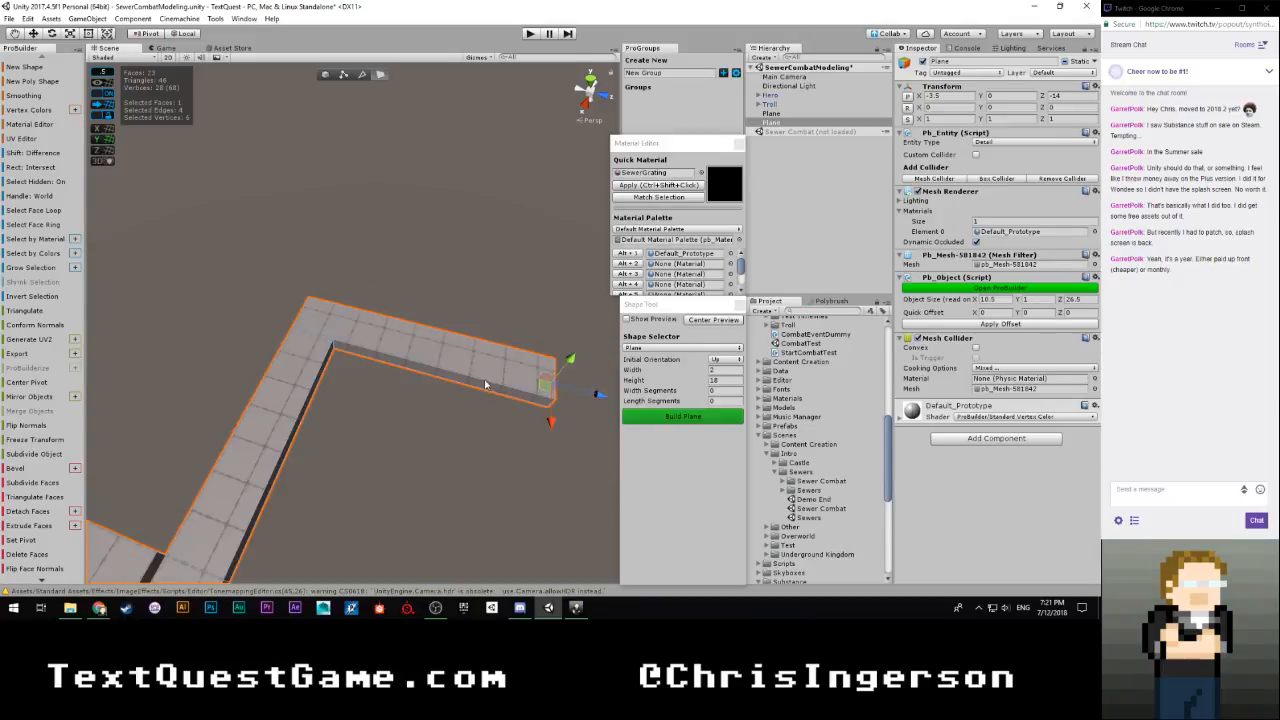
scroll(413, 384, "up", 3)
Extrude the lower face at the walkway's opposite end outward 1.5 units as a step
right_click_drag(494, 294, 520, 140)
right_click_drag(731, 257, 828, 266)
right_click_drag(498, 264, 425, 273)
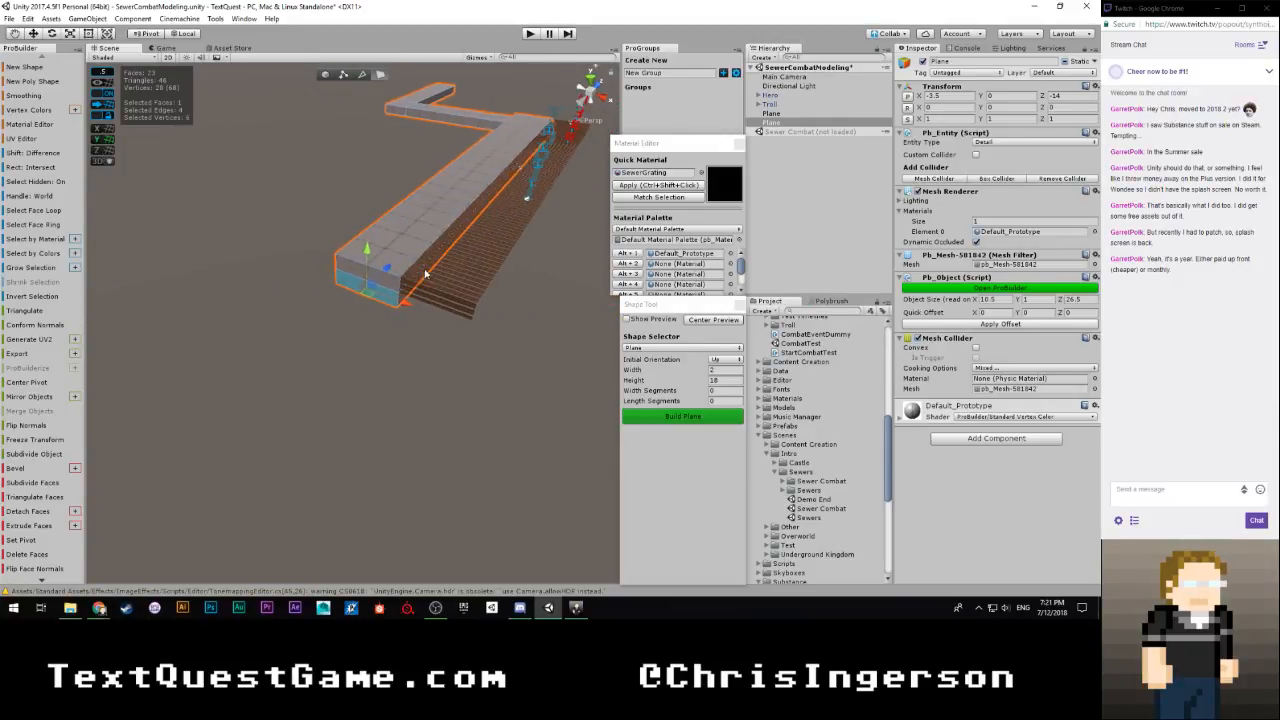
left_click_drag(387, 271, 363, 287, "shift")
right_click_drag(354, 293, 559, 288)
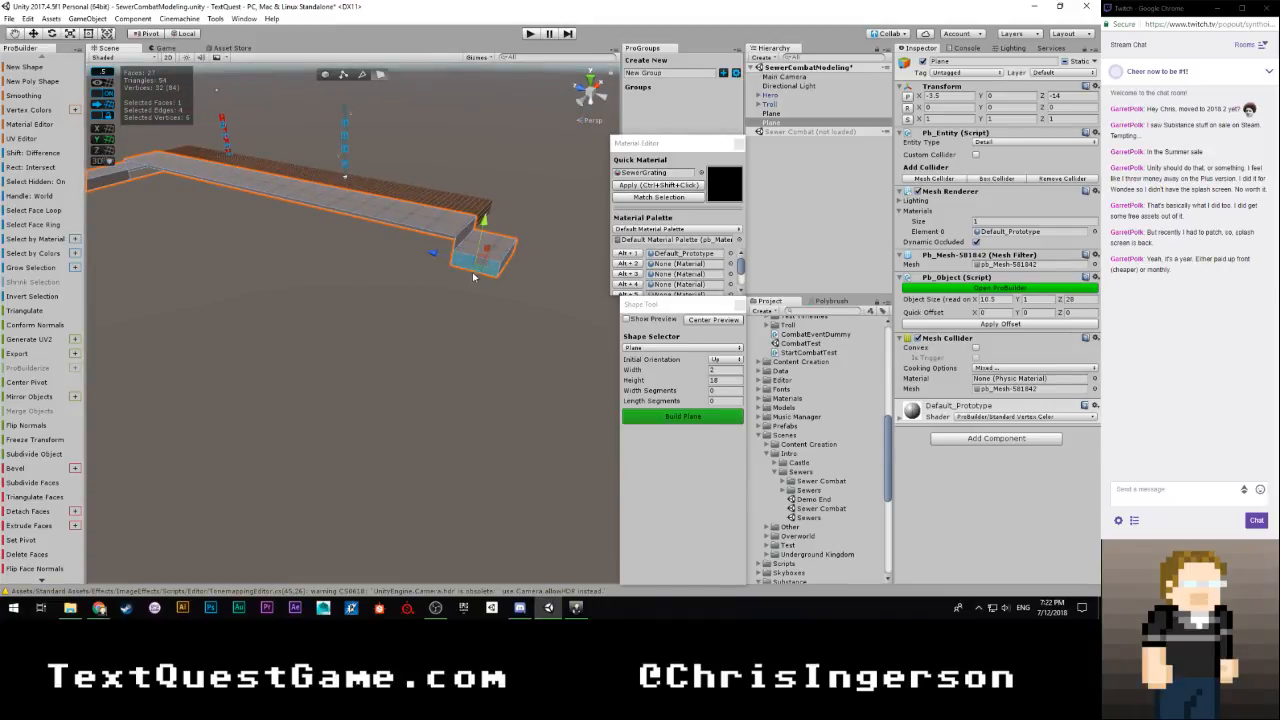
Extrude the new step's side face away from the grating to form a second leg parallel to the first
right_click_drag(474, 277, 361, 286)
left_click_drag(357, 245, 280, 245, "shift")
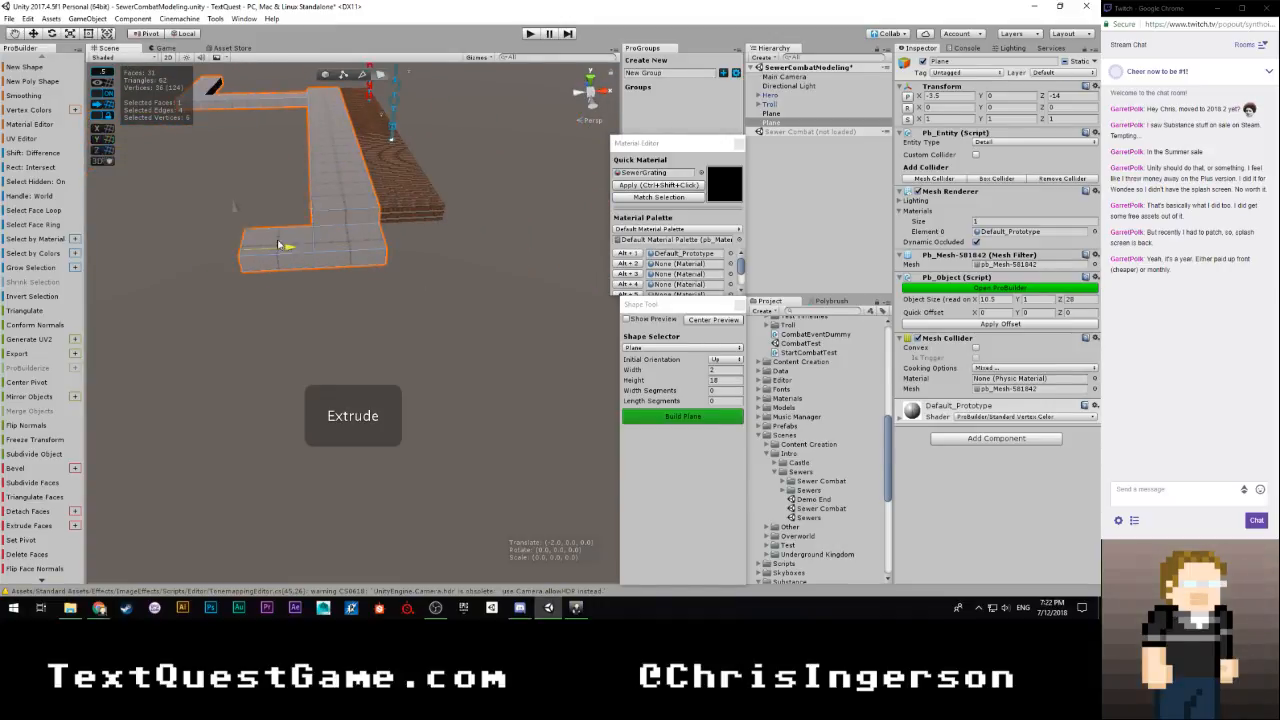
right_click_drag(237, 252, 258, 230)
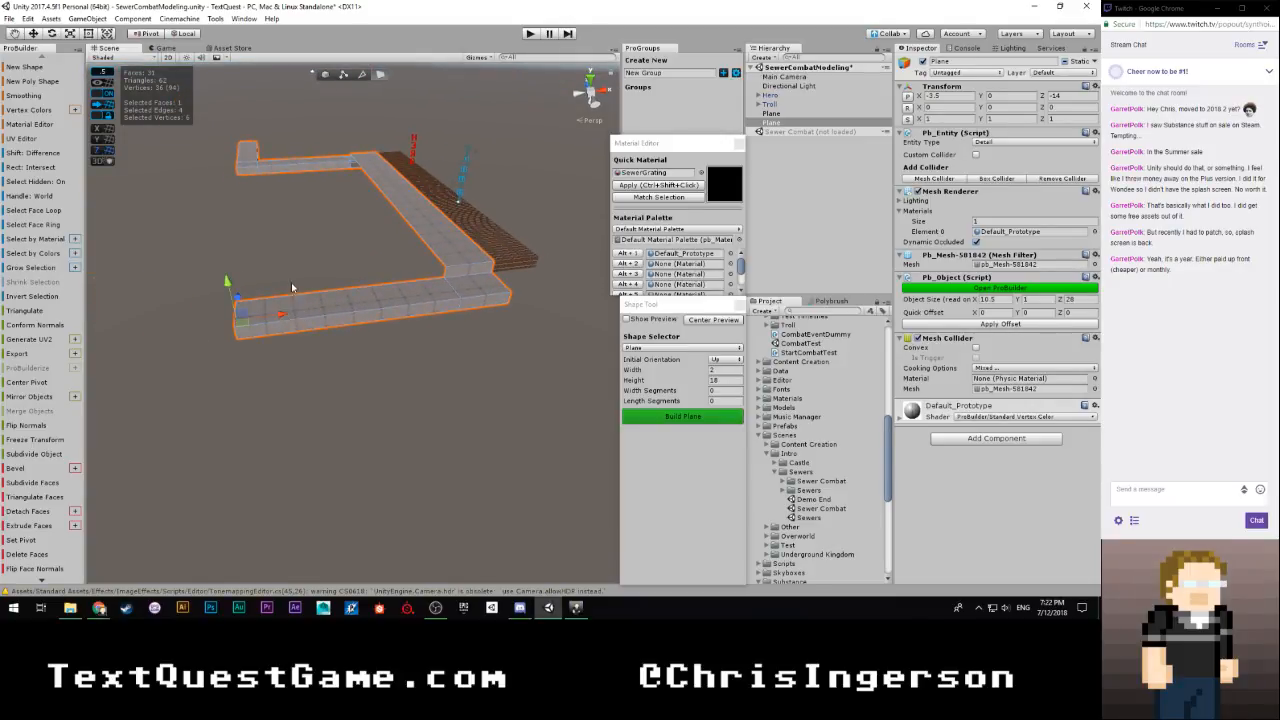
right_click_drag(292, 287, 299, 254)
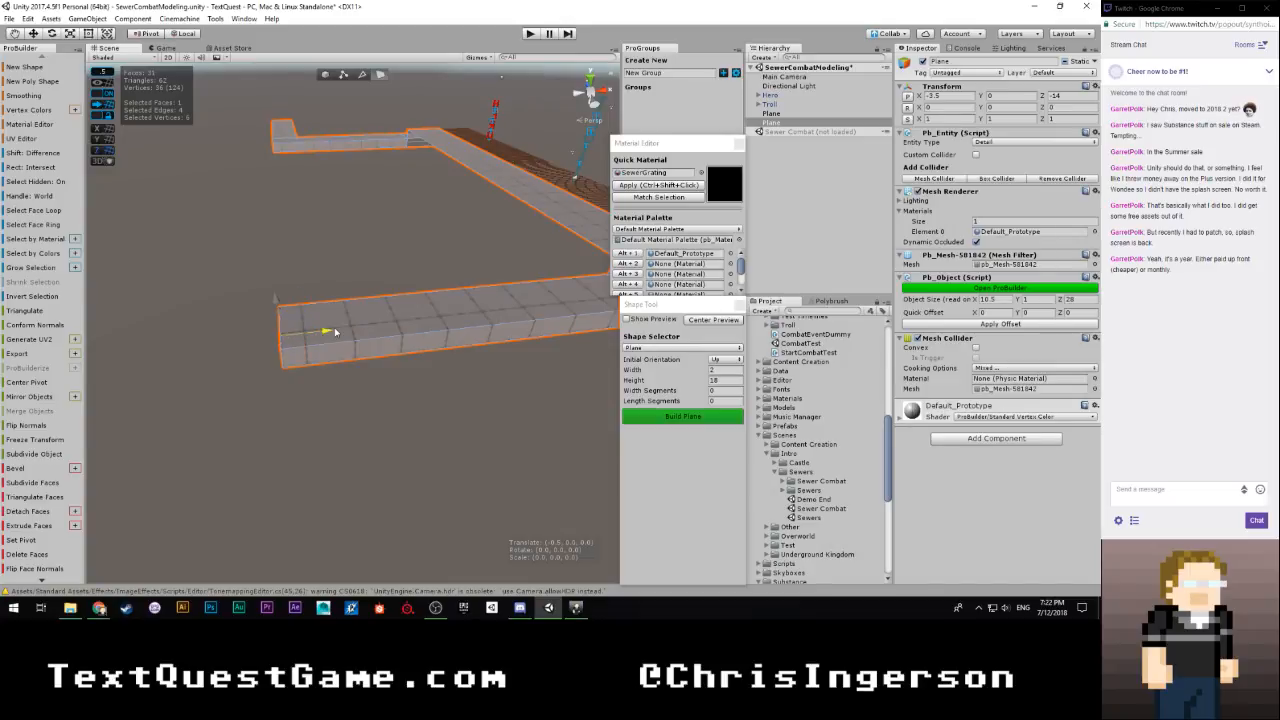
right_click_drag(334, 332, 849, 240)
Rename the grating plane to Grate and the walkway plane to WalkwayRight
left_click(772, 113)
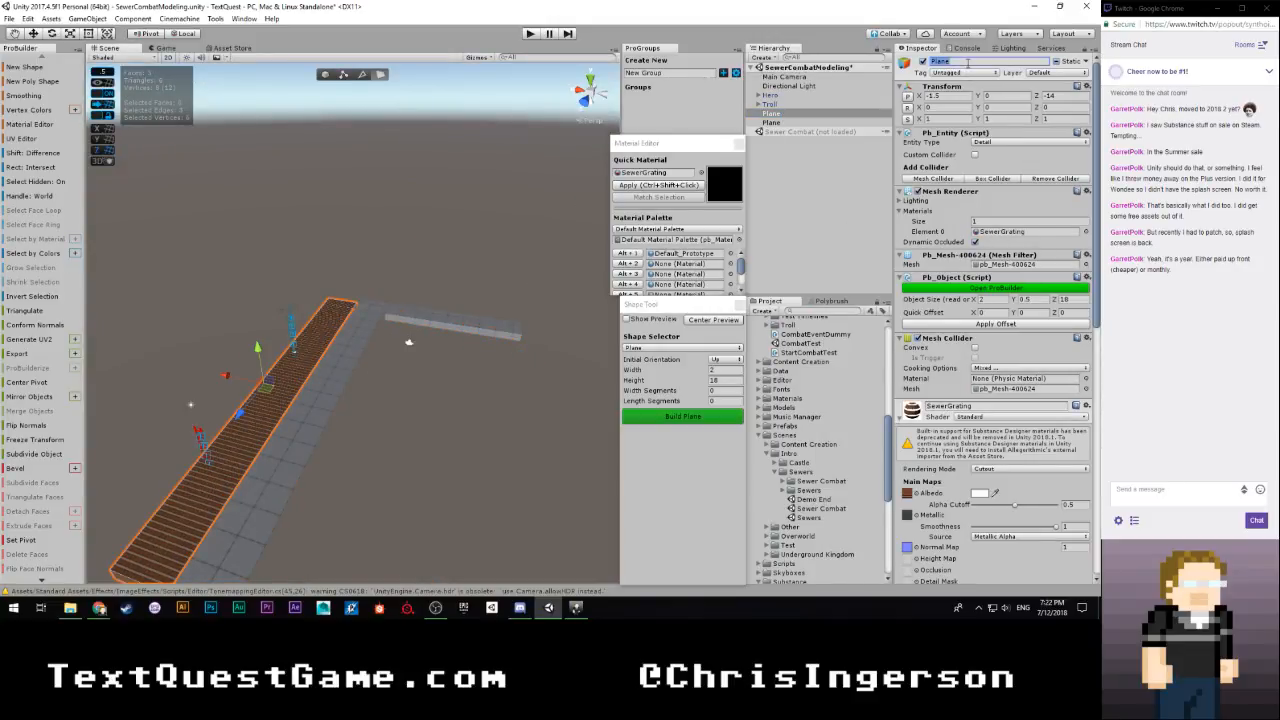
left_click(772, 123)
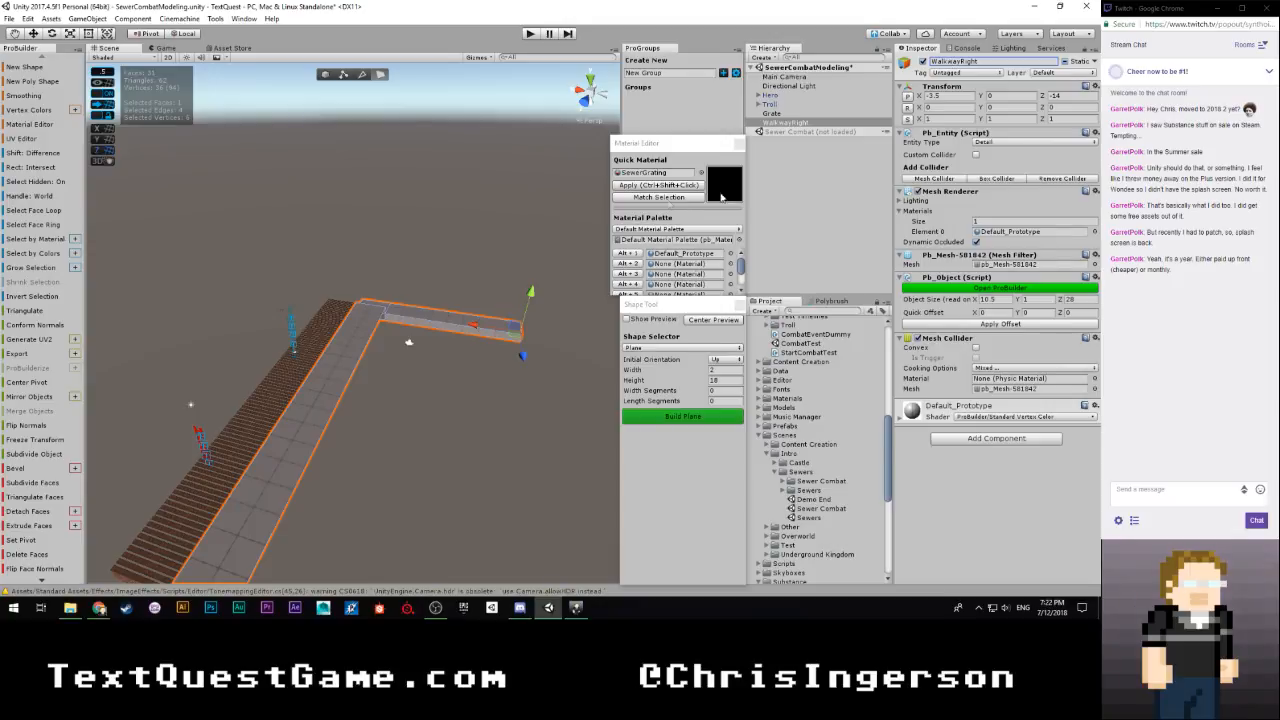
Build a 2 by 18 plane and position it at X 0.5, Y 0, Z -14 on the grate's other side
left_click(672, 419)
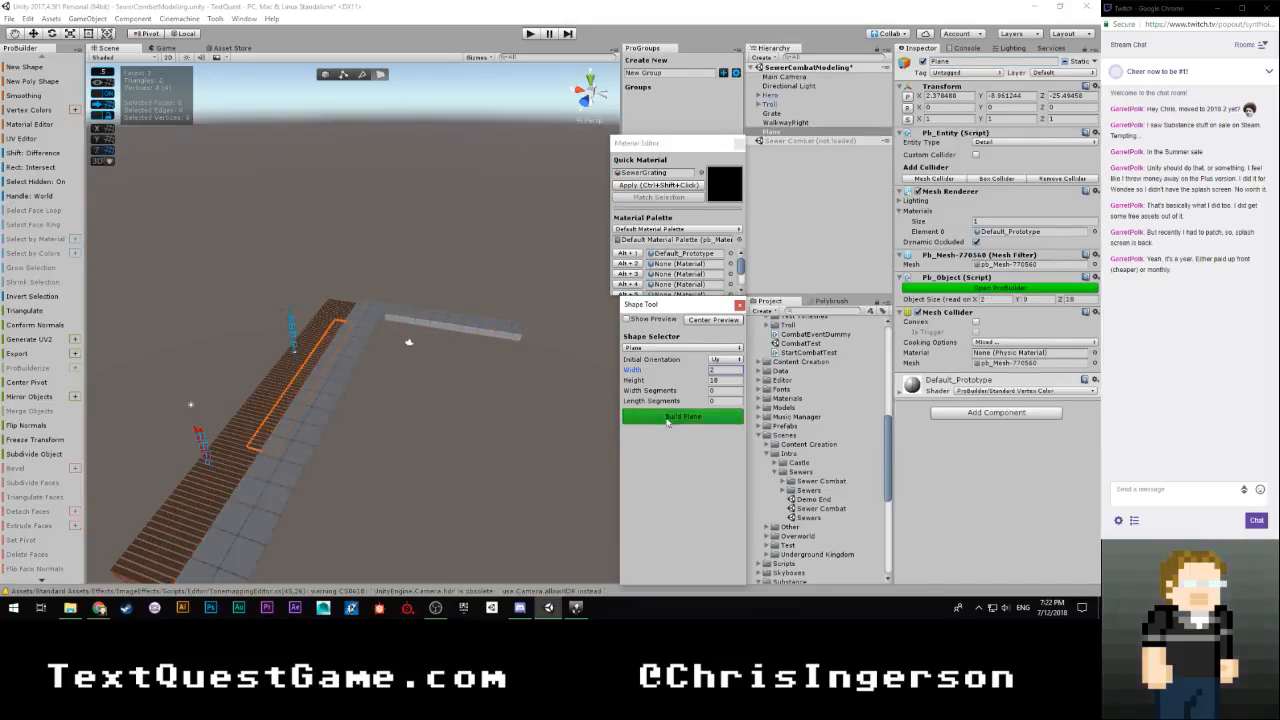
left_click(907, 99)
left_click_drag(447, 363, 230, 390, "alt")
scroll(191, 394, "down", 2)
left_click_drag(360, 395, 610, 408)
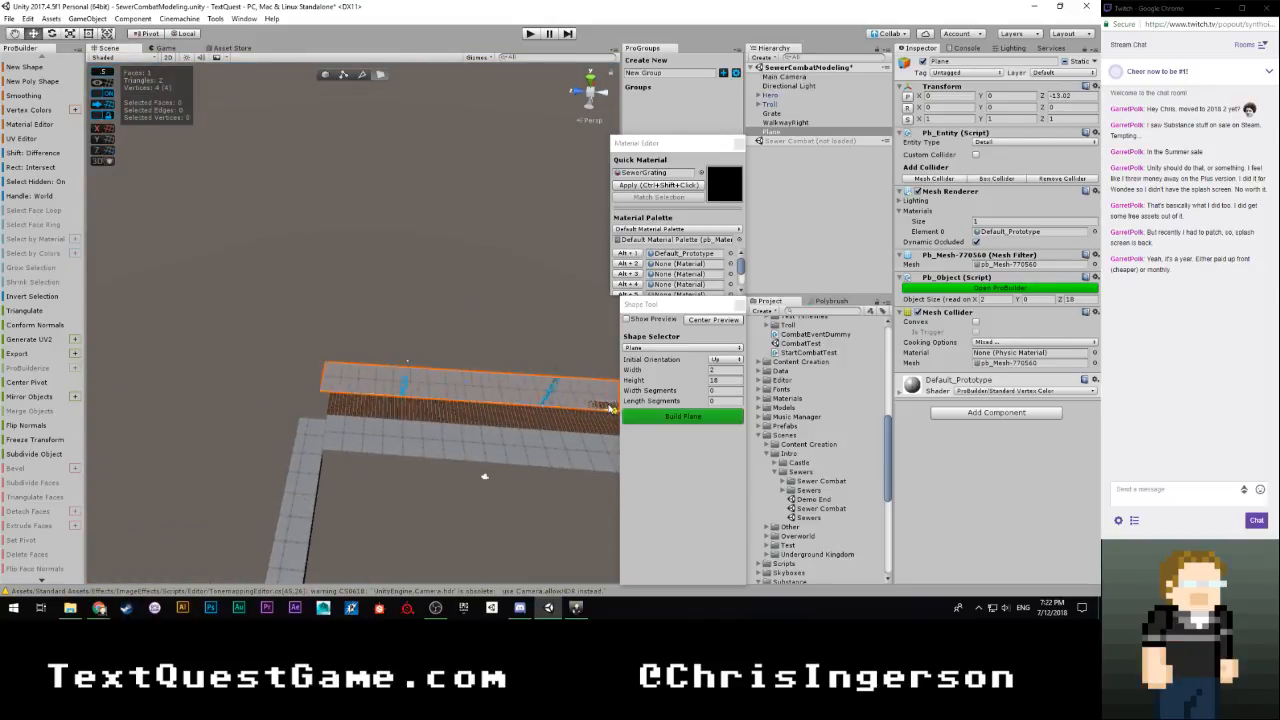
right_click_drag(369, 419, 690, 357)
key("w")
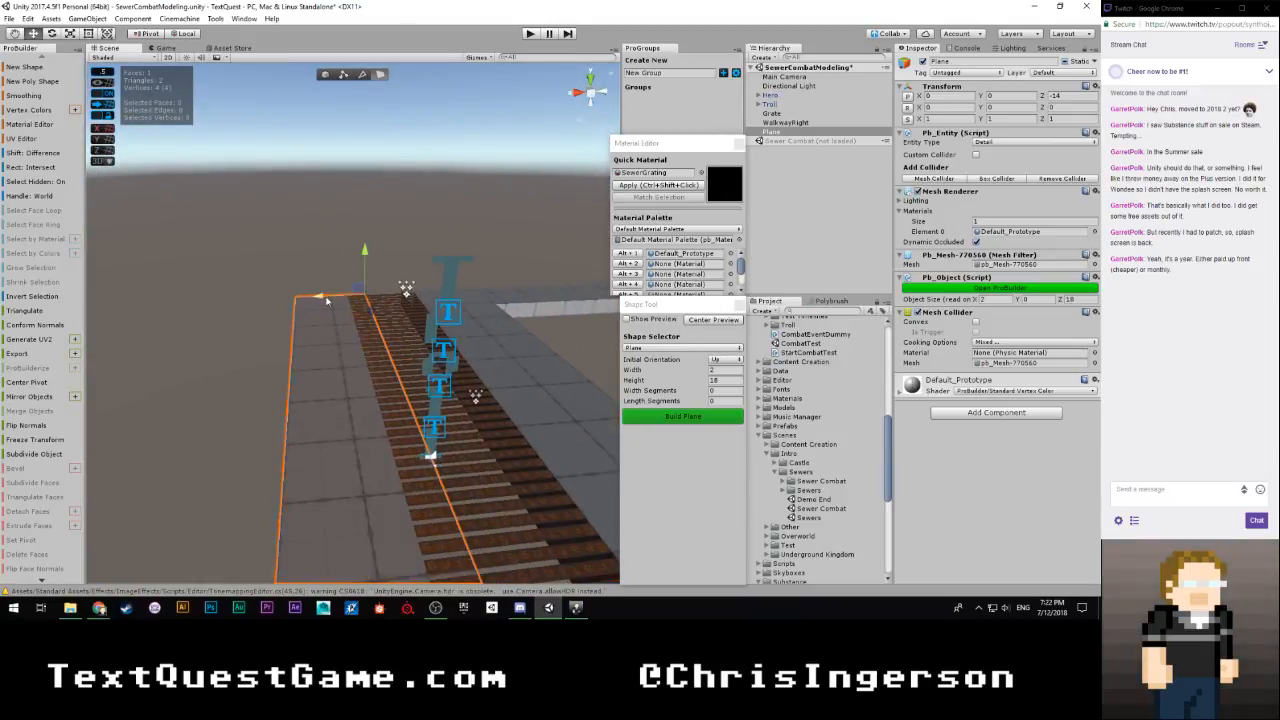
left_click_drag(320, 300, 303, 301)
right_click_drag(303, 301, 745, 370)
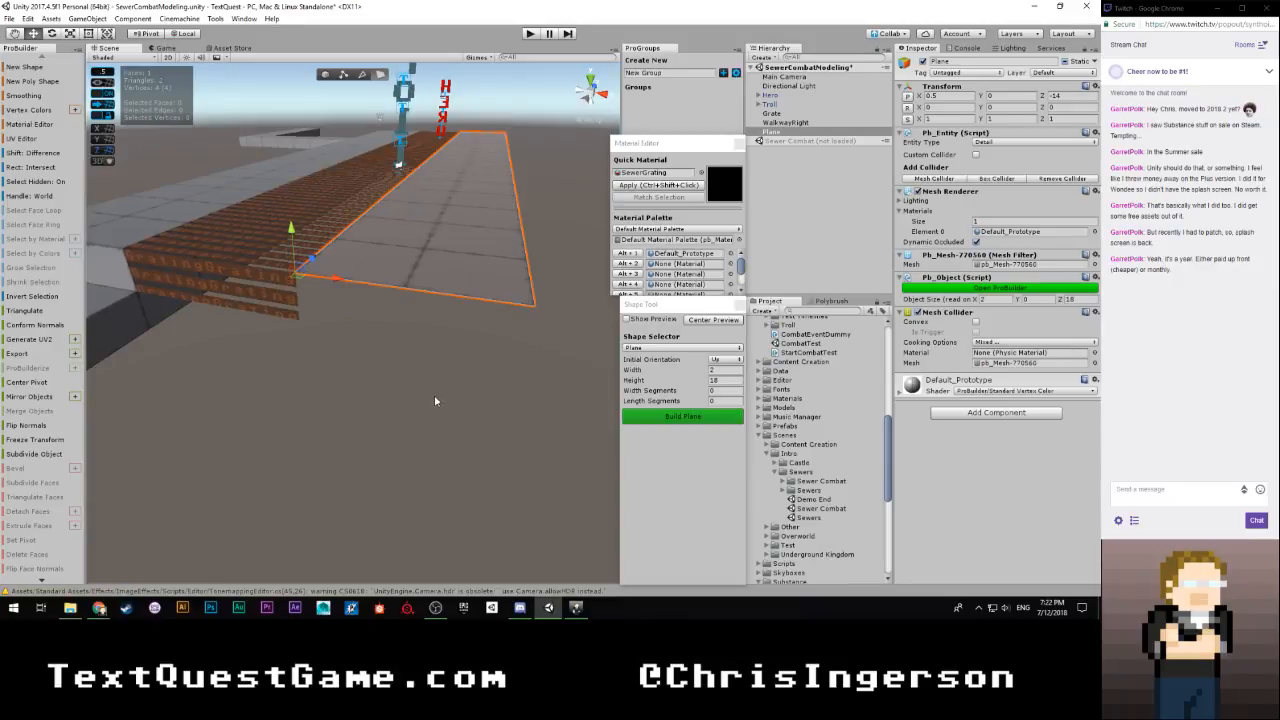
Extrude three edges of the new plane downward to an overall height of 1 unit
key("k")
left_click(478, 286)
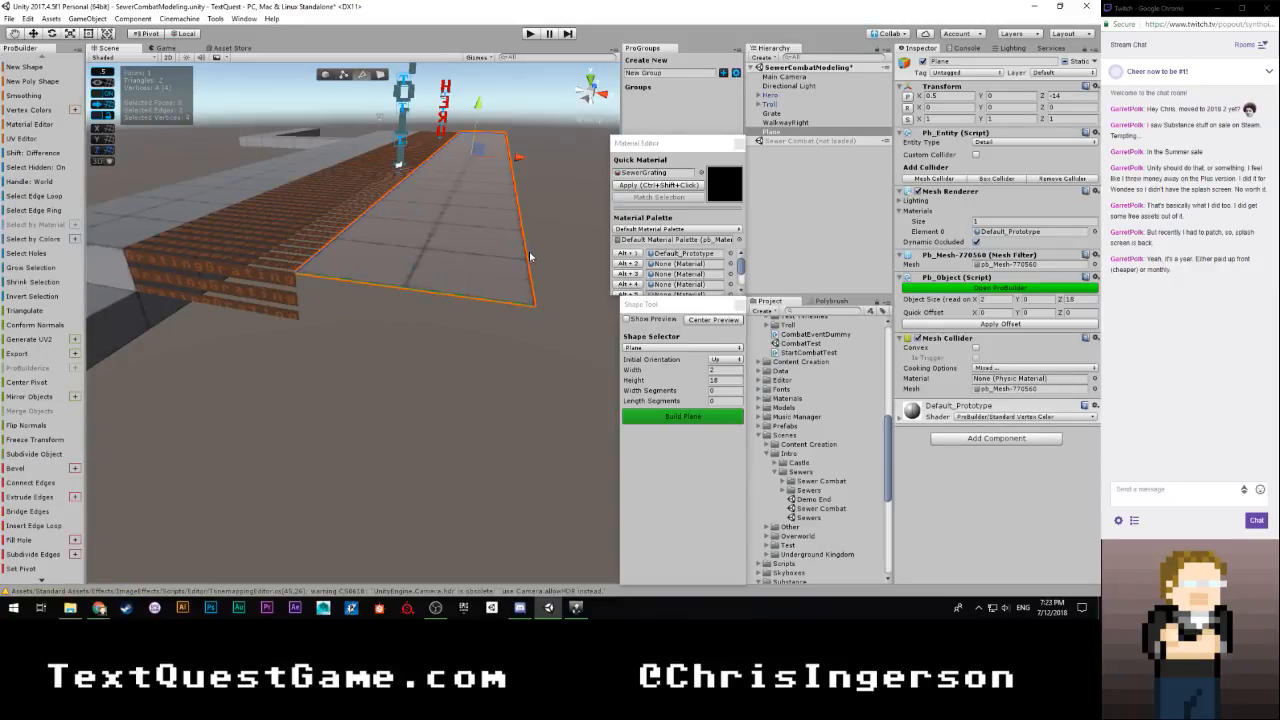
right_click_drag(484, 318, 76, 296)
key("w")
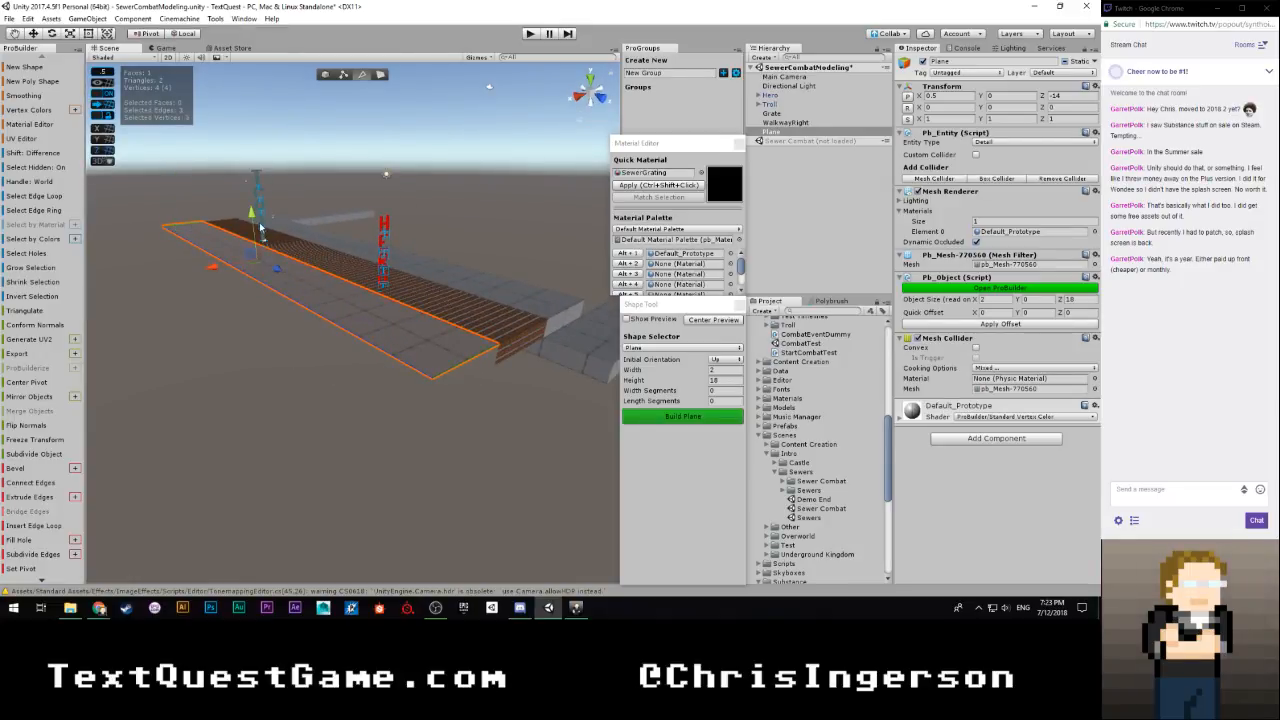
left_click_drag(251, 214, 256, 242, "shift")
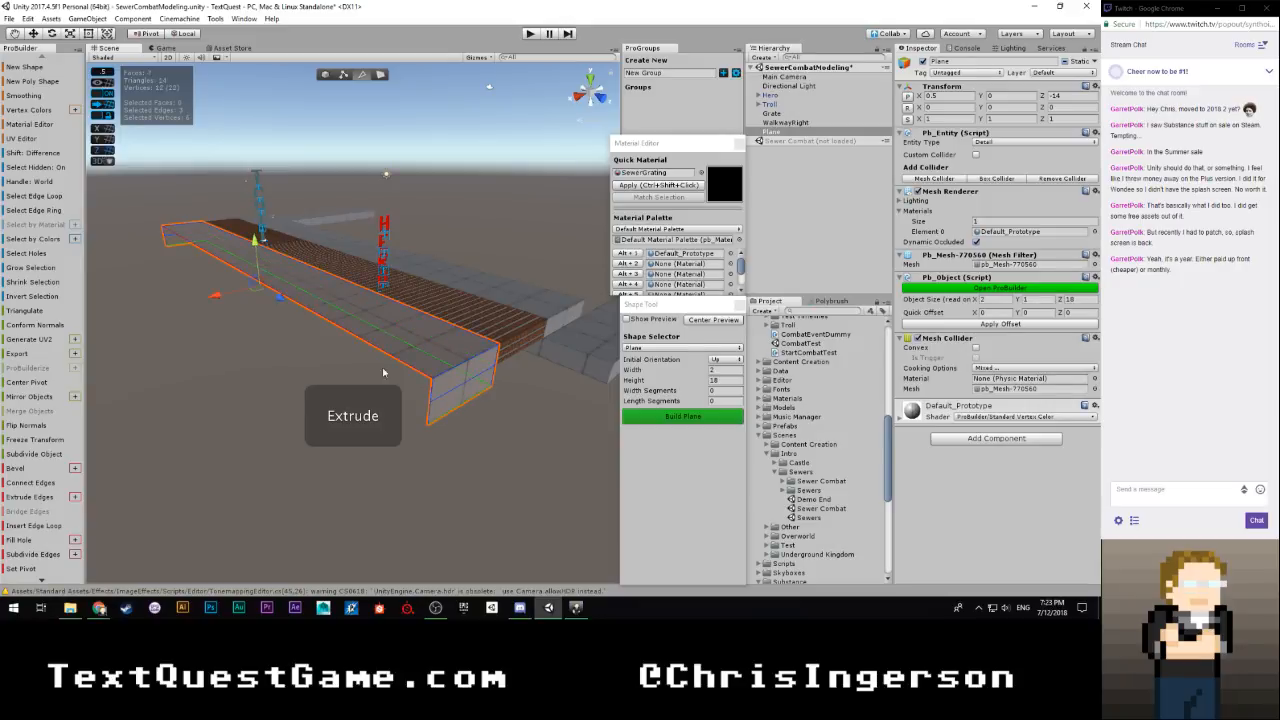
left_click_drag(383, 372, 344, 421, "alt")
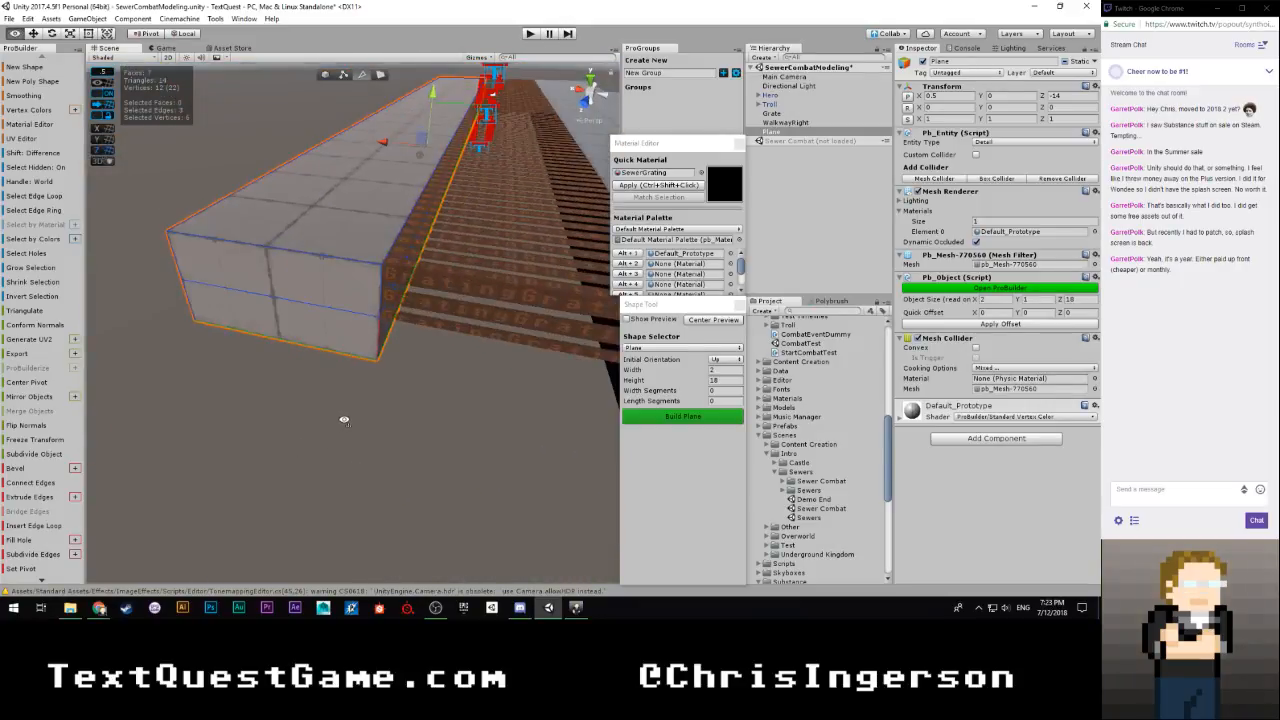
Extrude the new walkway's lower end face 1.5 units as a step and the step's side face 7 units away from the grate
key("h")
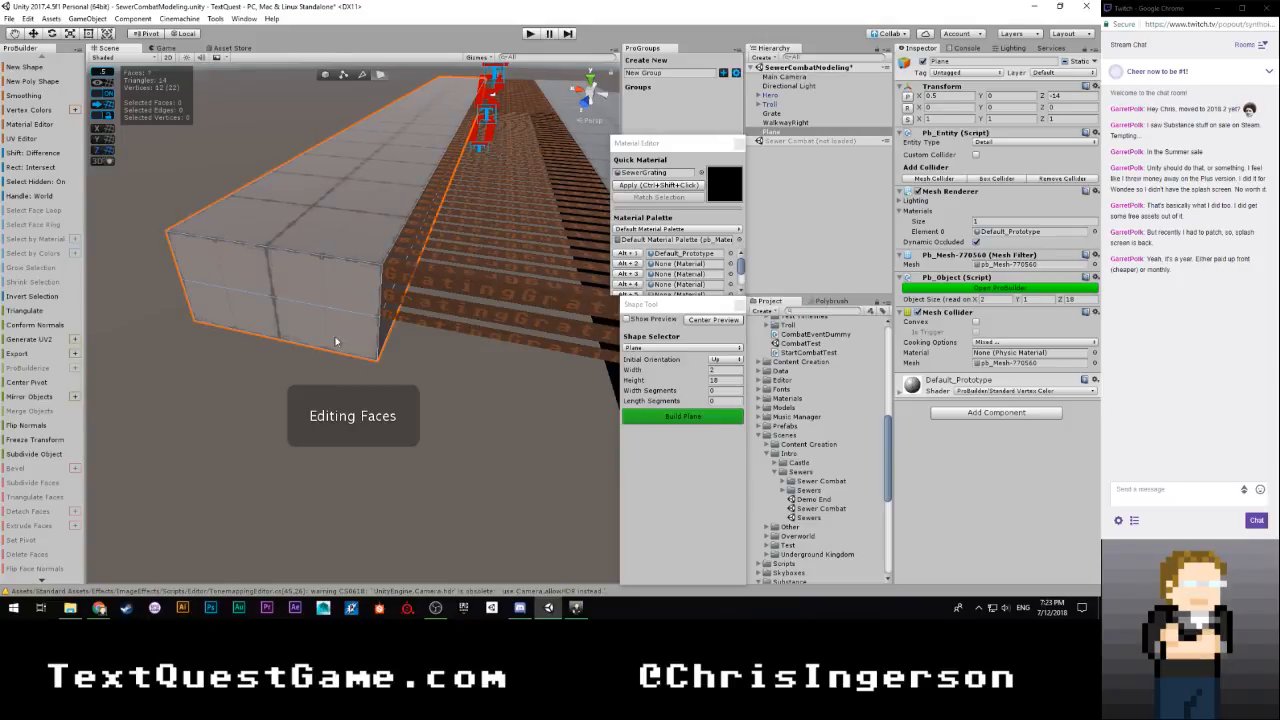
left_click(325, 322)
left_click_drag(411, 313, 374, 358, "alt")
key("s")
right_click_drag(374, 358, 484, 371)
key("w")
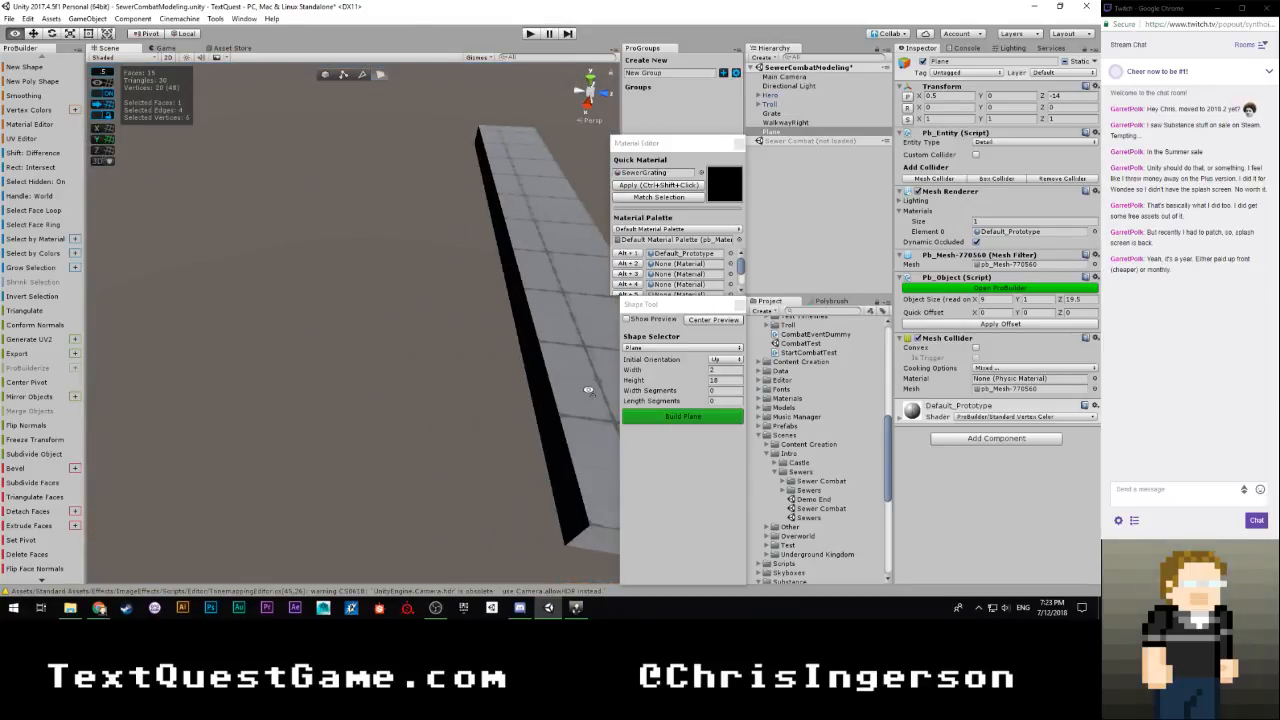
Extrude the lower face at the new walkway's opposite end outward until the object's overall length is 23 units
right_click_drag(589, 390, 425, 336)
right_click_drag(330, 321, 600, 230)
key("w")
left_click(380, 256)
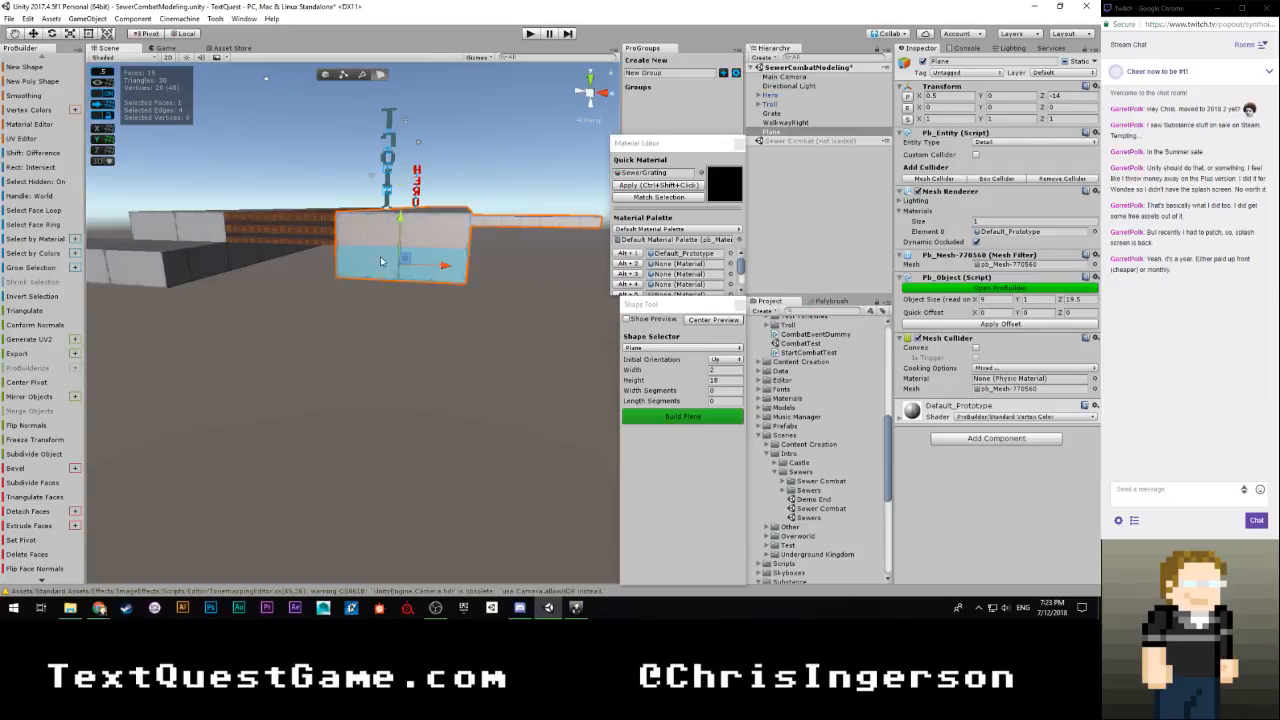
key("s")
right_click_drag(380, 256, 547, 392)
key("e")
key("w")
left_click_drag(446, 292, 482, 320, "shift")
mouse_move(482, 320)
right_mouse_down()
mouse_move(526, 334)
mouse_move(489, 332)
right_mouse_up()
key("s")
left_click_drag(299, 315, 339, 318, "shift")
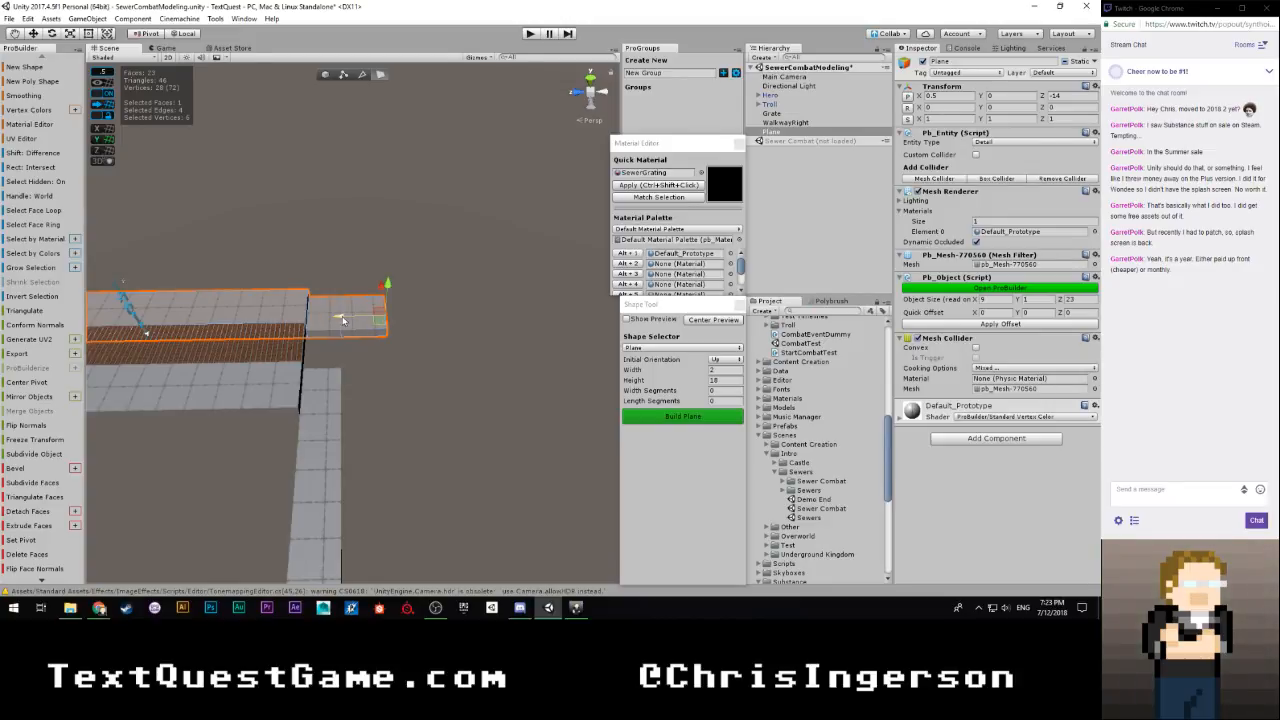
Extrude that end a further 1.5 units and its side face 11 units across, past the end of the grate
left_click_drag(341, 318, 376, 314, "shift")
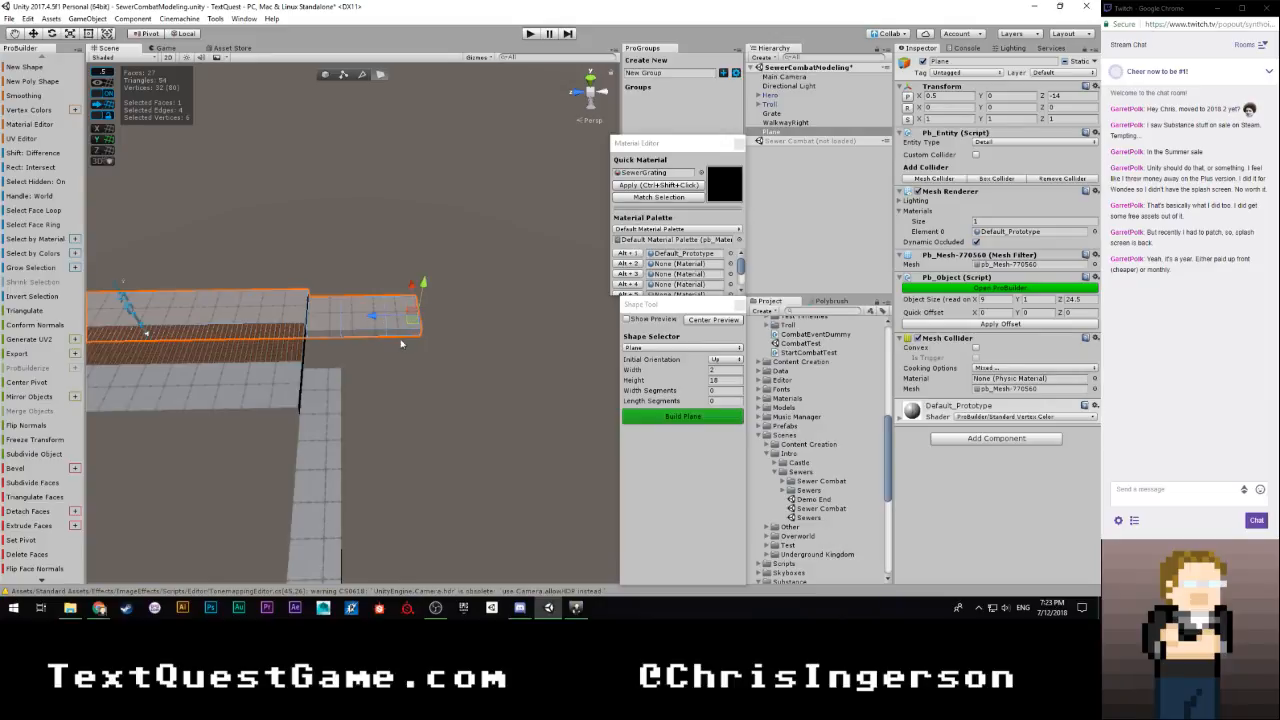
left_click_drag(341, 354, 468, 363, "alt")
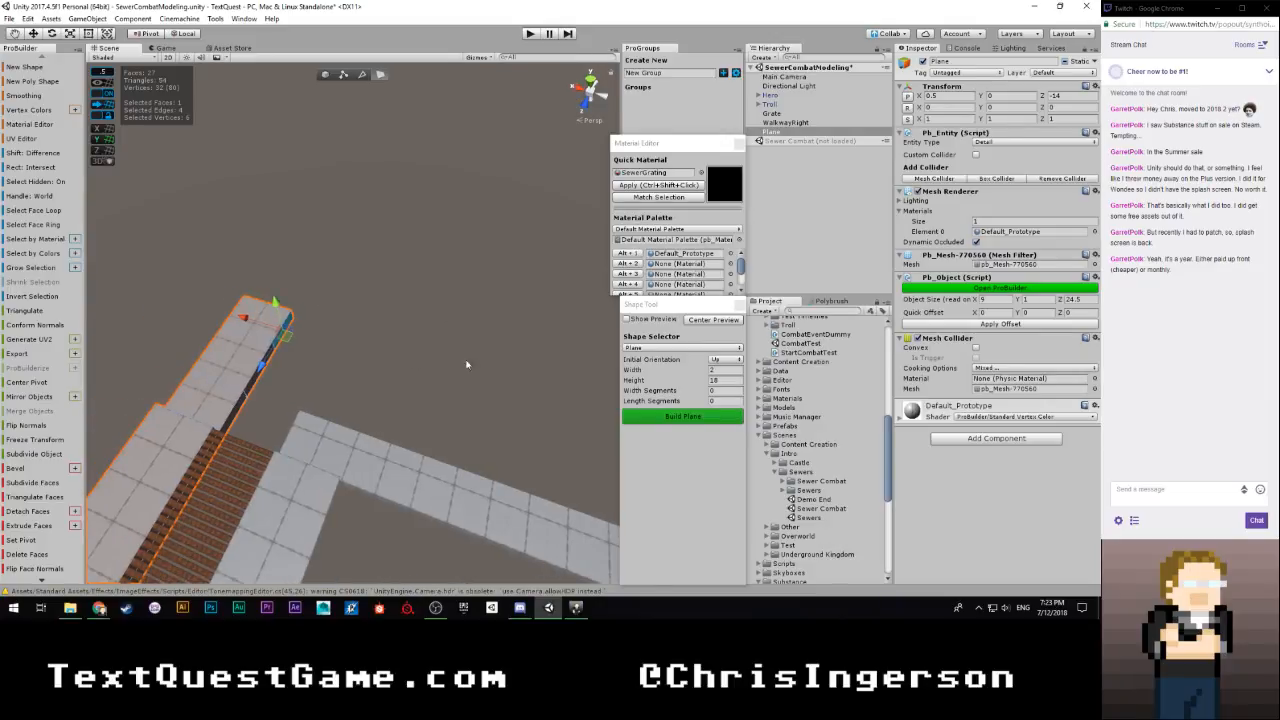
left_click_drag(250, 319, 462, 400, "shift")
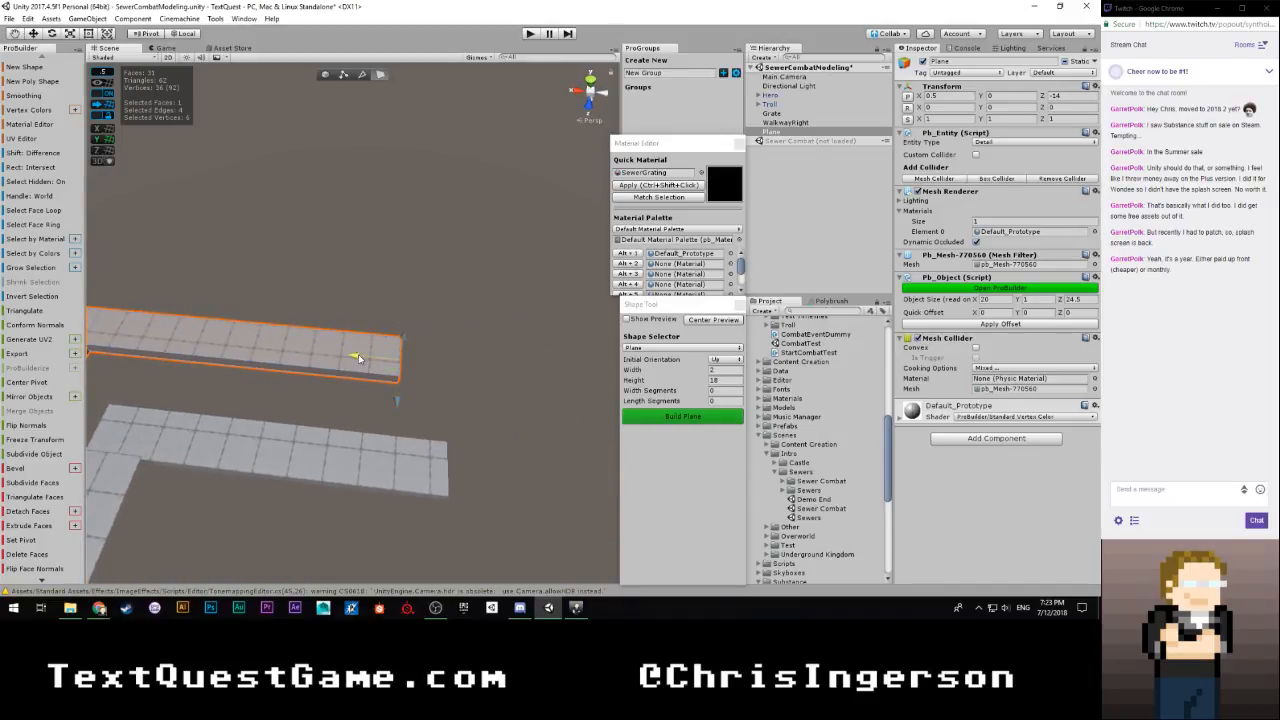
Extend the new walkway's outward leg 2 units and extrude the inner side face of its end into a return section
left_click_drag(400, 360, 391, 387, "alt")
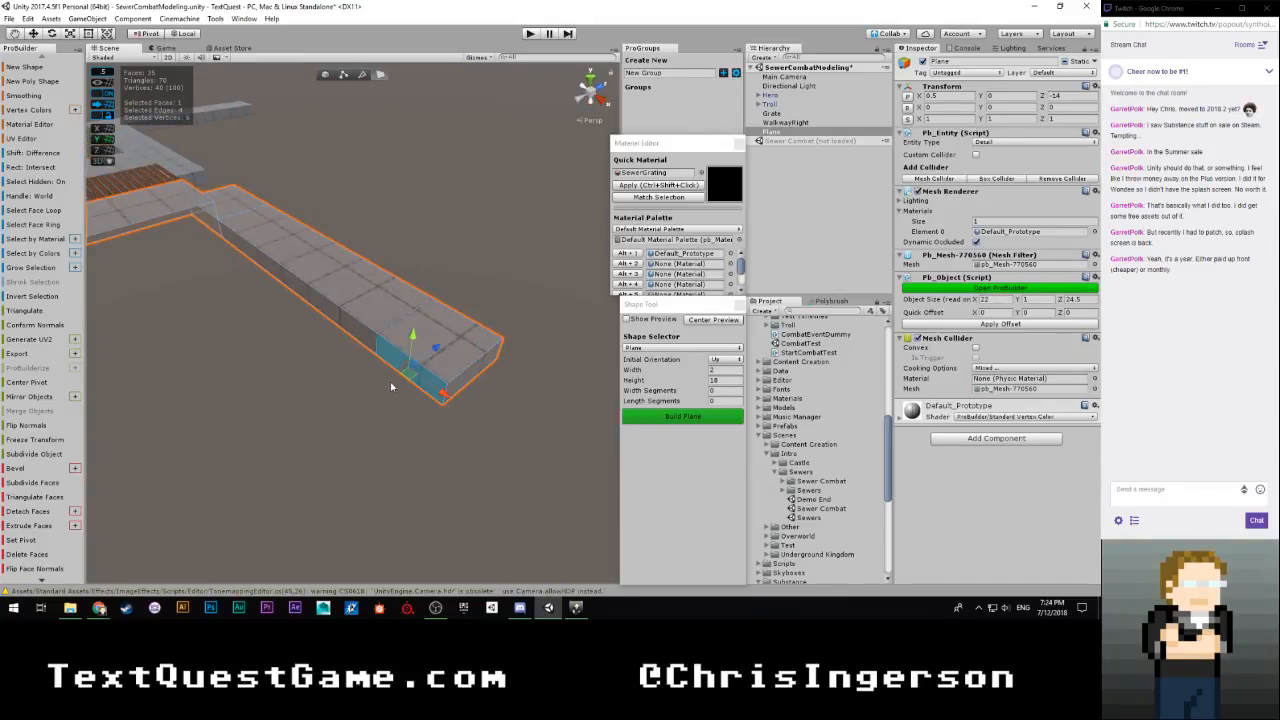
left_click_drag(437, 352, 292, 302, "shift")
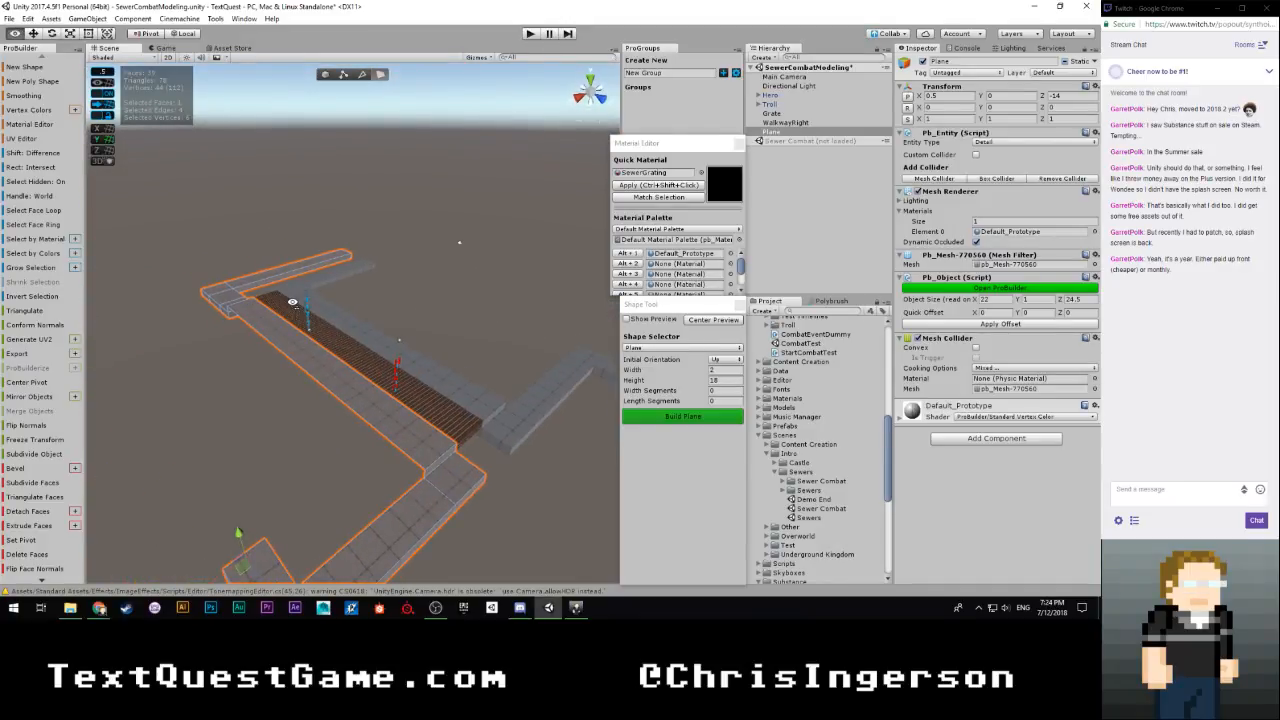
left_click_drag(465, 293, 334, 270, "alt")
scroll(340, 294, "up", 5, "alt")
scroll(337, 294, "down", 10, "alt")
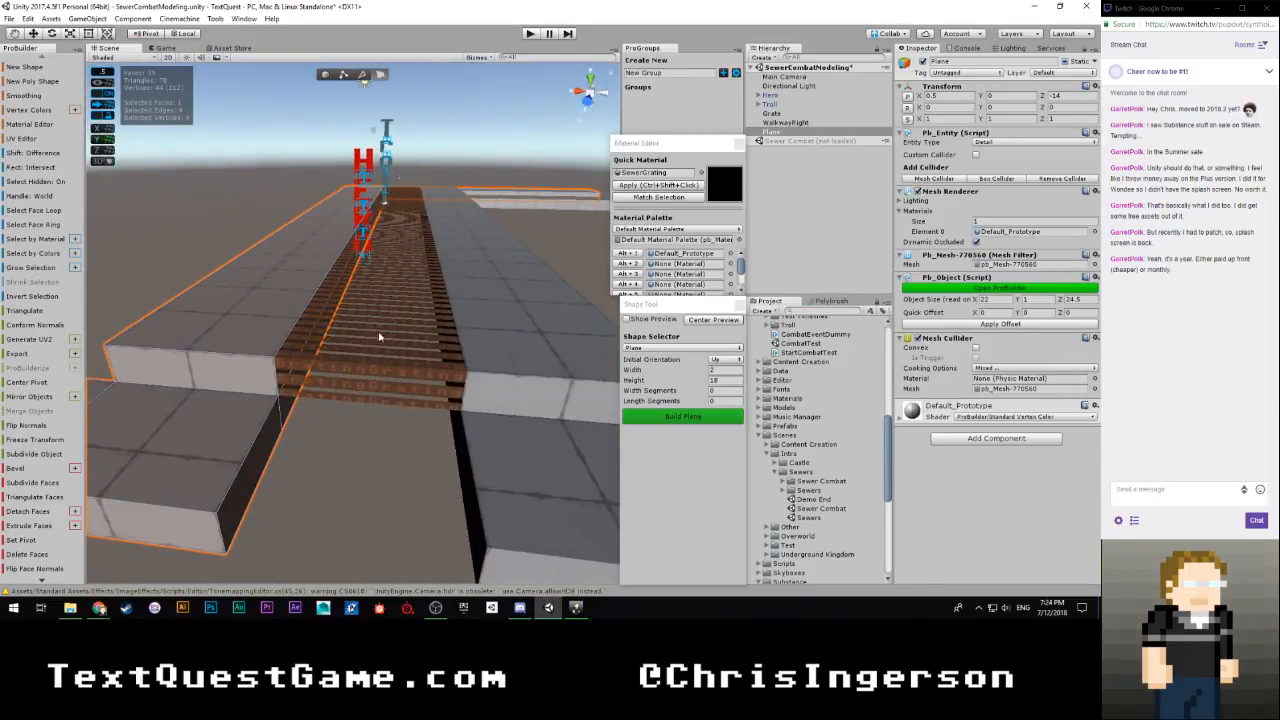
Set the new plane shape's width to 1.5 and turn on its preview
key("s")
right_click_drag(380, 322, 354, 346)
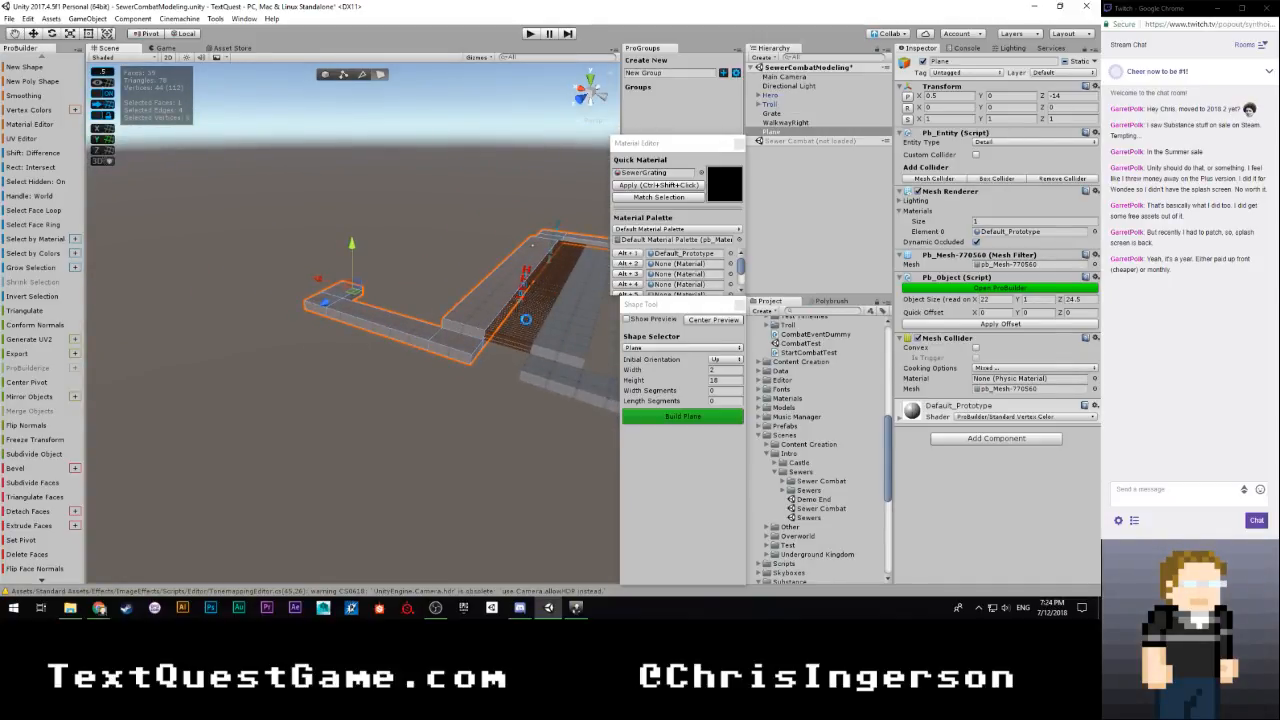
right_click_drag(526, 319, 588, 364)
key("w")
key("s")
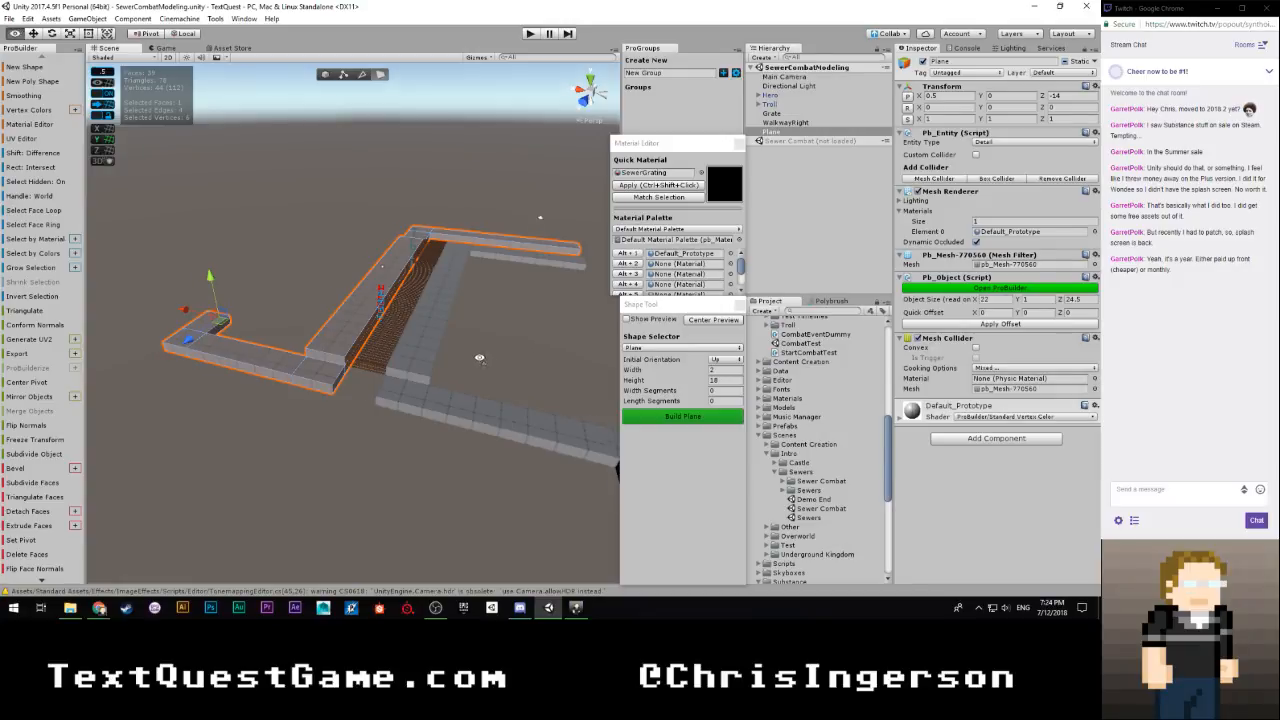
right_click_drag(480, 358, 780, 370)
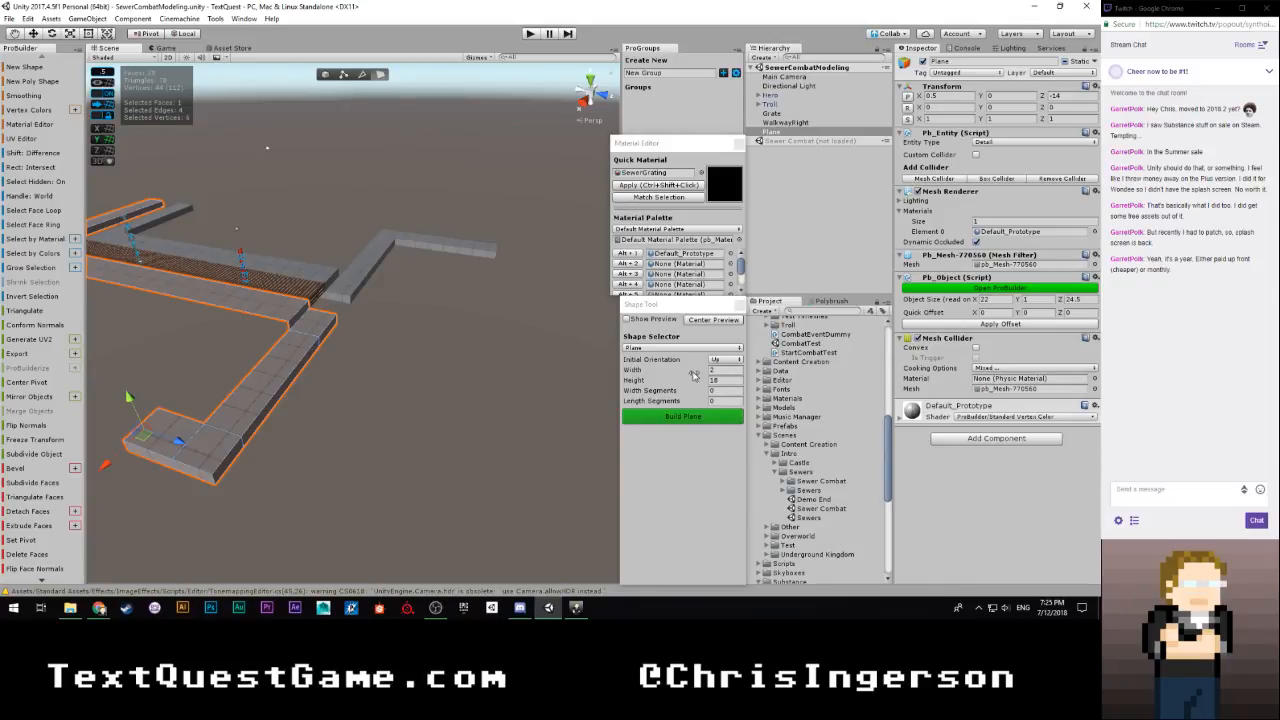
left_click(727, 370)
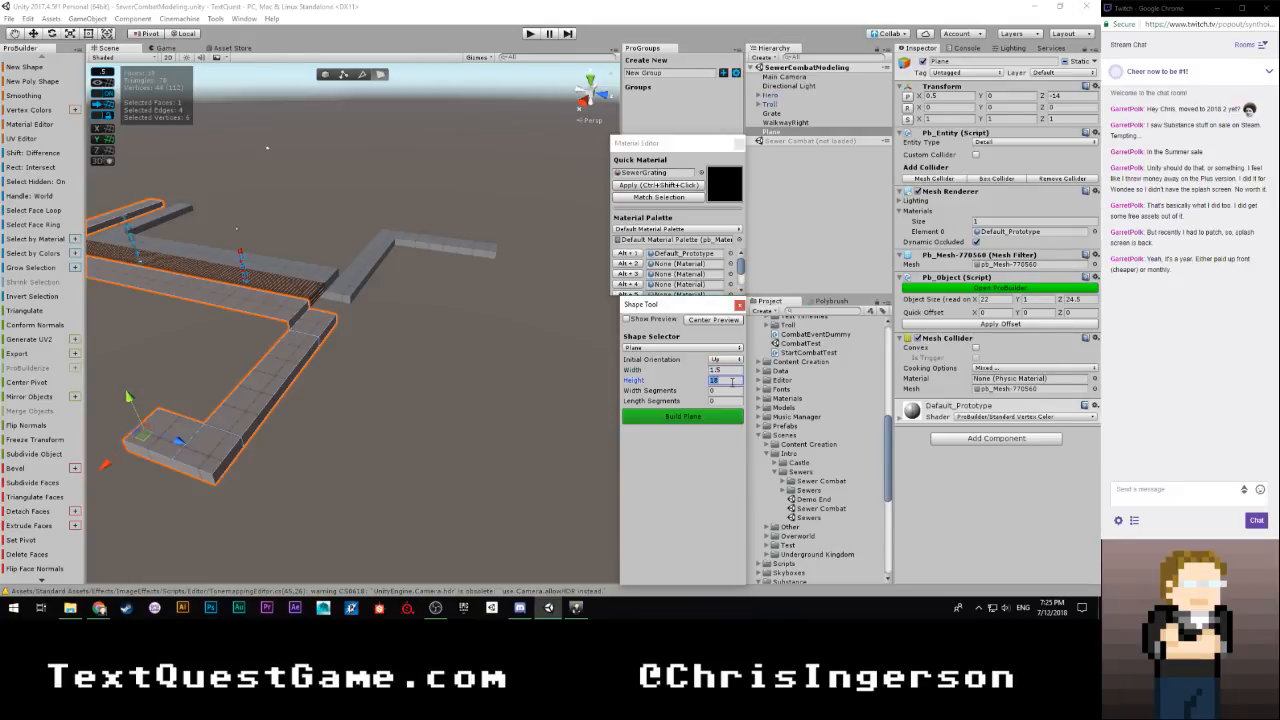
left_click(628, 319)
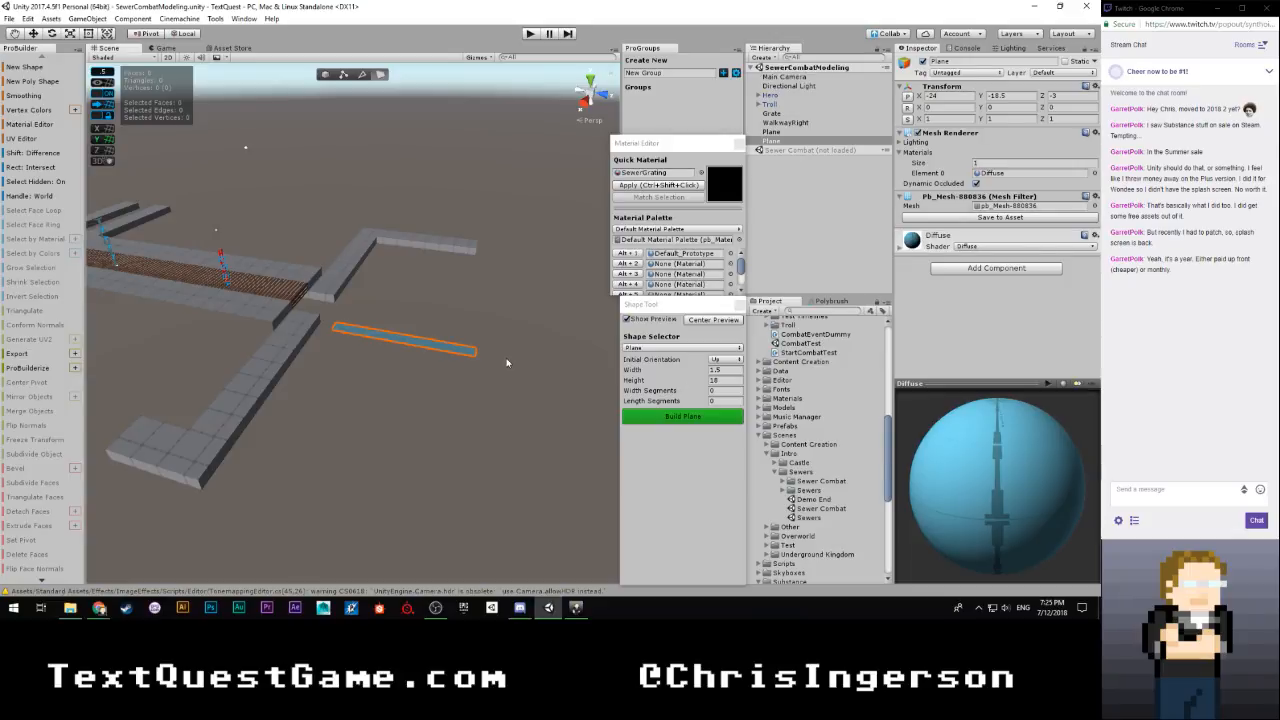
Set the plane's height to 1.5 and build it beside the walkways
right_click_drag(507, 363, 470, 378)
key("w")
key("s")
key("w")
key("s")
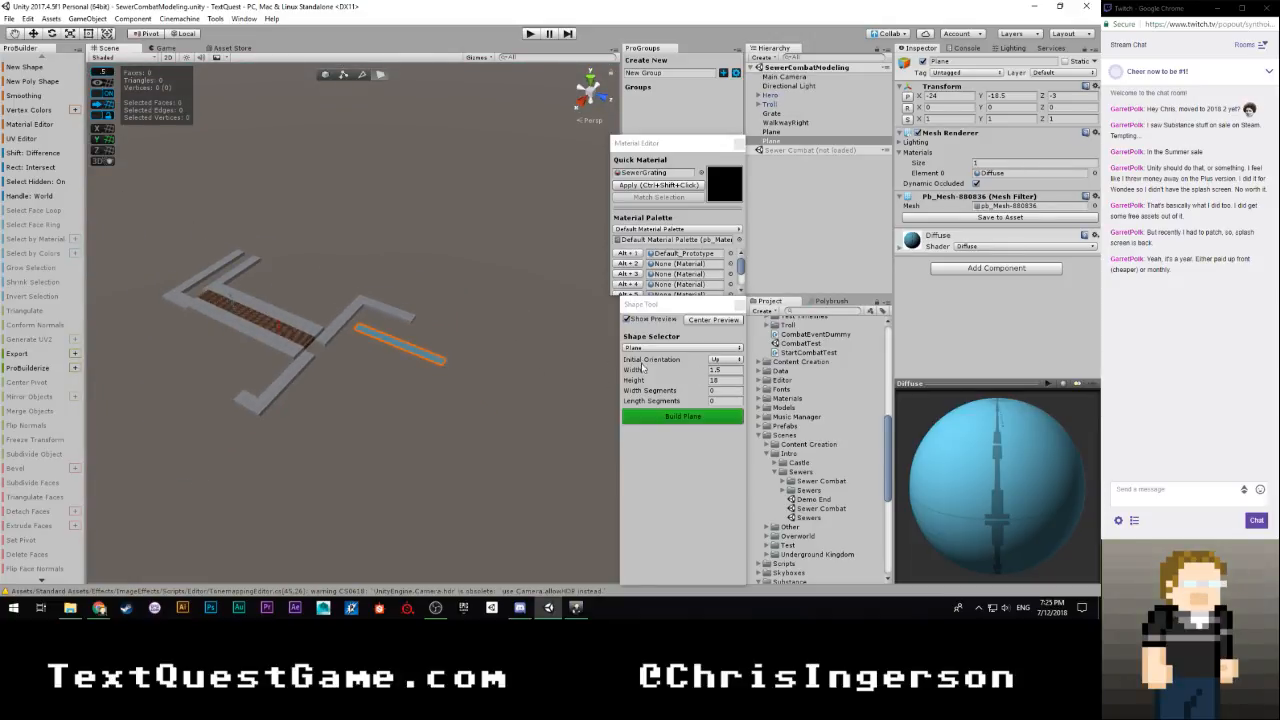
left_click(730, 379)
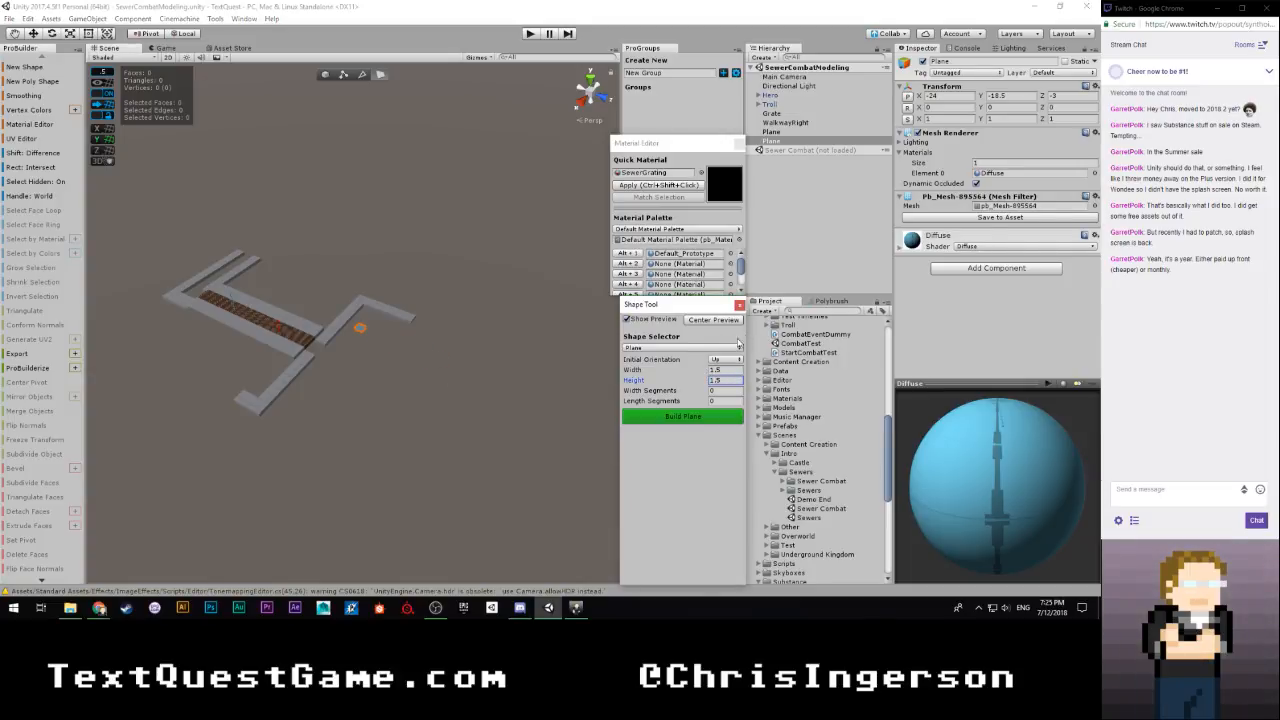
left_click(688, 418)
Pull in WalkwayRight's return section until the object is 21 units long, and extend the leg's end until the object is 12 units wide
right_click_drag(491, 403, 428, 366)
left_click(458, 354)
left_click(424, 371)
left_click_drag(460, 390, 222, 250)
right_click_drag(254, 304, 337, 314)
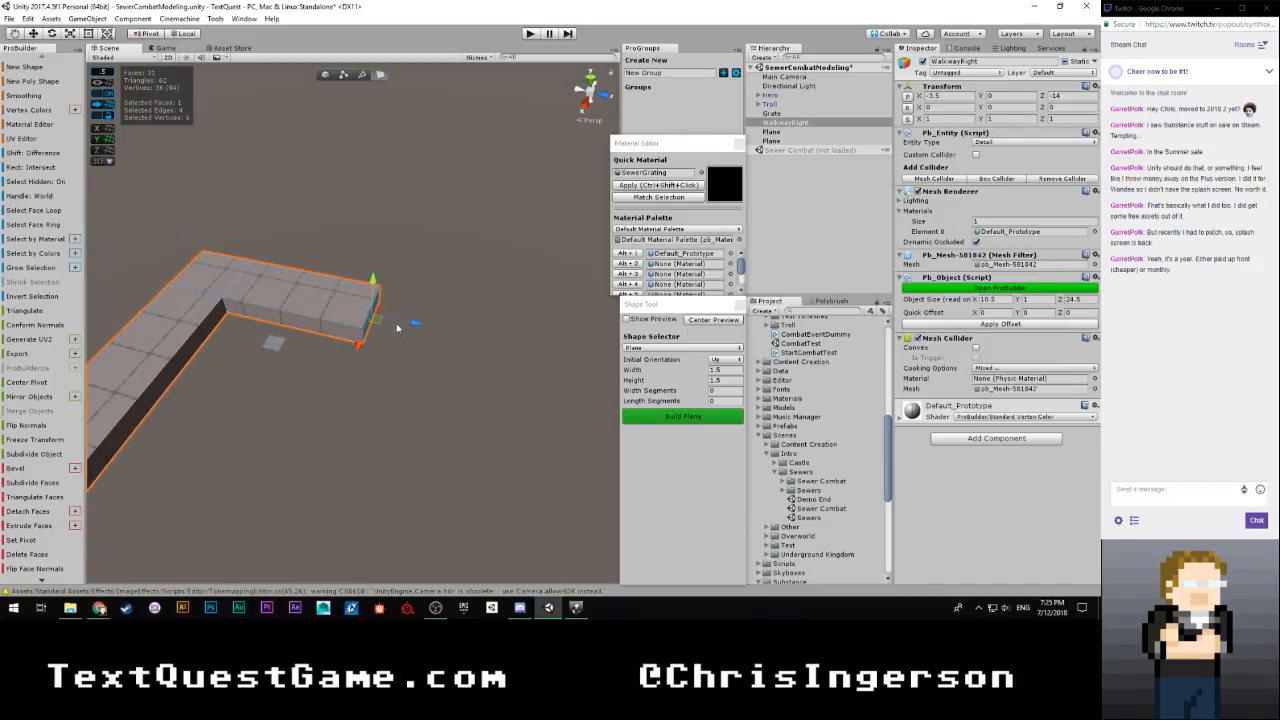
left_click_drag(408, 324, 271, 297)
right_click_drag(318, 310, 367, 330)
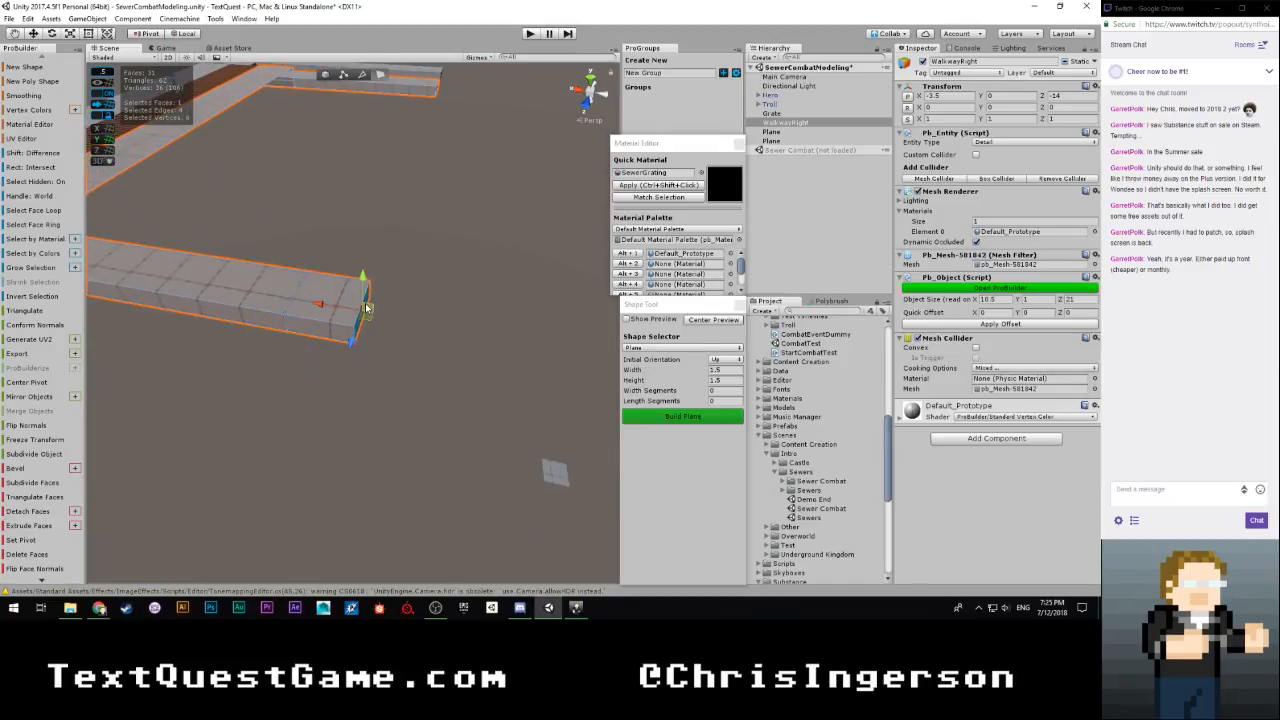
left_click_drag(331, 305, 381, 325)
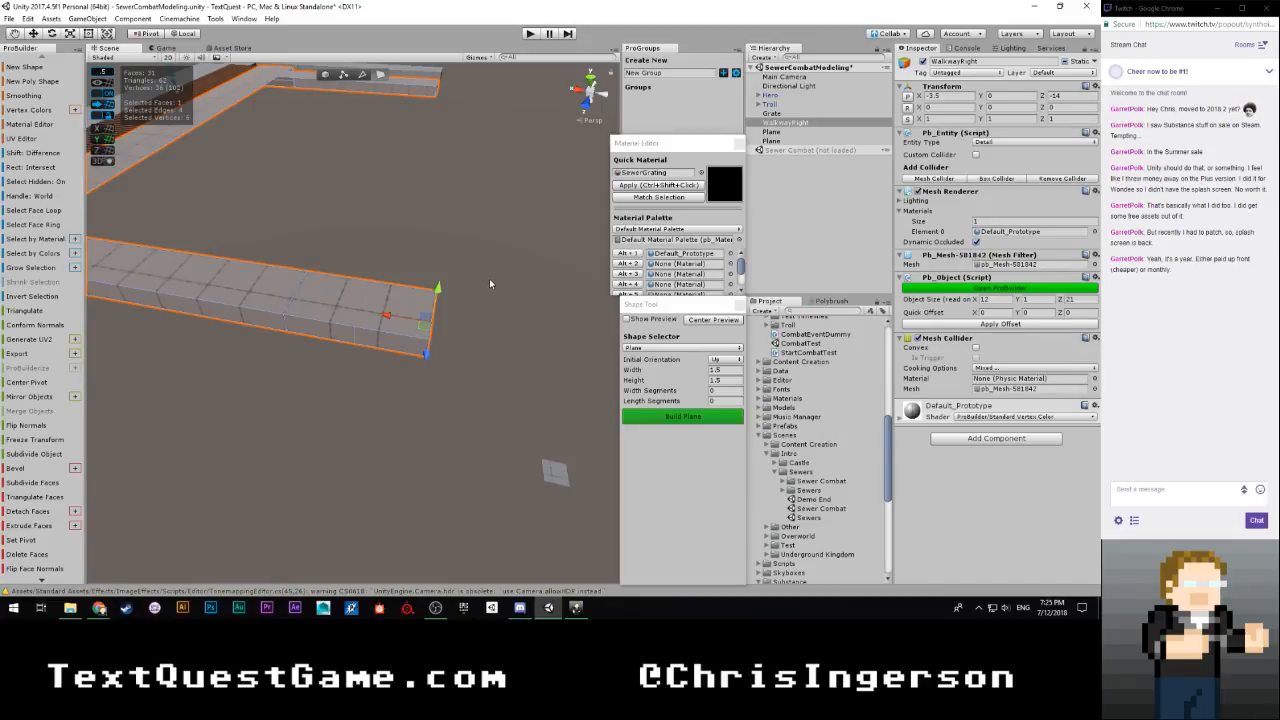
Select the group of faces at the end of WalkwayRight's leg and delete them
right_click_drag(501, 243, 499, 240)
left_click_drag(347, 397, 325, 407)
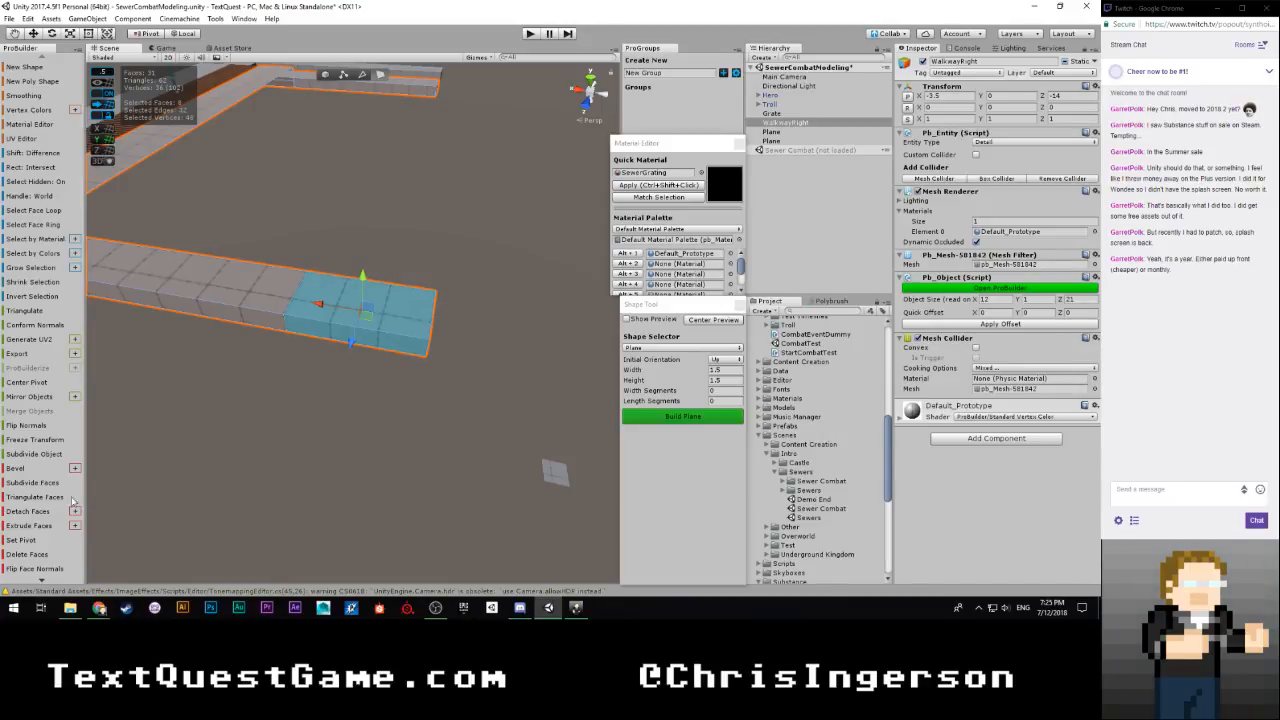
left_click(30, 555)
Try to close the leg's open end with Fill Hole, using the four edges around the opening
right_click_drag(330, 380, 400, 324)
right_click_drag(302, 306, 328, 84)
left_click(360, 75)
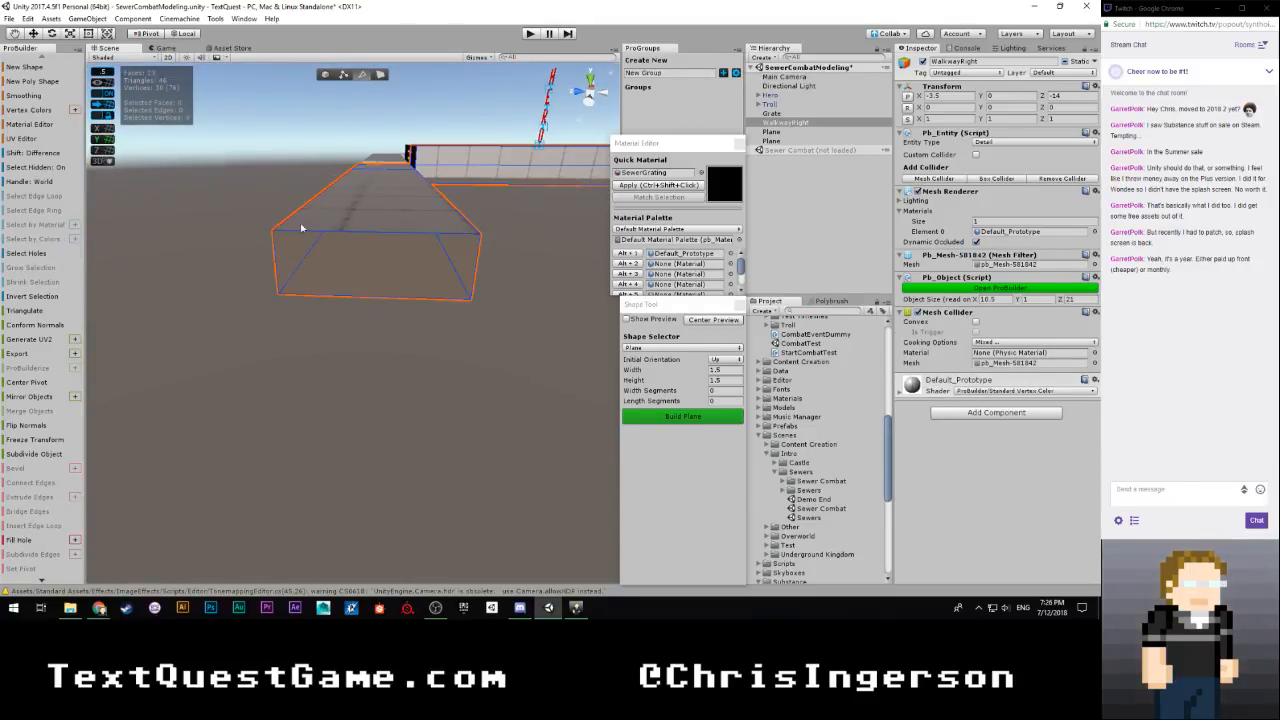
left_click(276, 262)
left_click(466, 272, "shift")
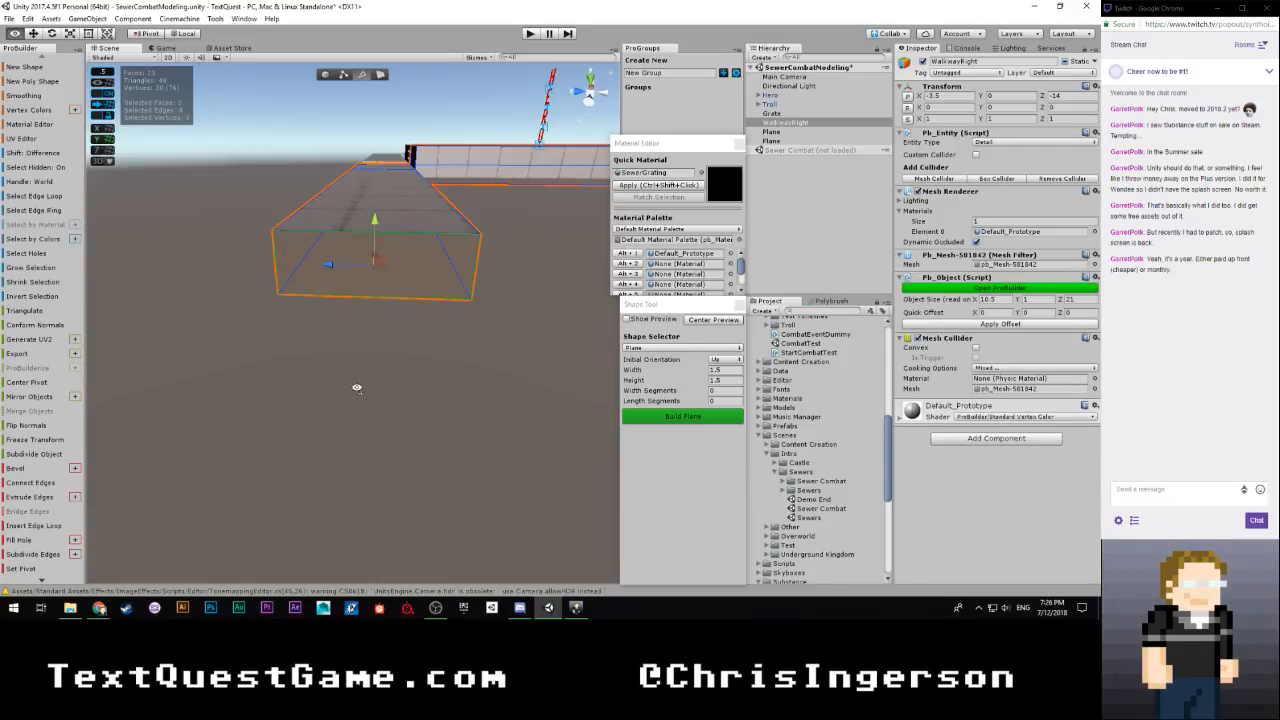
right_click_drag(357, 388, 403, 397)
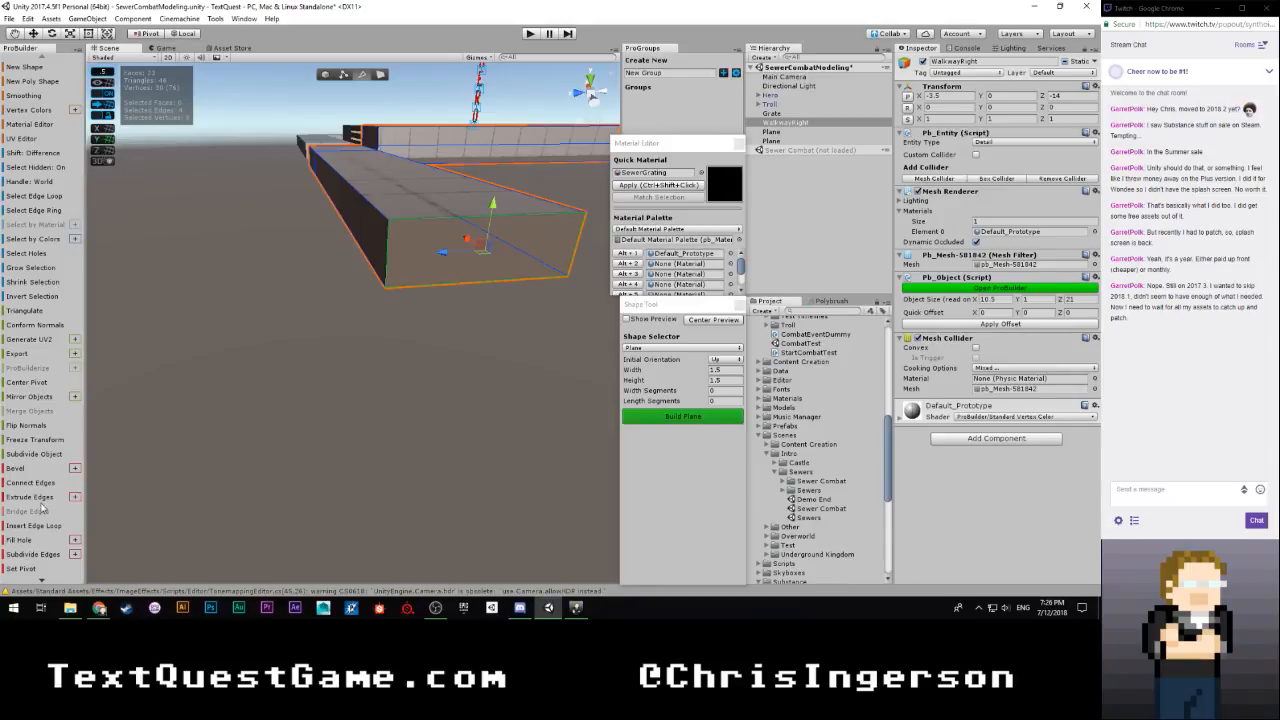
left_click(24, 540)
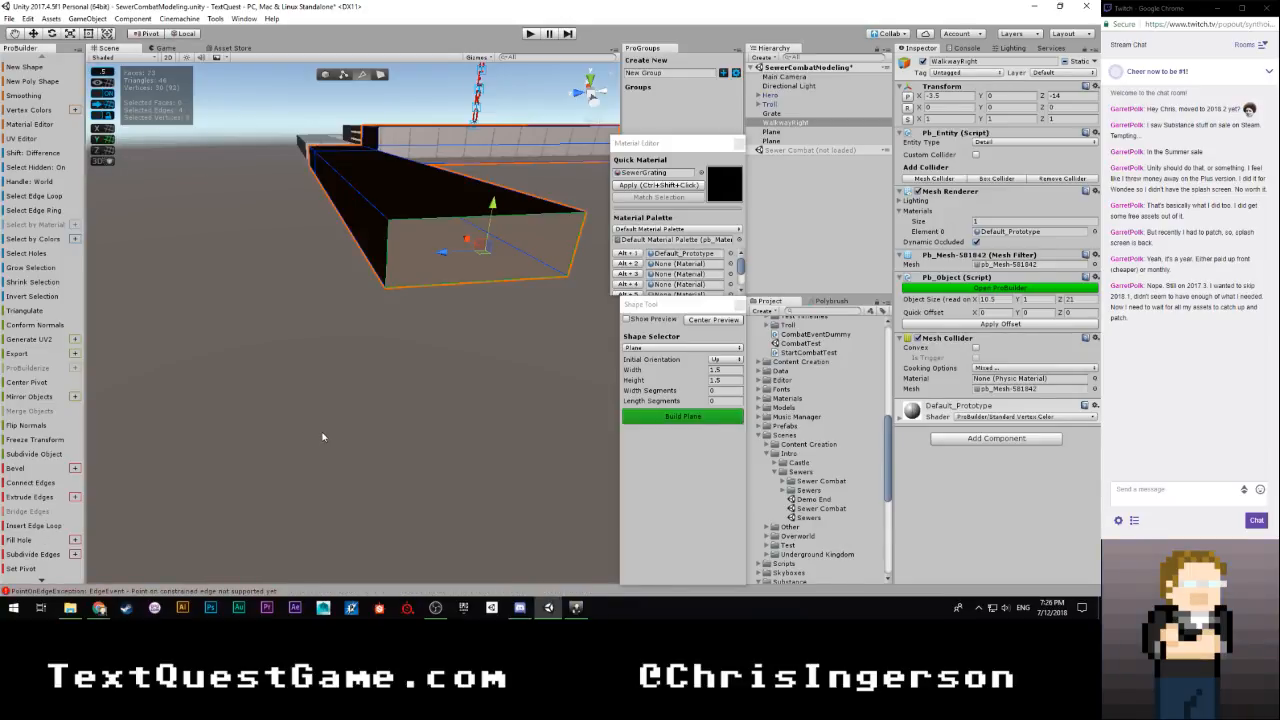
key("ctrl+z")
right_click_drag(354, 403, 451, 380)
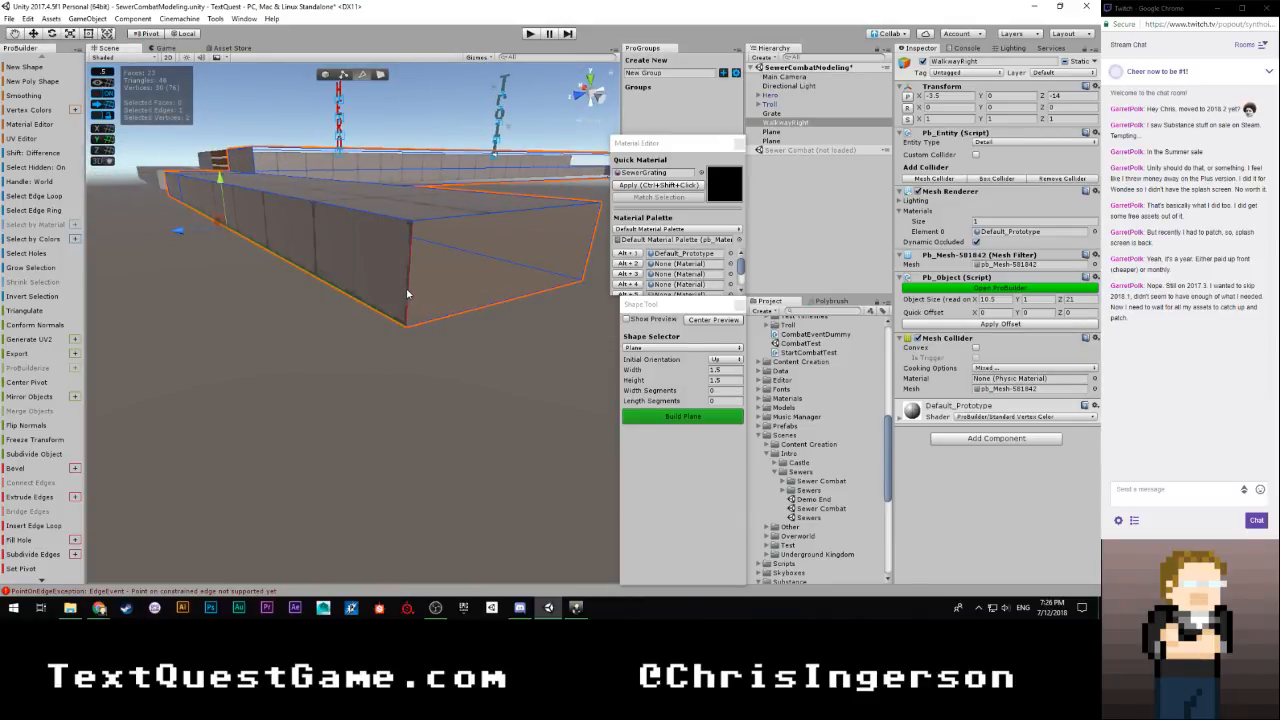
left_click(440, 217, "shift")
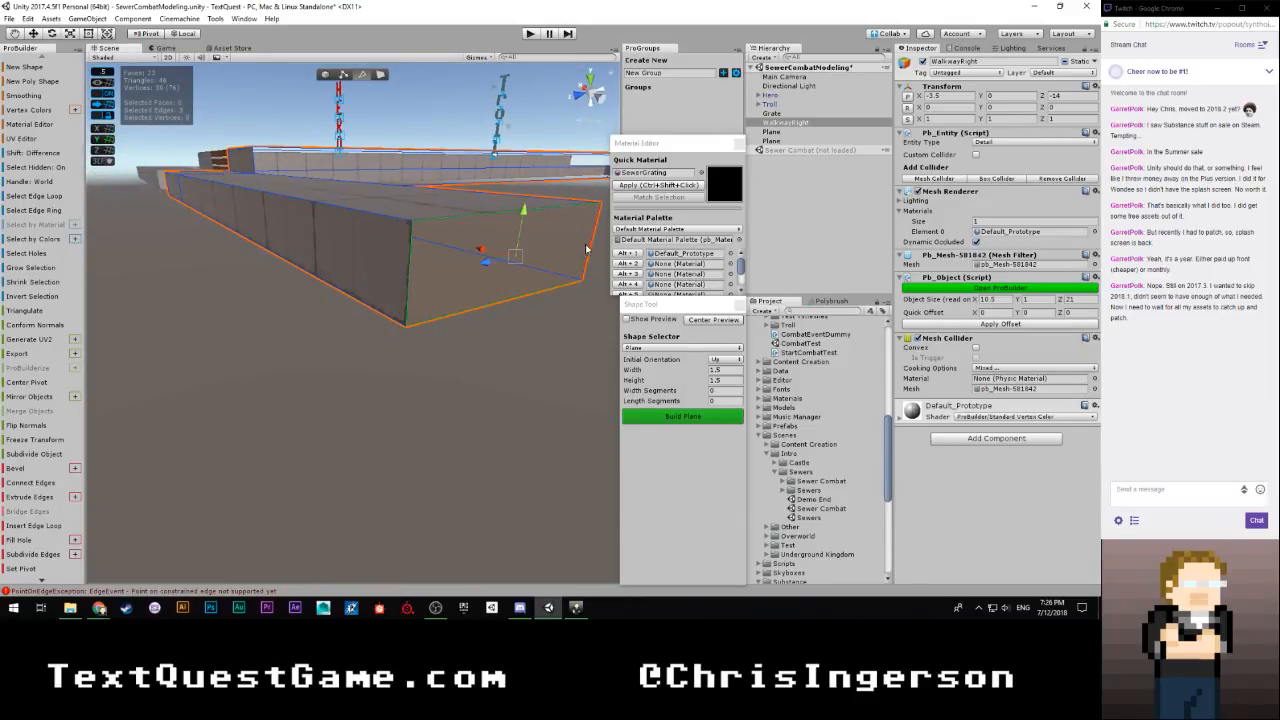
left_click(24, 540)
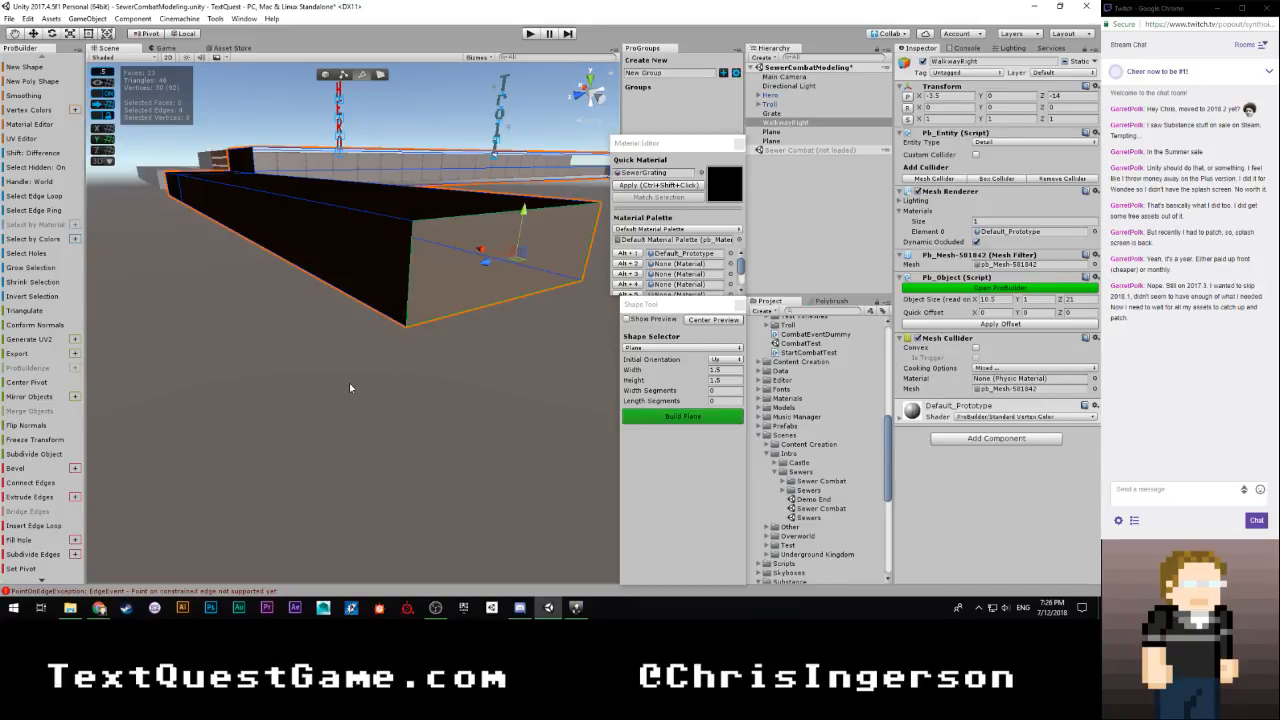
key("ctrl+z")
Close the leg's open end by bridging its upper and lower edges
left_click_drag(338, 369, 333, 399, "alt")
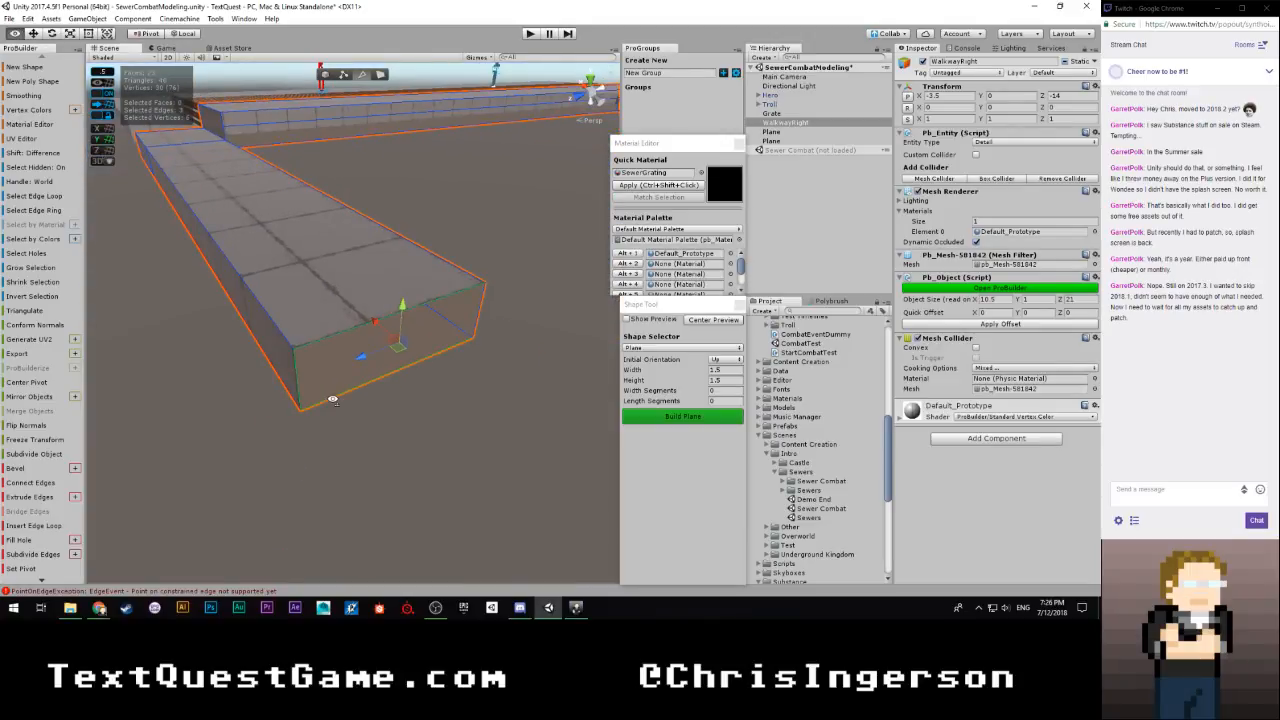
left_click(337, 398)
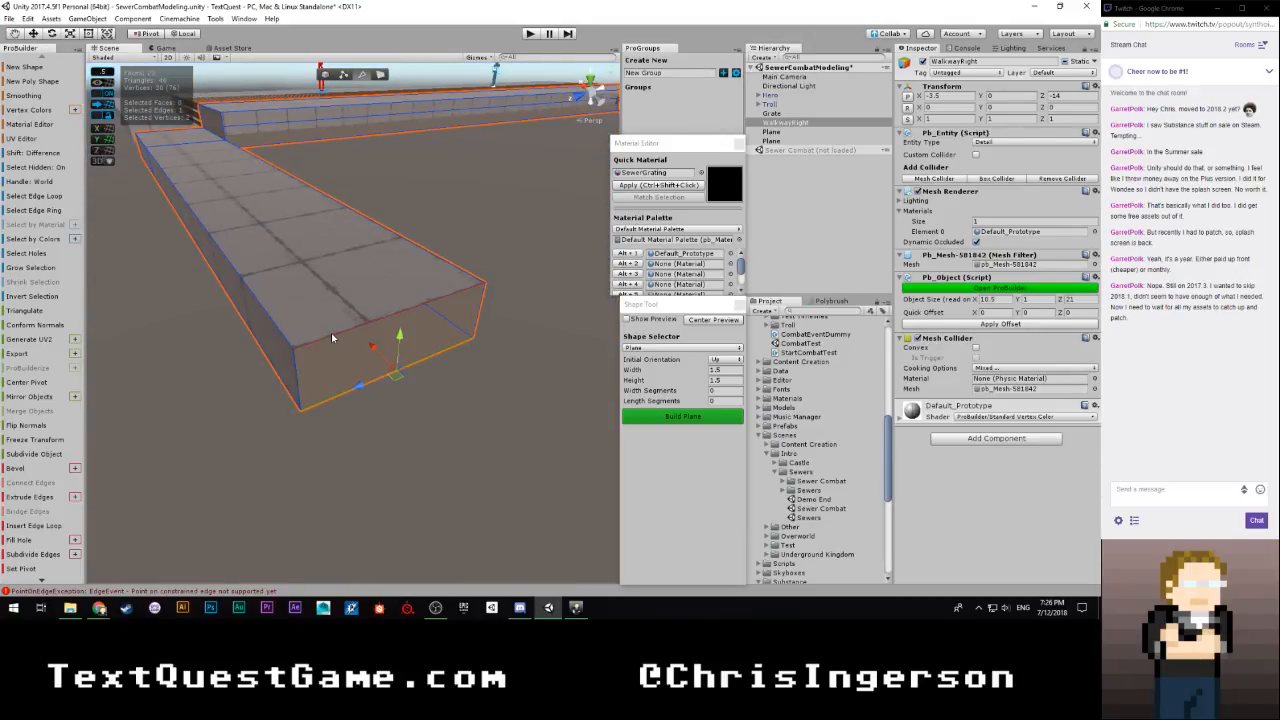
left_click(331, 333, "shift")
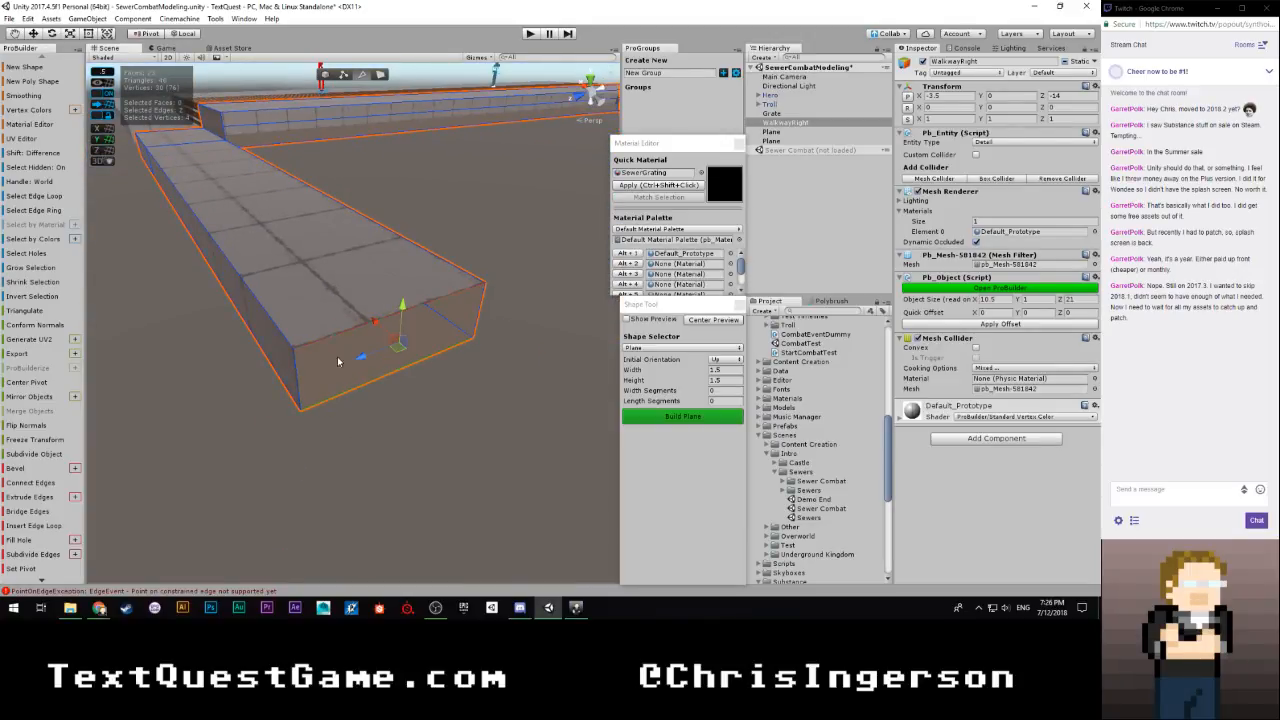
left_click(30, 511)
left_click_drag(501, 318, 457, 296, "alt")
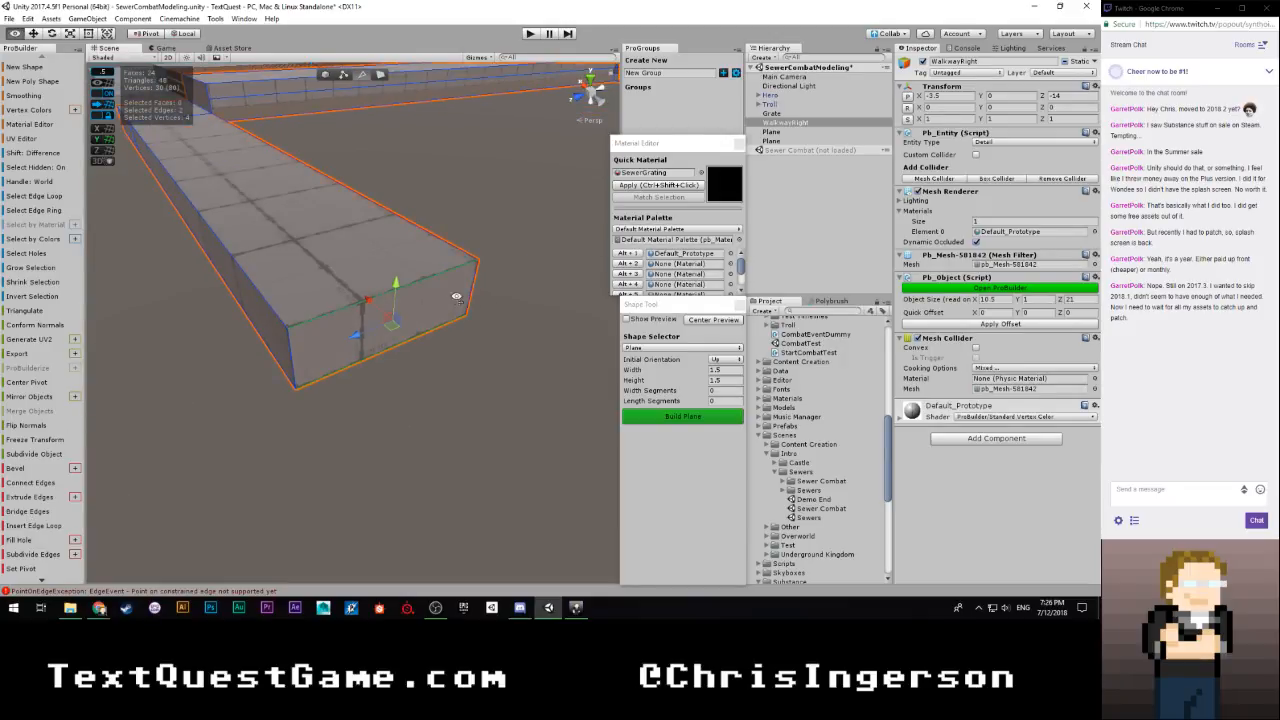
Move the leg's new end face outward until WalkwayRight is 13.5 units wide overall
left_click(379, 75)
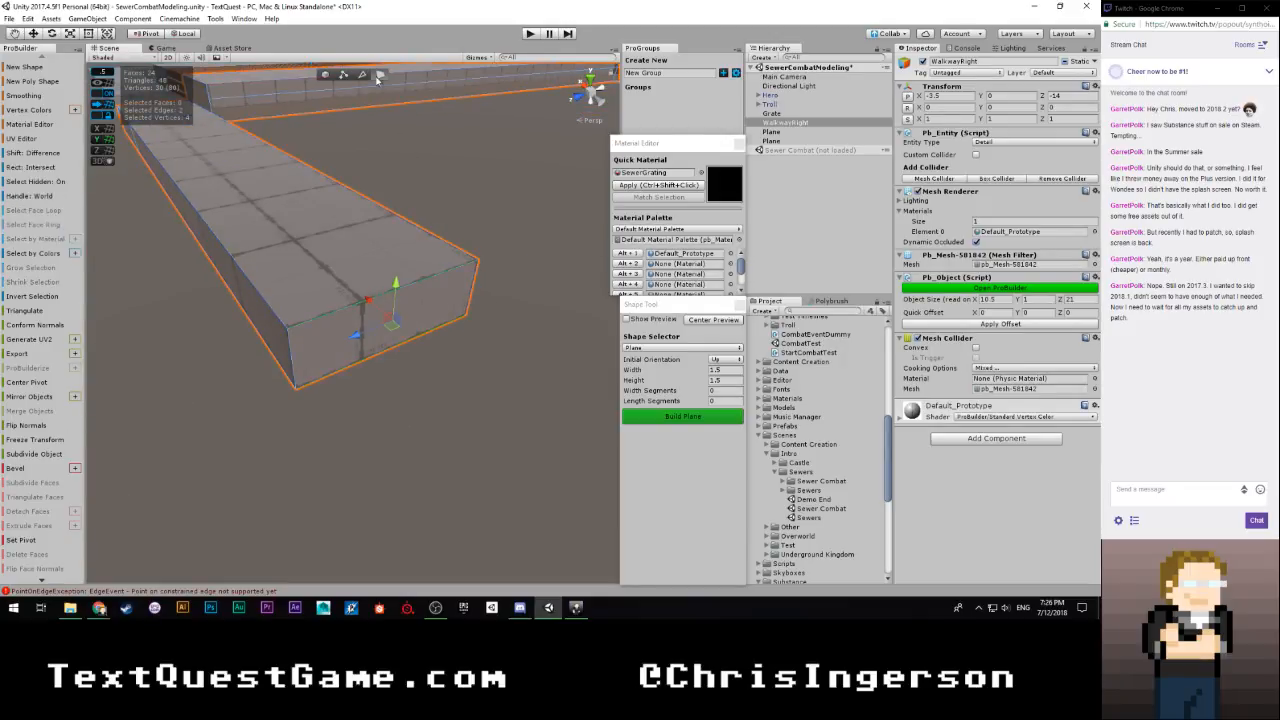
left_click(445, 318)
left_click_drag(472, 326, 498, 394, "alt")
scroll(498, 394, "down", 8)
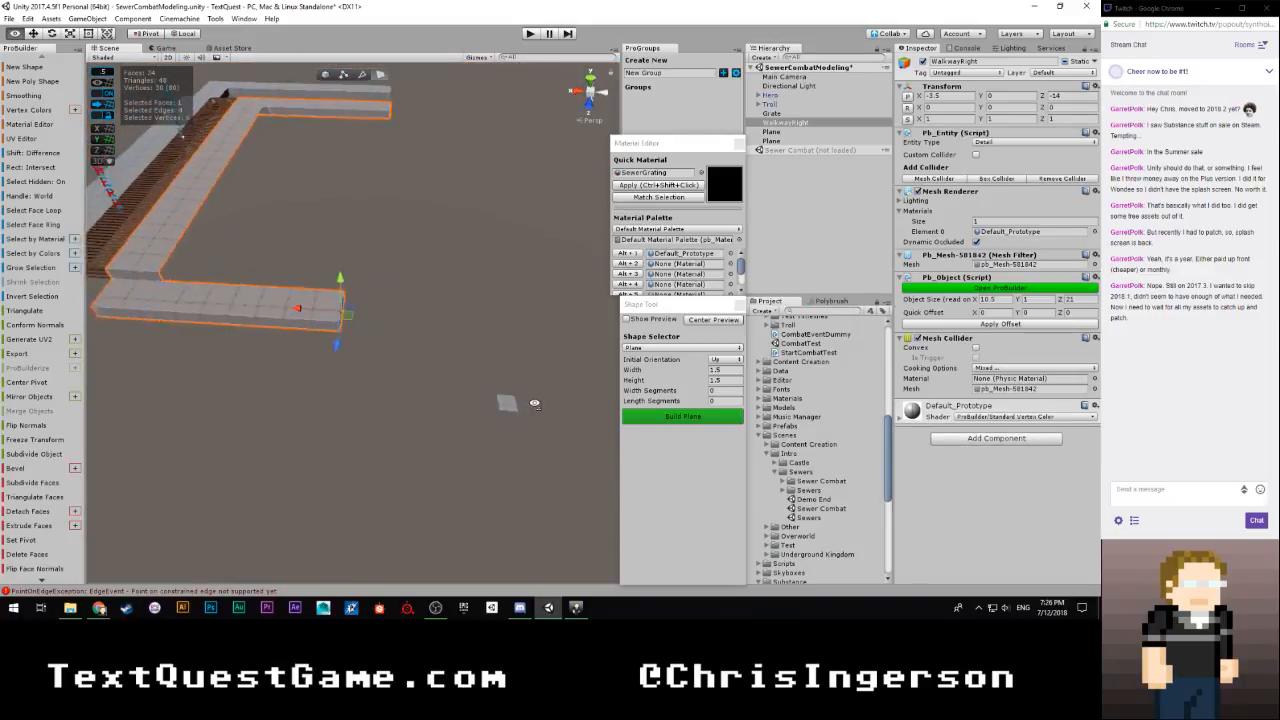
left_click_drag(313, 312, 413, 316)
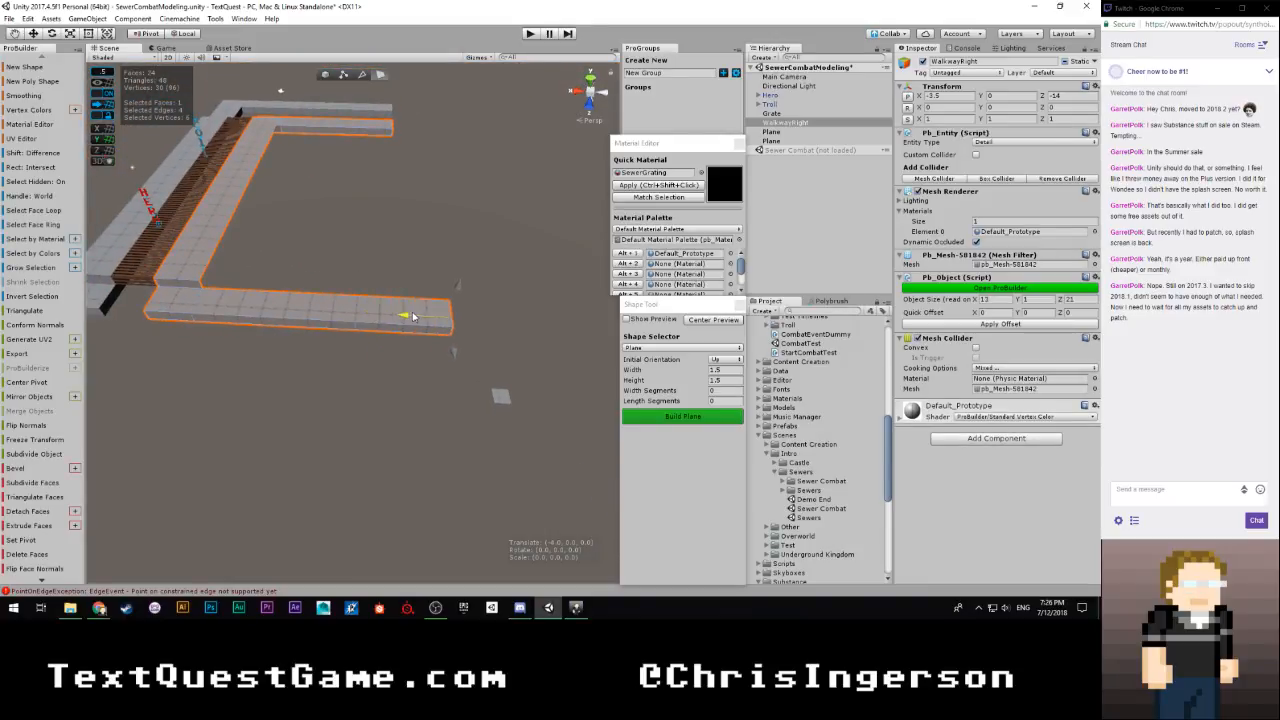
Examine the lengthened leg's outer side, selecting a vertical seam edge and checking which edge operations are available
key("w")
right_click_drag(409, 324, 505, 145)
key("h")
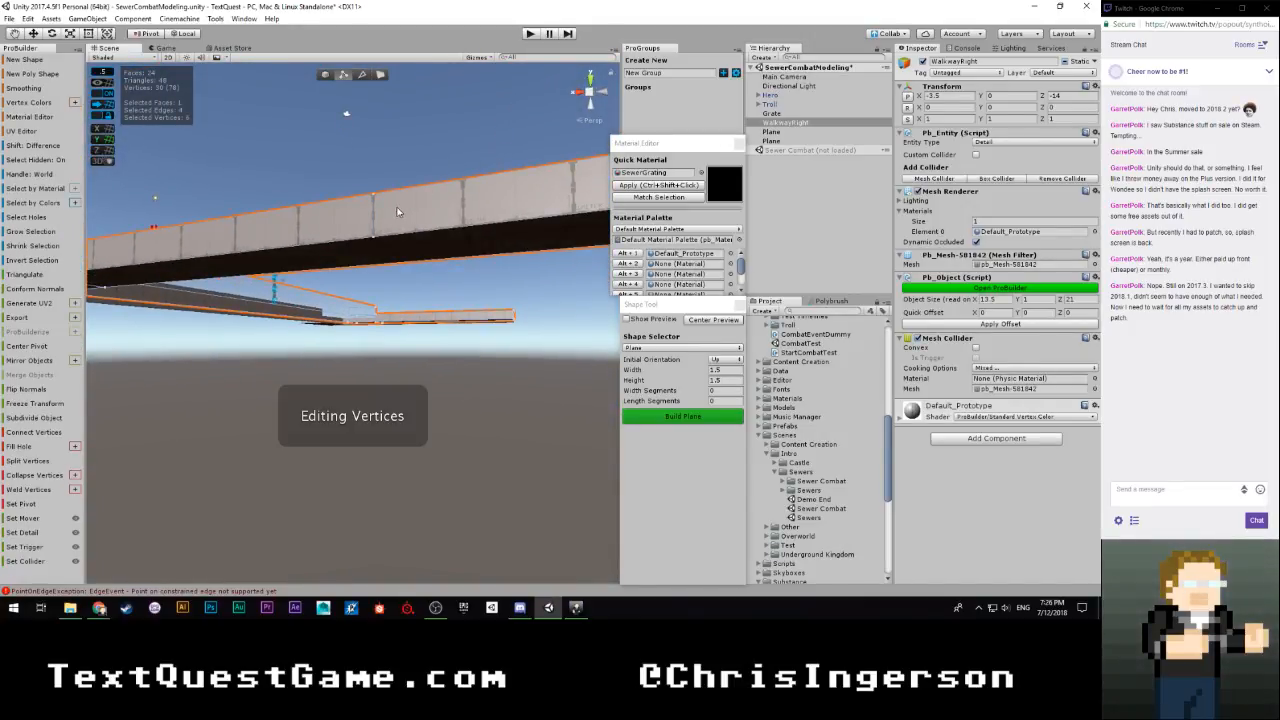
left_click(374, 212)
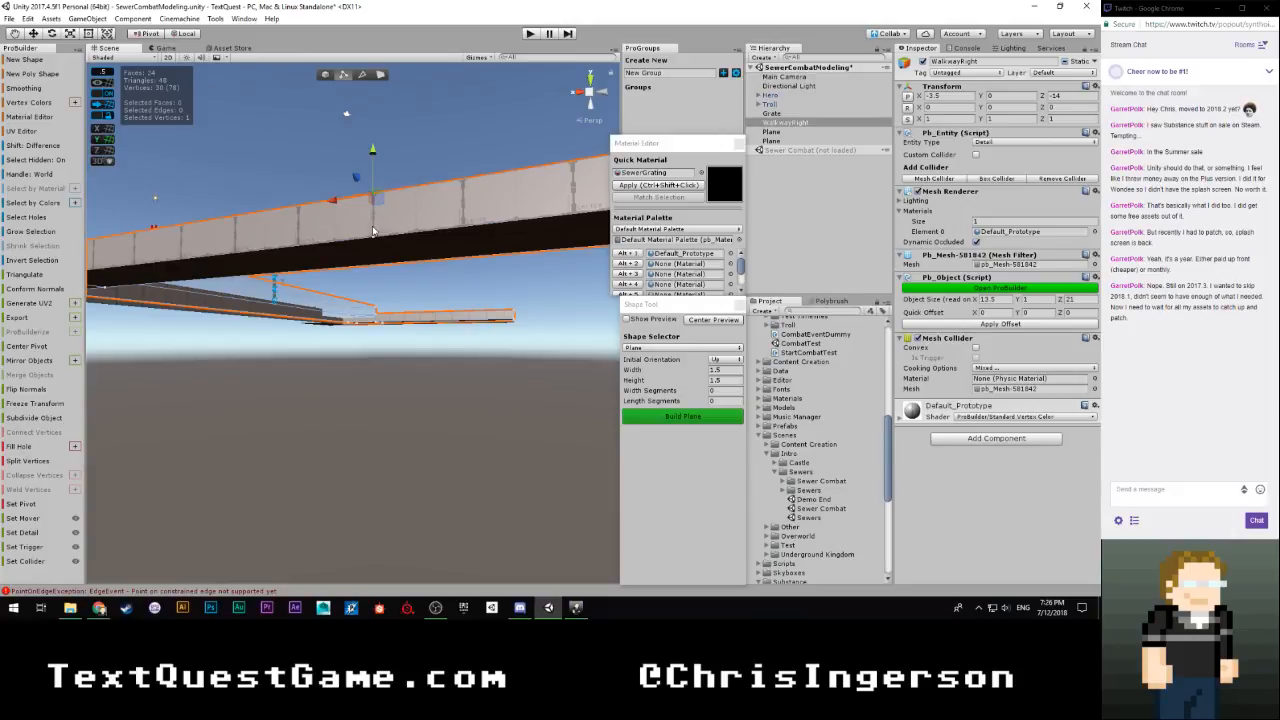
key("h")
left_click(378, 238)
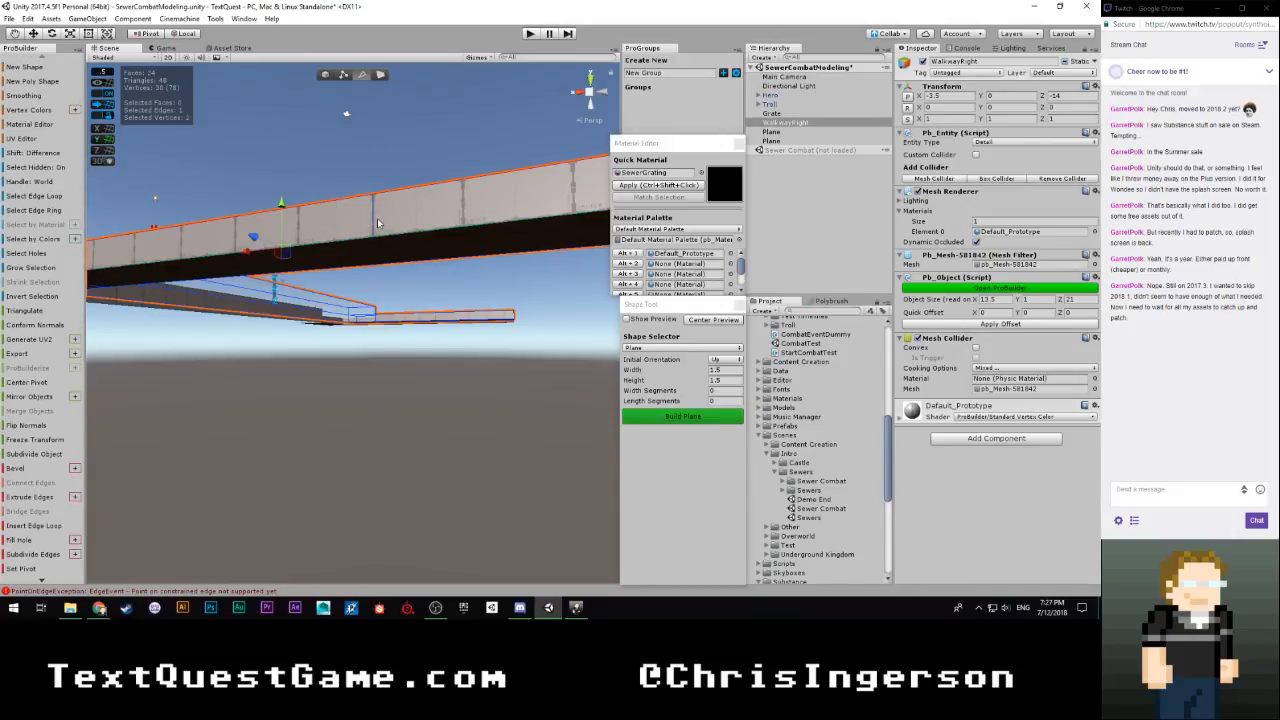
left_click(378, 223)
right_click_drag(422, 138, 186, 297)
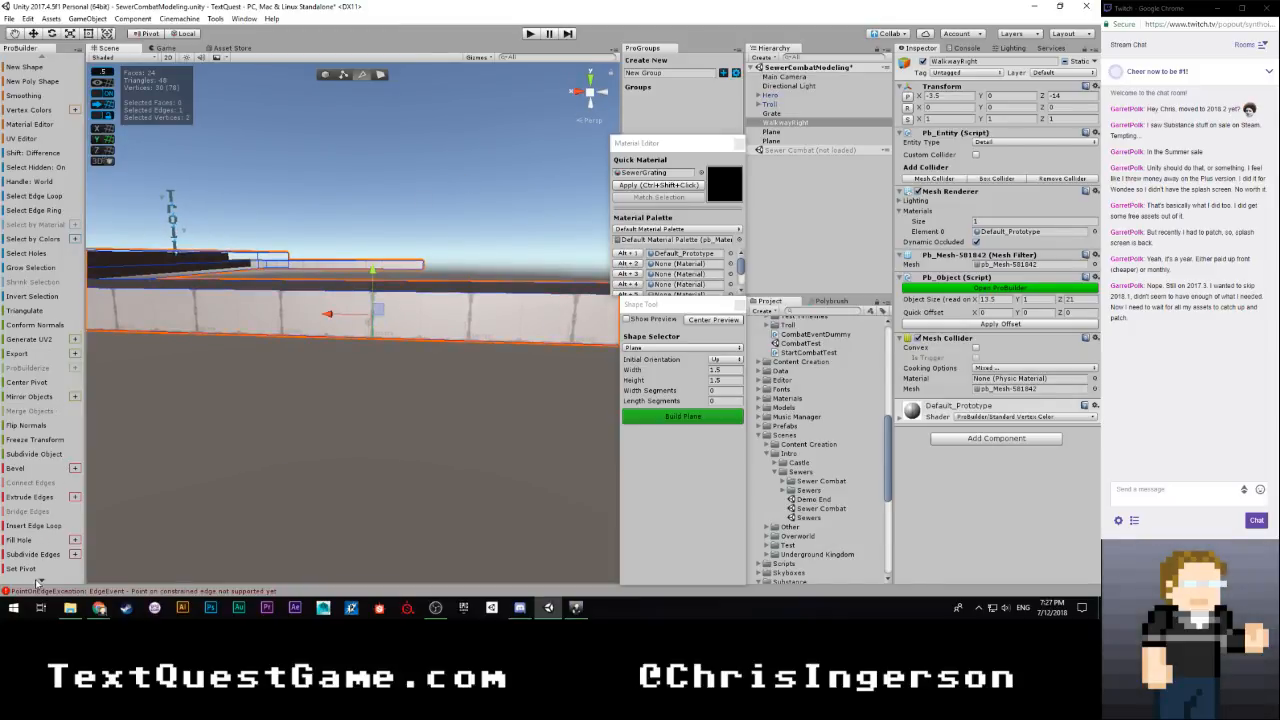
scroll(37, 578, "down", 2)
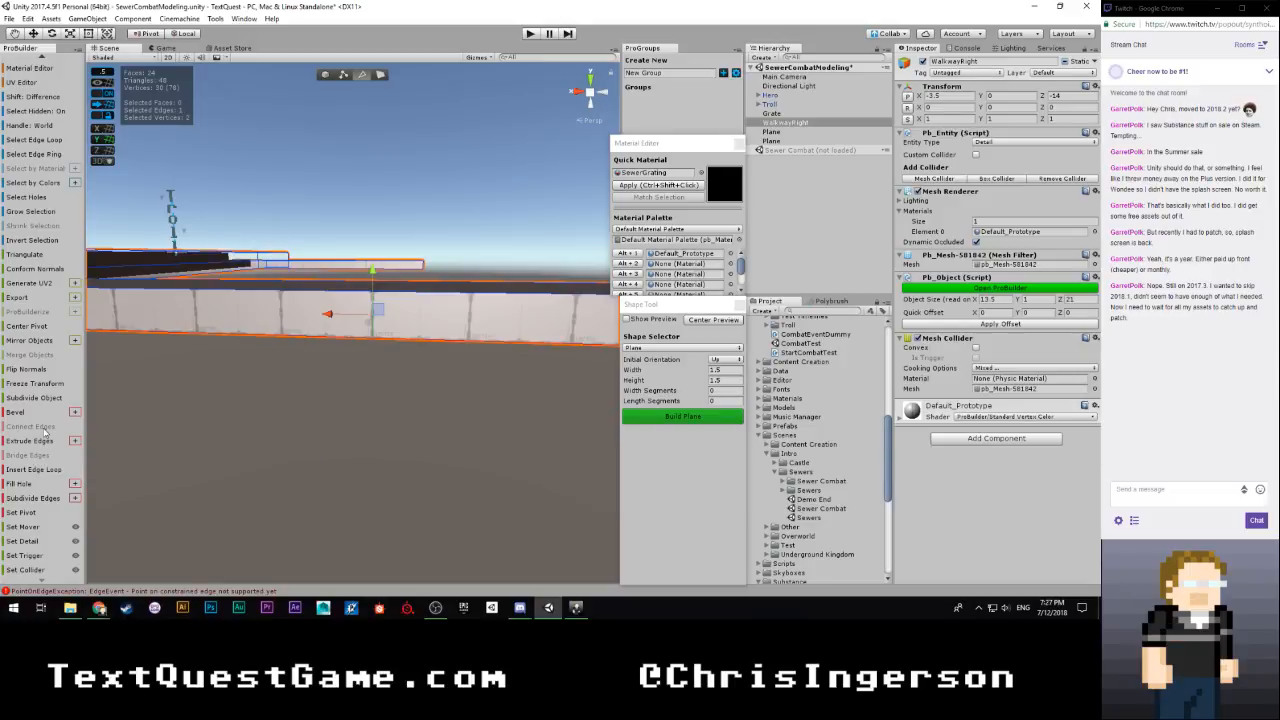
right_click_drag(300, 355, 353, 341)
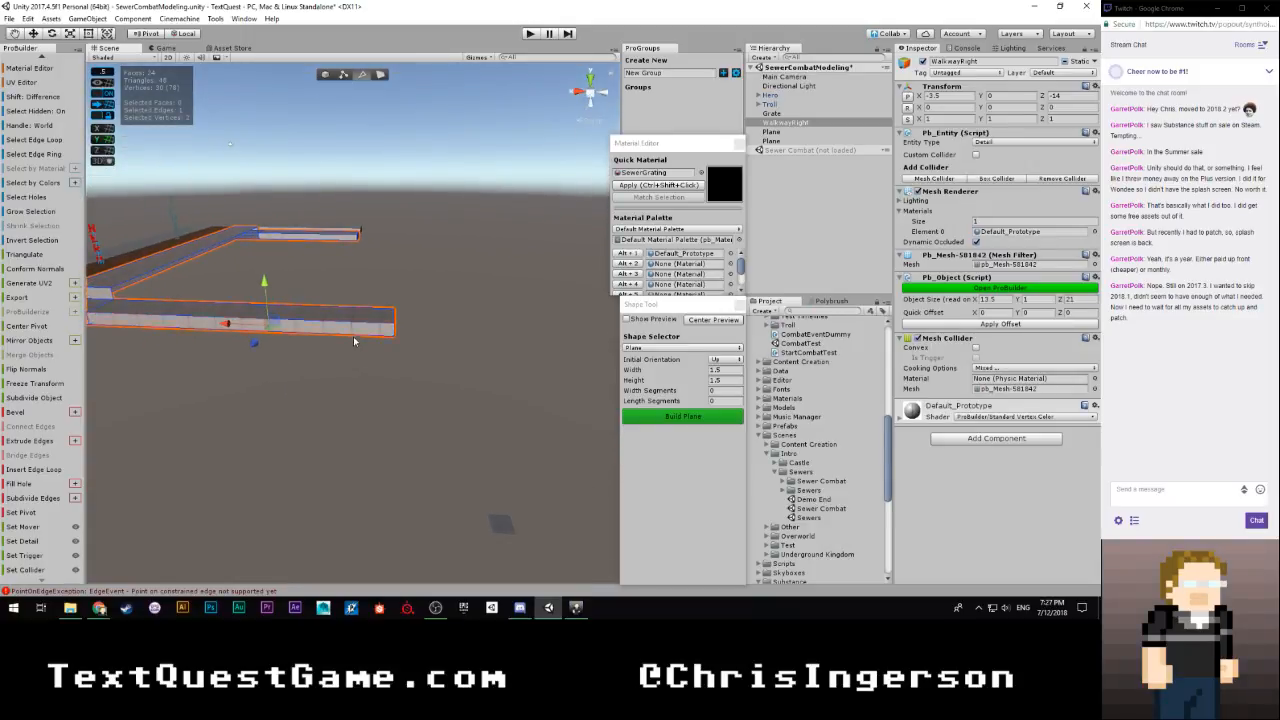
Delete all faces of WalkwayRight's lengthened side leg, leaving only the short stub beside the step
left_click(378, 77)
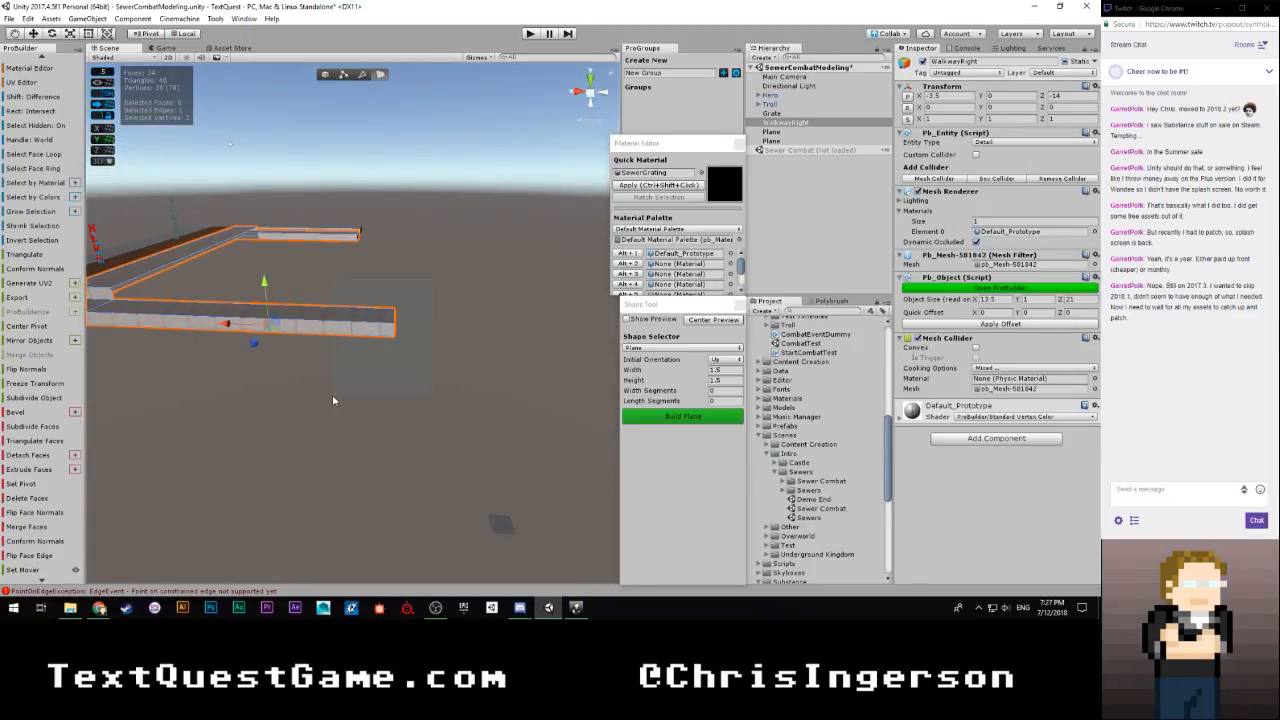
left_click(368, 315)
left_click(358, 358)
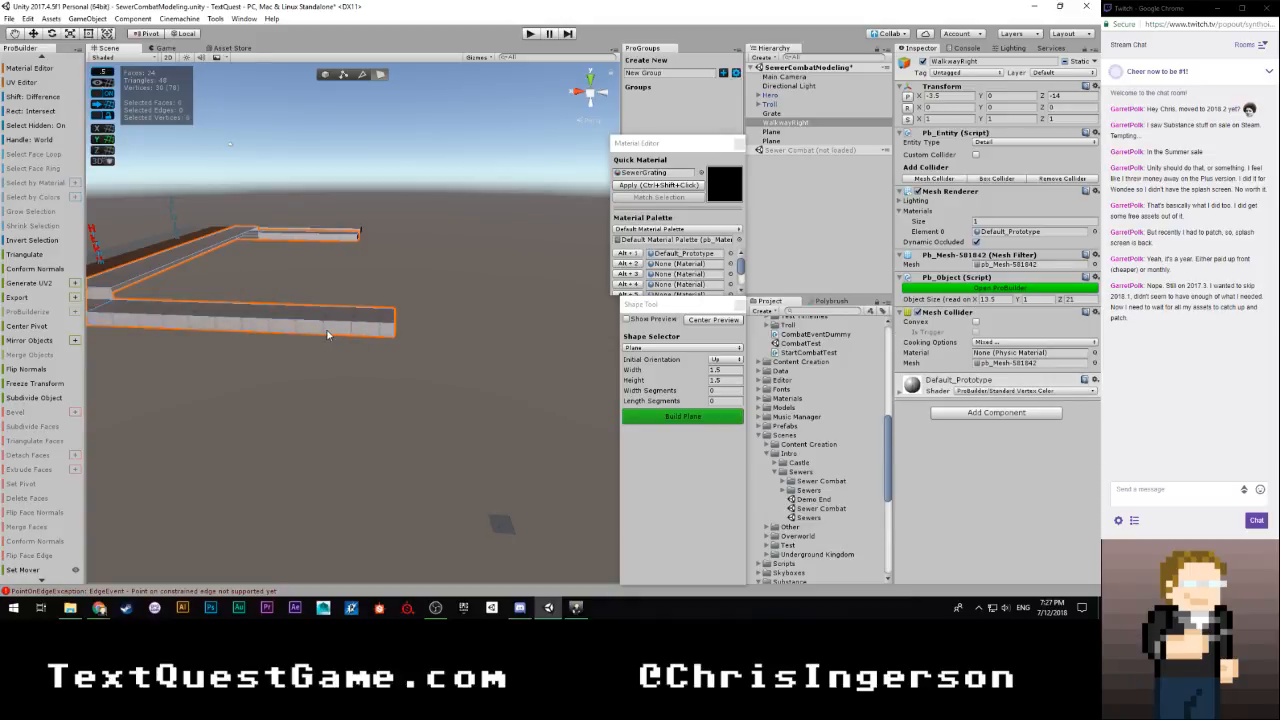
left_click(330, 330)
right_click_drag(347, 349, 372, 360)
key("w")
key("d")
key("s")
key("a")
left_click(265, 330)
left_click(286, 336)
left_click_drag(428, 263, 305, 380)
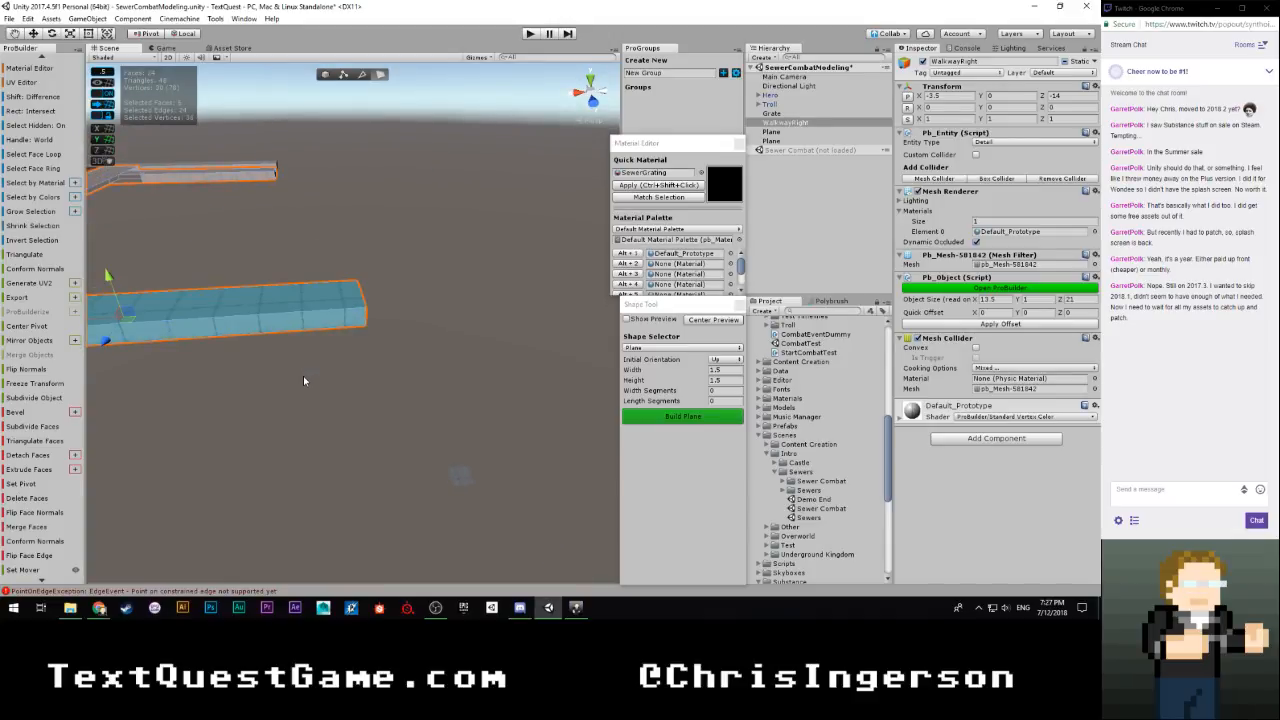
right_click_drag(304, 380, 243, 366)
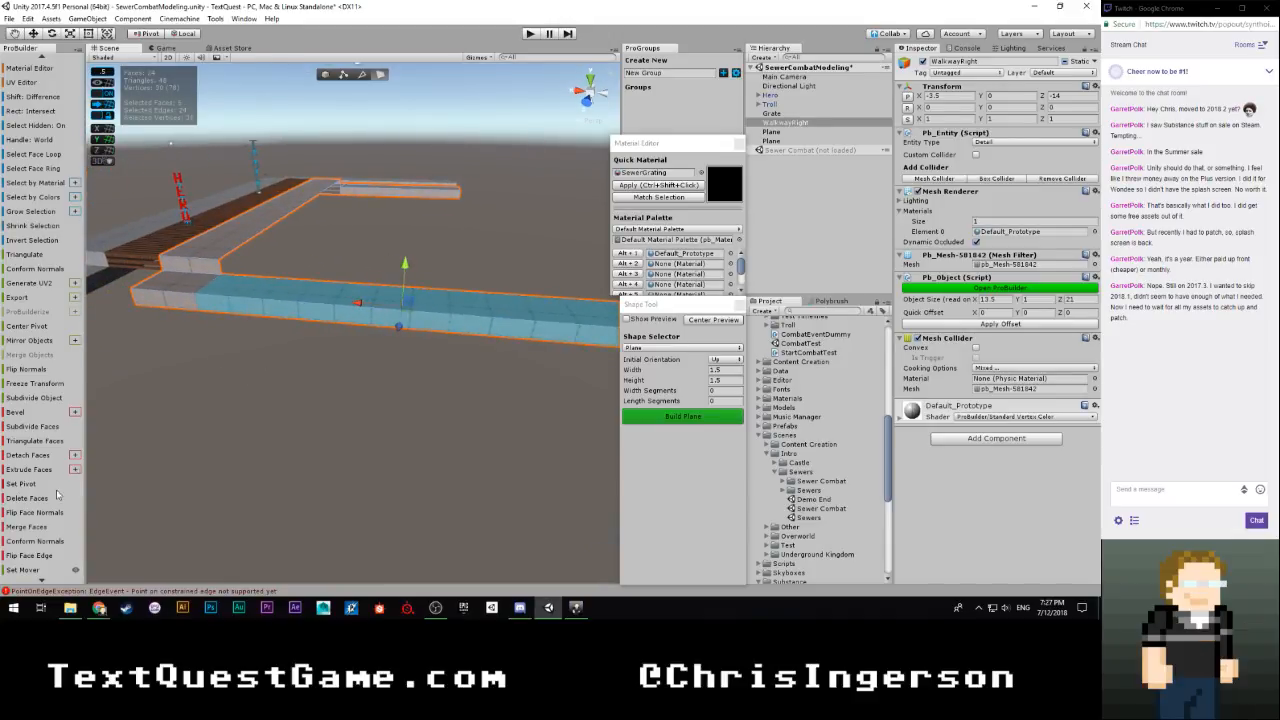
left_click(57, 496)
Delete the leftover underside face beneath the stub of WalkwayRight's side leg
right_click_drag(356, 273, 220, 300)
left_click(363, 79)
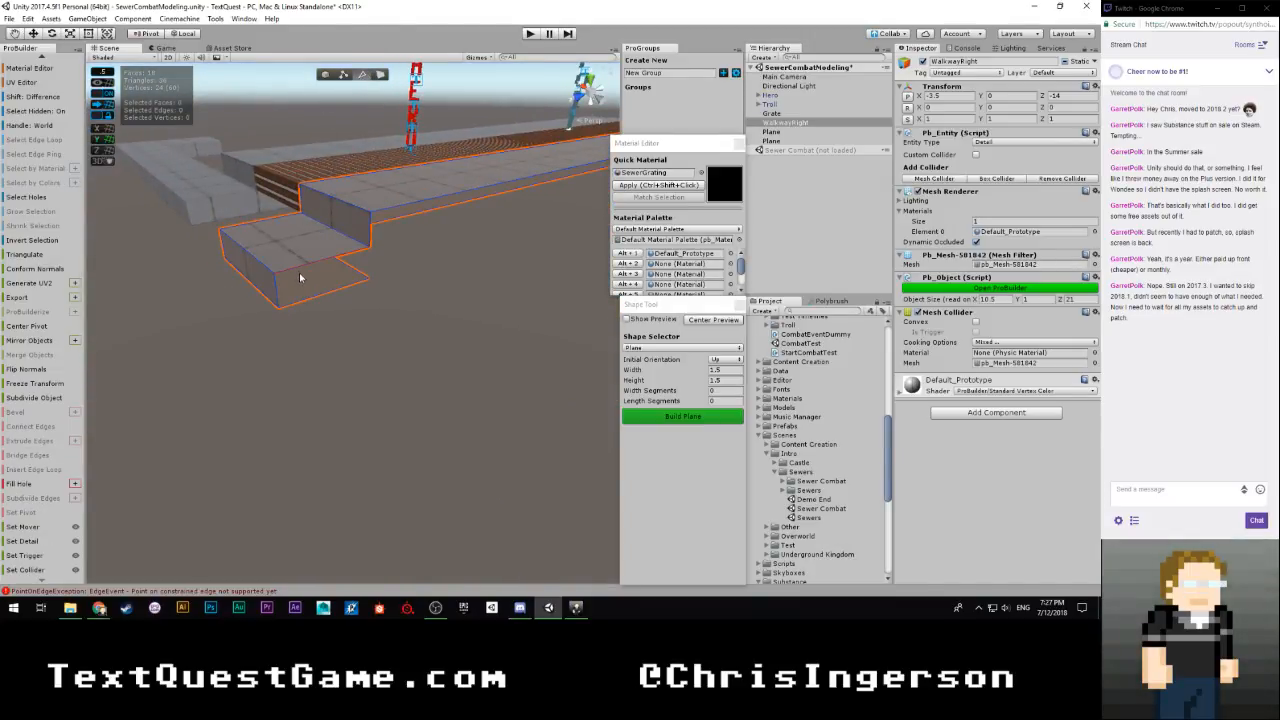
left_click(378, 75)
left_click(303, 294)
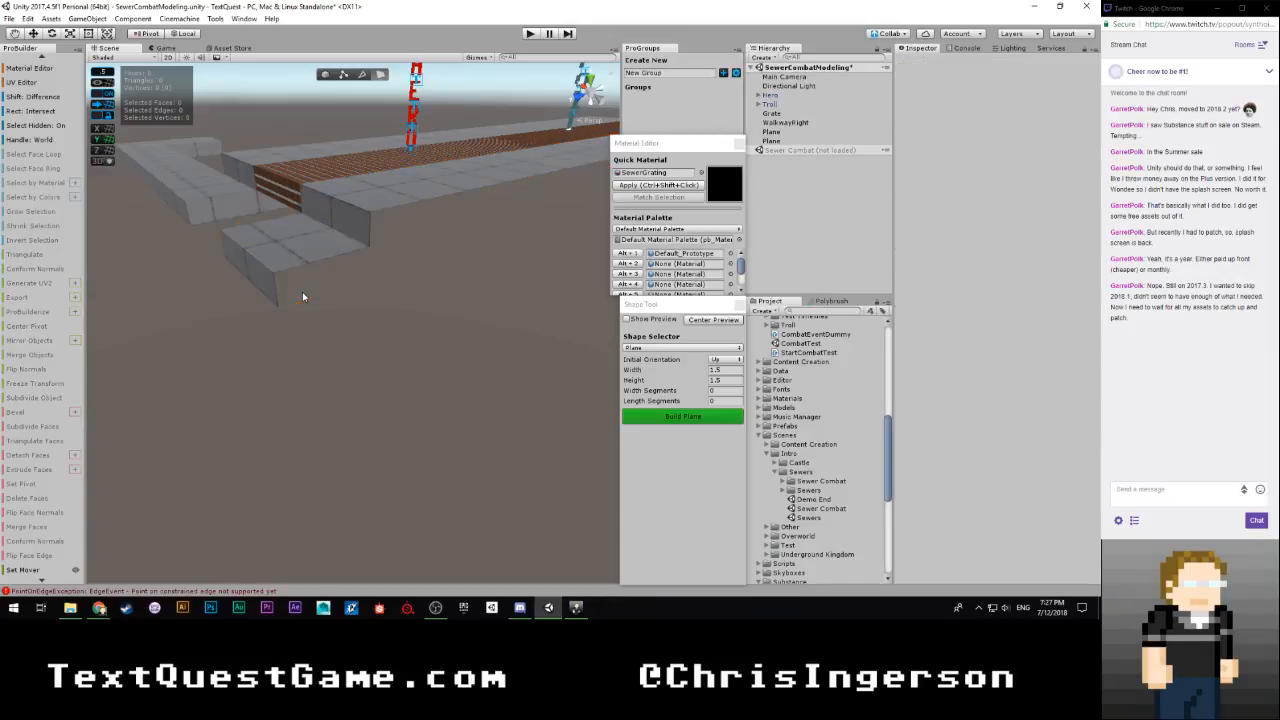
right_click_drag(304, 296, 393, 160)
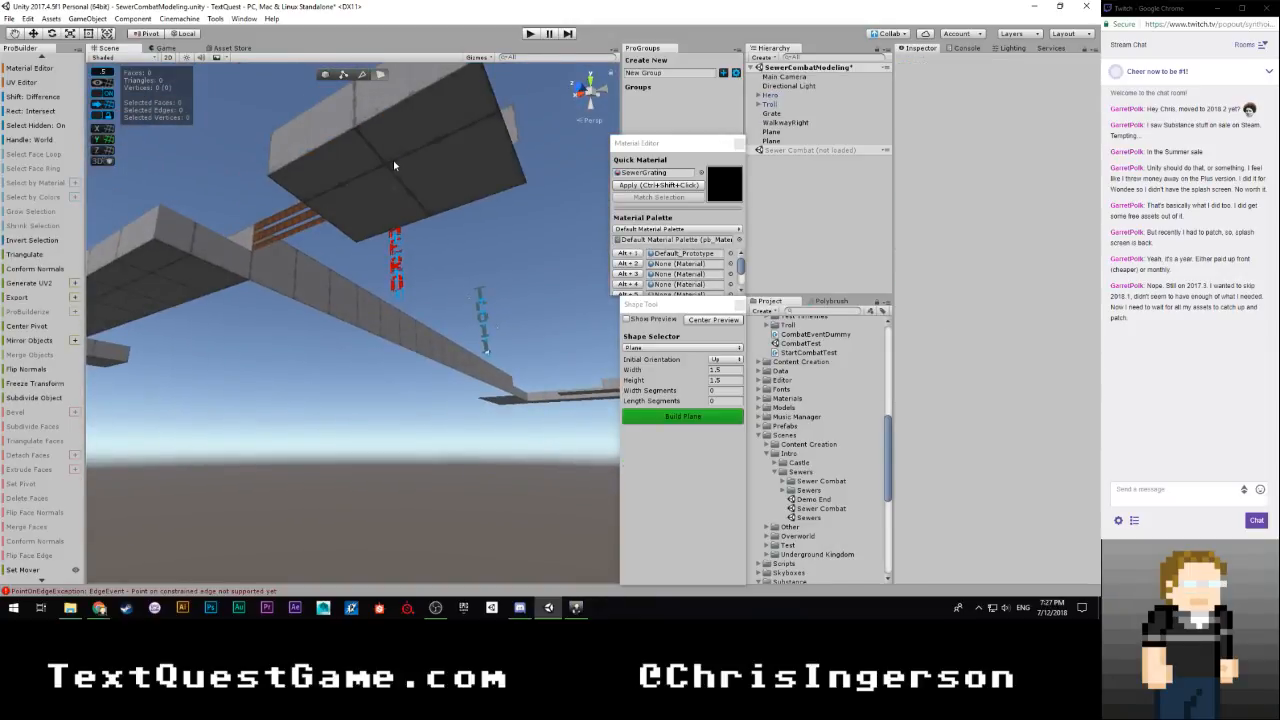
left_click(393, 161)
left_click(388, 174)
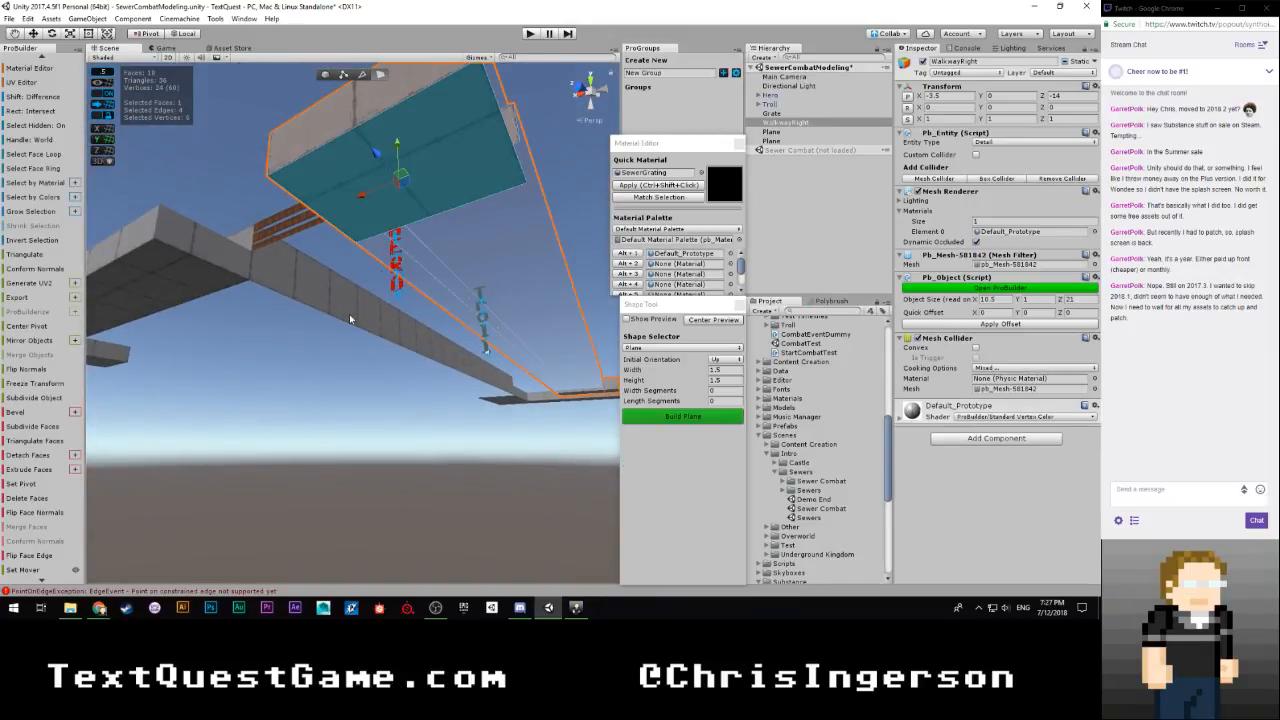
left_click(36, 501)
Extrude the outer vertical and upper edges of the stub's open end outward until WalkwayRight is 14 units wide overall
right_click_drag(320, 360, 371, 437)
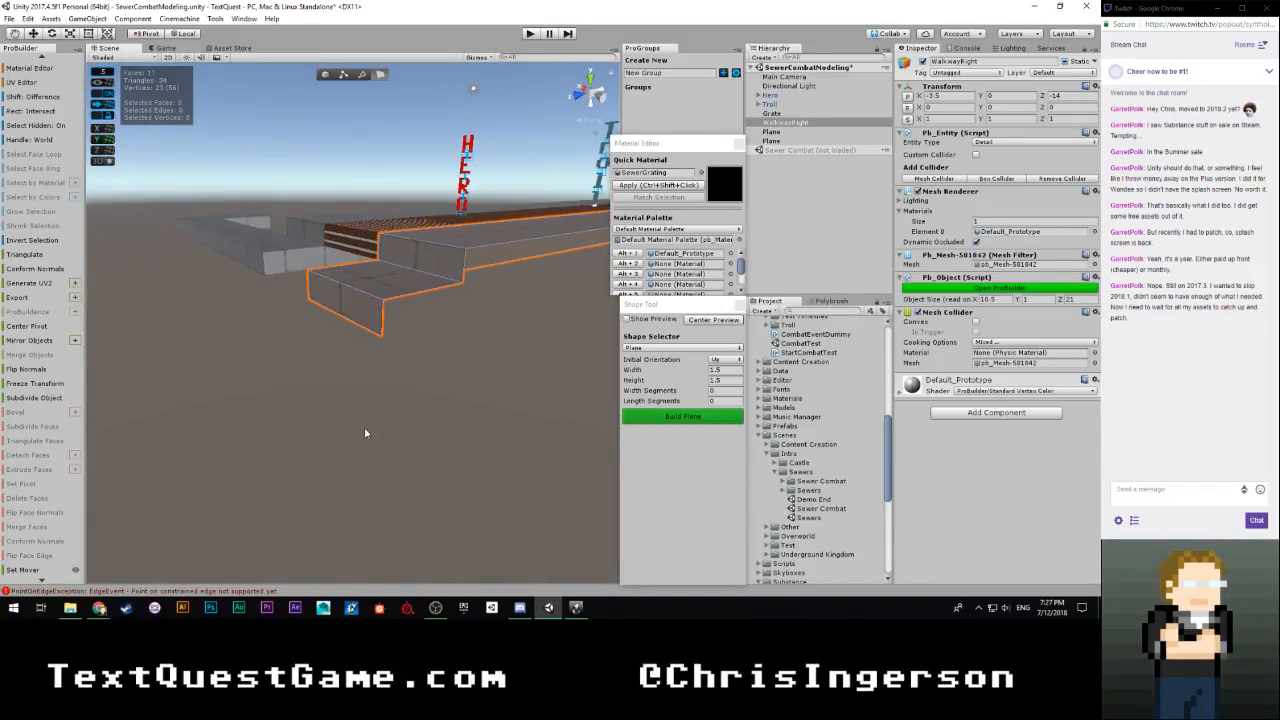
key("h")
key("h")
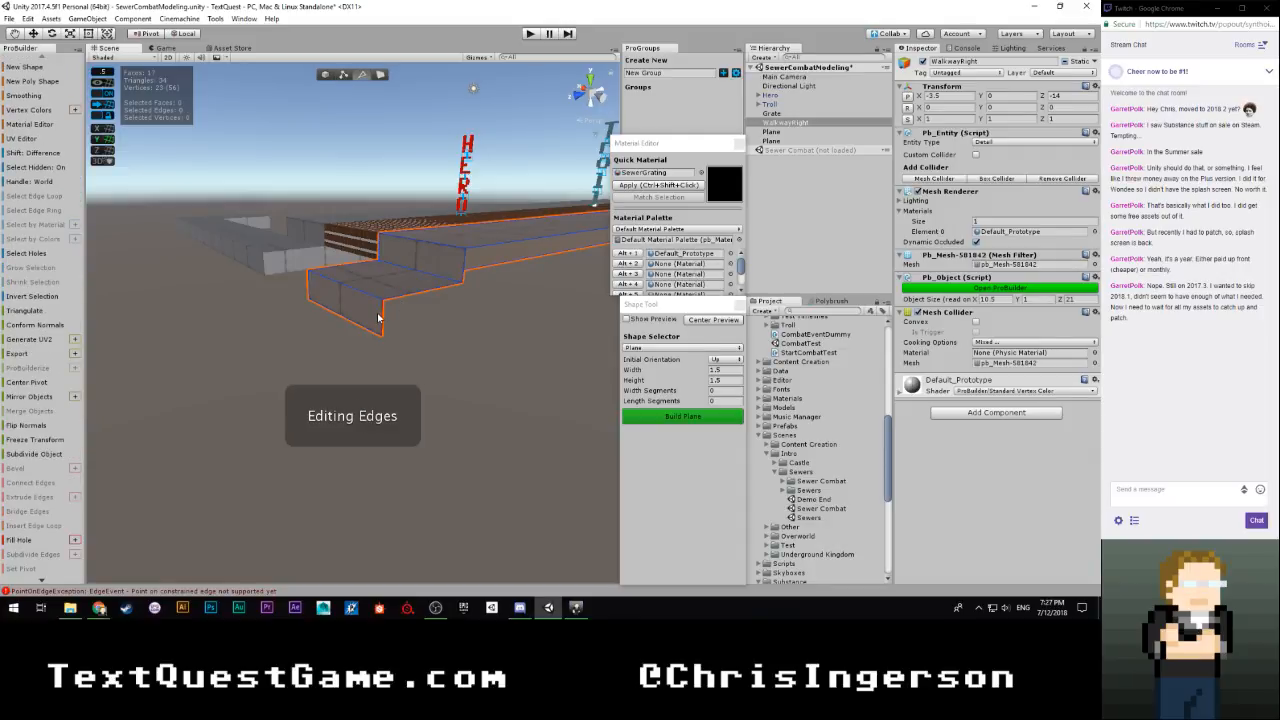
left_click(384, 323)
left_click(411, 300, "shift")
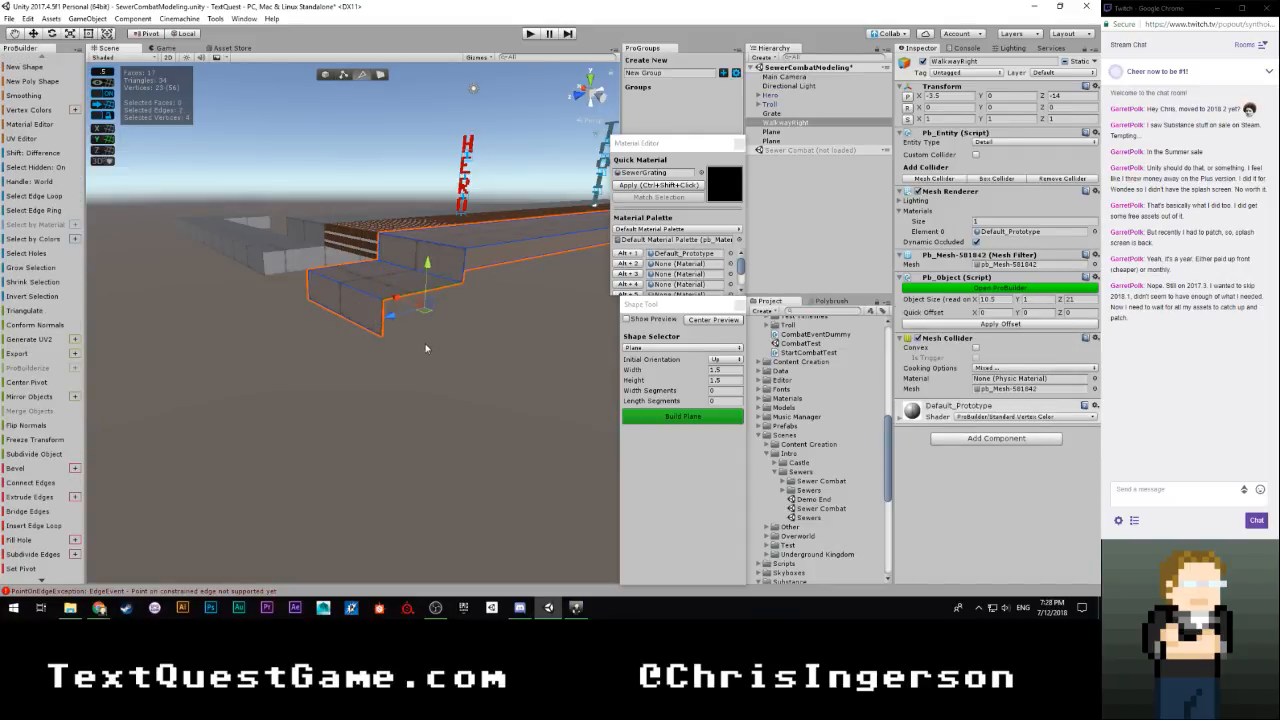
right_click_drag(428, 348, 555, 415)
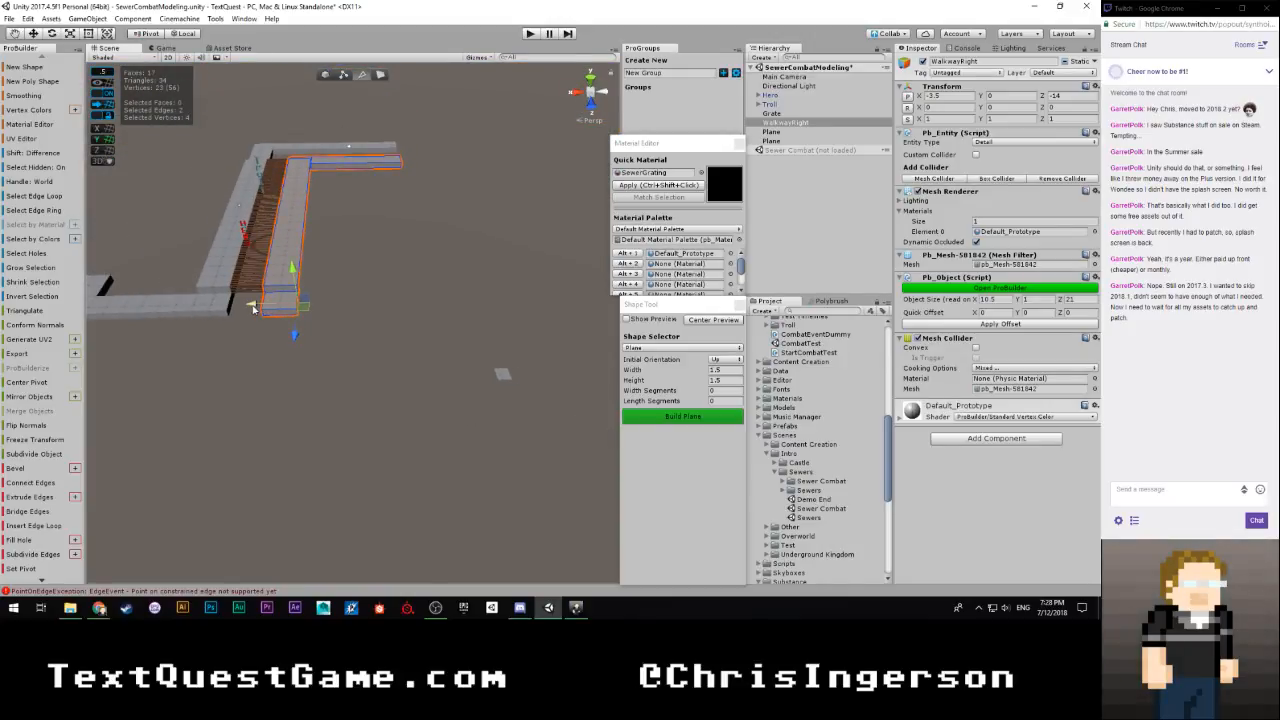
right_click_drag(253, 307, 321, 317)
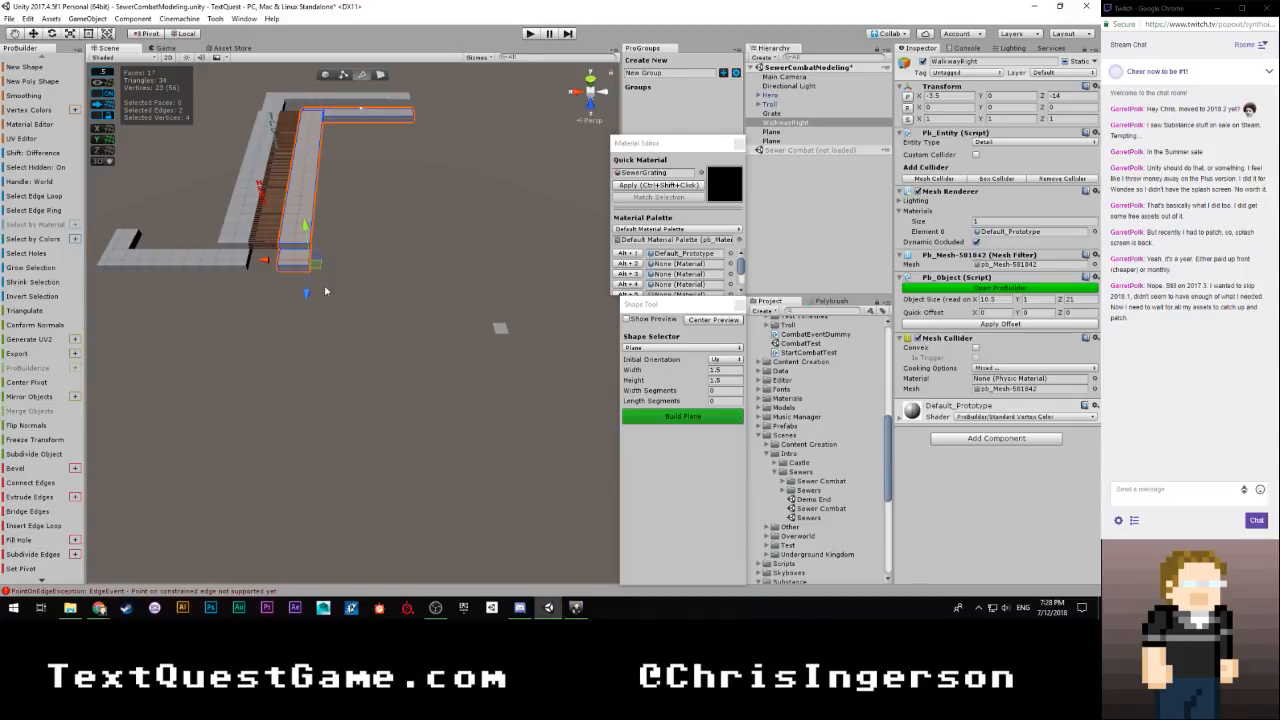
left_click_drag(263, 262, 430, 268, "shift")
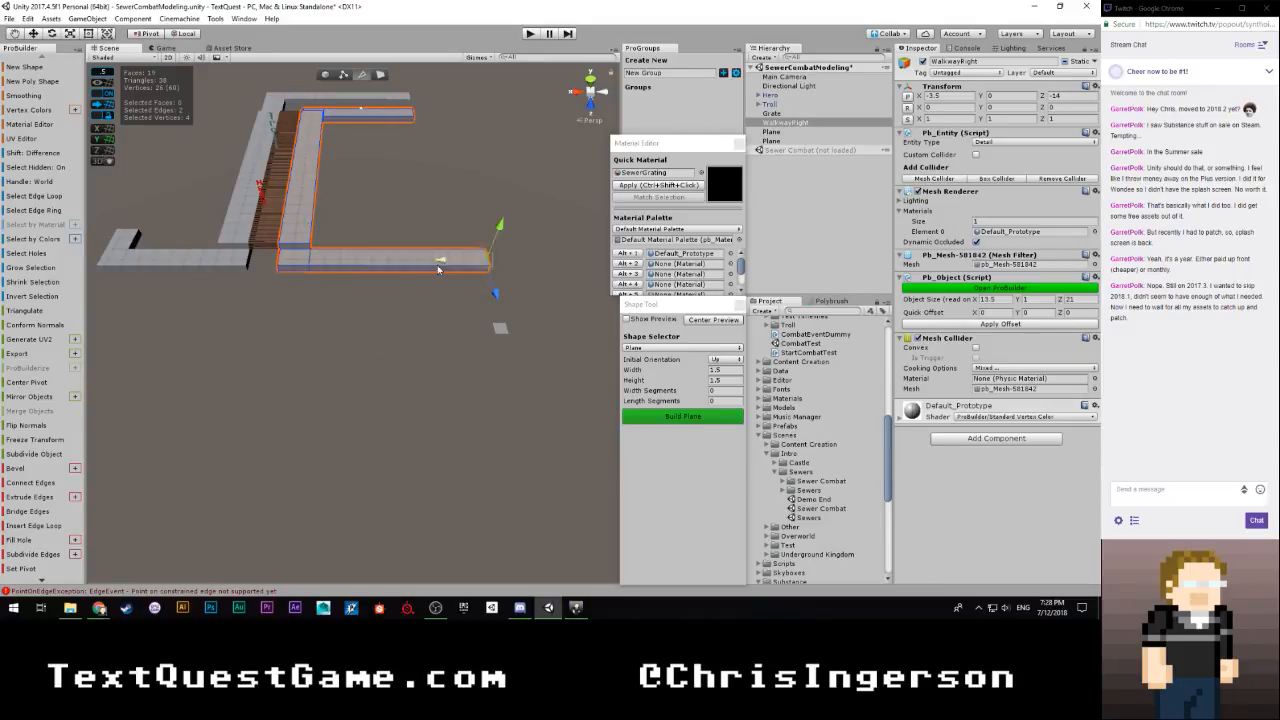
right_click_drag(430, 268, 378, 319)
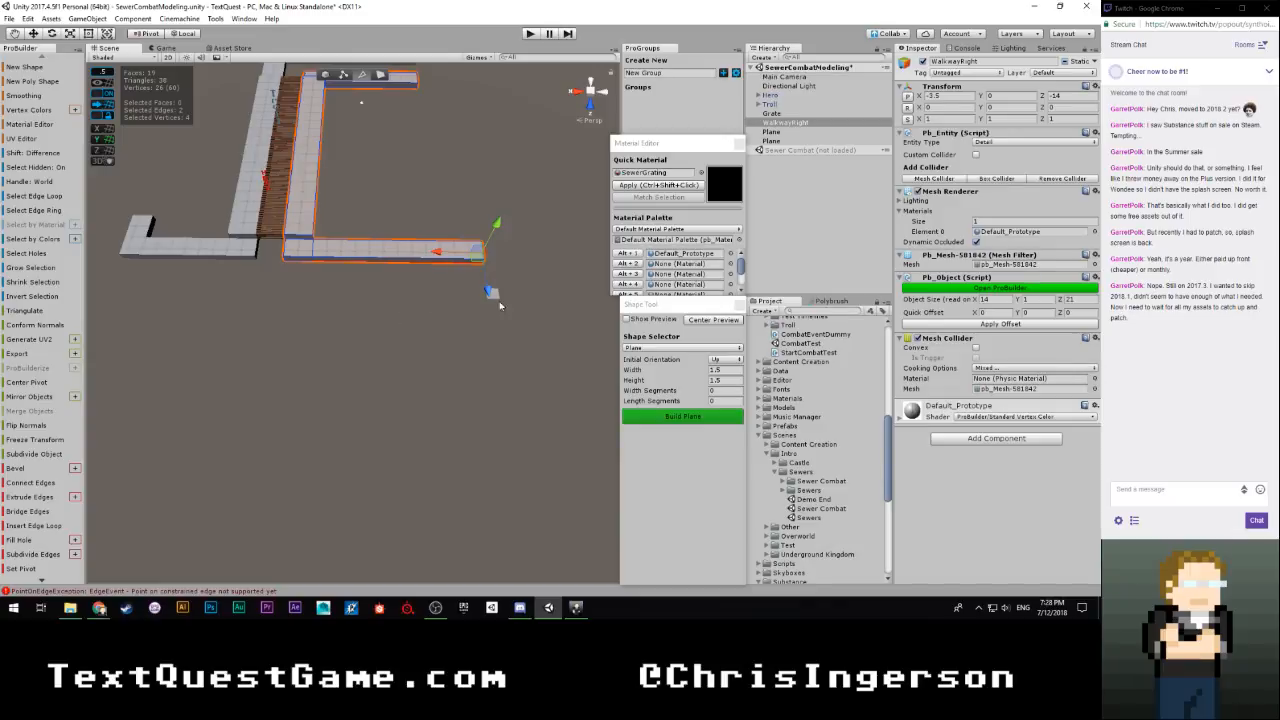
Move the distant 1.5-unit plane next to WalkwayRight's rebuilt side leg, at X -8 and Z 7.5
left_click(775, 140)
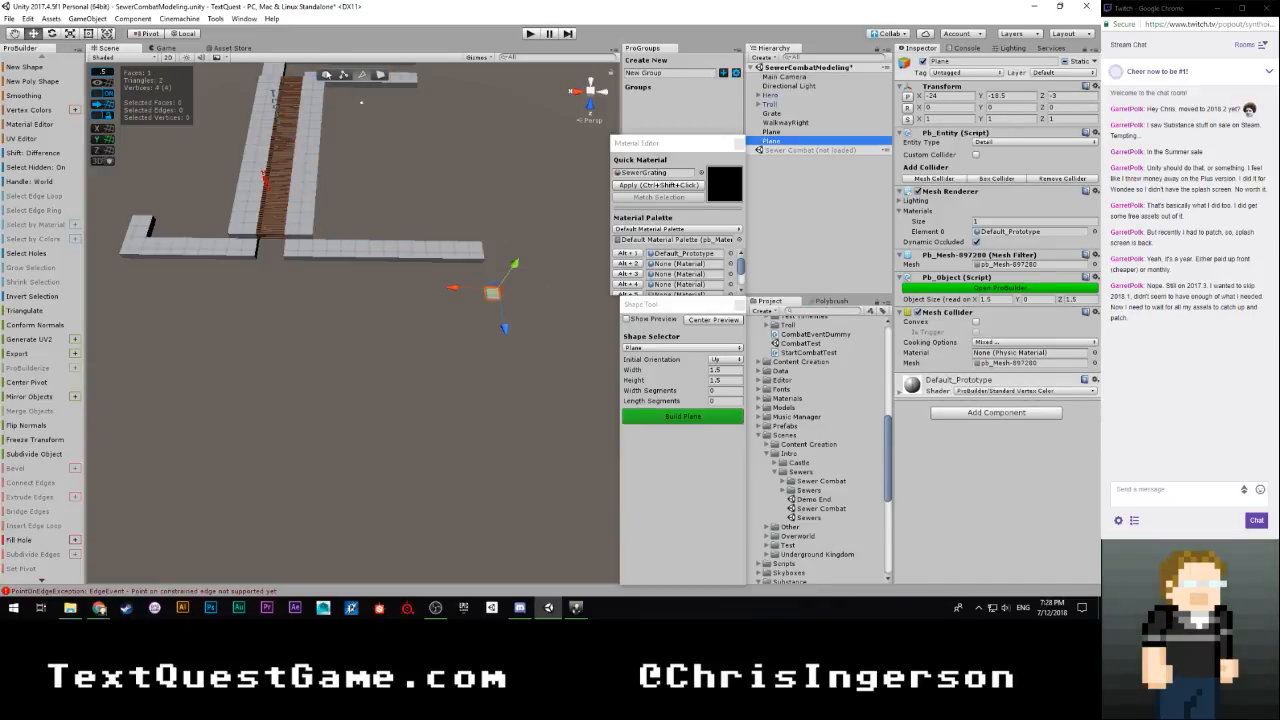
left_click(325, 74)
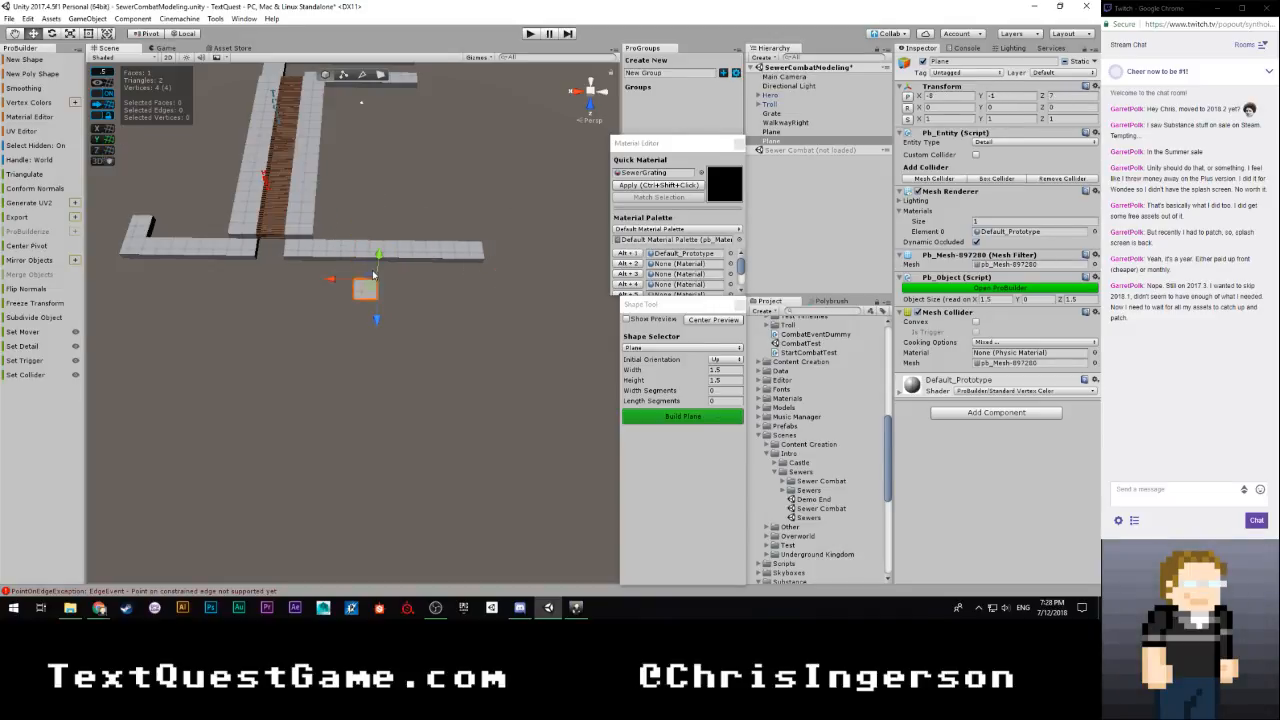
key("f")
right_click_drag(340, 290, 503, 289)
left_click_drag(478, 268, 378, 272)
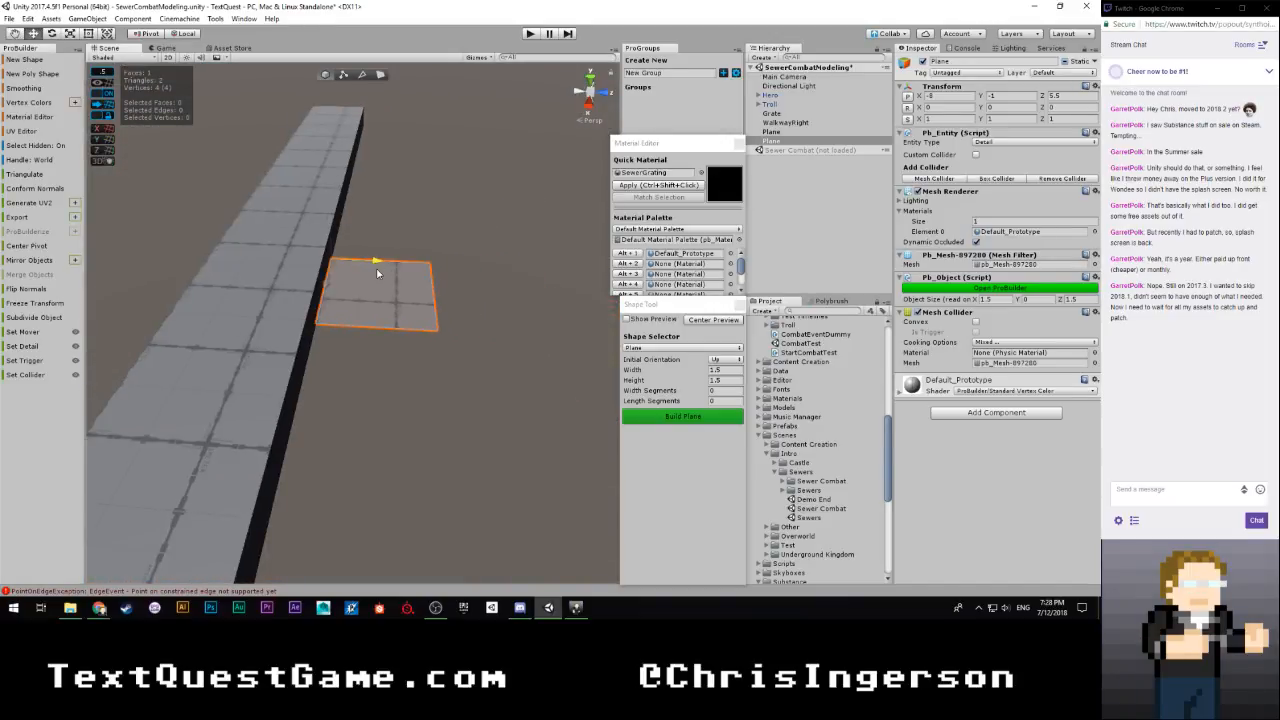
right_click_drag(374, 265, 380, 301)
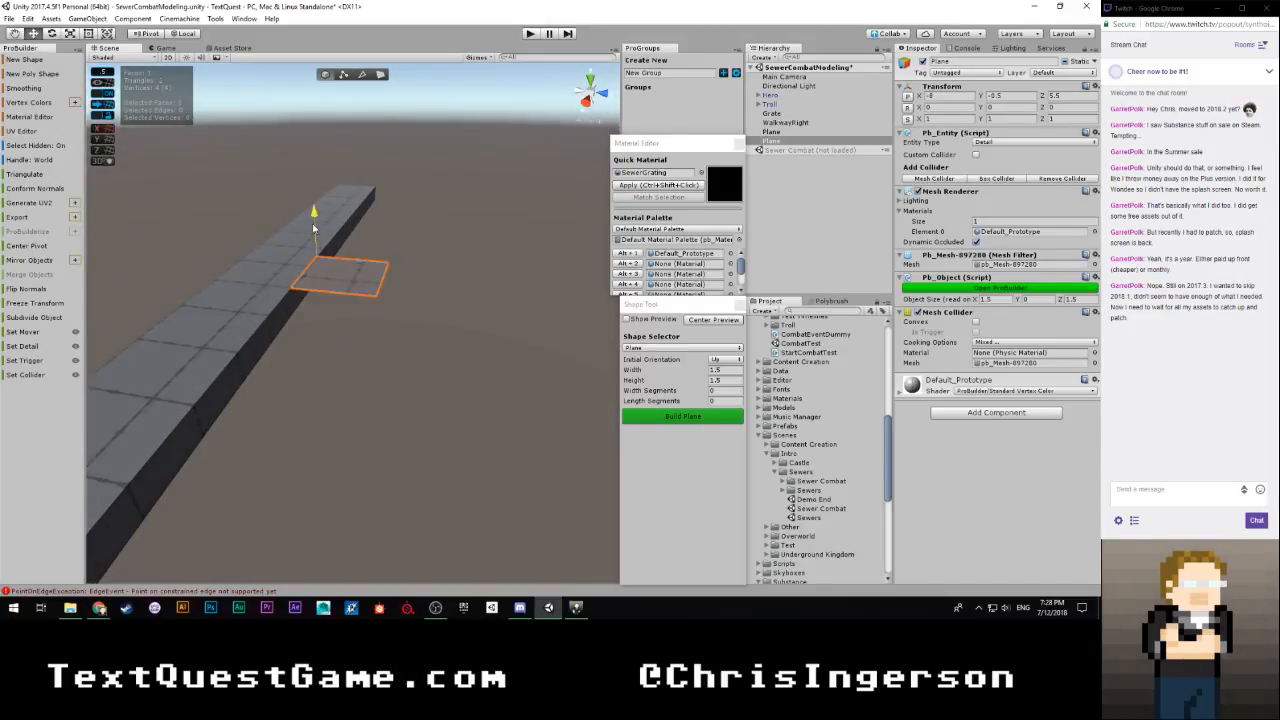
right_click_drag(314, 243, 366, 306)
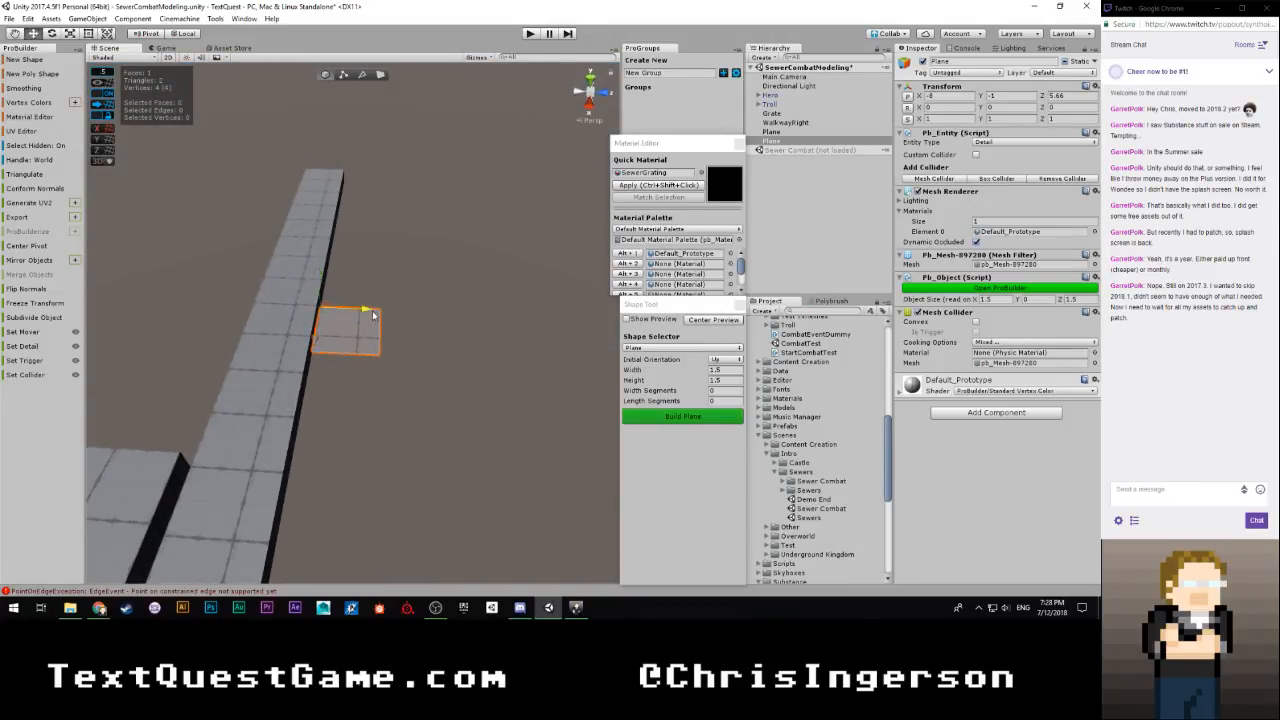
left_click_drag(372, 314, 437, 317)
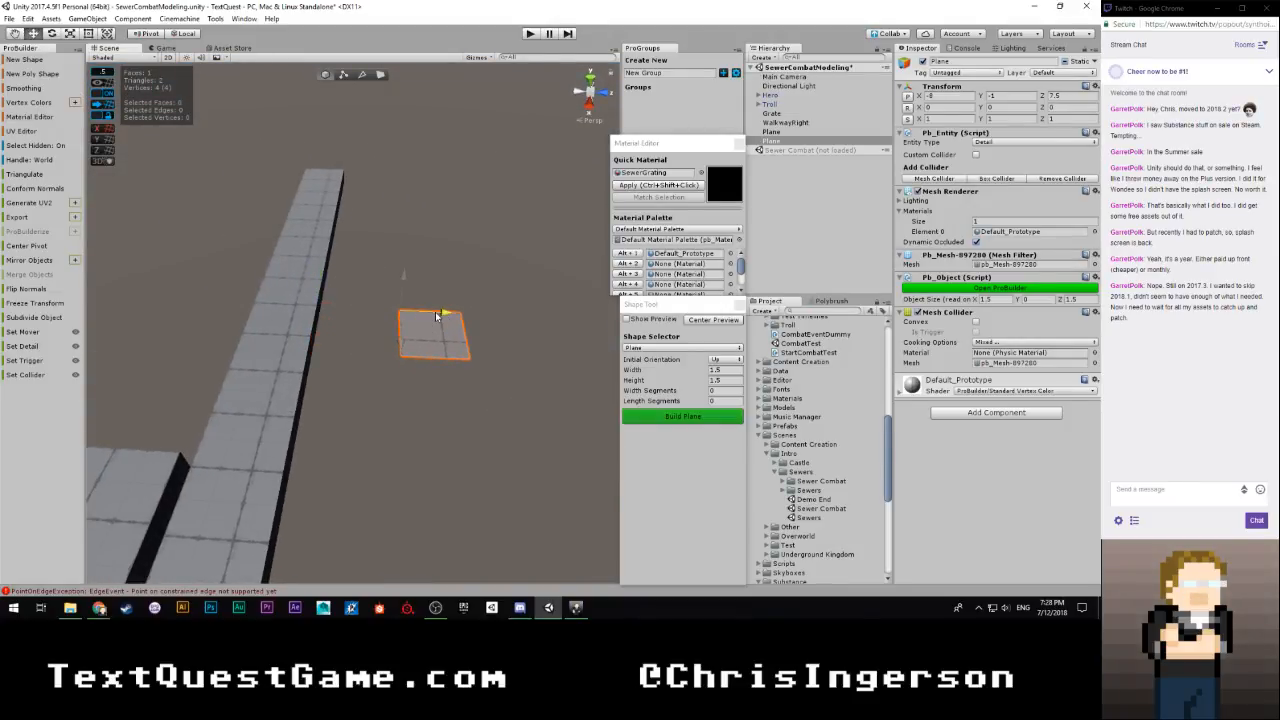
Raise the plane to Y -0.5 and shift it parallel to the side leg to X -9.5
right_click_drag(455, 340, 411, 285)
left_click_drag(418, 240, 174, 410)
scroll(391, 380, "down", 6)
key("d")
right_click_drag(174, 410, 159, 436)
key("w")
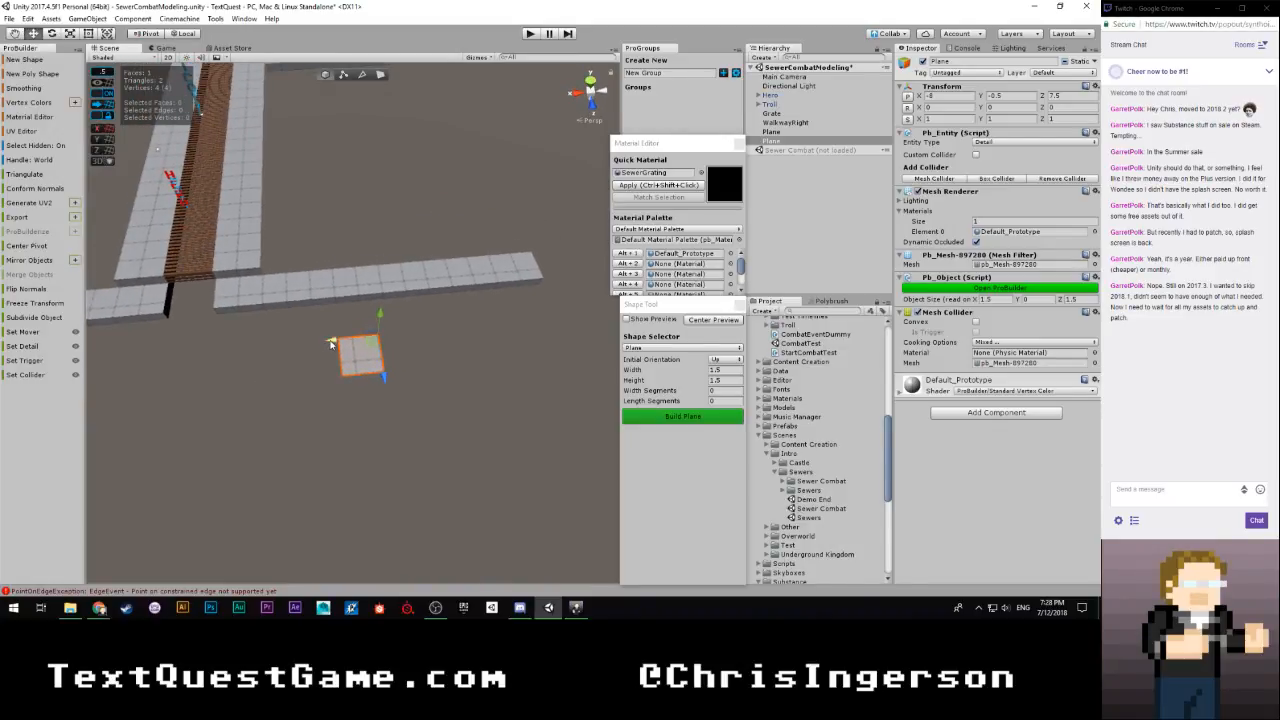
mouse_move(336, 343)
left_mouse_down()
mouse_move(361, 345)
mouse_move(349, 345)
left_mouse_up()
key("d")
right_click_drag(334, 374, 283, 394)
key("w")
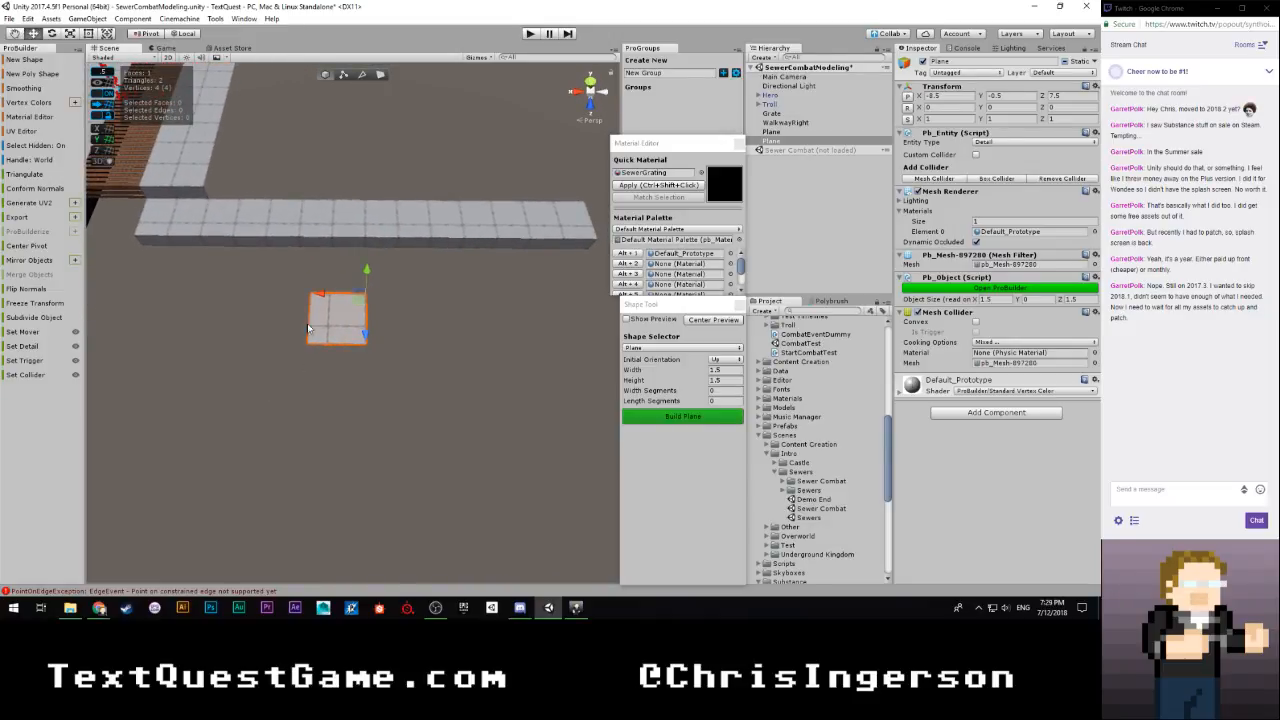
left_click_drag(321, 295, 370, 296)
right_click_drag(370, 296, 426, 280)
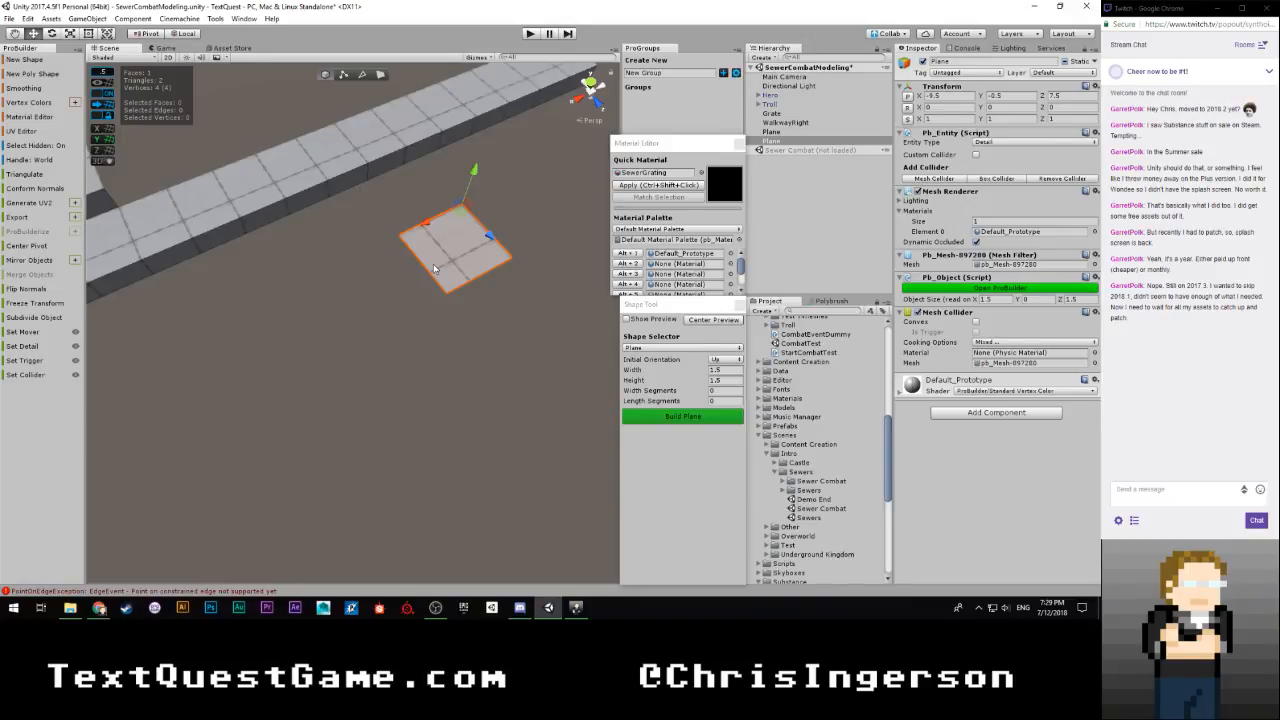
Move one side edge of the plane outward until the plane measures 2 by 1.5 units
key("g")
left_click(398, 280)
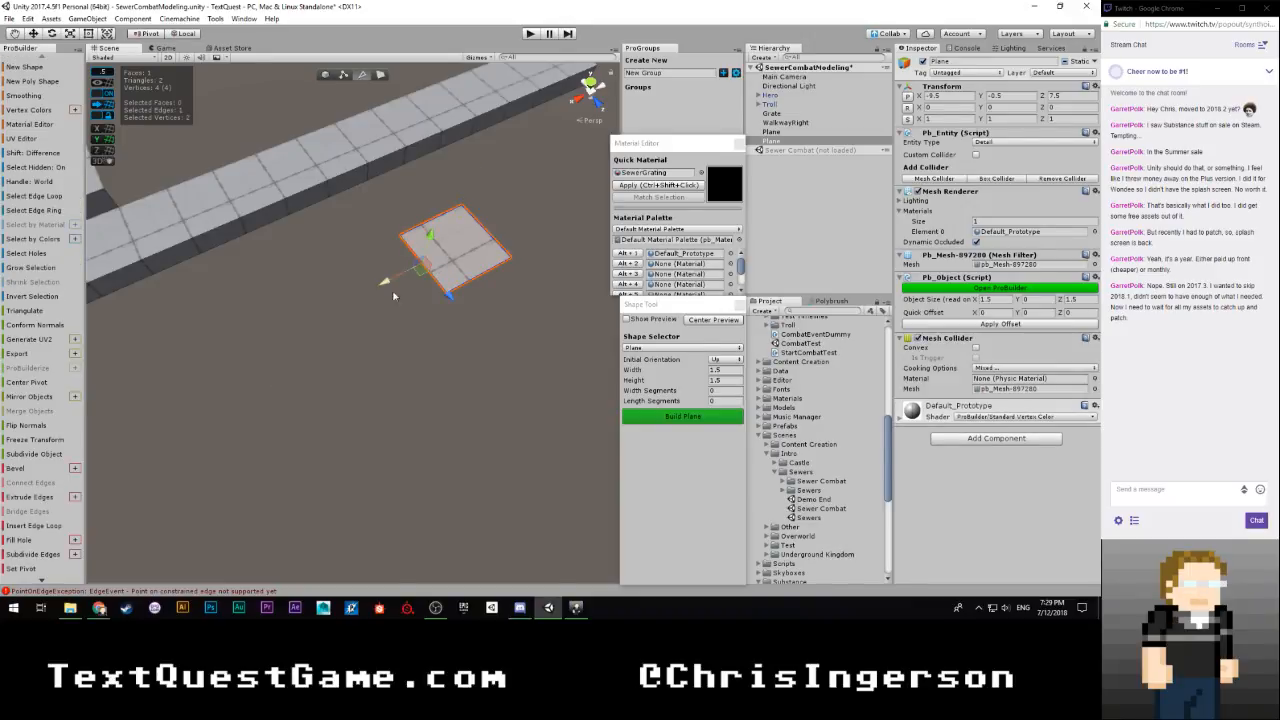
right_click_drag(365, 342, 493, 307)
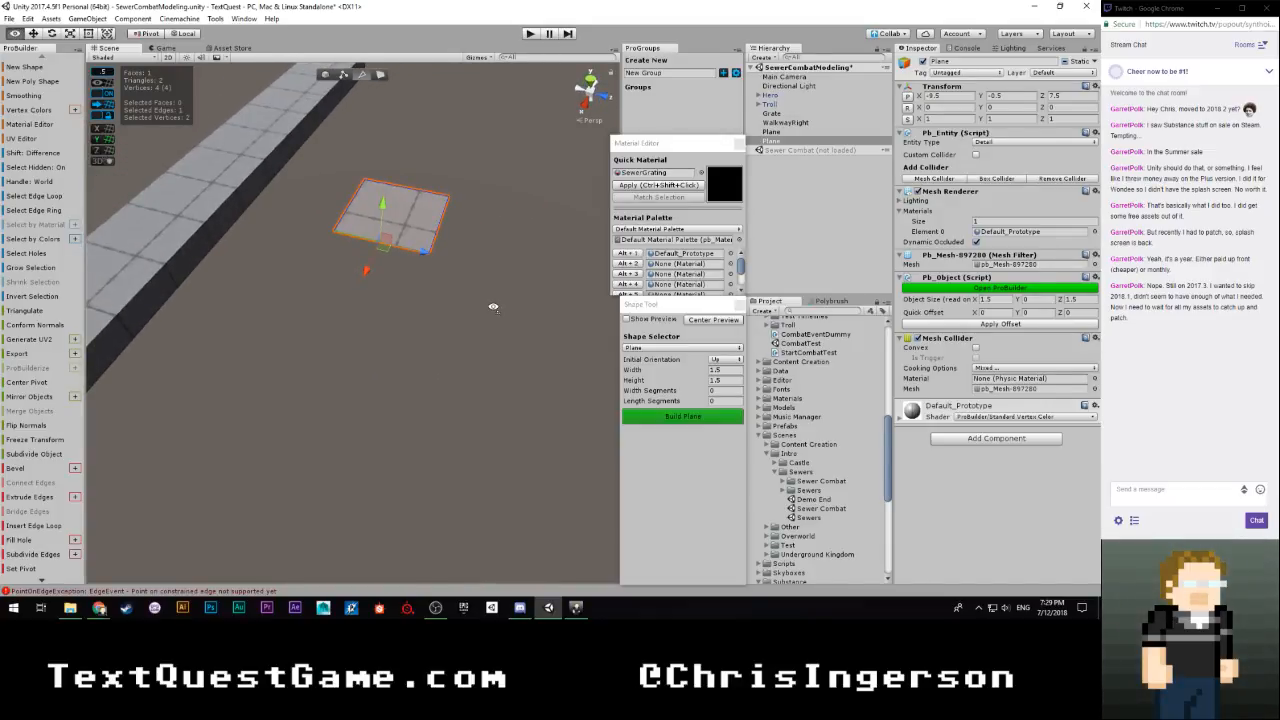
right_click_drag(493, 307, 622, 285)
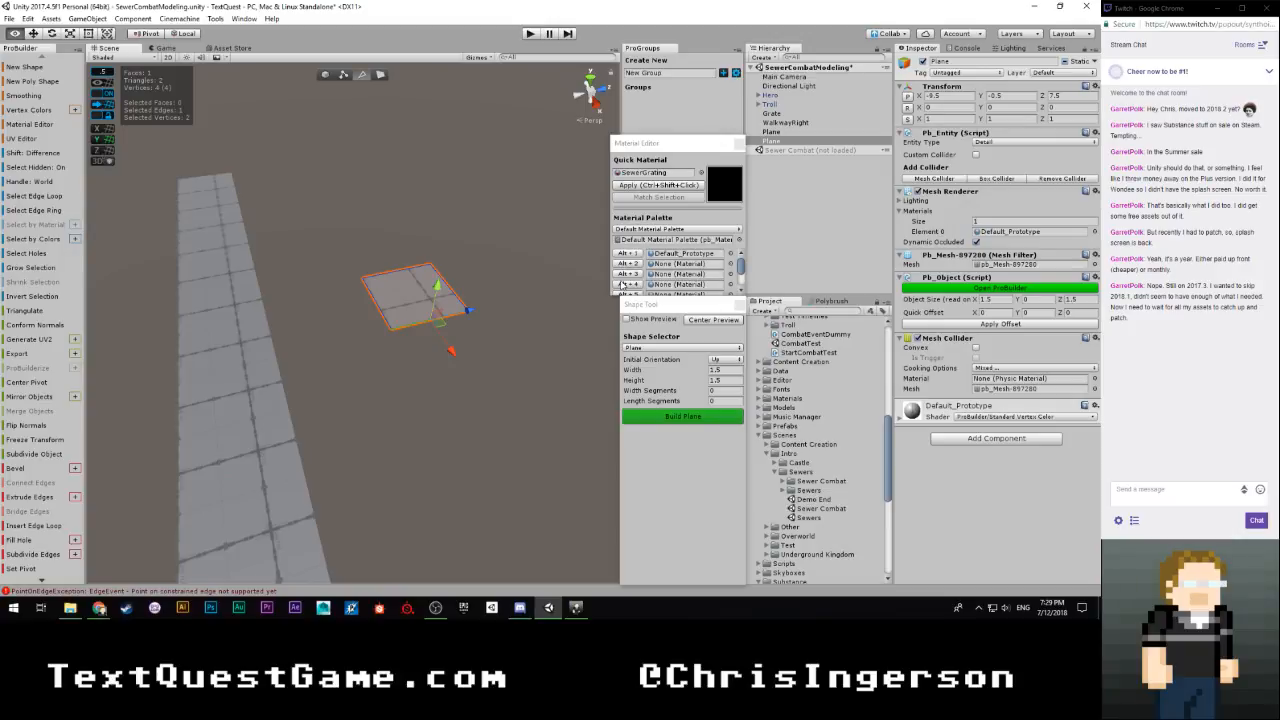
right_click_drag(621, 282, 618, 284)
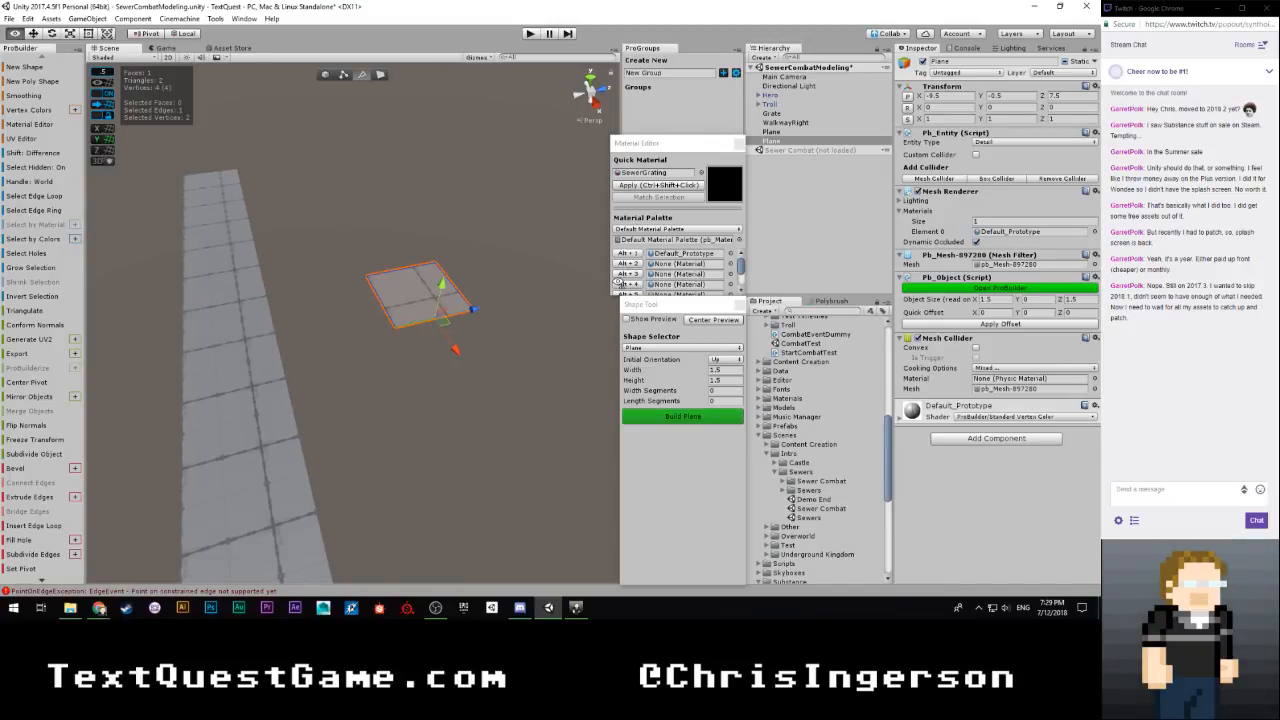
right_click_drag(618, 284, 624, 302)
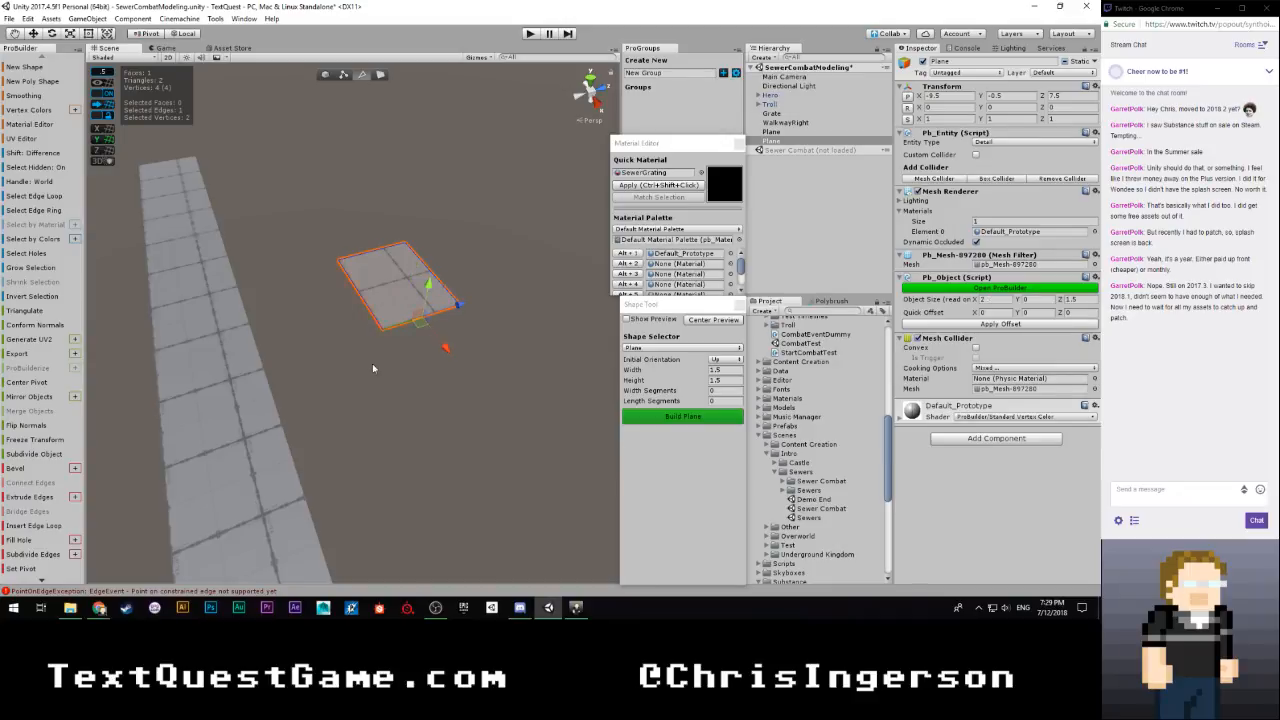
right_click_drag(372, 363, 450, 391)
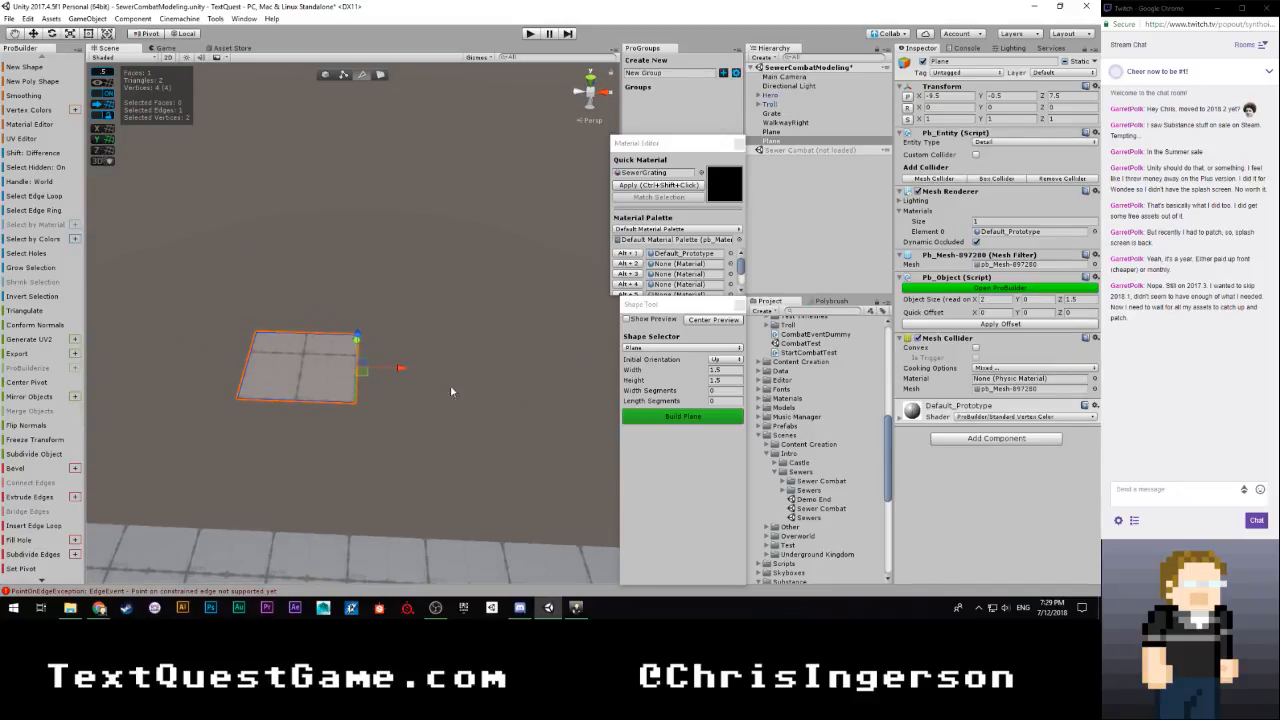
Examine the walkway and channel layout in the Sewers scene for reference, and reopen the SewerCombatModeling scene
left_click(440, 358)
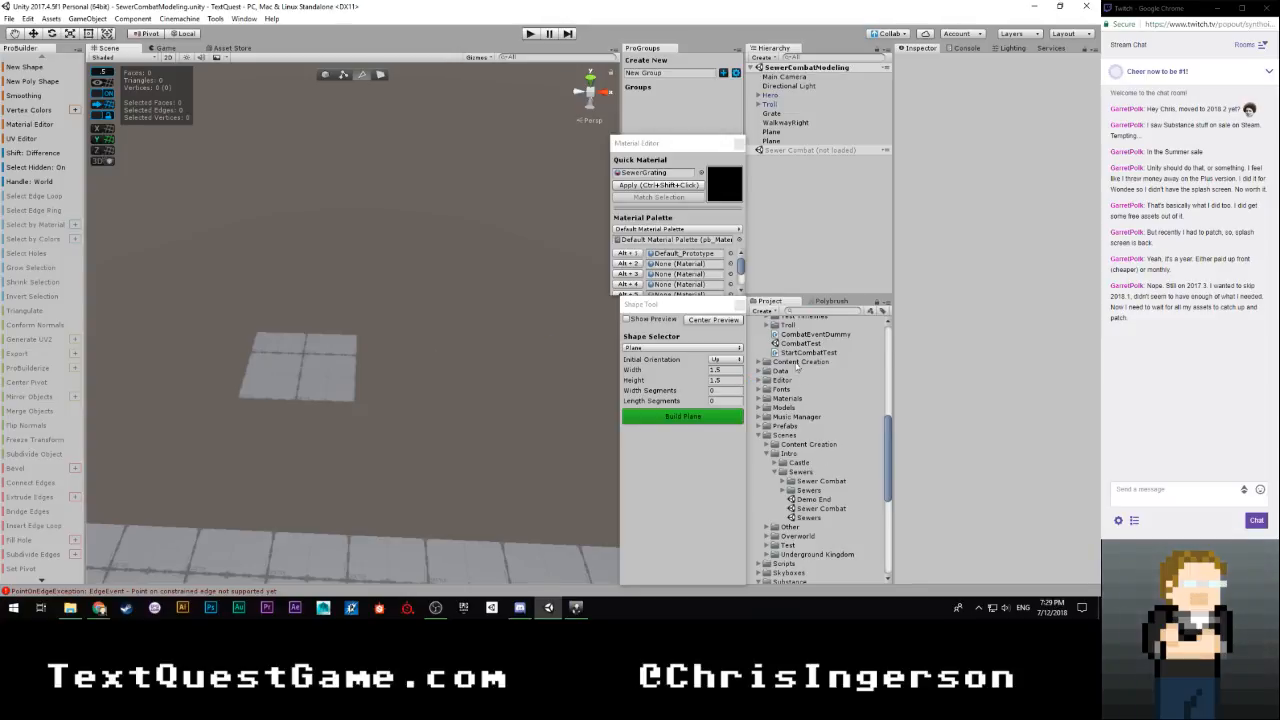
scroll(805, 504, "down", 3)
left_click(805, 449)
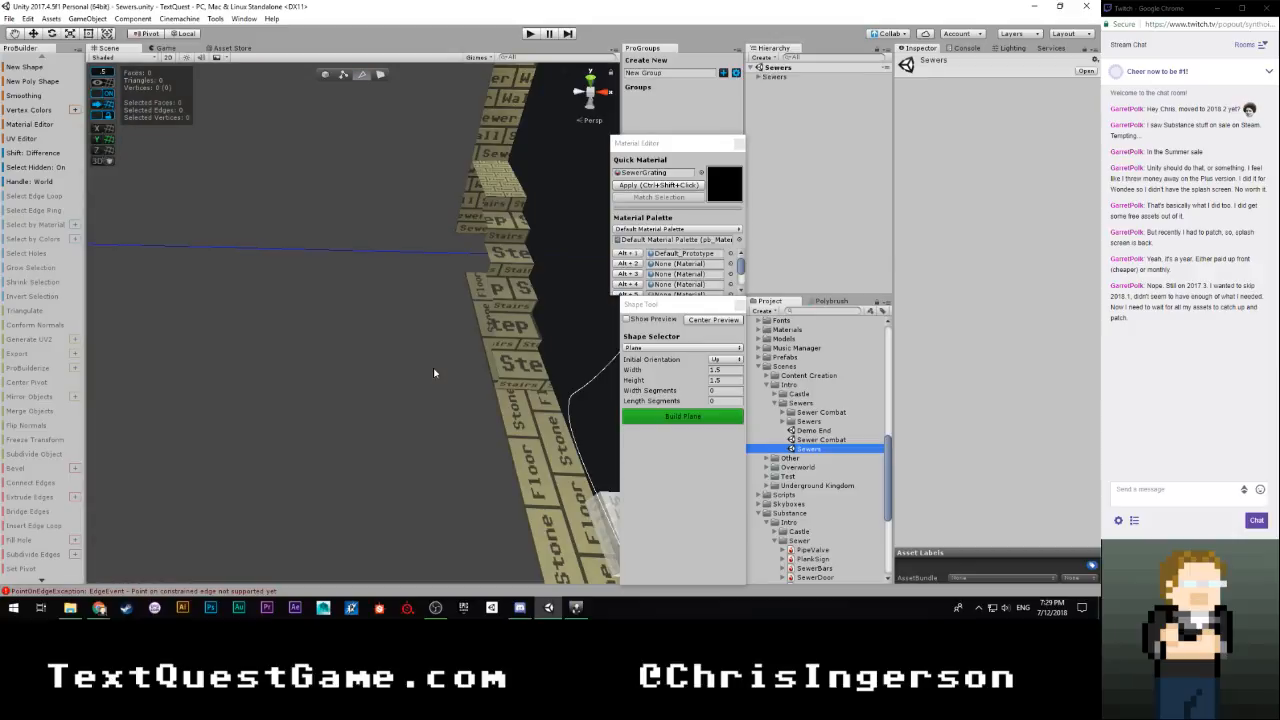
mouse_move(376, 363)
right_mouse_down()
mouse_move(663, 323)
mouse_move(680, 340)
mouse_move(645, 365)
mouse_move(563, 372)
mouse_move(466, 338)
mouse_move(415, 393)
mouse_move(365, 385)
right_mouse_up()
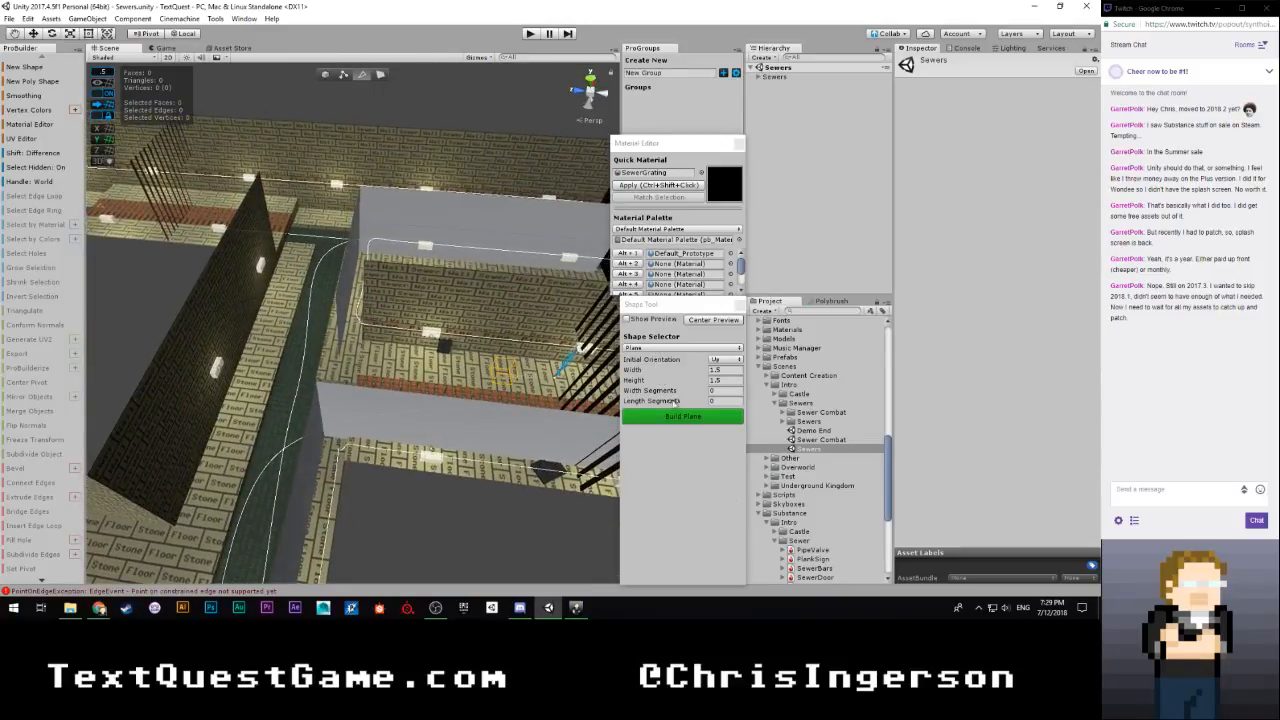
scroll(812, 515, "down", 6)
double_click(803, 579)
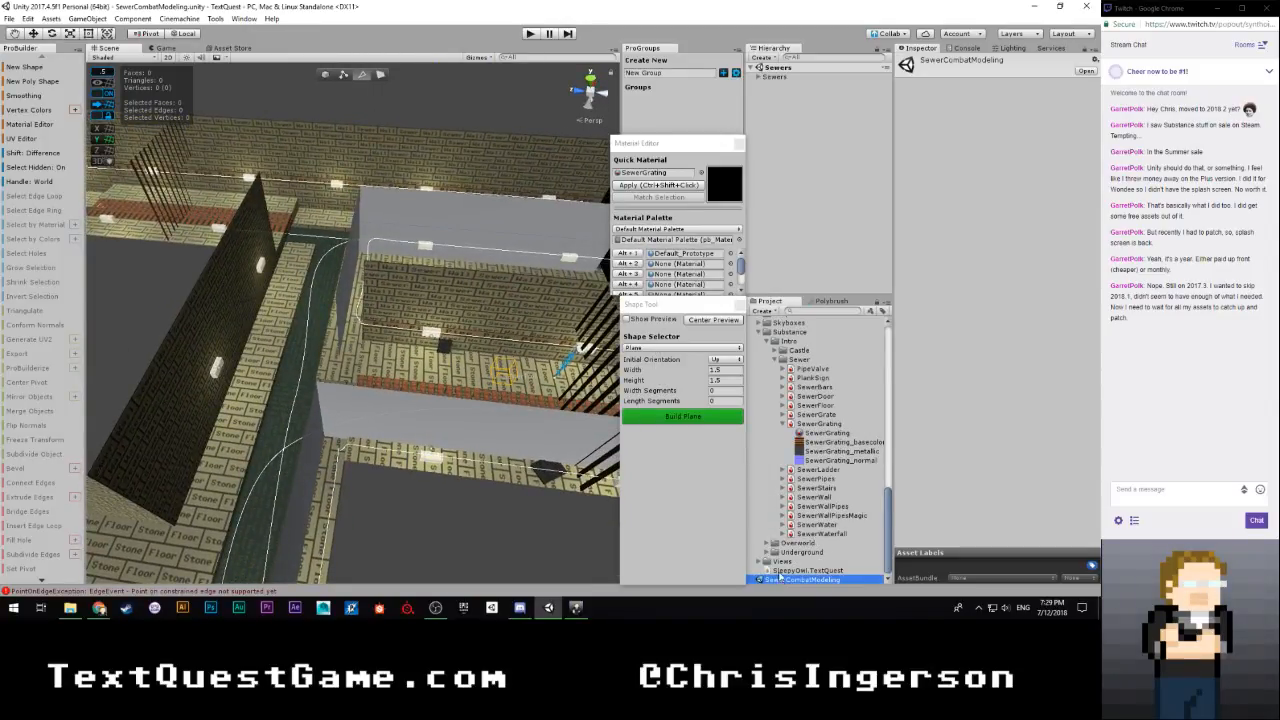
Lengthen the plane to 4 by 1.5 units by moving its end edge, and select one of its long edges
right_click_drag(486, 343, 343, 366)
left_click(262, 355)
left_click(325, 350)
left_click_drag(366, 354, 483, 353)
right_click_drag(483, 353, 468, 384)
left_click(377, 327)
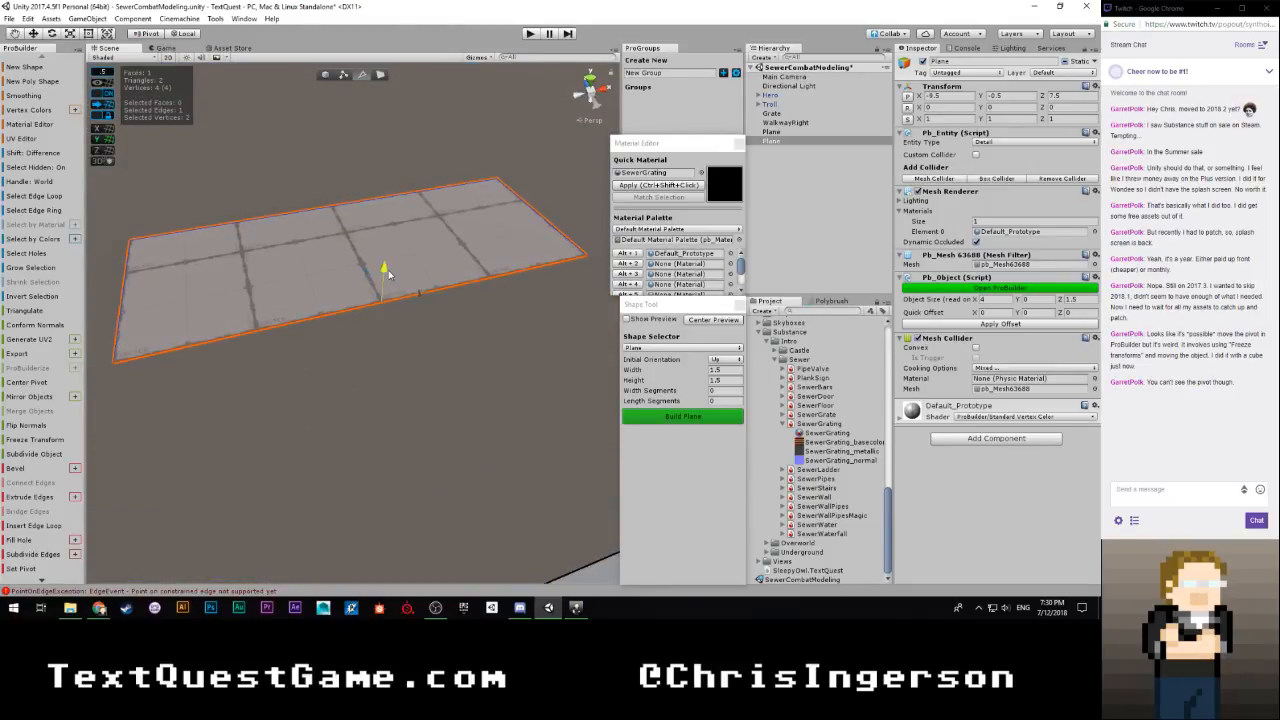
Extrude the plane's selected long edge down 0.5 units into a side face, and extrude both edges of one end outward to 8 units total length
left_click_drag(388, 270, 390, 294, "shift")
right_click_drag(390, 294, 331, 346)
left_click(290, 334, "shift")
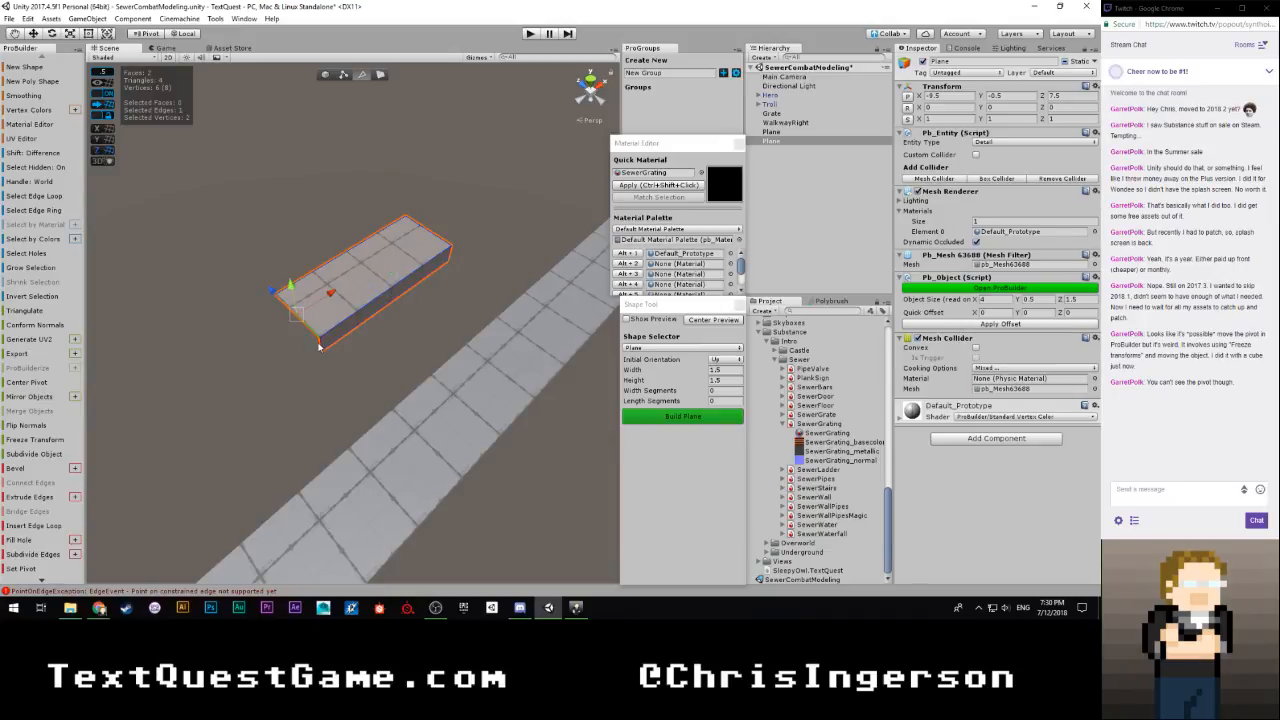
left_click_drag(333, 303, 225, 365, "shift")
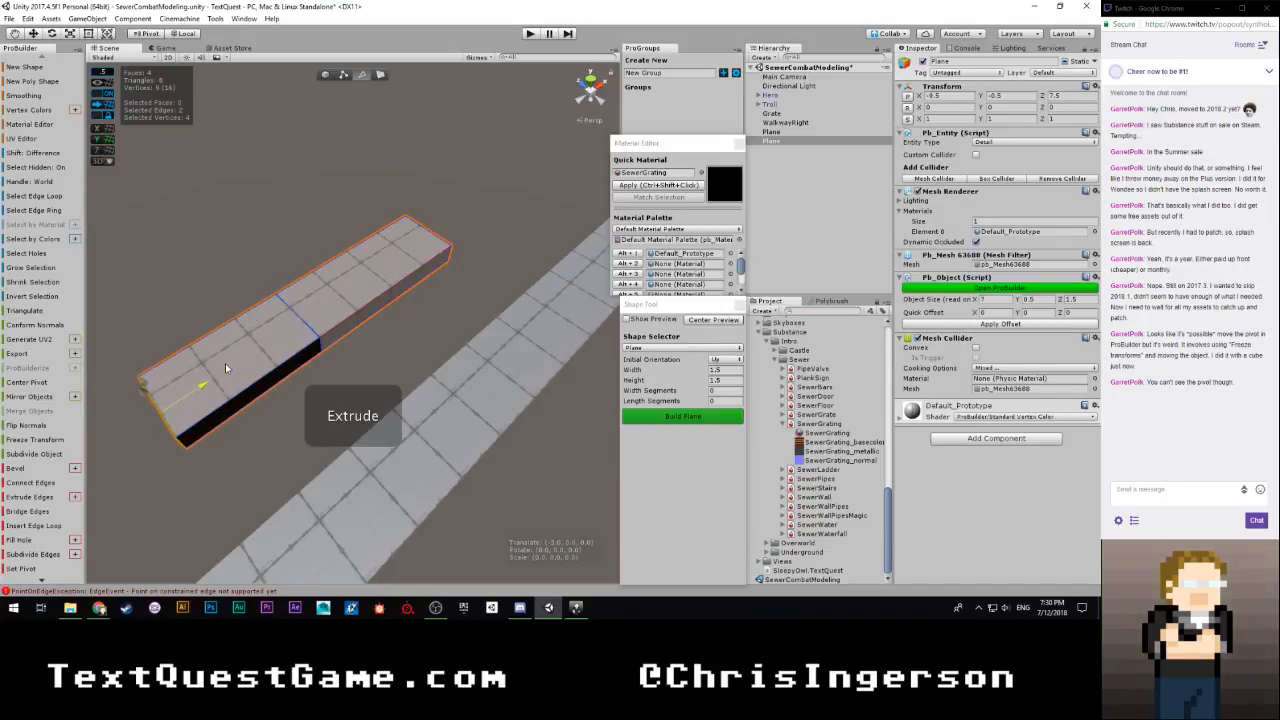
scroll(335, 326, "down", 4)
right_click_drag(341, 329, 301, 327)
left_click_drag(429, 336, 405, 337, "shift")
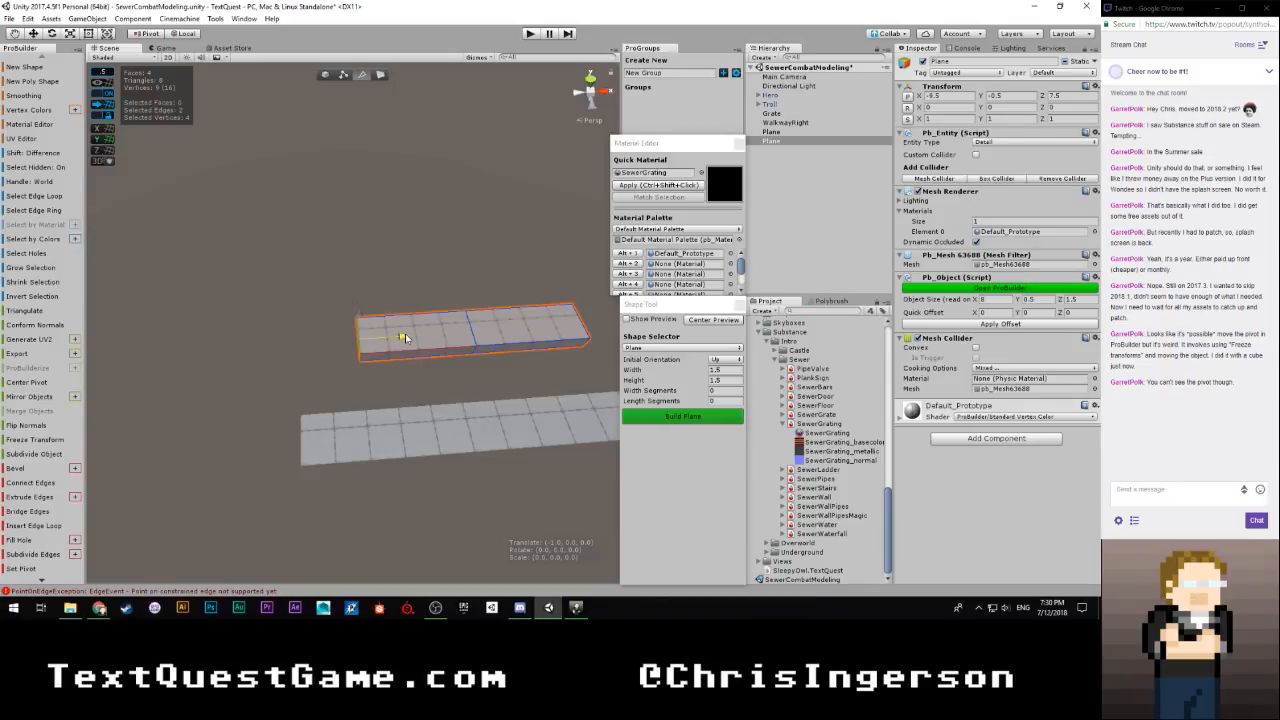
left_click_drag(404, 335, 404, 335, "shift")
Extrude the top and side edges at the opposite end outward, toward the grate, until the strip is 13 units long
right_click_drag(404, 335, 230, 358)
left_click(230, 356)
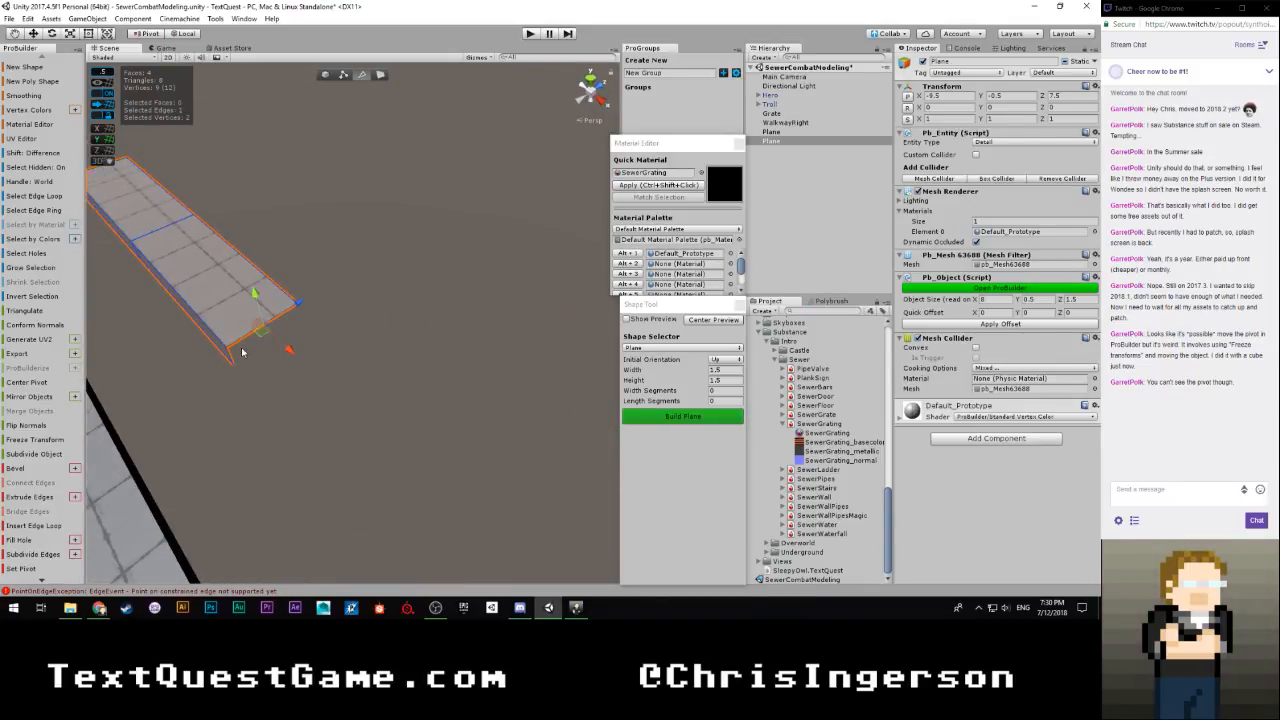
left_click(232, 360, "shift")
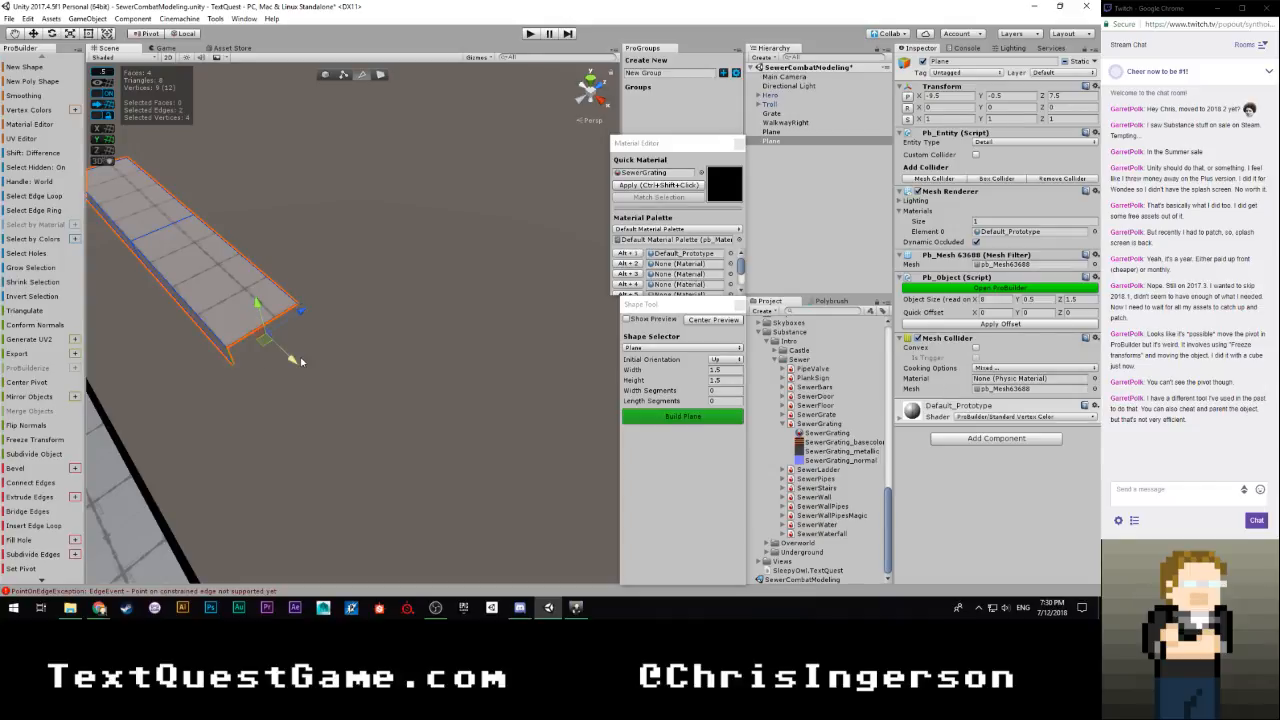
left_click_drag(292, 361, 530, 585, "shift")
scroll(460, 434, "down", 8)
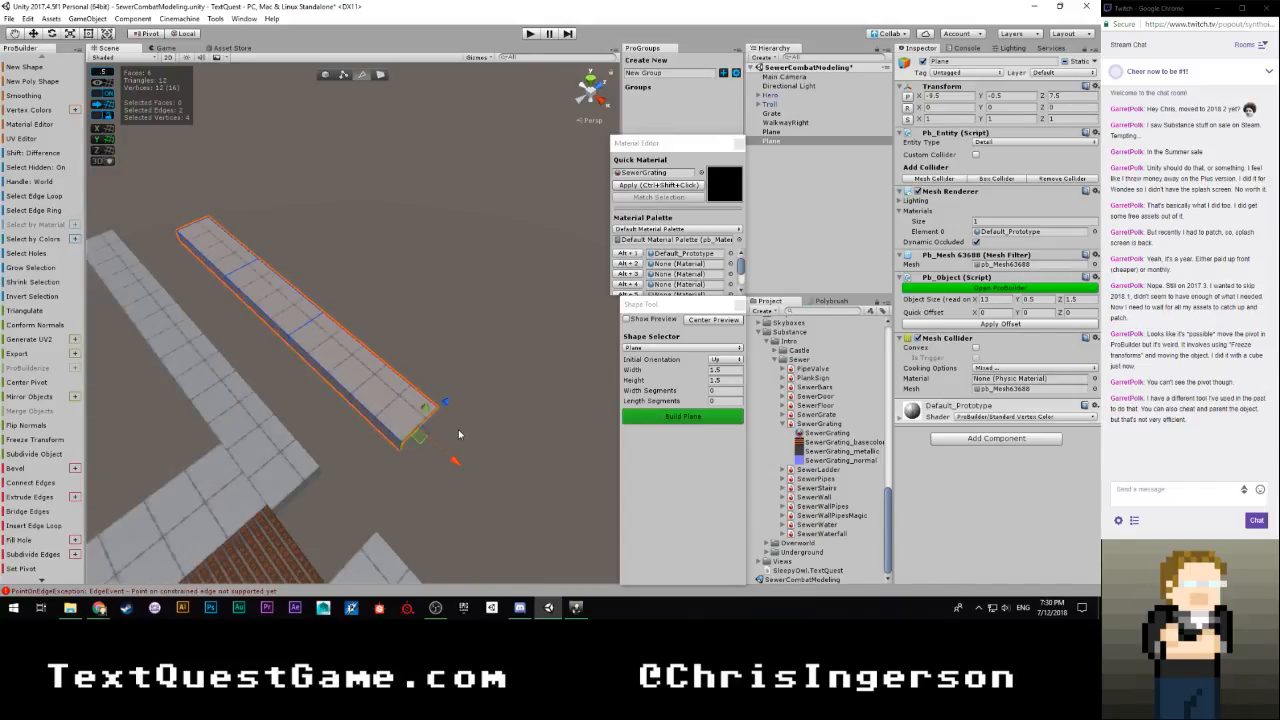
Extrude the same end's edges again, past the grate, to bring the strip to 23.5 units long
right_click_drag(374, 423, 484, 410)
left_click_drag(299, 373, 503, 398)
right_click_drag(503, 398, 563, 357)
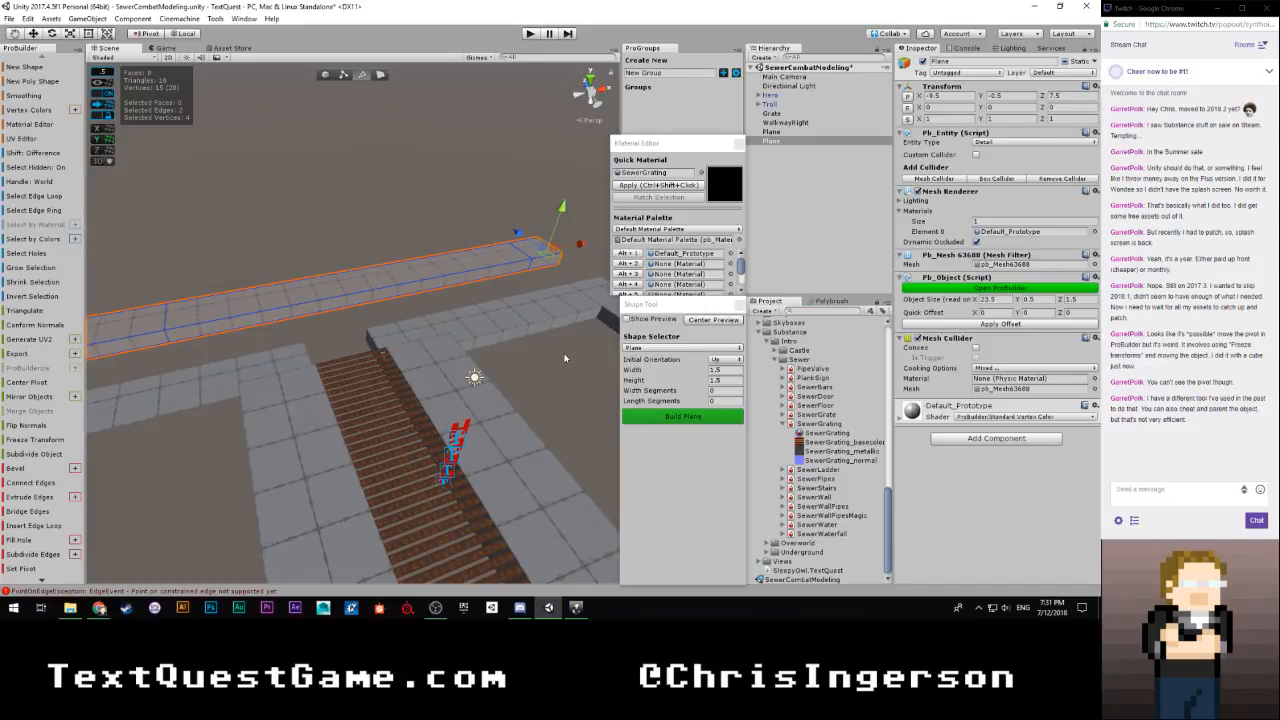
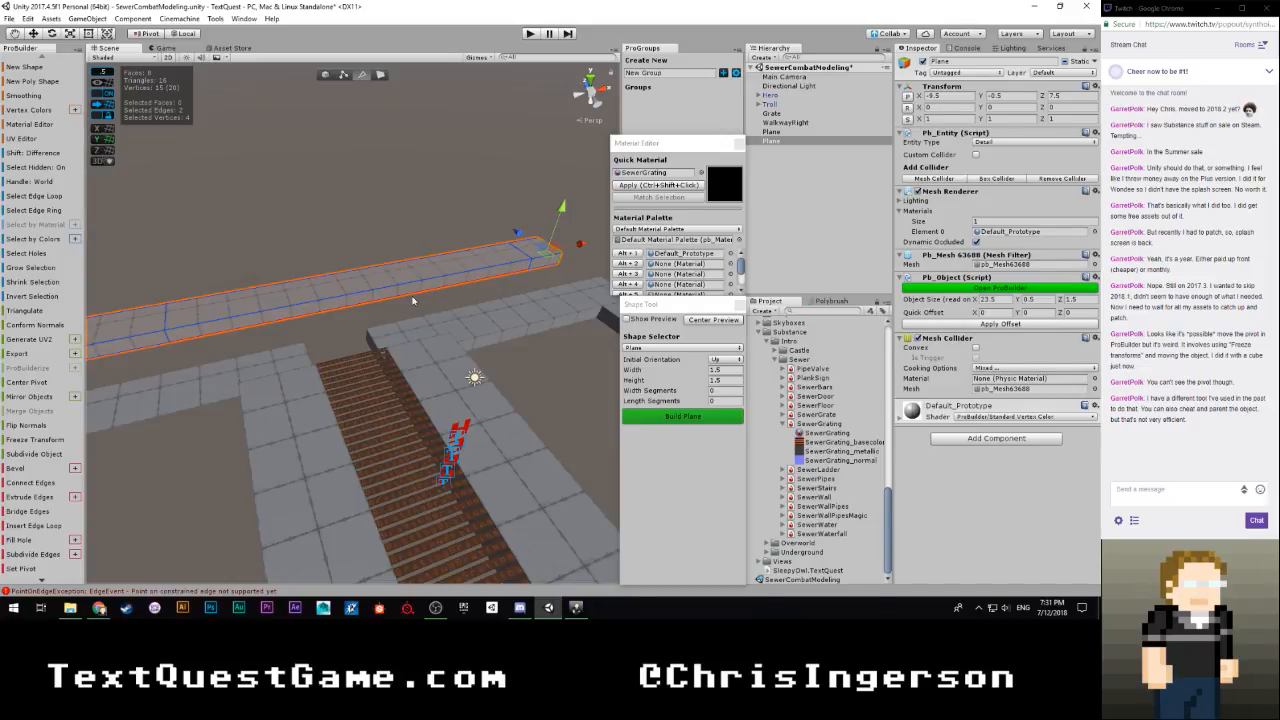
Extrude the top and side edges at WalkwayRight's end outward to bring its X size to 15.5 units
right_click_drag(407, 291, 1033, 399)
right_click_drag(1101, 367, 240, 319)
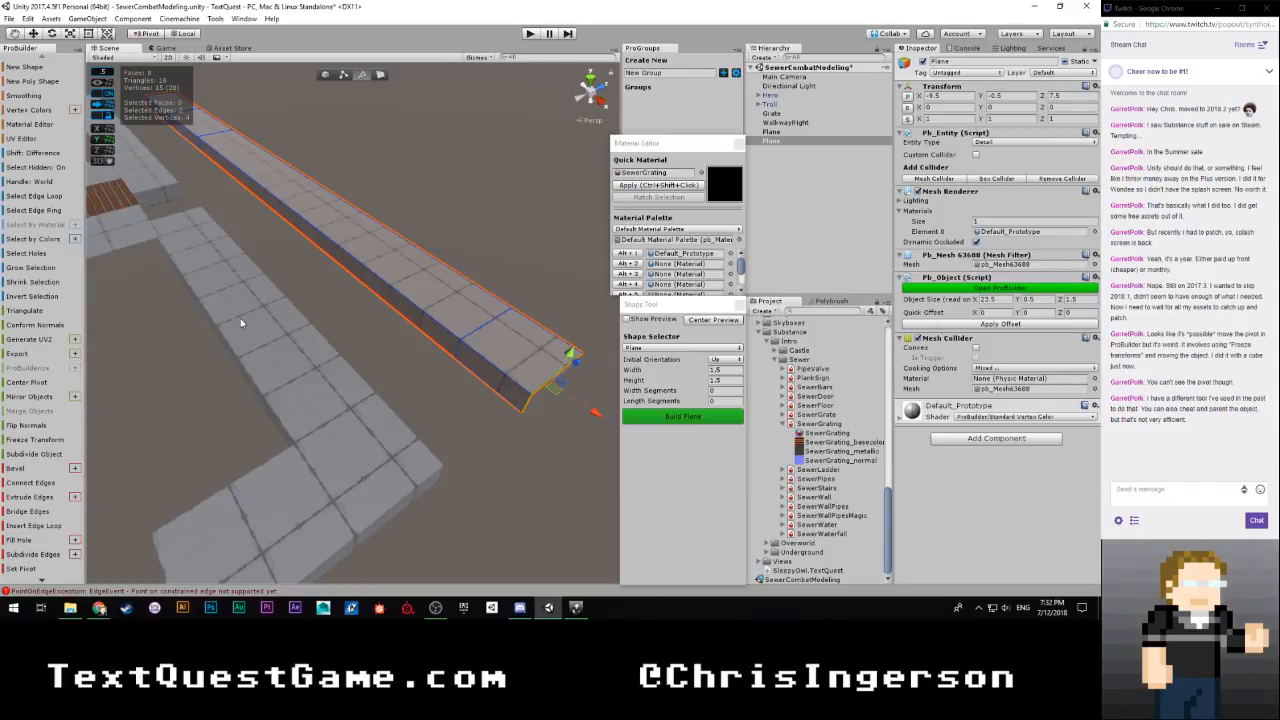
right_click_drag(390, 324, 876, 304)
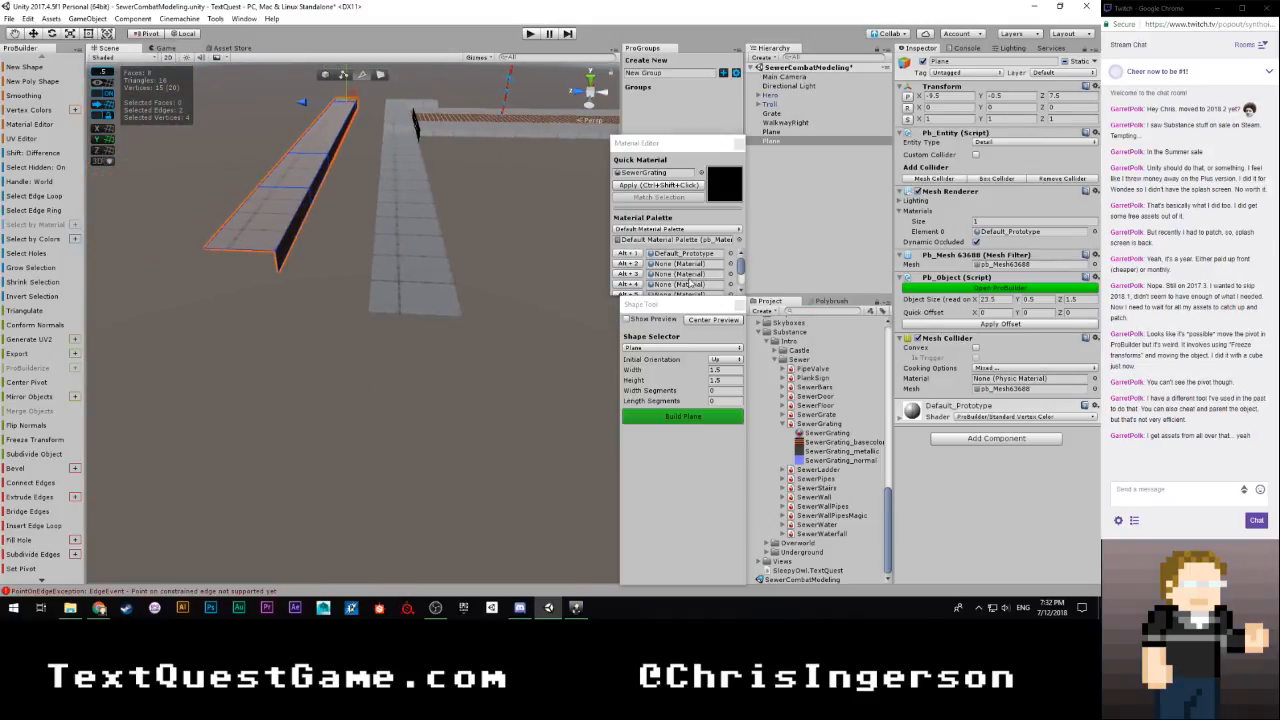
left_click(415, 295)
key("f")
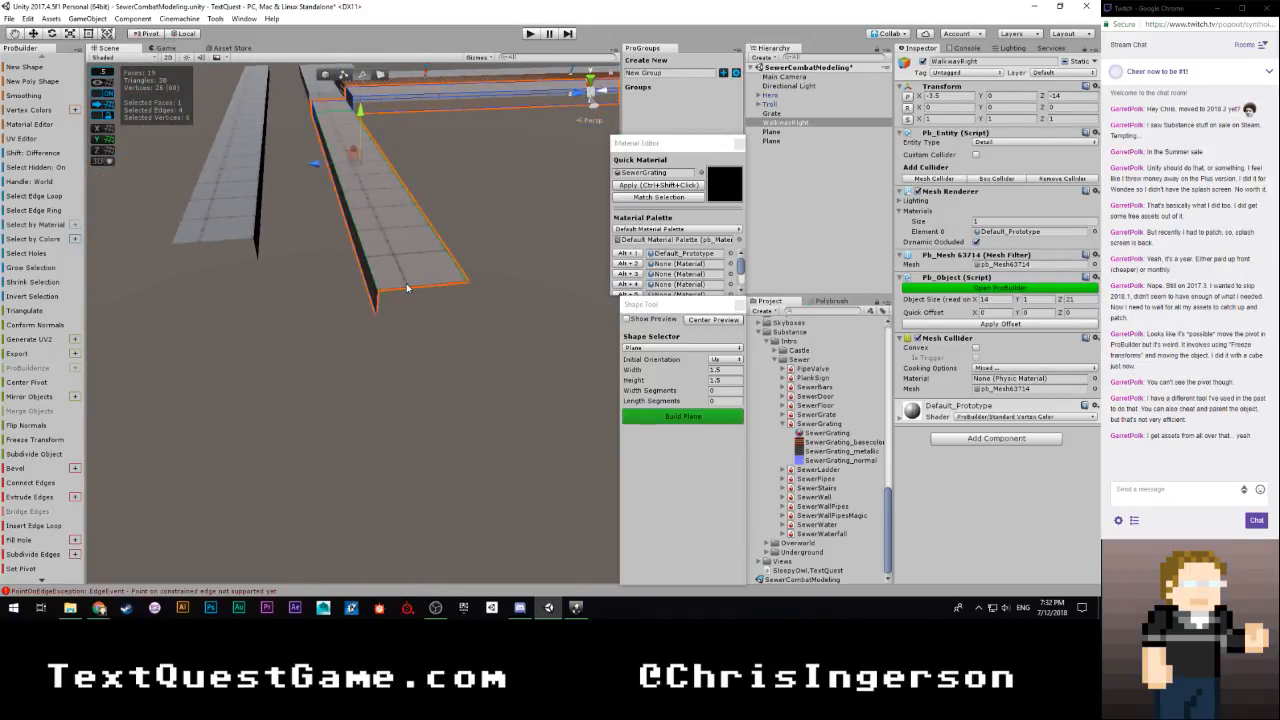
left_click(407, 288)
left_click(379, 310, "shift")
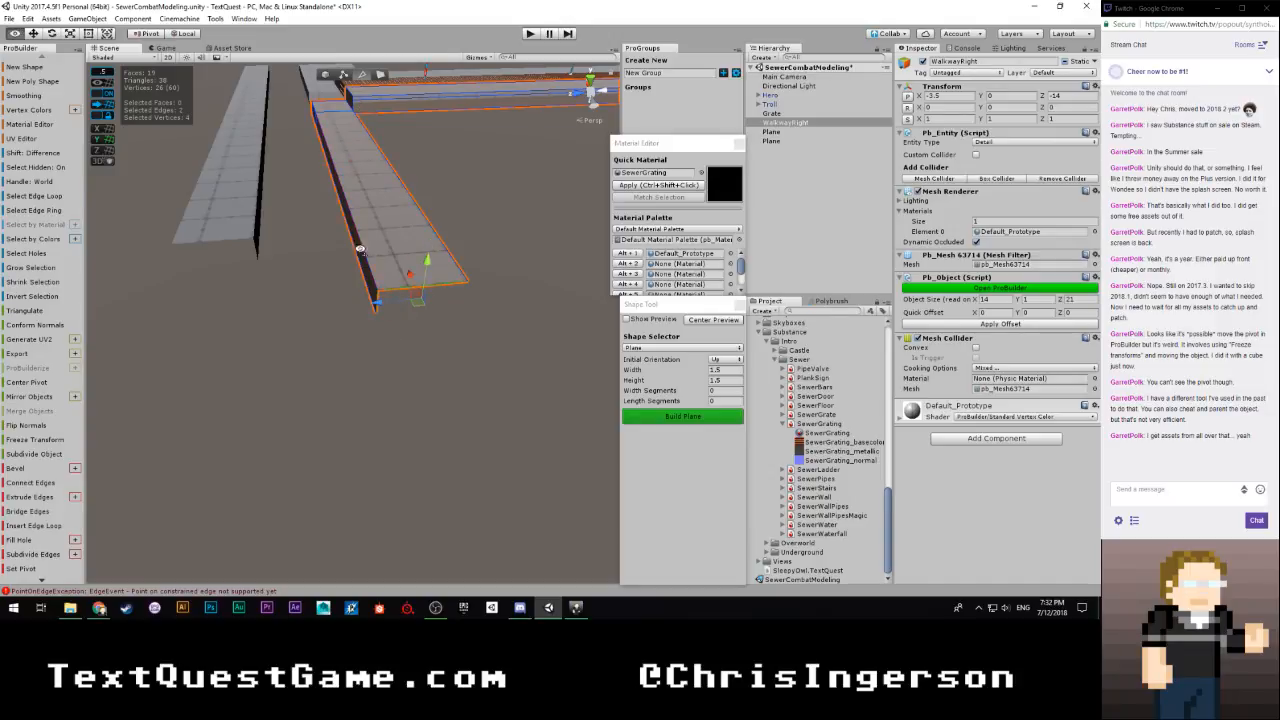
left_click_drag(360, 249, 537, 292, "alt")
left_click_drag(370, 229, 454, 250, "shift")
key("h")
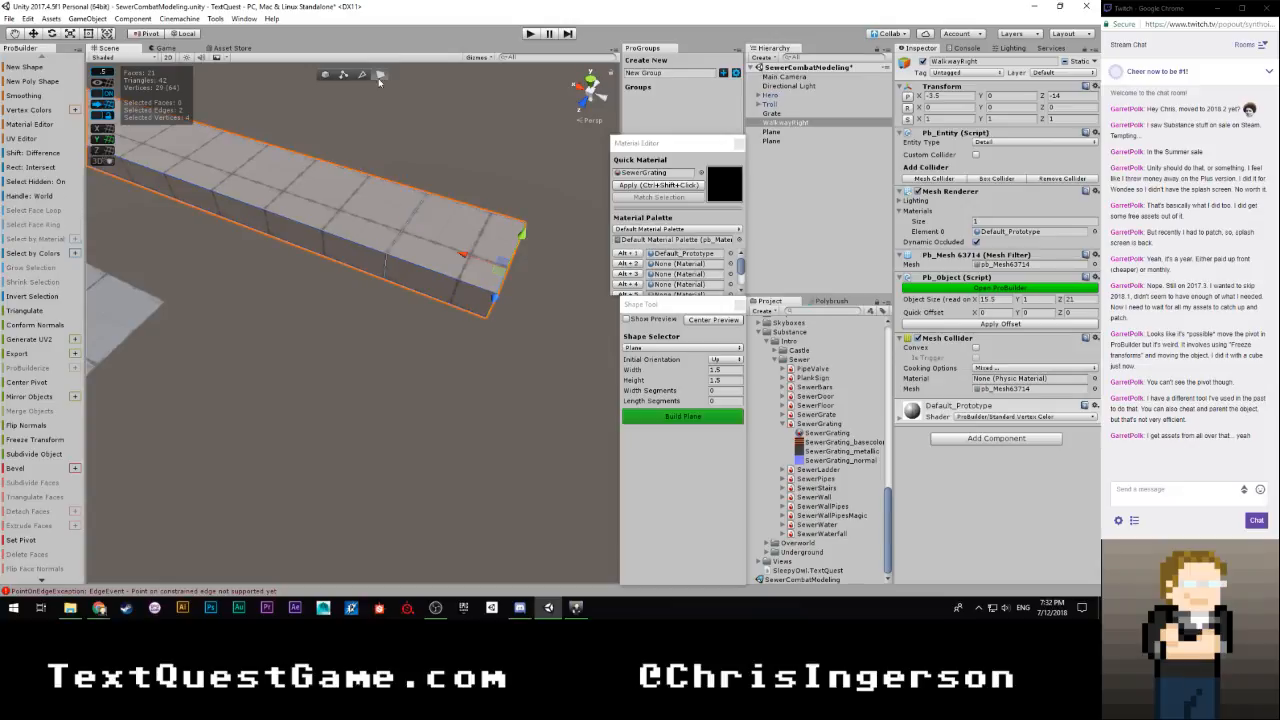
Try to extrude the side face of WalkwayRight's new end section, and undo back to before the end was extended
left_click(421, 308)
left_click_drag(420, 318, 232, 608, "shift")
left_click_drag(394, 358, 538, 322, "alt")
right_click_drag(325, 362, 400, 355)
left_click(431, 363)
right_click_drag(459, 383, 423, 361)
key("ctrl+z")
key("ctrl+z")
key("ctrl+z")
key("ctrl+z")
key("ctrl+z")
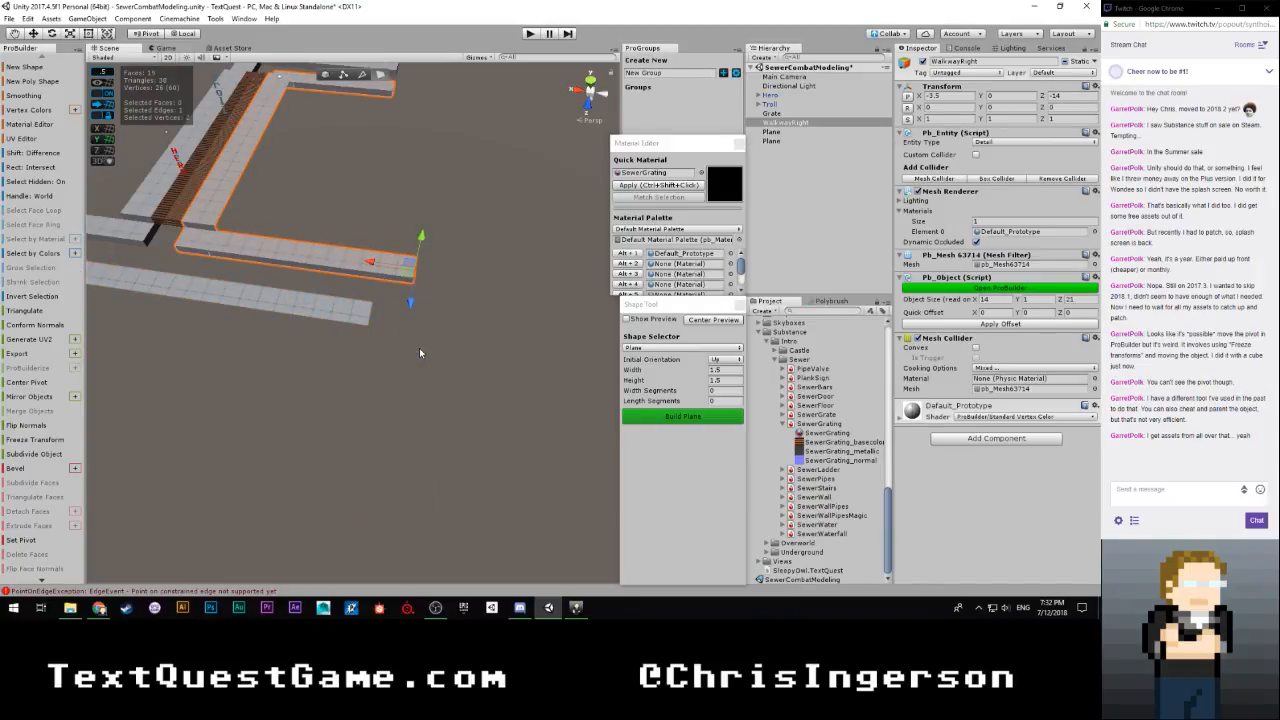
Move WalkwayRight's top and side end edges outward to an X size of 15.5 units, and undo the further extrusion past that
right_click_drag(419, 352, 361, 293)
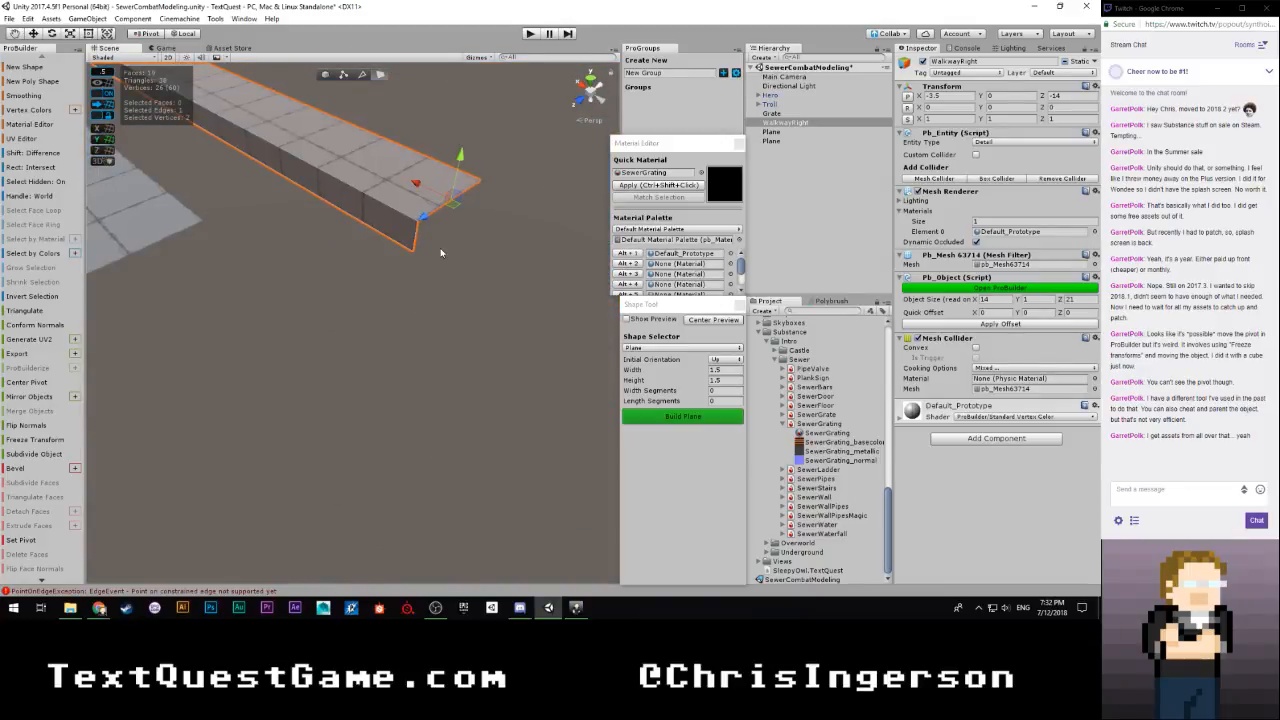
left_click(443, 233)
left_click(445, 194)
left_click(445, 194)
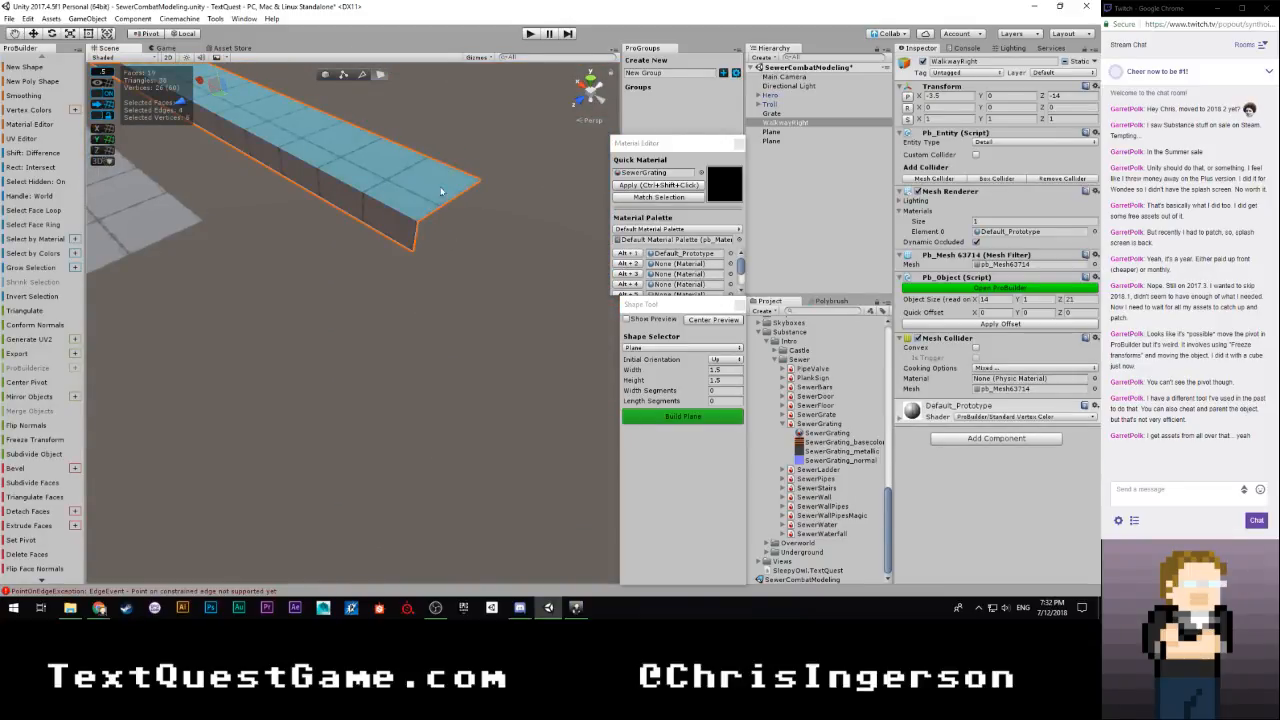
key("h")
key("h")
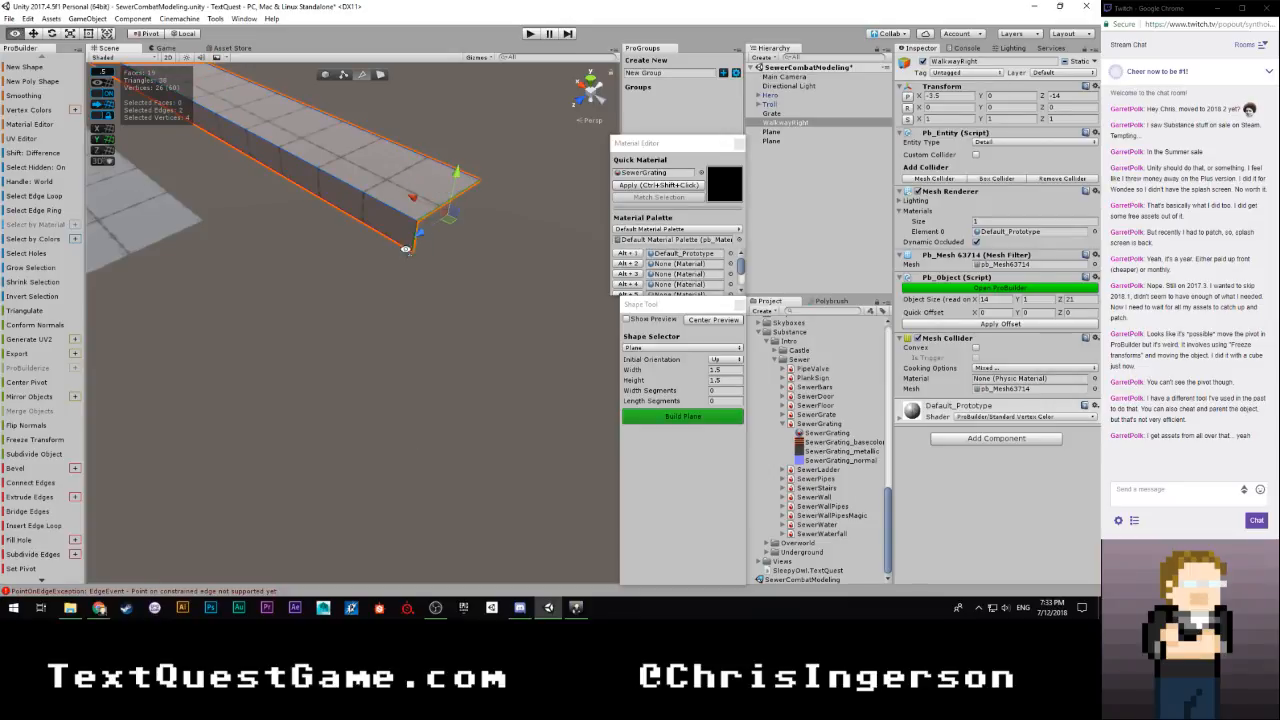
right_click_drag(405, 249, 399, 283)
left_click_drag(348, 218, 345, 219)
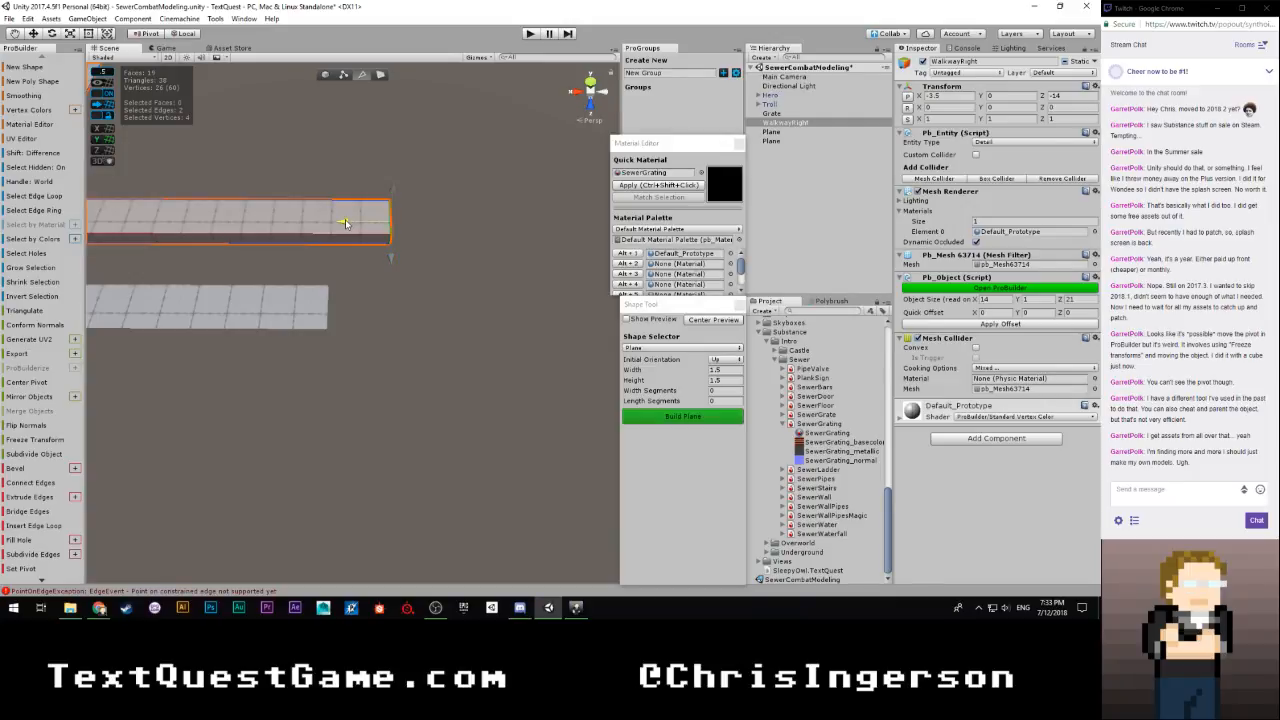
left_click_drag(345, 219, 418, 224)
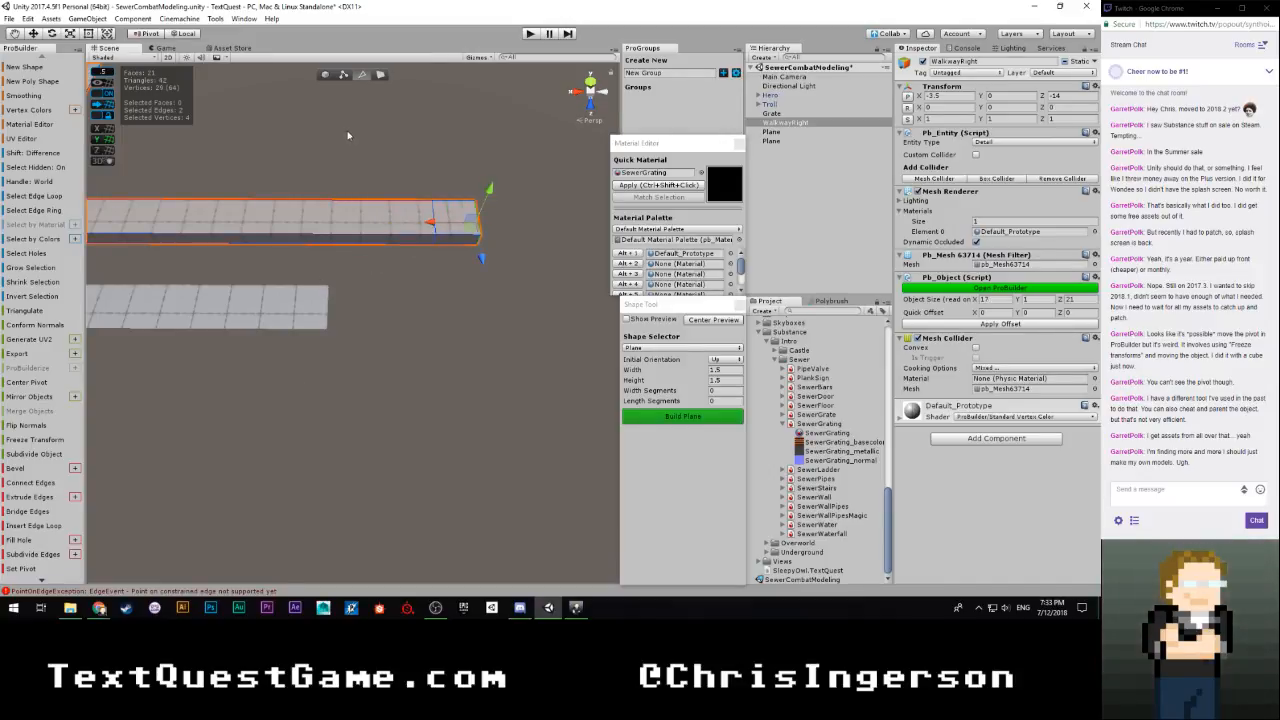
key("ctrl+z")
key("ctrl+z")
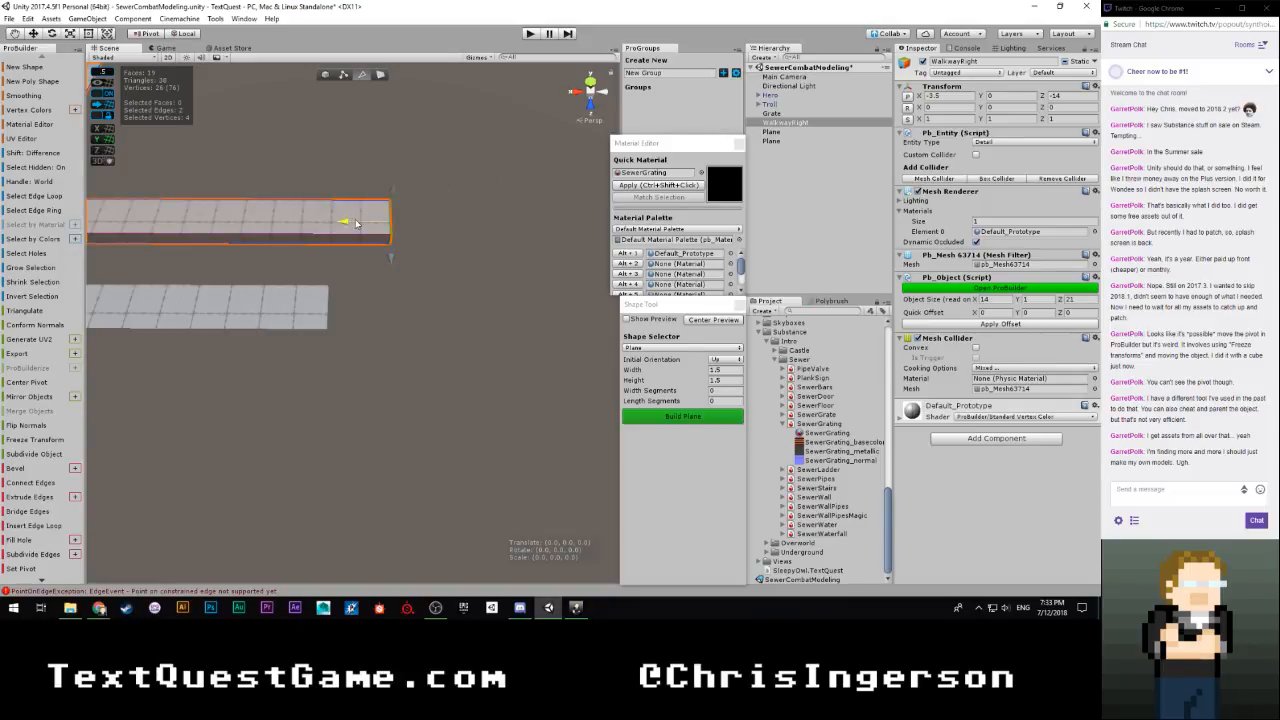
Extrude the ledge strip's end edges to 25 units long, and extrude the end section's outer side edge into a corner, reaching 6.5 units deep
left_click(309, 322)
left_click_drag(325, 318, 243, 290, "alt")
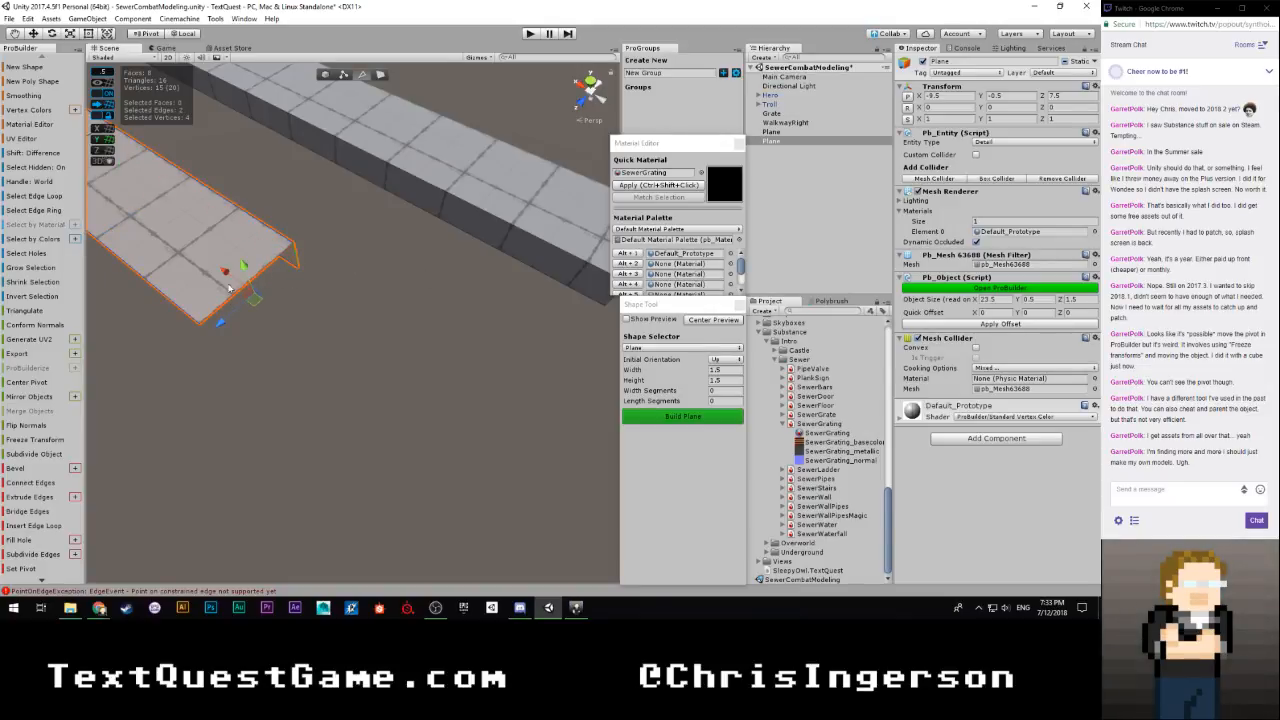
left_click_drag(228, 288, 406, 340, "shift")
scroll(404, 338, "down", 6)
left_click_drag(314, 338, 410, 528, "shift")
left_click_drag(554, 391, 296, 326, "alt")
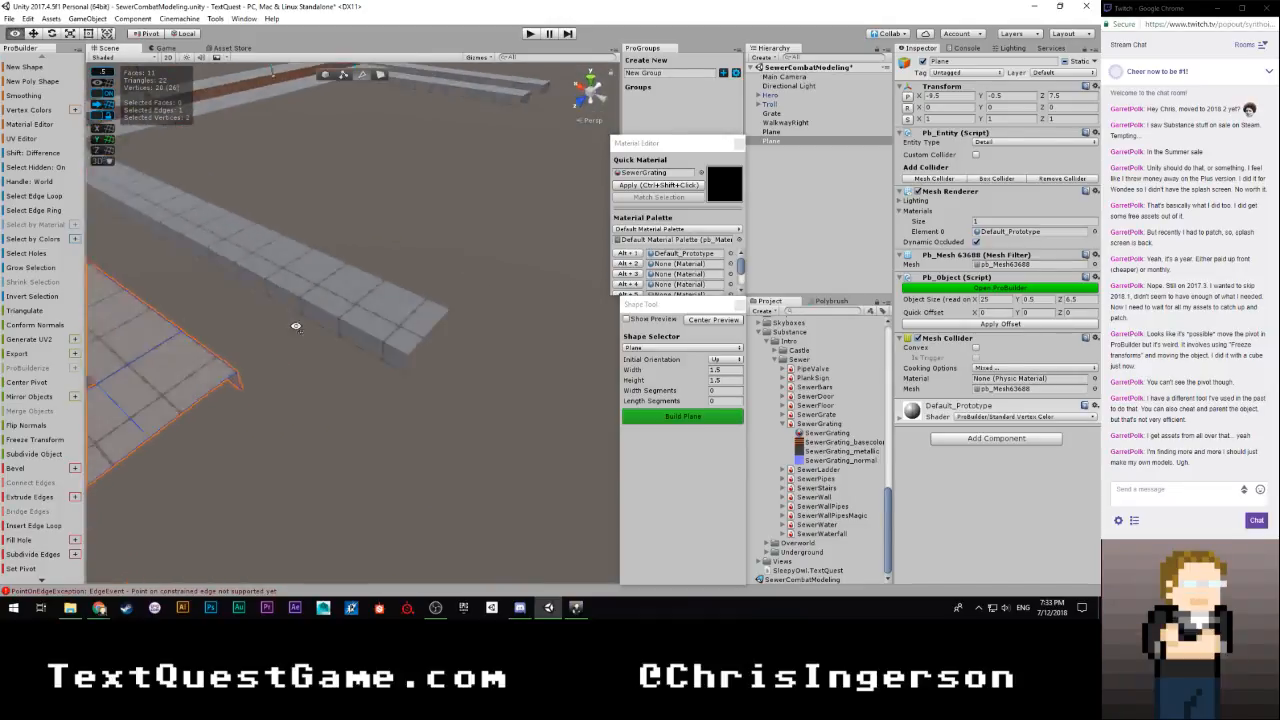
Extrude WalkwayRight's top and side end edges outward to bring its X size to 17 units
left_click(382, 330)
left_click_drag(383, 336, 361, 288, "alt")
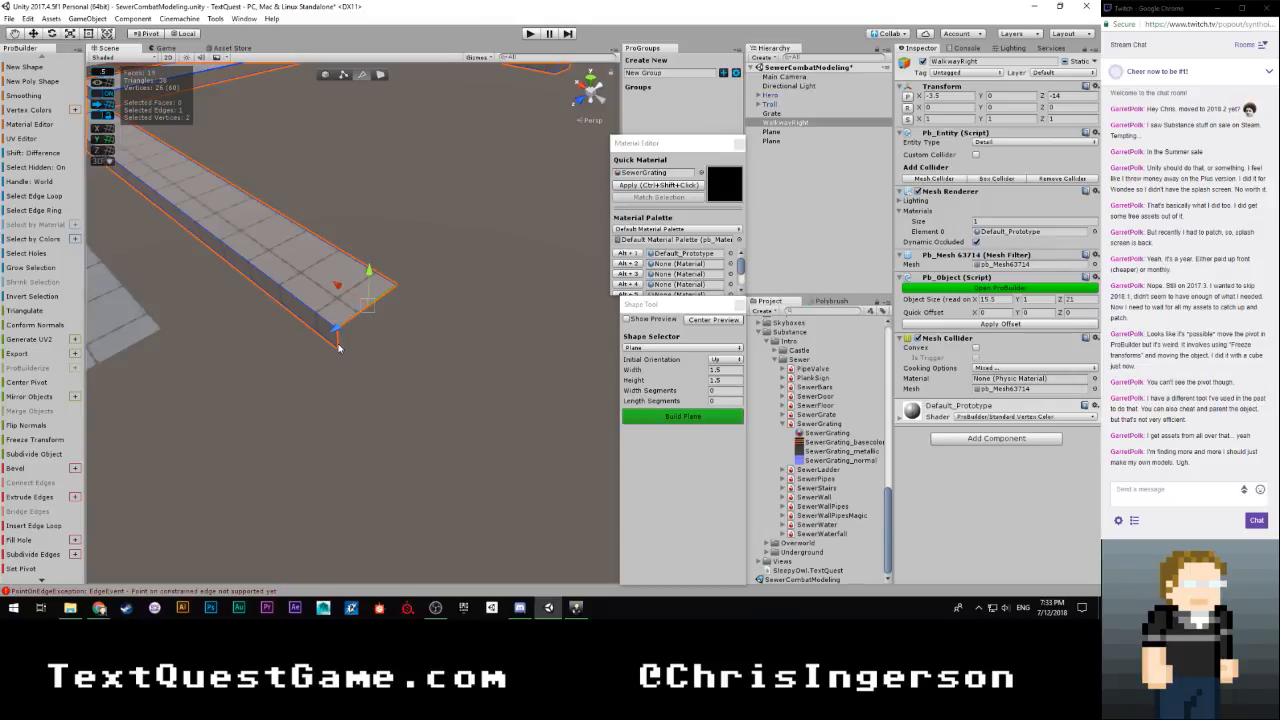
left_click_drag(338, 296, 400, 338, "shift")
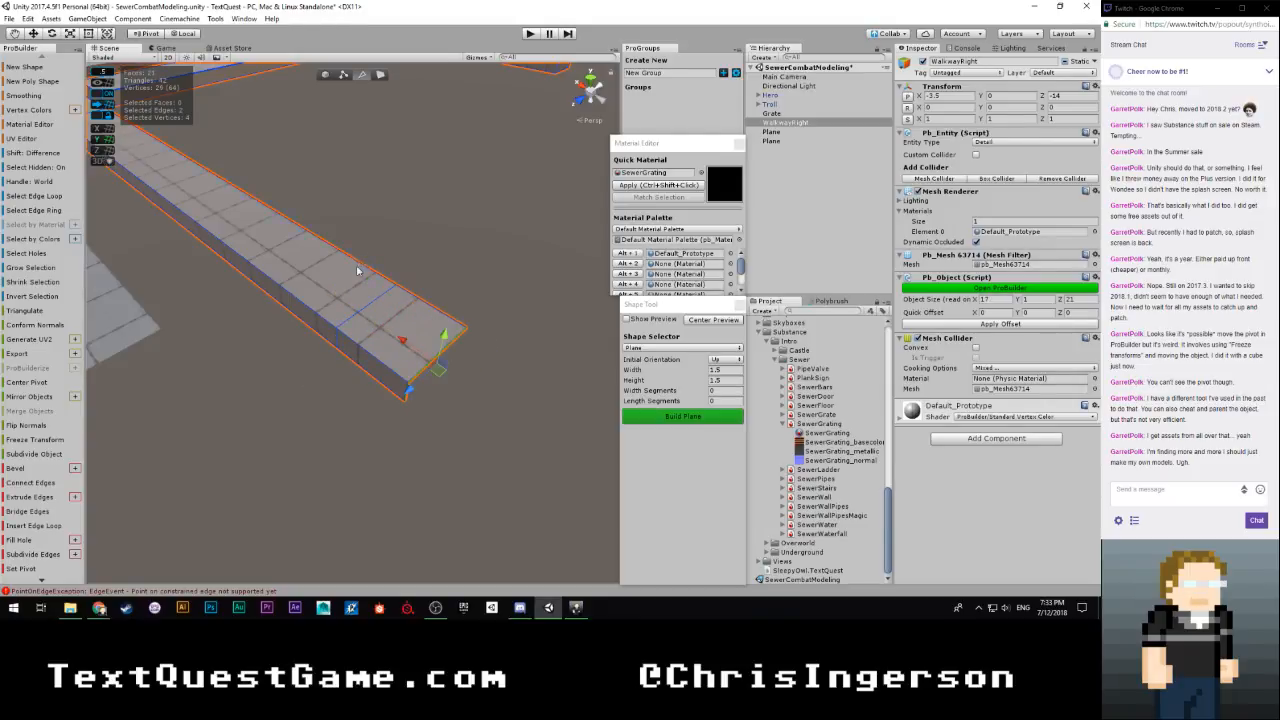
Extrude the side face of WalkwayRight's new end section into a corner arm, bringing the Z size to 29.5 units
key("h")
left_click(357, 360)
left_click_drag(463, 316, 480, 393, "alt")
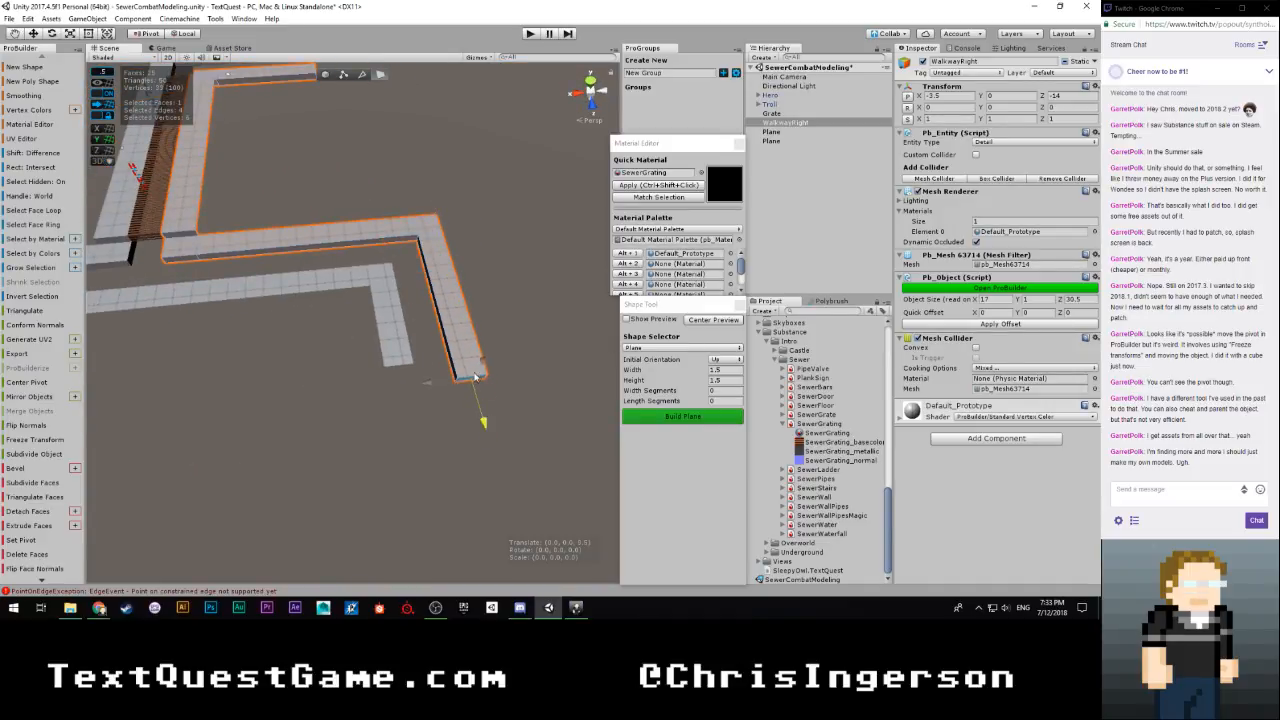
left_click_drag(471, 368, 698, 209, "alt")
Select the three unneeded faces on WalkwayRight's extruded corner arm, working from a low angle, and delete them
right_click_drag(698, 209, 590, 327)
key("s")
key("w")
left_click_drag(590, 327, 590, 327)
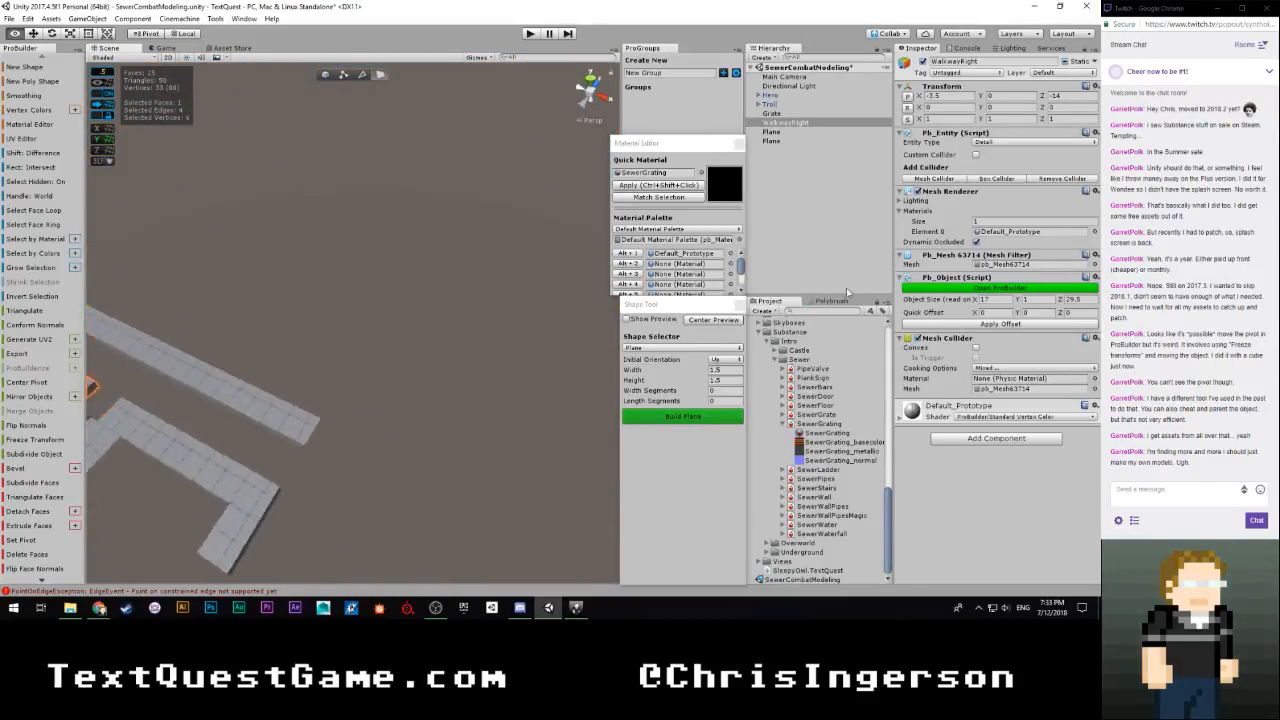
right_click_drag(785, 275, 458, 258)
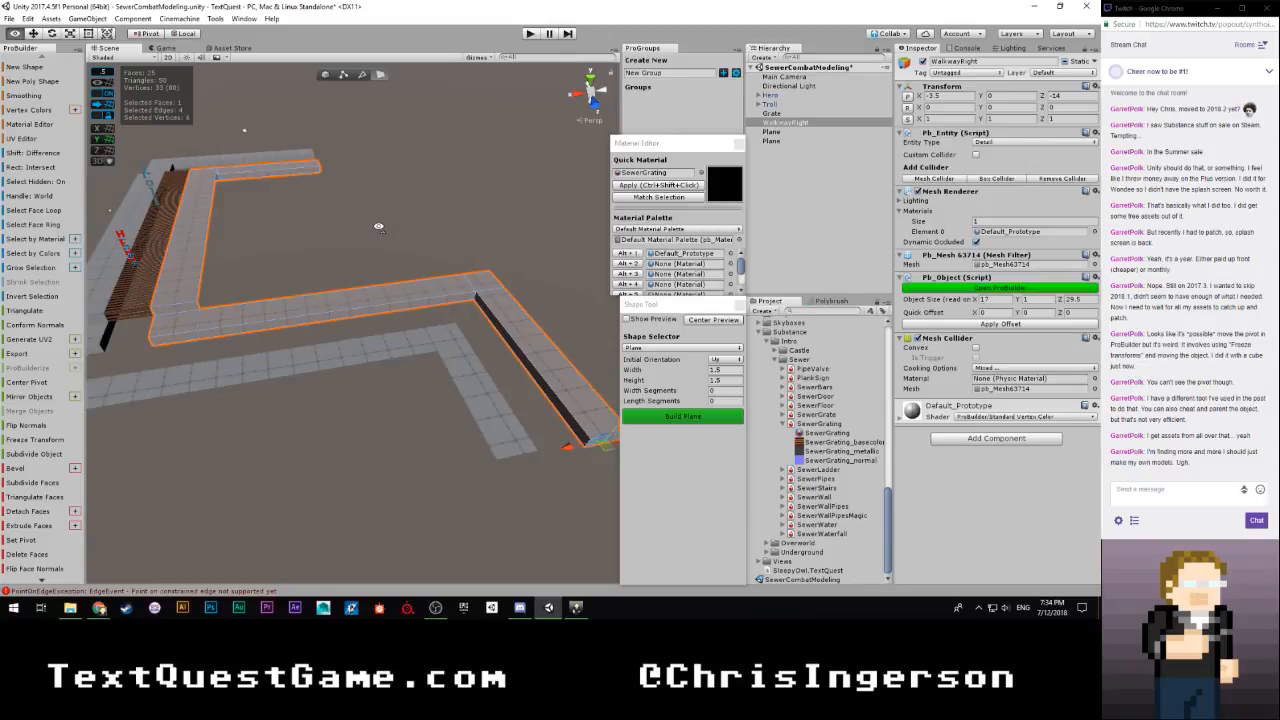
right_click_drag(379, 226, 311, 177)
key("w")
left_click(298, 145)
right_click_drag(317, 233, 429, 209)
key("w")
left_click(351, 203, "shift")
key("q")
left_click(421, 184, "shift")
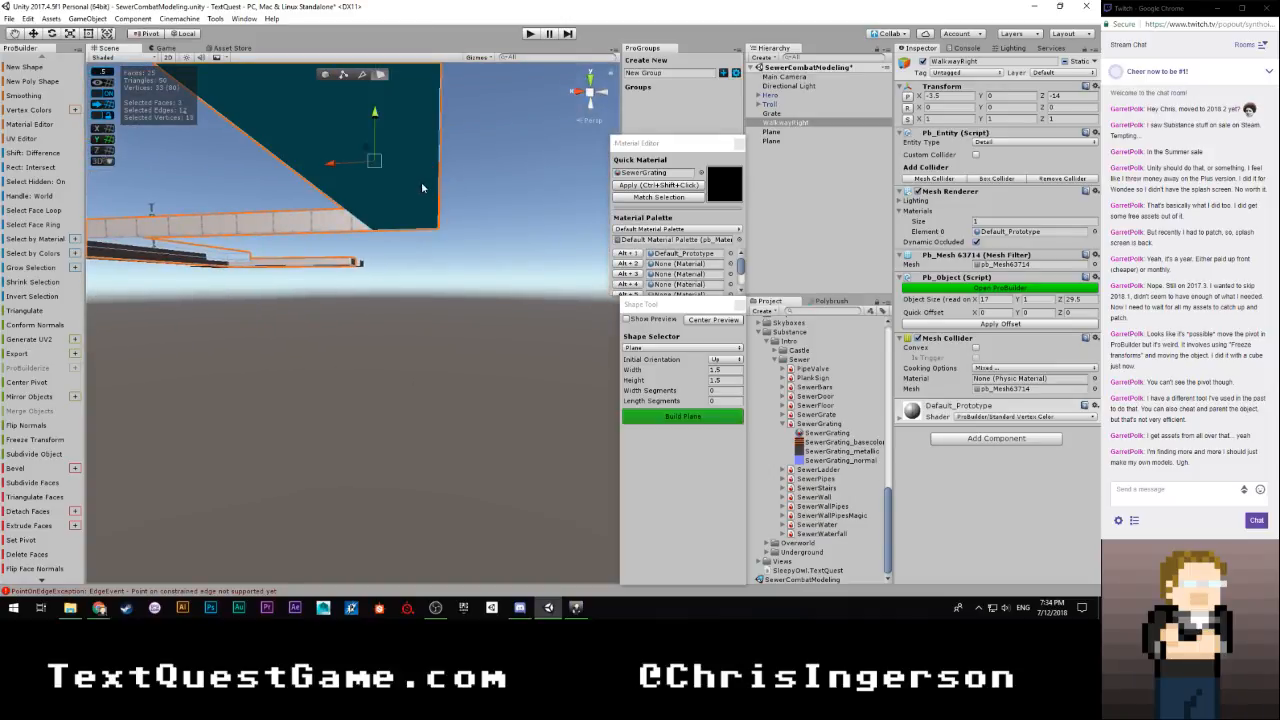
left_click(40, 555)
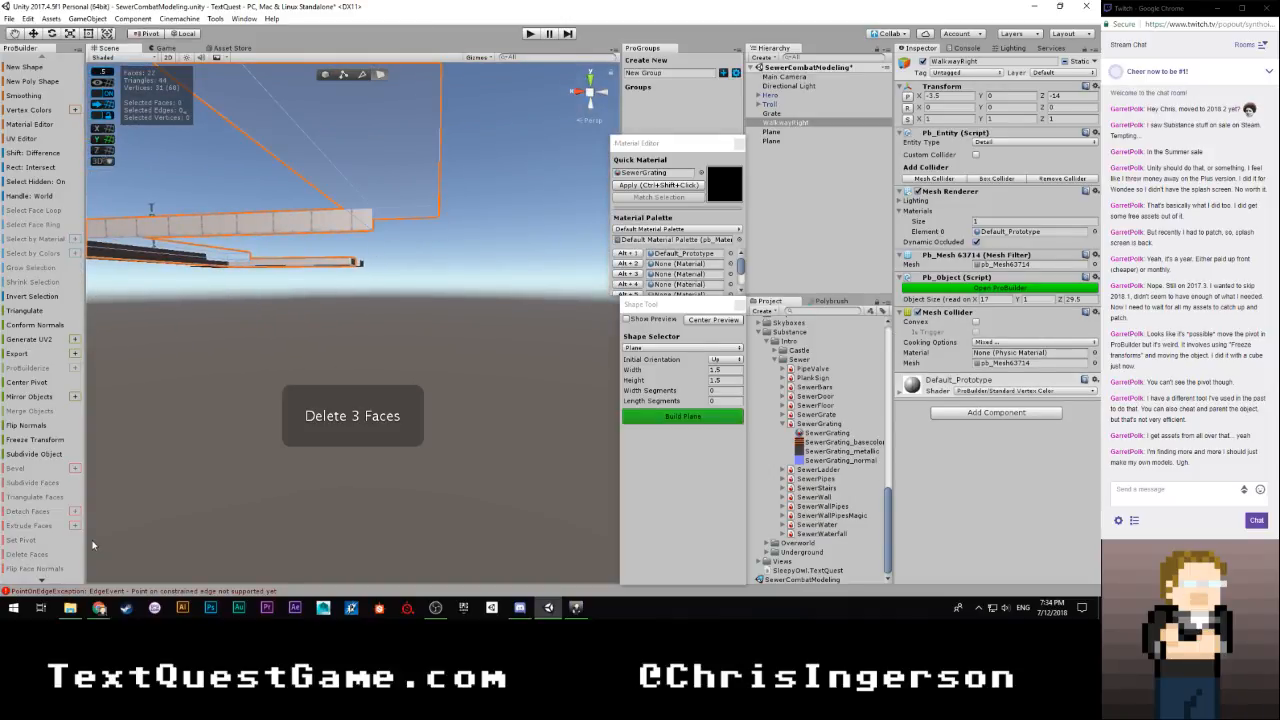
Deselect WalkwayRight and save the scene
key("e")
right_click_drag(346, 347, 378, 338)
key("s")
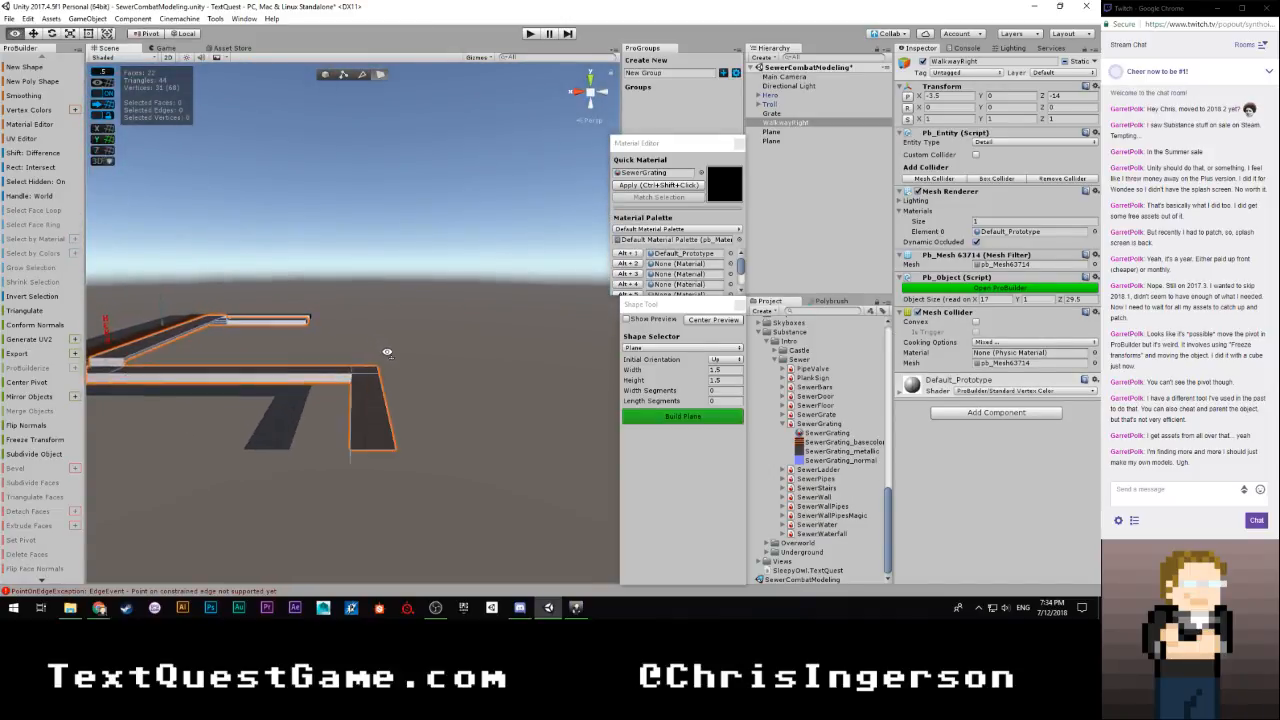
left_click(450, 359)
right_click_drag(449, 359, 753, 389)
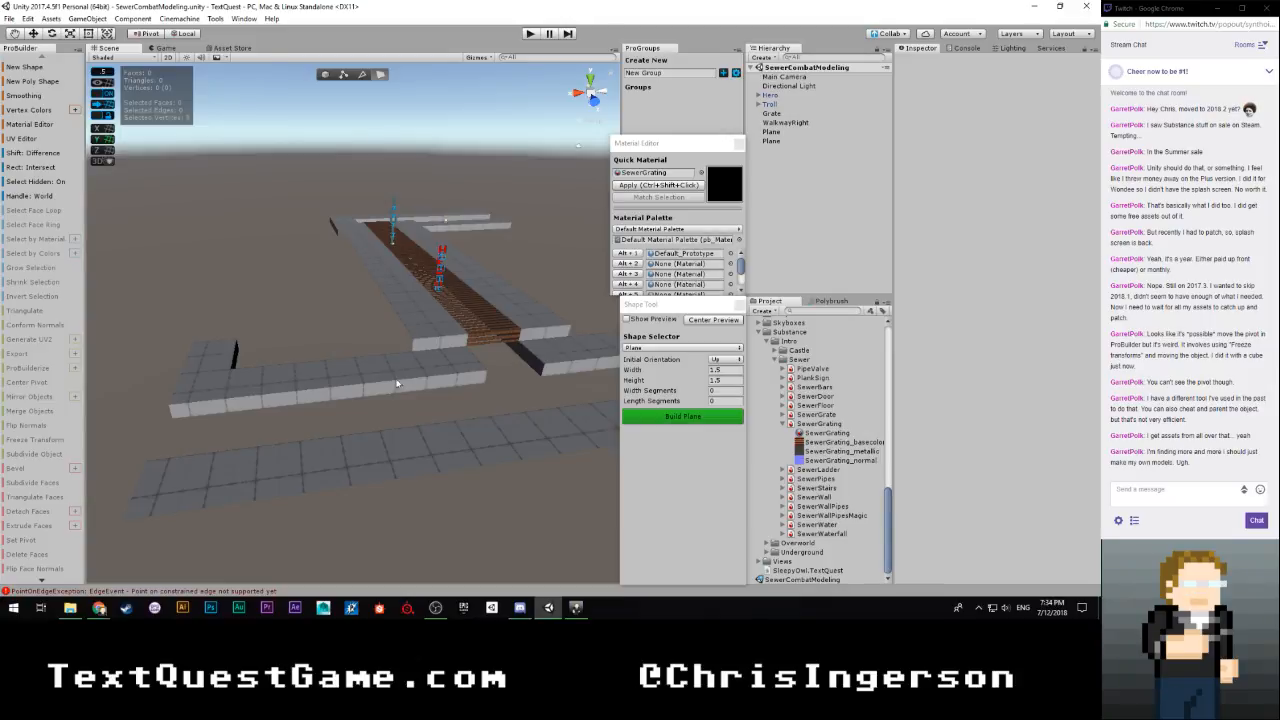
Build a new ProBuilder plane with width 2 and height 2, and reset its position to the origin
left_click_drag(400, 385, 358, 392, "alt")
left_click(628, 320)
left_click(628, 320)
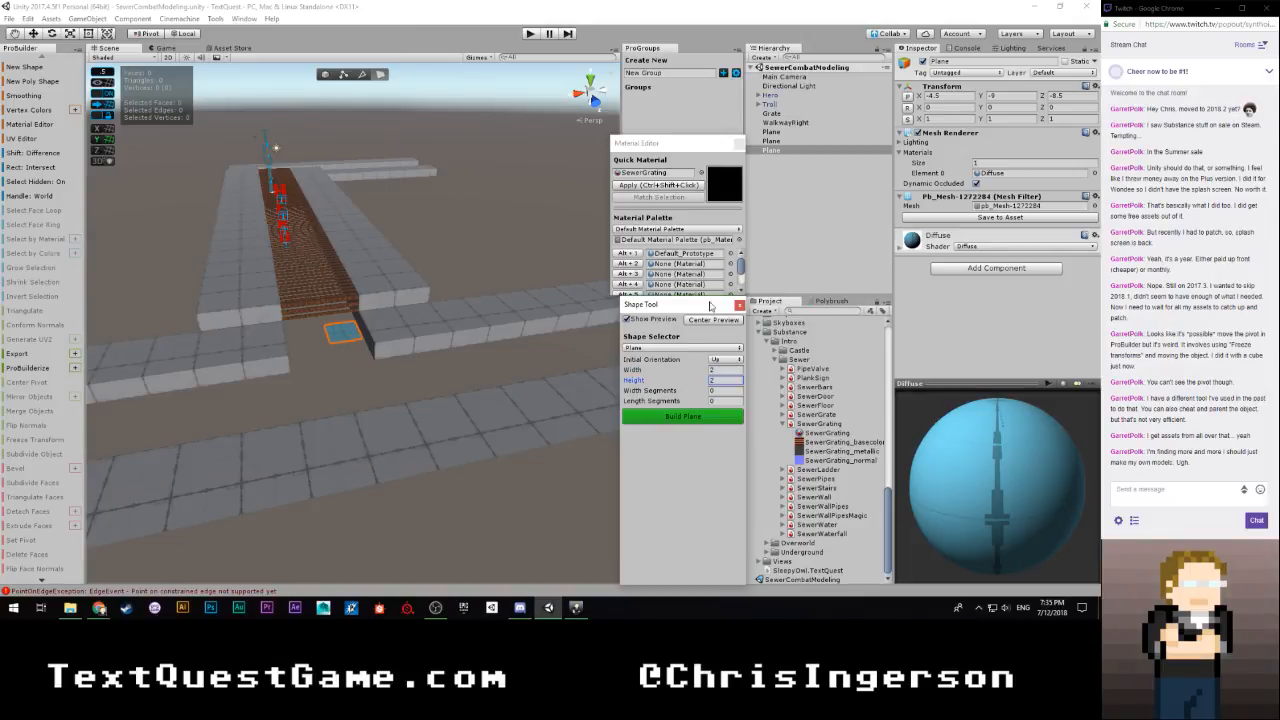
left_click(688, 418)
left_click(910, 96)
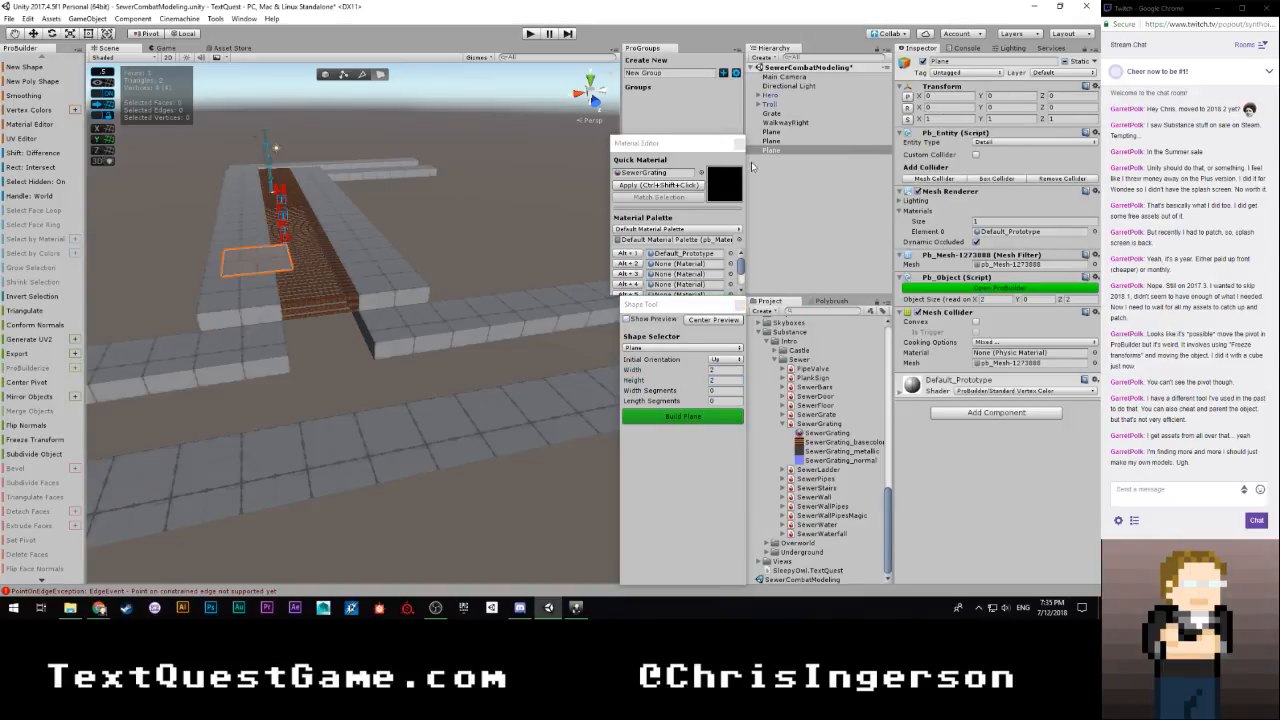
Move the new plane into the channel beyond the grate, at X -1.5, Y -1, Z 5.5
left_click(325, 76)
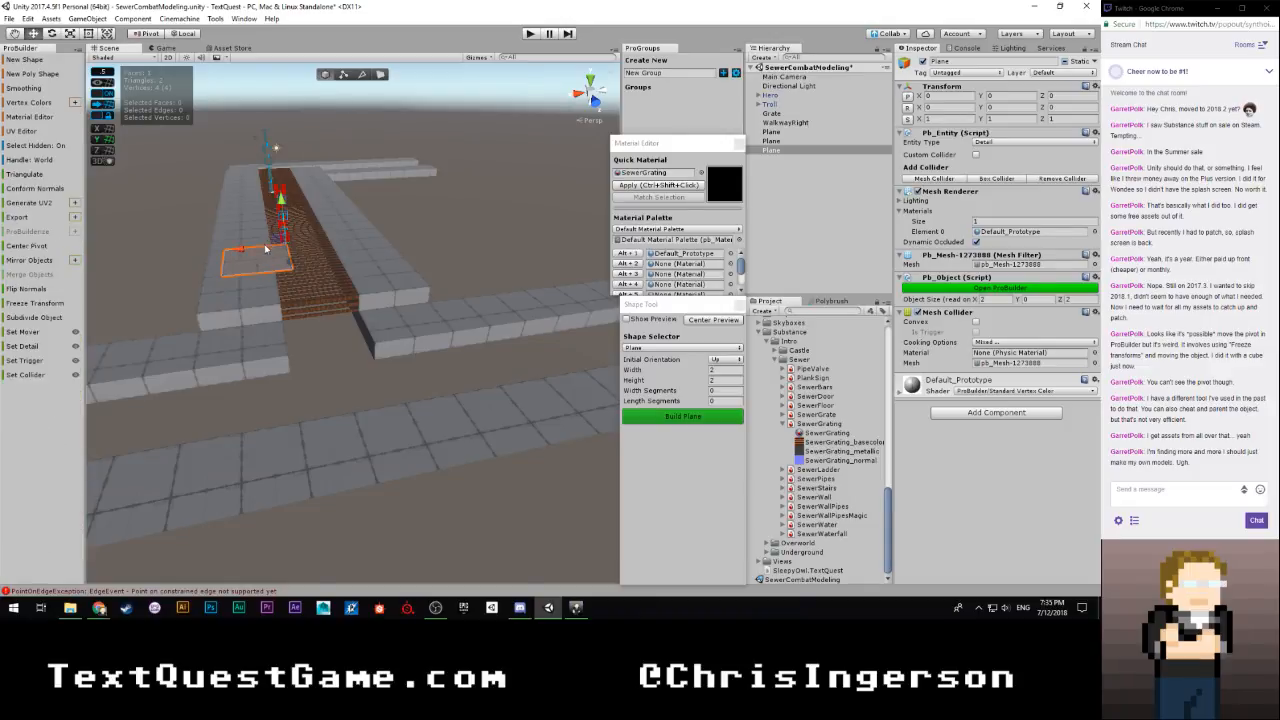
left_click_drag(280, 209, 278, 240)
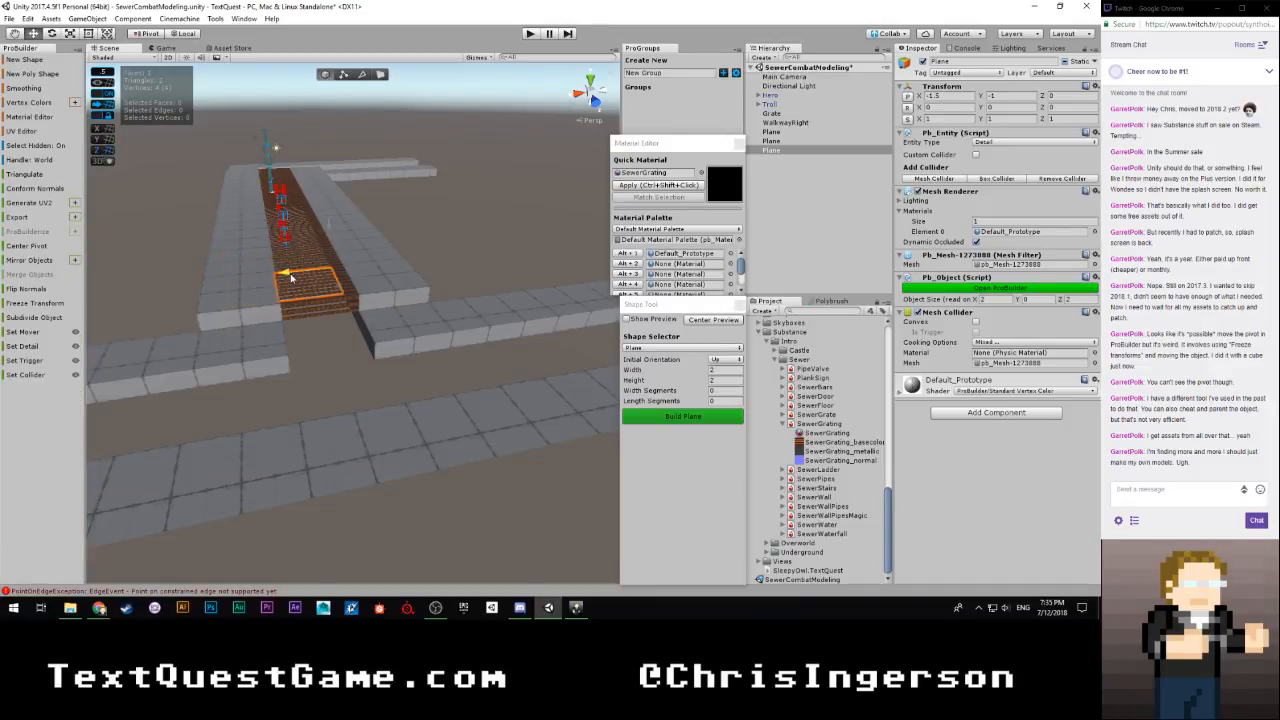
left_click_drag(338, 291, 359, 361)
right_click_drag(359, 361, 560, 412)
left_click_drag(560, 412, 312, 361, "alt")
Open the grid snap settings and set the Snap Value to 0.5
left_click(104, 72)
left_click(225, 91)
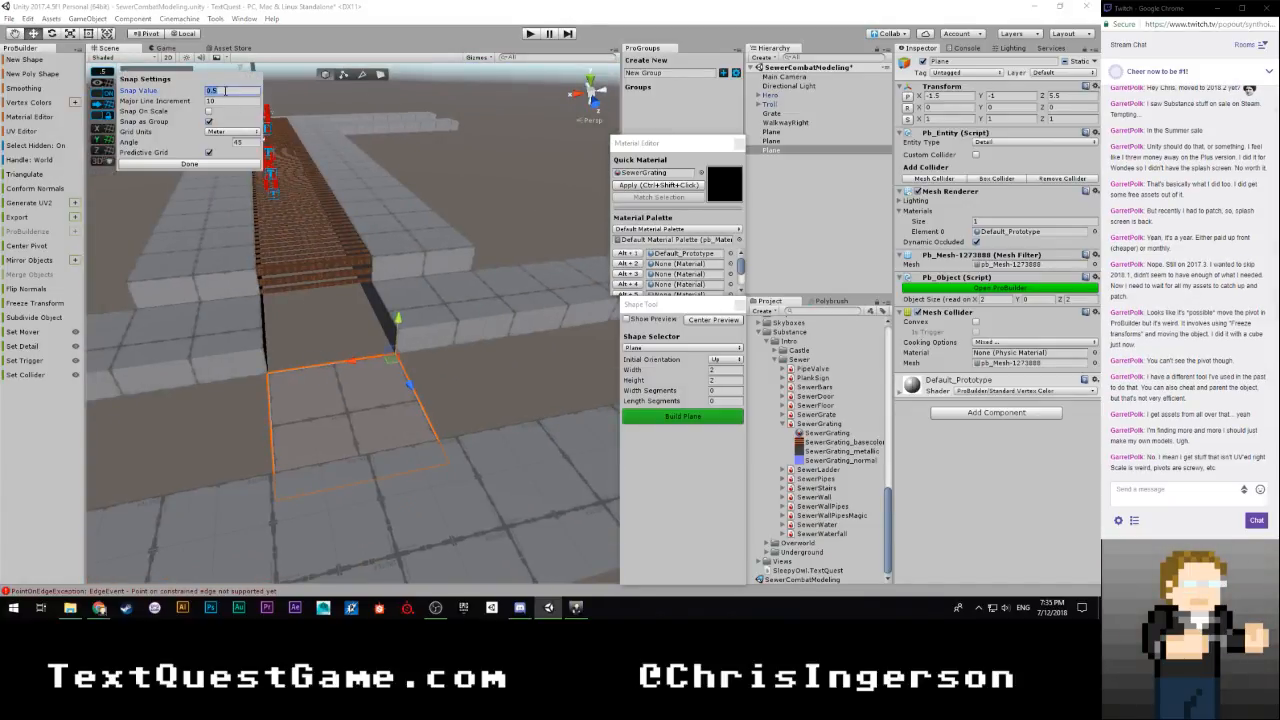
left_click(221, 162)
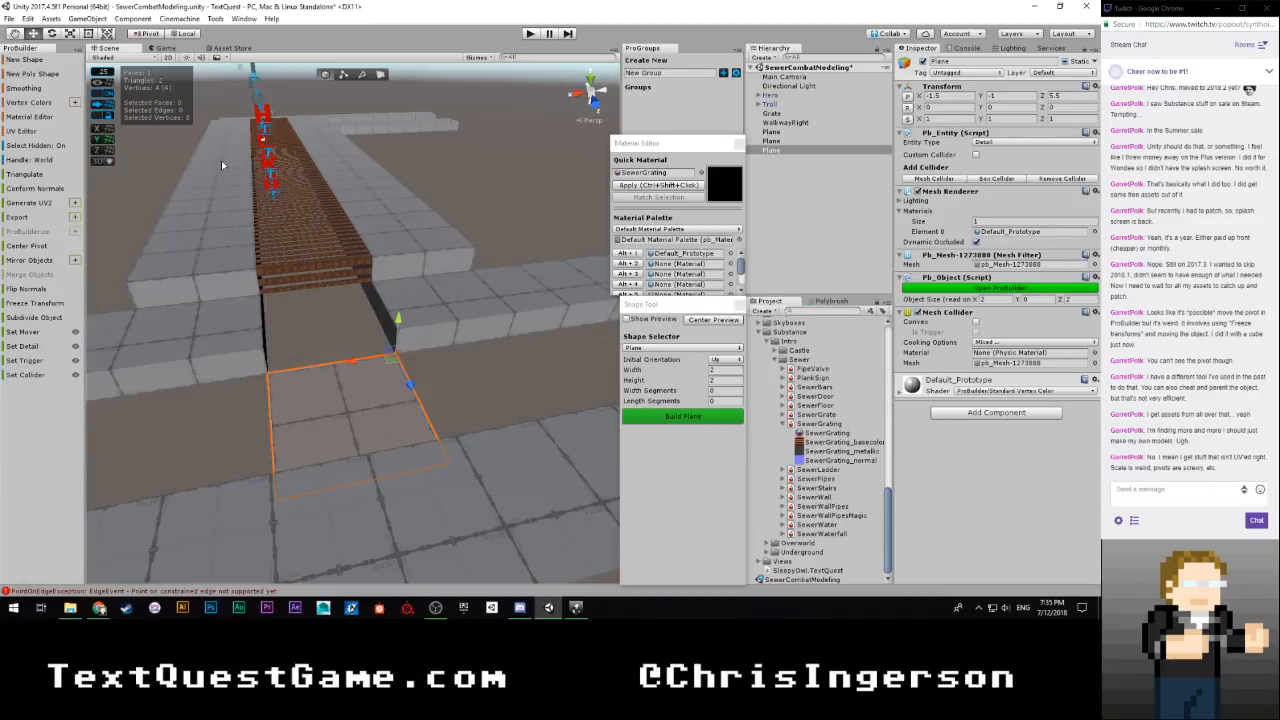
right_click_drag(221, 162, 265, 283)
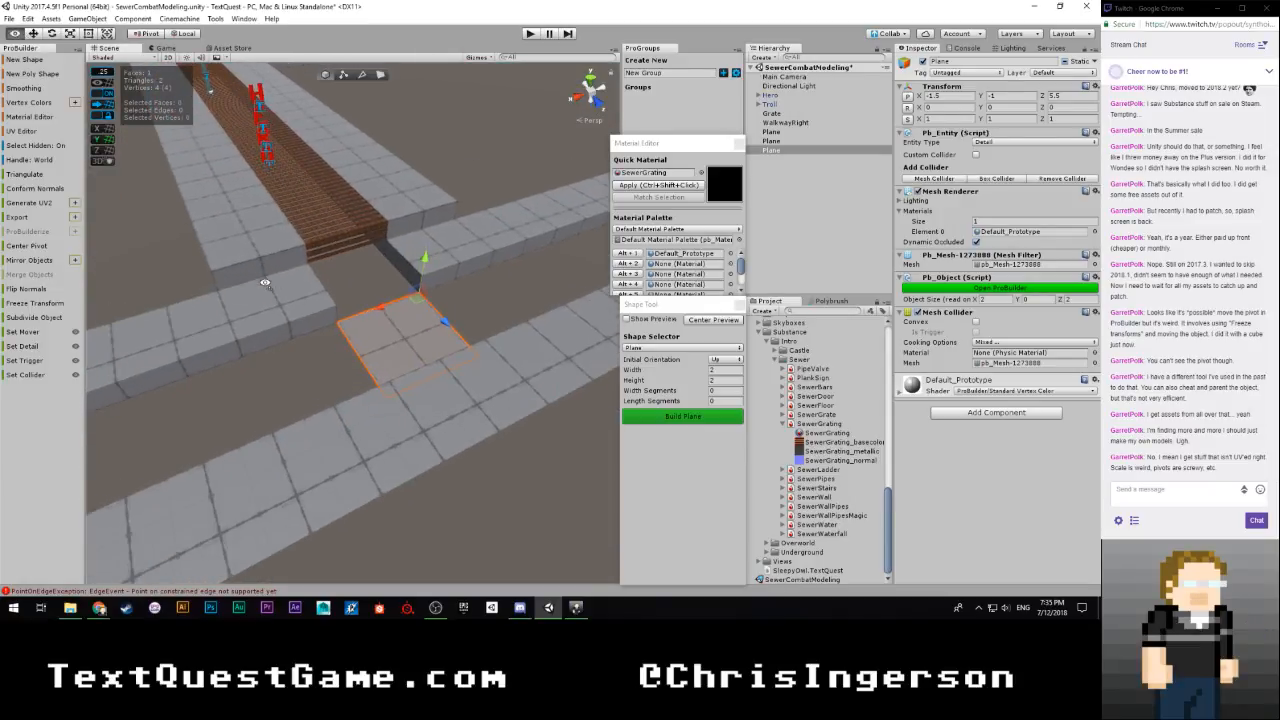
left_click(105, 69)
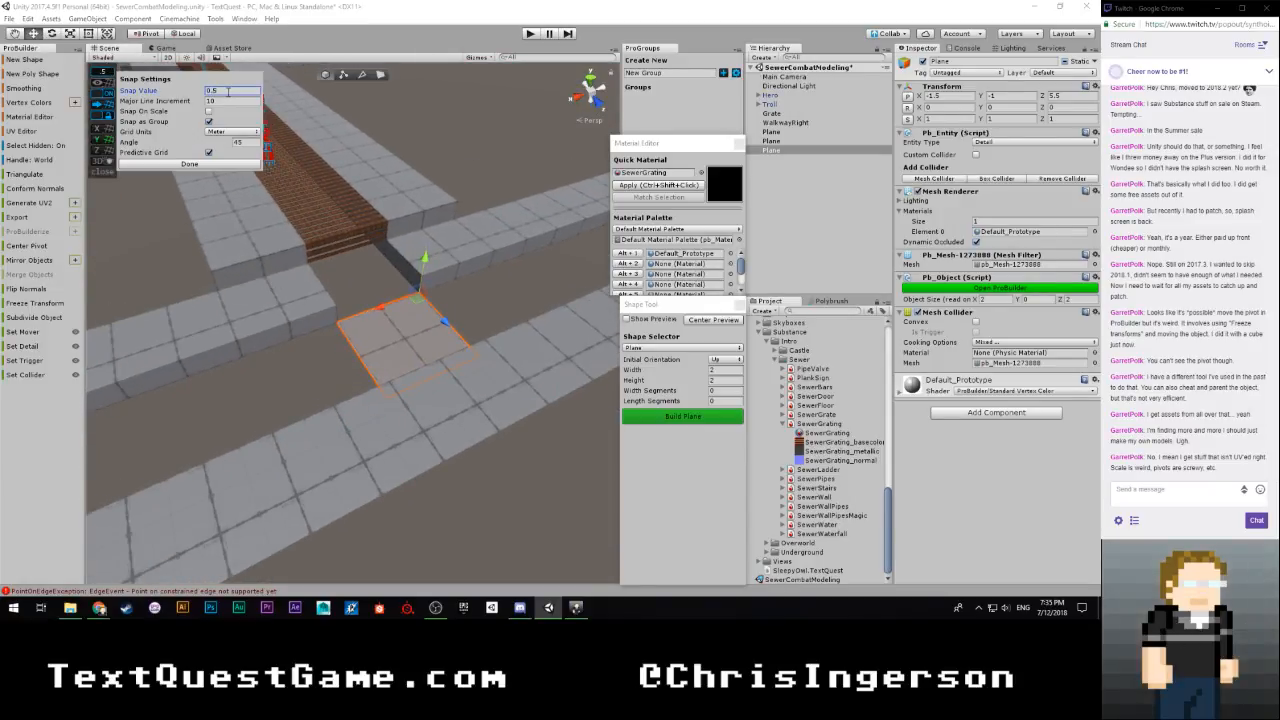
left_click(225, 164)
Extrude the channel plane's end edge along the gap between the walkways to 11.5 units, and extrude it again to 13.5 units
right_click_drag(225, 164, 490, 234)
left_click(368, 77)
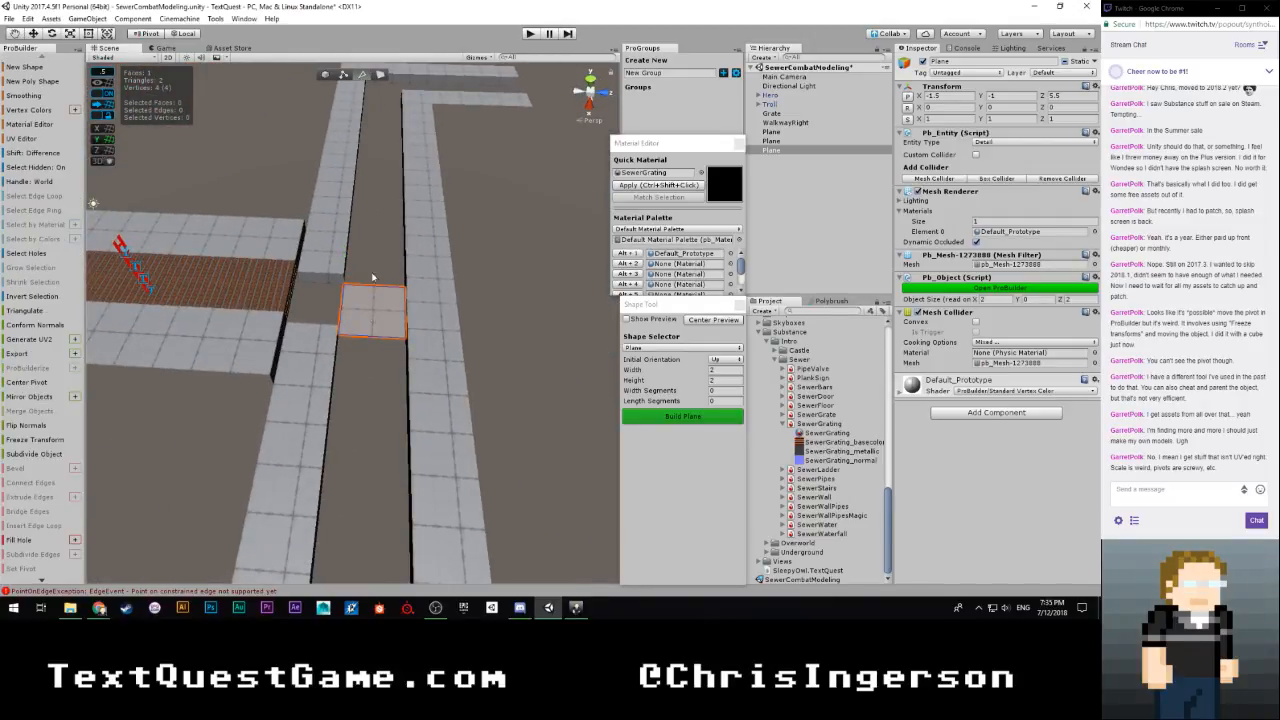
left_click(354, 348)
right_click_drag(350, 354, 515, 389)
left_click_drag(225, 357, 494, 385, "shift")
right_click_drag(494, 385, 414, 383)
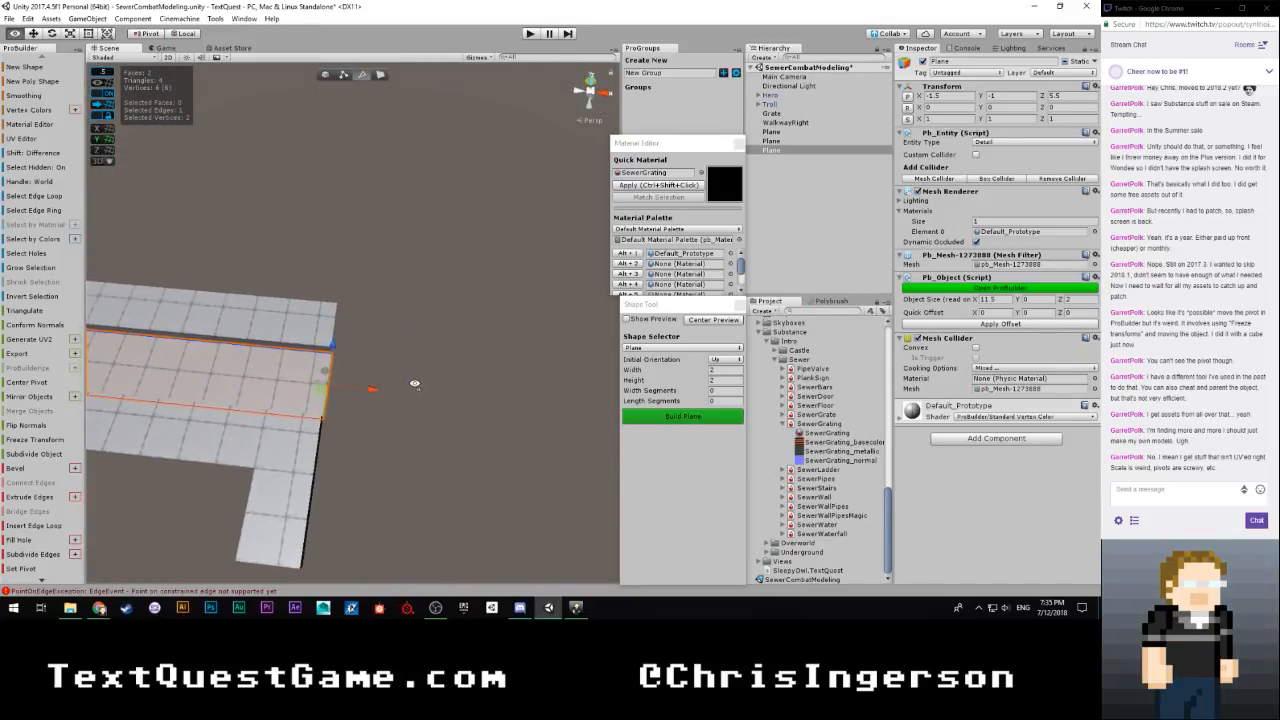
left_click_drag(371, 380, 423, 401, "shift")
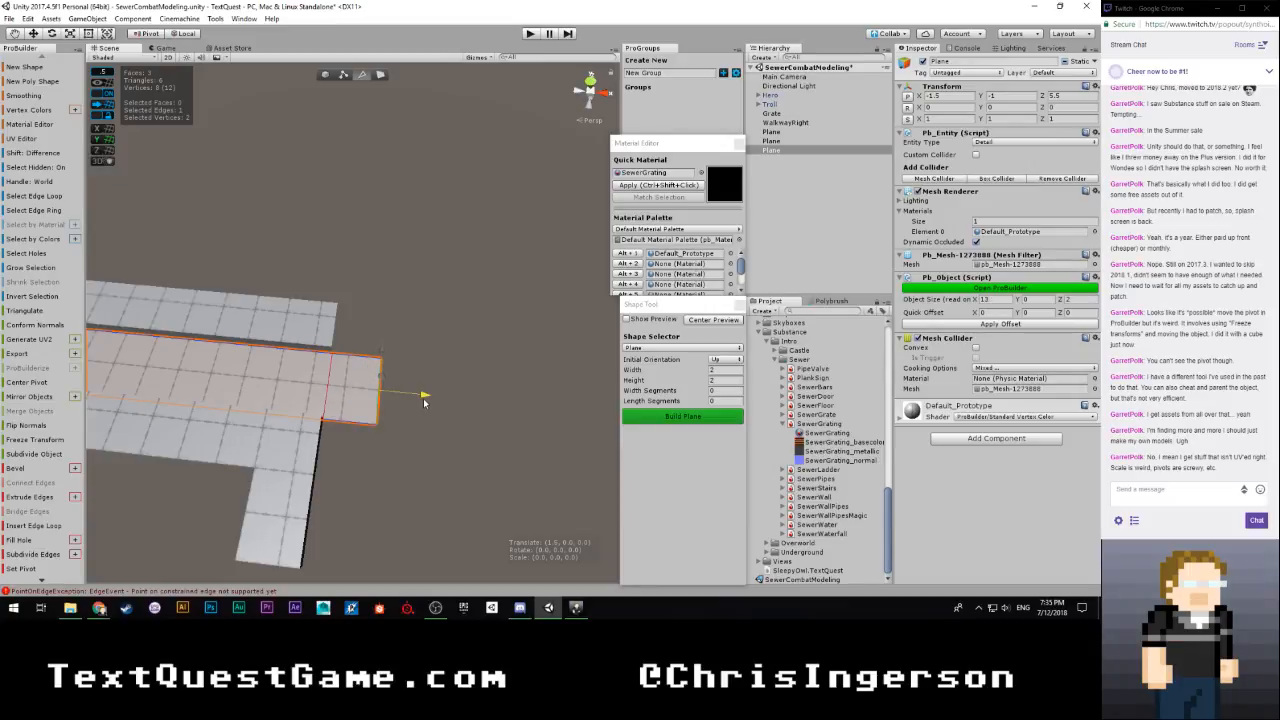
Extrude the end section's side edge around the corner alongside the walkway arm, bringing the channel plane's depth to 5.5 units
right_click_drag(441, 400, 219, 391)
left_click(234, 399)
left_click_drag(256, 408, 345, 470, "alt")
scroll(445, 370, "down", 1)
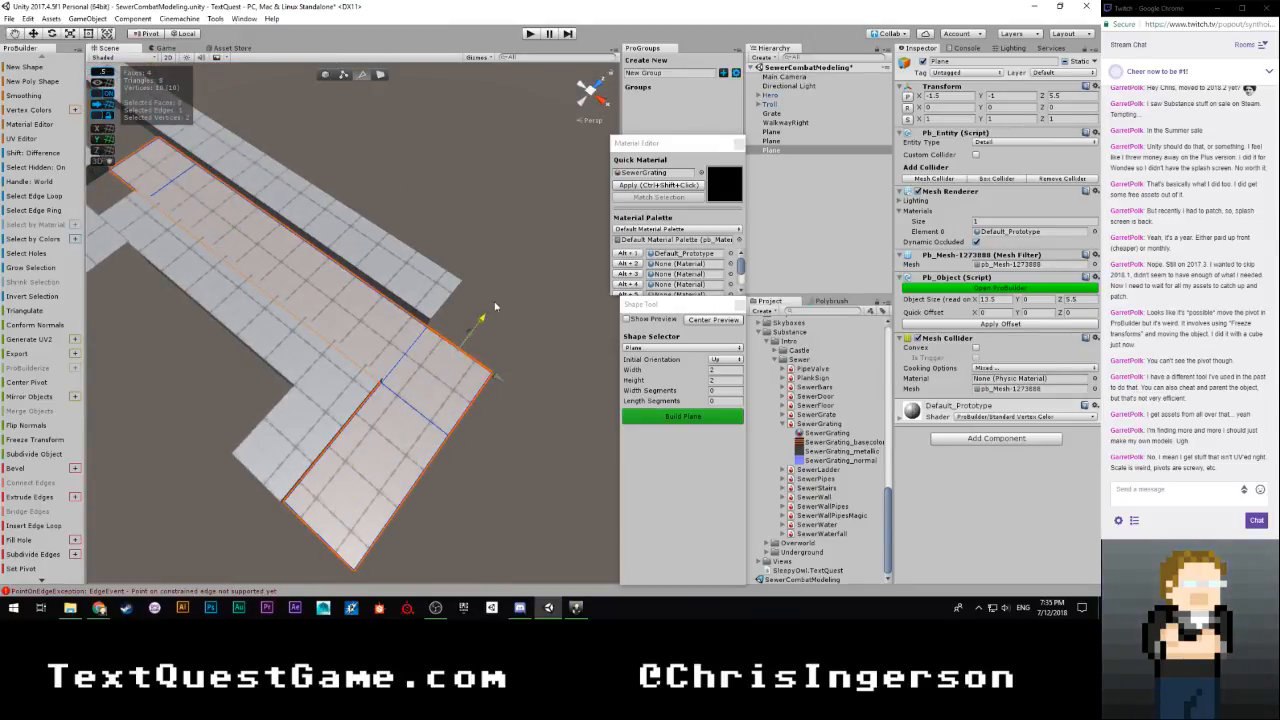
Extrude the channel plane's opposite side edge until its depth is 13.5 units, and extend the grate-side end past the opening to 16.5 units
left_click_drag(494, 306, 697, 118, "shift")
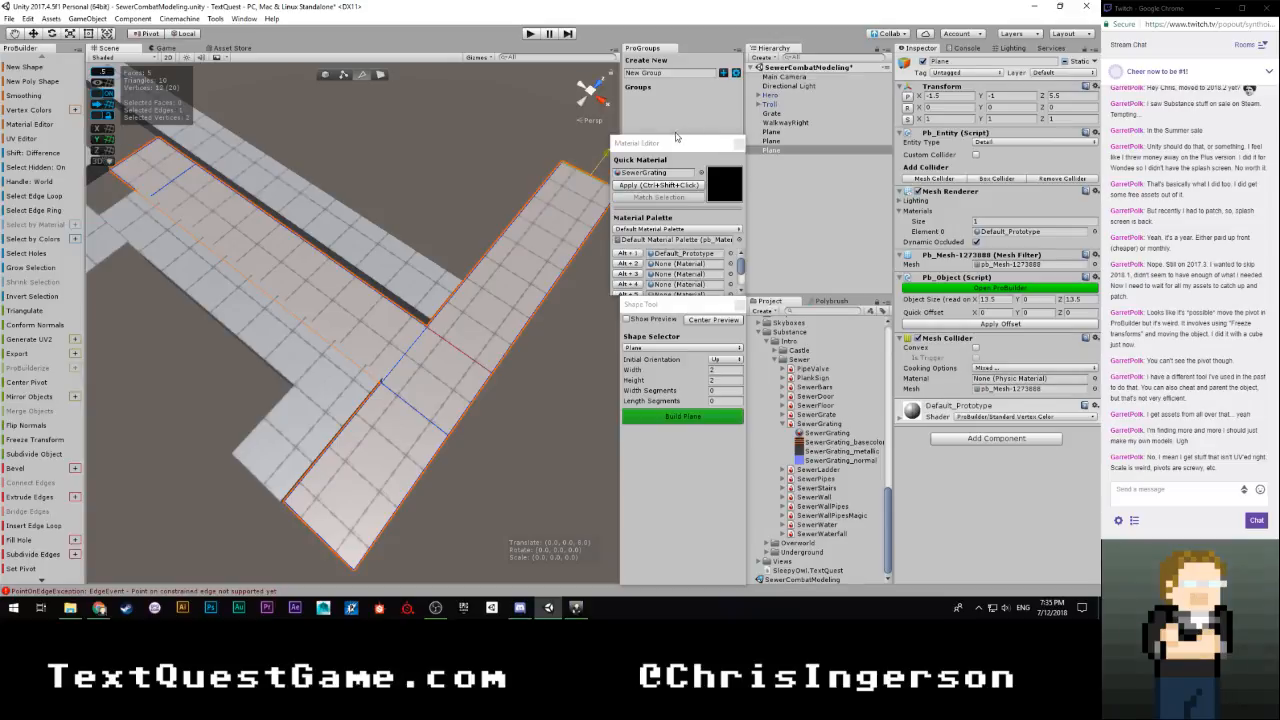
right_click_drag(540, 200, 432, 360)
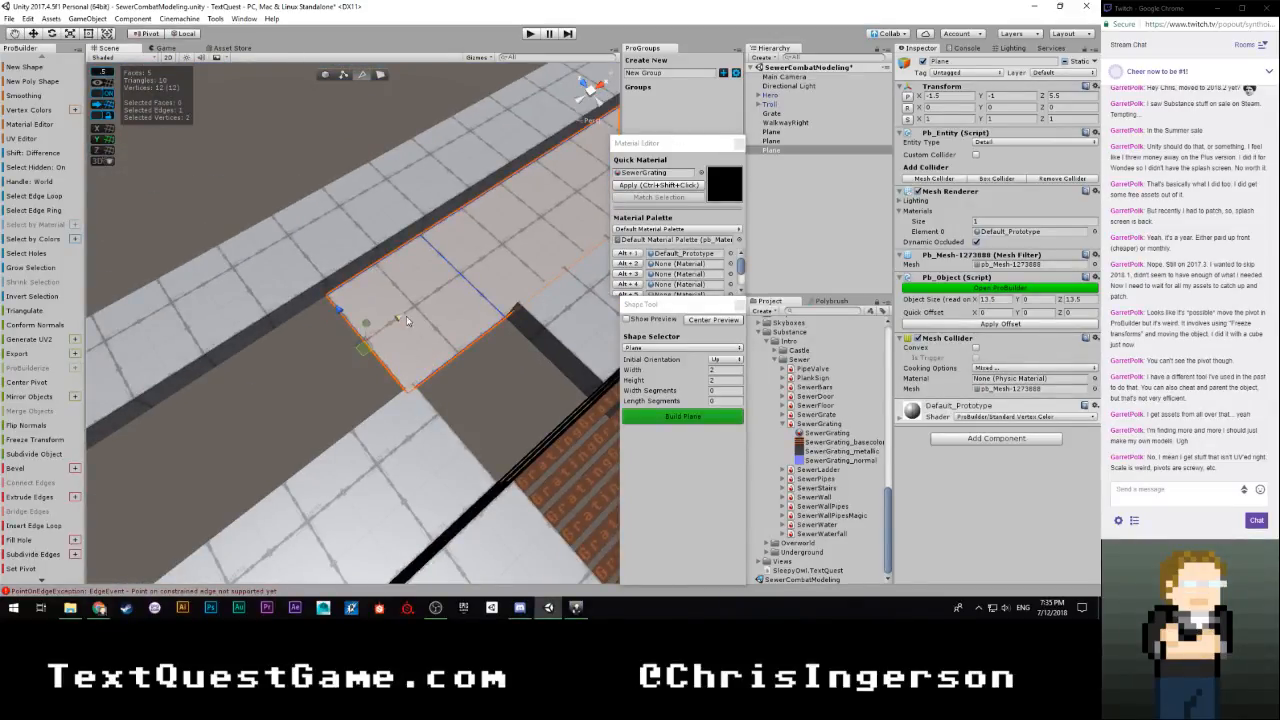
left_click_drag(406, 317, 227, 438, "shift")
scroll(362, 322, "down", 12)
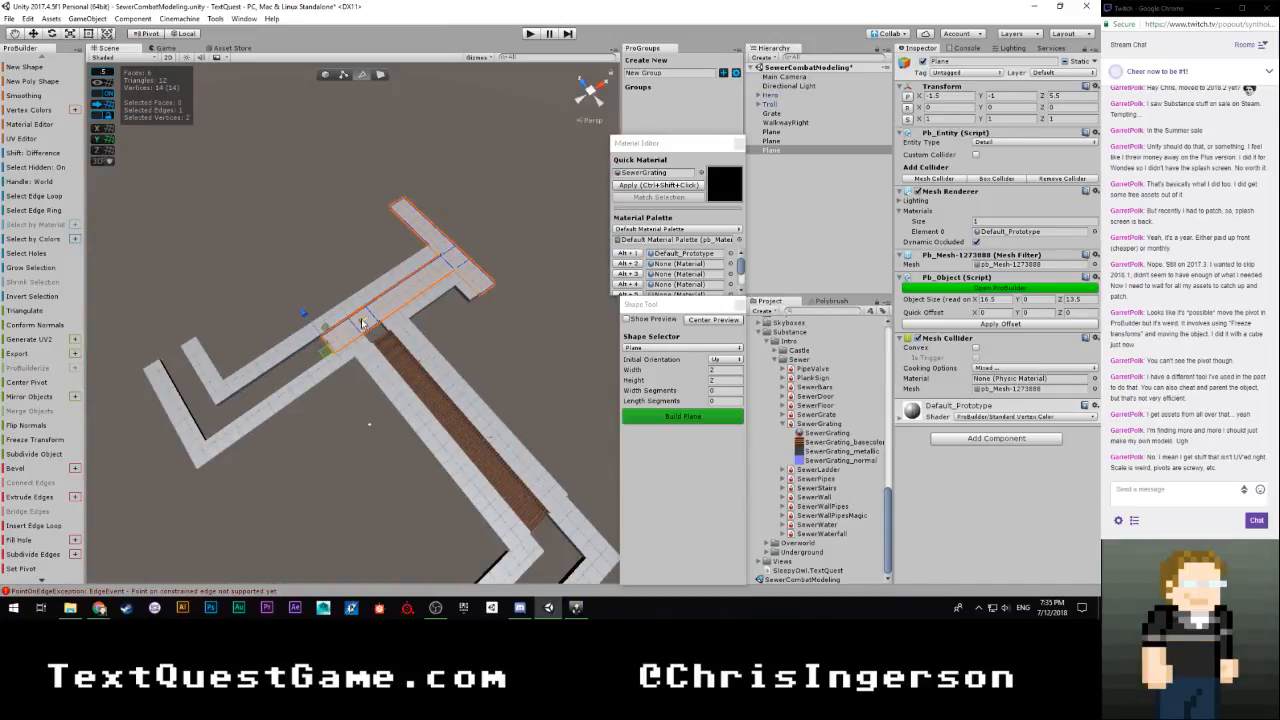
Extrude the channel plane's end edge along the far walkway until it is 29 units long, and turn it around the corner between the walkways
left_click_drag(262, 372, 257, 368)
right_click_drag(257, 368, 350, 377)
left_click_drag(398, 348, 342, 428, "shift")
right_click_drag(307, 393, 391, 298)
right_click_drag(316, 269, 360, 280)
left_click_drag(367, 298, 388, 364, "shift")
right_click_drag(348, 287, 658, 342)
middle_click_drag(435, 306, 353, 308)
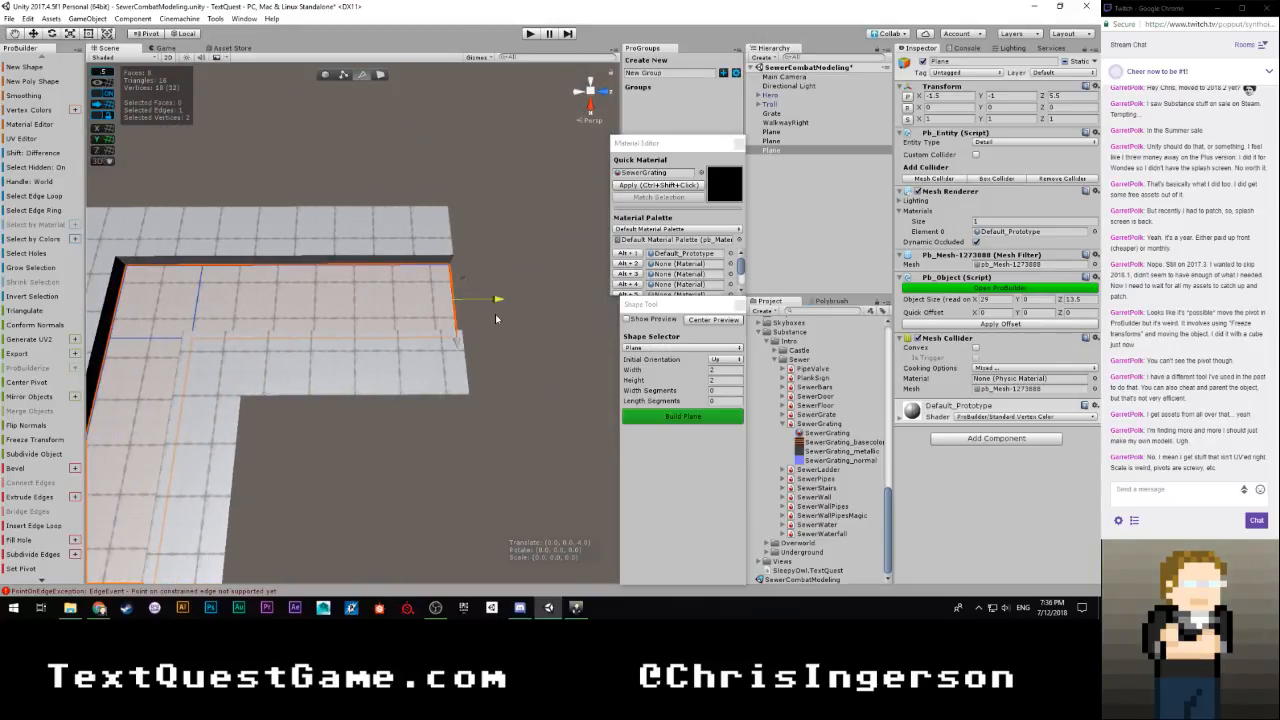
Extrude the channel plane's edge beneath the grate to a depth of 31 and 33 units, and turn it sideways between the near walkways
right_click_drag(497, 318, 563, 354)
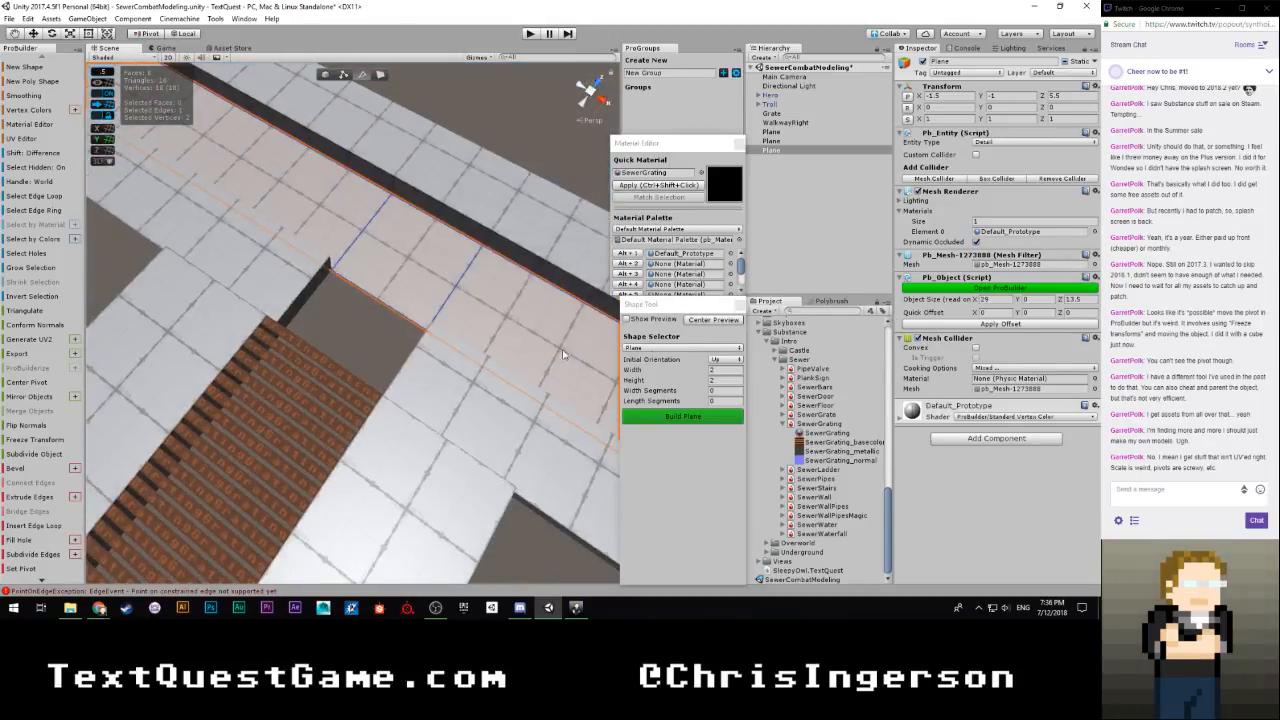
right_click_drag(438, 292, 507, 281)
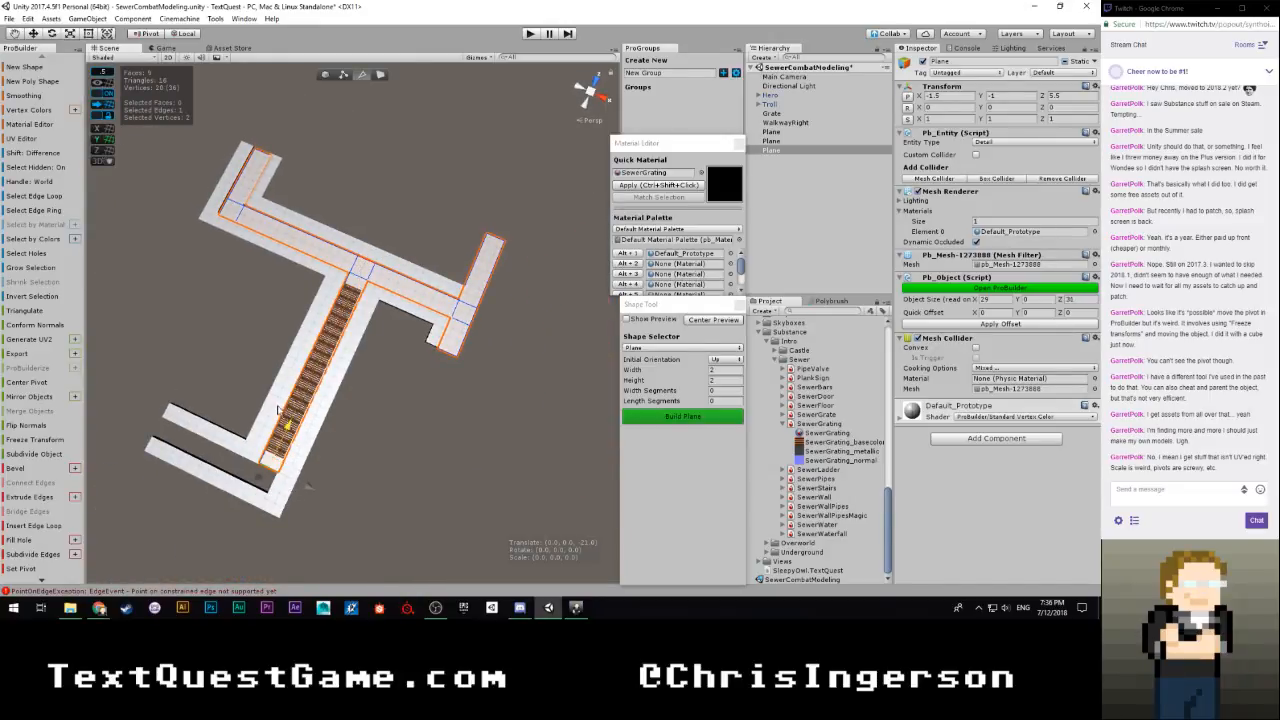
key("f")
right_click_drag(286, 423, 722, 308)
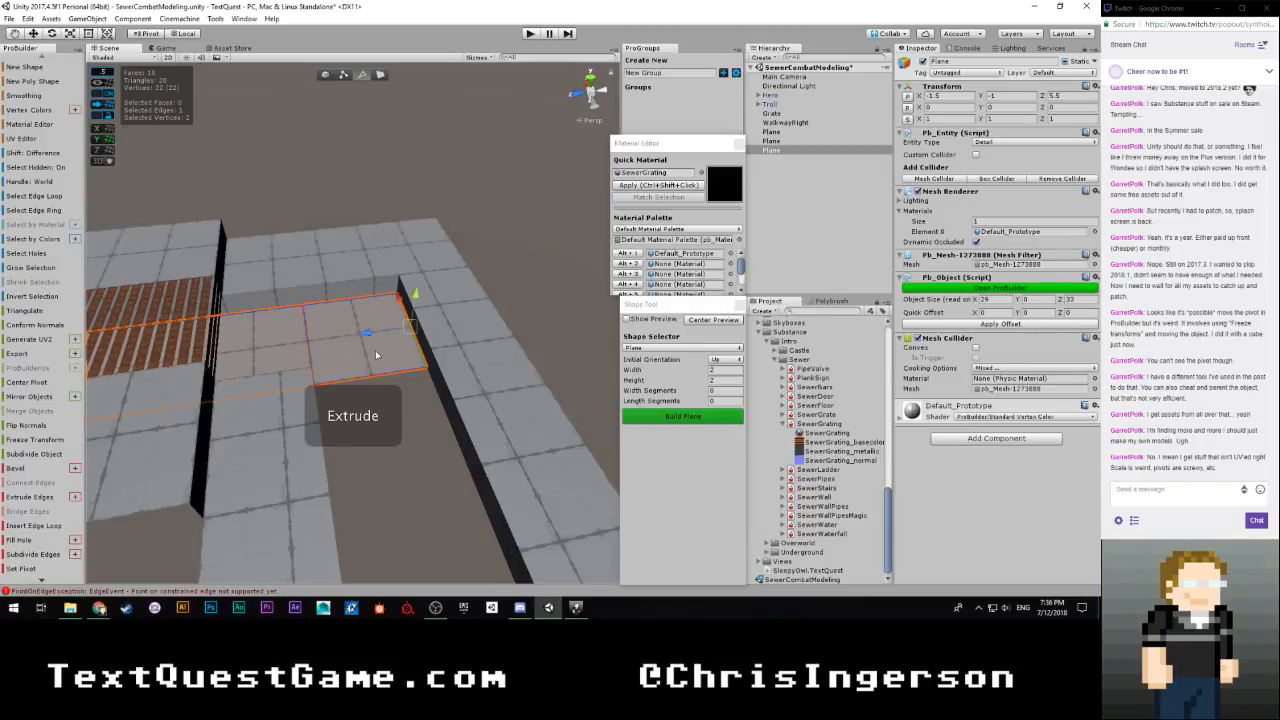
right_click_drag(378, 391, 307, 276)
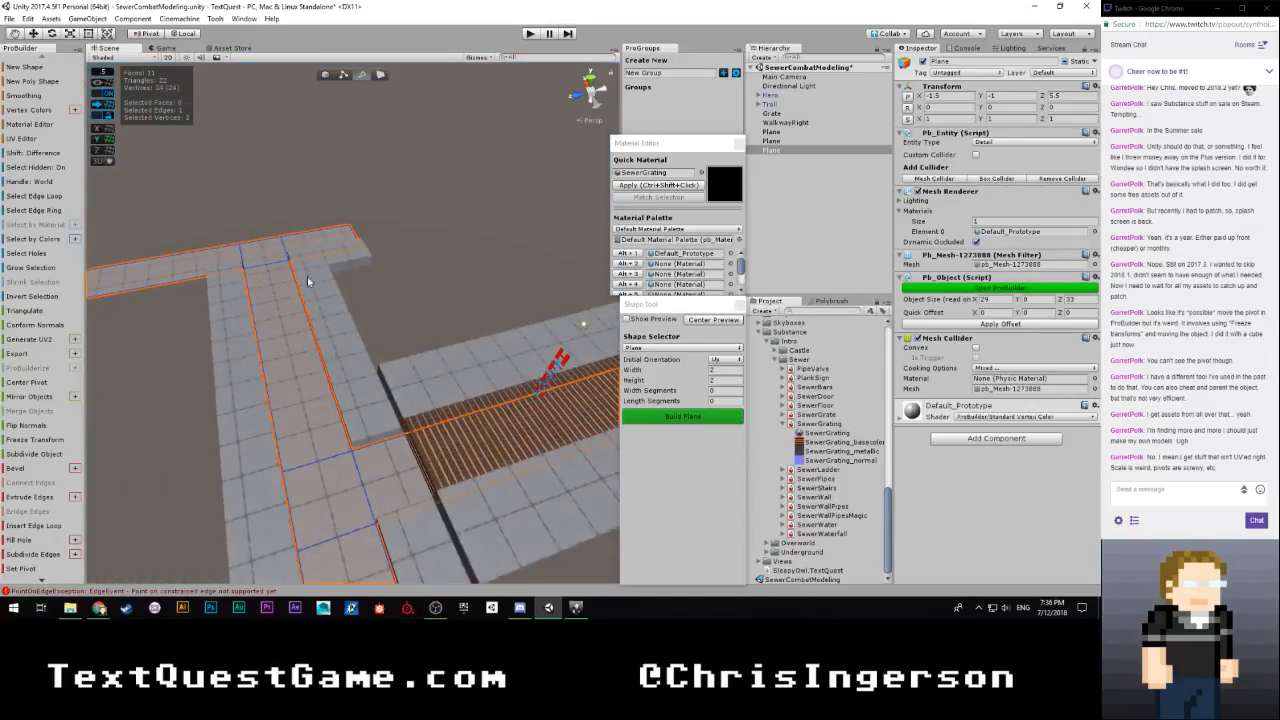
Set the grid snap to 0.25 and raise the whole channel plane to Y -0.75
left_click(325, 76)
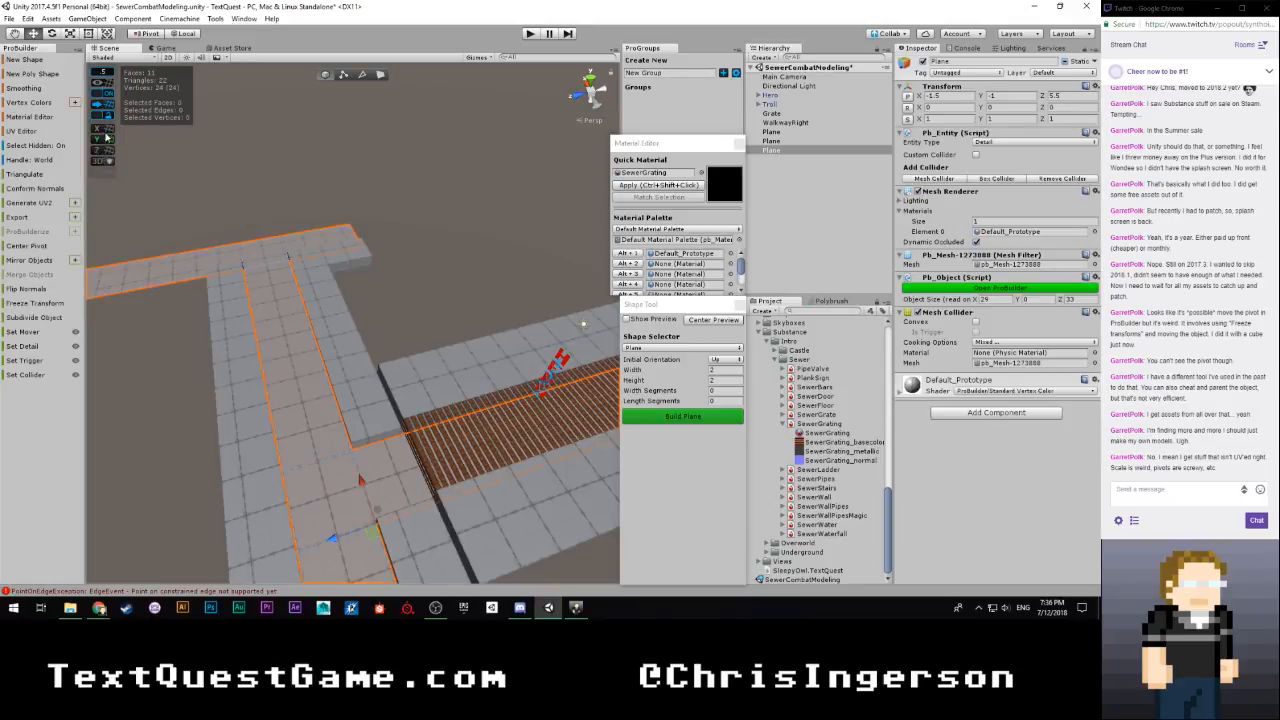
left_click(107, 71)
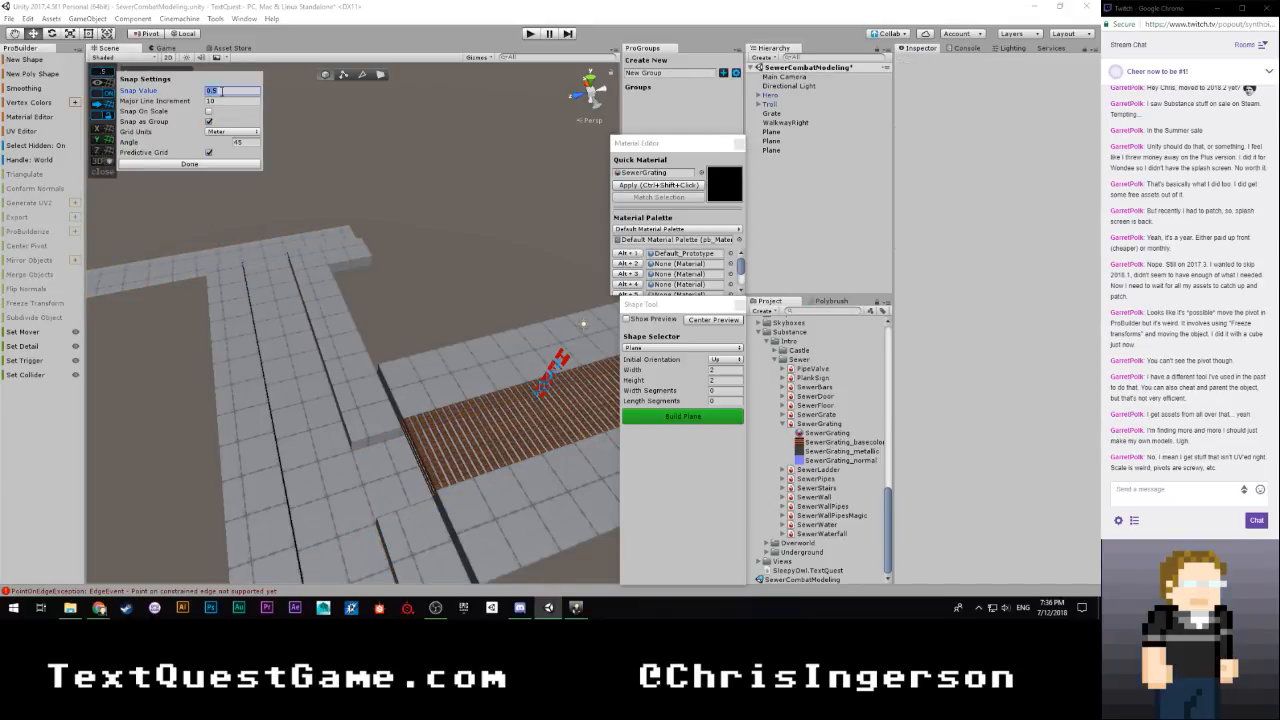
left_click(316, 386)
key("w")
right_click_drag(300, 430, 359, 276)
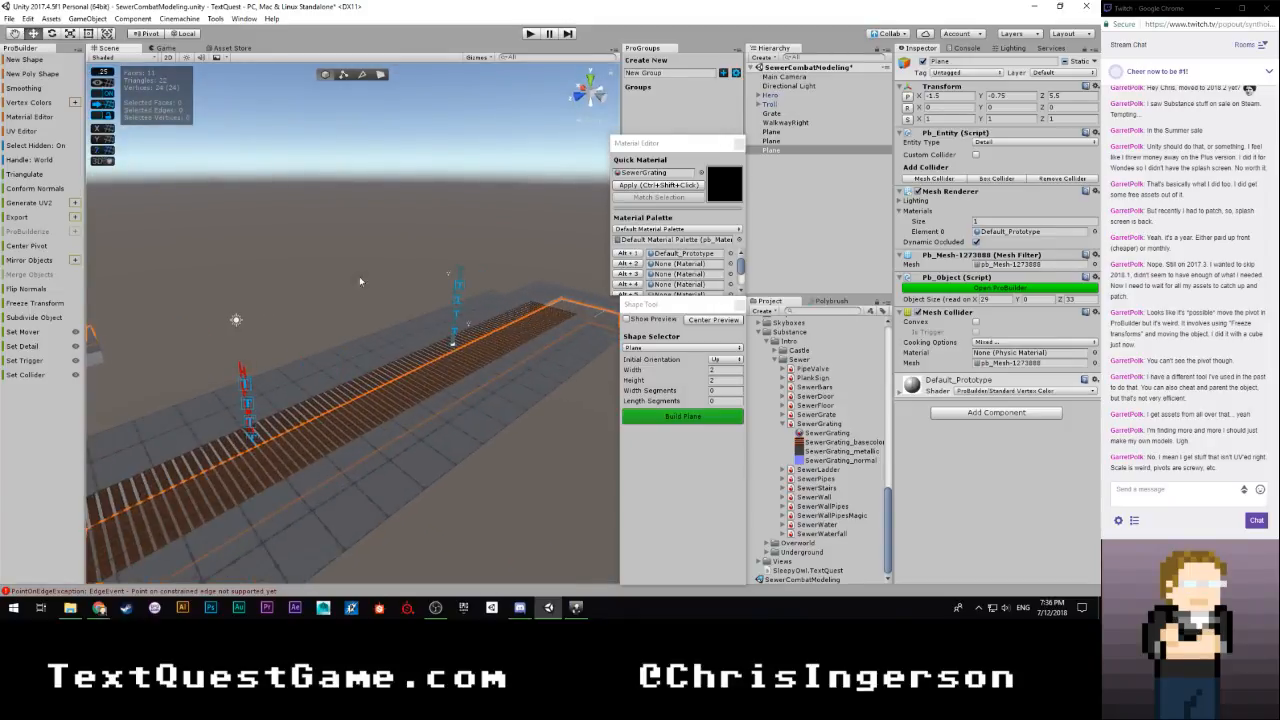
left_click(797, 231)
Inspect the end of the opposite ledge strip and save the SewerCombatModeling scene
right_click_drag(425, 352, 380, 397)
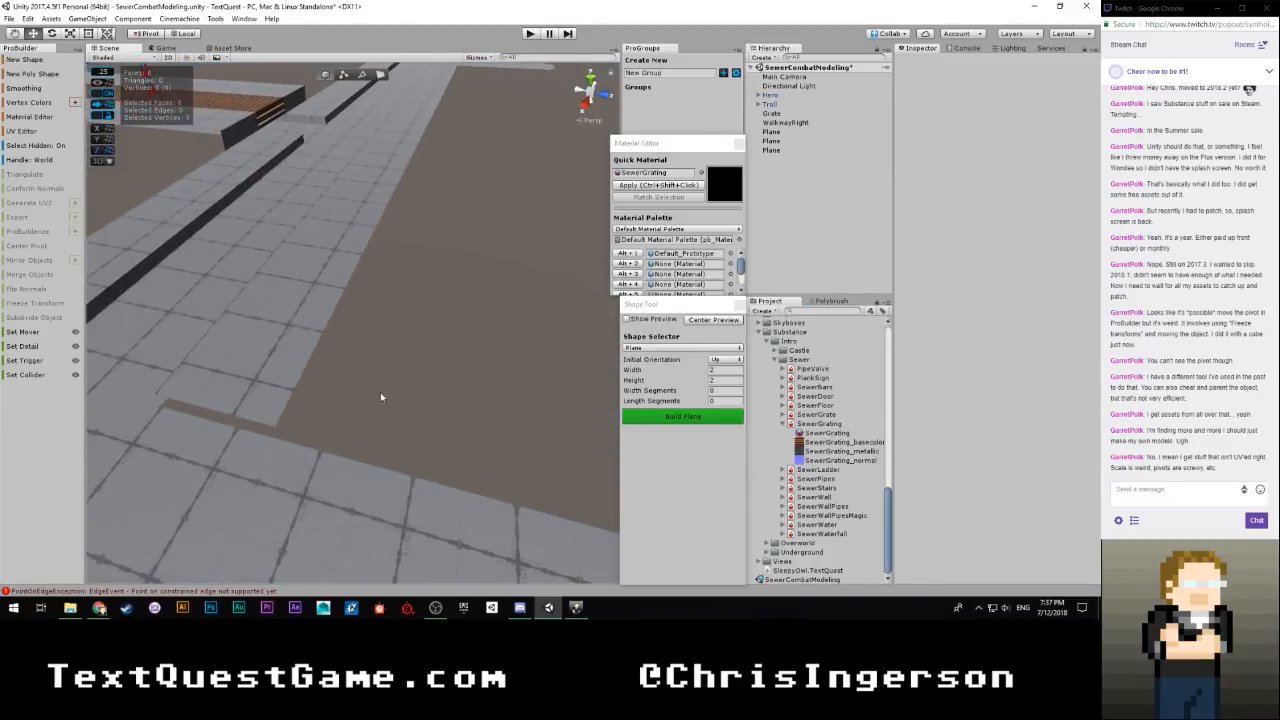
left_click(238, 392)
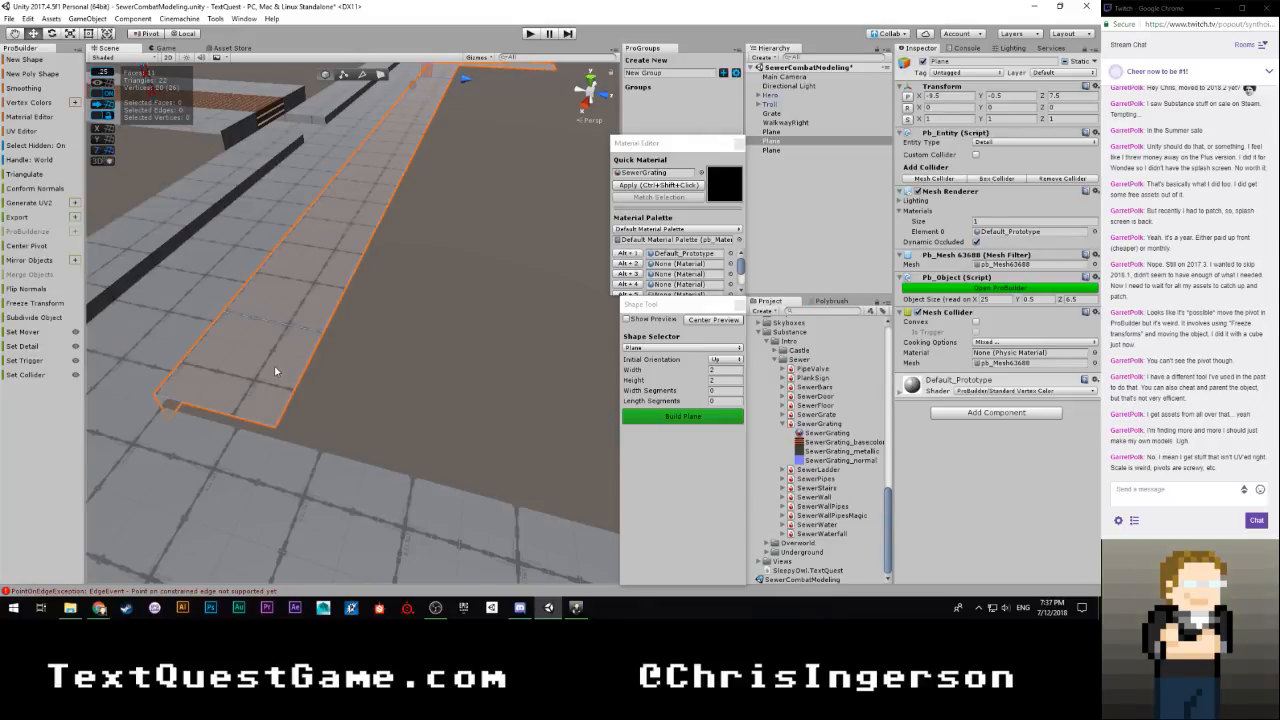
left_click(796, 246)
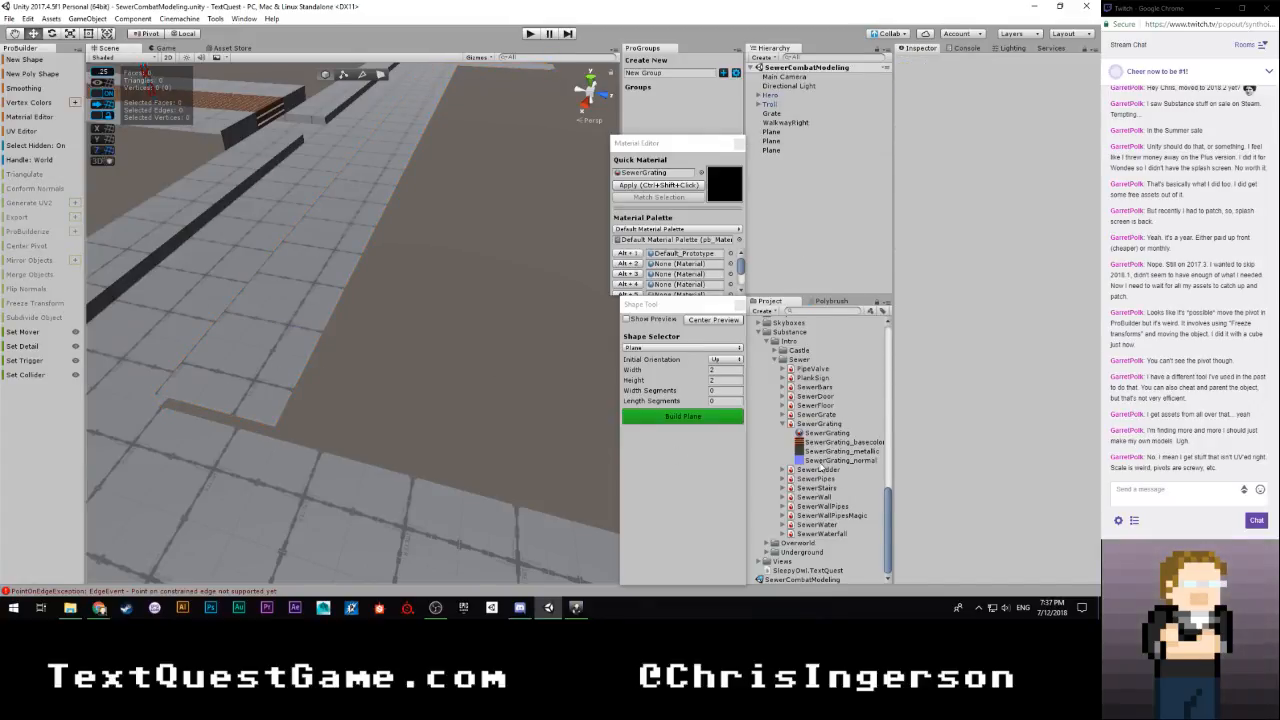
Open the Sewers scene, examine how its stone floors, walls and water channels are laid out, and return to SewerCombatModeling
scroll(810, 470, "up", 2)
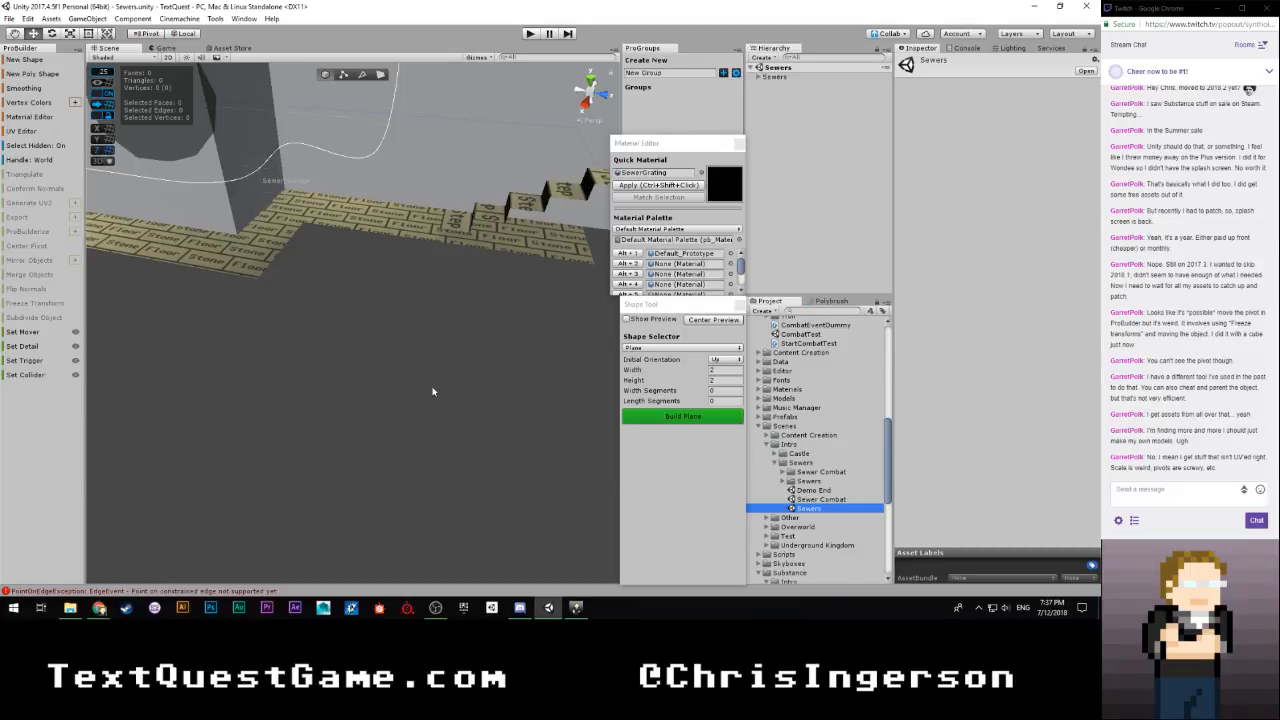
scroll(431, 381, "down", 3)
right_click_drag(430, 377, 905, 349)
key("w")
key("s")
key("w")
key("w")
key("w")
right_click_drag(299, 427, 495, 457)
key("s")
key("w")
key("s")
key("d")
key("a")
key("w")
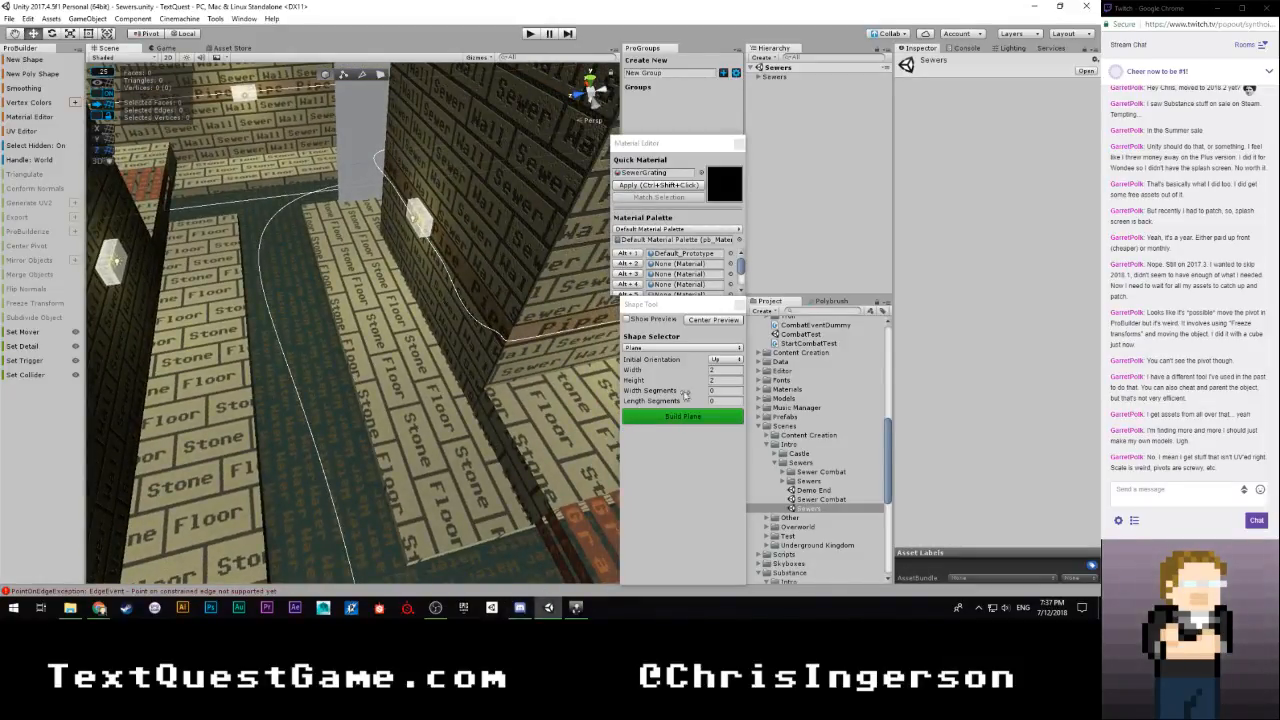
scroll(790, 505, "down", 2)
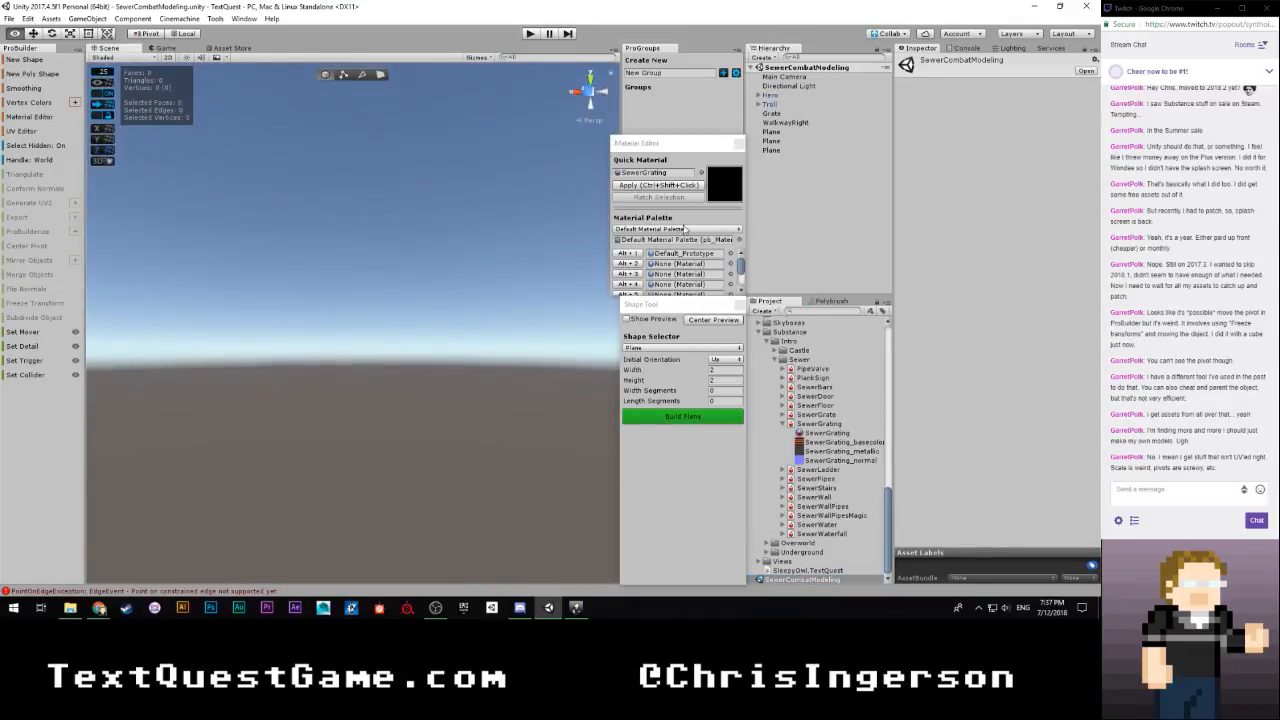
Extrude the back edge of the ledge strip's end section upward to a total height of 1 unit, and set the Snap Value to 0.5
right_click_drag(100, 200, 161, 352)
left_click(331, 350)
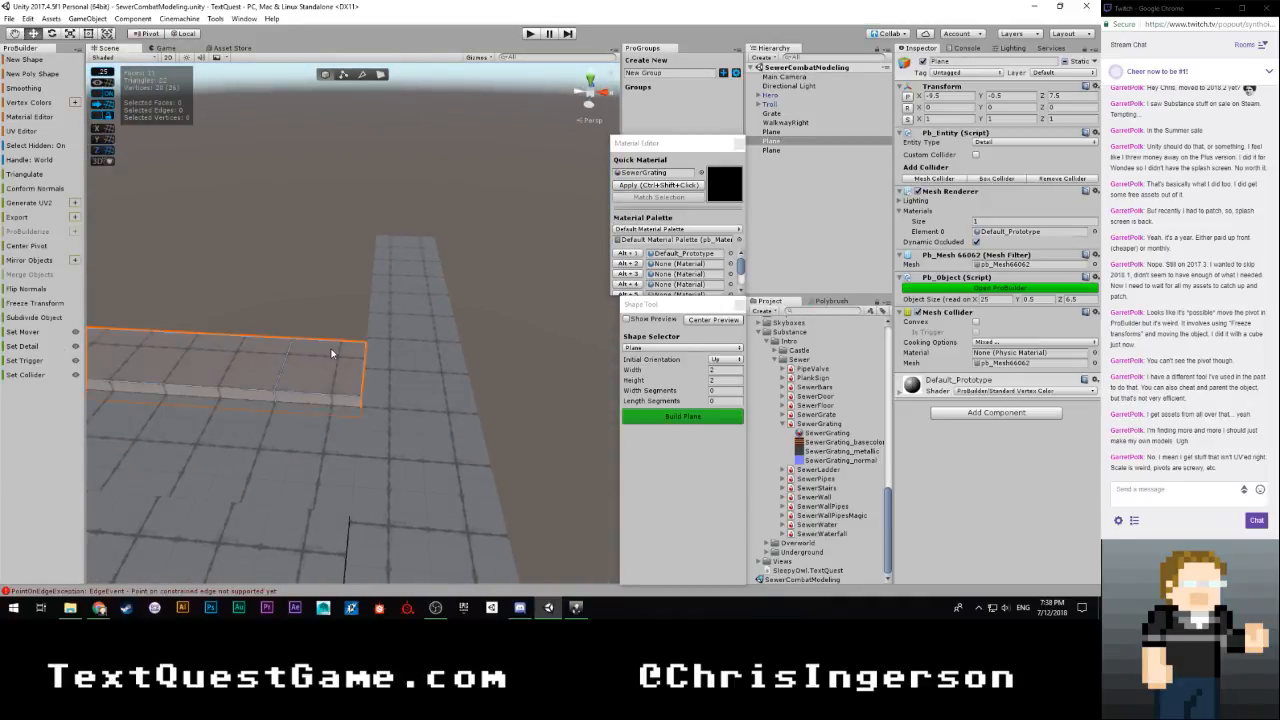
right_click_drag(340, 349, 263, 341)
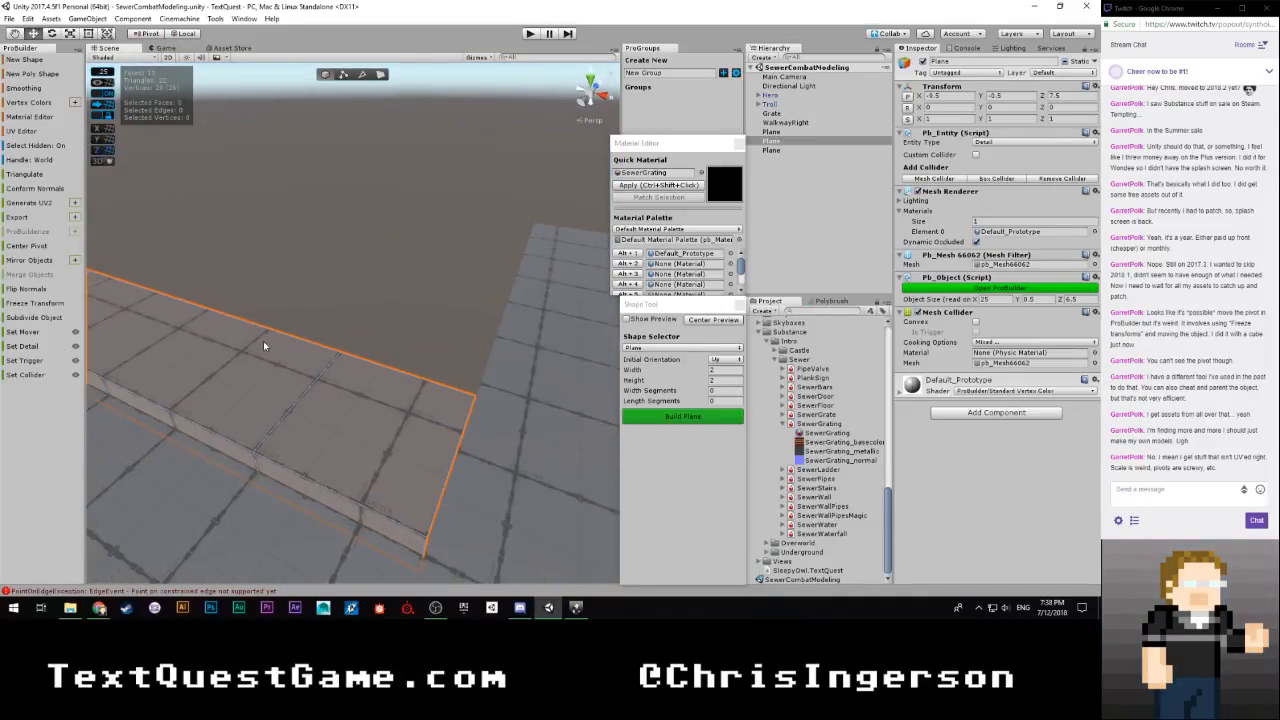
key("g")
key("g")
key("g")
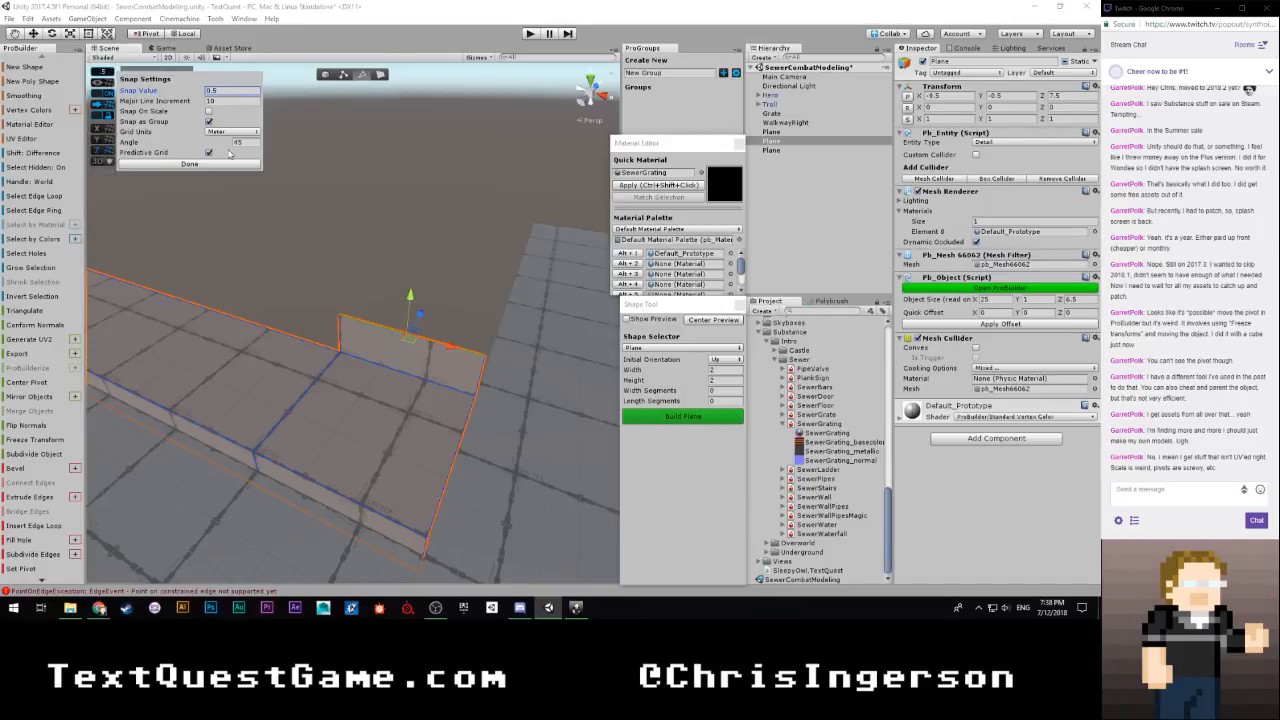
Extrude the raised edge outward alongside the walkway arm, bringing the ledge strip's depth to 8 units
left_click_drag(532, 272, 309, 281, "alt")
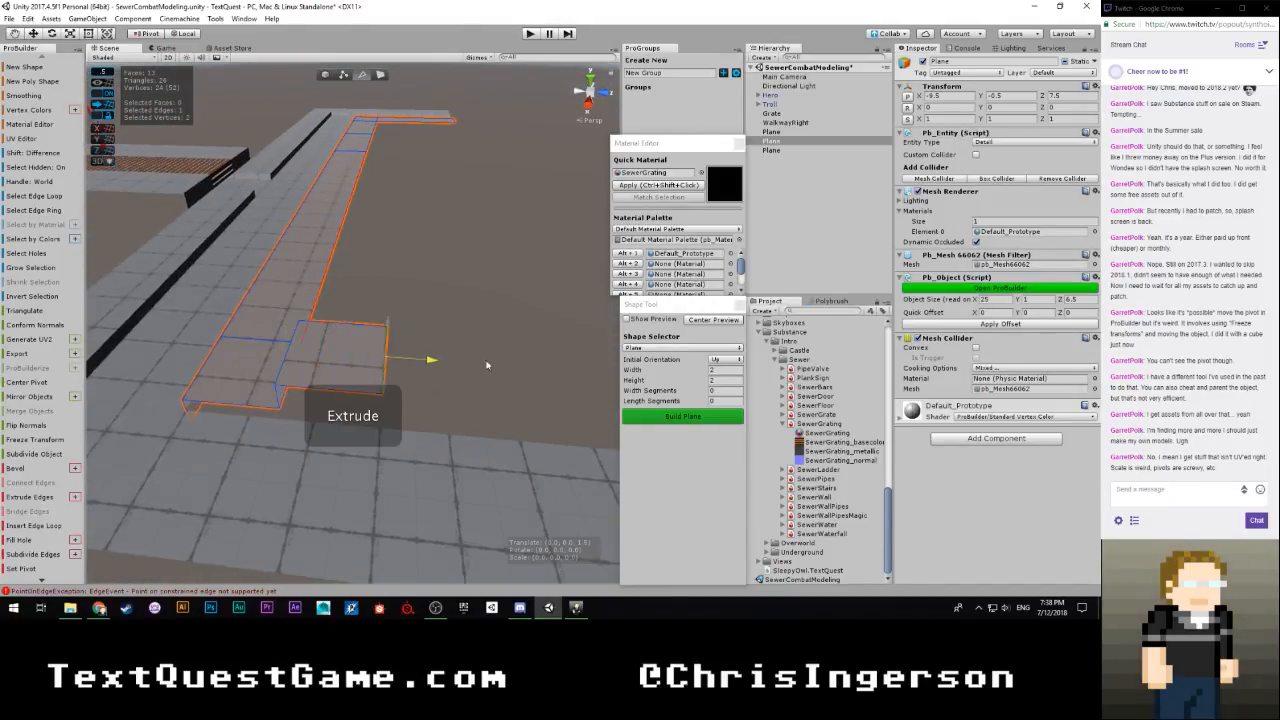
scroll(431, 369, "down", 10)
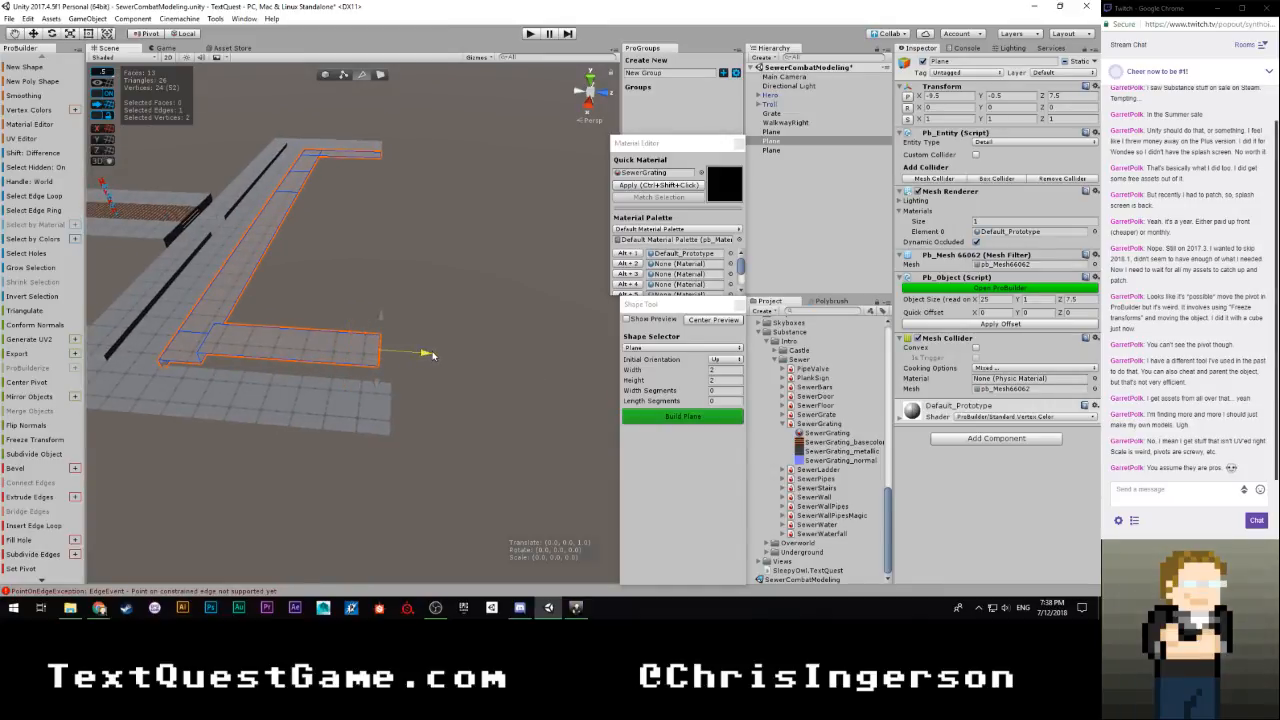
left_click_drag(429, 357, 423, 318, "alt")
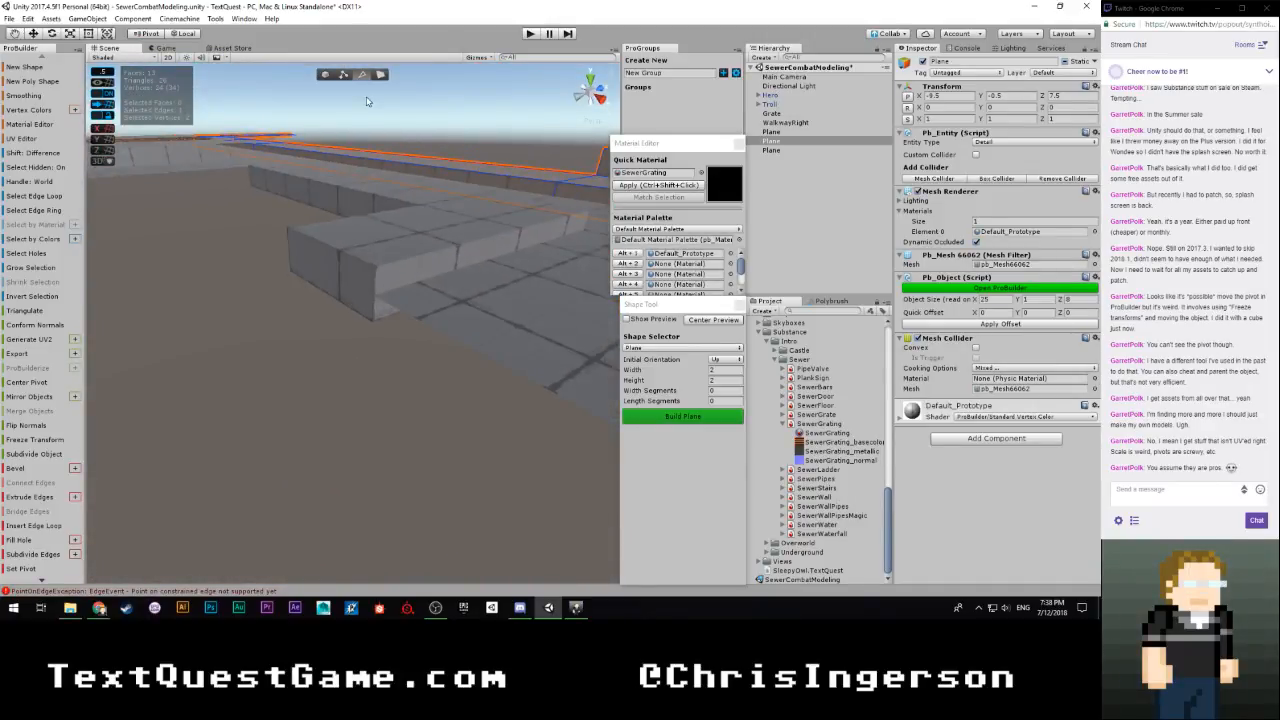
Select the walkway's end face and underside faces and delete them
left_click(340, 290)
left_click_drag(360, 332, 405, 222, "alt")
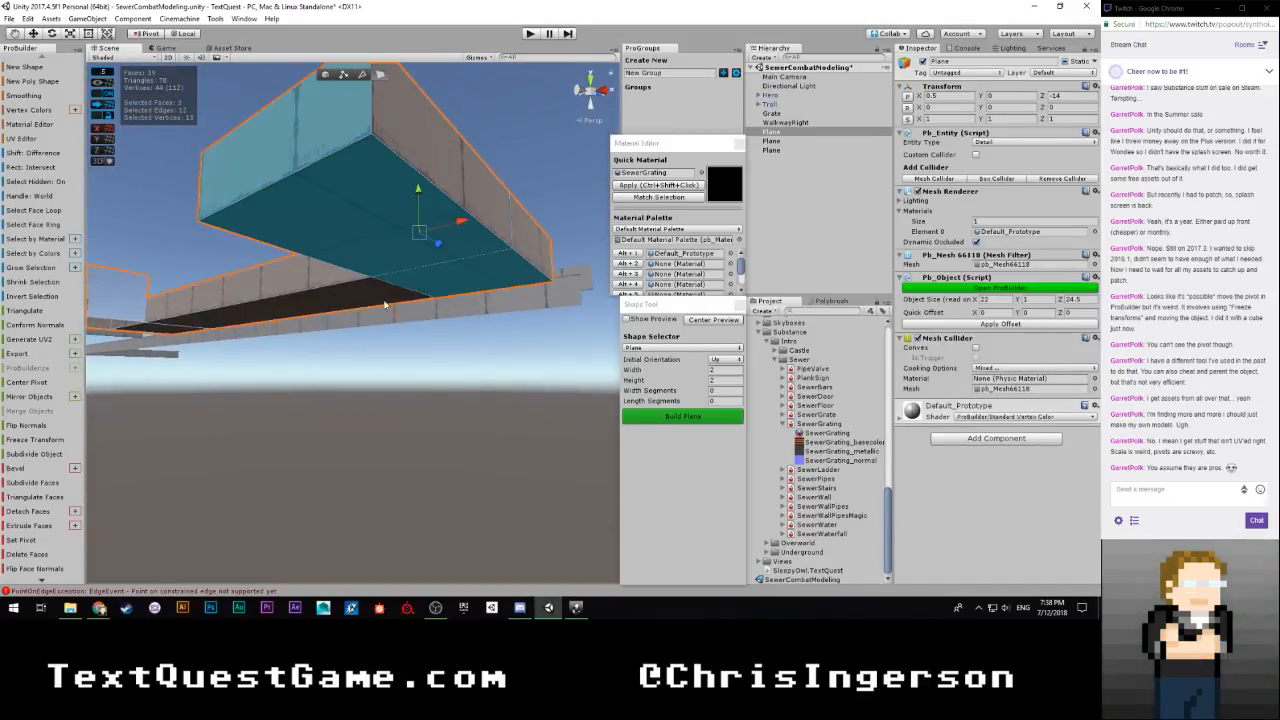
left_click_drag(363, 307, 240, 380, "alt")
left_click(425, 296, "shift")
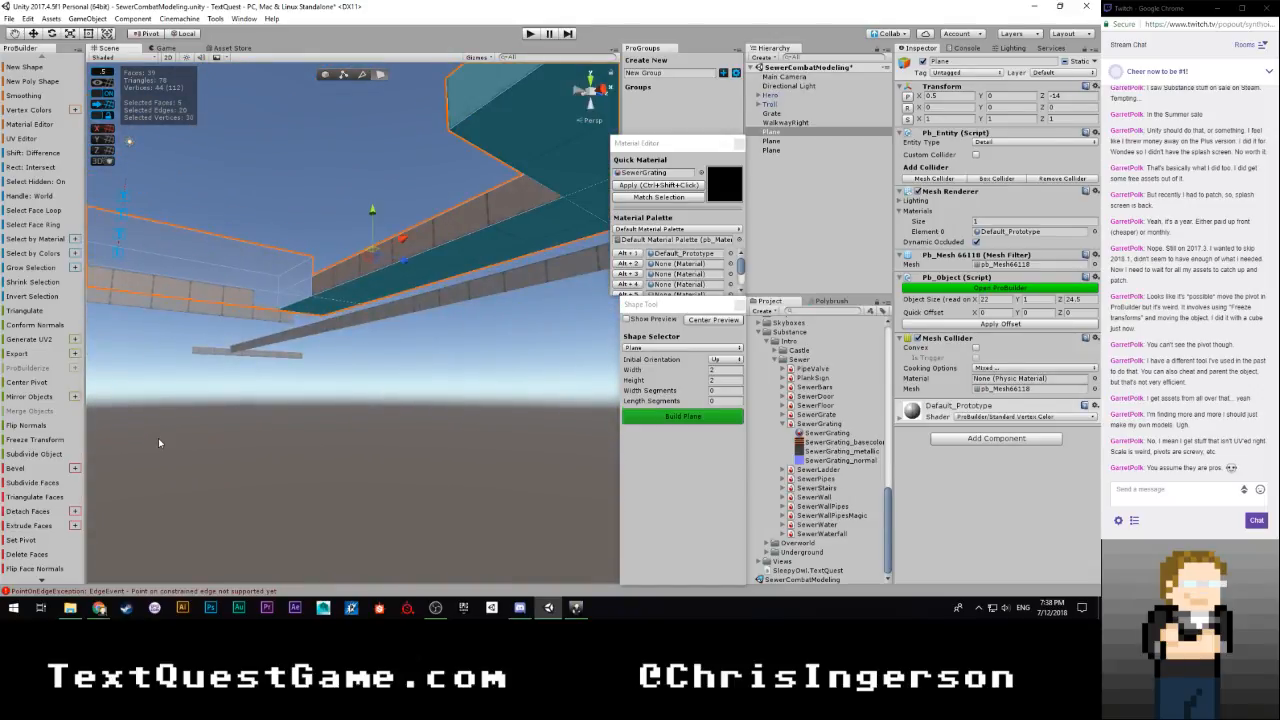
left_click(28, 553)
left_click_drag(280, 340, 523, 347, "alt")
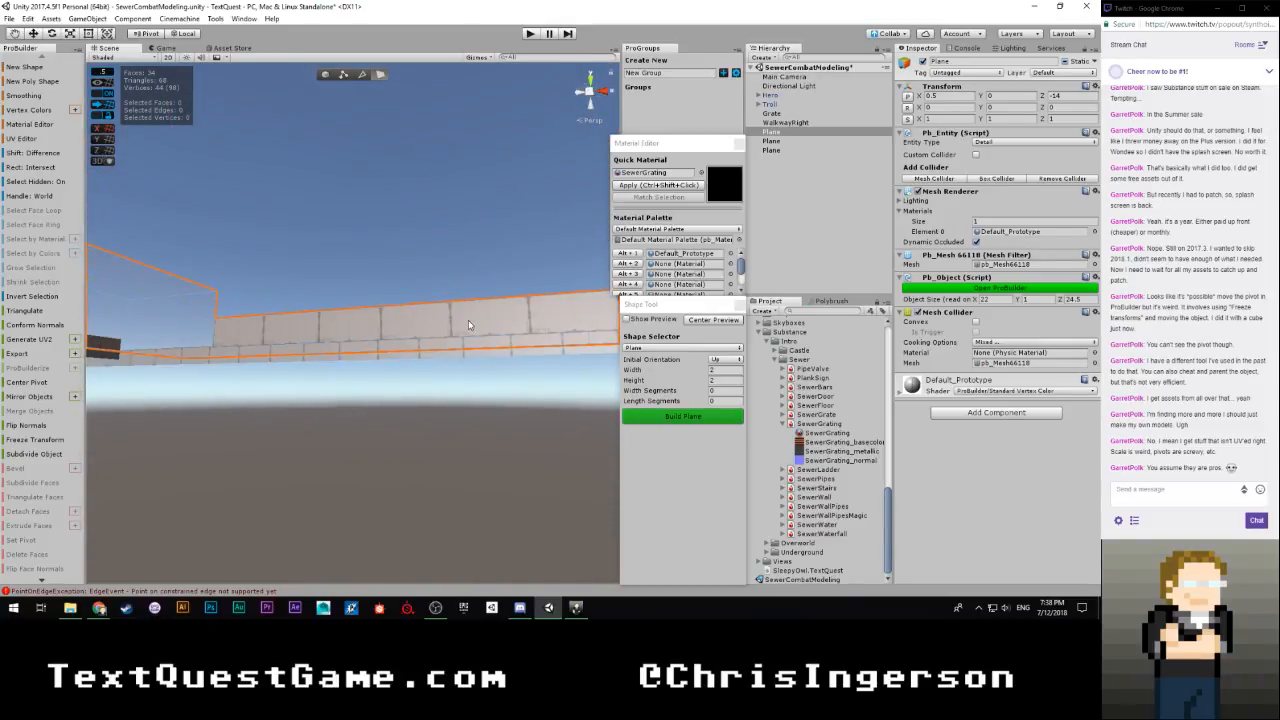
Delete the two adjoining side faces at the walkway's corner and deselect the walkway
left_click(468, 324)
left_click_drag(346, 286, 495, 374, "alt")
left_click(385, 350, "shift")
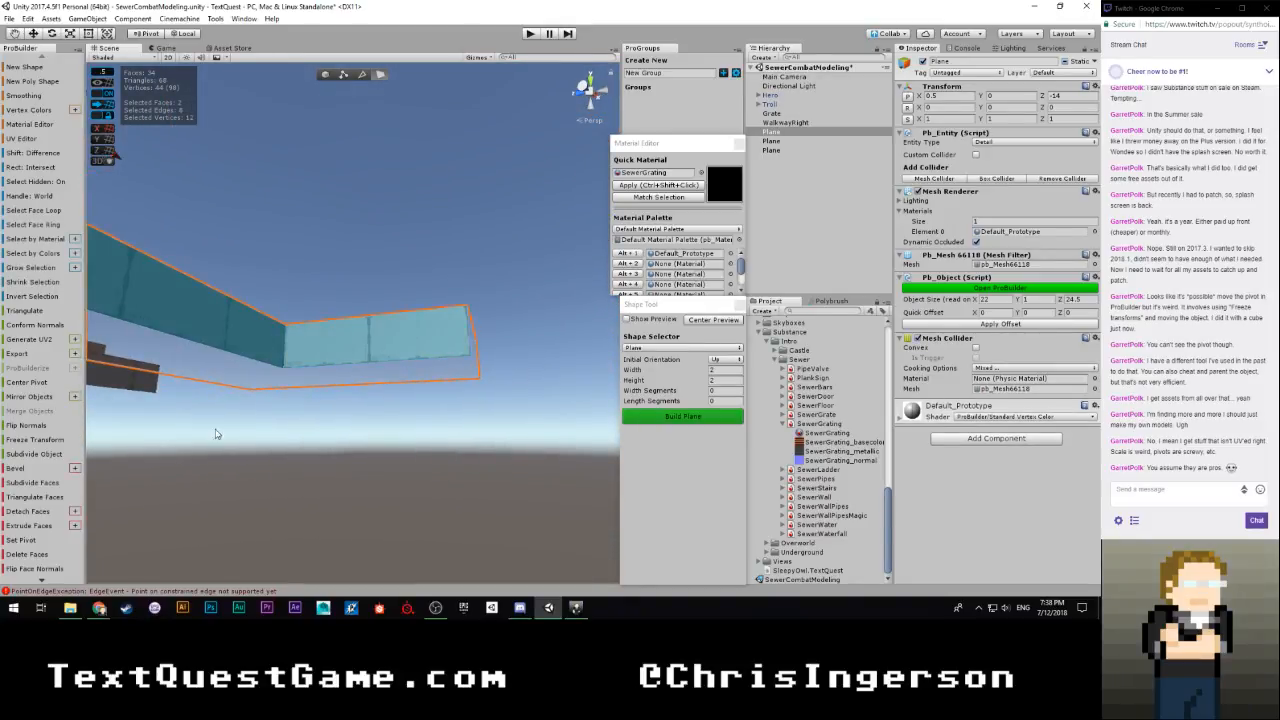
left_click(26, 554)
left_click_drag(120, 430, 197, 481, "alt")
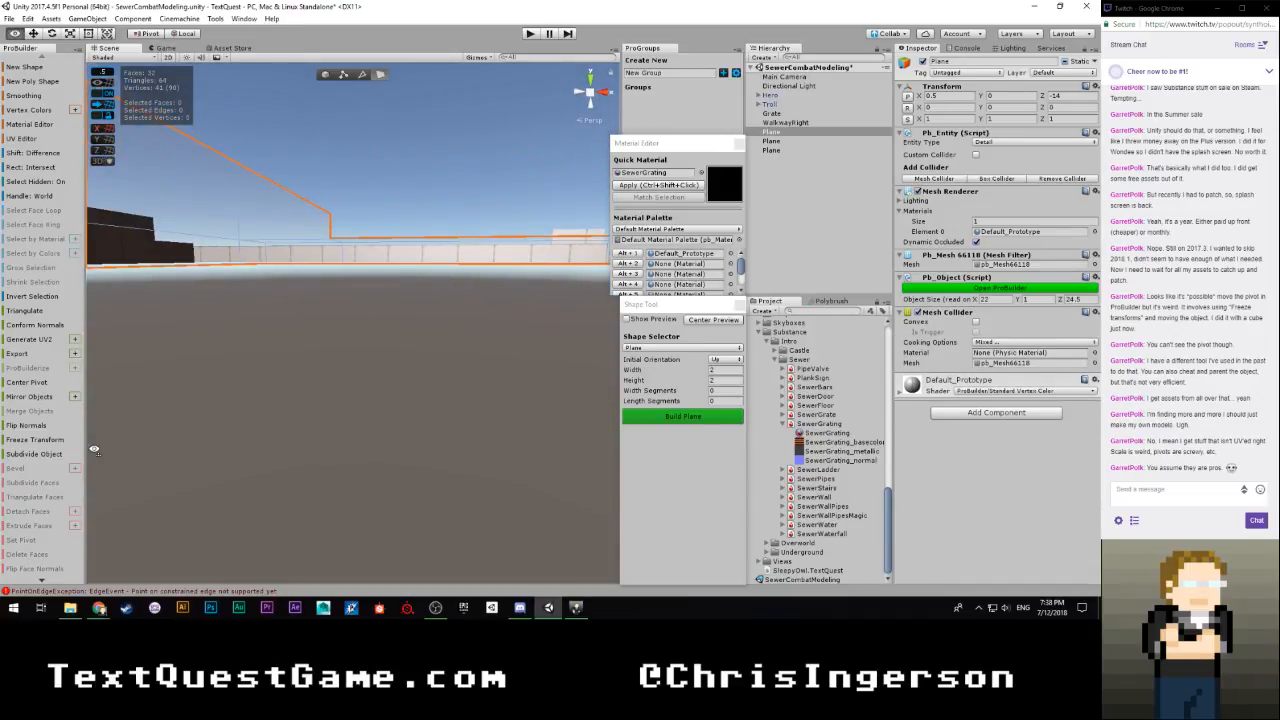
right_click_drag(94, 449, 148, 508)
left_click(397, 365)
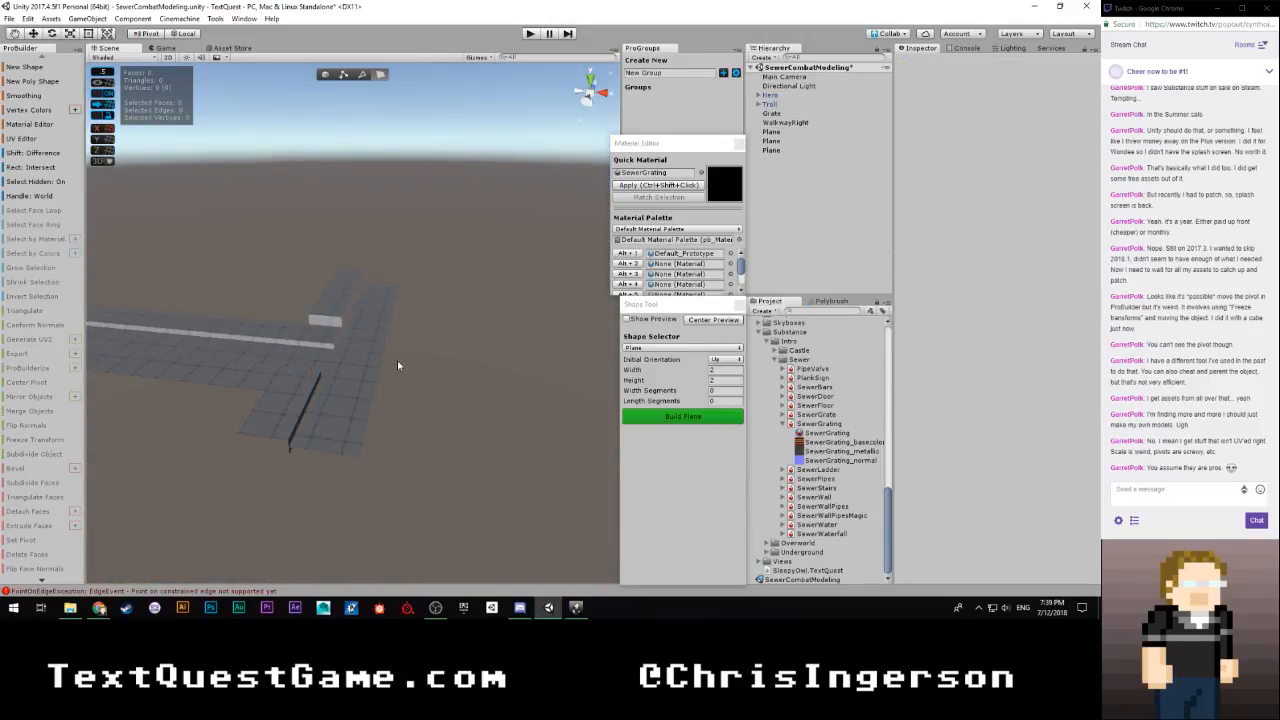
Set the new plane shape's width to 1.5 and turn on its preview
mouse_move(417, 341)
right_mouse_down()
mouse_move(340, 394)
mouse_move(414, 394)
mouse_move(434, 360)
mouse_move(413, 352)
mouse_move(437, 358)
mouse_move(426, 338)
right_mouse_up()
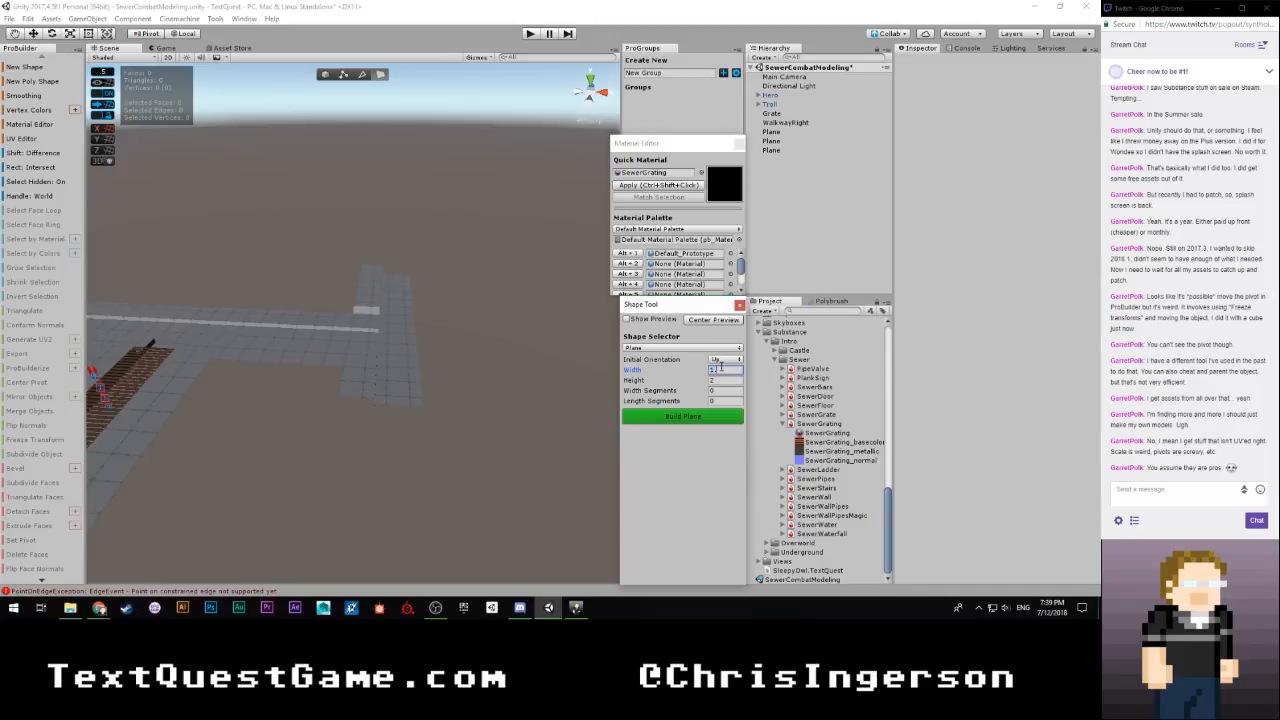
left_click(627, 319)
right_click_drag(600, 345, 497, 401)
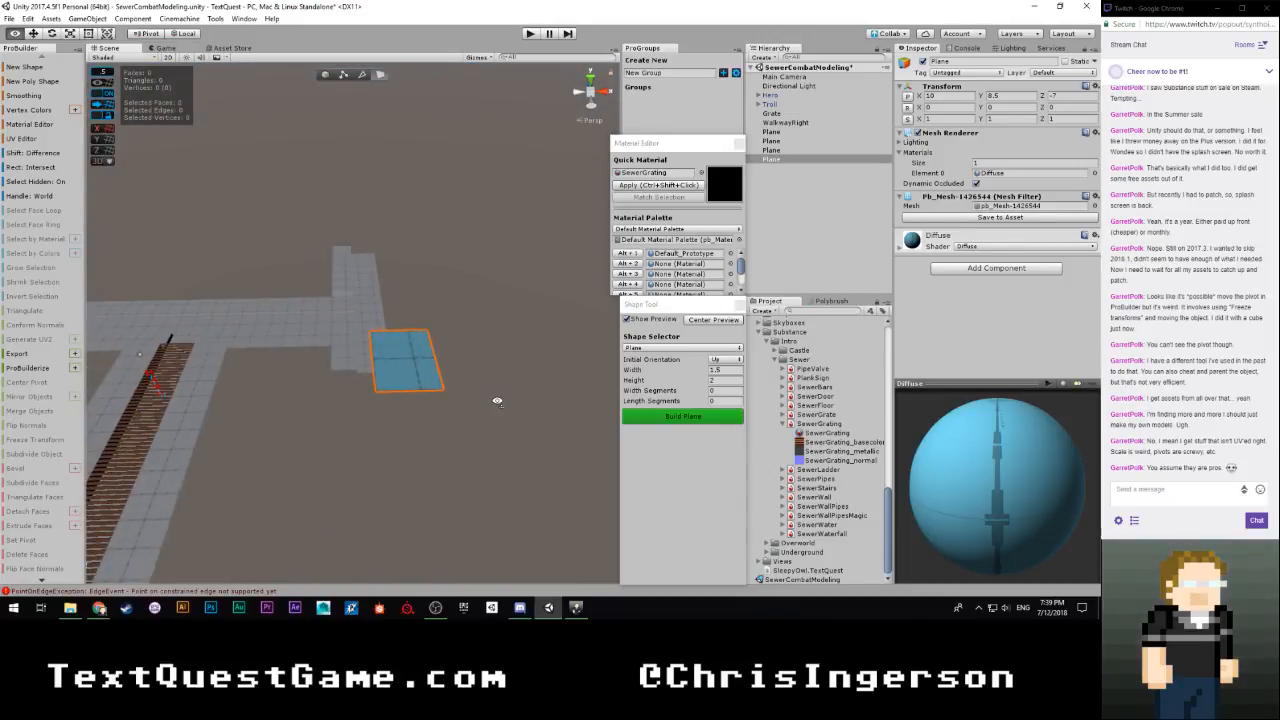
Move the plane preview flush against the outer side of the short walkway arm's end
right_click_drag(412, 300, 416, 330)
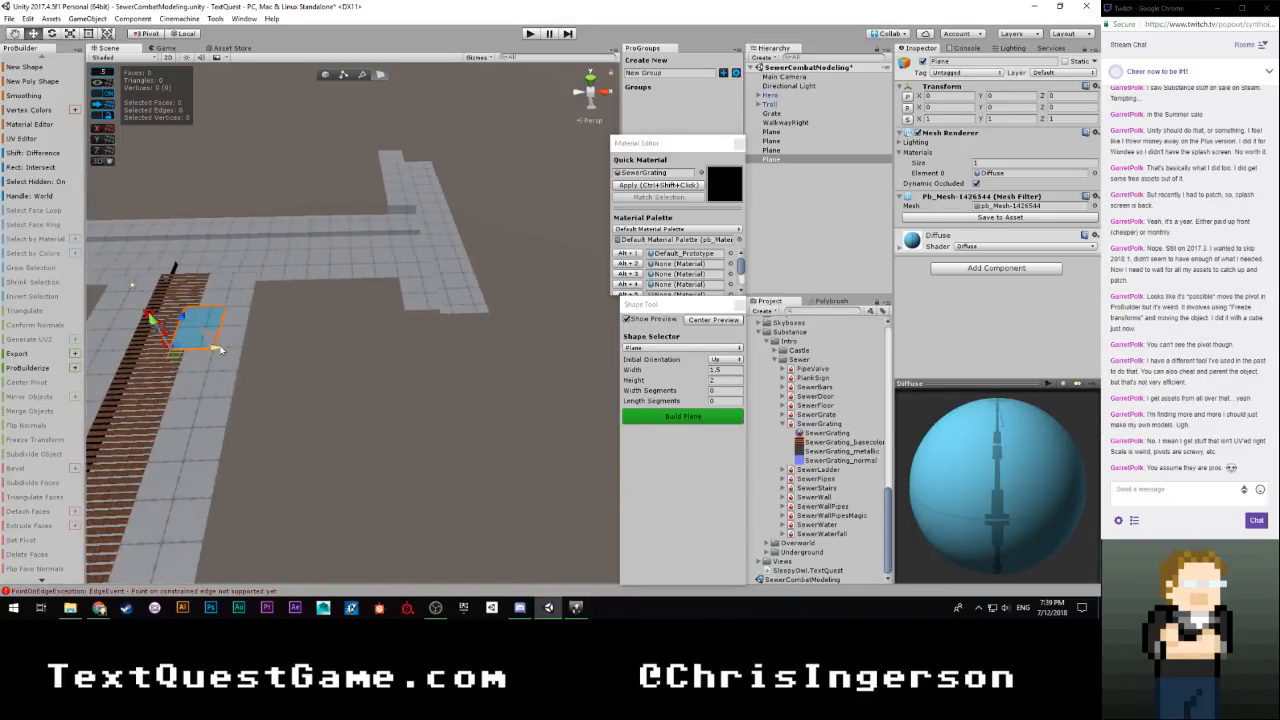
left_click_drag(464, 353, 564, 352)
left_click_drag(564, 352, 750, 331, "alt")
scroll(598, 352, "up", 5)
middle_click_drag(598, 352, 493, 356)
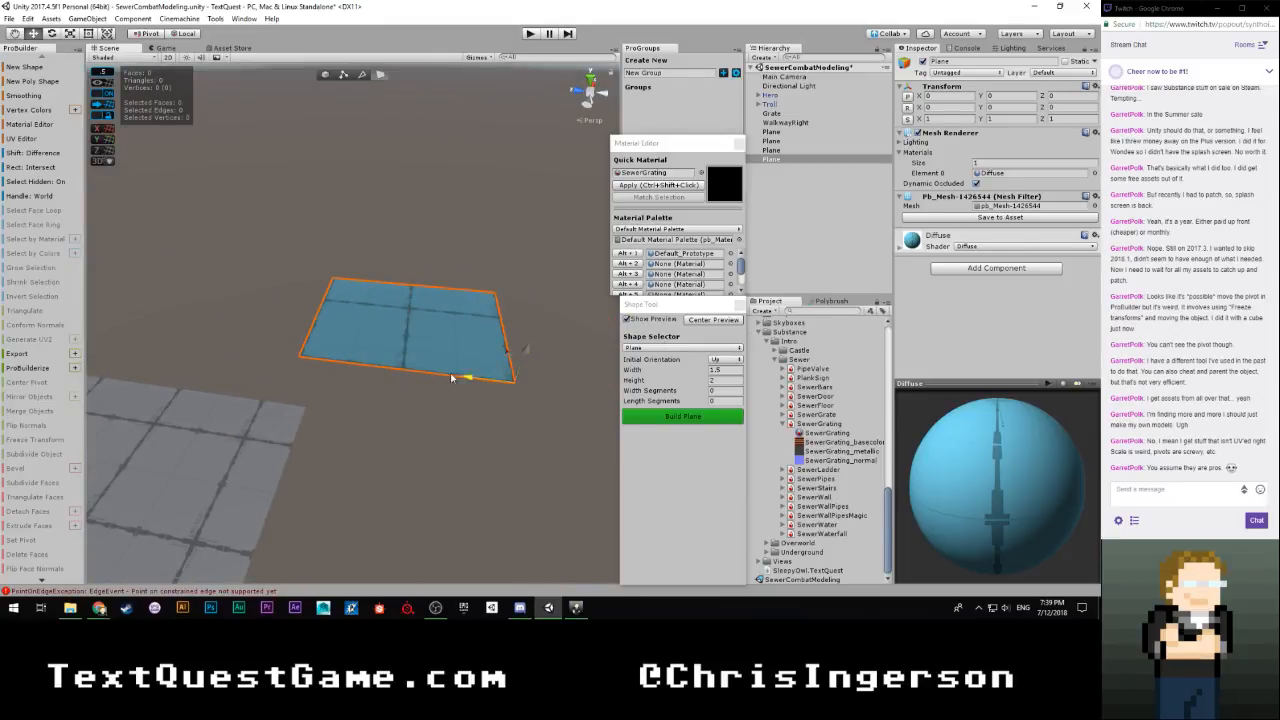
left_click_drag(452, 378, 354, 386)
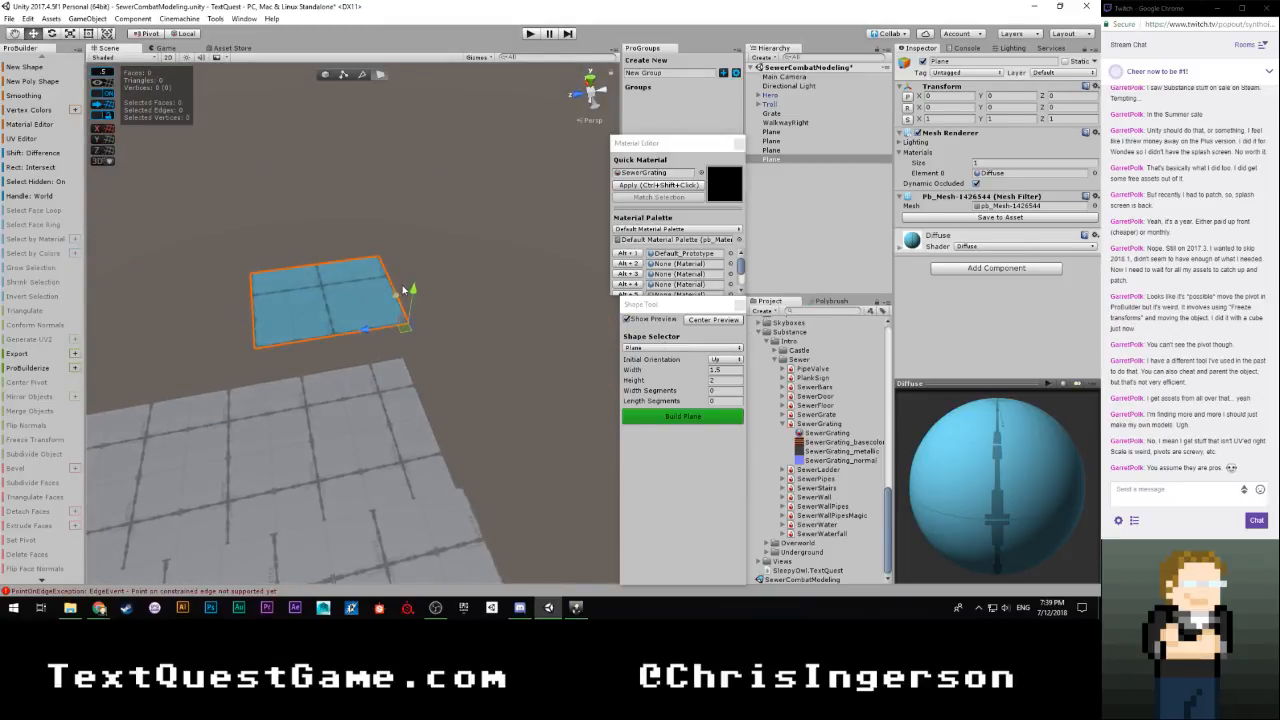
left_click_drag(405, 290, 408, 314)
right_click_drag(372, 368, 21, 346)
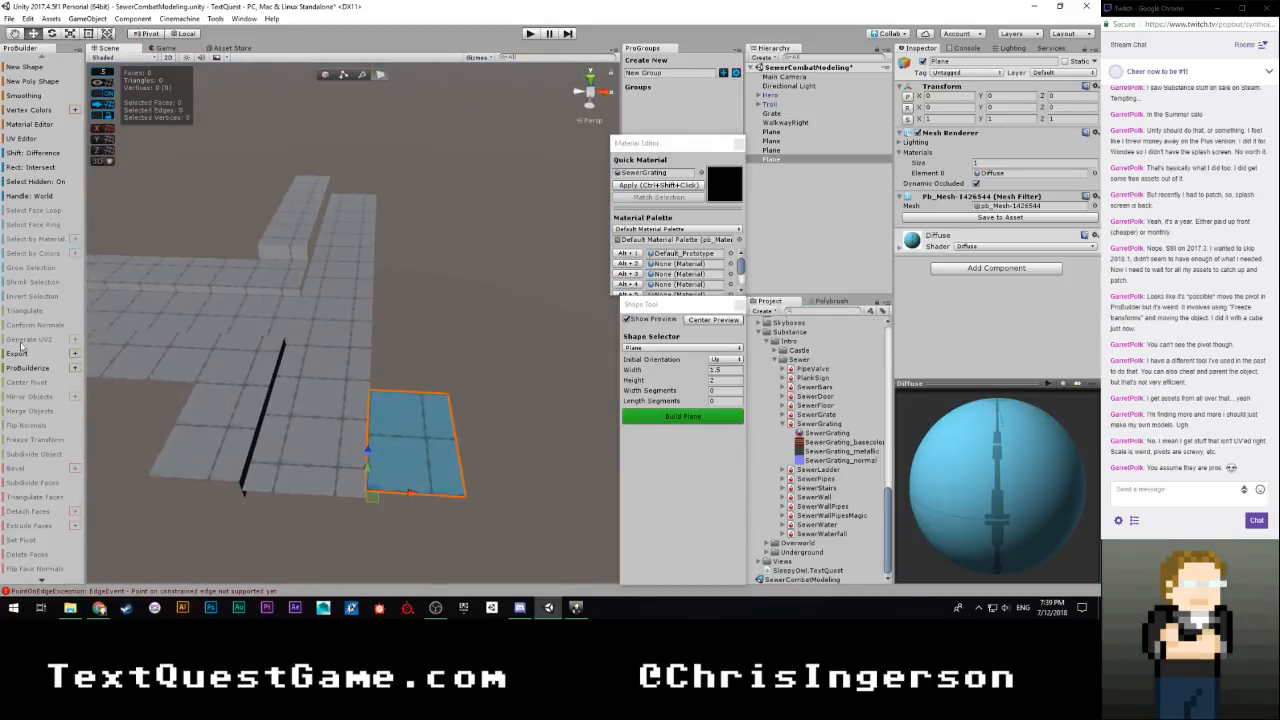
Build the 1.5 by 2 plane beside the walkway arm and extrude its inner edge down 0.5 units
left_click(662, 416)
right_click_drag(400, 353, 360, 368)
key("h")
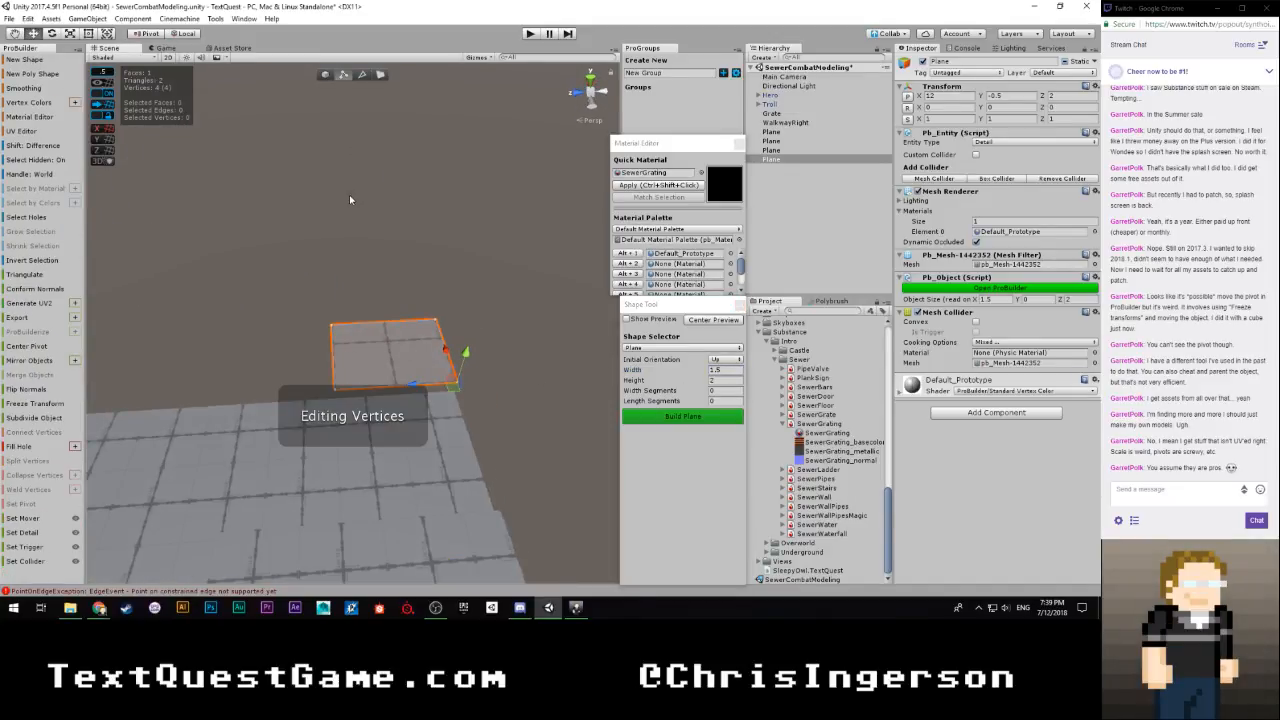
key("h")
left_click(355, 367)
right_click_drag(359, 364, 553, 331)
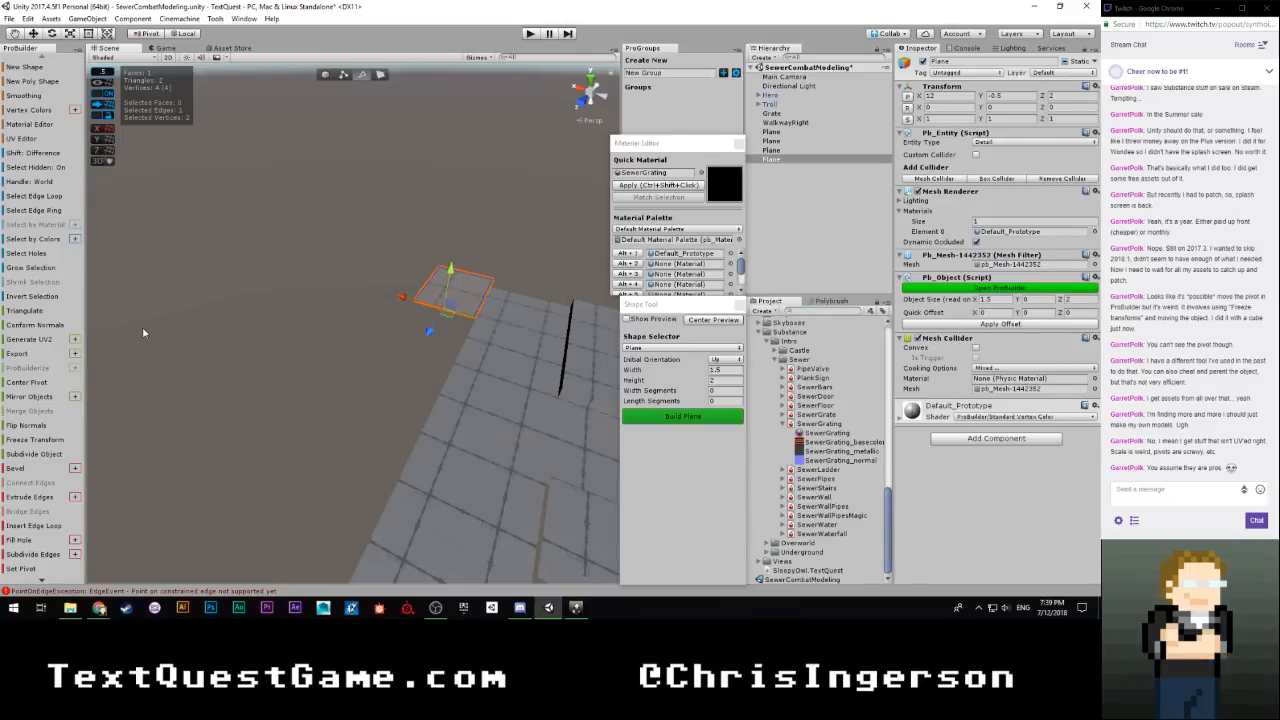
right_click_drag(331, 428, 360, 335)
left_click_drag(381, 297, 380, 323, "shift")
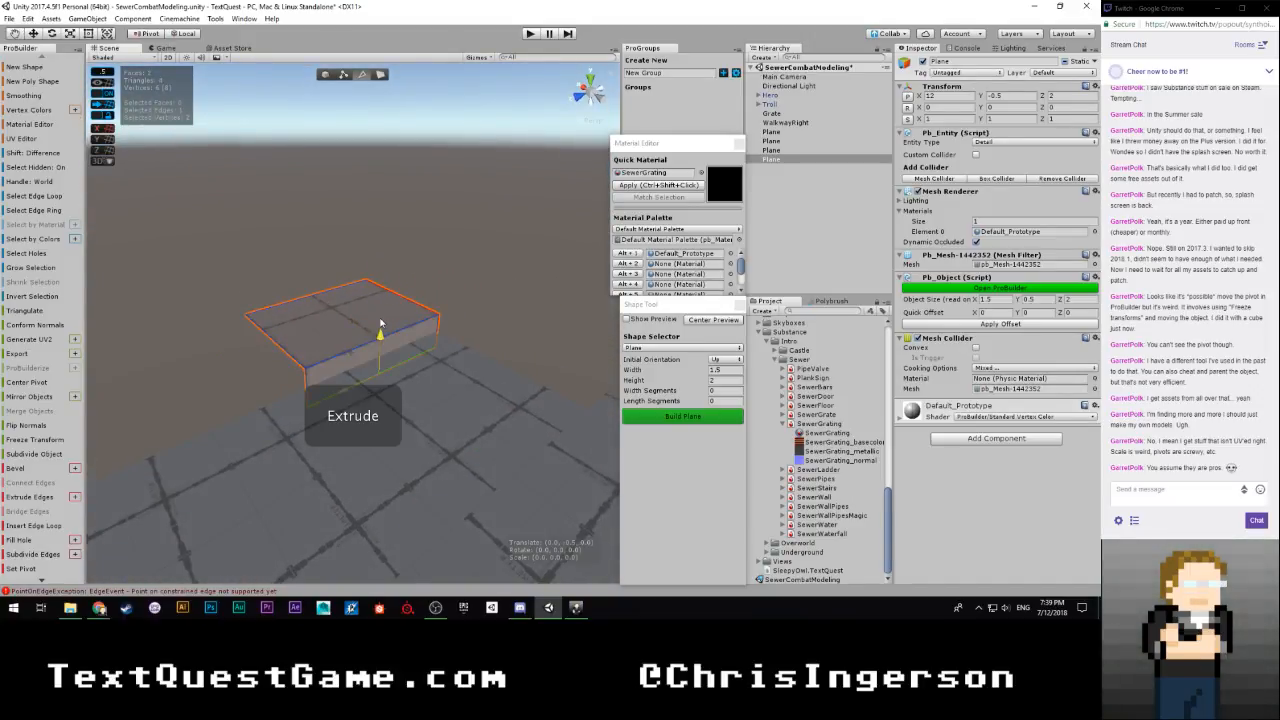
Select the end edges of the new ledge's top and side faces and pull them out to lengthen it to 7 units
right_click_drag(328, 340, 405, 322)
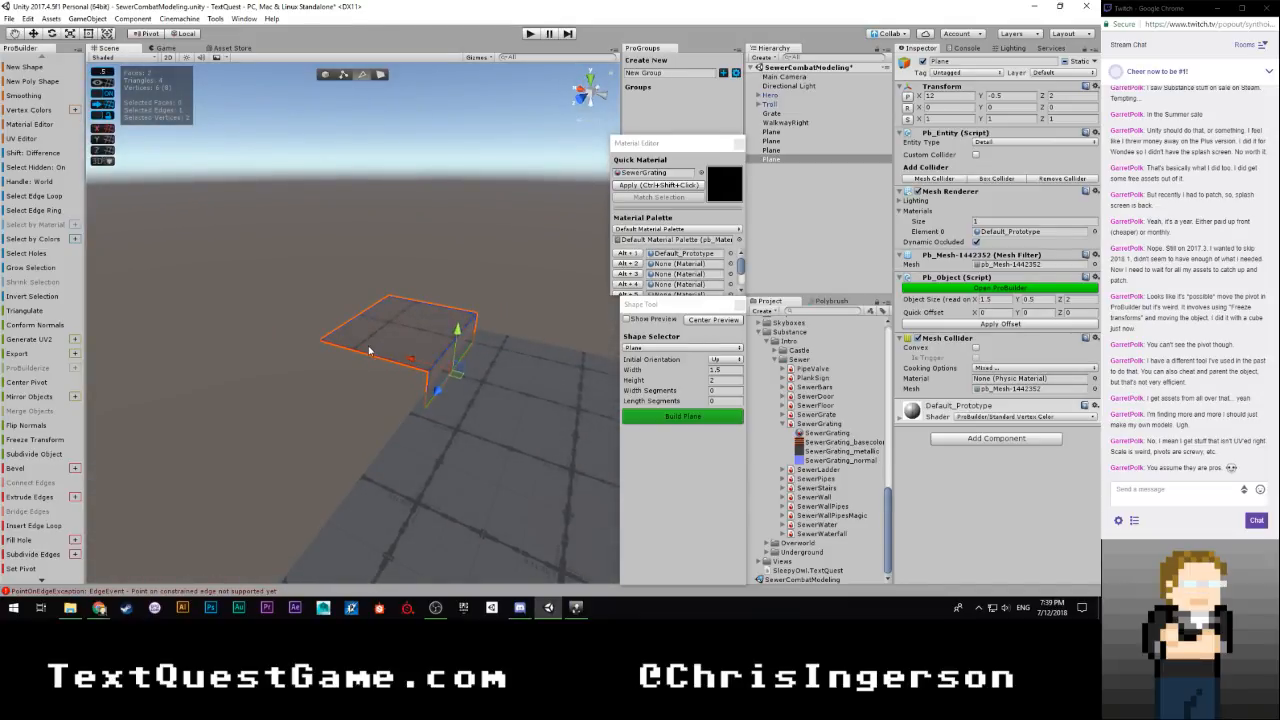
right_click_drag(459, 388, 367, 388)
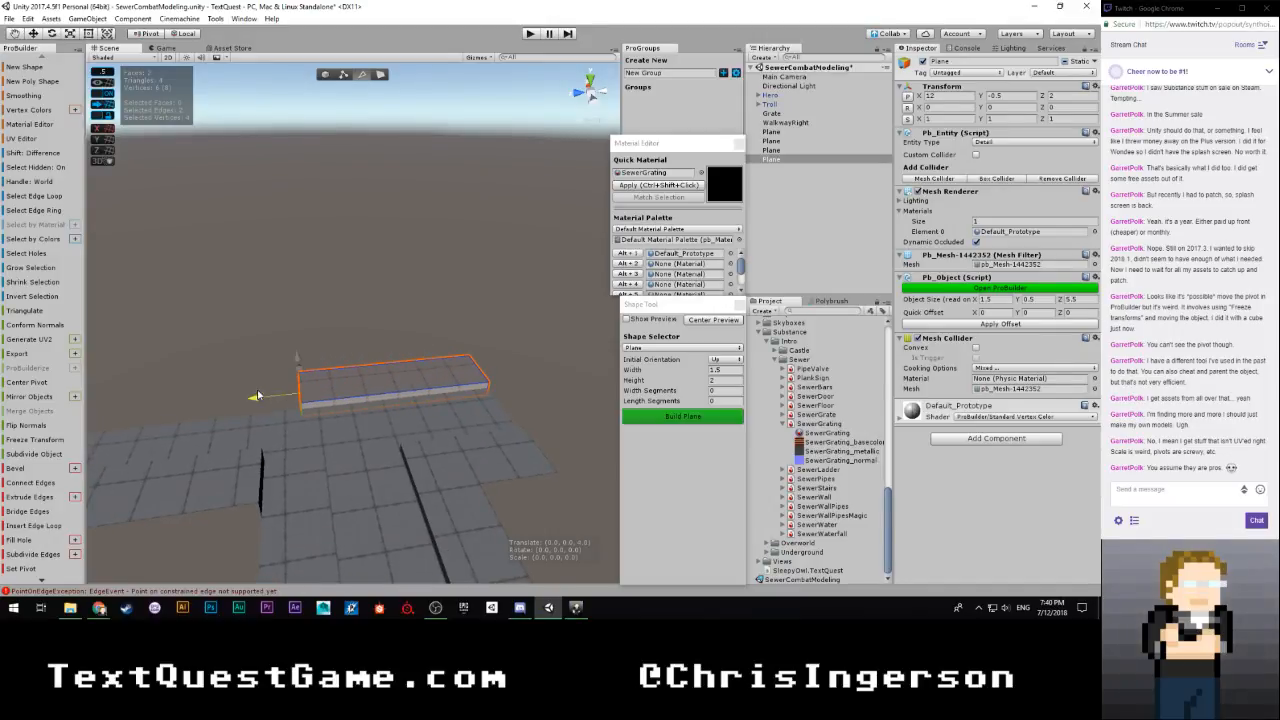
right_click_drag(344, 427, 416, 409)
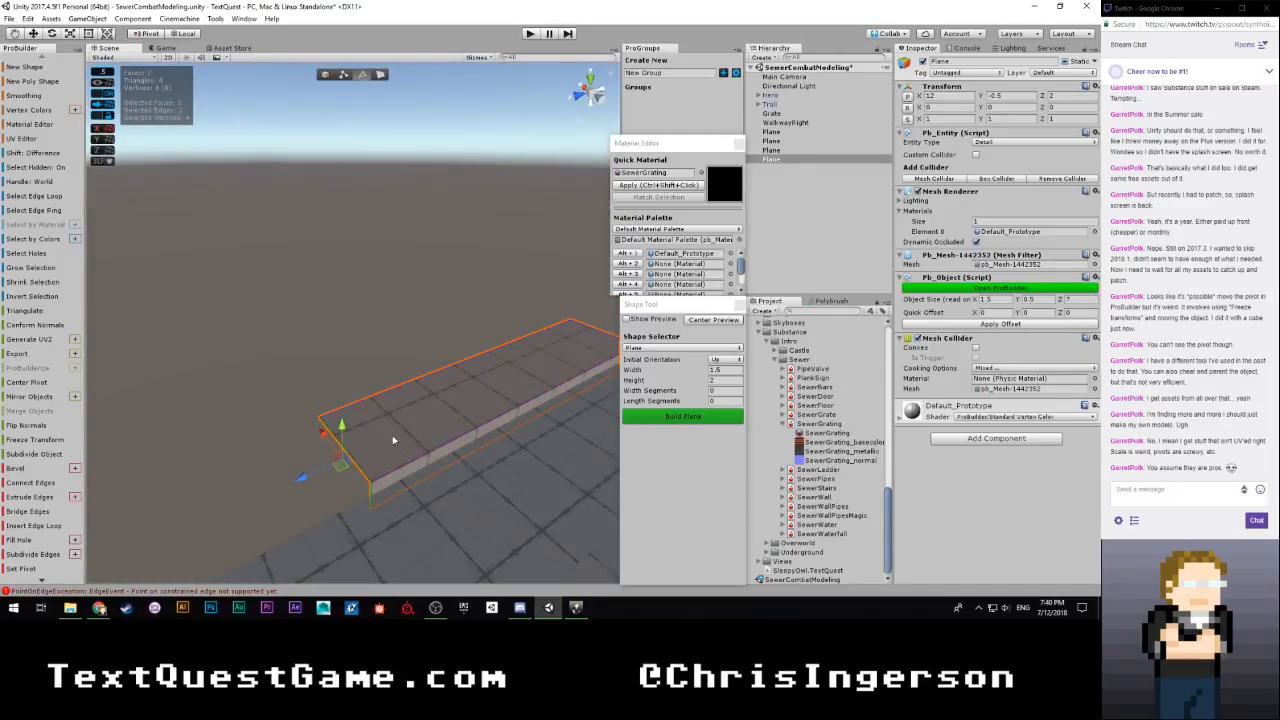
Extrude the ledge's far end edge up 0.5 units to form a riser
left_click(254, 408)
left_click(385, 437)
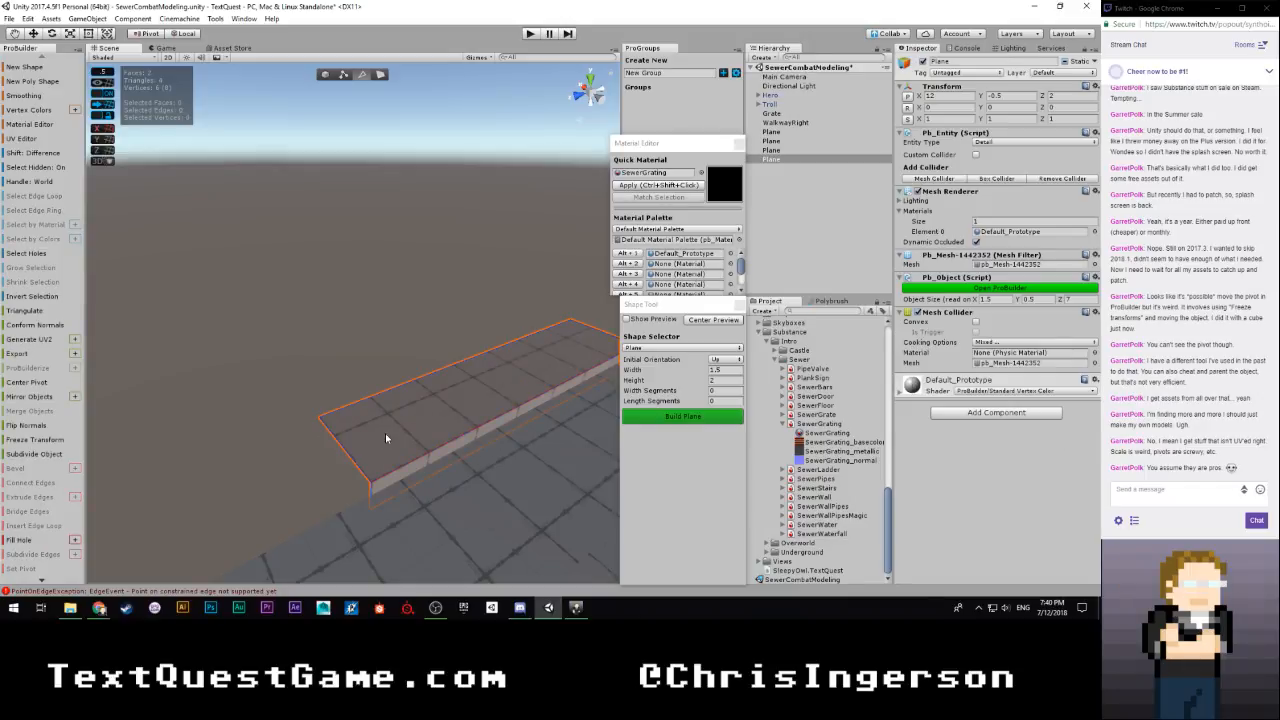
left_click(345, 457)
left_click_drag(342, 422, 342, 394, "shift")
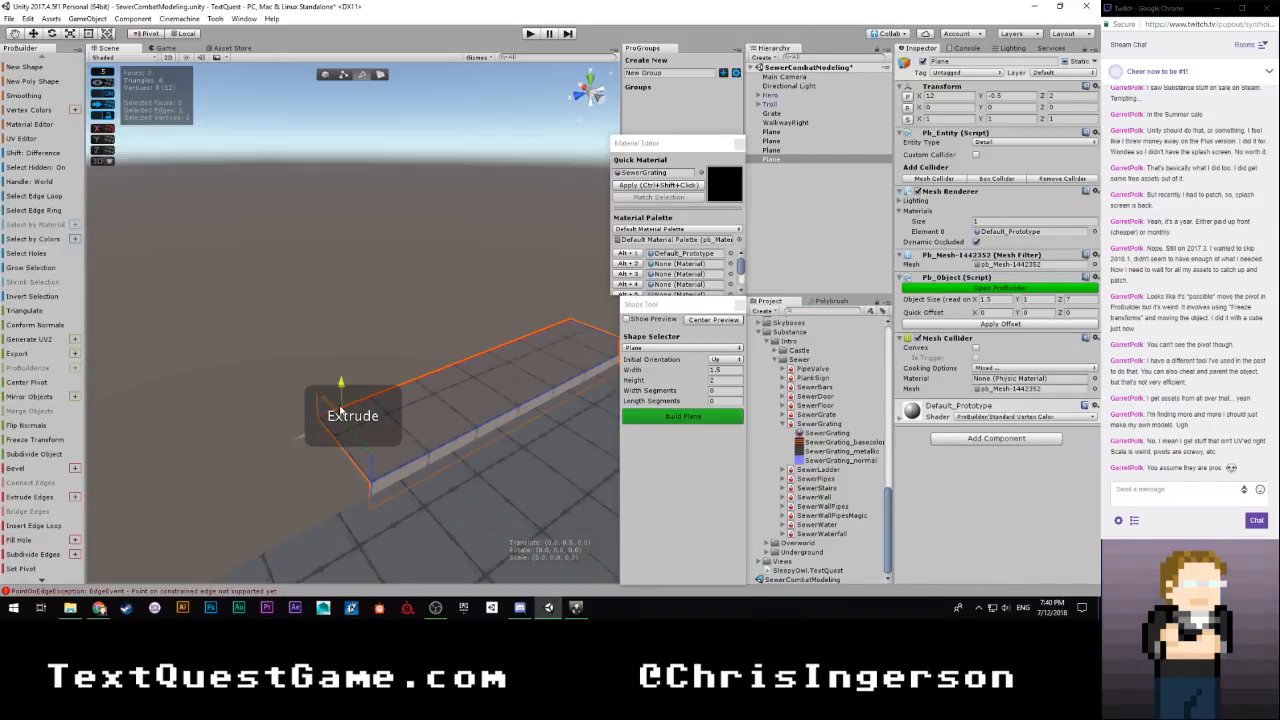
mouse_move(269, 450)
right_mouse_down()
mouse_move(280, 471)
mouse_move(234, 414)
mouse_move(254, 398)
mouse_move(363, 401)
mouse_move(212, 443)
mouse_move(279, 436)
right_mouse_up()
Extrude the riser's top and channel-side edges away from the ledge as a raised section, bringing the total length to 13.5 units
left_click(297, 387)
left_click(286, 443)
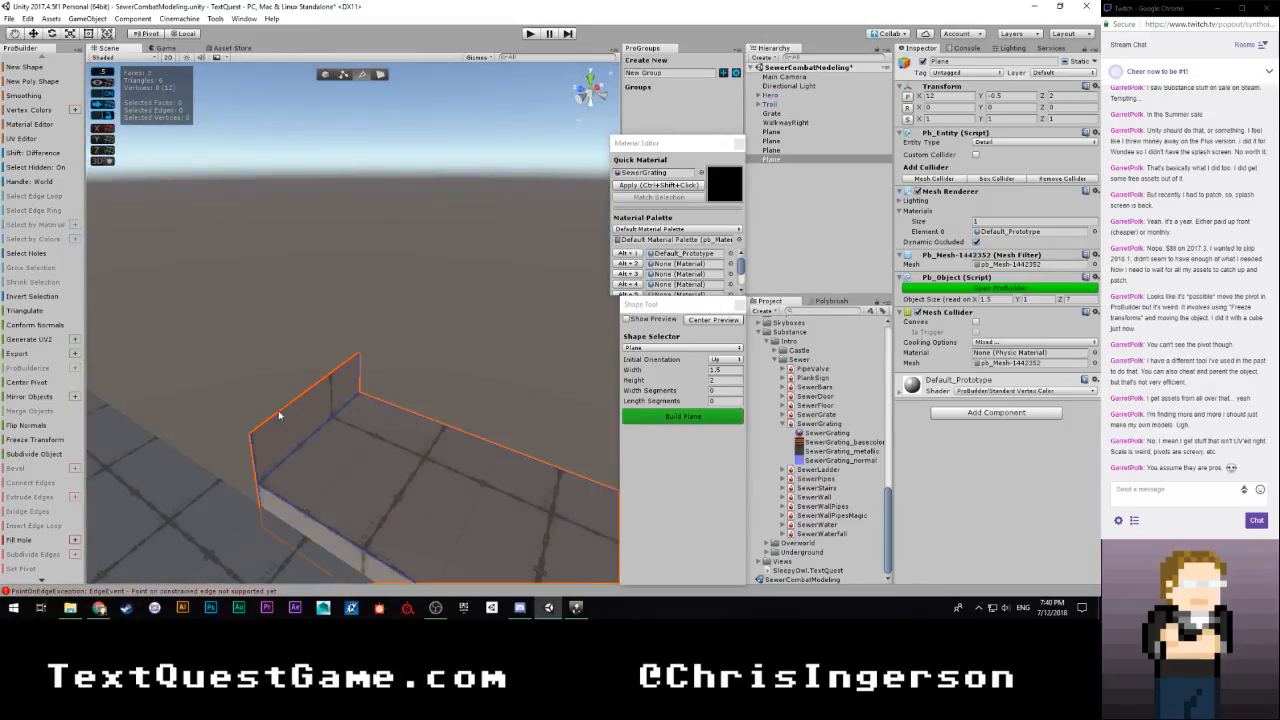
left_click(289, 409)
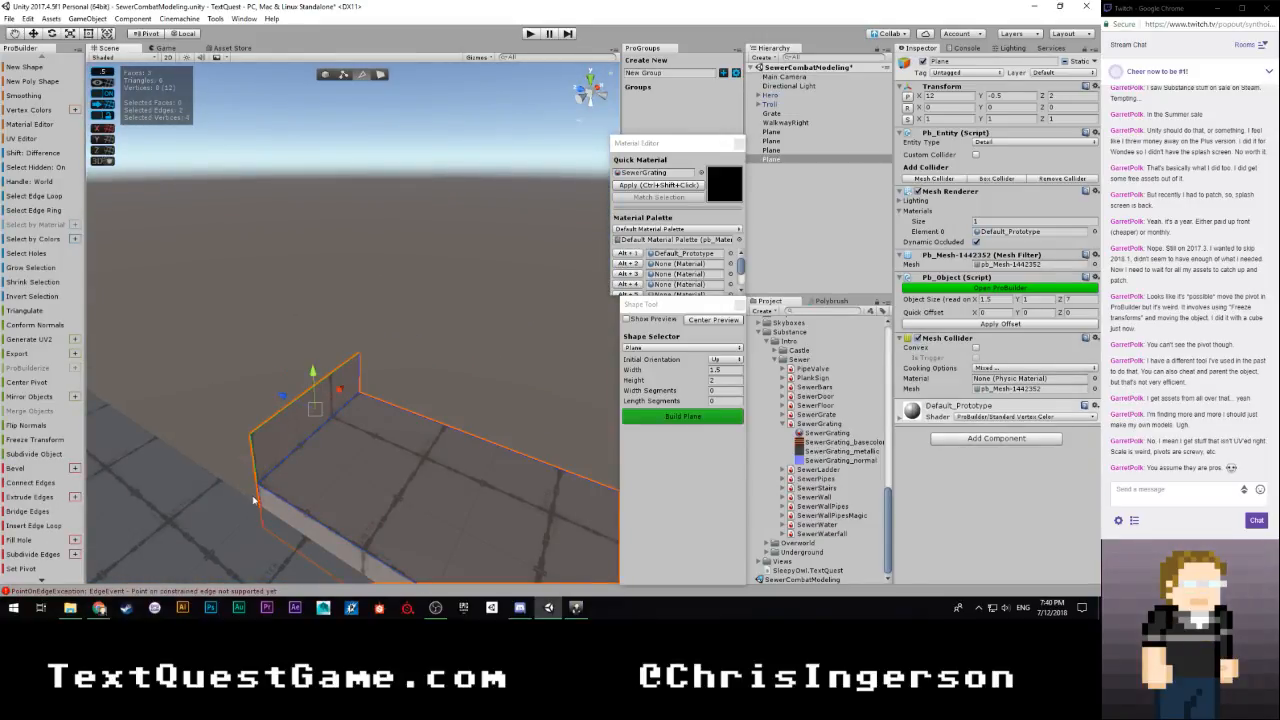
right_click_drag(283, 503, 321, 435)
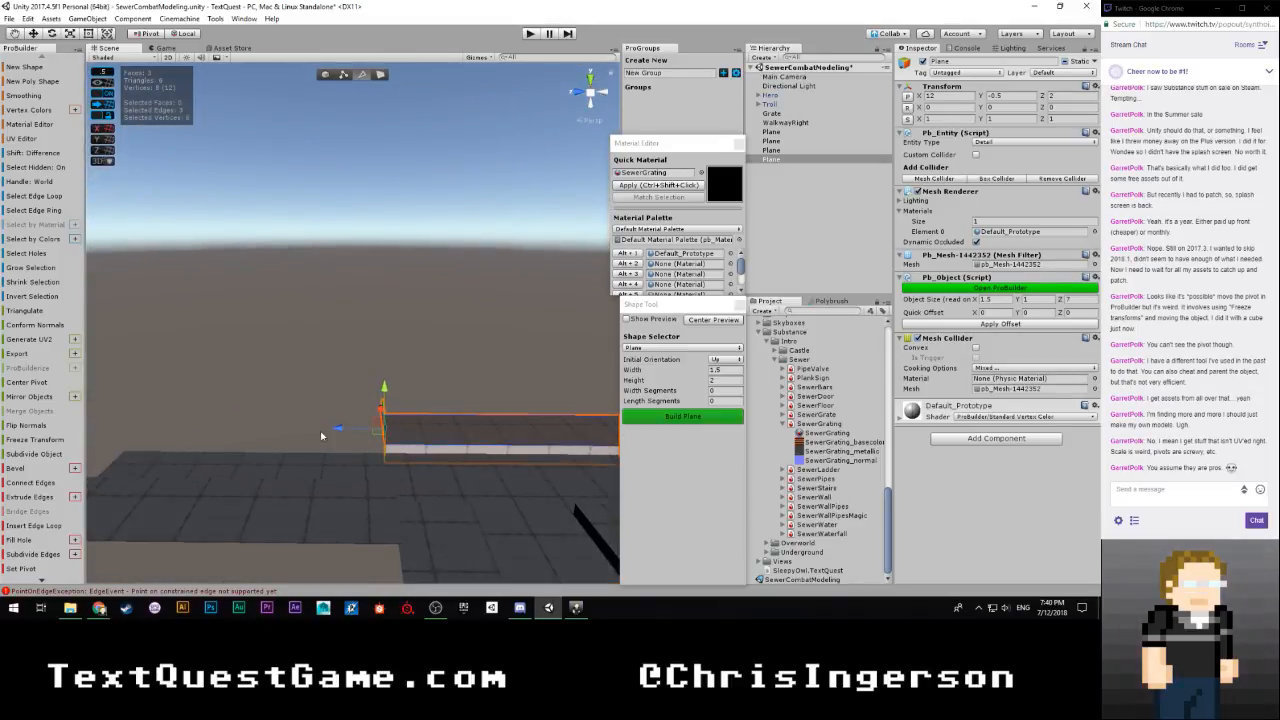
left_click_drag(335, 432, 92, 427, "shift")
mouse_move(391, 409)
right_mouse_down()
mouse_move(309, 383)
mouse_move(156, 460)
mouse_move(80, 448)
right_mouse_up()
right_click_drag(397, 363, 497, 321)
left_click(485, 442)
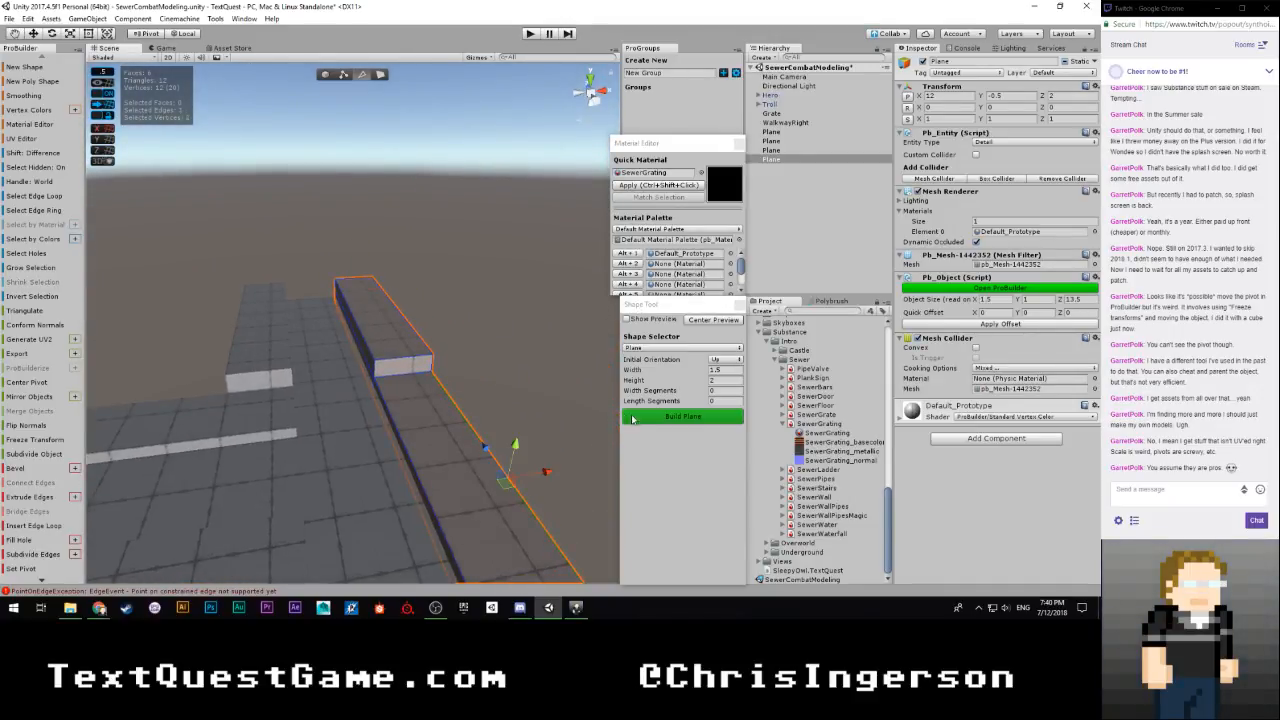
left_click(421, 200)
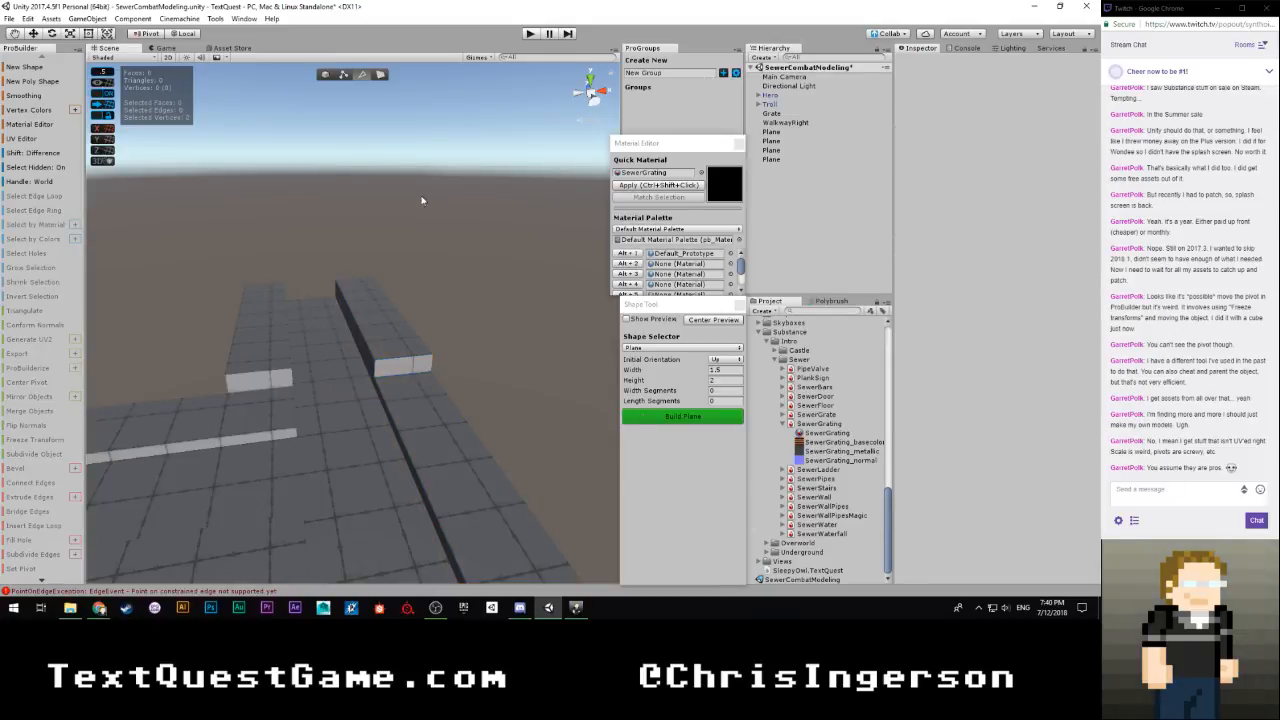
Build another 1.5 by 2 plane and move it to X 10, Y 0, Z 9, level with the raised walkway tops
left_click(656, 420)
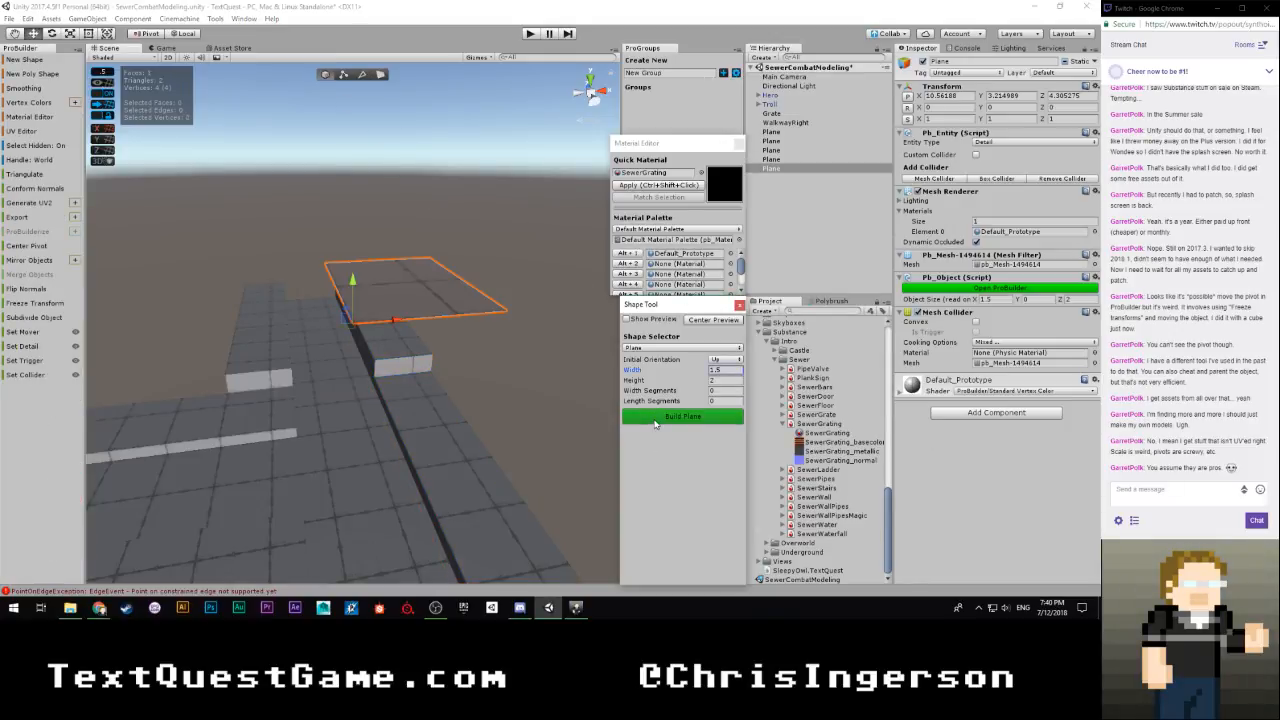
right_click_drag(536, 386, 590, 382)
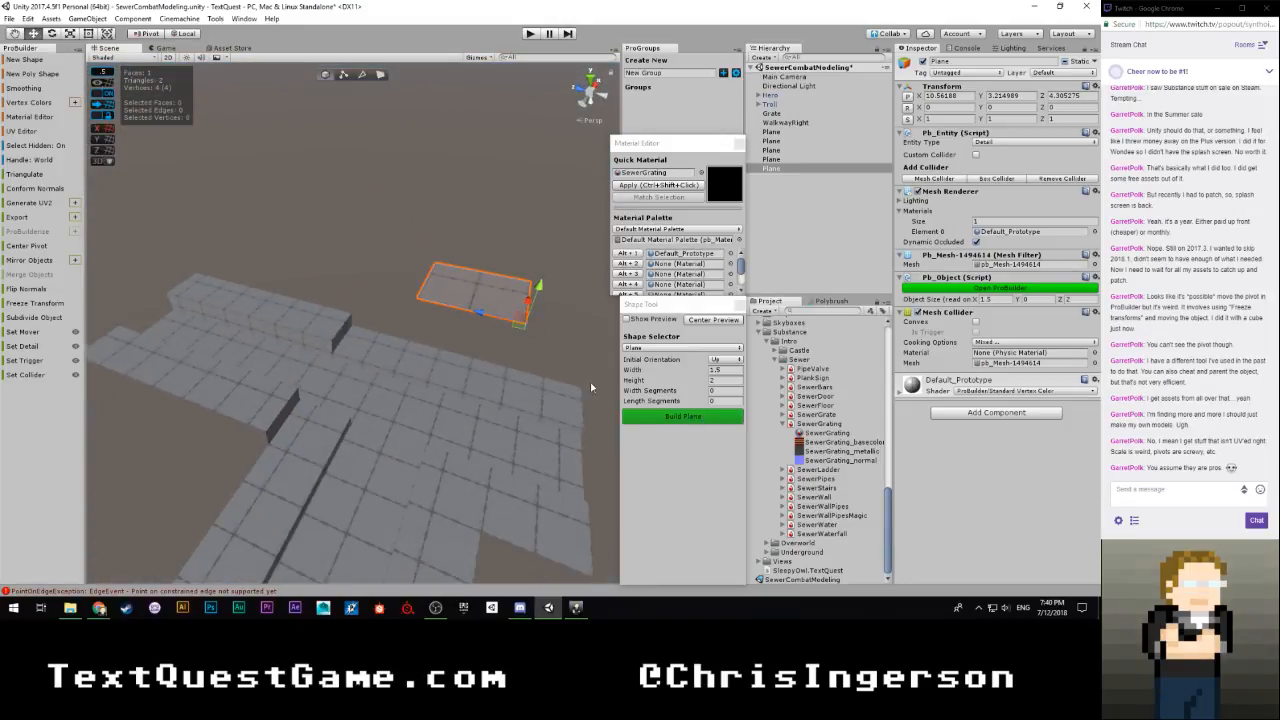
left_click_drag(480, 318, 211, 297)
left_click_drag(290, 240, 297, 352)
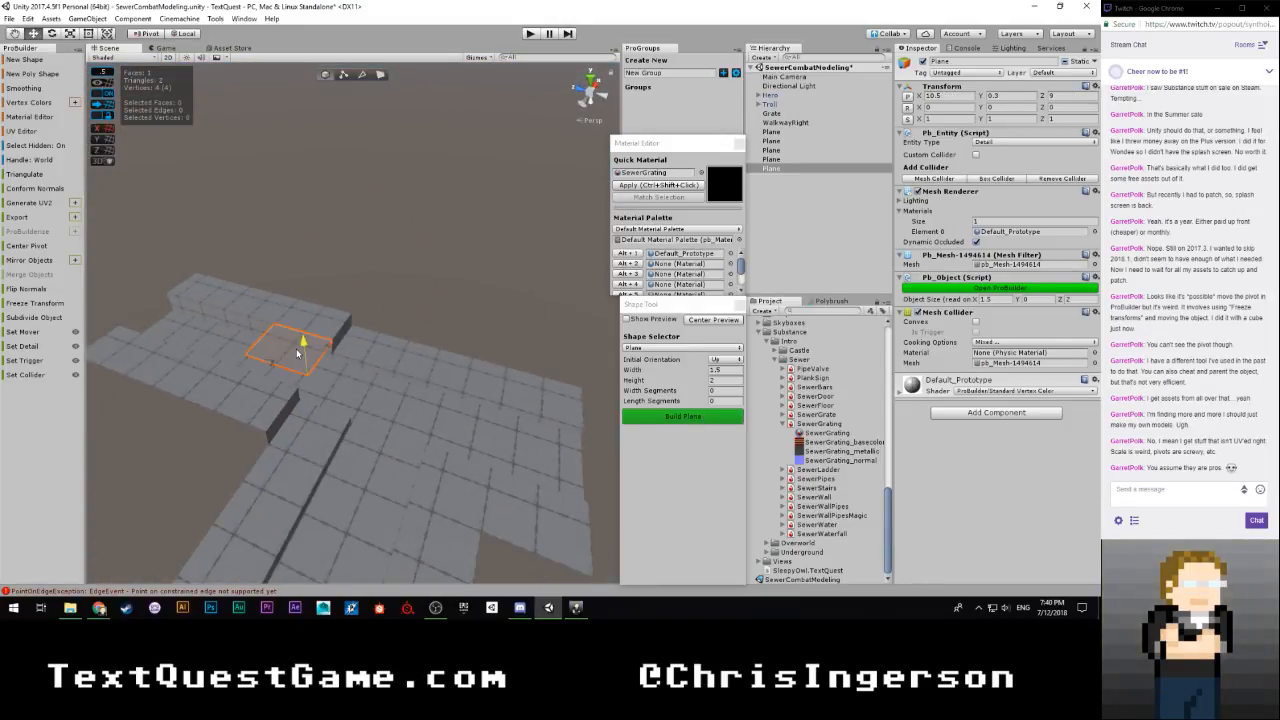
right_click_drag(337, 389, 226, 410)
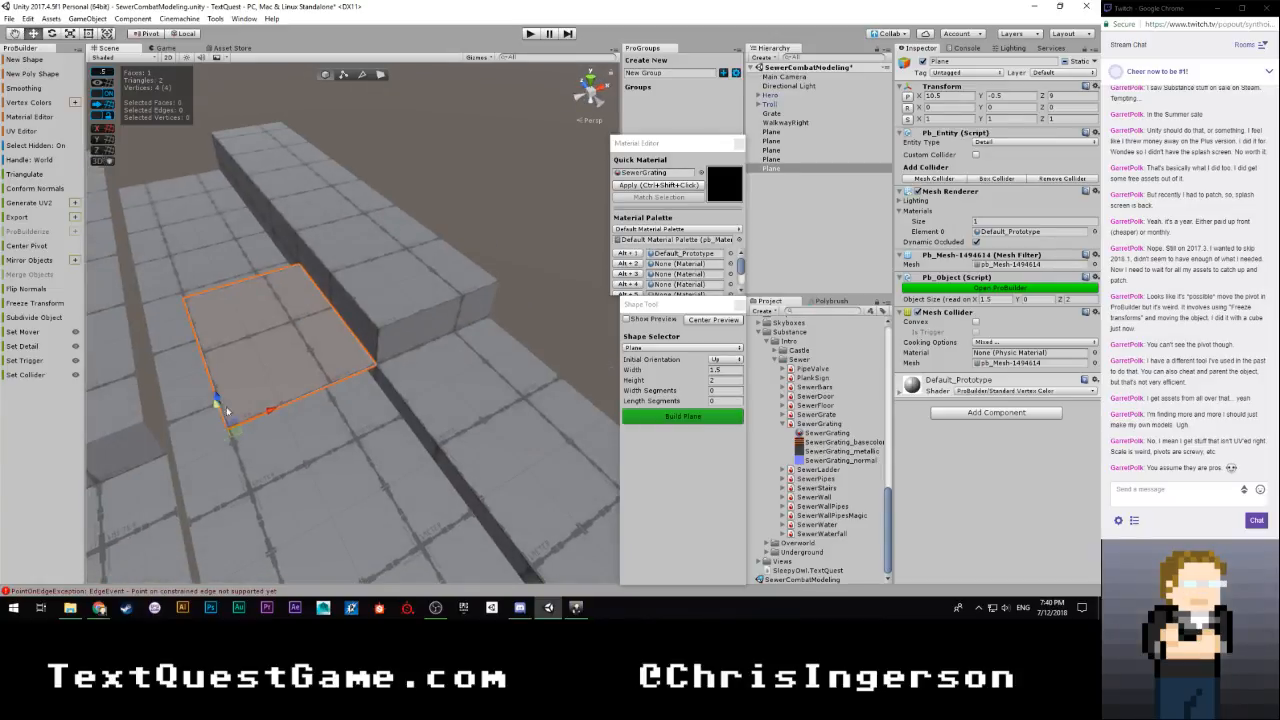
left_click_drag(247, 420, 144, 424)
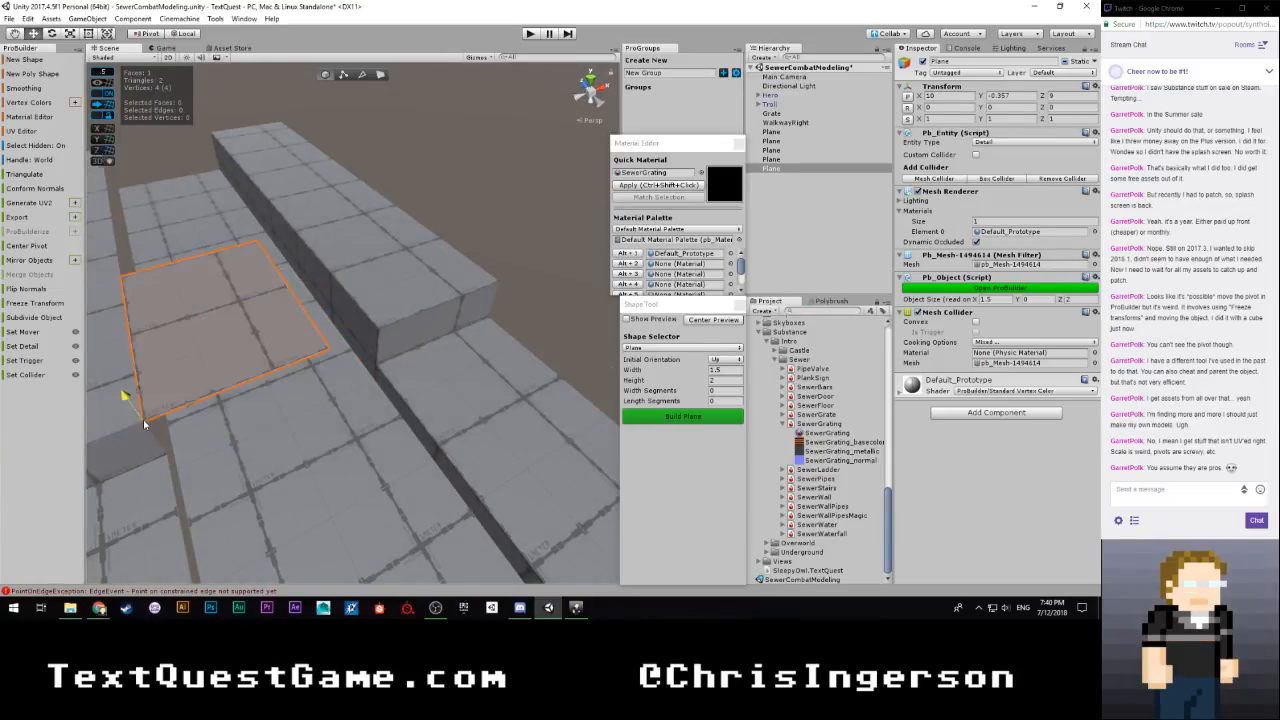
left_click_drag(251, 364, 96, 303, "alt")
Move the new plane's side edge to widen it to 2 units across the channel gap, and deselect the plane
key("g")
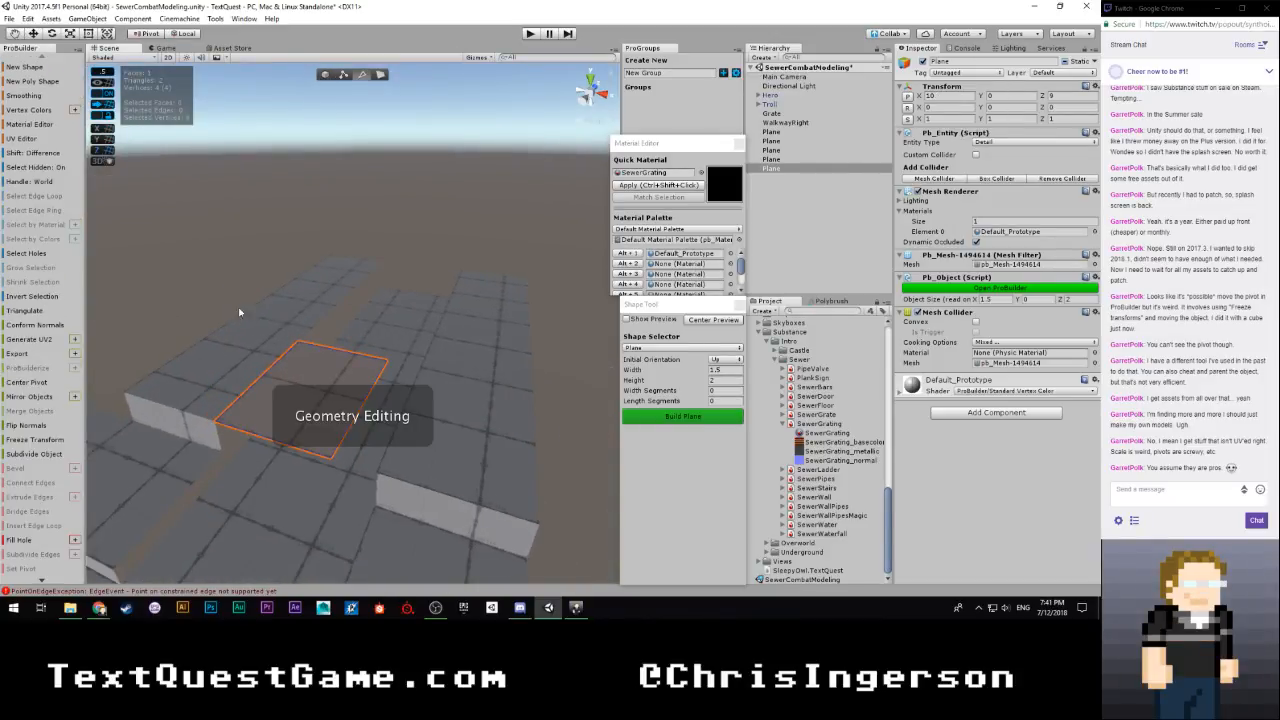
left_click(376, 405)
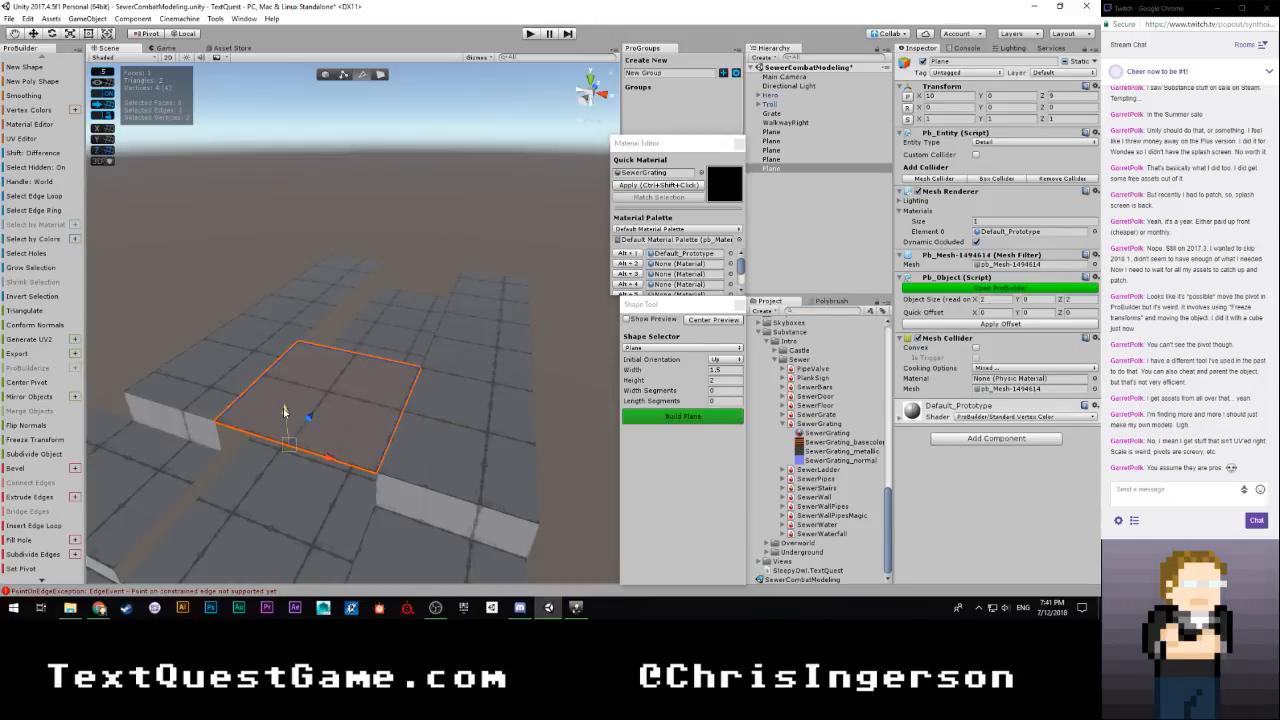
left_click_drag(284, 410, 566, 365, "shift")
left_click_drag(403, 389, 497, 324, "alt")
left_click(400, 113)
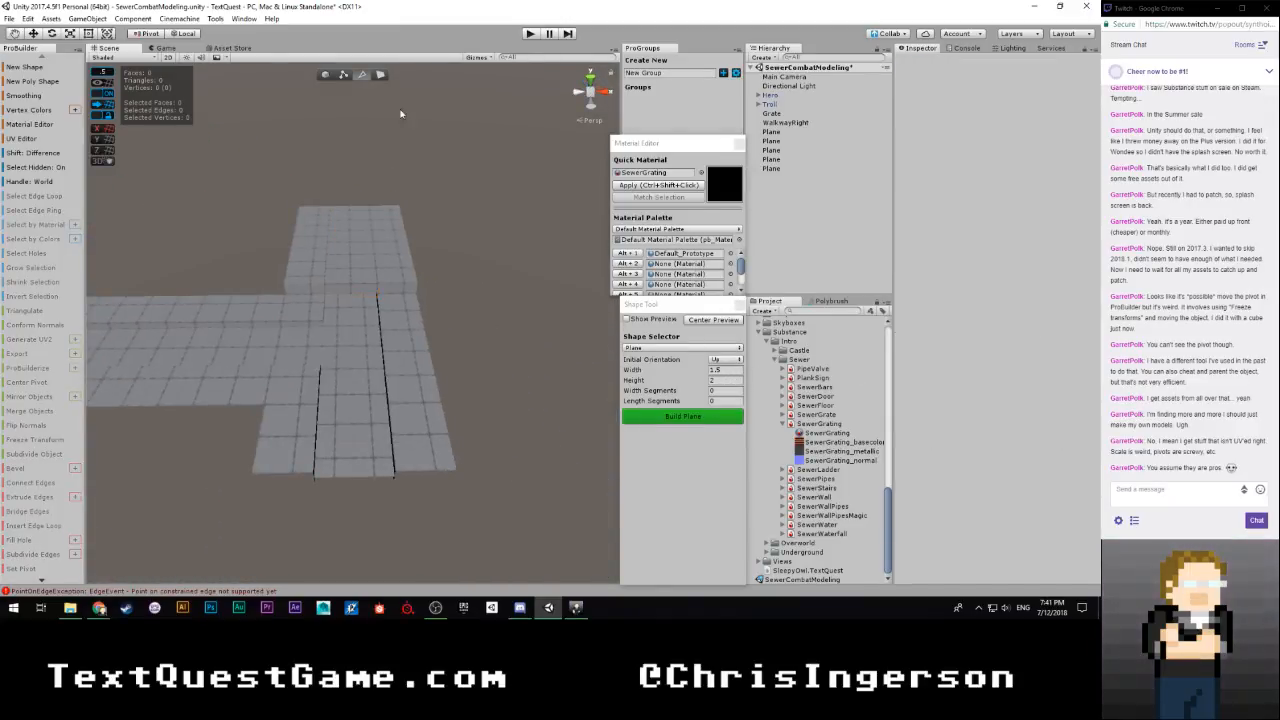
Return to object editing and examine the whole sewer layout, including walkways, grating and channel, from several angles
left_click(328, 75)
left_click_drag(473, 221, 165, 238, "alt")
scroll(385, 250, "up", 4)
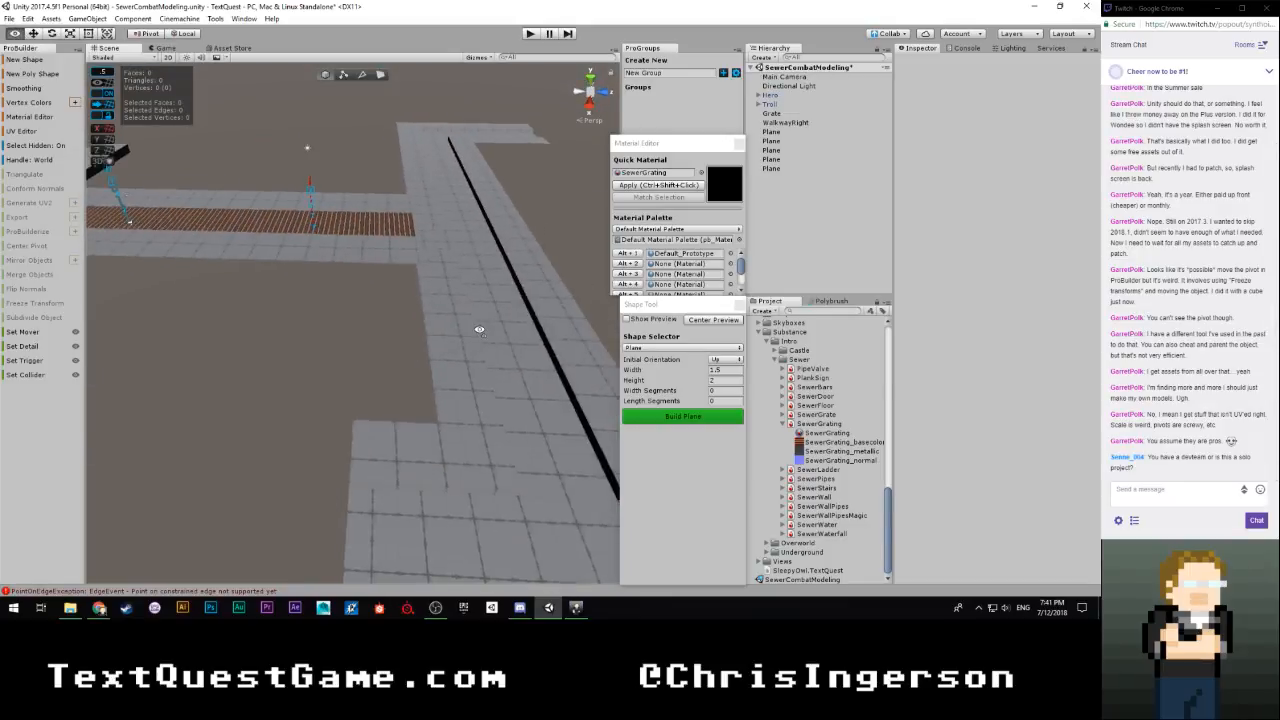
left_click_drag(480, 329, 303, 271, "alt")
scroll(449, 289, "up", 4)
scroll(277, 286, "down", 6)
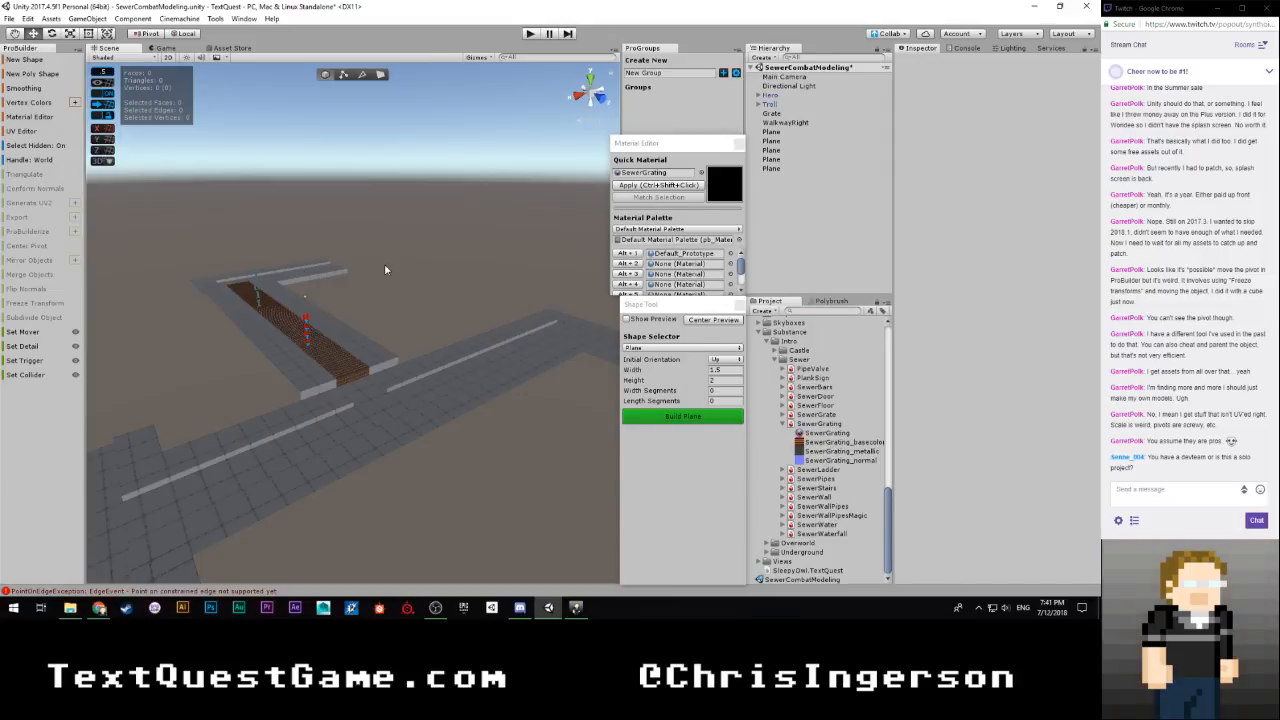
right_click_drag(385, 270, 24, 362)
right_click_drag(160, 330, 610, 331)
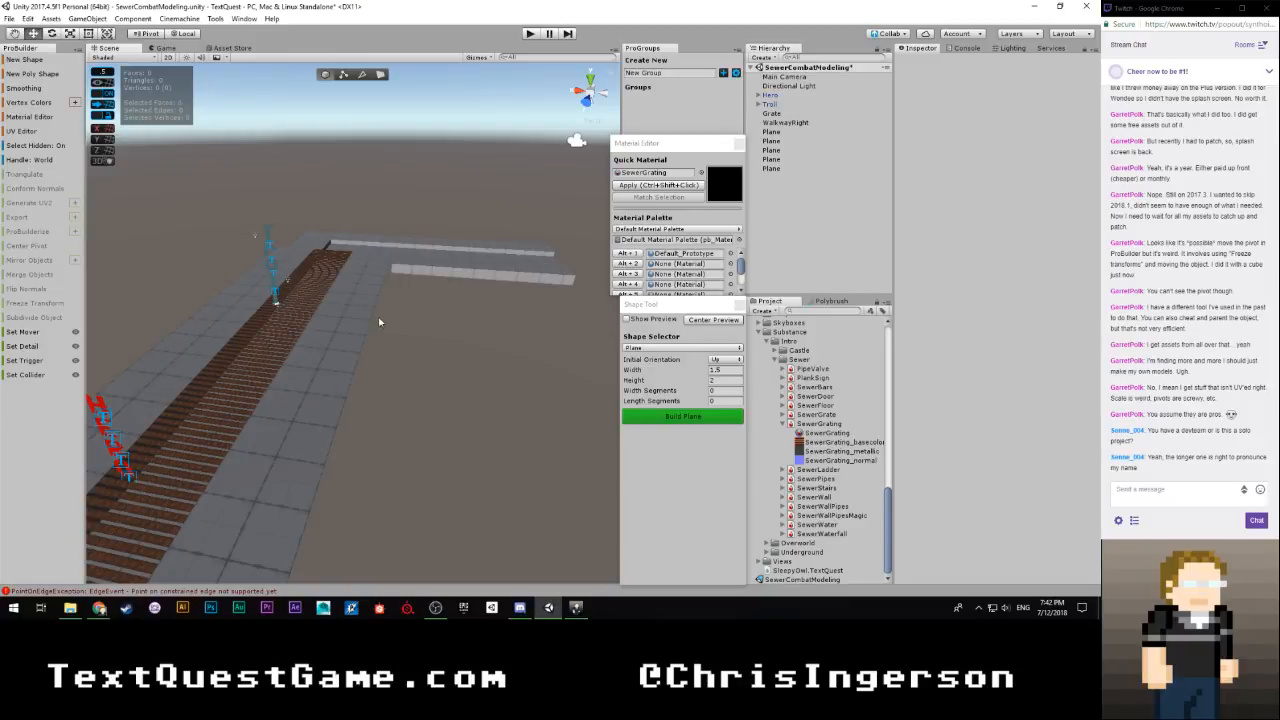
scroll(383, 327, "down", 2)
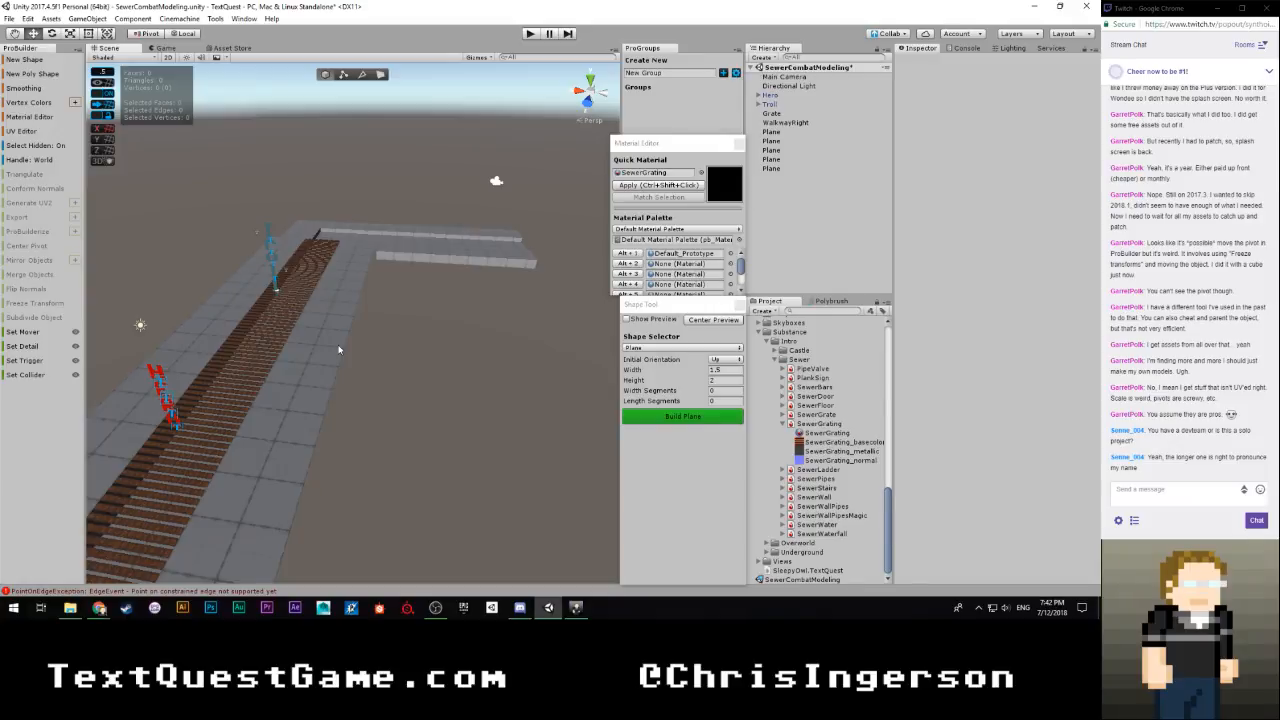
right_click_drag(337, 349, 540, 366)
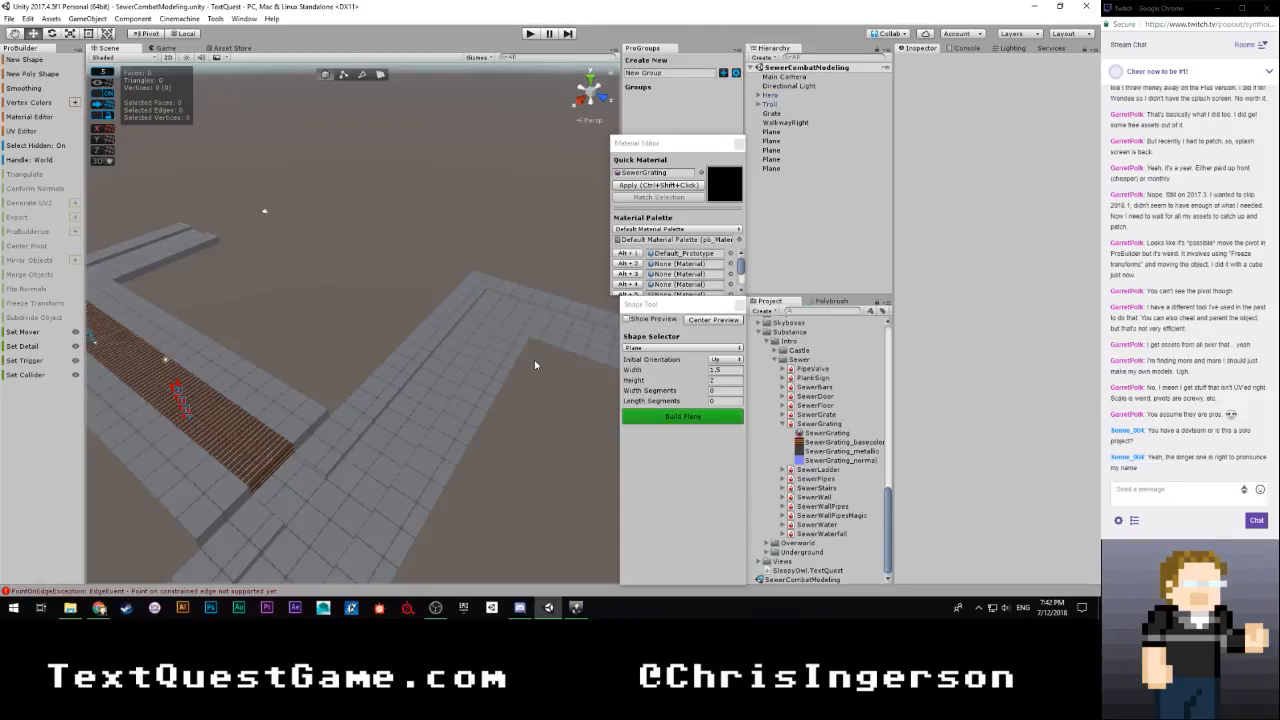
Select the walkway and ledge pieces around the channel, leaving out the grating and channel floor
right_click_drag(526, 356, 437, 263)
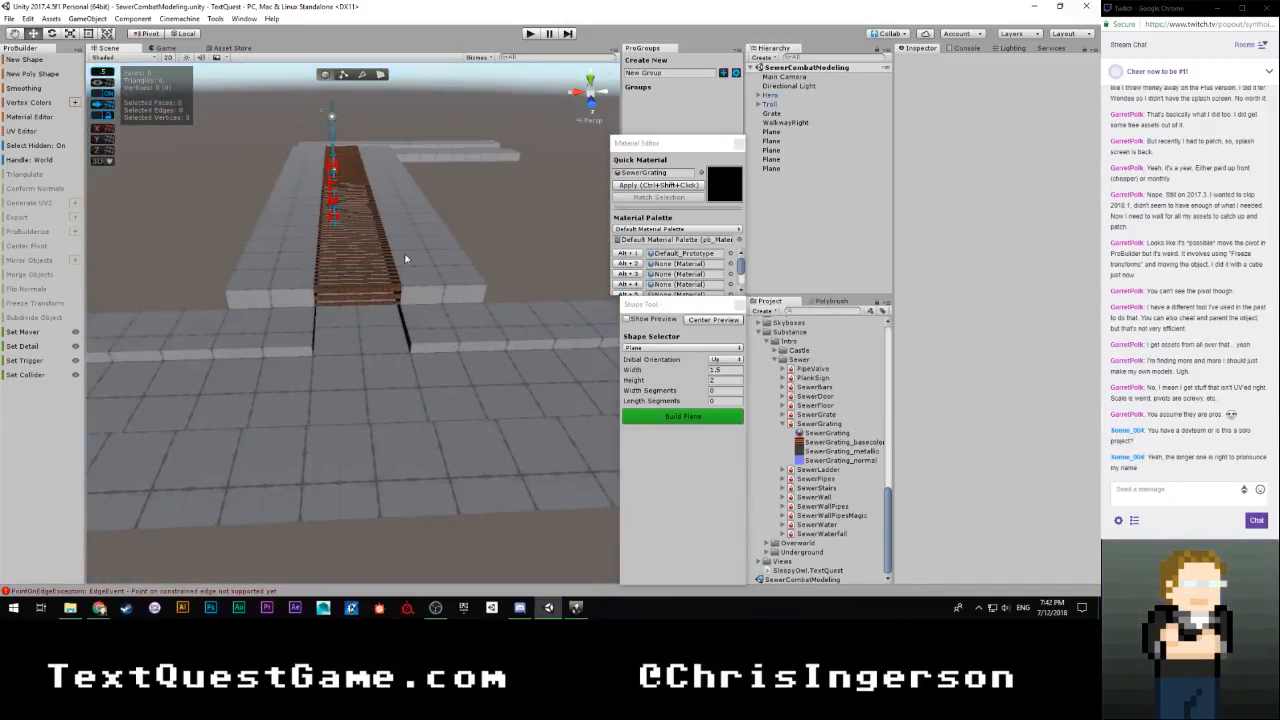
left_click(437, 336)
left_click(286, 268, "shift")
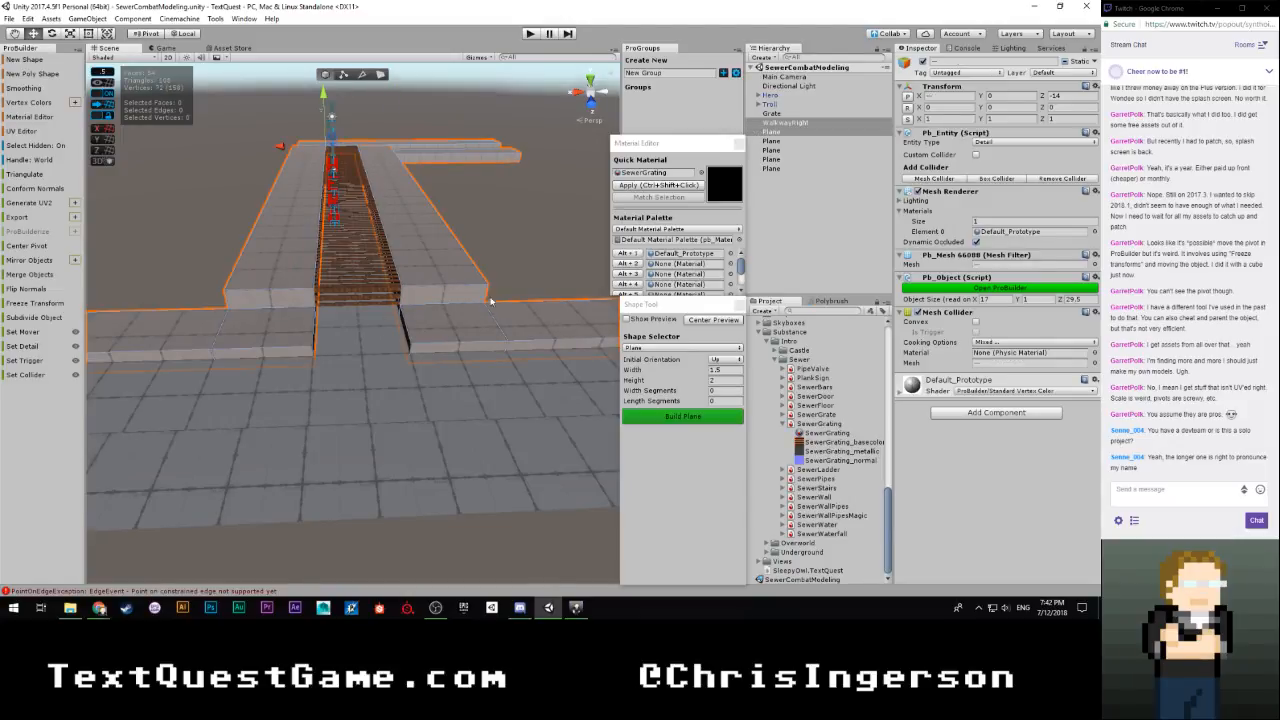
right_click_drag(287, 269, 539, 291)
left_click(309, 302, "shift")
left_click(295, 289, "shift")
right_click_drag(489, 321, 170, 360)
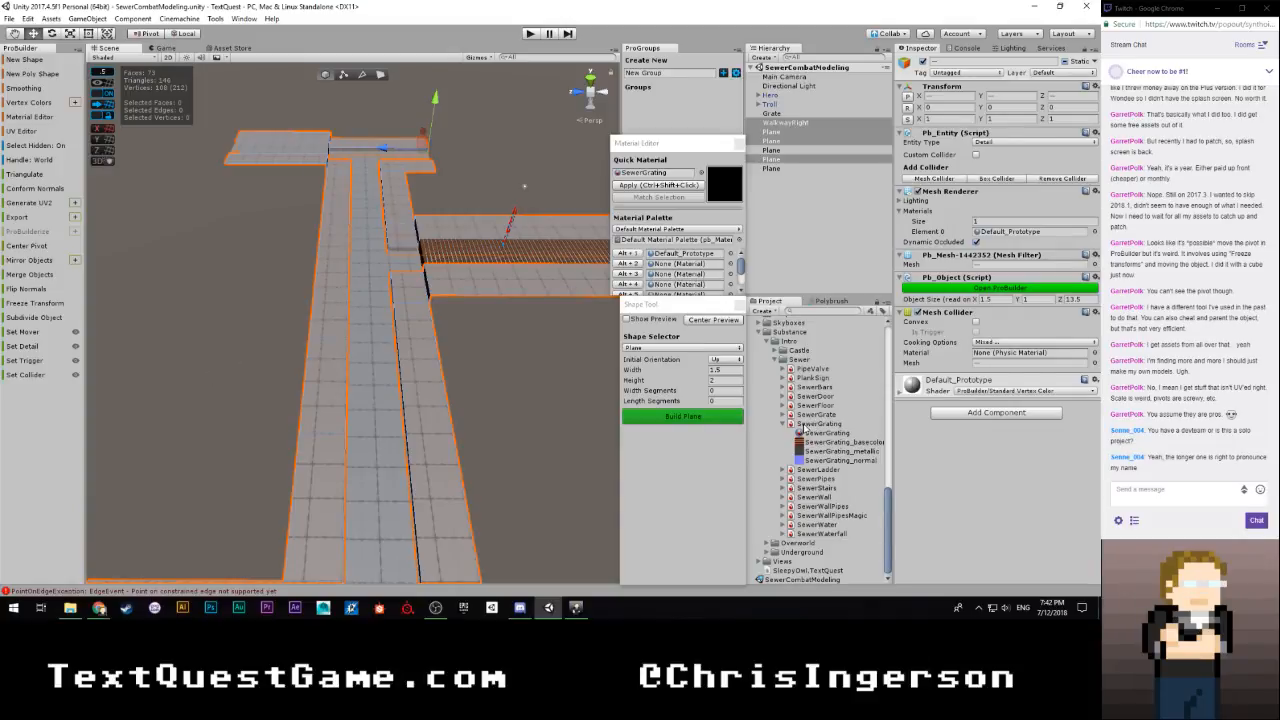
Find the SewerFloor material in the Sewer substances, assign it as the Quick Material, and clear the selection
left_click(784, 424)
left_click(789, 441)
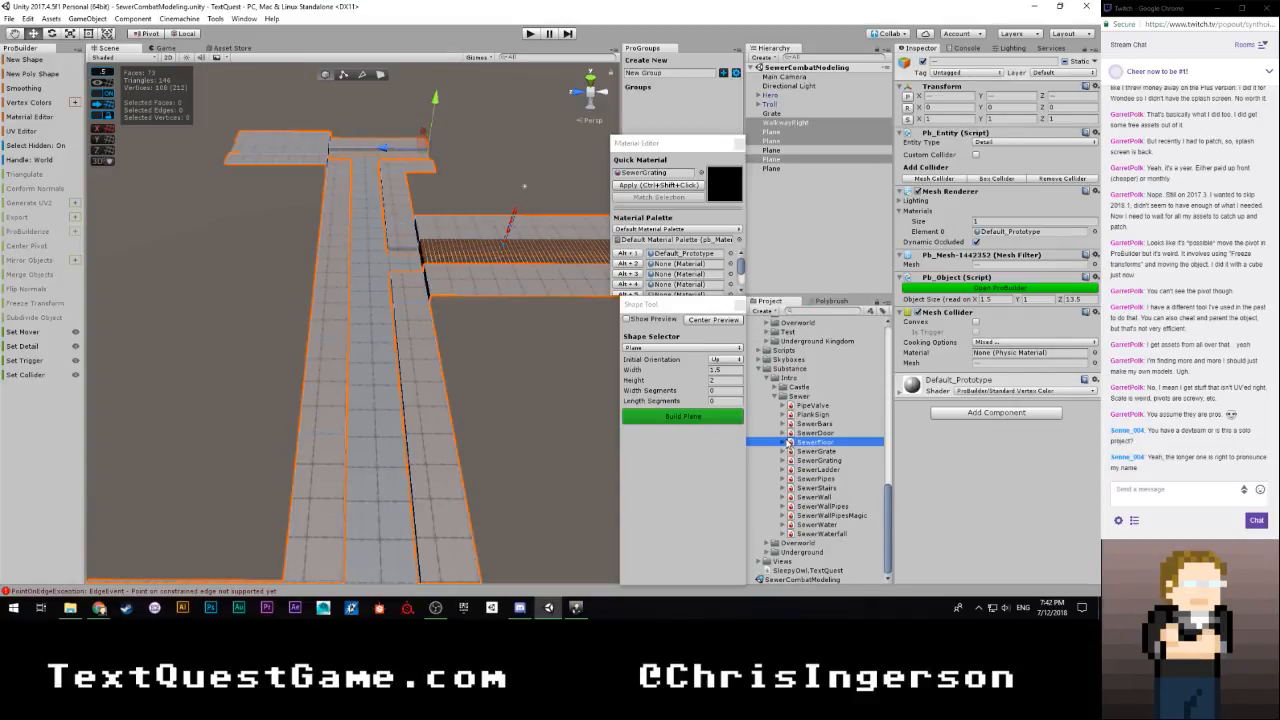
left_click(787, 441)
left_click(806, 451)
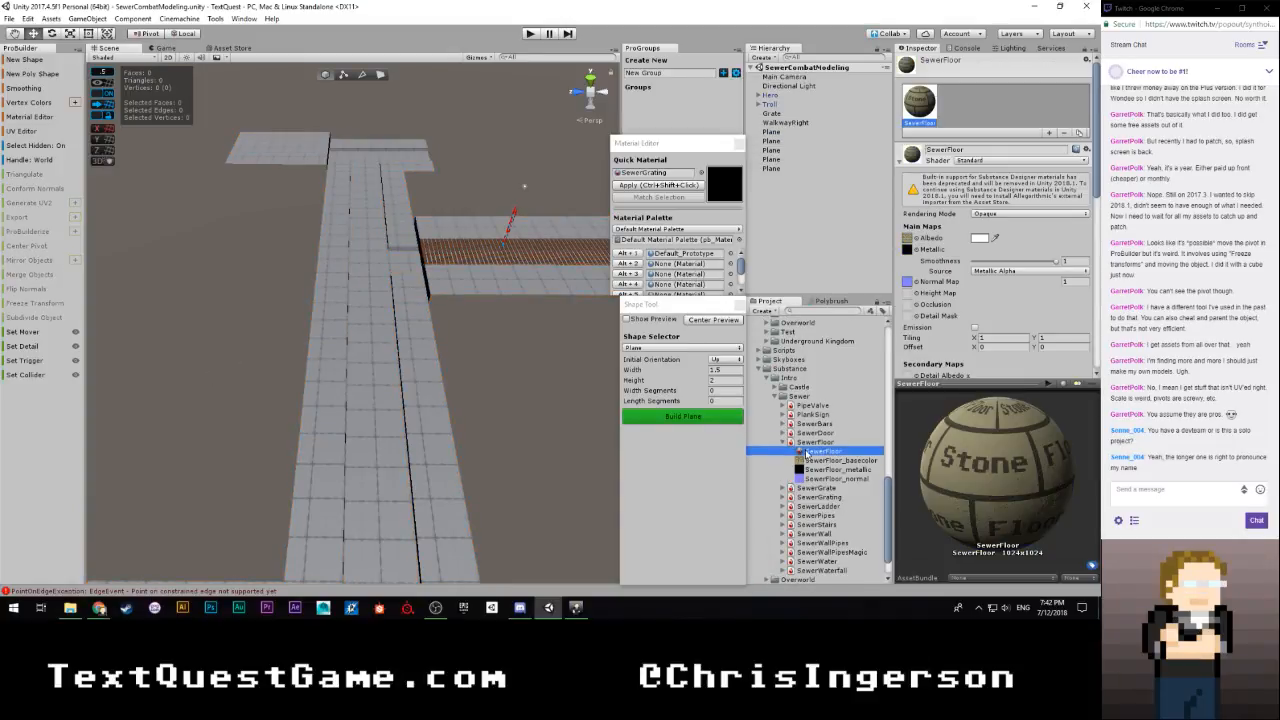
left_click_drag(806, 453, 655, 180)
left_click(500, 141)
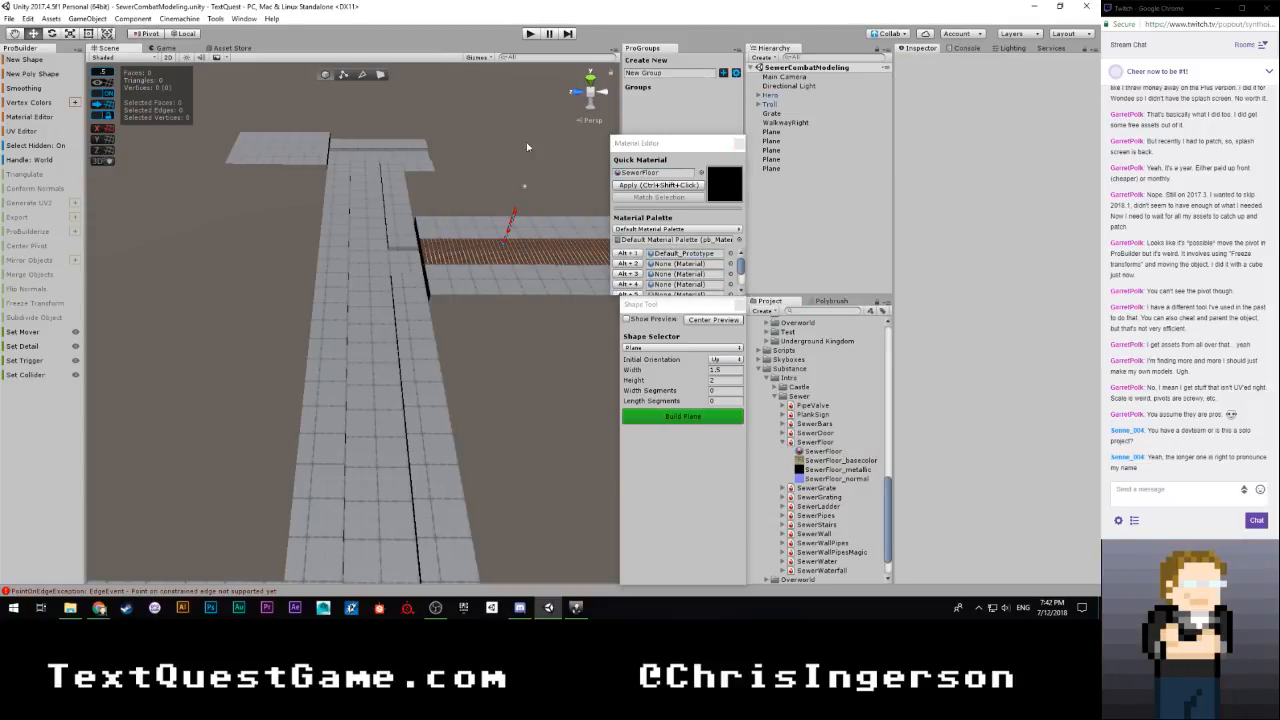
Select all walkway and ledge pieces around the channel and apply the SewerFloor Quick Material to them
left_click(398, 165)
left_click(353, 182, "shift")
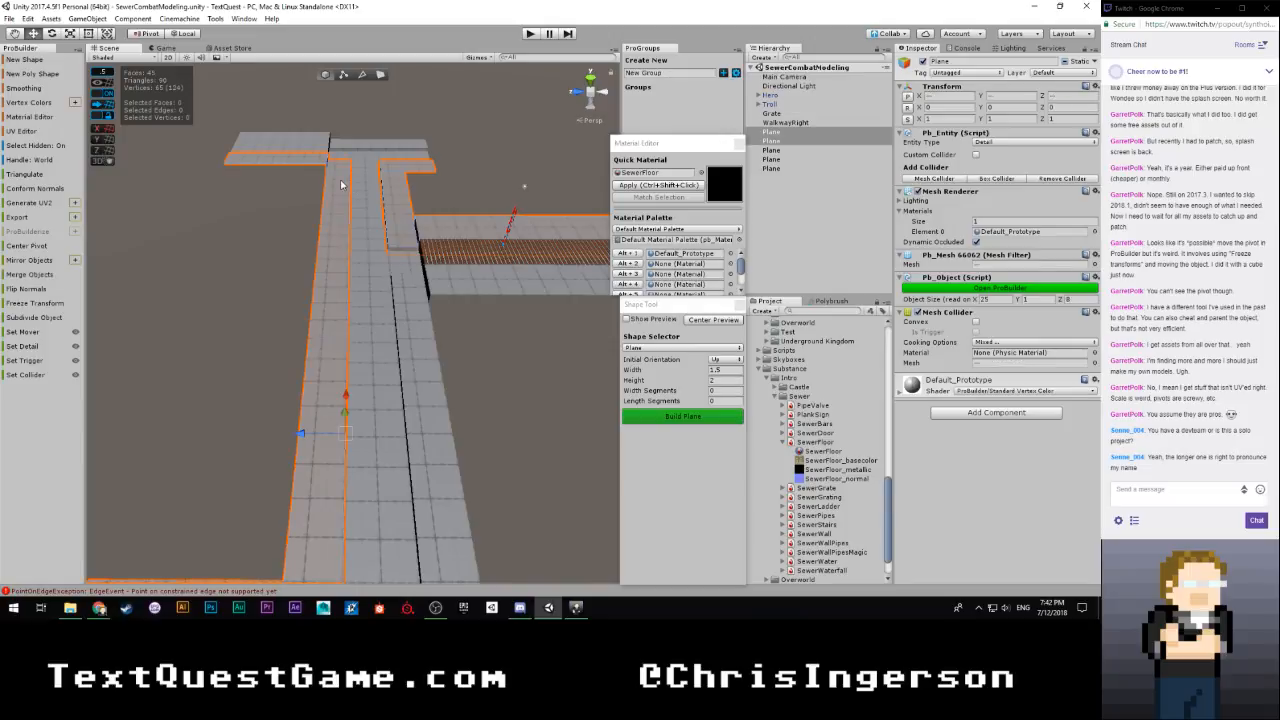
left_click(351, 143, "shift")
left_click(412, 290, "shift")
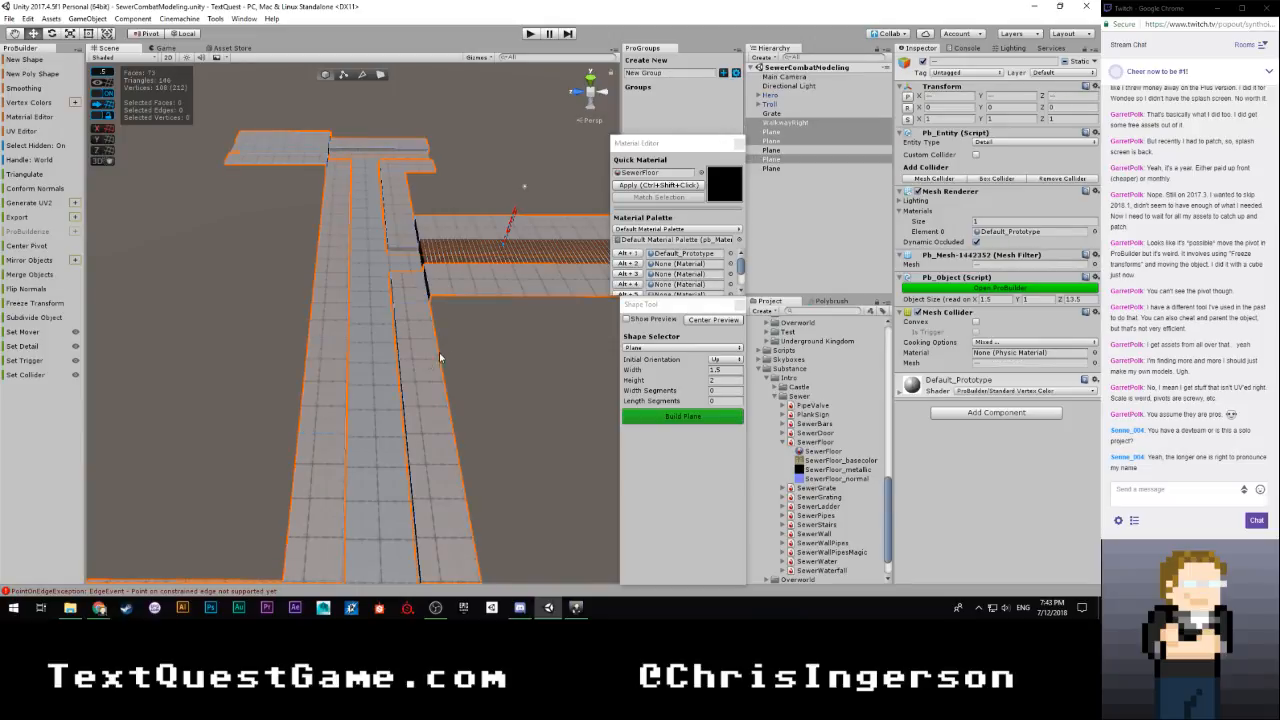
left_click_drag(412, 290, 566, 265, "alt")
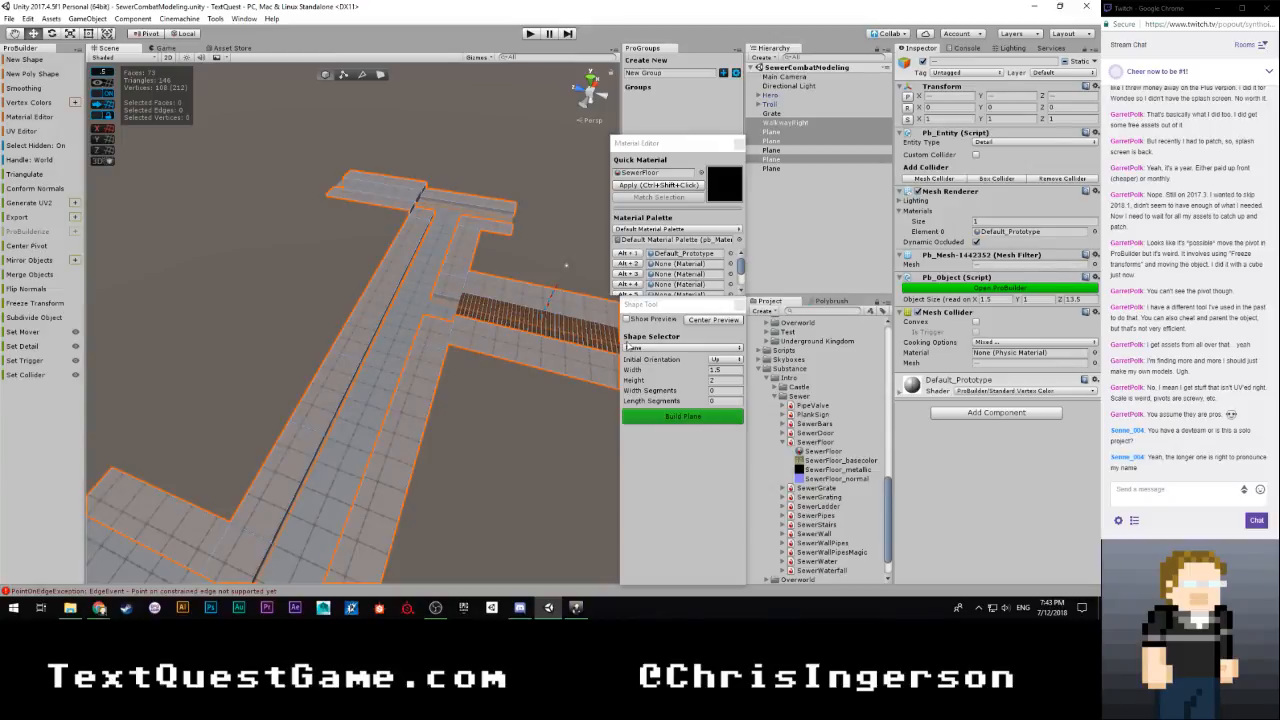
left_click(645, 186)
Extrude an outer edge of the long walkway outward into a wide side platform, and return to object editing
scroll(445, 344, "up", 8)
left_click_drag(445, 344, 385, 60, "alt")
left_click(362, 75)
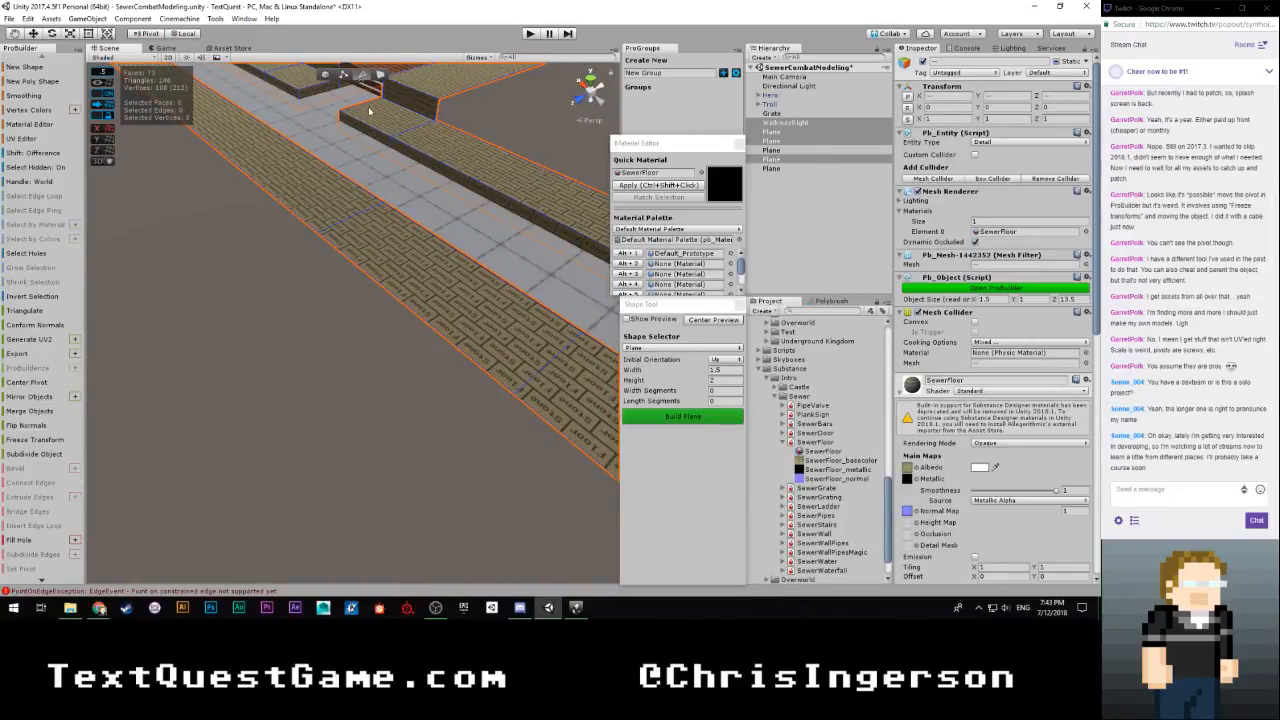
left_click(390, 331)
left_click_drag(391, 335, 653, 455, "alt")
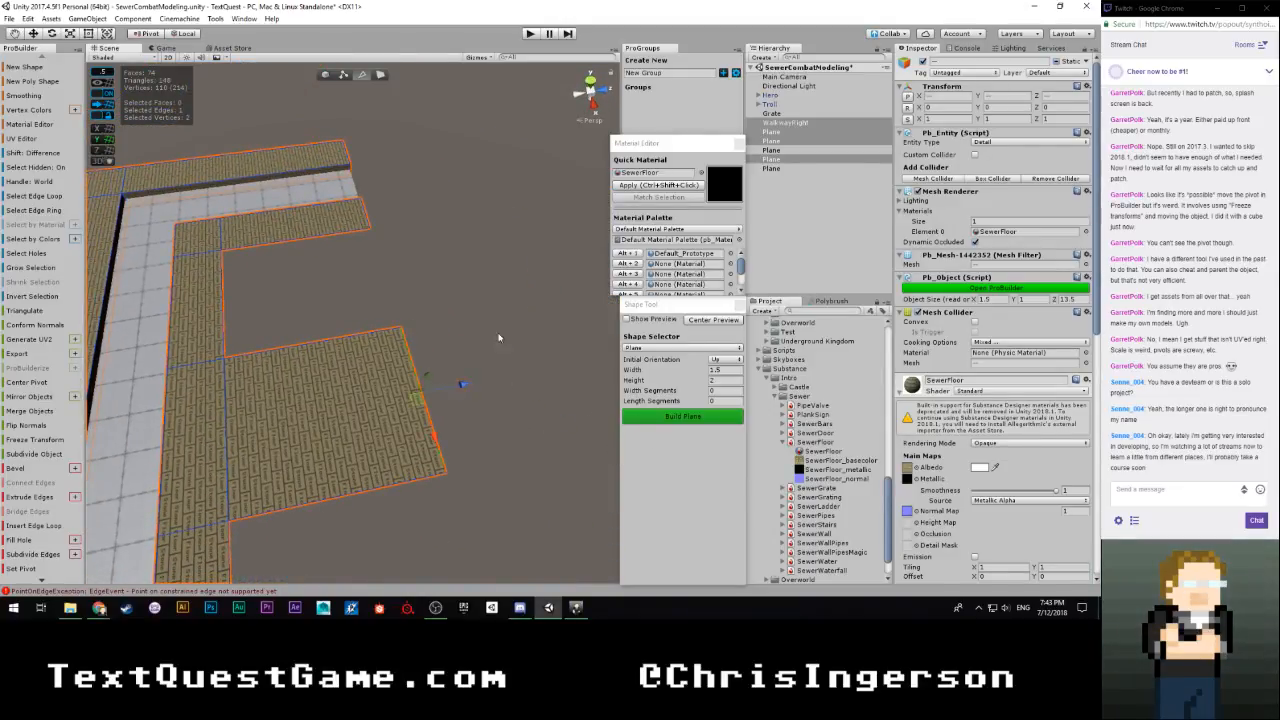
left_click_drag(500, 337, 401, 181, "alt")
key("Escape")
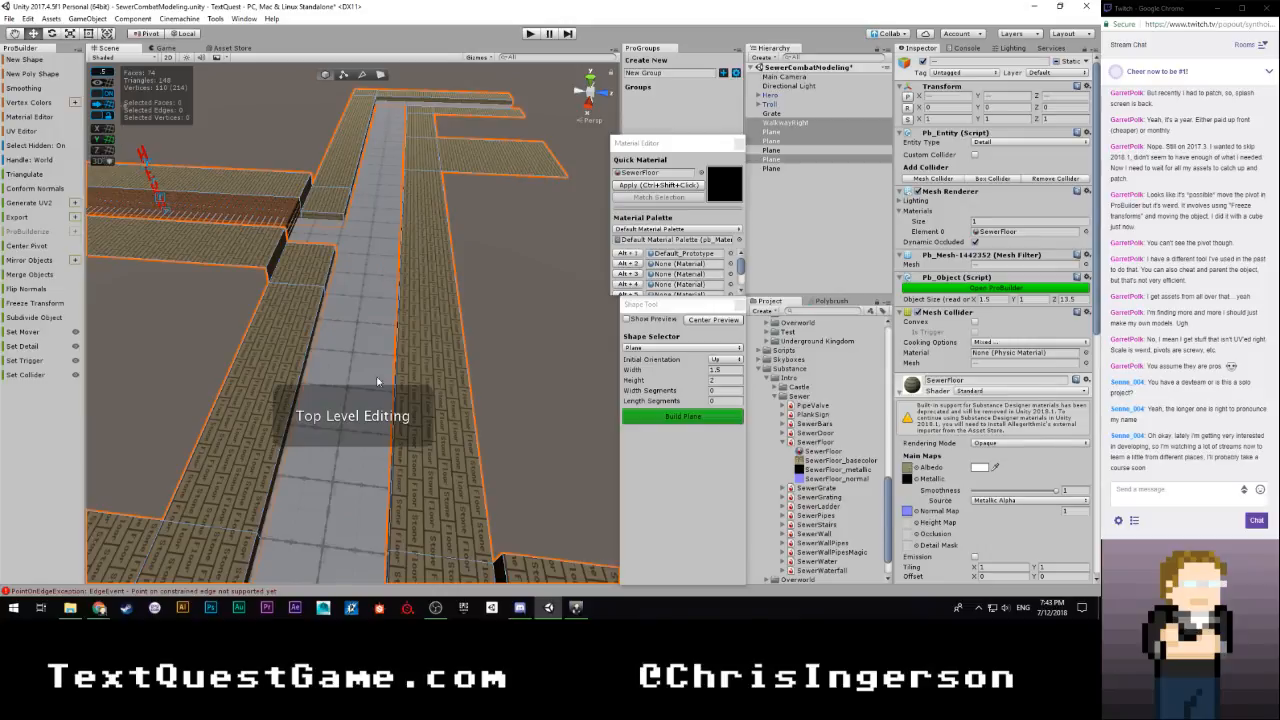
Assign SewerWater as the Quick Material, apply it to the channel floor, and clear the selection
left_click(375, 245)
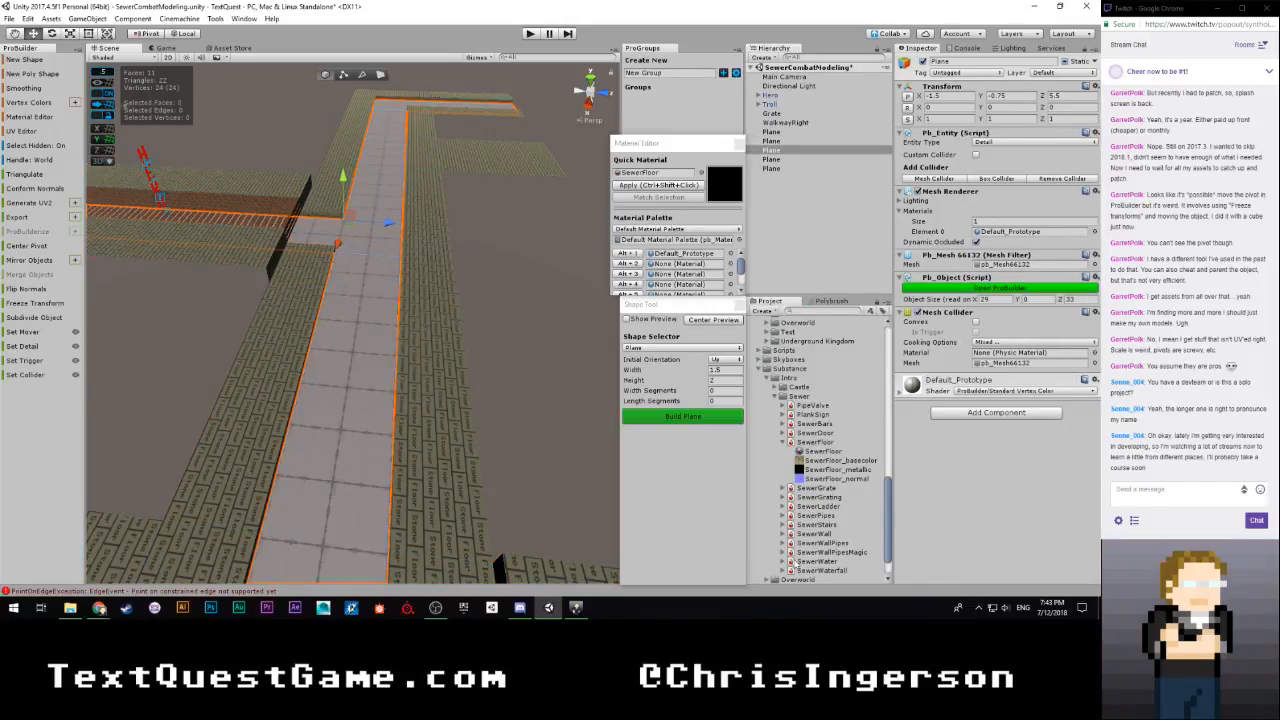
left_click(784, 562)
left_click_drag(810, 571, 647, 175)
left_click(645, 185)
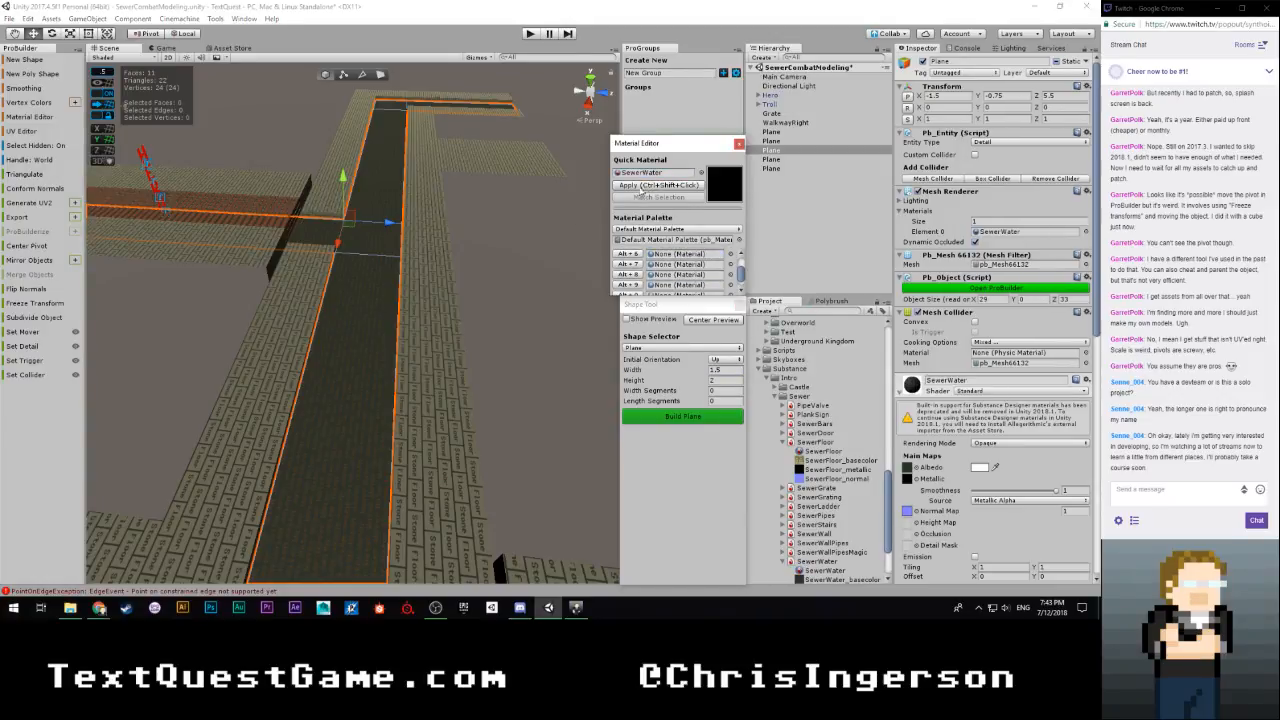
left_click(495, 264)
Frame the grating with the Hero and Troll markers, align the Main Camera with that view, and check the game view
right_click_drag(495, 264, 1079, 178)
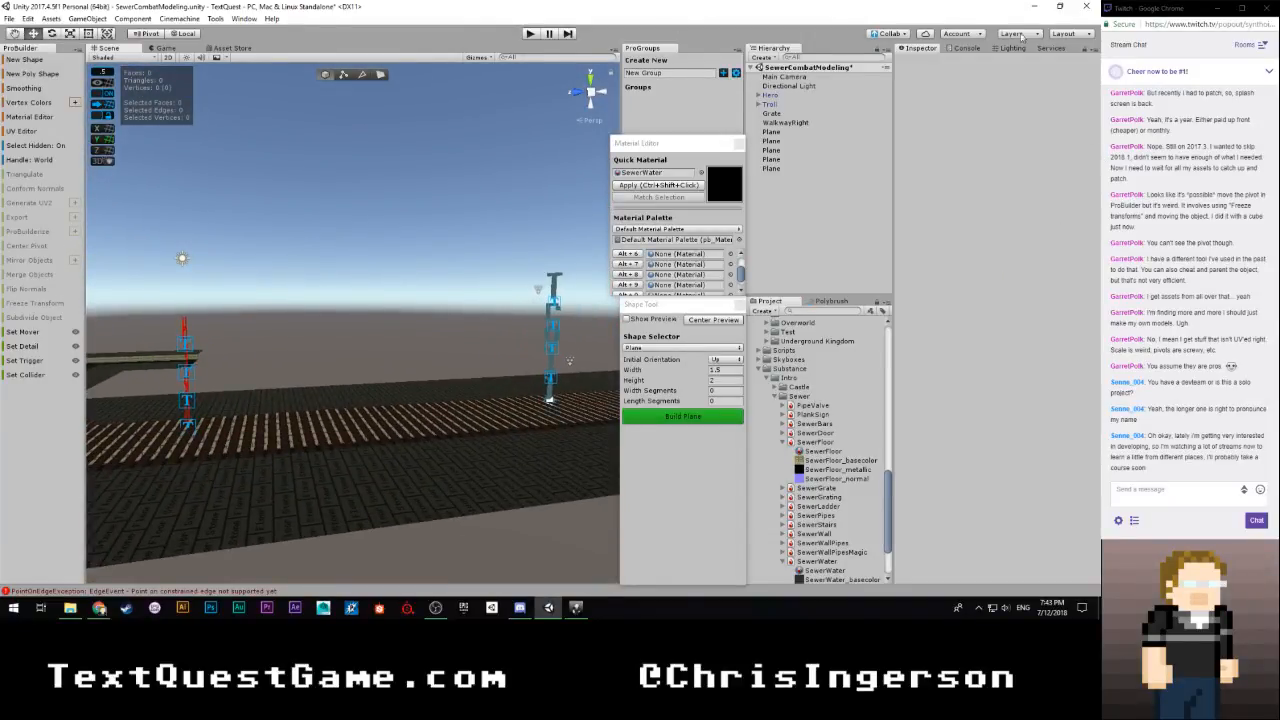
left_click(164, 48)
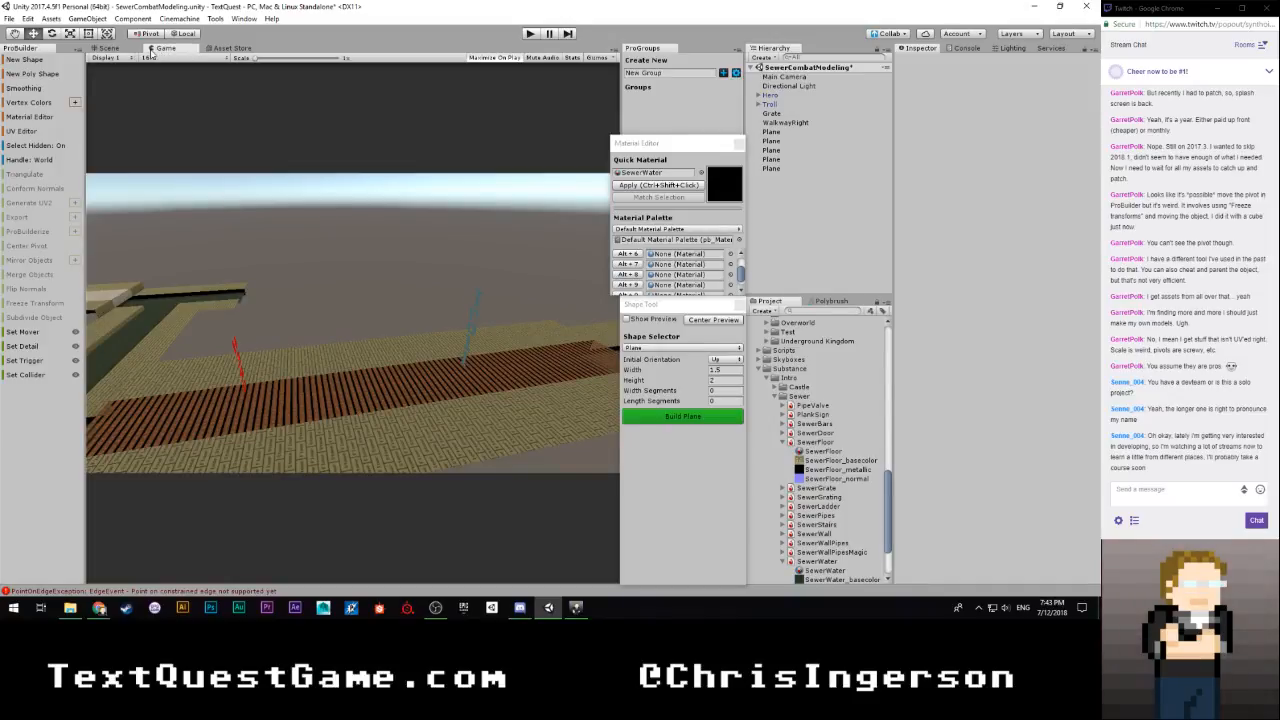
left_click(108, 48)
right_click_drag(289, 212, 295, 230)
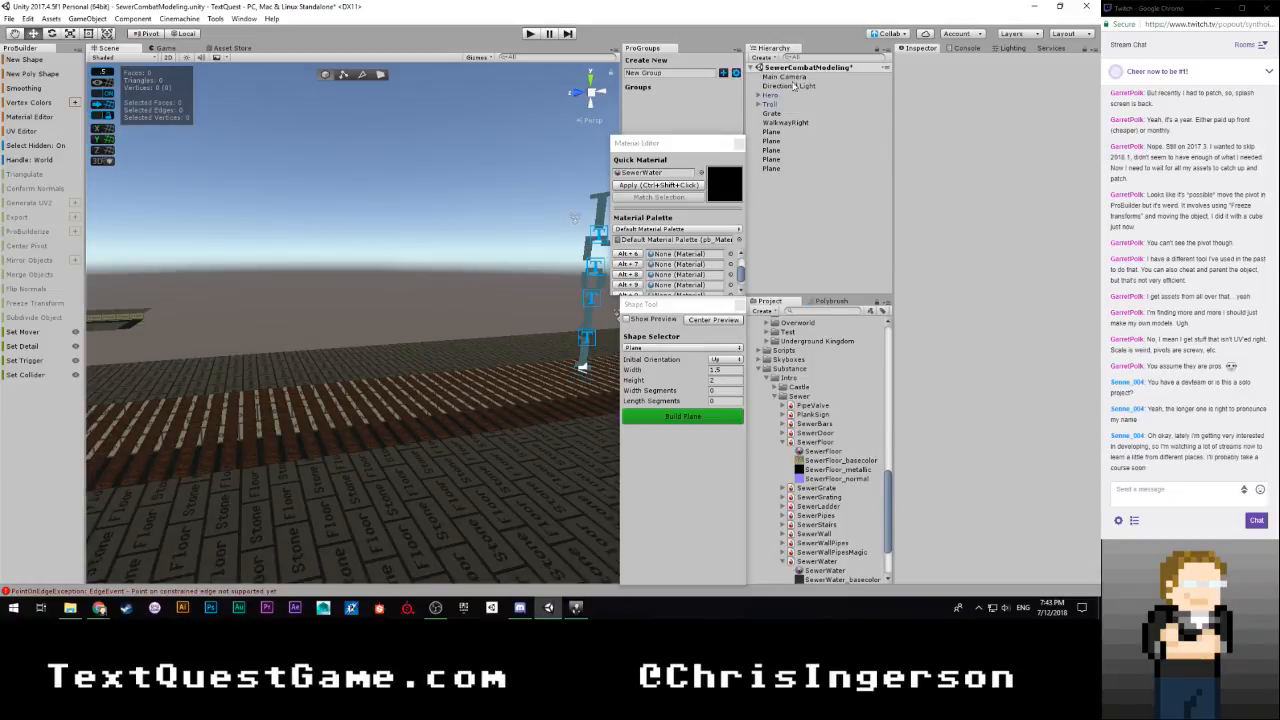
left_click(786, 77)
key("ctrl+shift+f")
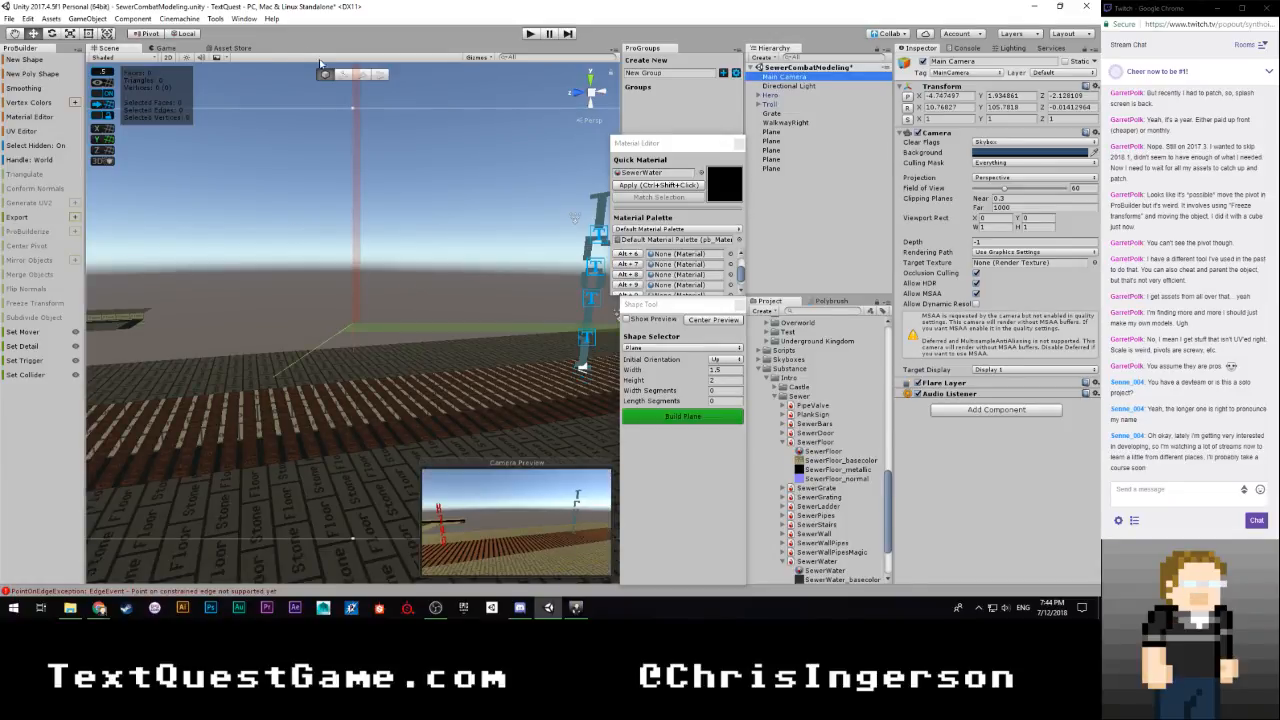
left_click(180, 48)
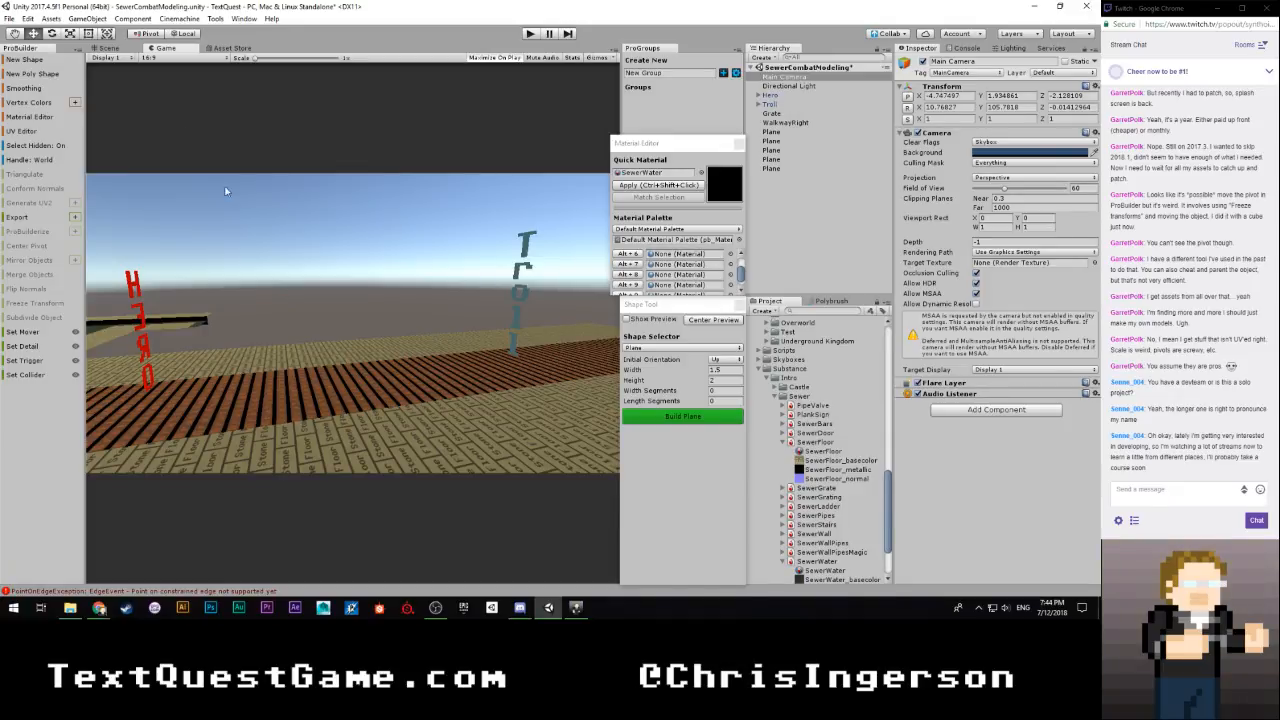
left_click(112, 50)
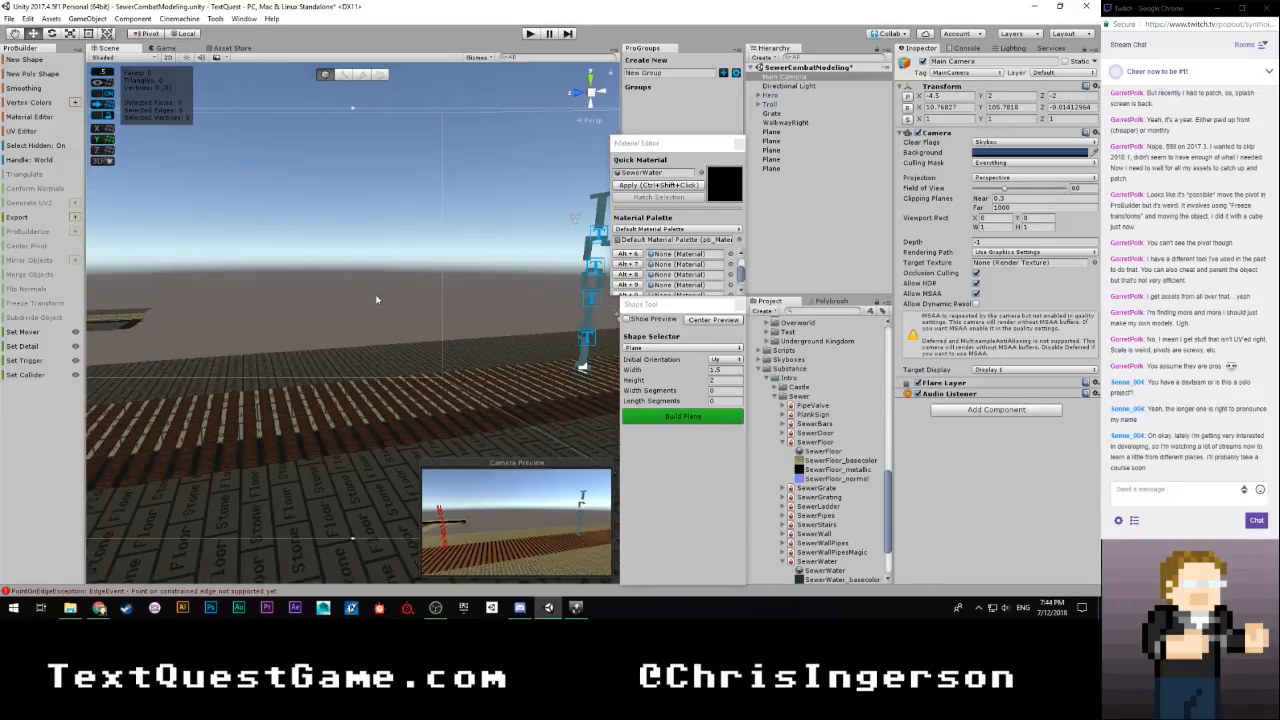
Apply the SewerGrating material to the untextured raised plane crossing the channel gap, and deselect it
left_click_drag(290, 305, 277, 343, "alt")
left_click(299, 335)
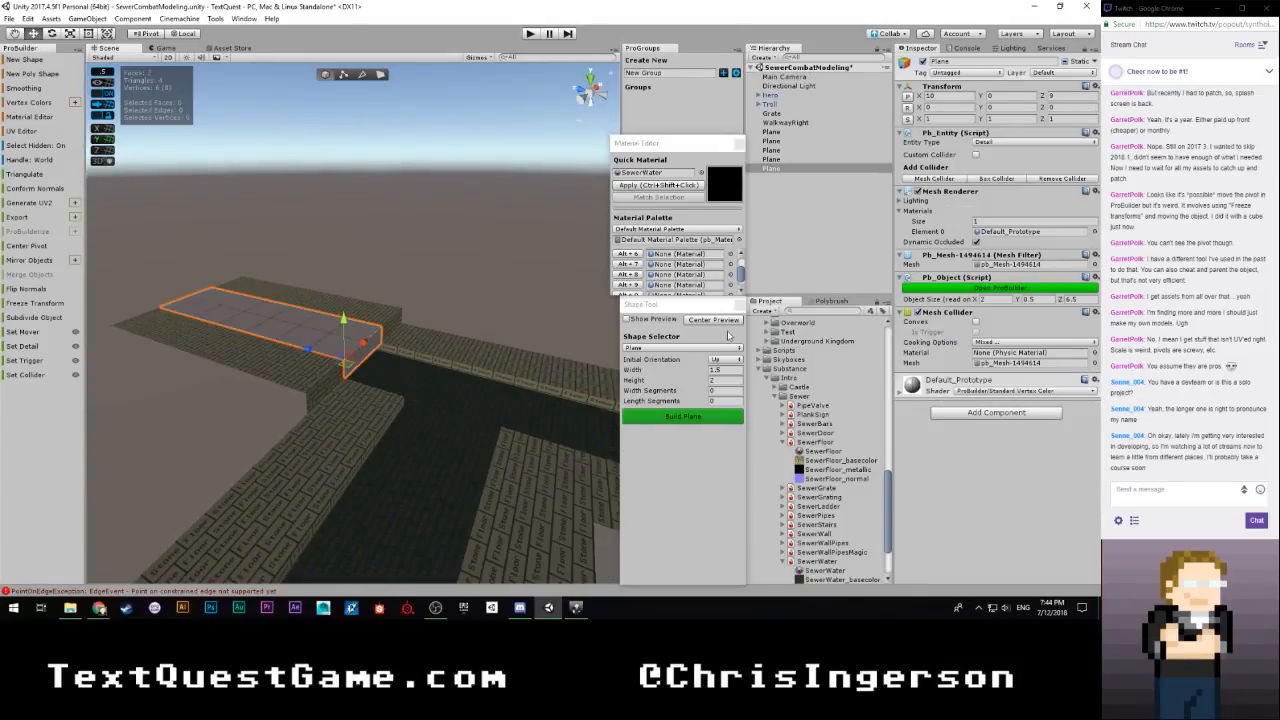
scroll(818, 456, "down", 3)
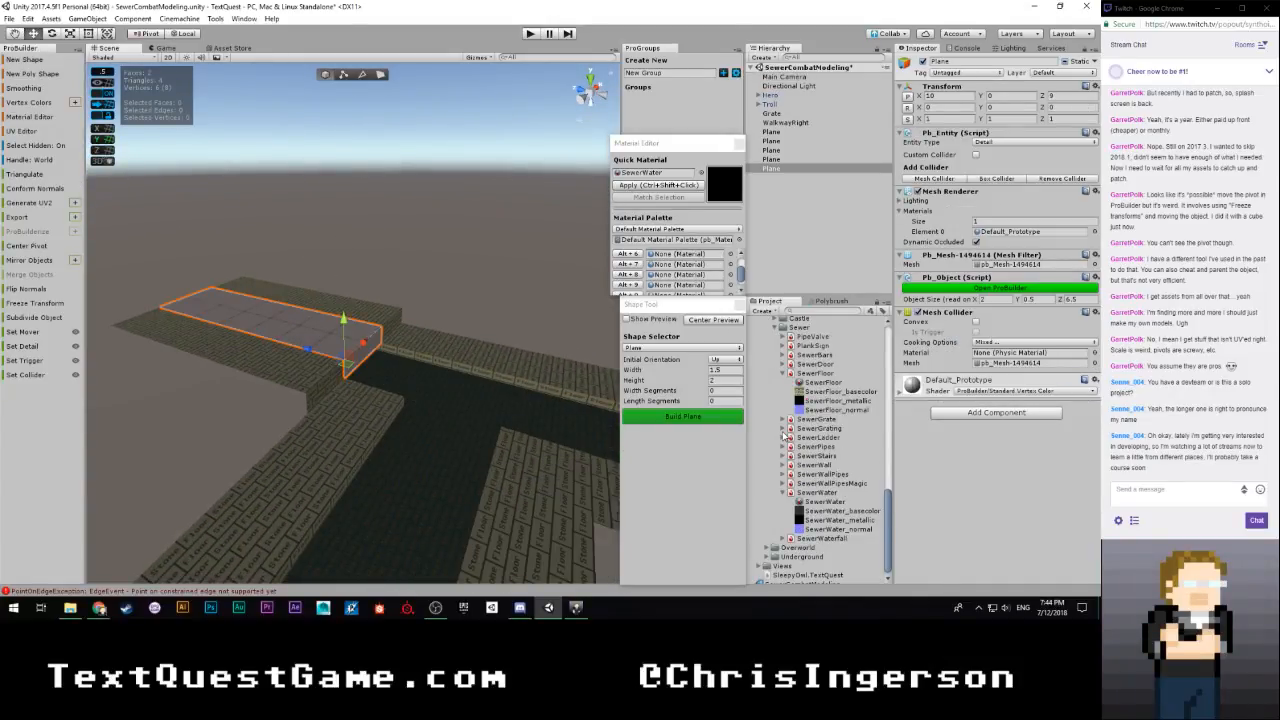
left_click(783, 428)
left_click_drag(826, 437, 662, 176)
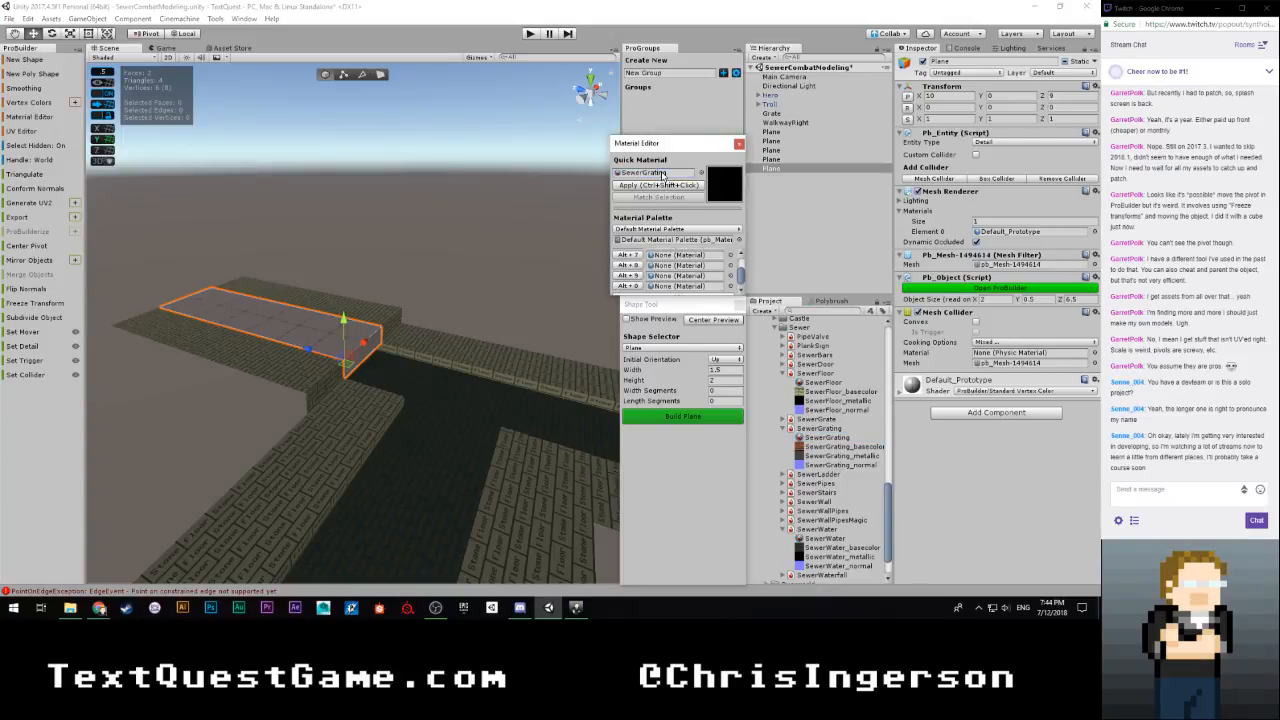
left_click(663, 186)
left_click(448, 246)
Preview a new Plane shape with its initial orientation set to Right so that it stands upright
left_click_drag(448, 246, 803, 306, "alt")
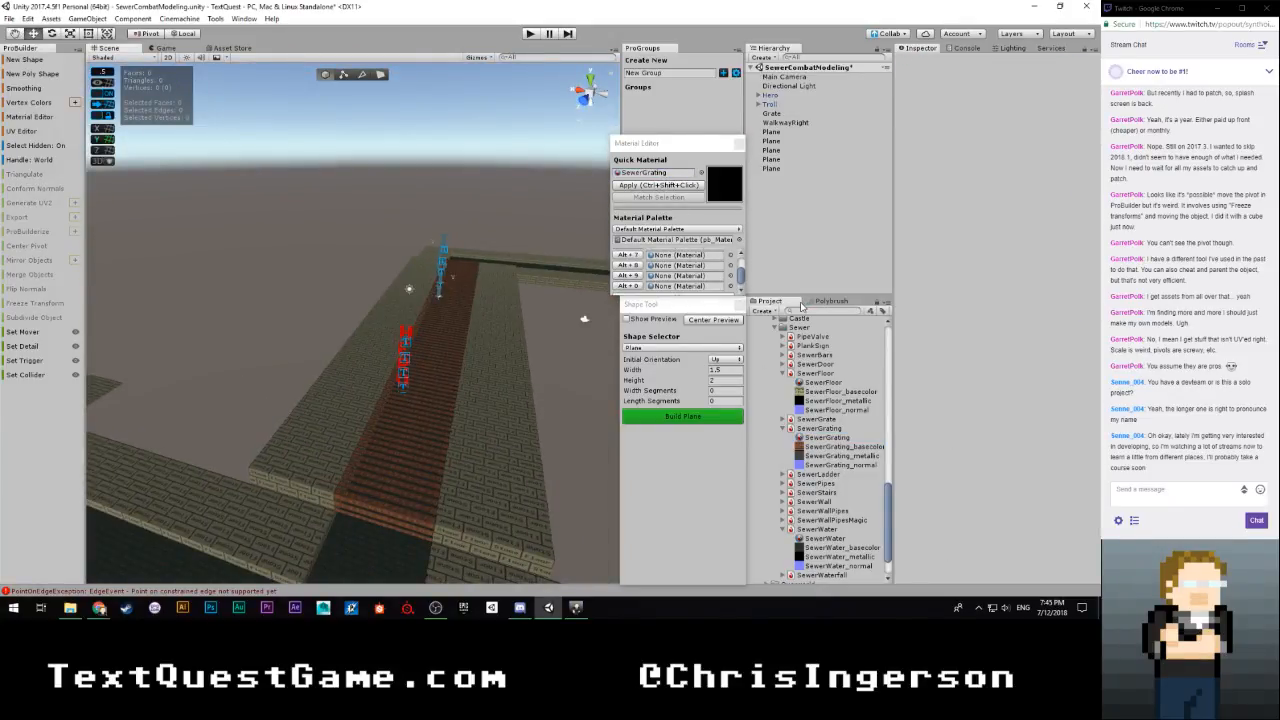
left_click_drag(530, 308, 587, 307, "alt")
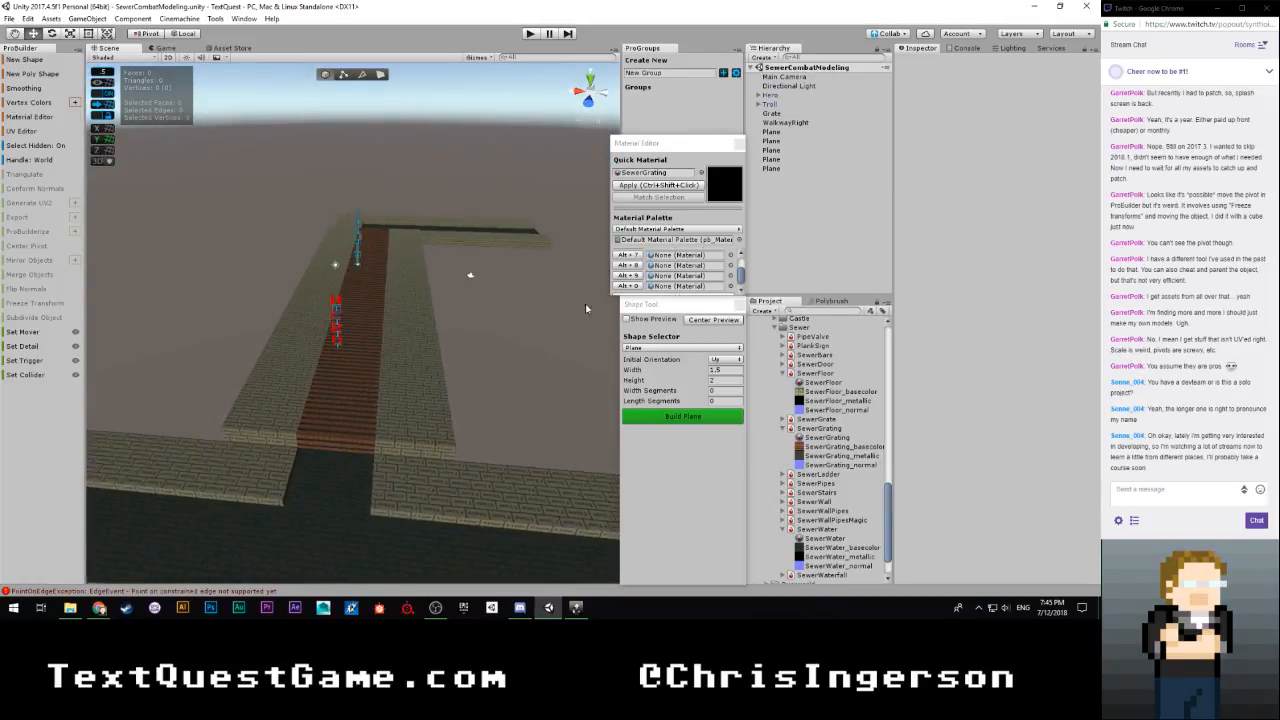
left_click(668, 349)
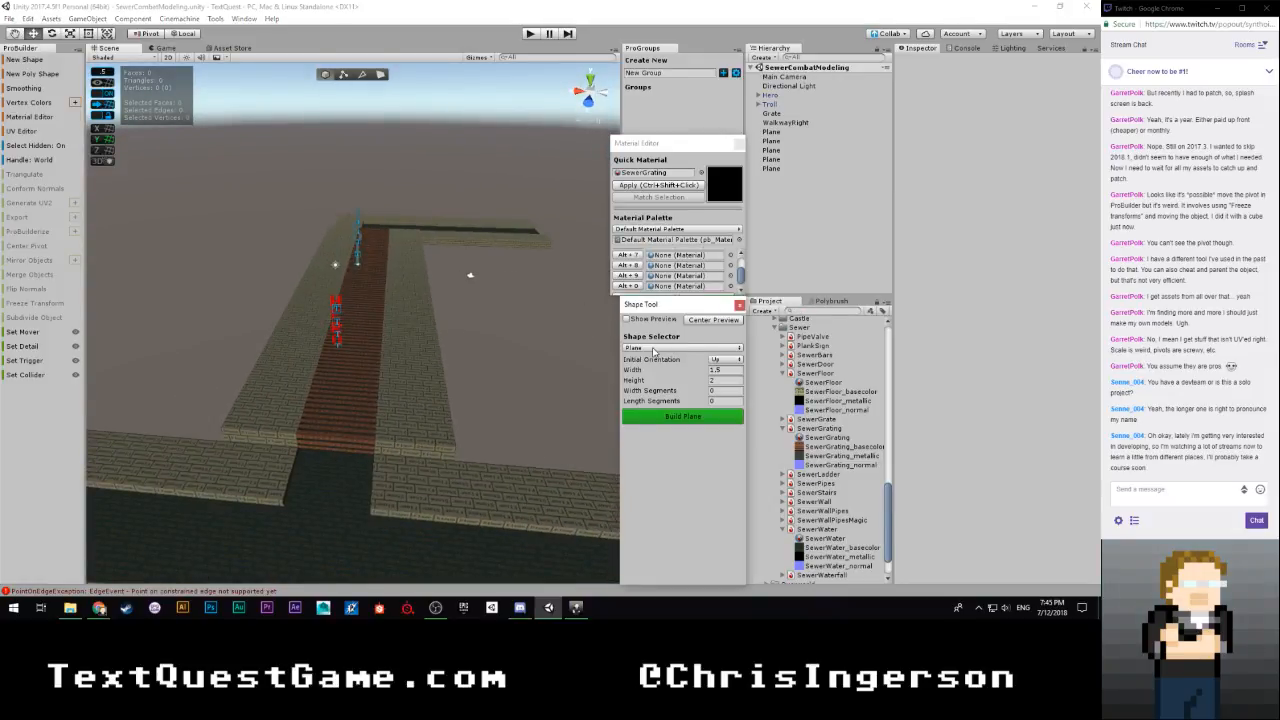
left_click(730, 506)
left_click(626, 319)
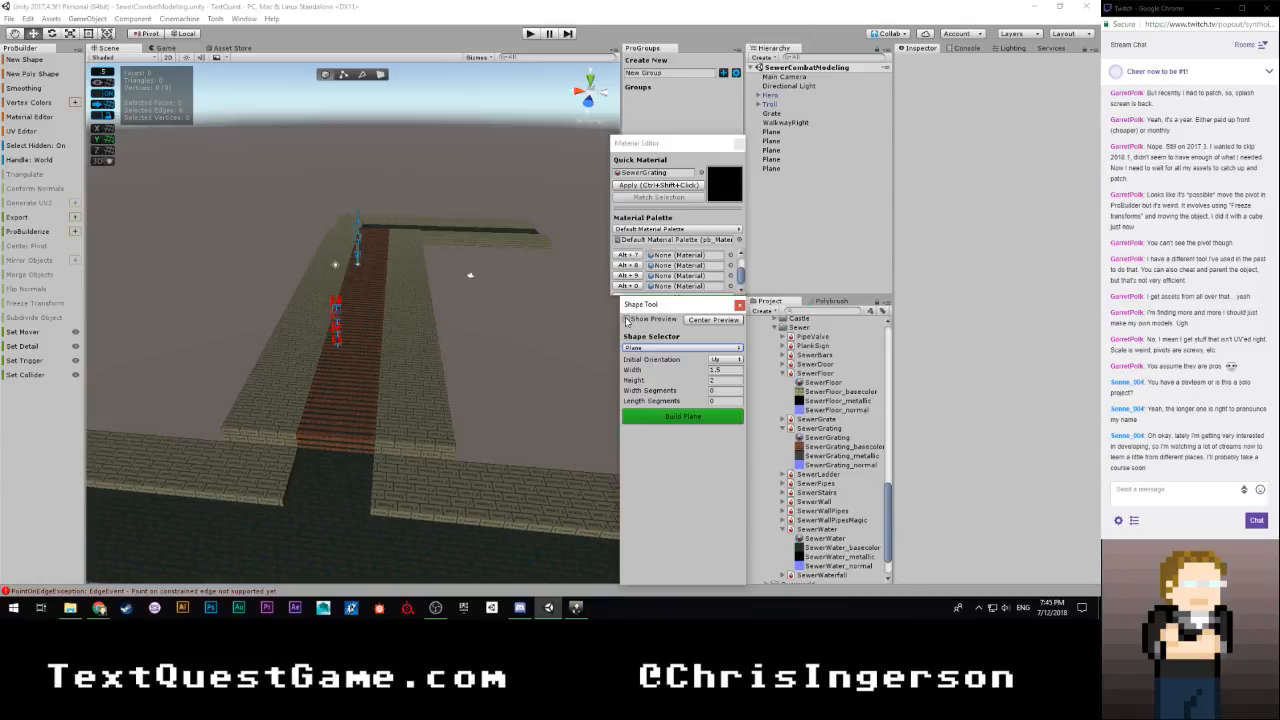
left_click(721, 360)
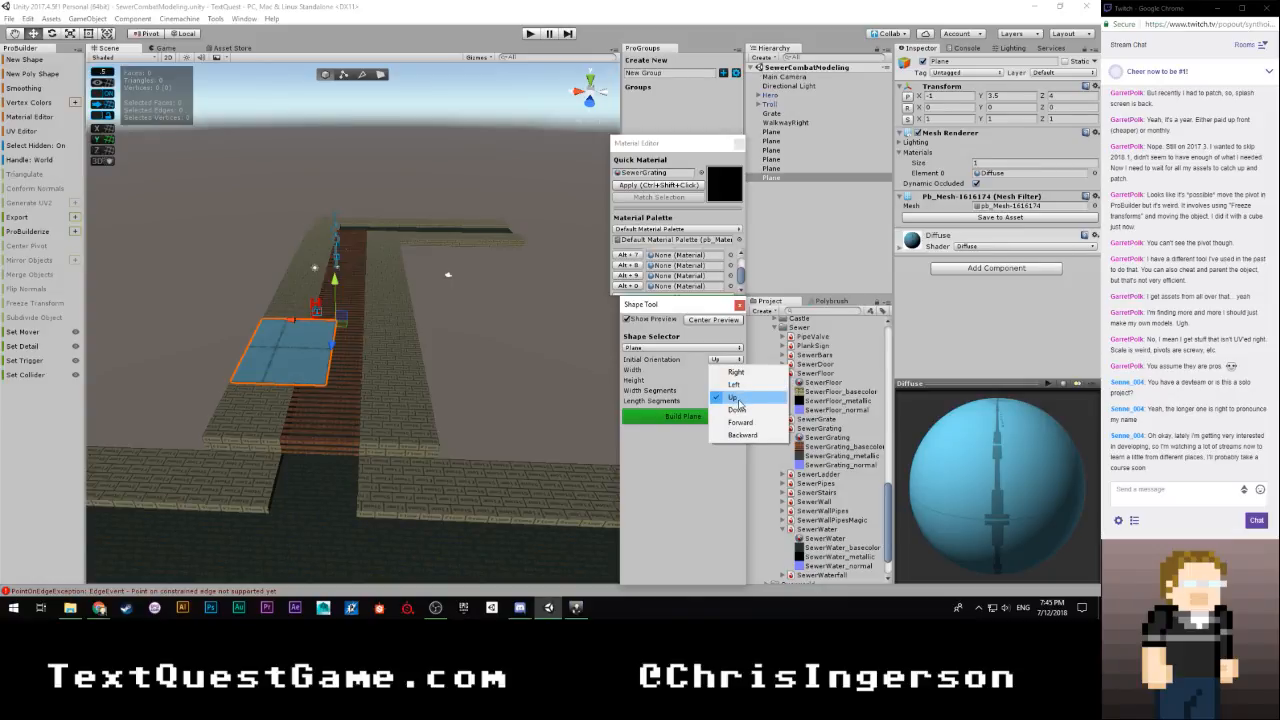
left_click(738, 373)
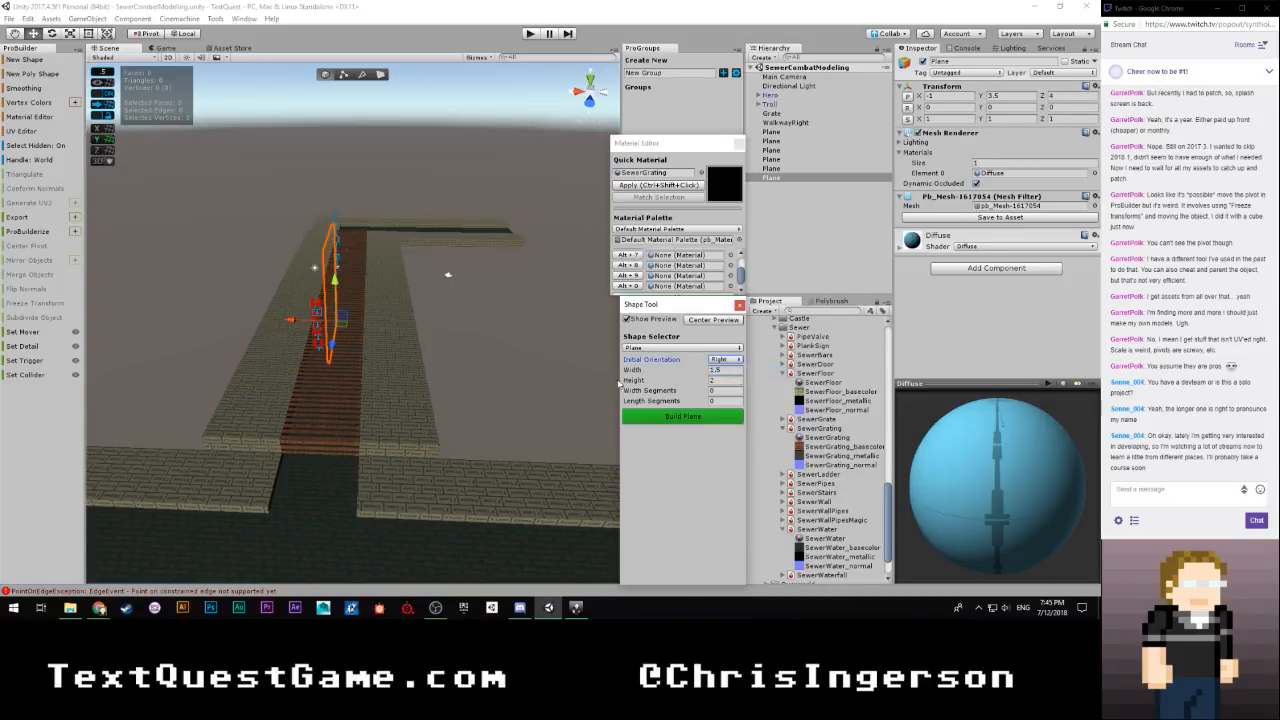
Move the upright preview plane onto the walkway's outer corner near the grating's end and inspect its placement
right_click_drag(522, 378, 812, 368)
key("a")
key("s")
key("a")
left_click_drag(555, 270, 258, 263)
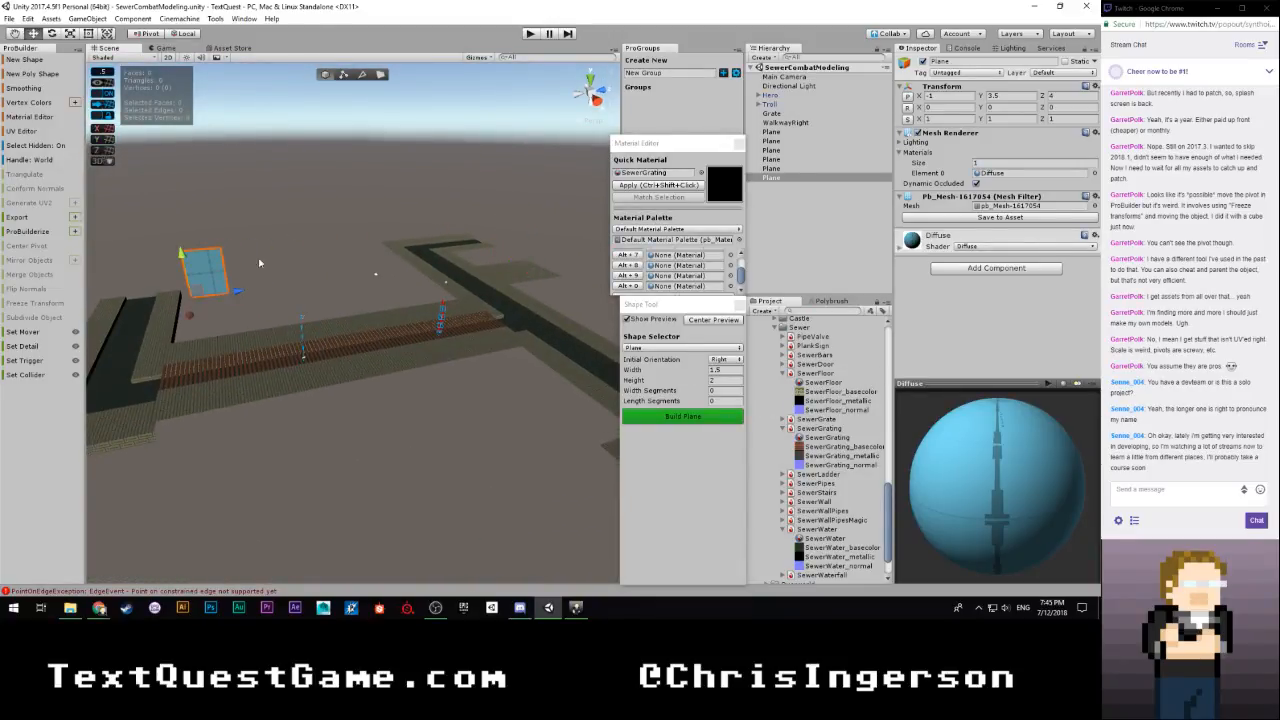
left_click_drag(182, 270, 213, 336)
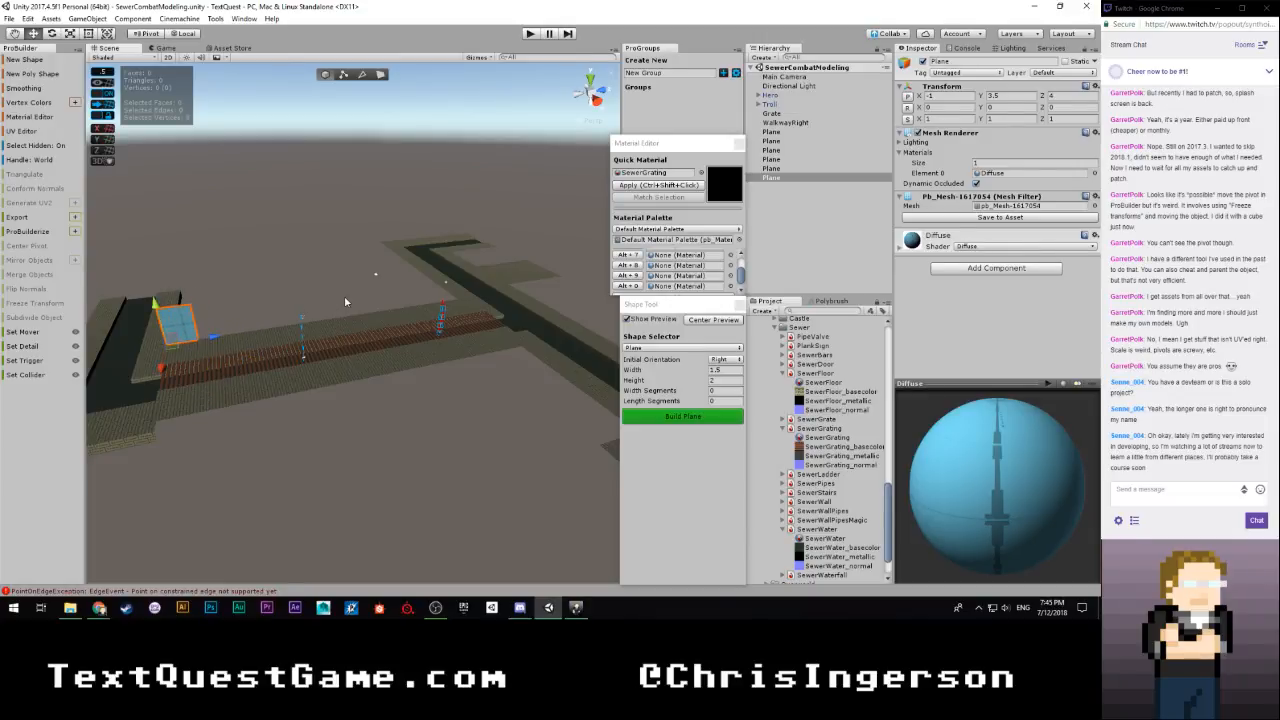
right_click_drag(345, 301, 341, 270)
key("w")
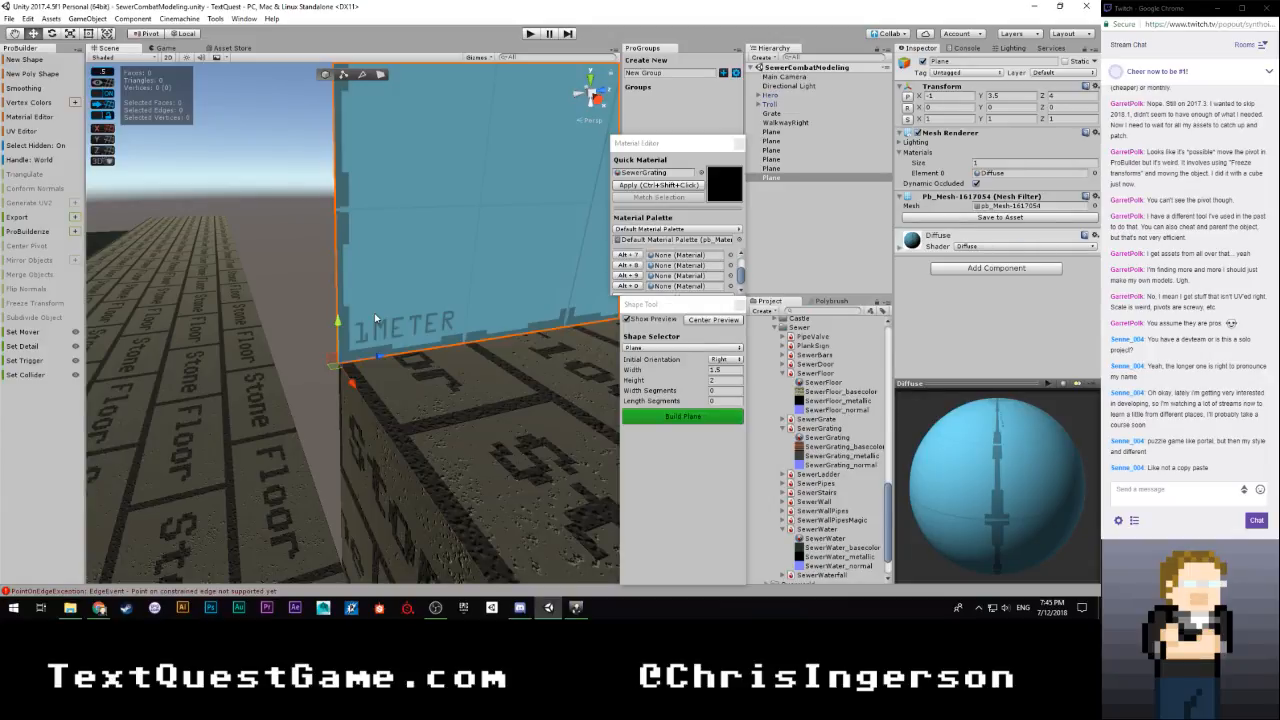
scroll(375, 318, "down", 6)
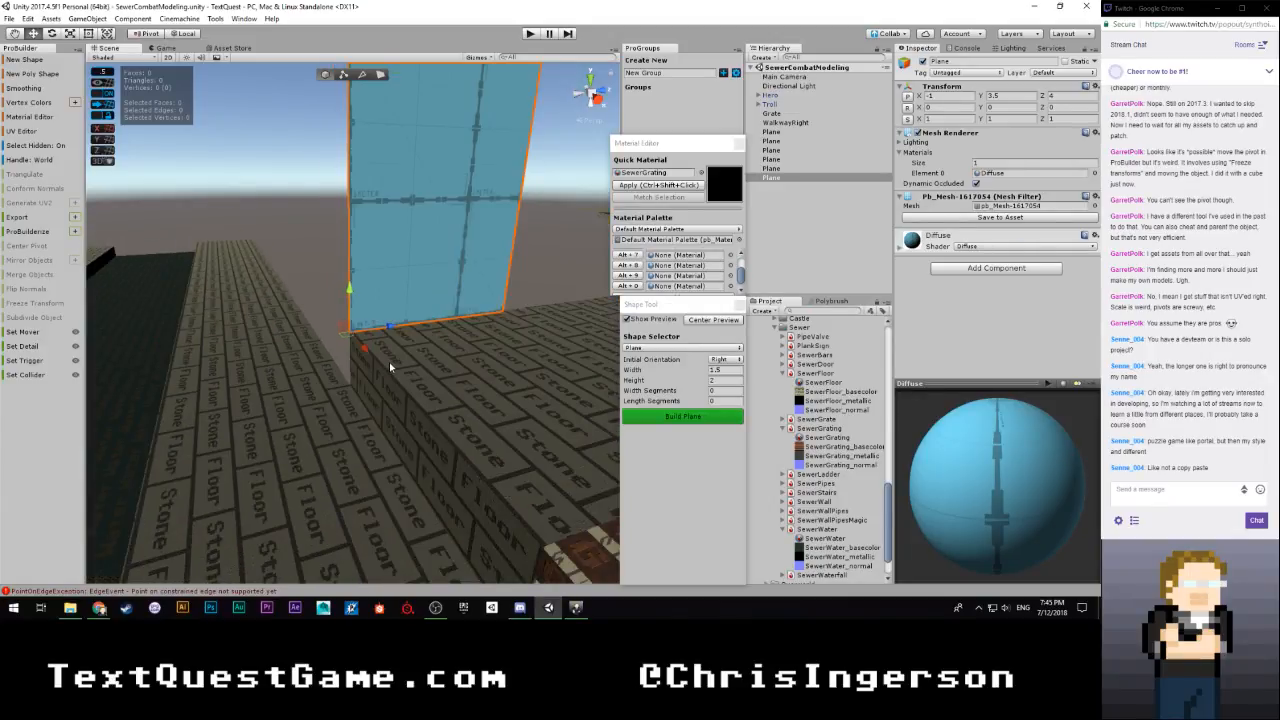
scroll(393, 345, "down", 3)
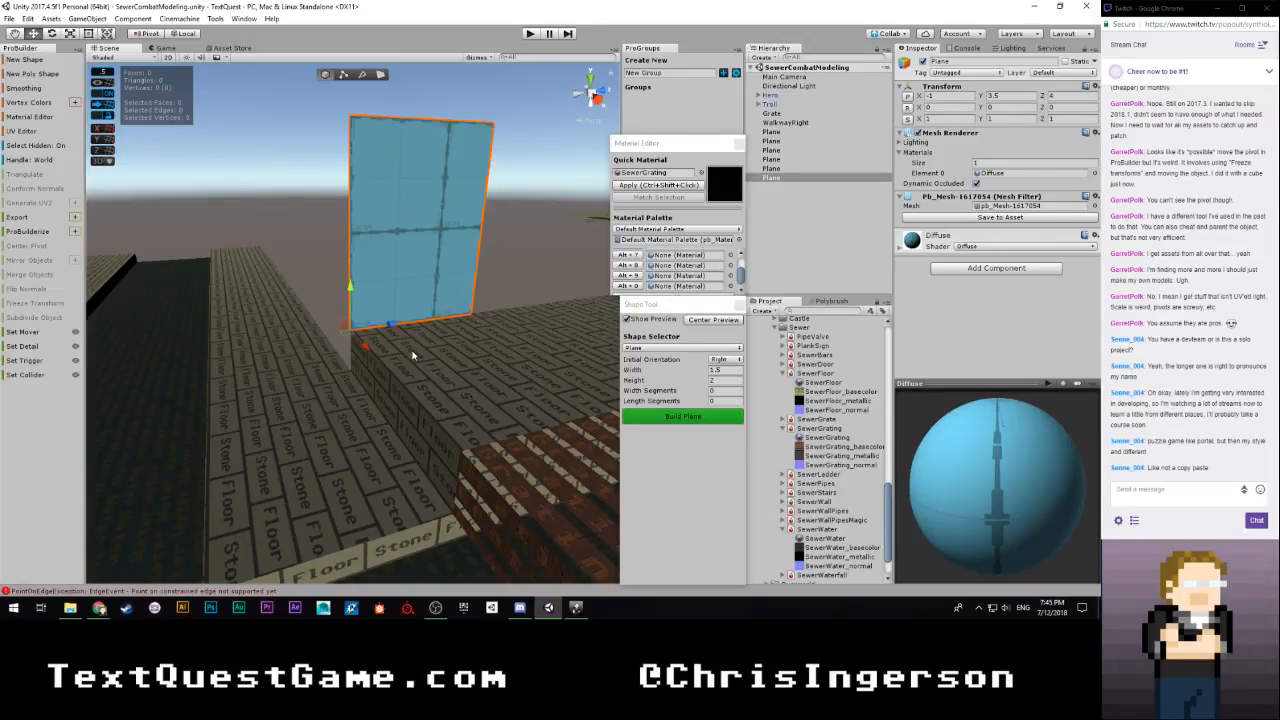
mouse_move(422, 378)
right_mouse_down()
mouse_move(398, 391)
mouse_move(410, 388)
right_mouse_up()
right_click_drag(417, 387, 467, 386)
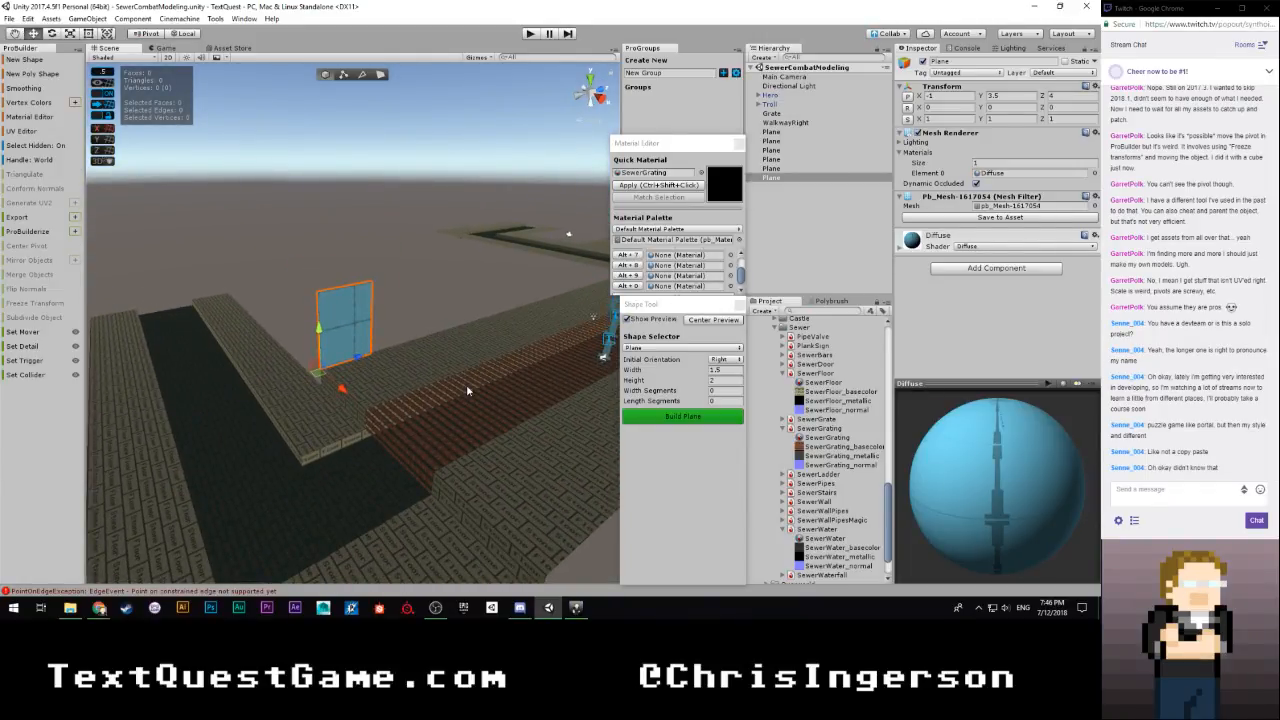
Place the upright preview plane along the walkway's outer edge beside the grating, 18 wide and 8 high
right_click_drag(466, 384, 262, 390)
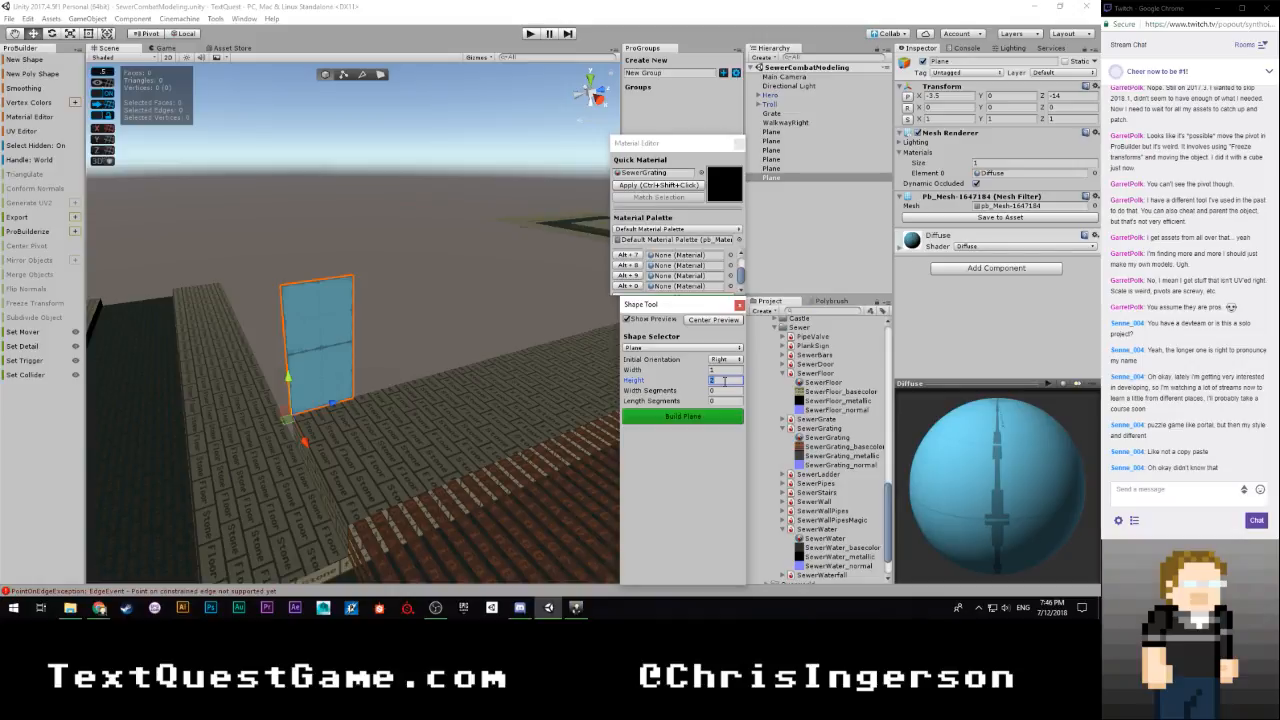
type("4")
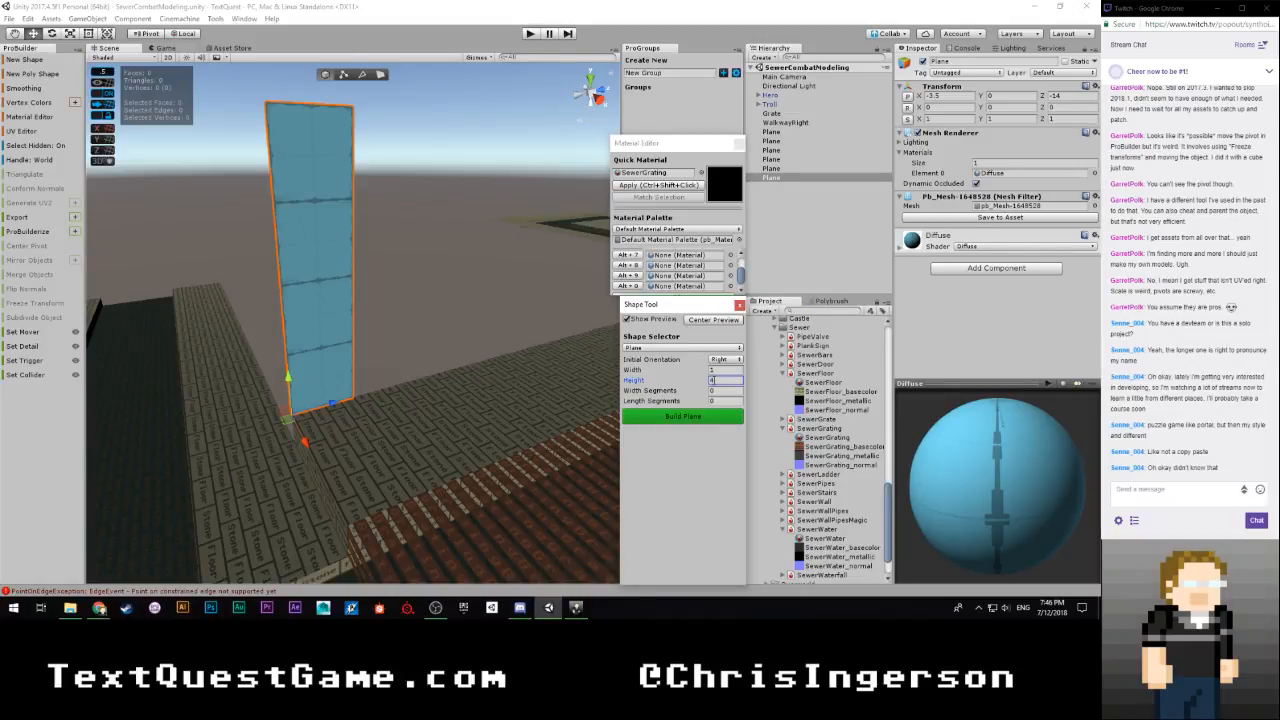
right_click_drag(473, 401, 717, 378)
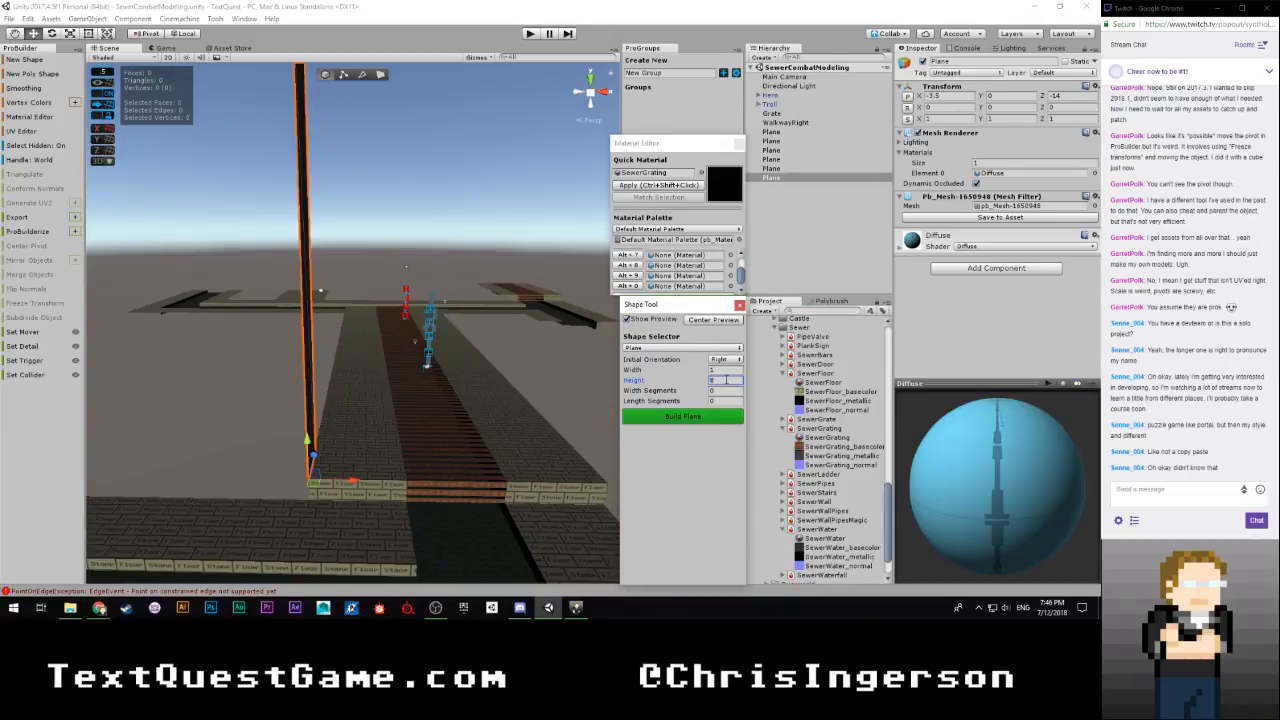
right_click_drag(474, 347, 423, 331)
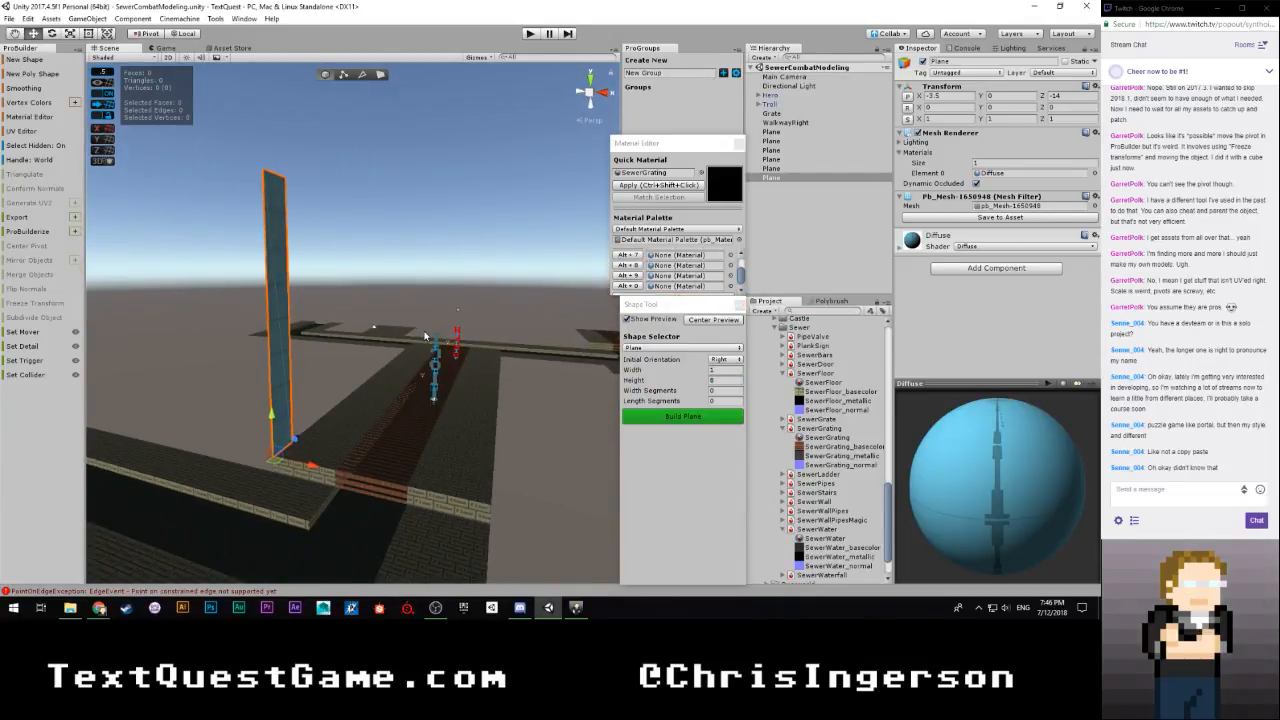
right_click_drag(558, 346, 219, 336)
left_click_drag(219, 337, 330, 342, "alt")
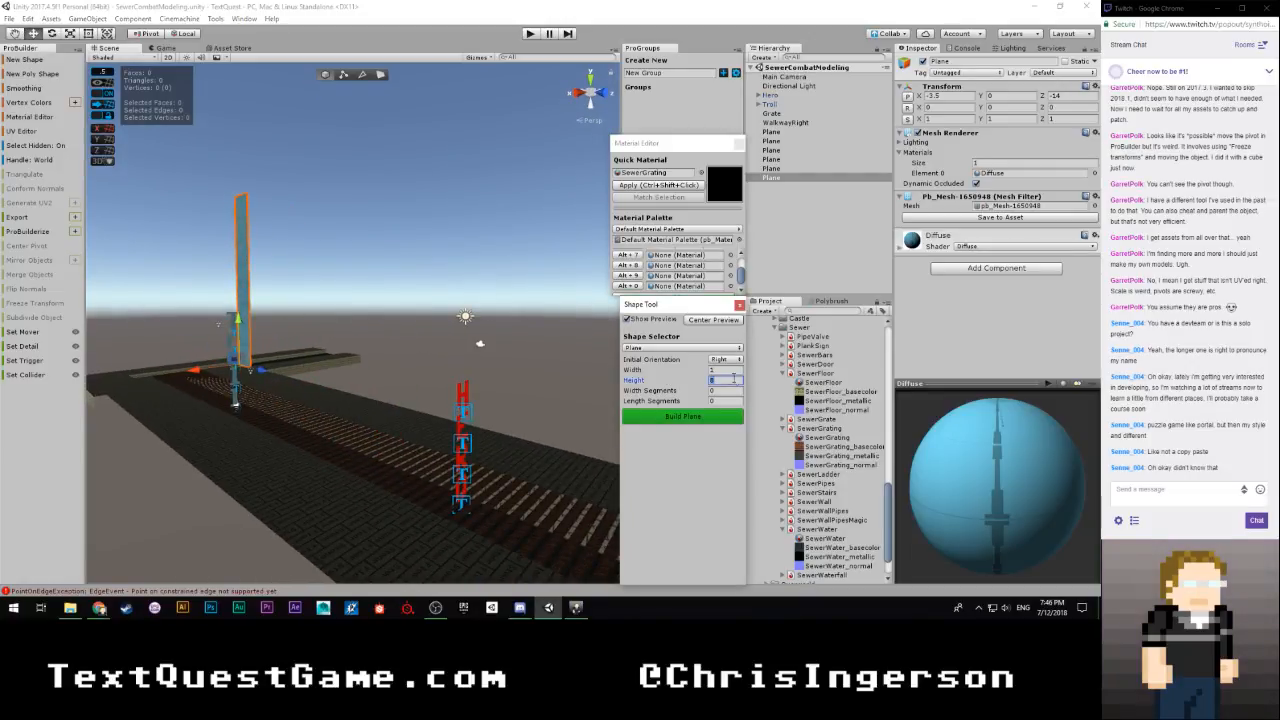
type("8")
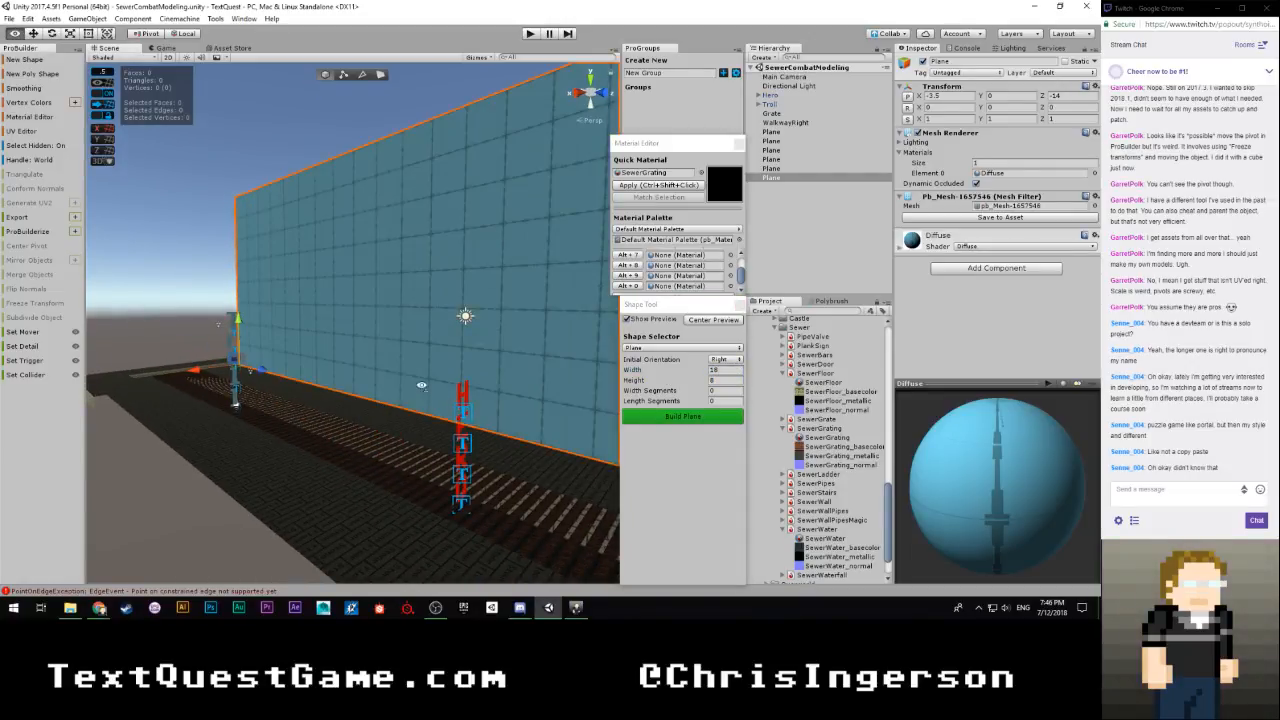
Examine the preview wall from several angles, comparing its length and height with the walkway, grating and Hero and Troll markers
right_click_drag(421, 385, 233, 413)
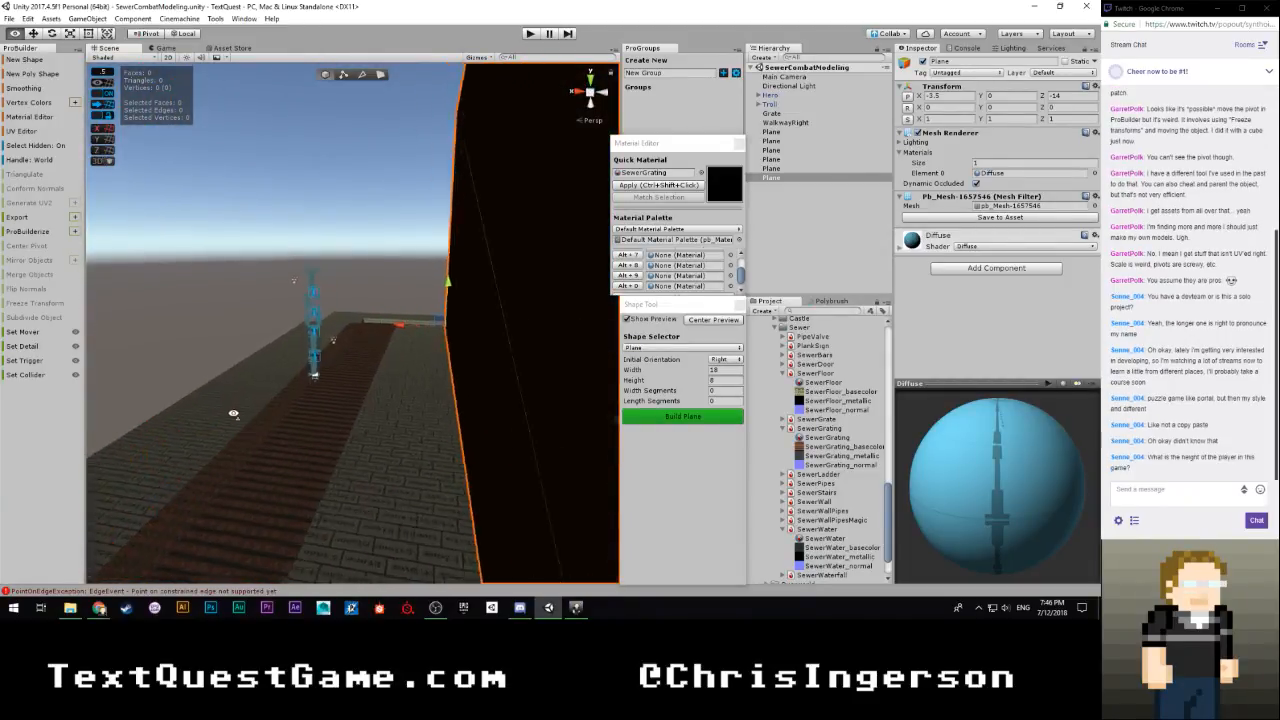
right_click_drag(1064, 412, 1050, 459)
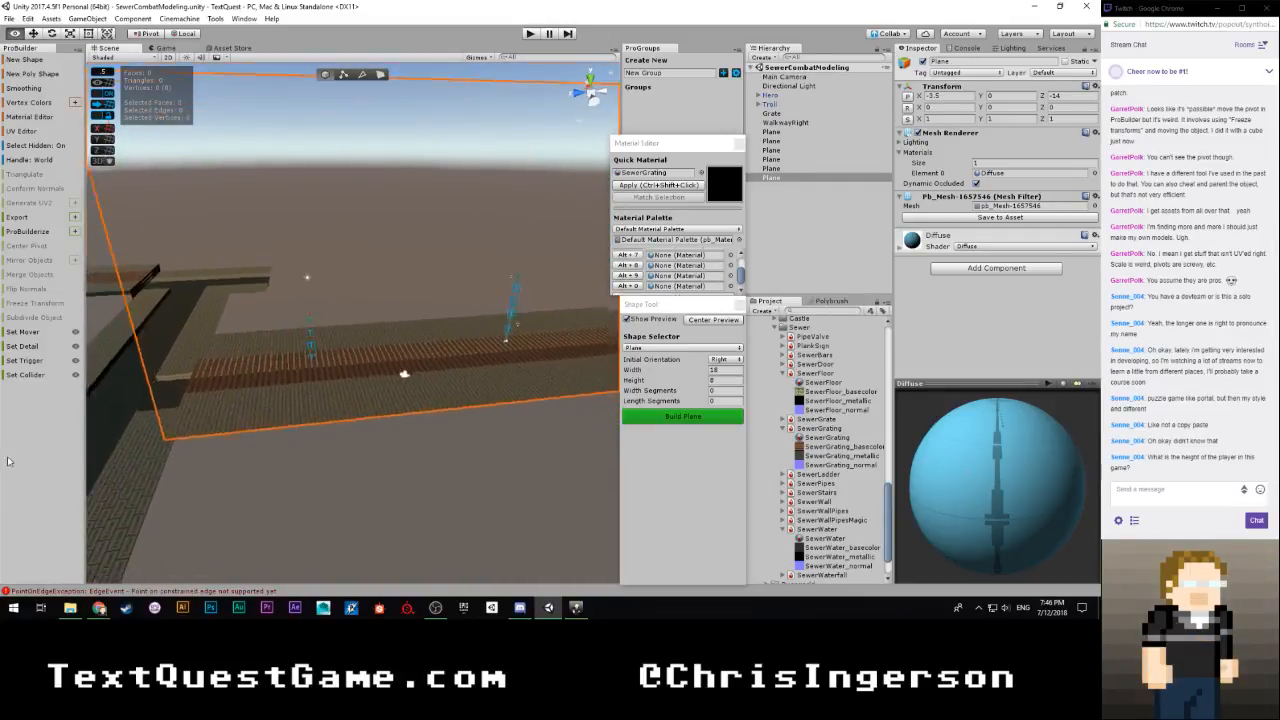
mouse_move(7, 461)
right_mouse_down()
mouse_move(1090, 458)
mouse_move(20, 452)
right_mouse_up()
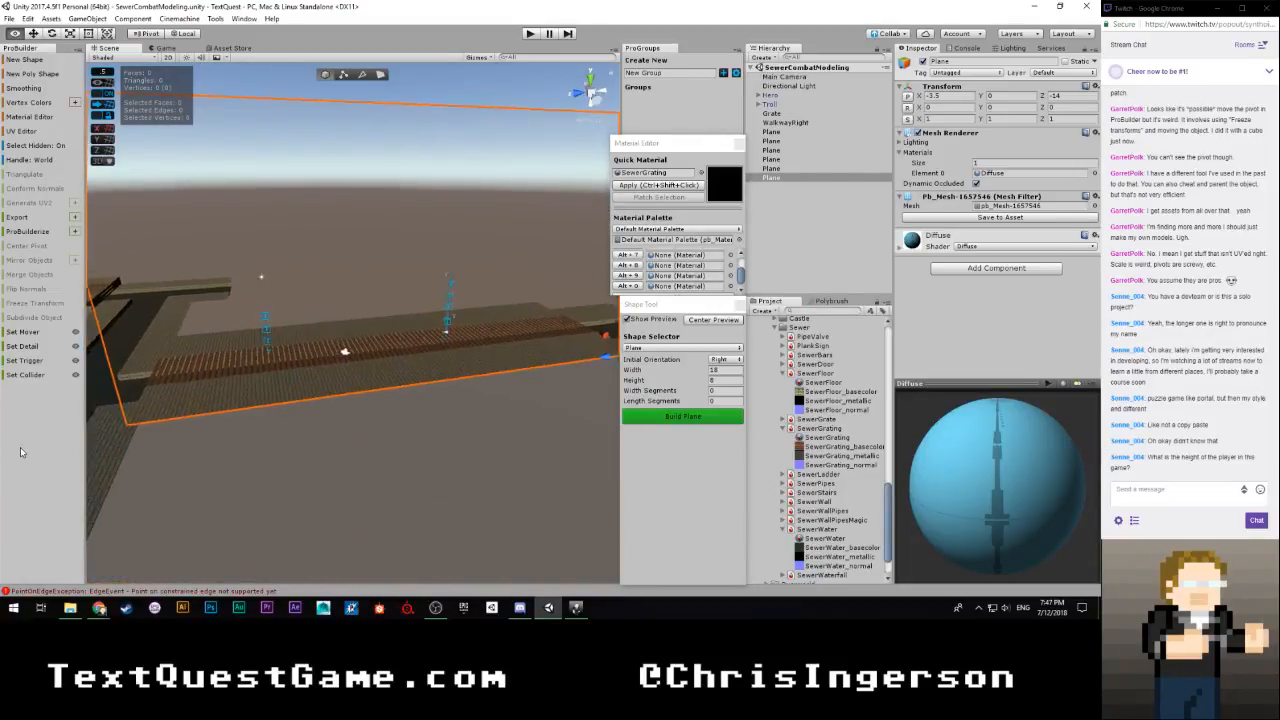
right_click_drag(289, 435, 389, 433)
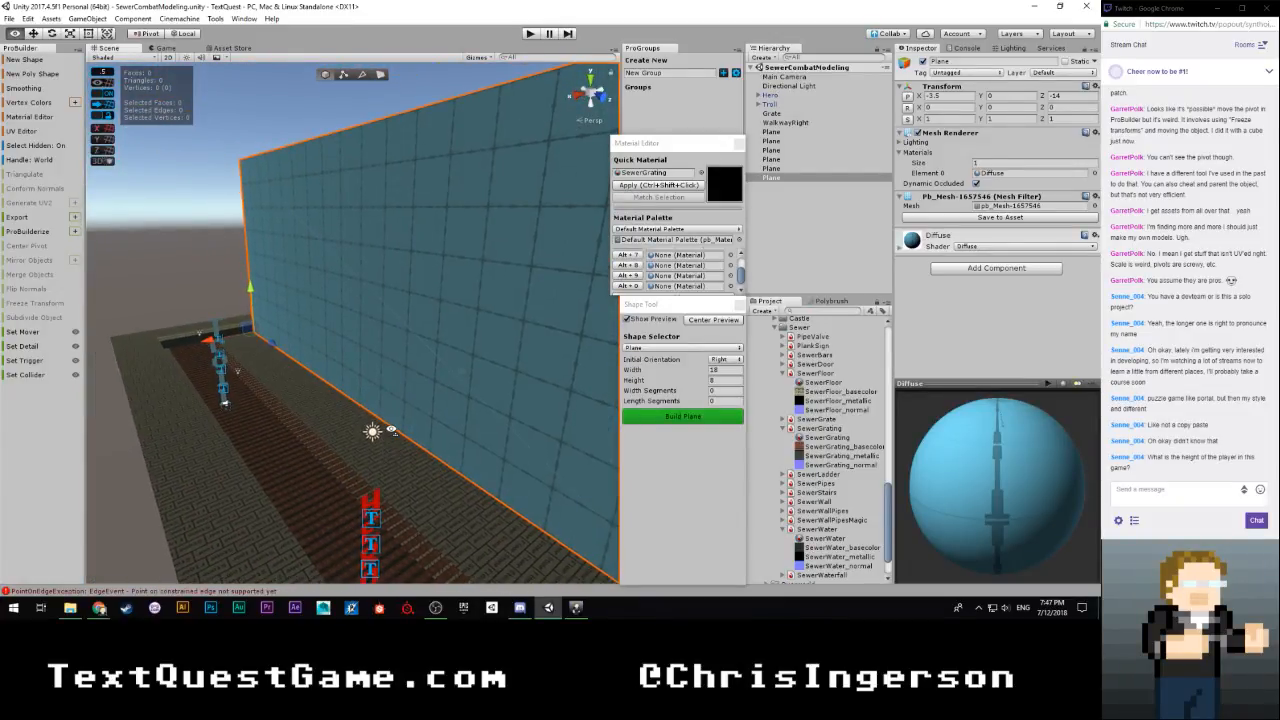
right_click_drag(388, 431, 389, 446)
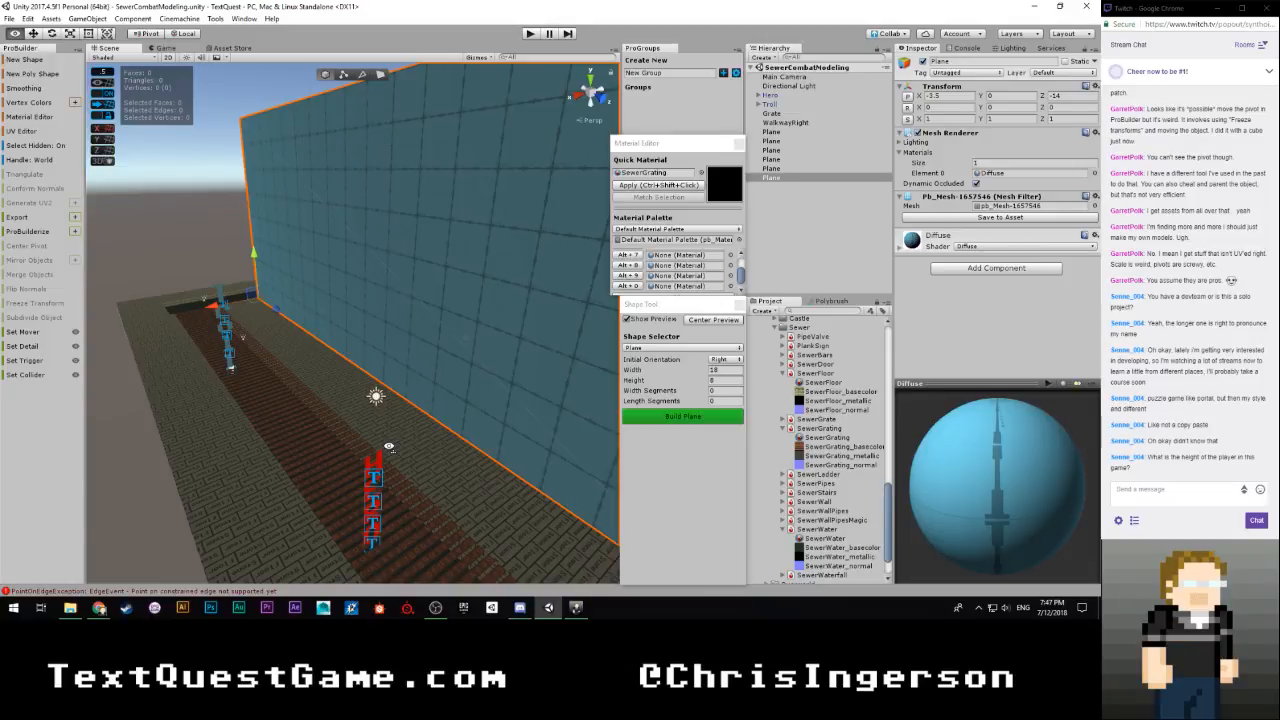
right_click_drag(389, 446, 319, 462)
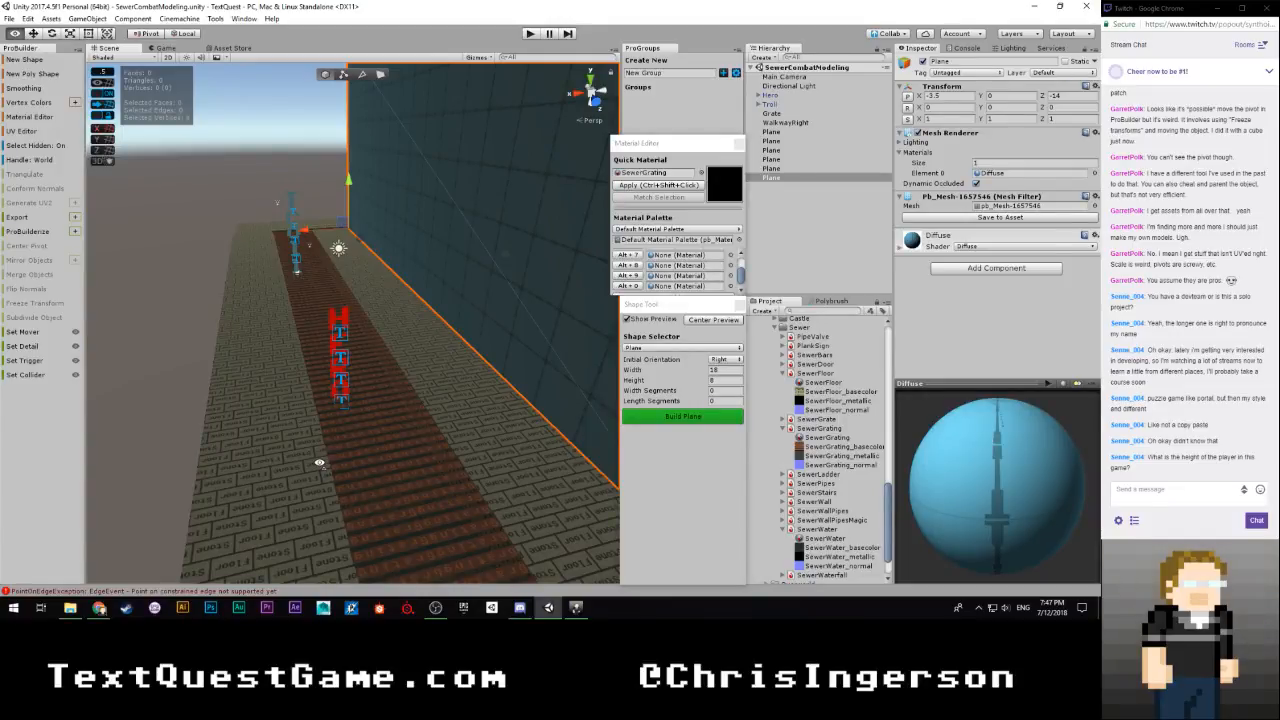
right_click_drag(319, 462, 396, 455)
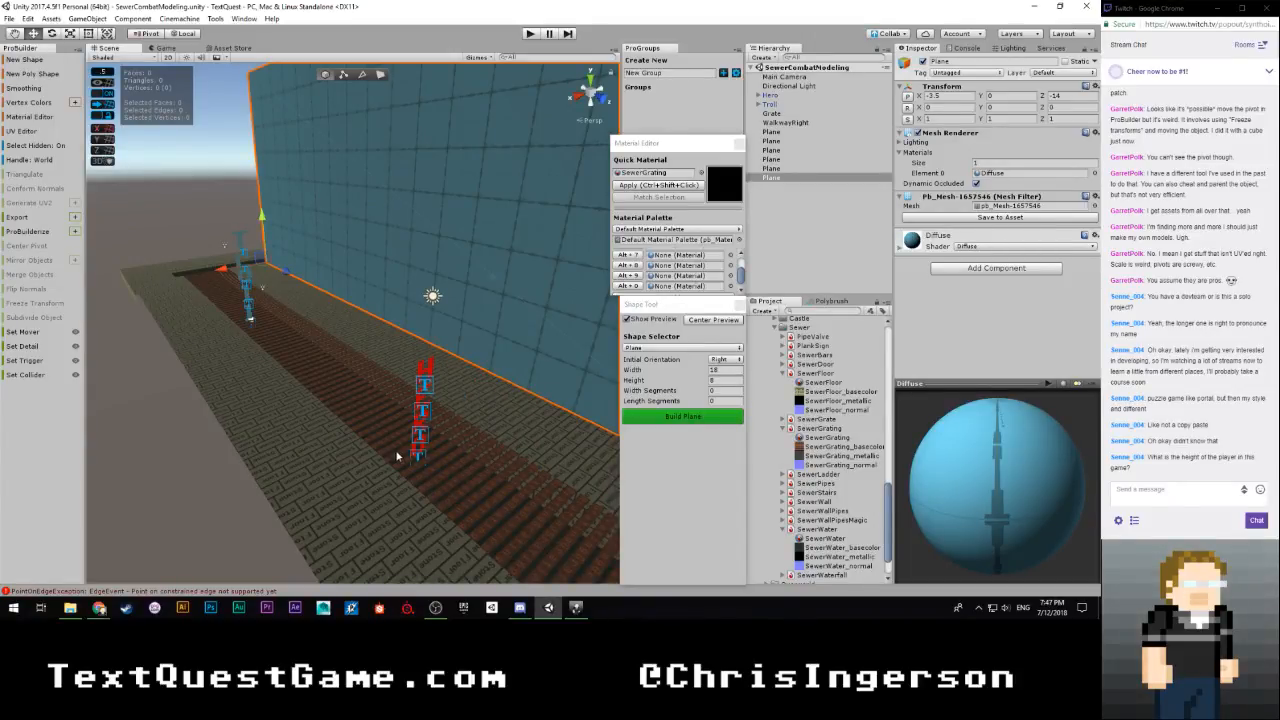
right_click_drag(397, 455, 562, 423)
key("w")
key("s")
key("w")
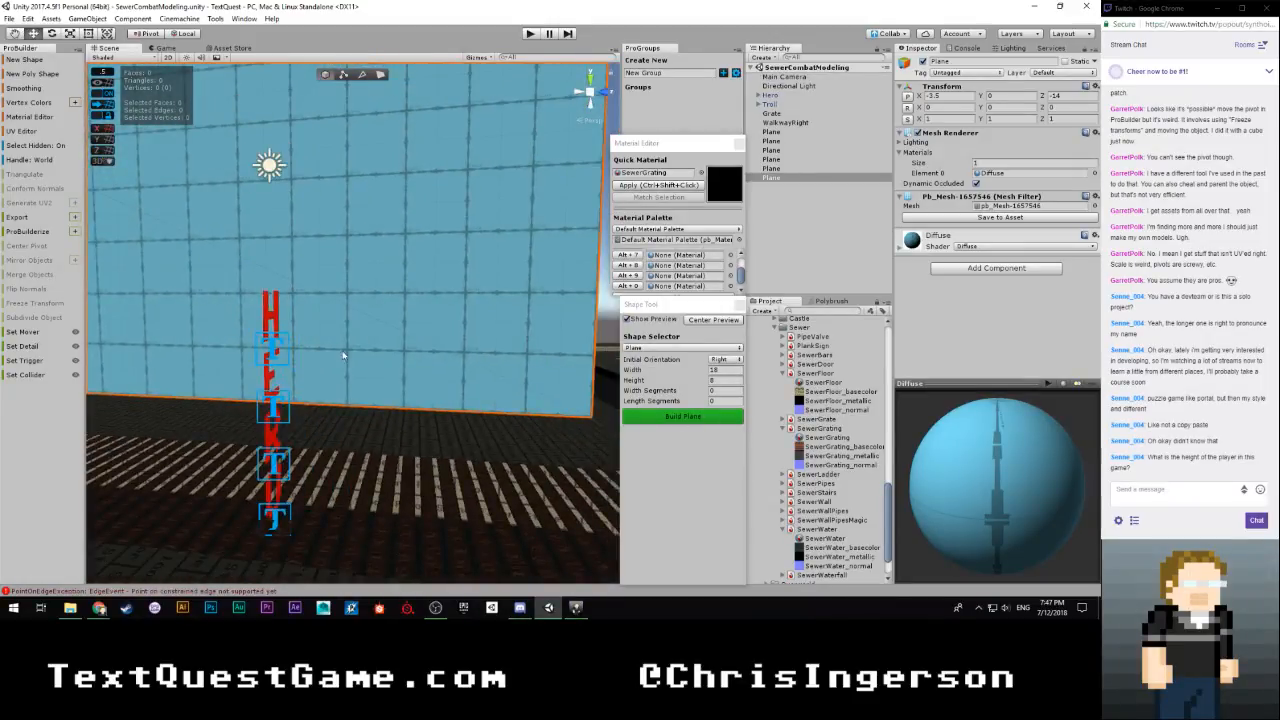
Set the preview wall's height to 7 and check it against the grating walkway
right_click_drag(407, 340, 334, 447)
key("s")
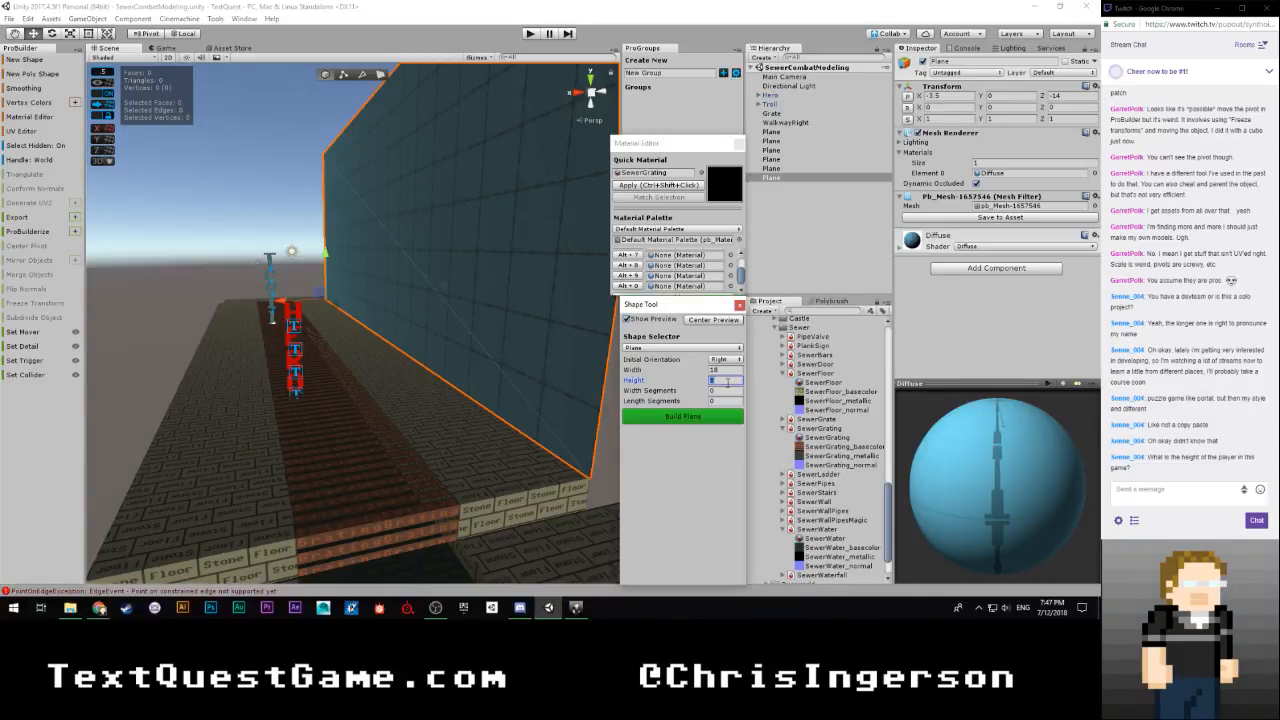
right_click_drag(395, 390, 359, 405)
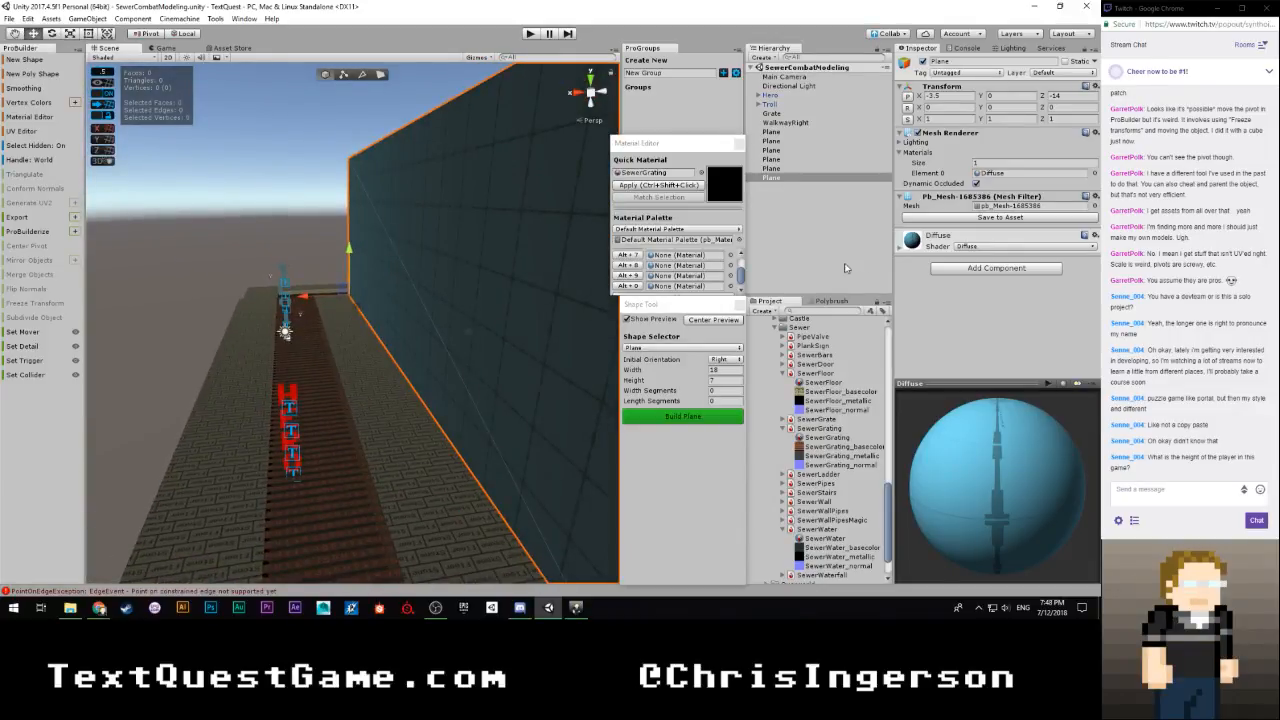
Load the Sewer Combat scene alongside the current one to compare its walls, and unload it again
scroll(812, 391, "up", 10)
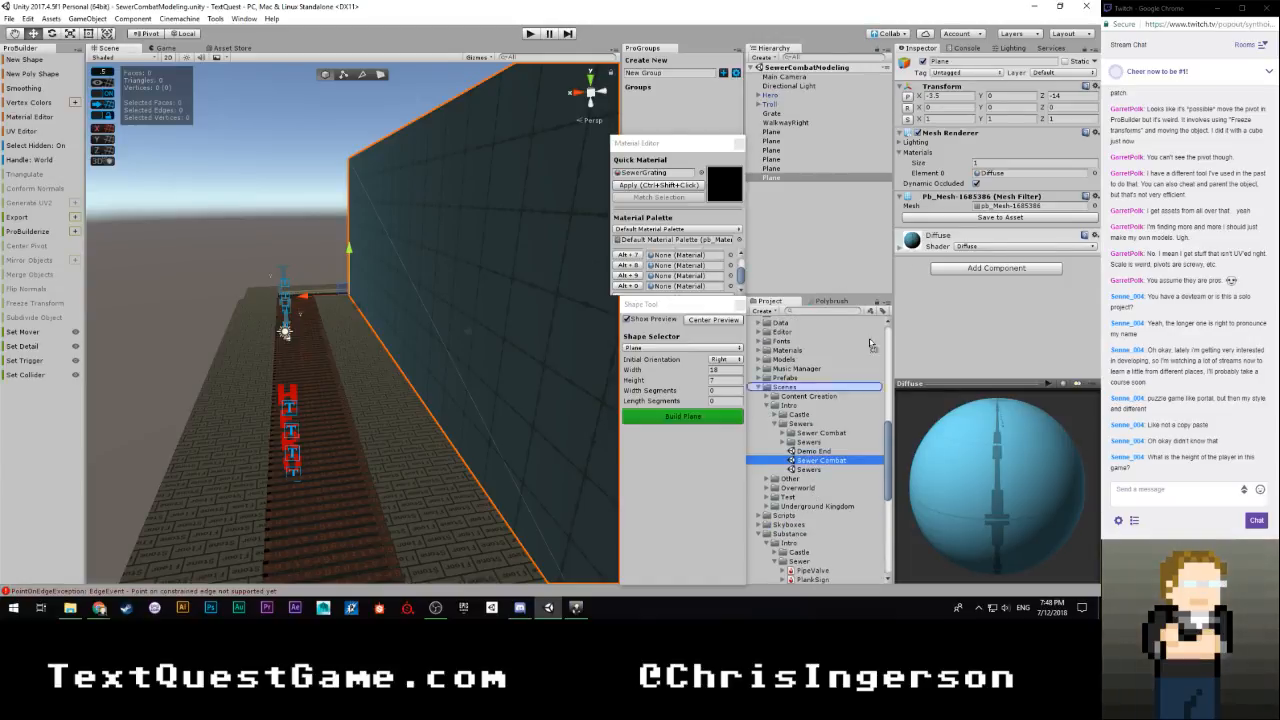
right_click_drag(477, 323, 493, 356)
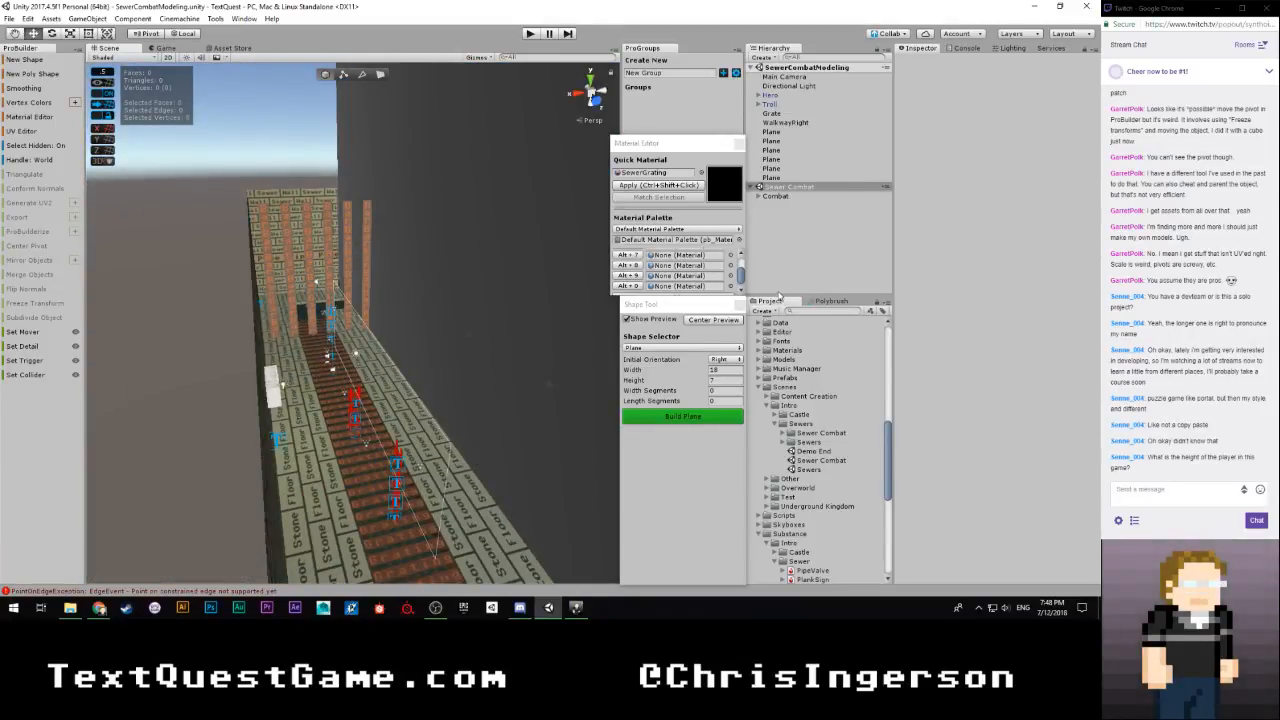
right_click(788, 188)
left_click(811, 251)
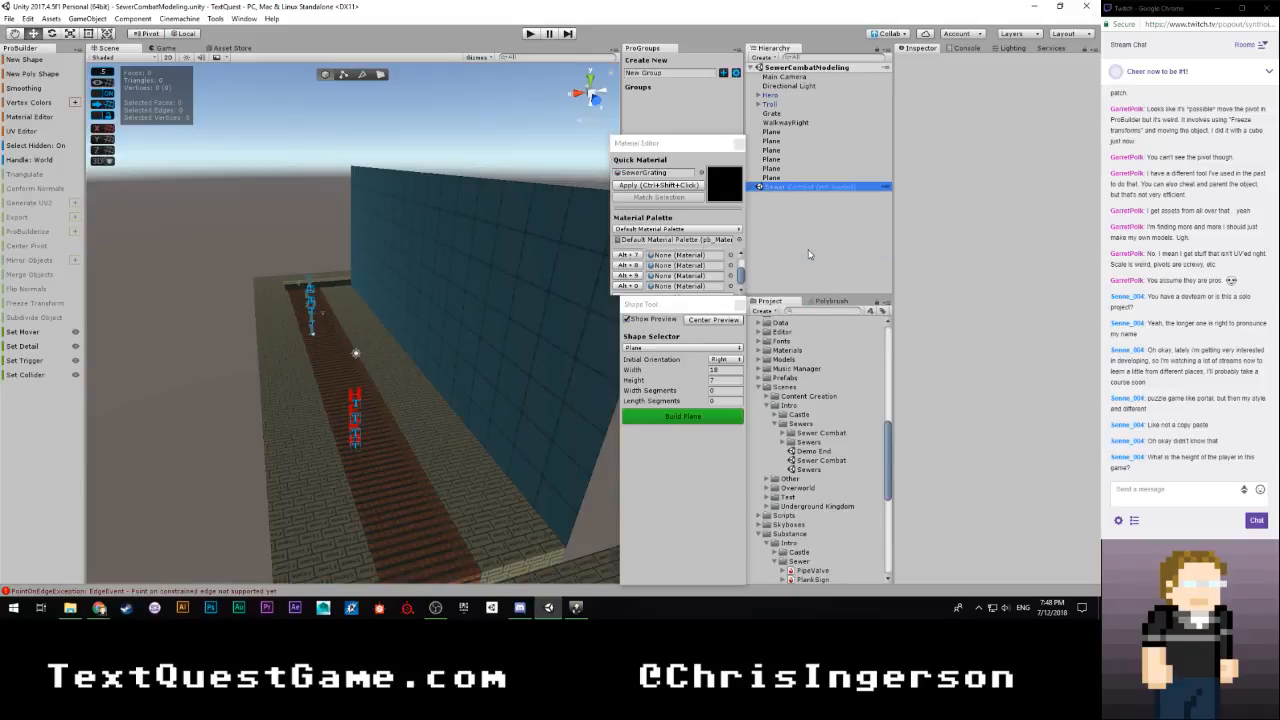
Build the 18 by 7 upright plane as the wall along the grating's outer walkway
mouse_move(508, 313)
right_mouse_down()
mouse_move(487, 334)
mouse_move(505, 328)
right_mouse_up()
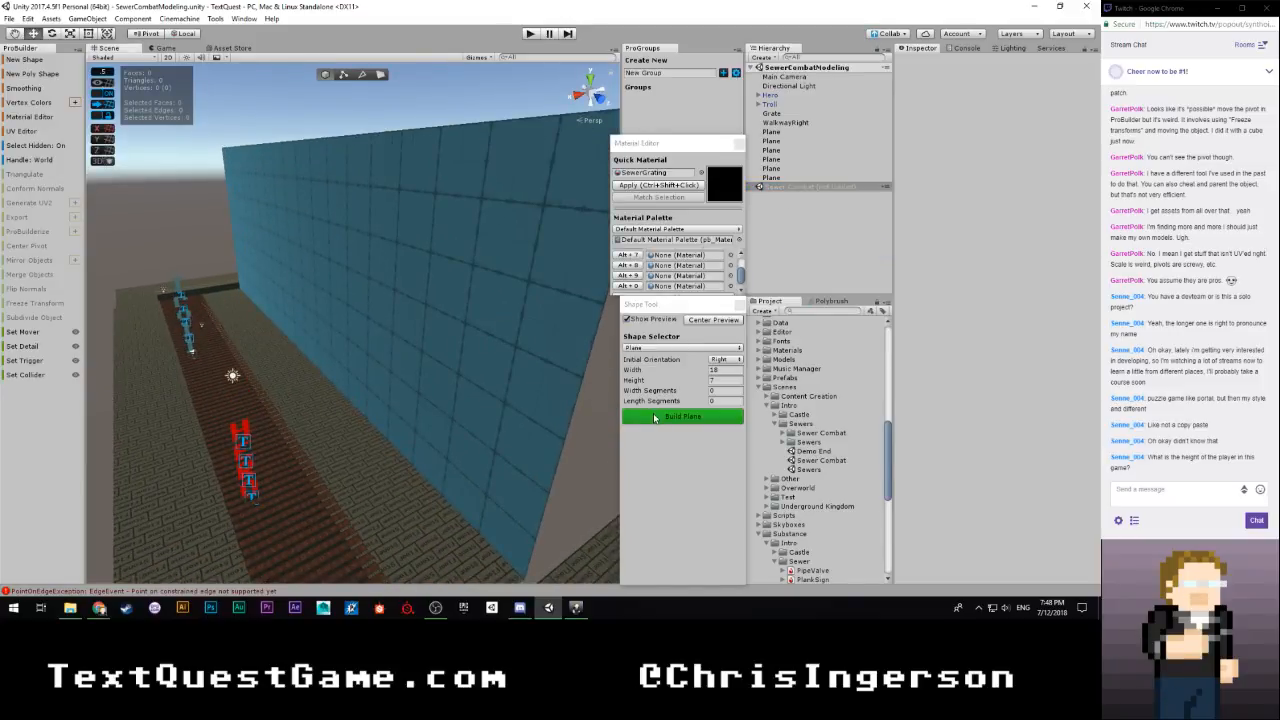
mouse_move(466, 419)
right_mouse_down()
mouse_move(529, 391)
mouse_move(409, 463)
mouse_move(538, 393)
mouse_move(420, 434)
mouse_move(494, 414)
mouse_move(640, 412)
mouse_move(540, 406)
mouse_move(656, 413)
mouse_move(523, 417)
mouse_move(354, 326)
mouse_move(480, 420)
right_mouse_up()
key("s")
key("a")
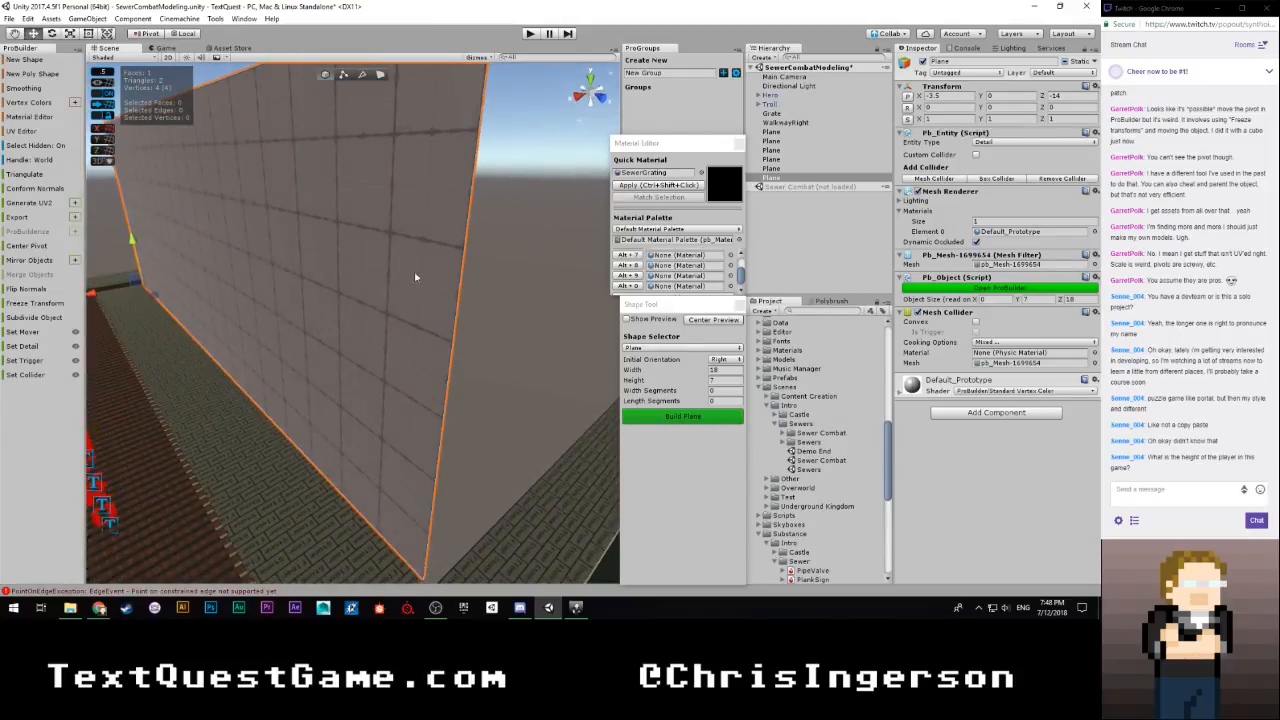
Select the new wall's top edge in edge mode and lower it to a wall height of 1.5
left_click(371, 80)
right_click_drag(430, 262, 372, 195)
left_click(393, 262)
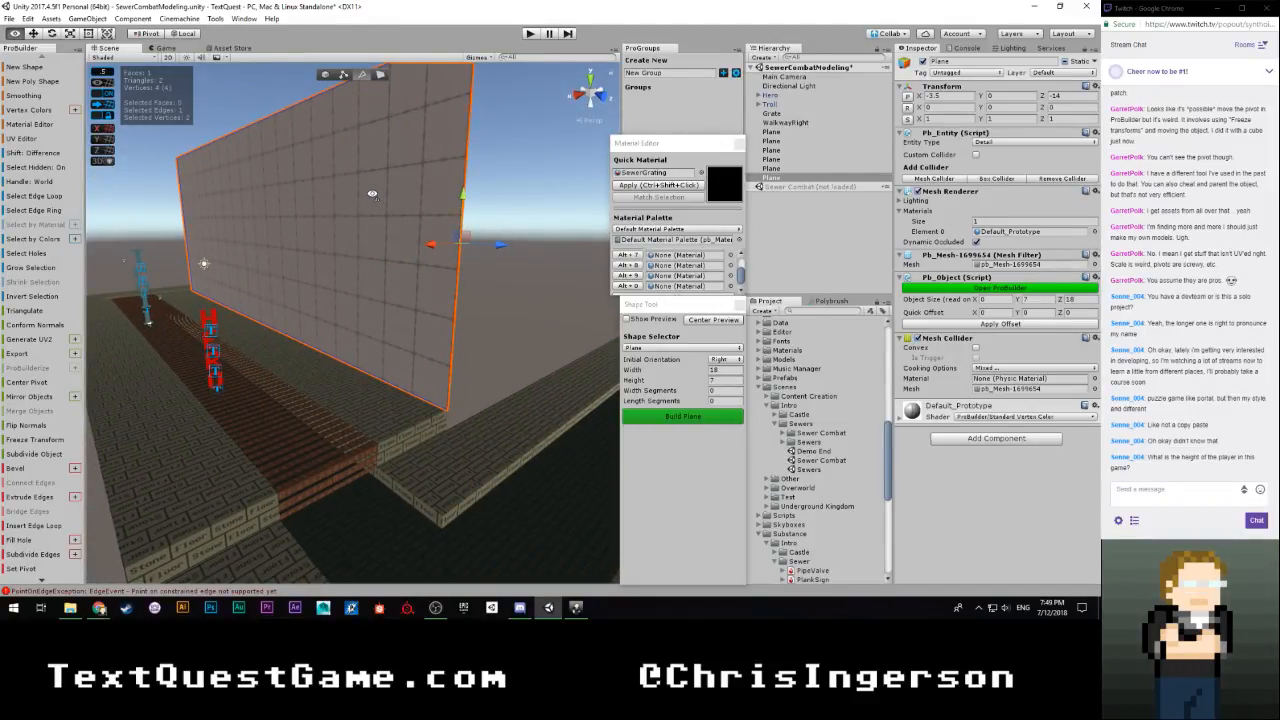
right_click_drag(372, 194, 372, 177)
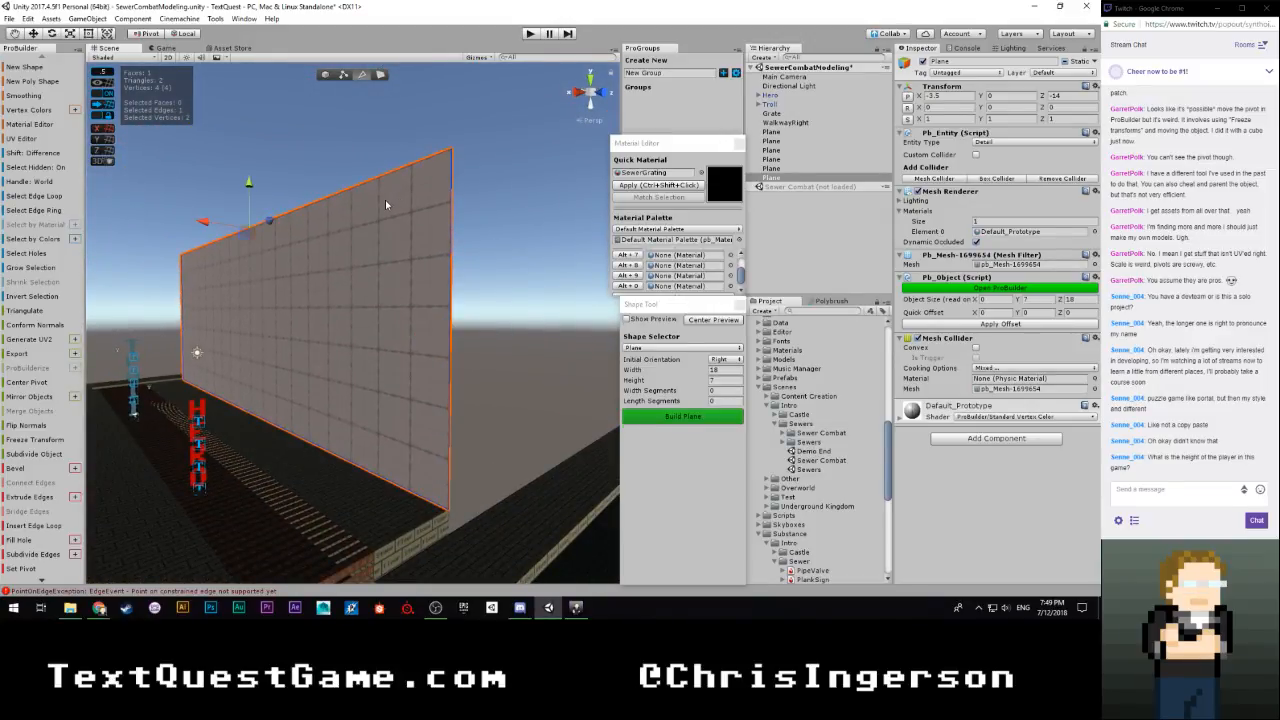
left_click_drag(255, 192, 262, 288)
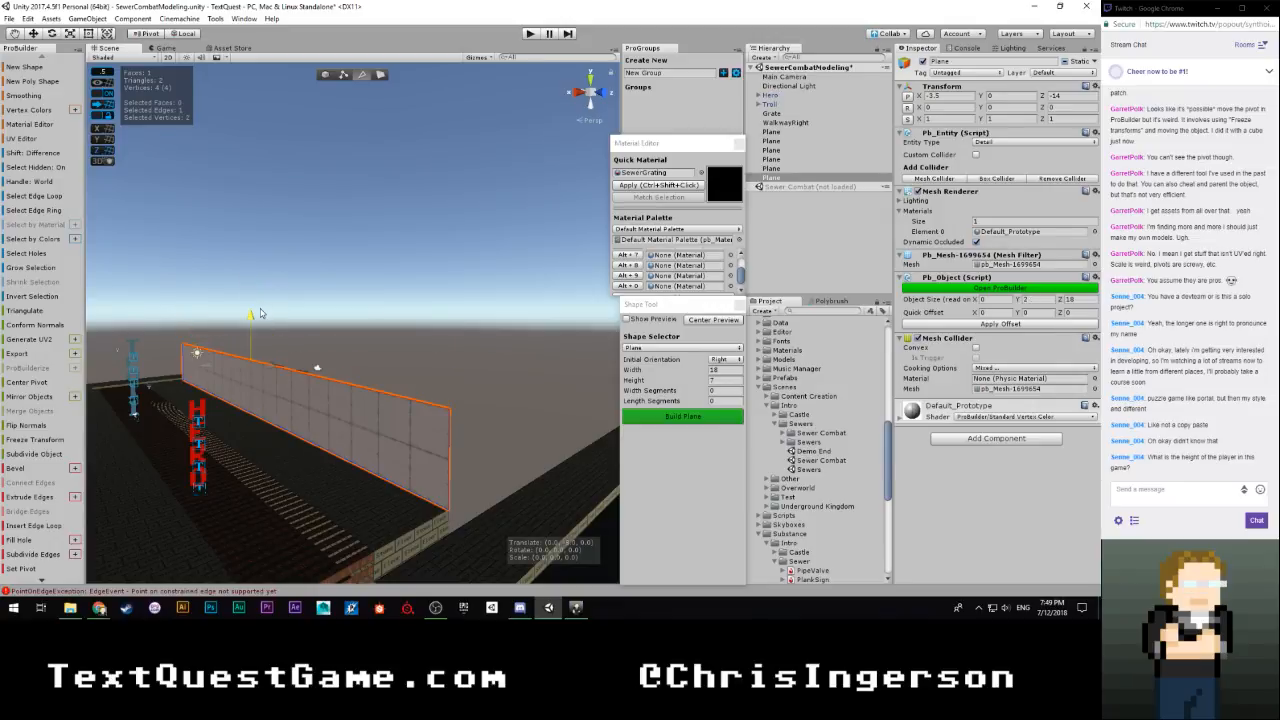
right_click_drag(260, 313, 381, 413)
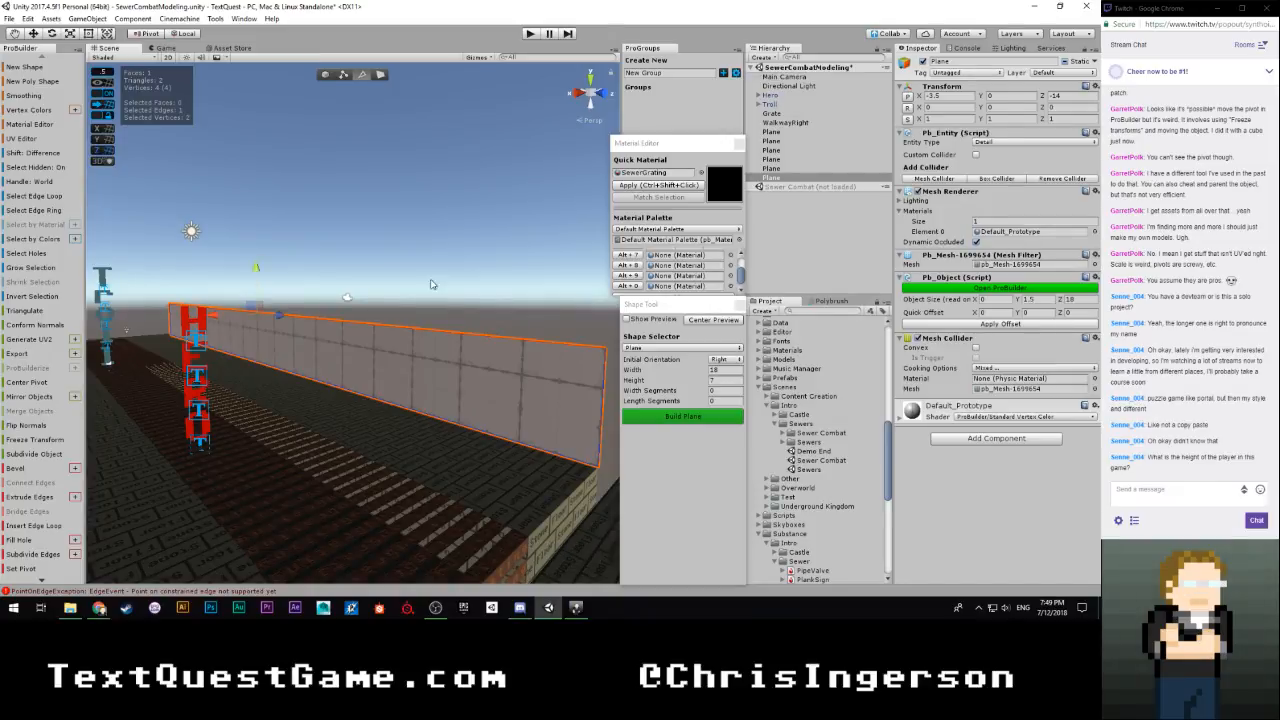
Extrude the wall's top edge upward twice, reaching heights of 2 and 7, to split the wall into three horizontal bands
right_click_drag(432, 284, 293, 308)
left_click_drag(294, 304, 294, 285, "shift")
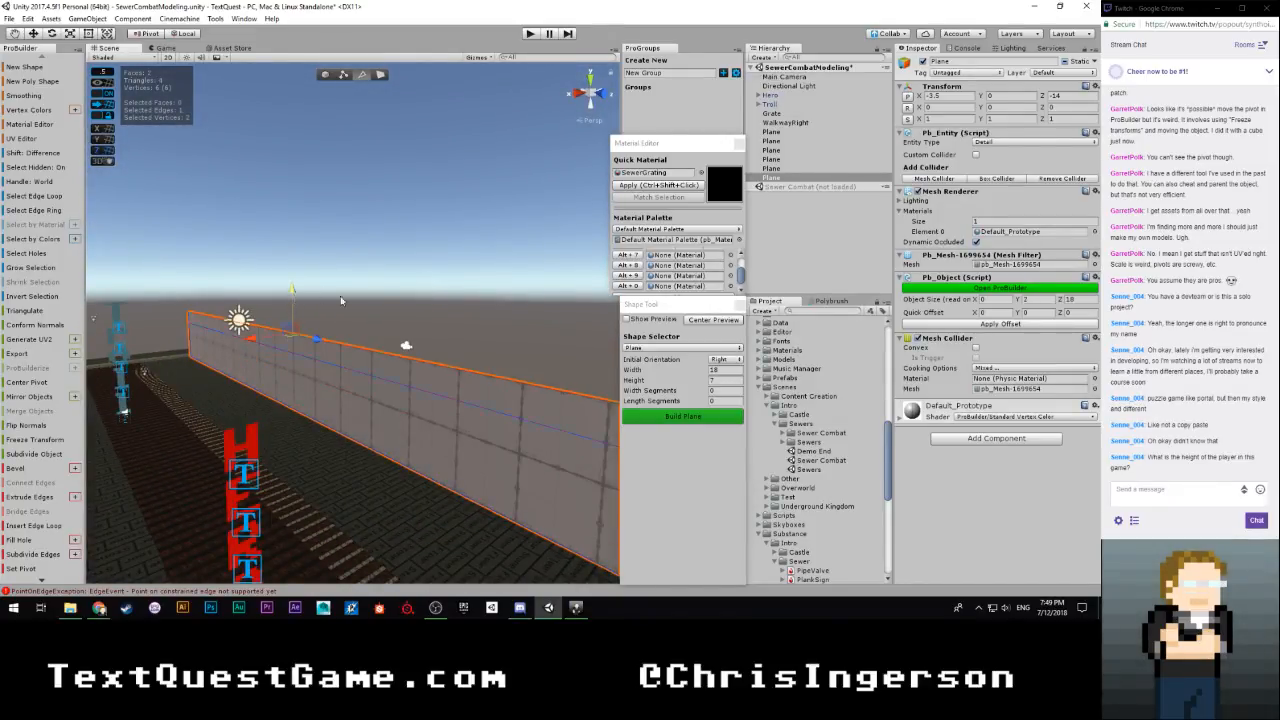
mouse_move(343, 300)
right_mouse_down()
mouse_move(520, 298)
mouse_move(441, 357)
mouse_move(351, 305)
right_mouse_up()
left_click_drag(291, 276, 321, 202, "shift")
key("f")
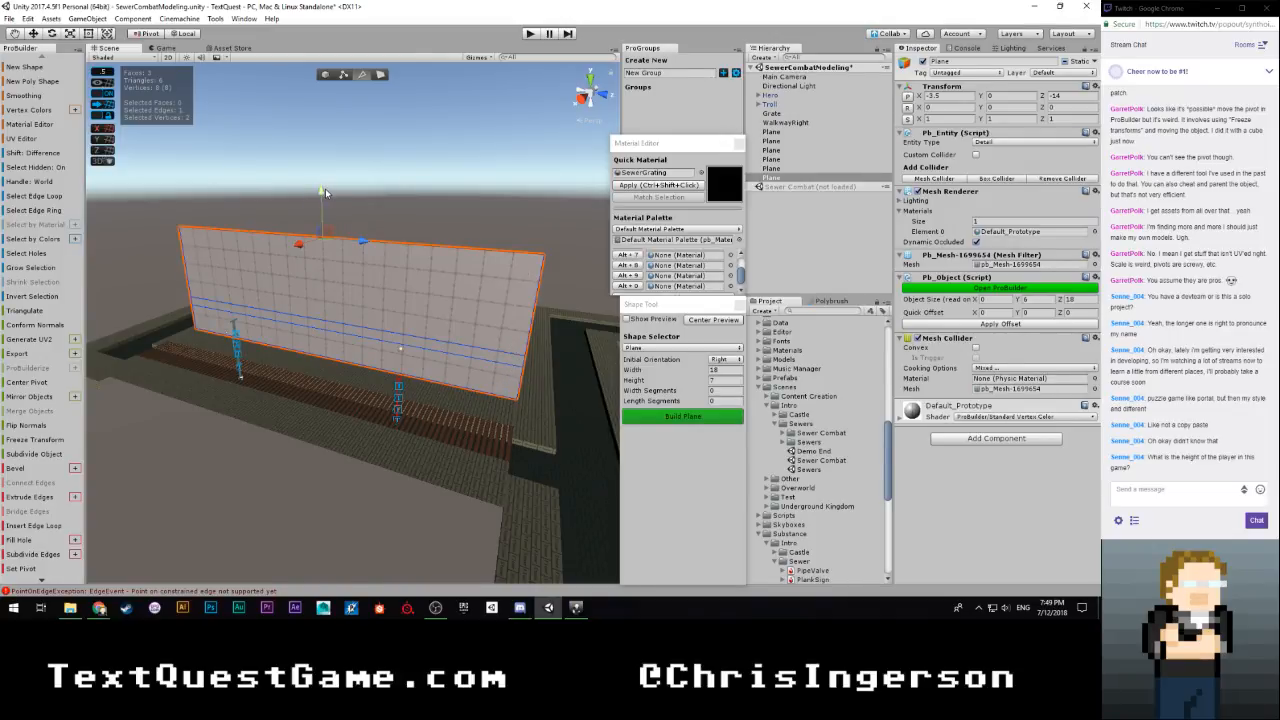
left_click_drag(325, 193, 323, 166, "shift")
key("w")
Extrude the three vertical edges at the wall's end 15 units sideways, forming a second wall along the adjoining walkway
right_click_drag(485, 298, 365, 358)
key("w")
key("s")
key("w")
key("s")
key("d")
key("w")
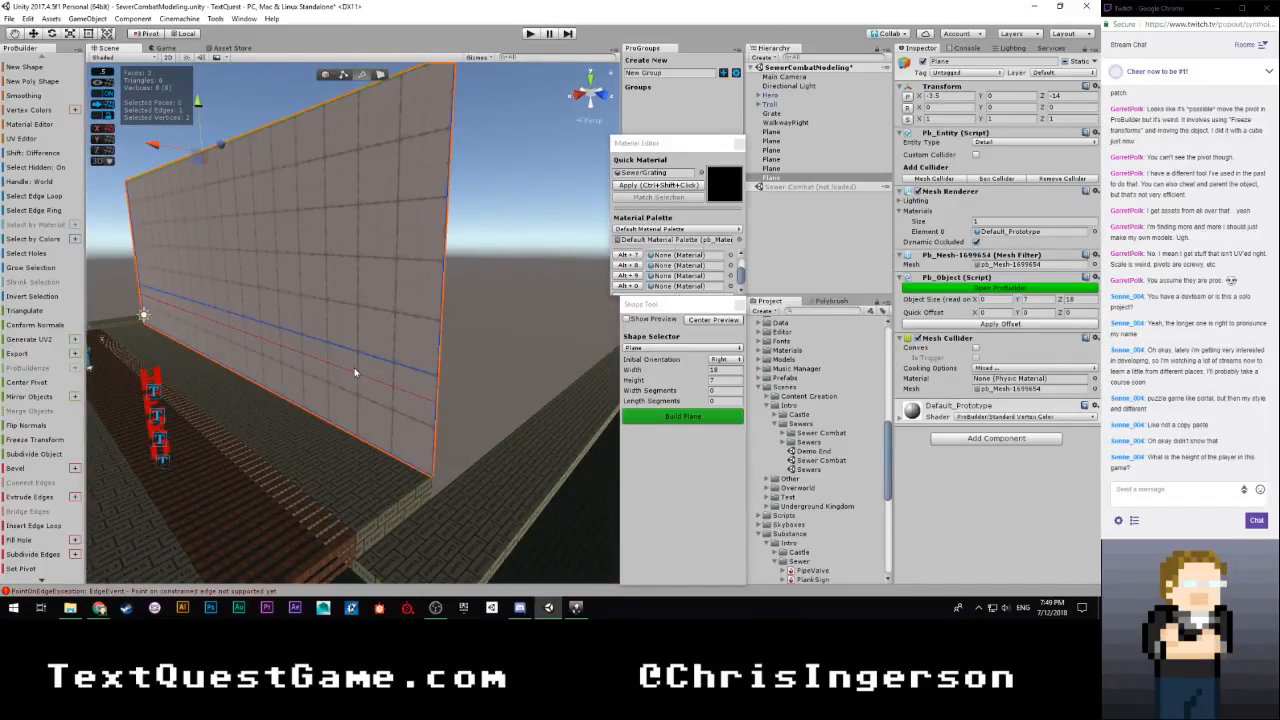
mouse_move(413, 381)
right_mouse_down()
mouse_move(397, 320)
mouse_move(420, 340)
mouse_move(429, 388)
right_mouse_up()
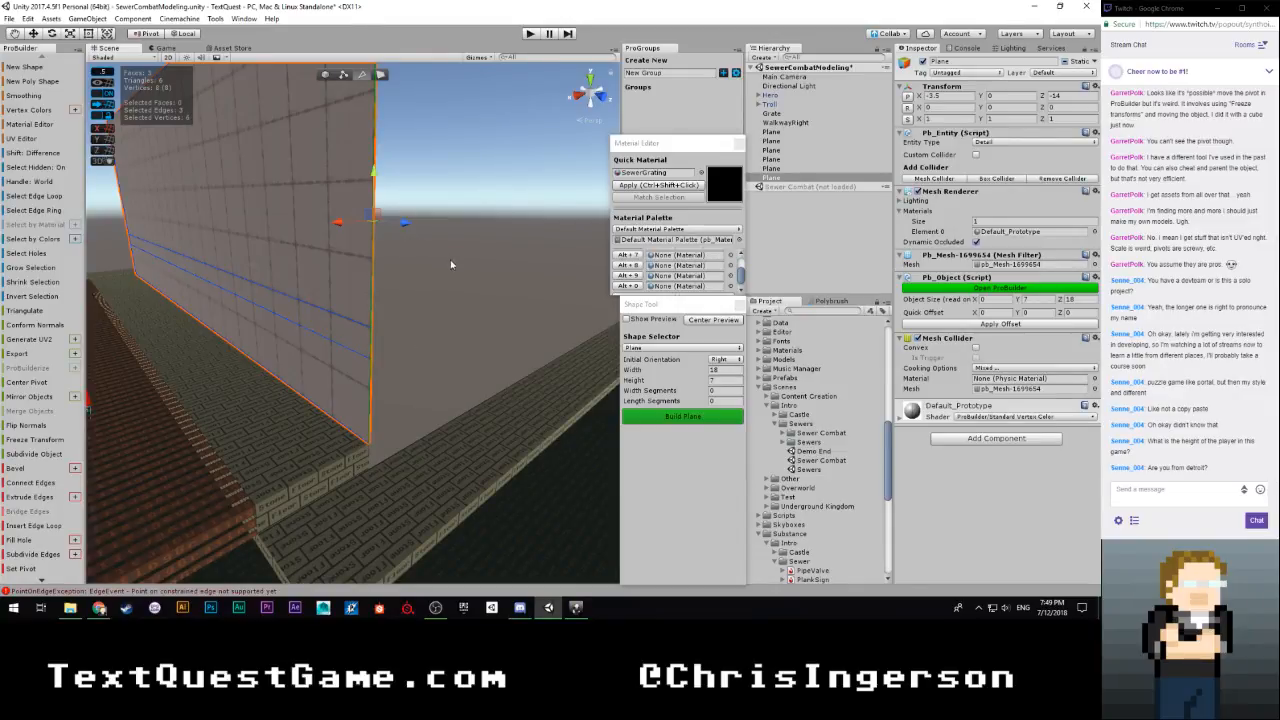
left_click_drag(338, 223, 886, 195, "shift")
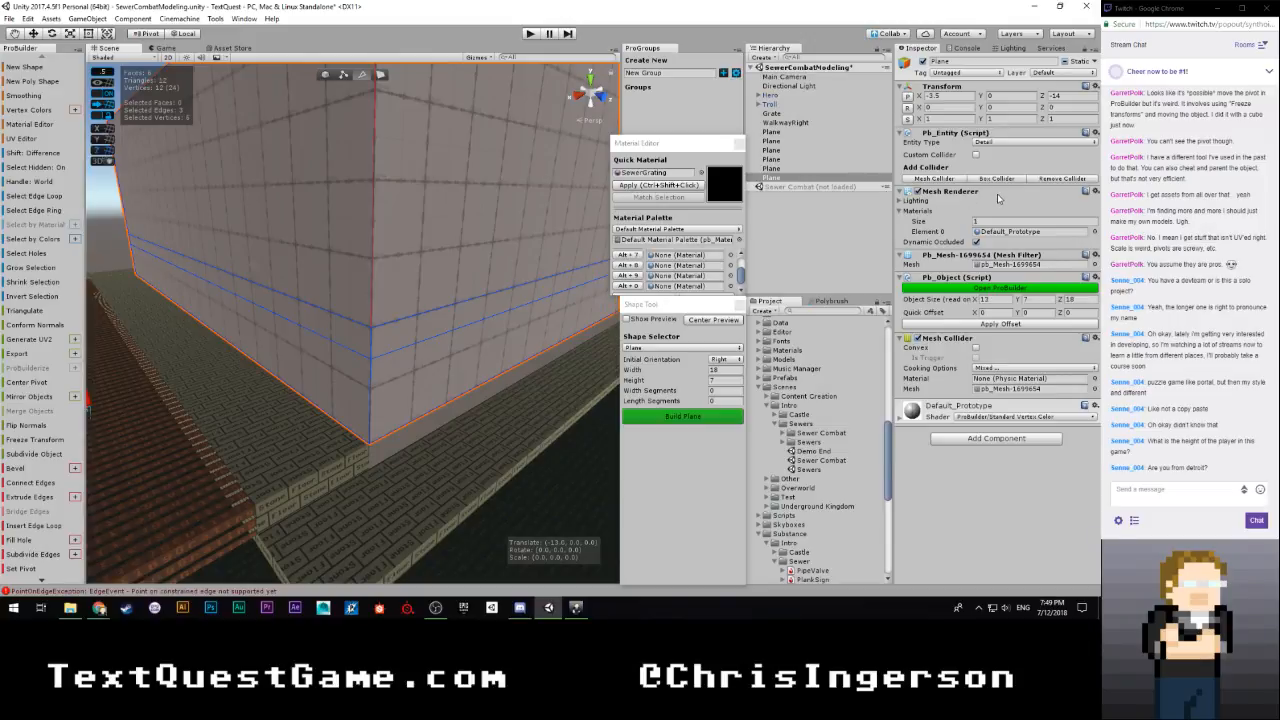
right_click_drag(520, 332, 395, 318)
left_click_drag(366, 304, 450, 310)
right_click_drag(450, 310, 421, 345)
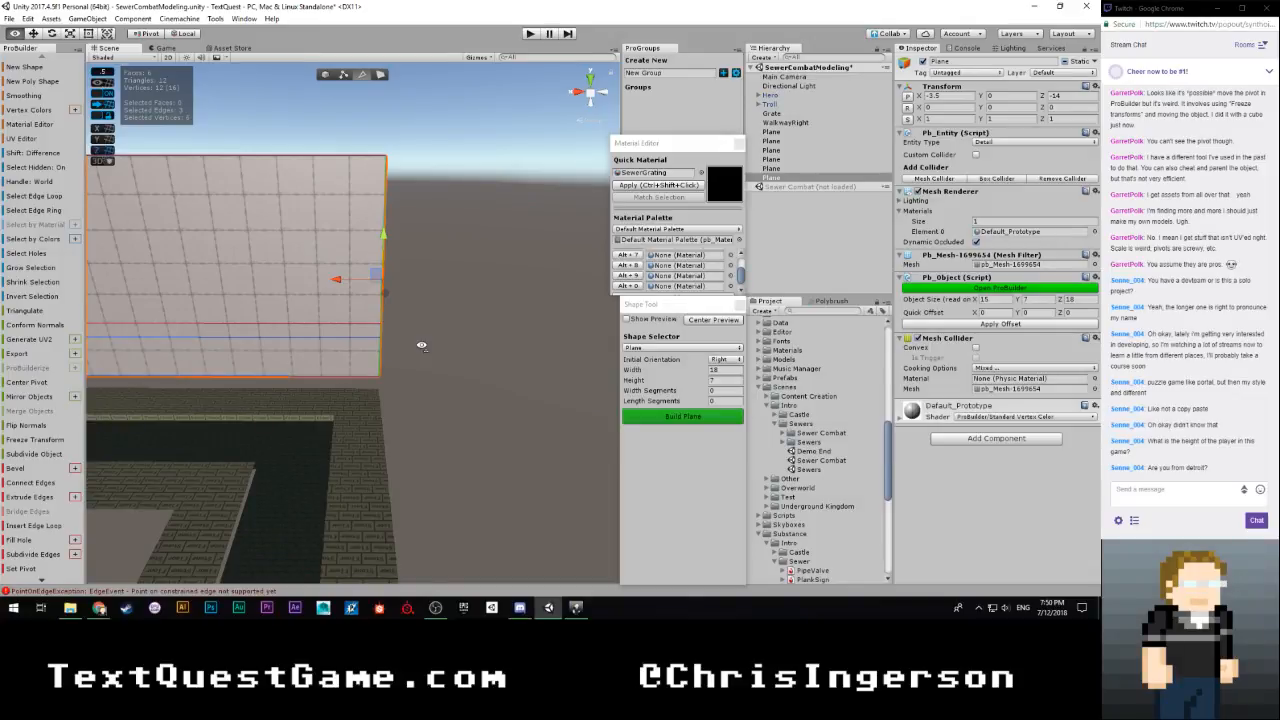
right_click_drag(421, 346, 411, 346)
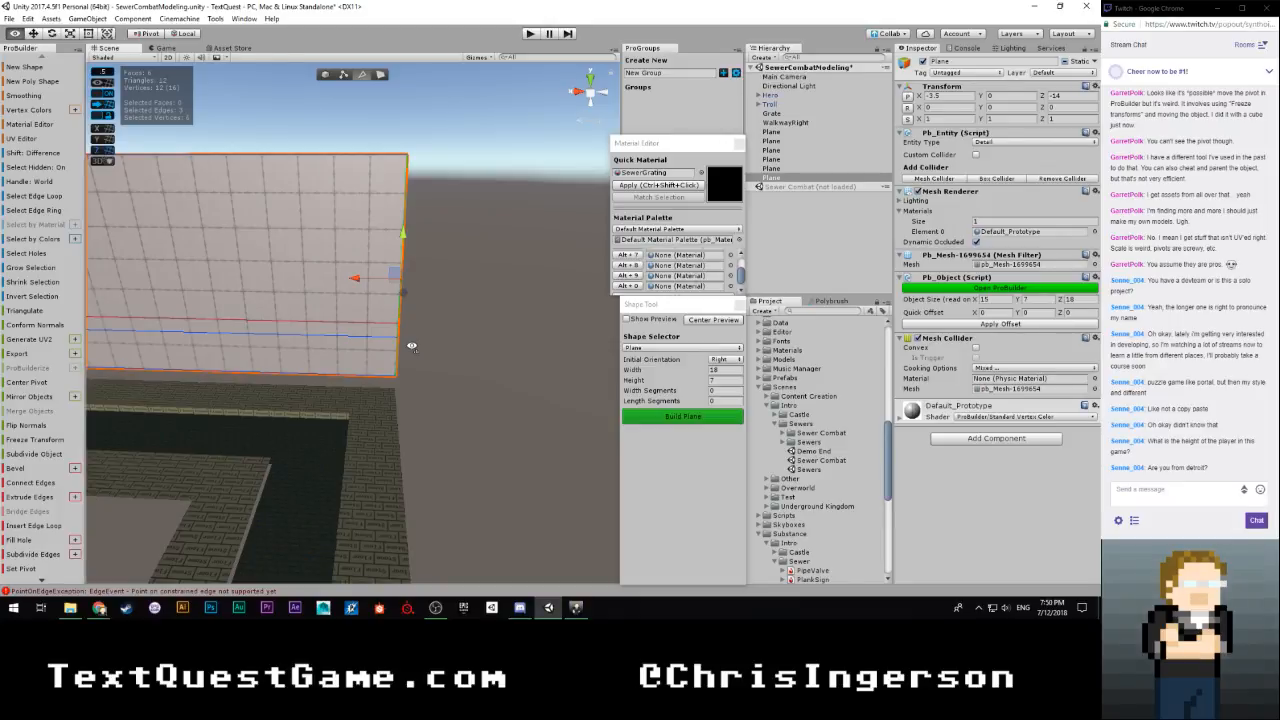
Extrude the second wall's end edges around the walkway's outer corner, bringing the wall object's overall Z size to 28
right_click_drag(411, 346, 714, 345)
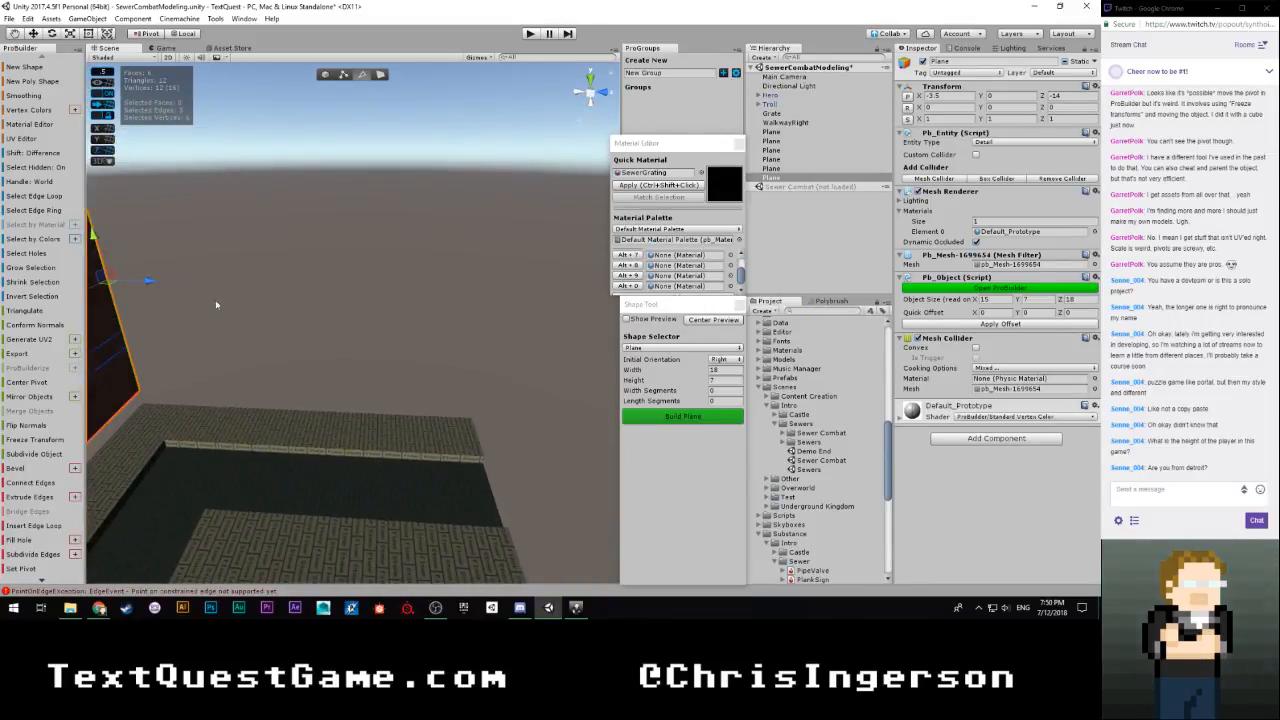
left_click_drag(149, 283, 512, 307, "shift")
right_click_drag(512, 310, 480, 323)
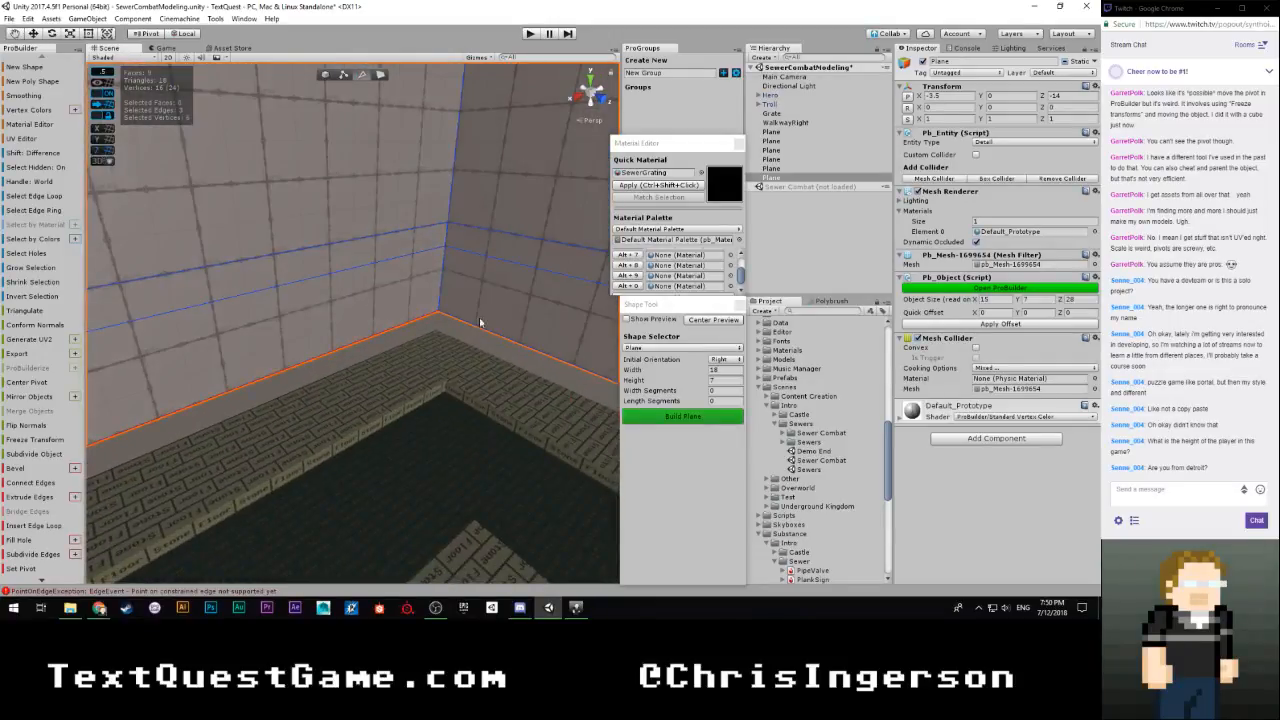
Select the bottom edges of both finished walls and extrude them 0.5 units downward, for an overall wall height of 7.5
left_click(417, 332)
left_click(385, 333)
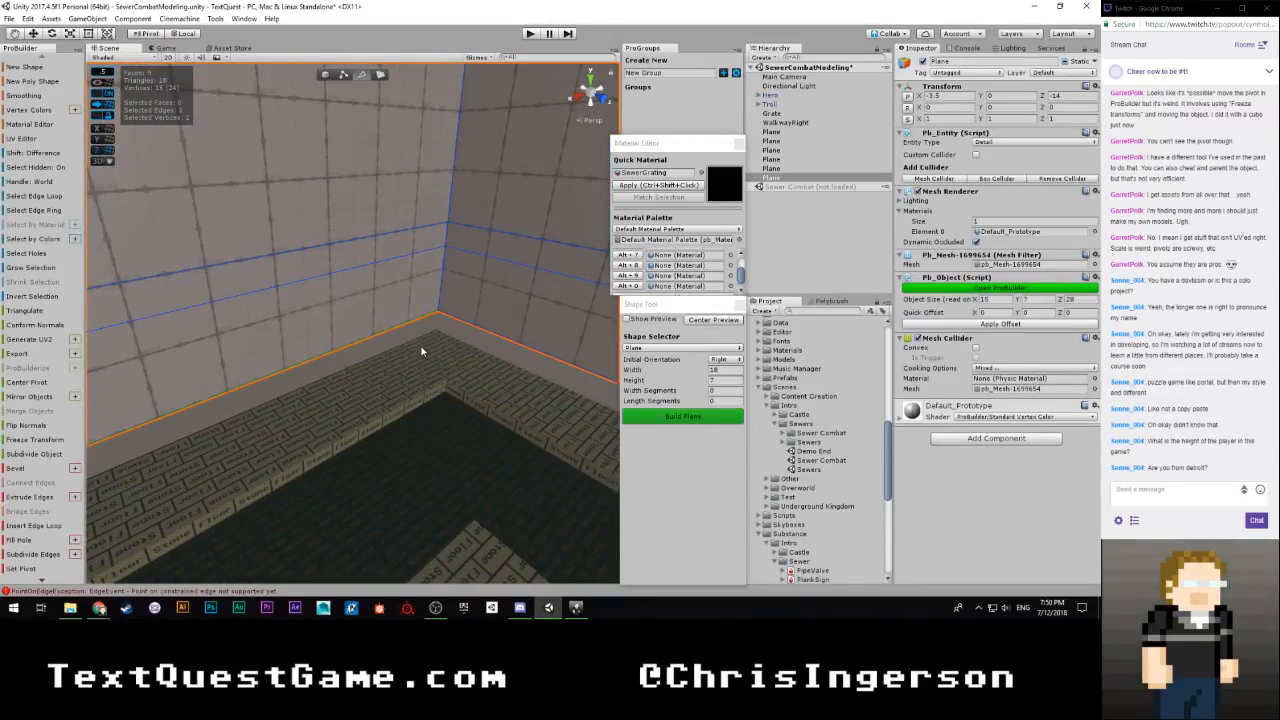
left_click(530, 357, "shift")
right_click_drag(530, 358, 549, 378)
left_click_drag(333, 372, 334, 381, "shift")
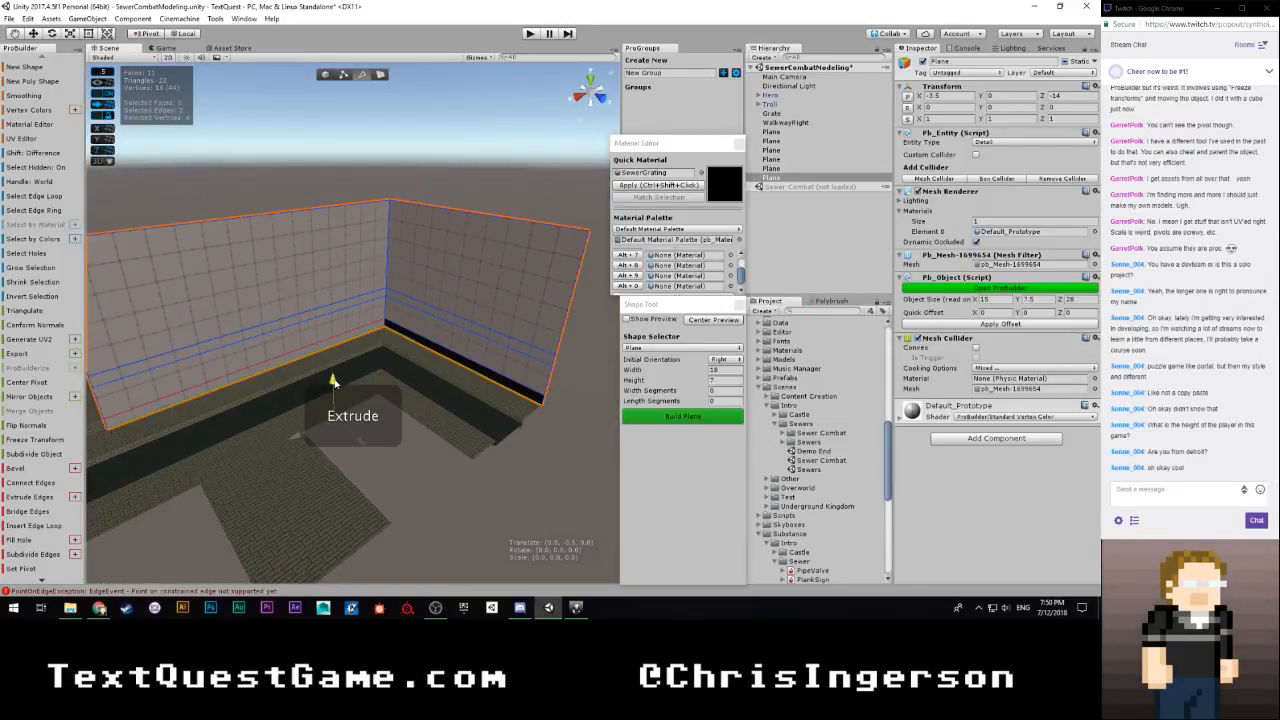
Select the four vertical edges at the wall's open end and extrude them across the end of the water channel
right_click_drag(336, 381, 665, 352)
right_click_drag(513, 349, 383, 291)
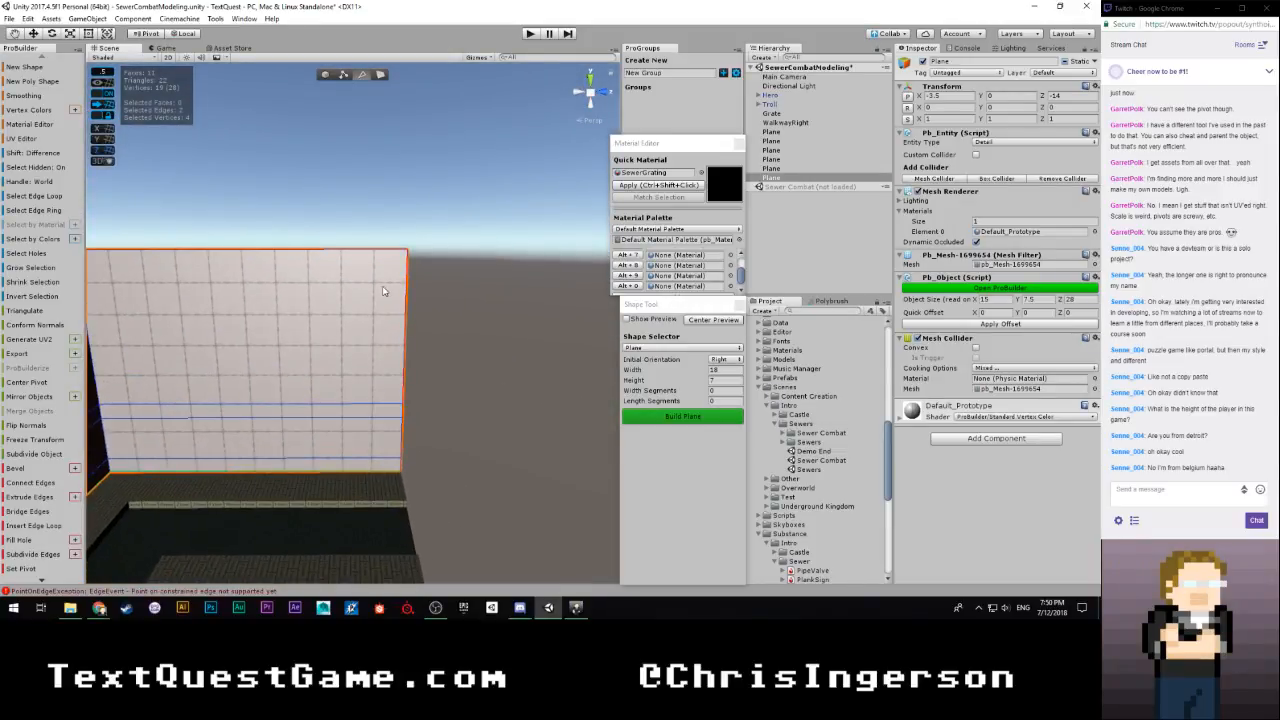
right_click_drag(415, 358, 600, 495)
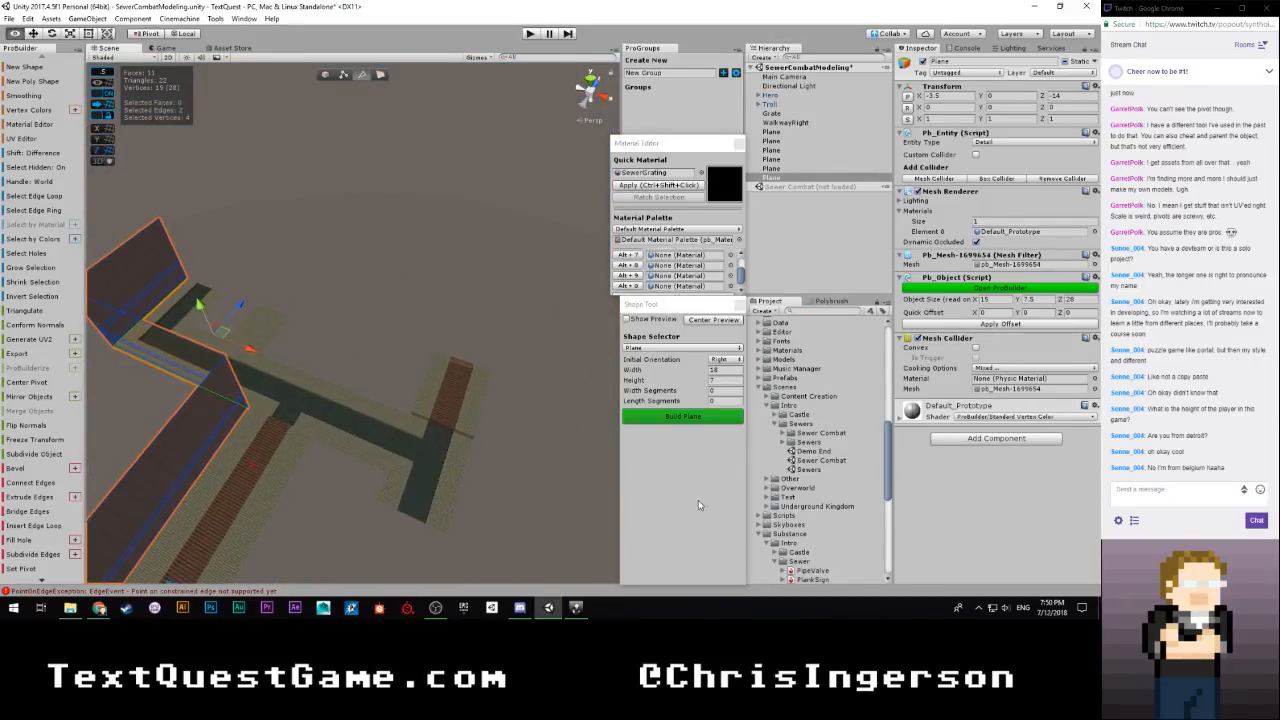
mouse_move(610, 500)
right_mouse_down()
mouse_move(507, 507)
mouse_move(566, 509)
mouse_move(551, 409)
mouse_move(543, 423)
mouse_move(518, 414)
mouse_move(531, 398)
right_mouse_up()
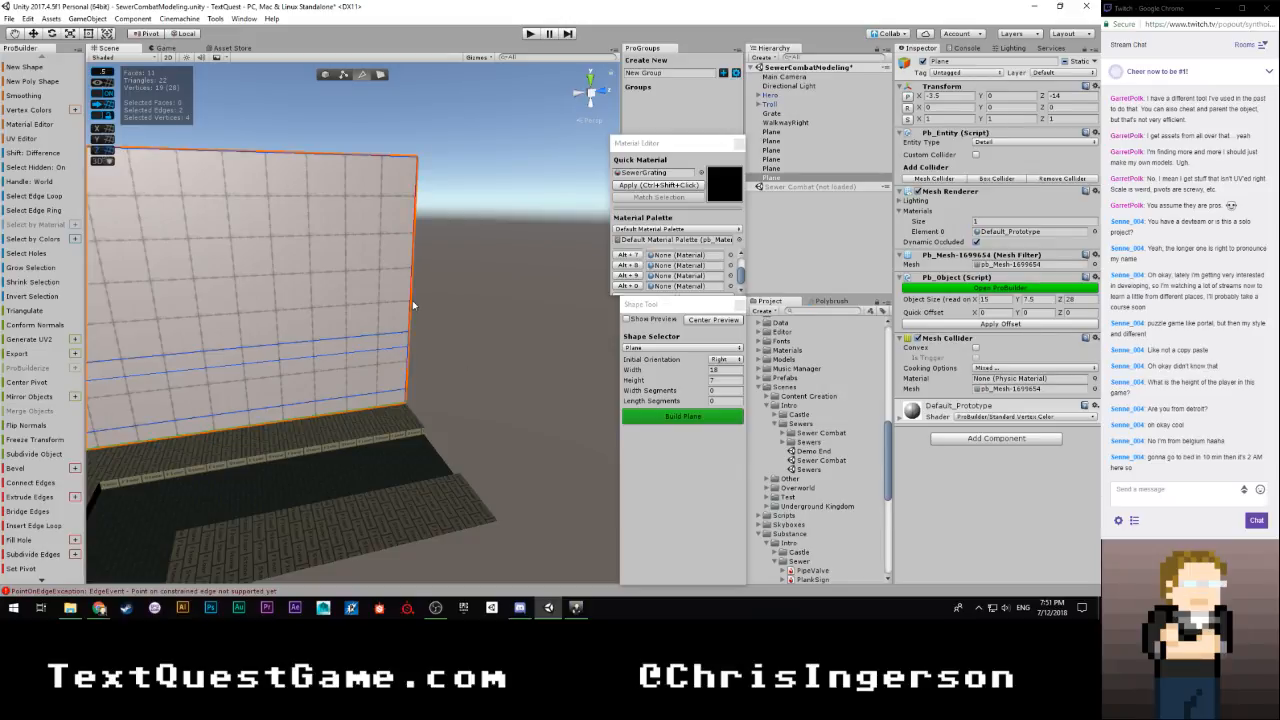
right_click_drag(413, 295, 503, 299)
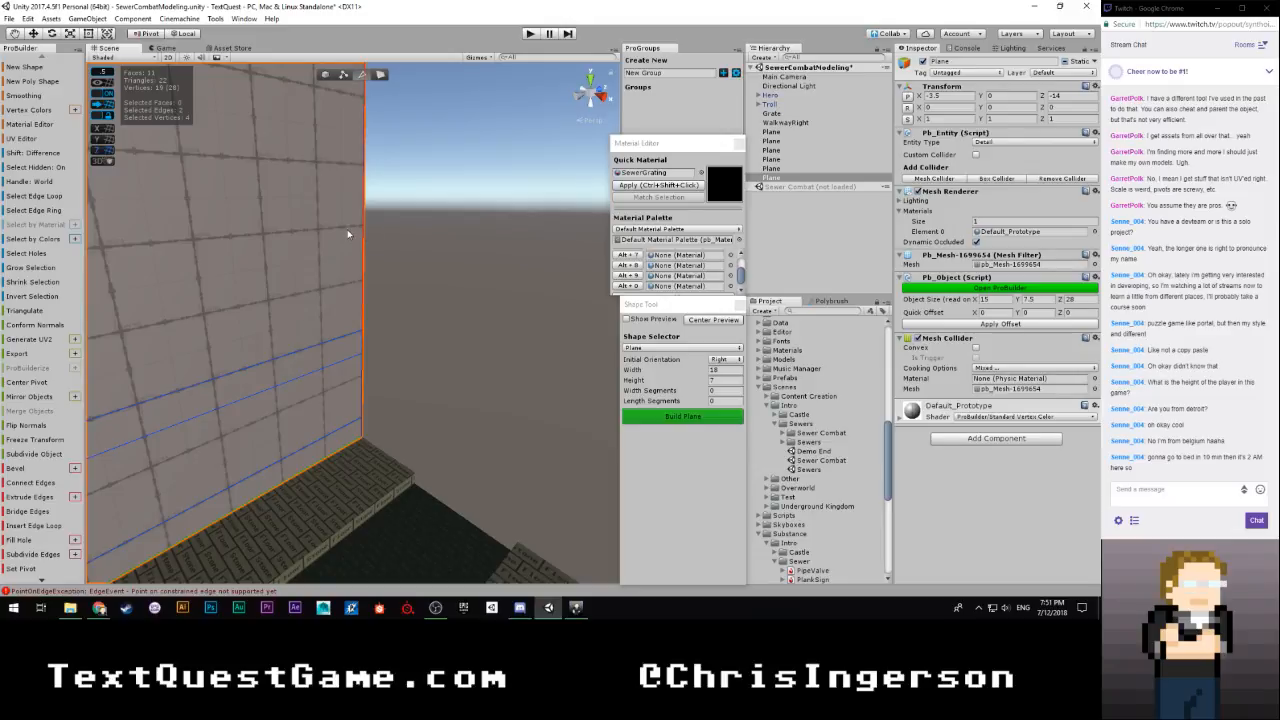
left_click_drag(318, 243, 432, 277)
right_click_drag(448, 404, 514, 402)
key("s")
left_click_drag(285, 298, 349, 309, "shift")
key("w")
right_click_drag(326, 338, 433, 347)
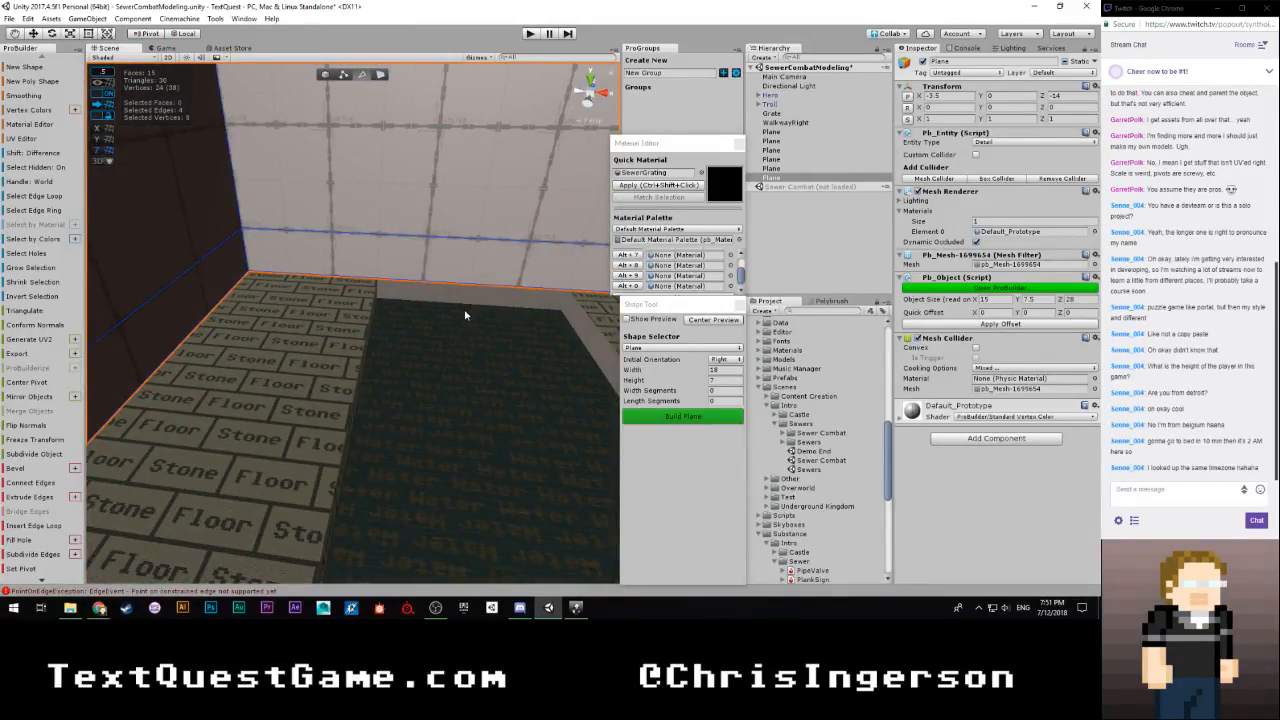
Extrude the four end edges back along the opposite walkway and around all sides of the adjoining side platform
key("f")
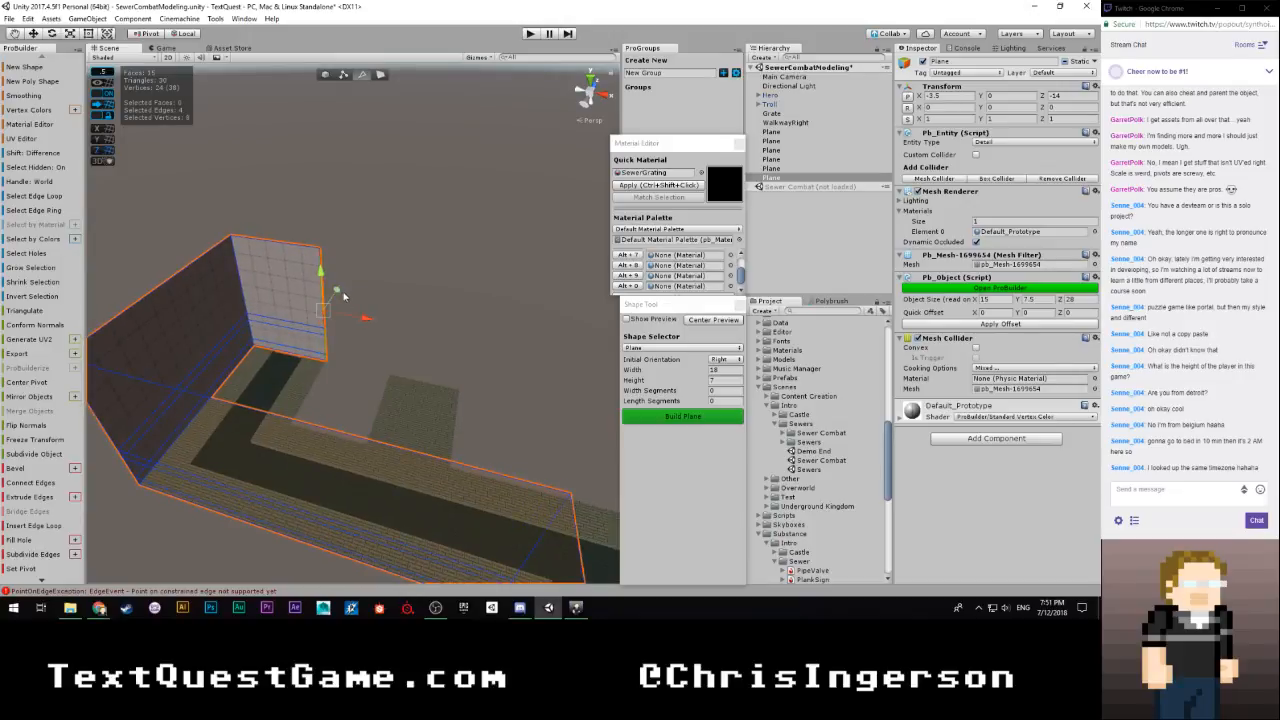
left_click_drag(343, 296, 409, 401, "shift")
right_click_drag(455, 396, 323, 376)
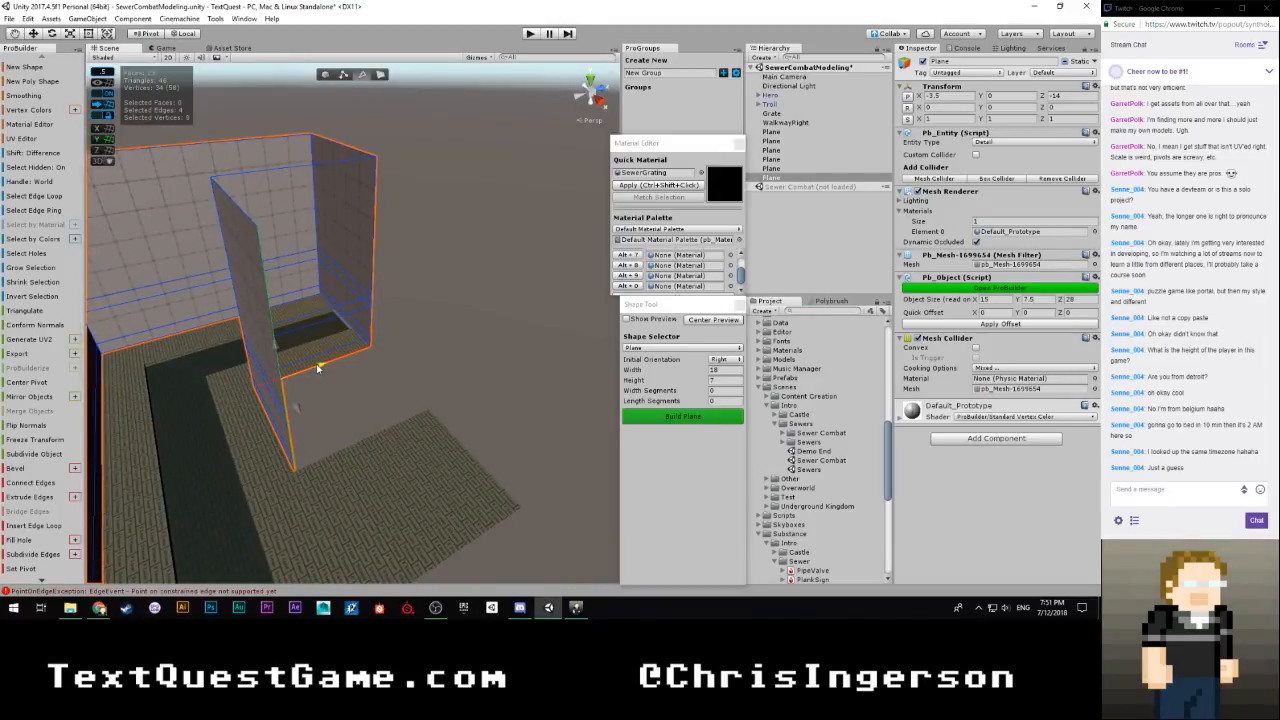
left_click_drag(317, 368, 598, 439, "shift")
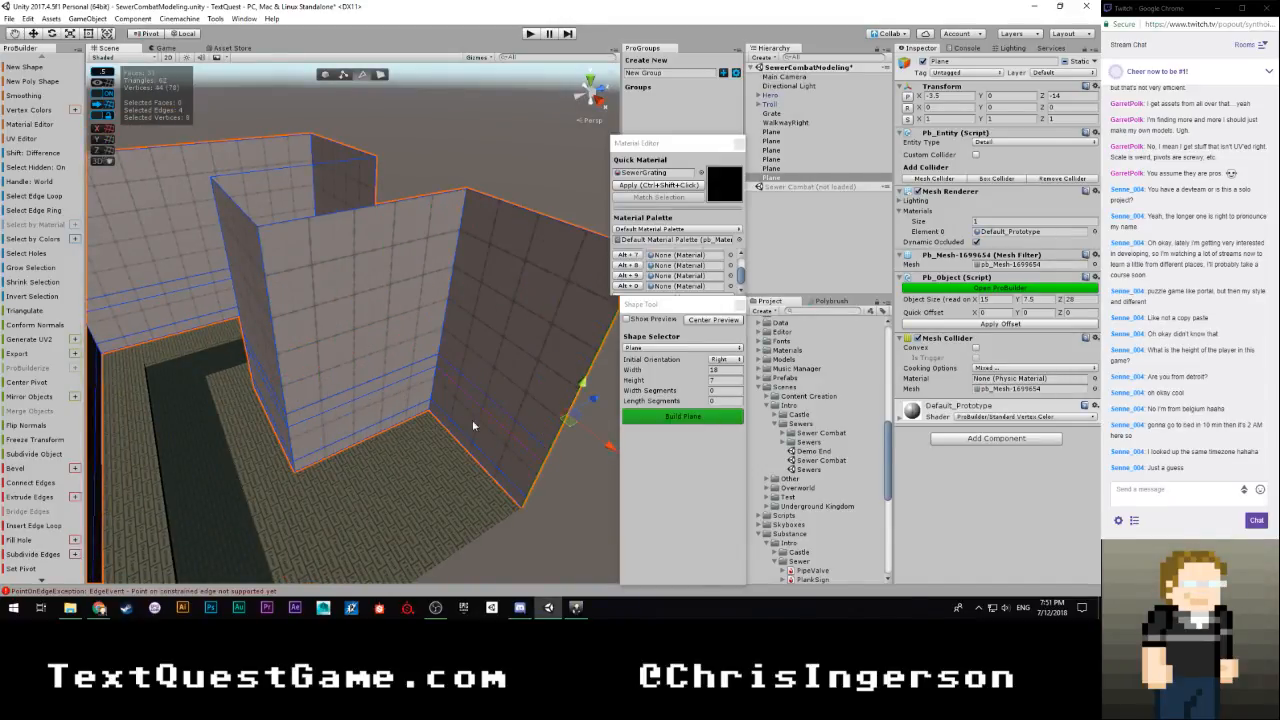
right_click_drag(474, 426, 515, 425)
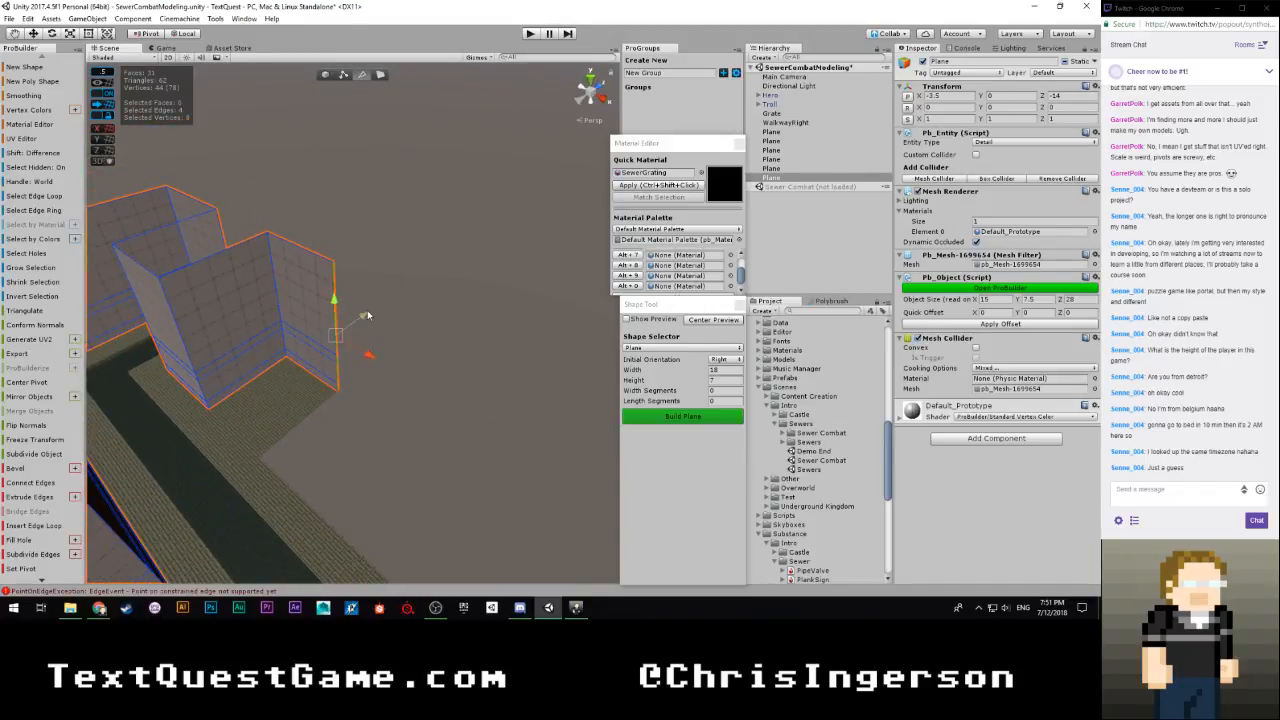
left_click_drag(367, 315, 287, 383, "shift")
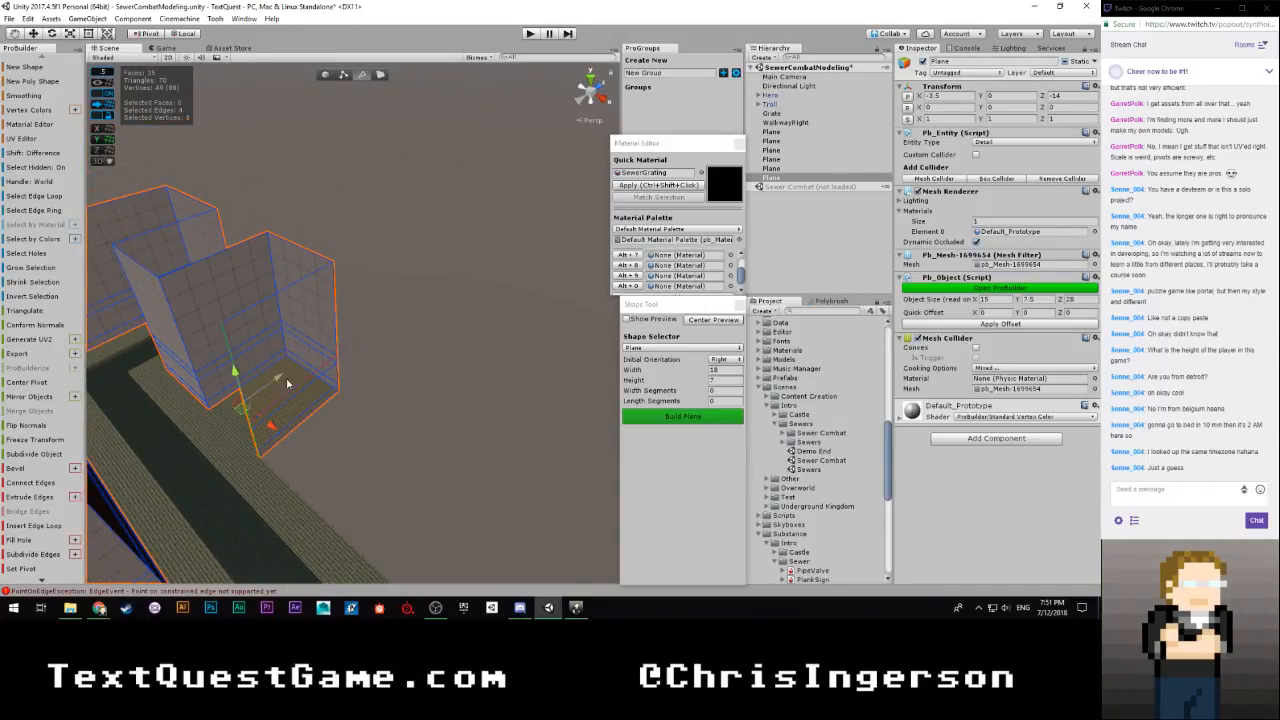
Extrude the end edges along the channel walkway up to the grating, bringing the wall object's X size to 27
right_click_drag(284, 424, 412, 438)
left_click_drag(270, 377, 520, 402, "shift")
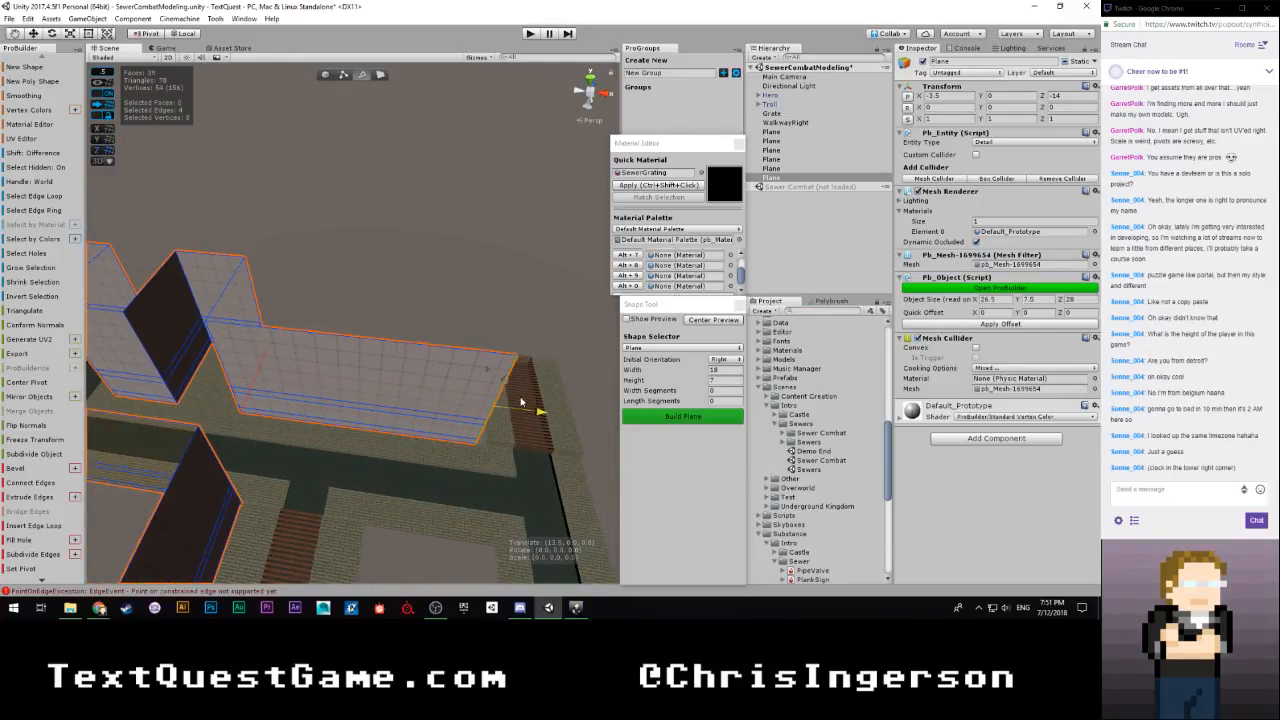
right_click_drag(530, 400, 356, 376)
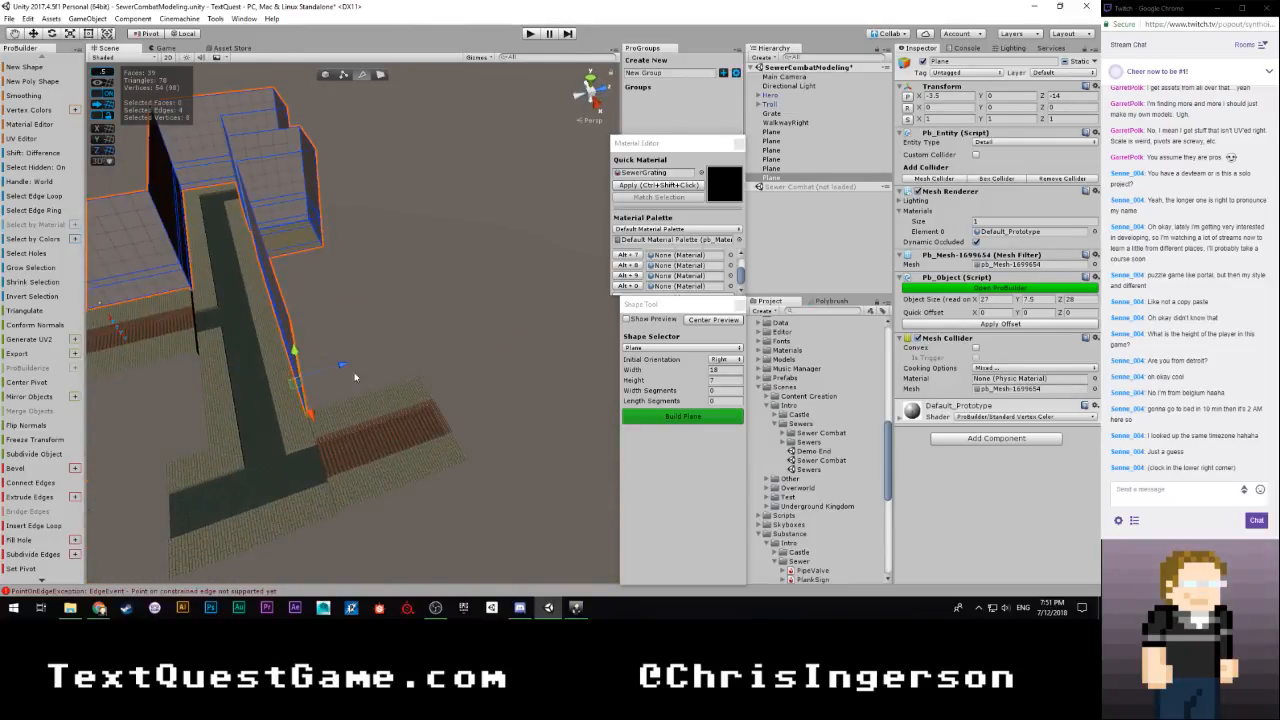
Try to extrude all four end edges sideways along the grating passage to a Z size of 29.5, and undo that extrusion
left_click_drag(341, 366, 378, 364, "shift")
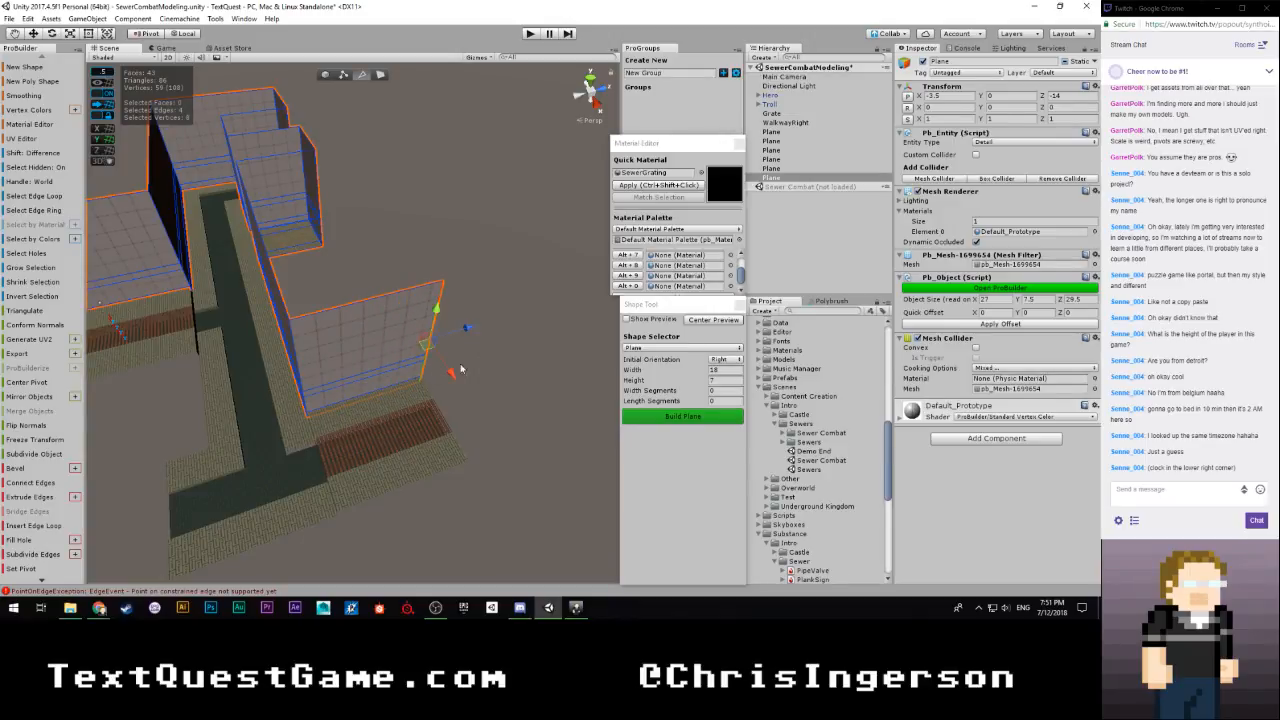
right_click_drag(484, 350, 549, 313)
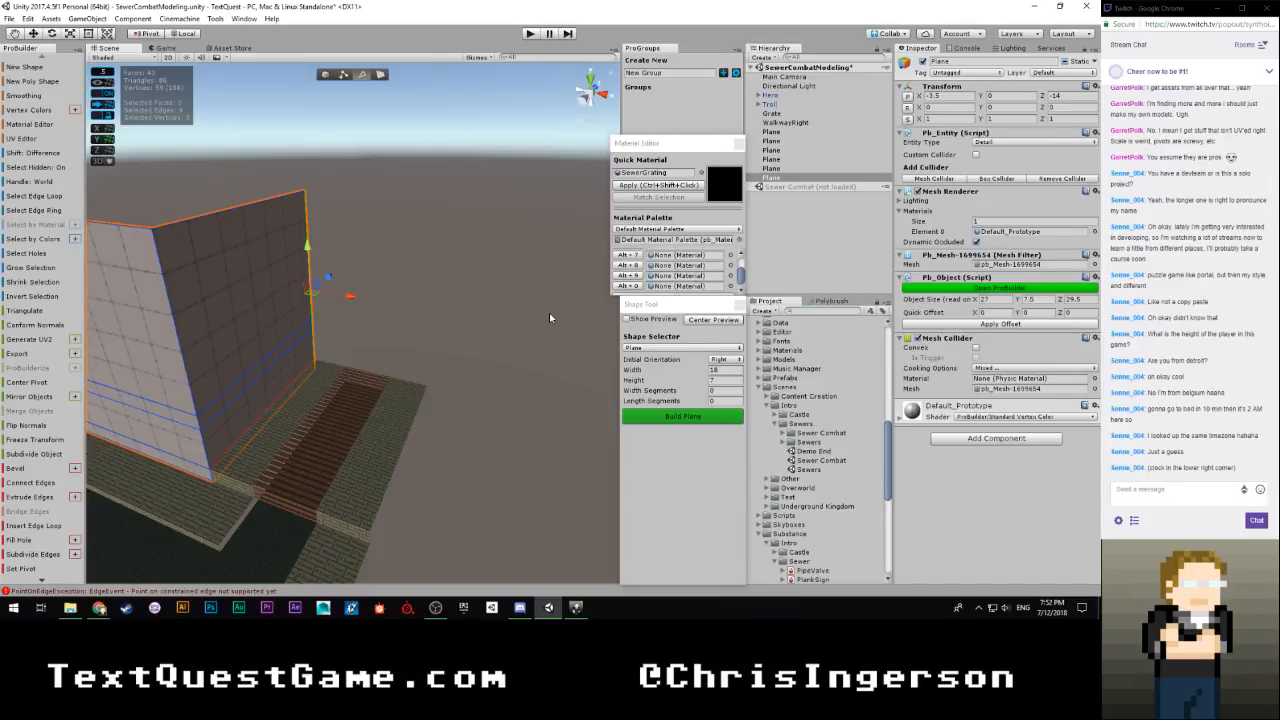
right_click_drag(422, 312, 396, 247)
key("w")
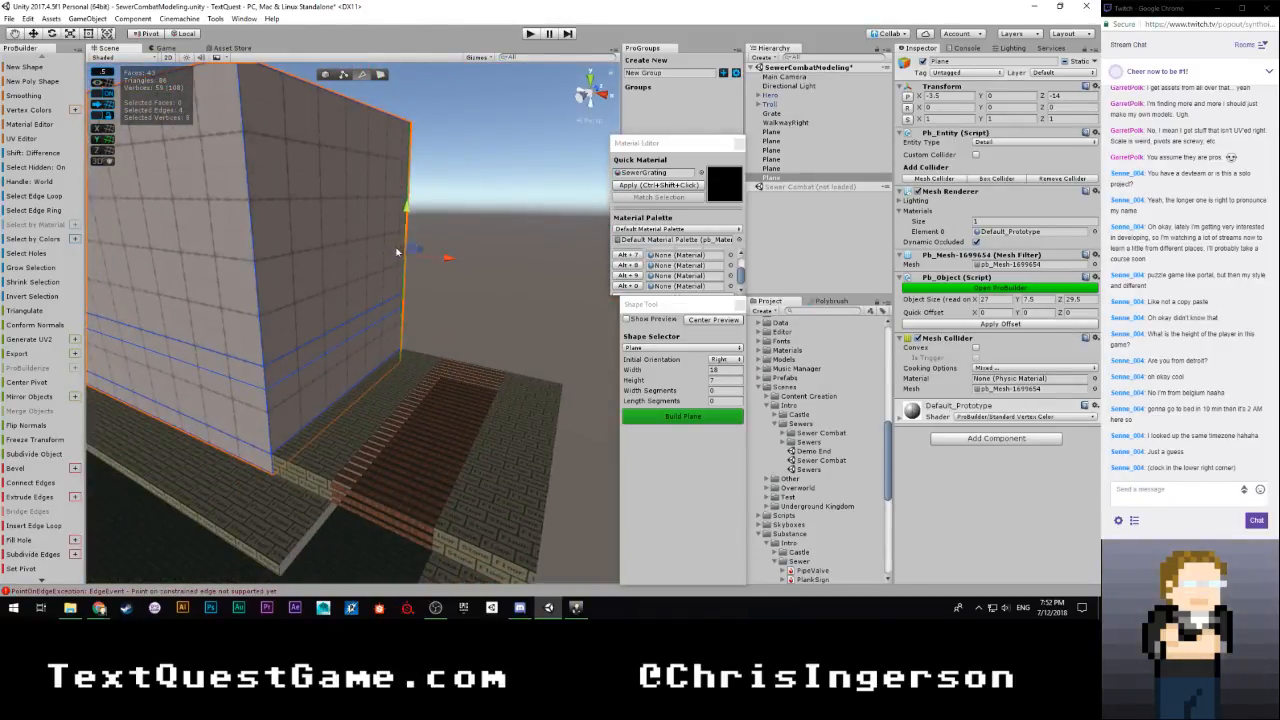
key("ctrl+z")
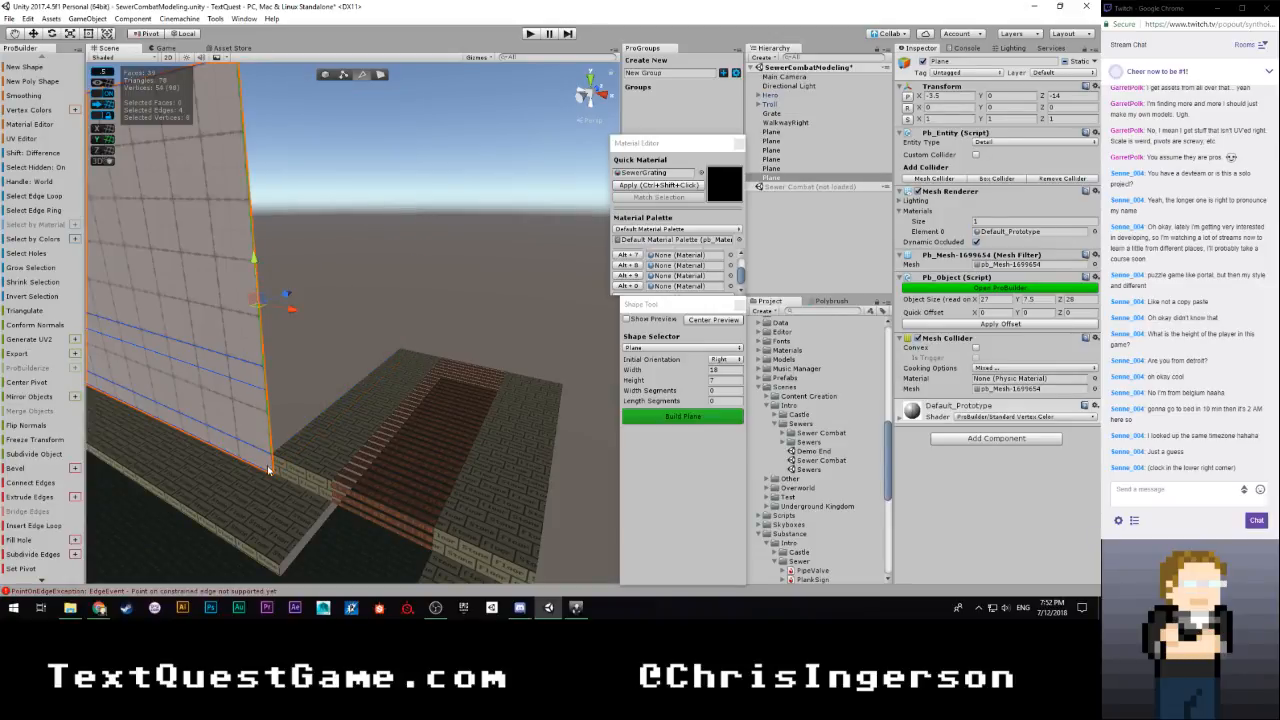
Extrude only the upper three end edges around the grating passage and back toward the channel, giving sizes of X 32 and Z 29.5
left_click_drag(287, 287, 527, 210, "shift")
right_click_drag(527, 210, 397, 298)
left_click_drag(357, 268, 431, 329, "shift")
right_click_drag(431, 329, 570, 340)
right_click_drag(701, 342, 692, 341)
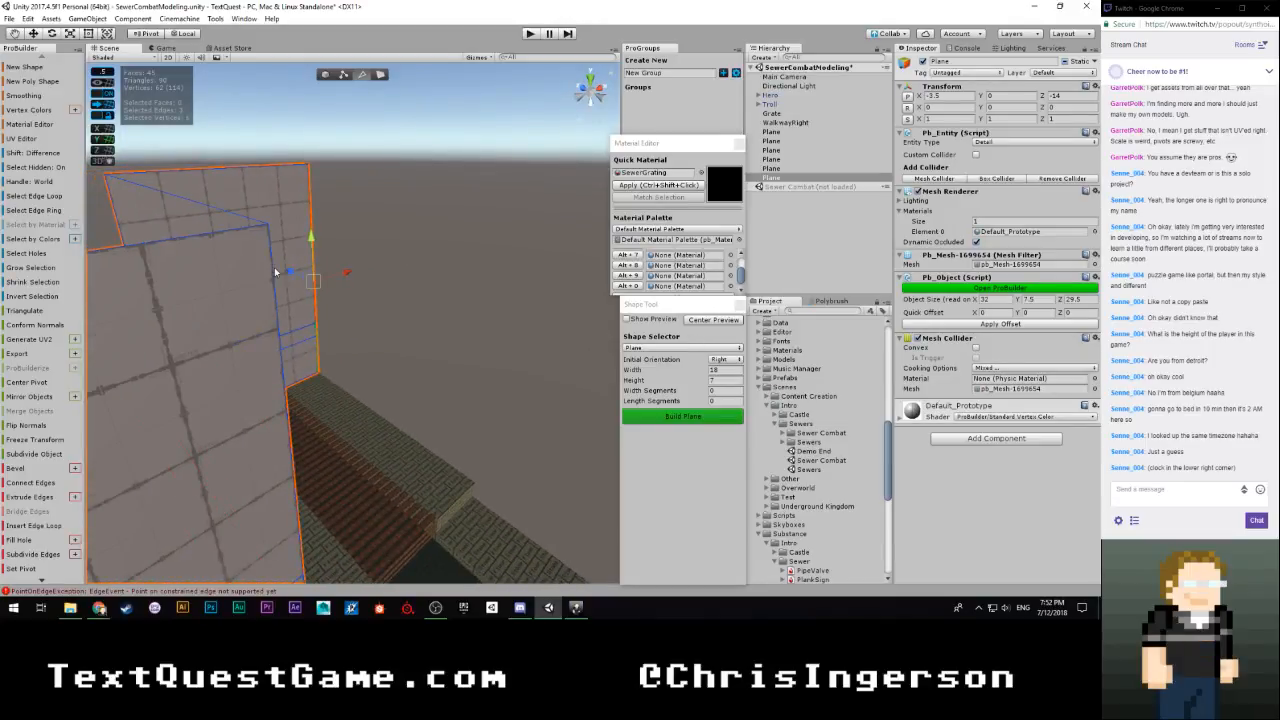
left_click_drag(290, 272, 353, 307, "shift")
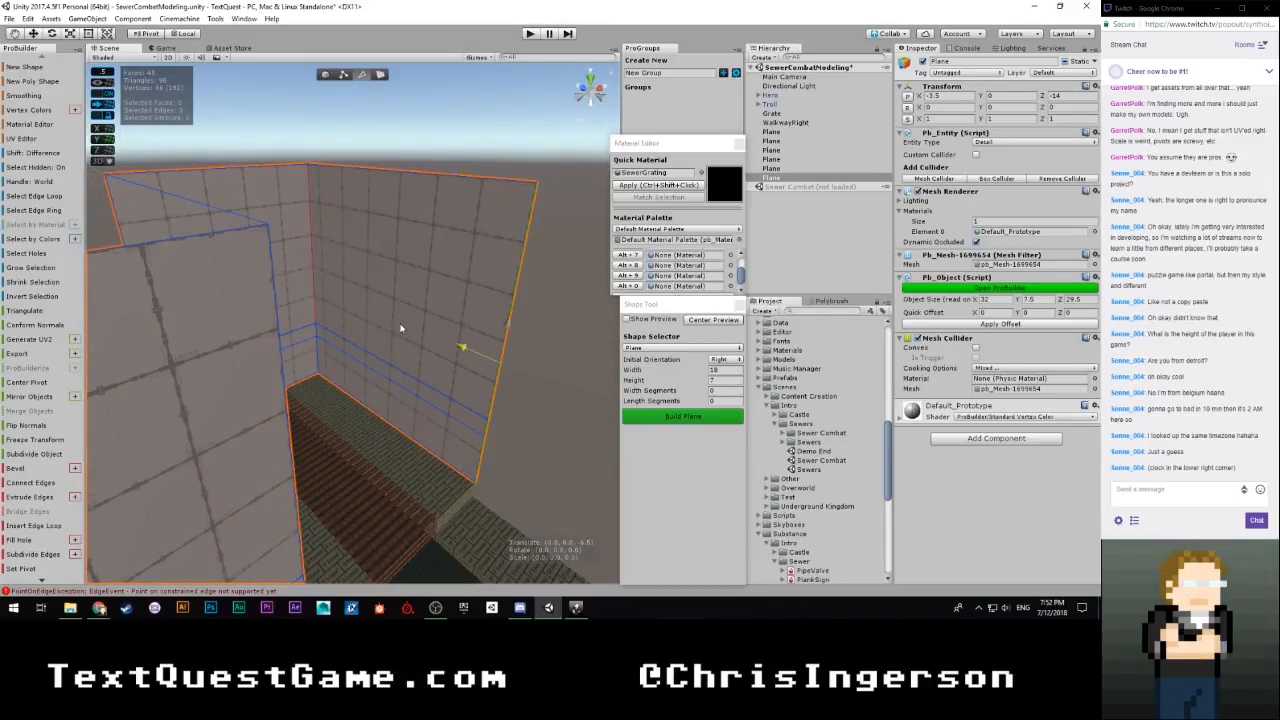
Extrude the upper three end edges along the walkway beyond the grating, and extrude that section's bottom edge downward
right_click_drag(427, 336, 550, 358)
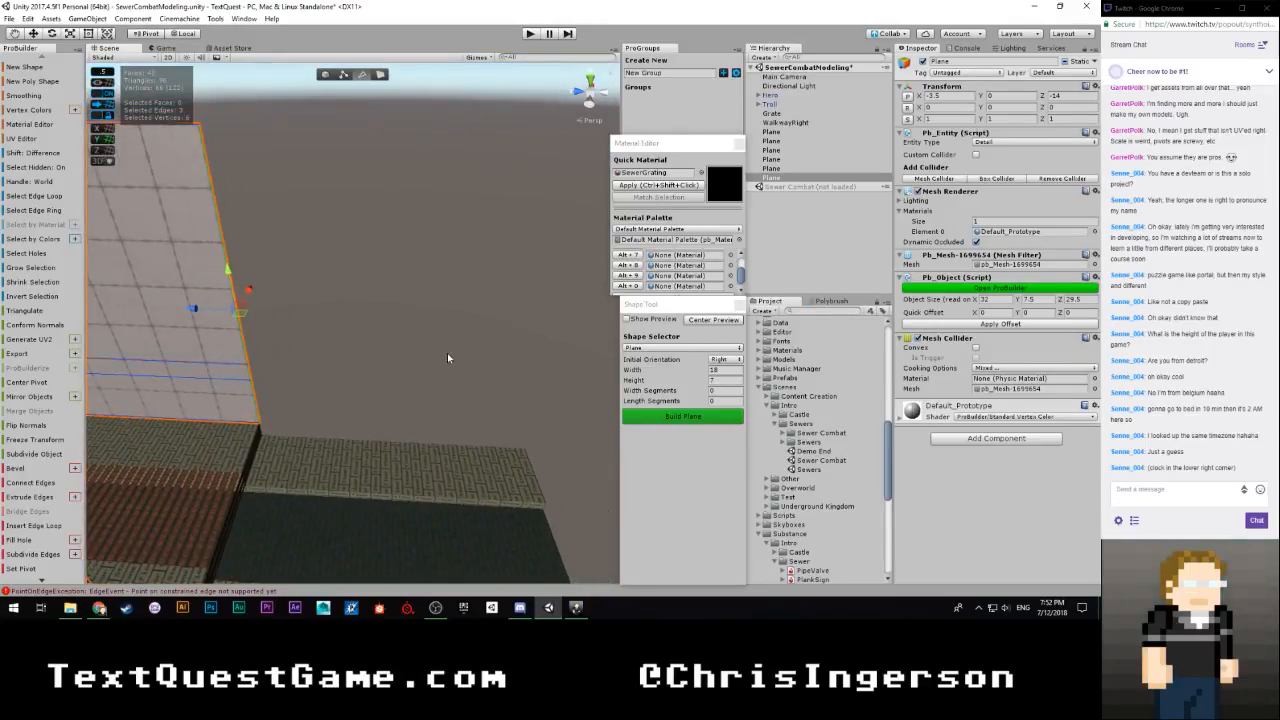
left_click_drag(191, 313, 506, 328, "shift")
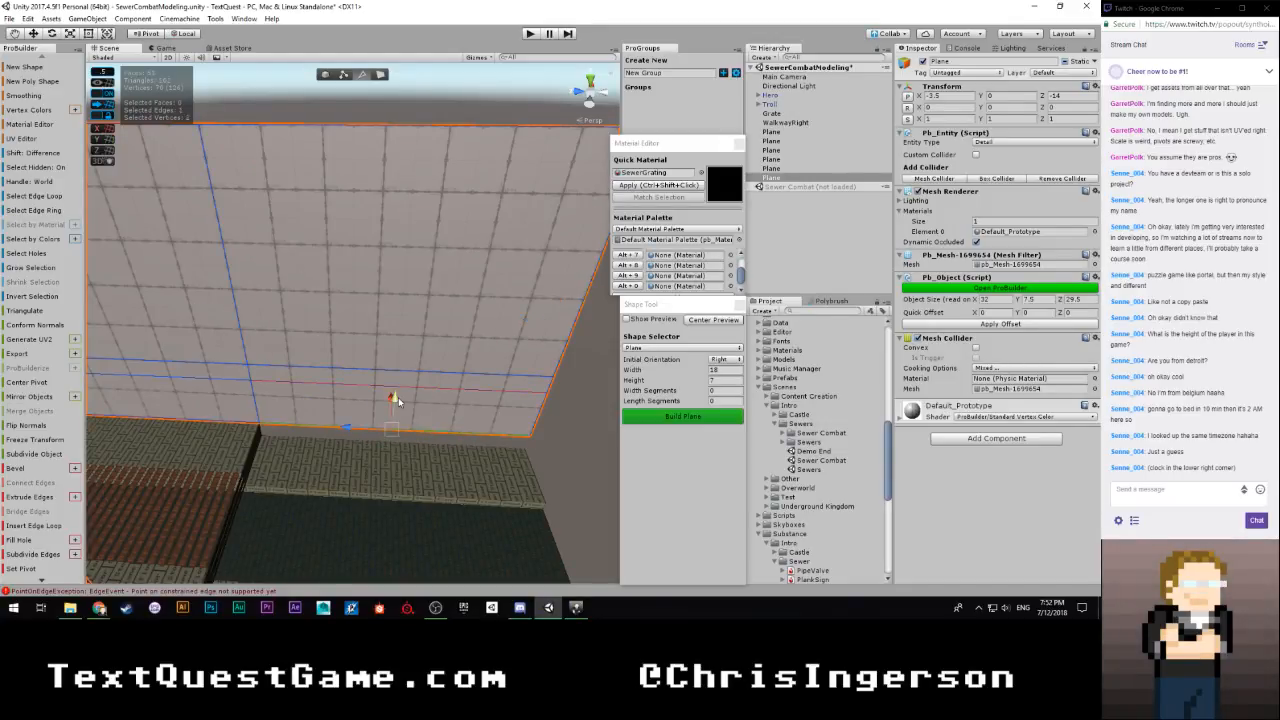
left_click_drag(398, 397, 398, 410, "shift")
scroll(470, 408, "down", 4)
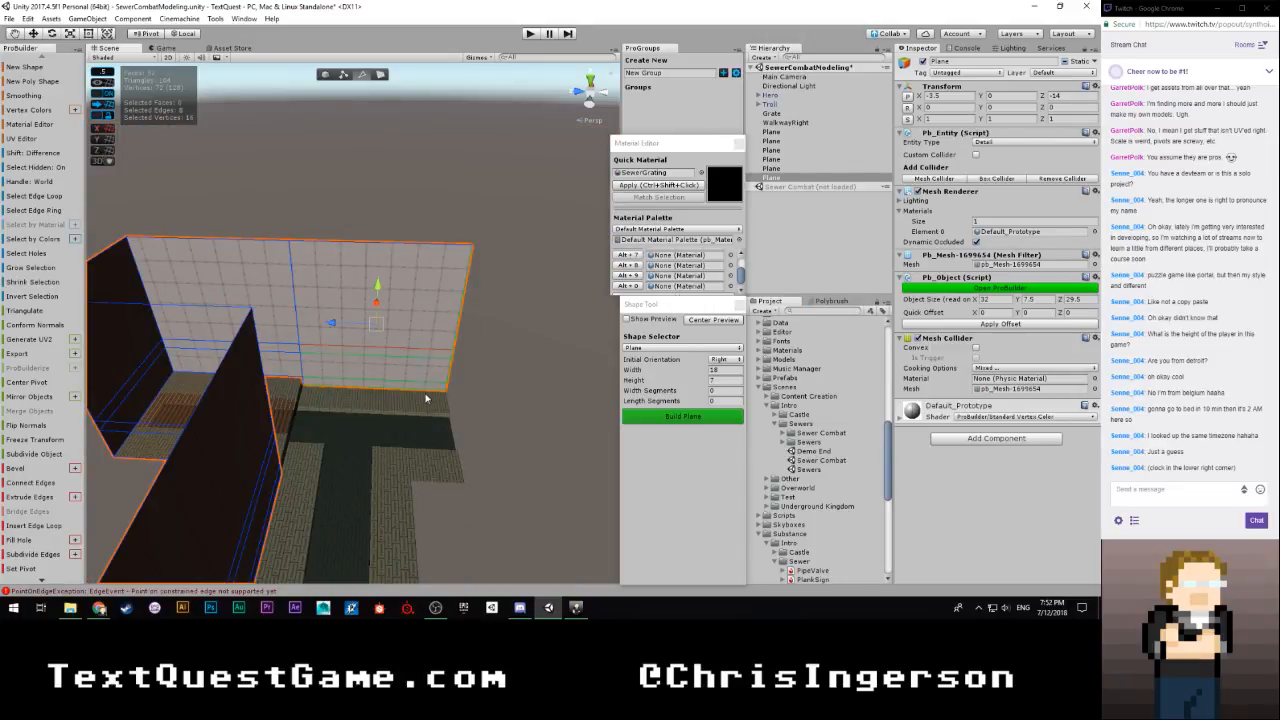
Extrude the four end edges around the next walkway corners, and extrude the upper three alone alongside the following grating
left_click_drag(427, 403, 668, 391, "alt")
left_click_drag(200, 326, 357, 361, "shift")
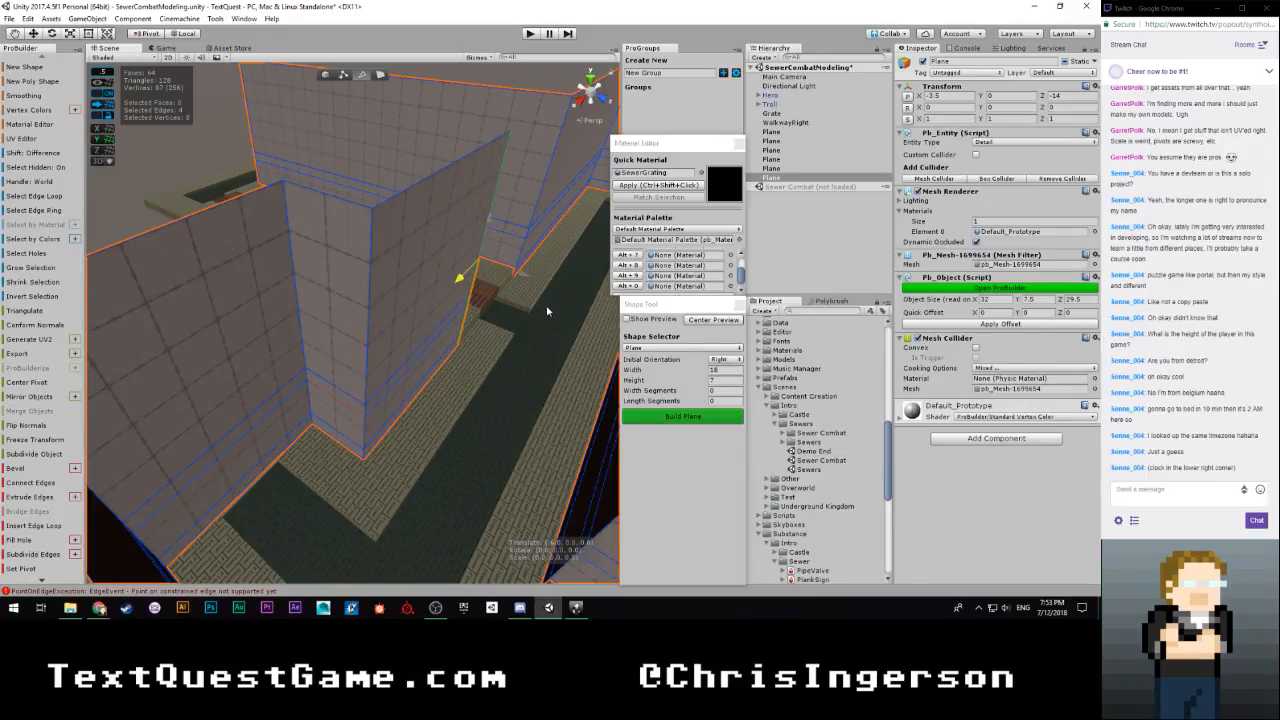
left_click_drag(475, 338, 167, 357, "alt")
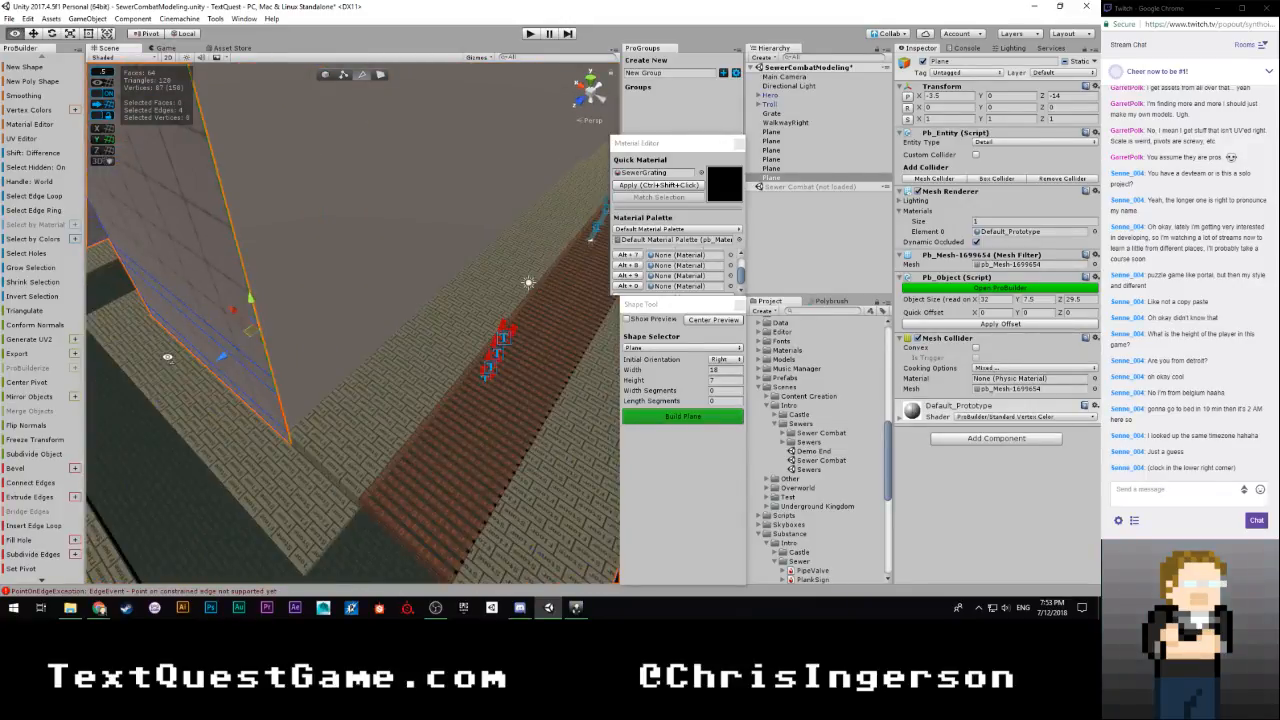
left_click_drag(290, 441, 239, 366, "alt")
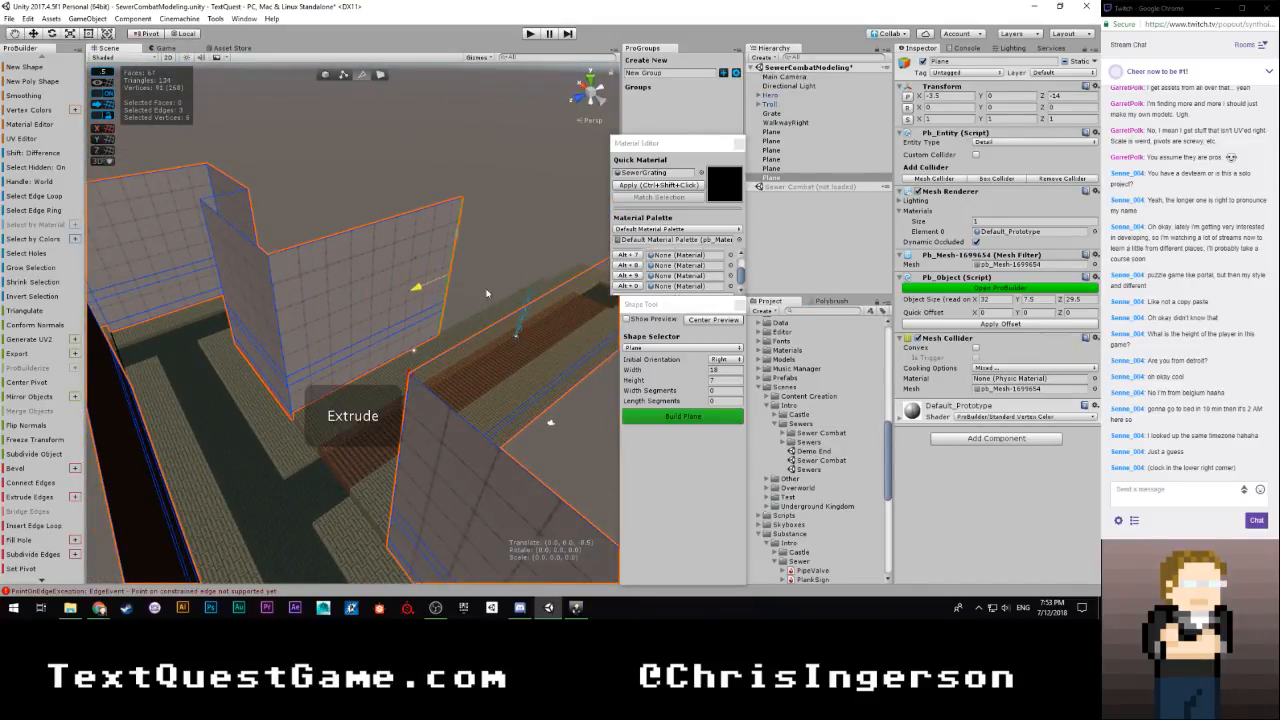
Extrude the upper three end edges past the grating to the walkway's far corner, bringing the wall object's Z size to 34.5
left_click_drag(504, 312, 524, 272, "alt")
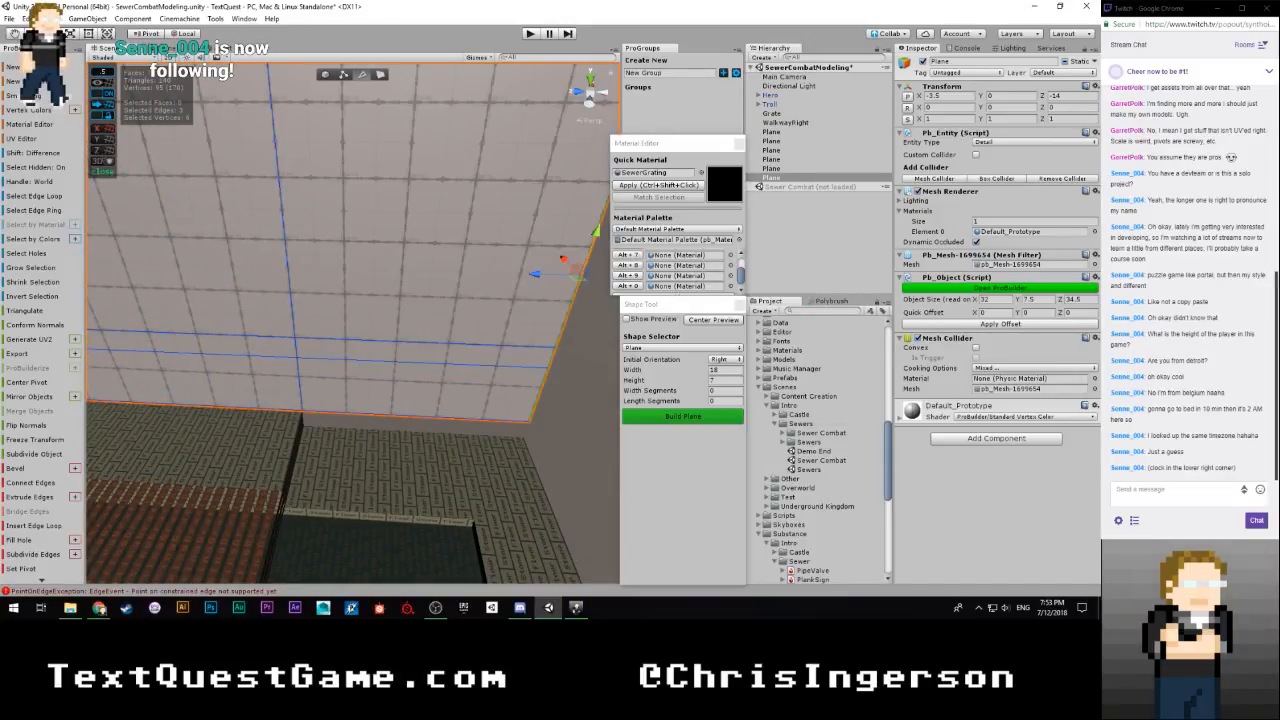
key("alt+Tab")
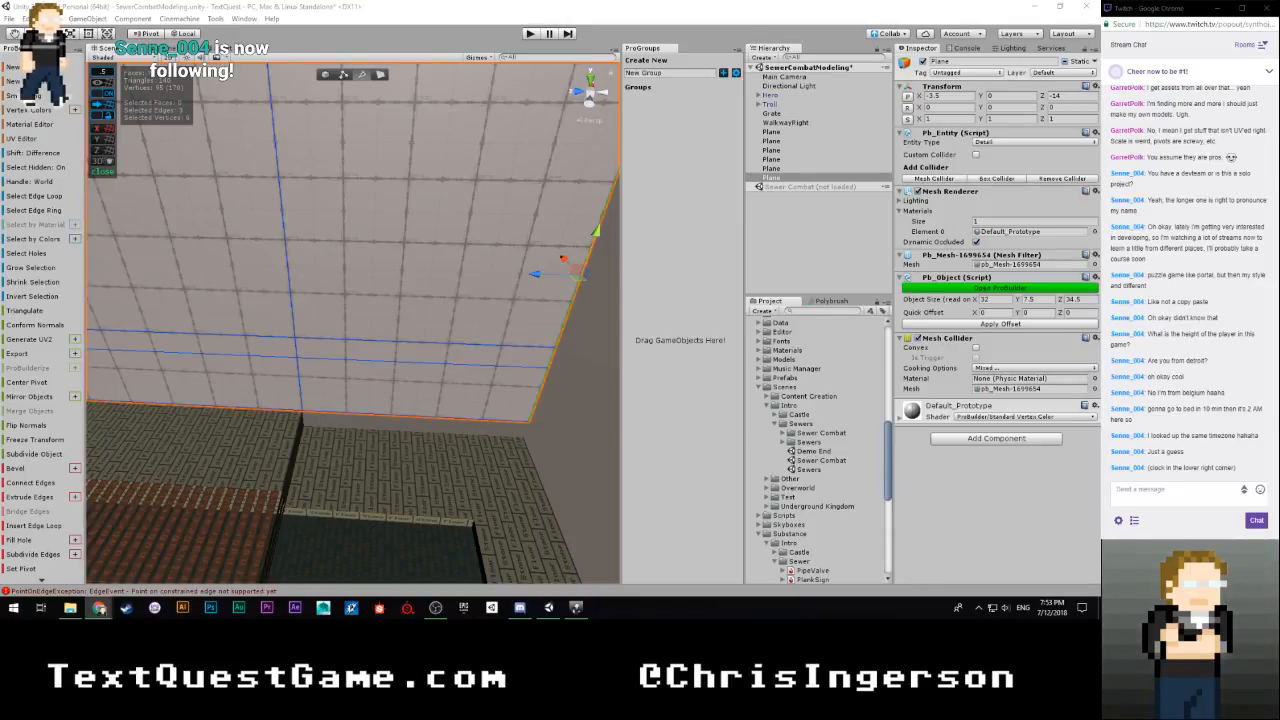
left_click(343, 9)
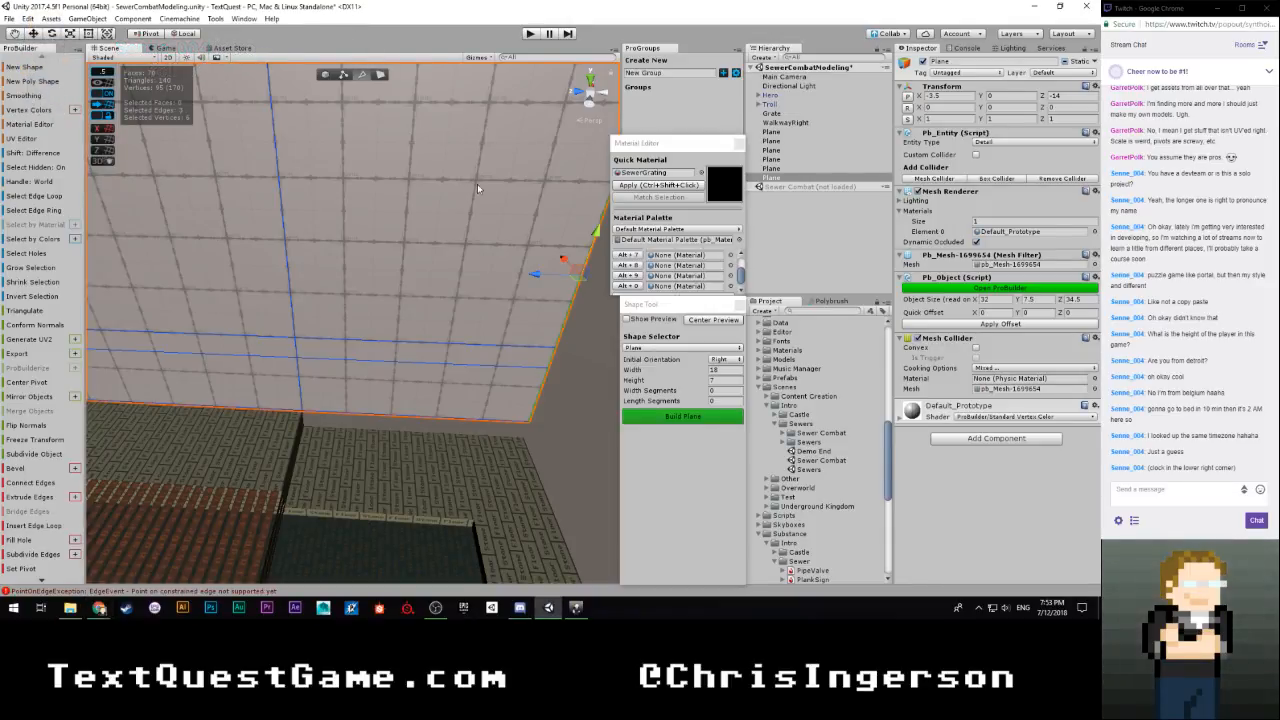
Extrude the corner section's bottom edge downward, and extend its four end edges along the remaining outer walkway
left_click_drag(477, 184, 377, 274, "alt")
left_click_drag(377, 274, 491, 197, "alt")
scroll(351, 334, "down", 4)
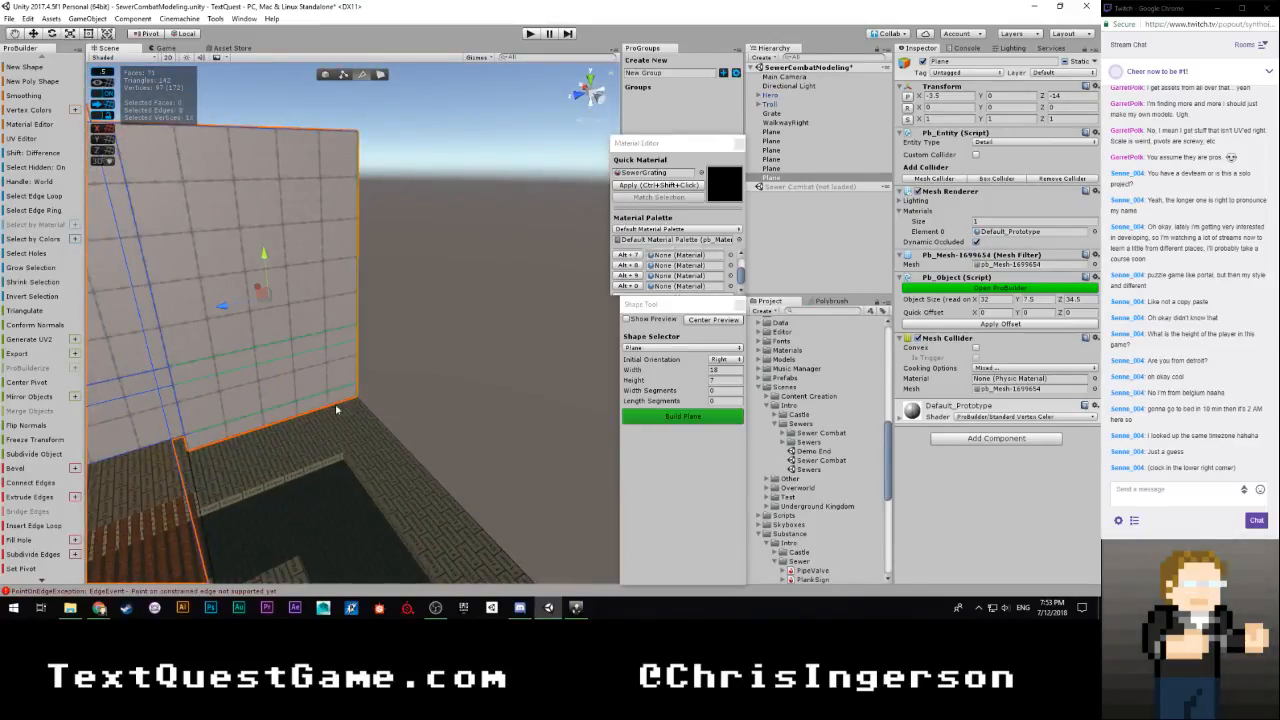
left_click_drag(383, 275, 551, 287, "alt")
left_click_drag(203, 327, 281, 332, "shift")
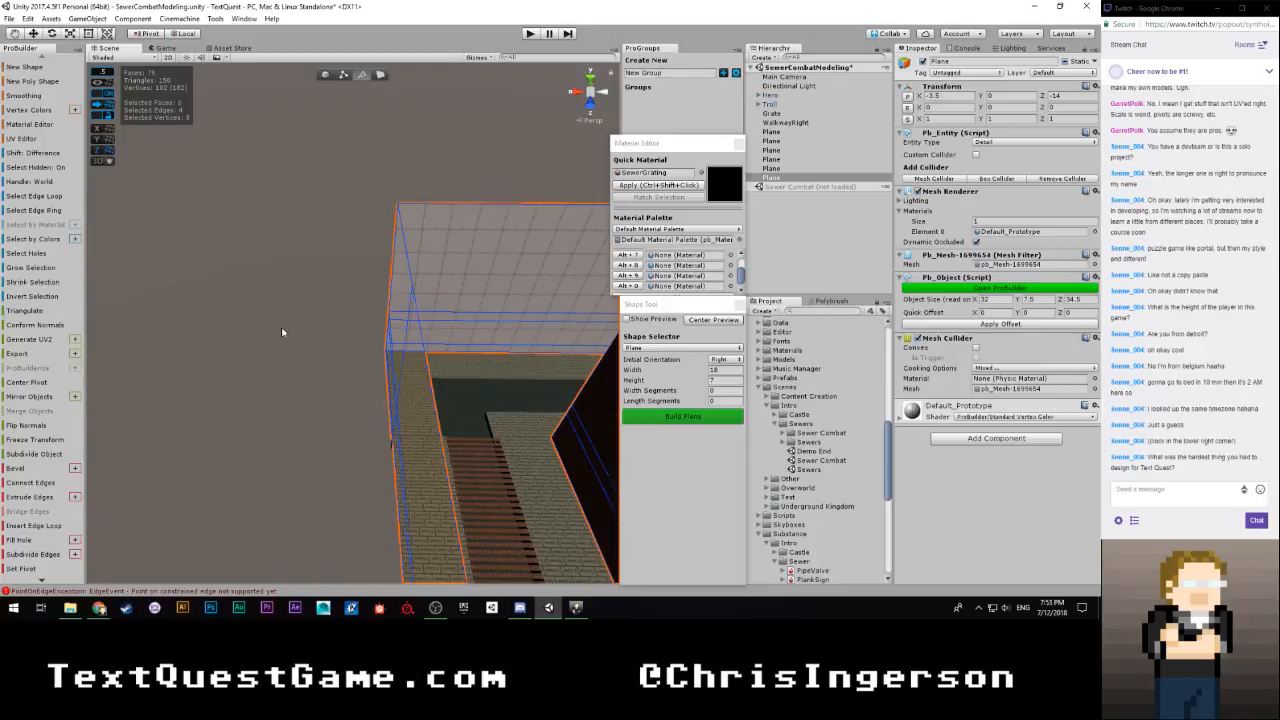
Return to object mode, select the whole wall object and apply the SewerWall material to it
left_click(325, 76)
left_click(299, 205)
left_click_drag(299, 205, 801, 172, "alt")
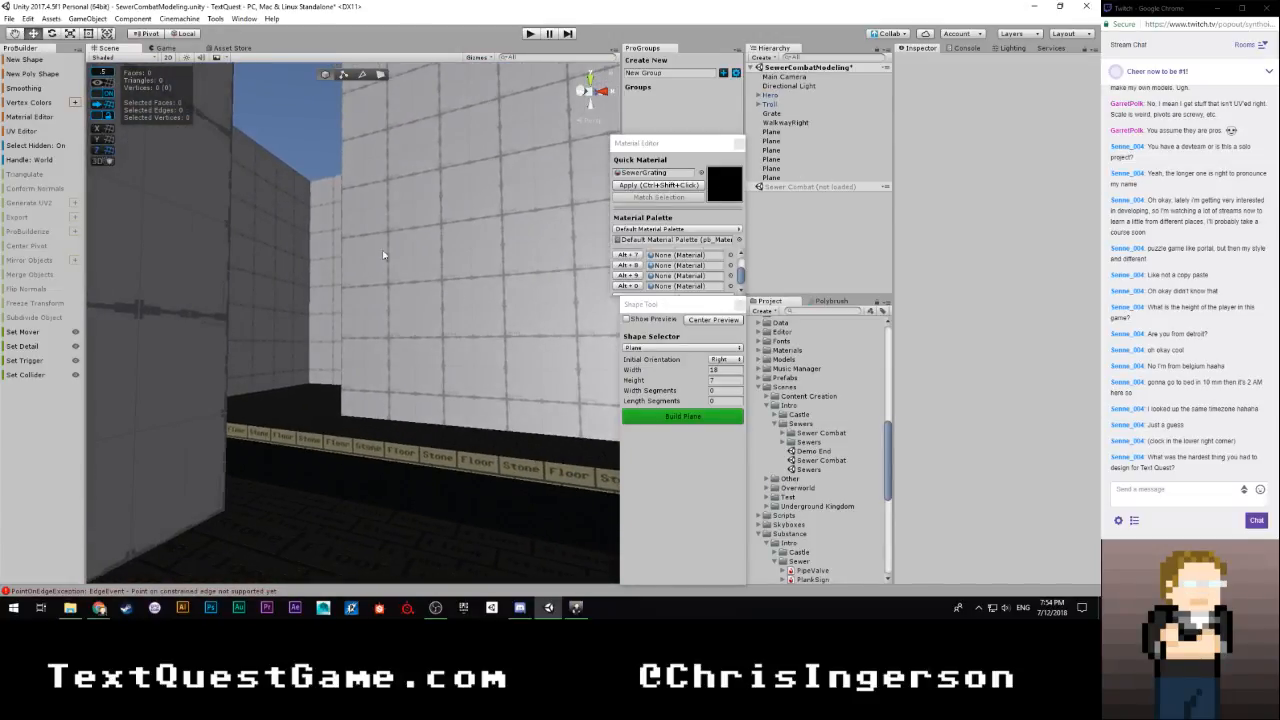
left_click_drag(383, 255, 602, 267, "alt")
right_click_drag(601, 268, 250, 298)
left_click(393, 305)
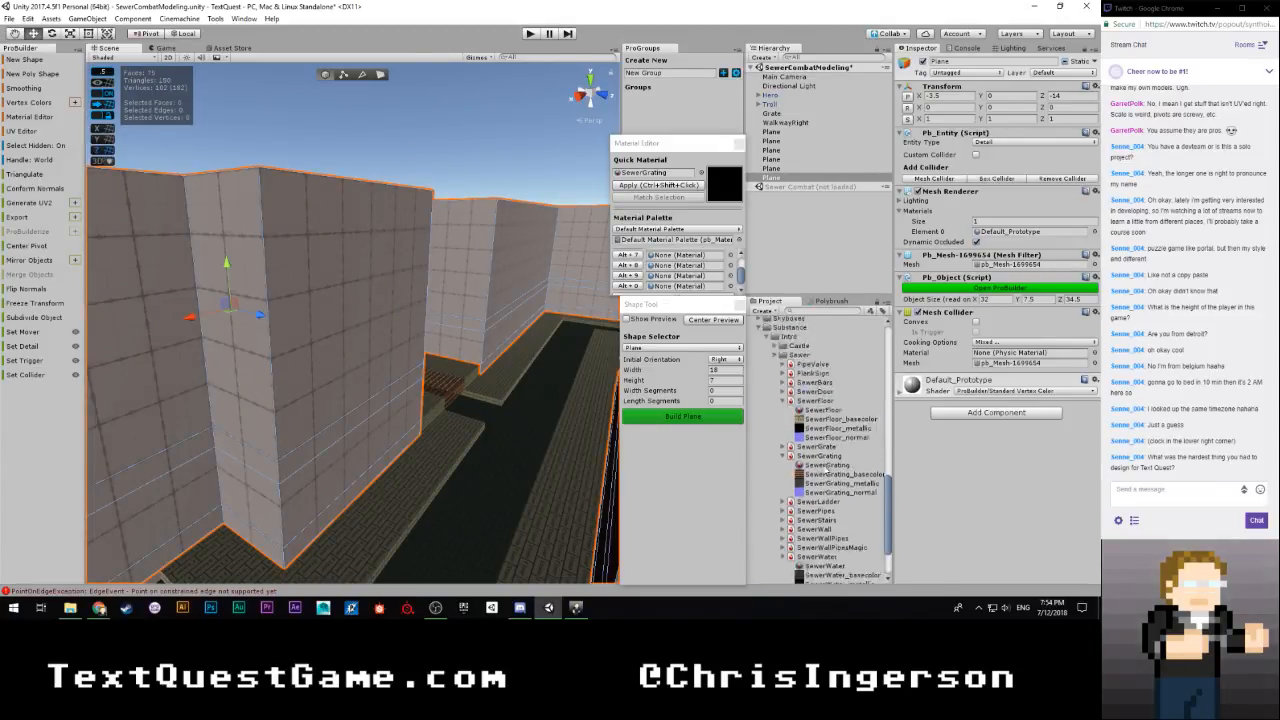
scroll(781, 430, "up", 2)
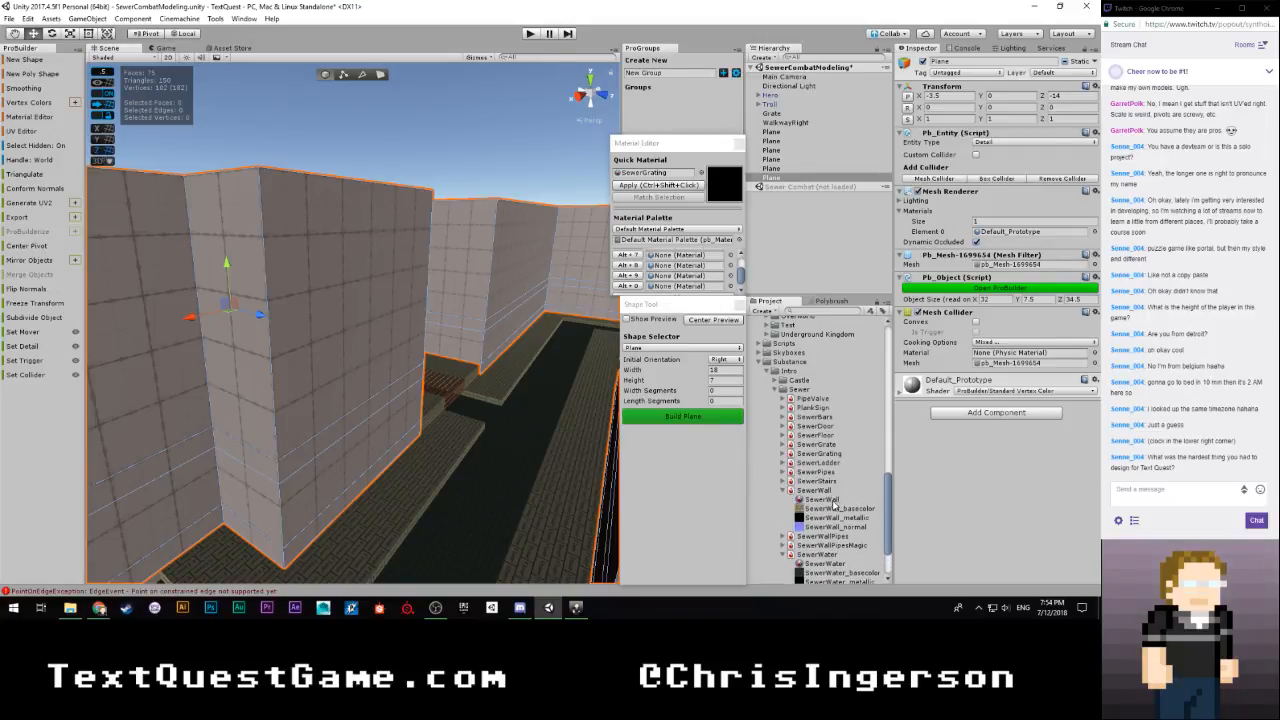
left_click(659, 188)
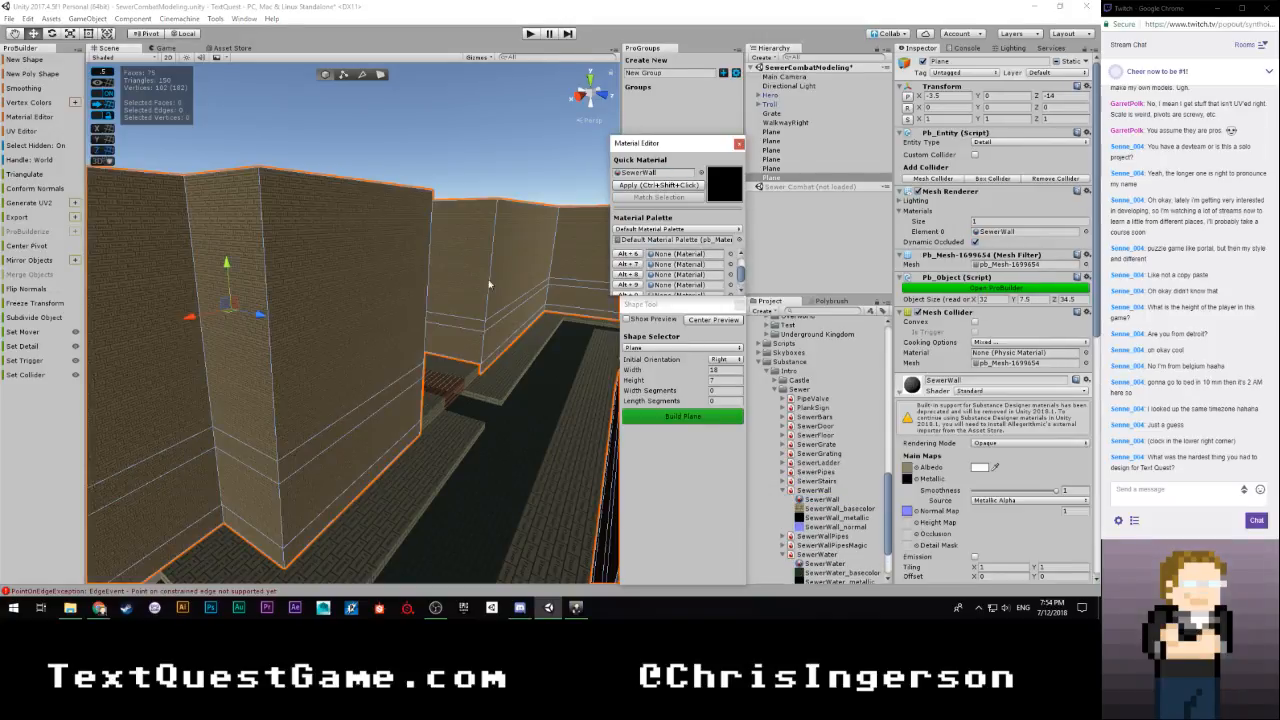
Examine the SewerWall texture on the walls from the gratings, walkways and water channel
key("w")
right_click_drag(489, 286, 106, 230)
right_click_drag(805, 285, 396, 297)
right_click_drag(499, 283, 254, 291)
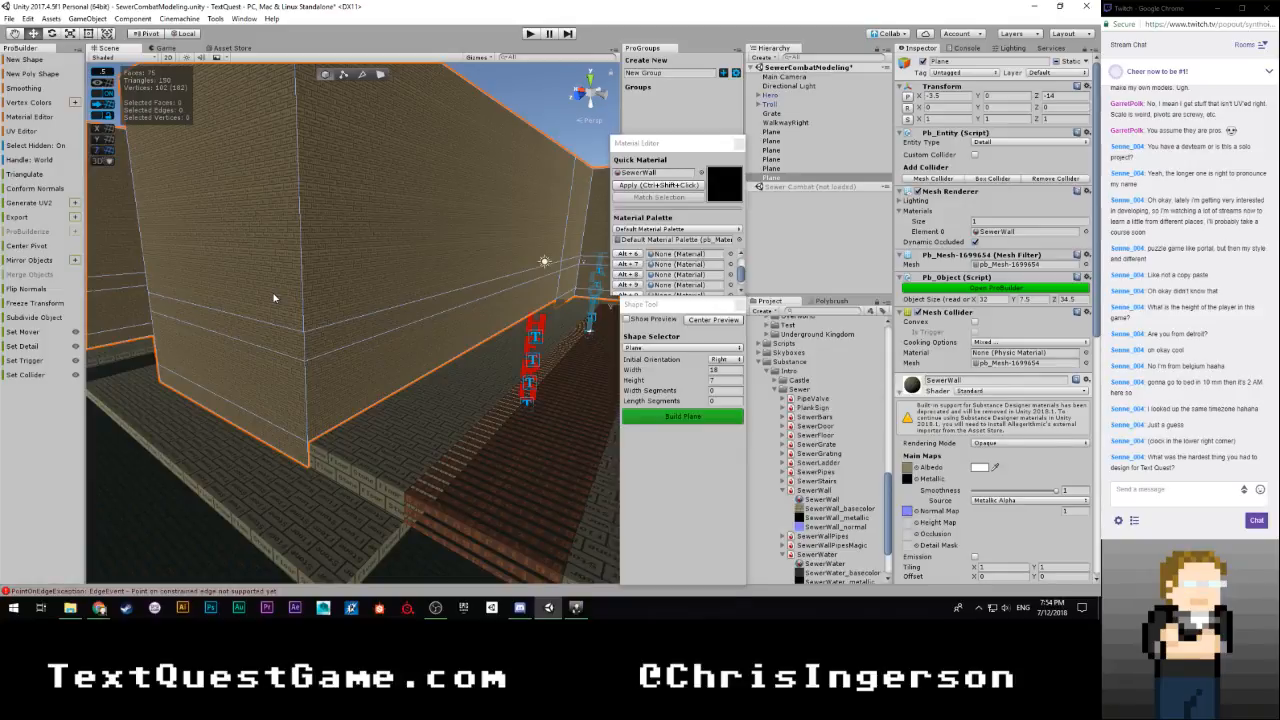
right_click_drag(281, 297, 386, 212)
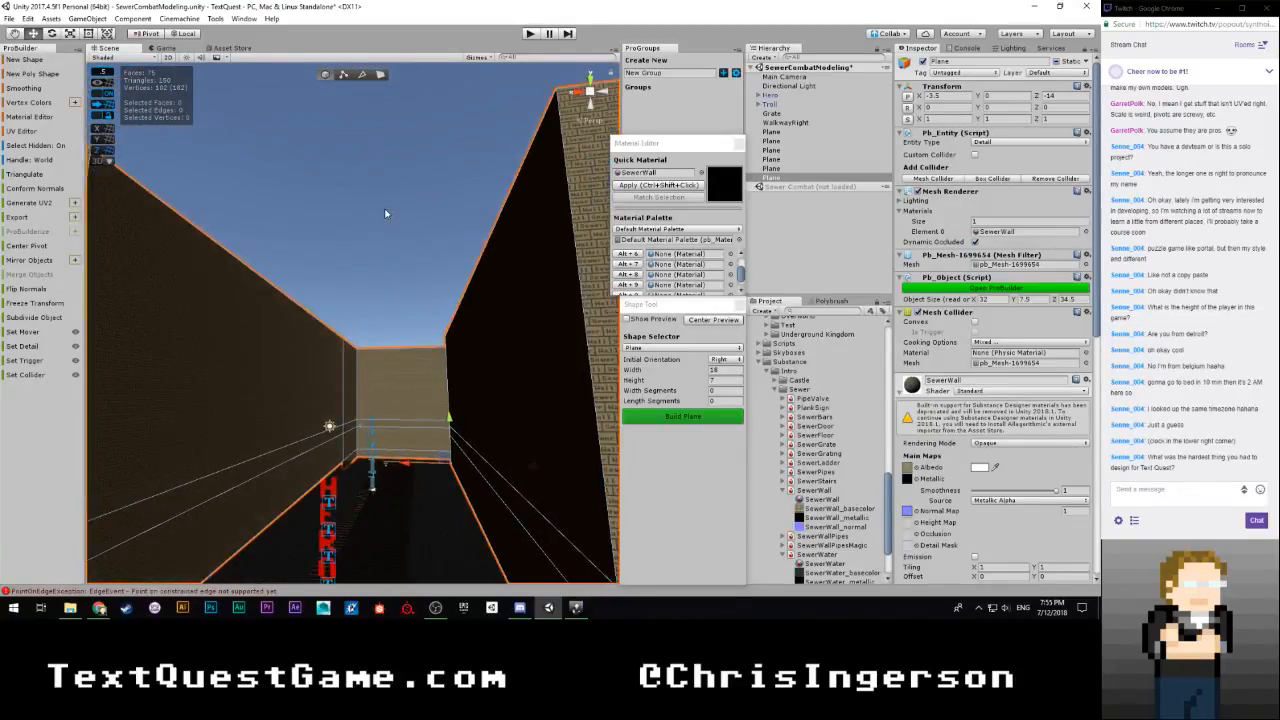
left_click(386, 212)
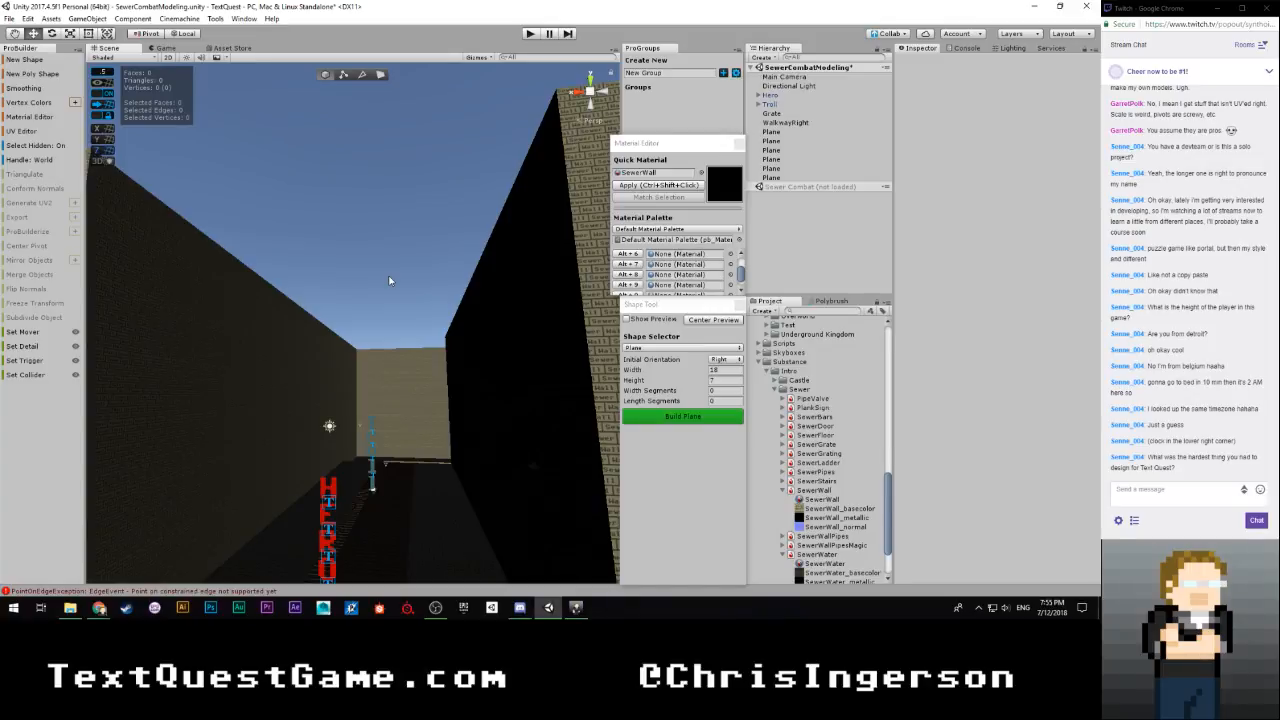
right_click_drag(390, 281, 460, 244)
key("s")
key("w")
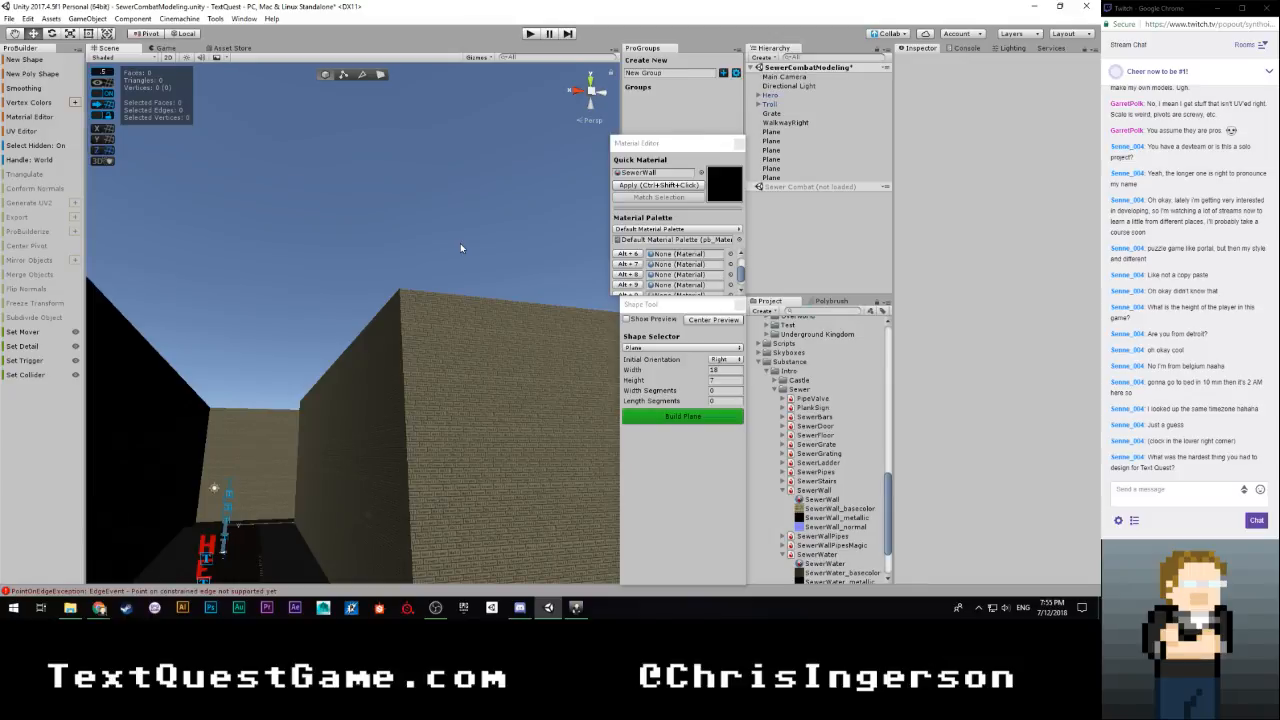
right_click_drag(460, 243, 851, 342)
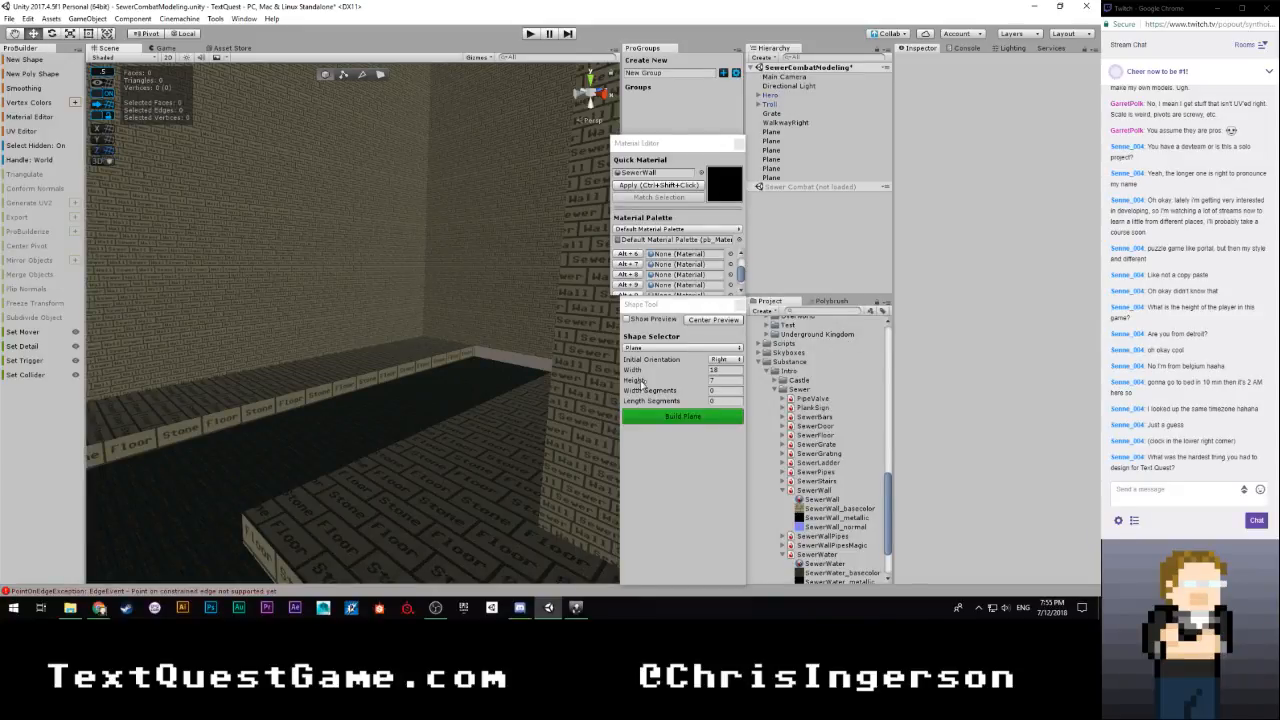
right_click_drag(481, 354, 214, 371)
scroll(327, 364, "down", 3)
Select the eight narrow band faces between the upper and lower wall sections around the wall object
left_click(336, 369)
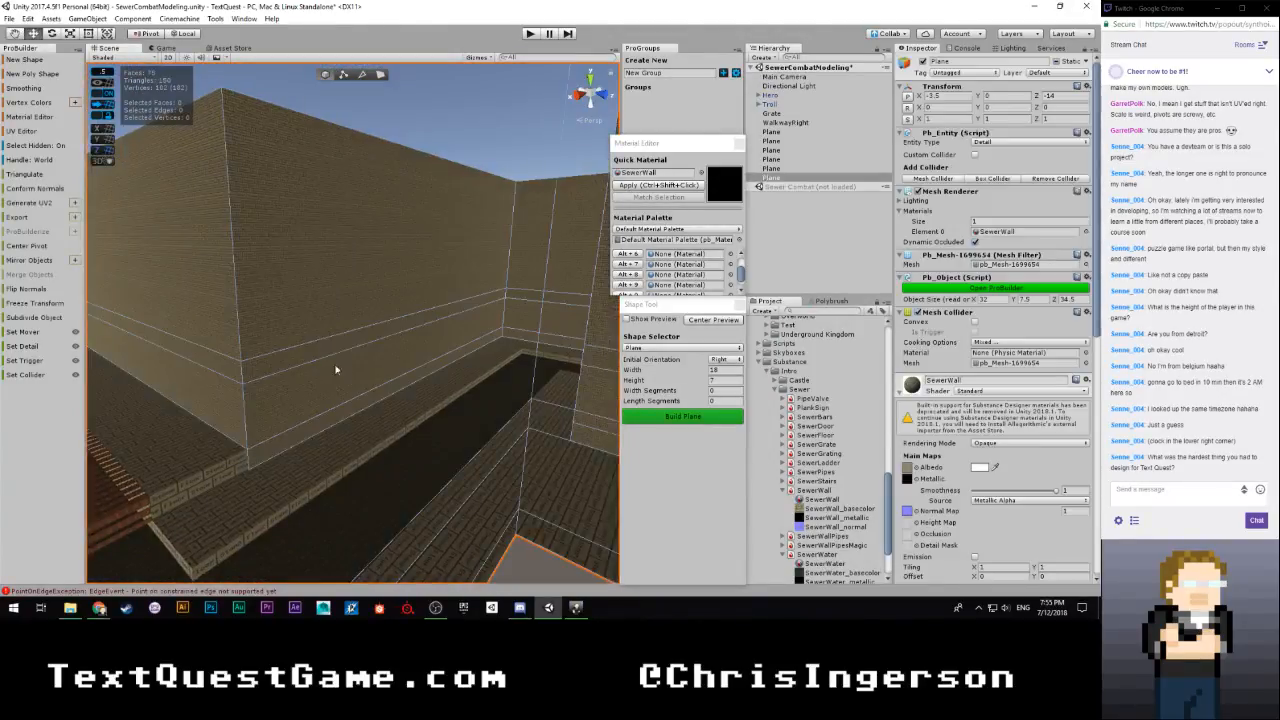
mouse_move(333, 287)
right_mouse_down()
mouse_move(277, 251)
mouse_move(274, 234)
mouse_move(289, 289)
mouse_move(347, 283)
right_mouse_up()
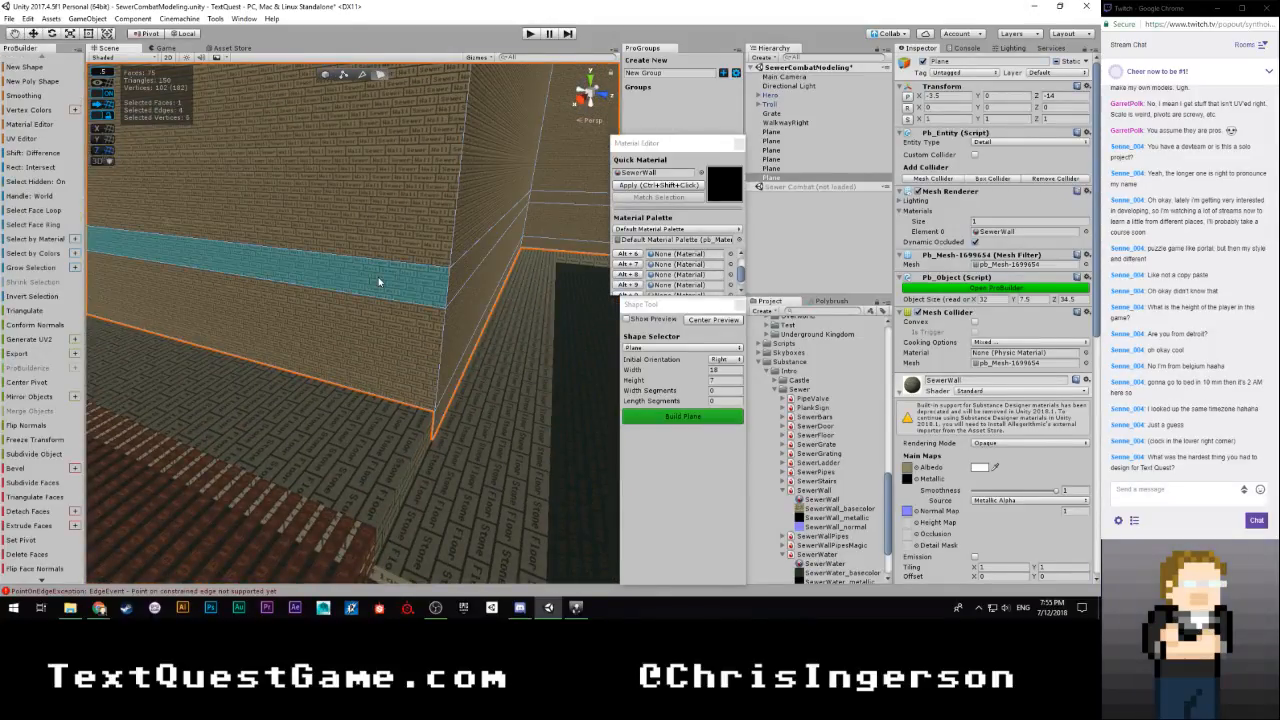
right_click_drag(500, 276, 323, 314)
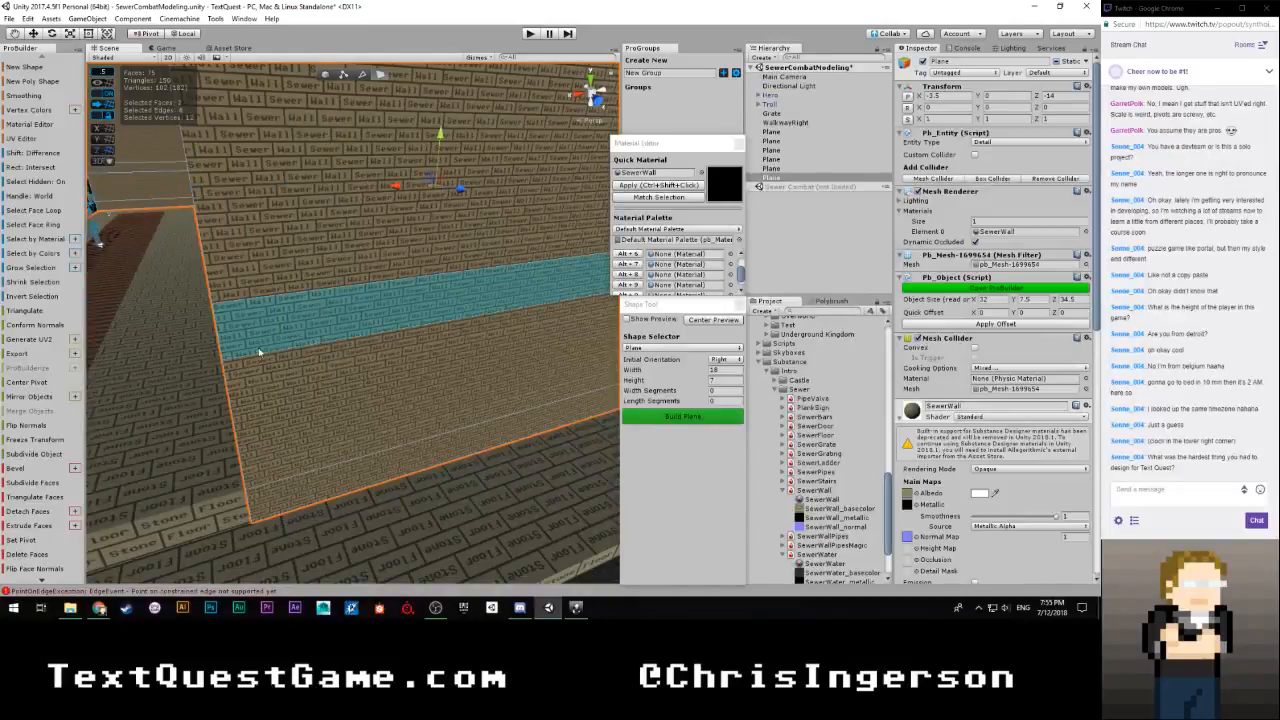
right_click_drag(258, 349, 542, 296)
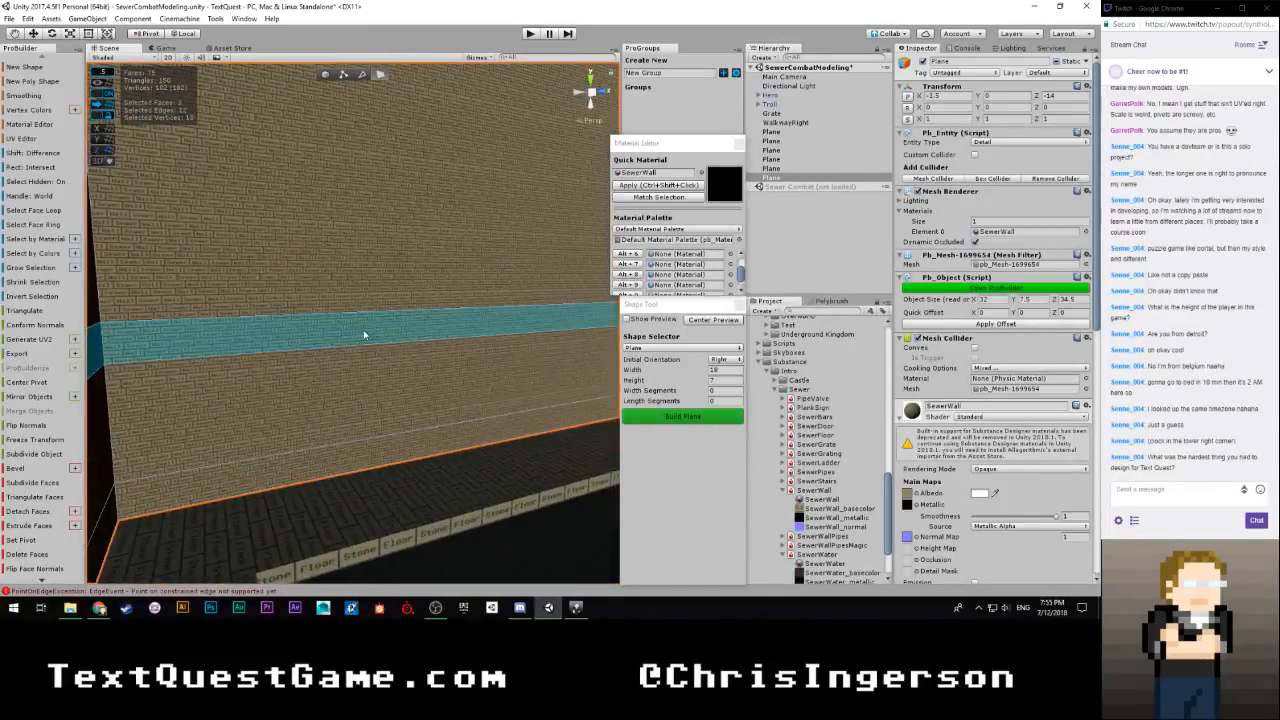
right_click_drag(364, 334, 438, 413)
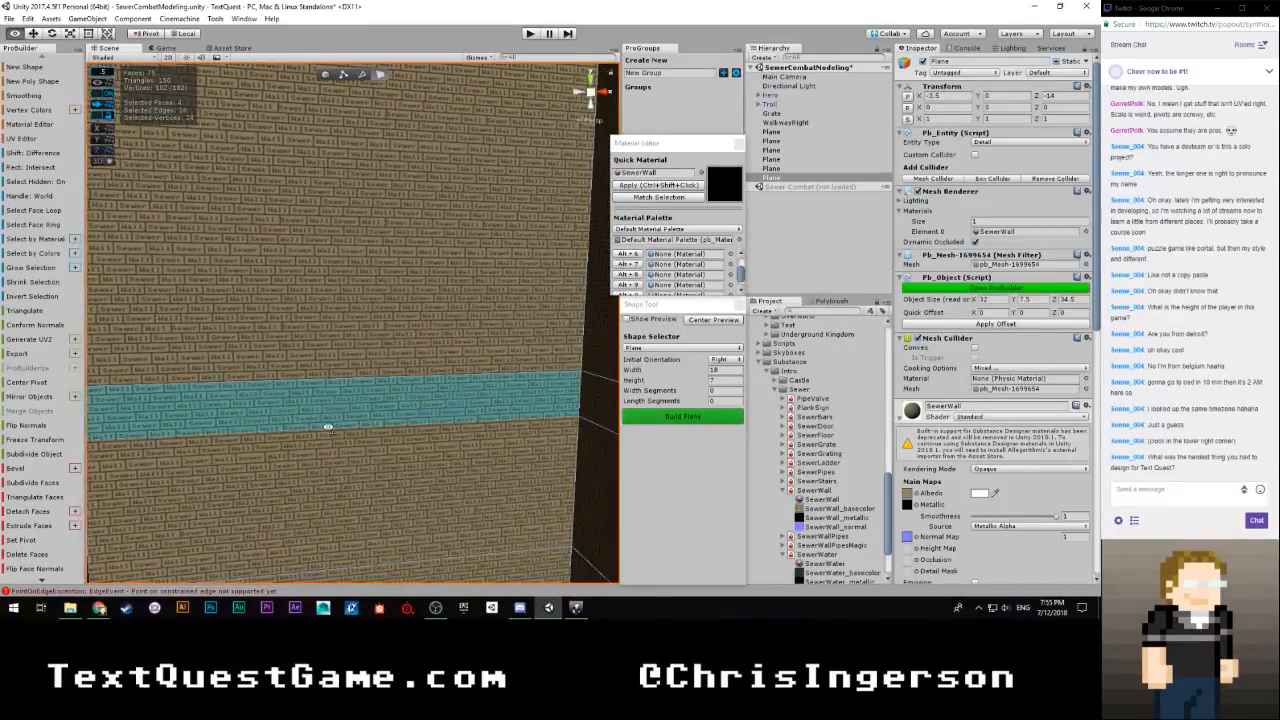
right_click_drag(328, 428, 516, 433)
right_click_drag(401, 435, 355, 406)
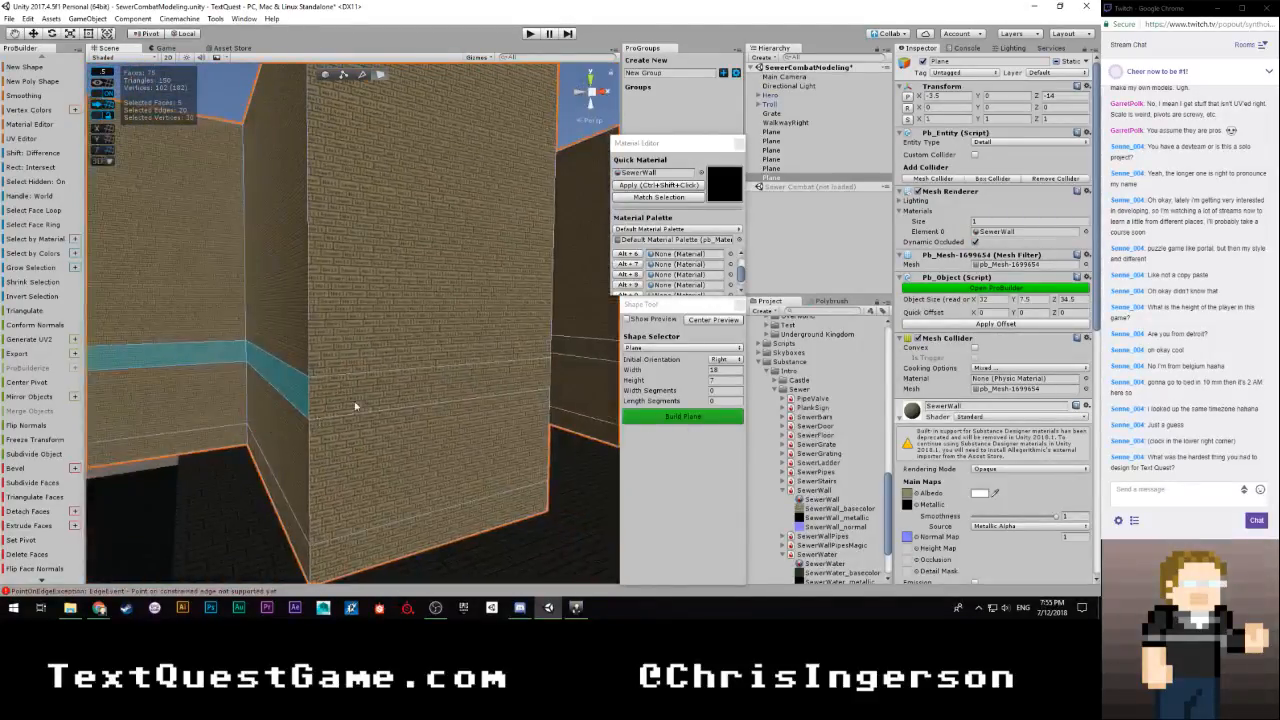
right_click_drag(456, 401, 286, 386)
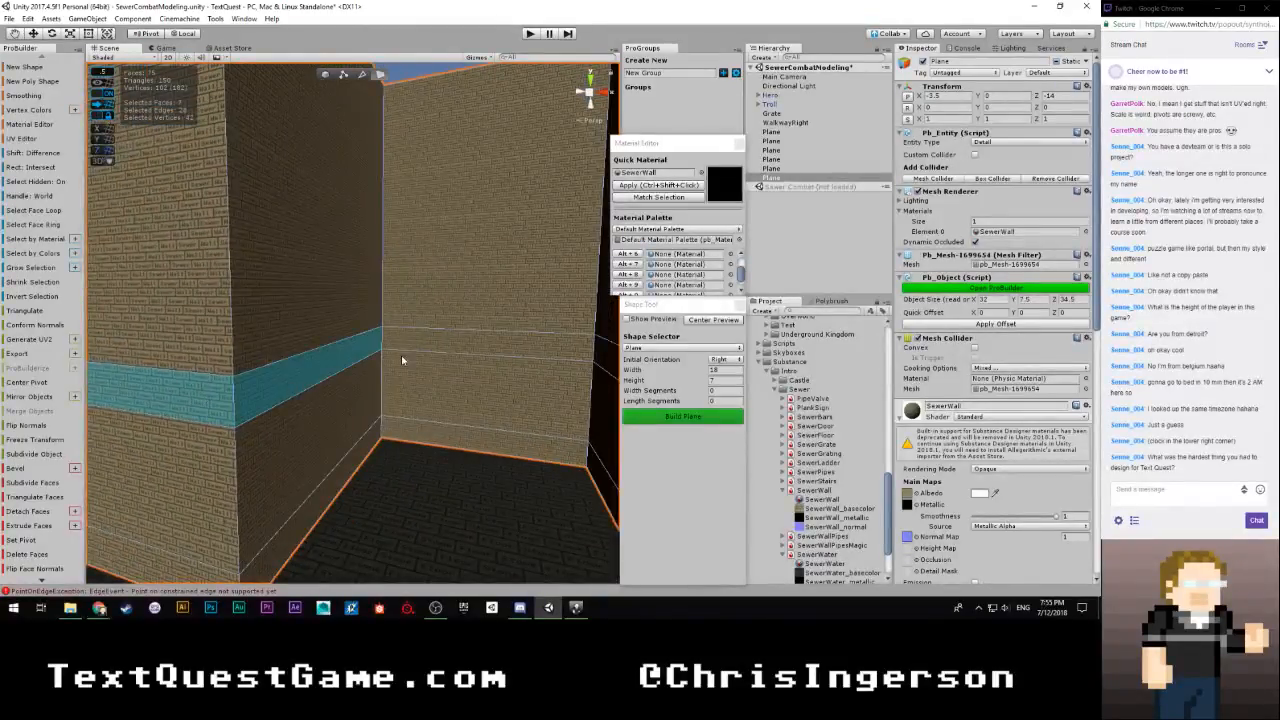
right_click_drag(389, 363, 484, 377)
right_click_drag(345, 368, 618, 437)
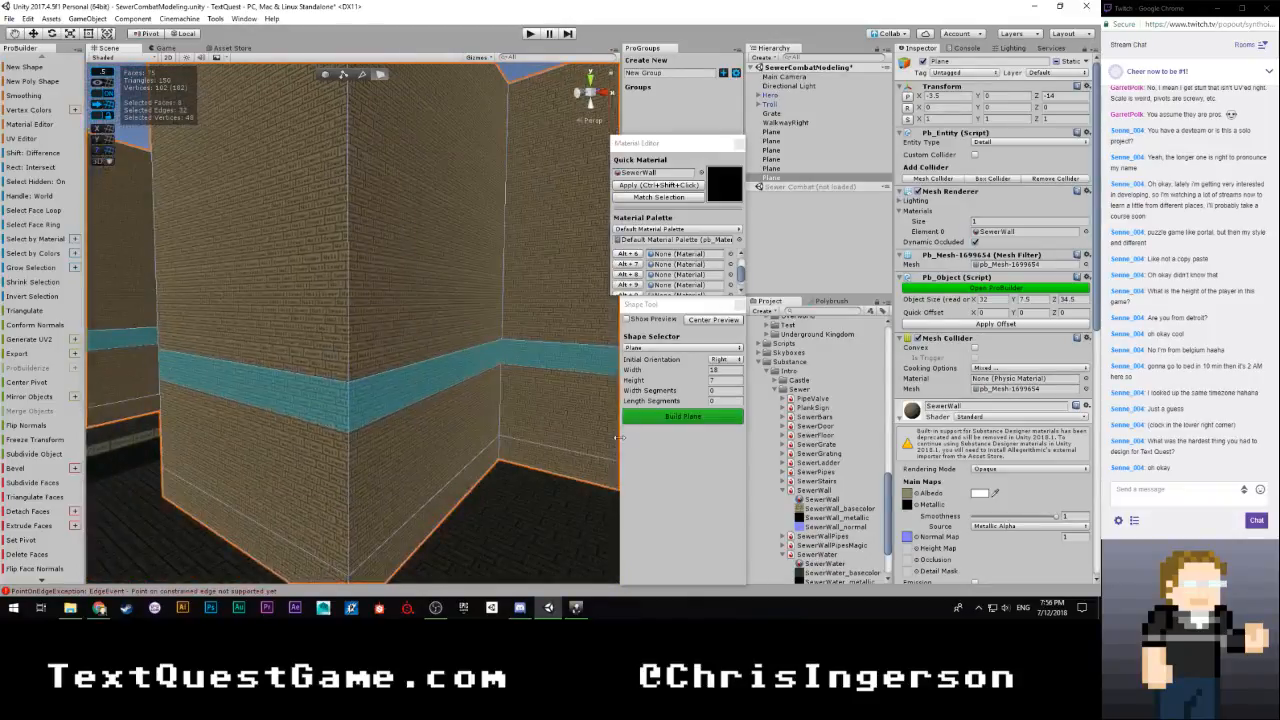
Find the SewerWallPipes material in the Sewer substances and apply it to the selected band faces
left_click(784, 472)
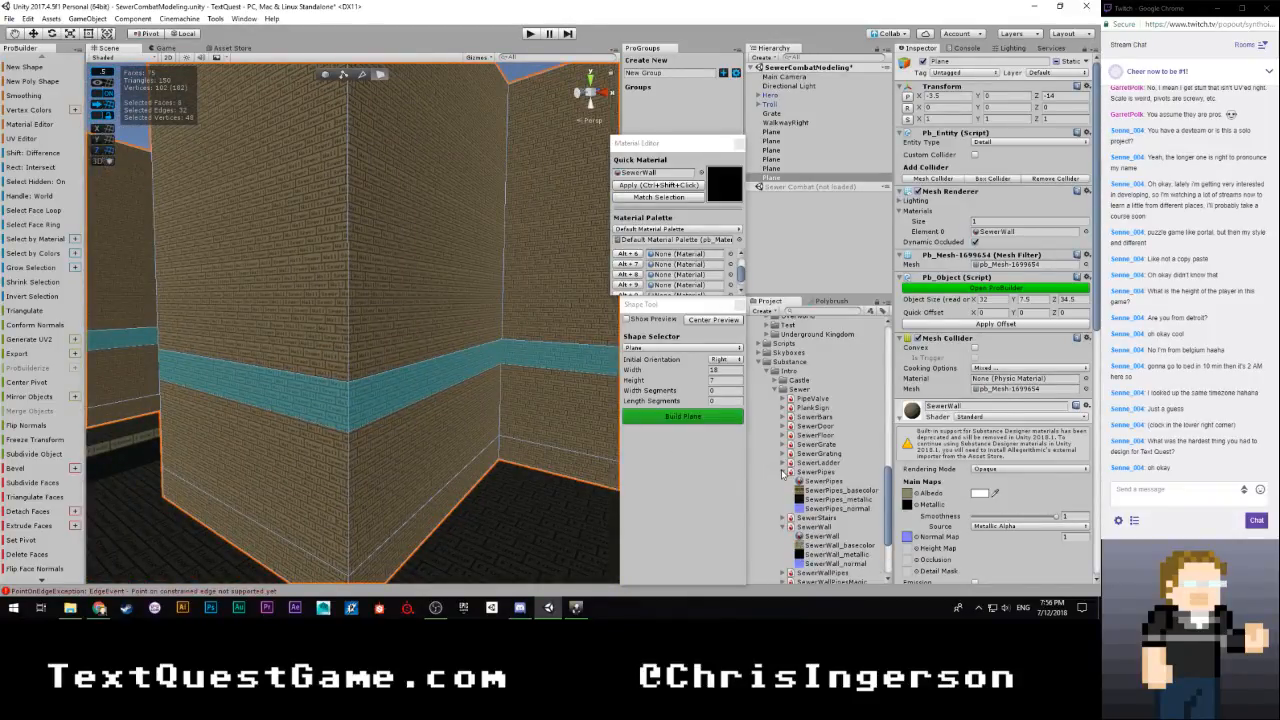
left_click(784, 472)
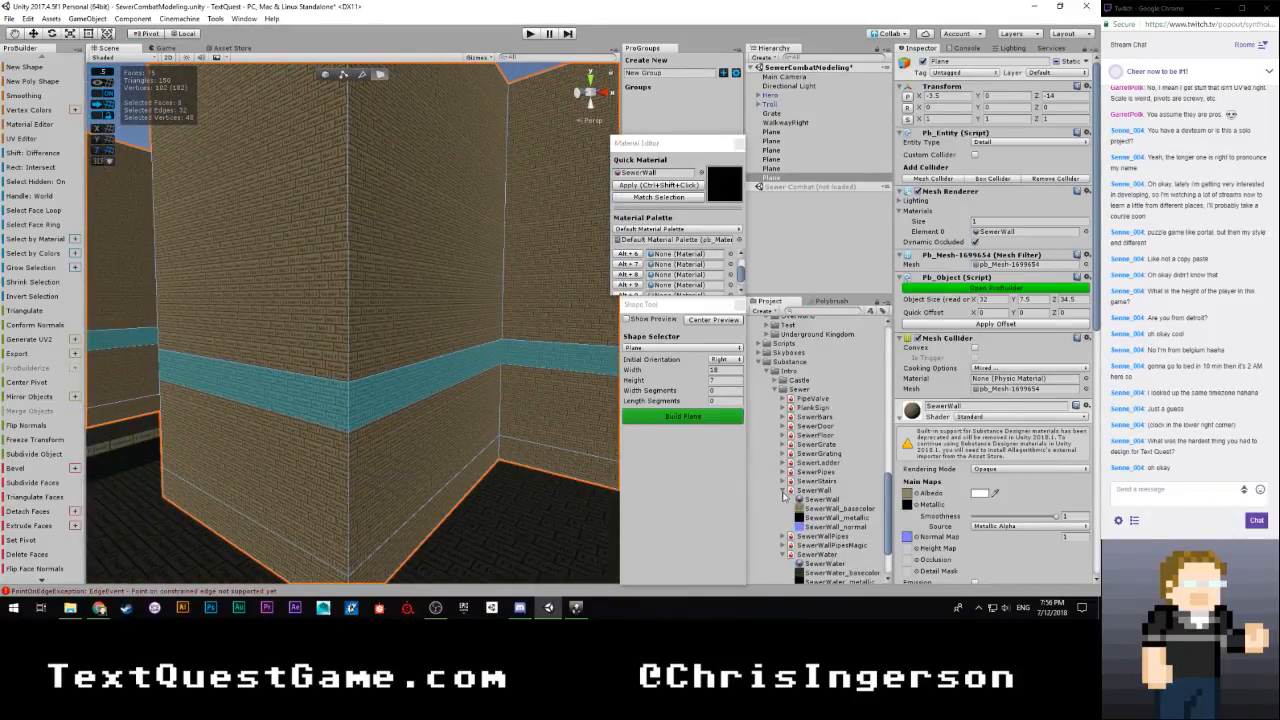
left_click(784, 492)
left_click(784, 518)
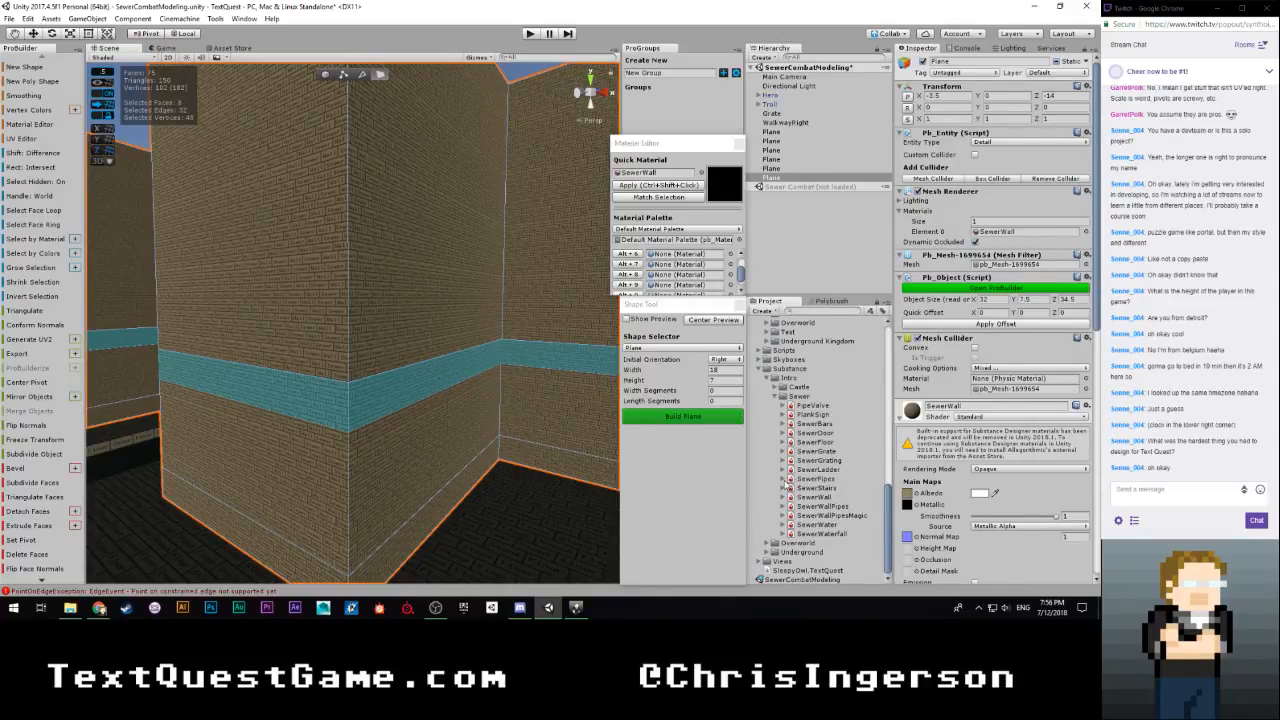
left_click(782, 507)
scroll(815, 515, "down", 3)
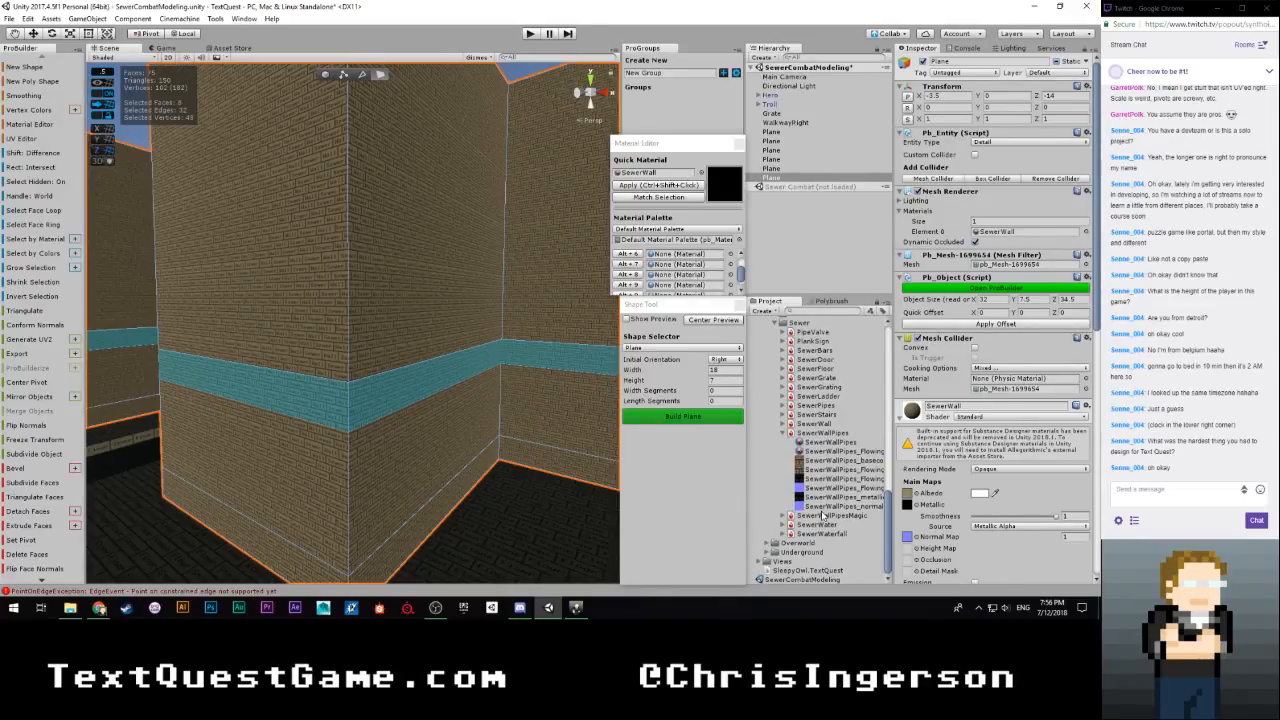
left_click(813, 441)
left_click_drag(813, 441, 638, 176)
left_click(641, 189)
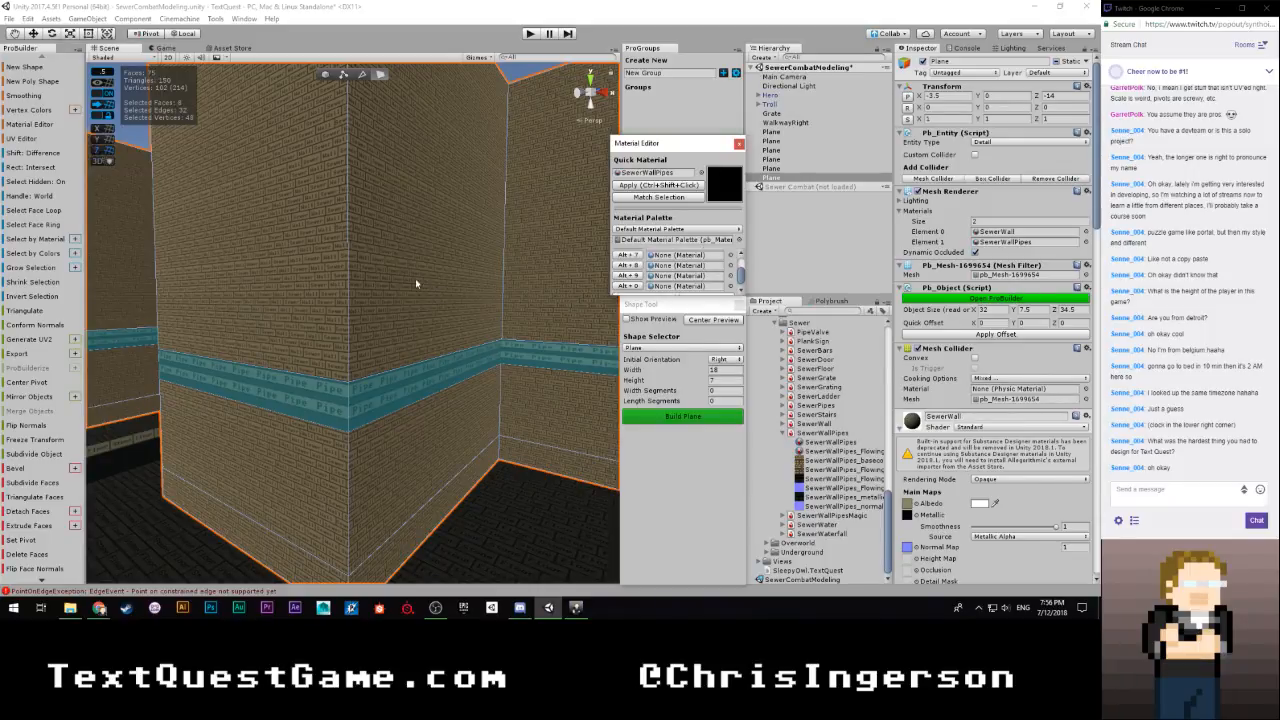
Check the pipe band from several sides, deselect the wall object and save the scene
right_click_drag(416, 284, 191, 381)
left_click(21, 141)
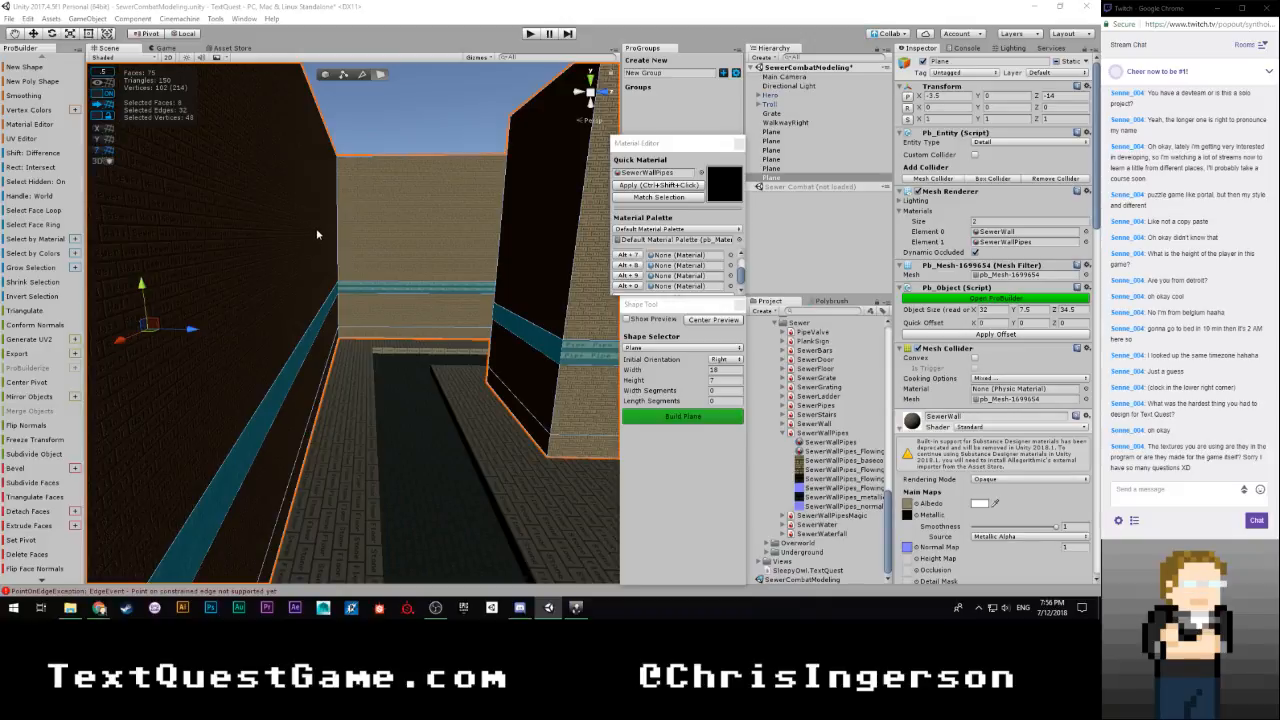
left_click_drag(374, 234, 101, 286, "alt")
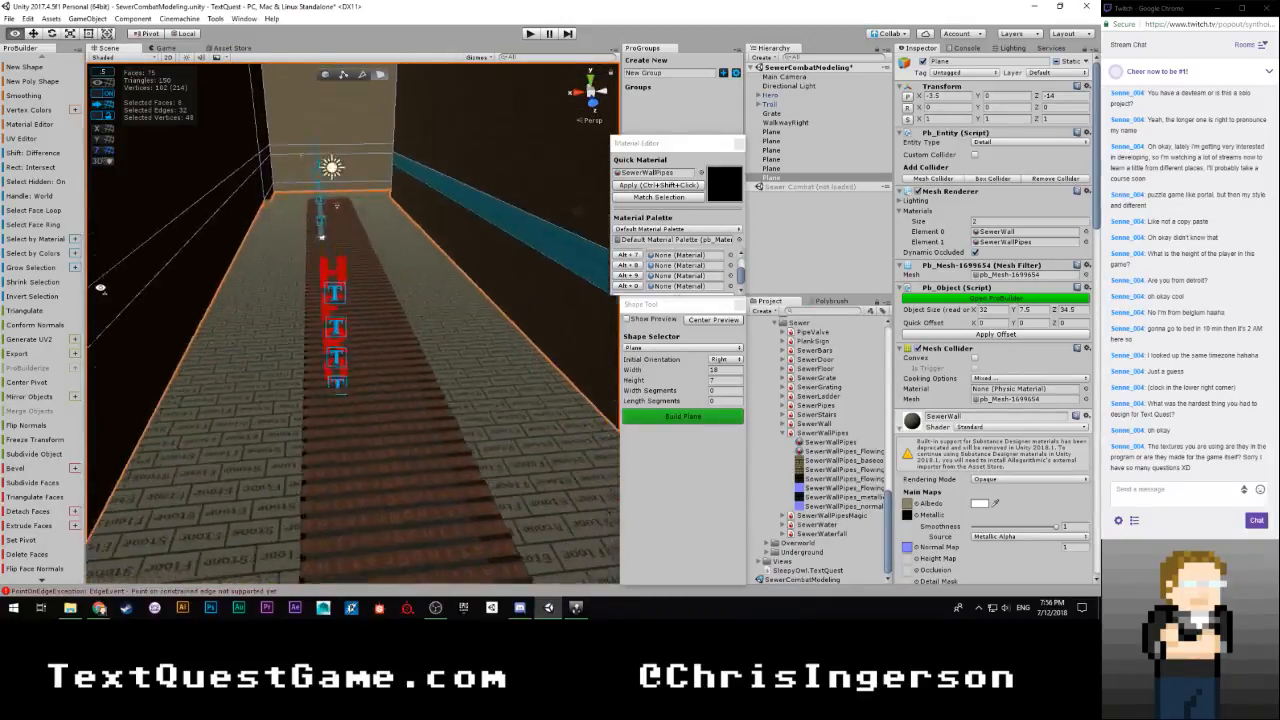
scroll(102, 286, "up", 3)
left_click_drag(380, 282, 668, 160, "alt")
left_click(491, 153)
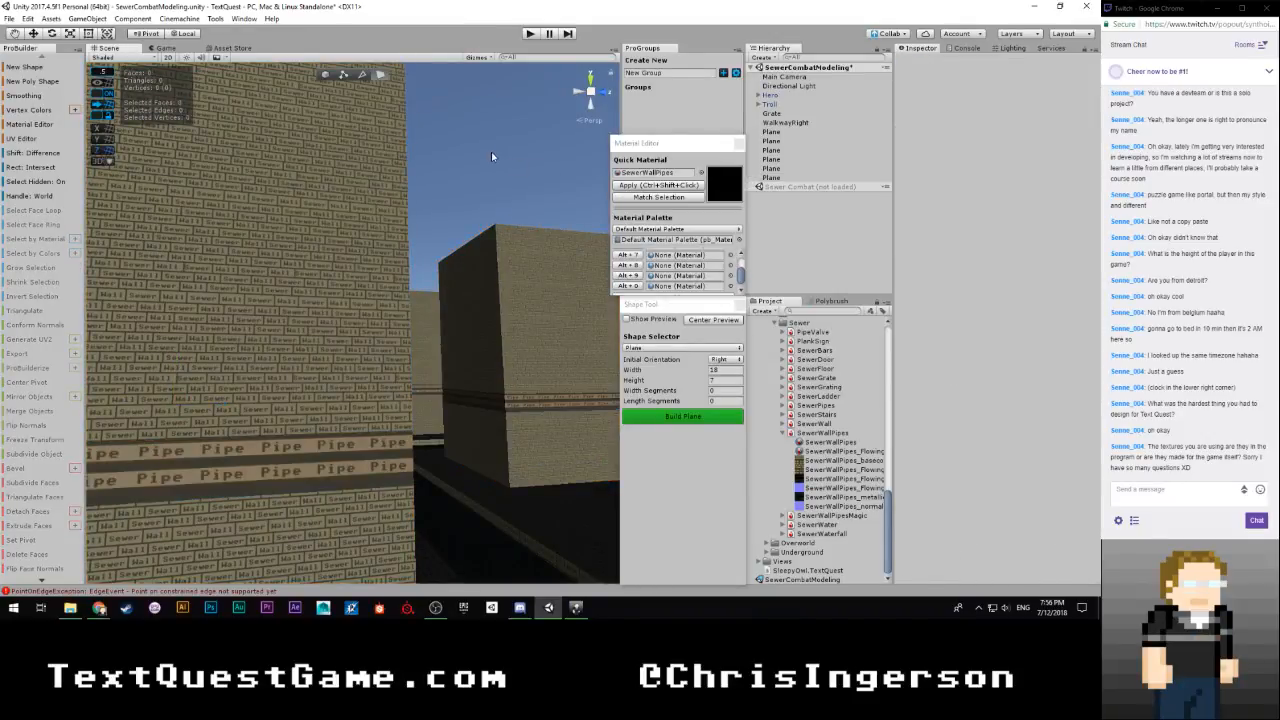
key("ctrl+s")
Open the Sewers scene, toggle scene lighting and examine the scale of its wall, pipe and floor textures
scroll(803, 432, "up", 5)
left_click(812, 403)
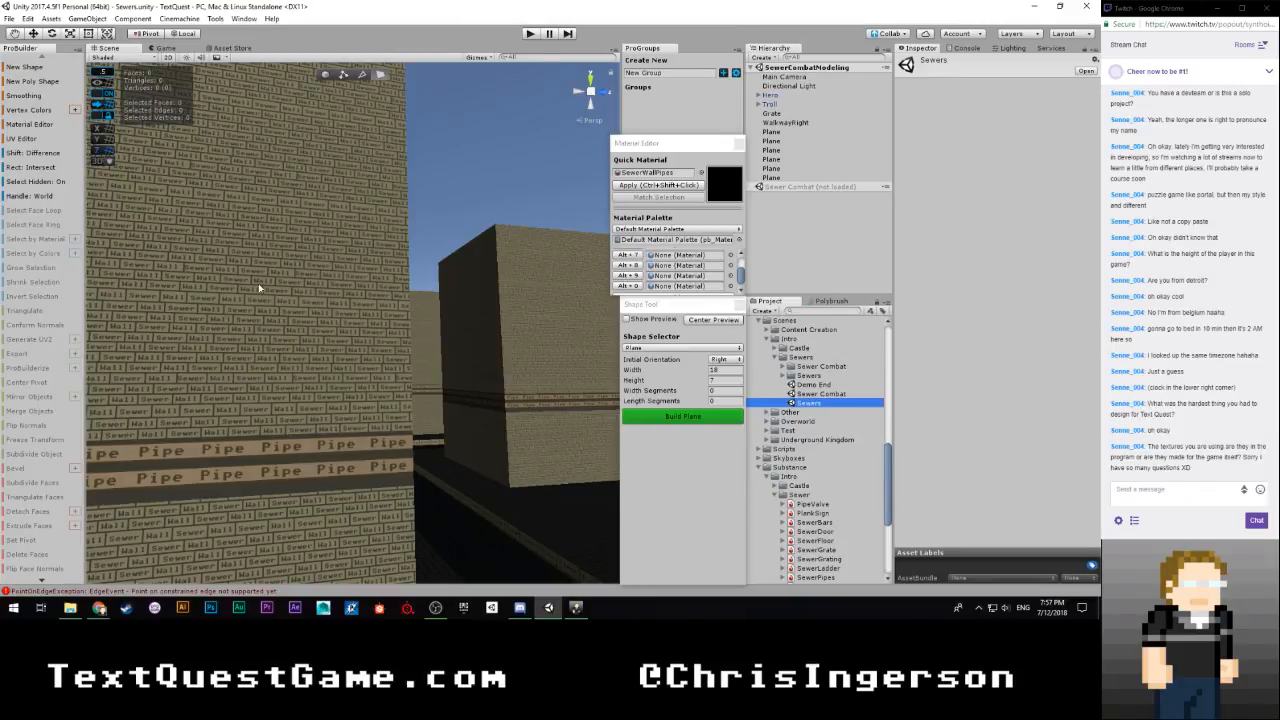
right_click_drag(341, 342, 545, 387)
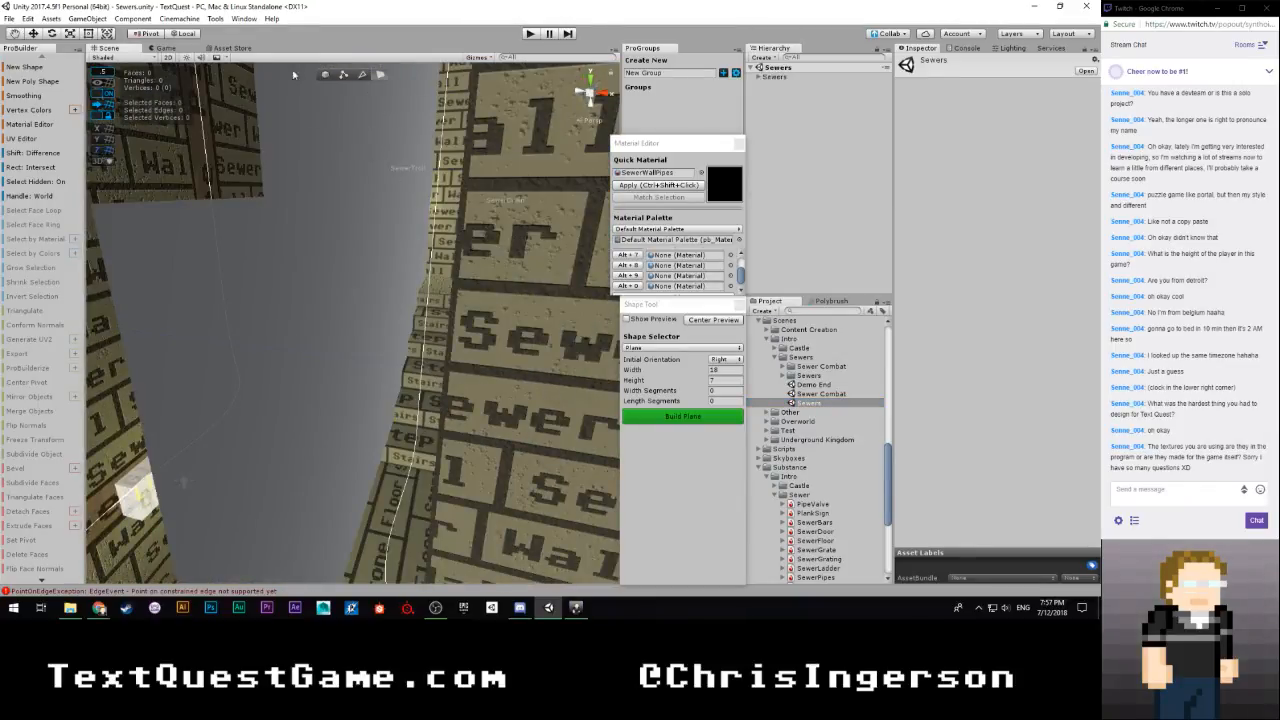
left_click(186, 57)
right_click_drag(290, 200, 600, 330)
right_click_drag(670, 181, 28, 199)
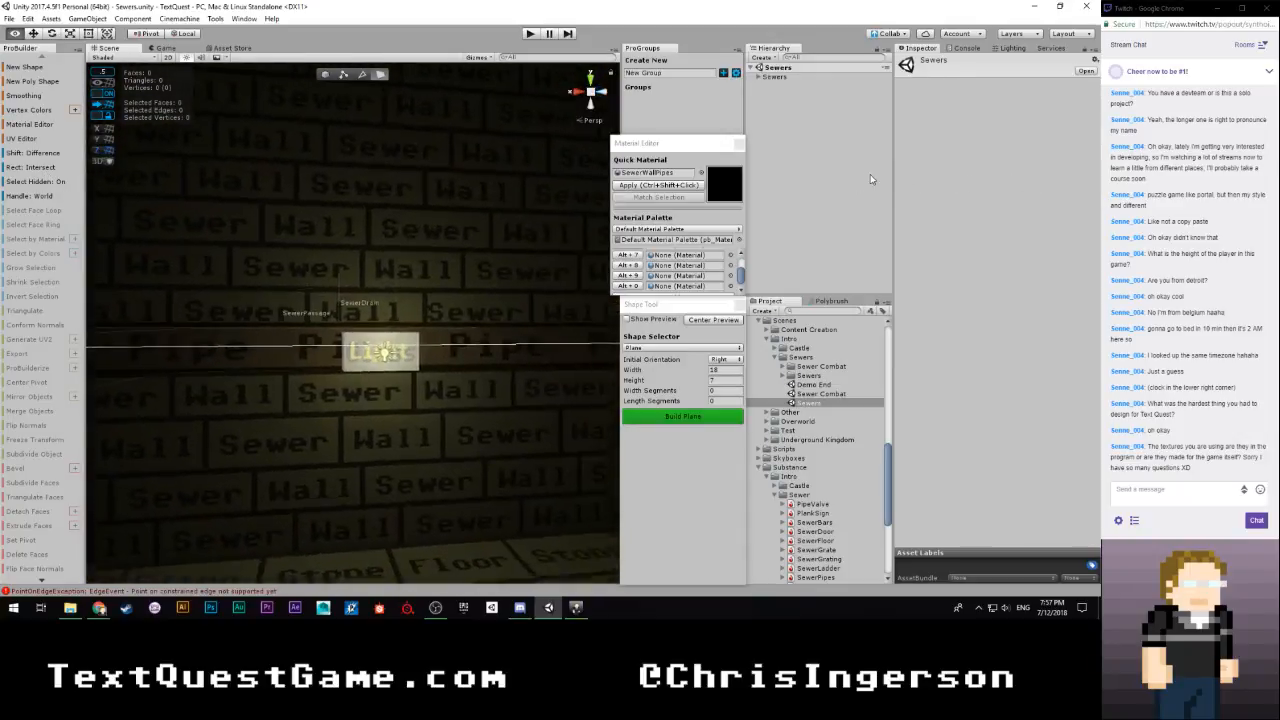
right_click_drag(865, 174, 983, 168)
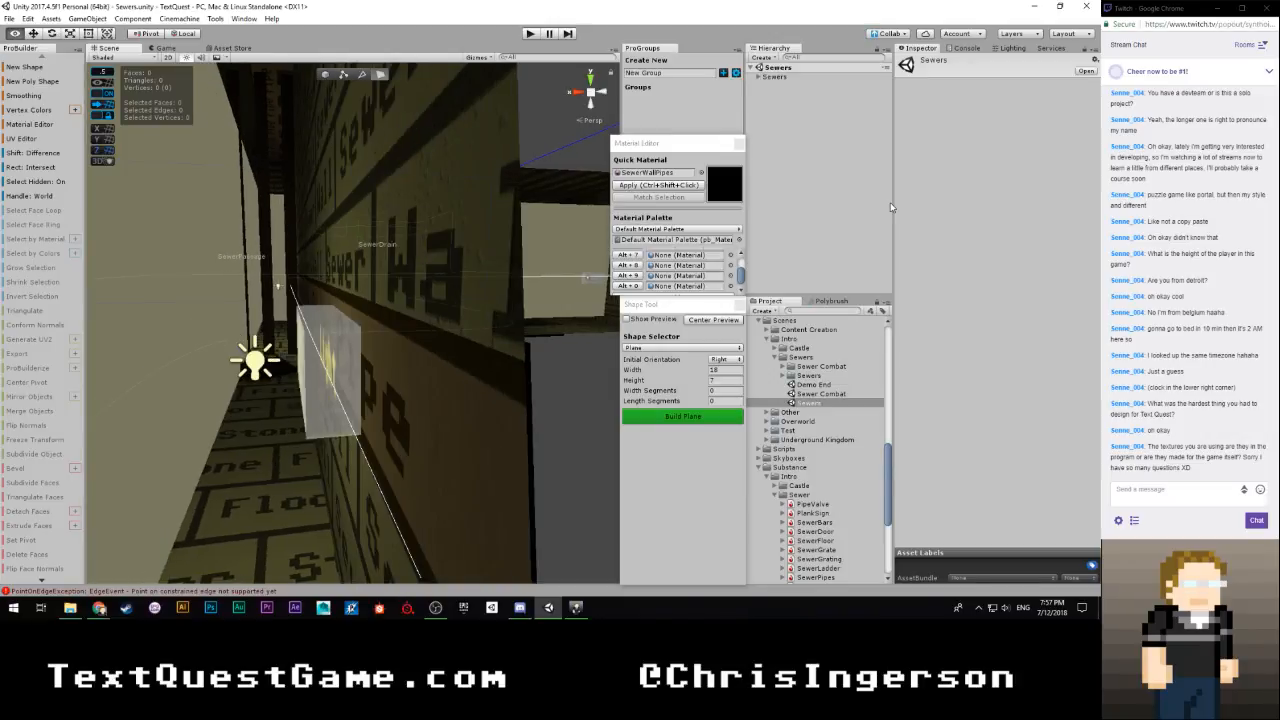
right_click_drag(890, 203, 926, 220)
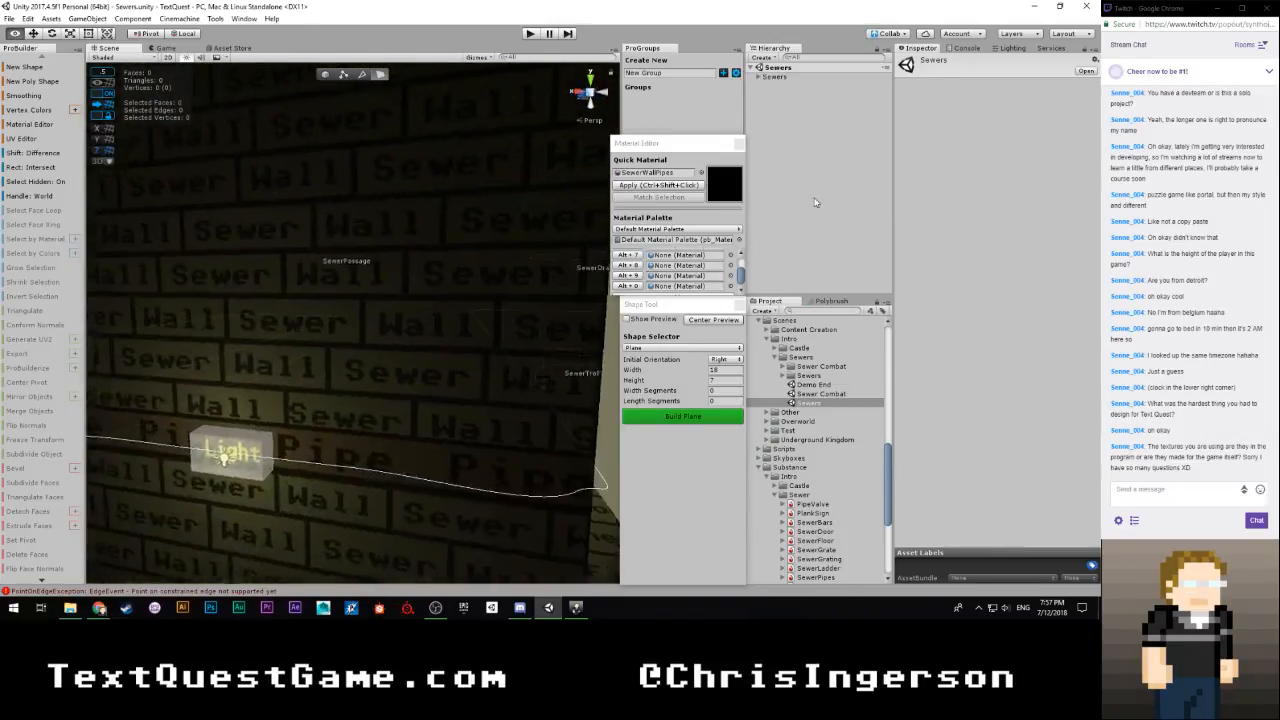
right_click_drag(815, 203, 1050, 300)
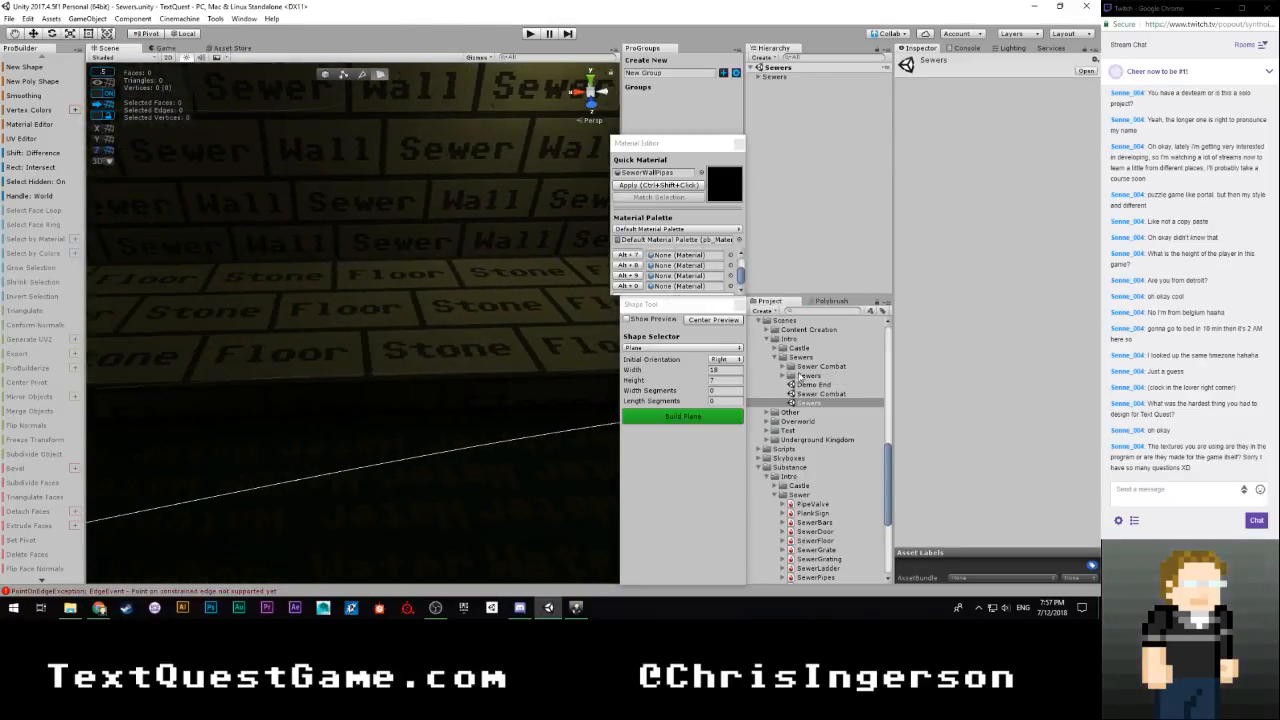
Reopen the SewerCombatModeling scene, bring the modeled walls back into view and toggle scene lighting
scroll(798, 490, "down", 5)
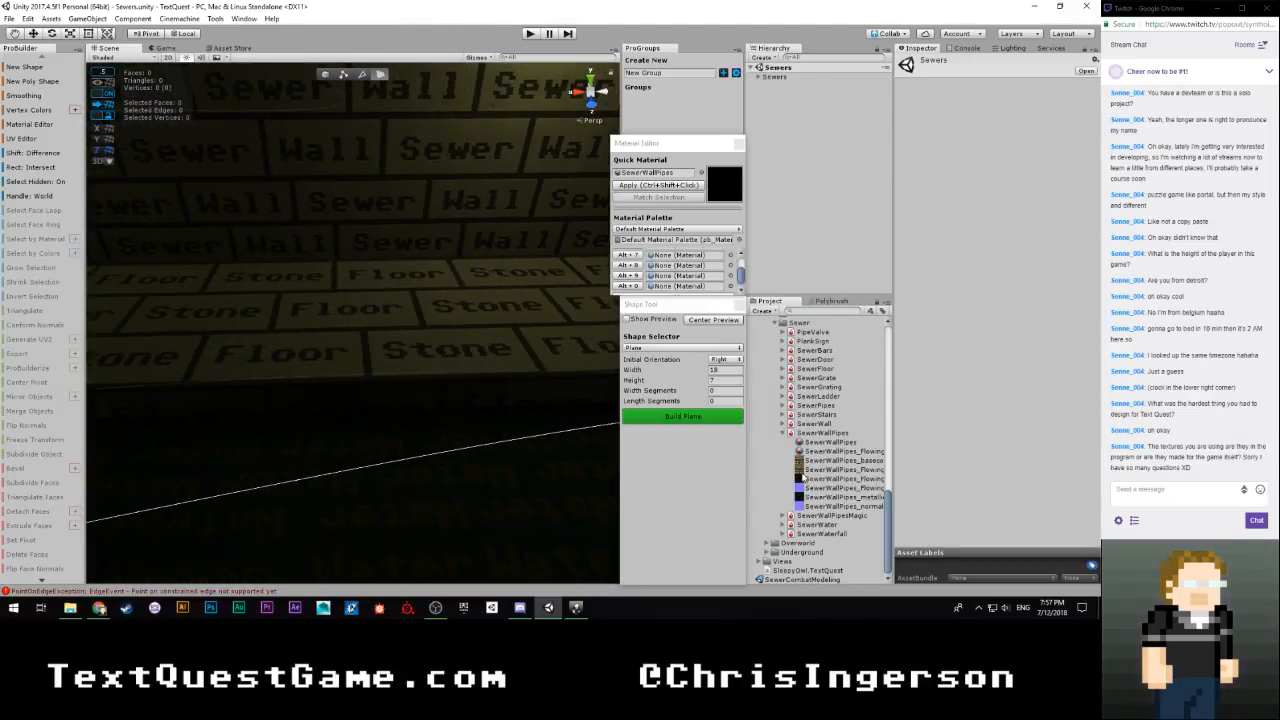
double_click(765, 579)
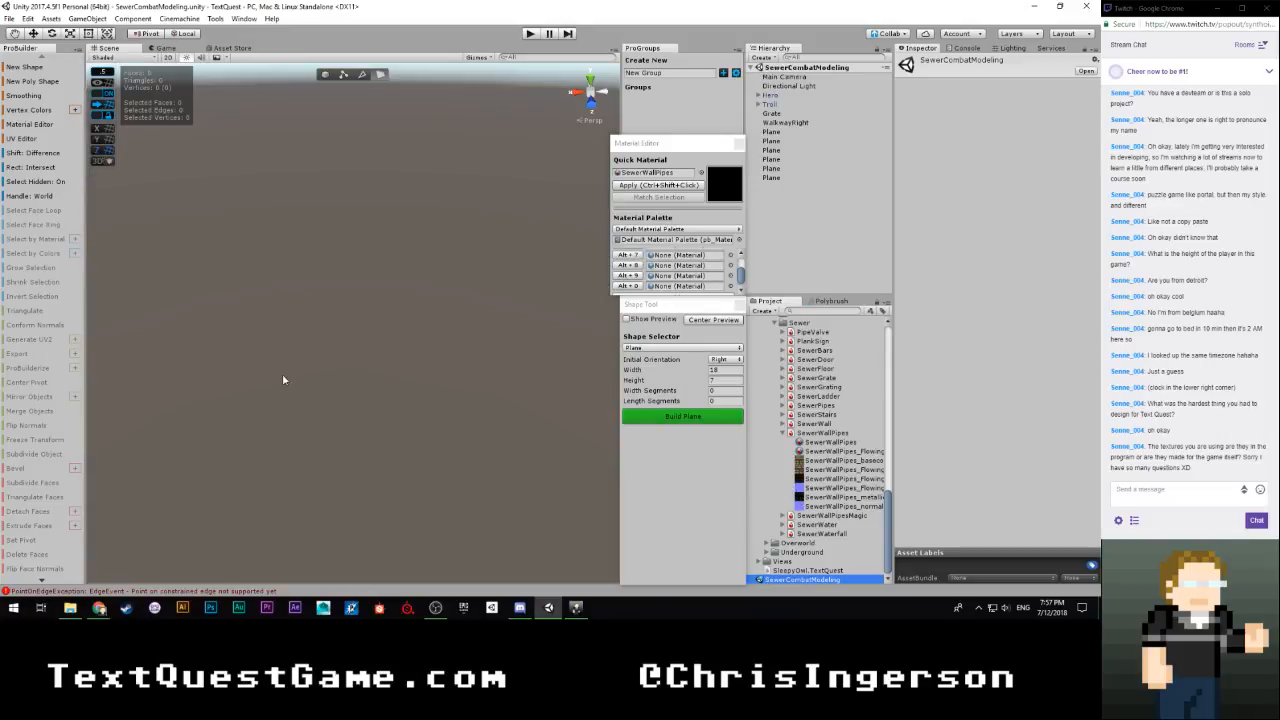
right_click_drag(283, 380, 407, 373)
key("w")
left_click(184, 58)
Select the wall object's eight faces textured with SewerWallPipes
left_click(406, 374)
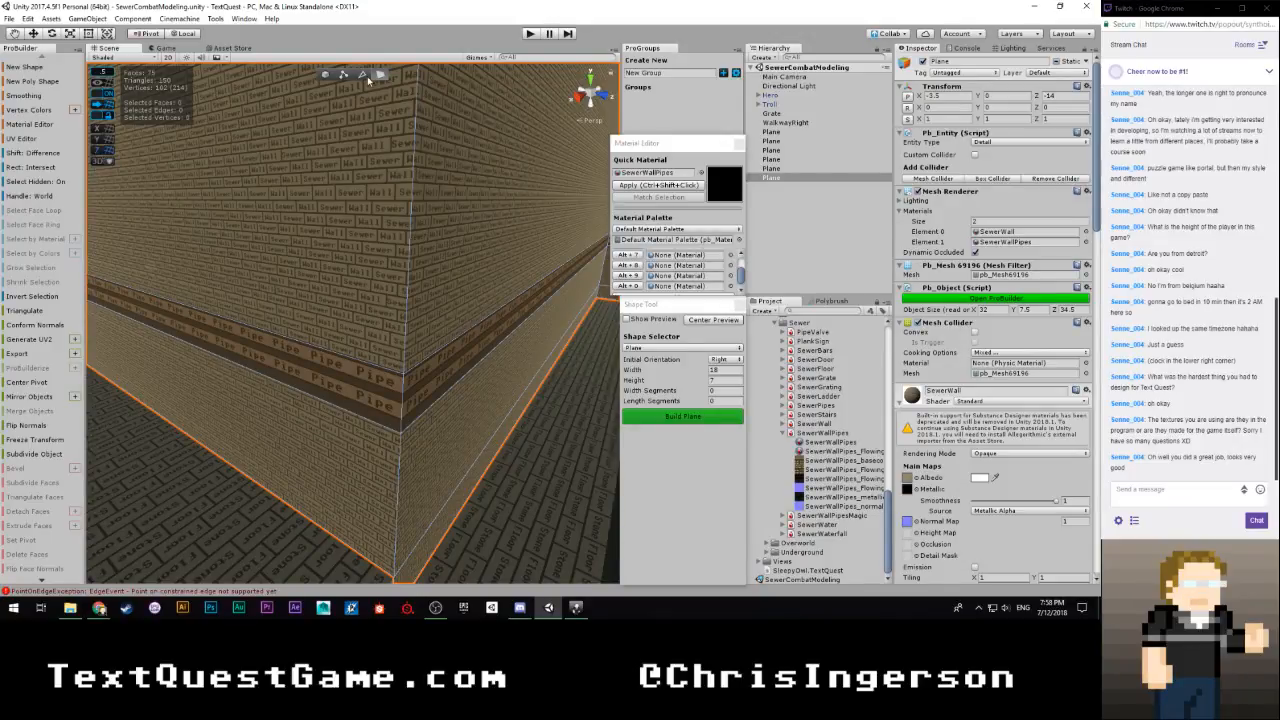
left_click(302, 368)
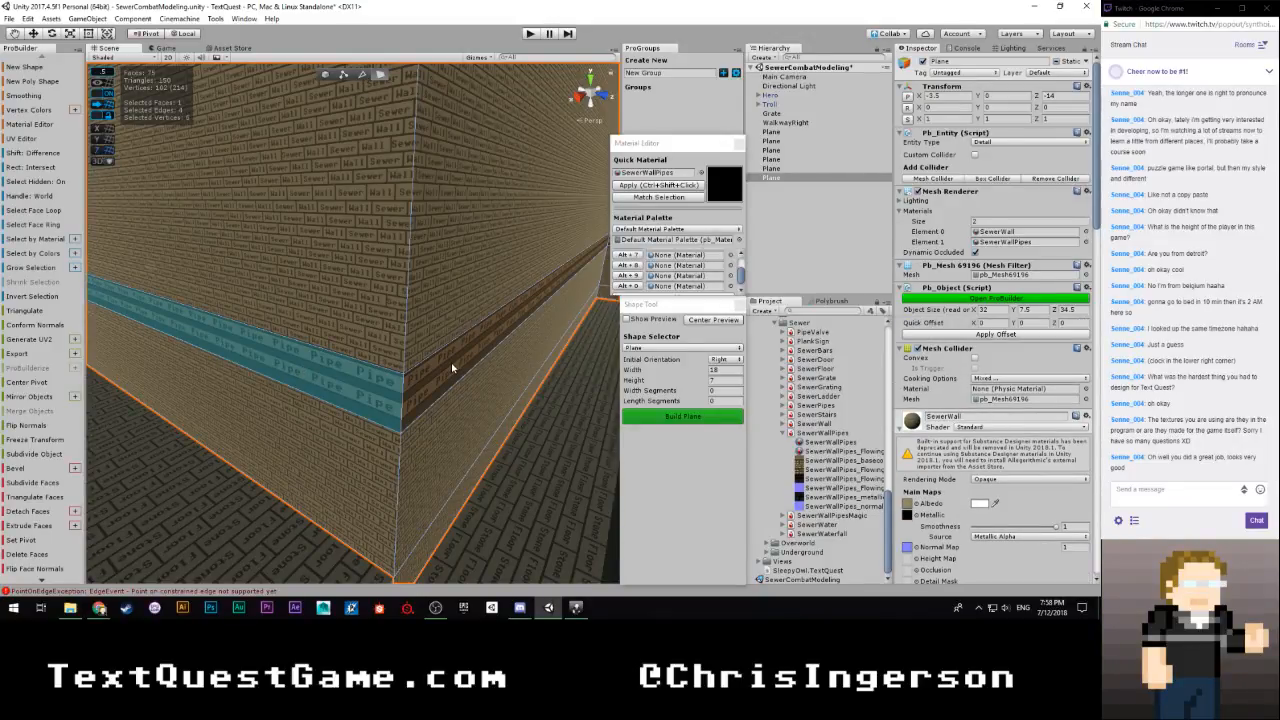
left_click(452, 368, "shift")
right_click_drag(452, 368, 480, 346)
left_click(439, 325, "shift")
right_click_drag(400, 352, 689, 373)
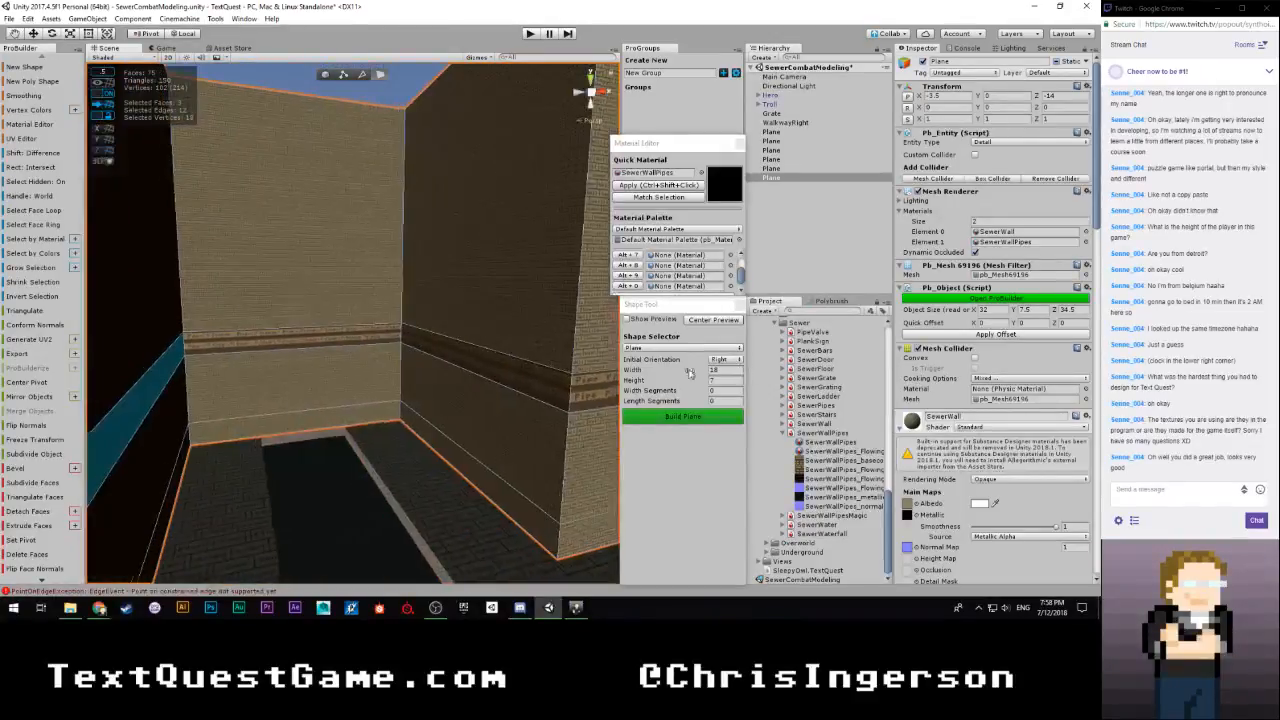
left_click(349, 340, "shift")
left_click(455, 350, "shift")
left_click(583, 382, "shift")
right_click_drag(583, 382, 316, 370)
left_click(316, 370, "shift")
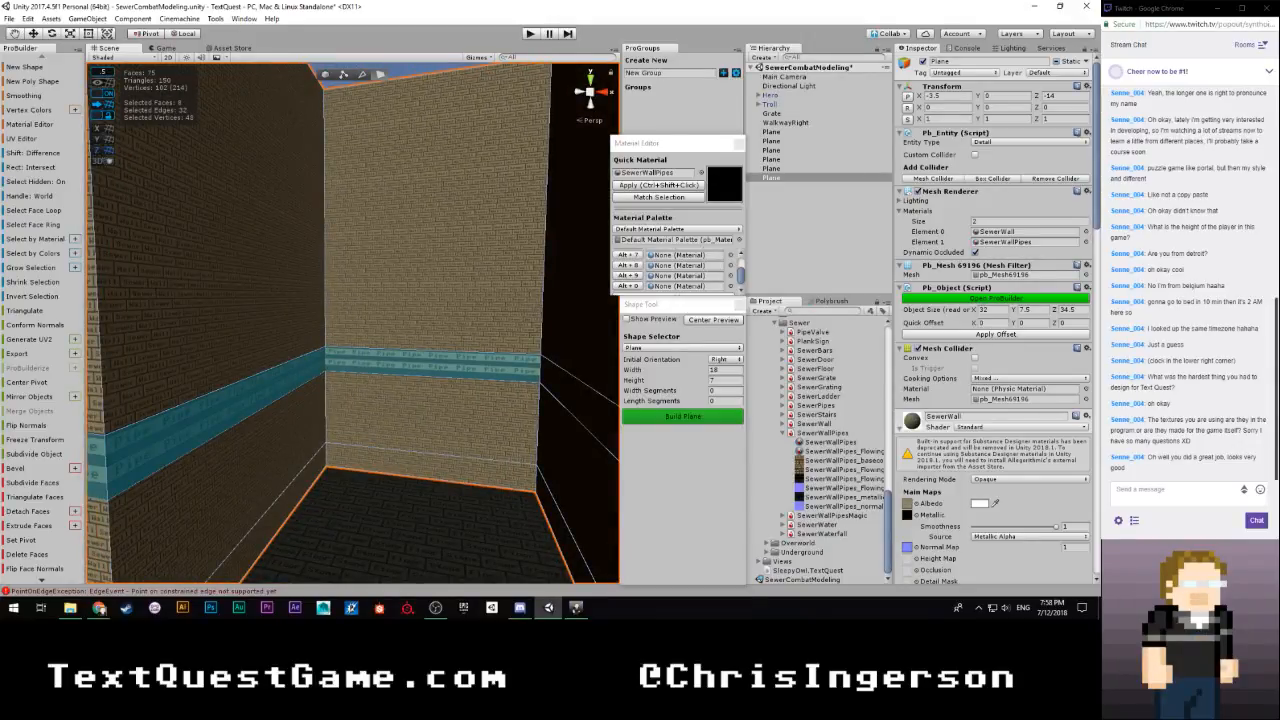
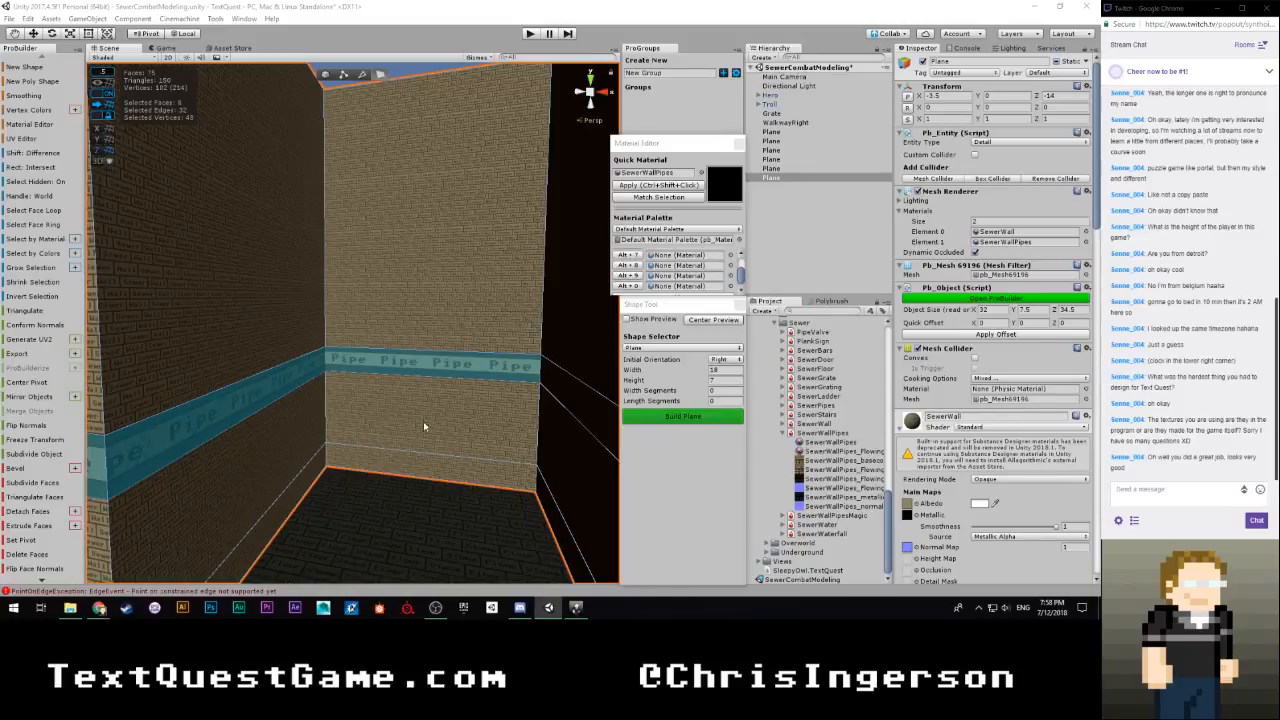
Try shifting the SewerWallPipes texture on the eight selected pipe band faces, then undo the shifts
key("w")
right_click_drag(426, 426, 68, 402)
key("w")
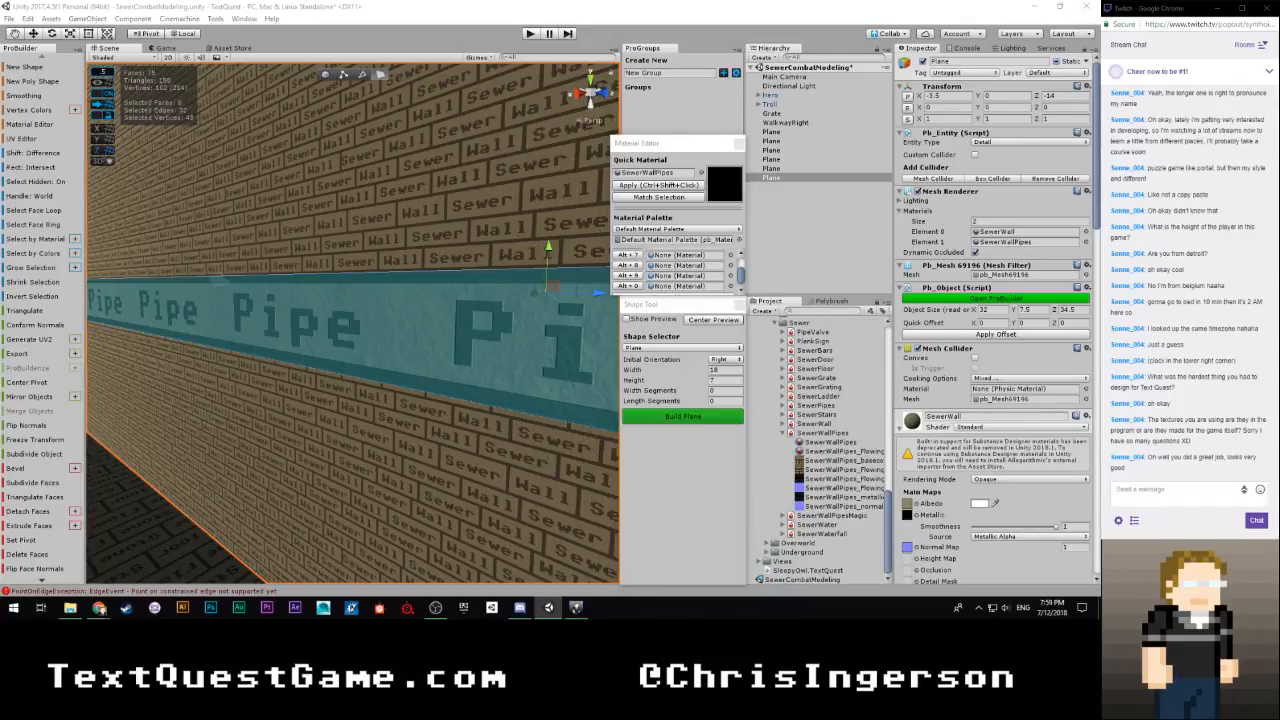
key("Escape")
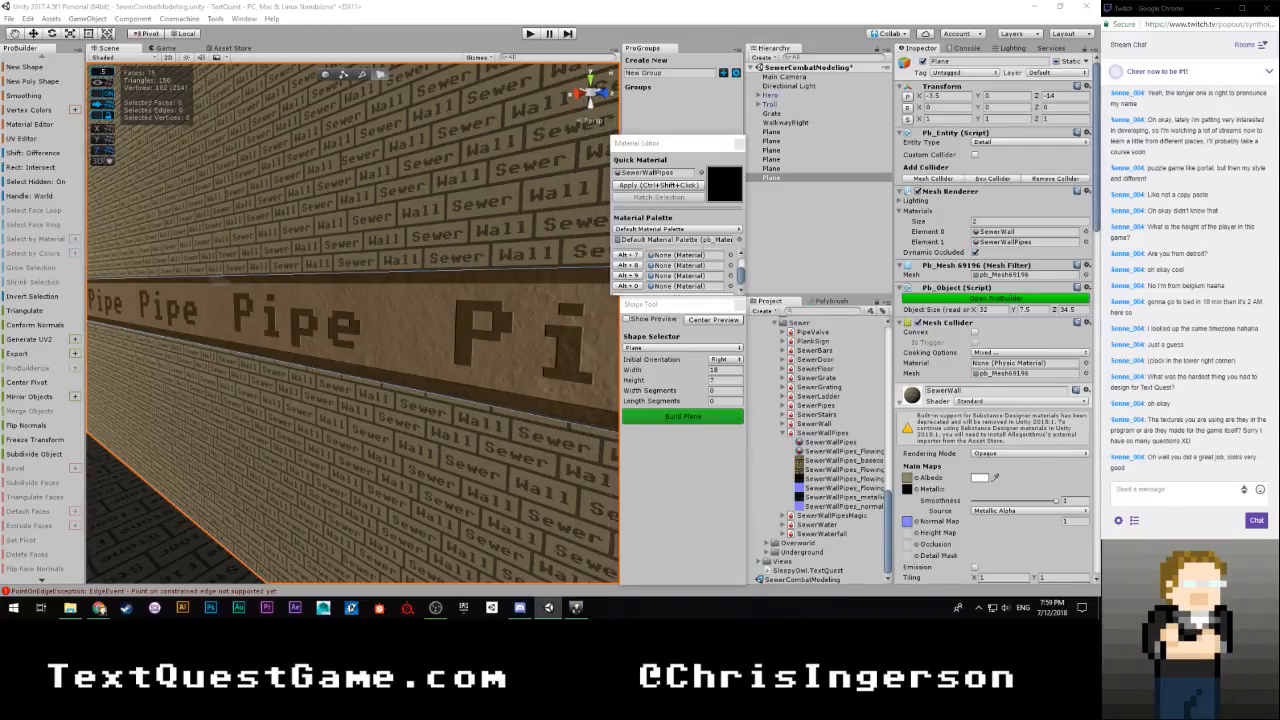
key("ctrl+z")
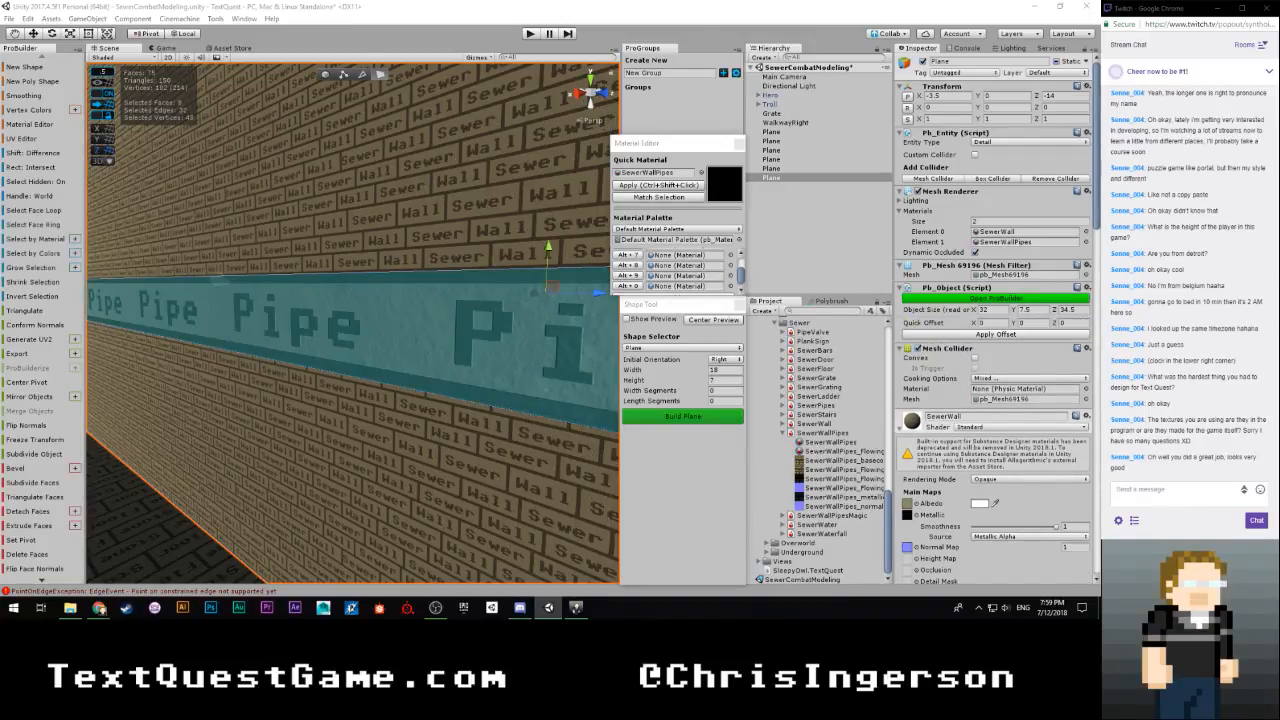
key("ctrl+z")
key("ctrl+z")
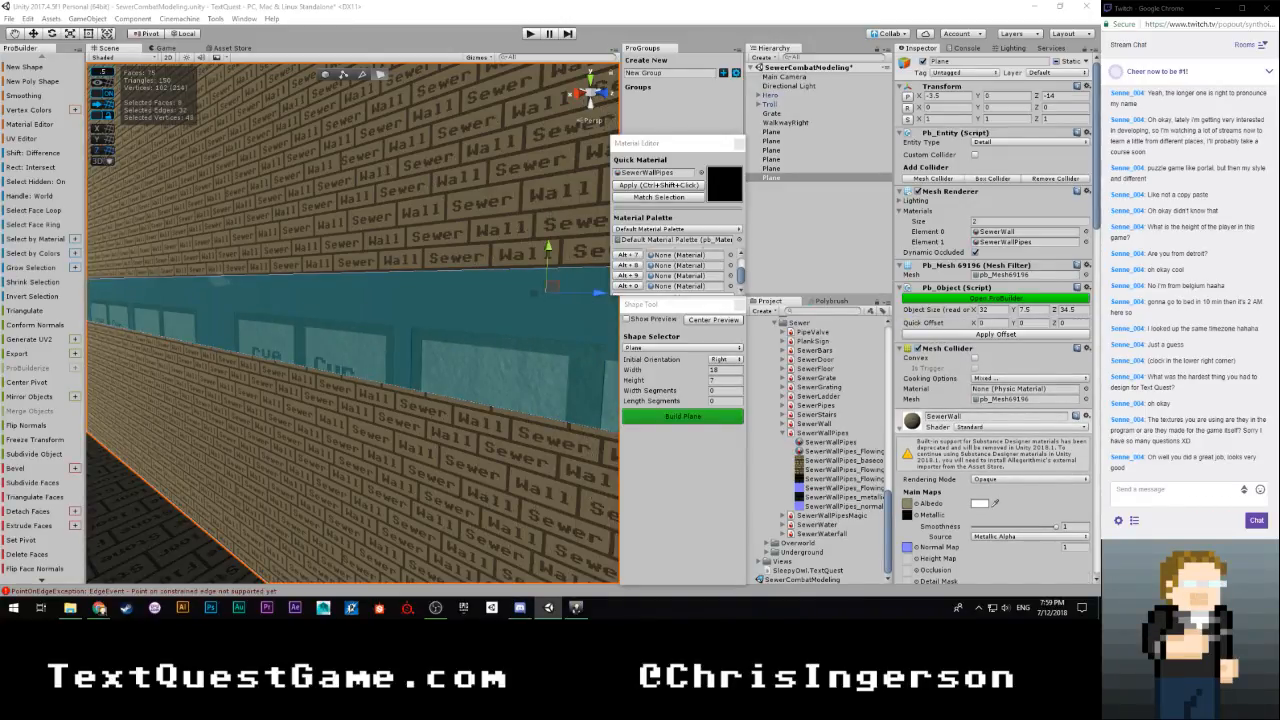
key("ctrl+z")
key("ctrl+z")
key("ctrl+z")
key("ctrl+z")
key("ctrl+z")
key("ctrl+z")
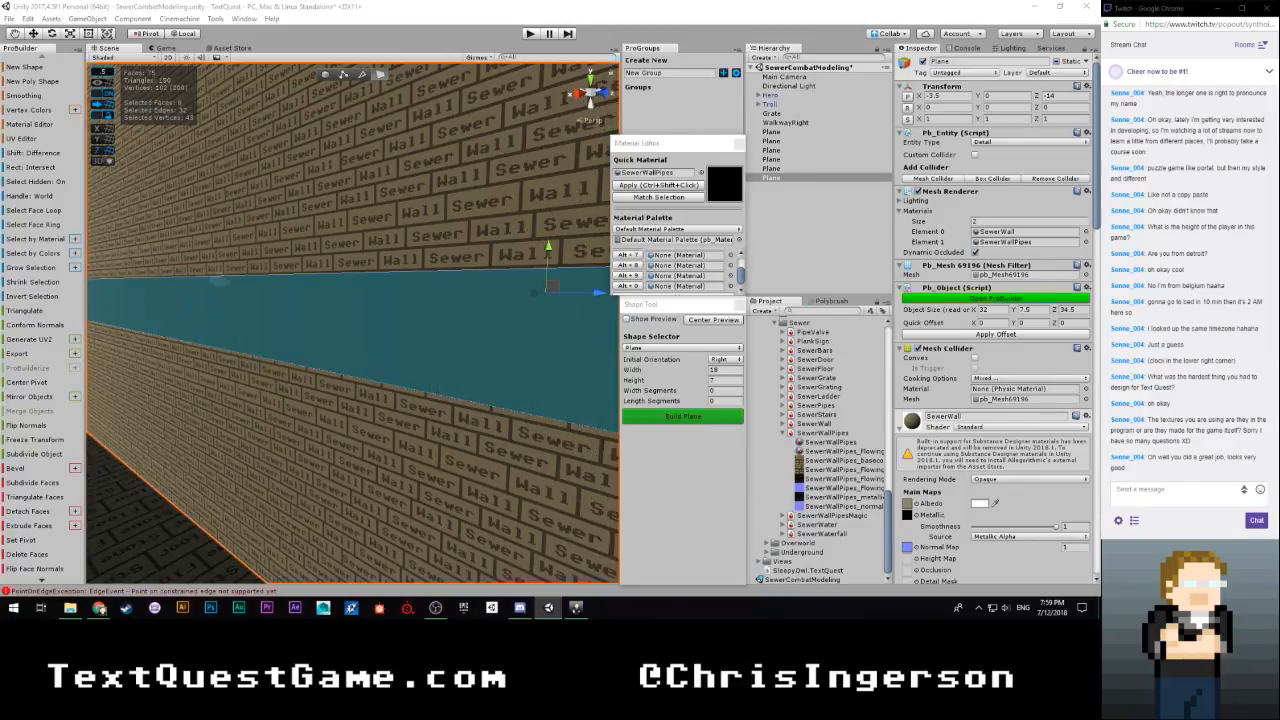
key("ctrl+z")
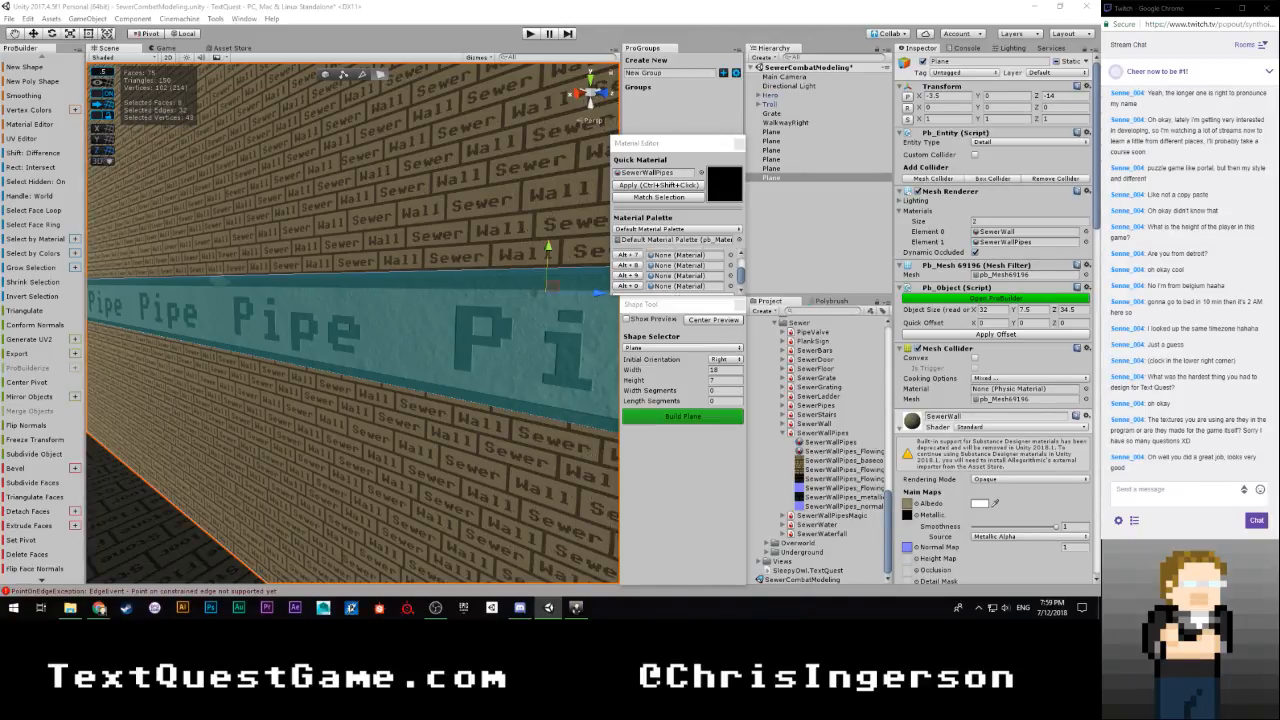
Scale the SewerWallPipes texture slightly on the eight selected faces of the pipe band
key("r")
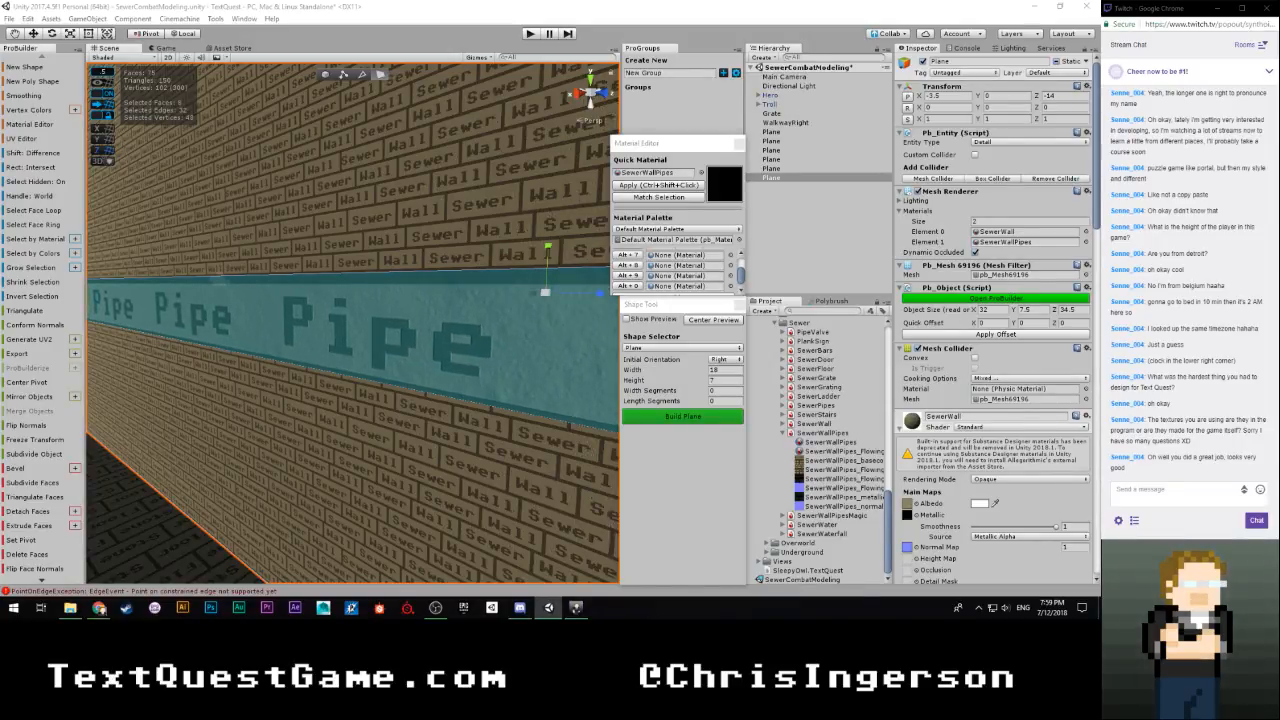
key("w")
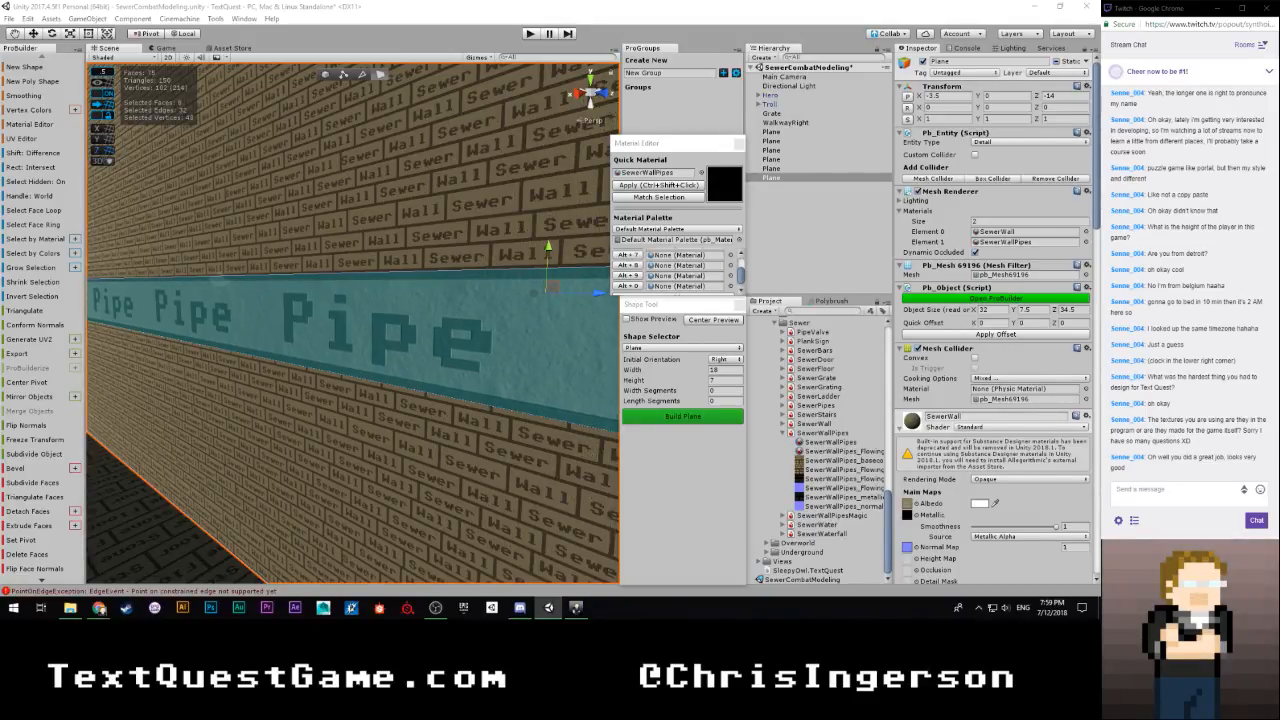
scroll(199, 417, "down", 10)
right_click_drag(342, 463, 553, 394)
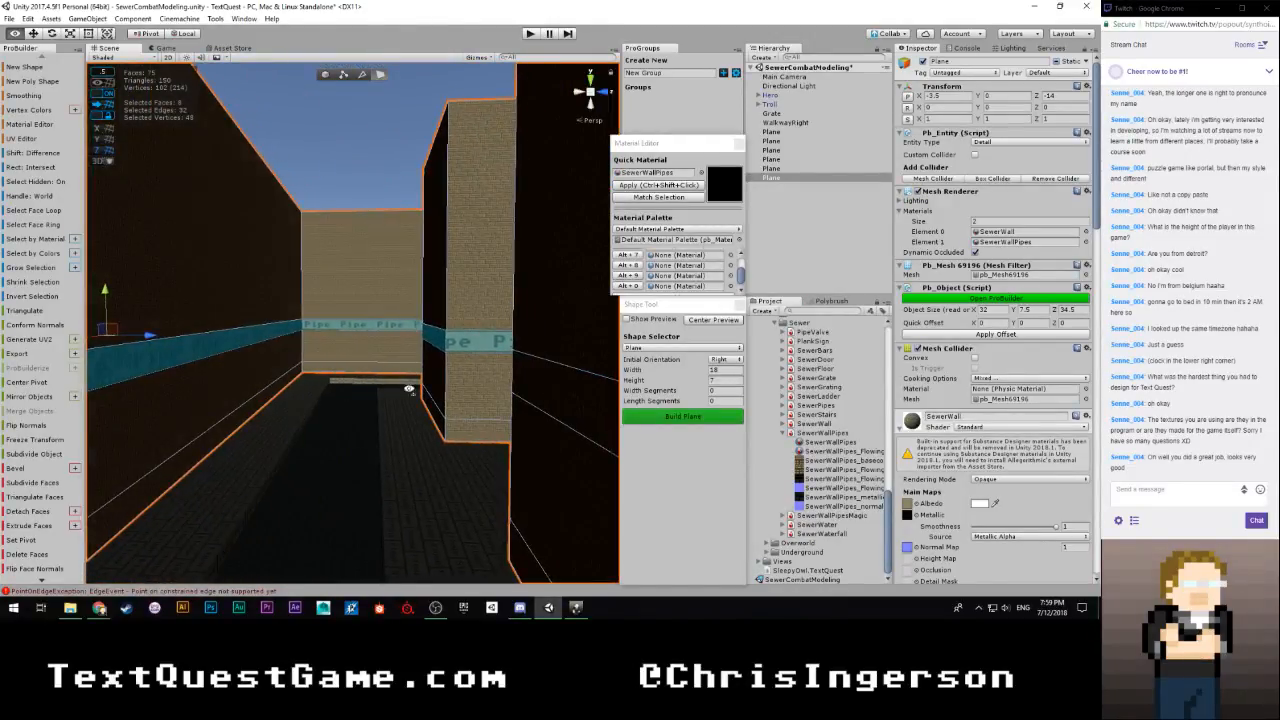
Slide the pipe texture on the band faces beside the outer corner so the lettering continues around it
right_click_drag(409, 388, 277, 355)
left_click(275, 358)
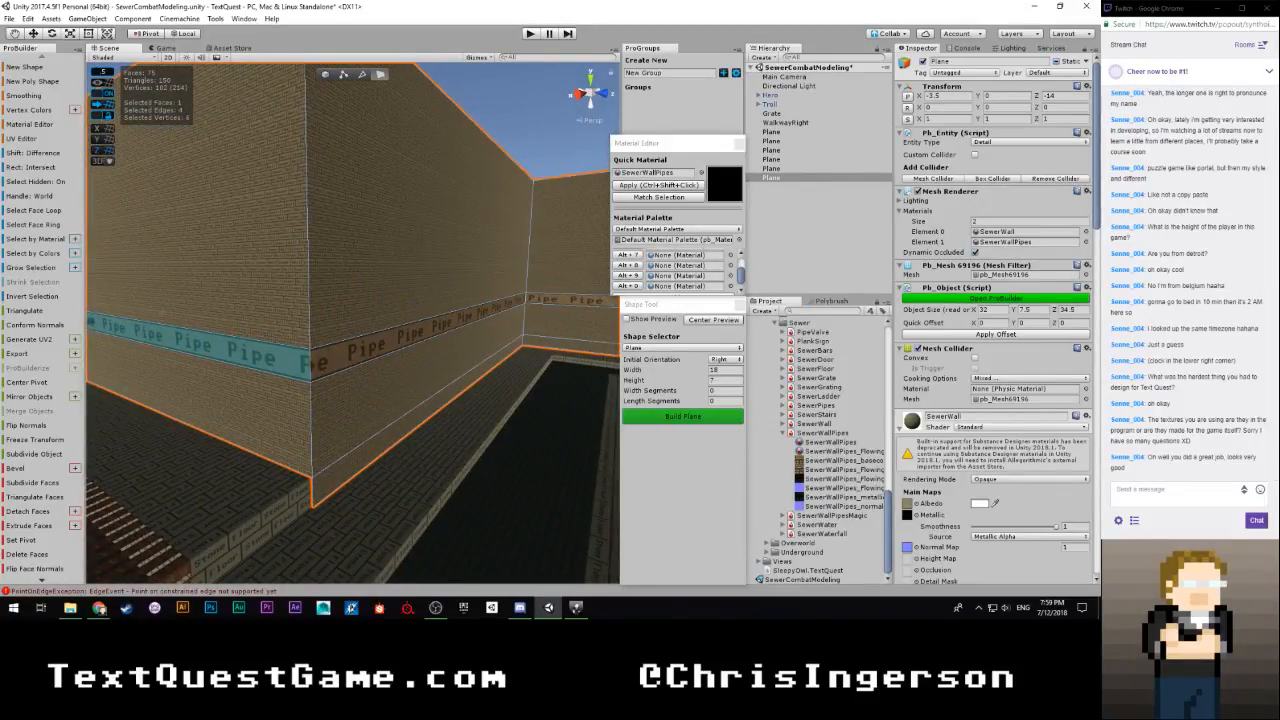
left_click(355, 356)
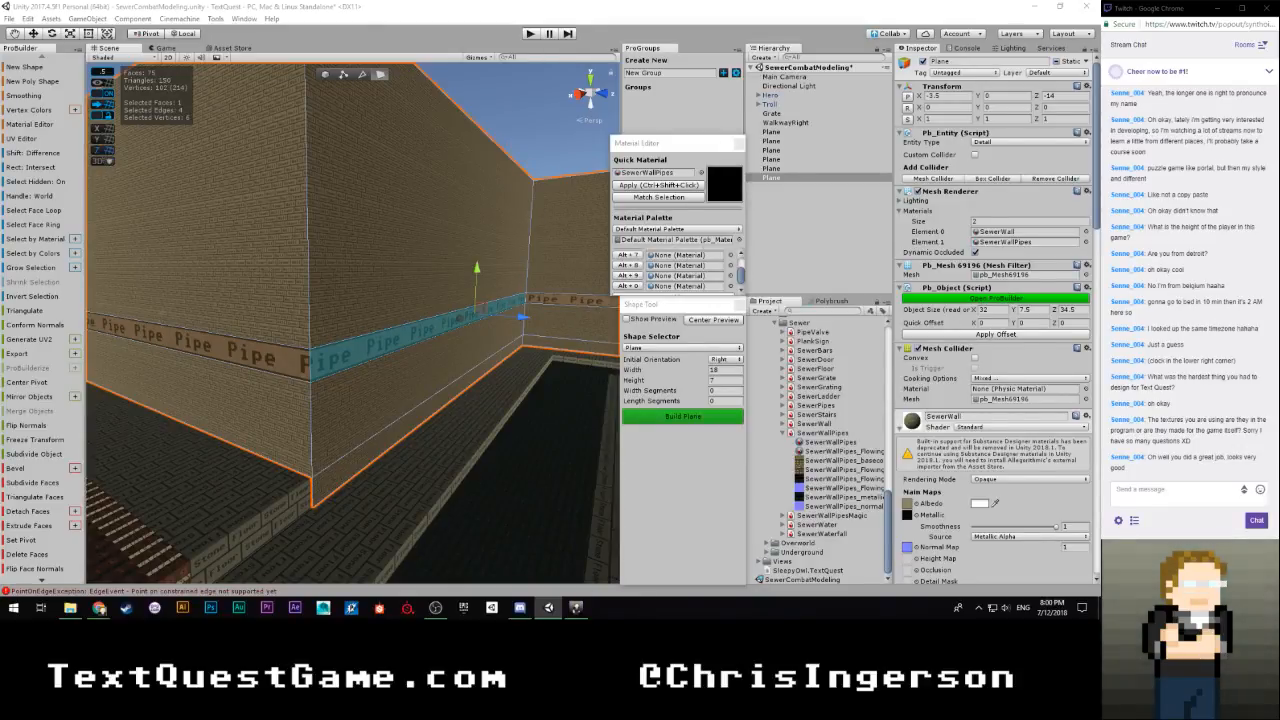
mouse_move(270, 383)
right_mouse_down()
mouse_move(394, 346)
mouse_move(157, 426)
mouse_move(330, 477)
mouse_move(300, 444)
mouse_move(217, 434)
mouse_move(300, 430)
mouse_move(394, 400)
mouse_move(383, 351)
mouse_move(417, 369)
mouse_move(154, 375)
mouse_move(273, 370)
right_mouse_up()
left_click(273, 370)
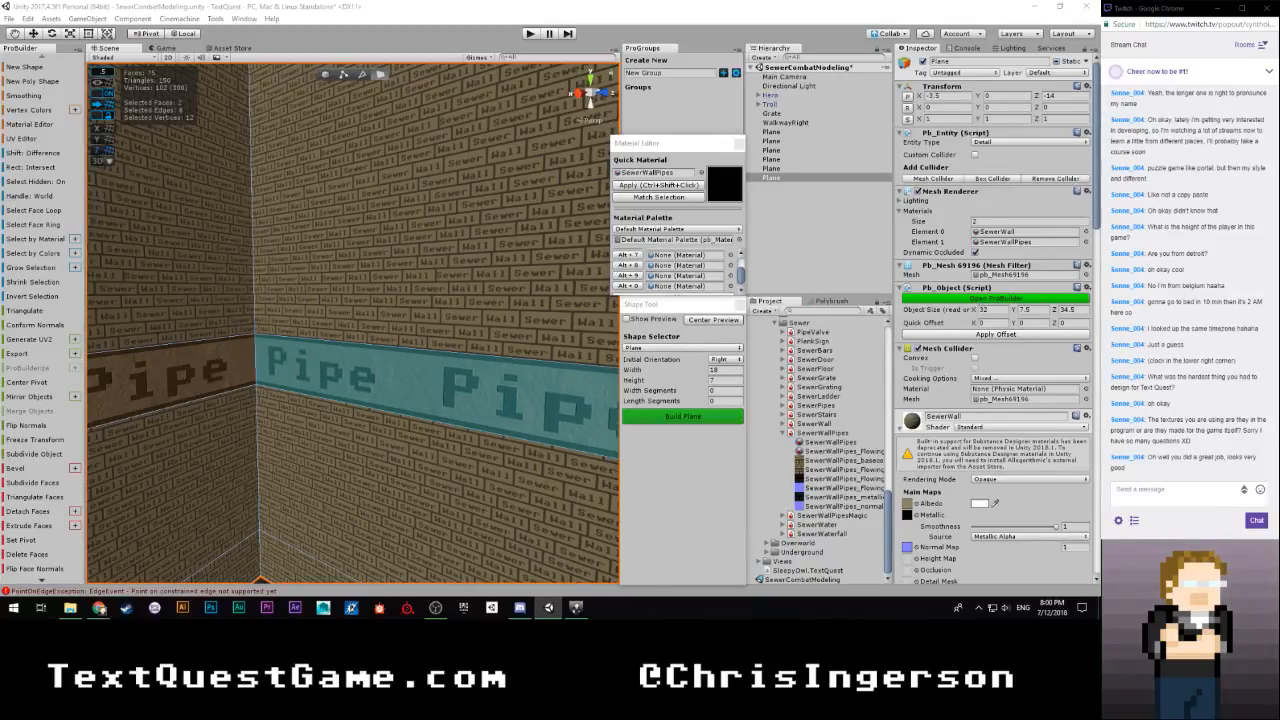
Select the pipe band face on the narrow protruding wall and slide its texture to follow the neighbouring lettering
left_click(408, 296)
right_click_drag(408, 296, 494, 313)
left_click(300, 355)
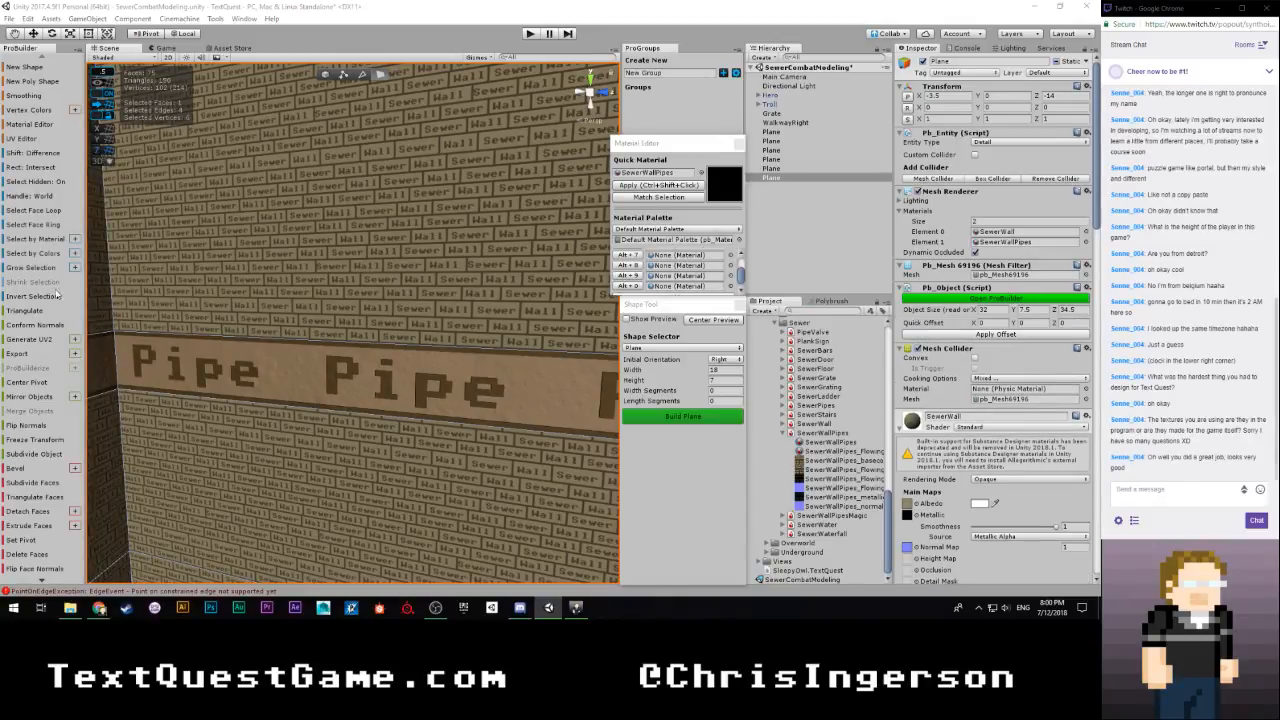
right_click_drag(300, 345, 354, 297)
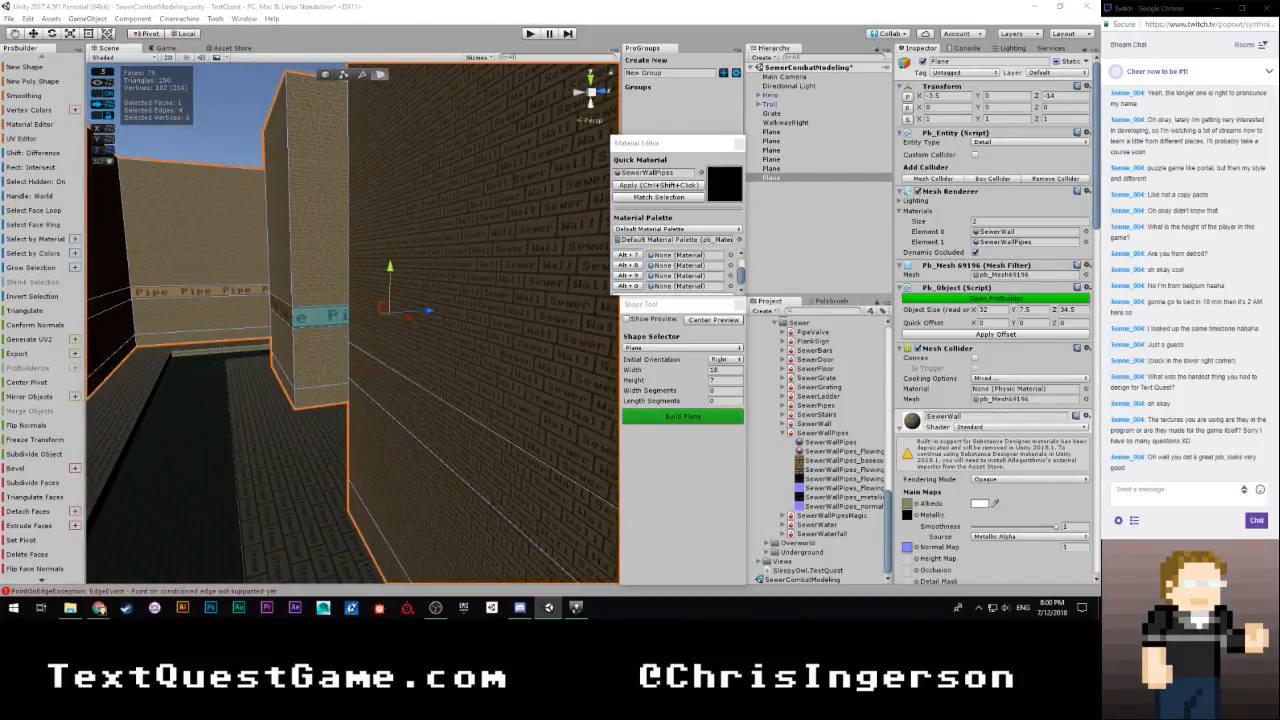
right_click_drag(318, 307, 388, 312)
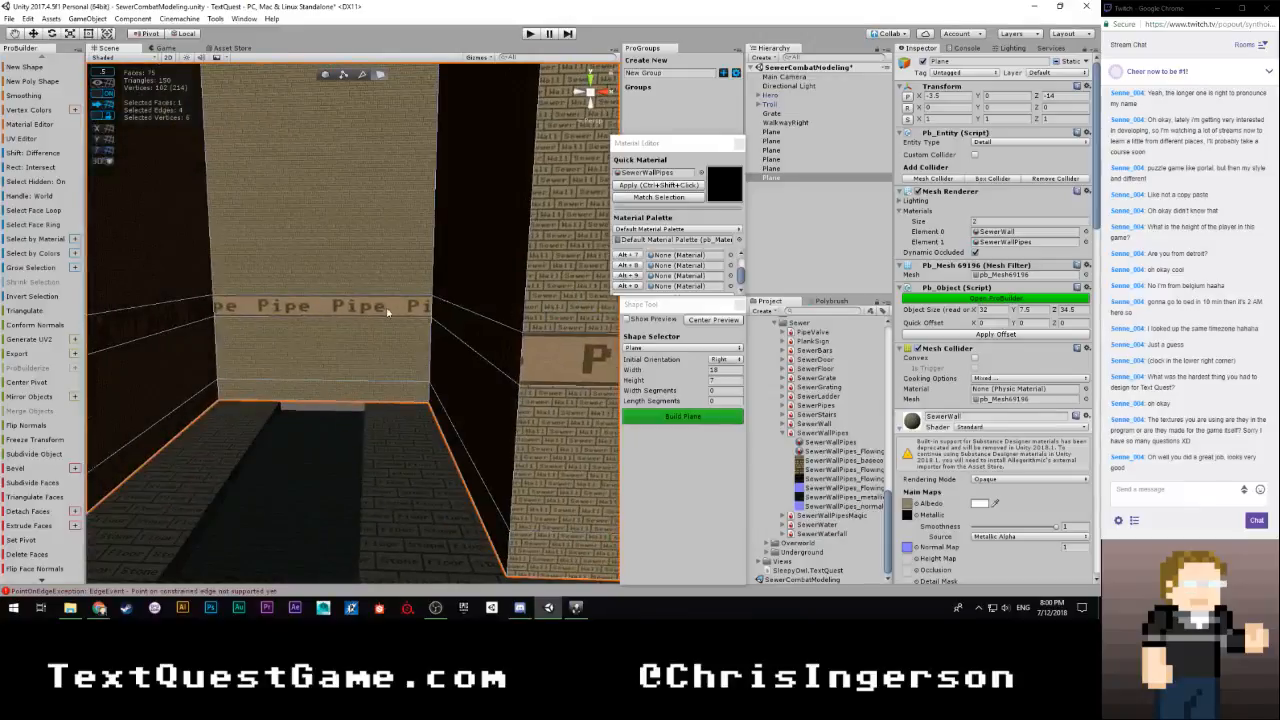
Slide the pipe texture on the far end wall's band face to fit whole Pipe words between its corners
left_click(388, 312)
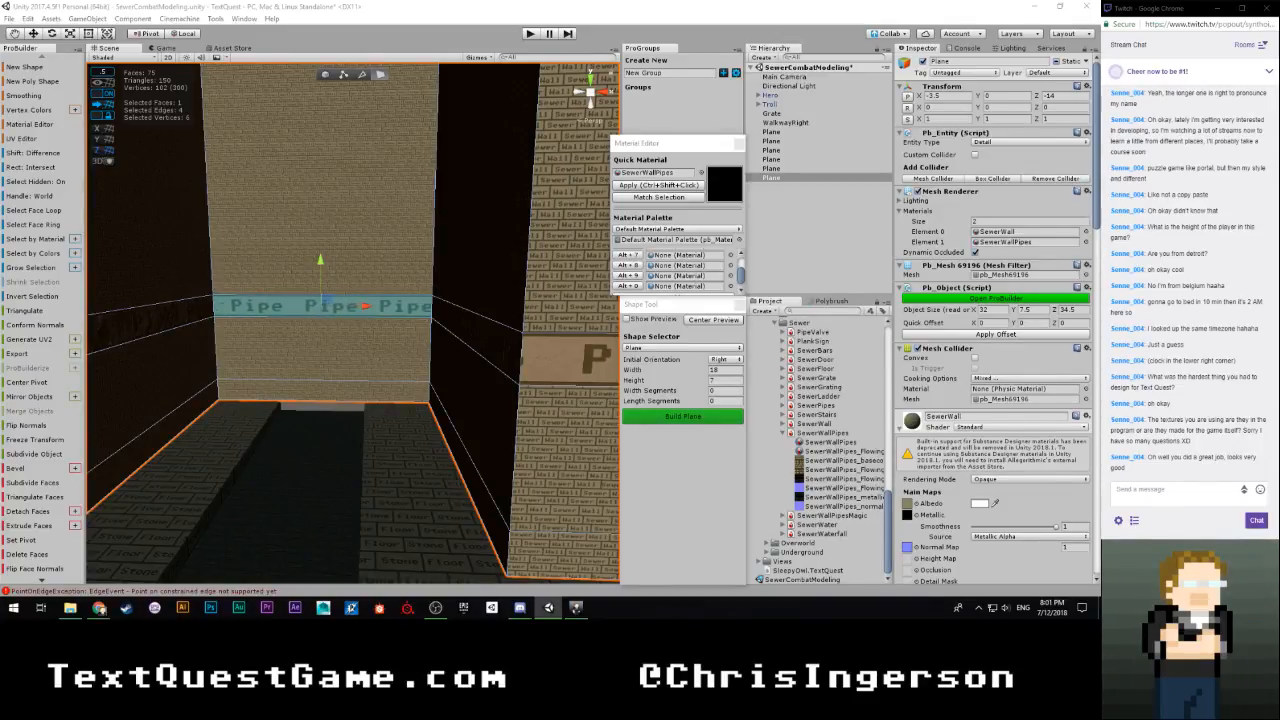
key("w")
right_click_drag(321, 308, 174, 291)
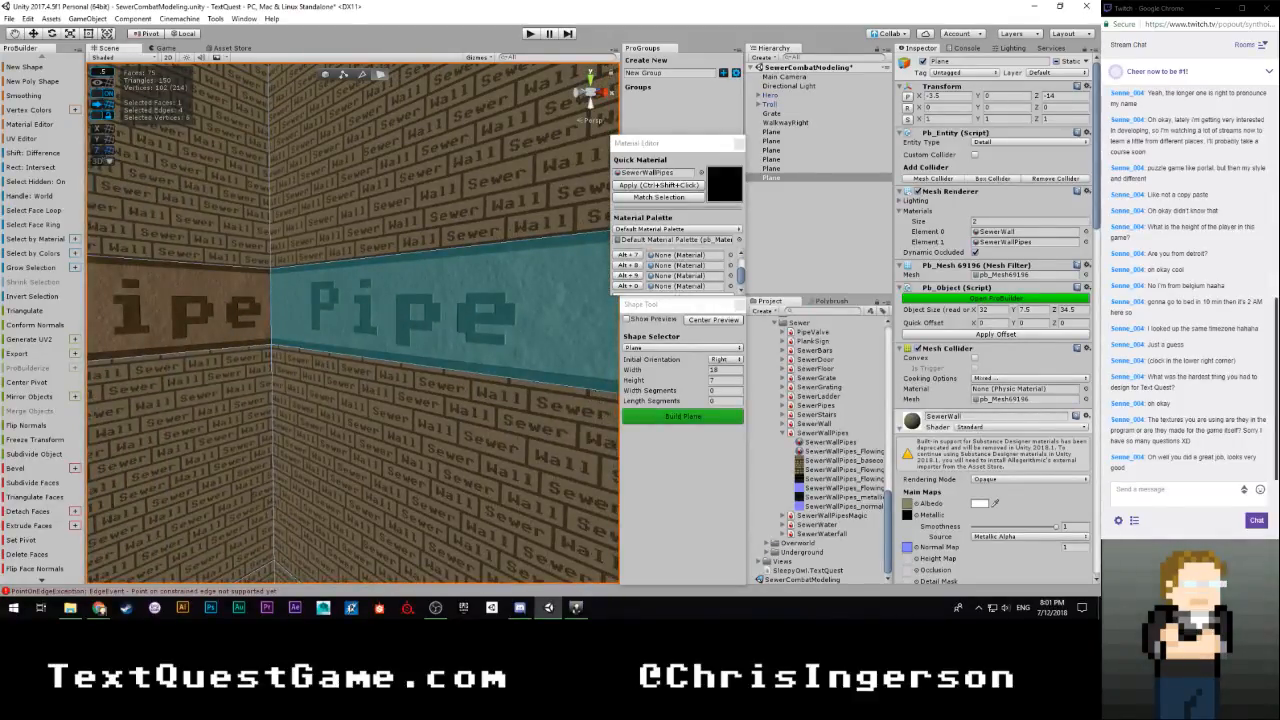
Select the band face beyond the inner corner and slide its pipe texture to leave even spacing after the previous word
right_click_drag(256, 283, 591, 287)
left_click(590, 287)
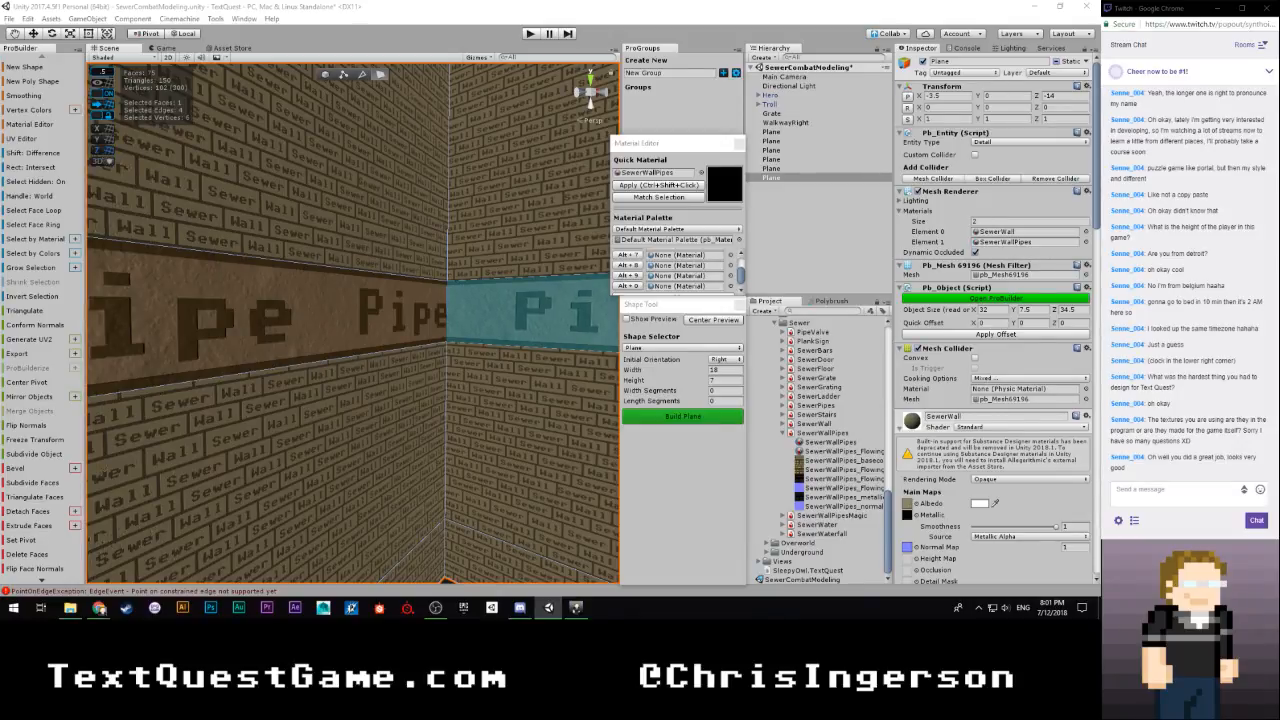
mouse_move(337, 377)
right_mouse_down()
mouse_move(454, 357)
mouse_move(357, 349)
mouse_move(327, 372)
mouse_move(345, 370)
mouse_move(311, 369)
mouse_move(329, 372)
right_mouse_up()
key("w")
key("s")
left_click(329, 372)
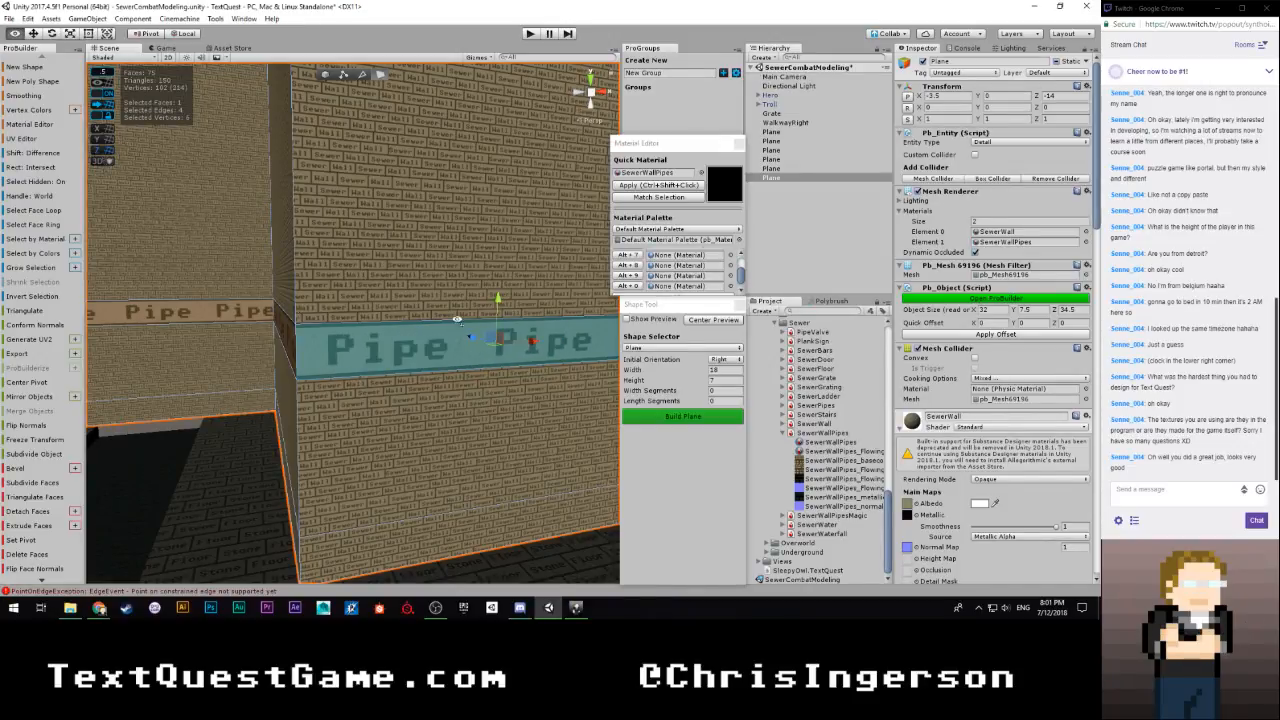
Slide the pipe texture on the protruding wall's front face and the wall beside it to line up their lettering
key("d")
right_click_drag(457, 317, 329, 311)
key("a")
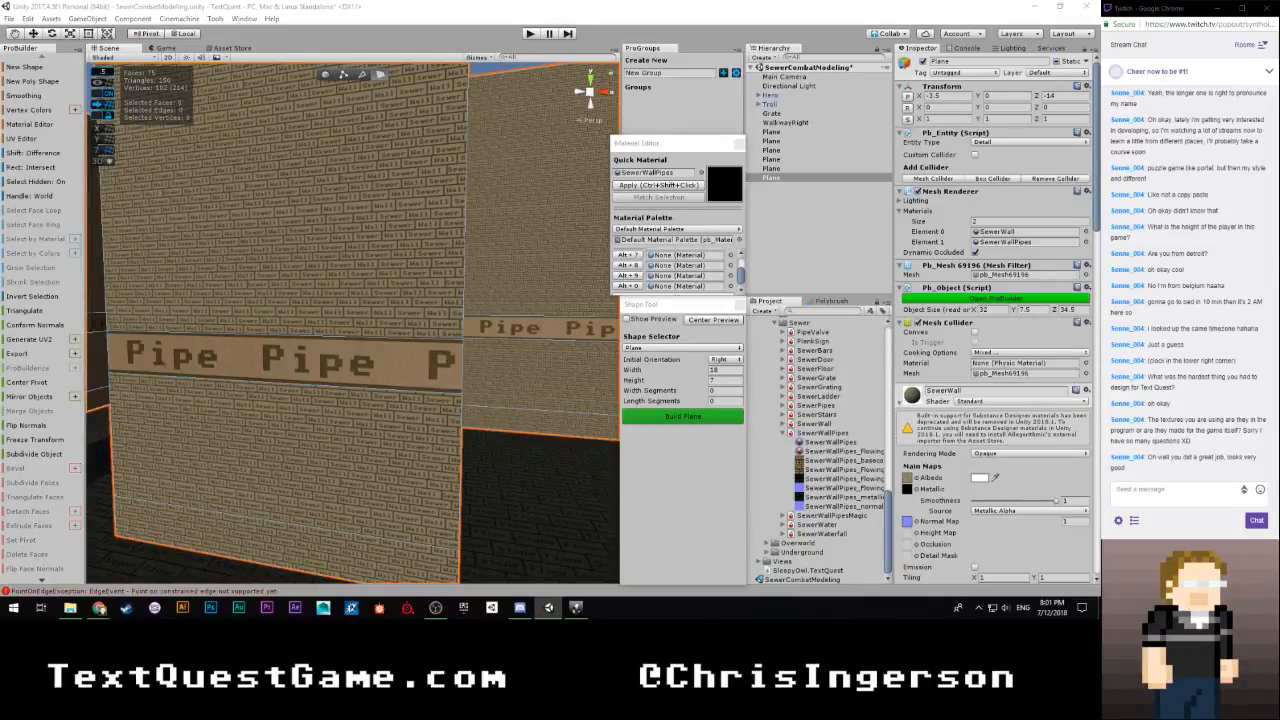
left_click(543, 328)
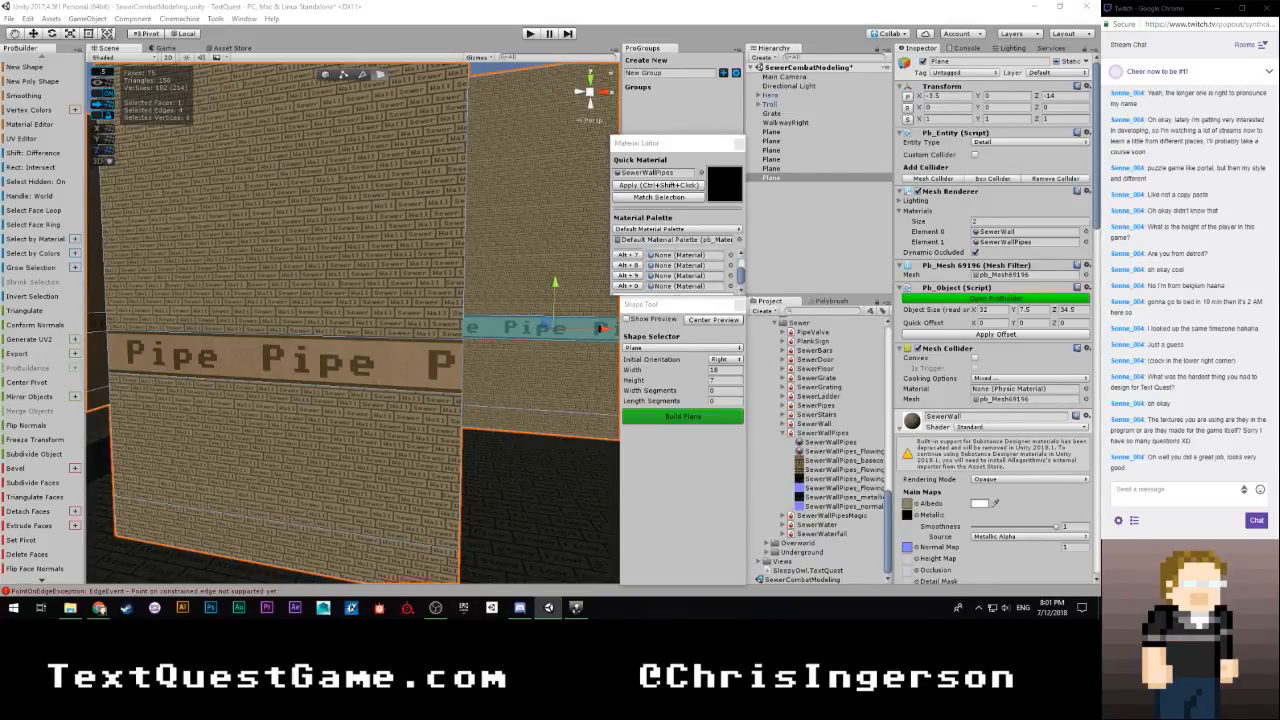
left_click(285, 360)
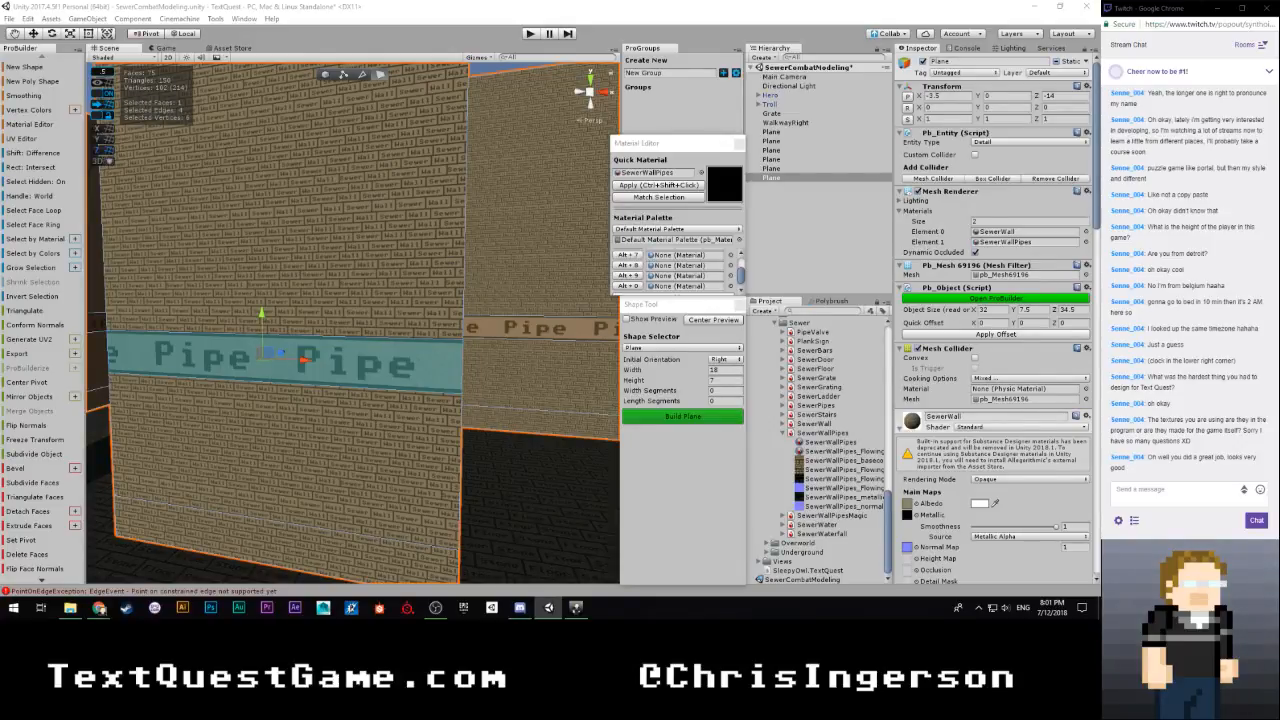
key("ctrl+z")
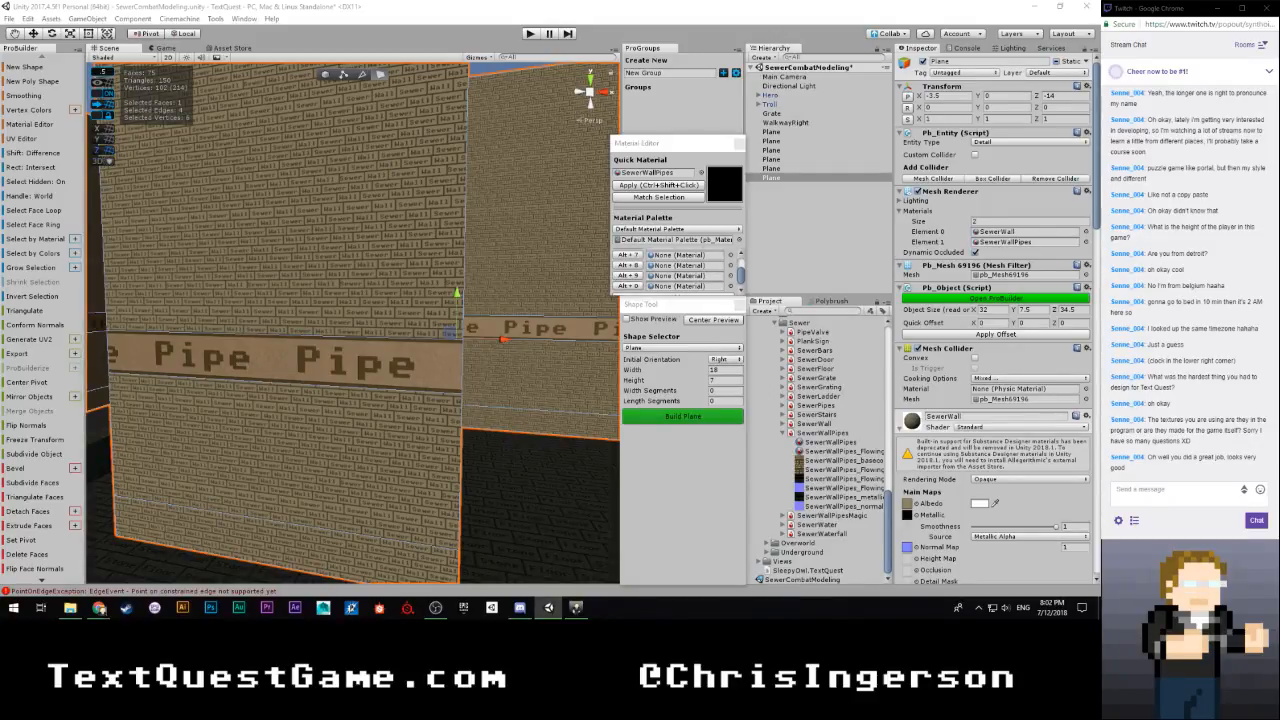
In the UV Editor, move the adjoining wall's pipe face horizontally to the end of the row of pipe band faces
left_click_drag(0, 60, 888, 16)
scroll(734, 349, "down", 8)
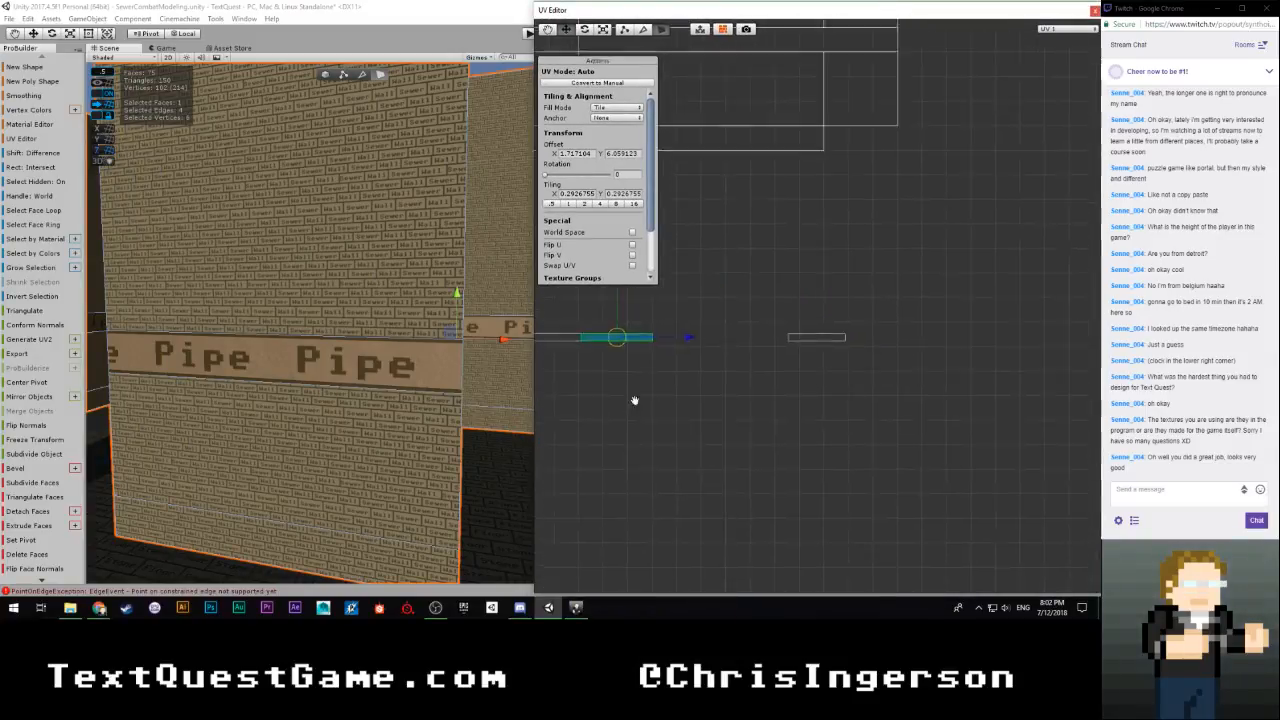
left_click(698, 309)
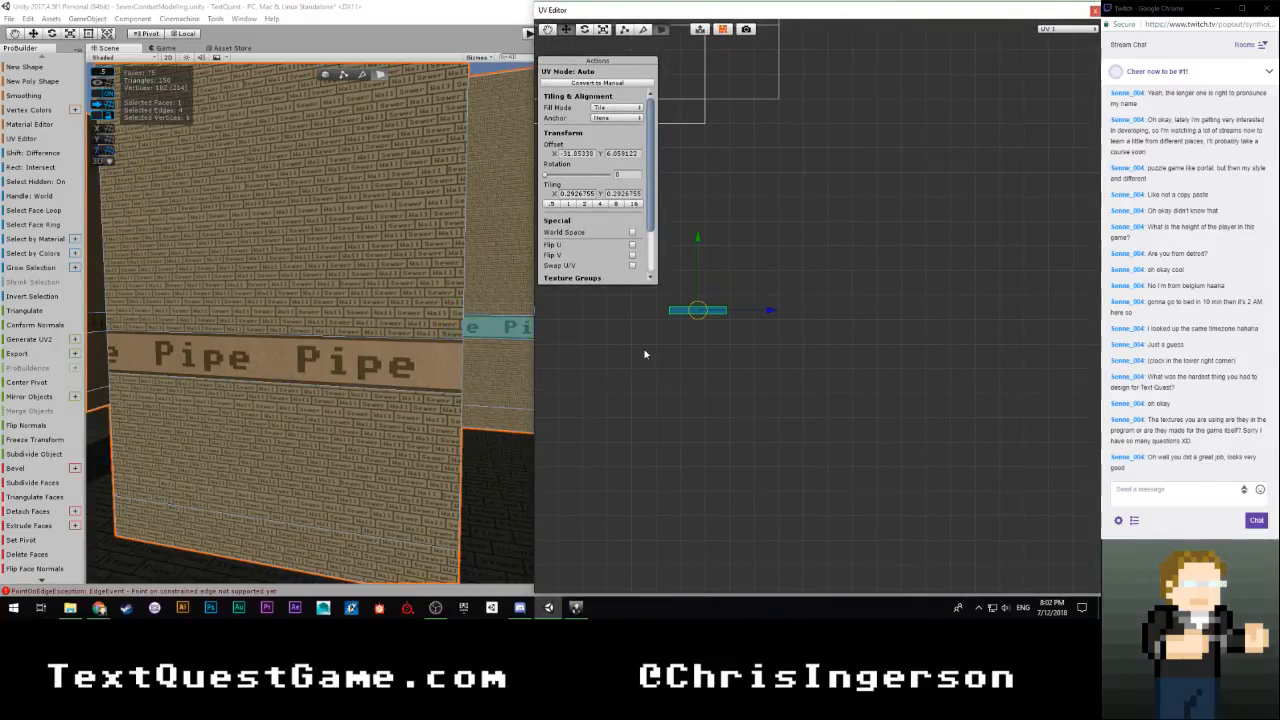
middle_click_drag(632, 366, 768, 397)
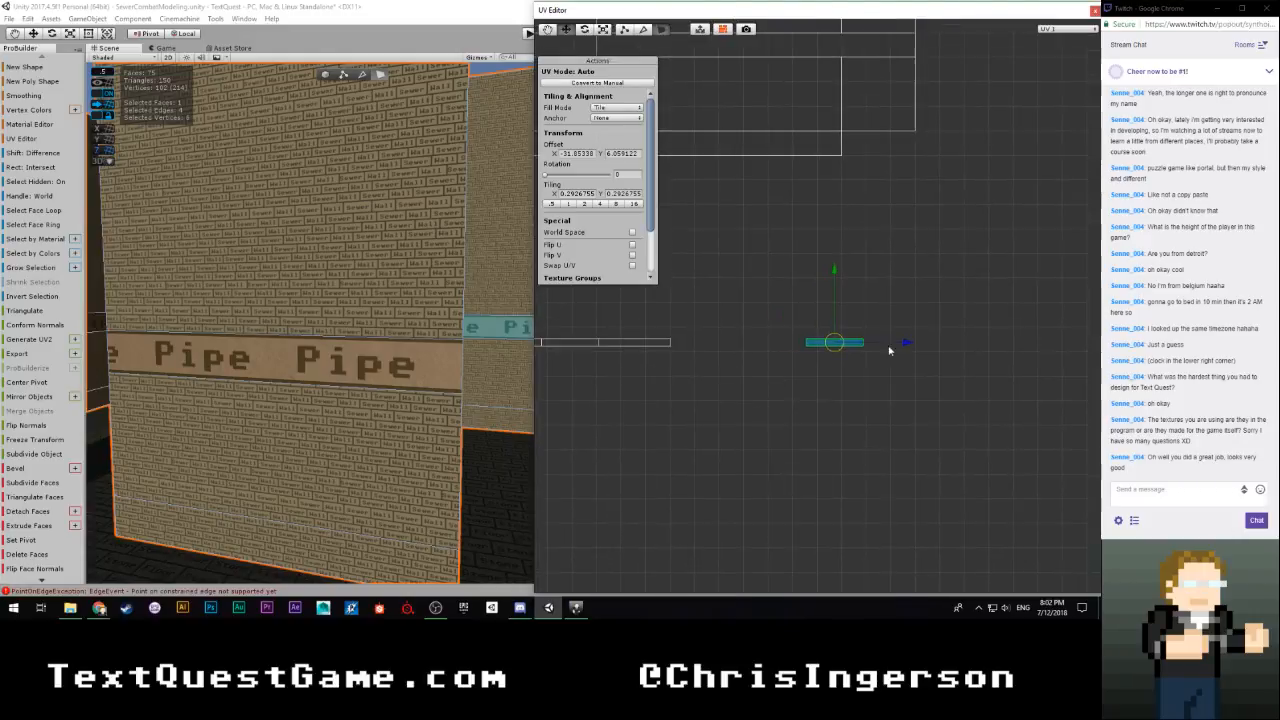
left_click_drag(905, 347, 771, 354)
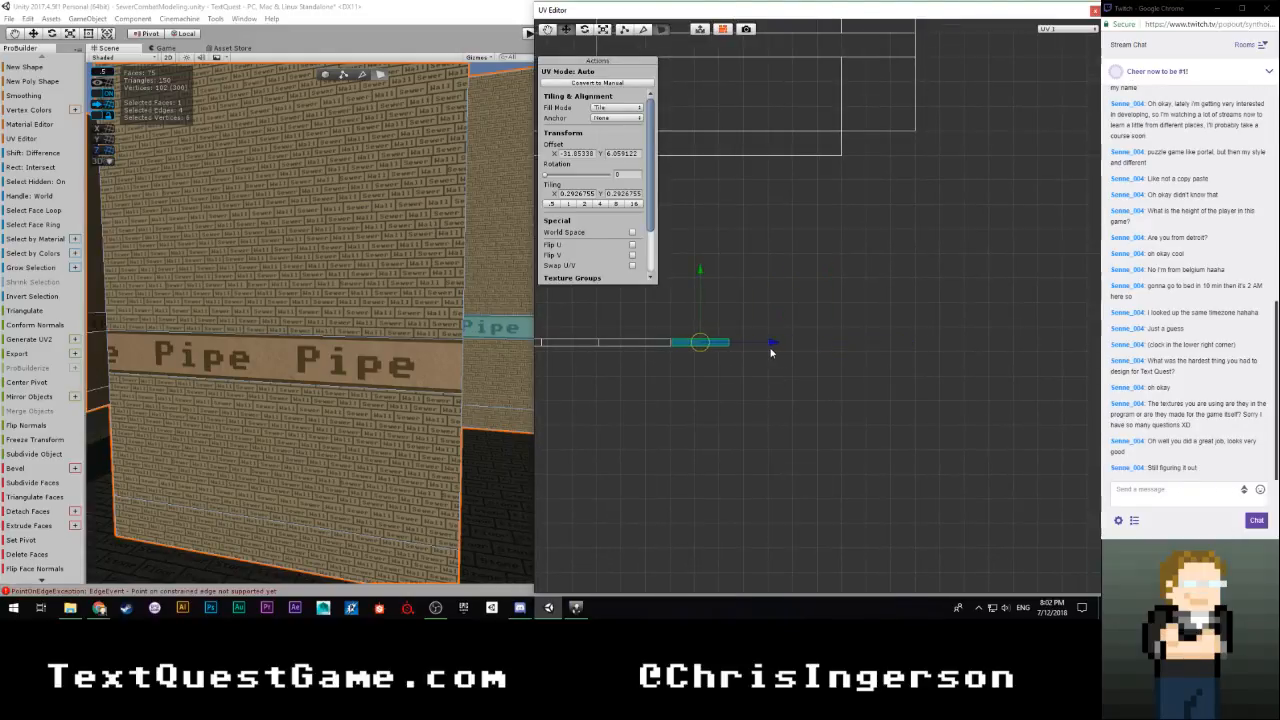
Nudge that face's UVs horizontally until the Pipe lettering is evenly spaced across the inner corner, then deselect the face
scroll(680, 405, "up", 3)
scroll(681, 401, "up", 3)
middle_click_drag(649, 427, 894, 377)
scroll(790, 401, "up", 3)
scroll(721, 379, "up", 2)
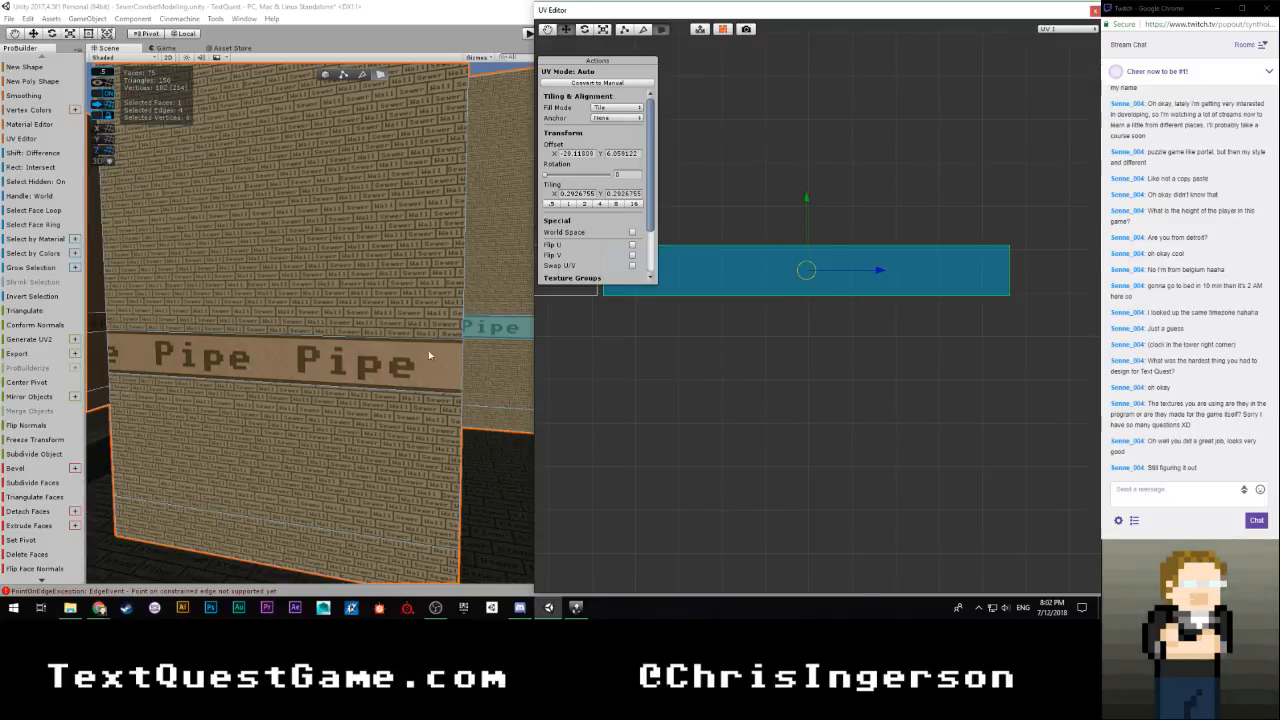
key("d")
mouse_move(428, 350)
right_mouse_down()
mouse_move(387, 350)
mouse_move(433, 353)
right_mouse_up()
key("w")
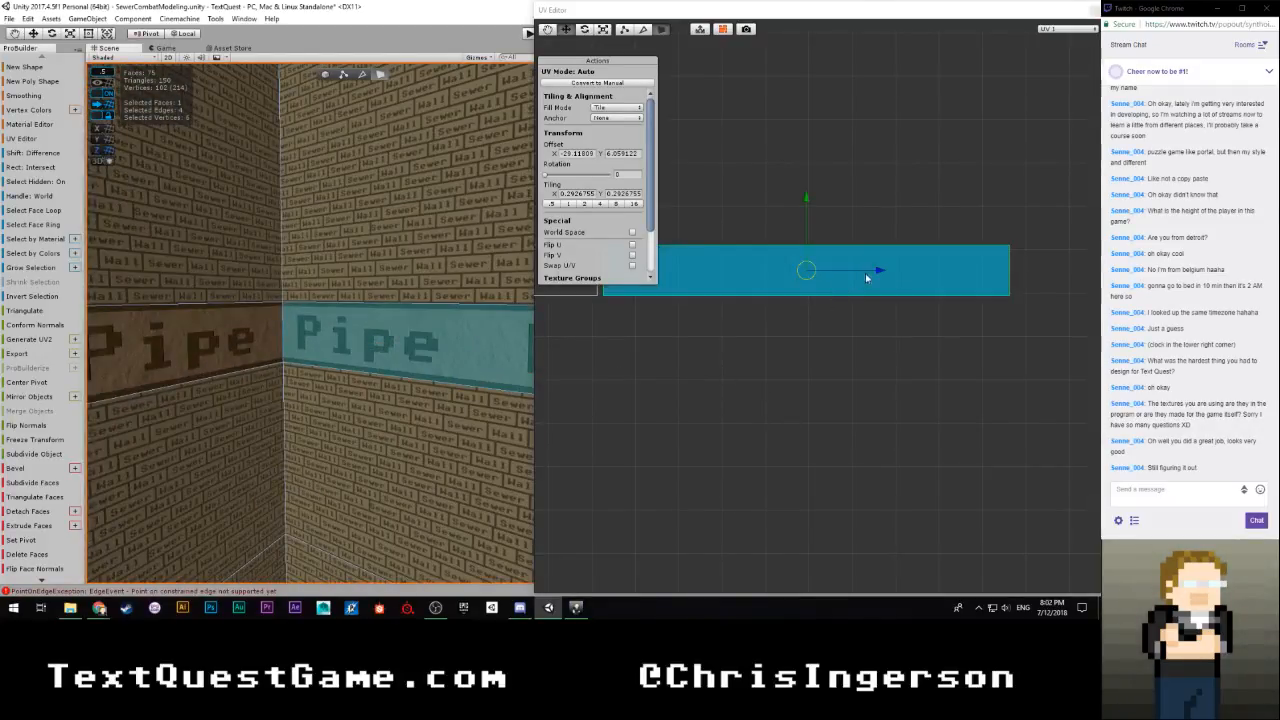
left_click_drag(879, 269, 873, 274)
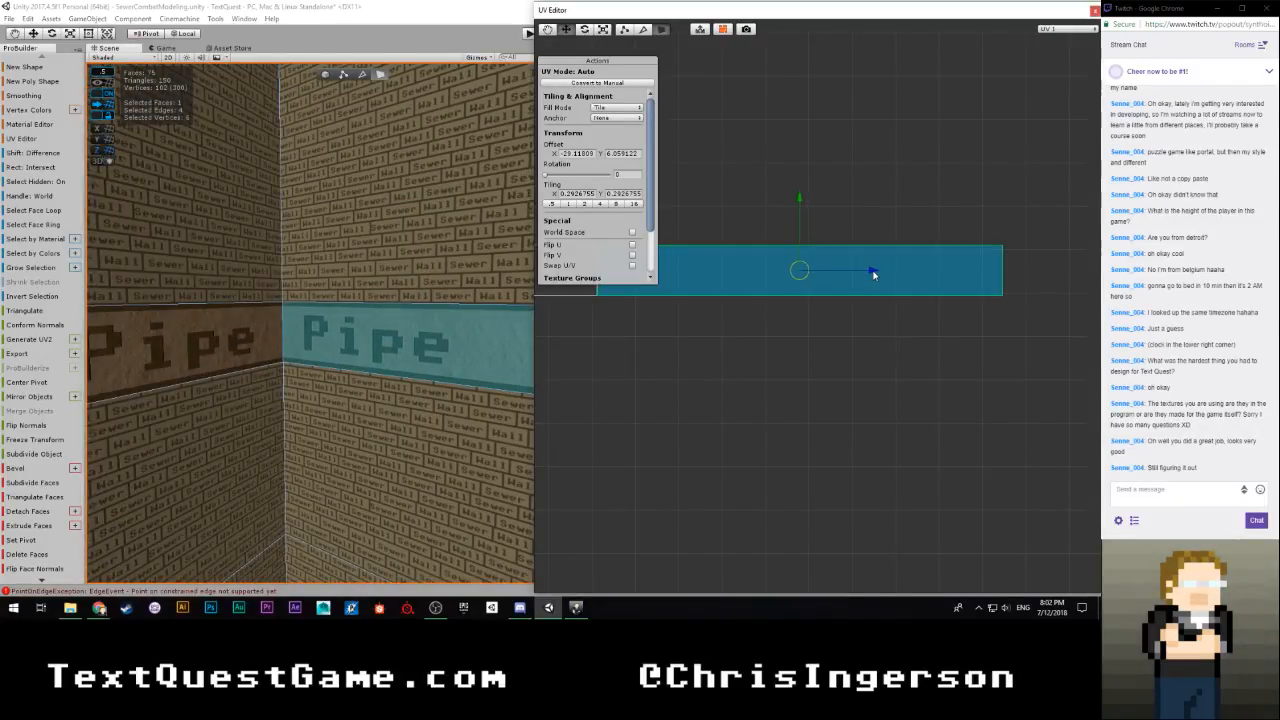
left_click(770, 402)
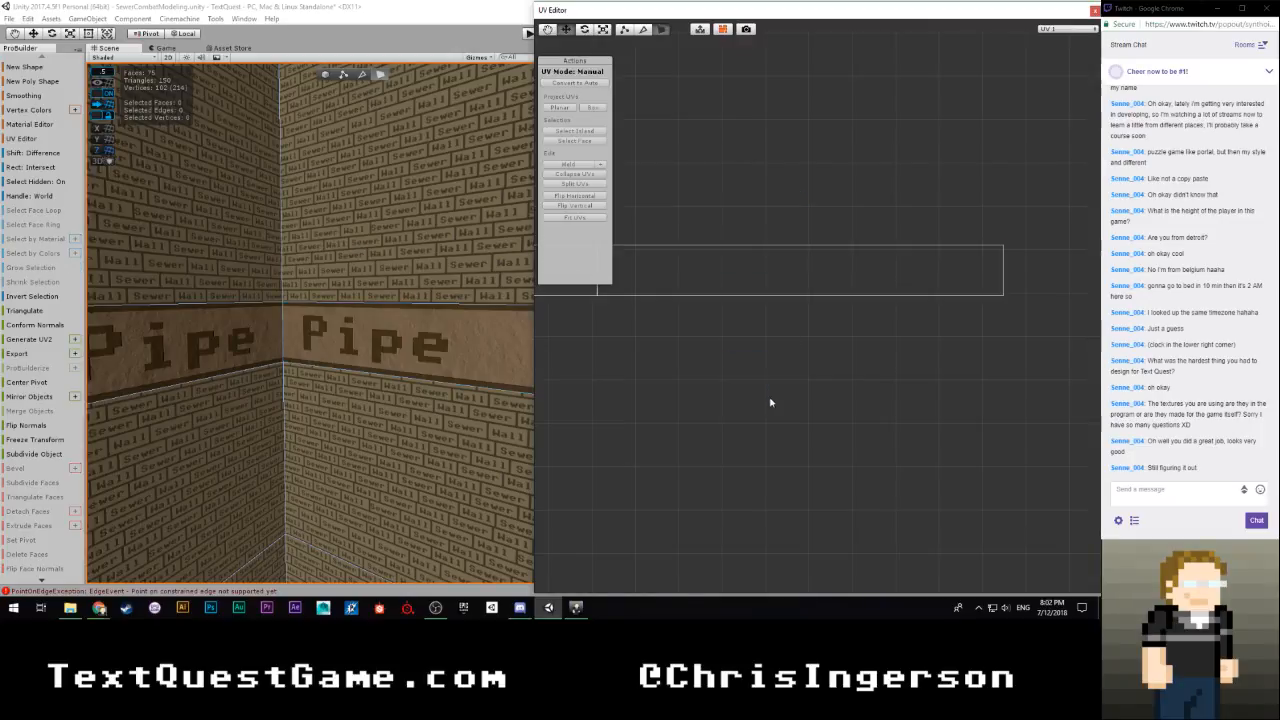
Check the pipe band along the walls, deselect the wall object, move the UV Editor out of the way and save the scene
key("s")
right_click_drag(428, 375, 278, 386)
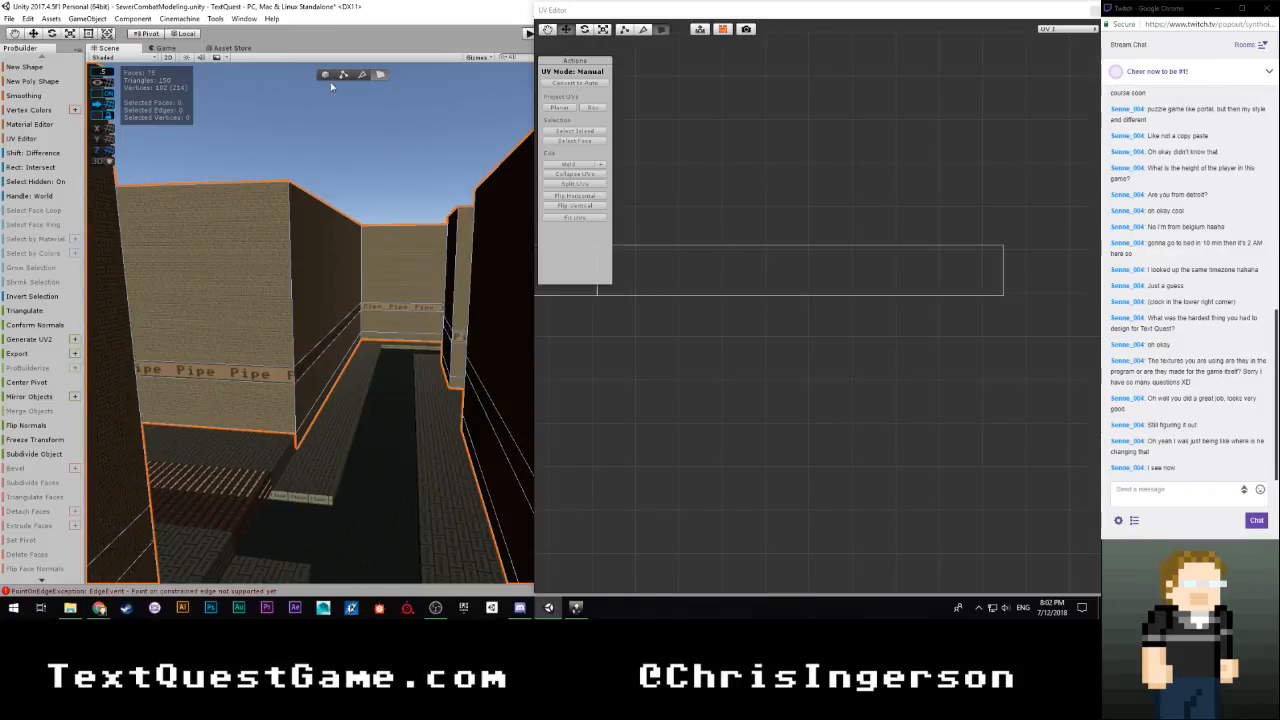
left_click(395, 150)
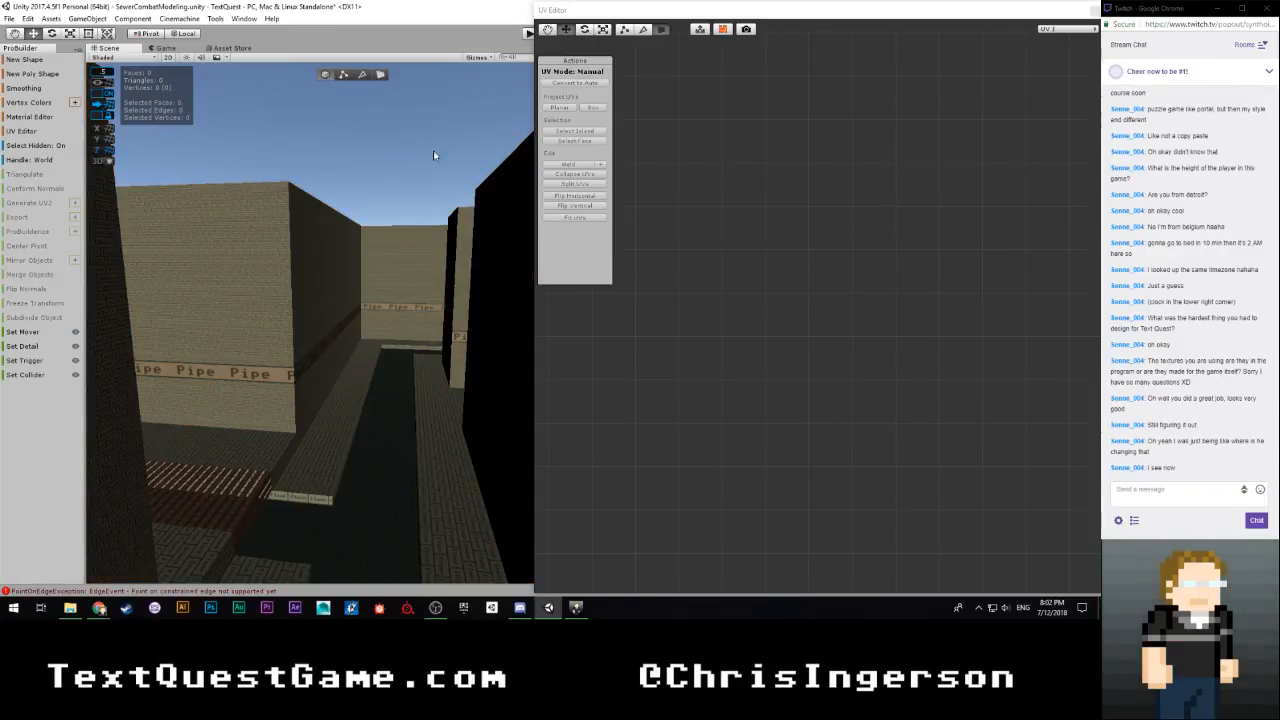
left_click_drag(703, 13, 0, 18)
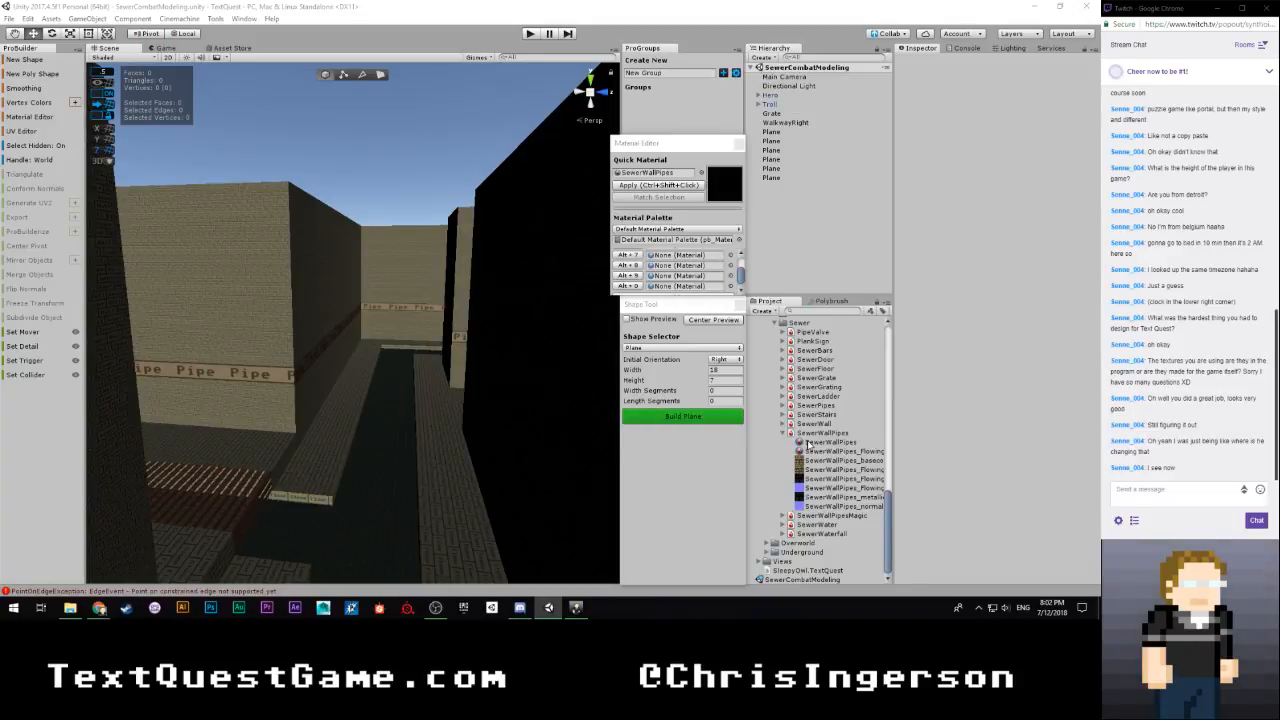
scroll(815, 450, "up", 6)
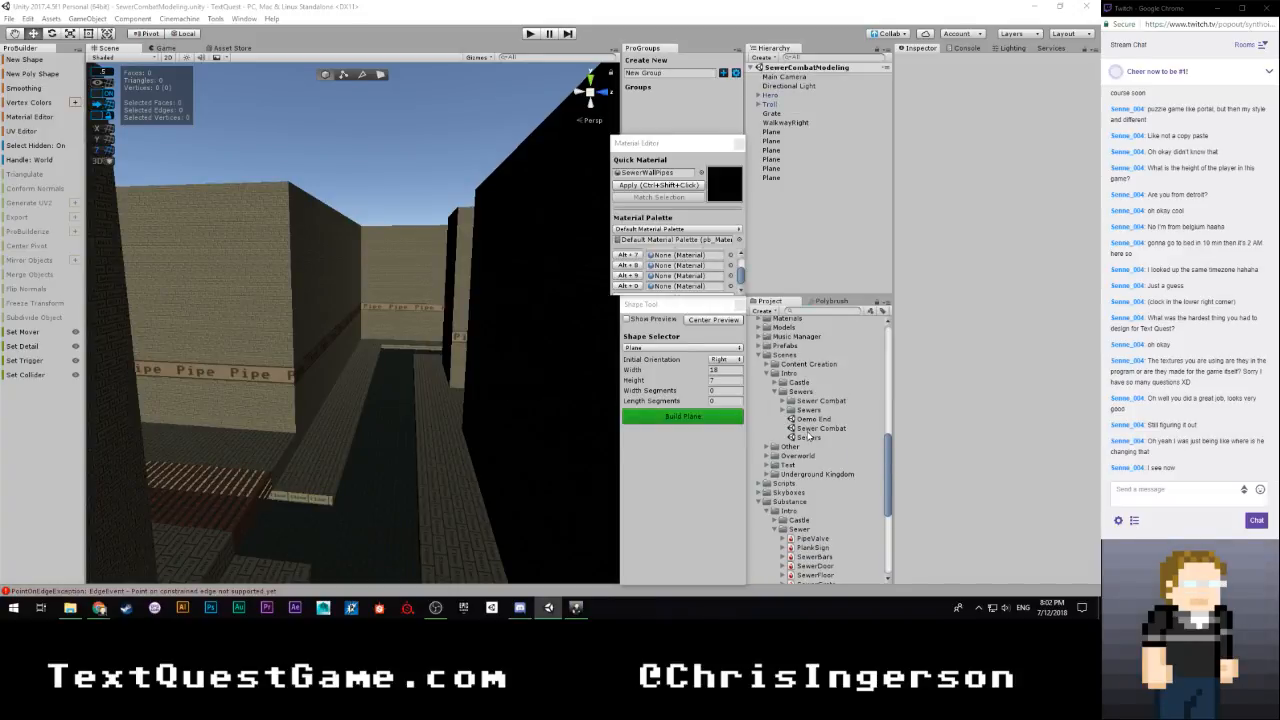
Open the Sewers scene and examine the scale of its Sewer Wall bricks and pipe band
left_click(809, 437)
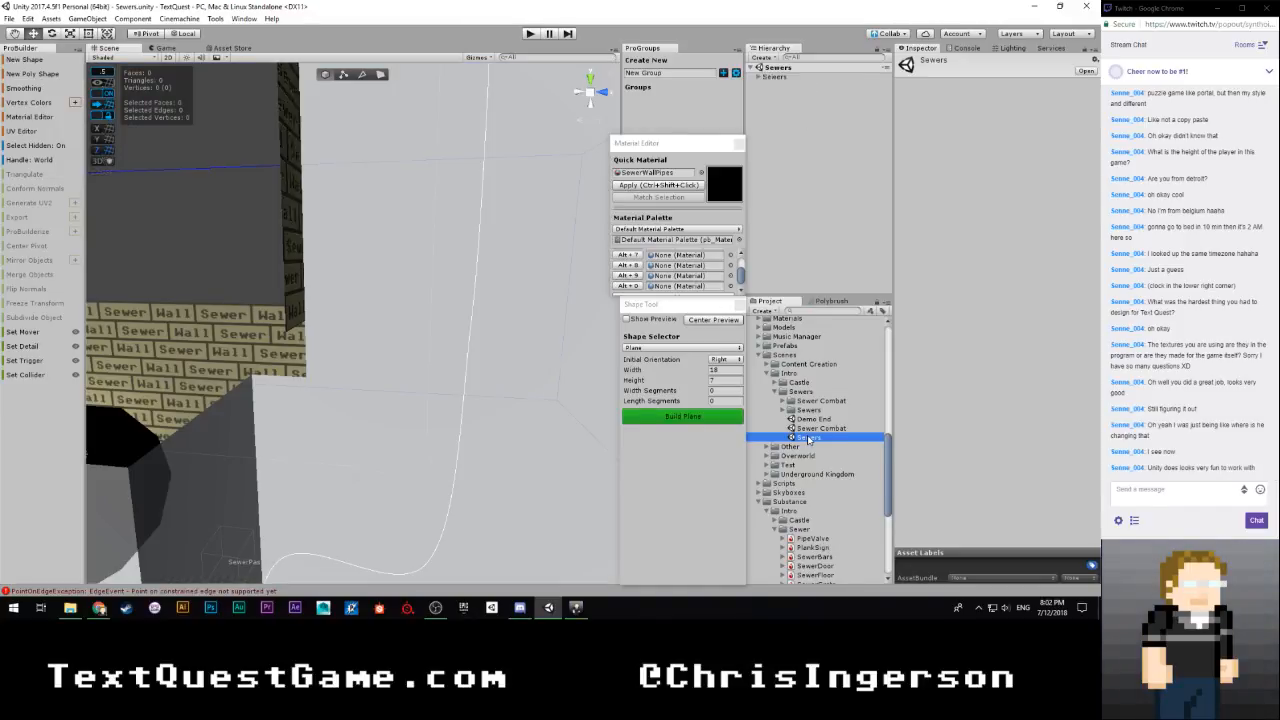
right_click_drag(400, 367, 394, 368)
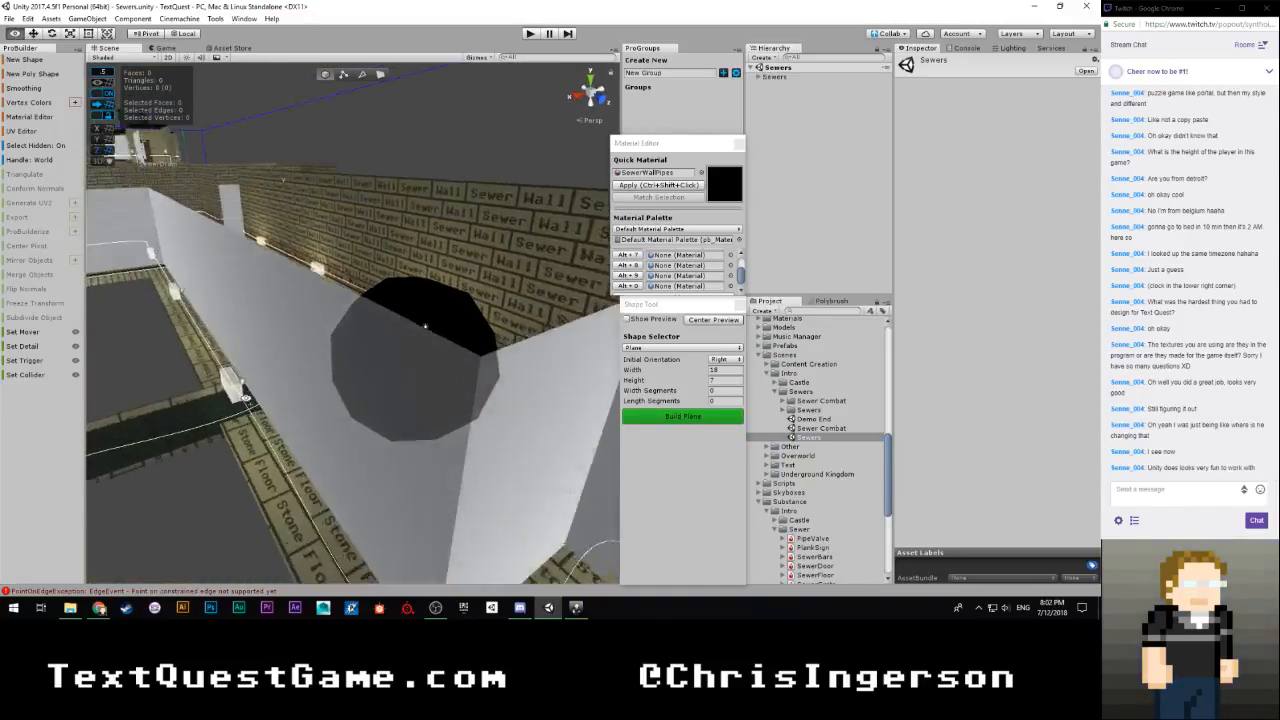
right_click_drag(425, 325, 372, 191)
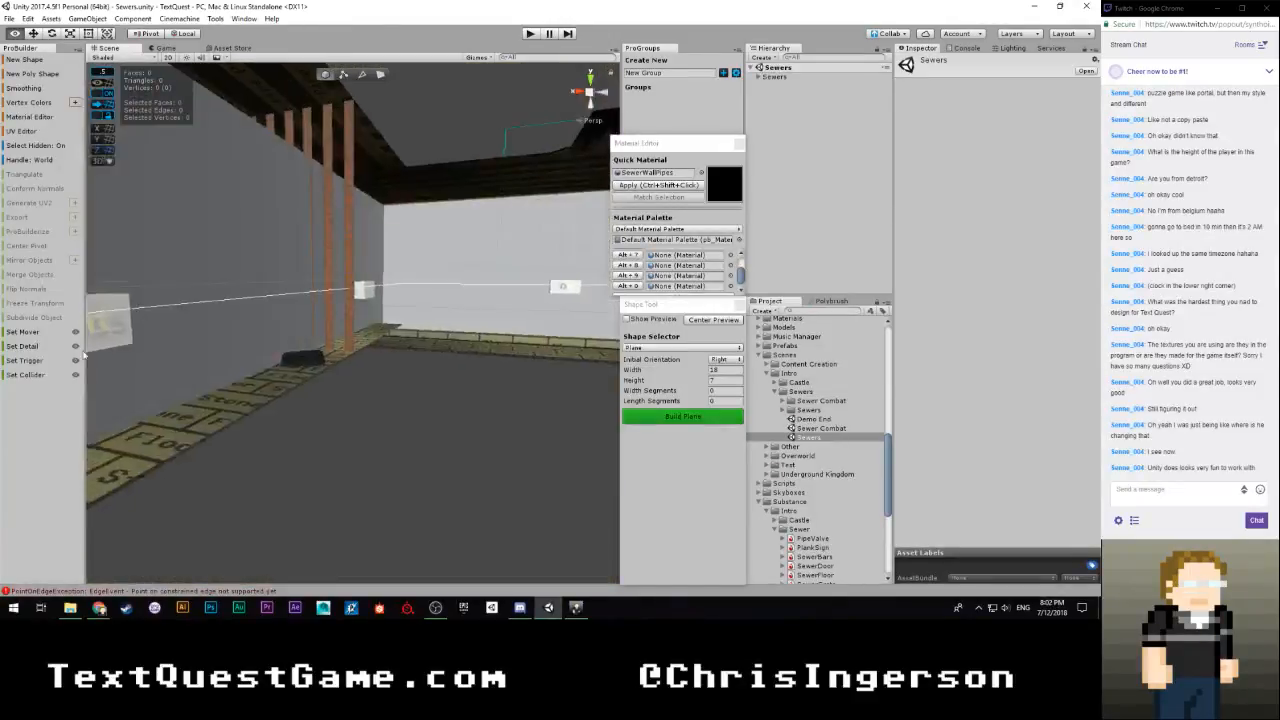
right_click_drag(155, 344, 256, 358)
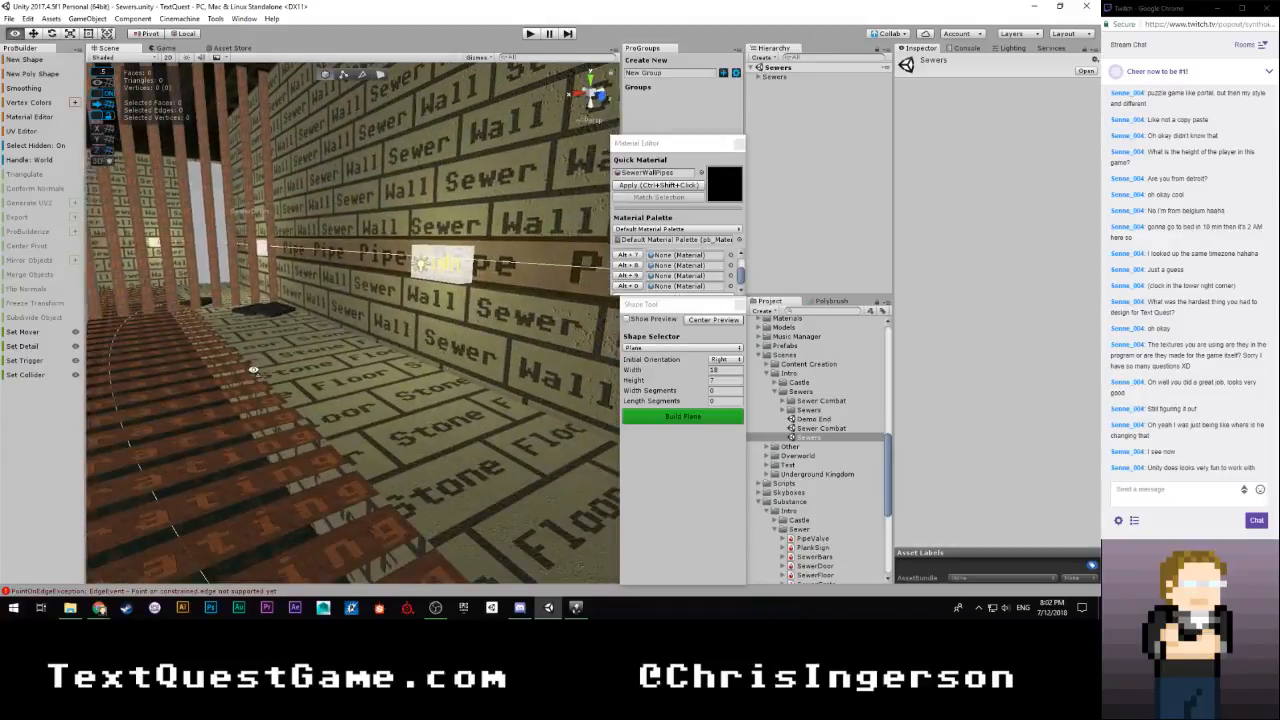
Reopen the SewerCombatModeling scene and select the wall object at the corner beside the grating
scroll(785, 529, "down", 6)
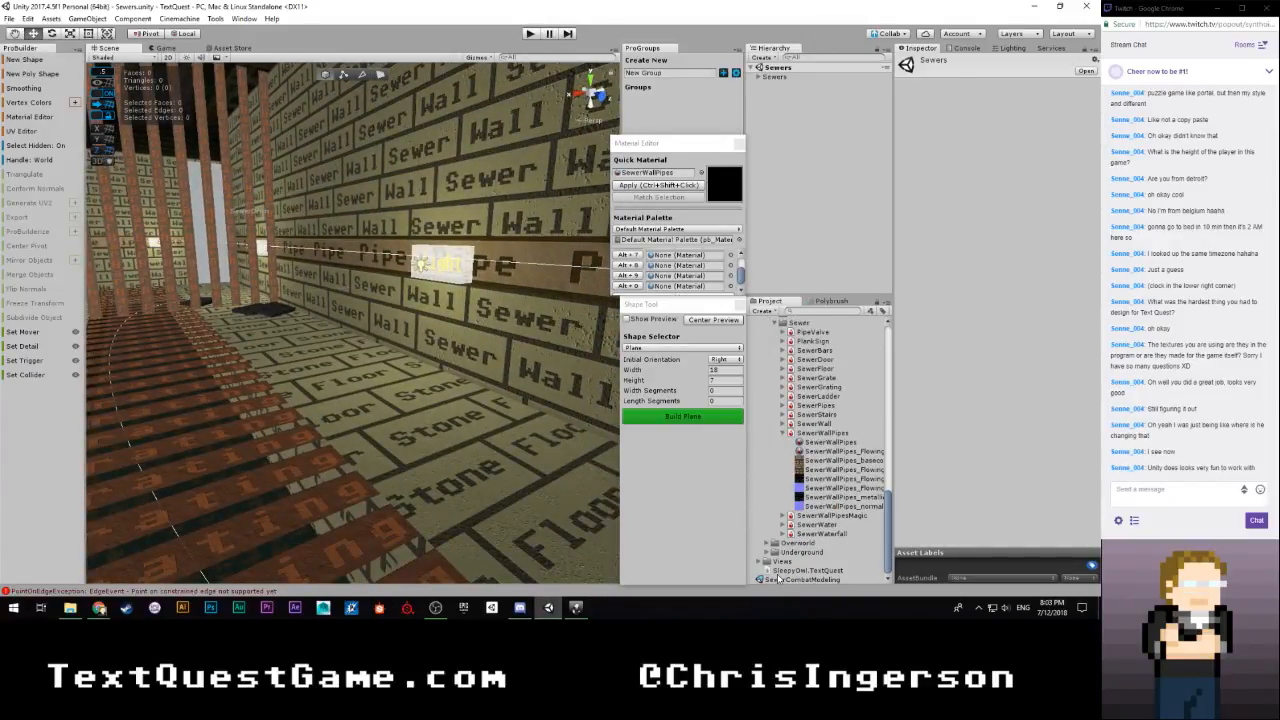
left_click(778, 579)
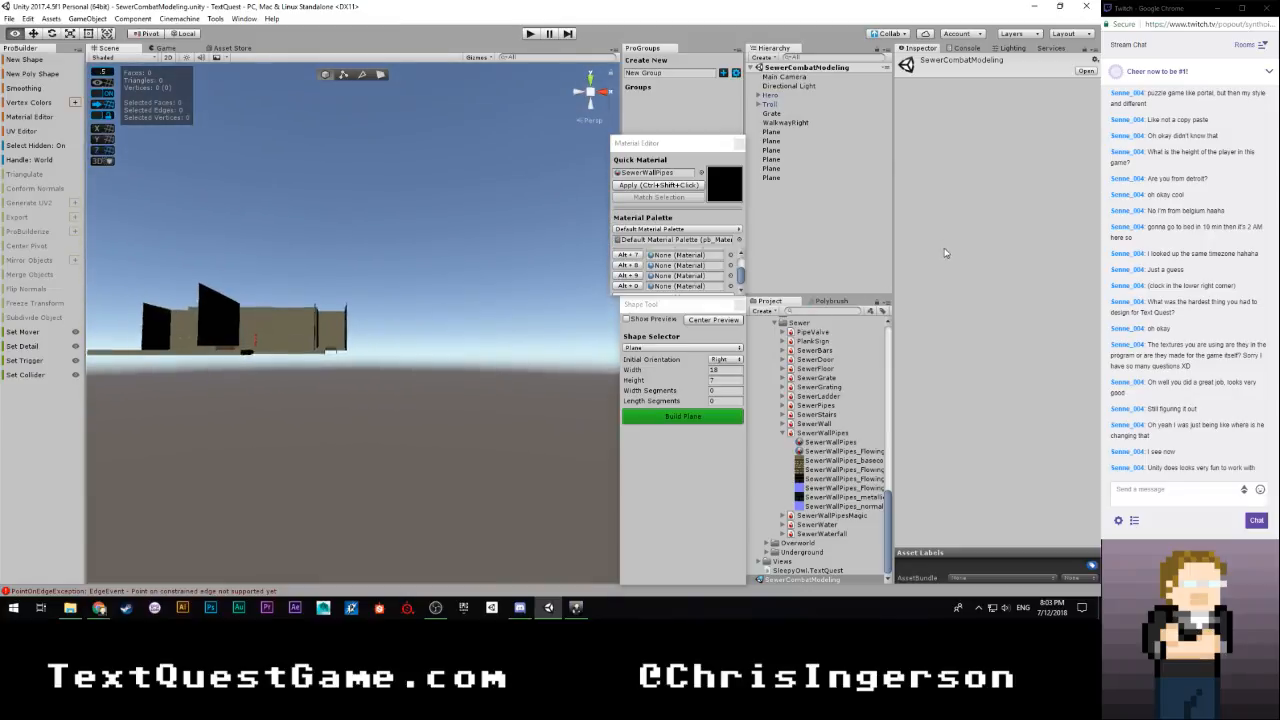
key("w")
right_click_drag(945, 253, 408, 314)
left_click(443, 316)
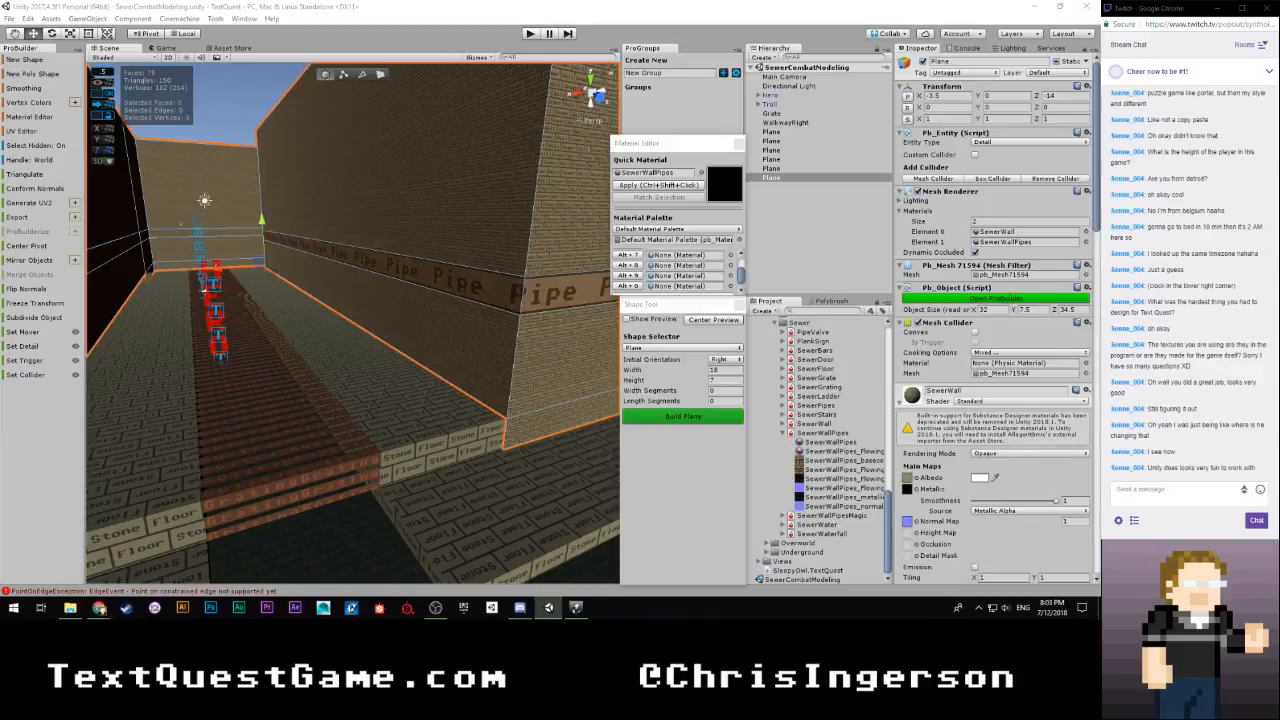
Restore the selection of the wall object's SewerWall brick faces and open the UV Editor beside the scene
key("ctrl+z")
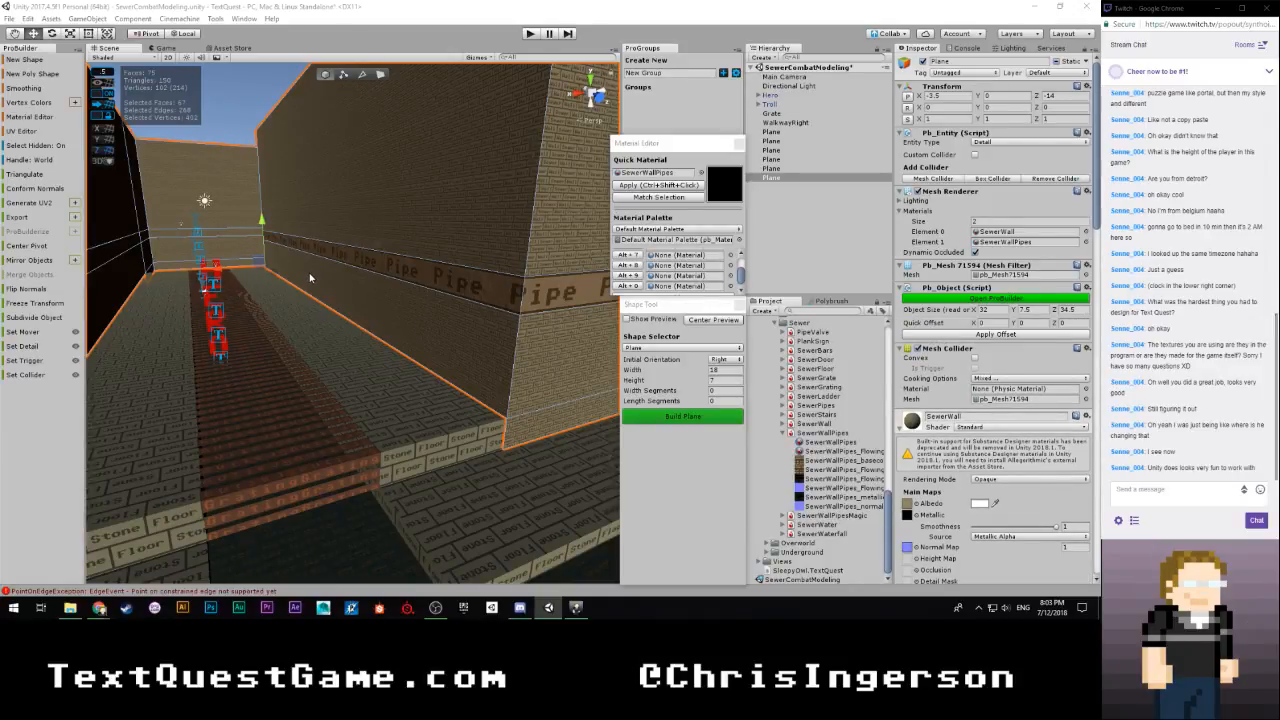
scroll(528, 290, "up", 5)
middle_click_drag(528, 281, 432, 294)
scroll(432, 294, "down", 3)
scroll(432, 289, "up", 3)
scroll(435, 290, "down", 4)
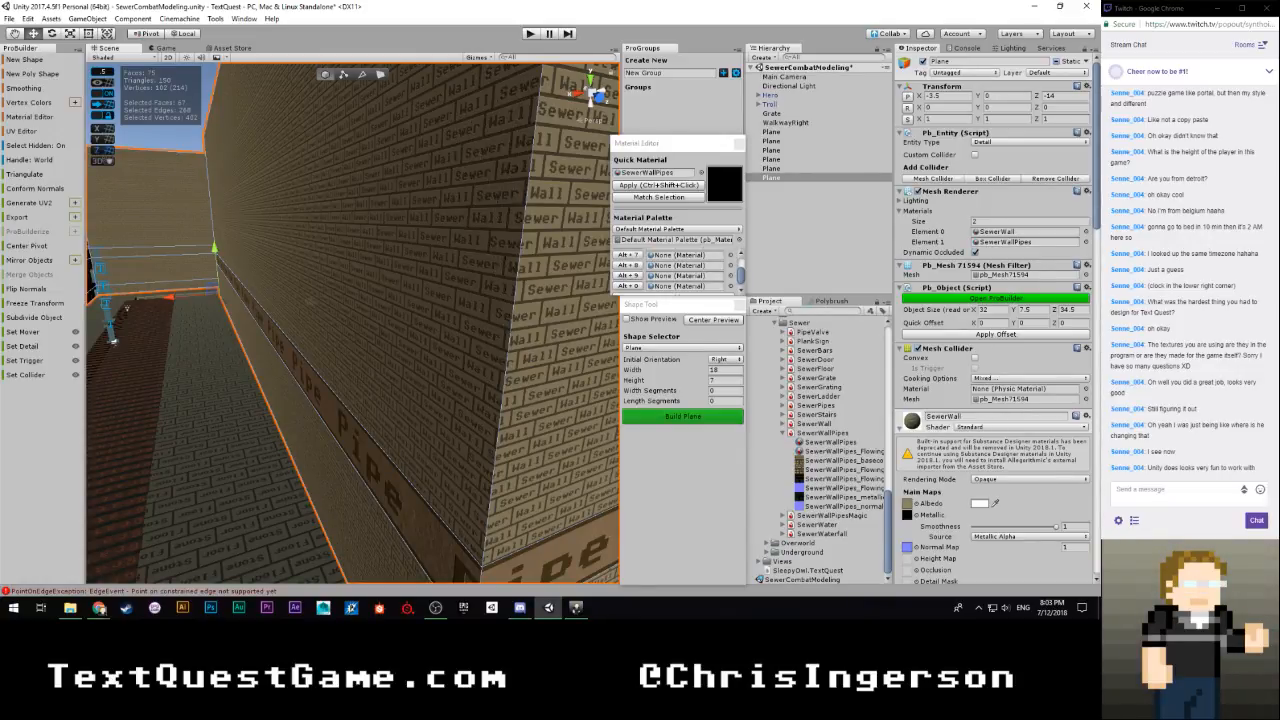
key("r")
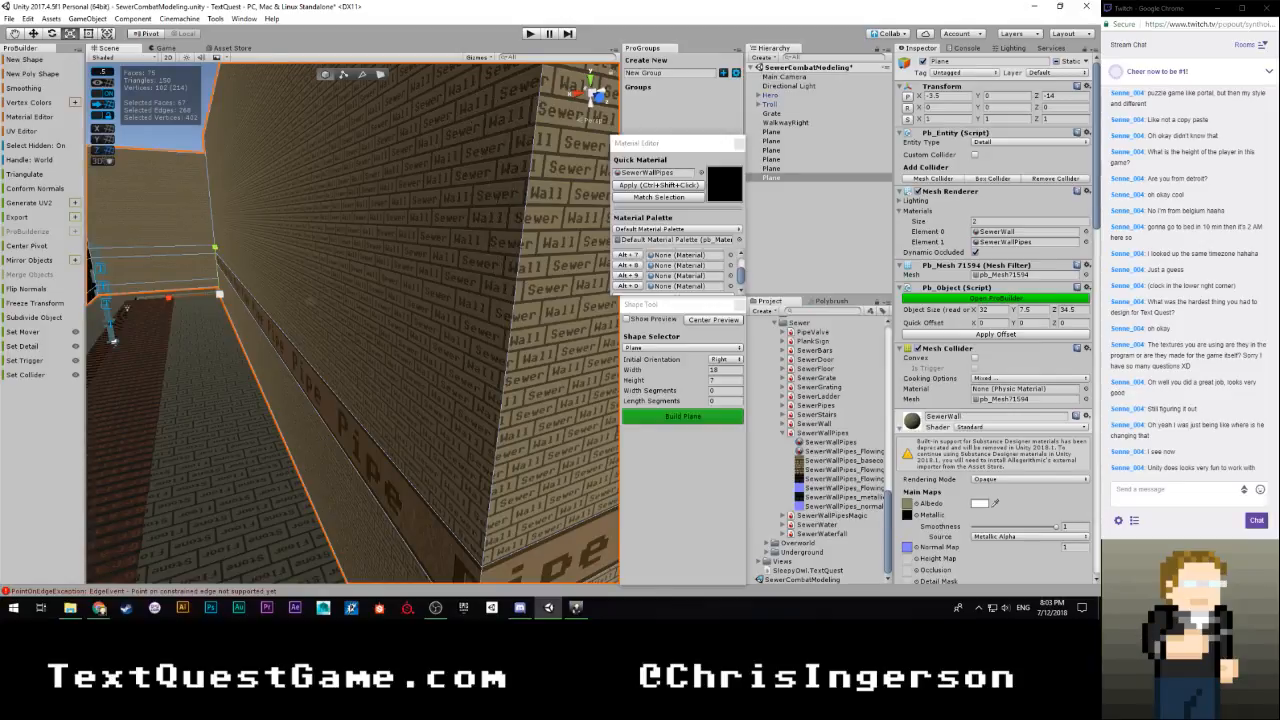
key("ctrl+z")
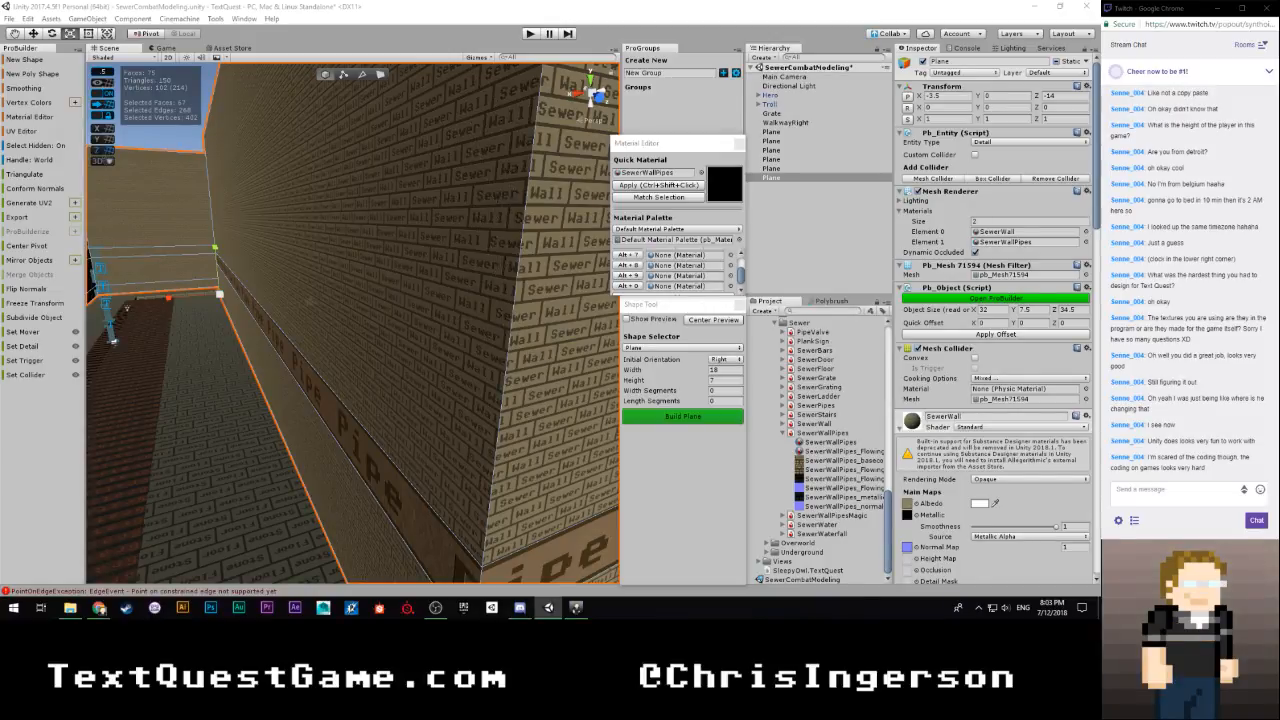
left_click(21, 131)
left_click_drag(58, 29, 657, 9)
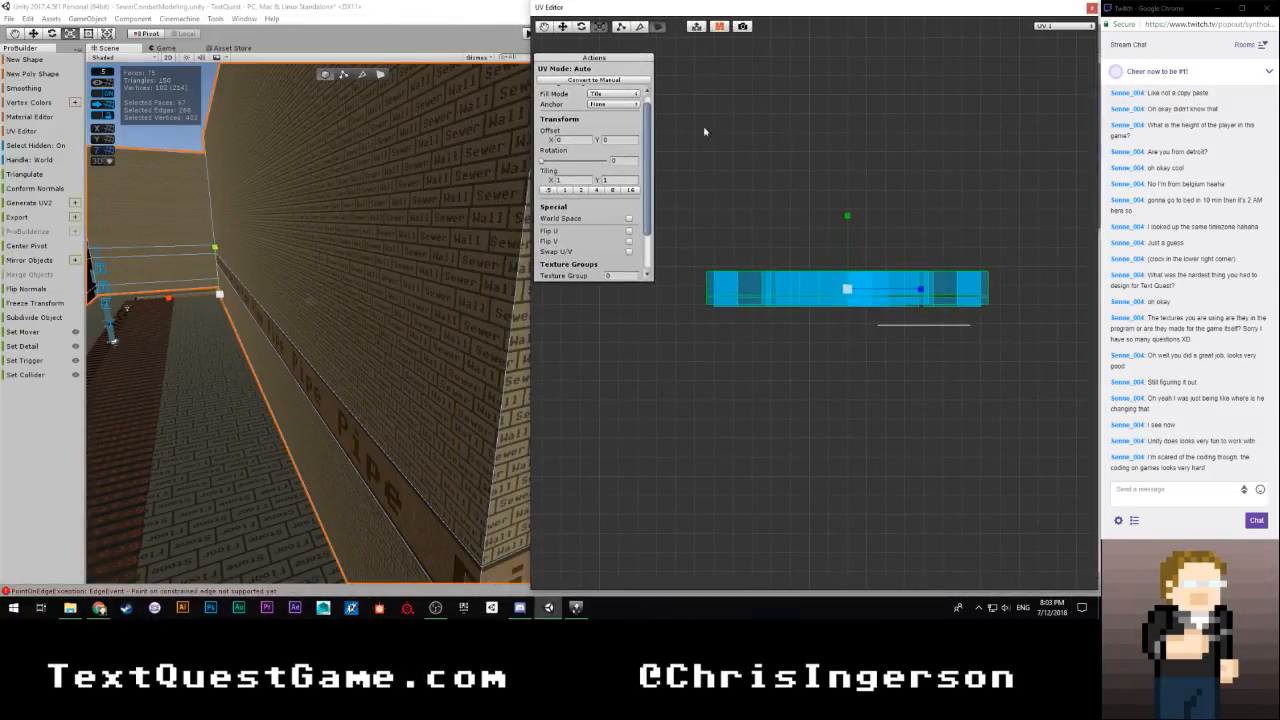
Try grouping the selected brick faces into one texture group, and undo the grouping
scroll(704, 131, "up", 3)
scroll(704, 131, "down", 4)
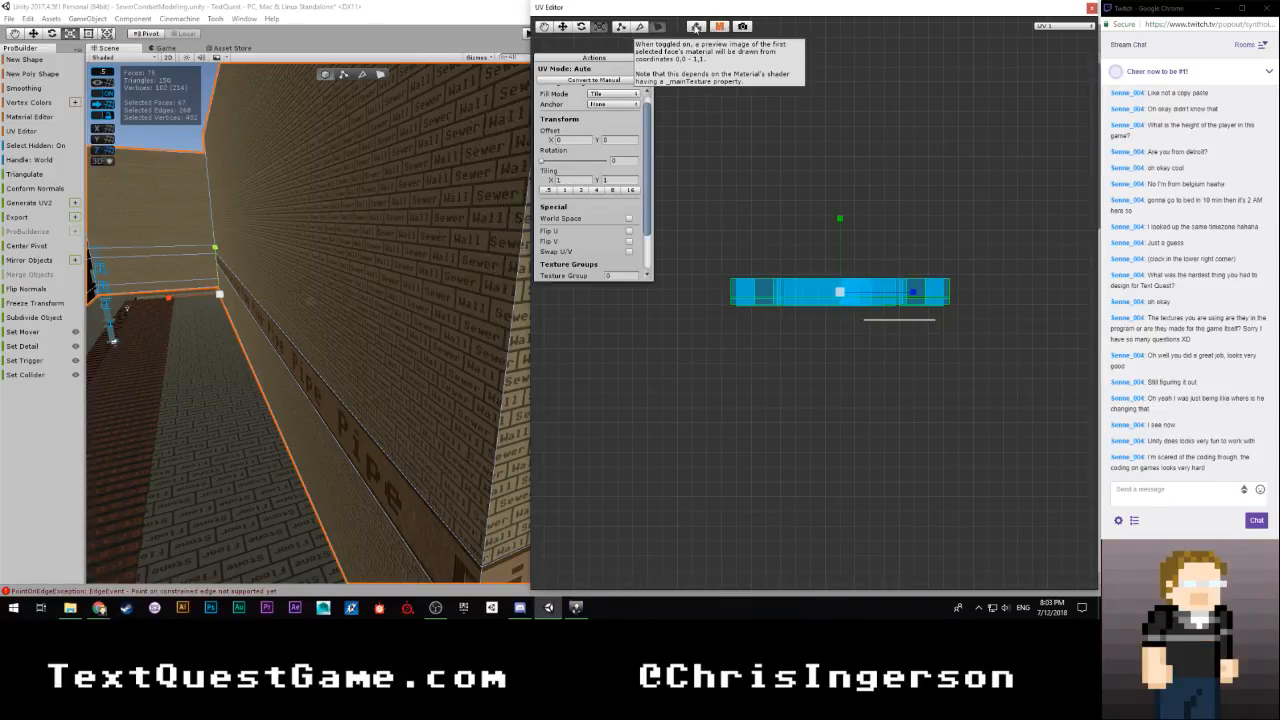
scroll(791, 252, "up", 4)
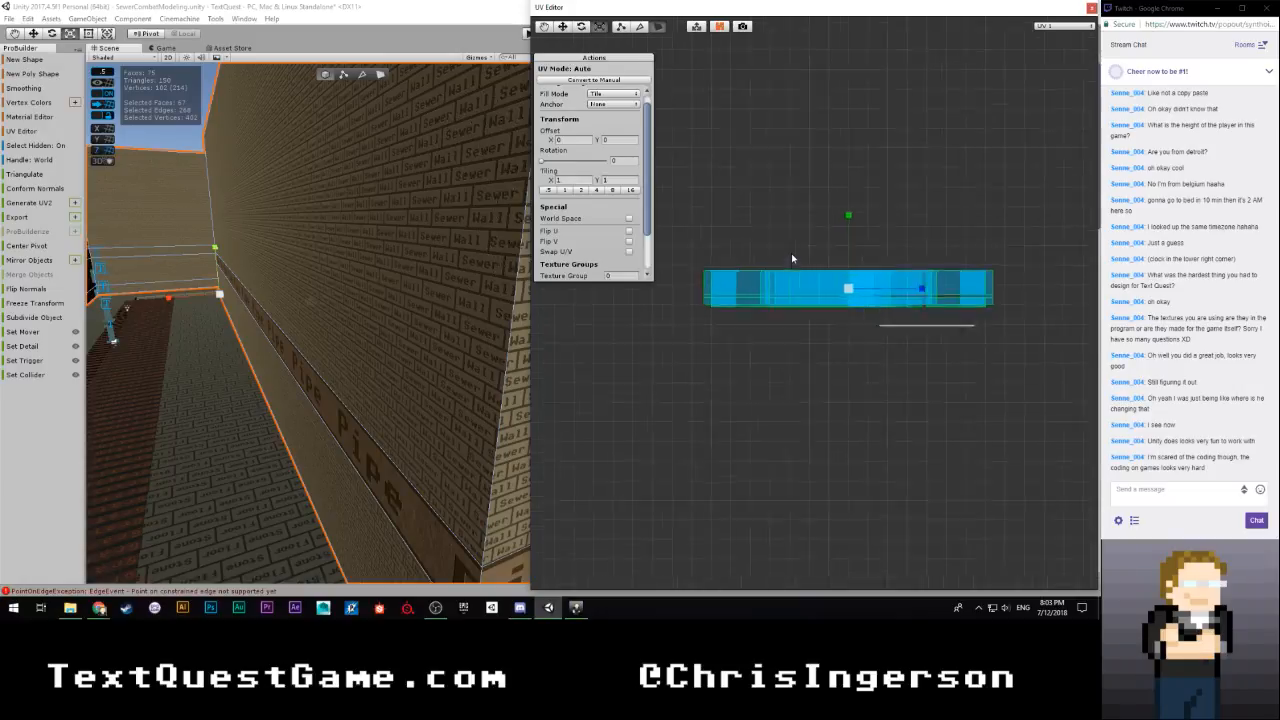
scroll(777, 242, "down", 3)
left_click_drag(768, 215, 805, 250)
left_click_drag(690, 241, 977, 315)
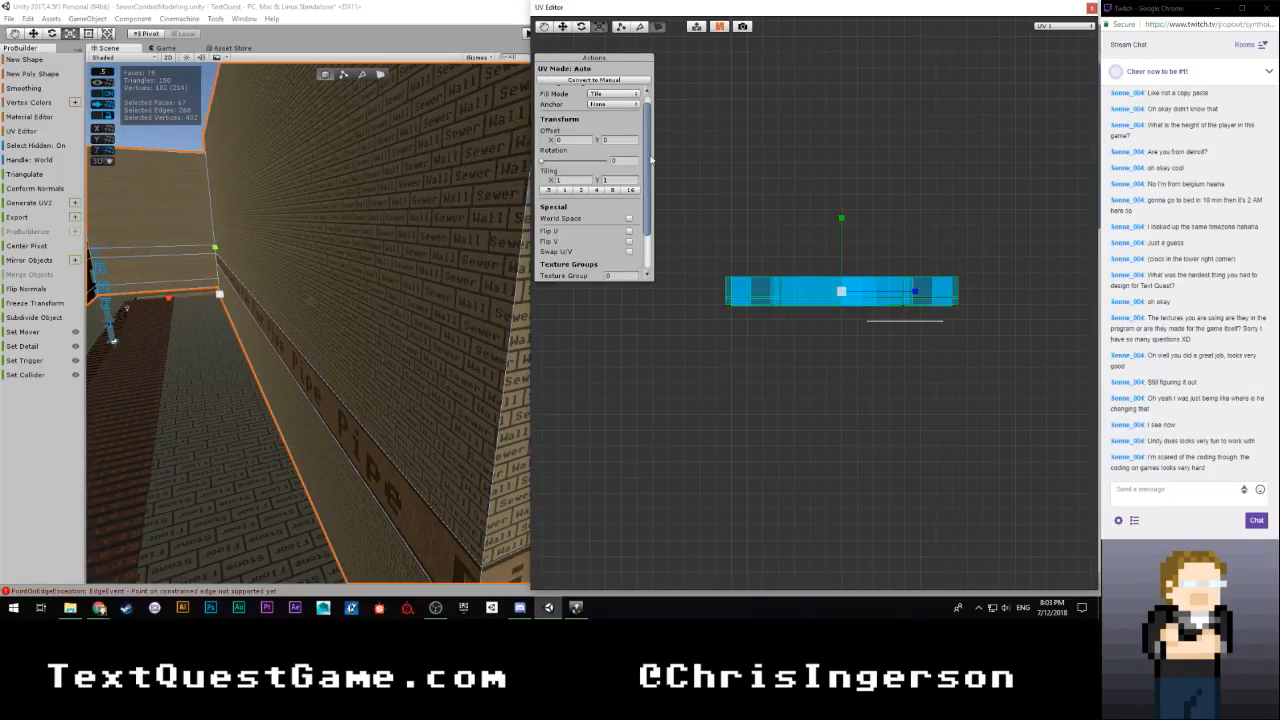
left_click_drag(648, 158, 648, 196)
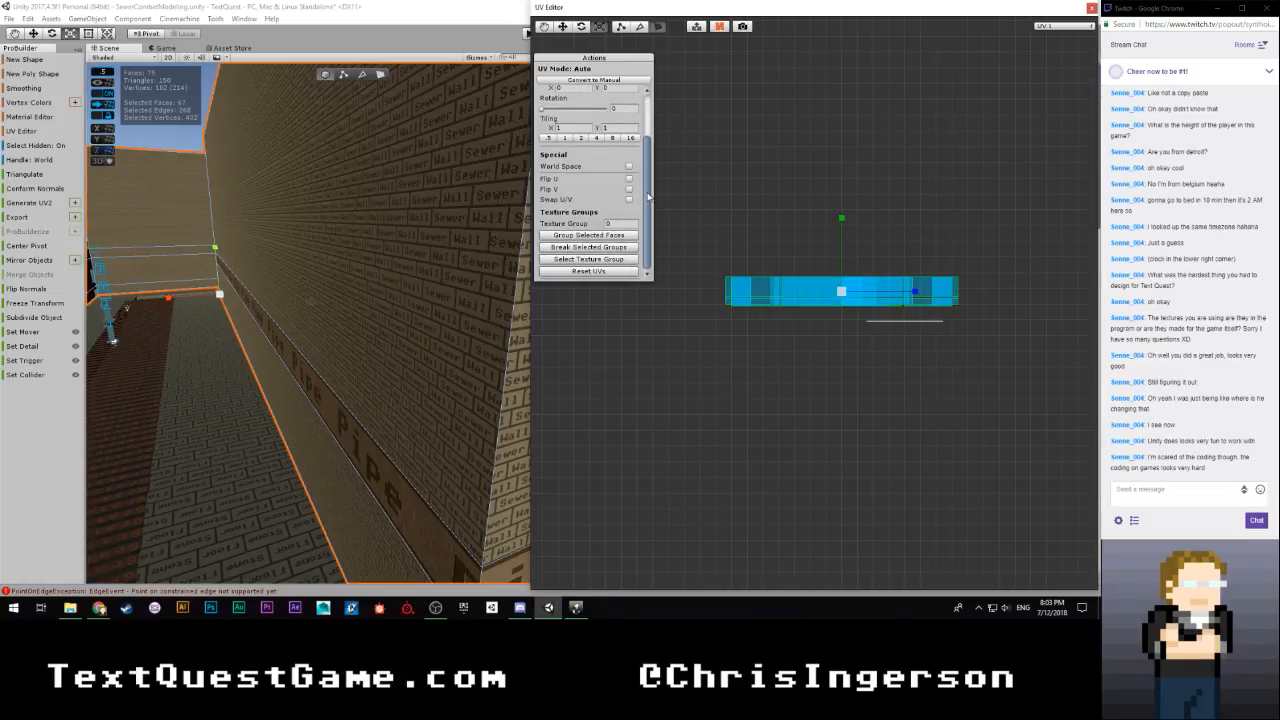
left_click(604, 236)
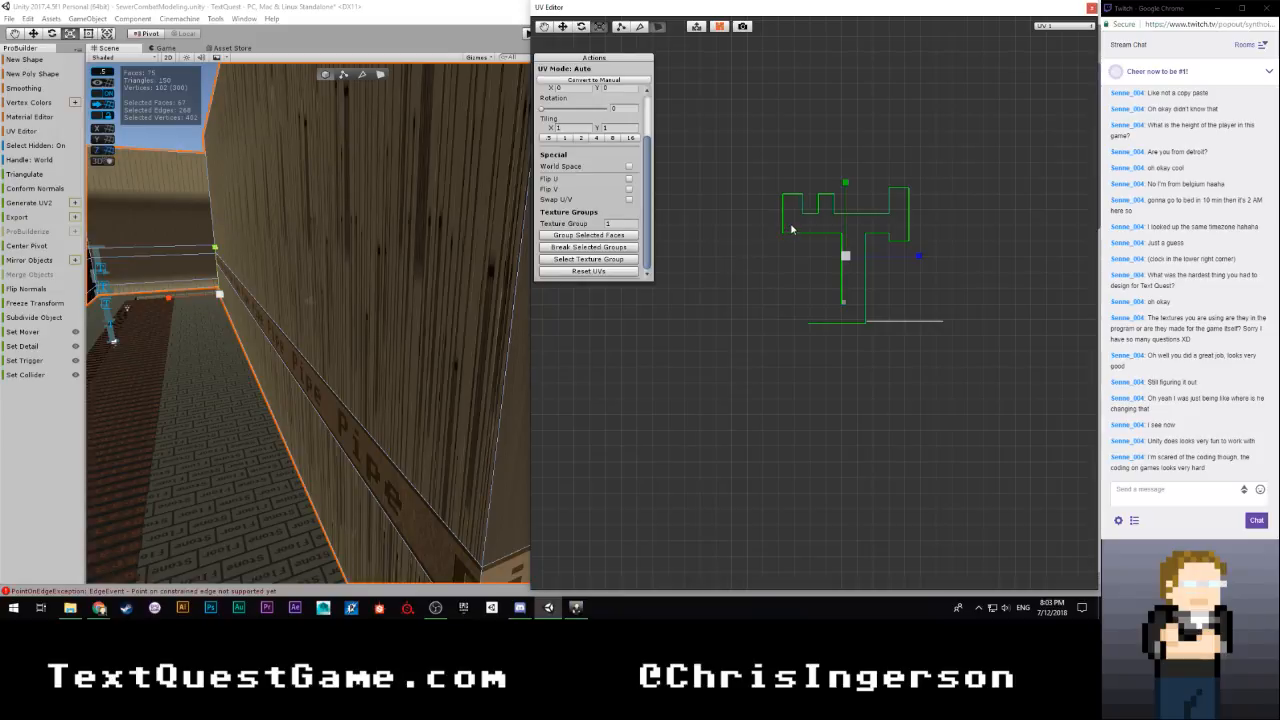
key("ctrl+z")
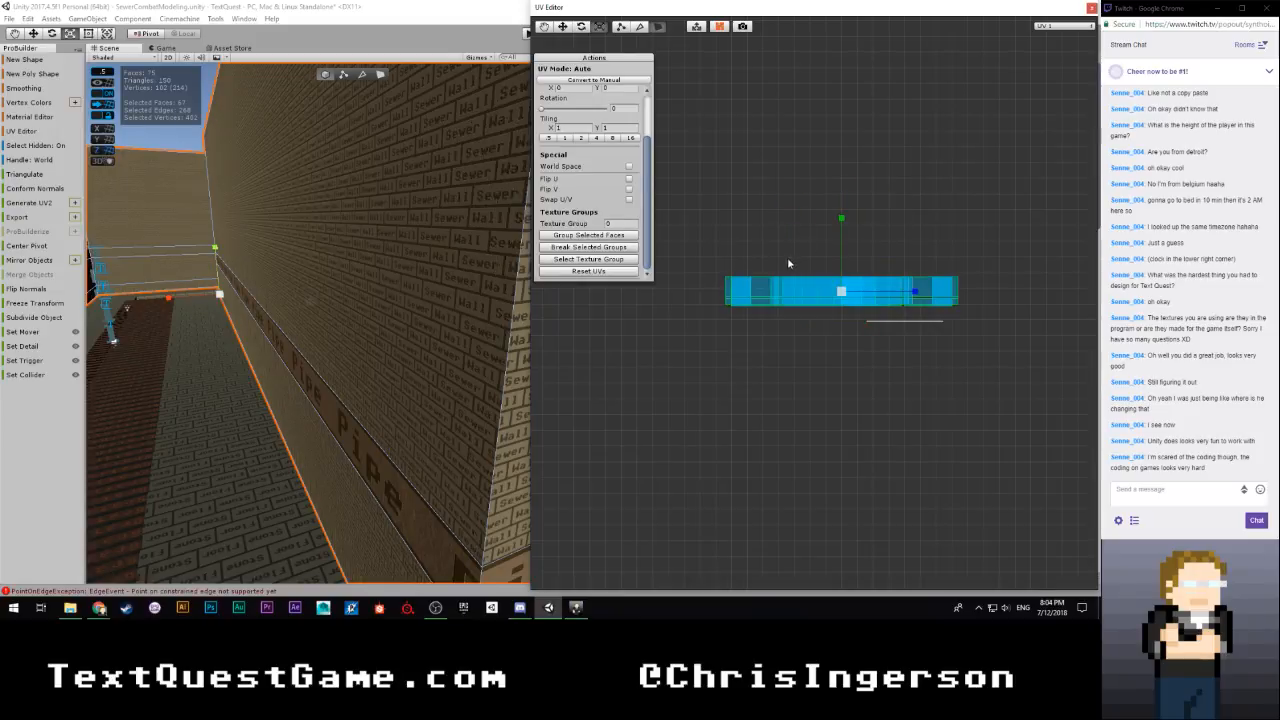
Scale the selected brick faces' UVs uniformly to a tiling of about 0.174 in X and Y
scroll(750, 323, "up", 2)
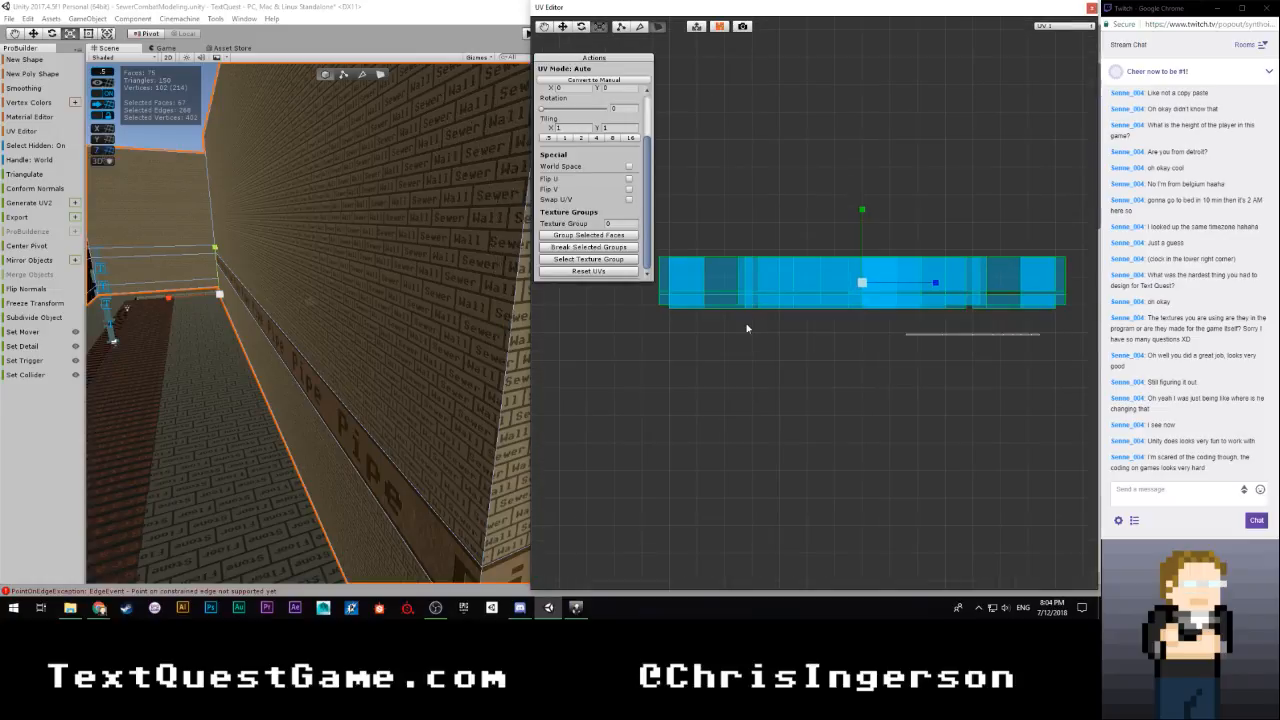
scroll(746, 328, "down", 3)
key("w")
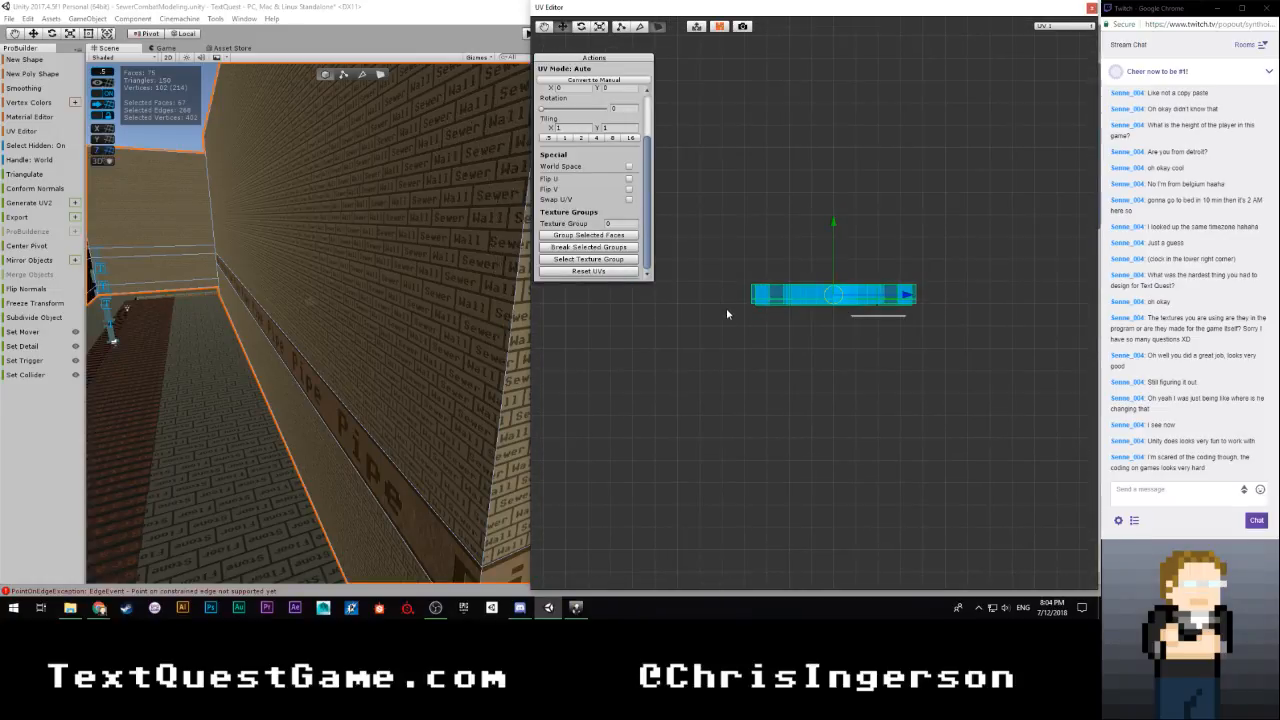
key("r")
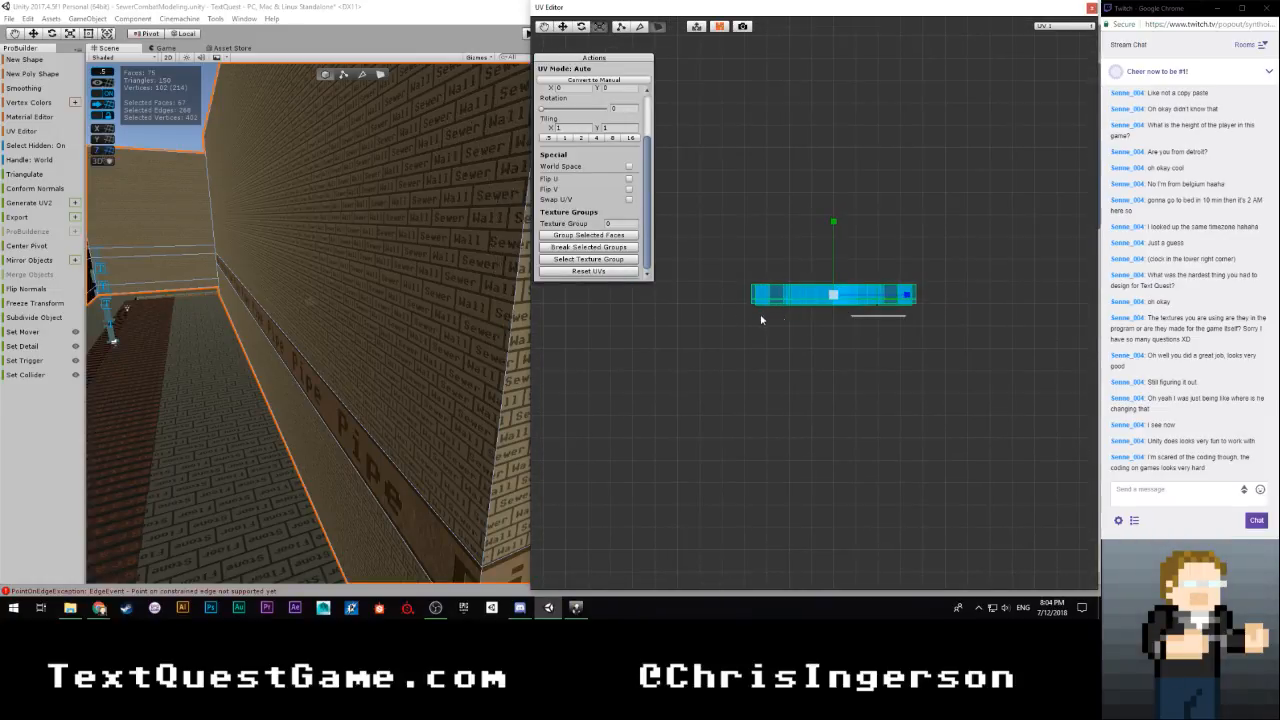
left_click_drag(833, 297, 780, 330)
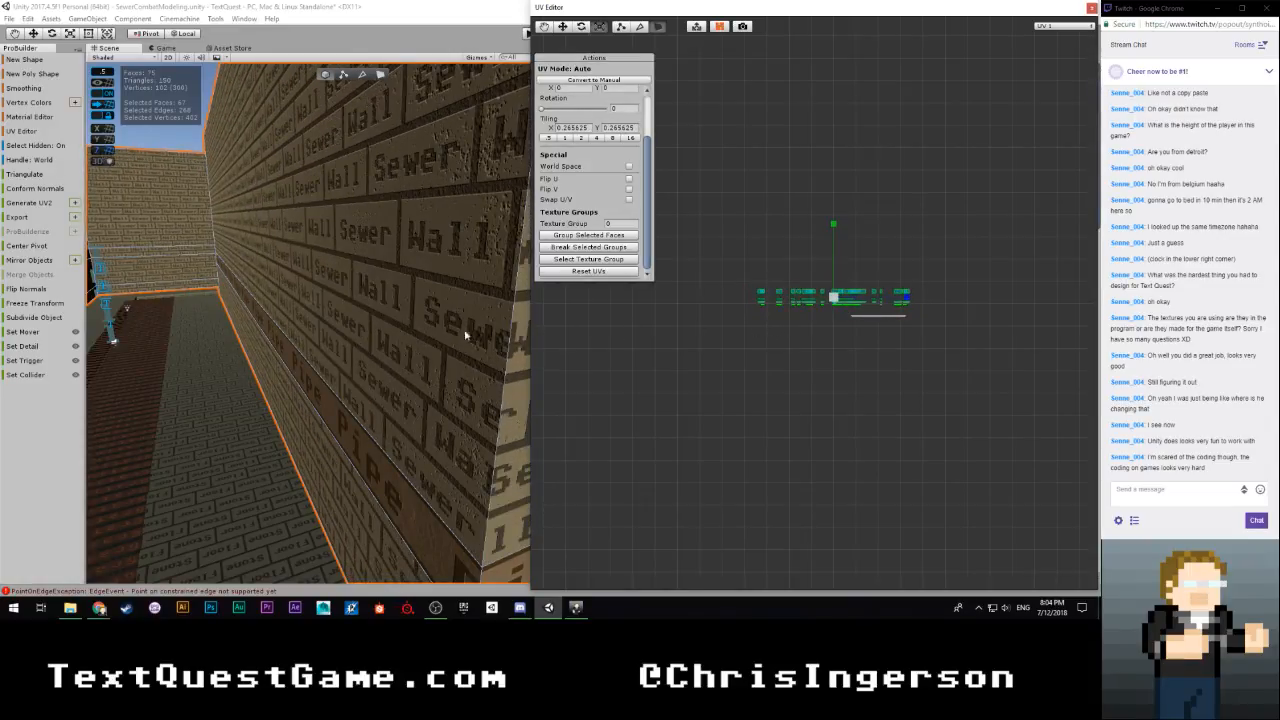
right_click_drag(465, 335, 585, 335)
left_click_drag(833, 297, 810, 309)
Shift the brick faces' UVs vertically to a Y offset of about 1.232 so the rows meet the pipe band
key("q")
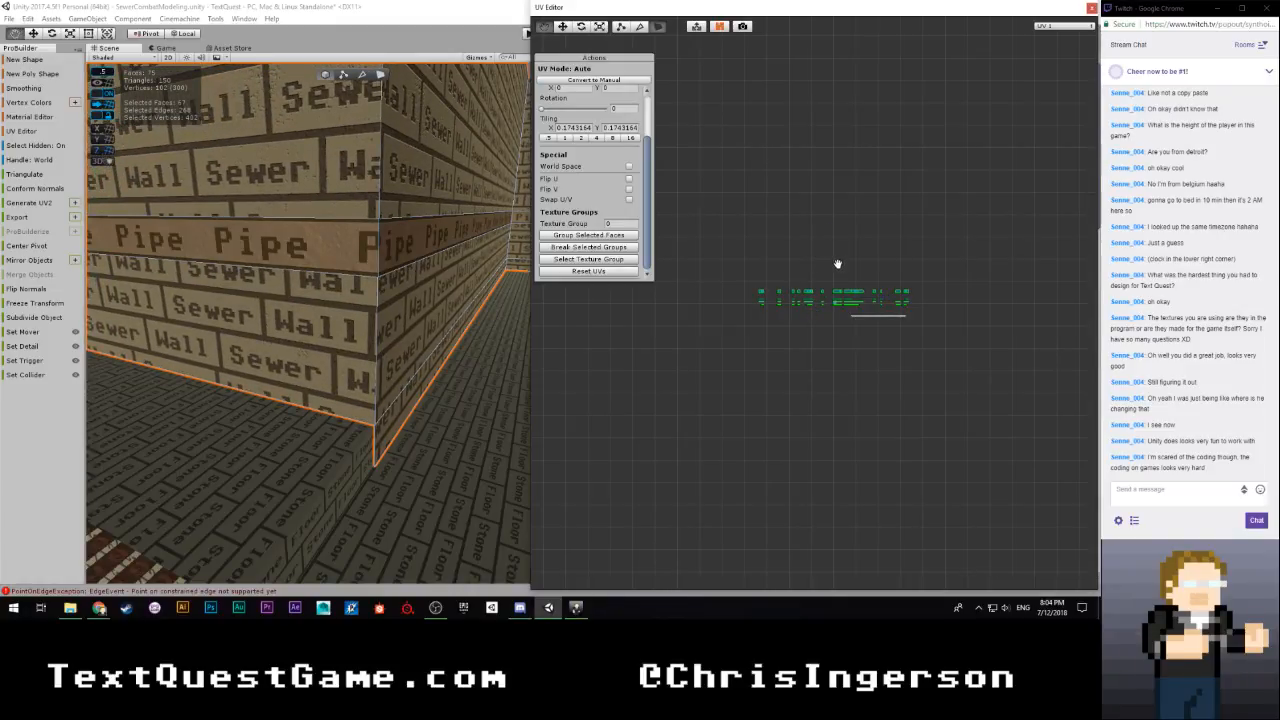
key("w")
left_click_drag(833, 229, 834, 239)
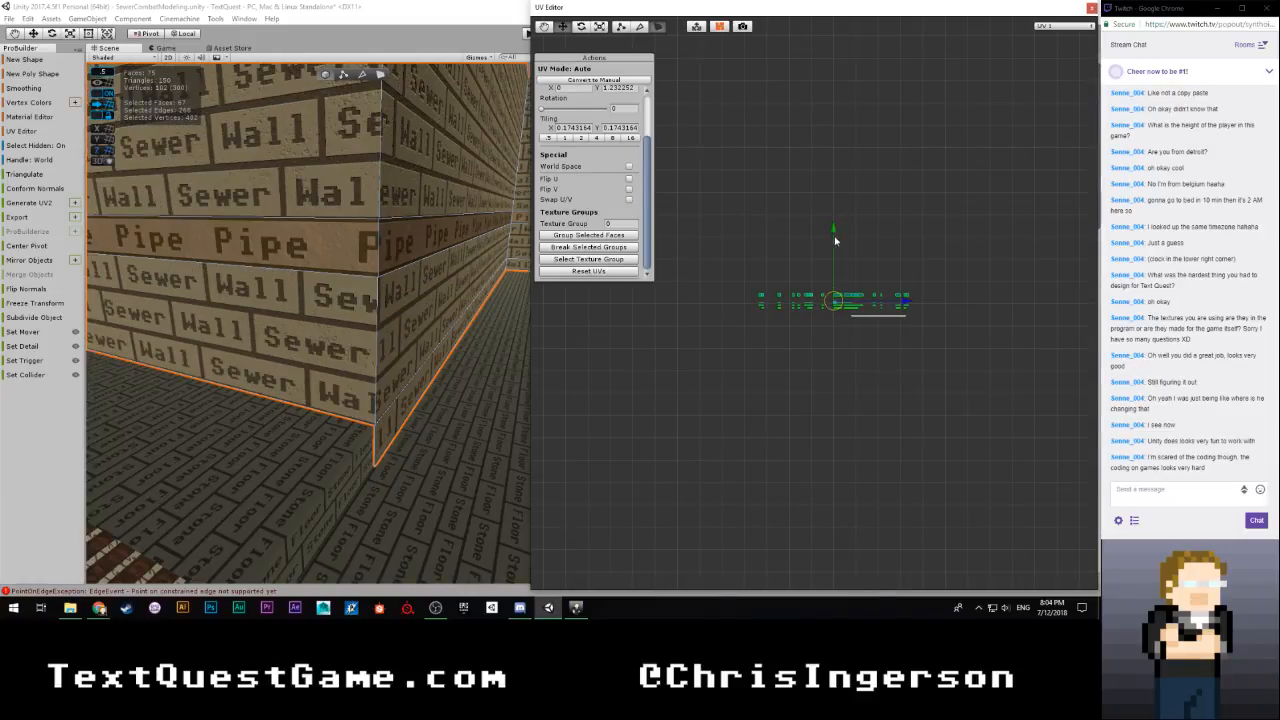
Fine-tune the uniform UV scale of the brick faces to a tiling of about 0.178 in X and Y
scroll(845, 318, "up", 5)
middle_click_drag(910, 335, 988, 320)
scroll(719, 322, "up", 10)
scroll(849, 331, "up", 1)
scroll(840, 296, "up", 3)
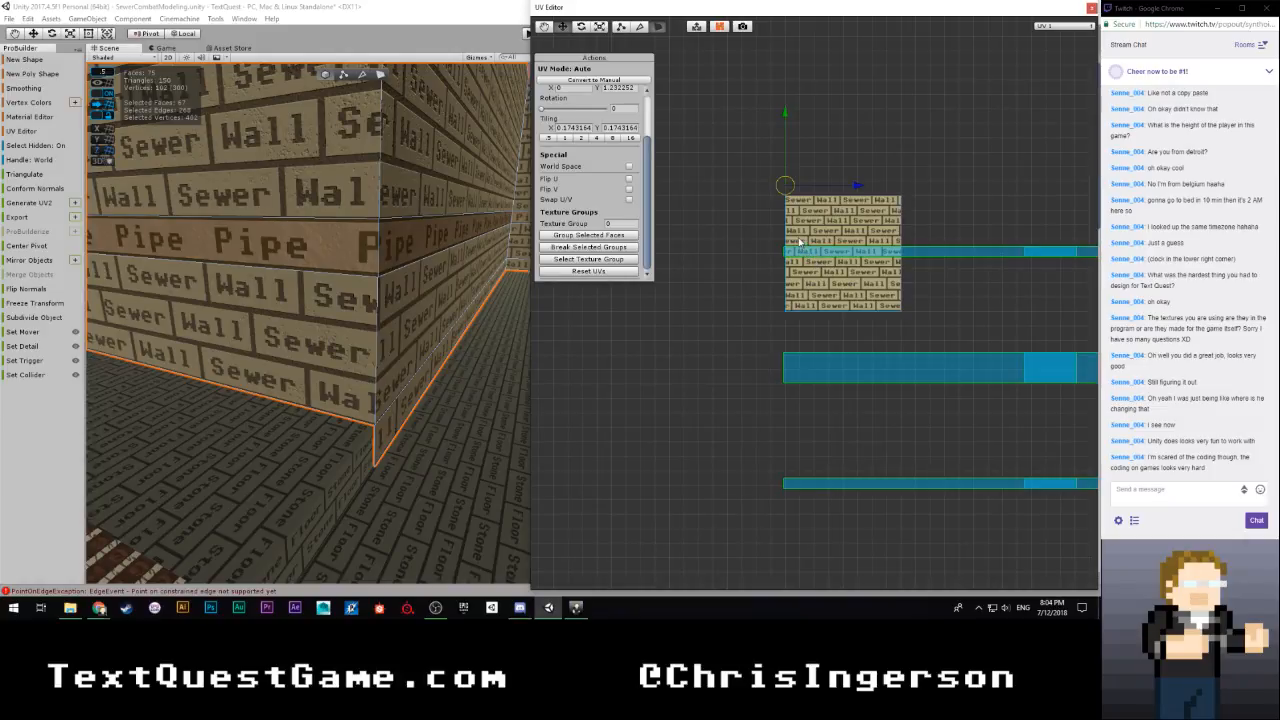
key("r")
left_click_drag(786, 188, 801, 188)
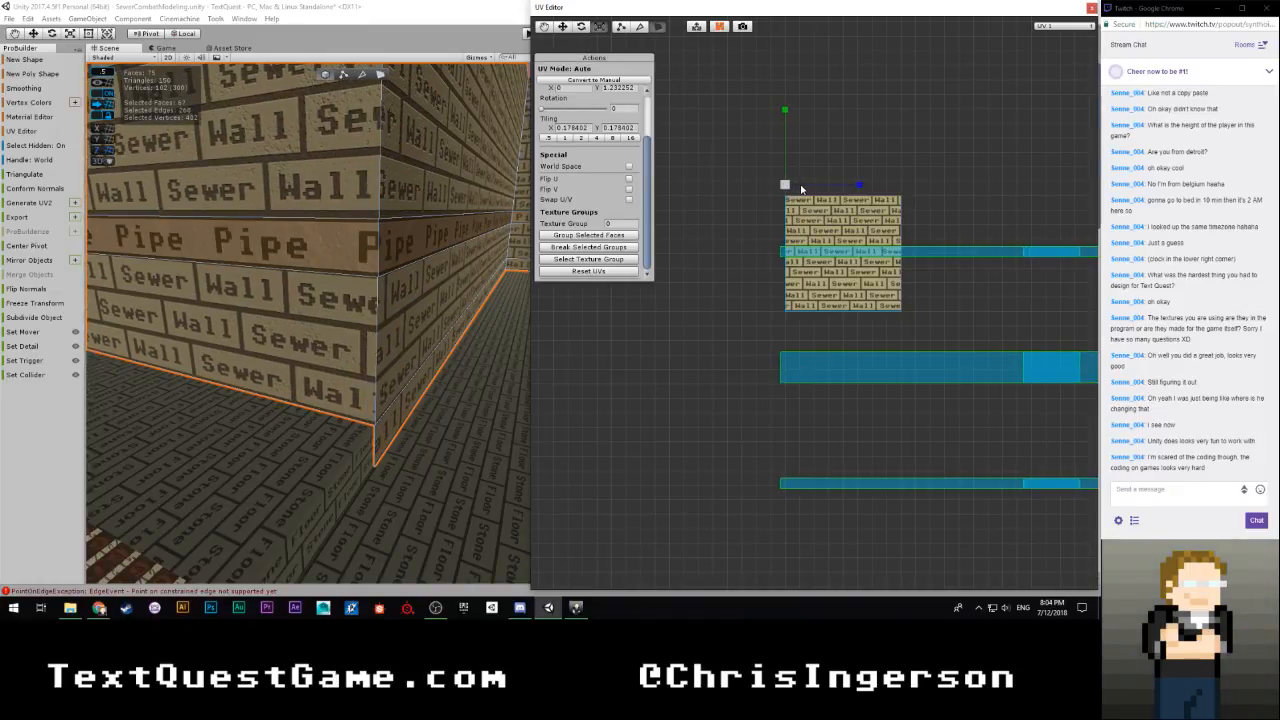
Nudge the brick faces' UVs vertically to a Y offset of about 1.227
key("e")
key("w")
left_click_drag(784, 119, 784, 120)
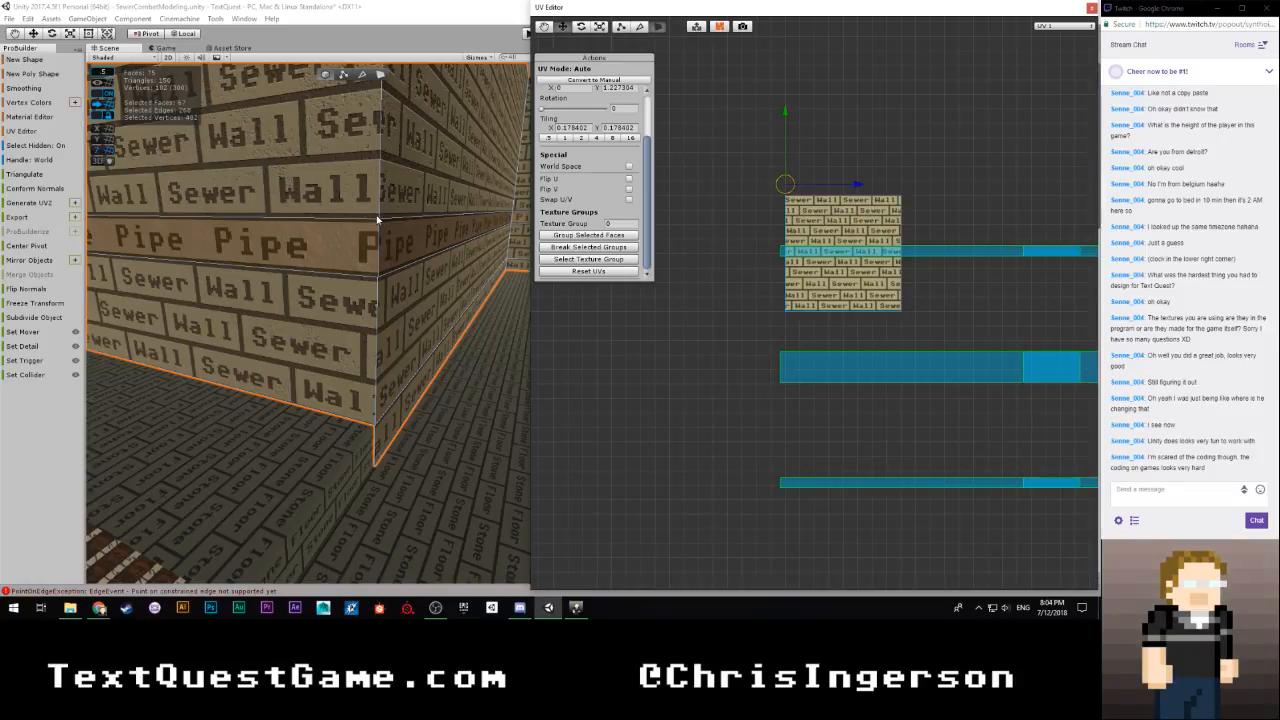
Inspect the rescaled brick texture along the walls and around the corners, deselecting the wall object
left_click_drag(447, 318, 230, 382, "alt")
left_click_drag(367, 204, 427, 140, "alt")
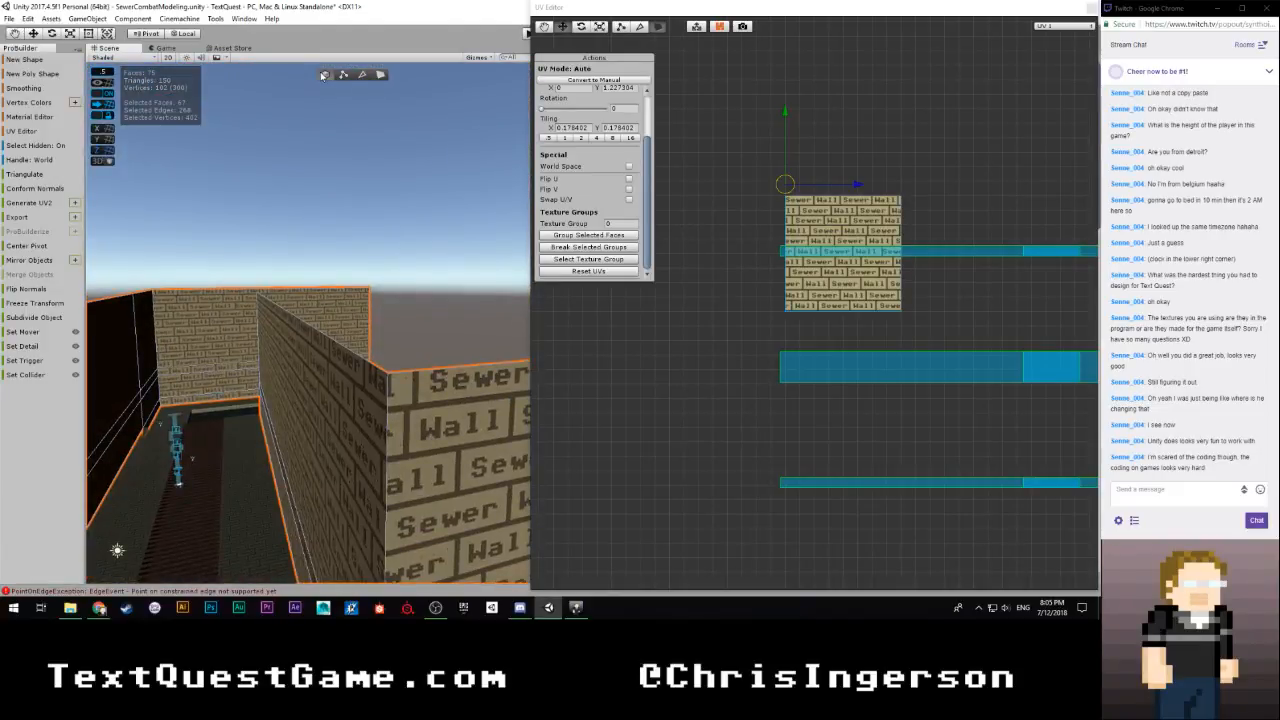
left_click(385, 176)
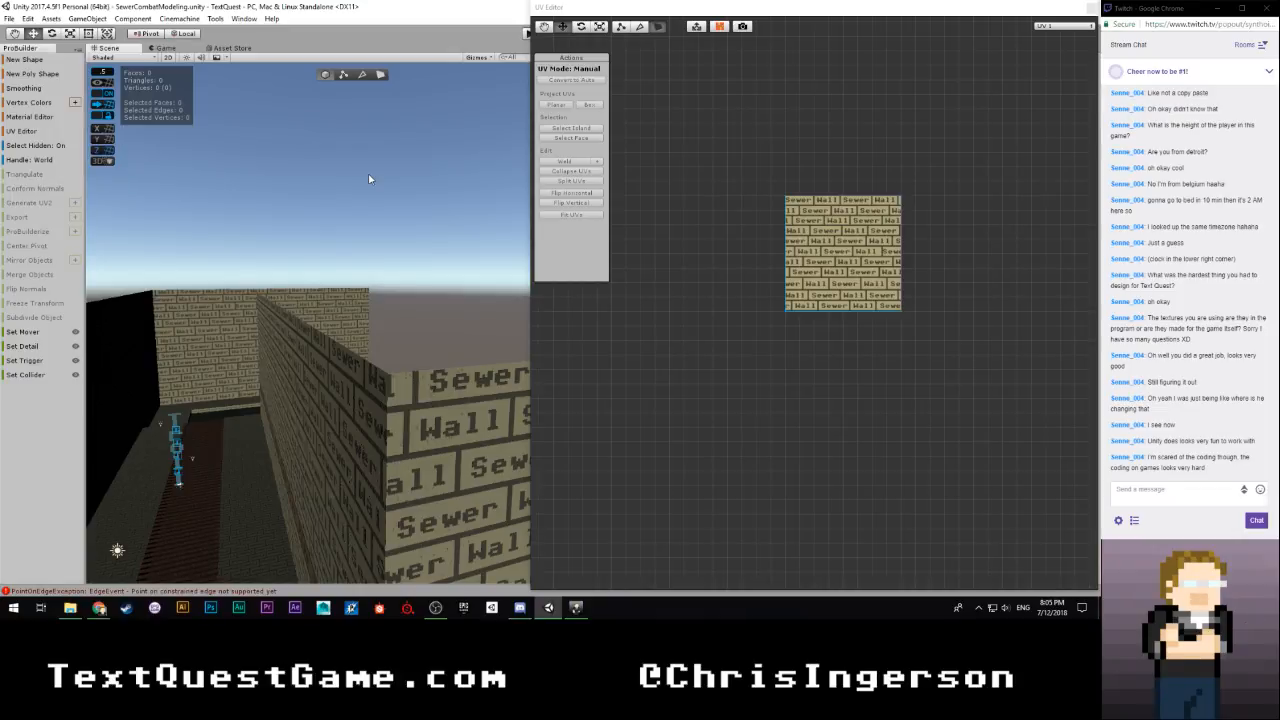
right_click_drag(370, 179, 227, 276)
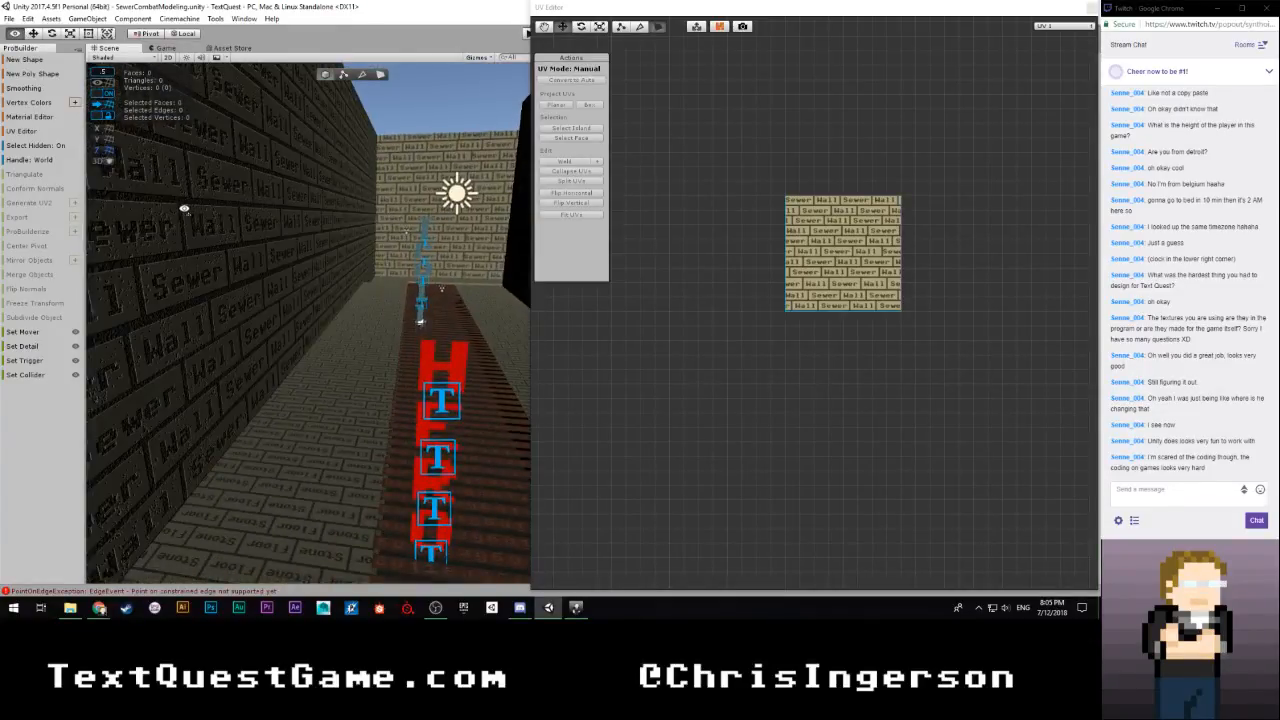
right_click_drag(184, 209, 470, 165)
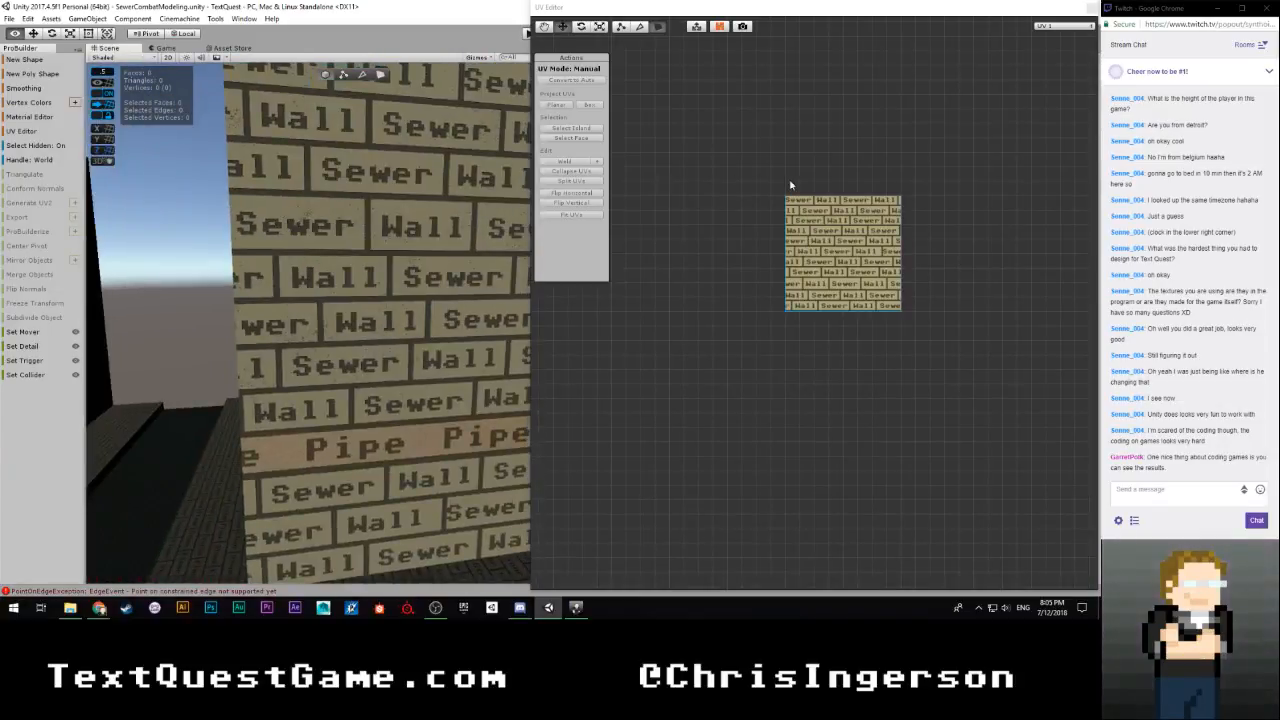
right_click_drag(790, 185, 296, 218)
Select the wall object and examine its UV layout and the brick alignment at the outer corner
left_click(407, 220)
right_click_drag(407, 220, 611, 193)
scroll(766, 272, "down", 3)
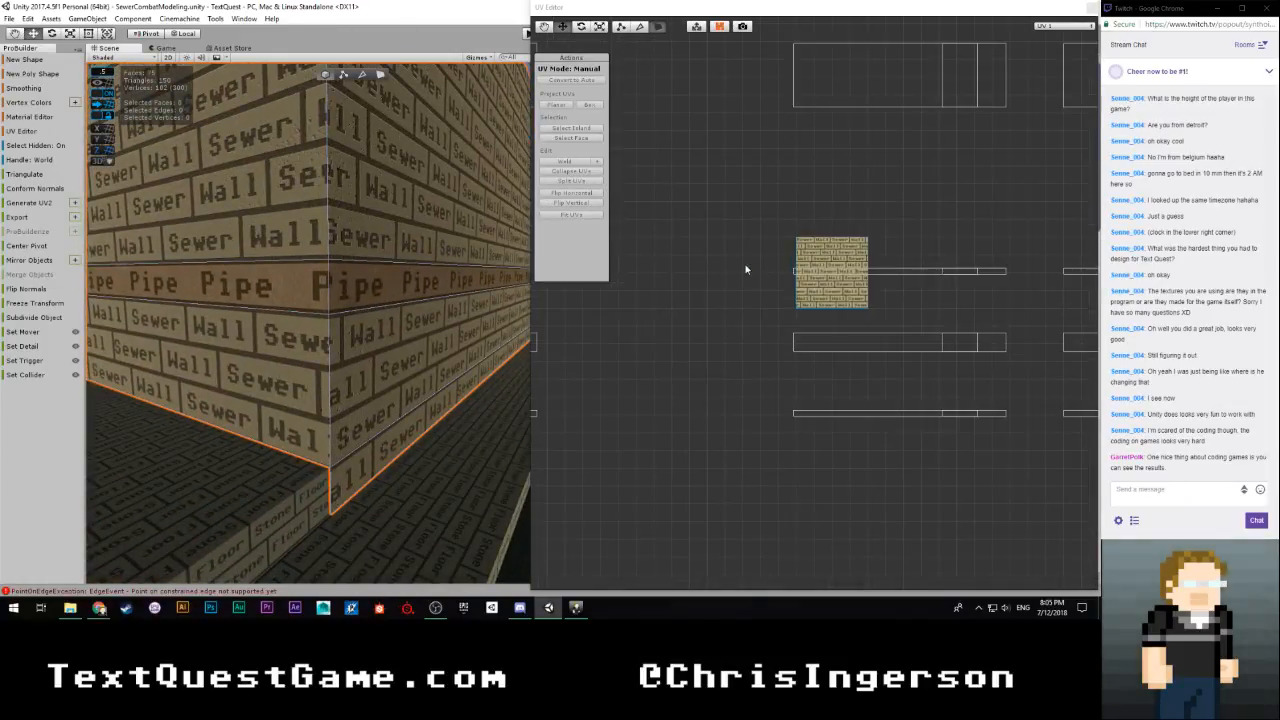
scroll(745, 265, "down", 4)
scroll(762, 271, "down", 4)
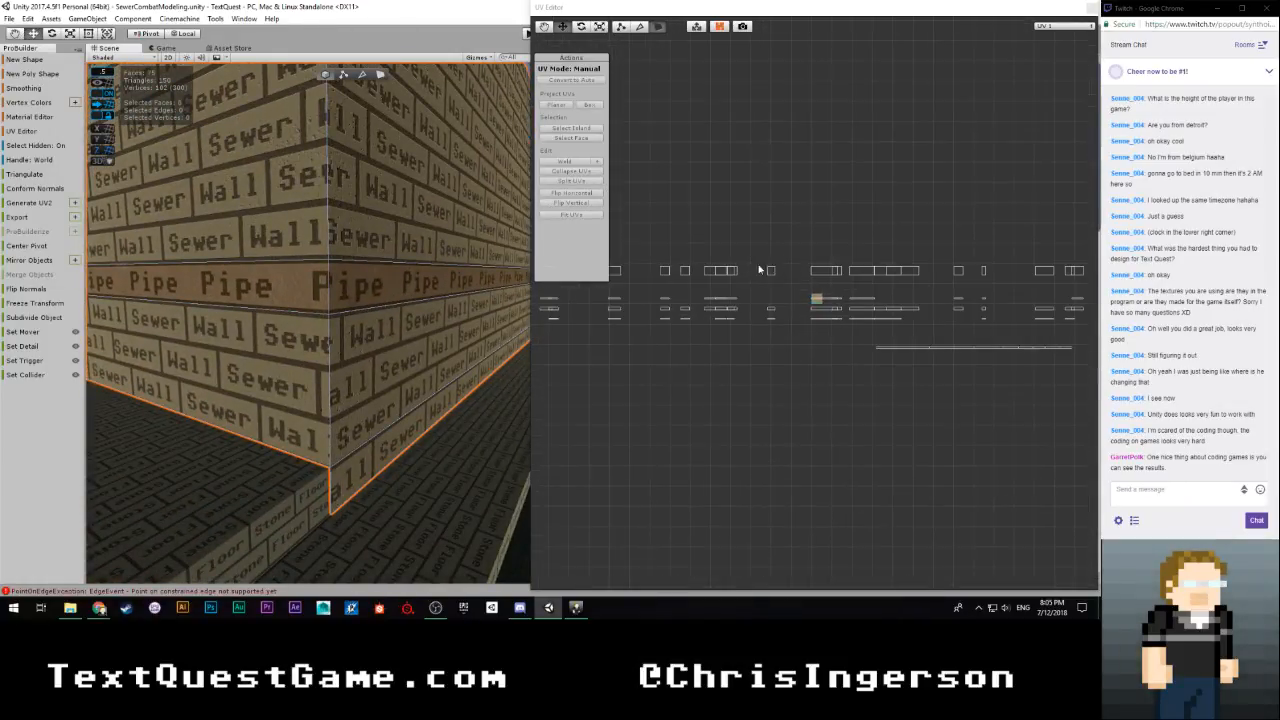
scroll(735, 322, "up", 5)
middle_click_drag(701, 373, 921, 367)
middle_click_drag(753, 378, 851, 385)
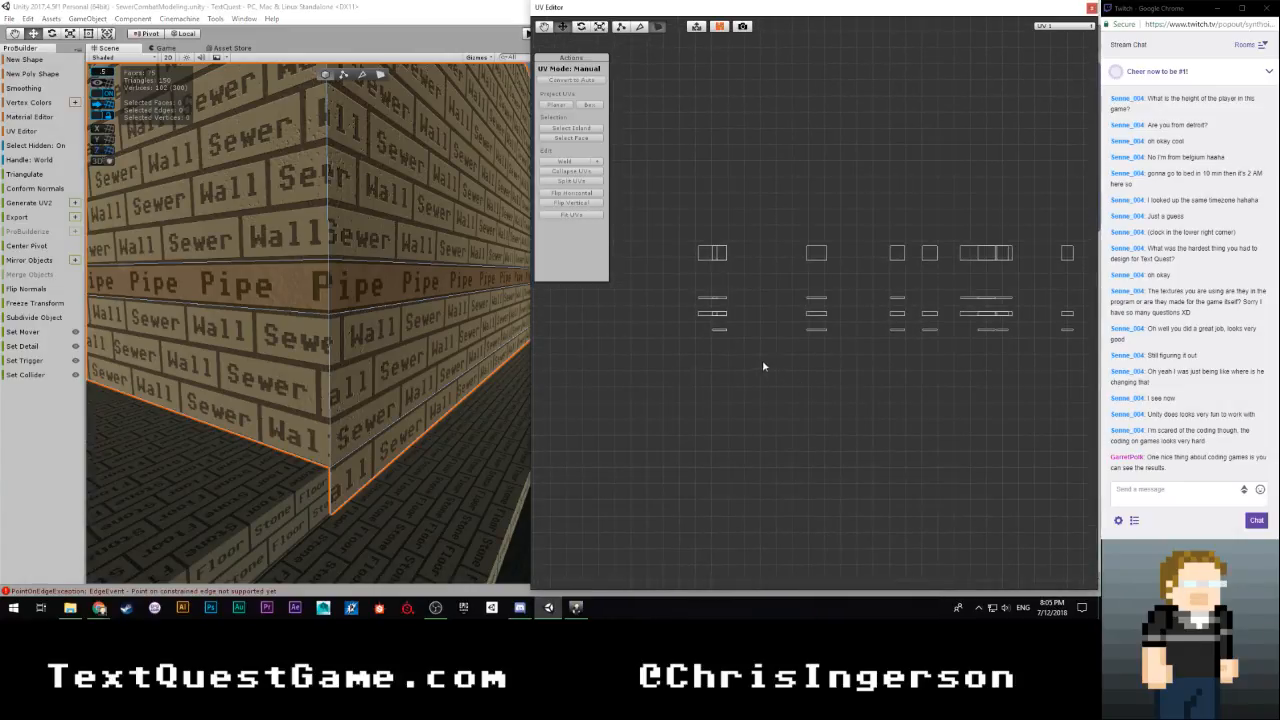
left_click_drag(393, 305, 407, 242, "alt")
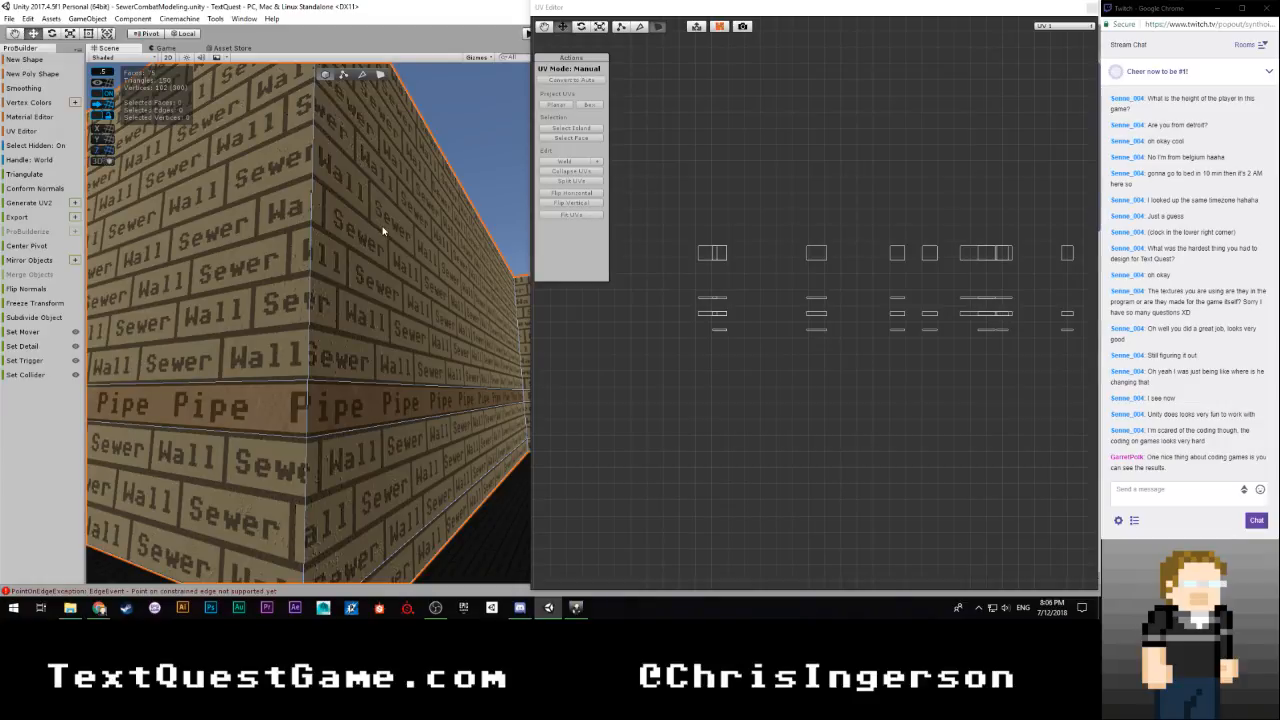
Select the three brick faces of the wall beside the outer corner and shift their UVs horizontally to an X offset of about -4.52
left_click(379, 77)
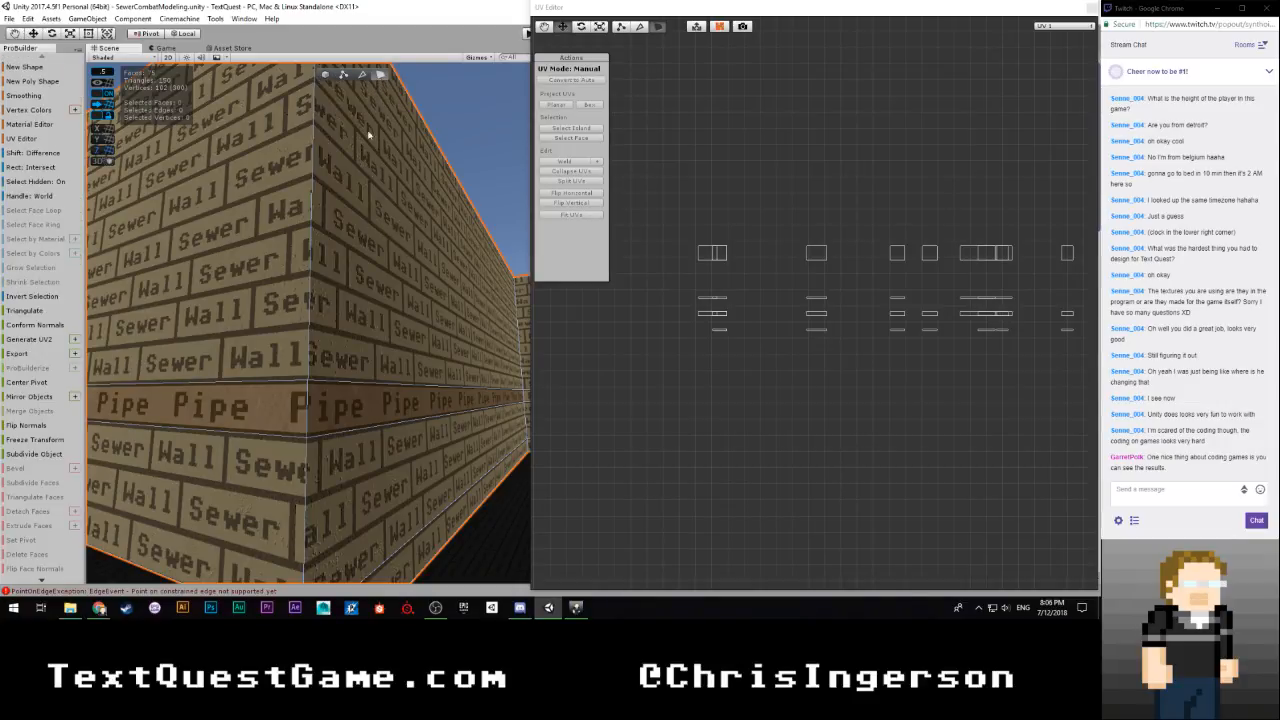
left_click(376, 240)
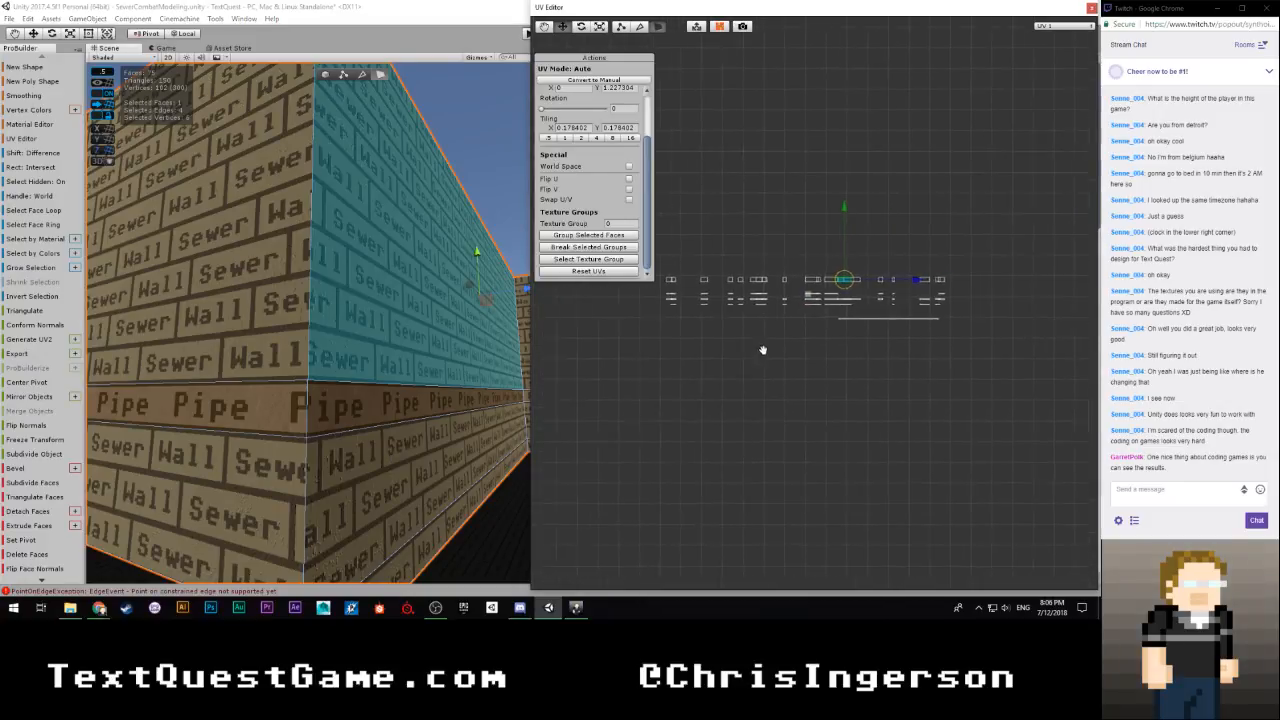
scroll(685, 360, "up", 5)
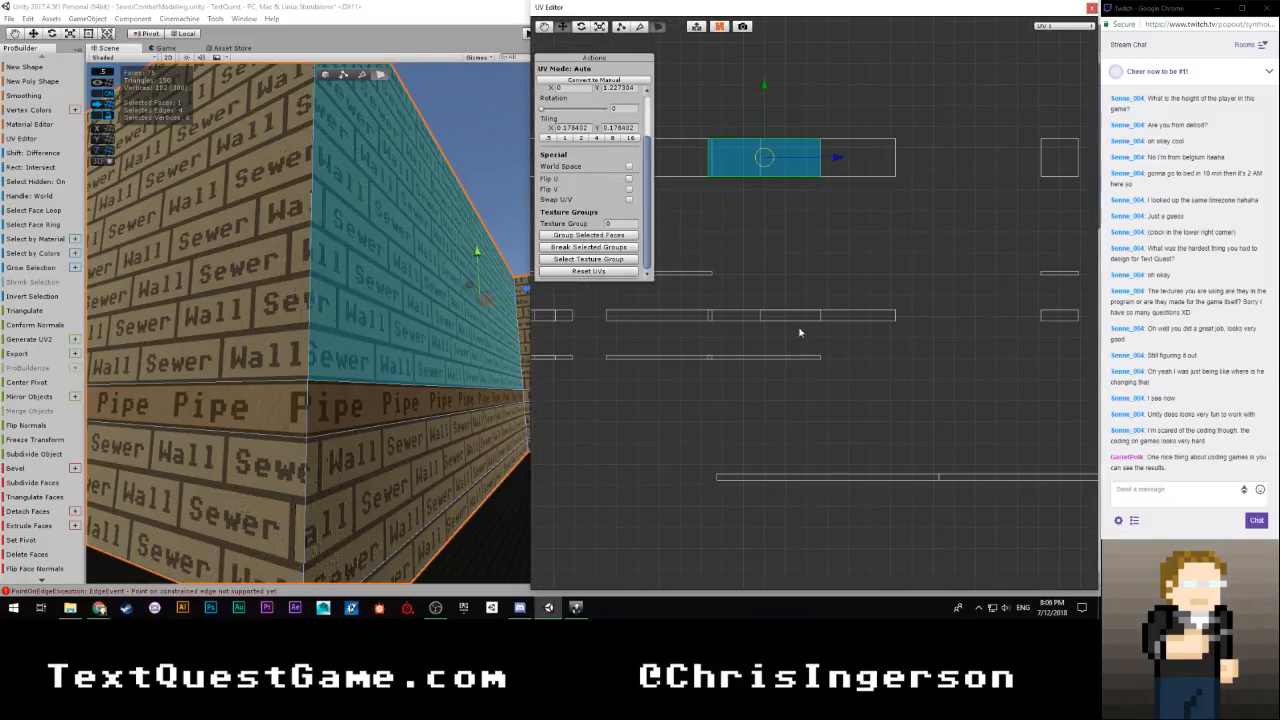
left_click(426, 466, "shift")
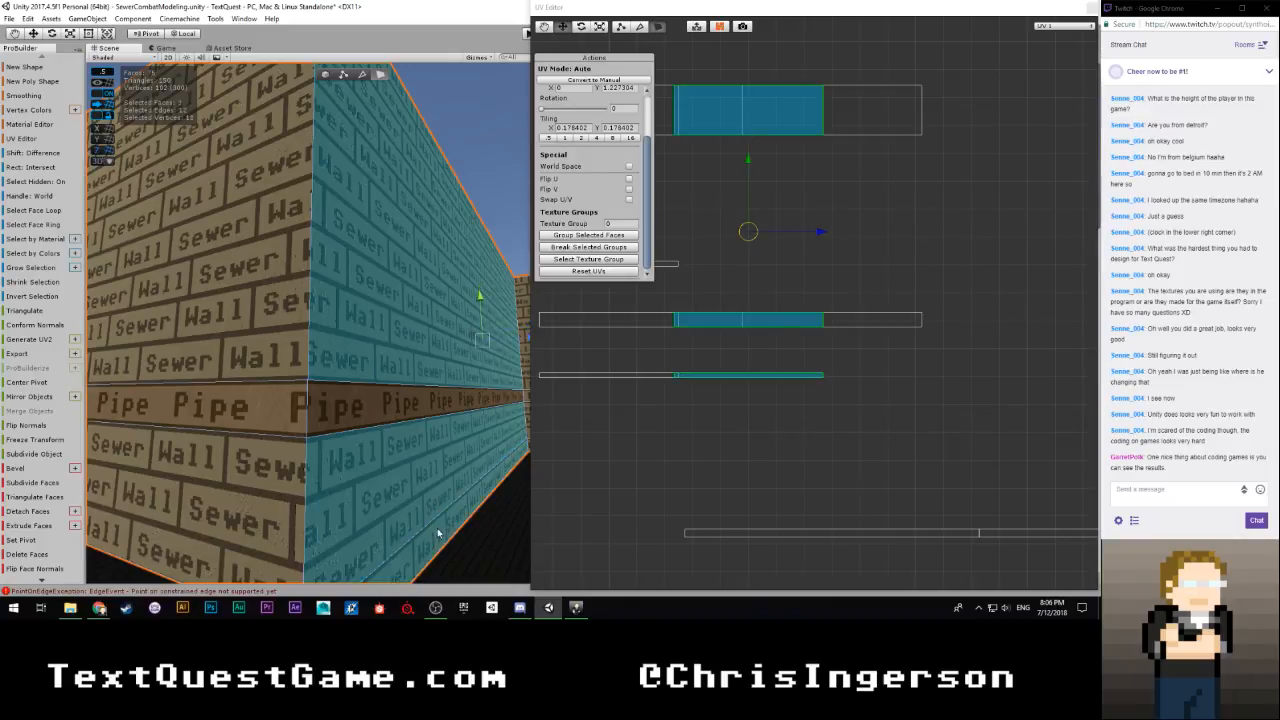
scroll(800, 311, "down", 2)
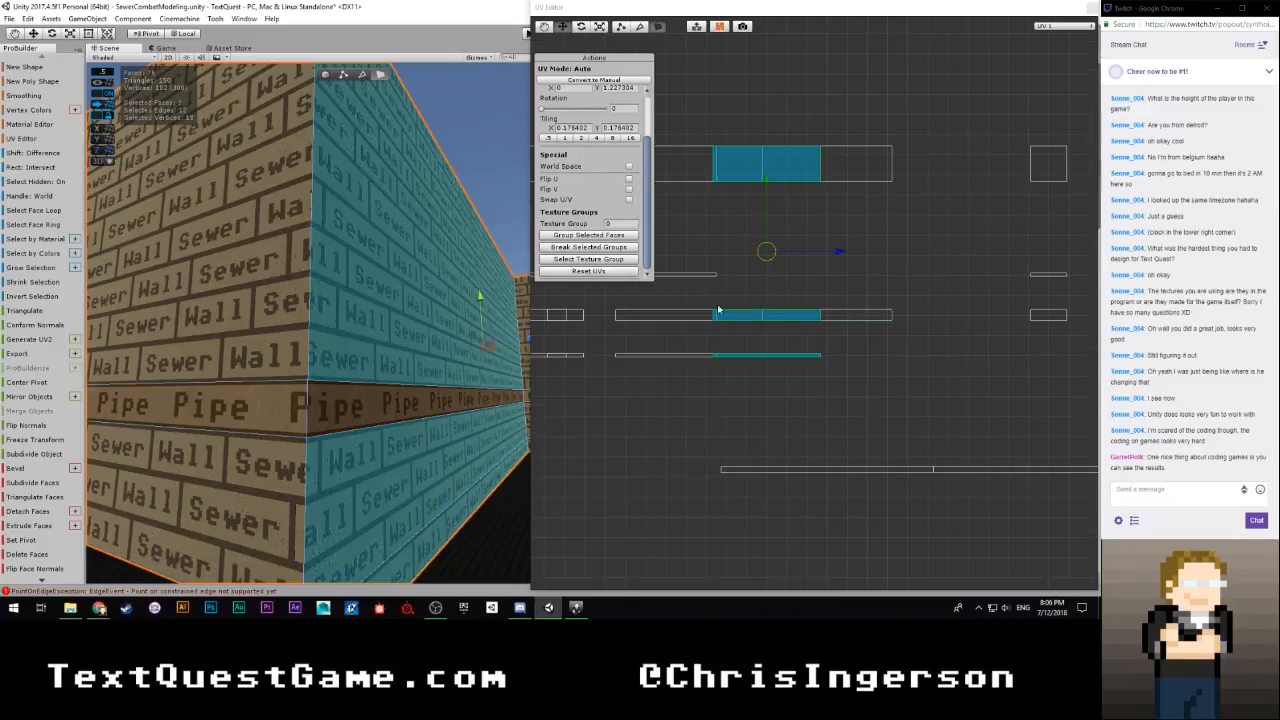
left_click(286, 342, "shift")
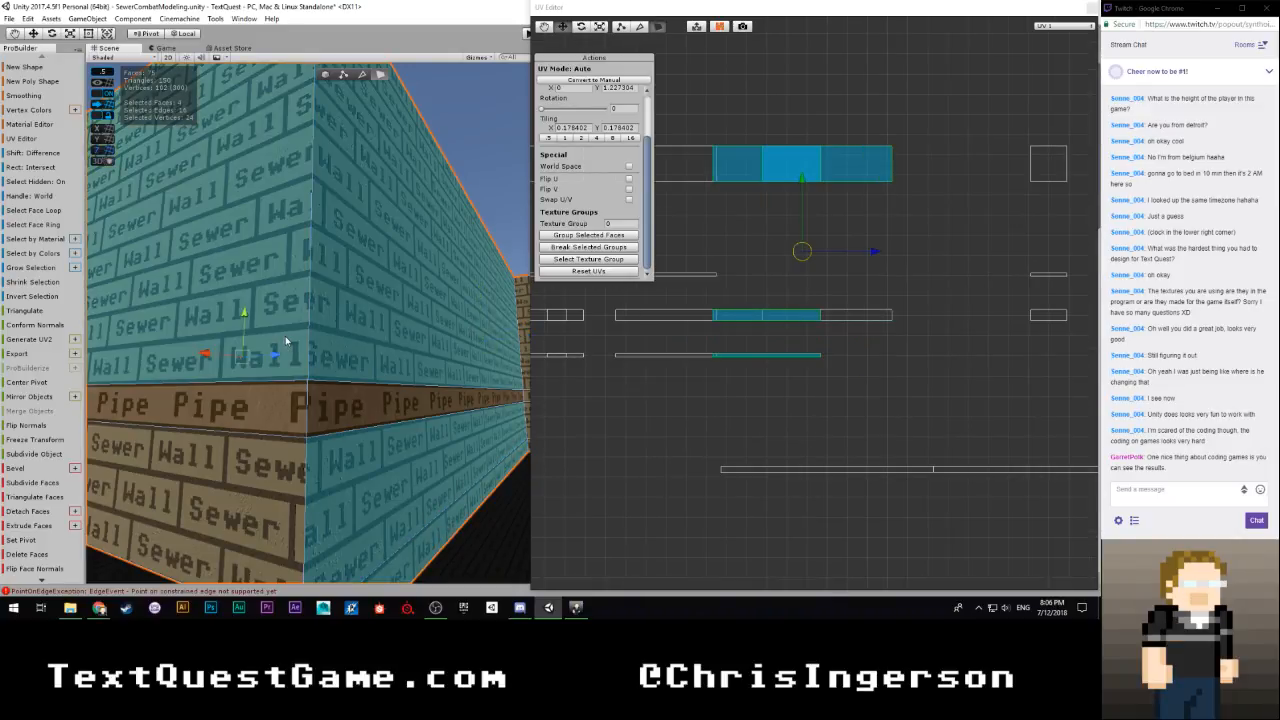
left_click(285, 238, "shift")
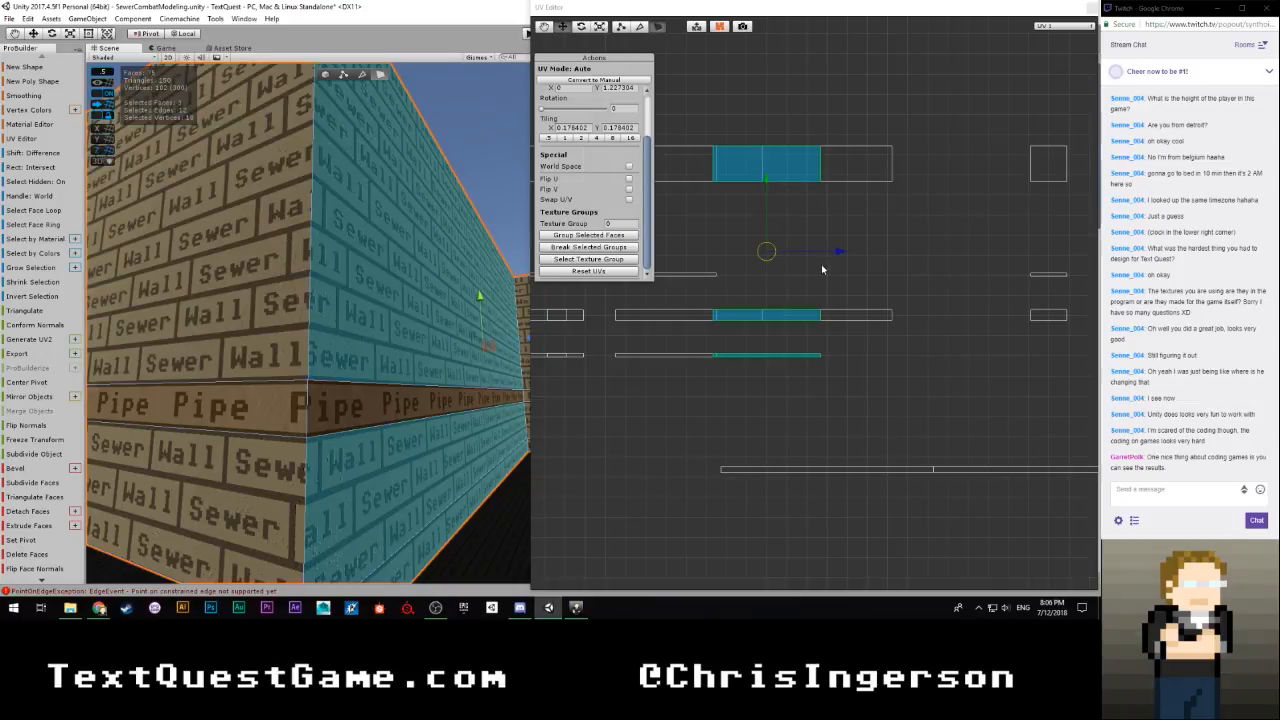
left_click_drag(840, 252, 1020, 251)
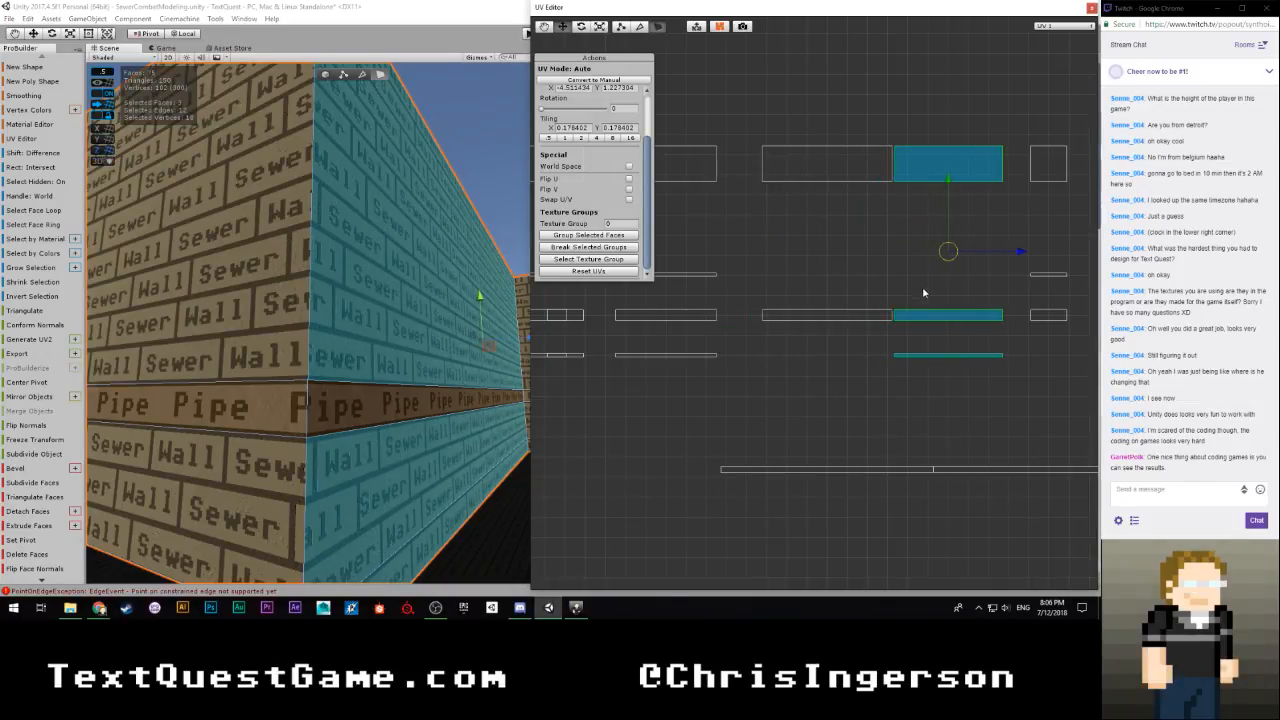
Fine-tune the corner wall's brick UVs horizontally to an X offset of about -4.44, then clear the face selection
scroll(908, 270, "up", 2)
scroll(912, 268, "down", 3)
middle_click_drag(898, 277, 786, 320)
scroll(806, 300, "up", 3)
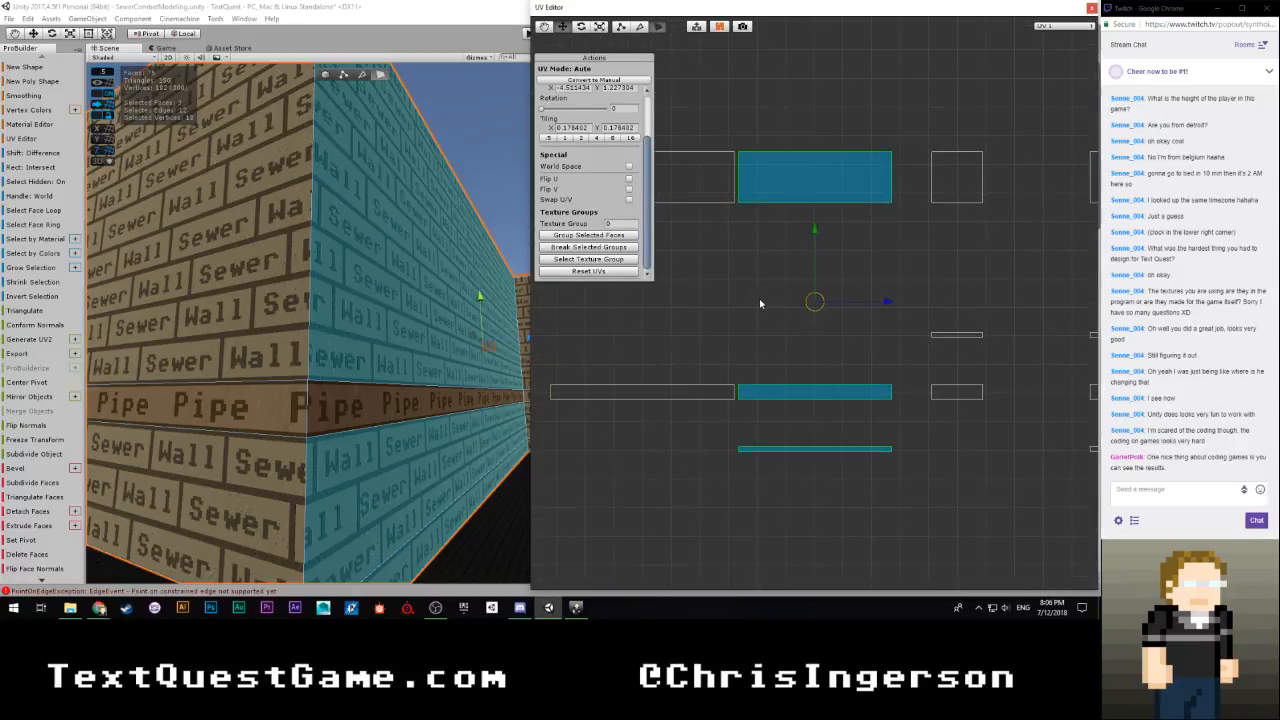
scroll(754, 289, "up", 3)
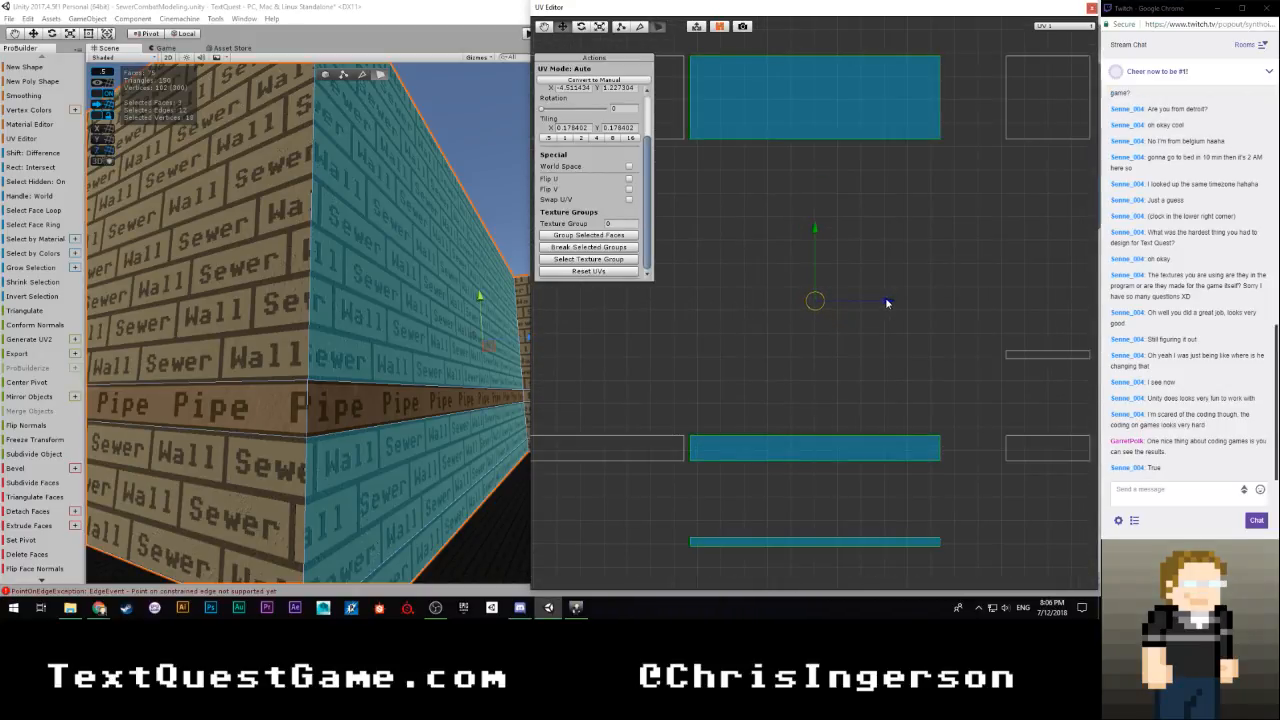
left_click_drag(887, 302, 881, 303)
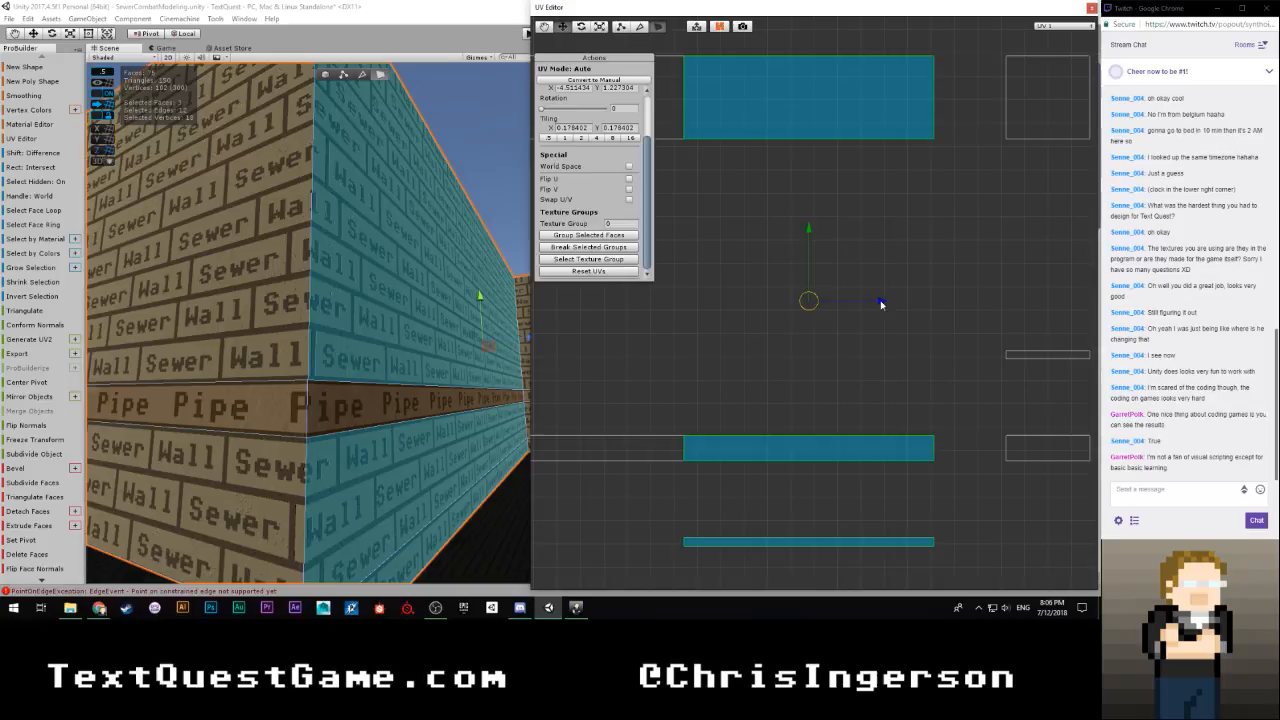
scroll(750, 315, "down", 5)
left_click(770, 318)
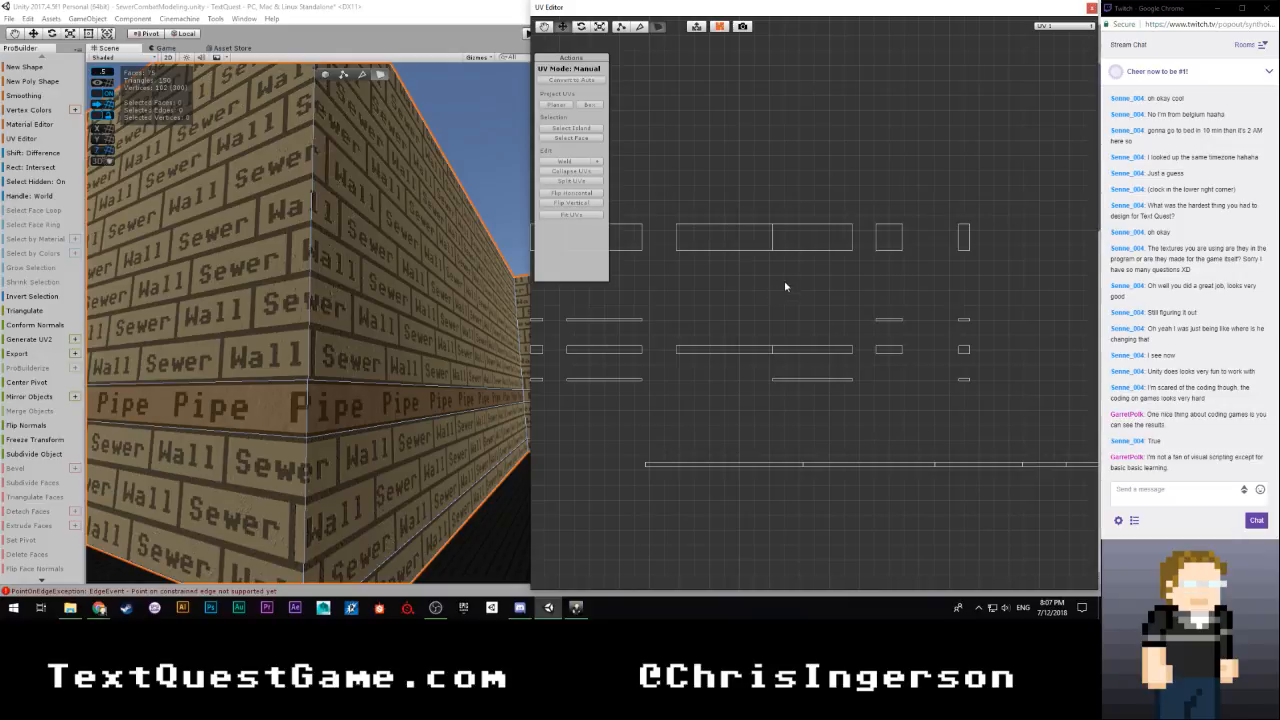
Locate the brick UV islands of the wall at the inner corner and move the two narrow island groups beside the target spot aside
scroll(805, 295, "up", 4)
middle_click_drag(843, 333, 703, 302)
right_click_drag(417, 320, 473, 347)
left_click(391, 378)
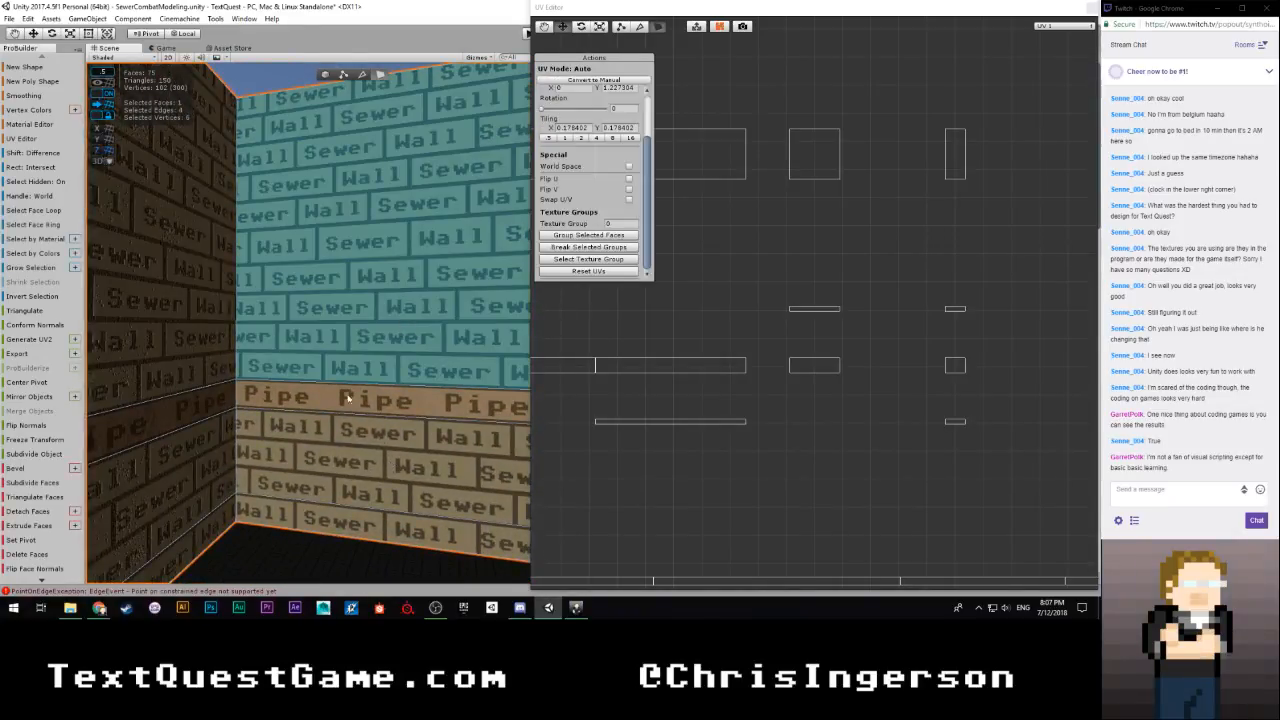
right_click_drag(348, 398, 425, 340)
scroll(837, 323, "down", 5)
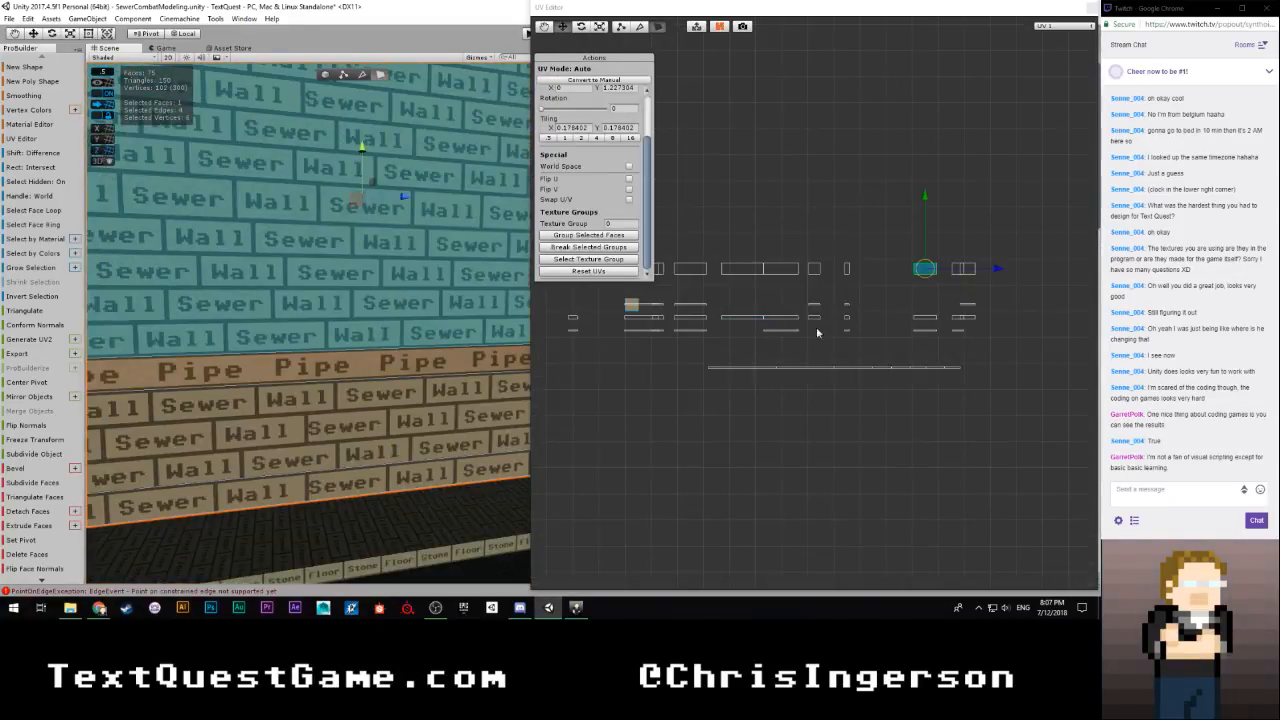
scroll(816, 330, "up", 3)
left_click(934, 229)
left_click_drag(932, 203, 996, 371)
left_click_drag(918, 180, 1010, 376)
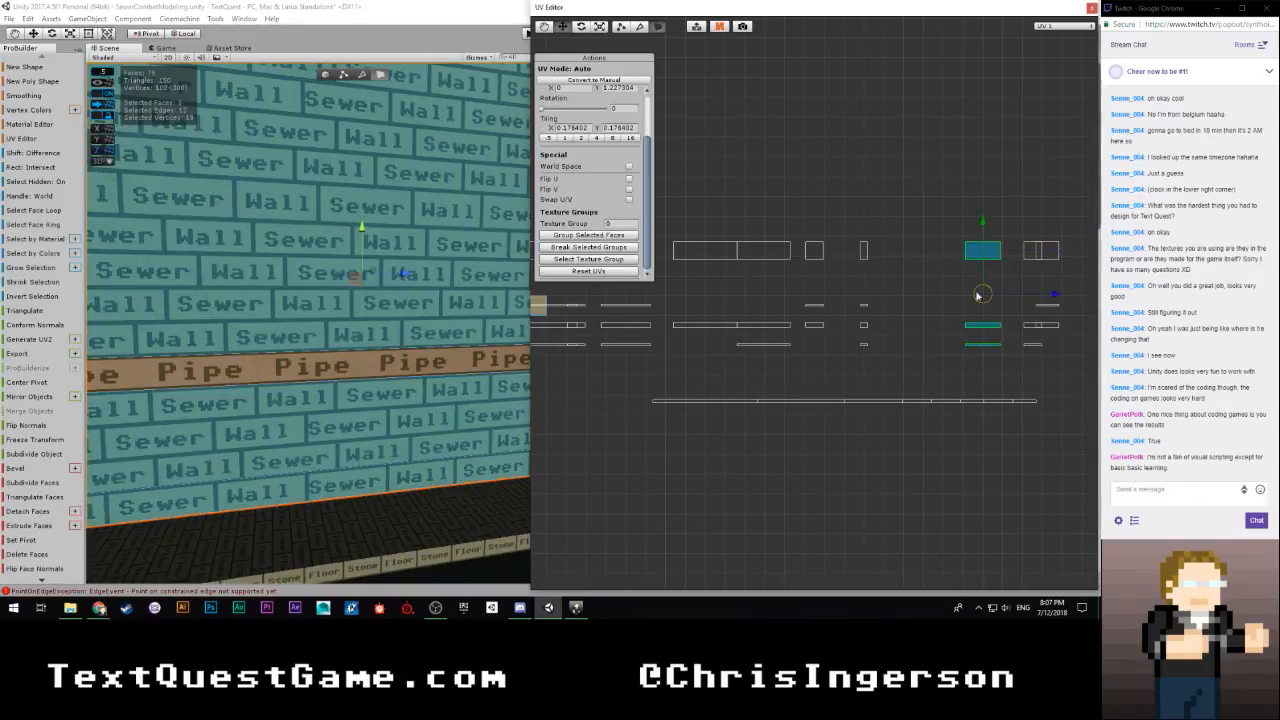
left_click_drag(908, 202, 800, 373)
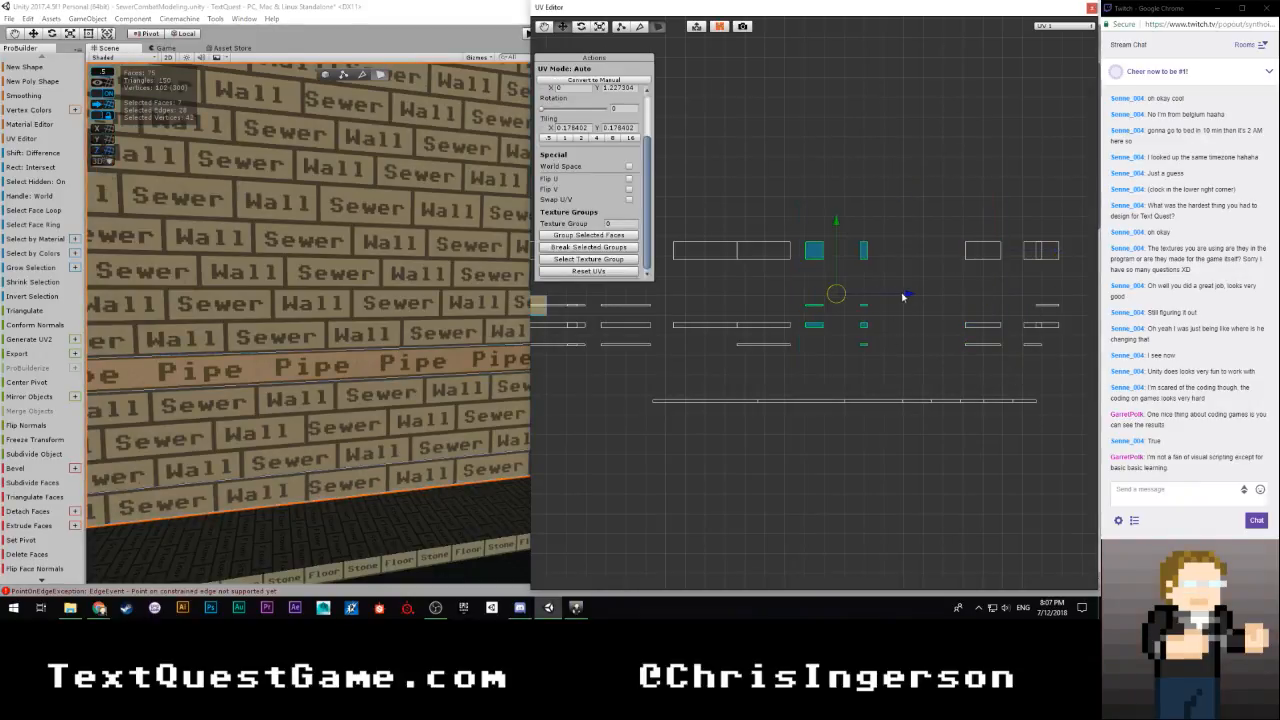
left_click_drag(904, 294, 977, 296)
Shift the inner-corner wall's three brick UV islands horizontally against the neighbouring wall's islands until the brick lettering continues across the corner
left_click_drag(961, 216, 1020, 378)
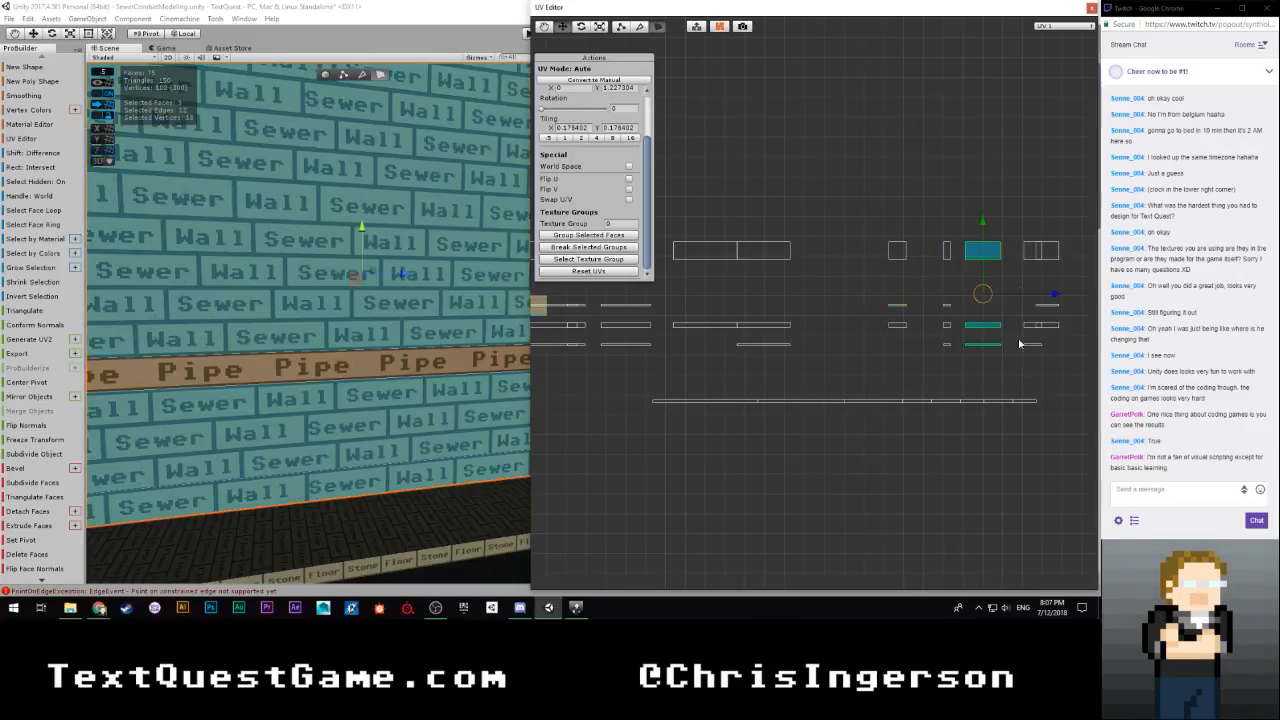
left_click_drag(1055, 296, 881, 303)
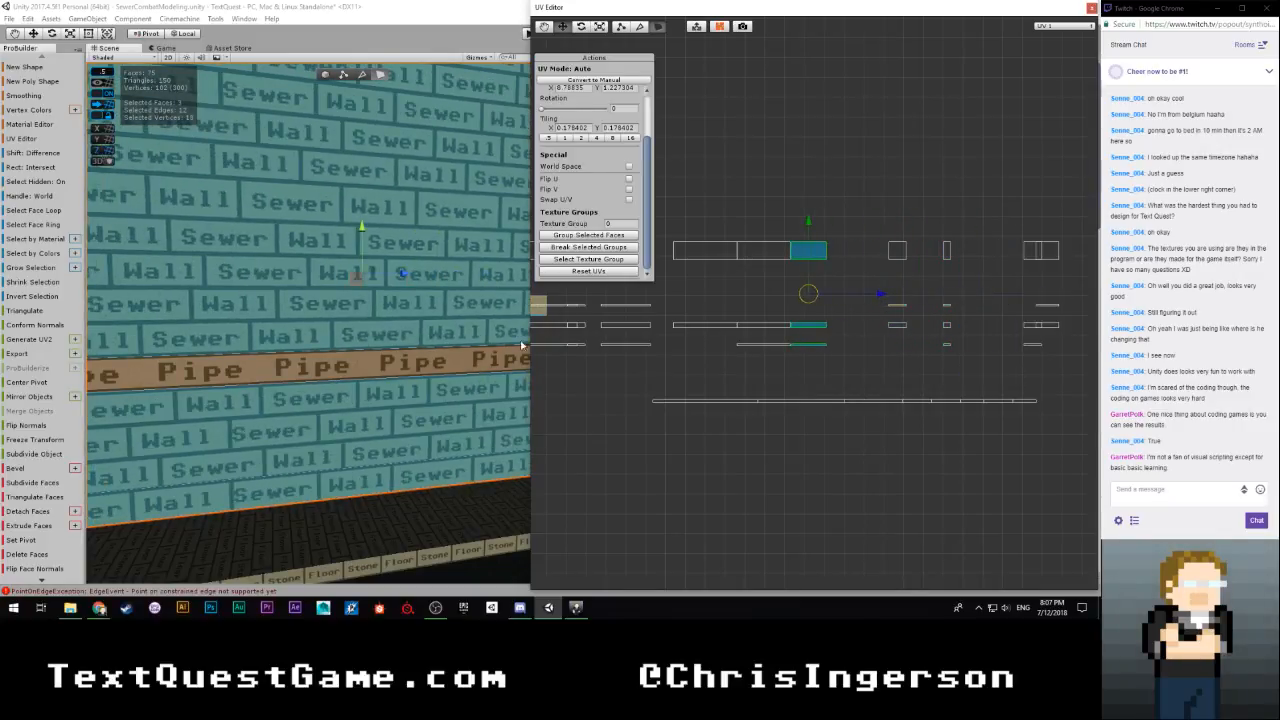
right_click_drag(490, 342, 283, 350)
key("w")
scroll(766, 366, "up", 3)
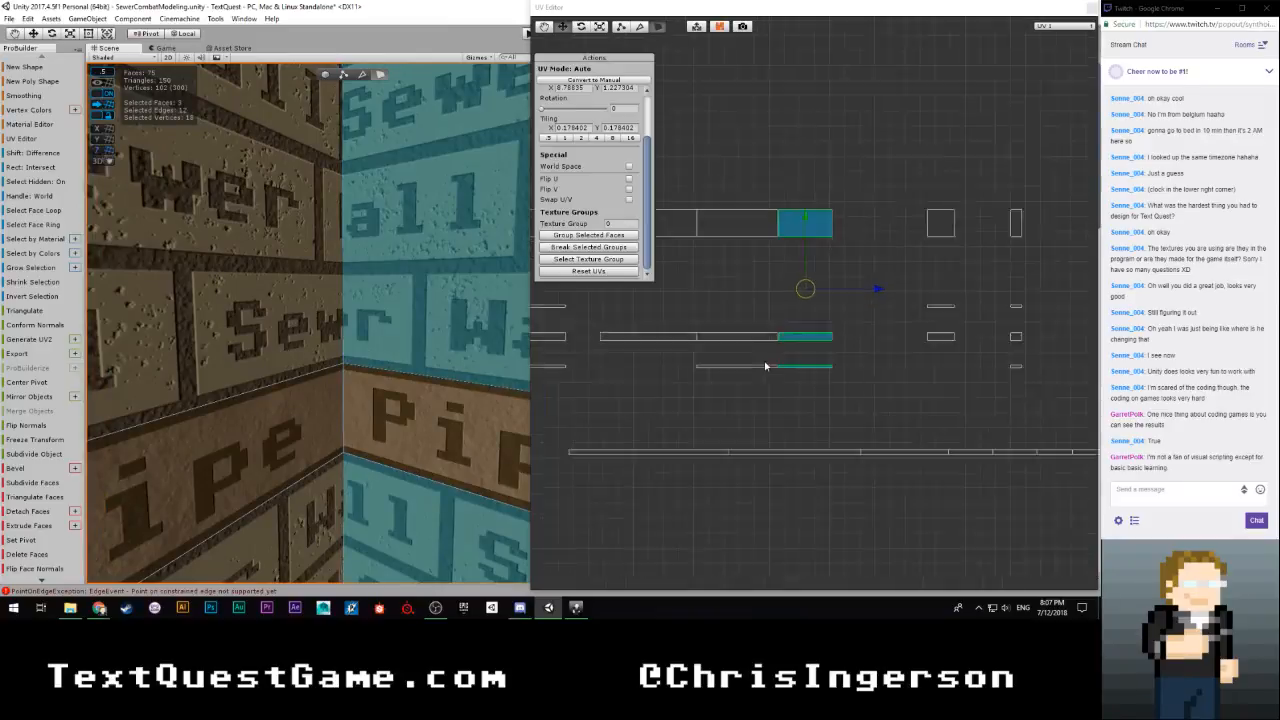
scroll(766, 366, "up", 5)
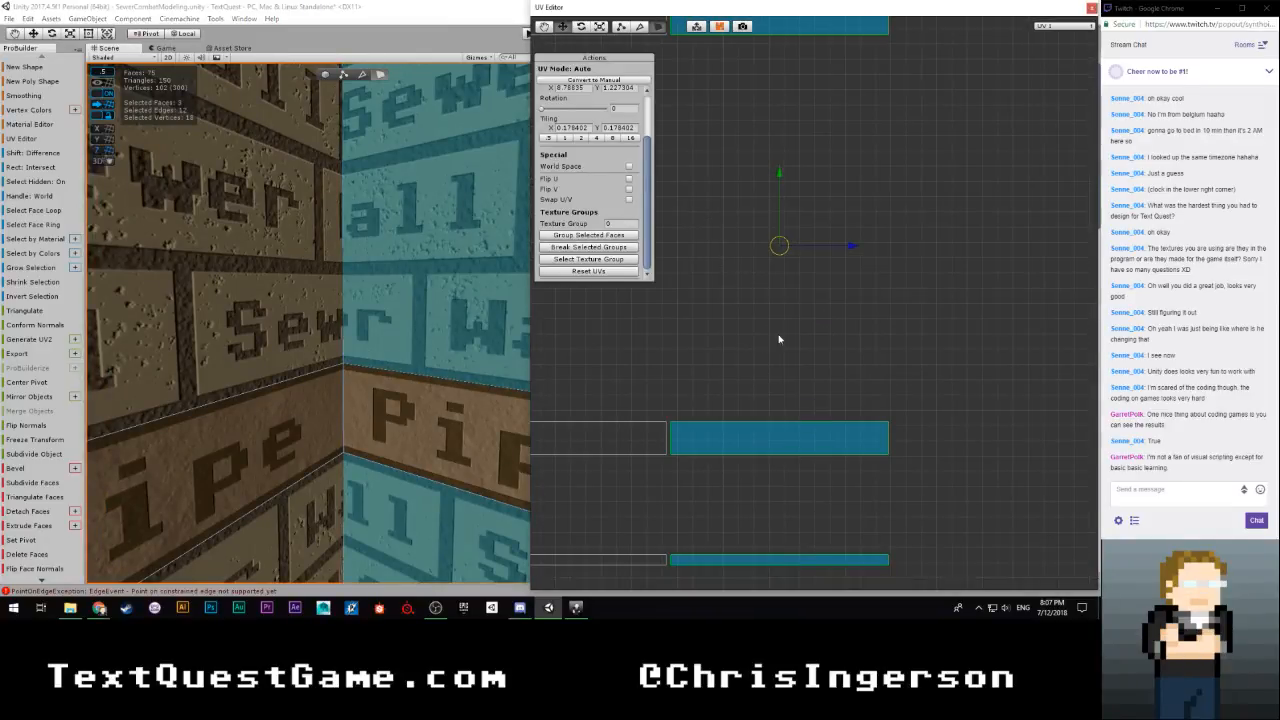
scroll(747, 300, "down", 2)
scroll(748, 313, "up", 3)
middle_click_drag(756, 307, 826, 307)
left_click_drag(942, 242, 936, 243)
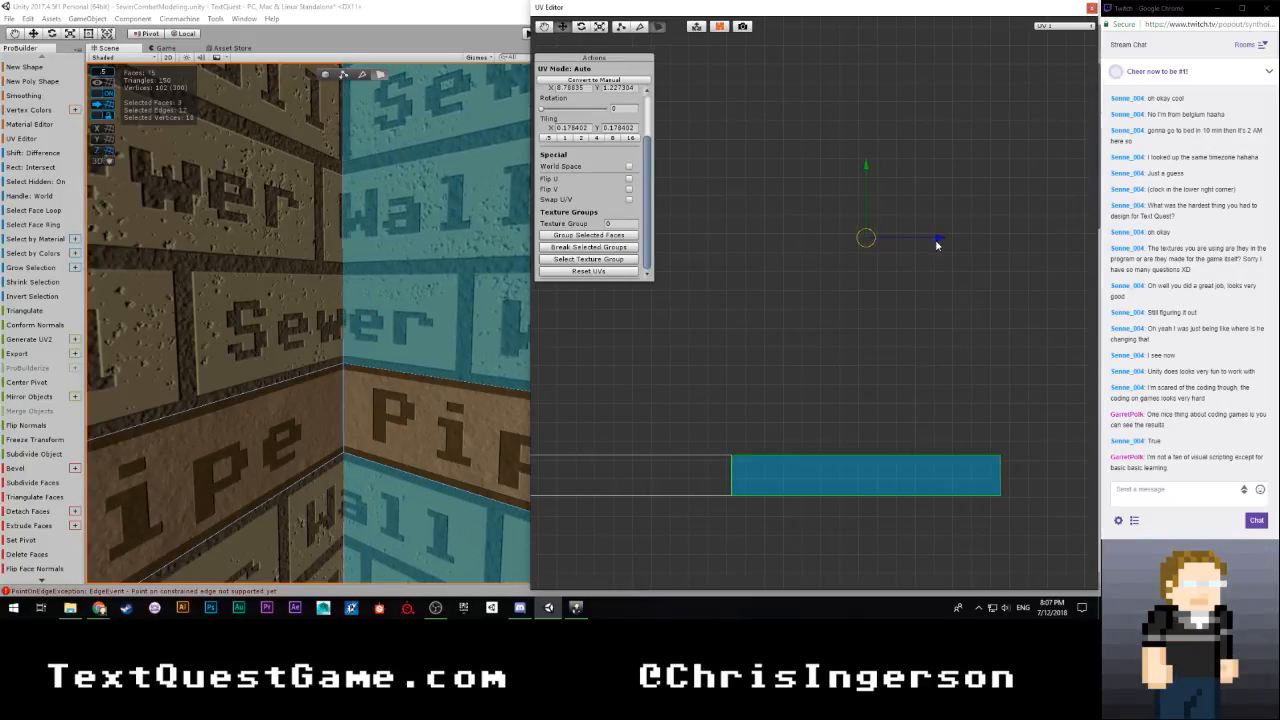
left_click(838, 305)
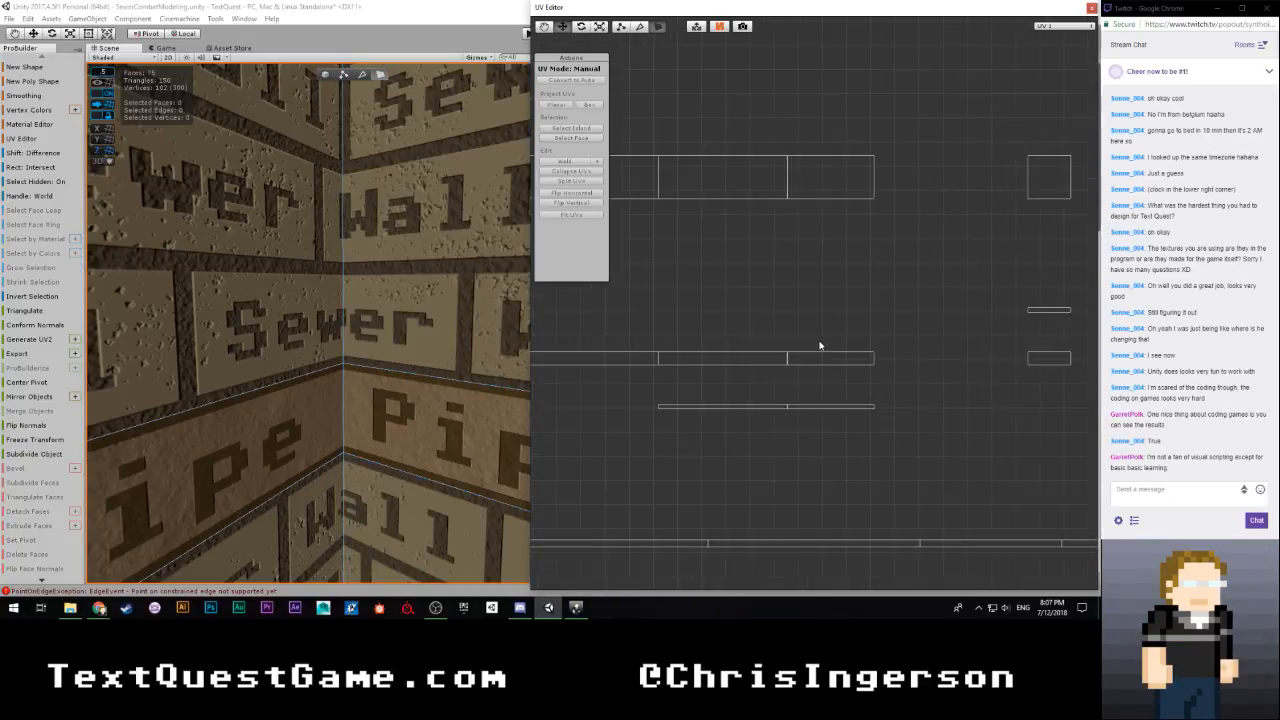
Select the brick faces of the next wall past the inner corner and shift their UVs horizontally to an X offset of about -28.35
right_click_drag(367, 362, 743, 486)
left_click(408, 362)
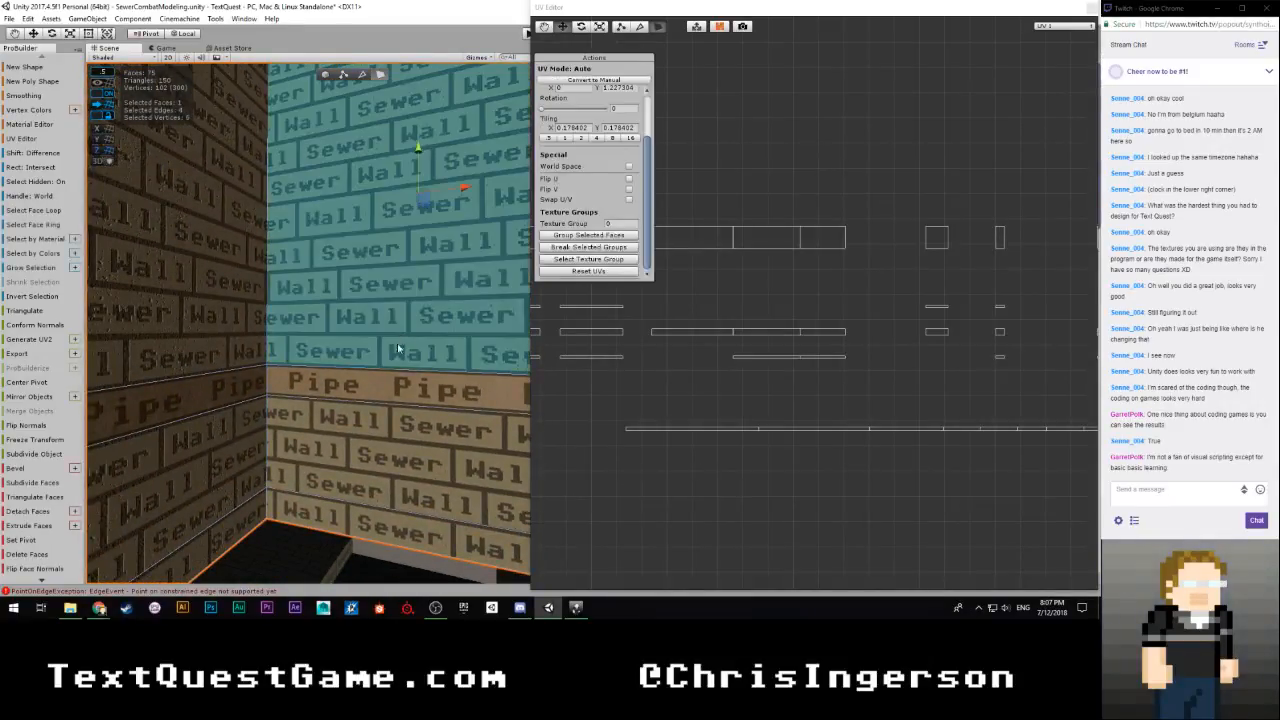
left_click(397, 462, "shift")
scroll(700, 395, "up", 3)
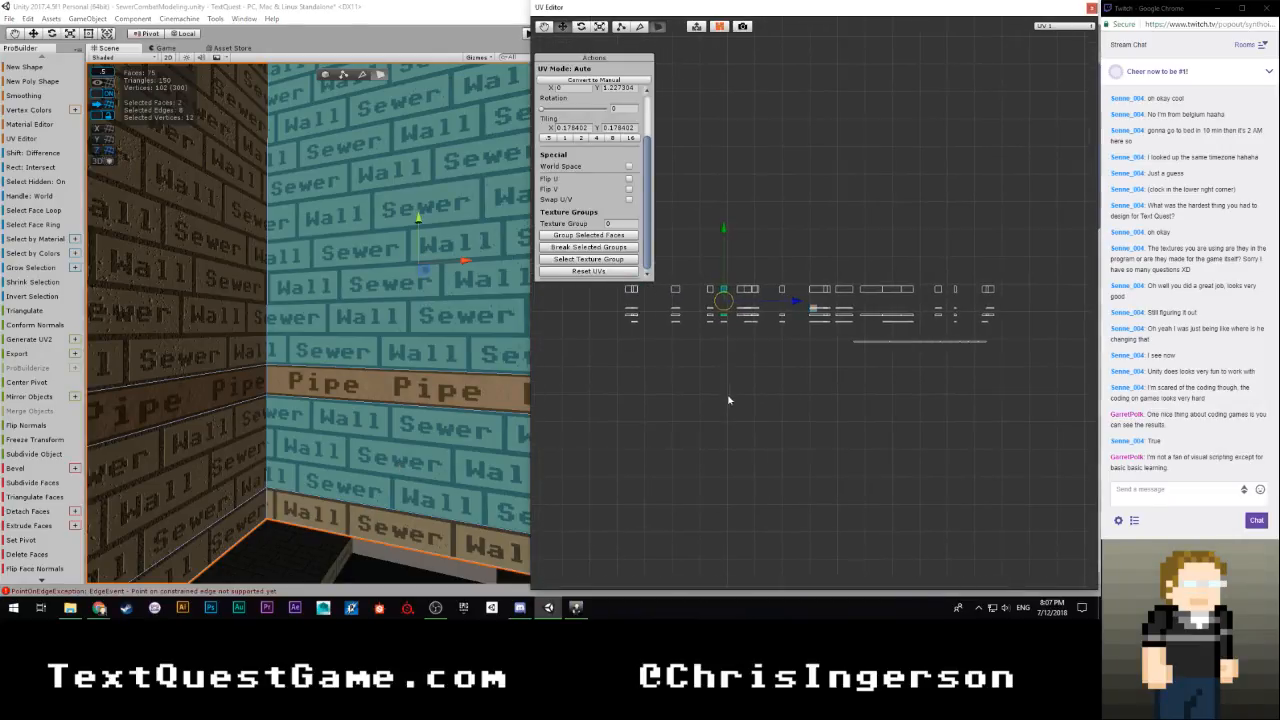
left_click_drag(671, 318, 672, 266)
scroll(697, 374, "down", 3)
left_click_drag(791, 306, 998, 306)
scroll(917, 349, "up", 3)
middle_click_drag(982, 352, 913, 341)
scroll(774, 401, "up", 6)
scroll(805, 384, "up", 5)
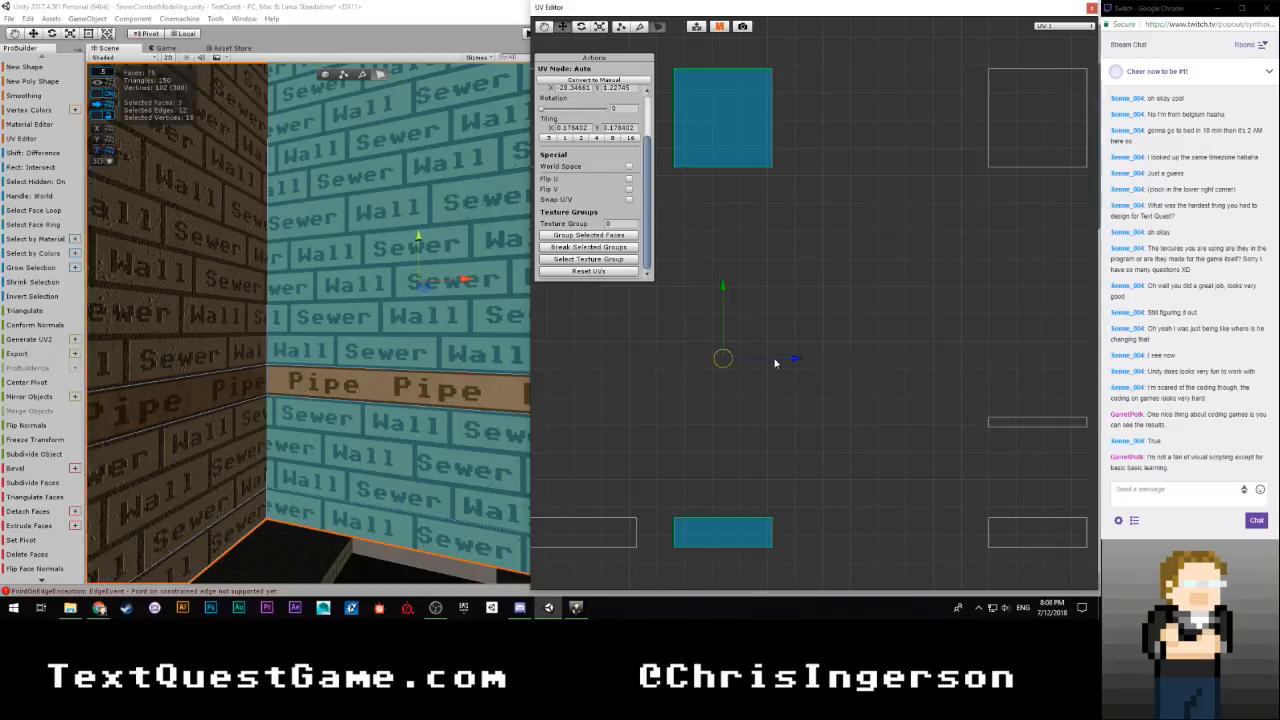
Reselect that wall's brick UV islands and nudge them horizontally flush against the aligned row of islands
left_click(778, 378)
left_click_drag(820, 191, 758, 478)
left_click_drag(835, 338, 813, 338)
left_click(789, 349)
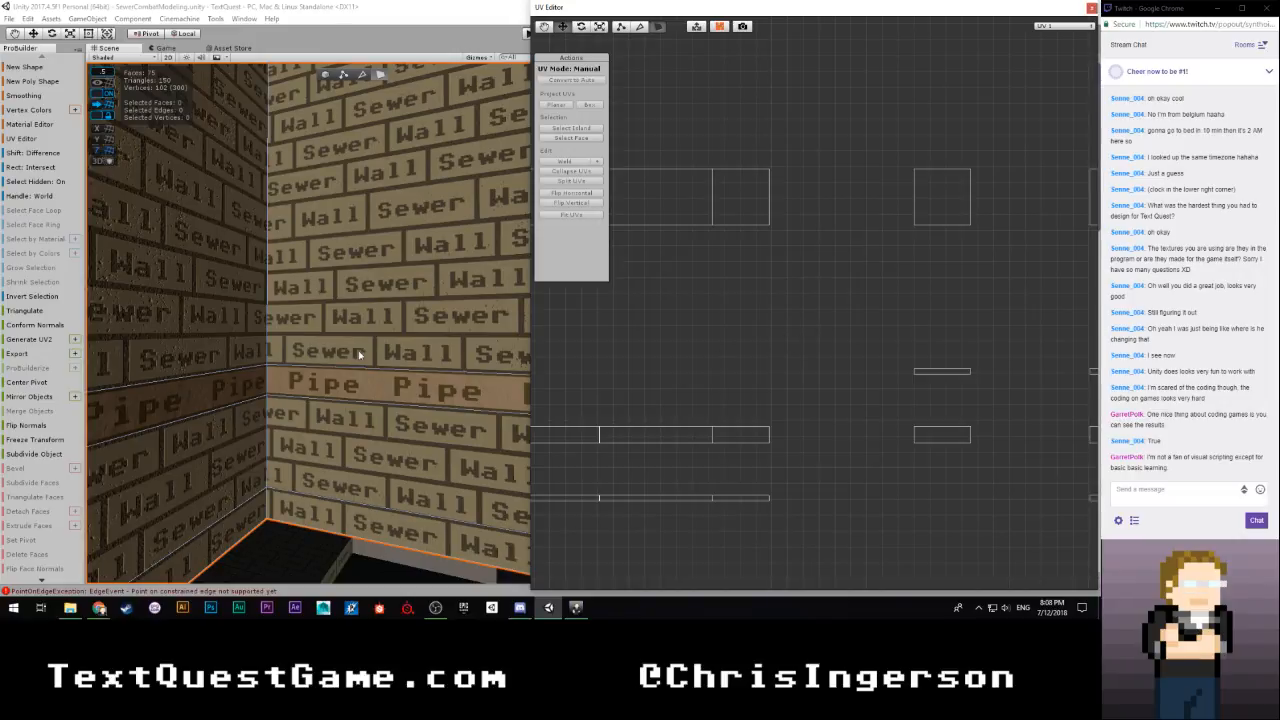
scroll(358, 353, "down", 5)
left_click_drag(357, 352, 590, 336, "alt")
left_click(353, 299)
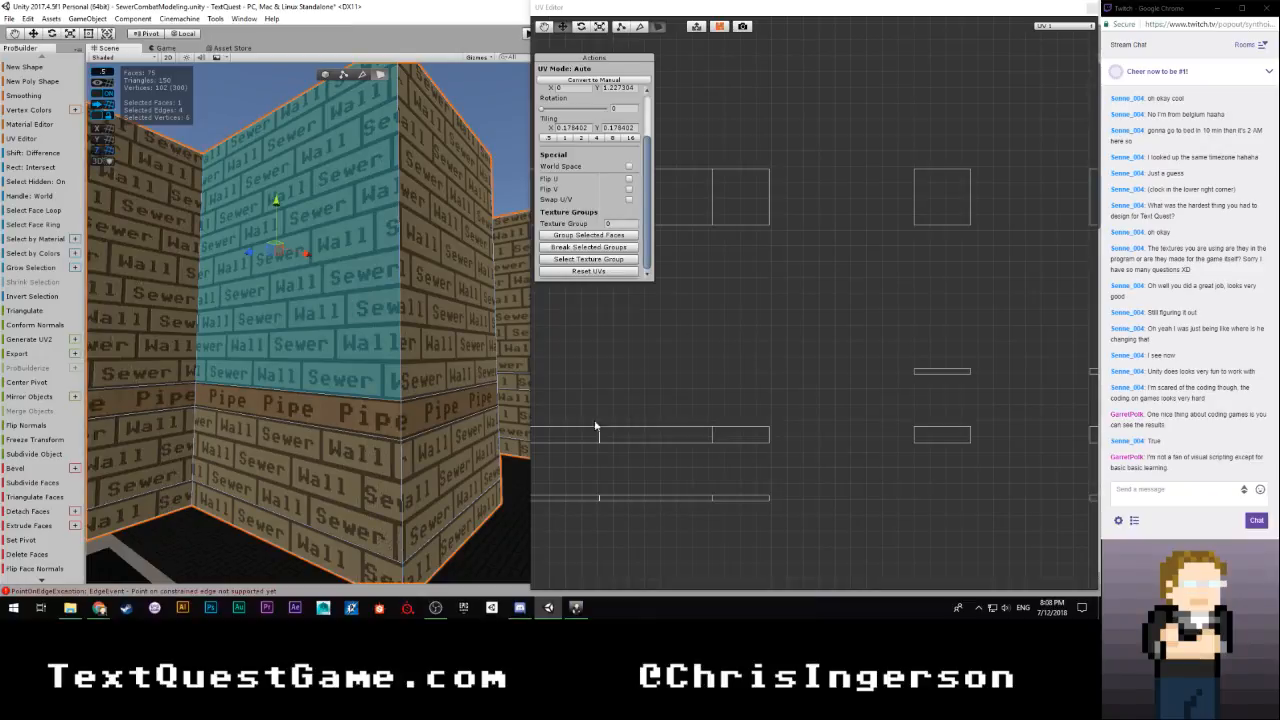
scroll(706, 384, "down", 8)
middle_click_drag(700, 379, 1006, 373)
scroll(743, 403, "down", 4)
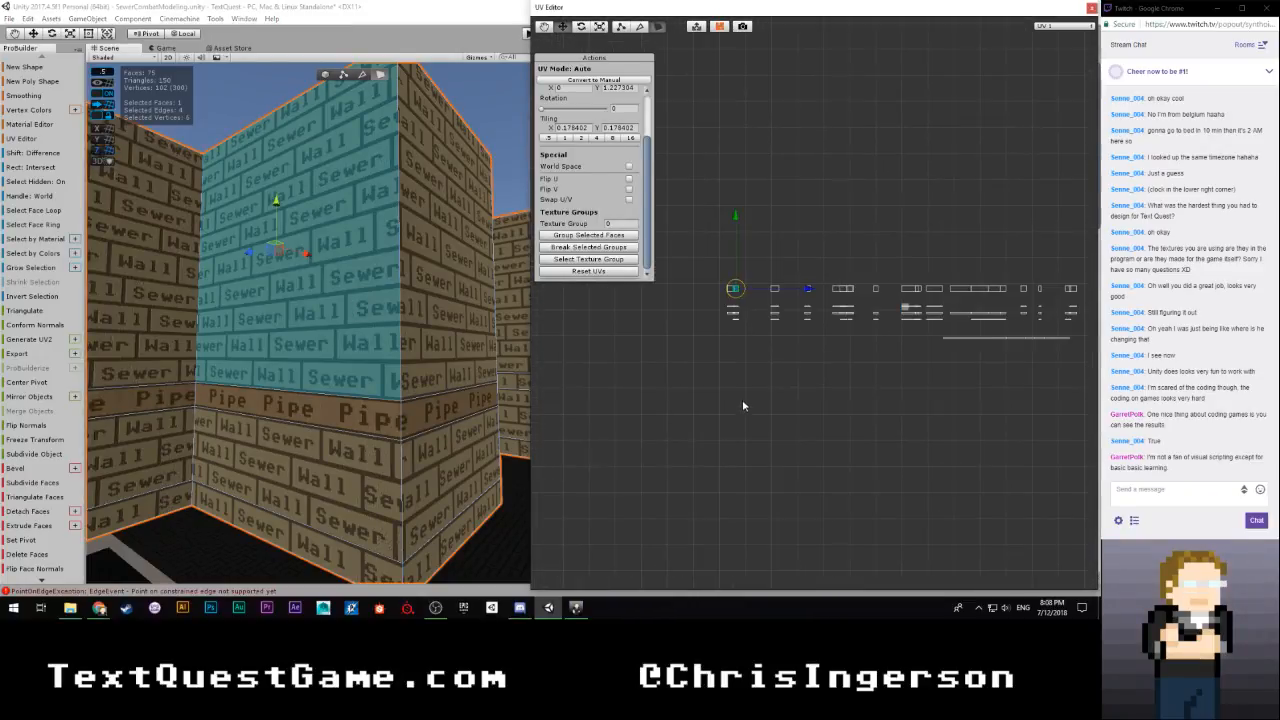
scroll(713, 352, "up", 4)
middle_click_drag(645, 368, 848, 388)
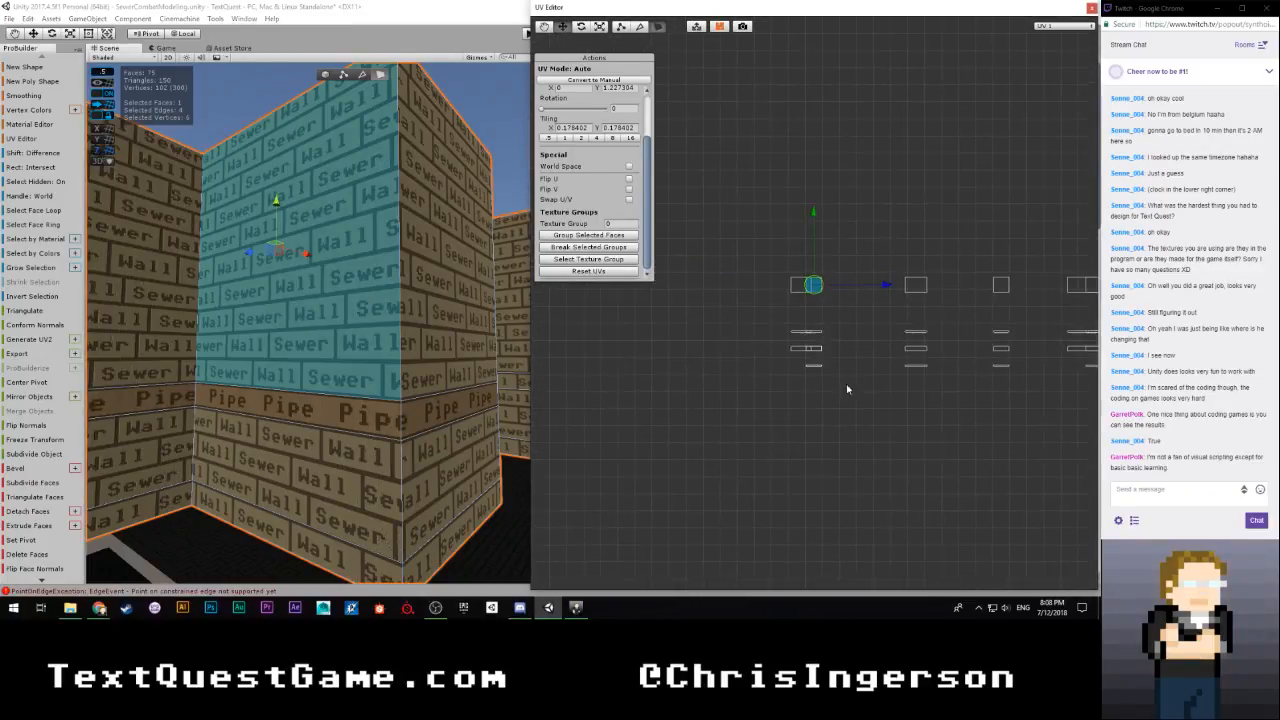
scroll(838, 385, "up", 4)
scroll(836, 385, "up", 1)
left_click_drag(875, 177, 783, 525)
scroll(800, 505, "down", 3)
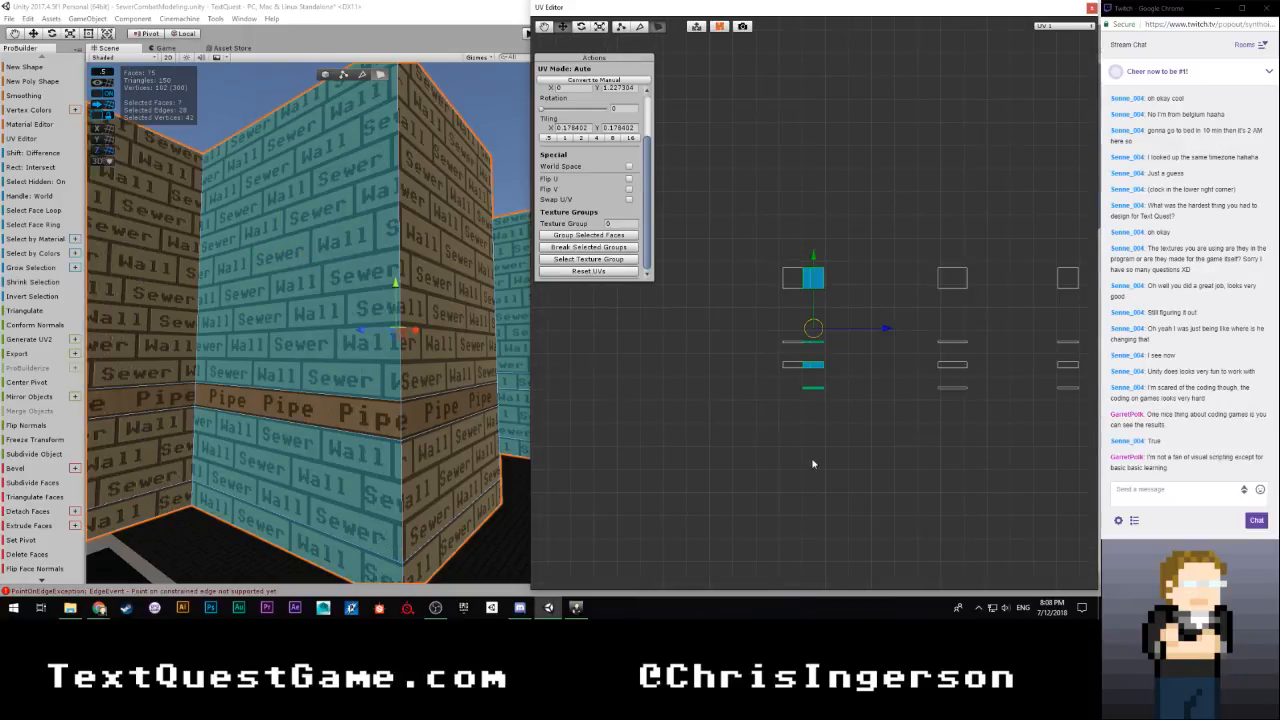
Select the three brick faces between the inner corner and the outer corner and shift their UVs horizontally to an X offset of about -42.02
left_click_drag(454, 411, 419, 397, "alt")
scroll(419, 397, "down", 5)
left_click(331, 348)
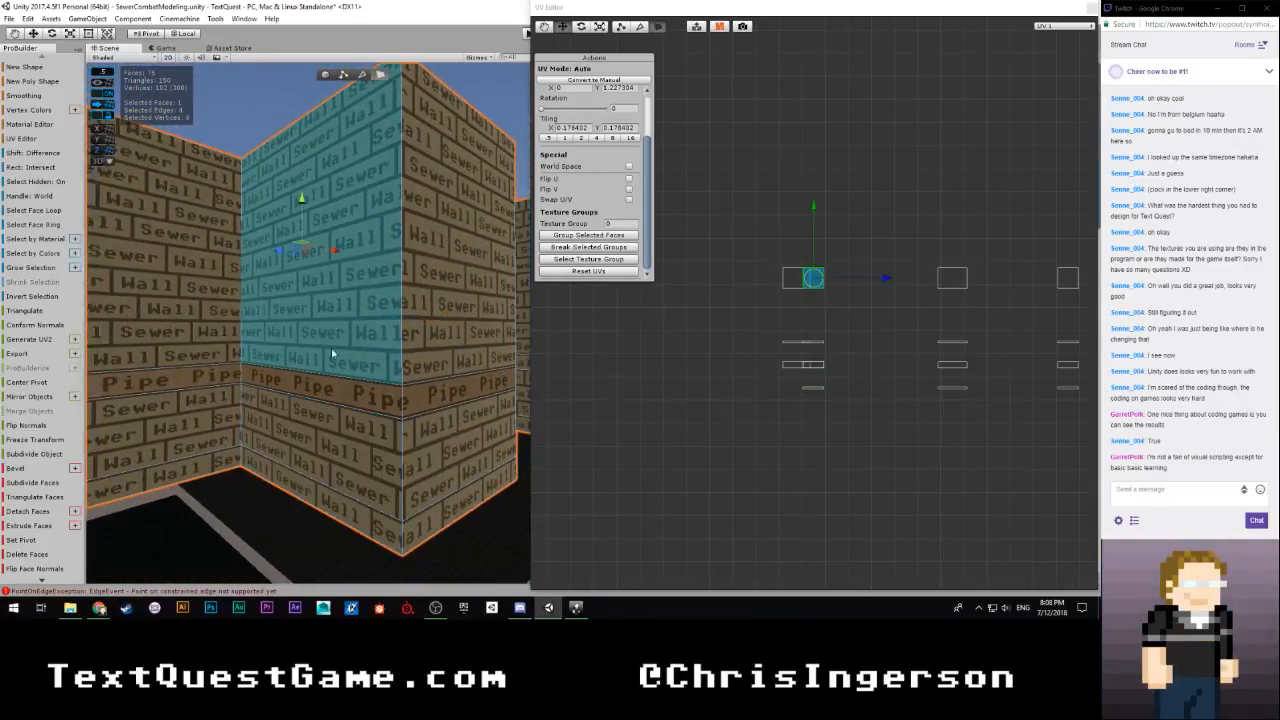
left_click(337, 417, "shift")
left_click(330, 512, "shift")
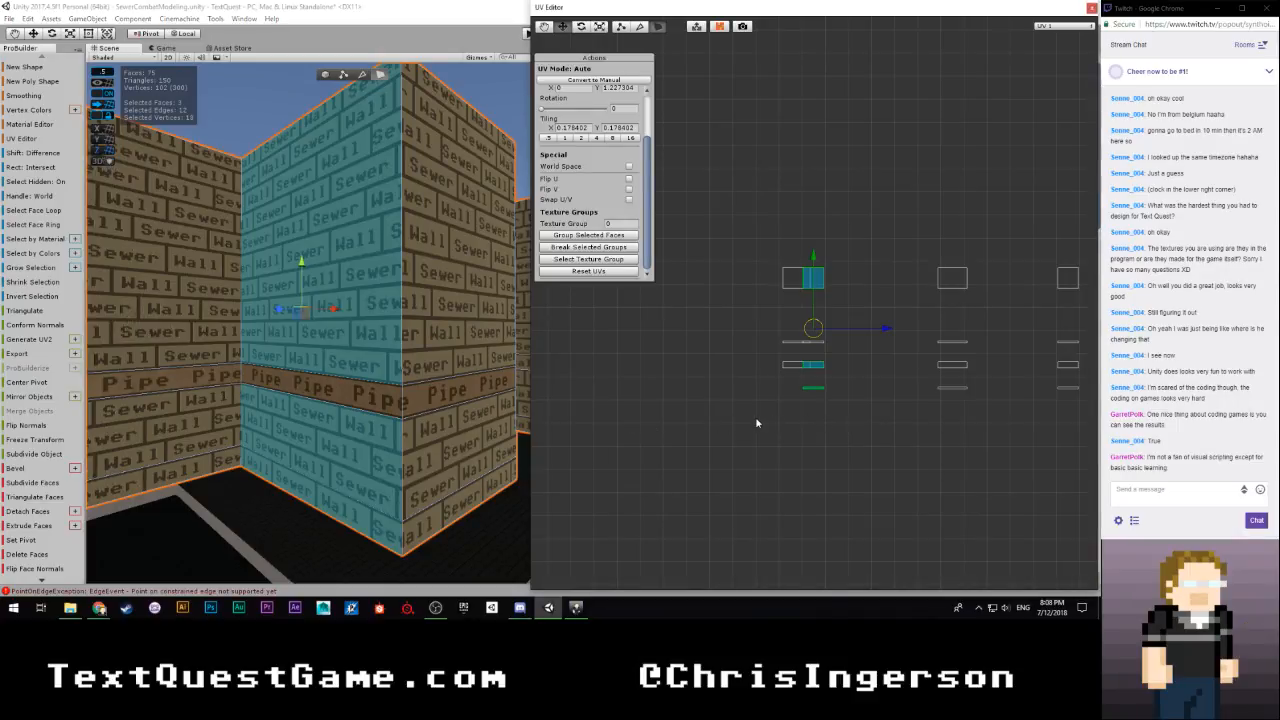
middle_click_drag(850, 411, 619, 451)
left_click_drag(656, 370, 880, 370)
scroll(868, 375, "down", 5)
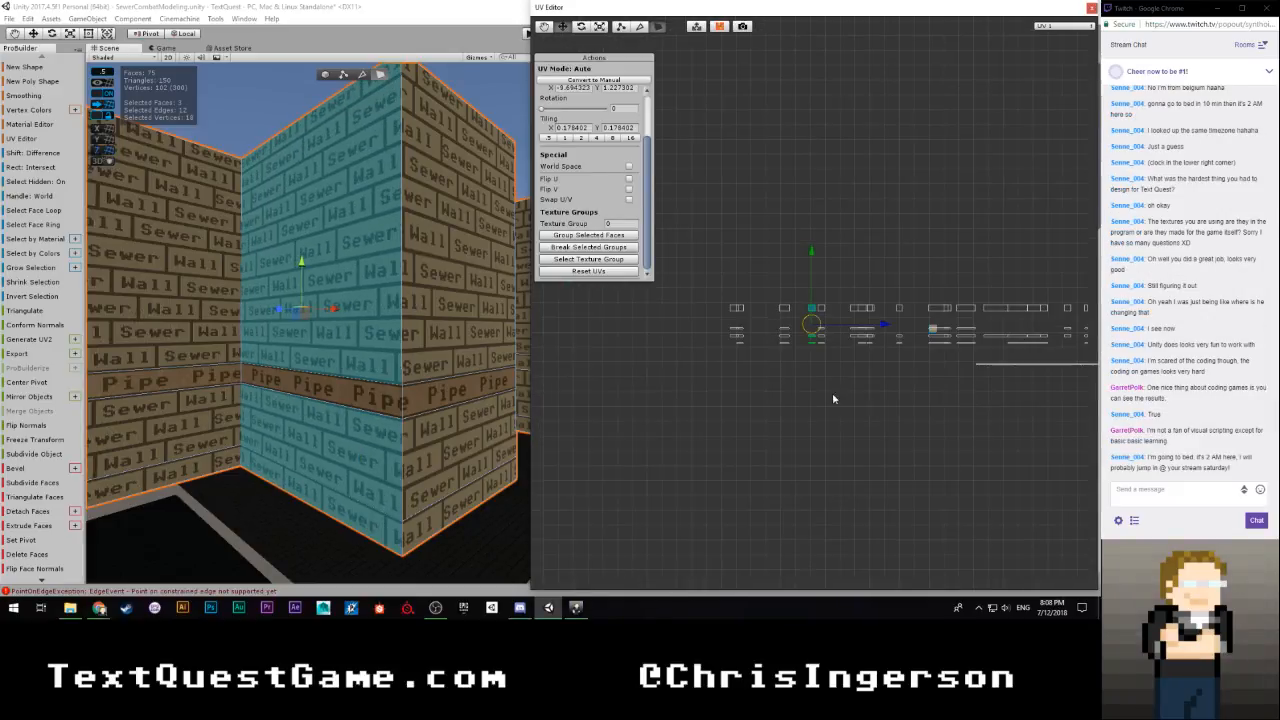
middle_click_drag(880, 396, 660, 445)
left_click_drag(656, 377, 886, 375)
scroll(836, 440, "up", 3)
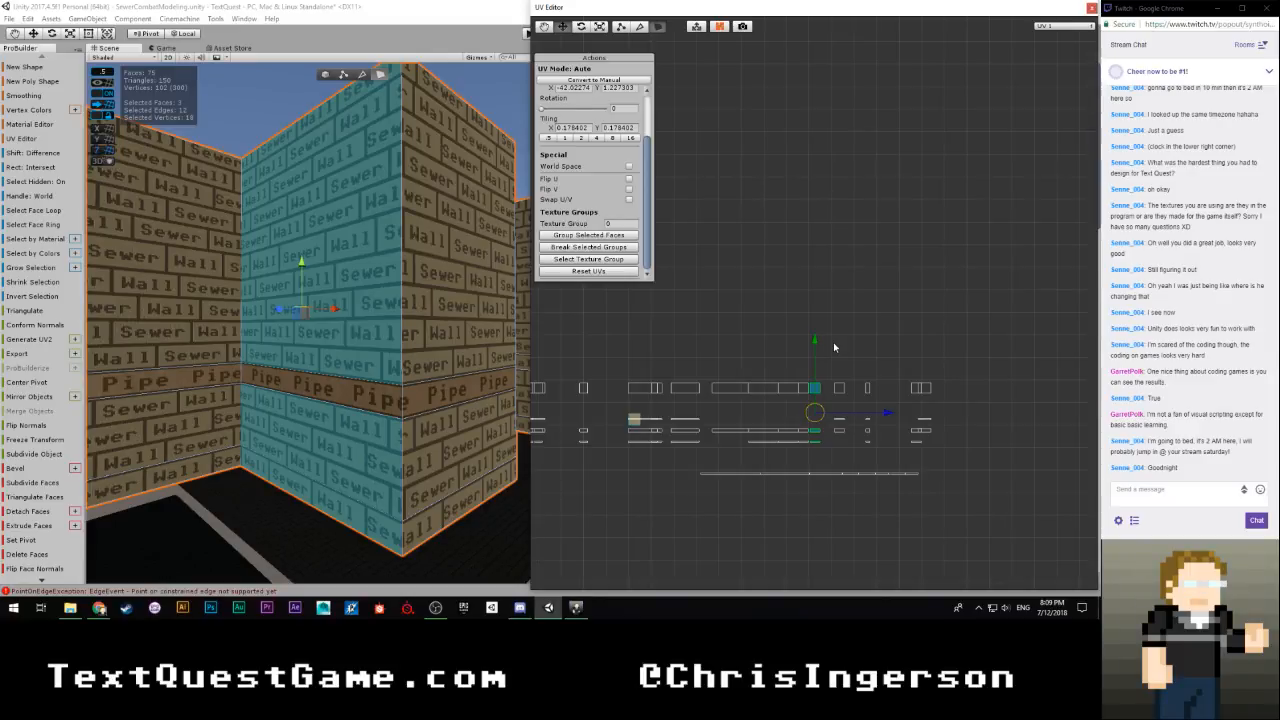
Nudge that wall's brick UV islands horizontally flush against the end of the aligned row, at an X offset of about -41.90
scroll(817, 343, "up", 6)
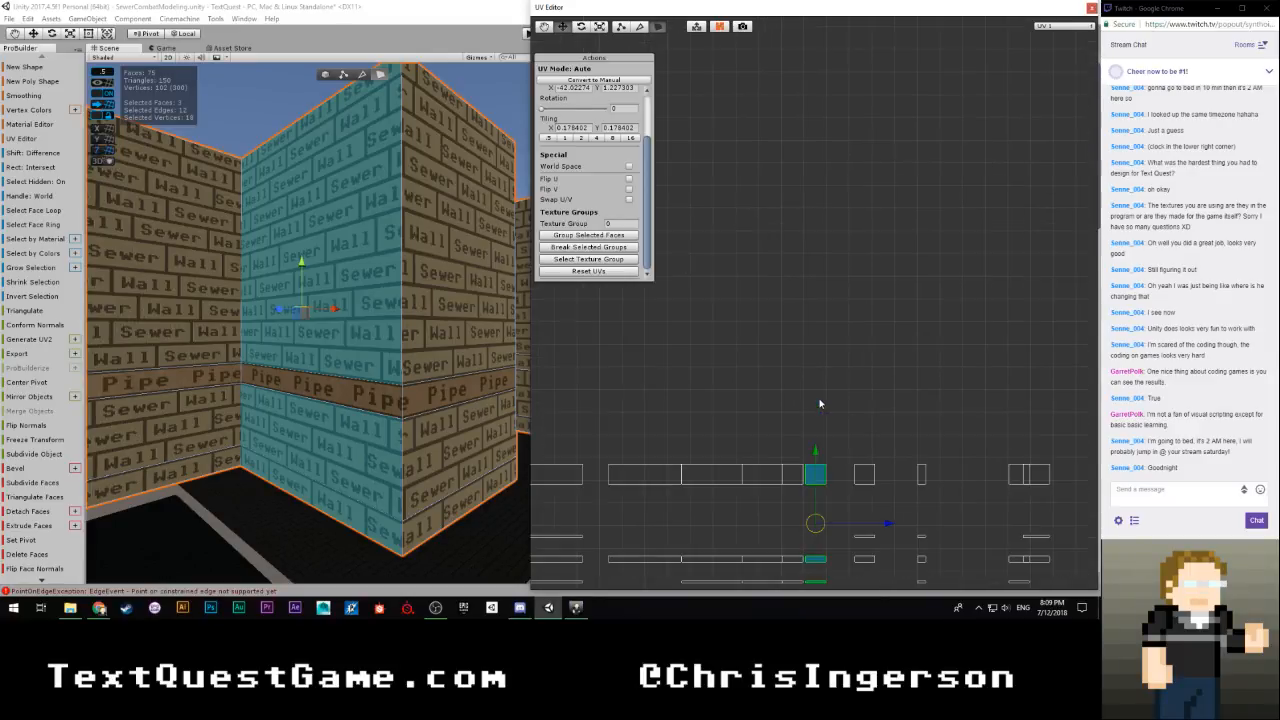
middle_click_drag(844, 483, 788, 165)
scroll(797, 348, "up", 4)
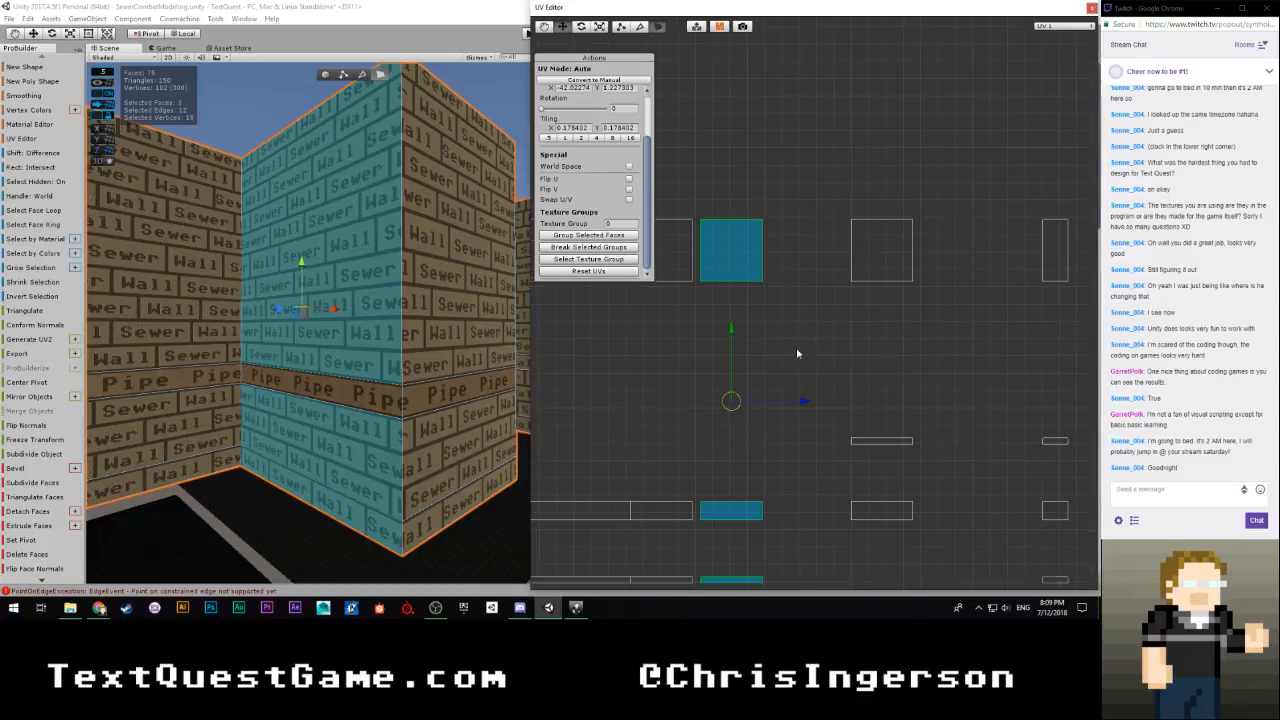
middle_click_drag(785, 412, 914, 298)
scroll(875, 377, "up", 2)
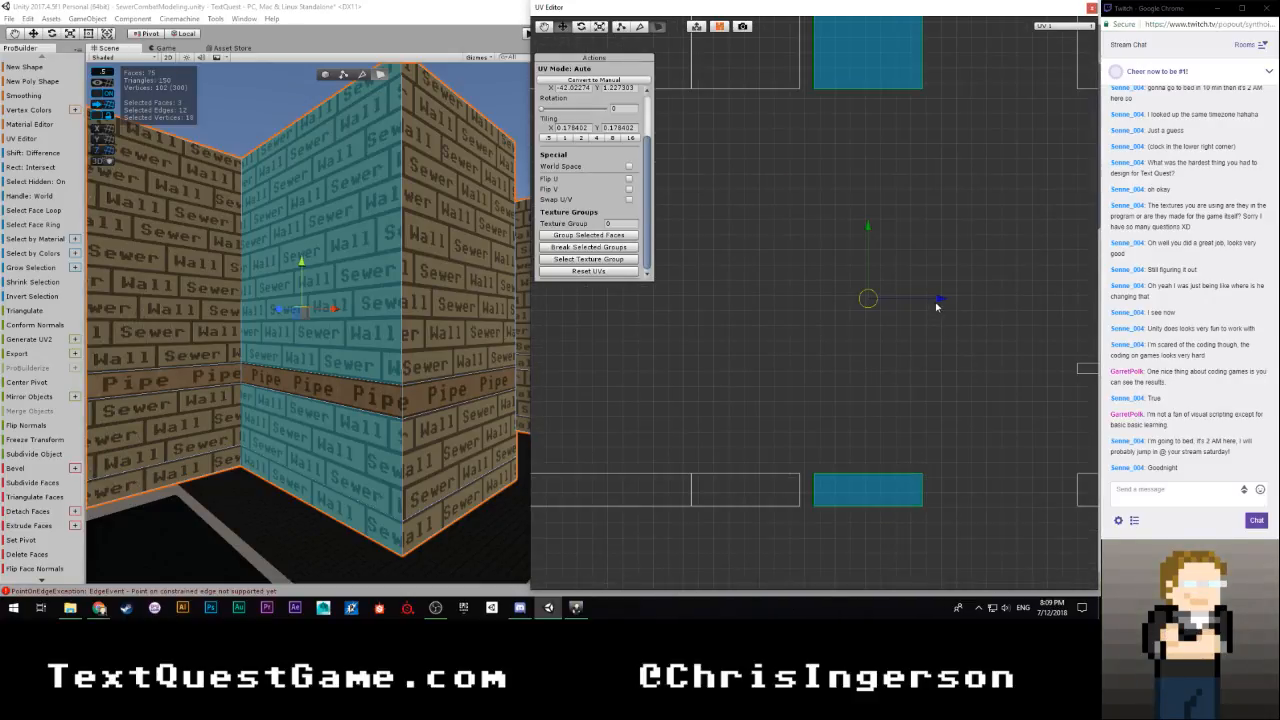
left_click_drag(940, 301, 927, 301)
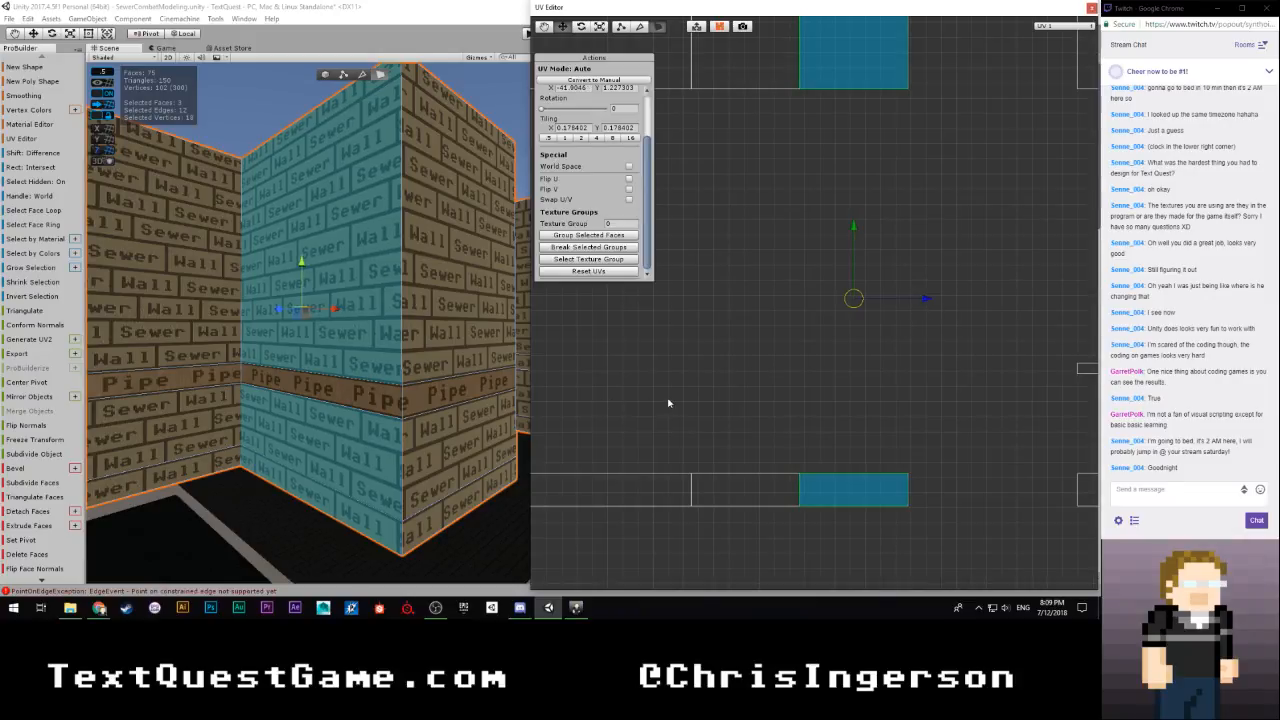
Select the brick faces of the wall past the outer corner and shift their UVs horizontally to an X offset of about -25.41
scroll(668, 403, "down", 4)
left_click(459, 344)
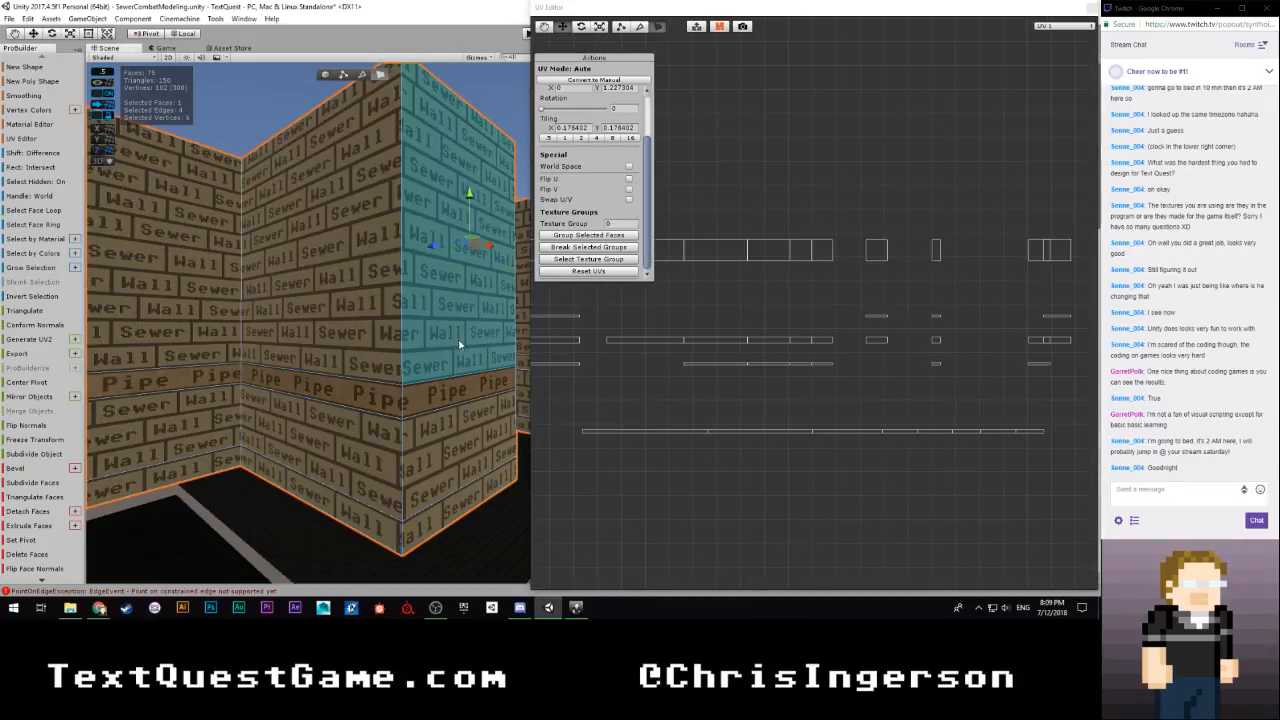
scroll(700, 380, "down", 4)
scroll(587, 353, "up", 2)
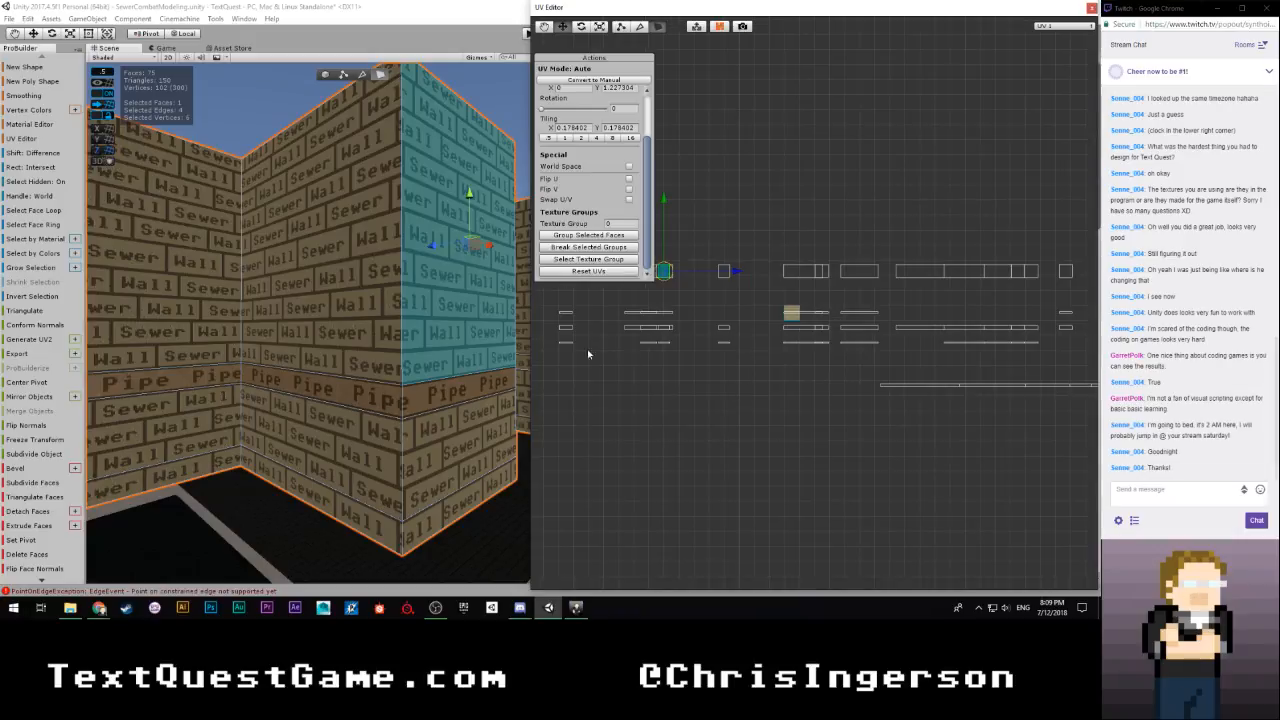
left_click(467, 430, "shift")
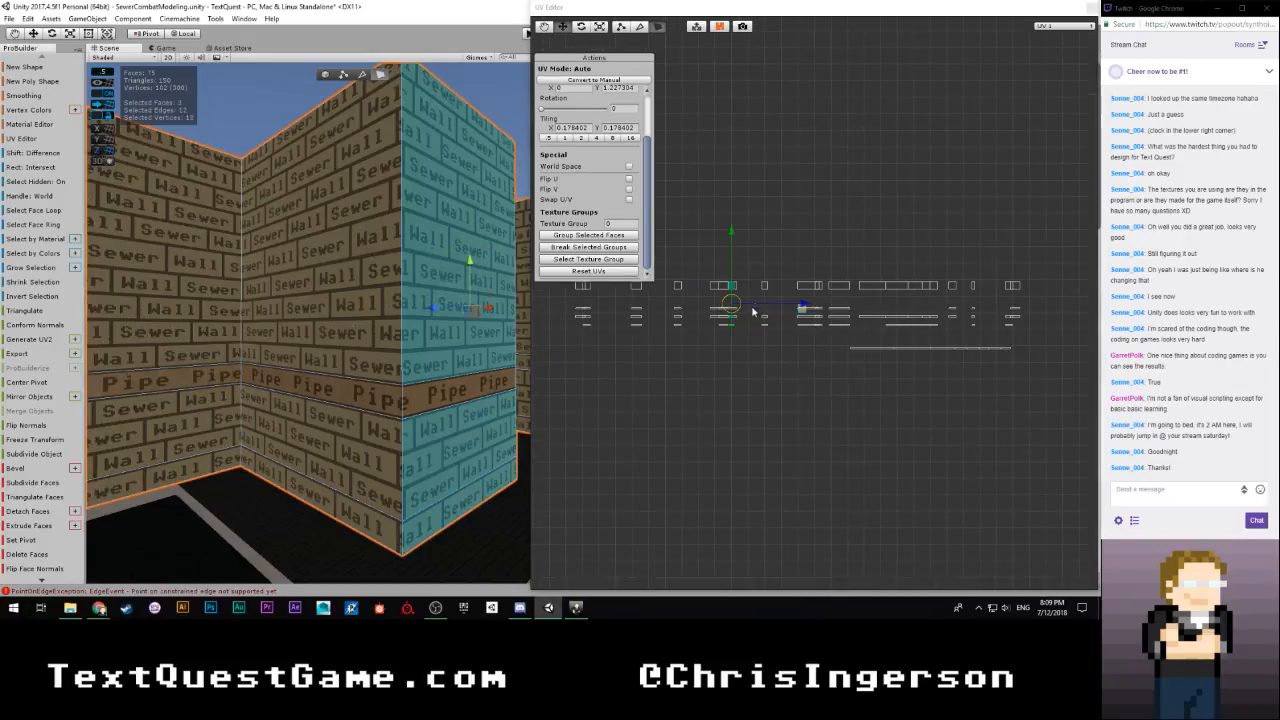
left_click_drag(805, 307, 903, 356)
scroll(800, 360, "up", 5)
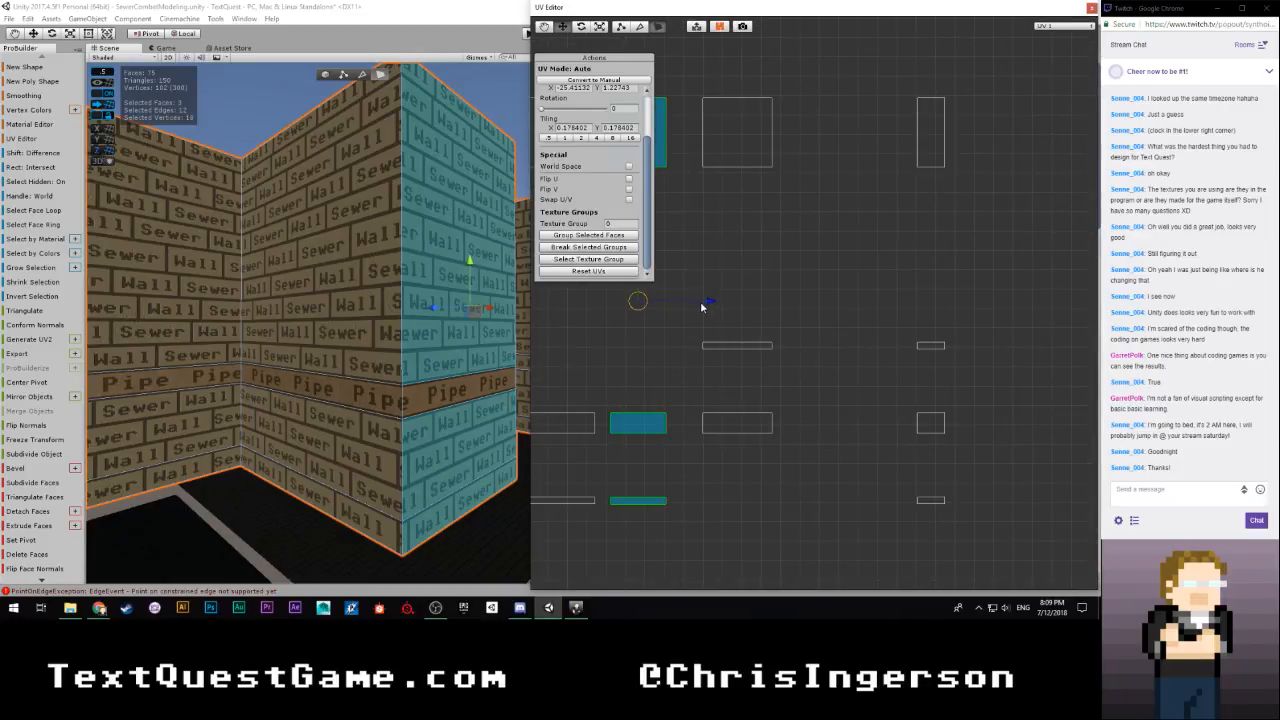
Move that wall's brick UV islands flush against the end of the aligned row, at an X offset of about -25.21
left_click(670, 323)
left_click(705, 406)
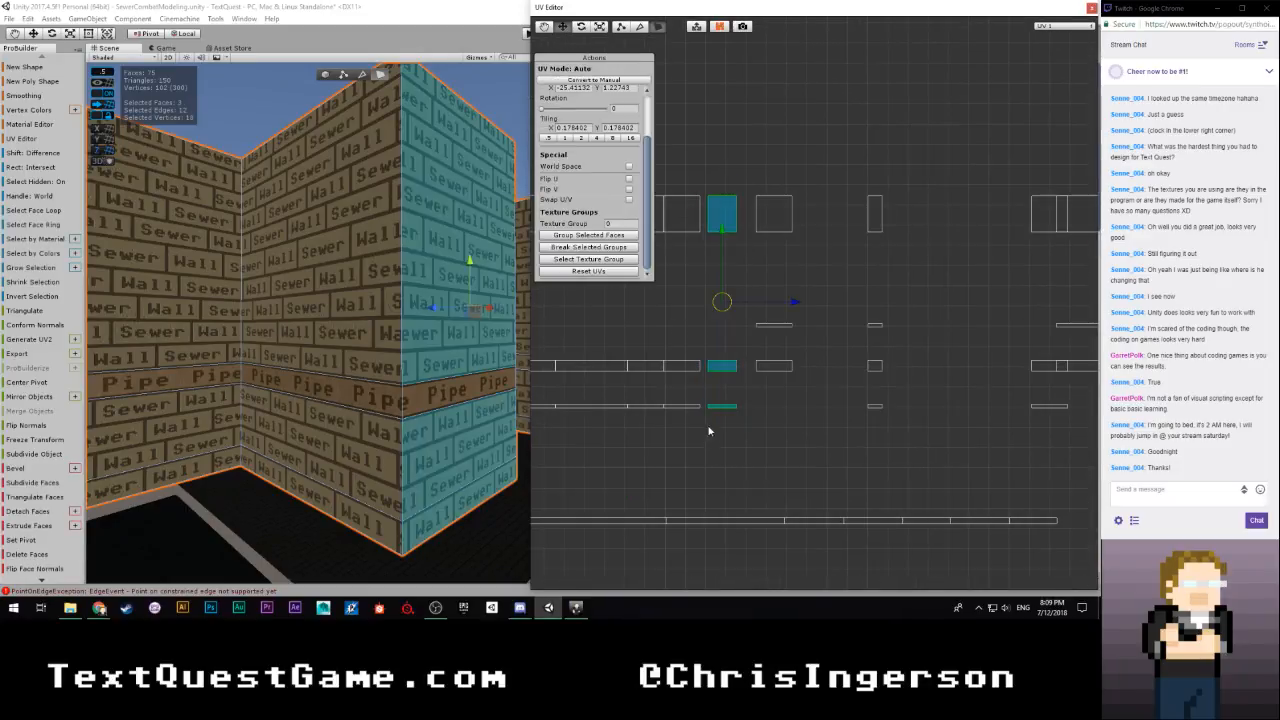
scroll(700, 380, "up", 3)
middle_click_drag(700, 380, 848, 344)
left_click_drag(846, 278, 822, 278)
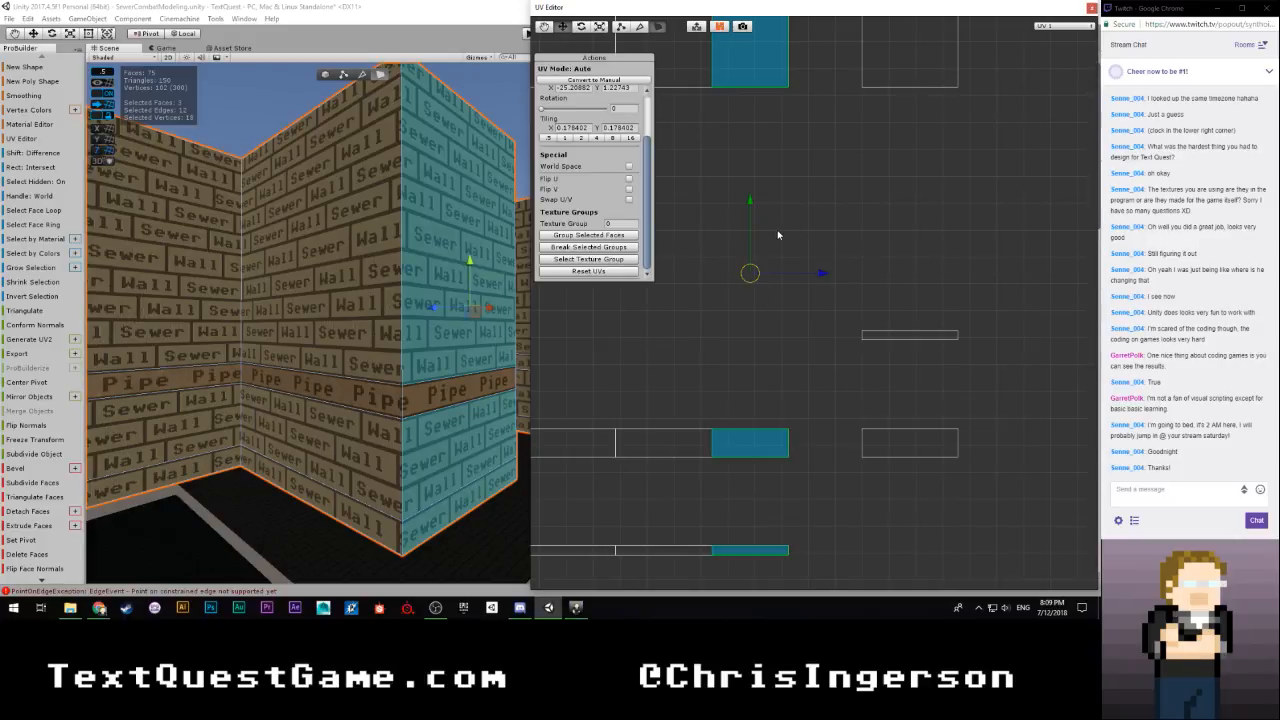
scroll(778, 235, "down", 4)
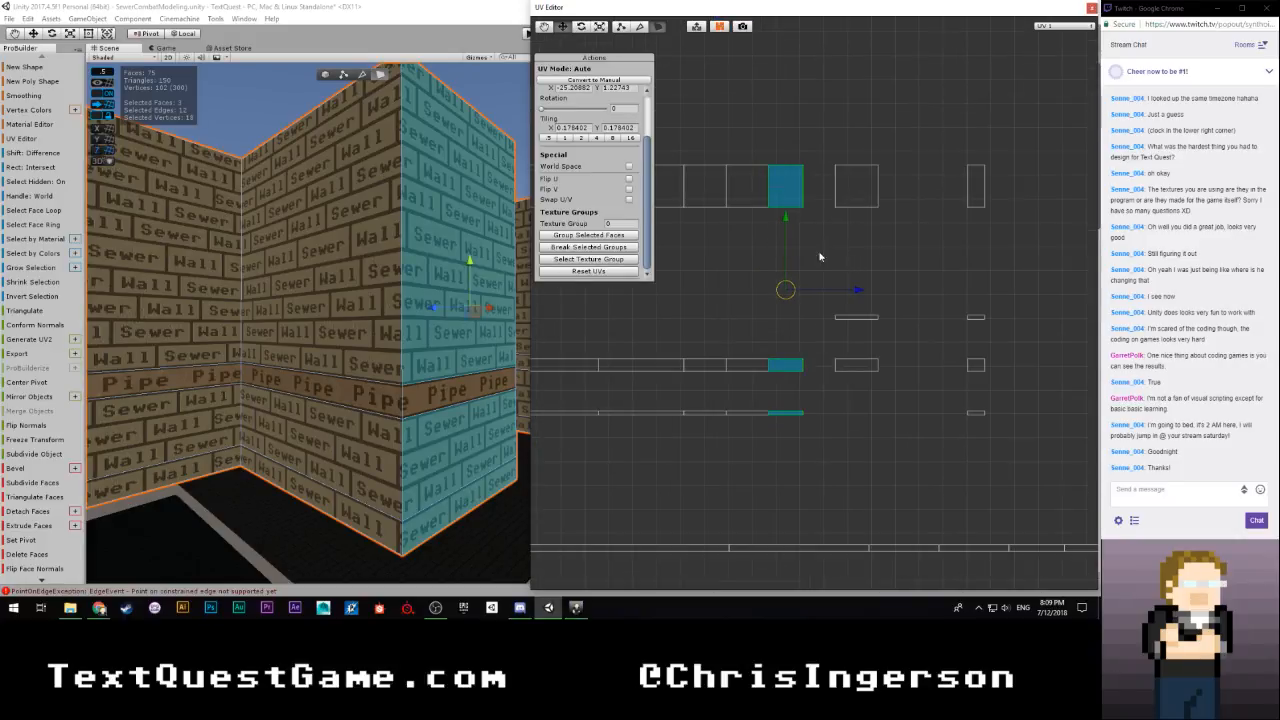
scroll(819, 257, "up", 4)
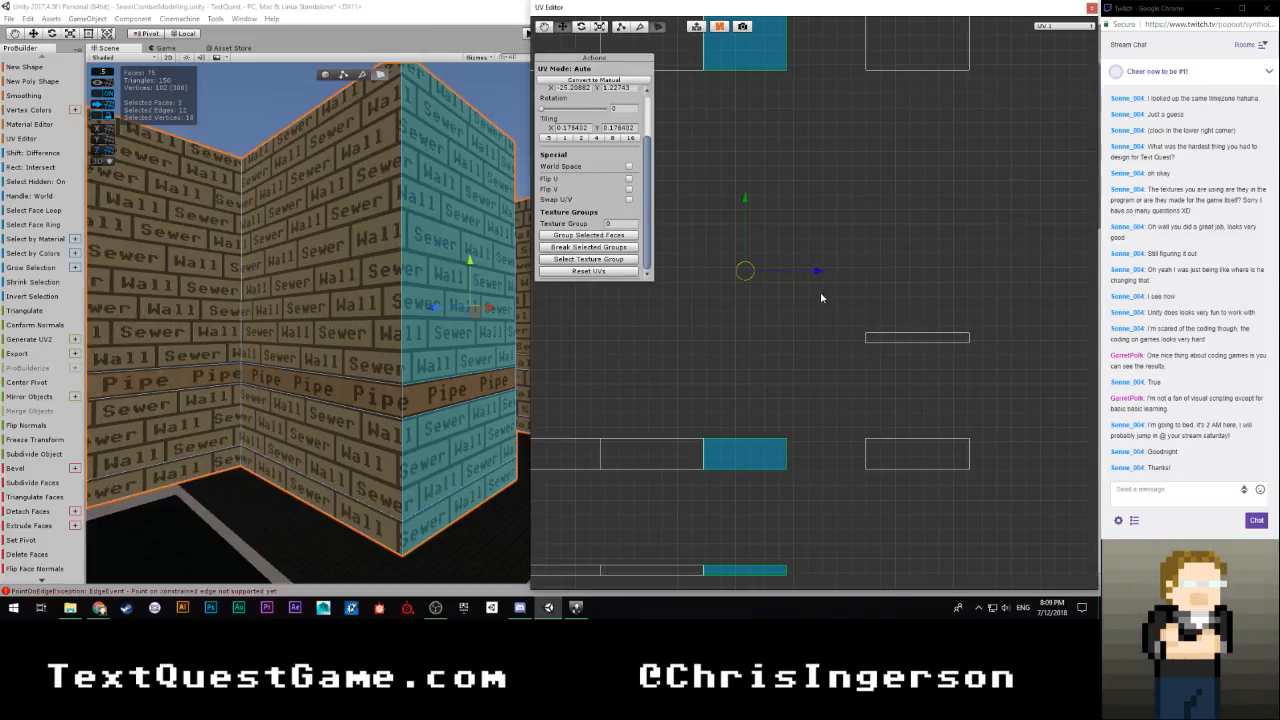
Find the UV islands next to the row's end, which belong to the passage's end wall, and move them horizontally out of the way
left_click(821, 297)
right_click_drag(450, 348, 141, 364)
left_click(362, 317)
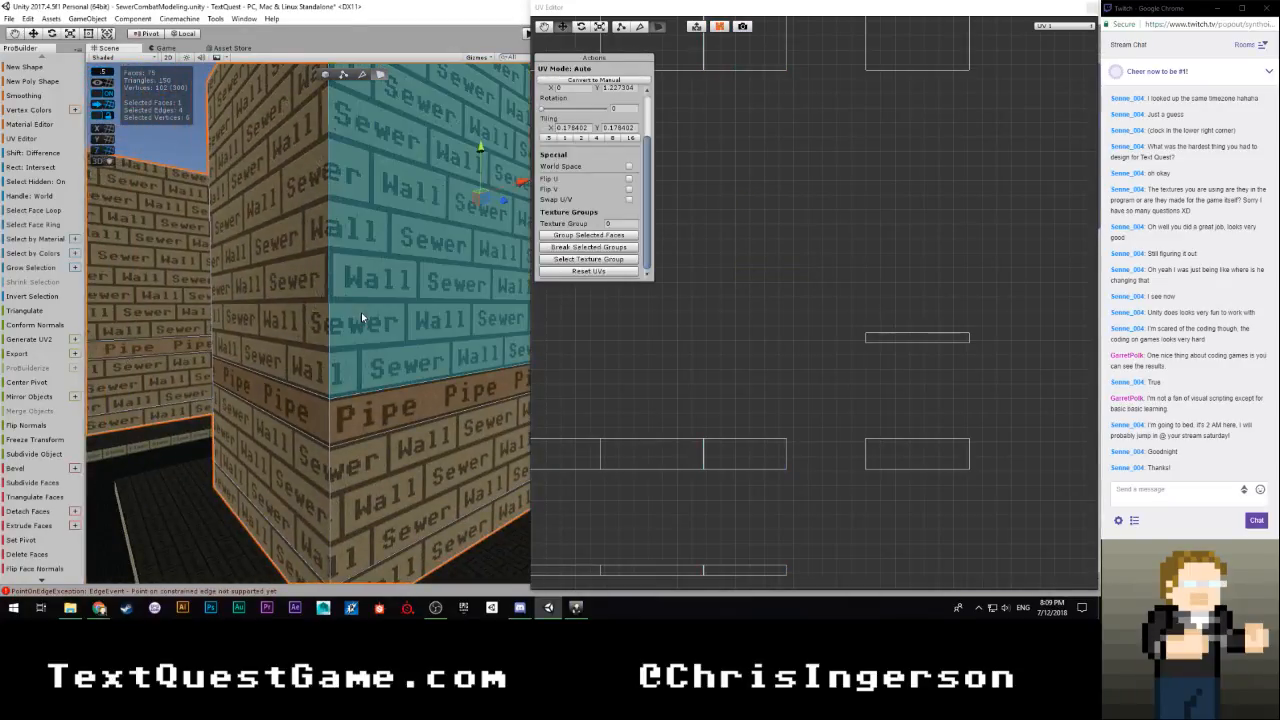
left_click(393, 470, "shift")
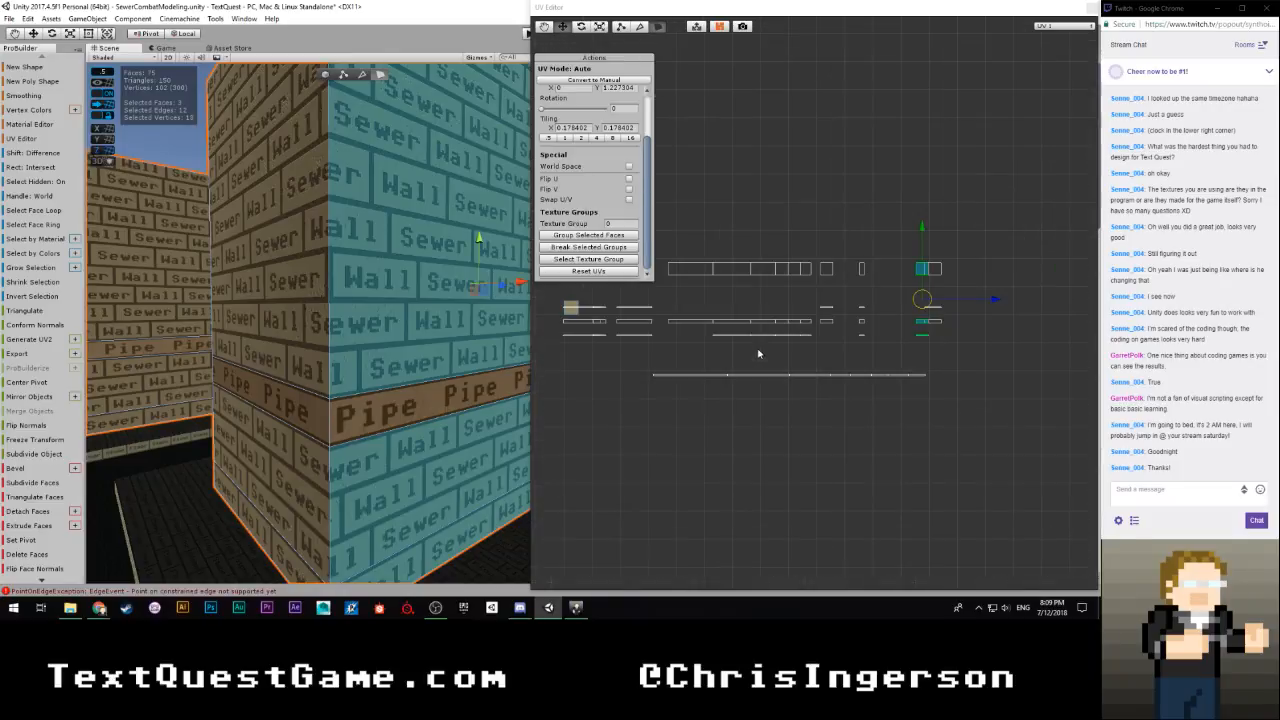
scroll(828, 345, "up", 4)
left_click_drag(888, 170, 821, 404)
right_click_drag(434, 366, 621, 369)
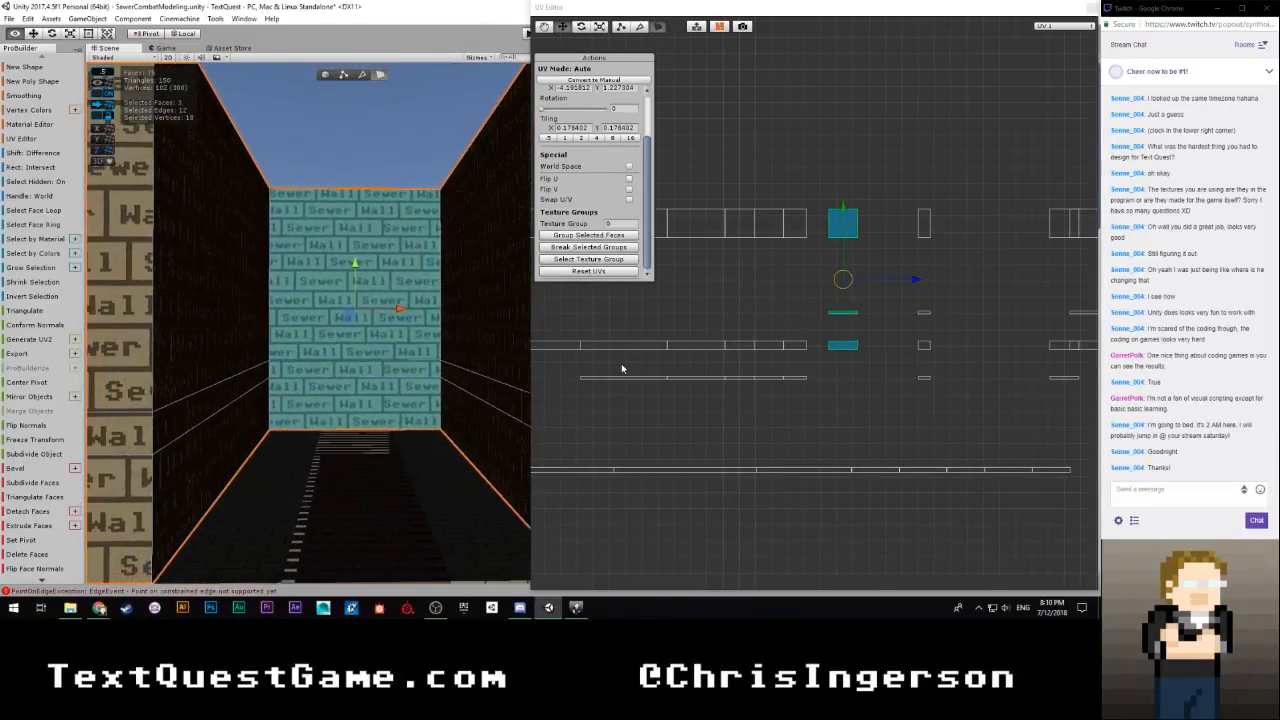
scroll(794, 377, "down", 5)
left_click_drag(891, 300, 1003, 297)
Select the brick faces of the wall past the next outer corner and shift their UVs flush against the aligned row, at about X 7.49
right_click_drag(491, 349, 306, 359)
left_click(306, 359)
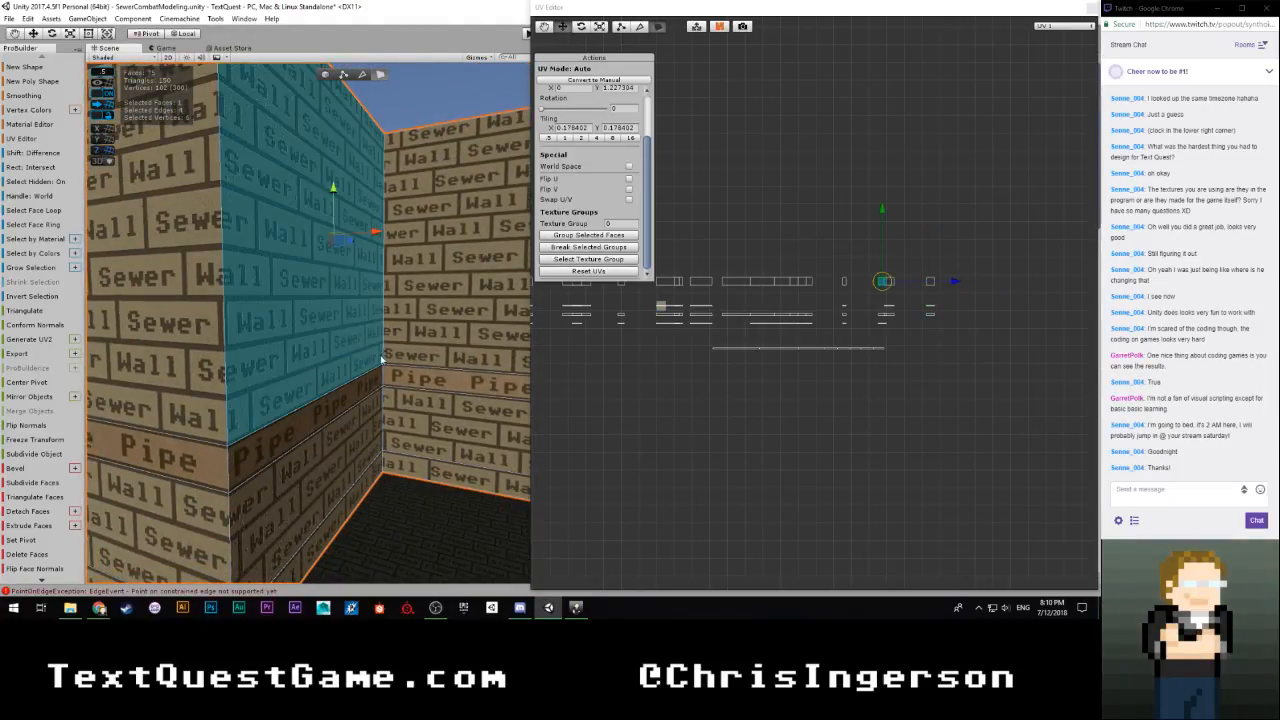
left_click(357, 458, "shift")
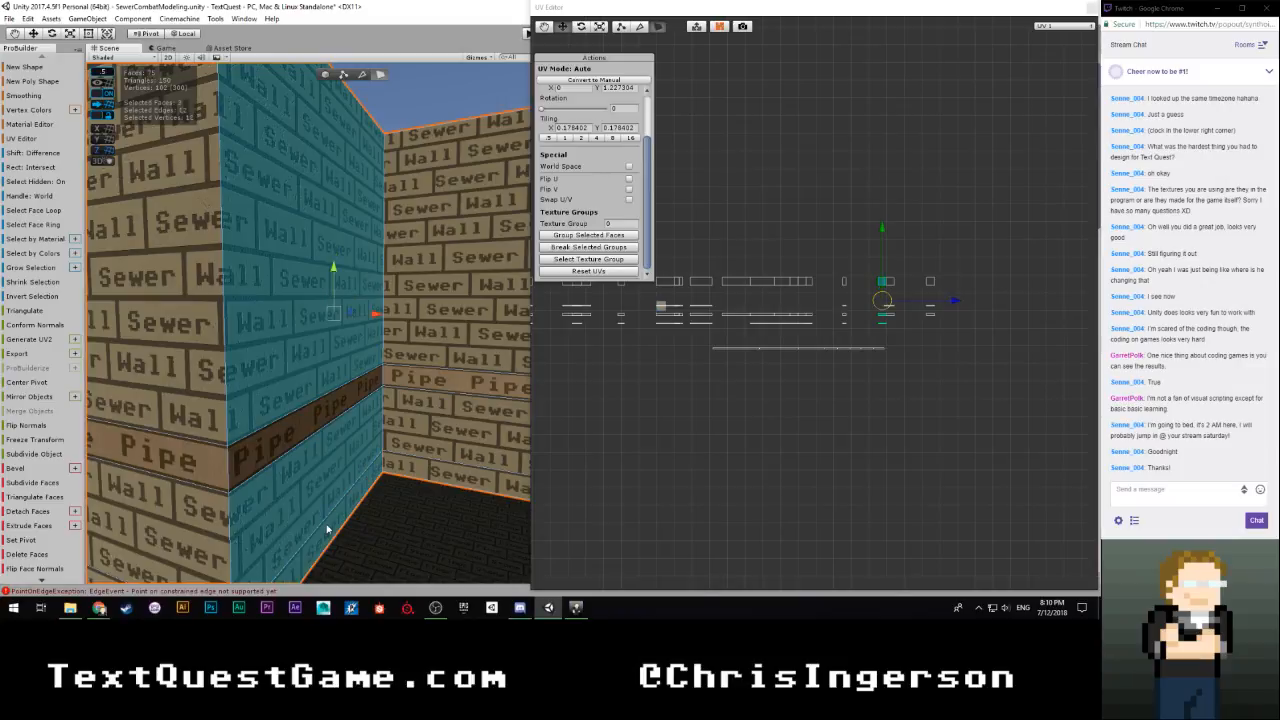
scroll(802, 390, "up", 5)
left_click_drag(1092, 298, 902, 297)
scroll(786, 336, "up", 2)
scroll(786, 336, "up", 2)
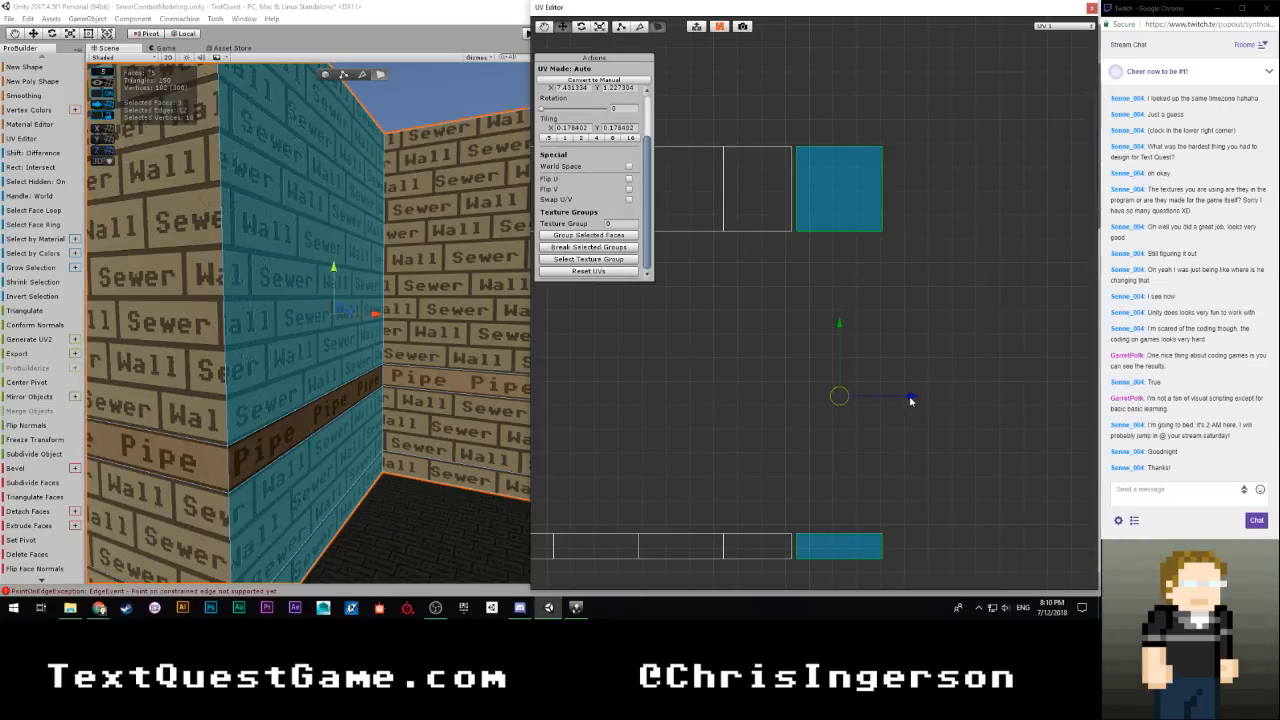
left_click_drag(910, 400, 906, 400)
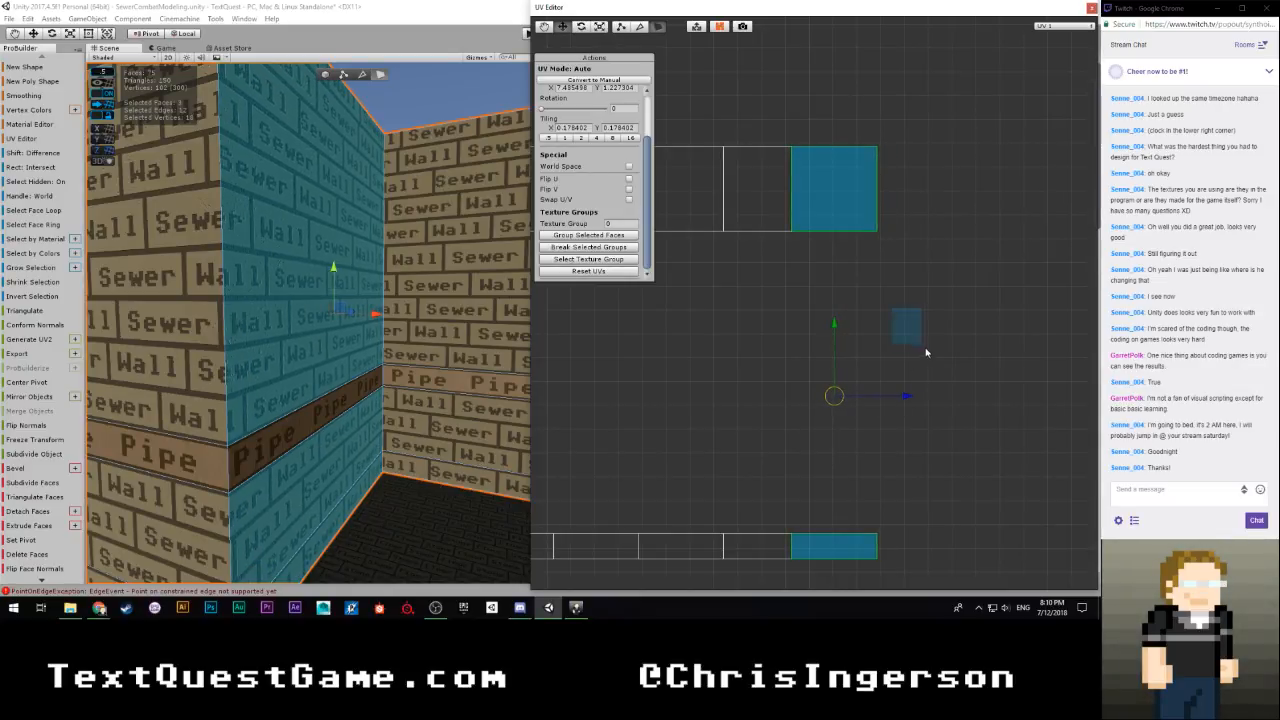
Select the brick faces above and below the pipe on the passage's end wall and shift their UVs horizontally toward the aligned row's end
left_click(776, 369)
right_click_drag(295, 344, 449, 343)
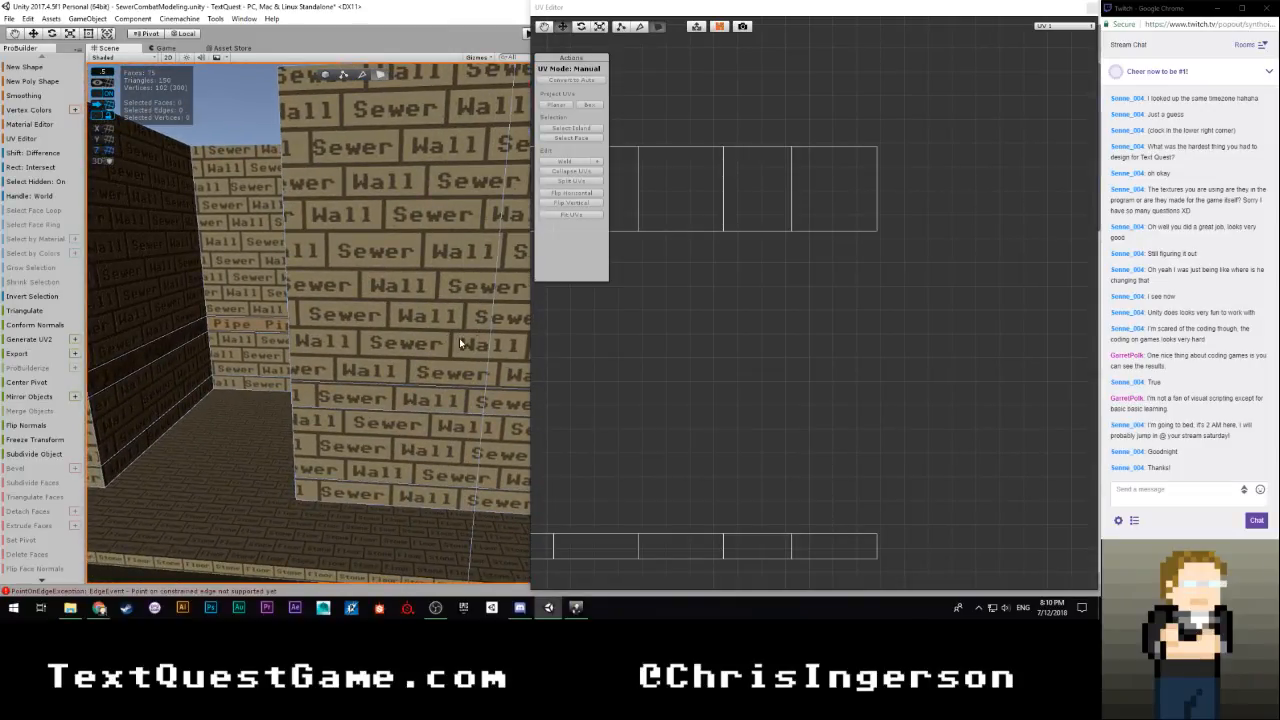
scroll(624, 324, "down", 6)
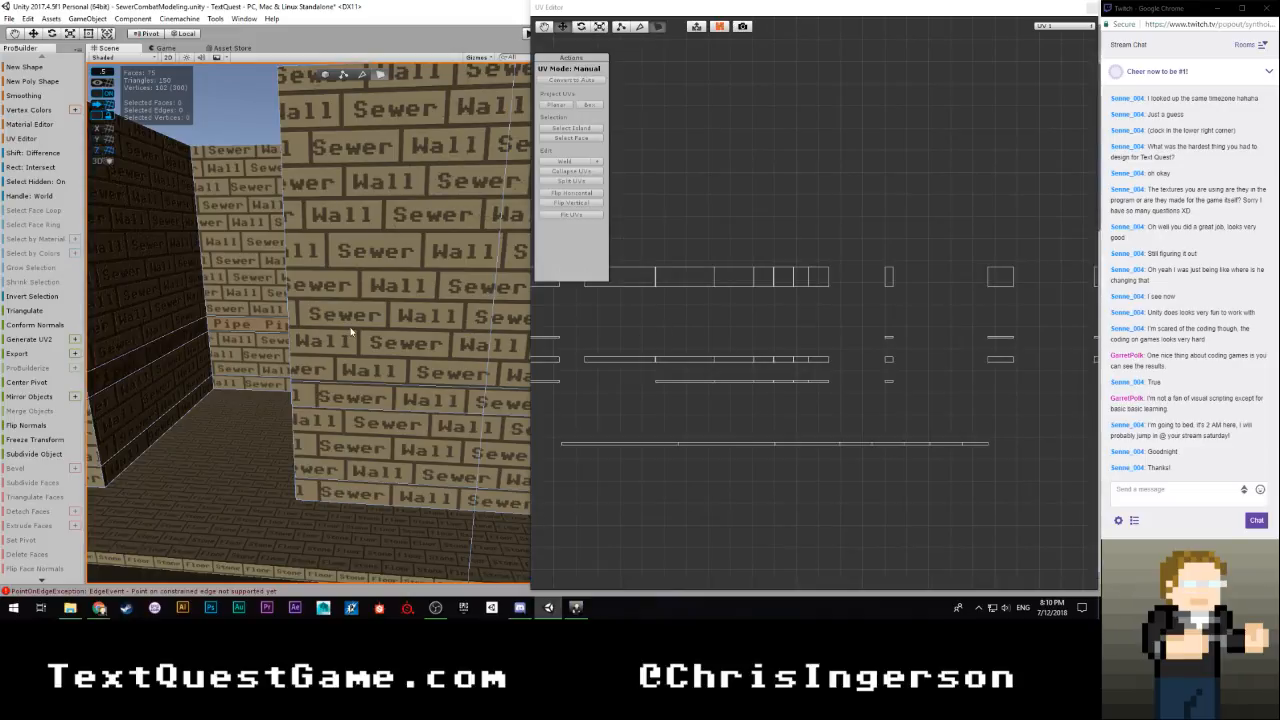
scroll(737, 347, "down", 3)
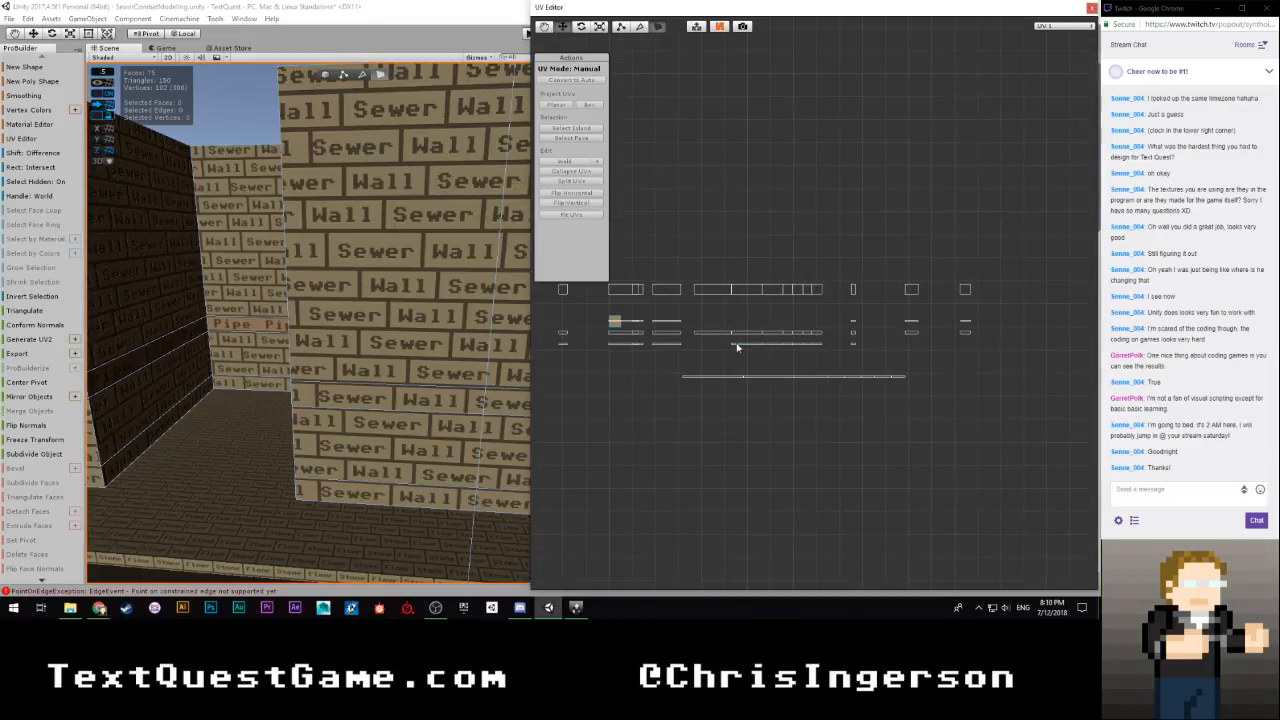
left_click(220, 294)
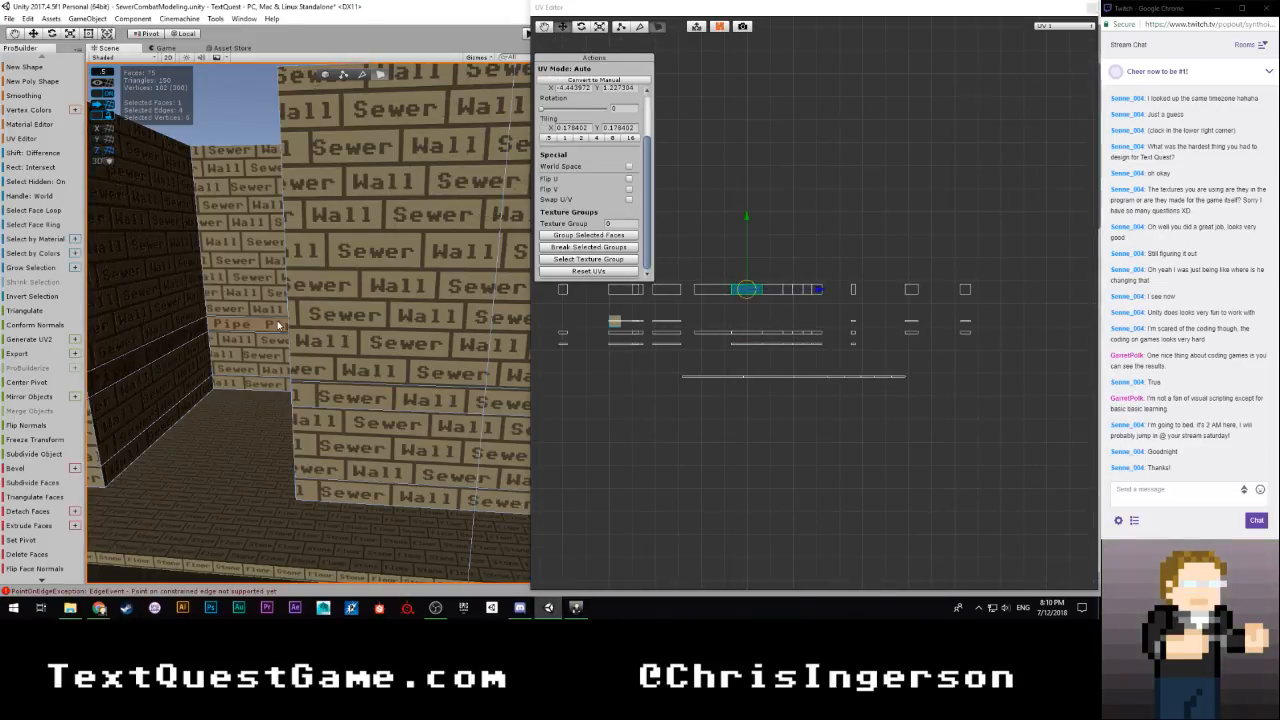
mouse_move(372, 284)
right_mouse_down()
mouse_move(375, 267)
mouse_move(390, 287)
right_mouse_up()
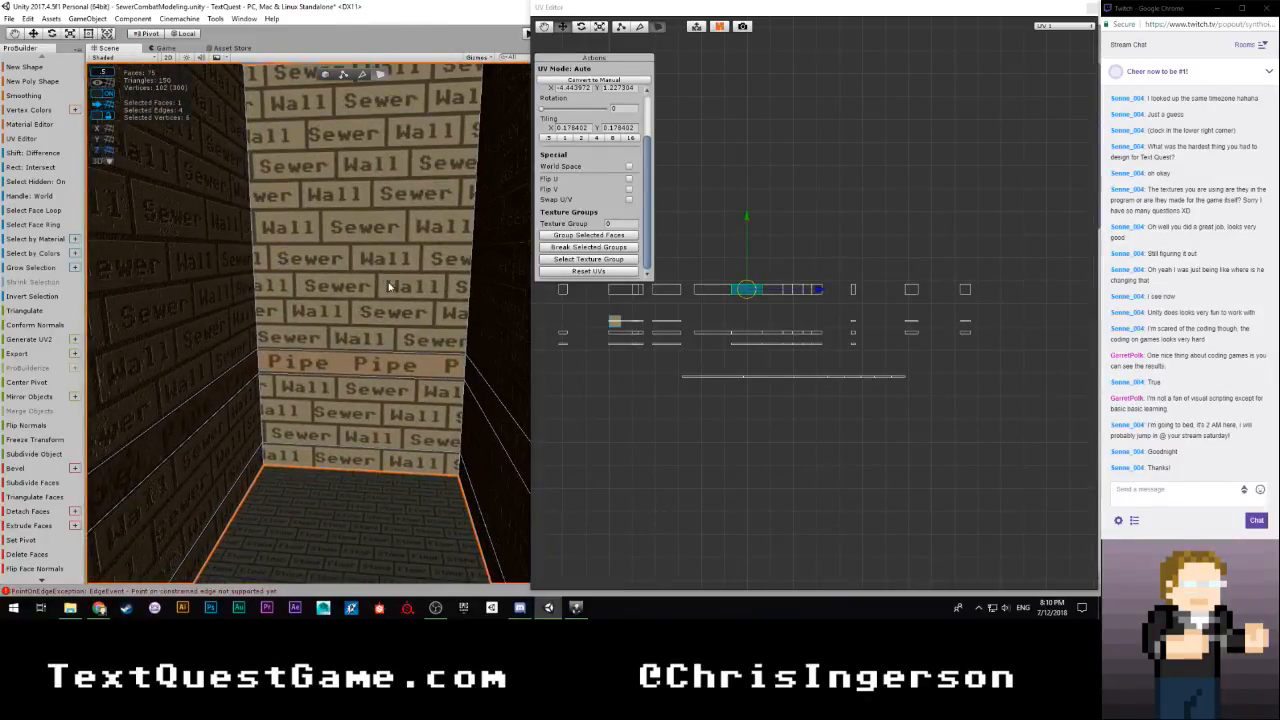
left_click(383, 265)
left_click(367, 438, "shift")
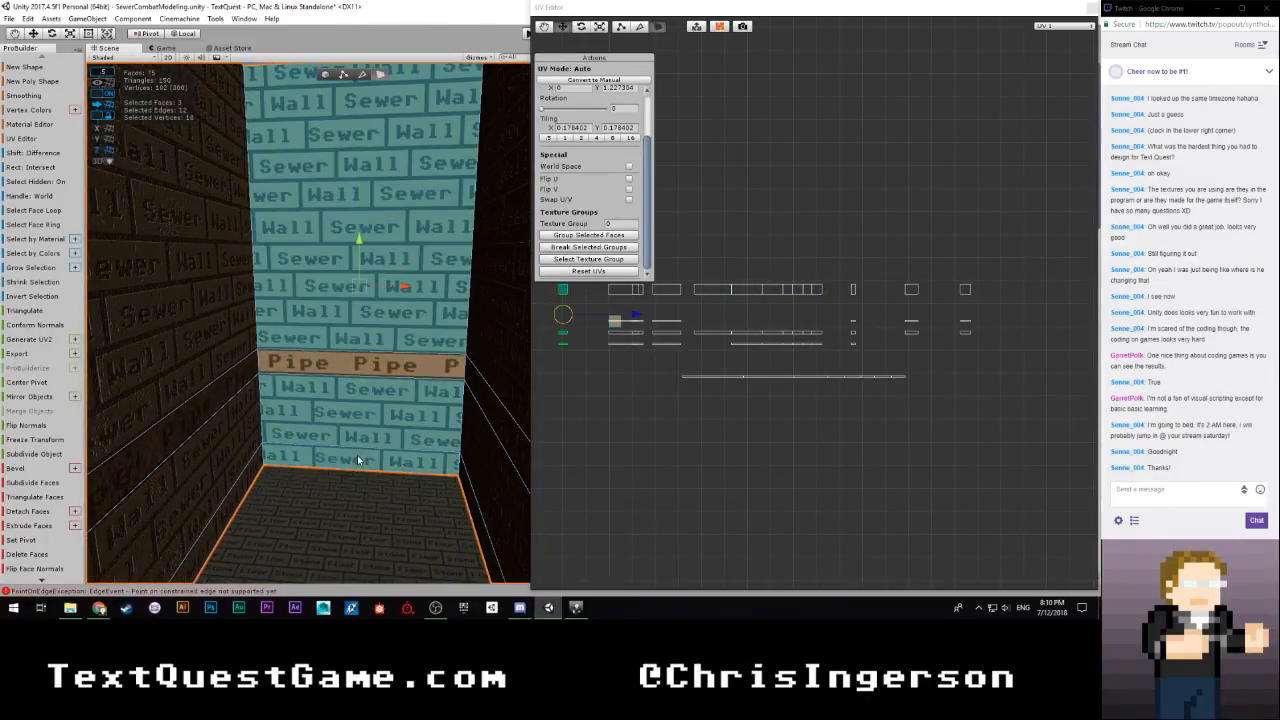
scroll(664, 374, "down", 2)
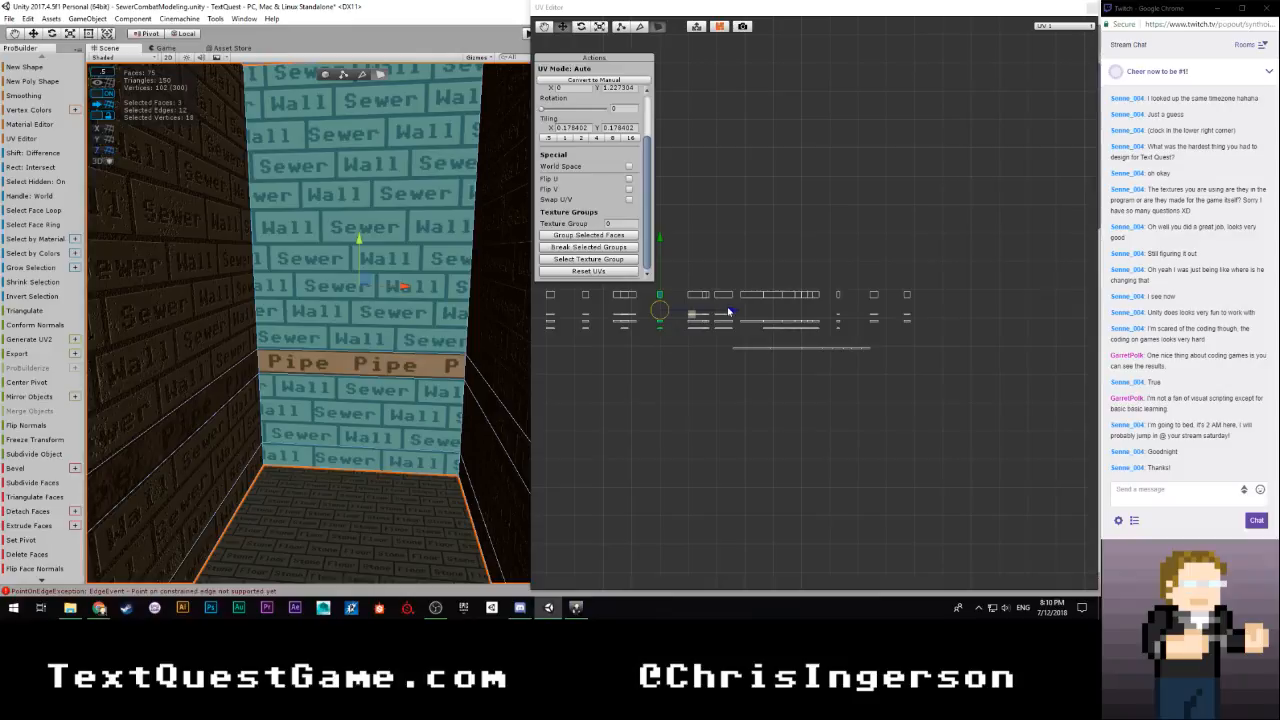
left_click_drag(728, 312, 929, 349)
scroll(850, 360, "up", 3)
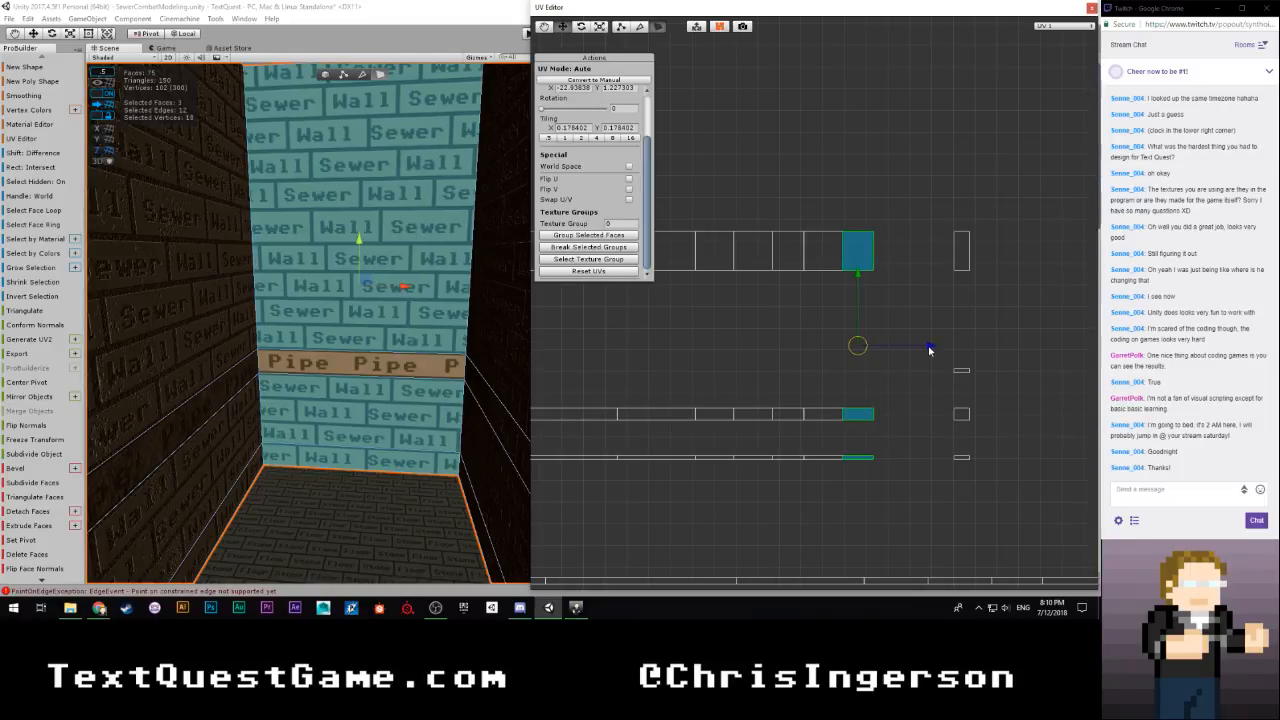
Fine-tune the end wall's brick UV islands flush against the aligned row, at an X offset of about -22.8
scroll(890, 390, "up", 5)
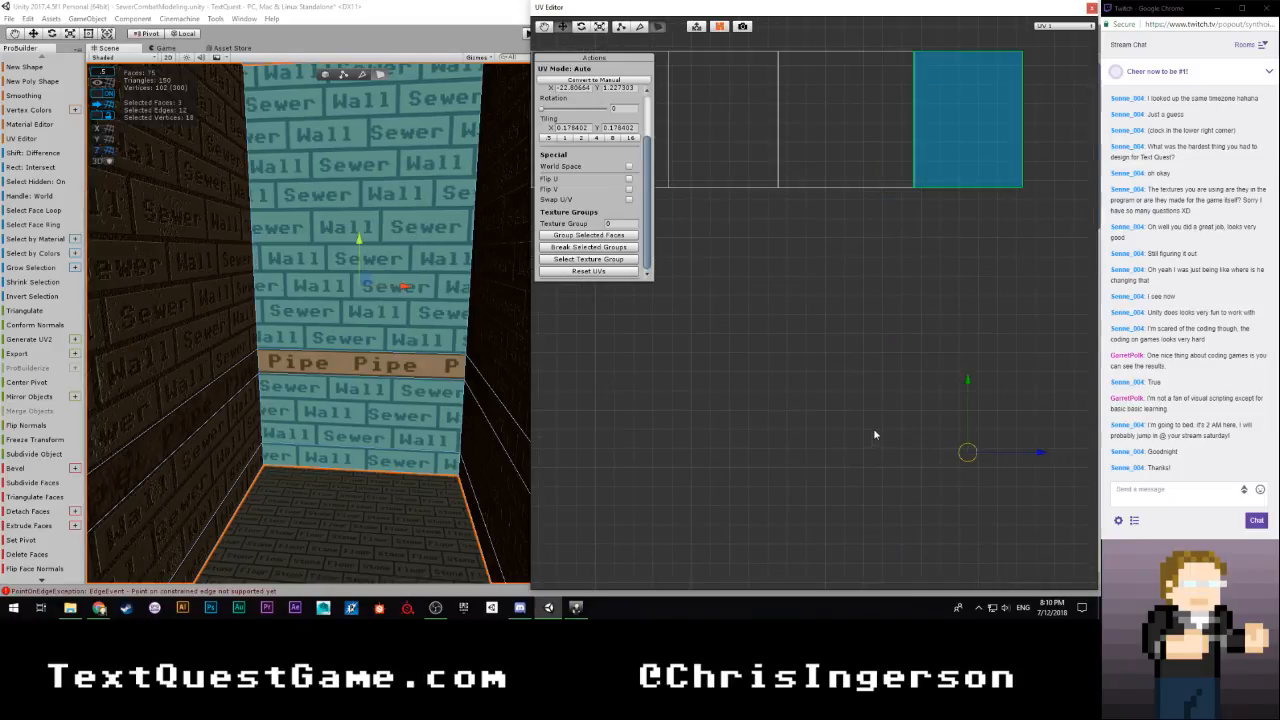
middle_click_drag(863, 443, 679, 312)
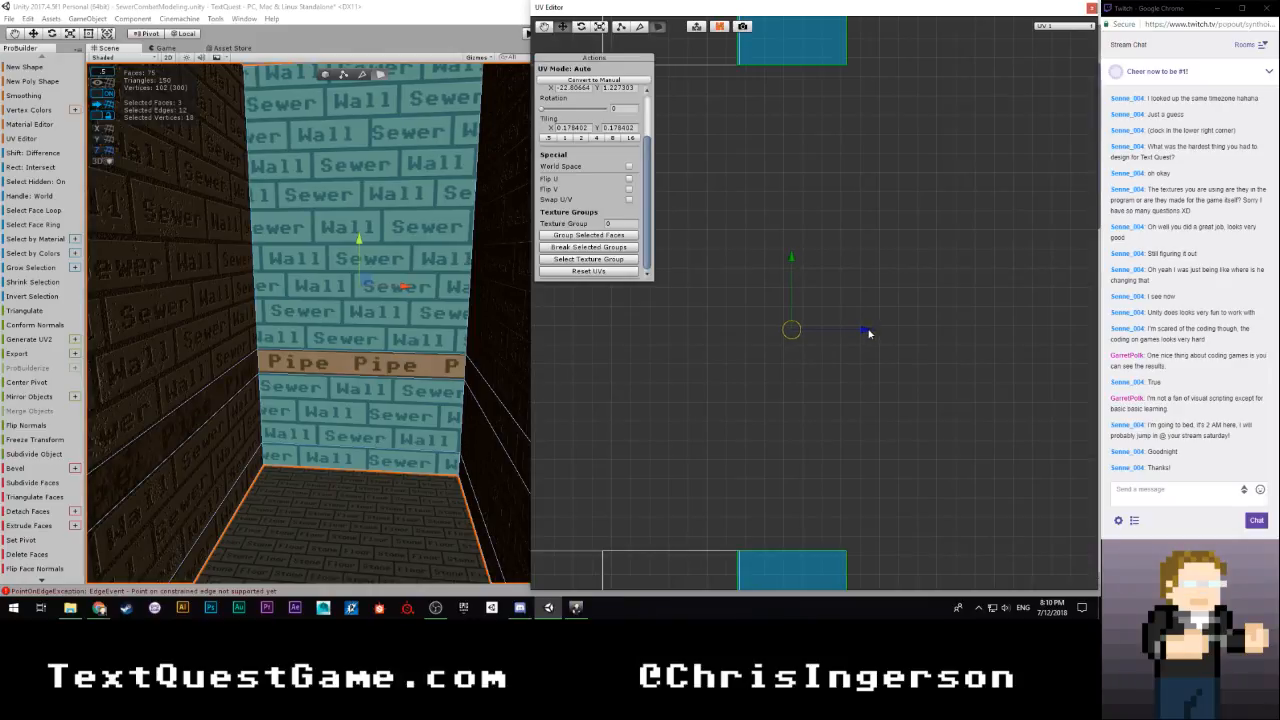
mouse_move(869, 334)
left_mouse_down()
mouse_move(861, 343)
mouse_move(867, 334)
left_mouse_up()
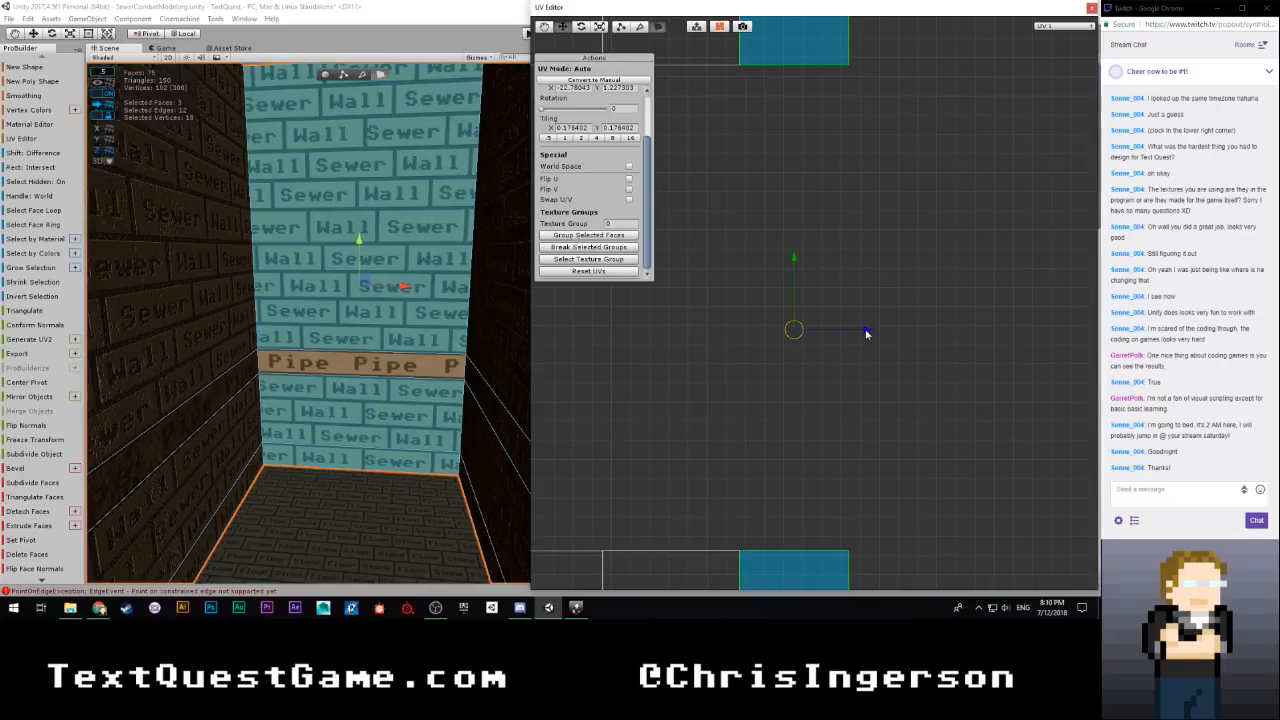
scroll(811, 346, "down", 5)
scroll(812, 350, "down", 3)
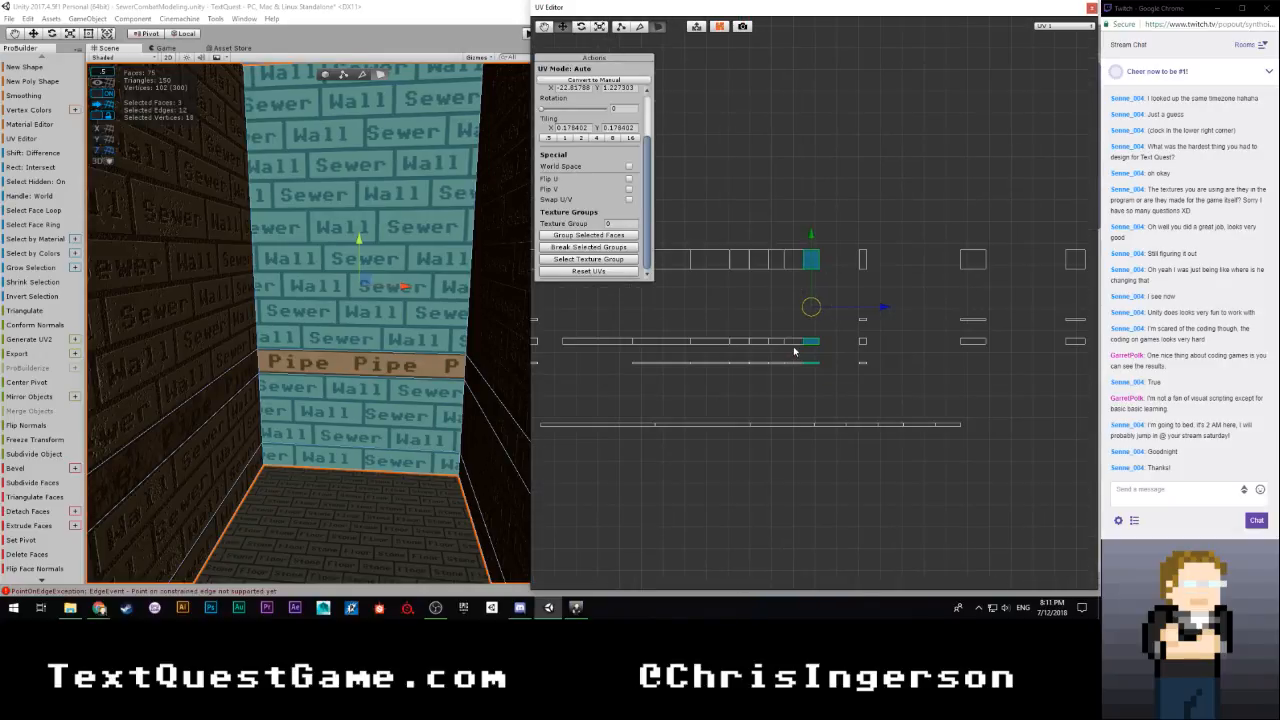
Select the four brick faces on the wall between the pipe end wall and the outer corner, and shift their UVs horizontally toward the aligned row
left_click(900, 355)
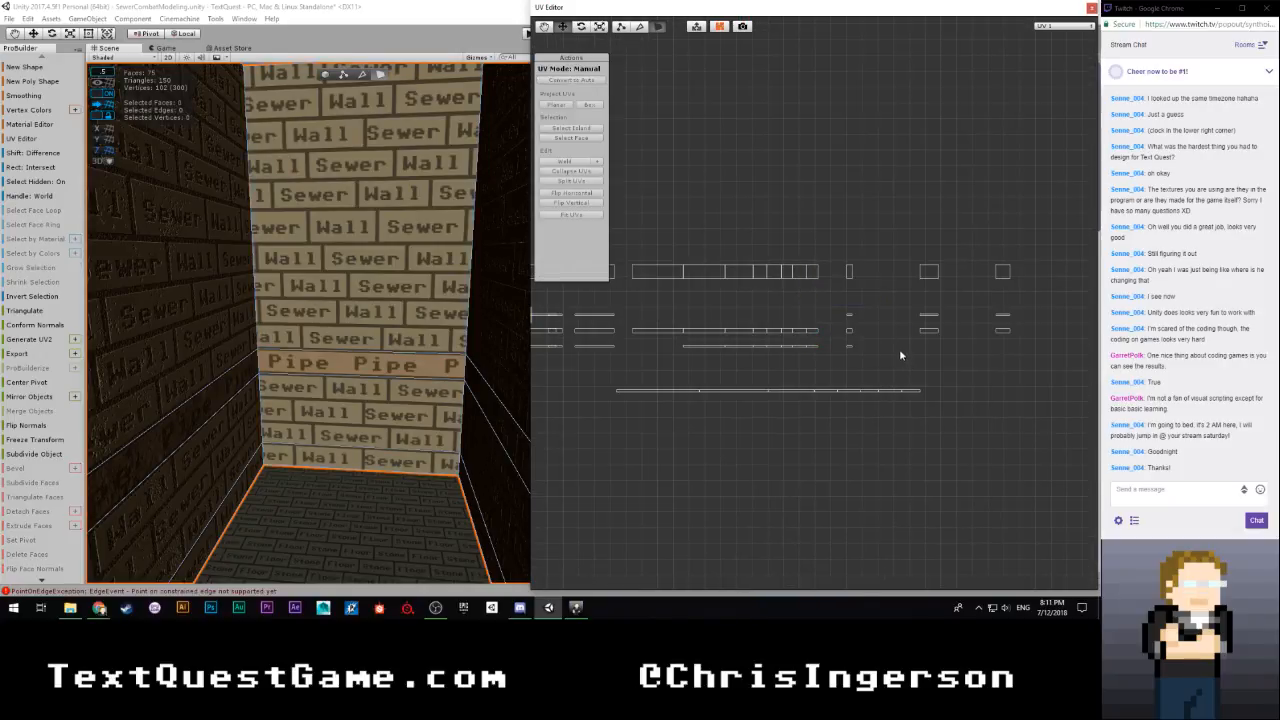
right_click_drag(380, 369, 354, 378)
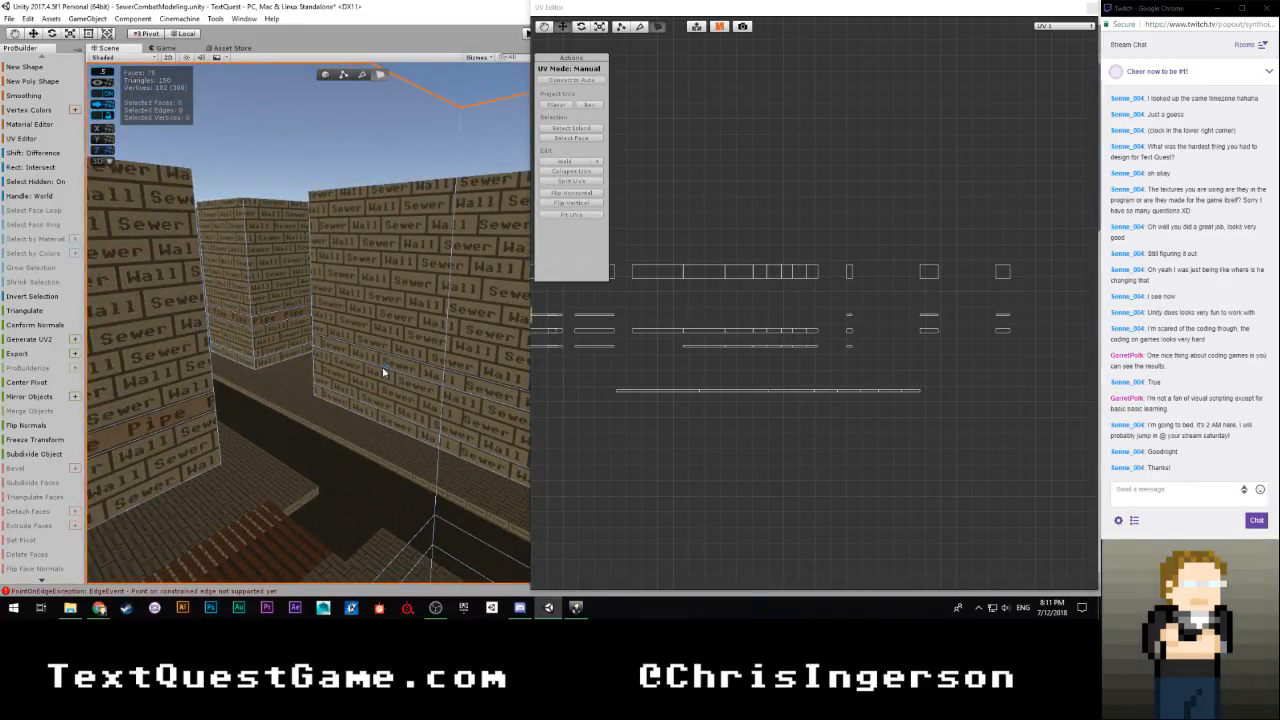
right_click_drag(372, 361, 637, 334)
left_click(374, 306)
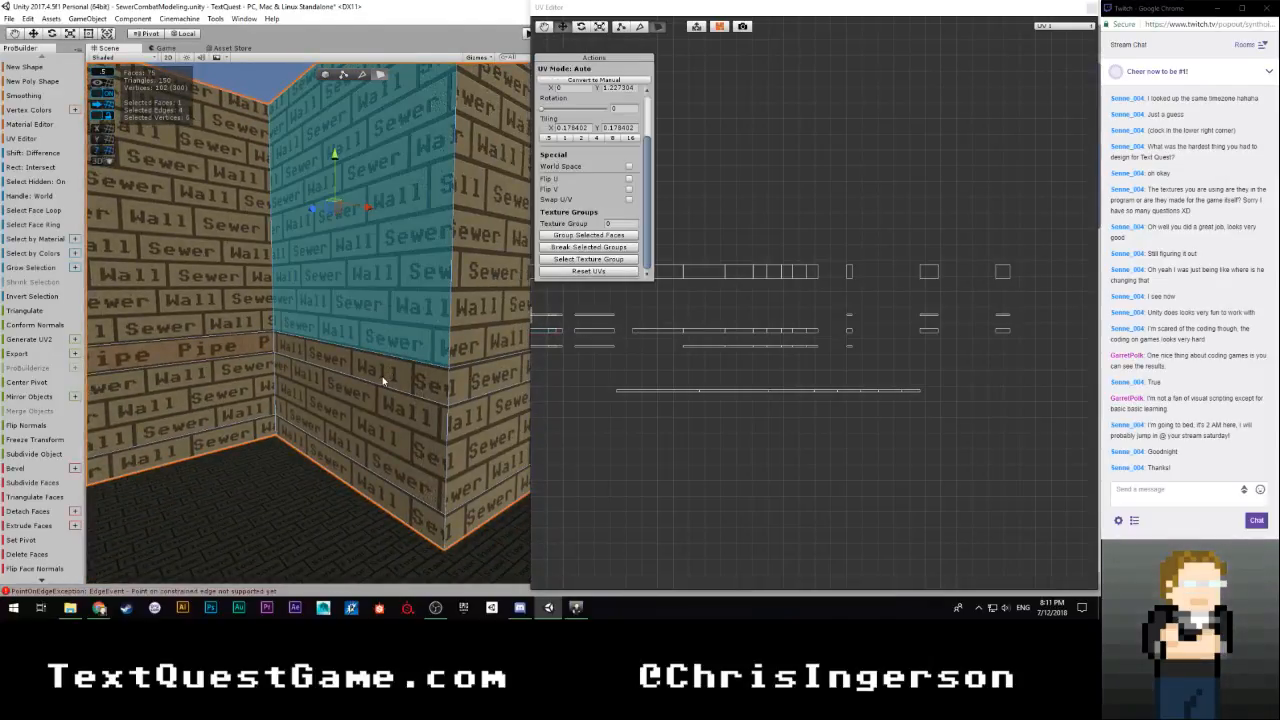
left_click(375, 419, "shift")
left_click(405, 371, "shift")
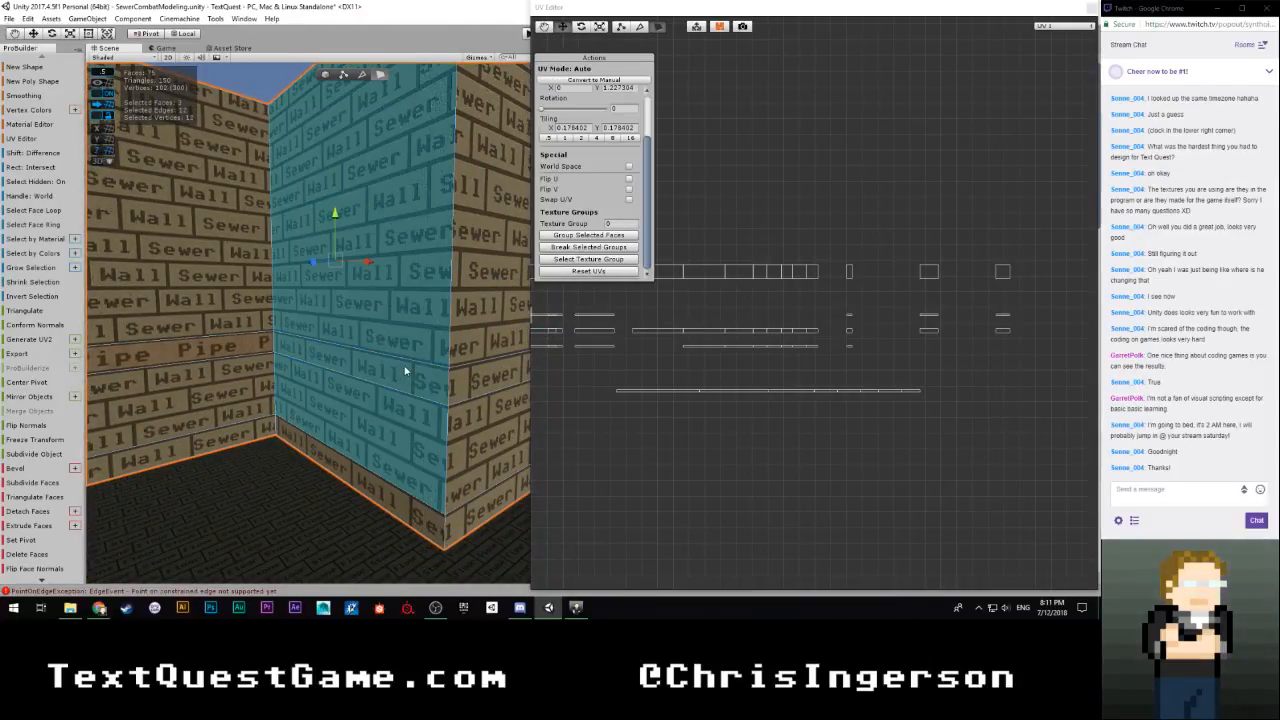
scroll(715, 362, "down", 9)
scroll(738, 358, "up", 4)
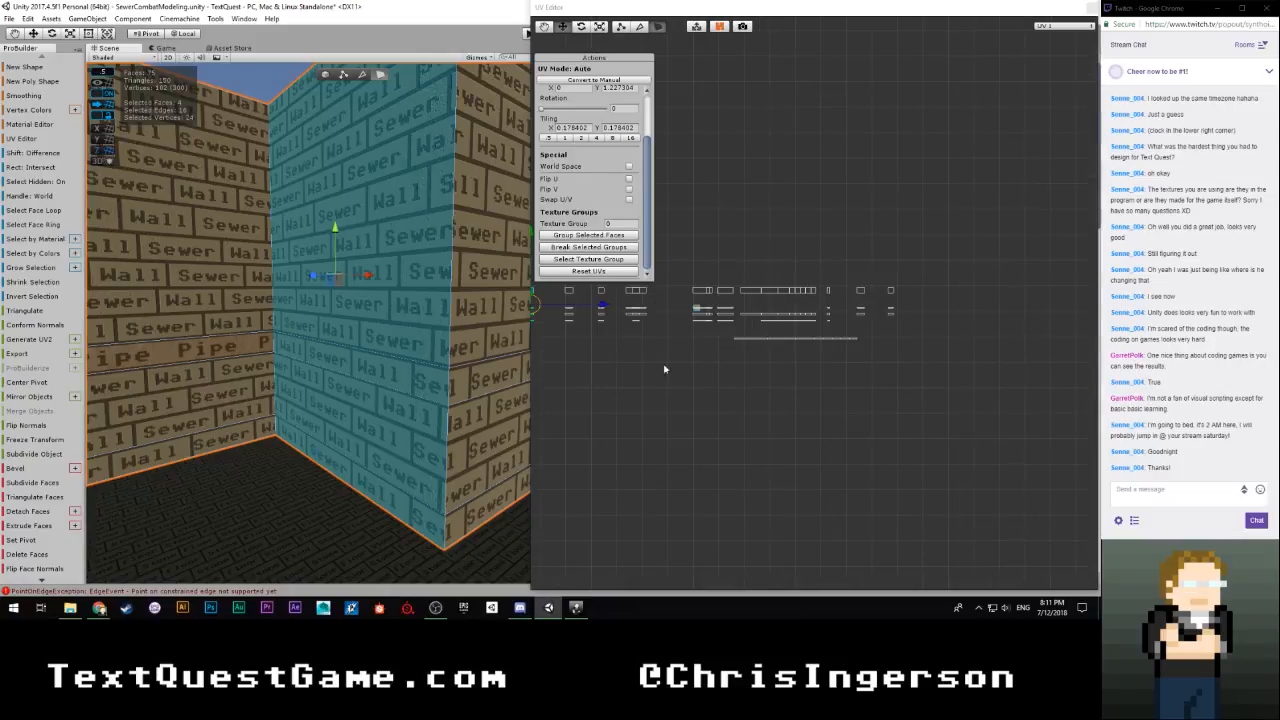
middle_click_drag(636, 374, 832, 366)
left_click_drag(807, 297, 1063, 303)
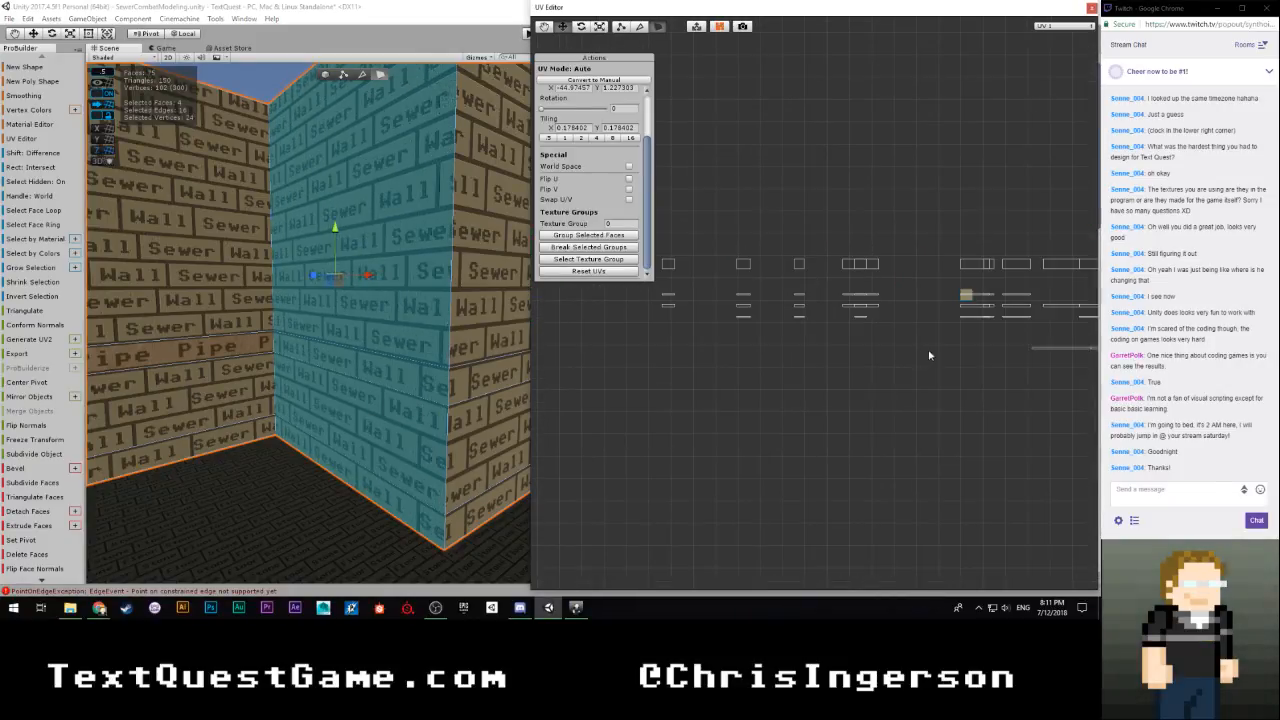
Fine-tune the selected wall's brick UV islands flush against the end of the aligned row, at an X offset of about -45.12
scroll(740, 352, "up", 5)
middle_click_drag(735, 346, 878, 335)
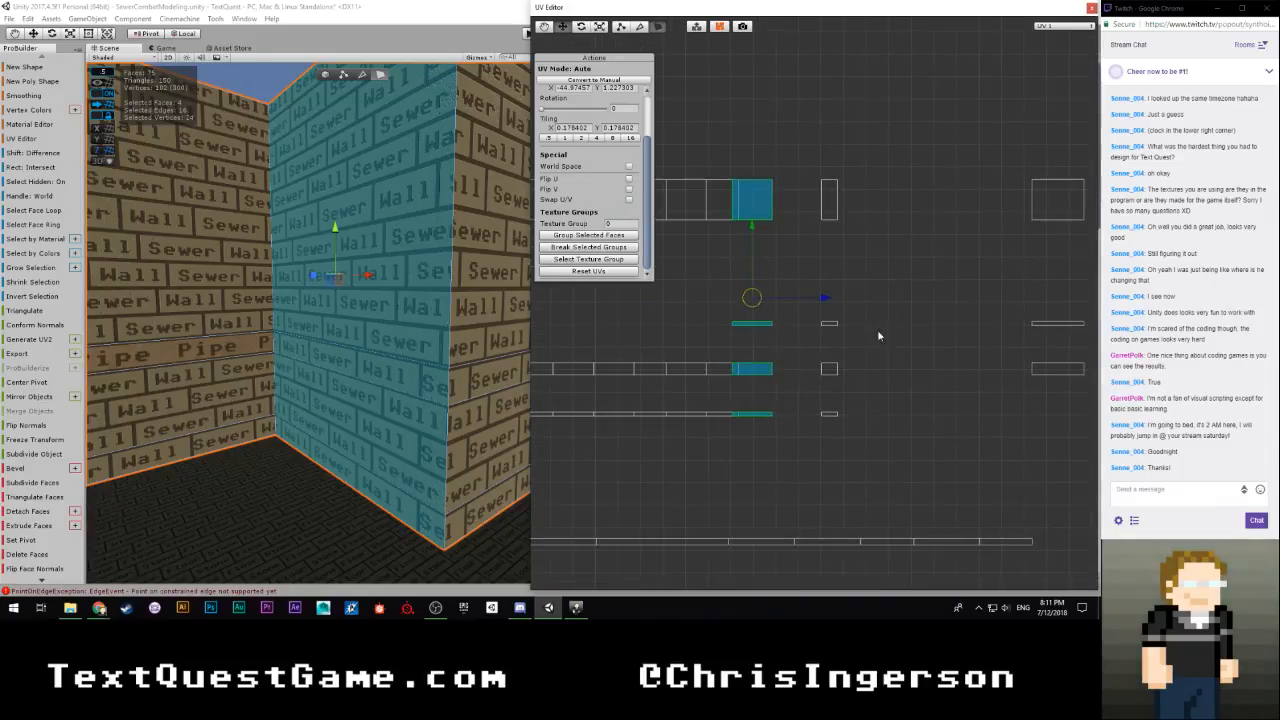
left_click_drag(824, 299, 833, 299)
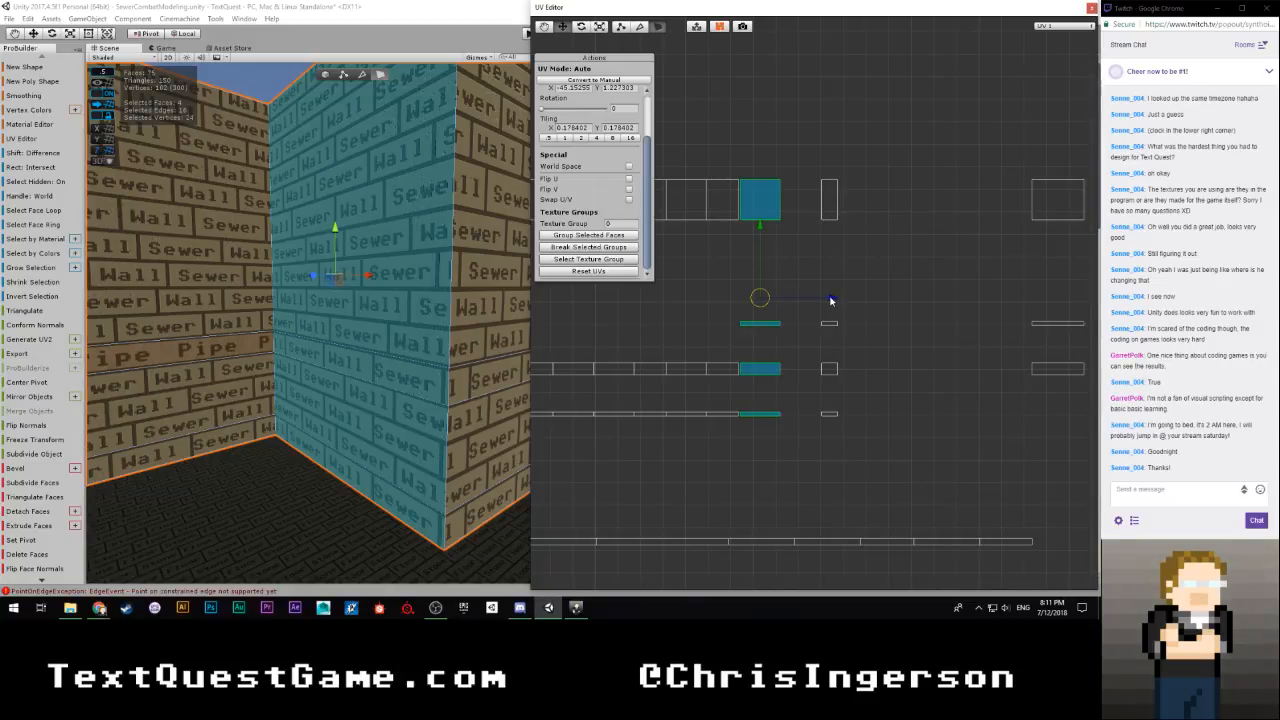
right_click_drag(345, 389, 324, 364)
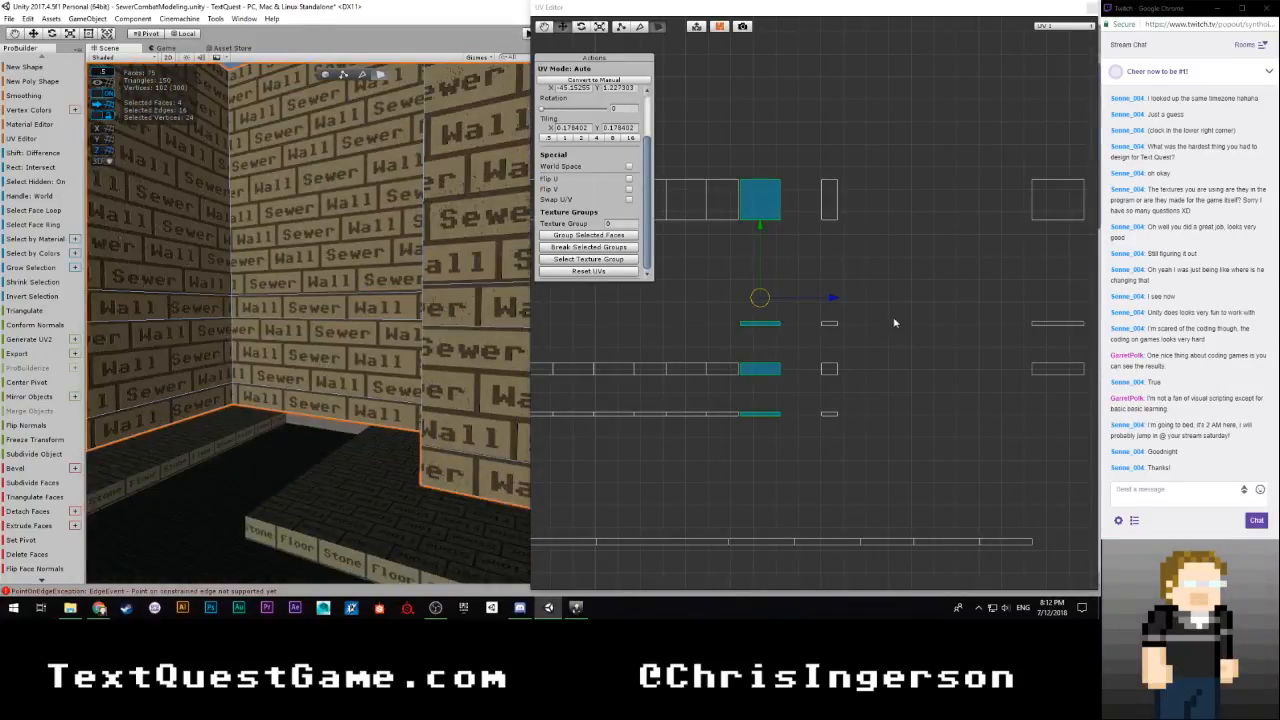
scroll(818, 312, "up", 4)
left_click_drag(720, 290, 717, 291)
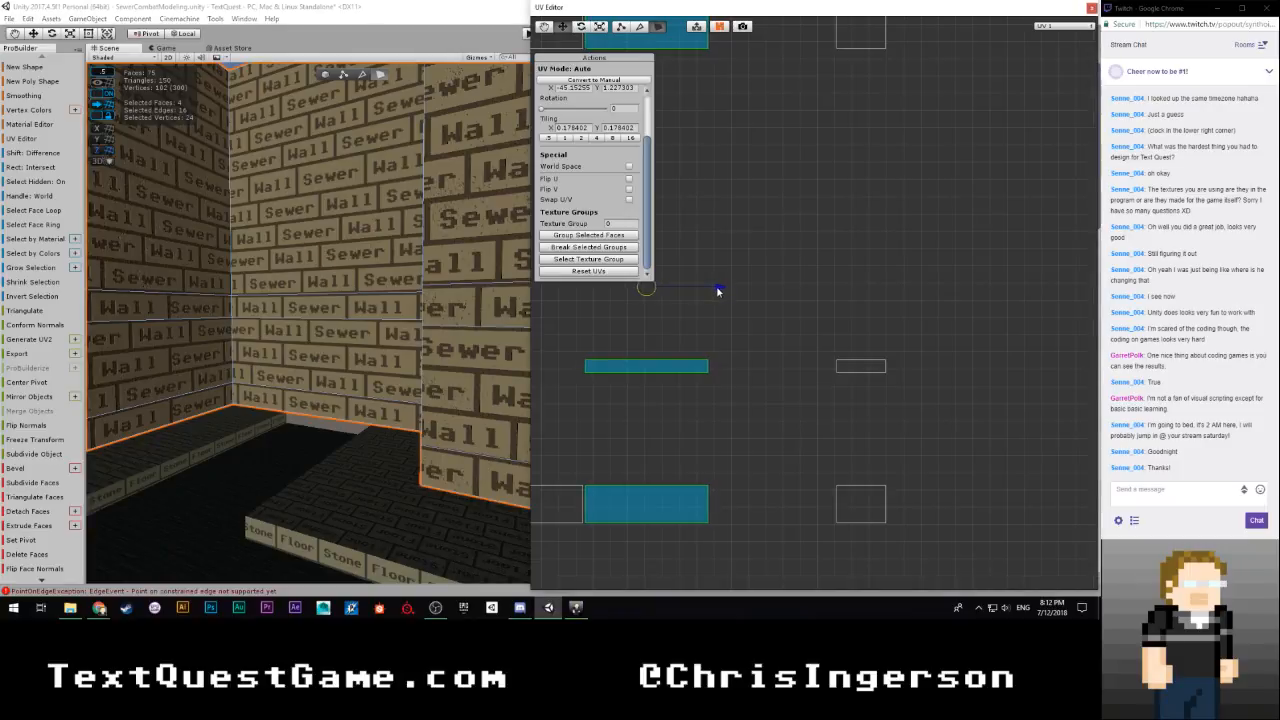
scroll(692, 343, "down", 5)
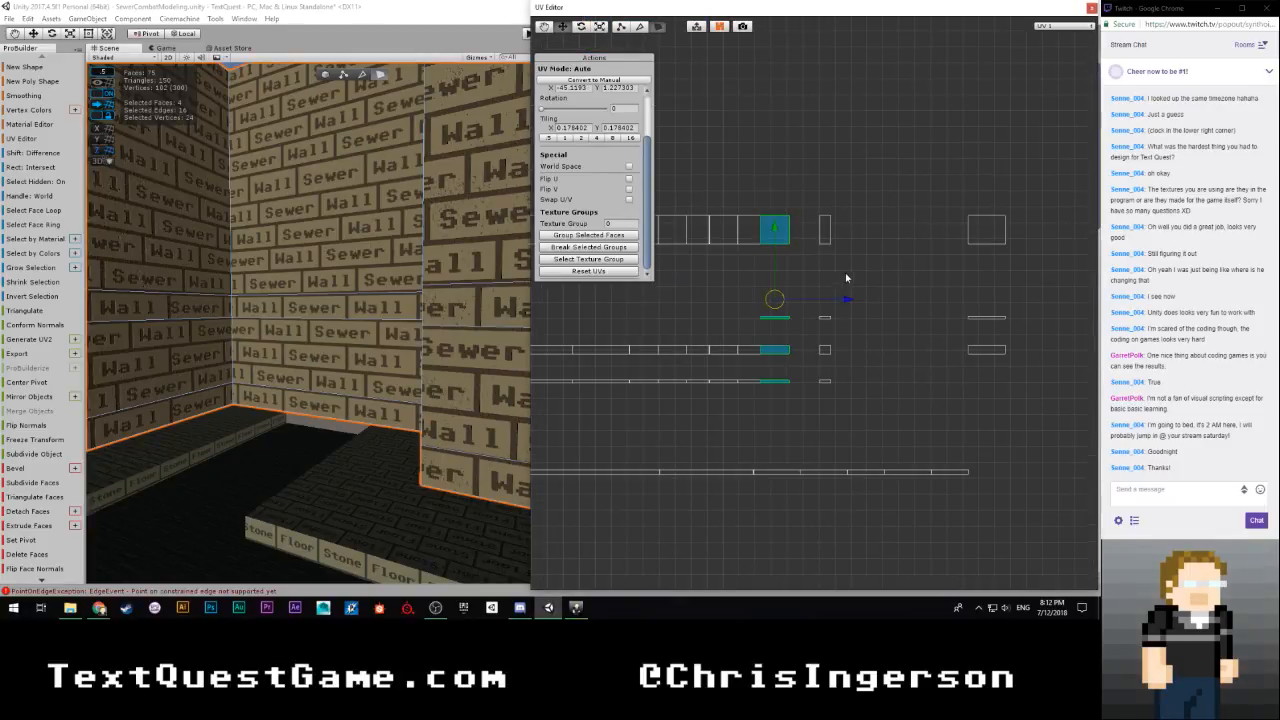
Select the narrow column of UV islands next to the row's end, locate its wall in the scene, and move the islands horizontally out of the way
left_click(869, 236)
left_click_drag(853, 180, 814, 406)
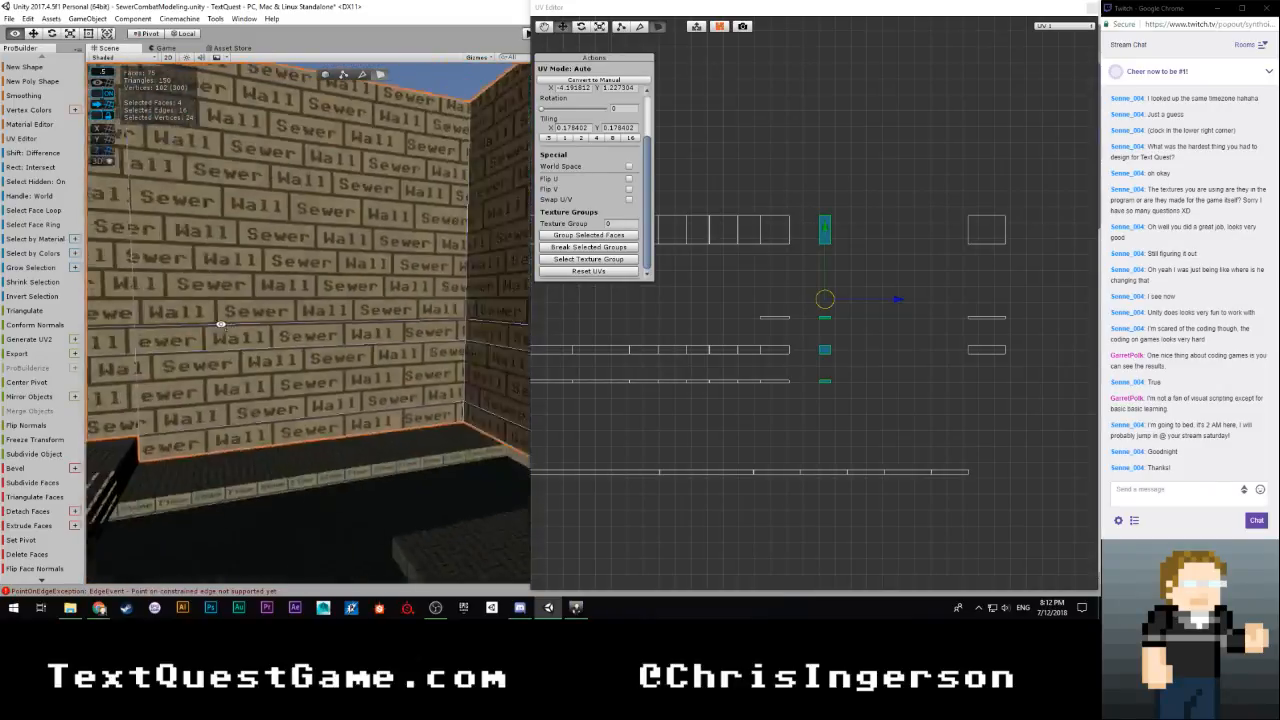
key("a")
right_click_drag(394, 341, 30, 336)
key("d")
key("a")
key("w")
key("w")
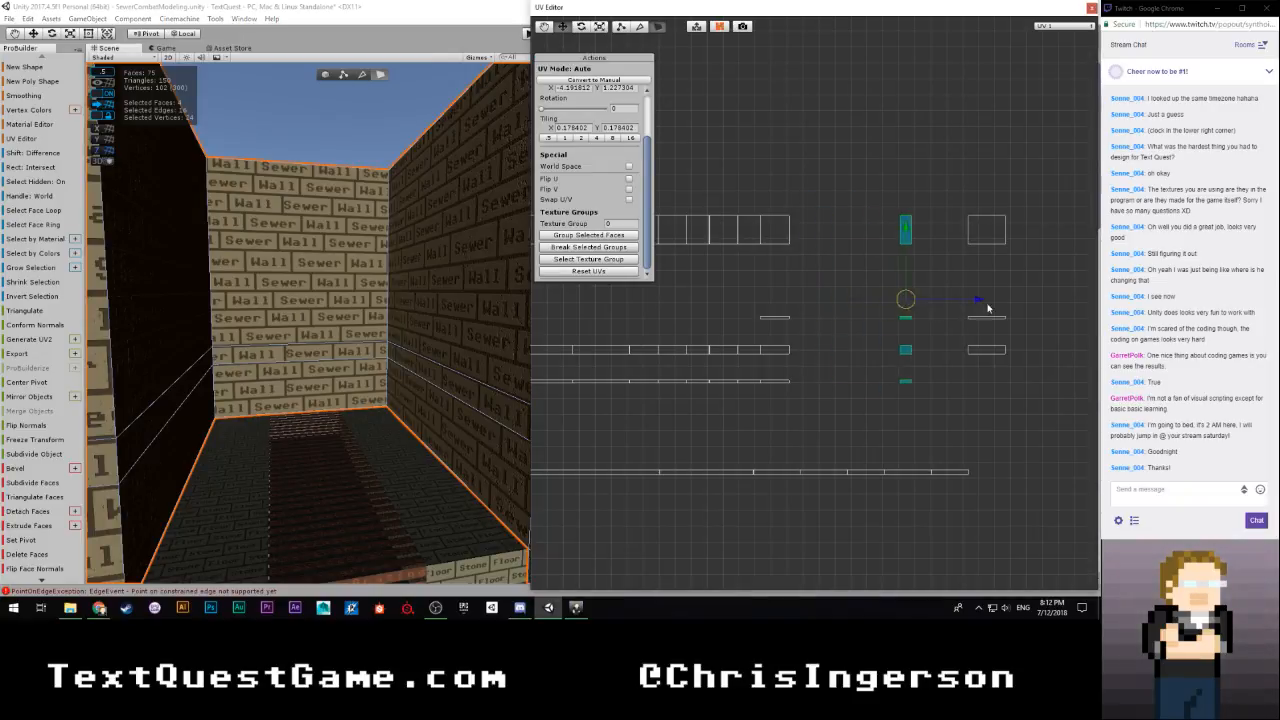
left_click(1043, 254)
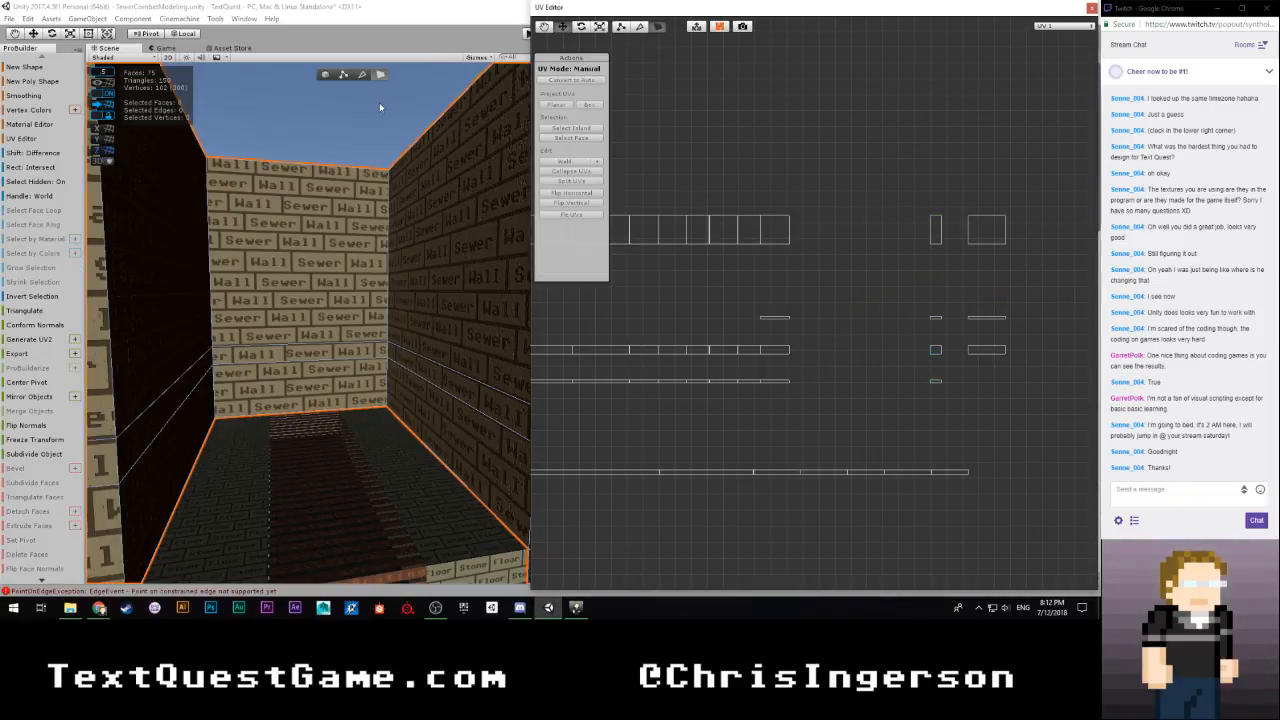
Move the UV Editor out of the way and select the narrow pipe-height strip of faces along the adjoining brick walls
left_click(434, 368)
left_click(444, 384)
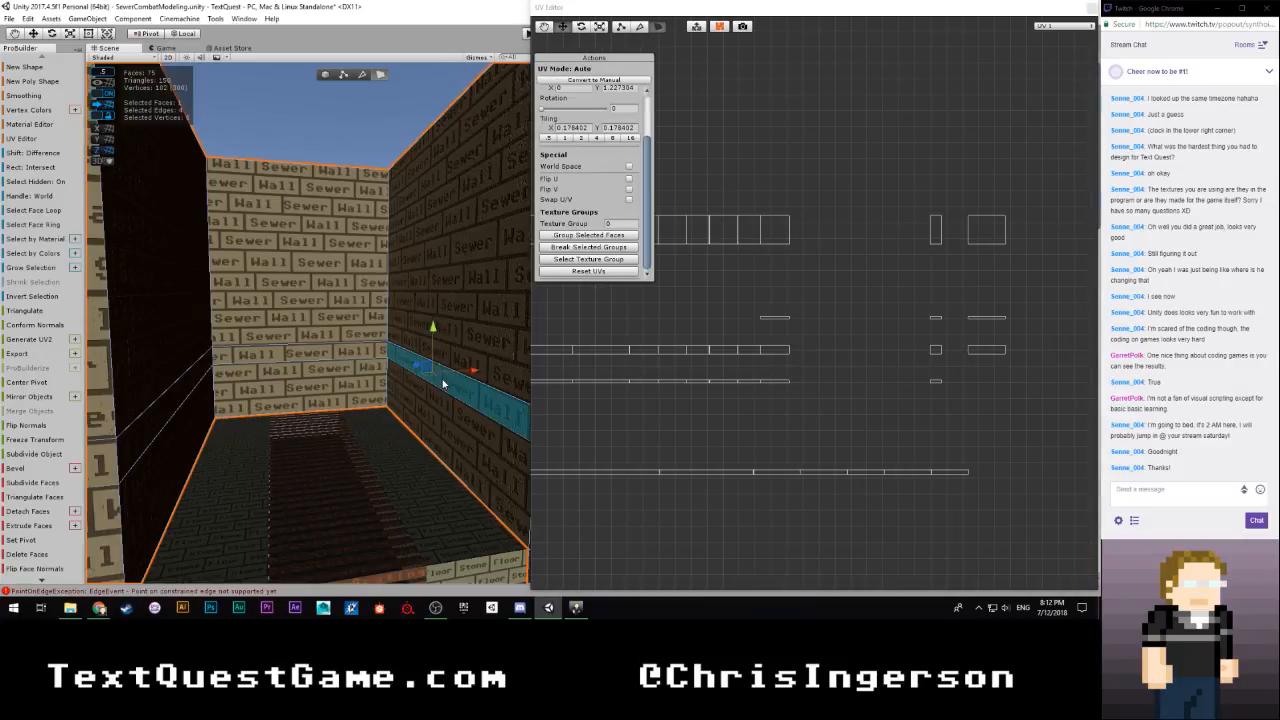
left_click_drag(791, 12, 0, 56)
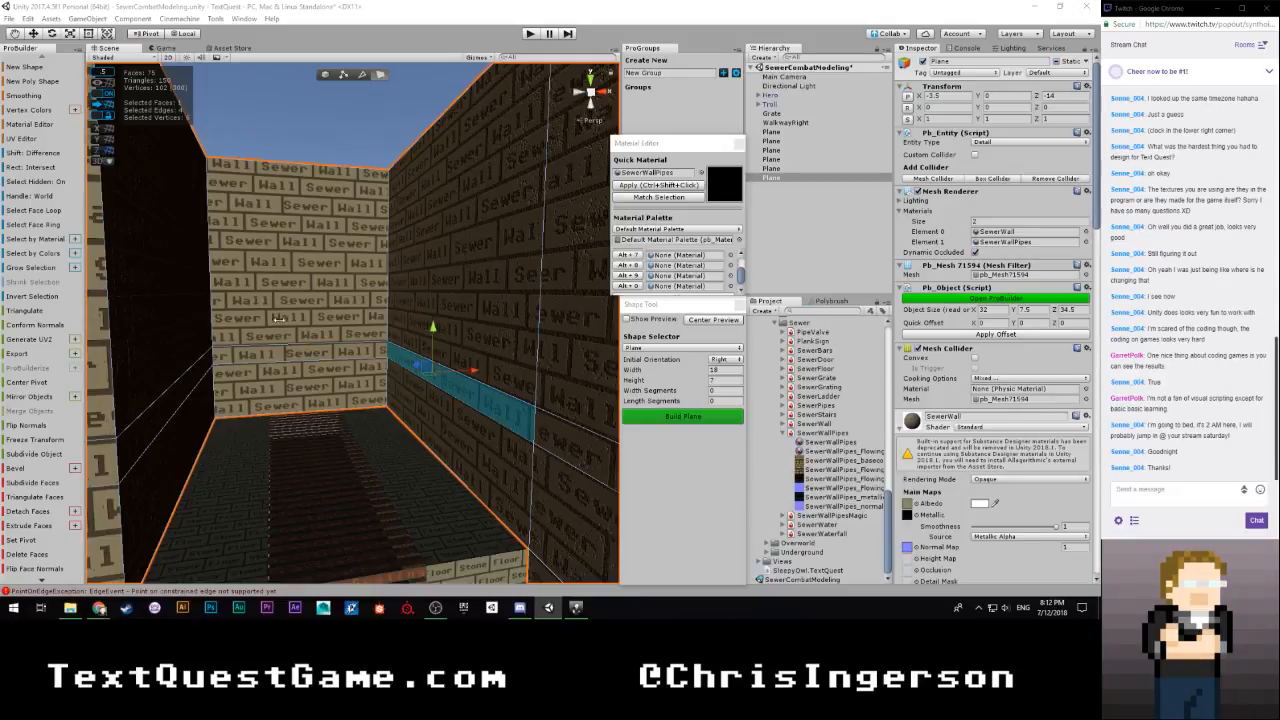
right_click_drag(279, 319, 361, 350)
left_click(483, 342, "shift")
left_click(325, 357, "shift")
left_click(369, 359, "shift")
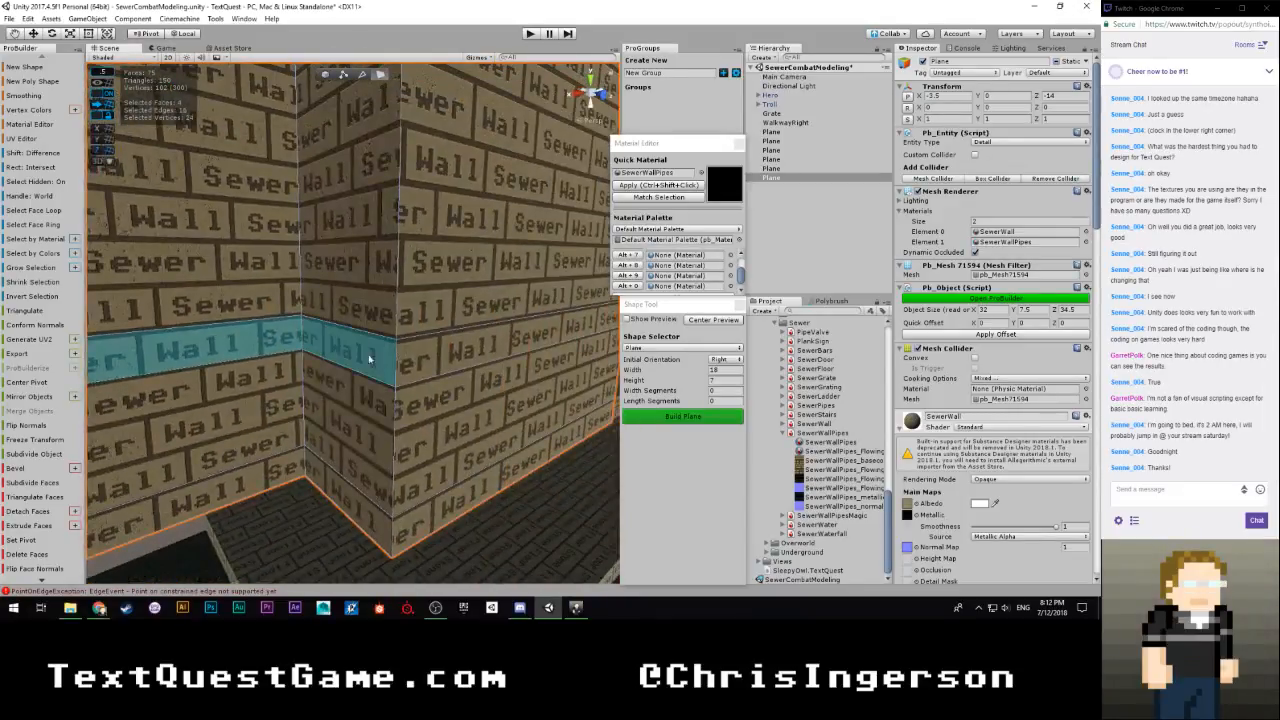
left_click(465, 359, "shift")
Check the selected strip around the room's corners and apply the SewerWallPipes material to its faces
right_click_drag(506, 377, 309, 368)
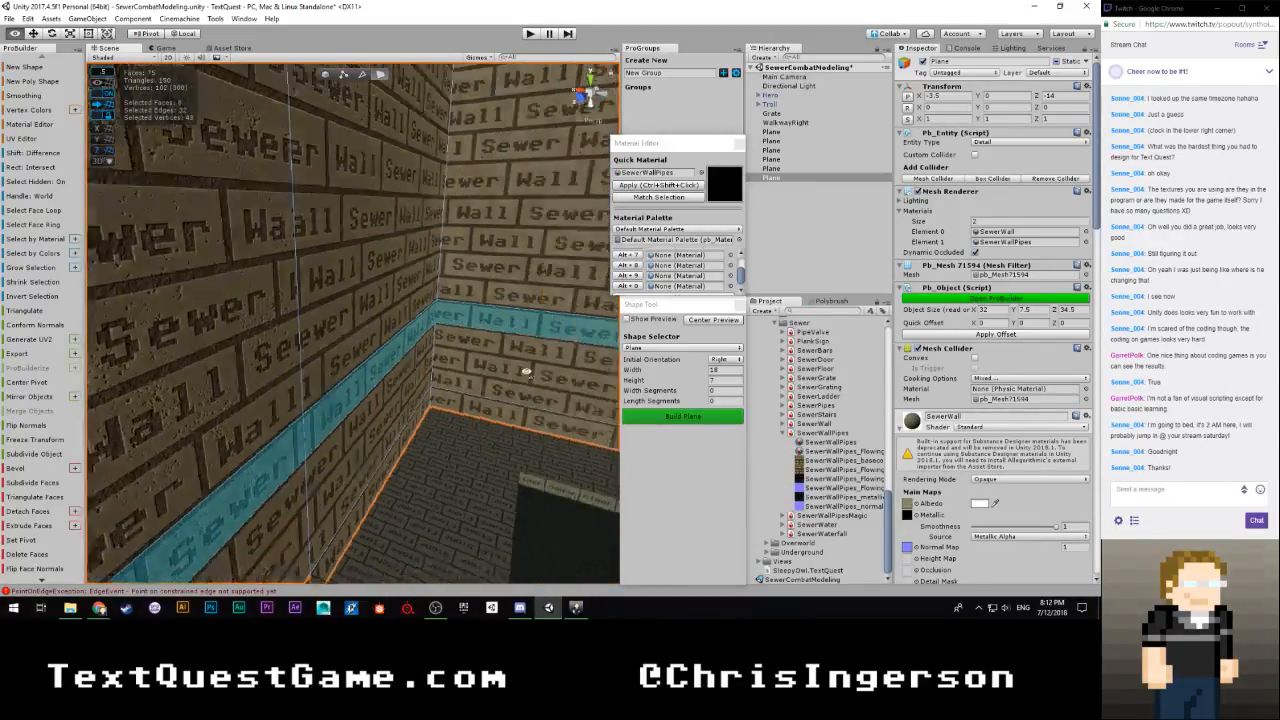
right_click_drag(797, 347, 794, 359)
right_click_drag(688, 376, 265, 392)
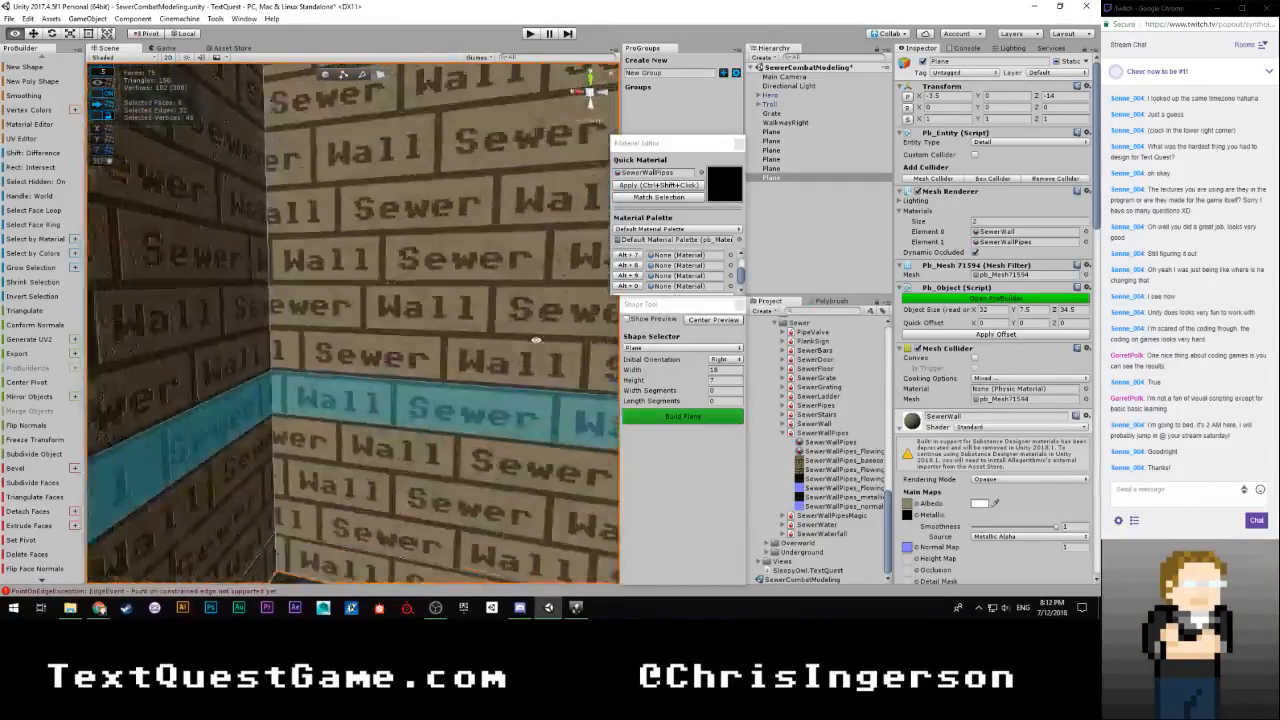
right_click_drag(536, 340, 576, 378)
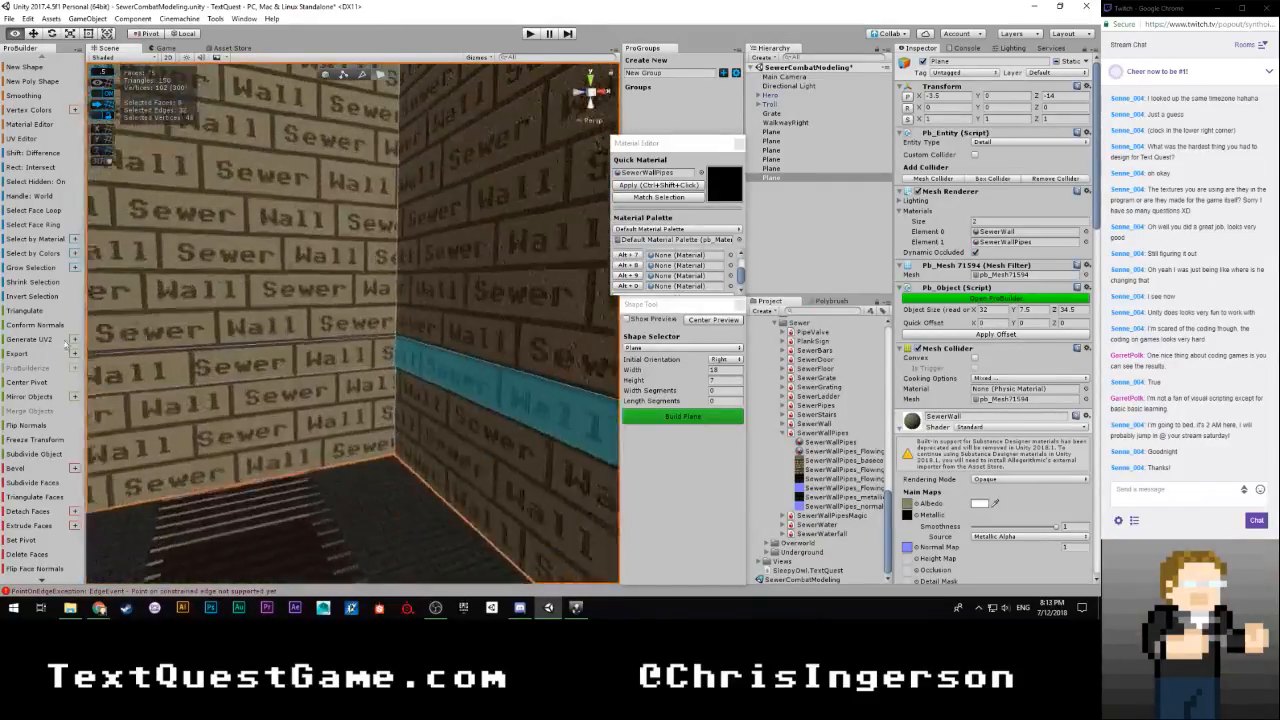
right_click_drag(65, 344, 1094, 368)
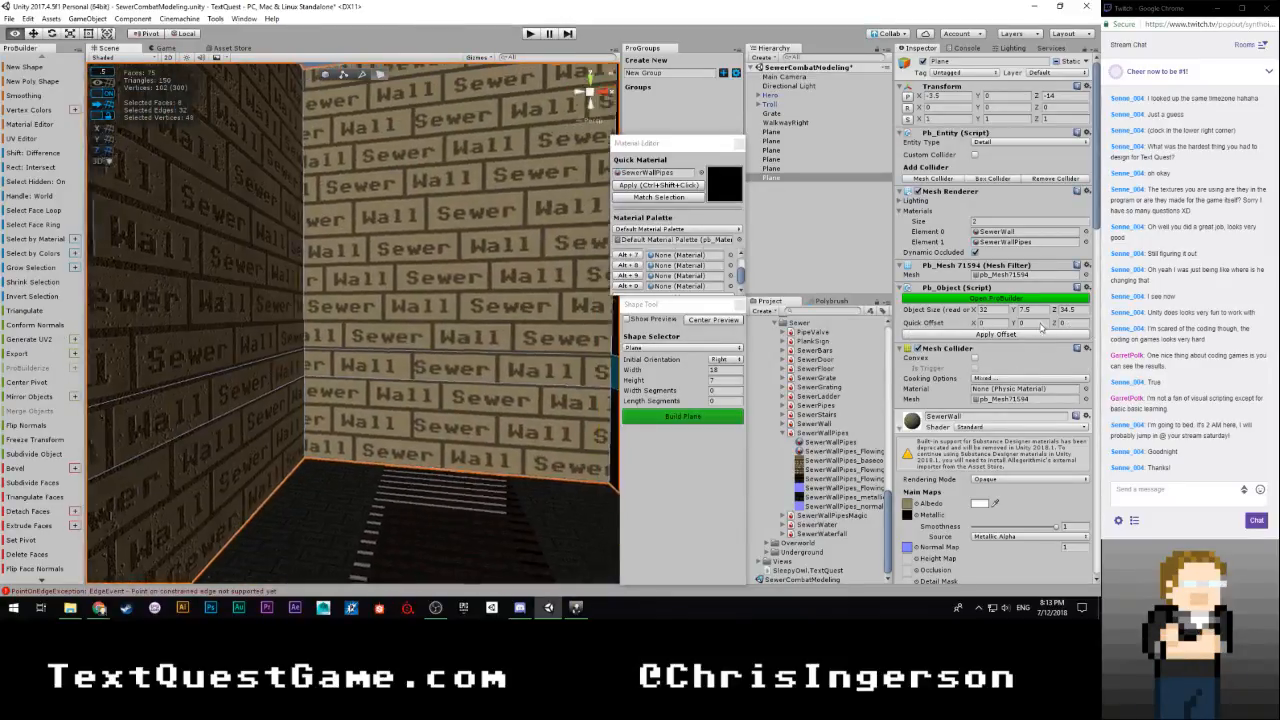
right_click_drag(1055, 326, 606, 360)
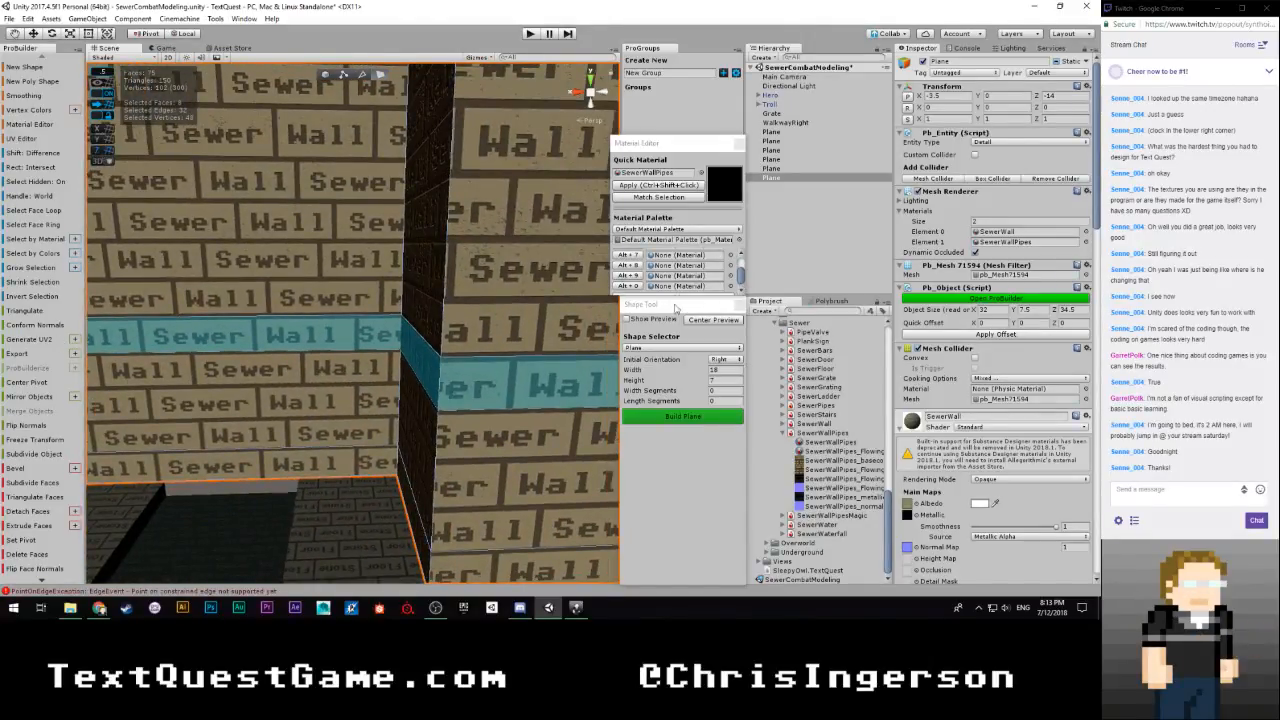
left_click(672, 185)
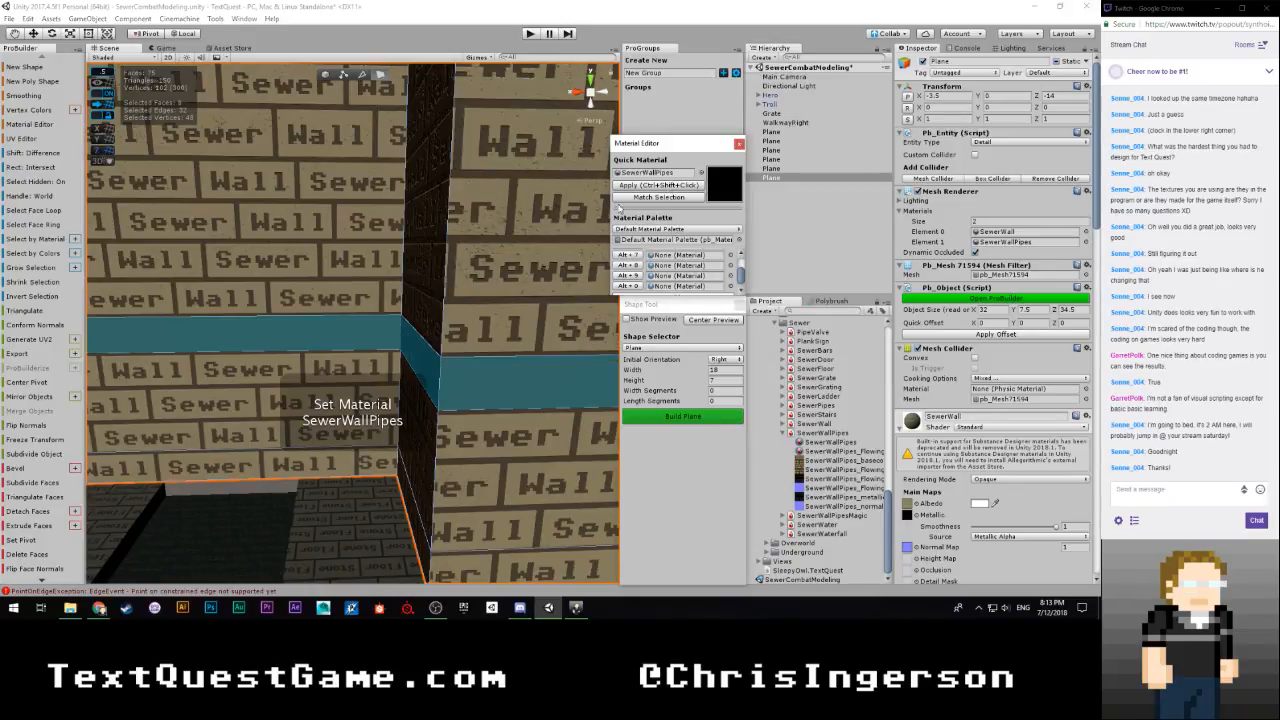
right_click_drag(580, 330, 204, 335)
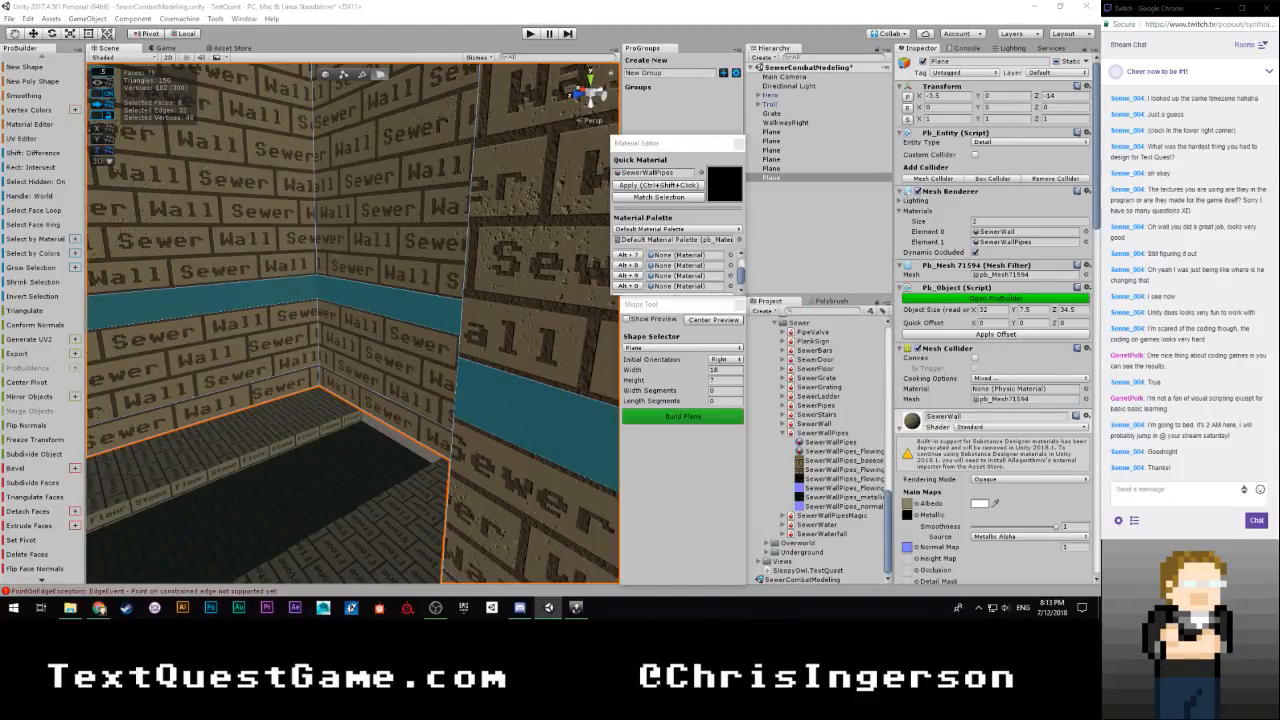
Bring back the UV Editor and shift the strip's UVs vertically into line with the existing pipe row
left_click_drag(0, 72, 806, 9)
middle_click_drag(275, 295, 311, 357)
scroll(328, 339, "down", 3)
left_click_drag(328, 339, 249, 331, "alt")
scroll(236, 328, "down", 5)
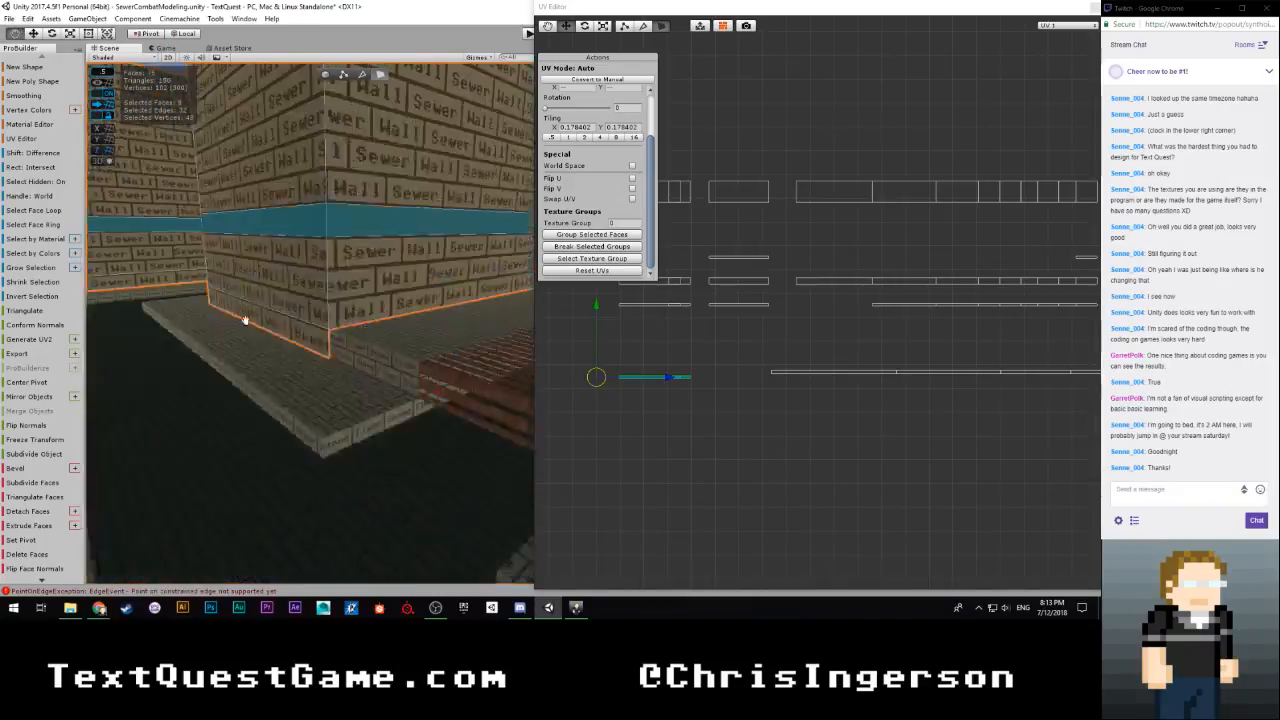
middle_click_drag(243, 320, 252, 333)
scroll(245, 330, "up", 4)
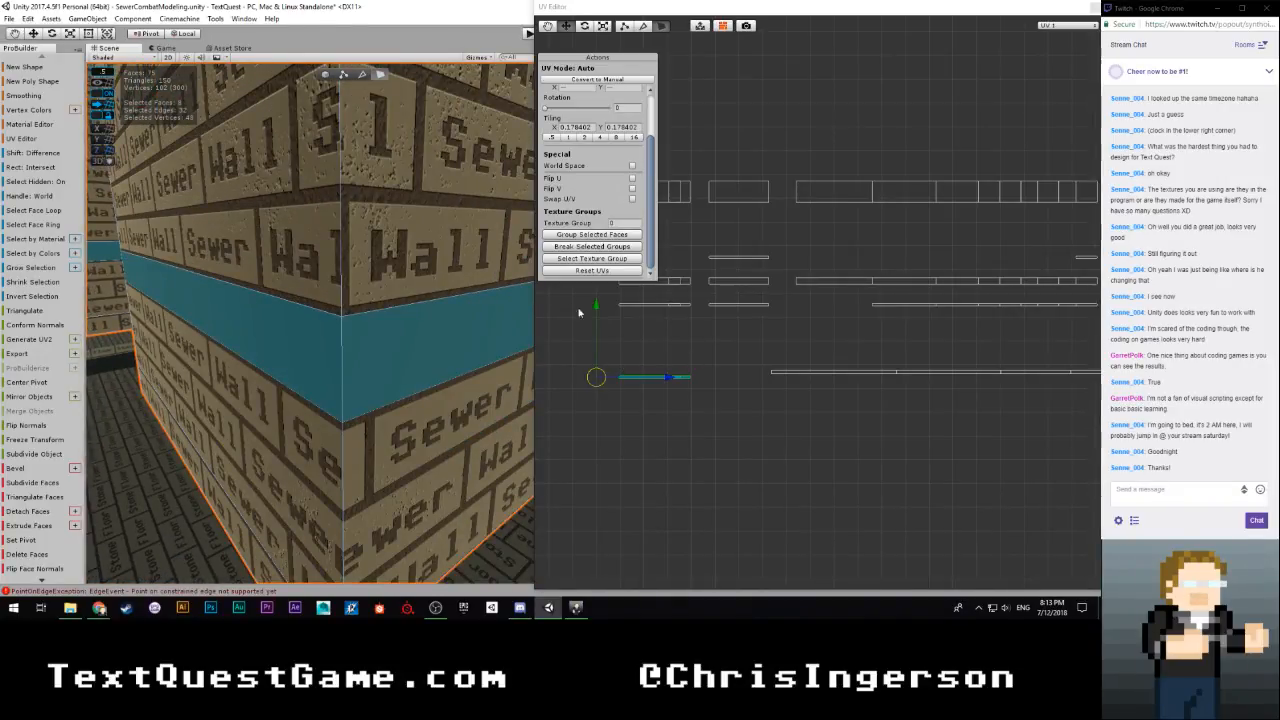
left_click_drag(595, 306, 594, 297)
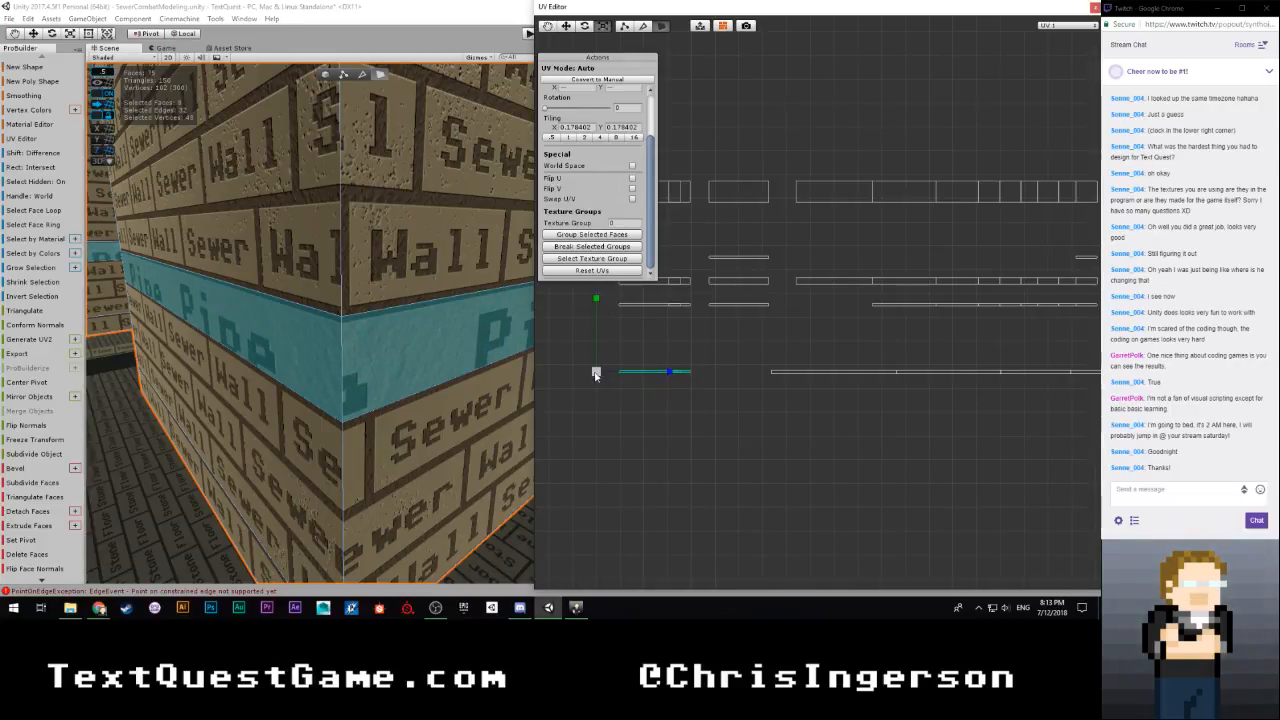
Scale the strip's UVs to a tiling of about 0.2913 and nudge them vertically
left_click_drag(596, 375, 1065, 332)
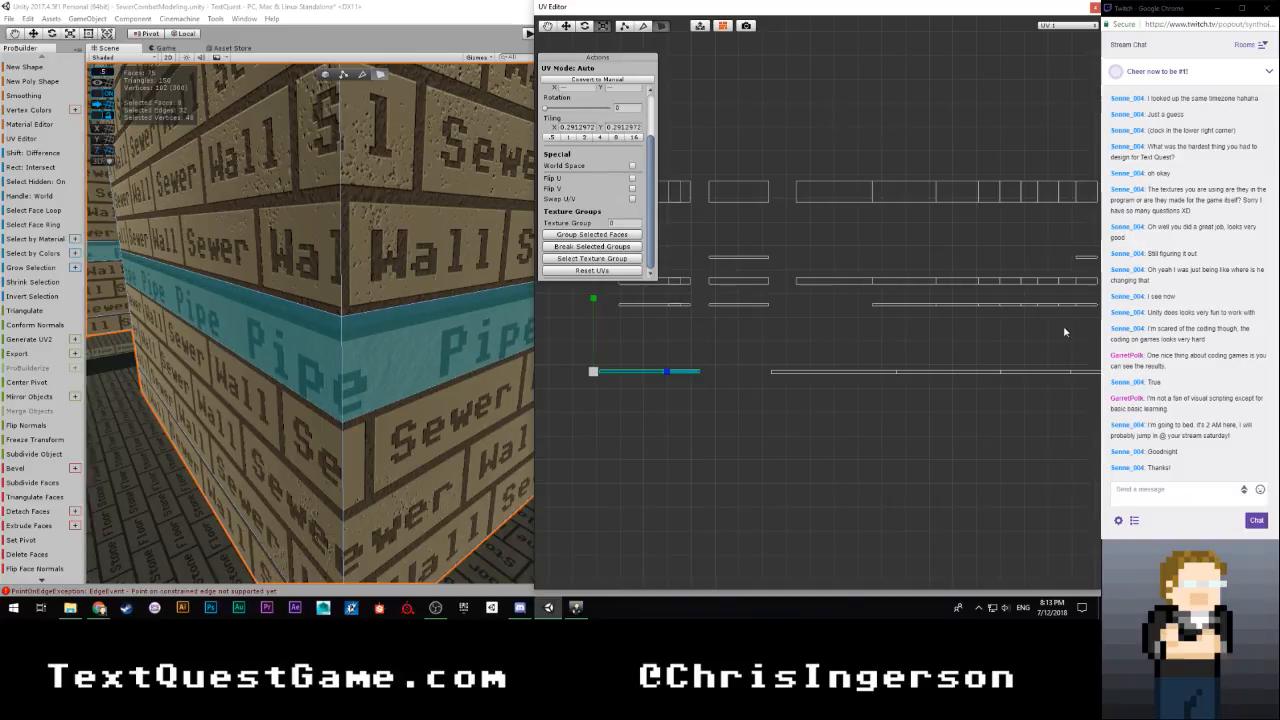
key("w")
left_click_drag(594, 302, 593, 302)
Move the strip's UVs horizontally over the start of the existing pipe row
scroll(596, 328, "up", 6)
middle_click_drag(566, 427, 912, 321)
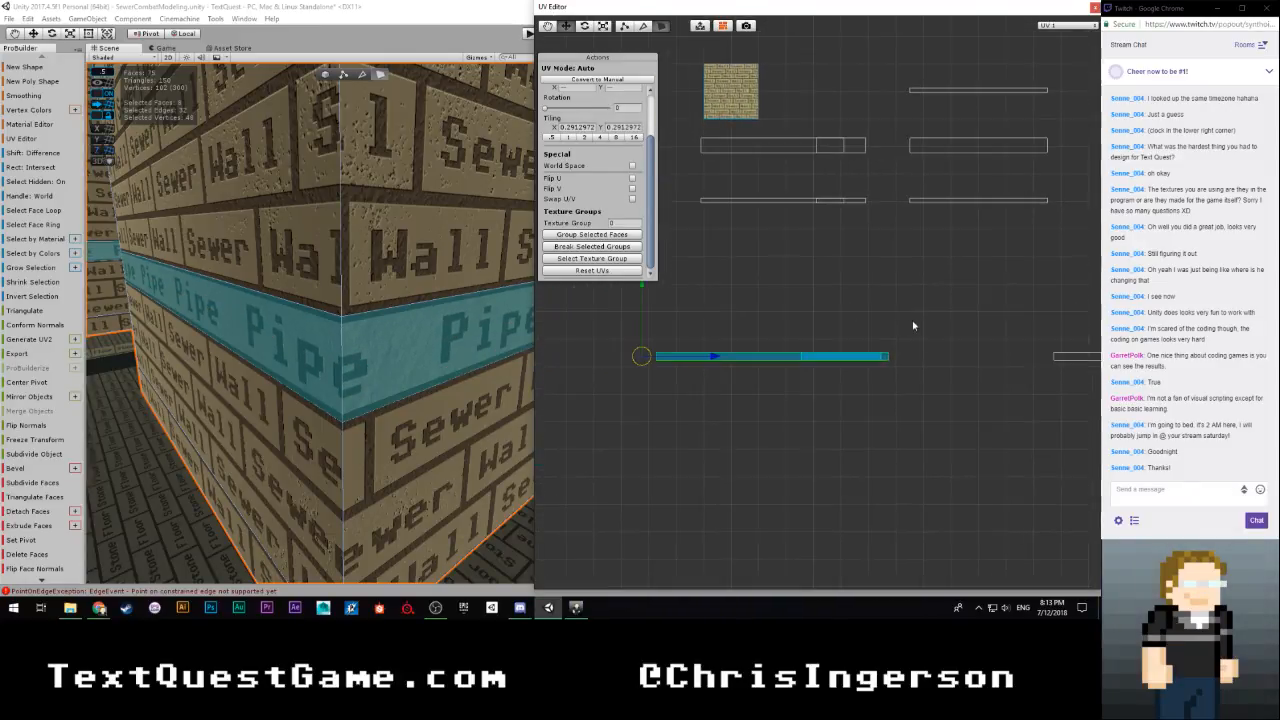
scroll(912, 321, "up", 3)
middle_click_drag(665, 386, 608, 377)
scroll(675, 360, "down", 4)
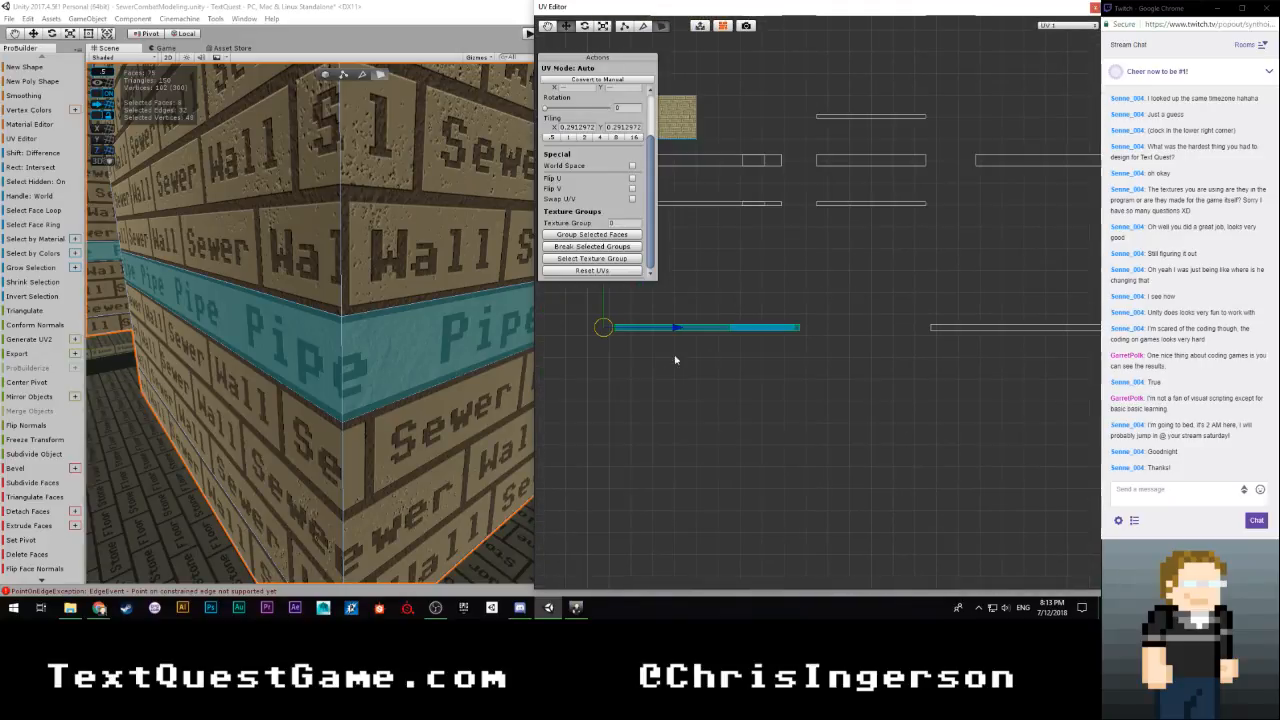
left_click_drag(672, 325, 812, 330)
scroll(733, 352, "up", 3)
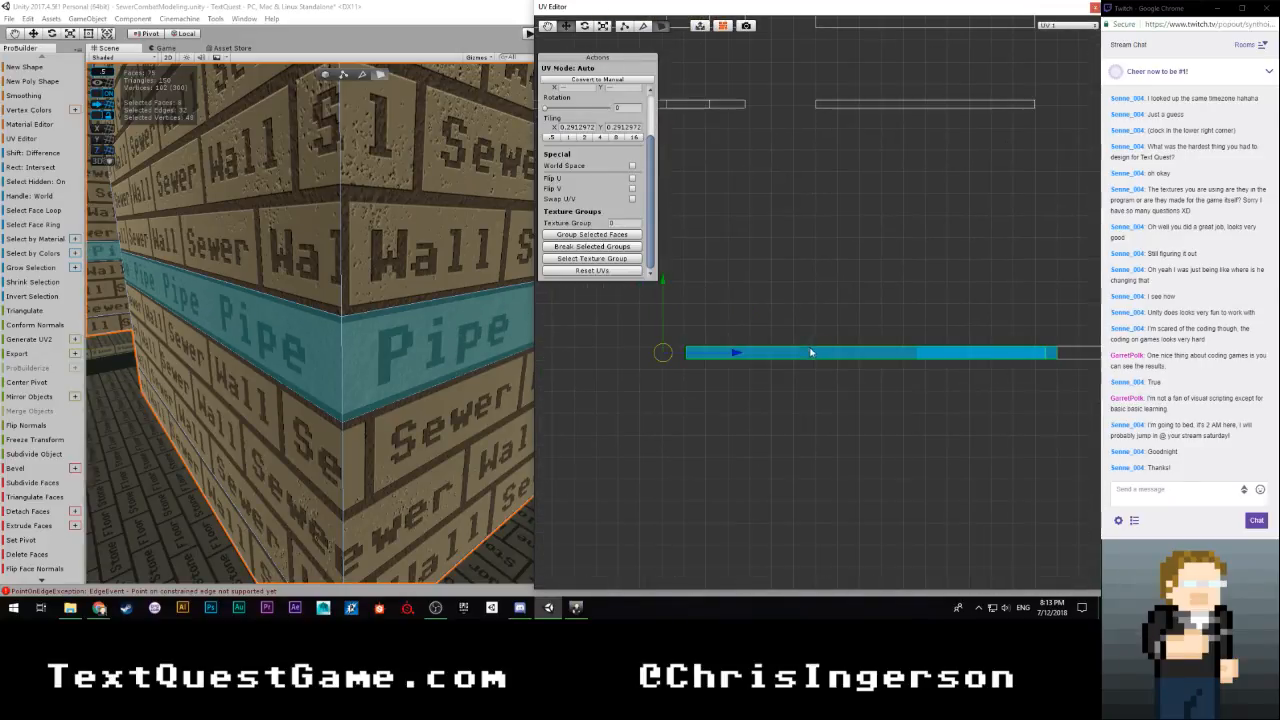
left_click_drag(733, 355, 917, 355)
Shift the strip's UVs slightly sideways to compare their height with the start of the existing pipe row
middle_click_drag(889, 361, 687, 334)
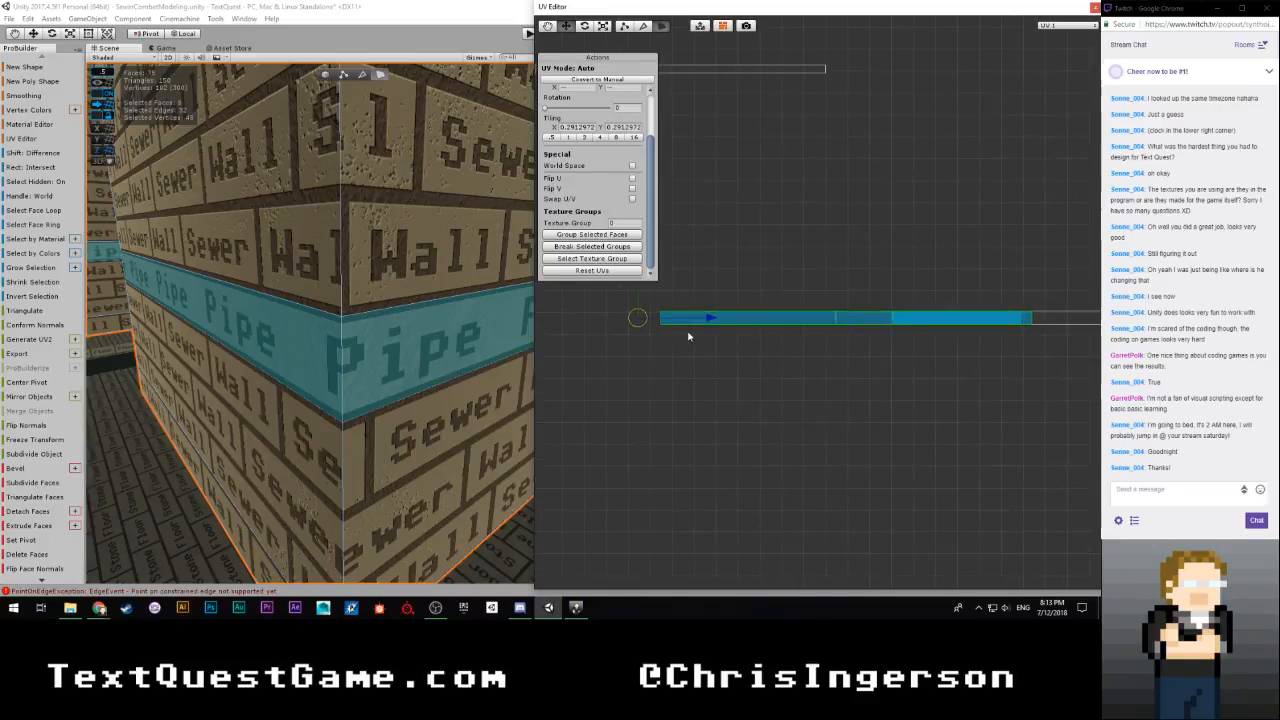
scroll(650, 355, "up", 3)
left_click_drag(577, 333, 841, 358)
scroll(810, 364, "up", 4)
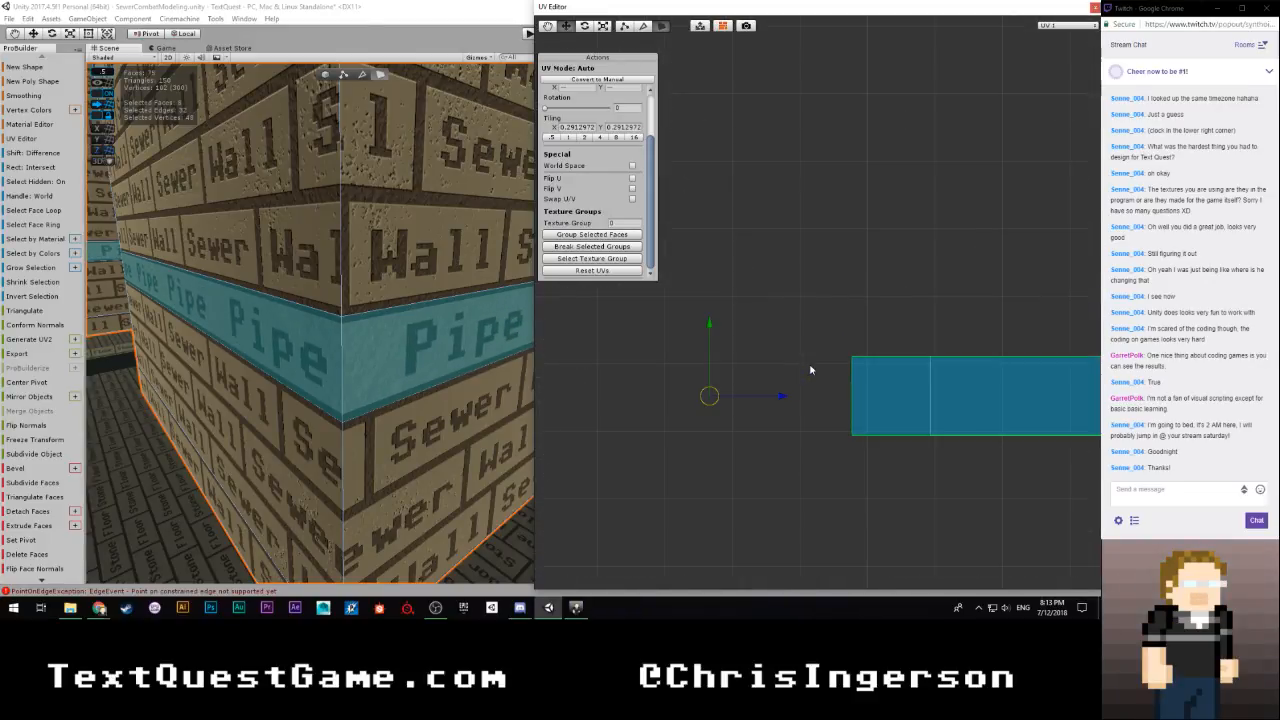
middle_click_drag(811, 366, 694, 280)
scroll(694, 285, "up", 2)
middle_click_drag(619, 375, 765, 392)
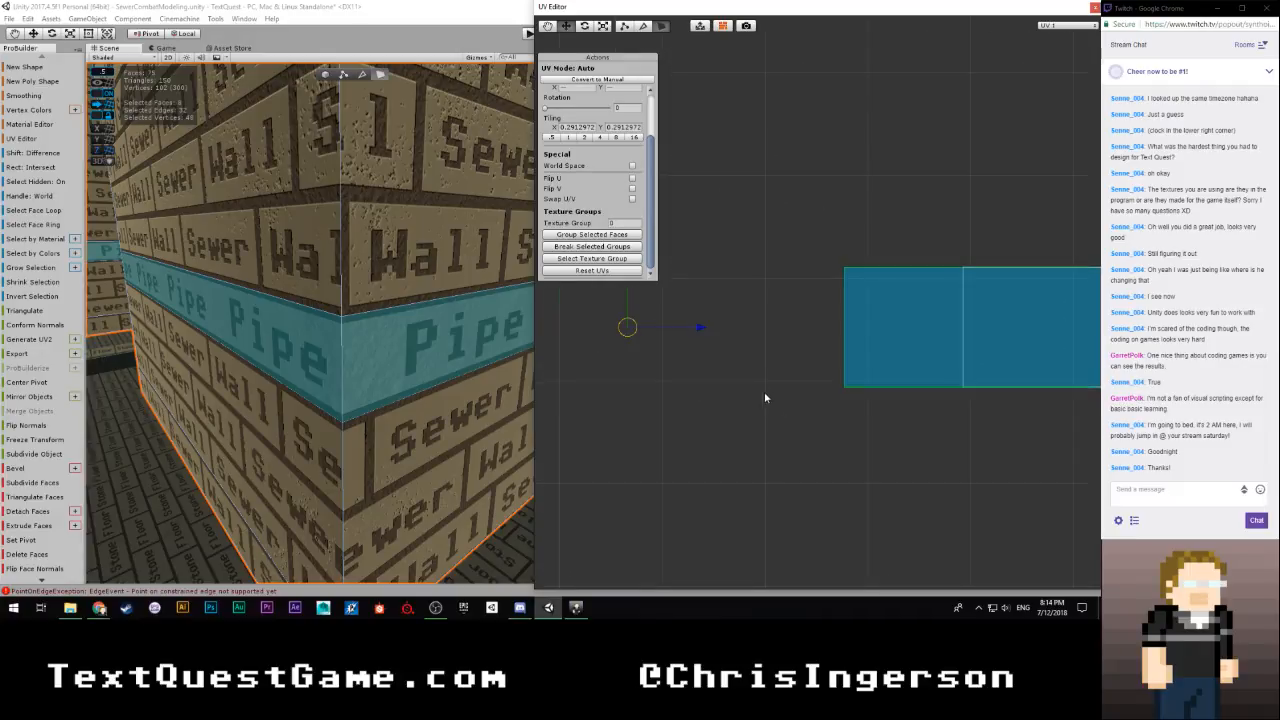
middle_click_drag(654, 365, 654, 409)
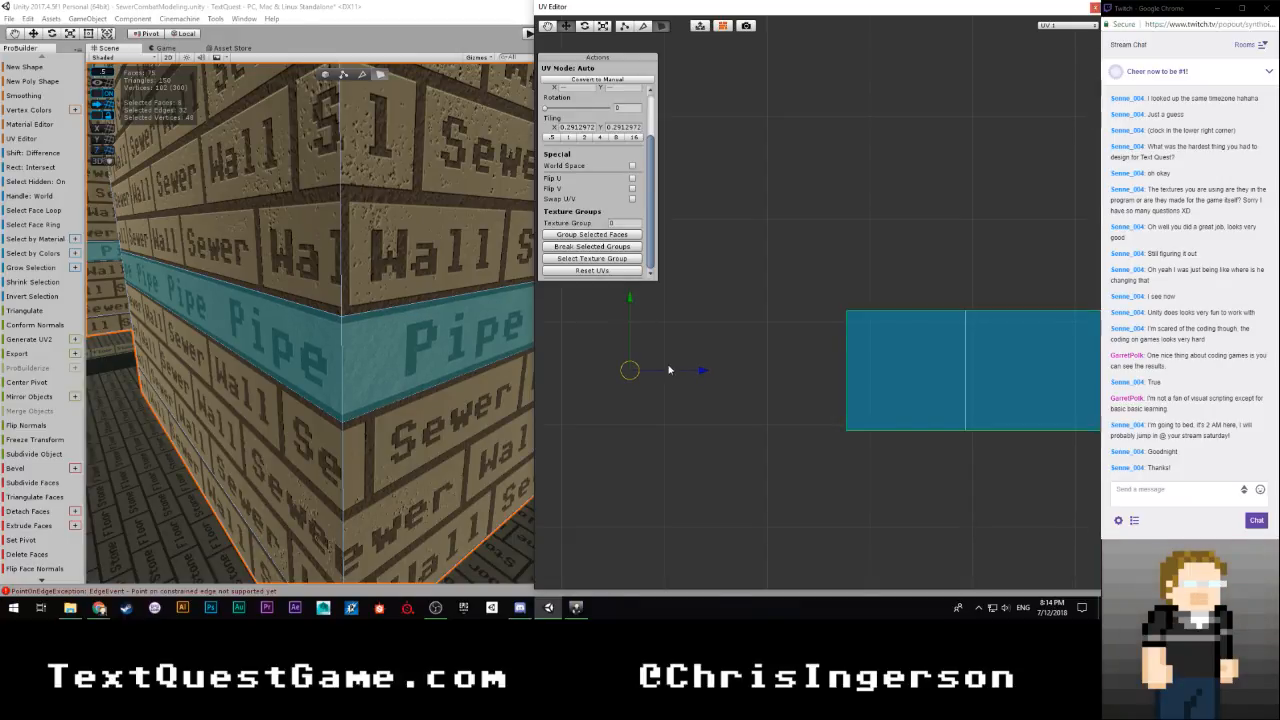
scroll(677, 374, "down", 10)
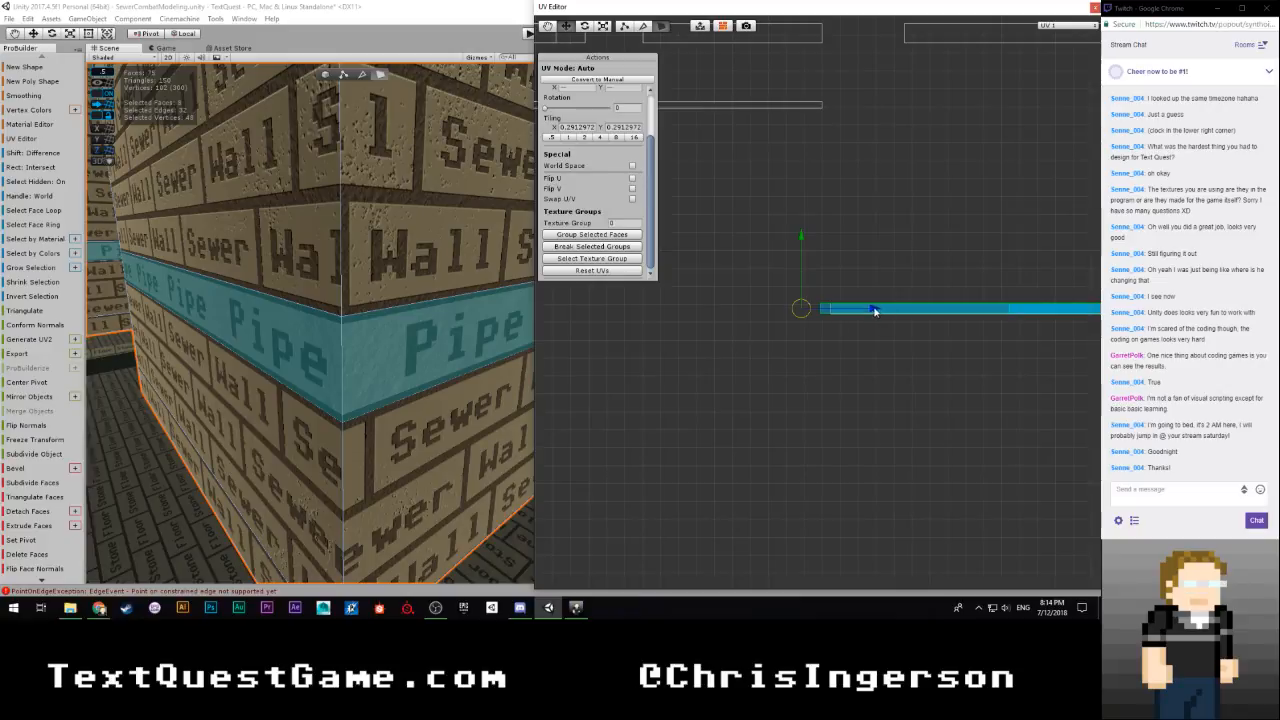
scroll(857, 343, "up", 8)
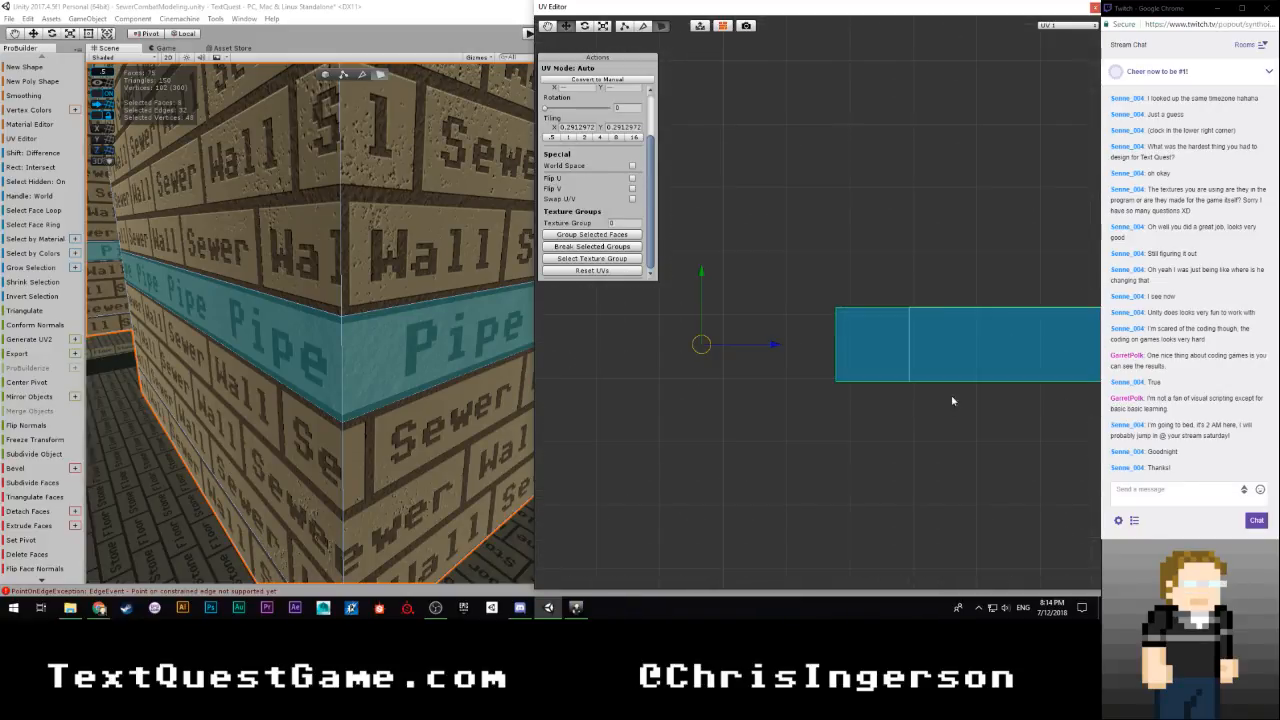
Move the whole strip's UVs horizontally until its islands are clear of the existing pipe row
scroll(952, 401, "down", 8)
left_click_drag(877, 306, 616, 314)
scroll(767, 355, "down", 5)
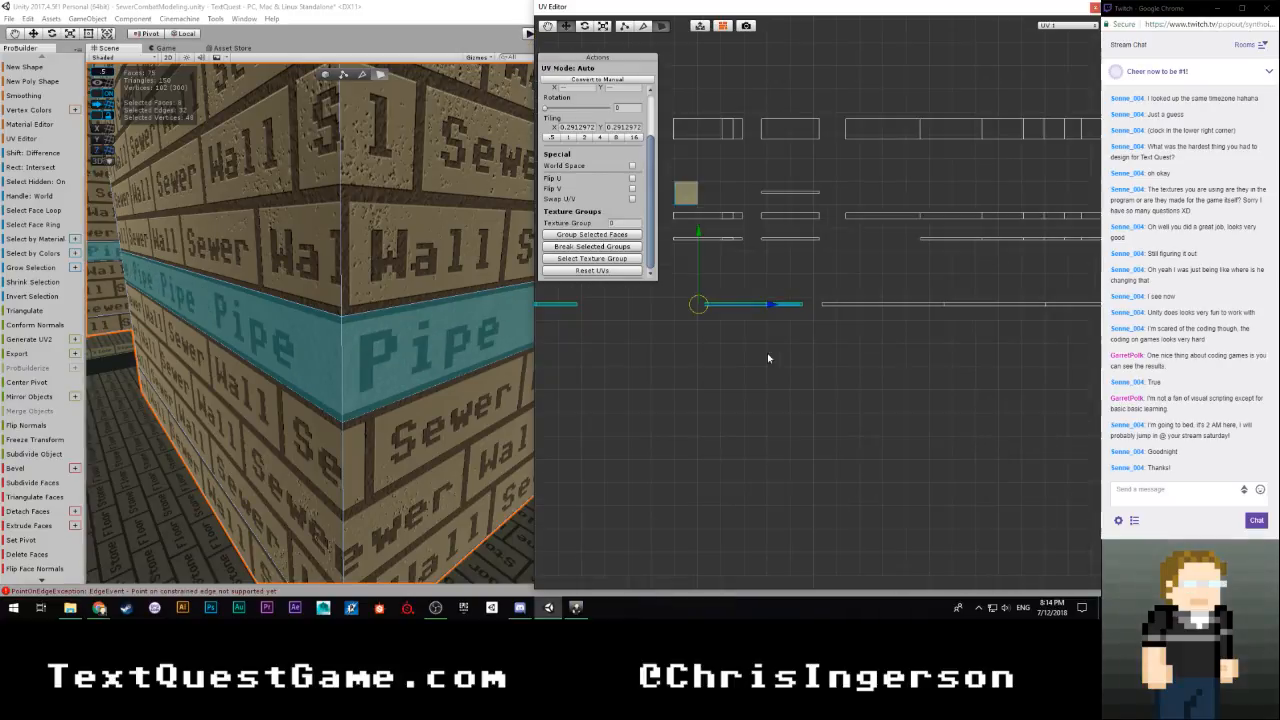
scroll(770, 356, "down", 4)
left_click_drag(863, 305, 704, 306)
scroll(719, 337, "up", 4)
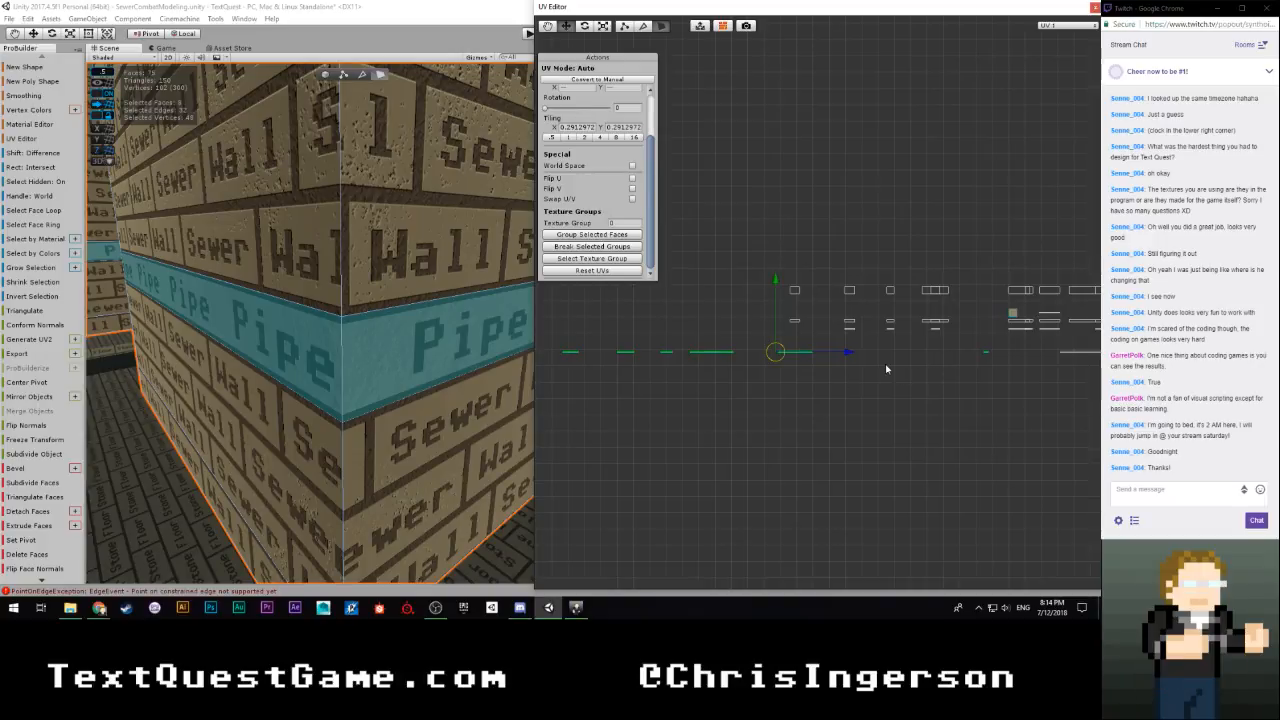
Select the strip's UV islands one at a time to match each one with its wall face around the corner
middle_click_drag(988, 369, 1004, 349)
left_click_drag(596, 338, 605, 348)
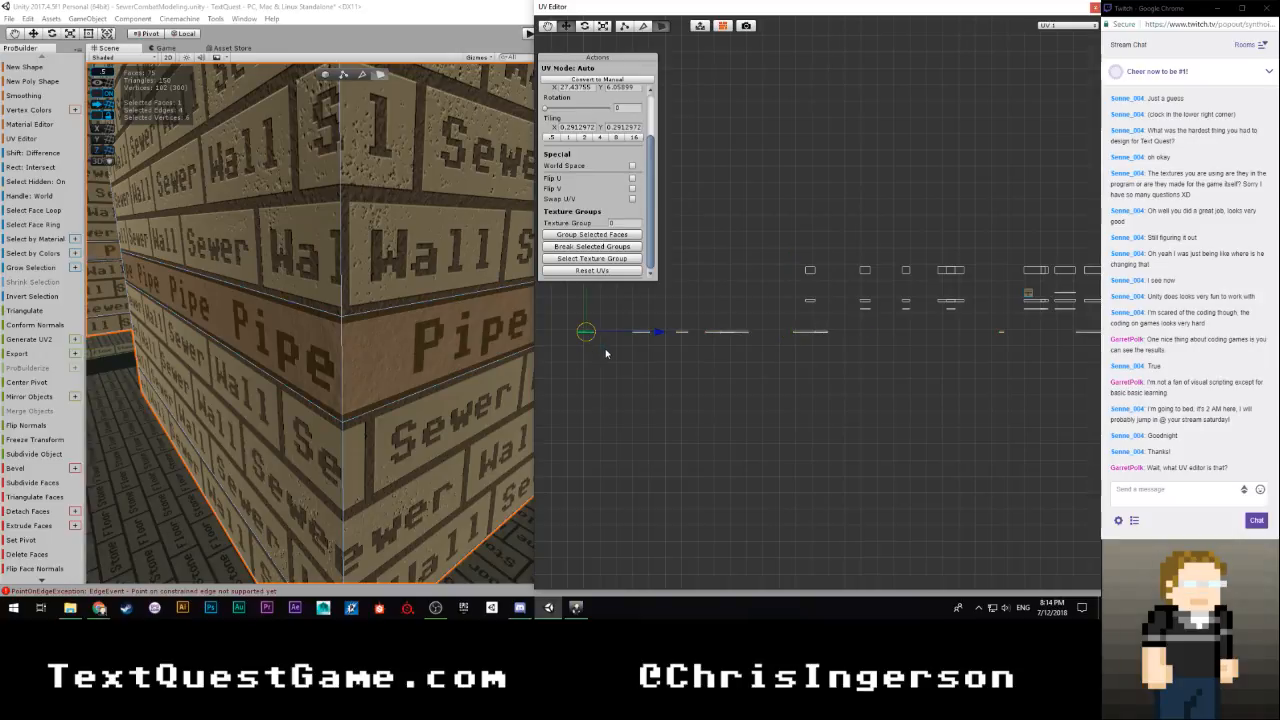
key("f")
right_click_drag(401, 332, 285, 371)
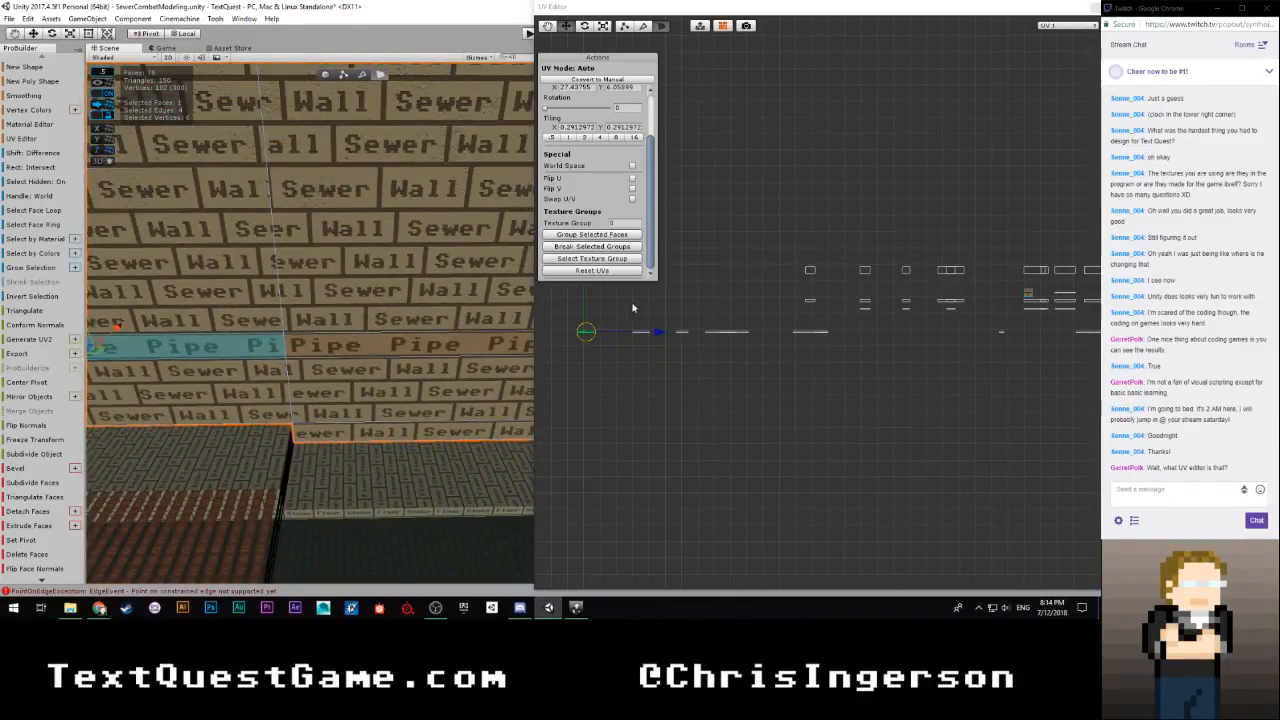
left_click(641, 331)
left_click_drag(673, 302, 707, 366)
right_click_drag(400, 372, 566, 360)
left_click_drag(745, 298, 692, 370)
right_click_drag(430, 398, 689, 404)
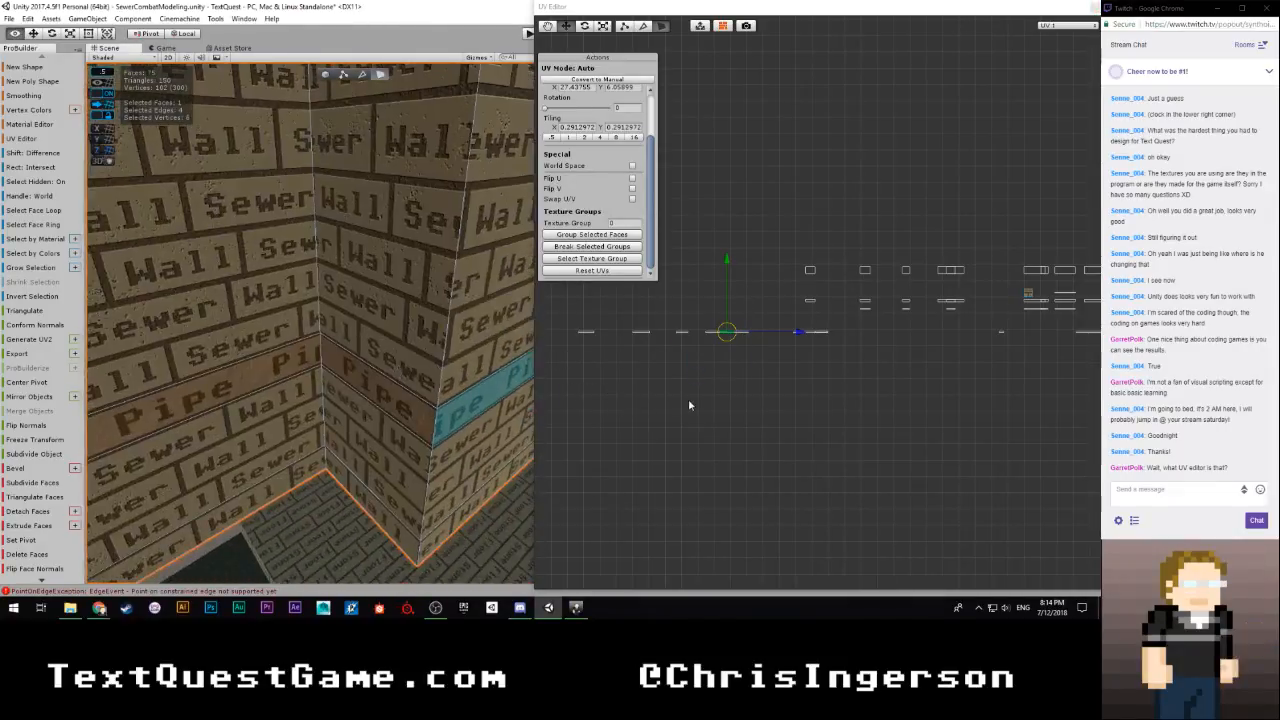
Move the narrow corner face's UV island horizontally against the end of the adjoining wall face's island
left_click(289, 369)
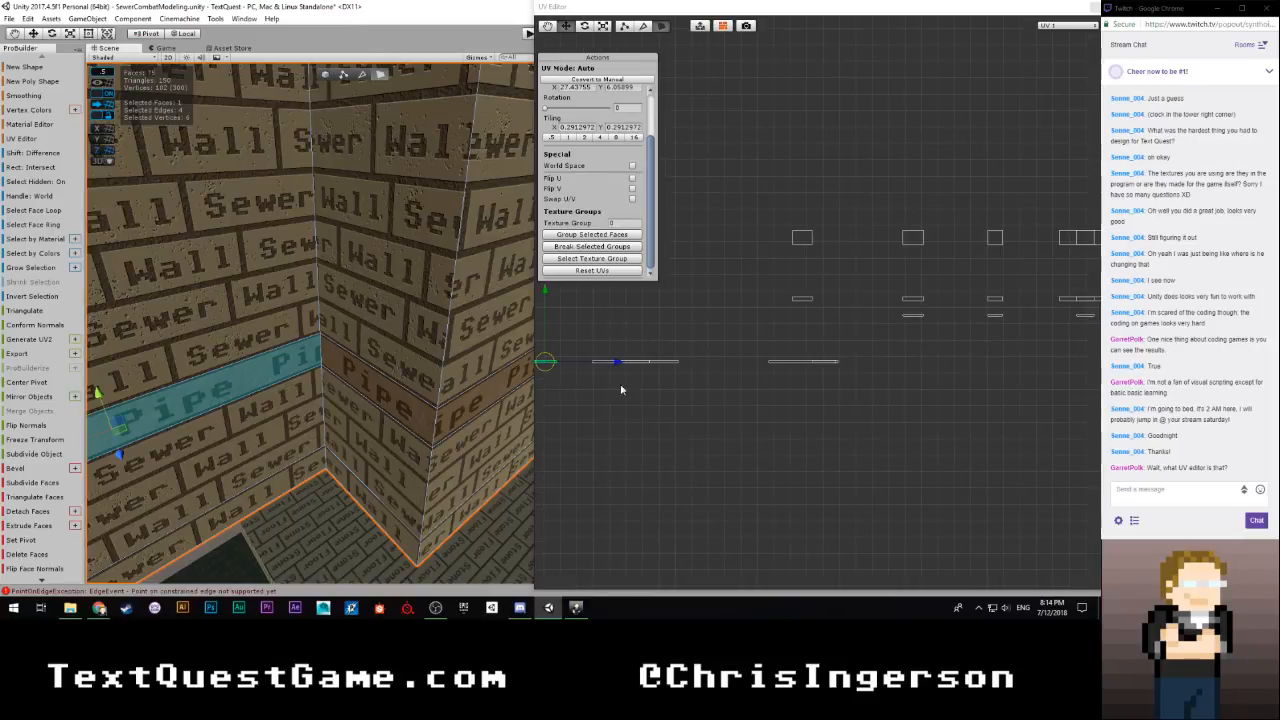
left_click(386, 386)
scroll(947, 377, "down", 2)
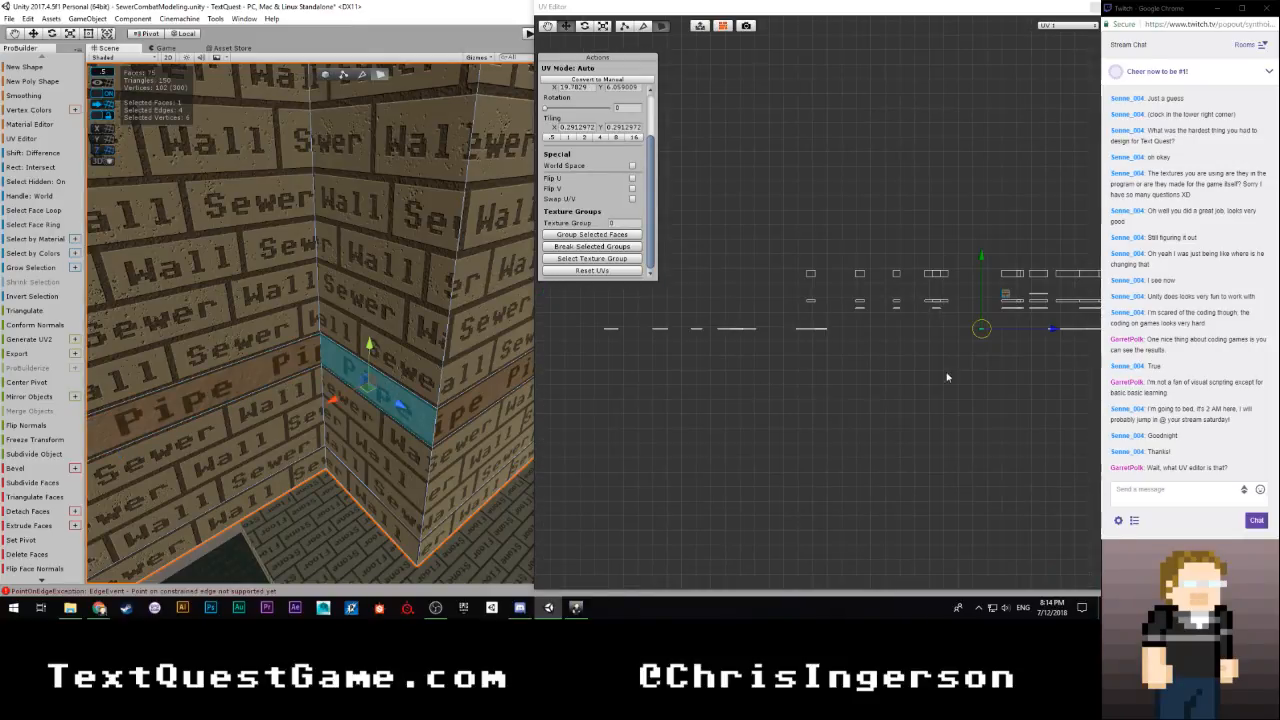
left_click_drag(1056, 331, 782, 342)
scroll(680, 367, "up", 7)
middle_click_drag(672, 396, 928, 336)
scroll(705, 336, "up", 2)
left_click_drag(700, 304, 763, 343)
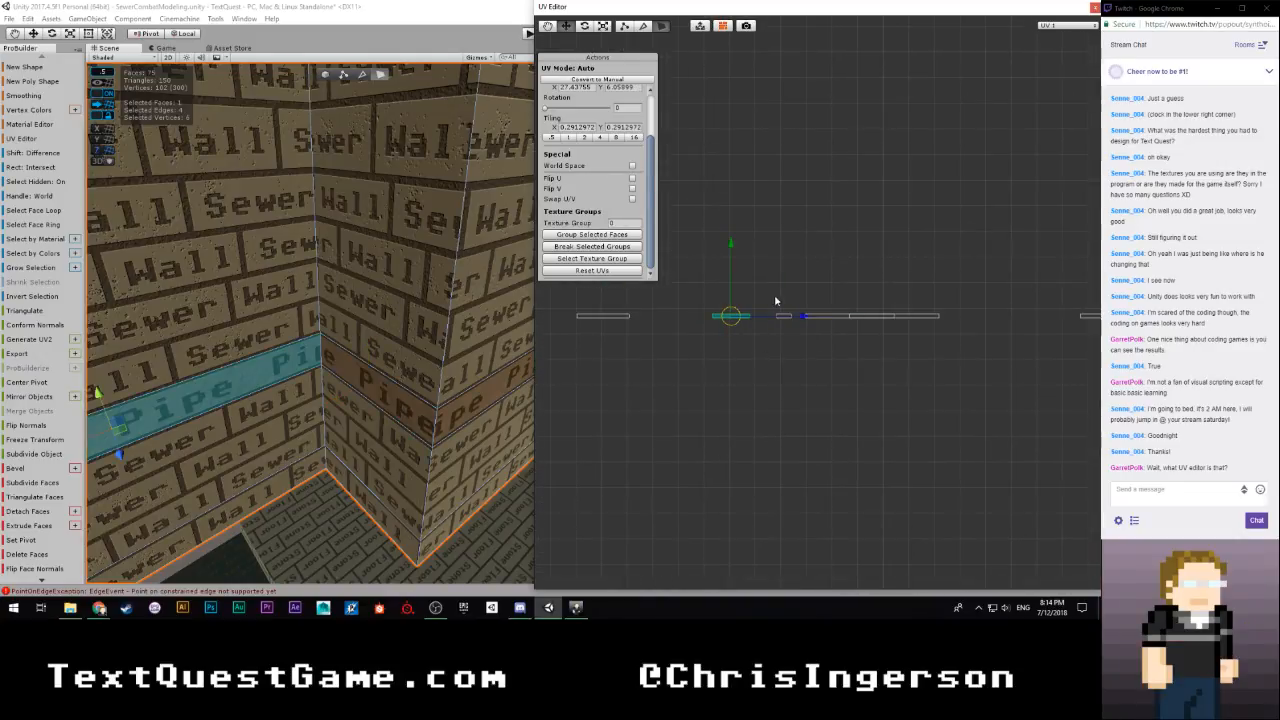
left_click_drag(775, 300, 833, 319)
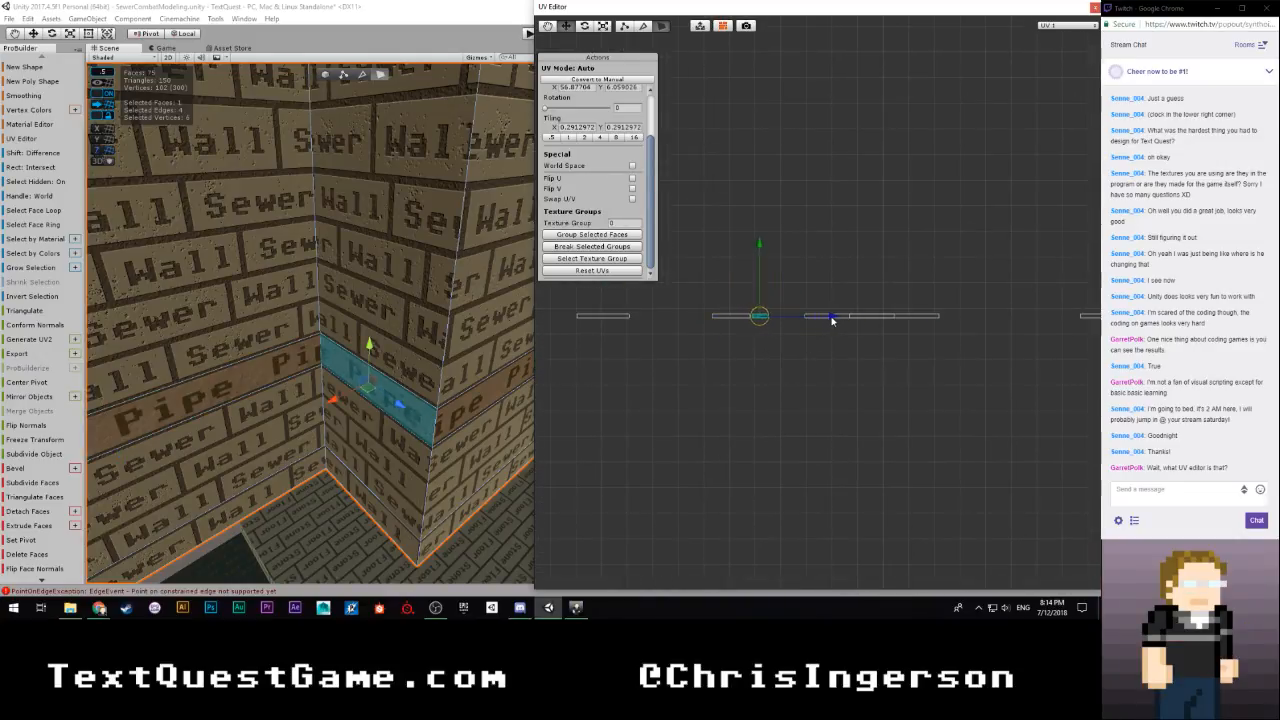
Move the UVs of the strip face past the outer corner beside the corner face's island, and shift these islands clear of the long island
left_click(477, 409)
scroll(859, 352, "up", 3)
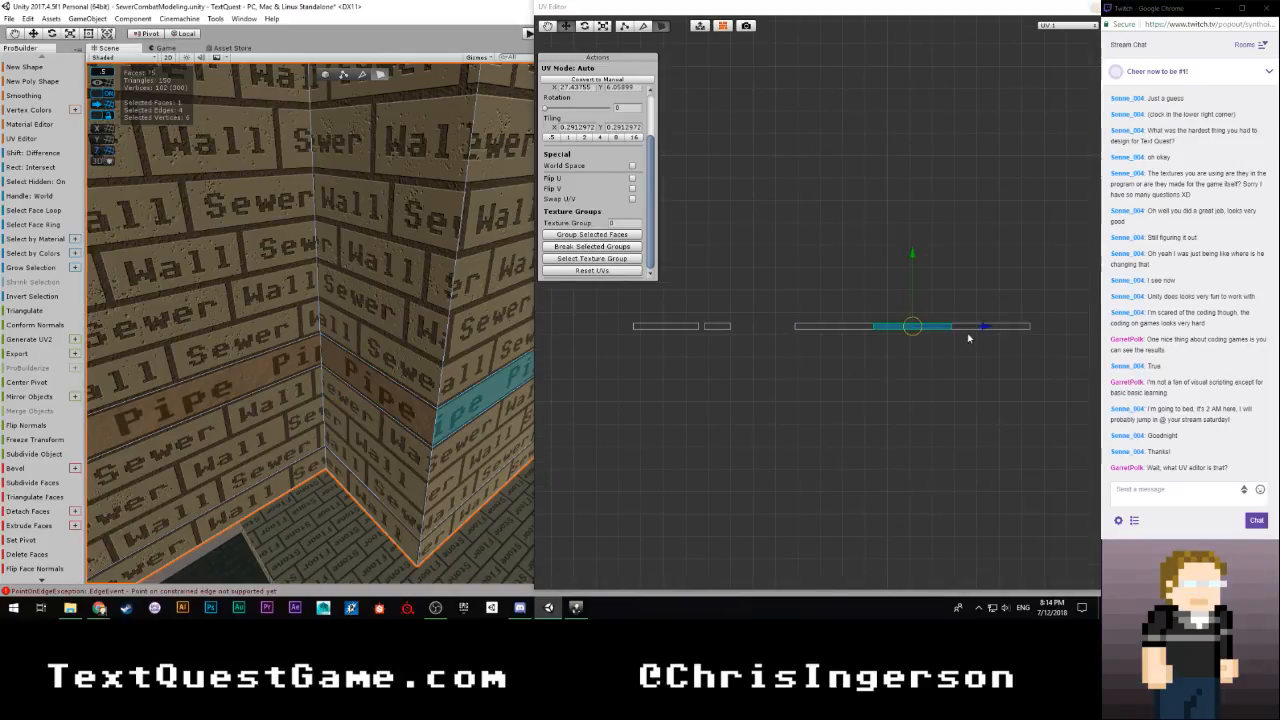
left_click_drag(983, 326, 844, 329)
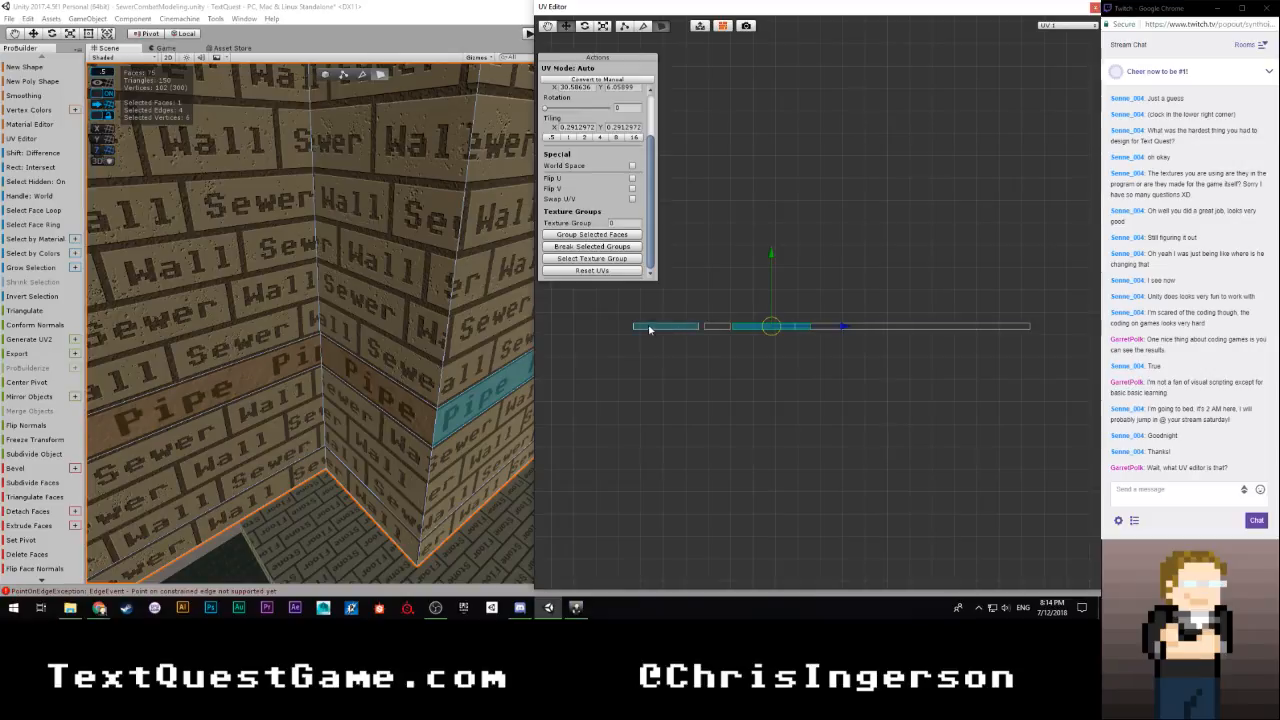
left_click_drag(621, 312, 698, 328)
left_click(744, 327)
left_click_drag(843, 328, 797, 328)
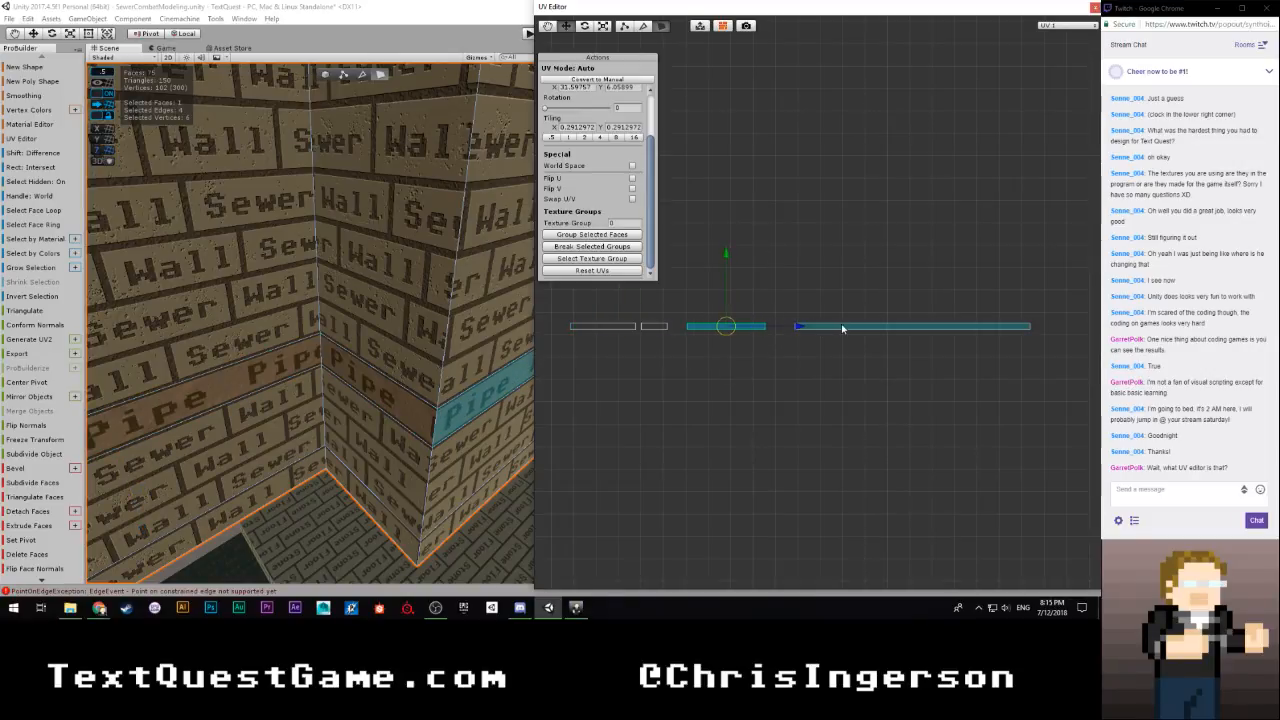
Select the longest strip UV island and examine where its face runs along the long wall
left_click(843, 328)
left_click_drag(517, 381, 546, 334, "alt")
key("f")
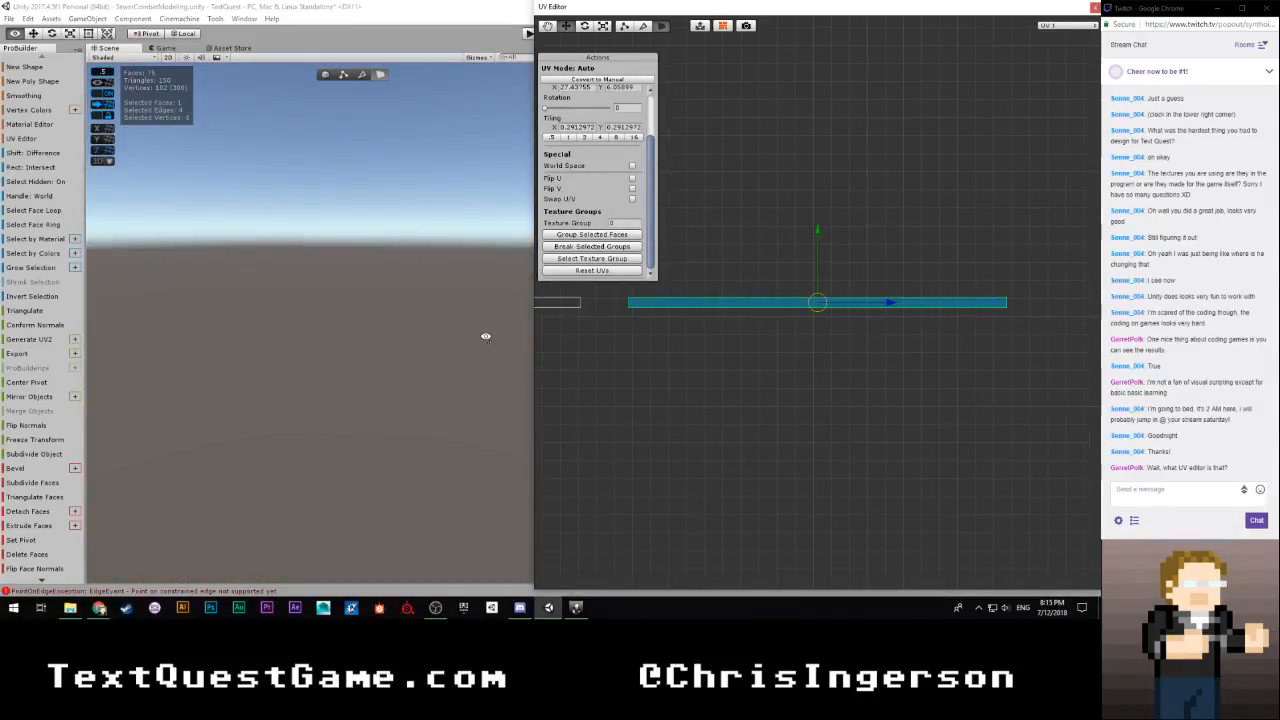
left_click_drag(326, 356, 121, 363, "alt")
right_click_drag(121, 363, 20, 348)
key("s")
key("w")
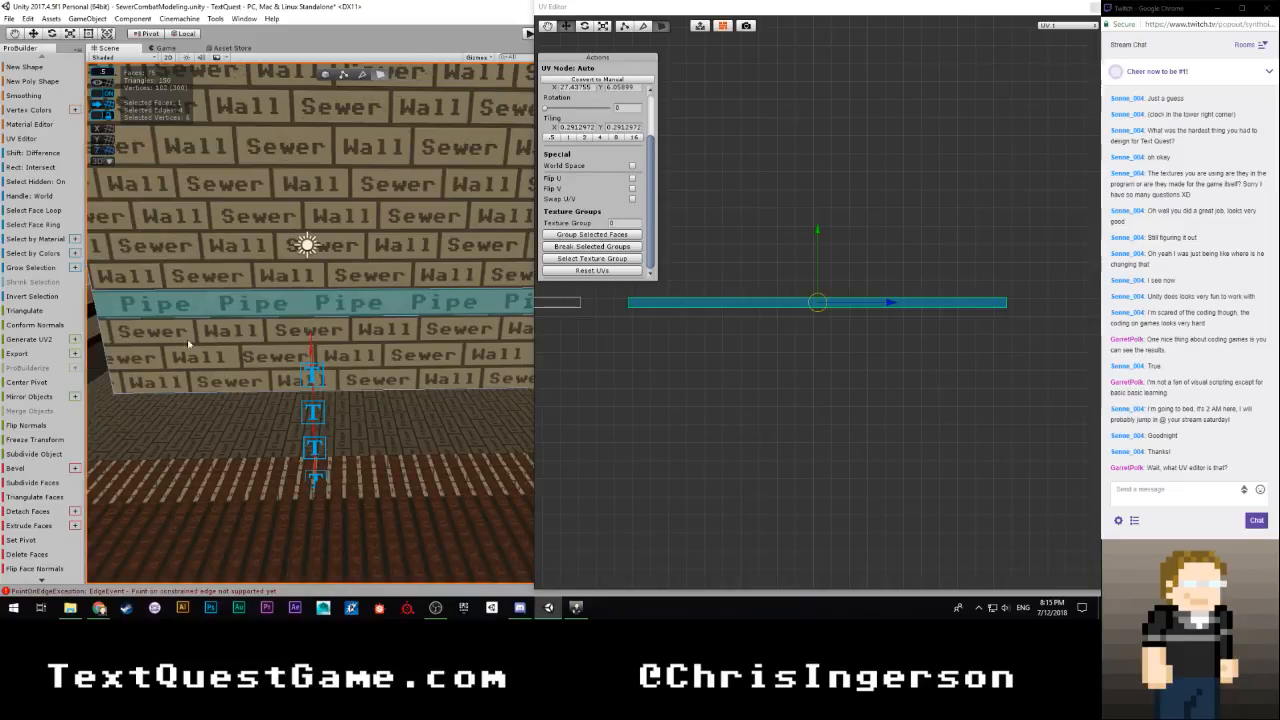
left_click(798, 275)
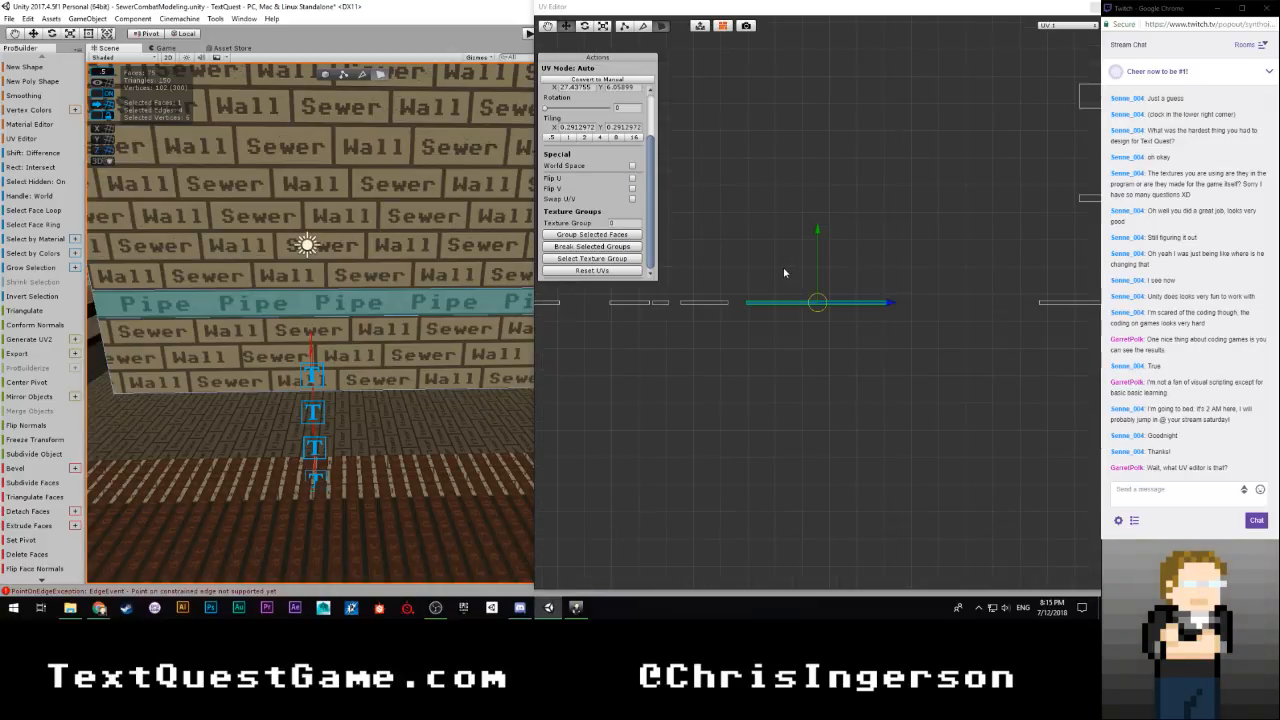
scroll(779, 272, "up", 6)
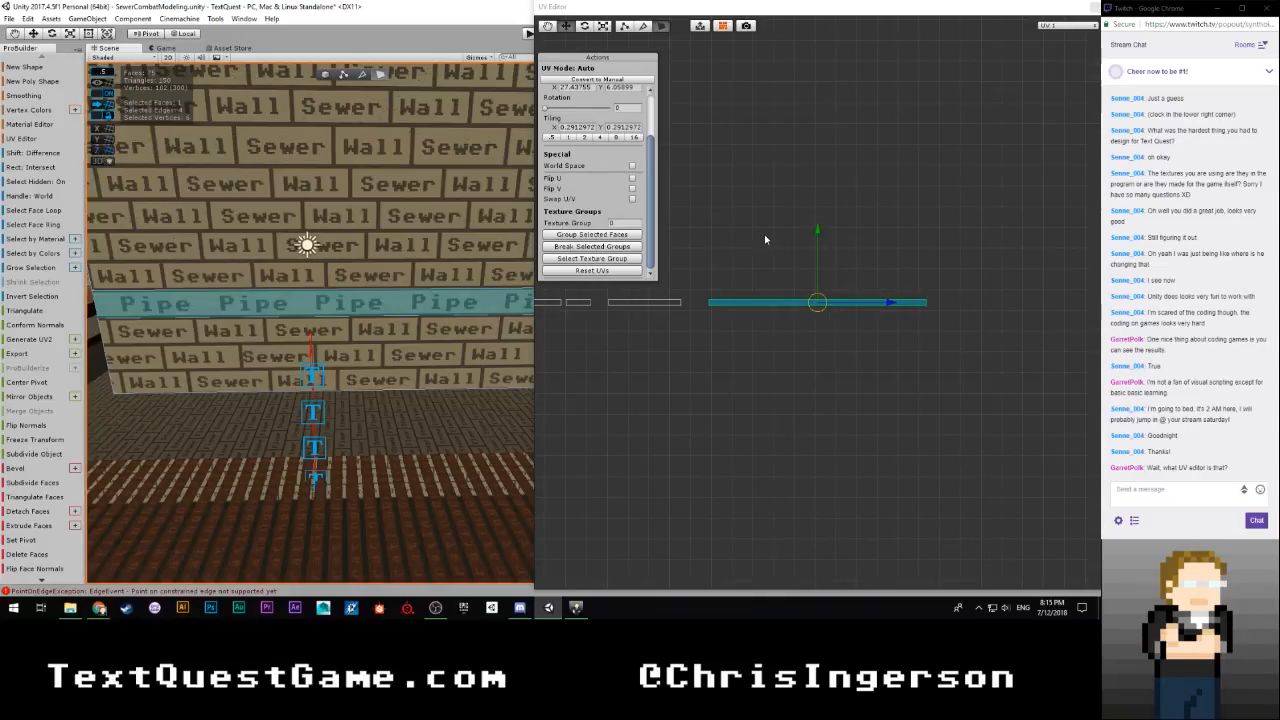
scroll(366, 346, "down", 2)
Move the UV islands of the two strip faces meeting at the inner corner into sequence after the long wall's island
right_click_drag(366, 346, 454, 314)
key("w")
left_click(346, 320)
scroll(749, 340, "down", 4)
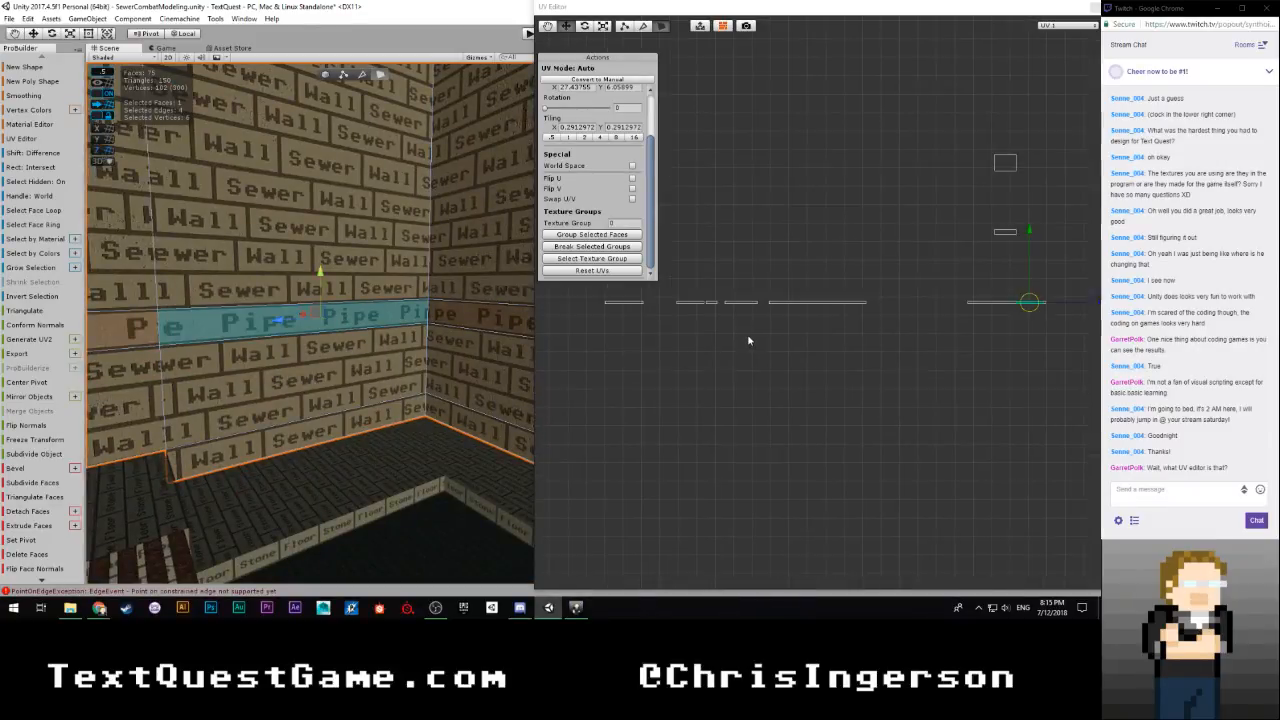
scroll(749, 340, "down", 4)
scroll(928, 322, "up", 3)
left_click_drag(1058, 302, 931, 327)
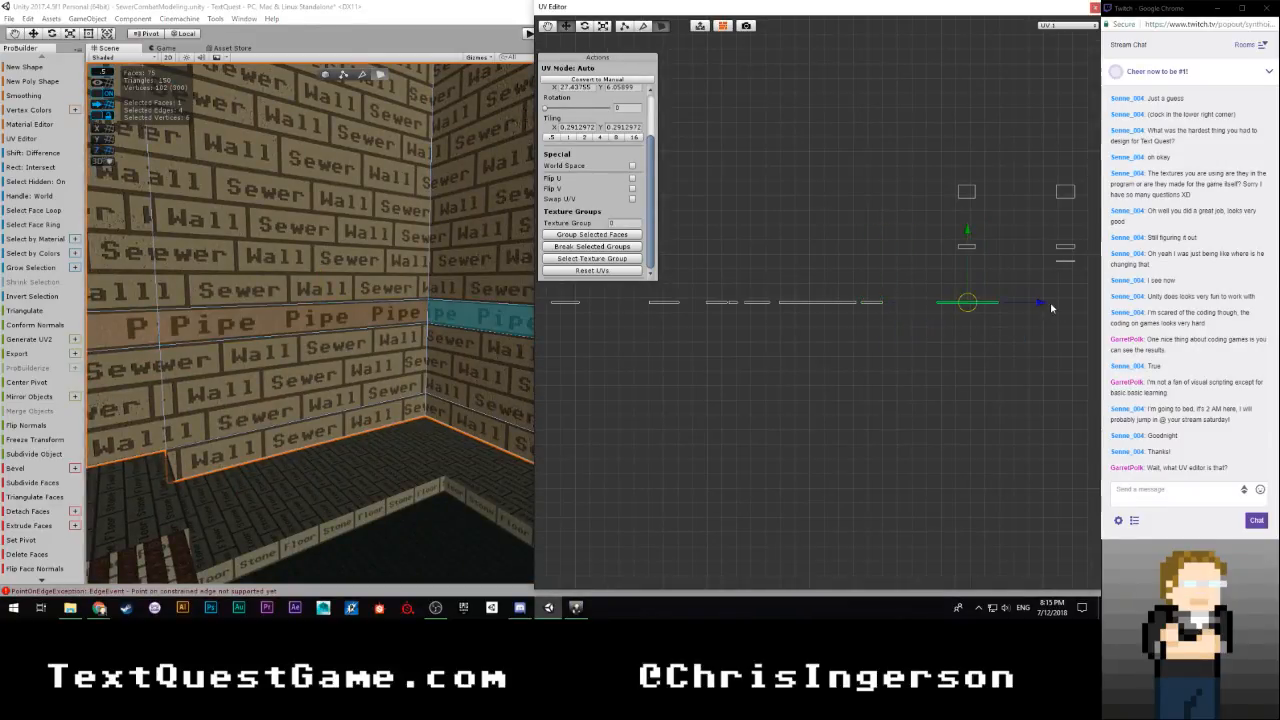
left_click_drag(1039, 303, 993, 310)
Select the detached island at the start of the strip's row and move its UVs horizontally against the next island
scroll(777, 362, "down", 4)
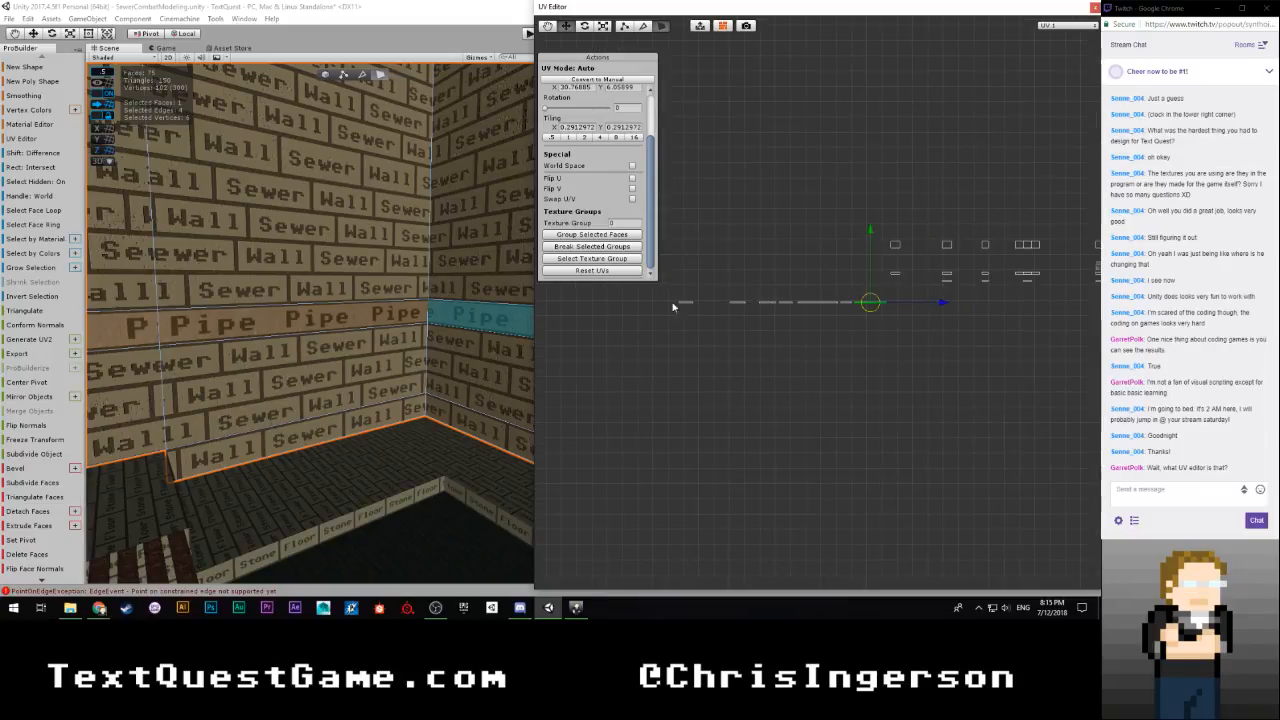
left_click_drag(703, 315, 704, 315)
key("f")
mouse_move(363, 352)
left_mouse_down("alt")
mouse_move(316, 330)
mouse_move(329, 309)
mouse_move(353, 333)
left_mouse_up("alt")
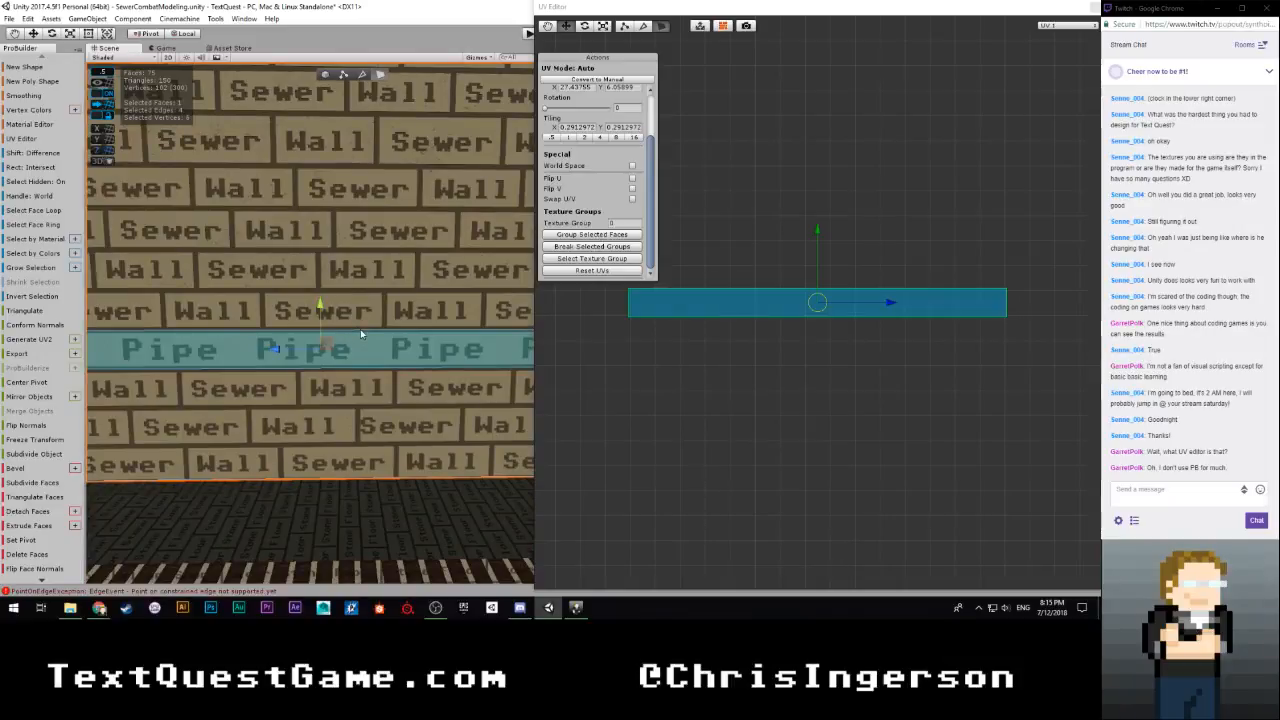
scroll(832, 356, "down", 6)
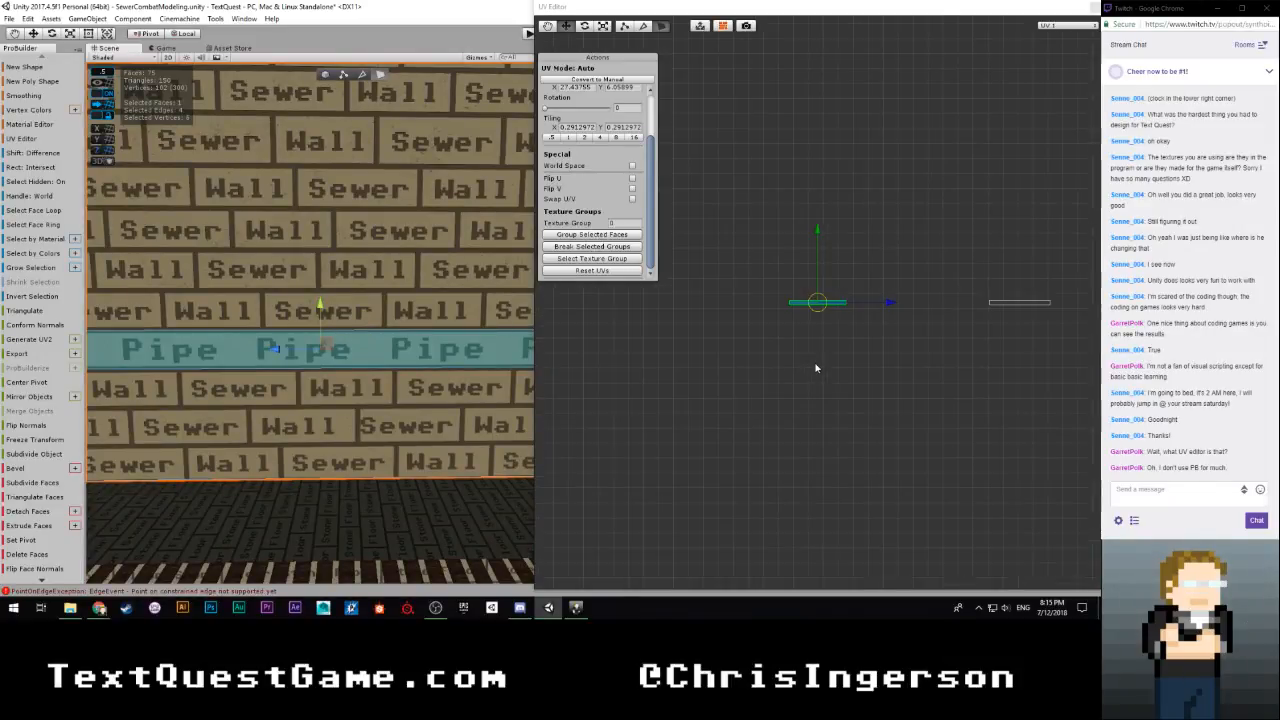
scroll(827, 350, "down", 3)
scroll(883, 337, "up", 5)
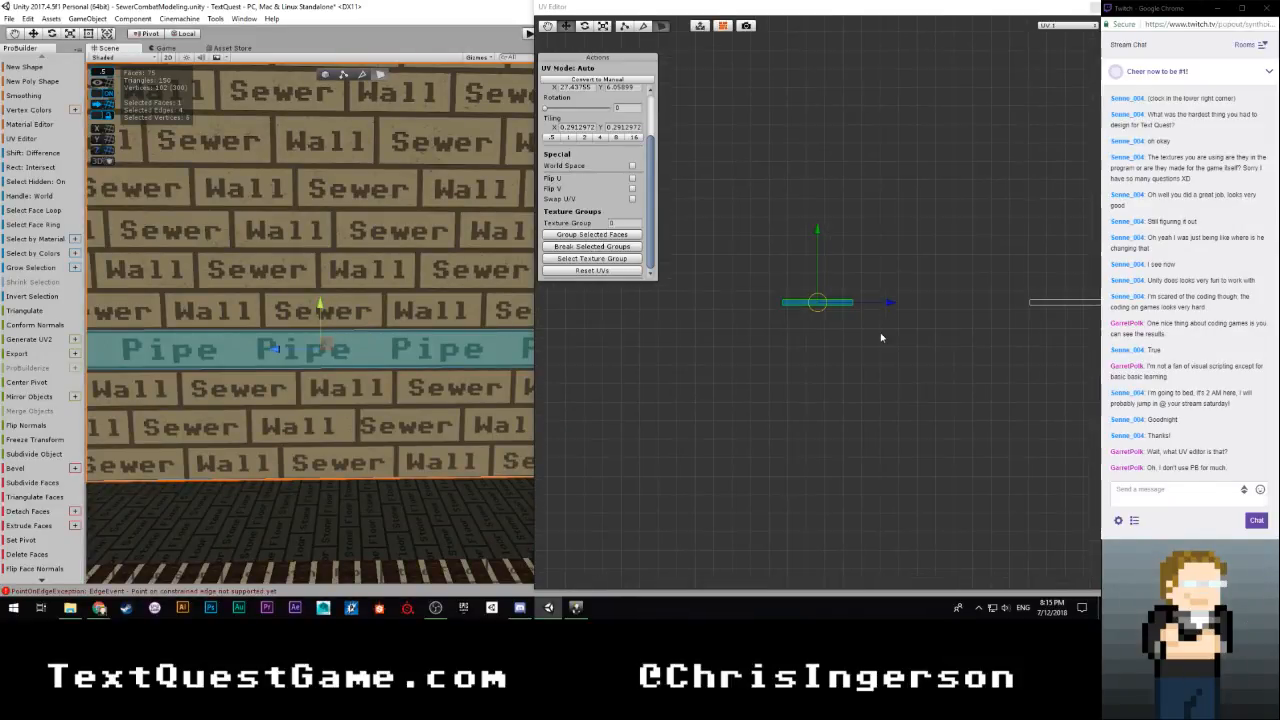
middle_click_drag(940, 350, 750, 376)
left_click_drag(680, 326, 915, 325)
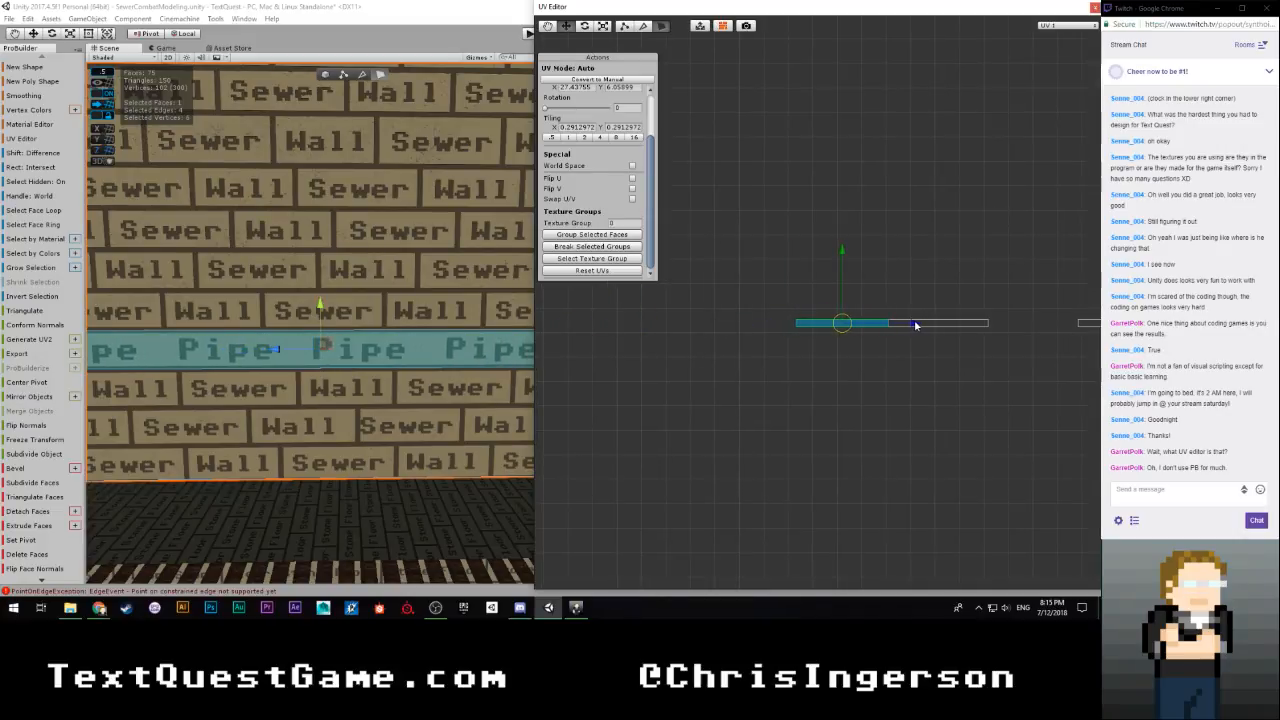
Fine-tune the selected island's horizontal UV position so the Pipe texture continues across the seam with the neighbouring face
mouse_move(428, 380)
right_mouse_down()
mouse_move(486, 383)
mouse_move(309, 381)
mouse_move(410, 395)
right_mouse_up()
key("w")
scroll(837, 397, "up", 6)
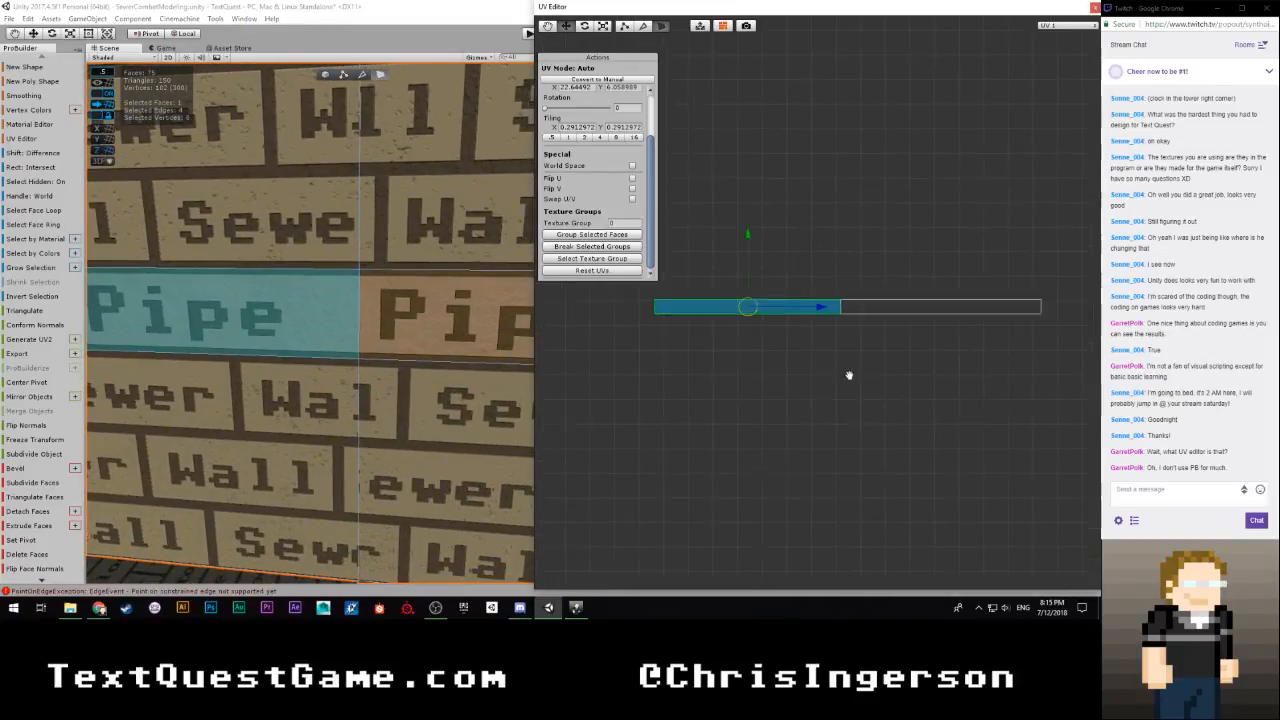
scroll(817, 388, "up", 3)
scroll(842, 367, "down", 1)
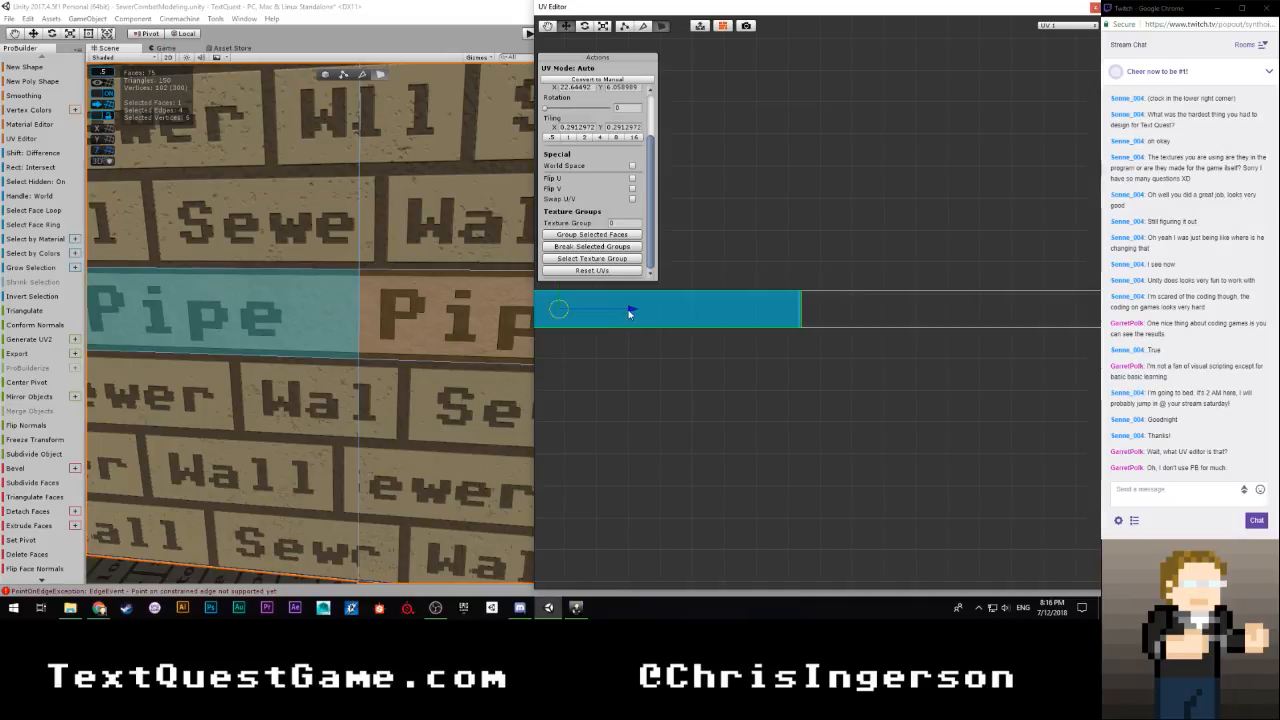
left_click_drag(630, 313, 626, 313)
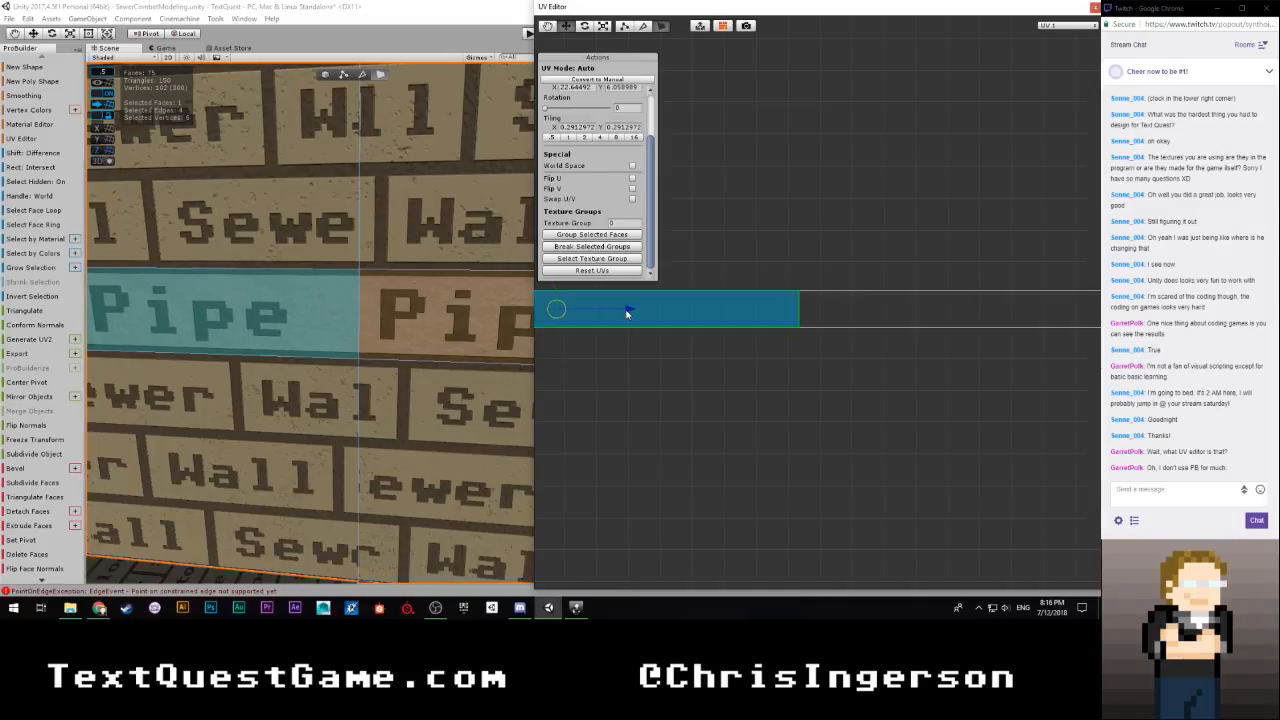
Select the next detached UV island in the strip's row and move it horizontally until it meets the end of the preceding island
left_click(712, 371)
scroll(779, 362, "down", 6)
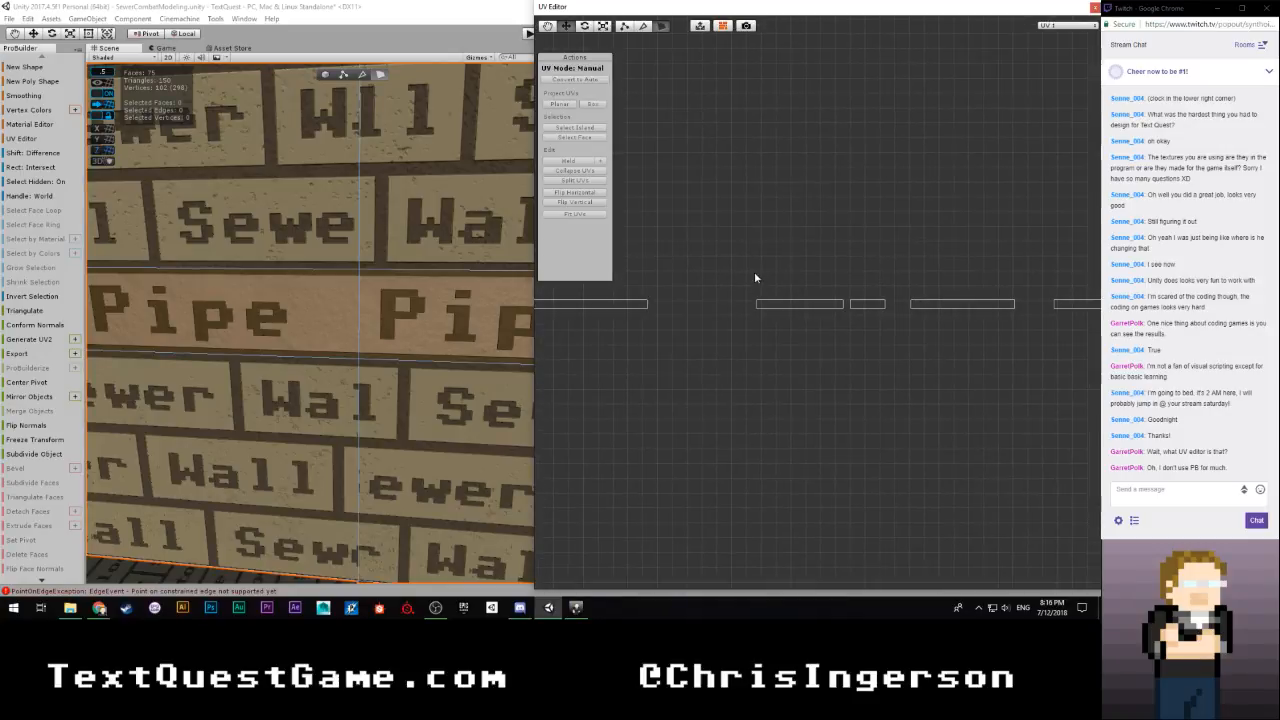
left_click_drag(755, 276, 848, 376)
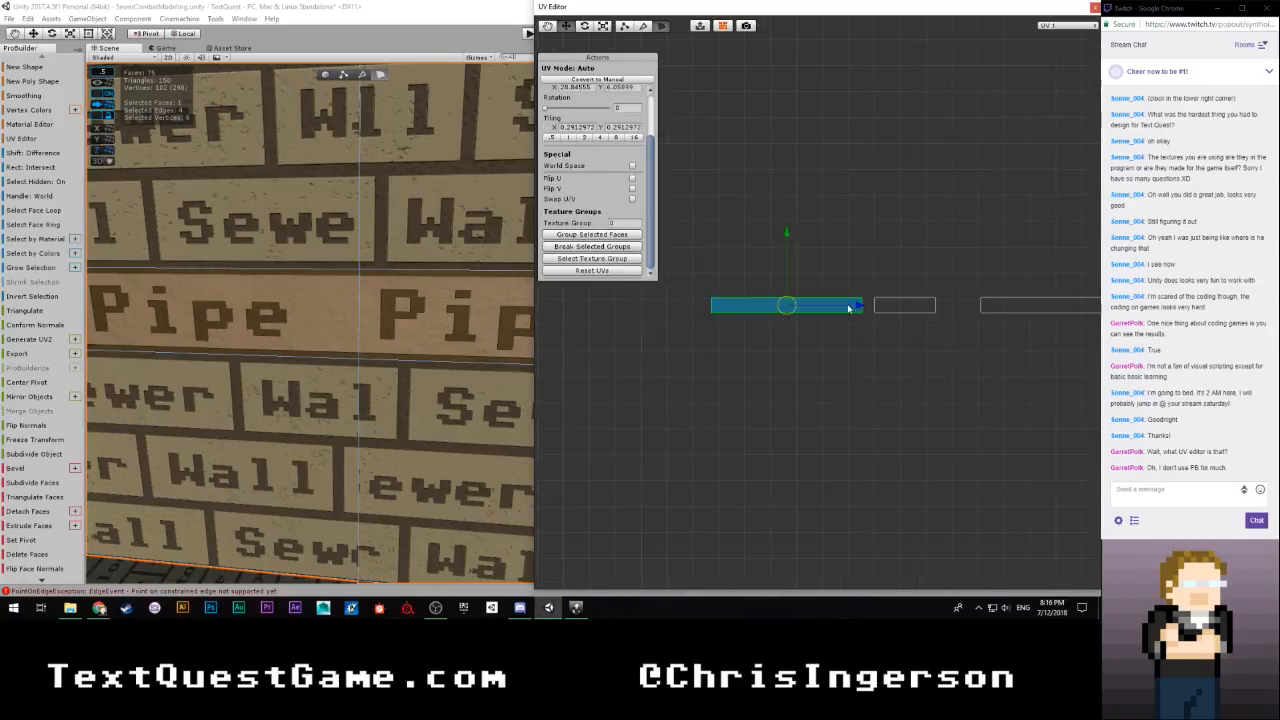
left_click_drag(854, 306, 705, 311)
middle_click_drag(666, 341, 946, 365)
scroll(985, 339, "up", 1)
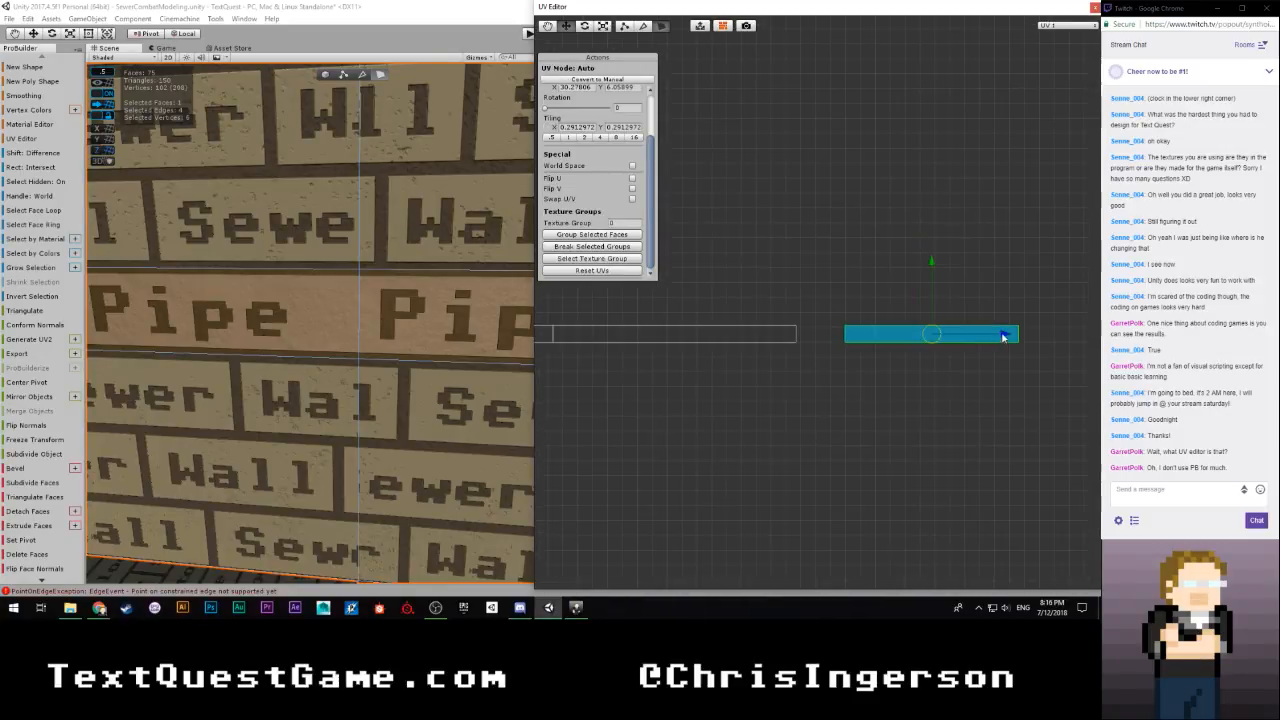
left_click_drag(1003, 337, 960, 337)
scroll(890, 386, "up", 3)
middle_click_drag(877, 455, 856, 377)
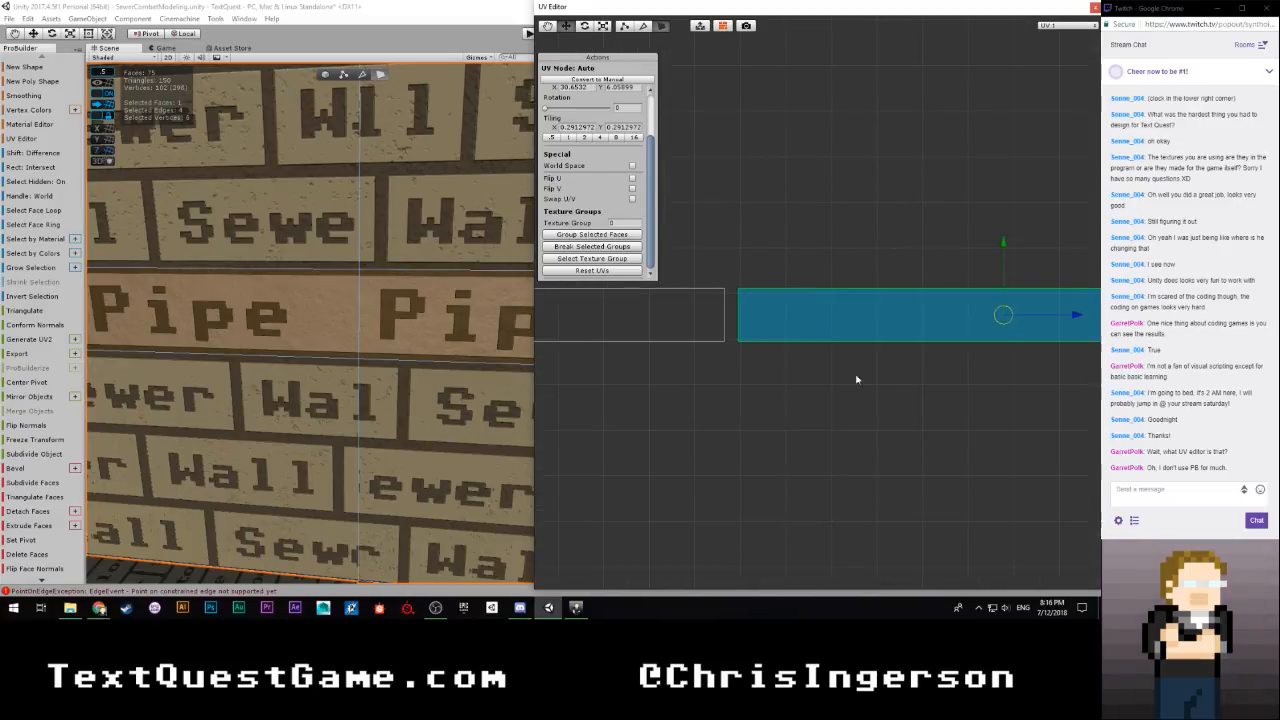
left_click_drag(1076, 317, 1067, 317)
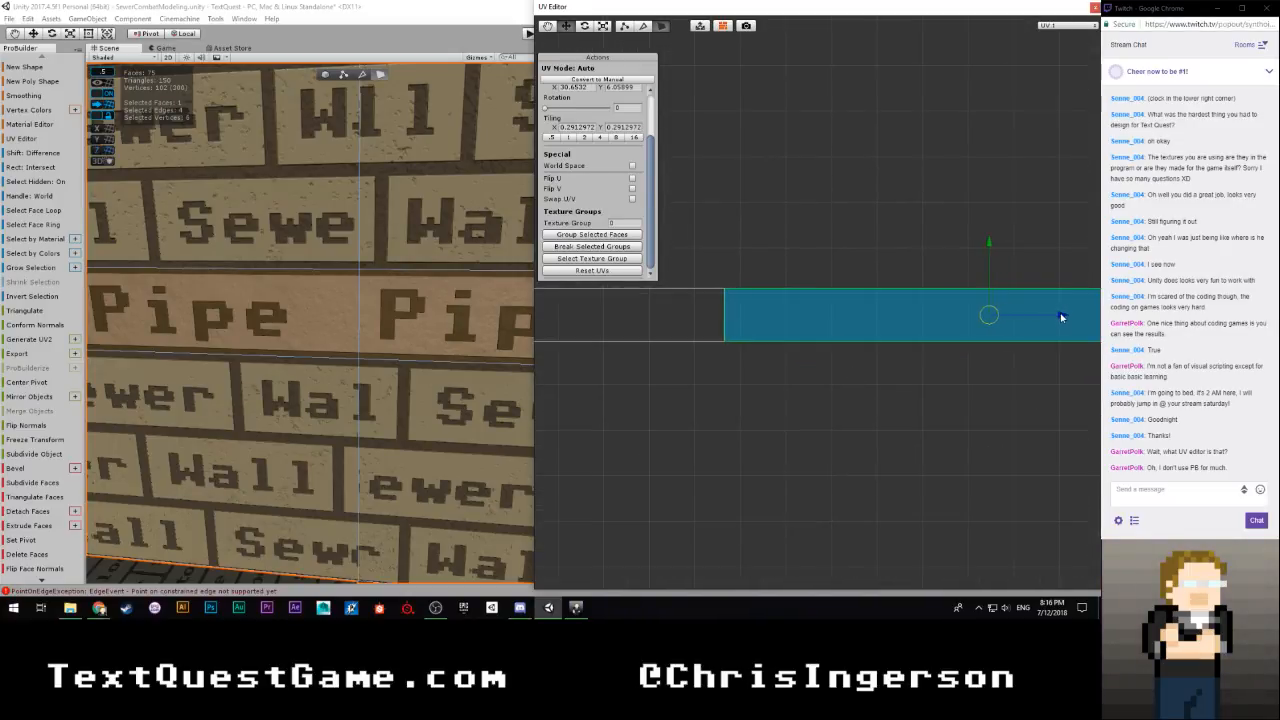
right_click_drag(440, 335, 610, 332)
Select the short UV island next in the row and align it horizontally so the Pipe texture continues around the inner corner
scroll(809, 360, "down", 8)
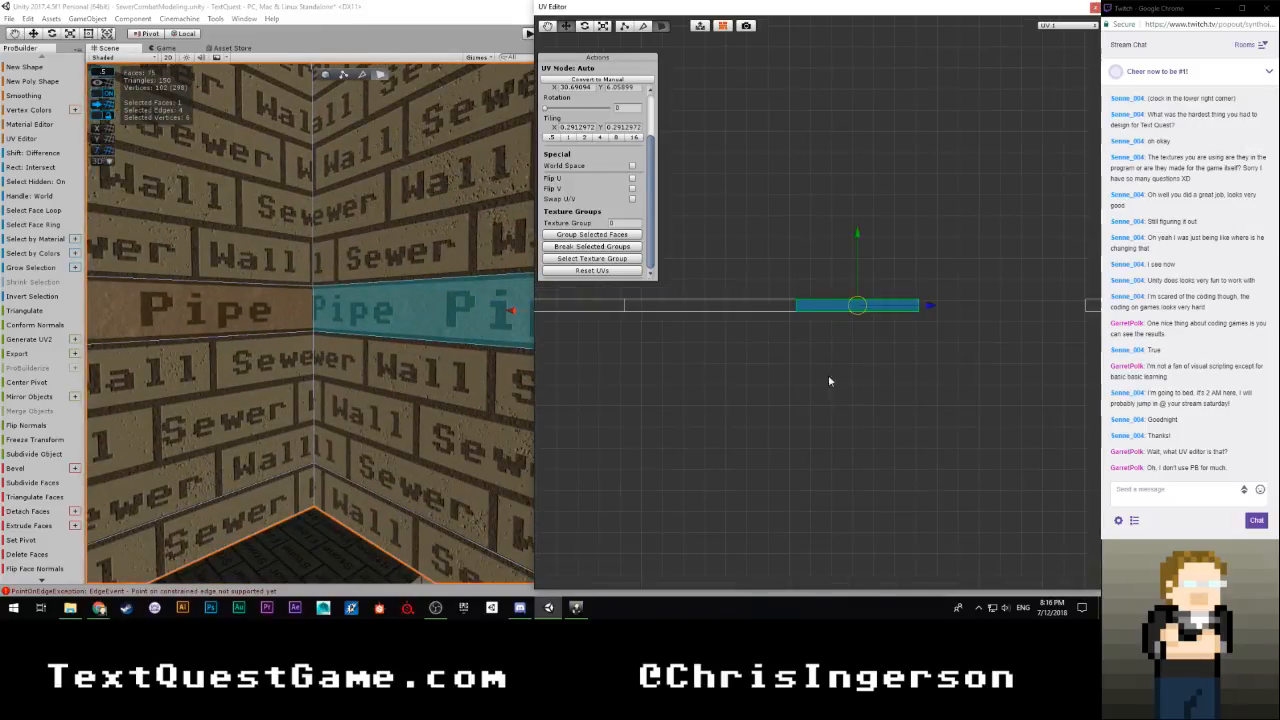
middle_click_drag(1003, 369, 766, 375)
scroll(771, 371, "down", 4)
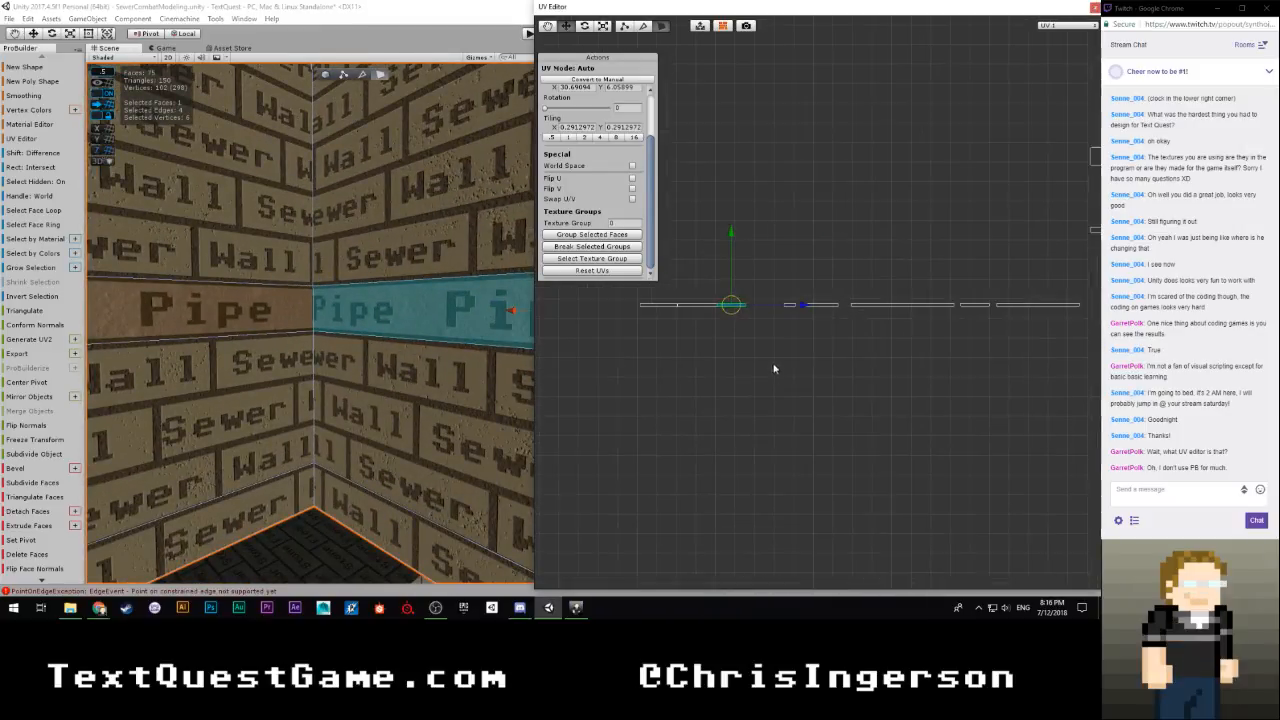
left_click(789, 305)
scroll(780, 342, "up", 7)
middle_click_drag(694, 378, 997, 397)
left_click_drag(1080, 335, 867, 335)
right_click_drag(314, 380, 680, 380)
key("w")
key("w")
scroll(680, 380, "up", 8)
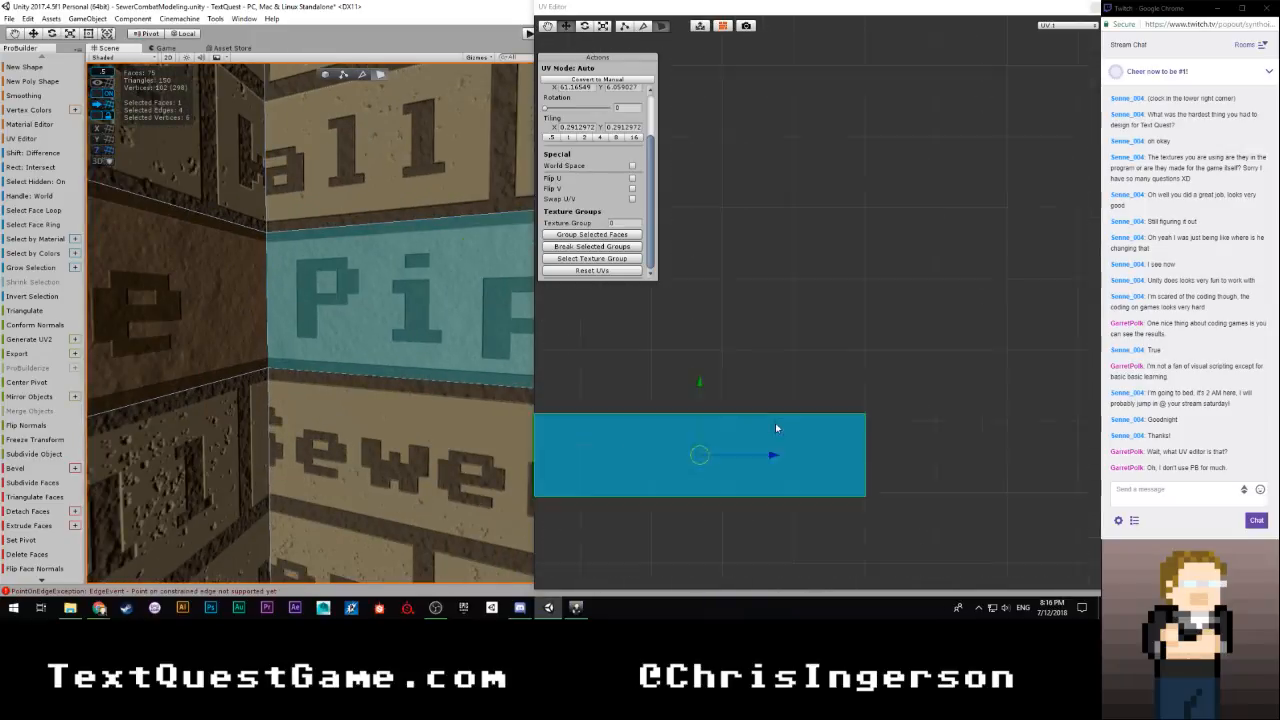
left_click_drag(951, 368, 947, 368)
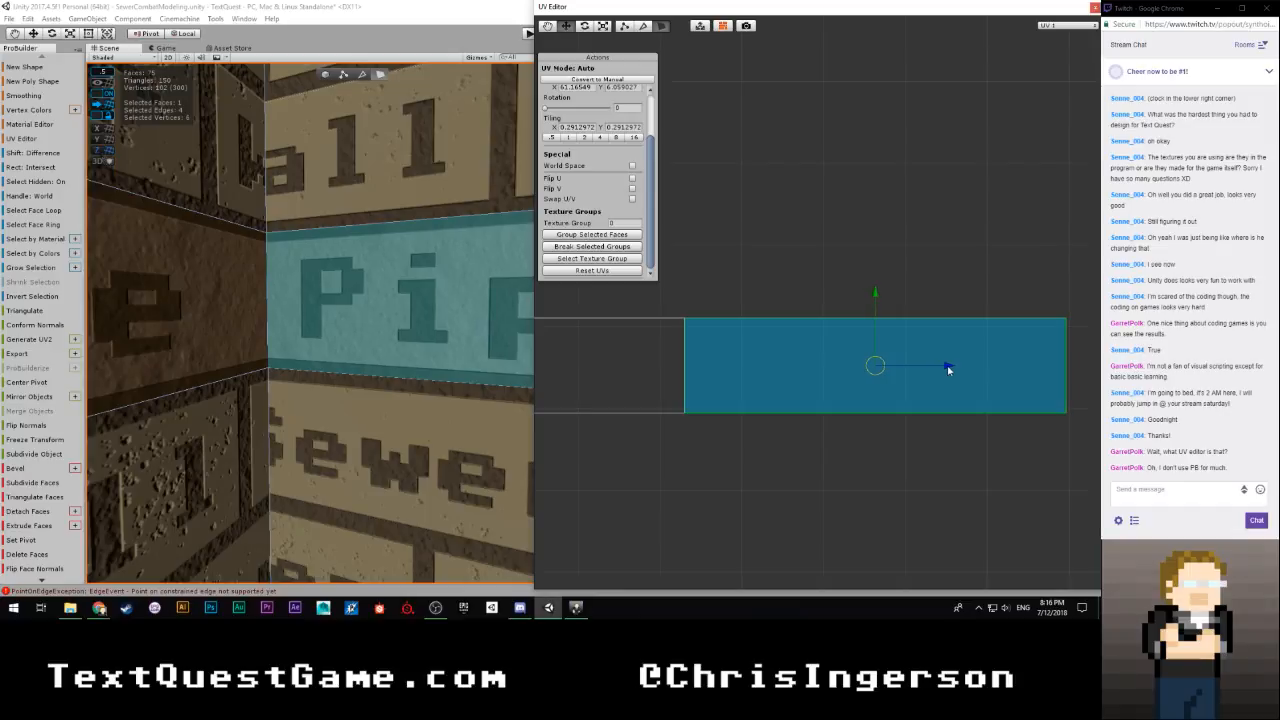
Select the UV island of the strip face past the outer corner and move it horizontally flush with the short island
scroll(820, 417, "down", 10)
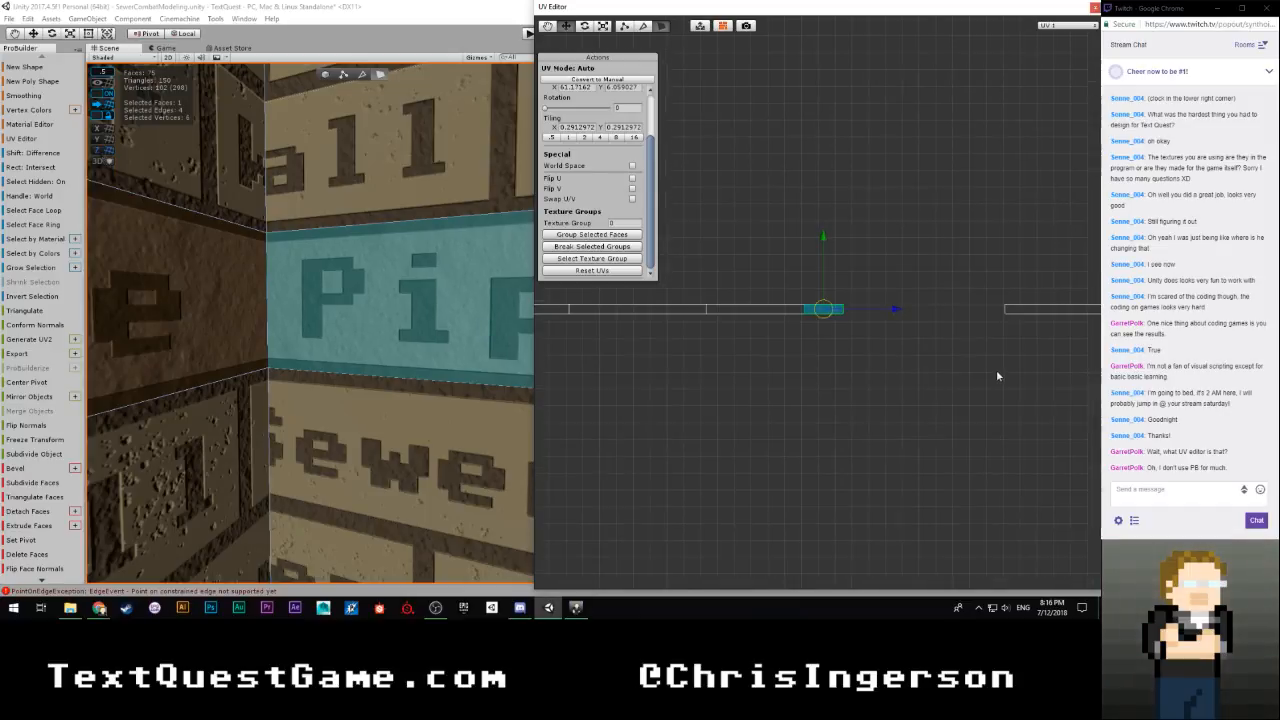
scroll(680, 384, "down", 4)
left_click_drag(746, 276, 818, 347)
right_click_drag(400, 364, 222, 334)
scroll(316, 355, "down", 5)
scroll(236, 339, "up", 4)
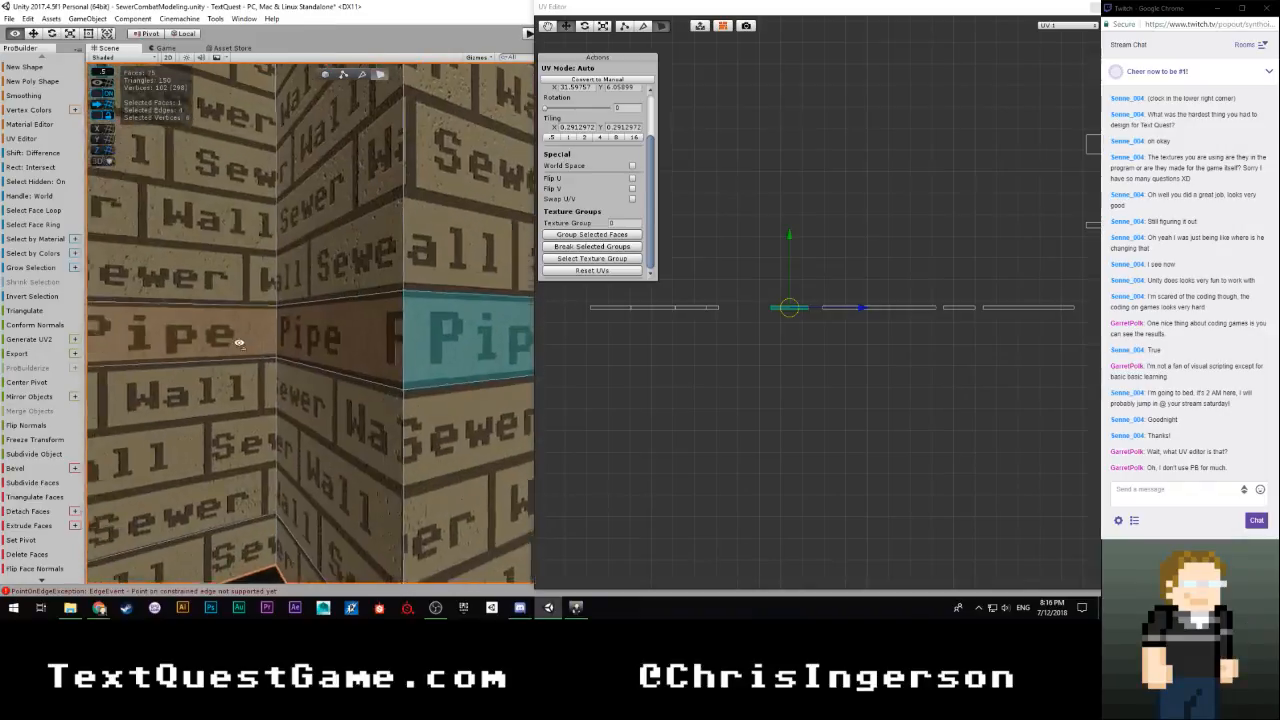
scroll(684, 402, "up", 6)
middle_click_drag(685, 405, 925, 372)
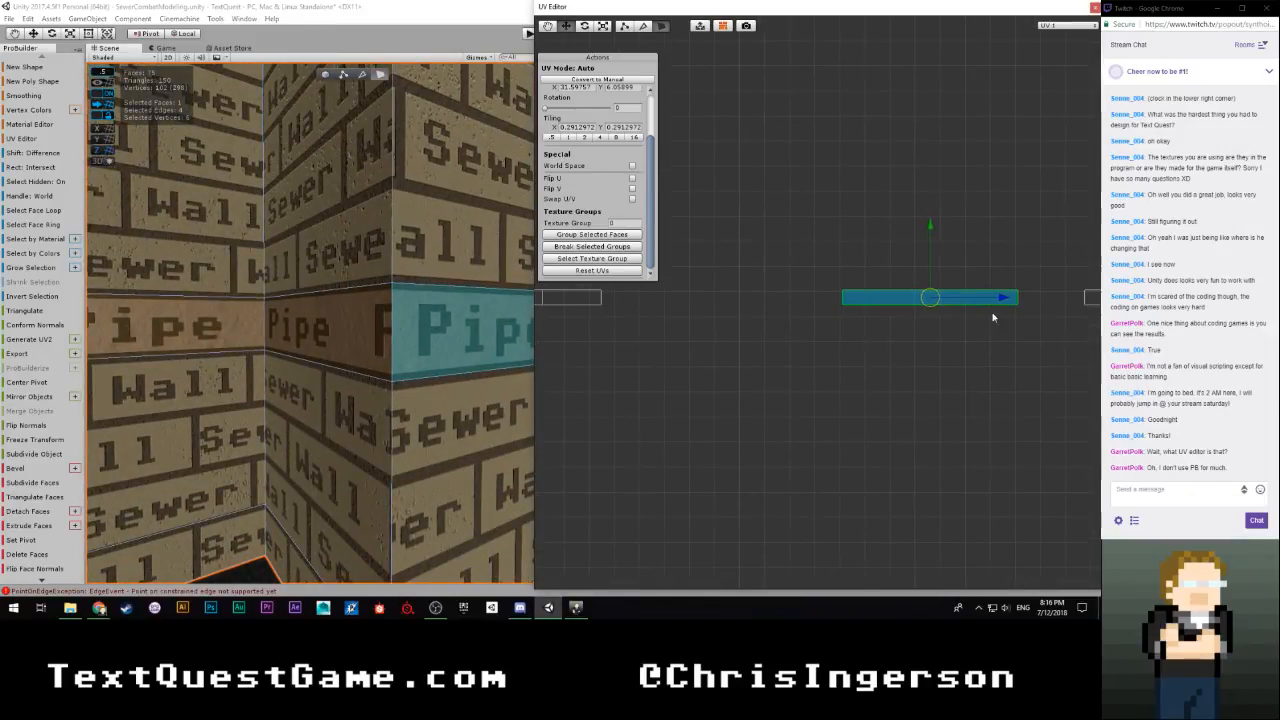
left_click_drag(976, 303, 758, 311)
scroll(640, 350, "up", 3)
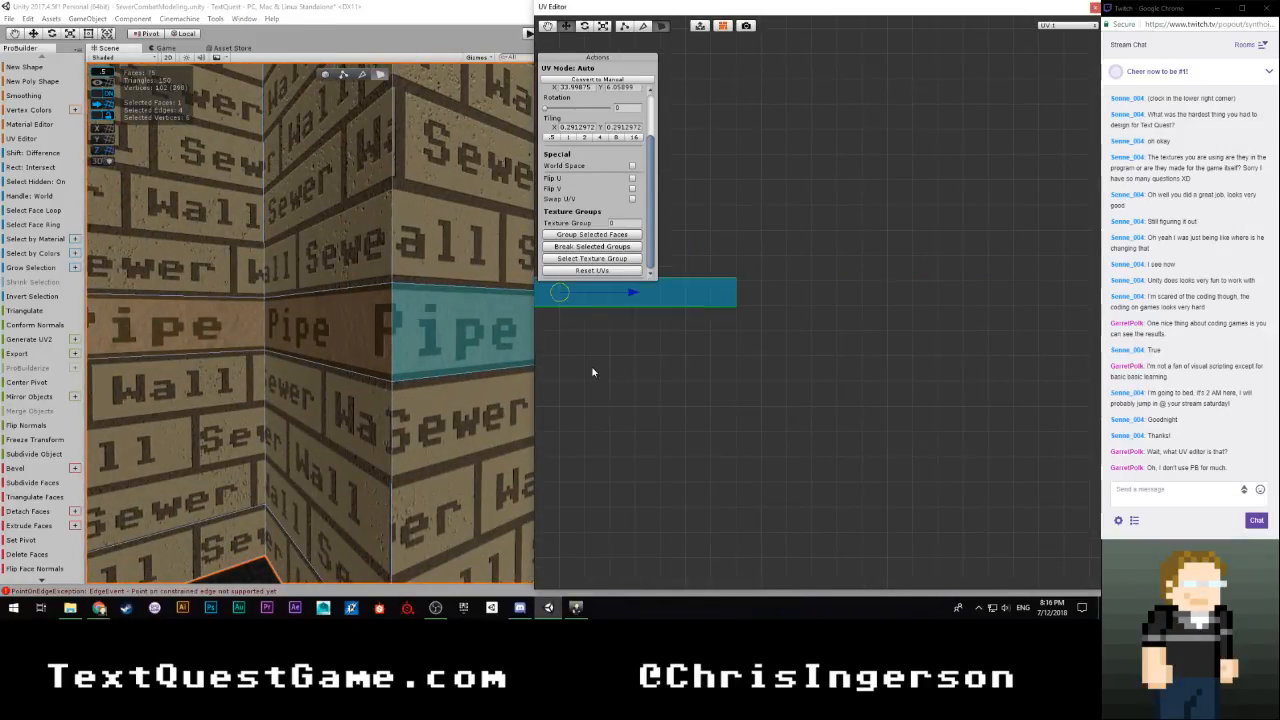
middle_click_drag(594, 369, 878, 441)
scroll(780, 411, "up", 3)
middle_click_drag(780, 411, 837, 446)
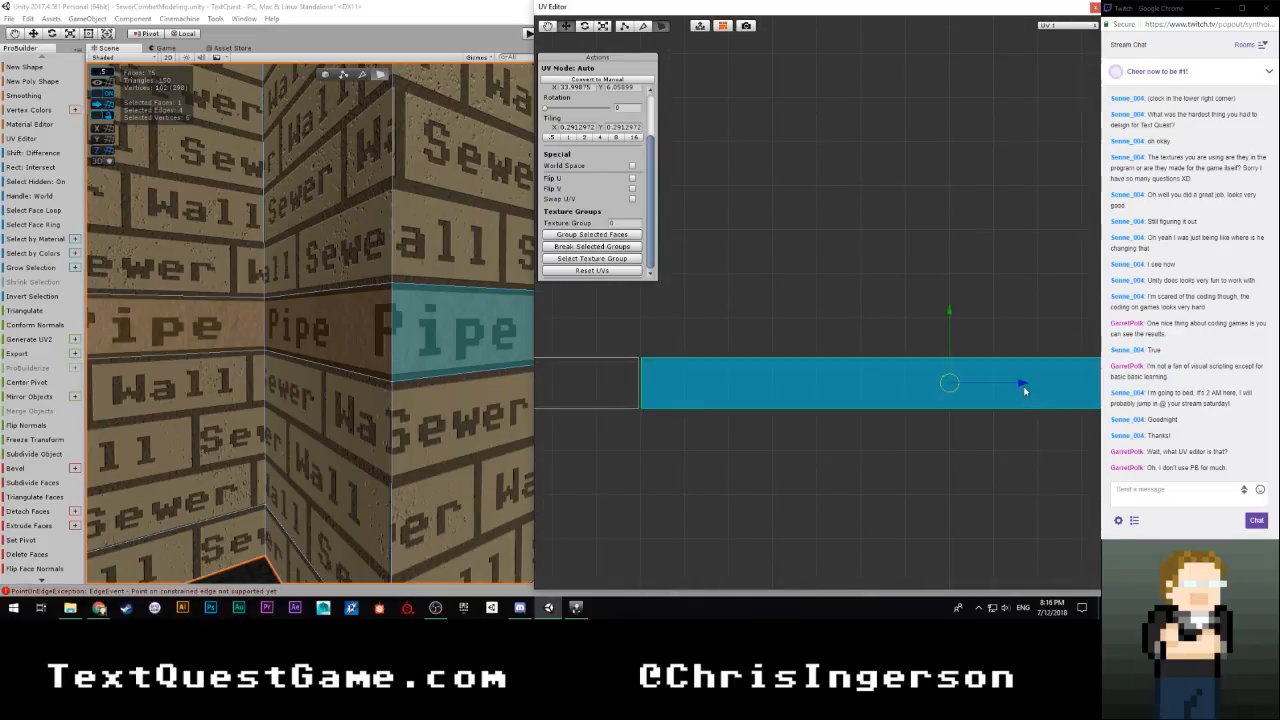
left_click_drag(1021, 387, 1019, 388)
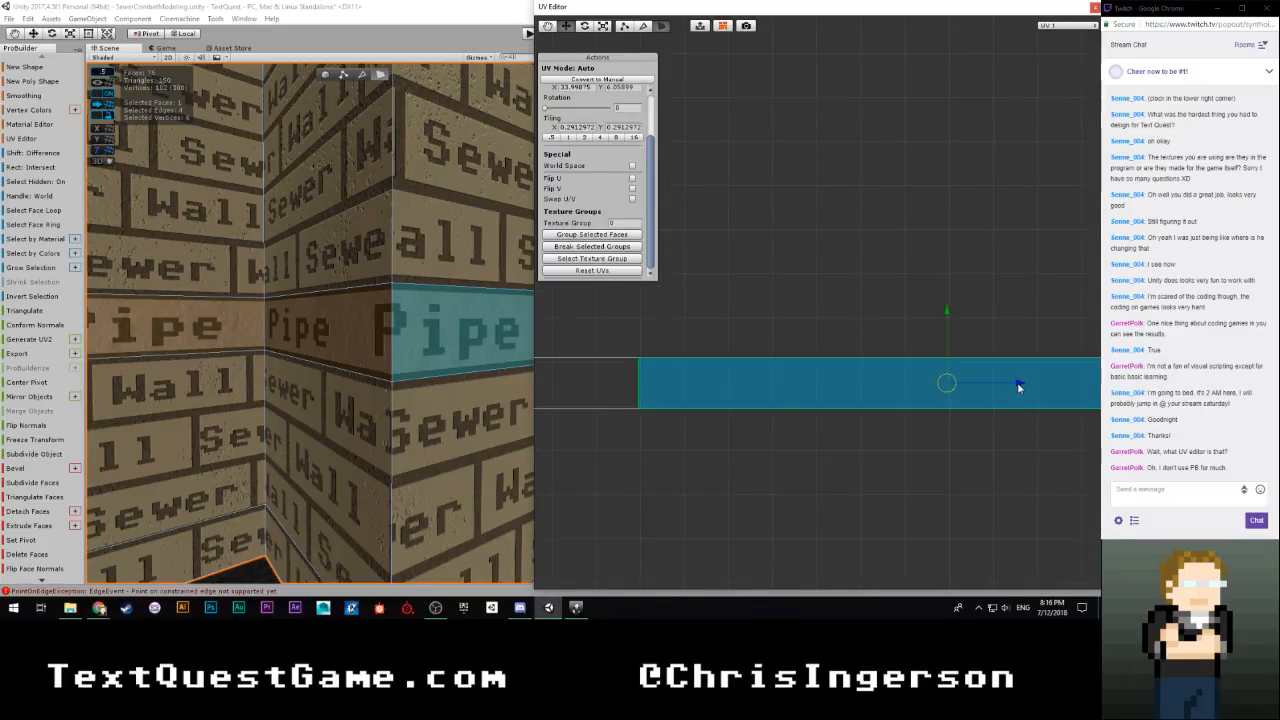
Select the three remaining detached UV islands together and move them horizontally close to the end of the joined row
scroll(829, 431, "down", 5)
middle_click_drag(934, 401, 690, 413)
scroll(877, 369, "down", 4)
middle_click_drag(885, 366, 803, 369)
left_click_drag(1042, 296, 752, 354)
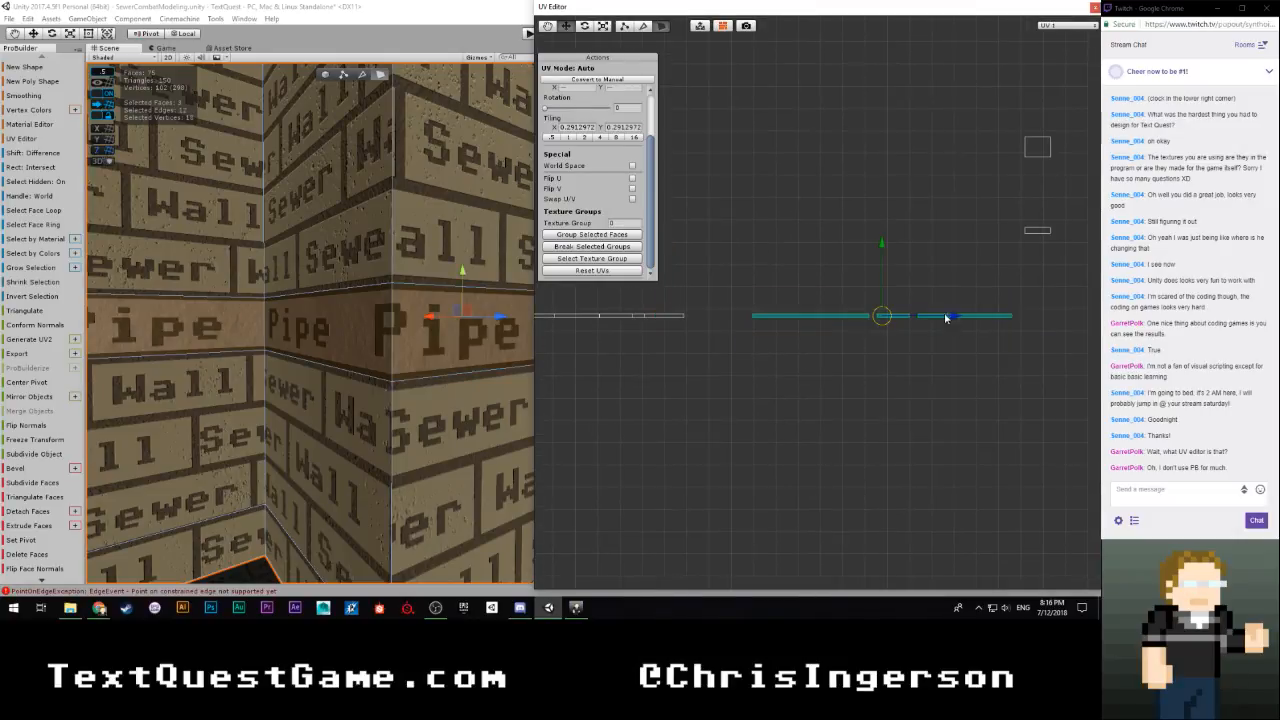
left_click_drag(946, 318, 894, 318)
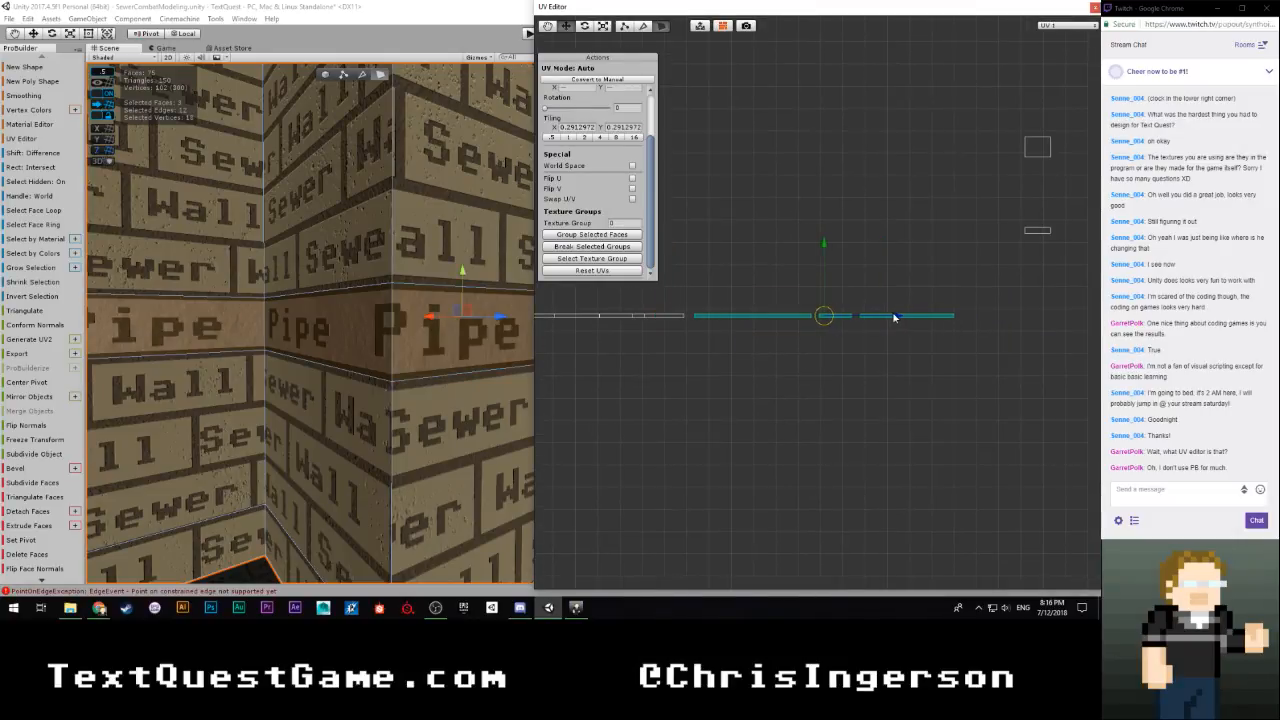
Select the first of the three remaining islands and move it flush with the joined row, matching the Pipe texture around its outer corner
left_click(711, 317)
scroll(697, 371, "up", 5)
right_click_drag(388, 342, 150, 370)
key("w")
key("s")
key("w")
key("a")
scroll(595, 430, "up", 4)
middle_click_drag(597, 438, 943, 412)
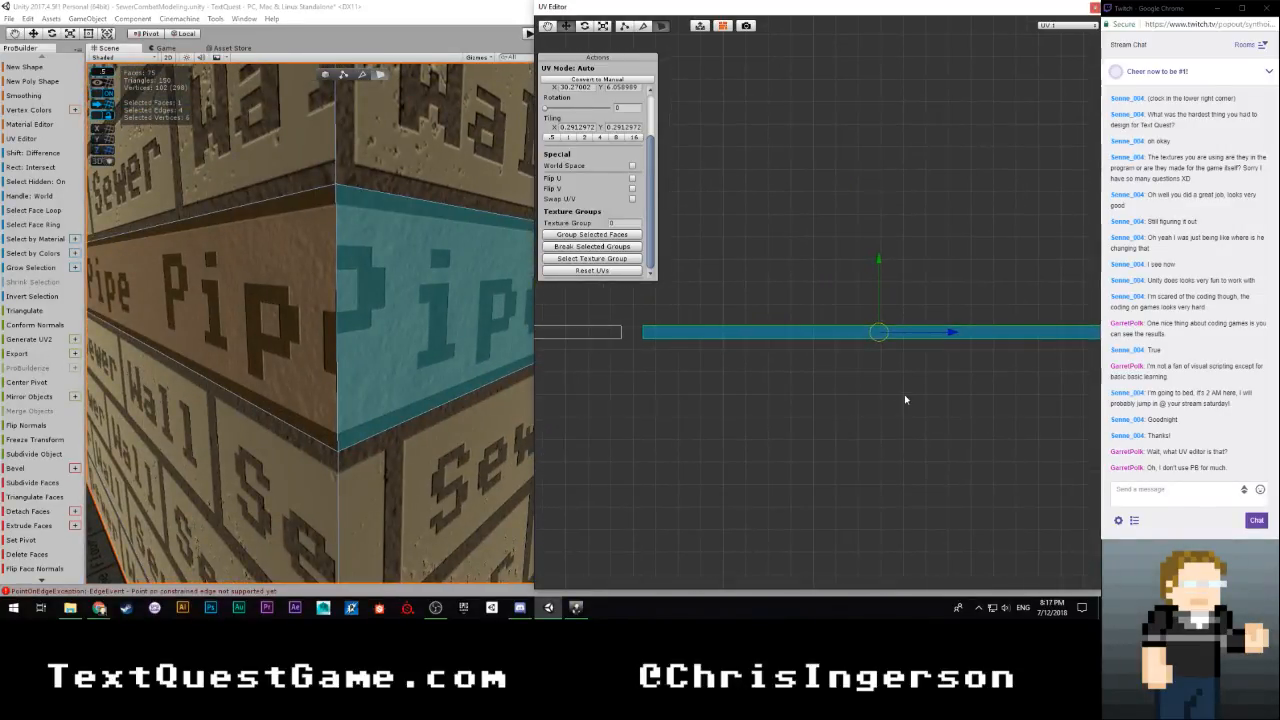
scroll(905, 396, "up", 2)
middle_click_drag(846, 406, 891, 414)
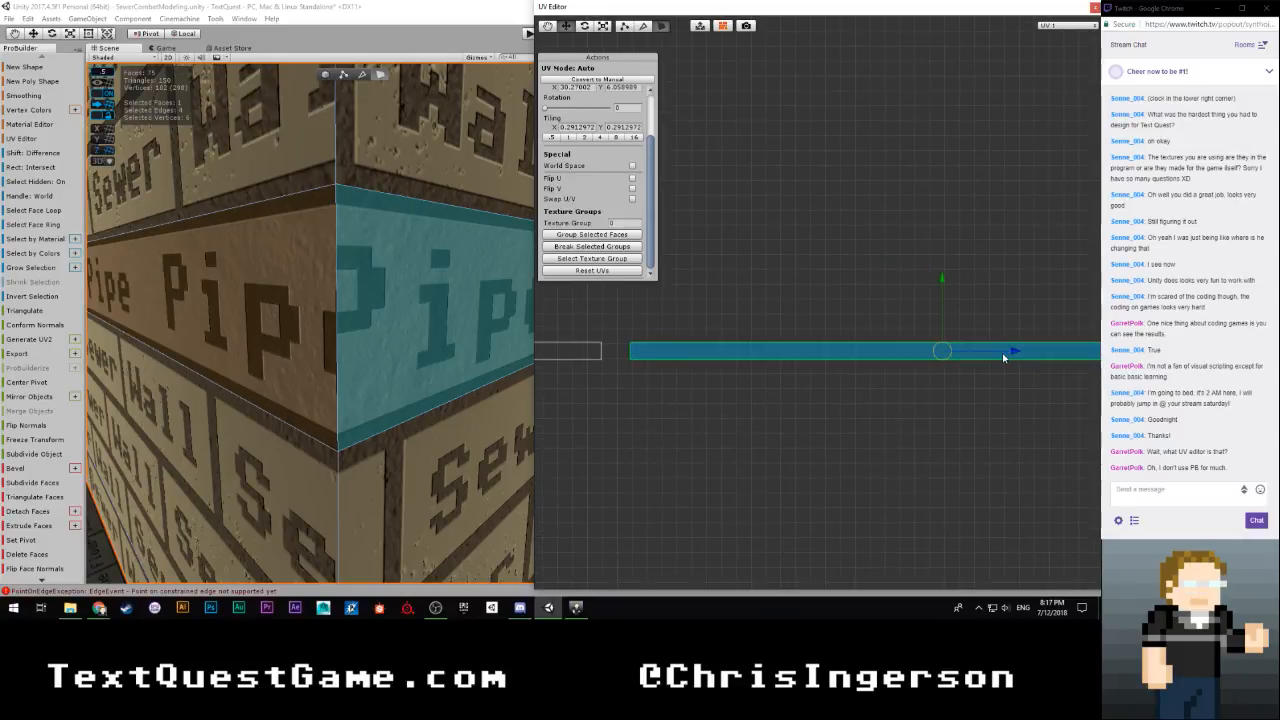
left_click_drag(1004, 357, 986, 357)
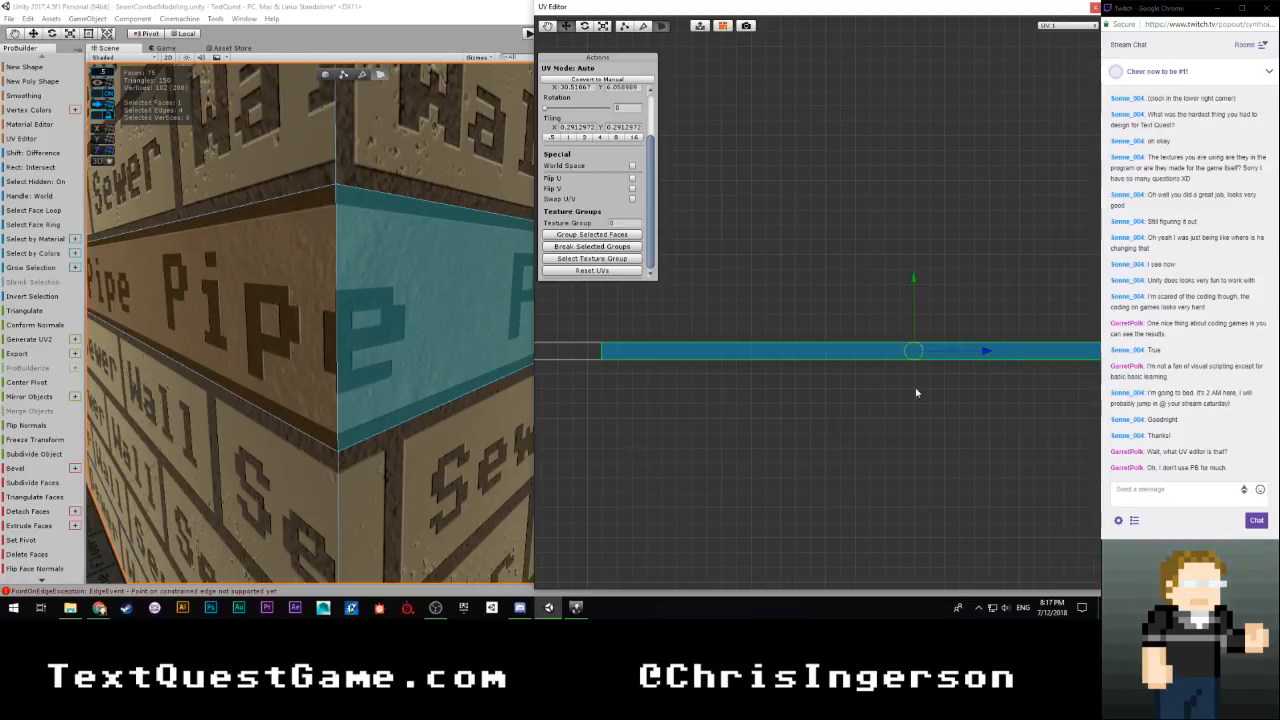
Select the short second-to-last UV island and slide it against the joined row so the word Pipe runs across its seam
scroll(905, 395, "down", 3)
middle_click_drag(934, 383, 736, 366)
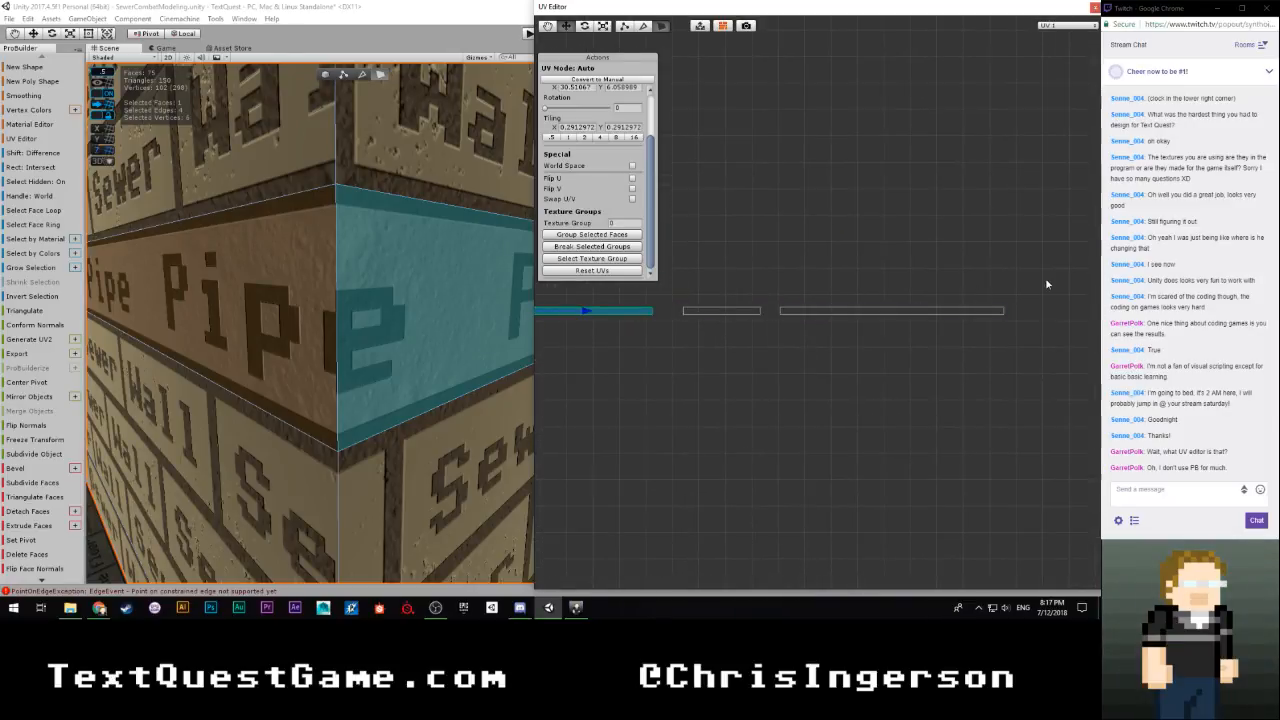
left_click_drag(1045, 280, 715, 348)
left_click_drag(792, 341, 673, 346)
right_click_drag(419, 350, 287, 340)
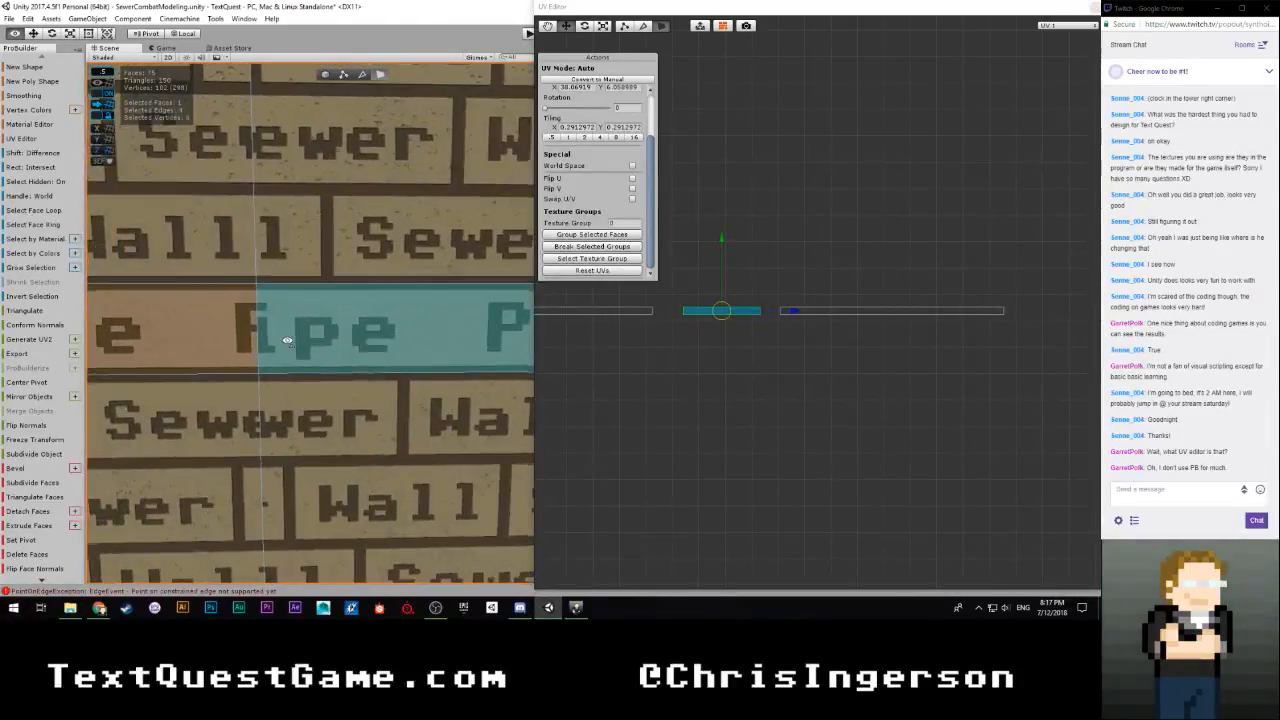
left_click_drag(793, 313, 760, 315)
key("f")
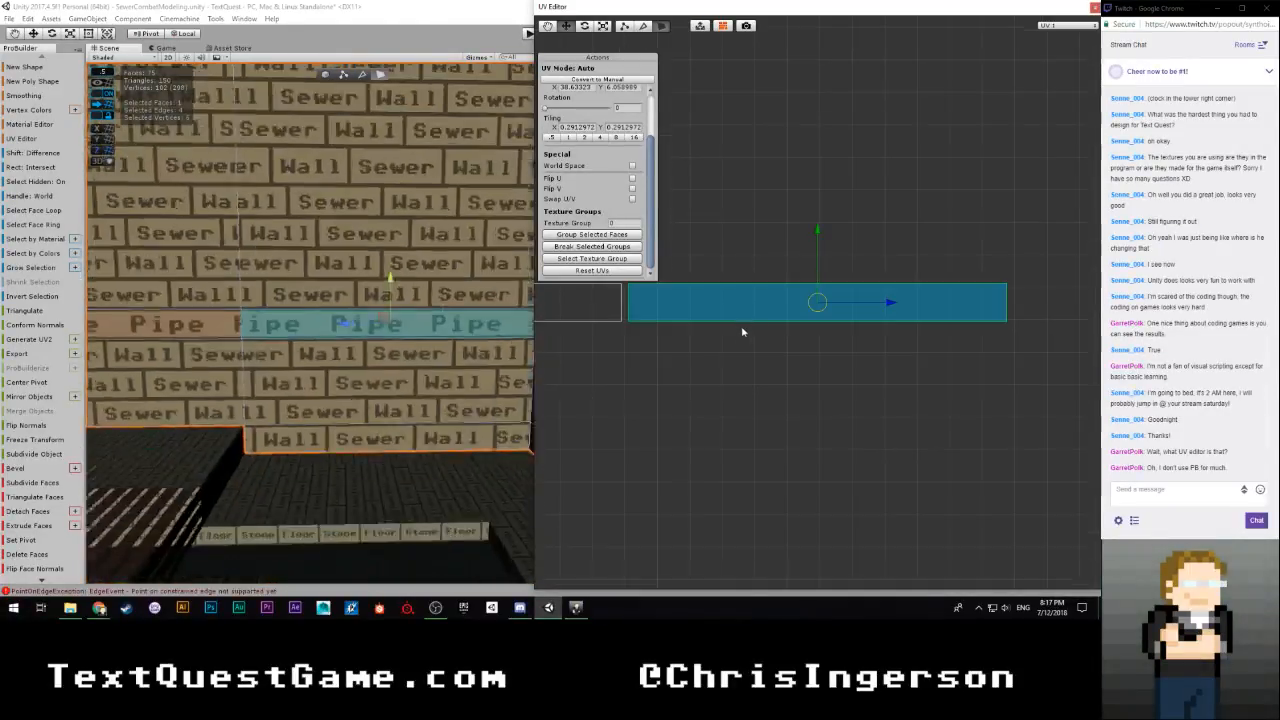
scroll(361, 363, "up", 5)
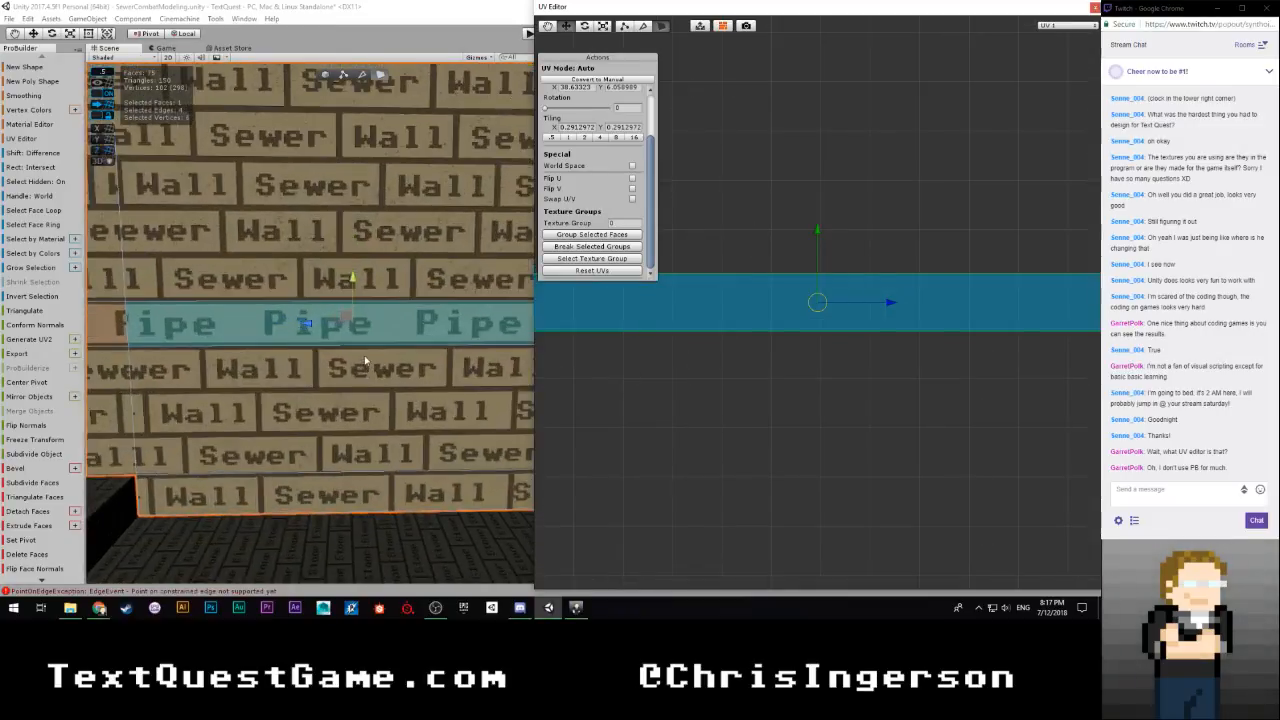
scroll(487, 402, "up", 8)
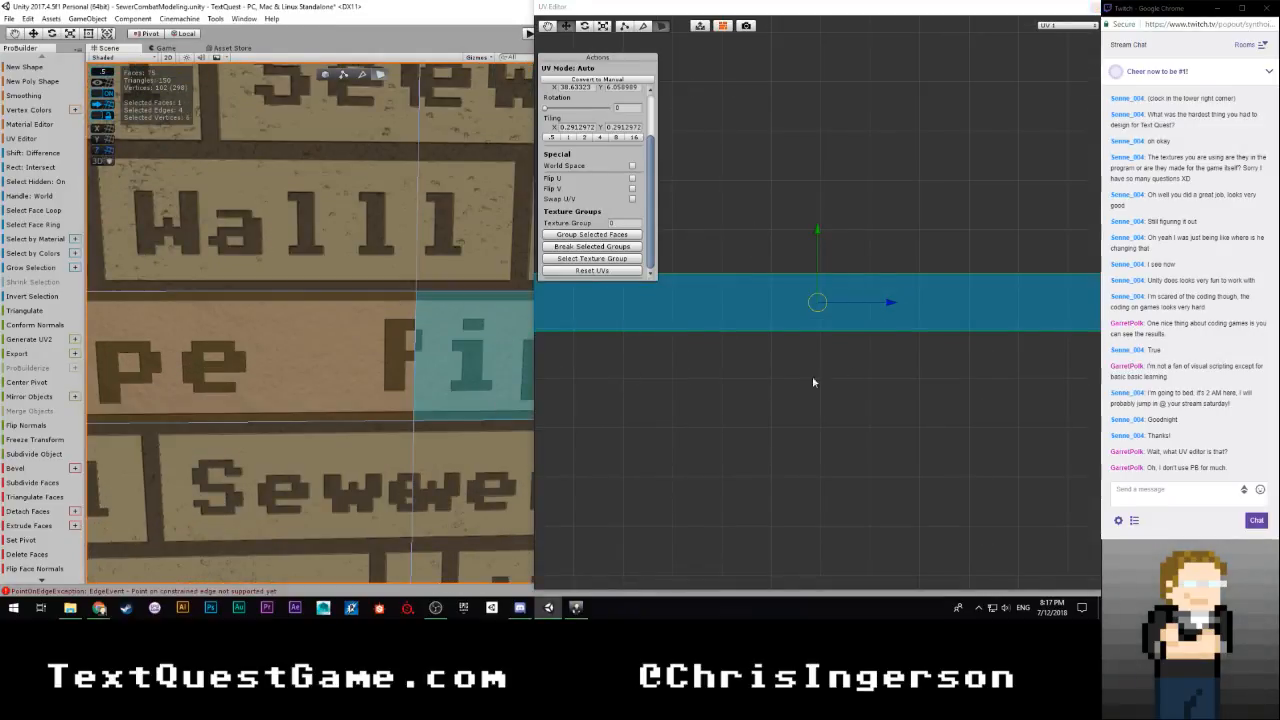
scroll(812, 376, "down", 3)
middle_click_drag(731, 376, 837, 409)
left_click_drag(998, 335, 983, 342)
Select the last long UV island, move it horizontally against the joined row's end, and inspect the texture at its corner
scroll(983, 342, "down", 4)
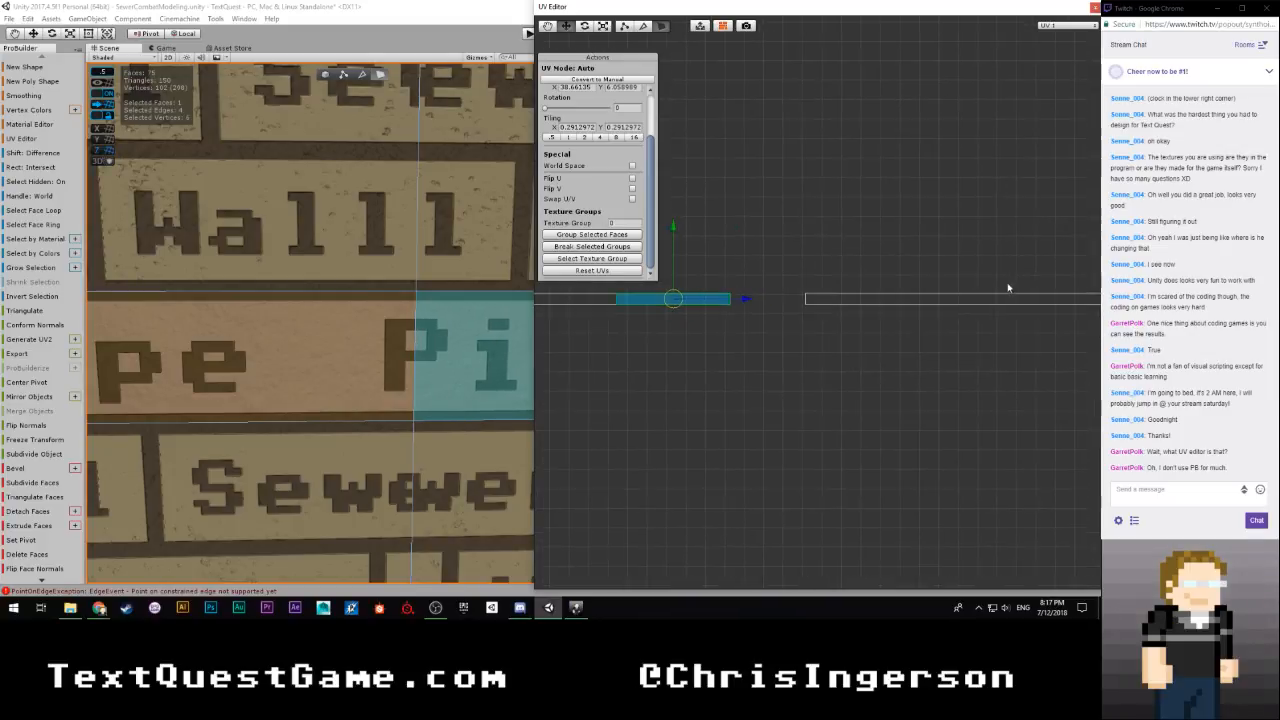
left_click(852, 297)
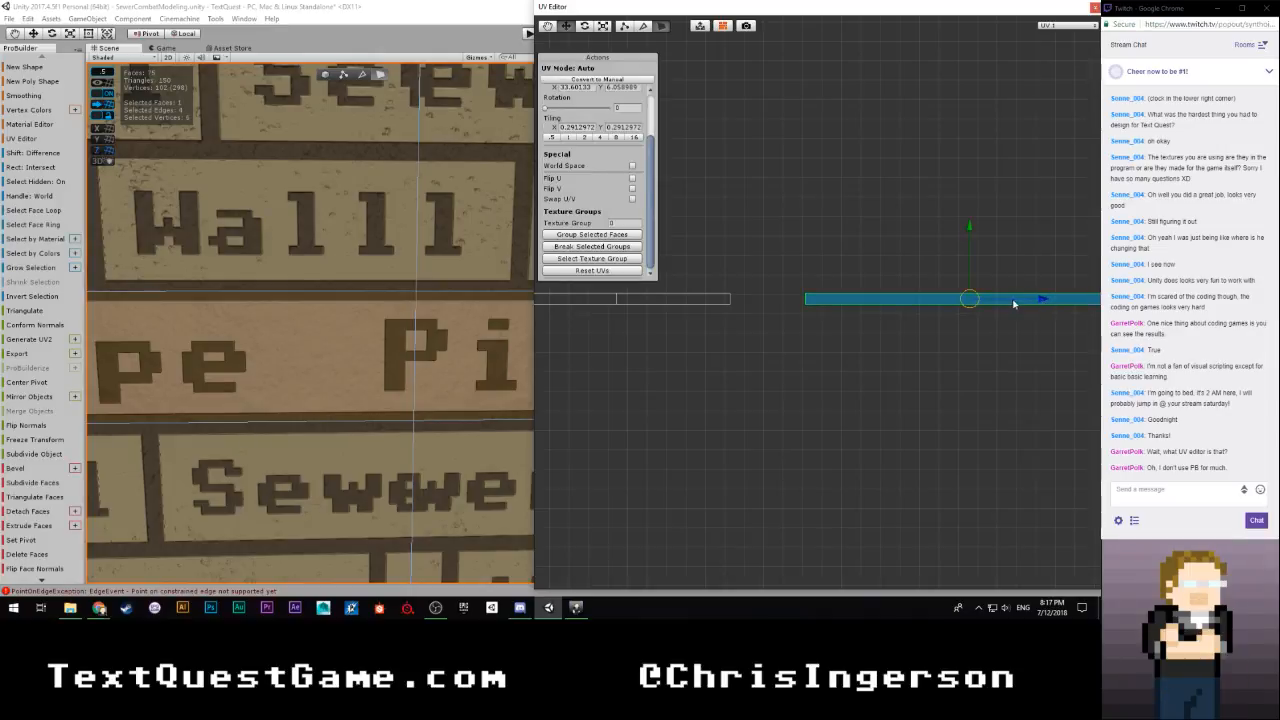
left_click_drag(1042, 301, 977, 303)
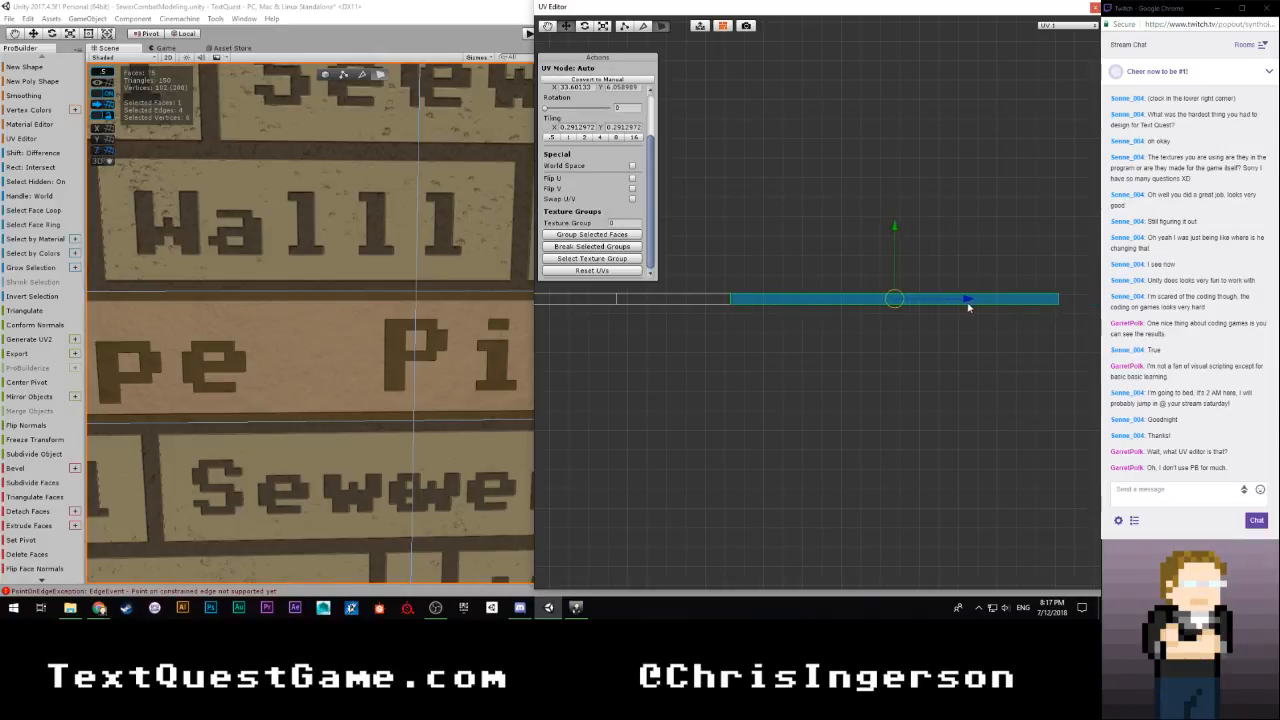
right_click_drag(436, 342, 585, 334)
key("w")
Select the whole joined row of eight strip islands, move it horizontally next to the other strip row, and deselect it
left_click(740, 342)
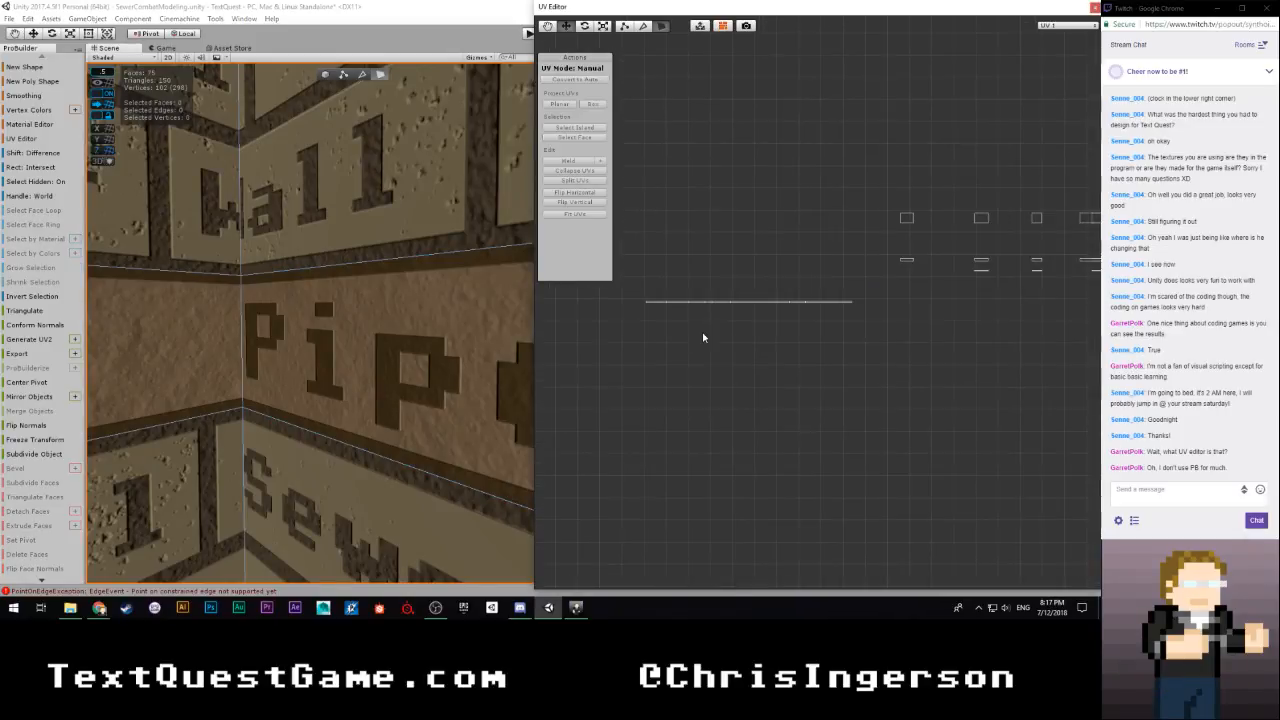
left_click(824, 312)
scroll(790, 347, "down", 5)
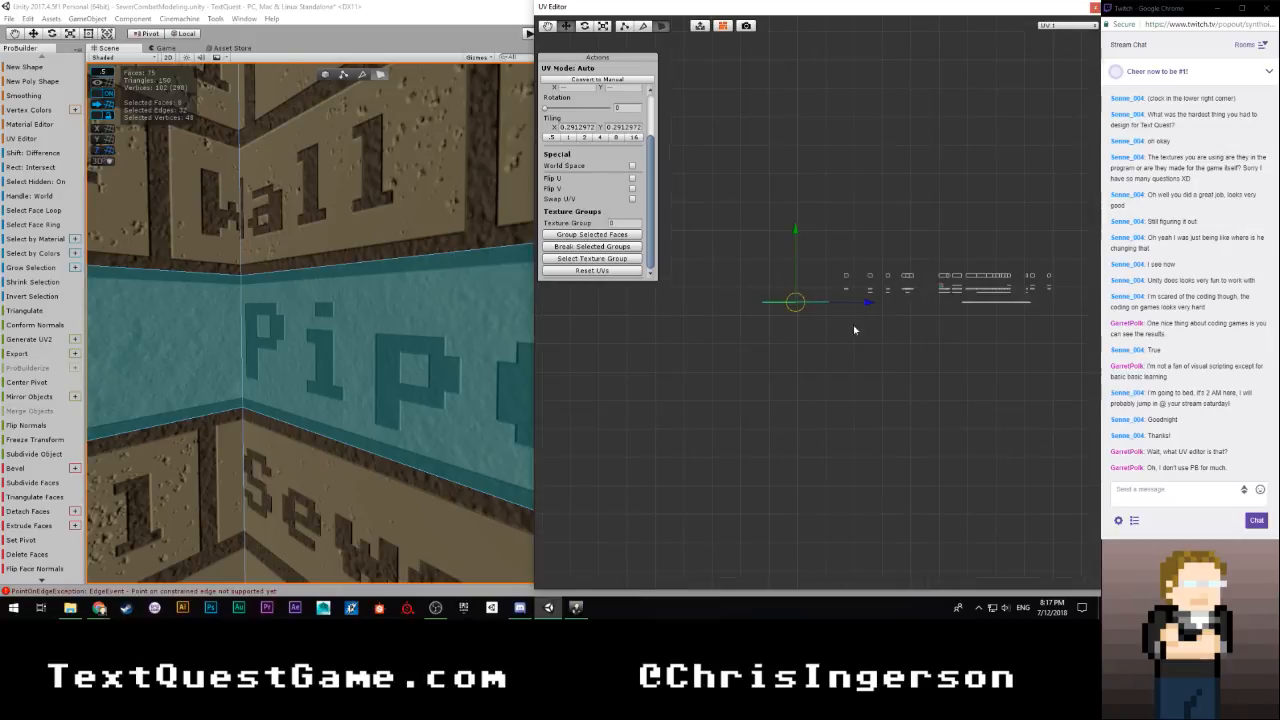
left_click_drag(867, 307, 989, 304)
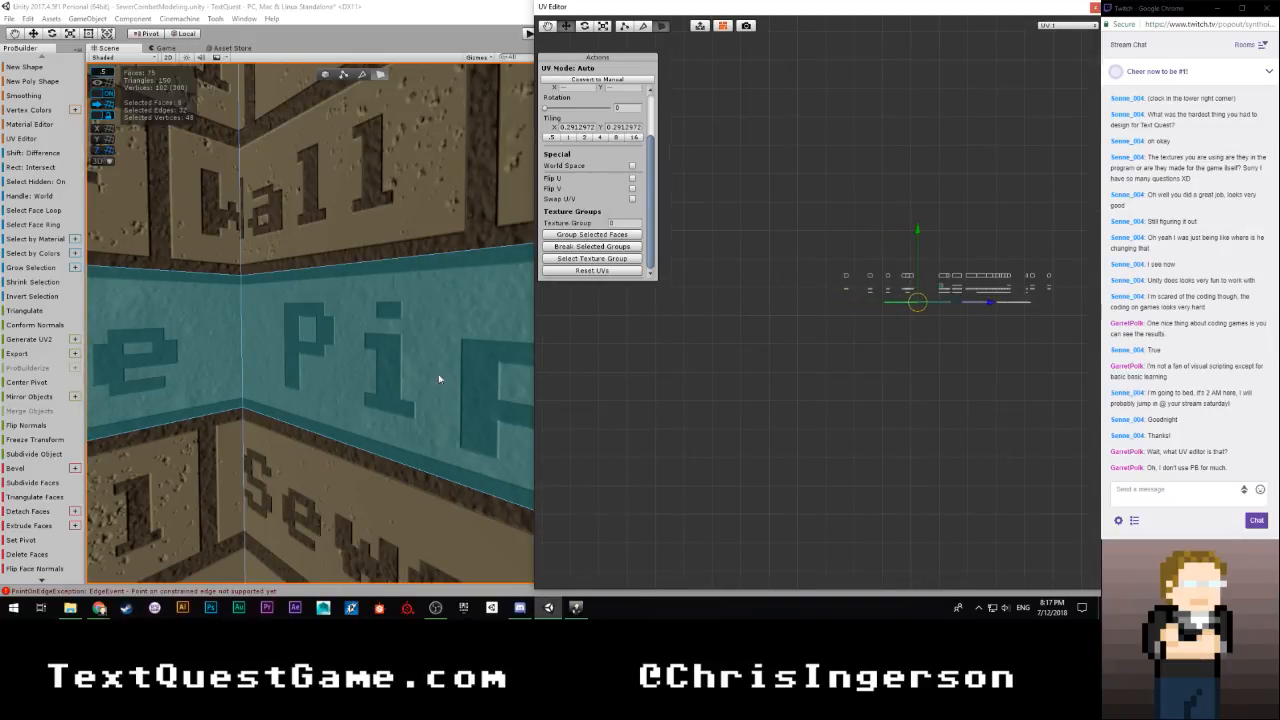
key("s")
right_click_drag(439, 379, 677, 380)
left_click(850, 376)
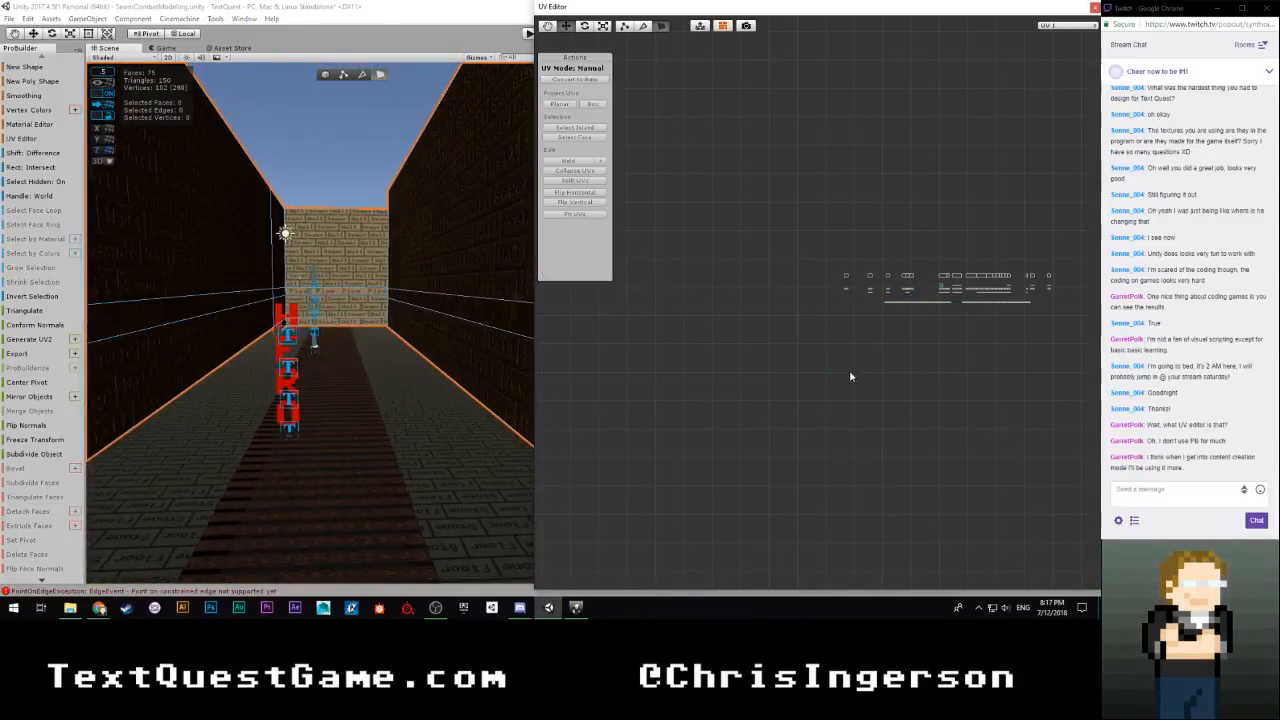
scroll(850, 376, "up", 6)
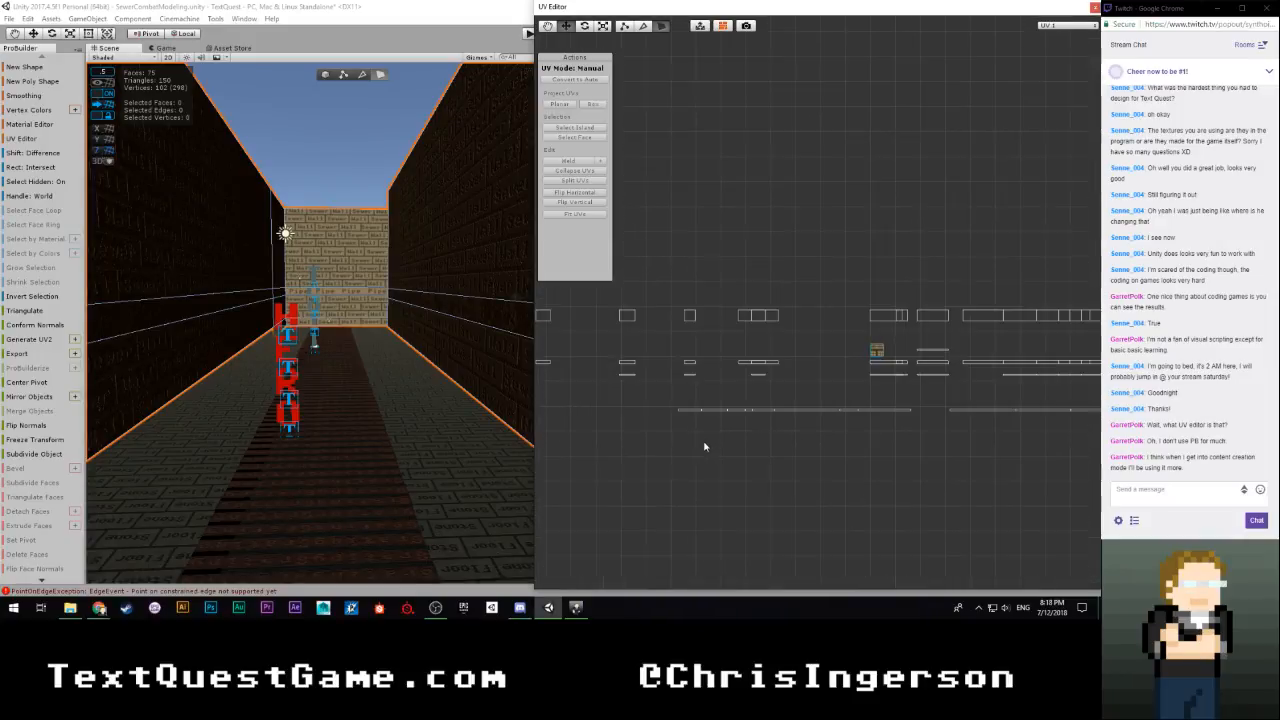
scroll(704, 447, "down", 2)
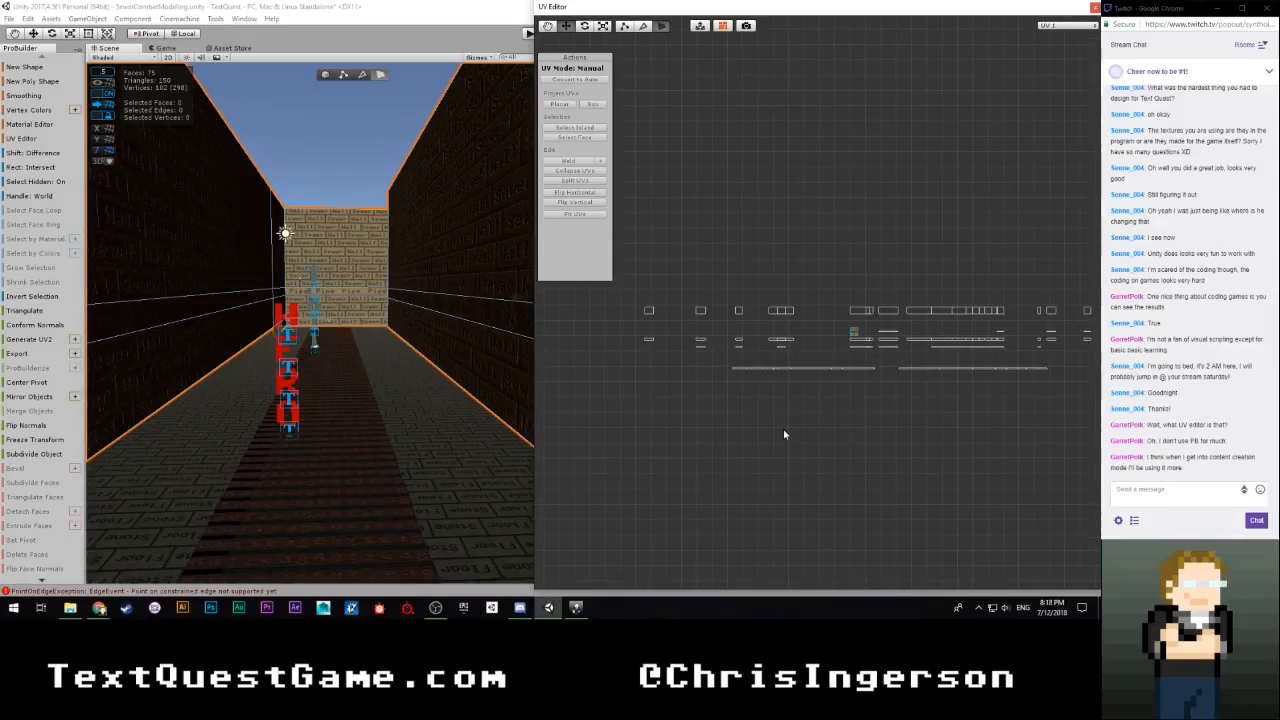
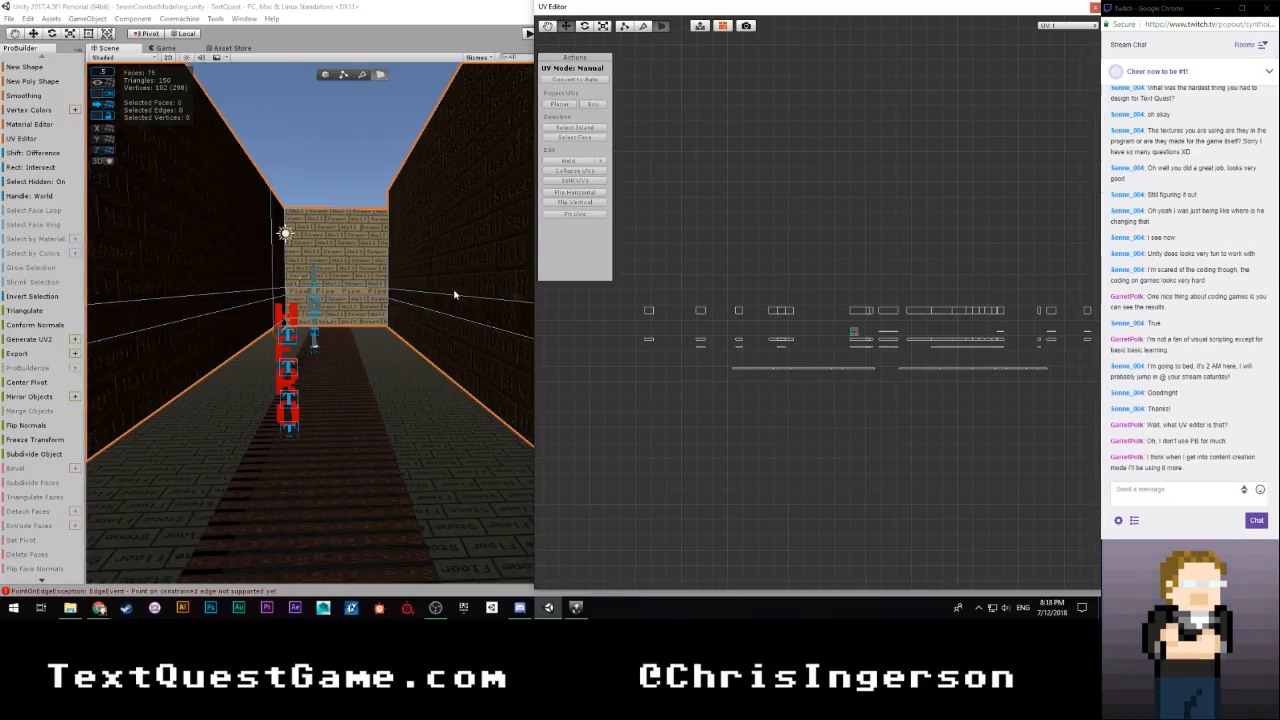
Select the tall Sewer Wall face beyond the outer corner together with all four UV islands stacked in its column
mouse_move(453, 288)
right_mouse_down()
mouse_move(280, 297)
mouse_move(452, 310)
right_mouse_up()
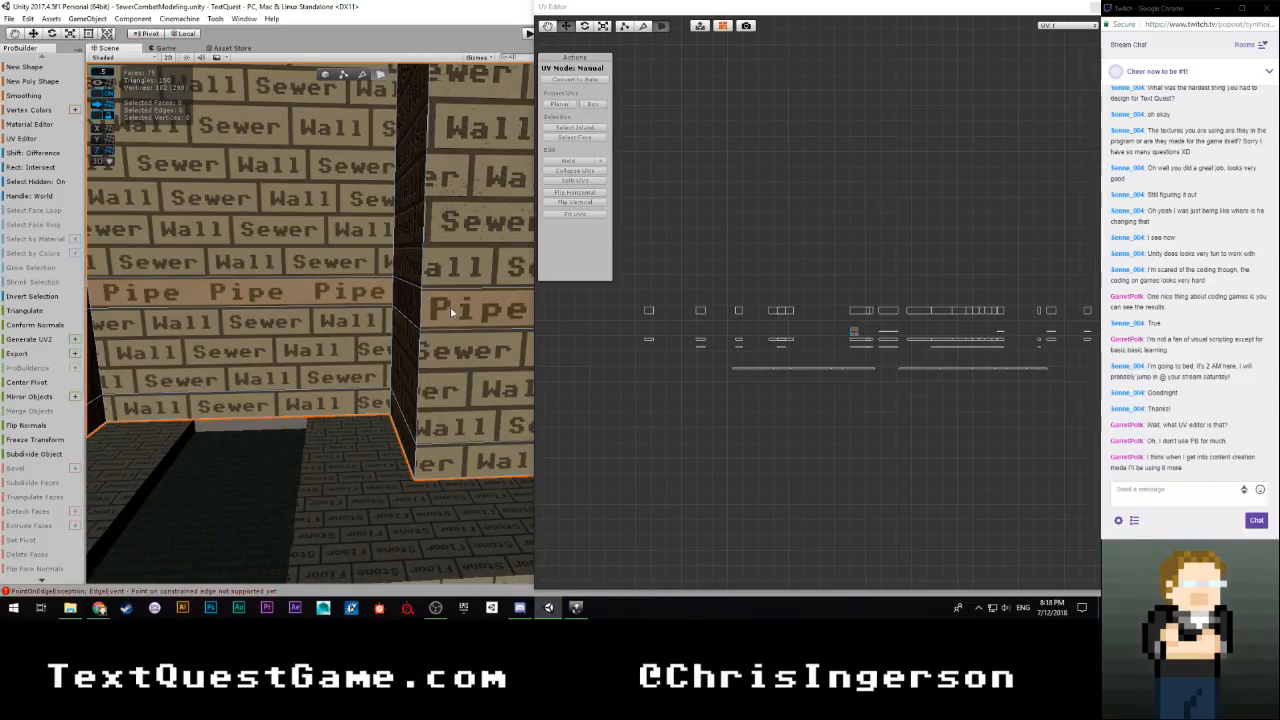
right_click_drag(450, 306, 224, 250)
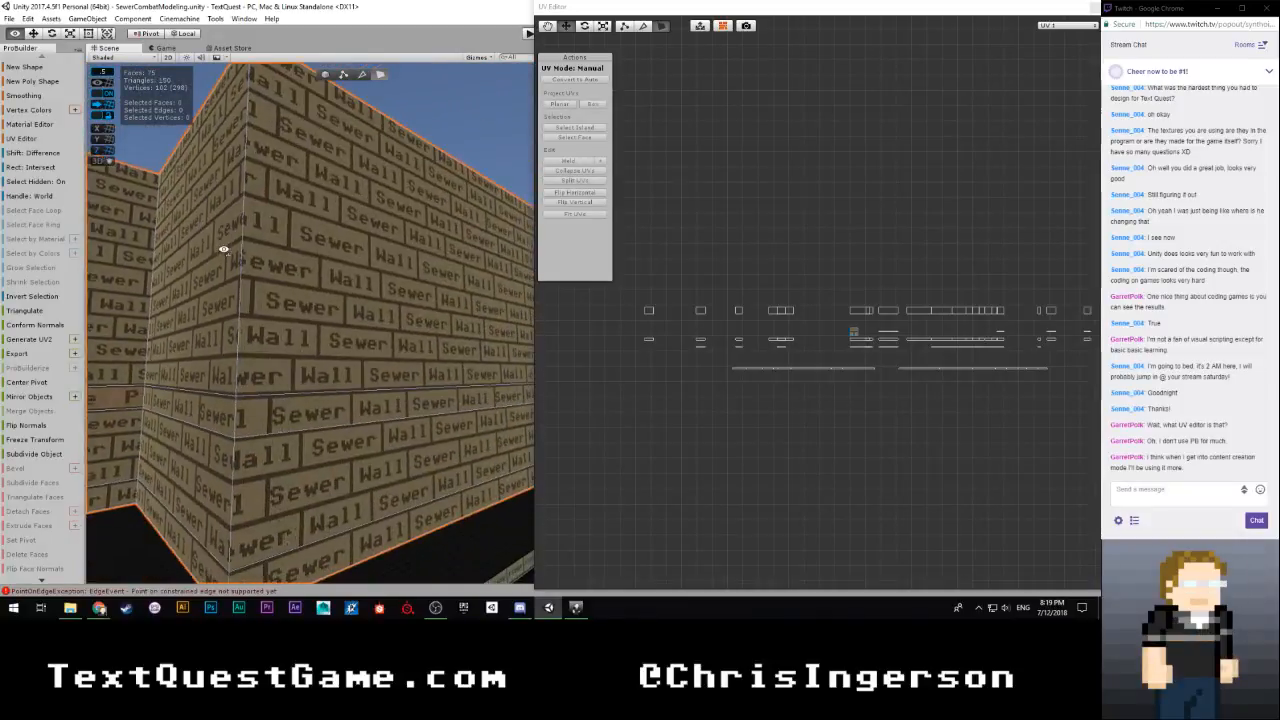
left_click(356, 198)
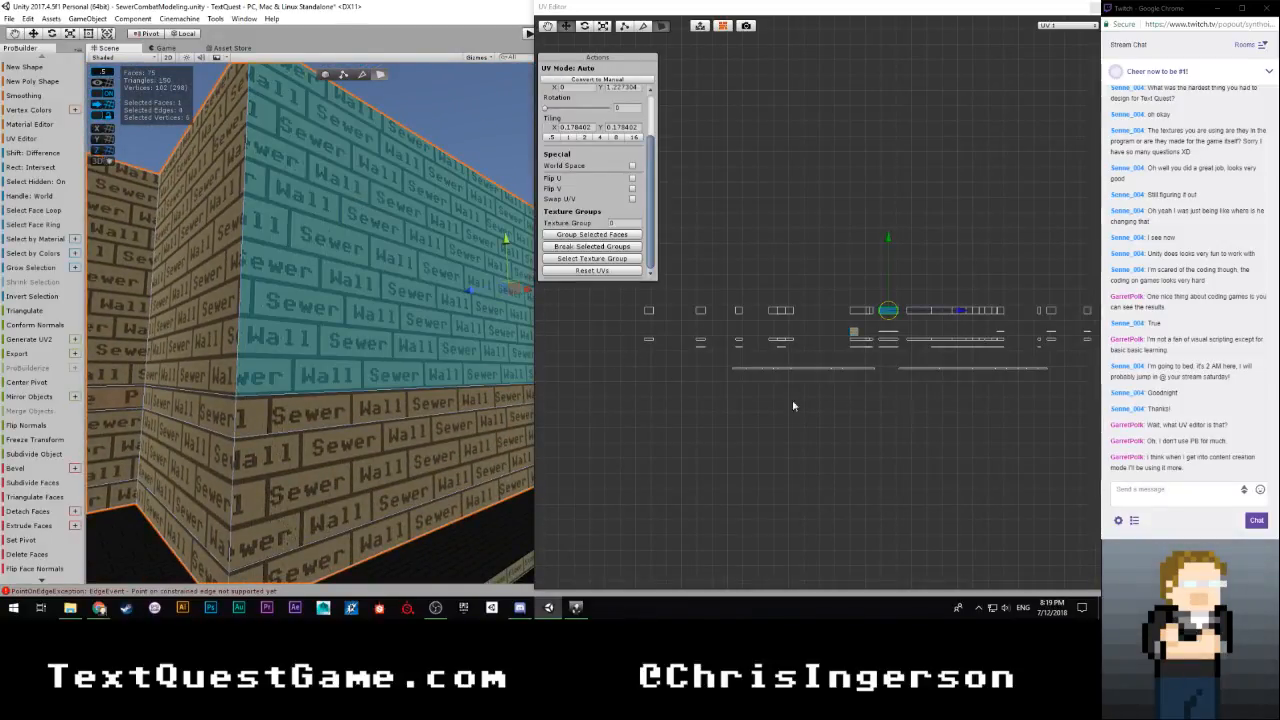
scroll(794, 406, "up", 8)
middle_click_drag(963, 430, 600, 337)
scroll(783, 300, "down", 3)
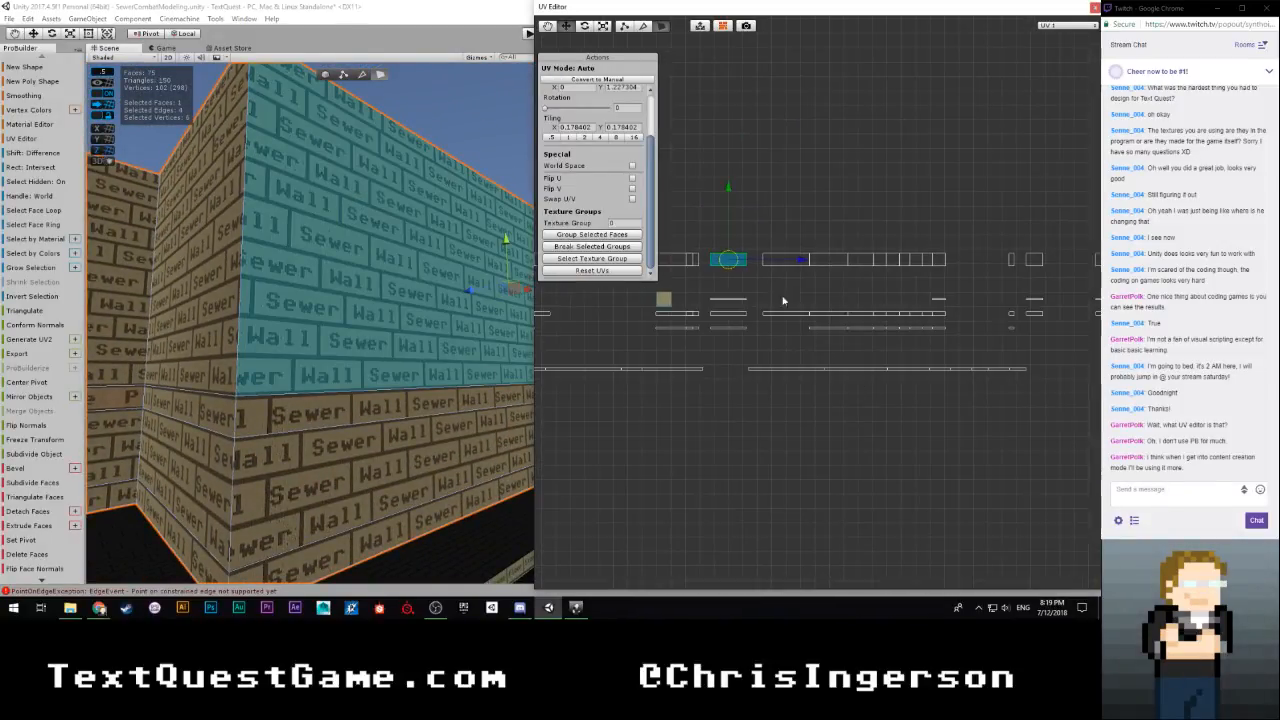
left_click_drag(704, 238, 749, 345)
scroll(765, 350, "up", 3)
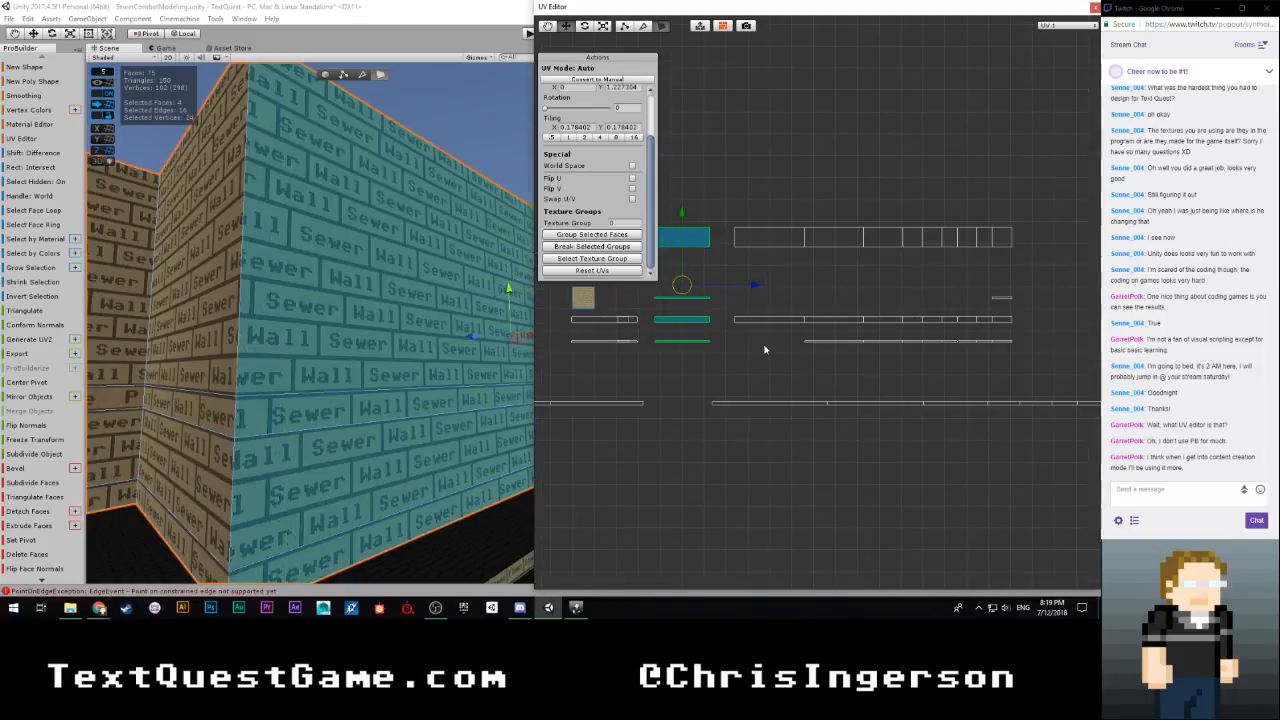
Move the four selected wall UV islands horizontally to the far end of the joined row and set them flush against it
middle_click_drag(824, 358, 673, 401)
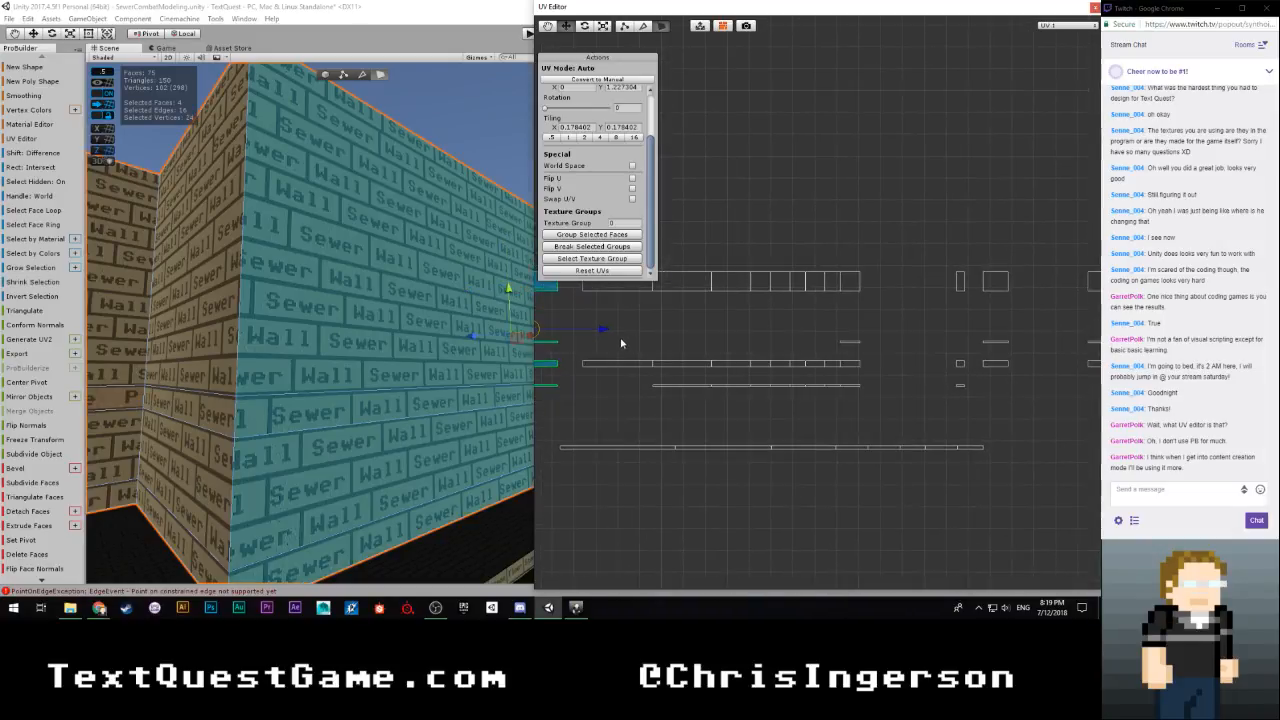
left_click(748, 332)
left_click_drag(667, 273, 617, 374)
left_click_drag(710, 316, 930, 320)
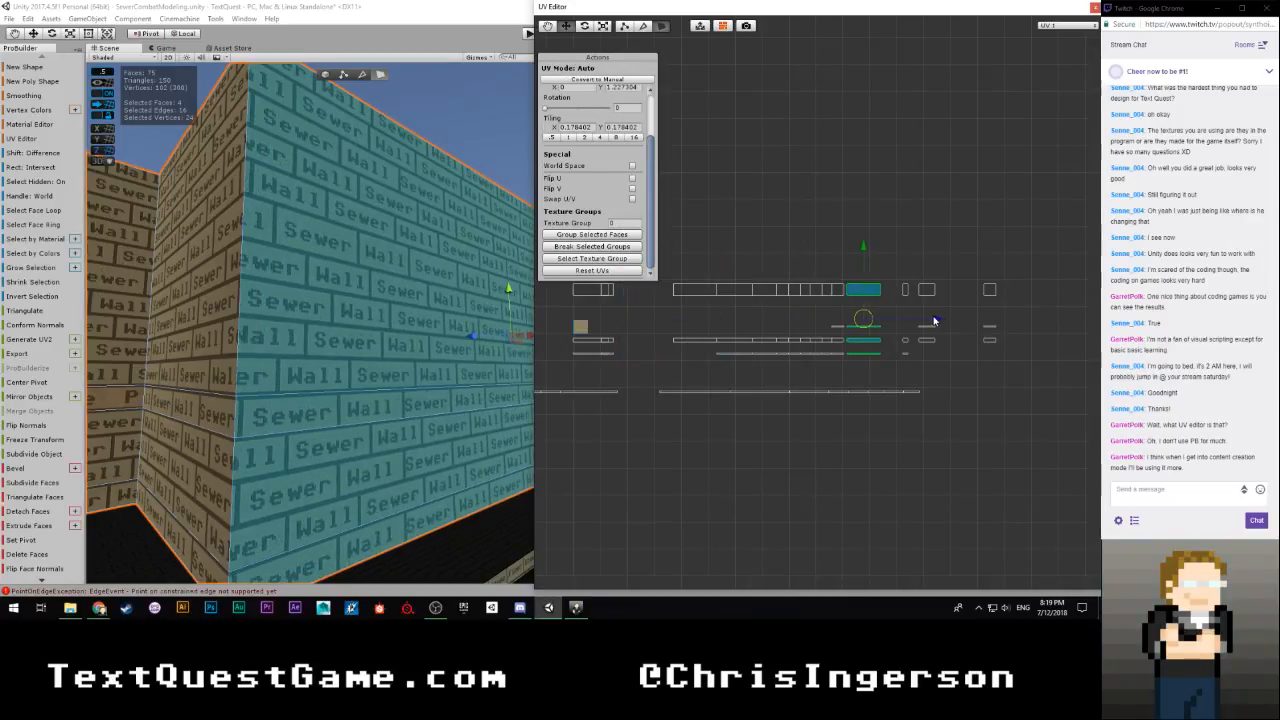
scroll(860, 320, "up", 5)
scroll(698, 360, "up", 3)
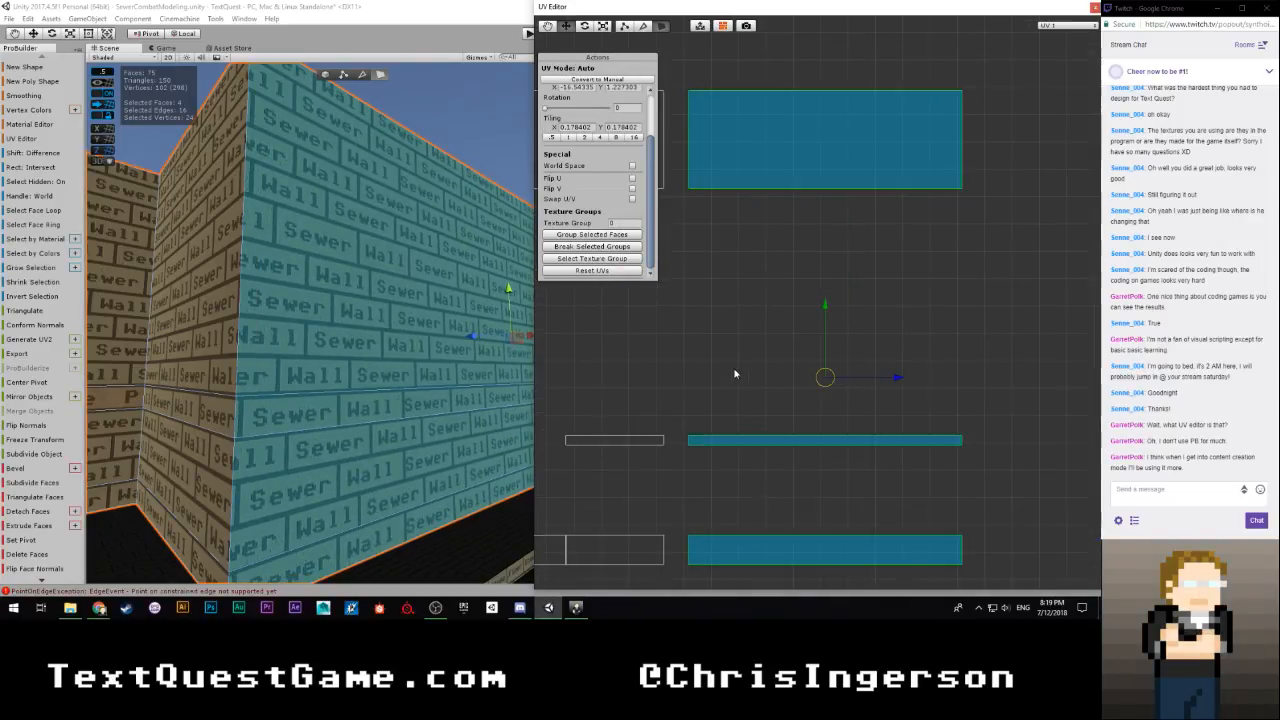
middle_click_drag(727, 391, 789, 354)
scroll(841, 364, "up", 1)
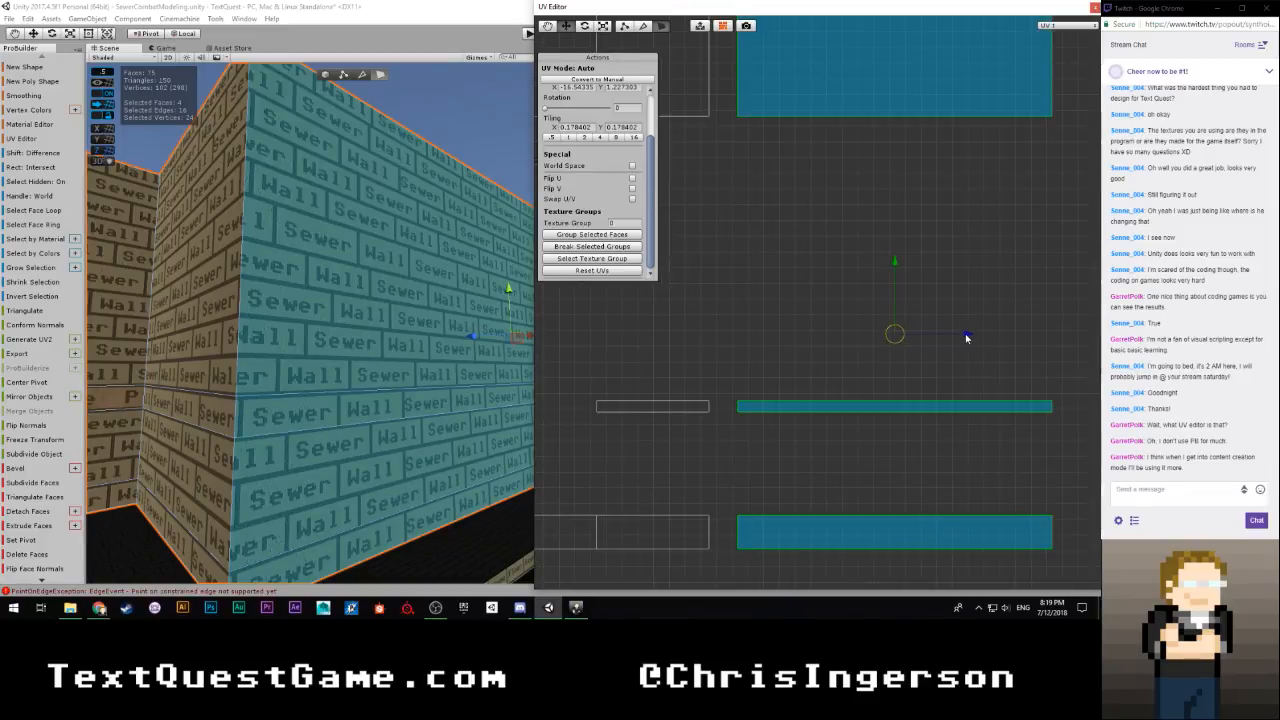
left_click_drag(966, 338, 942, 341)
left_click_drag(938, 343, 937, 343)
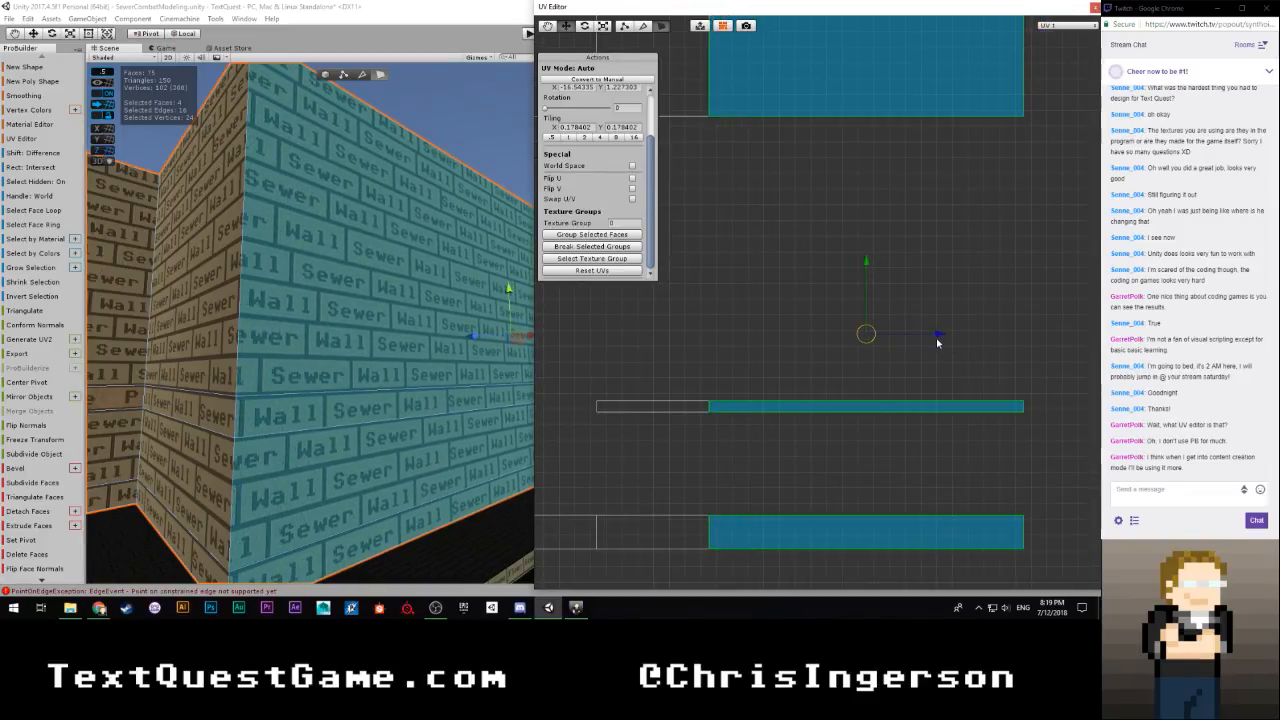
Select the wall face around the next outer corner along with the three UV islands in its column
scroll(850, 377, "down", 3)
scroll(834, 381, "down", 3)
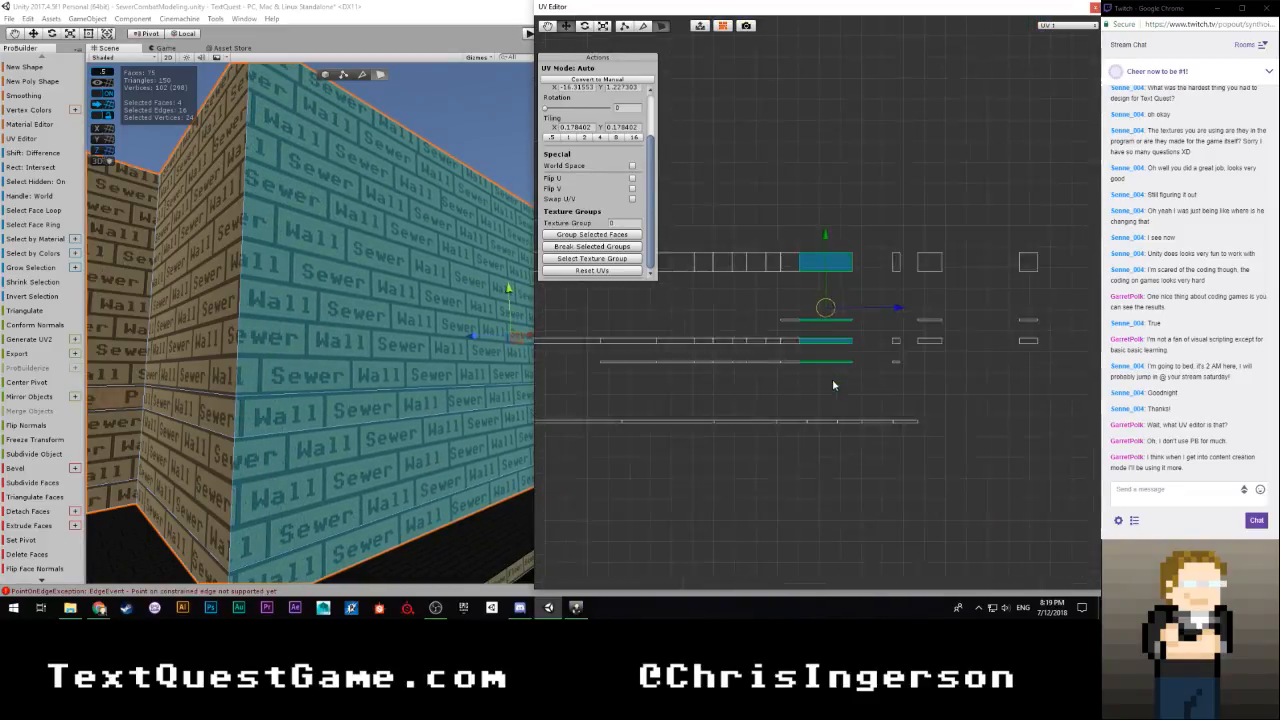
right_click_drag(457, 371, 153, 405)
left_click(345, 265)
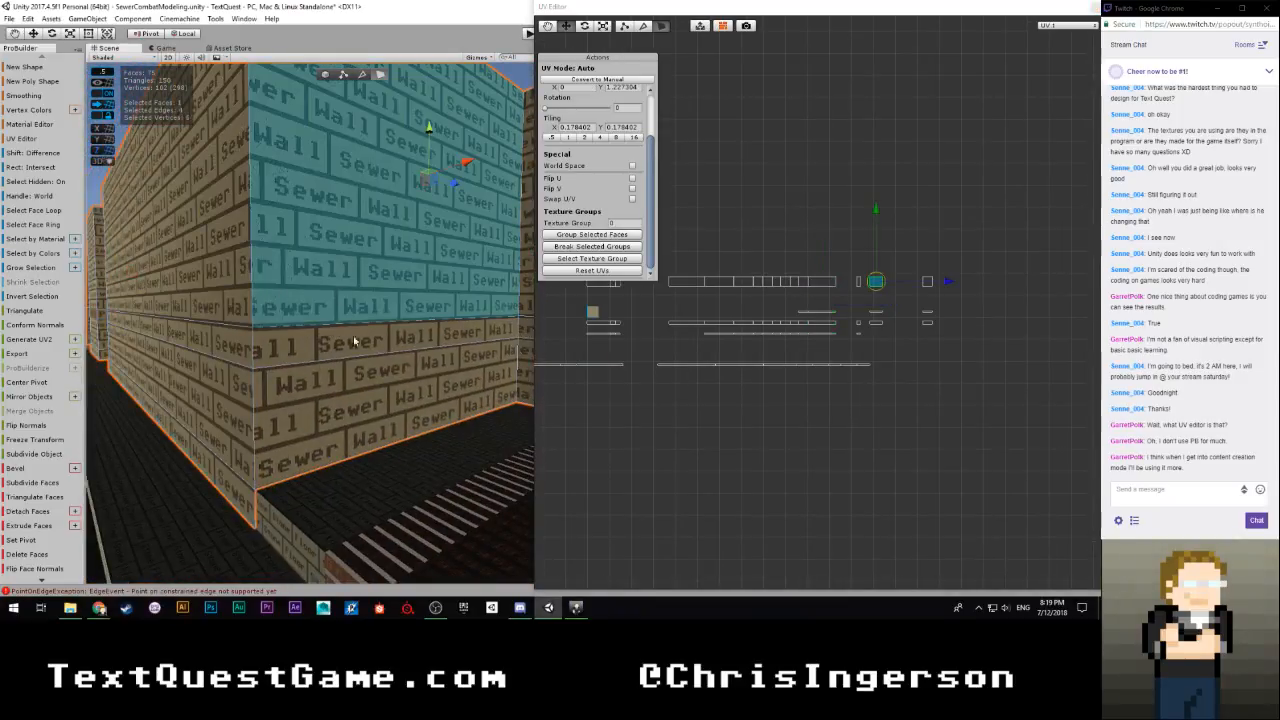
scroll(854, 363, "up", 3)
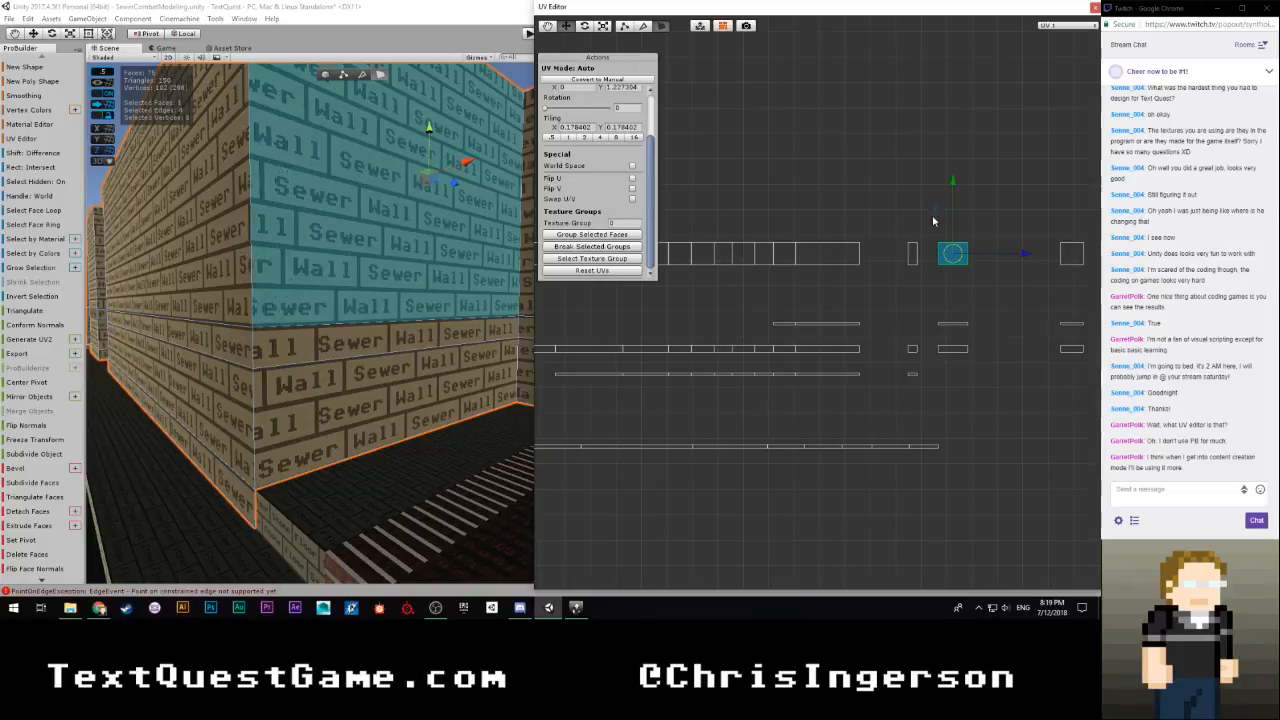
left_click_drag(932, 228, 988, 368)
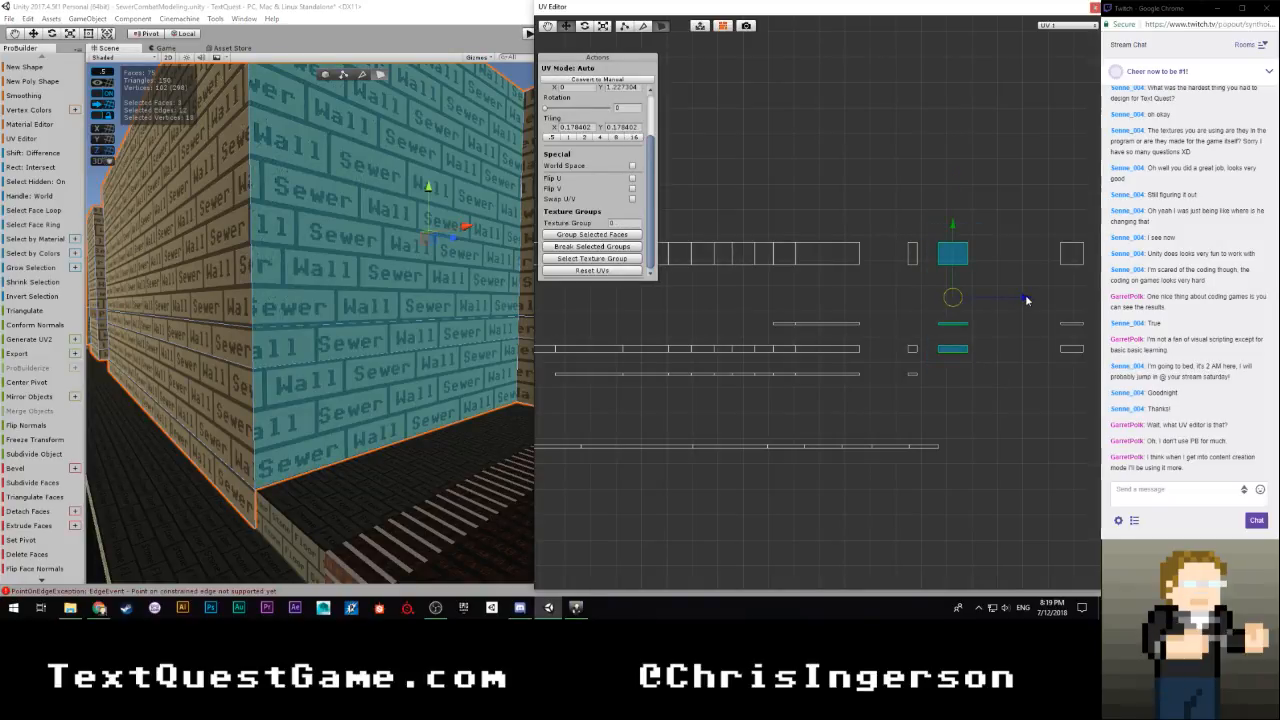
Move the three selected wall islands horizontally until they sit flush against the joined row's end, and deselect them
left_click_drag(1026, 300, 948, 300)
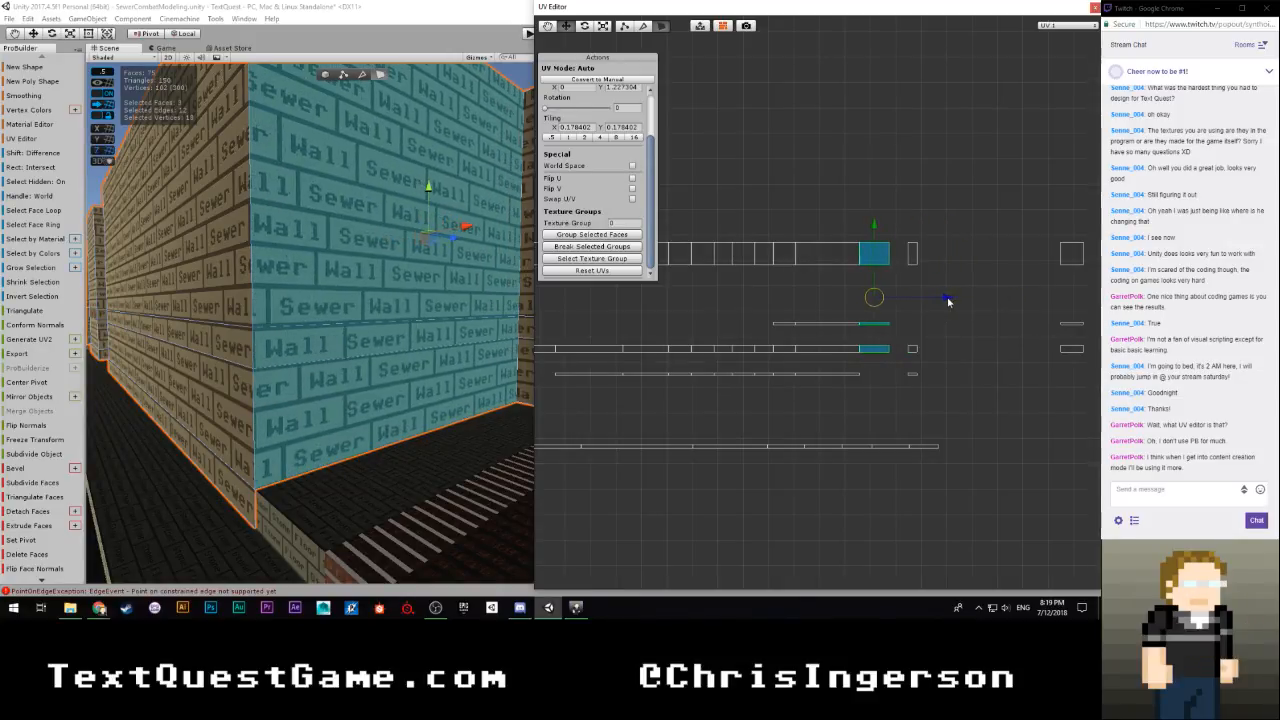
scroll(846, 347, "up", 3)
scroll(847, 346, "up", 4)
middle_click_drag(949, 337, 789, 314)
scroll(724, 405, "up", 4)
scroll(710, 403, "up", 1)
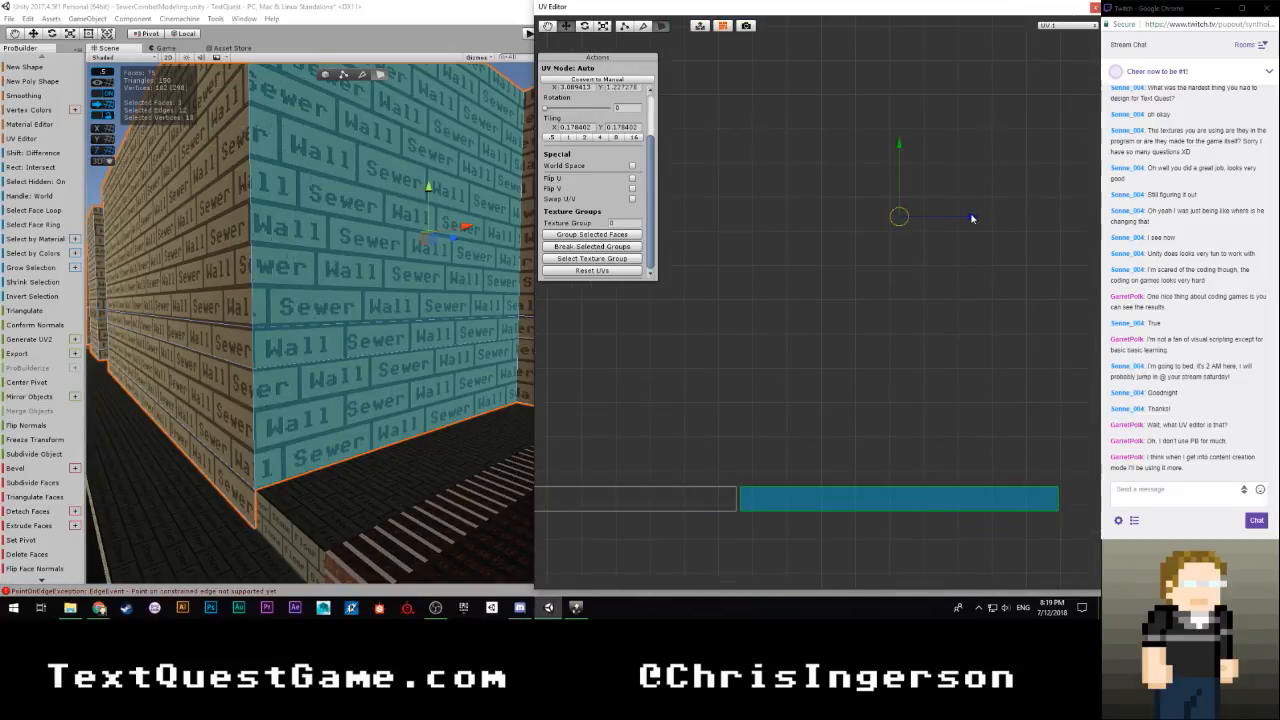
left_click_drag(966, 222, 968, 222)
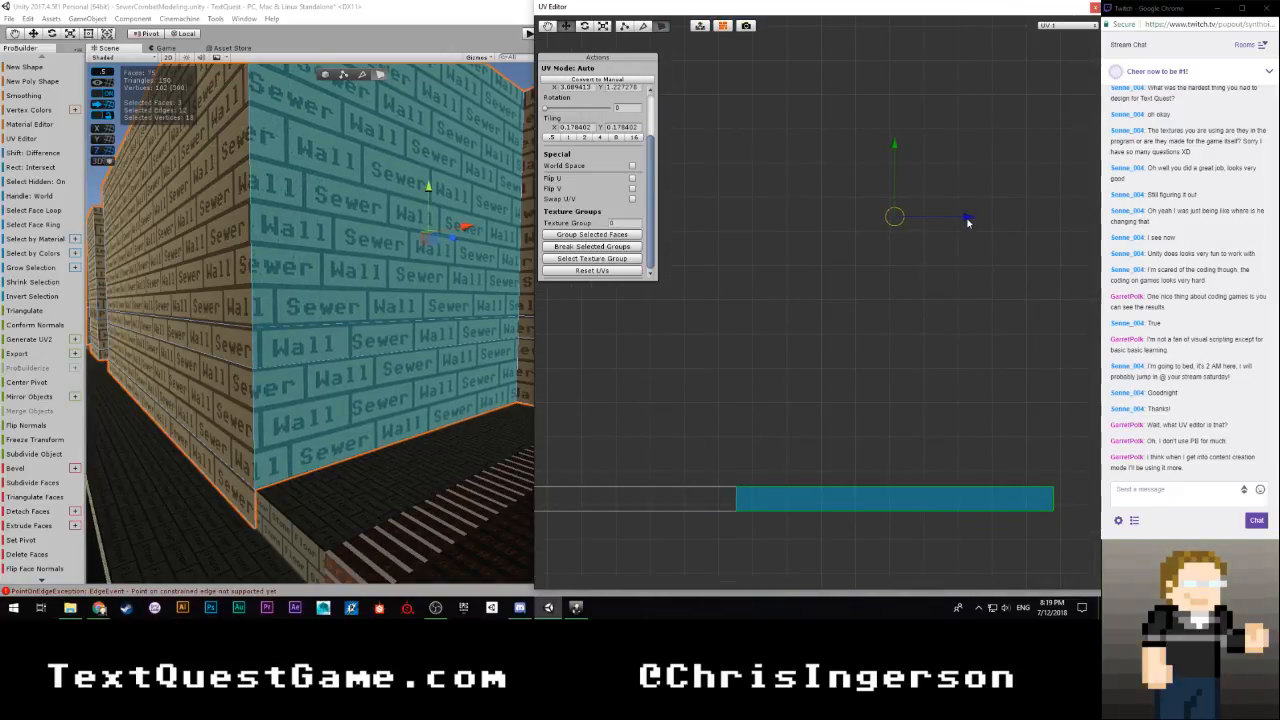
left_click(863, 334)
Inspect the brick texture around the wall corners and select the three Sewer Wall faces of the corridor's end wall
right_click_drag(400, 312, 378, 349)
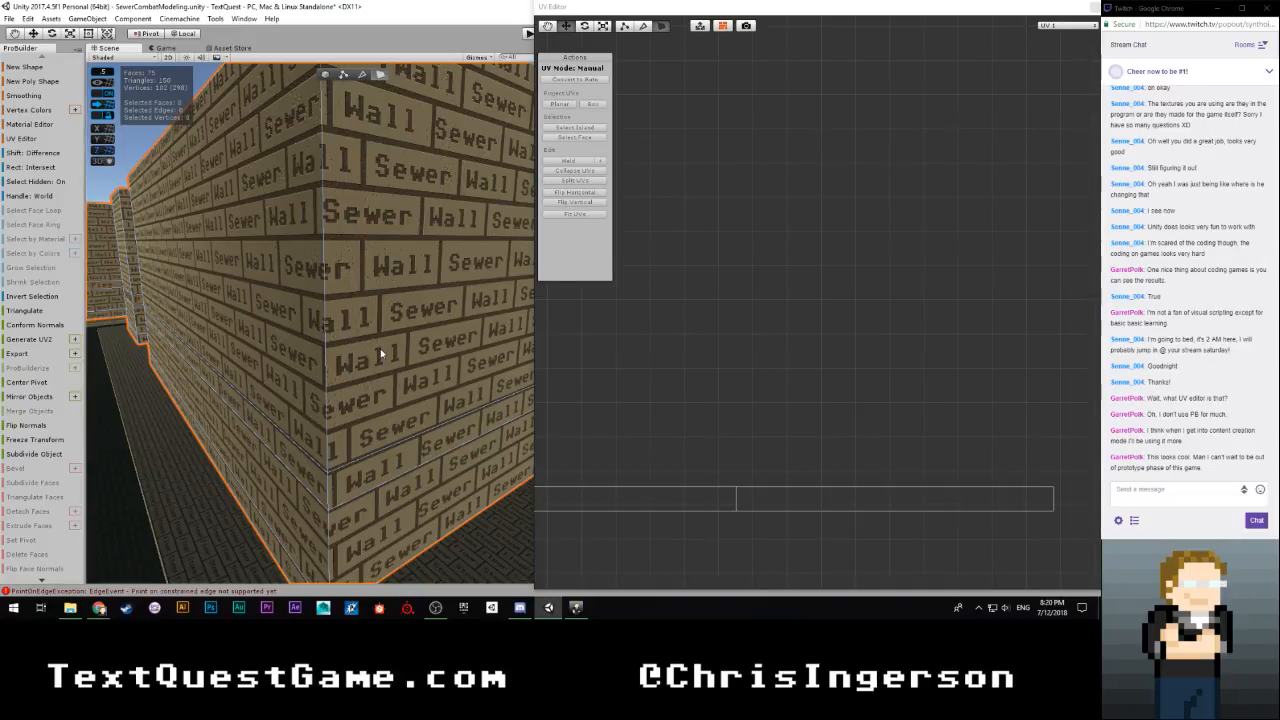
left_click_drag(289, 291, 520, 300, "alt")
left_click_drag(787, 271, 643, 289, "alt")
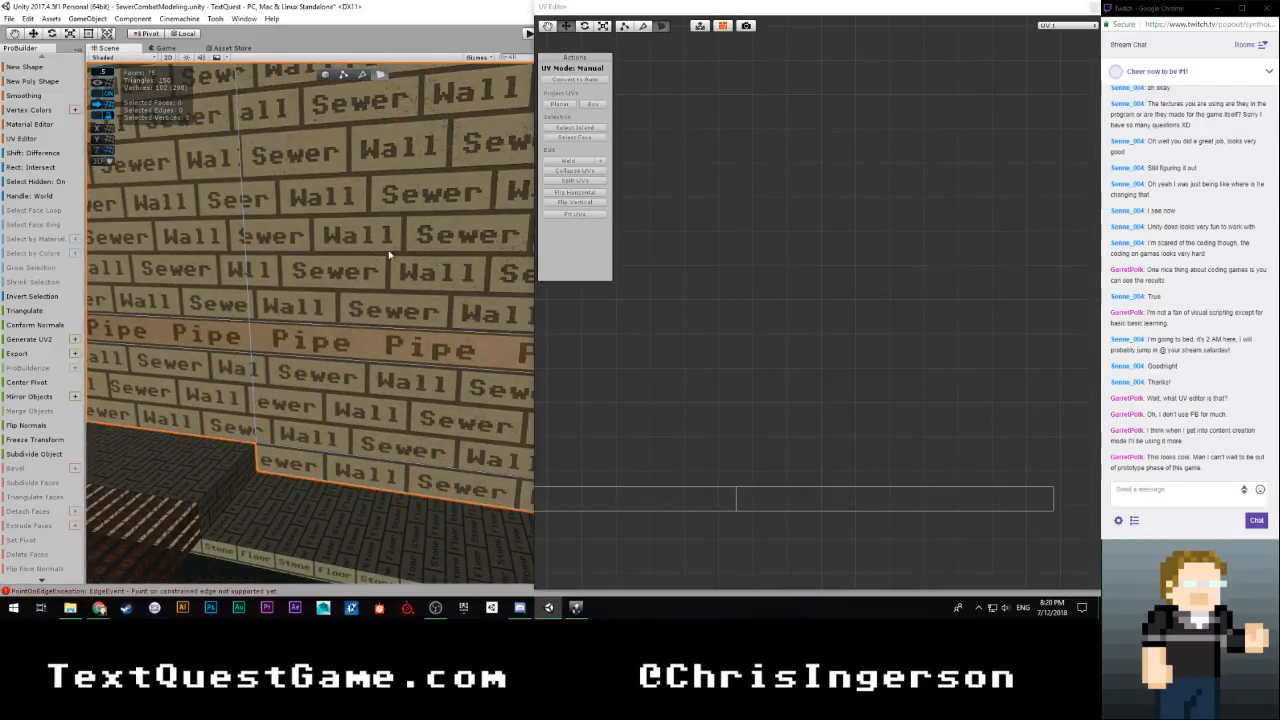
left_click_drag(390, 255, 17, 260, "alt")
right_click_drag(17, 260, 133, 202)
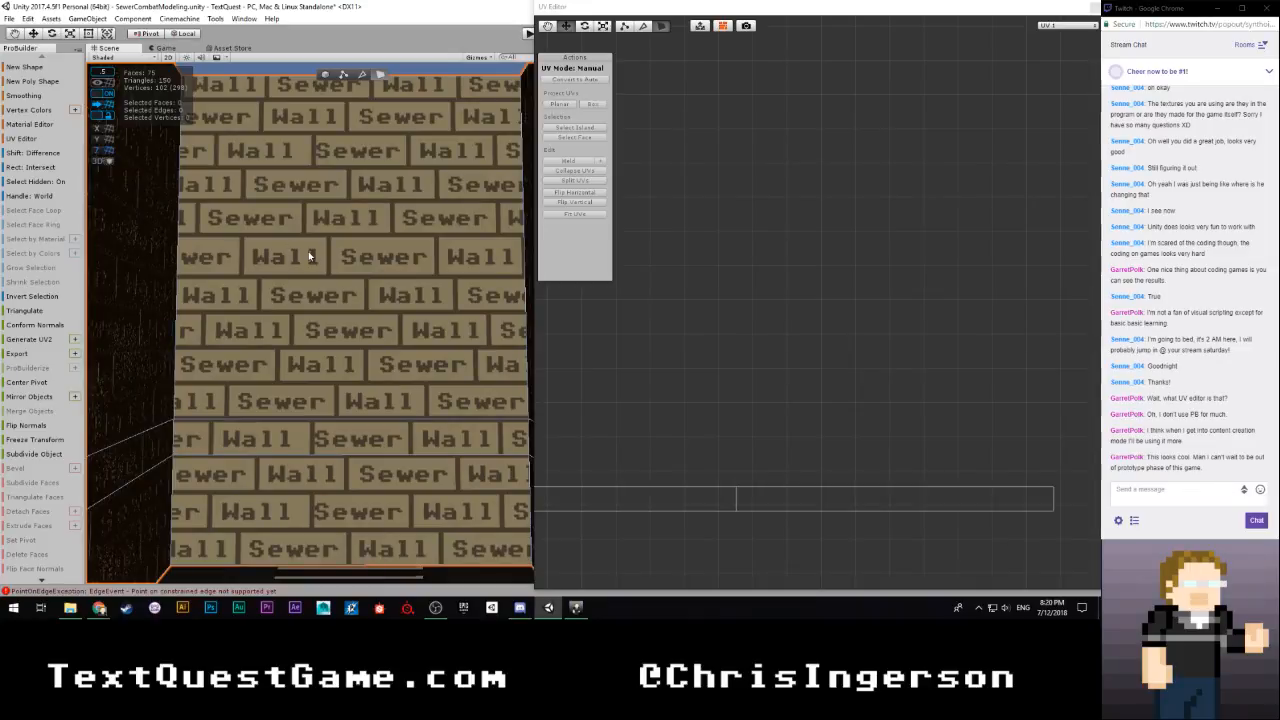
left_click(308, 255)
left_click(285, 469, "shift")
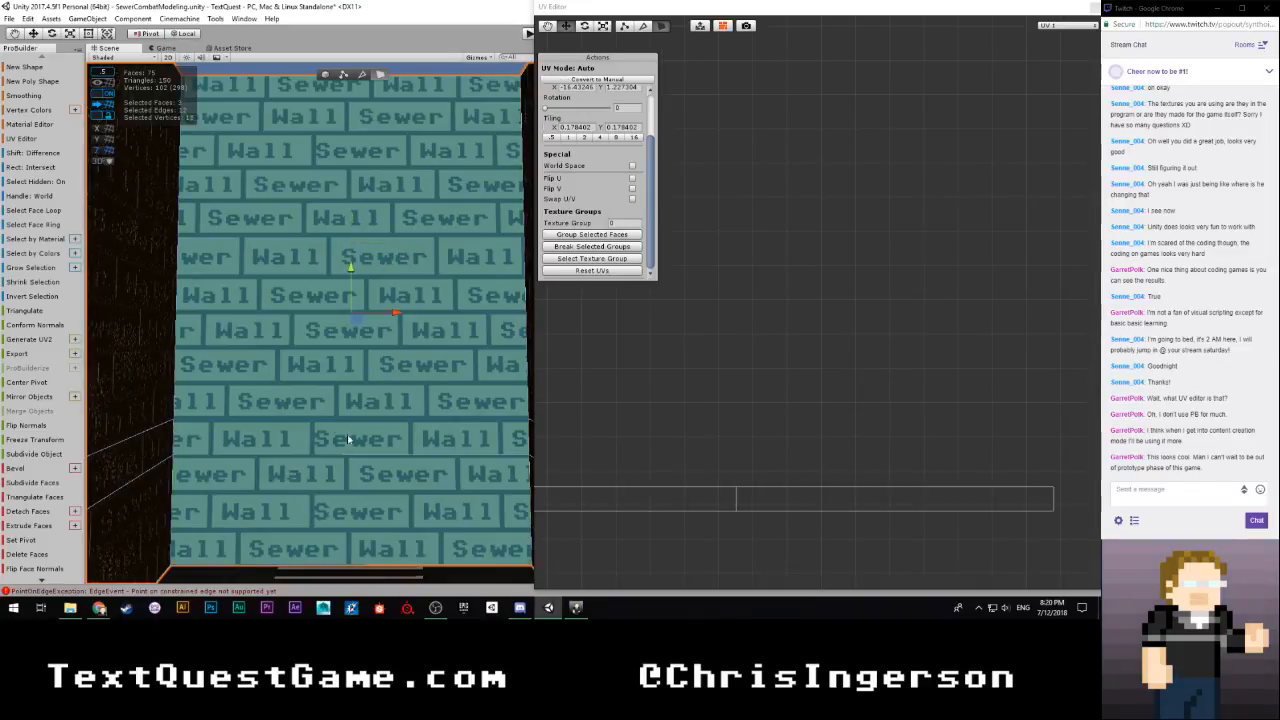
Select the narrow column of three UV islands beside the joined row and move it horizontally away to free space
scroll(717, 294, "down", 15)
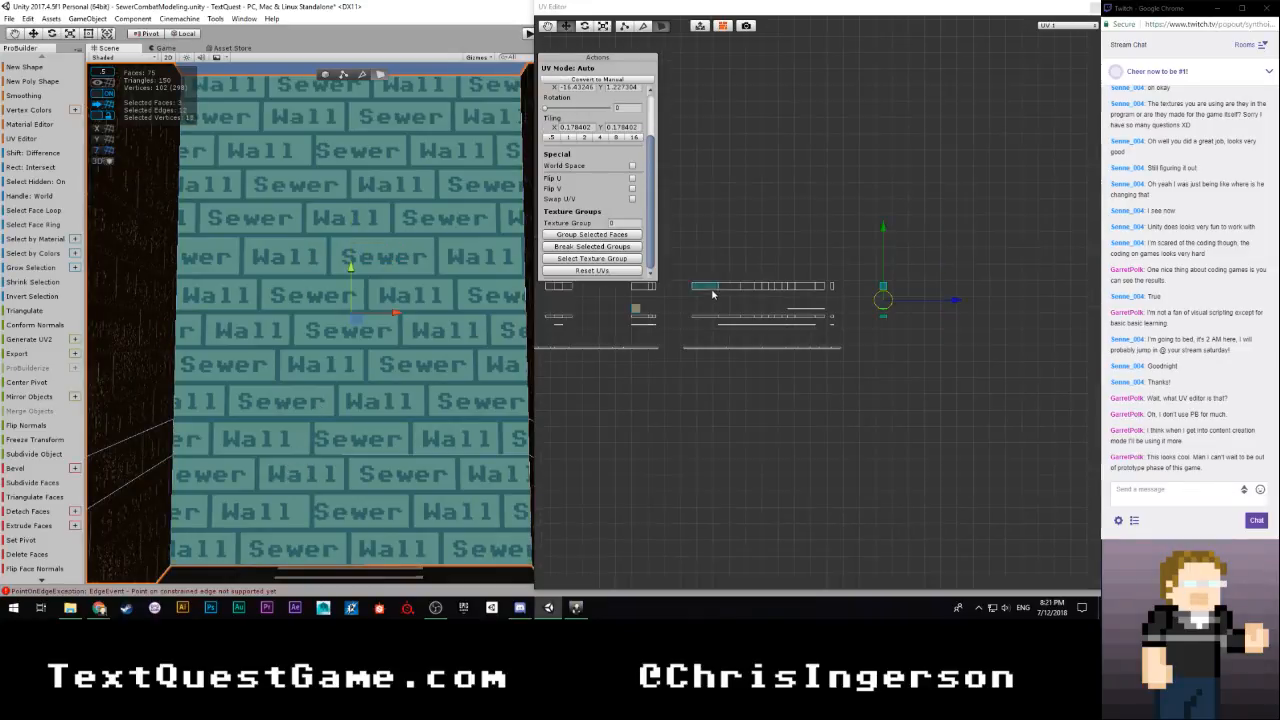
scroll(716, 292, "up", 6)
left_click(895, 217)
left_click_drag(895, 217, 845, 383)
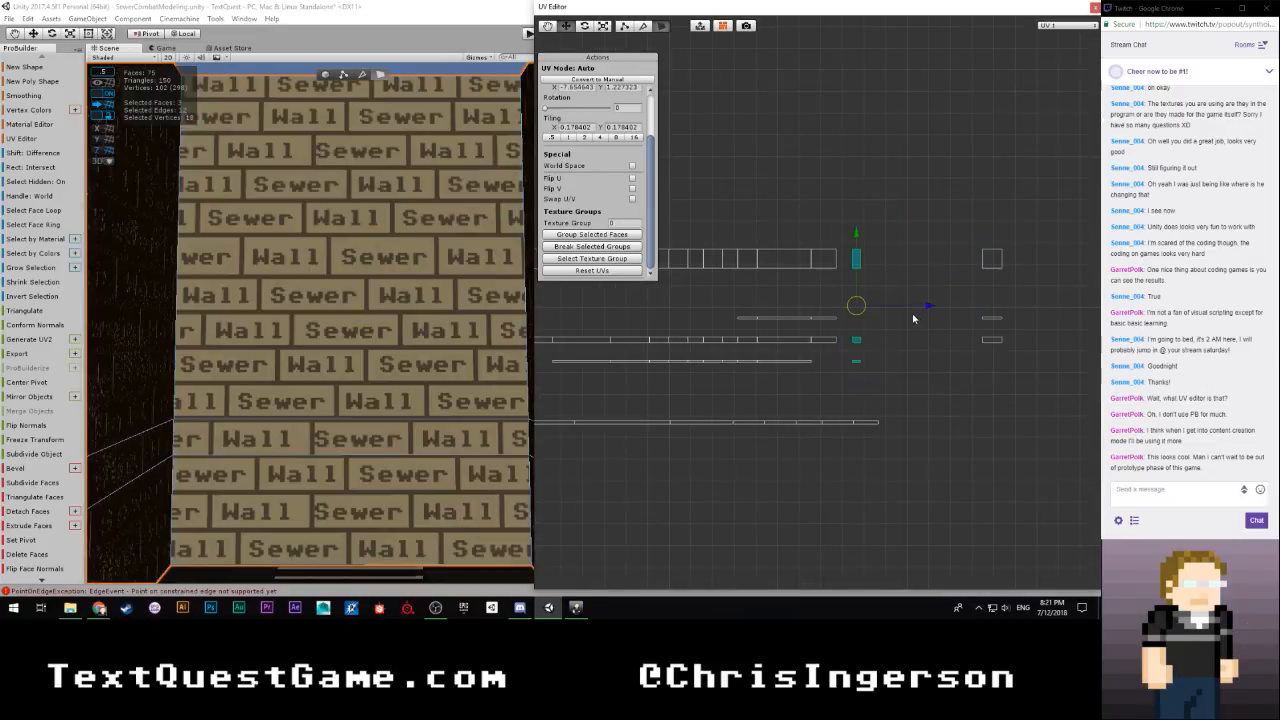
left_click_drag(931, 306, 988, 310)
Select the end wall's three UV islands and move them horizontally flush against the joined row's end
left_click_drag(1038, 212, 941, 419)
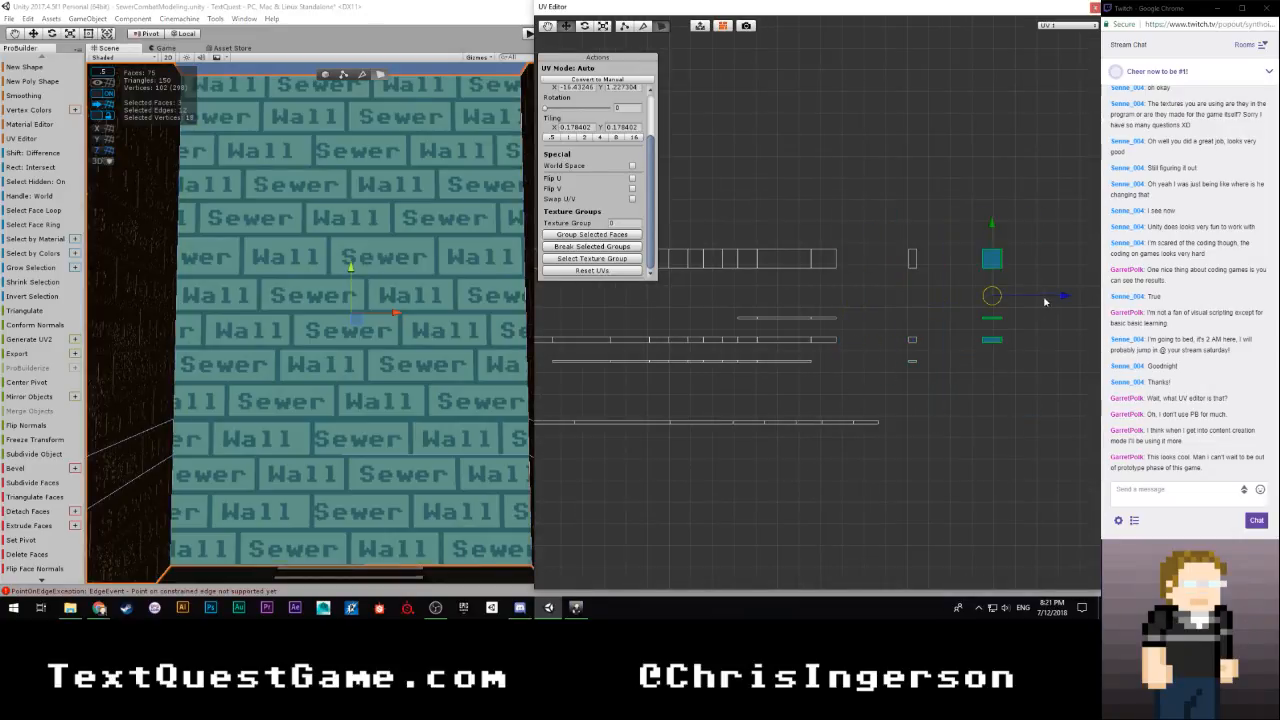
left_click_drag(1063, 298, 918, 310)
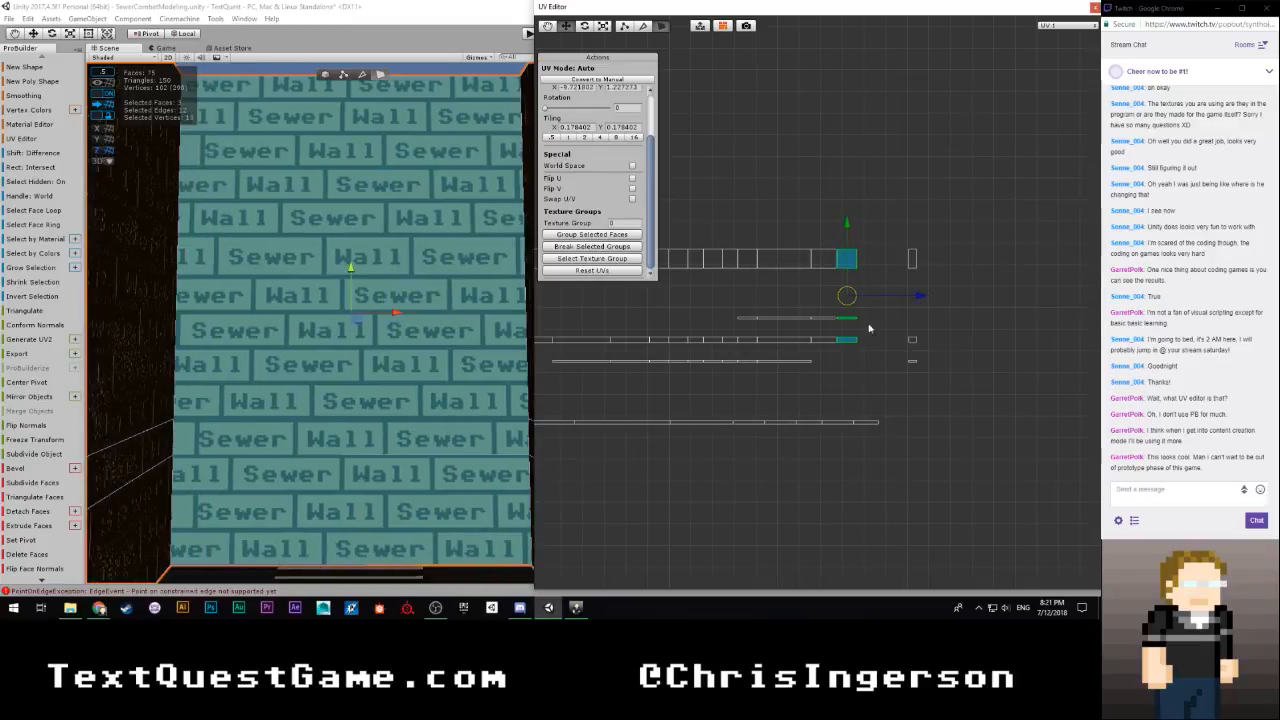
scroll(831, 352, "up", 4)
scroll(832, 352, "up", 4)
middle_click_drag(969, 330, 749, 320)
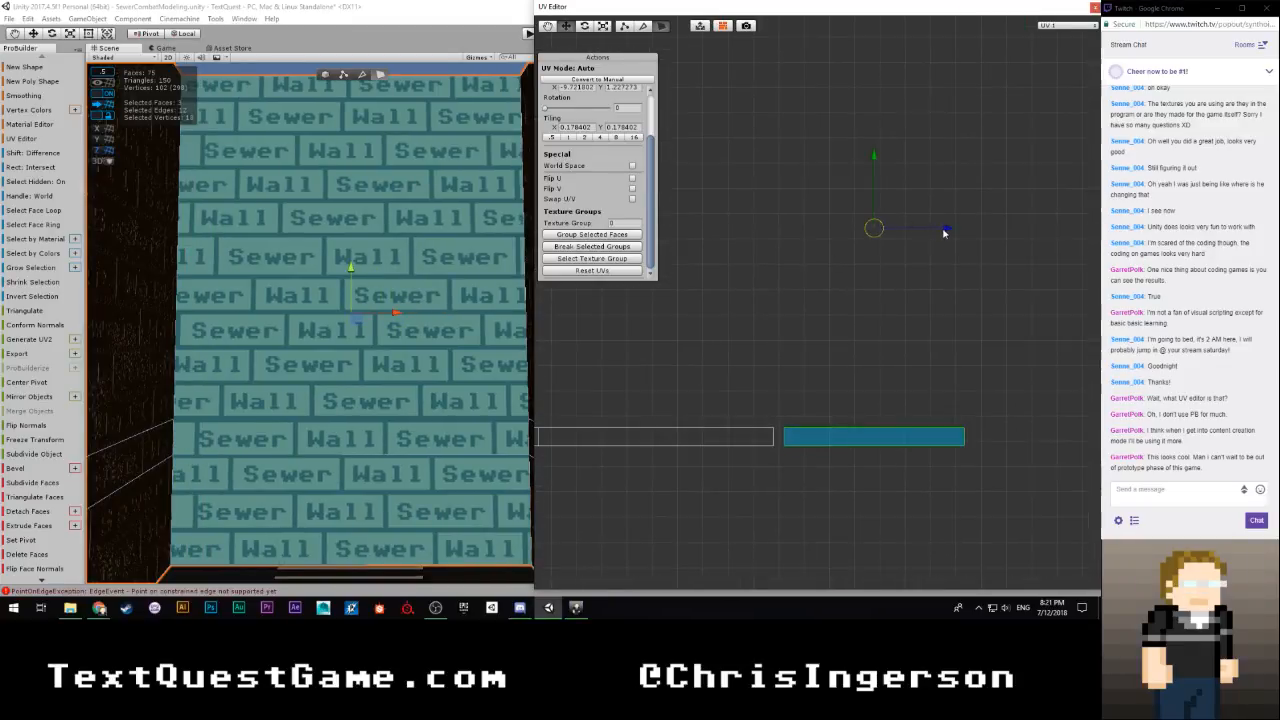
left_click_drag(945, 232, 937, 234)
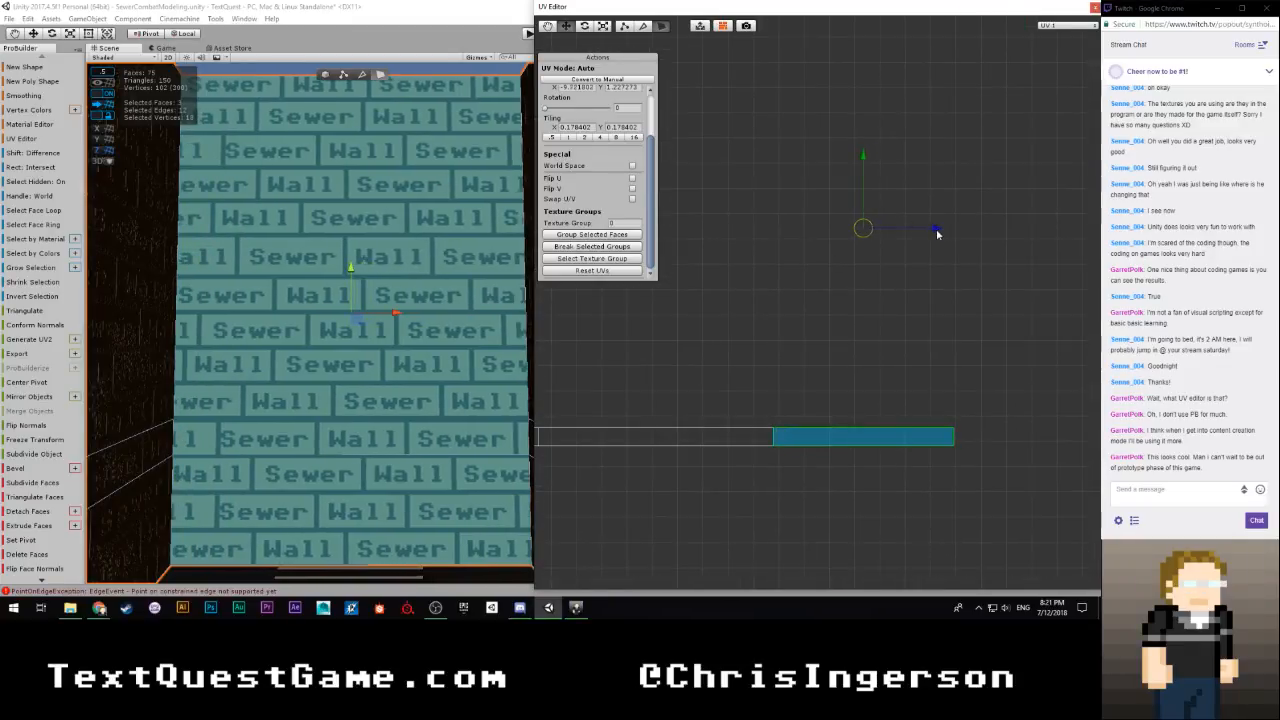
Inspect the texture at the end wall's corner and fine-tune the horizontal position of its three UV islands at the seam
scroll(789, 323, "down", 5)
right_click_drag(331, 366, 540, 402)
left_click(578, 407)
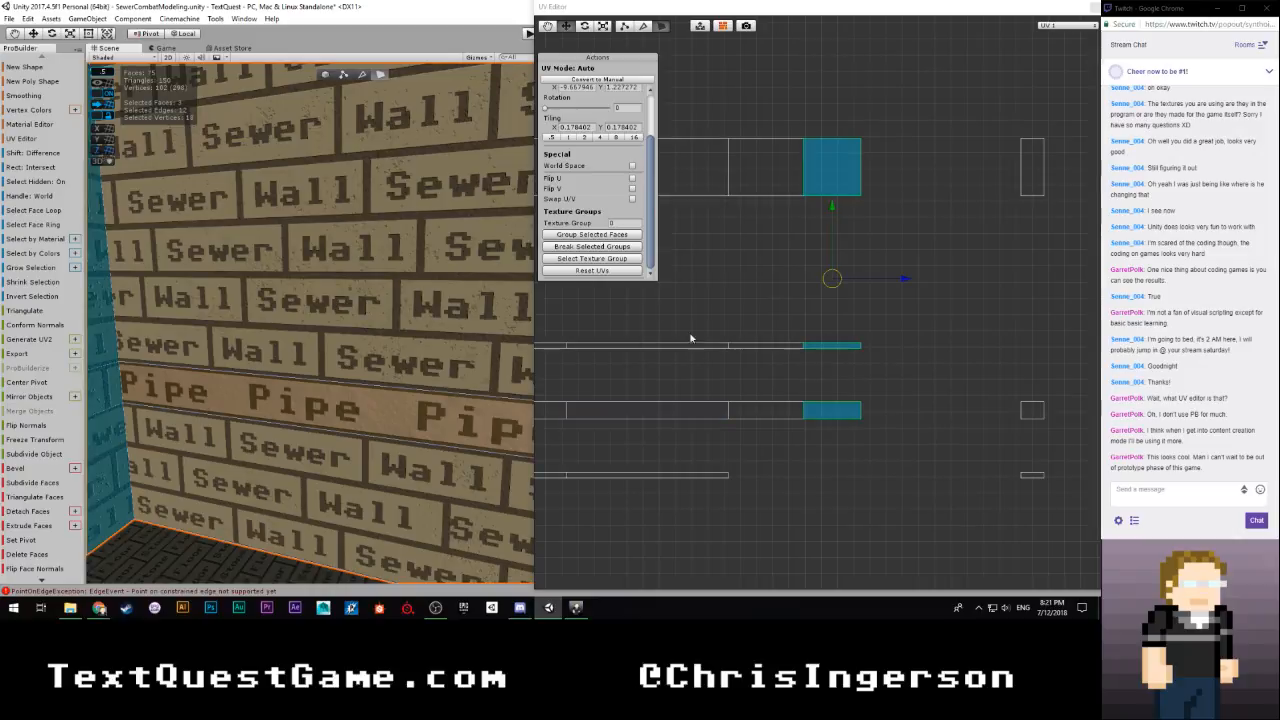
scroll(828, 344, "up", 9)
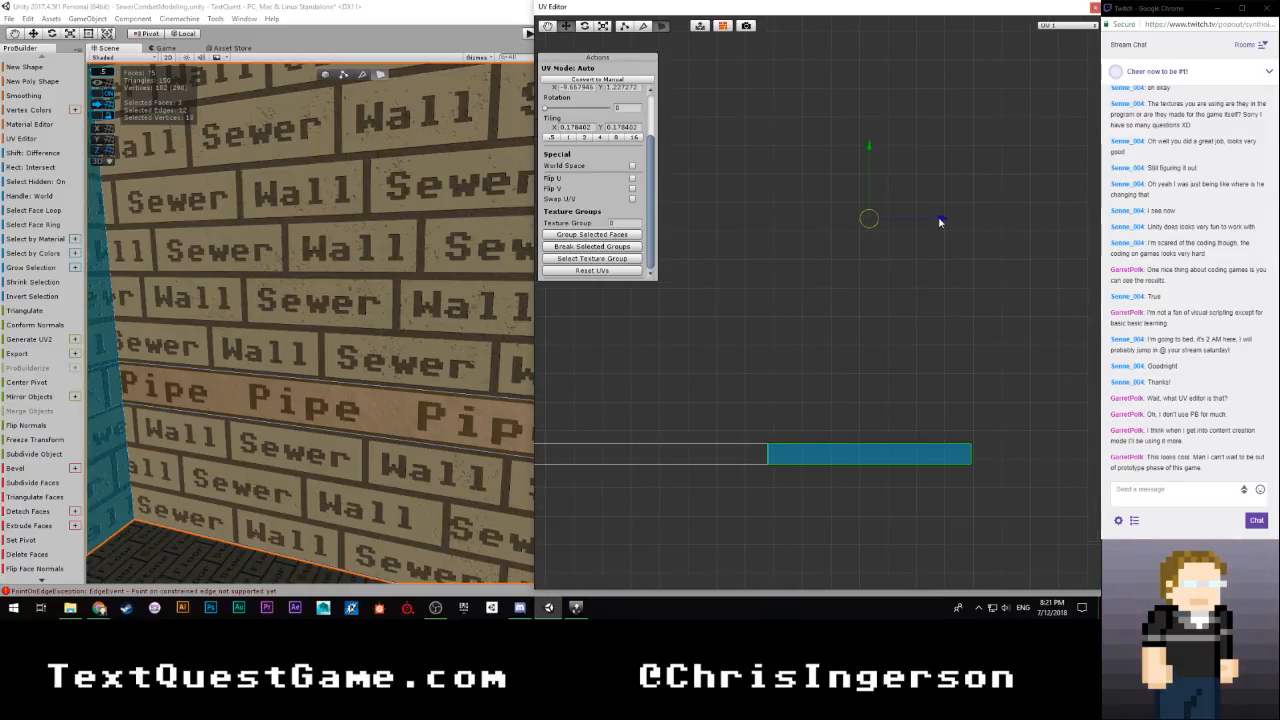
scroll(451, 323, "down", 3)
Select the adjoining side wall's two Sewer Wall faces above and below the Pipe strip
right_click_drag(451, 323, 372, 303)
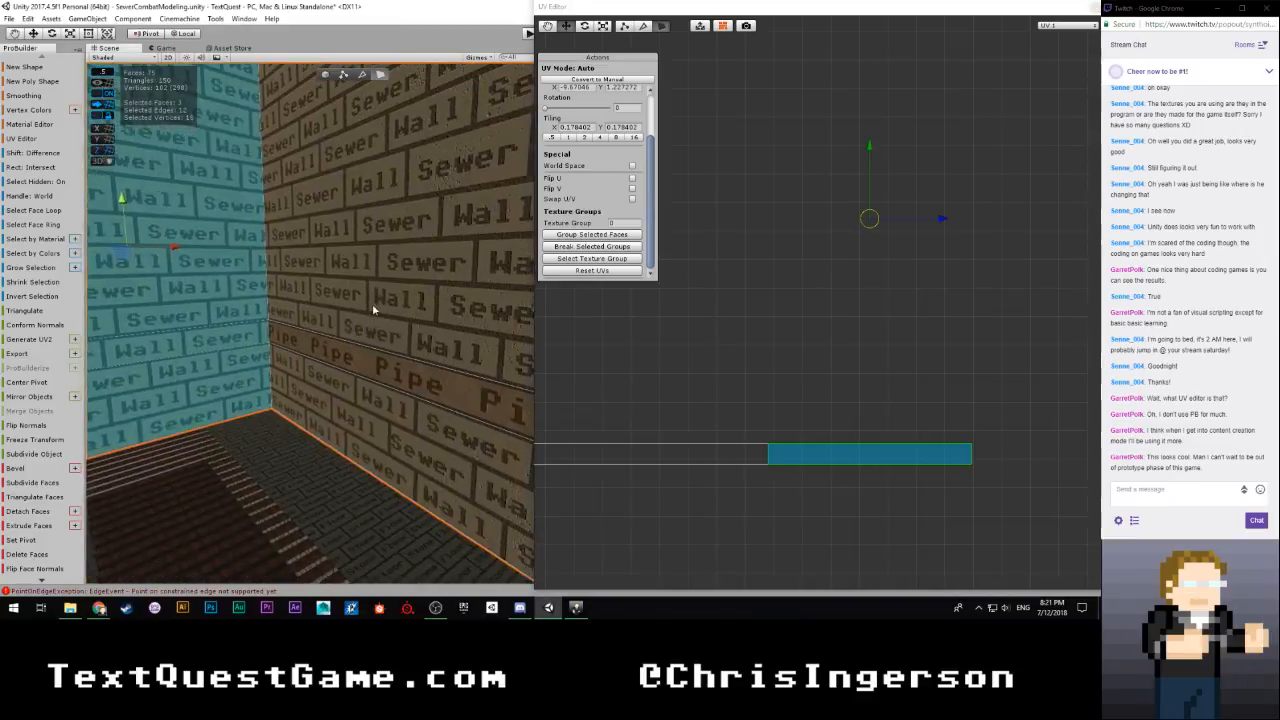
left_click(339, 403)
left_click(360, 291)
left_click(355, 393, "shift")
right_click_drag(355, 393, 460, 330)
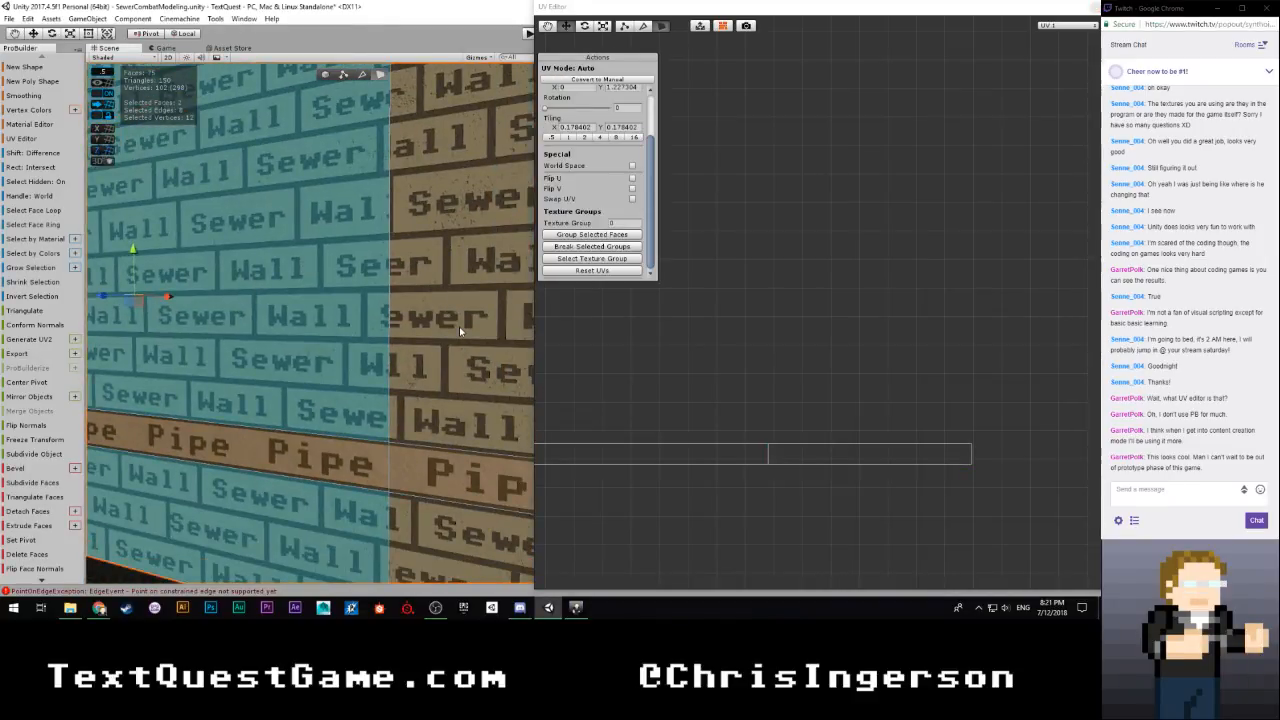
Select the side wall's Sewer Wall UV islands and move them horizontally across to the joined row's far end
scroll(771, 351, "down", 4)
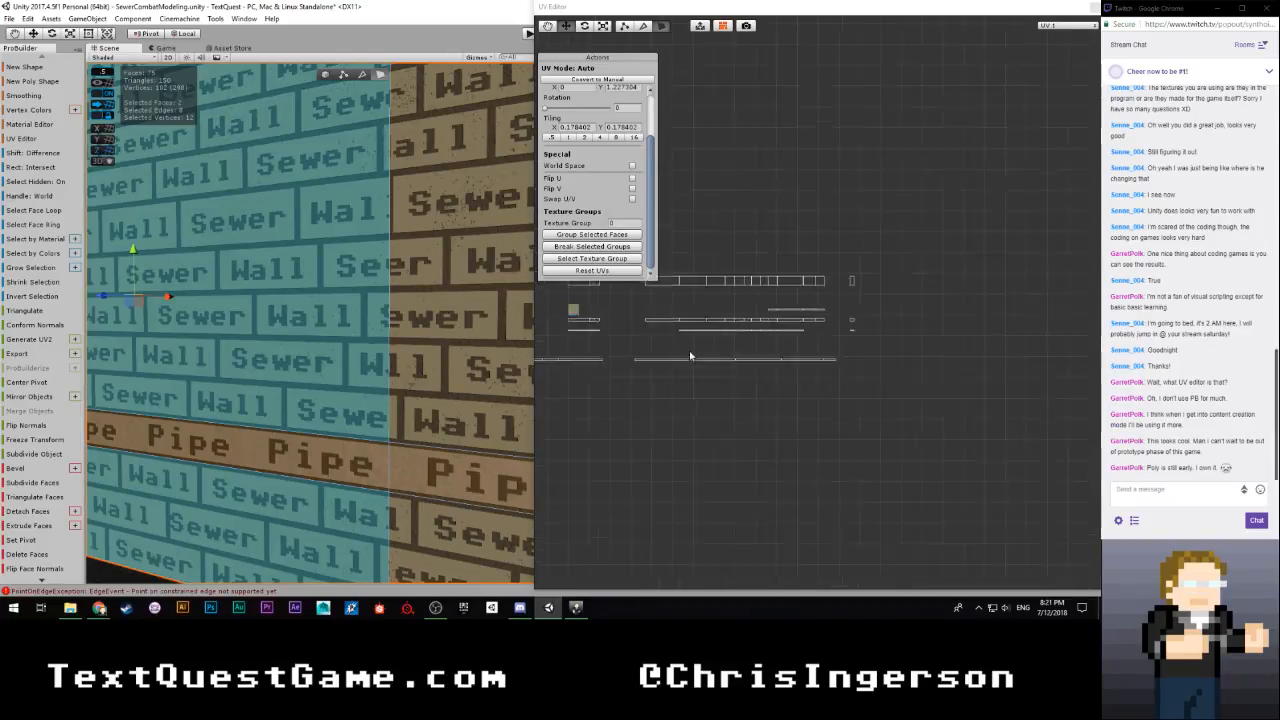
scroll(750, 350, "up", 5)
left_click_drag(735, 292, 800, 372)
scroll(848, 369, "down", 2)
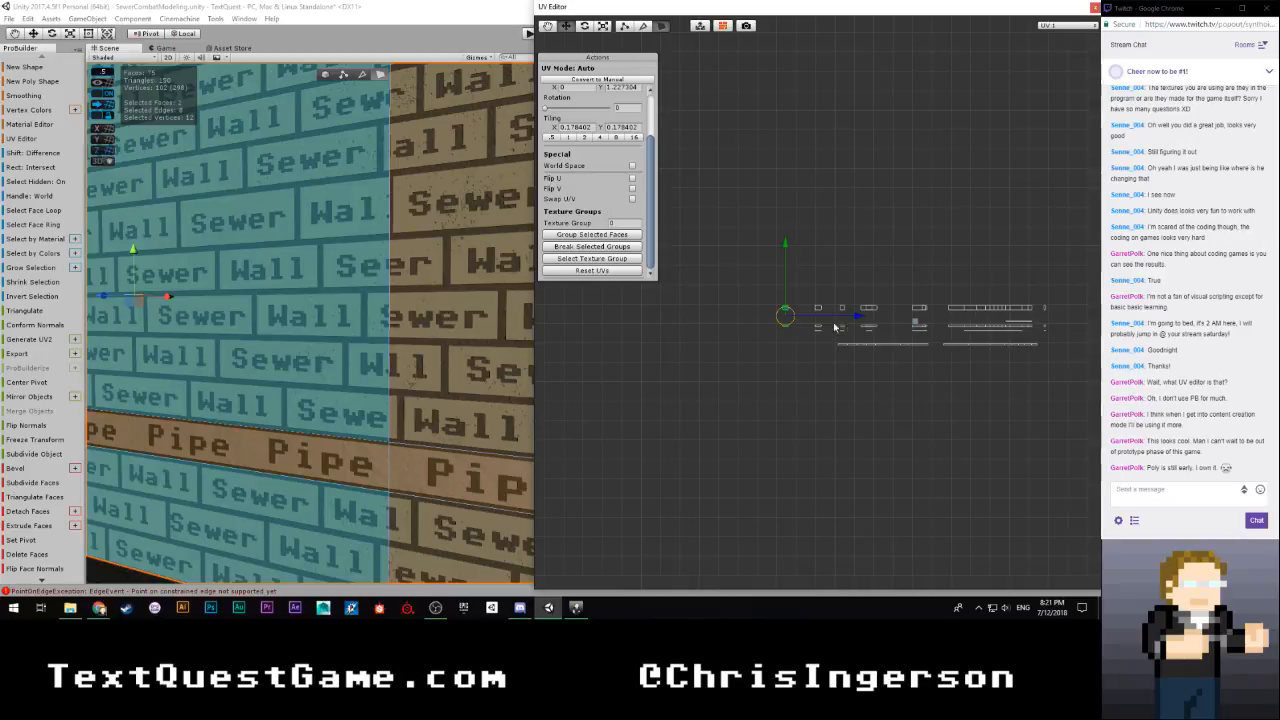
left_click_drag(840, 263, 716, 365)
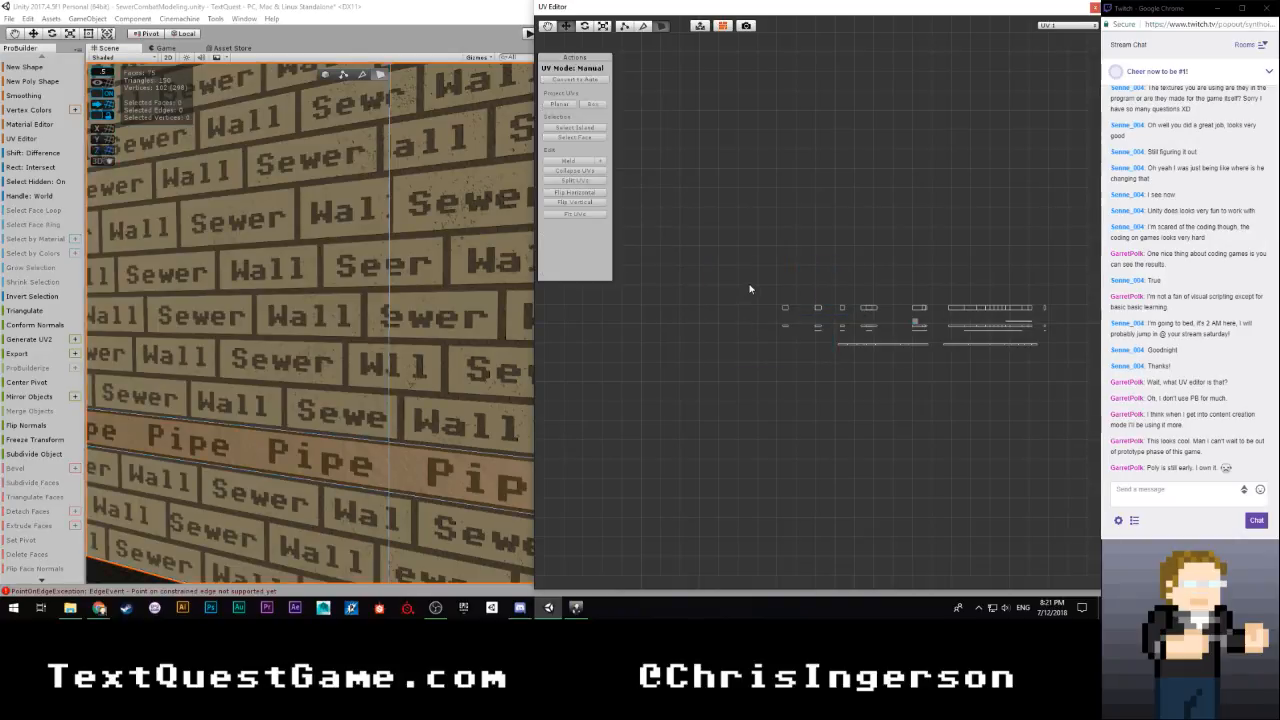
left_click_drag(750, 286, 797, 361)
left_click_drag(857, 319, 1103, 322)
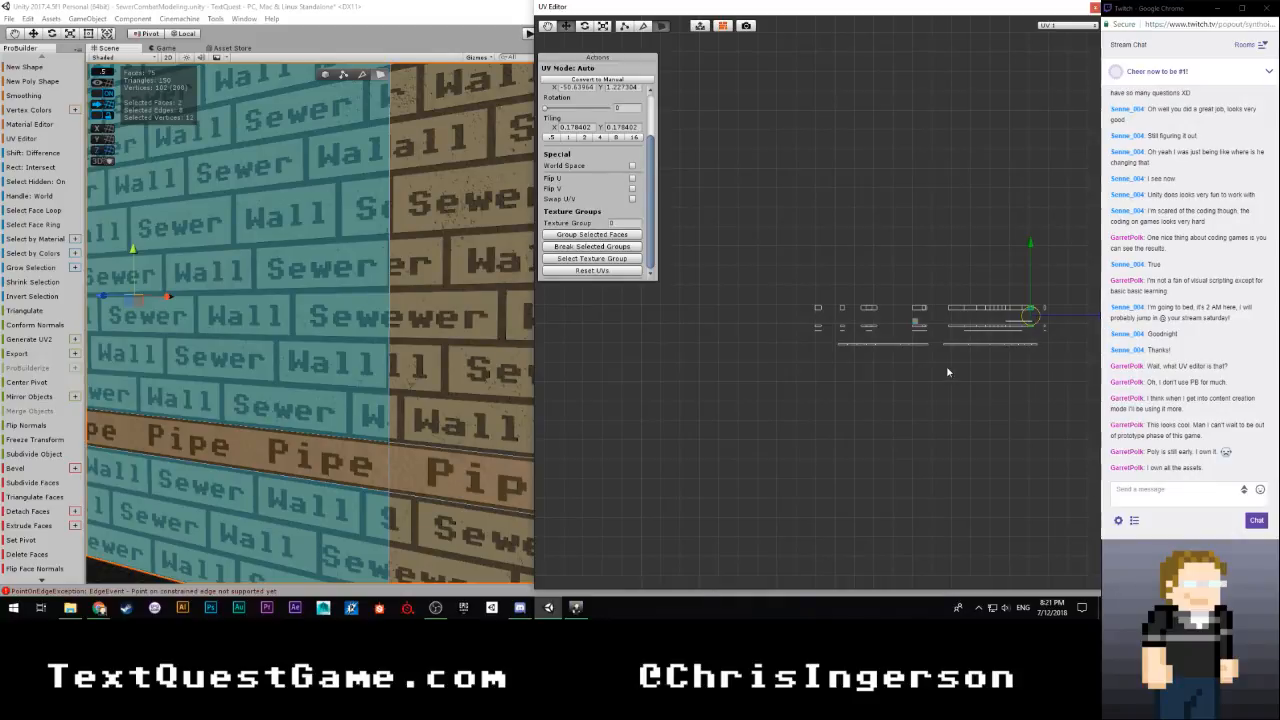
Align the side wall's UV islands horizontally flush with the joined row's end at the room corner, and clear the selection
key("f")
right_click_drag(432, 350, 380, 361)
key("w")
scroll(780, 315, "up", 3)
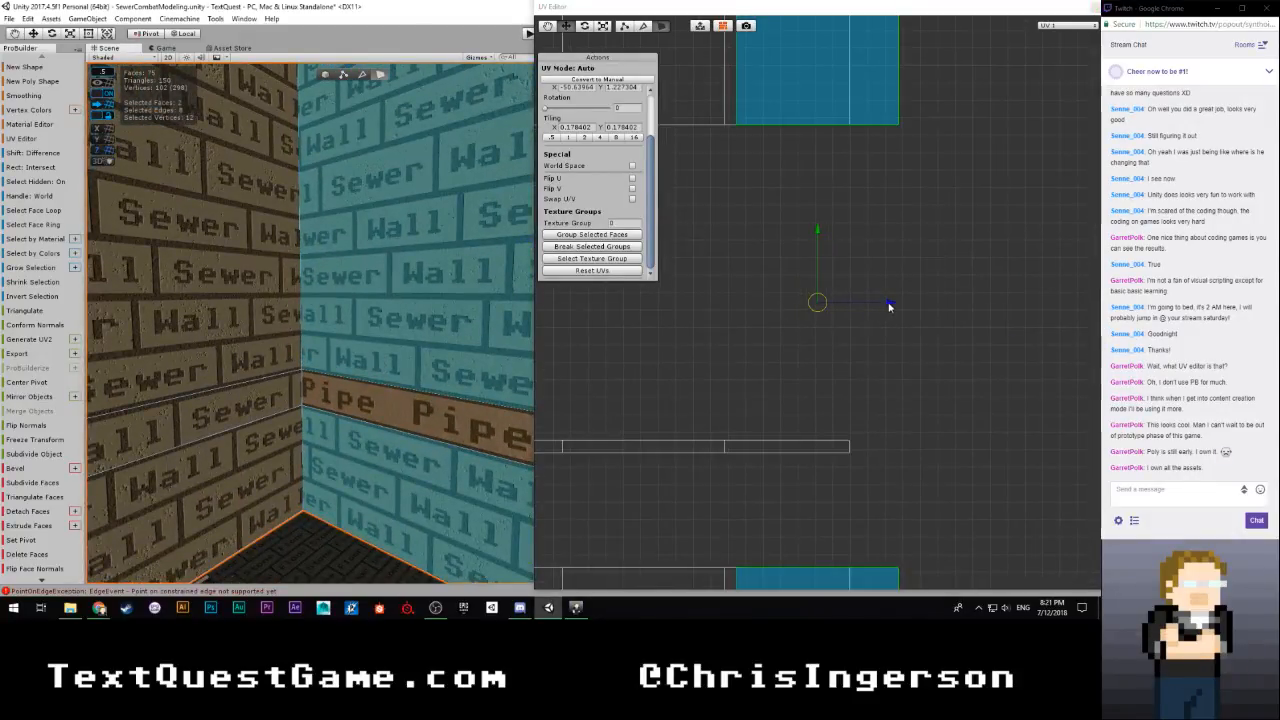
left_click_drag(888, 303, 1002, 307)
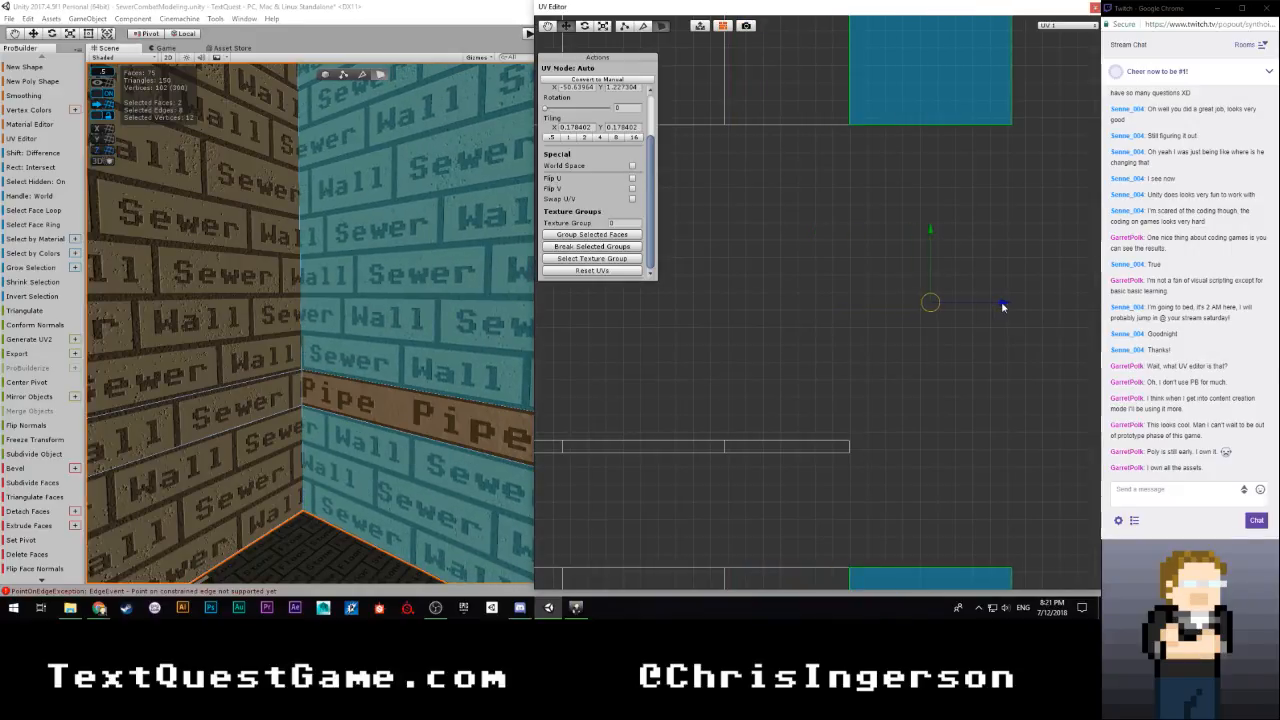
left_click(821, 318)
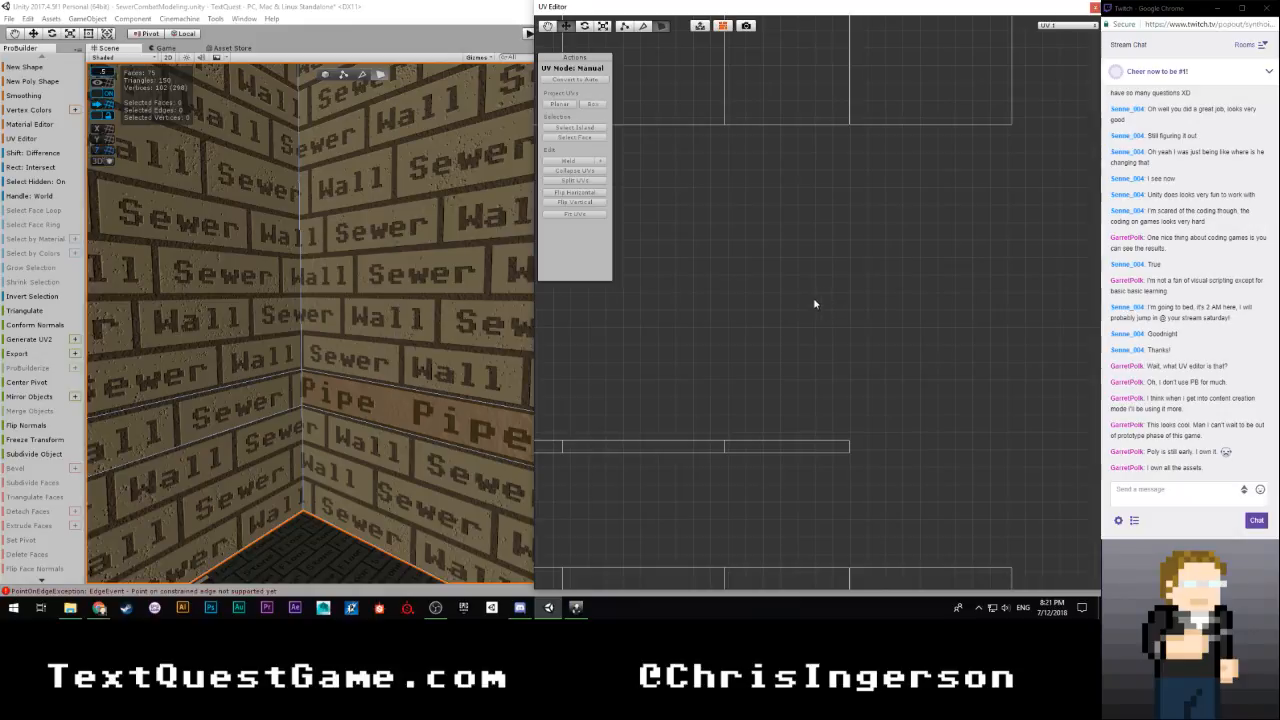
Select the next wall's three Sewer Wall faces above and below the Pipe strip
scroll(798, 317, "down", 3)
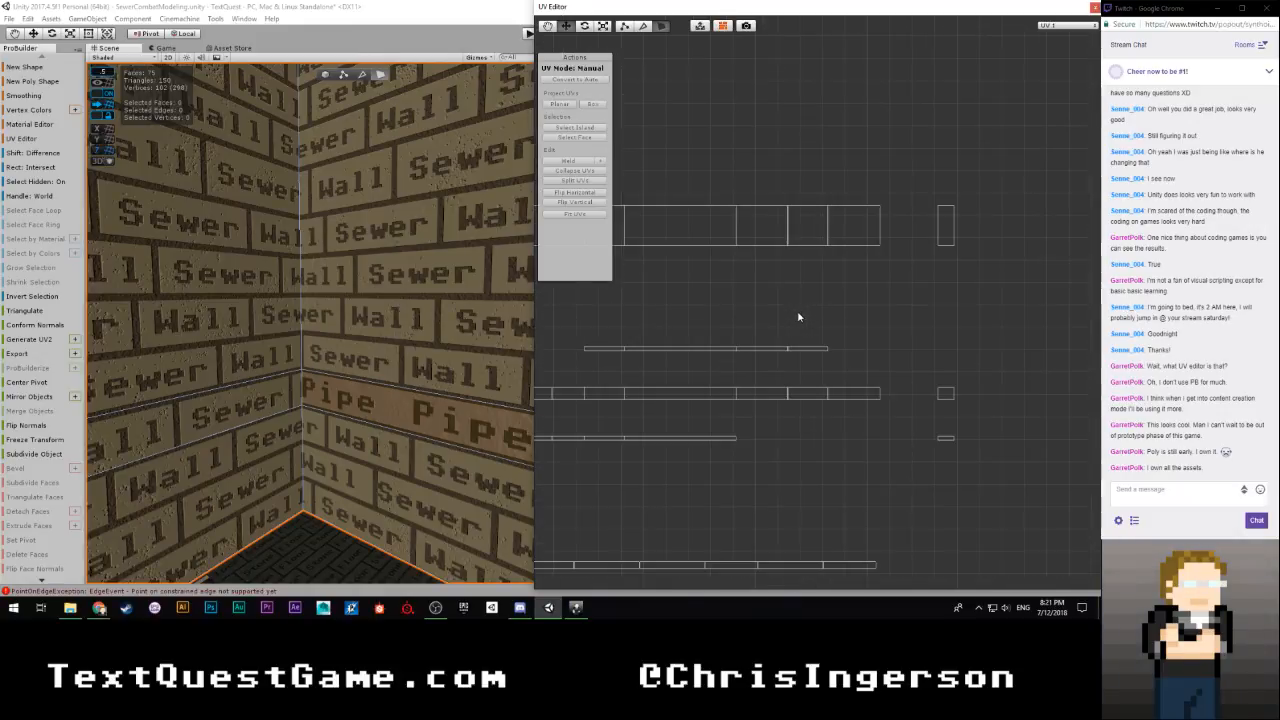
scroll(792, 320, "down", 2)
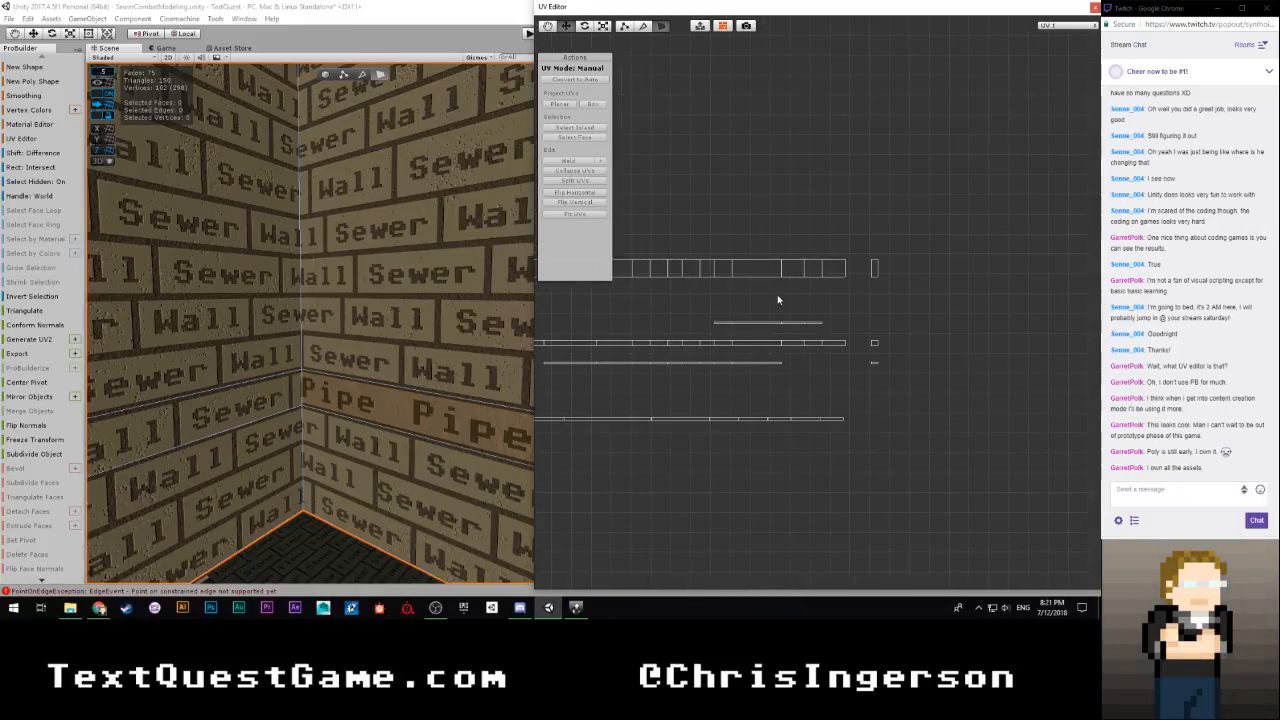
right_click_drag(463, 312, 460, 338)
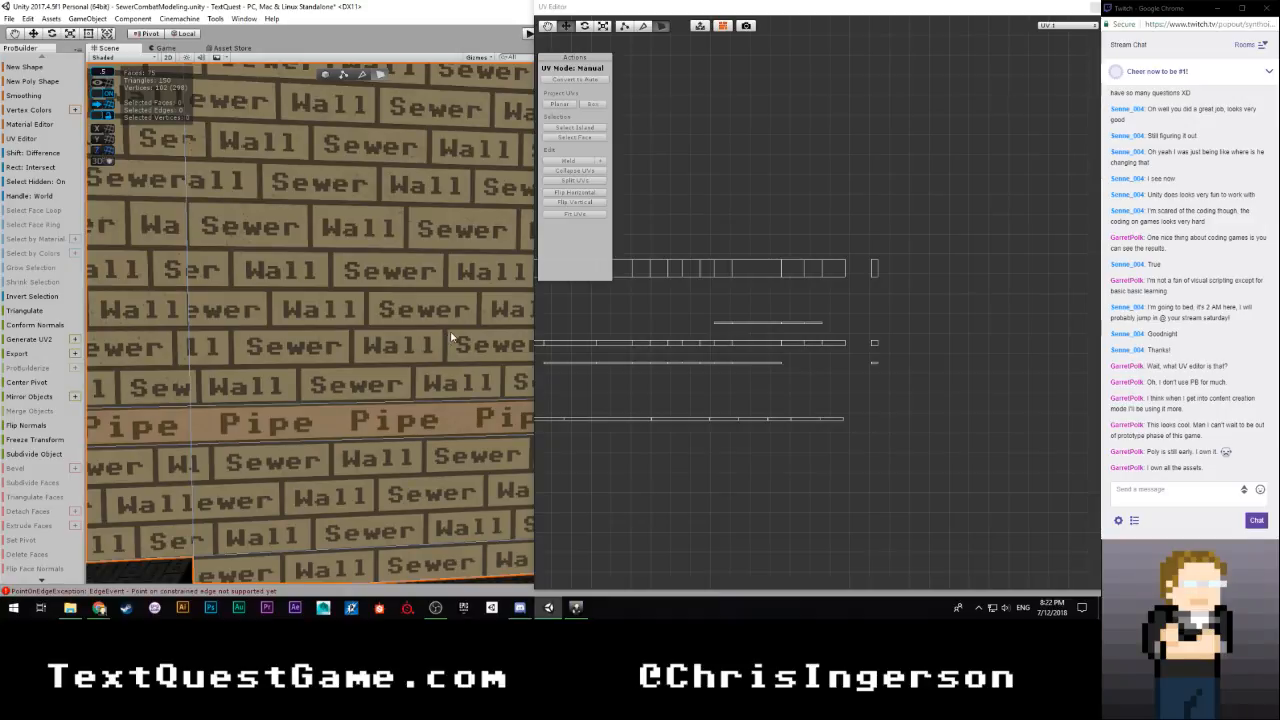
mouse_move(384, 320)
left_mouse_down("alt")
mouse_move(259, 334)
mouse_move(380, 330)
left_mouse_up("alt")
left_click(380, 330)
left_click(337, 448, "shift")
left_click(348, 543, "shift")
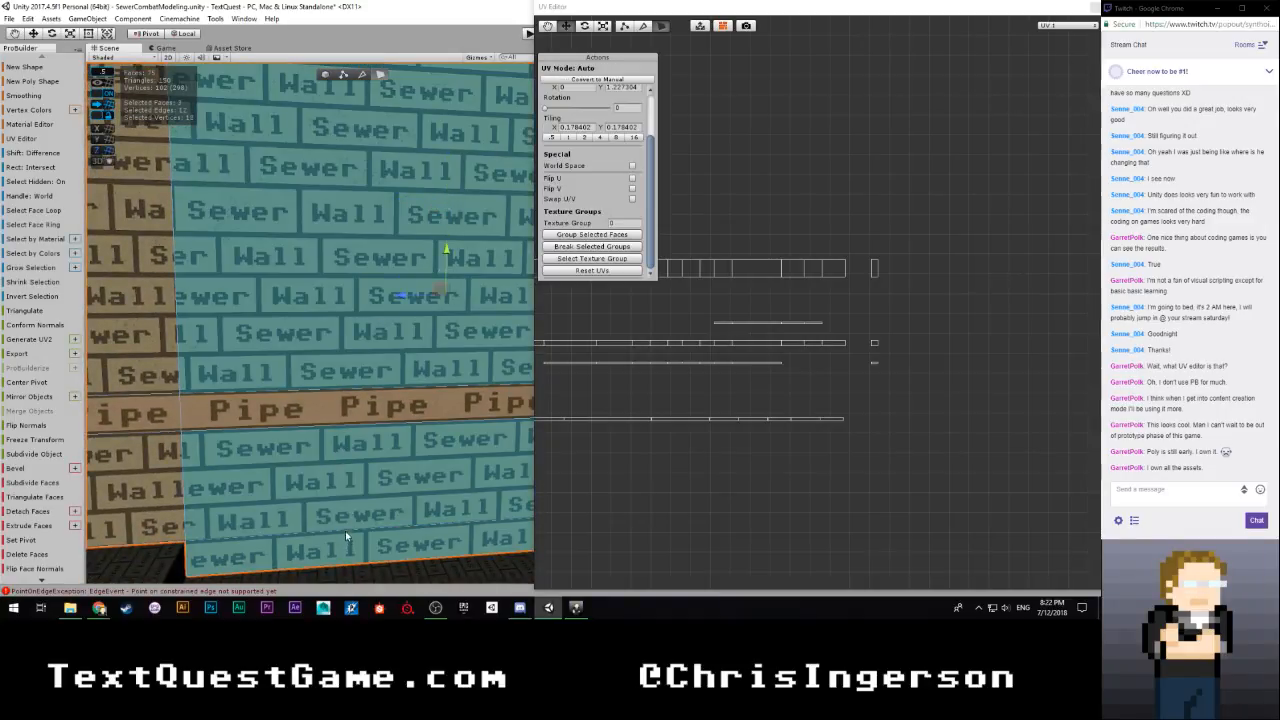
left_click_drag(345, 531, 405, 463, "alt")
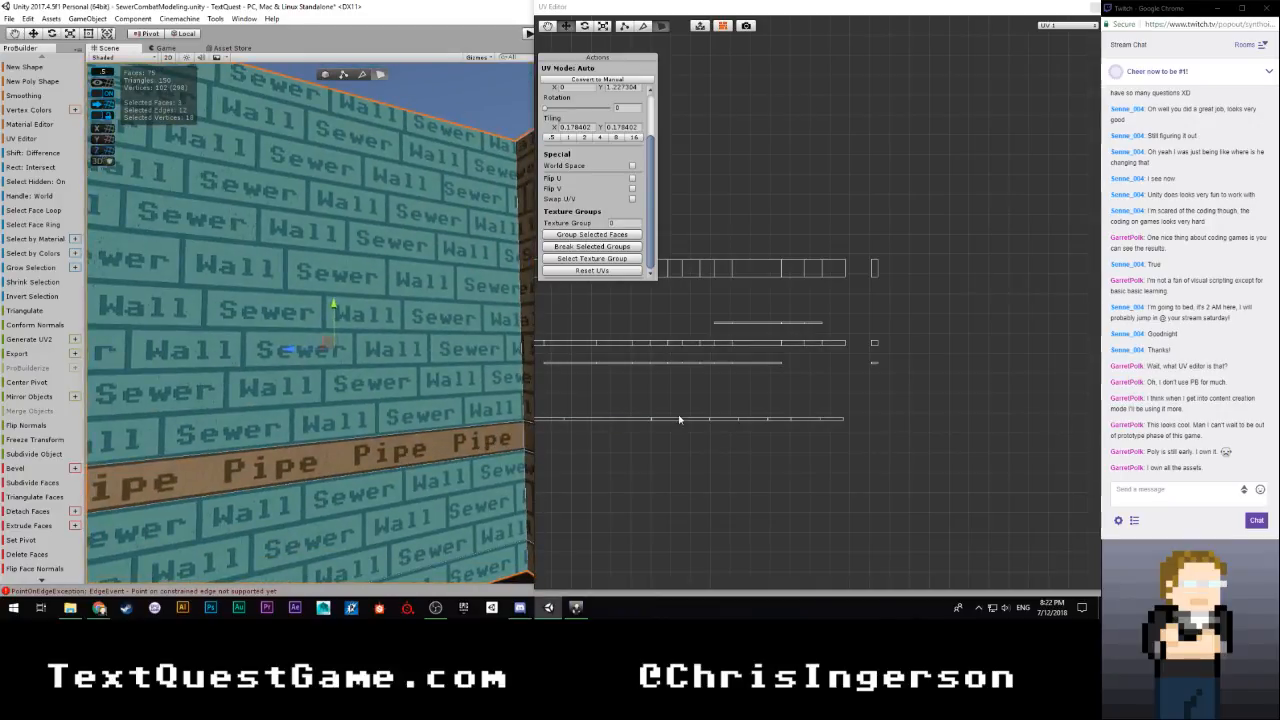
Select that wall's column of three UV islands and move it horizontally across to the joined row's end
scroll(800, 395, "down", 6)
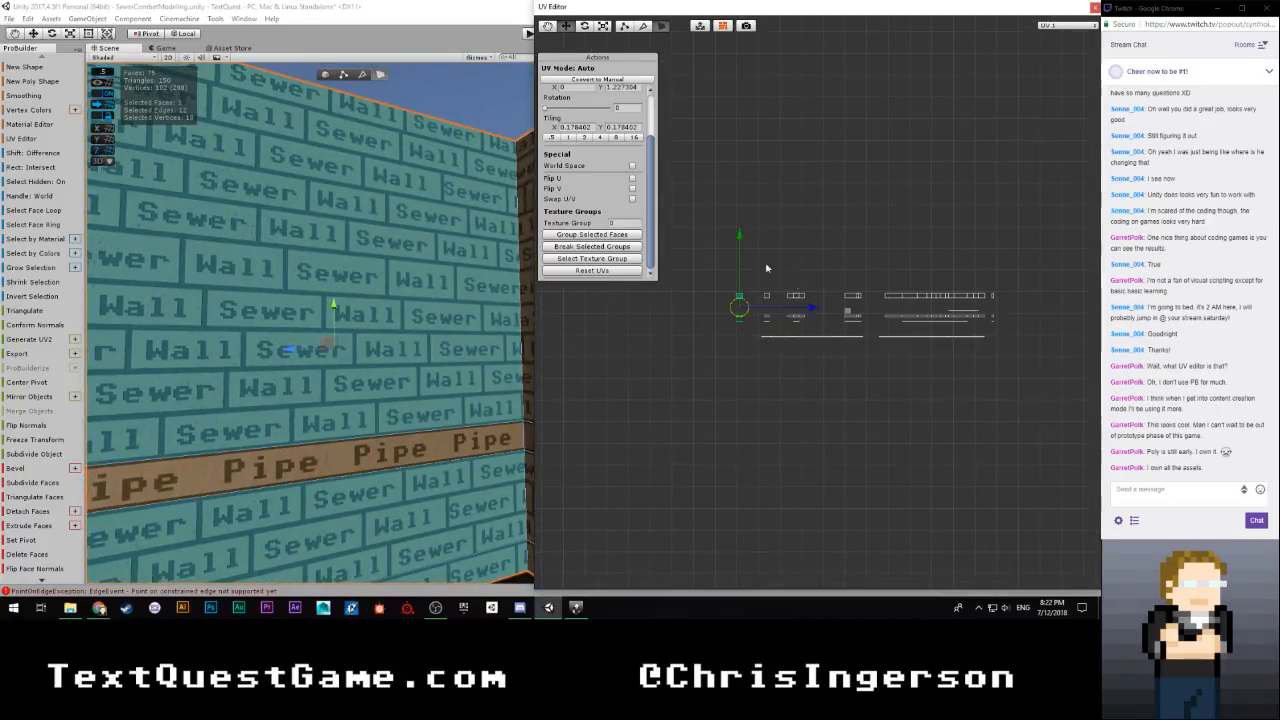
left_click_drag(713, 272, 763, 358)
scroll(749, 374, "up", 3)
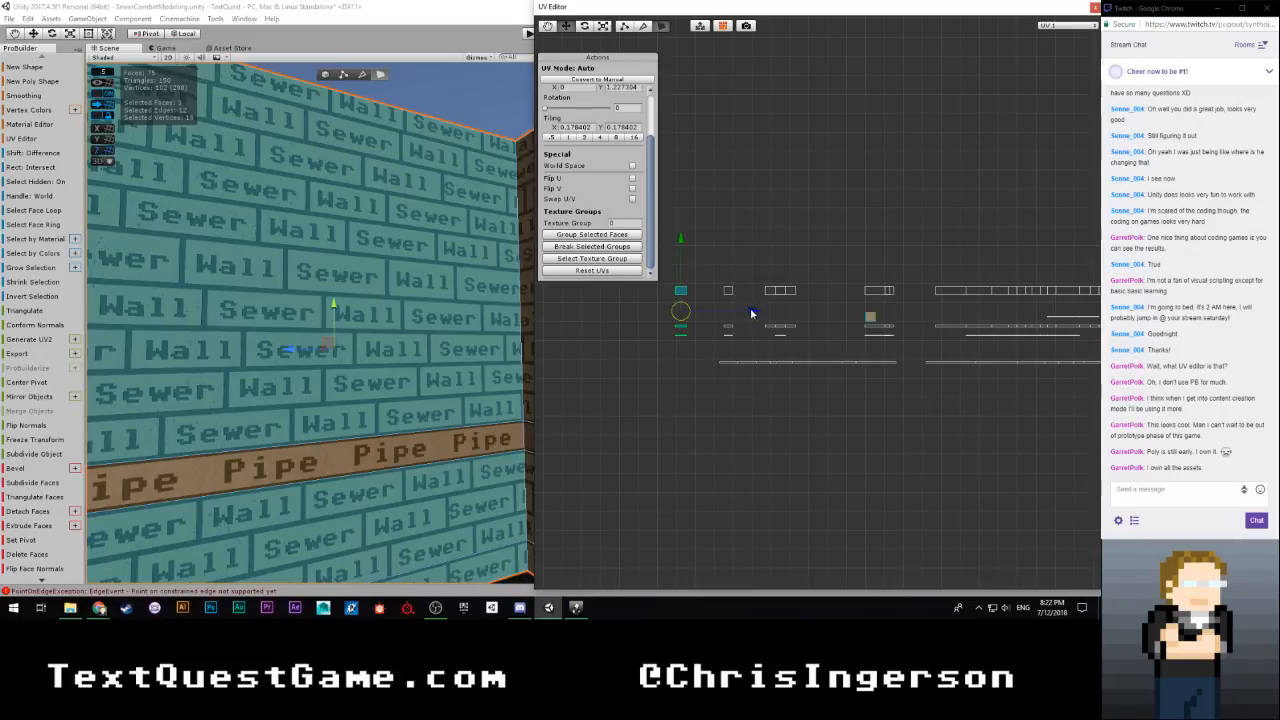
left_click_drag(867, 309, 785, 323)
left_click_drag(654, 265, 704, 390)
scroll(837, 388, "down", 3)
middle_click_drag(837, 390, 731, 362)
left_click_drag(718, 317, 948, 318)
scroll(889, 354, "up", 6)
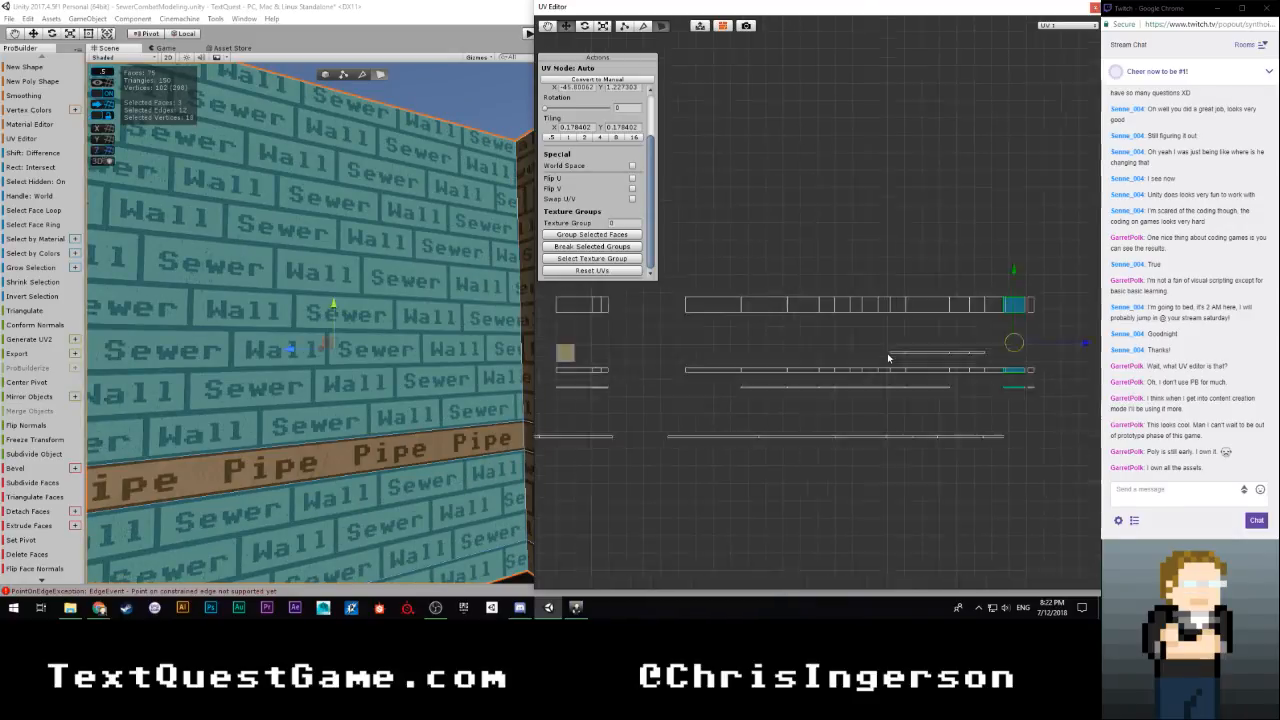
Fine-tune the three UV islands' horizontal position so they sit flush against the joined row's end
middle_click_drag(928, 364, 640, 352)
scroll(723, 383, "up", 4)
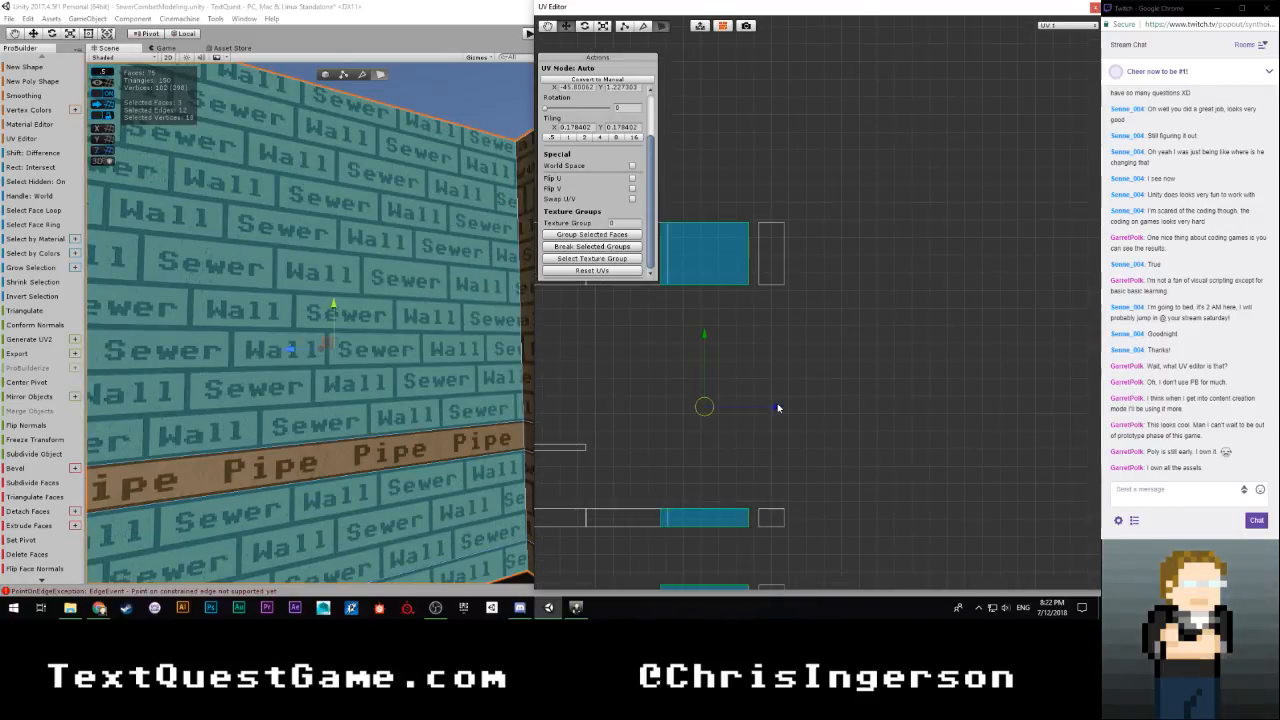
left_click_drag(778, 407, 783, 410)
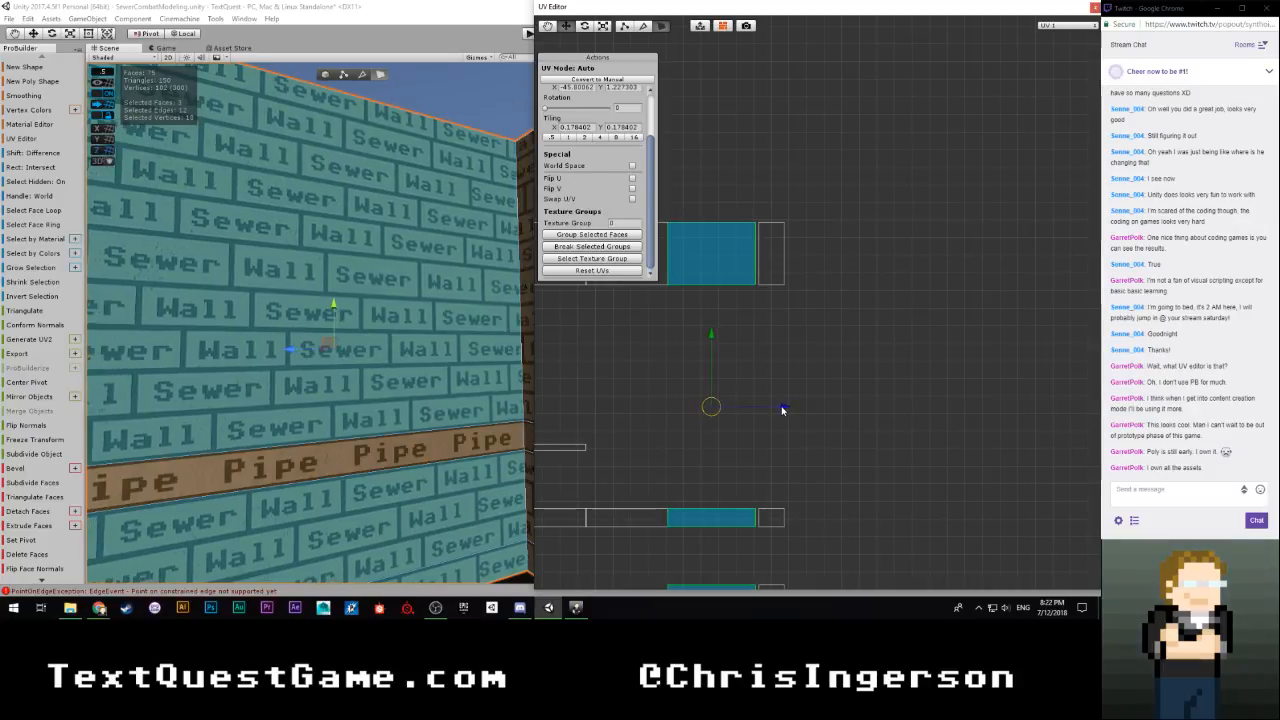
Select the narrow column of three UV islands, move it horizontally clear of the joined row, and locate its faces at the corner
scroll(811, 200, "down", 3)
left_click_drag(804, 235, 786, 460)
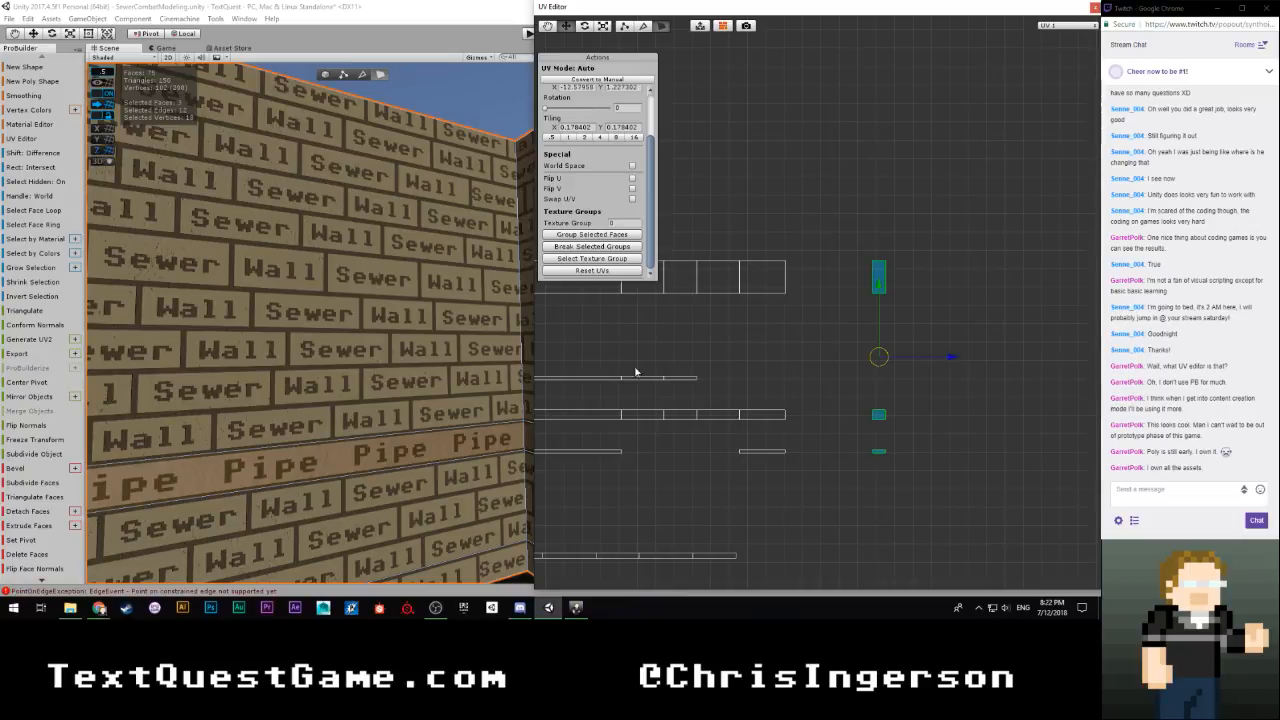
scroll(635, 371, "down", 4)
right_click_drag(351, 342, 740, 380)
scroll(727, 408, "down", 3)
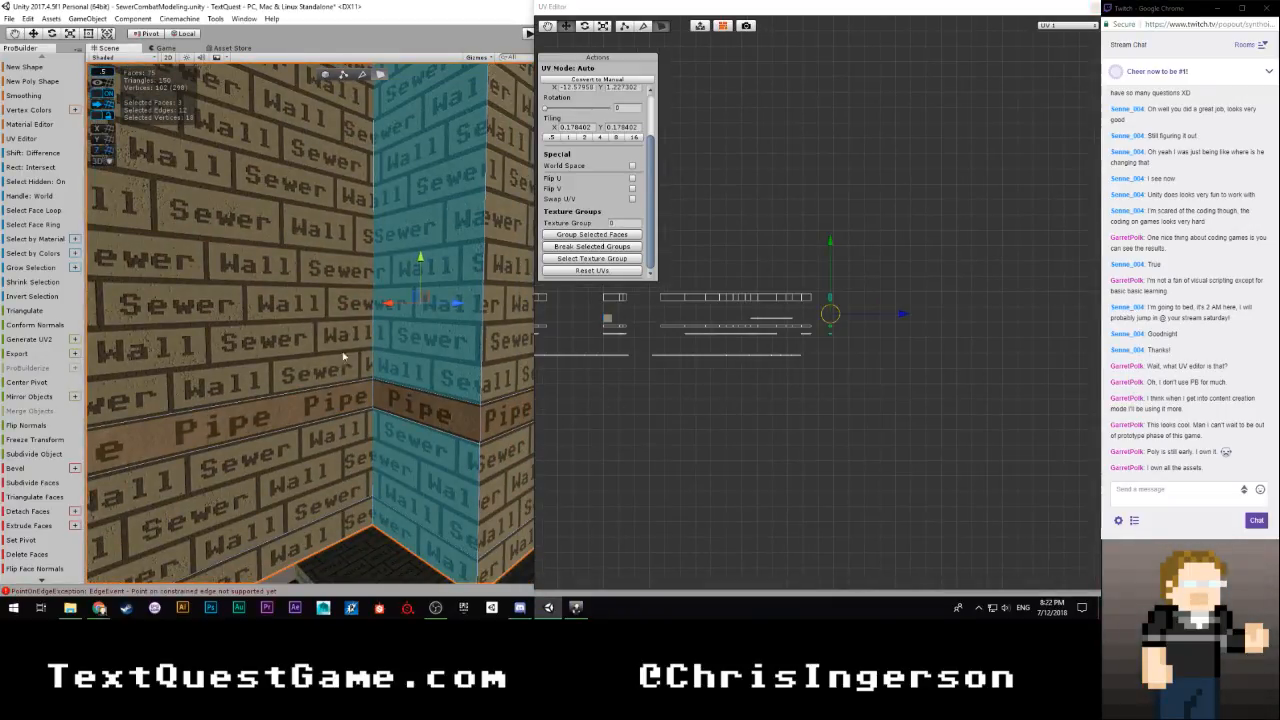
Select the next unaligned wall's upper Sewer Wall face and extend the selection to its column of three UV islands
left_click(808, 299)
right_click_drag(365, 343, 285, 330)
left_click(361, 424)
scroll(723, 391, "up", 4)
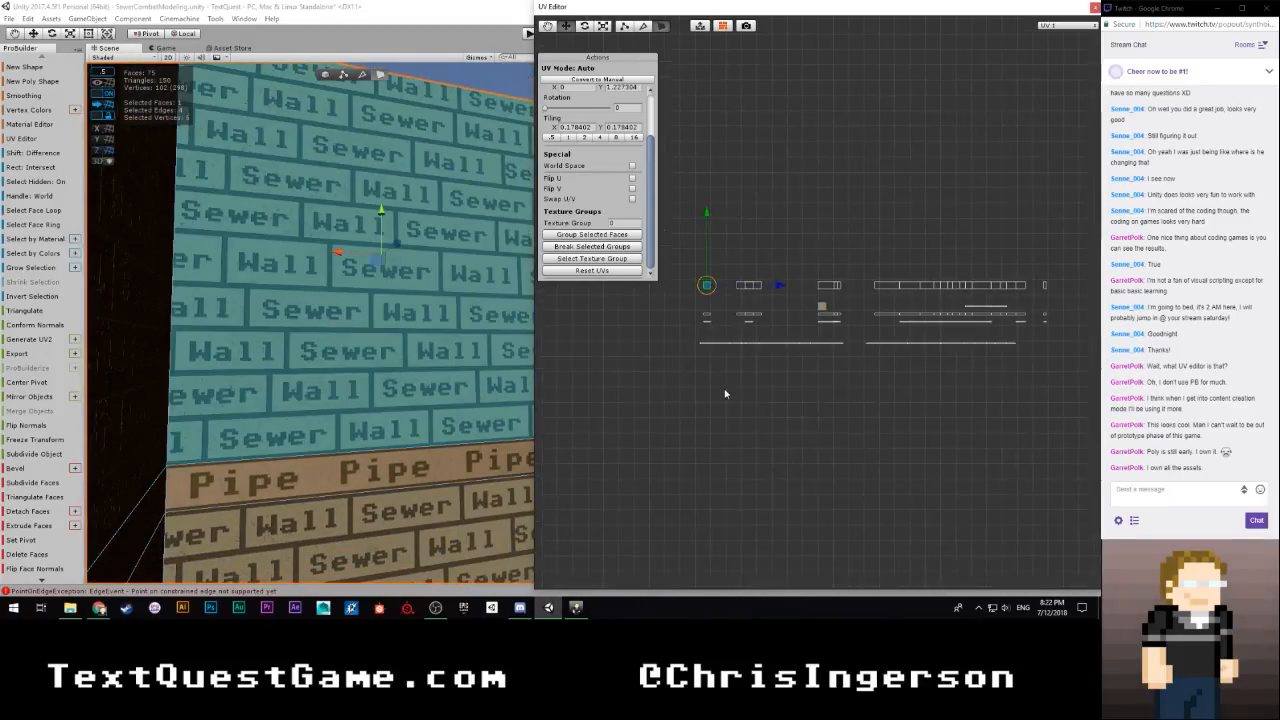
left_click_drag(715, 233, 776, 372)
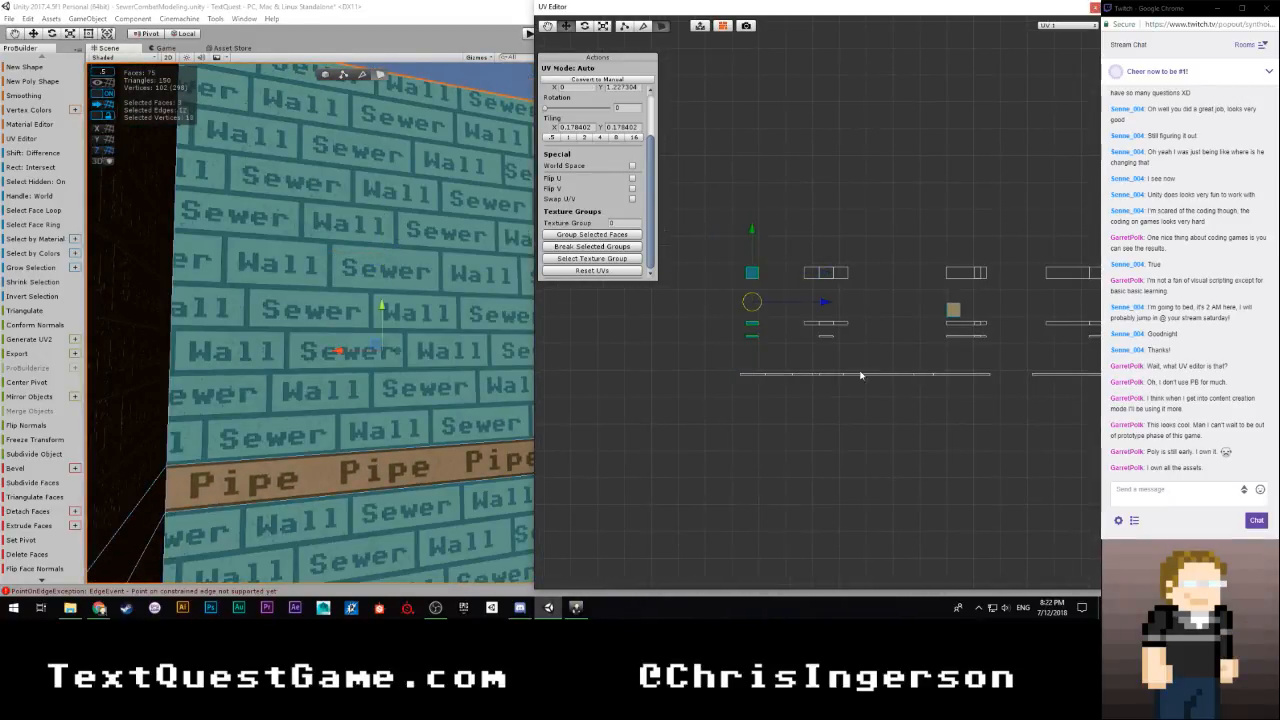
Move the selected three UV islands horizontally into the gap between the joined row and the narrow column
scroll(890, 355, "down", 3)
middle_click_drag(912, 348, 677, 324)
left_click_drag(662, 308, 962, 316)
scroll(957, 314, "up", 4)
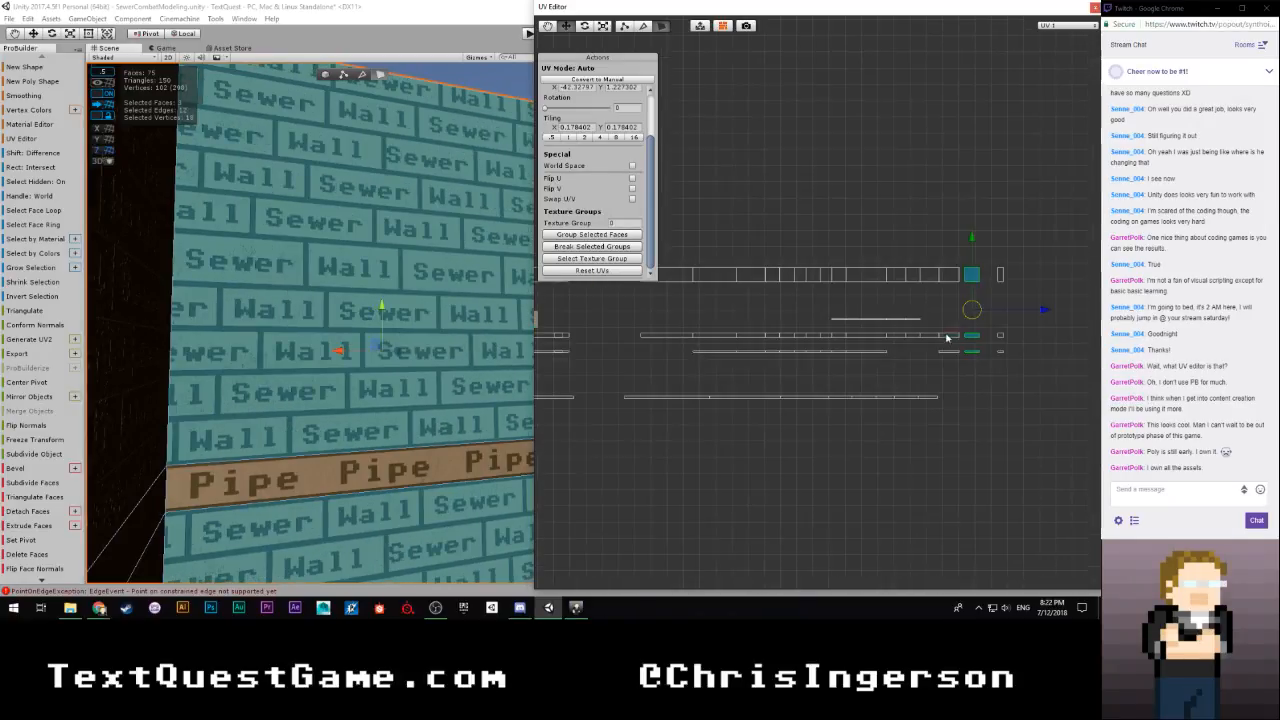
scroll(863, 395, "up", 3)
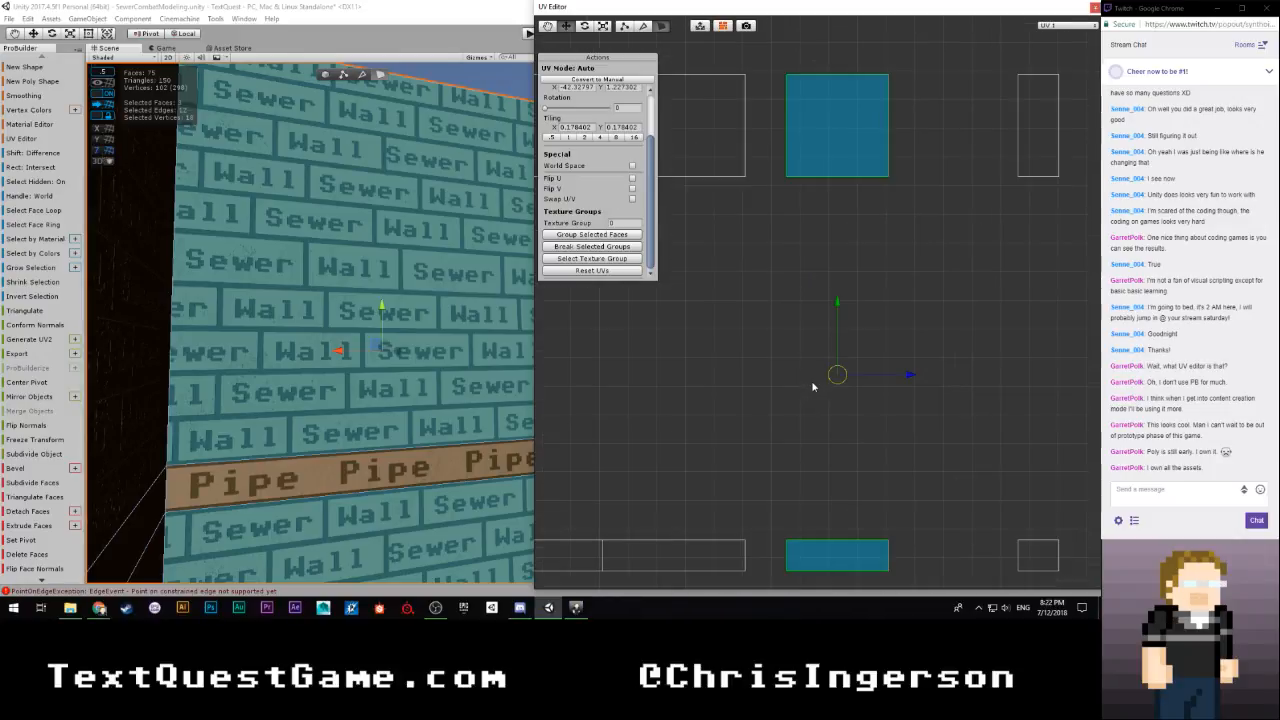
Reselect the wall's three UV islands in the gap and move them horizontally flush against the joined row's end
left_click(889, 240)
scroll(886, 221, "down", 3)
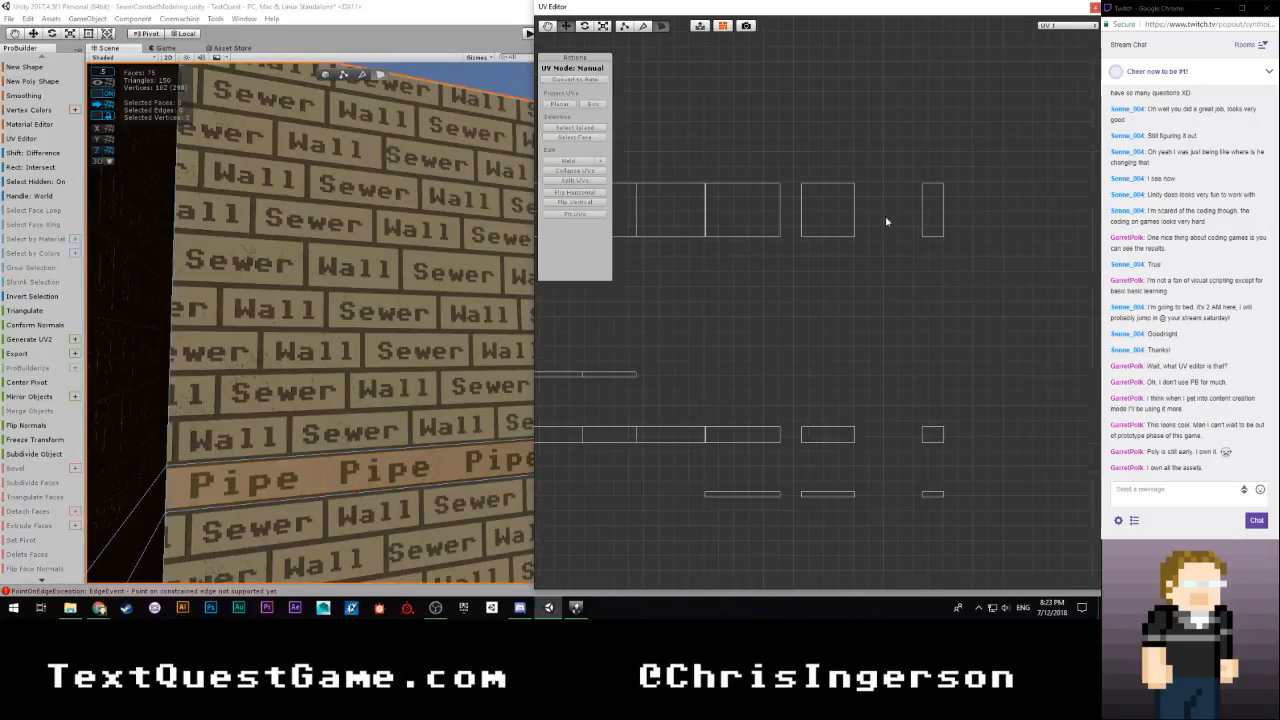
left_click_drag(875, 160, 794, 522)
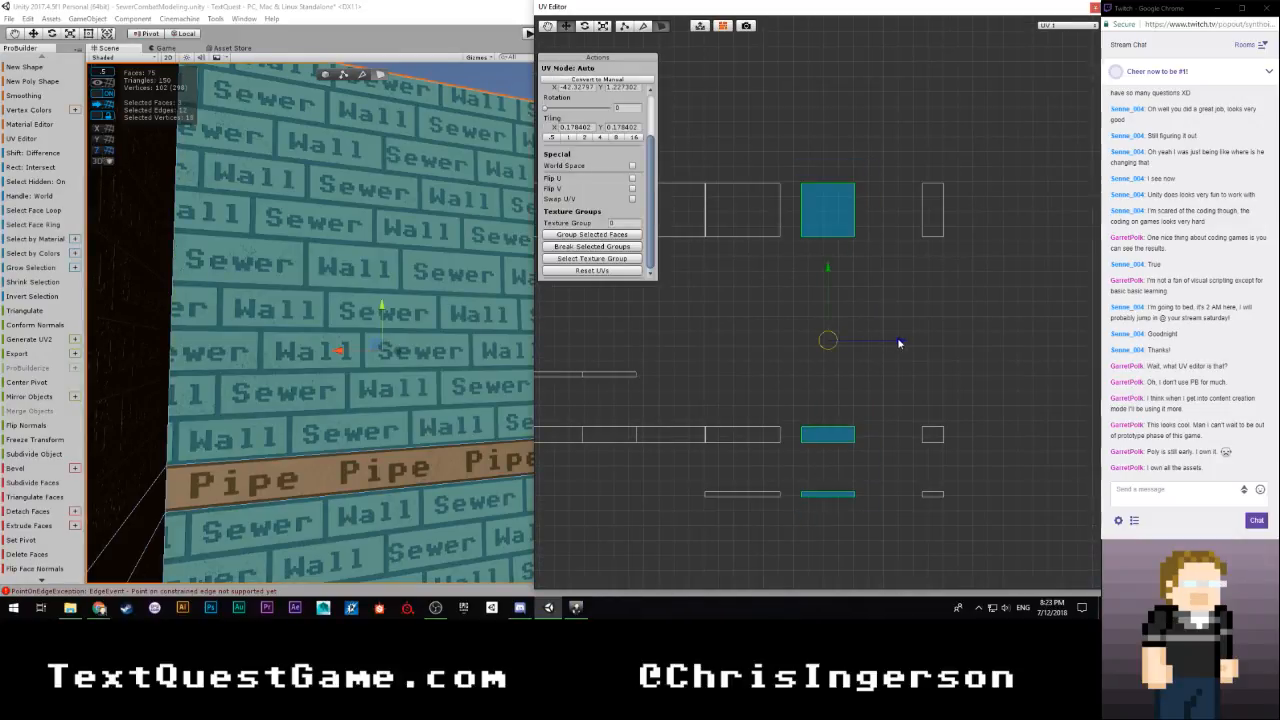
left_click_drag(898, 343, 878, 344)
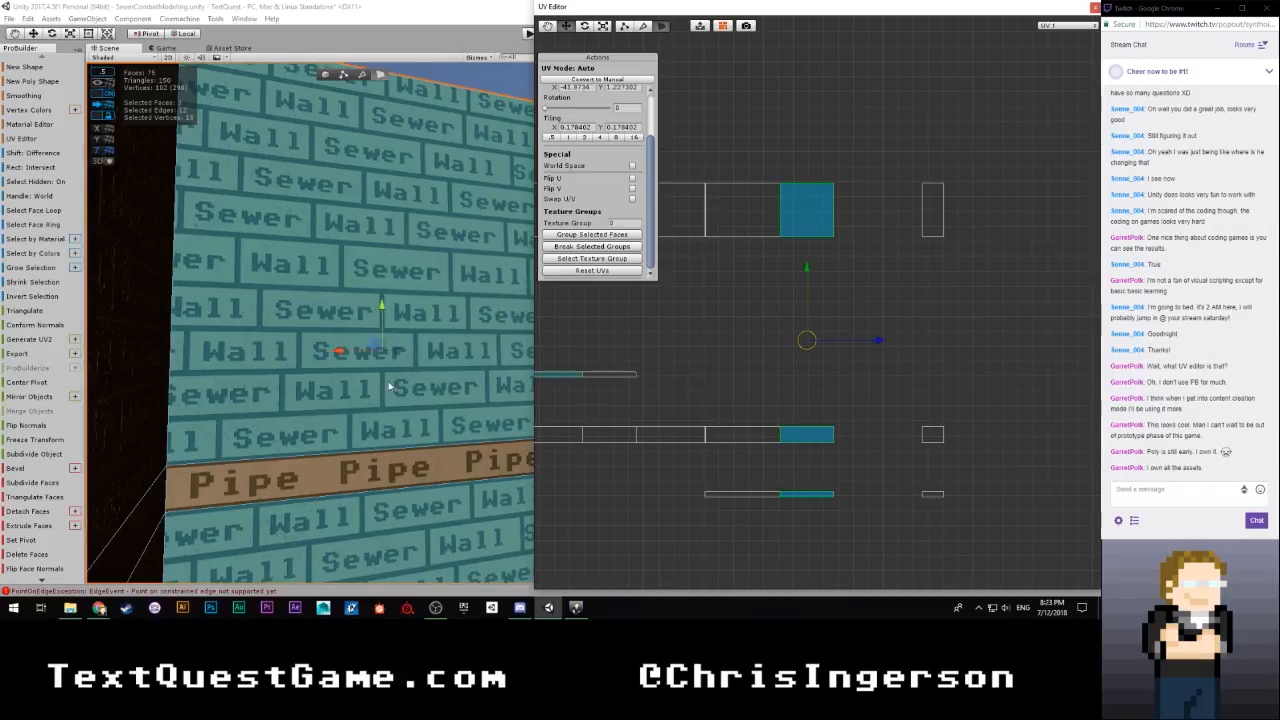
Select the narrow corner wall's three UV islands and move them horizontally flush against the joined row's end
right_click_drag(406, 408, 857, 474)
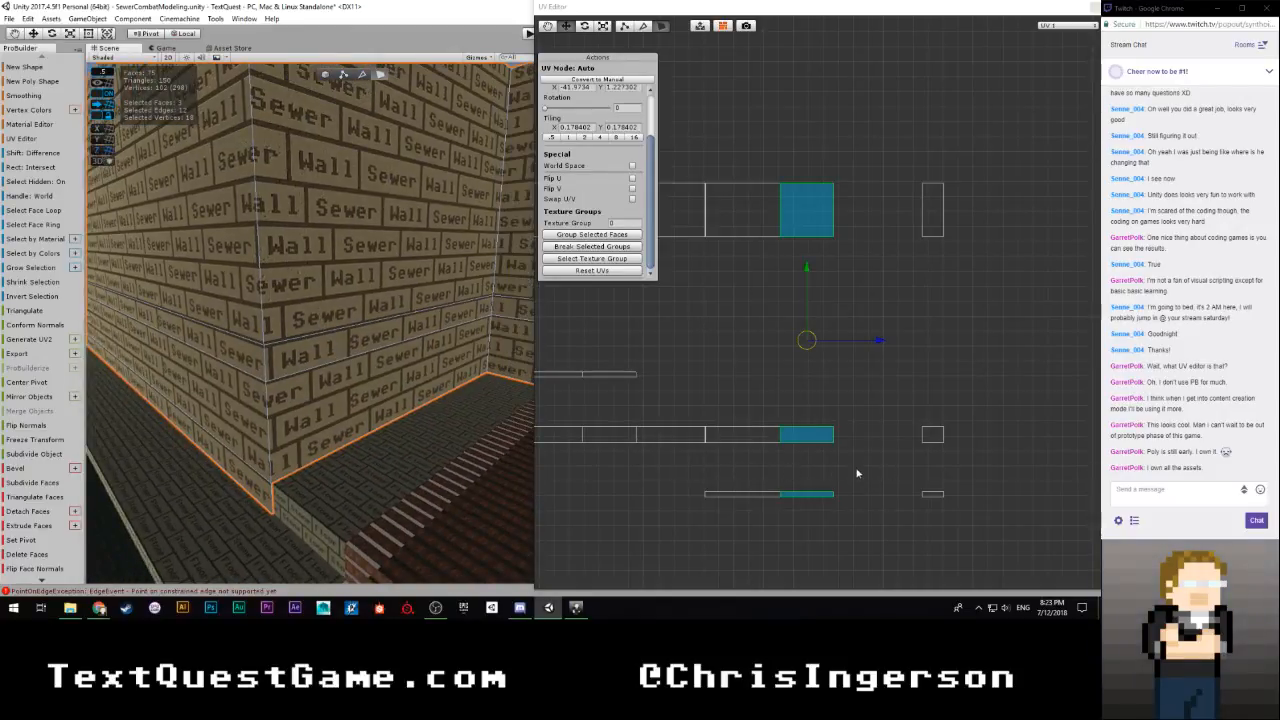
right_click_drag(335, 436, 168, 337)
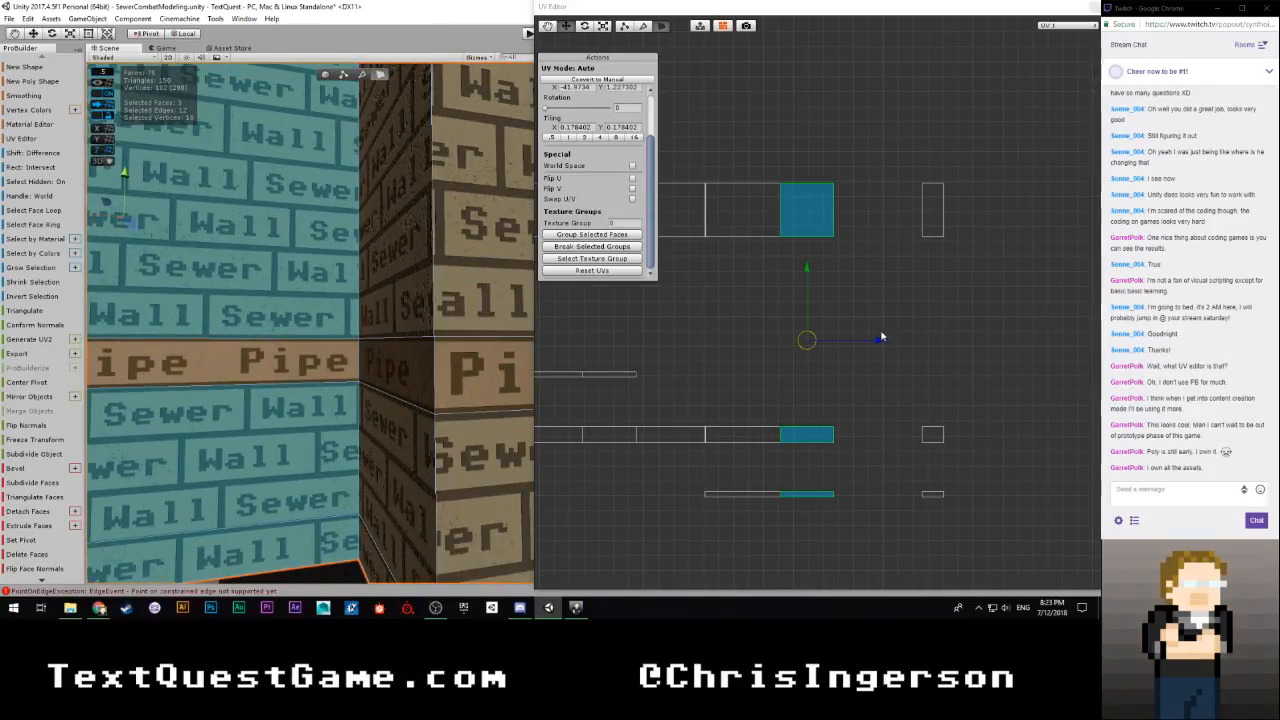
left_click_drag(900, 146, 967, 541)
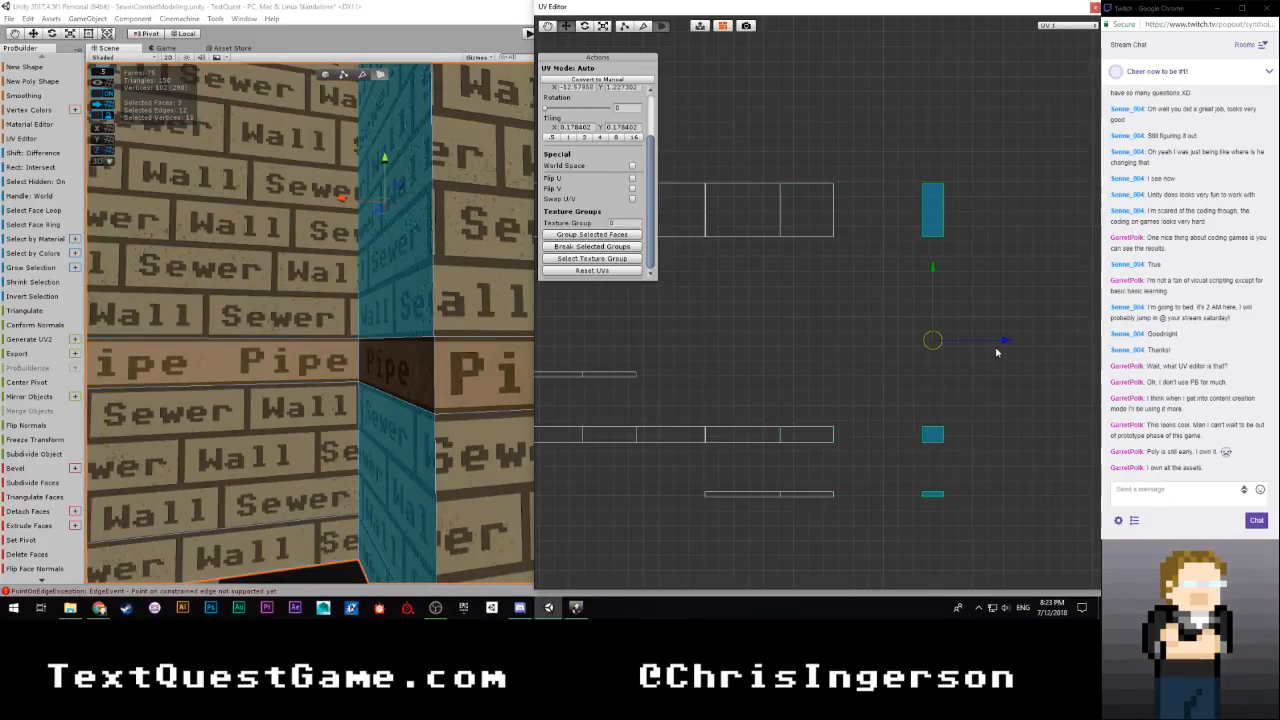
left_click_drag(994, 343, 916, 343)
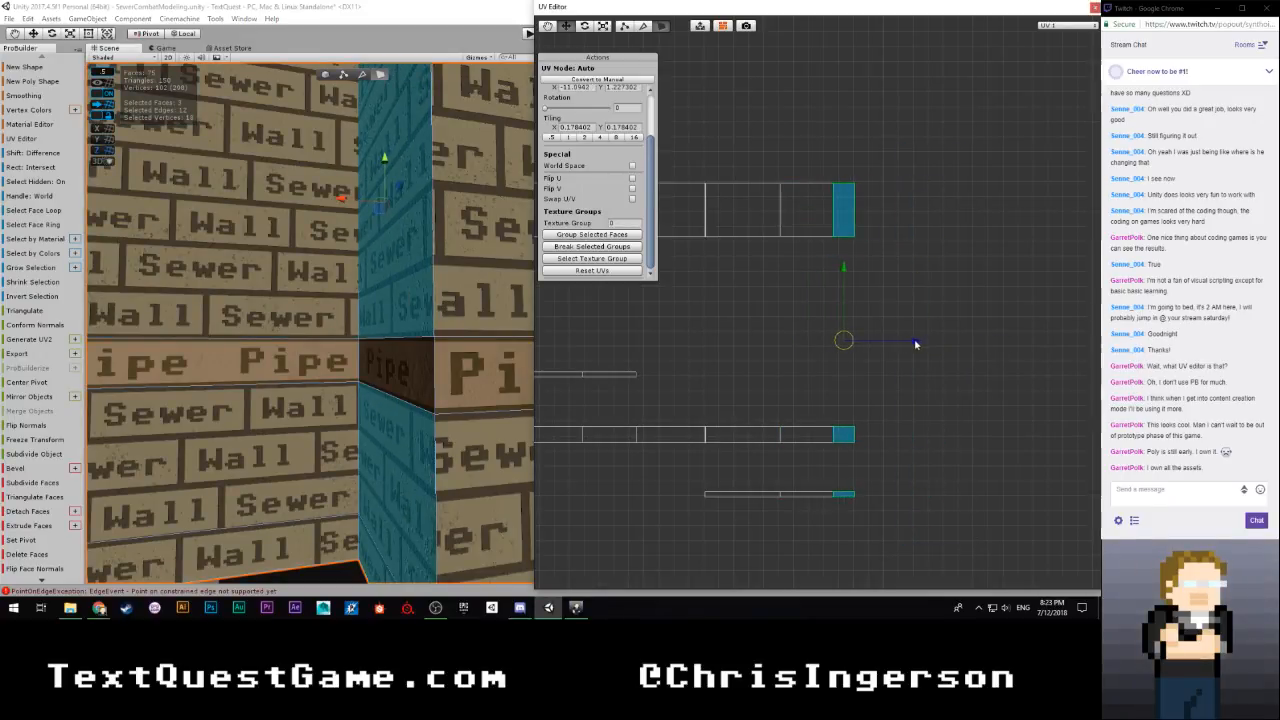
Inspect the brick seam at the narrow wall's corner, fine-tune its UV islands' horizontal position, and clear the selection
right_click_drag(414, 399, 534, 368)
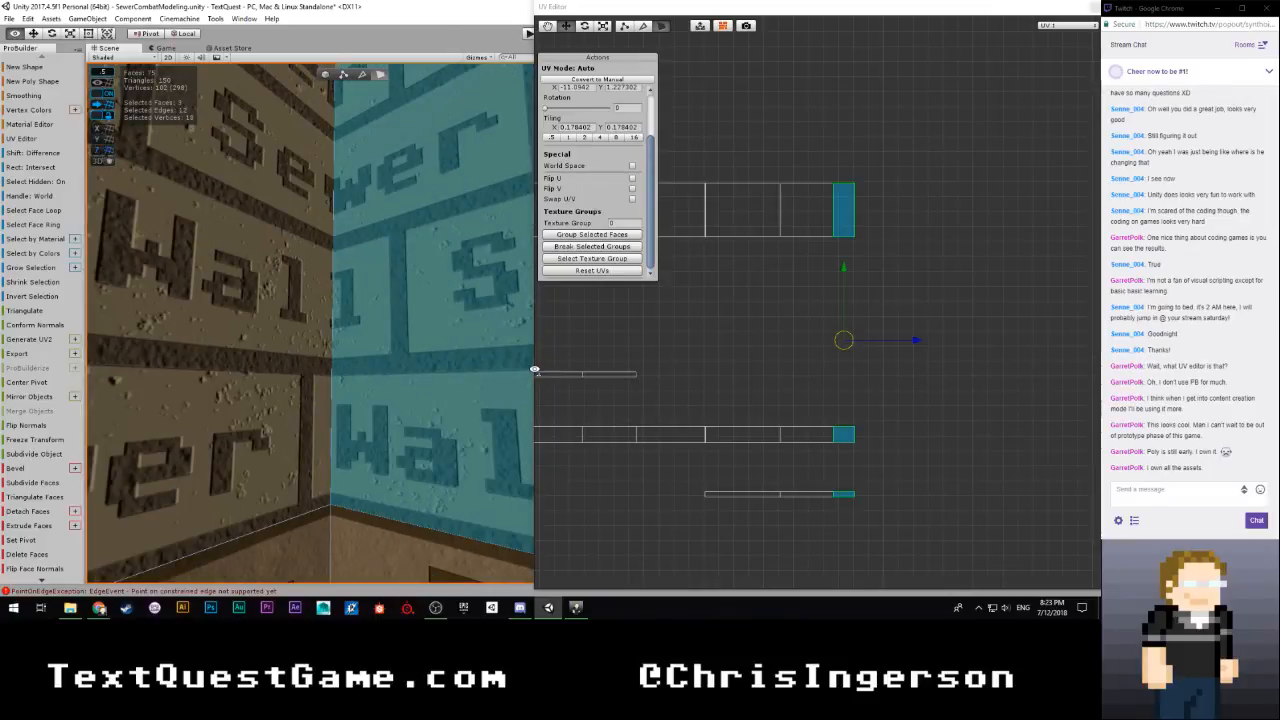
scroll(868, 460, "up", 5)
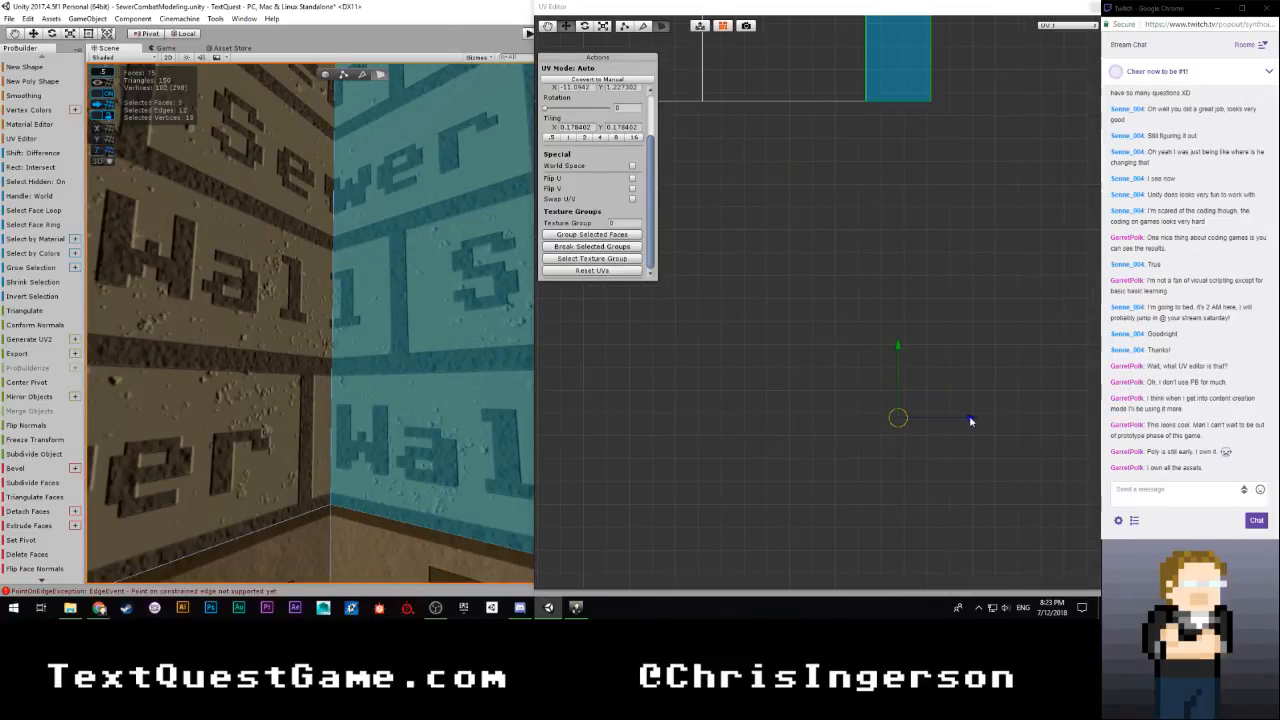
left_click_drag(970, 421, 971, 422)
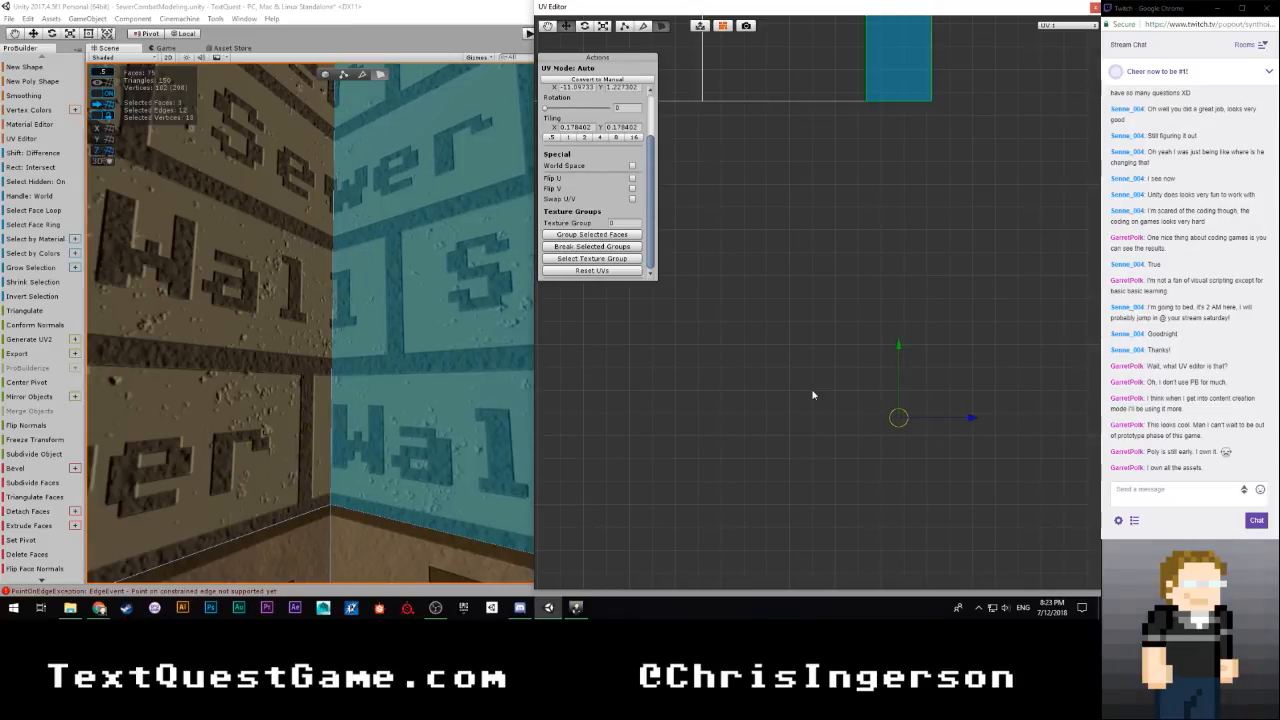
left_click(812, 395)
Select the upper Sewer Wall face above the Pipe strip on the protruding wall block
right_click_drag(428, 376, 268, 438)
key("s")
left_click(394, 299)
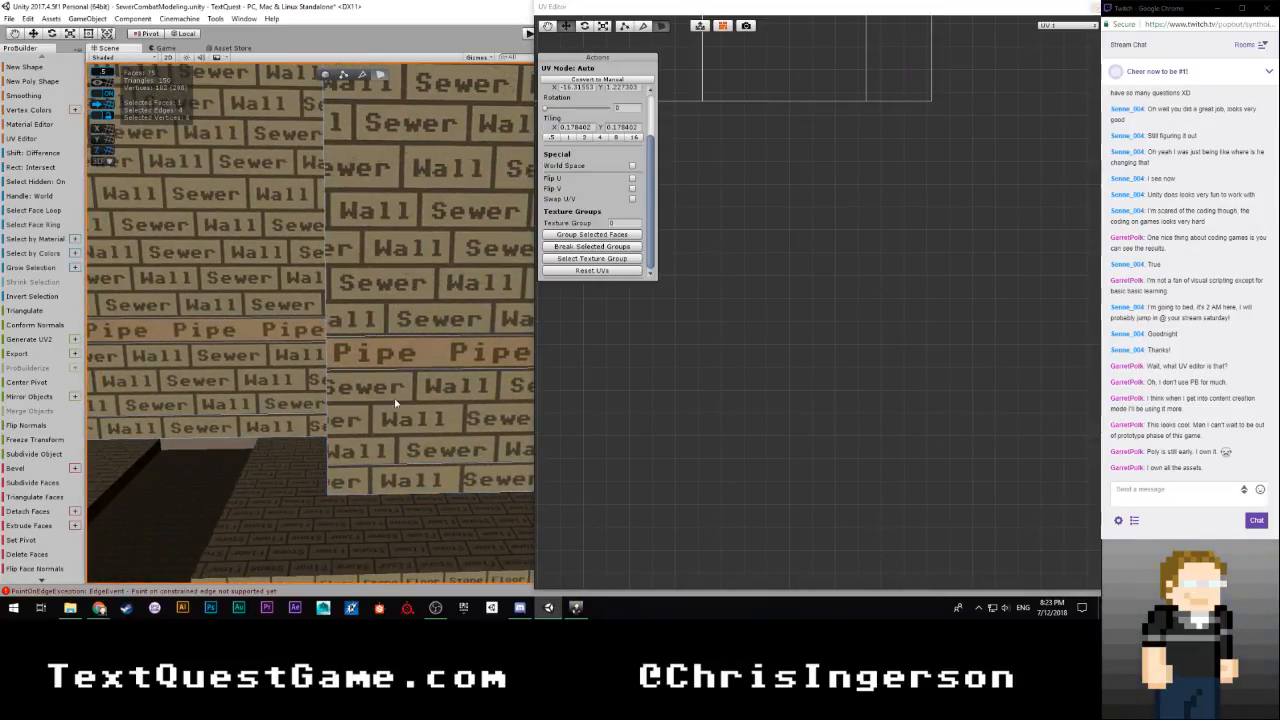
scroll(395, 403, "down", 3)
scroll(365, 284, "up", 2)
left_click_drag(365, 284, 488, 268, "alt")
left_click(373, 280)
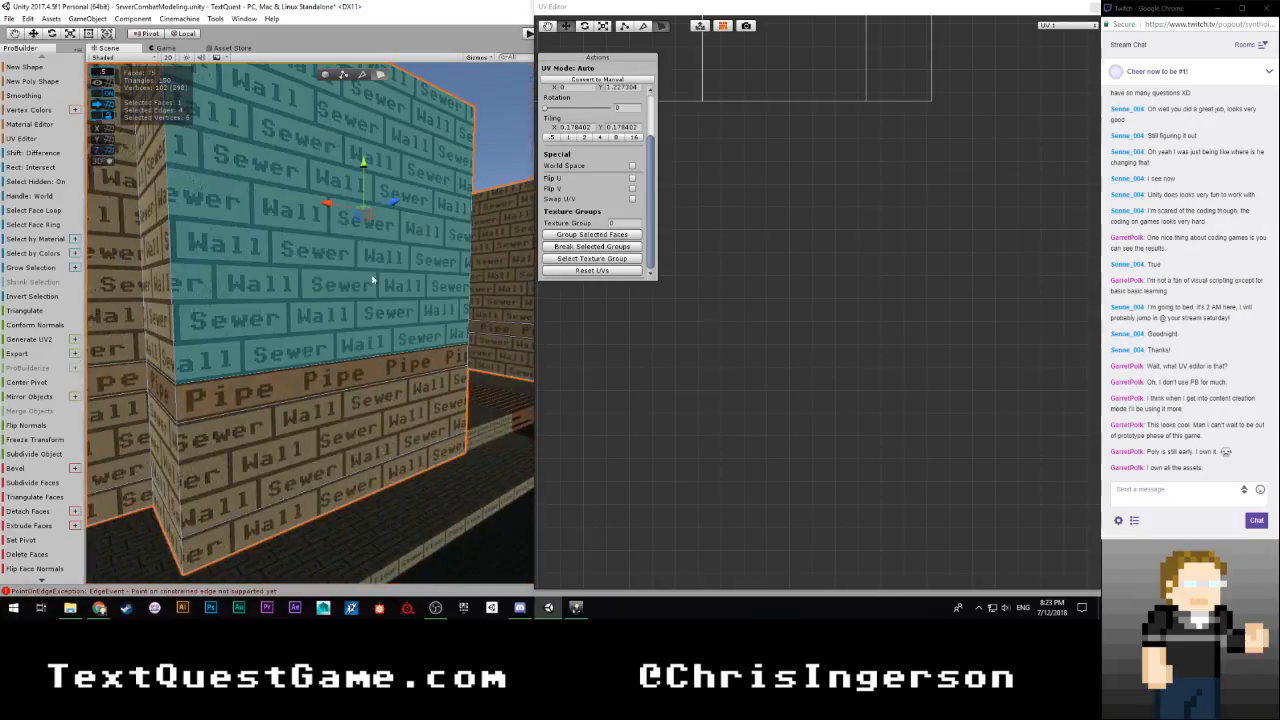
Add the two Sewer Wall faces below the Pipe strip to the selection and move all three UV islands horizontally to the joined row's end
scroll(673, 363, "down", 10)
middle_click_drag(666, 366, 1055, 345)
scroll(761, 357, "down", 5)
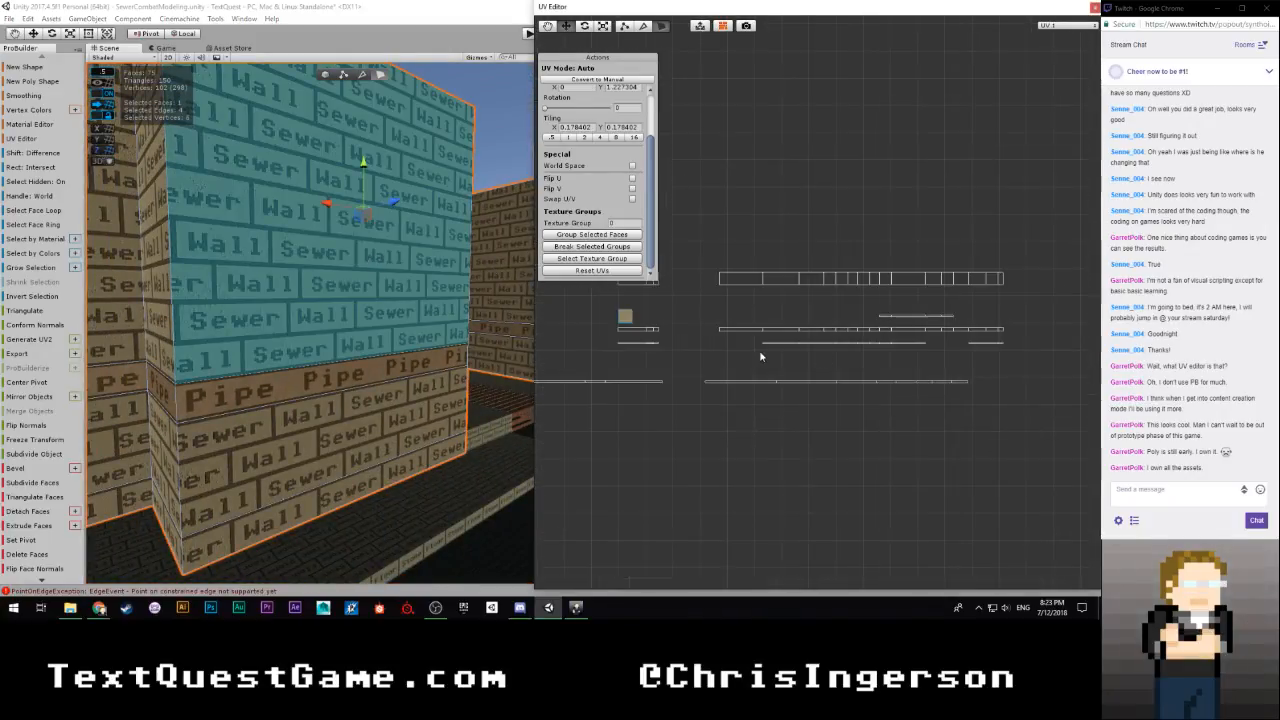
scroll(760, 356, "up", 5)
left_click(355, 409, "shift")
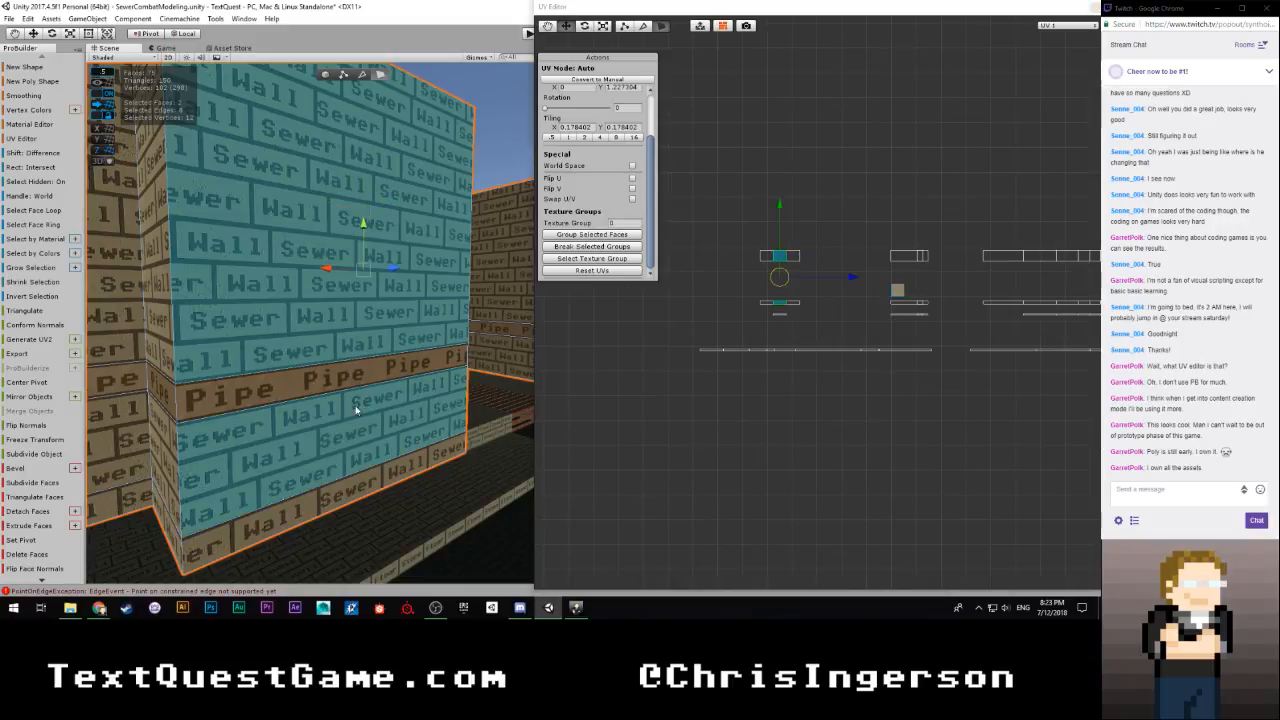
left_click(357, 490, "shift")
scroll(682, 415, "down", 4)
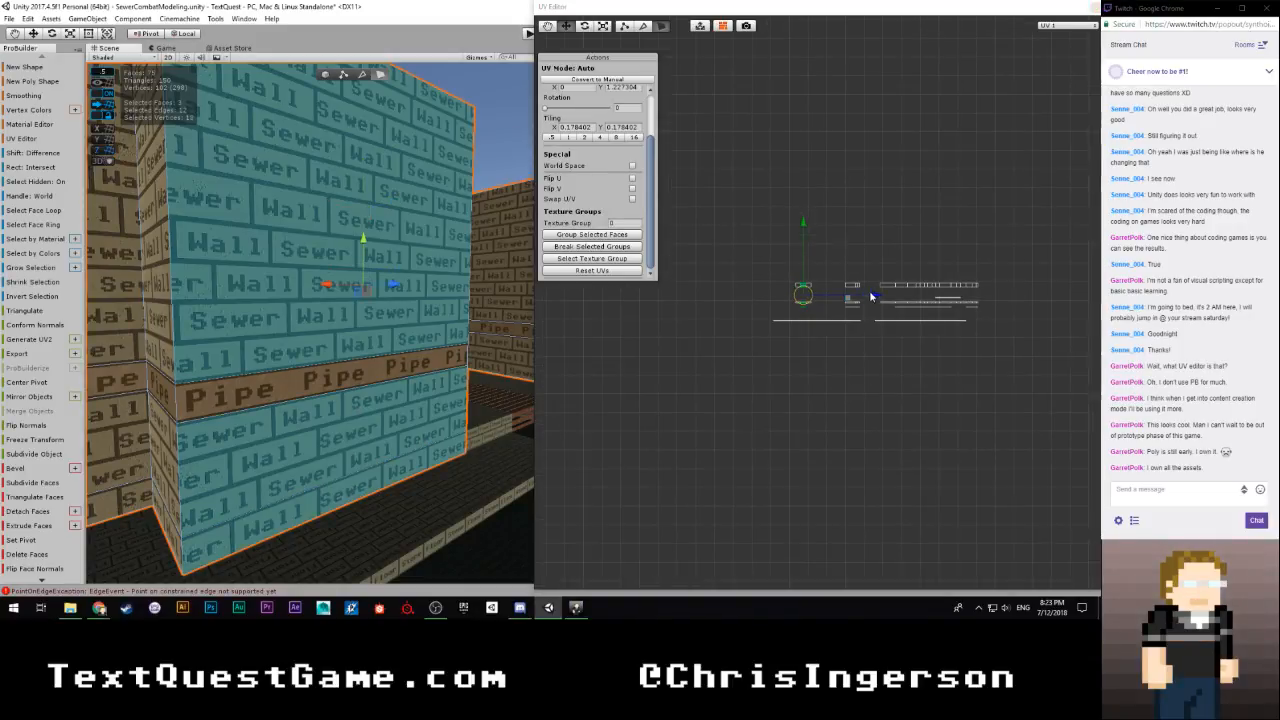
left_click_drag(870, 296, 1054, 297)
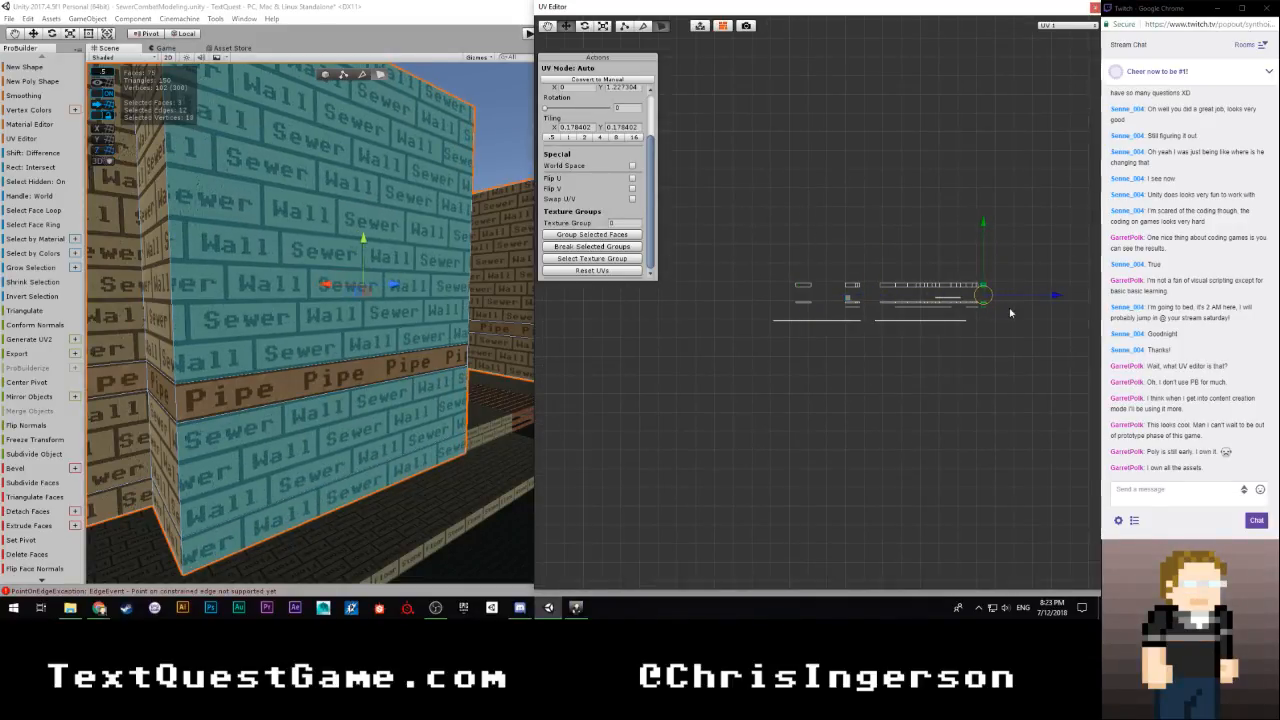
Adjust the protruding block wall's three UV islands horizontally until they sit flush against the last island of the joined row
scroll(1017, 371, "up", 5)
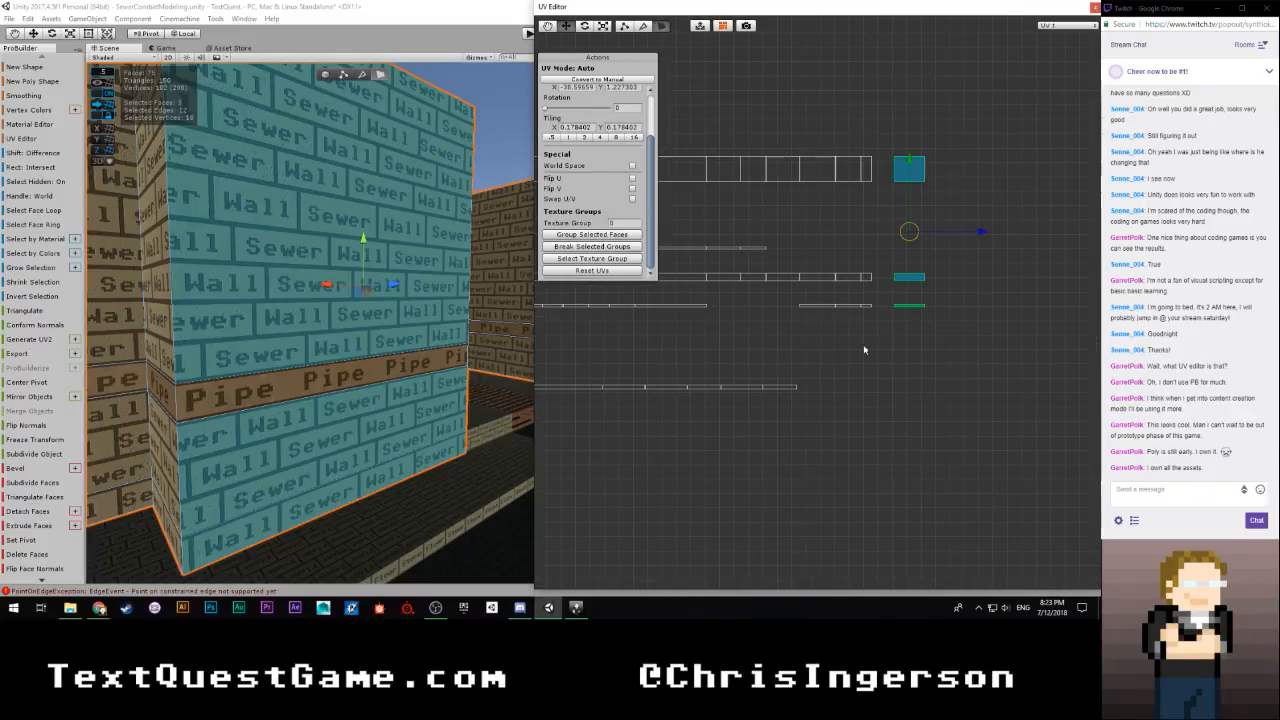
middle_click_drag(769, 391, 656, 506)
scroll(763, 460, "up", 7)
middle_click_drag(691, 443, 795, 347)
left_click_drag(938, 328, 874, 335)
scroll(869, 351, "up", 4)
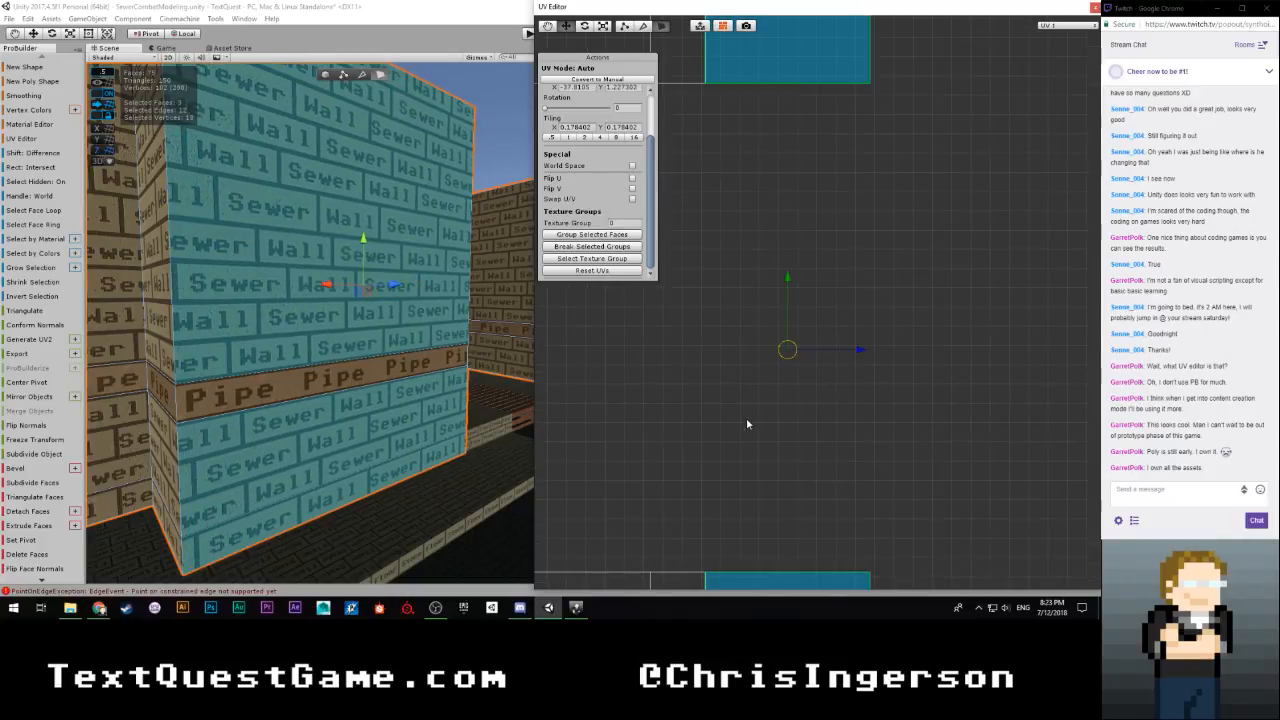
middle_click_drag(749, 423, 770, 286)
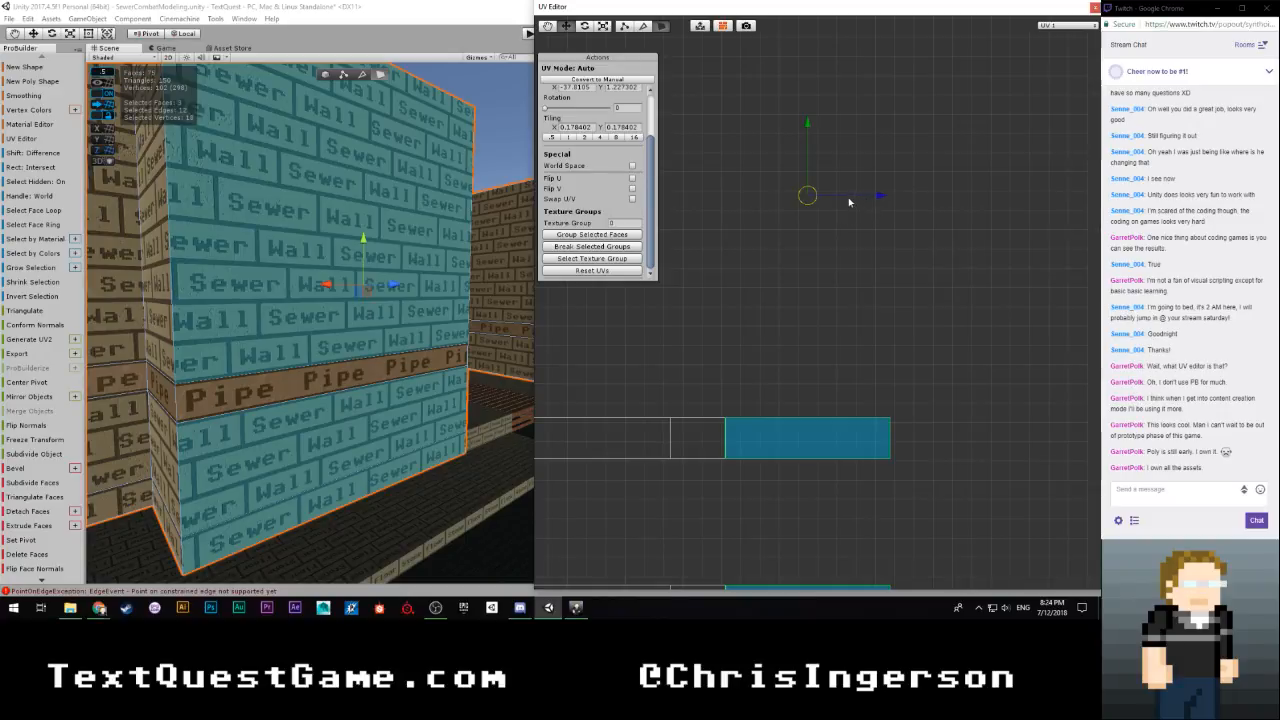
scroll(808, 250, "up", 1)
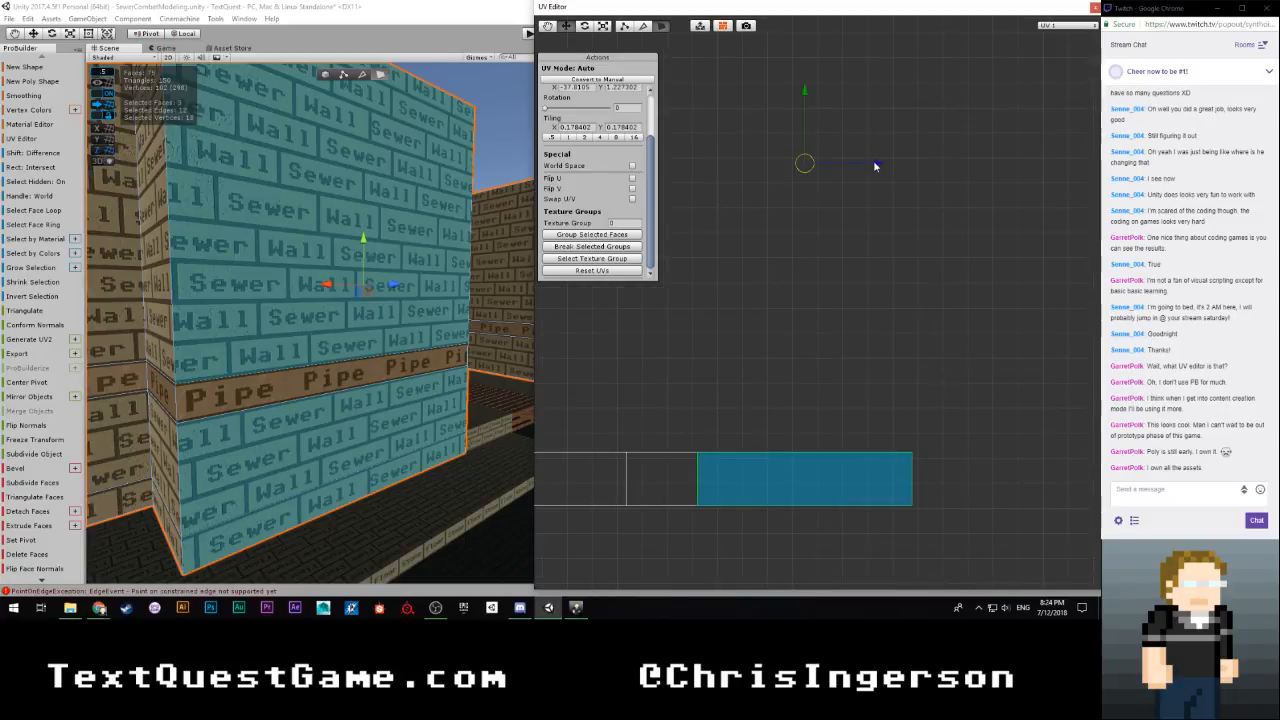
left_click_drag(876, 165, 875, 166)
scroll(875, 208, "down", 9)
middle_click_drag(688, 369, 795, 365)
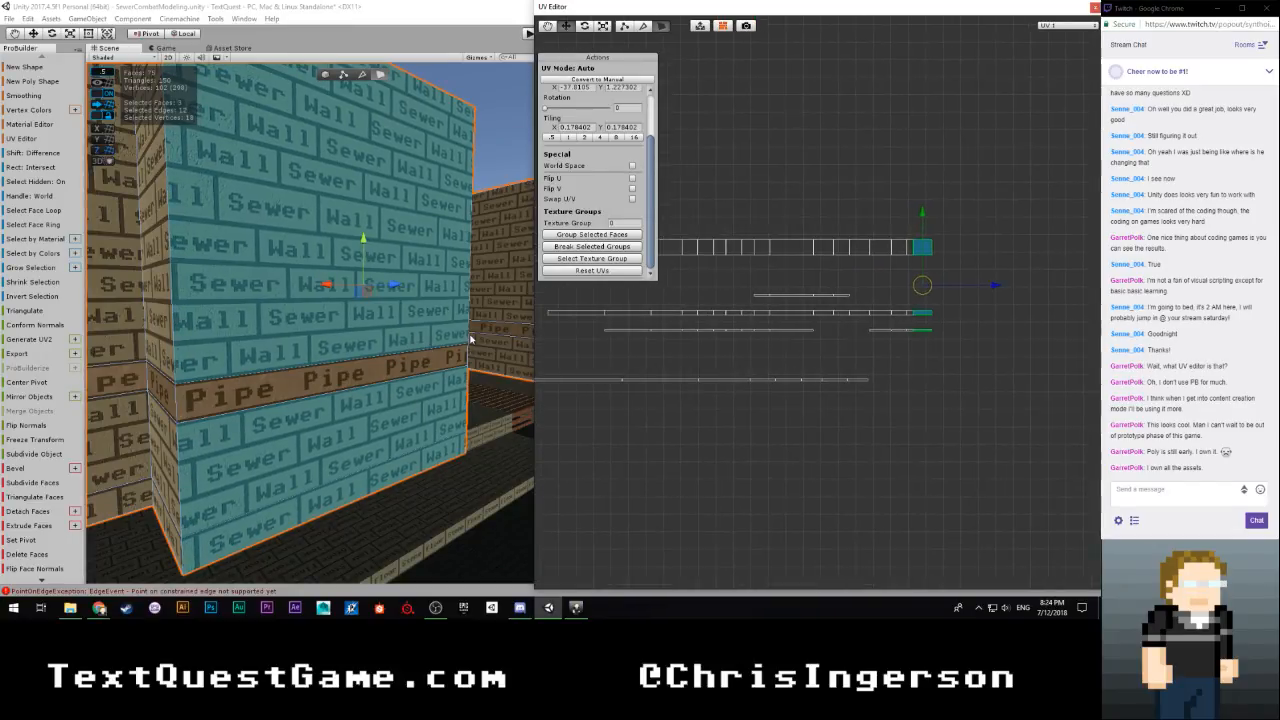
Select the long wall's Sewer Wall faces above and below the Pipe strip and move their UV islands horizontally near the joined row's end
right_click_drag(470, 340, 151, 375)
left_click(359, 291)
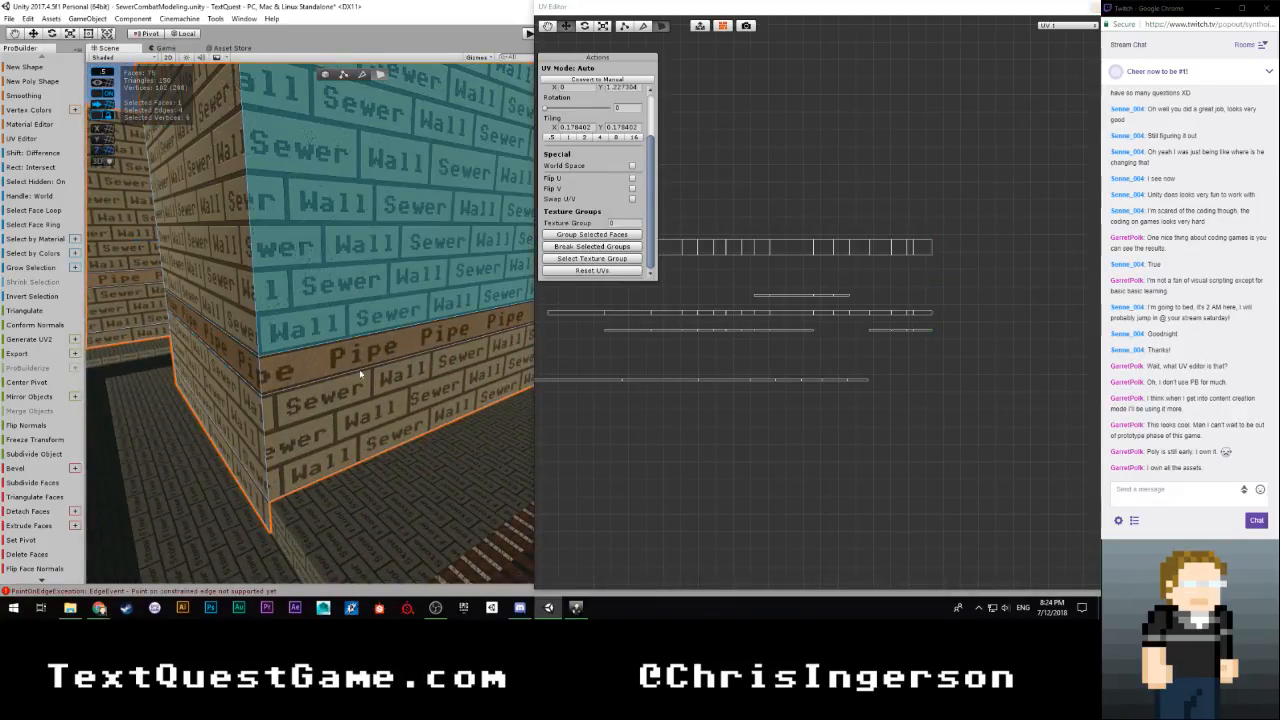
left_click(376, 425, "shift")
key("s")
right_click_drag(439, 328, 540, 327)
scroll(610, 368, "up", 3)
middle_click_drag(610, 368, 1040, 380)
scroll(817, 389, "down", 5)
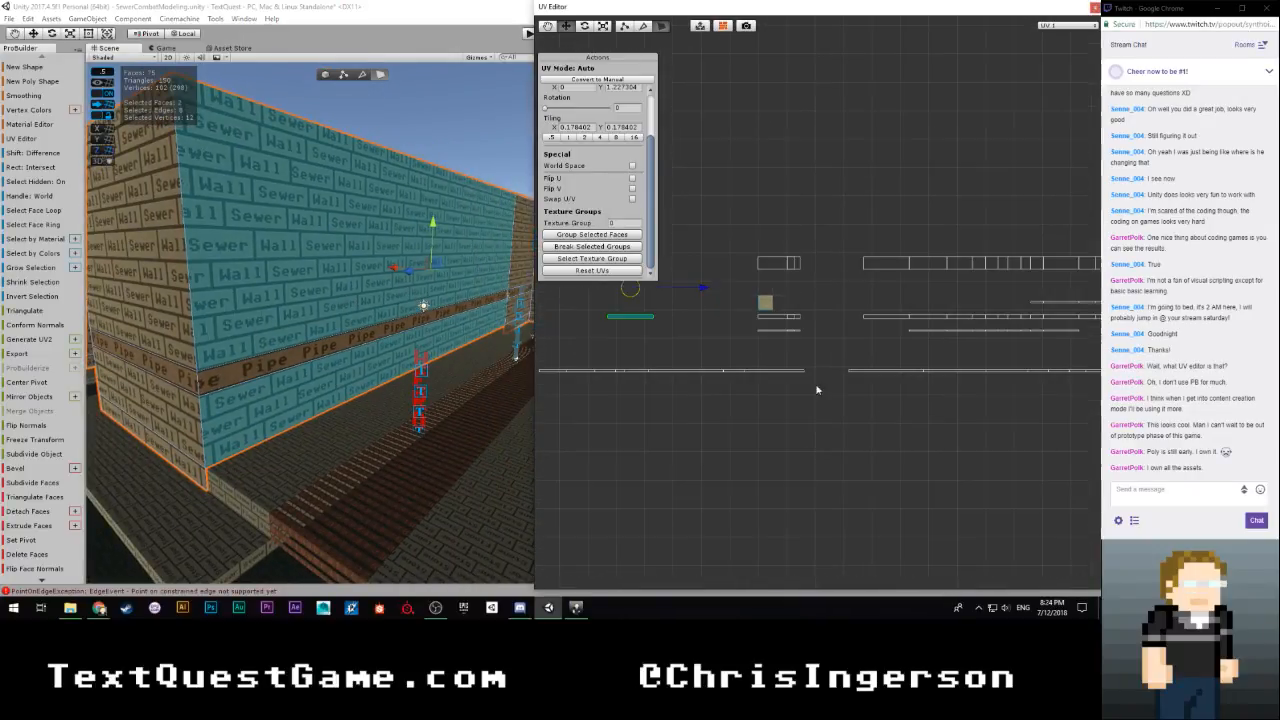
left_click_drag(771, 295, 1102, 299)
Close the gap between the long wall's two UV islands and the joined row by fine-tuning their horizontal position
scroll(1001, 329, "up", 3)
middle_click_drag(980, 333, 540, 336)
scroll(754, 357, "up", 3)
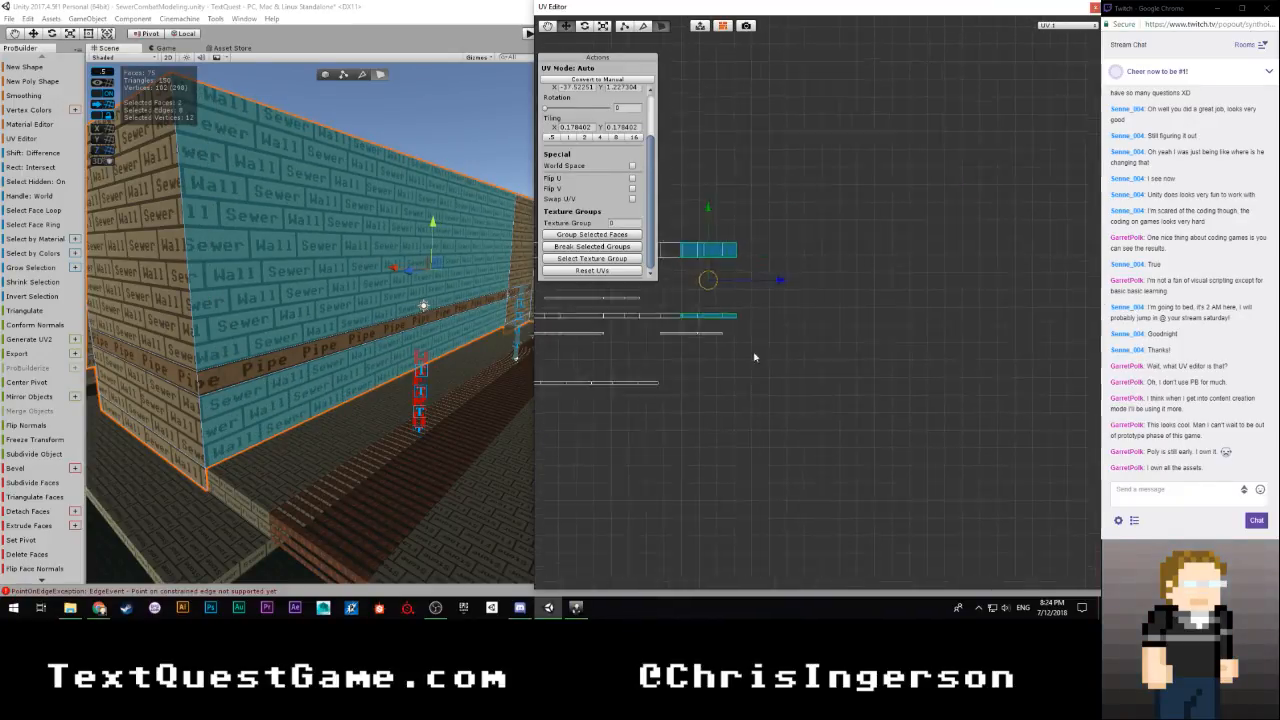
left_click_drag(726, 271, 791, 273)
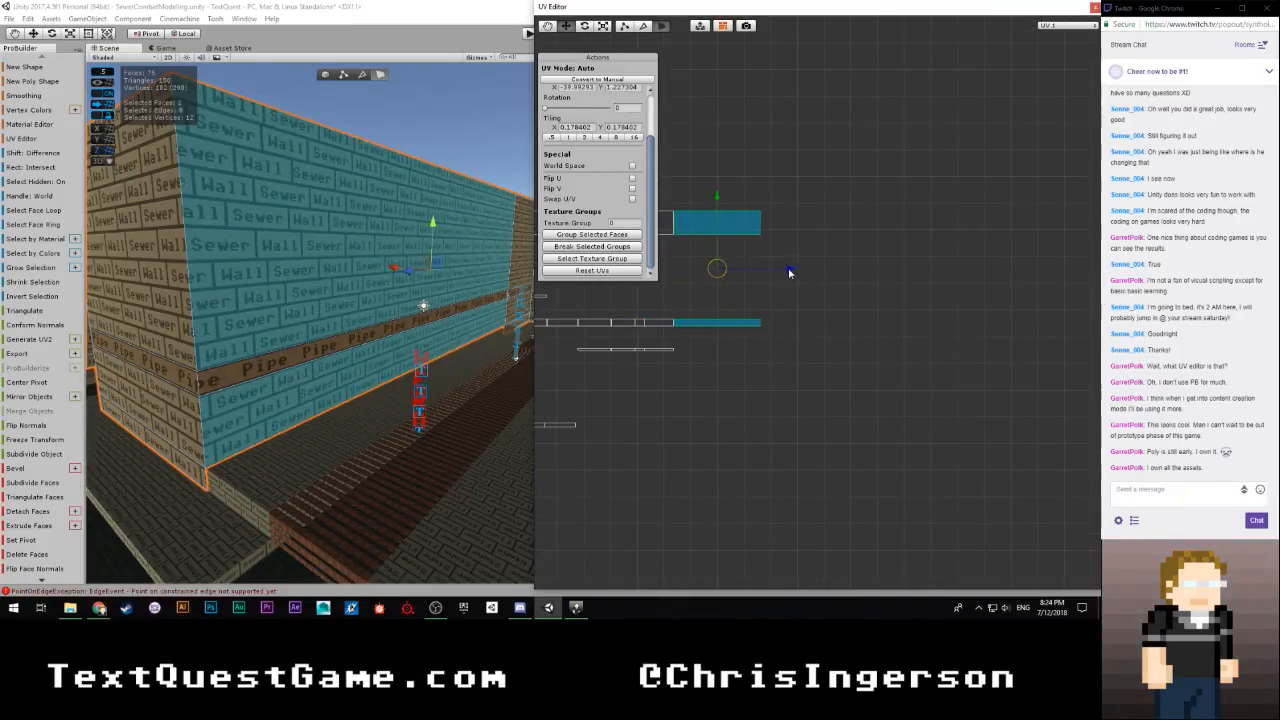
scroll(705, 319, "up", 5)
middle_click_drag(690, 320, 877, 366)
scroll(890, 358, "up", 2)
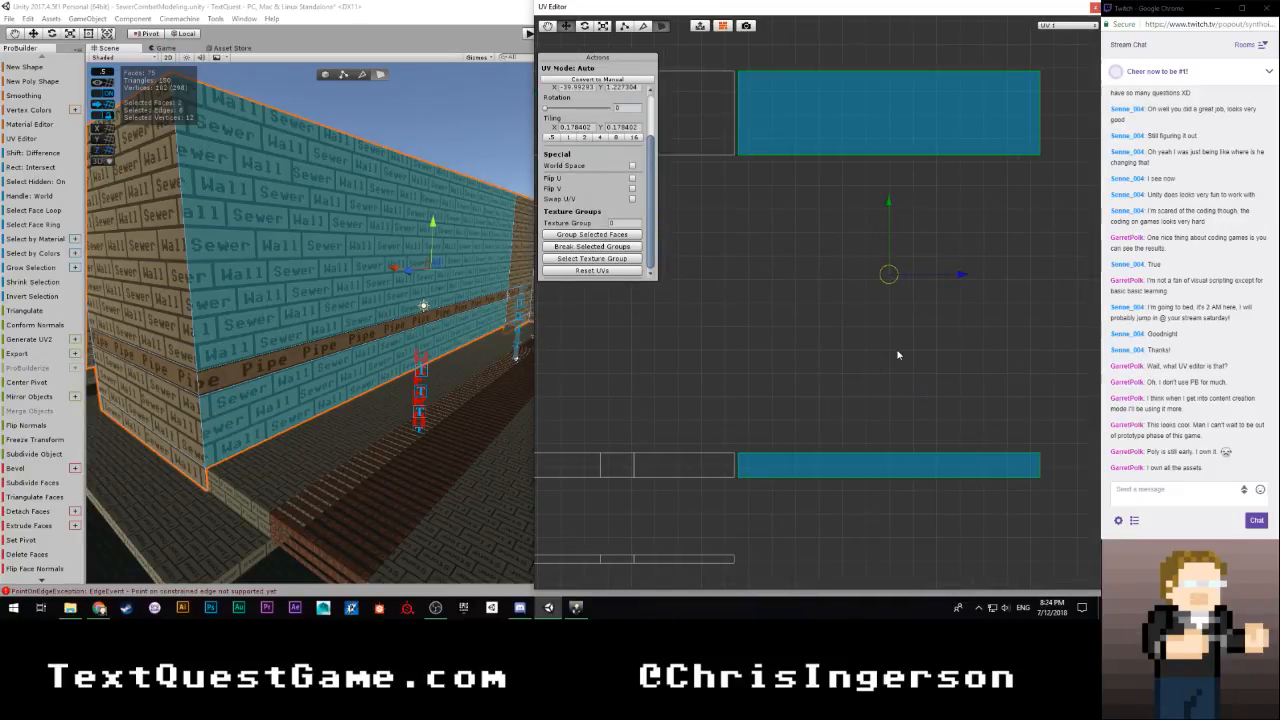
scroll(899, 347, "up", 1)
left_click_drag(972, 271, 967, 272)
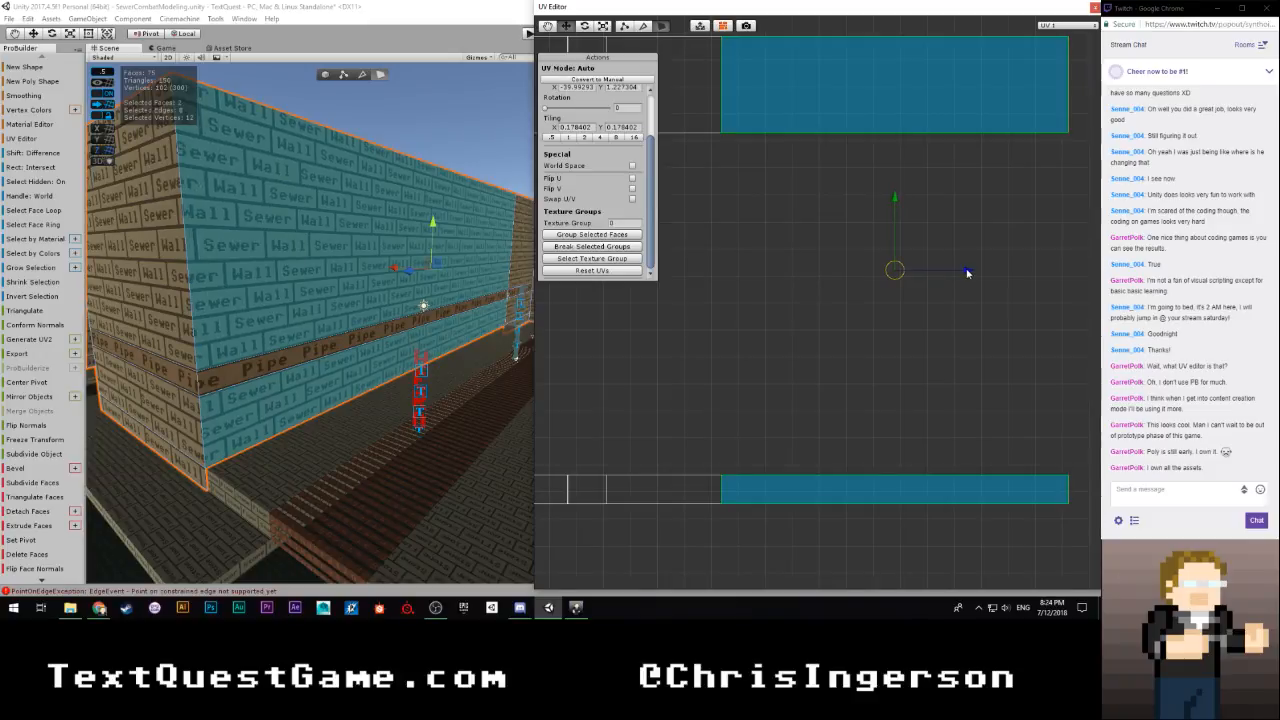
scroll(831, 331, "down", 8)
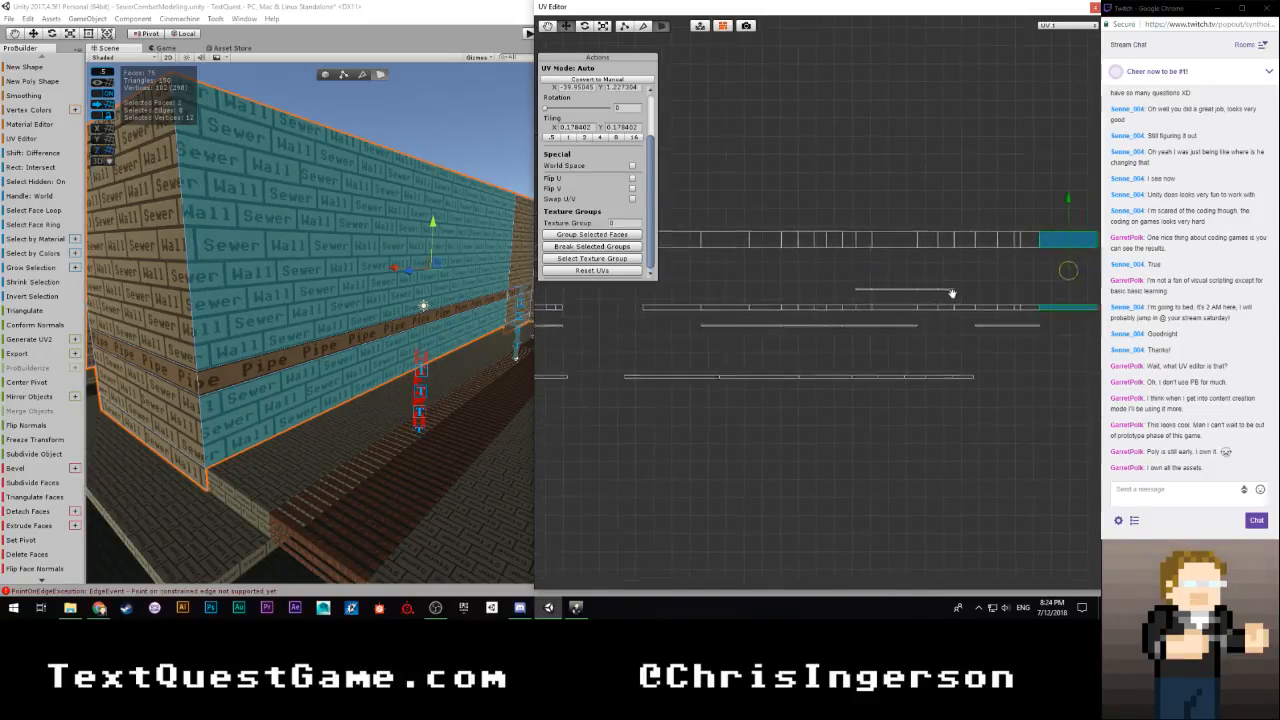
middle_click_drag(675, 347, 693, 352)
Select the three Sewer Wall faces above and below the Pipe strip on the short wall beside the inside corner
key("w")
right_click_drag(466, 356, 380, 390)
left_click(371, 394)
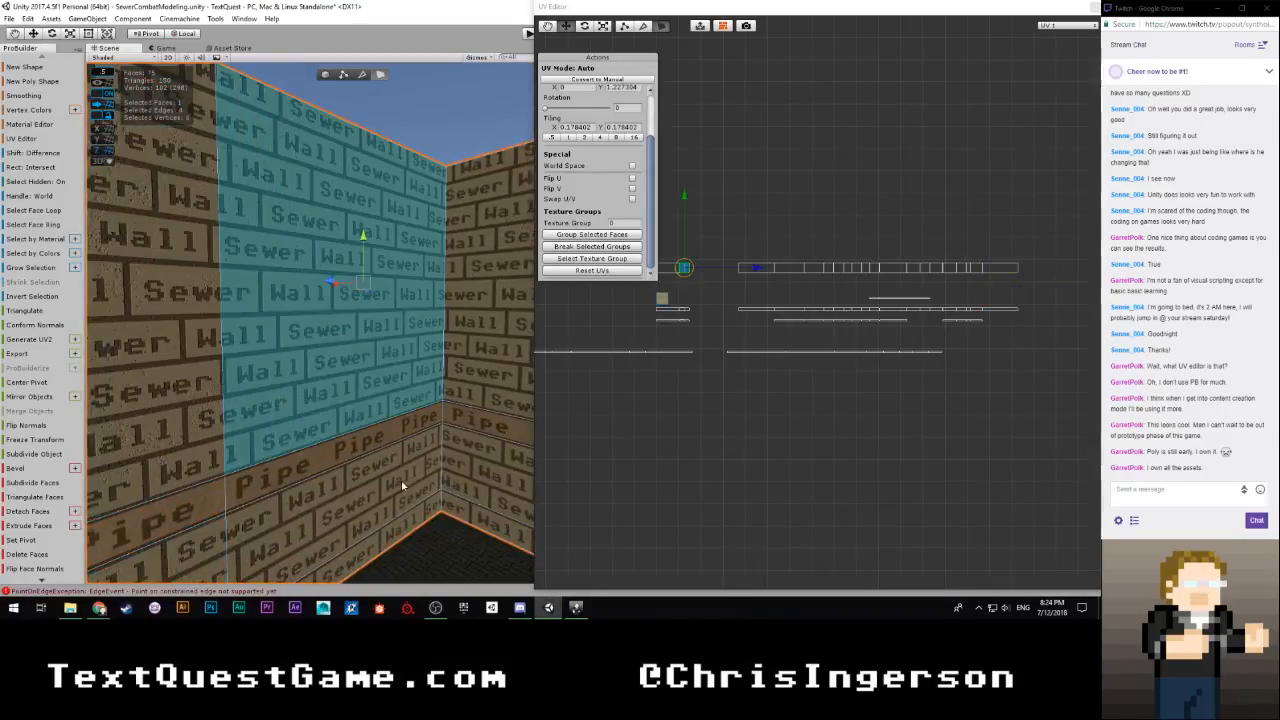
left_click(415, 514, "shift")
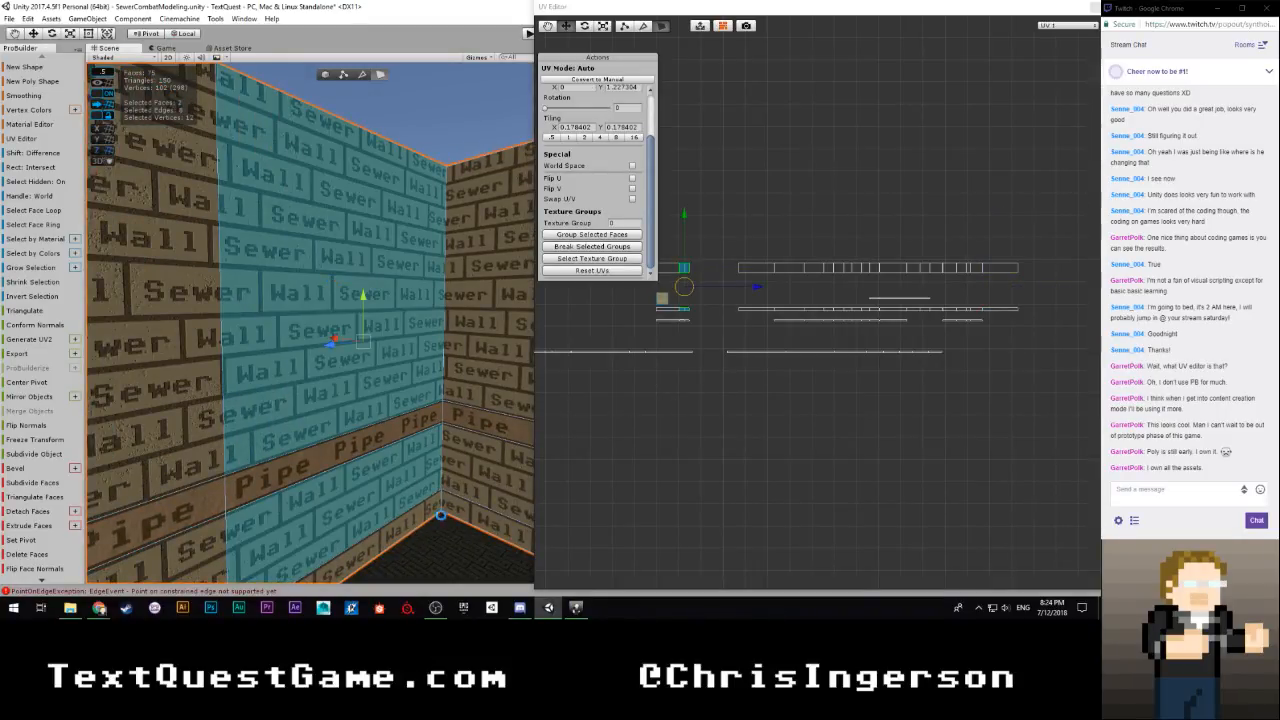
left_click(440, 528, "shift")
left_click(342, 298)
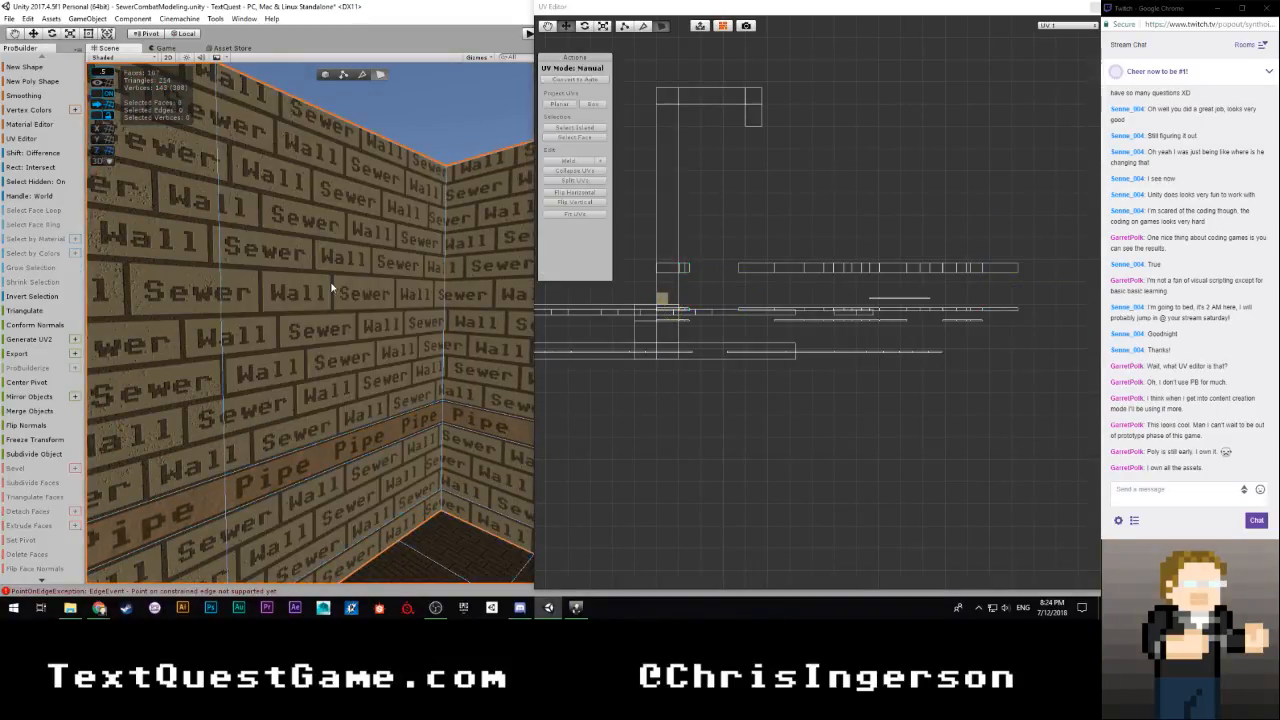
left_click(365, 316)
left_click(395, 470, "shift")
left_click(405, 525, "shift")
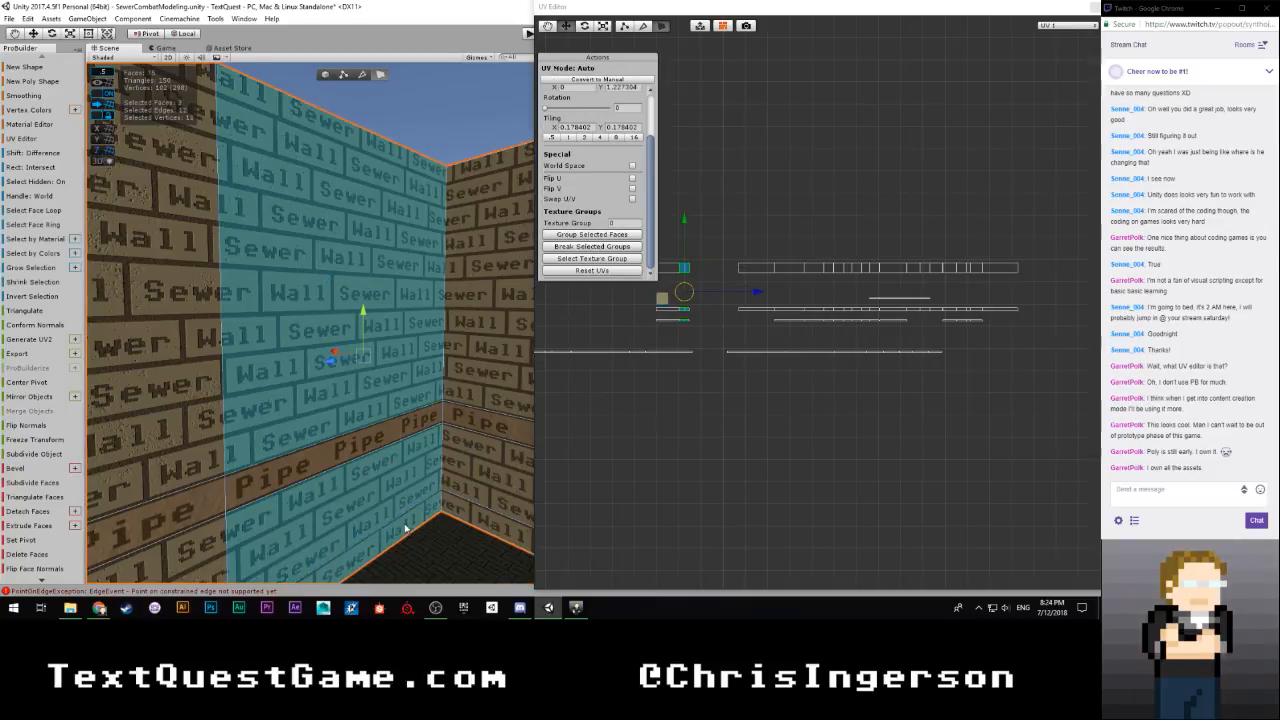
Move the short wall's three UV islands horizontally flush against the joined row's end
scroll(705, 399, "down", 5)
scroll(783, 337, "up", 3)
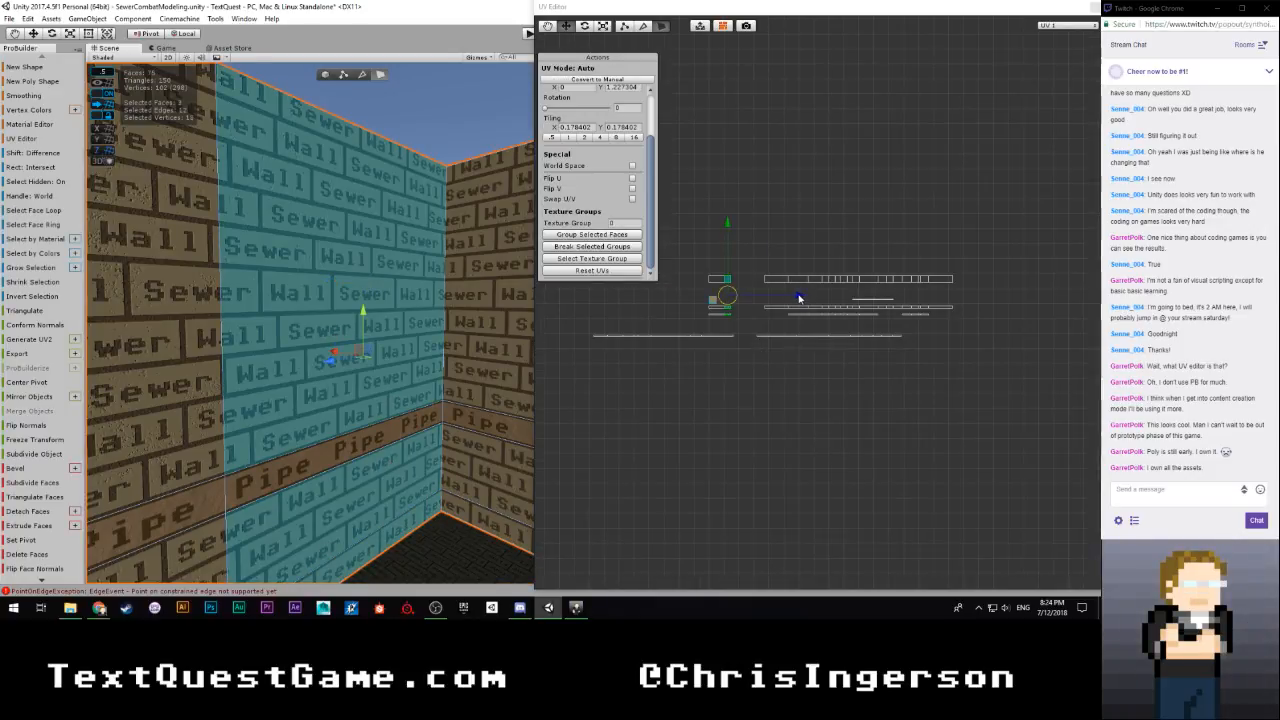
left_click_drag(798, 297, 1037, 289)
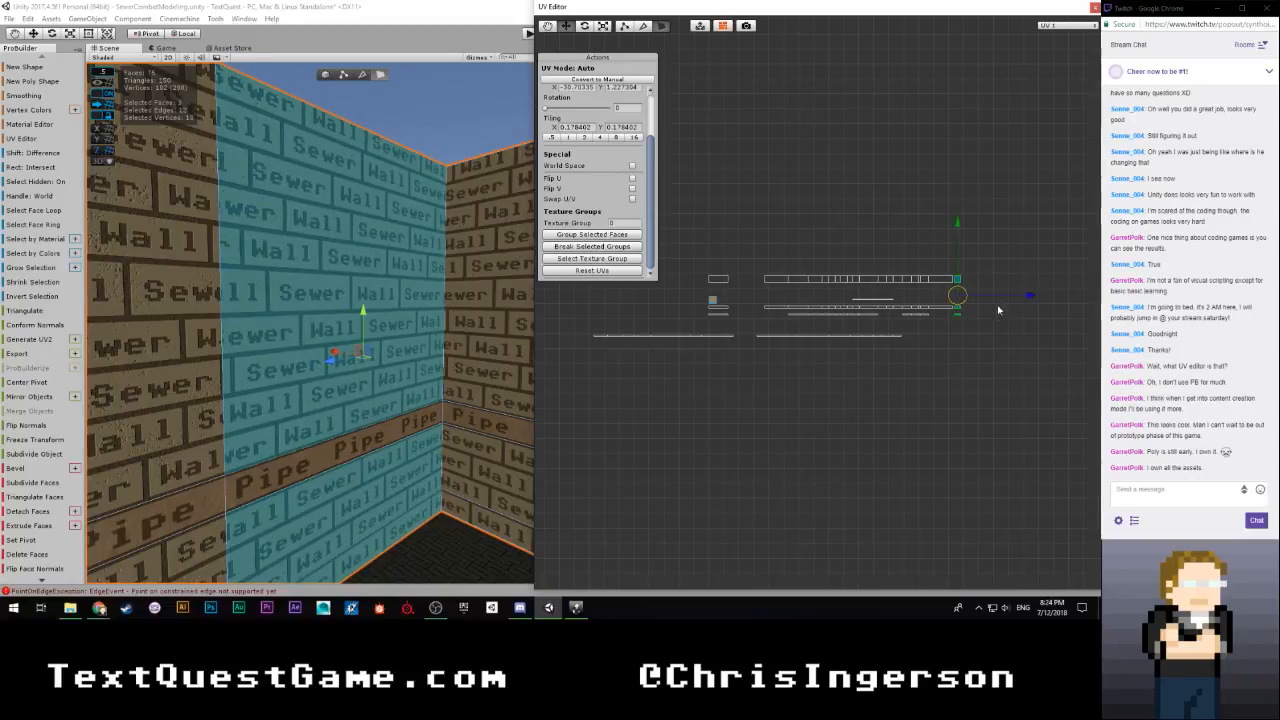
key("f")
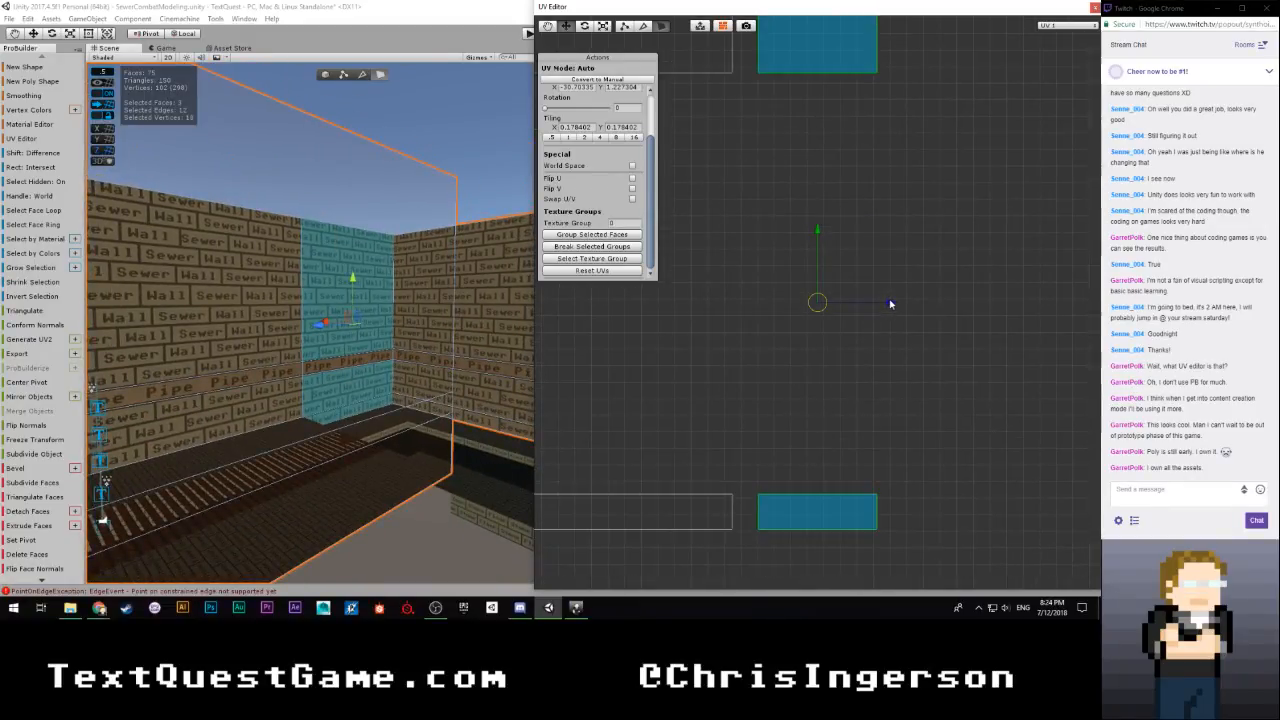
left_click_drag(885, 307, 870, 309)
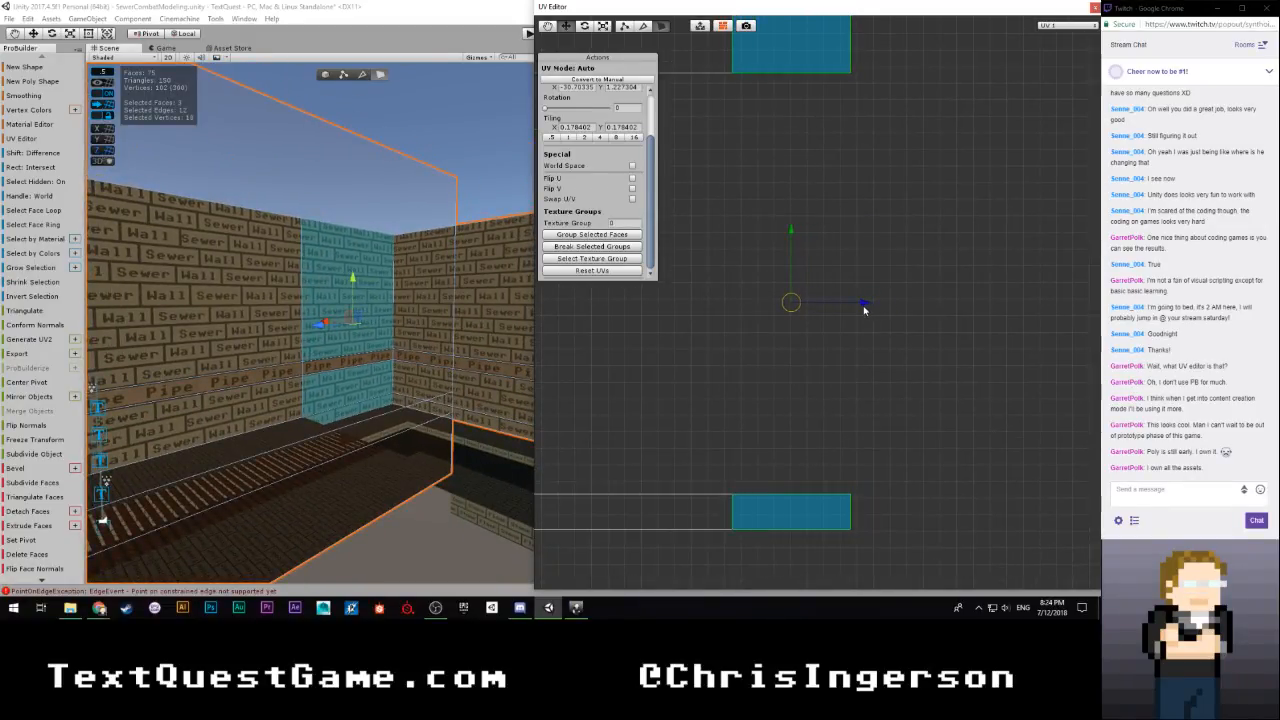
Select the adjoining wall's three Sewer Wall faces around its Pipe strip and move their UV islands horizontally to the joined row's end
left_click(303, 376)
key("f")
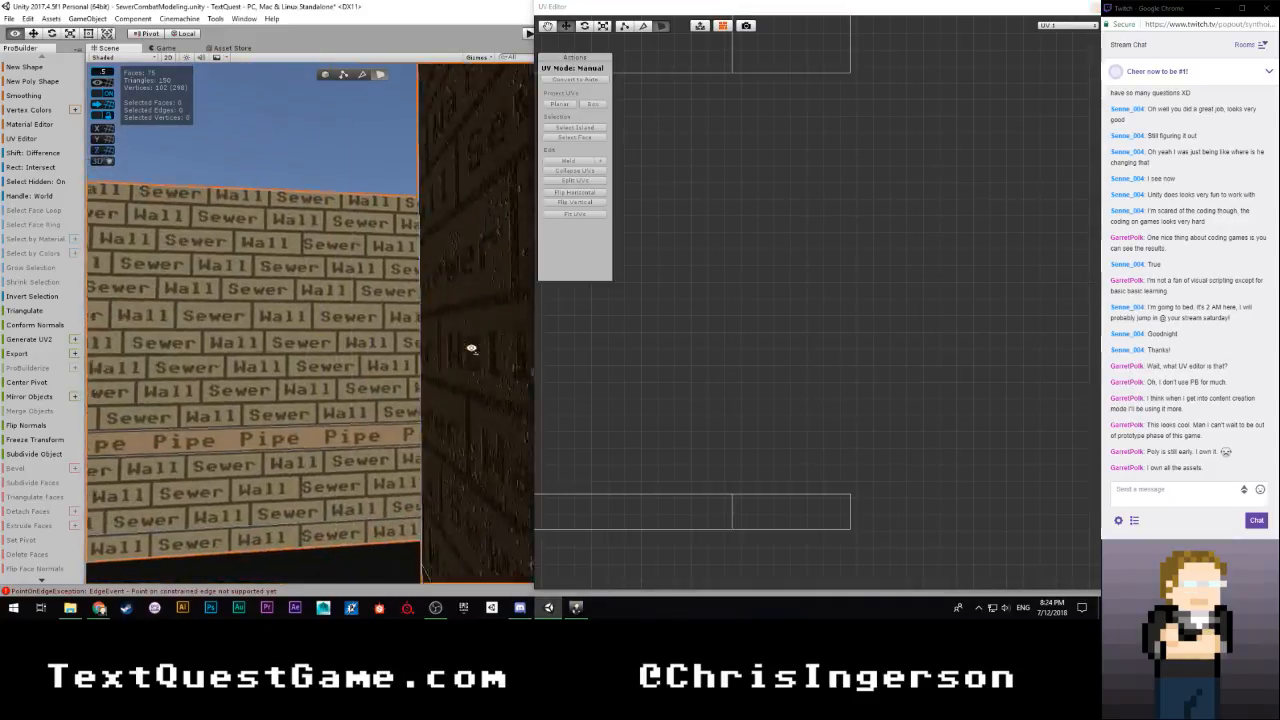
left_click(363, 503, "shift")
left_click(366, 536, "shift")
scroll(772, 342, "down", 5)
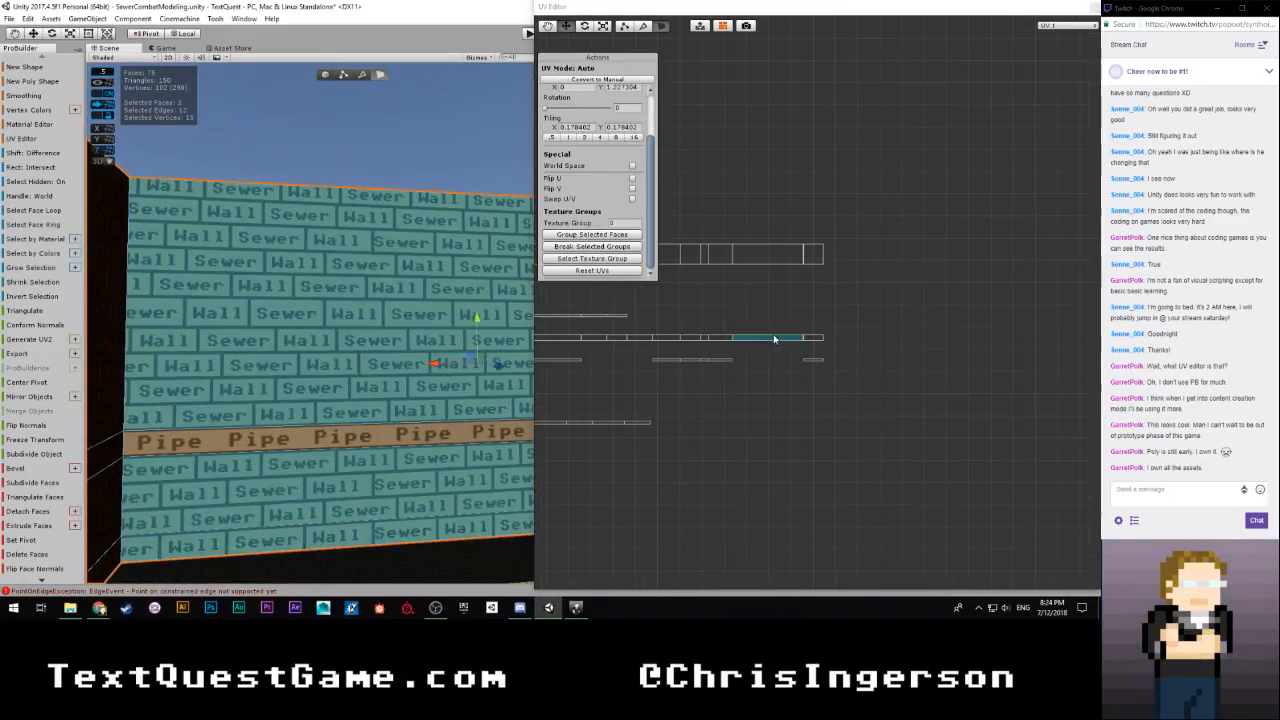
scroll(711, 322, "down", 4)
scroll(702, 308, "up", 3)
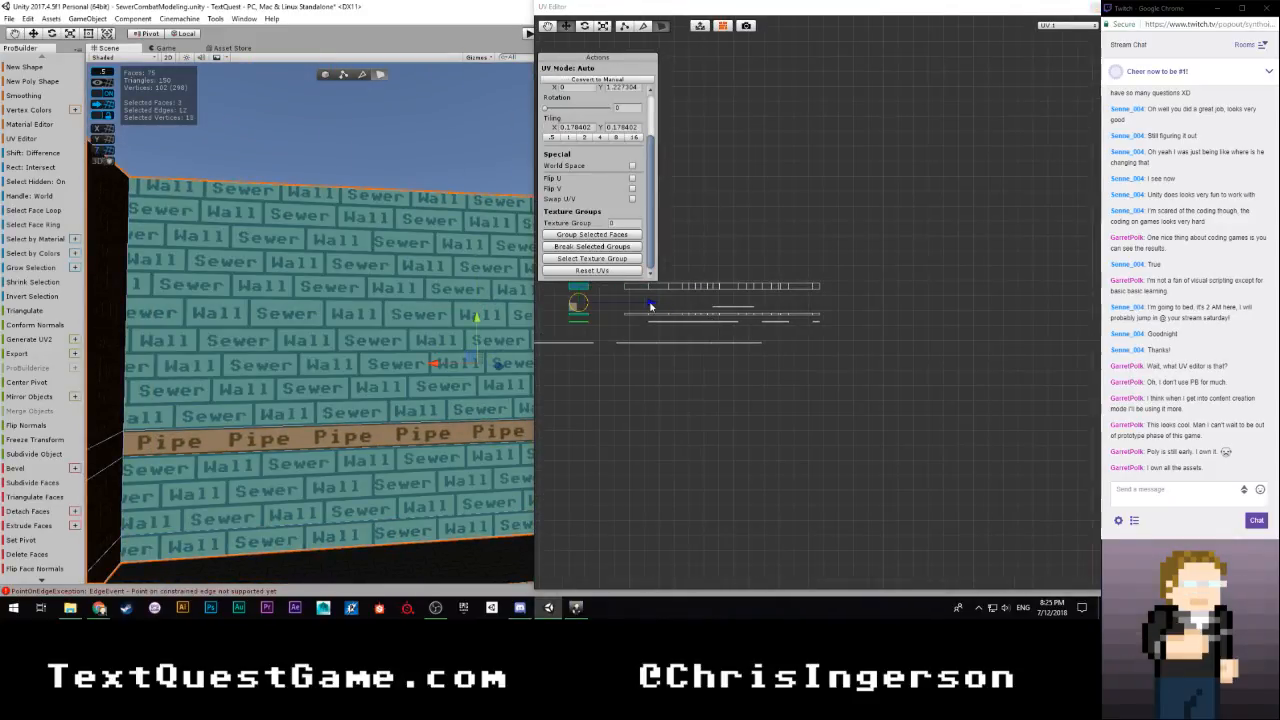
left_click_drag(650, 306, 901, 309)
Fine-tune the three UV islands horizontally against the joined row, checking the brick seam at the wall's inside corner
key("w")
right_click_drag(467, 366, 295, 394)
key("s")
scroll(888, 362, "up", 5)
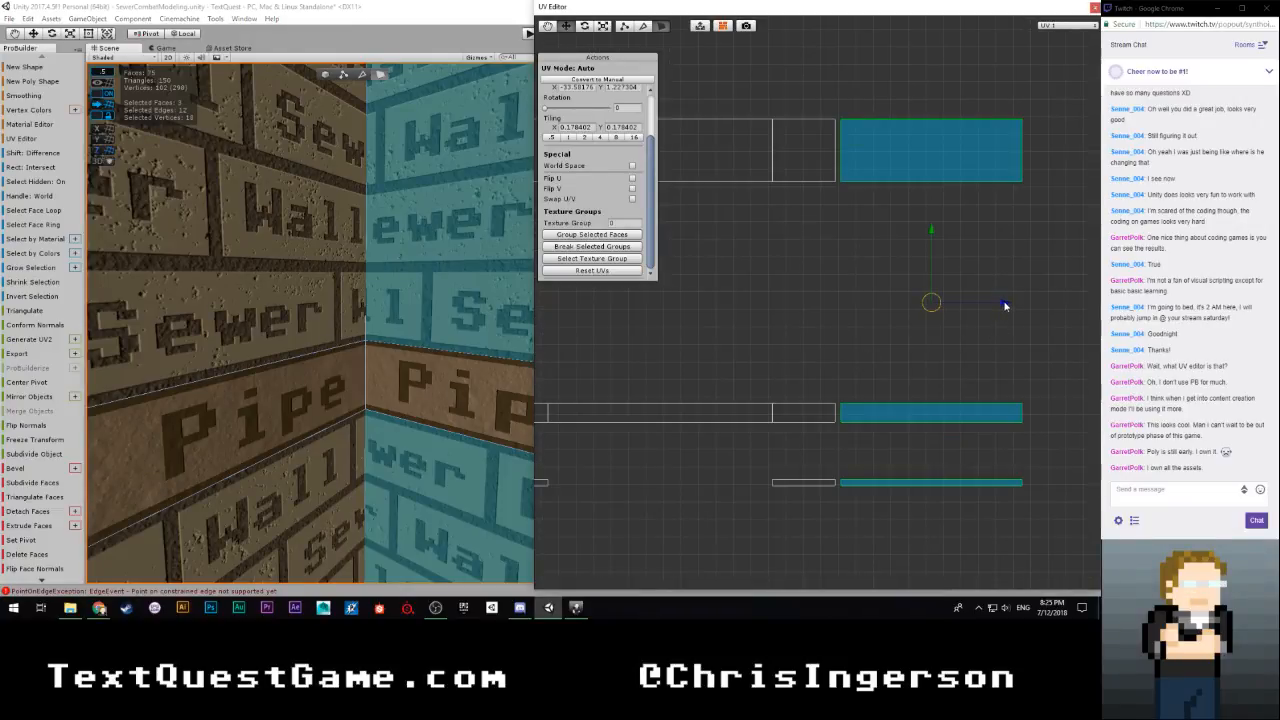
left_click_drag(1003, 303, 998, 307)
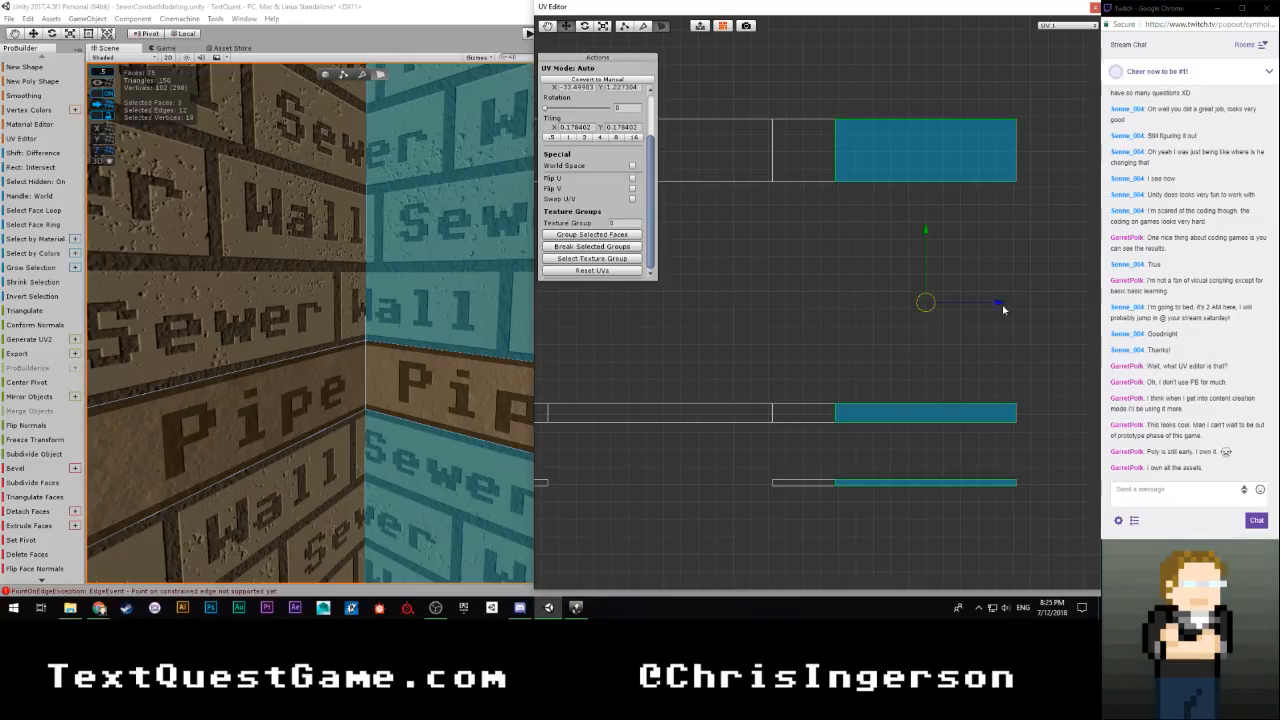
scroll(880, 374, "up", 5)
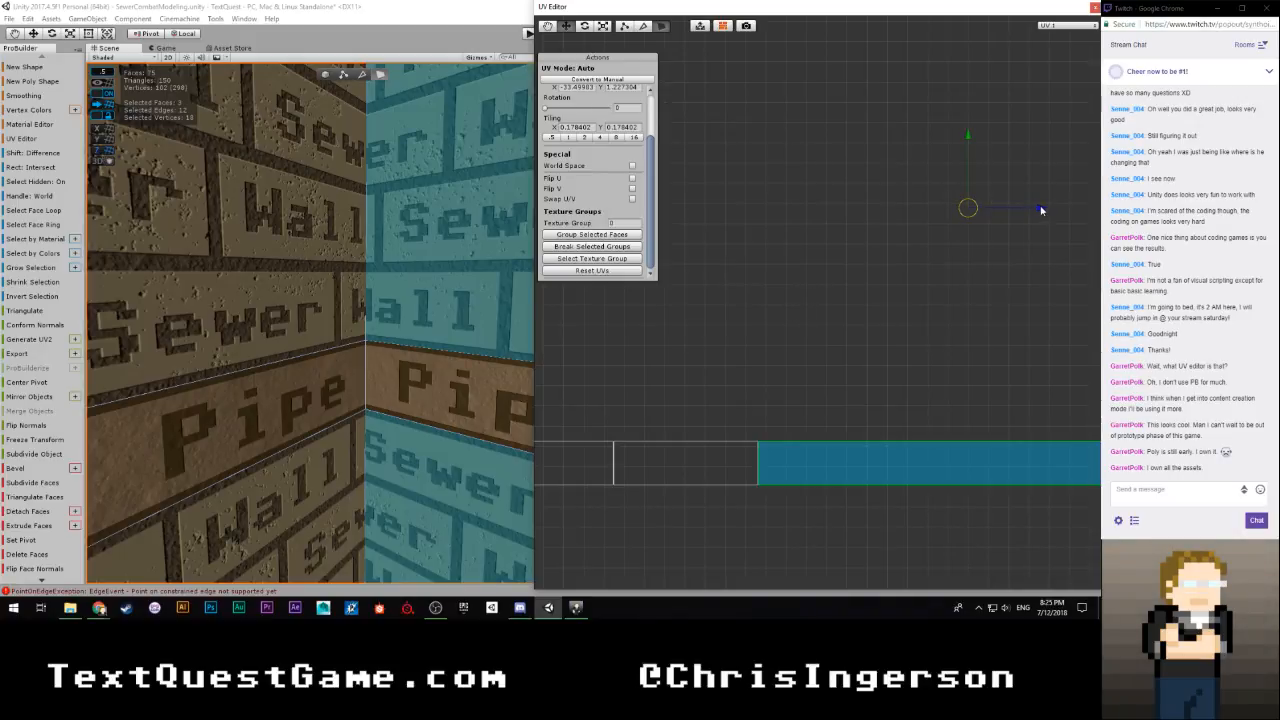
scroll(817, 282, "down", 5)
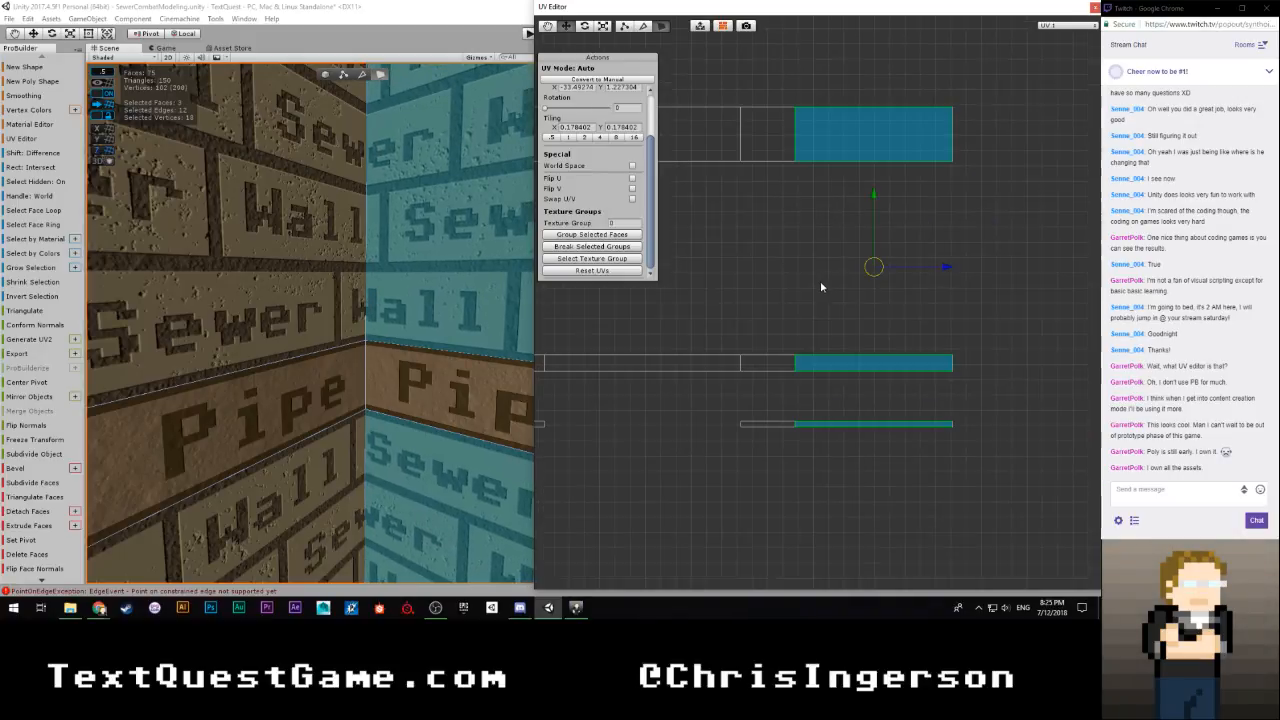
Clear the face selection and inspect the brick seam at the inside corner and along the surrounding sewer walls
left_click(811, 283)
right_click_drag(445, 286, 397, 314)
key("s")
key("w")
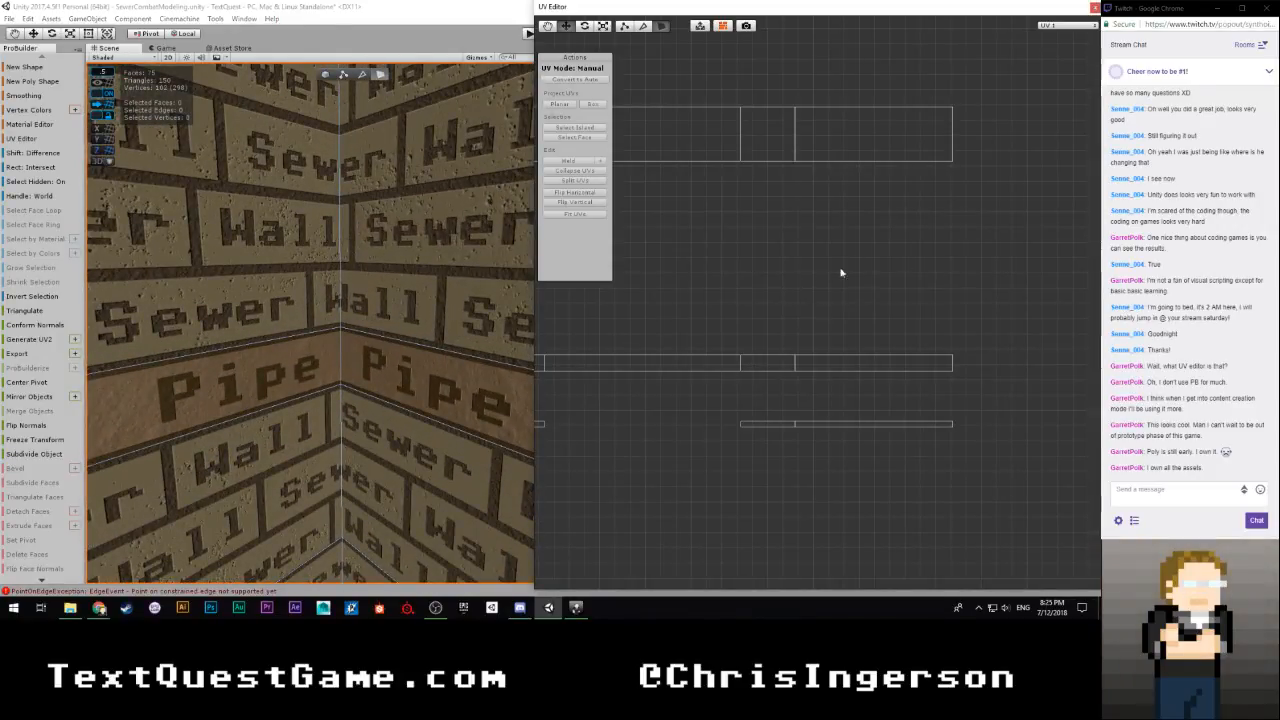
scroll(746, 282, "down", 3)
key("s")
right_click_drag(346, 323, 514, 336)
key("w")
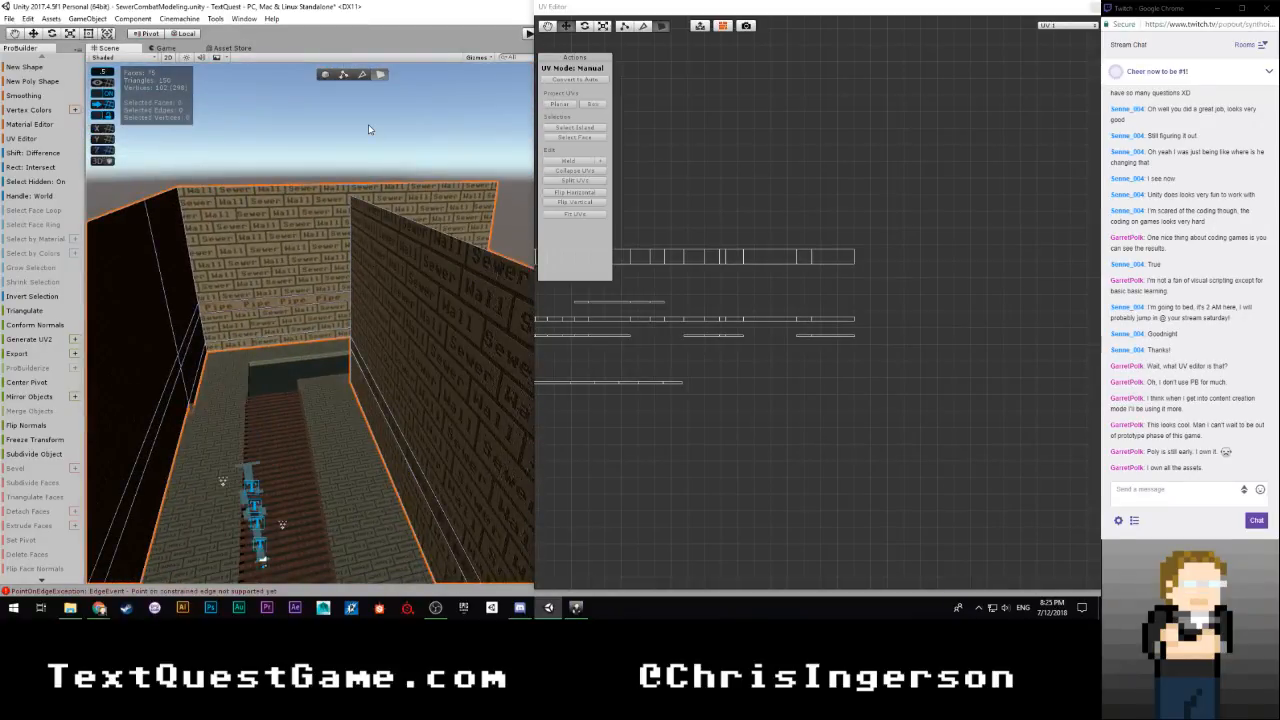
Deselect the wall mesh and look over the brick texture on the sewer walls around the channel
key("g")
right_click_drag(346, 166, 494, 251)
key("w")
left_click(433, 142)
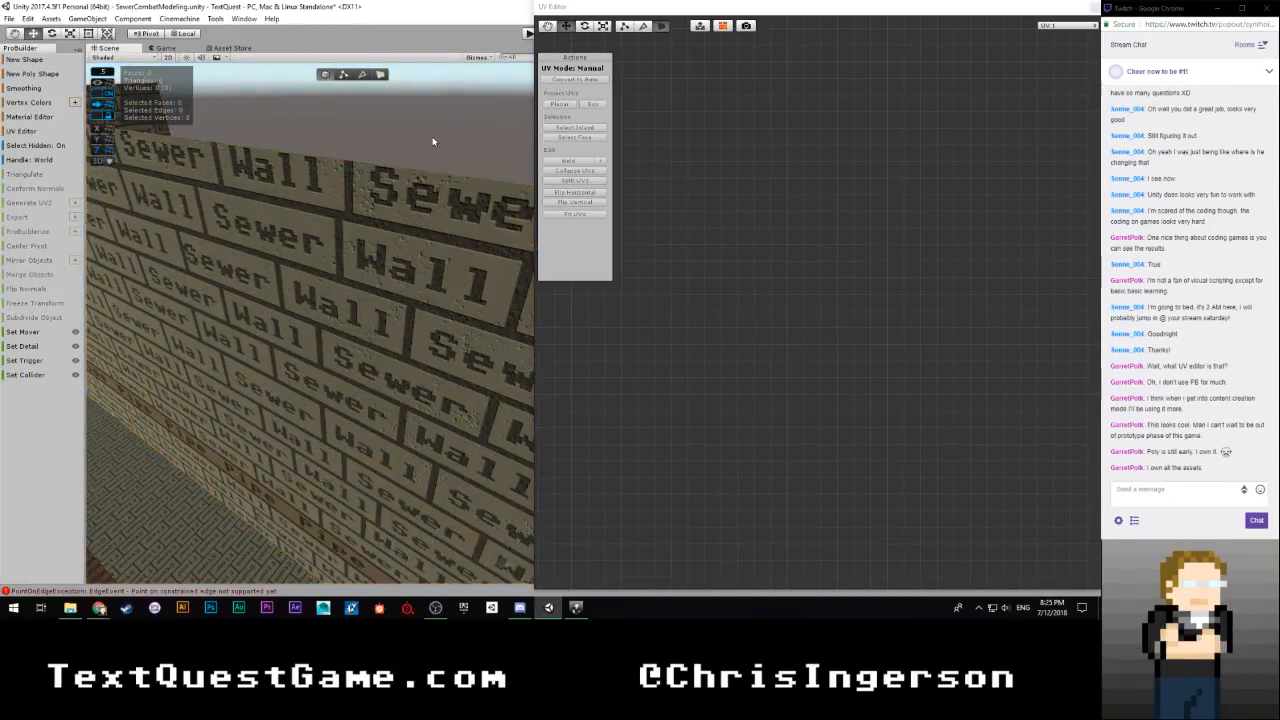
mouse_move(465, 215)
right_mouse_down()
mouse_move(314, 217)
mouse_move(311, 291)
mouse_move(267, 232)
mouse_move(209, 223)
mouse_move(249, 266)
mouse_move(89, 331)
mouse_move(200, 289)
mouse_move(211, 249)
mouse_move(389, 240)
mouse_move(377, 194)
mouse_move(438, 217)
mouse_move(511, 214)
mouse_move(437, 180)
mouse_move(460, 190)
right_mouse_up()
key("w")
key("s")
key("w")
right_click_drag(677, 231, 230, 259)
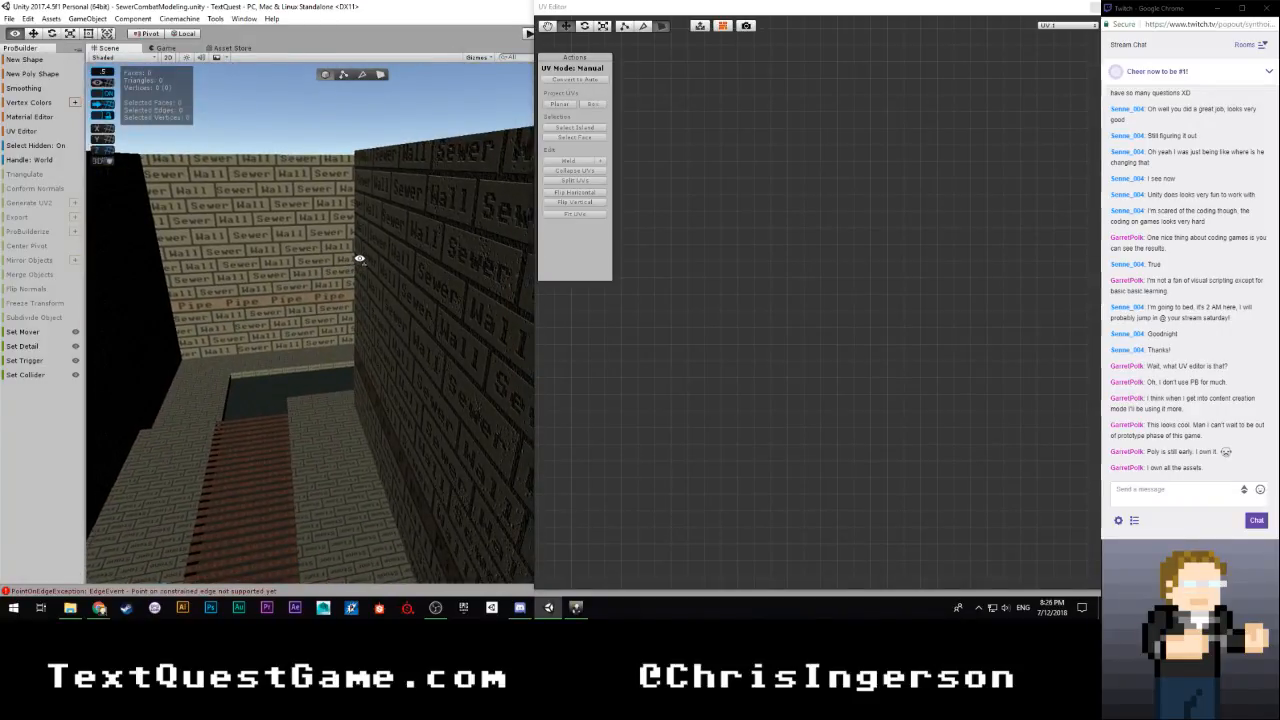
Inspect the brick seams at the sewer walls' corners and close the UV Editor
right_click_drag(360, 259, 734, 214)
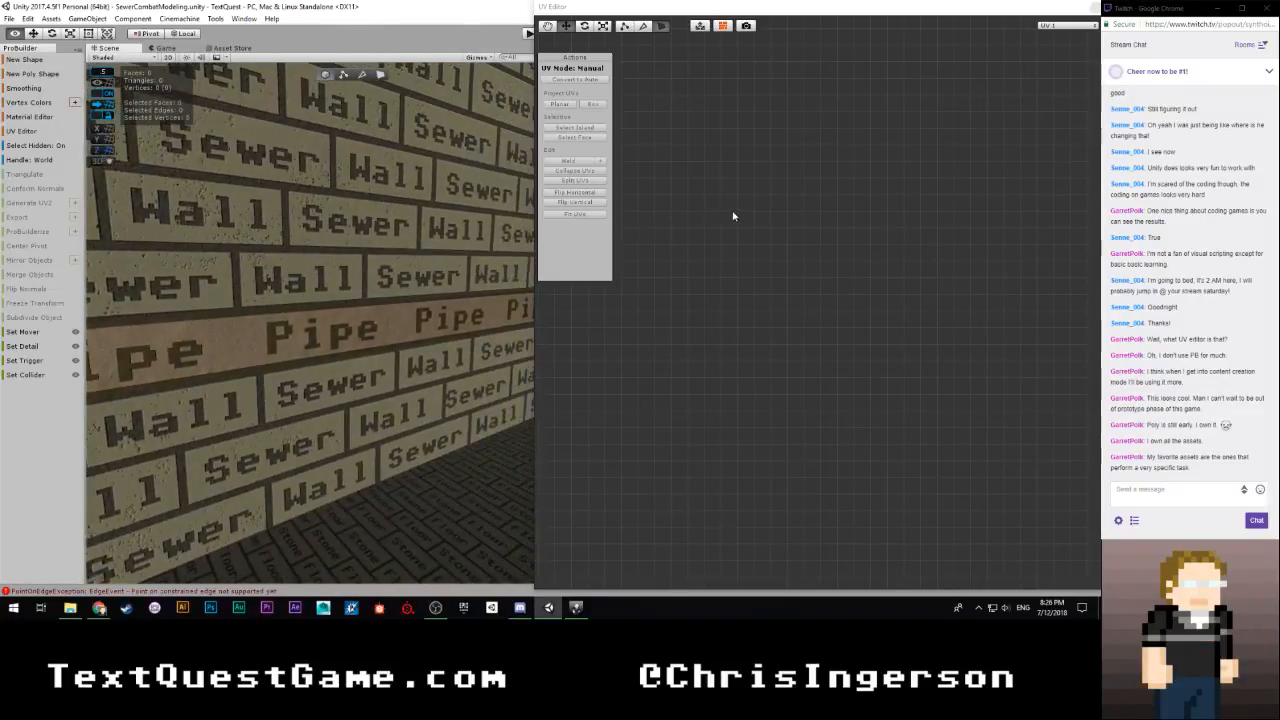
right_click_drag(240, 205, 62, 238)
middle_click_drag(258, 317, 208, 313)
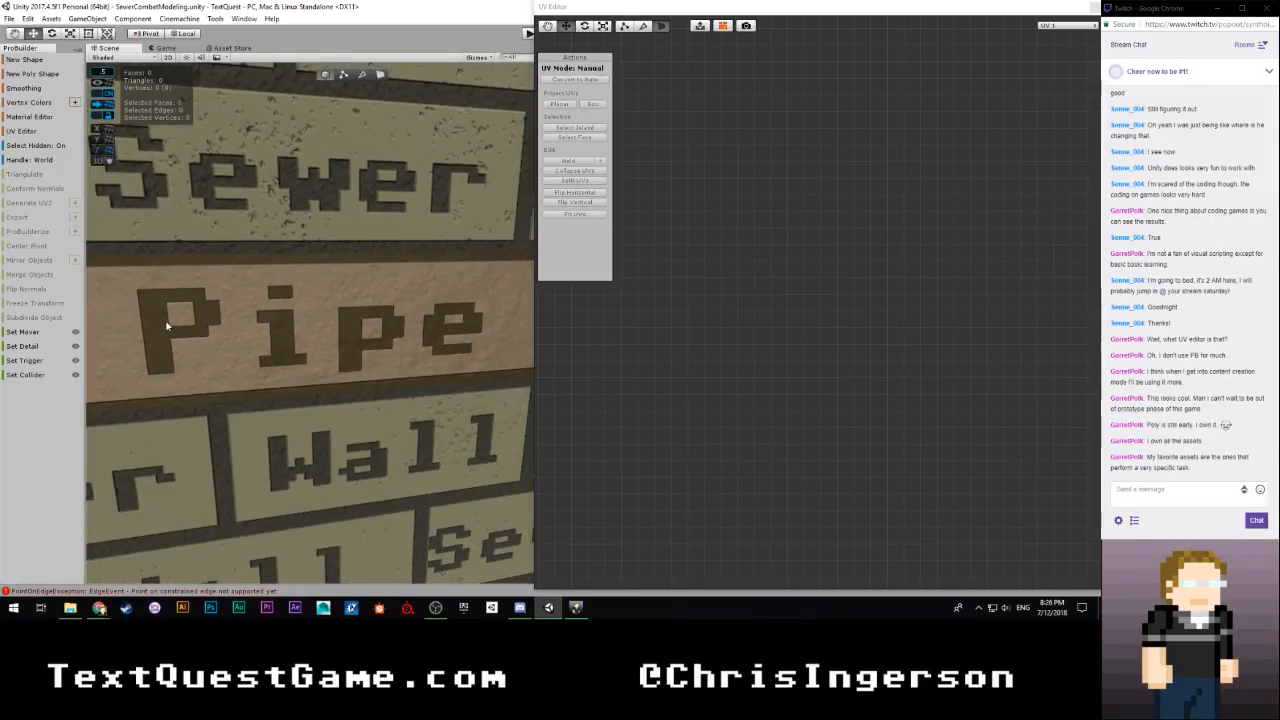
right_click_drag(167, 325, 692, 357)
left_click(1000, 8)
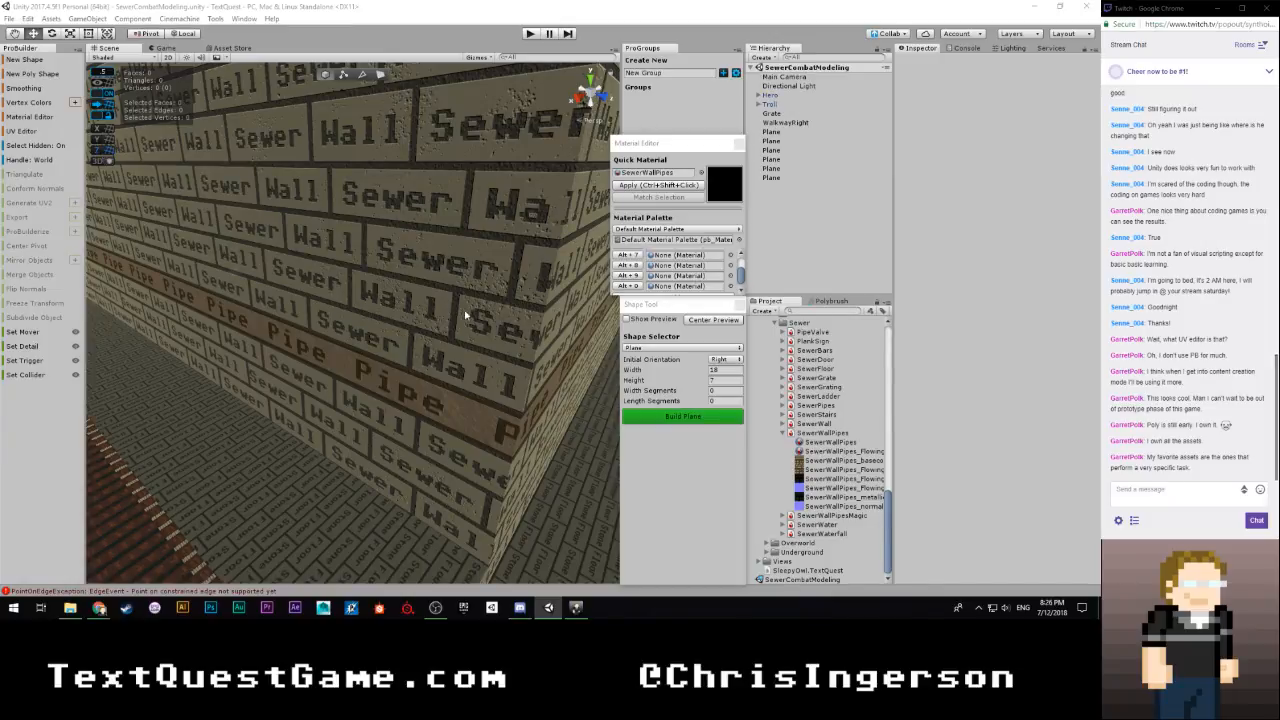
right_click_drag(465, 315, 176, 317)
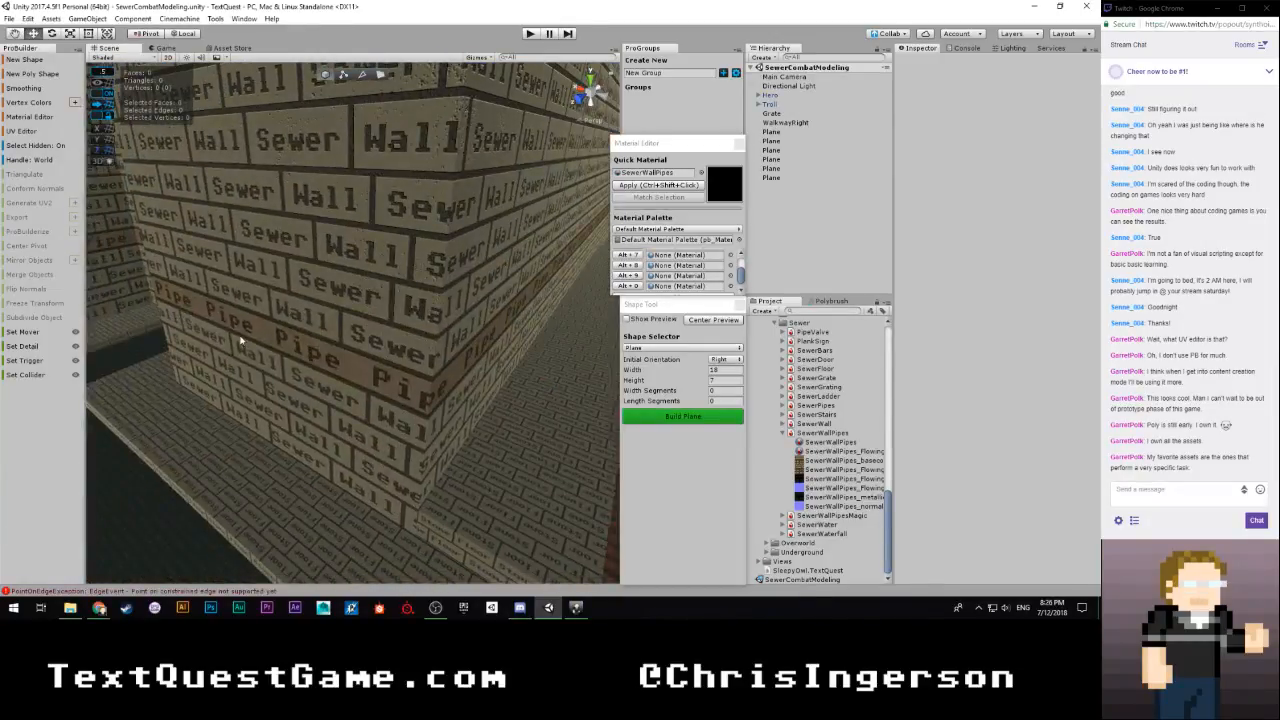
right_click_drag(274, 350, 368, 286)
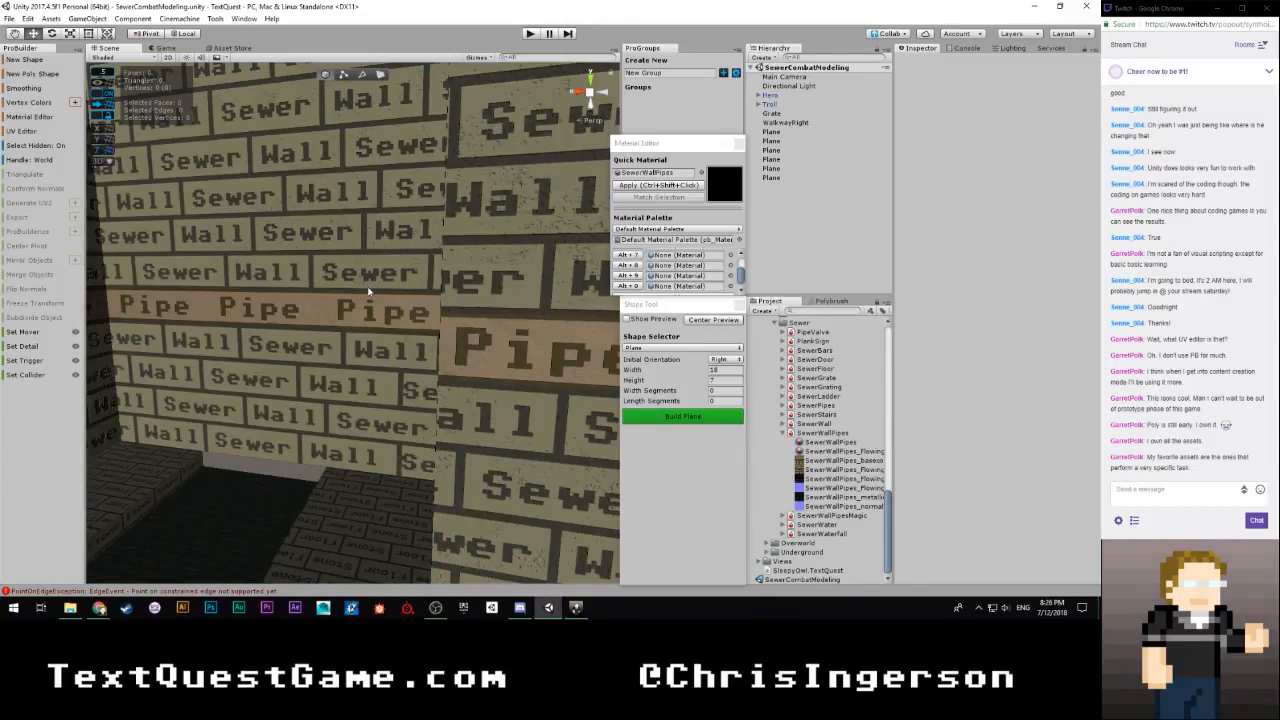
right_click_drag(391, 287, 466, 259)
key("w")
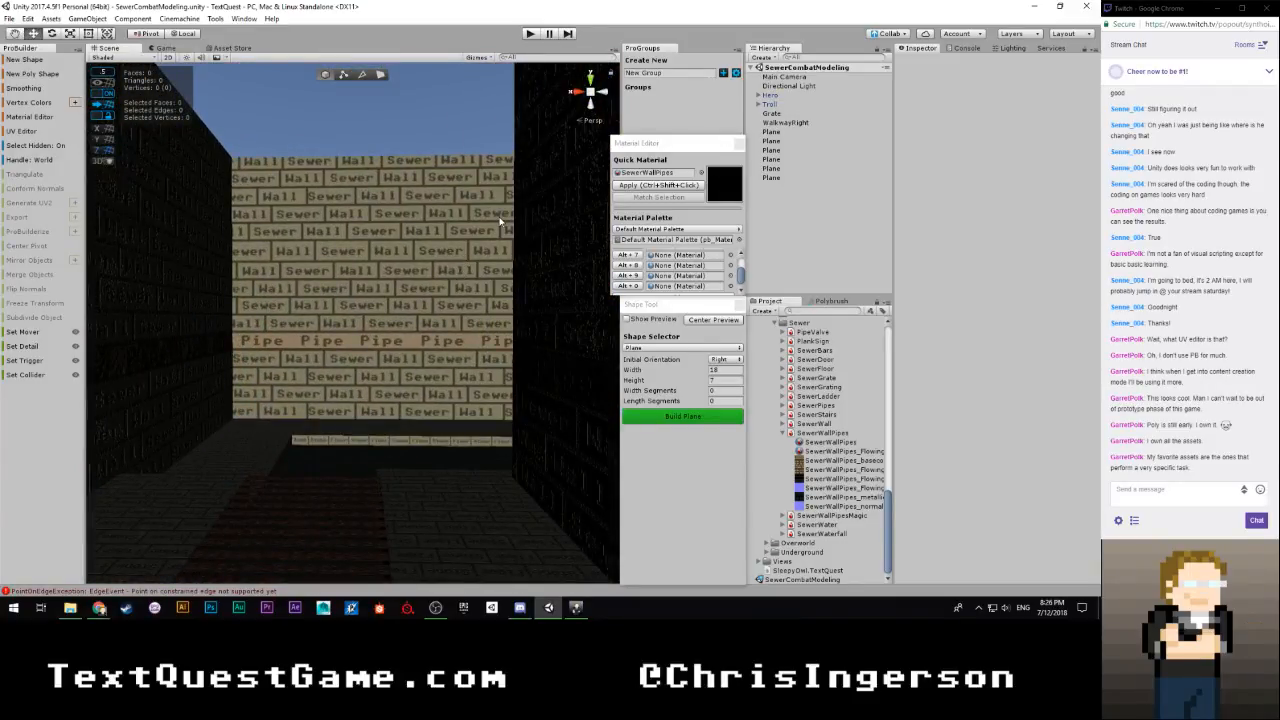
right_click_drag(500, 220, 600, 312)
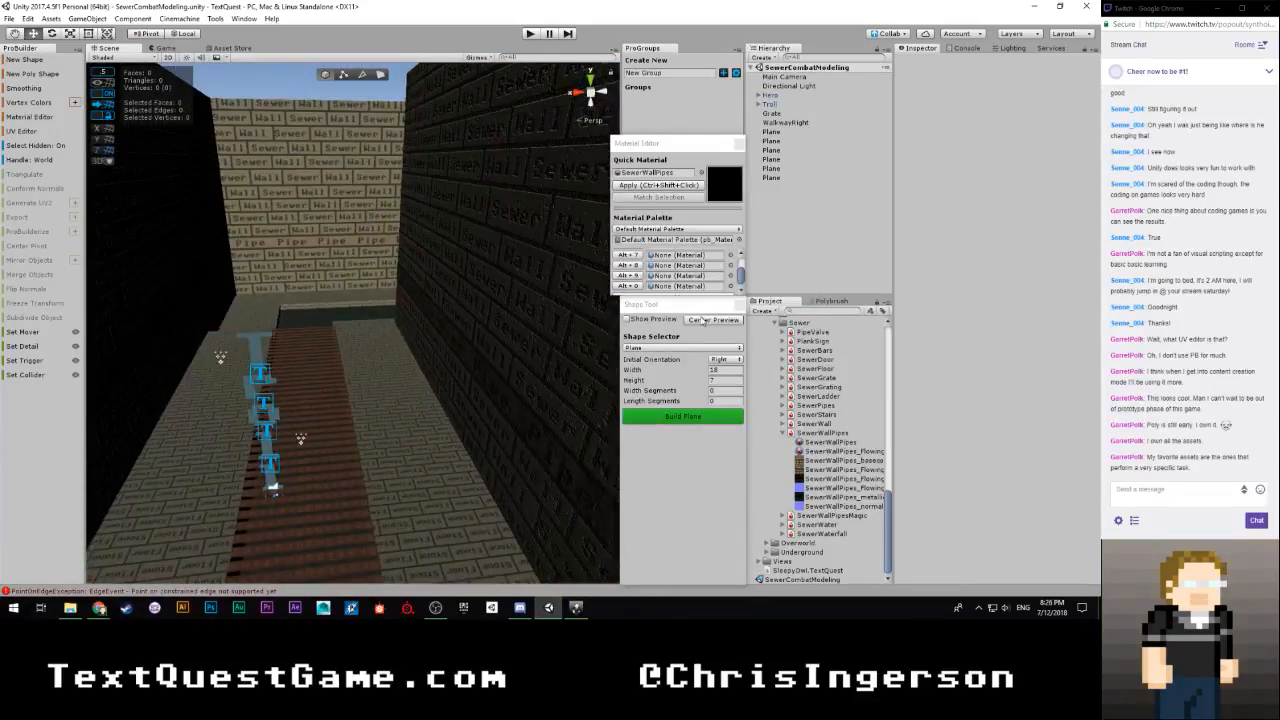
Enable the shape preview for a new plane and set its width and height to 1
left_click(633, 323)
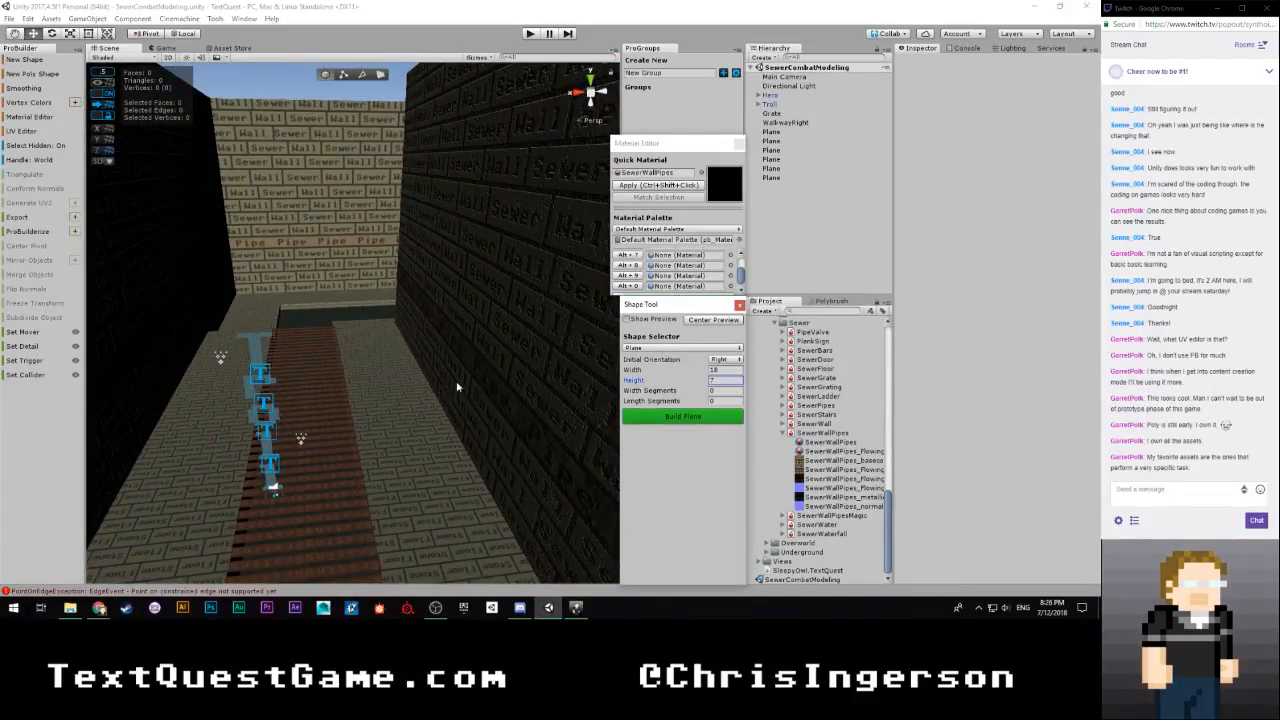
right_click_drag(457, 386, 534, 381)
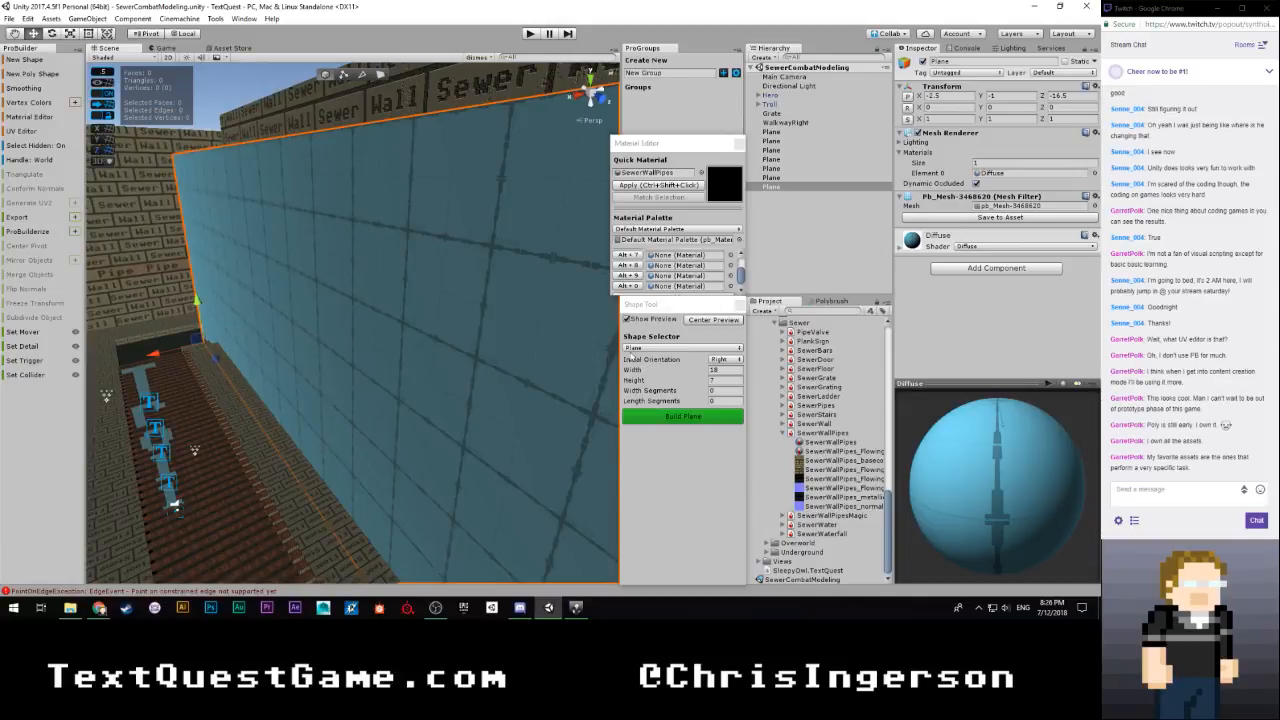
left_click(729, 371)
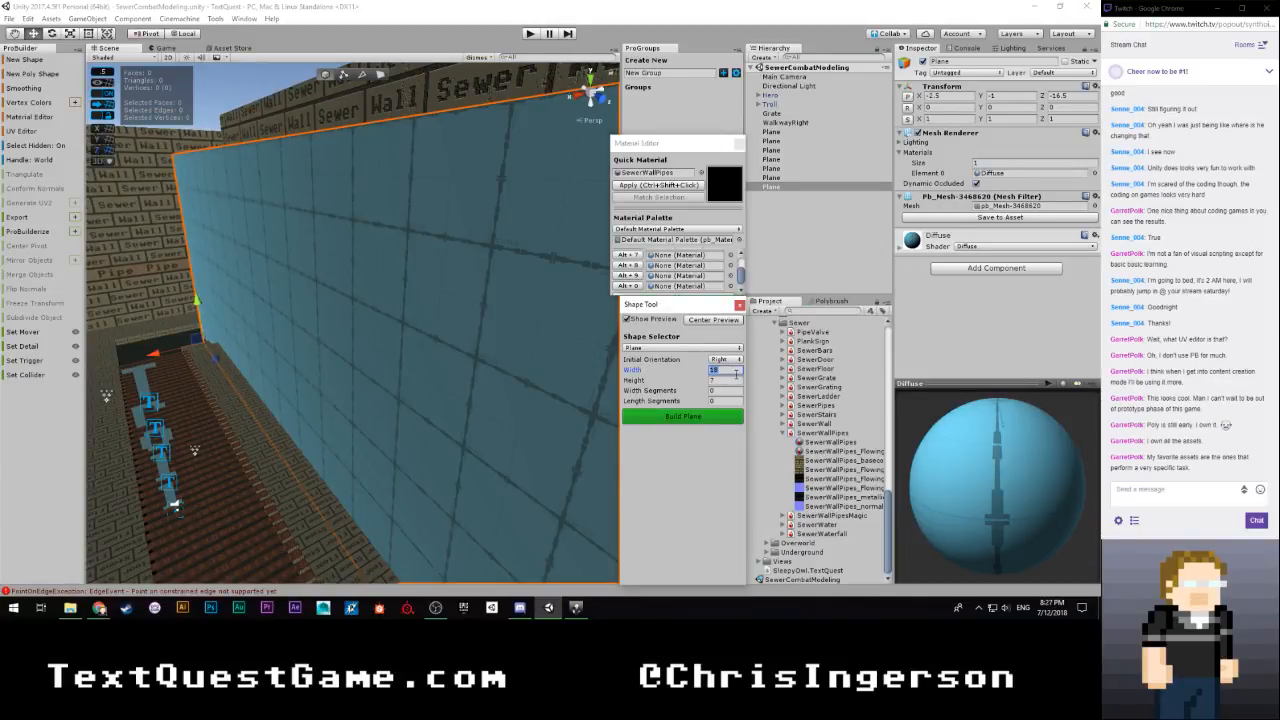
type("5")
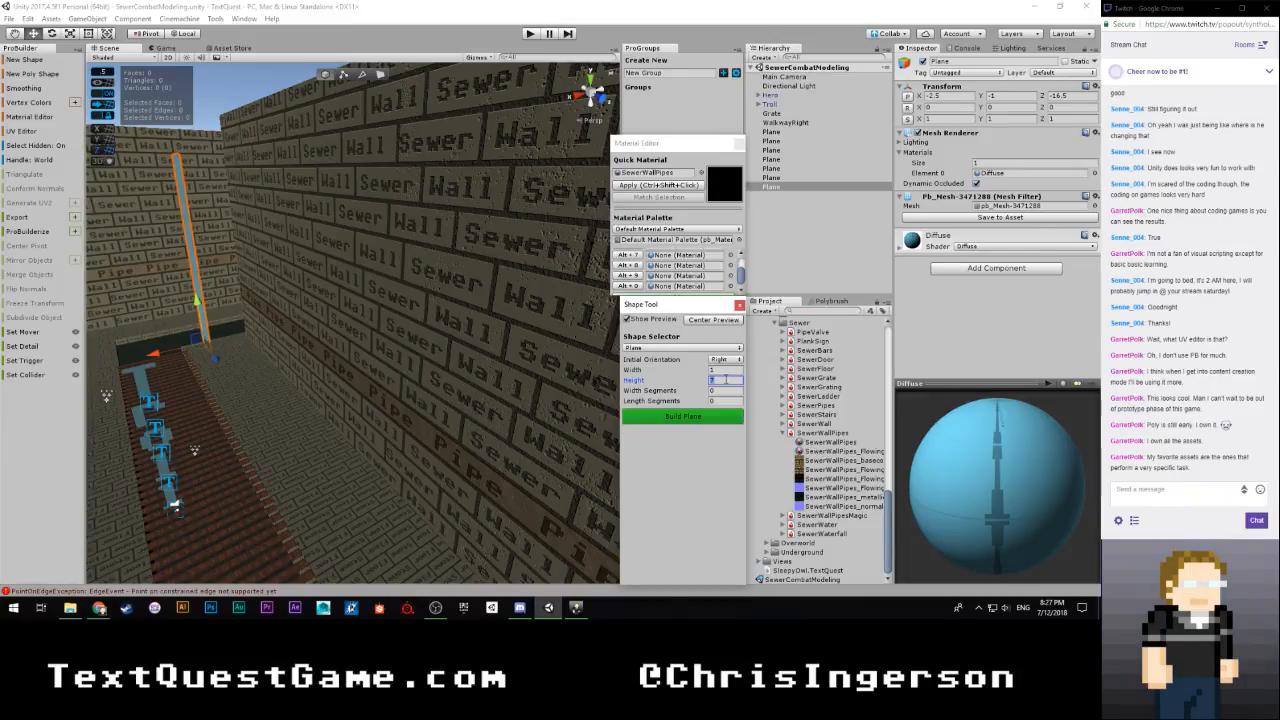
type("1")
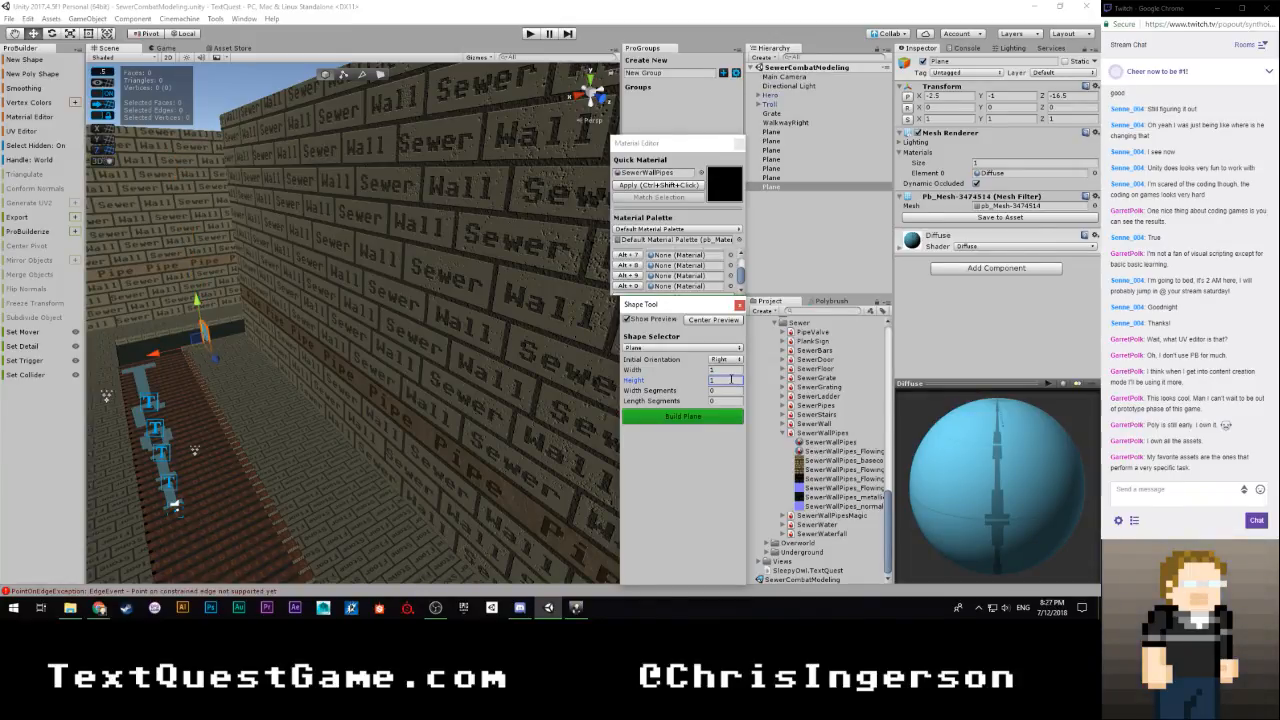
Position the preview plane in front of the Pipe strip, beside the wall corner, at X -3, Y 1.5, Z -14
right_click_drag(303, 338, 382, 347)
left_click_drag(300, 395, 416, 257)
right_click_drag(416, 257, 324, 291)
left_click_drag(313, 289, 306, 294)
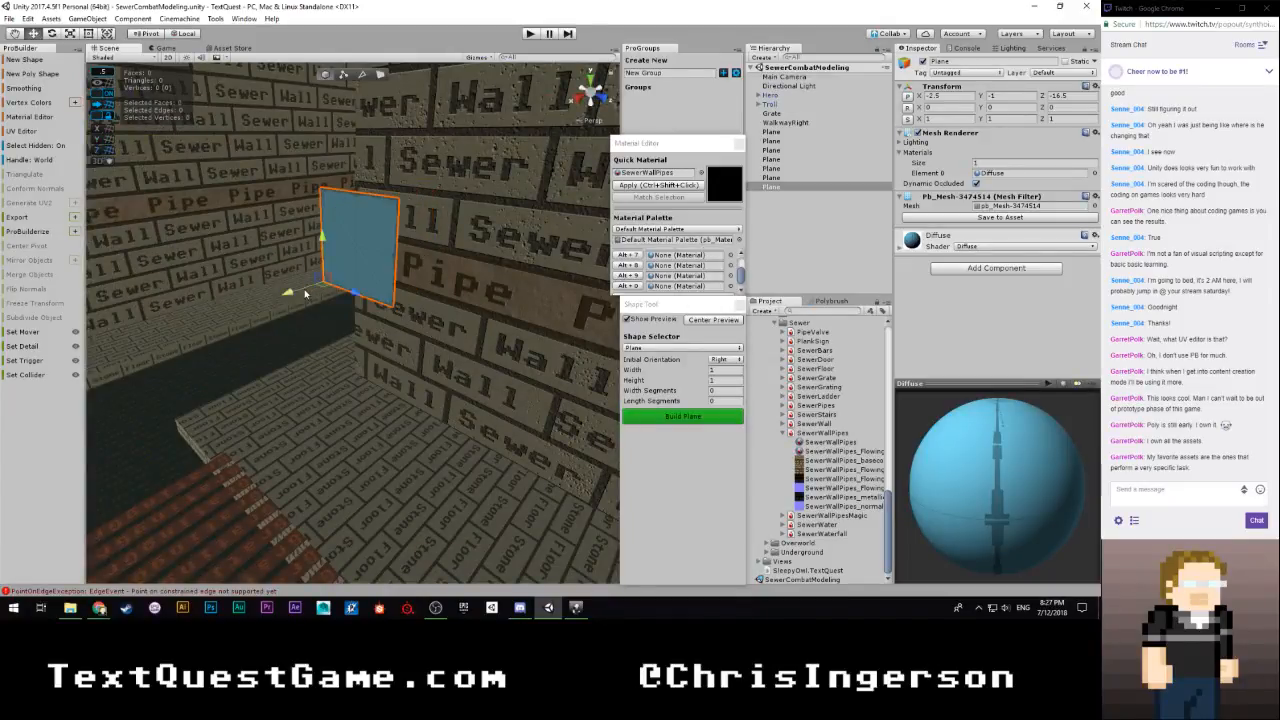
right_click_drag(302, 293, 491, 365)
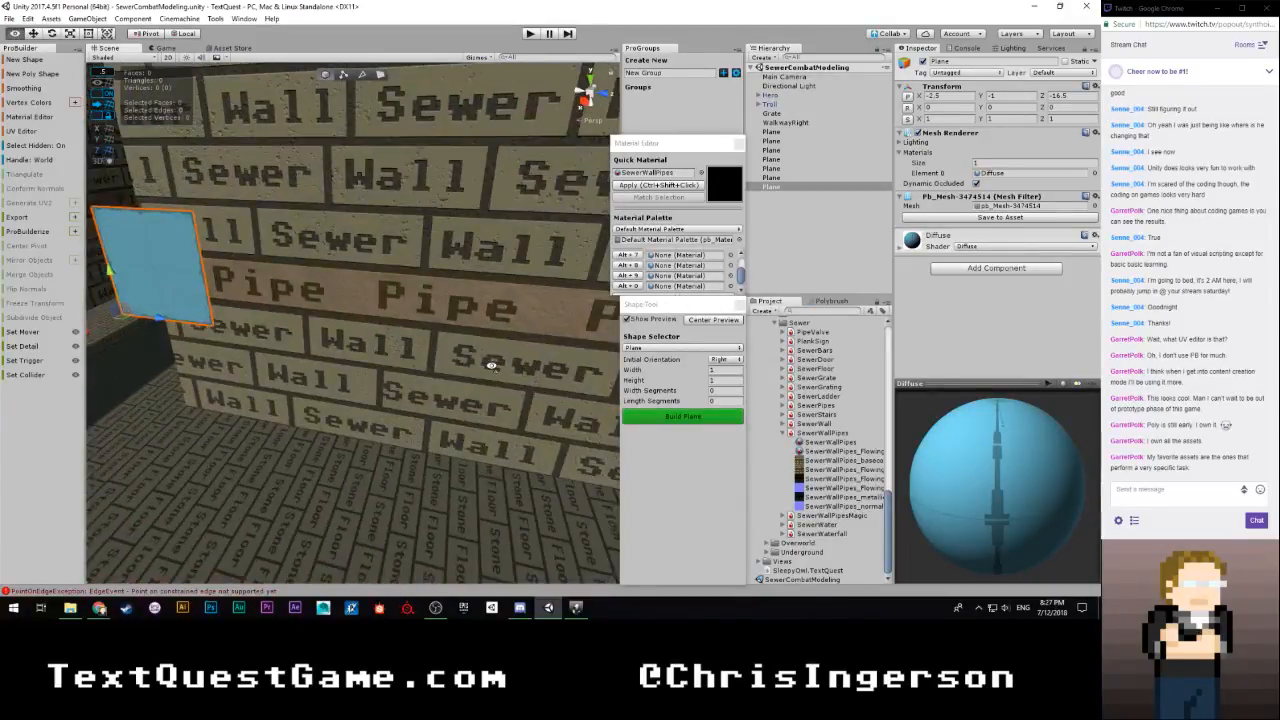
Set the plane's width to 18, keeping its height at 1, and build it along the wall
left_click(736, 383)
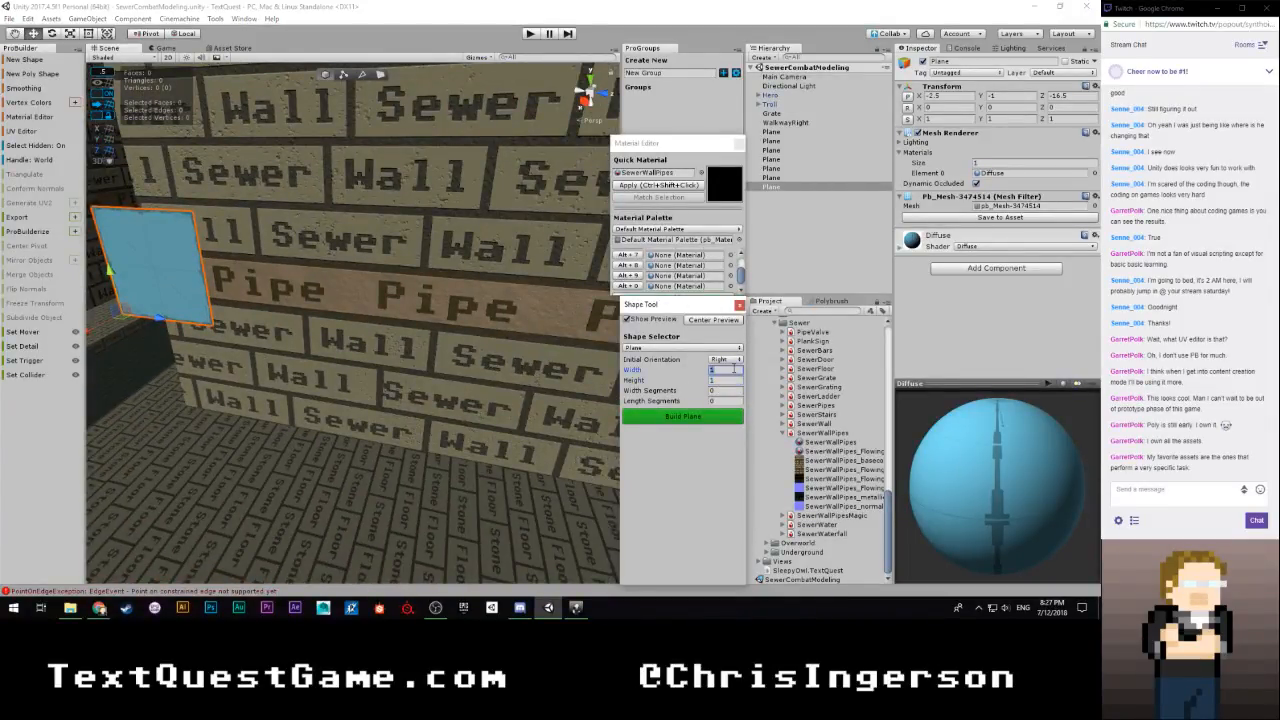
type("18")
left_click(666, 417)
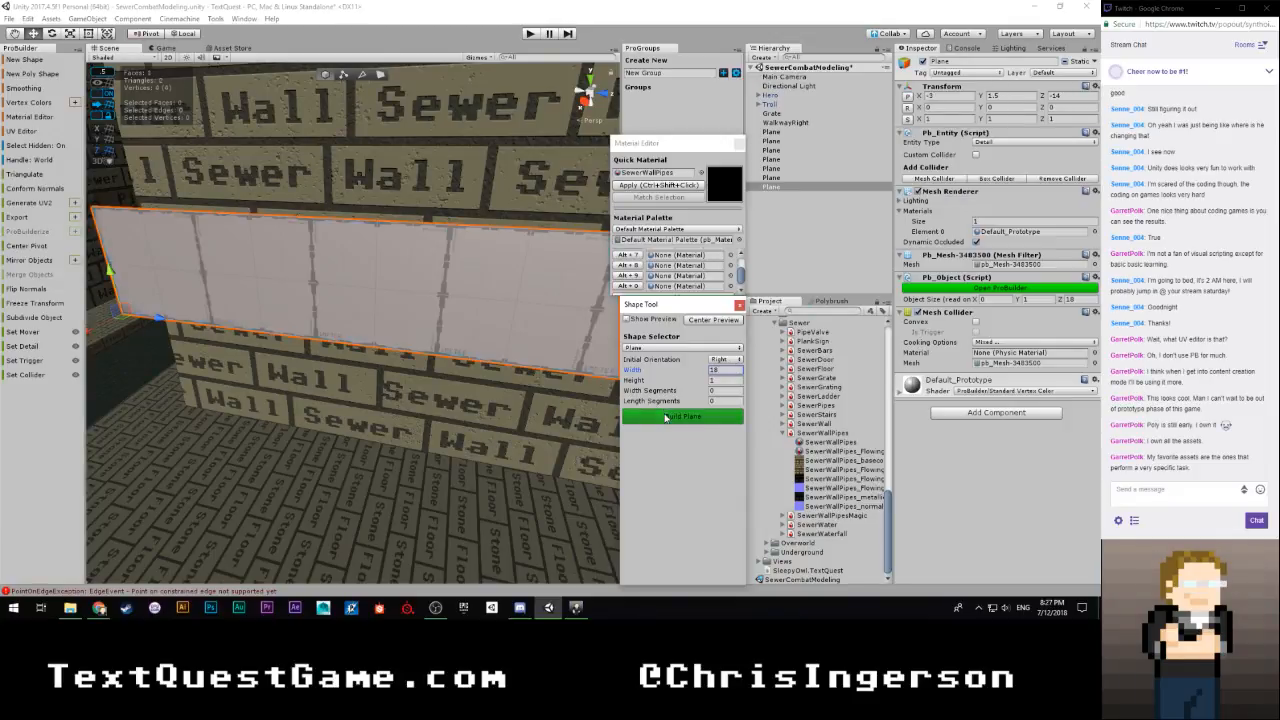
left_click(739, 305)
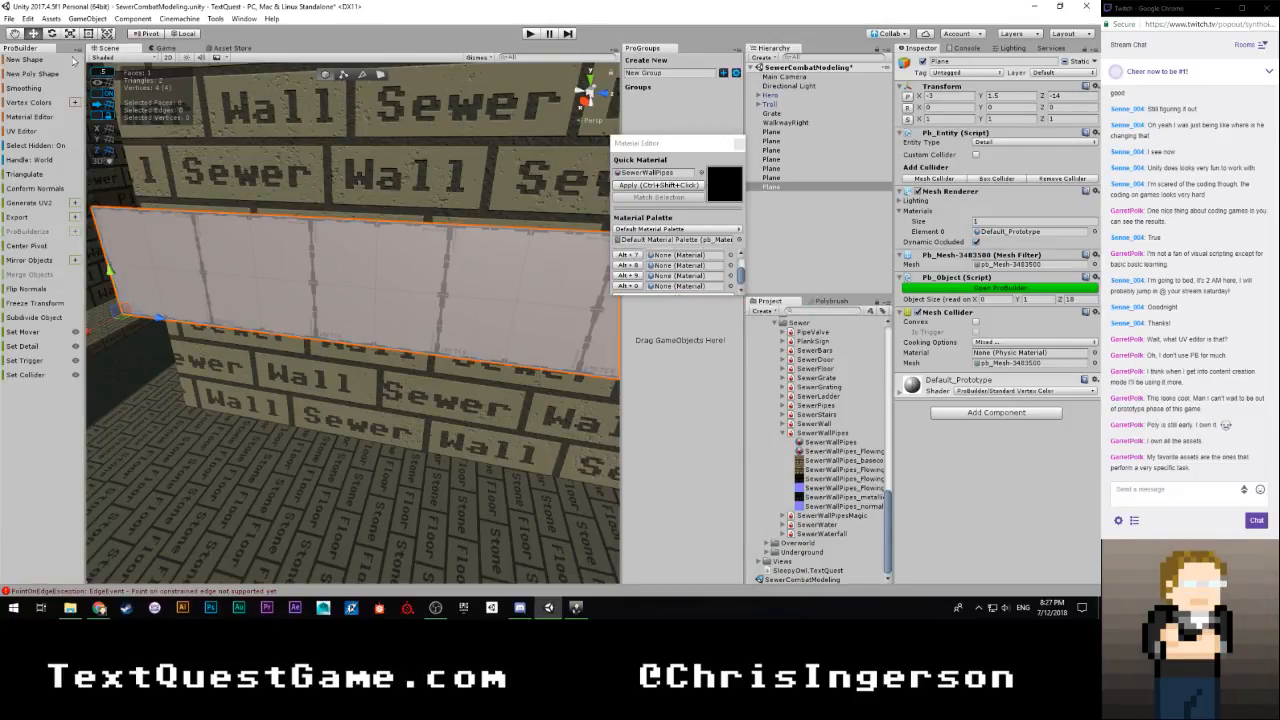
left_click(72, 59)
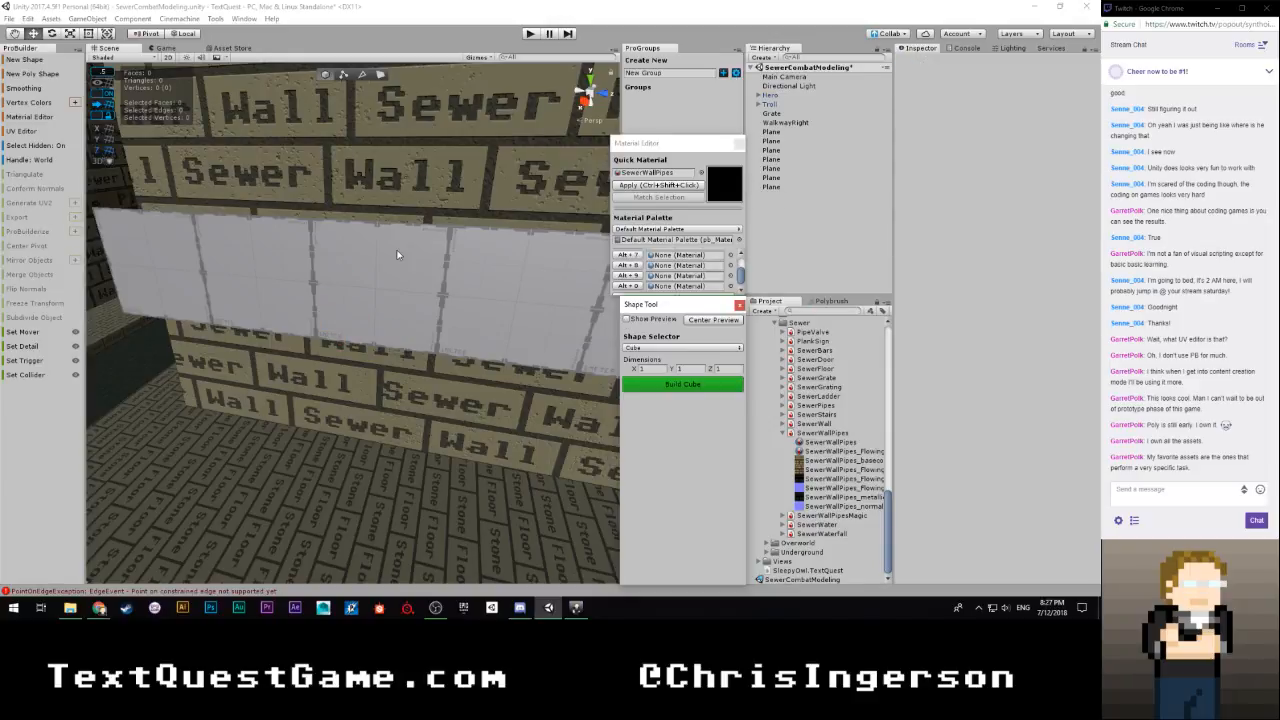
left_click(392, 290)
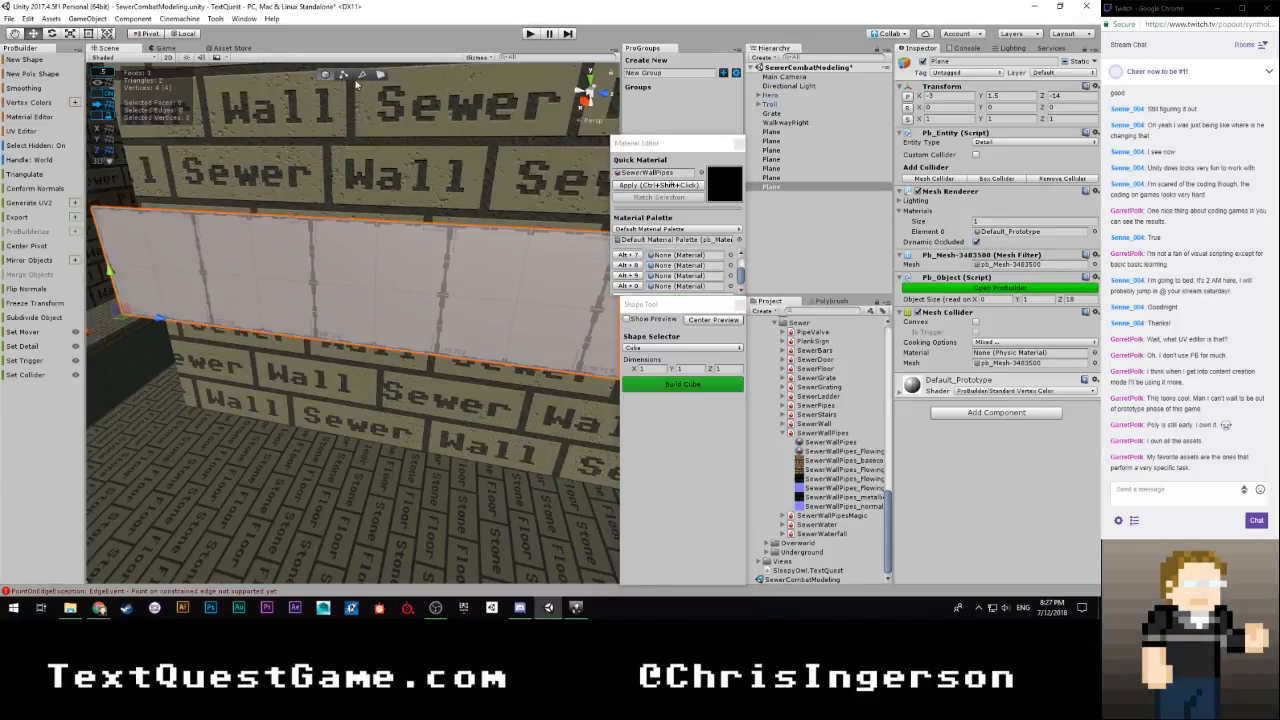
key("g")
key("h")
key("h")
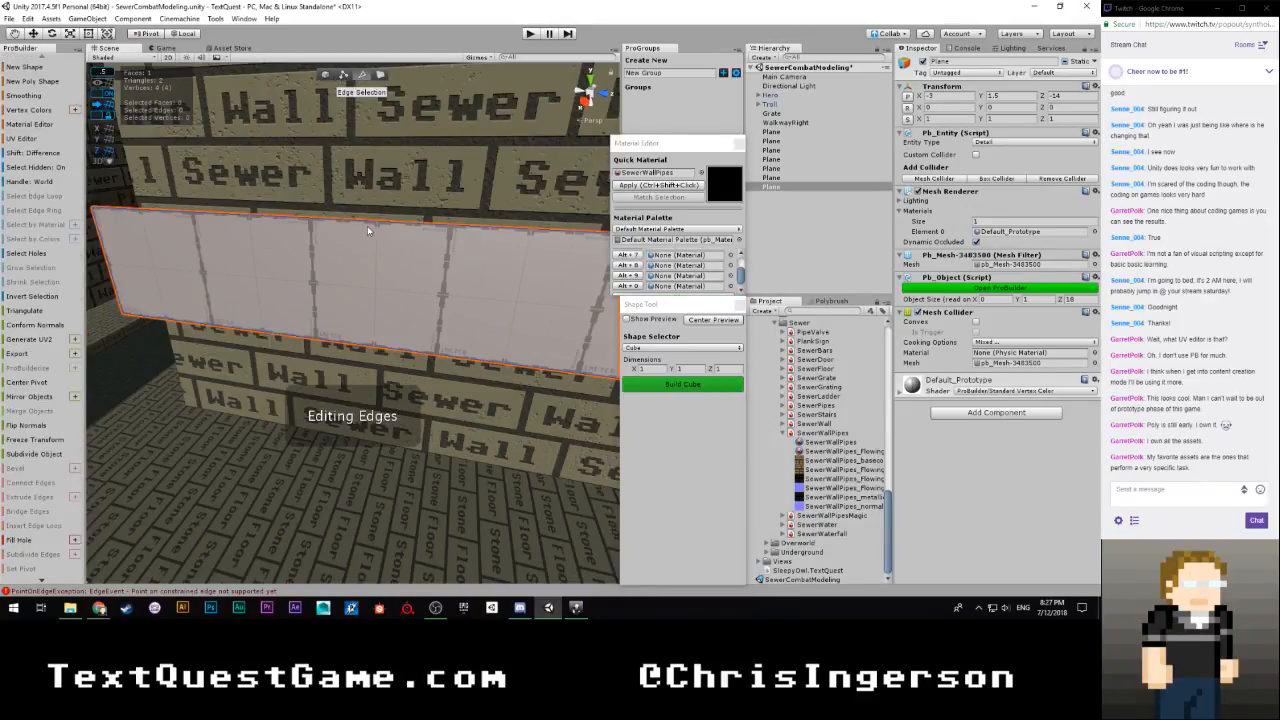
left_click(386, 224)
key("f")
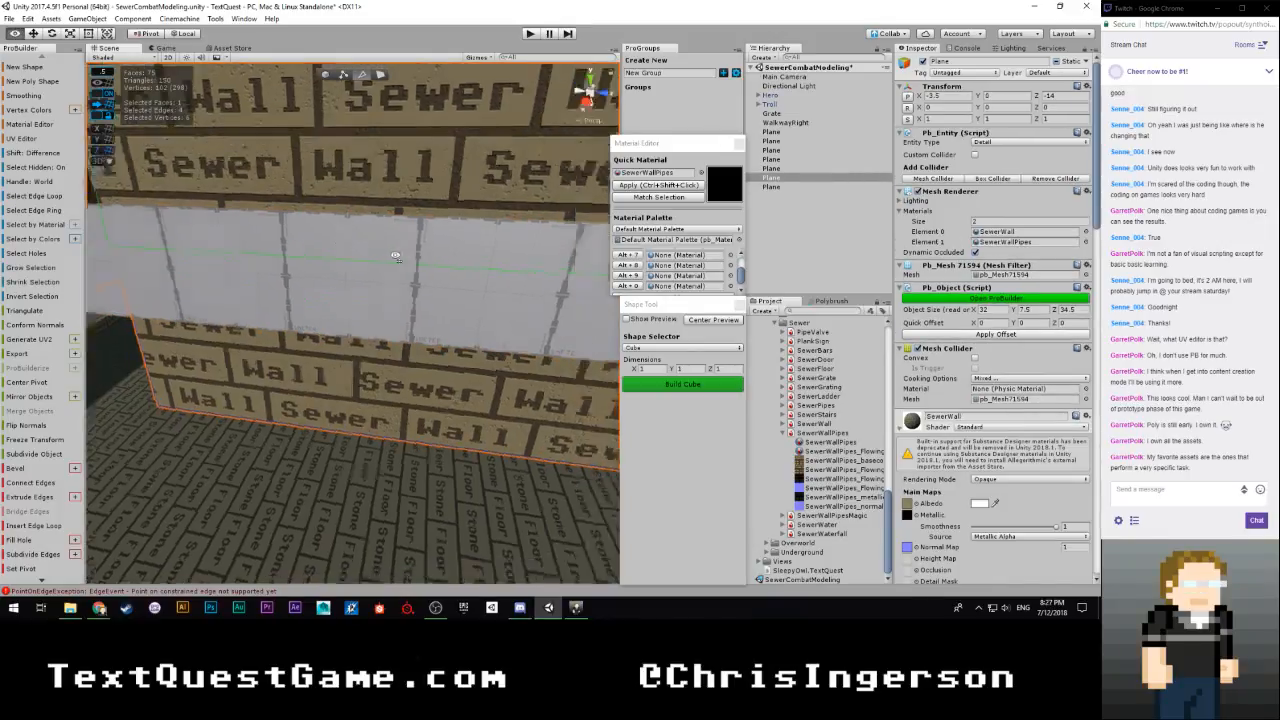
left_click(259, 260)
right_click_drag(431, 303, 323, 250)
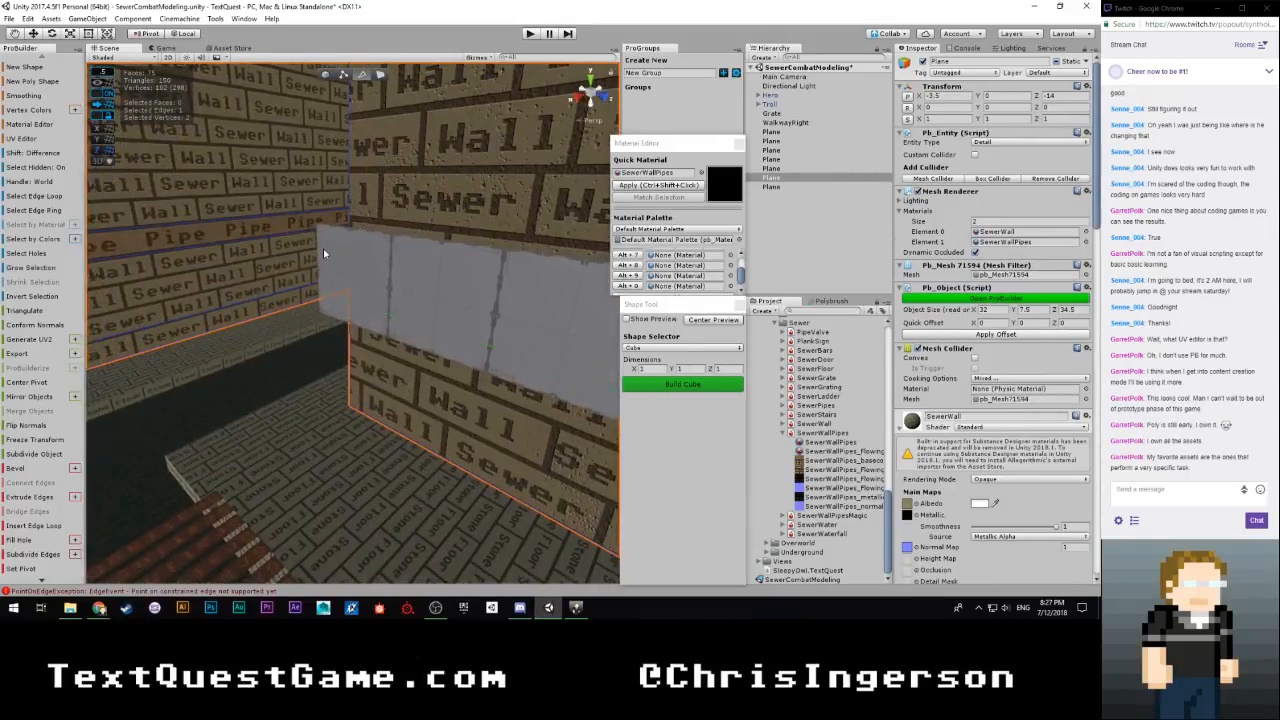
key("g")
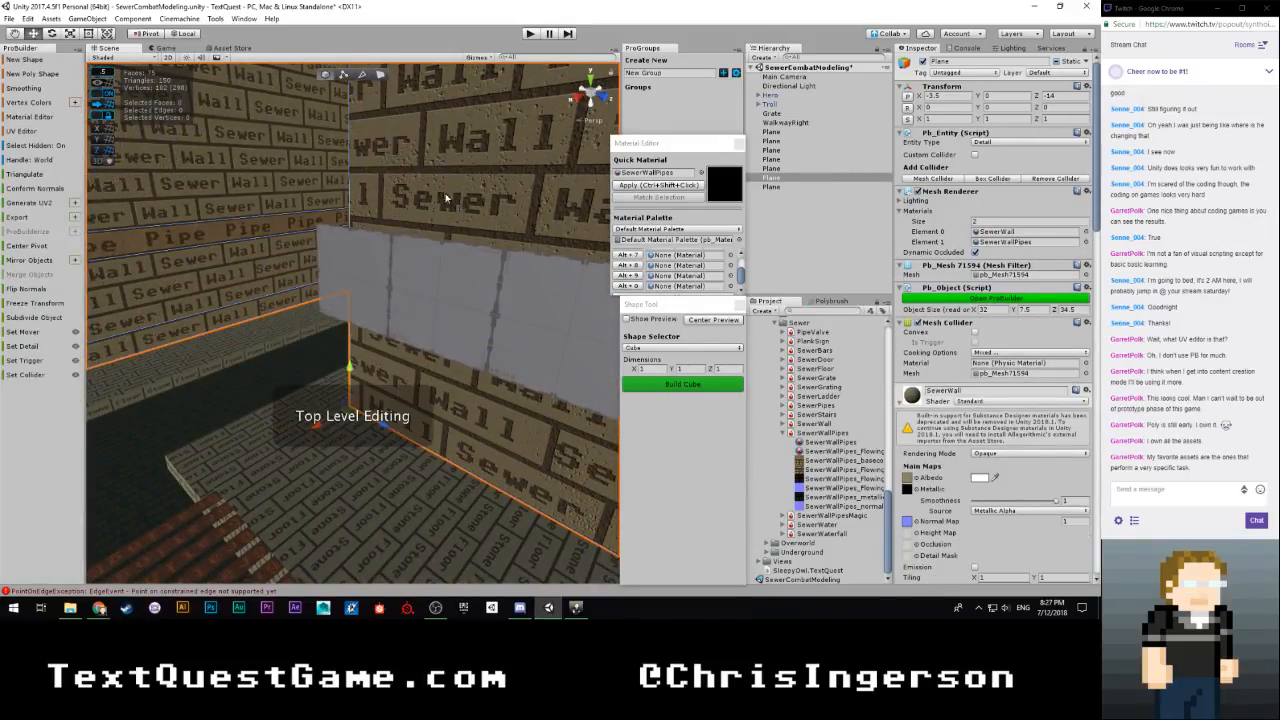
right_click_drag(307, 184, 316, 100)
left_click(284, 125)
Select the new plane's upper long edge and lower it so that the strip is 0.5 high
left_click(364, 500)
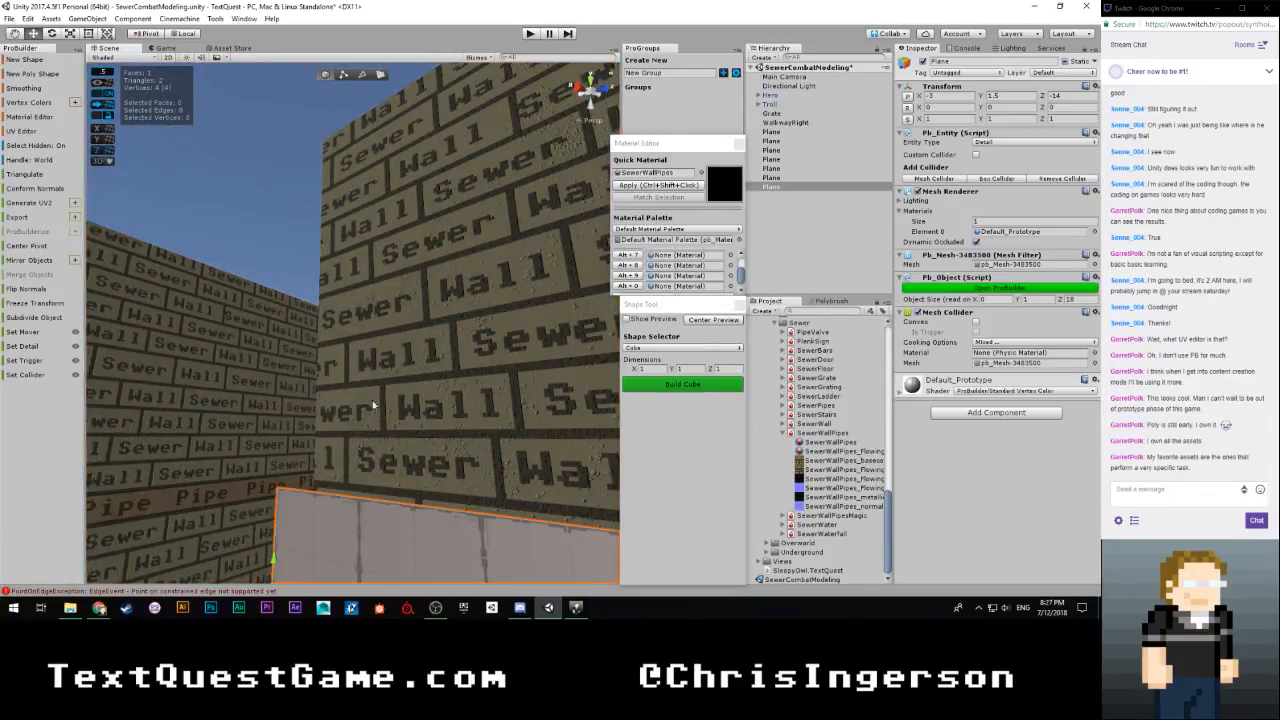
right_click_drag(372, 400, 604, 396)
key("g")
left_click(421, 265)
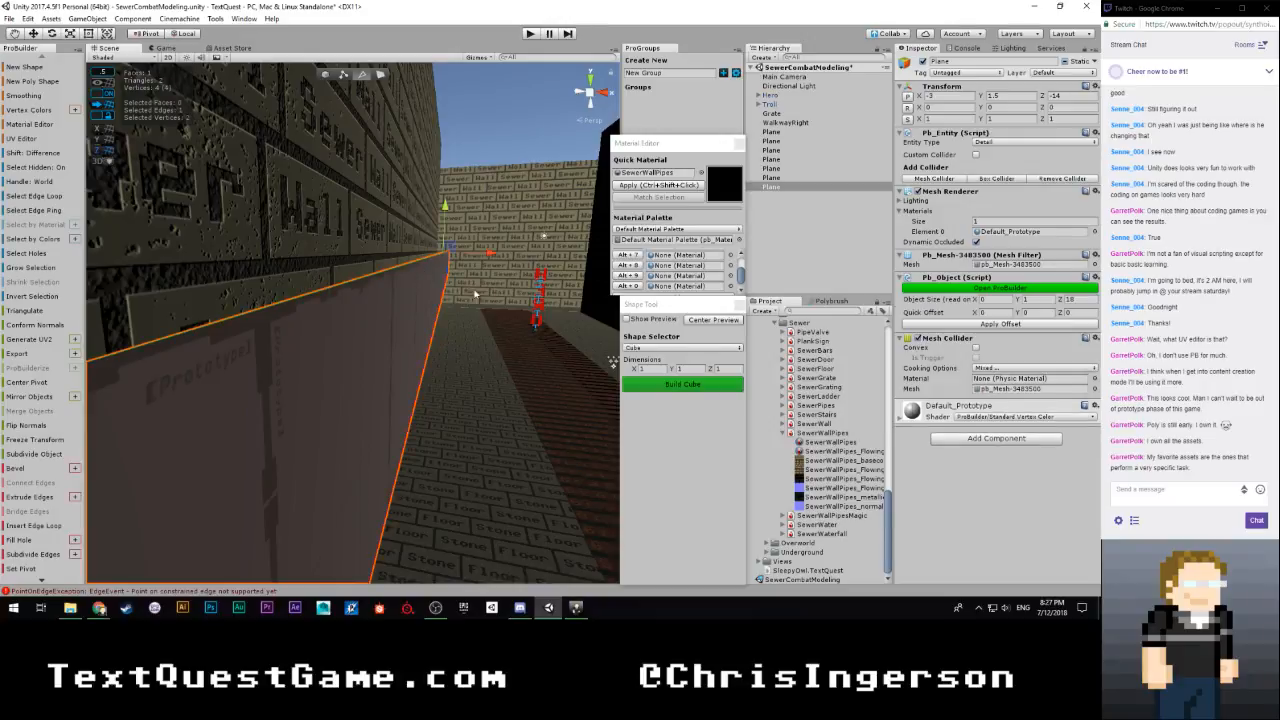
right_click_drag(421, 270, 451, 237)
left_click_drag(467, 197, 464, 219)
right_click_drag(459, 226, 449, 258)
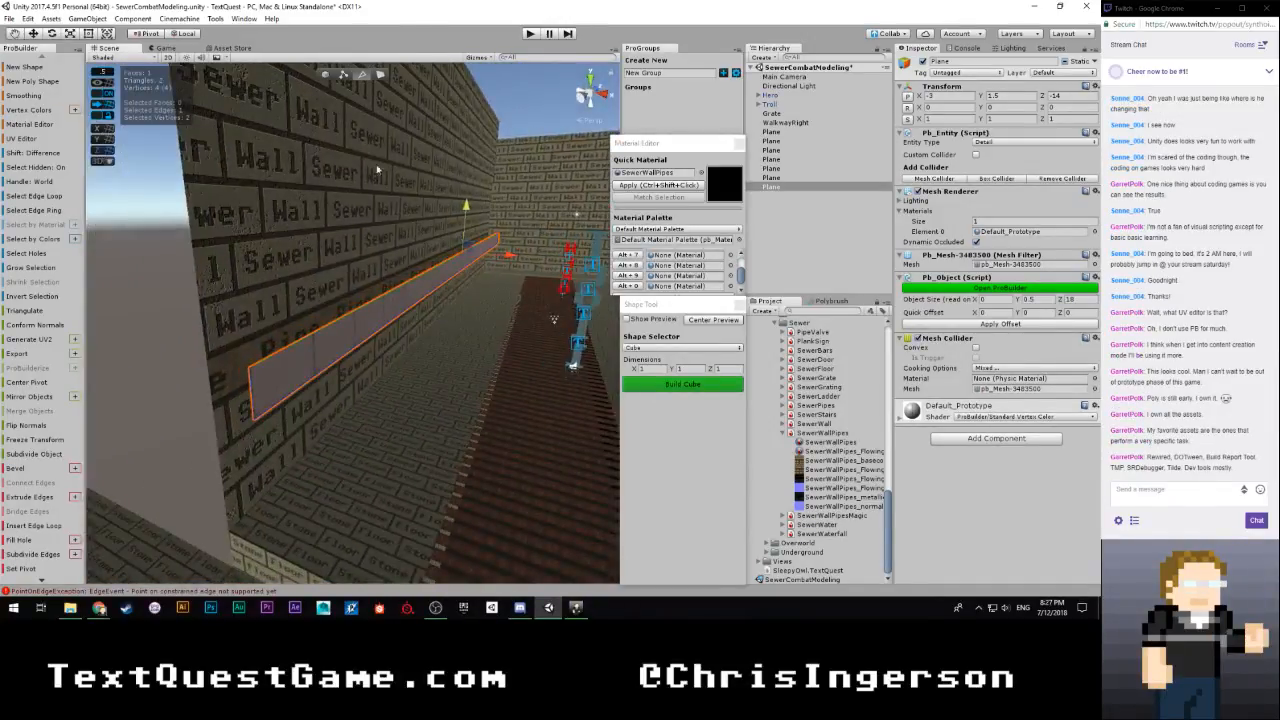
Return to object editing and move the strip flush against the wall over its Pipe row, at X -3.5
left_click(326, 75)
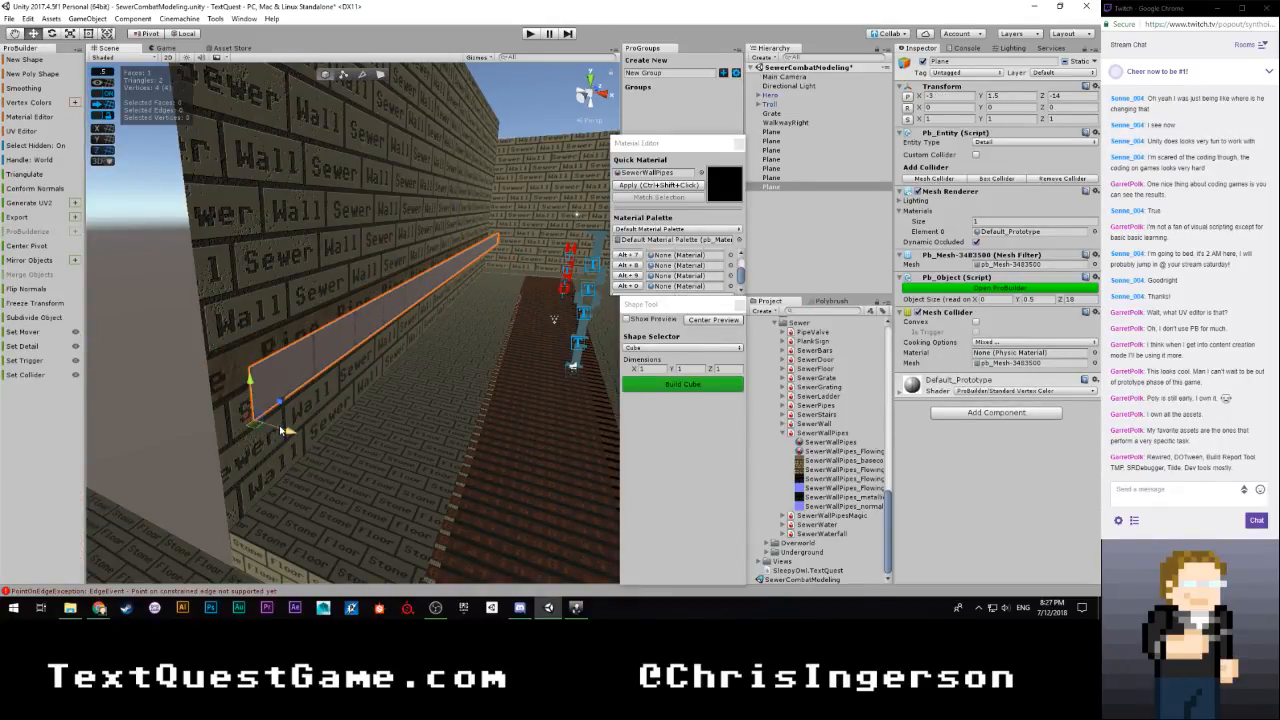
left_click_drag(288, 435, 245, 422)
right_click_drag(375, 350, 68, 337)
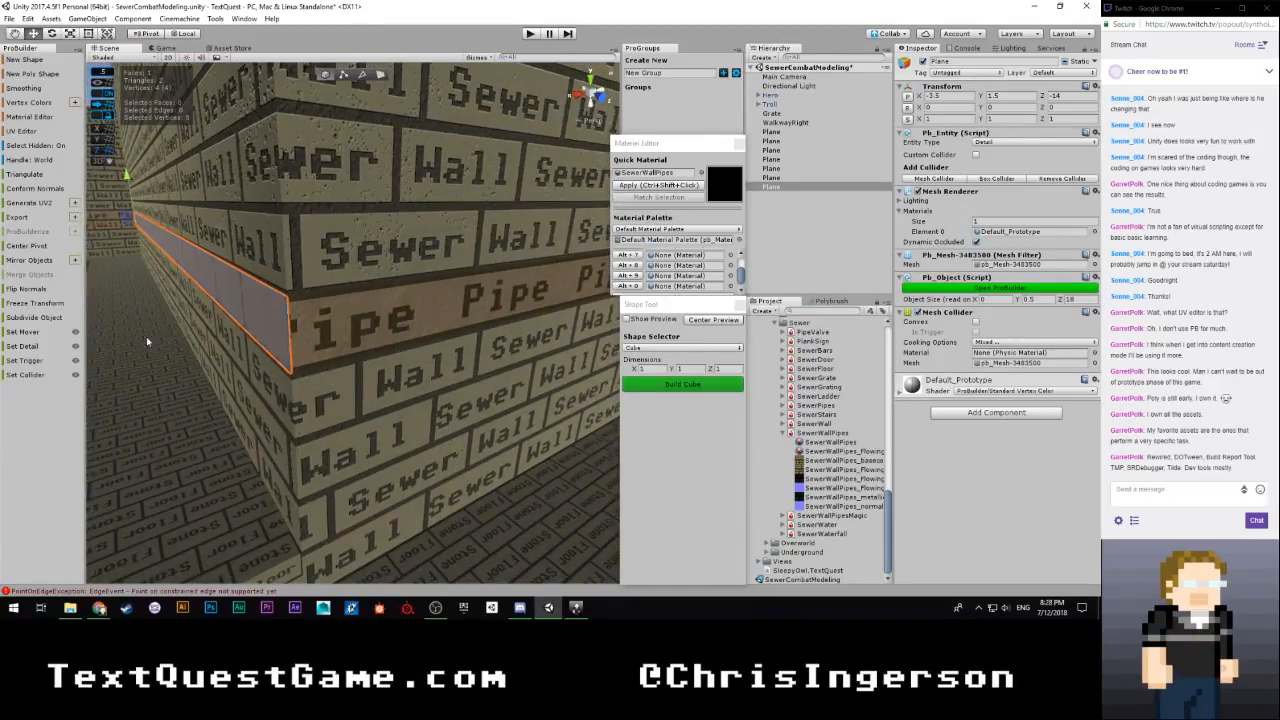
Select the strip's end edge at the outside corner and extrude it 15 units along the adjoining wall's Pipe row
key("g")
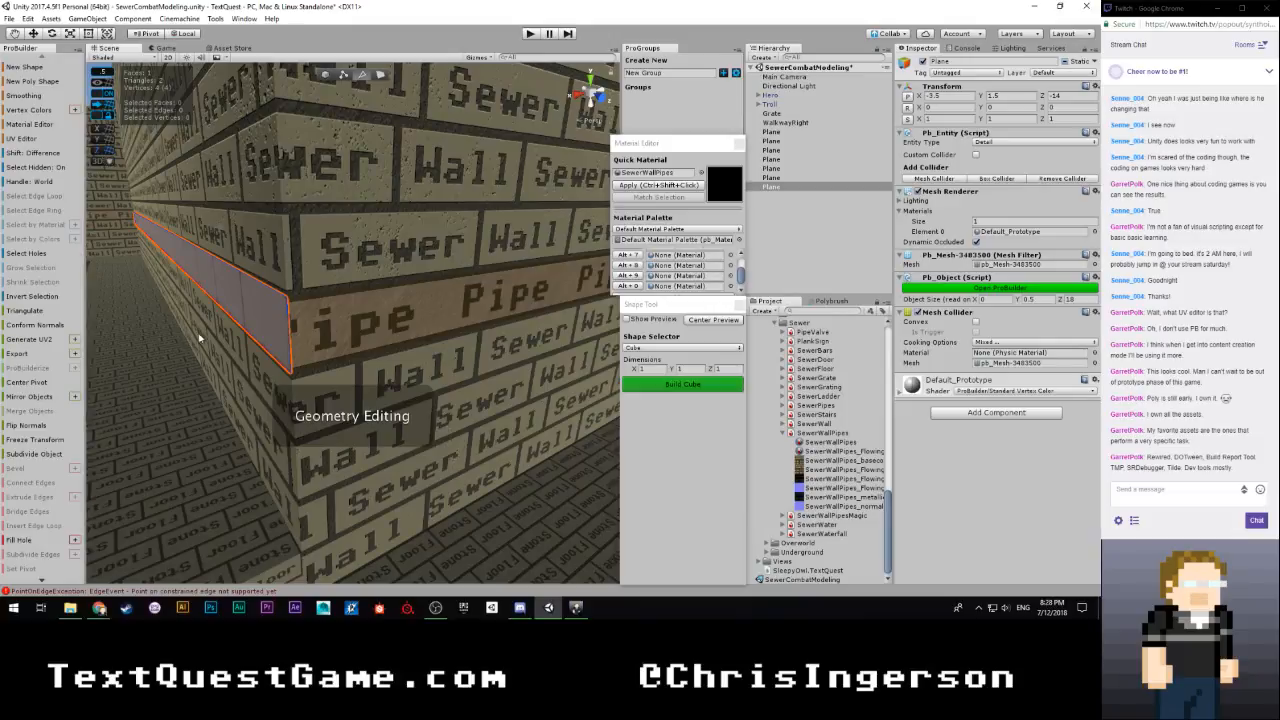
left_click(290, 332)
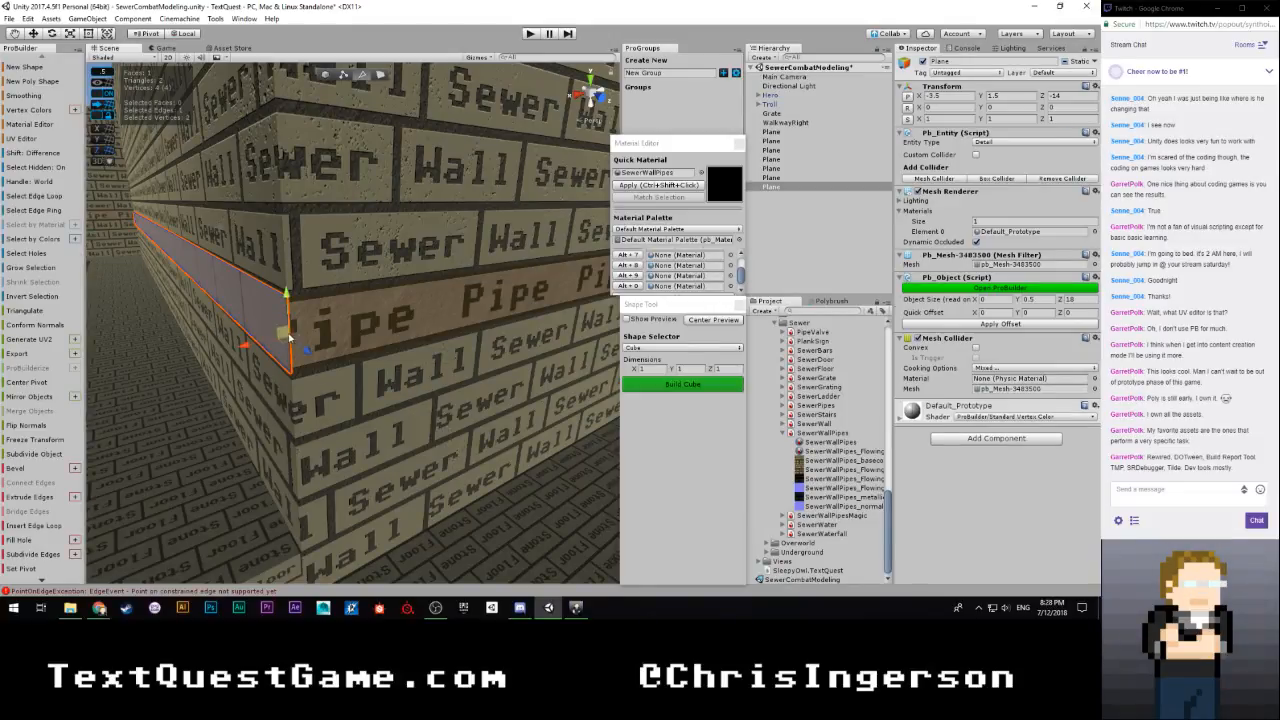
scroll(268, 386, "down", 5)
right_click_drag(340, 355, 342, 362)
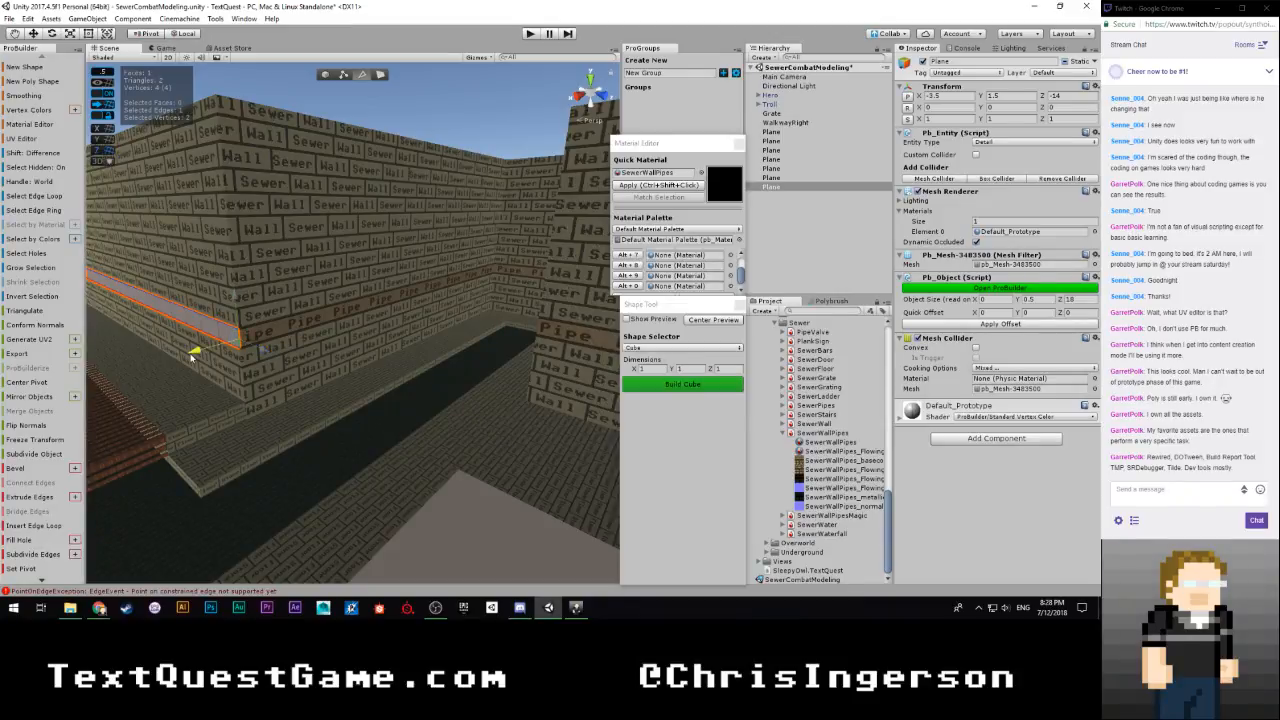
left_click_drag(192, 355, 729, 281, "shift")
key("w")
Extrude the strip's end edge along the next wall's Pipe row up to the inside corner, bringing the mesh's Z size to 28
mouse_move(450, 285)
right_mouse_down()
mouse_move(518, 264)
mouse_move(453, 291)
right_mouse_up()
left_click_drag(257, 342, 421, 388, "shift")
scroll(290, 349, "down", 3)
mouse_move(279, 349)
right_mouse_down()
mouse_move(460, 353)
mouse_move(255, 351)
right_mouse_up()
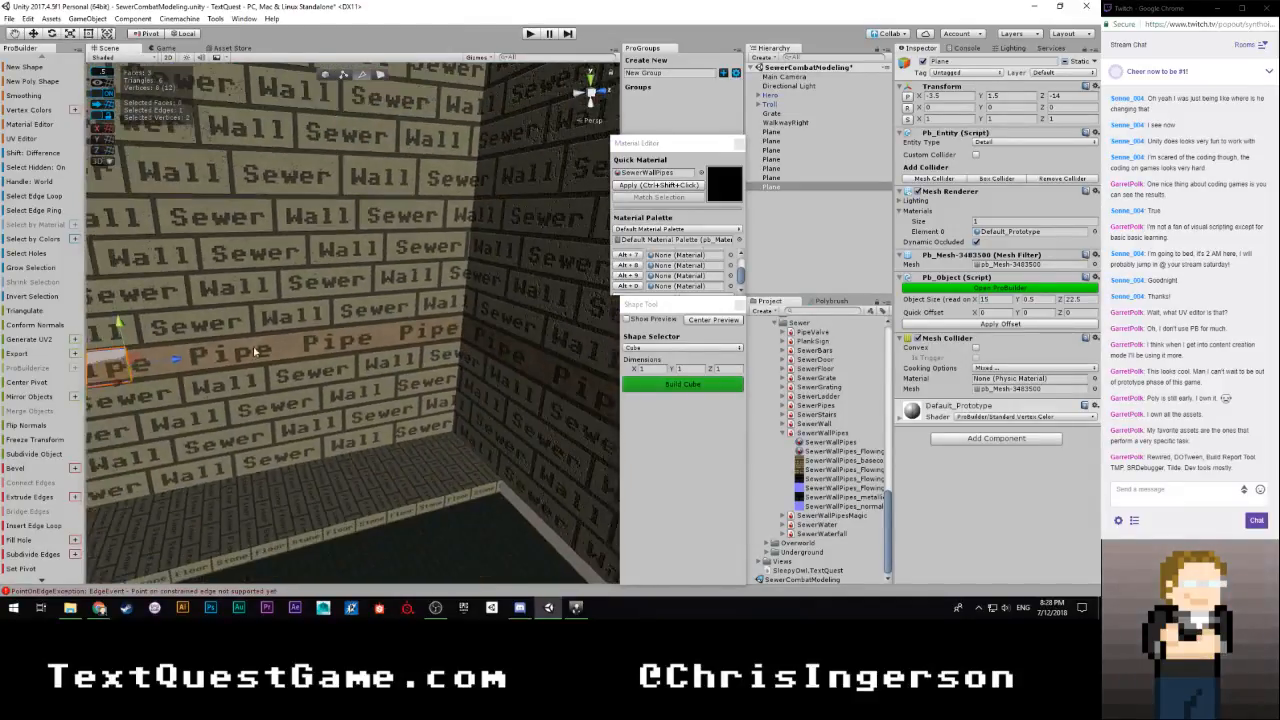
left_click_drag(174, 363, 546, 346, "shift")
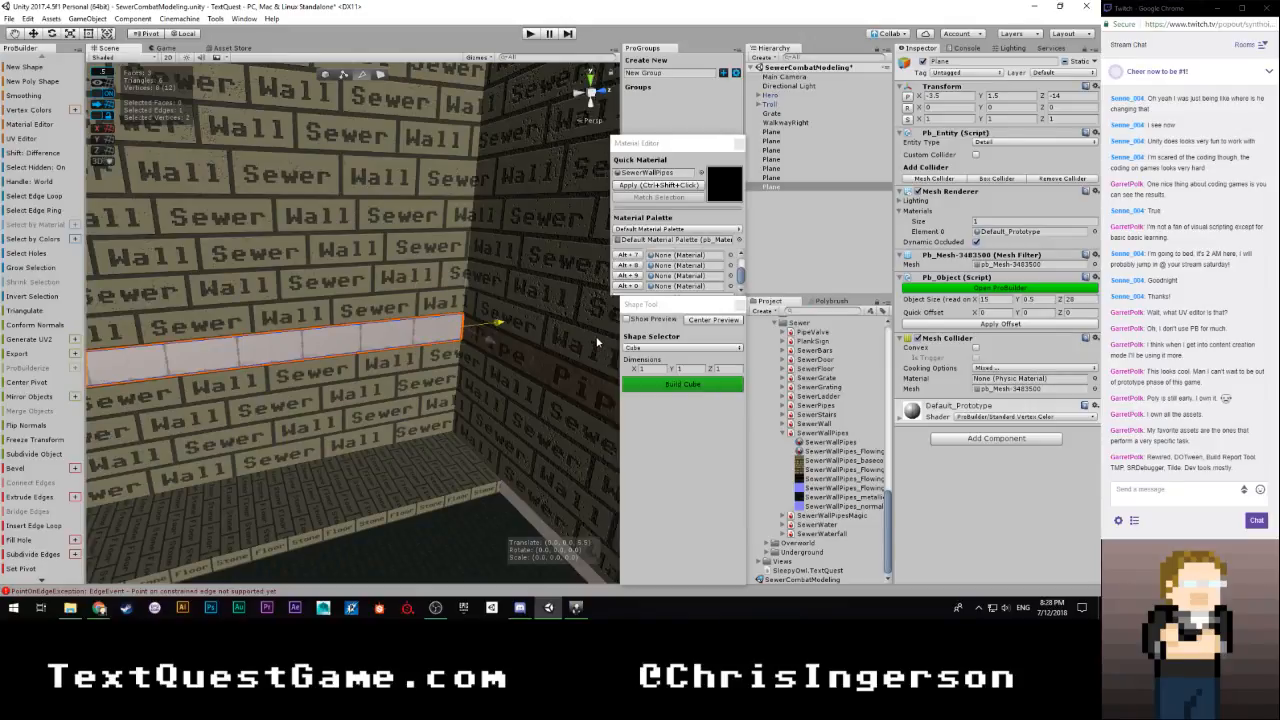
Extrude the strip's end edge across the channel's end wall and from its far corner along the following wall, covering the Pipe row
right_click_drag(597, 342, 538, 368)
right_click_drag(455, 378, 605, 368)
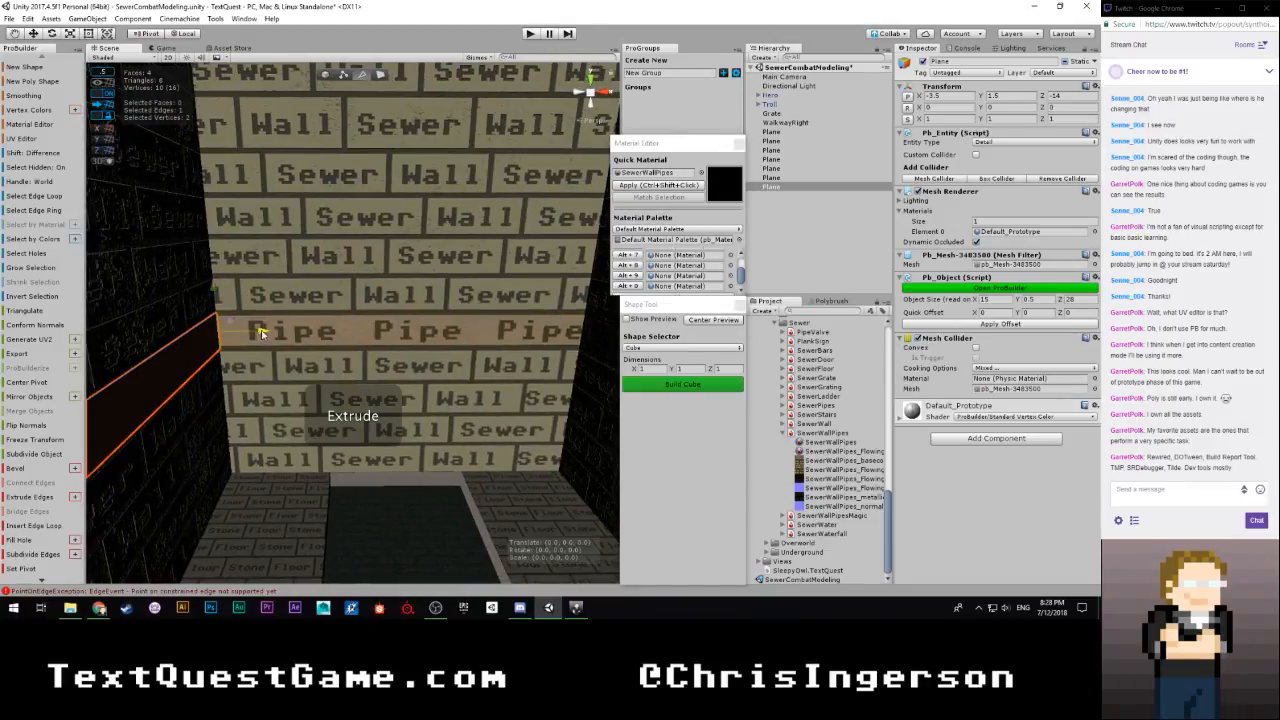
left_click_drag(256, 340, 586, 320, "shift")
right_click_drag(586, 320, 676, 374)
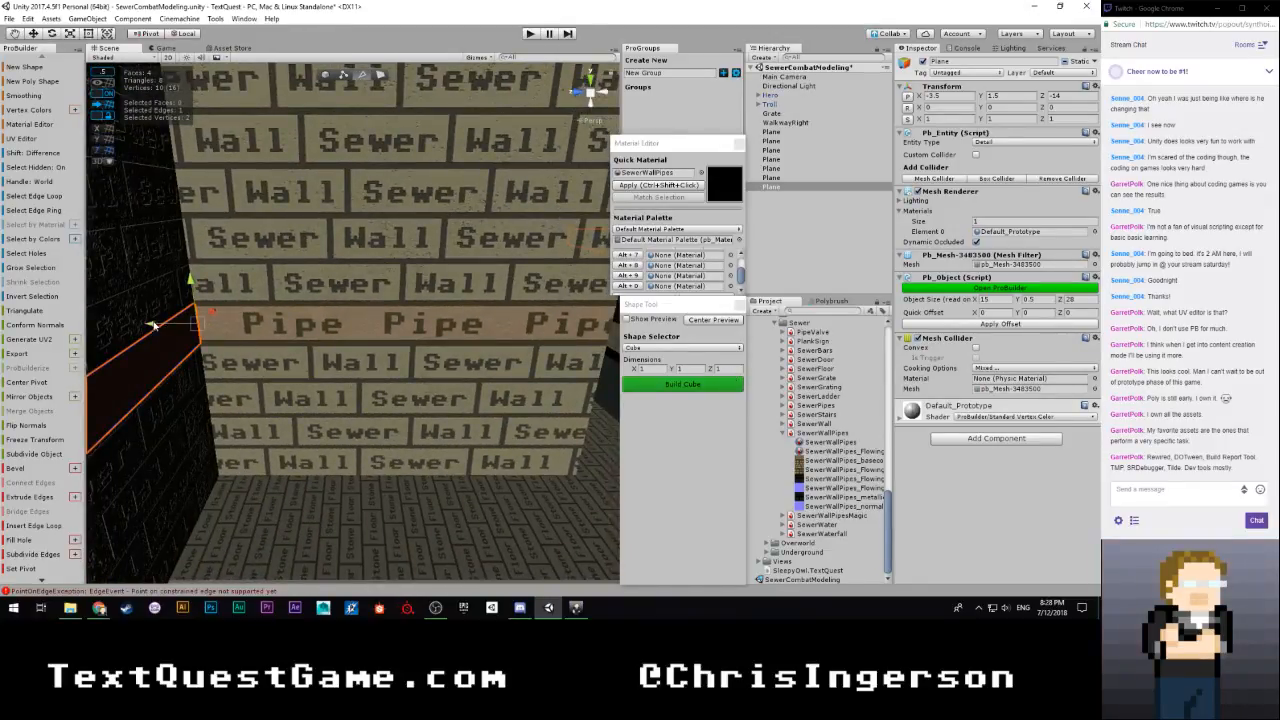
left_click_drag(198, 318, 531, 351, "shift")
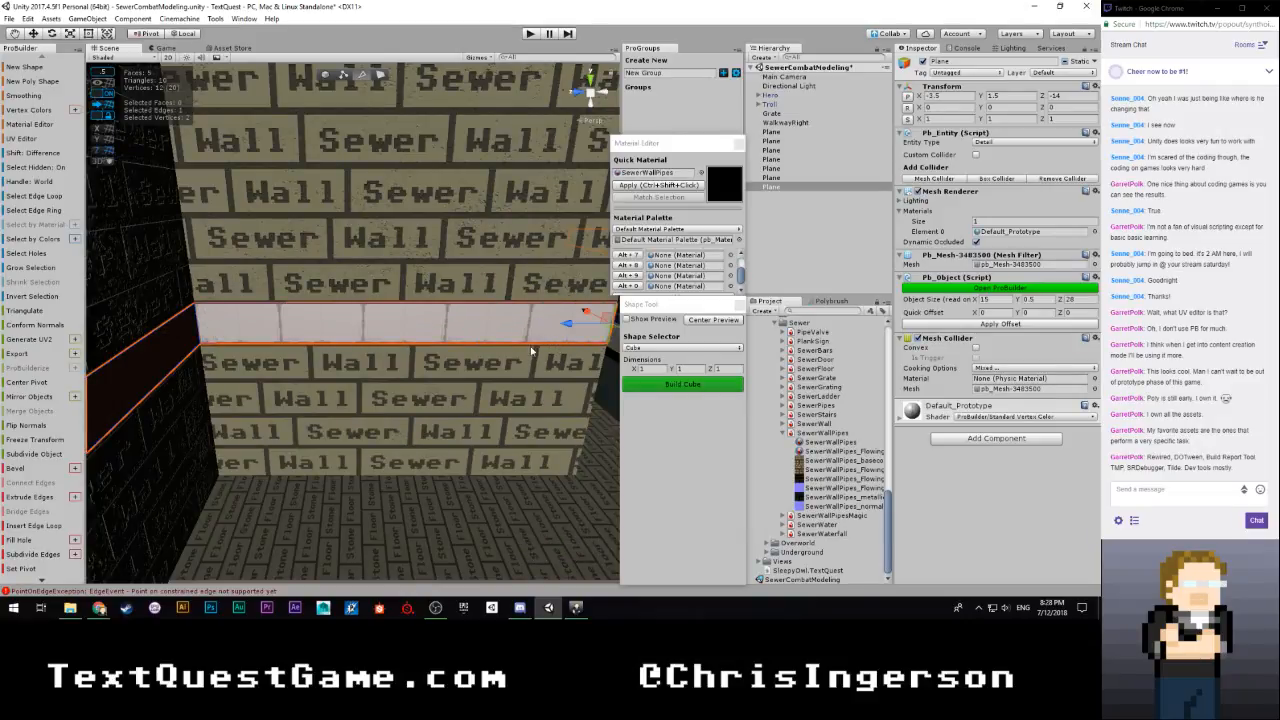
Extrude the strip's end edge across the short wall's Pipe row and along the adjoining wall up to the inside corner
right_click_drag(531, 351, 231, 343)
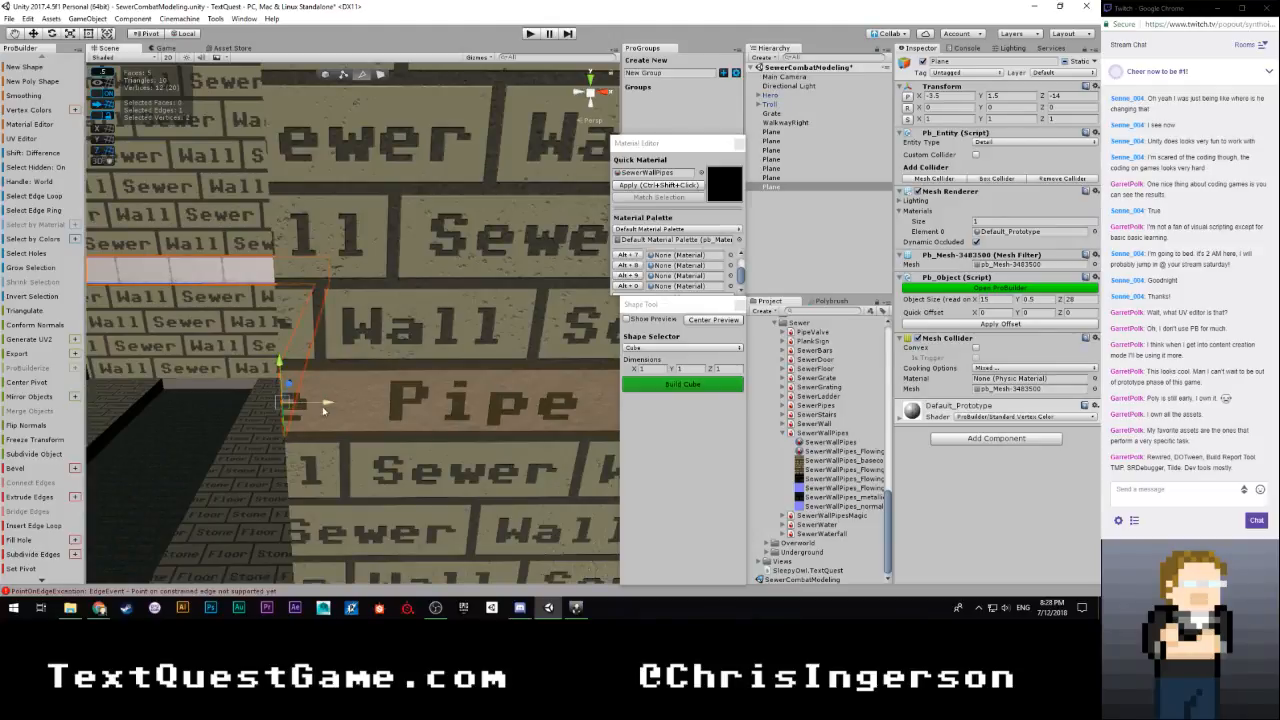
left_click_drag(447, 406, 562, 404, "shift")
right_click_drag(562, 404, 422, 429)
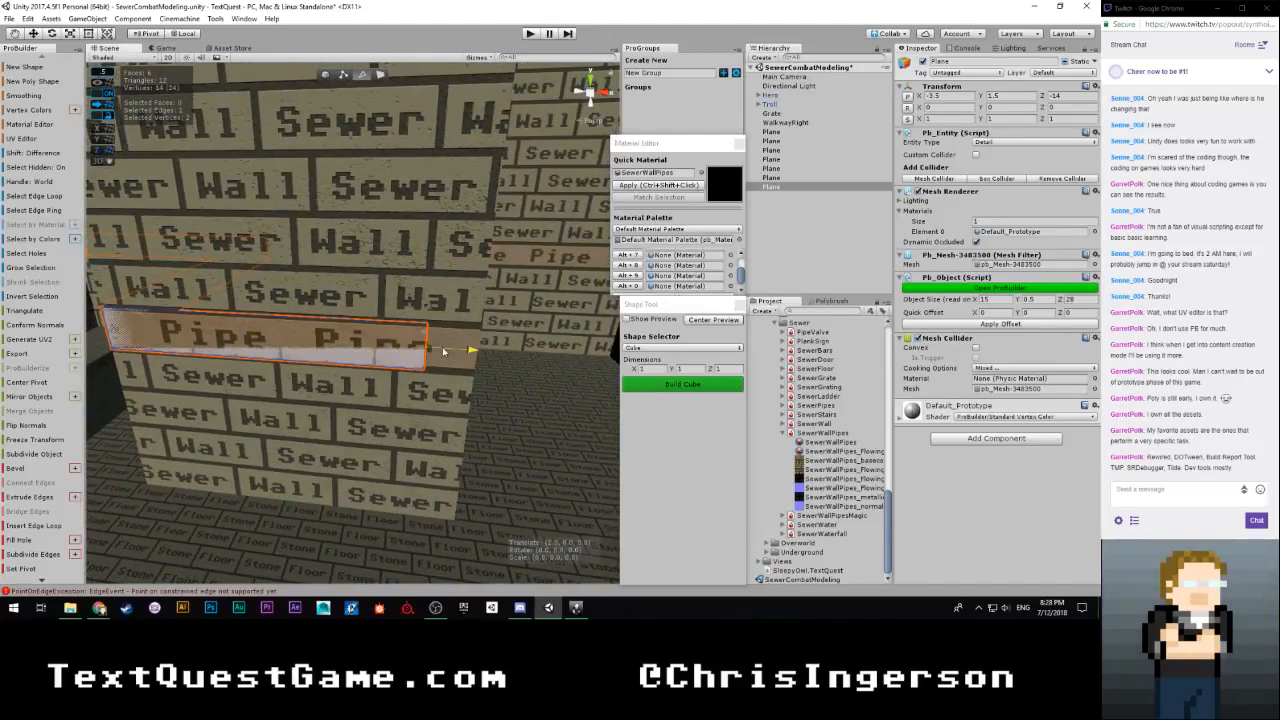
right_click_drag(277, 341, 245, 383)
left_click_drag(242, 343, 737, 340, "shift")
right_click_drag(428, 357, 565, 336)
right_click_drag(345, 338, 295, 345)
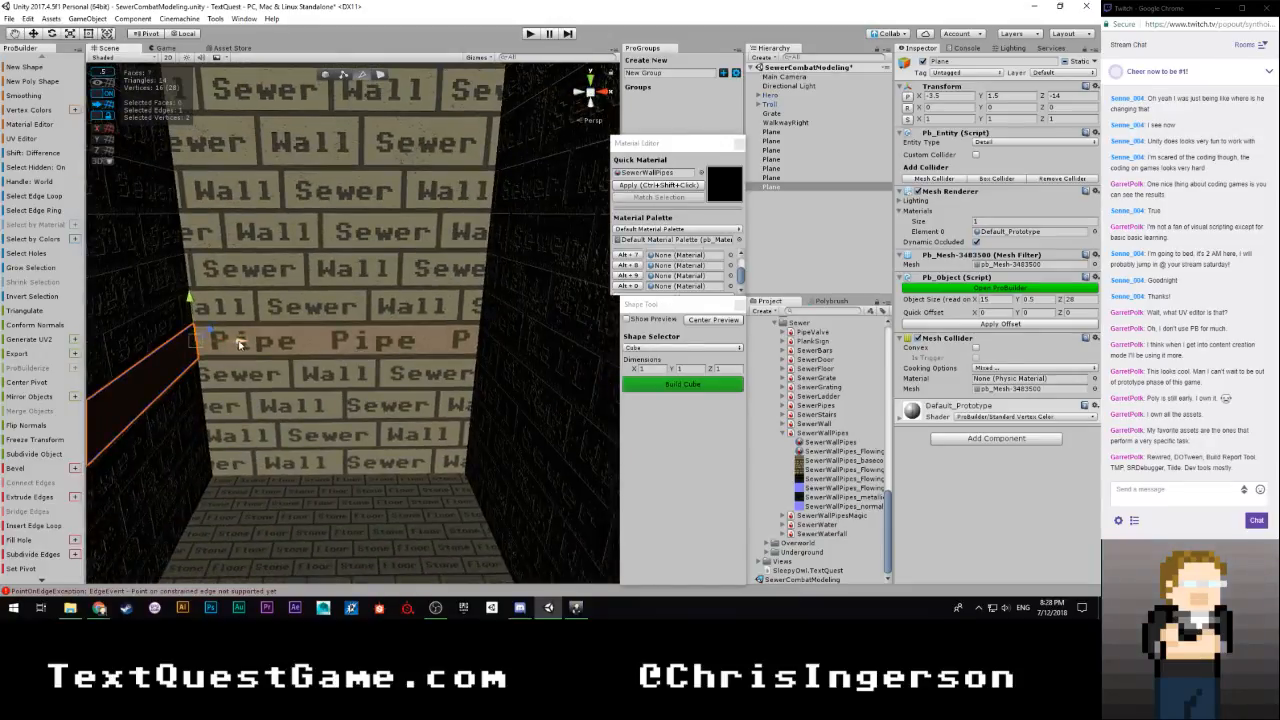
Extrude the strip's end edge from the inside corner across the remaining end wall, covering its Pipe row
left_click_drag(240, 344, 318, 348, "shift")
left_click_drag(492, 355, 519, 356, "shift")
right_click_drag(360, 370, 418, 308)
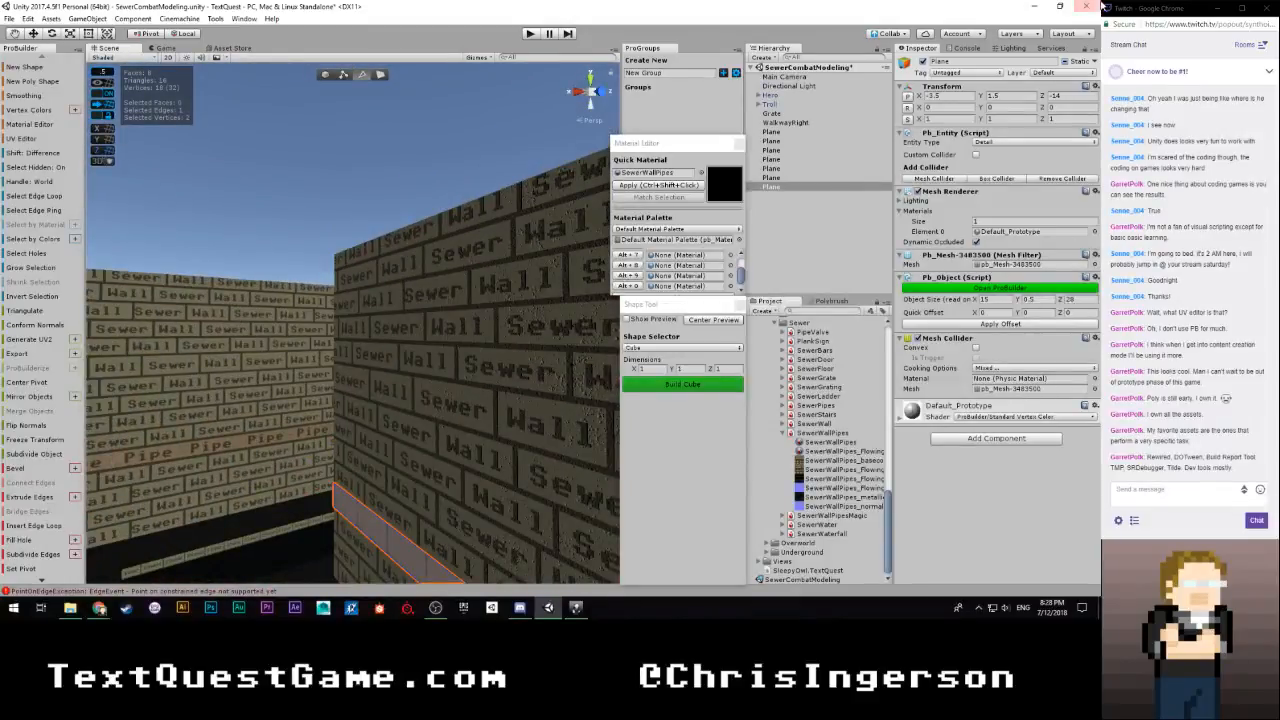
Return to object editing, set the snap value to 0.01 and move the strip to X -3.51
left_click(329, 75)
key("f")
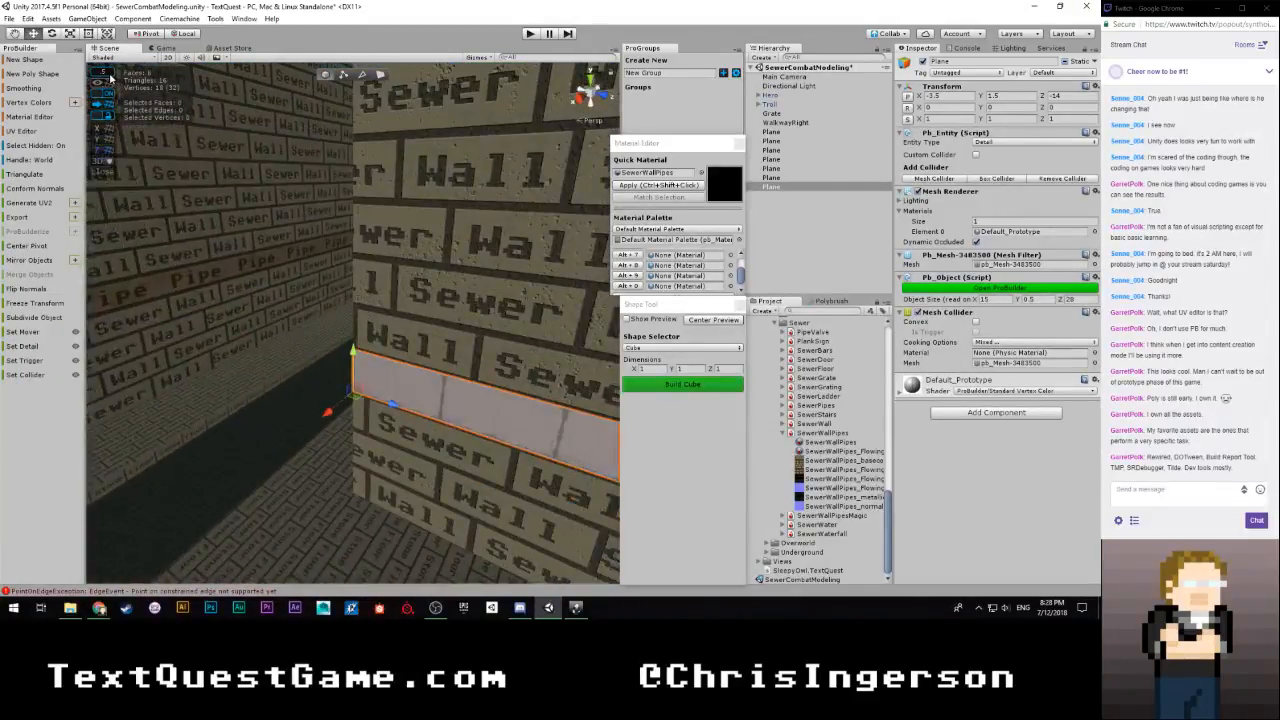
left_click(110, 76)
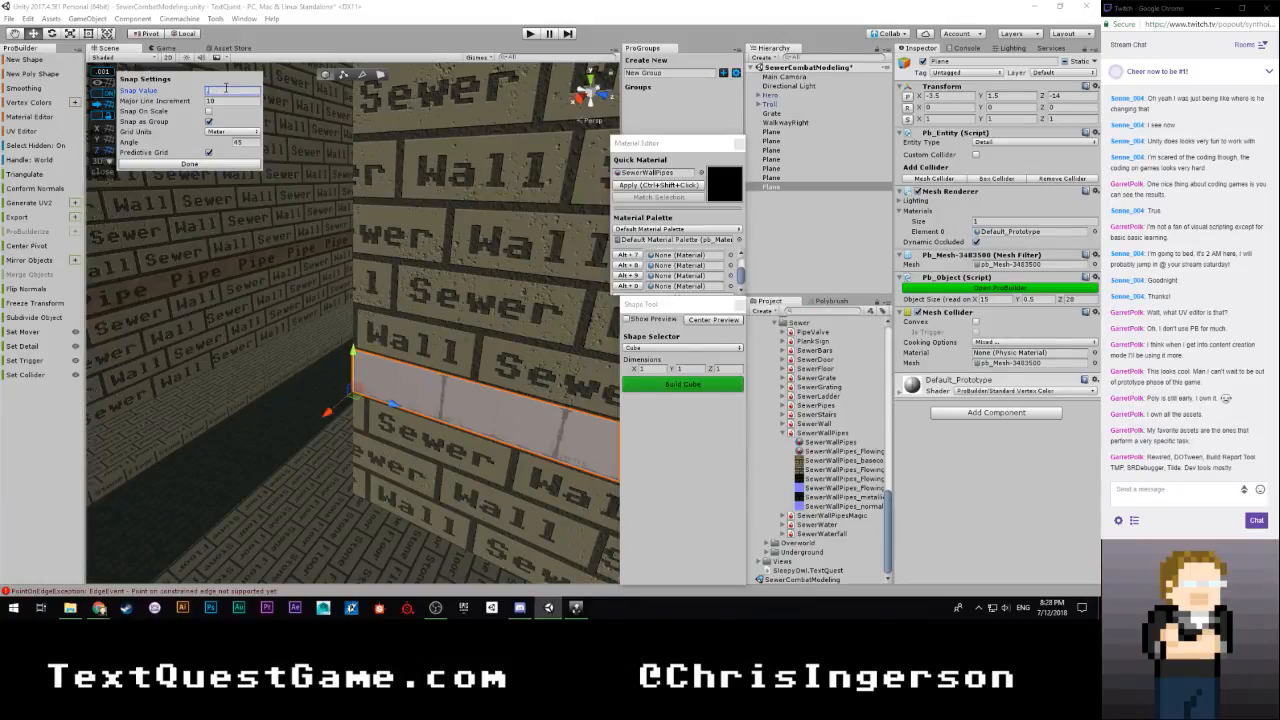
left_click(213, 163)
right_click_drag(218, 175, 1043, 133)
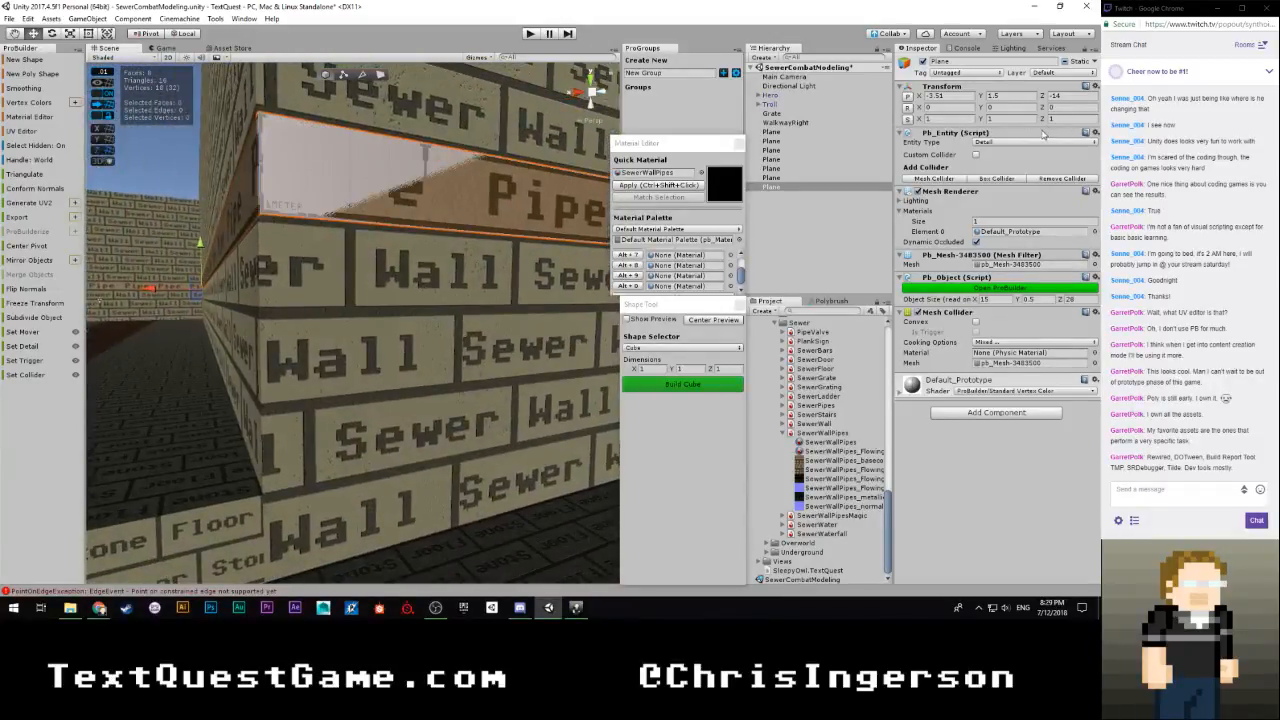
Select the strip's face beside the outside corner and nudge it along Z relative to the wall in 0.01 snap increments
left_click(380, 75)
right_click_drag(380, 75, 441, 593)
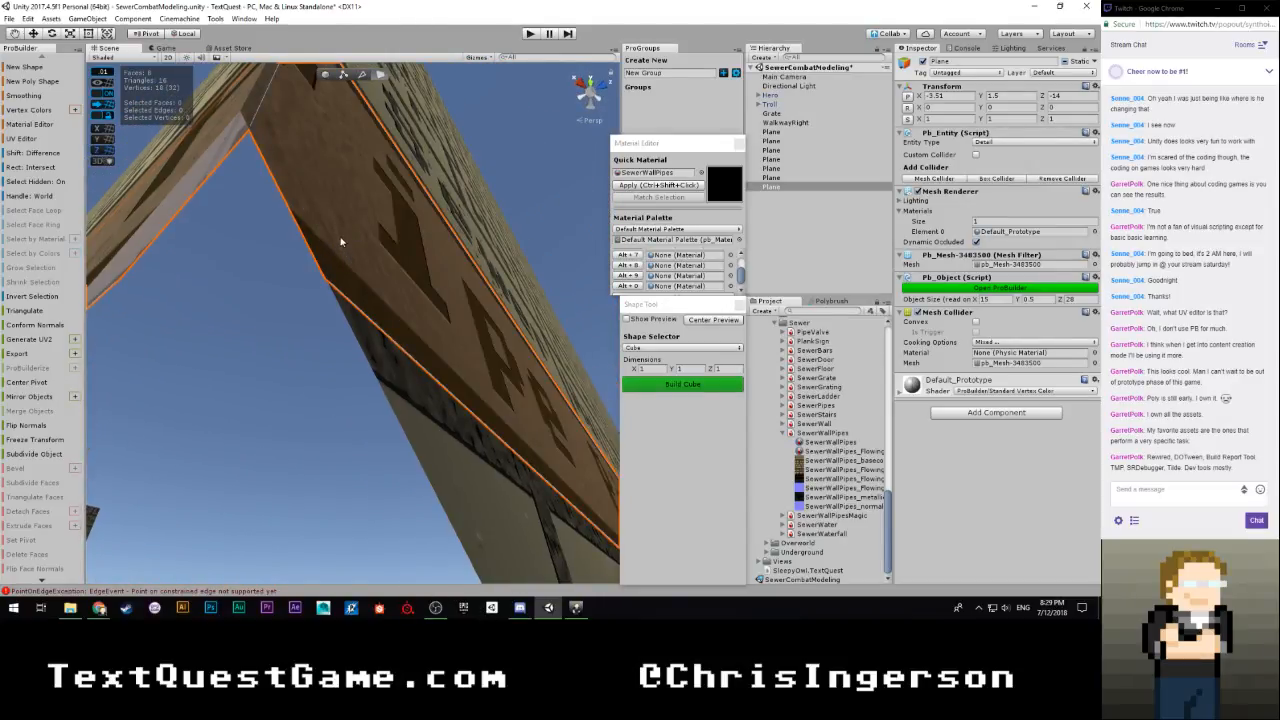
right_click_drag(434, 267, 392, 343)
left_click(378, 304)
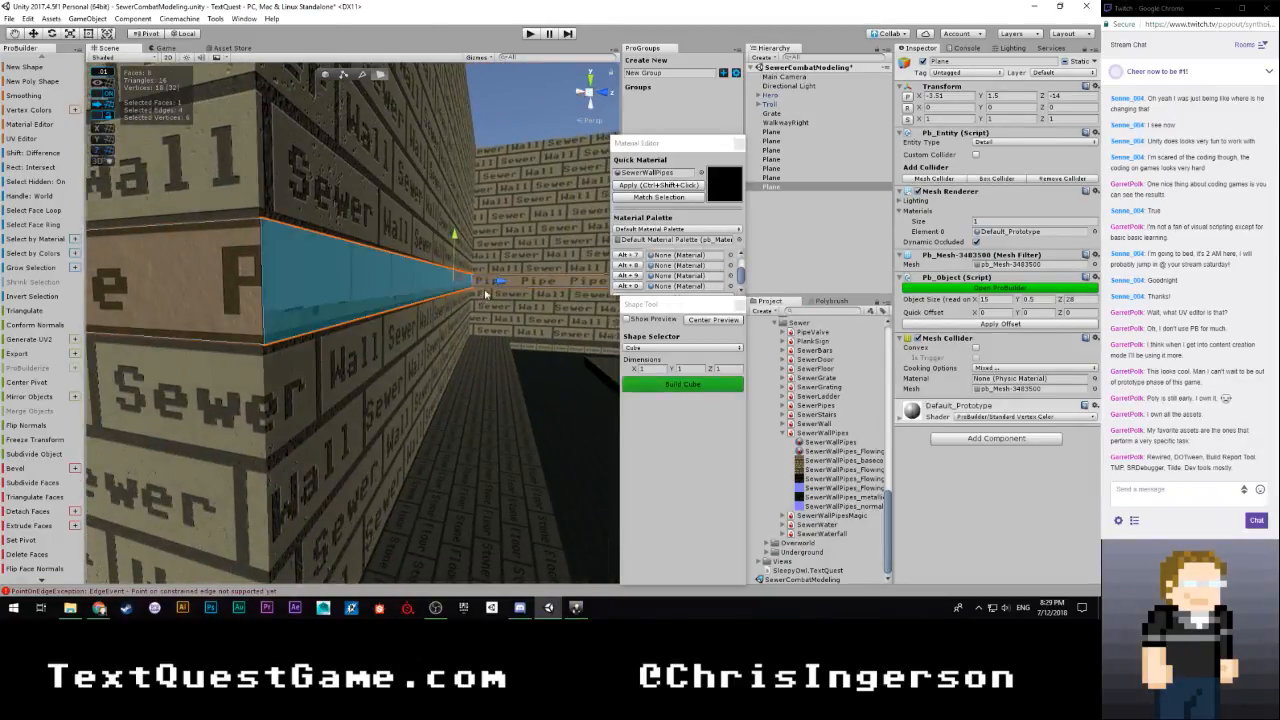
left_click_drag(497, 281, 497, 283)
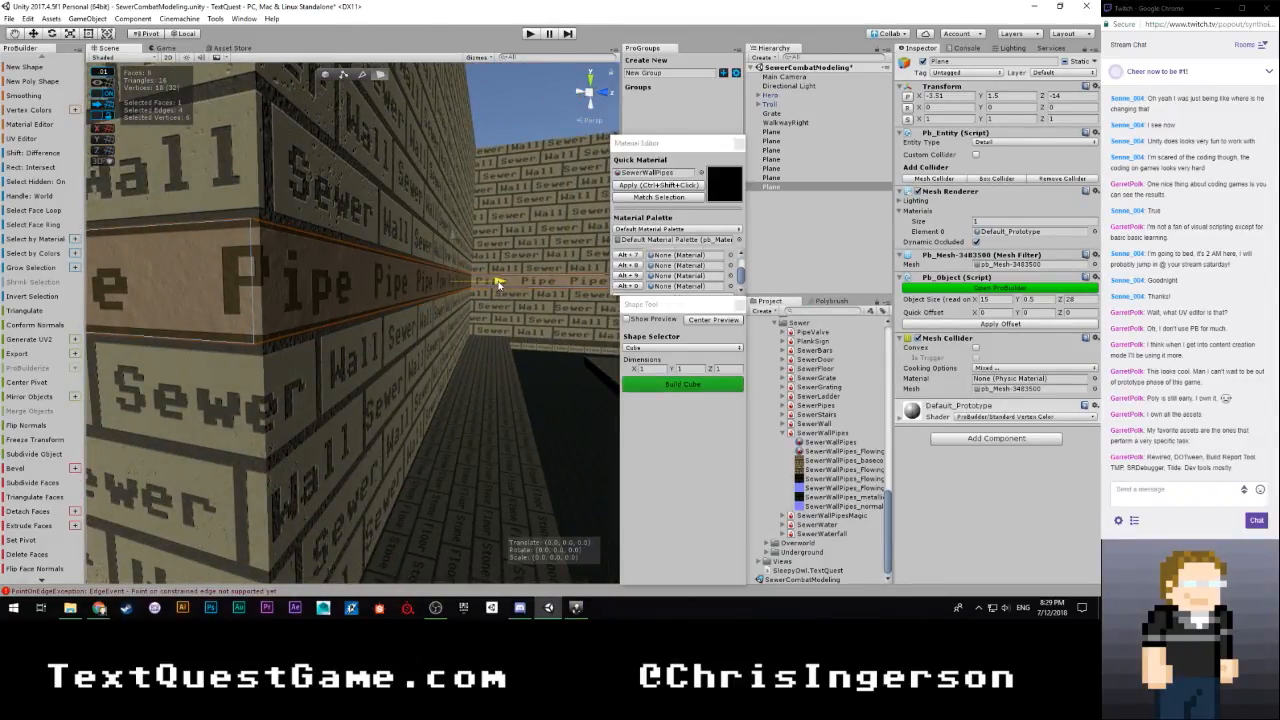
left_click(503, 281)
key("alt+g")
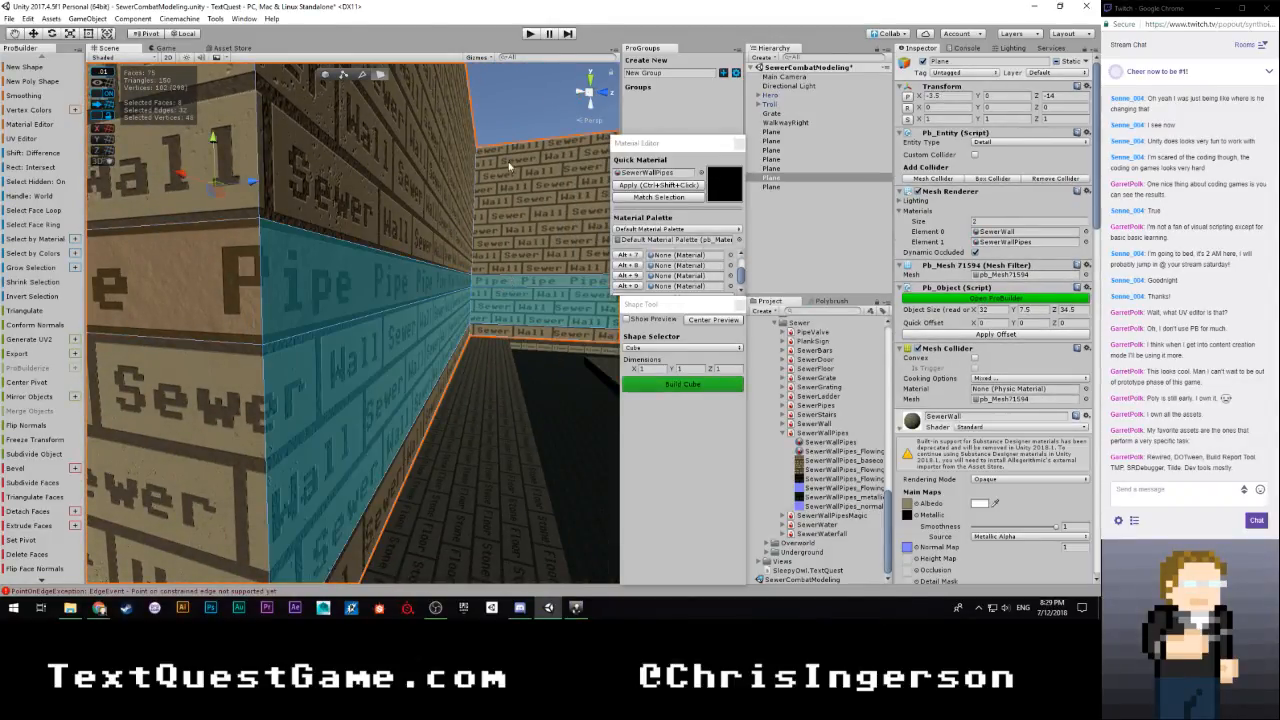
key("ctrl+z")
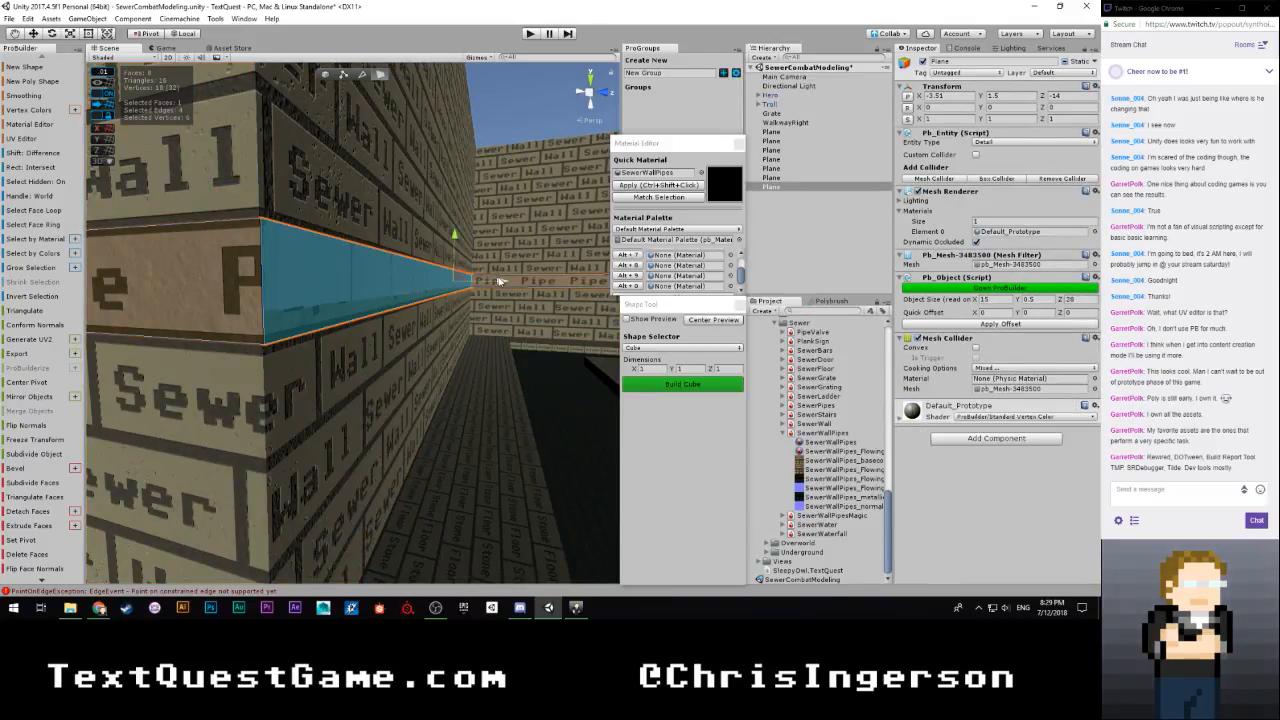
left_click_drag(497, 281, 500, 282)
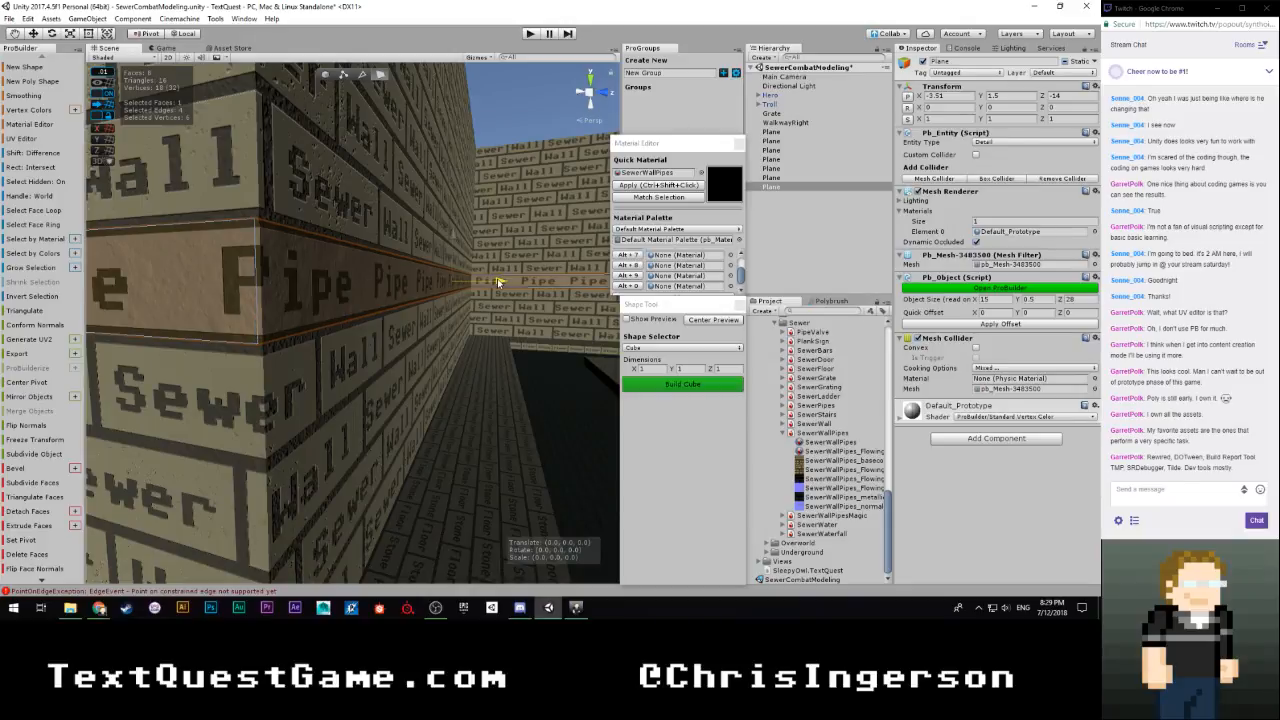
left_click_drag(498, 282, 498, 282)
Deactivate the Plane object holding the SewerWall and SewerWallPipes materials to isolate the strip mesh
right_click_drag(498, 282, 805, 287)
left_click(443, 313)
right_click_drag(443, 314, 443, 304)
left_click(858, 201)
left_click(779, 179)
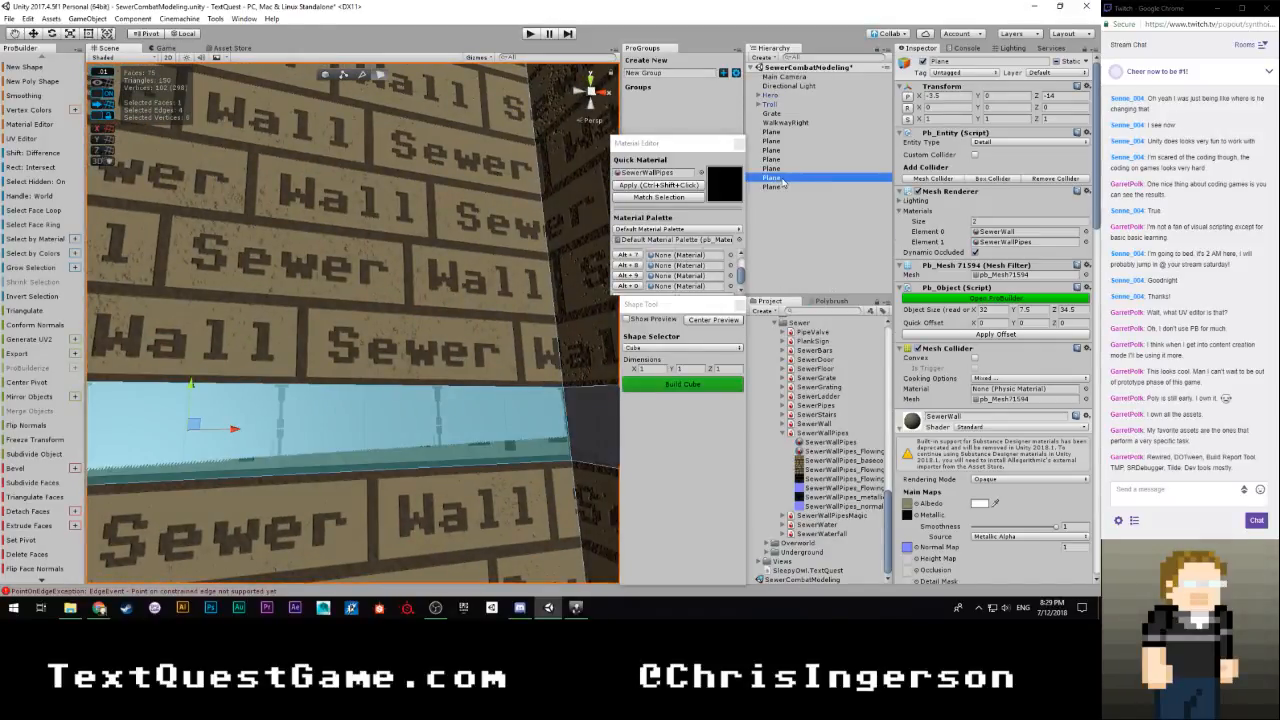
left_click(779, 170)
left_click(772, 178)
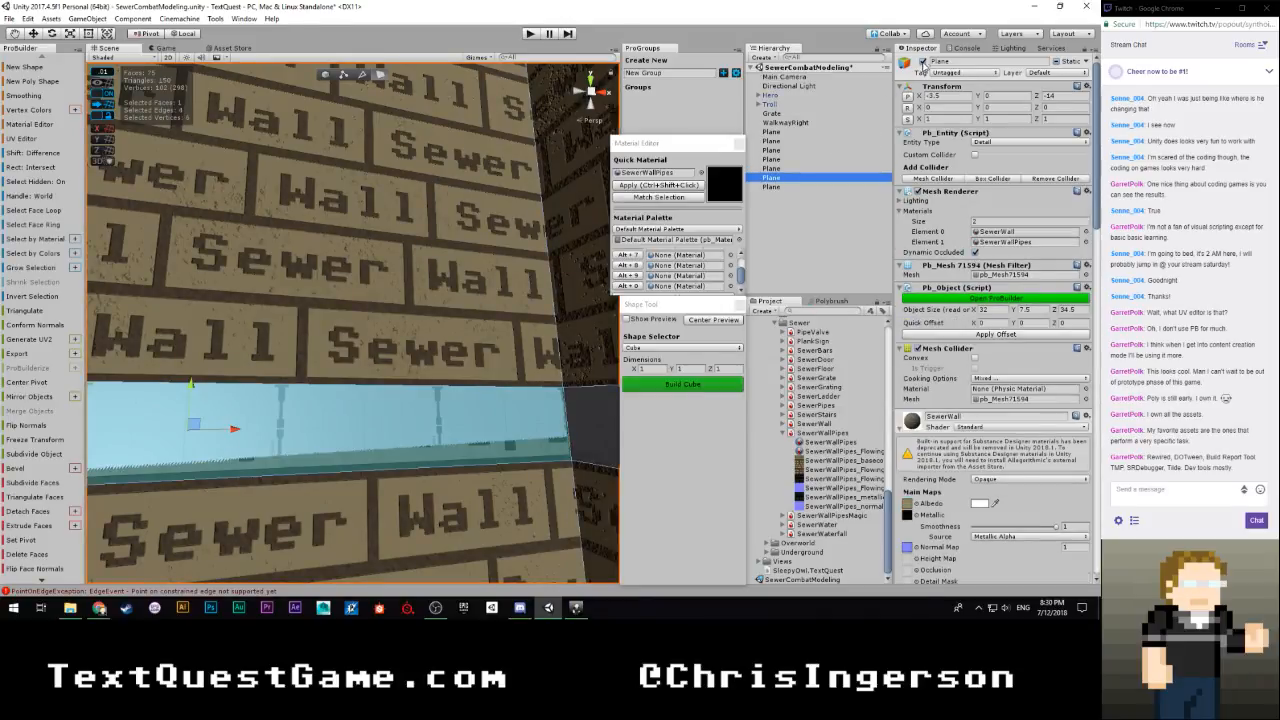
key("f")
left_click(473, 328)
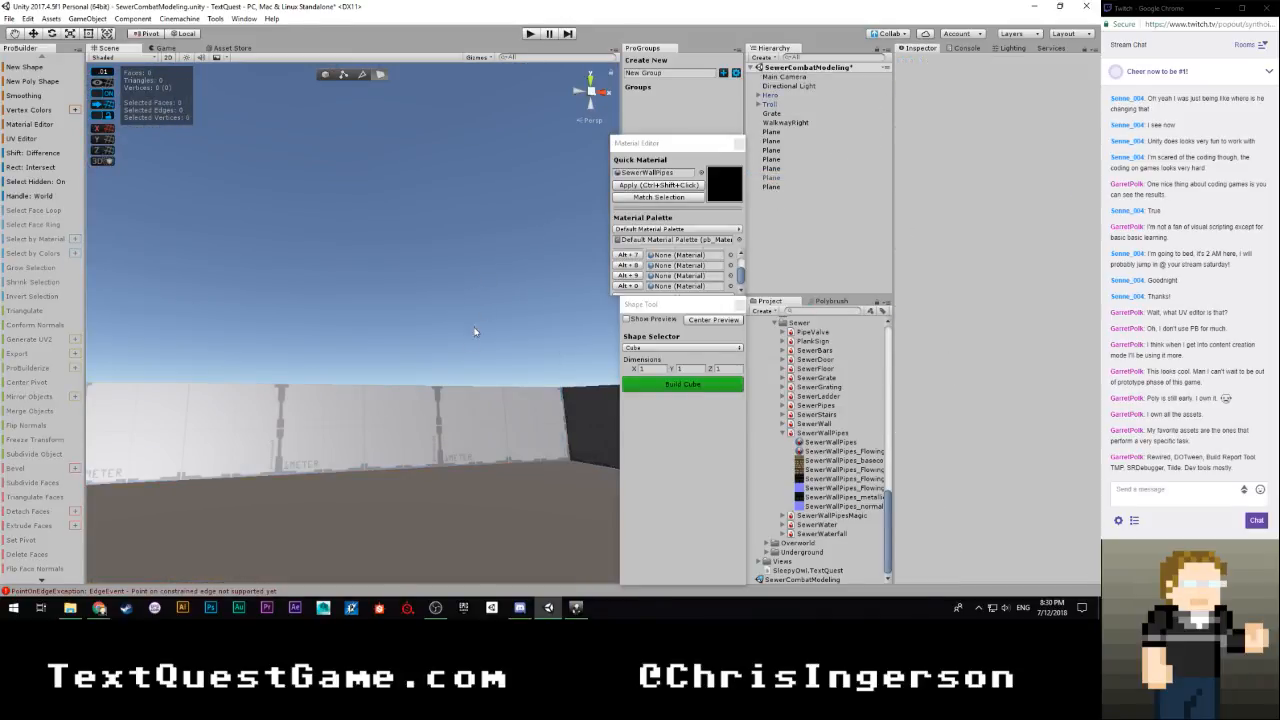
Select three strip faces that still need clearance from the walls and offset them together, bringing the mesh's Z size to 28.02
left_click(439, 413)
right_click_drag(446, 362, 366, 386)
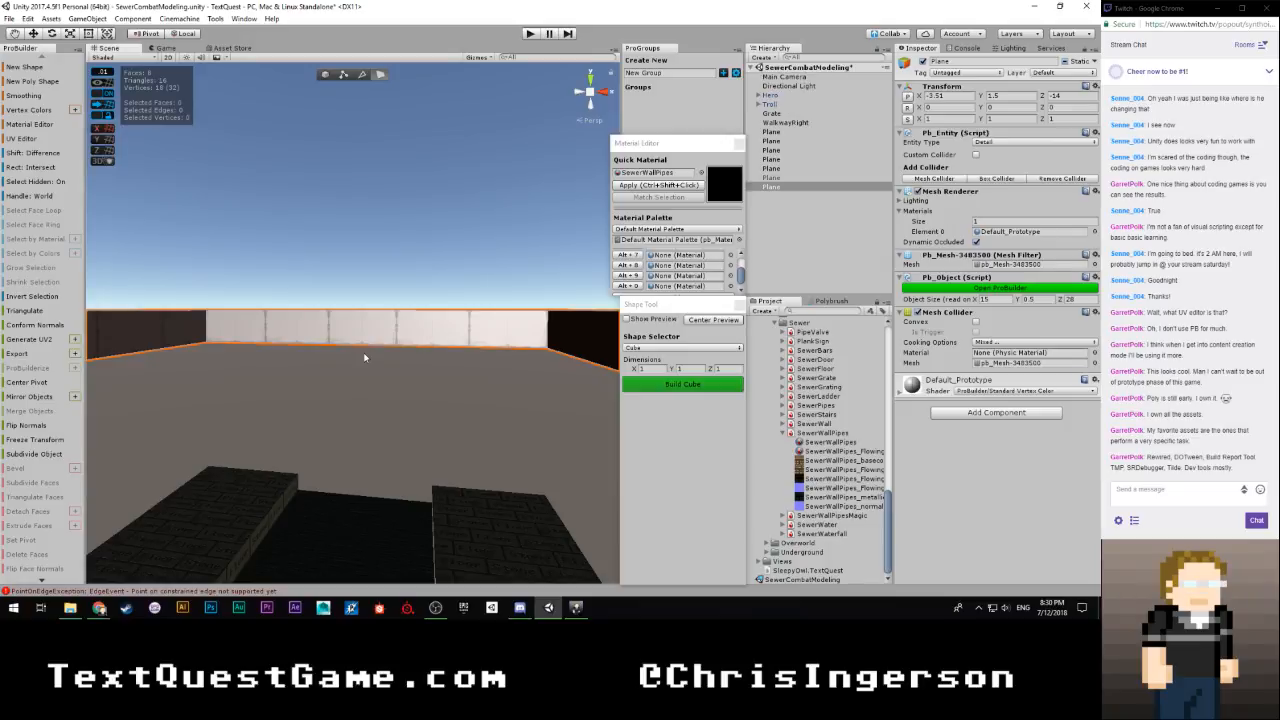
scroll(377, 354, "up", 3)
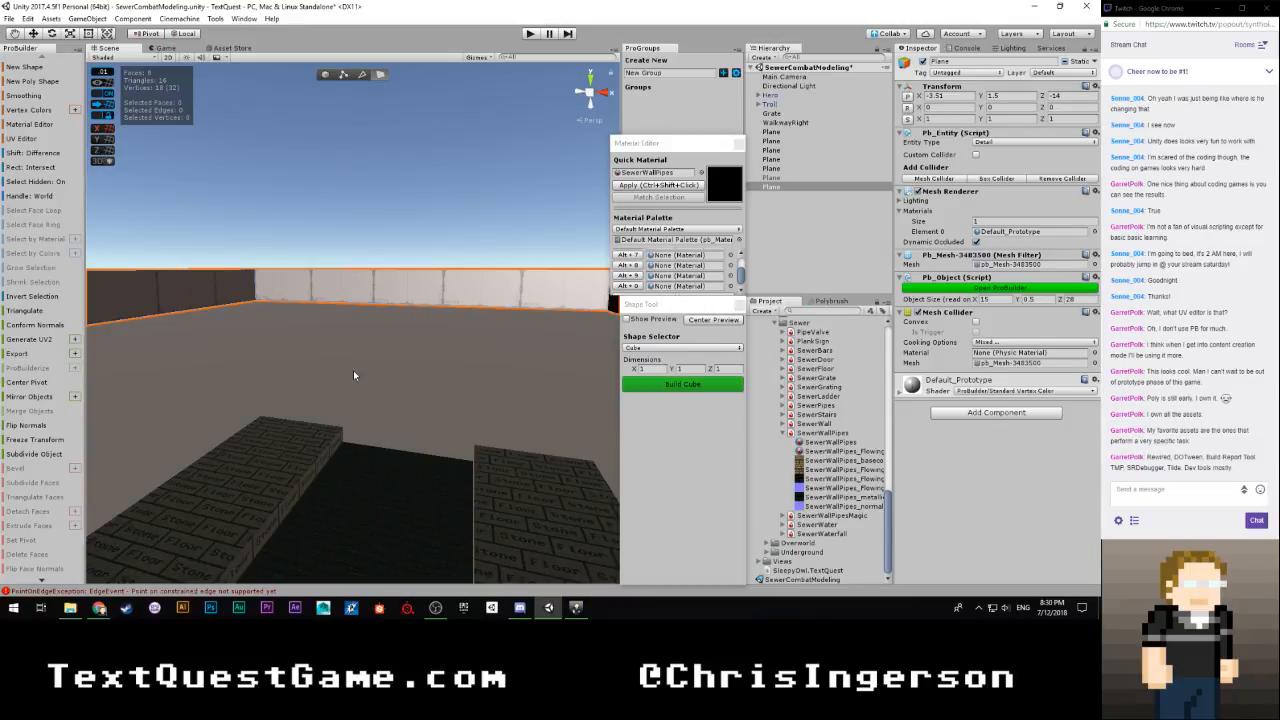
right_click_drag(353, 373, 358, 295)
key("w")
key("s")
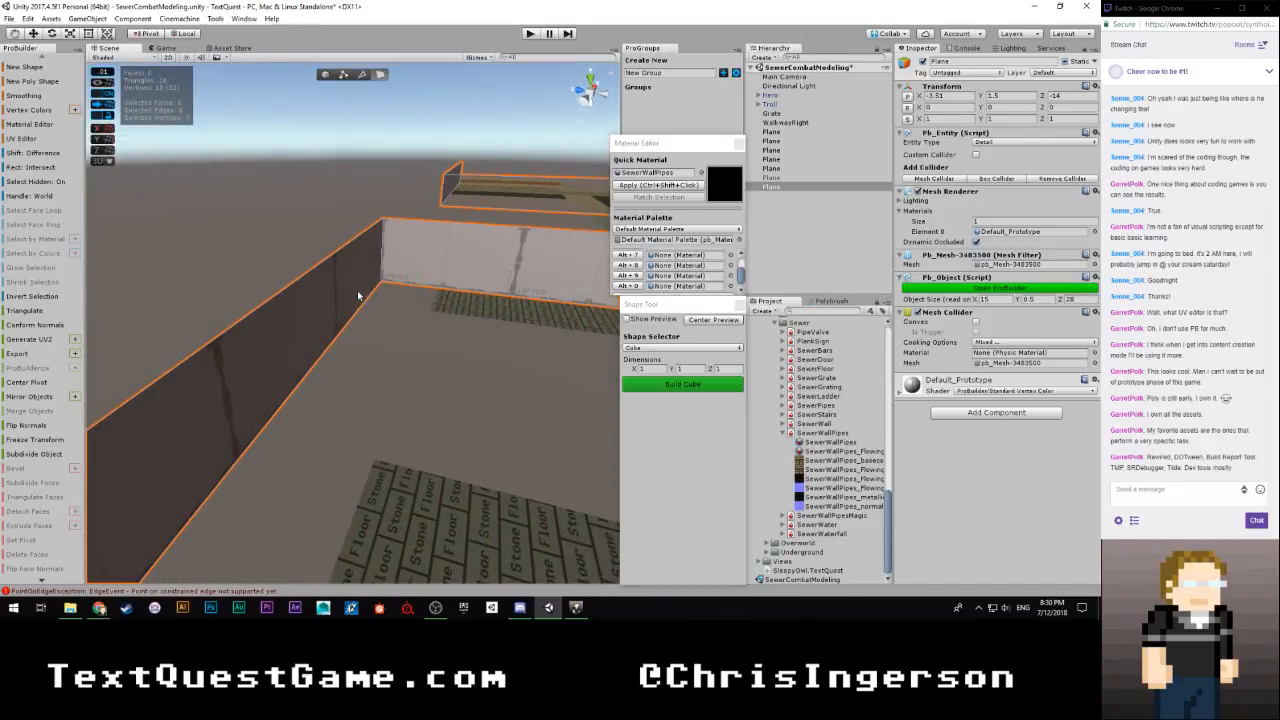
left_click(358, 295)
right_click_drag(458, 209, 310, 325)
left_click(402, 265, "shift")
left_click(310, 326, "shift")
right_click_drag(372, 363, 473, 357)
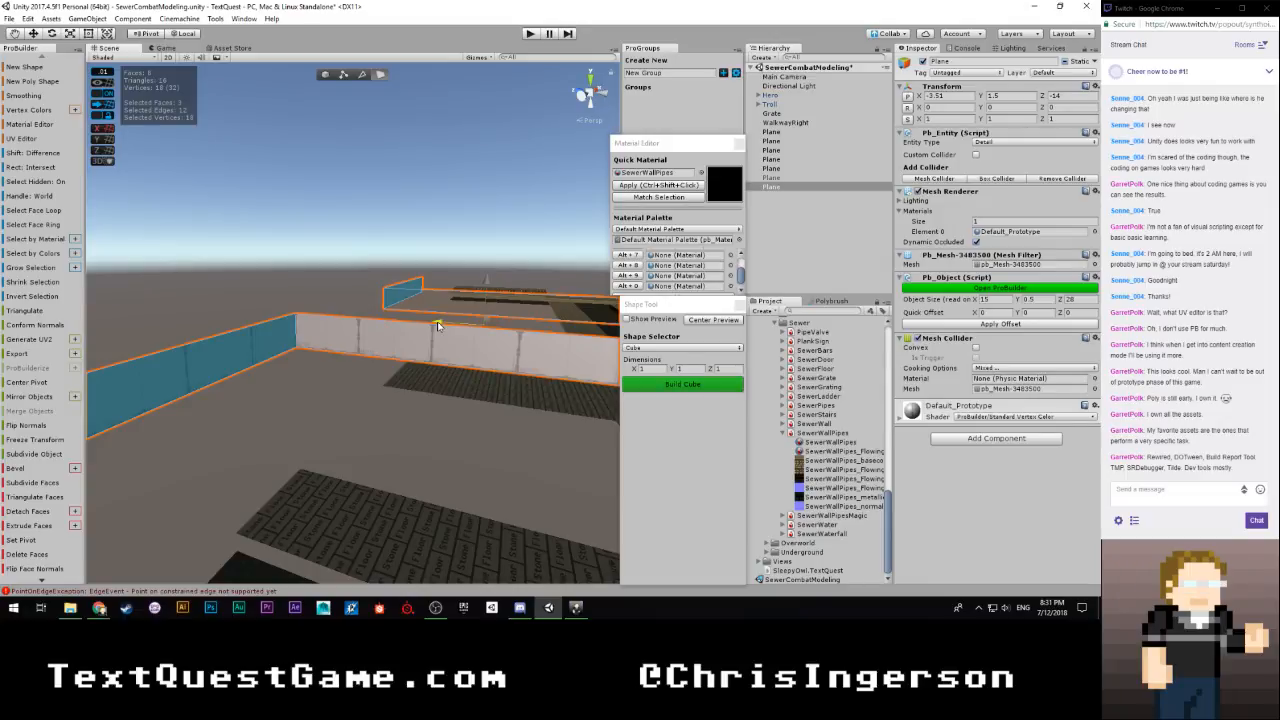
left_click_drag(437, 323, 339, 356)
Select the single strip face beside the walkway and nudge it slightly along X
left_click(339, 356)
key("f")
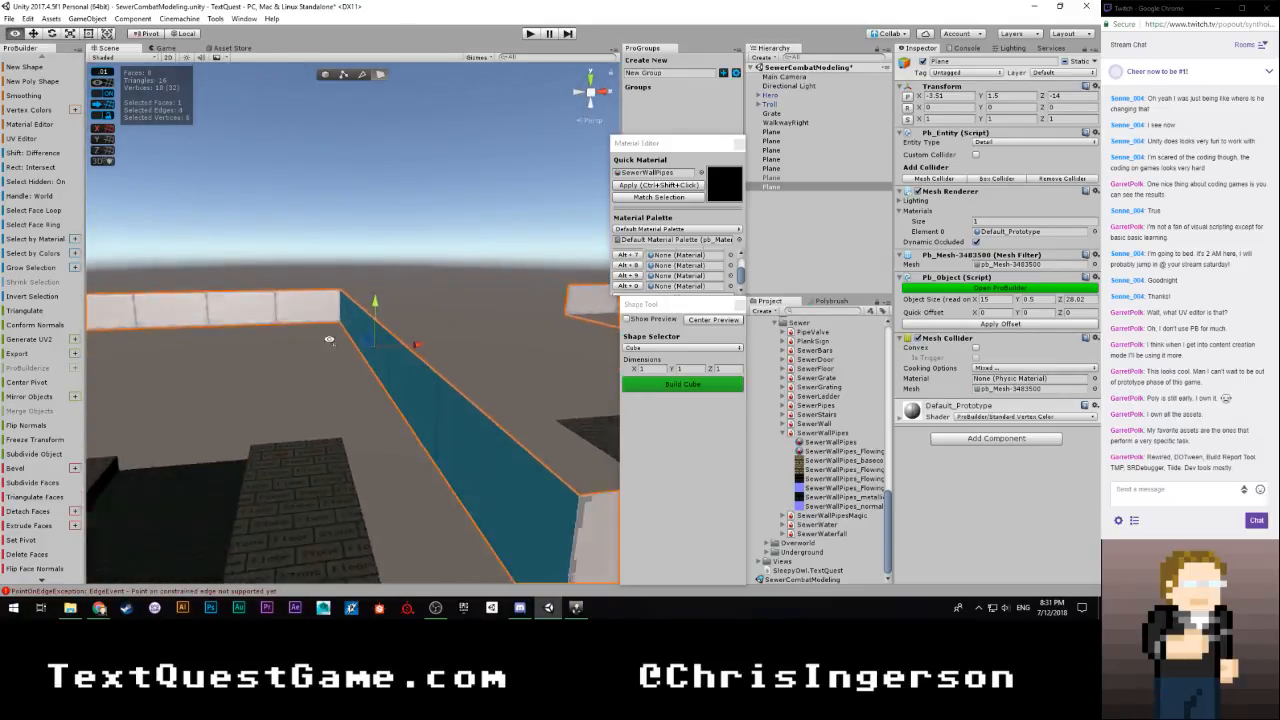
left_click_drag(380, 344, 385, 342)
Show the wall mesh to check the strip's fit over the Pipe row, and hide the mesh again
left_click(778, 177)
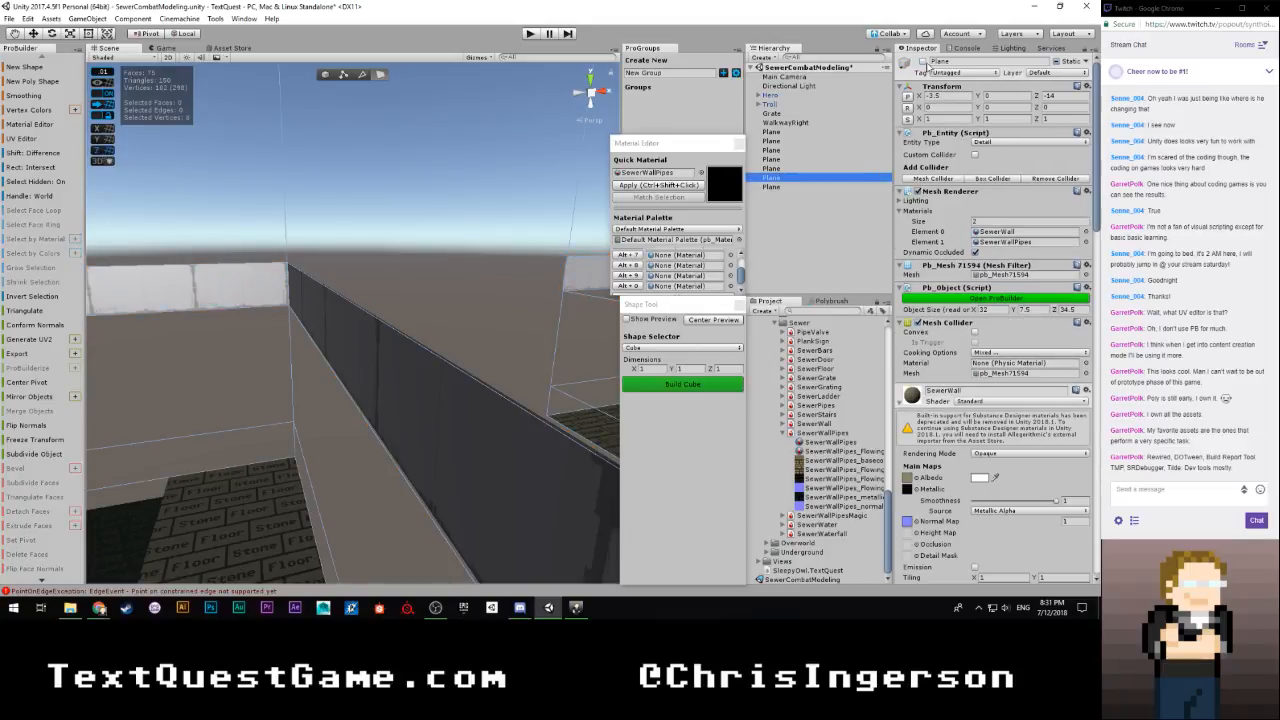
left_click(924, 62)
left_click(781, 249)
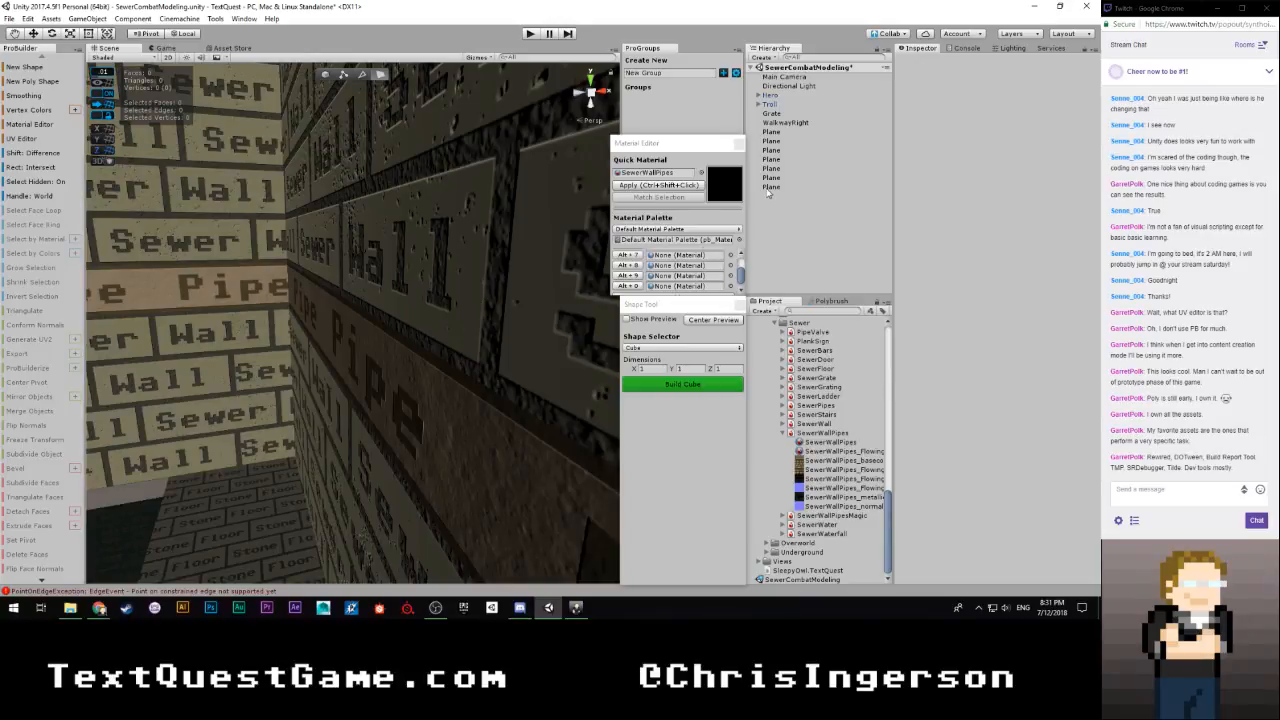
double_click(772, 186)
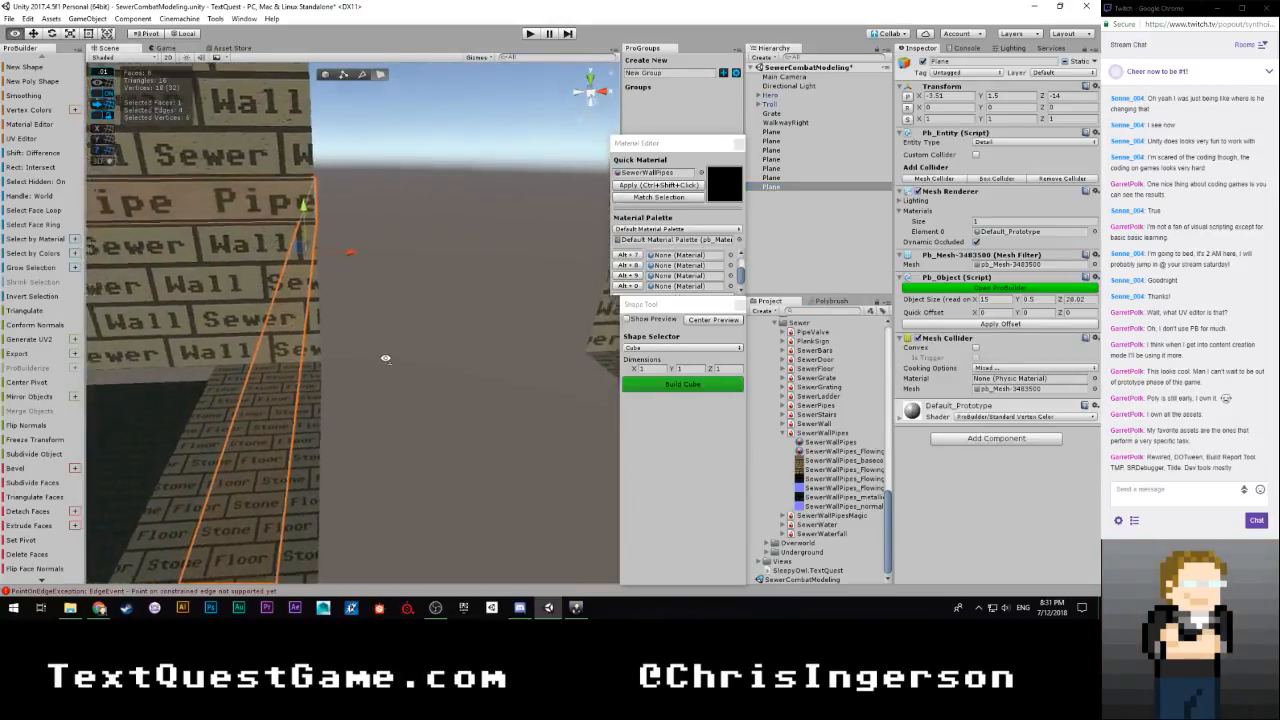
right_click_drag(381, 348, 136, 334)
left_click(771, 177)
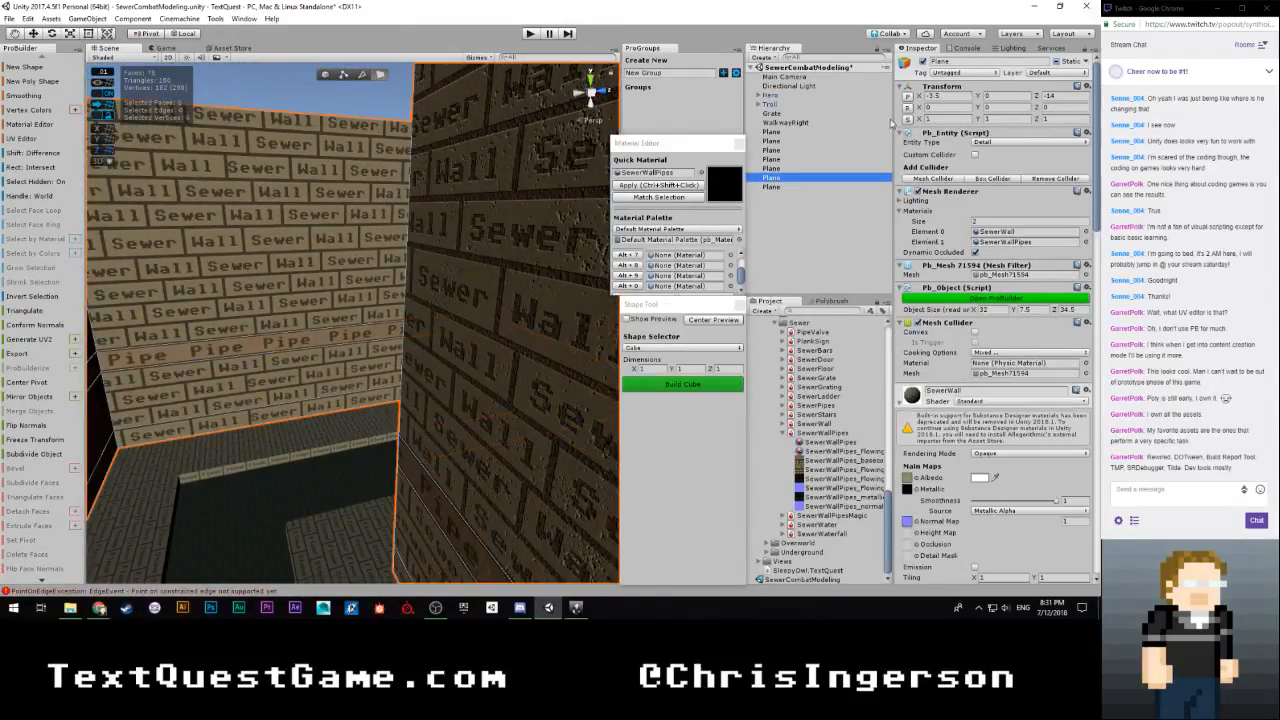
left_click(923, 62)
Switch back to object editing with the whole strip mesh selected and save the scene
left_click(774, 187)
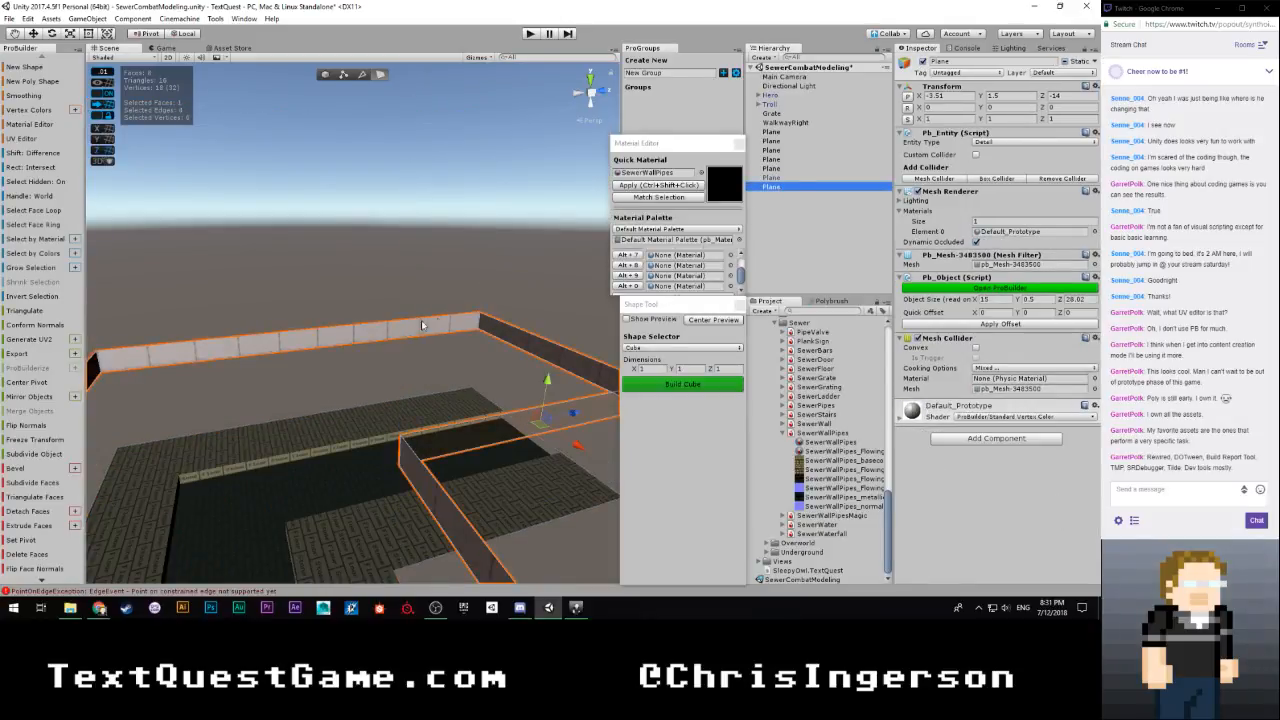
left_click(324, 75)
left_click(329, 306)
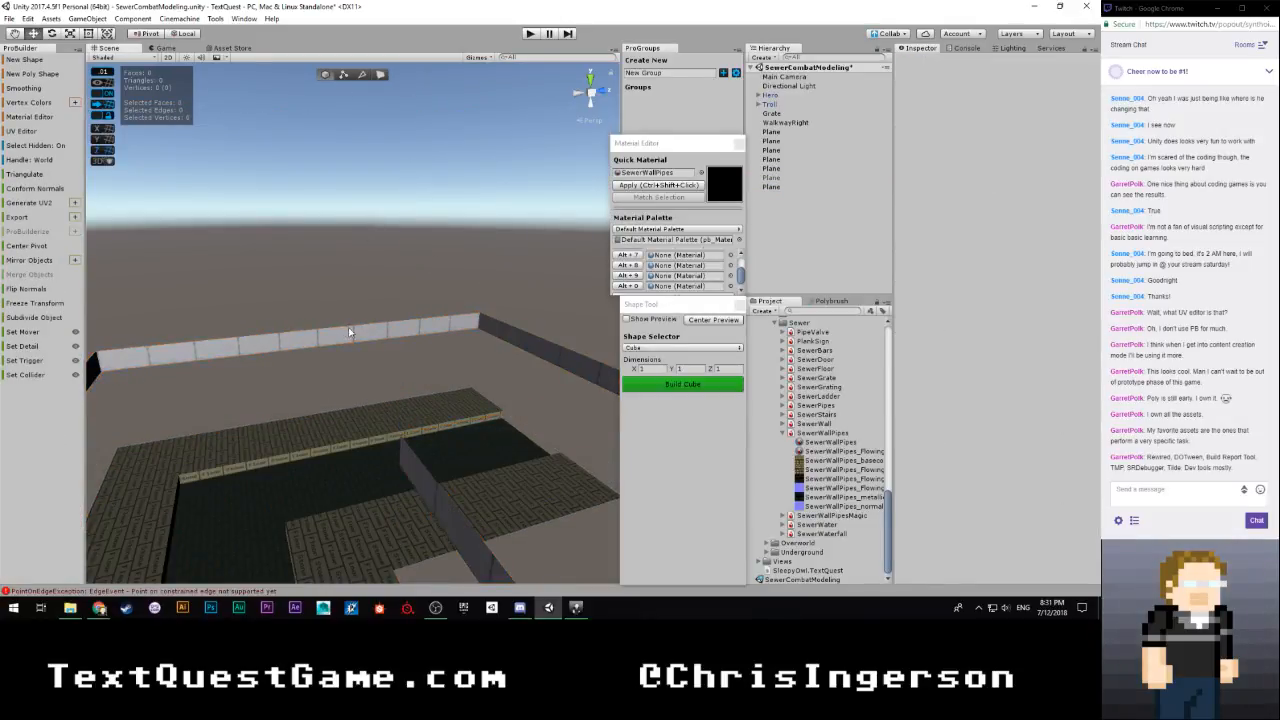
left_click(400, 335)
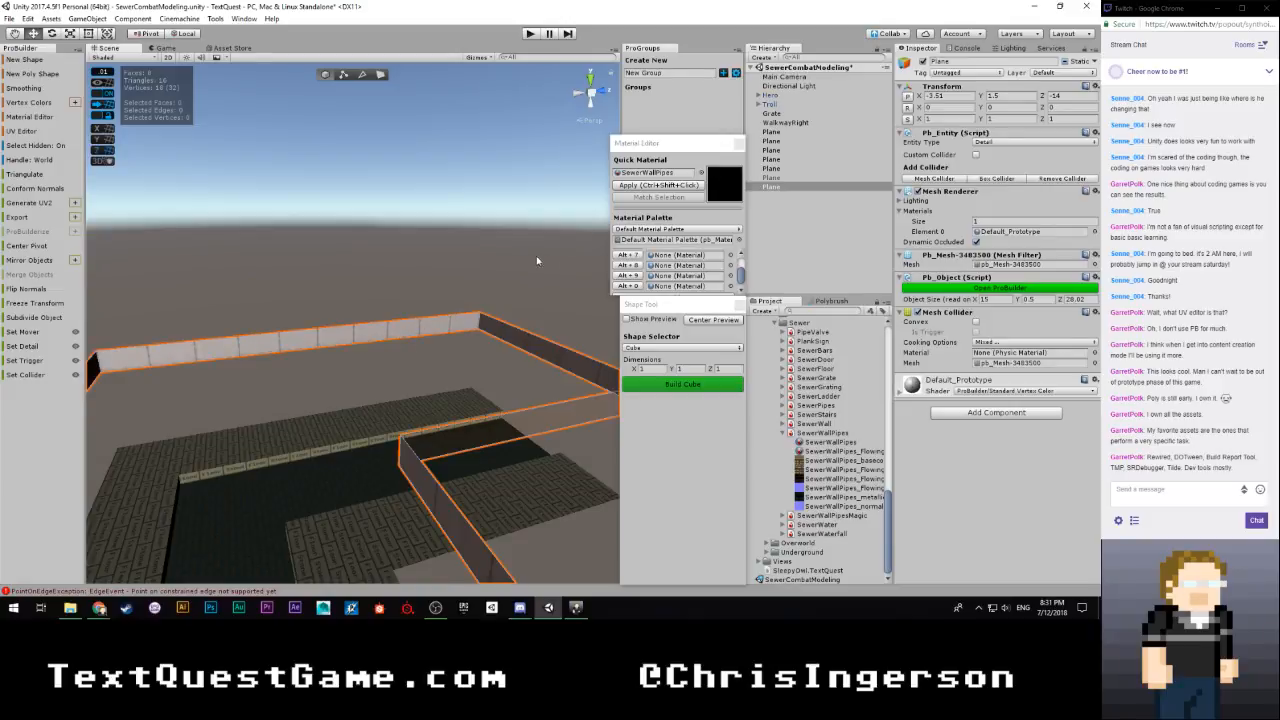
right_click_drag(400, 335, 475, 251)
key("ctrl+s")
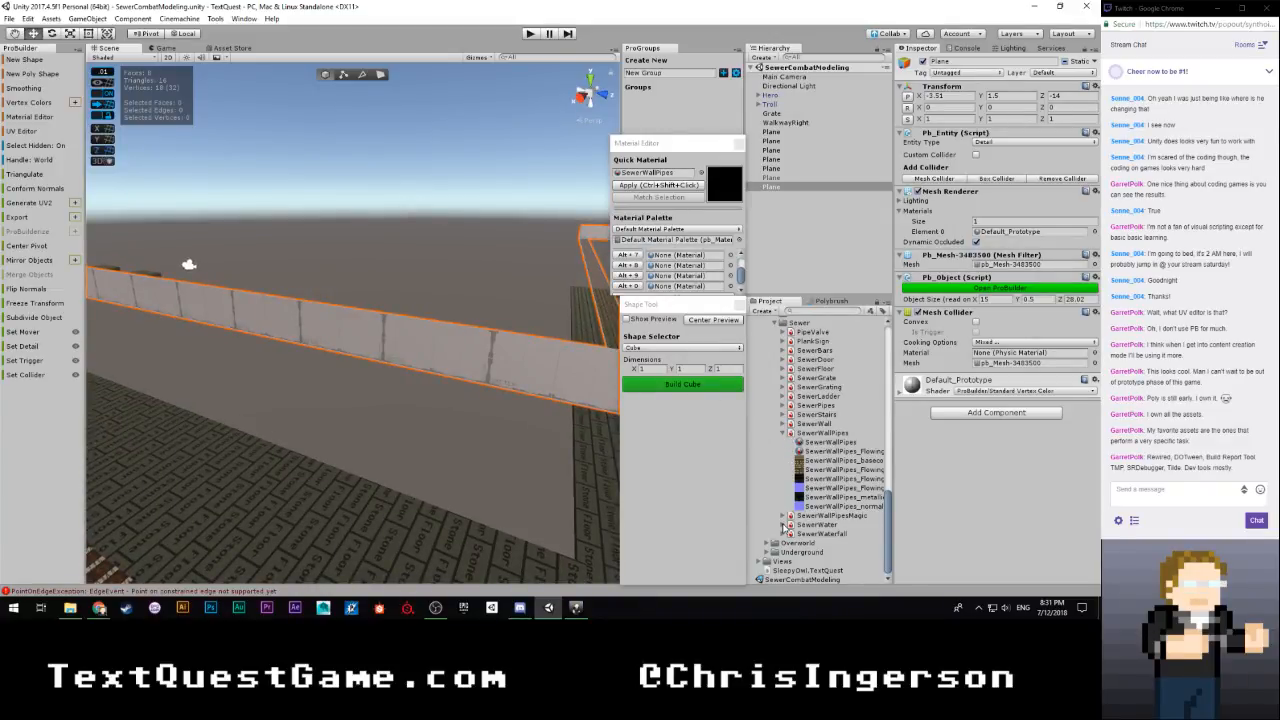
Expand the SewerWallPipesMagic substance and assign its SewerWallPipesMagic material as the Quick Material
left_click(783, 515)
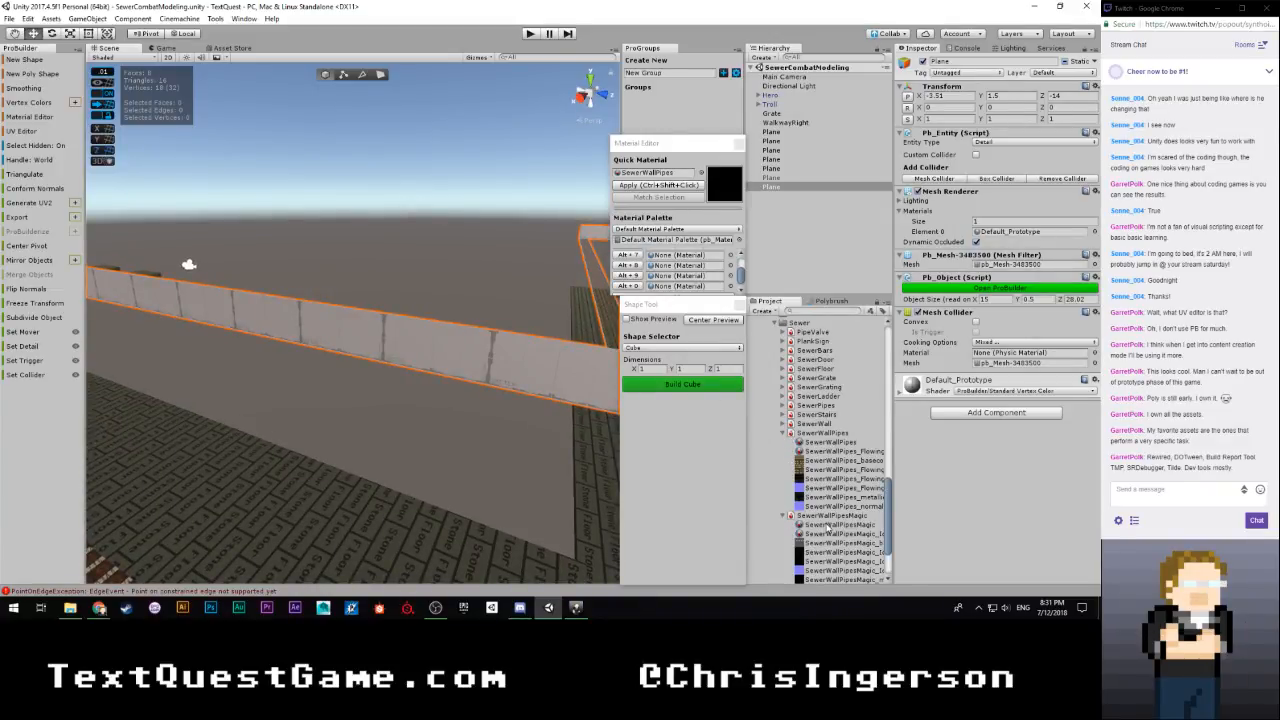
left_click(828, 525)
left_click_drag(828, 527, 660, 179)
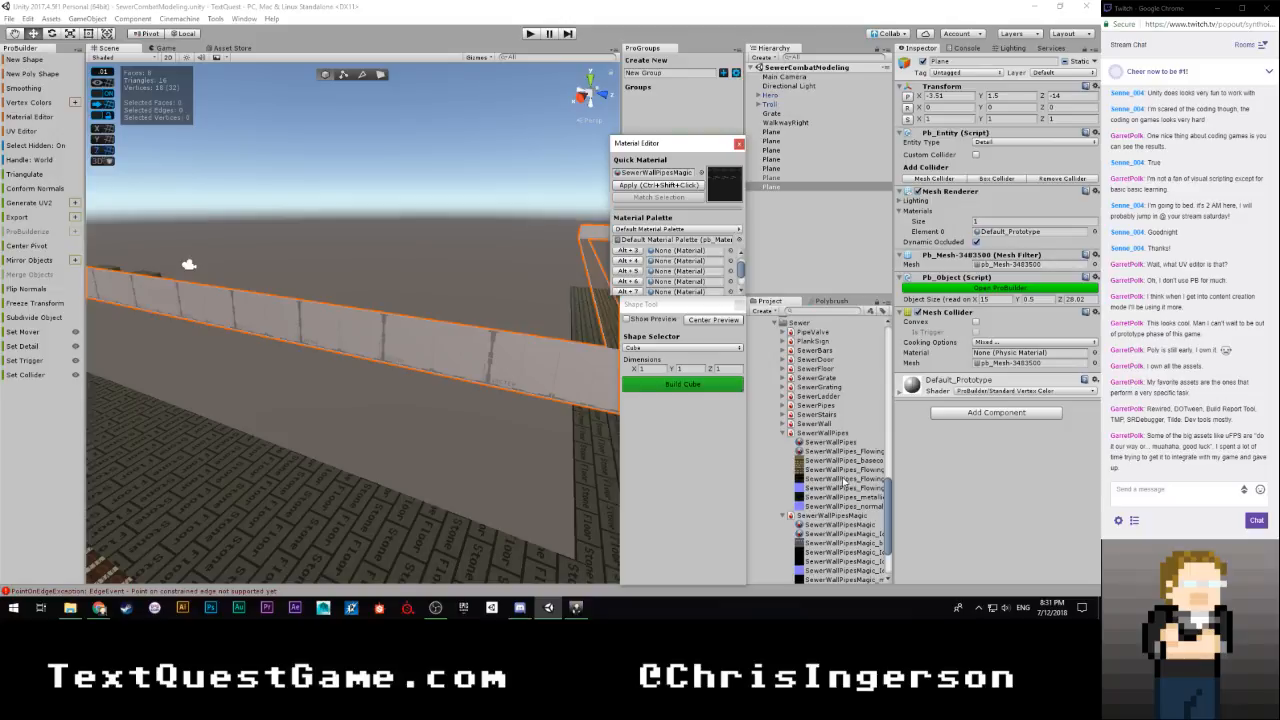
Examine the SewerWallPipesMagic_Idle and SewerWallPipesMagic materials and the SewerWallPipesMagic_Idle_basecolor texture
left_click(841, 534)
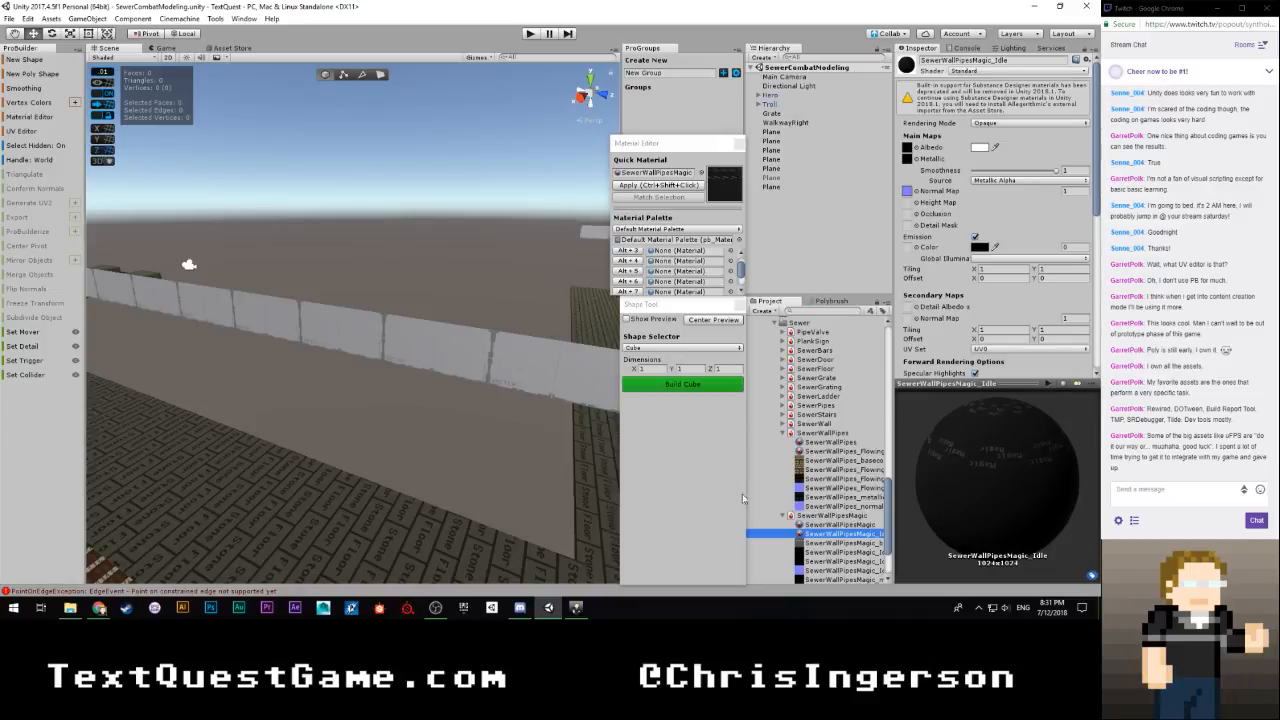
left_click(838, 525)
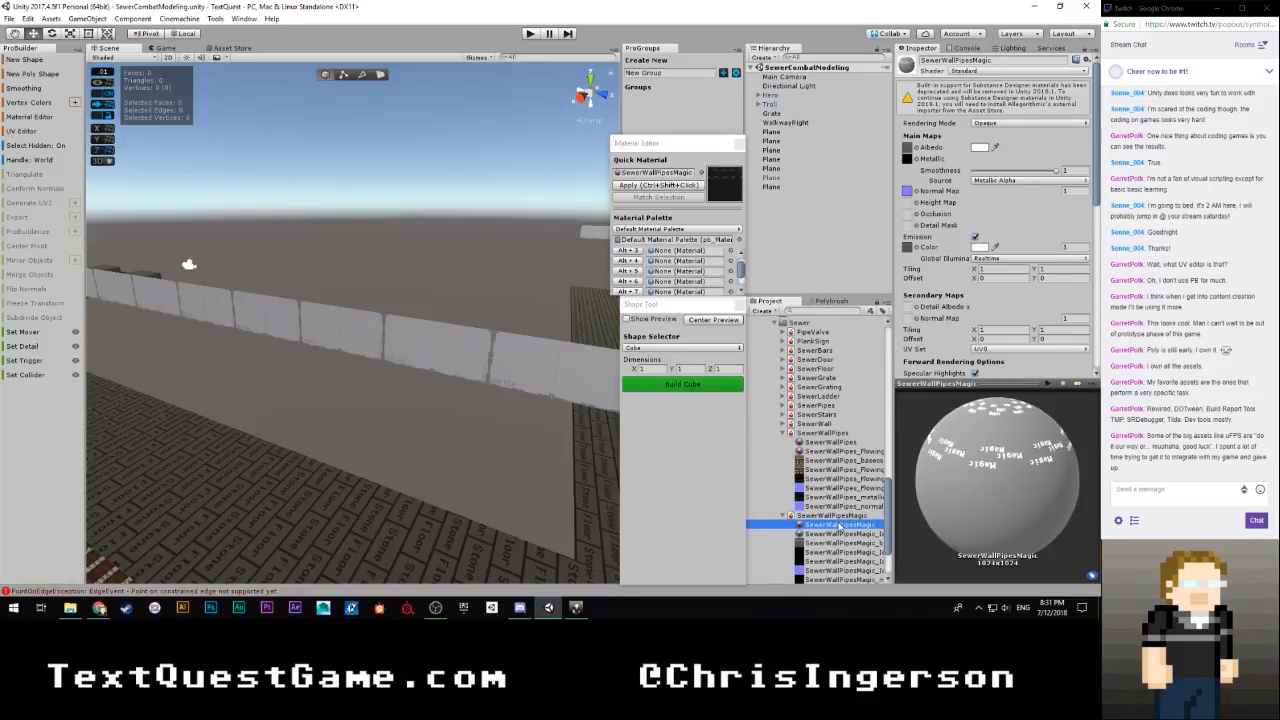
left_click(500, 375)
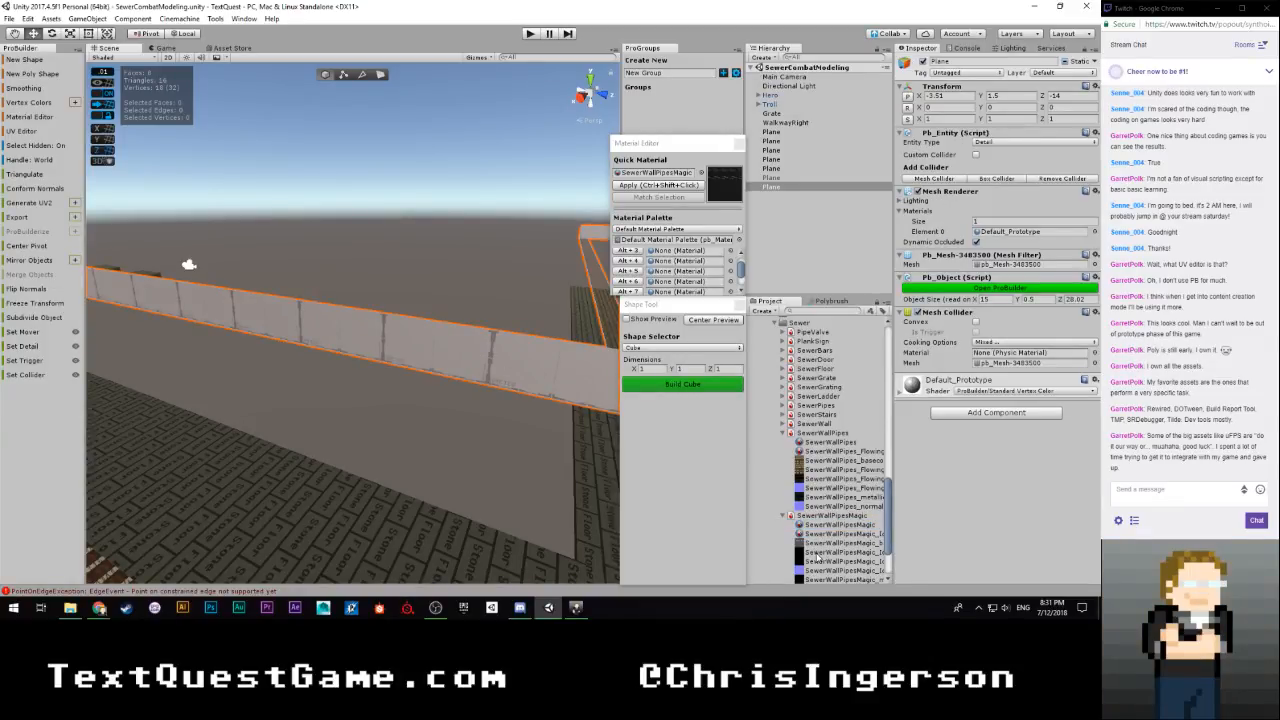
left_click(818, 552)
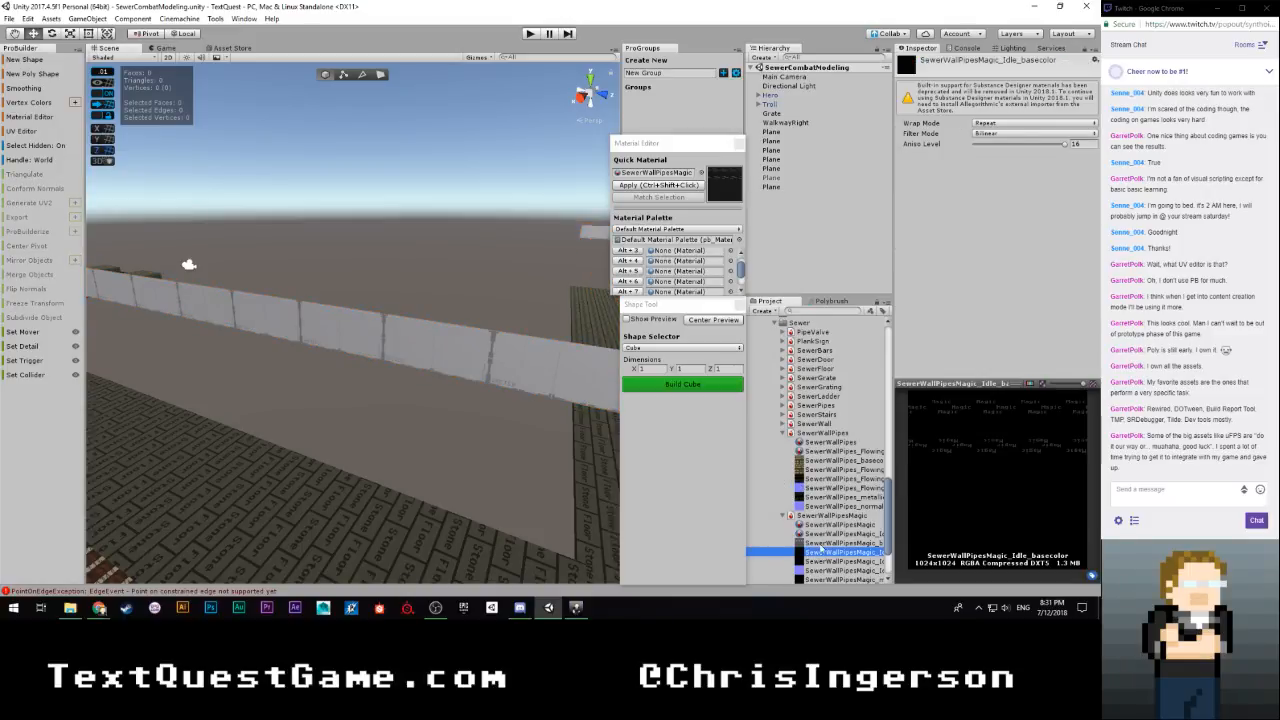
Set SewerWallPipesMagic_Idle as the Quick Material and apply it to the whole strip mesh
left_click_drag(823, 555, 670, 174)
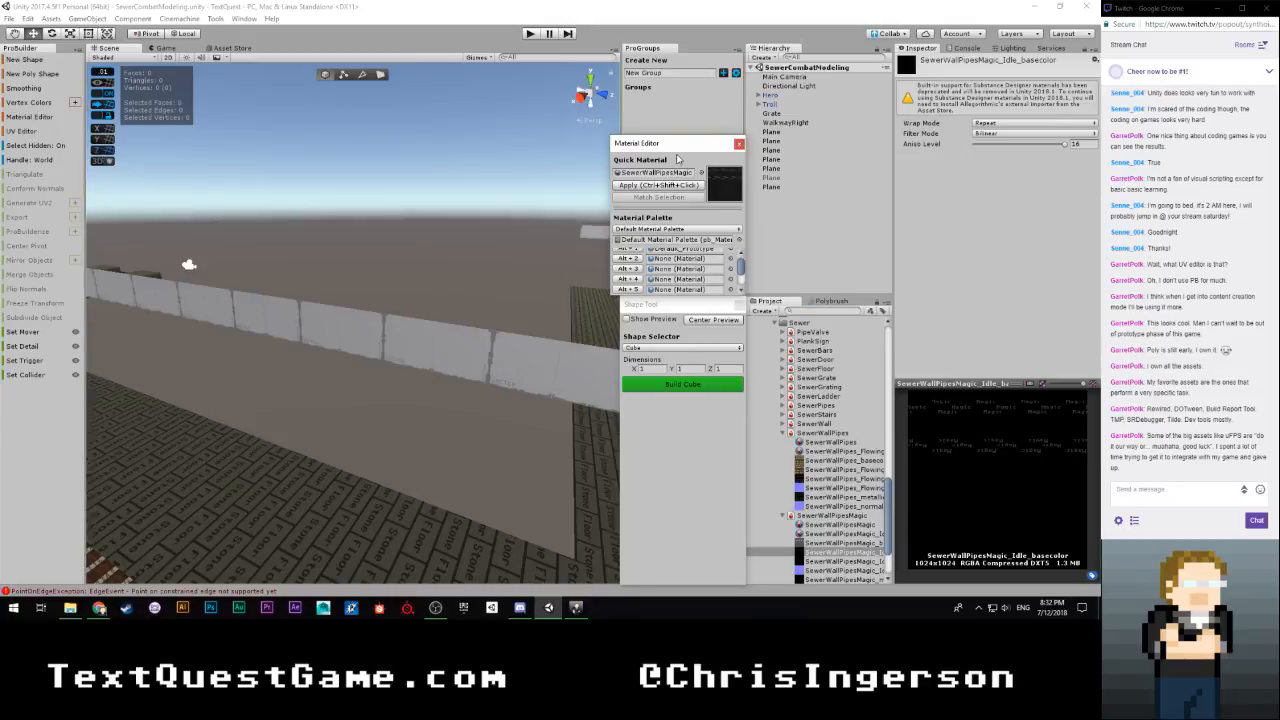
left_click(821, 535)
left_click_drag(821, 537, 663, 176)
left_click(432, 368)
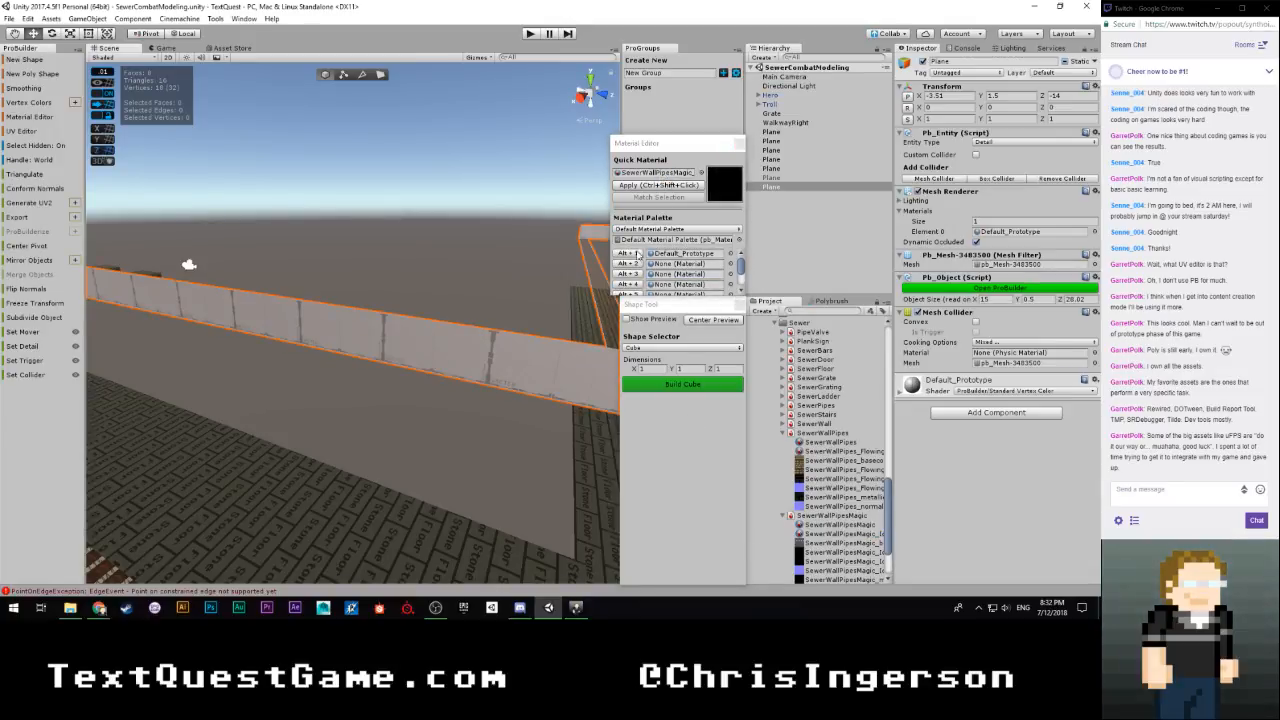
left_click(636, 185)
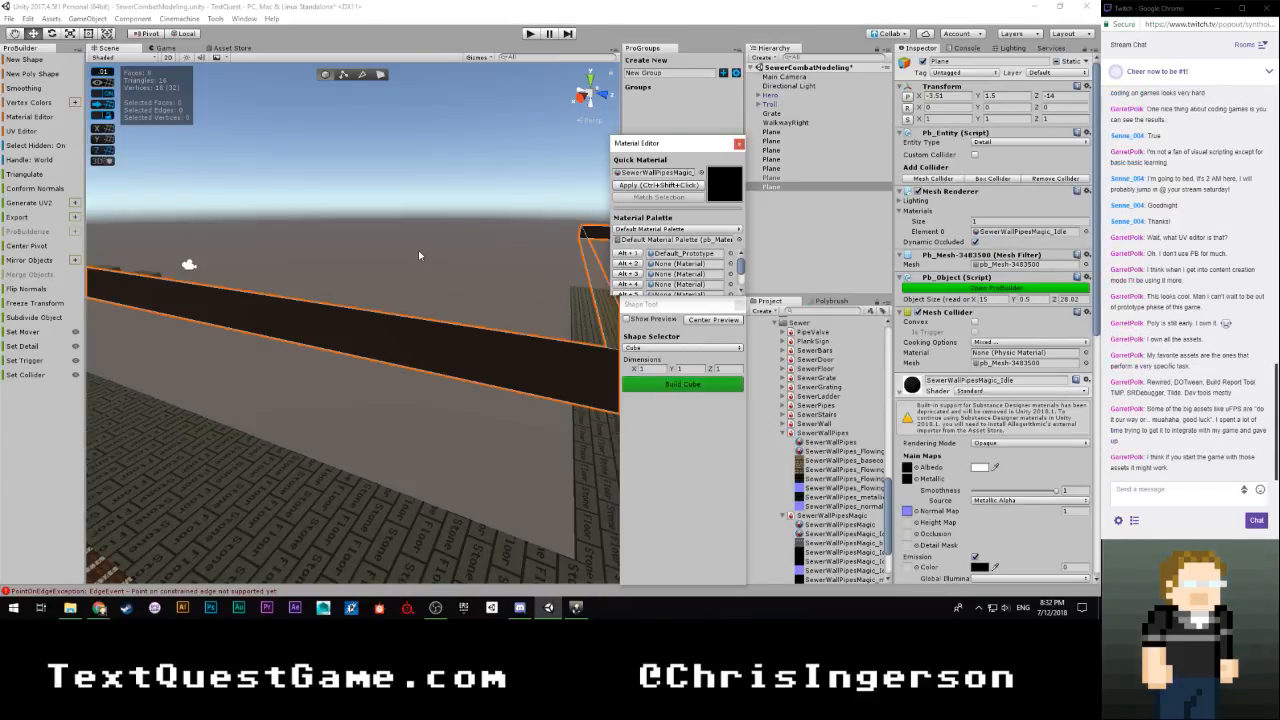
Examine the SewerWallPipesMagic_basecolor texture and the darkened strip mesh from several sides
right_click_drag(419, 255, 554, 193)
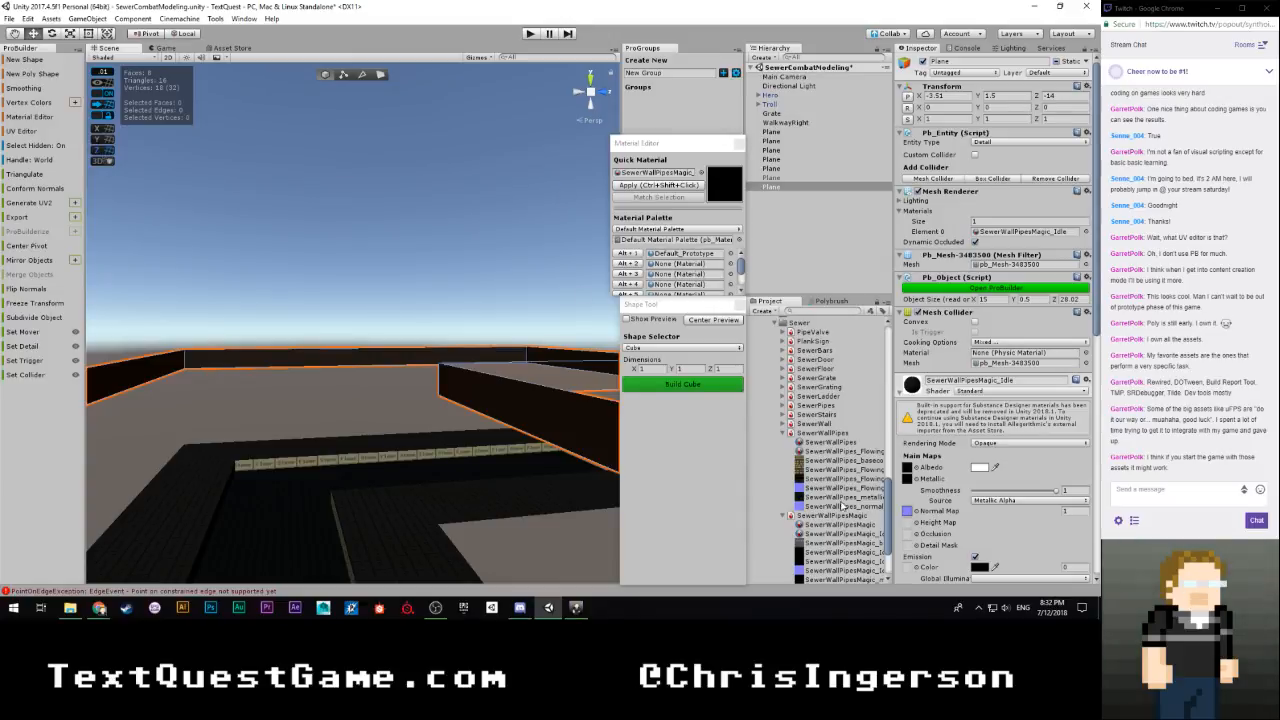
left_click(840, 542)
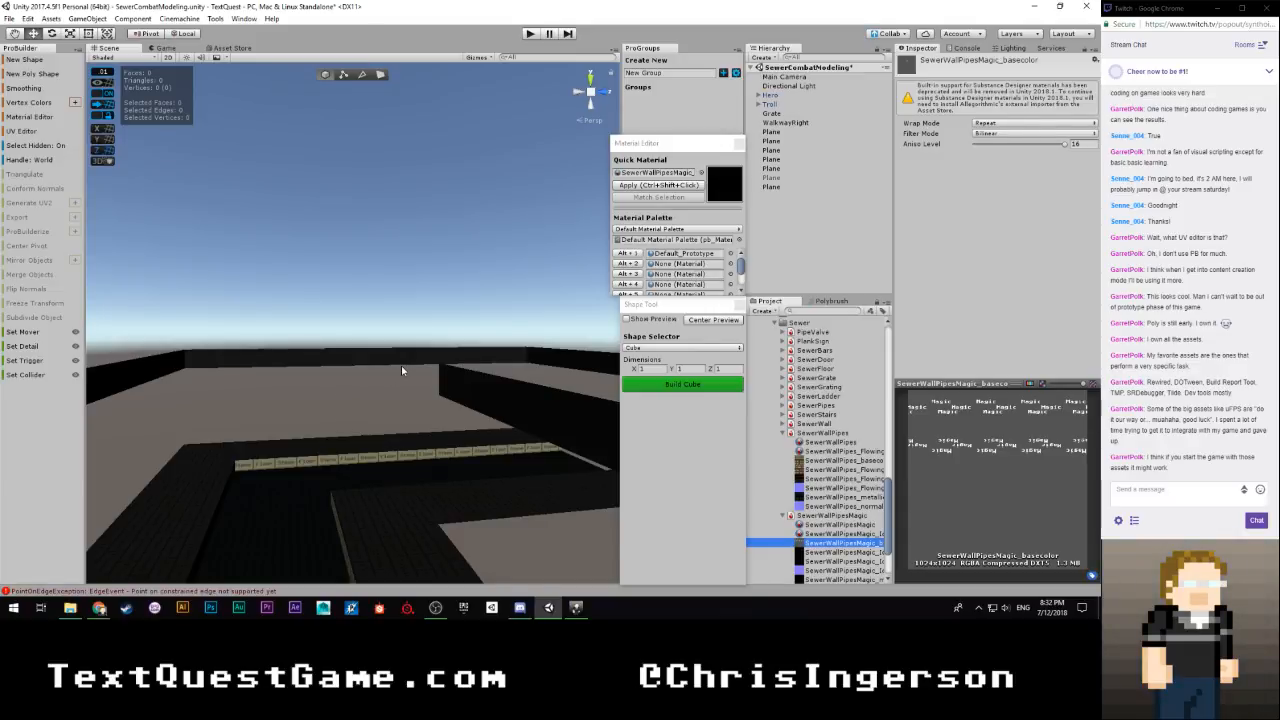
right_click_drag(401, 370, 275, 428)
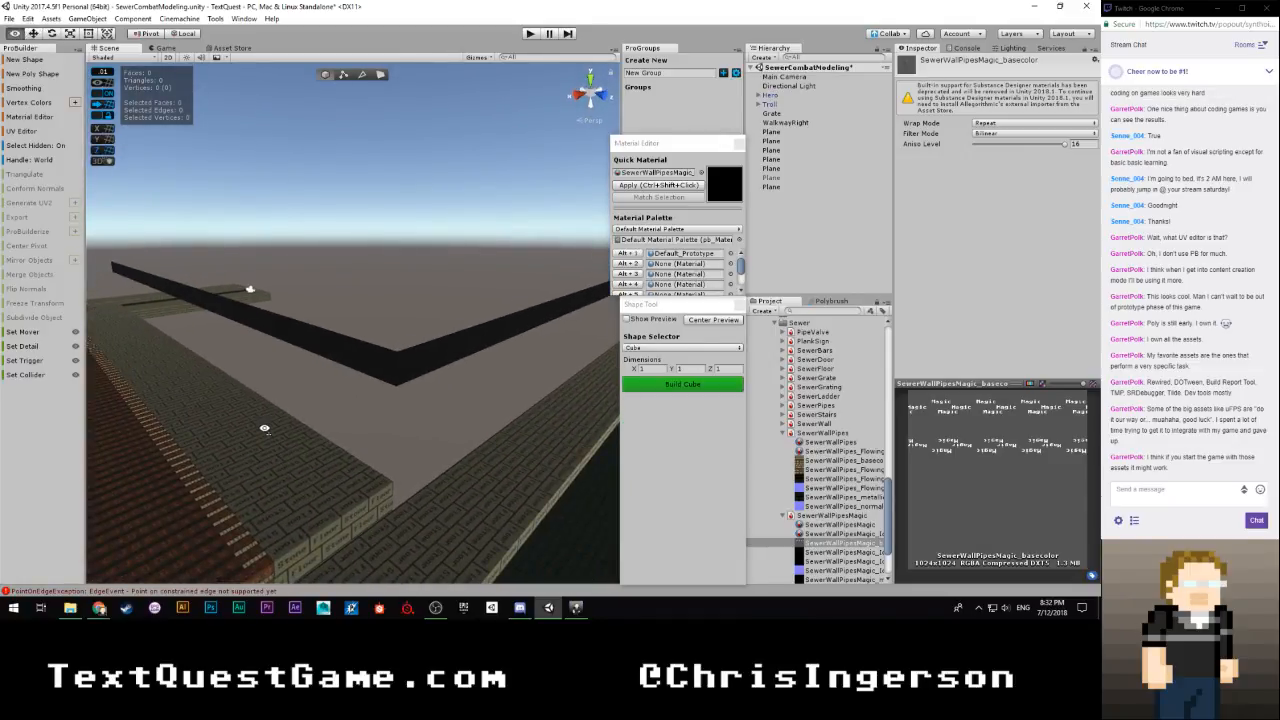
right_click_drag(264, 428, 263, 428)
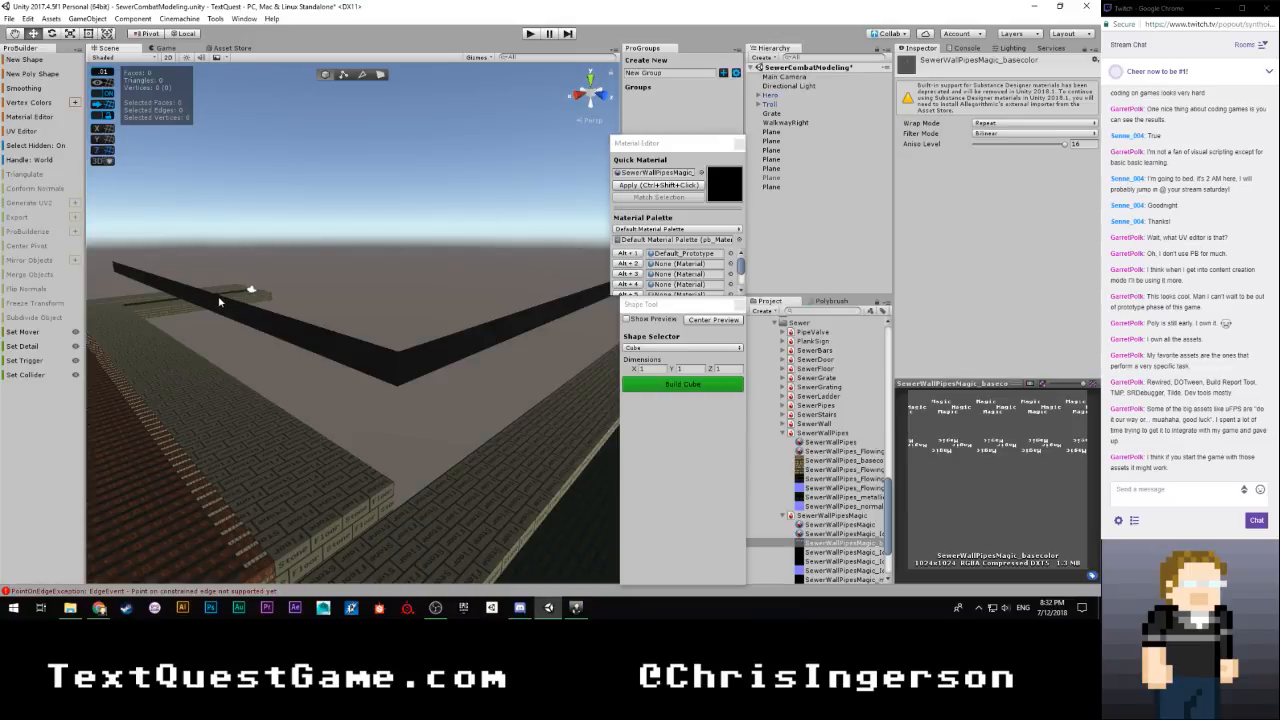
right_click_drag(330, 337, 397, 359)
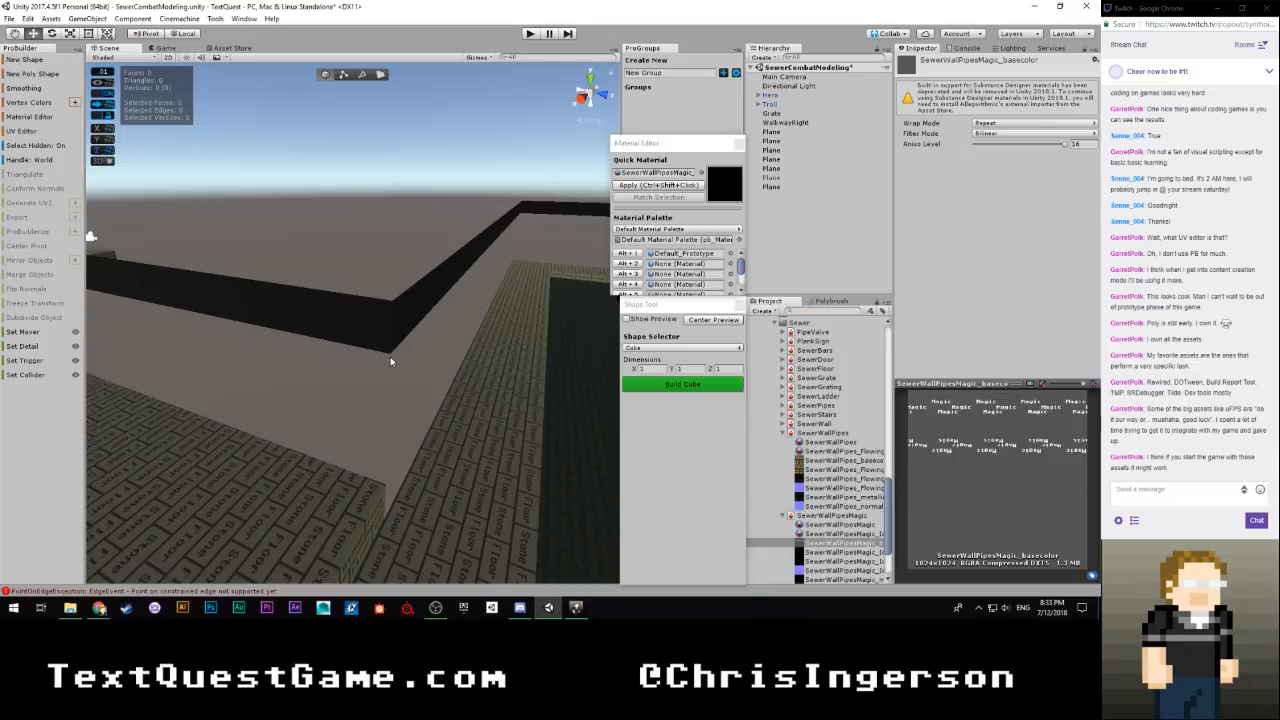
right_click_drag(390, 359, 485, 309)
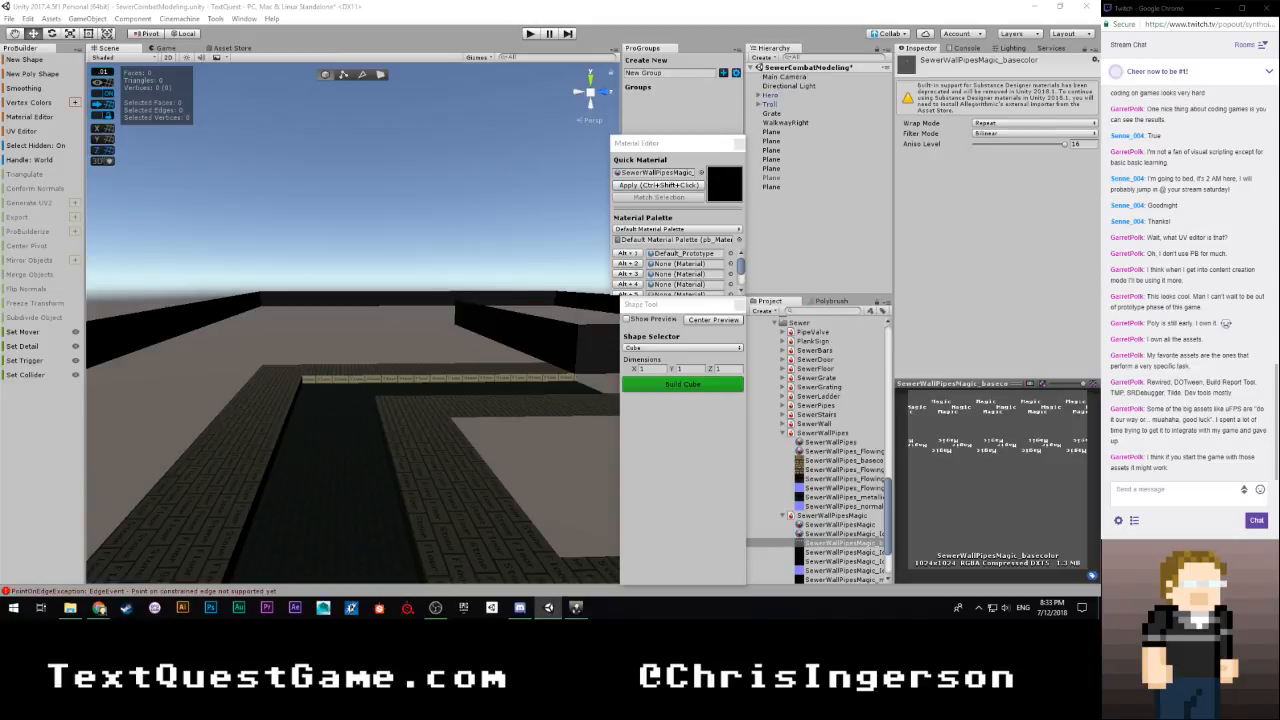
Open the strip mesh in the UV Editor and select all of its UV faces
left_click(287, 314)
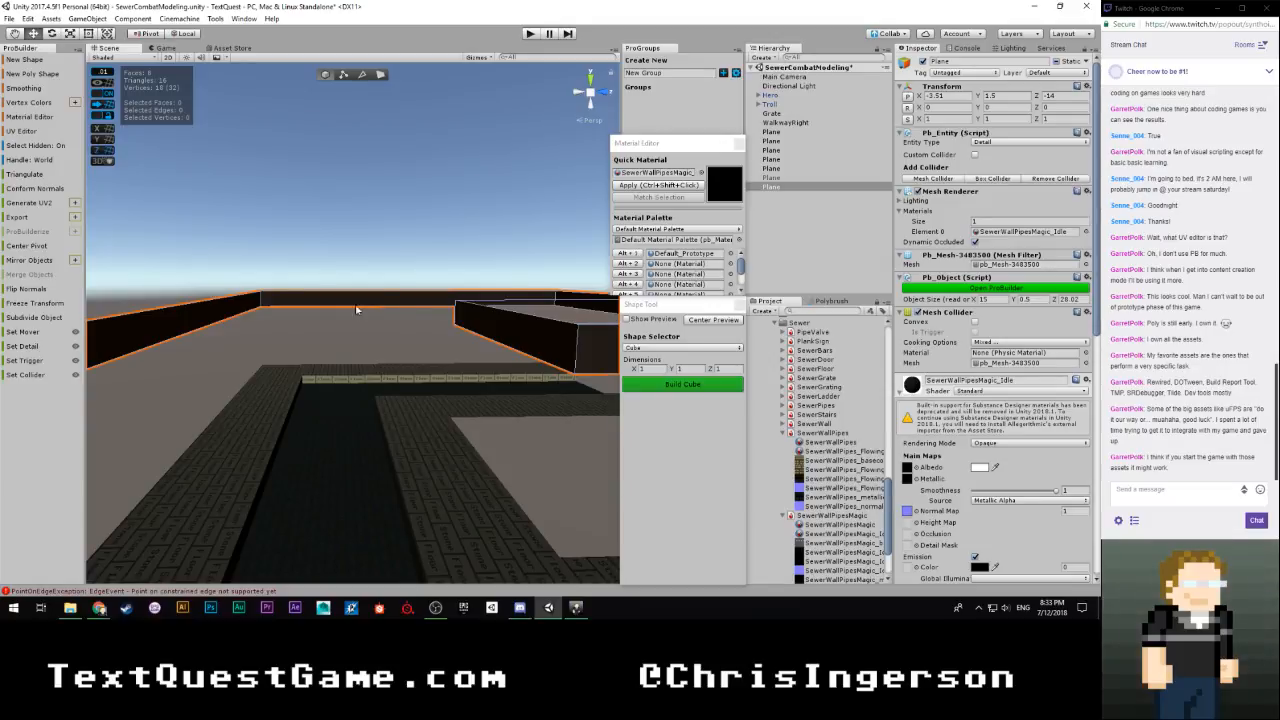
right_click_drag(290, 314, 270, 331)
left_click_drag(0, 140, 863, 15)
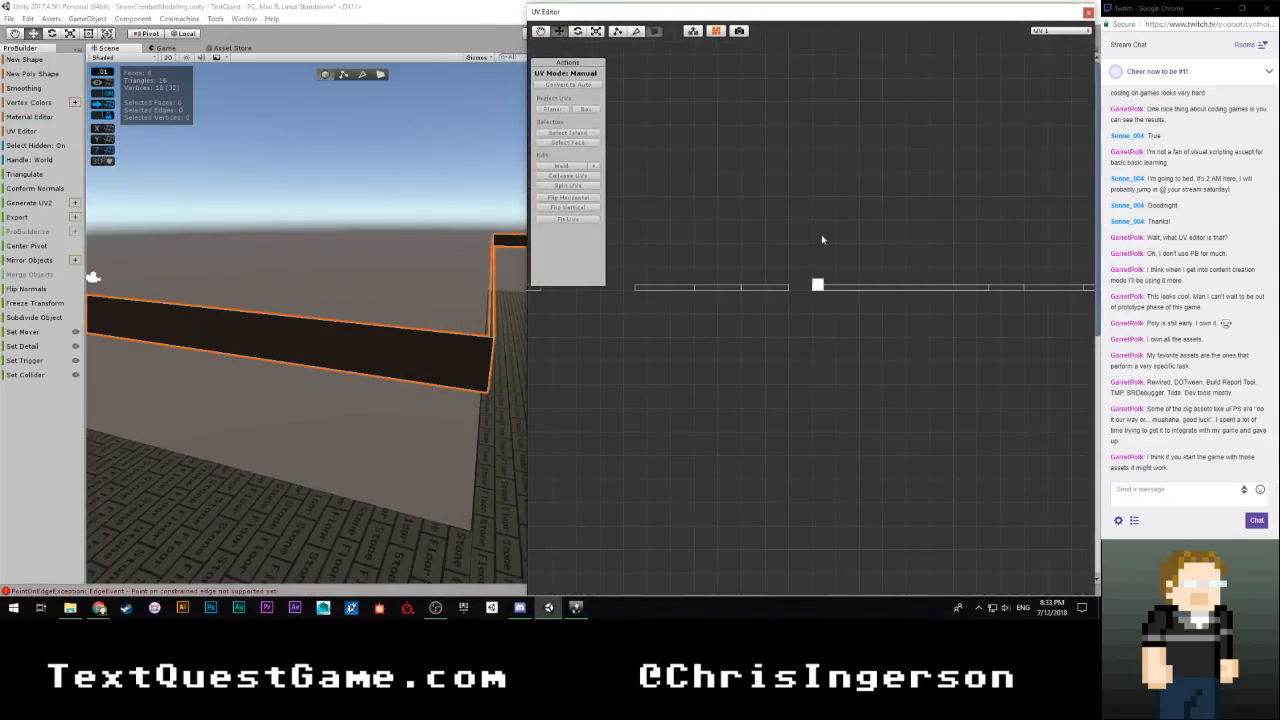
left_click_drag(650, 212, 993, 395)
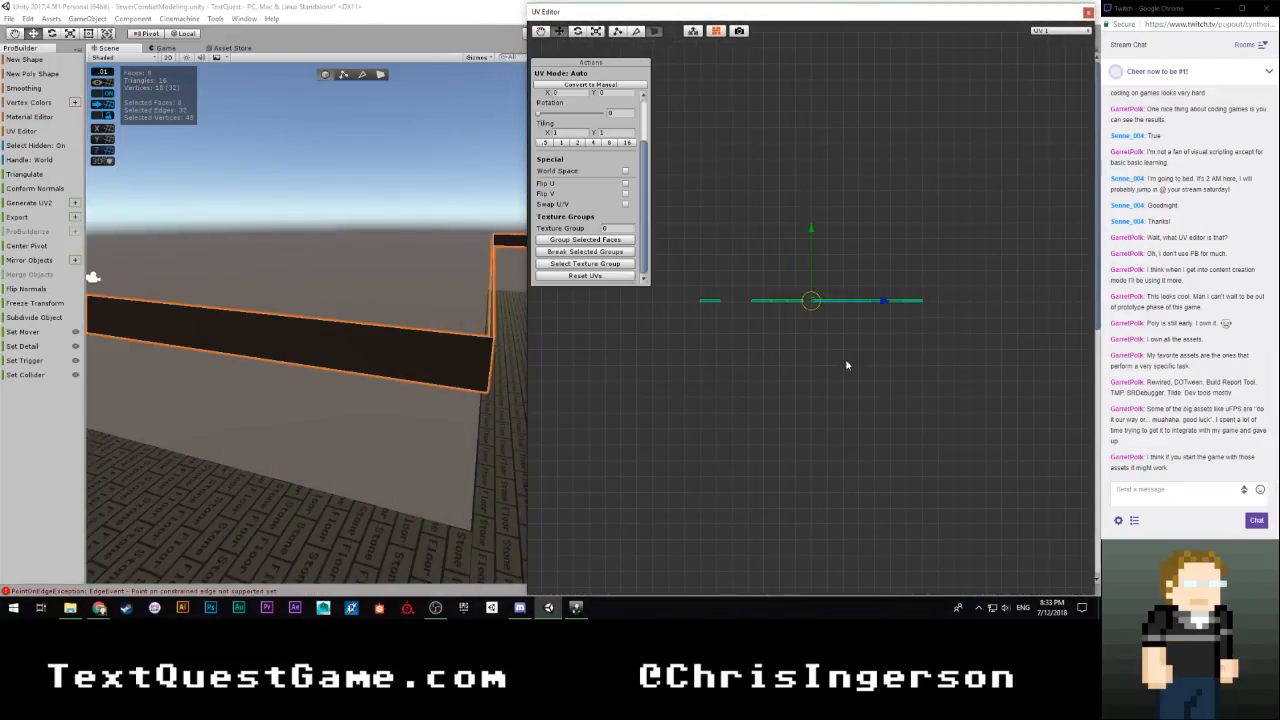
Align the strip's UVs with the texture's upper Magic text rows and scale them down to a tiling of 0.234375
scroll(805, 388, "up", 5)
middle_click_drag(816, 276, 731, 437)
scroll(731, 437, "up", 3)
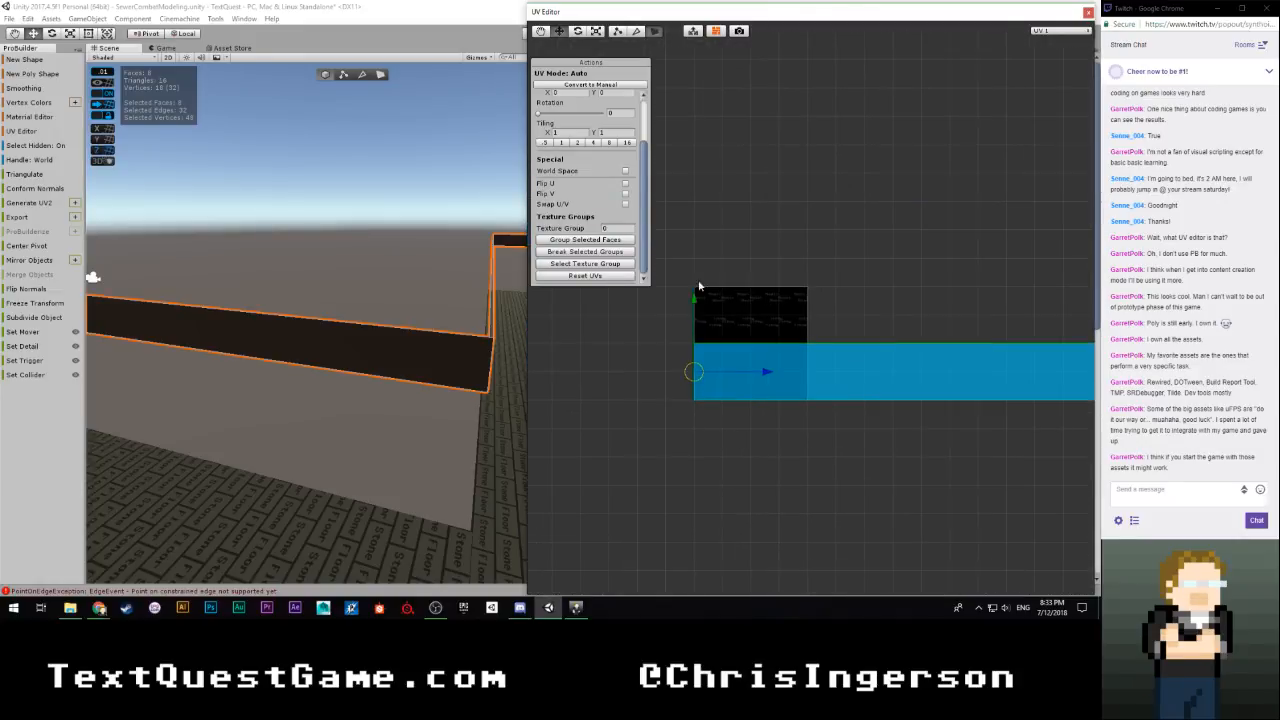
left_click_drag(693, 372, 634, 328)
key("r")
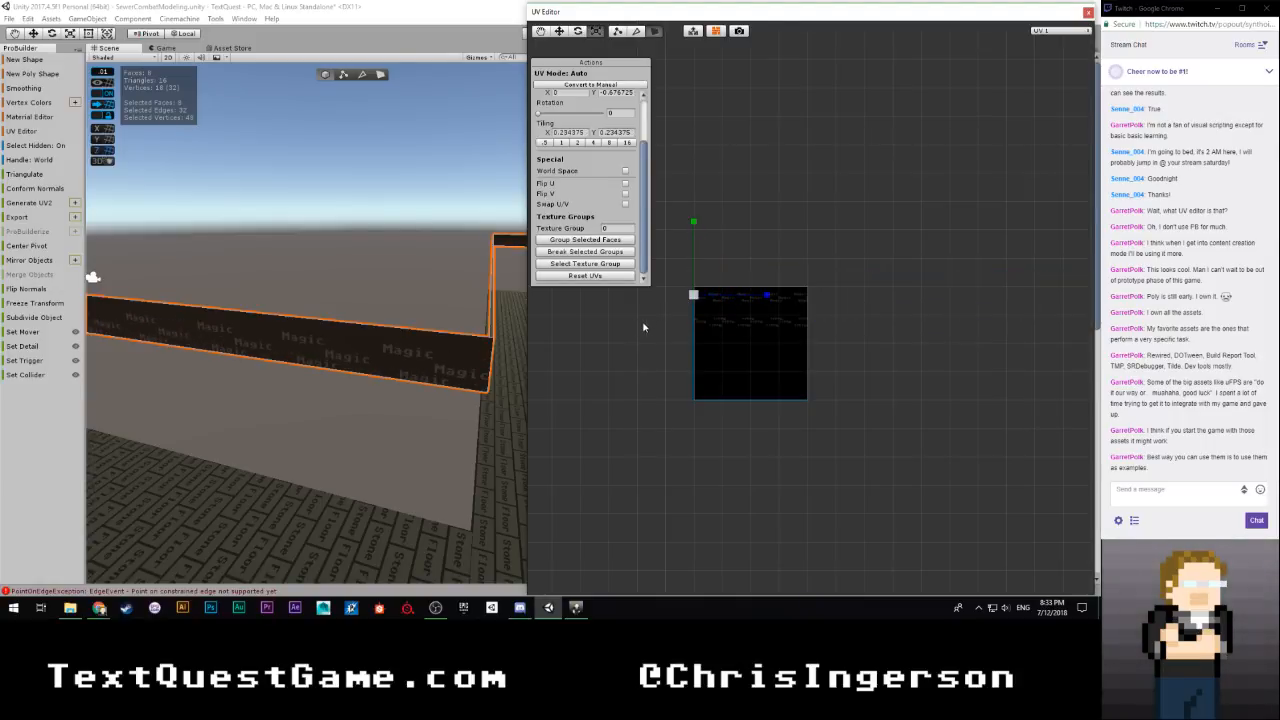
Move the strip's UVs down to the inverted Magic text rows and set their rotation to 180
scroll(700, 340, "down", 5)
key("e")
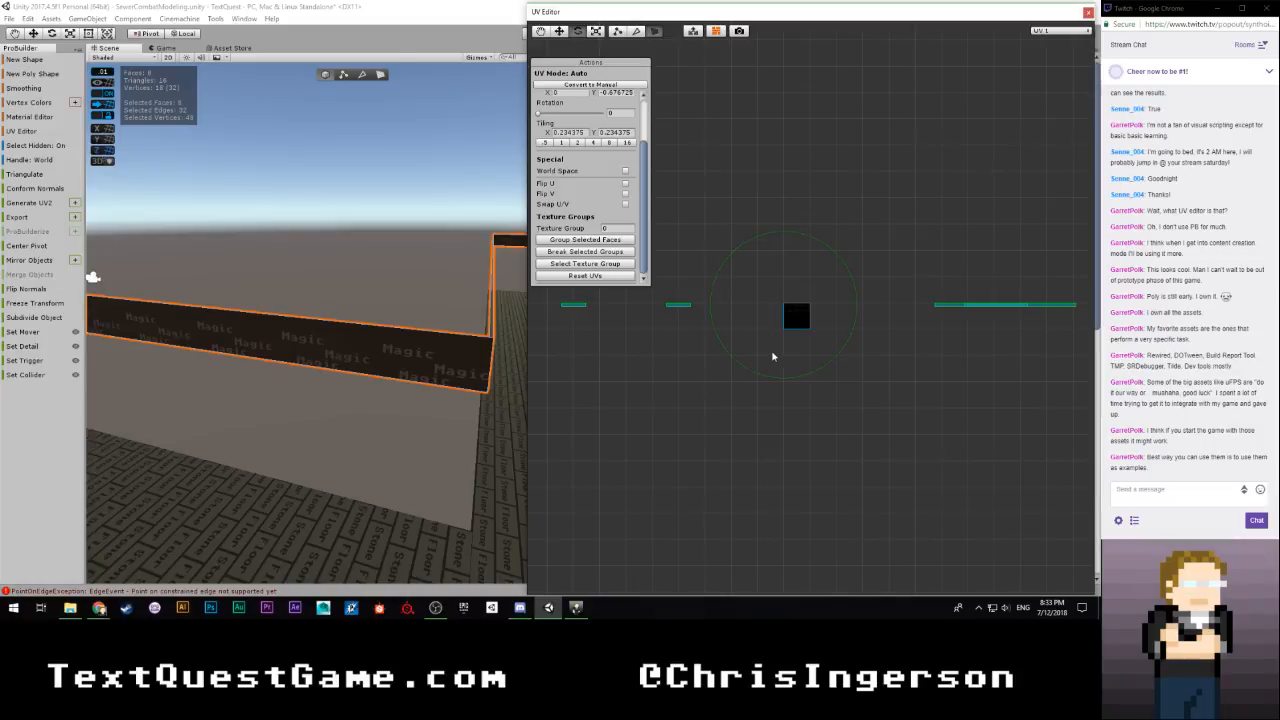
key("w")
scroll(765, 350, "up", 5)
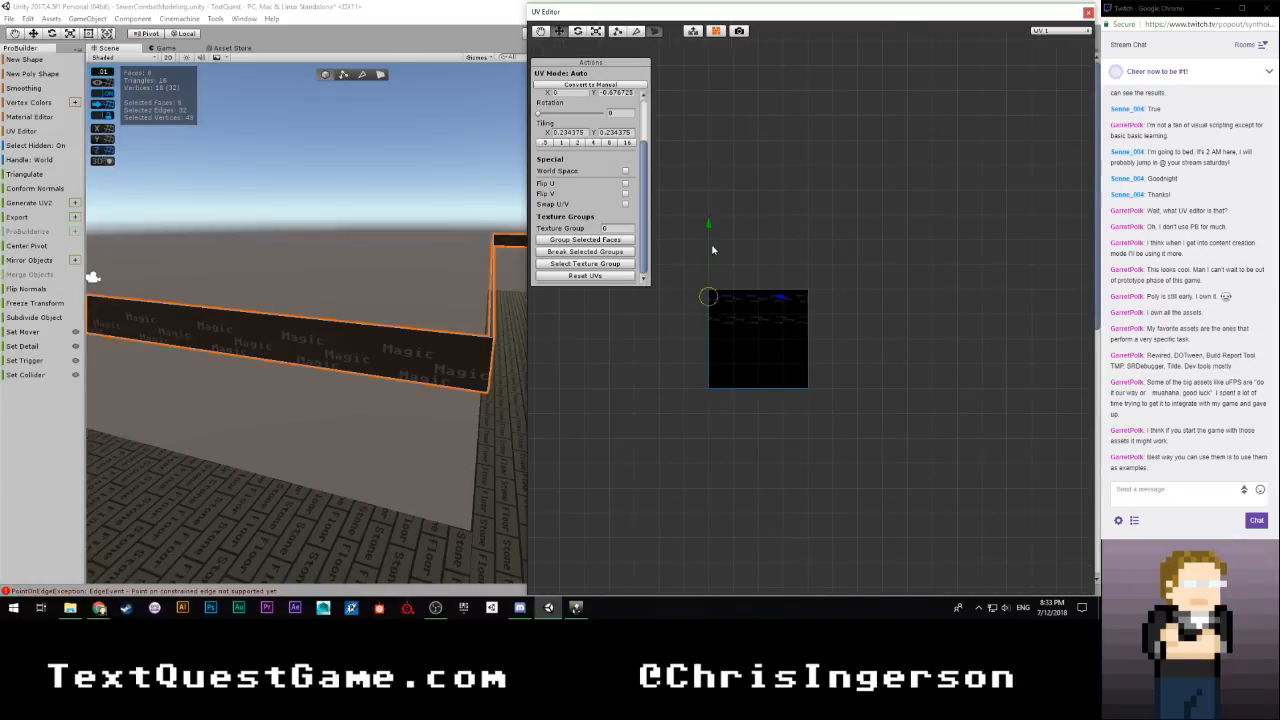
left_click_drag(707, 228, 705, 252)
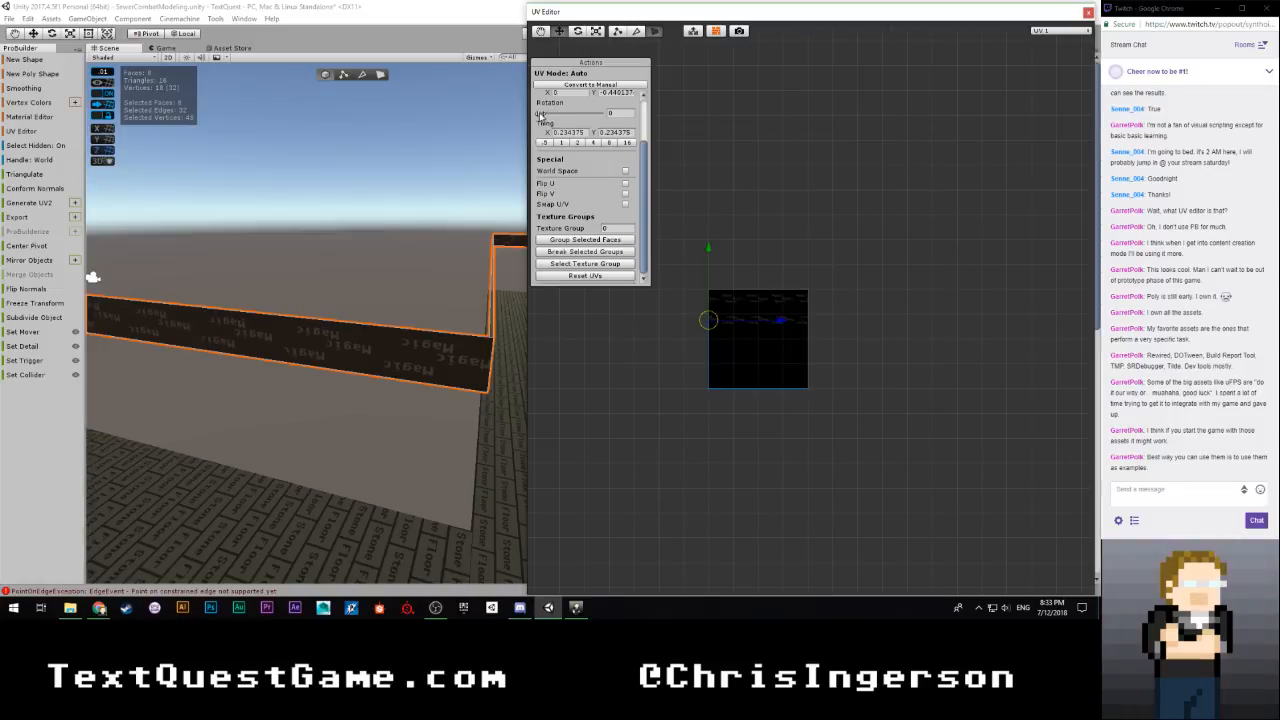
left_click(612, 114)
type("180")
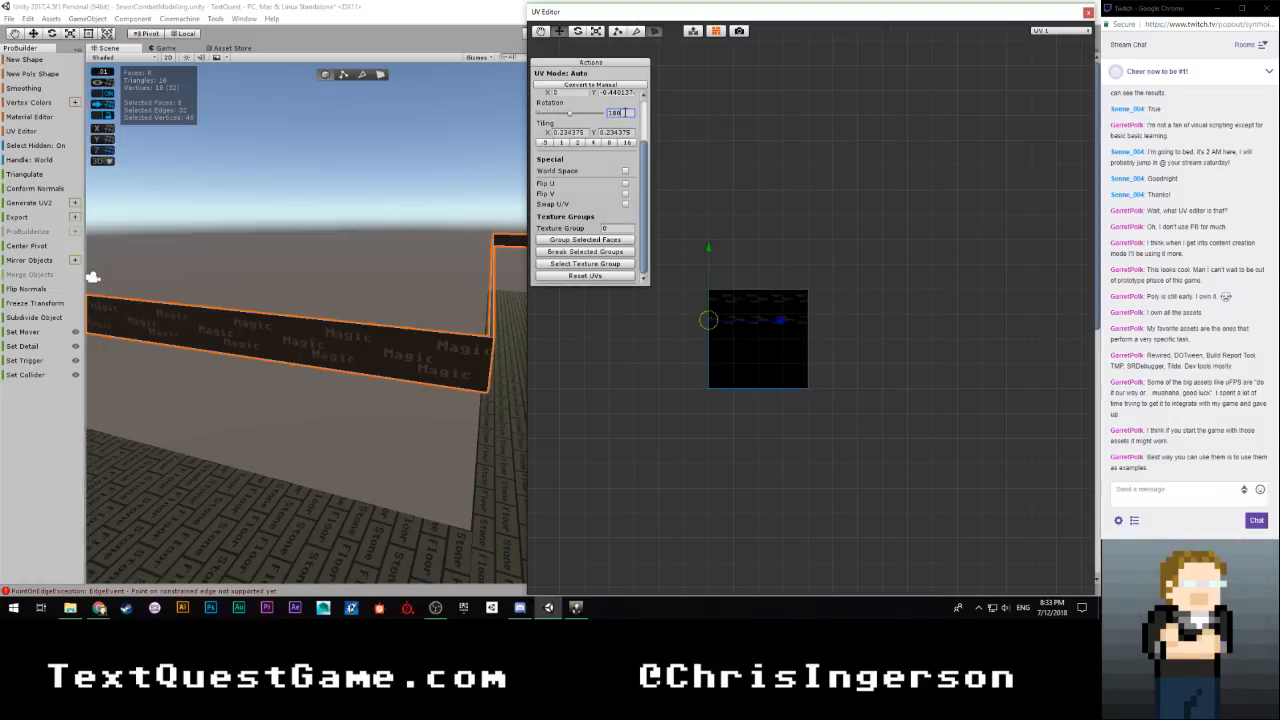
scroll(664, 325, "down", 10)
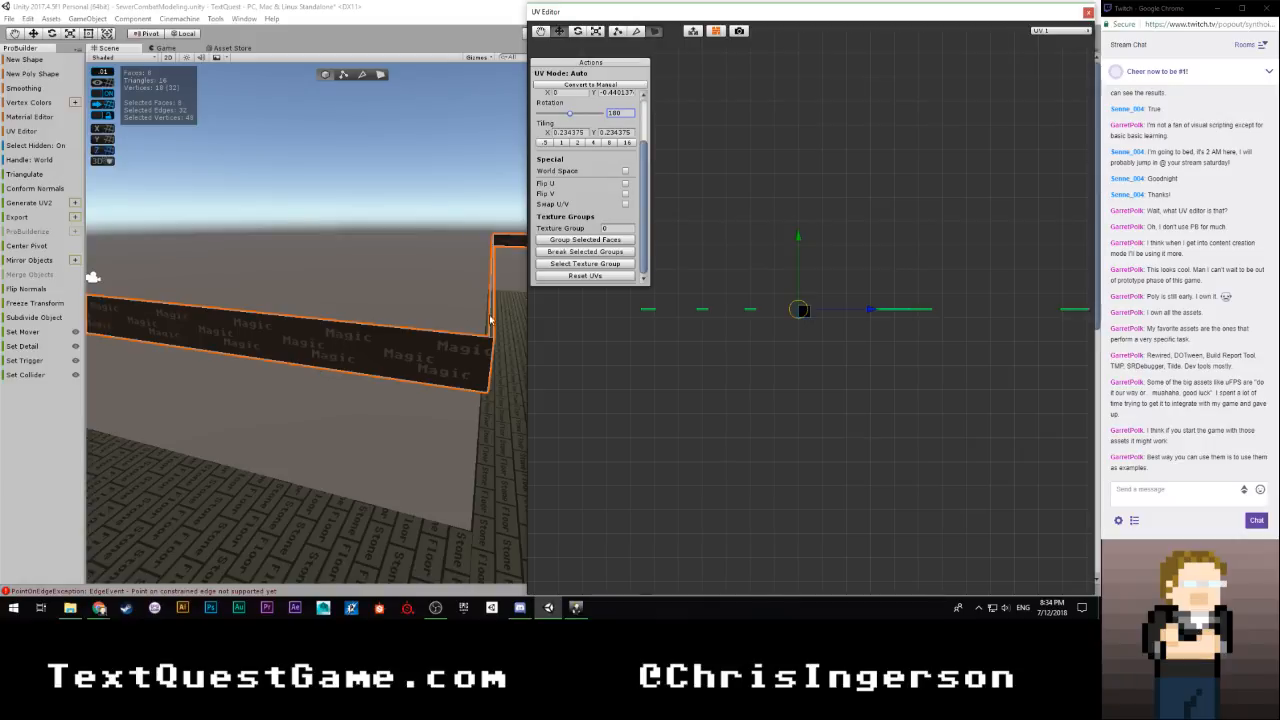
Select the four adjoining strip faces around the walkway corners in face mode
right_click_drag(342, 291, 855, 271)
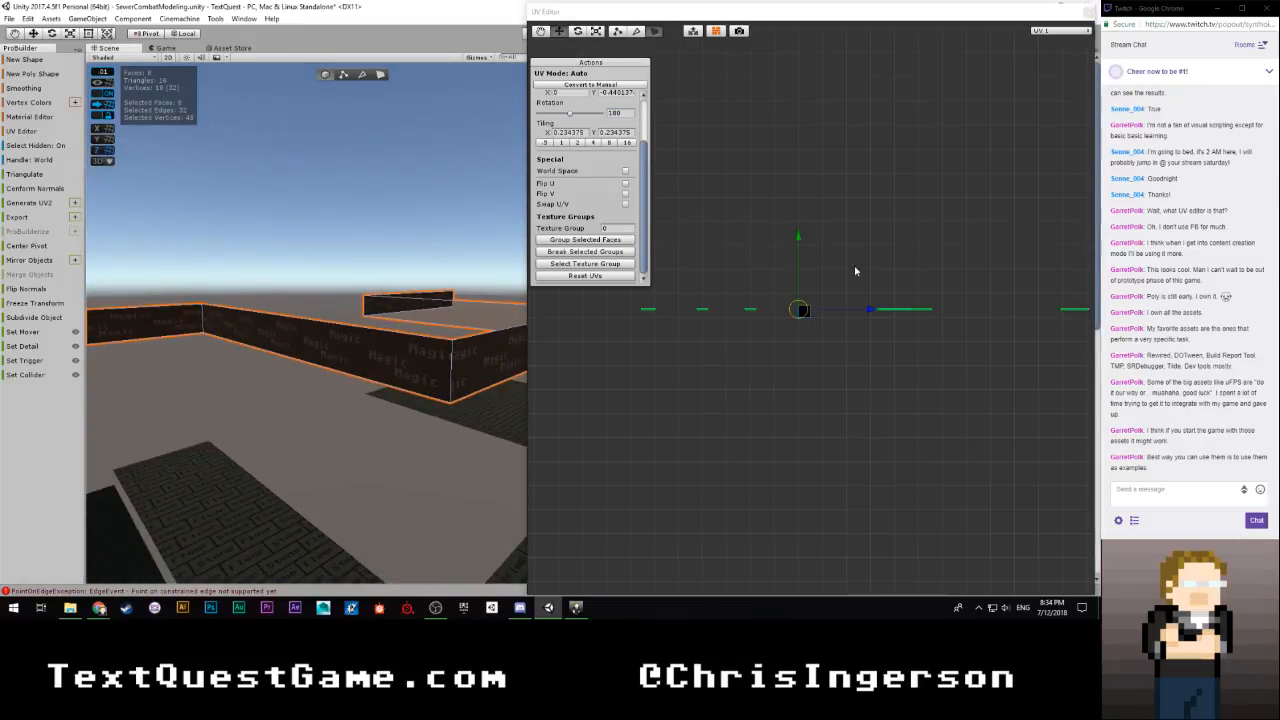
left_click(382, 75)
left_click(349, 354)
mouse_move(425, 375)
left_mouse_down("alt")
mouse_move(449, 369)
mouse_move(299, 371)
mouse_move(450, 370)
left_mouse_up("alt")
left_click(300, 371, "shift")
left_click(284, 360, "shift")
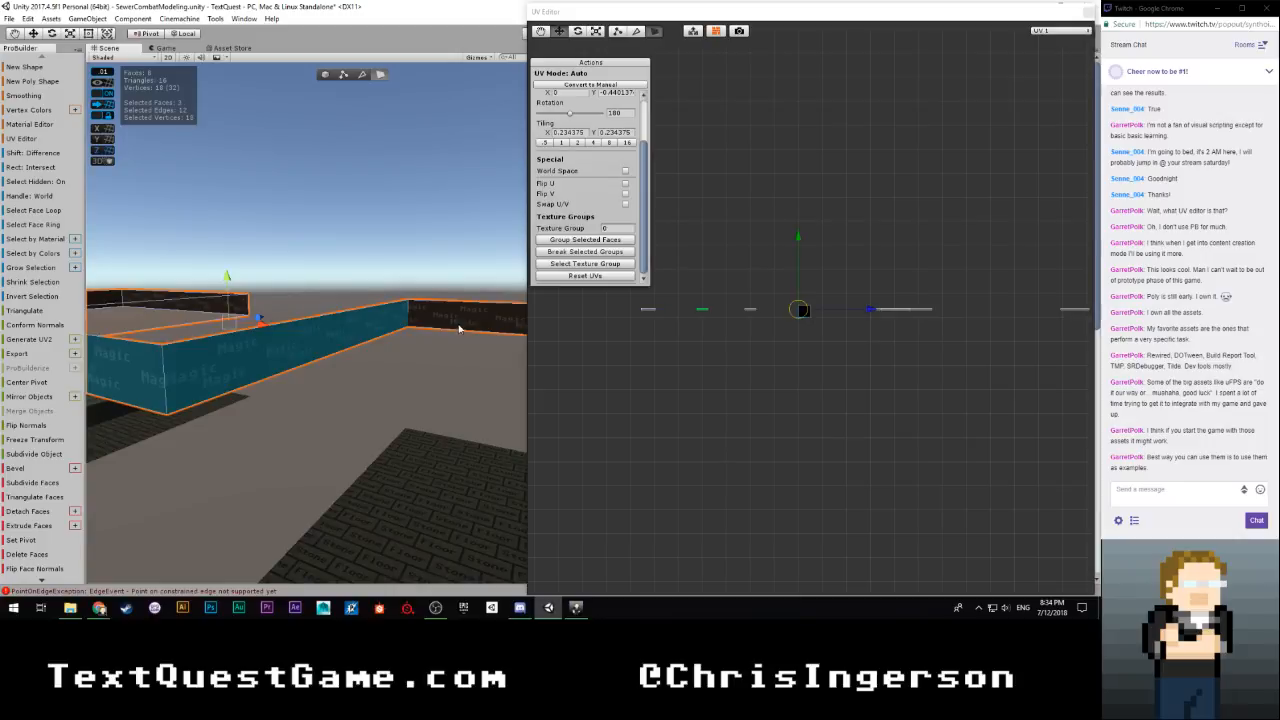
left_click(459, 328, "shift")
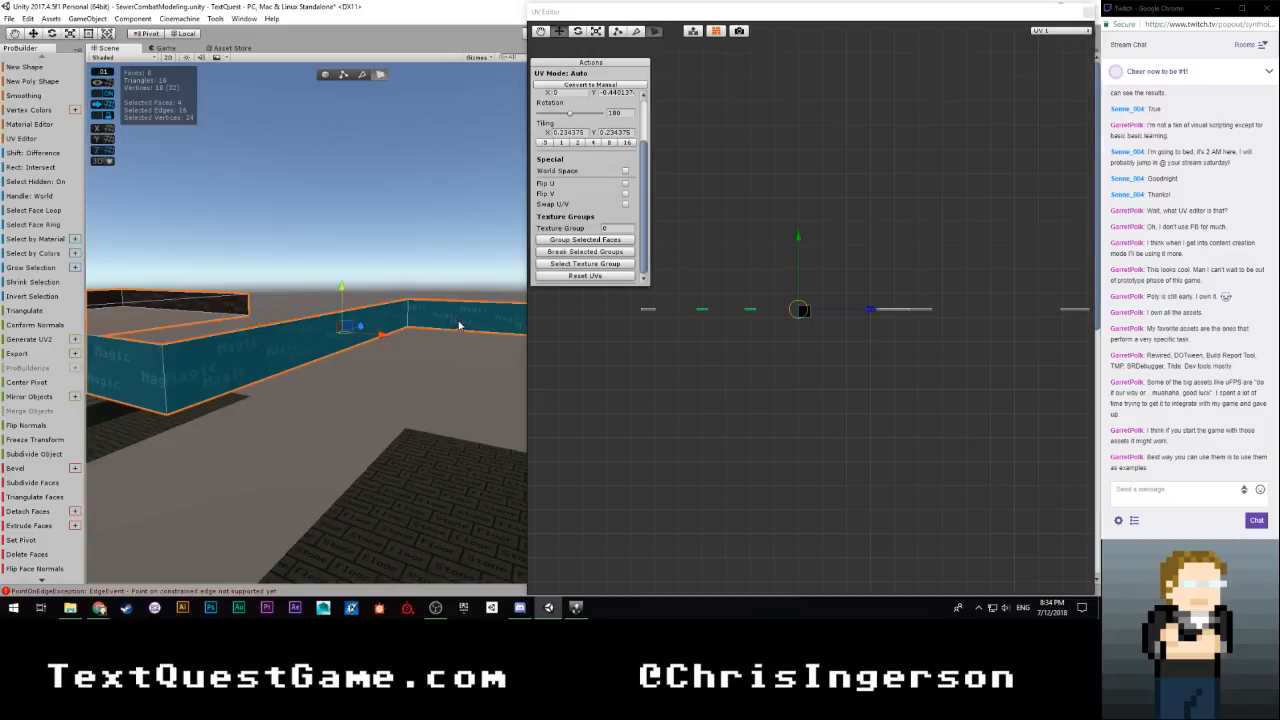
Set the selected faces' UV rotation to 0 and move their UVs up to the upper Magic text rows
left_click(621, 113)
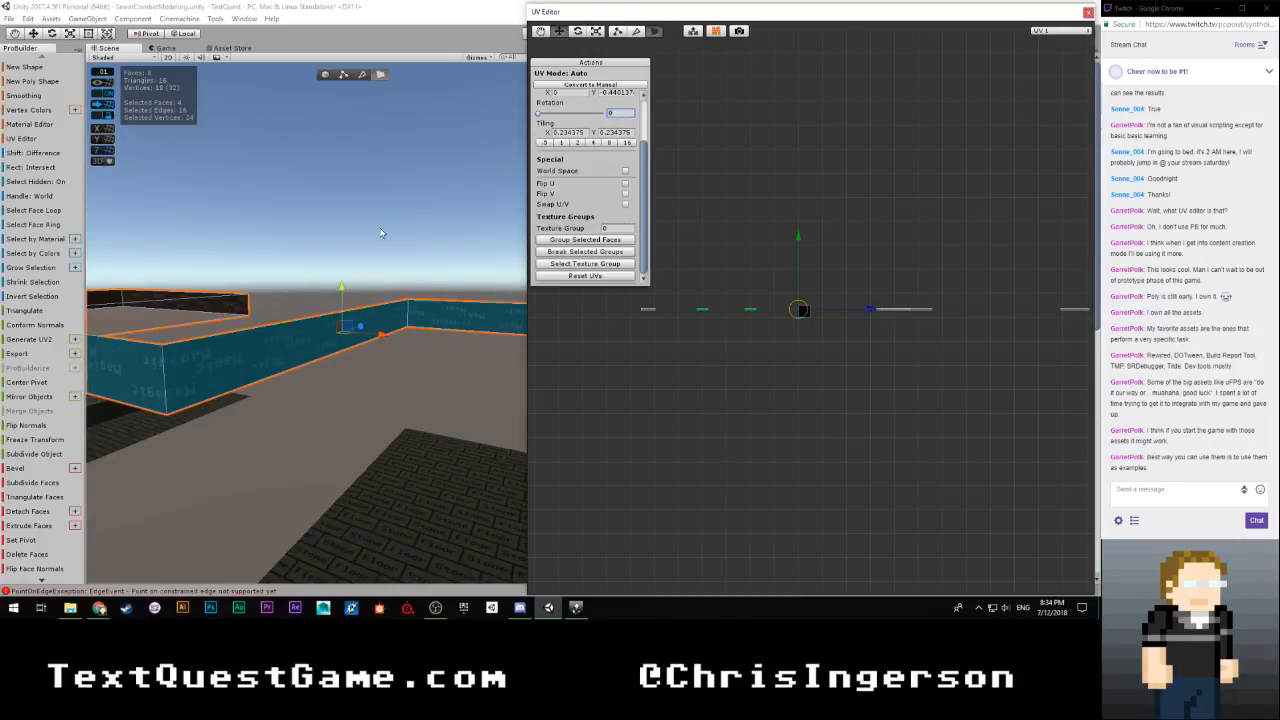
scroll(748, 375, "up", 10)
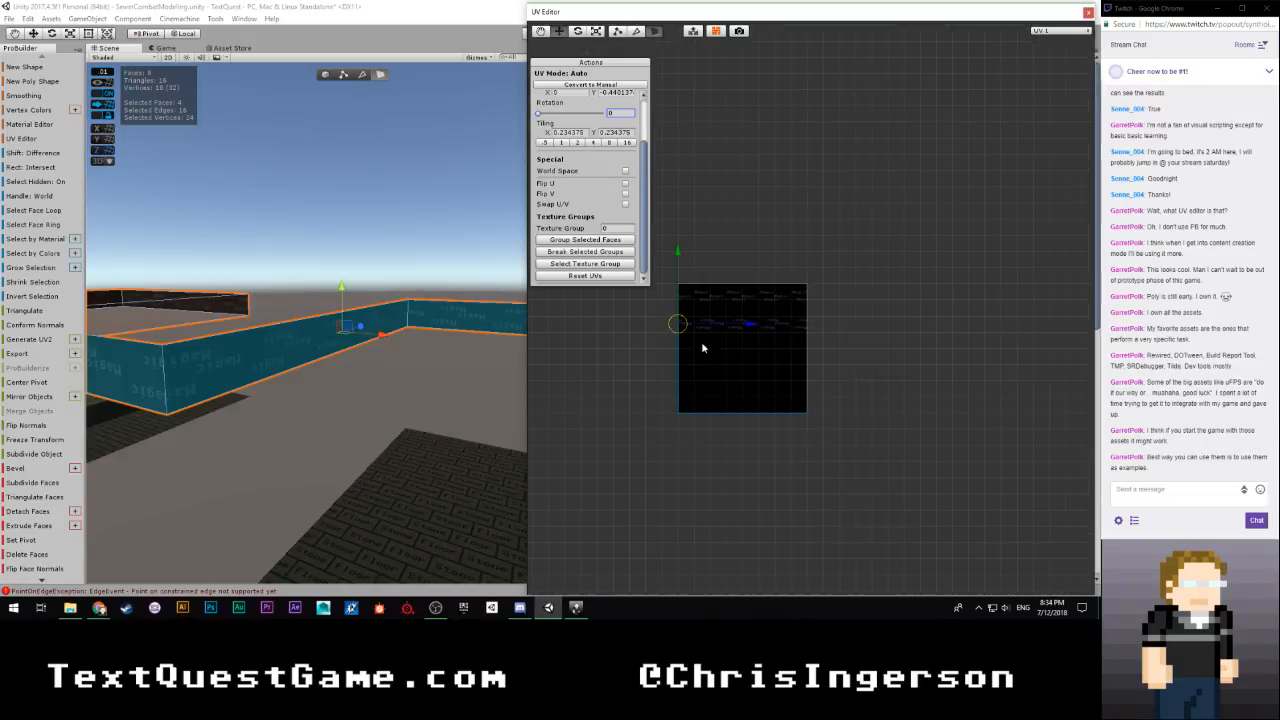
left_click_drag(677, 255, 672, 227)
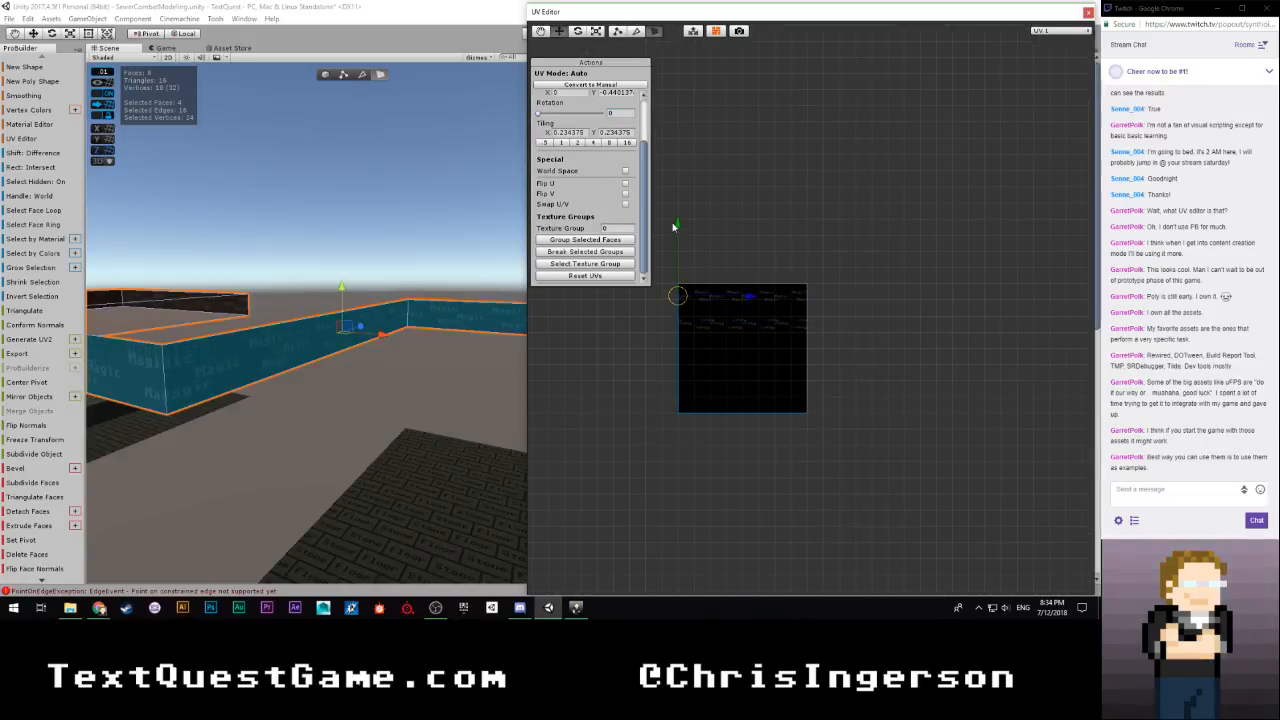
Clear the face selection, close the UV Editor and save the scene
left_click(799, 230)
right_click_drag(403, 354, 232, 363)
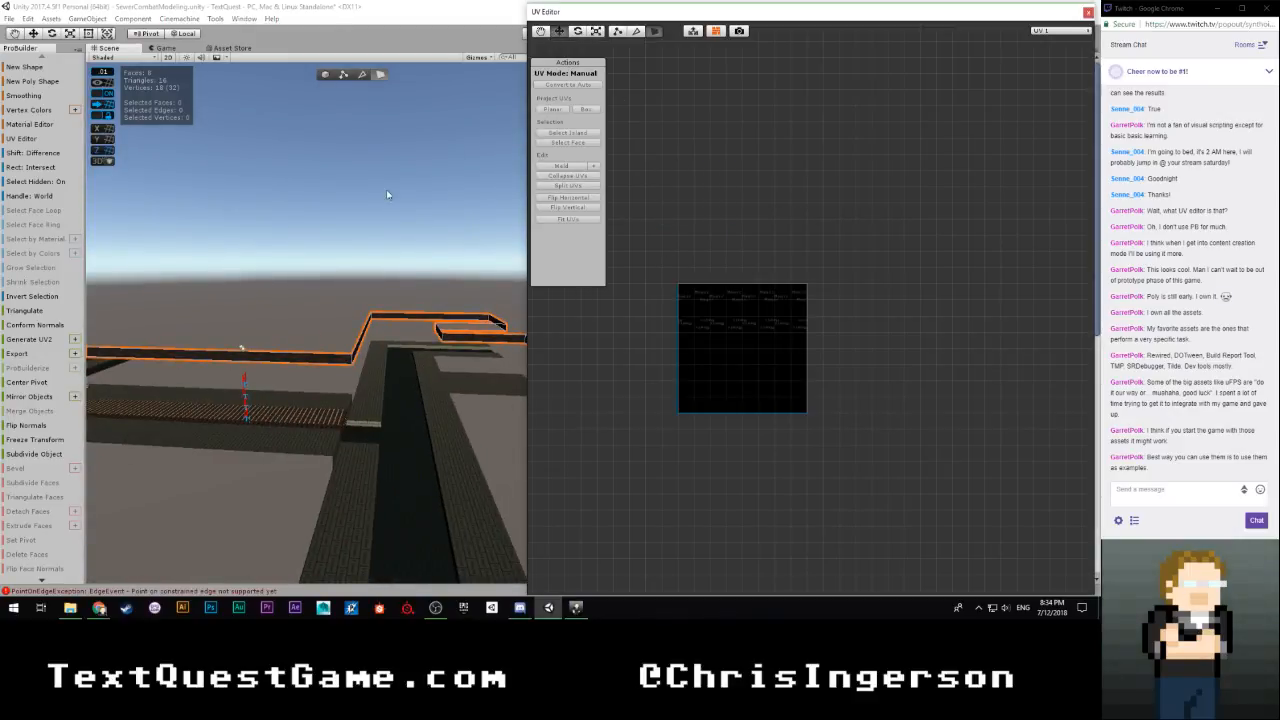
left_click(394, 243)
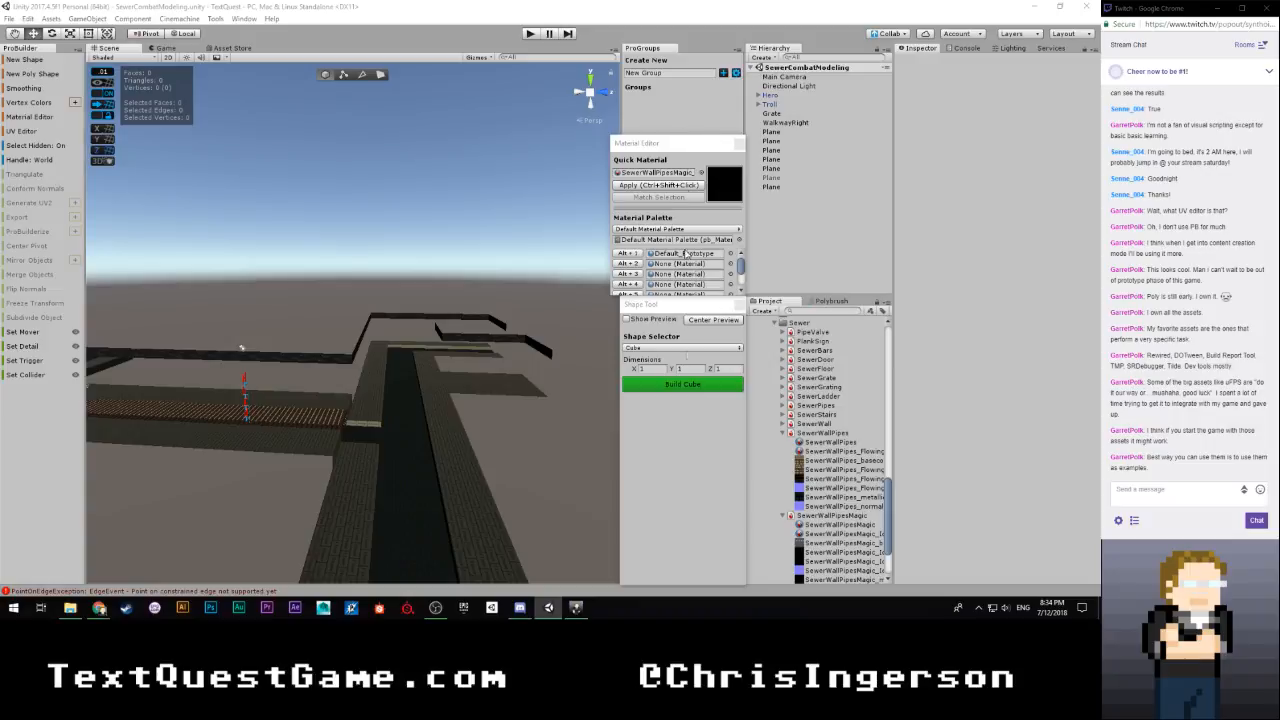
Show the hidden wall mesh again and inspect the sewer corridor from inside
left_click(771, 177)
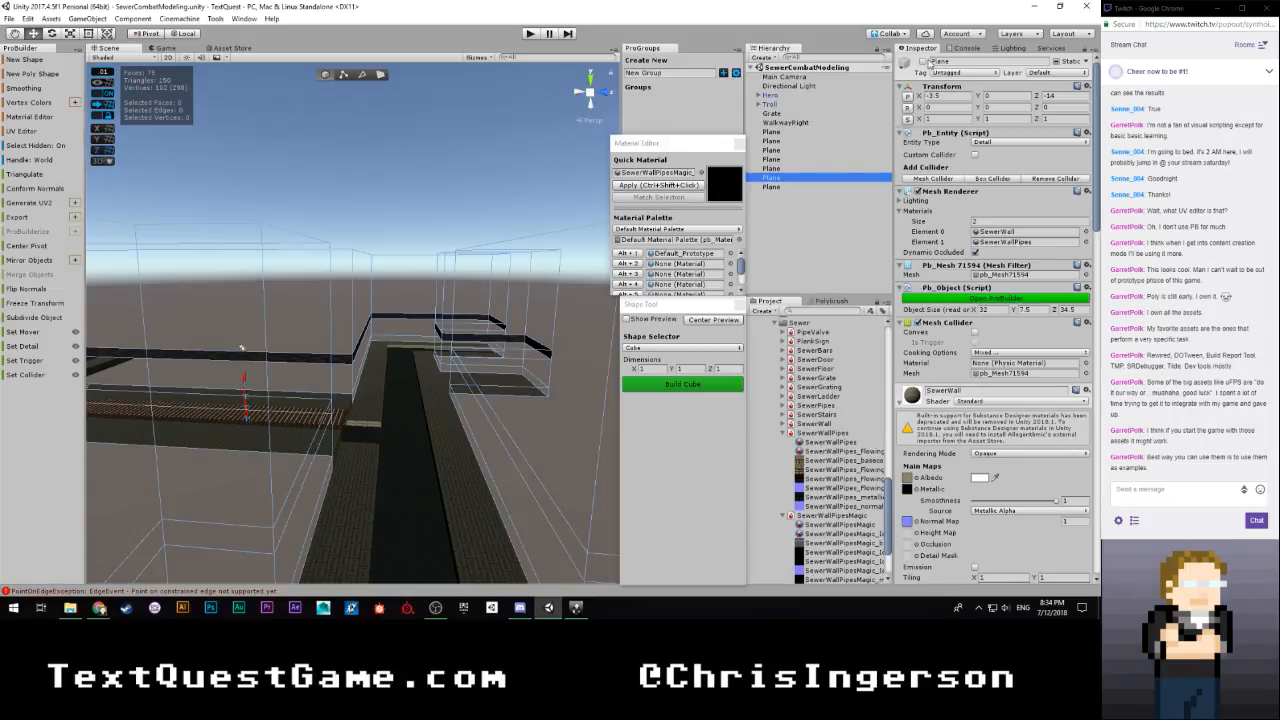
key("f")
right_click_drag(450, 322, 225, 325)
left_click(812, 255)
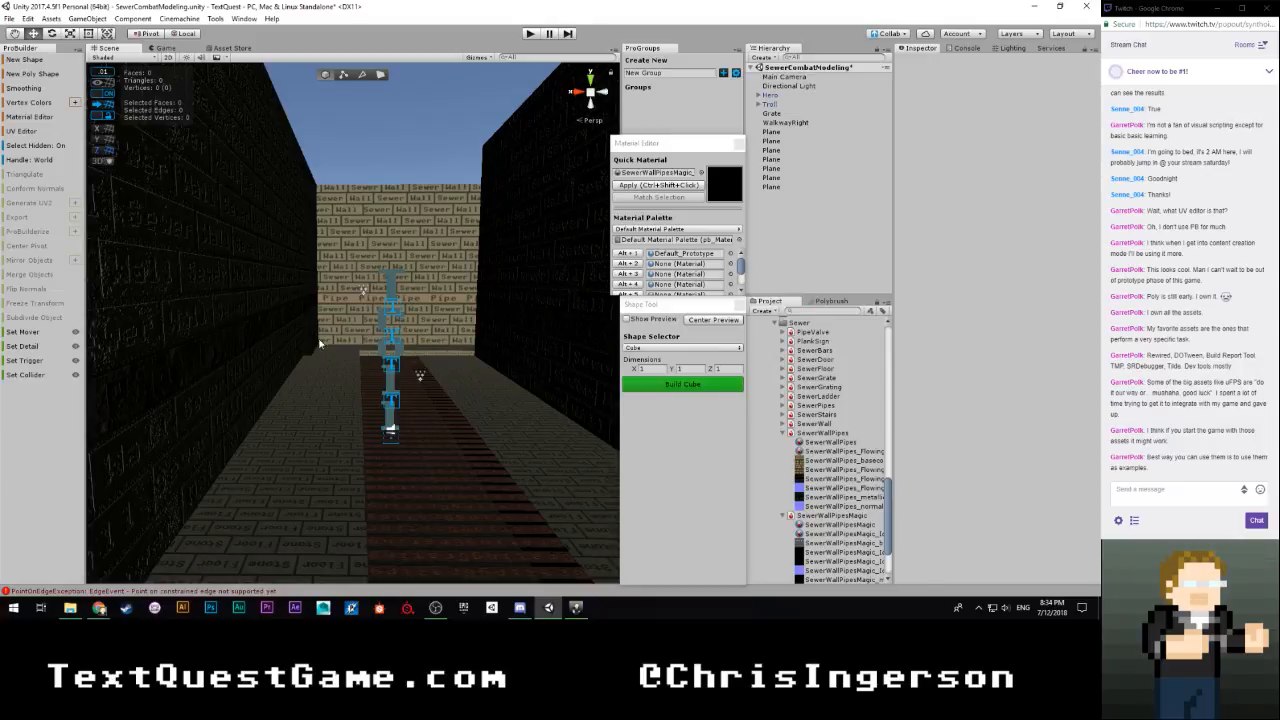
Switch the stone floor mesh to face editing and select its underside and adjoining outer side faces
right_click_drag(368, 347, 443, 234)
left_click(390, 167)
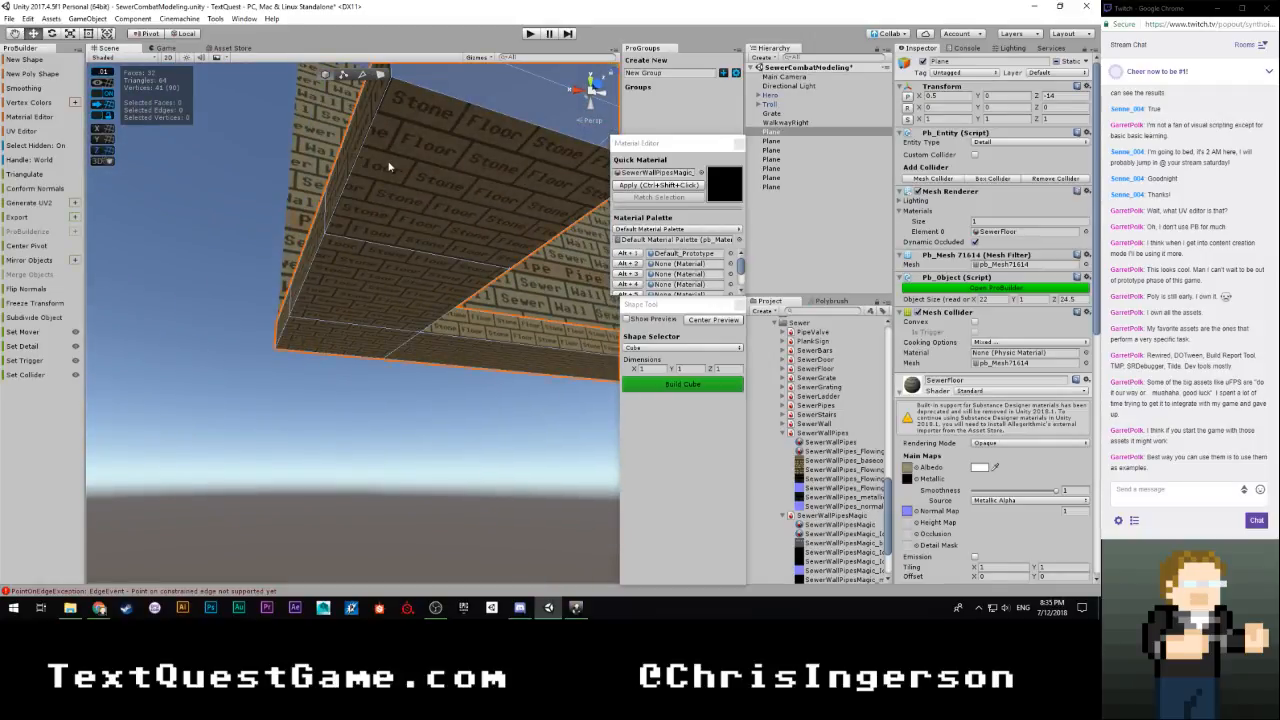
key("g")
left_click(418, 177)
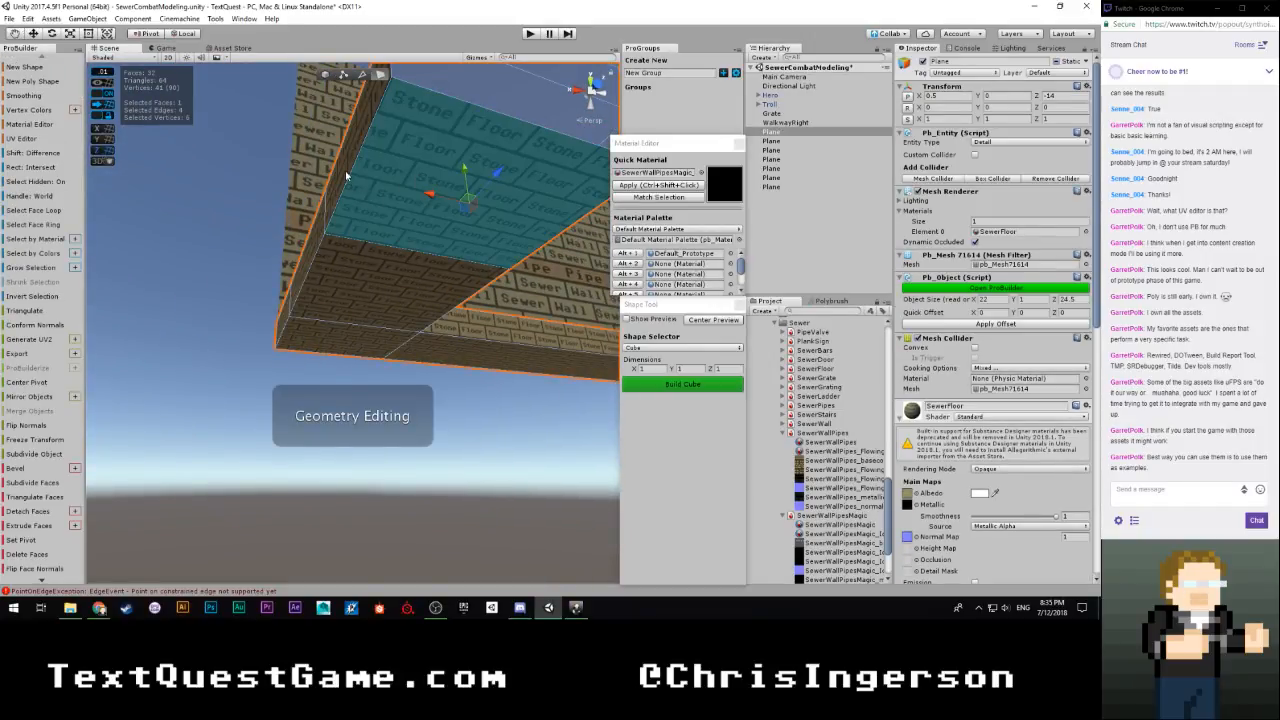
left_click(319, 274, "shift")
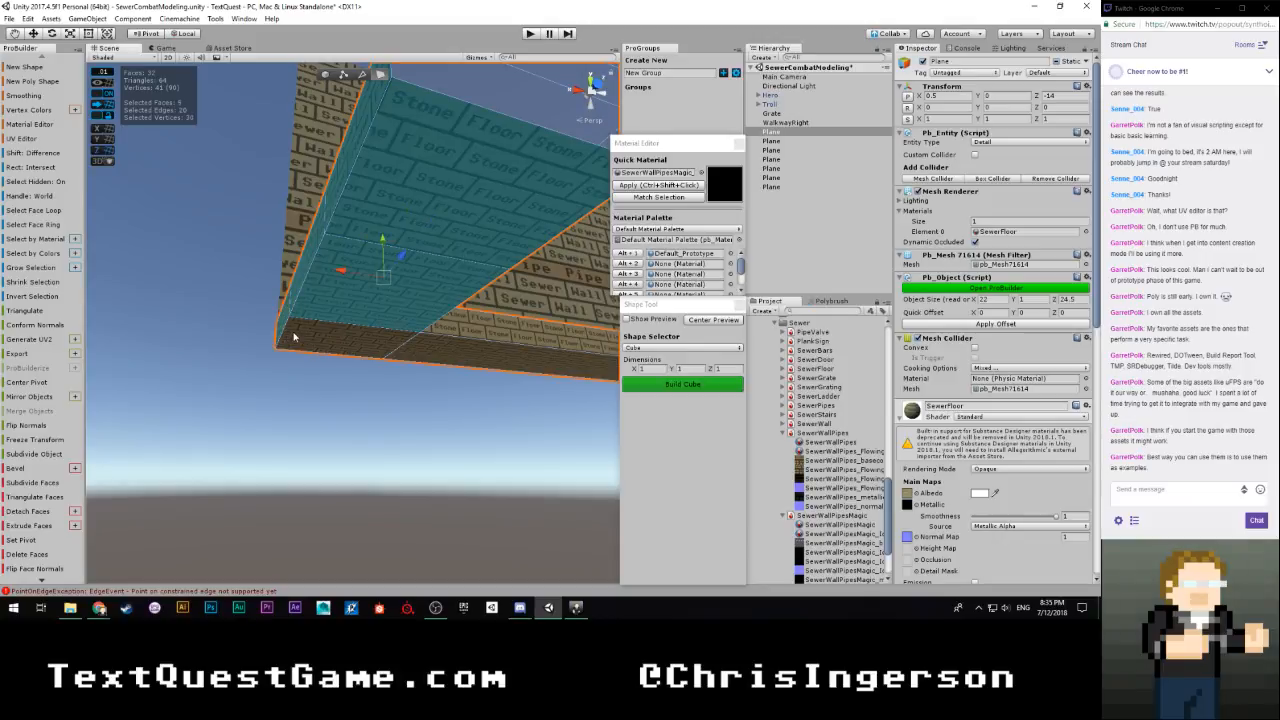
left_click(289, 338, "shift")
Add the floor mesh's remaining unseen outer side and end faces to the selection and delete all selected faces
right_click_drag(431, 357, 816, 365)
left_click(418, 301, "shift")
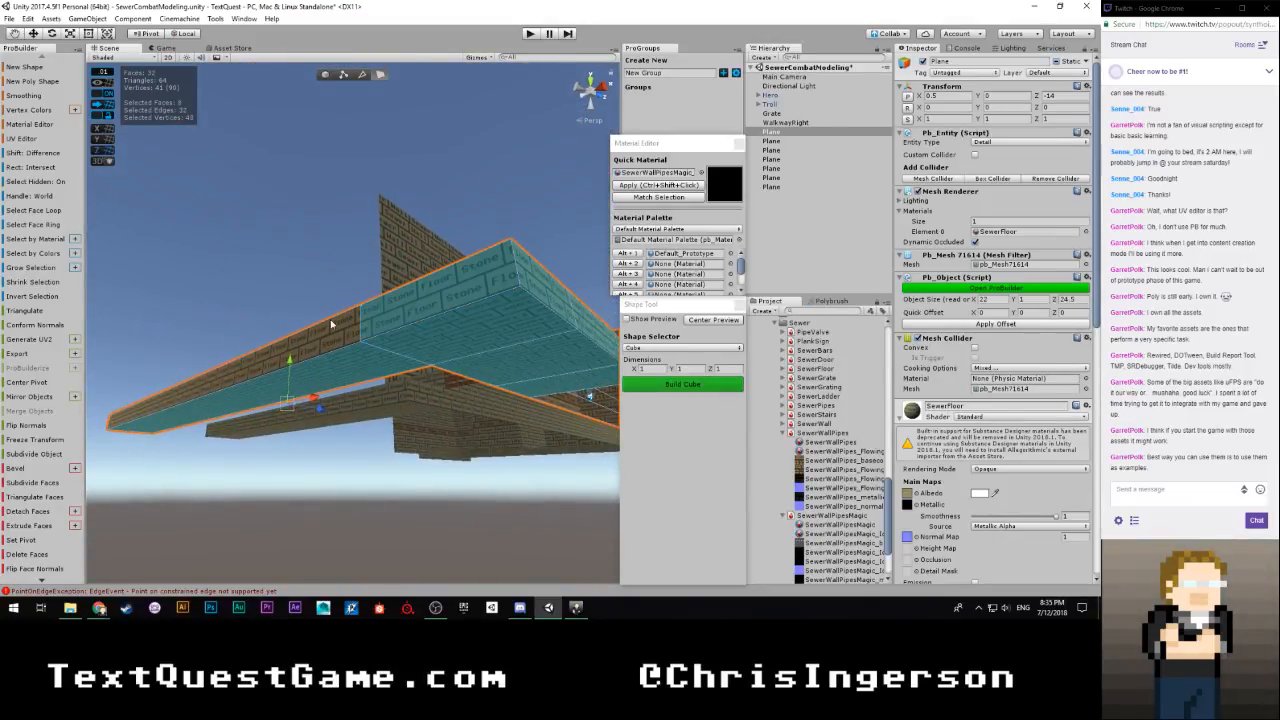
left_click(324, 334, "shift")
right_click_drag(324, 334, 519, 391)
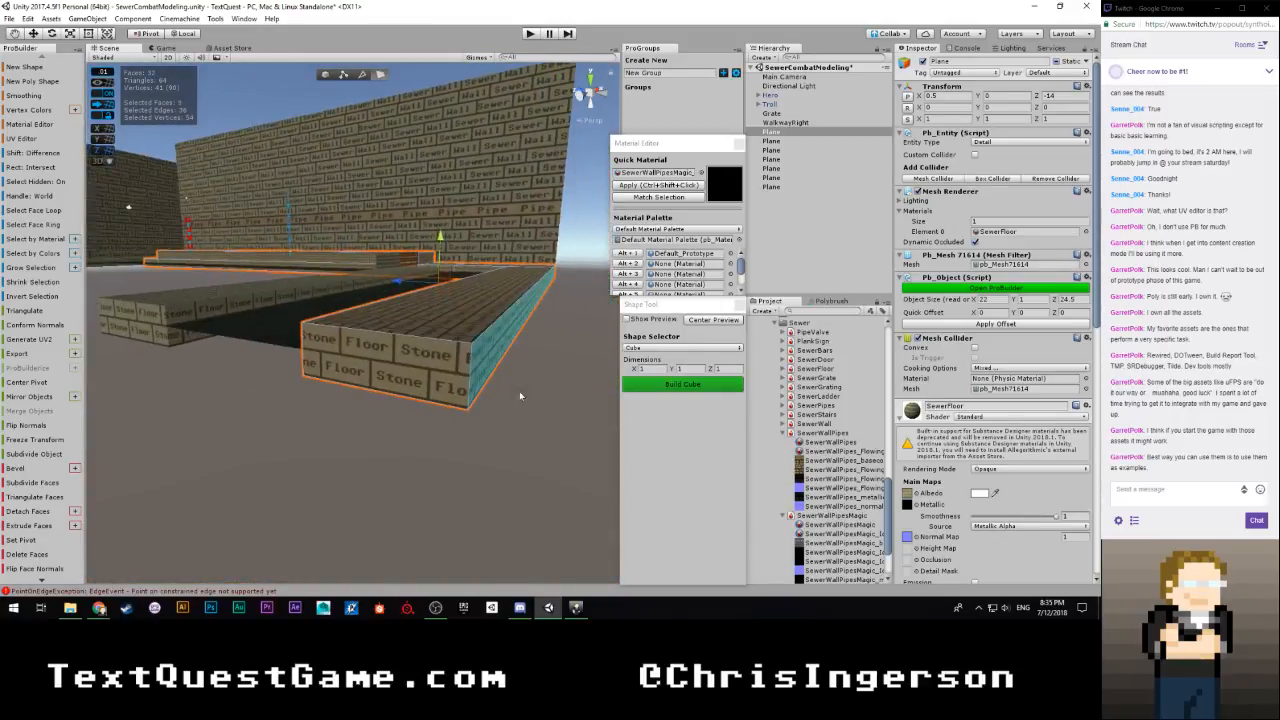
left_click(378, 380, "shift")
right_click_drag(369, 405, 418, 327)
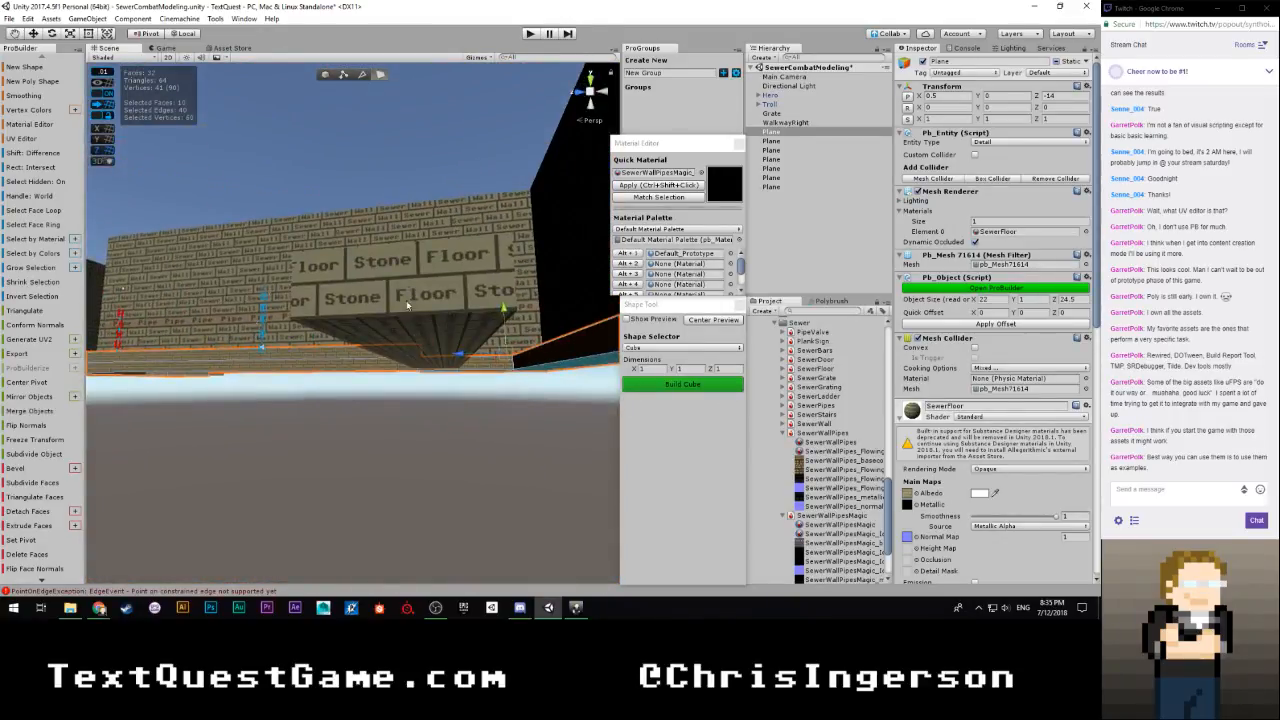
left_click(407, 304, "shift")
left_click(443, 293, "shift")
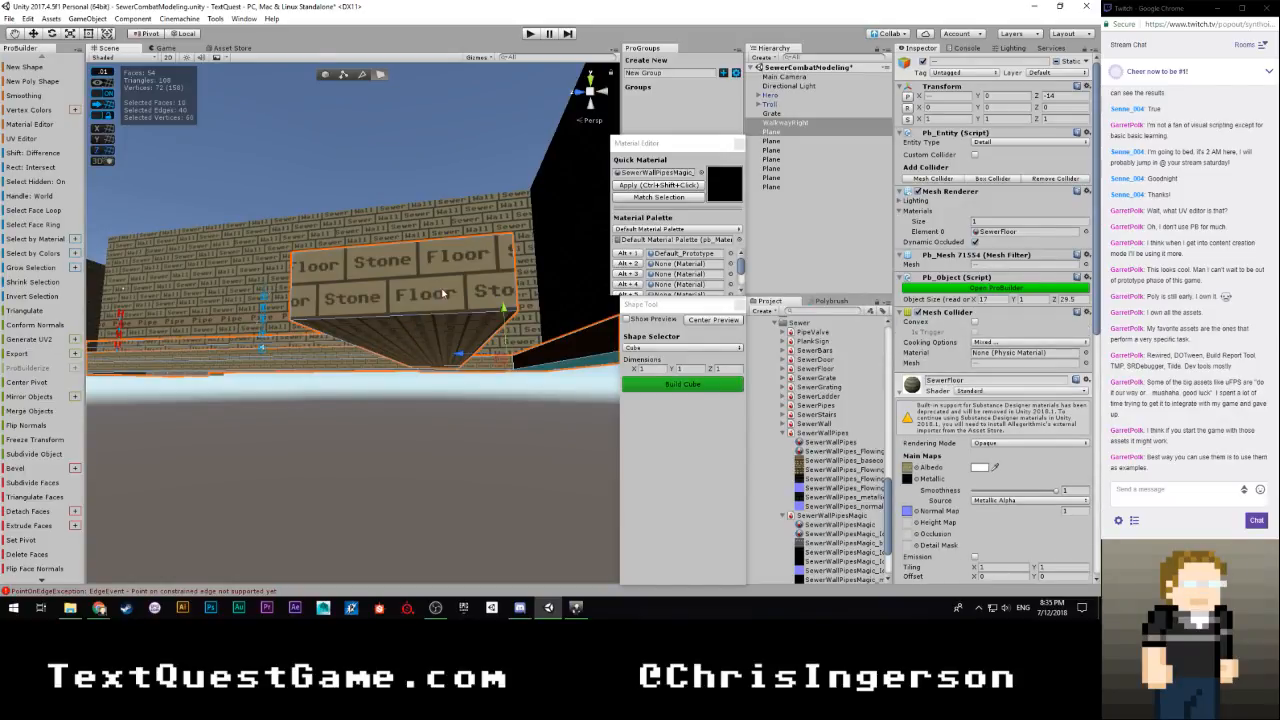
right_click_drag(460, 310, 497, 352)
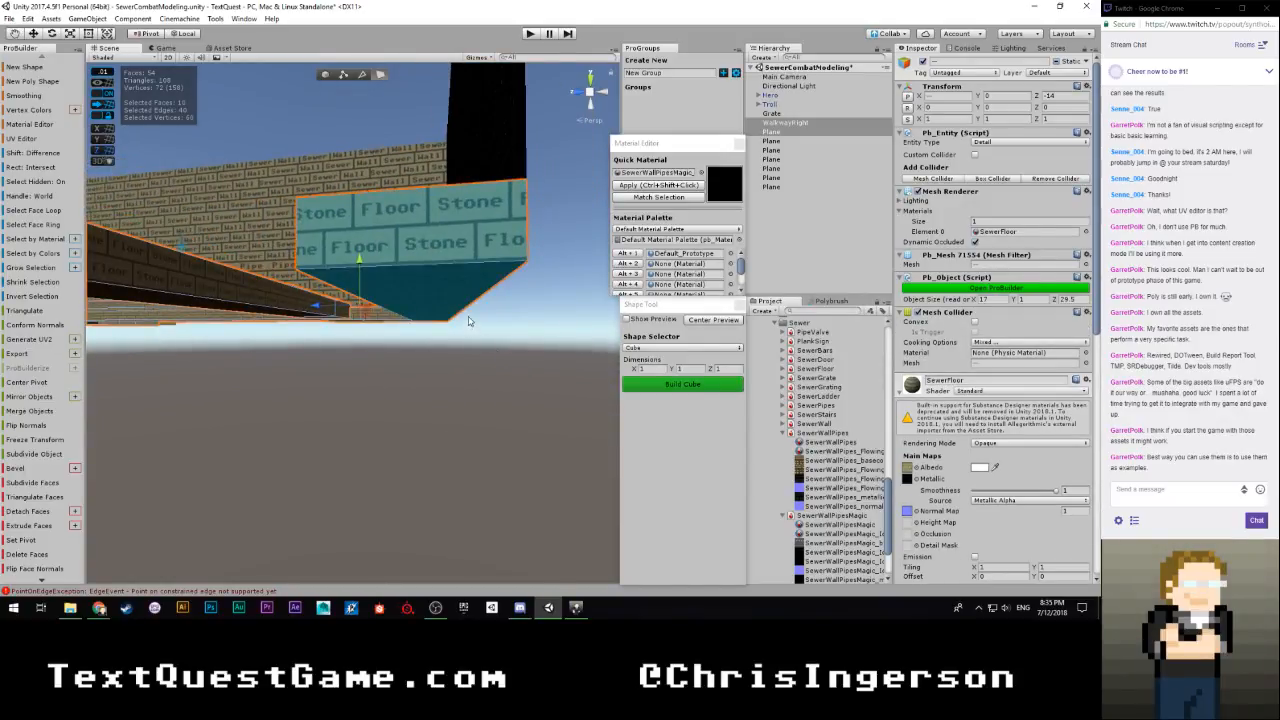
key("ctrl+z")
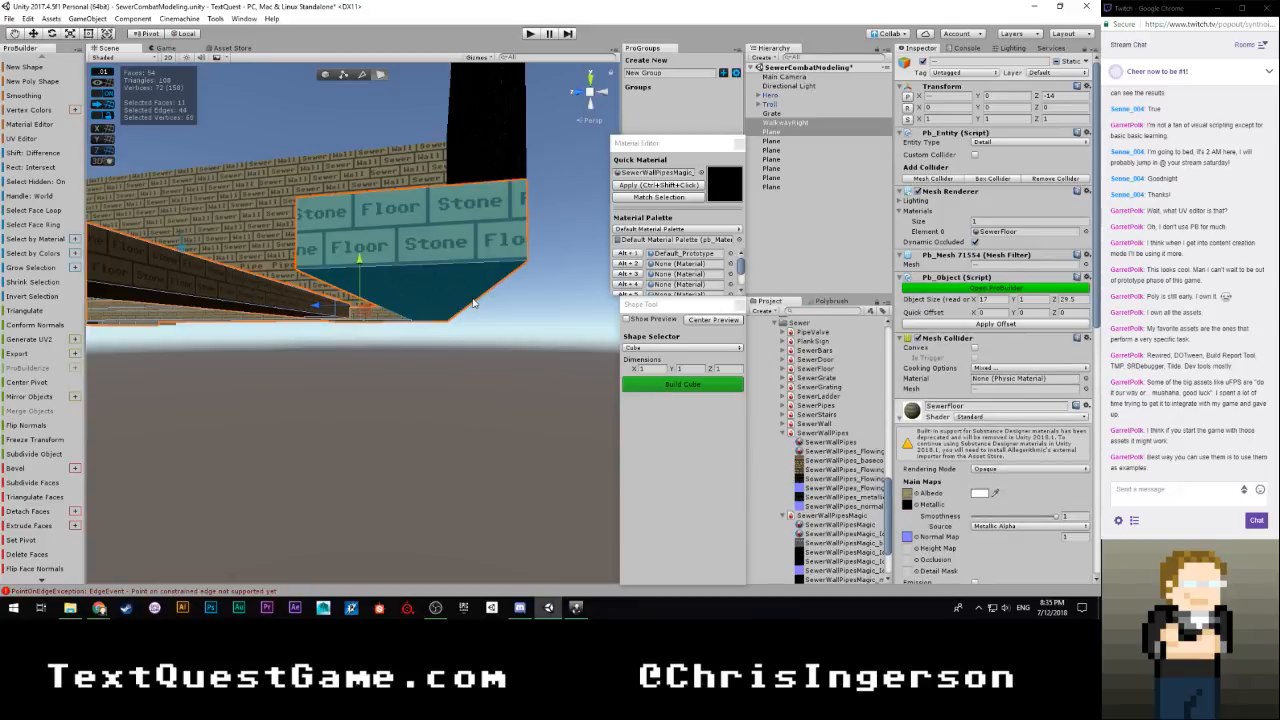
left_click(26, 553)
Select the underside and unseen outer side faces of the WalkwayRight mesh and delete them
right_click_drag(440, 400, 20, 397)
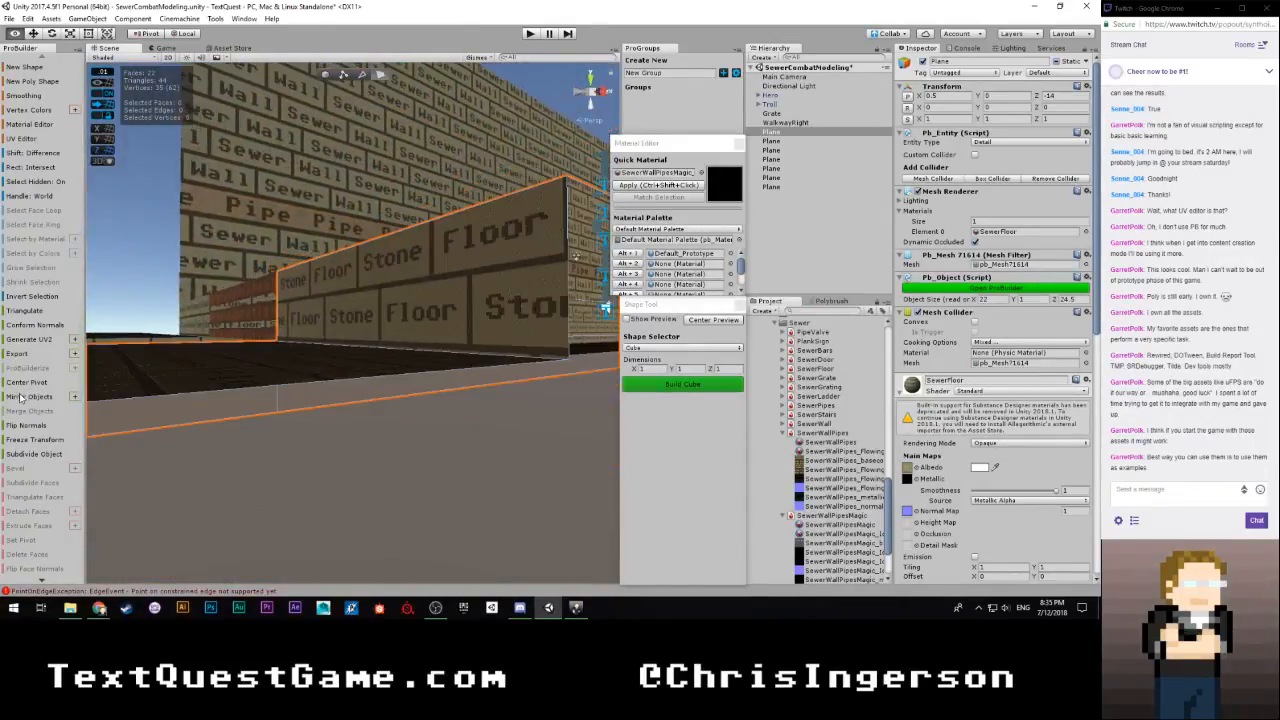
right_click_drag(91, 355, 395, 490)
left_click(393, 407)
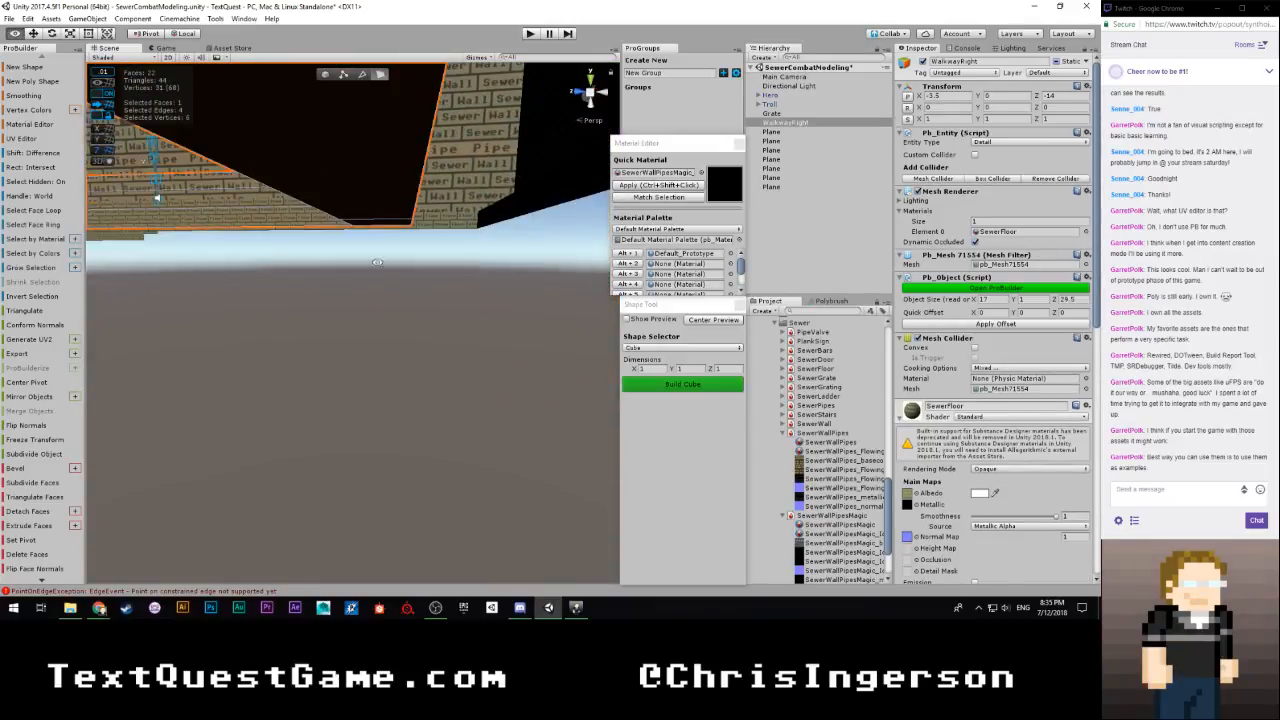
left_click(373, 197, "shift")
right_click_drag(389, 227, 128, 214)
left_click(375, 212, "shift")
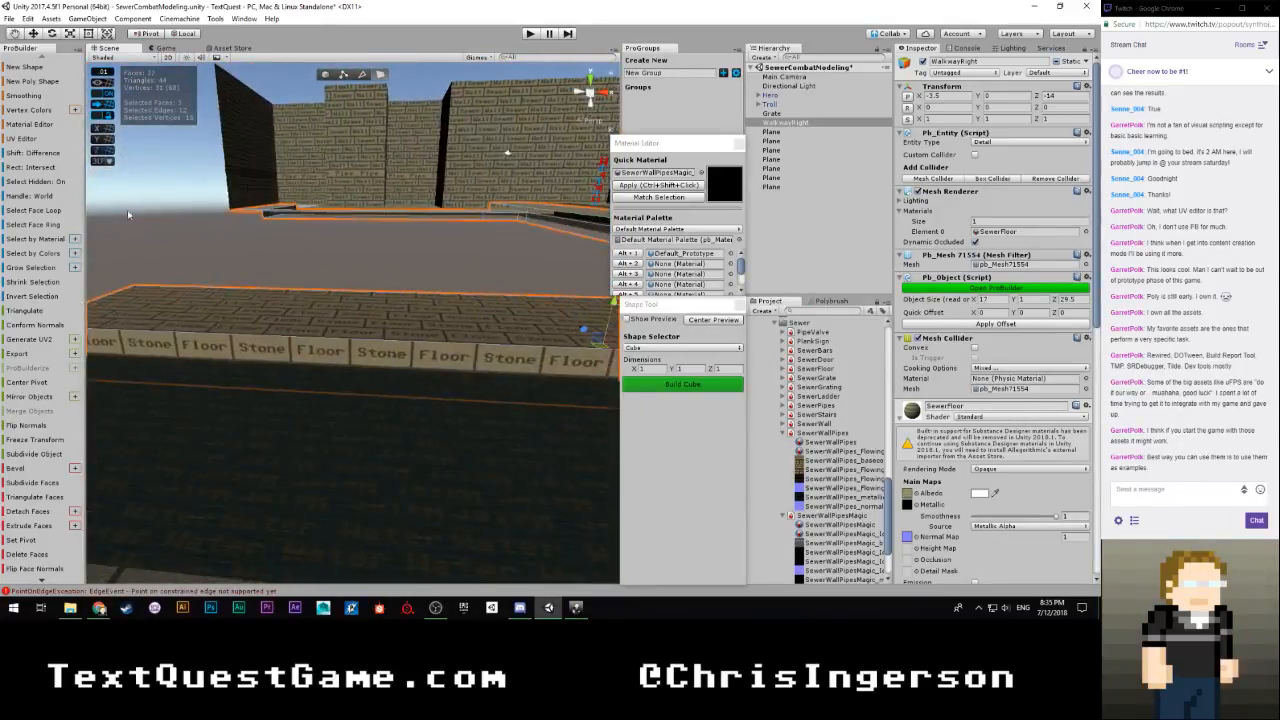
left_click(250, 347, "shift")
right_click_drag(300, 357, 801, 360)
right_click_drag(803, 360, 526, 347)
right_click_drag(393, 267, 631, 228)
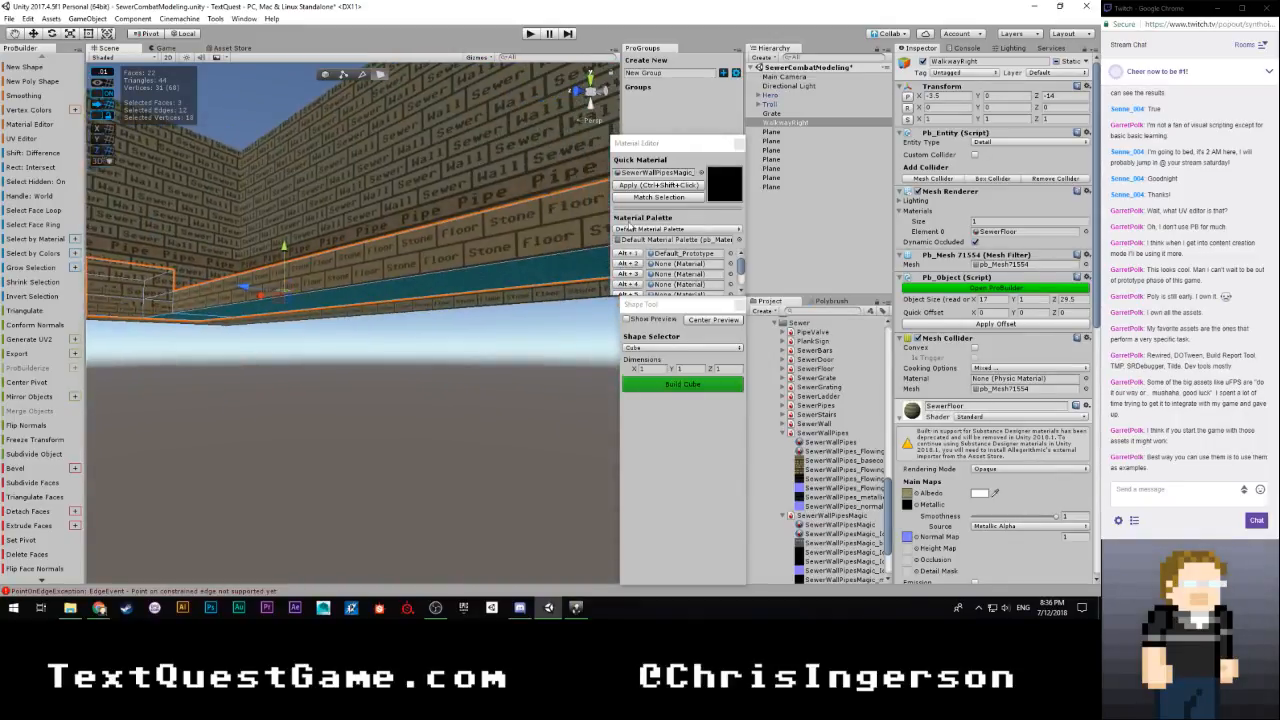
right_click_drag(368, 320, 445, 395)
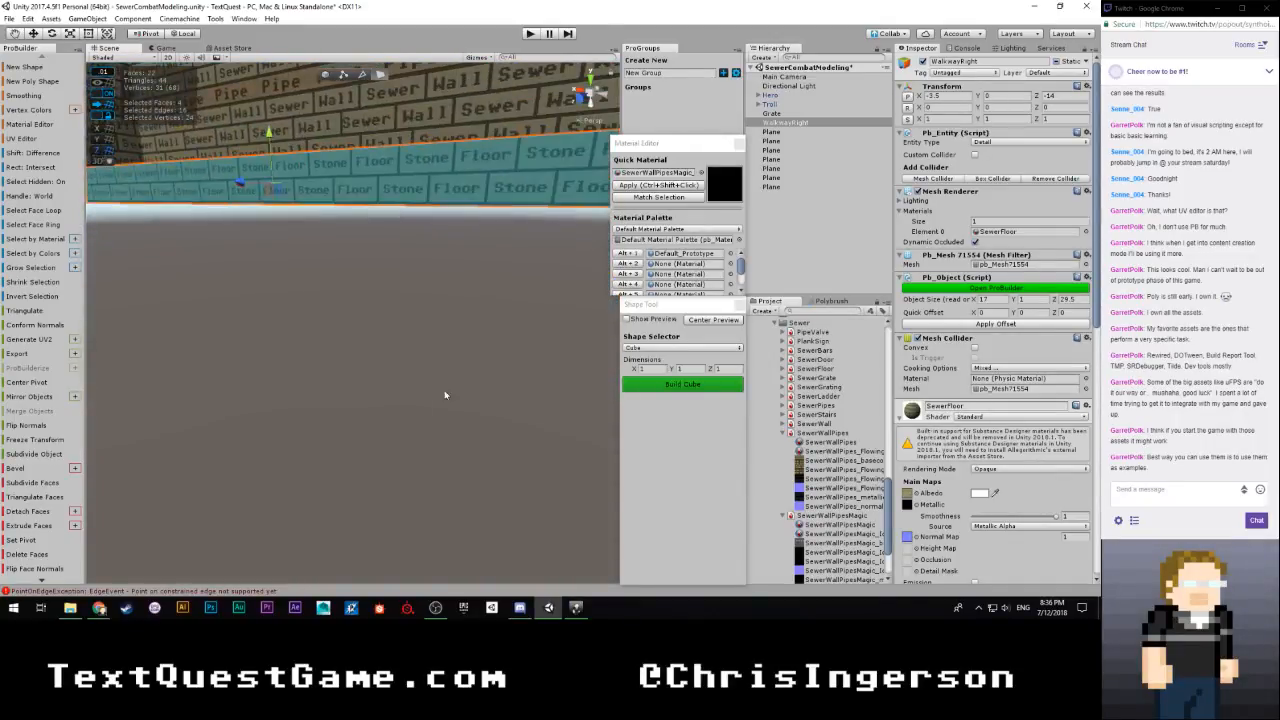
left_click(33, 556)
Clear the selection, save the scene and inspect the sewer corridor's walls and floor
right_click_drag(420, 347, 333, 154)
left_click(333, 154)
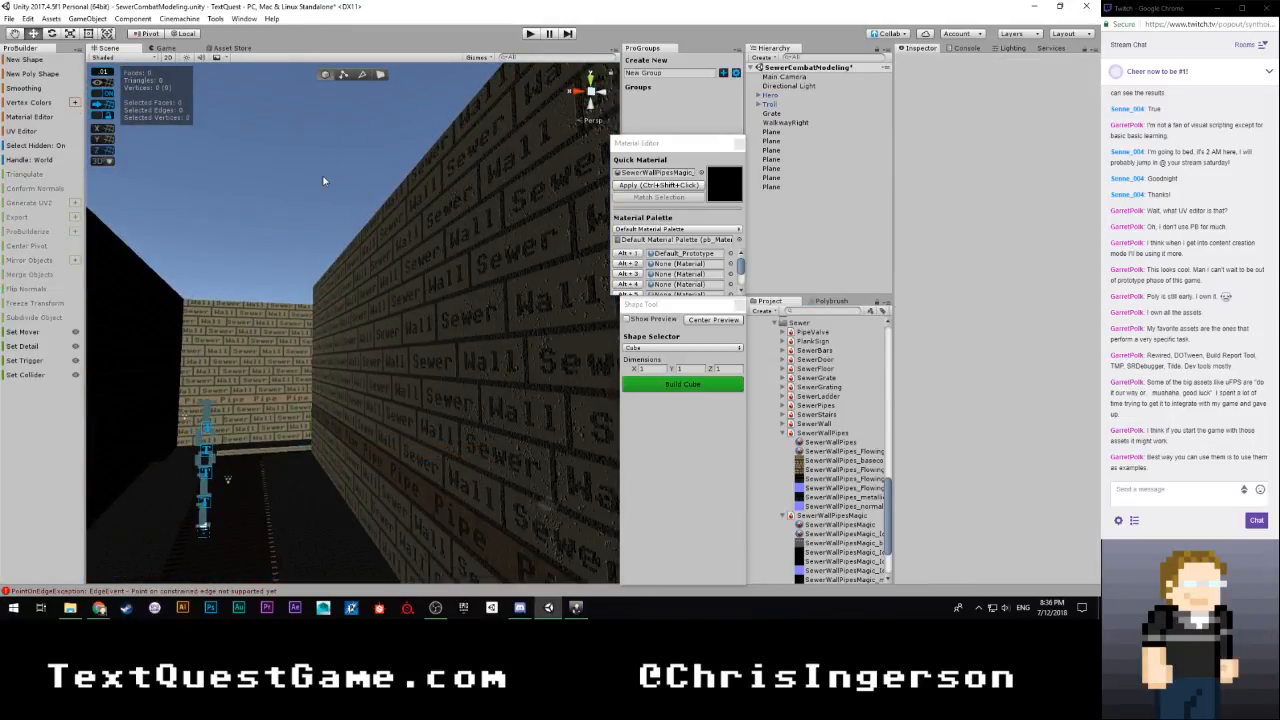
right_click_drag(343, 189, 285, 227)
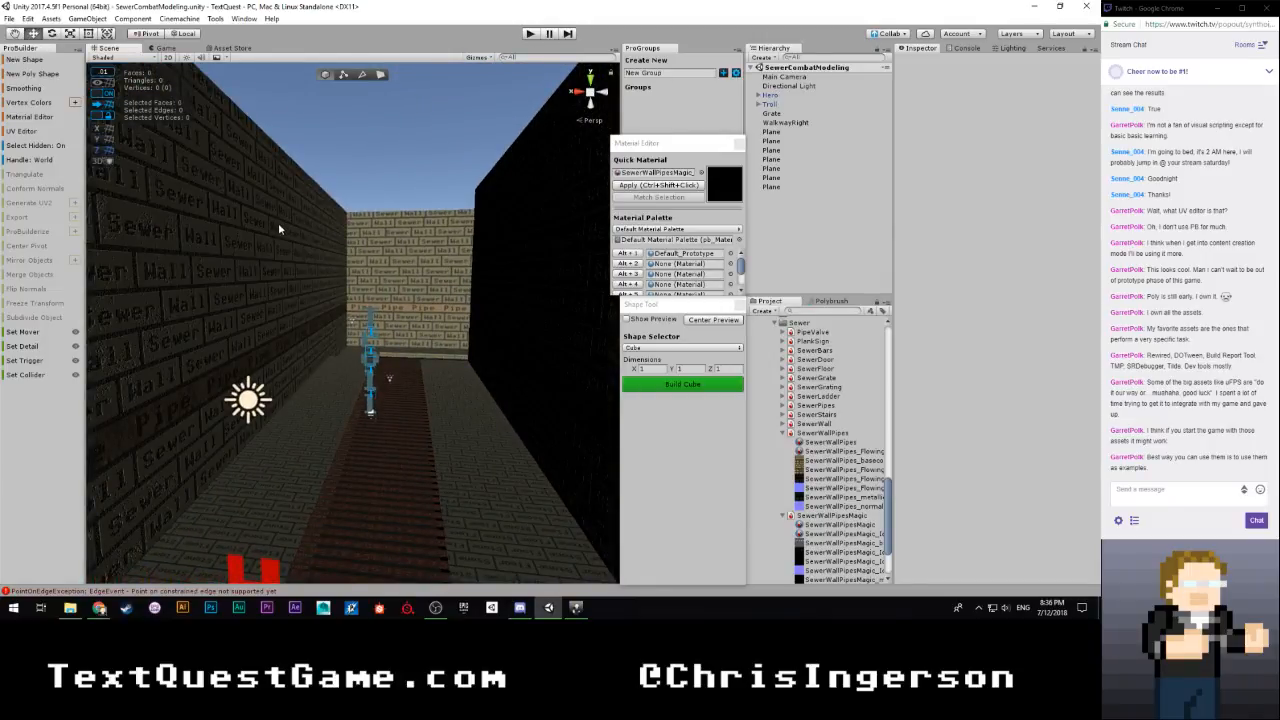
right_click_drag(374, 319, 441, 322)
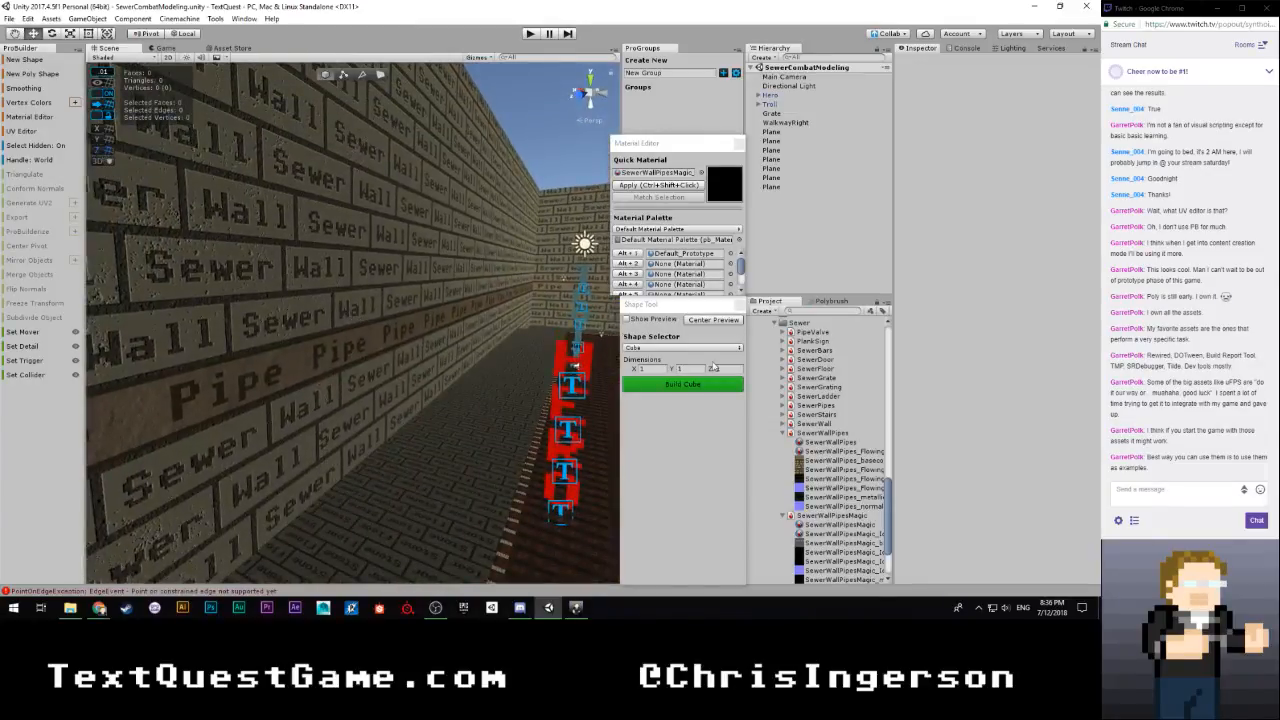
Preview a new Plane shape, set the snap value to 0.5 and position it on the wall's Pipe row near the corner
left_click(628, 320)
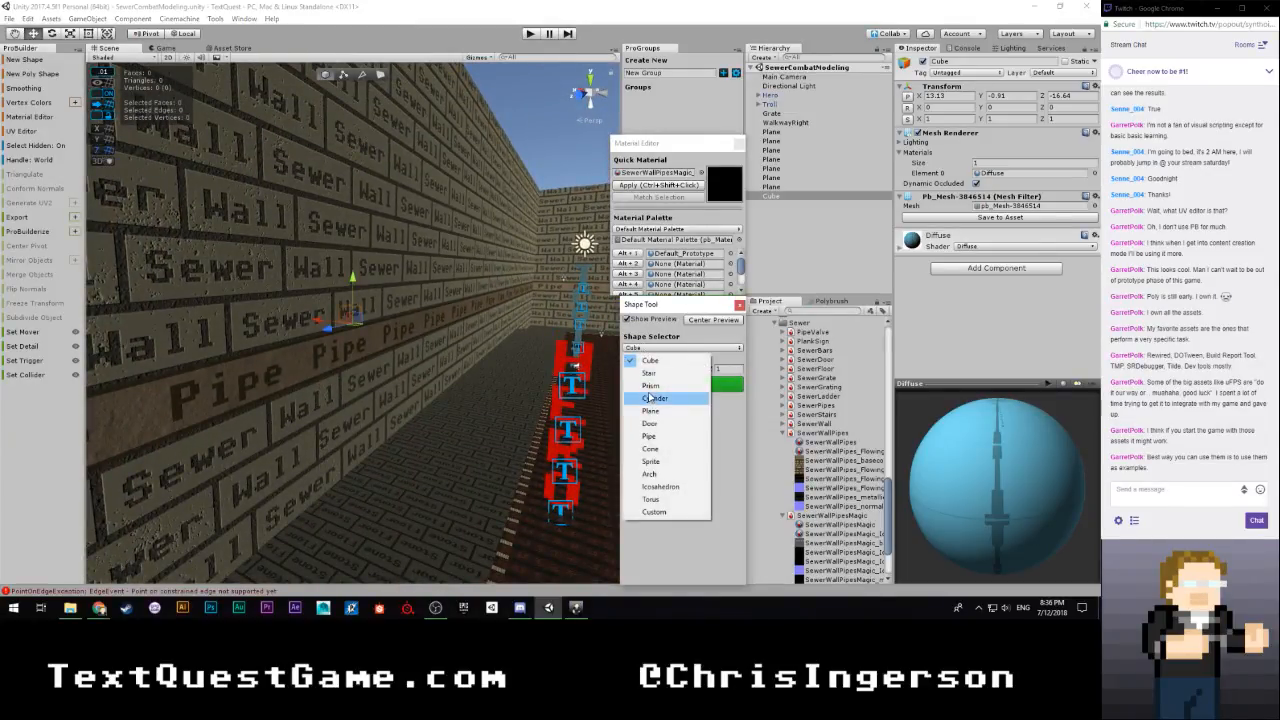
left_click(655, 412)
right_click_drag(448, 372, 463, 351)
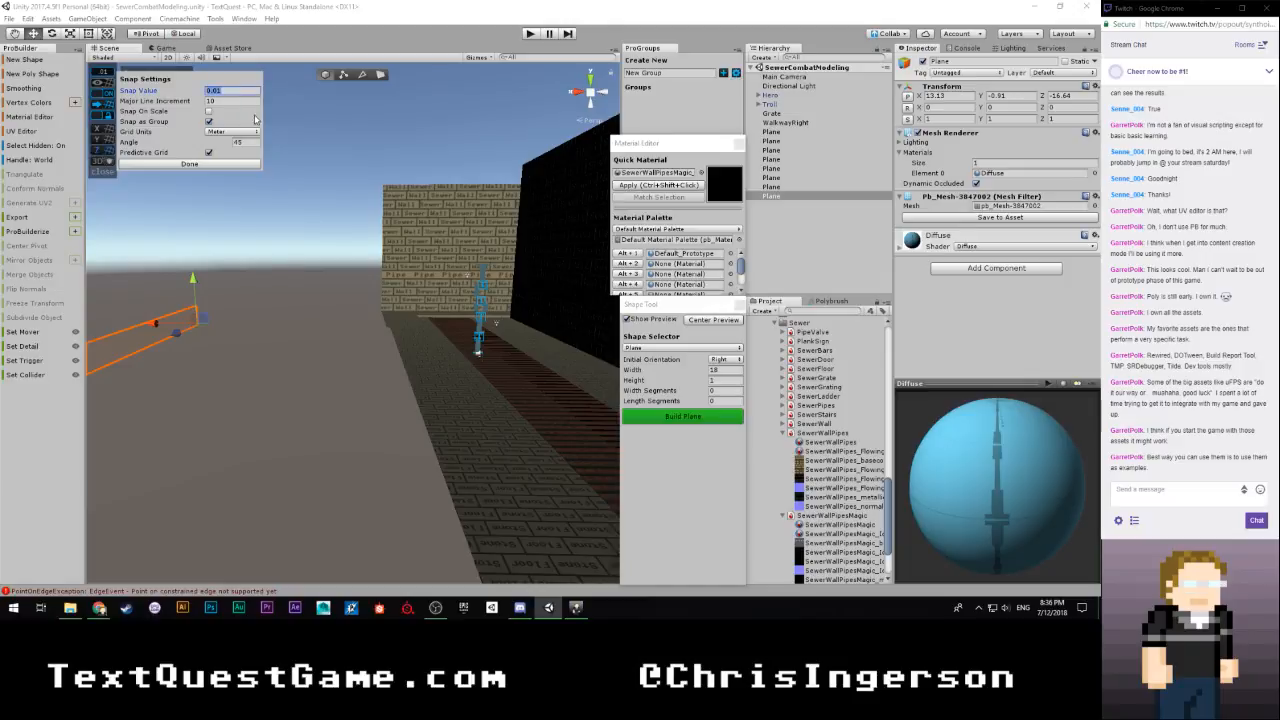
left_click(239, 166)
left_click_drag(155, 325, 343, 335)
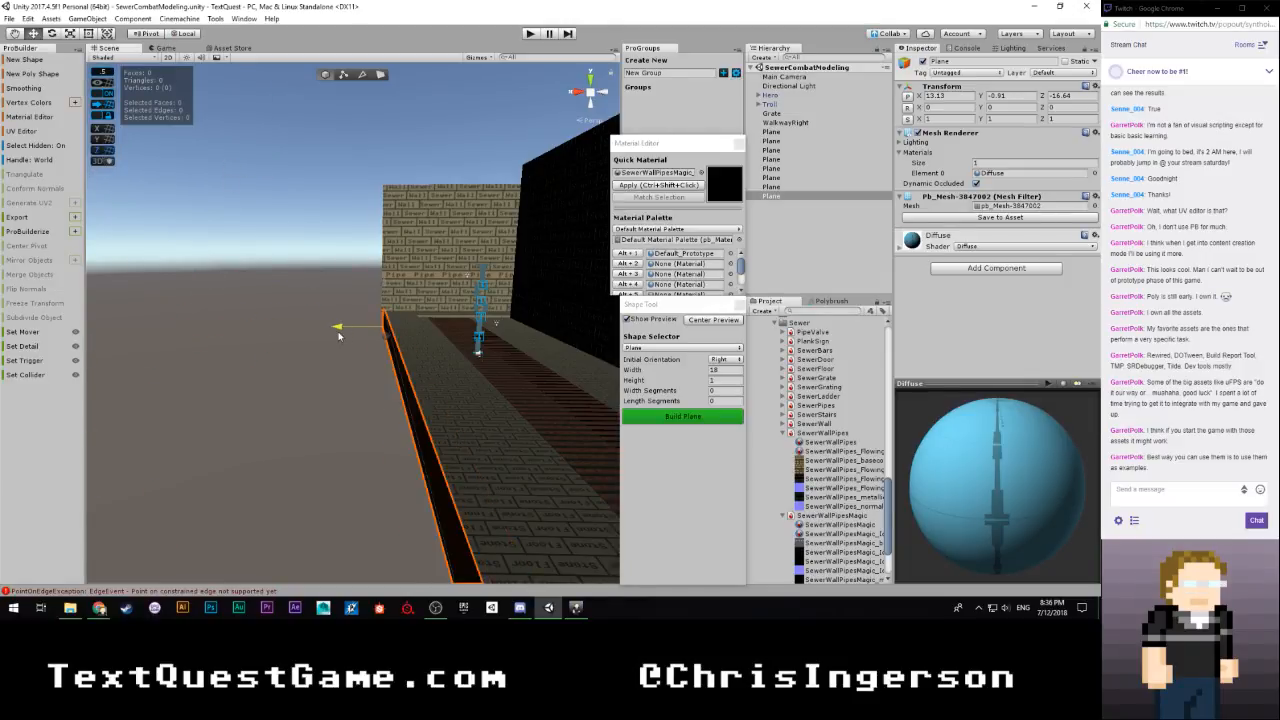
right_click_drag(429, 327, 256, 360)
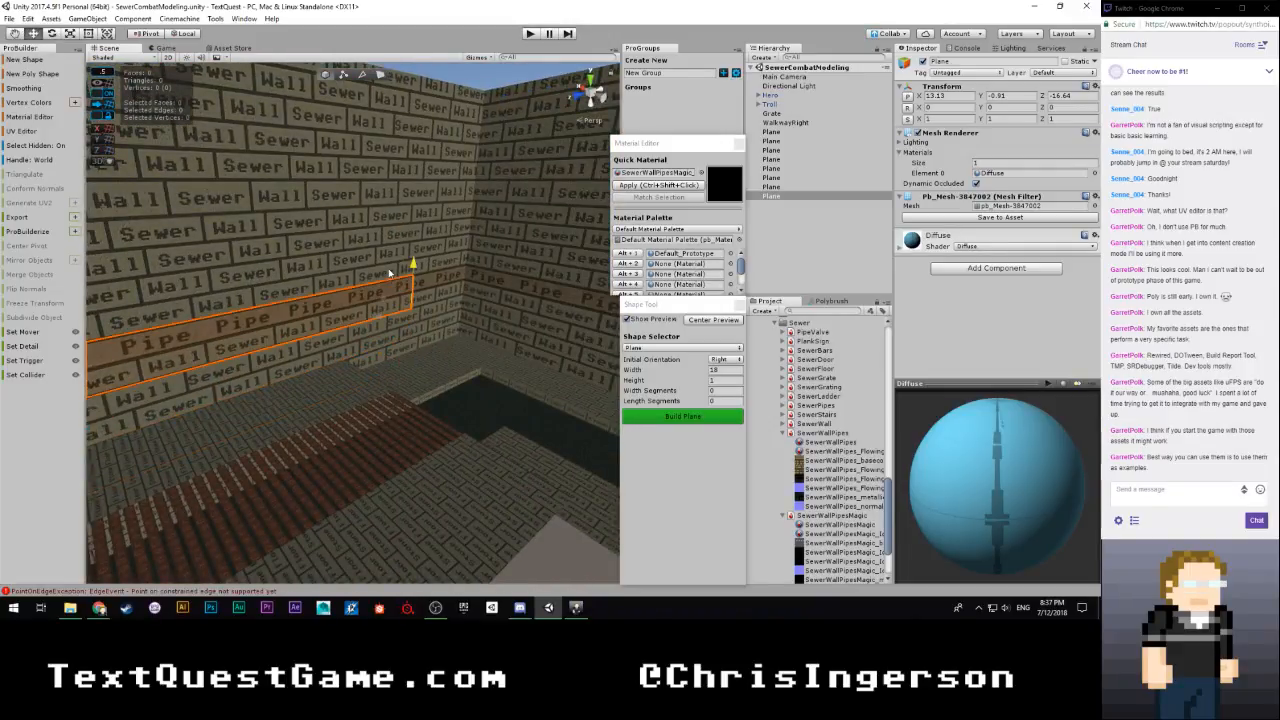
right_click_drag(405, 318, 438, 322)
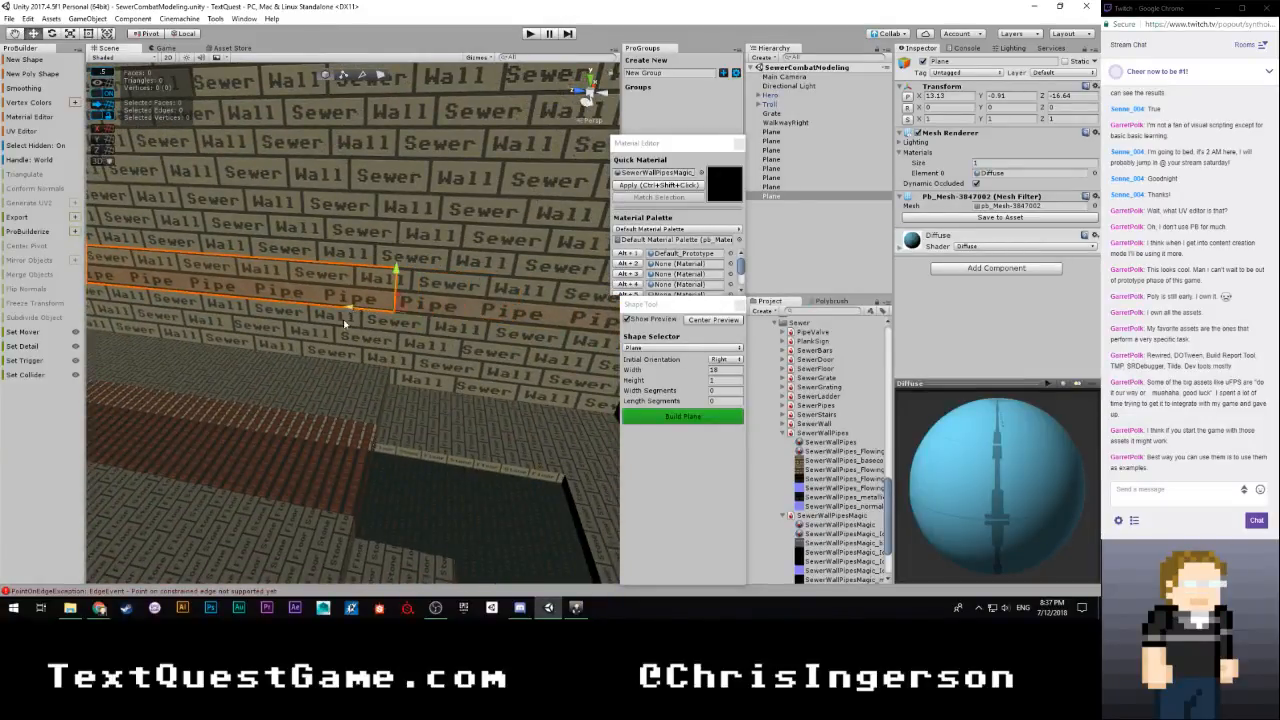
right_click_drag(343, 319, 333, 396)
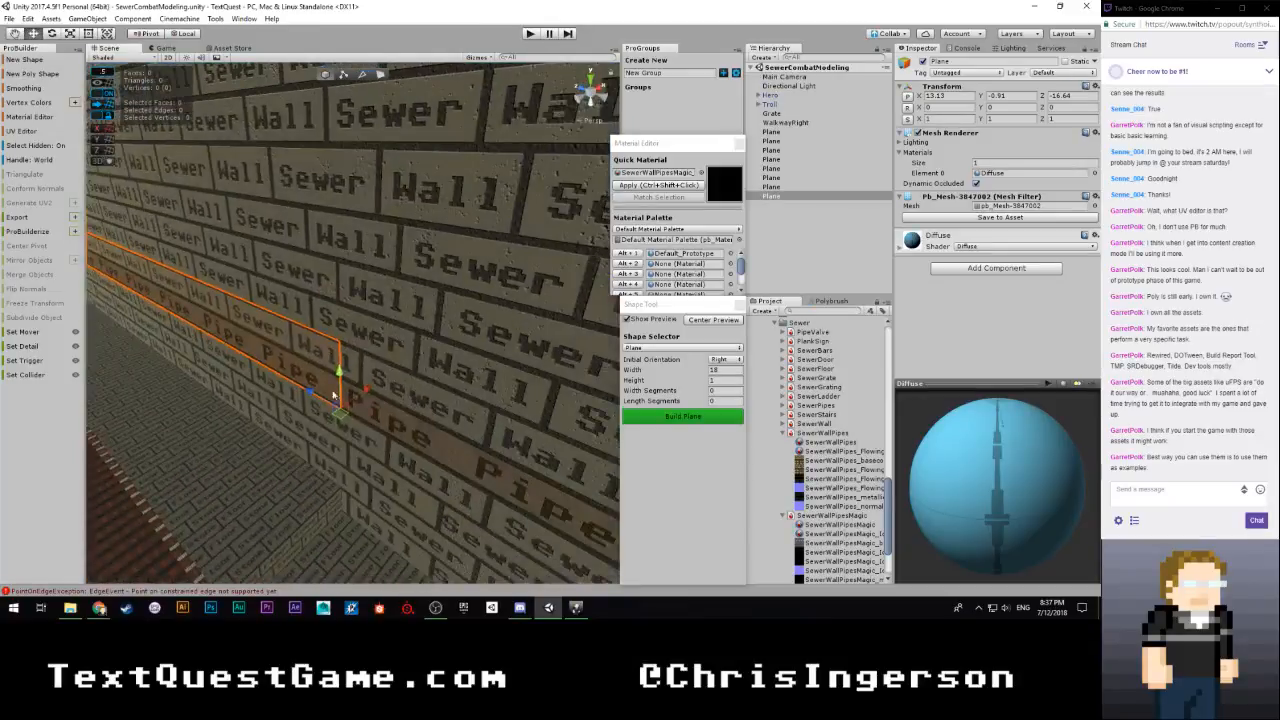
Set the plane's initial orientation to Left, width to 1 and height to 18, and build it
left_click(729, 384)
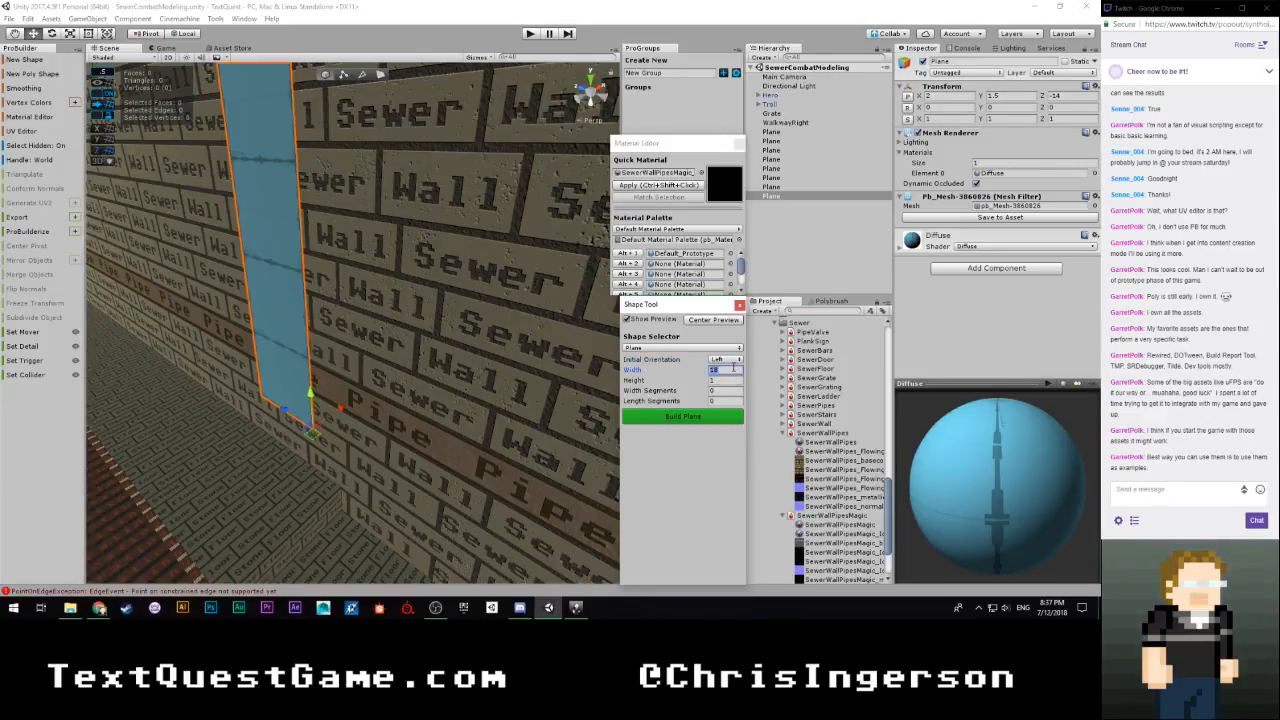
type("1")
key("Tab")
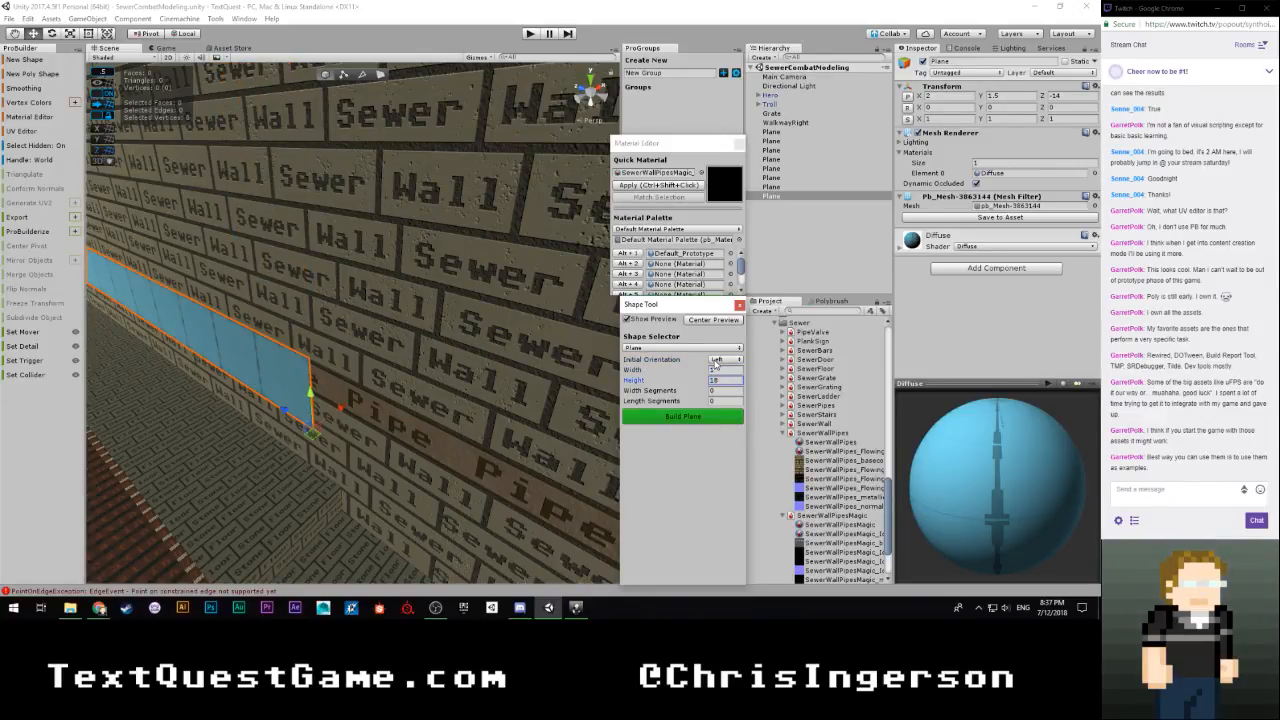
right_click_drag(530, 352, 570, 318)
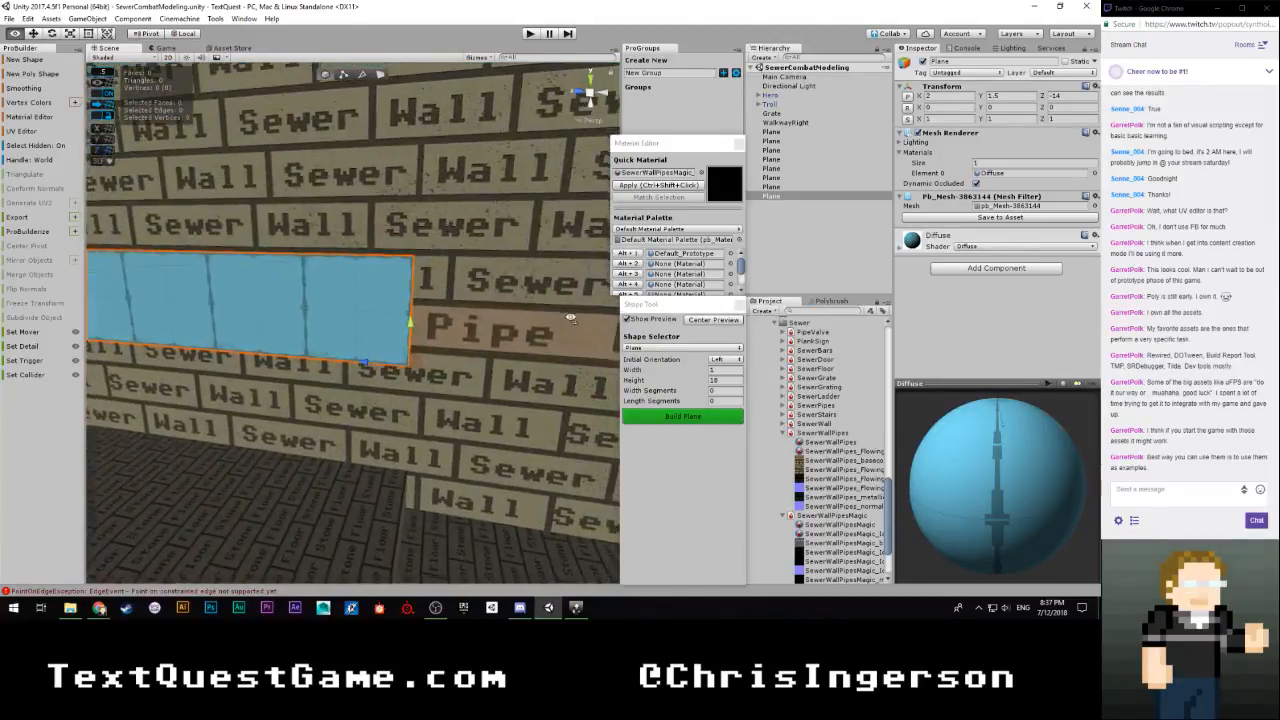
left_click(675, 418)
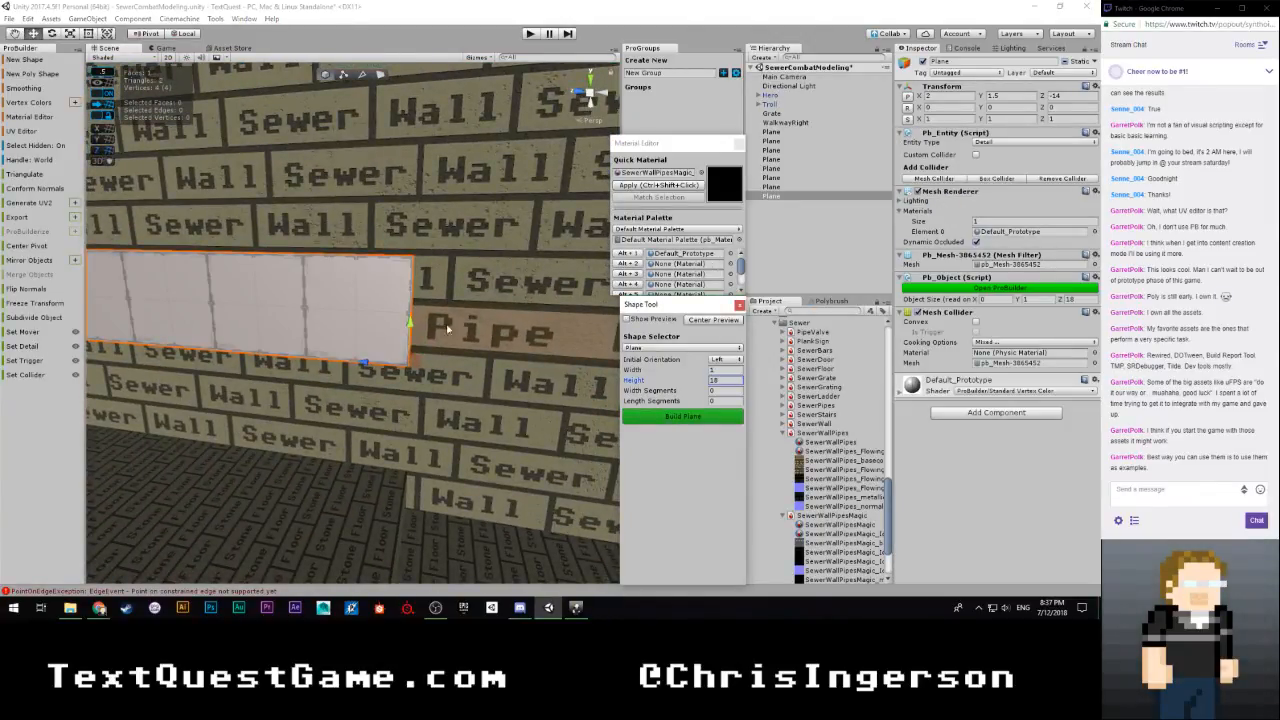
Lower the new plane's upper edge to make it 0.5 units tall, and return to object editing
right_click_drag(447, 328, 264, 260)
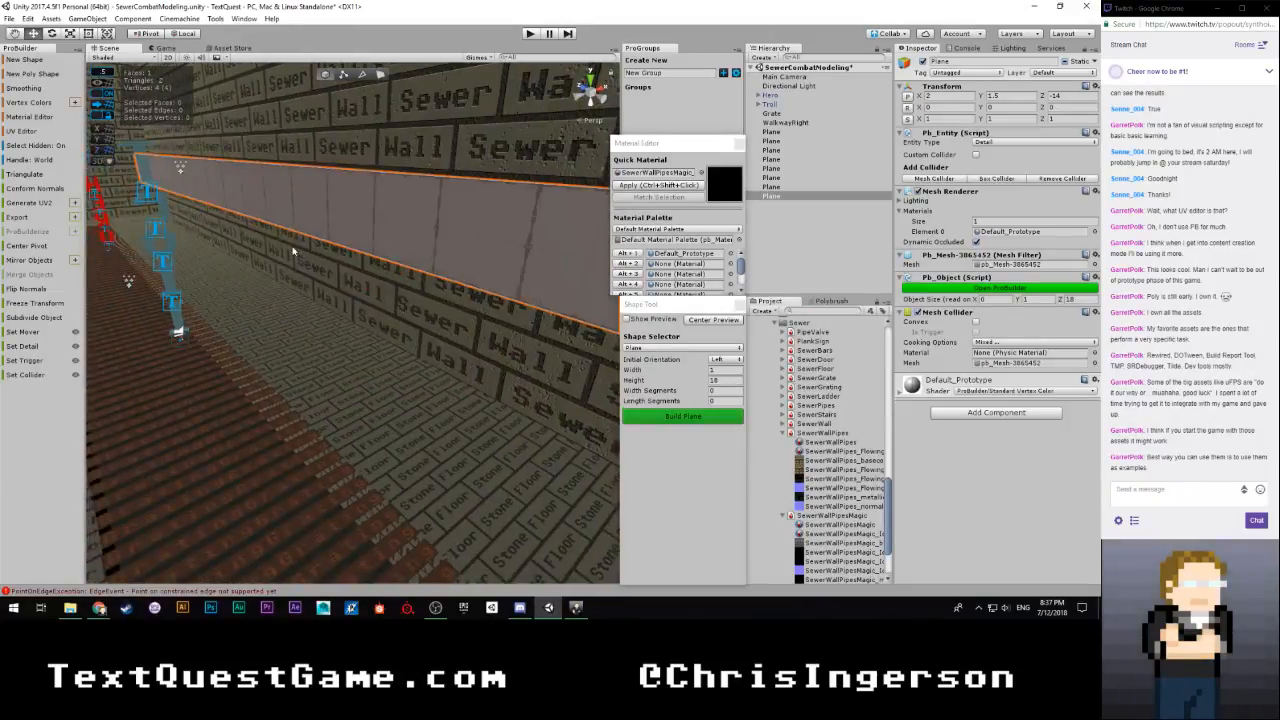
key("g")
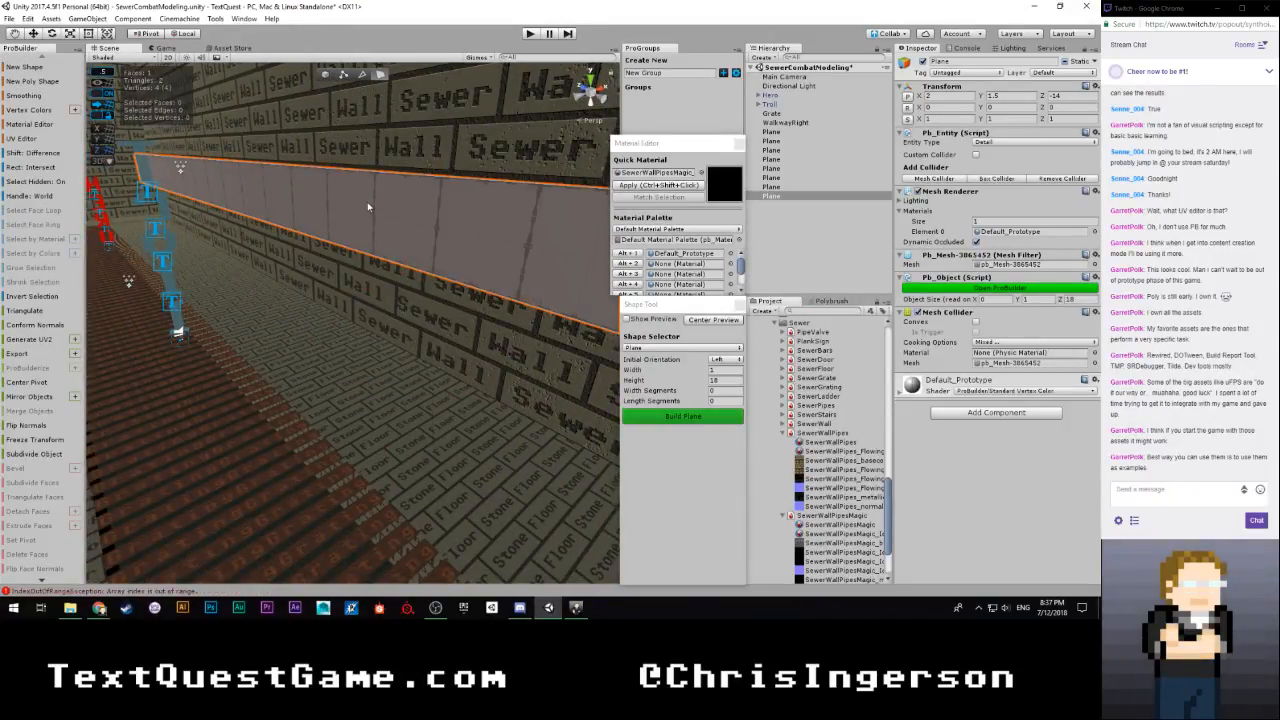
left_click(370, 208)
key("h")
key("h")
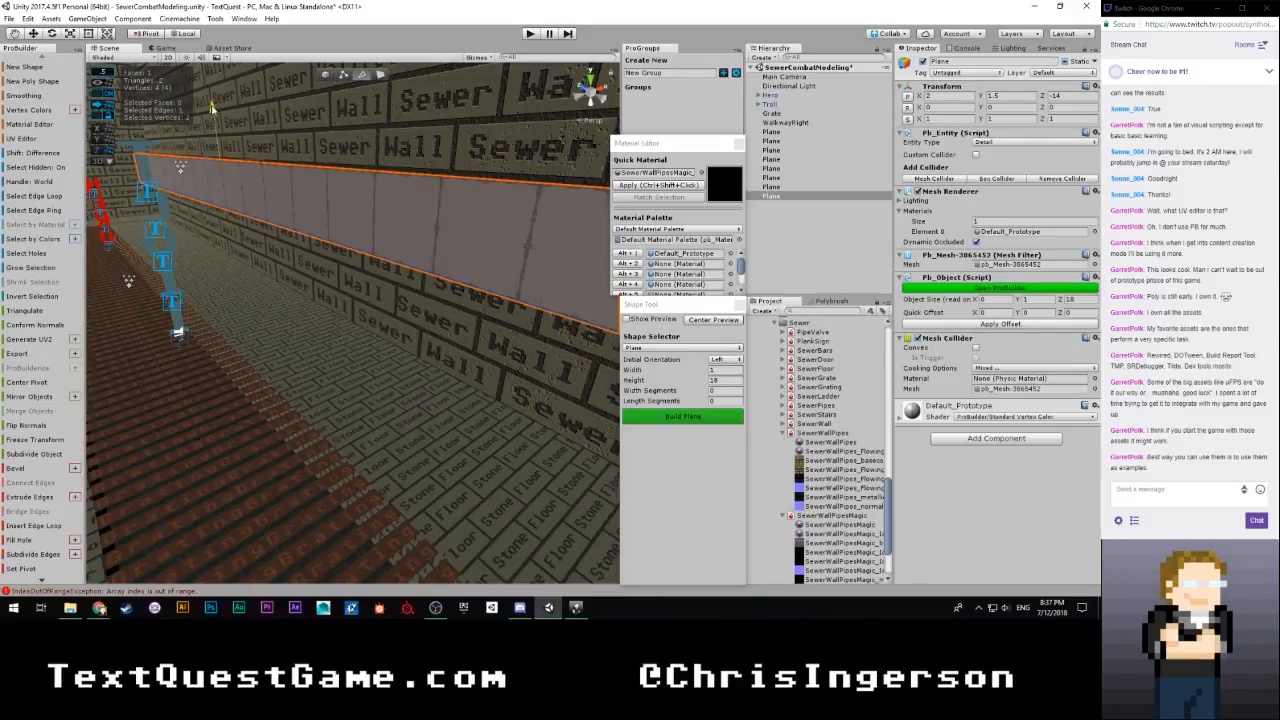
left_click_drag(213, 133, 214, 146)
right_click_drag(293, 232, 311, 285)
left_click(326, 76)
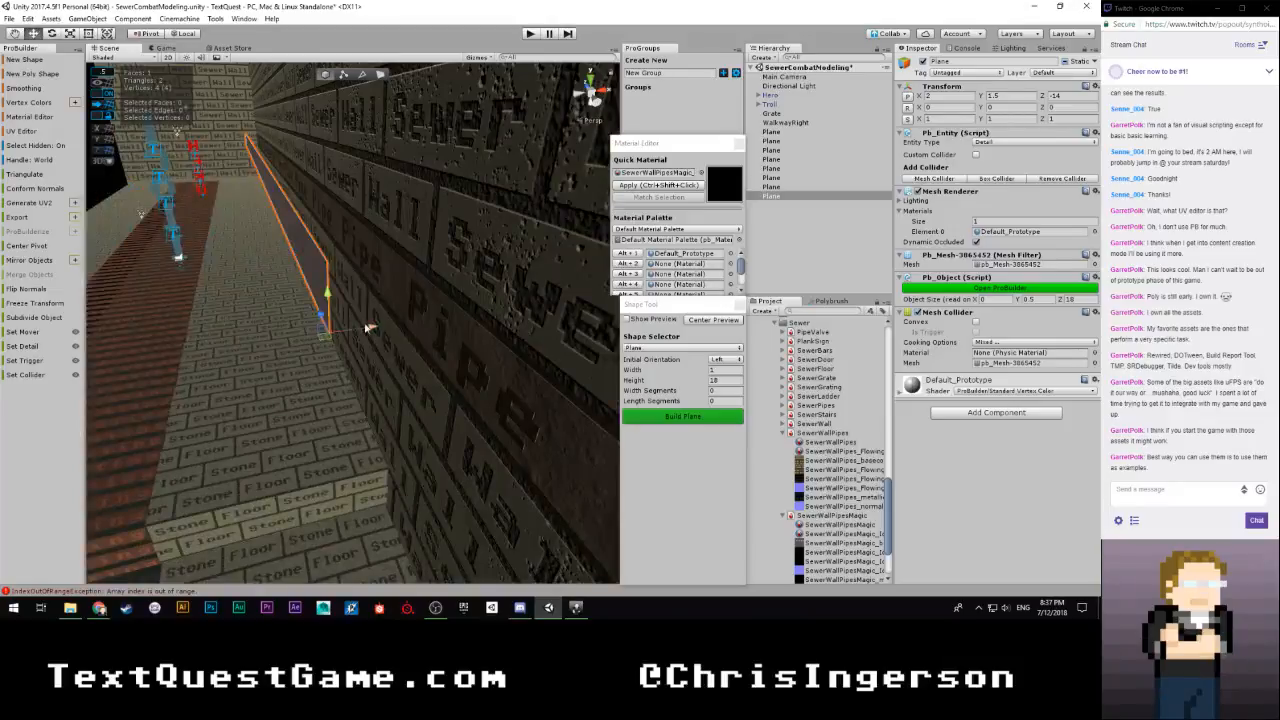
Move the plane along X to 2.5 to sit against the wall's Pipe row
right_click_drag(367, 327, 322, 328)
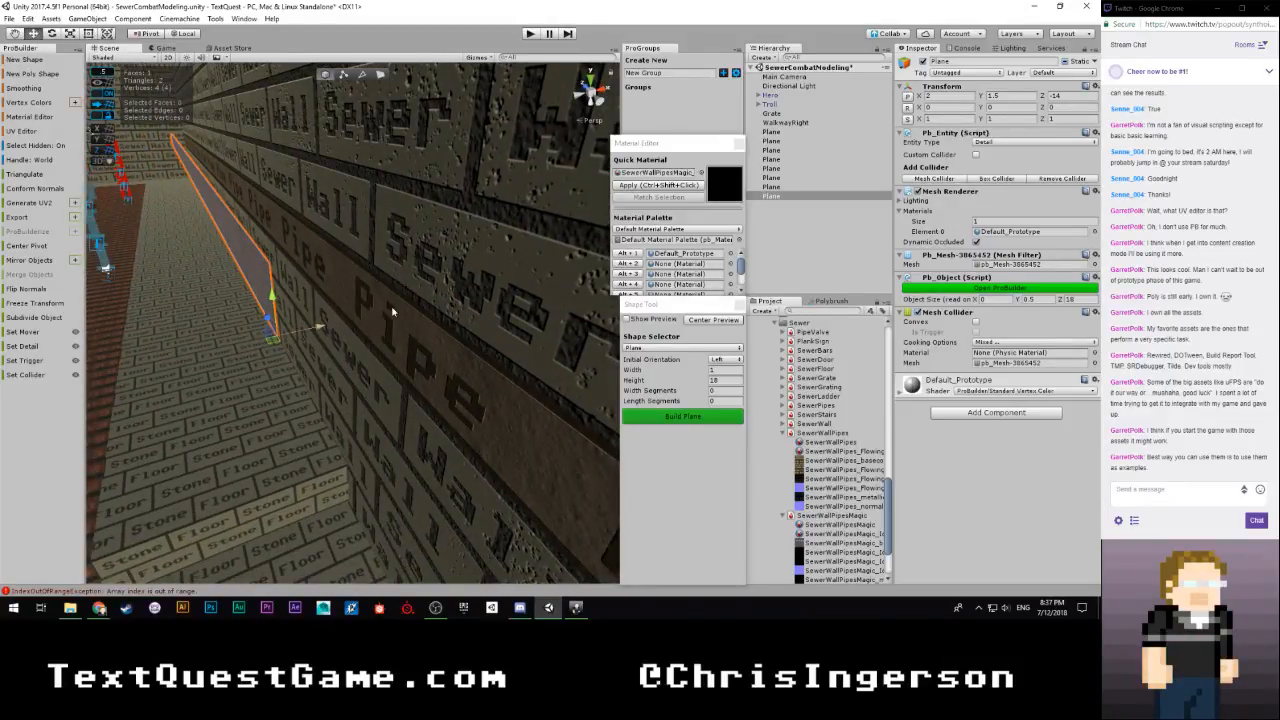
left_click_drag(392, 310, 360, 316)
left_click(263, 292)
right_click_drag(363, 322, 677, 370)
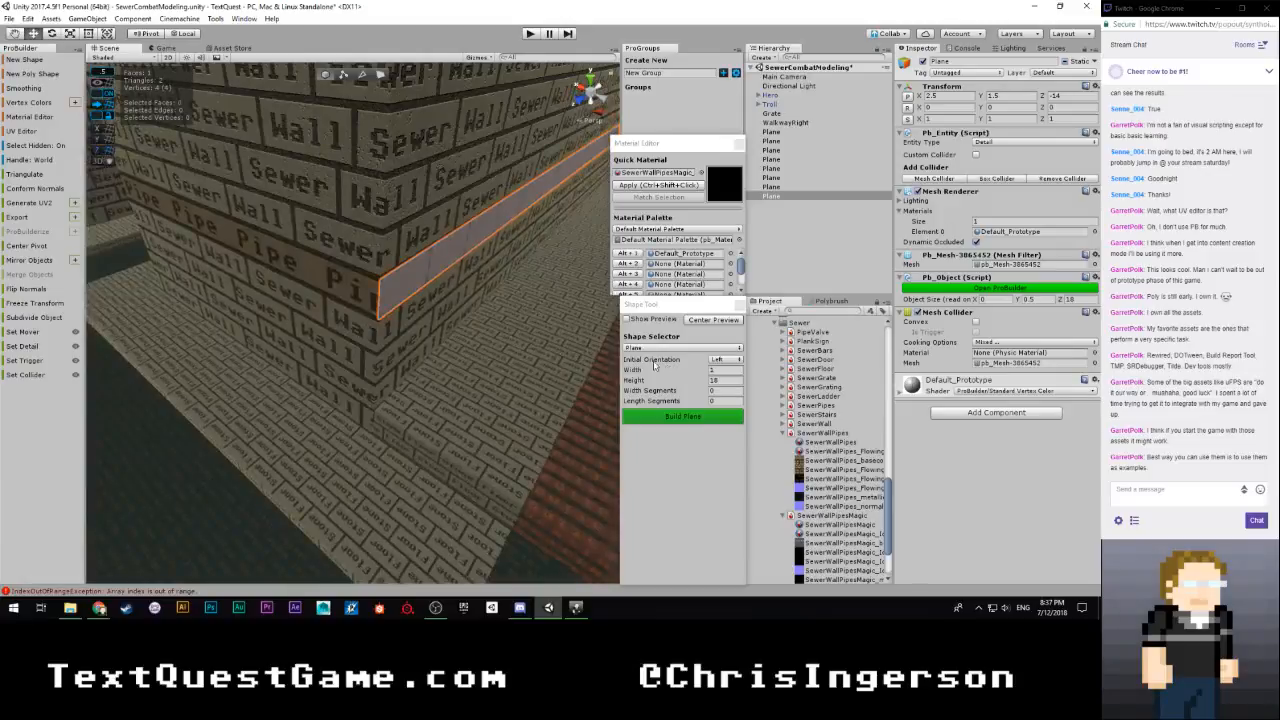
Extrude the strip's vertical end edge around the wall corners, following the Pipe row until it reaches the far corner
key("g")
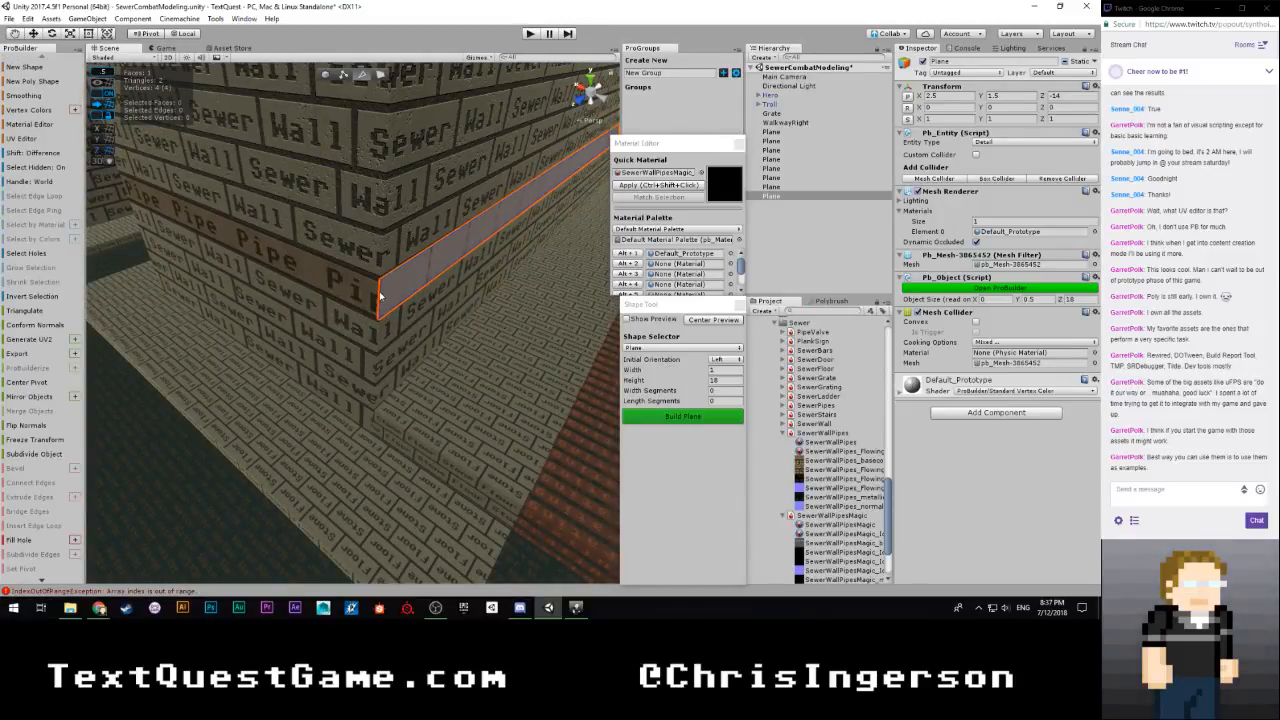
left_click(380, 296)
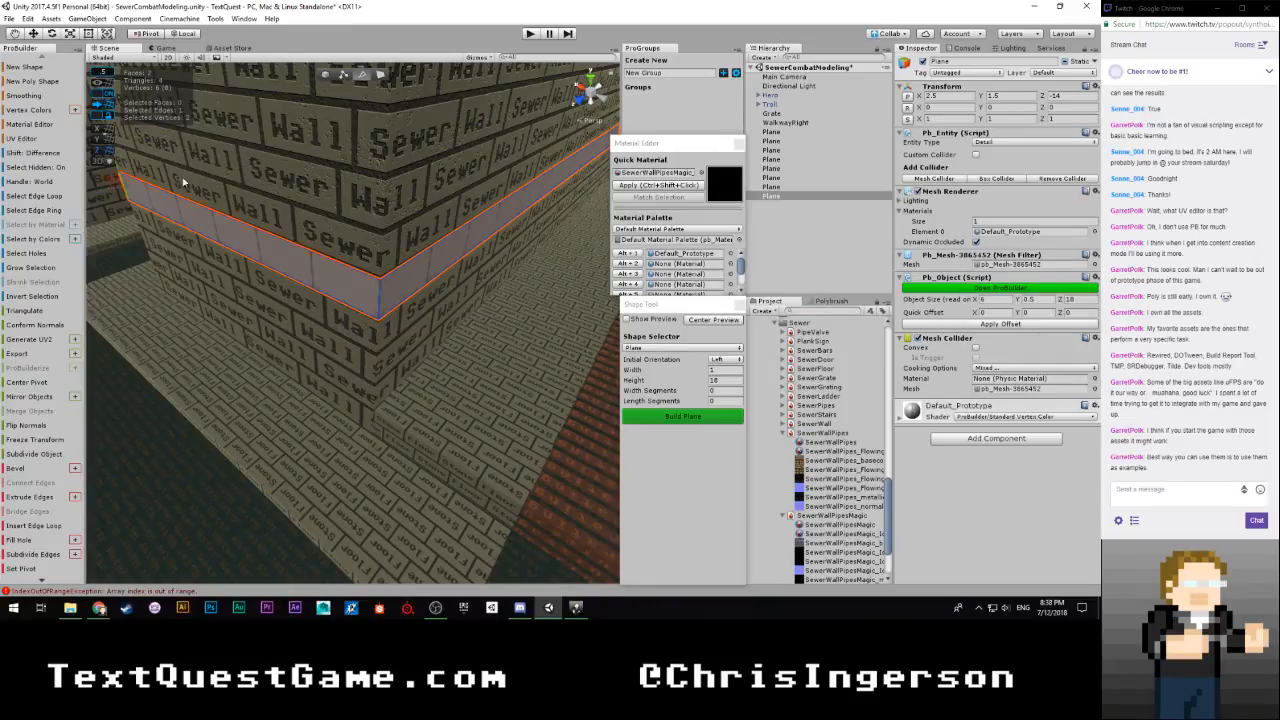
left_click_drag(183, 180, 360, 277, "alt")
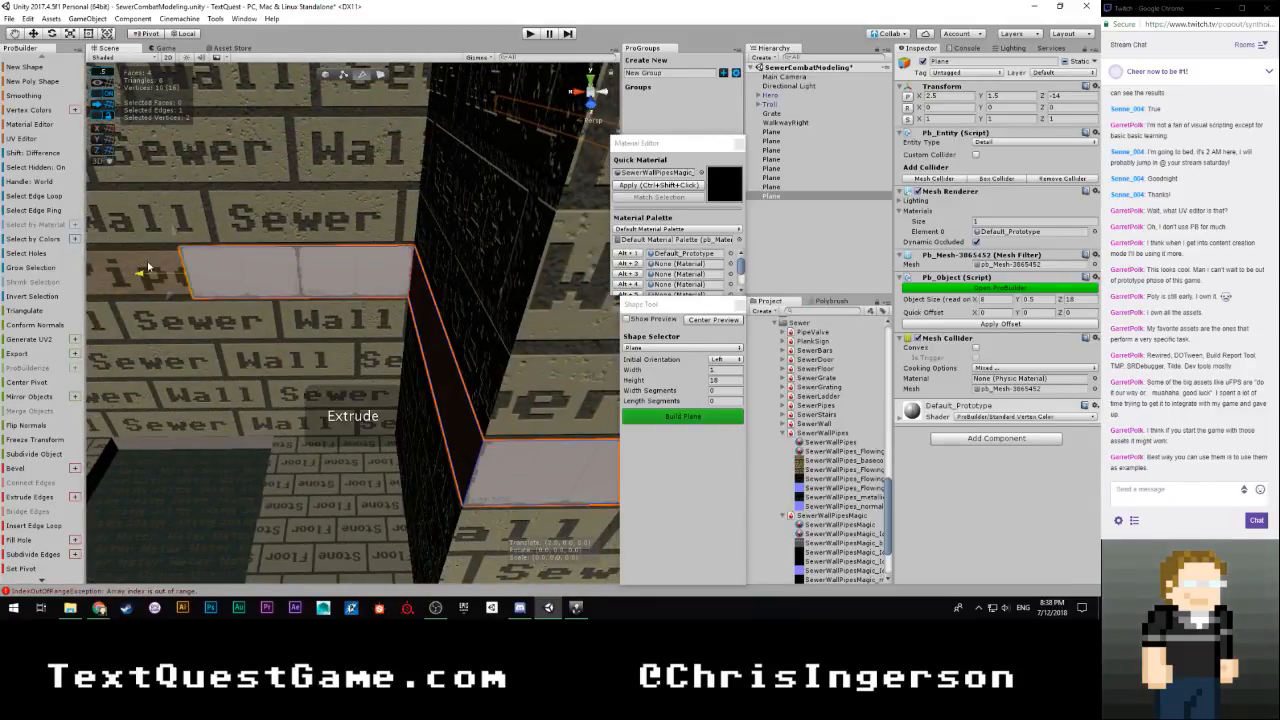
left_click_drag(457, 275, 404, 291, "alt")
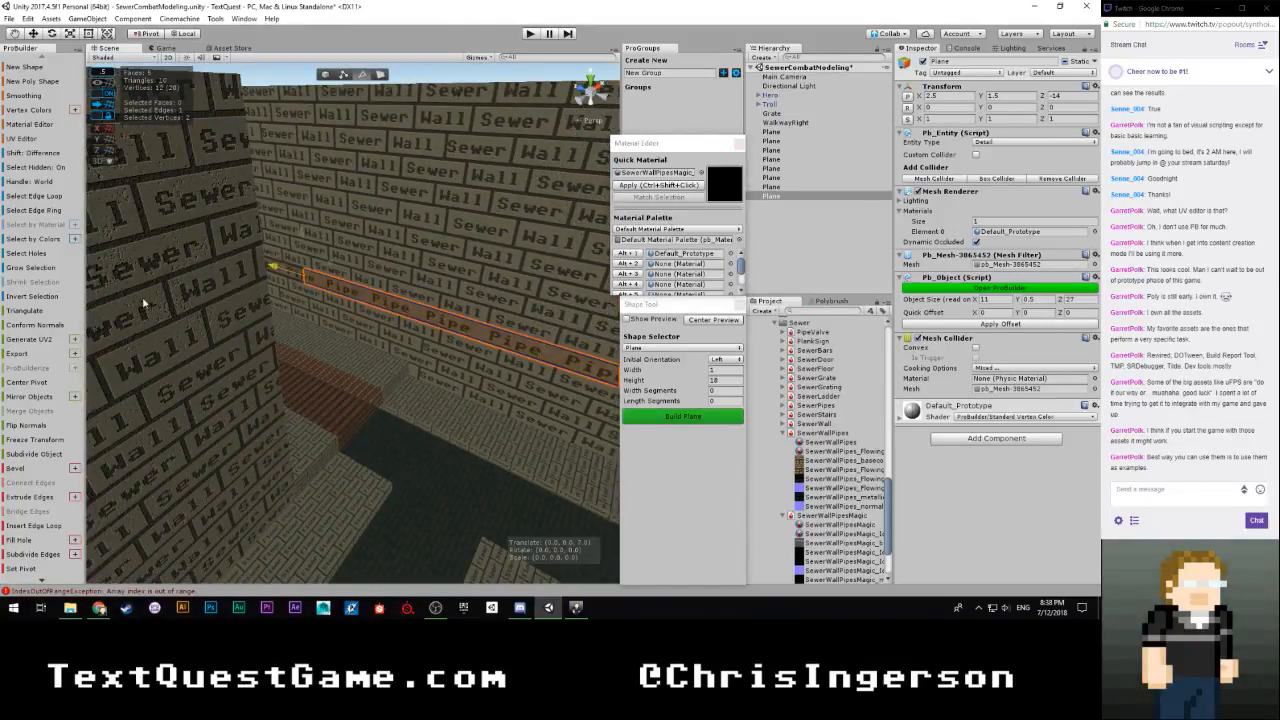
left_click_drag(244, 316, 385, 281, "alt")
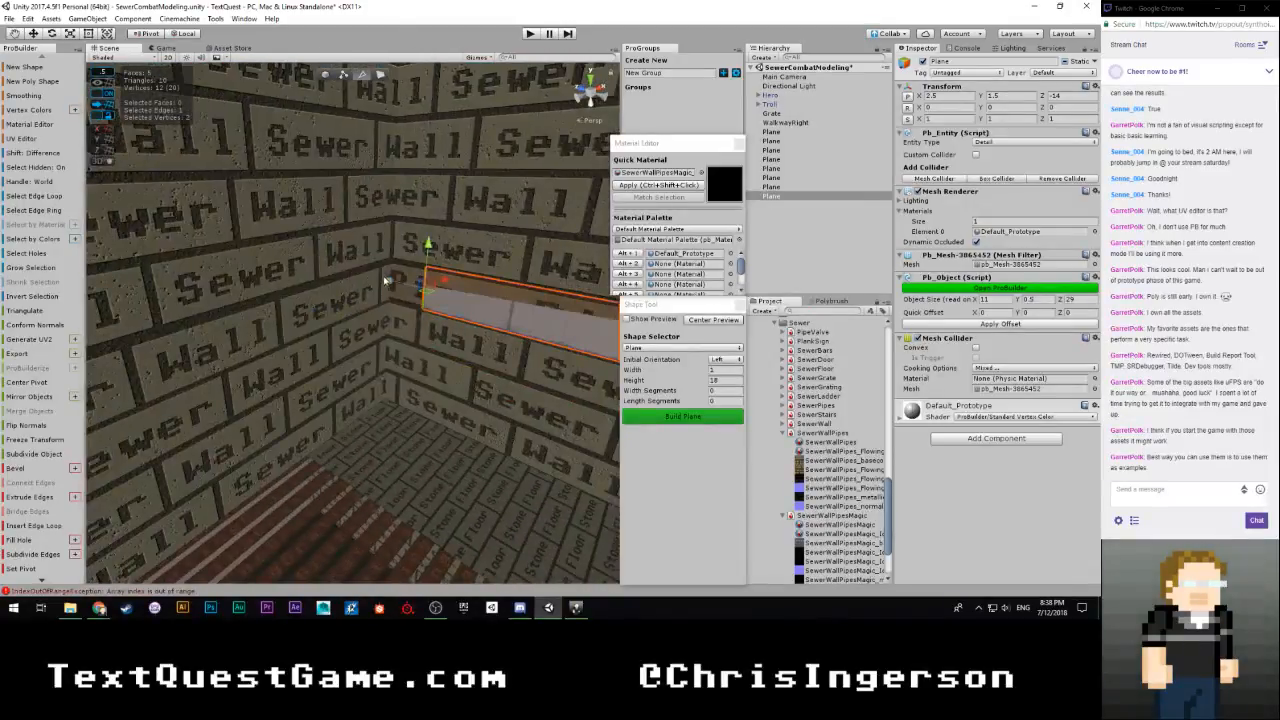
right_click_drag(364, 280, 431, 309)
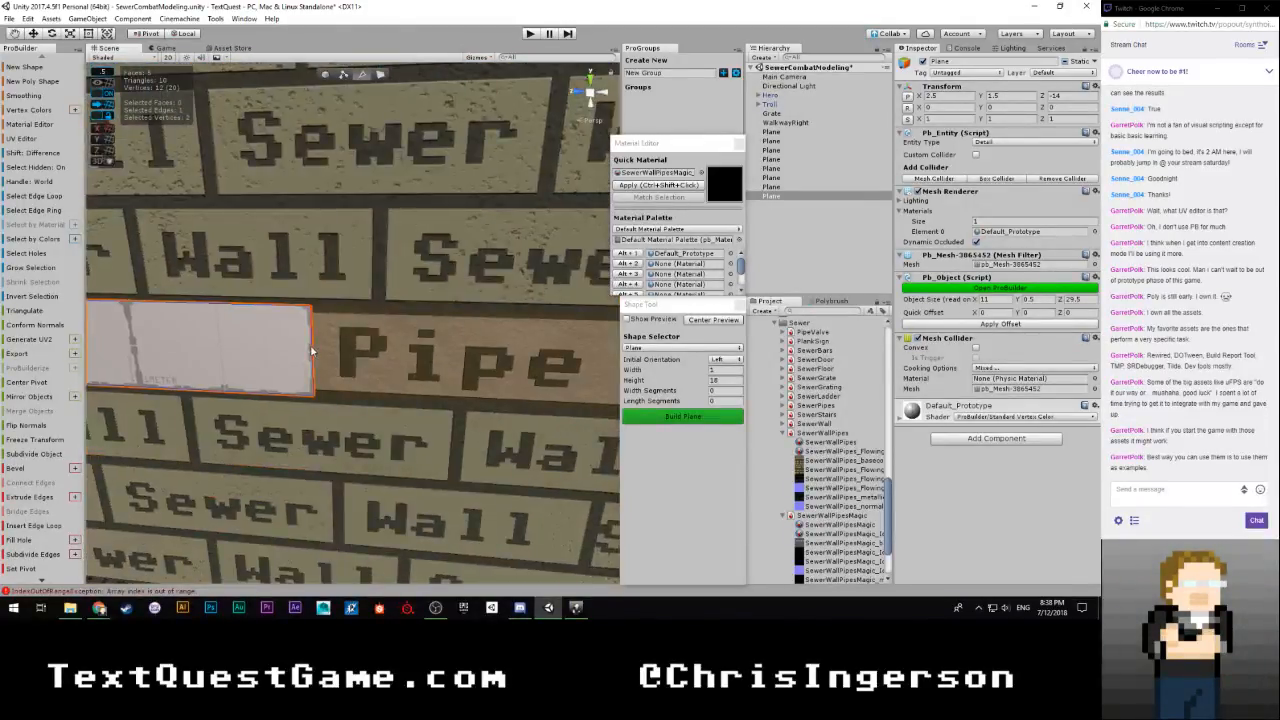
Extend the strip's opposite end edge to the room corner and extrude it along the adjoining wall's Pipe row
mouse_move(353, 366)
right_mouse_down()
mouse_move(475, 402)
mouse_move(367, 386)
right_mouse_up()
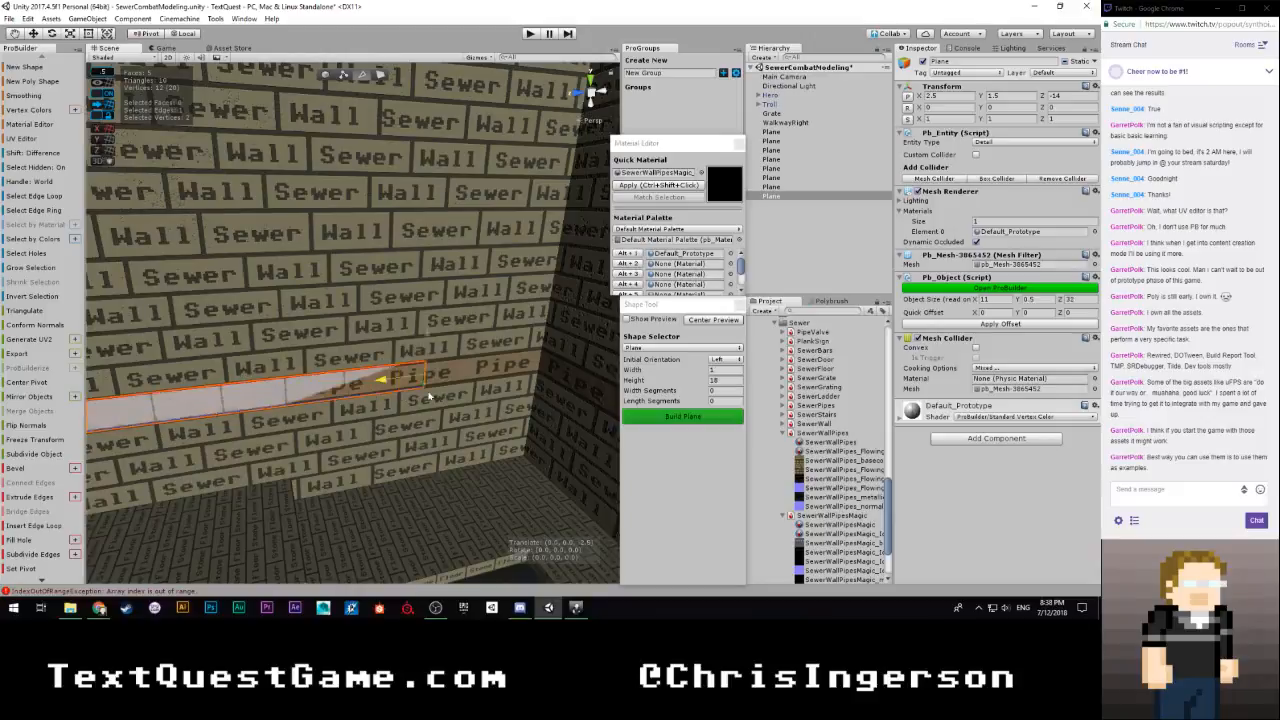
right_click_drag(533, 393, 153, 343)
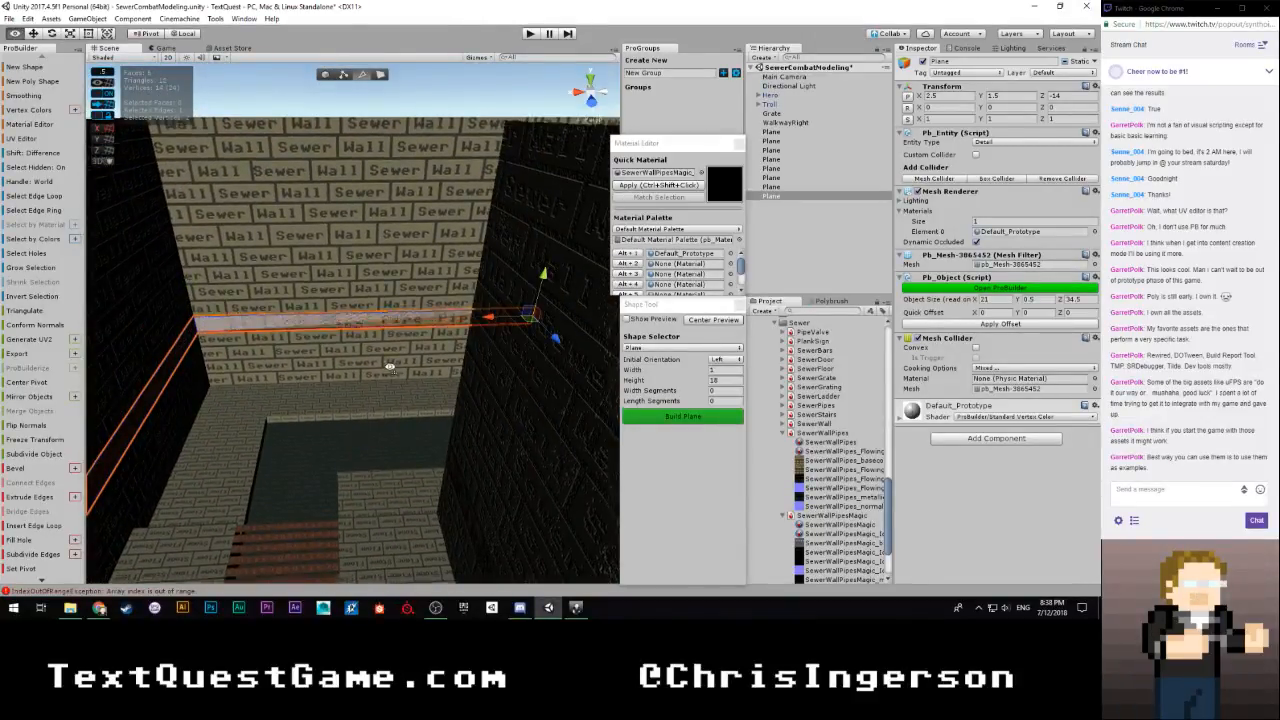
right_click_drag(390, 367, 313, 362)
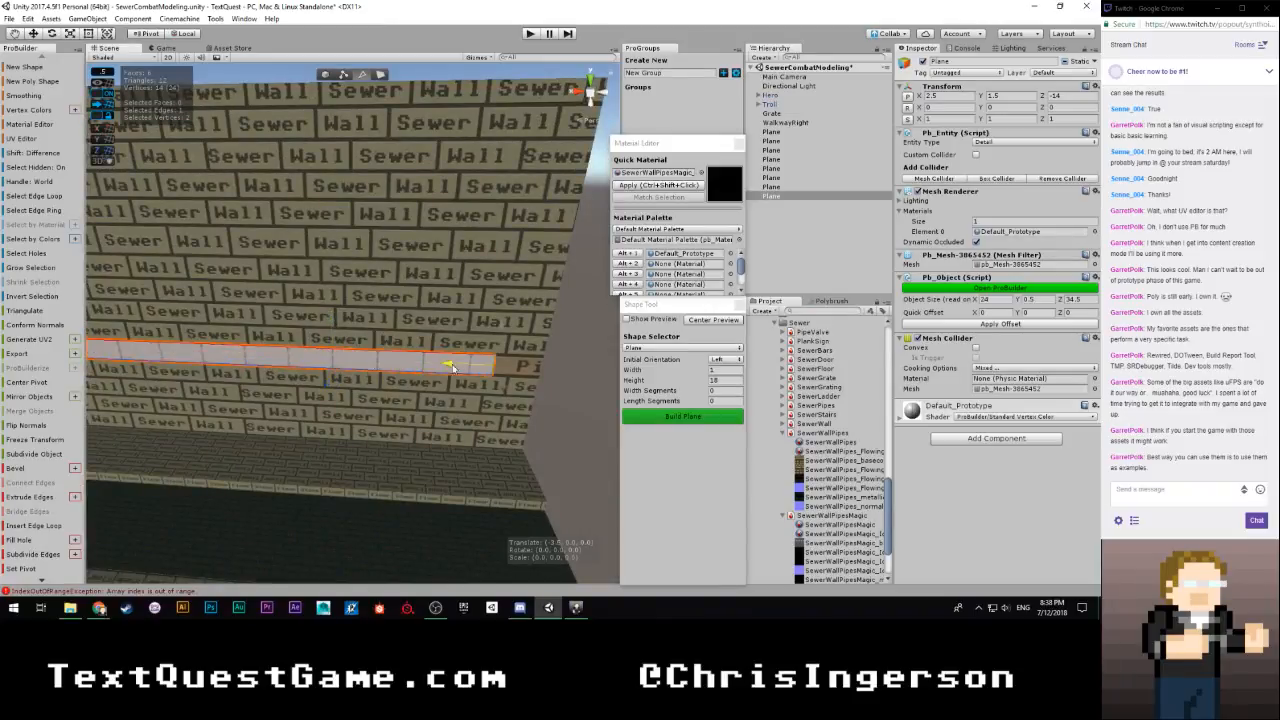
right_click_drag(475, 369, 381, 386)
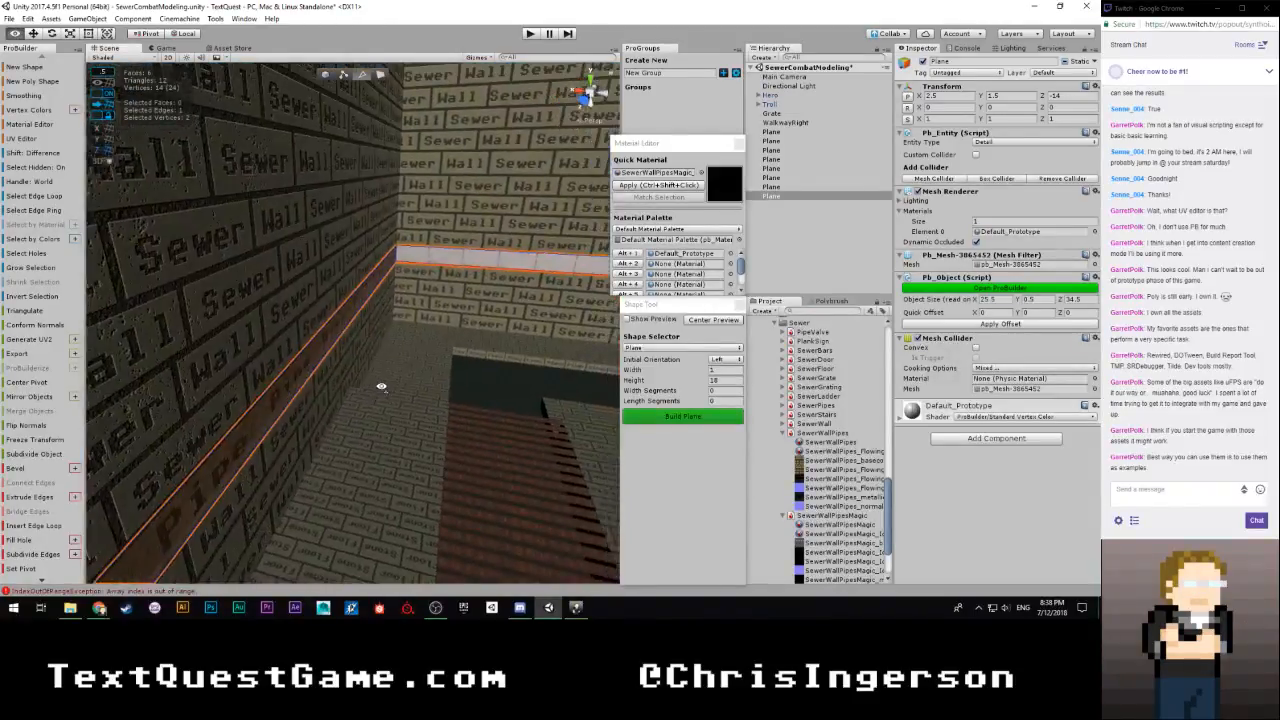
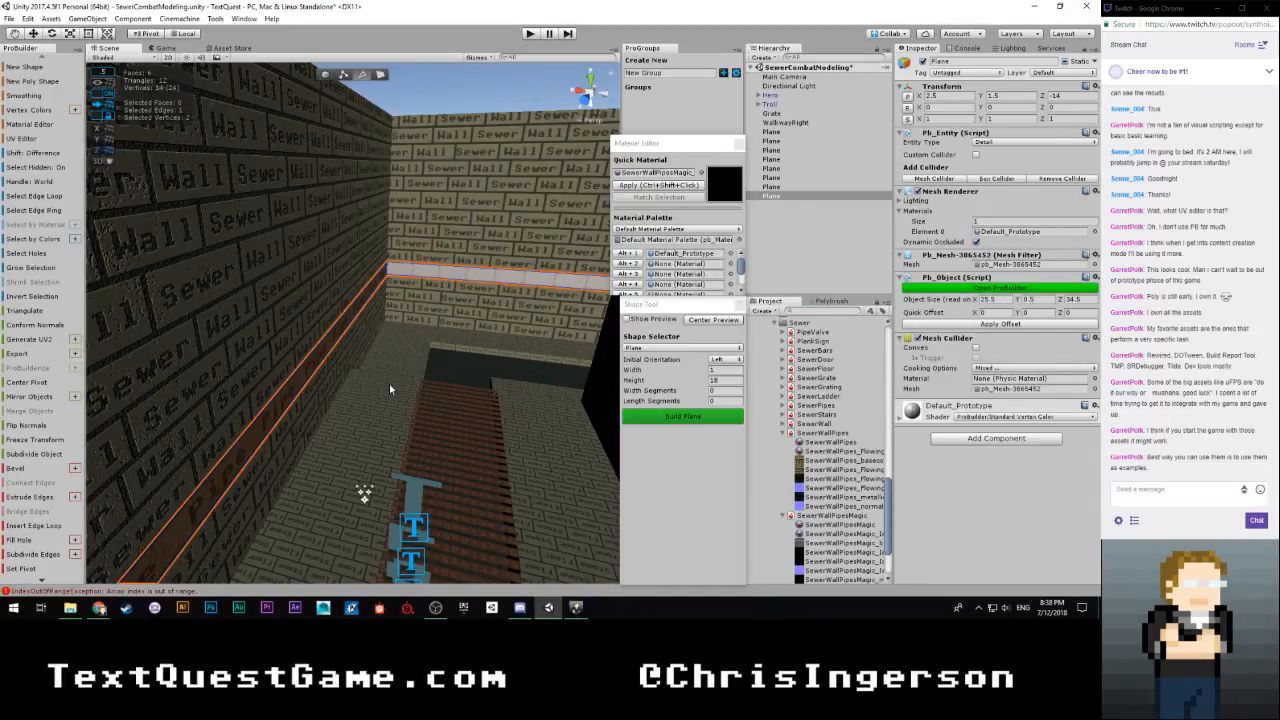
Offset the plain pipe strip slightly from the sewer walls, moving it to X 2.51 and Z -14.01 in 0.01 snap increments
right_click_drag(389, 386, 916, 339)
right_click_drag(443, 328, 201, 377)
left_click(330, 76)
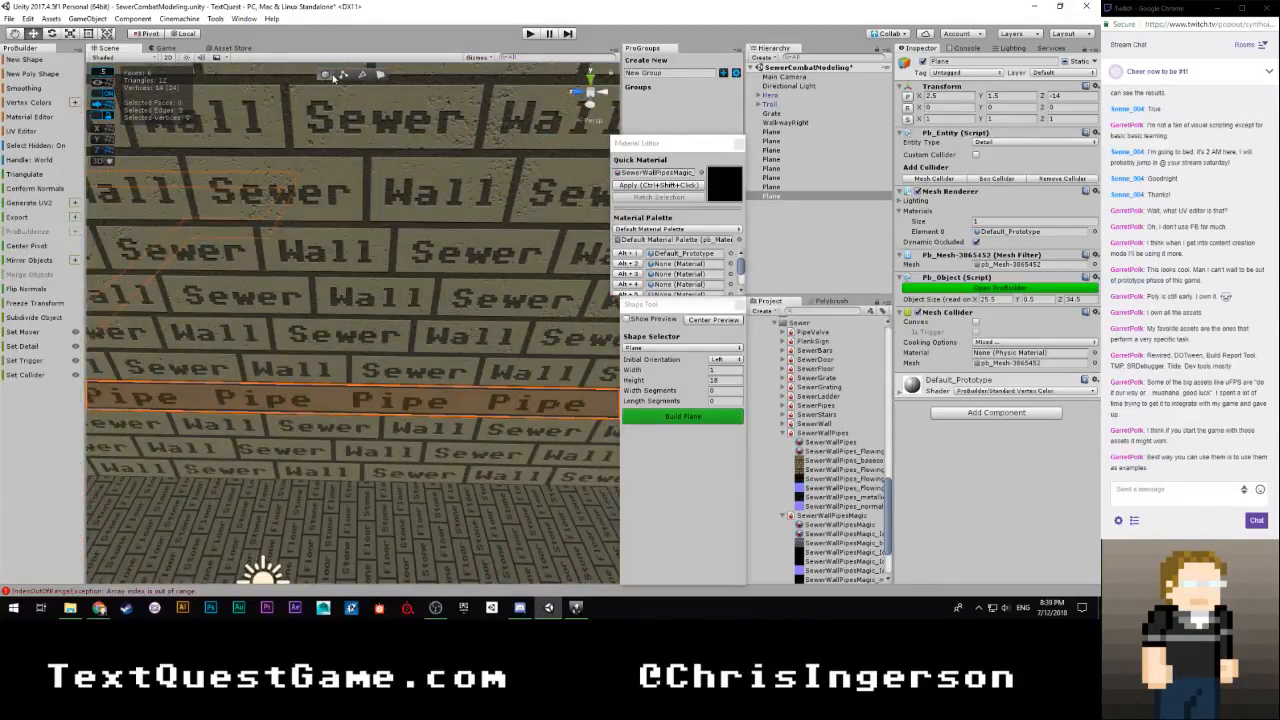
right_click_drag(360, 180, 107, 203)
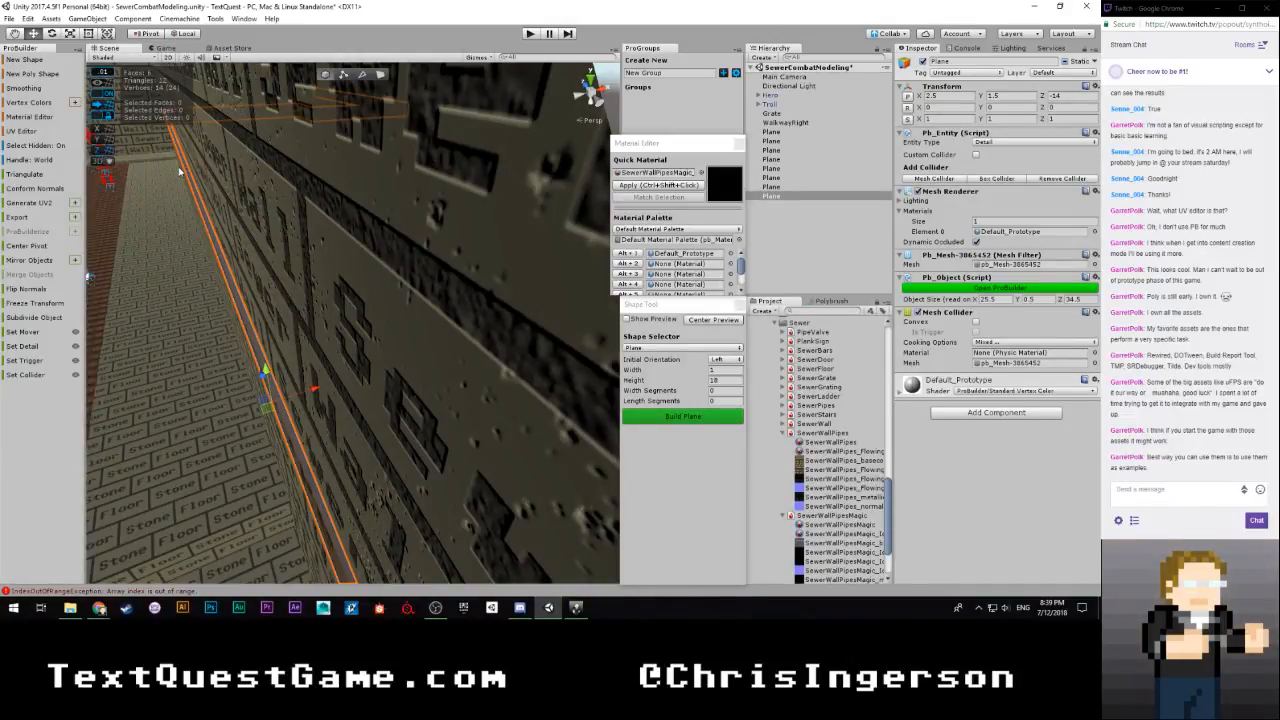
right_click_drag(370, 428, 419, 397)
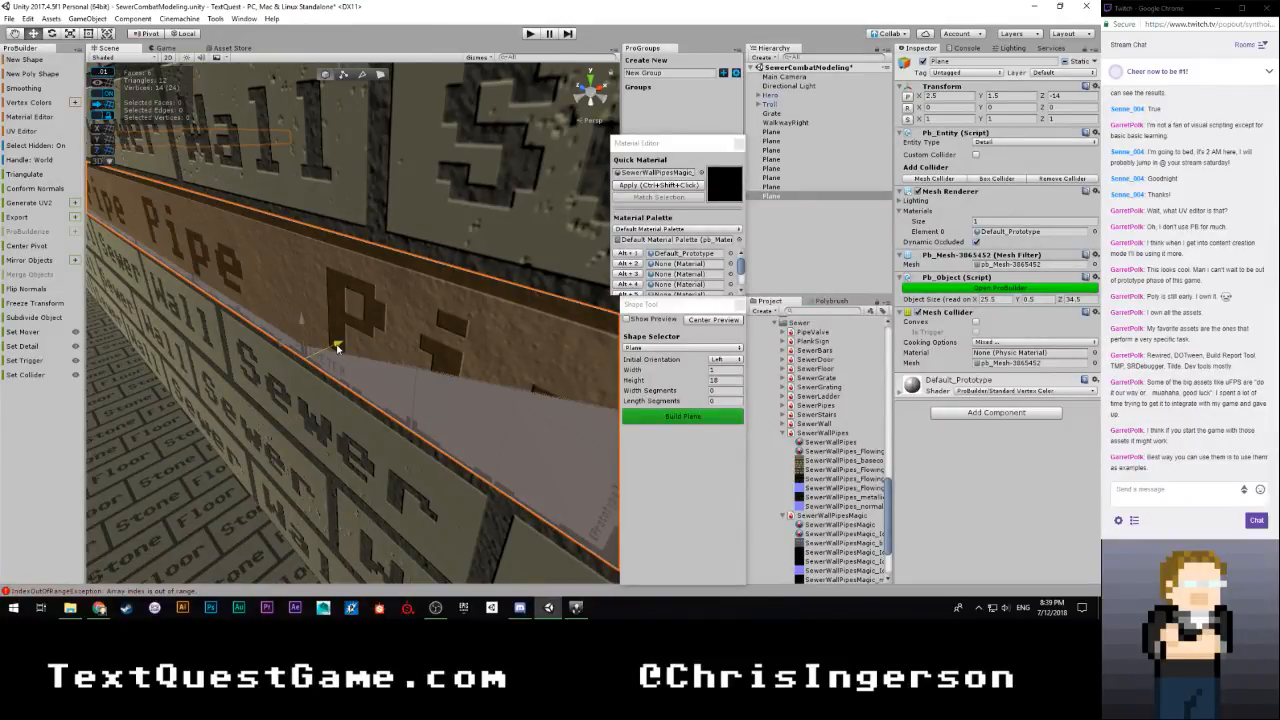
right_click_drag(390, 351, 557, 444)
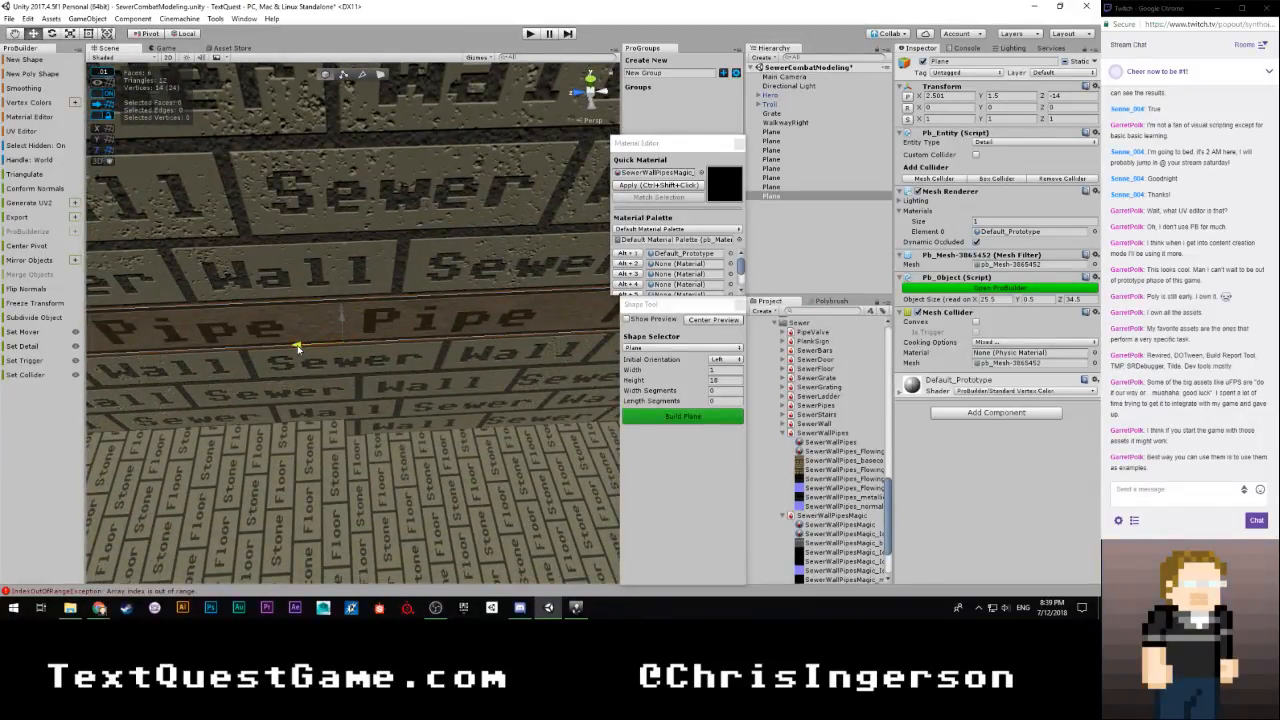
right_click_drag(297, 347, 449, 367)
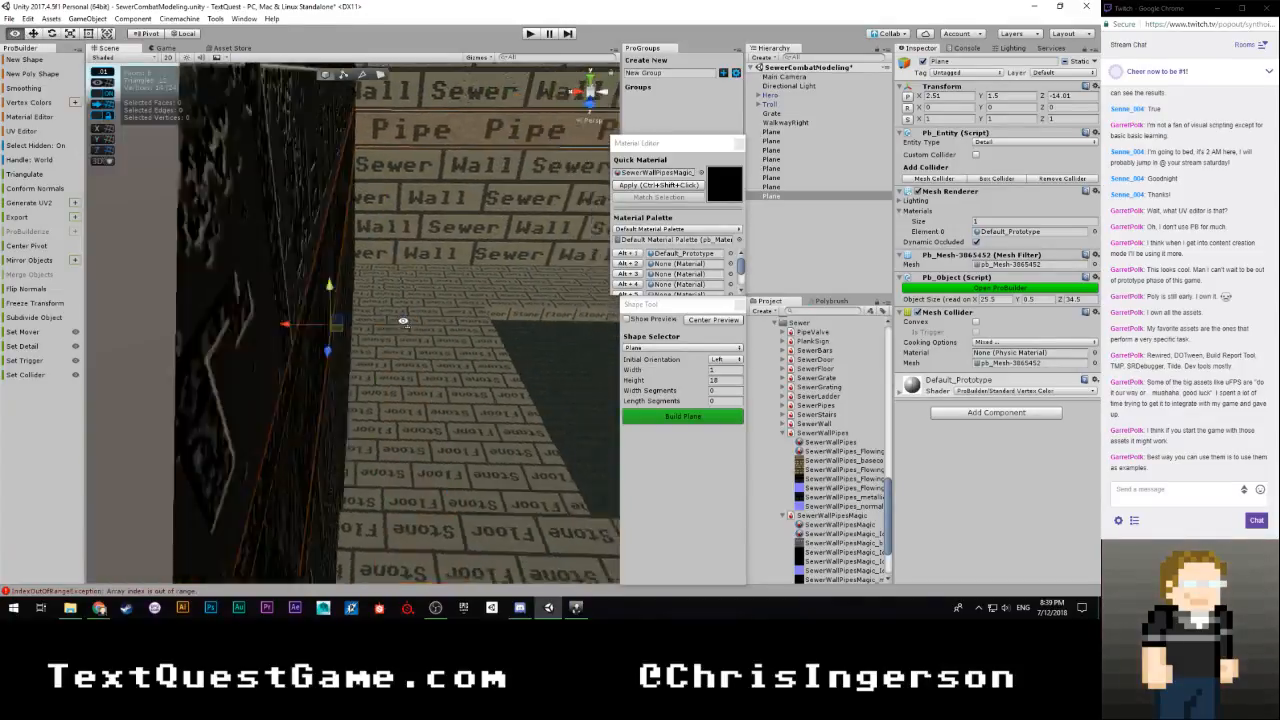
Select the end face of the pipe strip and shift it slightly away from the wall
left_click_drag(371, 297, 160, 371, "alt")
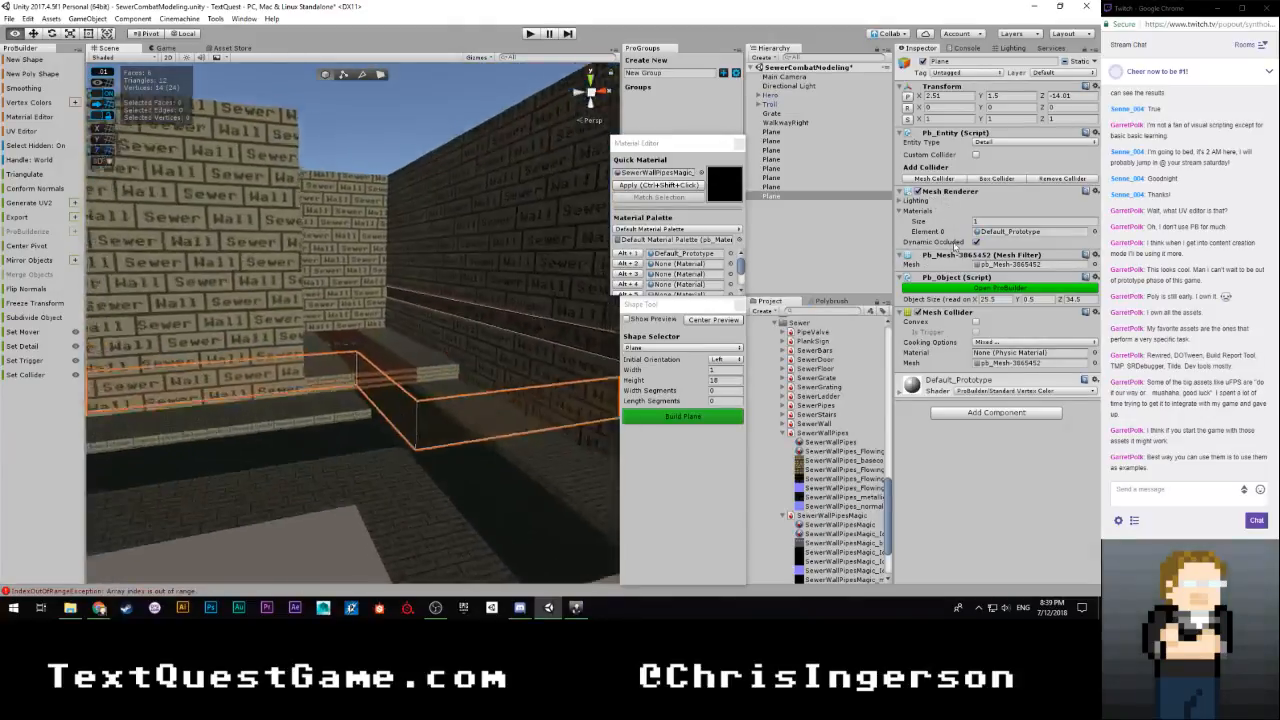
left_click_drag(740, 297, 805, 296, "alt")
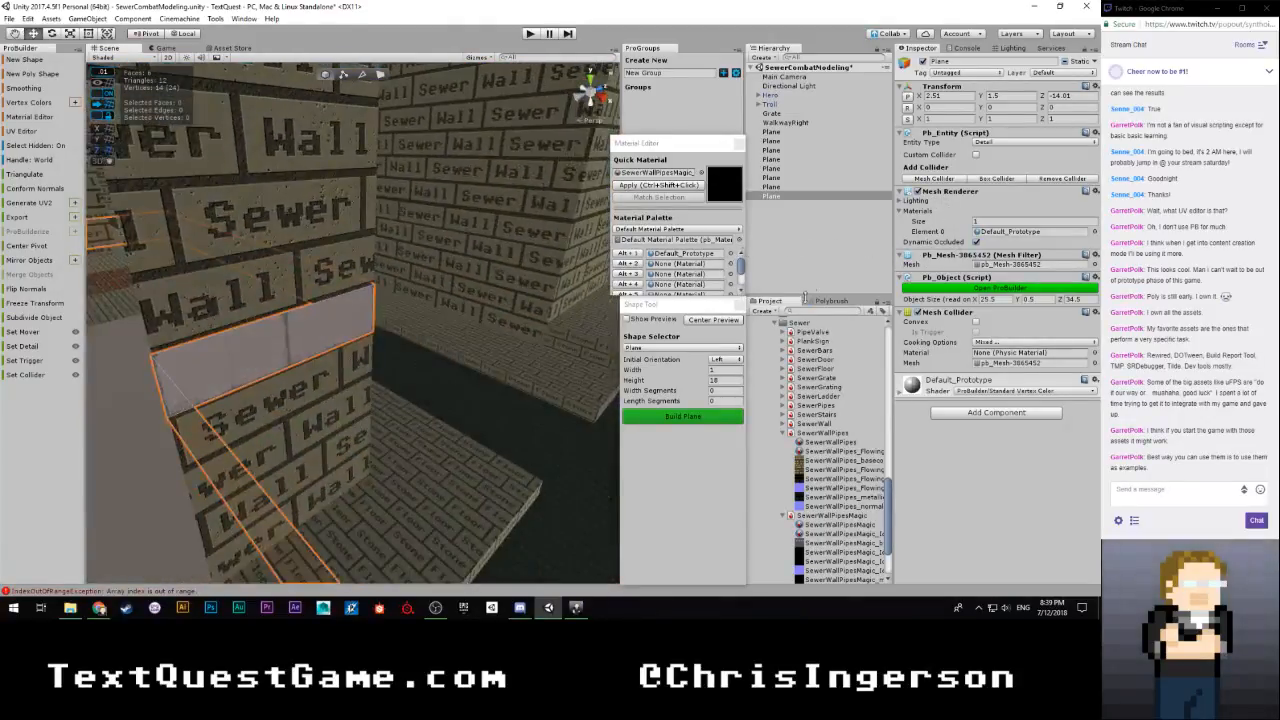
left_click(380, 76)
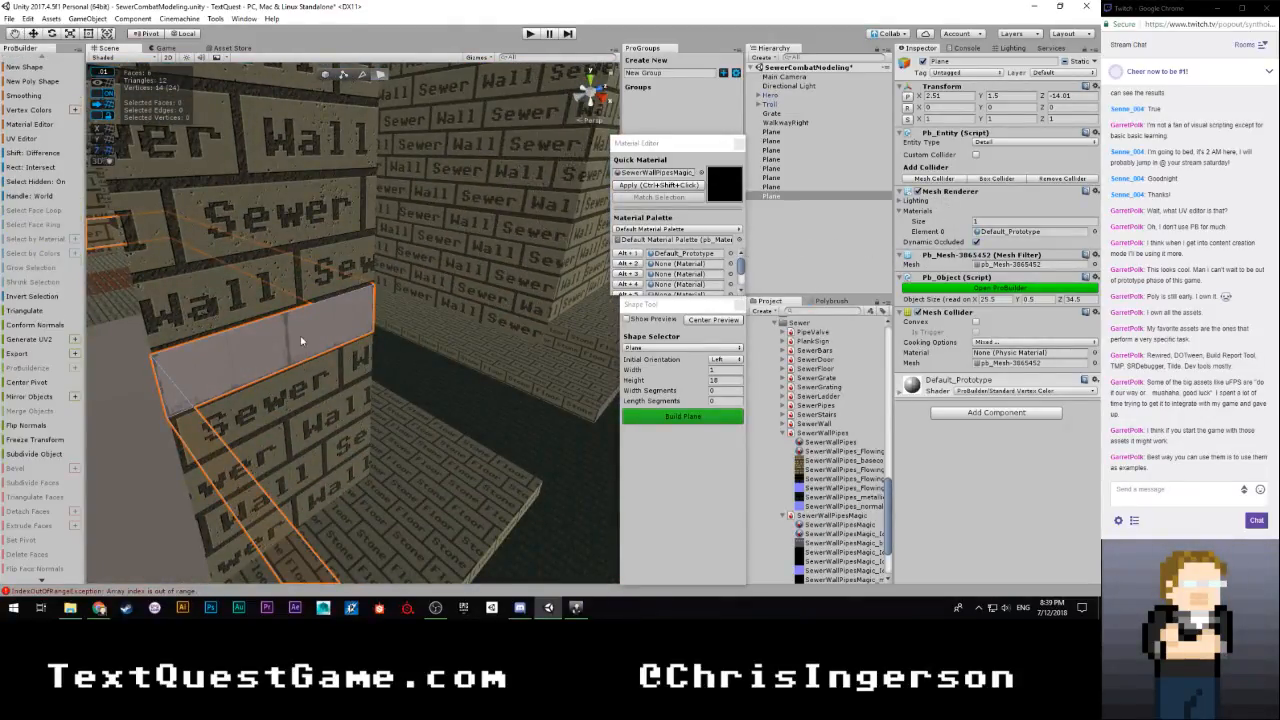
left_click(230, 365)
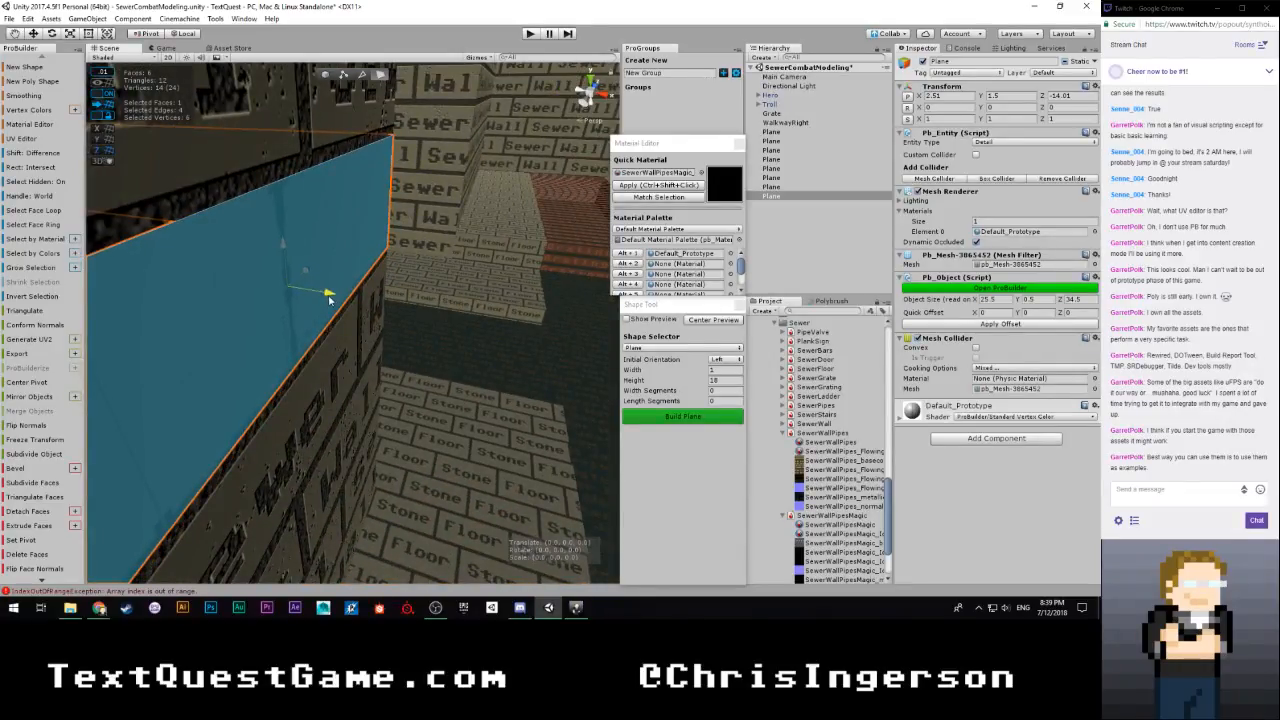
left_click_drag(326, 293, 784, 205, "alt")
Rename the sewer wall plane to Walls and deactivate it in the scene
left_click(538, 284)
left_click(784, 187)
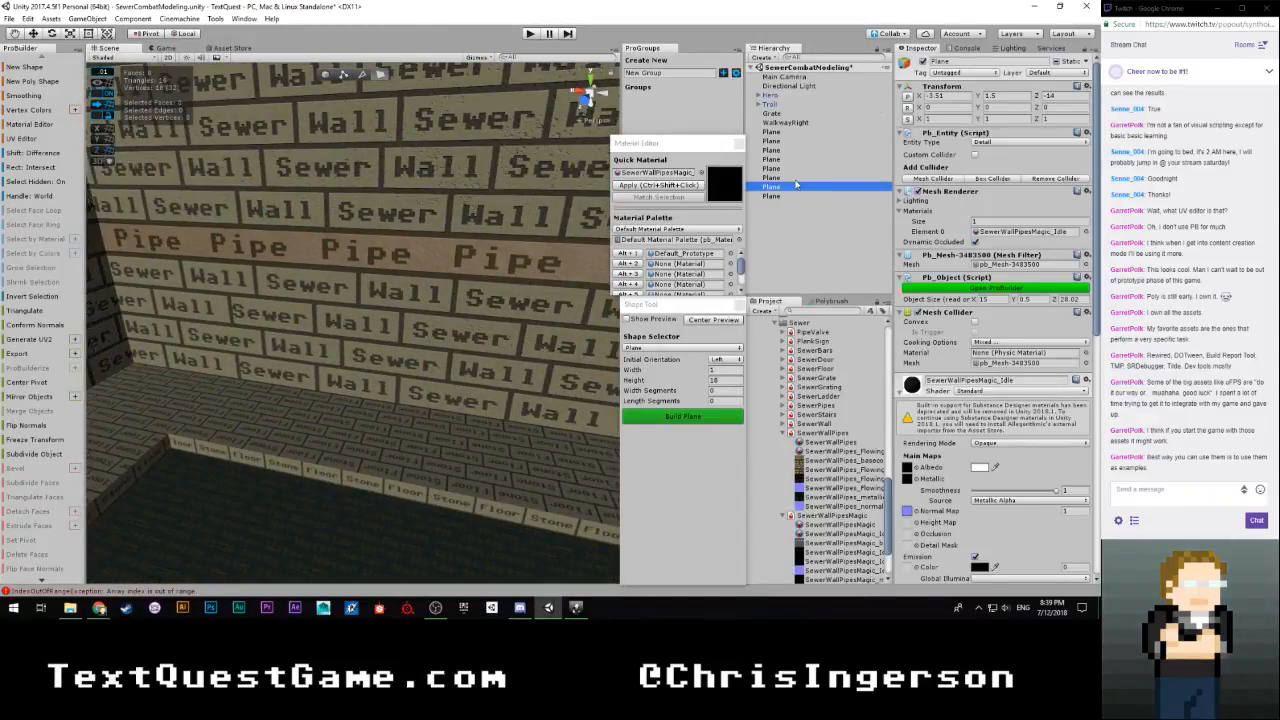
key("Up")
left_click(922, 62)
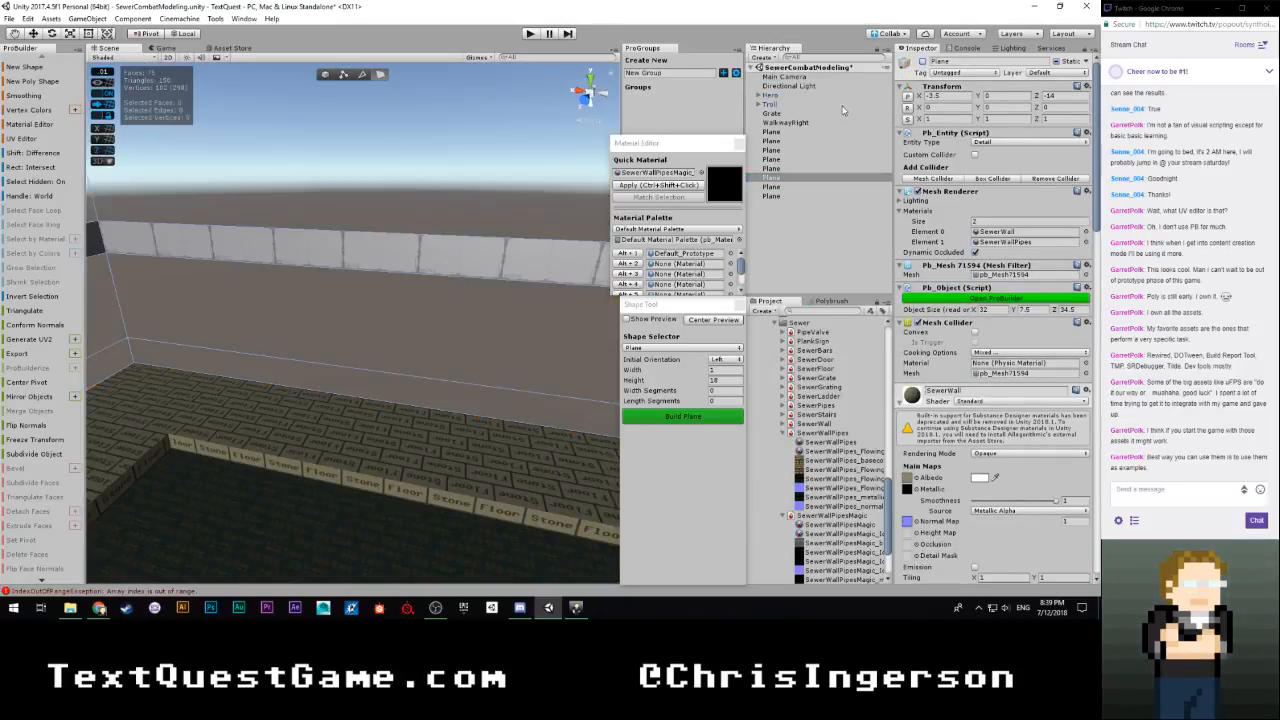
left_click(922, 62)
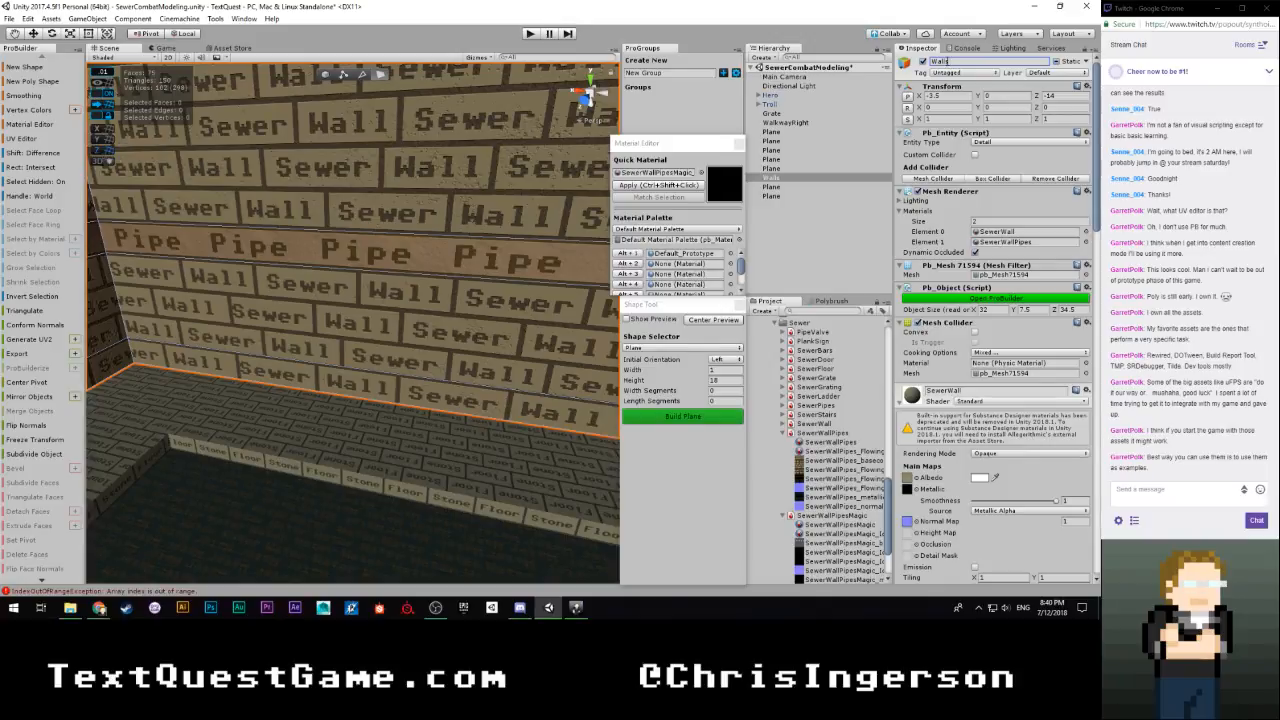
left_click(922, 62)
Rename the plane that uses the SewerWallPipesMagic_Idle material to PipeMagicBlue
left_click(796, 187)
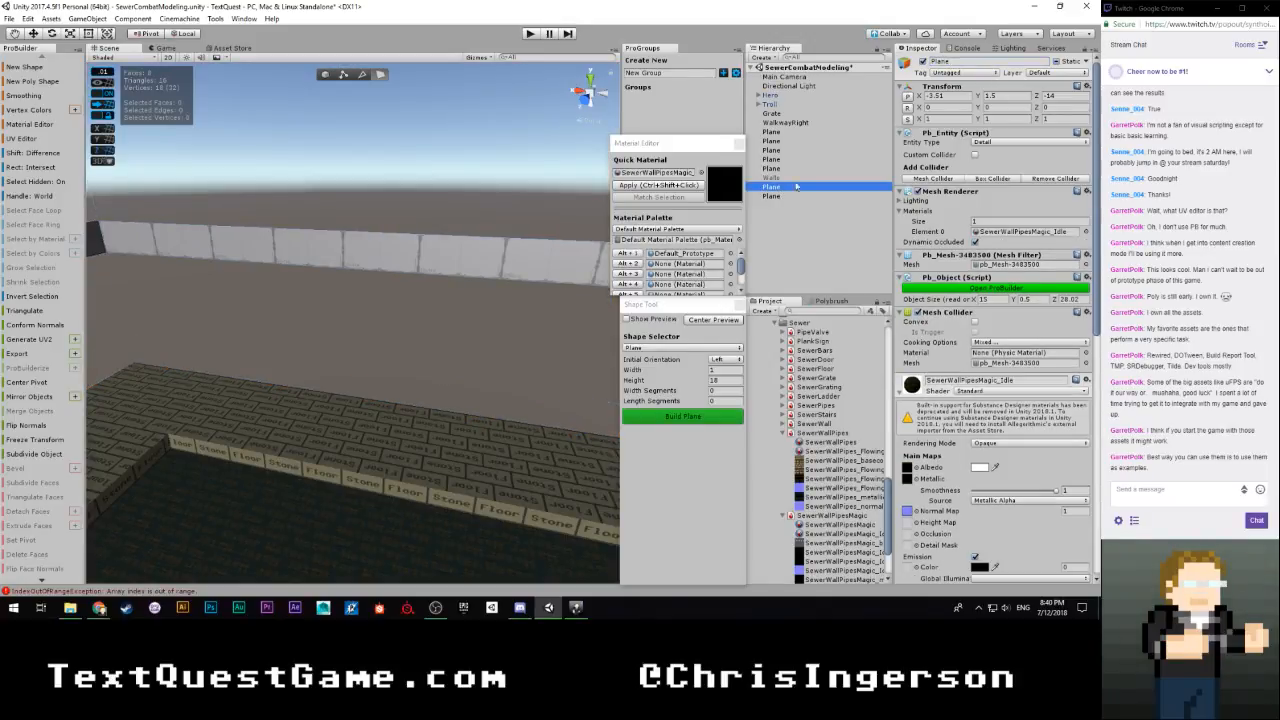
left_click(955, 63)
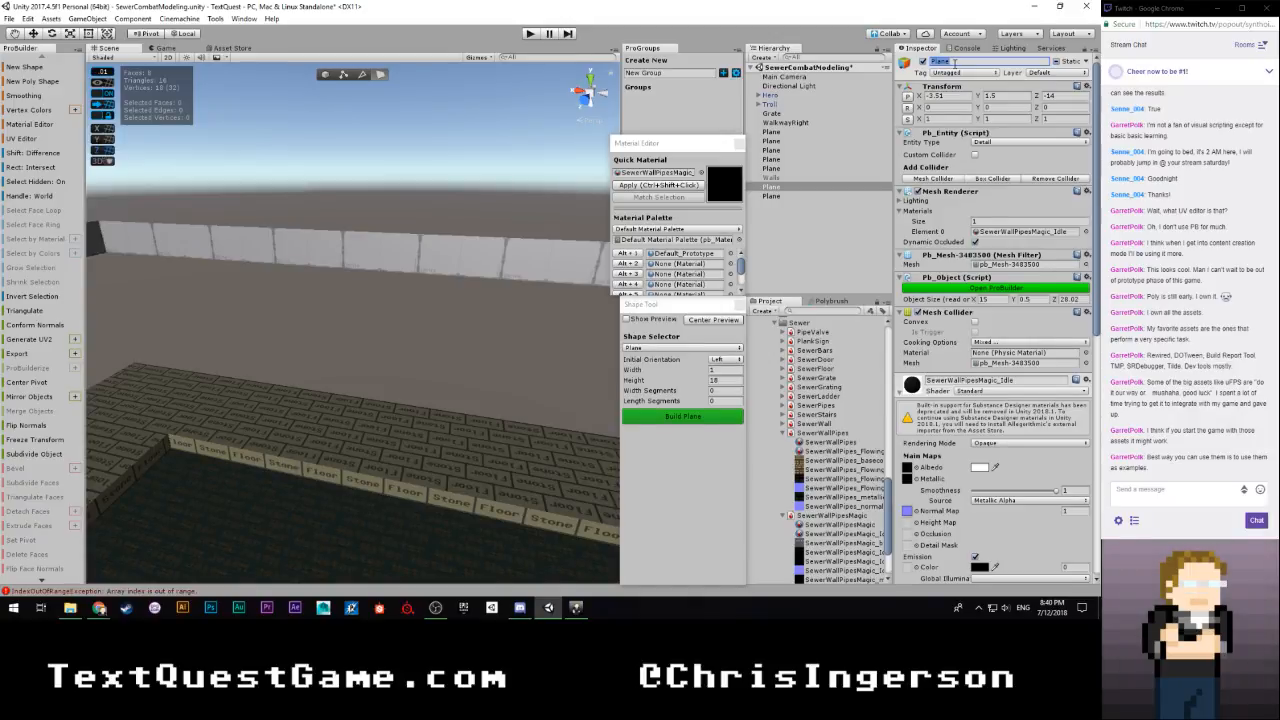
double_click(788, 187)
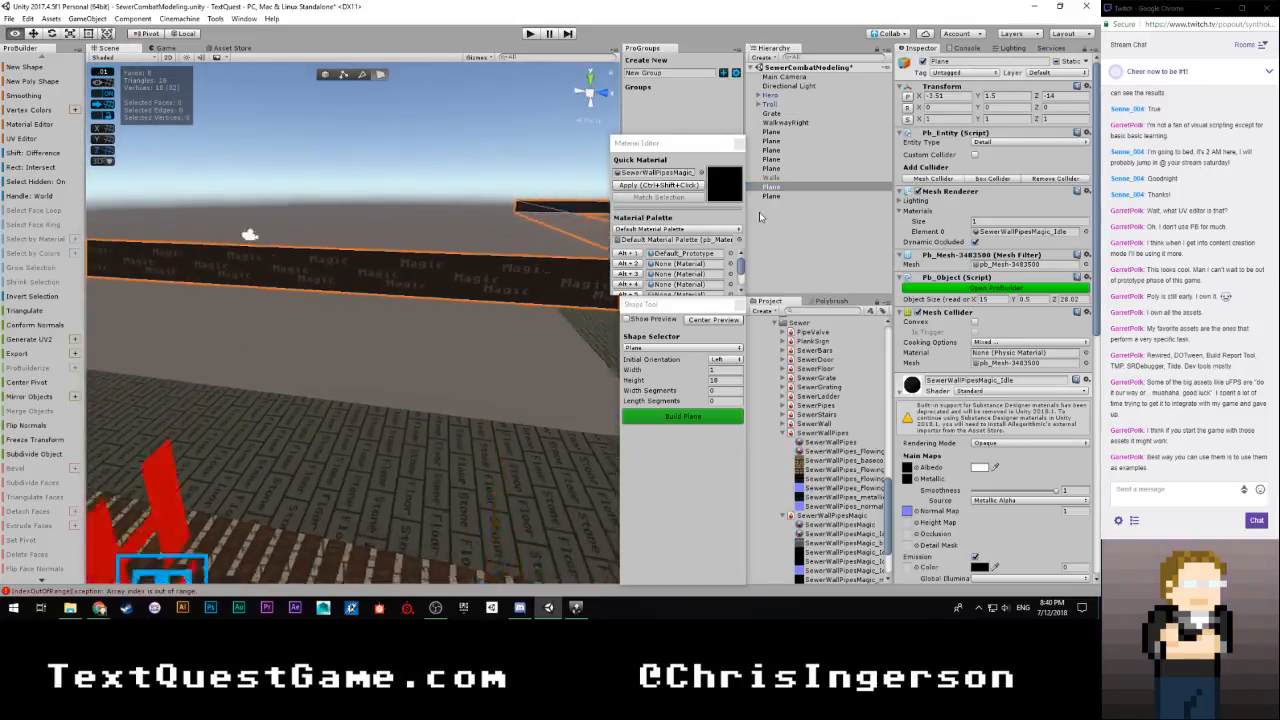
left_click(960, 62)
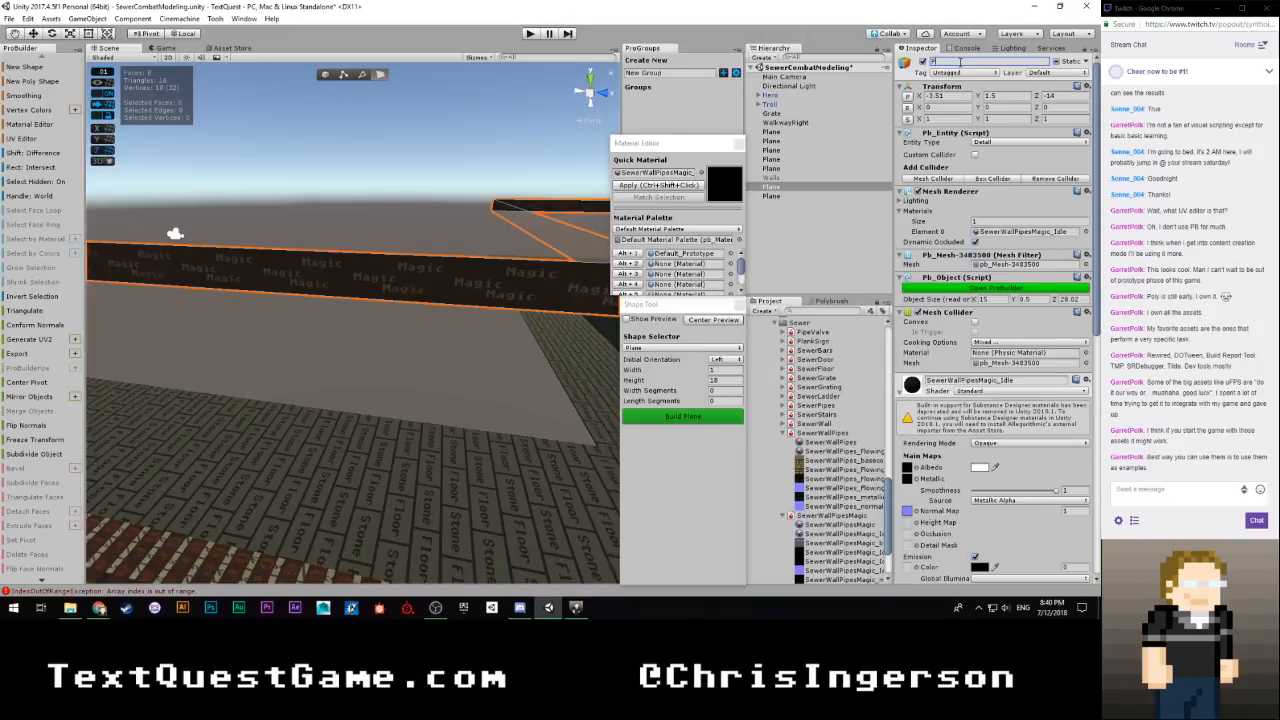
type("PipeW")
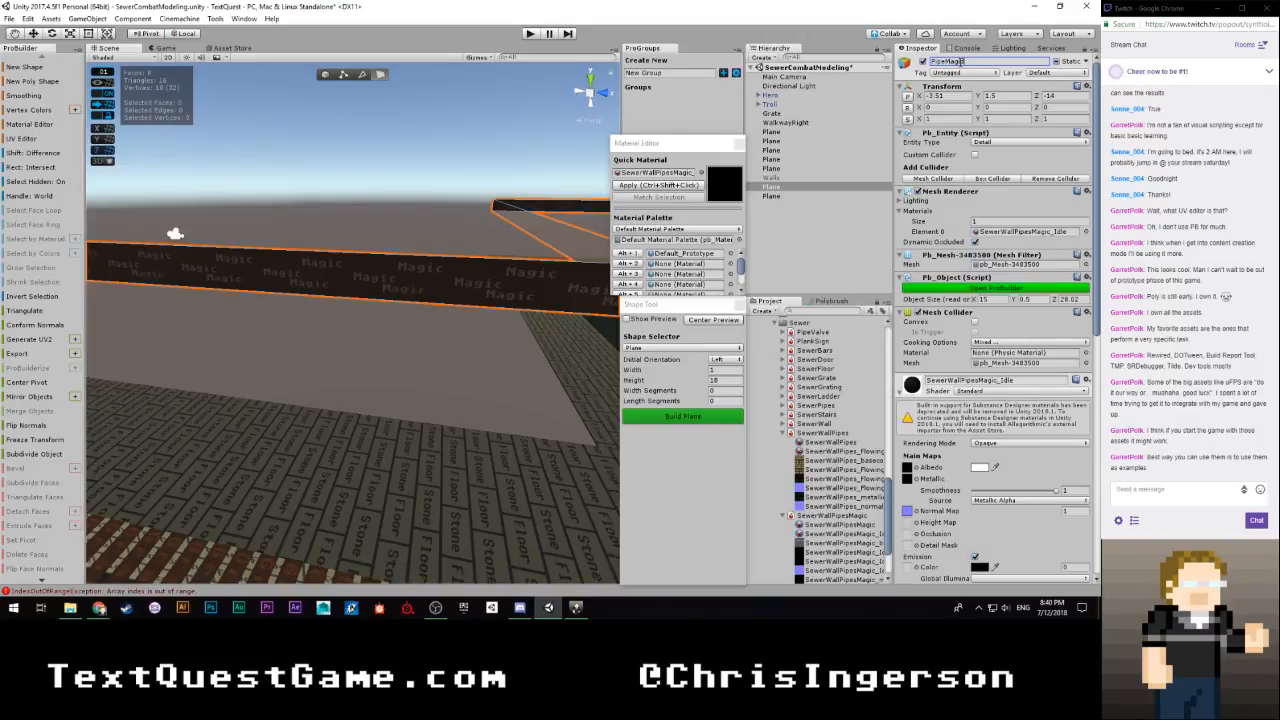
type("agicBlu")
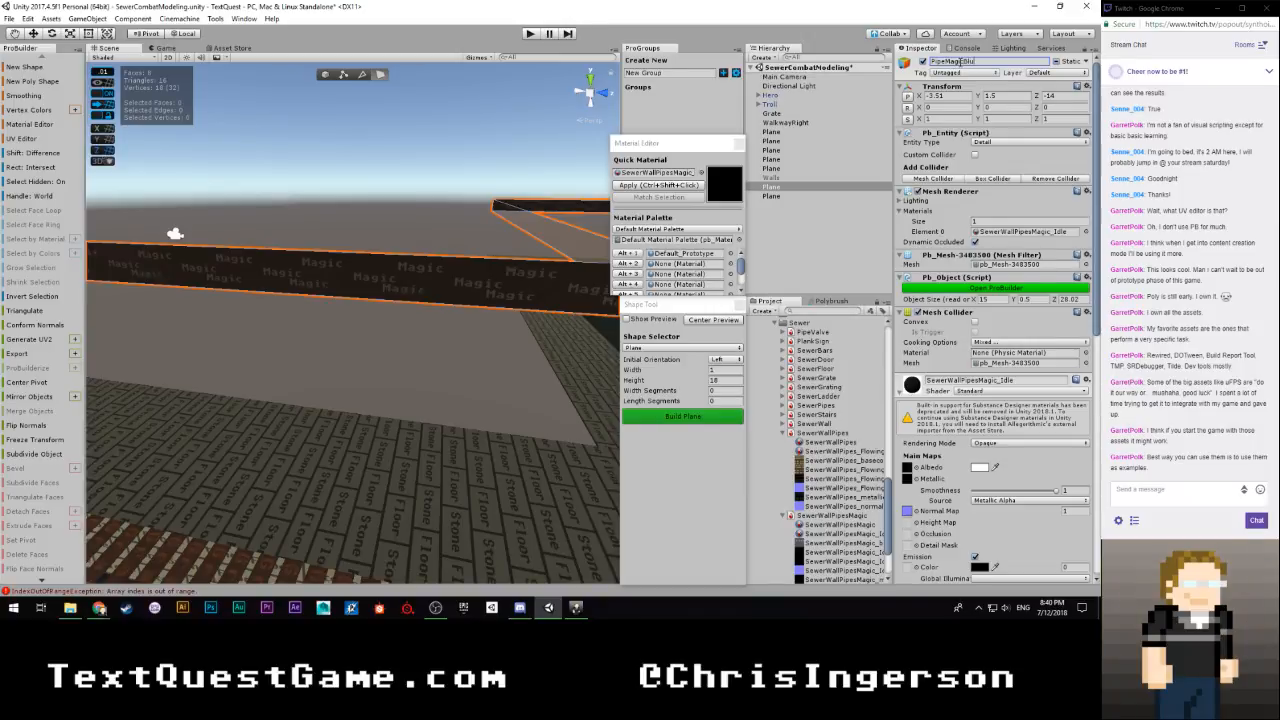
type("e")
key("Return")
Rename the last plane in the hierarchy, the untextured strip, to PipeMagicRed
left_click(771, 197)
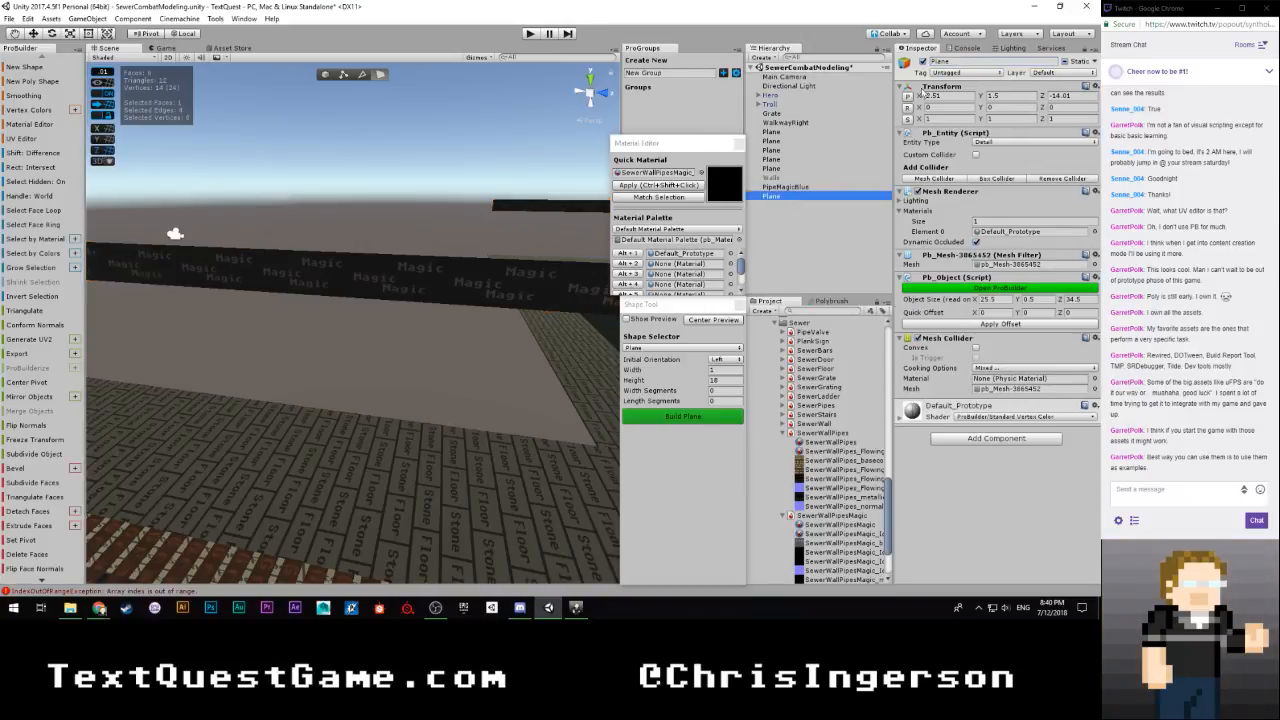
left_click(953, 62)
type("Pipe")
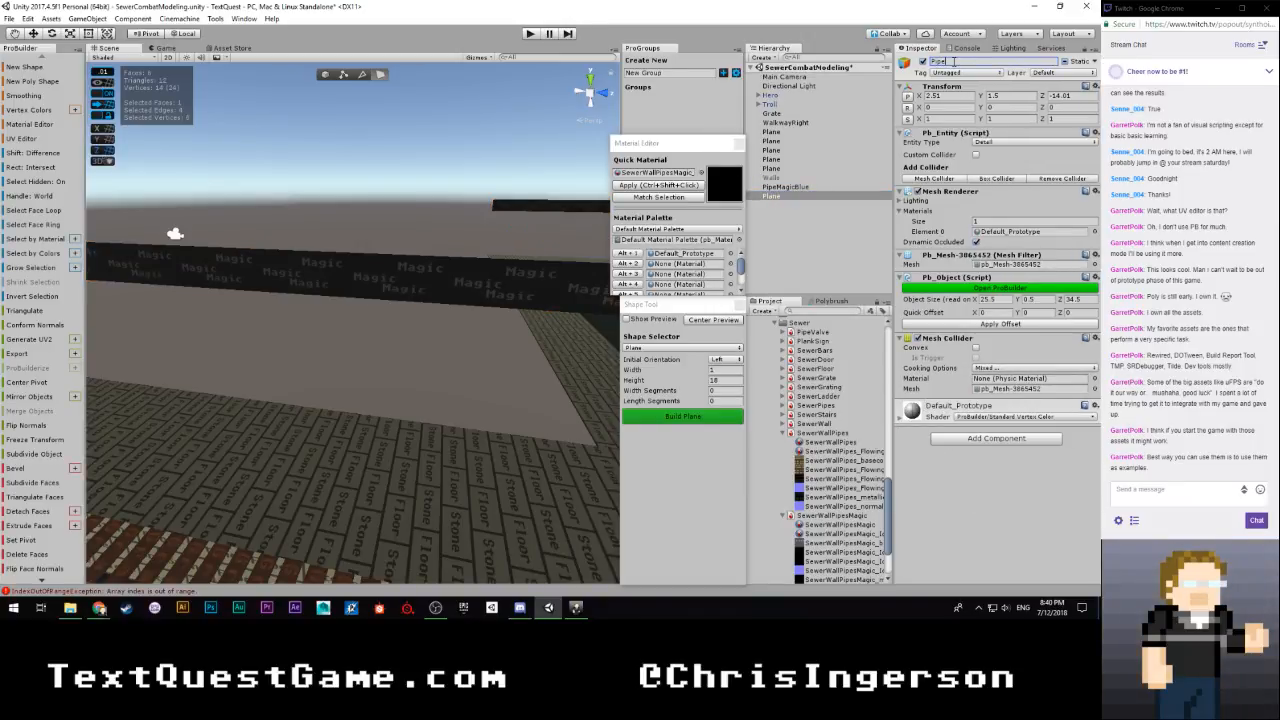
type("MagicRe")
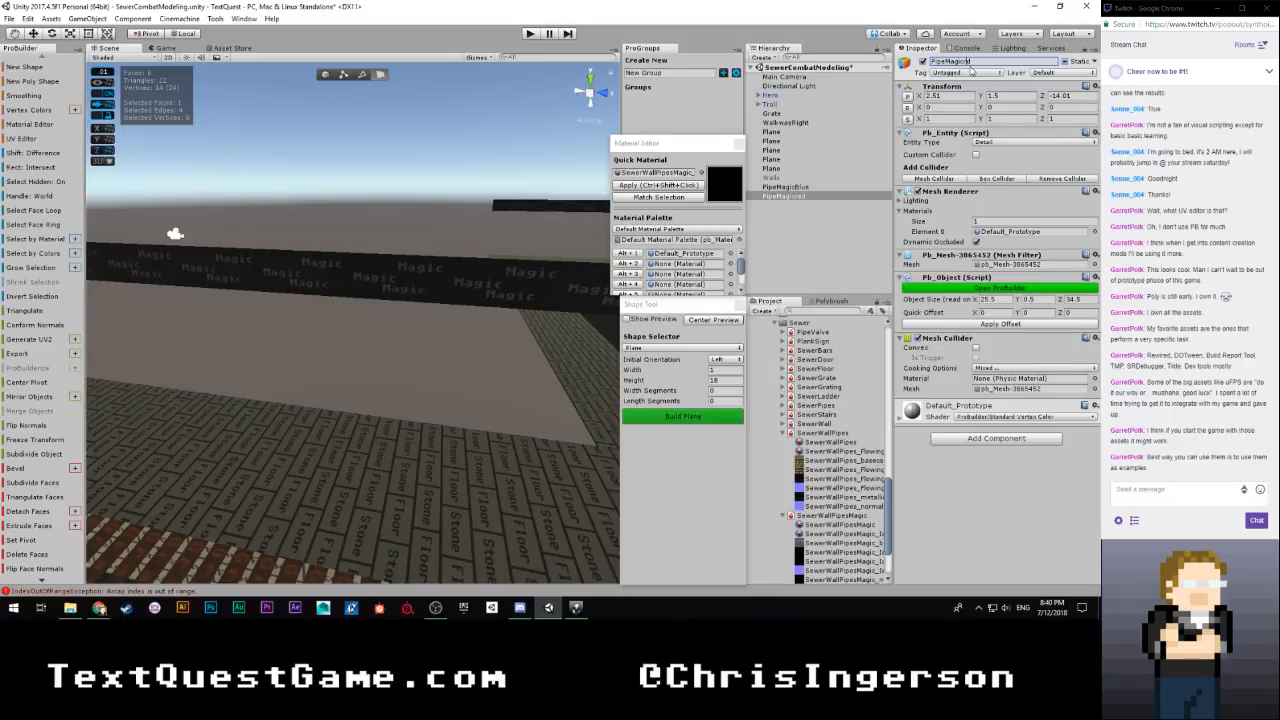
type("R")
double_click(977, 62)
key("BackSpace")
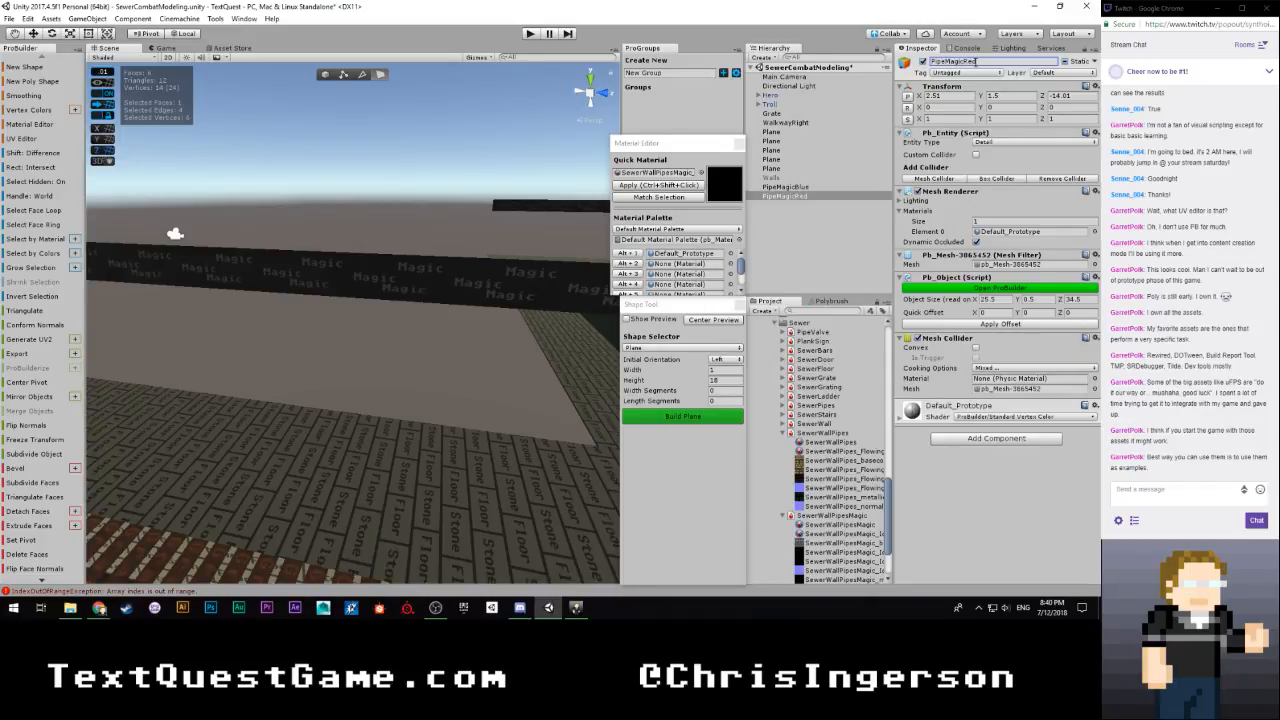
Apply the SewerWallPipesMagic_Idle material to the whole PipeMagicRed object
right_click_drag(420, 258, 1103, 236)
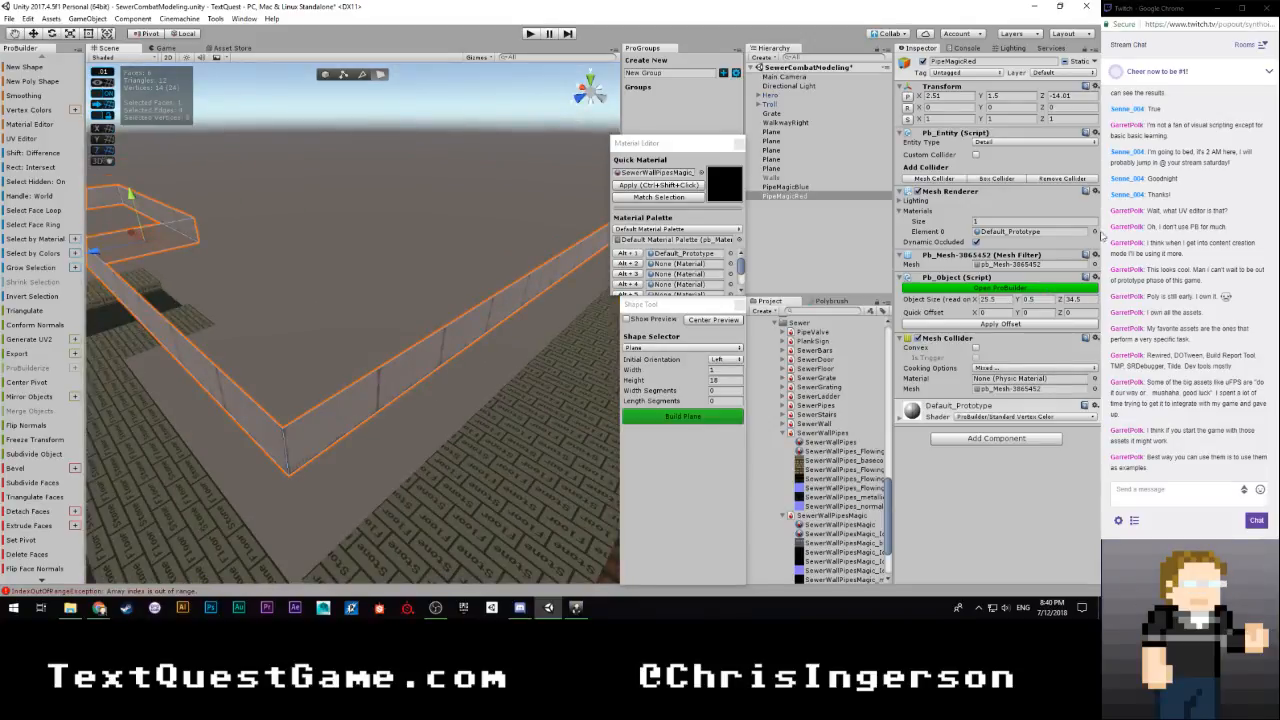
left_click(326, 74)
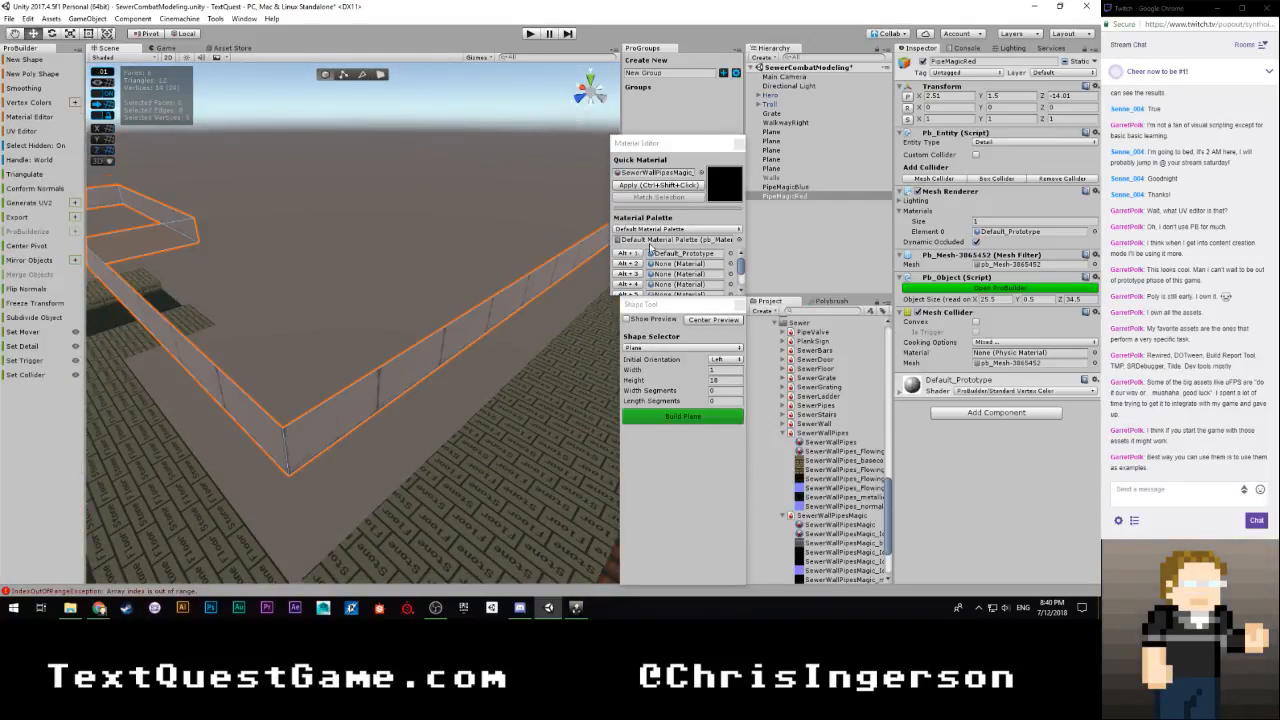
left_click(645, 186)
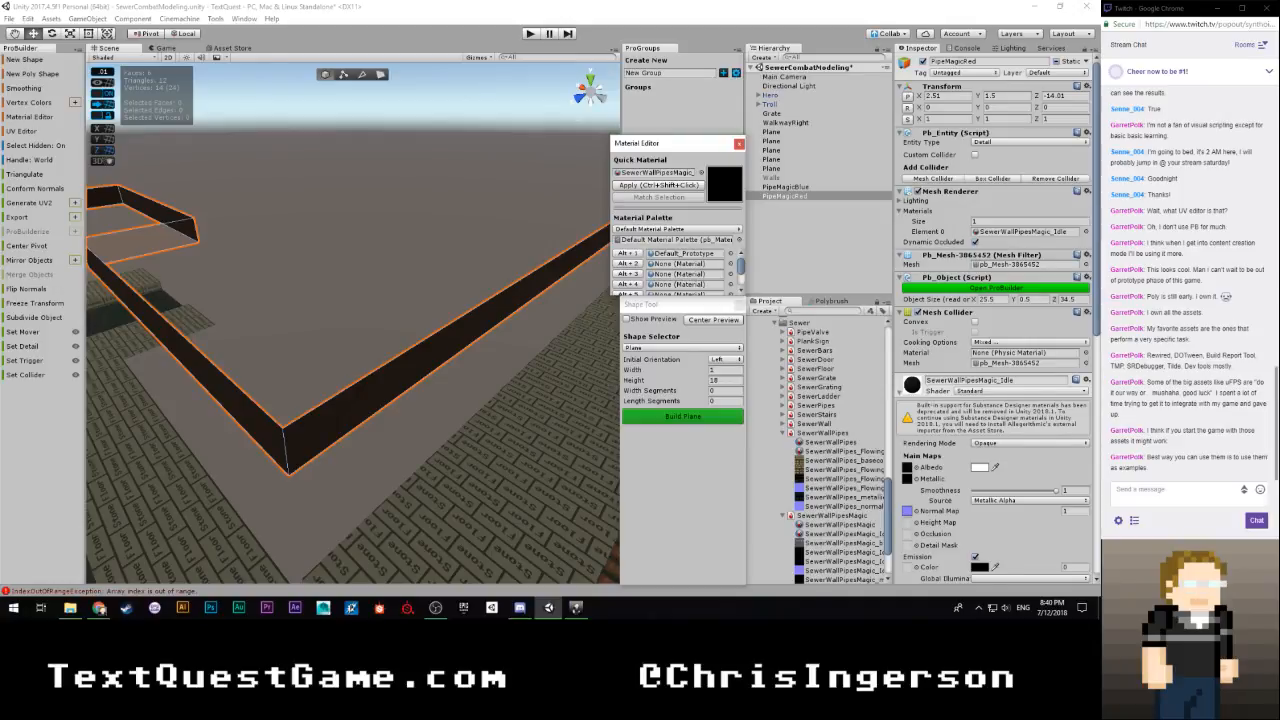
Select all of PipeMagicRed's faces in the UV Editor and convert their UVs to auto mode
left_click_drag(0, 34, 831, 19)
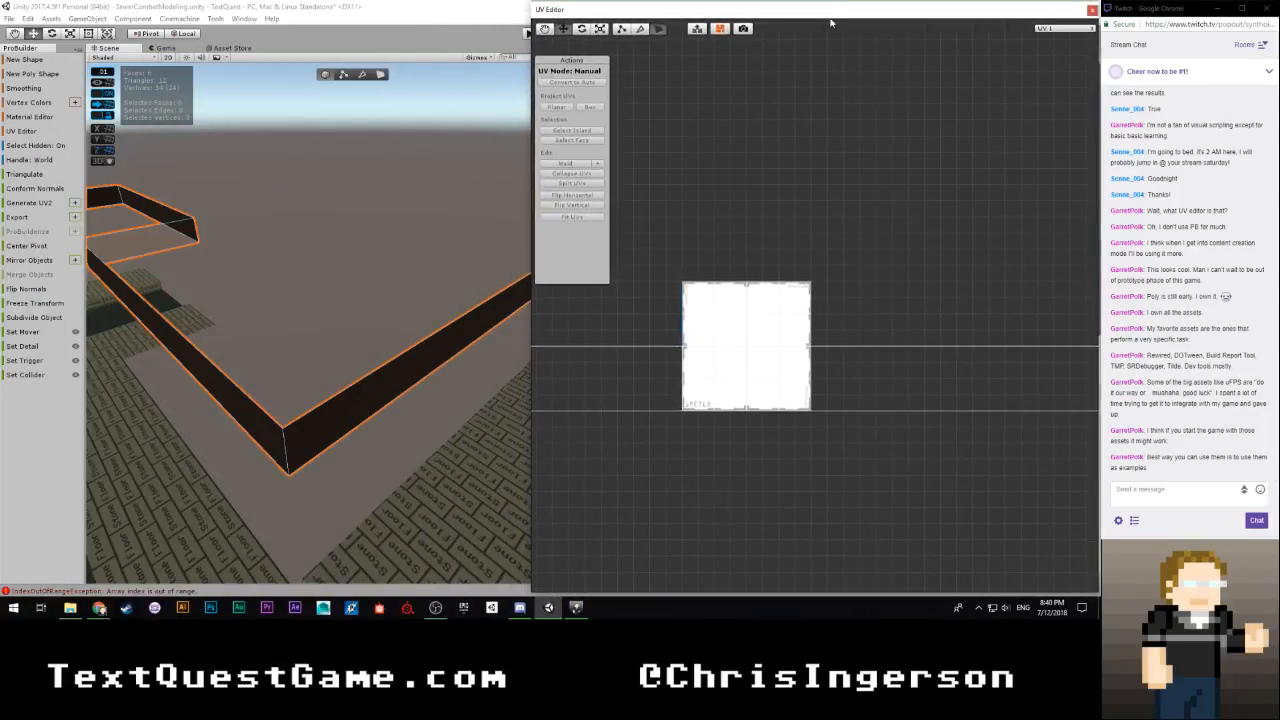
scroll(769, 264, "down", 5)
scroll(769, 264, "down", 2)
right_click(754, 219)
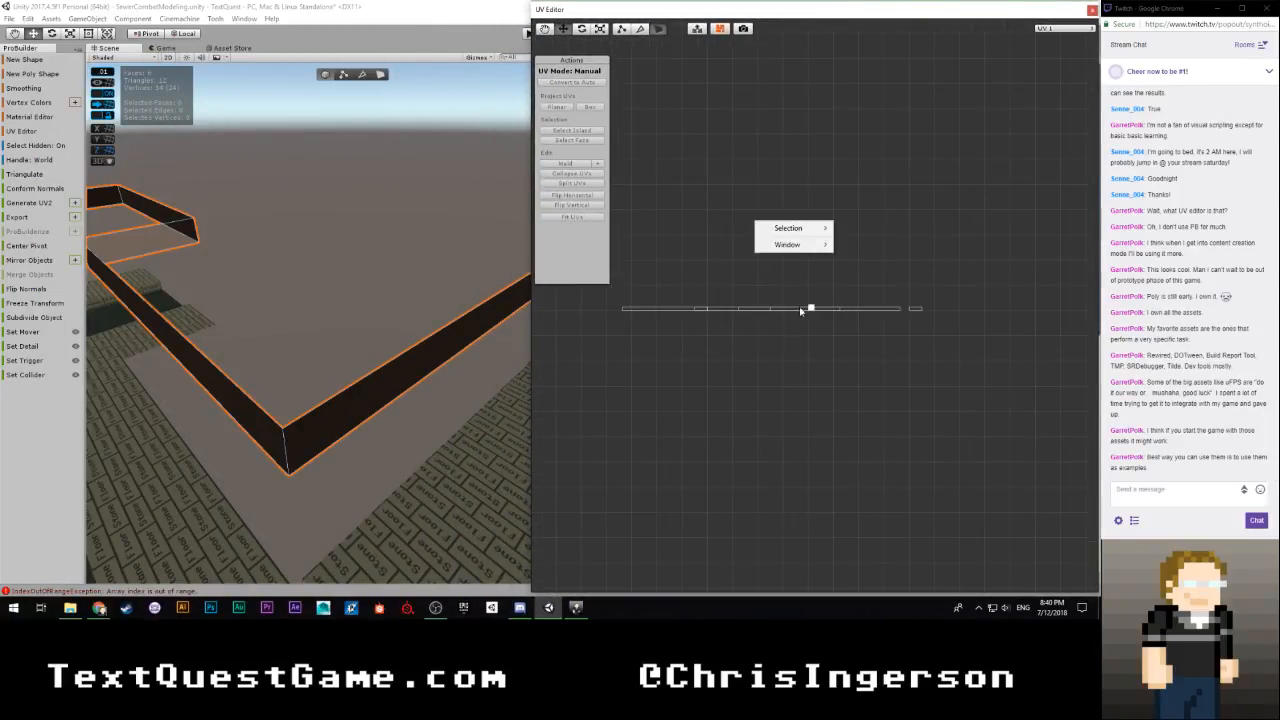
left_click_drag(1000, 248, 555, 420)
scroll(740, 390, "up", 5)
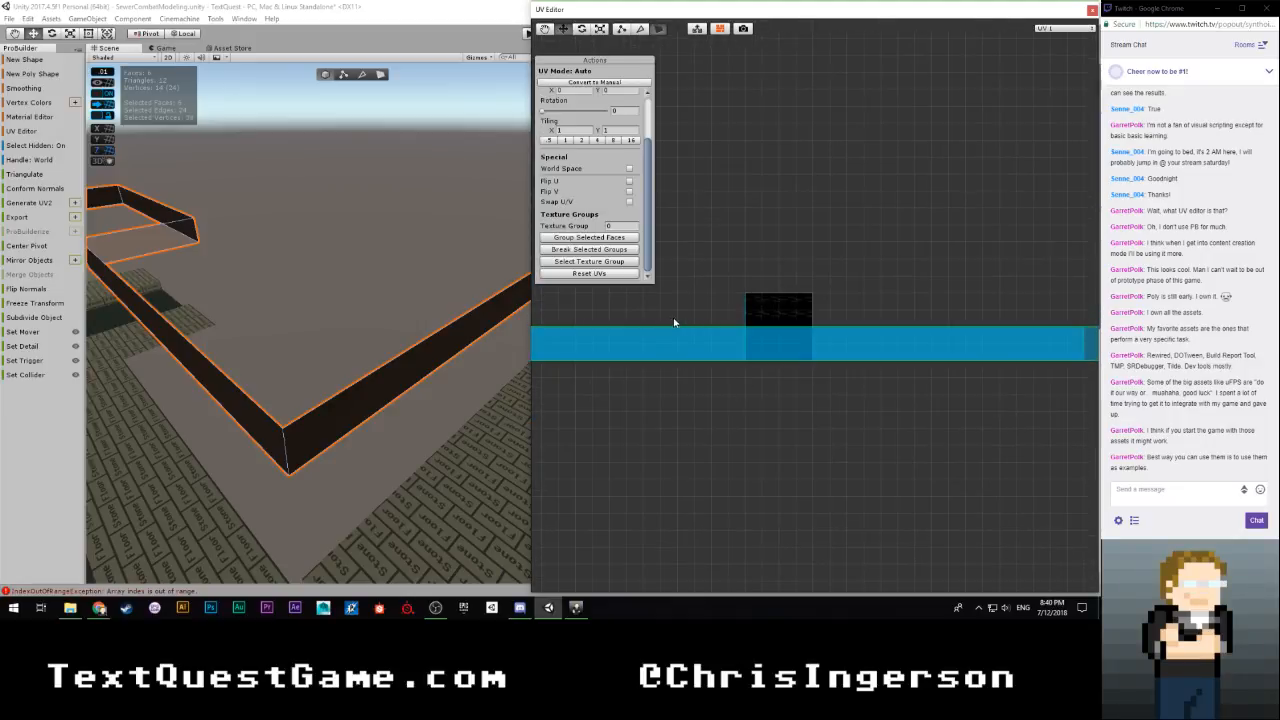
scroll(674, 320, "down", 4)
scroll(800, 390, "up", 8)
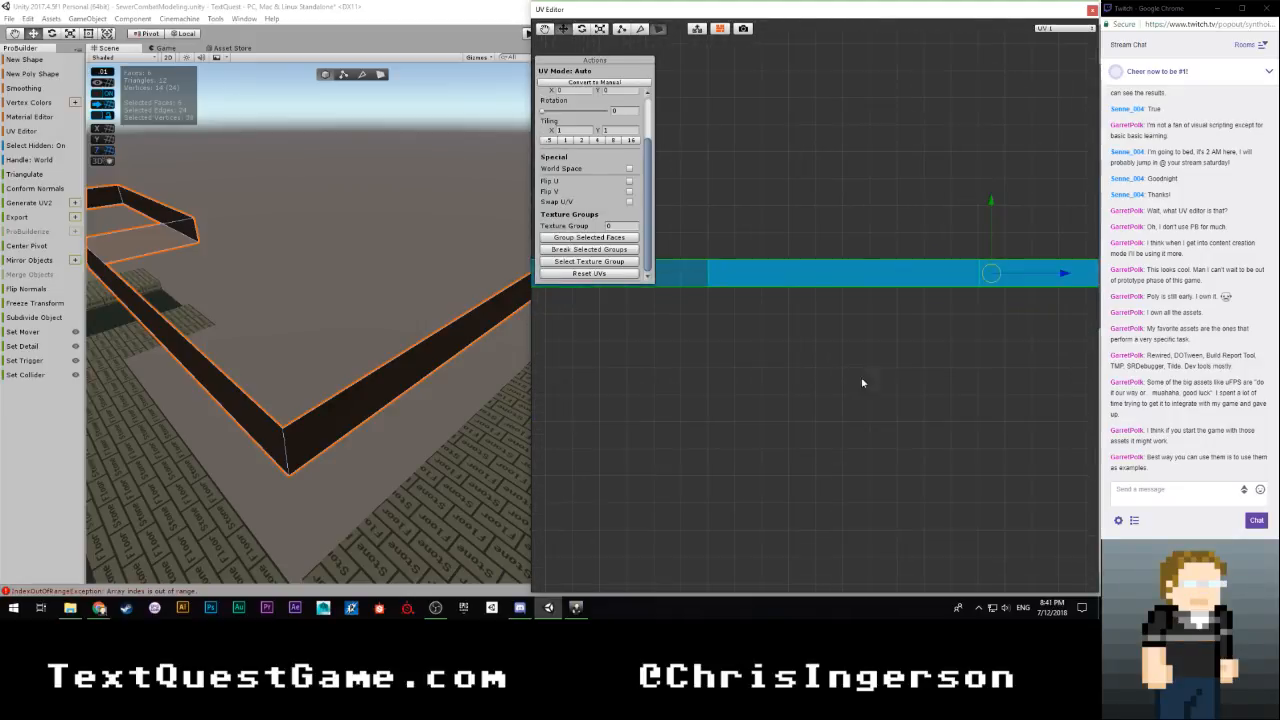
Raise PipeMagicRed's UVs to a Y offset of about -0.644 and scale them uniformly down to a tiling of about 0.269
middle_click_drag(923, 357, 602, 418)
scroll(705, 380, "up", 2)
scroll(698, 333, "down", 2)
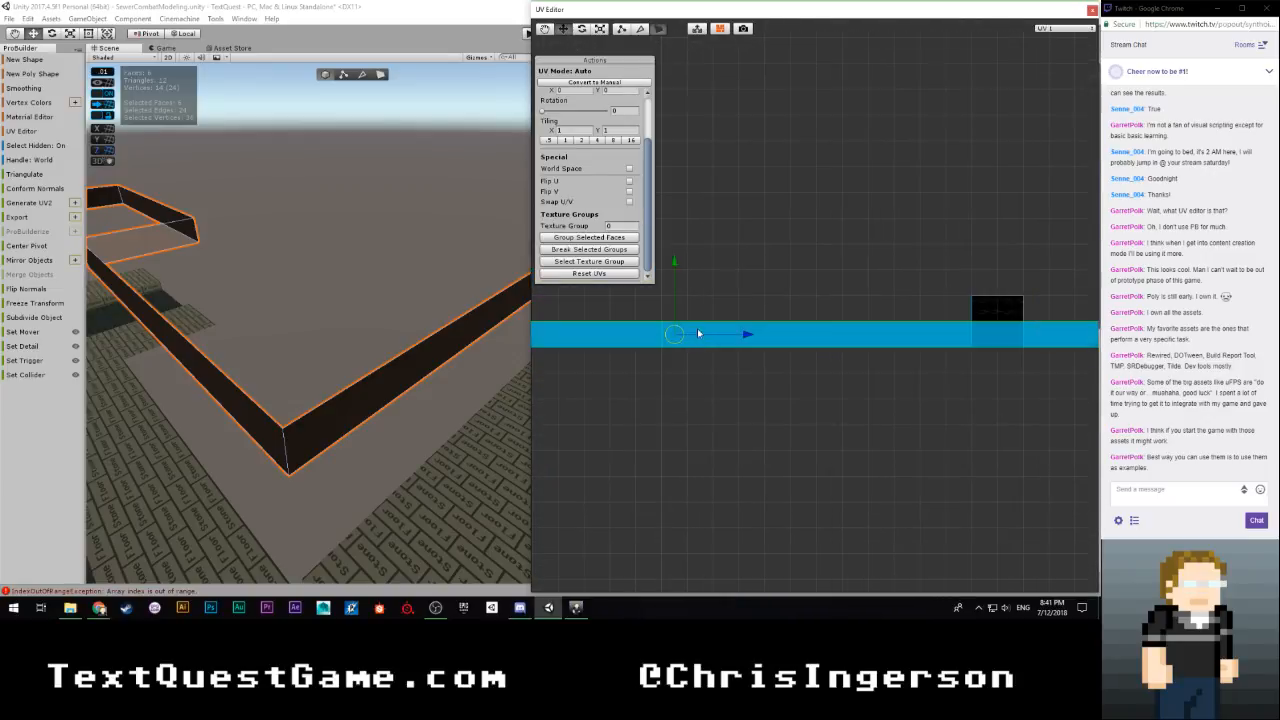
mouse_move(677, 271)
left_mouse_down()
mouse_move(677, 232)
mouse_move(684, 250)
left_mouse_up()
key("r")
left_click_drag(674, 300, 639, 319)
key("w")
right_click_drag(429, 377, 314, 371)
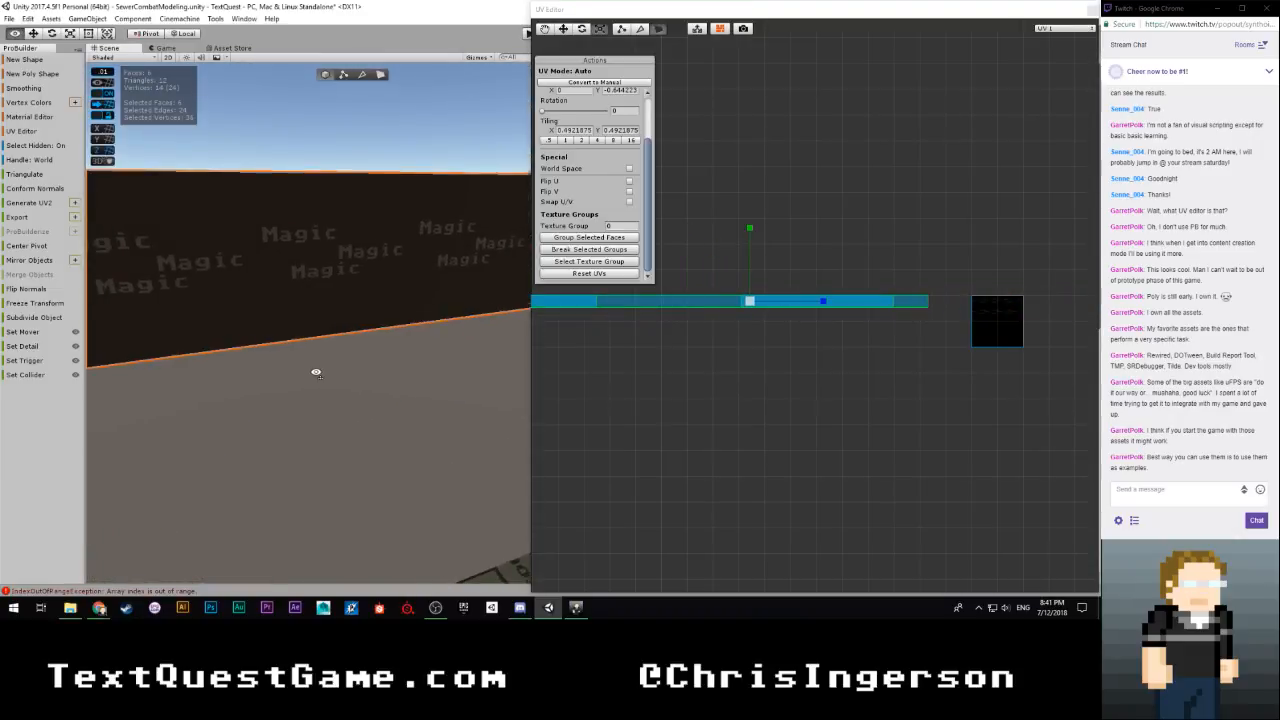
left_click_drag(824, 299, 714, 316)
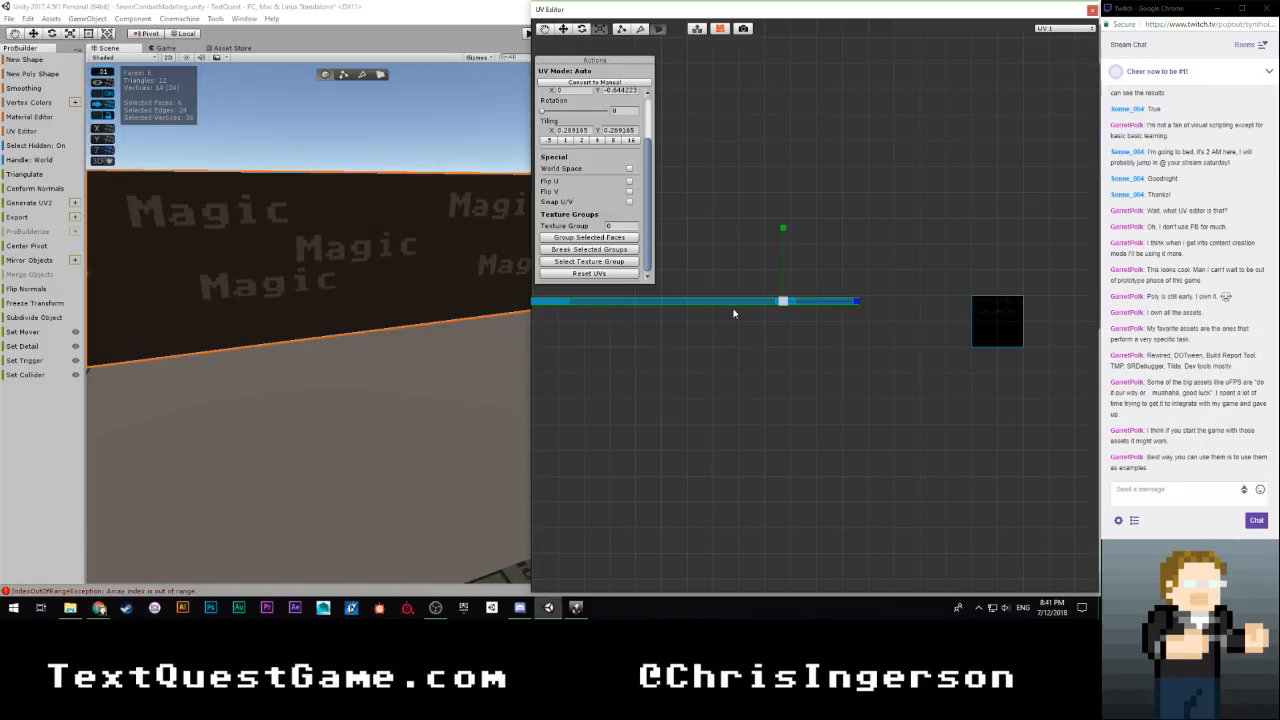
Move PipeMagicRed's UVs onto the Magic lettering of the texture, with a Y offset of about -0.655
key("w")
left_click_drag(851, 300, 1026, 301)
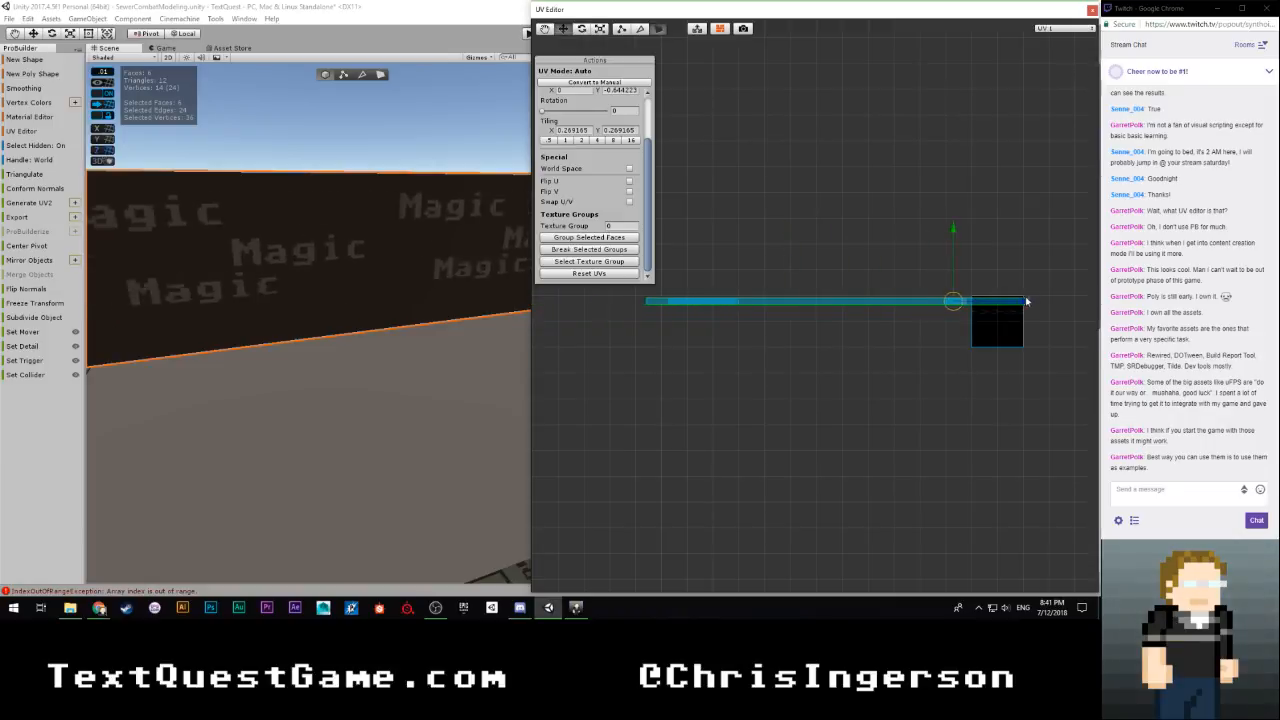
scroll(910, 340, "up", 10)
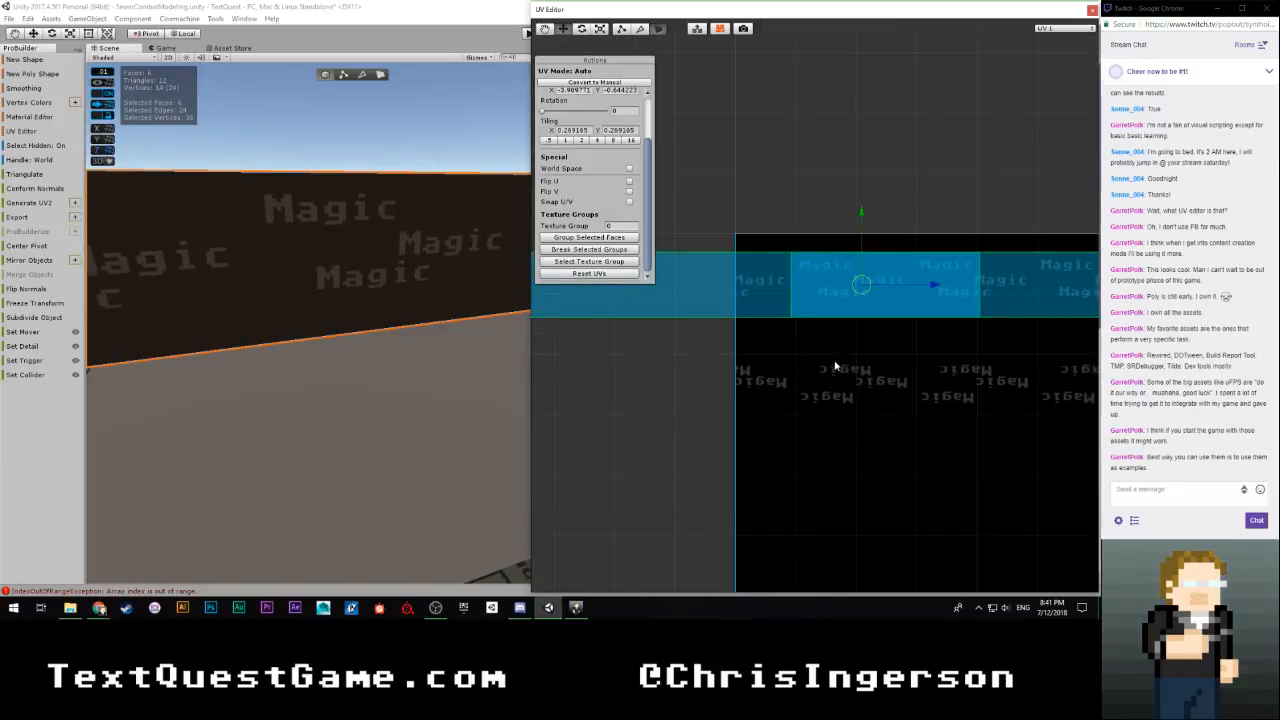
scroll(835, 366, "up", 3)
left_click_drag(885, 210, 885, 200)
right_click_drag(412, 343, 519, 322)
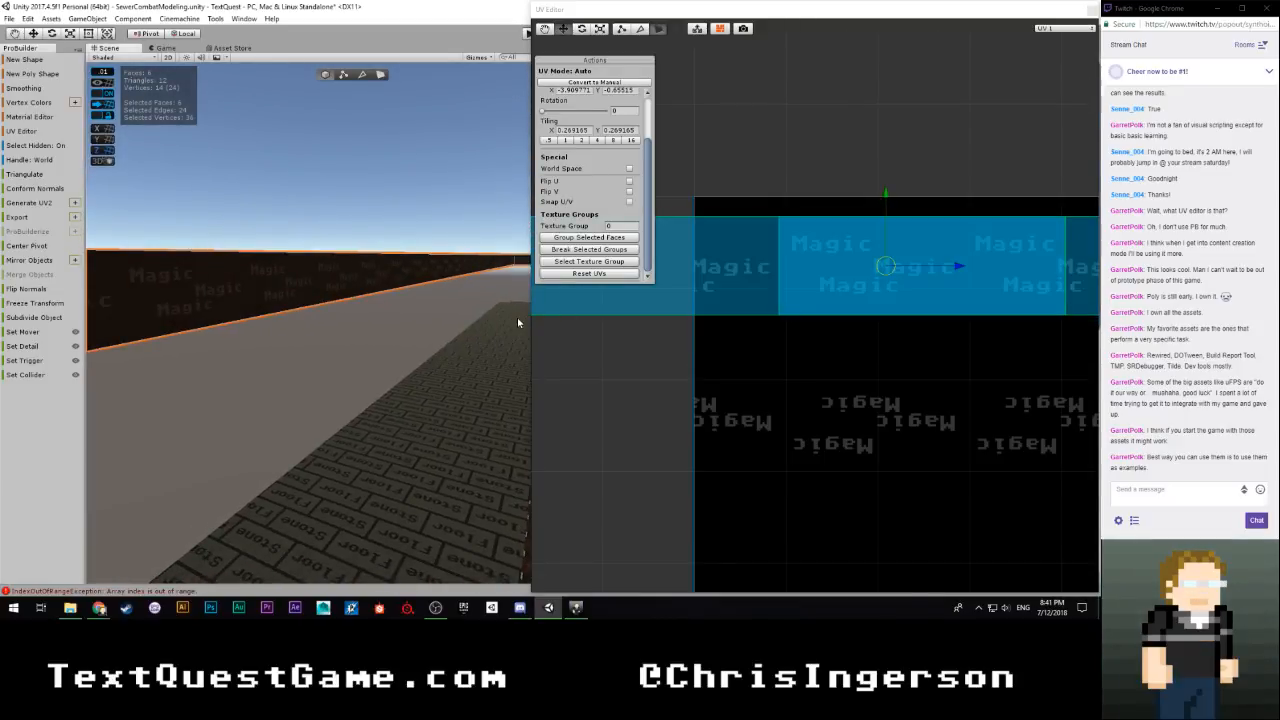
Scale all of PipeMagicRed's UVs uniformly down to a tiling of about 0.242
key("r")
left_click(886, 266)
mouse_move(886, 266)
left_mouse_down()
mouse_move(900, 266)
mouse_move(889, 275)
left_mouse_up()
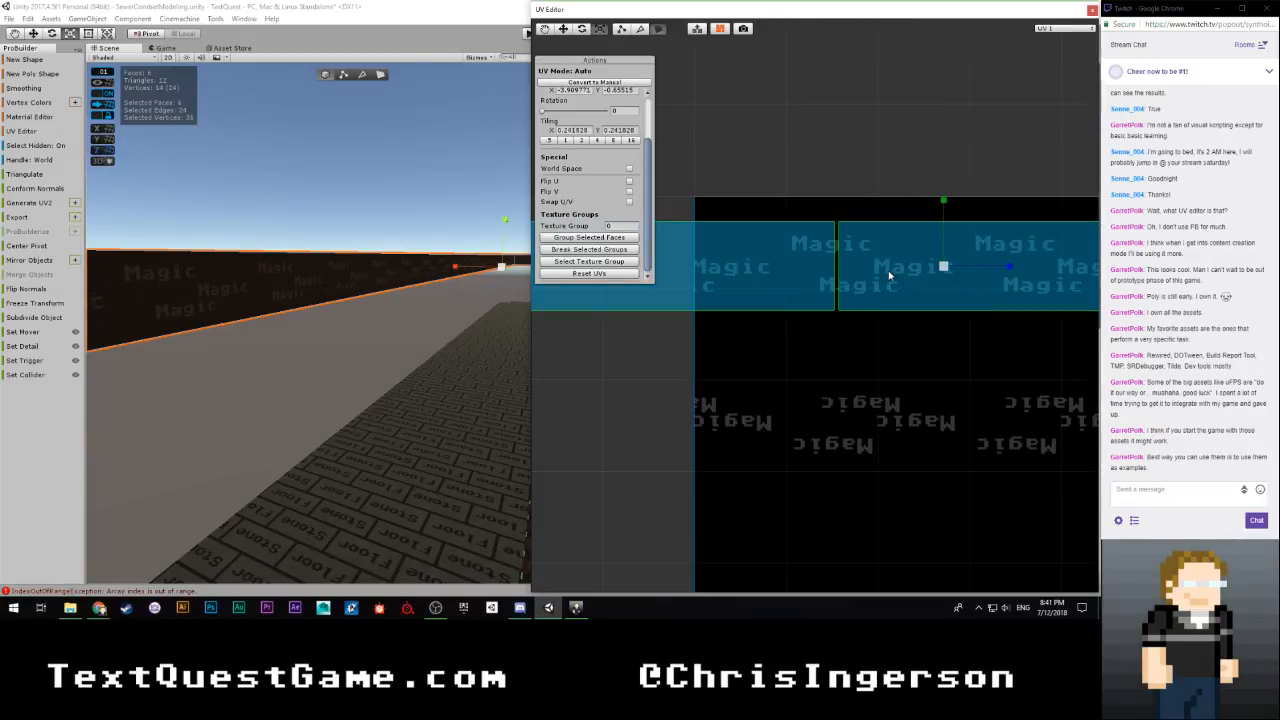
right_click_drag(410, 363, 731, 340)
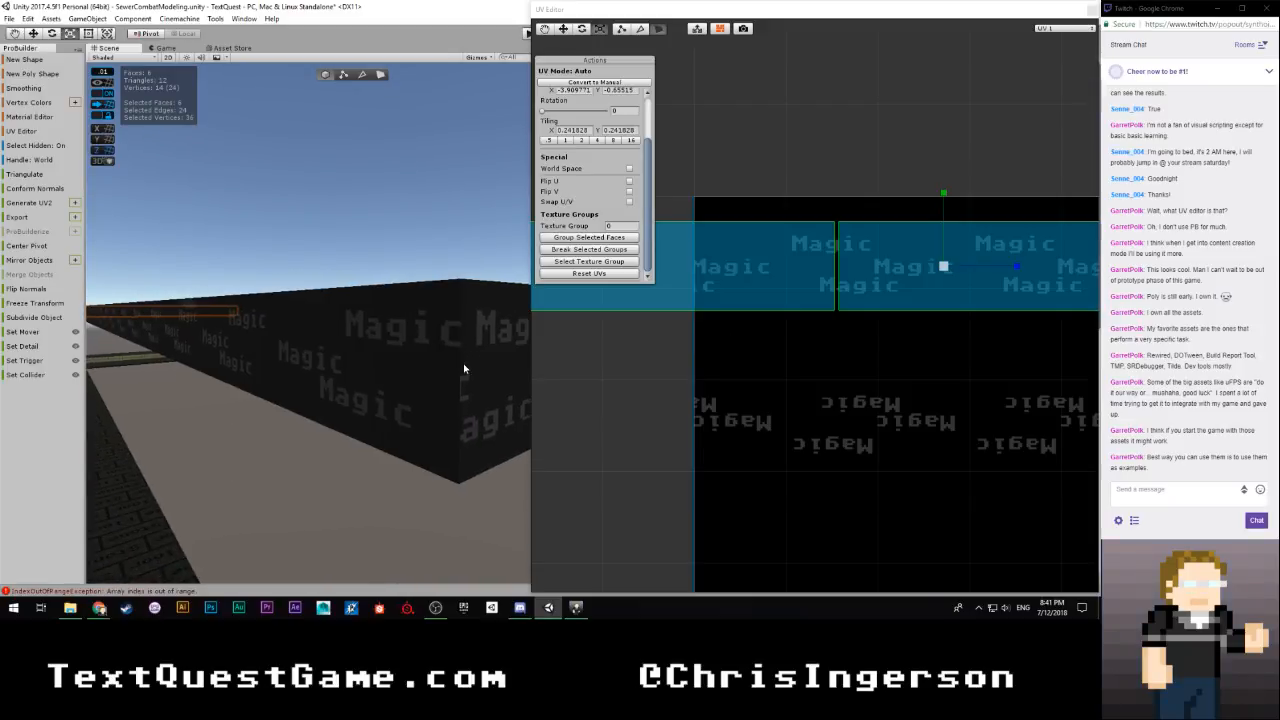
right_click_drag(438, 378, 206, 392)
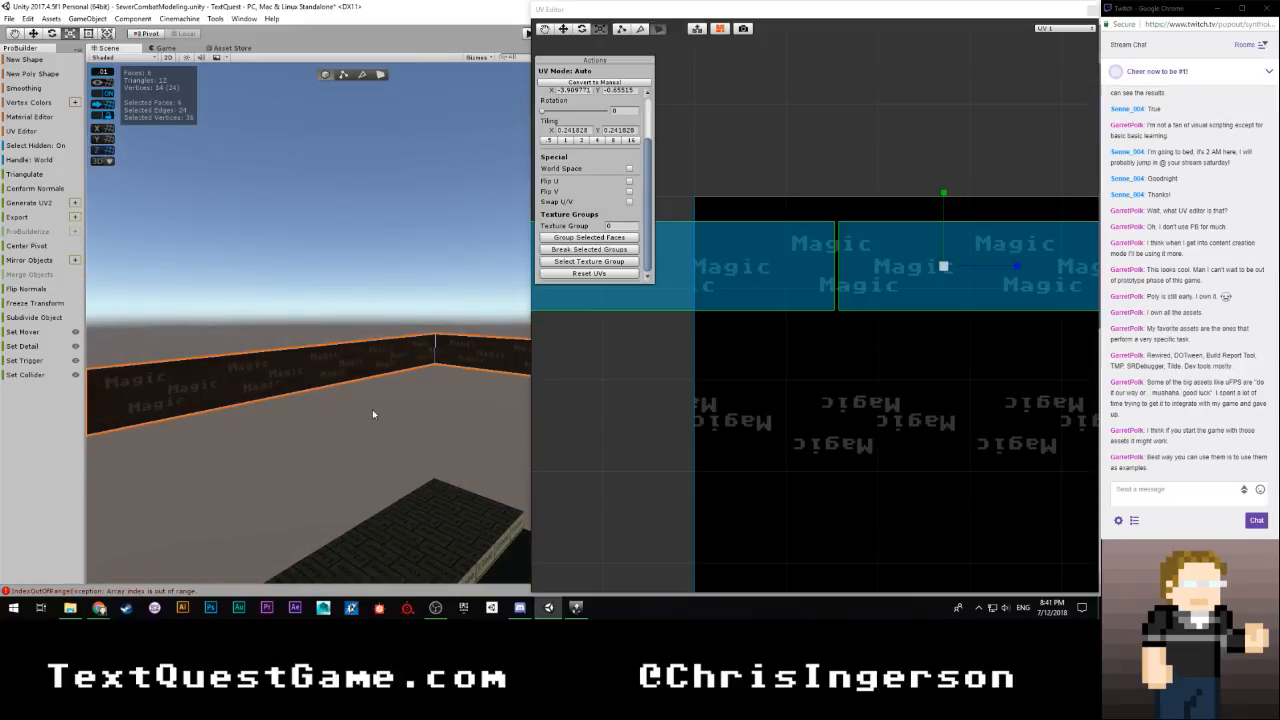
Select only the long strip face with the reversed layout and set its UV rotation to 180
left_click(380, 77)
left_click(366, 357)
right_click_drag(366, 358, 255, 428)
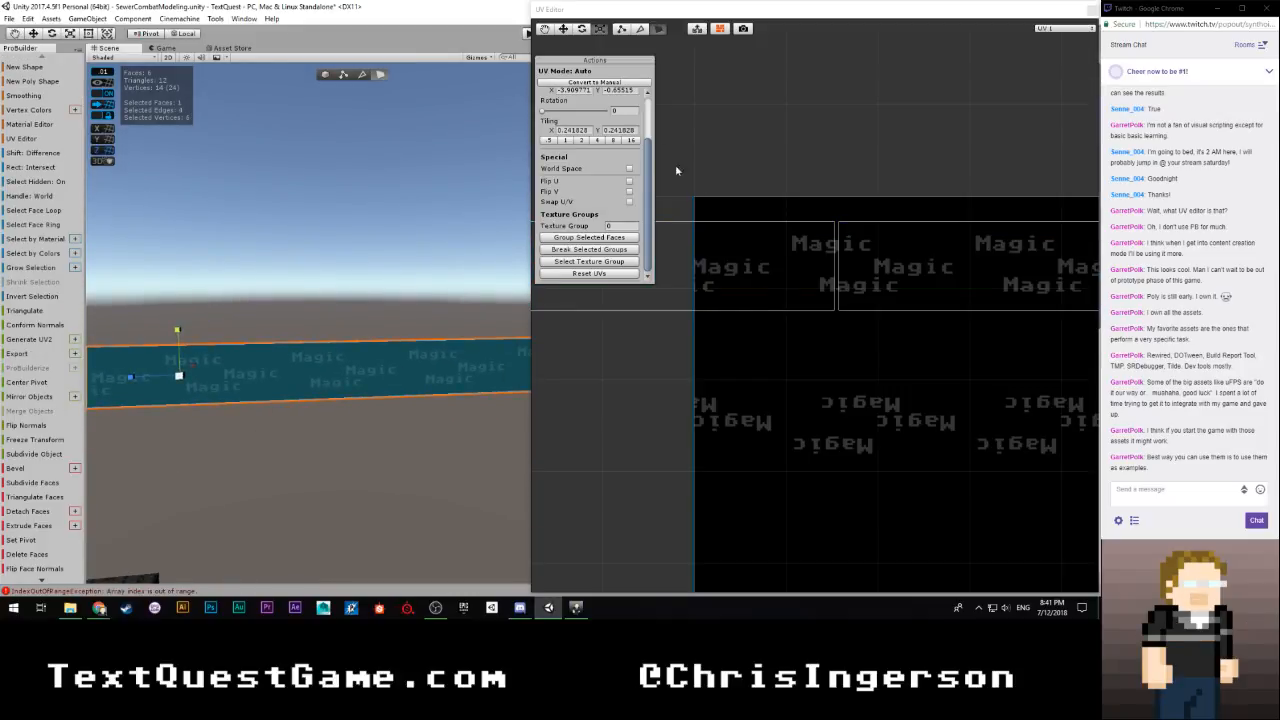
left_click(626, 111)
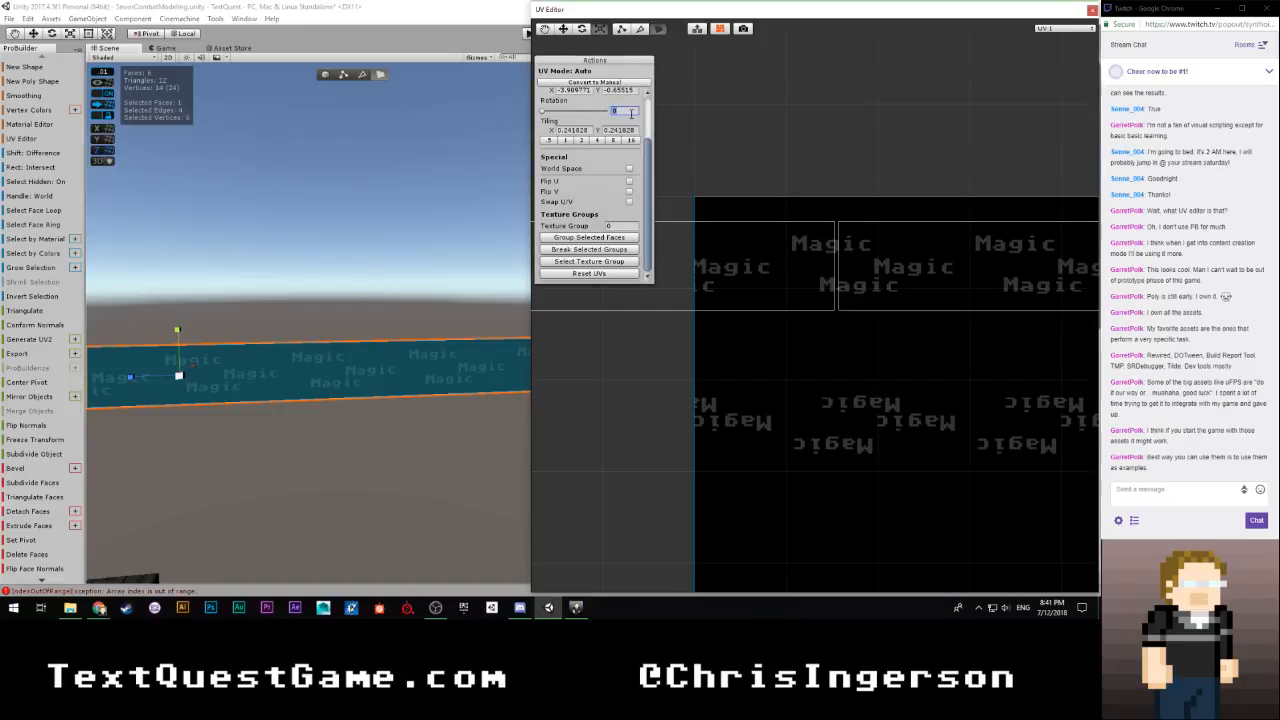
type("180")
Shift the rotated face's UVs vertically to a Y offset of about -0.442, keeping them on the Magic lettering
scroll(805, 316, "down", 8)
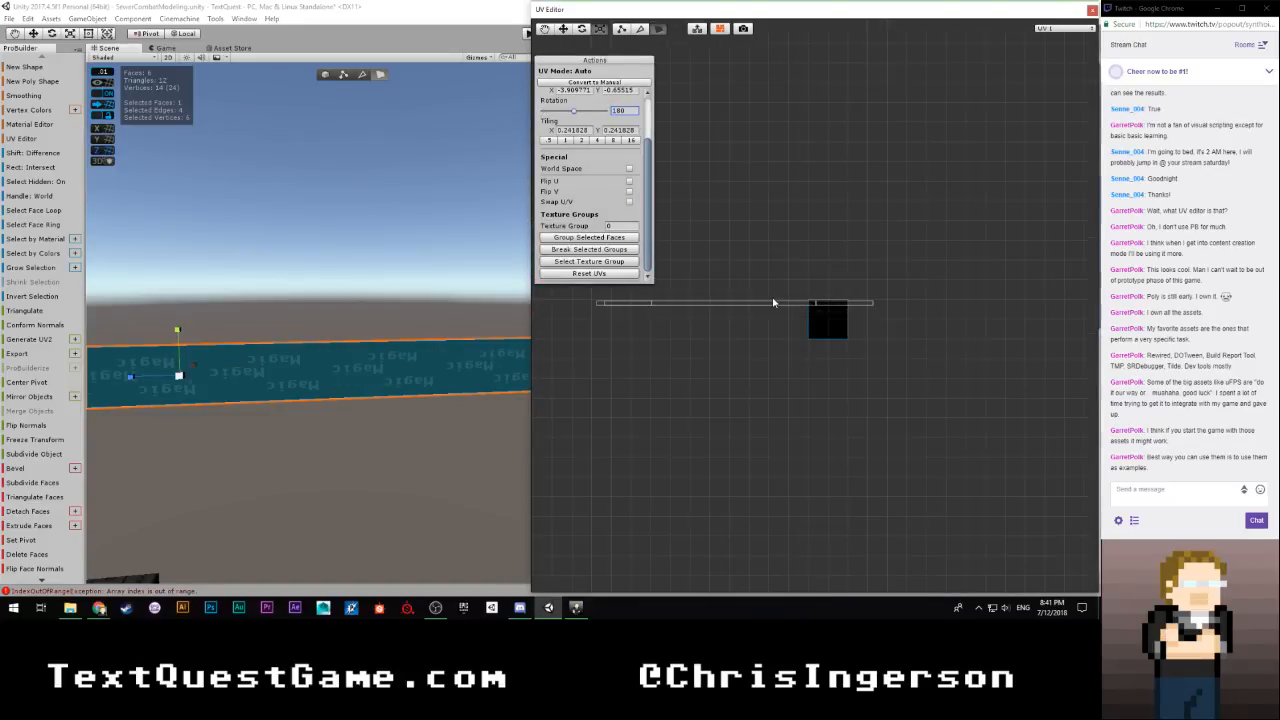
scroll(675, 318, "up", 2)
key("w")
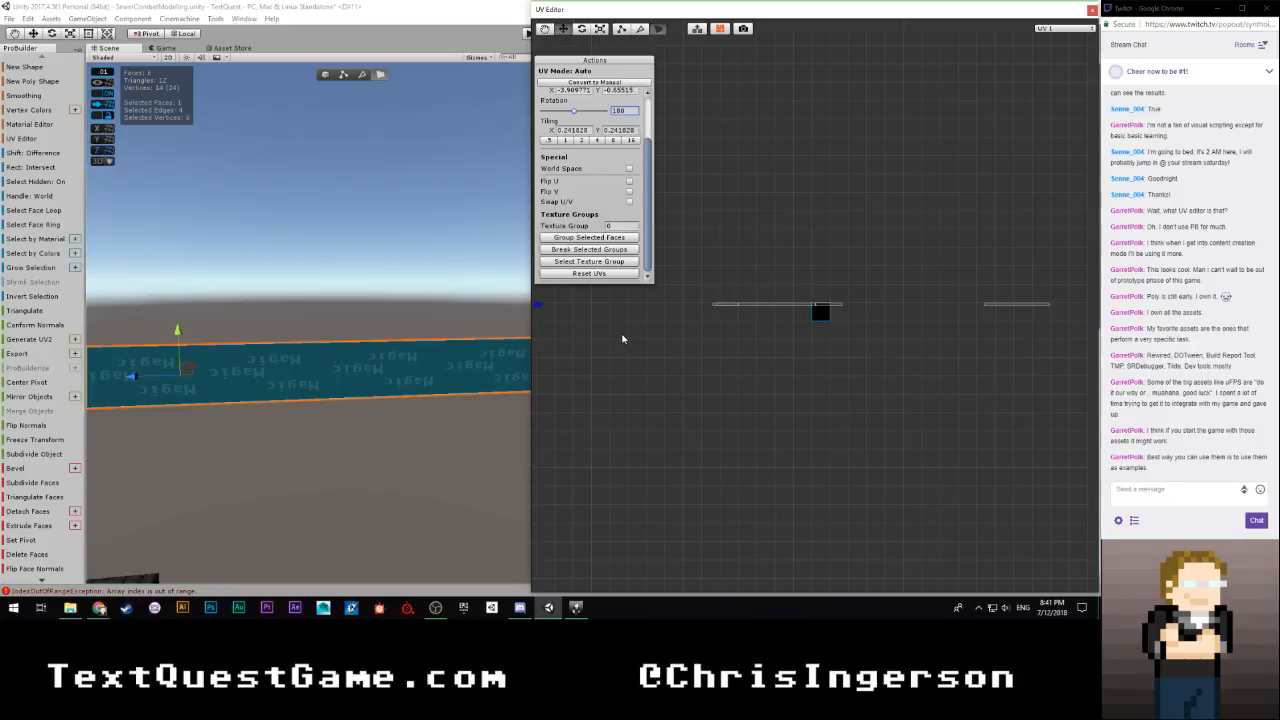
middle_click_drag(623, 337, 991, 337)
scroll(829, 336, "up", 5)
scroll(828, 338, "up", 2)
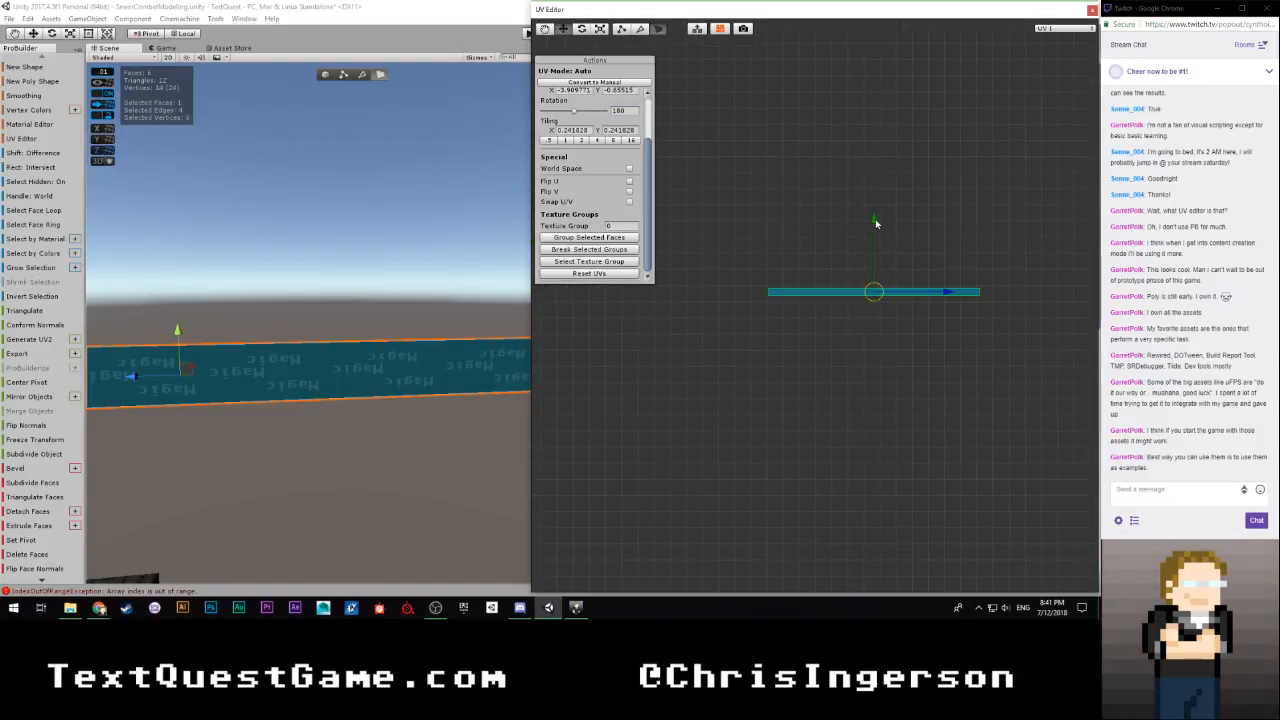
left_click_drag(875, 219, 872, 237)
Select the strip face beside the wall corner and slide its UVs horizontally toward its neighbour's, to an X offset of about -12.068
right_click_drag(430, 400, 576, 436)
left_click(393, 359)
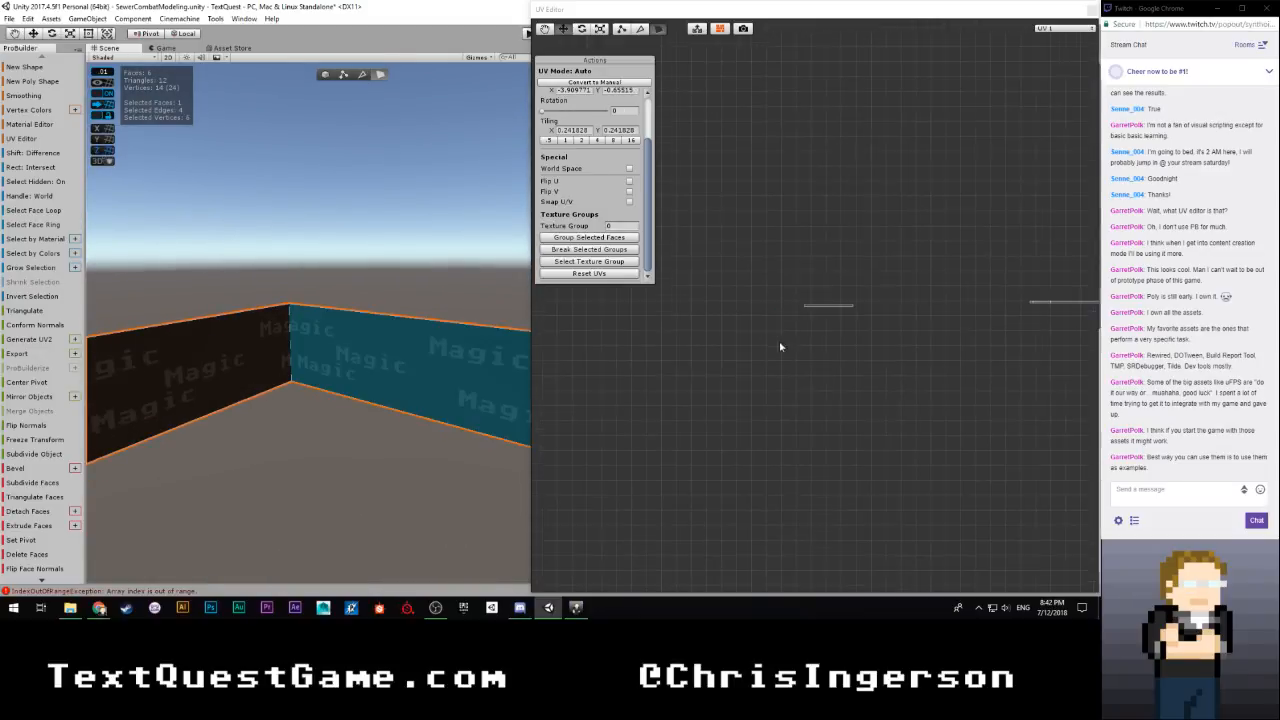
scroll(762, 366, "up", 1)
middle_click_drag(692, 356, 806, 372)
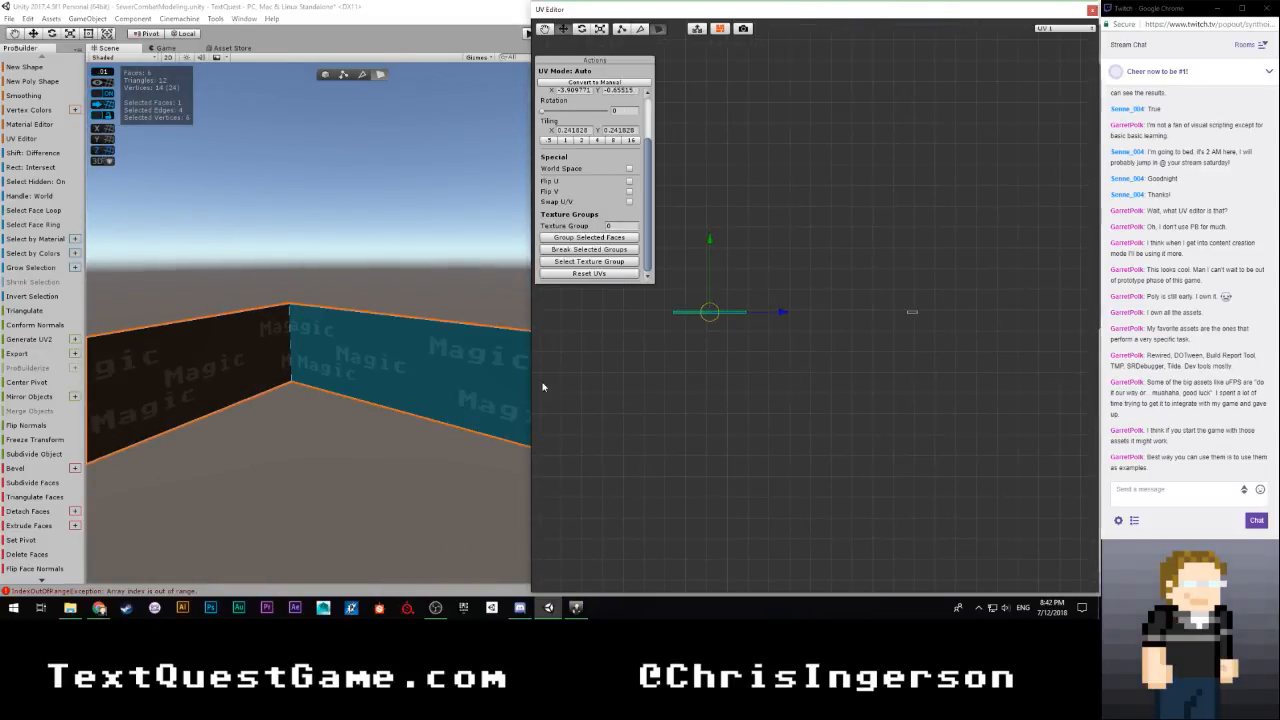
left_click(220, 368)
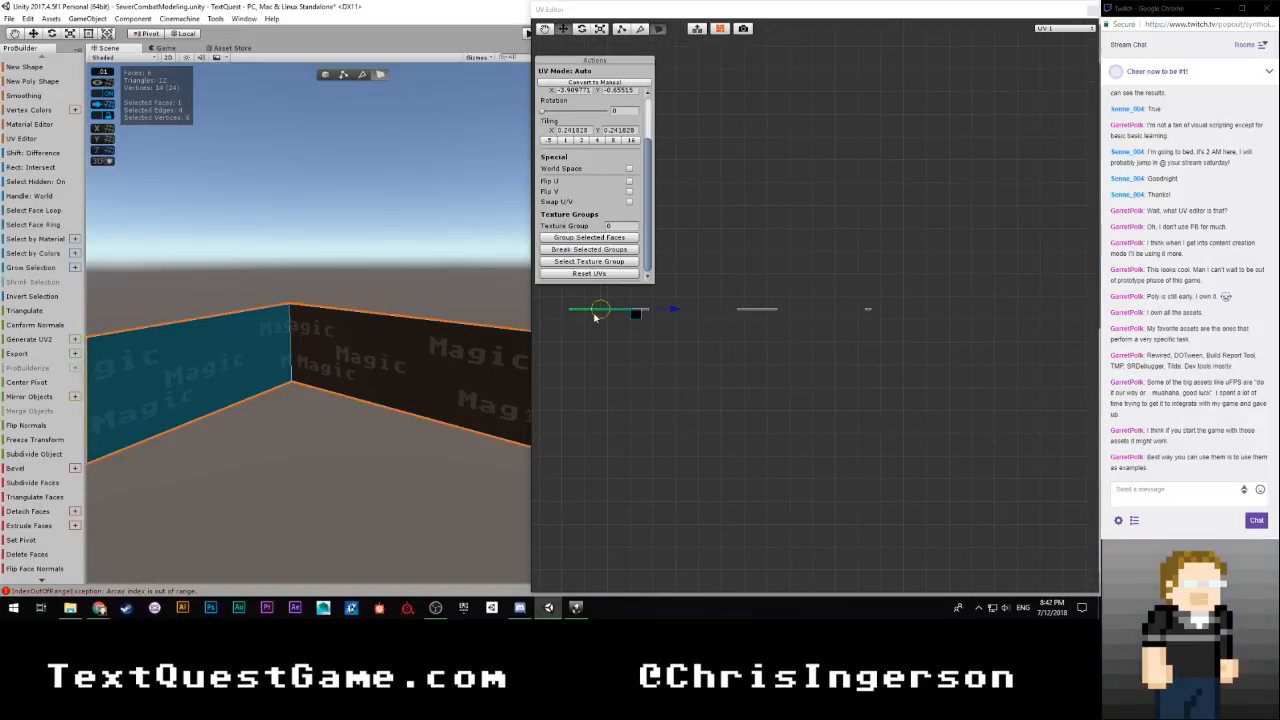
left_click(652, 312)
left_click(256, 337)
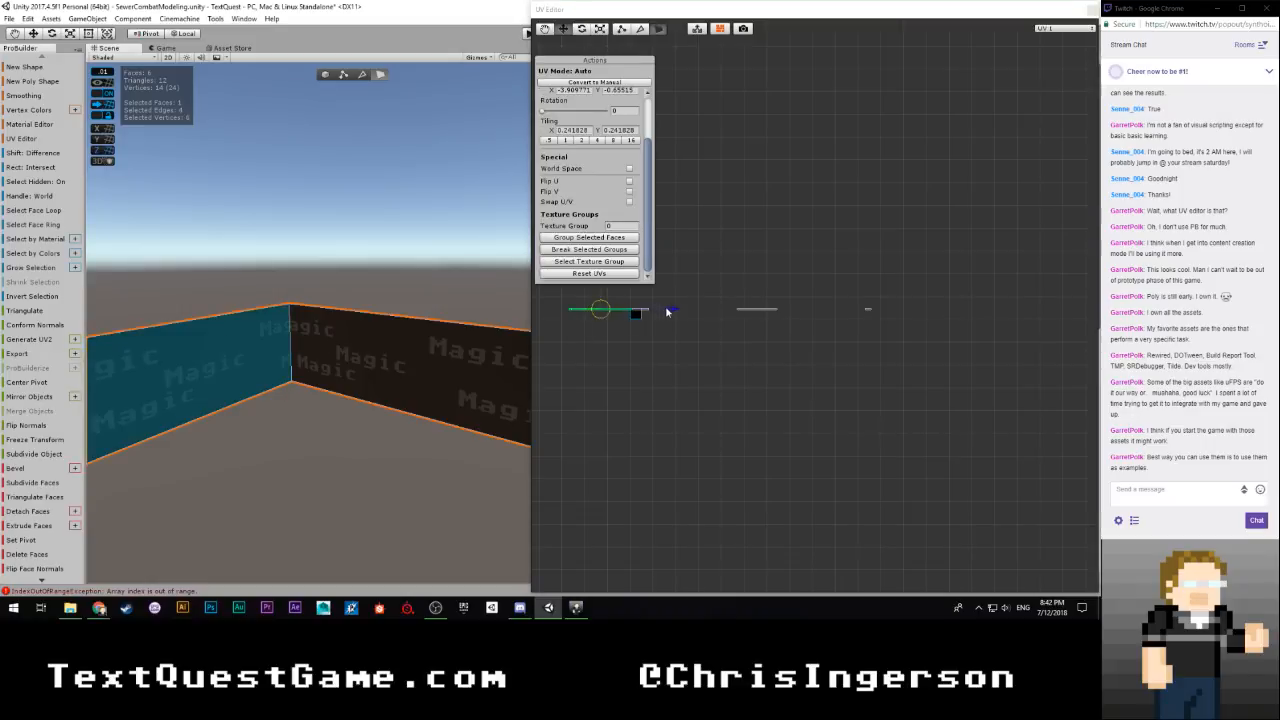
left_click_drag(671, 311, 759, 317)
scroll(640, 378, "up", 5)
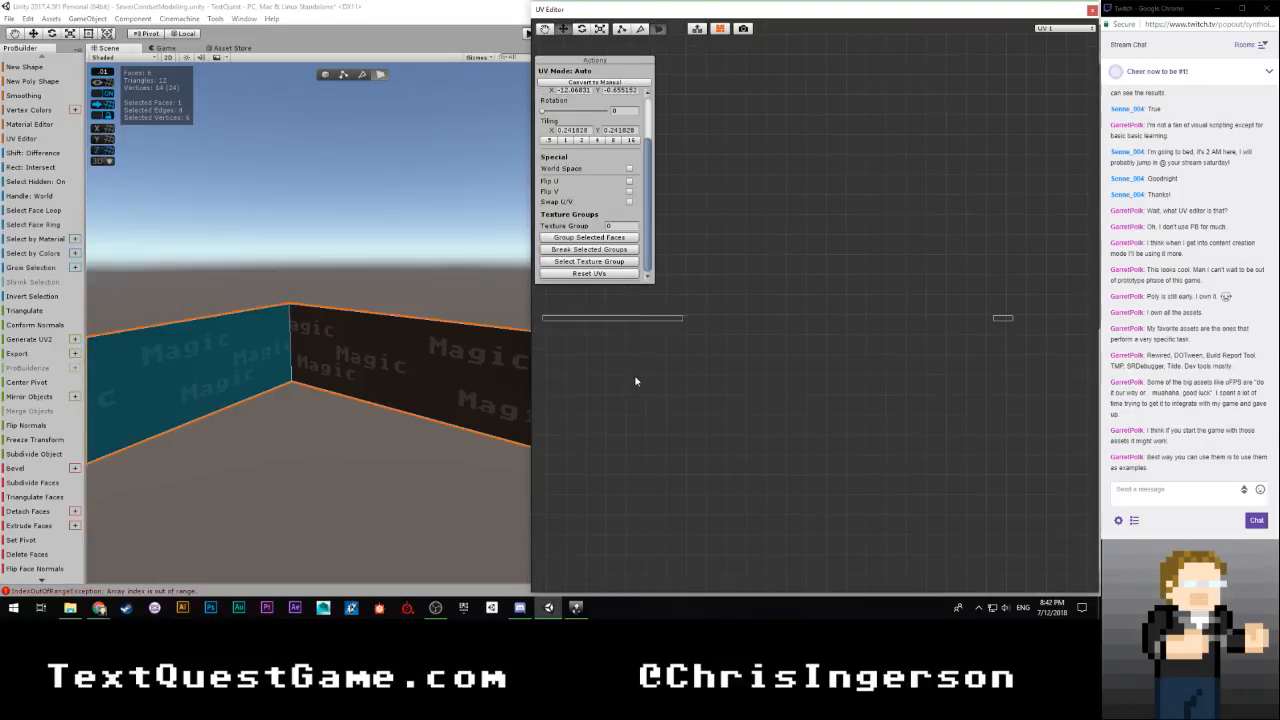
Butt the corner face's UVs against the neighbouring face's UVs, at an X offset of about -13.121
middle_click_drag(636, 381, 872, 372)
scroll(710, 388, "up", 3)
middle_click_drag(690, 387, 766, 418)
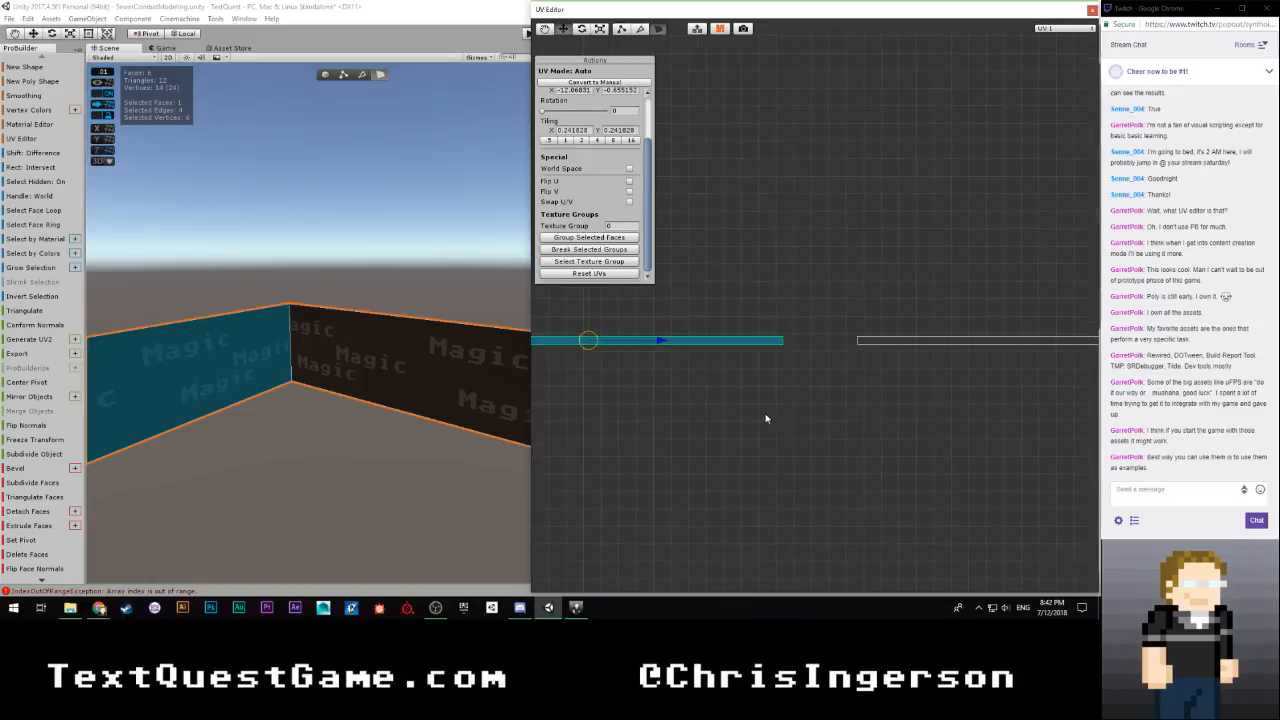
scroll(766, 418, "up", 4)
scroll(763, 416, "down", 3)
left_click_drag(653, 345, 726, 344)
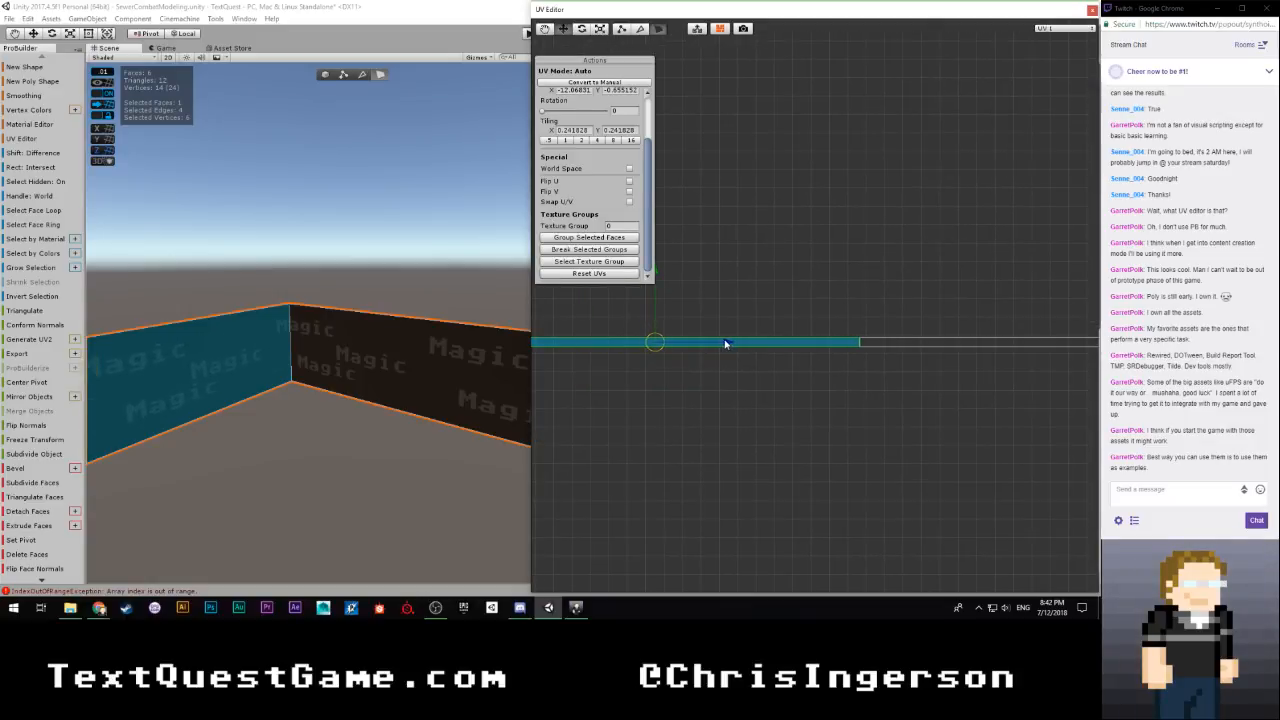
scroll(361, 396, "up", 2)
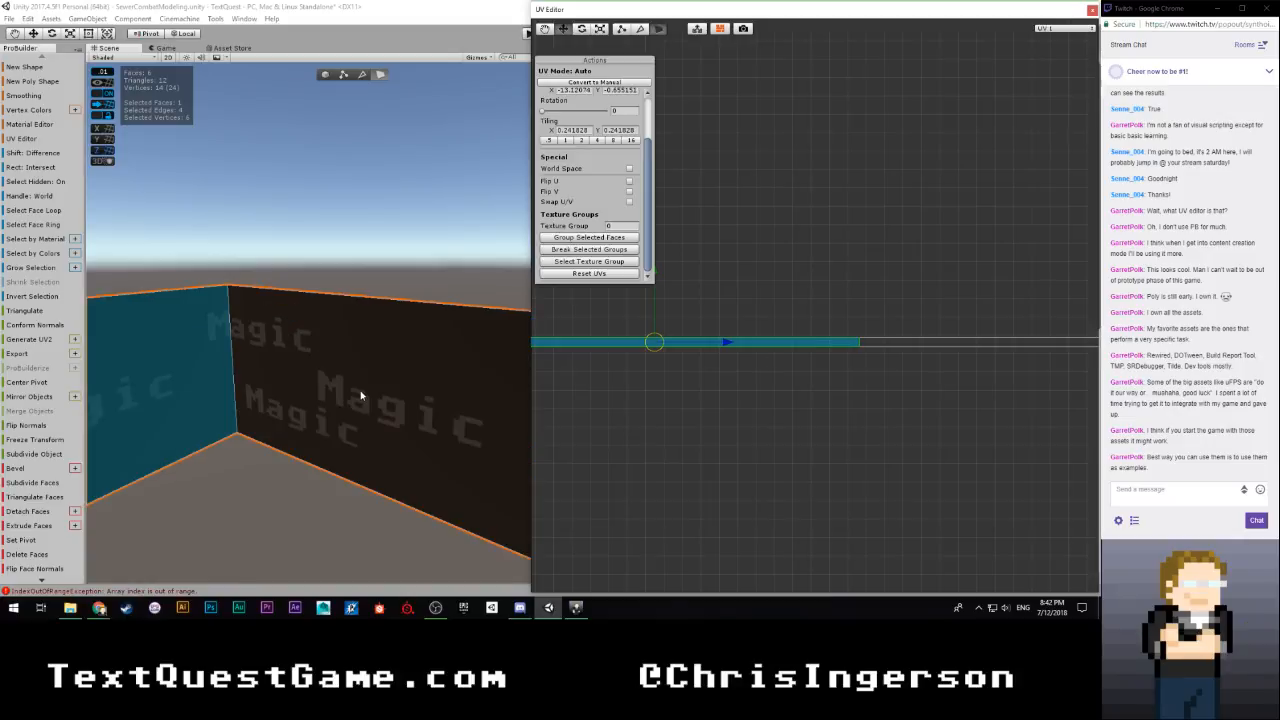
Select the next face along the strip and slide its UVs to the start of the joined UV row, at an X offset of about -6.117
left_click_drag(791, 368, 826, 414)
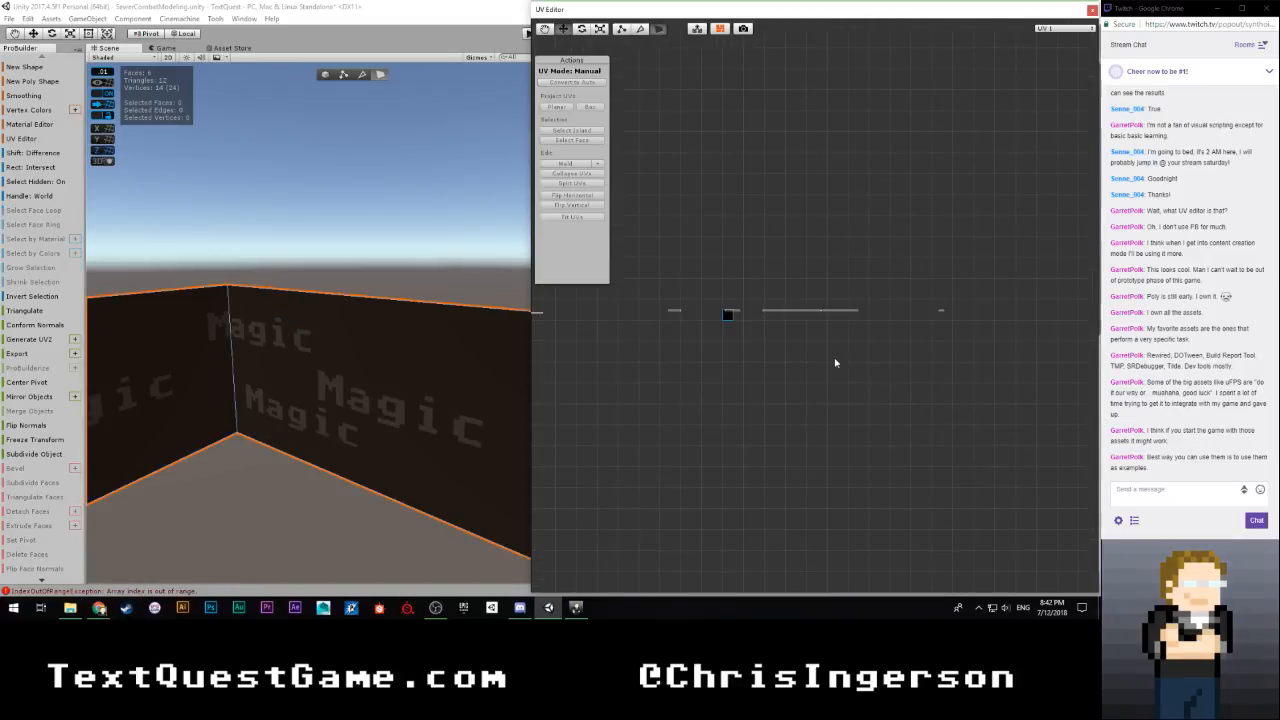
scroll(319, 425, "down", 5)
right_click_drag(319, 425, 443, 374)
key("s")
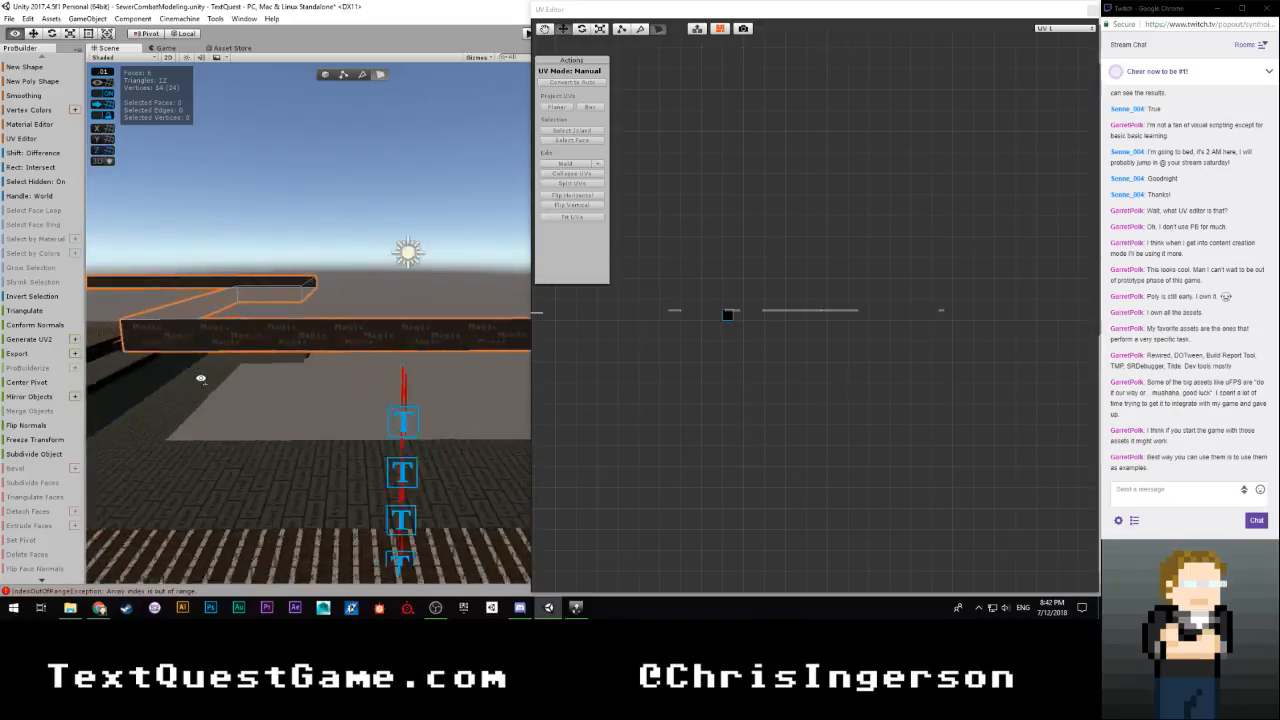
left_click(443, 374)
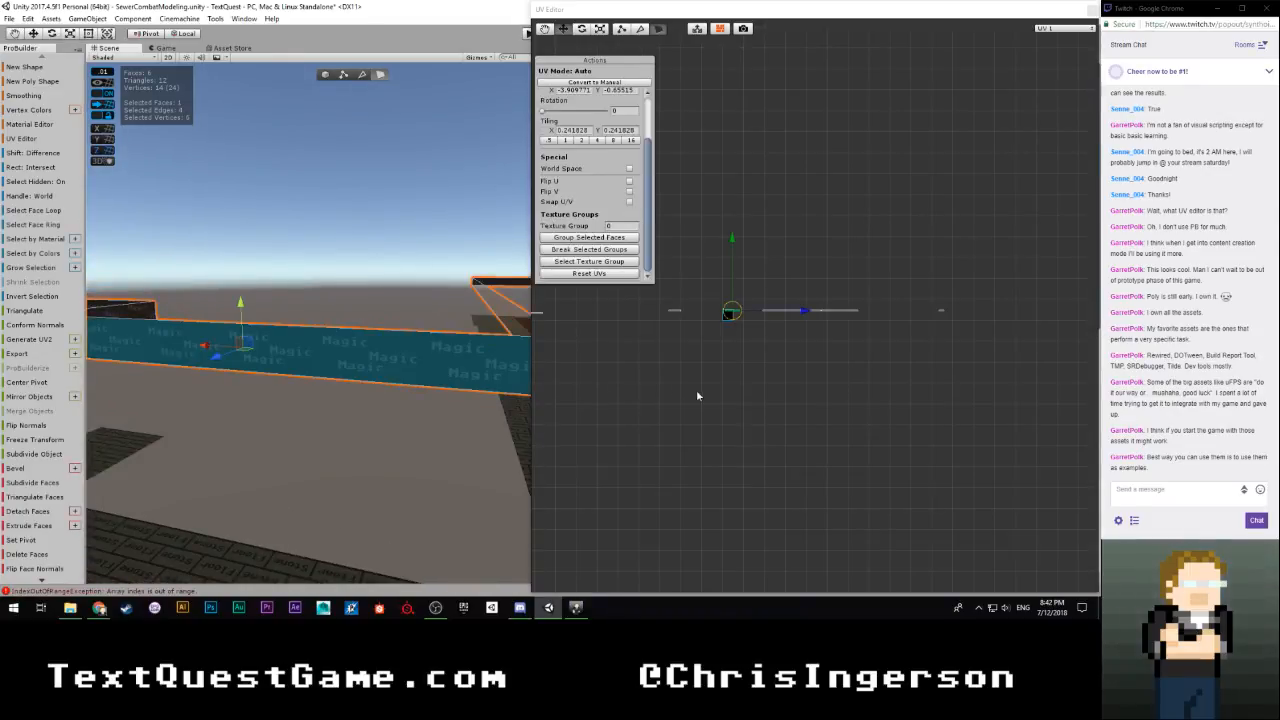
scroll(681, 405, "up", 6)
middle_click_drag(592, 422, 728, 416)
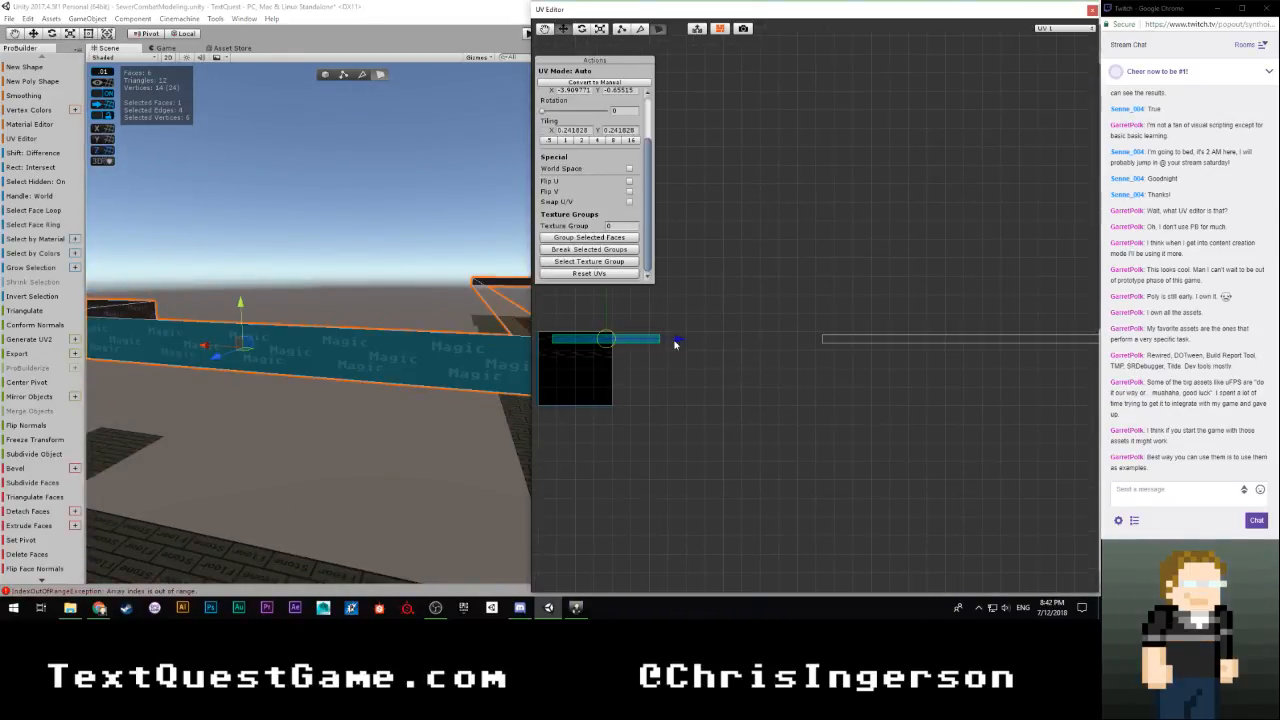
left_click_drag(675, 343, 841, 345)
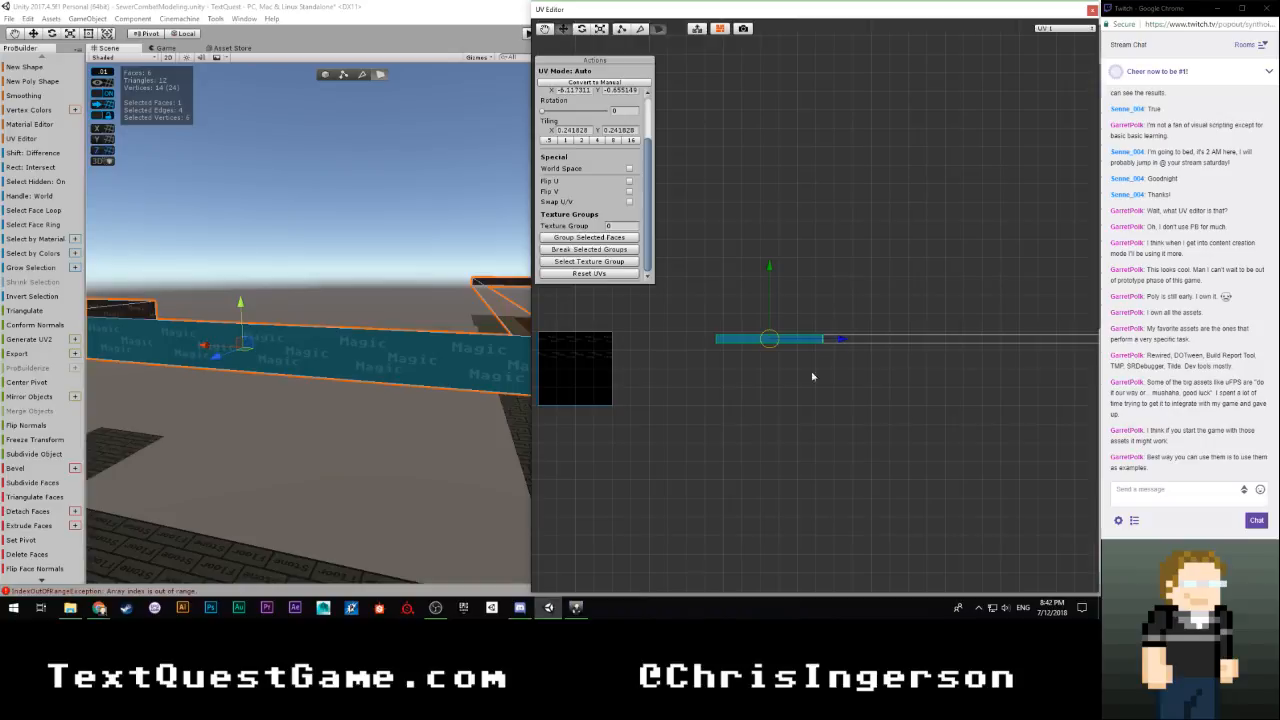
Nudge that face's UVs horizontally so their end meets the joined row's edge exactly
scroll(812, 376, "up", 5)
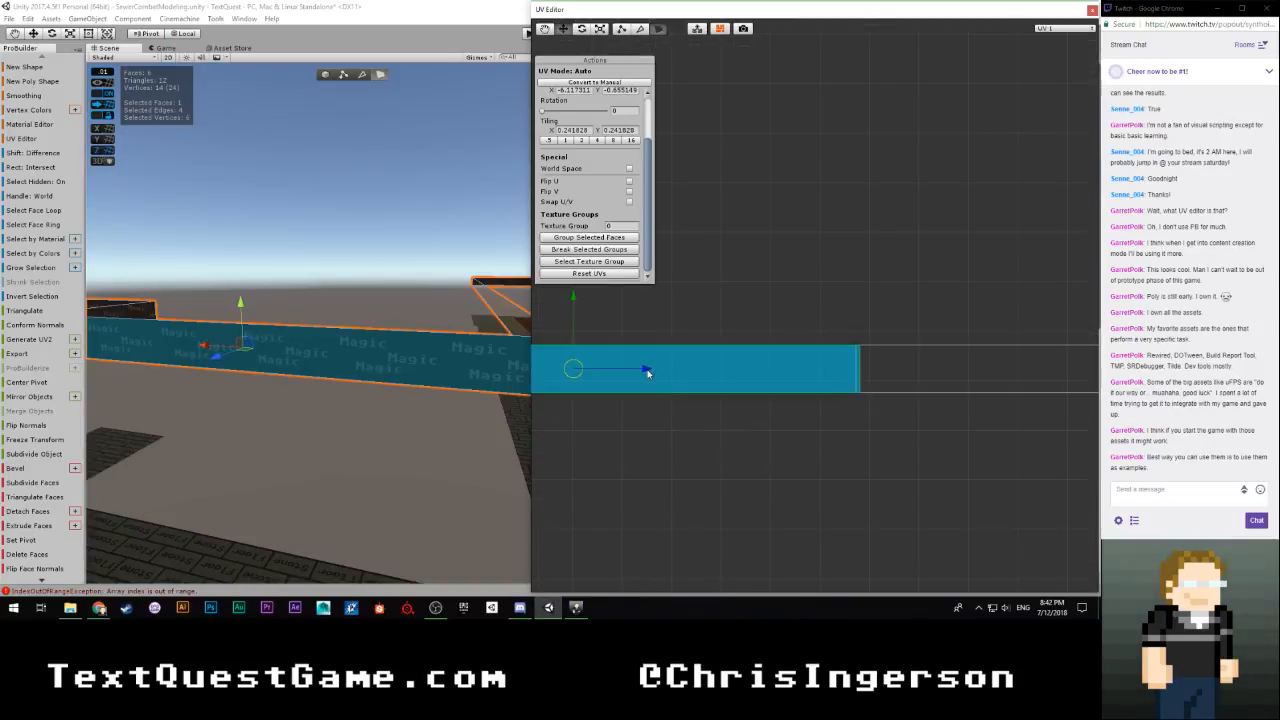
left_click_drag(647, 373, 649, 374)
scroll(651, 419, "down", 5)
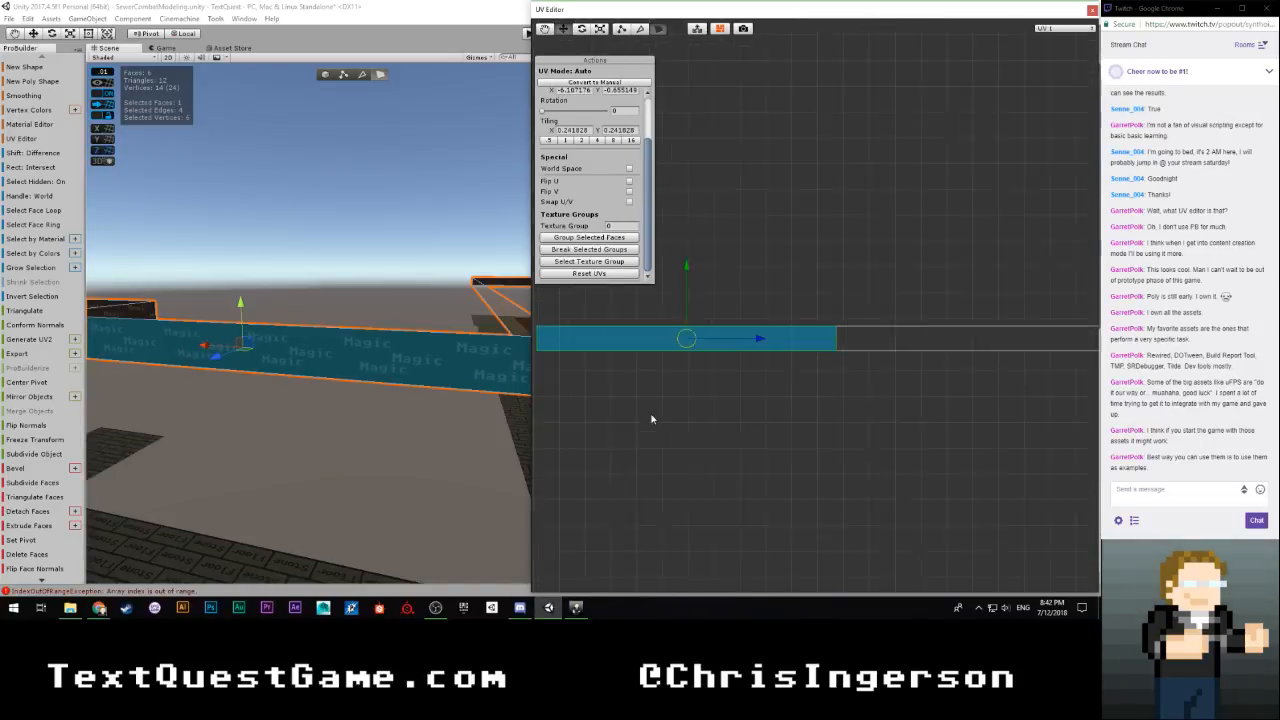
scroll(414, 392, "down", 5)
Move the UVs of the short face around the next corner horizontally until they butt against the start of the joined UV row
right_click_drag(415, 393, 572, 397)
scroll(763, 383, "down", 6)
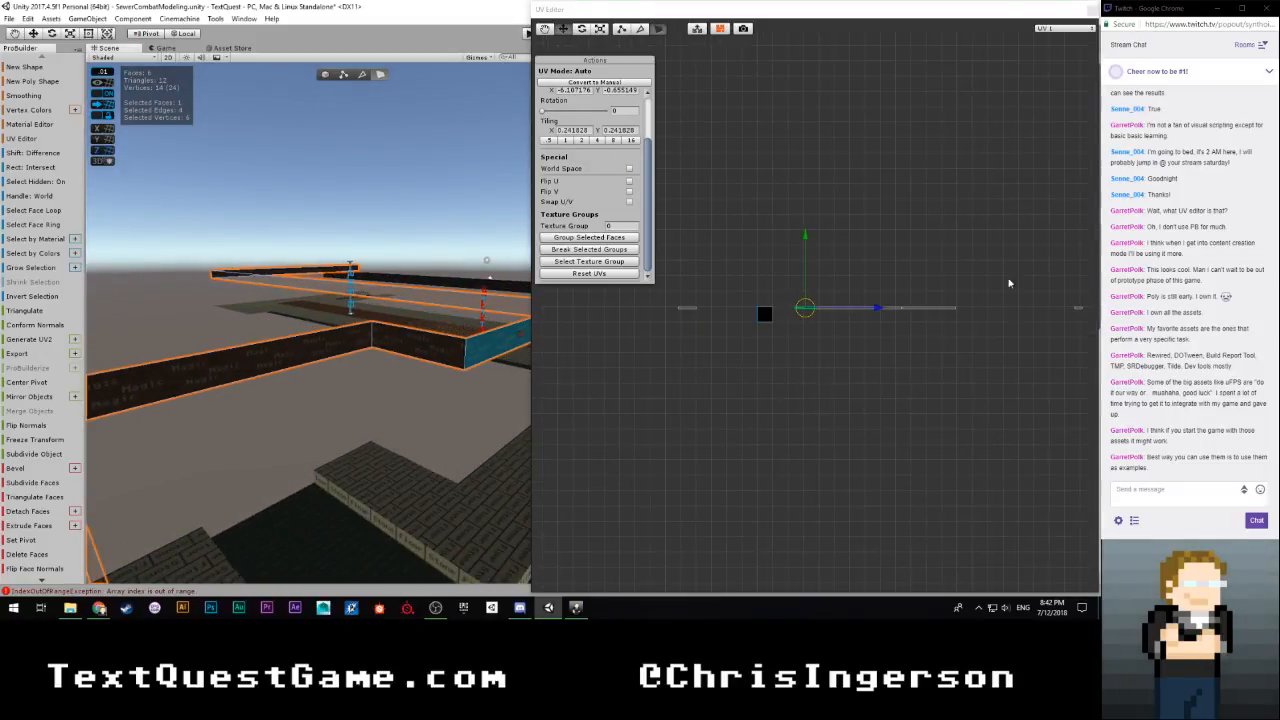
left_click_drag(1009, 283, 1090, 331)
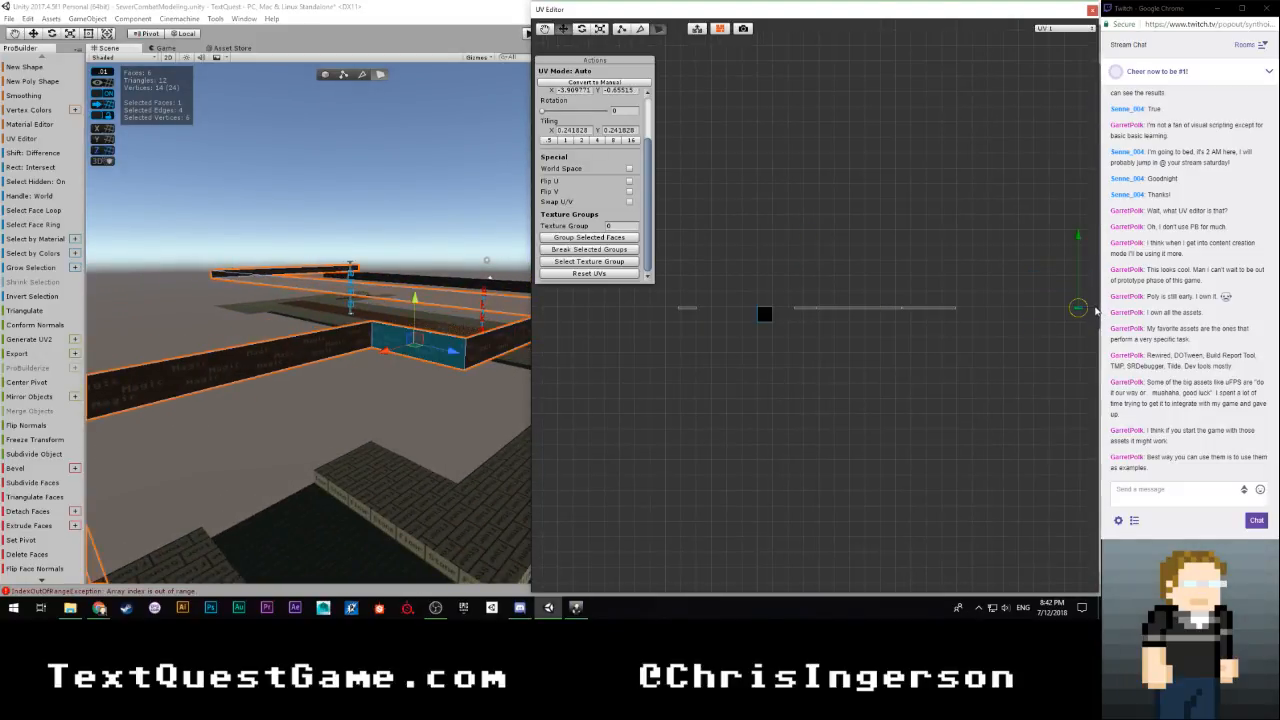
left_click_drag(1005, 313, 790, 315)
scroll(762, 348, "up", 10)
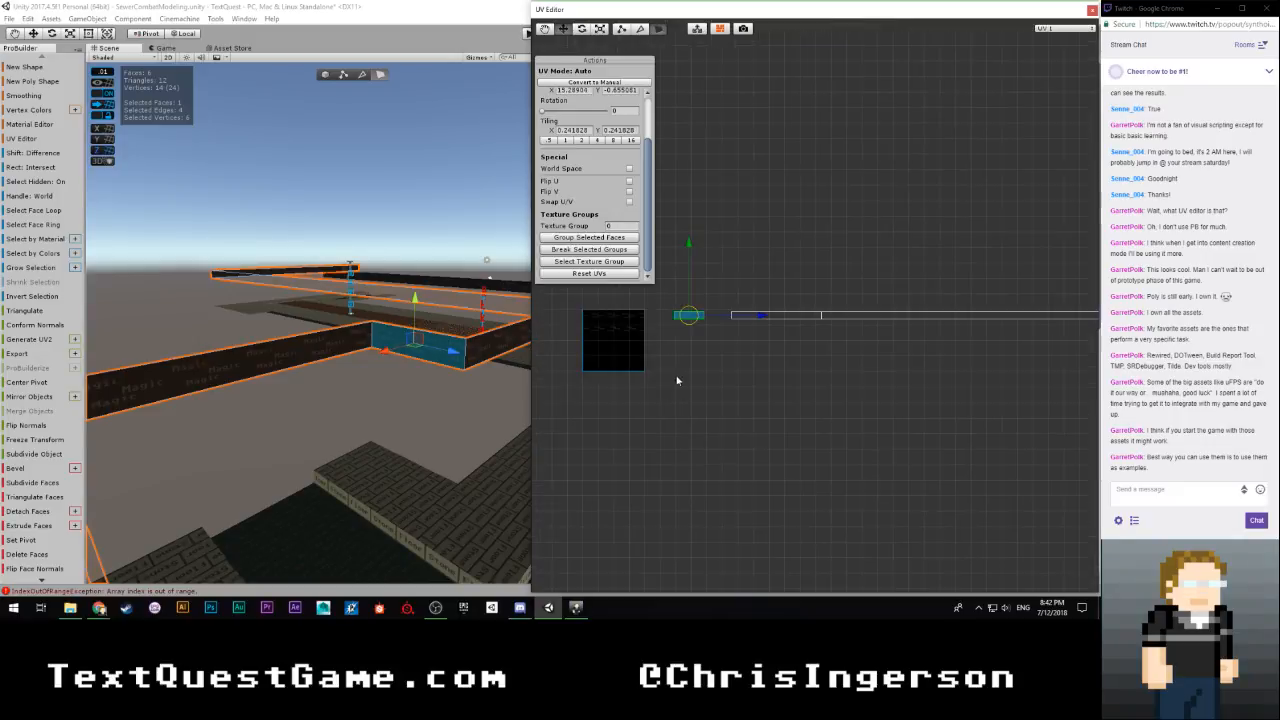
middle_click_drag(624, 394, 836, 388)
scroll(690, 391, "up", 2)
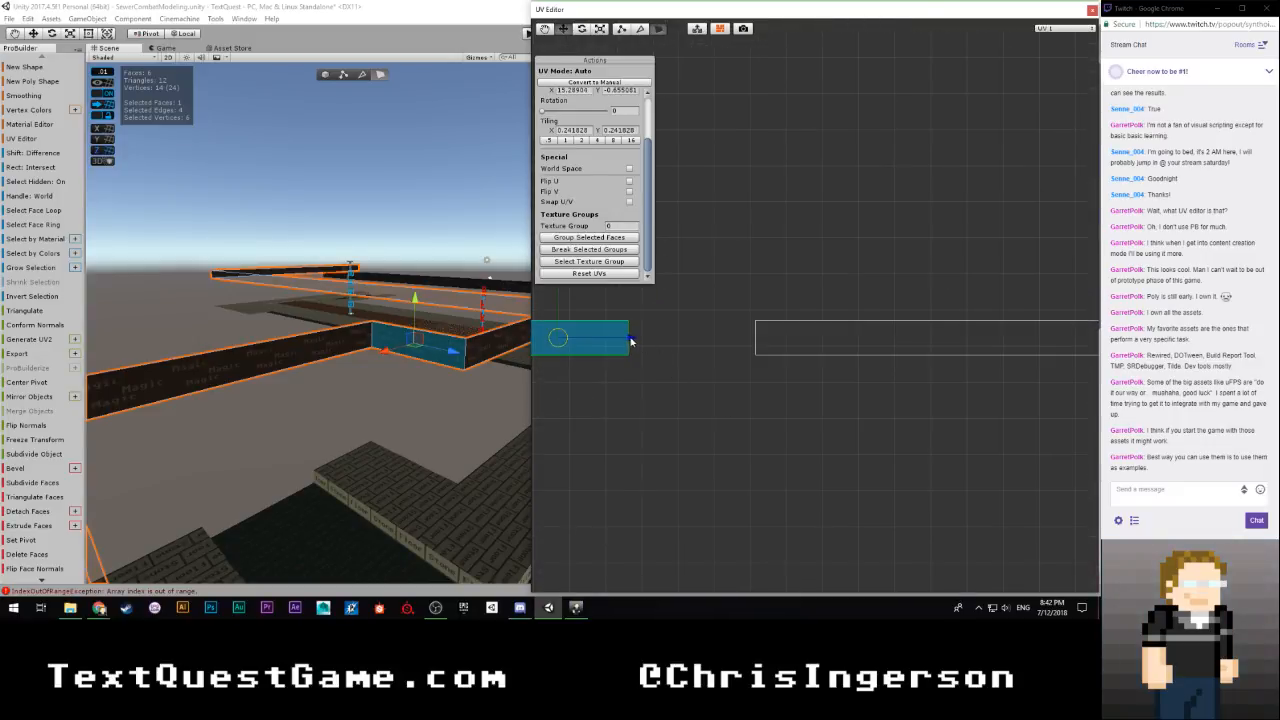
left_click_drag(630, 342, 756, 346)
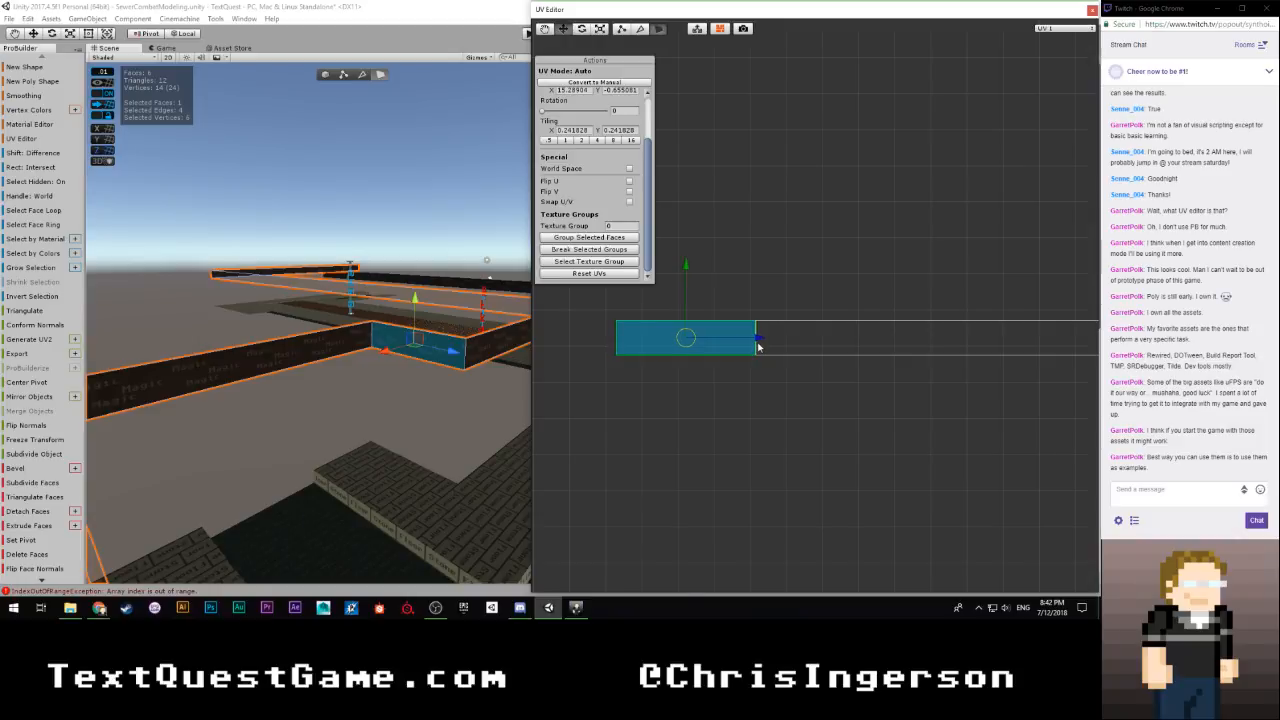
scroll(685, 349, "down", 5)
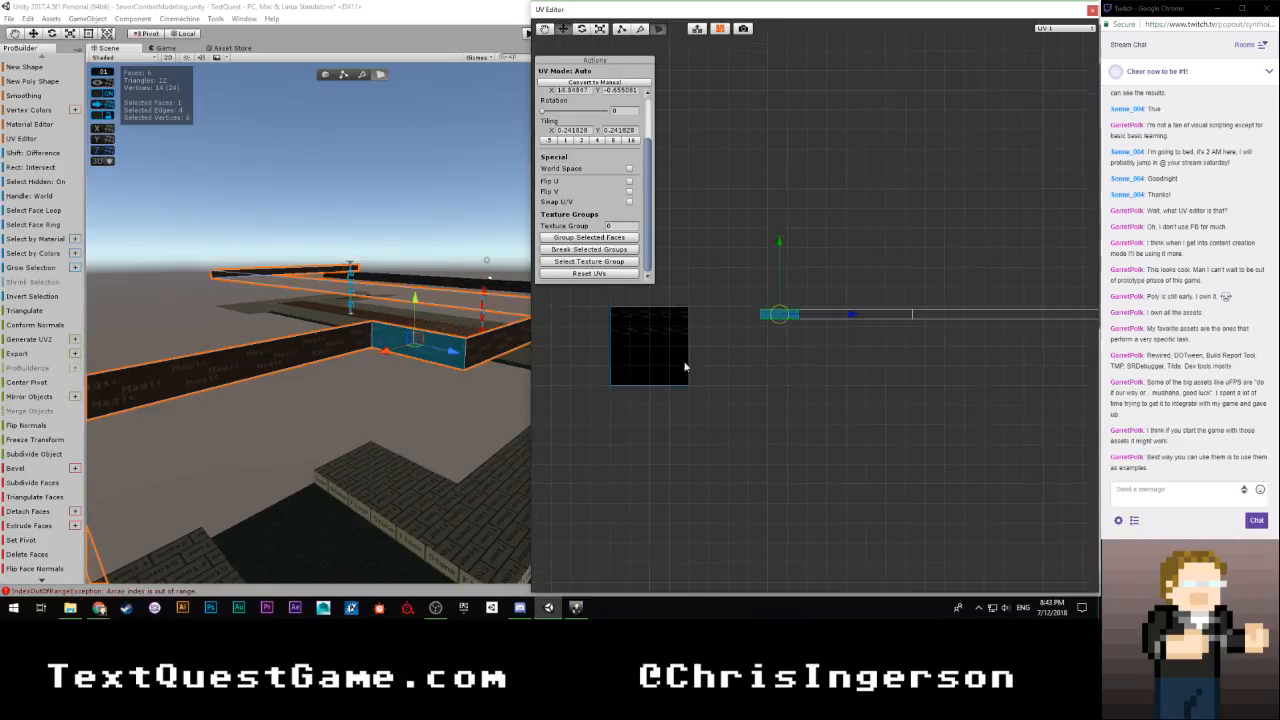
Slide the UVs of the long face beyond the short one against its UVs, at an X offset of about -9.573, and deselect the face
left_click_drag(700, 288, 622, 340)
scroll(640, 335, "up", 2)
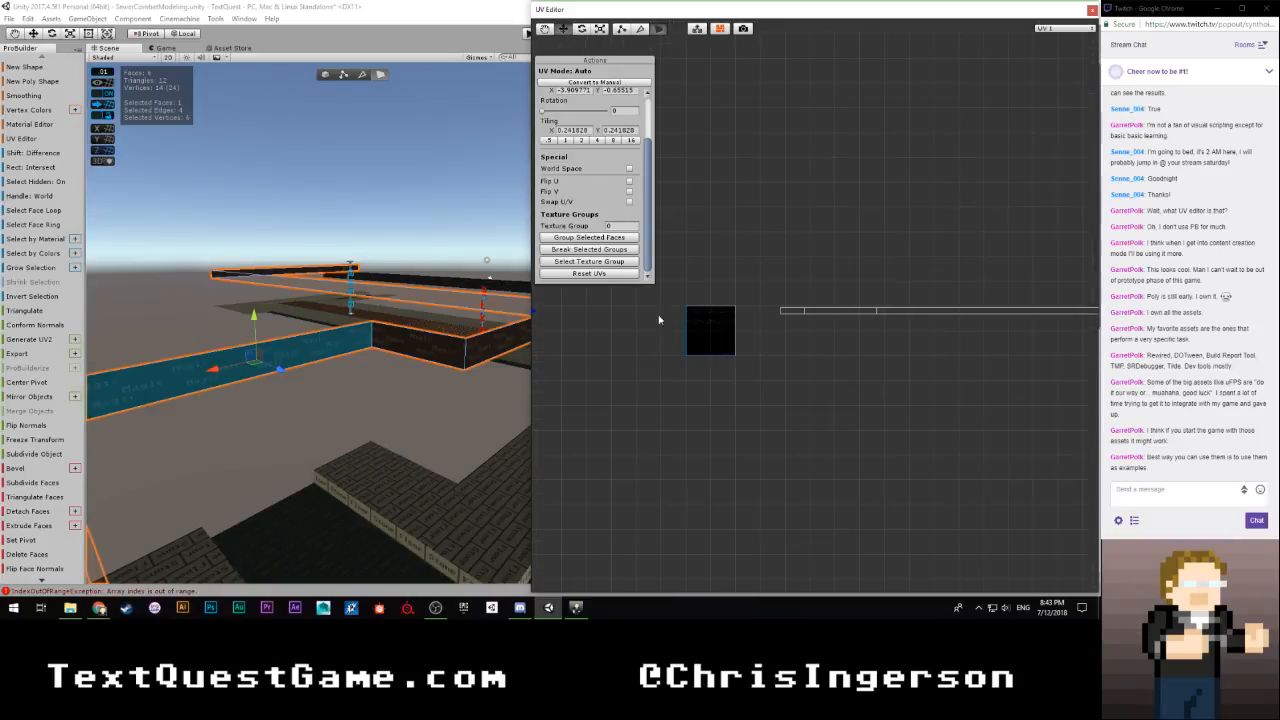
scroll(539, 316, "down", 2)
left_click_drag(726, 314, 842, 315)
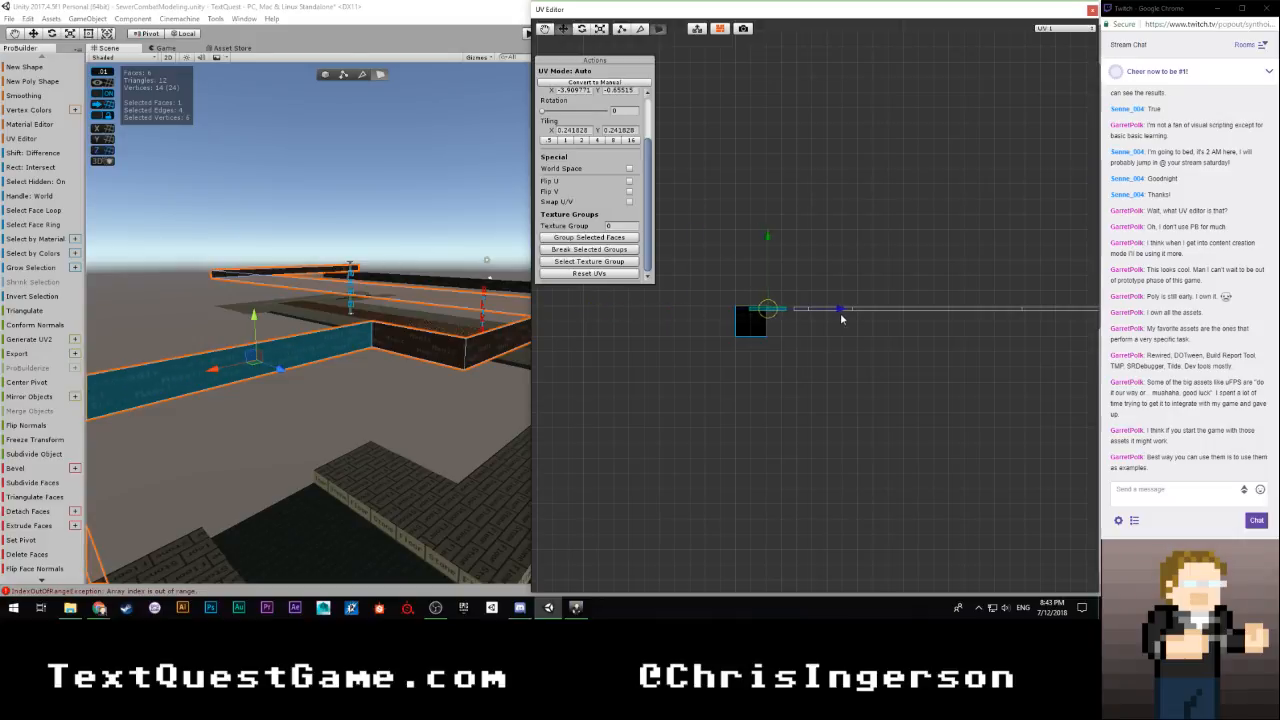
scroll(754, 366, "up", 5)
left_click_drag(603, 329, 643, 332)
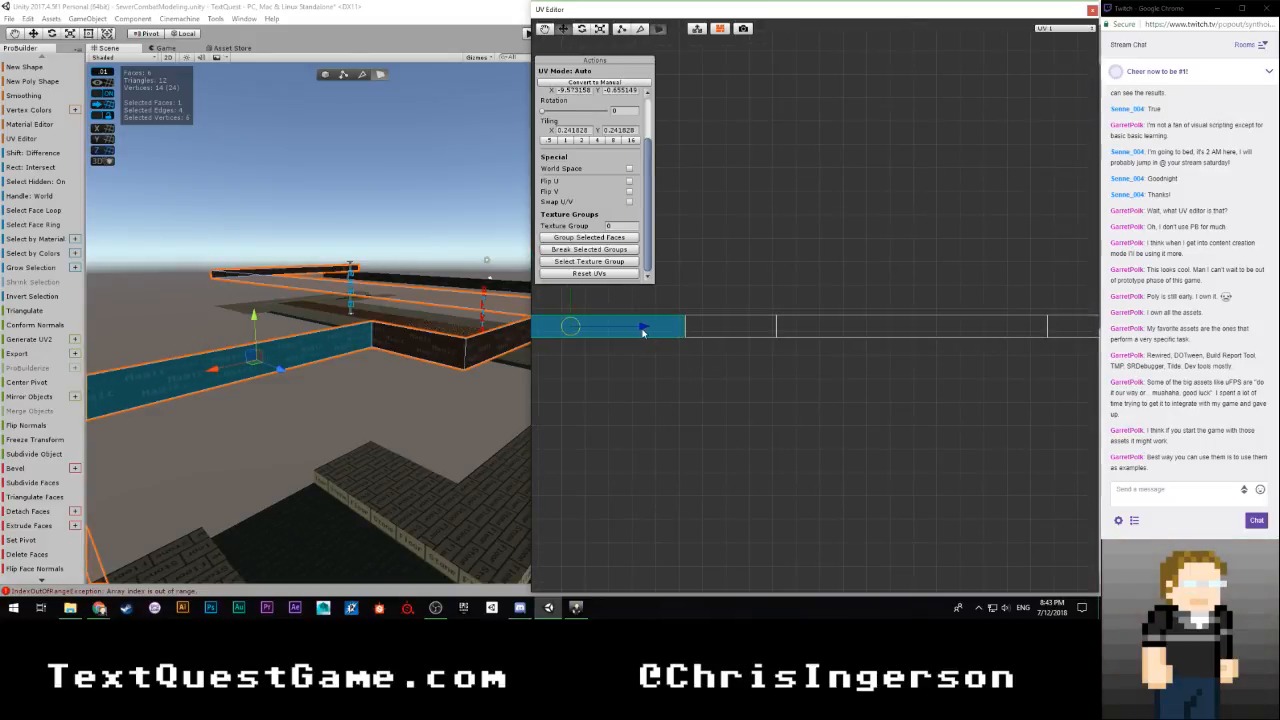
left_click(675, 362)
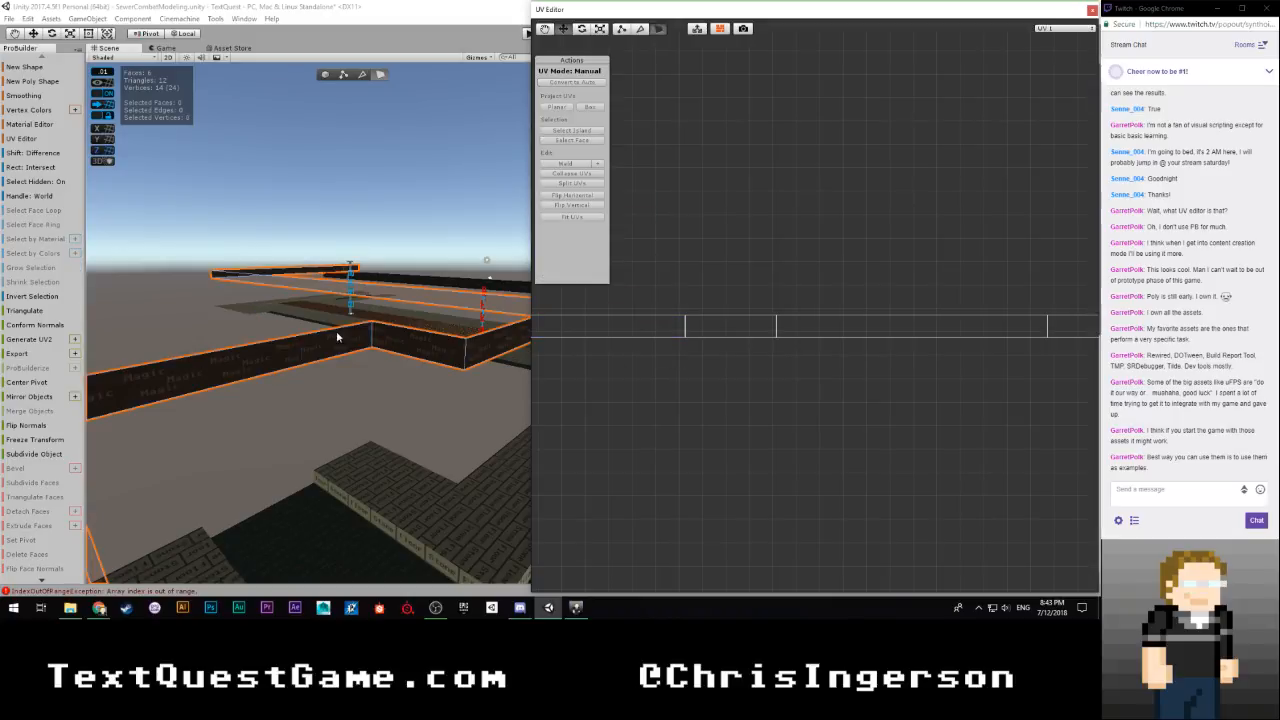
Select the long face at the far end of the strip and slide its UVs horizontally to the texture square, at an X offset of about -22.830
right_click_drag(337, 337, 80, 352)
right_click_drag(368, 356, 351, 362)
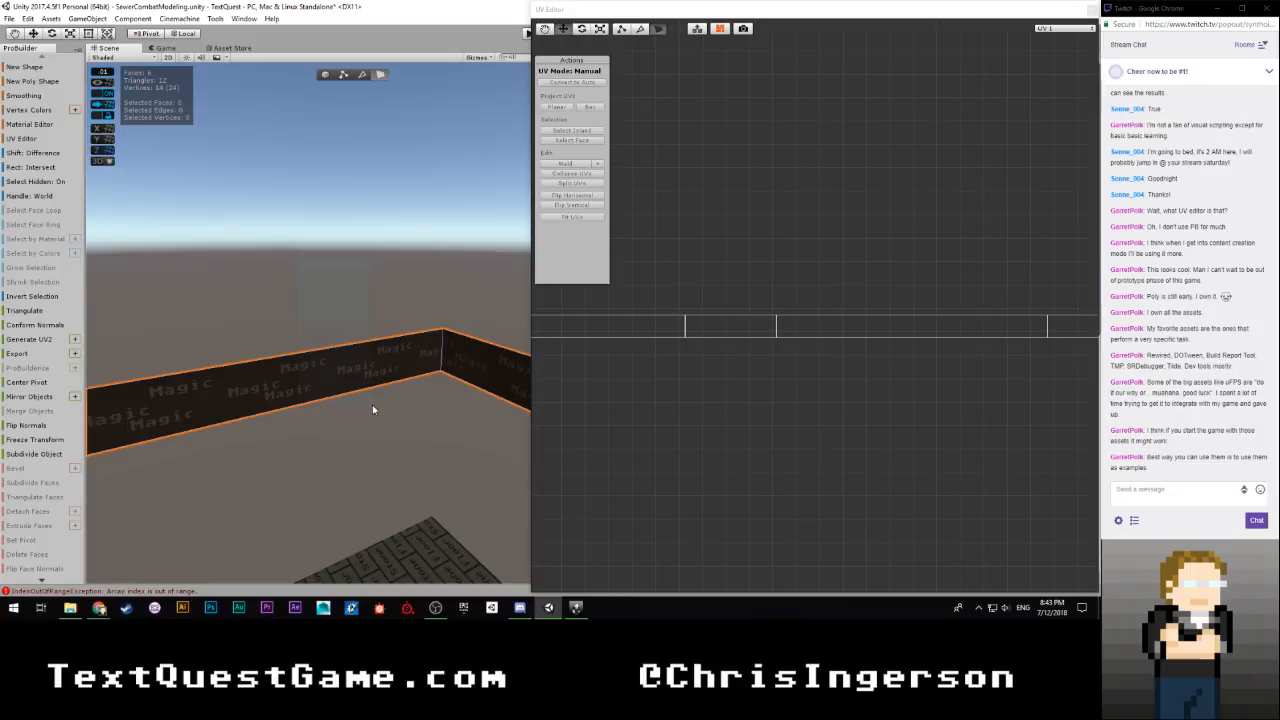
left_click(366, 420)
left_click(360, 371)
left_click(380, 377)
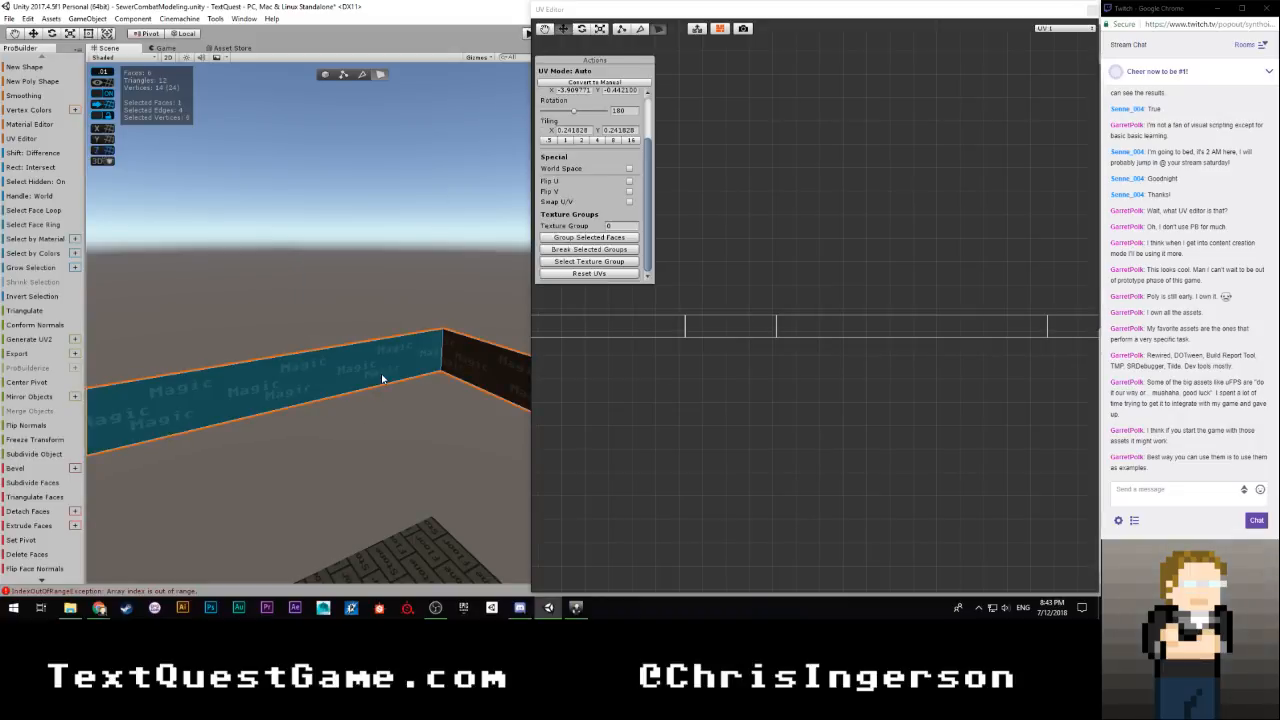
scroll(758, 345, "down", 6)
scroll(754, 345, "up", 1)
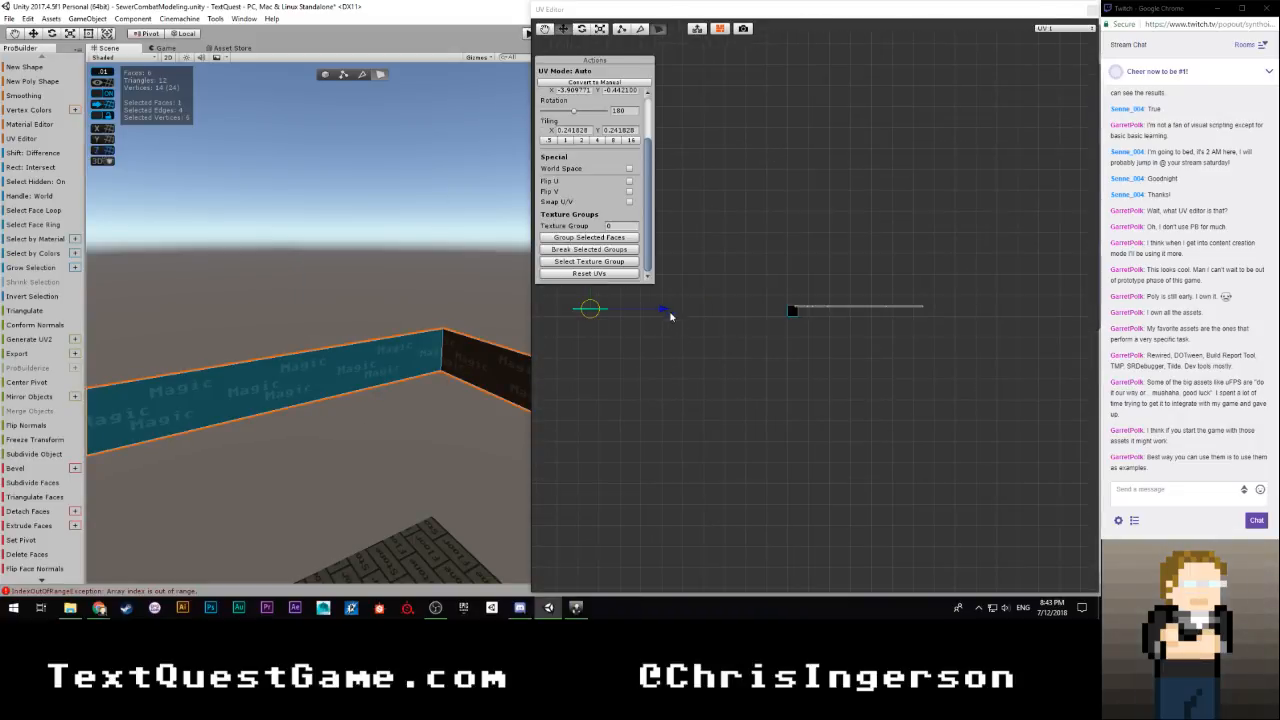
left_click_drag(669, 313, 669, 341)
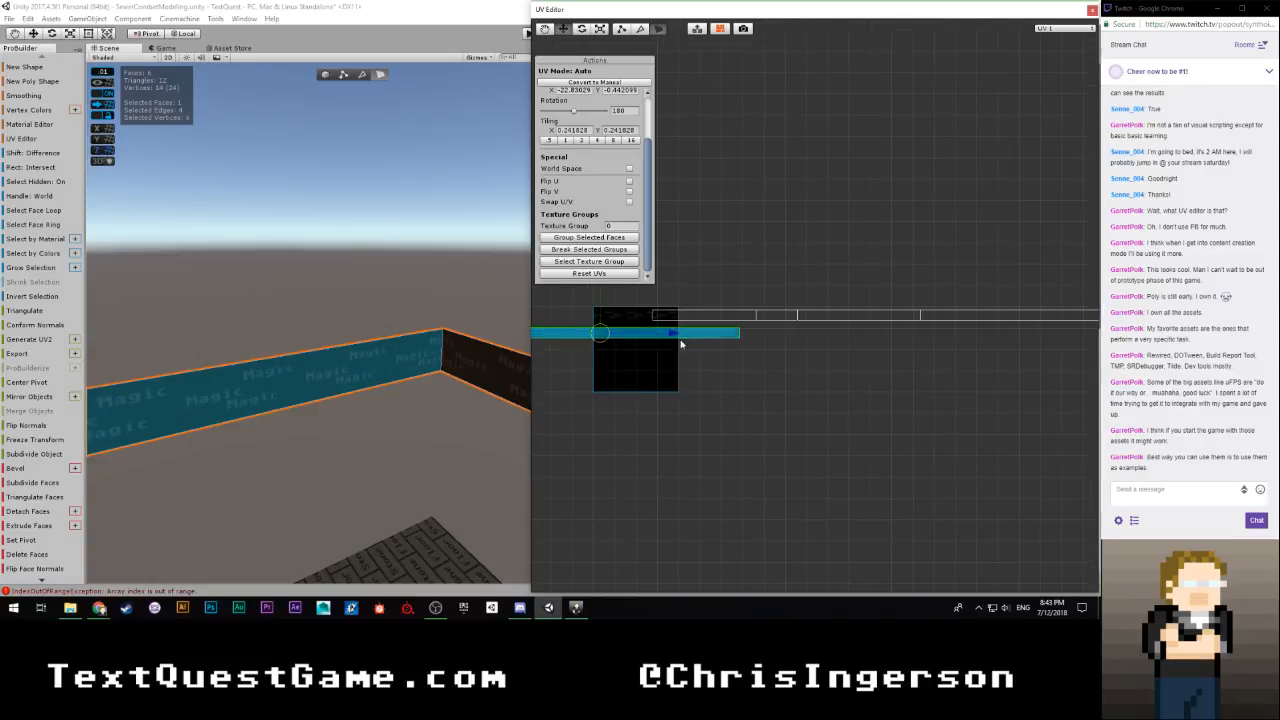
Select the UVs of the strip's other five faces, slide the row horizontally until it is centred over the texture square, and deselect it
scroll(900, 307, "down", 5)
left_click_drag(1020, 288, 768, 346)
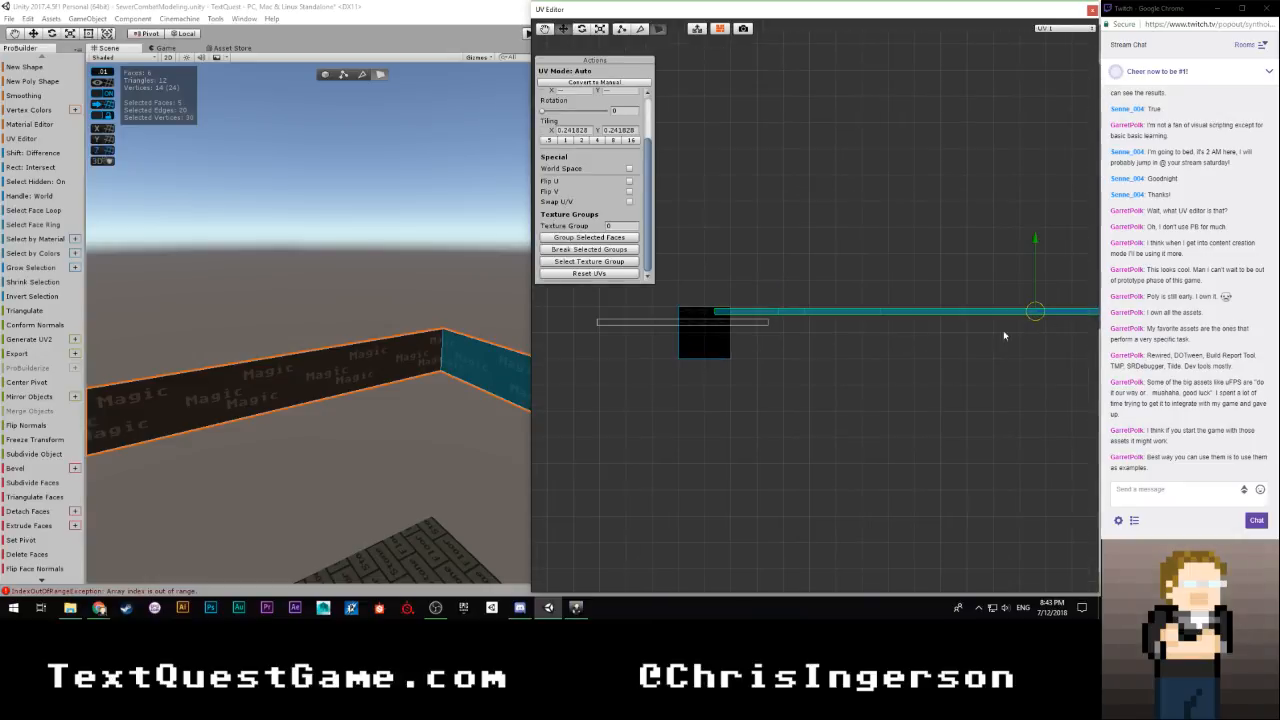
left_click_drag(997, 312, 816, 311)
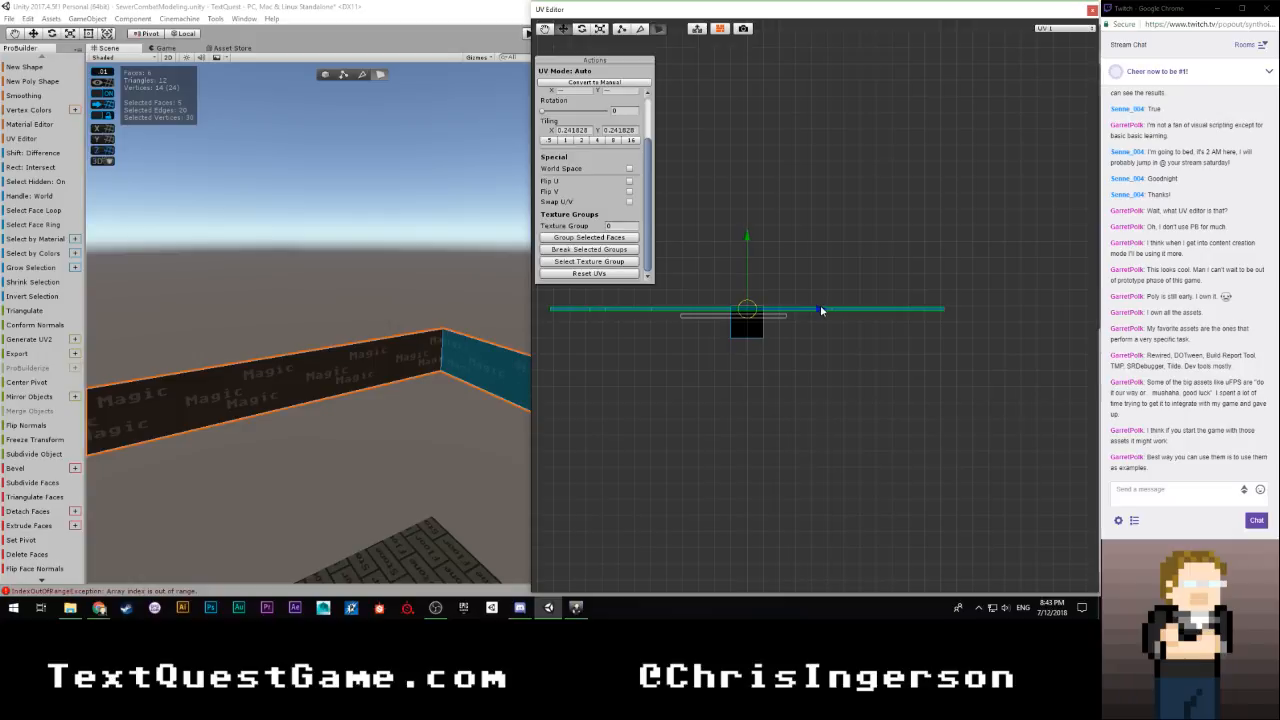
left_click(784, 370)
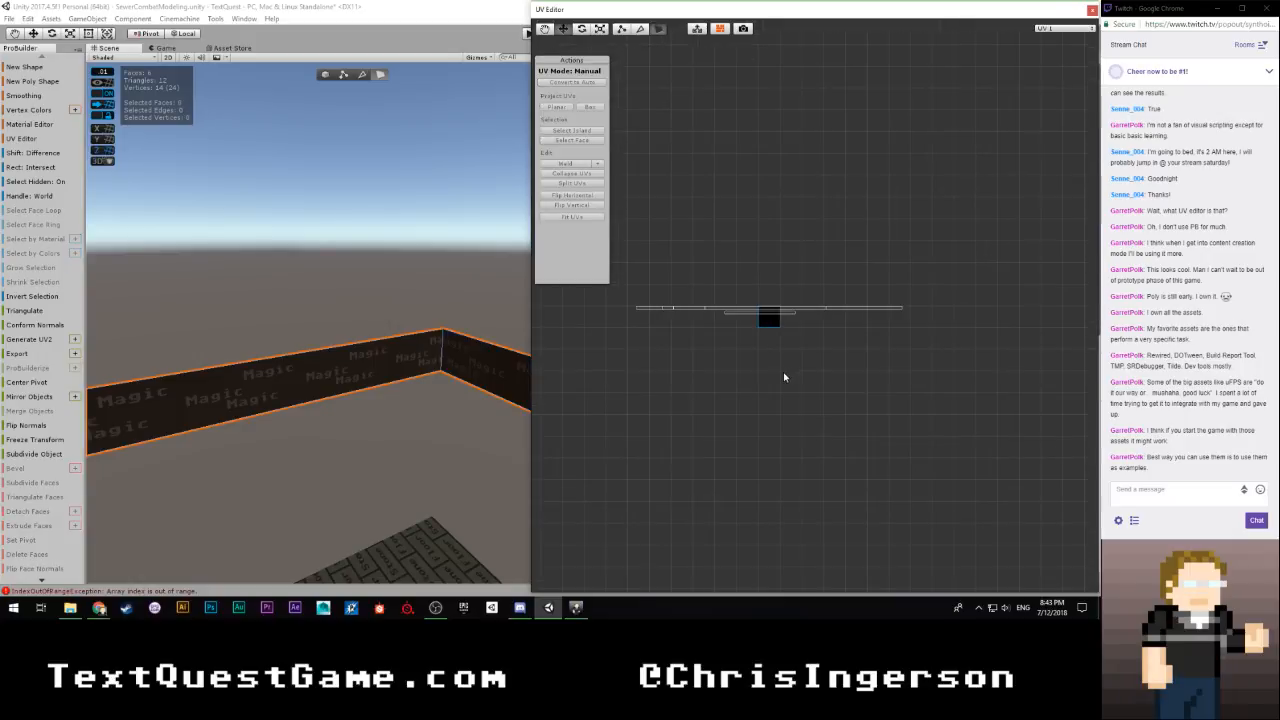
On the other Magic strip, slide one corner face's UVs horizontally to the end of the adjoining face's UVs, at an X offset of about -5.358
scroll(415, 344, "down", 5)
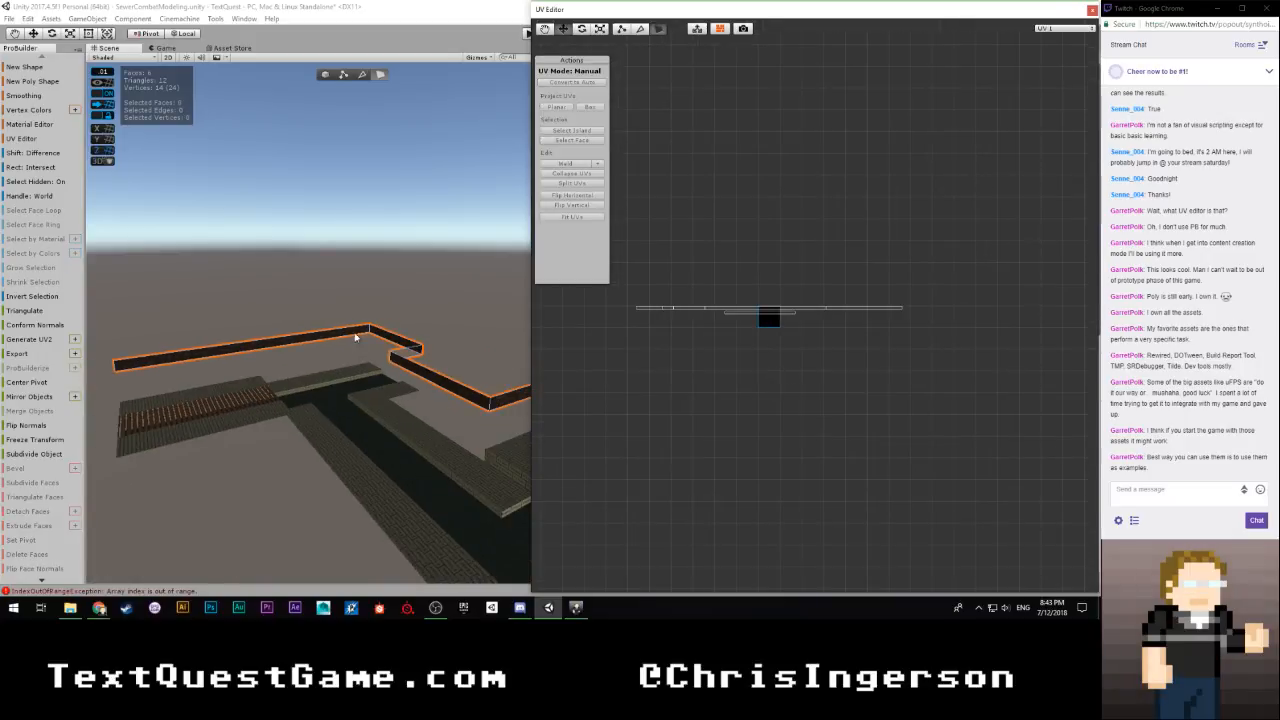
key("w")
right_click_drag(328, 332, 696, 370)
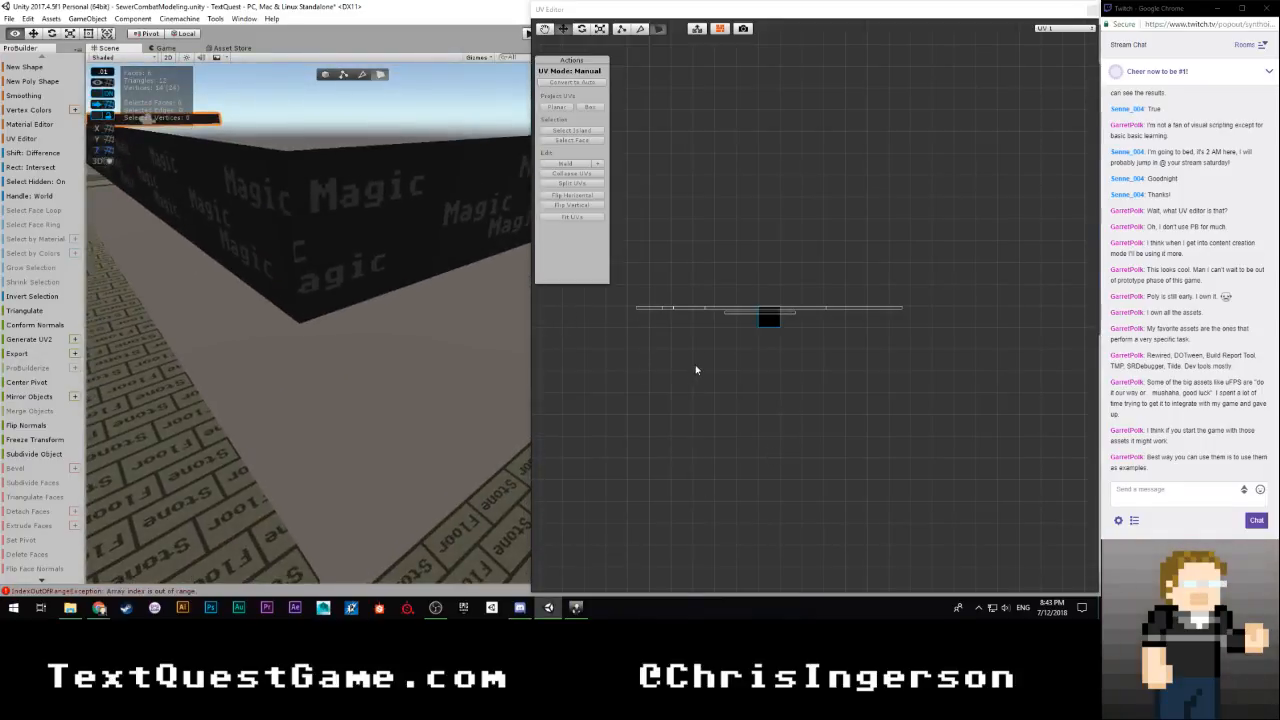
left_click(362, 251)
scroll(884, 393, "up", 2)
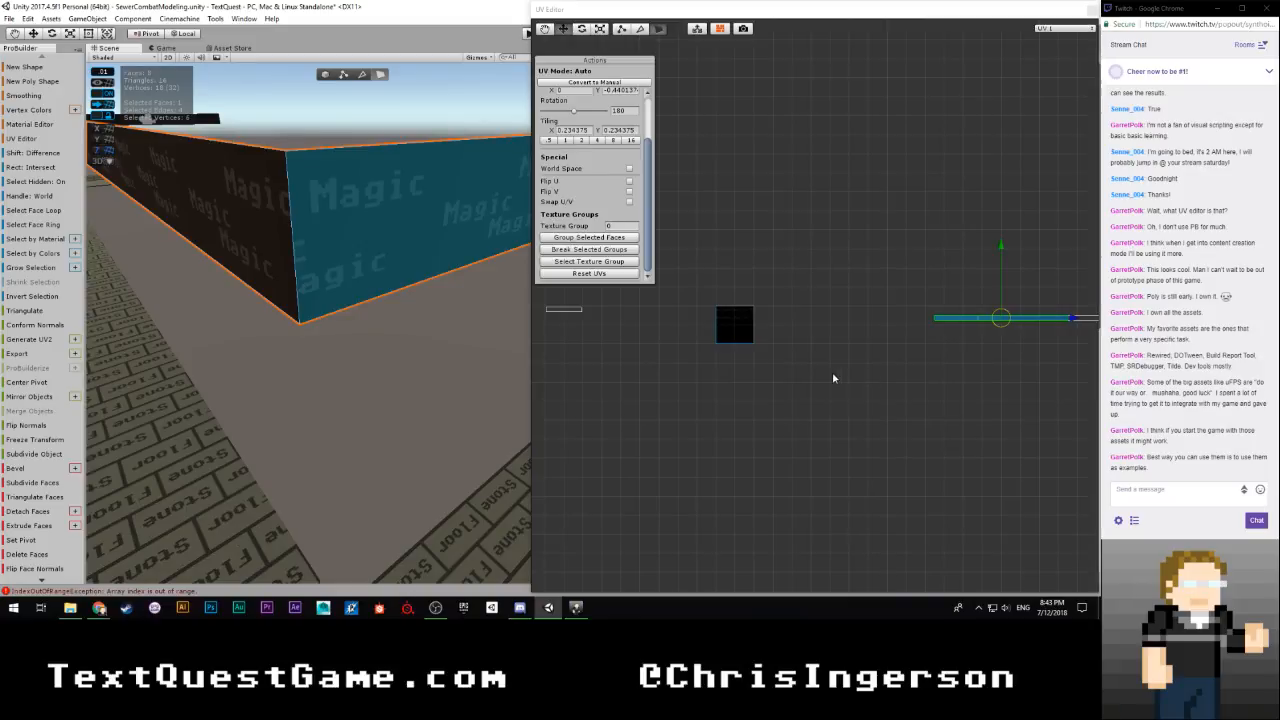
scroll(856, 386, "down", 2)
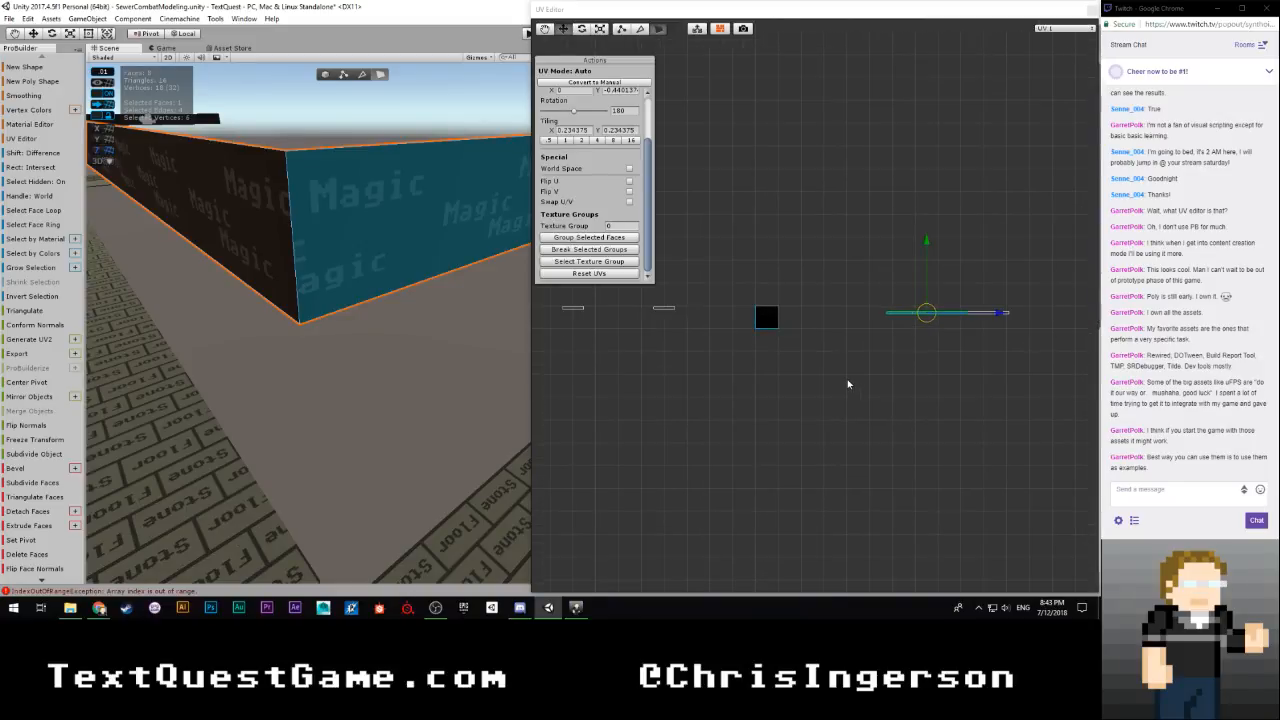
scroll(810, 386, "down", 1)
left_click(275, 237)
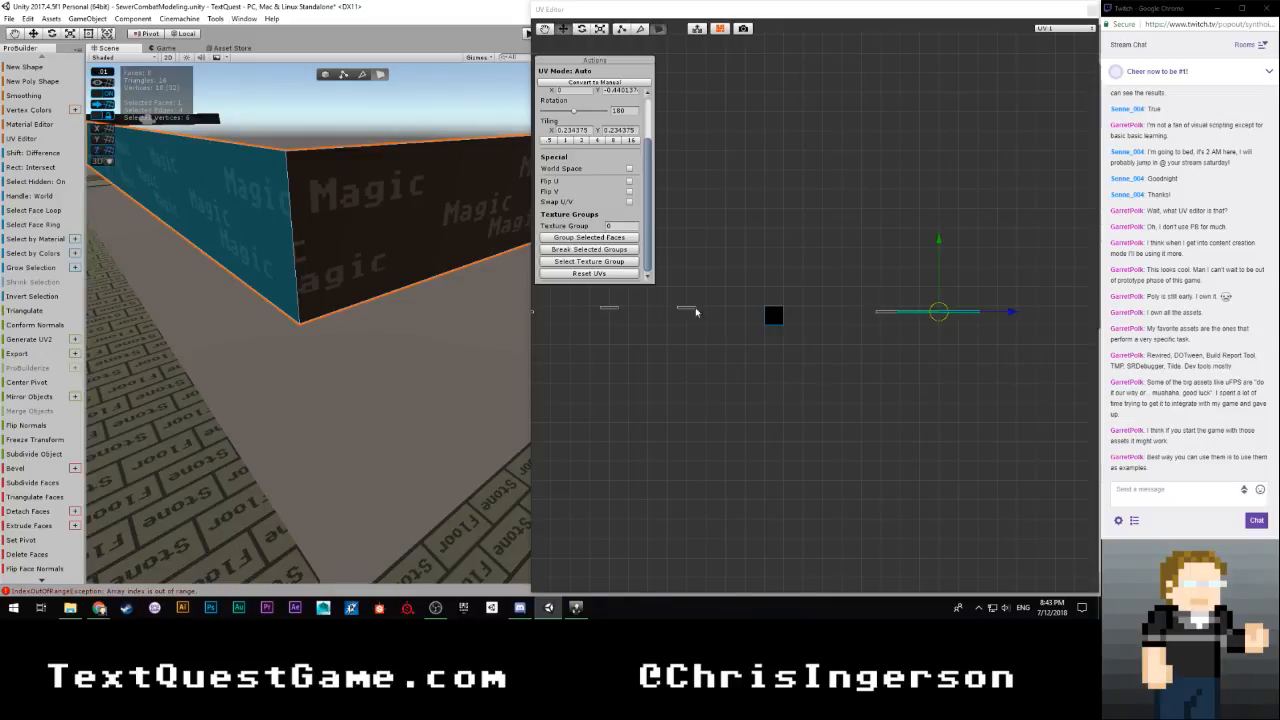
left_click(456, 245)
scroll(908, 400, "up", 3)
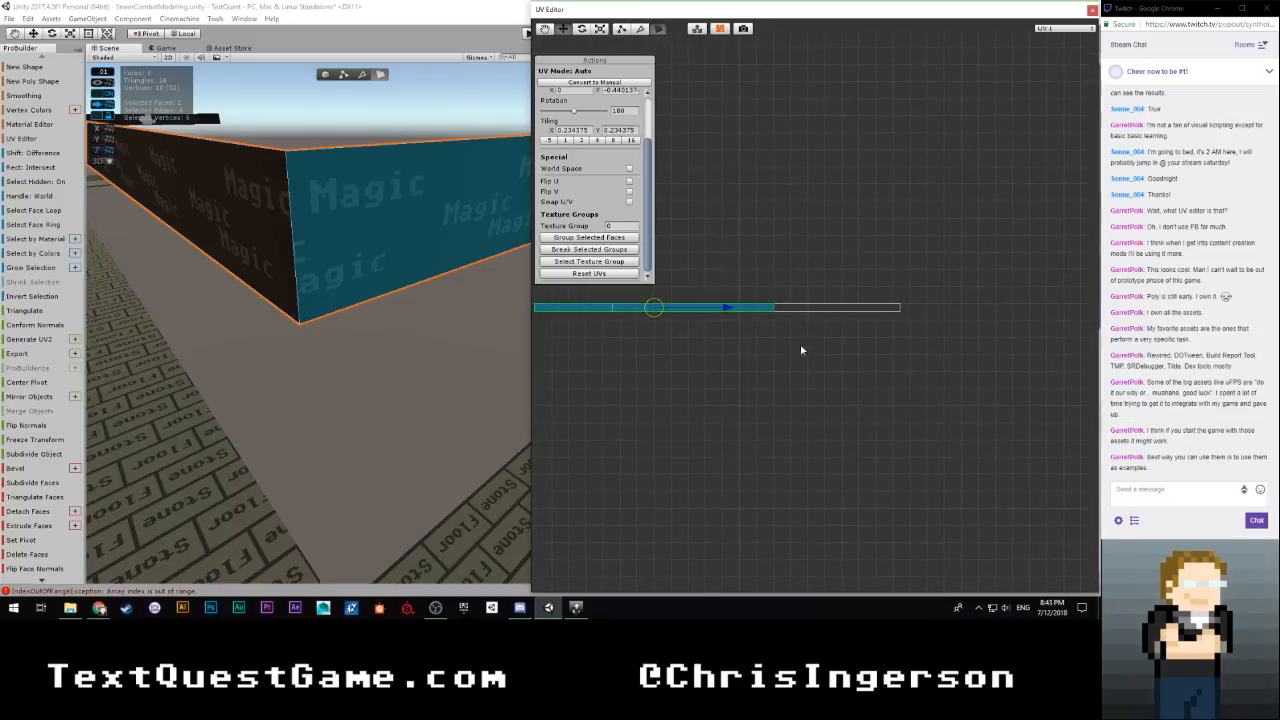
left_click_drag(727, 309, 1093, 314)
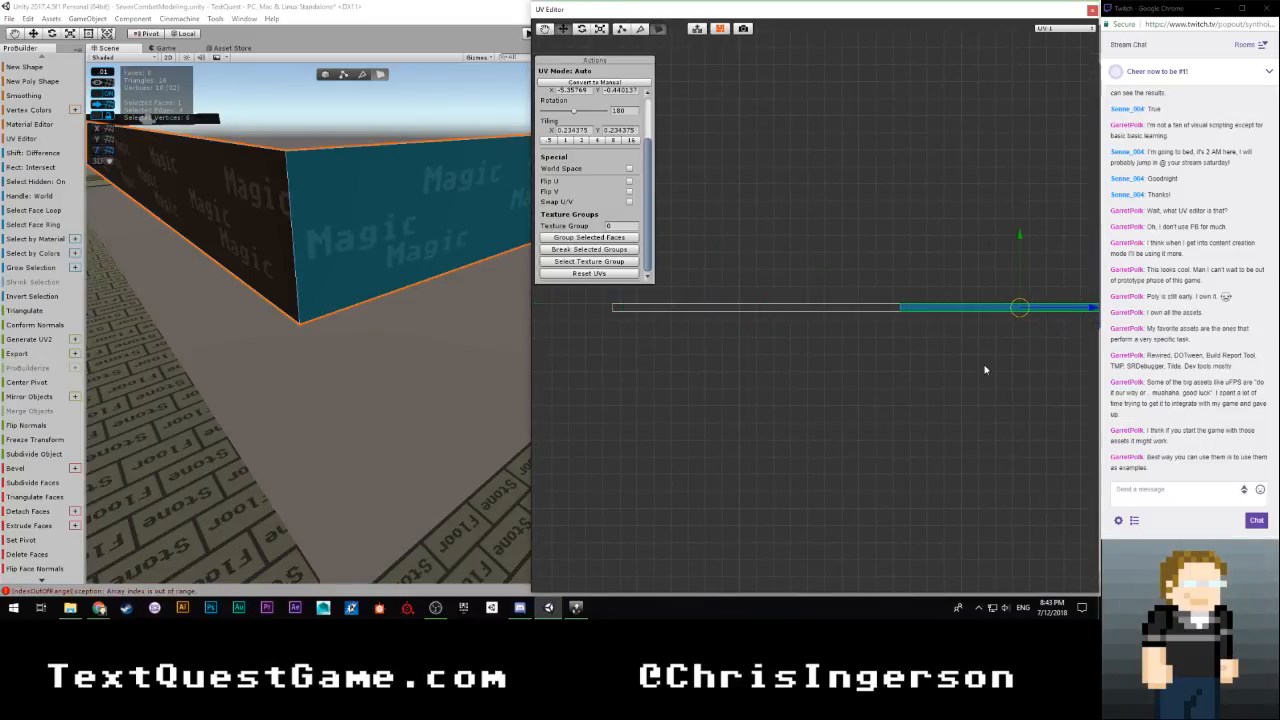
Nudge the corner face's UVs horizontally so their edge meets the adjoining face's UV edge exactly
scroll(985, 370, "up", 4)
middle_click_drag(1040, 371, 545, 394)
middle_click_drag(746, 440, 820, 424)
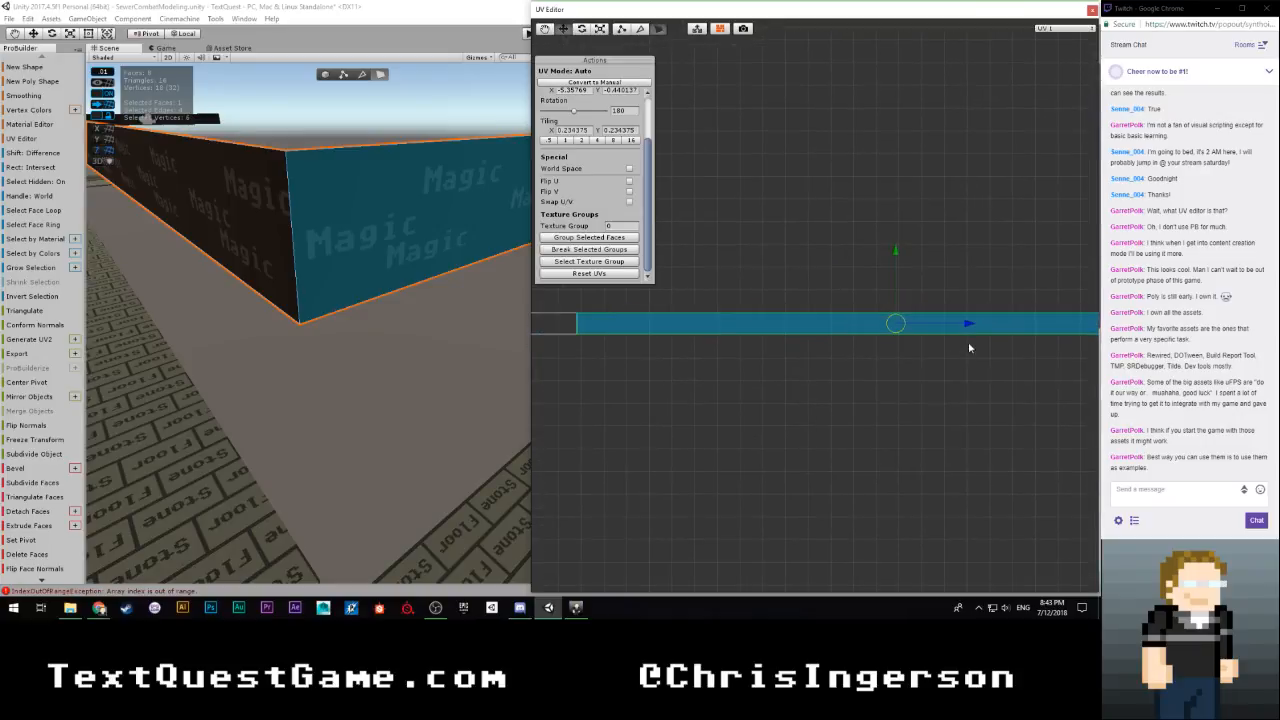
left_click_drag(966, 325, 968, 328)
Select the UVs of both corner faces, slide them together horizontally over the texture square, and deselect them
scroll(900, 360, "down", 3)
left_click(940, 274)
left_click_drag(903, 277, 604, 356)
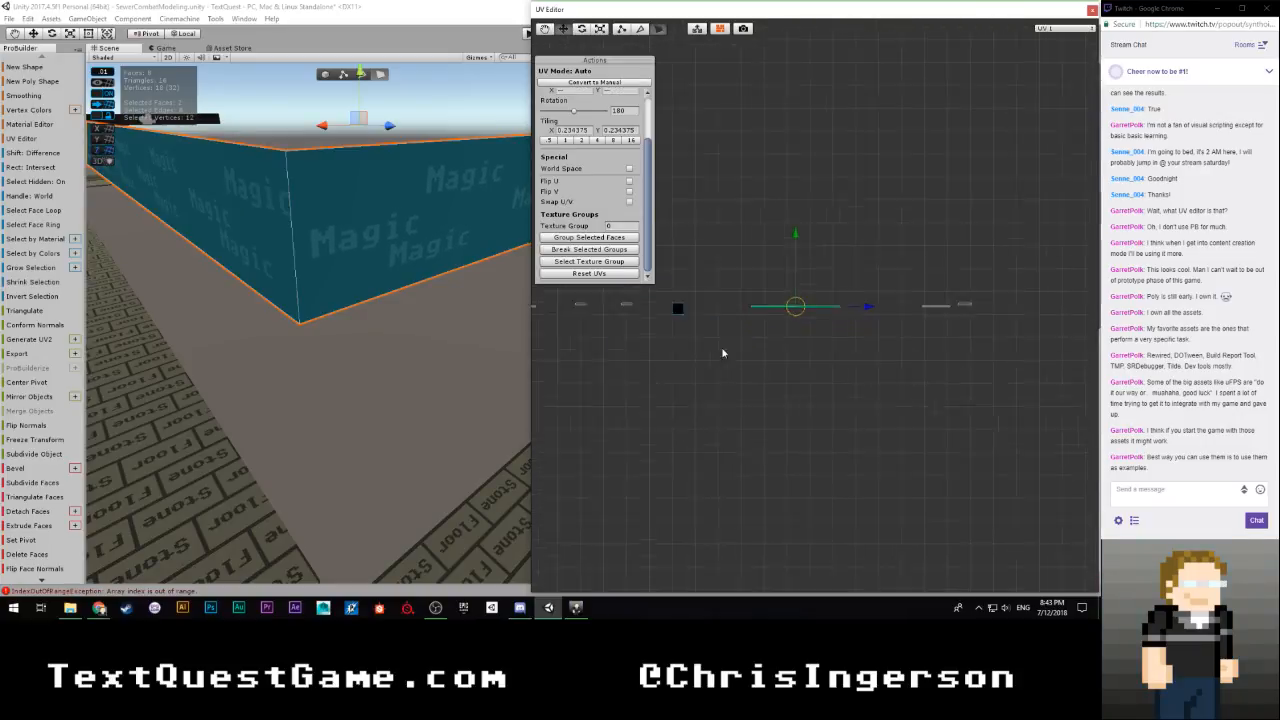
left_click_drag(868, 307, 794, 307)
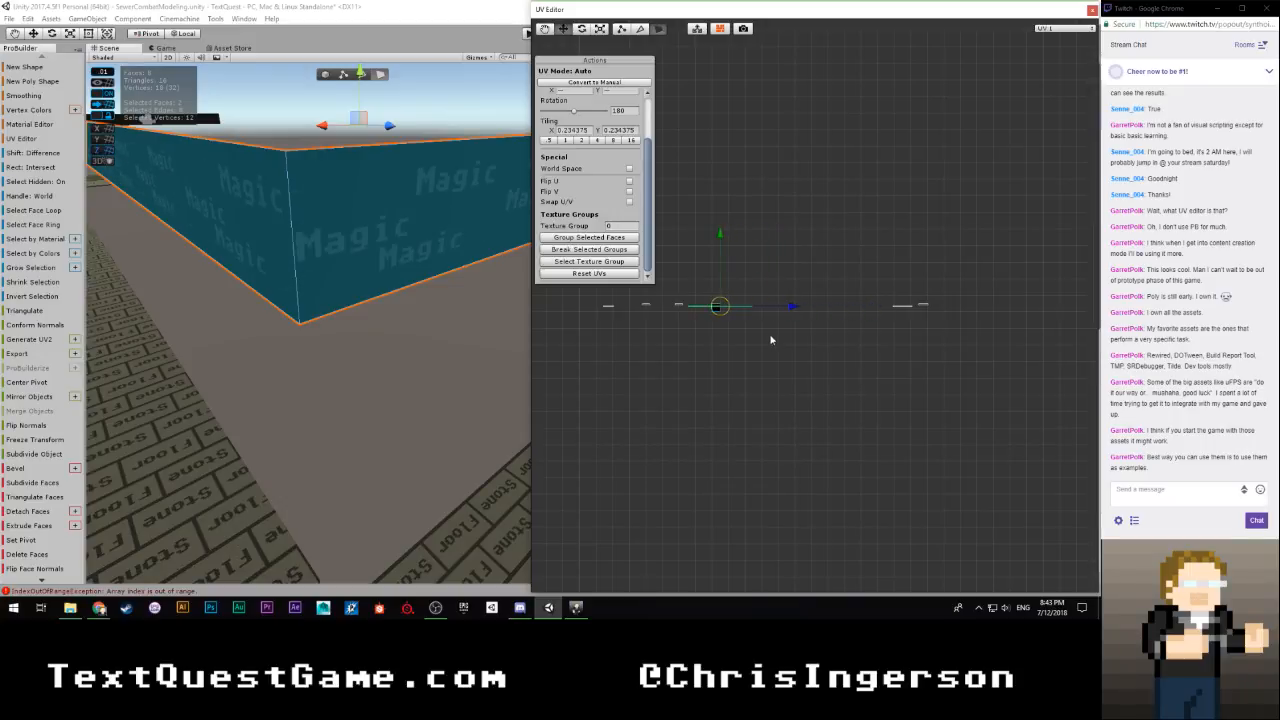
left_click(743, 348)
Select the next face around the strip's corner and slide its UVs horizontally close to the end of the joined UV pair
scroll(351, 323, "down", 5)
right_click_drag(351, 323, 458, 266)
key("w")
left_click(459, 266)
scroll(906, 335, "up", 3)
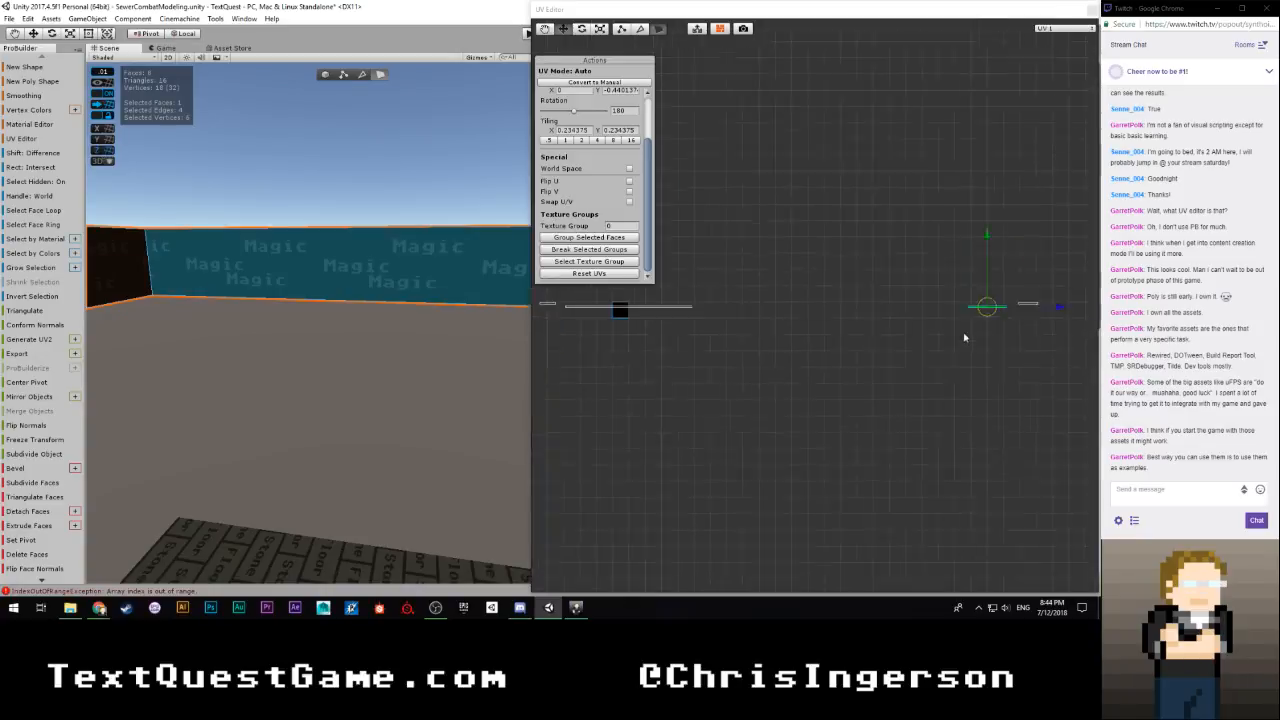
left_click_drag(1030, 306, 799, 316)
left_click_drag(967, 250, 730, 326)
left_click_drag(794, 274, 708, 334)
scroll(734, 338, "up", 5)
middle_click_drag(685, 361, 938, 350)
scroll(776, 400, "up", 5)
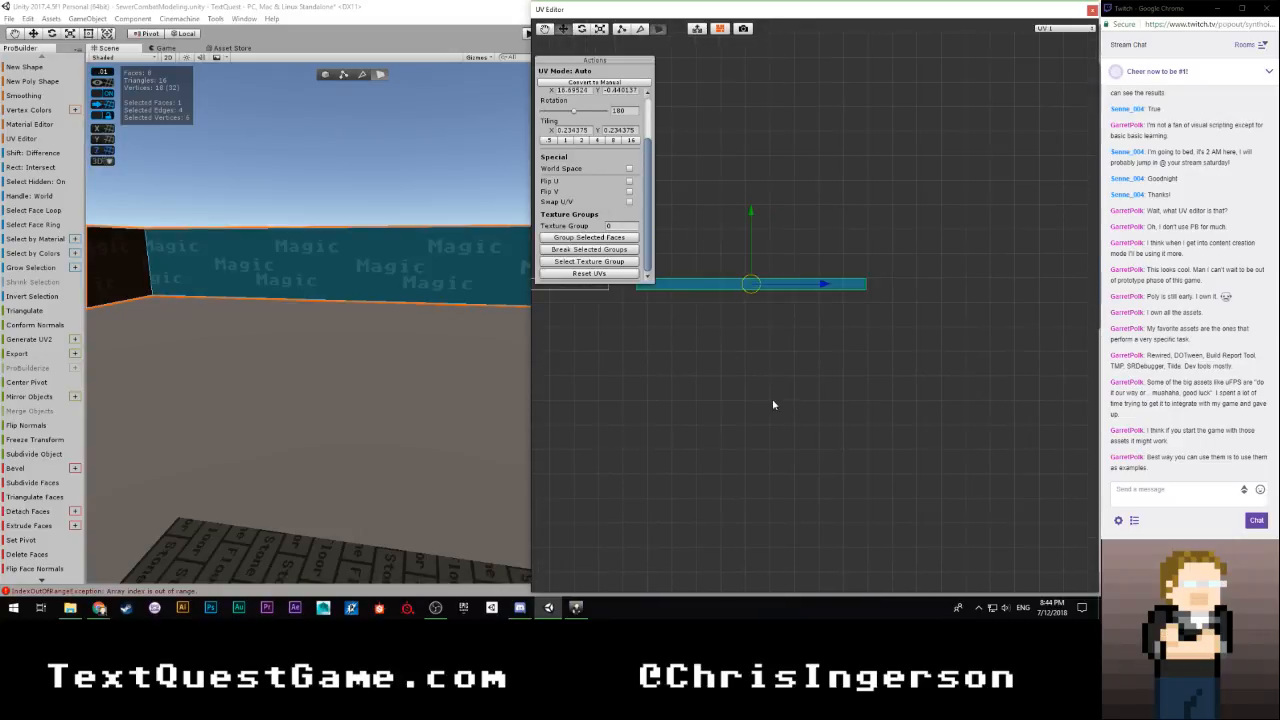
Nudge that face's UVs horizontally to butt against the joined row's end, at an X offset of about 16.972, and deselect the face
middle_click_drag(778, 415, 914, 485)
scroll(918, 482, "up", 4)
left_click_drag(1005, 383, 959, 398)
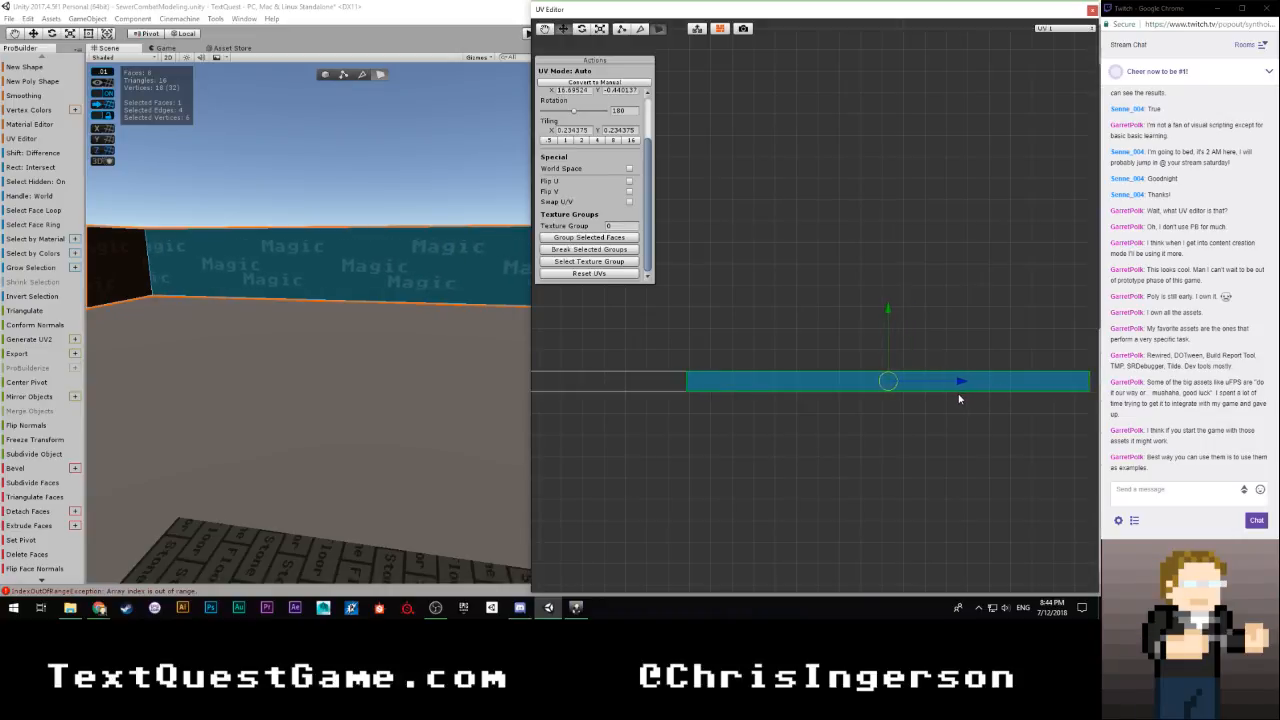
scroll(760, 507, "up", 2)
middle_click_drag(740, 506, 761, 397)
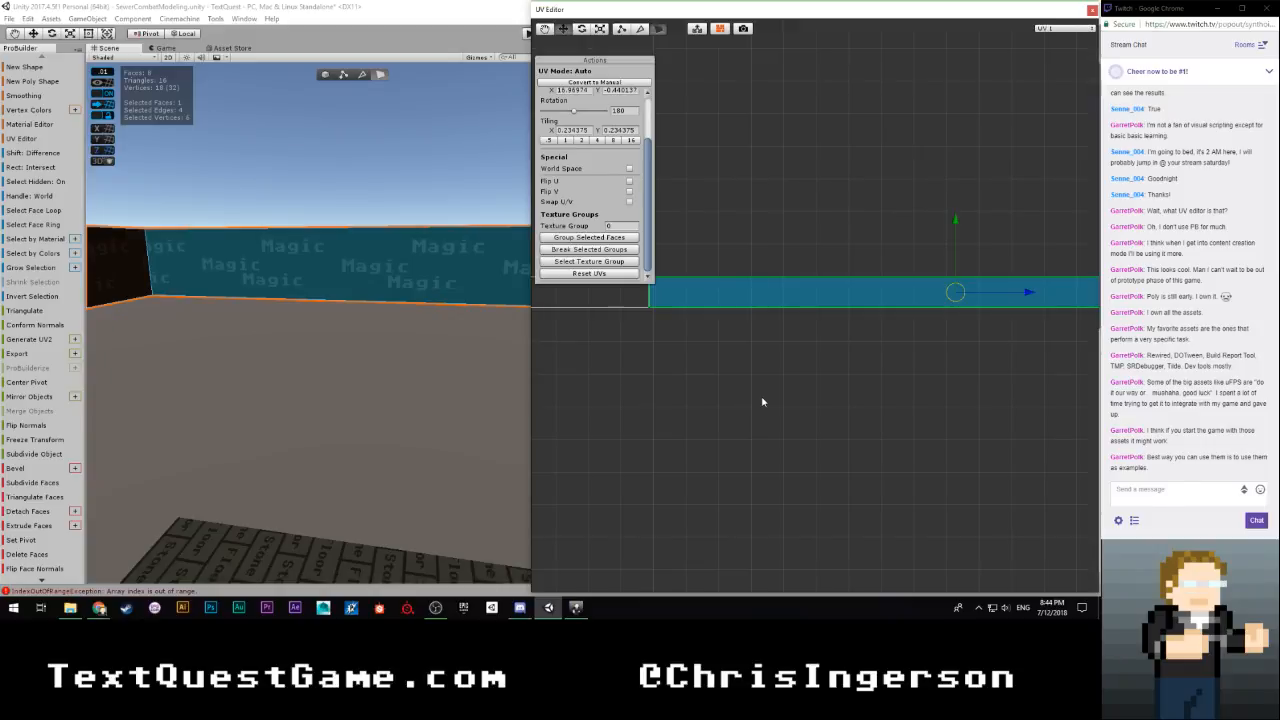
scroll(750, 392, "up", 1)
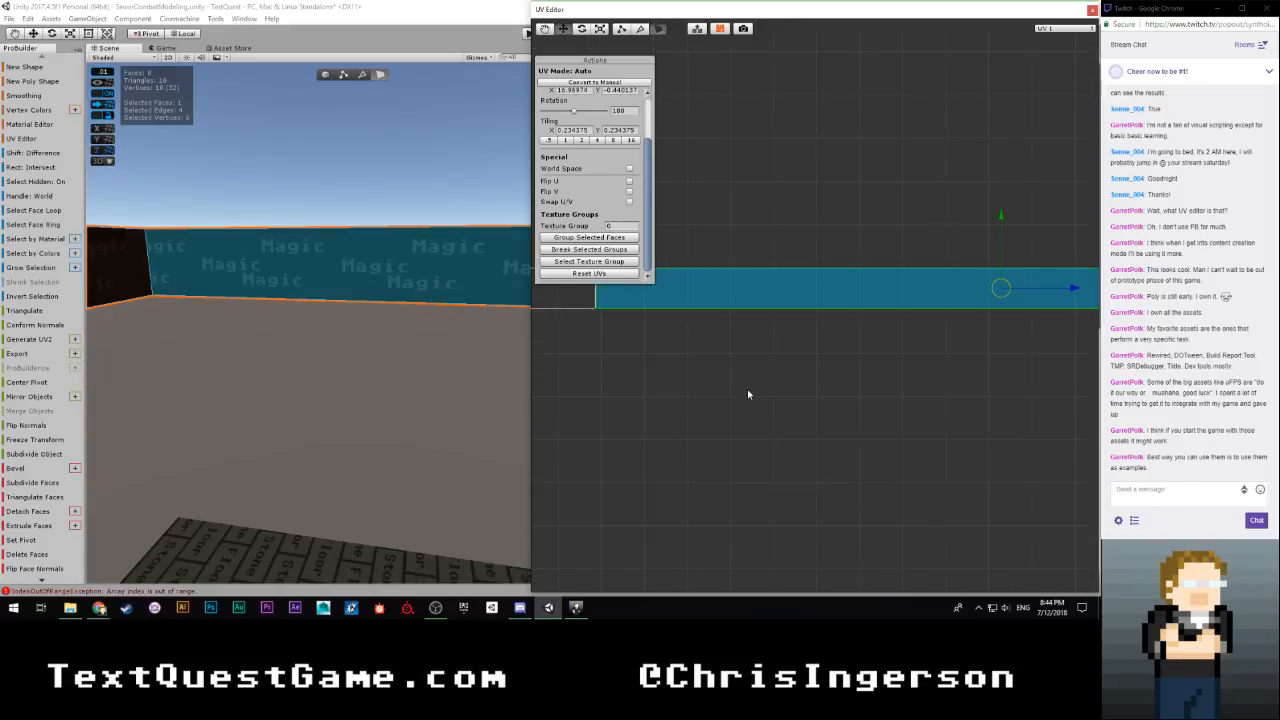
scroll(851, 389, "up", 1)
scroll(961, 349, "down", 2)
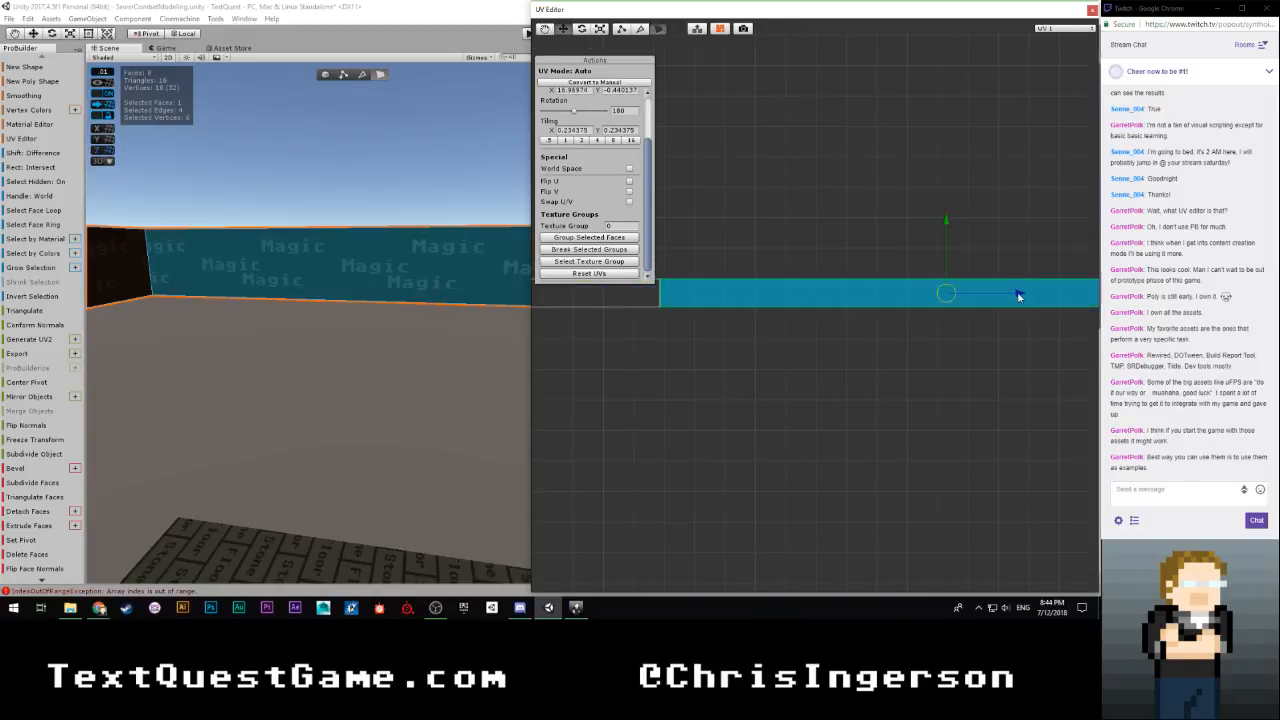
left_click_drag(1018, 296, 624, 355)
Examine the Magic texture across the inner corner, selecting the face on each side to compare their positions in the UV row
right_click_drag(304, 360, 140, 320)
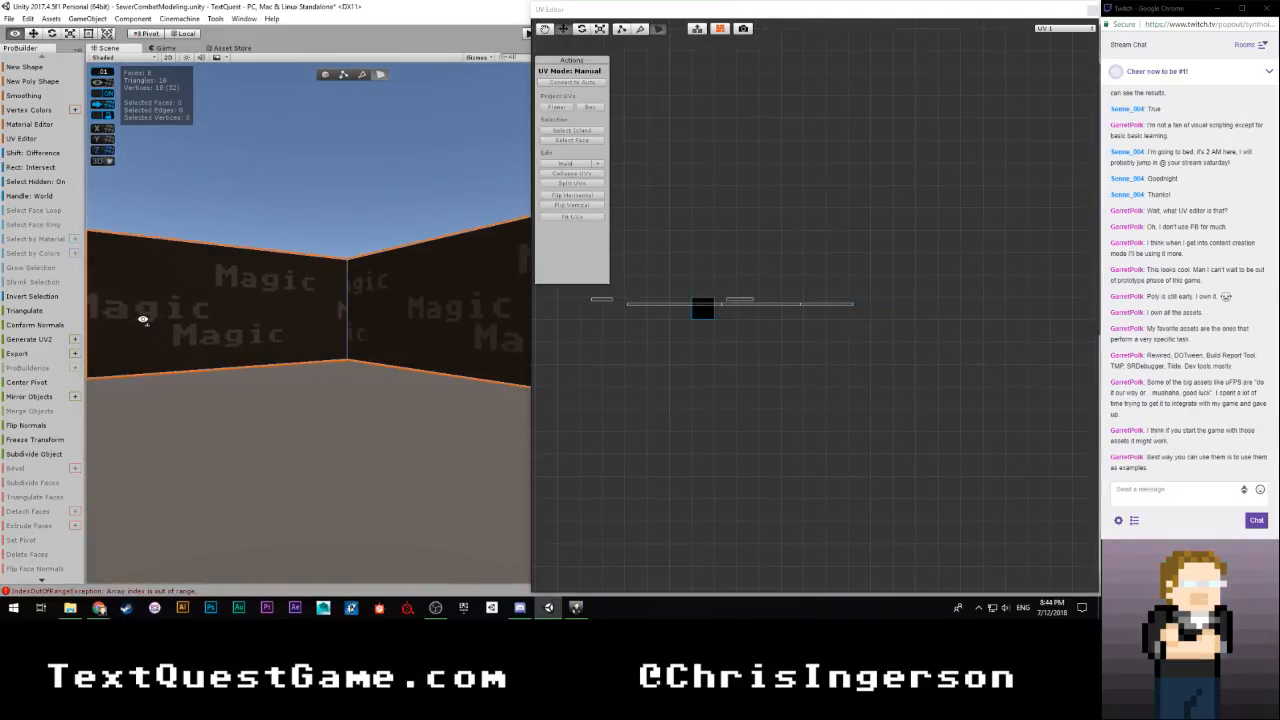
left_click(282, 325)
left_click(389, 325)
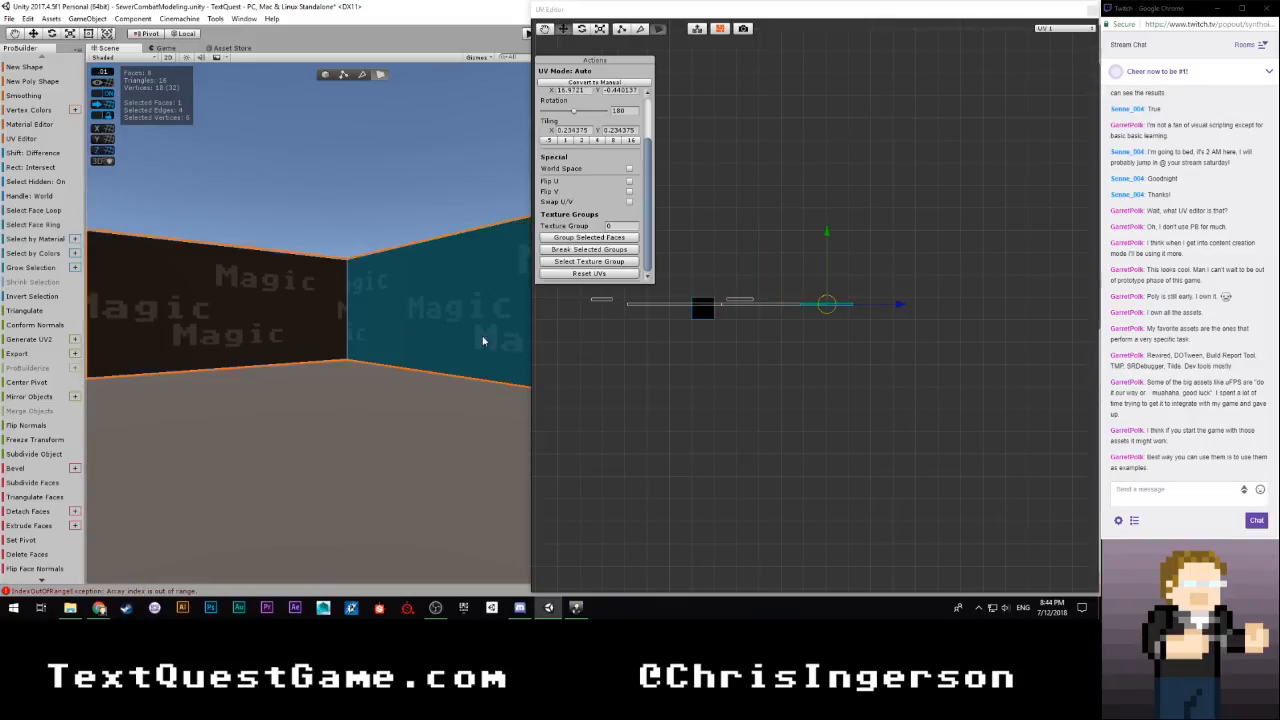
scroll(386, 356, "up", 3)
scroll(385, 356, "down", 3)
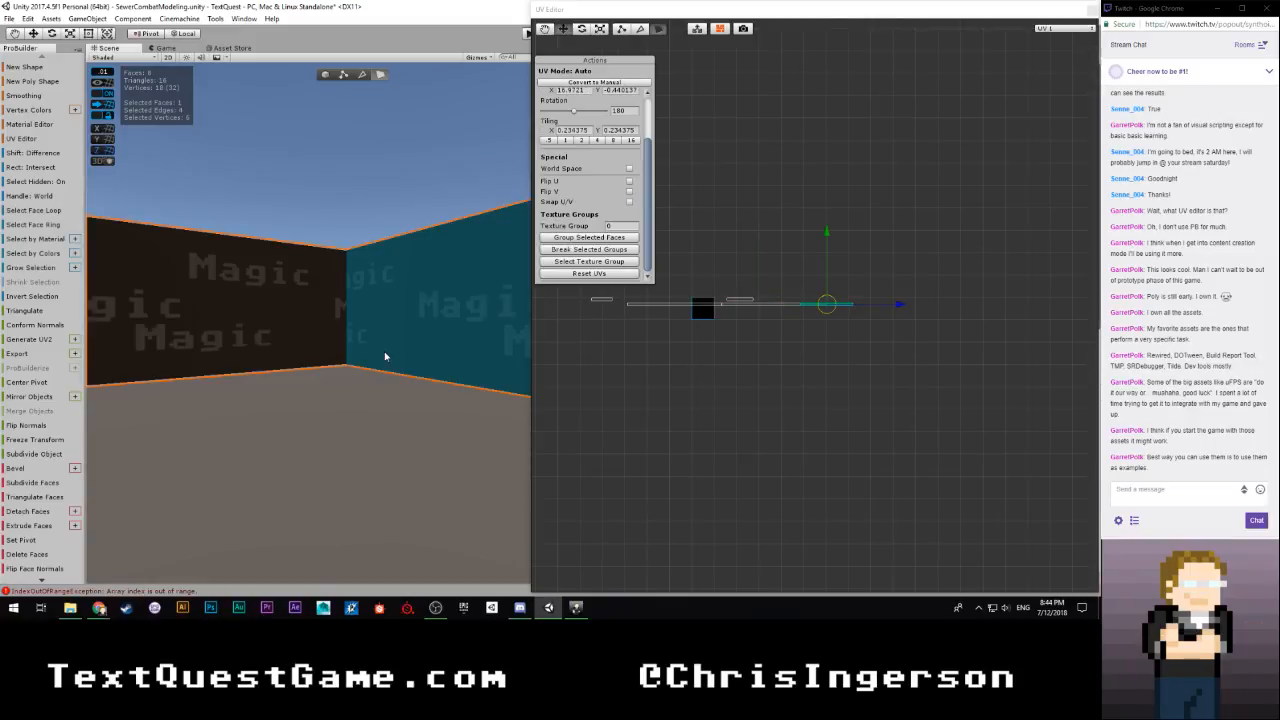
scroll(364, 353, "down", 3)
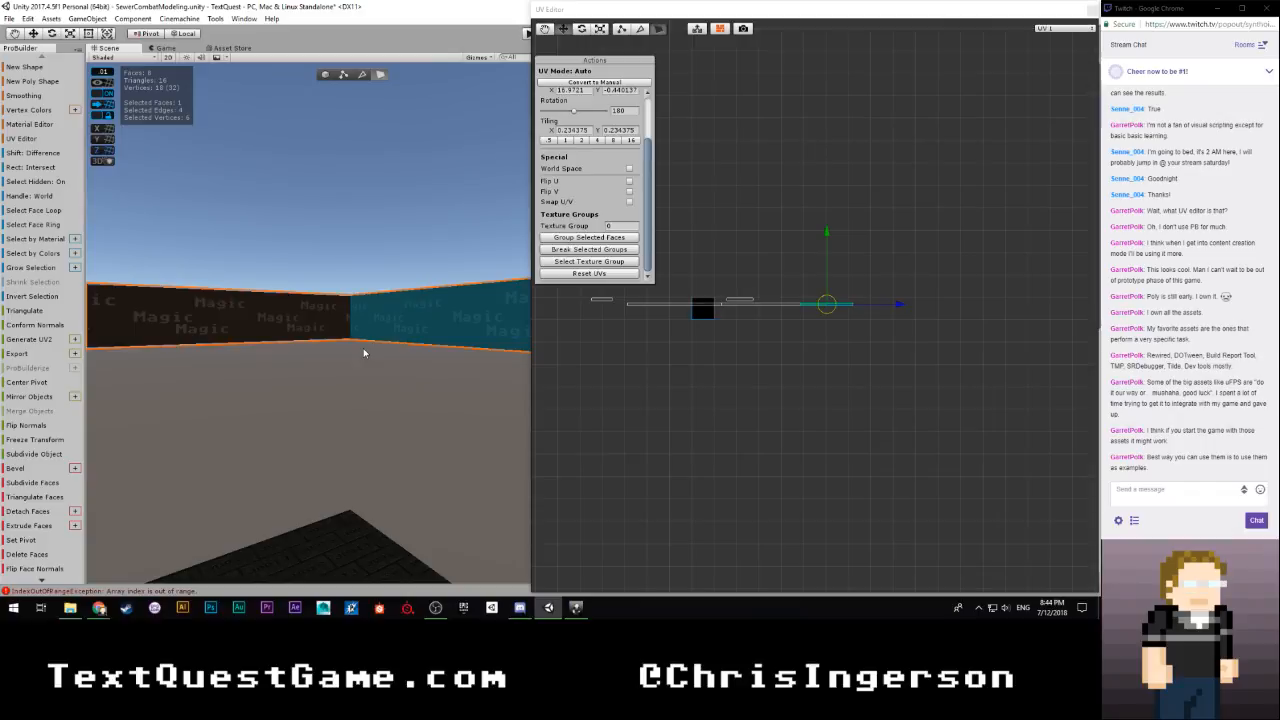
scroll(364, 353, "up", 2)
scroll(723, 363, "up", 8)
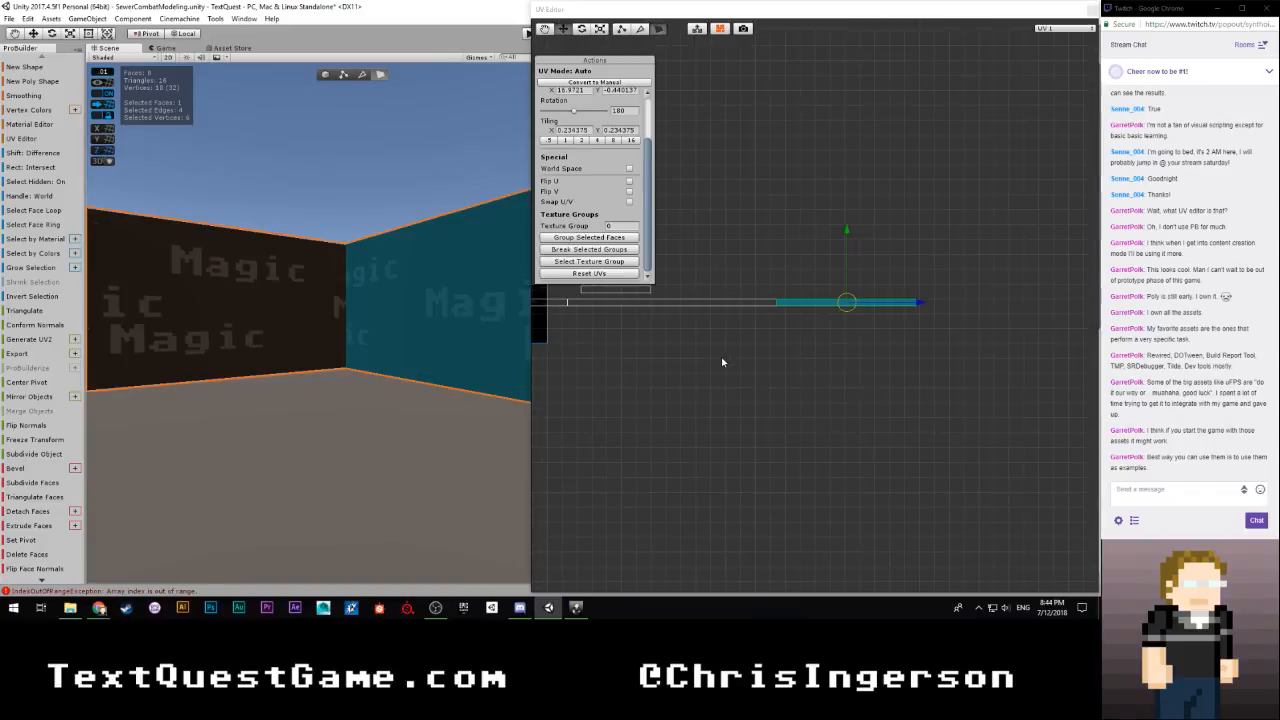
scroll(713, 318, "down", 2)
left_click(681, 300)
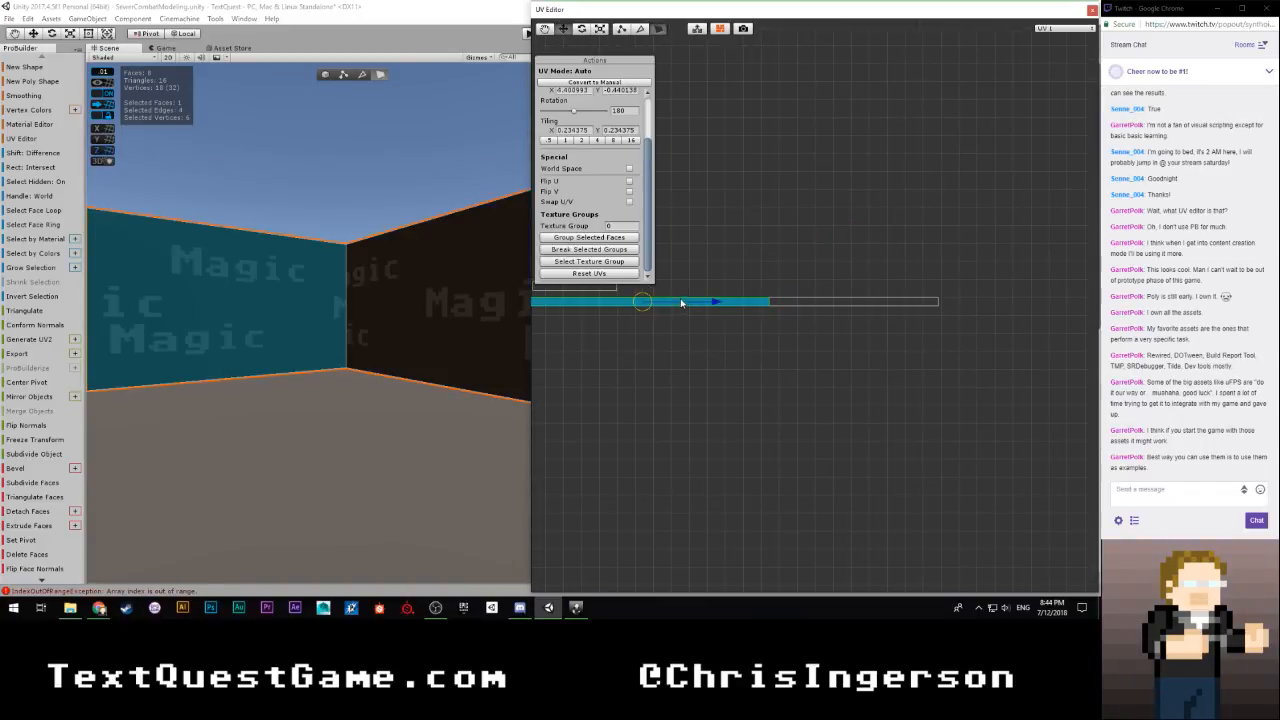
scroll(752, 352, "down", 3)
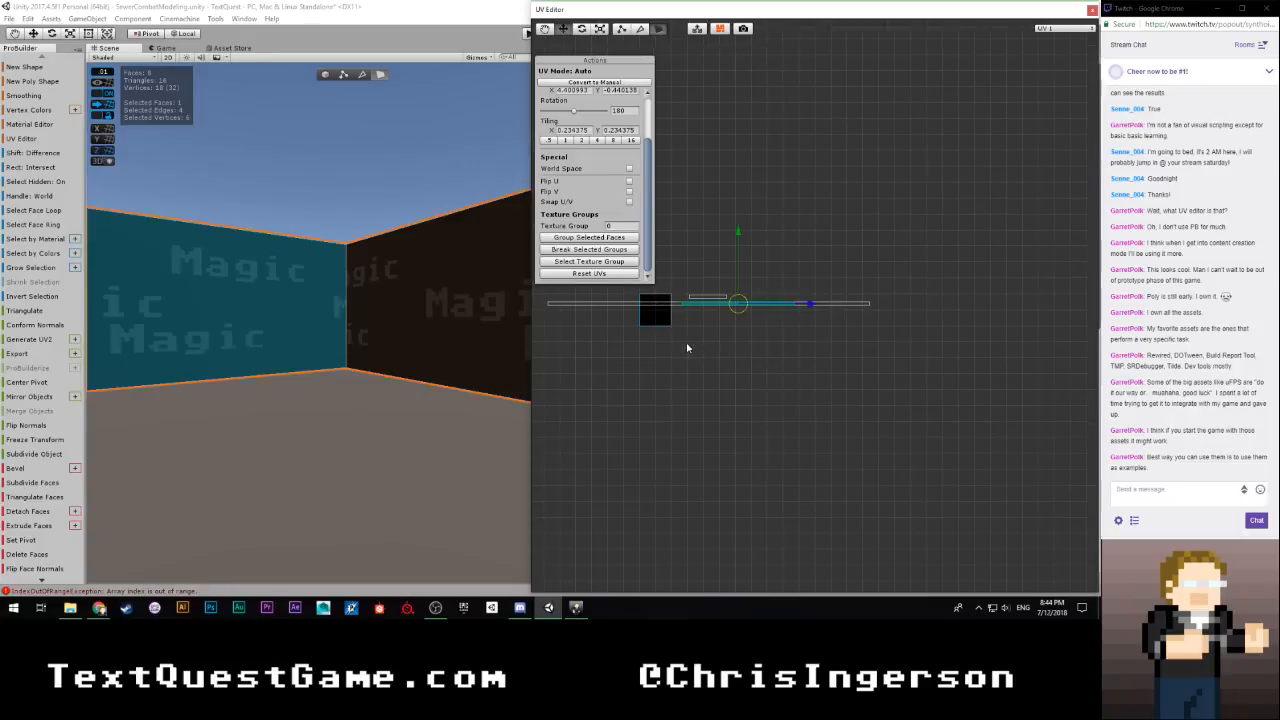
middle_click_drag(687, 347, 846, 337)
scroll(808, 354, "up", 4)
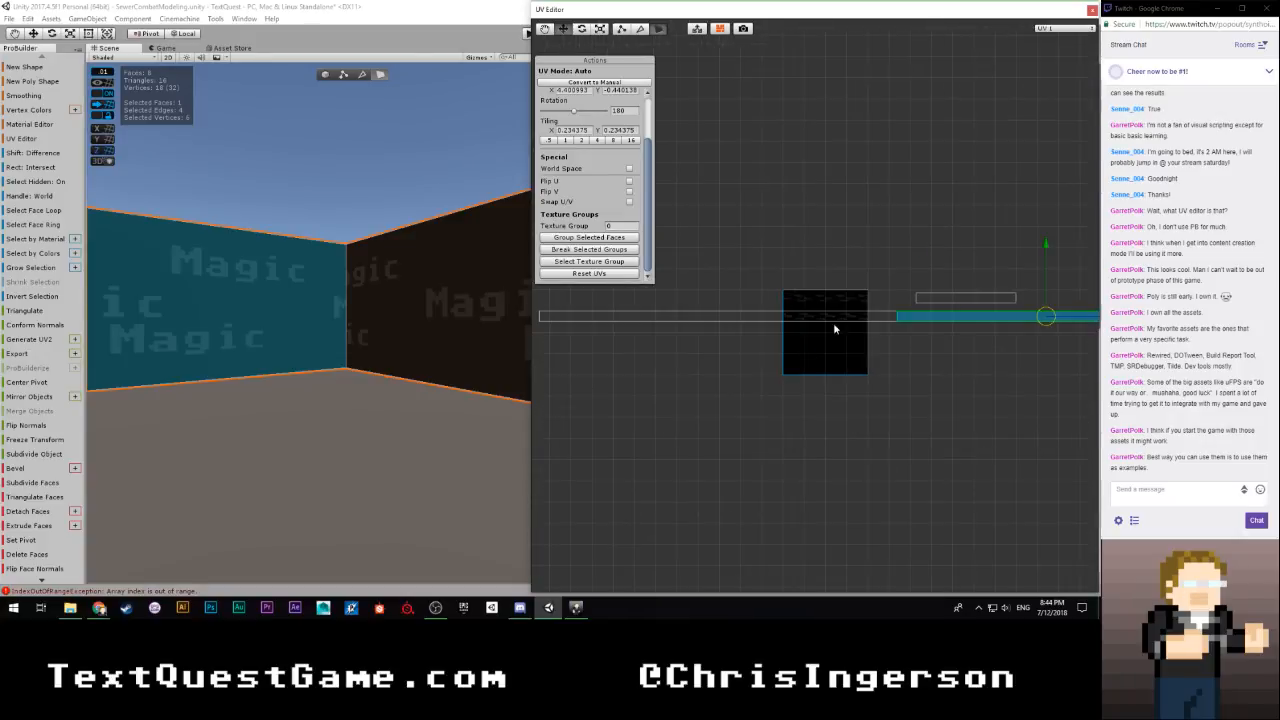
Compare the UV positions of the two faces that meet at the outer corner, selecting each in turn
left_click(834, 324)
scroll(834, 335, "down", 2)
right_click_drag(421, 360, 306, 363)
key("w")
scroll(800, 360, "up", 1)
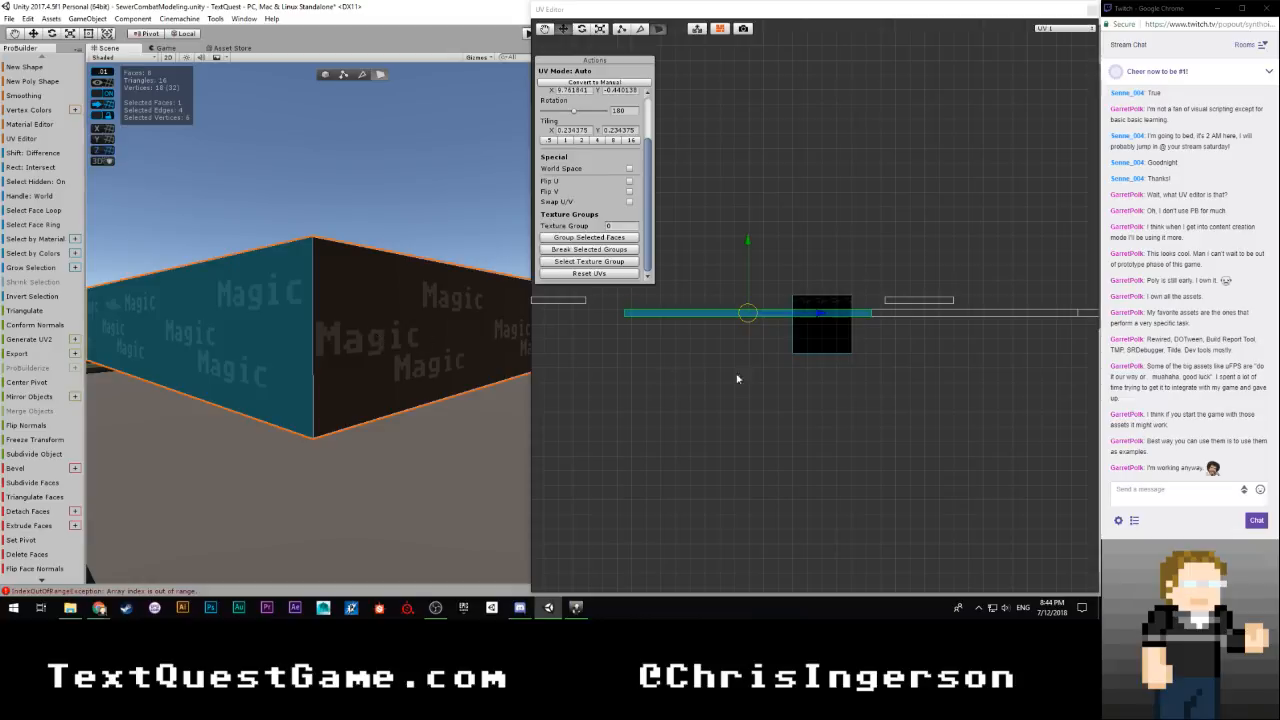
scroll(800, 340, "down", 1)
left_click(890, 313)
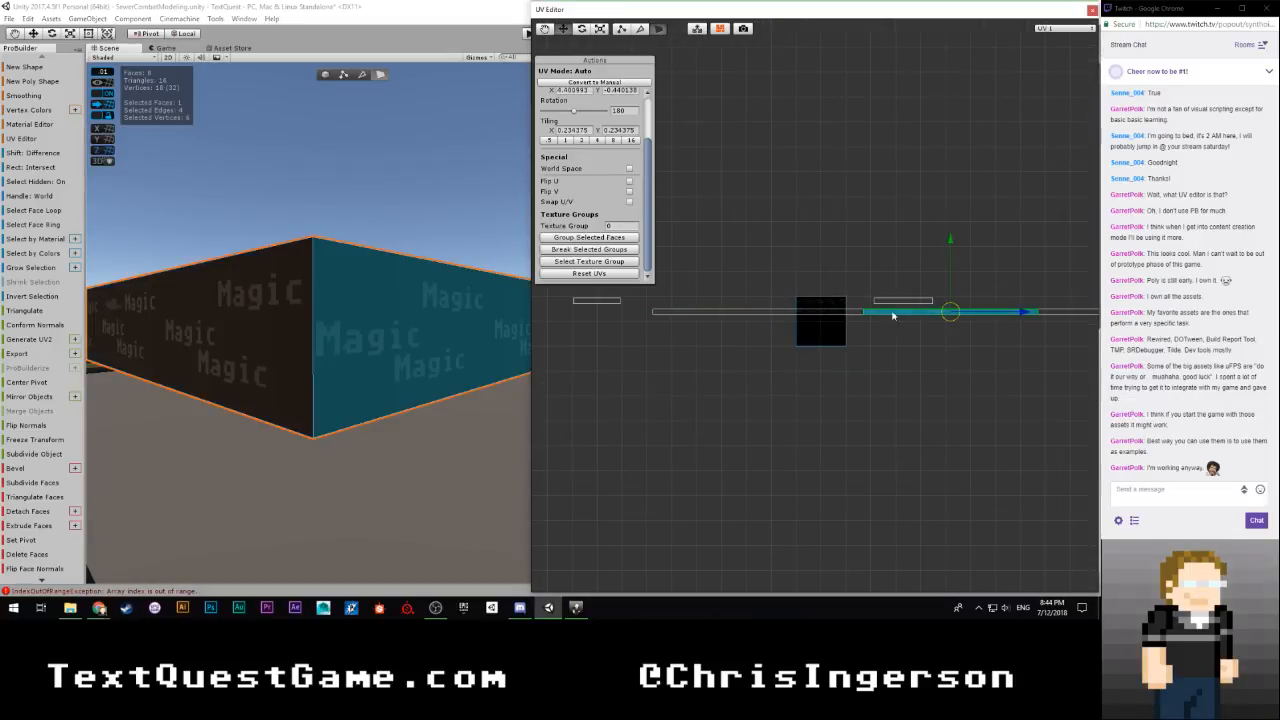
middle_click_drag(953, 355, 718, 369)
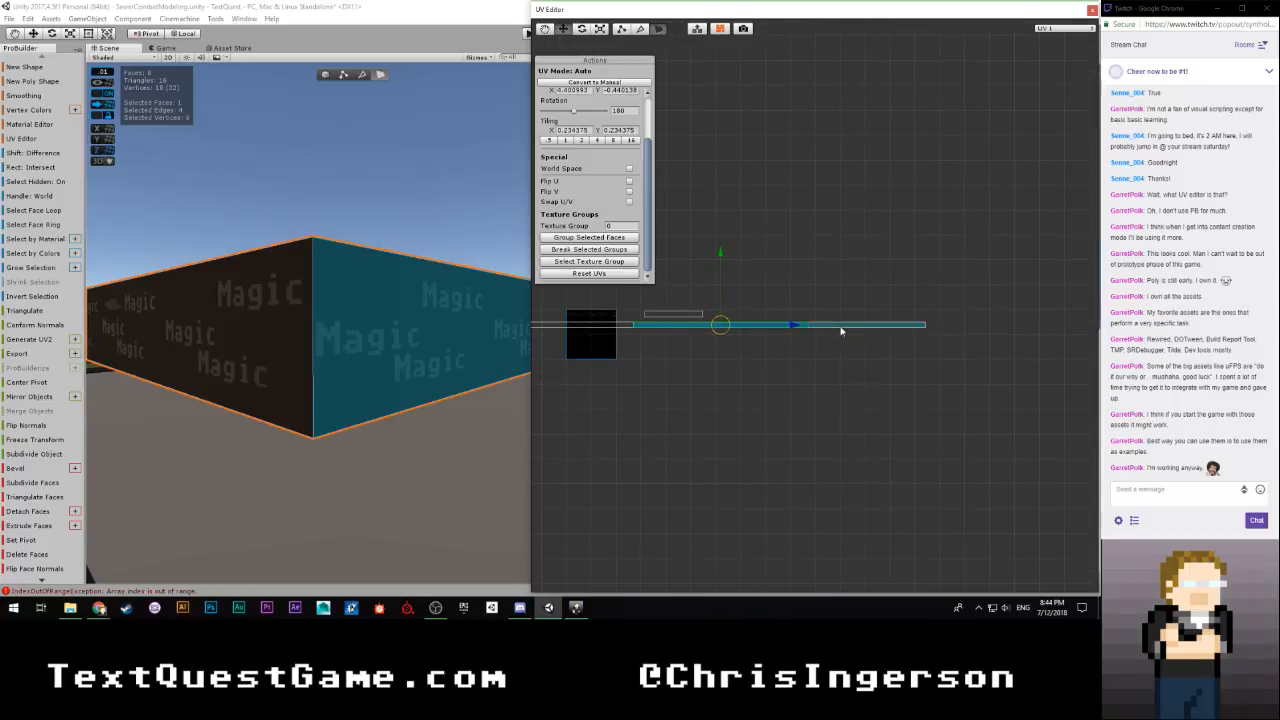
Move the end face's UVs to the opposite side of the middle face and butt the seam at an X offset of about 22.84
left_click(840, 333)
left_click_drag(950, 300, 789, 372)
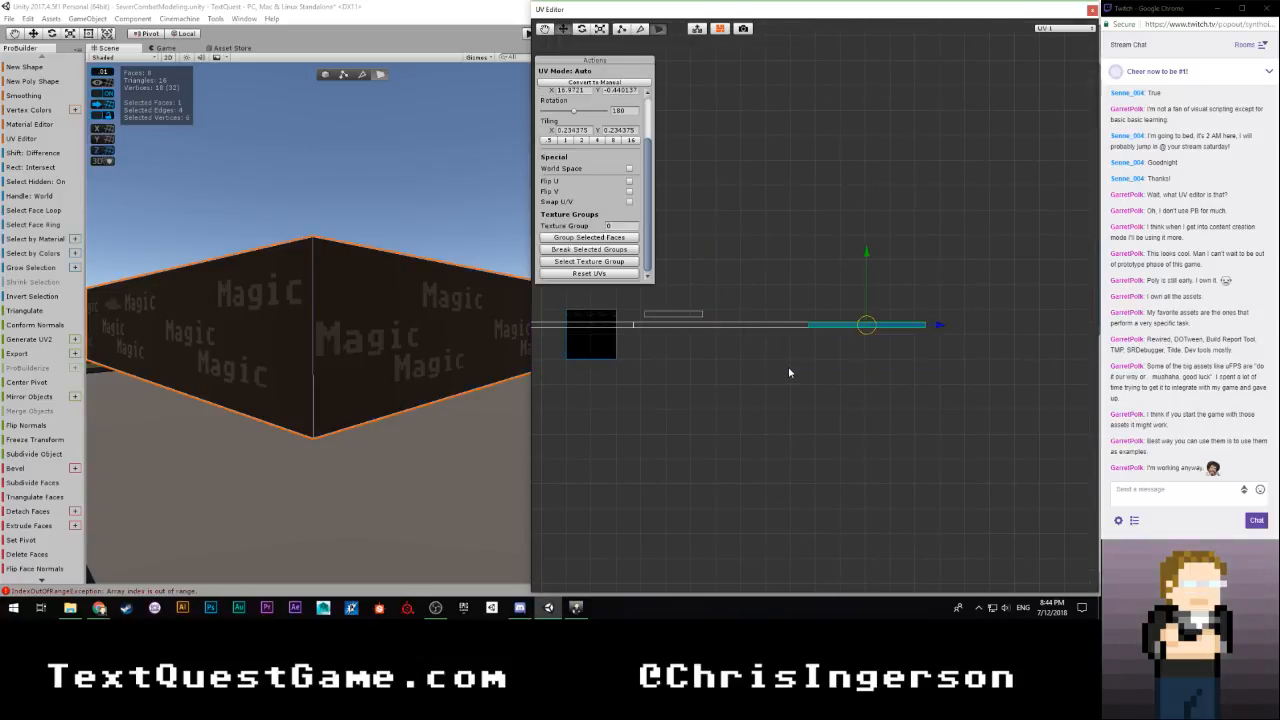
left_click_drag(938, 327, 647, 333)
mouse_move(420, 368)
right_mouse_down()
mouse_move(505, 362)
mouse_move(419, 369)
right_mouse_up()
scroll(621, 377, "up", 5)
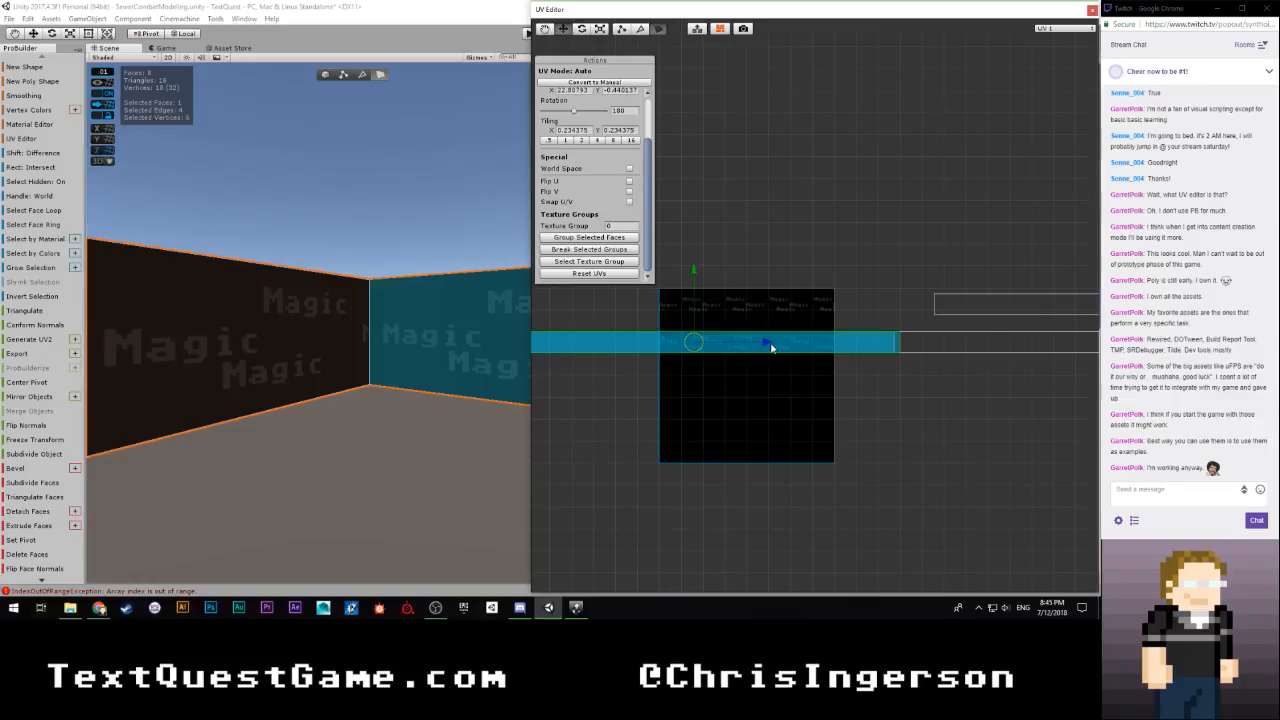
left_click_drag(769, 346, 760, 346)
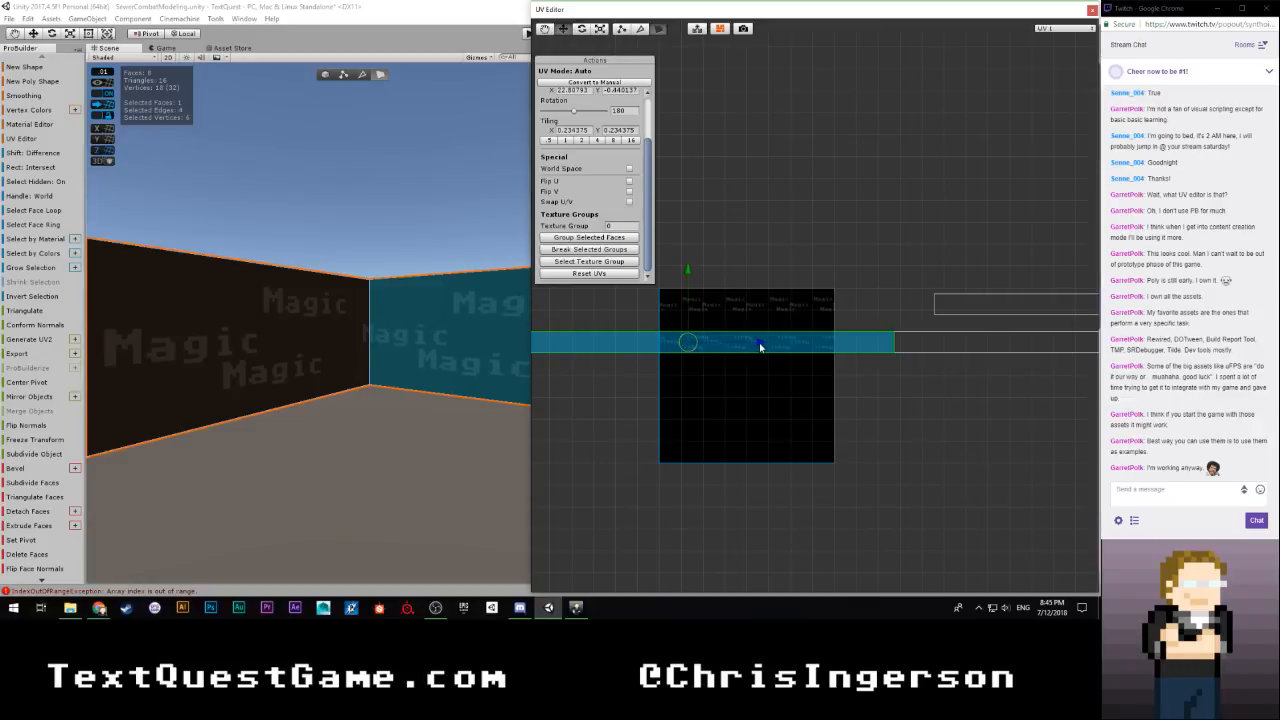
scroll(760, 346, "down", 6)
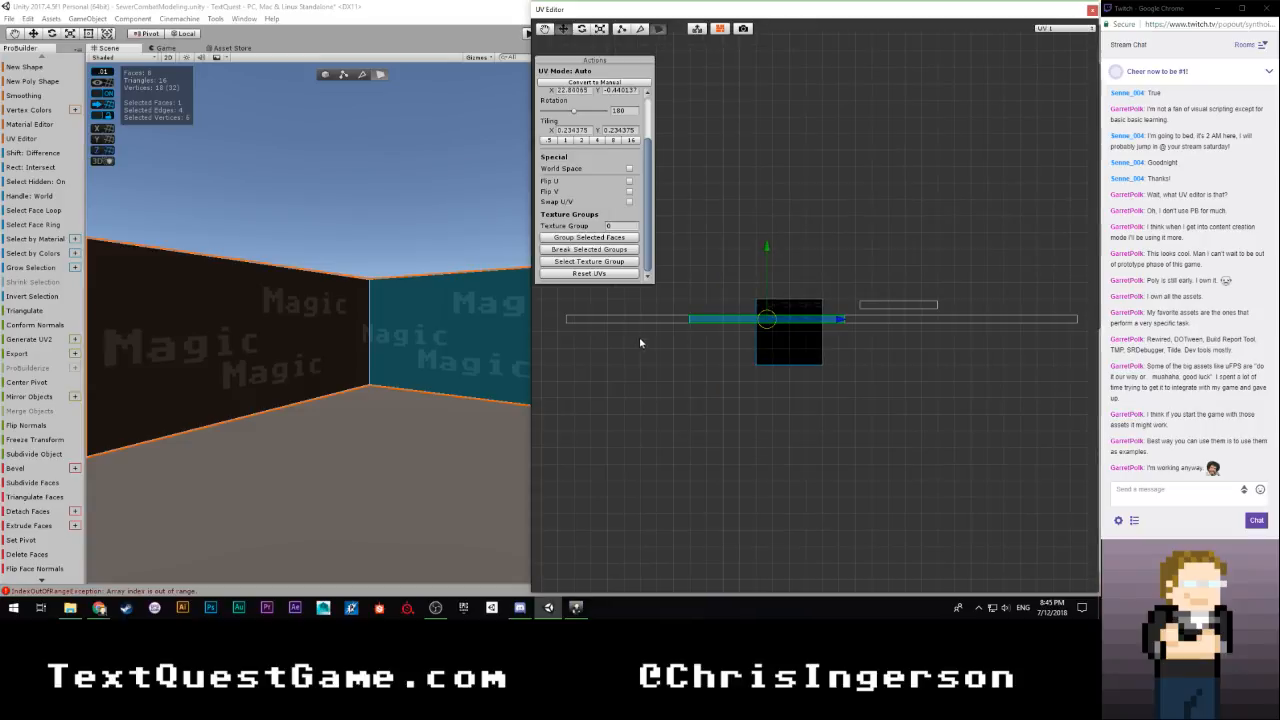
Slide the overlapping long face's UVs to the free end of the middle face and butt them at an X offset of about 2.031
left_click_drag(849, 311, 1016, 310)
scroll(946, 366, "up", 7)
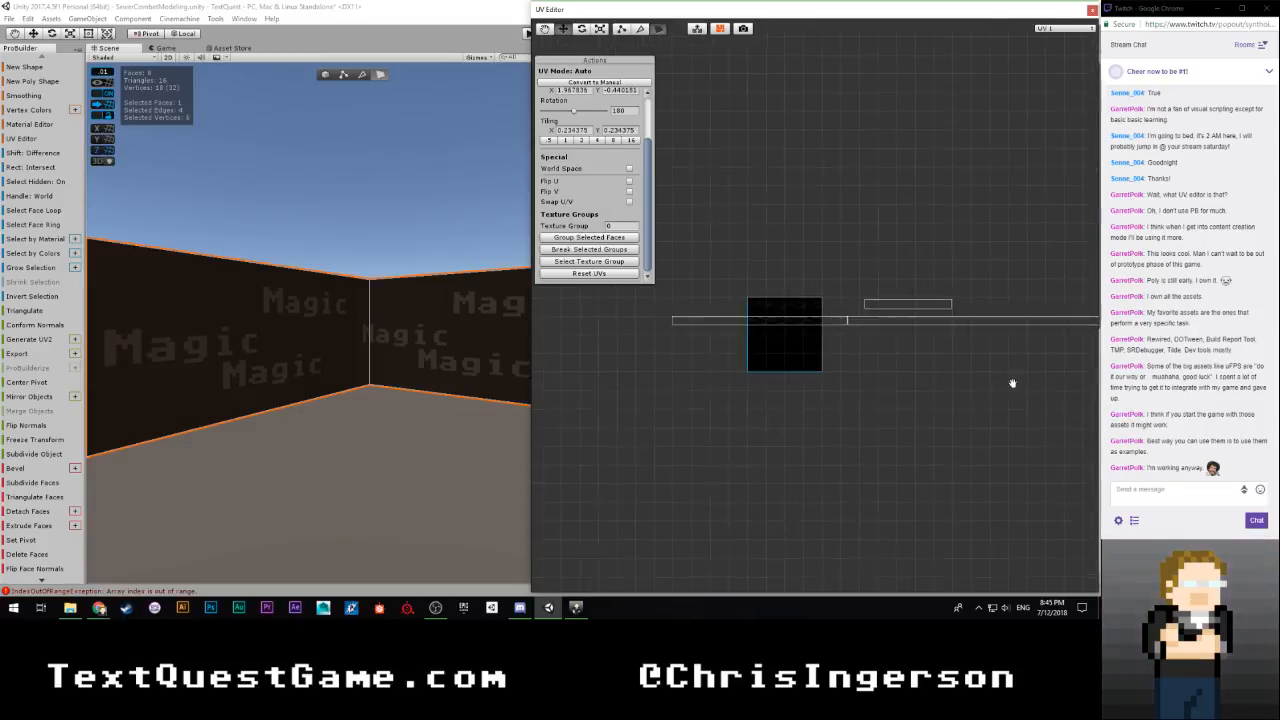
middle_click_drag(1036, 398, 702, 404)
scroll(800, 395, "up", 2)
mouse_move(883, 390)
middle_mouse_down()
mouse_move(748, 386)
mouse_move(900, 398)
middle_mouse_up()
scroll(788, 401, "up", 3)
left_click_drag(1036, 323, 1023, 323)
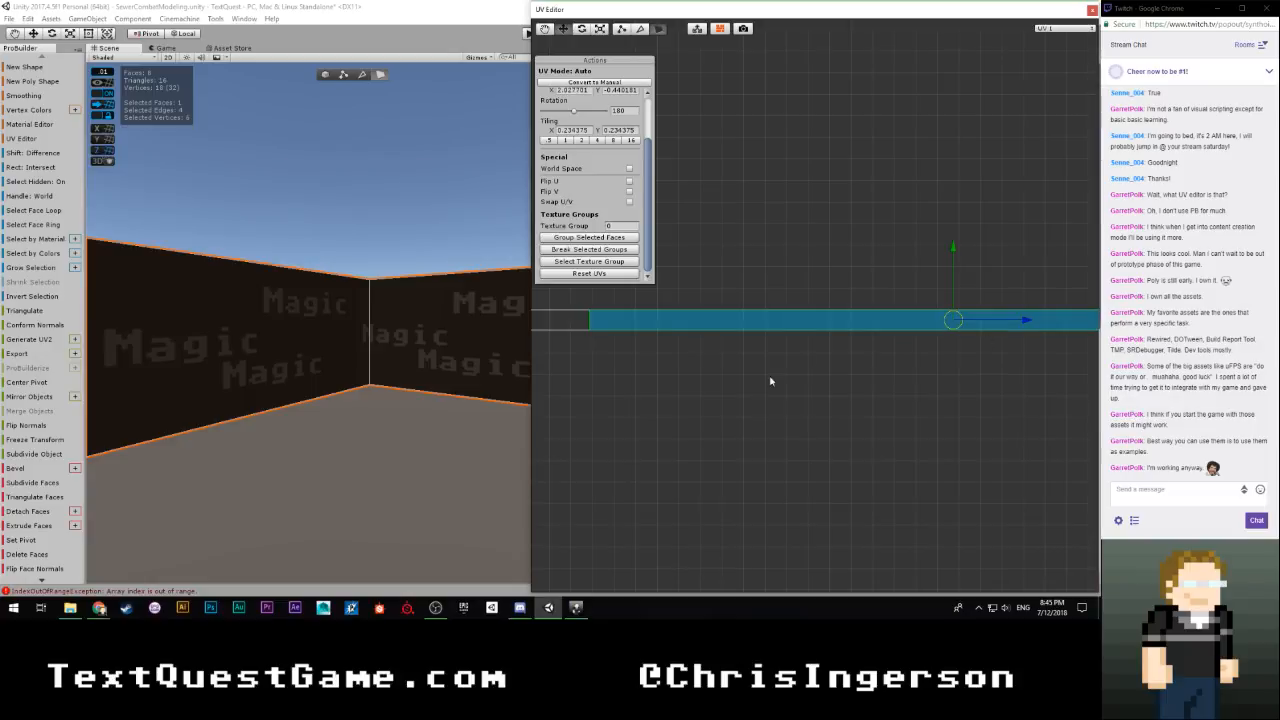
scroll(749, 381, "down", 4)
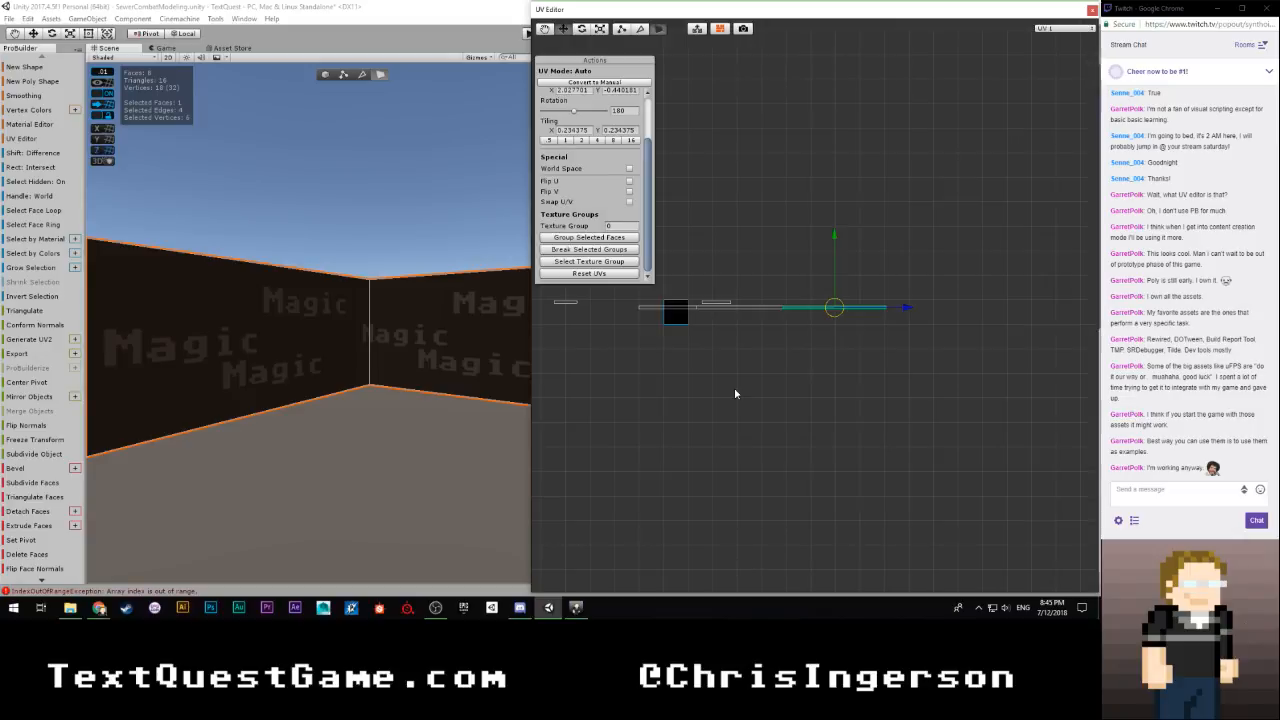
scroll(775, 380, "up", 2)
scroll(770, 383, "up", 4)
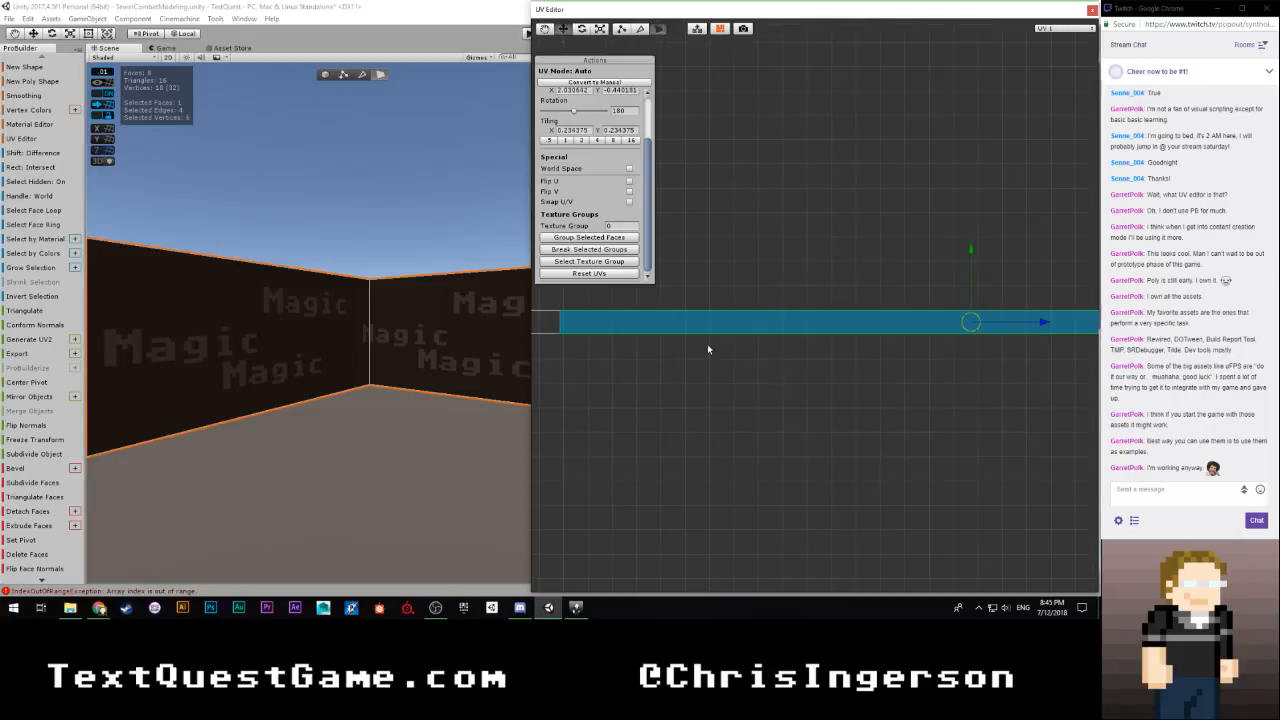
scroll(690, 349, "down", 8)
Try to place the remaining short wall face's UVs after the long face at the end of the lower row
right_click_drag(335, 346, 440, 341)
left_click(428, 338)
scroll(646, 354, "down", 4)
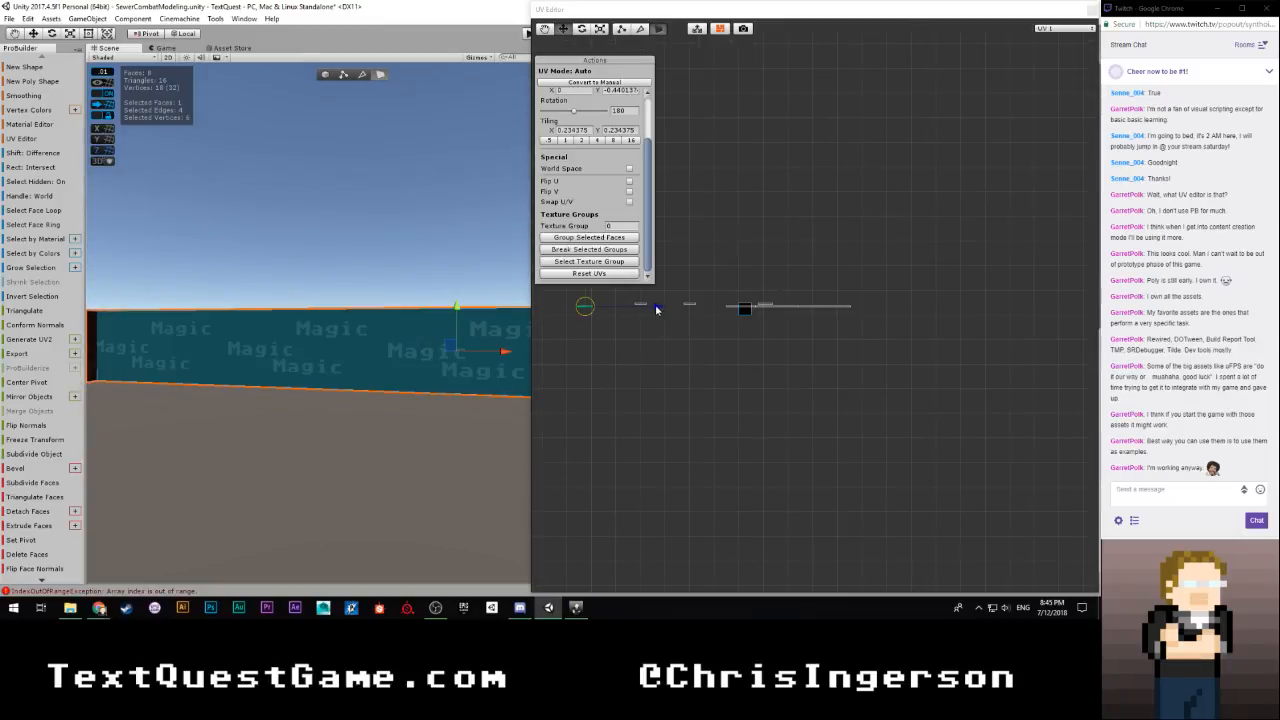
left_click_drag(656, 308, 938, 312)
scroll(895, 340, "up", 7)
middle_click_drag(955, 348, 808, 348)
scroll(768, 363, "up", 8)
scroll(985, 317, "down", 9)
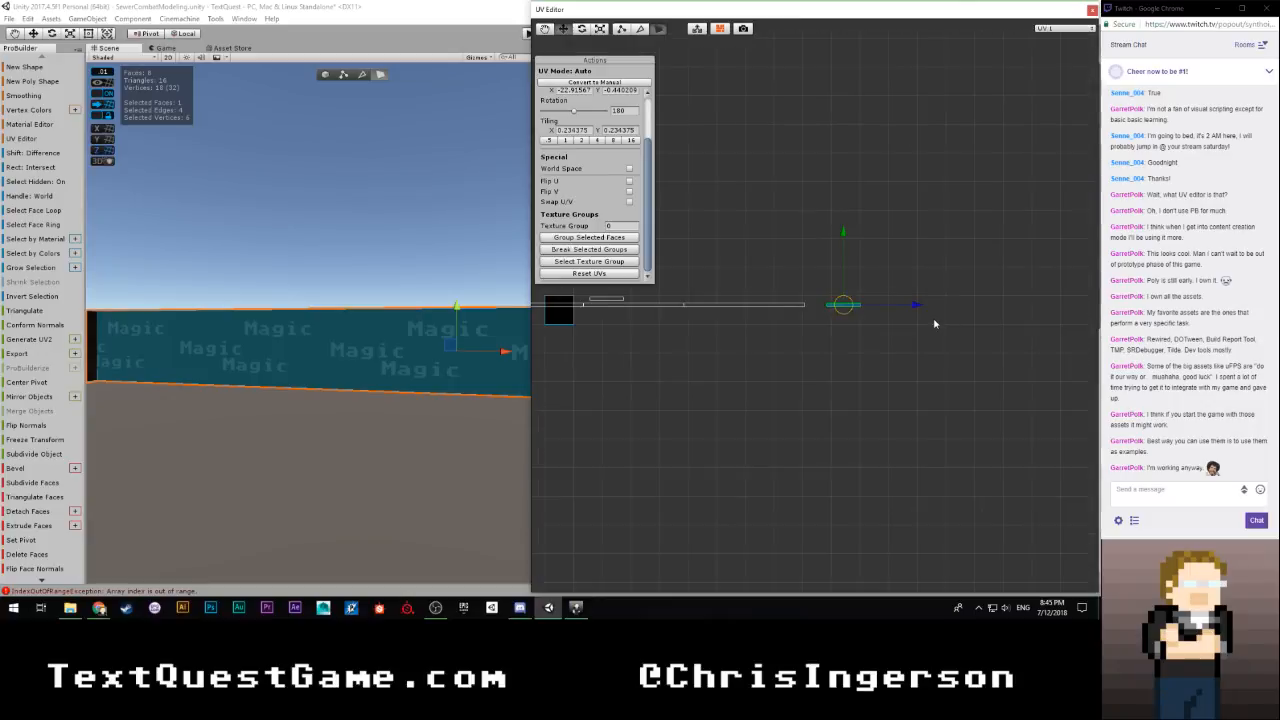
mouse_move(910, 306)
left_mouse_down()
mouse_move(615, 302)
mouse_move(890, 312)
left_mouse_up()
left_click(769, 328)
Check the row's end faces against the model and move the short face's UVs to the opposite end, at an X offset of about -13.866
left_click(754, 307)
right_click_drag(500, 350, 96, 348)
right_click_drag(257, 342, 337, 351)
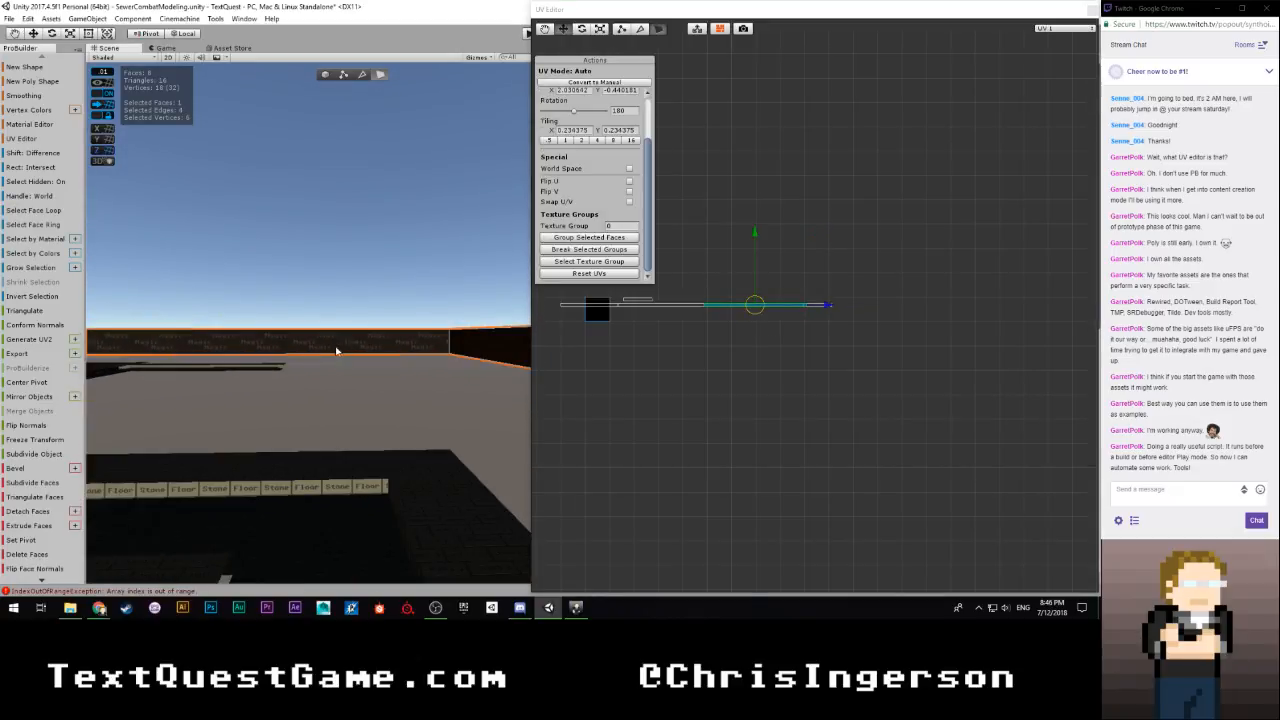
left_click(625, 307)
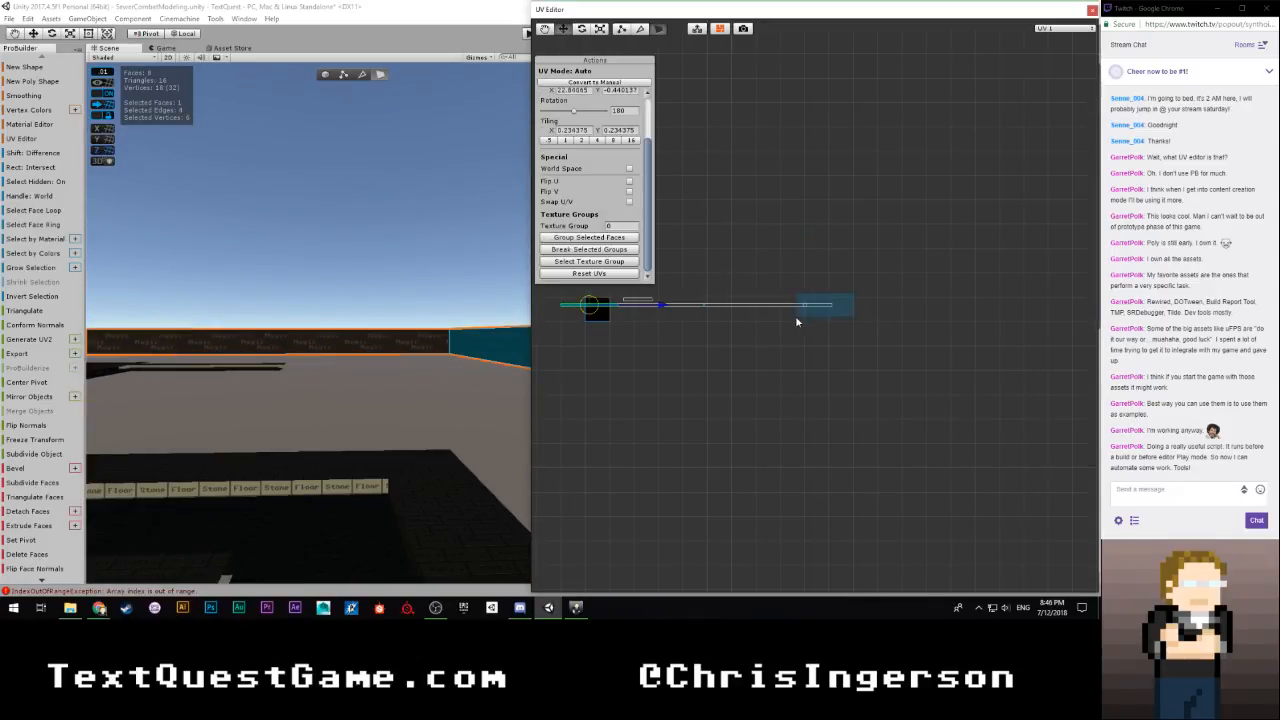
left_click_drag(796, 319, 796, 319)
left_click_drag(886, 305, 615, 305)
right_click_drag(430, 343, 479, 348)
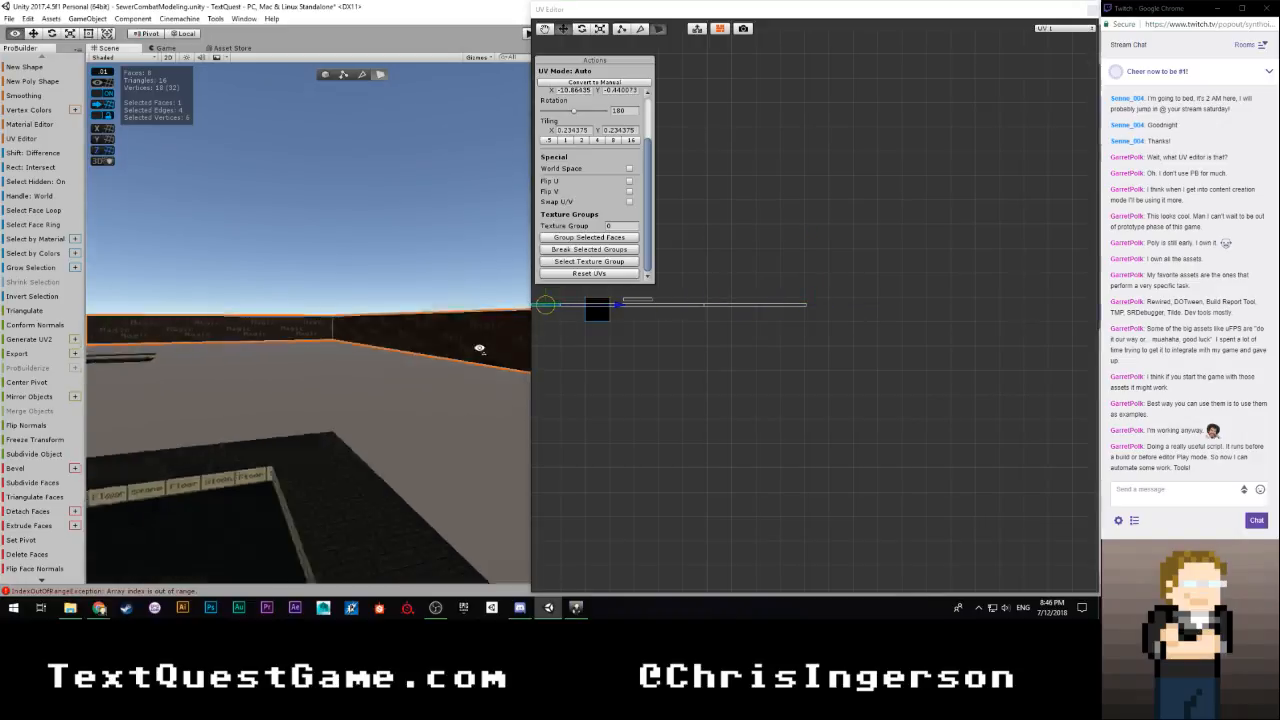
key("f")
Nudge the short face's UVs horizontally until they butt against the lower row across the inner corner, and deselect them
middle_click_drag(774, 360, 930, 344)
scroll(714, 366, "up", 3)
middle_click_drag(713, 366, 915, 408)
scroll(833, 396, "up", 5)
middle_click_drag(835, 420, 822, 380)
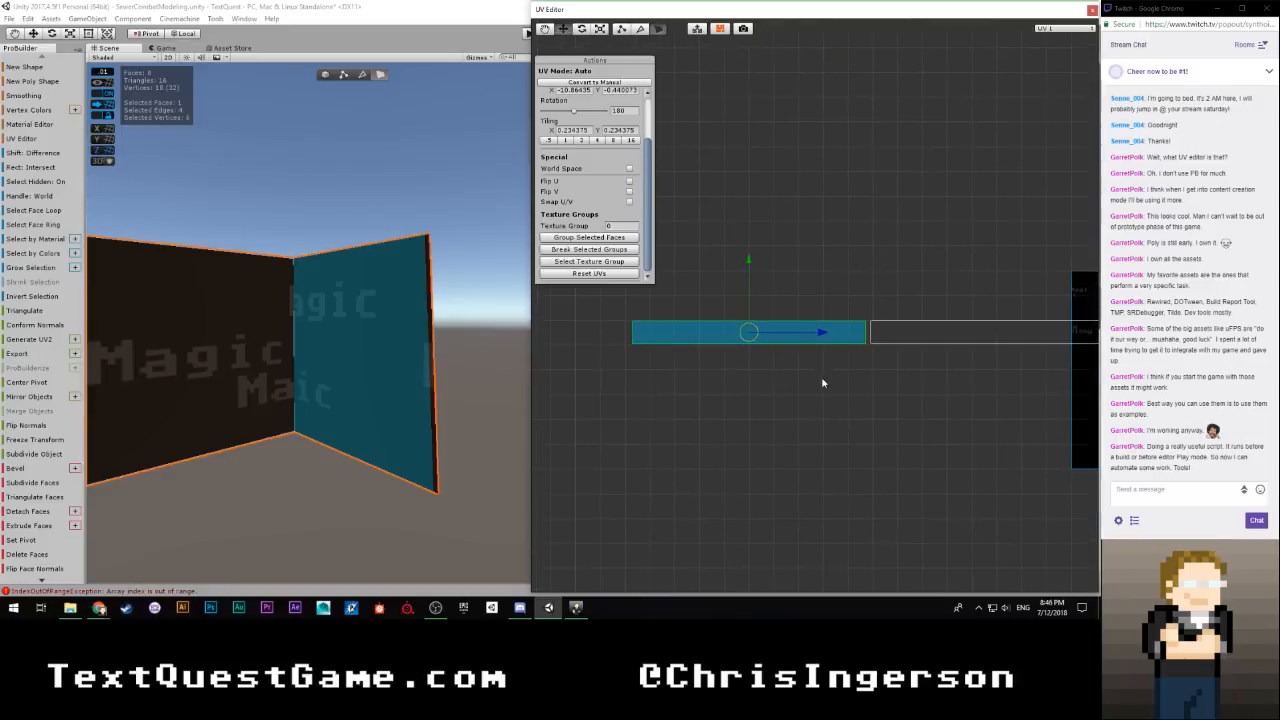
scroll(800, 365, "up", 3)
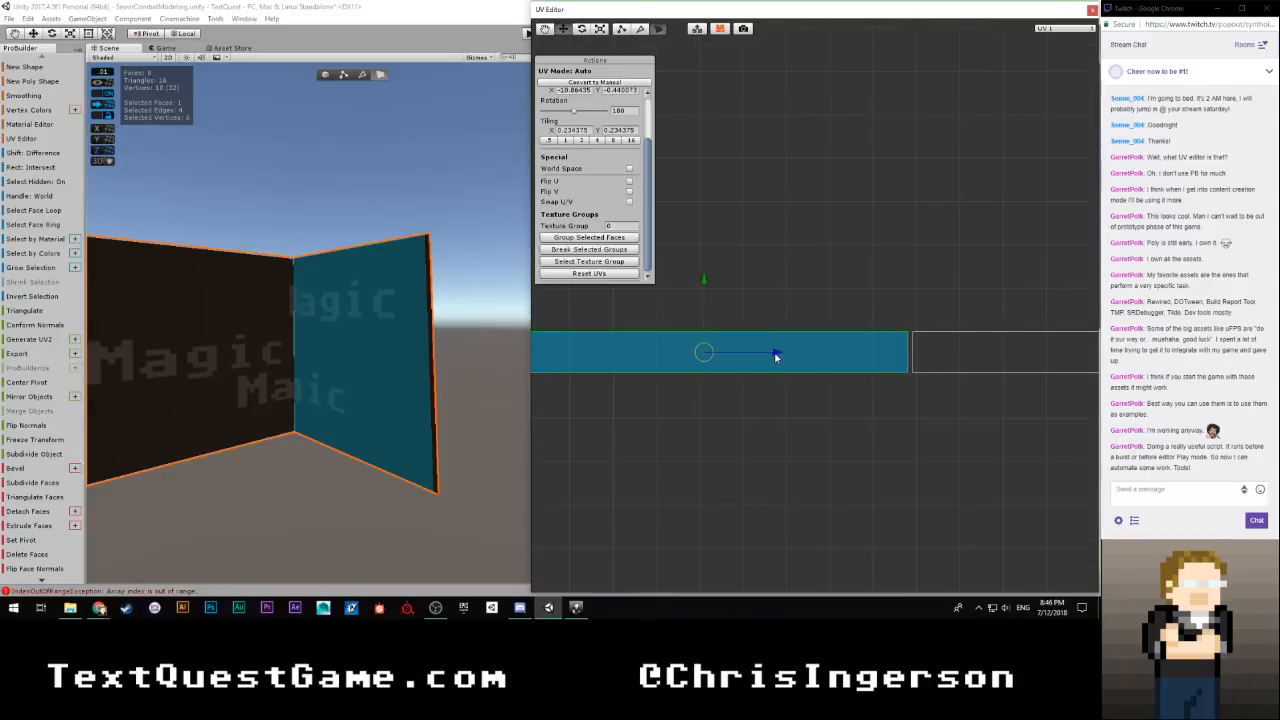
left_click(790, 396)
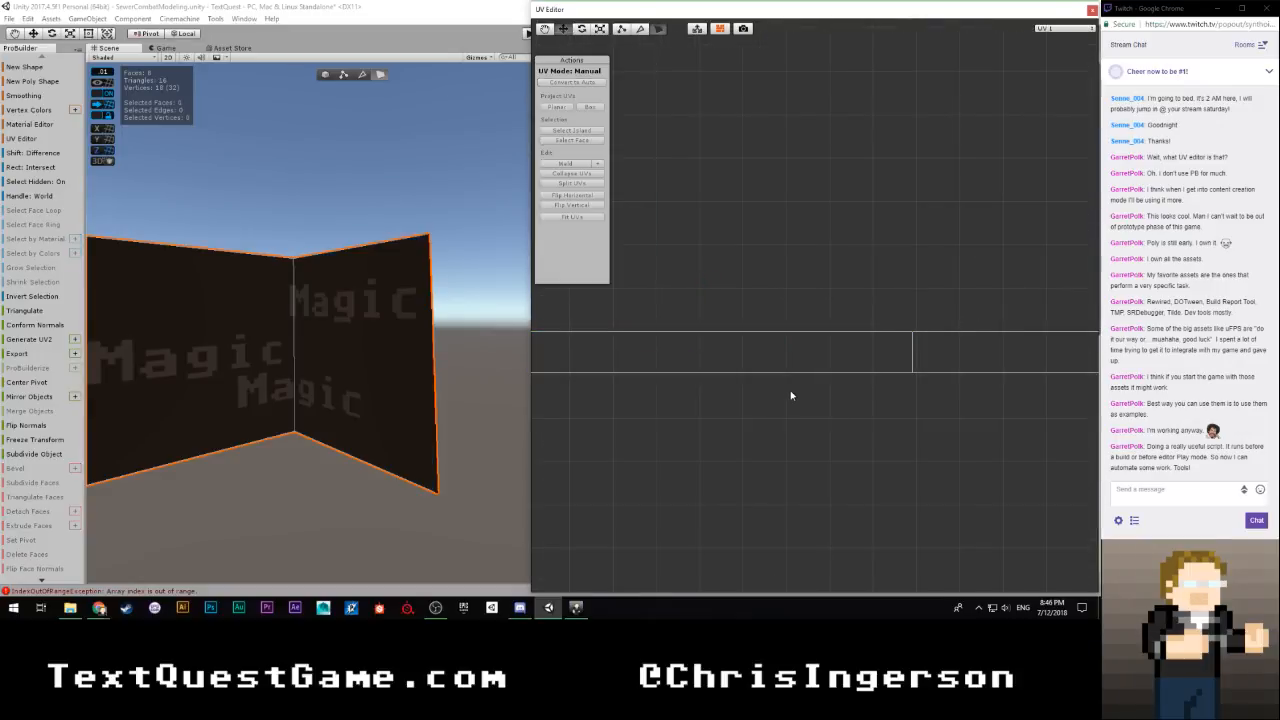
Slide the far-off face's UVs in the upper row horizontally close to the texture square
scroll(790, 390, "down", 6)
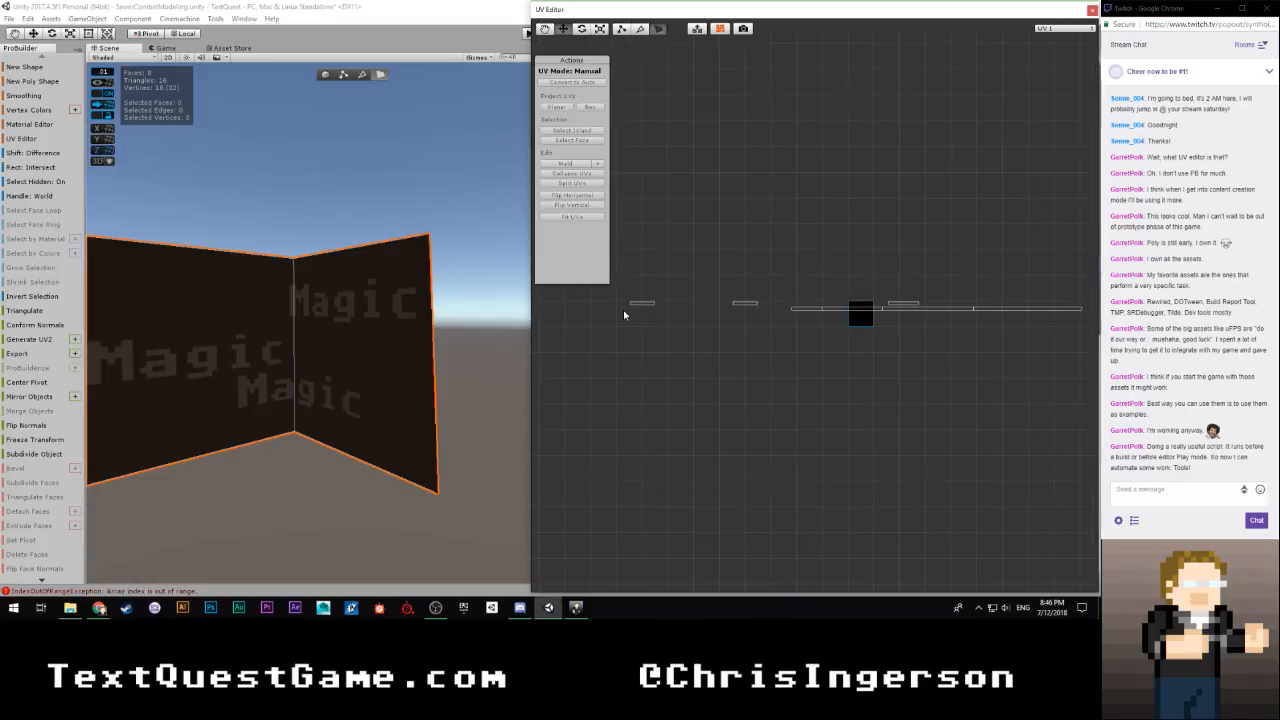
scroll(386, 366, "down", 8)
left_click_drag(386, 366, 655, 375, "alt")
scroll(707, 339, "down", 5)
left_click_drag(598, 296, 882, 310)
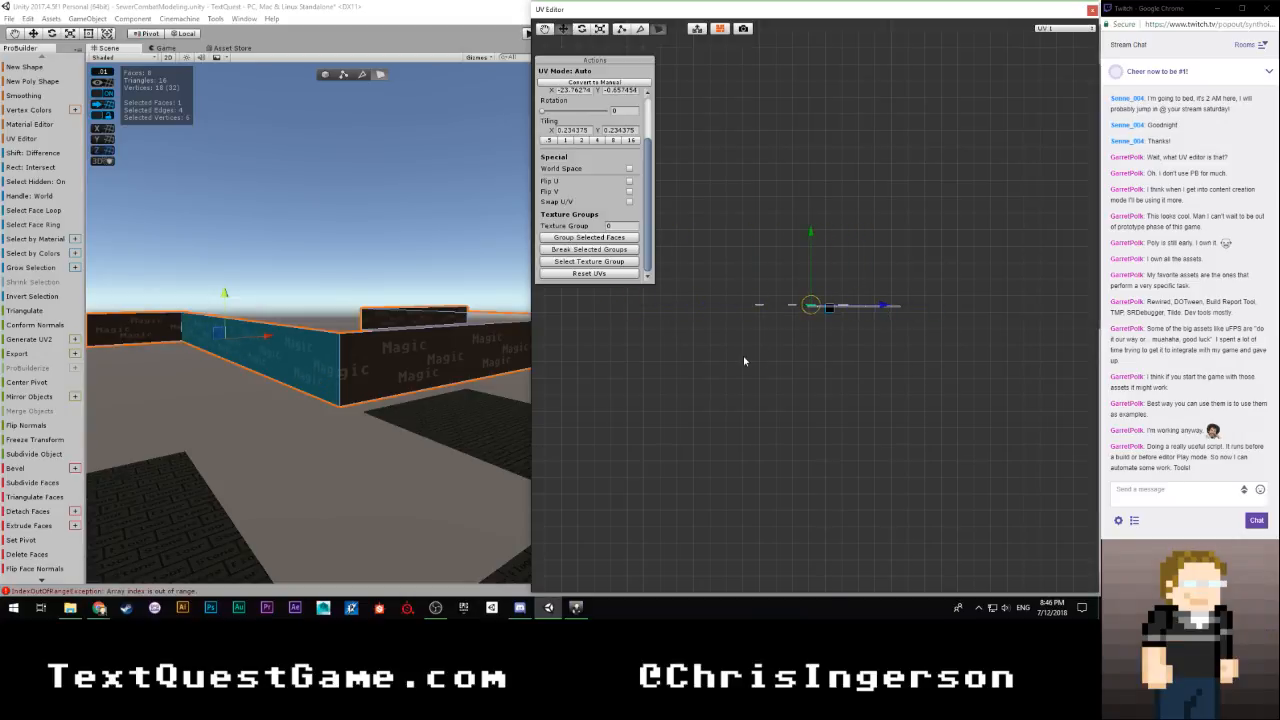
scroll(743, 357, "up", 7)
Slide the UVs of the two other outlying upper-row faces horizontally over to the texture square
scroll(733, 360, "down", 2)
left_click_drag(656, 298, 911, 303)
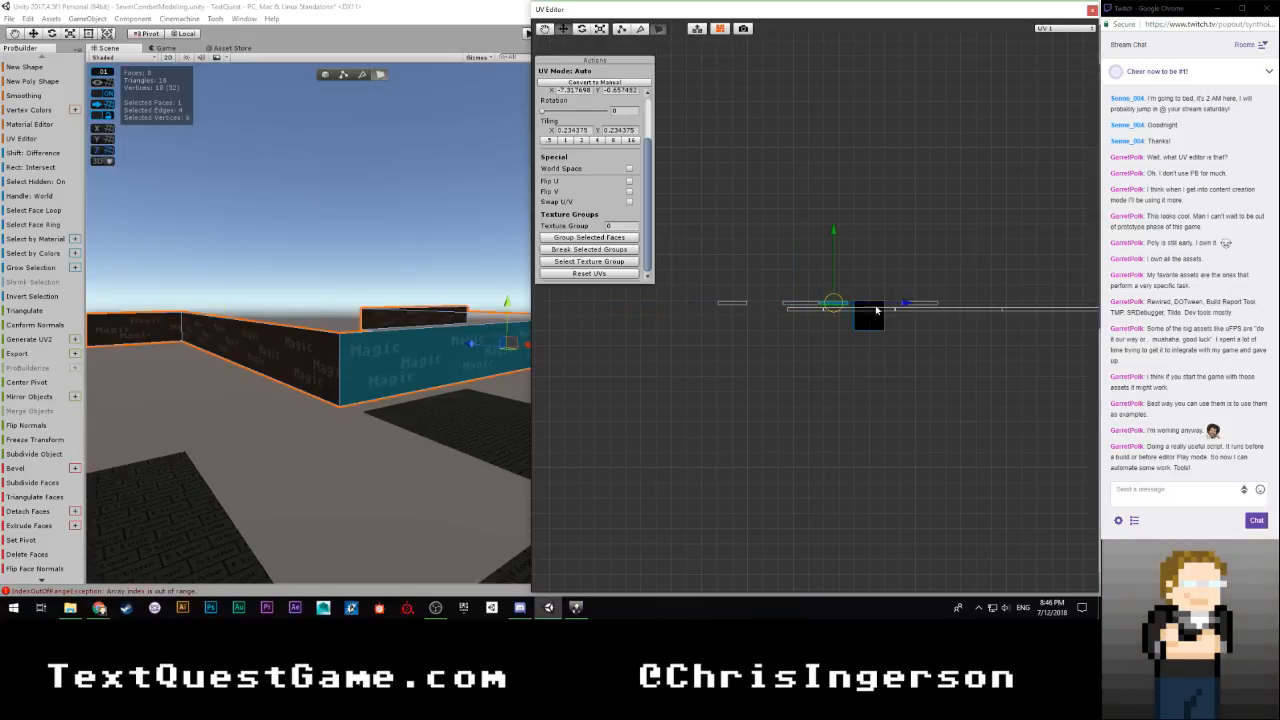
left_click_drag(752, 283, 696, 338)
left_click_drag(798, 301, 1030, 302)
scroll(846, 305, "up", 5)
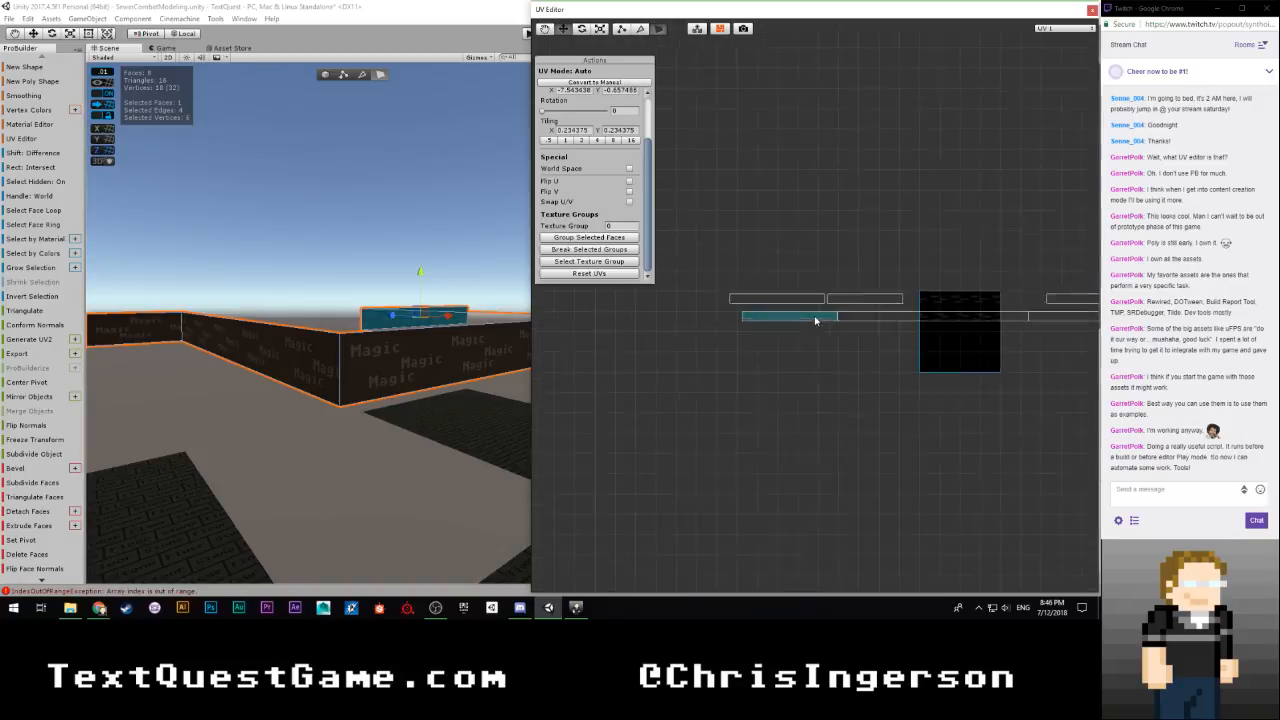
Select the wall face beside the outer corner and butt its UVs against the neighbouring upper-row face, at an X offset of about -7.286
left_click(447, 379)
right_click_drag(447, 379, 399, 394)
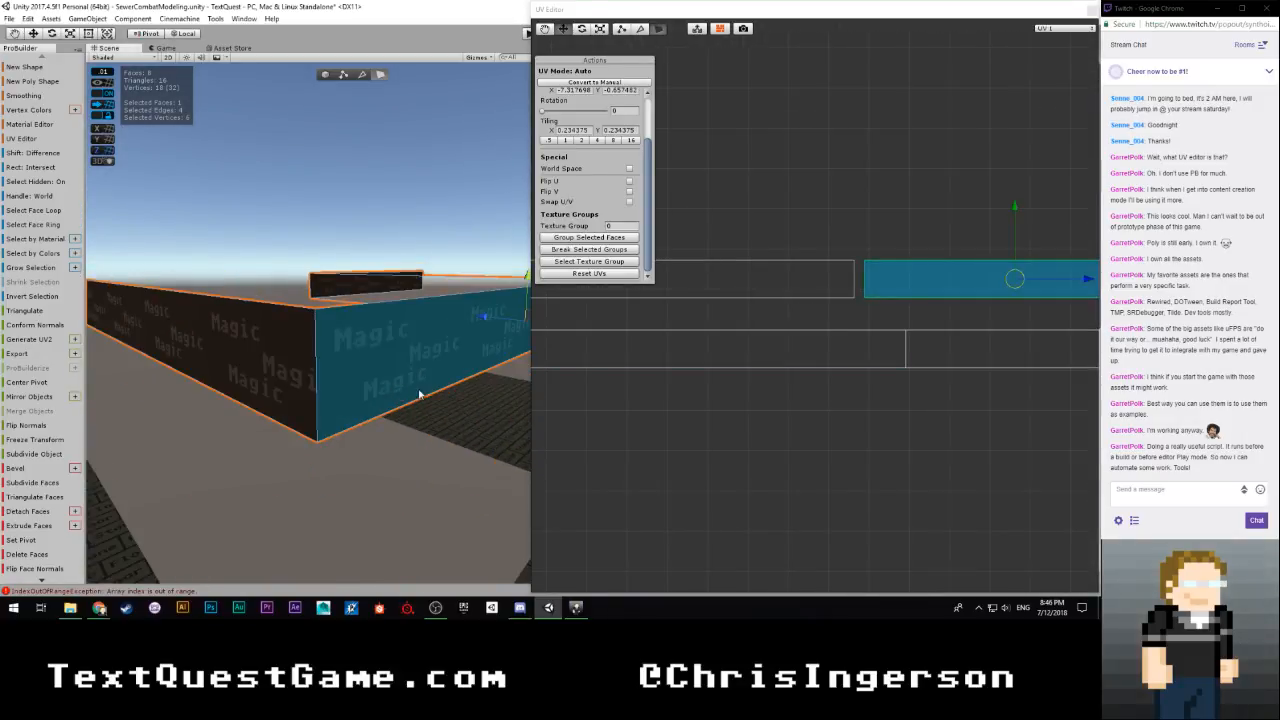
left_click_drag(1088, 283, 1076, 284)
scroll(857, 357, "down", 4)
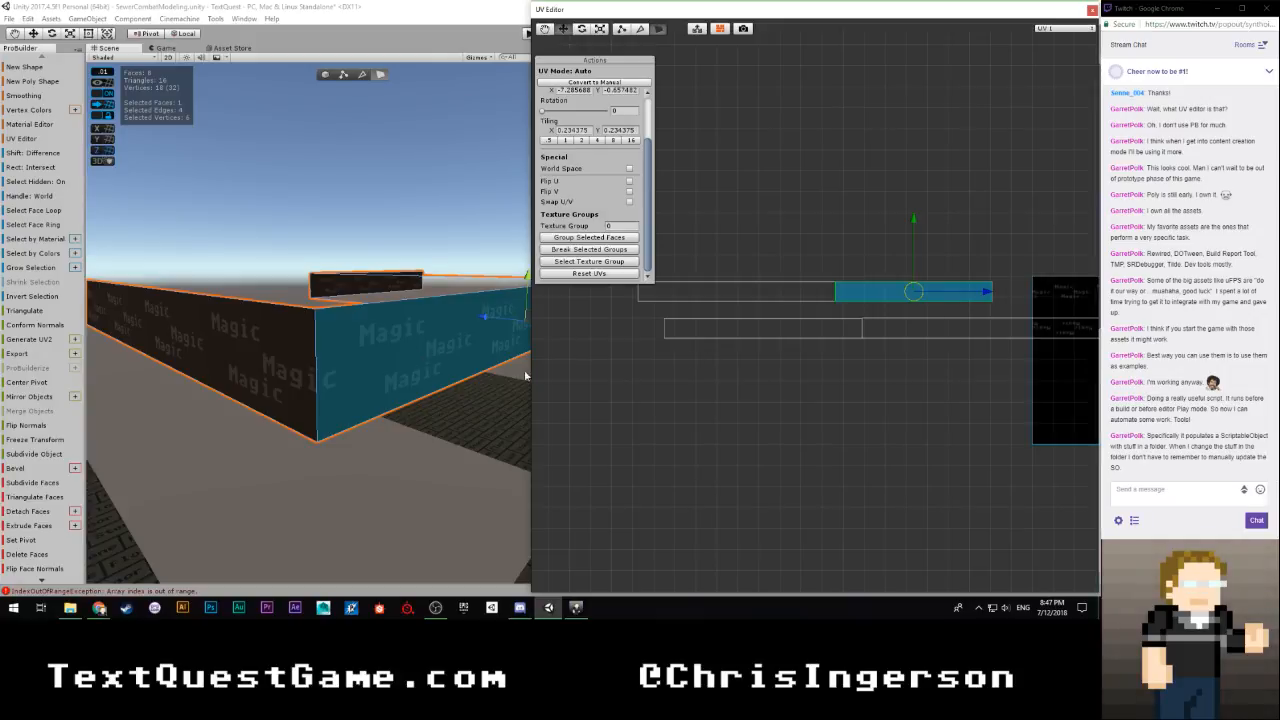
scroll(808, 371, "down", 4)
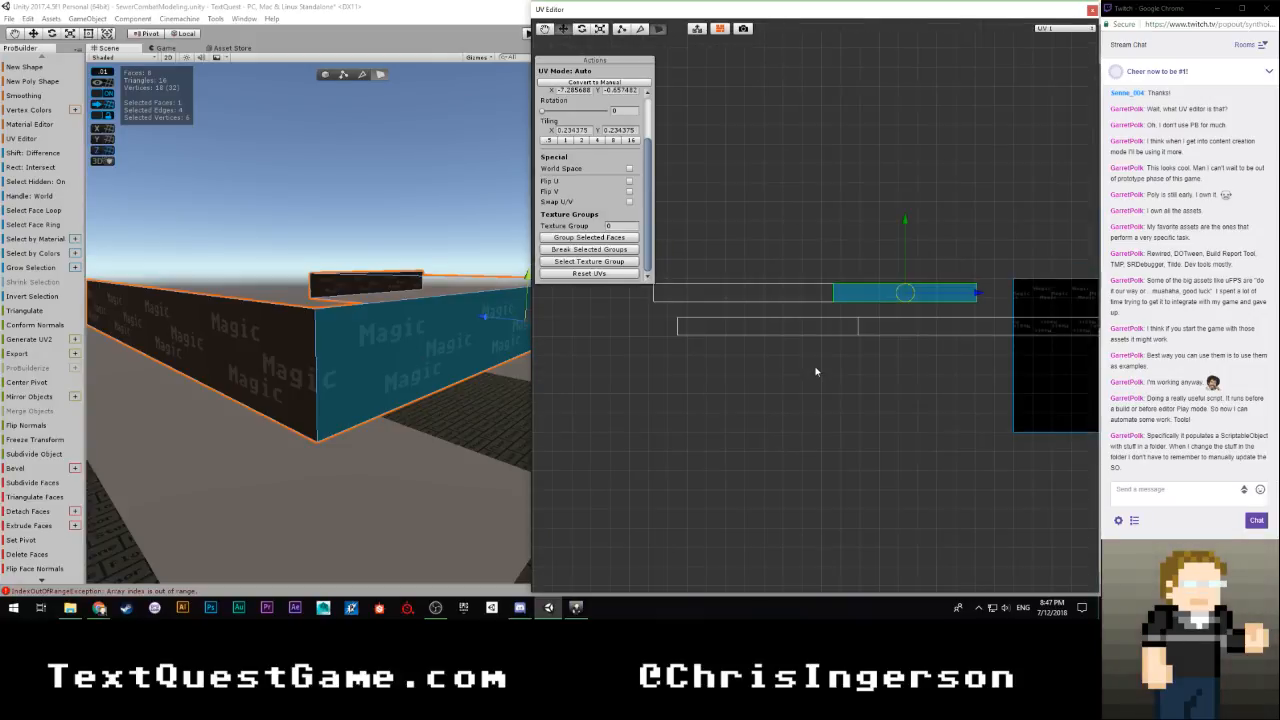
scroll(804, 362, "up", 4)
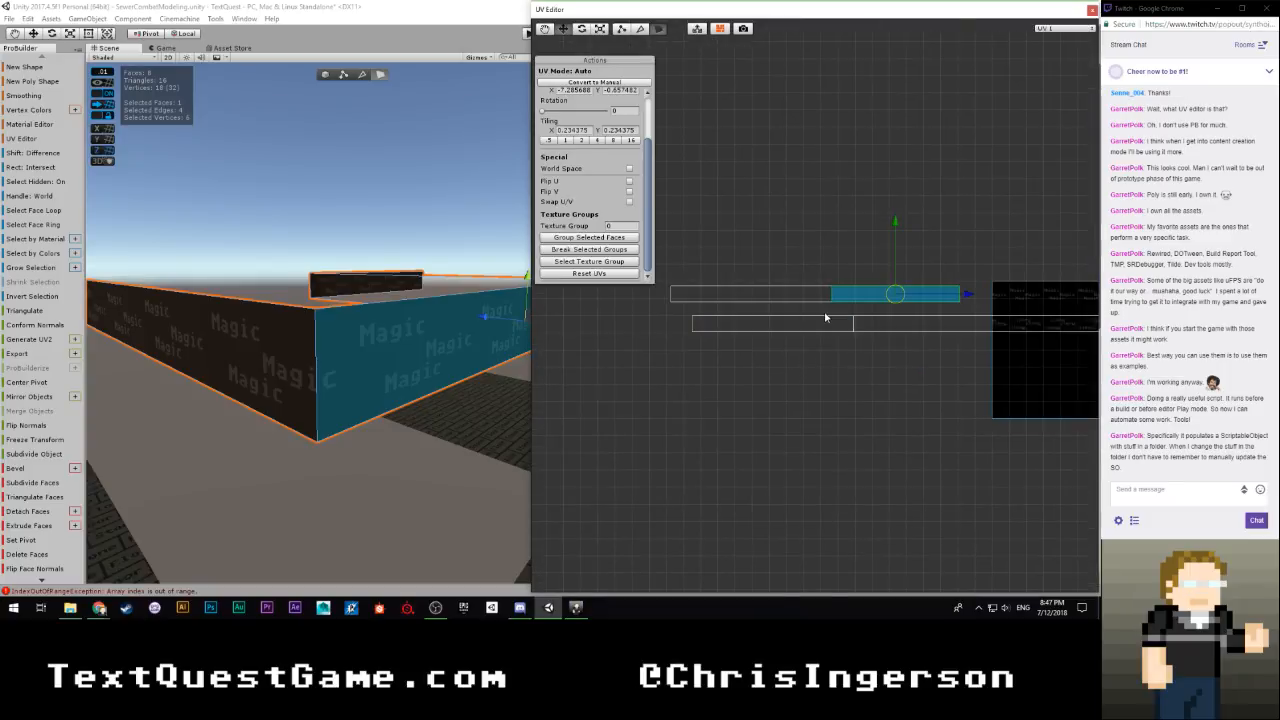
Select the next upper-row face and slide its UVs horizontally over the texture square near the joined upper pair
middle_click_drag(828, 314, 592, 361)
scroll(915, 349, "down", 3)
middle_click_drag(950, 349, 829, 363)
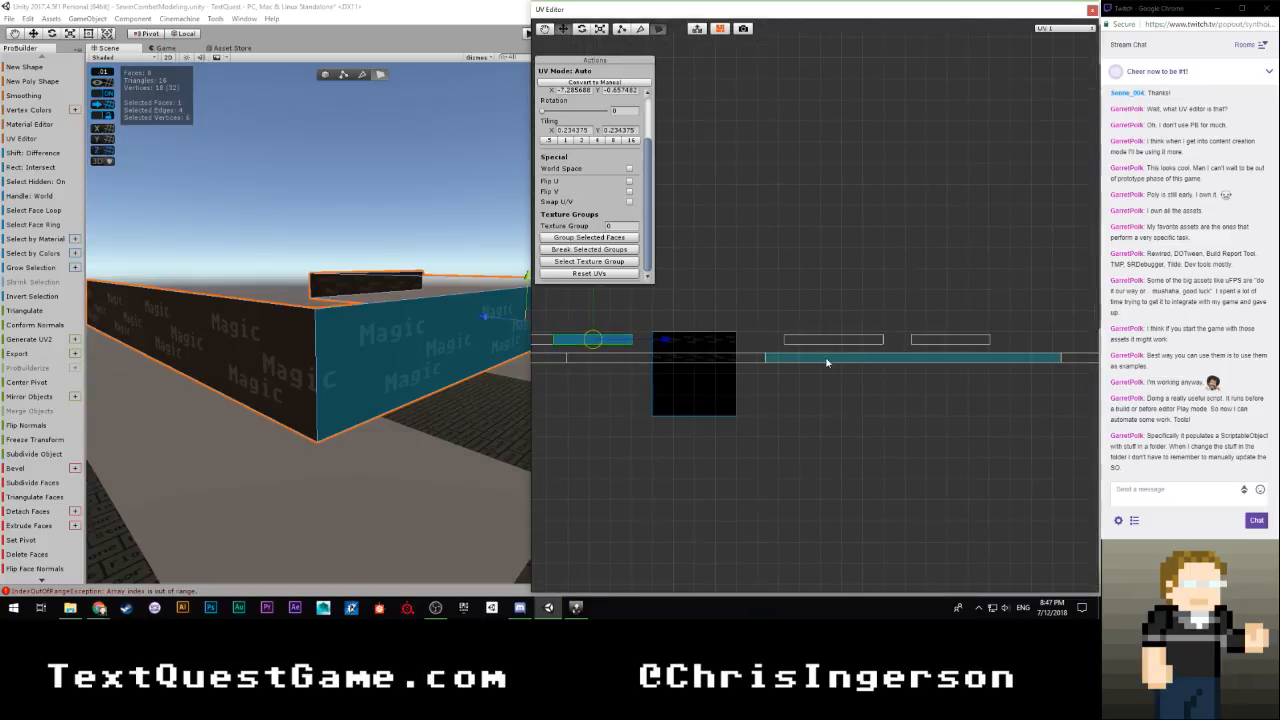
left_click_drag(784, 310, 698, 367)
scroll(918, 354, "up", 2)
middle_click_drag(777, 359, 1066, 324)
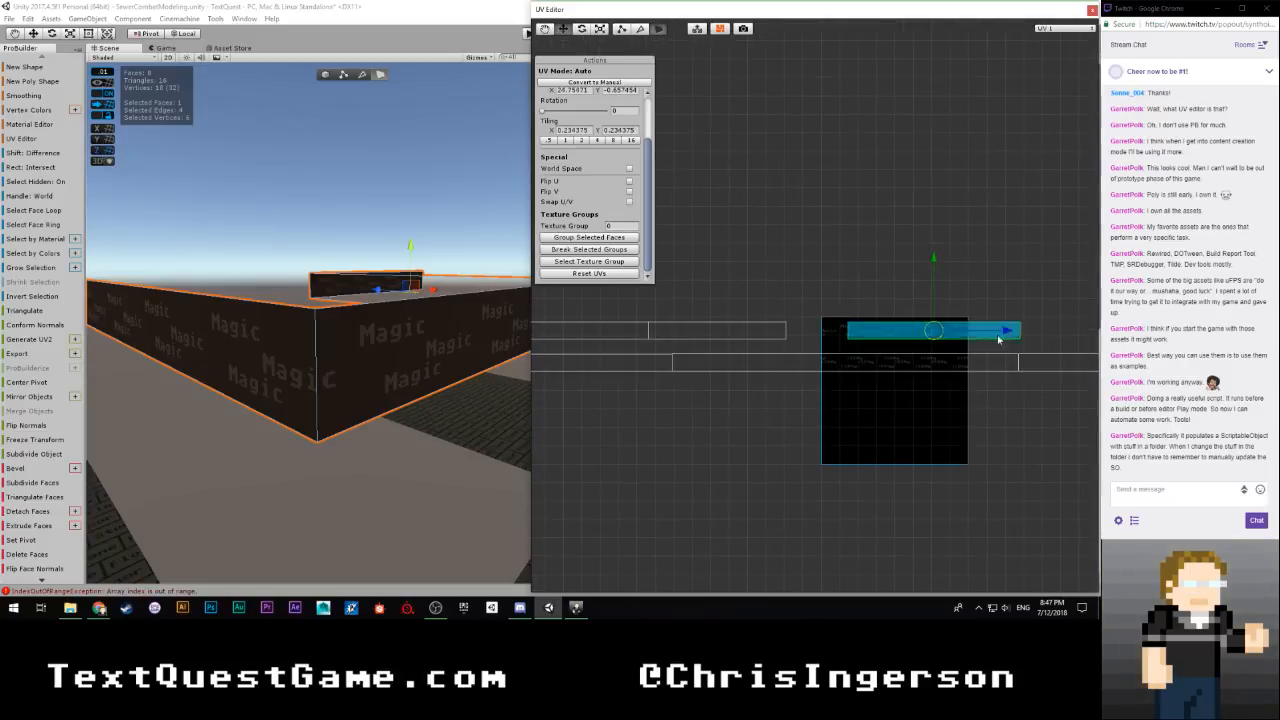
Nudge that face's UVs horizontally to butt against the joined upper pair, at an X offset of about 25.171
scroll(990, 338, "up", 2)
left_click_drag(1045, 342, 964, 345)
scroll(866, 367, "up", 3)
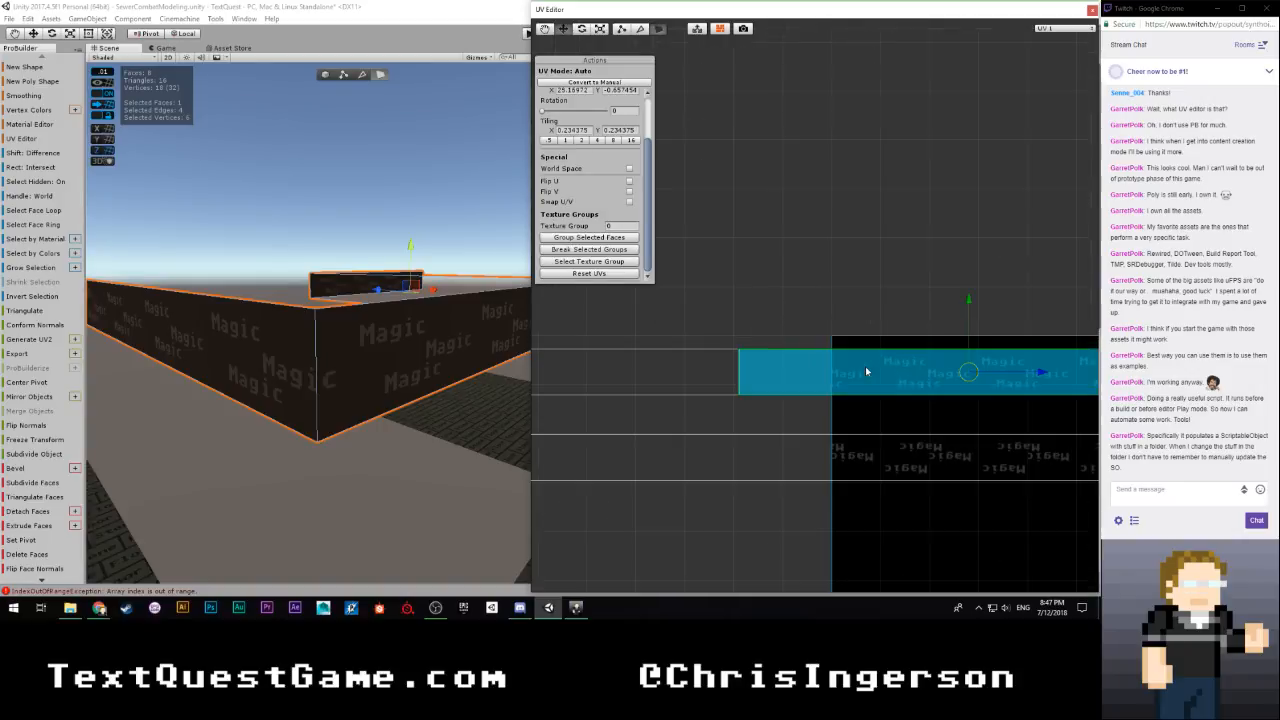
middle_click_drag(837, 356, 754, 315)
scroll(980, 360, "down", 3)
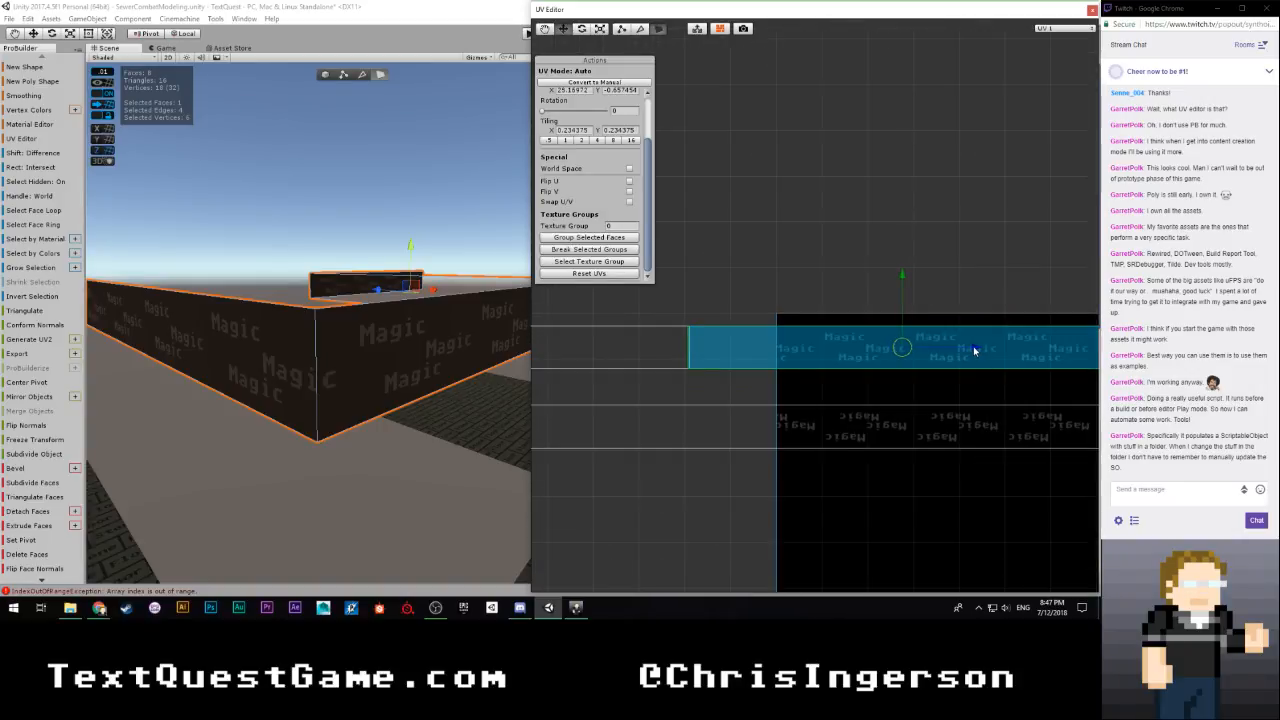
left_click_drag(976, 349, 975, 349)
scroll(945, 366, "down", 5)
Select the remaining outlying upper-row face and butt its UVs against the end of the joined row, at an X offset of about -5.483
middle_click_drag(976, 365, 823, 371)
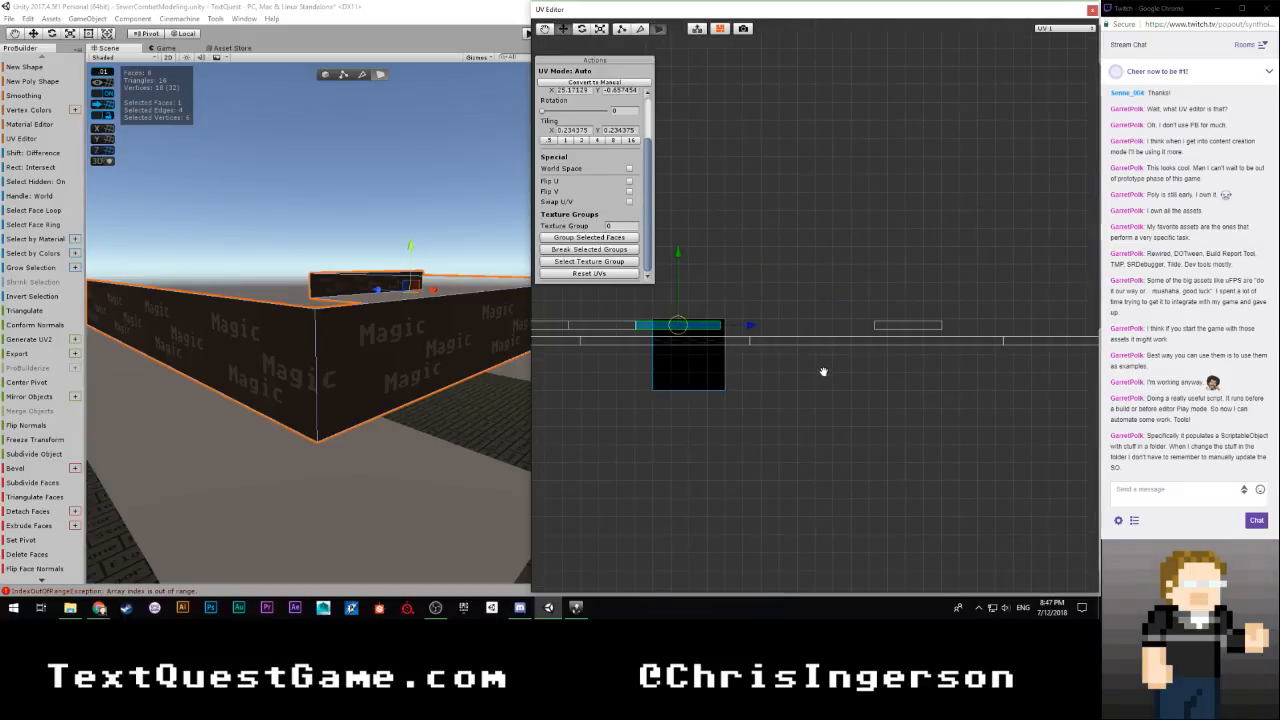
mouse_move(856, 305)
left_mouse_down()
mouse_move(893, 331)
mouse_move(958, 335)
left_mouse_up()
right_click_drag(482, 341, 210, 342)
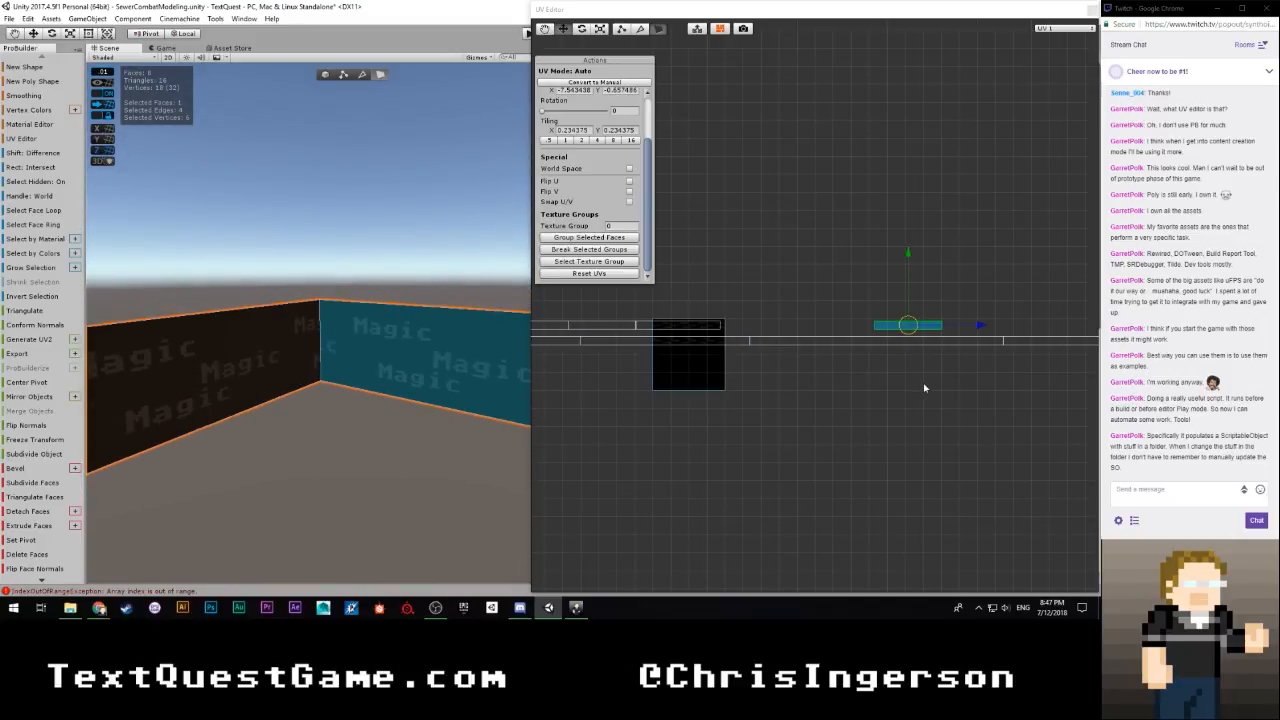
left_click_drag(983, 330, 829, 330)
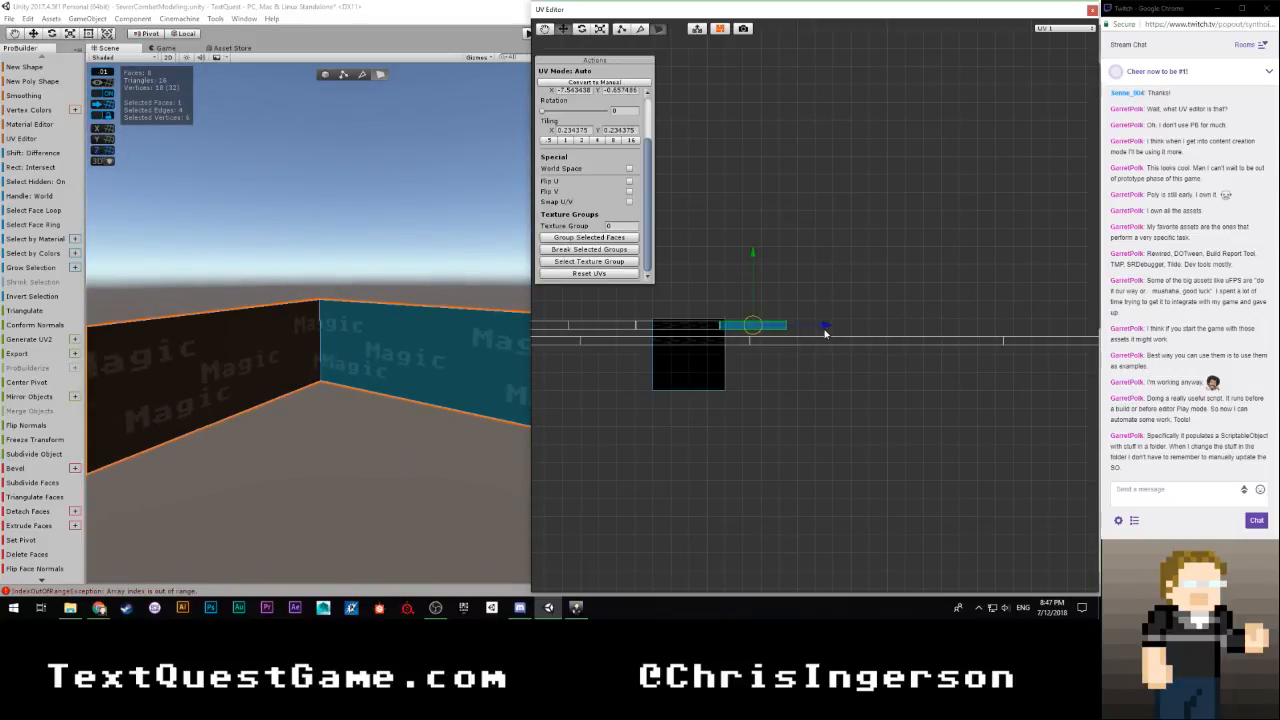
scroll(730, 383, "up", 8)
middle_click_drag(655, 415, 934, 420)
scroll(946, 369, "up", 2)
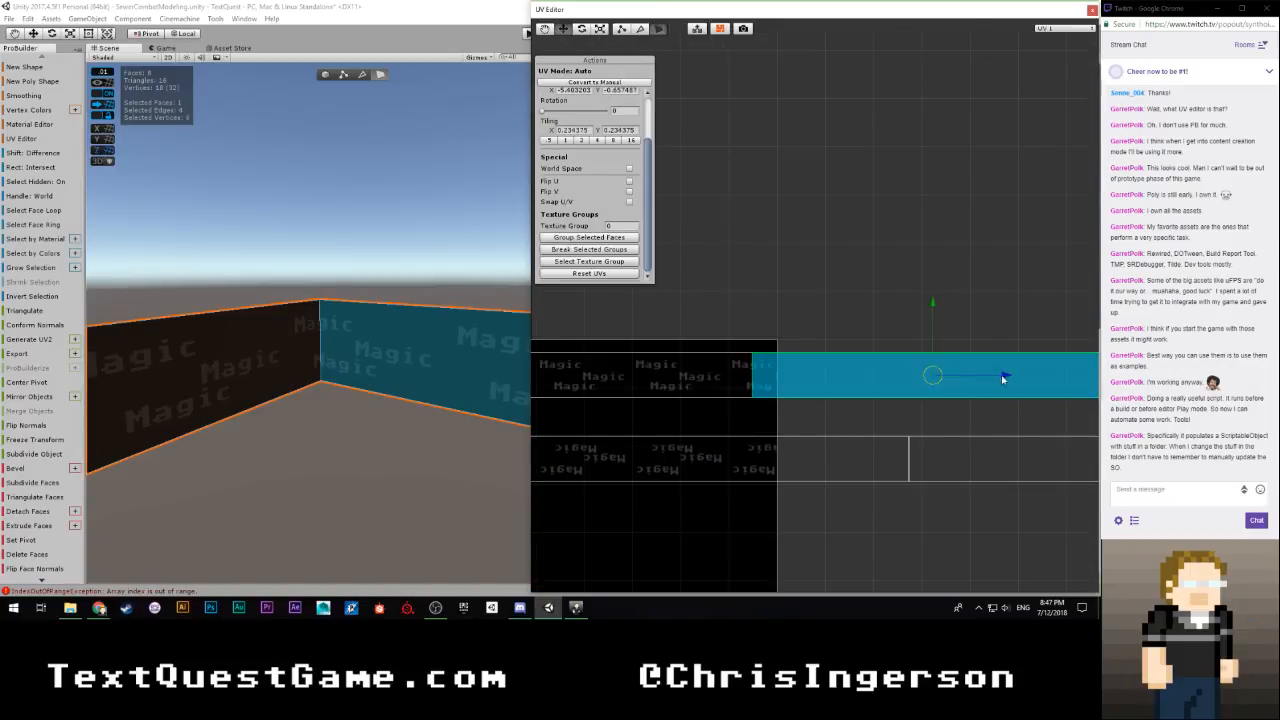
left_click(832, 284)
scroll(832, 284, "down", 6)
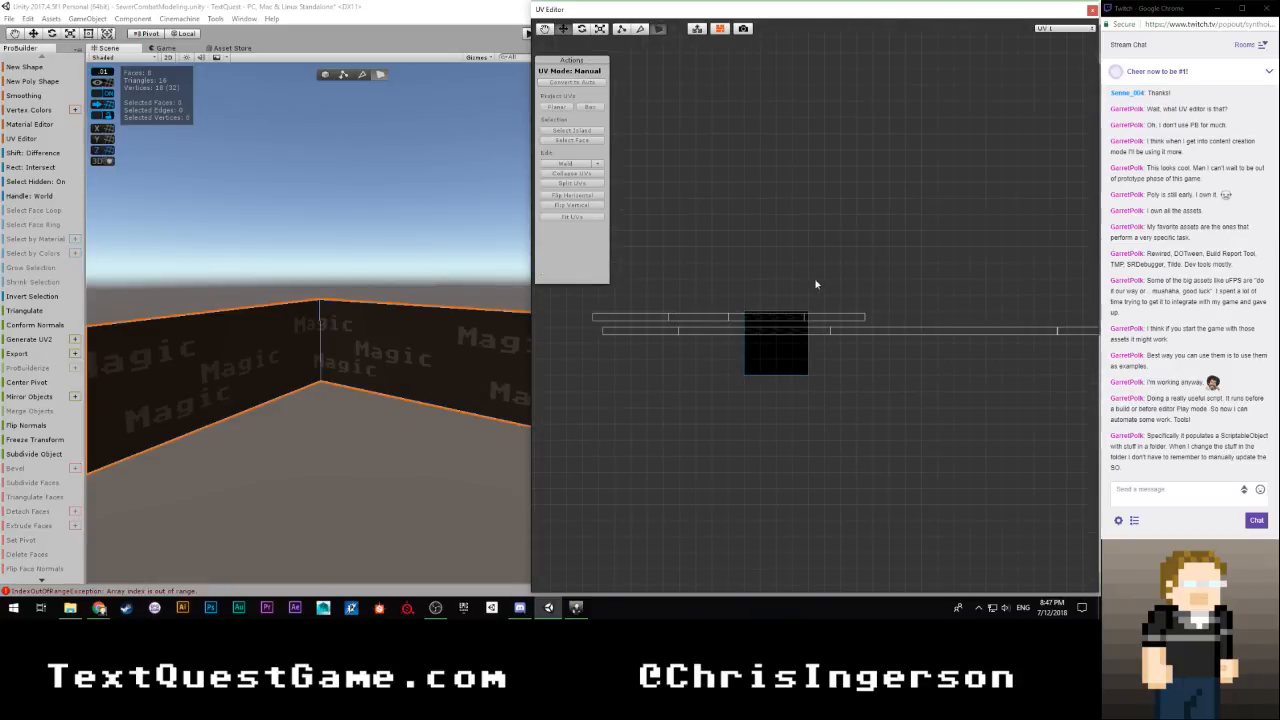
Select all four joined upper-row faces and slide their UVs horizontally to centre the row on the texture square
left_click_drag(850, 268, 851, 270)
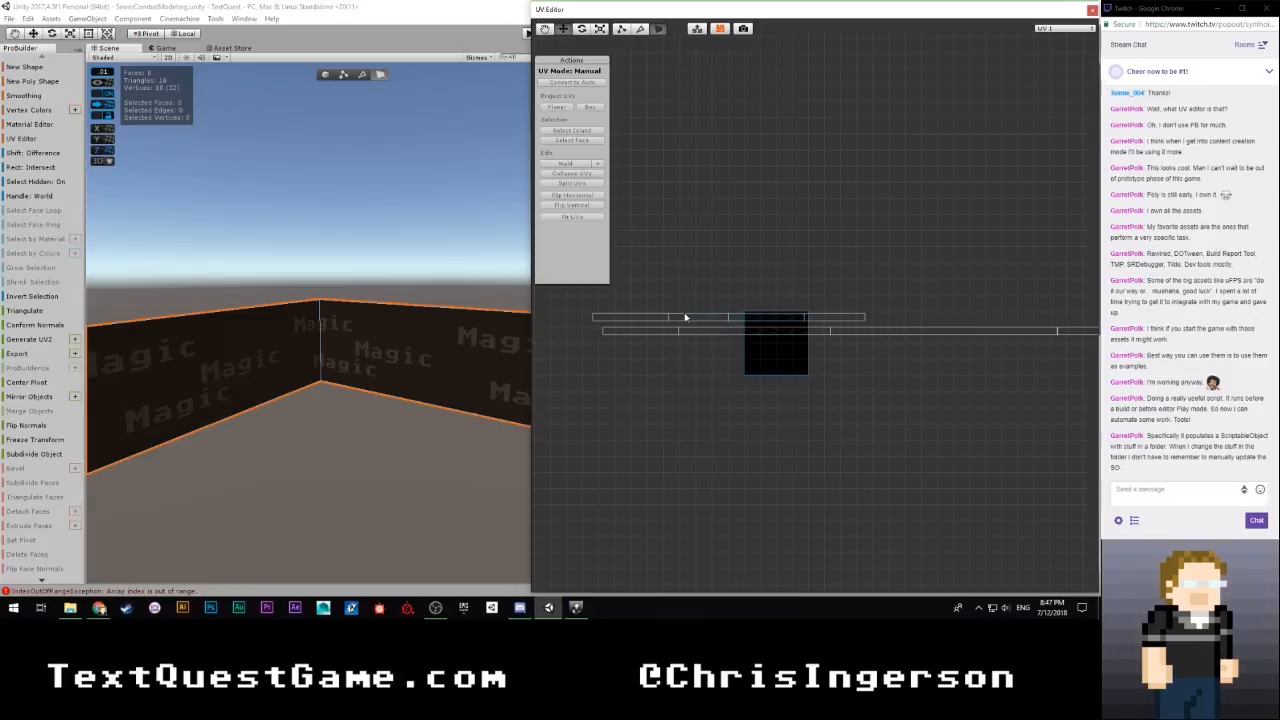
left_click_drag(912, 279, 583, 323)
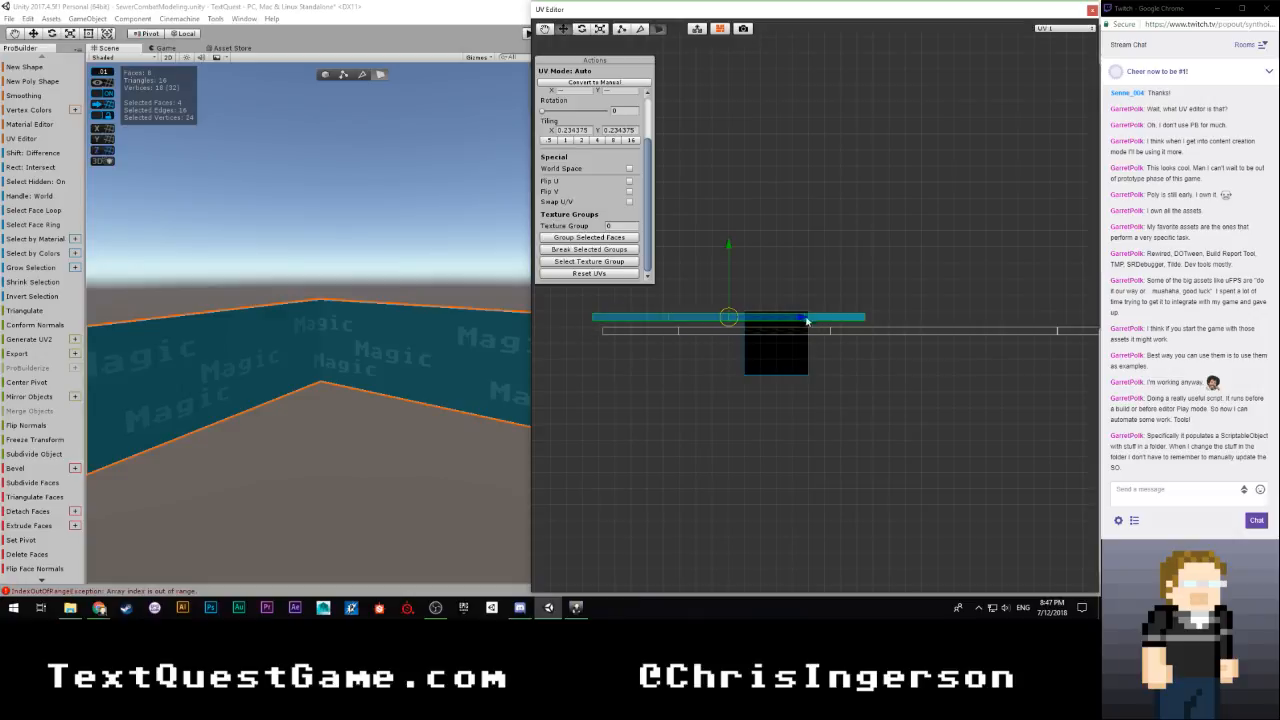
left_click_drag(806, 320, 850, 321)
left_click(854, 306)
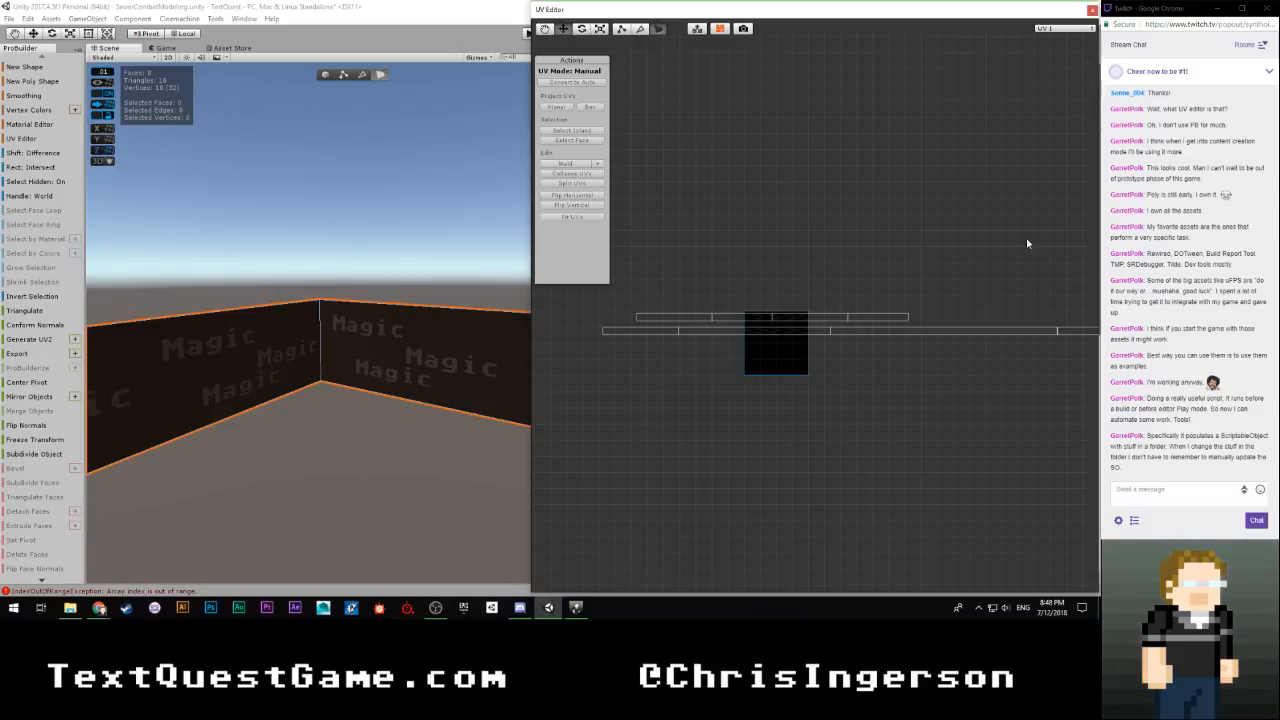
Select the four lower-row faces and slide their UVs horizontally to centre the row around the texture square
scroll(957, 246, "down", 5)
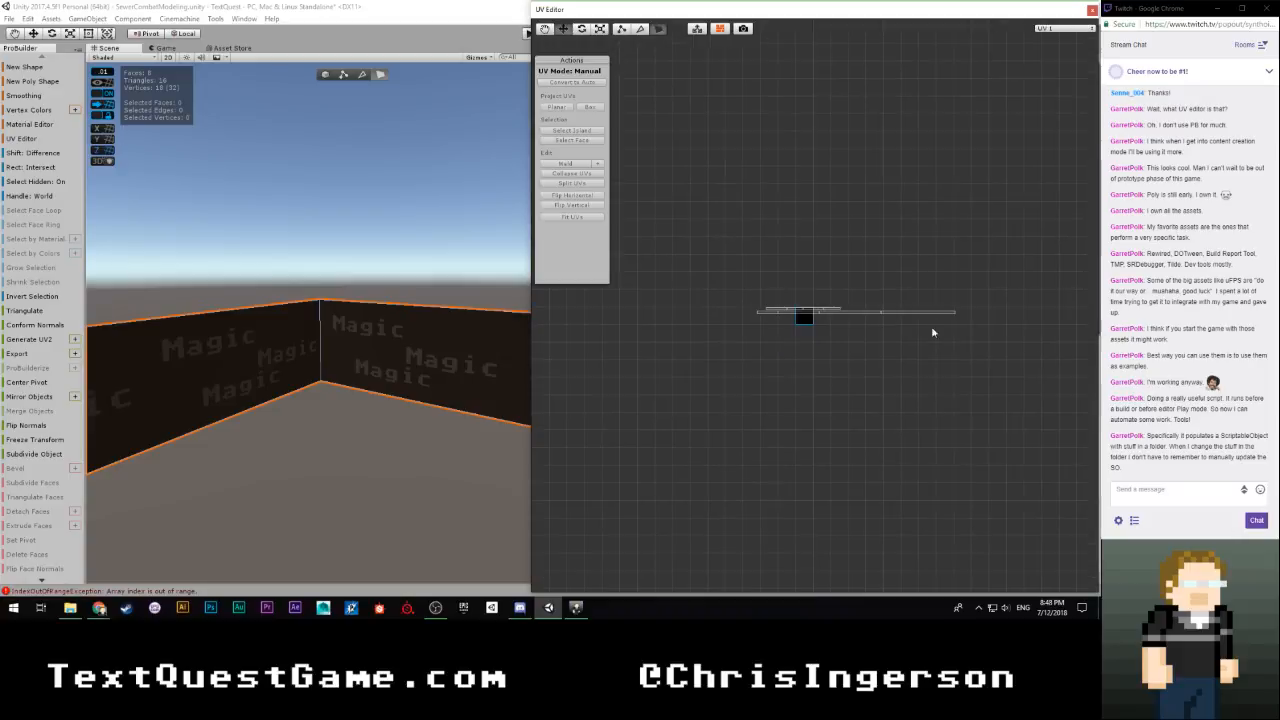
scroll(986, 346, "up", 3)
left_click_drag(1075, 332, 693, 310)
scroll(811, 362, "up", 4)
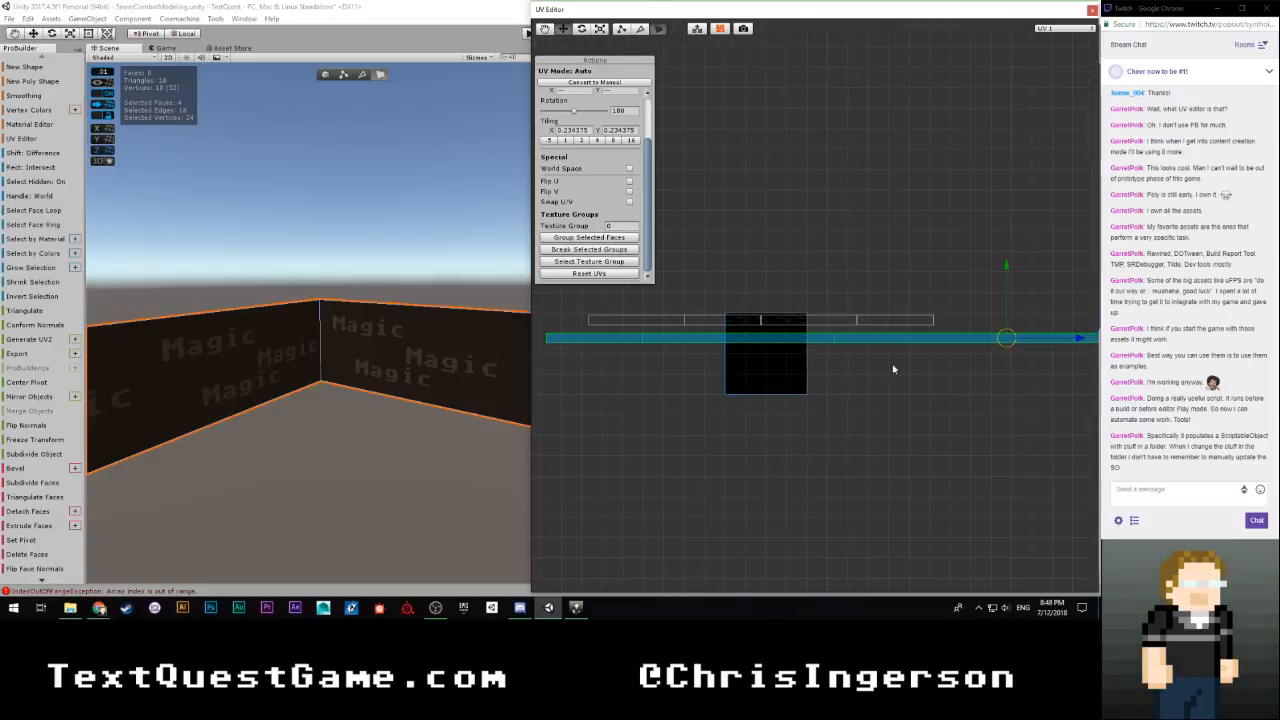
left_click_drag(1076, 338, 861, 317)
scroll(878, 343, "down", 4)
left_click(828, 346)
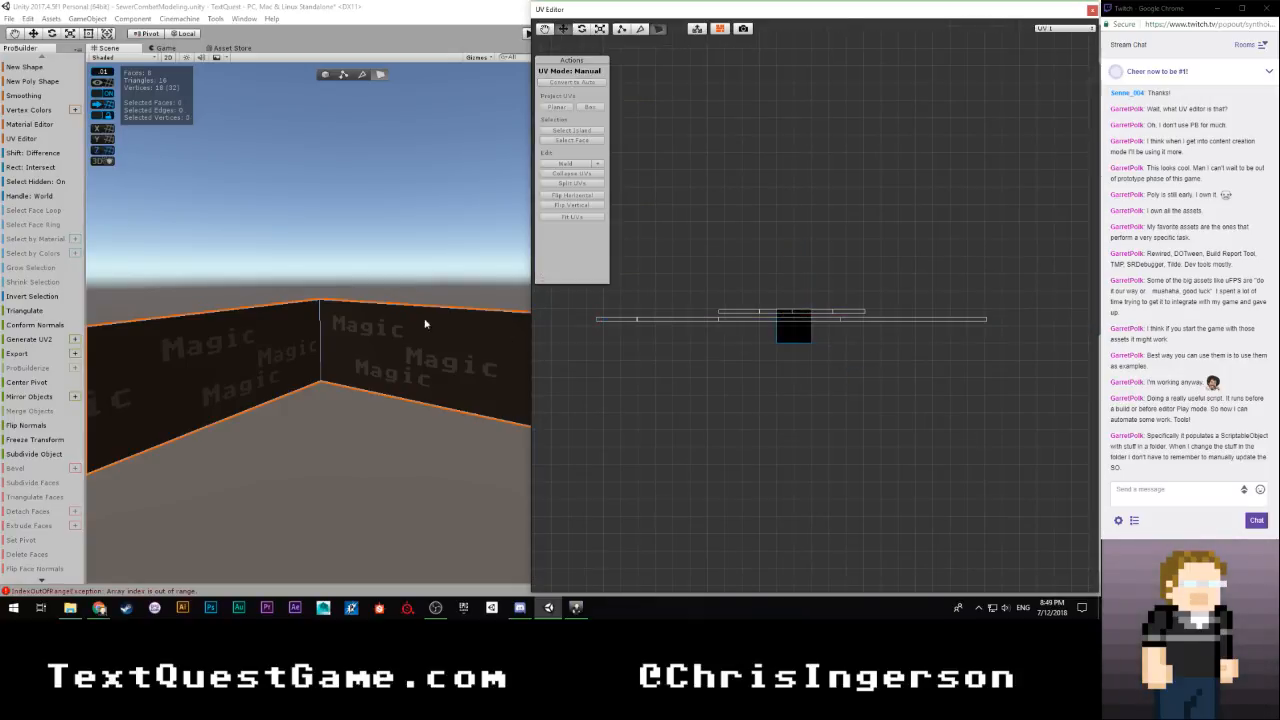
Check the Magic texture along the walls, return to object selection with nothing selected, and clear the UV Editor from the workspace
right_click_drag(425, 323, 1006, 306)
key("w")
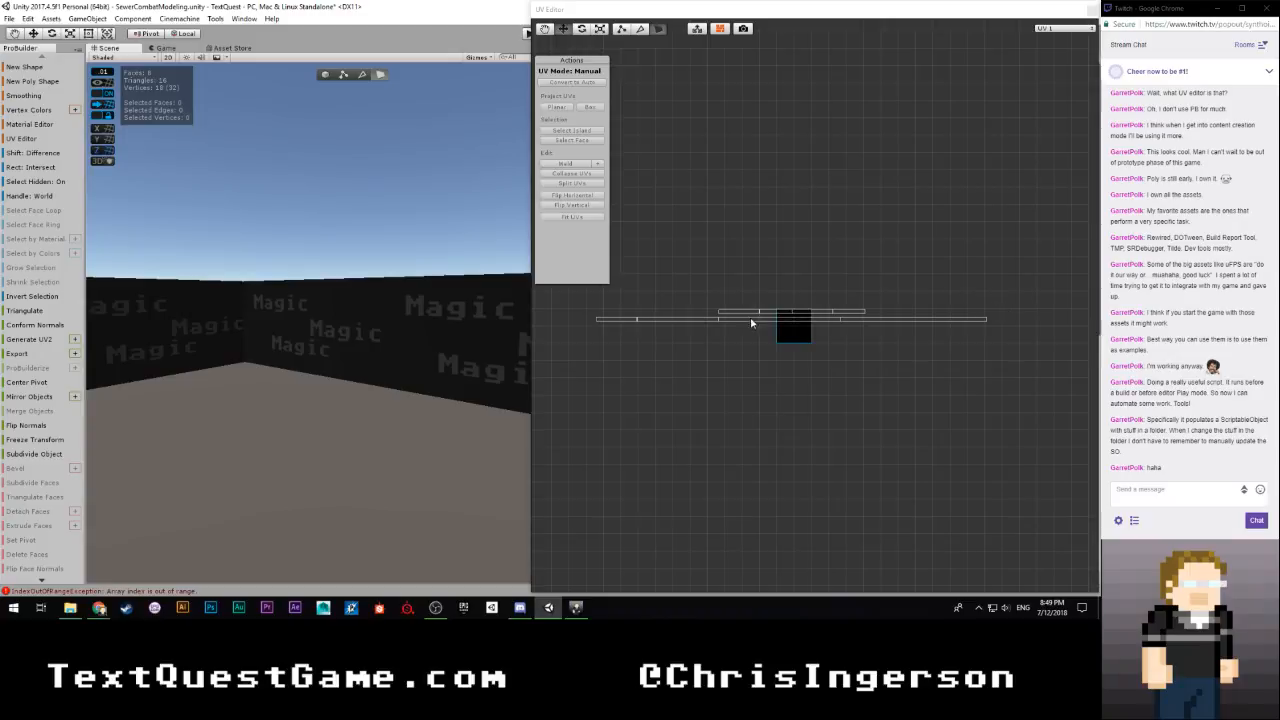
right_click_drag(751, 322, 349, 114)
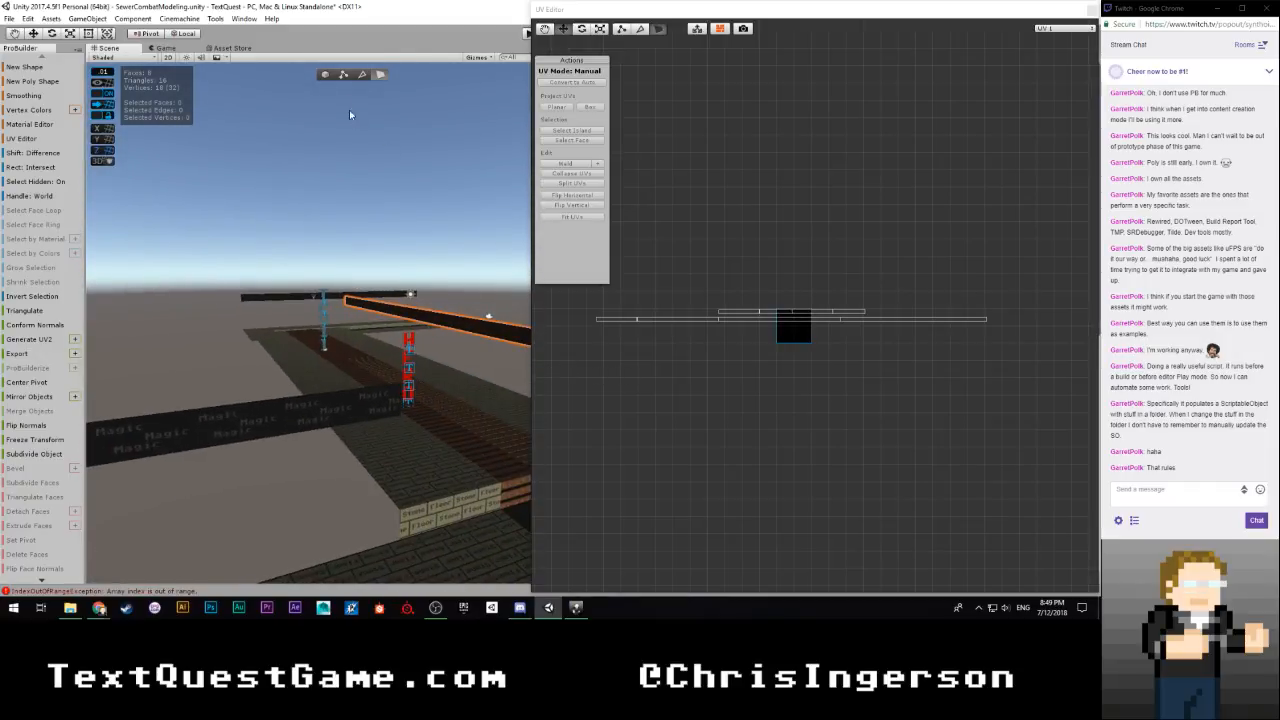
left_click(326, 75)
left_click(400, 222)
right_click_drag(400, 222, 463, 236)
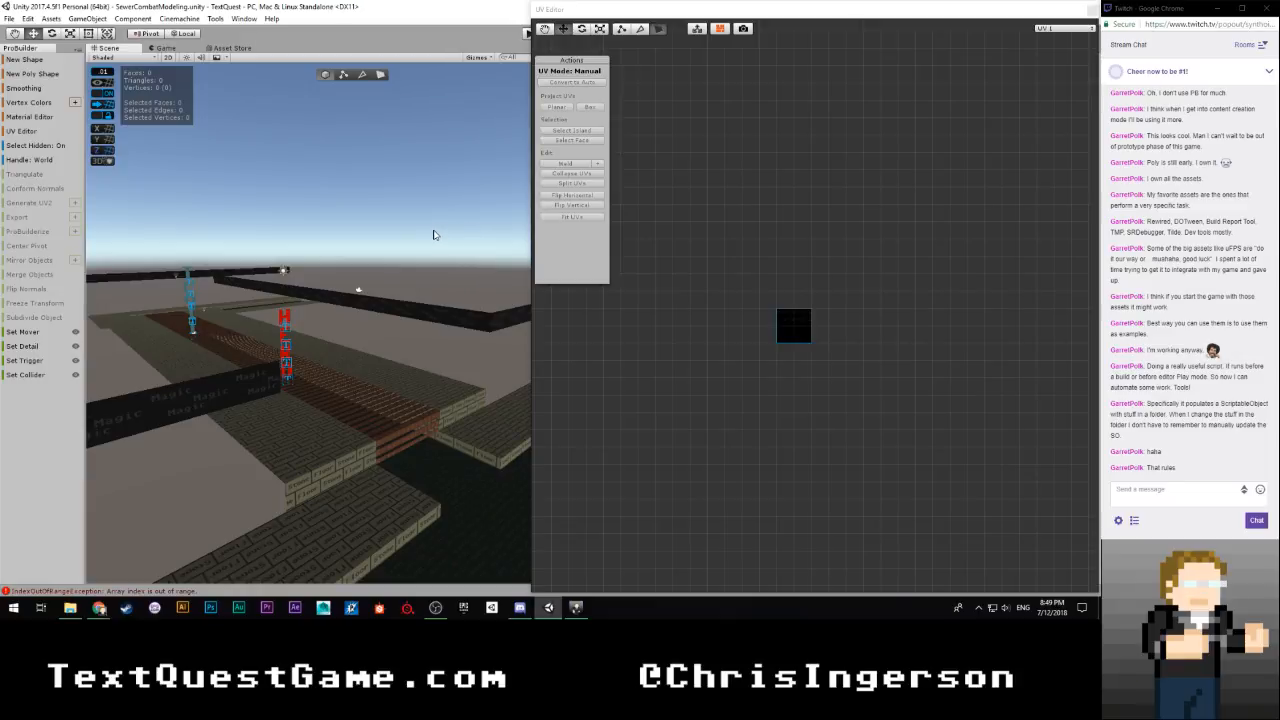
right_click_drag(434, 235, 471, 226)
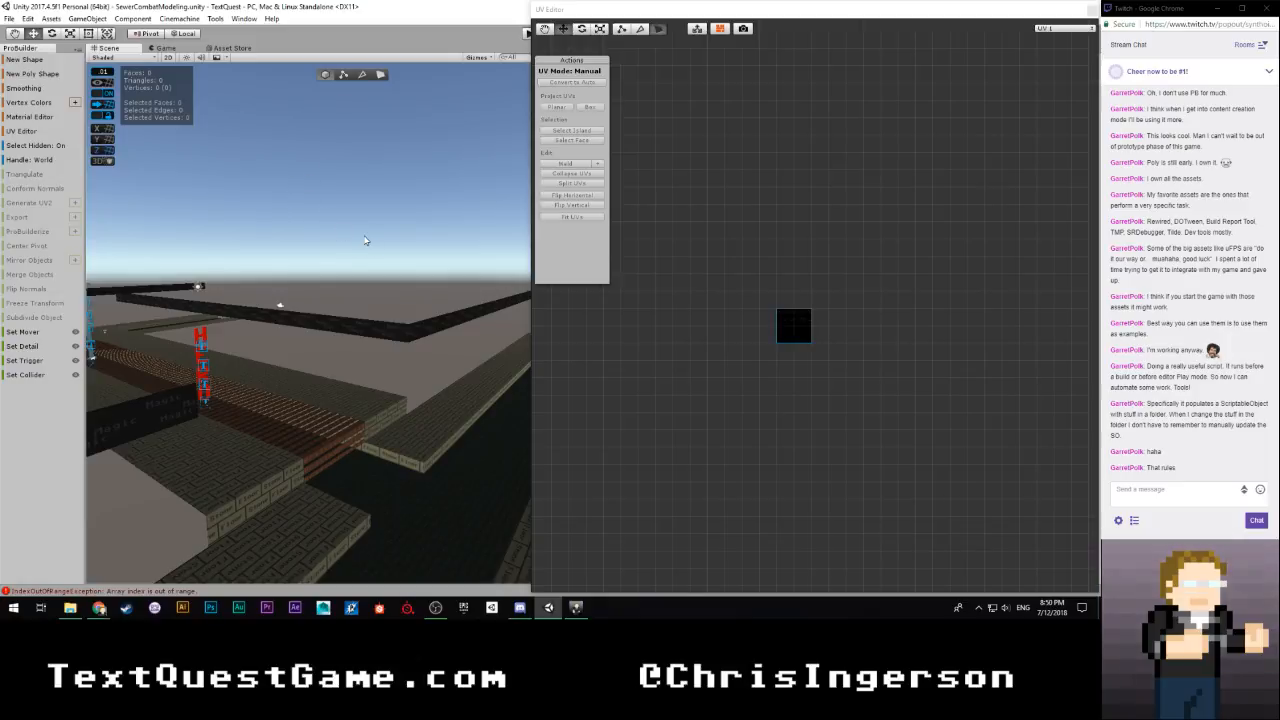
mouse_move(360, 227)
right_mouse_down()
mouse_move(366, 249)
mouse_move(423, 217)
mouse_move(254, 231)
mouse_move(269, 205)
mouse_move(330, 213)
mouse_move(325, 232)
mouse_move(259, 266)
mouse_move(300, 255)
mouse_move(370, 195)
mouse_move(342, 221)
mouse_move(352, 229)
right_mouse_up()
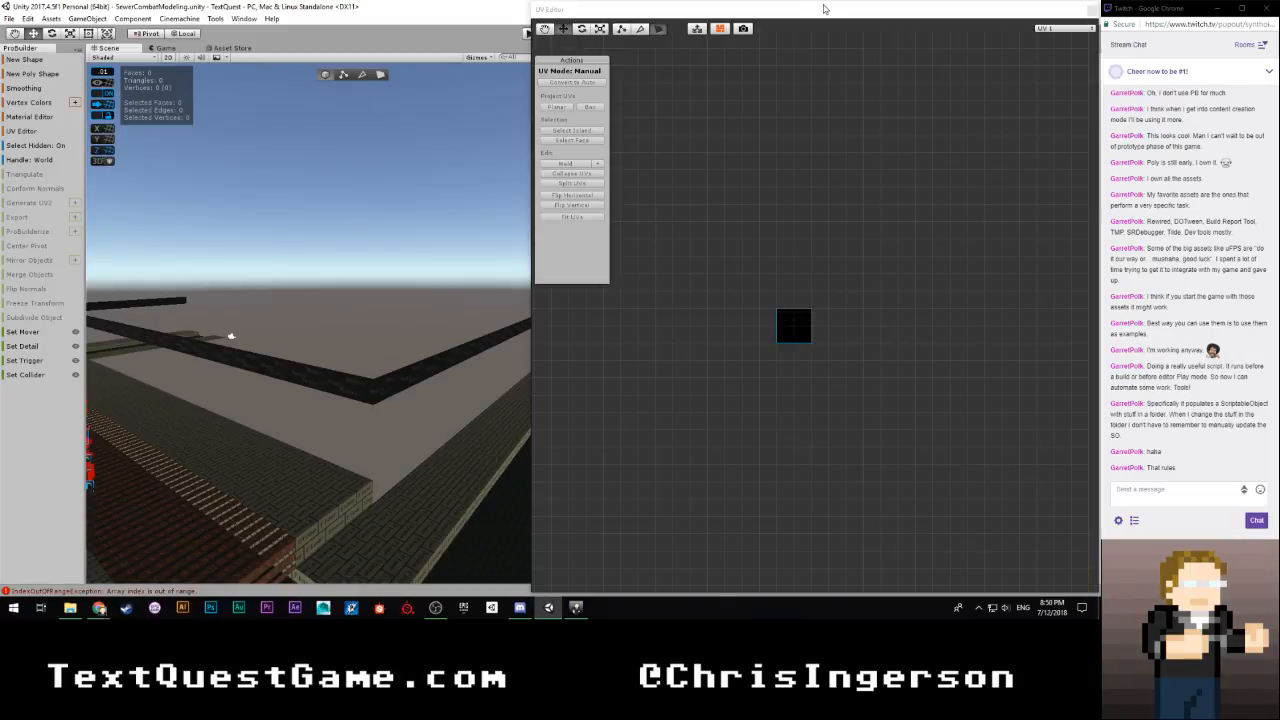
left_click_drag(845, 9, 0, 28)
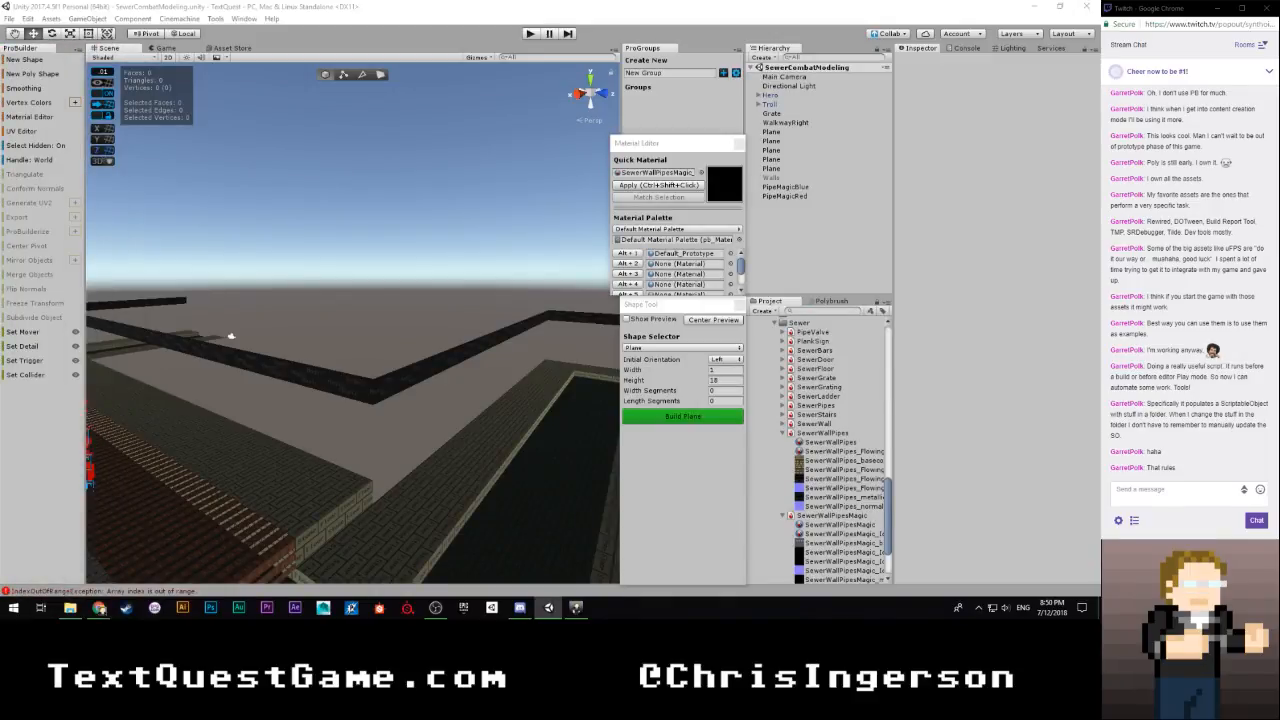
Select the hidden Walls object and reactivate it in the scene
scroll(366, 286, "down", 4)
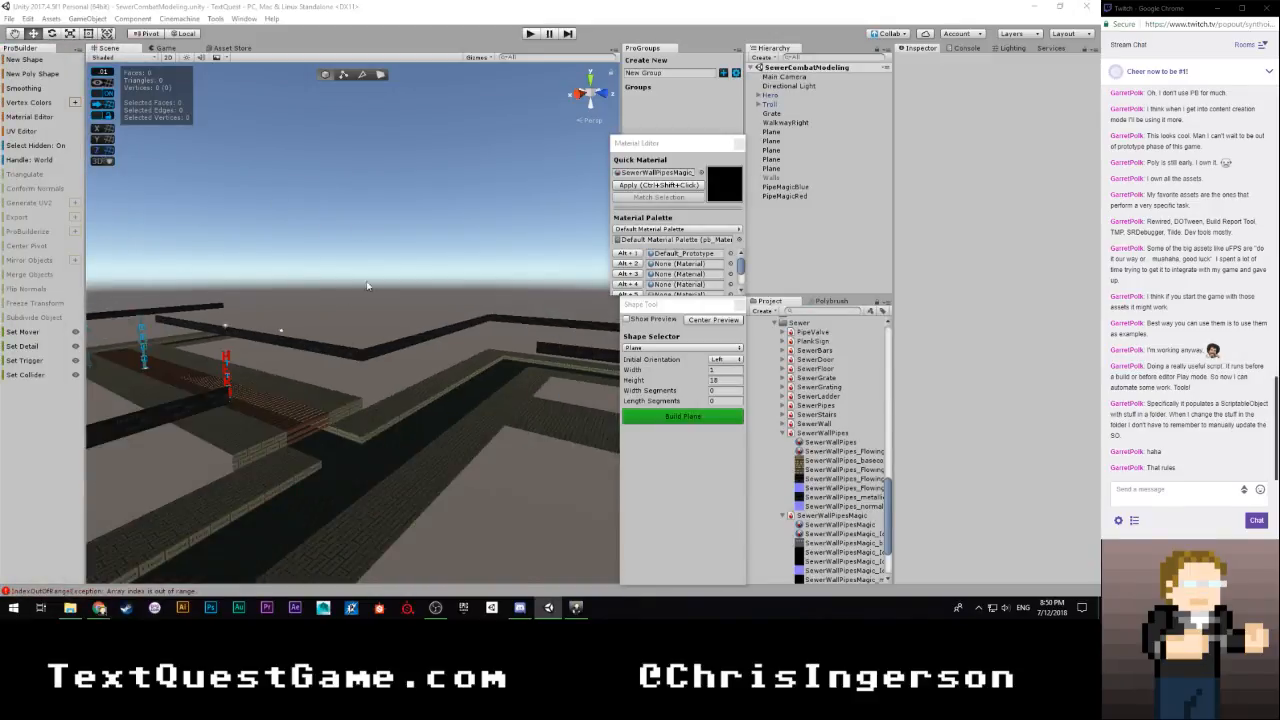
right_click_drag(366, 286, 459, 300)
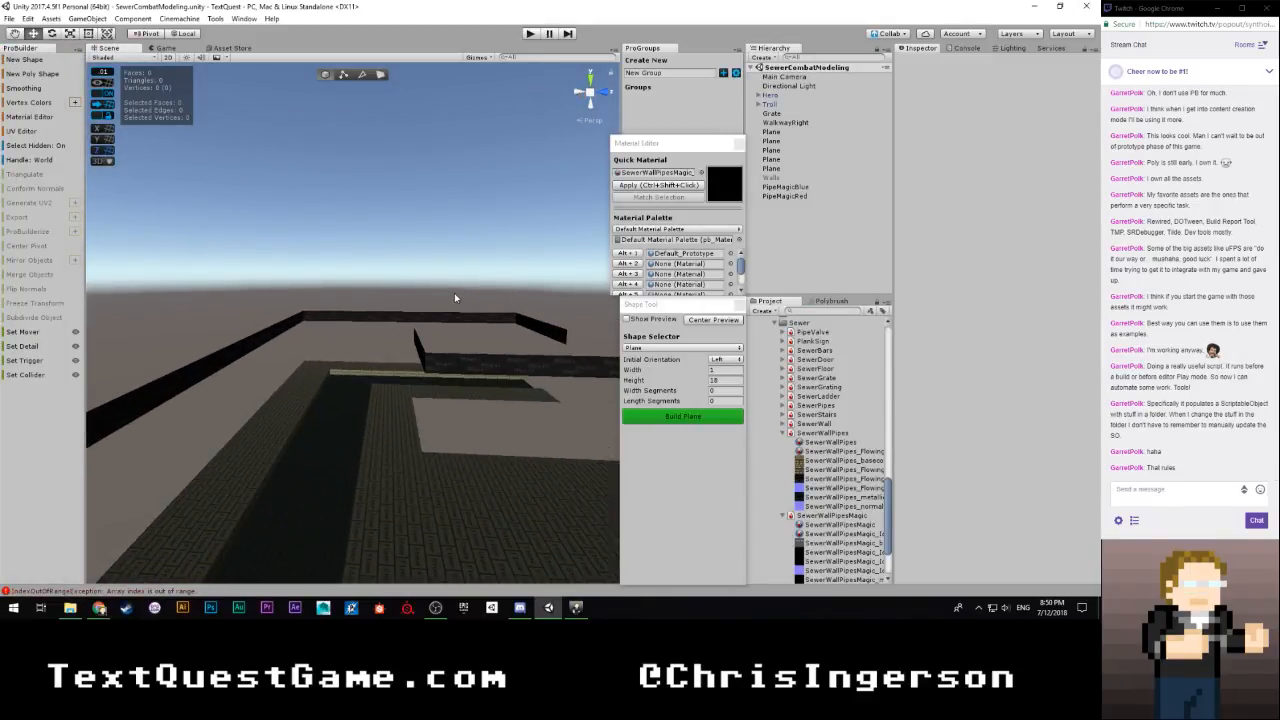
double_click(786, 176)
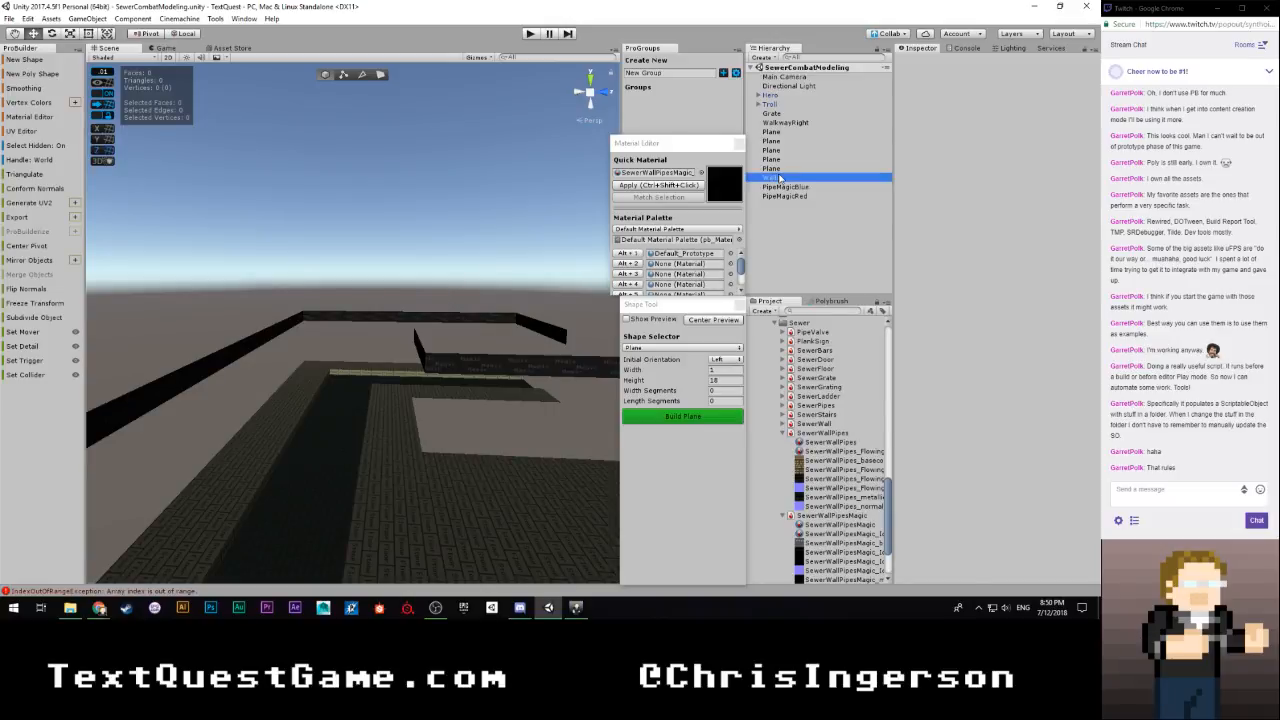
Rename the SewerGrating plane listed above Walls as Grate02 and the original Grate object as Grate01
double_click(784, 169)
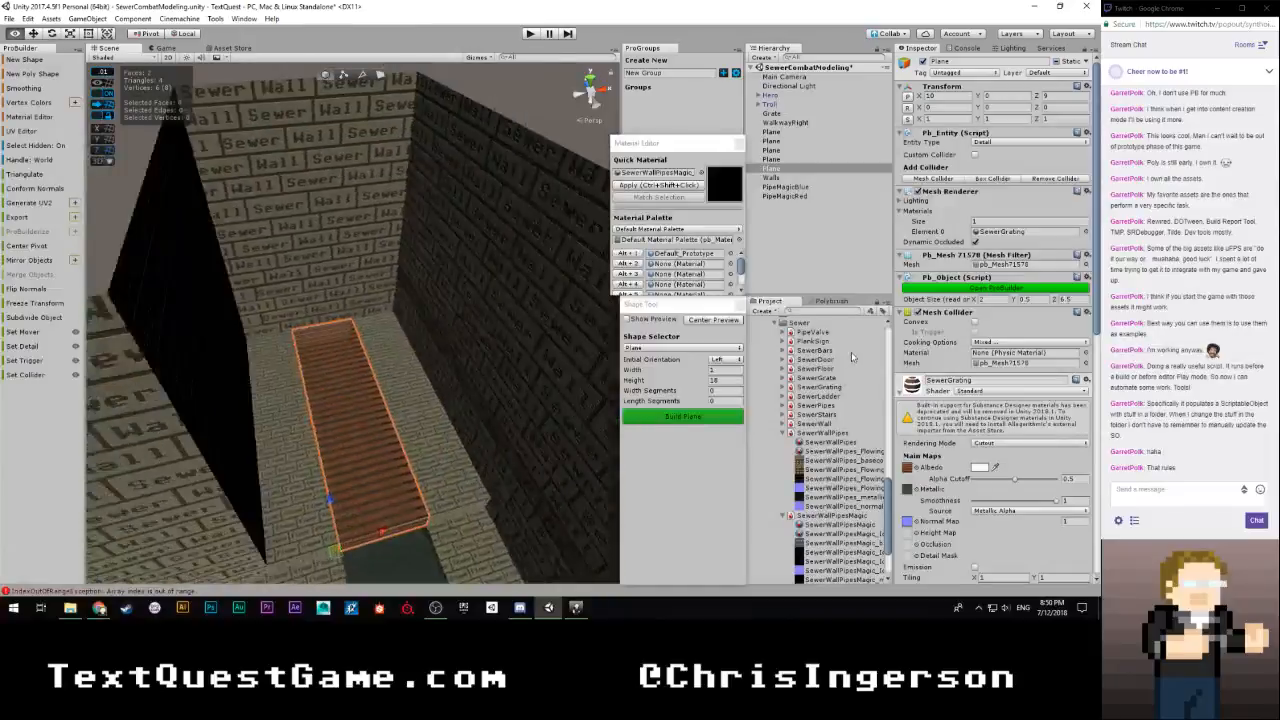
left_click(965, 61)
type("Grate")
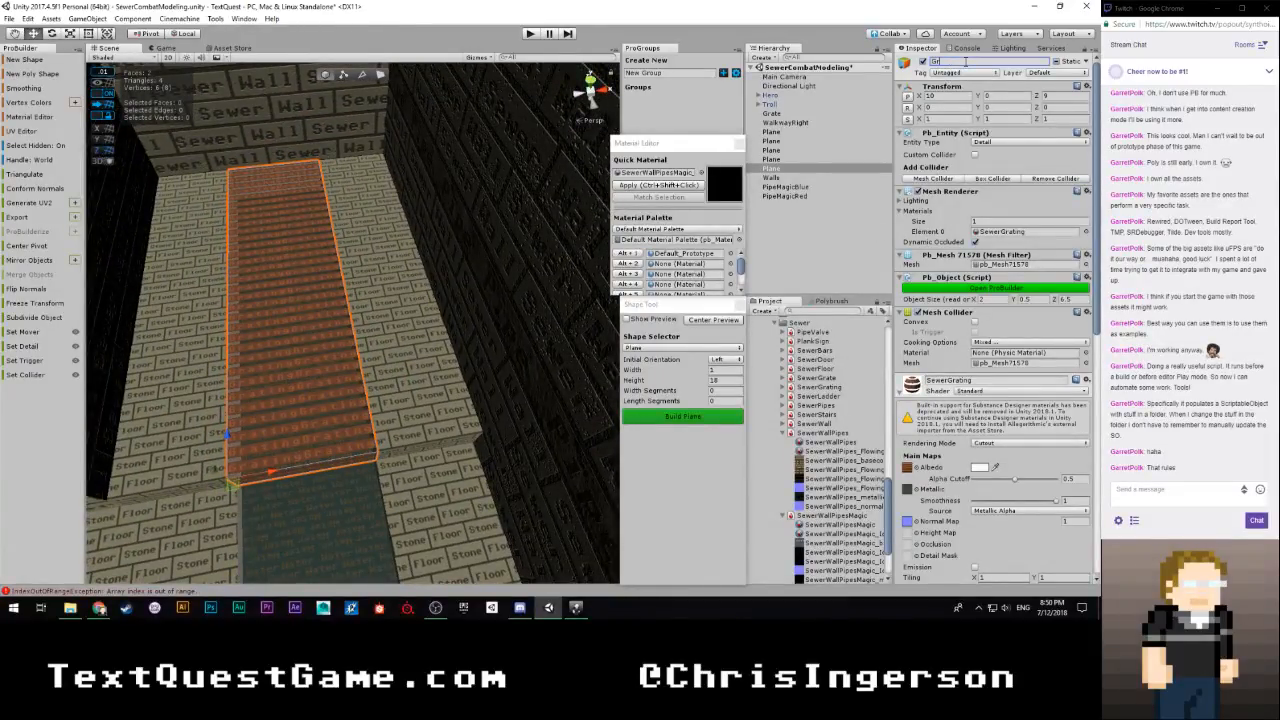
type("02")
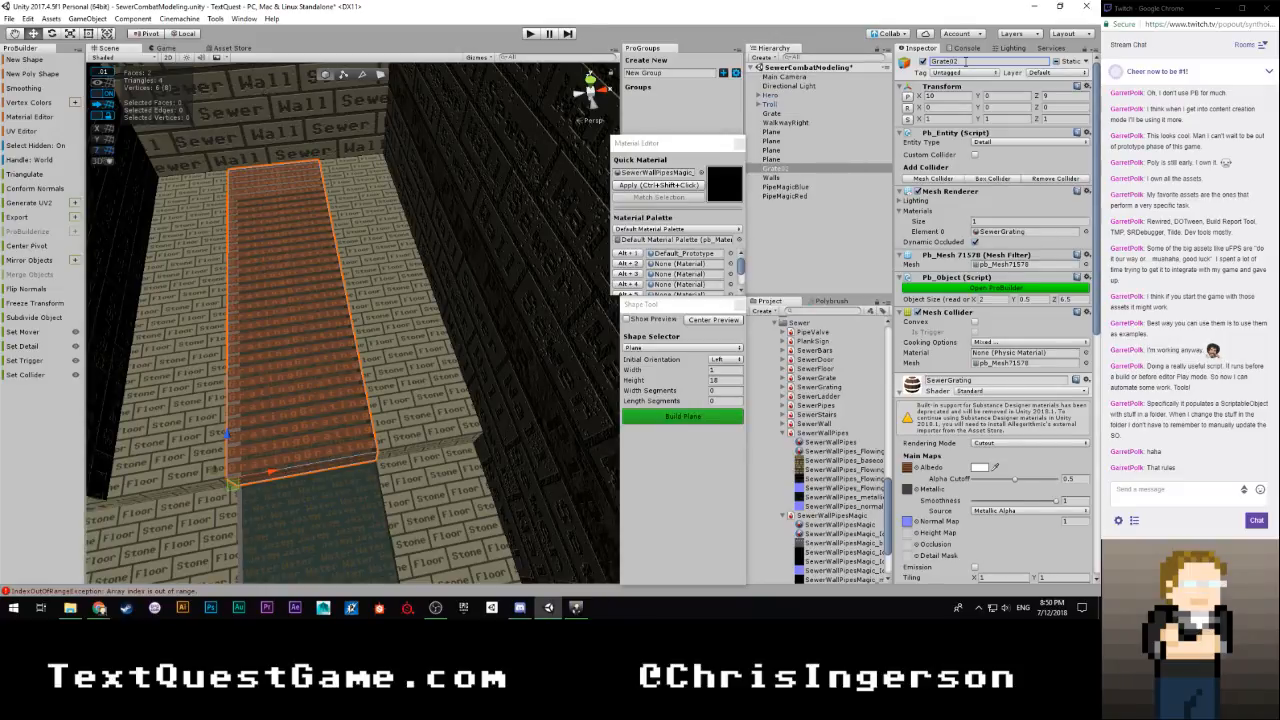
left_click(786, 113)
left_click(979, 62)
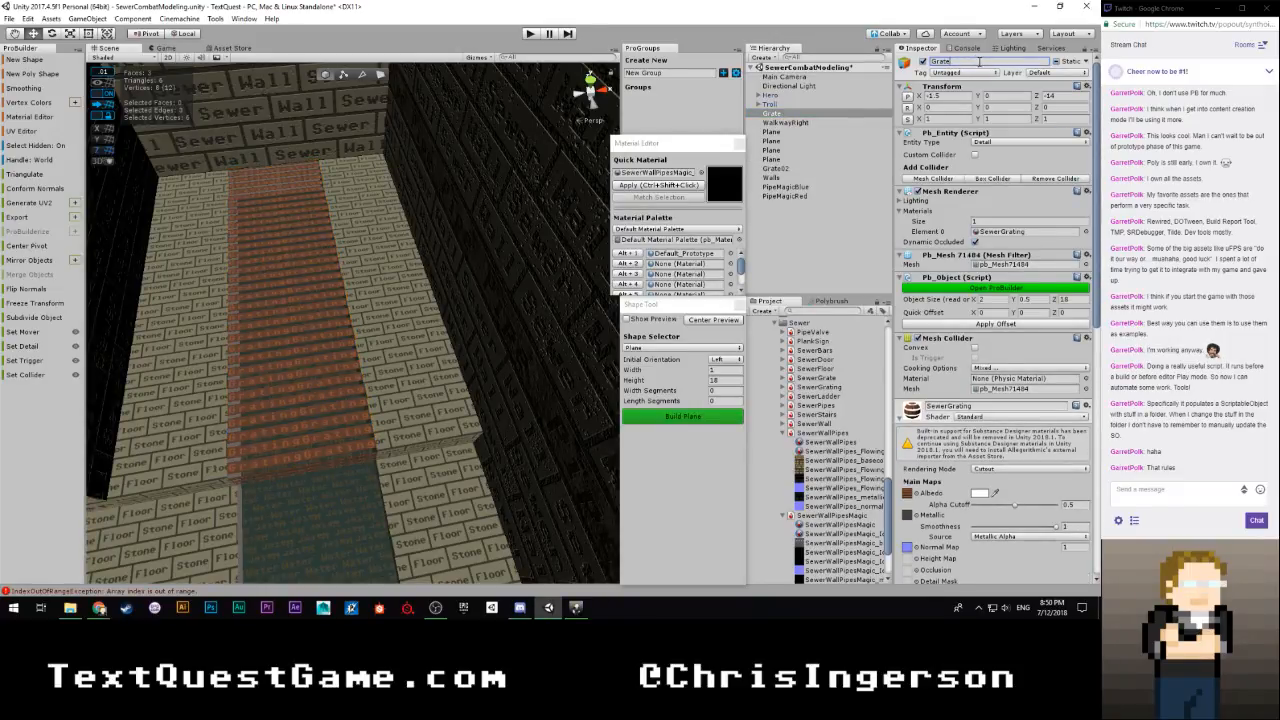
Frame the floor plane listed below WalkwayRight in the scene and rename it WalkwayLeft
left_click(779, 123)
left_click(771, 131)
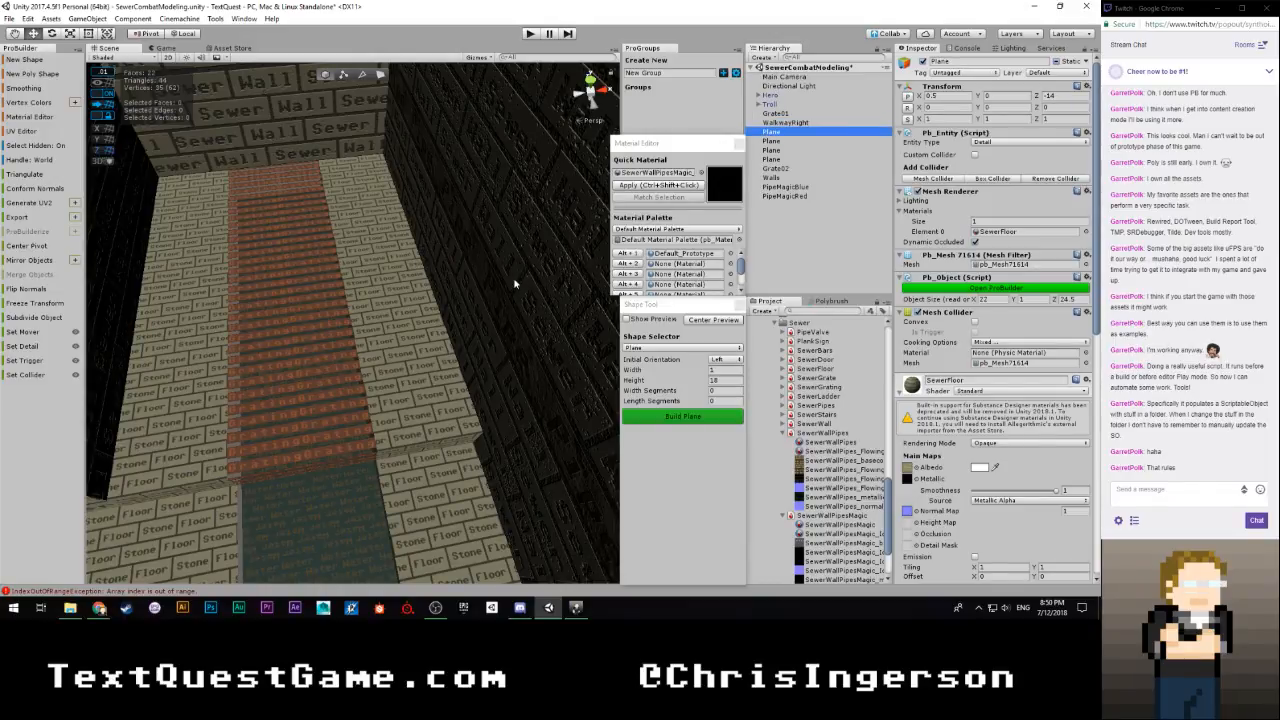
key("f")
left_click(956, 62)
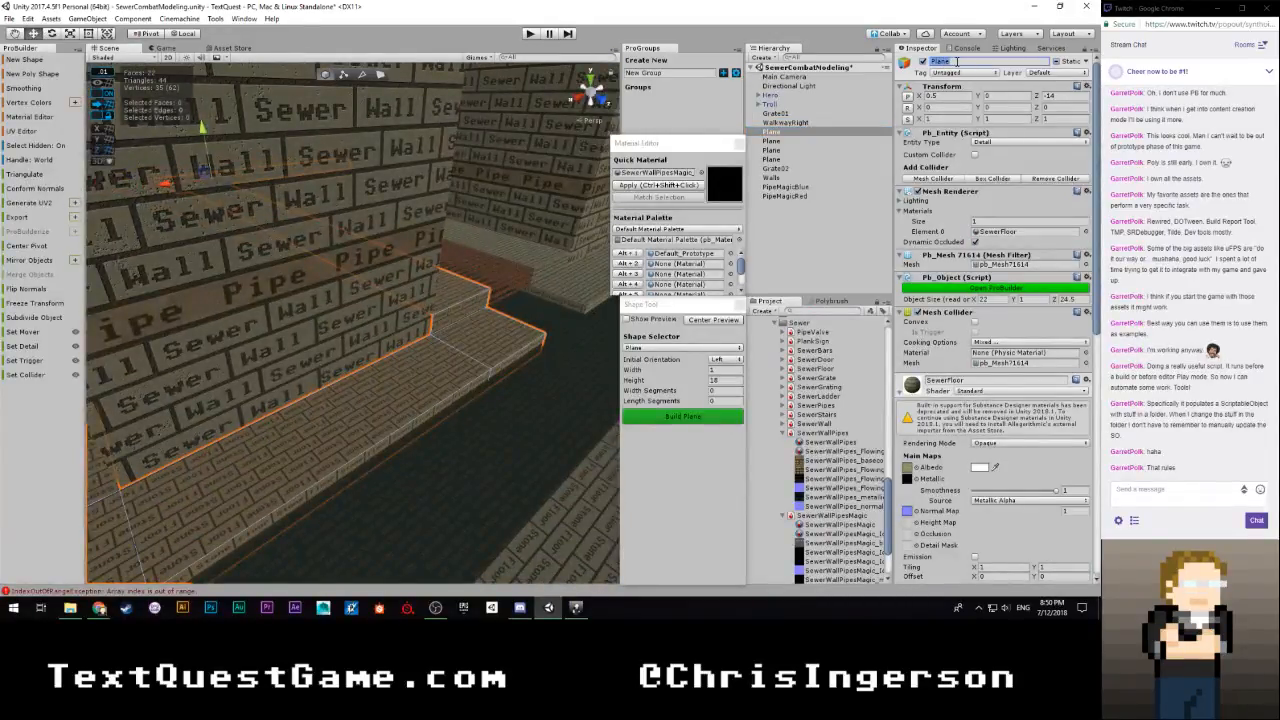
type("WalkwayLeft")
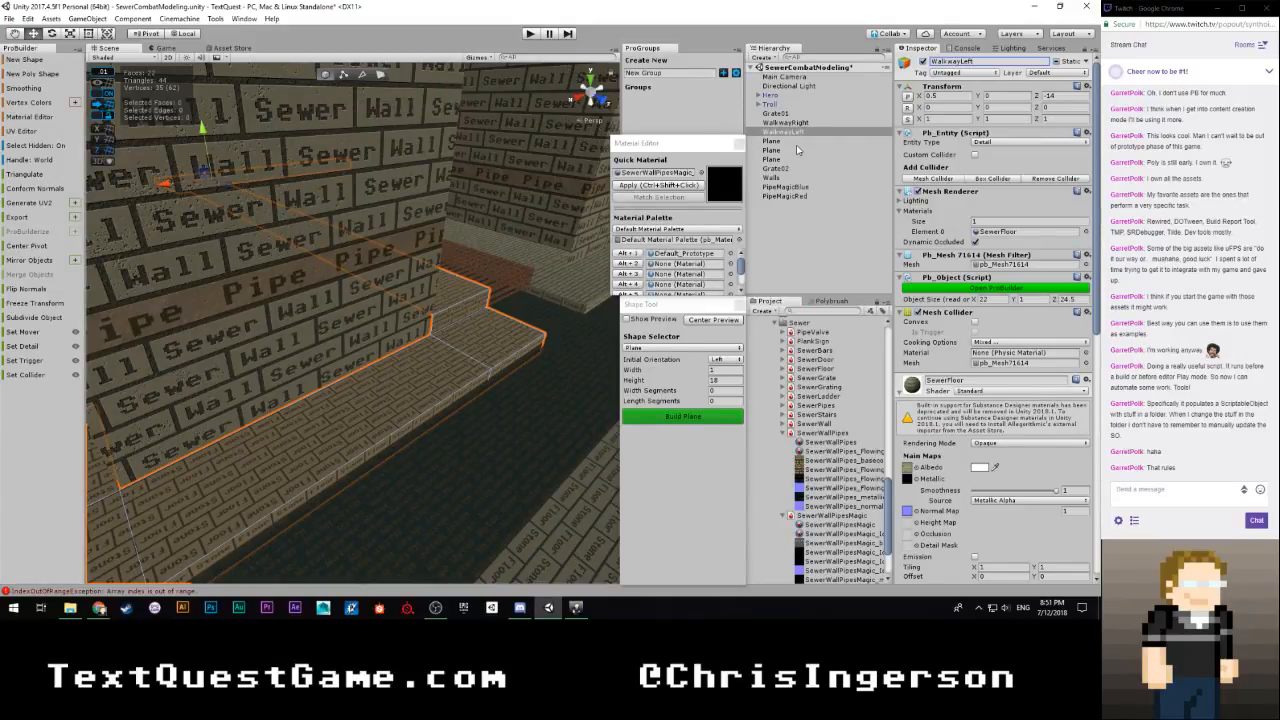
Frame the floor plane listed below WalkwayLeft in the scene and rename it WalkwayRear
left_click(797, 141)
key("f")
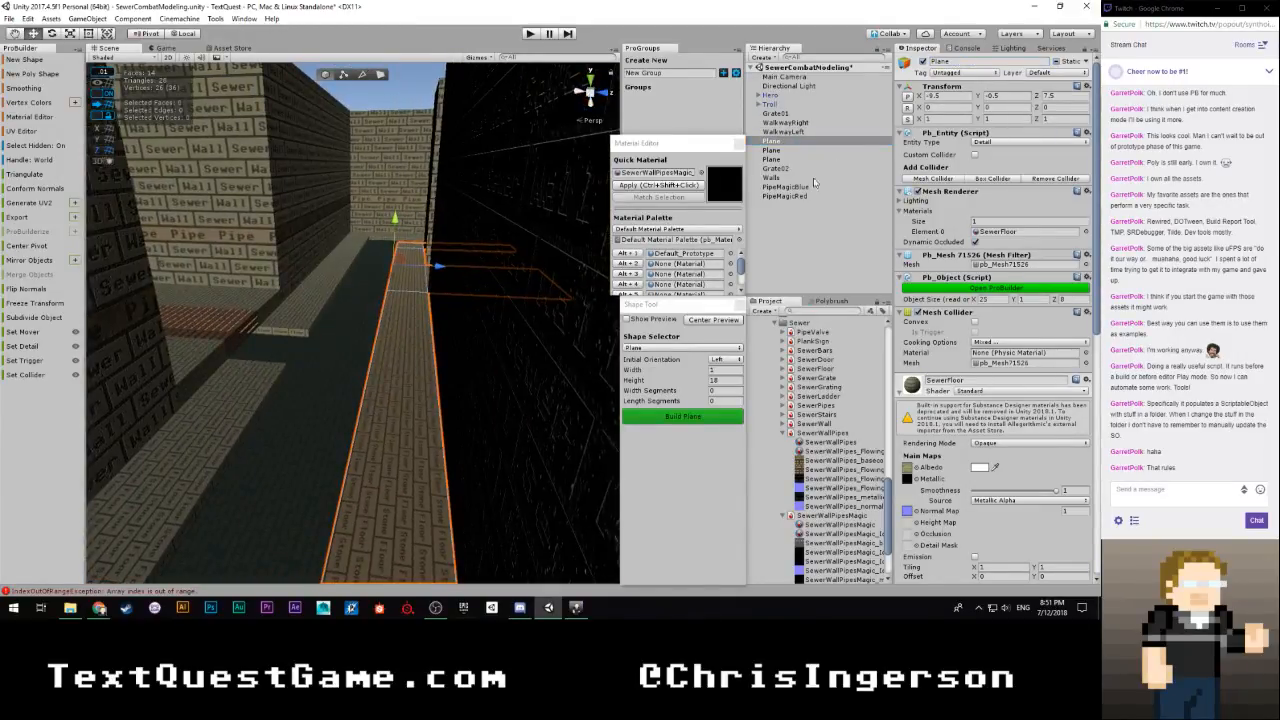
left_click(987, 62)
type("Walkw")
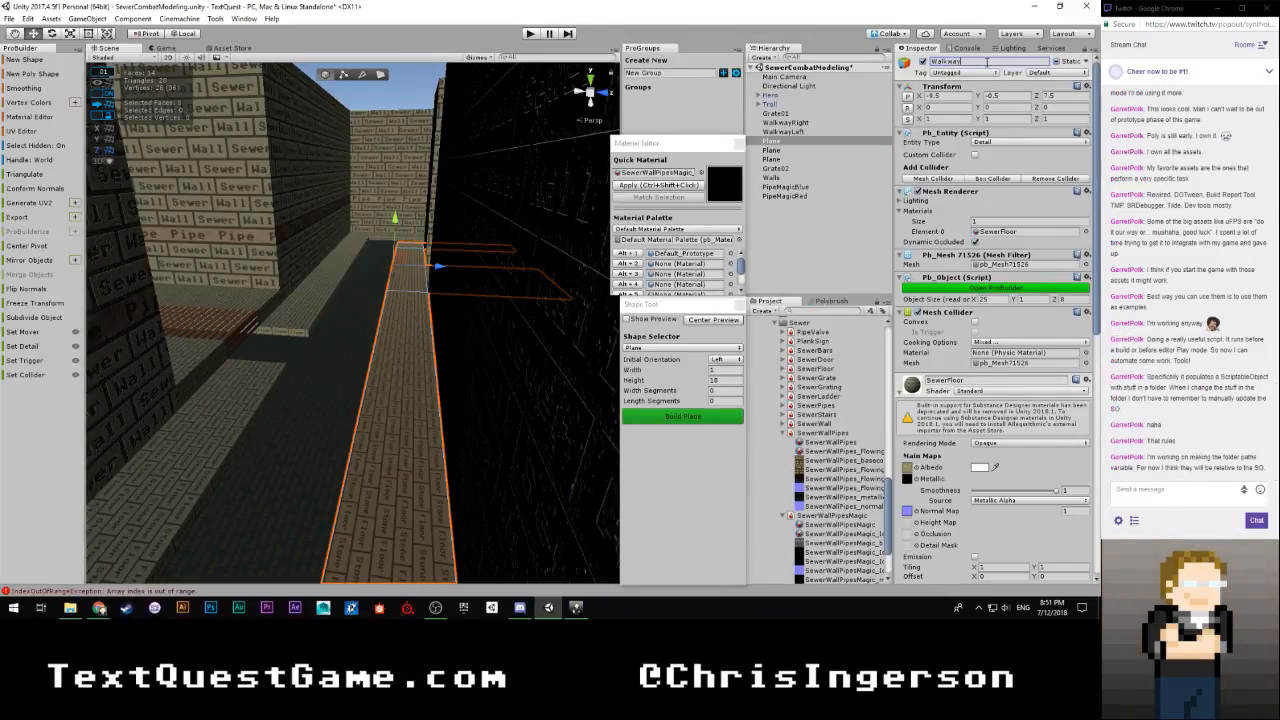
type("ay")
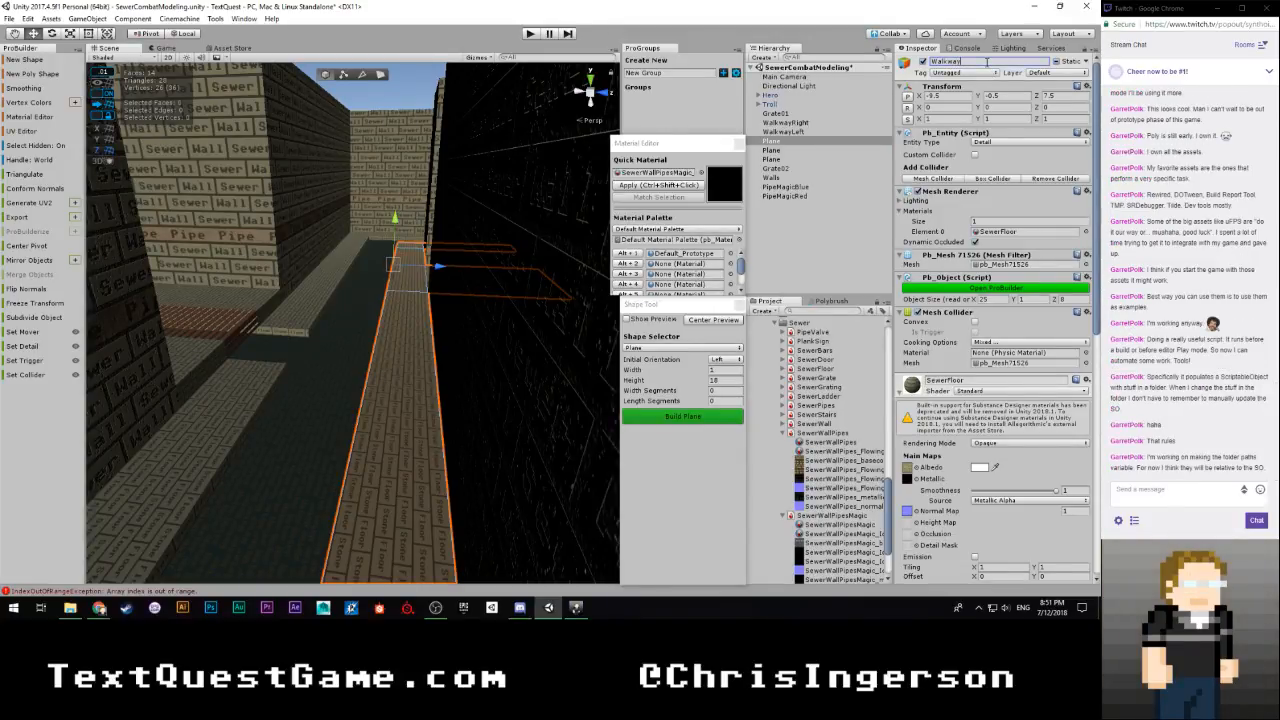
type("Rear")
key("Return")
Select the plane that uses the SewerWater material and rename it Water
left_click(772, 150)
right_click_drag(453, 250, 393, 258)
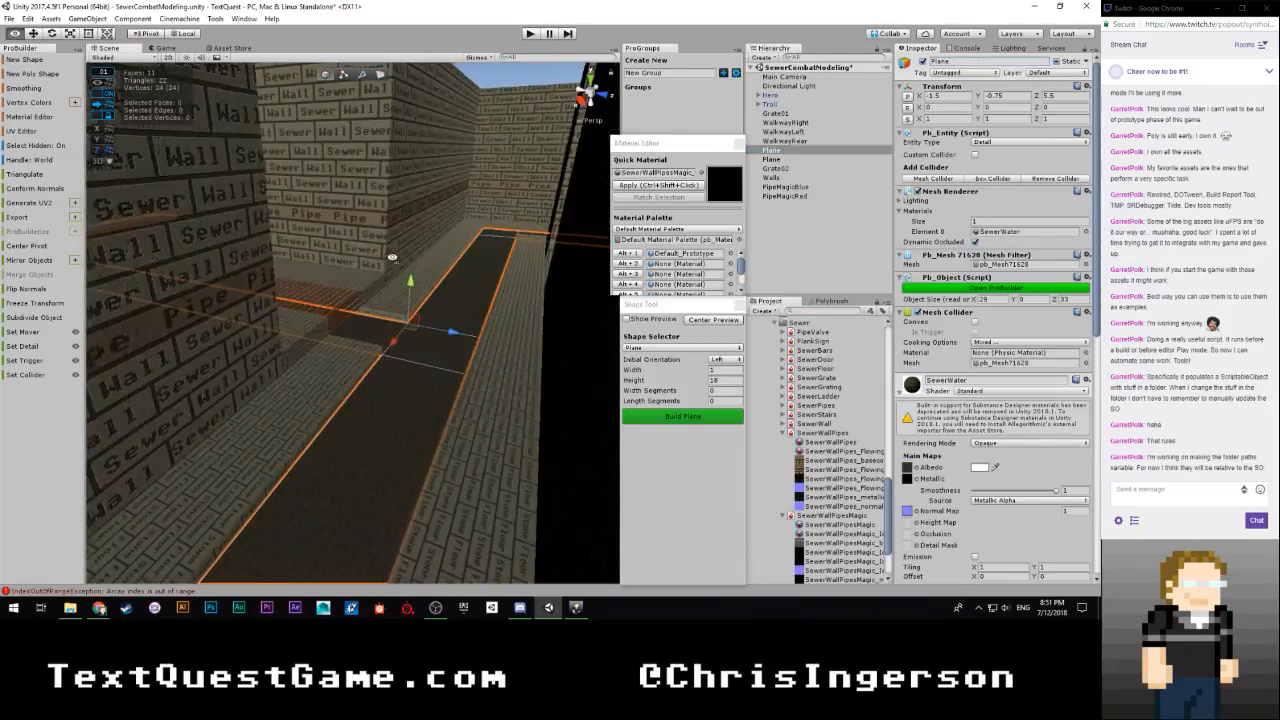
left_click(951, 61)
type("Wa")
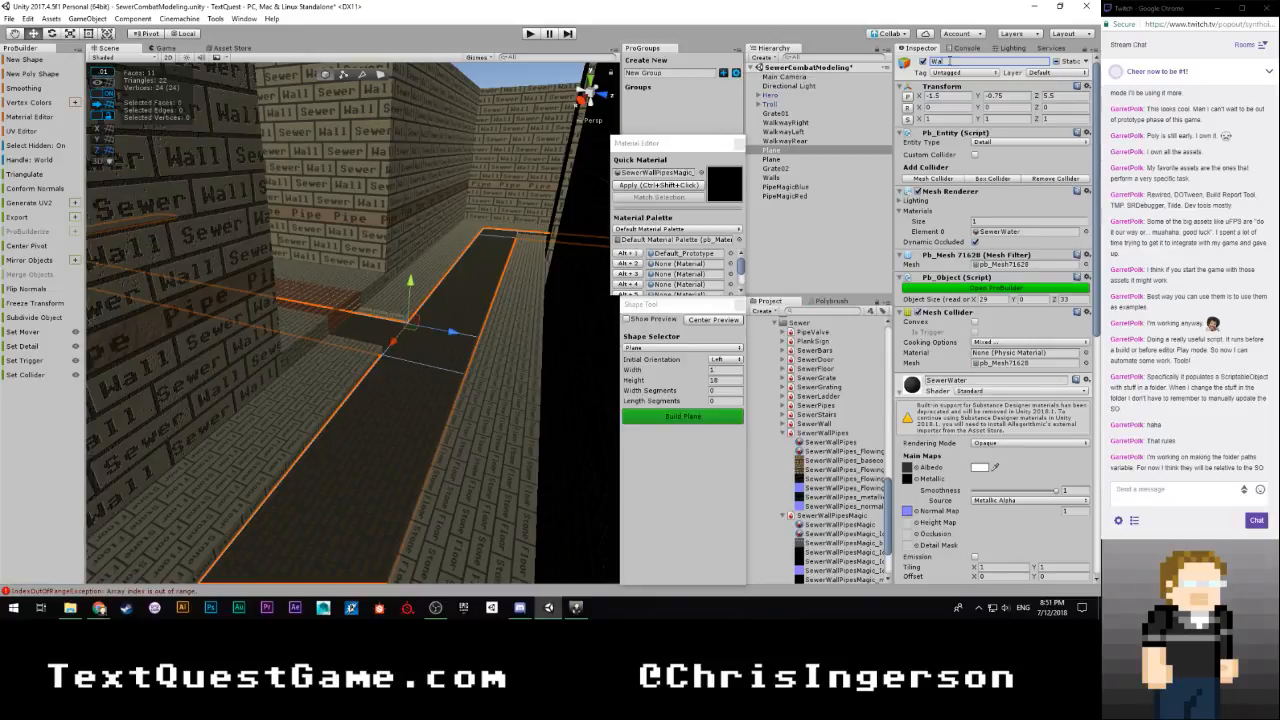
type("ter")
key("Return")
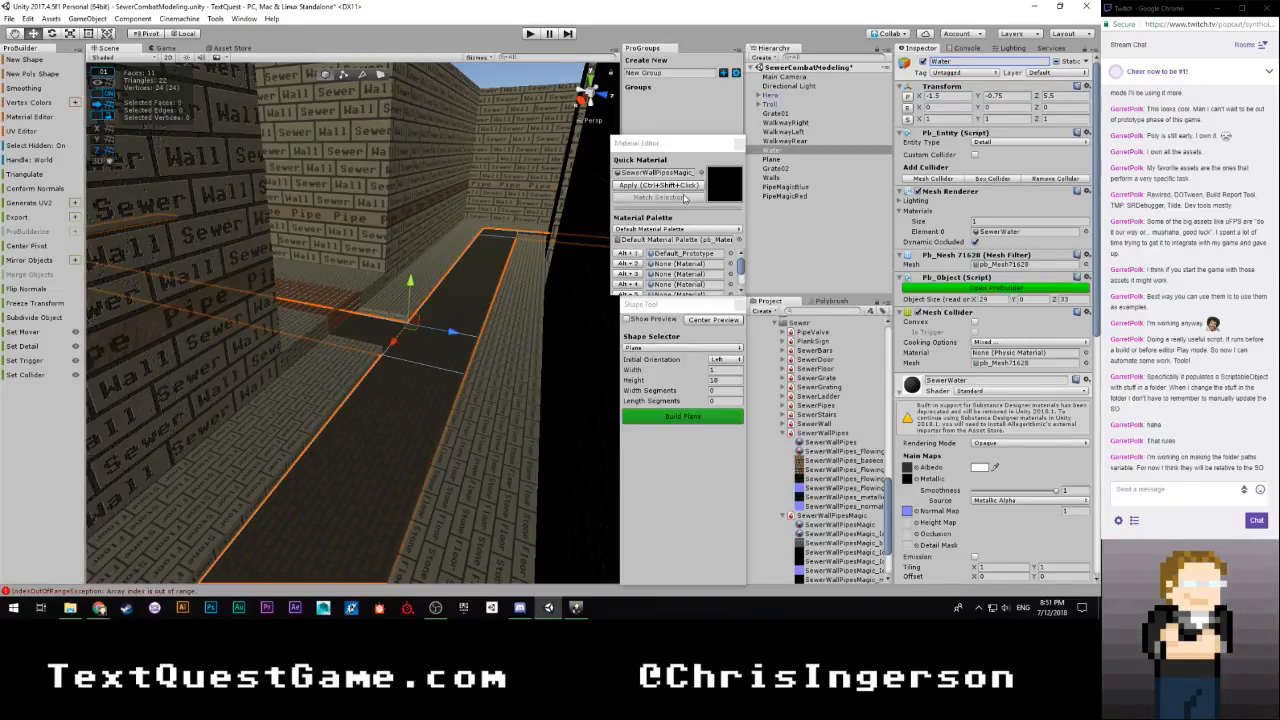
Frame the last unnamed floor plane and reorder it above Water in the object hierarchy
left_click(771, 159)
key("f")
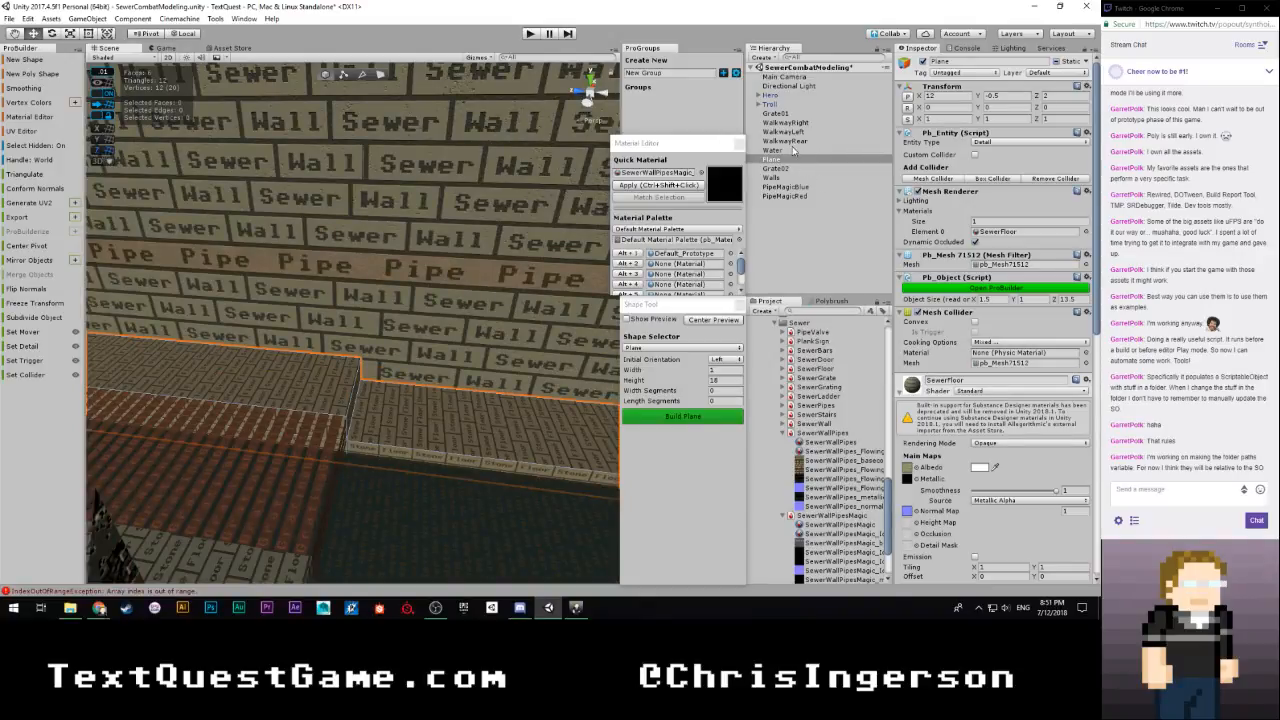
left_click_drag(788, 162, 788, 146)
Rename the WalkwayRight plane to Walkway01
left_click(810, 122)
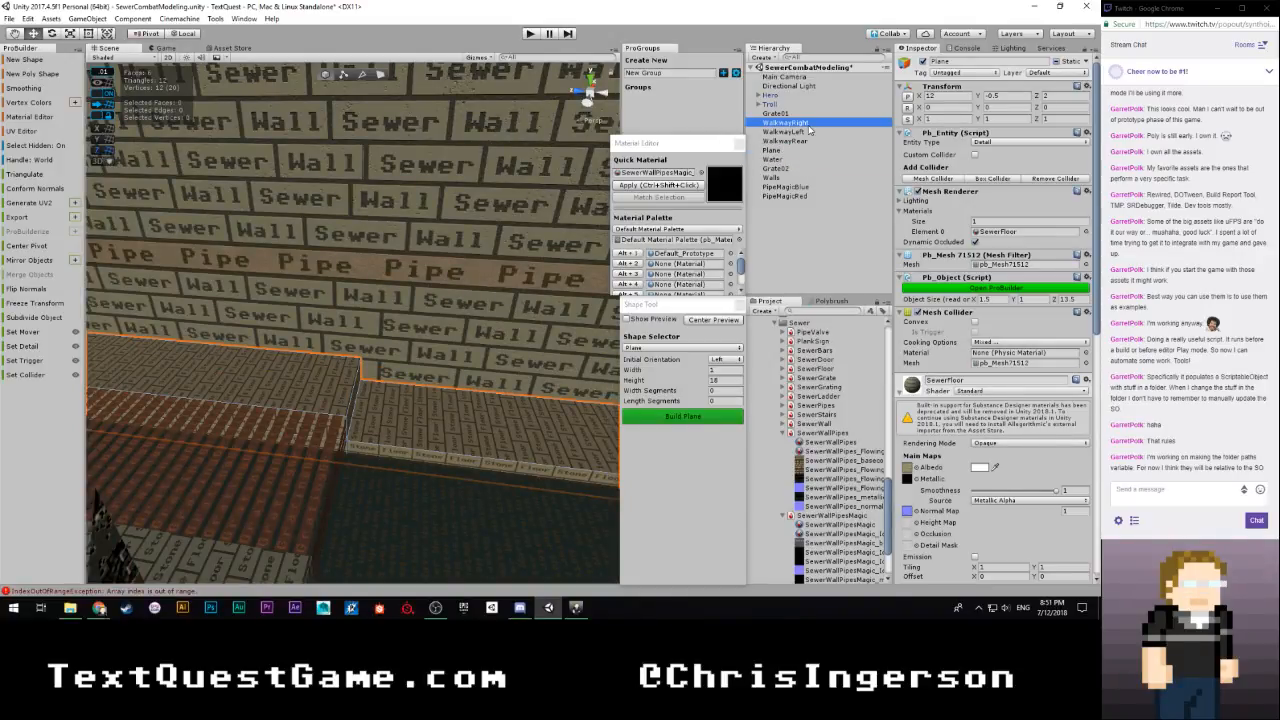
left_click(993, 62)
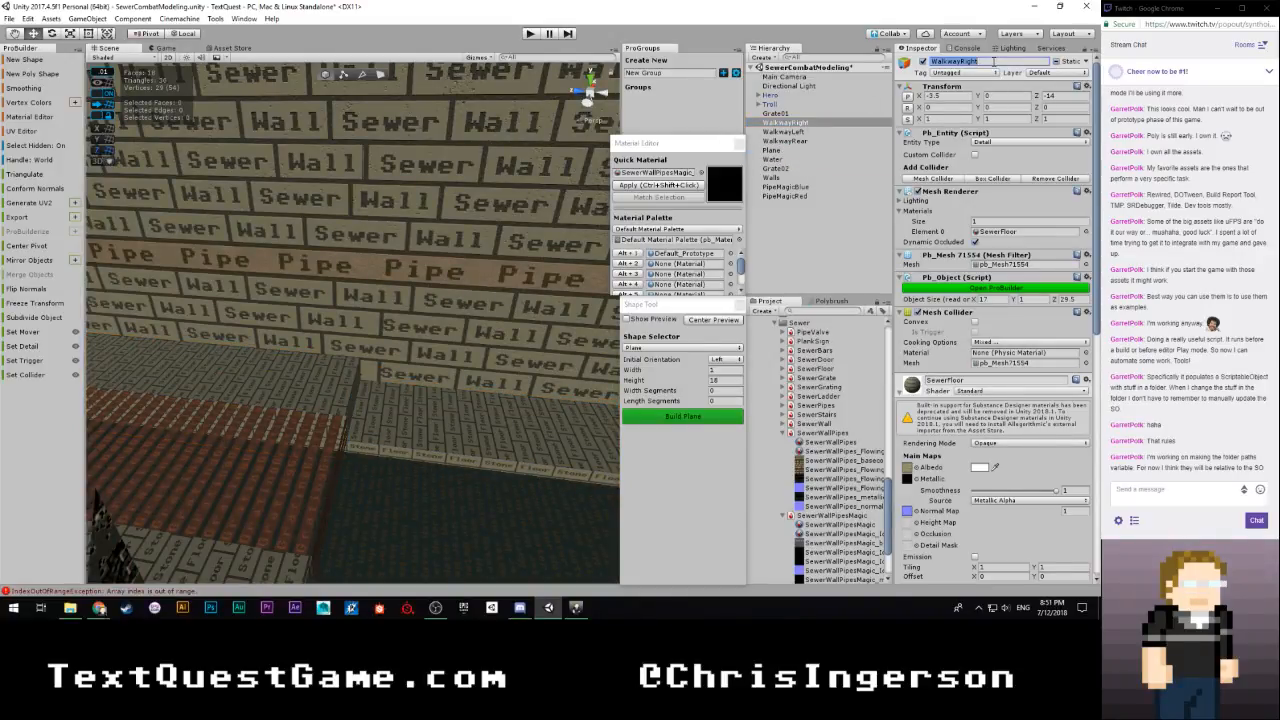
type("Walkway01")
key("Return")
Rename the WalkwayLeft plane to Walkway02
left_click(783, 131)
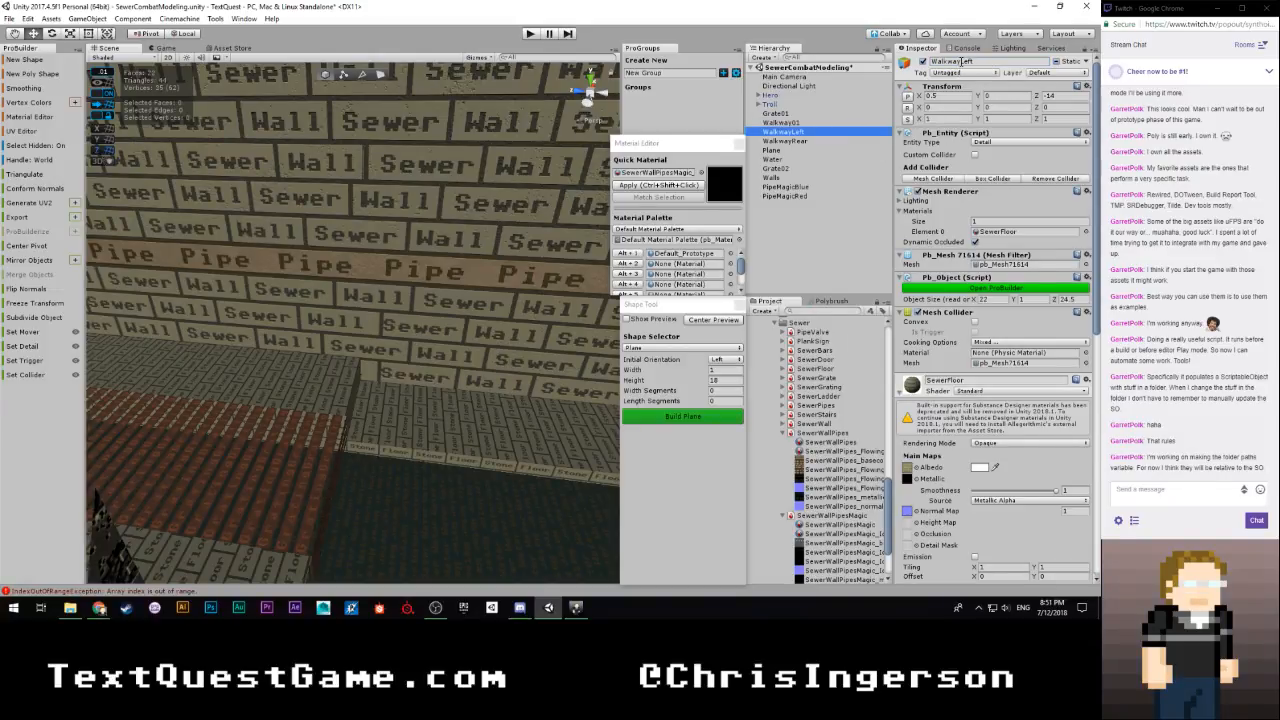
left_click_drag(961, 62, 985, 68)
type("02")
key("Return")
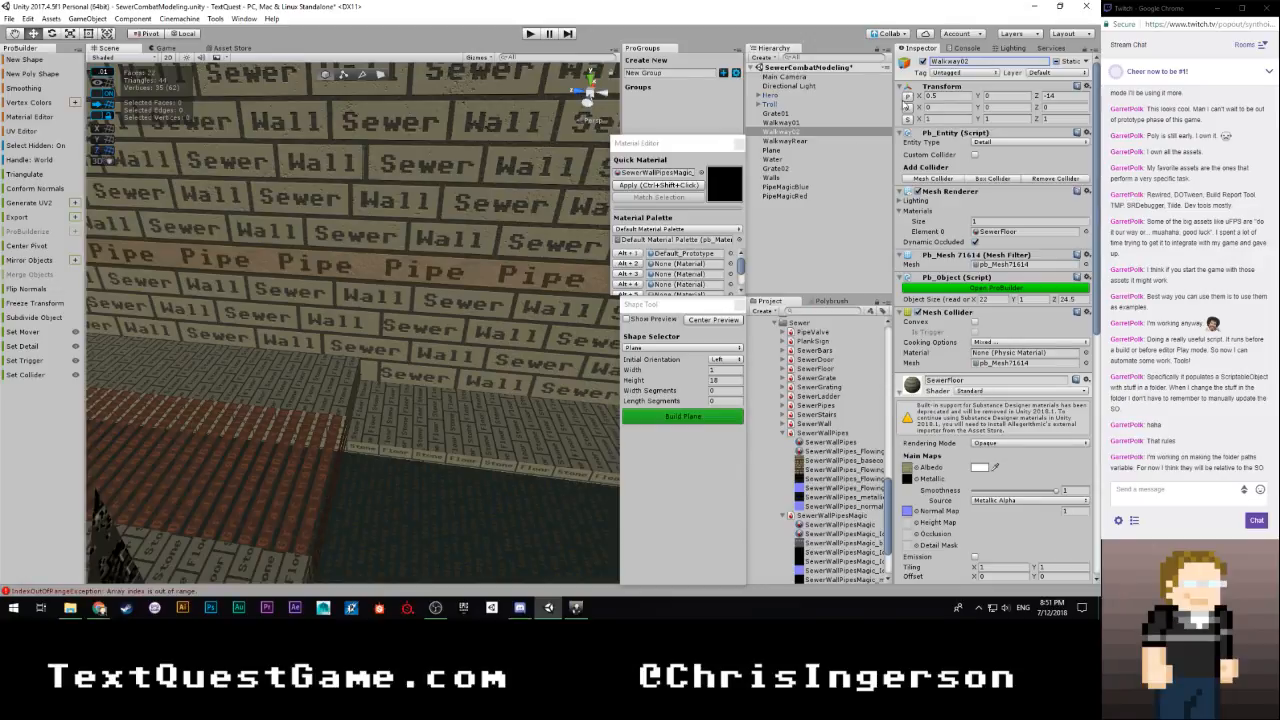
Rename the WalkwayRear plane to Walkway03
left_click(785, 141)
left_click_drag(961, 62, 985, 63)
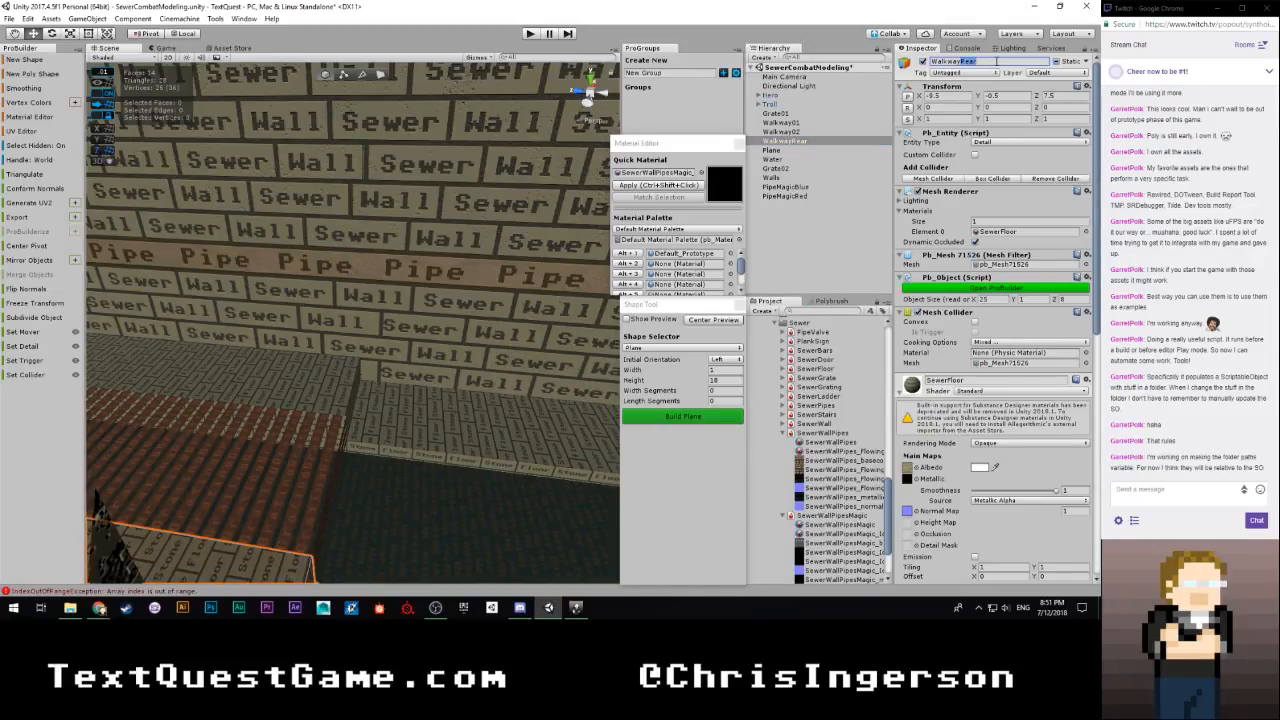
type("03")
key("Return")
Rename the remaining unnamed plane above Water to Walkway04 and clear the selection
left_click(771, 150)
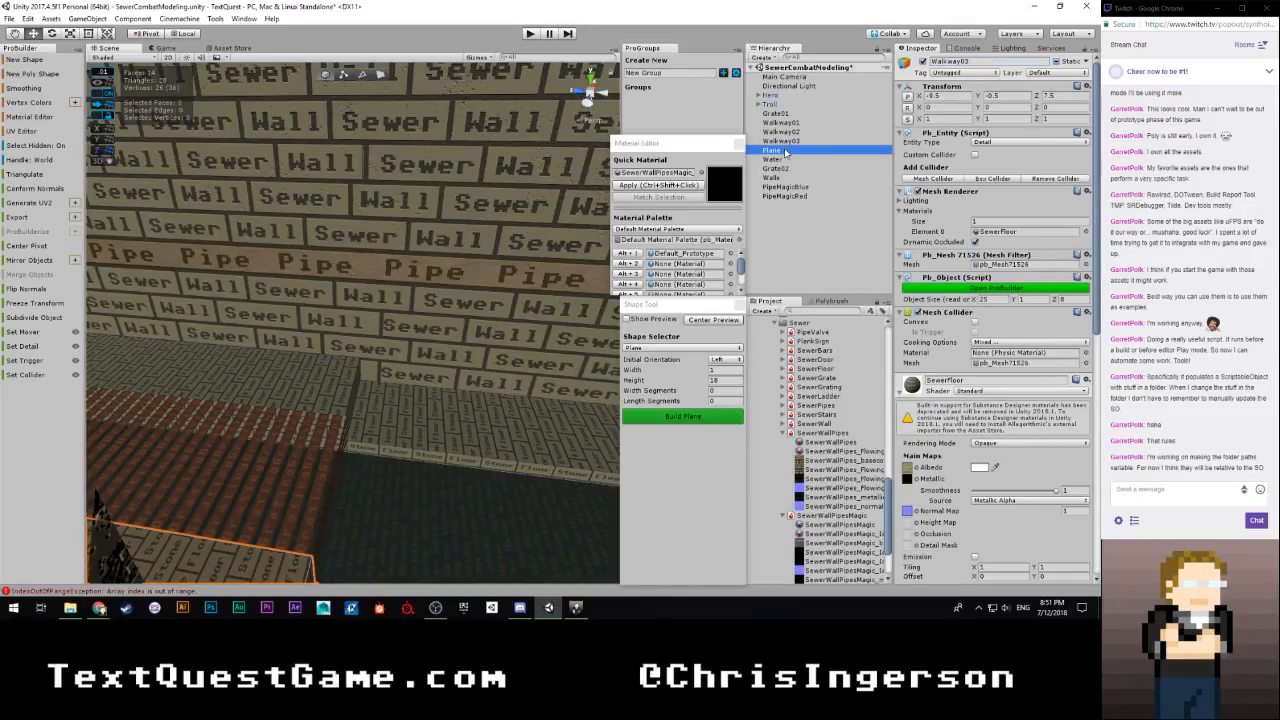
double_click(966, 61)
type("Walkway")
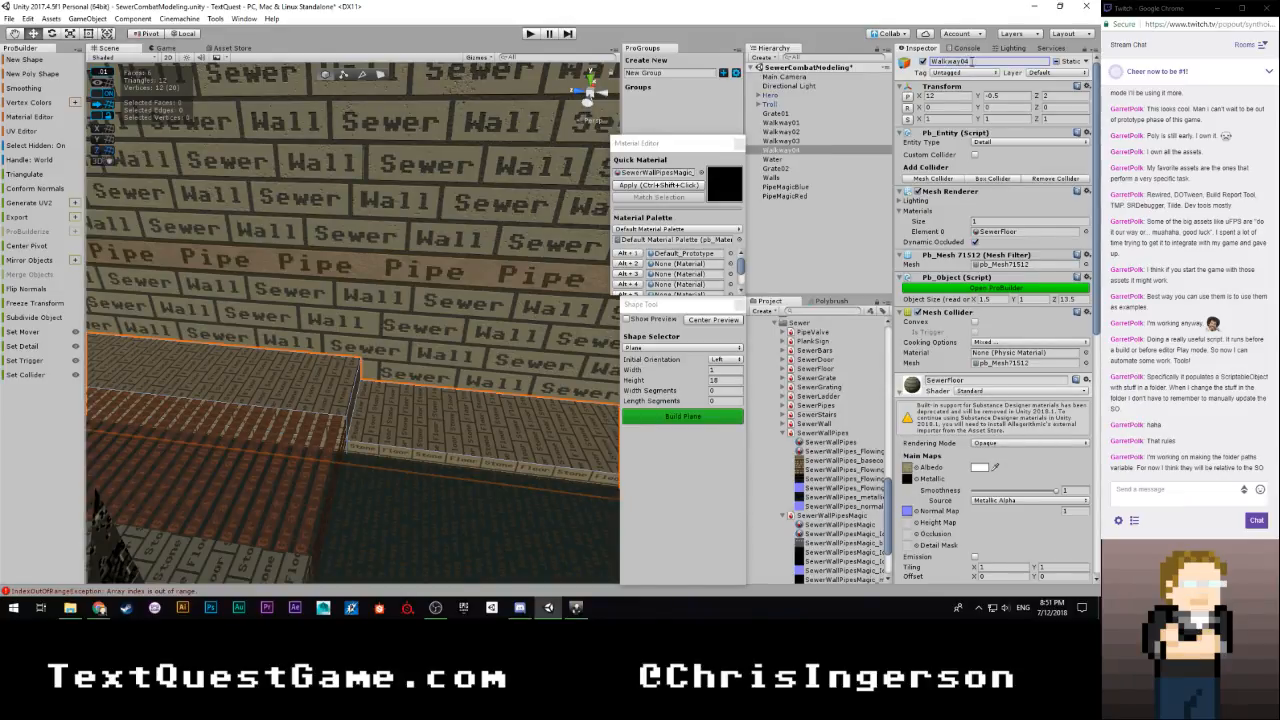
left_click(807, 235)
Select the four floor planes Walkway01, Walkway02, Walkway03 and Walkway04 together in the scene
left_click_drag(536, 244, 305, 268, "alt")
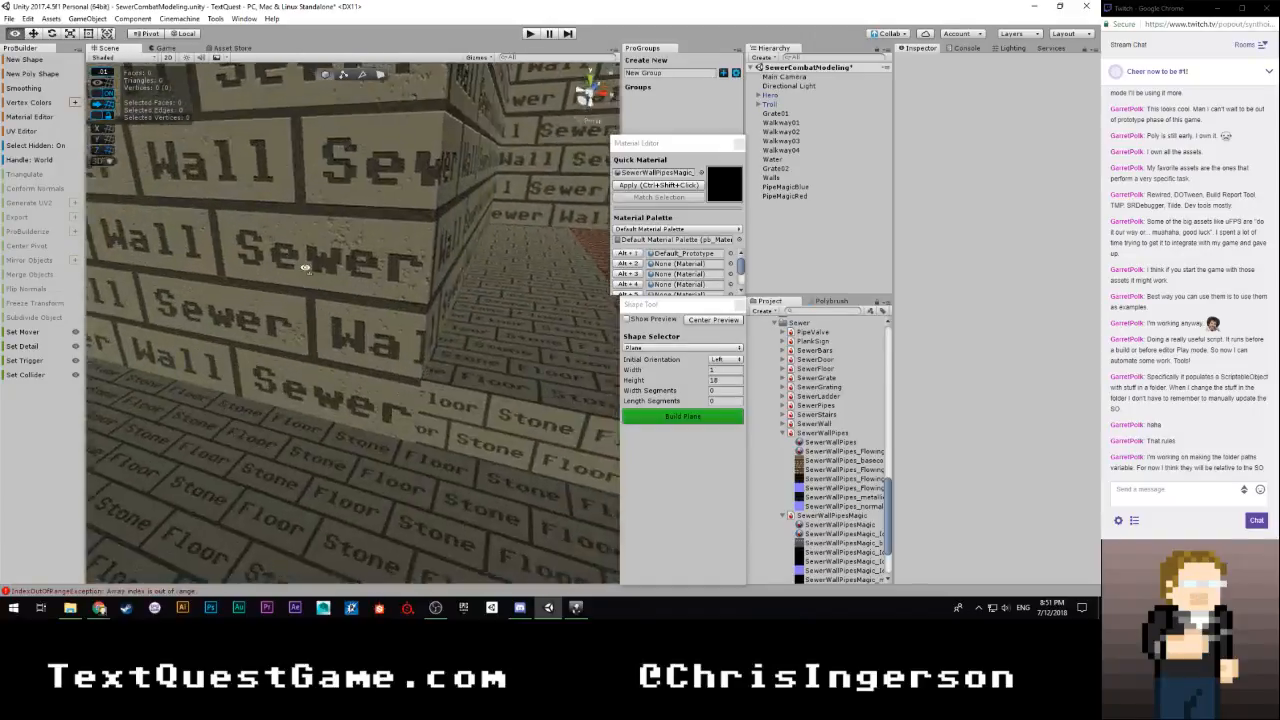
right_click_drag(305, 268, 838, 266)
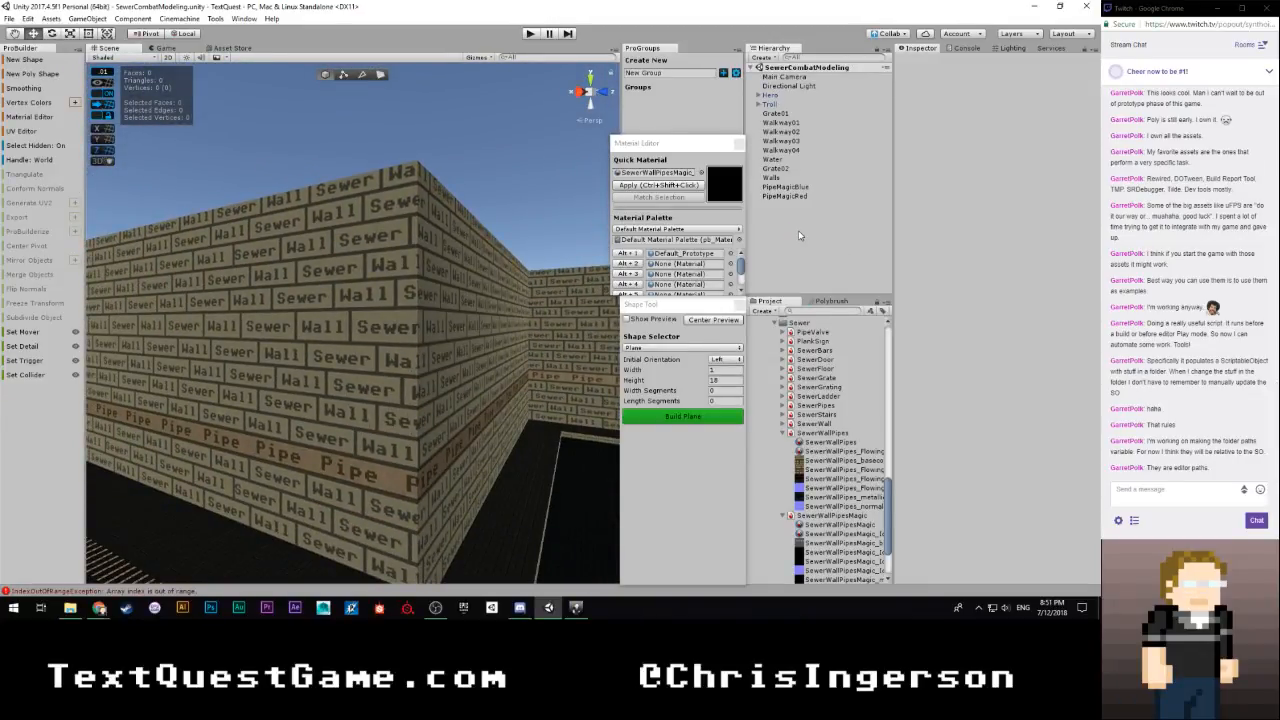
right_click_drag(514, 307, 466, 397)
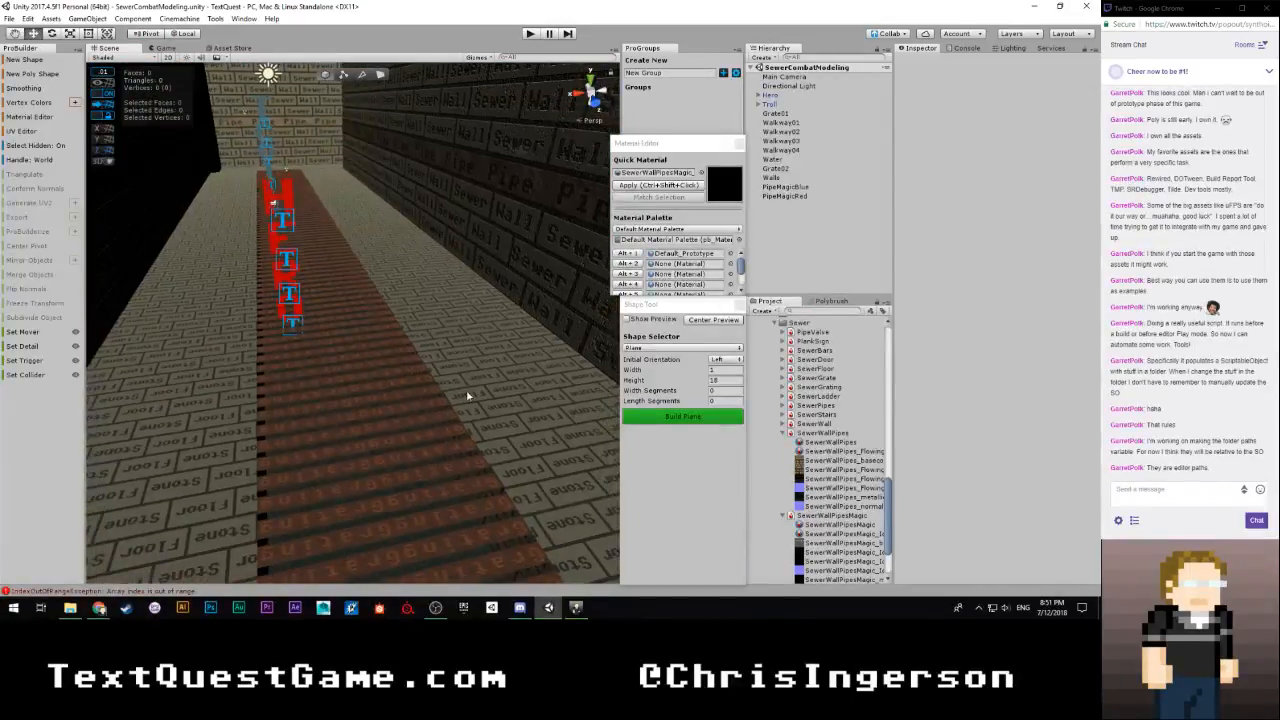
left_click(450, 313)
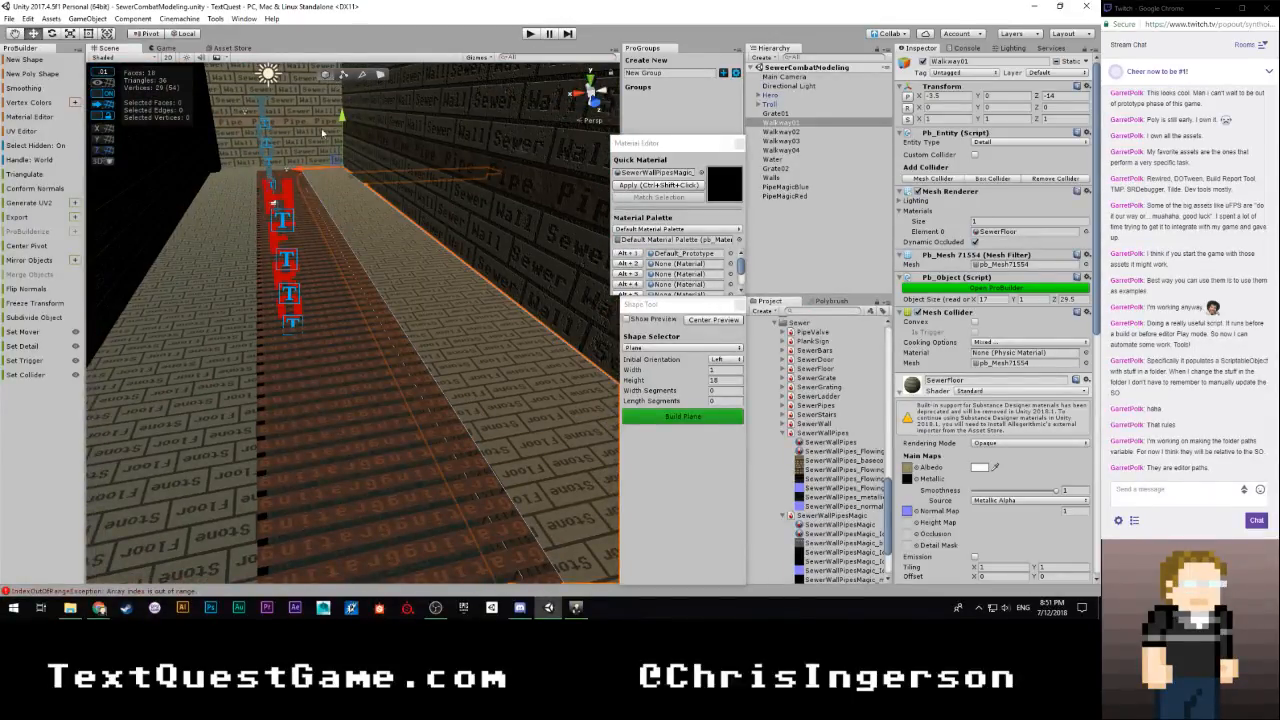
left_click(231, 313, "shift")
key("f")
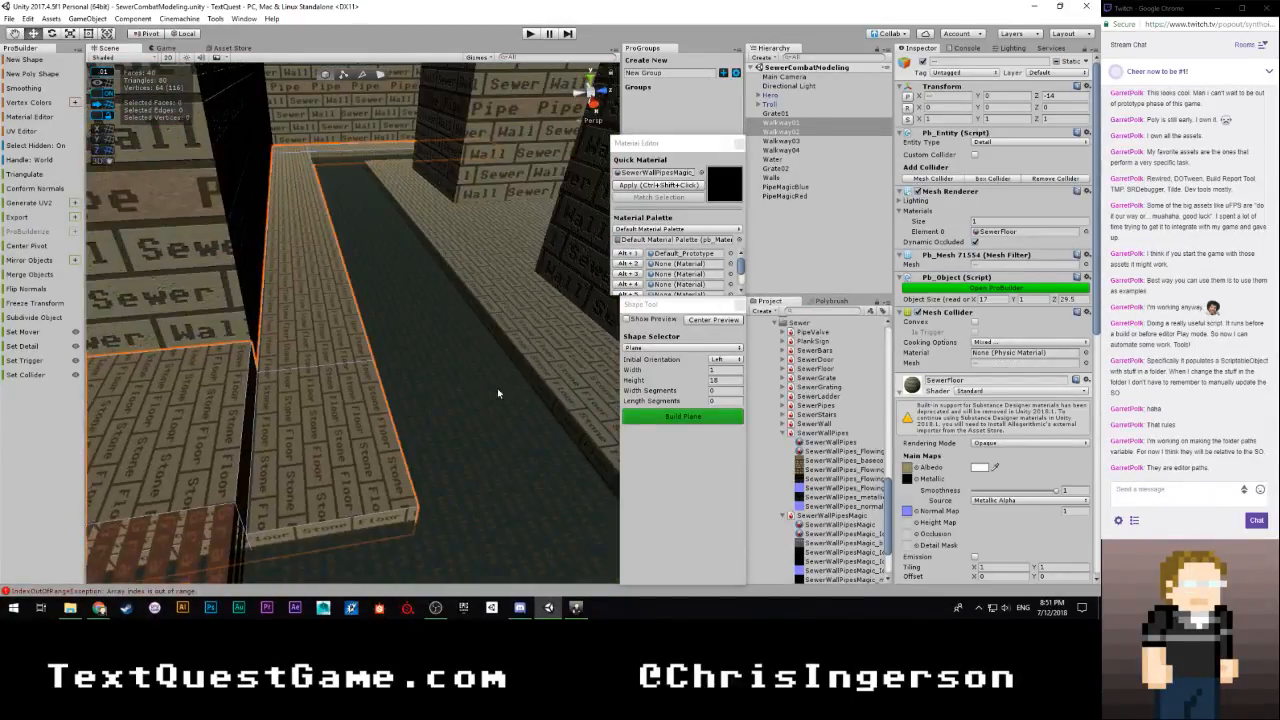
left_click(508, 304, "shift")
right_click_drag(508, 304, 449, 341)
left_click(278, 361, "shift")
key("f")
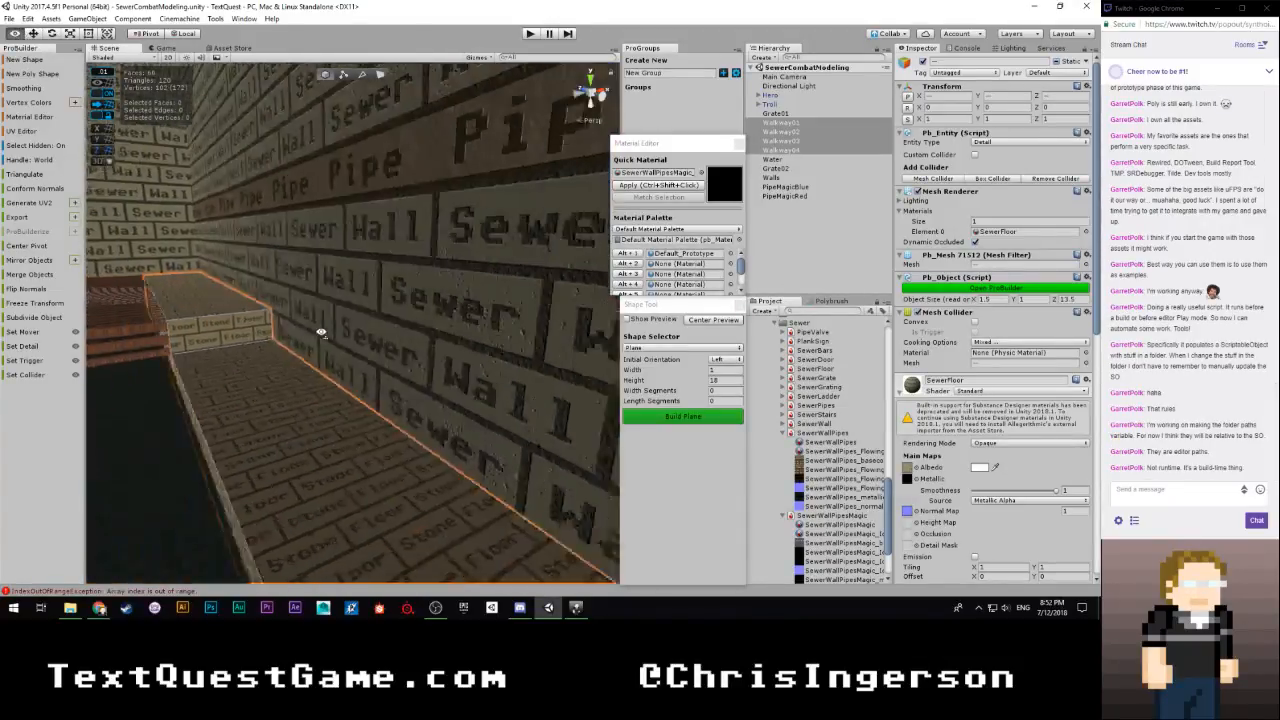
left_click_drag(387, 410, 425, 405, "alt")
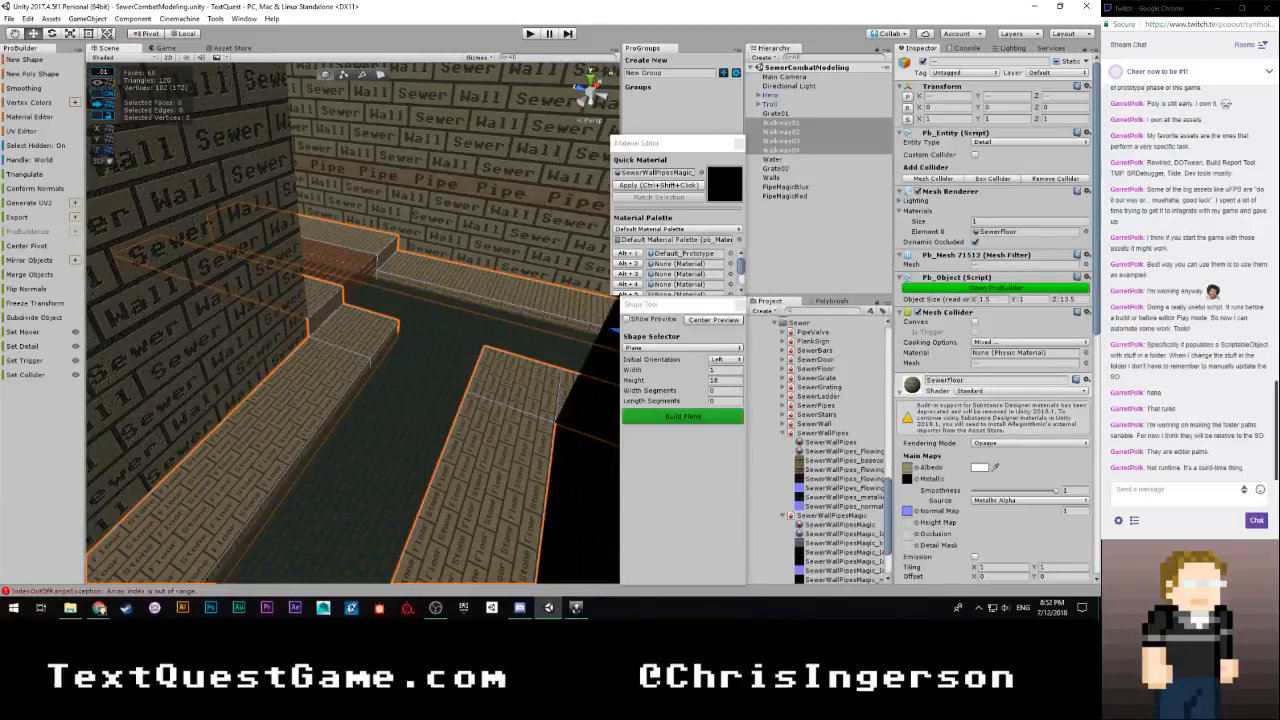
Open the UV Editor for the selected walkways and select all of their UV faces
left_click(22, 131)
left_click_drag(254, 73, 841, 17)
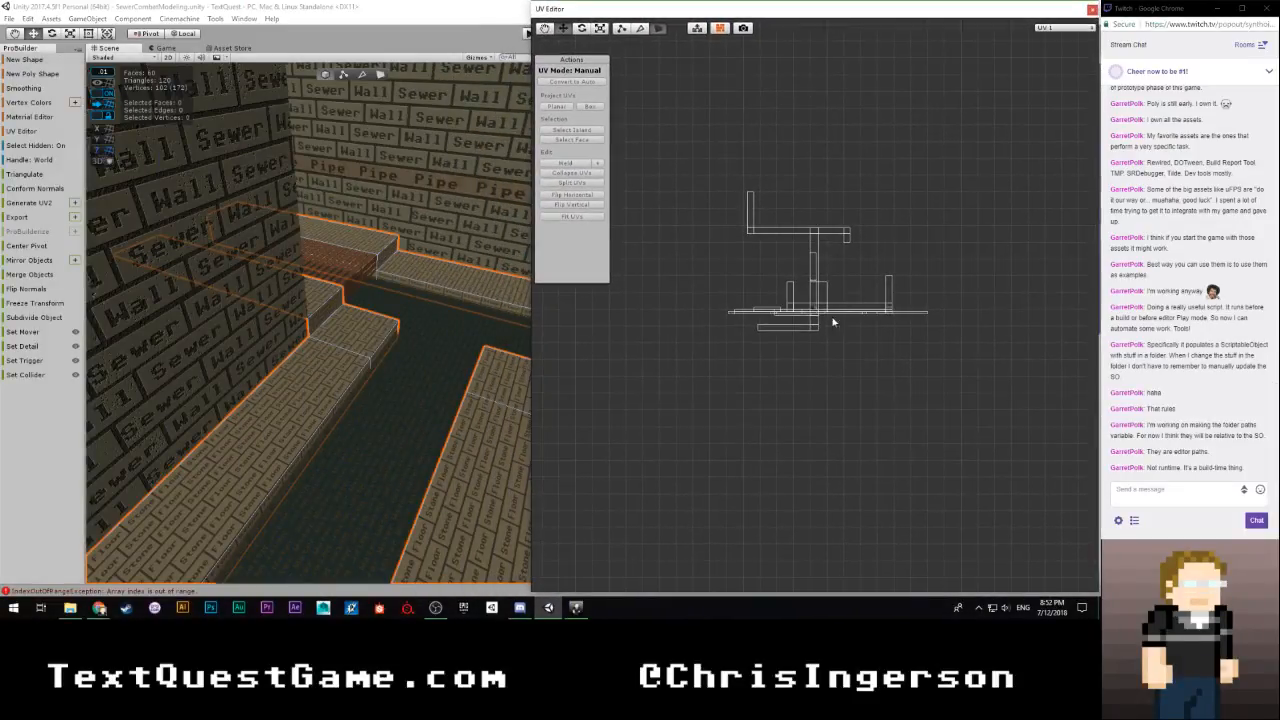
scroll(830, 318, "up", 3)
scroll(770, 357, "down", 3)
left_click_drag(692, 152, 1005, 427)
scroll(886, 412, "up", 5)
scroll(882, 409, "up", 5)
scroll(878, 409, "down", 3)
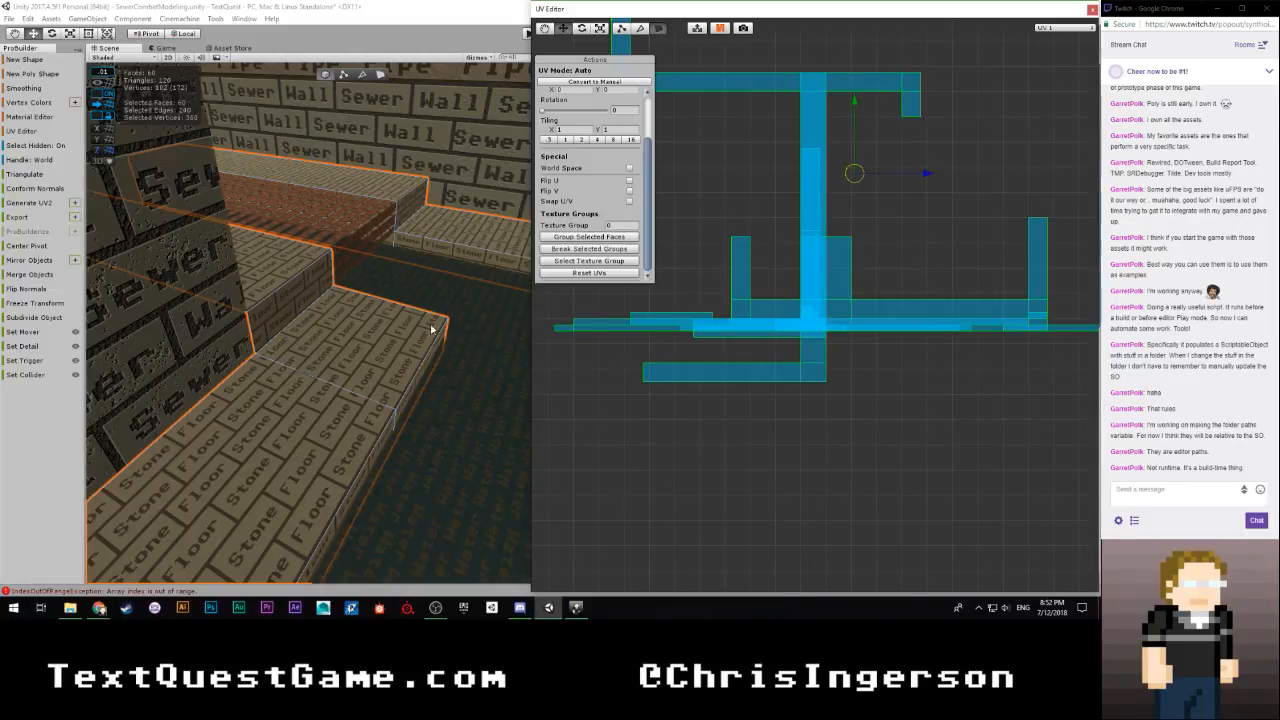
Try scaling all walkway UVs uniformly to a tiling of about 0.69 and check the floor texture along the corridor
key("e")
key("r")
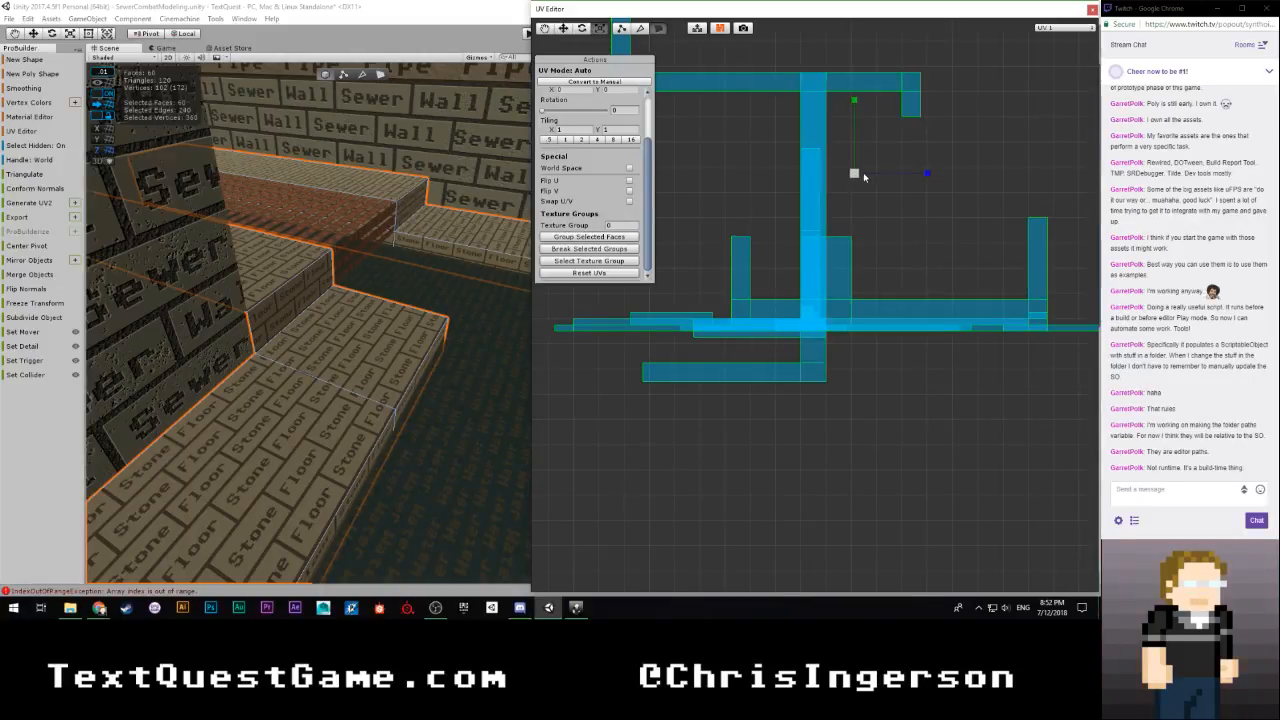
left_click_drag(855, 173, 829, 190)
right_click_drag(462, 280, 742, 354)
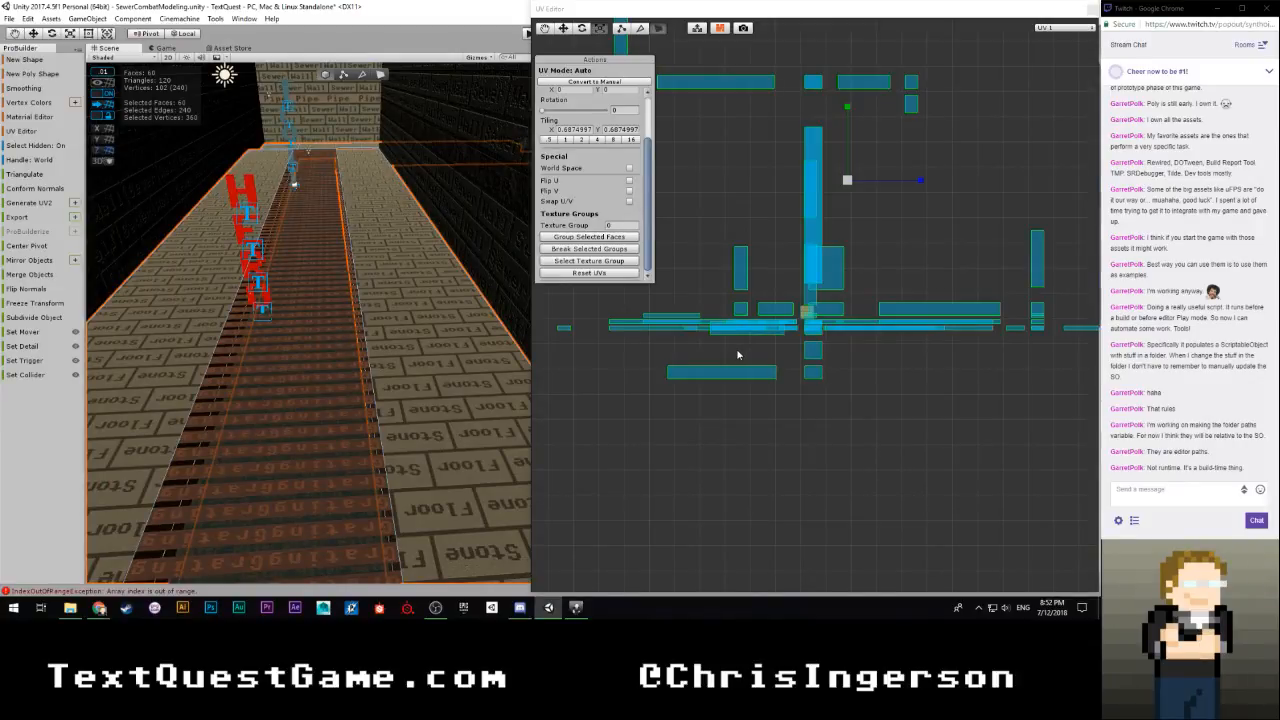
Undo the walkway UV scaling, close the UV Editor and deselect the walkways
key("ctrl+z")
left_click(956, 245)
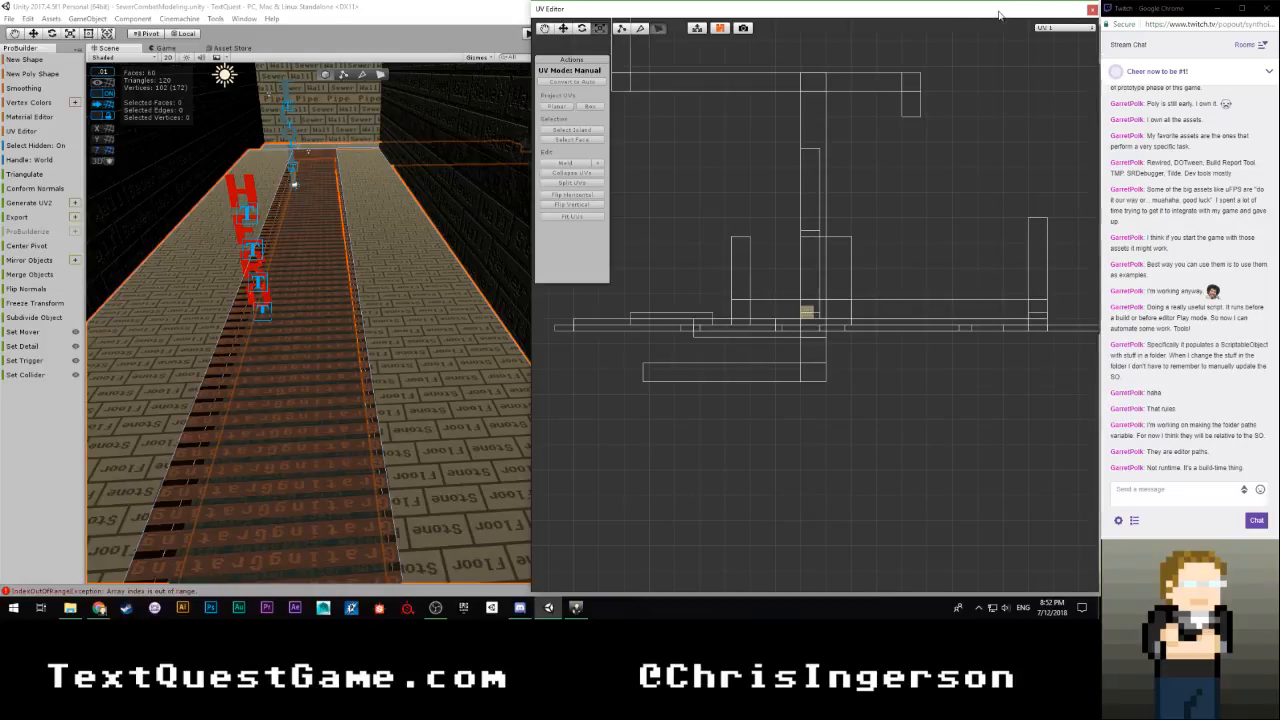
left_click(1092, 9)
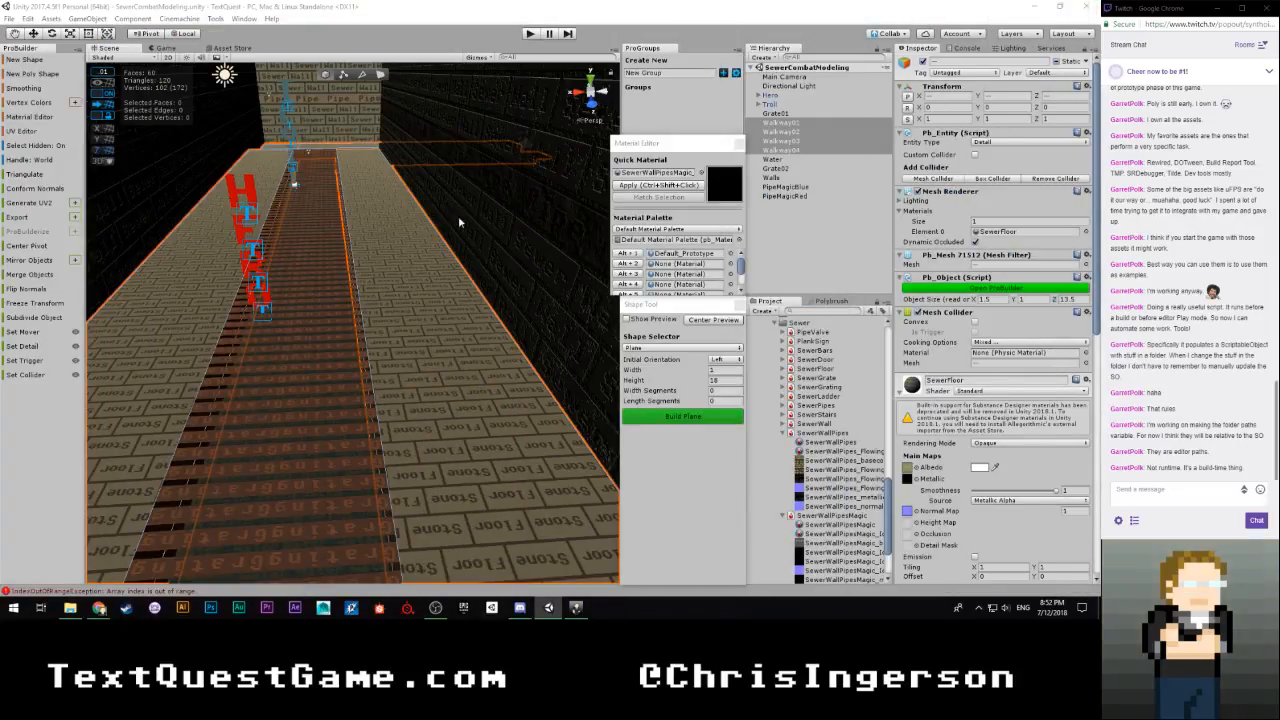
right_click_drag(410, 220, 379, 161)
left_click(828, 265)
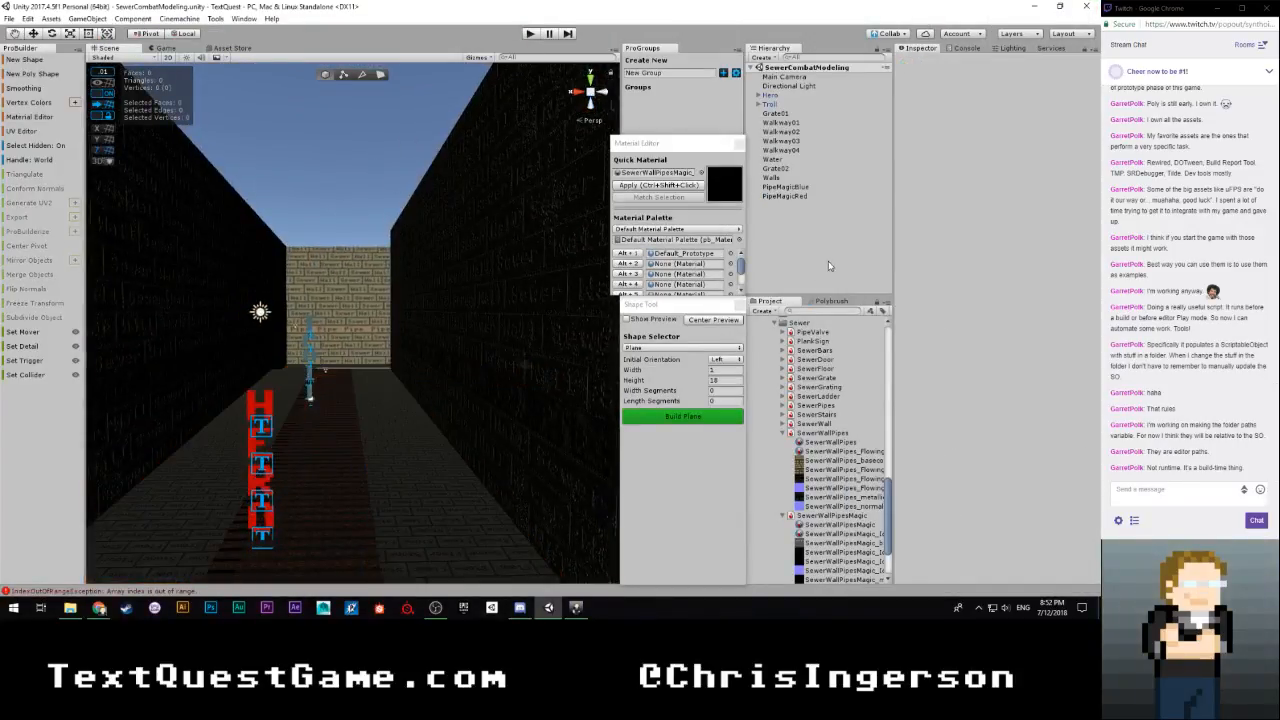
Collapse the expanded SewerWallPipes and SewerWallPipesMagic assets and open the Sewers scene from the project's Intro scenes
left_click(783, 433)
left_click(783, 442)
scroll(818, 437, "up", 5)
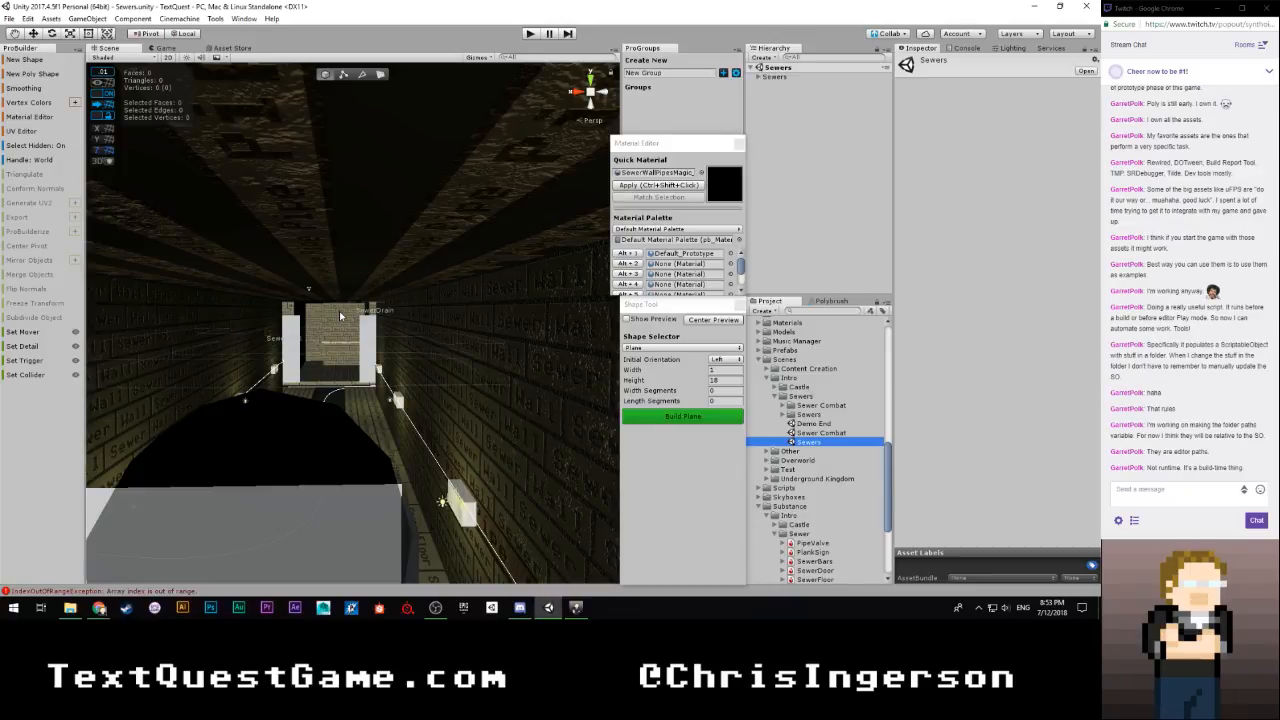
Examine the corridors, water channels, walkways and pipe strips of the original Sewers scene
mouse_move(340, 316)
right_mouse_down()
mouse_move(347, 356)
mouse_move(341, 332)
right_mouse_up()
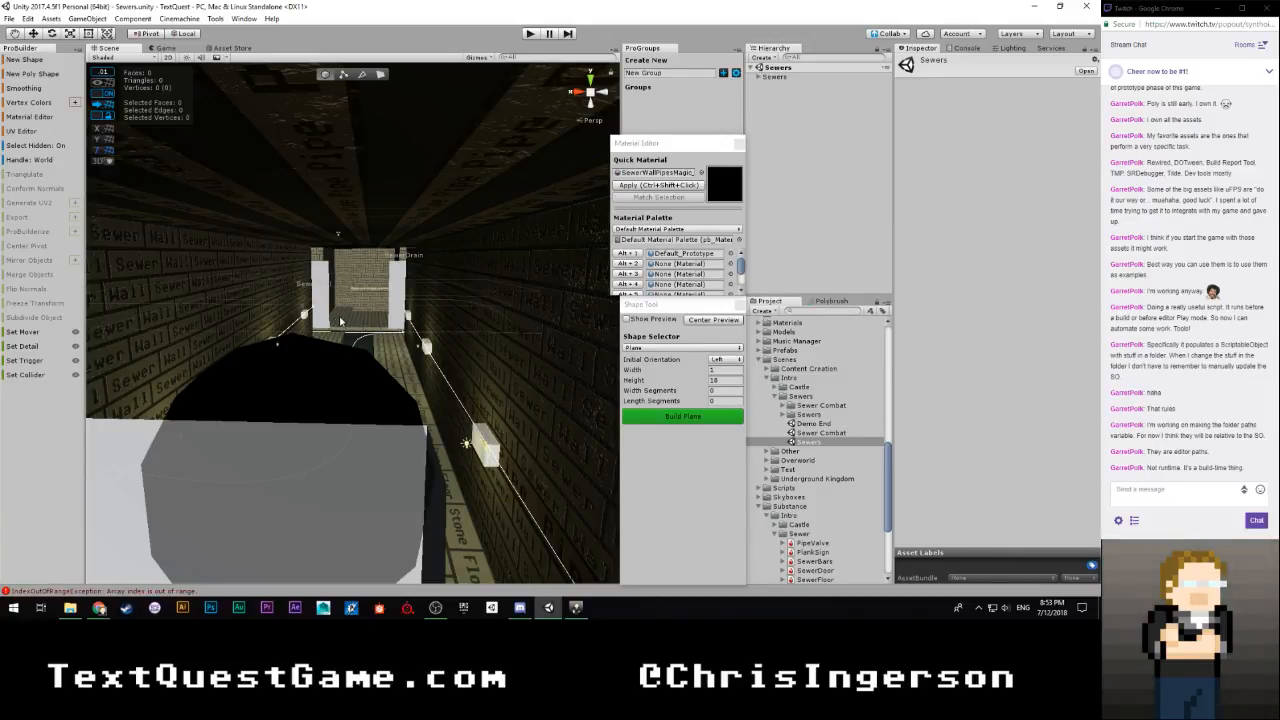
right_click_drag(325, 321, 239, 287)
key("w")
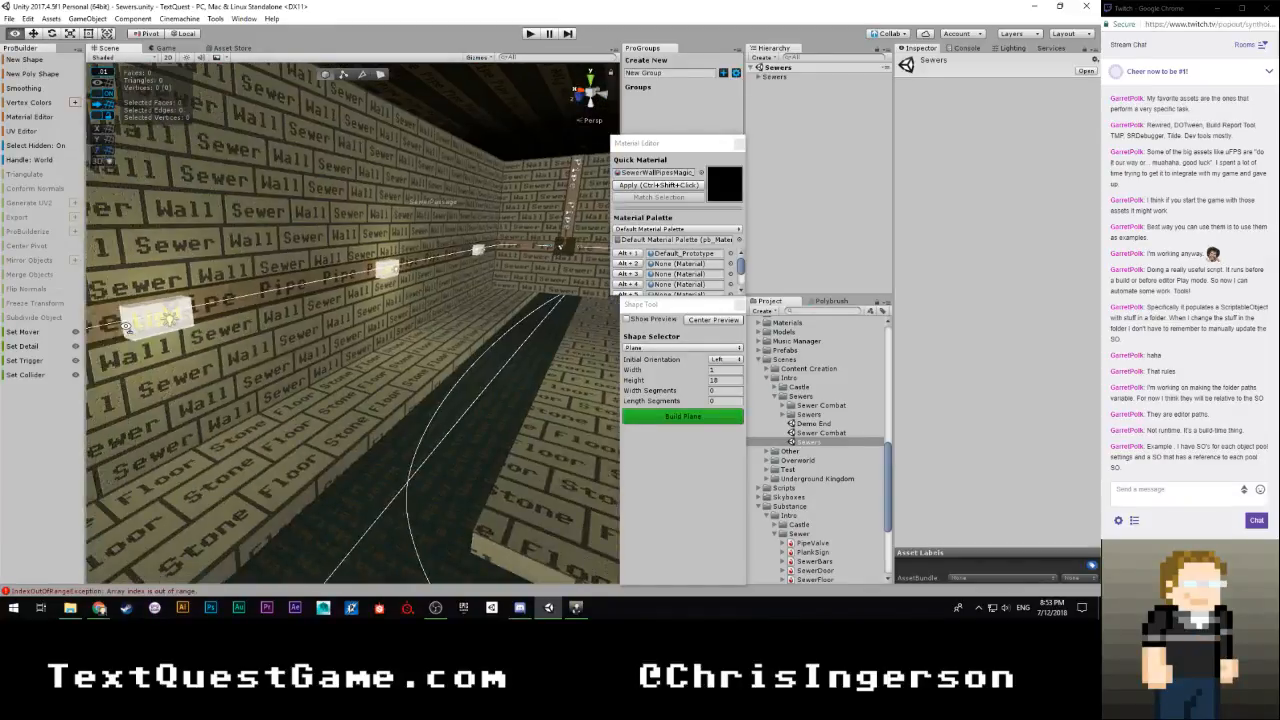
right_click_drag(380, 339, 433, 292)
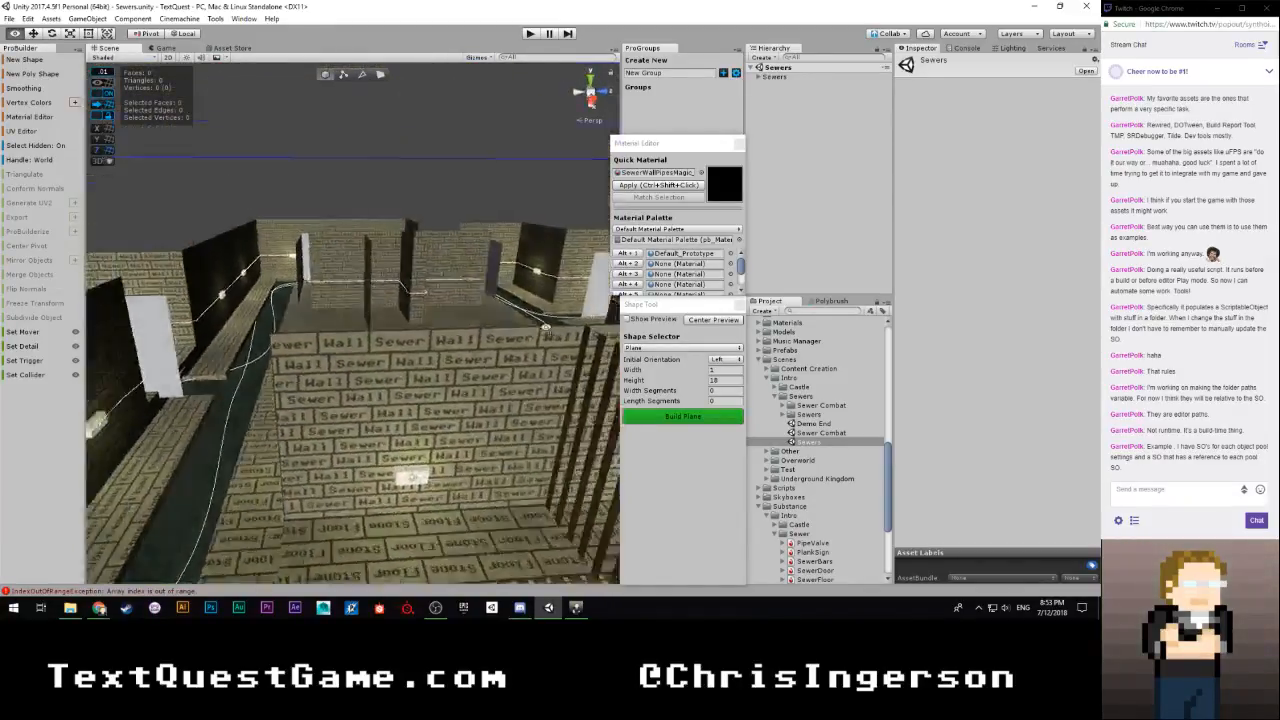
right_click_drag(733, 405, 250, 407)
Reopen the SewerCombatModeling scene and inspect the corner where the grating meets the water channel
scroll(818, 460, "down", 5)
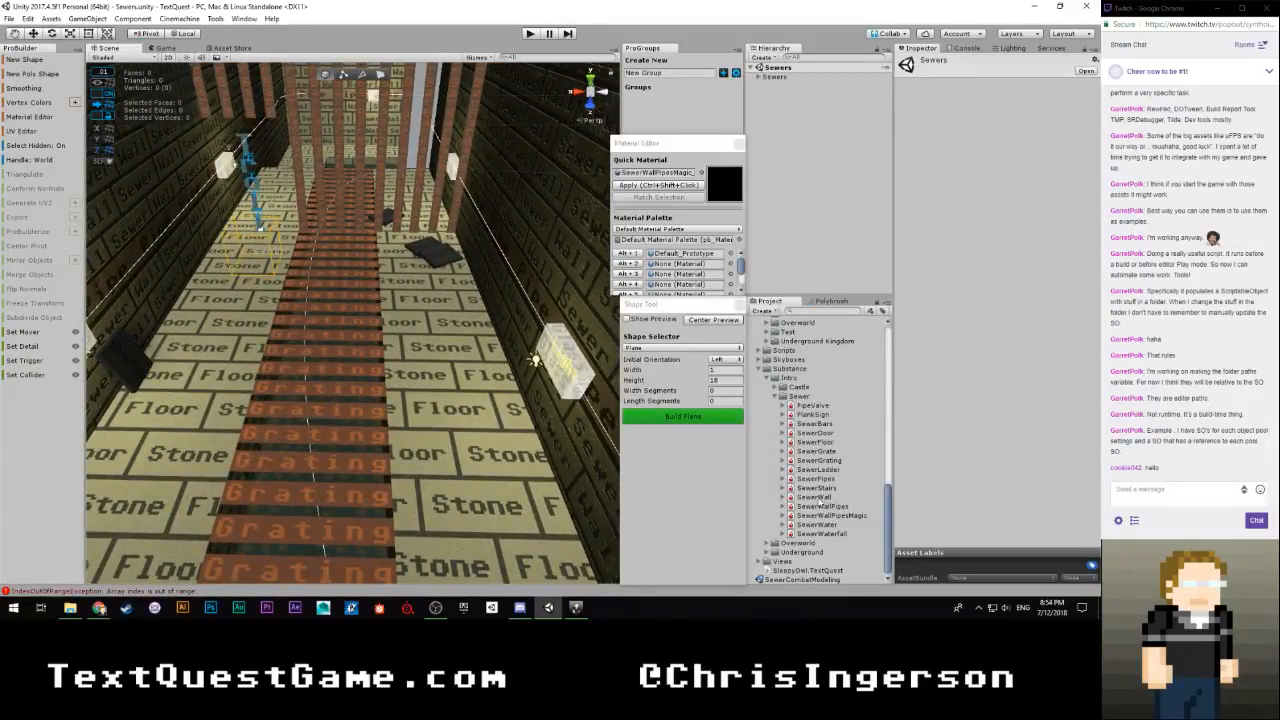
double_click(790, 579)
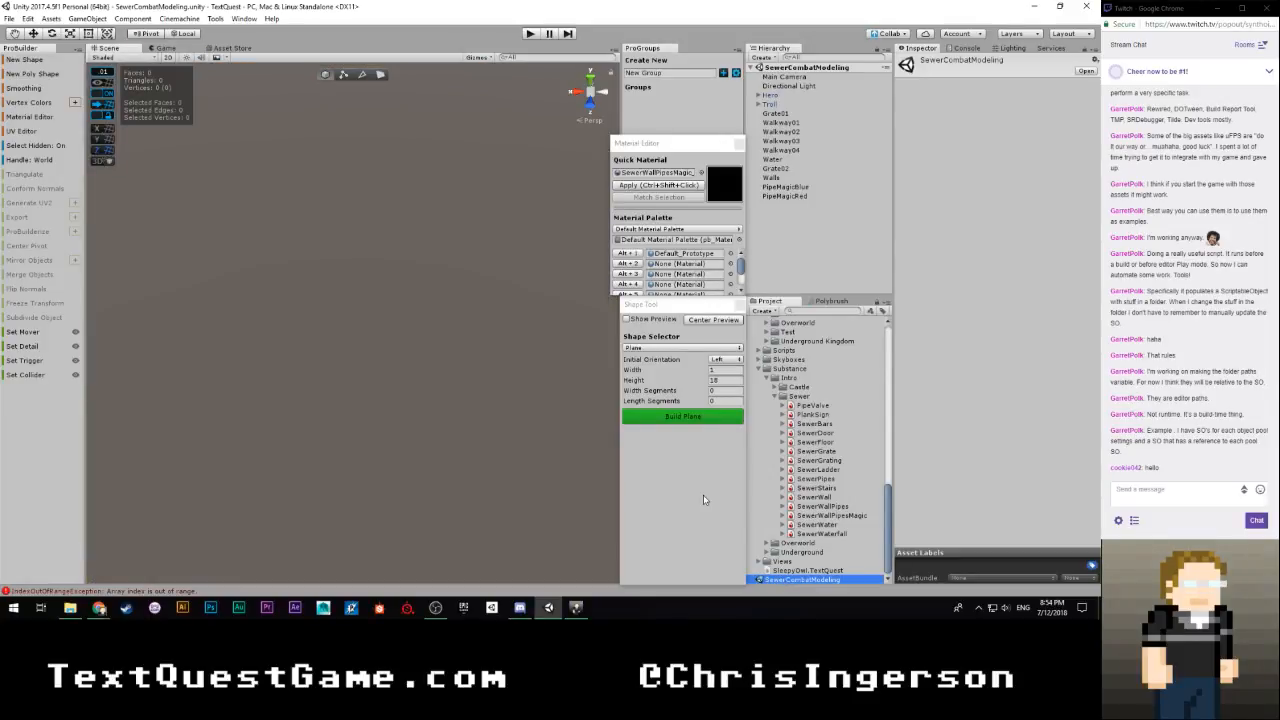
right_click_drag(418, 372, 308, 377)
key("w")
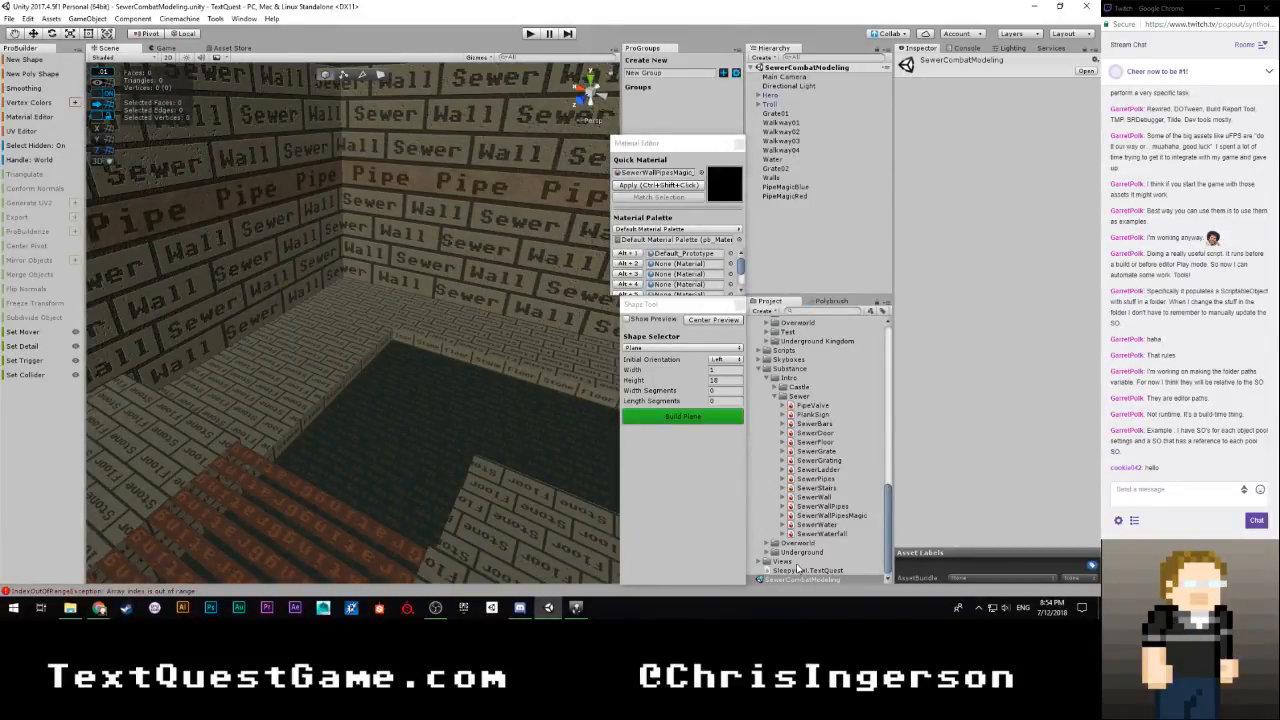
Open the Sewer Combat scene briefly and switch from it to the Sewers scene
scroll(822, 478, "up", 5)
left_click(805, 470)
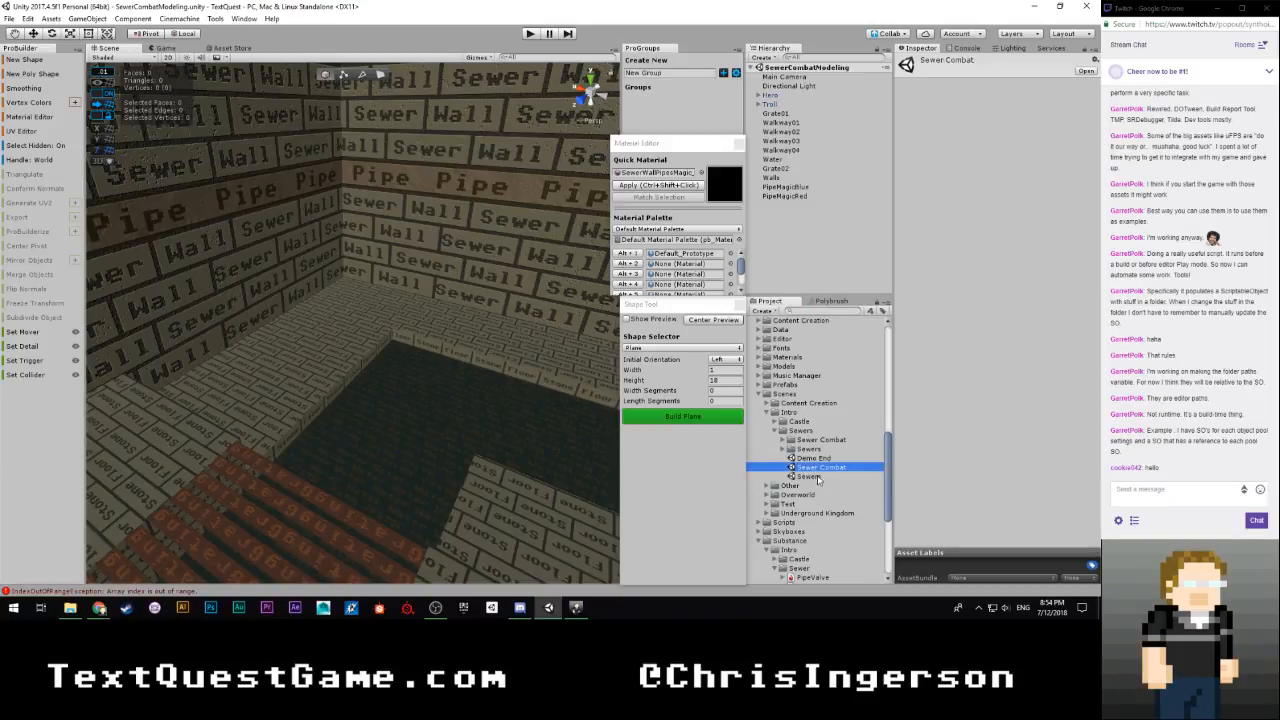
left_click(814, 477)
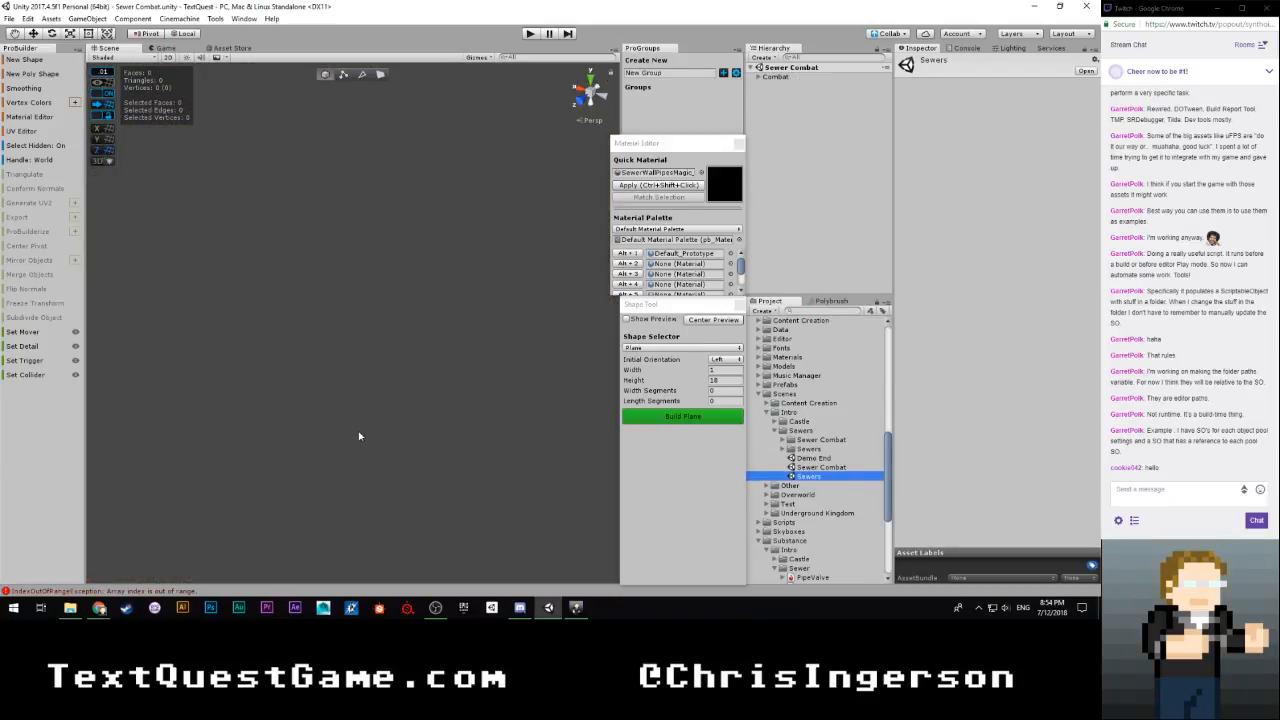
Examine the Sewers scene's barred corridor, comparing its grating, stone floor and water channel layout
right_click_drag(364, 380, 153, 370)
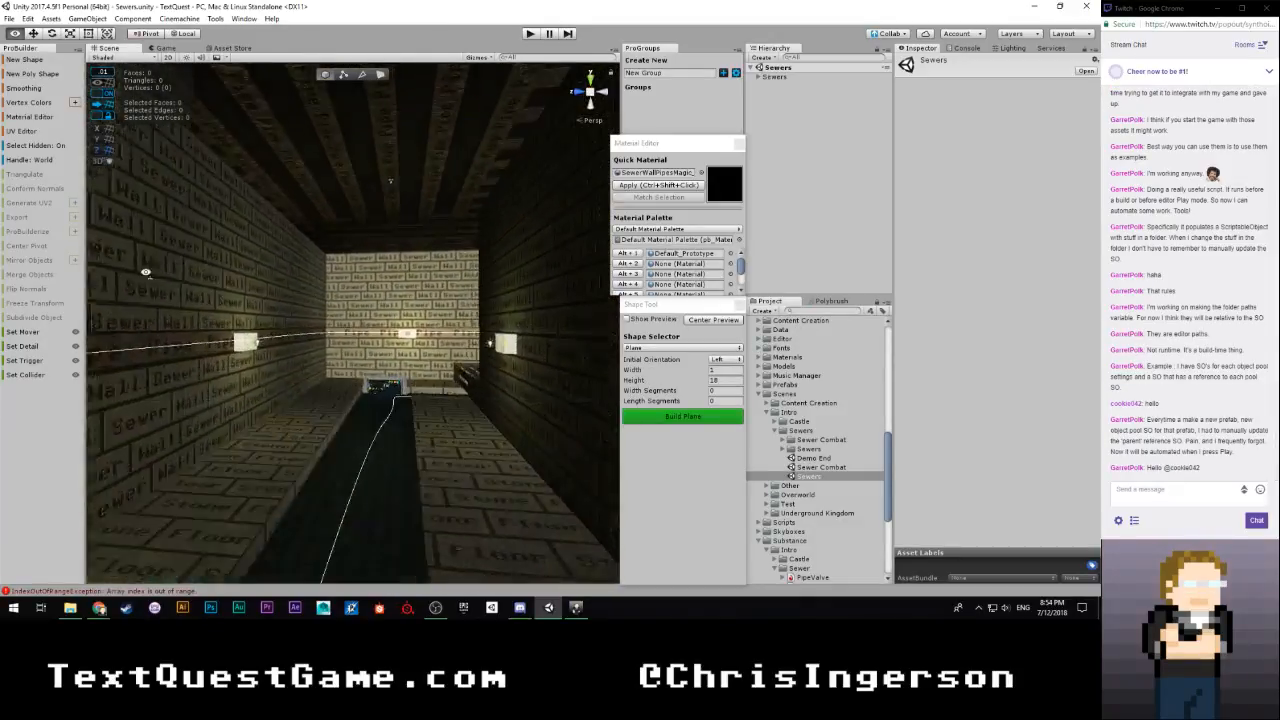
right_click_drag(184, 285, 478, 343)
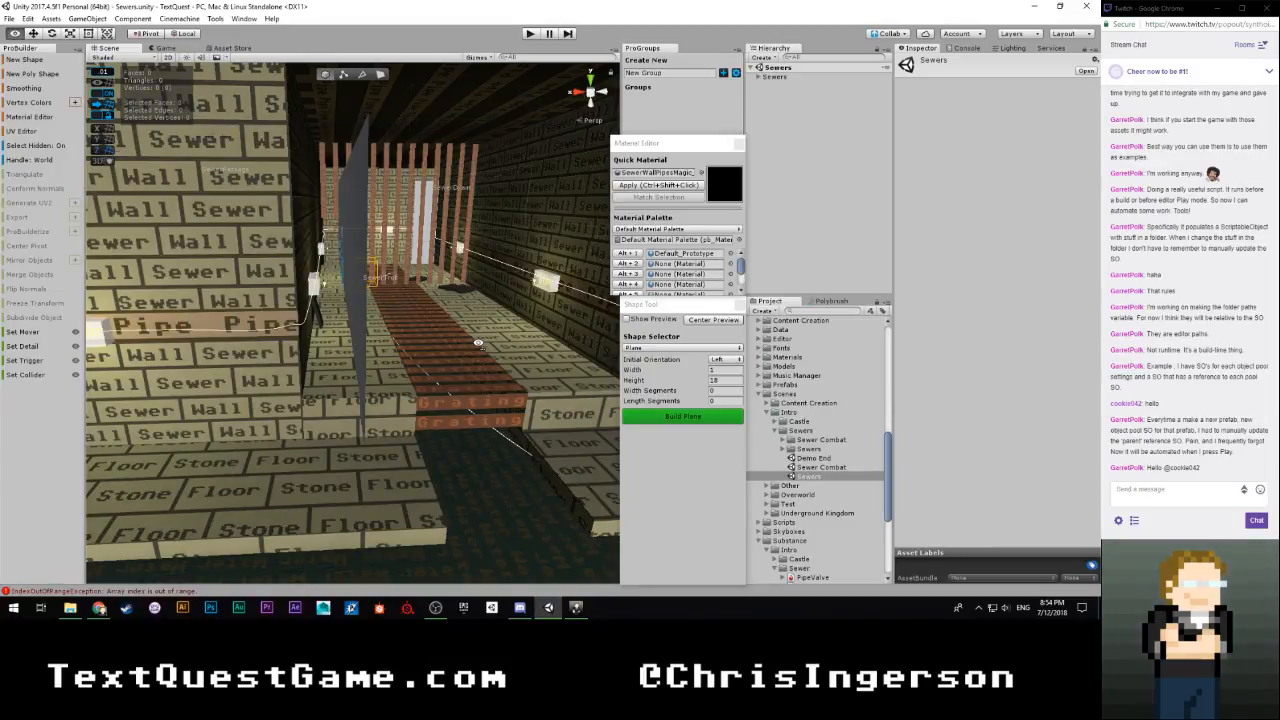
right_click_drag(478, 343, 479, 347)
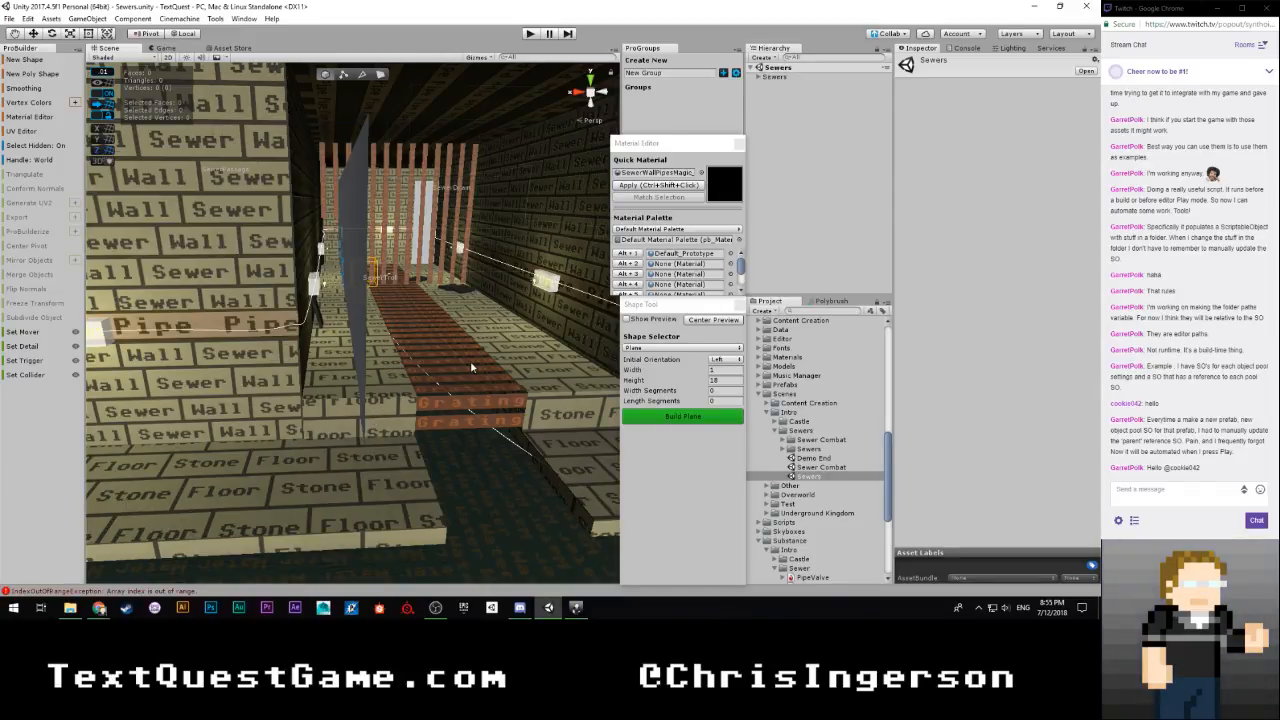
right_click_drag(459, 375, 435, 353)
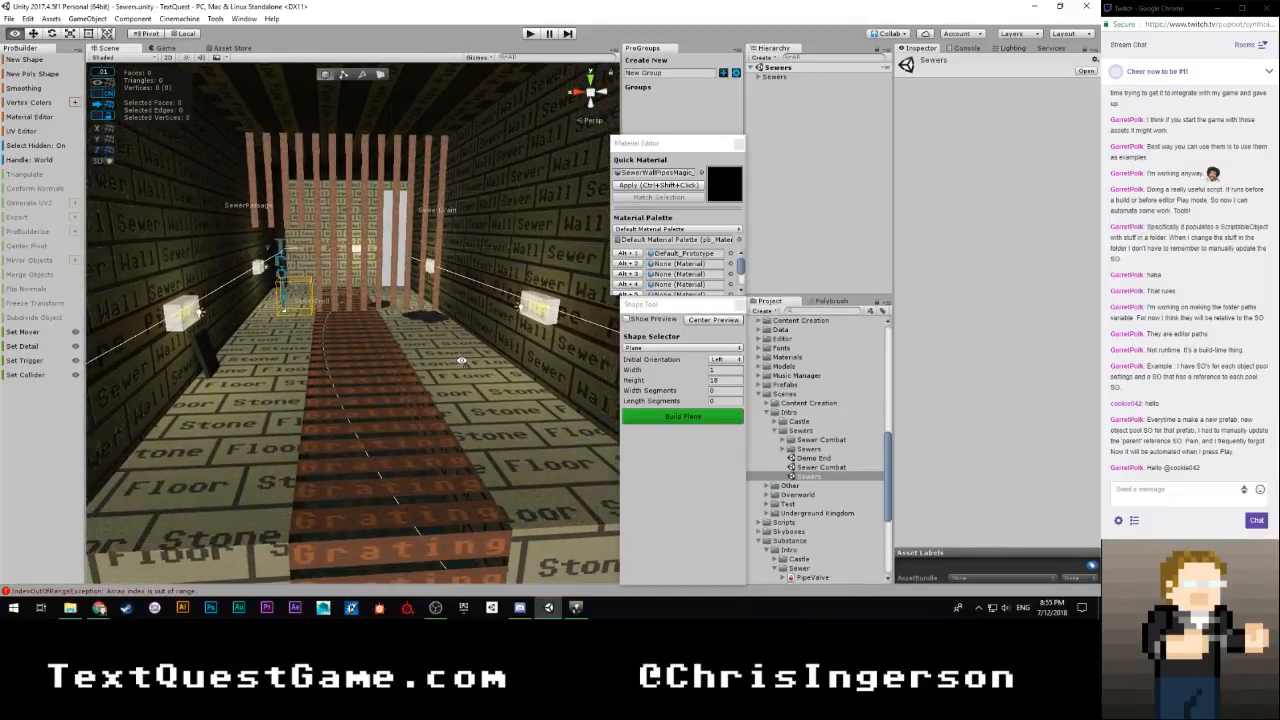
scroll(812, 495, "down", 5)
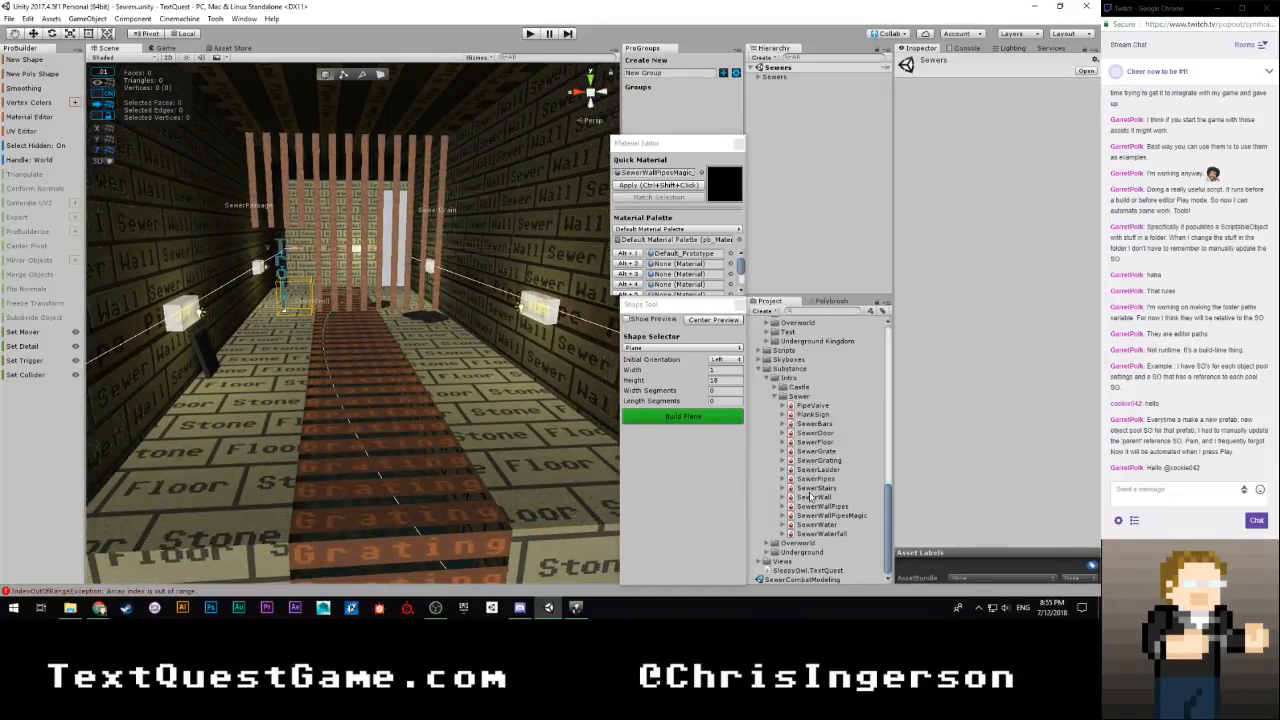
Reopen the SewerCombatModeling scene and select the Walkway01 floor beside the water channel
double_click(780, 580)
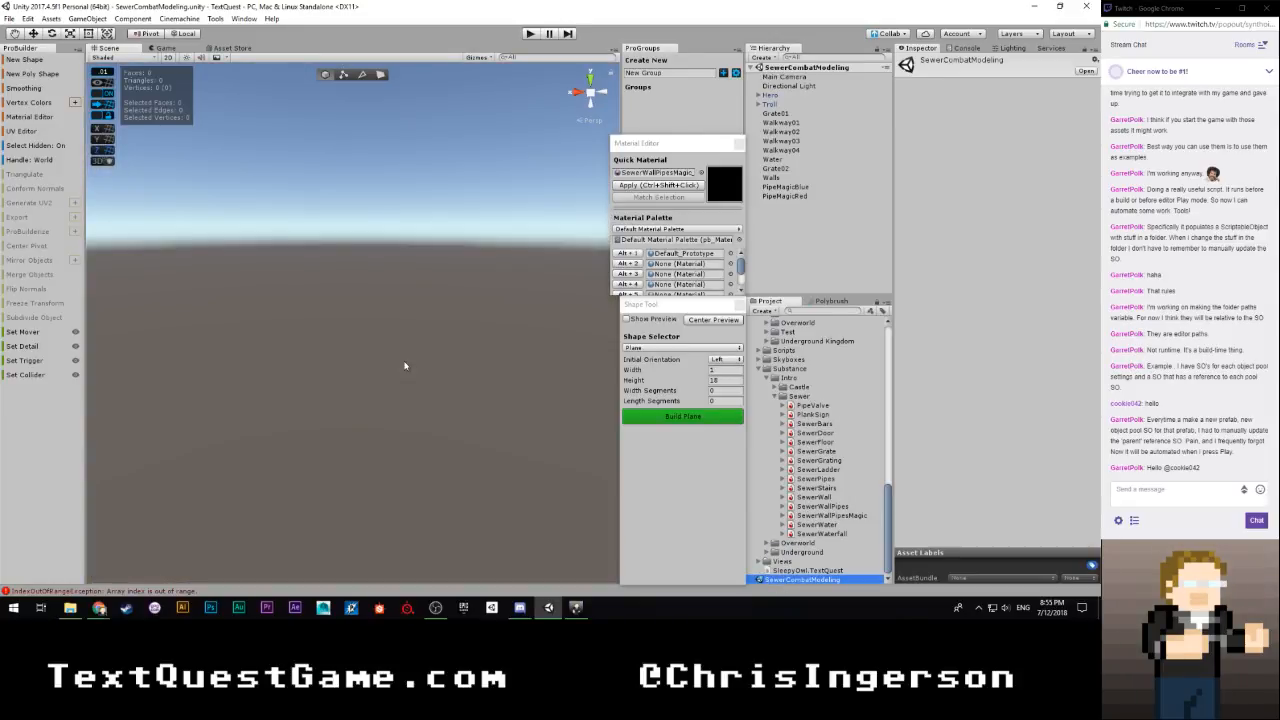
right_click_drag(820, 321, 432, 163)
key("w")
key("w")
left_click(517, 406)
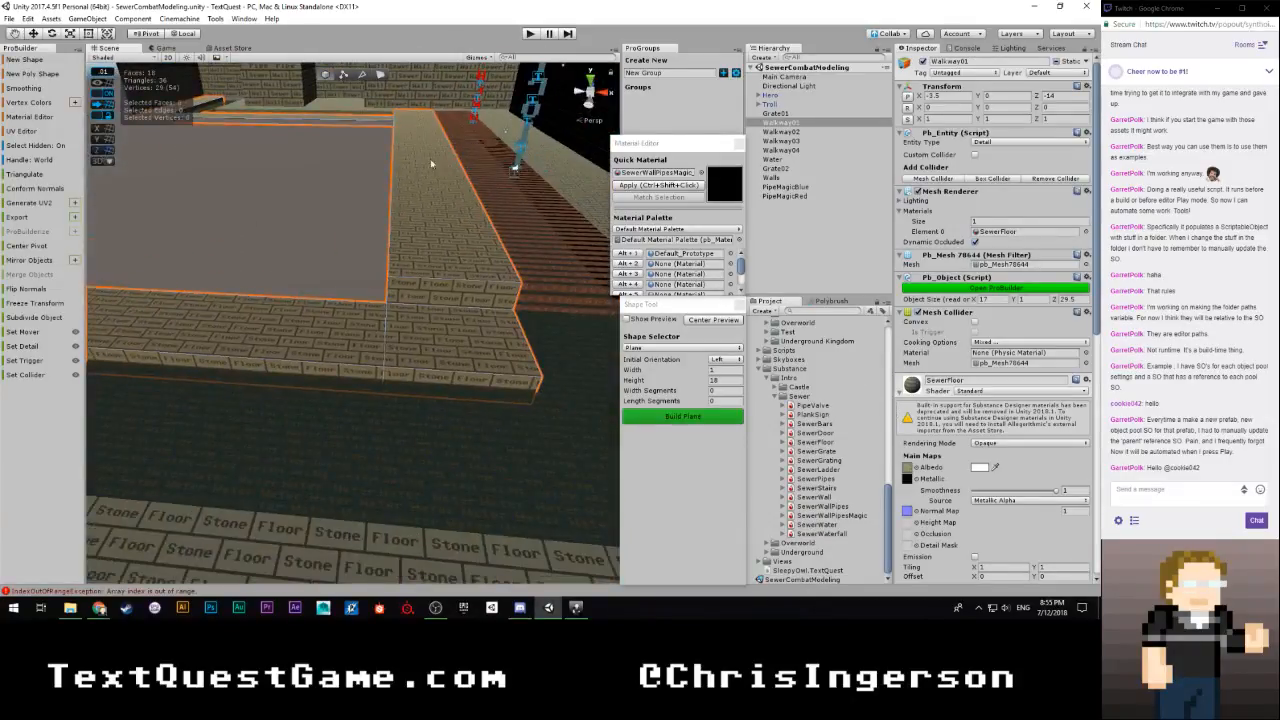
Switch to face selection and pick the top faces of Walkway01 near the water channel, then clear the selection
left_click(379, 75)
left_click(340, 330)
left_click(485, 352, "shift")
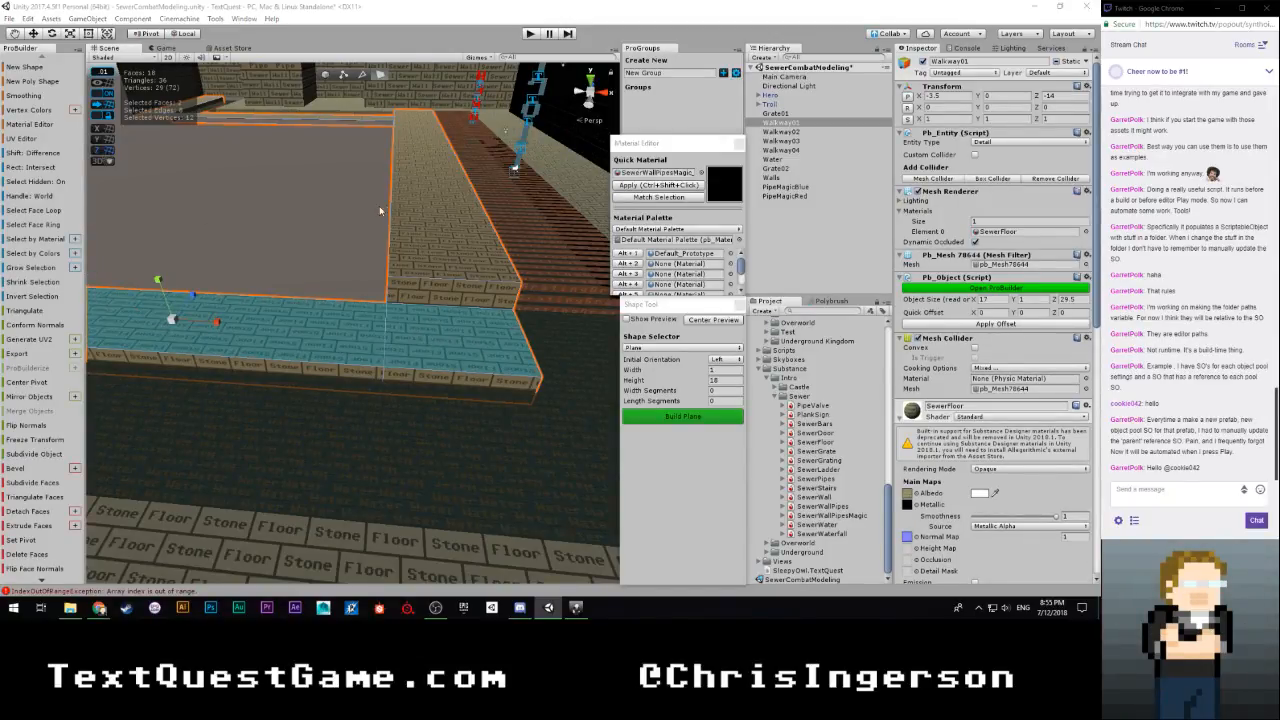
left_click(332, 245)
Select the top faces of Walkway02 around the corner and along the wall beside the water channel
right_click_drag(406, 302, 993, 348)
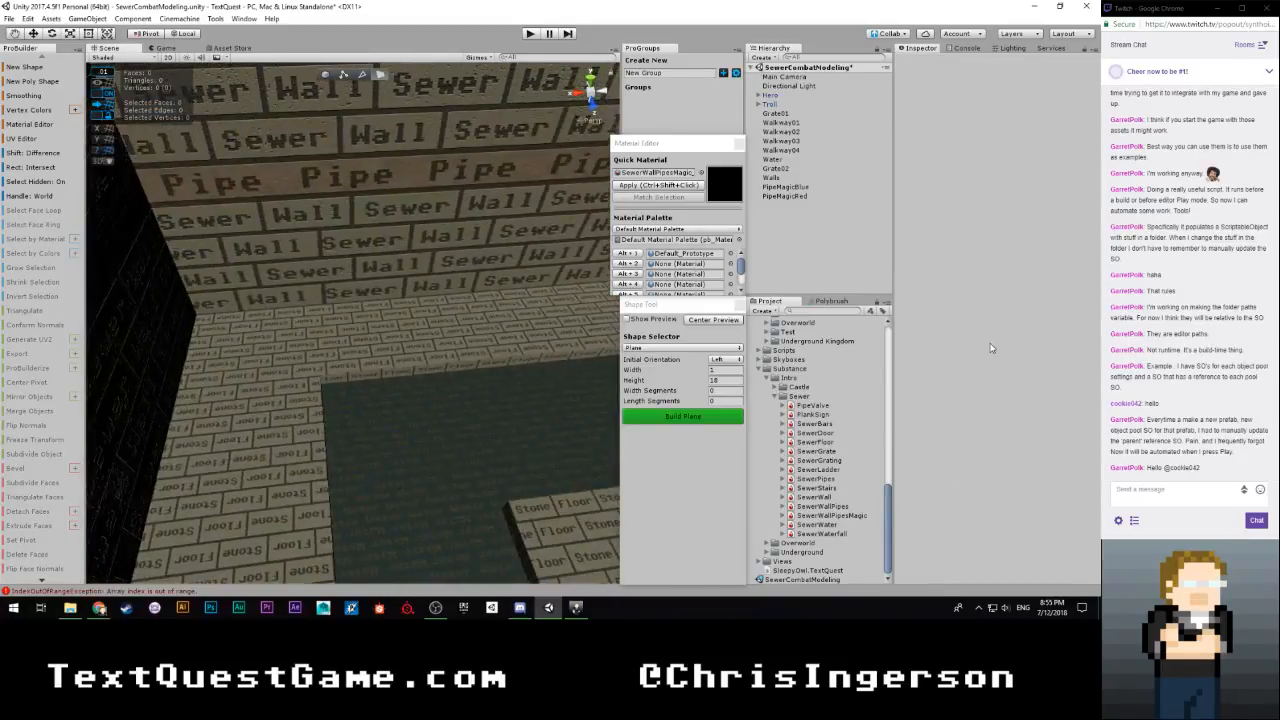
left_click(422, 355)
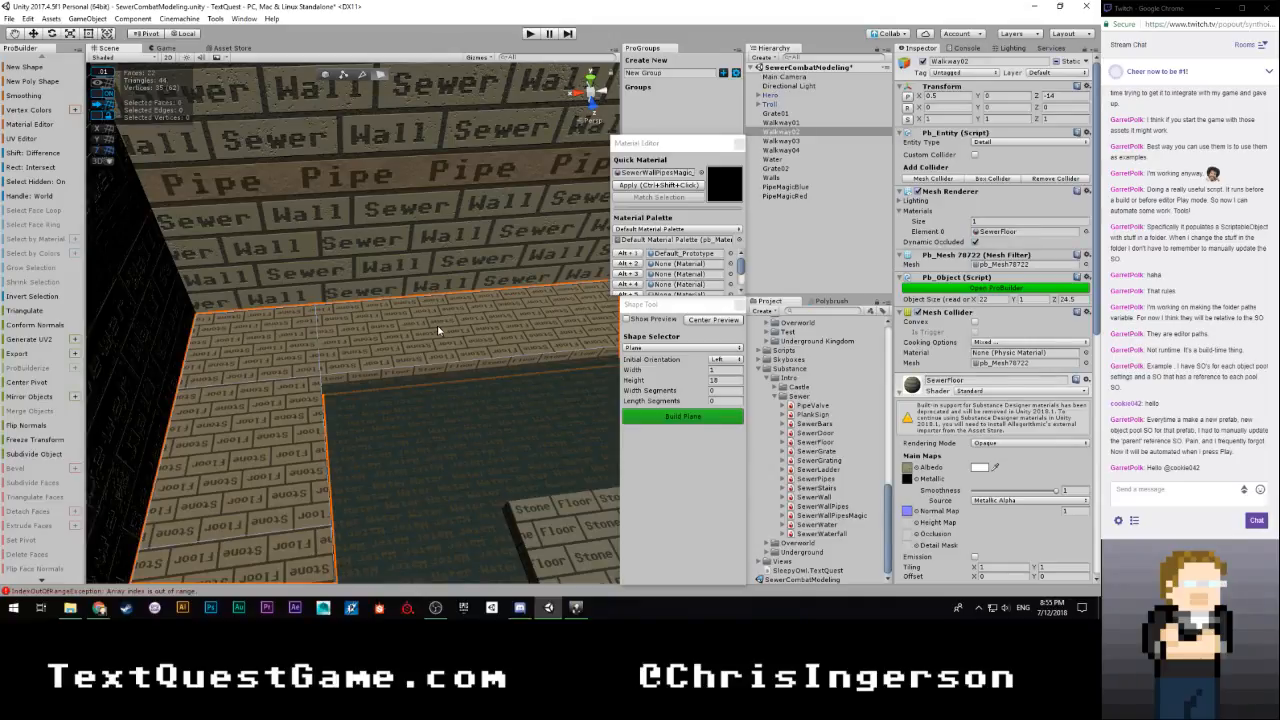
left_click(443, 329)
left_click(254, 343, "shift")
right_click_drag(254, 343, 364, 386)
left_click(336, 400, "shift")
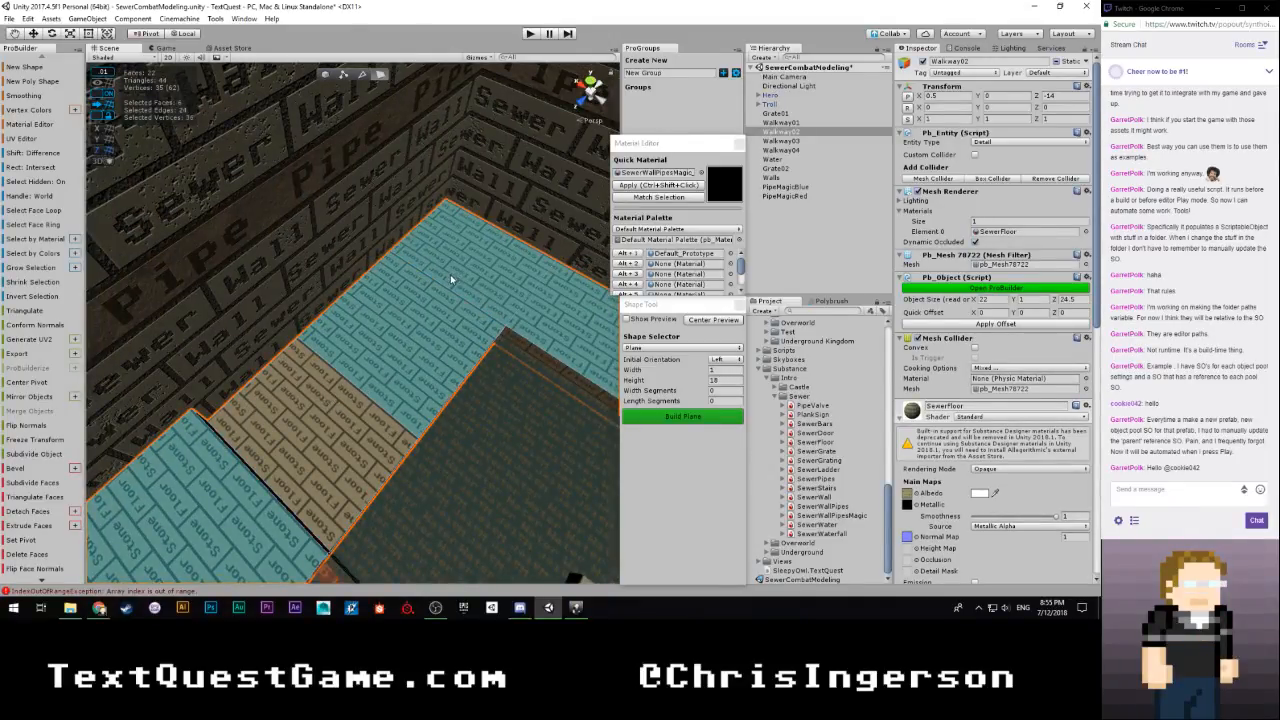
left_click(451, 280)
left_click(403, 357, "shift")
left_click(325, 425, "shift")
right_click_drag(325, 425, 462, 372)
left_click(470, 353, "shift")
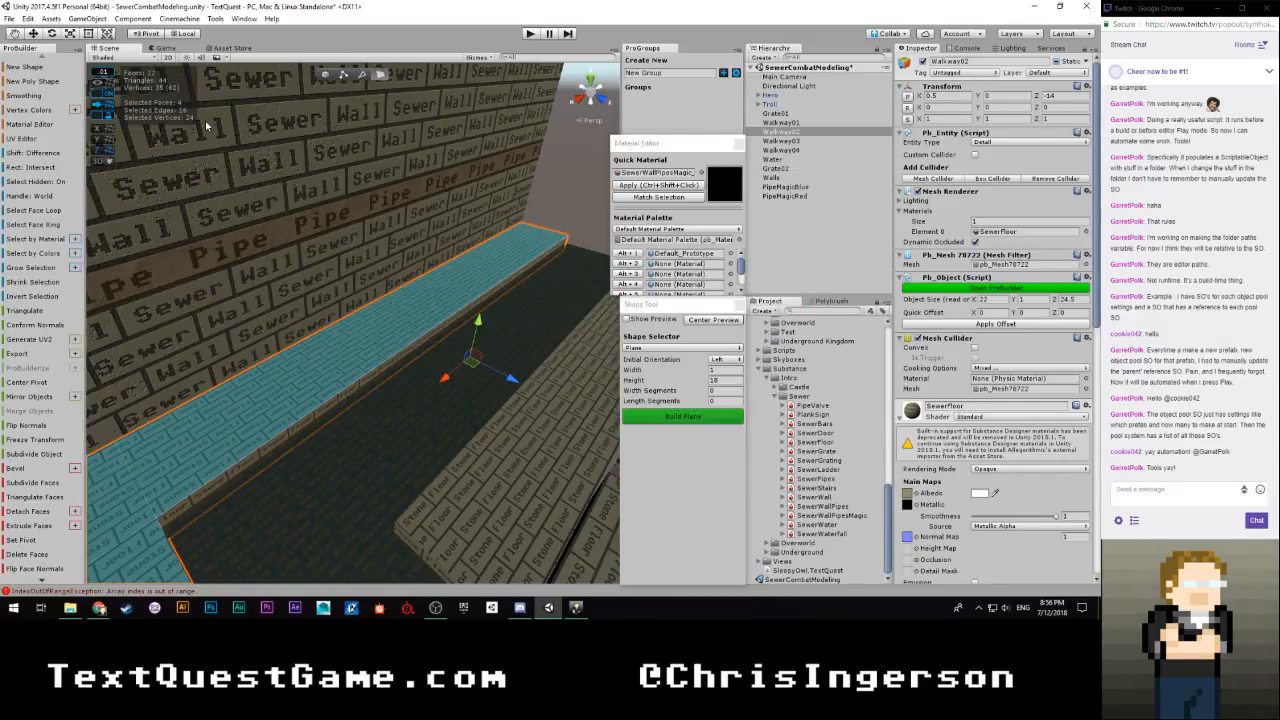
Set the grid snap value to 0.5 and clear the Walkway02 face selection
left_click(103, 73)
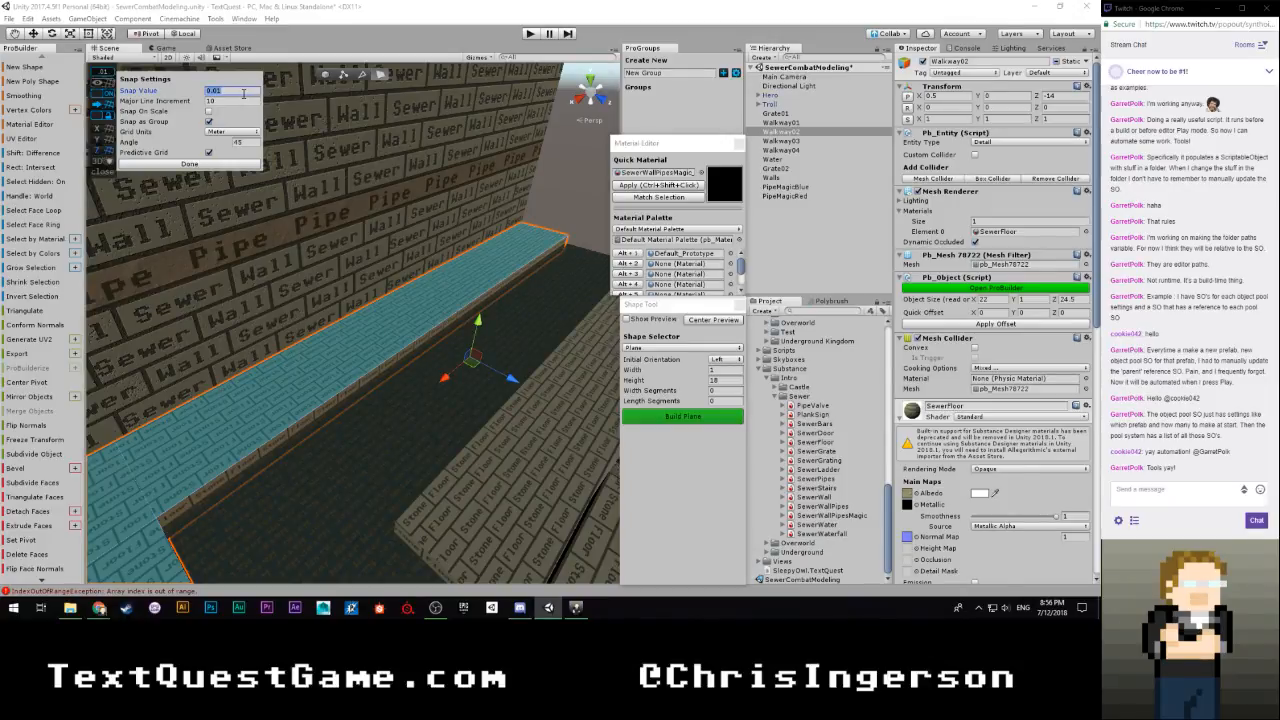
left_click(240, 163)
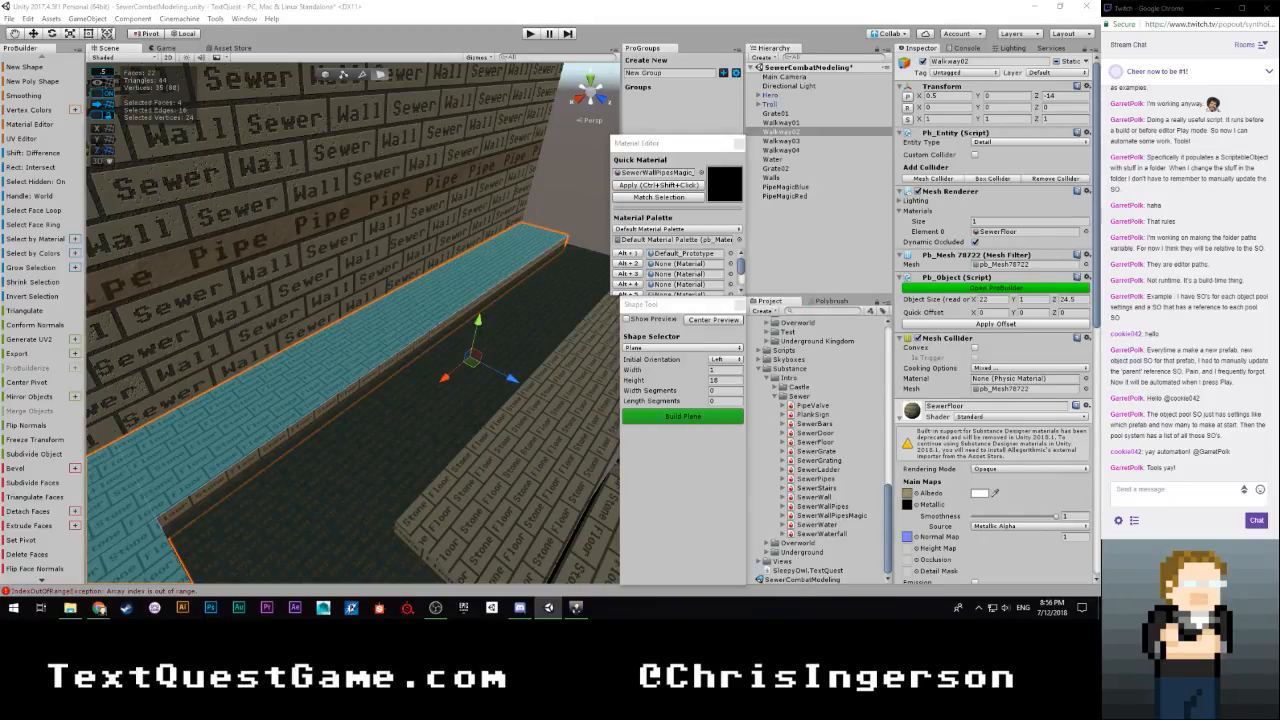
left_click(537, 170)
Select the end face of Walkway03 beside the grating and grow the selection over the whole walkway
right_click_drag(449, 336, 1055, 372)
key("w")
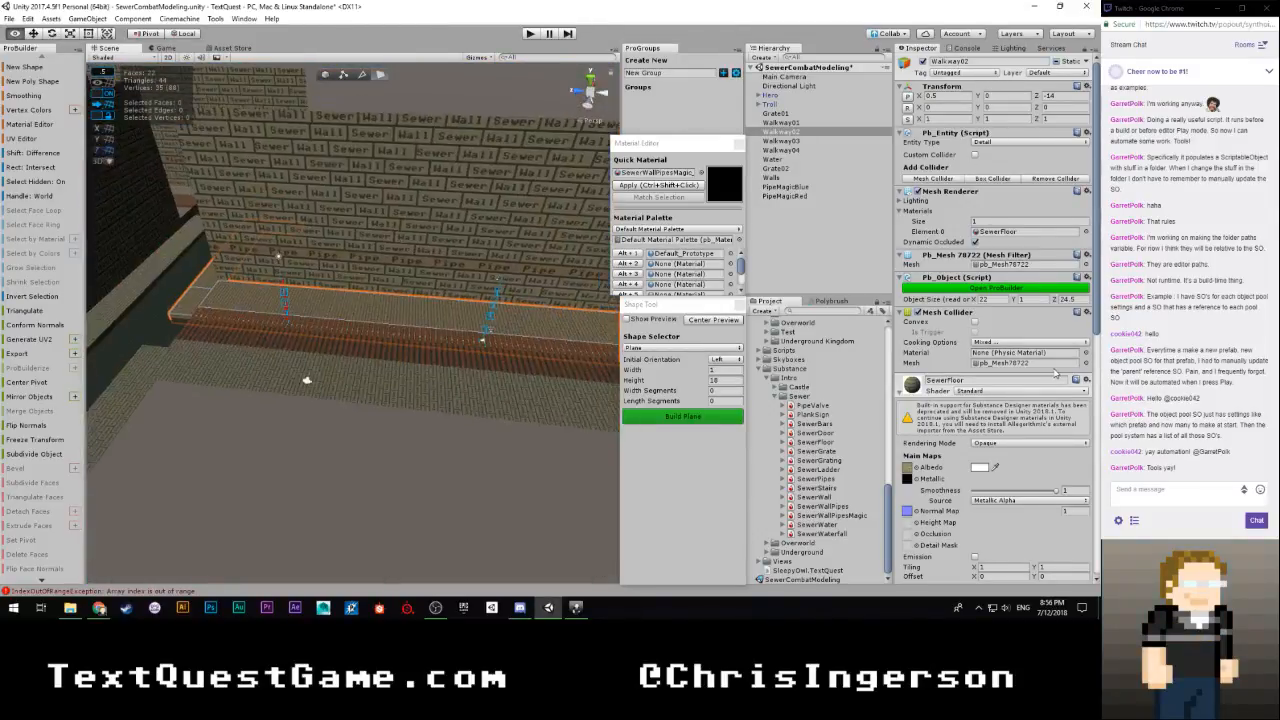
right_click_drag(365, 418, 380, 450)
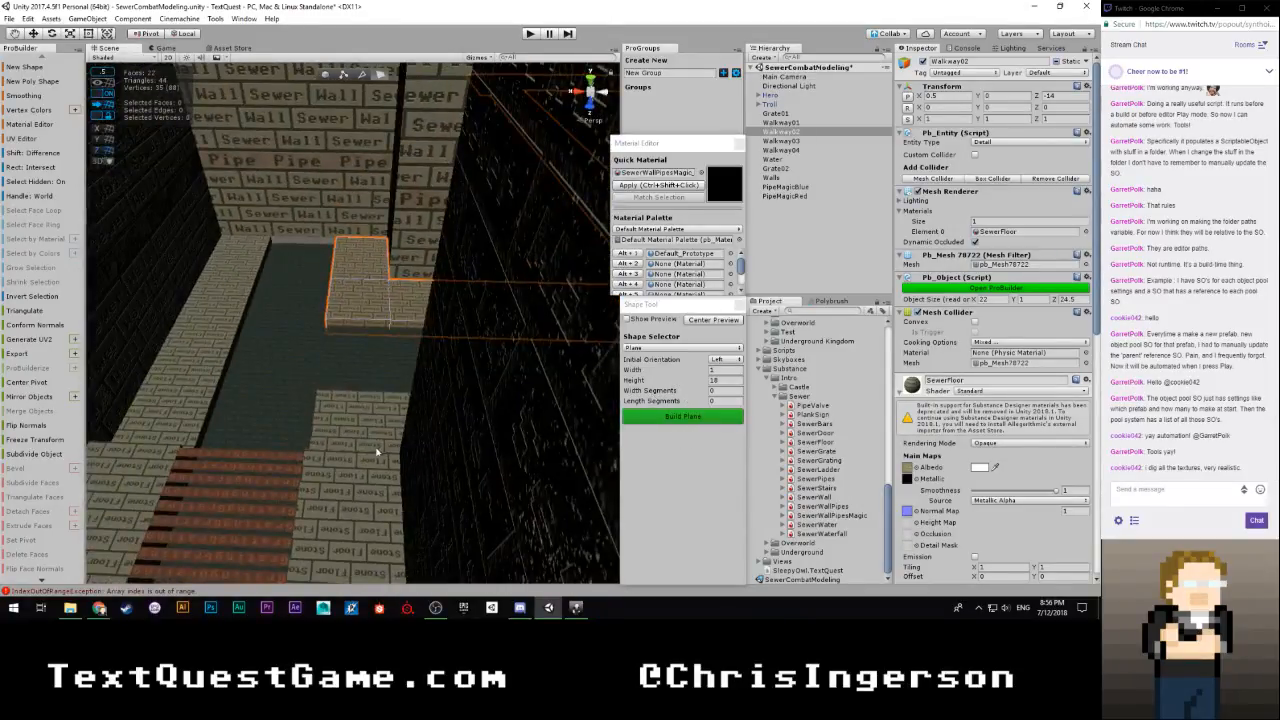
left_click(364, 425)
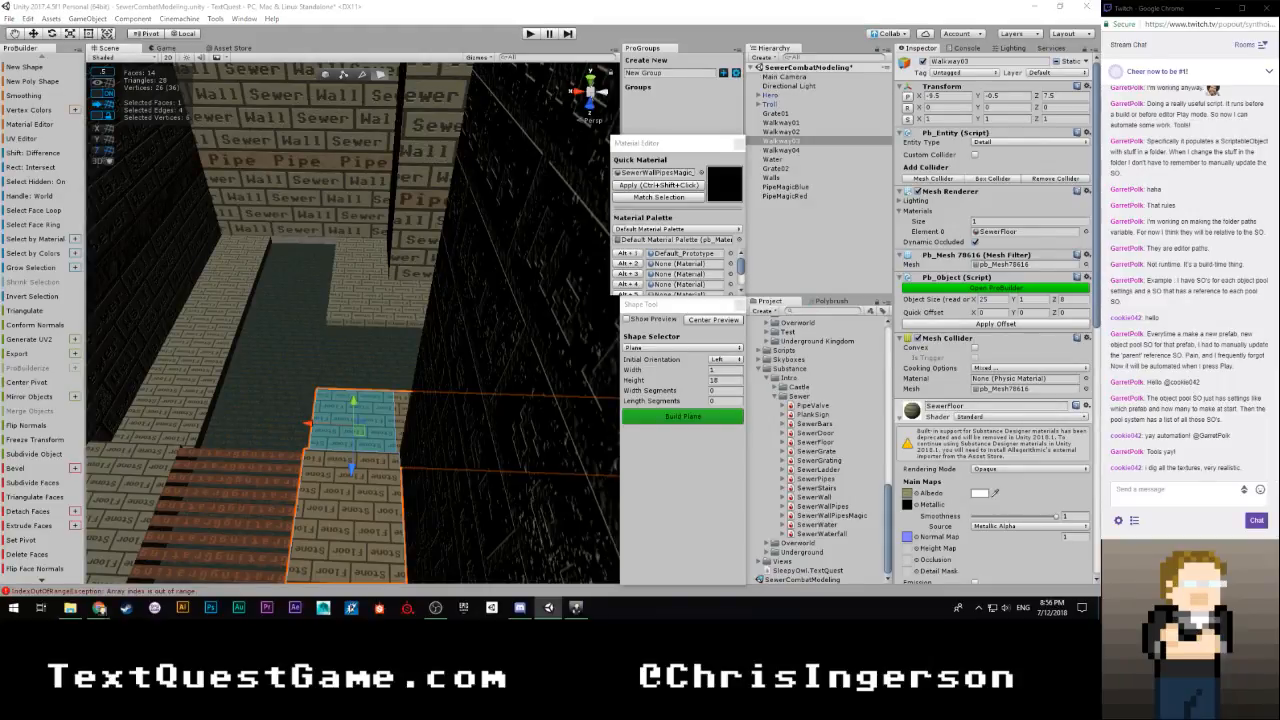
key("alt+g")
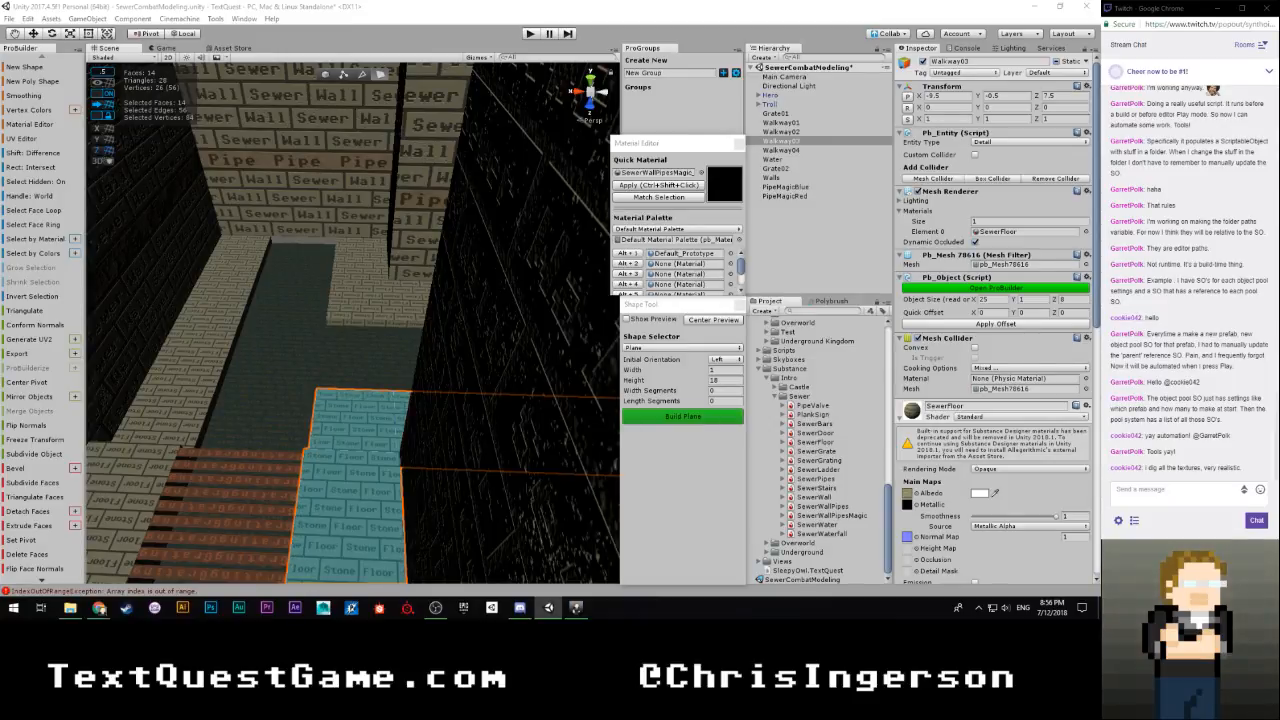
Try selecting all faces of Walkway04, then undo the latest selection changes
double_click(221, 288)
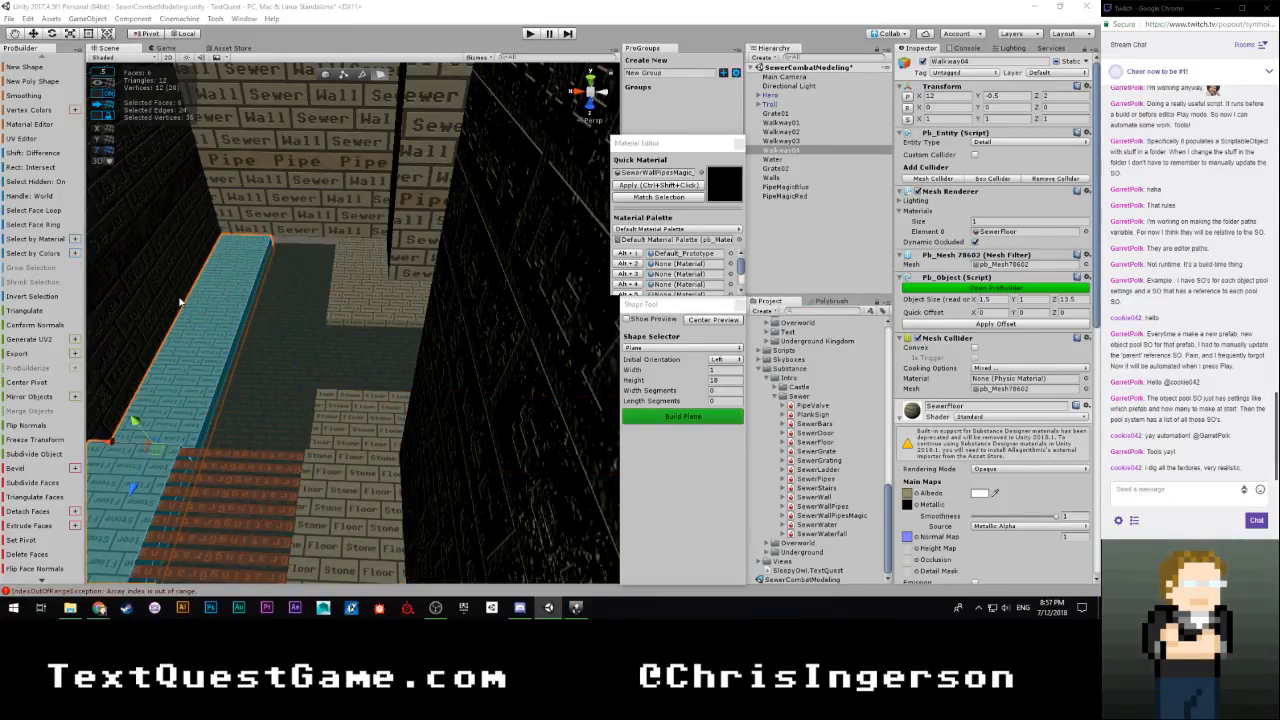
key("ctrl+z")
key("ctrl+z")
key("ctrl+z")
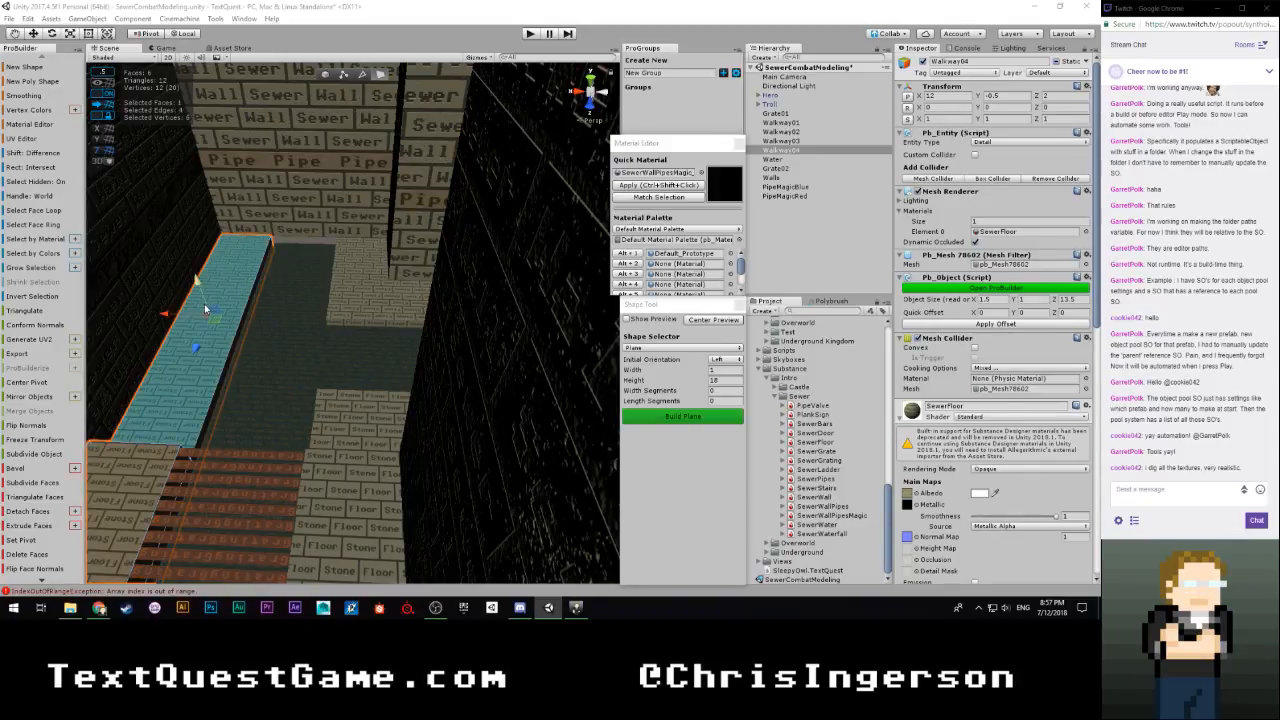
Narrow the Walkway03 selection to its top faces and check them along the water channel and around the wall corner
right_click_drag(262, 320, 368, 323)
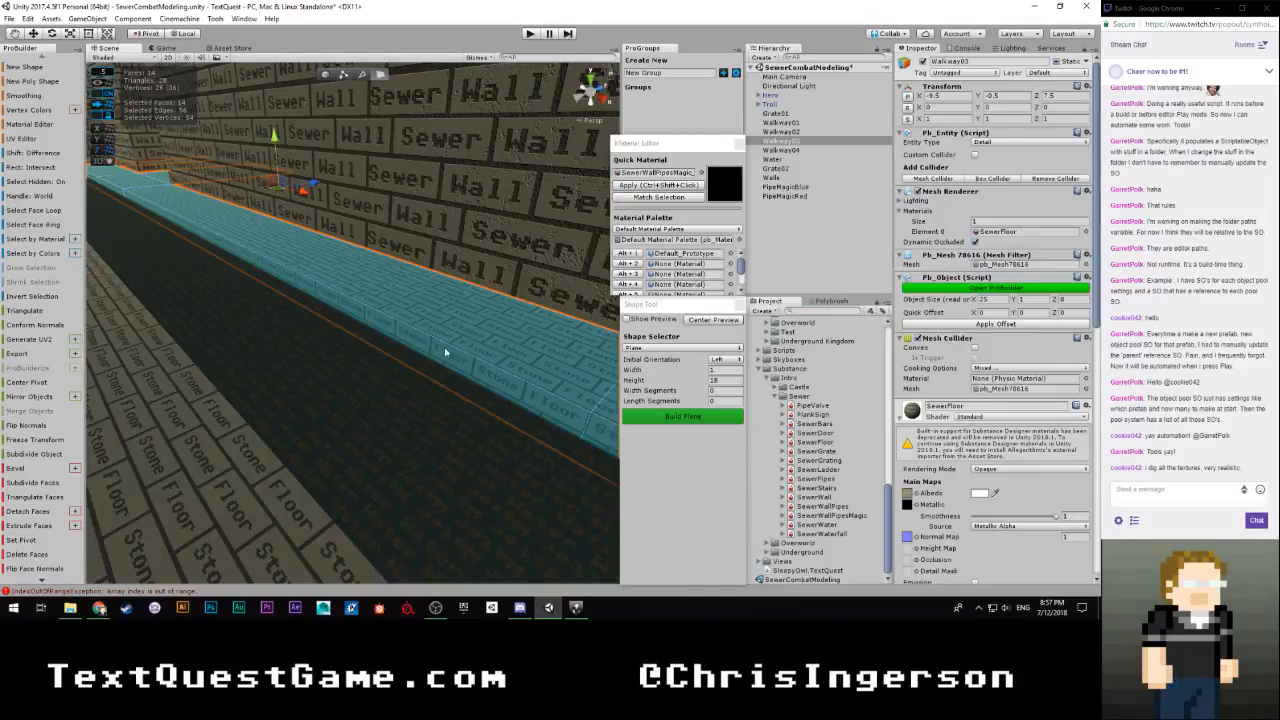
right_click_drag(448, 353, 537, 363)
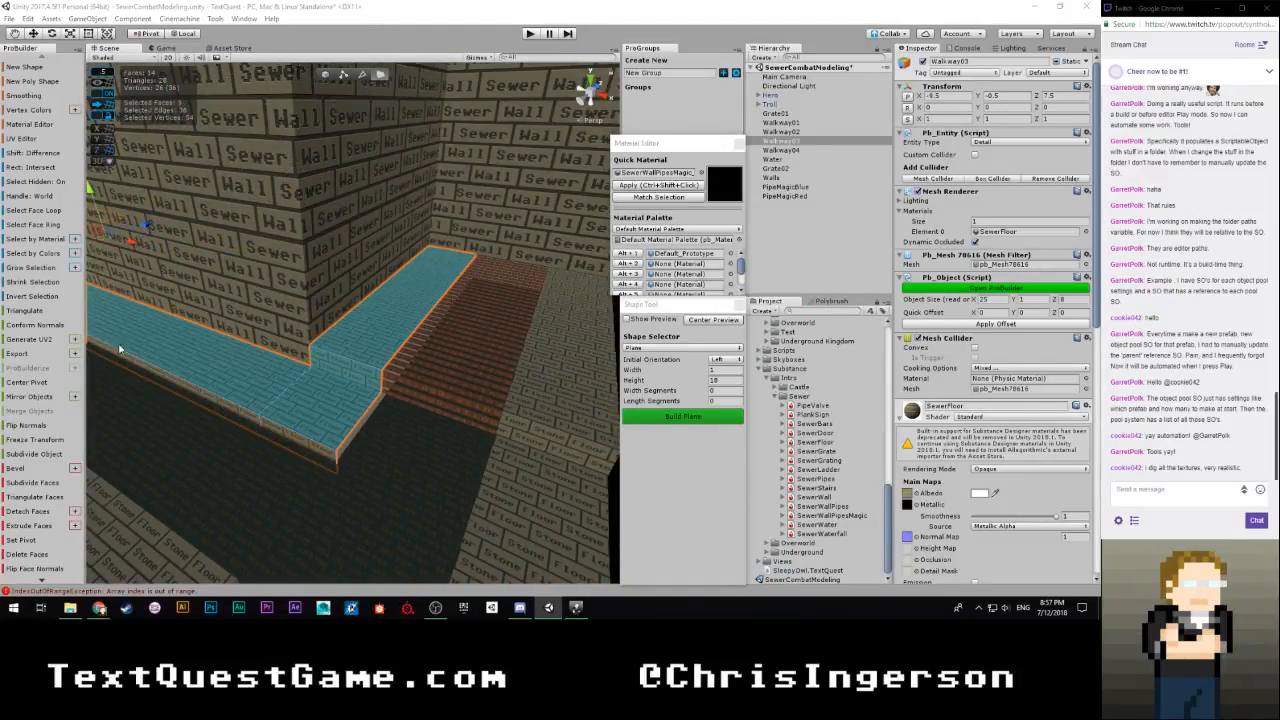
right_click_drag(282, 358, 451, 228)
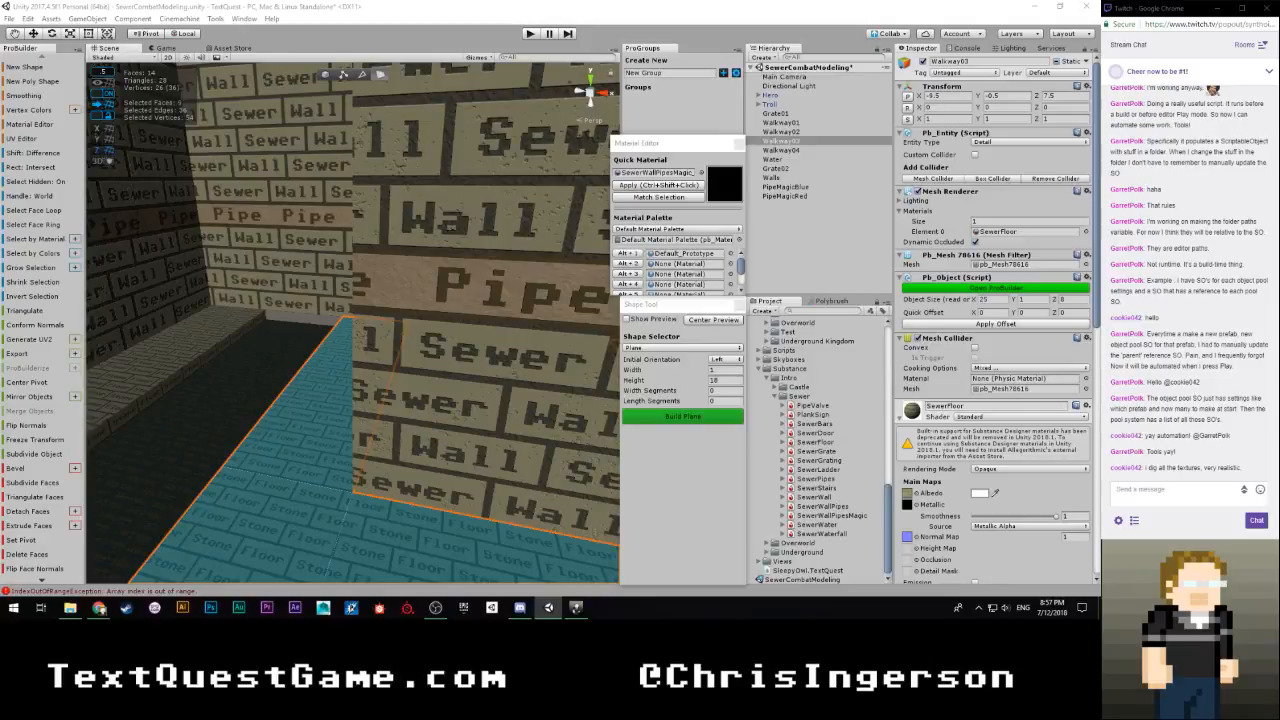
right_click_drag(255, 341, 320, 362)
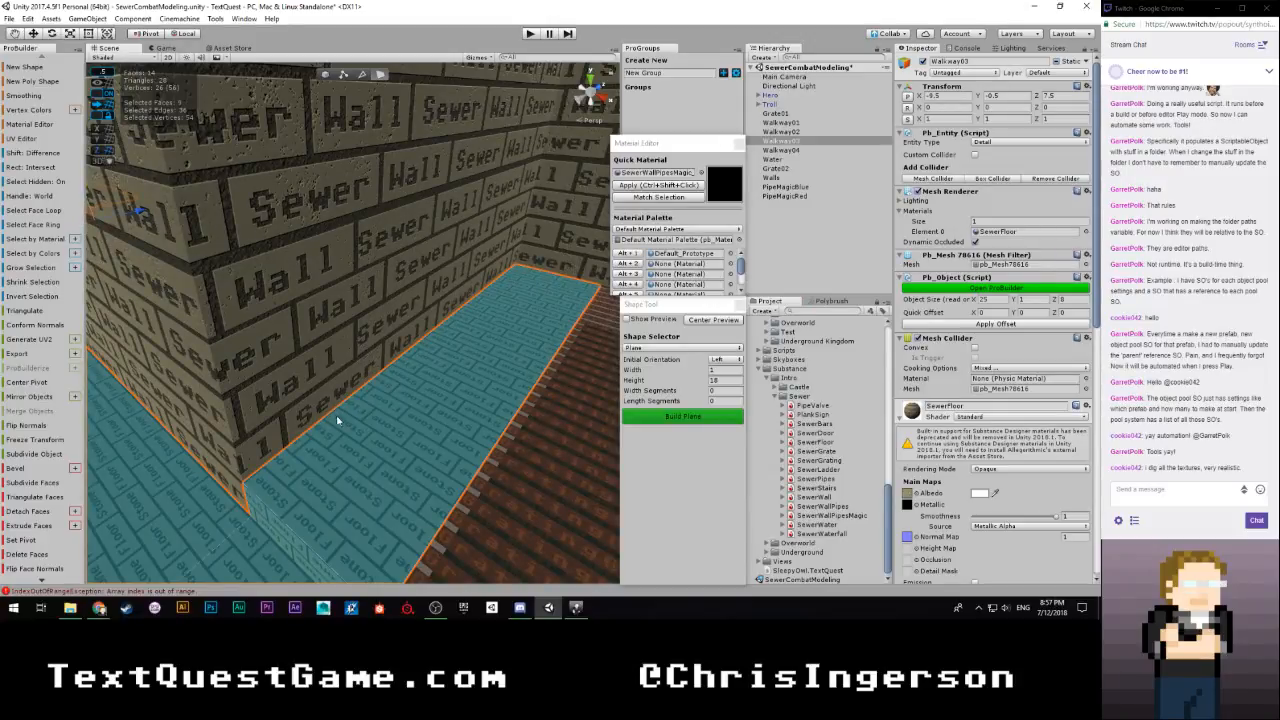
right_click_drag(337, 420, 147, 345)
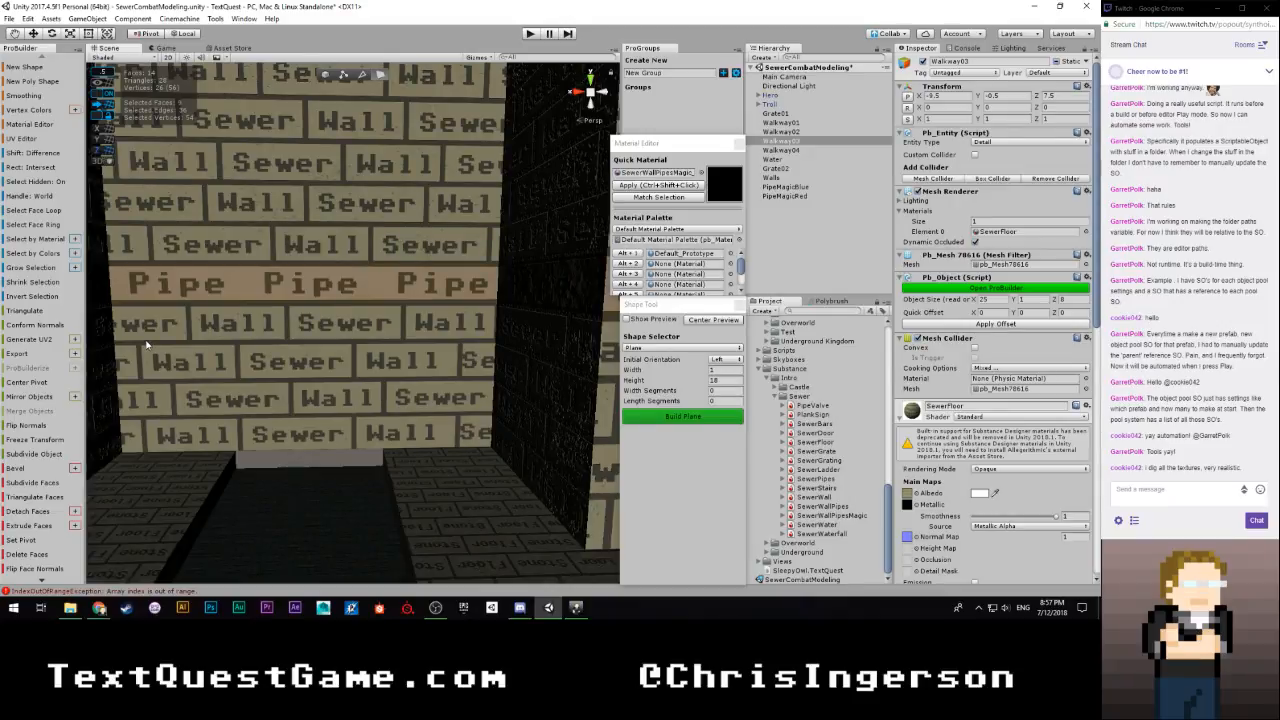
Select the top faces of Walkway04, then the short Walkway03 face at the wall corner beside the grating
right_click_drag(147, 345, 300, 445)
left_click(505, 380)
right_click_drag(507, 386, 262, 370)
left_click(334, 403, "shift")
right_click_drag(345, 405, 231, 462)
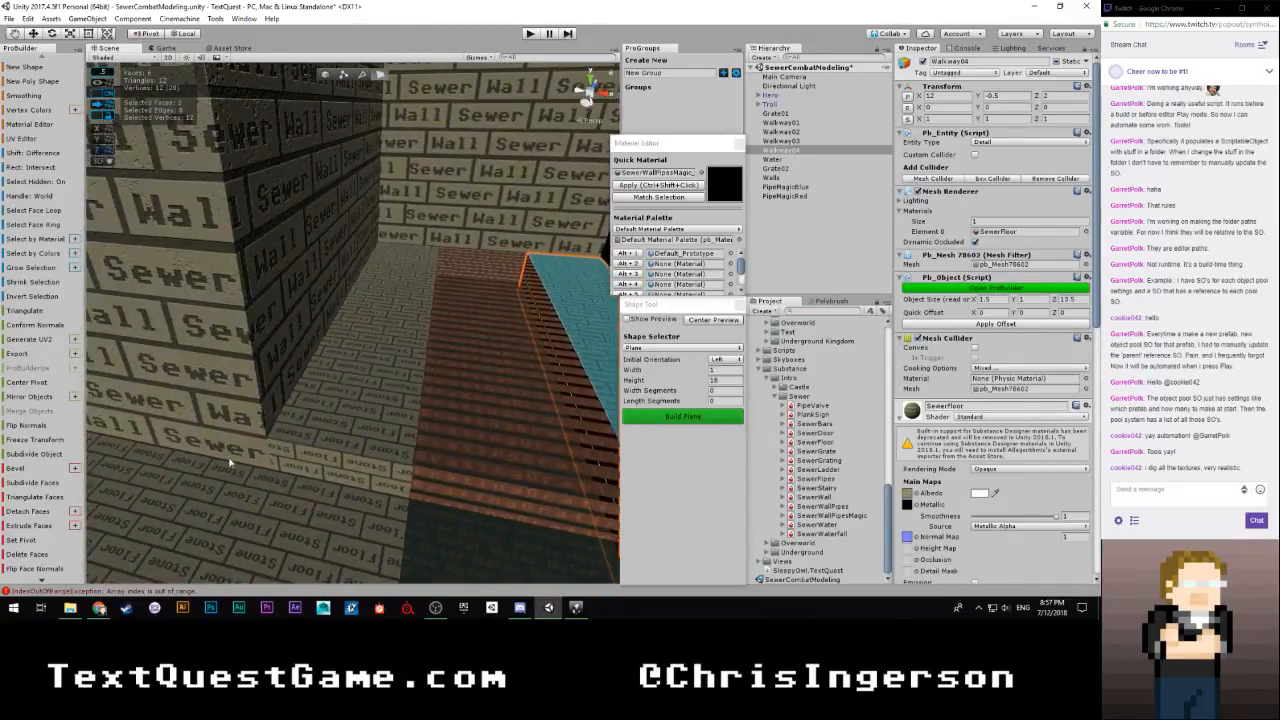
left_click(337, 494)
left_click(344, 472)
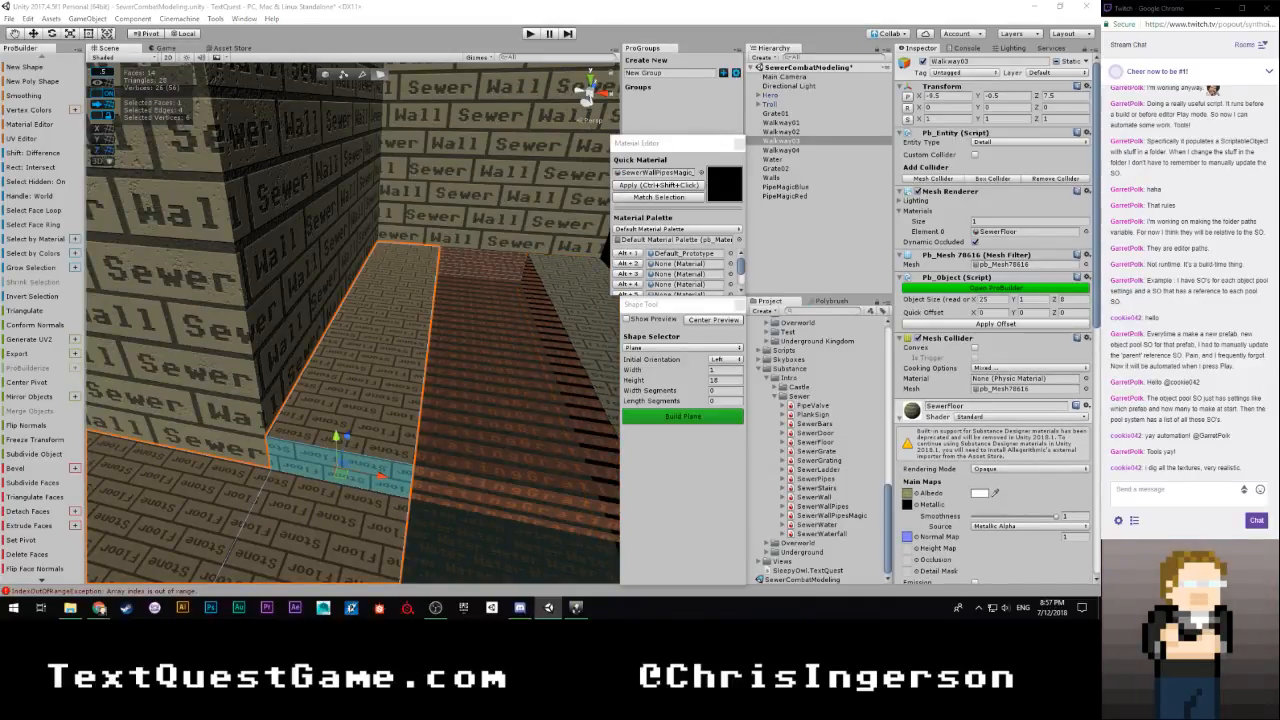
right_click_drag(362, 303, 482, 307)
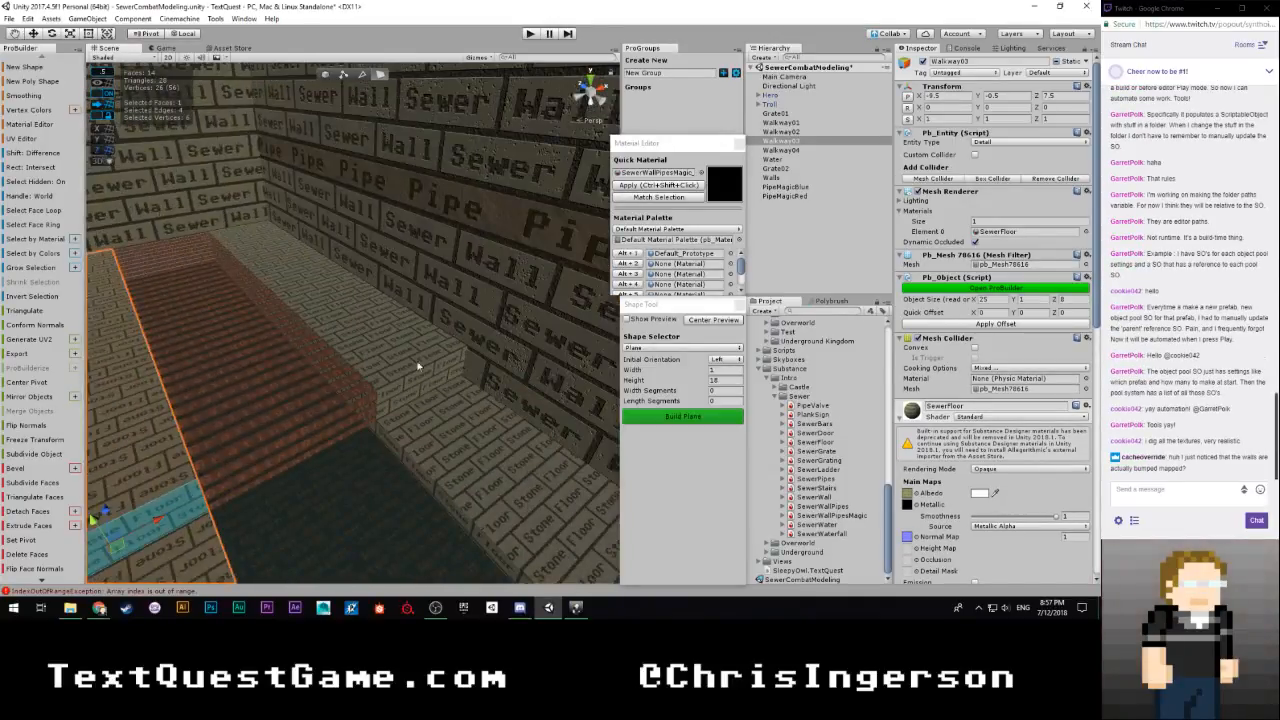
Select both upper faces of Walkway04, from the grating to the far end of the water channel
left_click(389, 350)
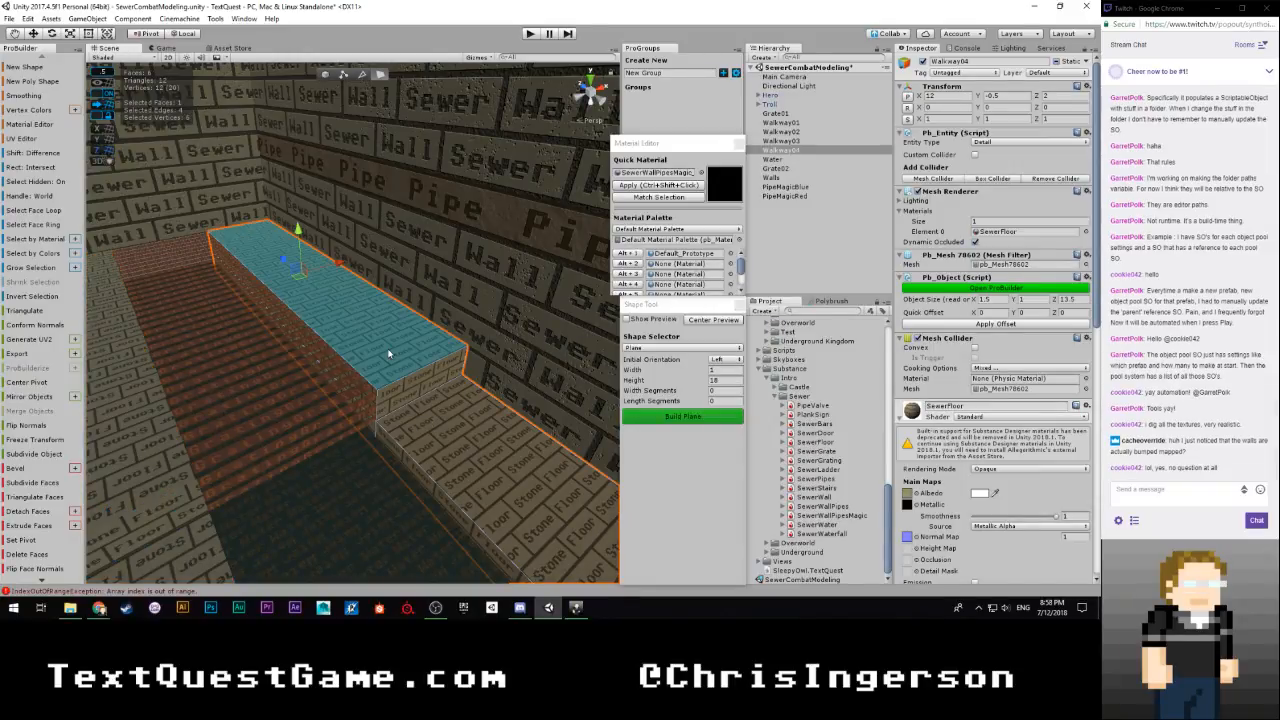
left_click(450, 424, "shift")
right_click_drag(450, 424, 790, 434)
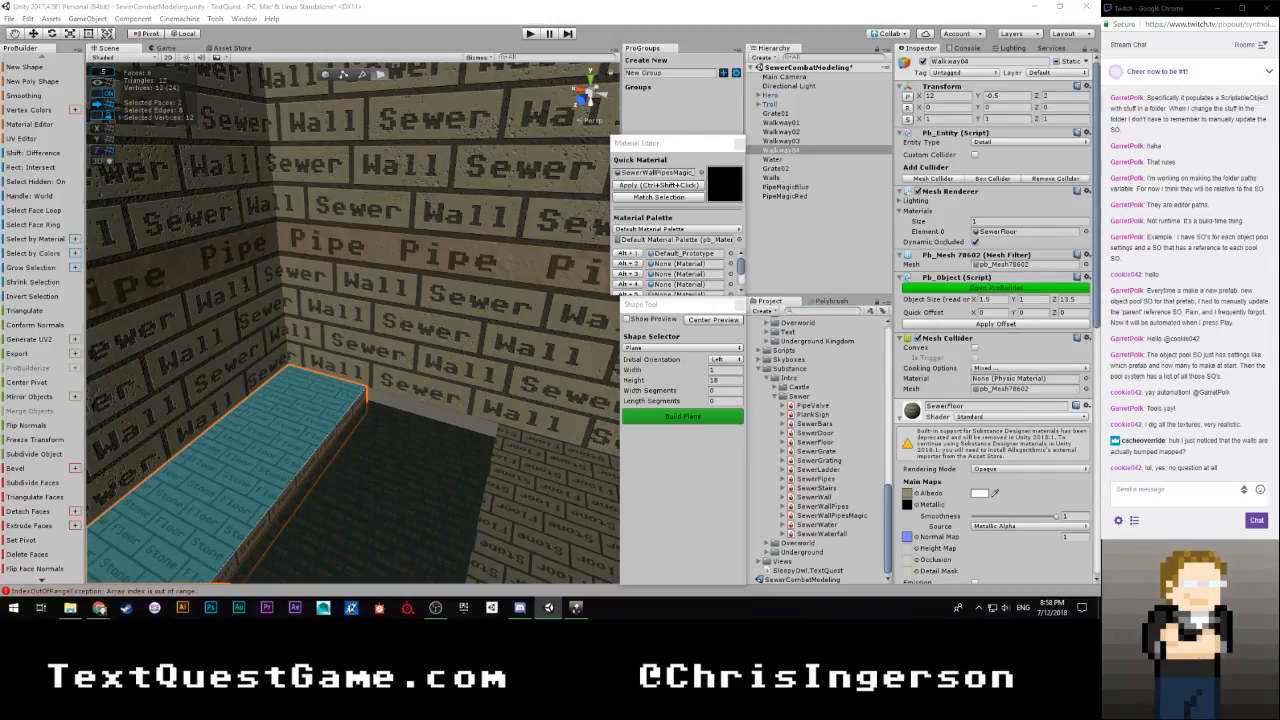
Preview the sewer walls with scene lighting switched on, then switch it off again
right_click_drag(440, 420, 841, 330)
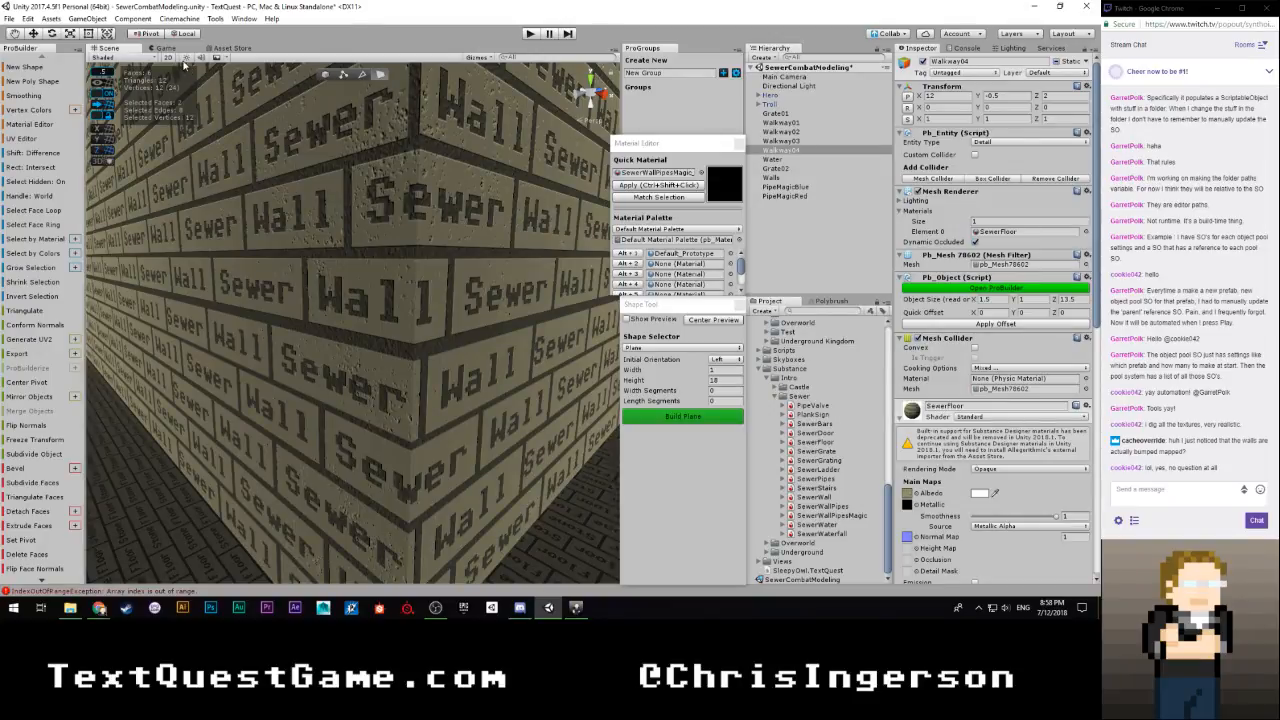
right_click_drag(184, 65, 377, 196)
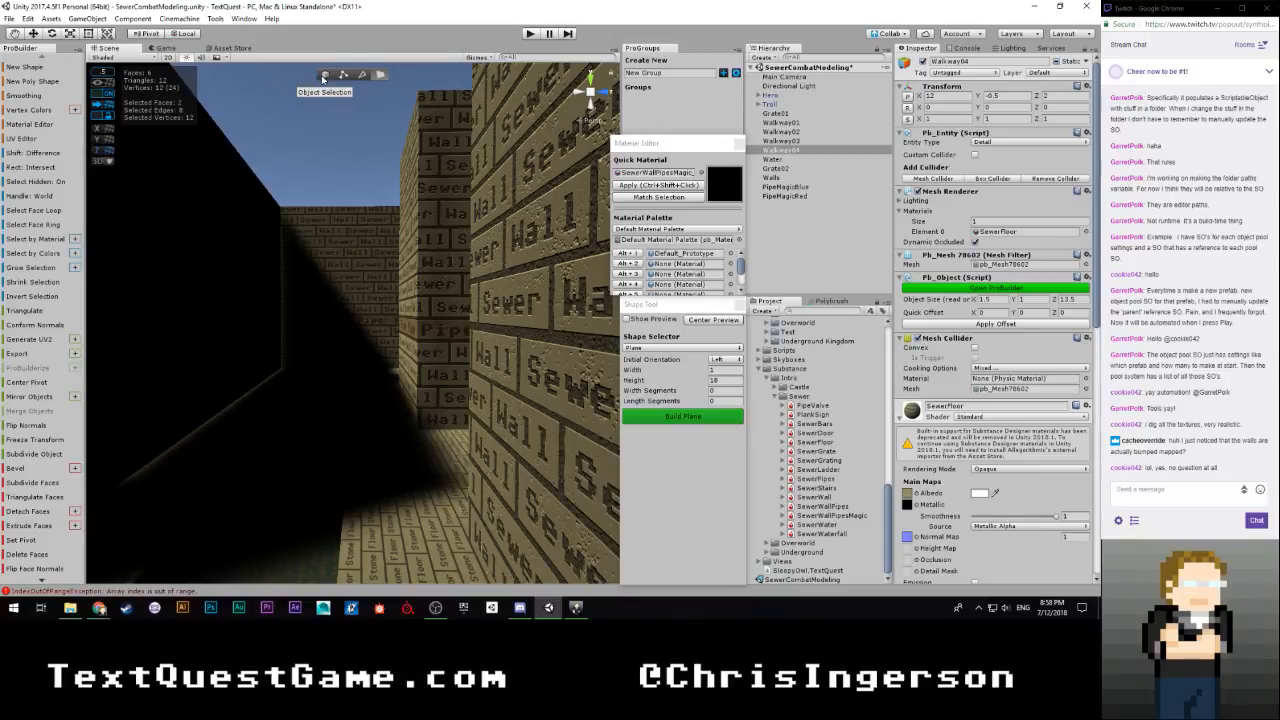
left_click(186, 58)
Select the five top faces of Walkway02, from the wall corner along to the grating
right_click_drag(280, 255, 254, 388)
key("w")
left_click(300, 378)
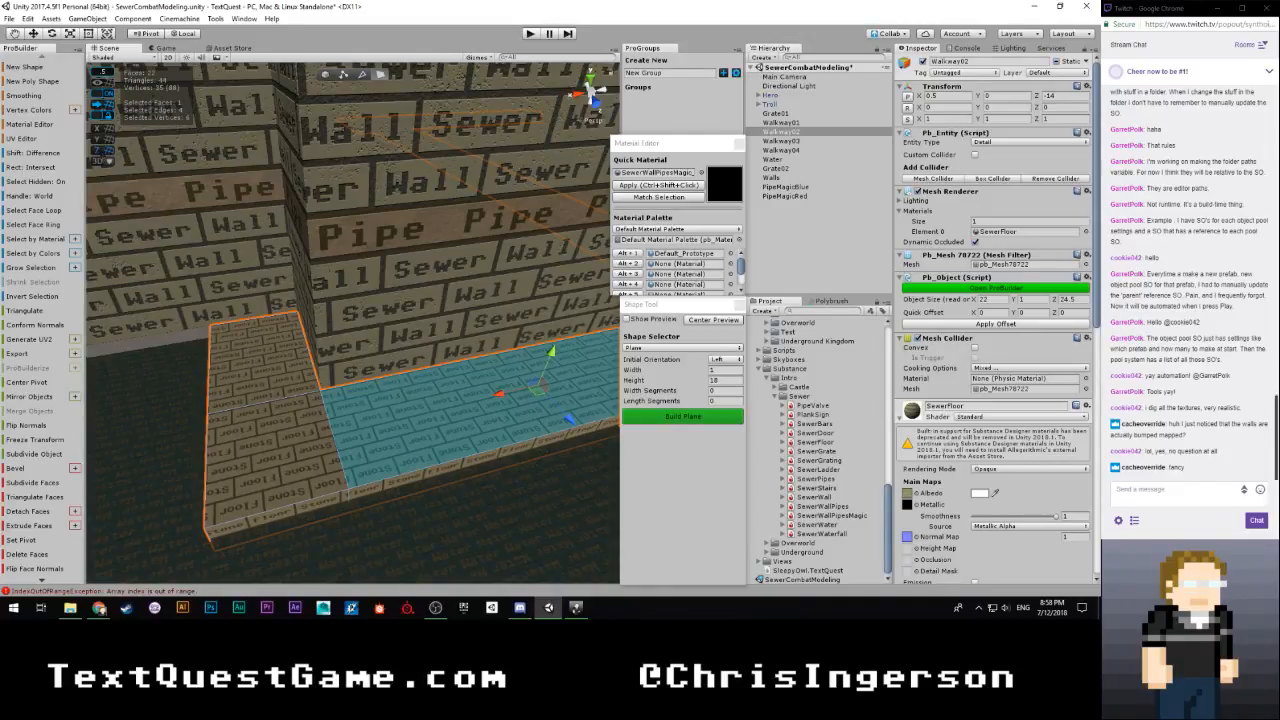
left_click(253, 383, "shift")
left_click(260, 448, "shift")
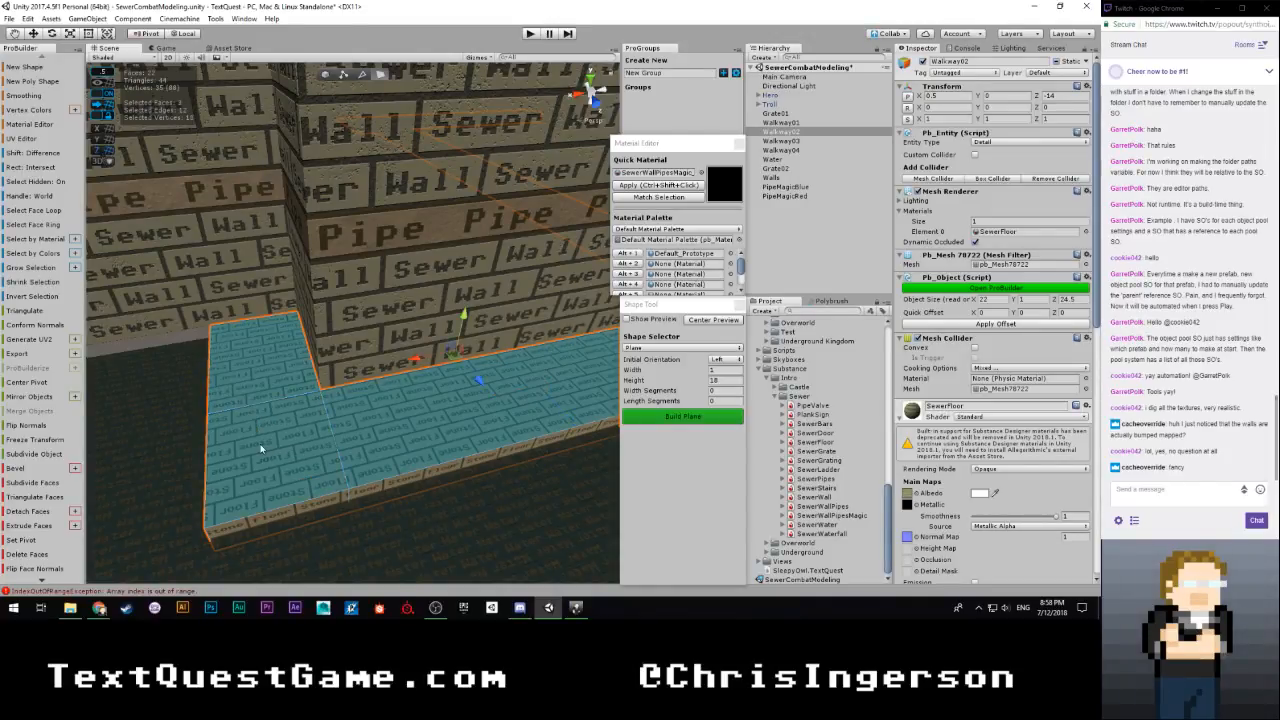
right_click_drag(260, 448, 289, 556)
left_click(351, 421, "shift")
left_click(332, 413, "shift")
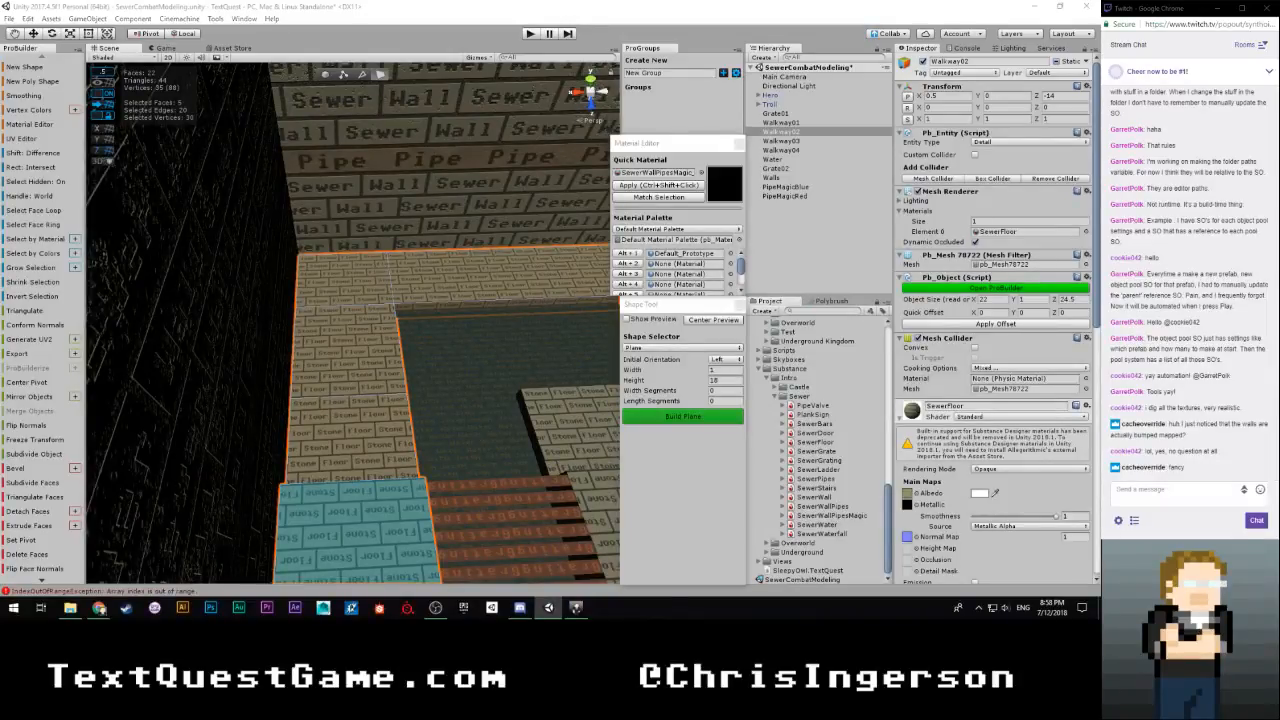
Select the five top faces of Walkway01 around its wall corner
right_click_drag(335, 437, 592, 403)
left_click(405, 435)
mouse_move(405, 435)
right_mouse_down()
mouse_move(480, 432)
mouse_move(194, 517)
mouse_move(363, 531)
mouse_move(400, 426)
right_mouse_up()
right_click_drag(482, 405, 329, 390)
left_click(278, 396, "shift")
left_click(324, 361, "shift")
left_click(345, 364, "shift")
left_click(437, 366, "shift")
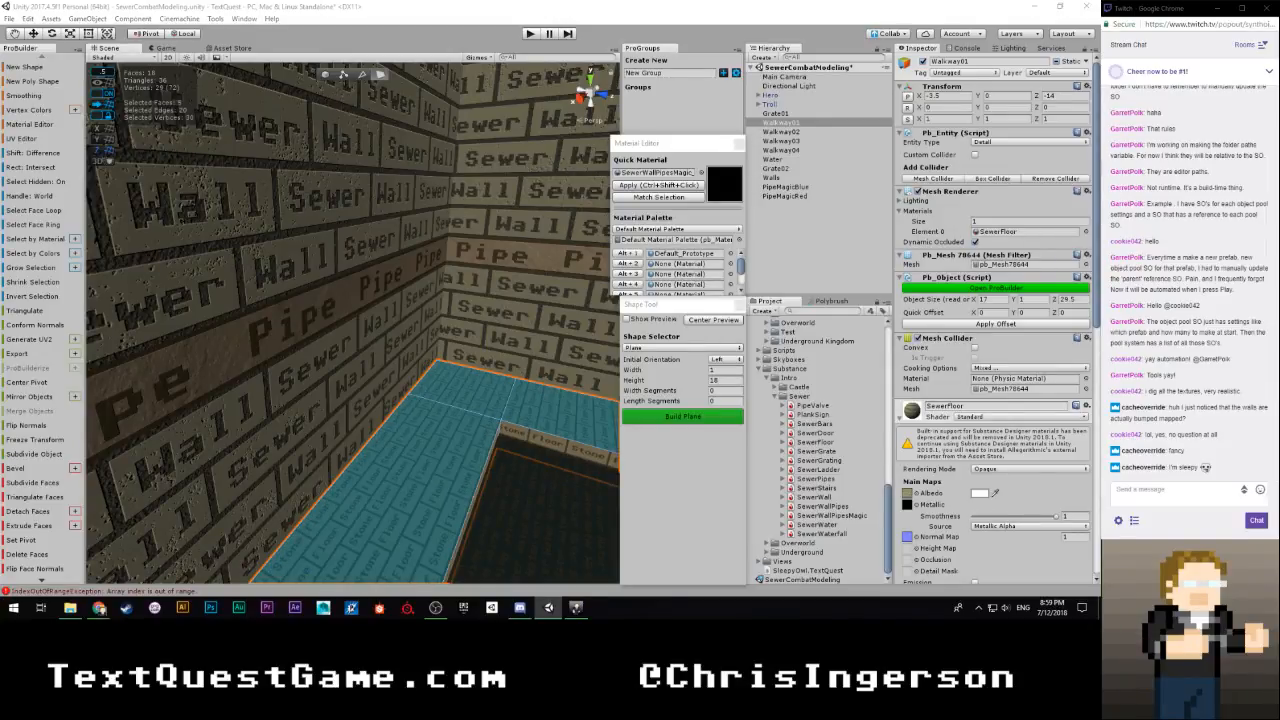
Clear the Walkway01 face selection and examine the corridor's walls, grating and walkways around the hero and troll
right_click_drag(328, 380, 339, 309)
left_click(384, 301)
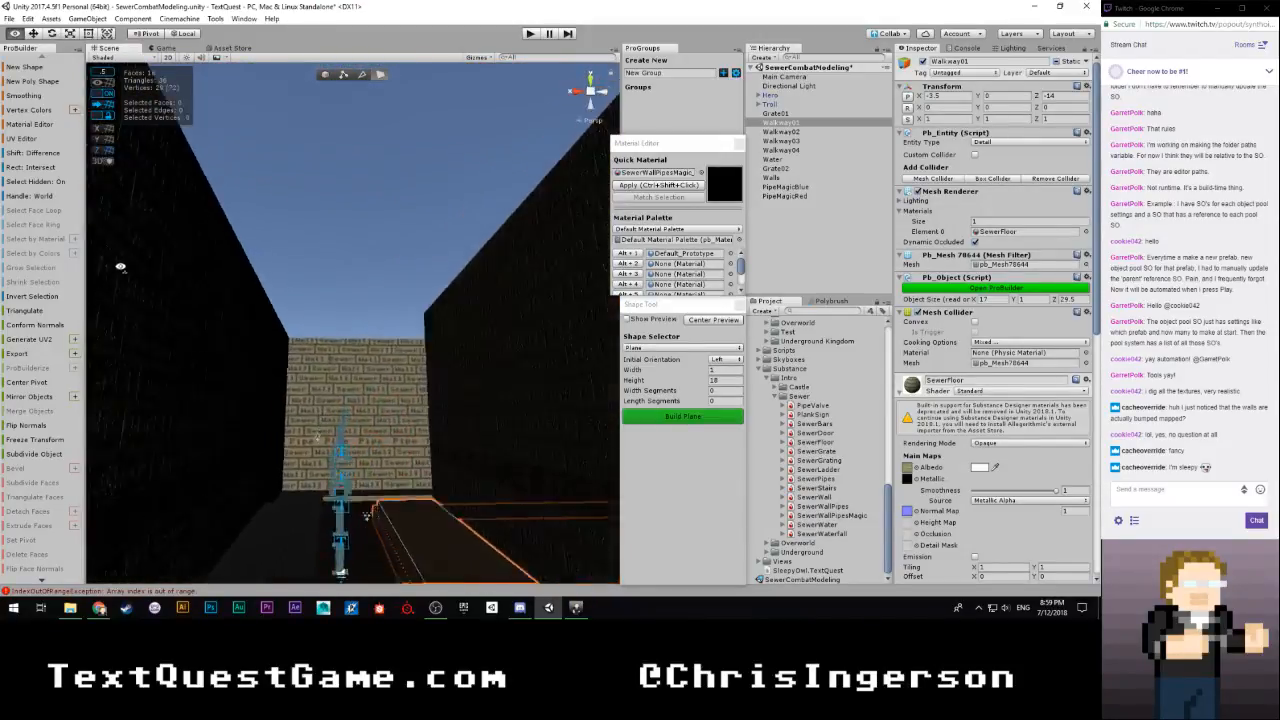
right_click_drag(120, 267, 343, 407)
right_click_drag(448, 395, 364, 381)
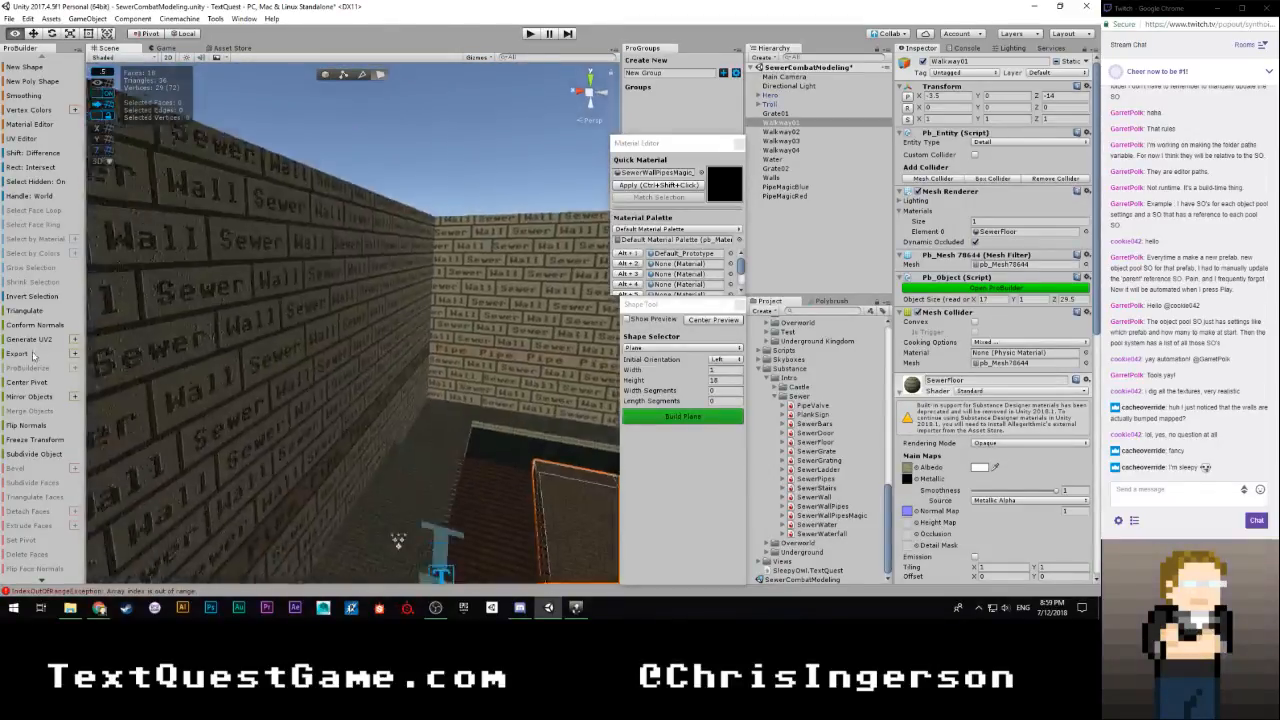
right_click_drag(53, 391, 144, 360)
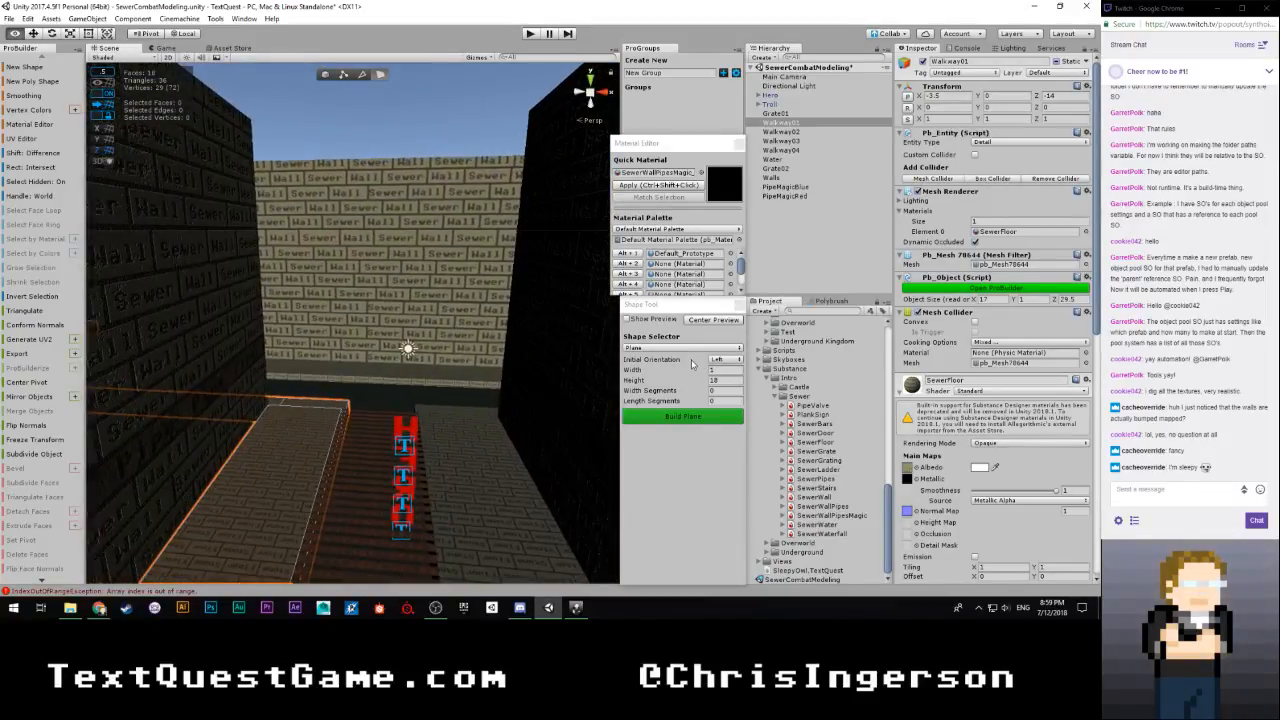
key("w")
right_click_drag(692, 364, 434, 289)
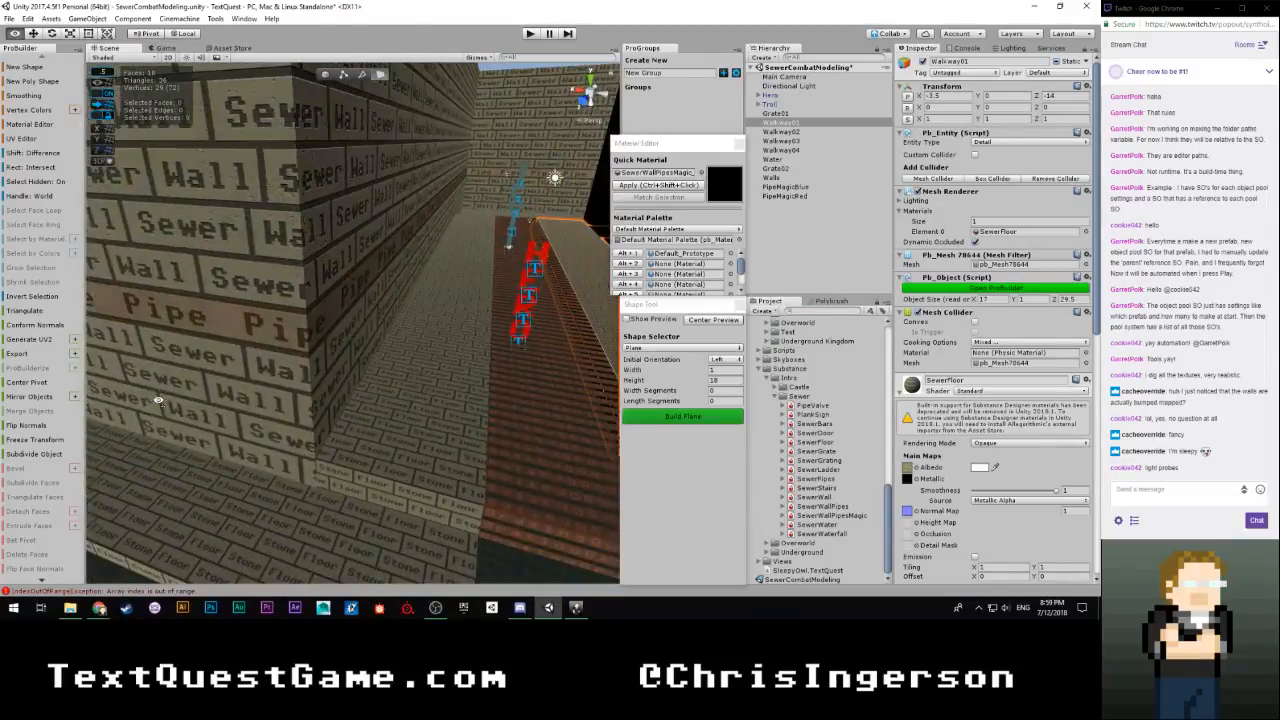
Return to whole-object selection, focus on Walkway02 to check it along the corridor, and clear the selection
left_click(325, 75)
left_click(425, 333)
key("f")
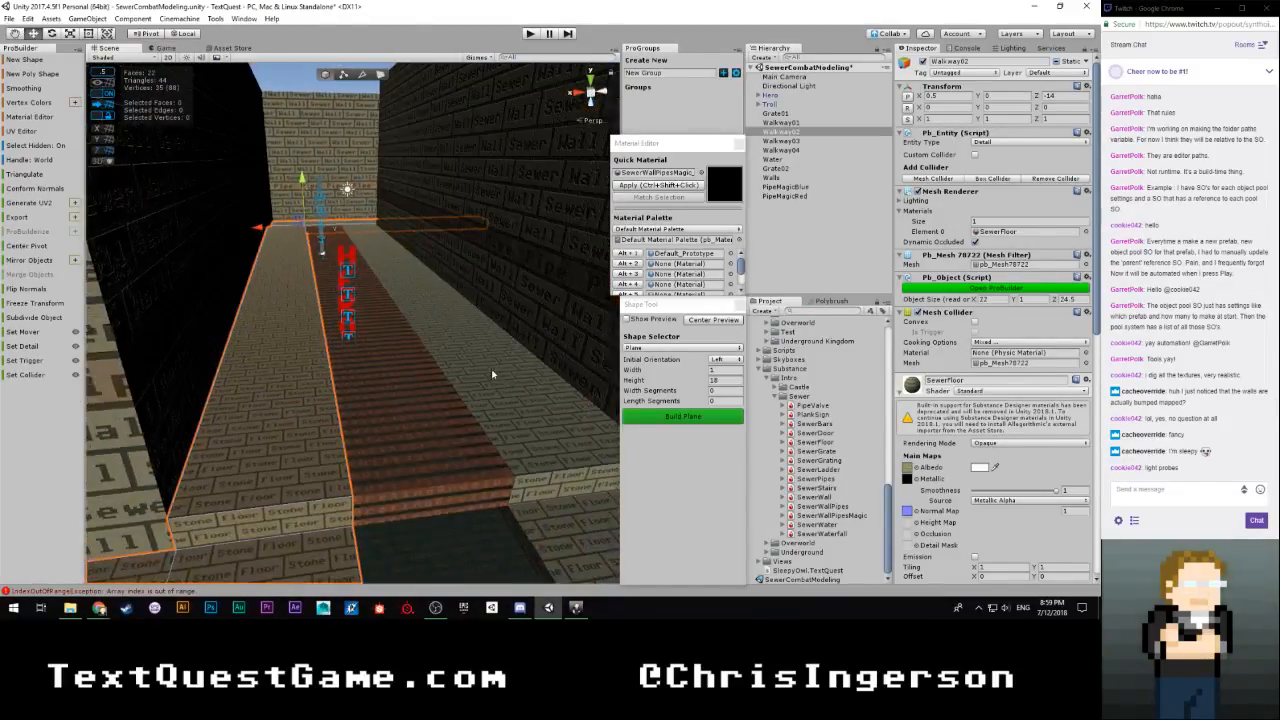
right_click_drag(373, 137, 367, 149)
left_click(348, 209)
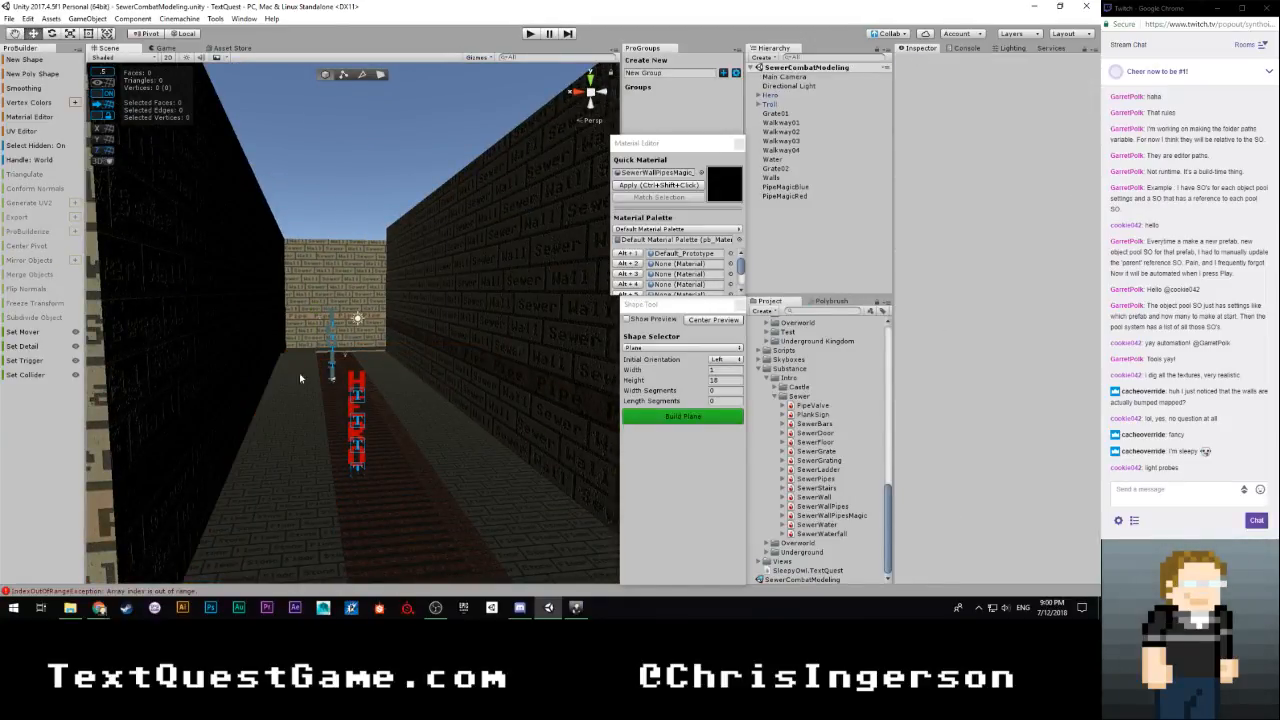
Select Walkway01, Walkway02, Walkway03 and Walkway04 together in the scene
left_click(287, 437)
right_click_drag(343, 427, 385, 486)
left_click(457, 418, "shift")
right_click_drag(457, 418, 1006, 366)
left_click(398, 418, "shift")
right_click_drag(303, 380, 272, 385)
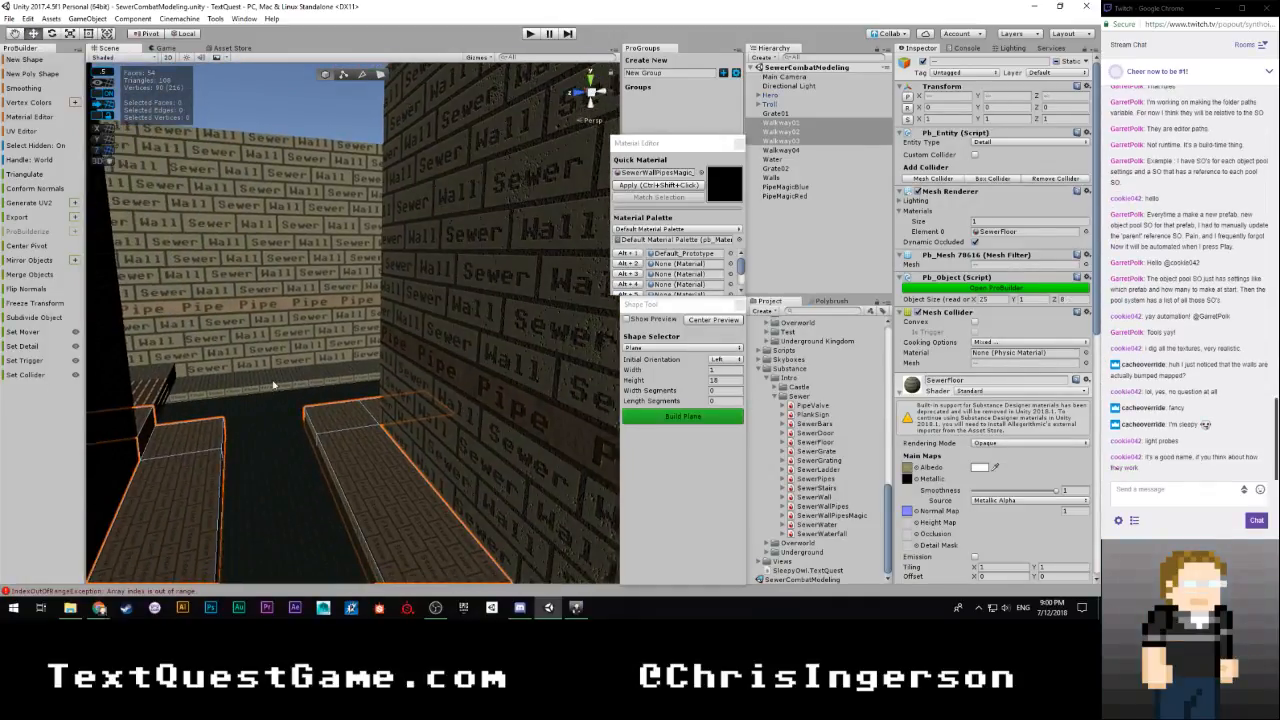
left_click(272, 385, "shift")
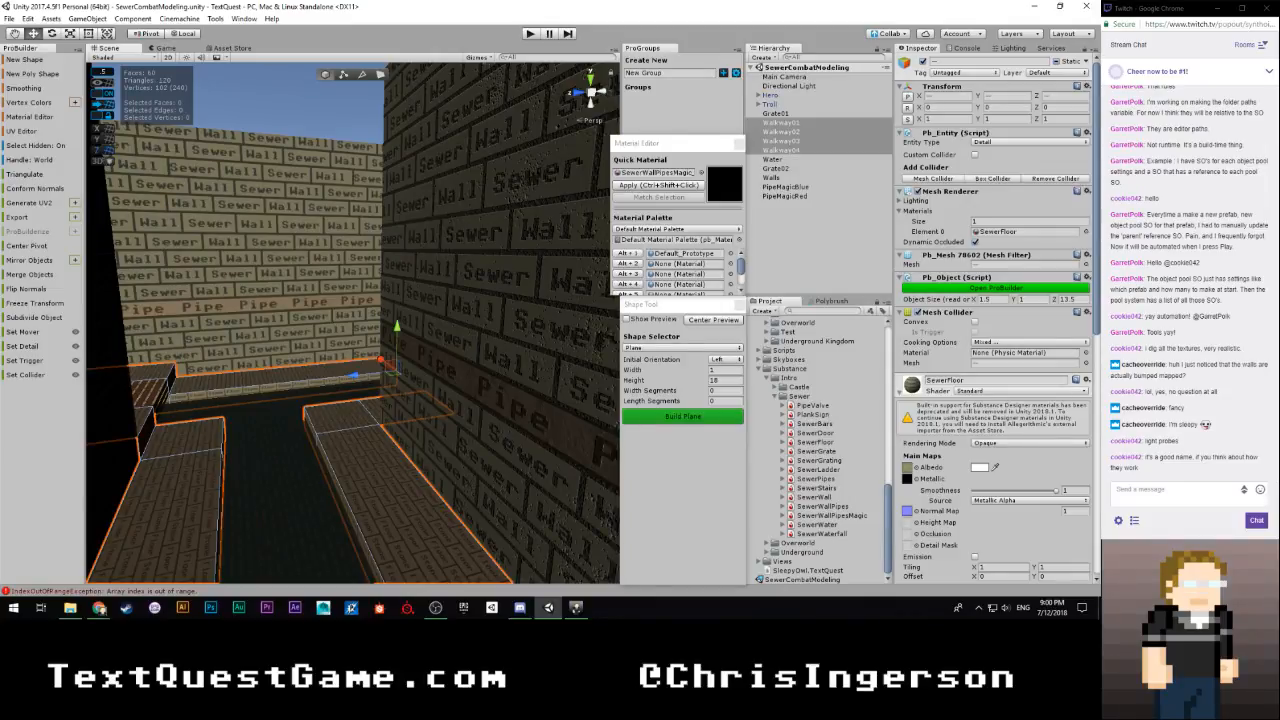
Select all UV faces of the four walkways in the UV Editor and convert them from manual to auto UV mode
left_click(22, 131)
left_click_drag(201, 10, 732, 13)
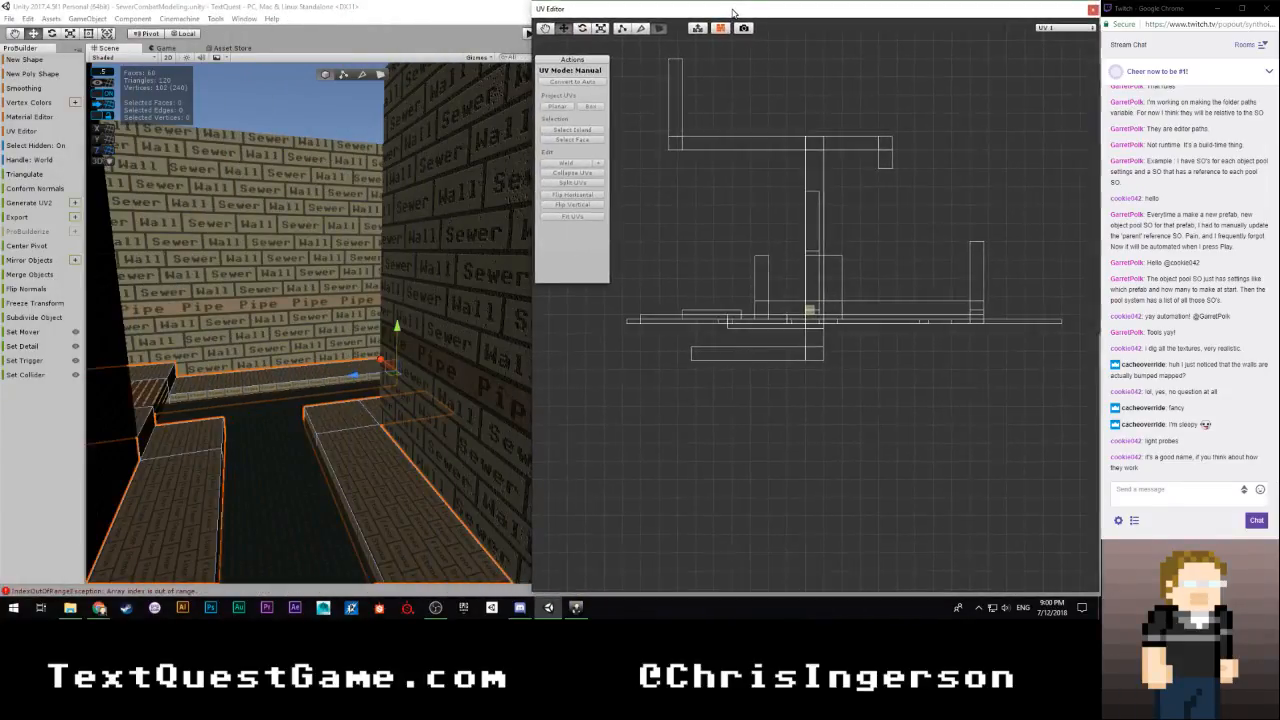
scroll(746, 236, "down", 2)
scroll(747, 236, "down", 2)
left_click_drag(714, 162, 948, 392)
scroll(747, 350, "up", 4)
right_click_drag(337, 469, 566, 601)
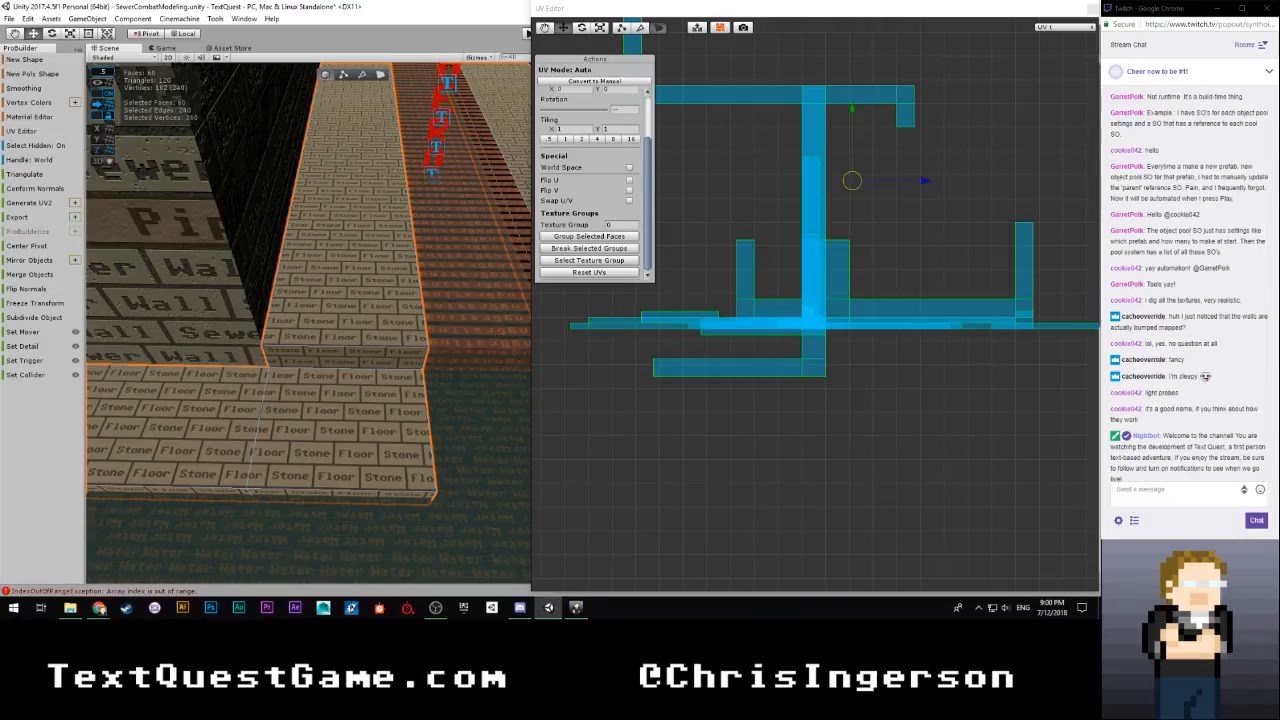
key("alt+Tab")
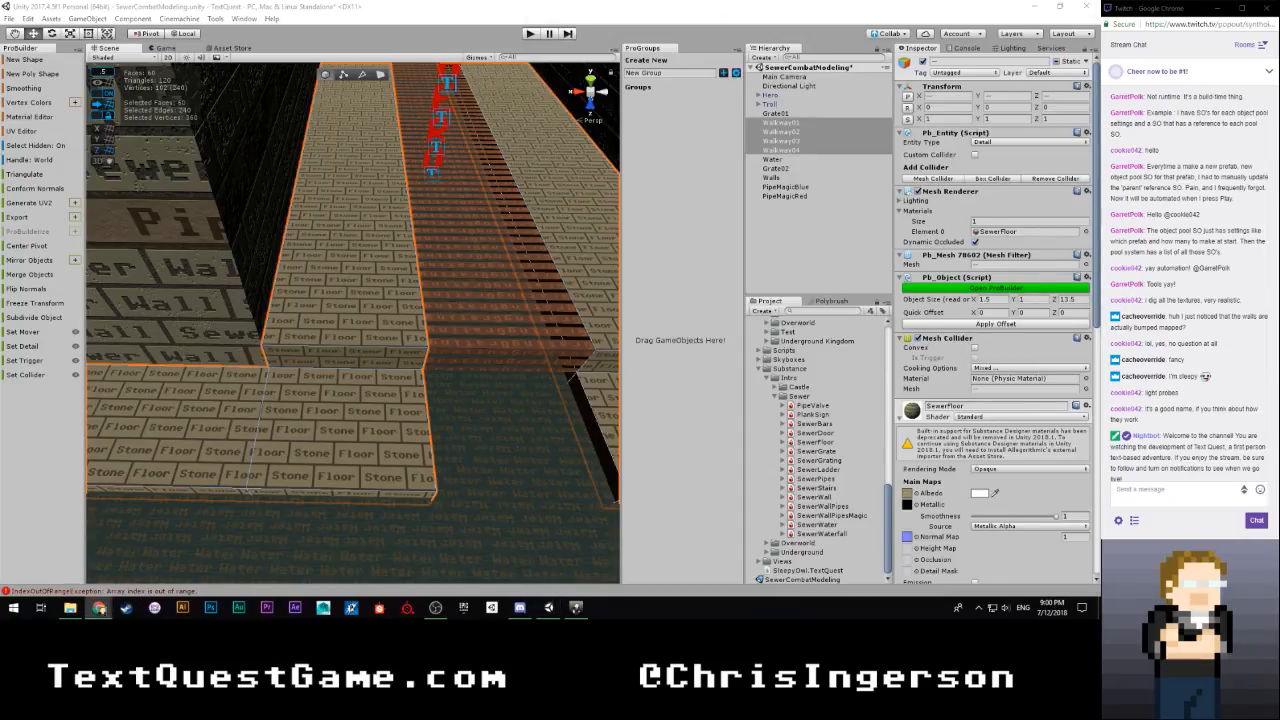
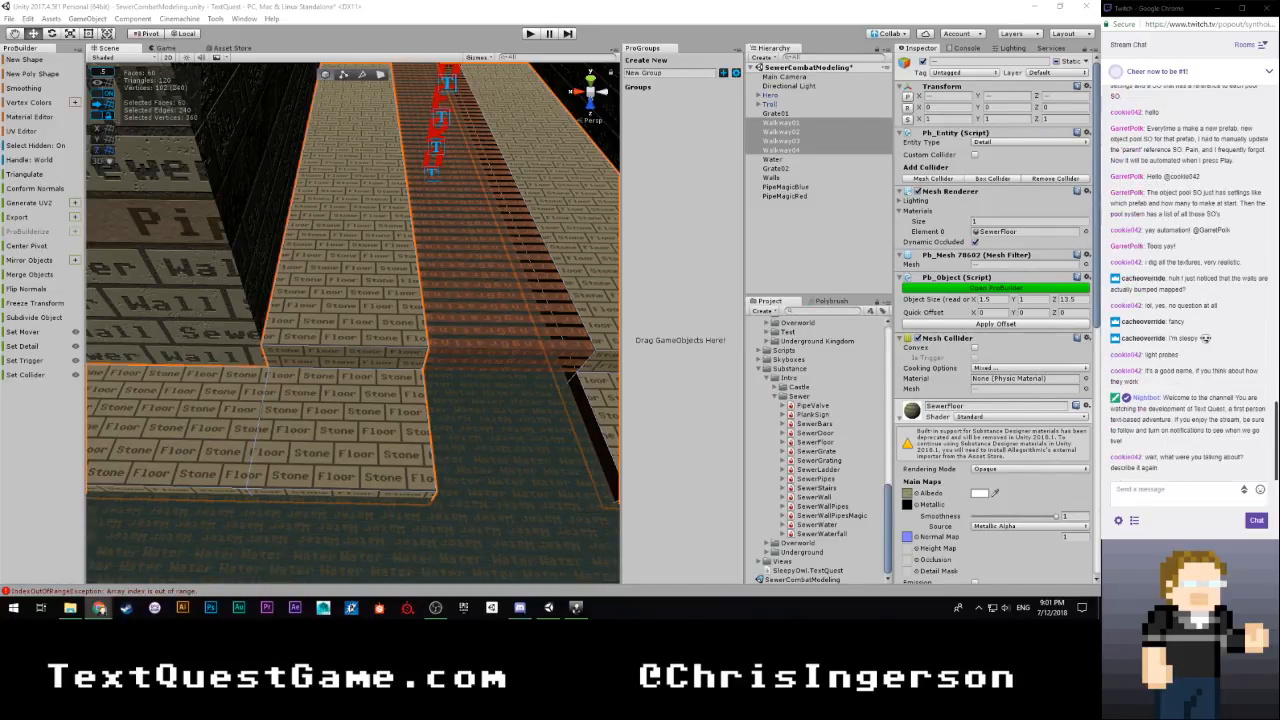
Switch to Chrome, view the image results for "light bouncer", examine the studio reflector and 5-in-1 disc photos, and close the browser
left_click(443, 346)
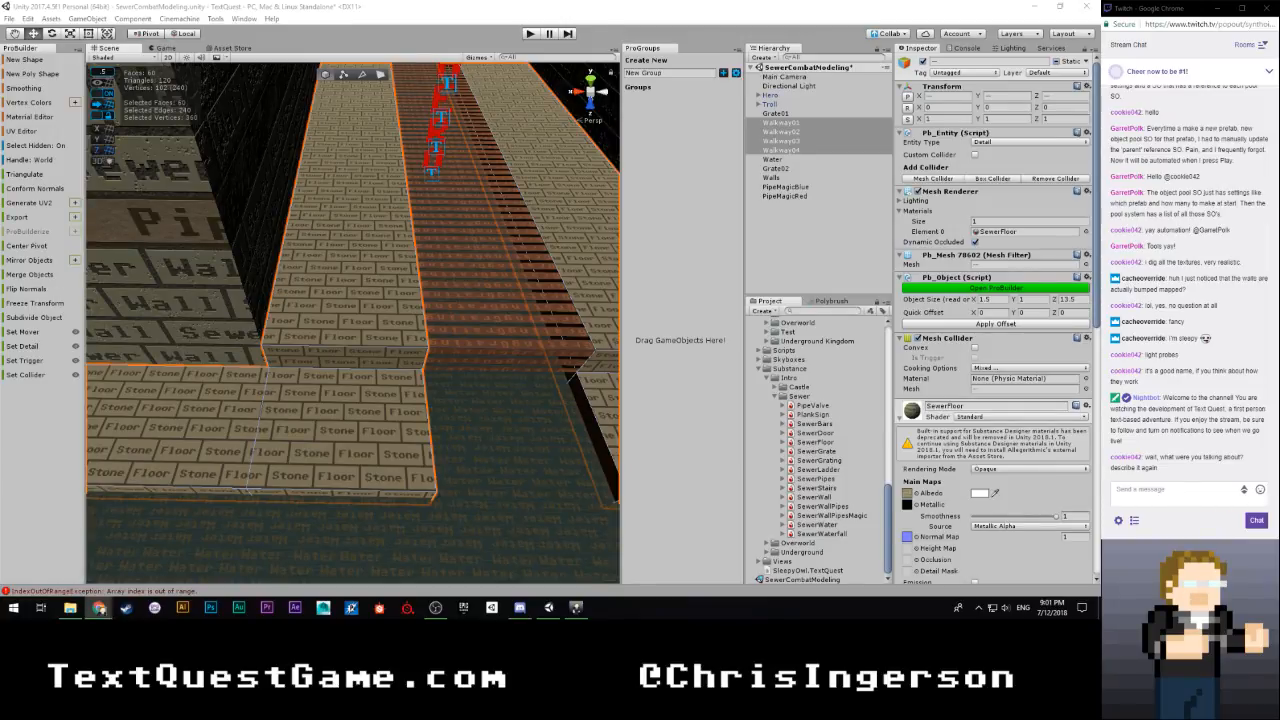
left_click_drag(1099, 20, 343, 5)
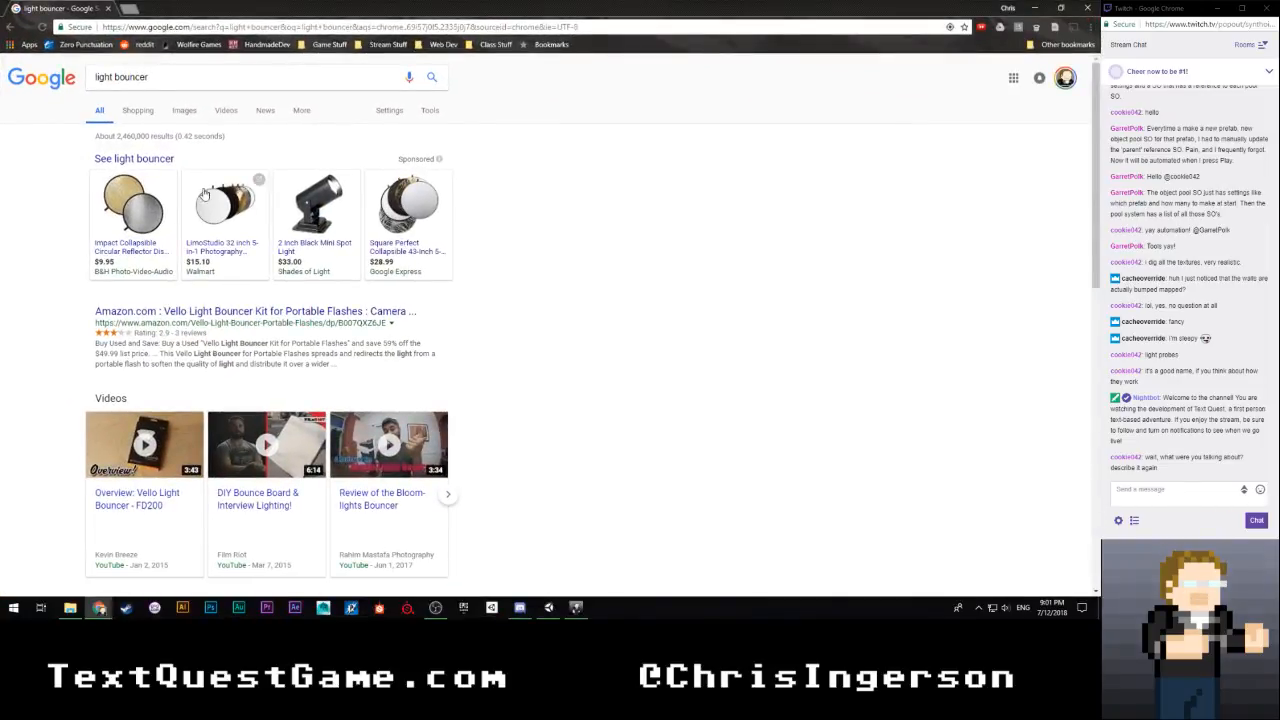
left_click(189, 115)
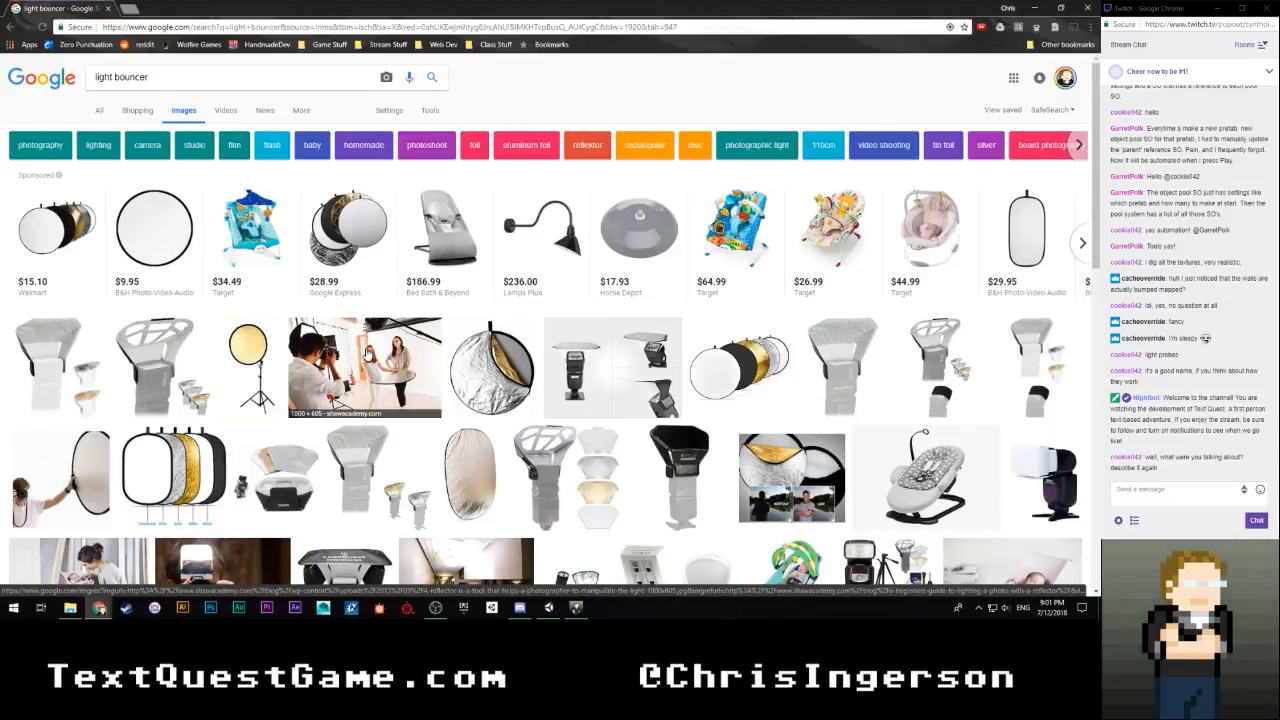
left_click(367, 352)
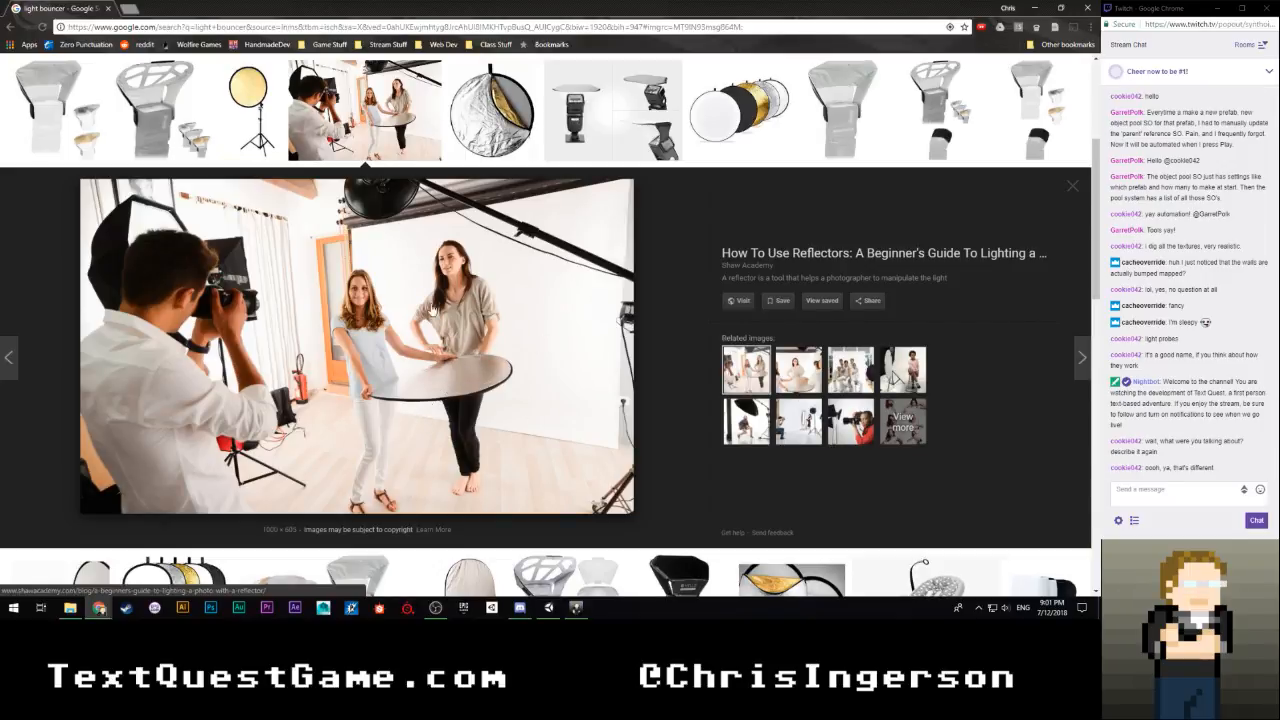
left_click(703, 120)
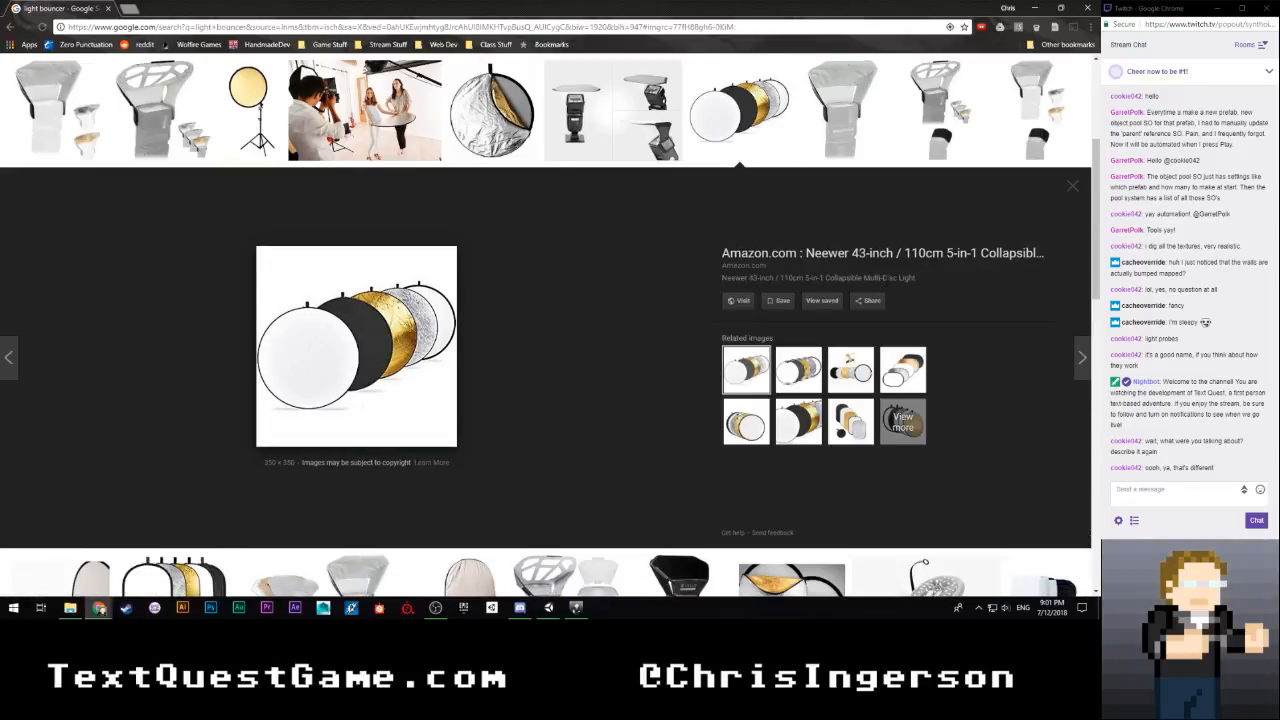
left_click(1089, 9)
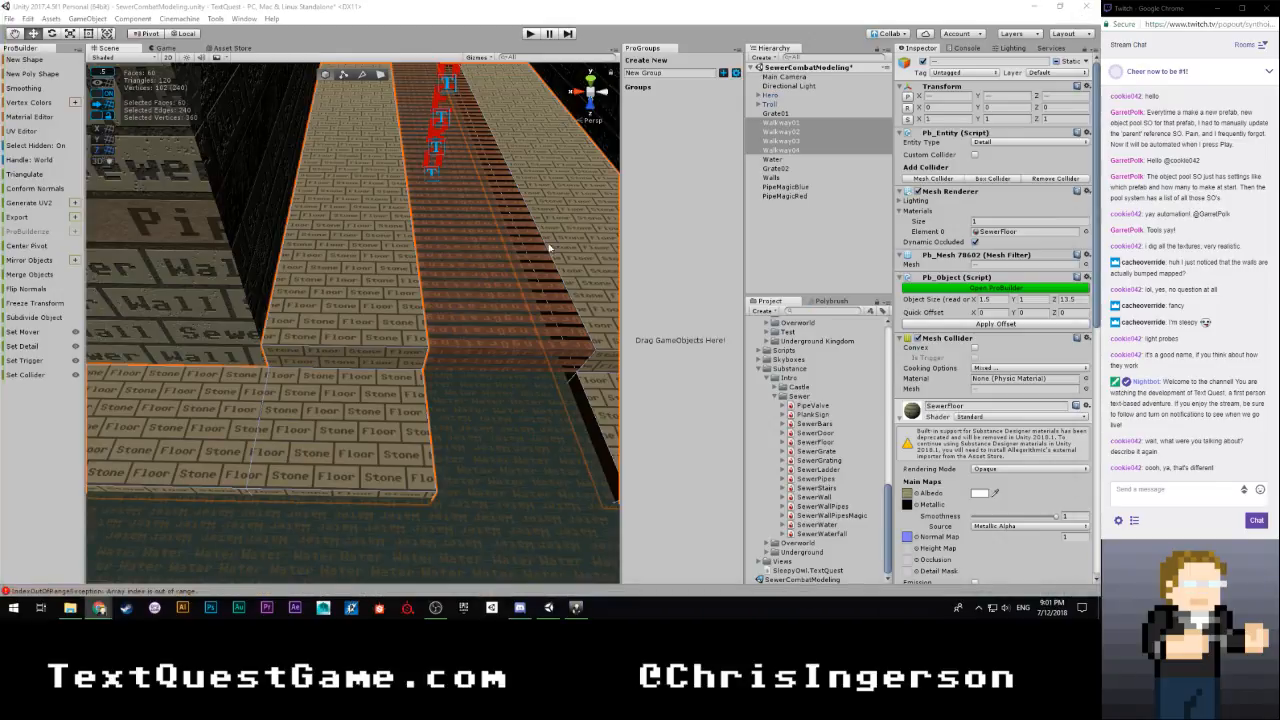
Scale all the selected walkway UVs down uniformly to a tiling of 0.640625 and check the larger floor bricks on the walkway
left_click(329, 371)
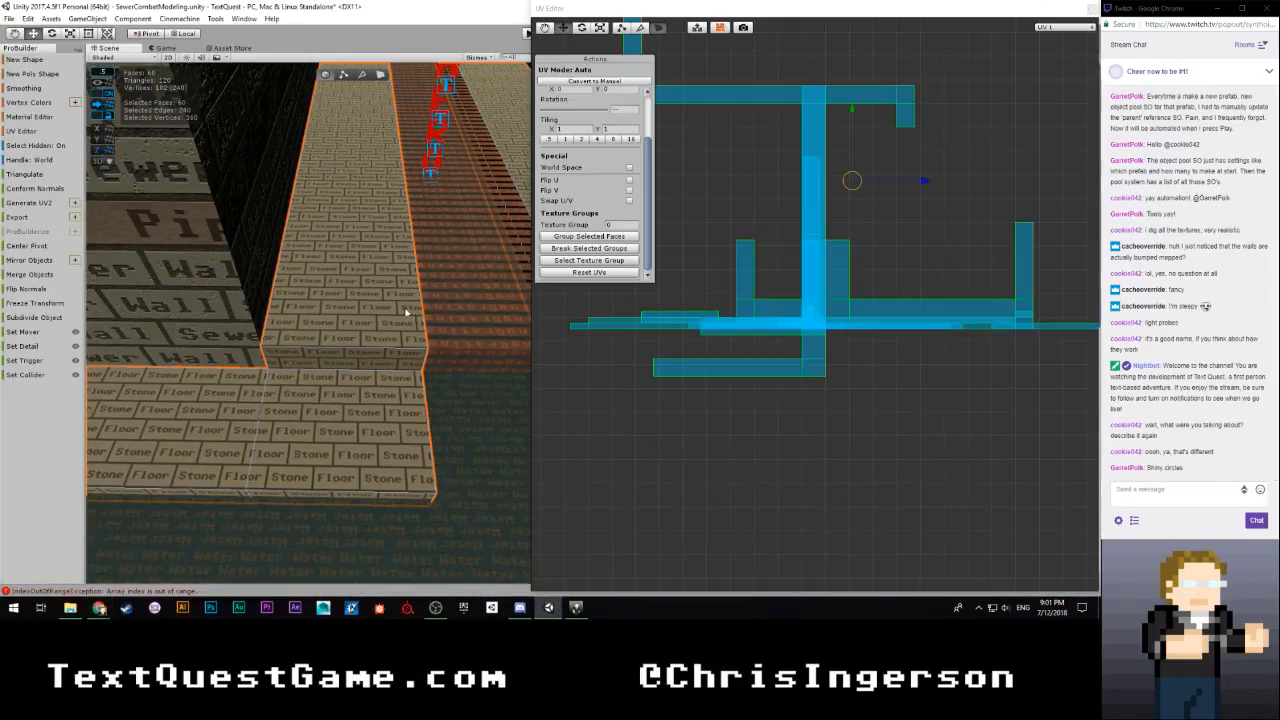
right_click_drag(406, 312, 392, 239)
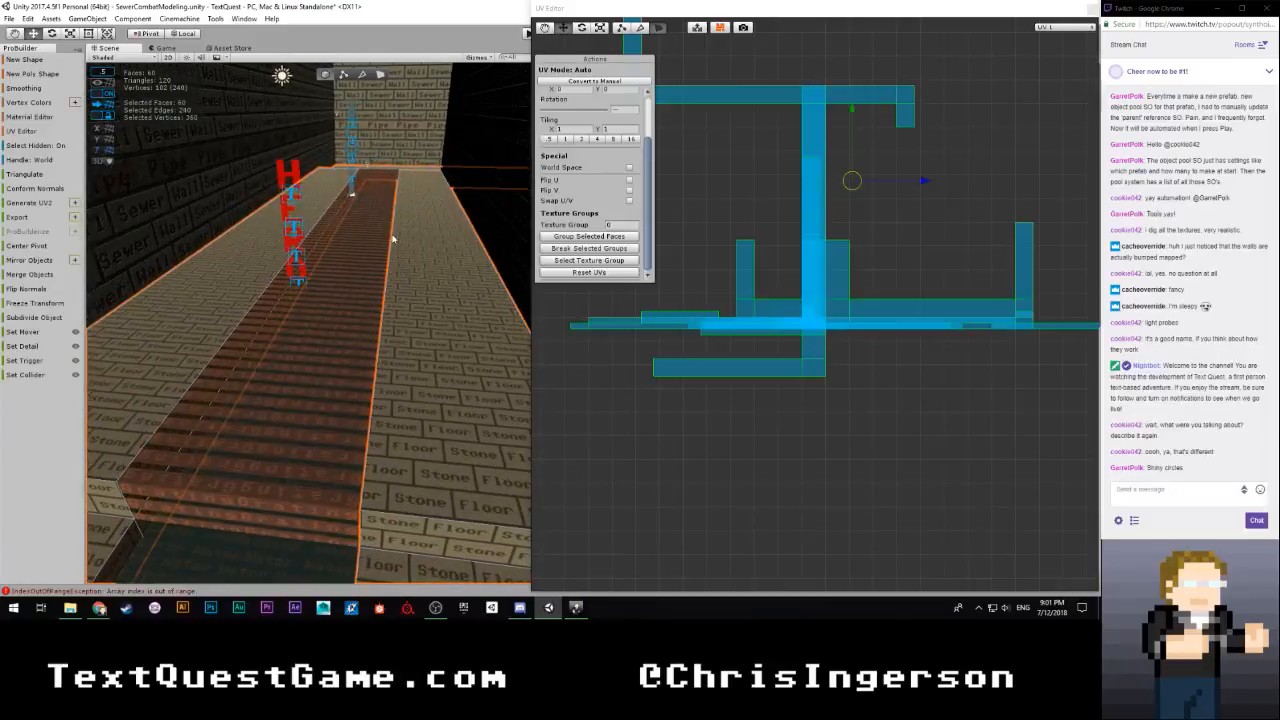
scroll(845, 231, "up", 2)
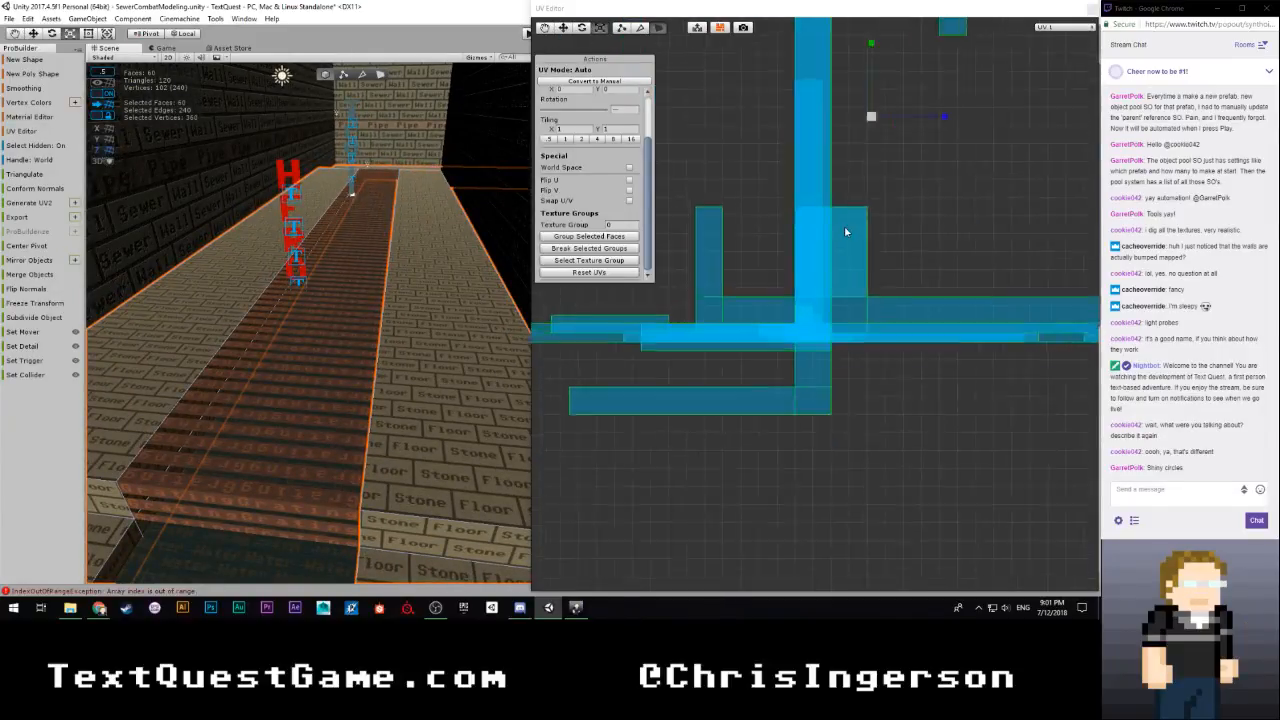
scroll(845, 231, "up", 3)
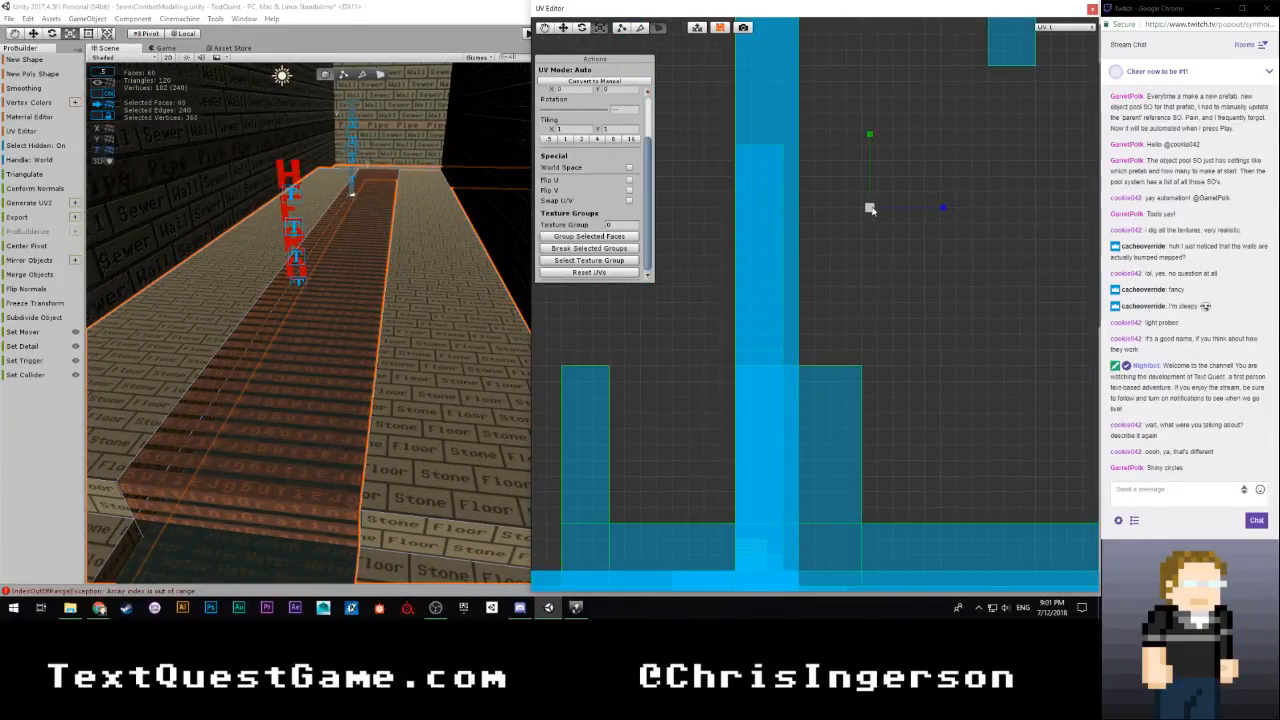
left_click_drag(869, 207, 847, 228)
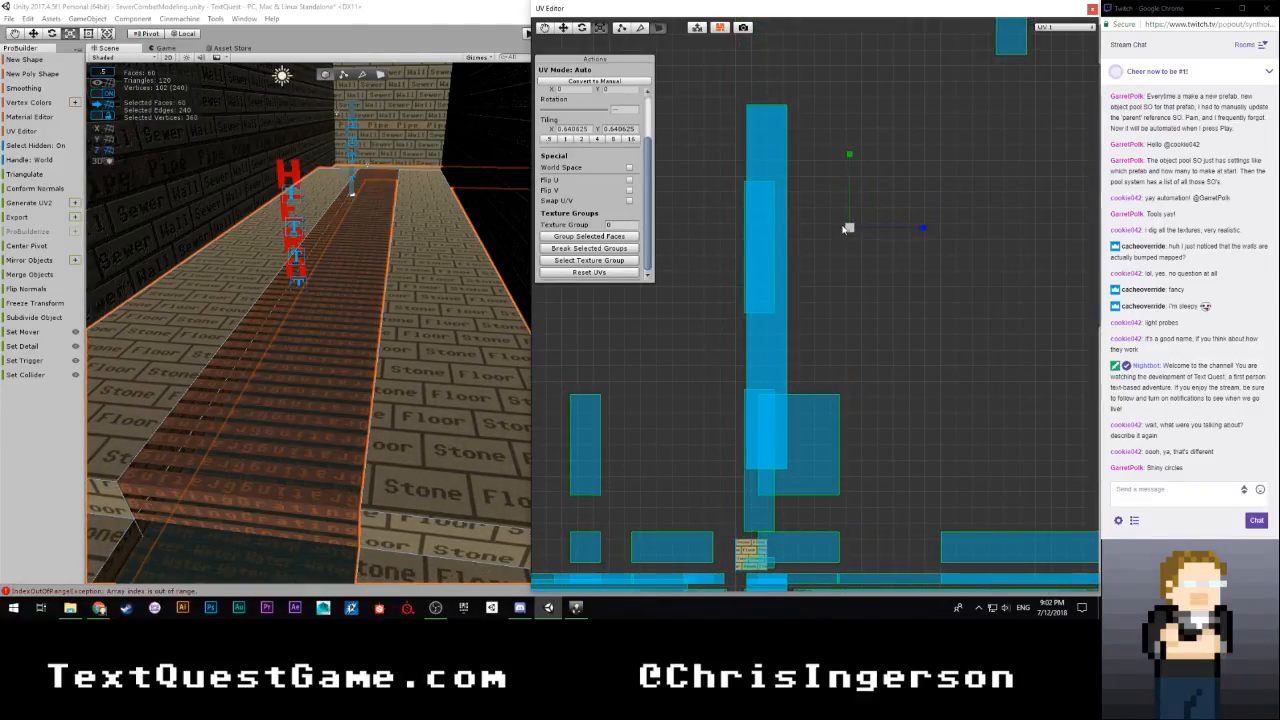
right_click_drag(430, 356, 499, 373)
key("w")
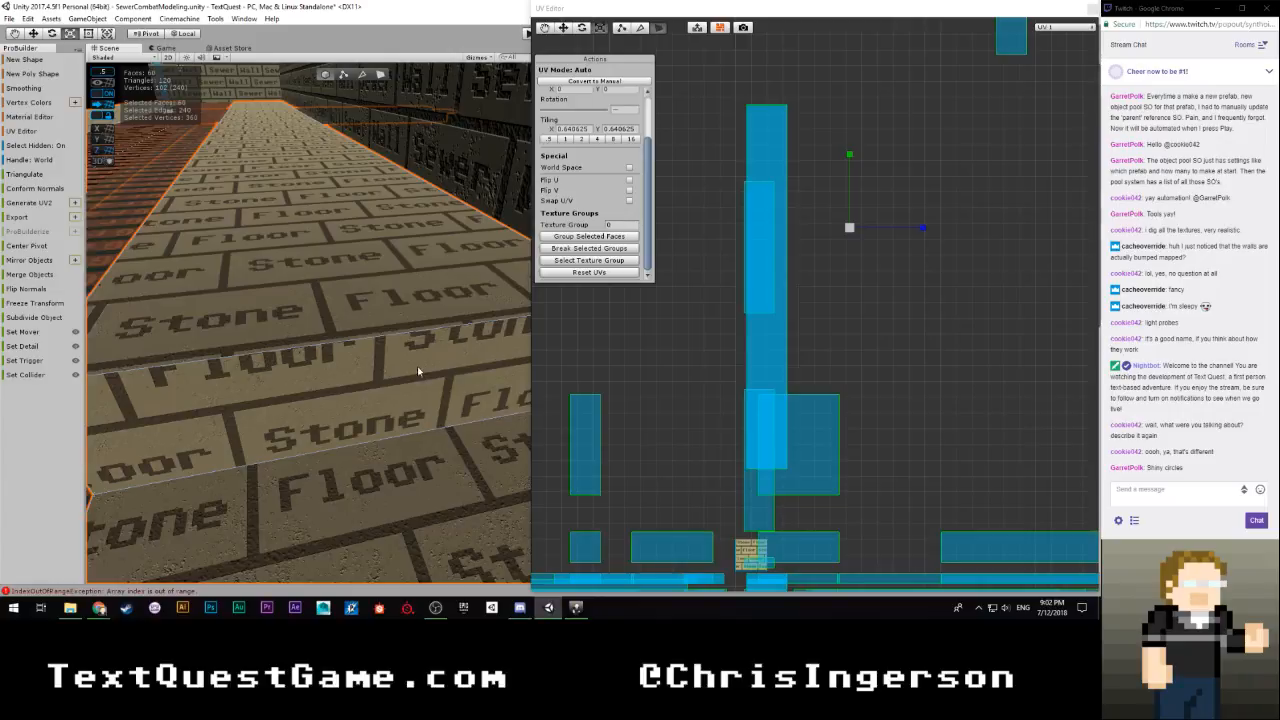
Select only the riser face of Walkway01's step and shift its UVs down to a vertical offset of about 0.13, framing one brick row
left_click(325, 74)
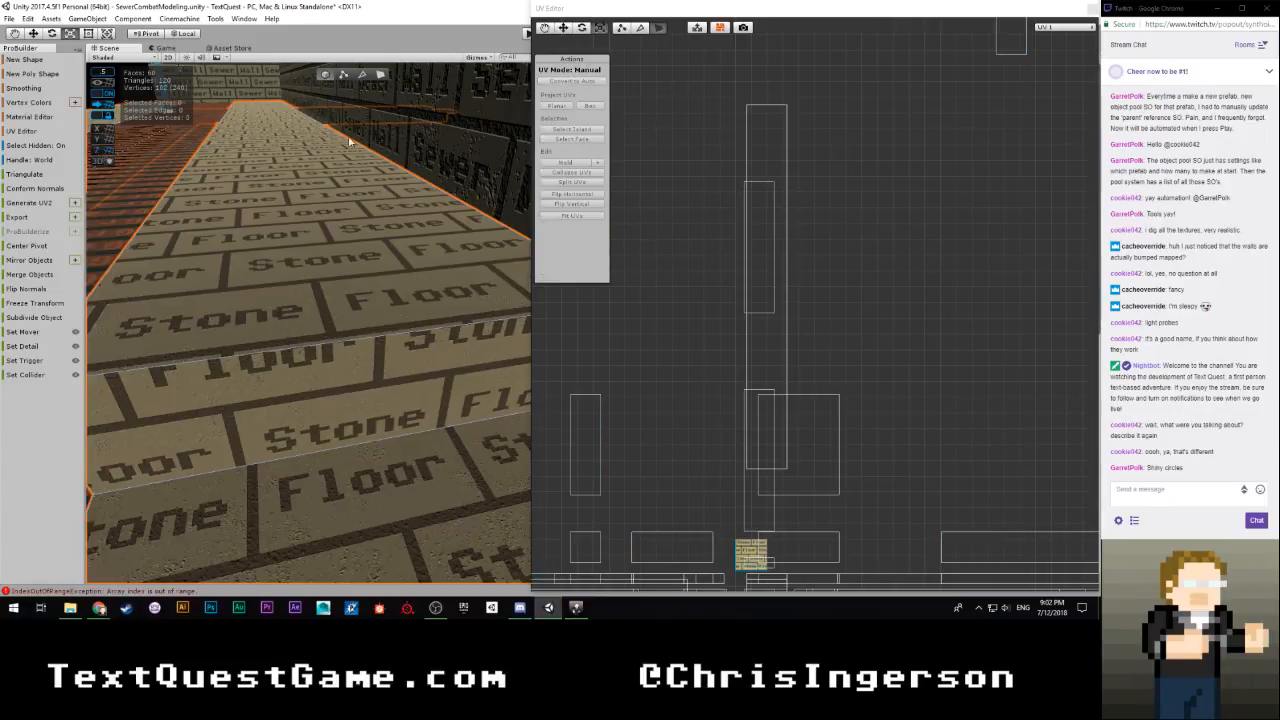
right_click_drag(391, 229, 443, 251)
right_click_drag(445, 341, 362, 357)
left_click(362, 357)
left_click(377, 75)
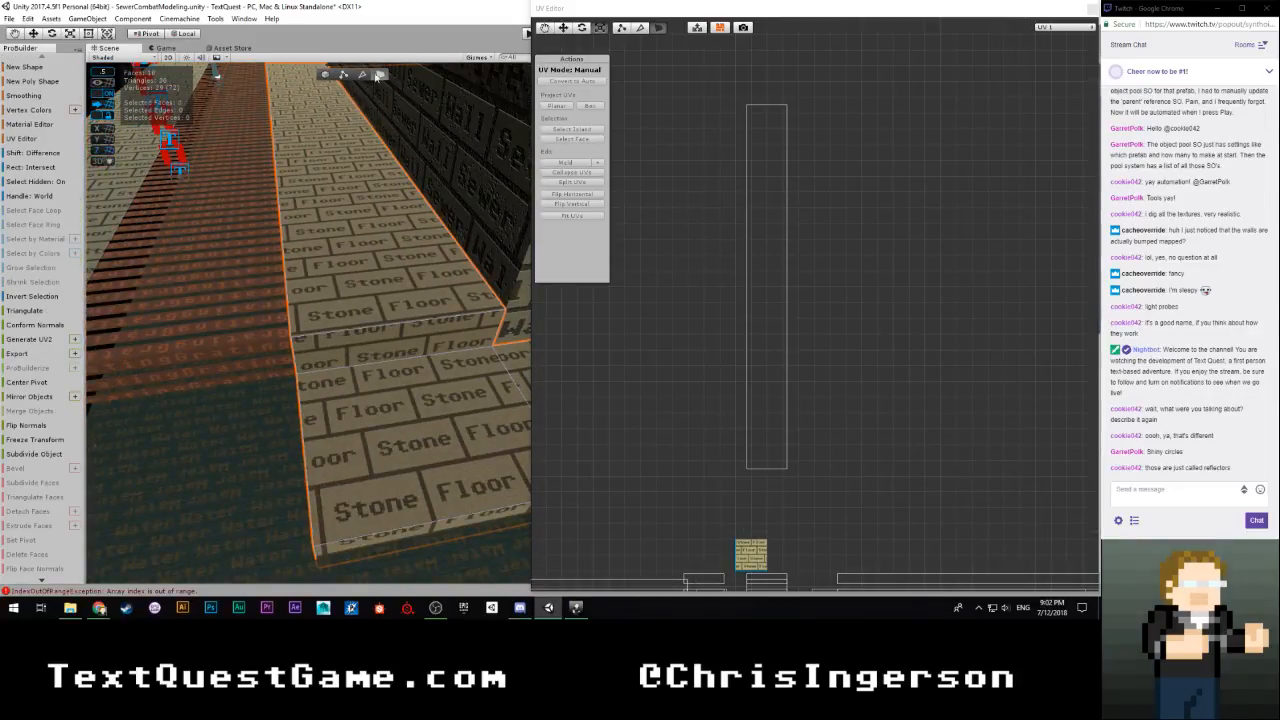
left_click(378, 357)
right_click_drag(378, 357, 366, 386)
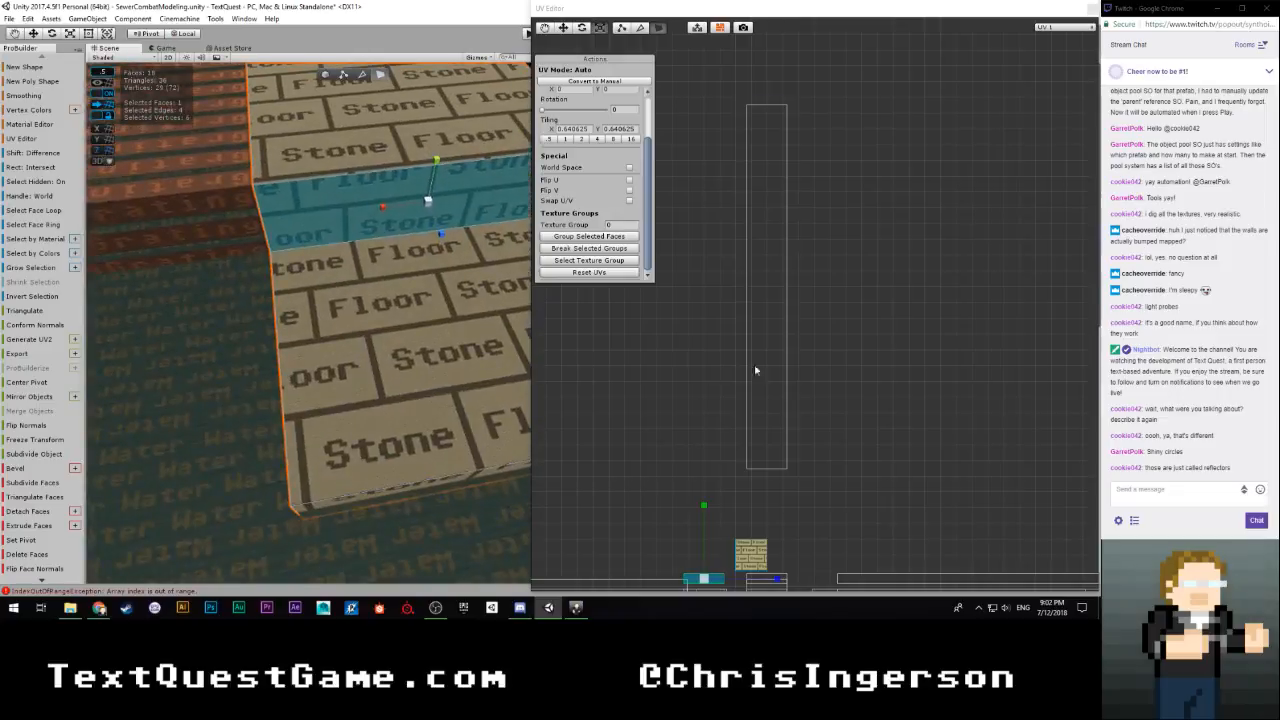
scroll(738, 400, "down", 3)
scroll(720, 470, "up", 6)
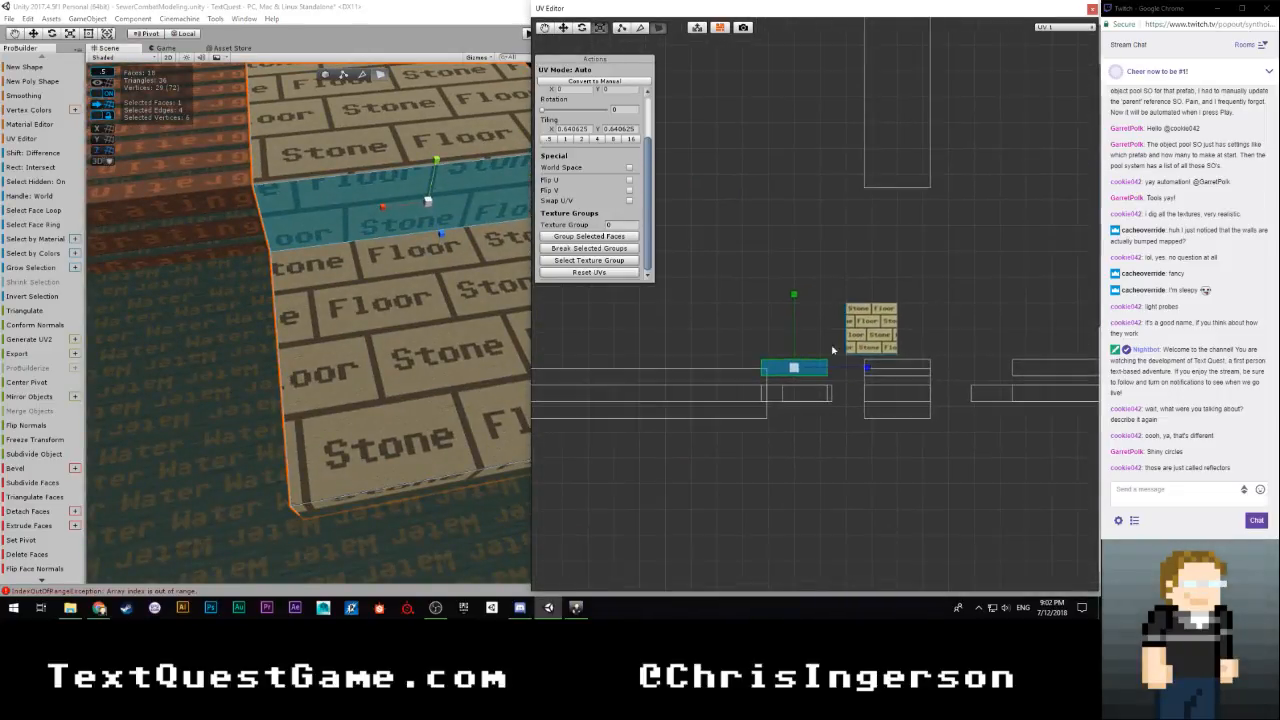
right_click_drag(442, 320, 400, 243)
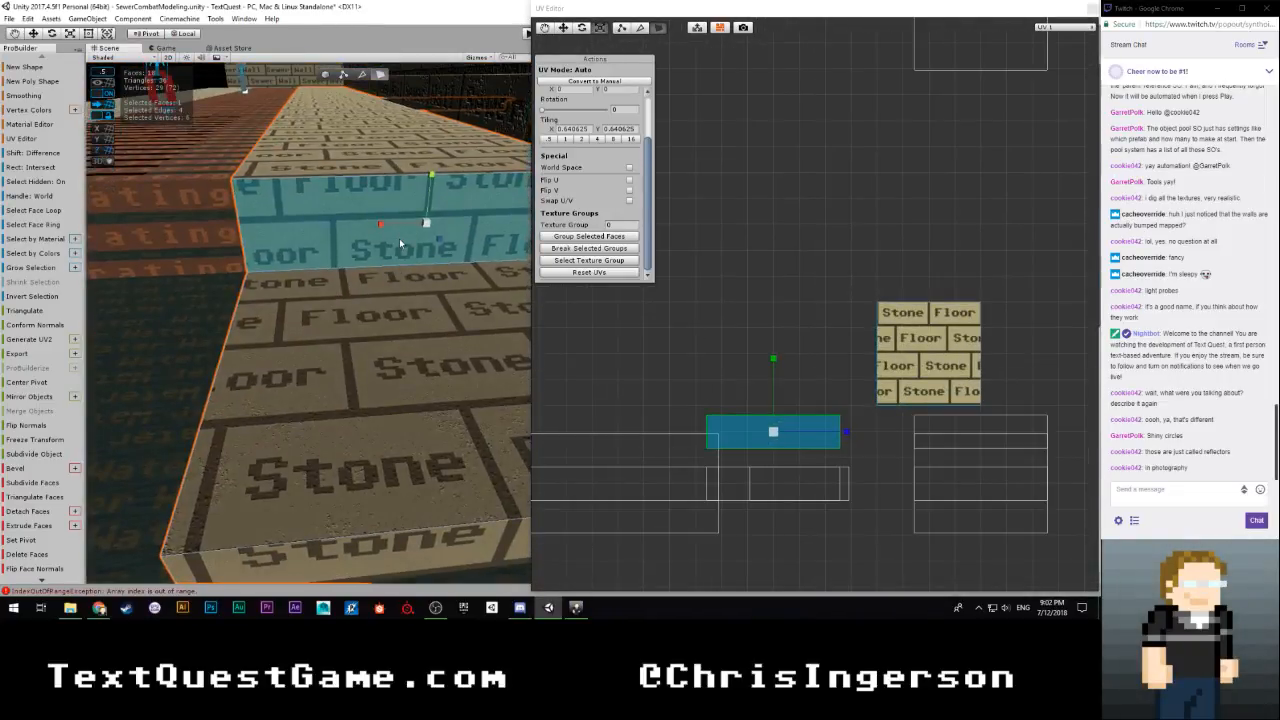
left_click_drag(772, 364, 763, 378)
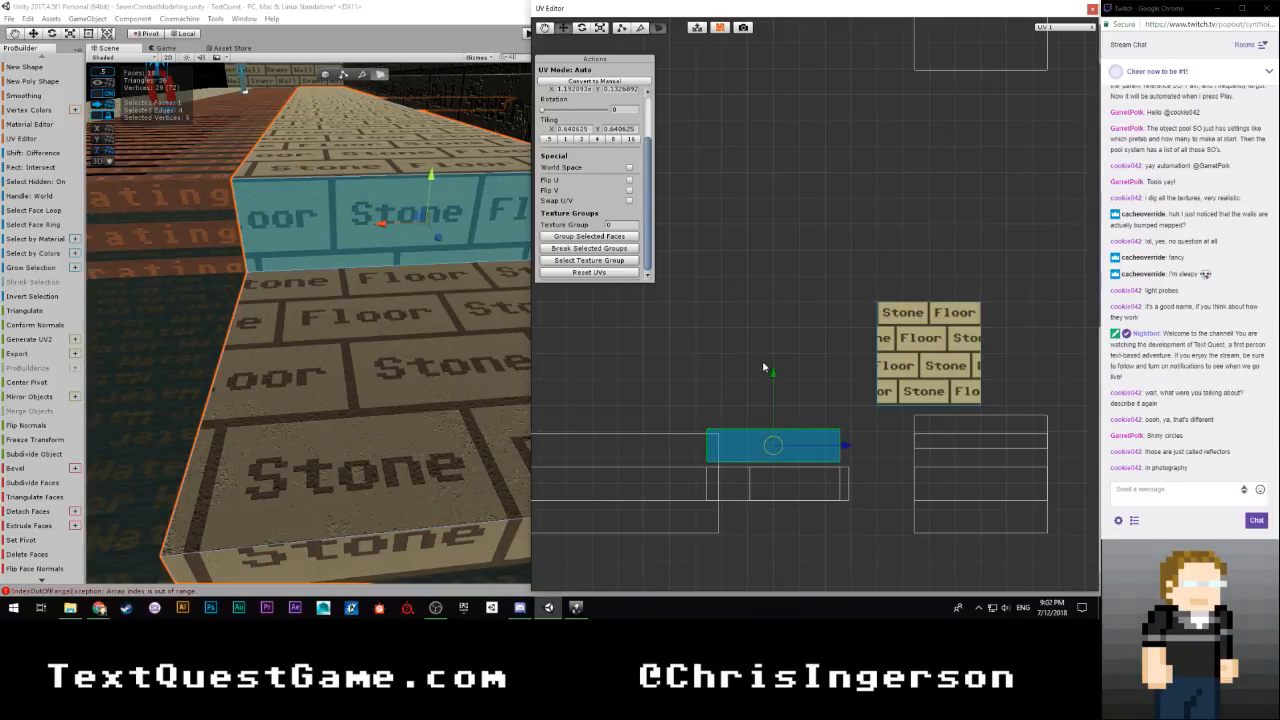
left_click(771, 358)
Select the riser face of the opposite walkway's step and shift its UVs up to a vertical offset of about -0.1
right_click_drag(374, 343, 429, 297)
left_click(429, 297)
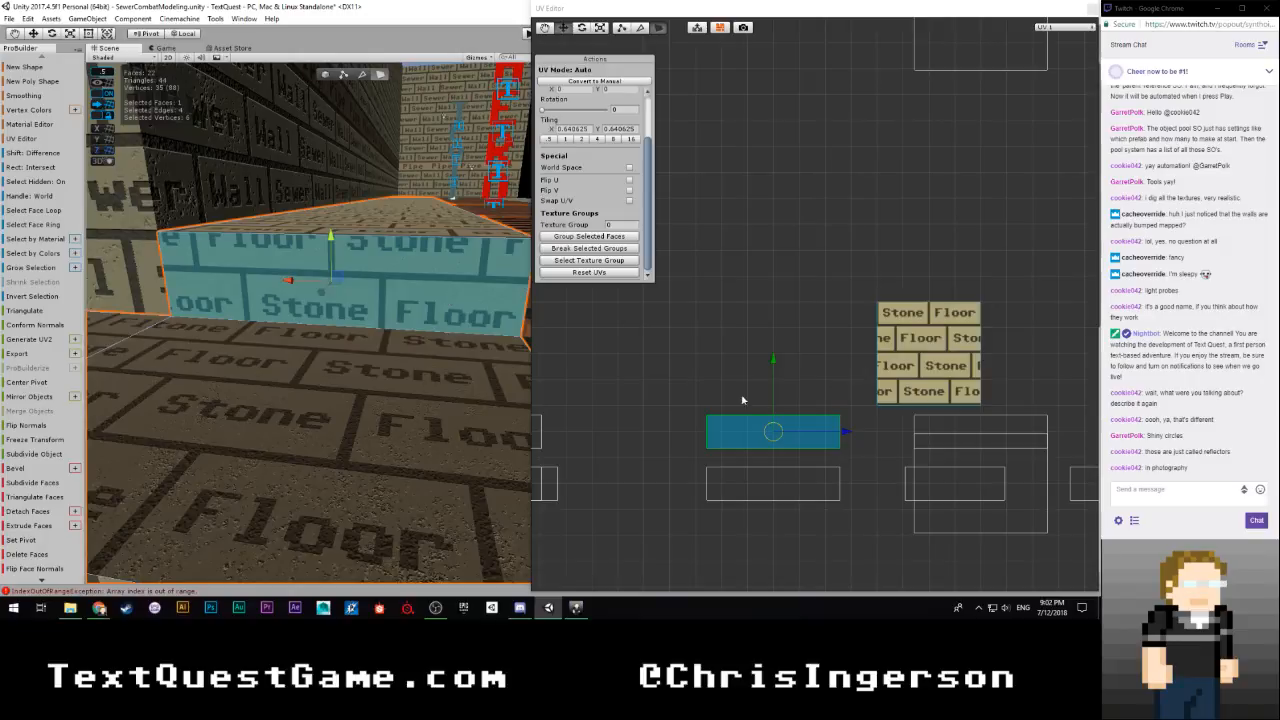
left_click_drag(773, 362, 763, 355)
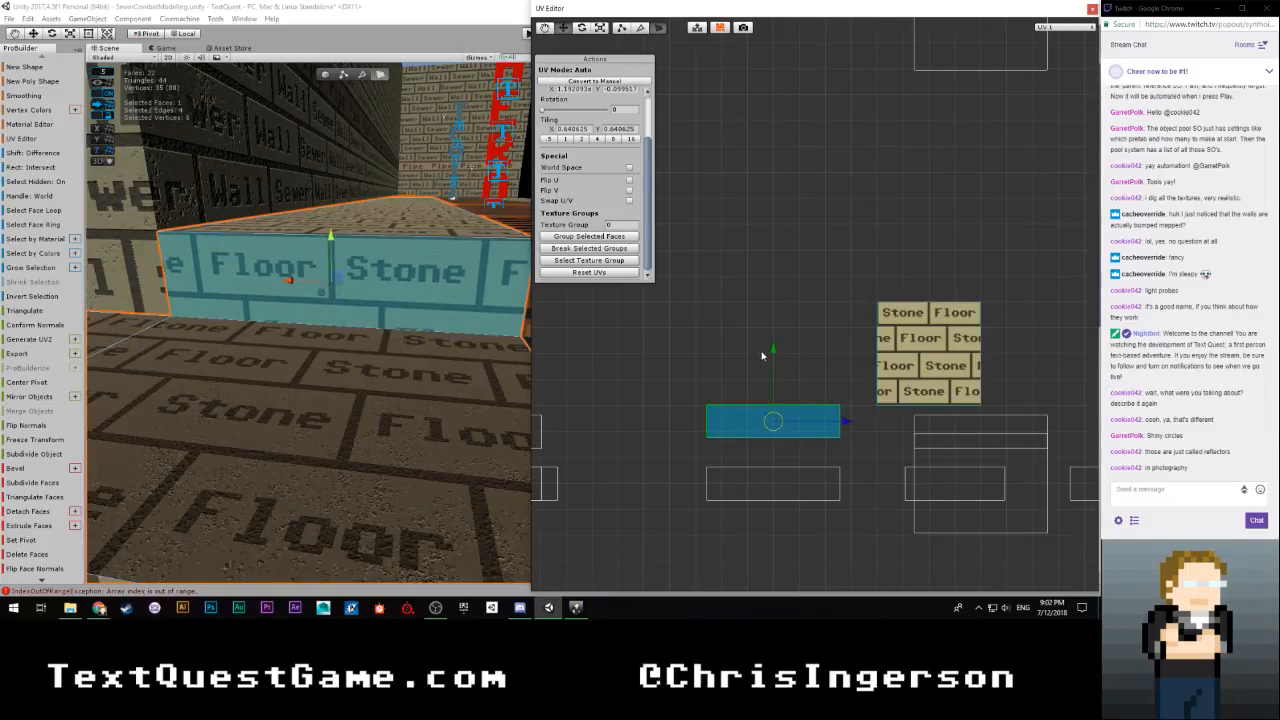
left_click(692, 343)
Return to whole-object selection and select all four walkways together, including the ones beyond the grating
right_click_drag(397, 343, 412, 297)
key("s")
left_click(324, 77)
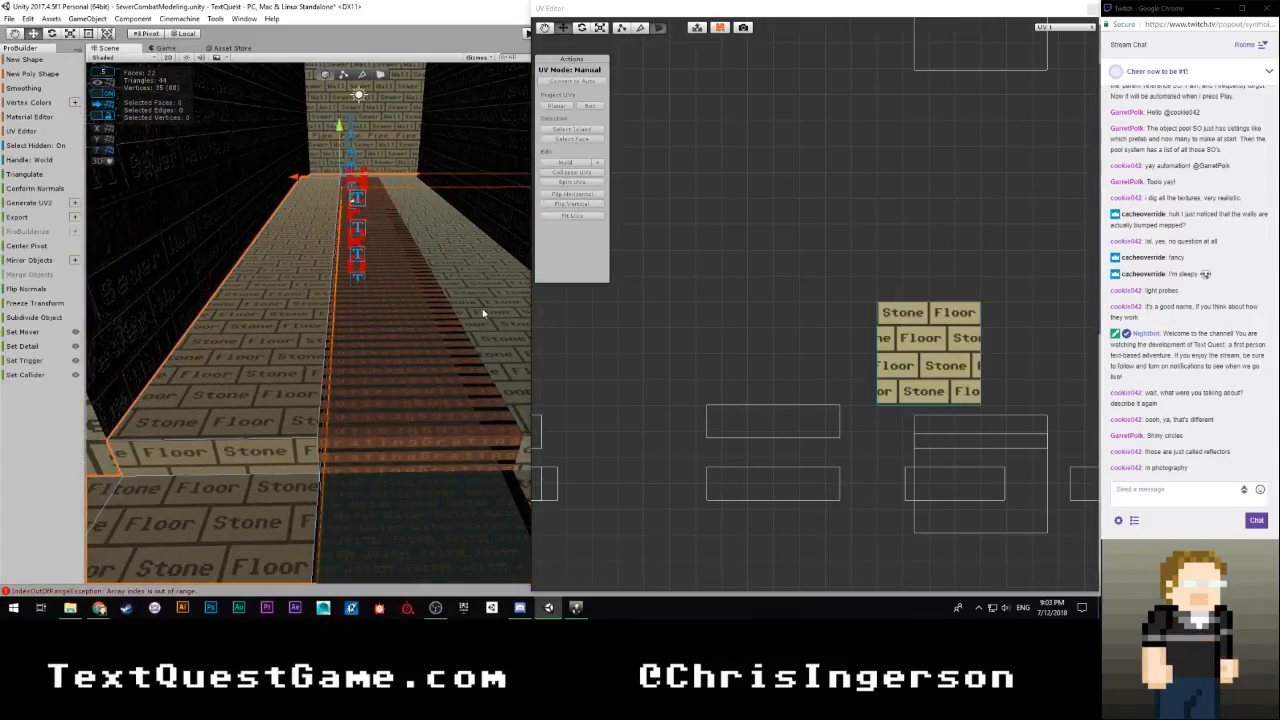
left_click(483, 313)
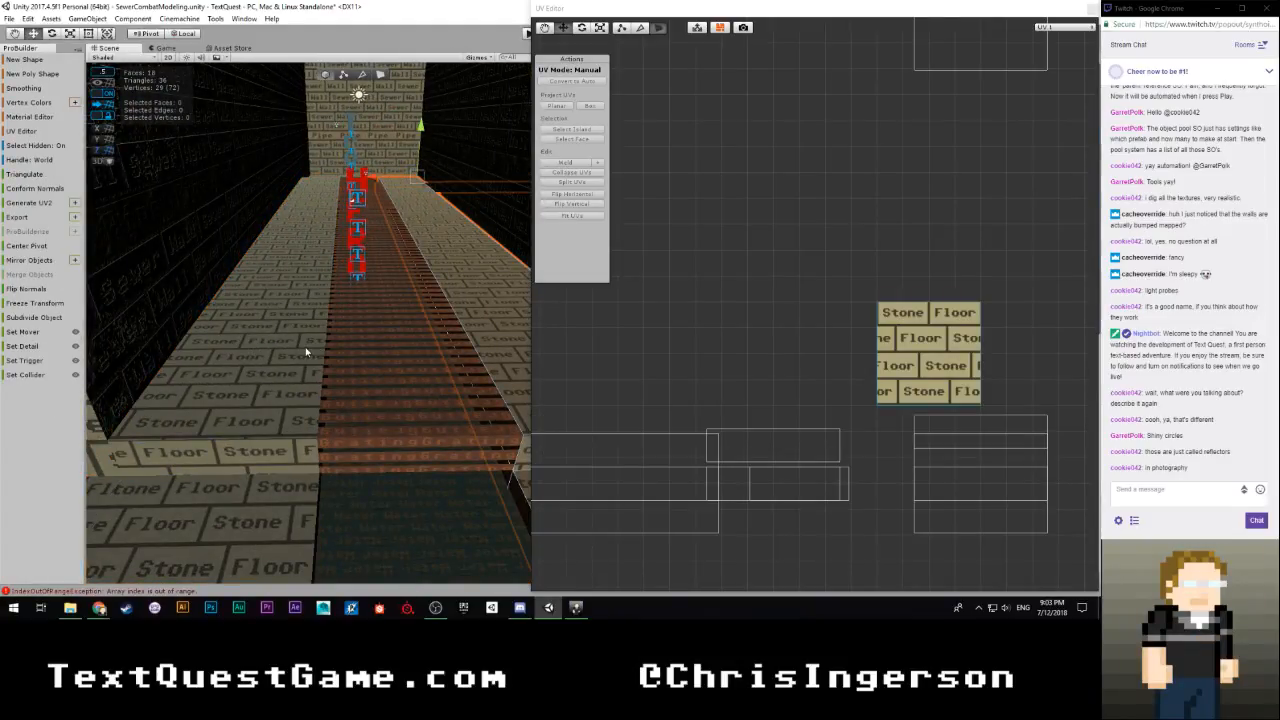
left_click(286, 349, "shift")
mouse_move(262, 346)
right_mouse_down()
mouse_move(530, 329)
mouse_move(460, 339)
mouse_move(168, 327)
mouse_move(431, 341)
mouse_move(249, 309)
mouse_move(256, 328)
right_mouse_up()
left_click(453, 338, "shift")
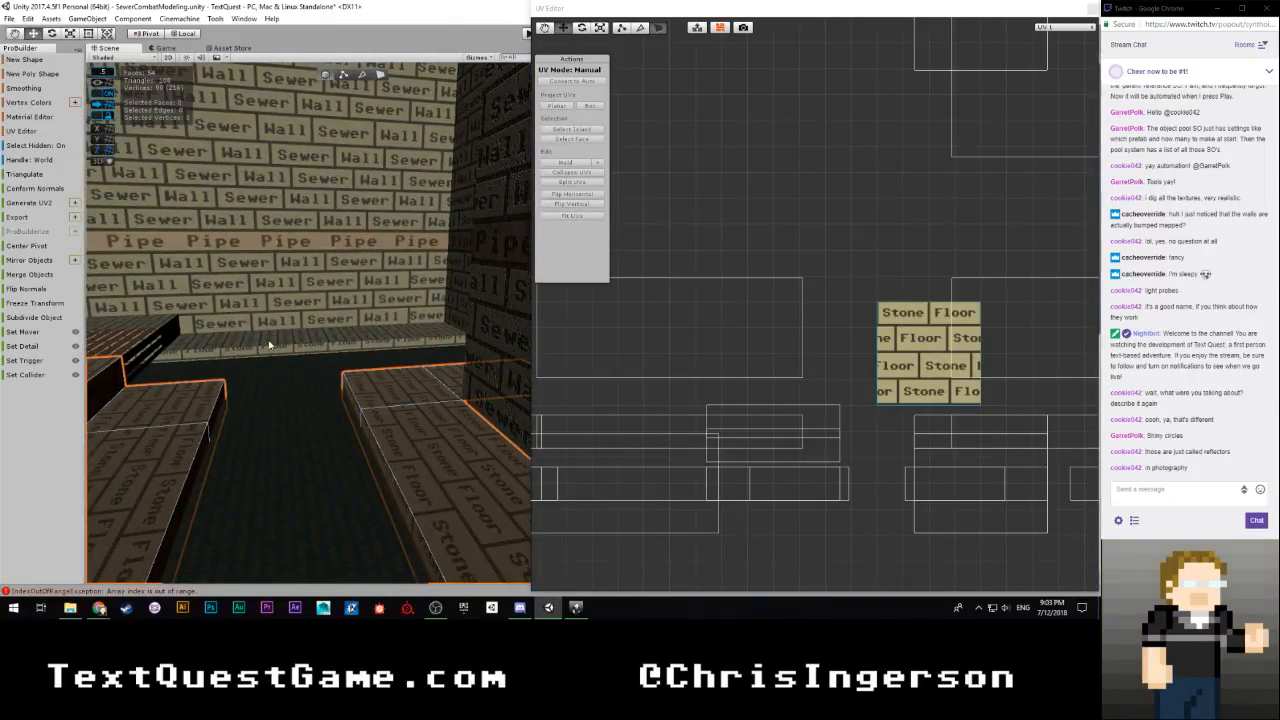
left_click(268, 345, "shift")
right_click_drag(468, 333, 478, 465)
Select all UV faces of the four walkways, scale them uniformly to a tiling of 0.5054932, and nudge them slightly upward
scroll(786, 366, "down", 8)
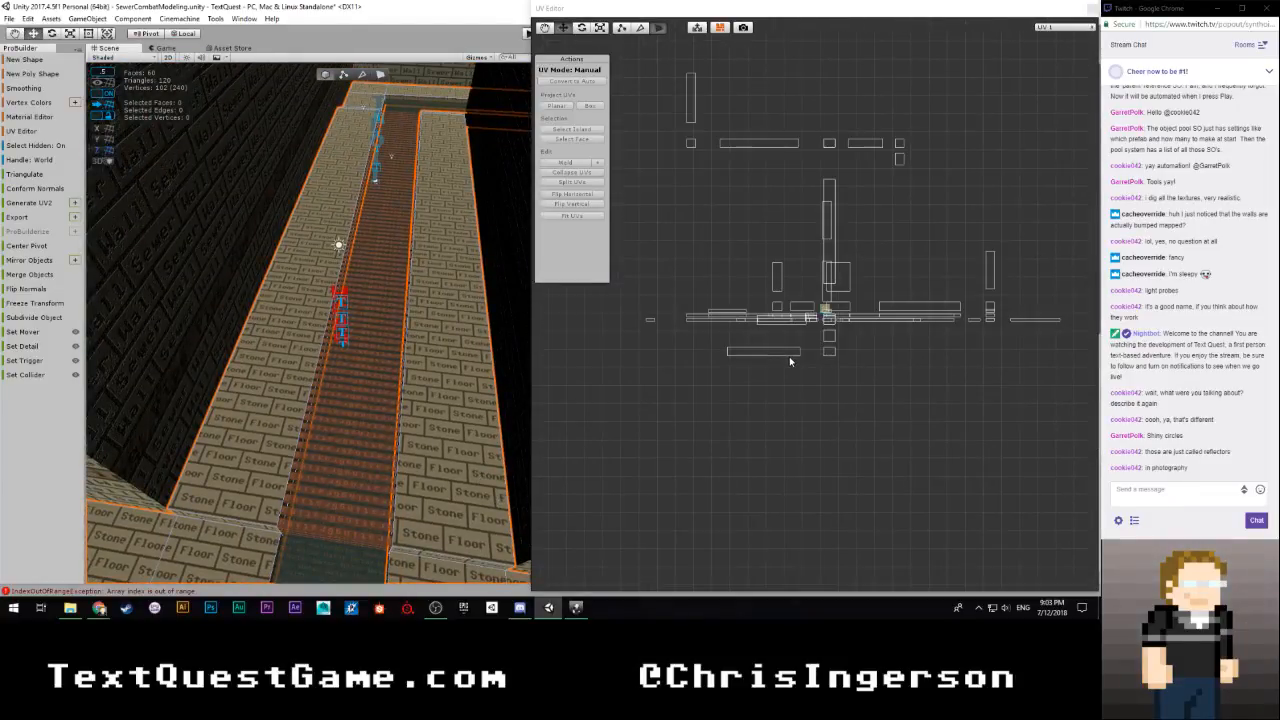
scroll(810, 316, "down", 3)
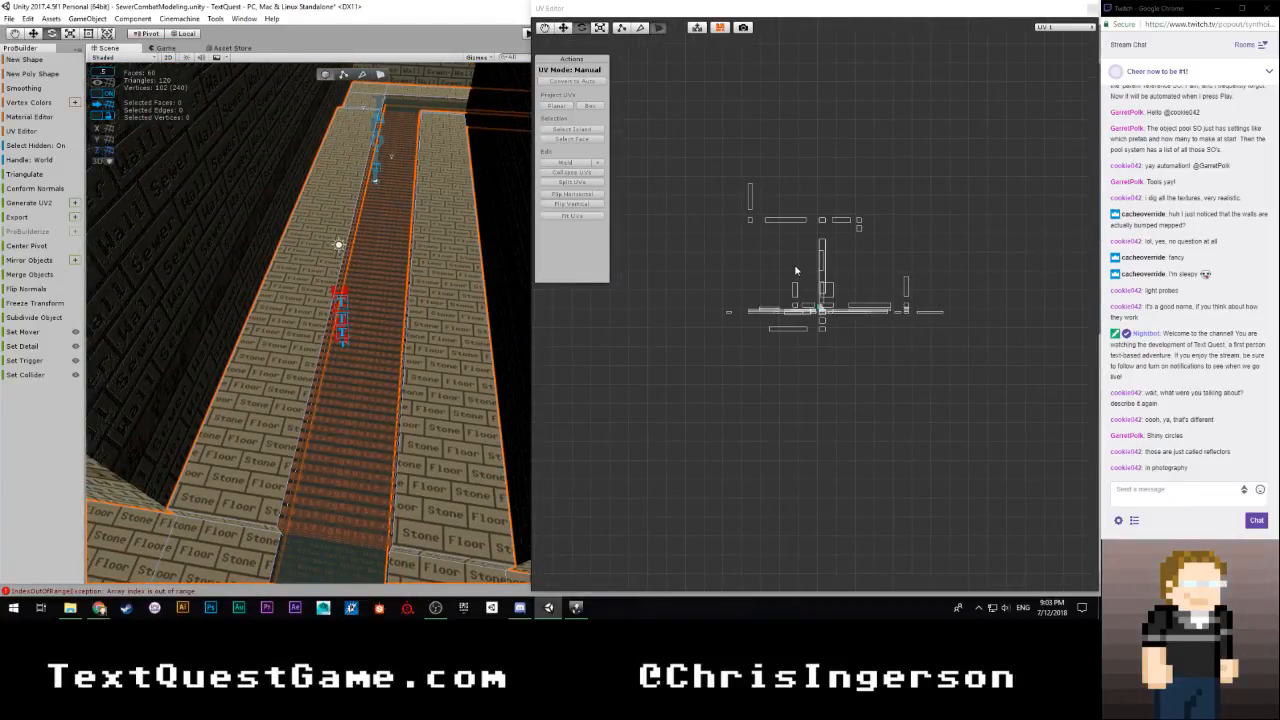
scroll(796, 270, "up", 4)
scroll(850, 282, "down", 6)
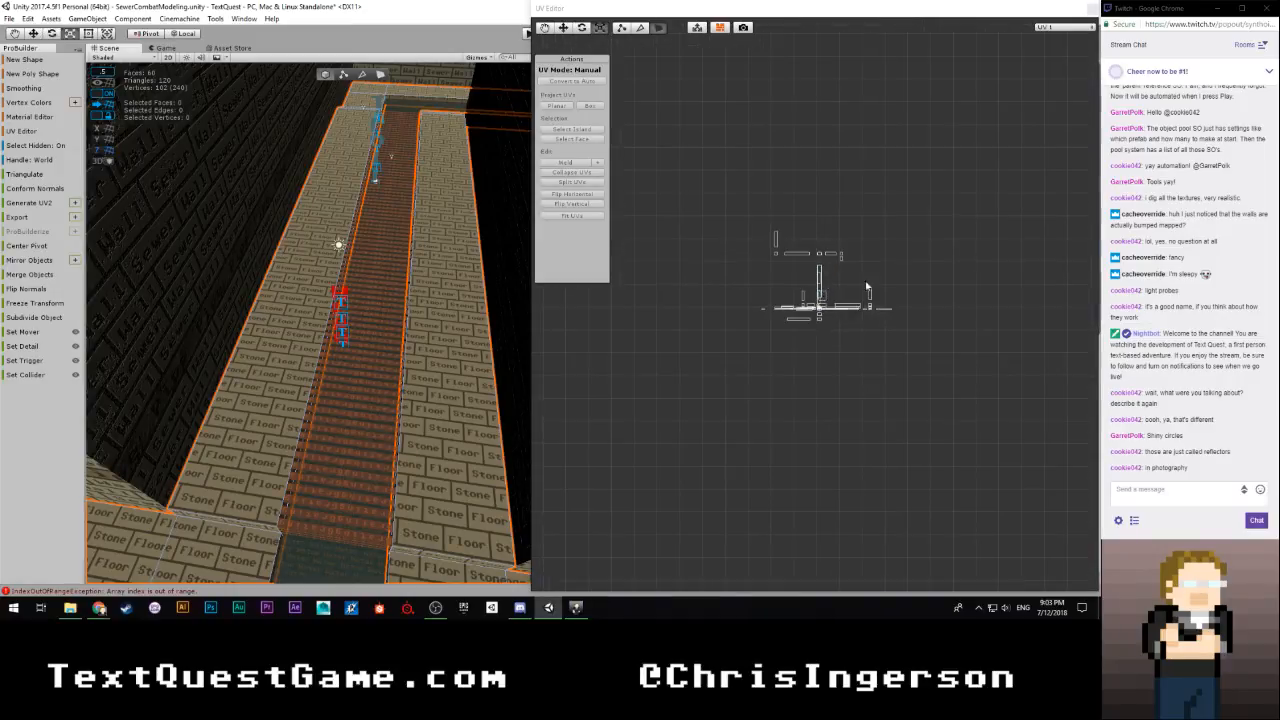
left_click_drag(948, 212, 736, 404)
scroll(802, 380, "up", 5)
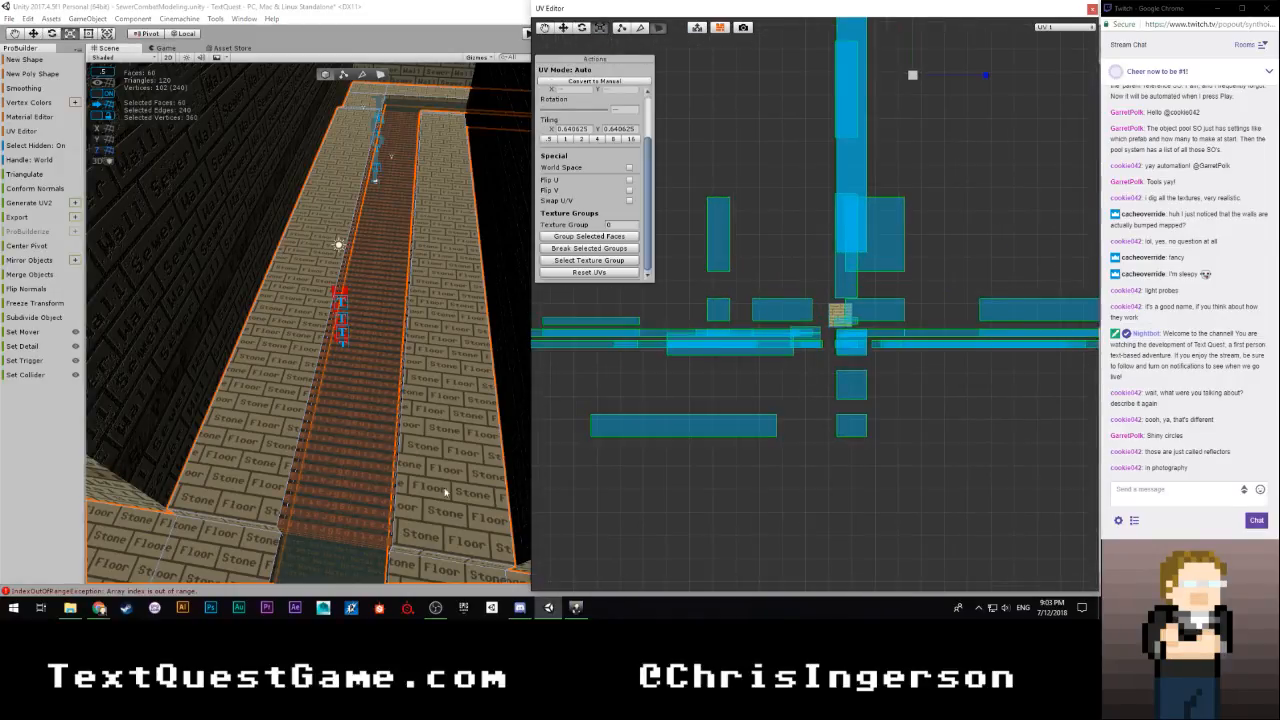
right_click_drag(445, 492, 461, 453)
scroll(919, 168, "down", 3)
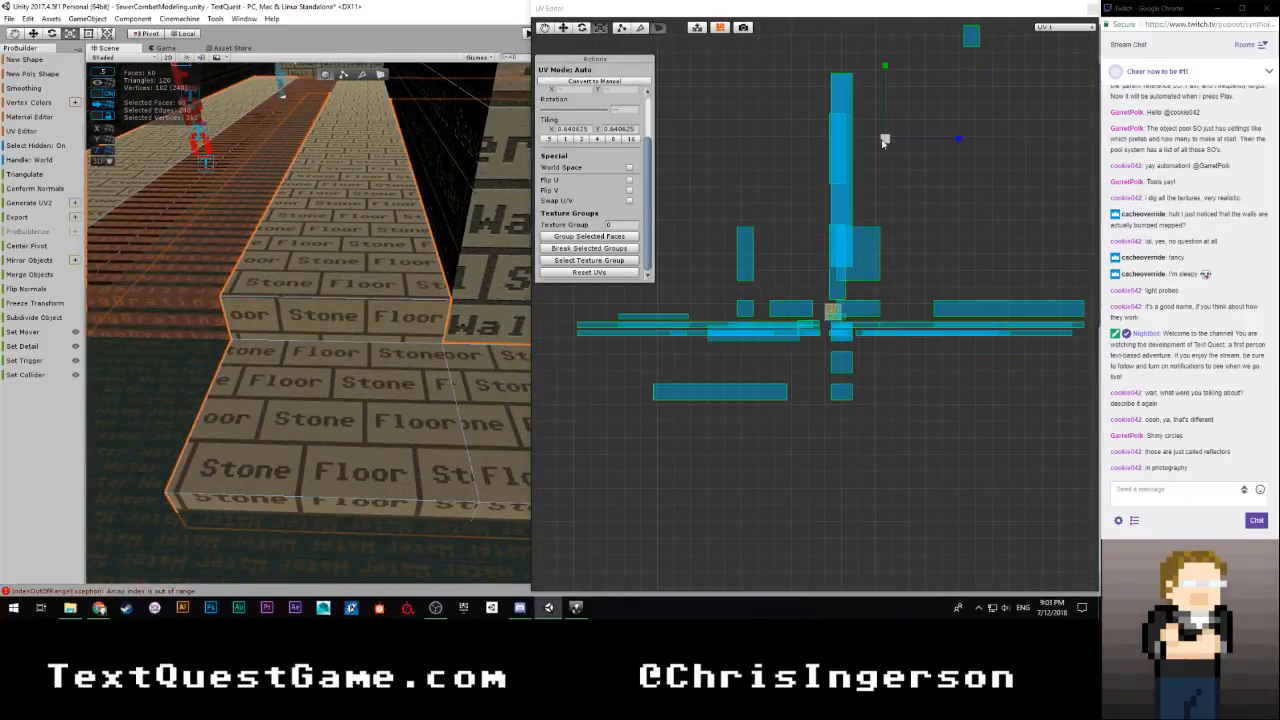
mouse_move(883, 142)
left_mouse_down()
mouse_move(928, 132)
mouse_move(868, 145)
left_mouse_up()
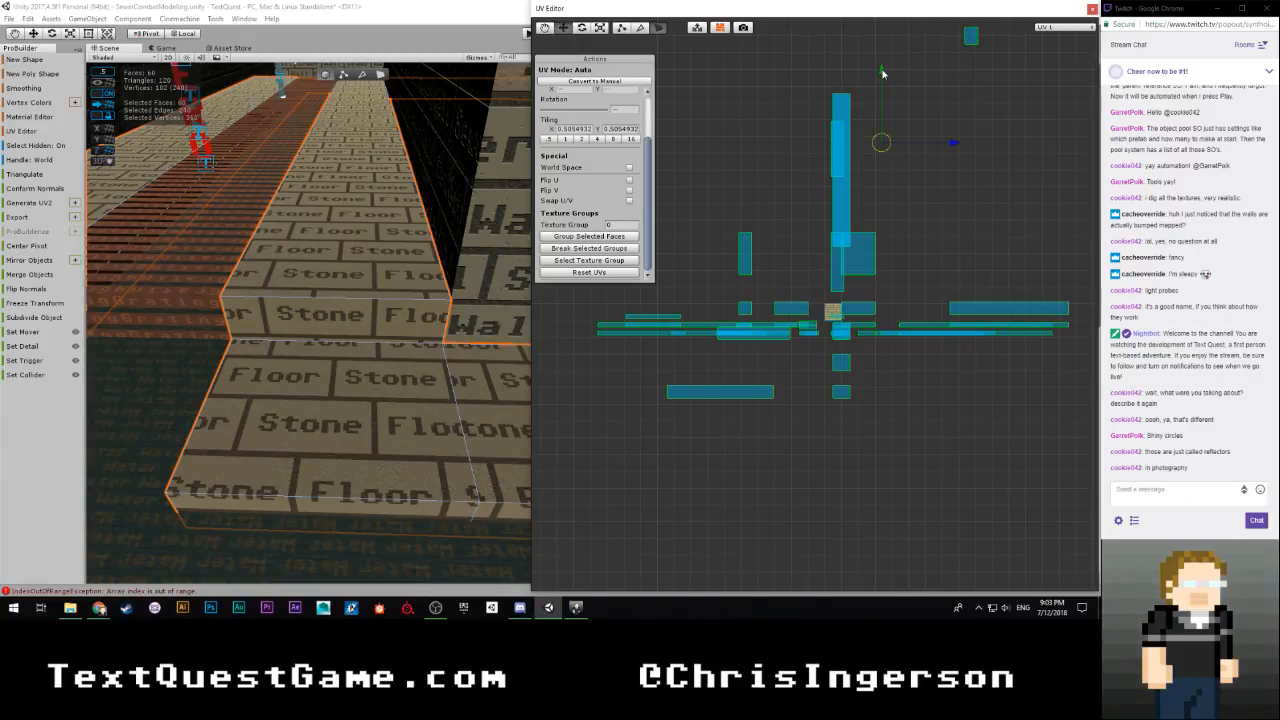
left_click_drag(882, 73, 882, 71)
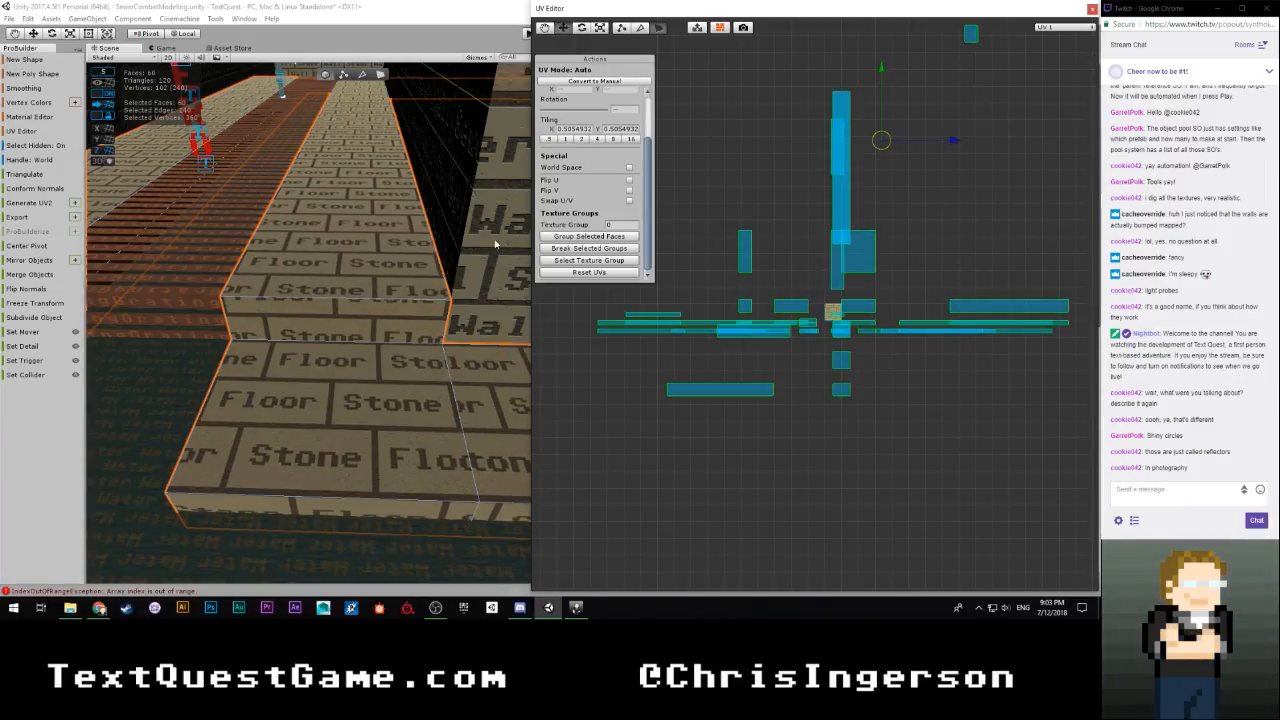
Select only the riser face of Walkway01's step and shift its UVs down to a vertical offset of about 0.1, framing one brick row
left_click(431, 316)
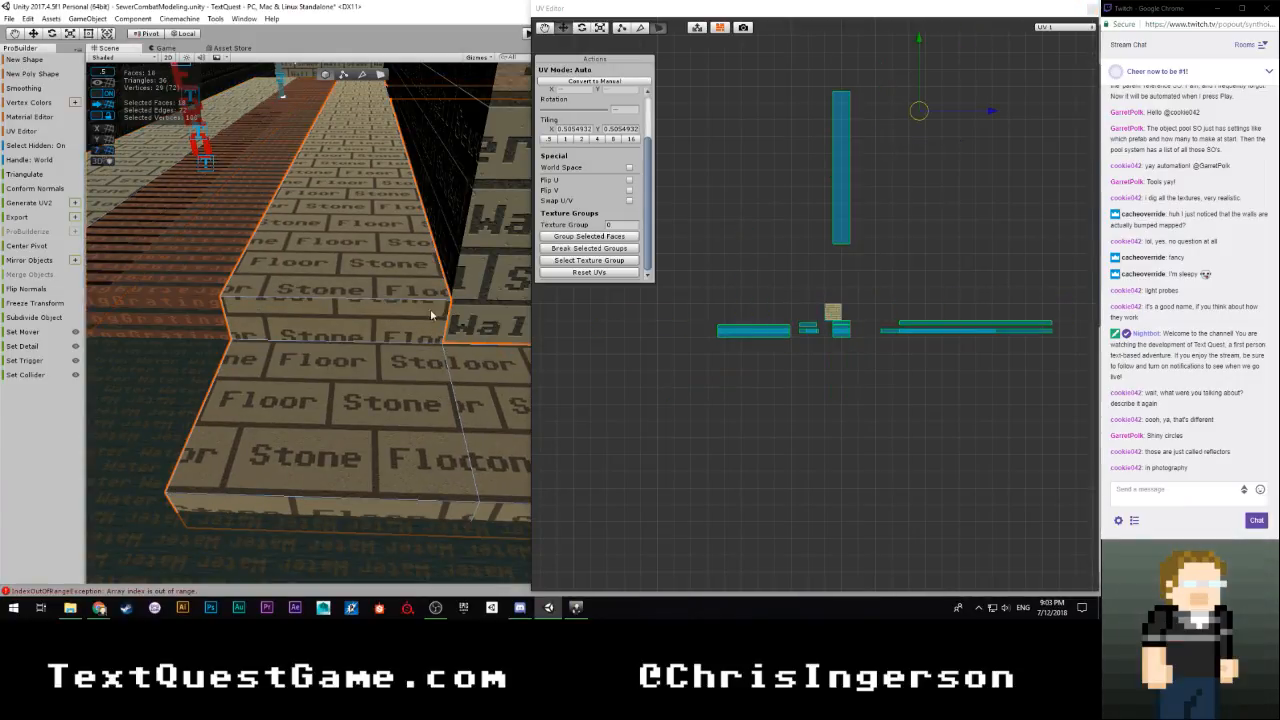
left_click(382, 74)
left_click(428, 306)
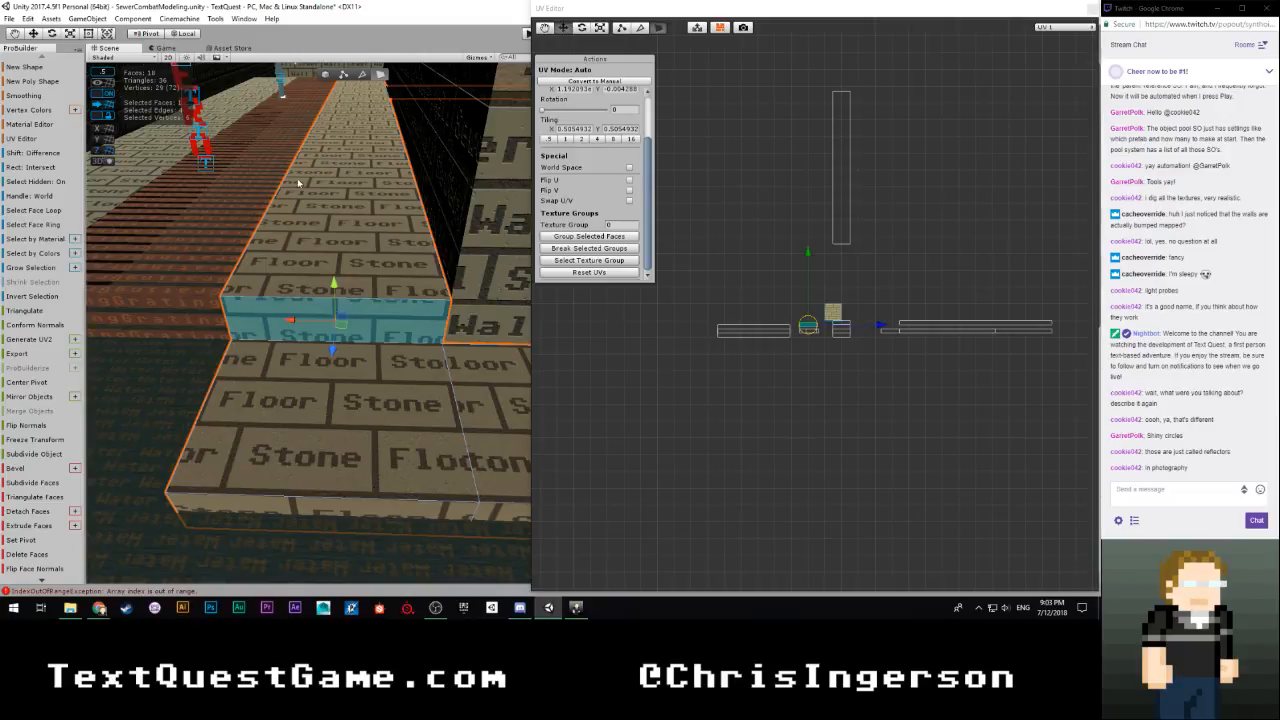
key("alt+Tab")
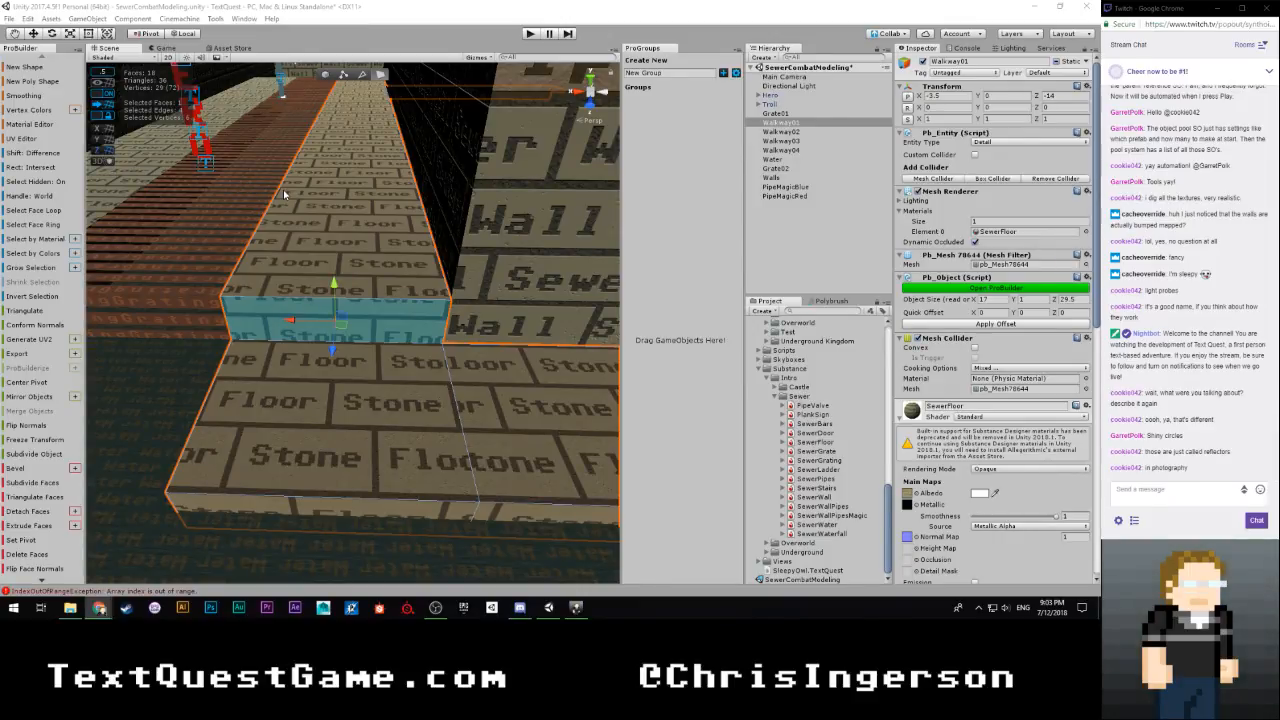
right_click_drag(376, 232, 327, 208)
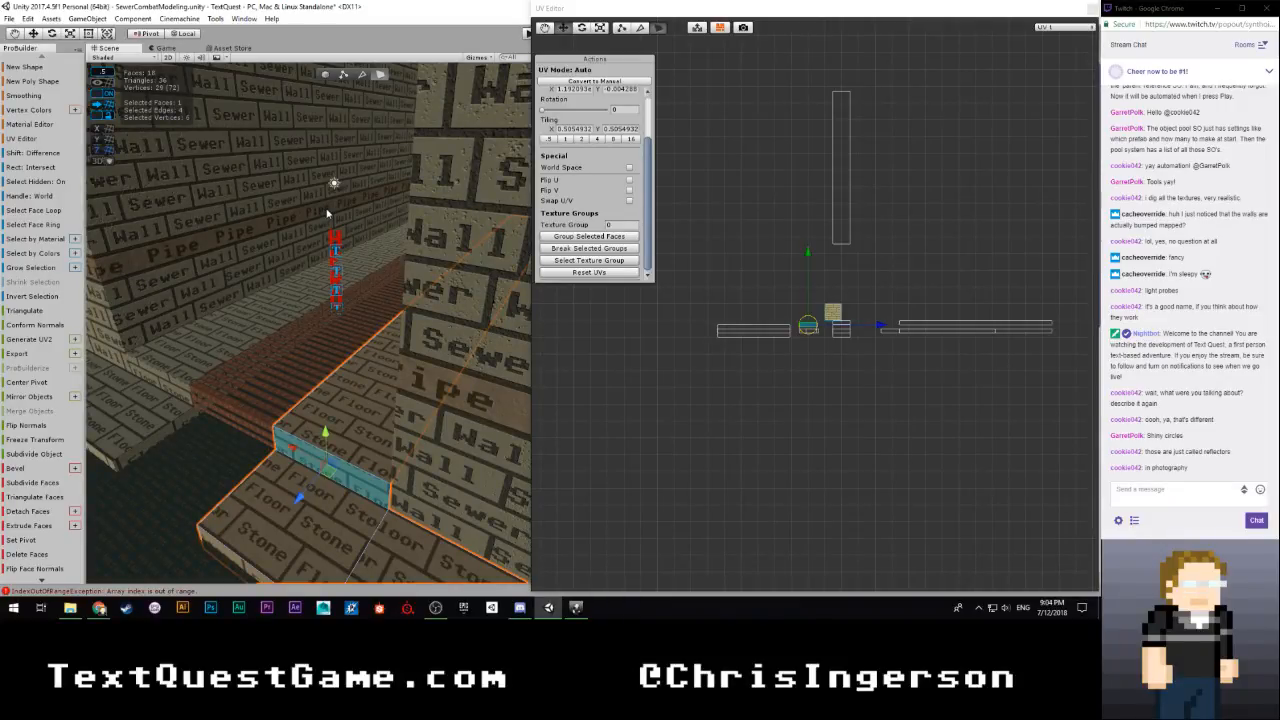
right_click_drag(341, 280, 440, 350)
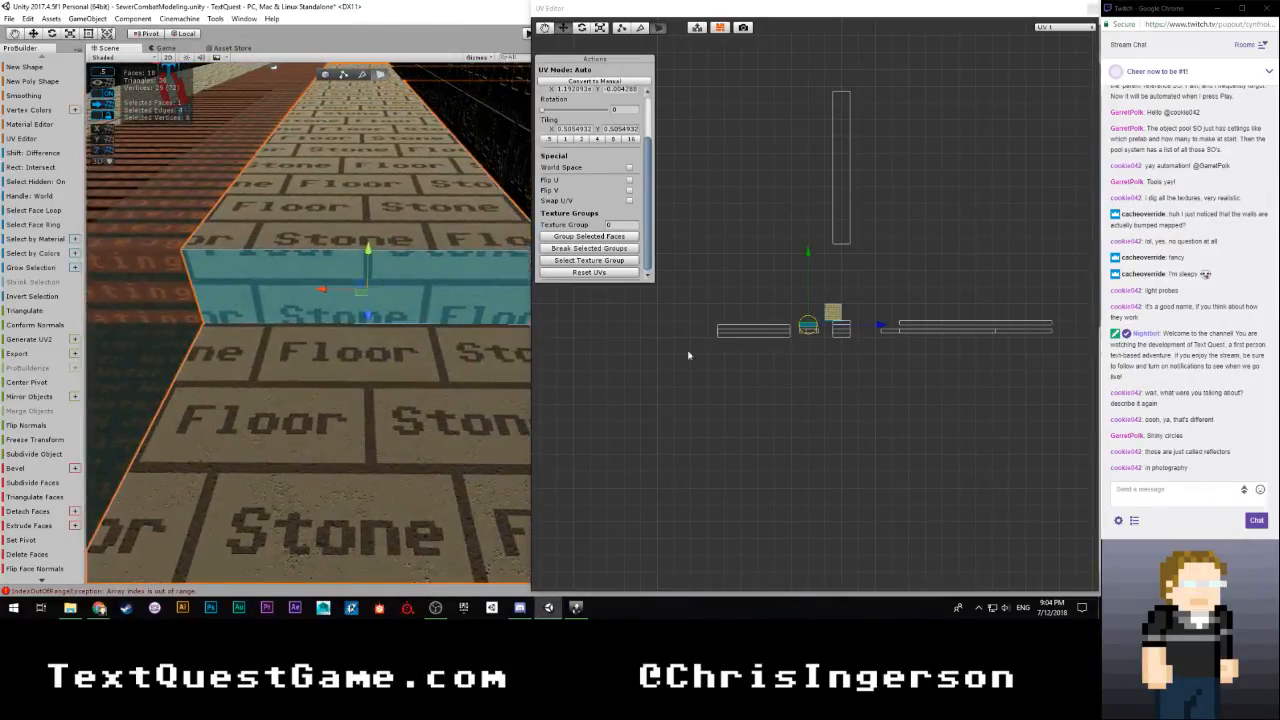
scroll(738, 371, "up", 3)
scroll(788, 360, "up", 6)
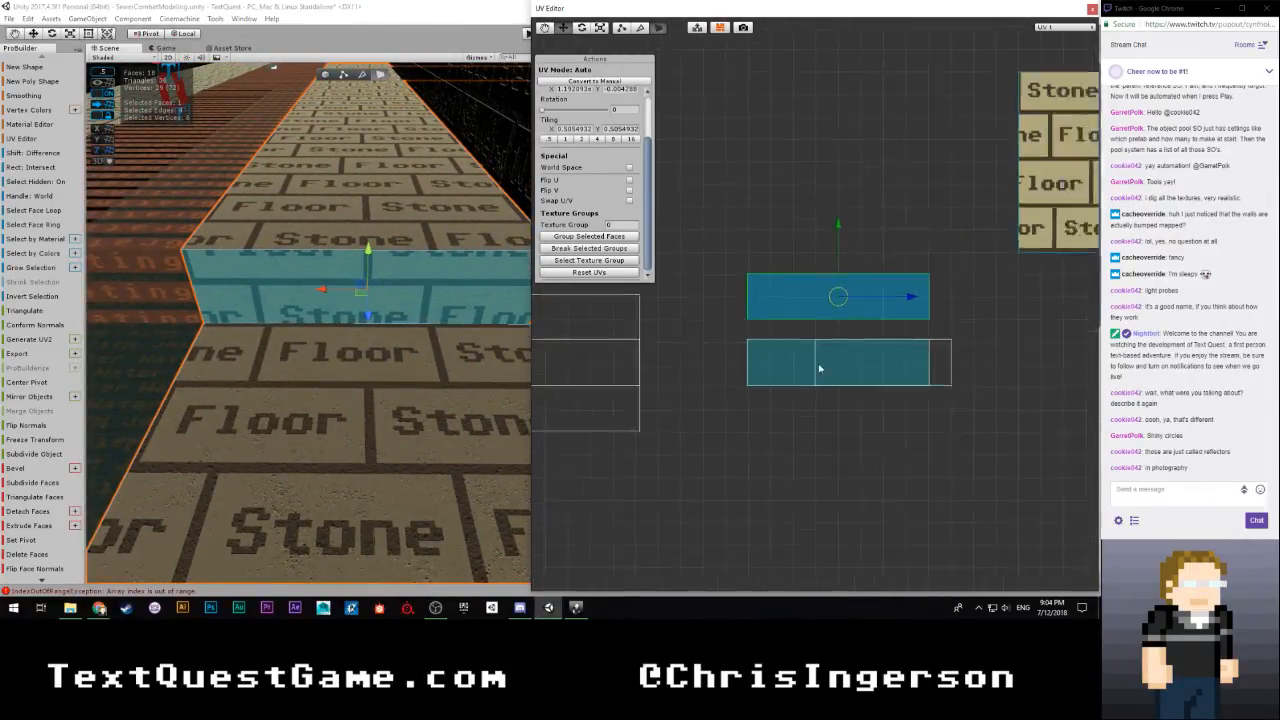
left_click_drag(841, 224, 840, 246)
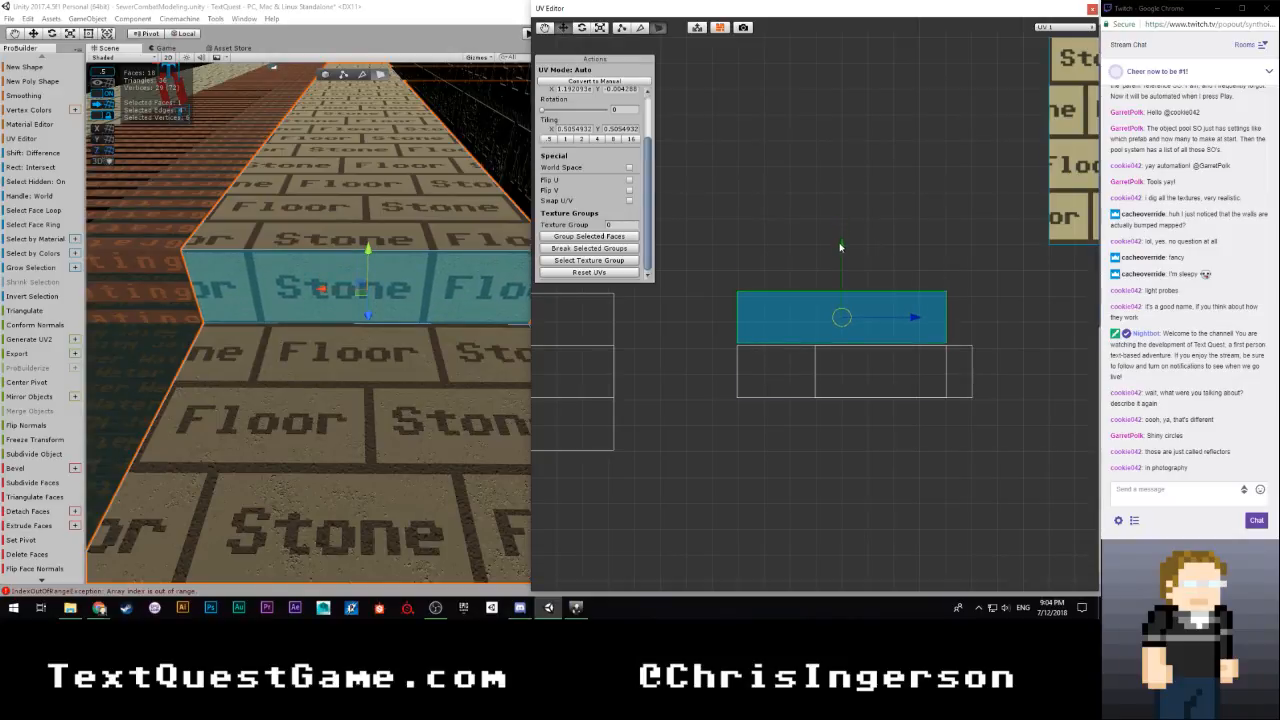
Select the riser face of the opposite walkway's step and shift its UVs down to a vertical offset of about -0.14
right_click_drag(440, 345, 373, 333)
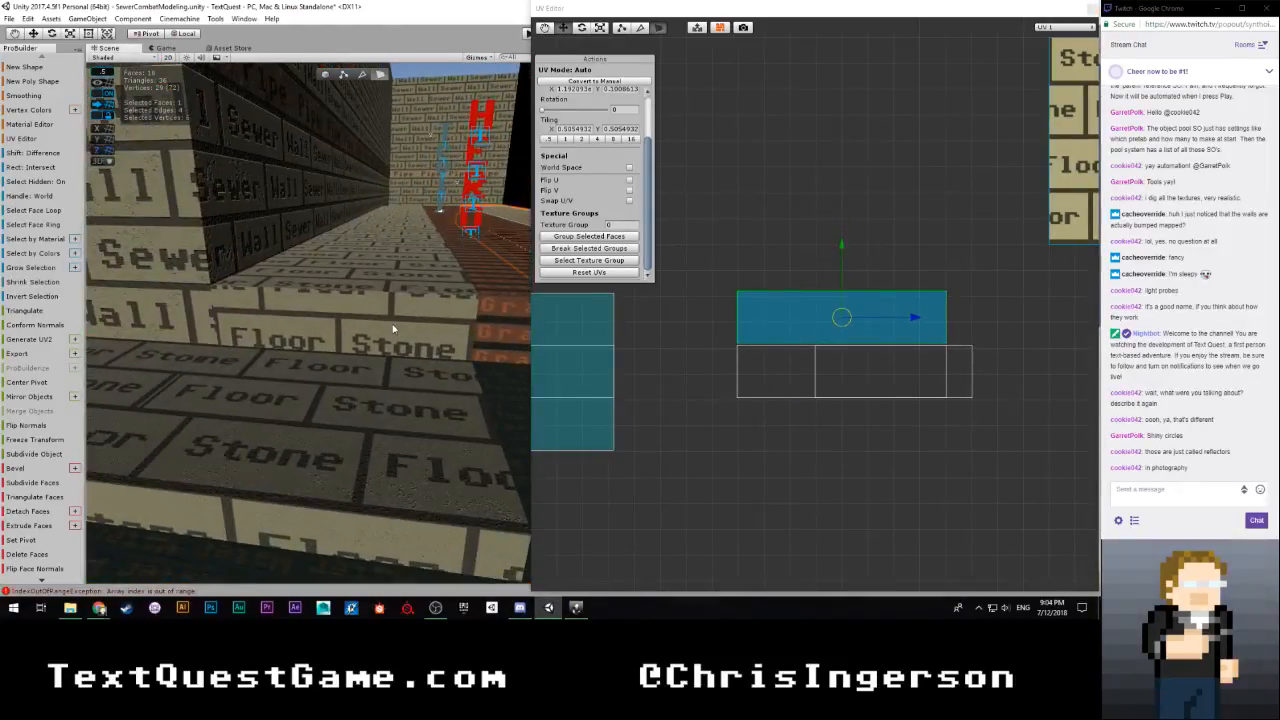
left_click(373, 334)
left_click(373, 334)
mouse_move(846, 177)
left_mouse_down()
mouse_move(842, 243)
mouse_move(839, 197)
left_mouse_up()
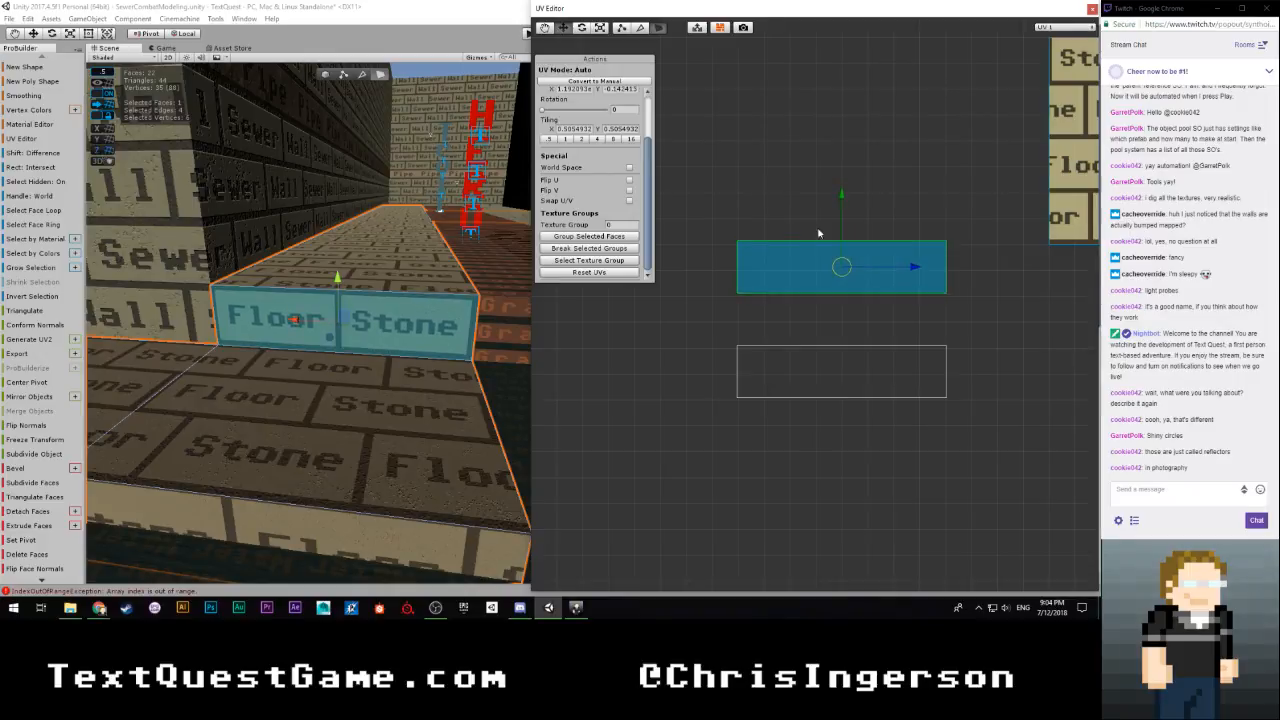
Reselect the riser face of Walkway01's step and shift its UVs down to a vertical offset of about 0.61
left_click(731, 303)
right_click_drag(325, 330, 237, 352)
left_click(433, 346)
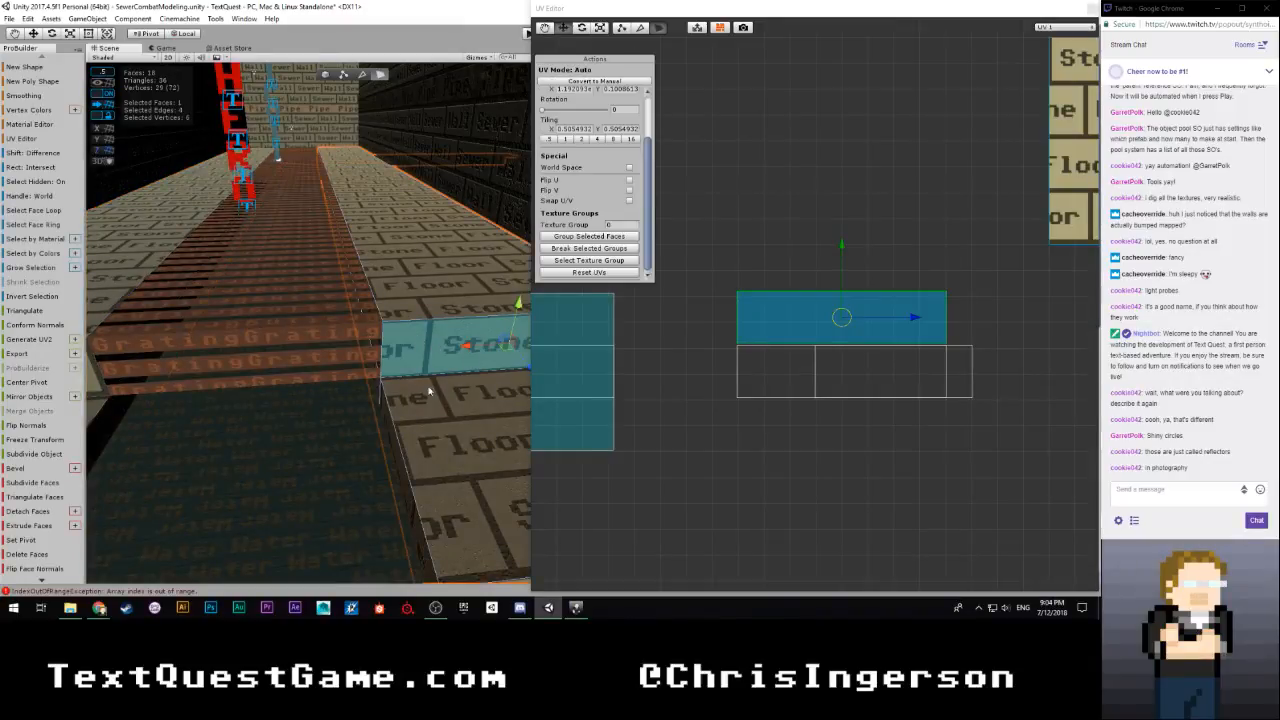
key("f")
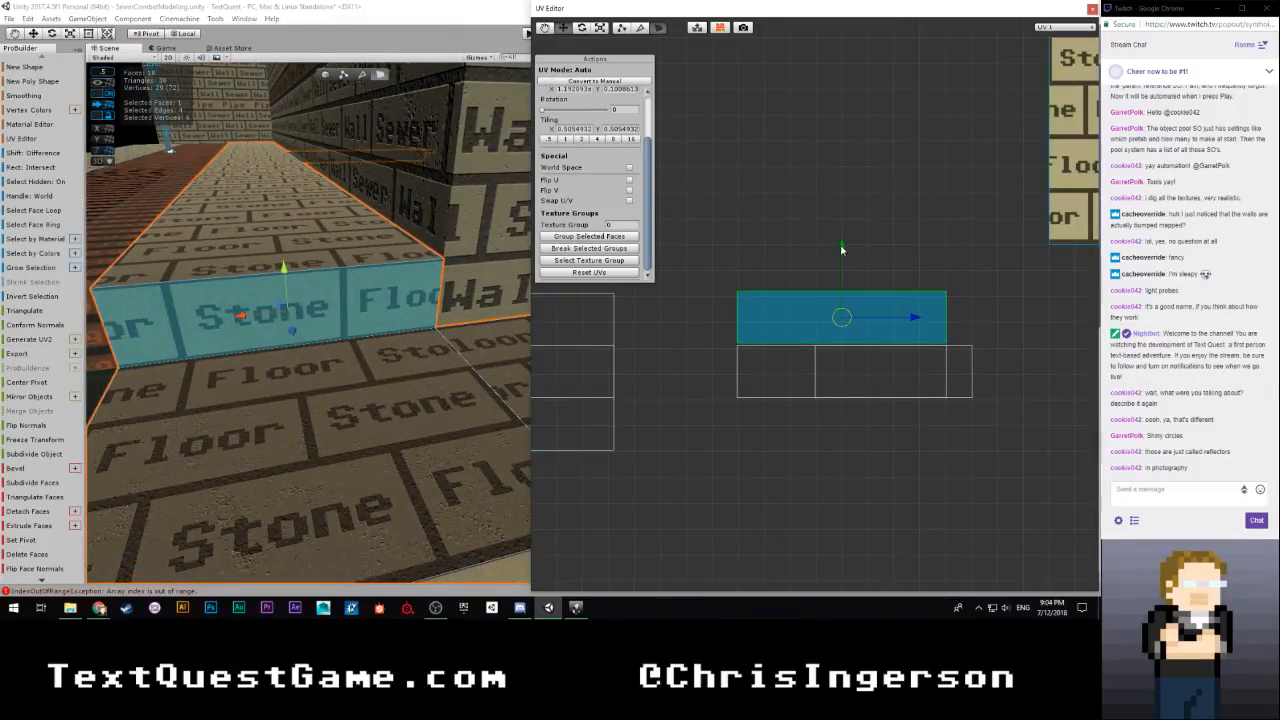
left_click_drag(841, 250, 829, 360)
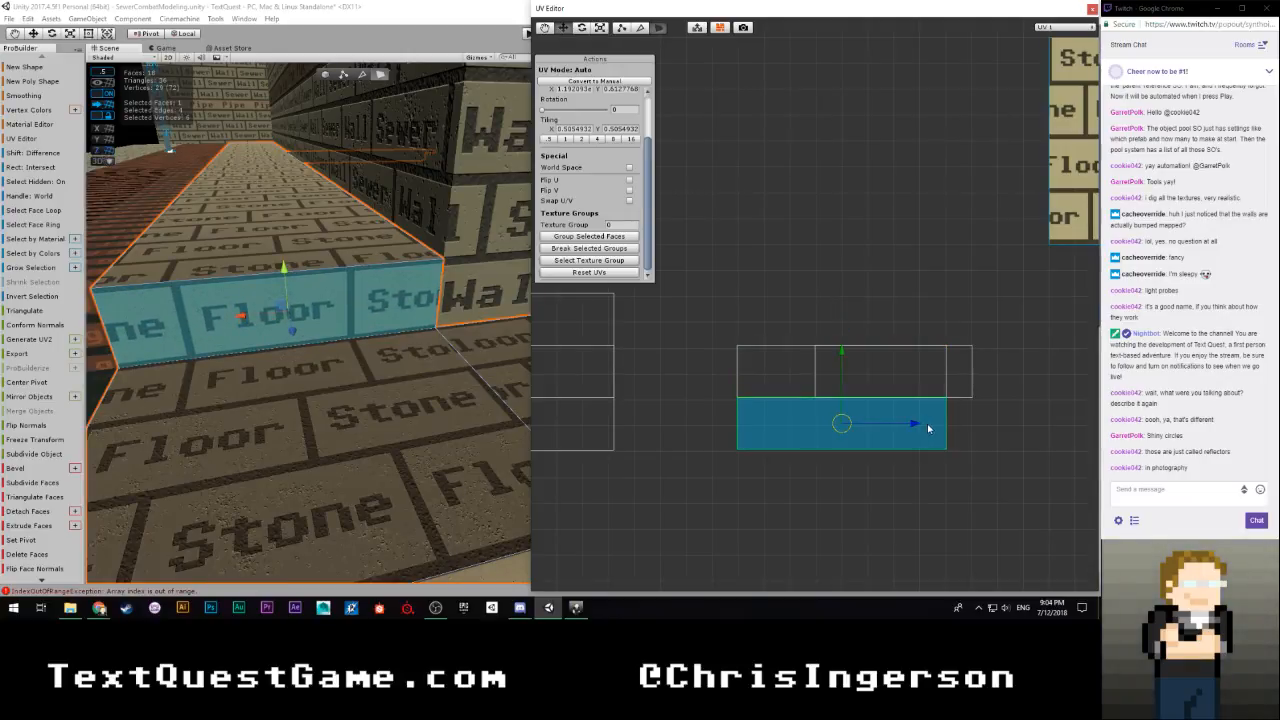
Shift the Walkway01 riser's UVs horizontally until one full Stone brick and one full Floor brick fill the face, and clear the face selection
left_click_drag(913, 424, 949, 425)
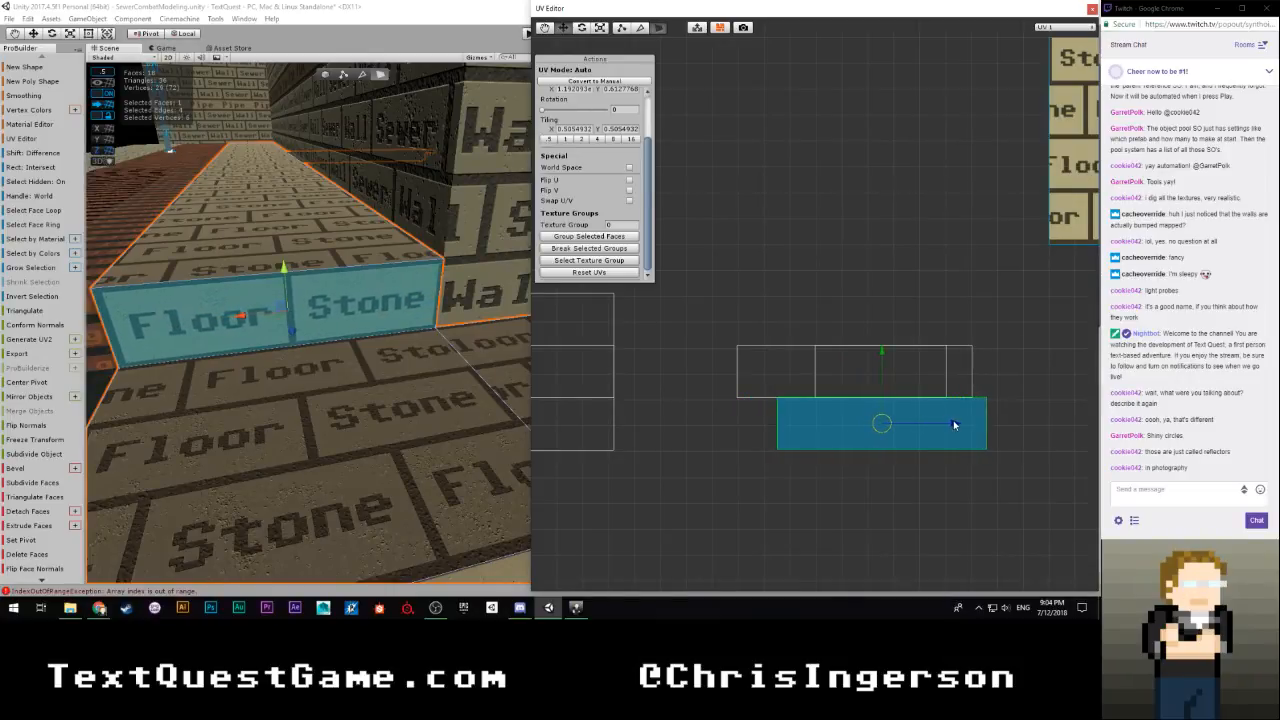
left_click(886, 266)
right_click_drag(385, 357, 335, 318)
left_click(854, 425)
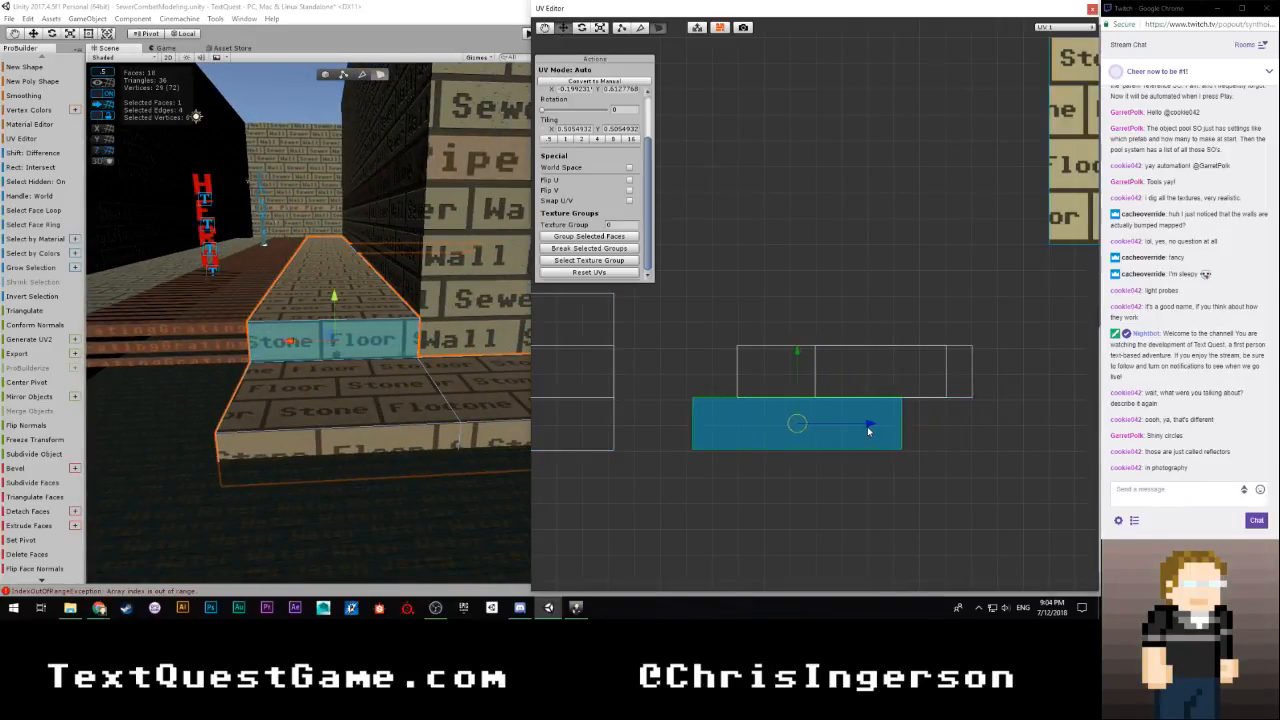
left_click(837, 303)
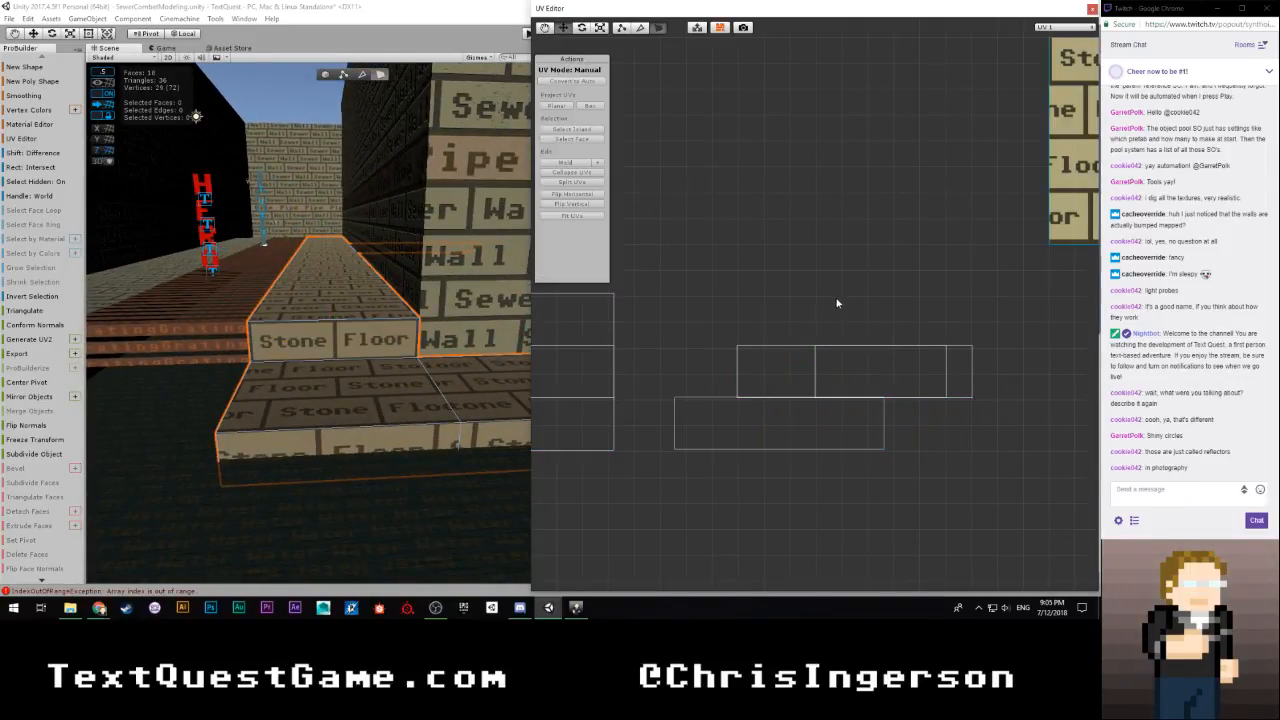
Return to whole-object selection with nothing selected and move the UV Editor window out of the way
right_click_drag(337, 323, 48, 275)
right_click_drag(228, 298, 366, 309)
key("w")
left_click(326, 75)
left_click(352, 200)
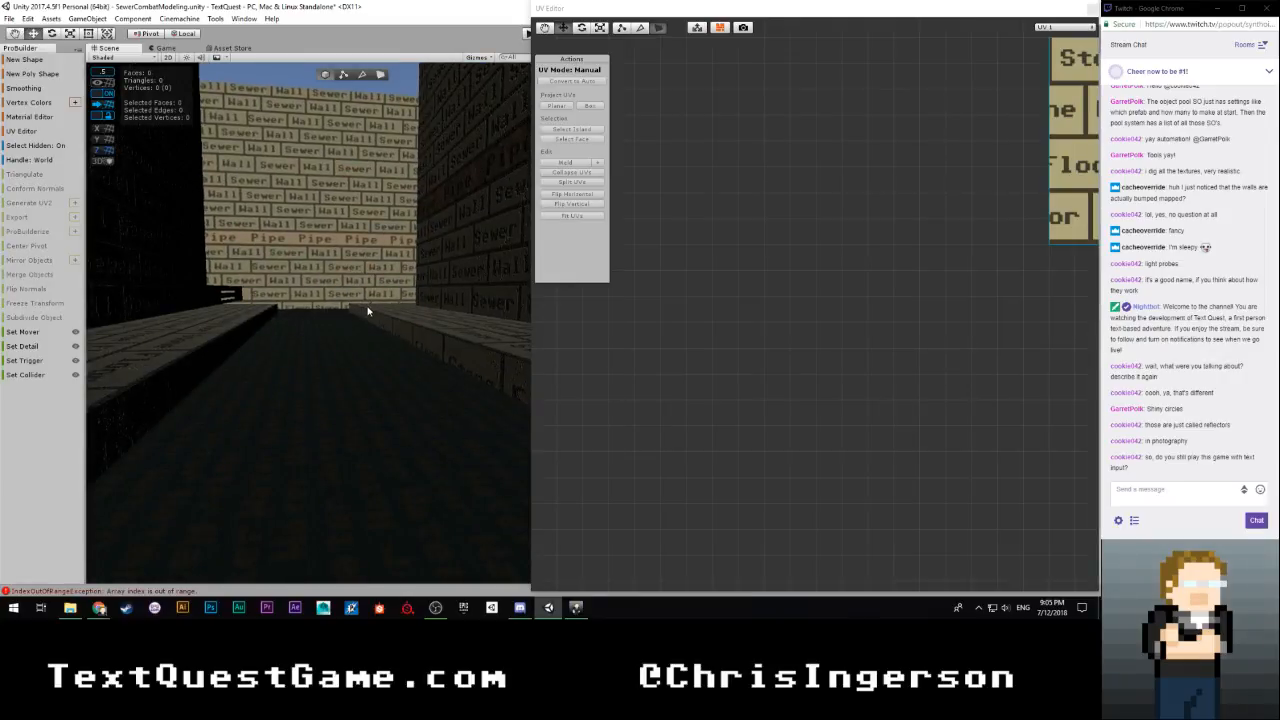
left_click_drag(878, 11, 0, 14)
right_click_drag(280, 232, 458, 315)
scroll(822, 423, "up", 4)
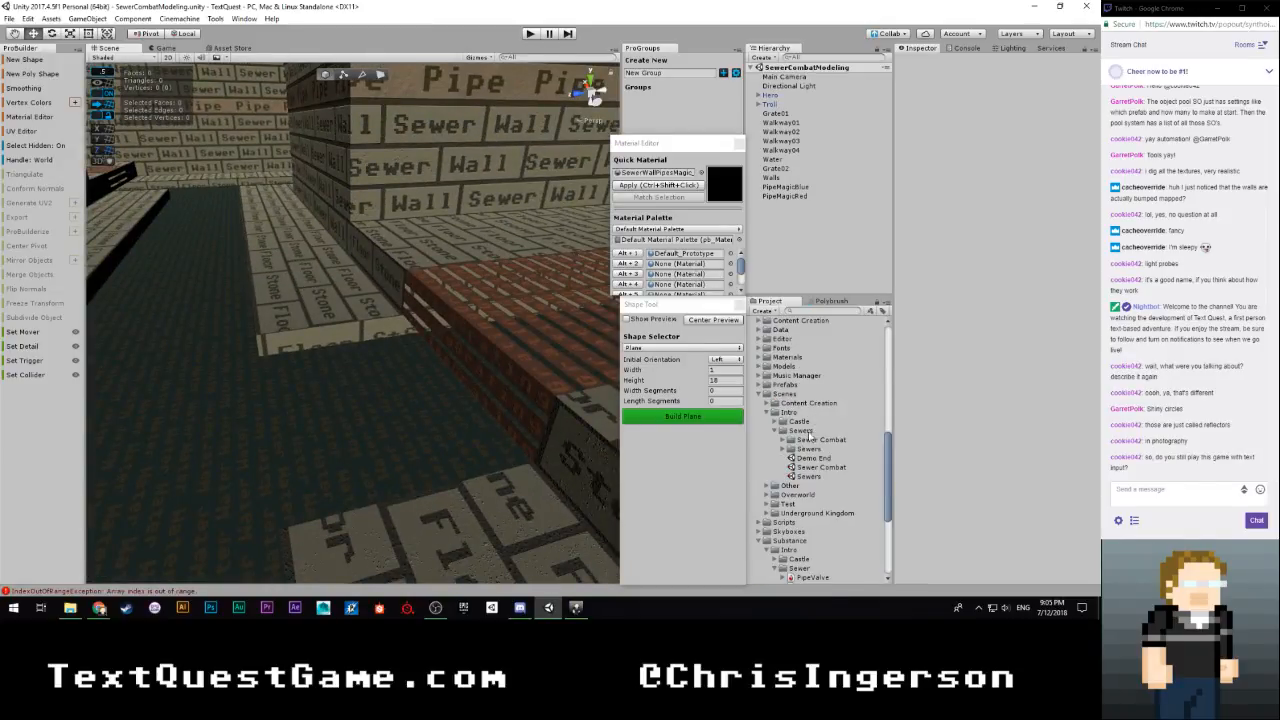
Open the Sewers scene and run it in Play mode, walking along the Secret Passage
left_click(808, 476)
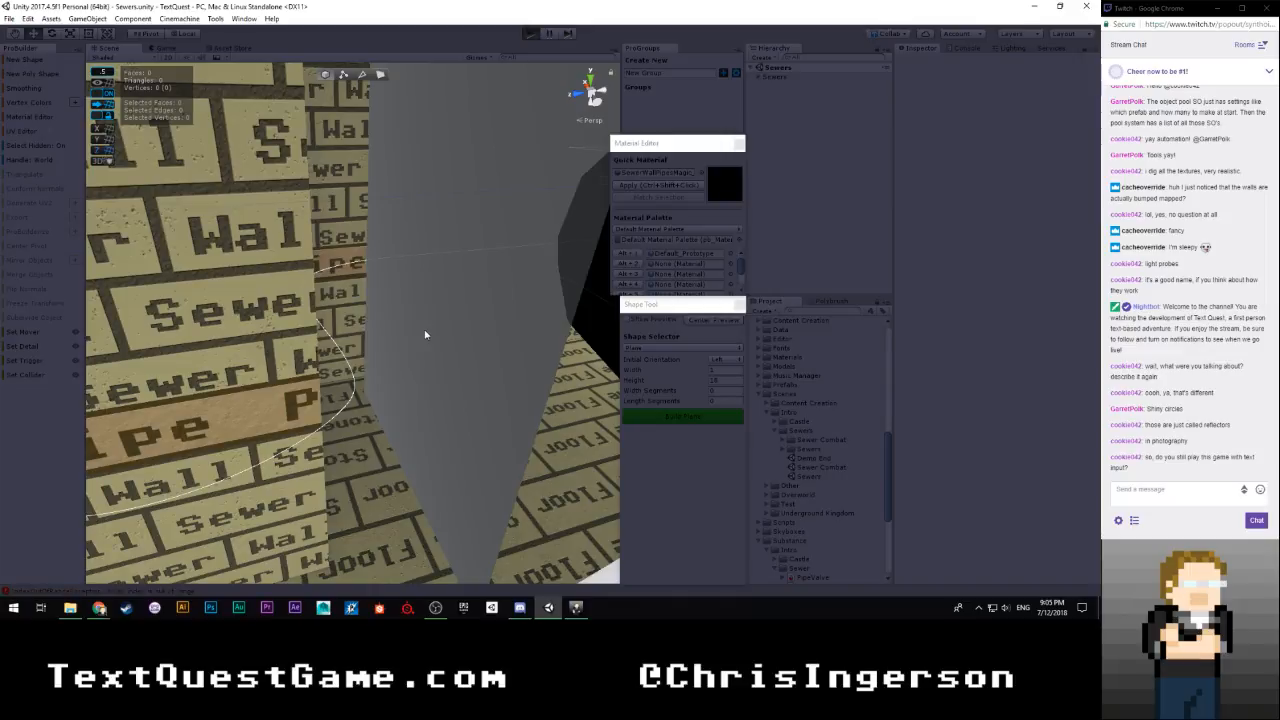
key("ctrl+p")
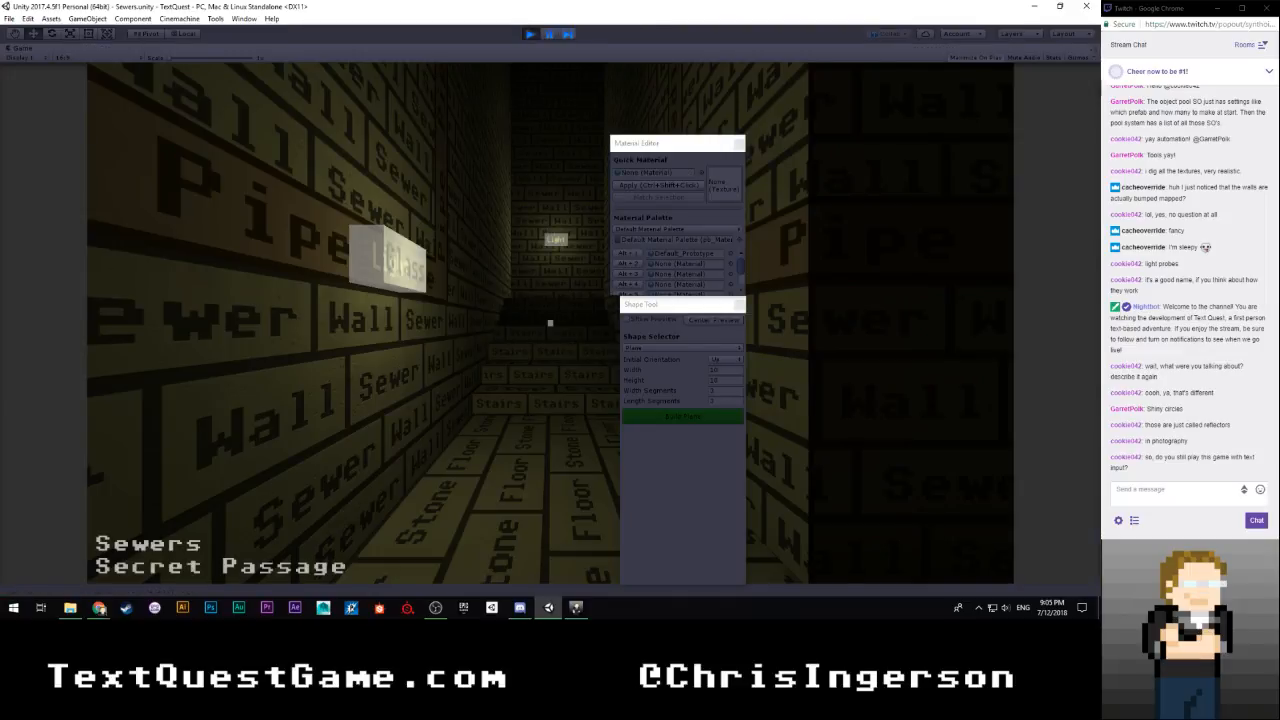
key("w")
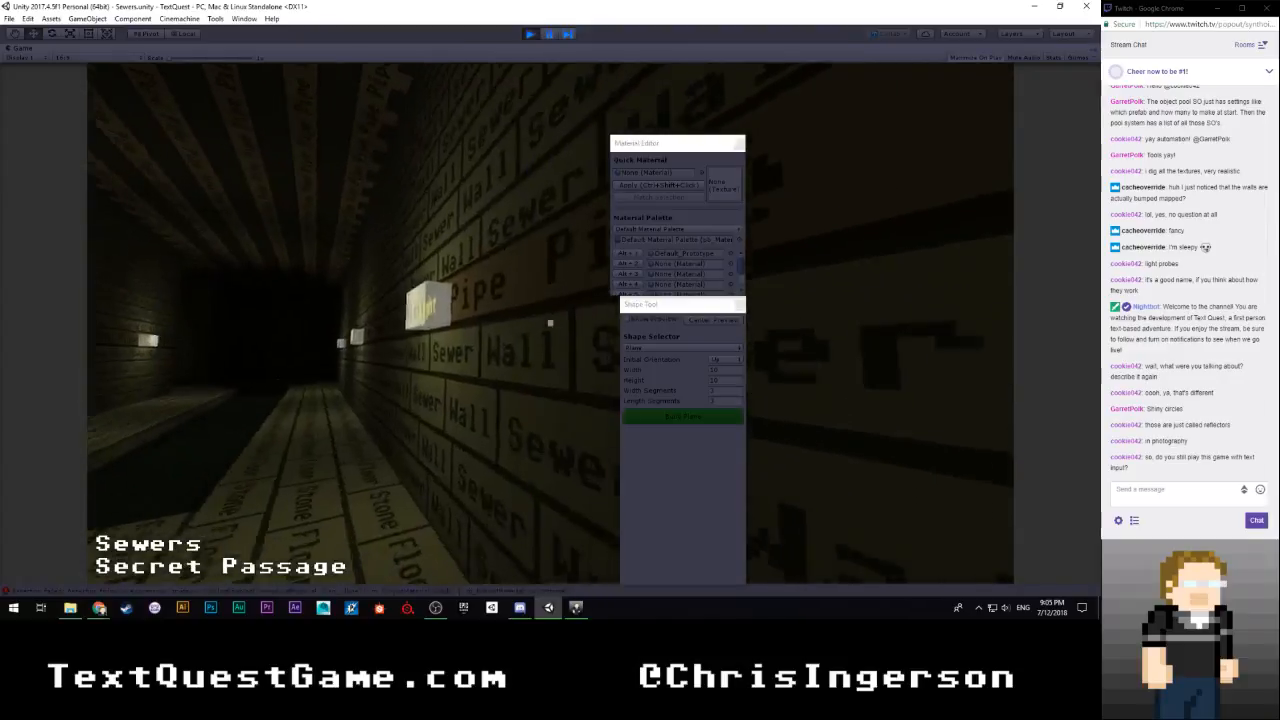
key("w")
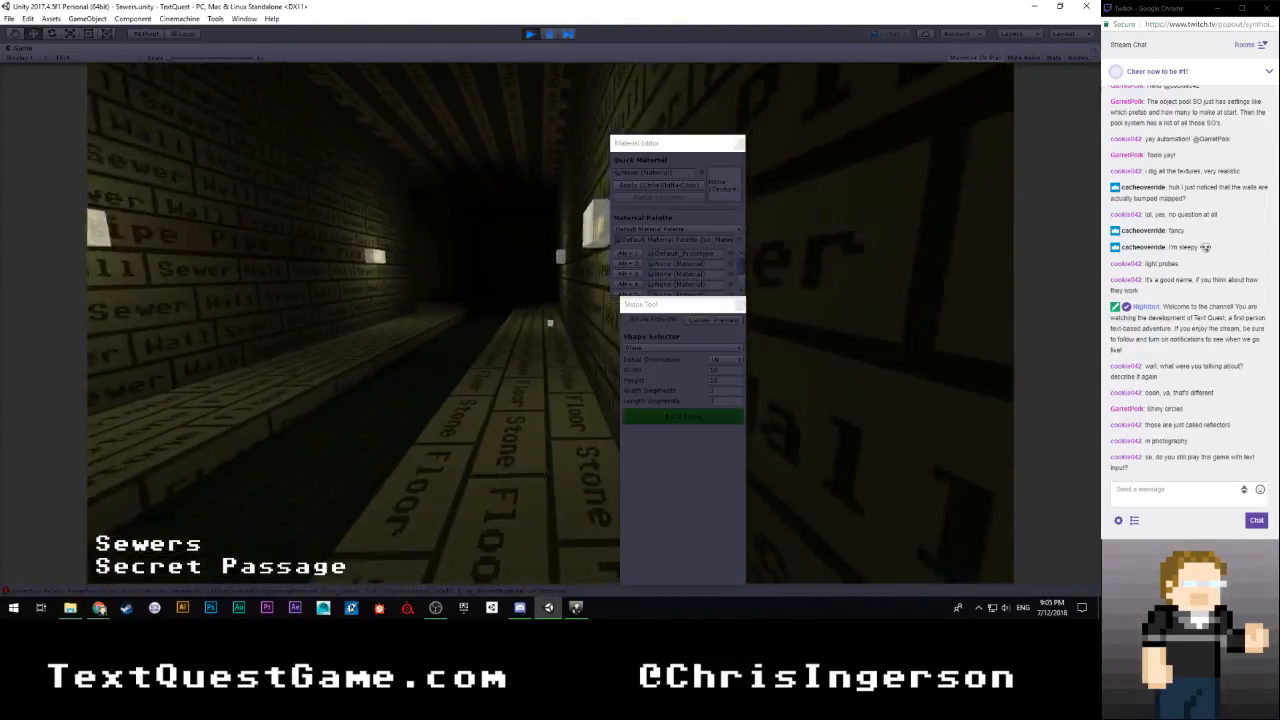
key("w")
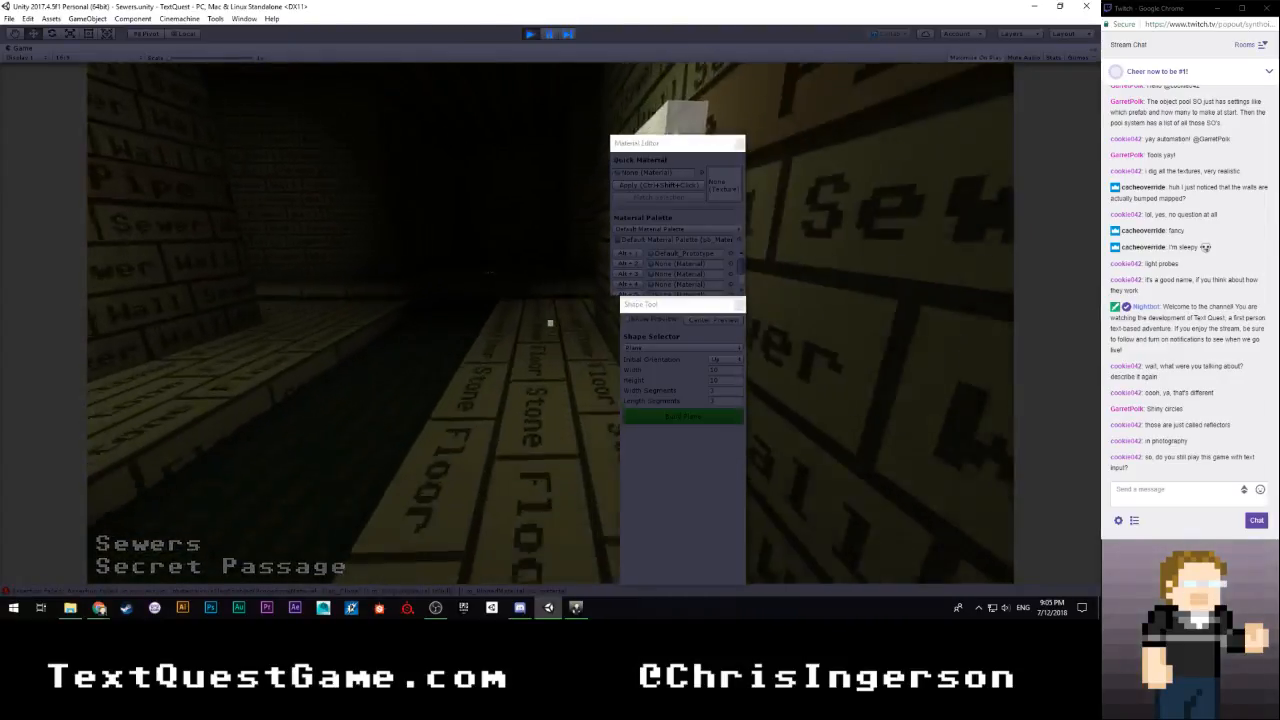
key("w")
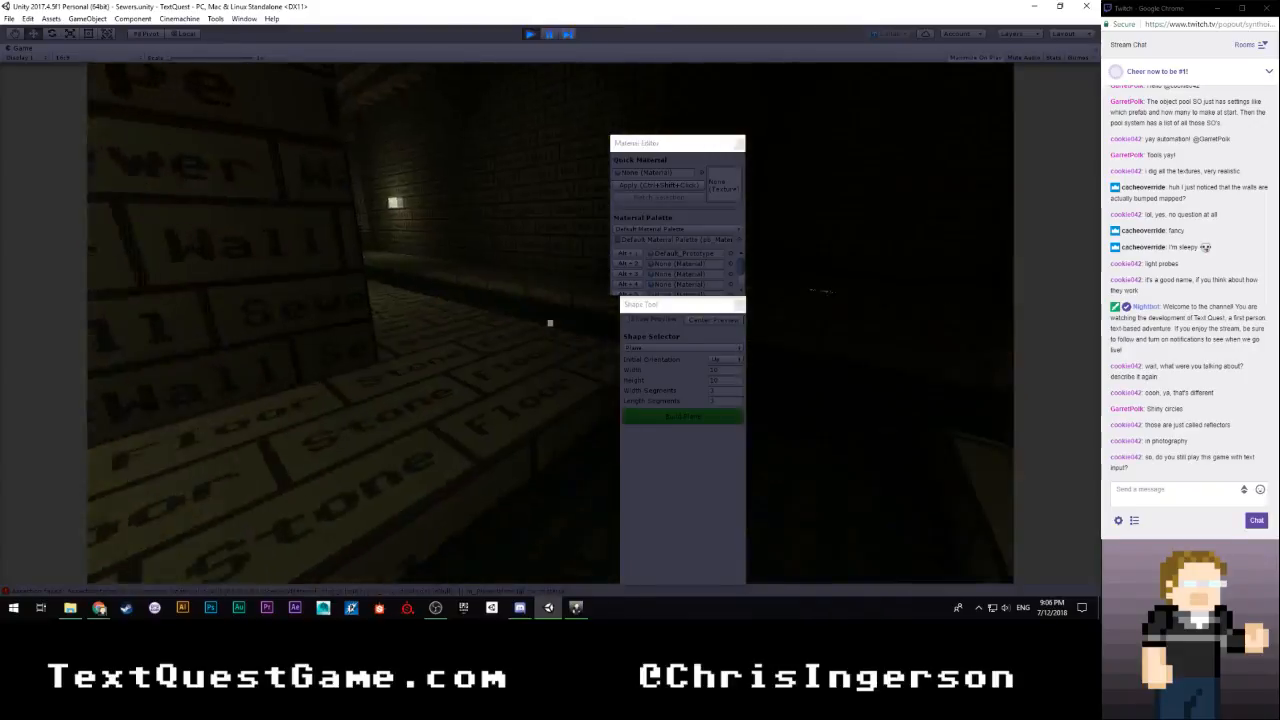
Approach the key in the dark area and pick it up with the text command "take"
key("w")
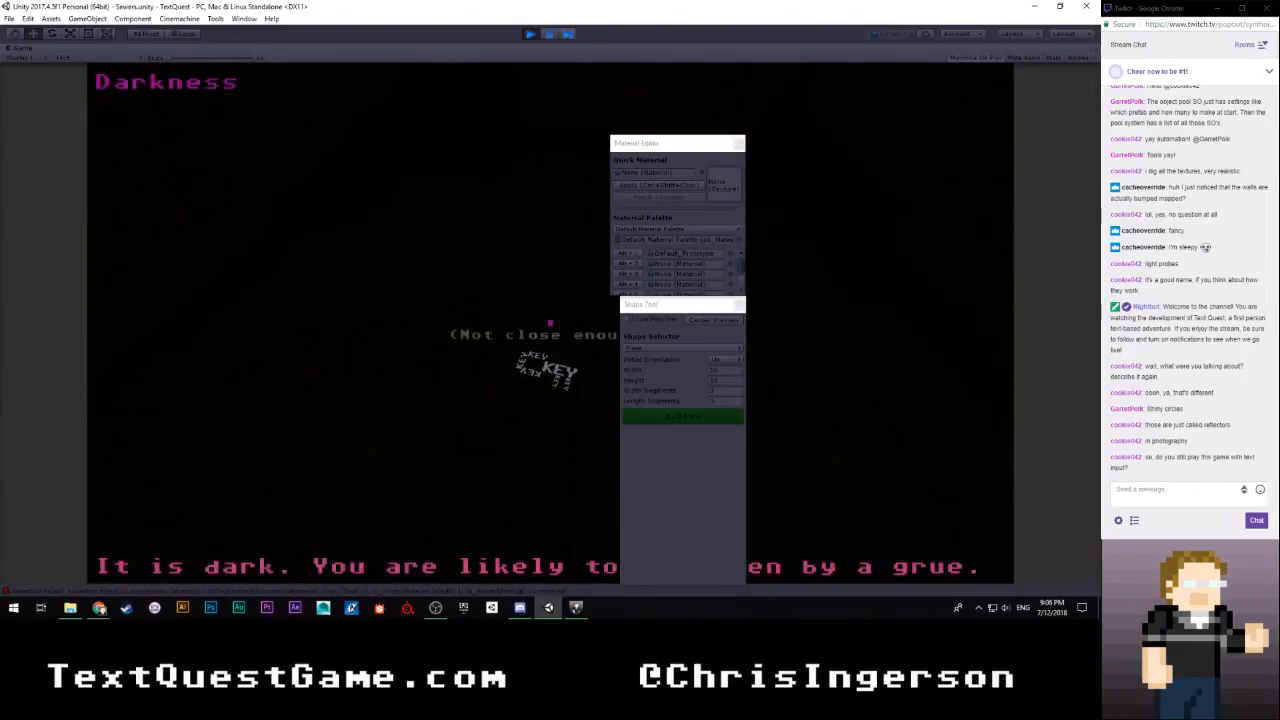
left_click(550, 323)
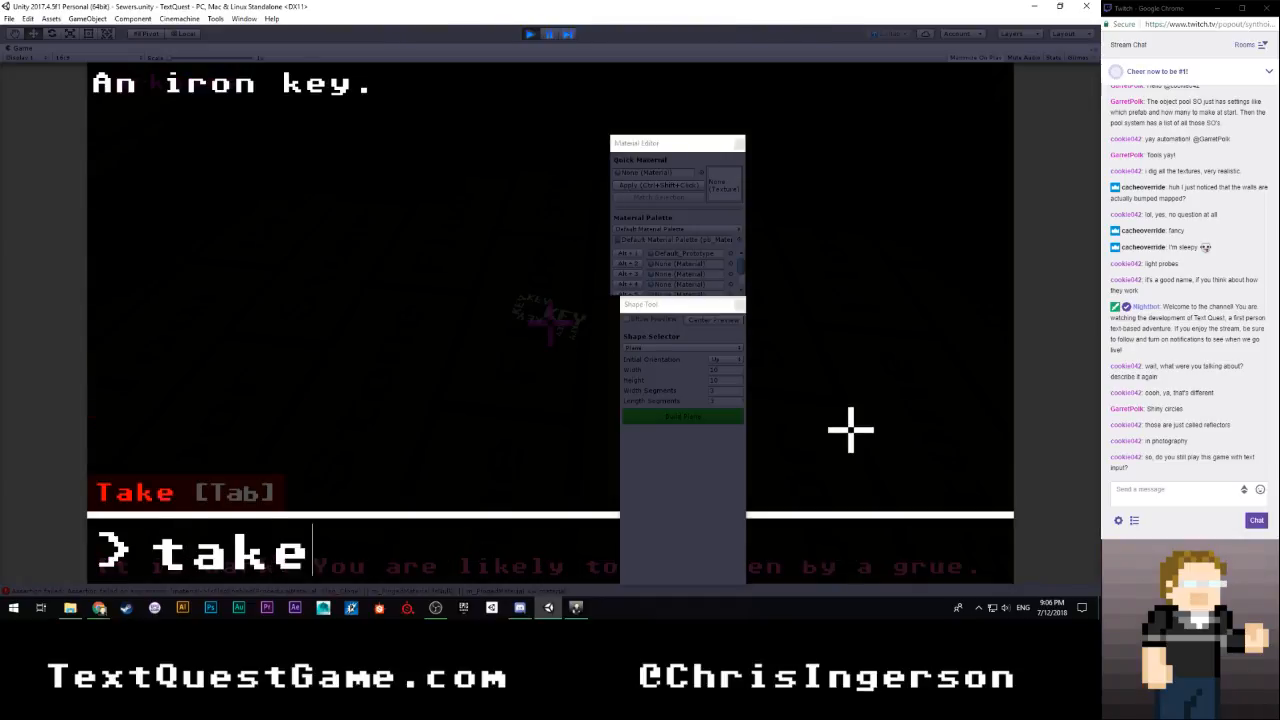
key("Return")
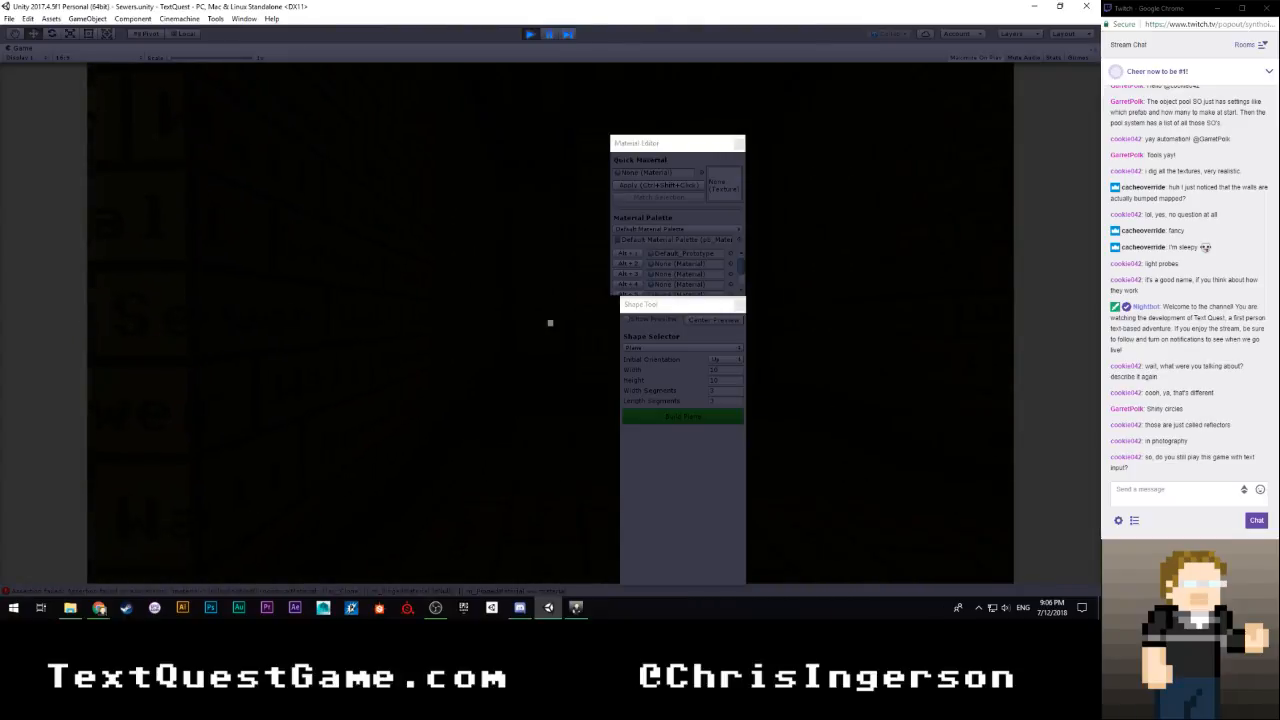
List the inventory with the command "i" and inspect the iron key with "examine key", closing the text prompt
key("w")
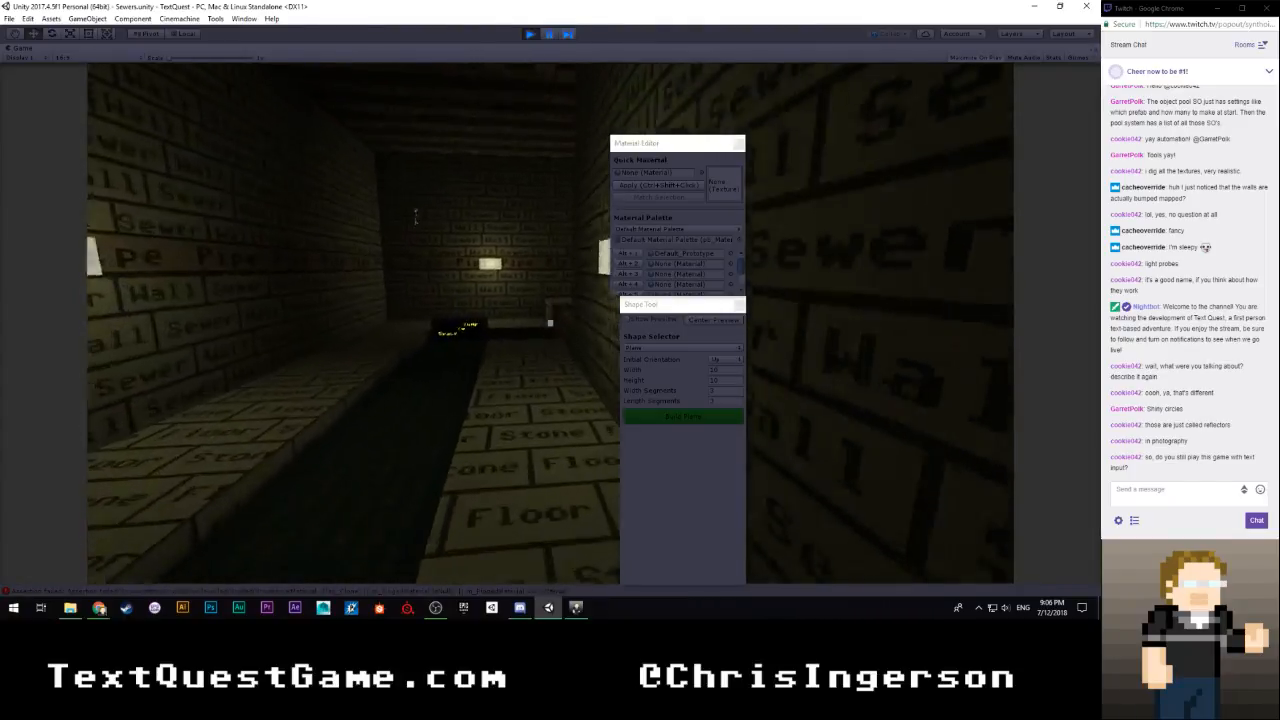
key("Return")
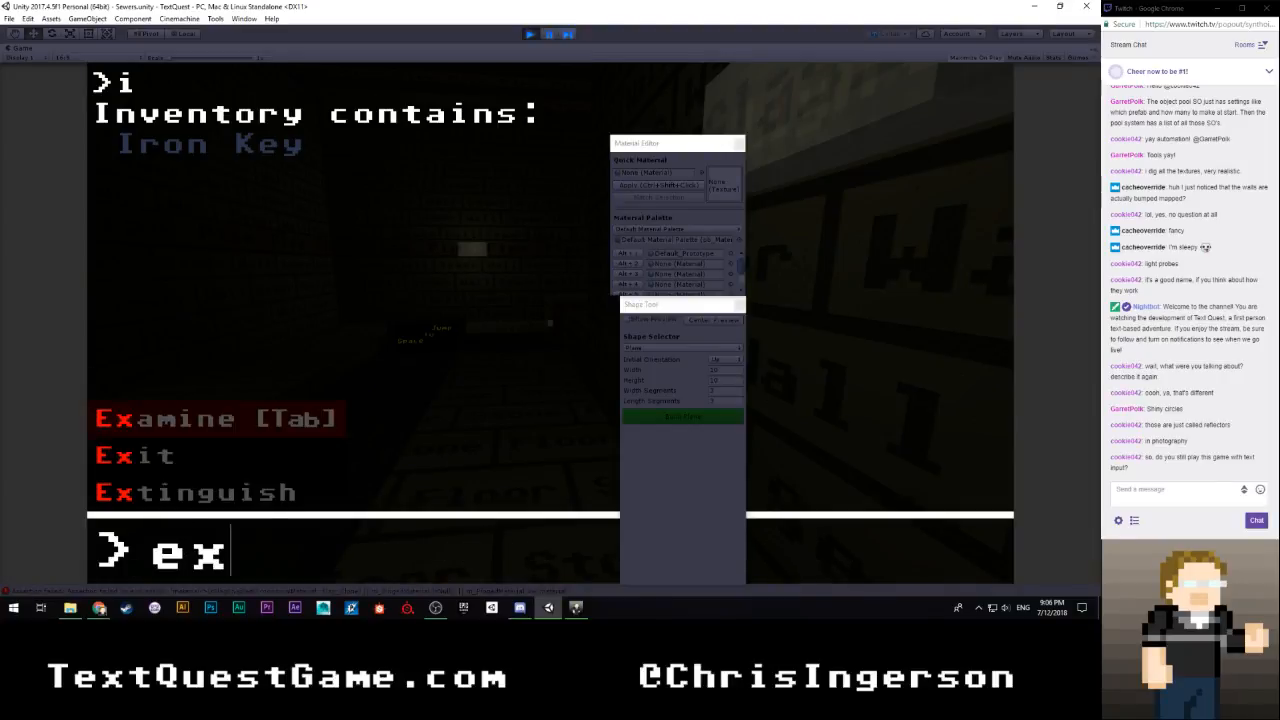
type("examine keep")
key("Return")
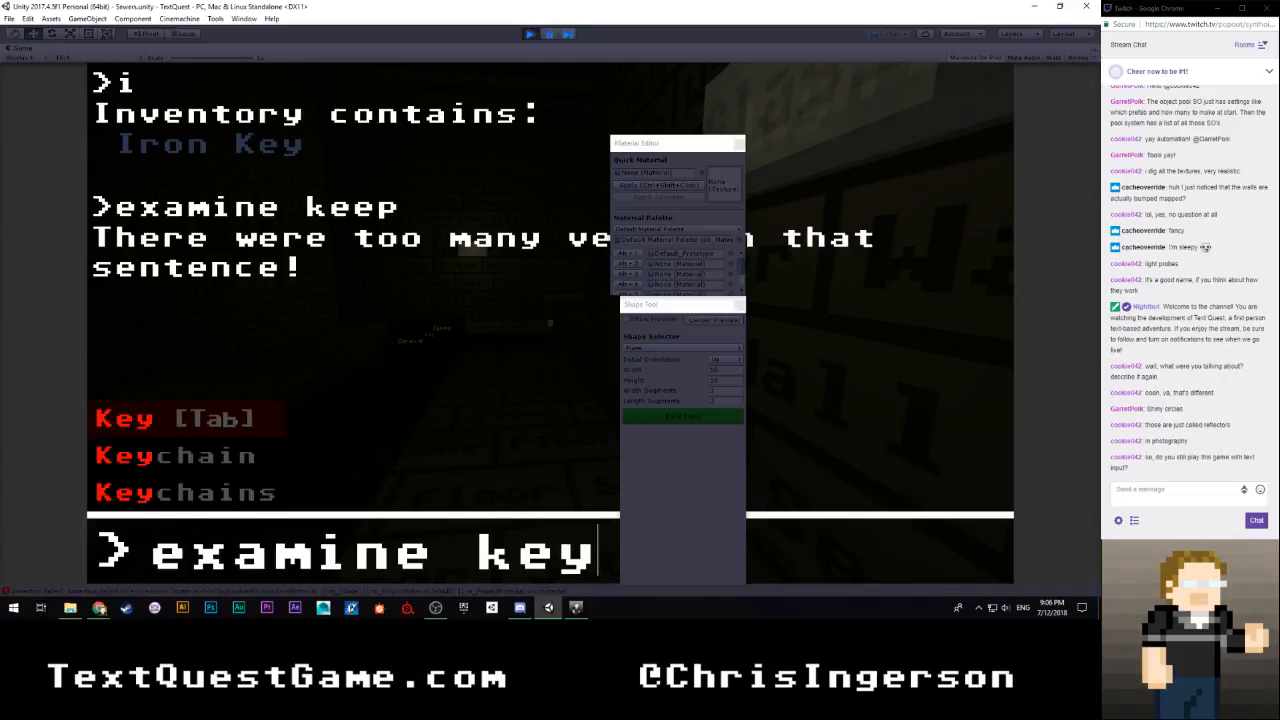
type("examine key")
key("Return")
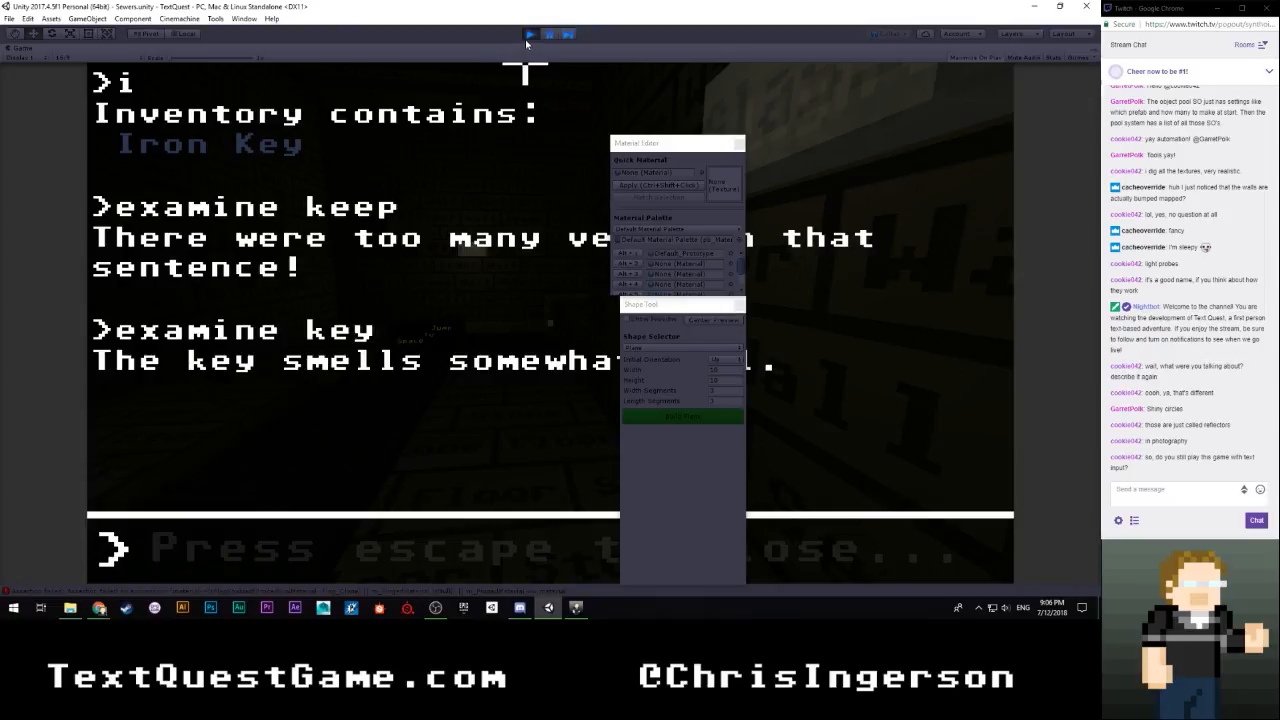
key("Escape")
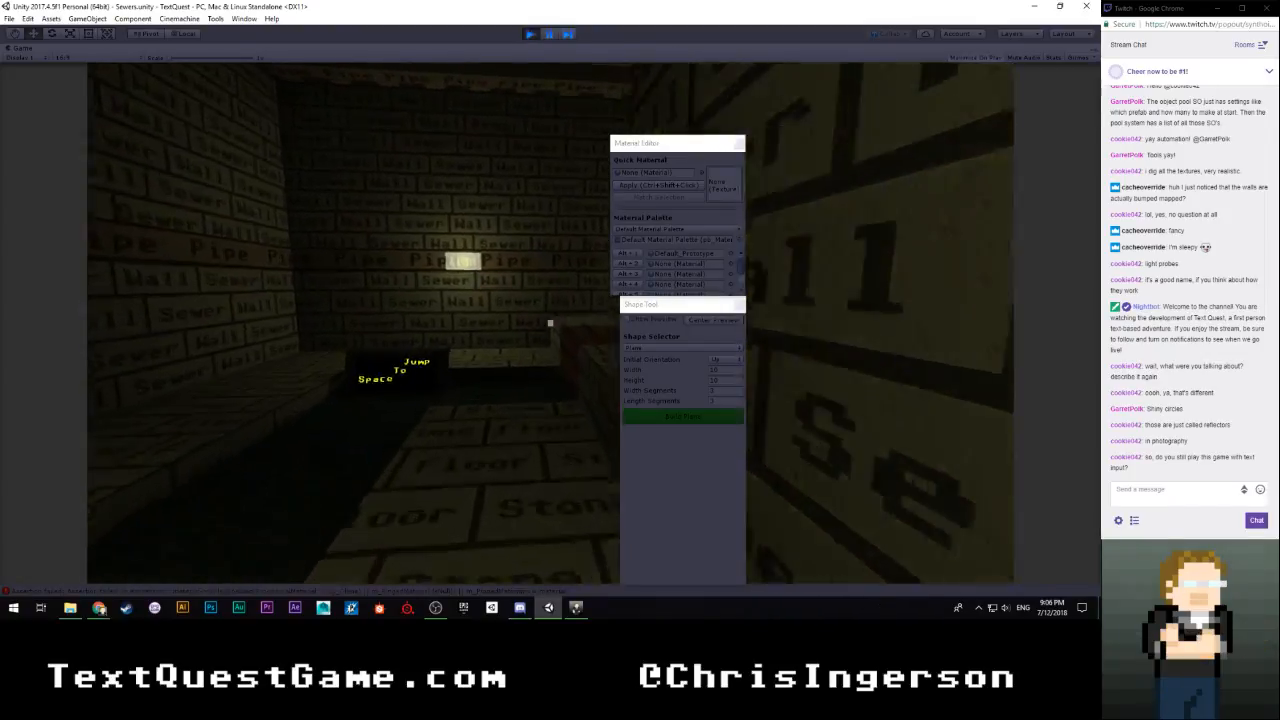
Walk through the sewer past the gratings to inspect the walkways and floor textures, and stop Play mode
key("w")
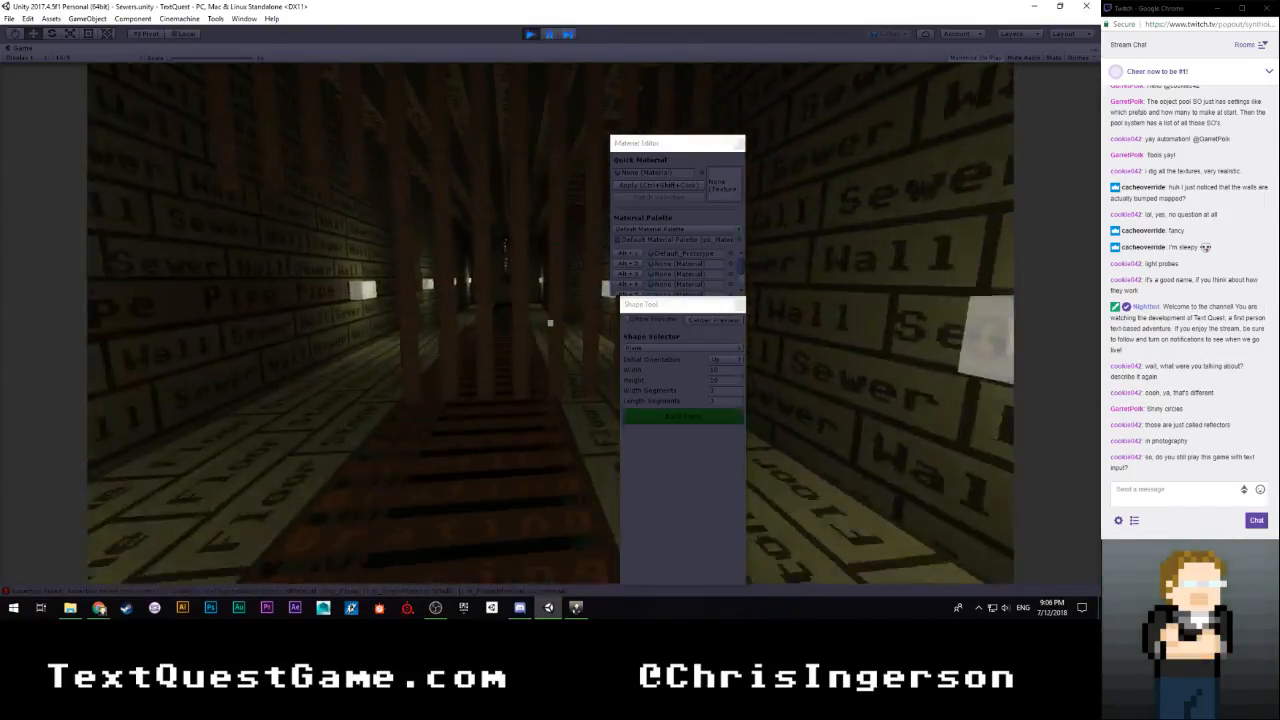
key("w")
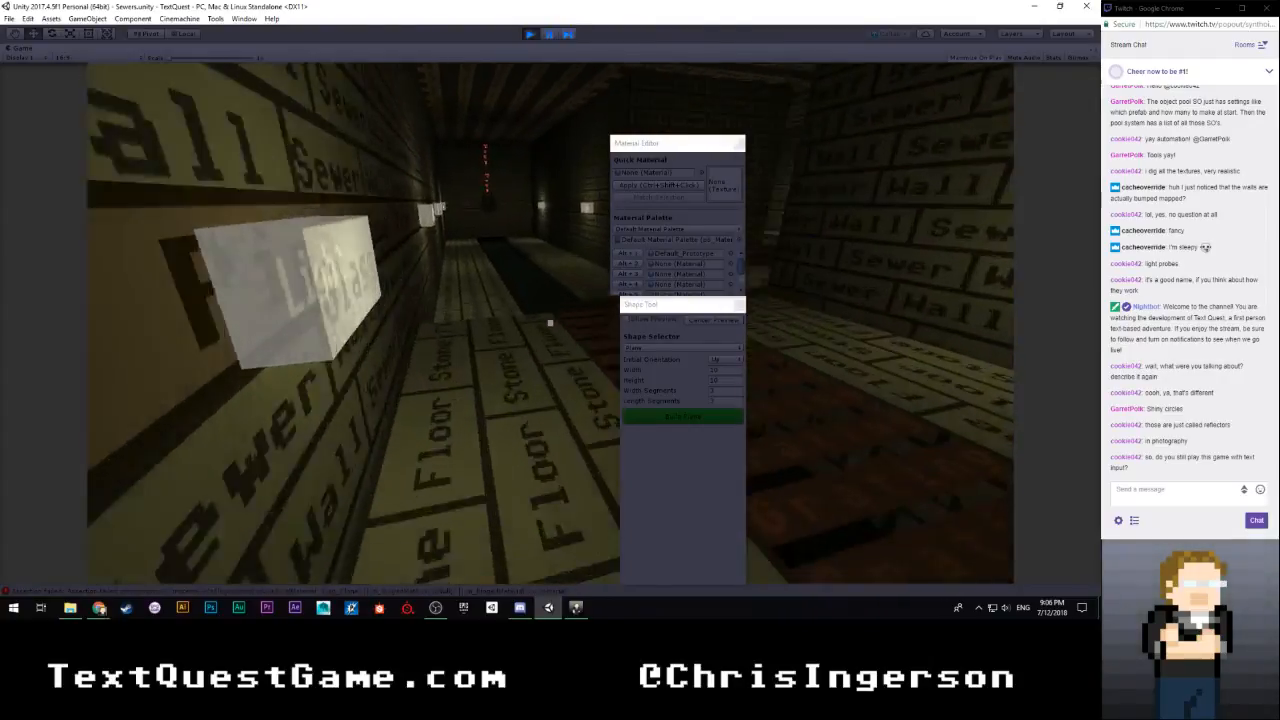
key("w")
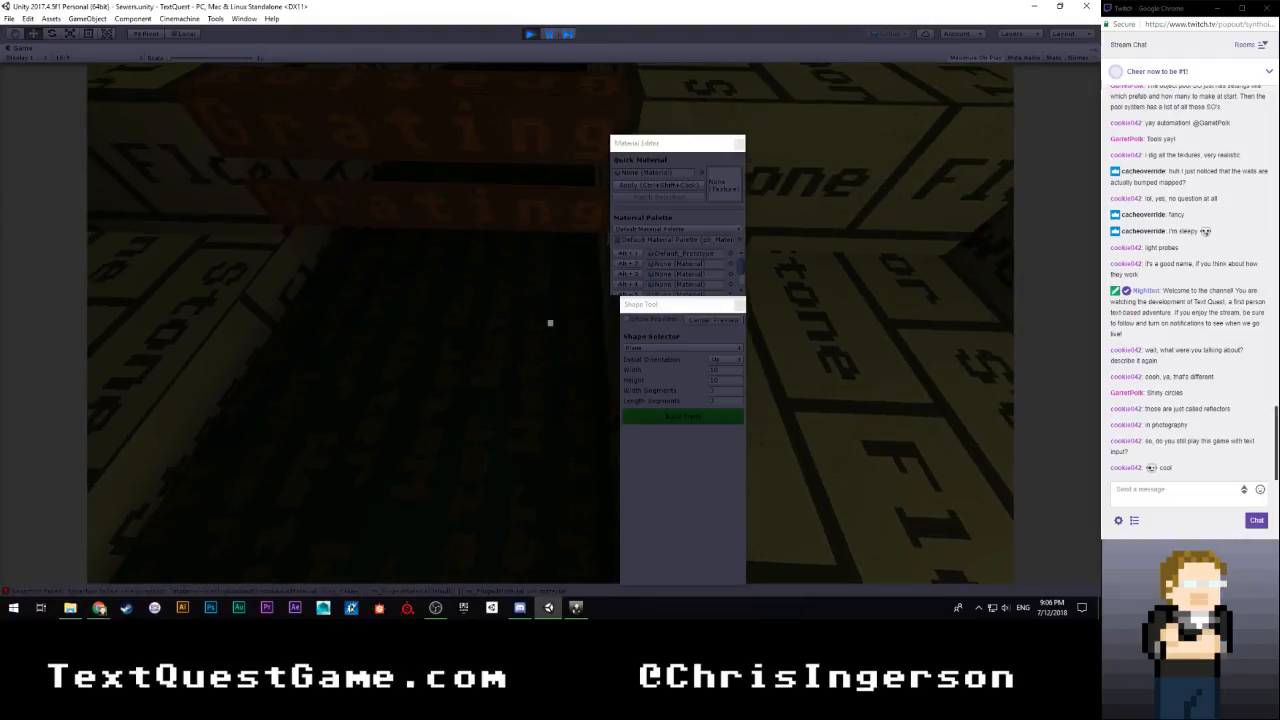
key("Escape")
left_click(531, 33)
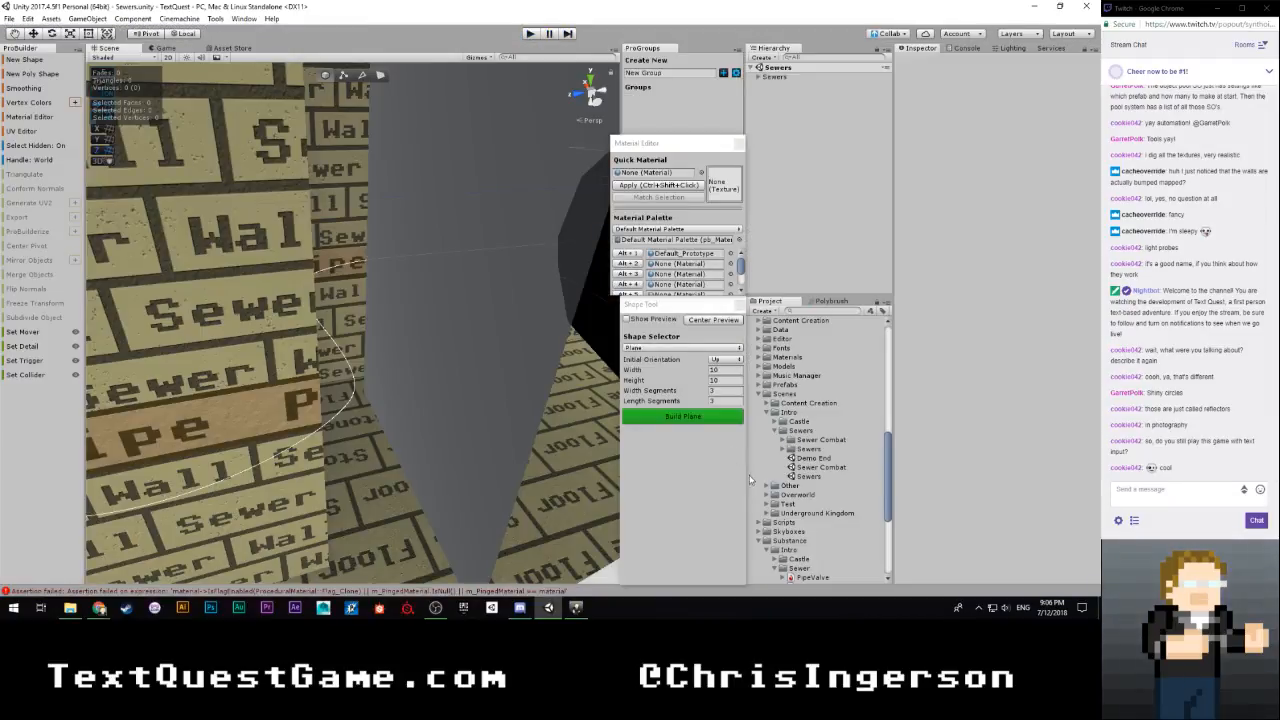
Open the SewerCombatModeling scene and select the Walkway01 object at the stepped corner above the water
scroll(818, 477, "down", 5)
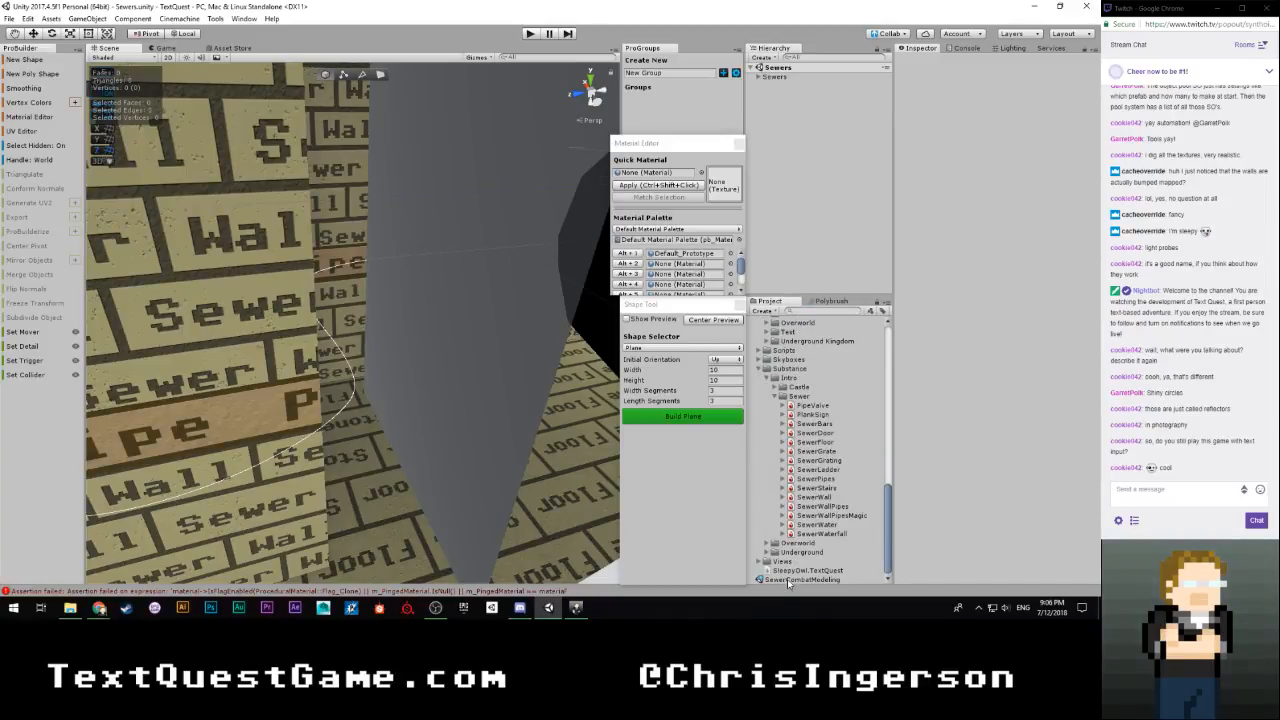
double_click(788, 580)
right_click_drag(370, 371, 495, 372)
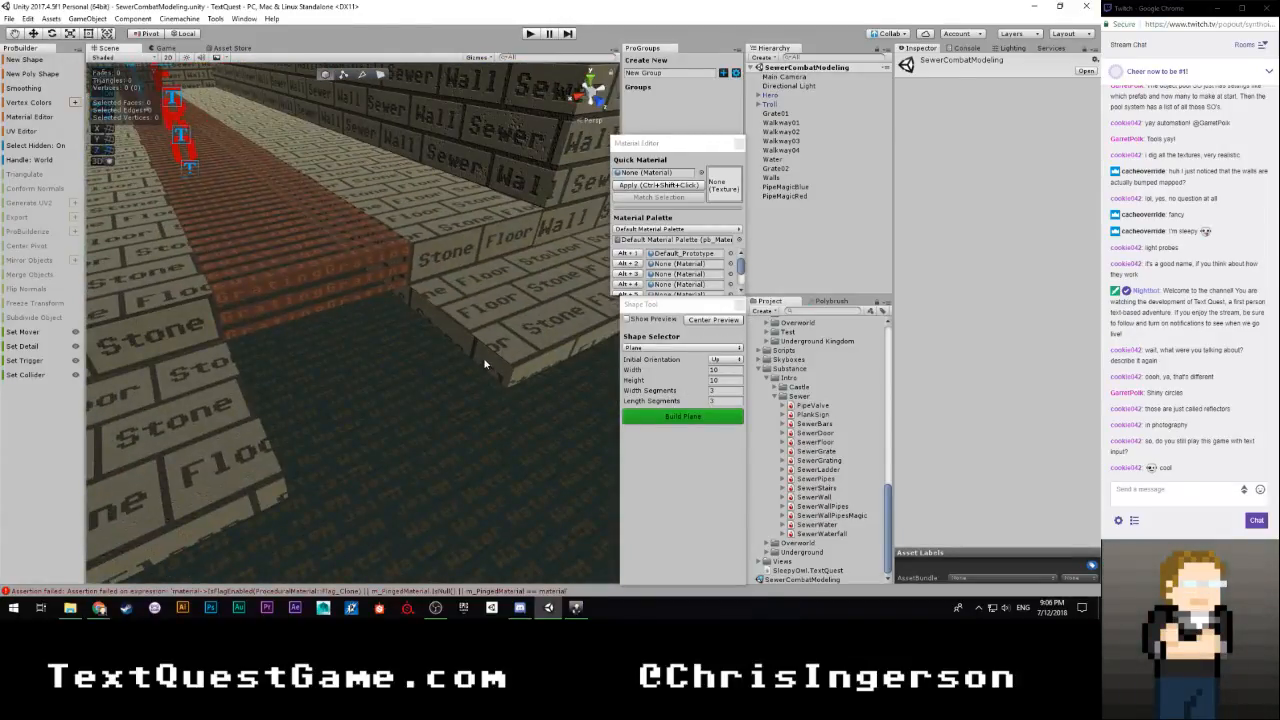
left_click(483, 357)
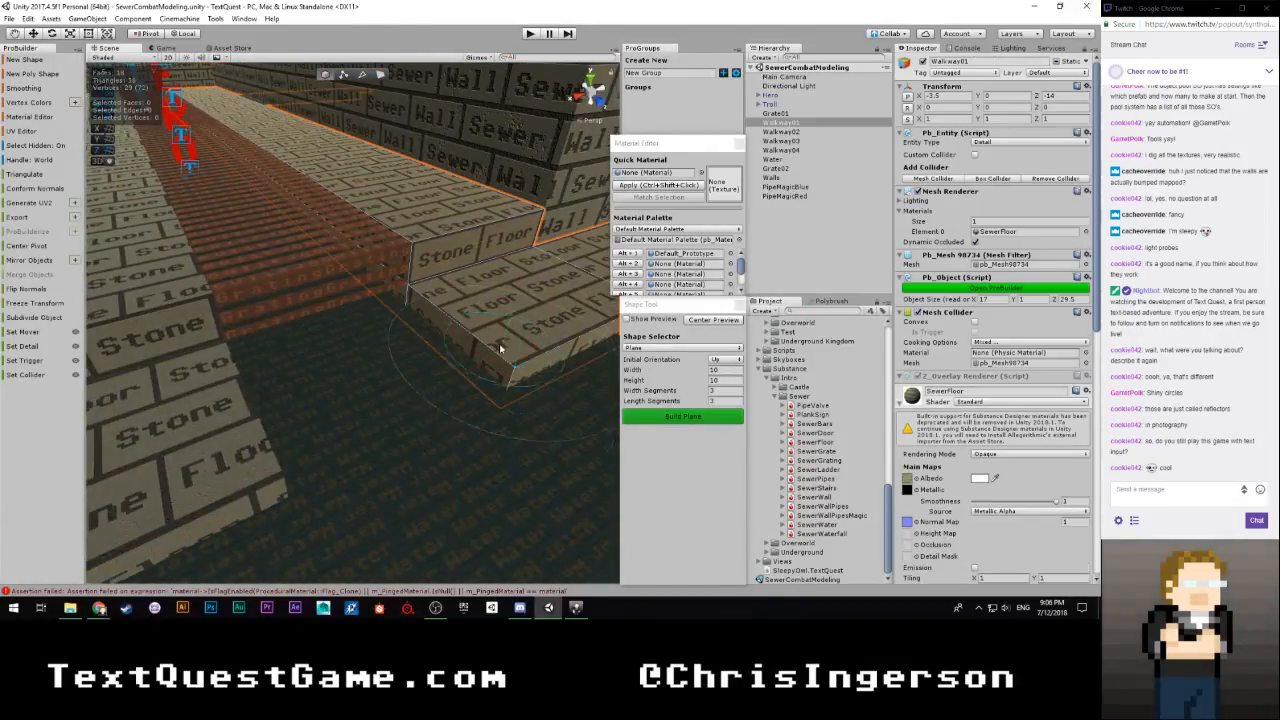
left_click(832, 301)
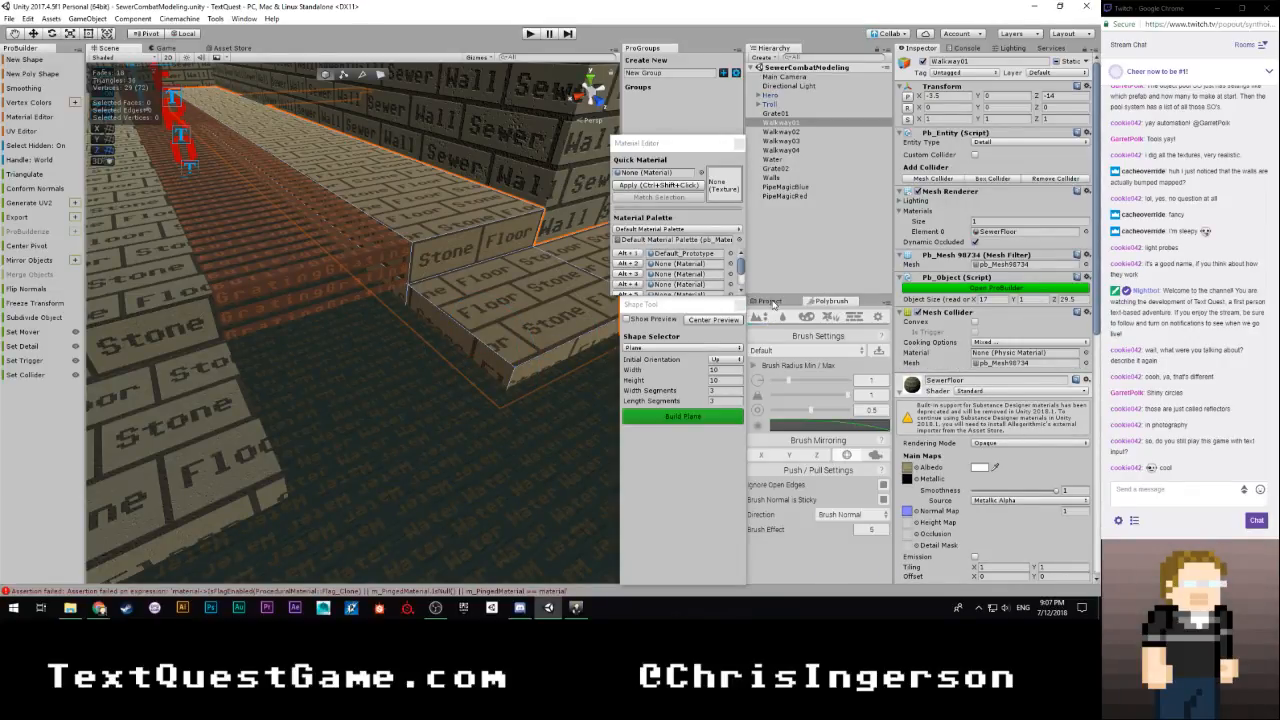
left_click(768, 301)
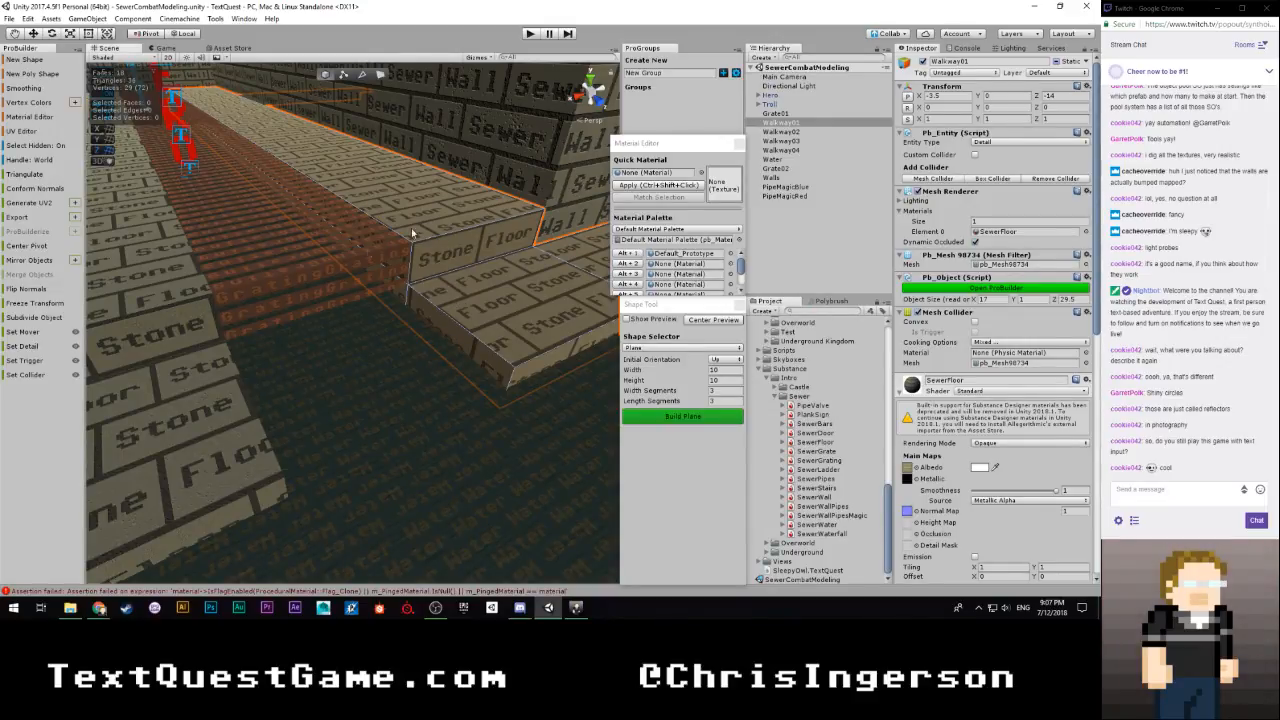
right_click_drag(448, 359, 519, 314)
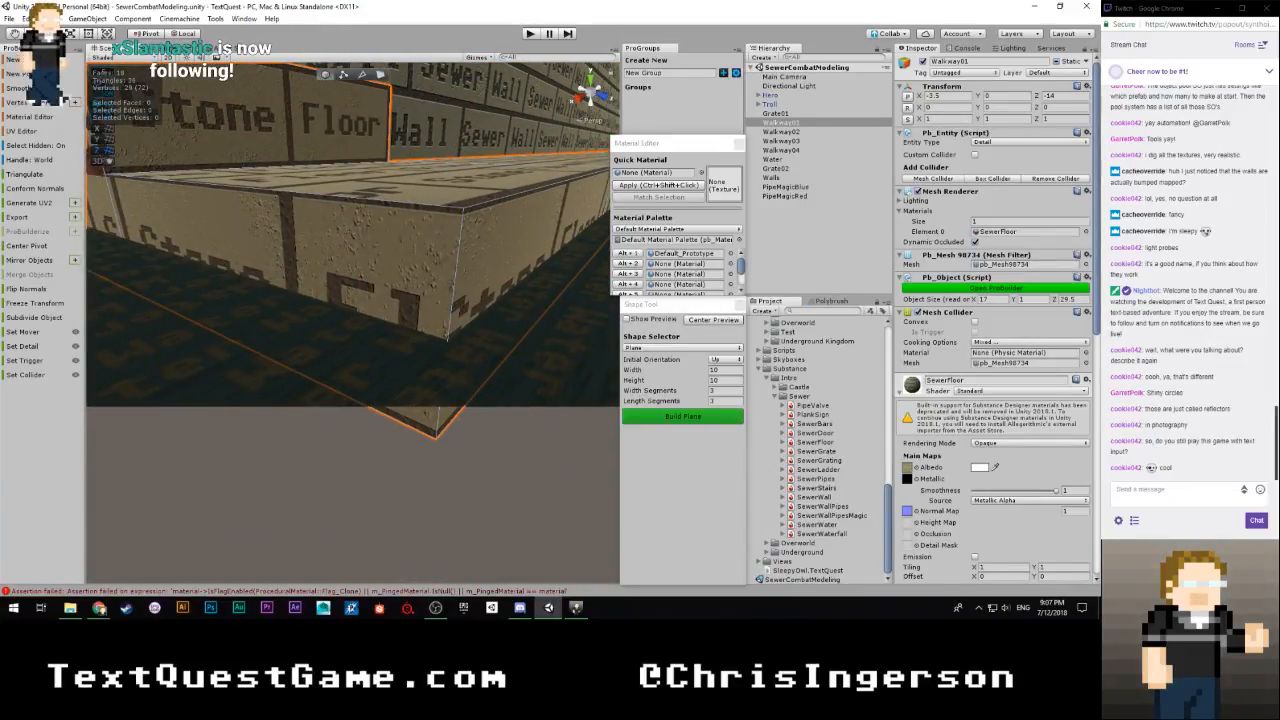
key("alt+Tab")
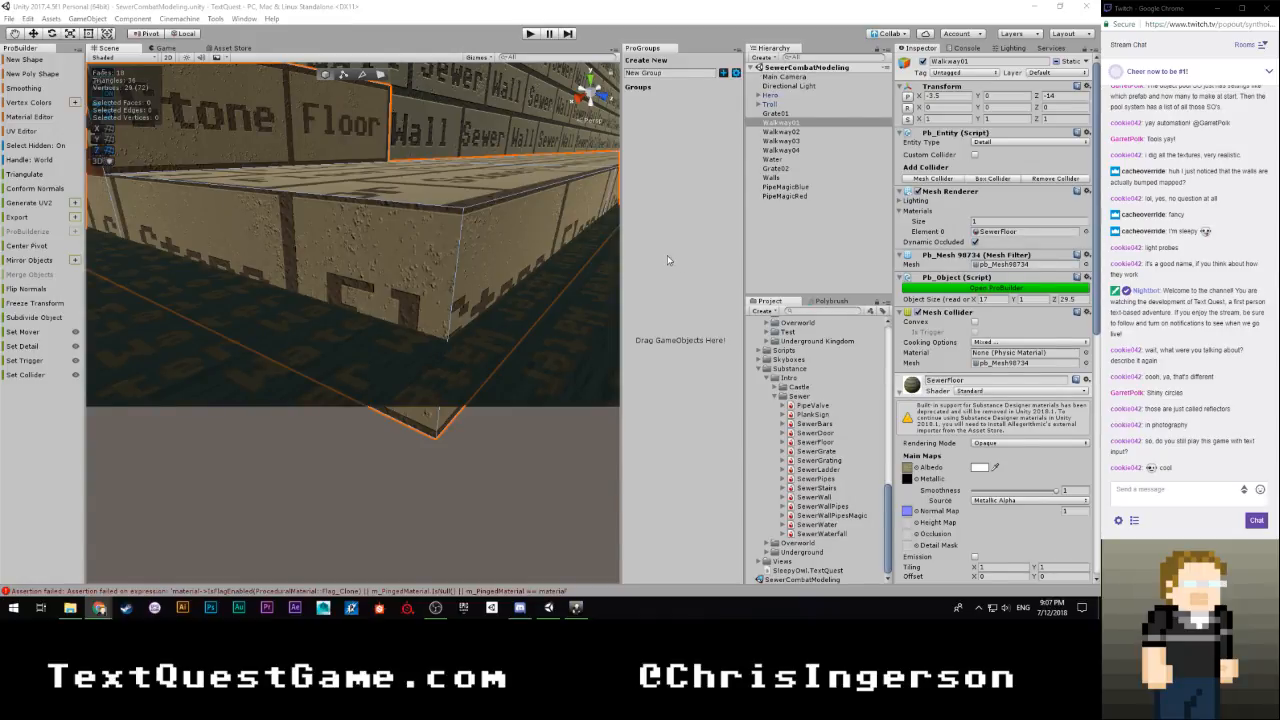
Switch to face editing and select the vertical riser faces of Walkway01 along the water
right_click_drag(472, 330, 454, 381)
key("w")
key("w")
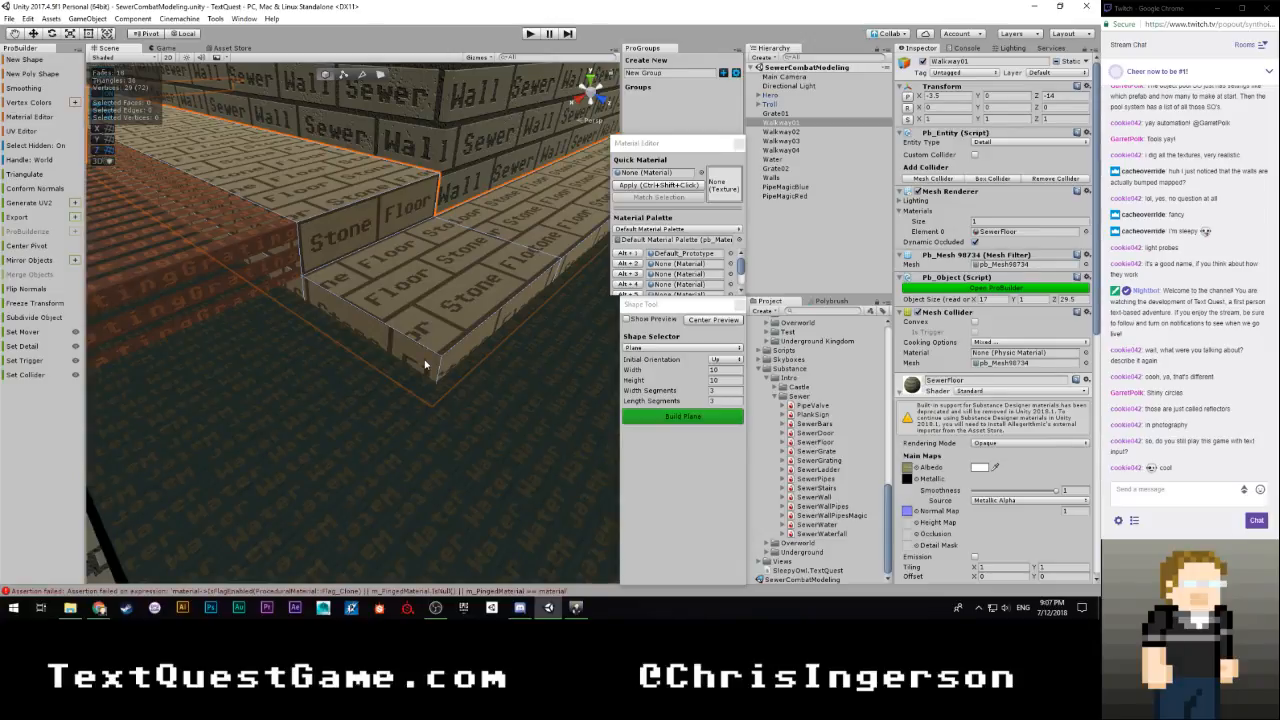
key("g")
left_click(423, 358)
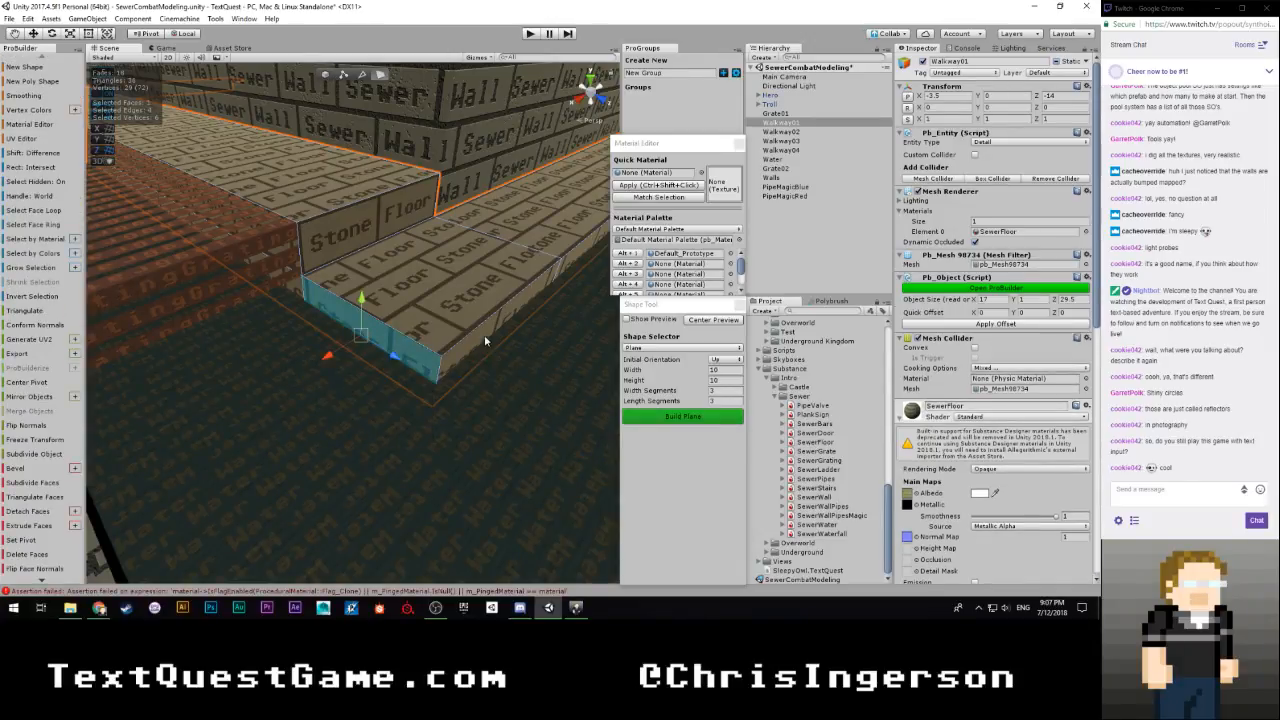
key("w")
right_click_drag(485, 340, 459, 343)
left_click(398, 353, "shift")
key("w")
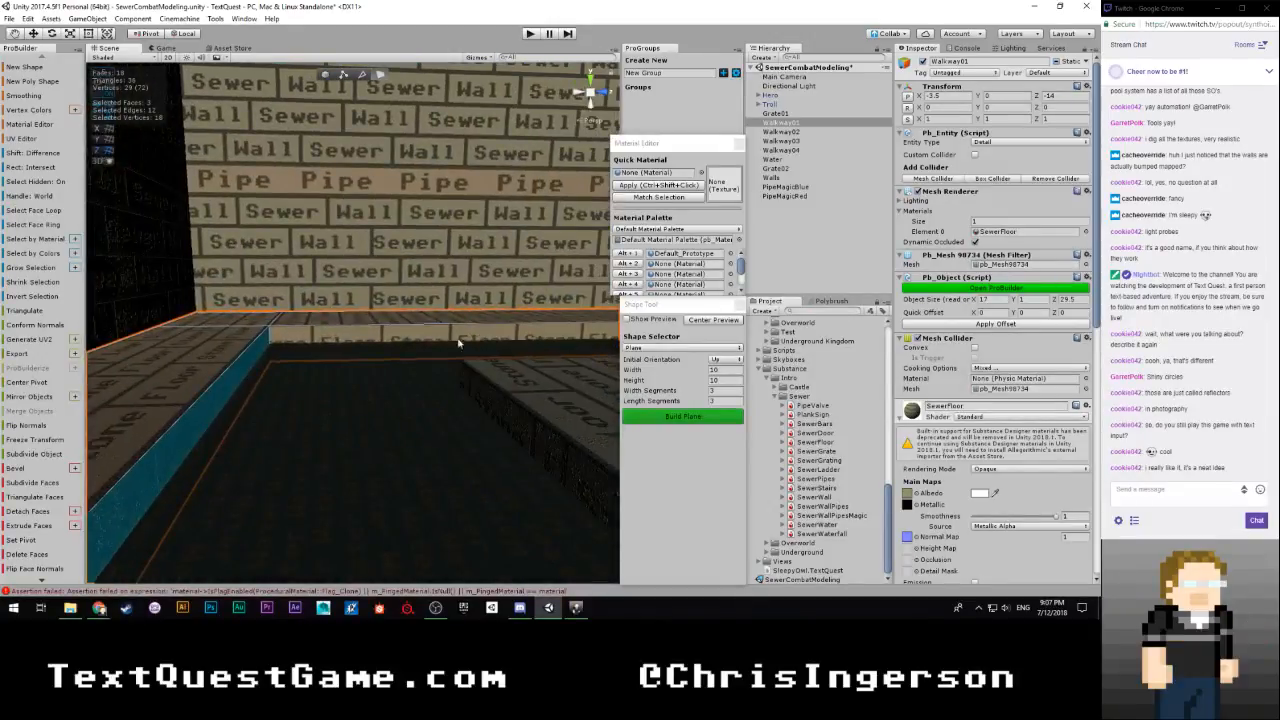
key("w")
right_click_drag(322, 362, 614, 373)
Return to object selection and add Walkway02 and Walkway03 to the selected Walkway01
left_click(324, 75)
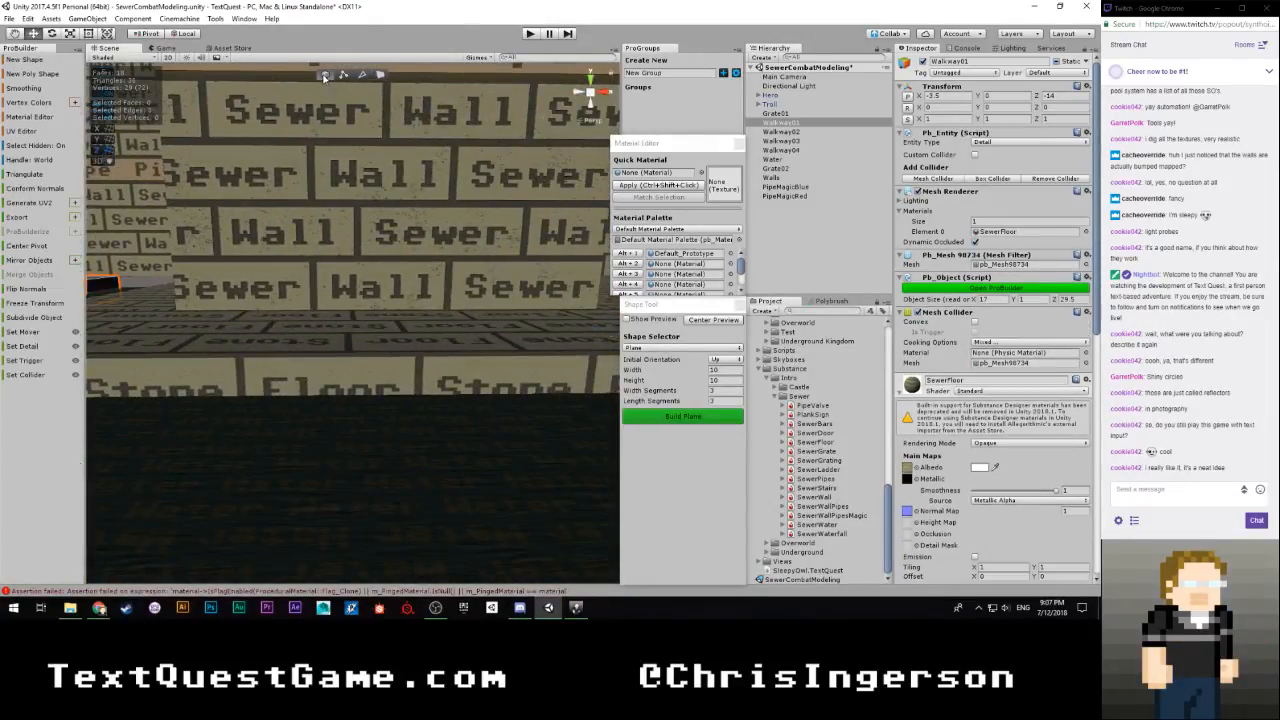
left_click(427, 343)
right_click_drag(427, 343, 202, 352)
left_click(246, 364, "shift")
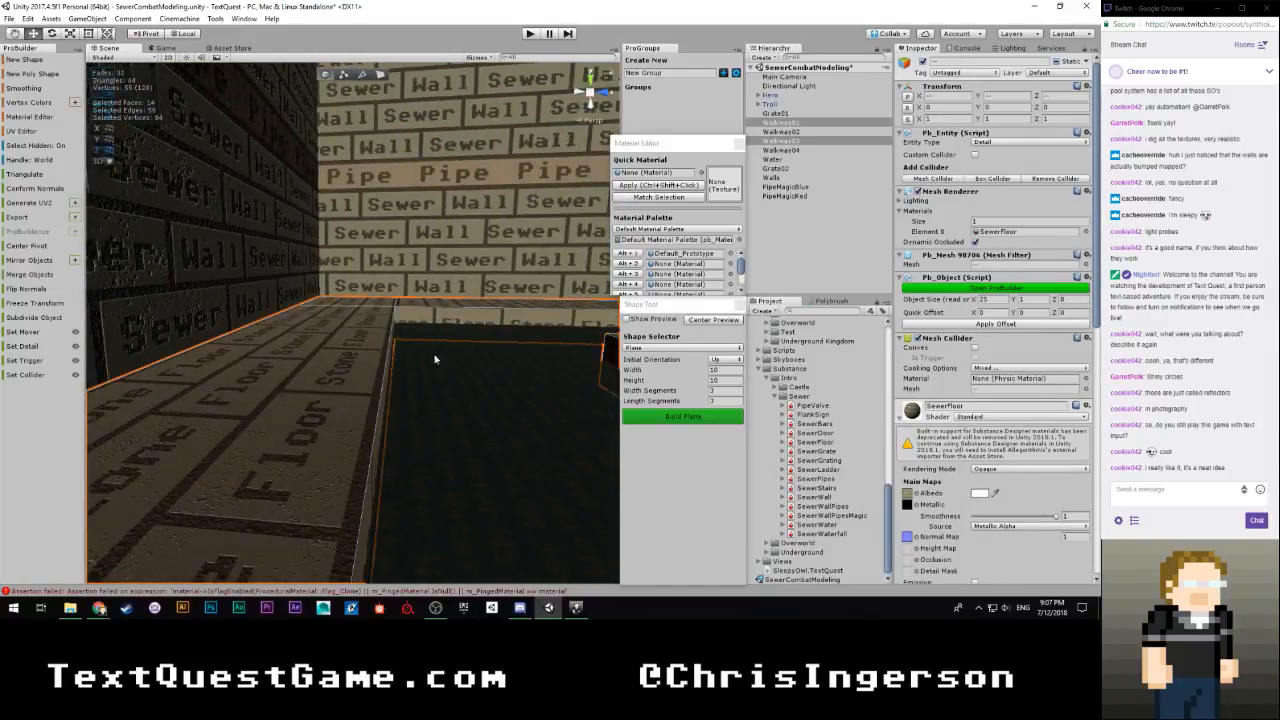
right_click_drag(434, 357, 234, 360)
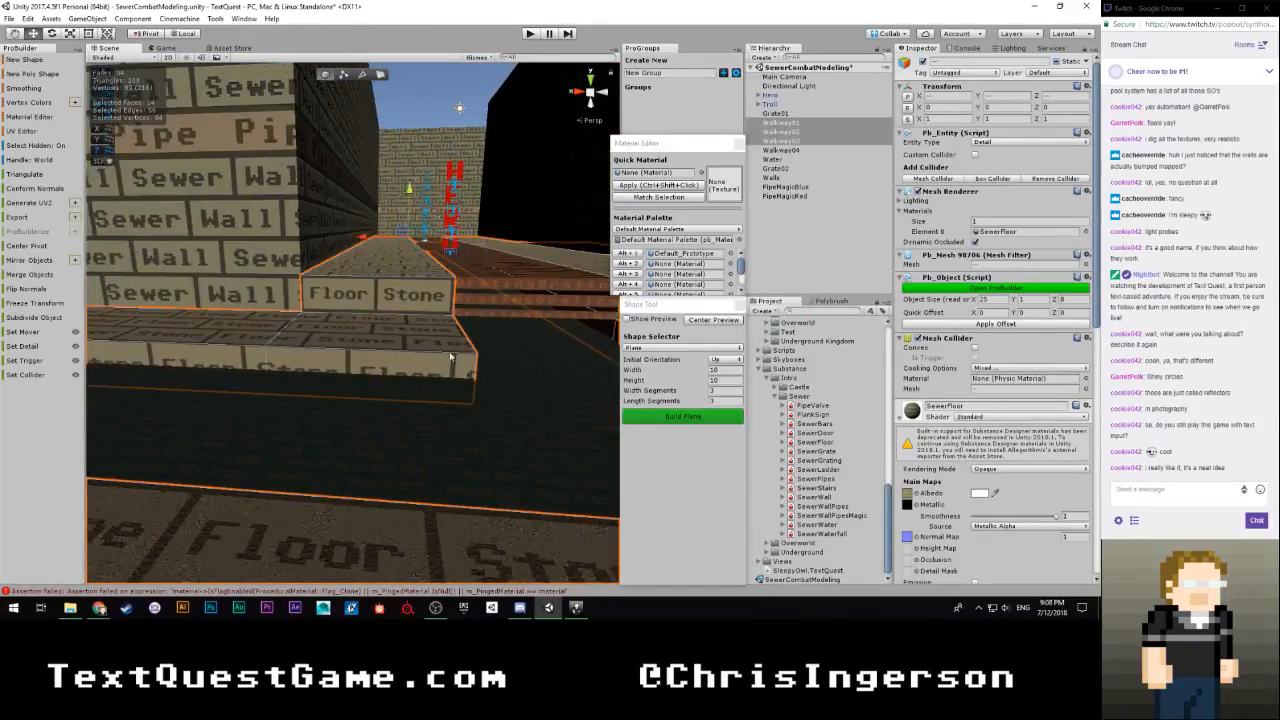
right_click_drag(450, 356, 220, 354)
left_click(313, 355, "shift")
right_click_drag(313, 355, 376, 392)
In face mode, add the water-side riser faces of Walkway01 and Walkway02 to the selection
left_click(380, 75)
right_click_drag(412, 326, 467, 315)
left_click(372, 312)
left_click(274, 304, "shift")
left_click(232, 270, "shift")
left_click(278, 286, "shift")
left_click(331, 323, "shift")
right_click_drag(331, 323, 793, 311)
left_click(462, 295, "shift")
right_click_drag(462, 295, 352, 316)
left_click(352, 262, "shift")
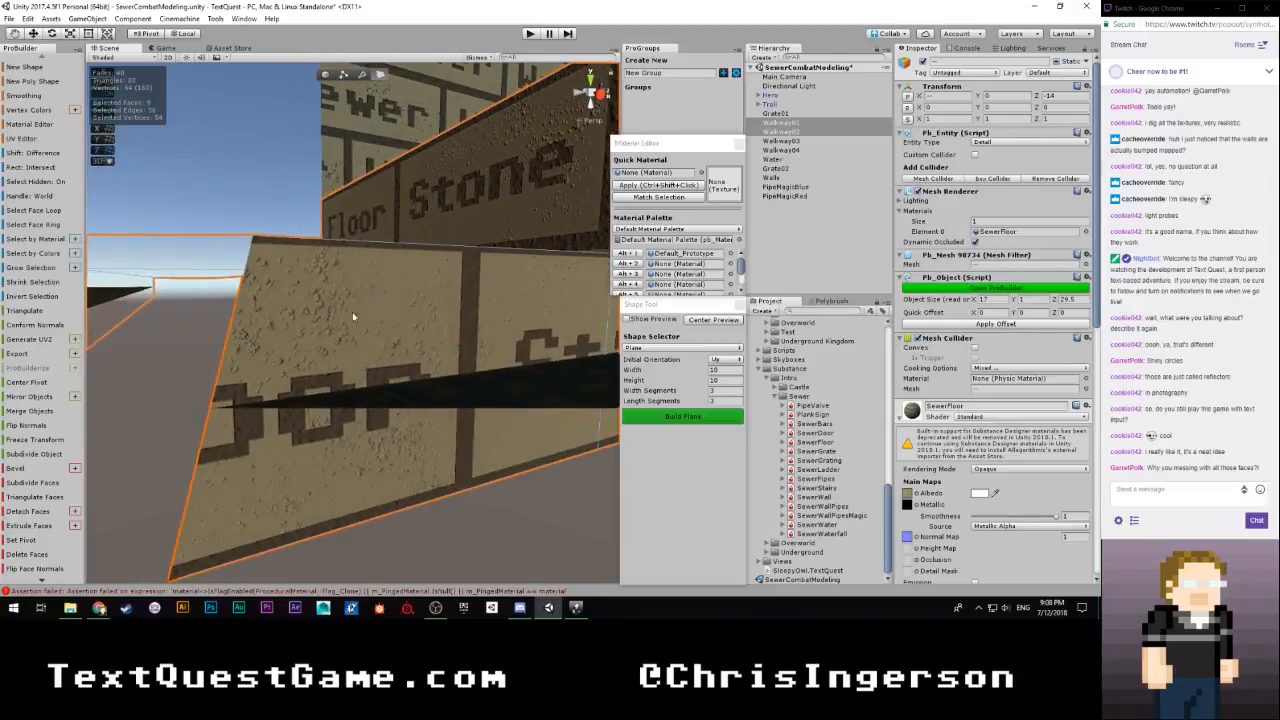
Extend the face selection with the water-side riser faces of Walkway03, including those around its corner
right_click_drag(422, 336, 204, 338)
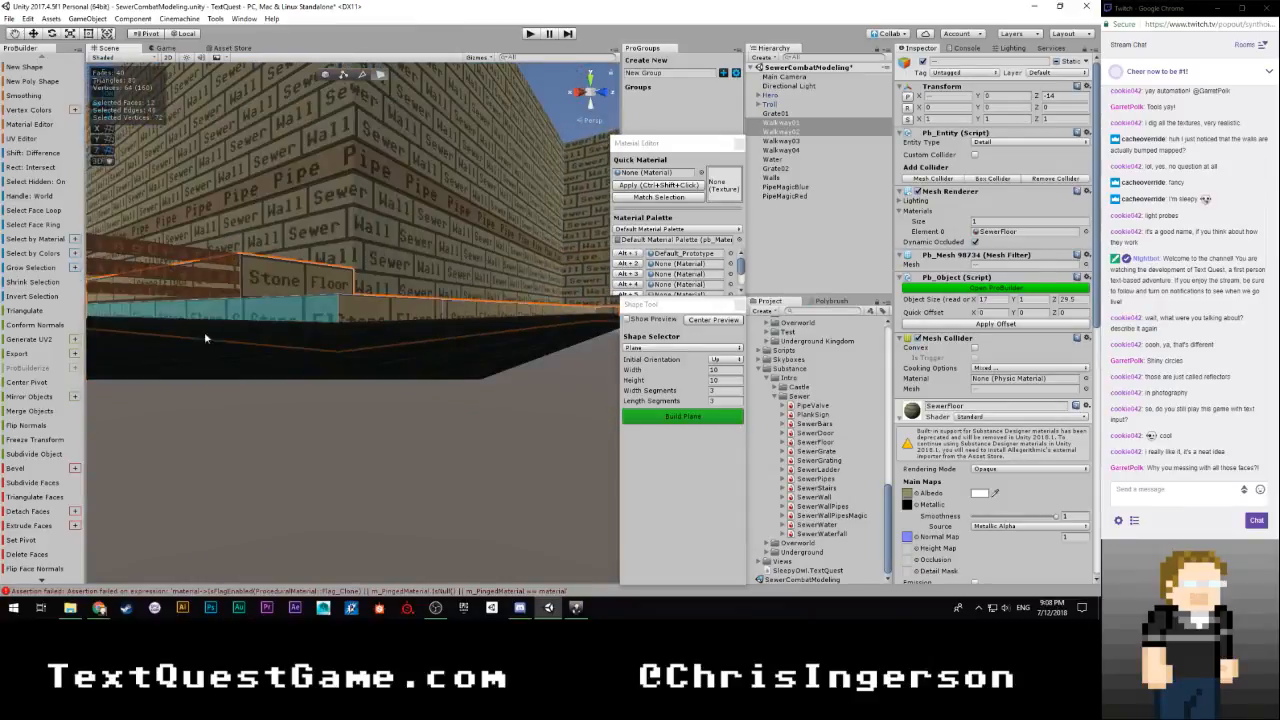
right_click_drag(449, 315, 766, 402)
left_click(335, 424, "shift")
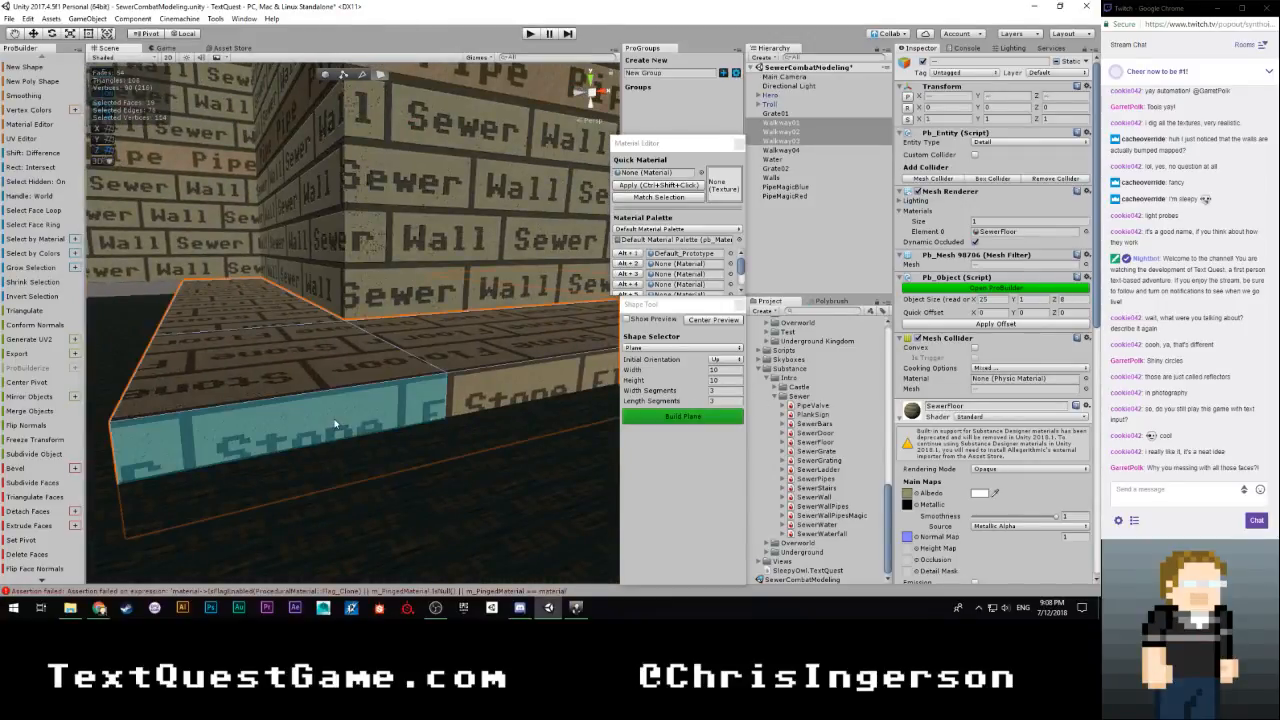
left_click(479, 392, "shift")
right_click_drag(479, 392, 538, 460)
left_click(371, 428, "shift")
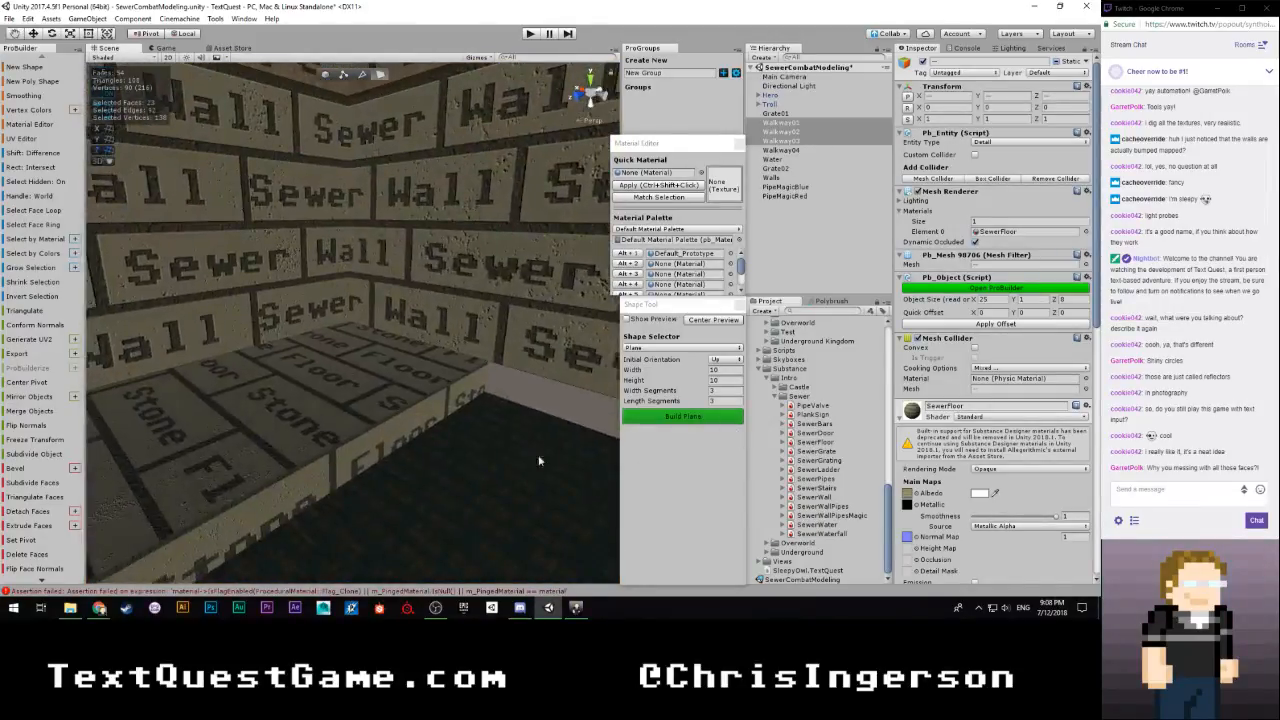
Add the remaining riser faces, including those of Walkway04, to the multi-object face selection
left_click(452, 408, "shift")
right_click_drag(471, 429, 230, 404)
left_click(264, 318, "shift")
right_click_drag(264, 318, 456, 345)
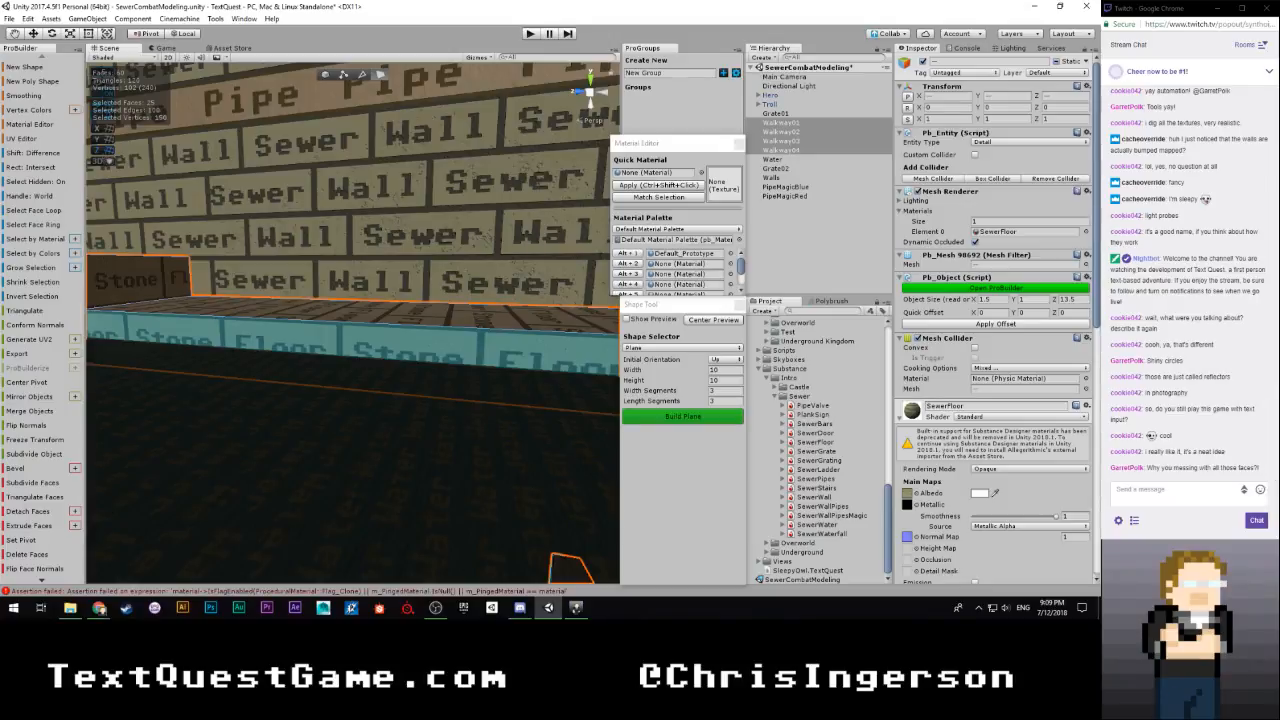
Open the UV Editor for the selected riser faces and place it beside the Scene view
left_click(22, 138)
left_click_drag(397, 10, 849, 12)
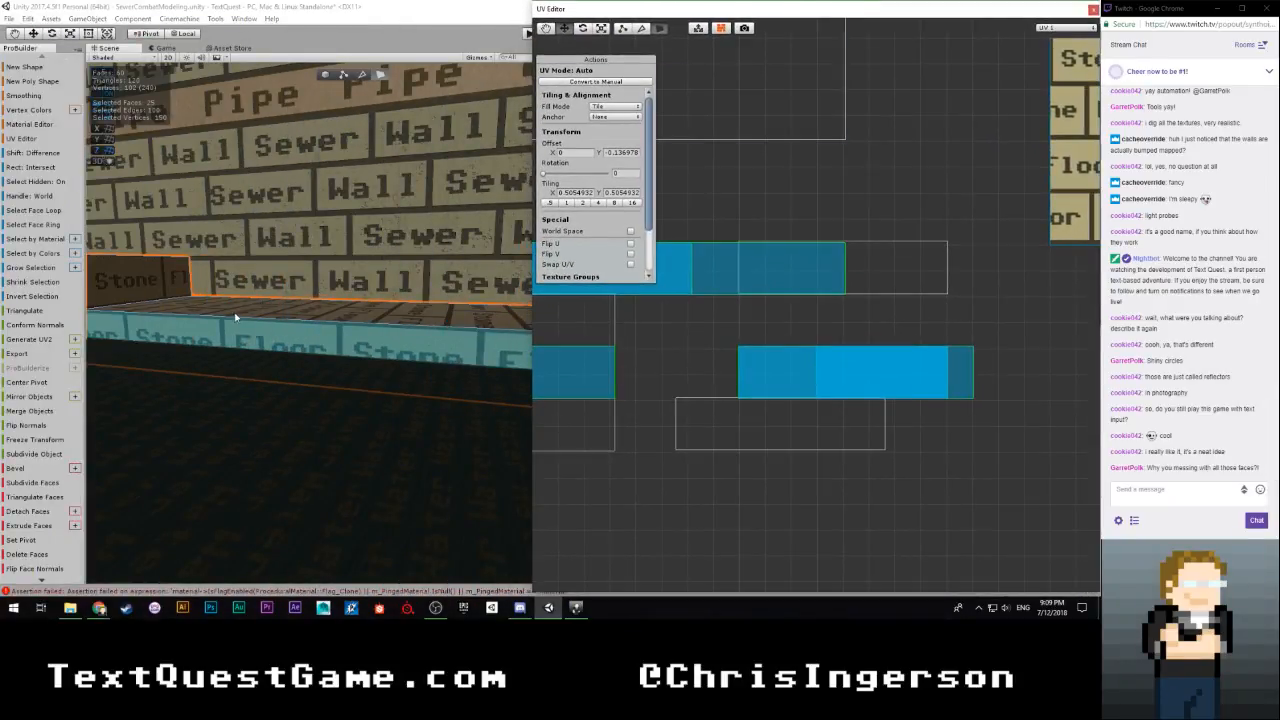
right_click_drag(235, 317, 366, 338)
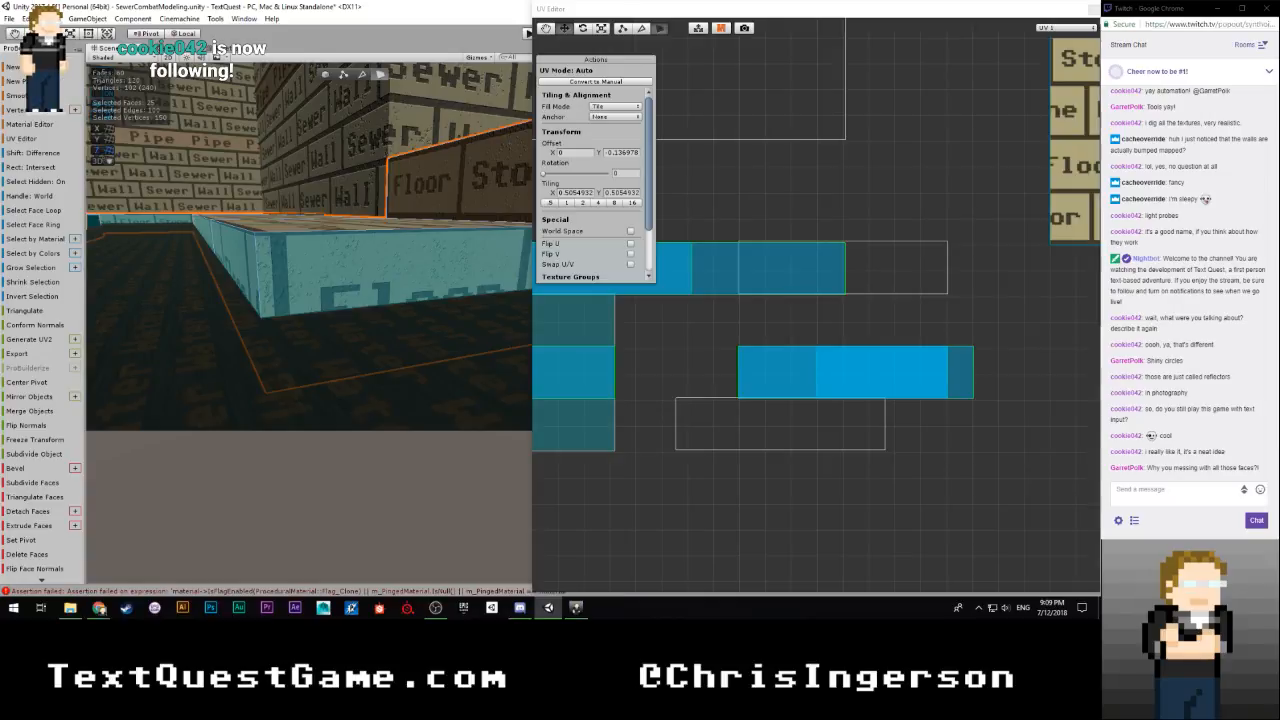
left_click(99, 607)
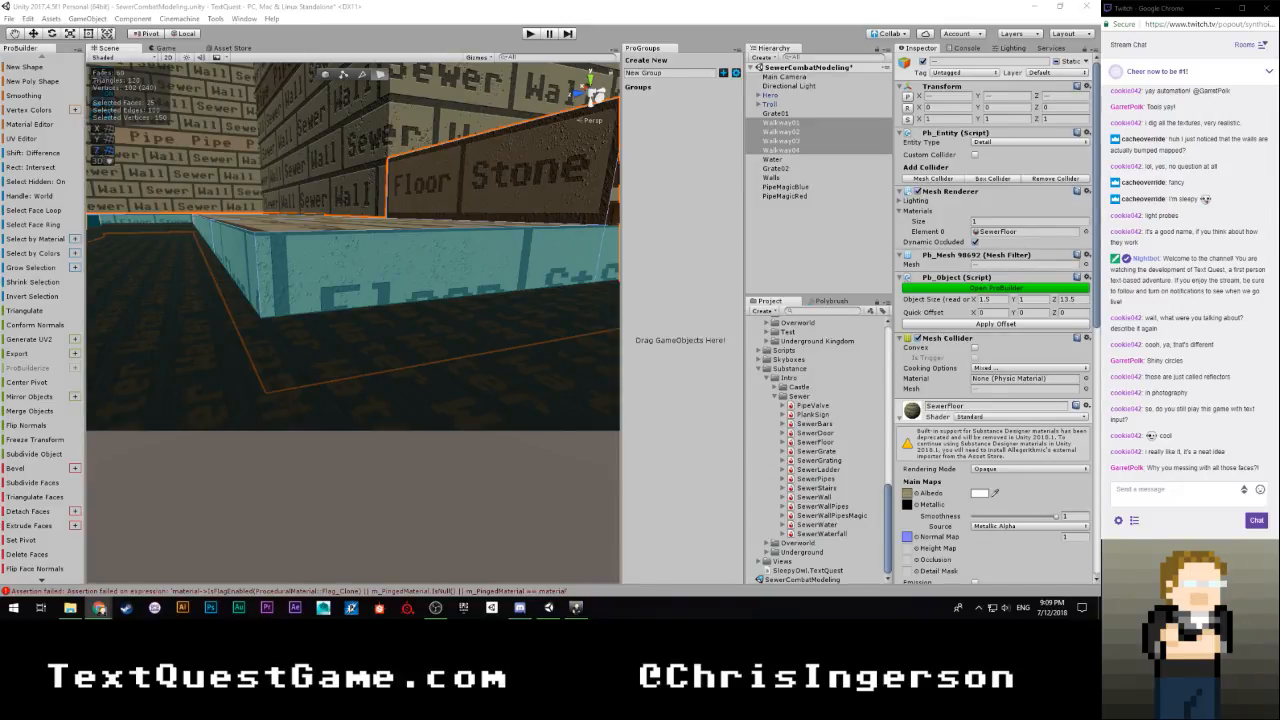
left_click(350, 21)
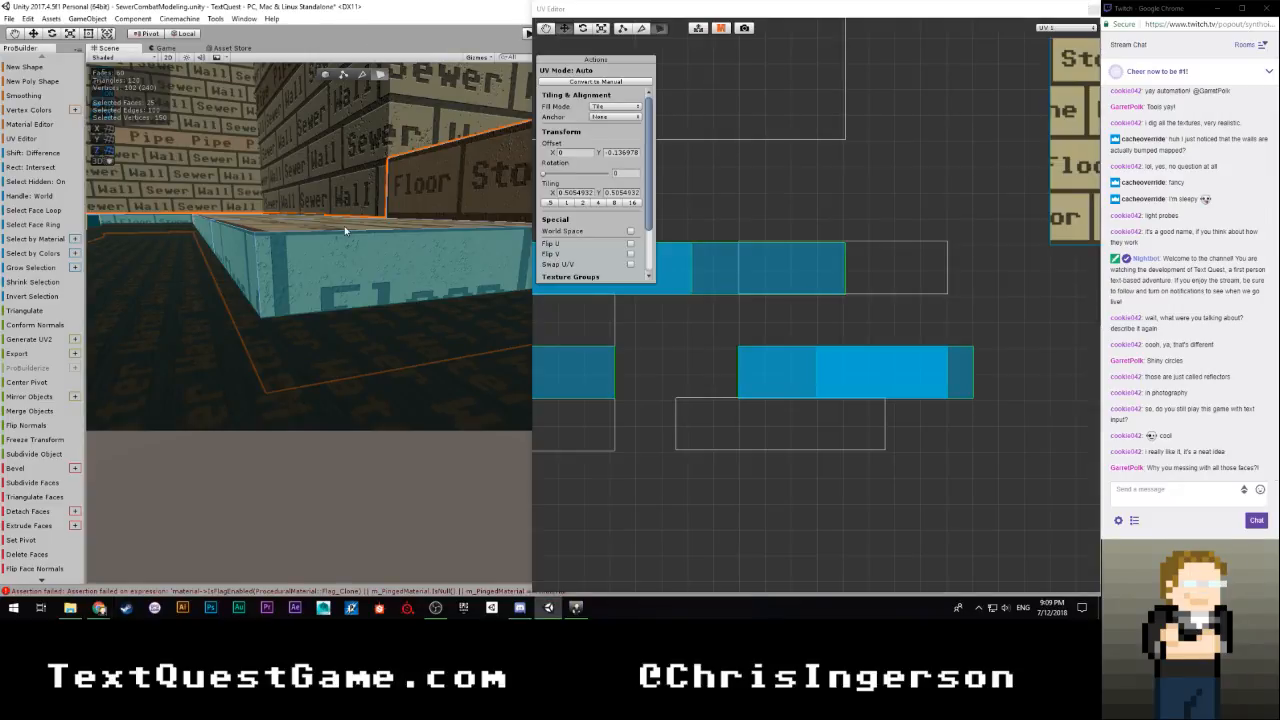
Shift the selected risers' UVs vertically in the UV Editor to bring the brick rows closer to the riser edges
scroll(707, 315, "down", 12)
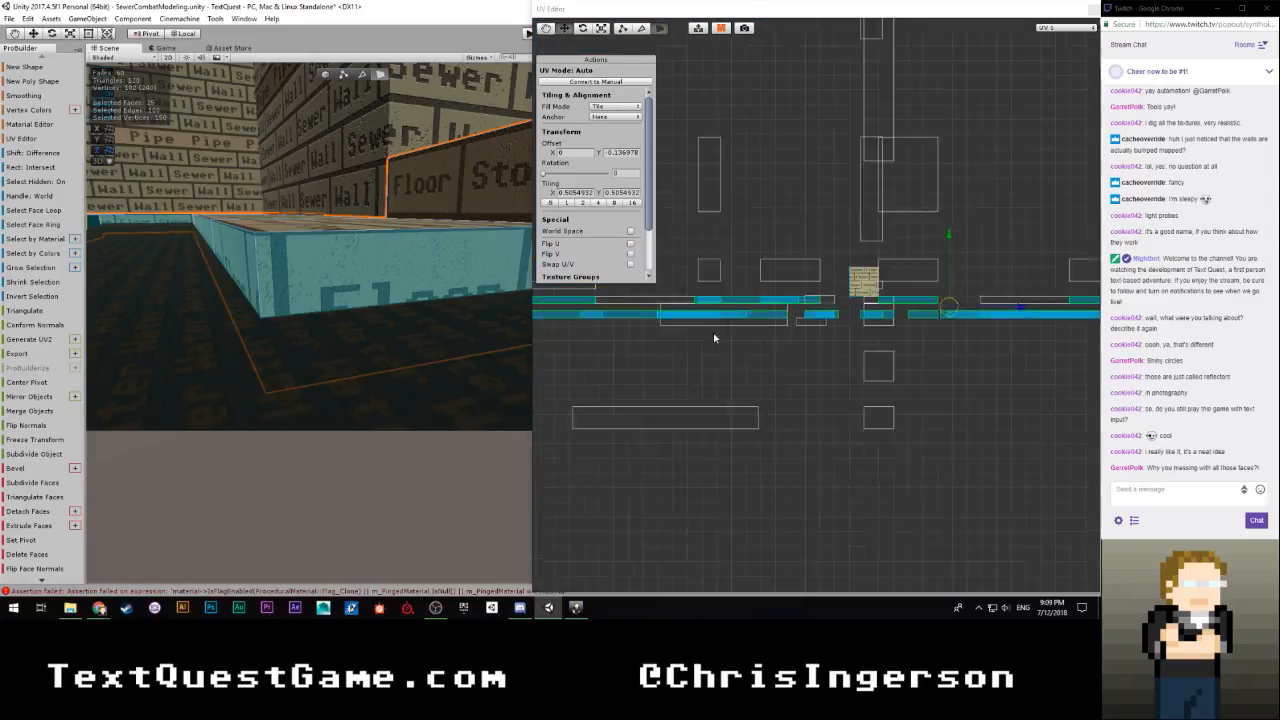
scroll(861, 348, "up", 4)
scroll(864, 352, "up", 4)
scroll(874, 360, "down", 4)
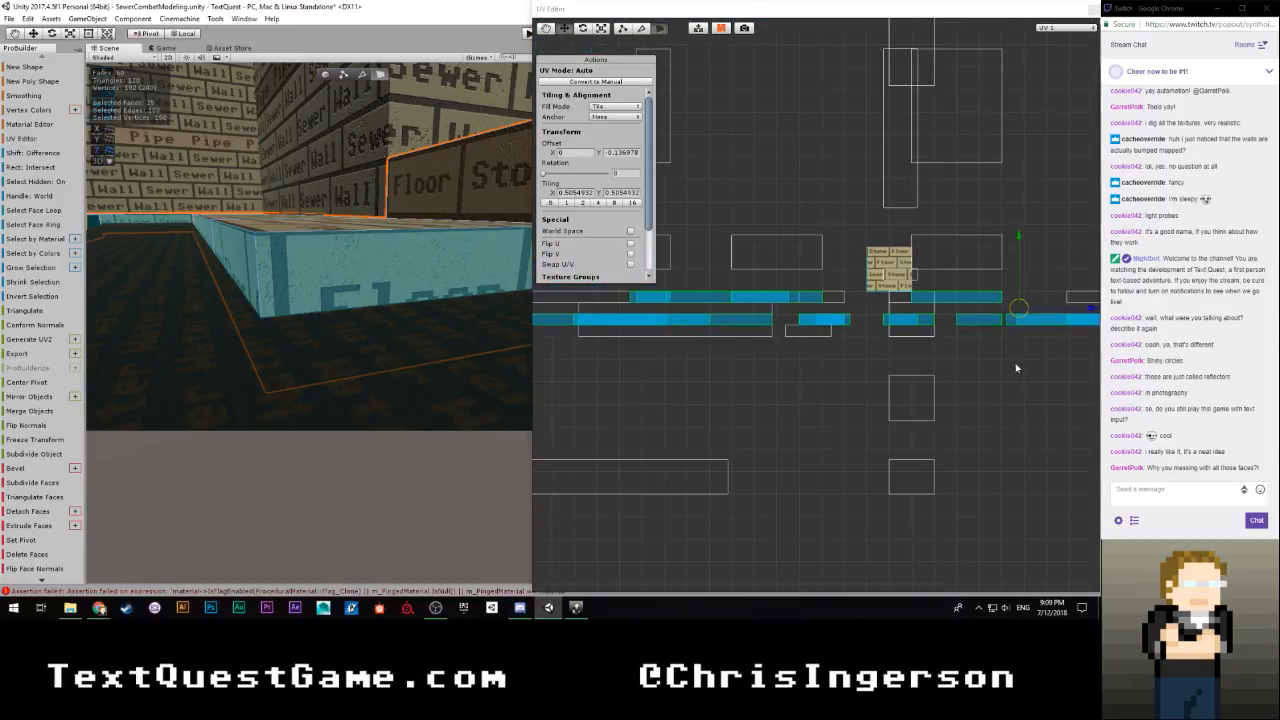
middle_click_drag(1014, 366, 657, 389)
scroll(886, 378, "up", 2)
scroll(752, 298, "up", 3)
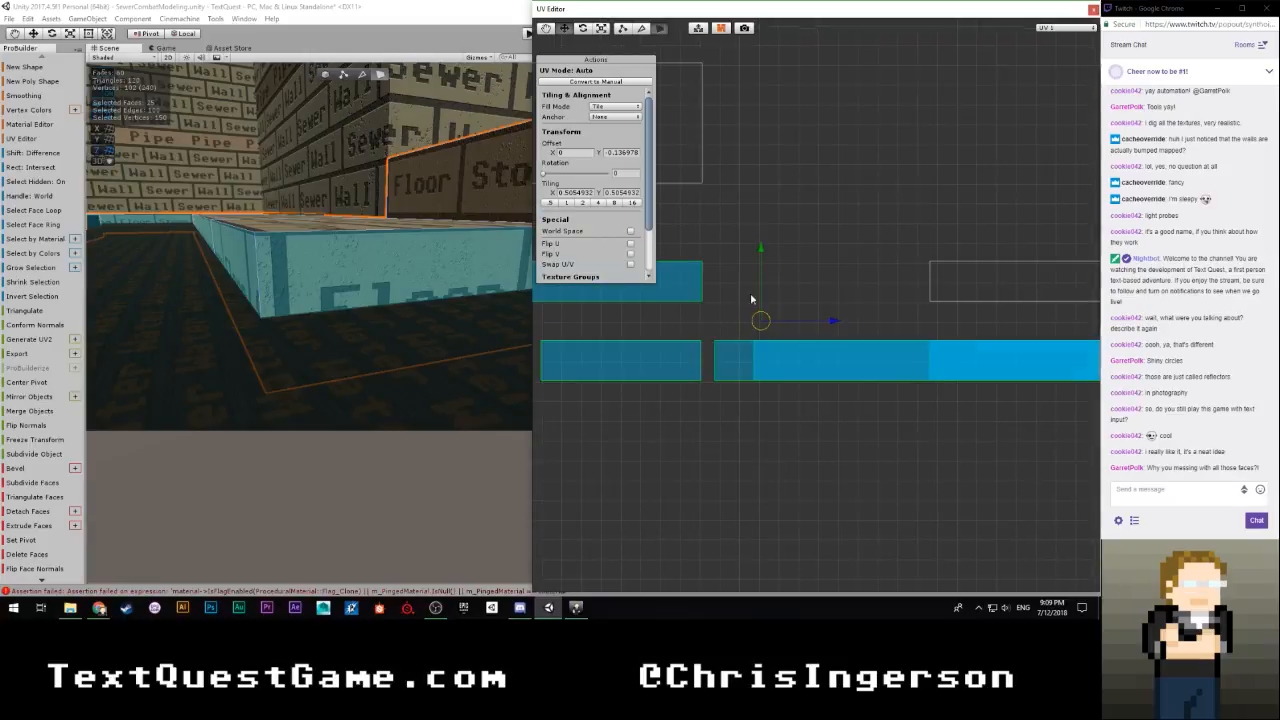
left_click_drag(760, 250, 759, 257)
right_click_drag(325, 363, 1010, 349)
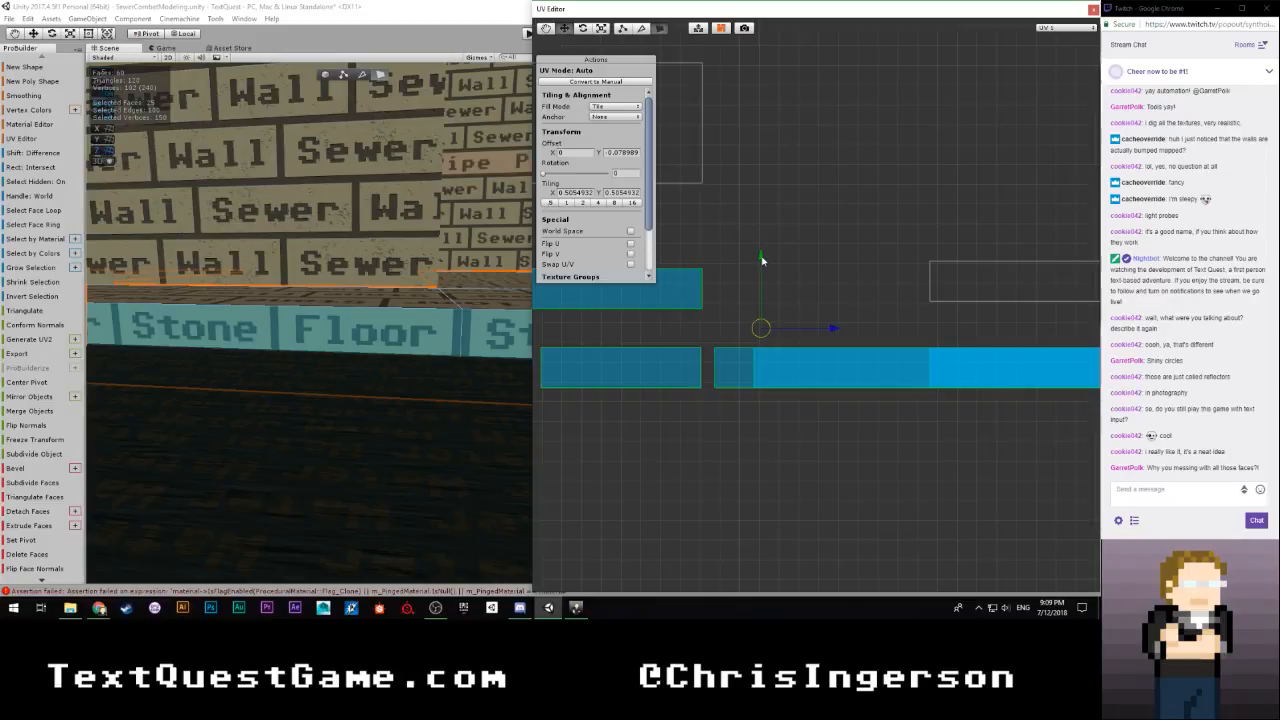
Fine-tune the vertical UV offset of the selected riser faces to about -0.0717, checking the bricks along the walkways
left_click_drag(762, 261, 762, 260)
right_click_drag(440, 335, 949, 350)
right_click_drag(836, 354, 438, 335)
right_click_drag(274, 342, 385, 330)
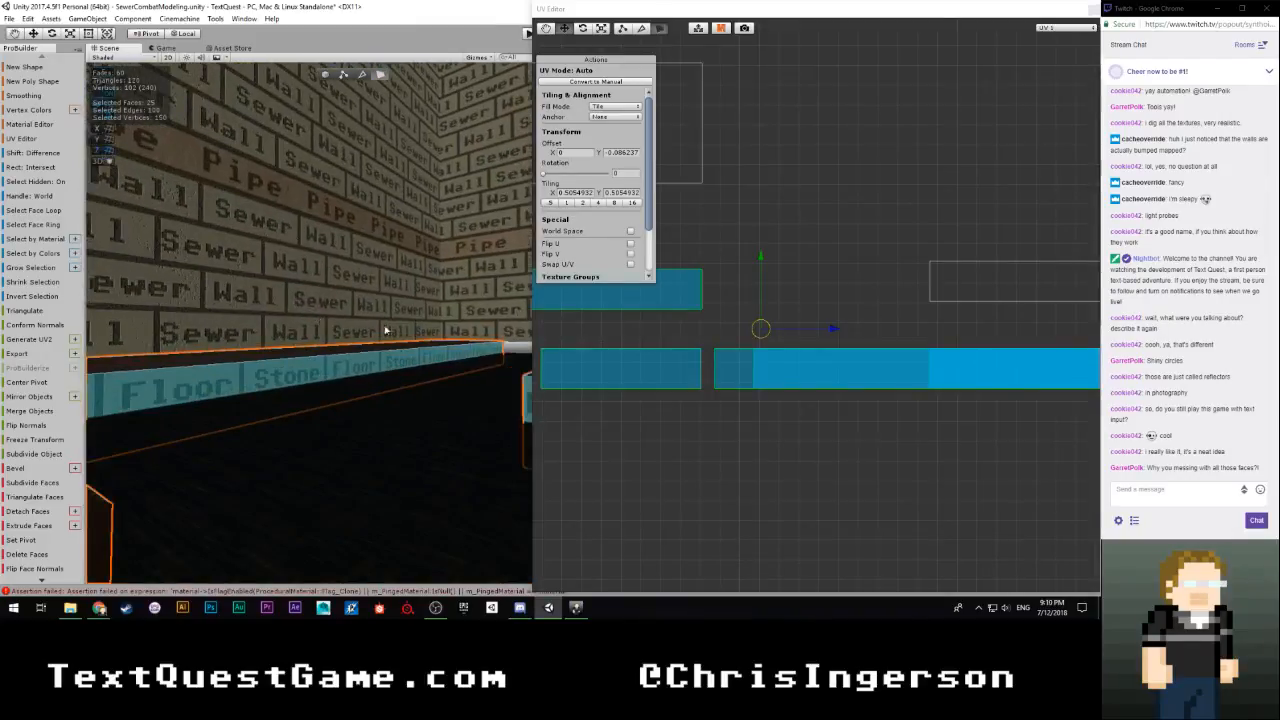
left_click_drag(762, 256, 760, 259)
right_click_drag(420, 345, 925, 428)
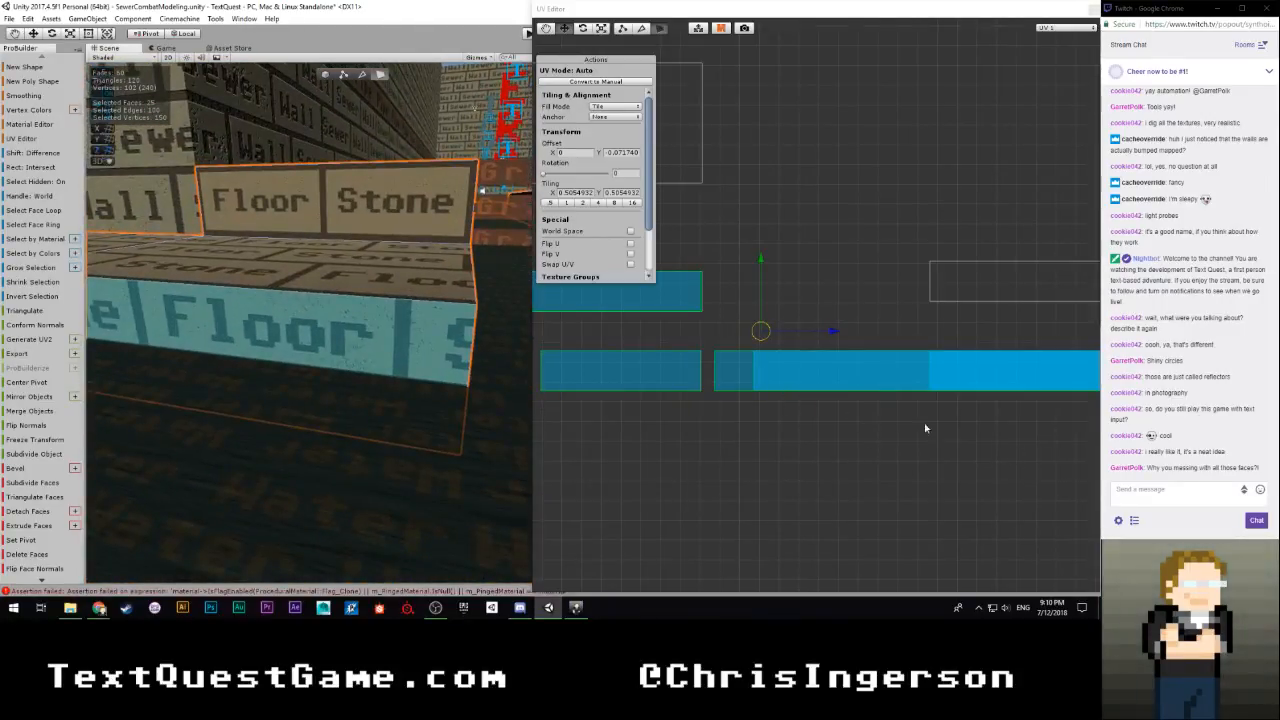
right_click(759, 259)
left_click(772, 236)
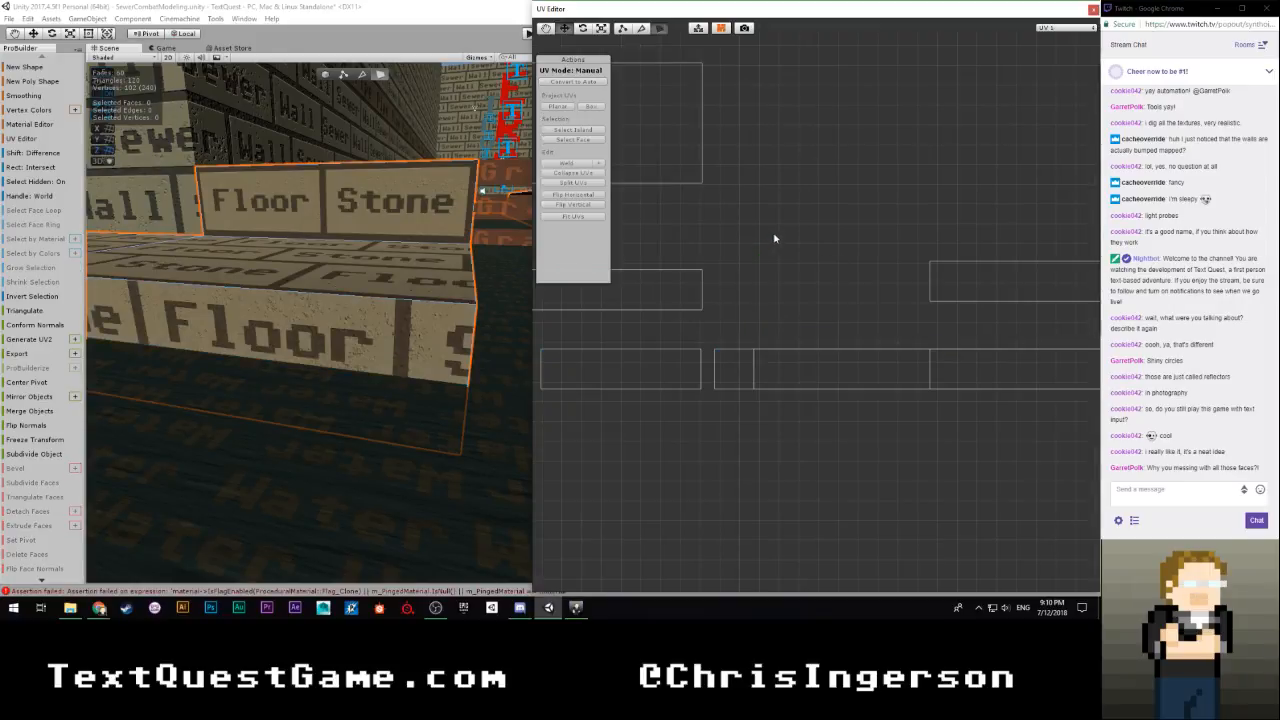
key("ctrl+z")
key("ctrl+z")
Check the aligned risers and reselect the riser faces beneath the grating and around the walkway corner
right_click_drag(342, 369, 783, 371)
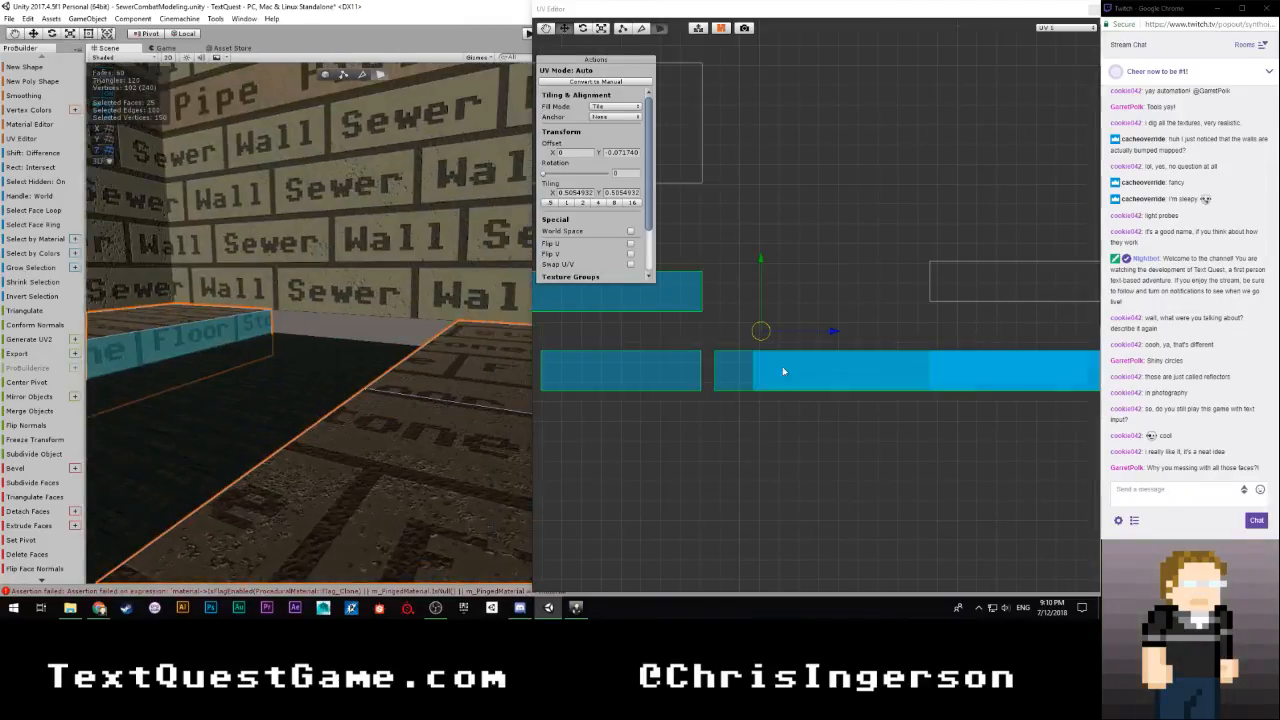
left_click(235, 345)
right_click_drag(235, 345, 116, 341)
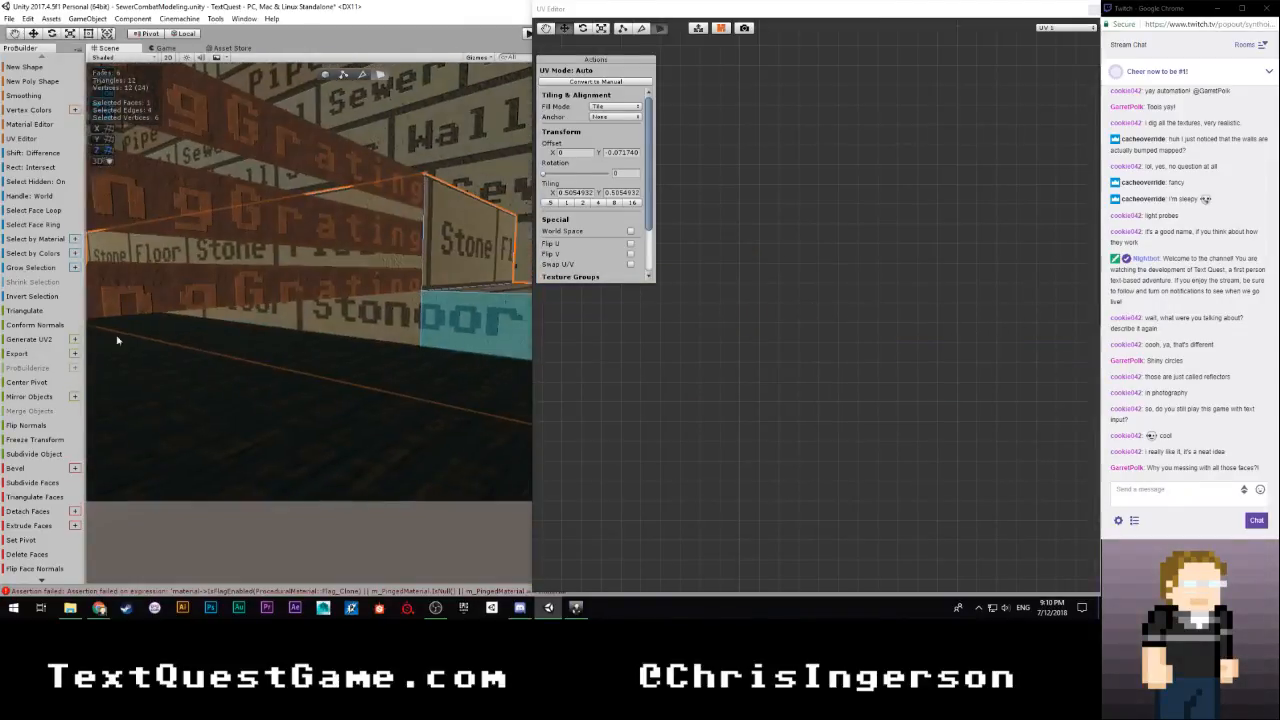
left_click(362, 314, "shift")
right_click_drag(362, 314, 375, 345)
left_click(361, 332, "shift")
left_click(409, 337, "shift")
left_click(410, 323, "shift")
left_click(357, 318, "shift")
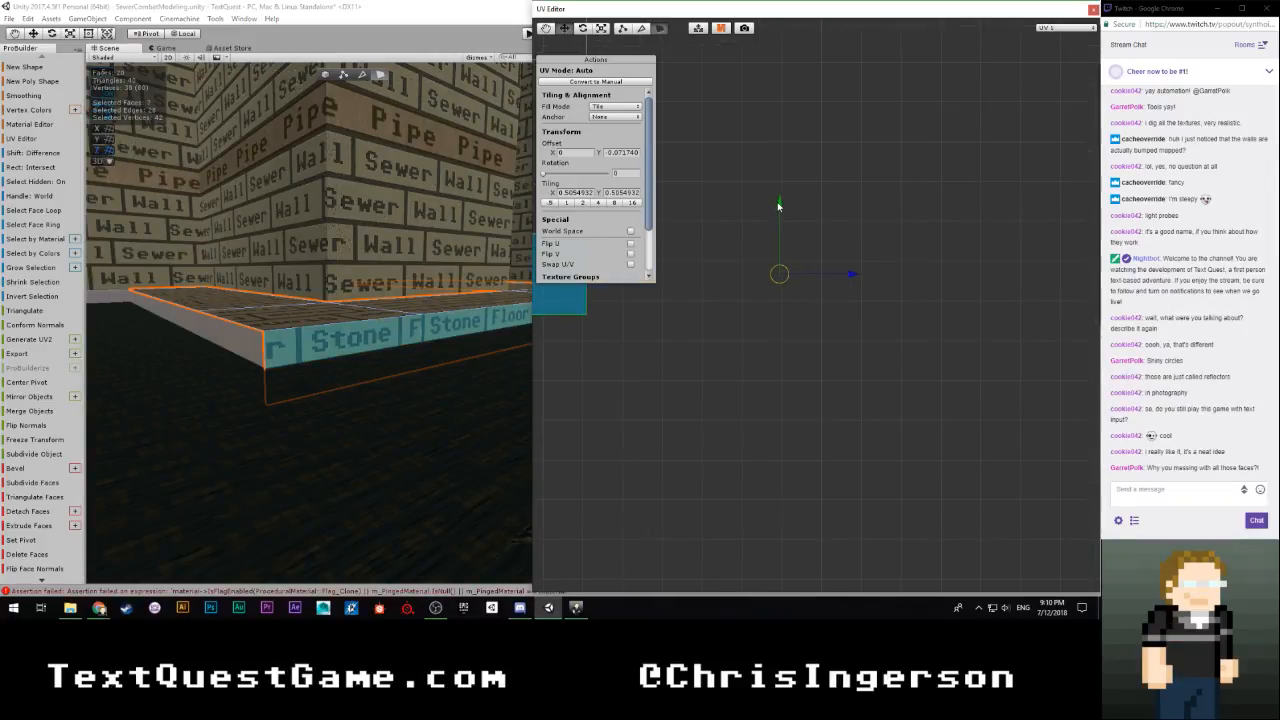
right_click_drag(460, 376, 700, 343)
left_click(700, 343)
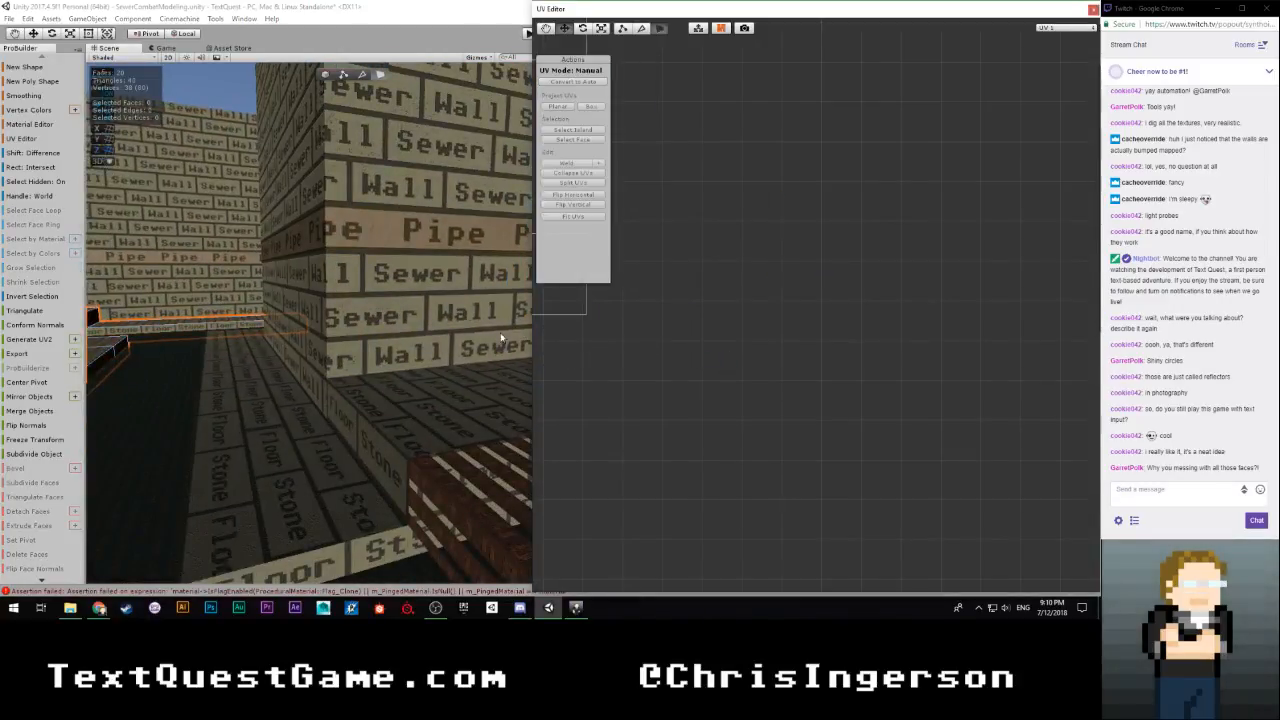
Examine the long walkway riser and its adjoining short riser face together with their UV islands
right_click_drag(298, 374, 626, 518)
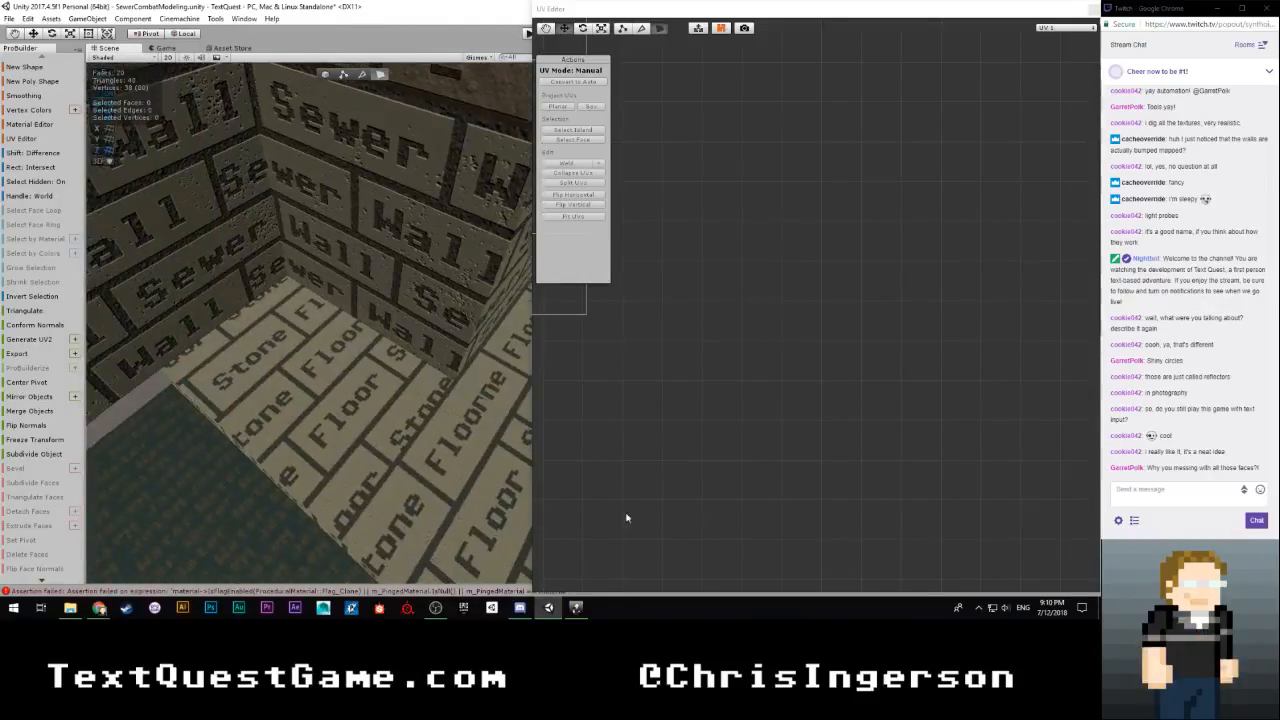
right_click_drag(384, 390, 515, 313)
left_click(281, 317)
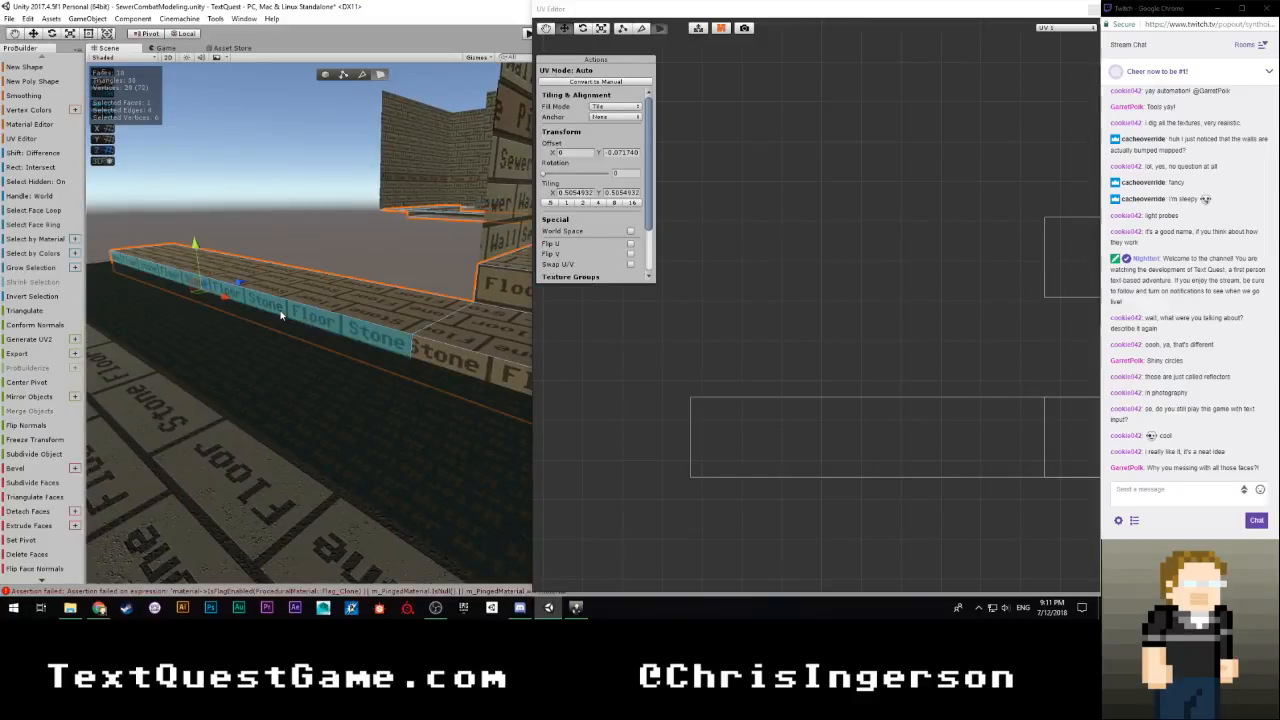
scroll(696, 393, "down", 6)
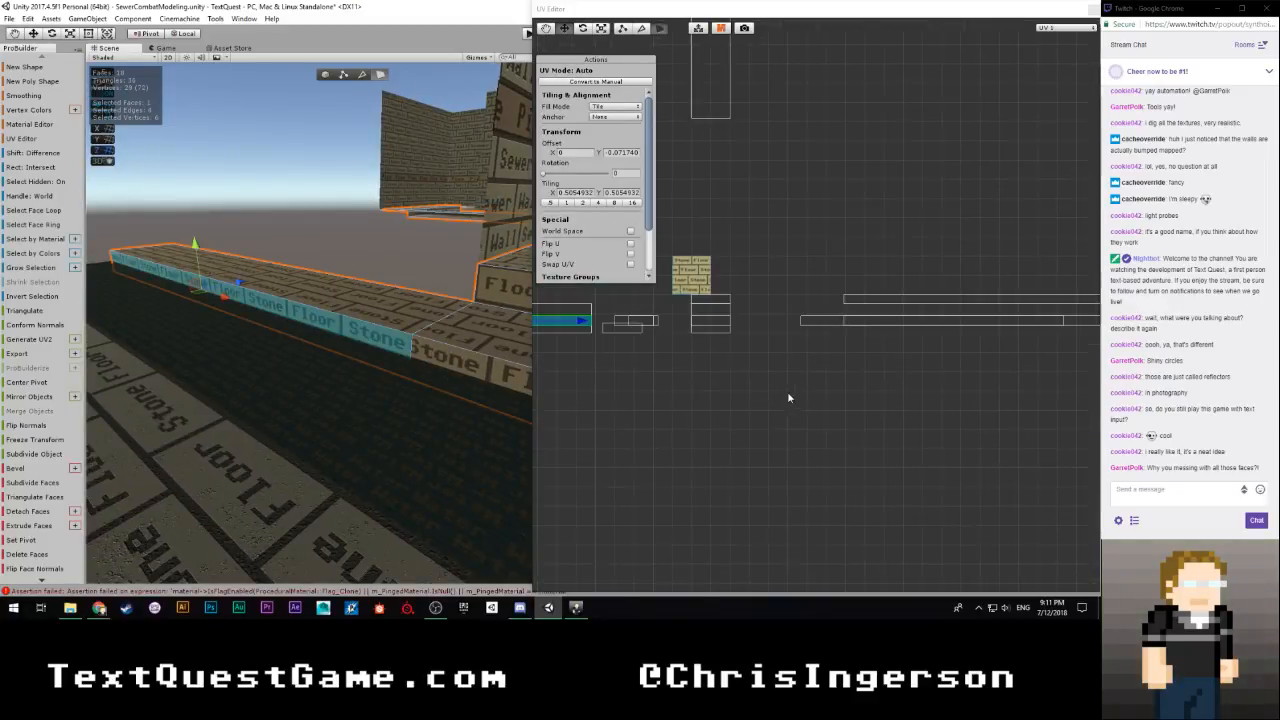
middle_click_drag(691, 394, 851, 411)
left_click(437, 355, "shift")
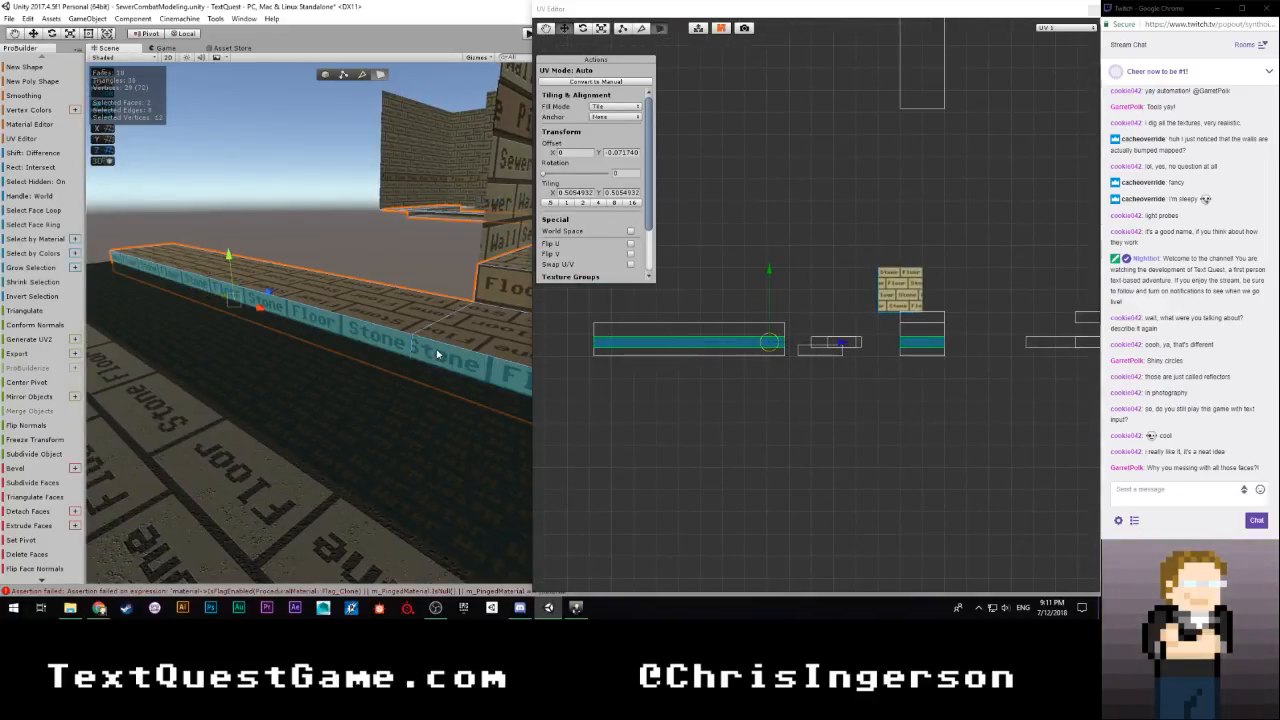
scroll(800, 378, "down", 3)
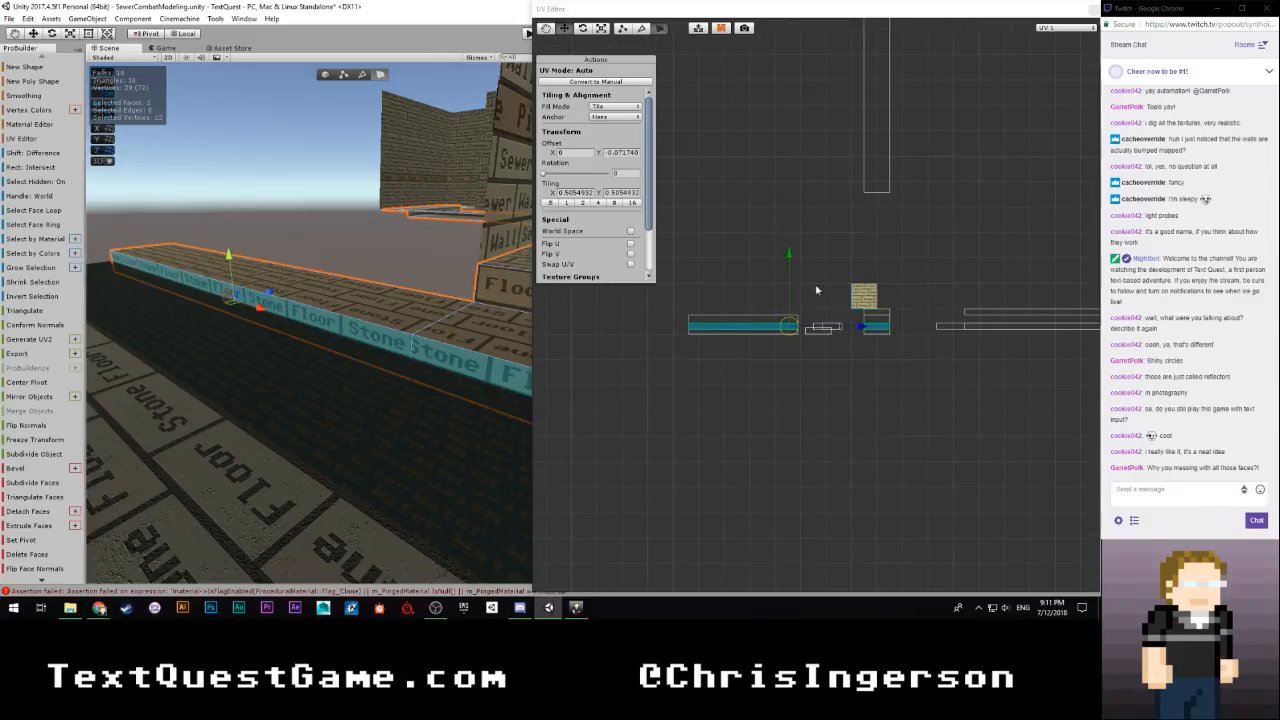
scroll(816, 290, "up", 3)
scroll(819, 437, "up", 2)
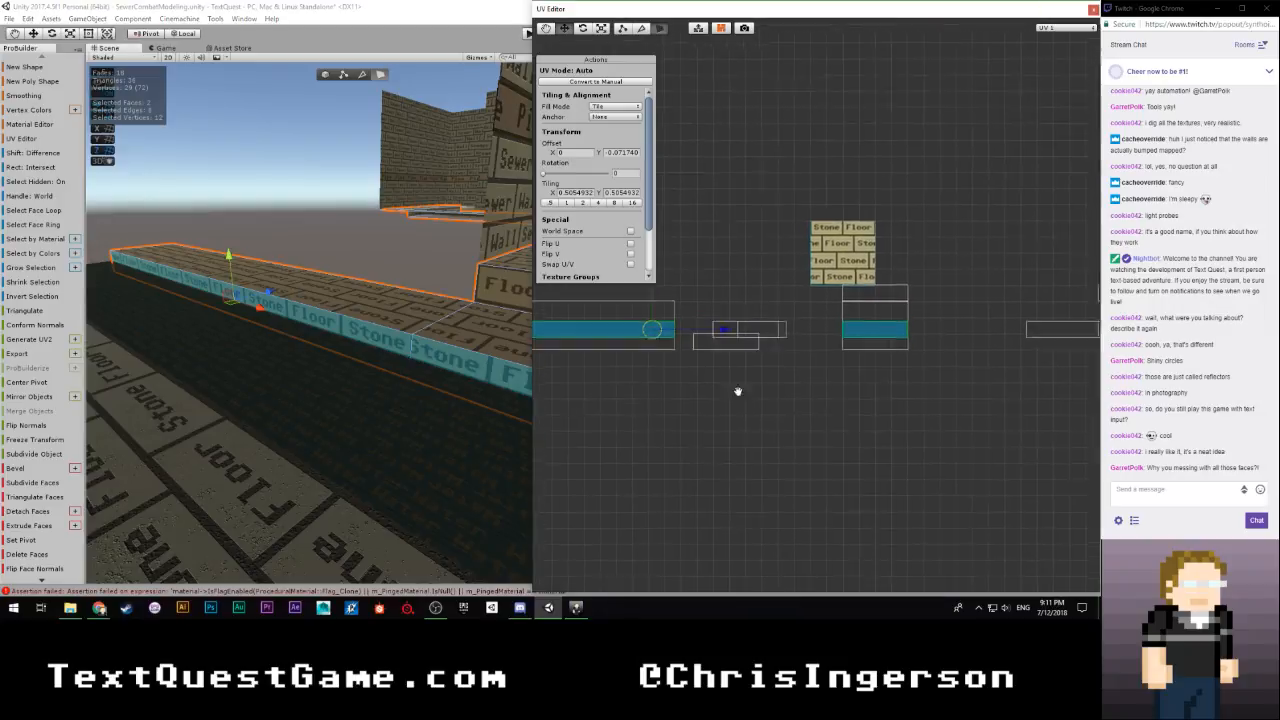
Move the short riser face's UV island horizontally against the long riser's island, at an X offset of about 2.60
left_click(440, 358)
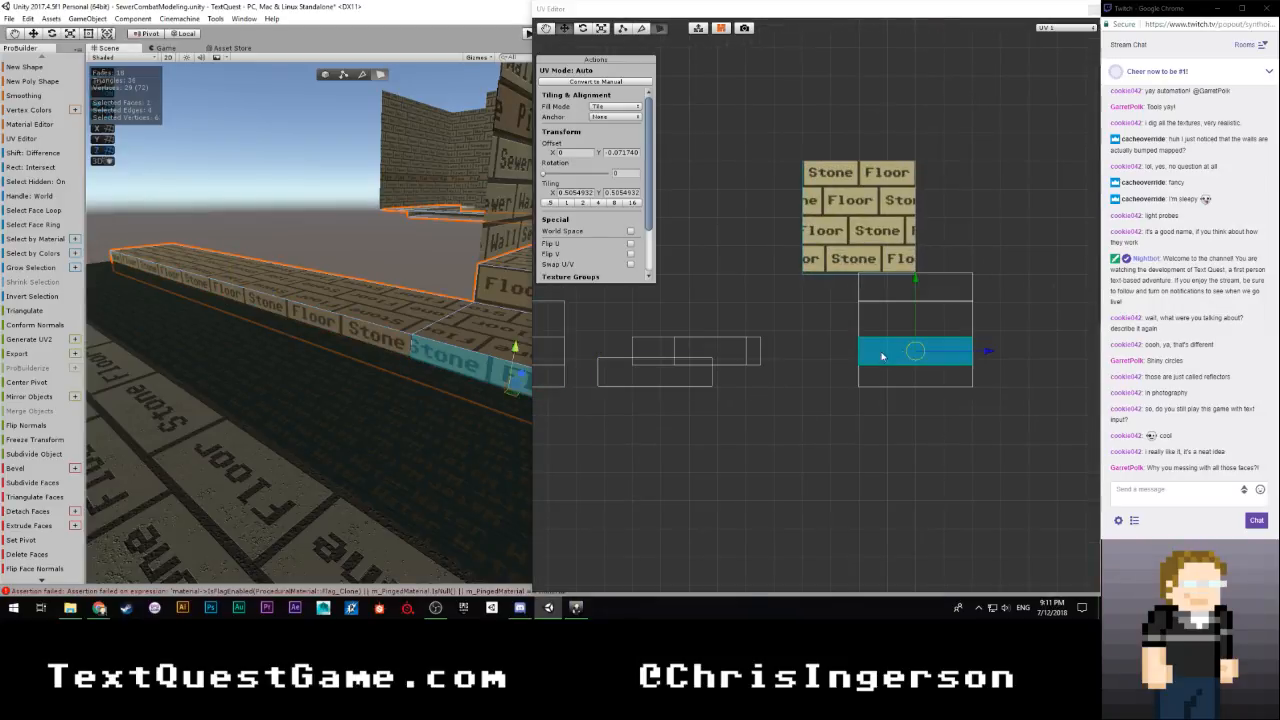
left_click_drag(982, 352, 744, 357)
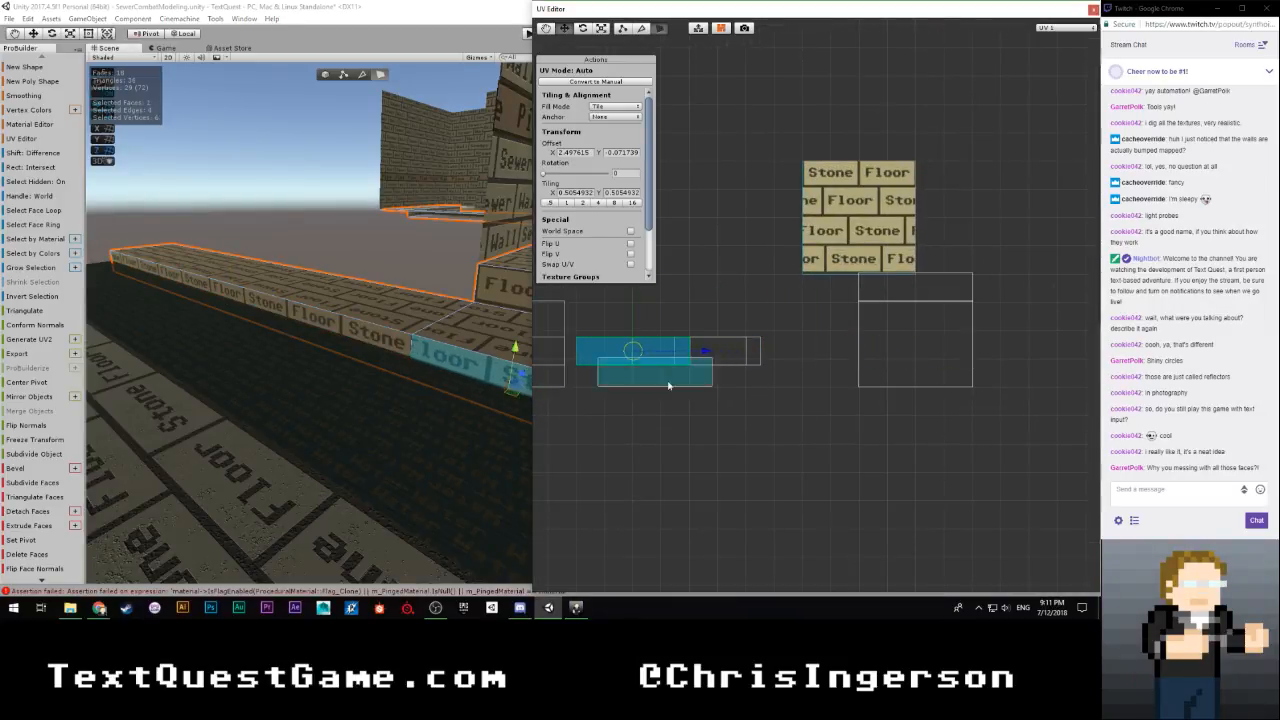
scroll(665, 388, "up", 4)
middle_click_drag(623, 416, 1056, 368)
scroll(908, 408, "up", 2)
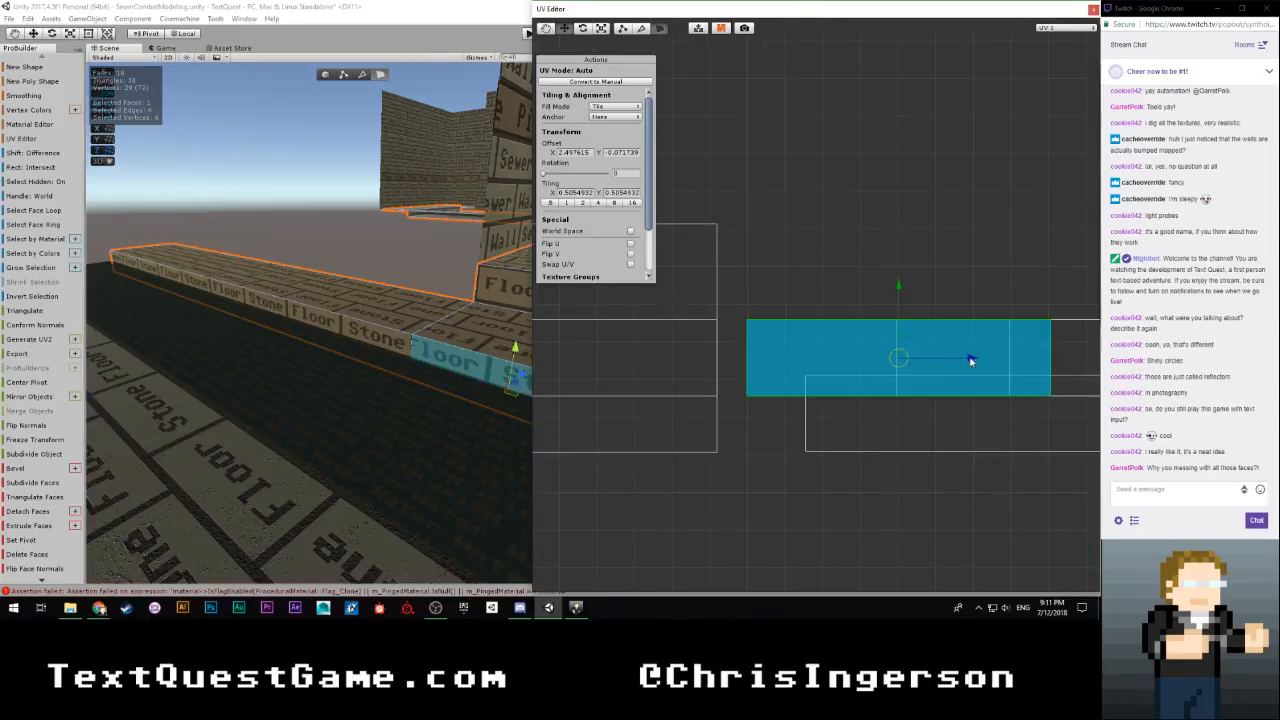
left_click_drag(970, 360, 947, 365)
scroll(700, 372, "down", 1)
Select the riser face at the walkway's end by the grating and set its horizontal UV offset to about -0.04
scroll(440, 371, "down", 3)
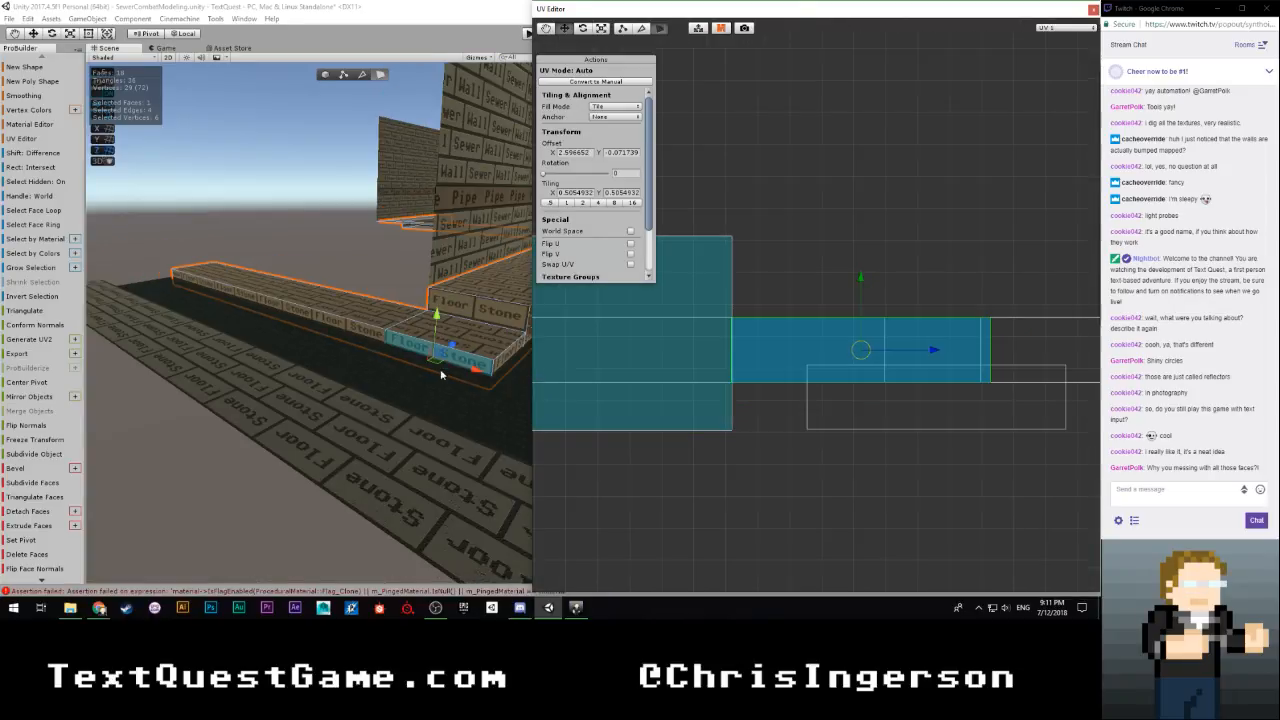
scroll(411, 358, "up", 6)
scroll(430, 373, "down", 4)
left_click_drag(423, 369, 357, 371, "alt")
scroll(402, 369, "down", 3)
left_click(357, 371)
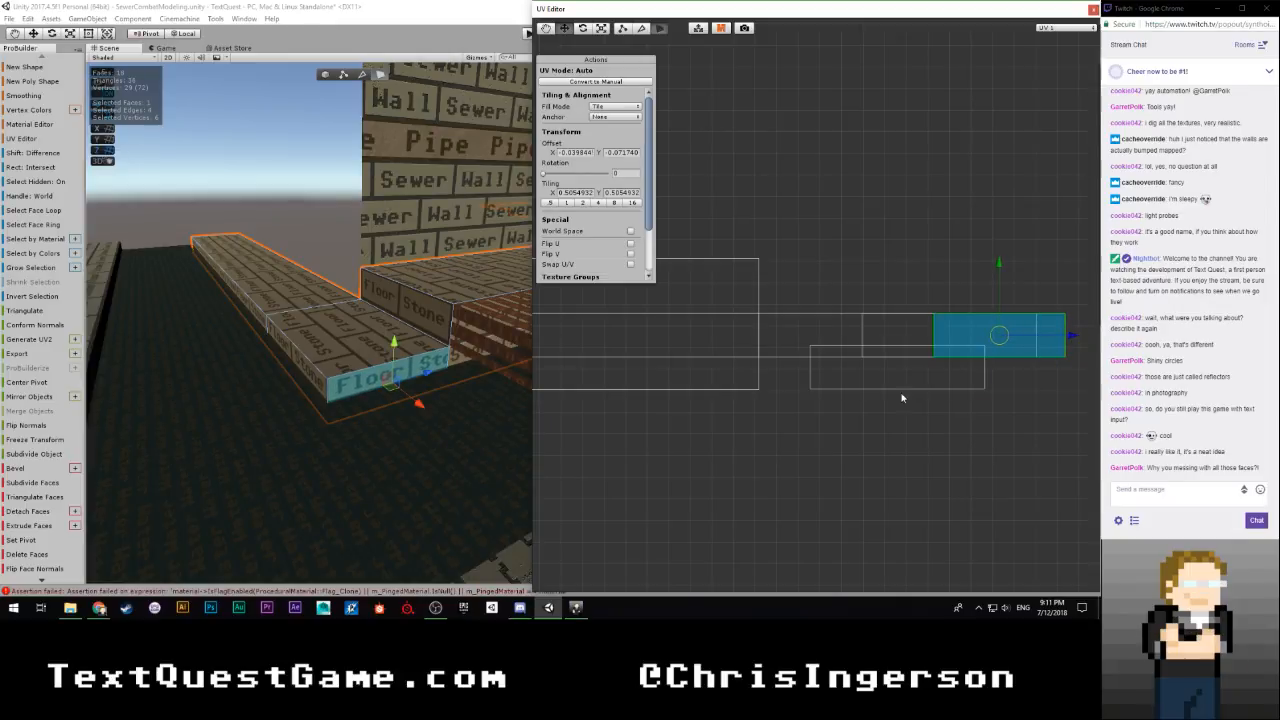
Shift the UVs of the tall face above the lower riser vertically to a Y offset of about 0.1735, stacking its island on the riser's island
right_click_drag(440, 391, 365, 372)
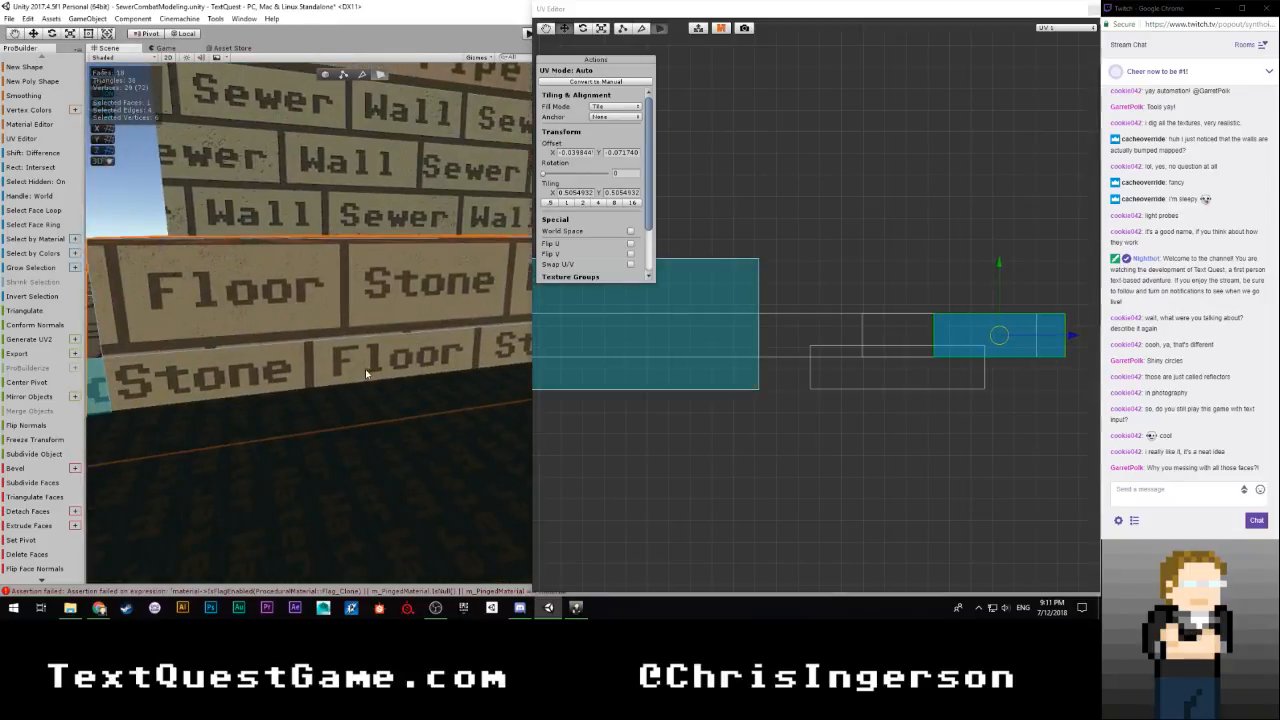
left_click(365, 369)
left_click(370, 305)
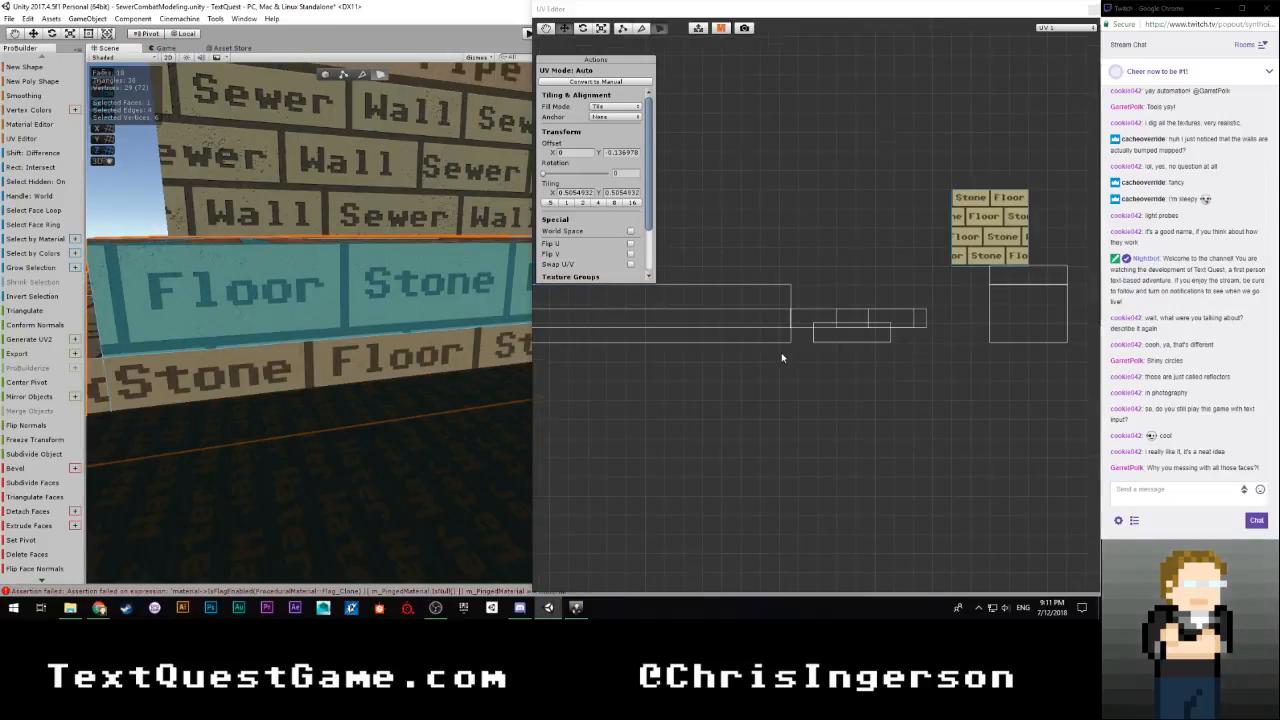
left_click(447, 352)
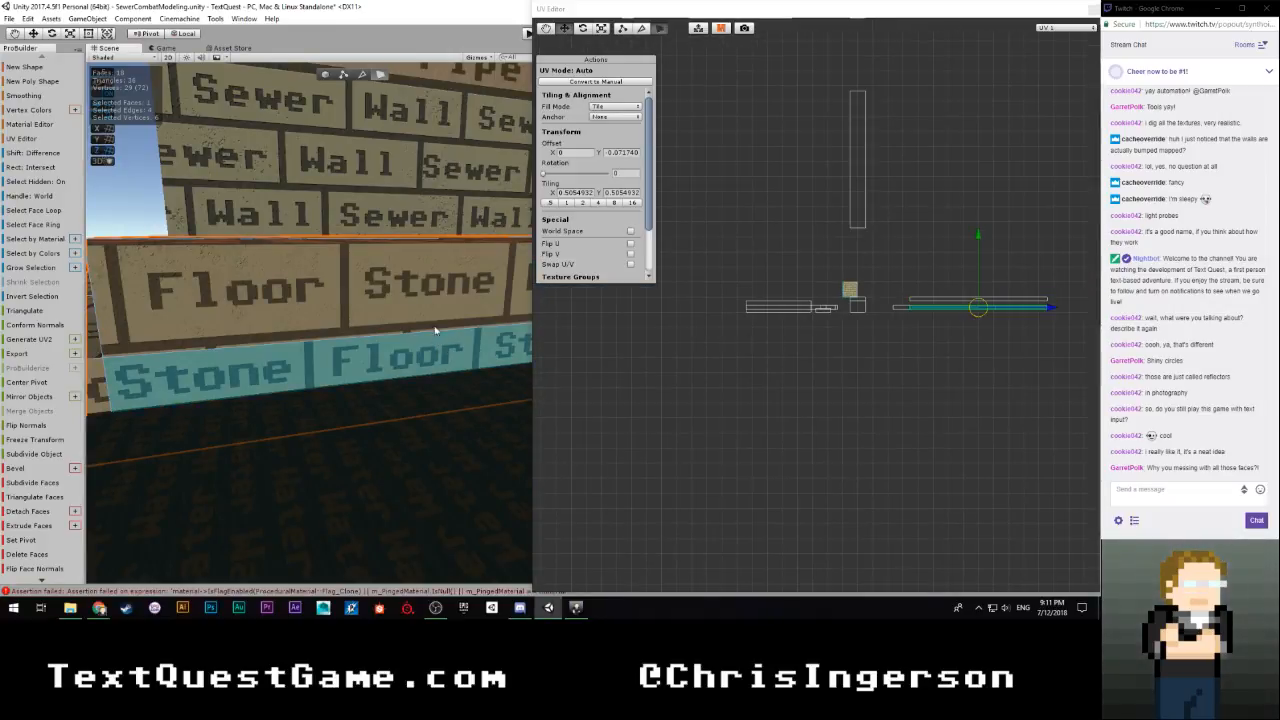
left_click(433, 301)
scroll(966, 343, "up", 3)
middle_click_drag(977, 349, 640, 400)
scroll(743, 411, "up", 5)
left_click_drag(711, 325, 705, 348)
scroll(735, 408, "up", 4)
middle_click_drag(724, 456, 810, 214)
scroll(806, 222, "up", 4)
middle_click_drag(686, 345, 866, 249)
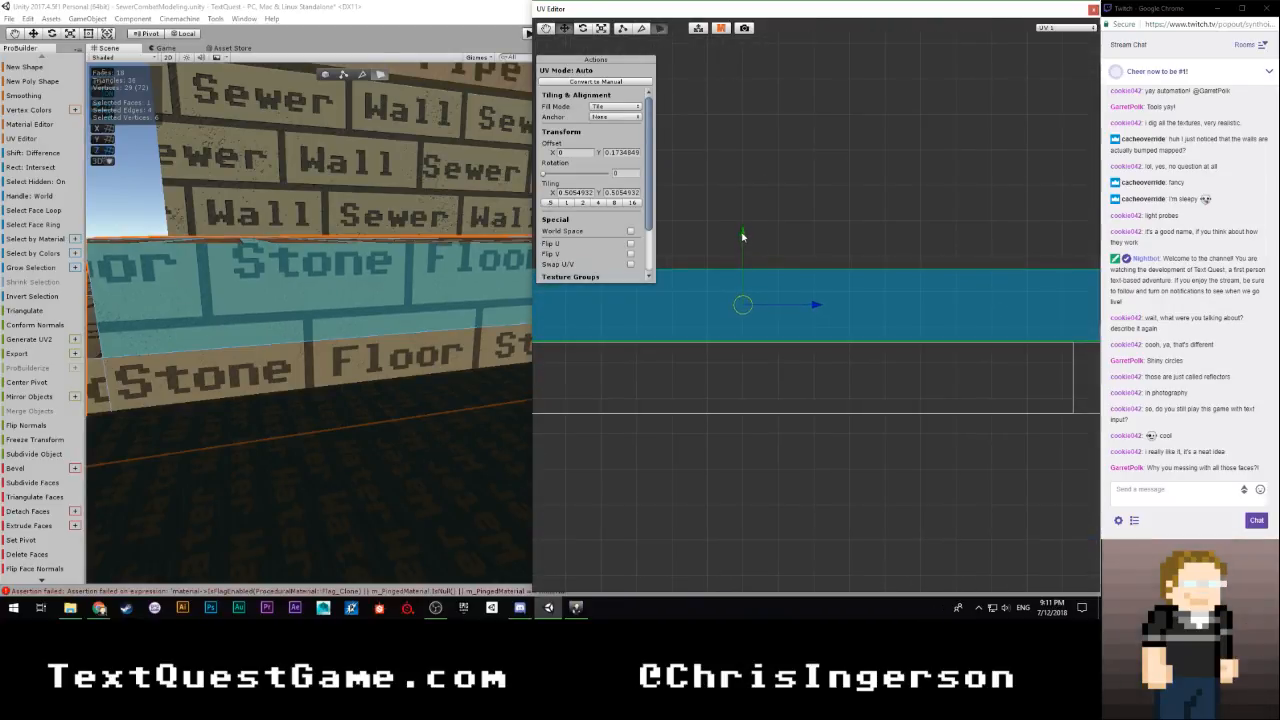
Add the lower riser face to the selection and shift both stacked faces' UVs horizontally together
left_click(385, 354, "shift")
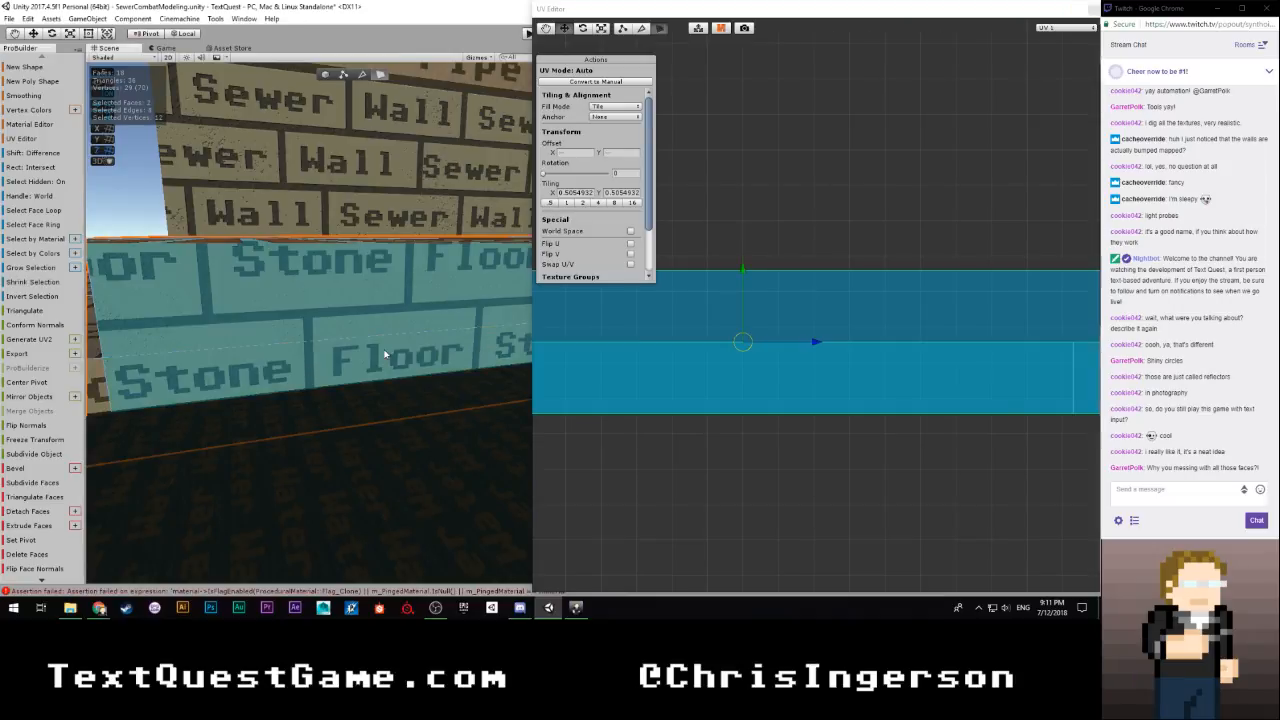
right_click_drag(336, 359, 366, 355)
scroll(705, 411, "down", 4)
scroll(690, 409, "down", 7)
middle_click_drag(659, 403, 765, 396)
scroll(885, 395, "up", 1)
left_click_drag(1036, 347, 850, 347)
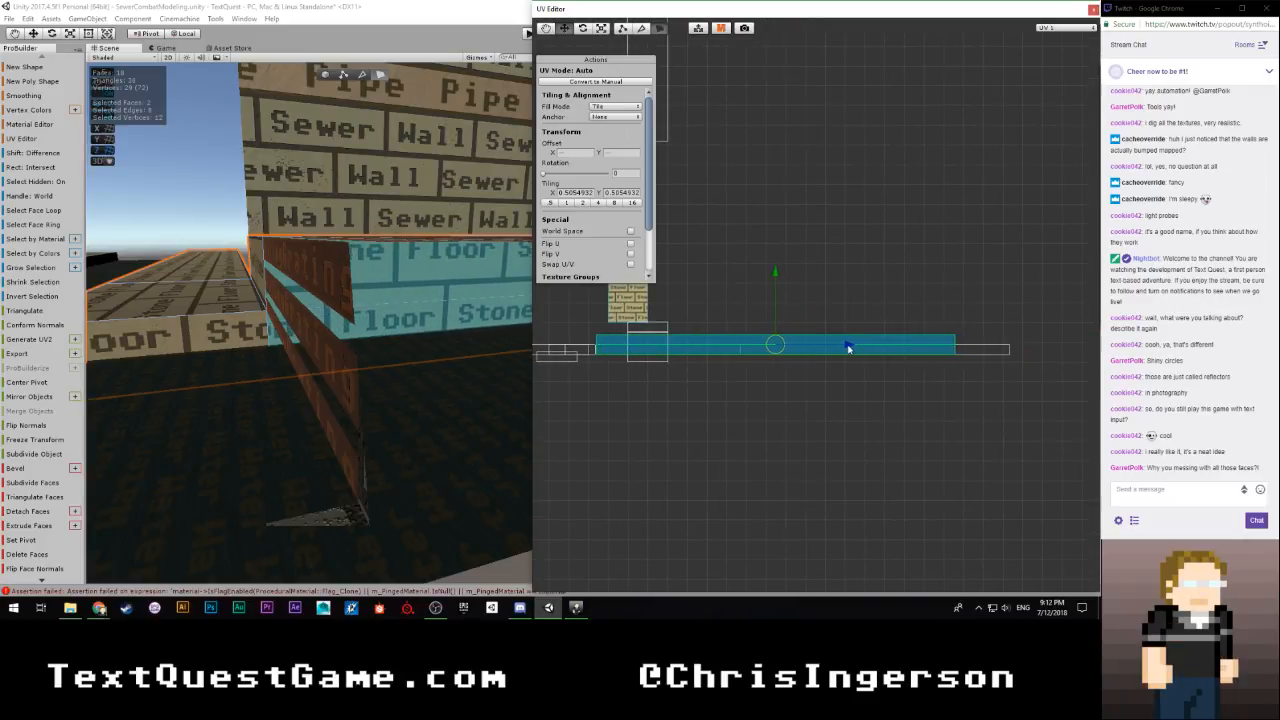
Fine-tune the horizontal UV position of the two stacked faces to match the bricks of the adjoining riser at the corner
scroll(446, 396, "up", 2)
scroll(456, 384, "down", 2)
right_click_drag(471, 363, 420, 361)
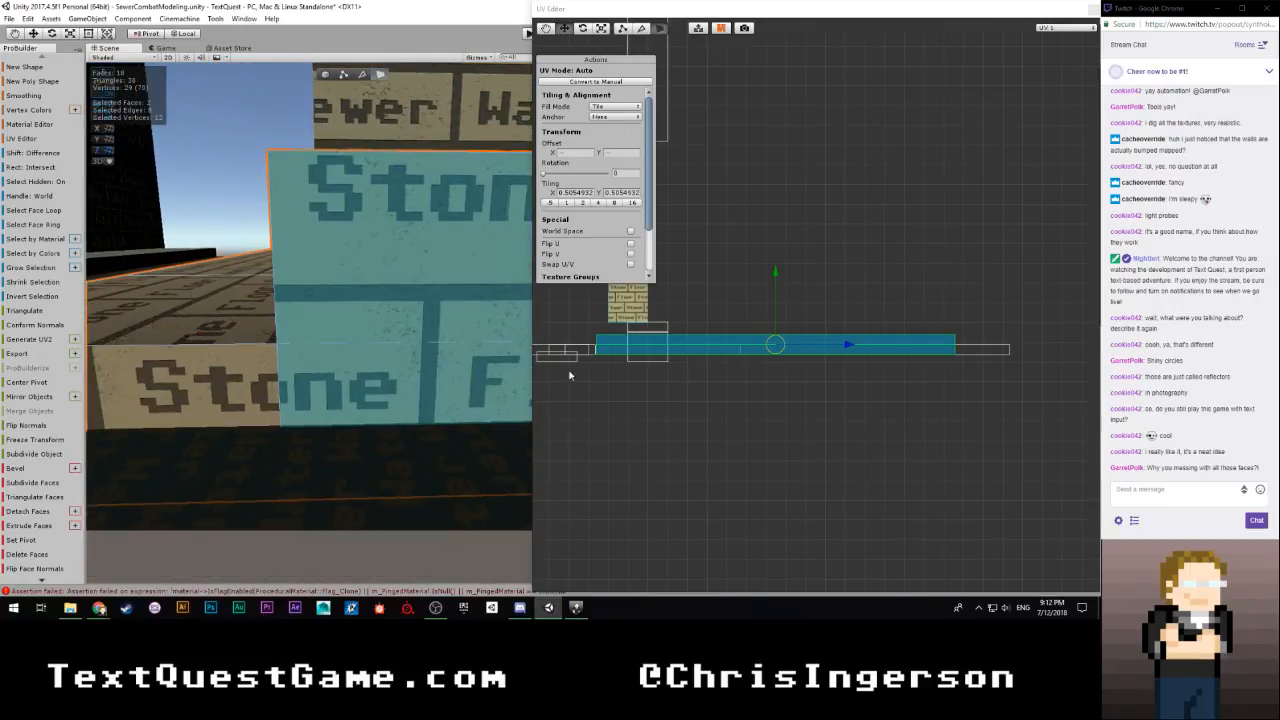
scroll(664, 412, "up", 3)
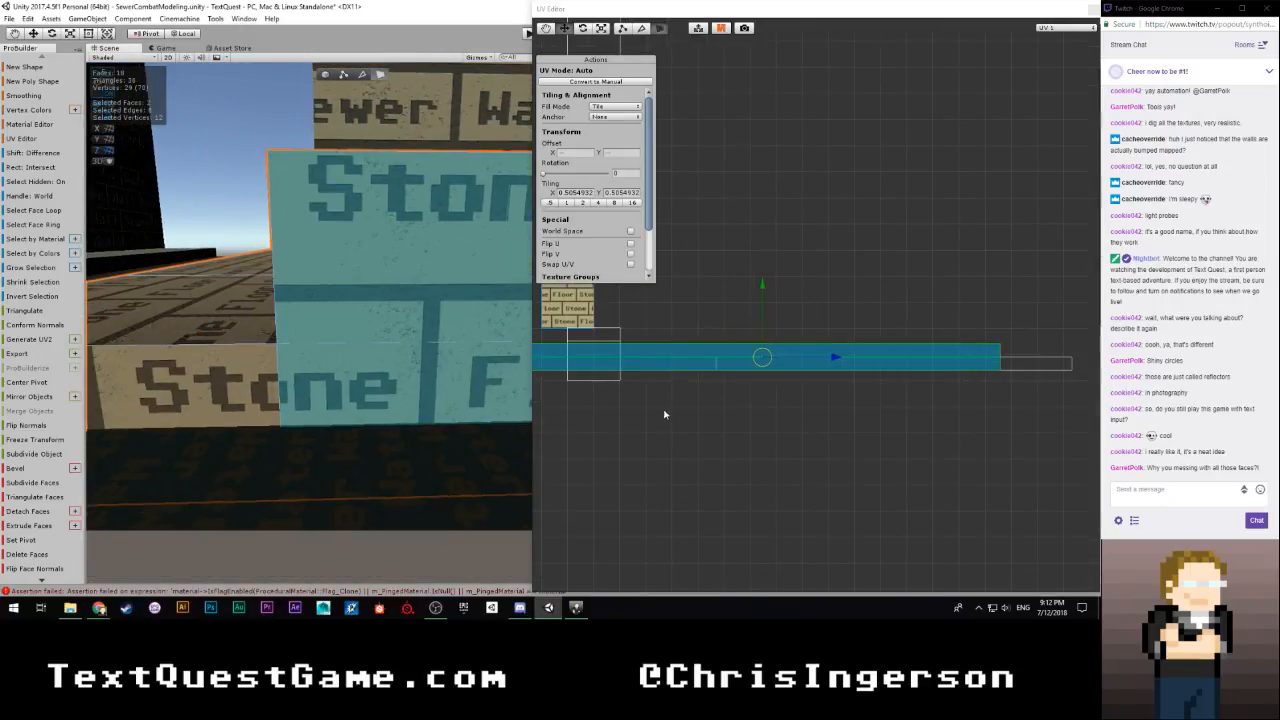
middle_click_drag(664, 412, 829, 390)
scroll(829, 390, "up", 4)
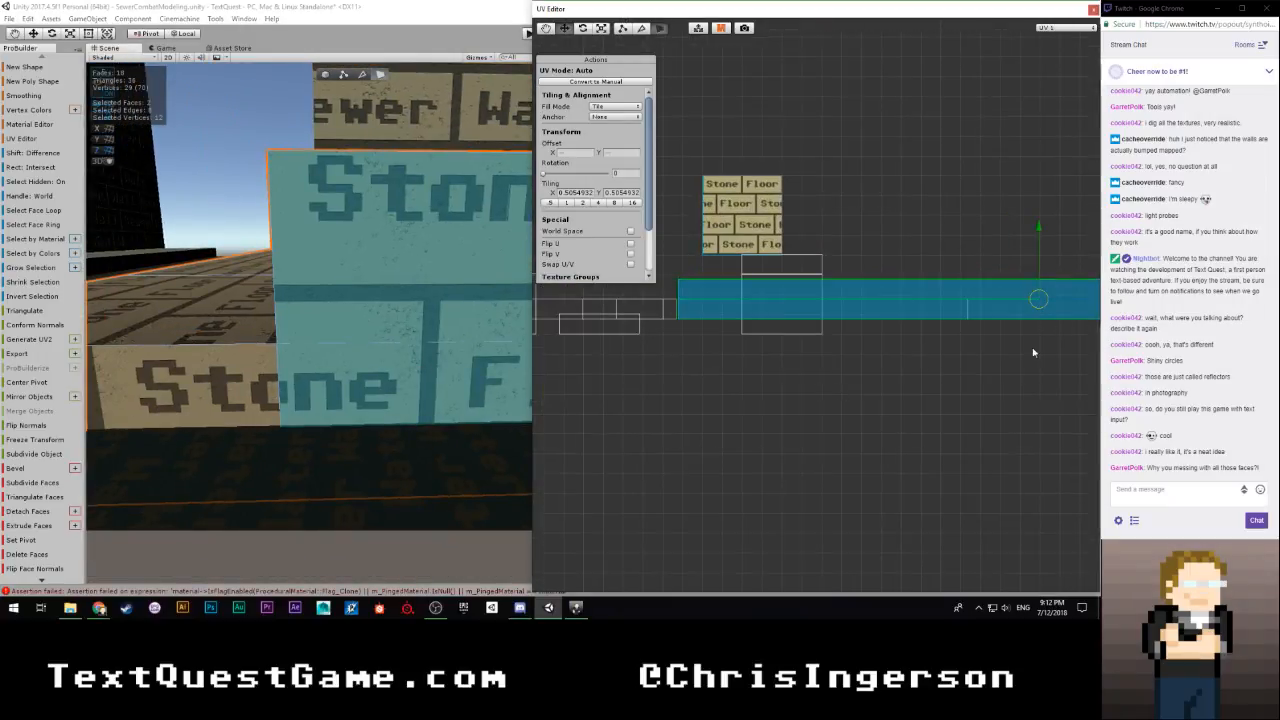
middle_click_drag(1024, 350, 985, 371)
left_click_drag(1071, 322, 1070, 325)
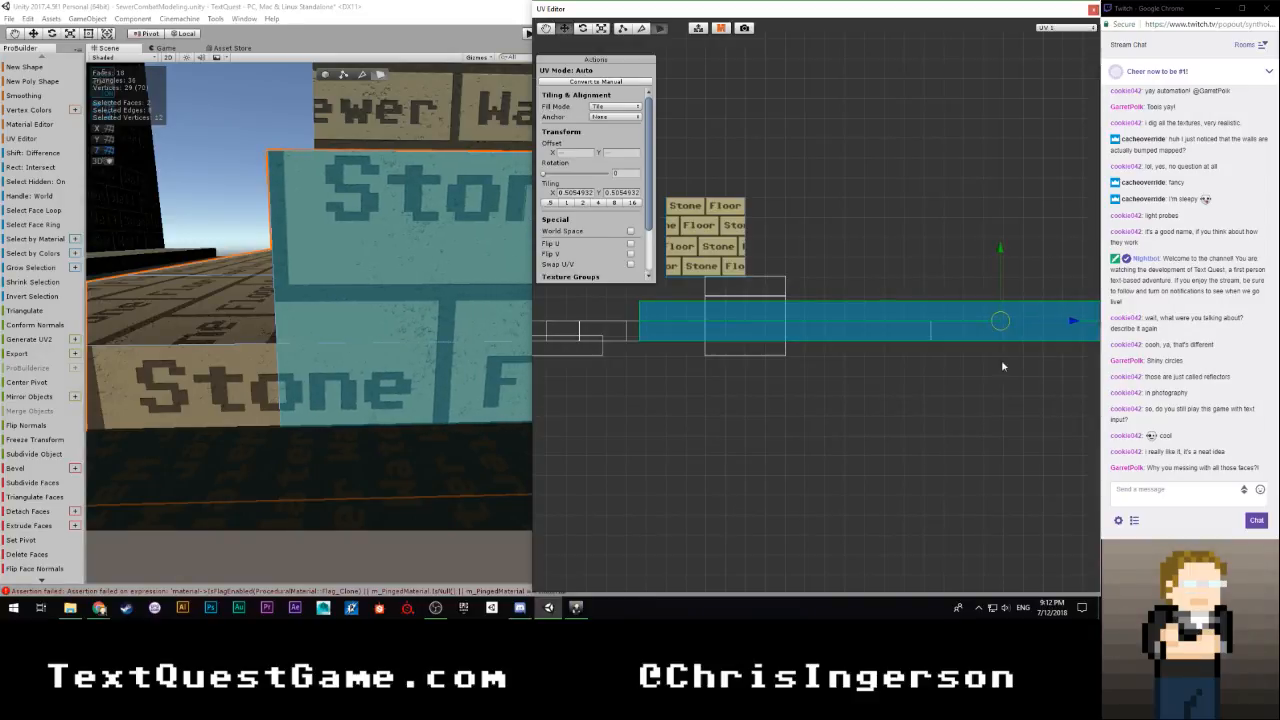
scroll(680, 365, "up", 2)
scroll(898, 353, "down", 1)
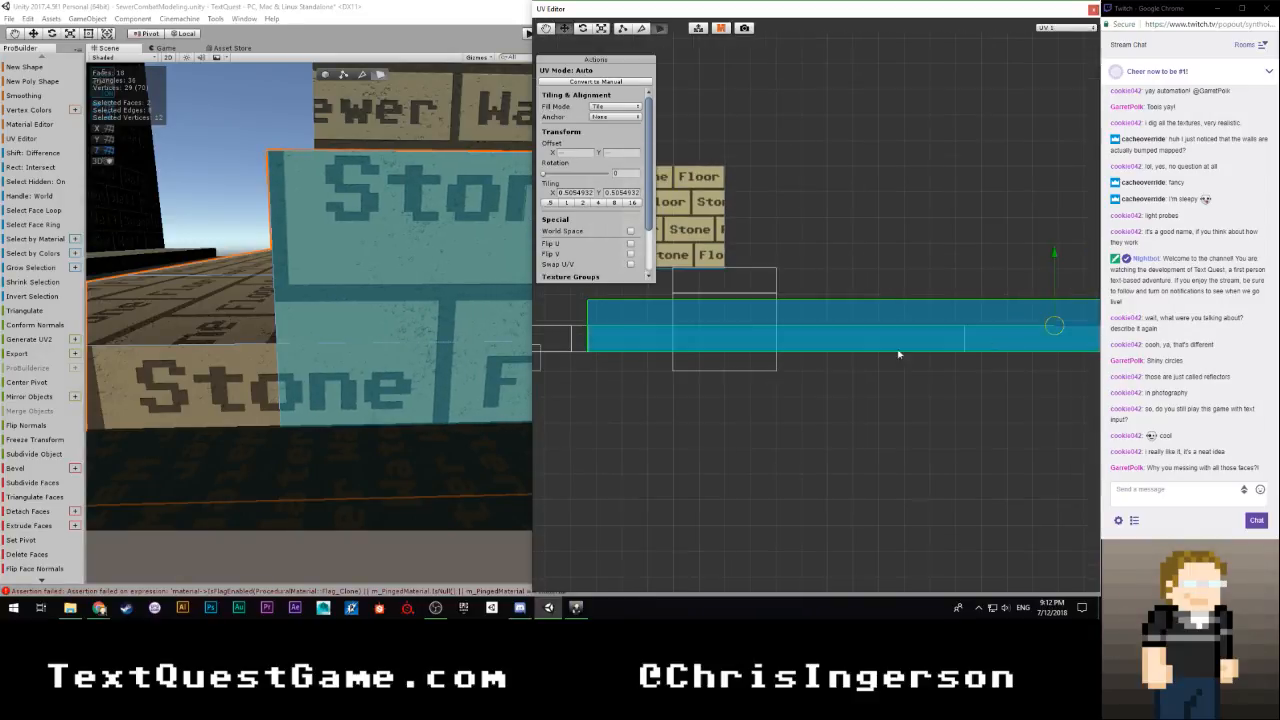
left_click_drag(1085, 330, 1076, 330)
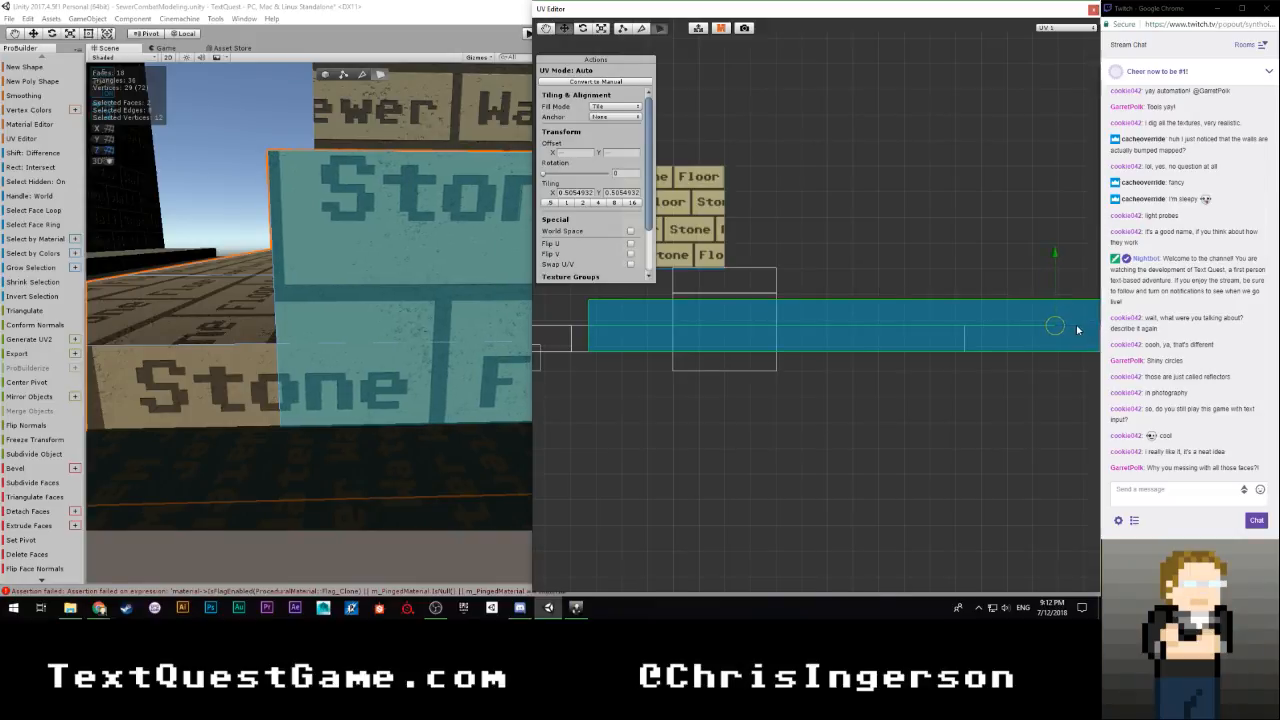
Select the riser's end face at the opposite walkway corner and shift its UVs horizontally to an X offset of about 8.246
scroll(817, 366, "down", 2)
right_click_drag(406, 345, 366, 385)
left_click(364, 339)
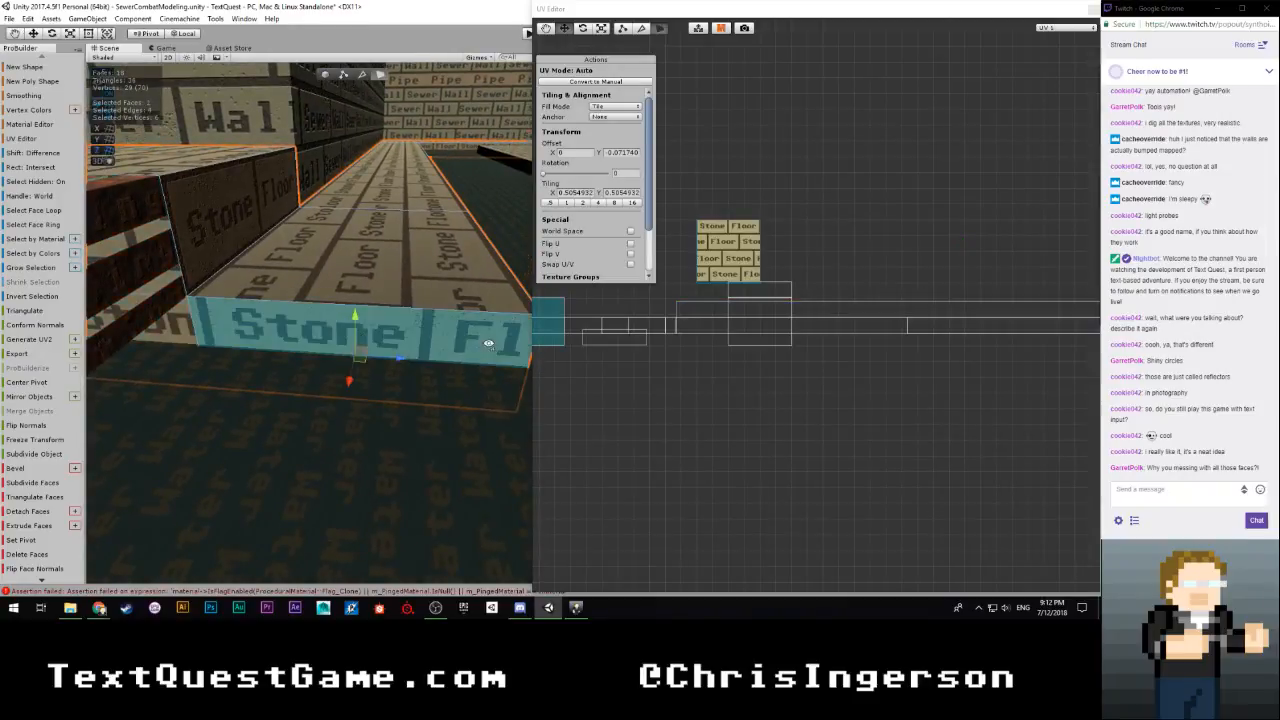
right_click_drag(488, 343, 376, 334)
left_click(435, 194)
scroll(754, 345, "down", 5)
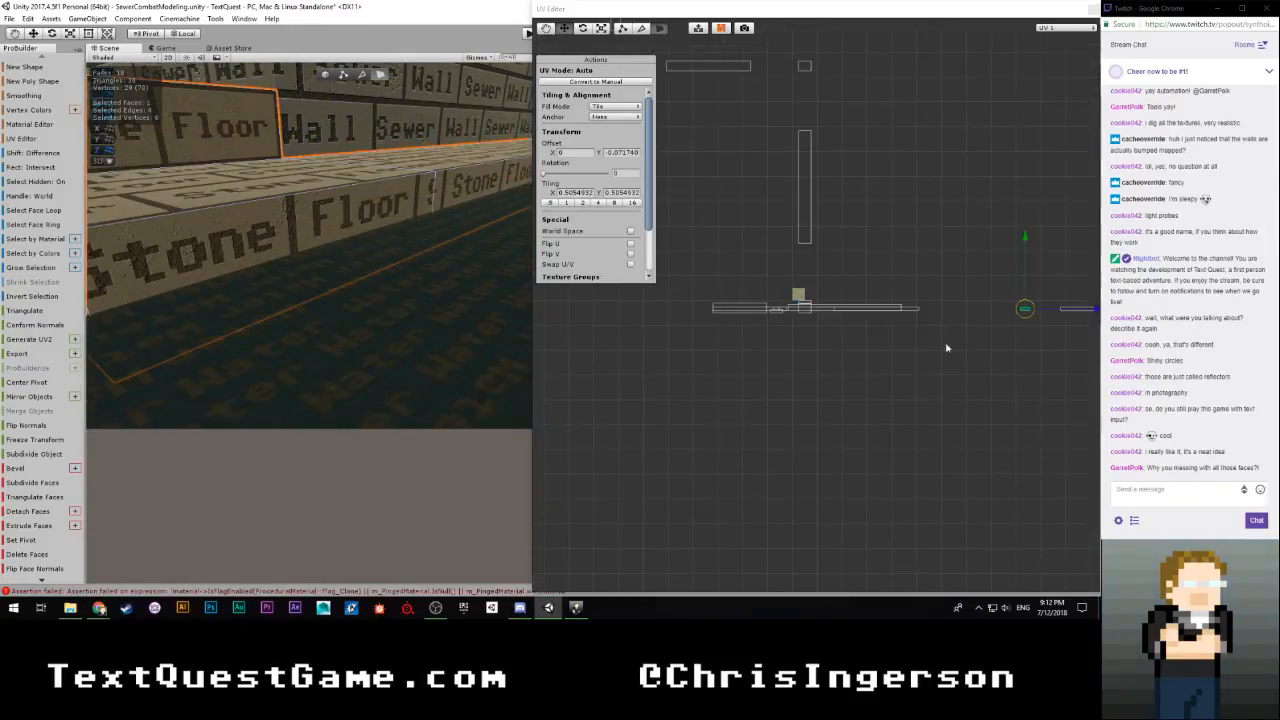
middle_click_drag(946, 347, 819, 367)
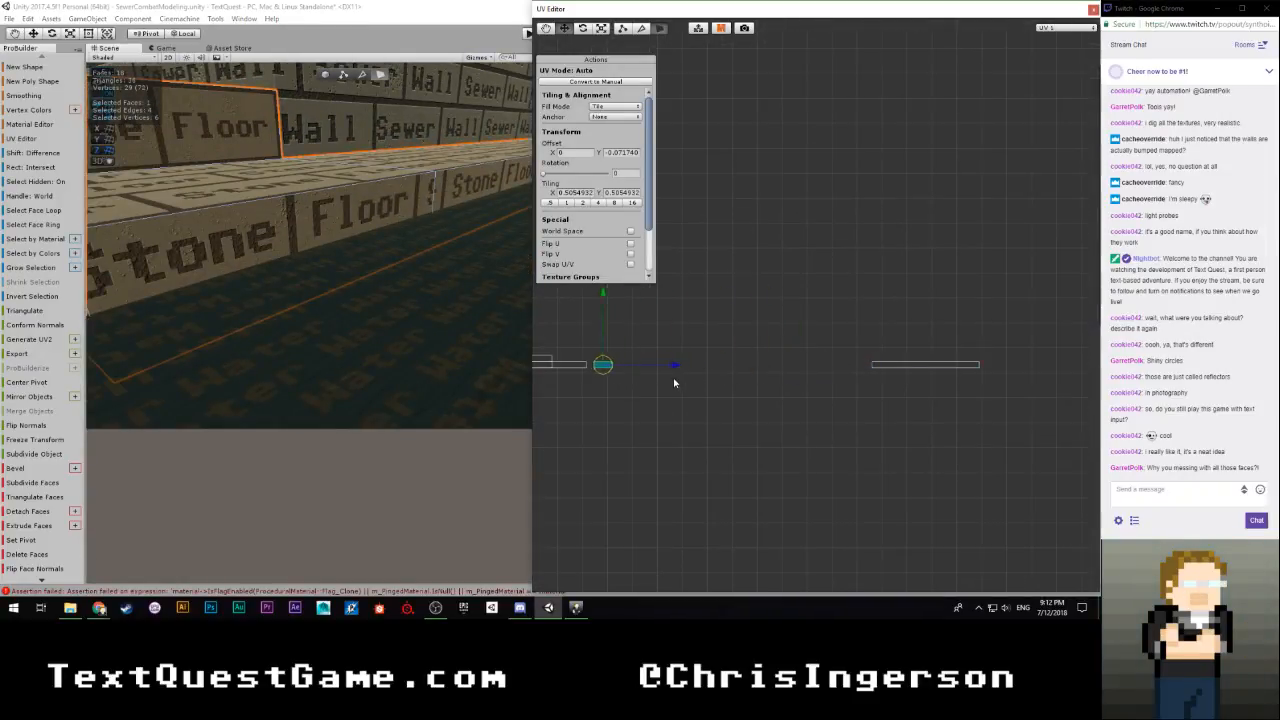
right_click_drag(515, 370, 467, 364)
key("f")
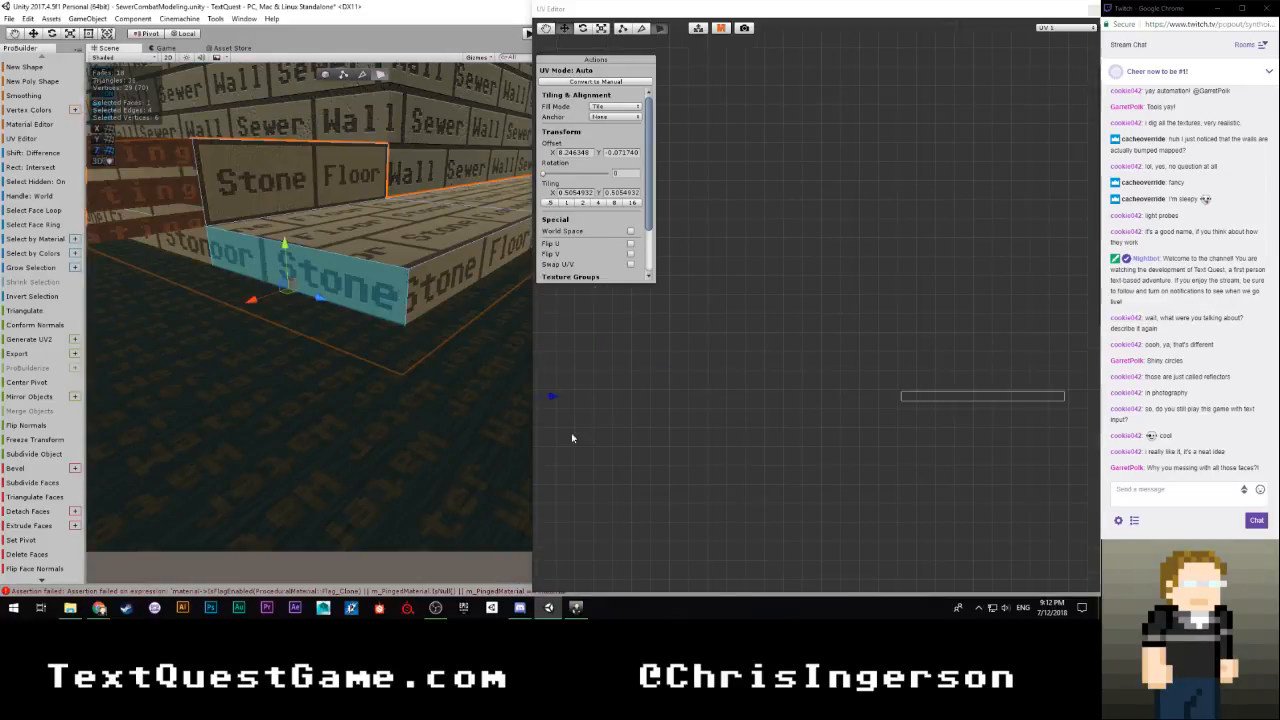
Fine-tune the end riser face's horizontal UV offset to about 8.21 and check its bricks against the neighbouring faces
scroll(660, 362, "up", 3)
middle_click_drag(665, 358, 636, 385)
right_click_drag(369, 329, 364, 393)
right_click_drag(411, 323, 444, 328)
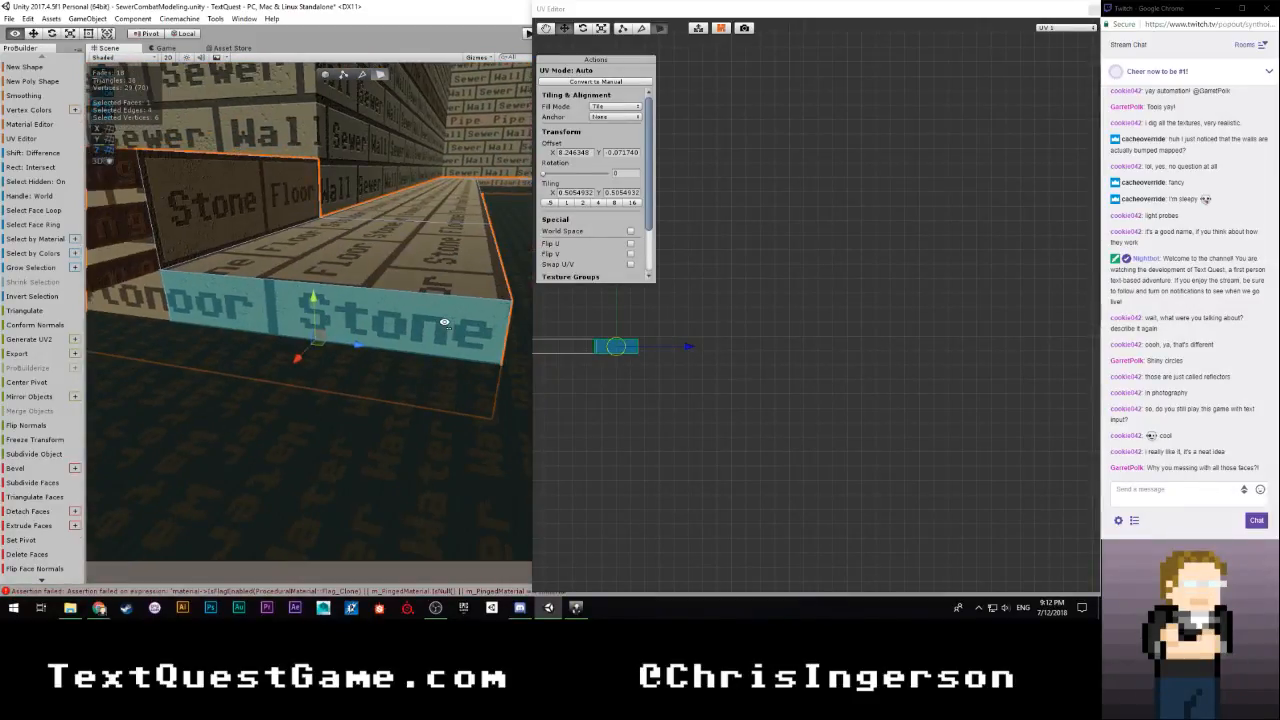
scroll(616, 430, "up", 3)
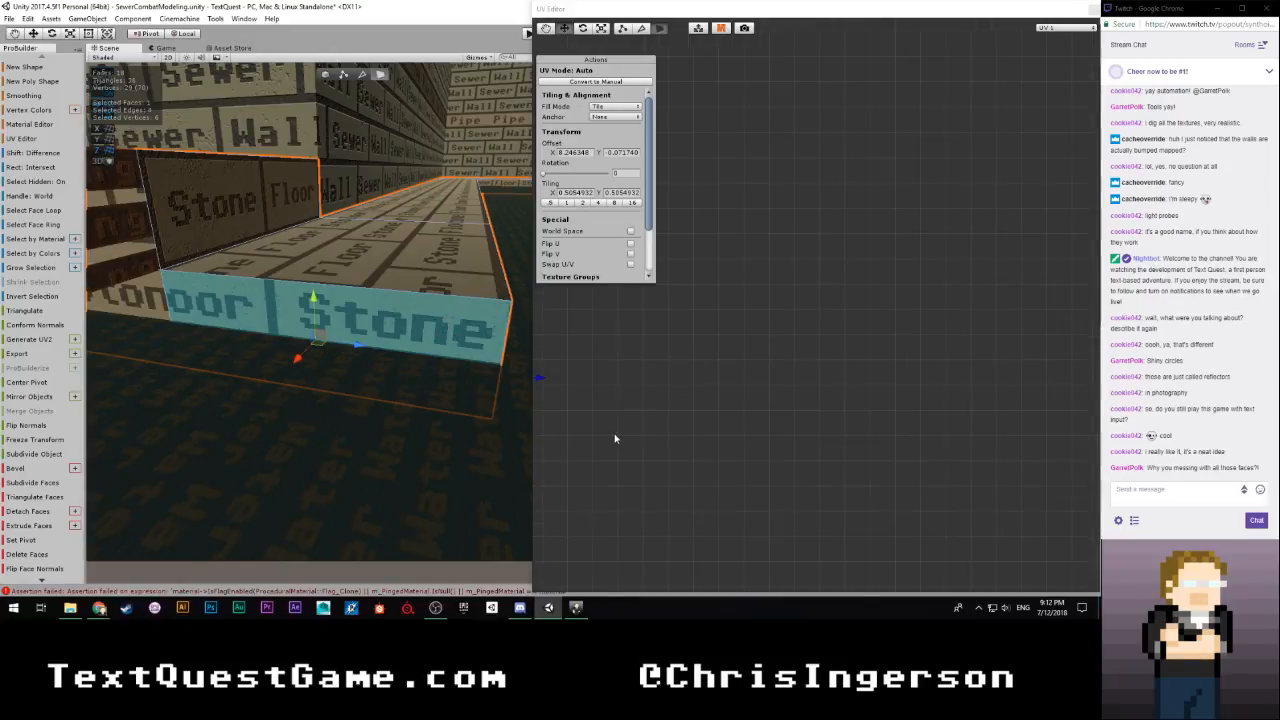
middle_click_drag(606, 437, 886, 406)
scroll(830, 416, "up", 4)
left_click_drag(759, 378, 762, 383)
left_click(831, 411)
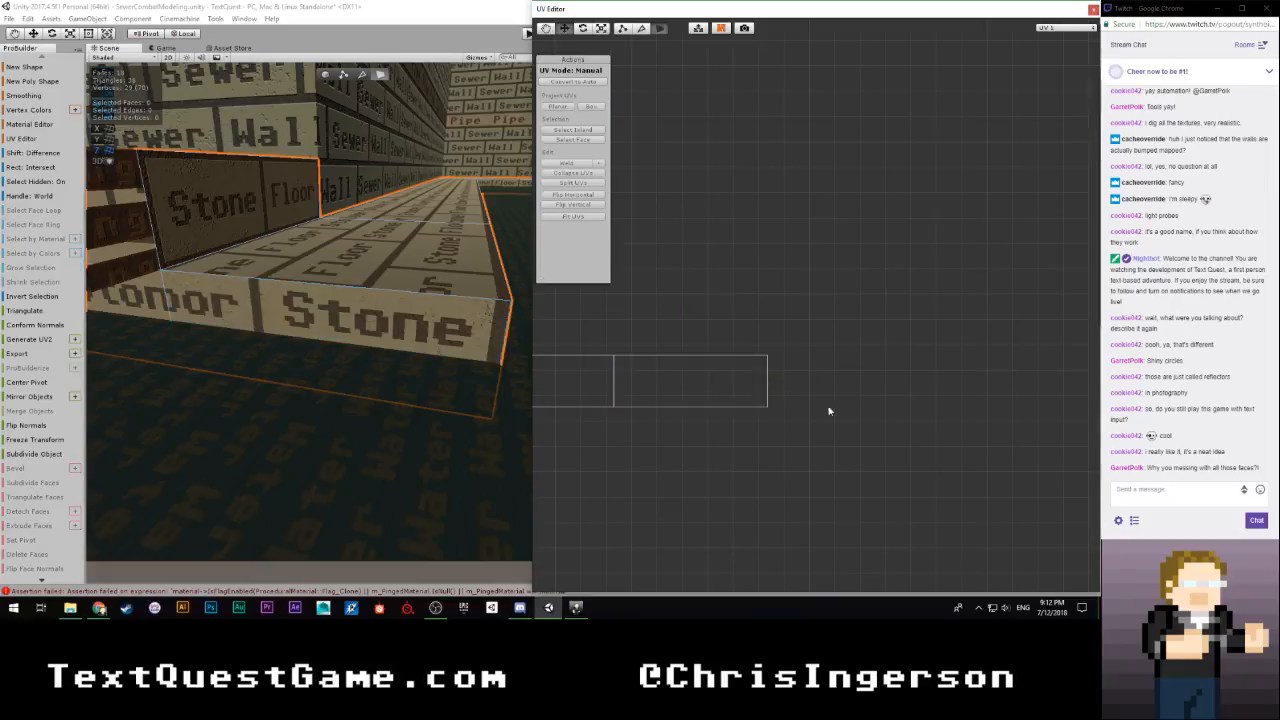
right_click_drag(360, 375, 360, 372)
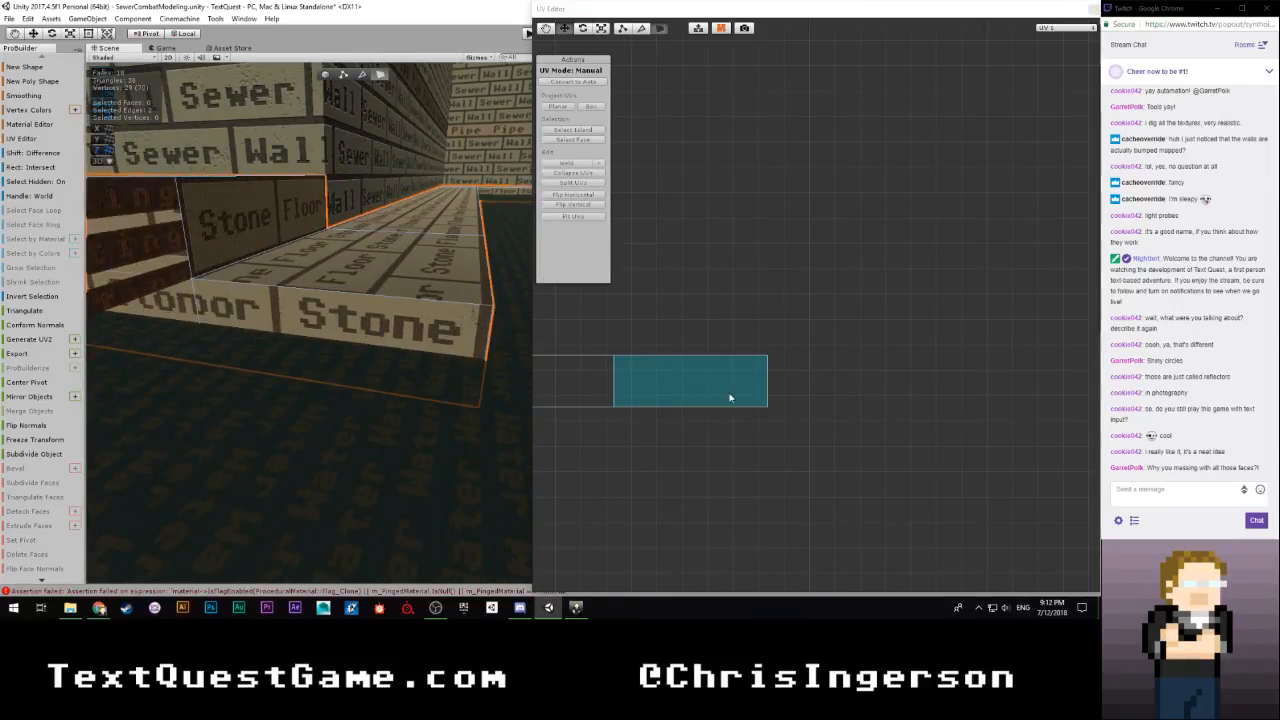
left_click(729, 394)
left_click(573, 383)
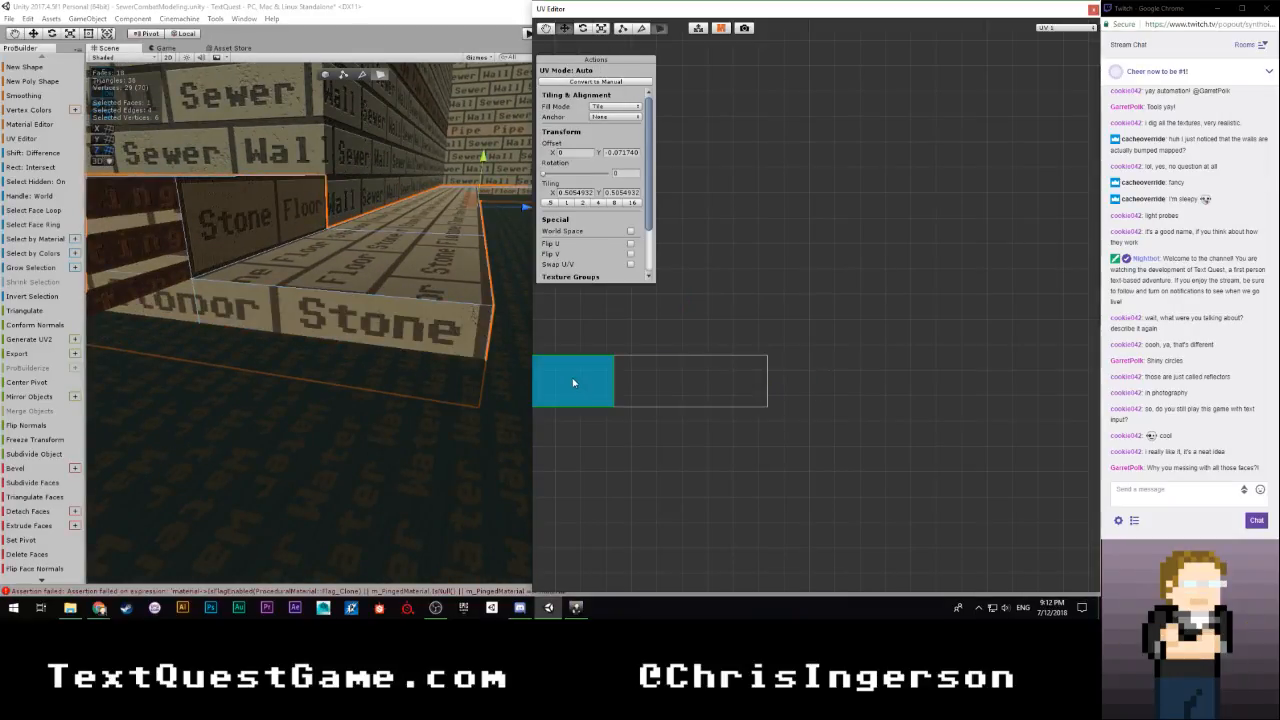
left_click(669, 378)
Move the end riser face's UV island beside the island of the riser beneath the grating, at an X offset of about 9.555
scroll(654, 414, "down", 5)
scroll(424, 388, "down", 4)
scroll(388, 382, "up", 6)
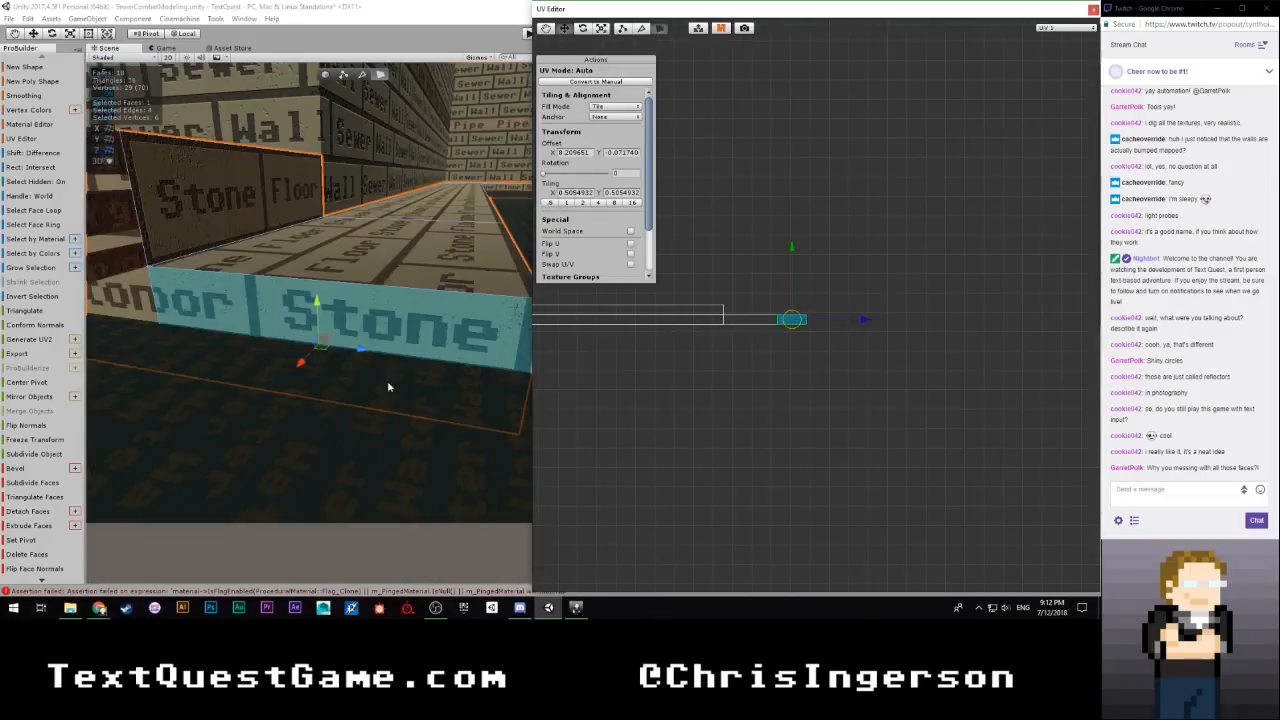
scroll(372, 380, "down", 3)
left_click(273, 317)
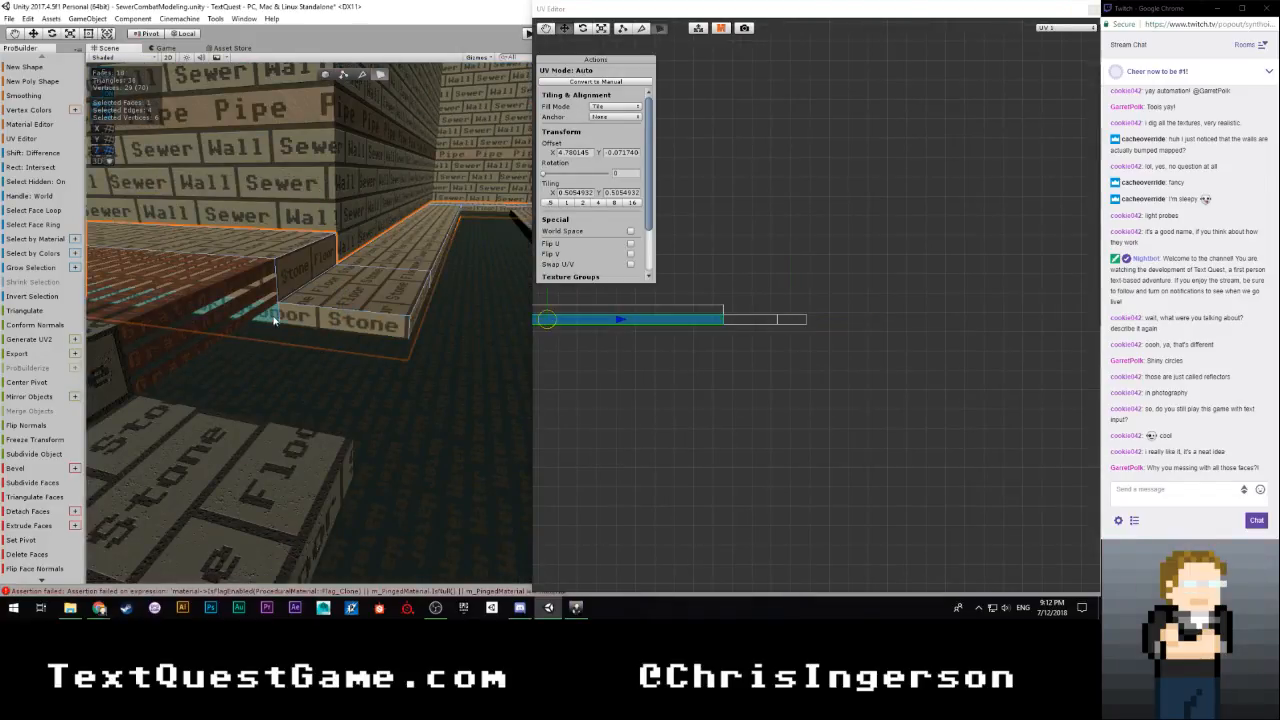
scroll(685, 363, "up", 2)
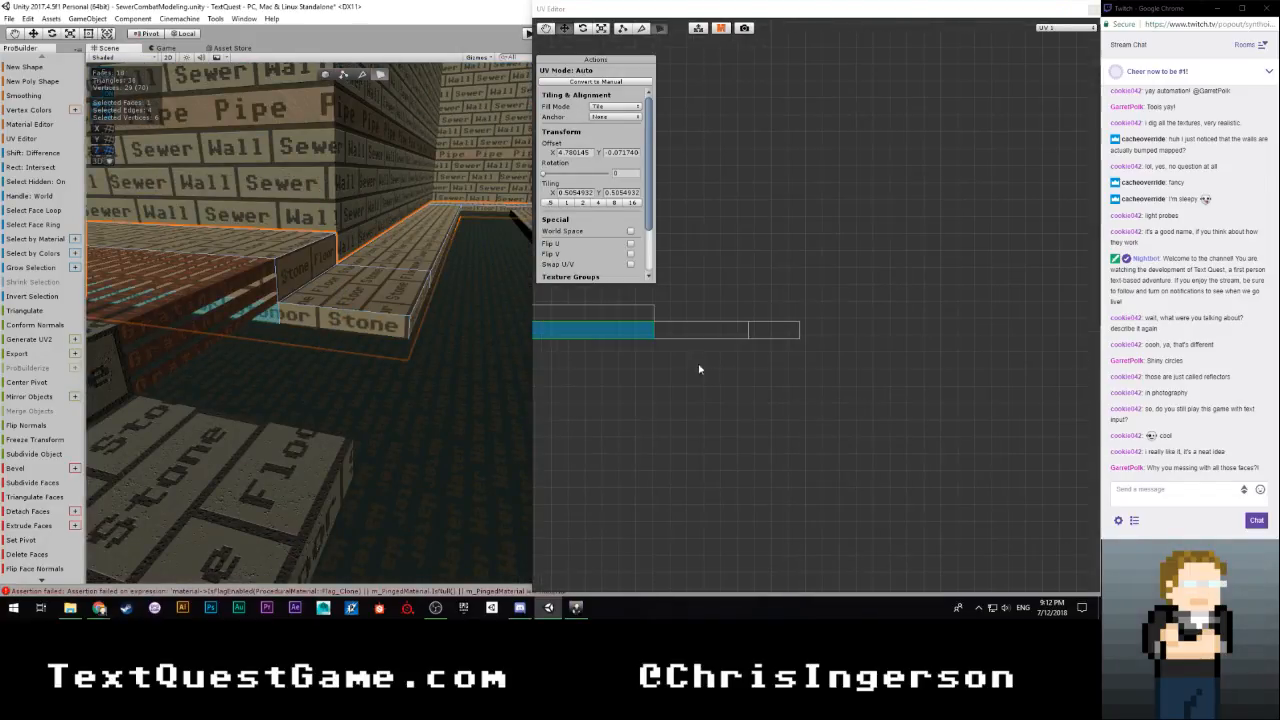
left_click(784, 333)
left_click_drag(846, 333, 754, 336)
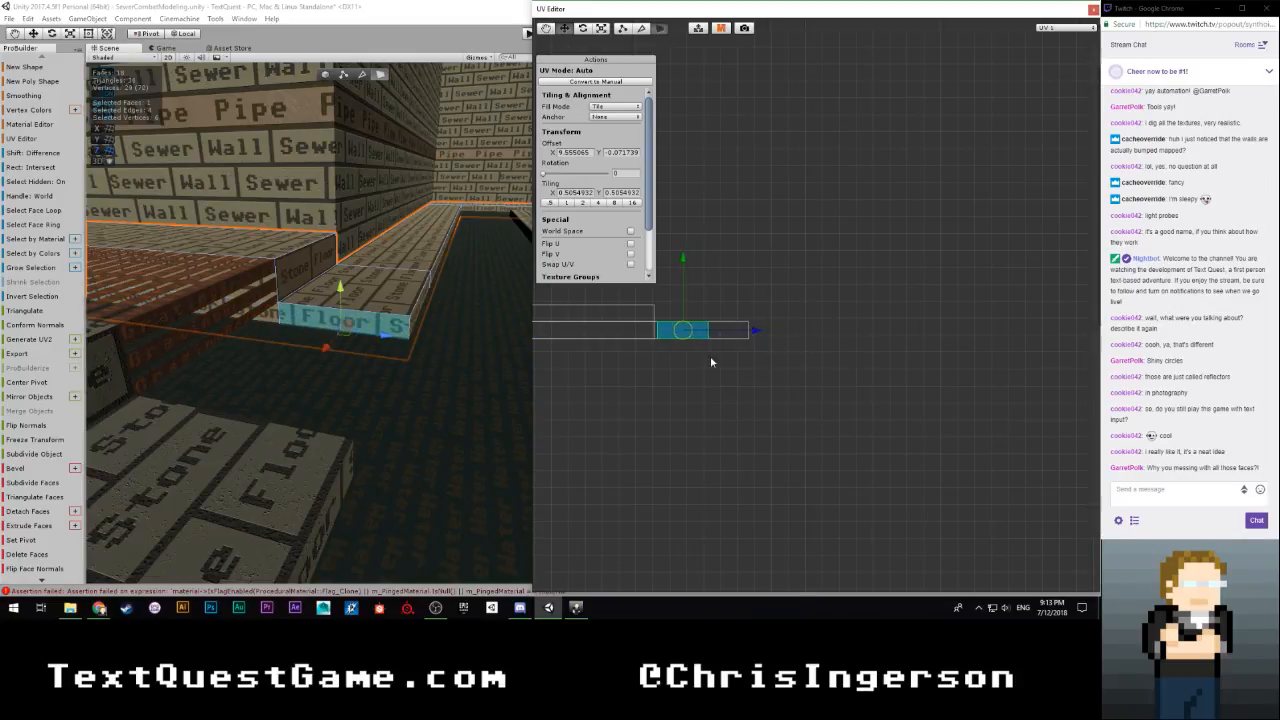
Move the end riser face's UV island flush against its neighbour's edge, at an X offset of about 9.602
scroll(700, 372, "up", 3)
scroll(826, 443, "up", 3)
middle_click_drag(580, 457, 829, 427)
scroll(828, 427, "up", 4)
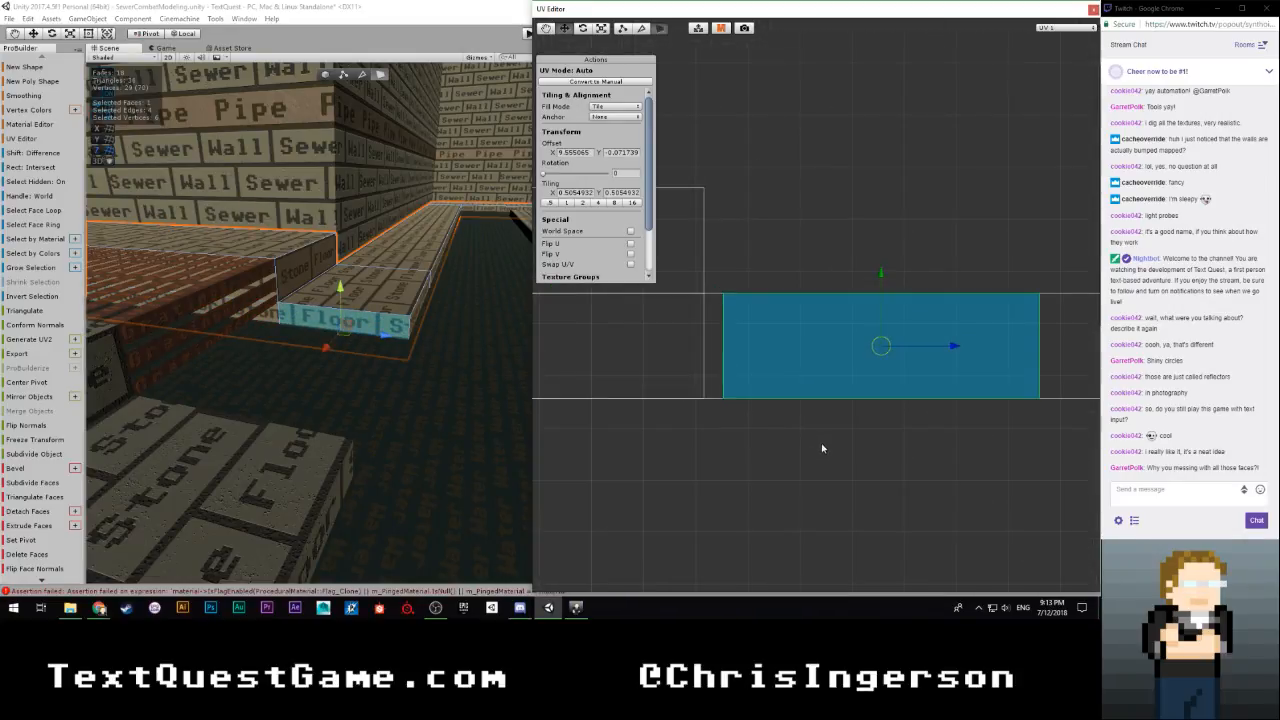
middle_click_drag(969, 357, 941, 358)
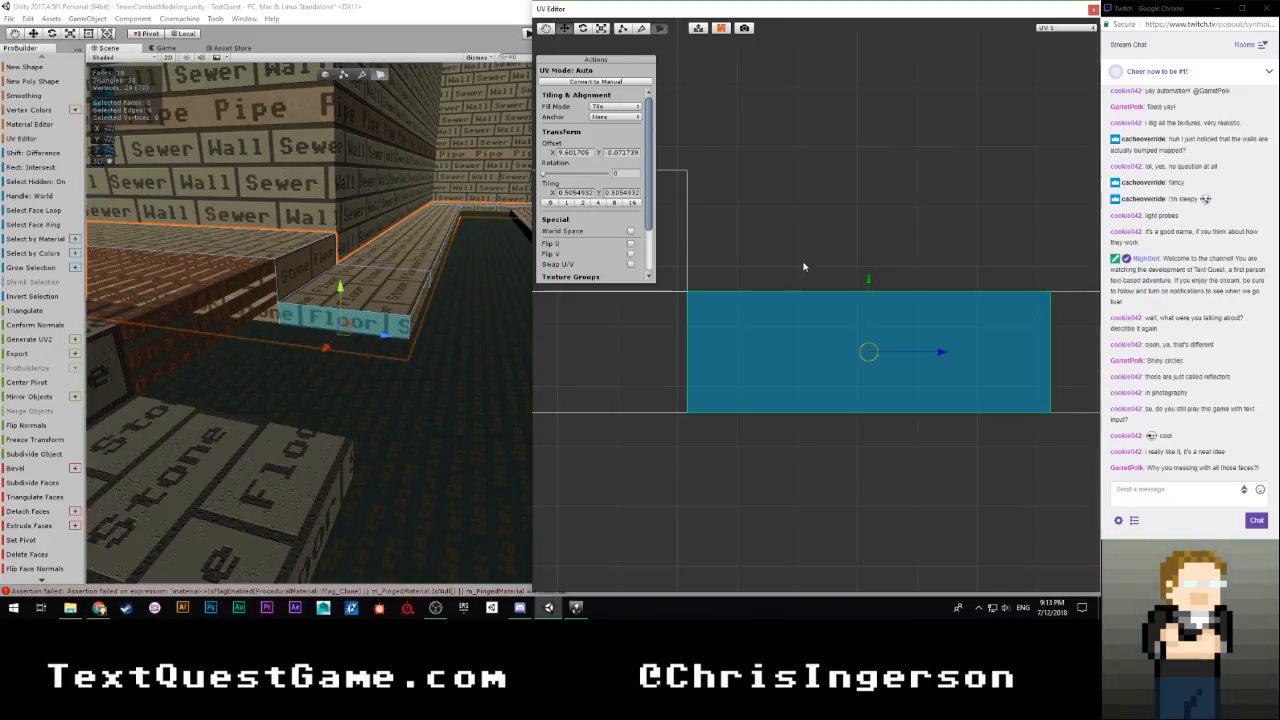
Select the long riser face next to the corner riser and shift its UV island horizontally clear of the other islands
left_click(418, 337)
left_click_drag(419, 337, 294, 335, "alt")
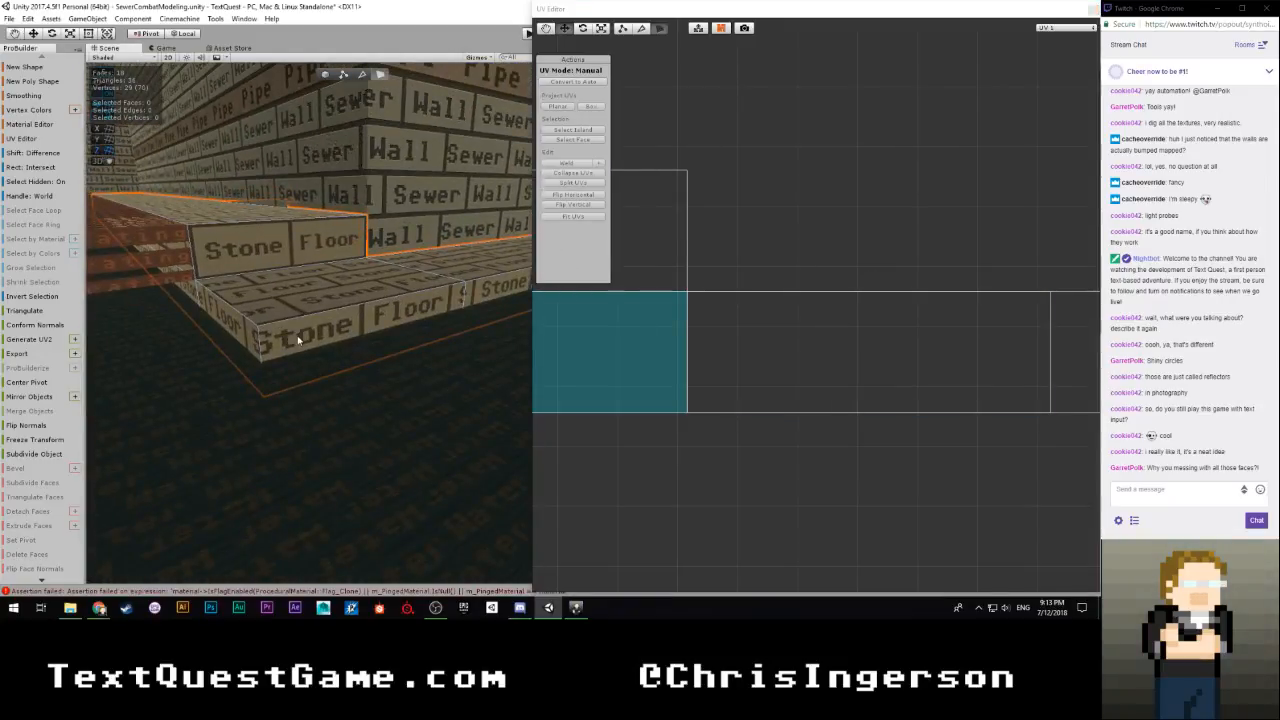
left_click(295, 335)
scroll(783, 350, "down", 10)
left_click(840, 308)
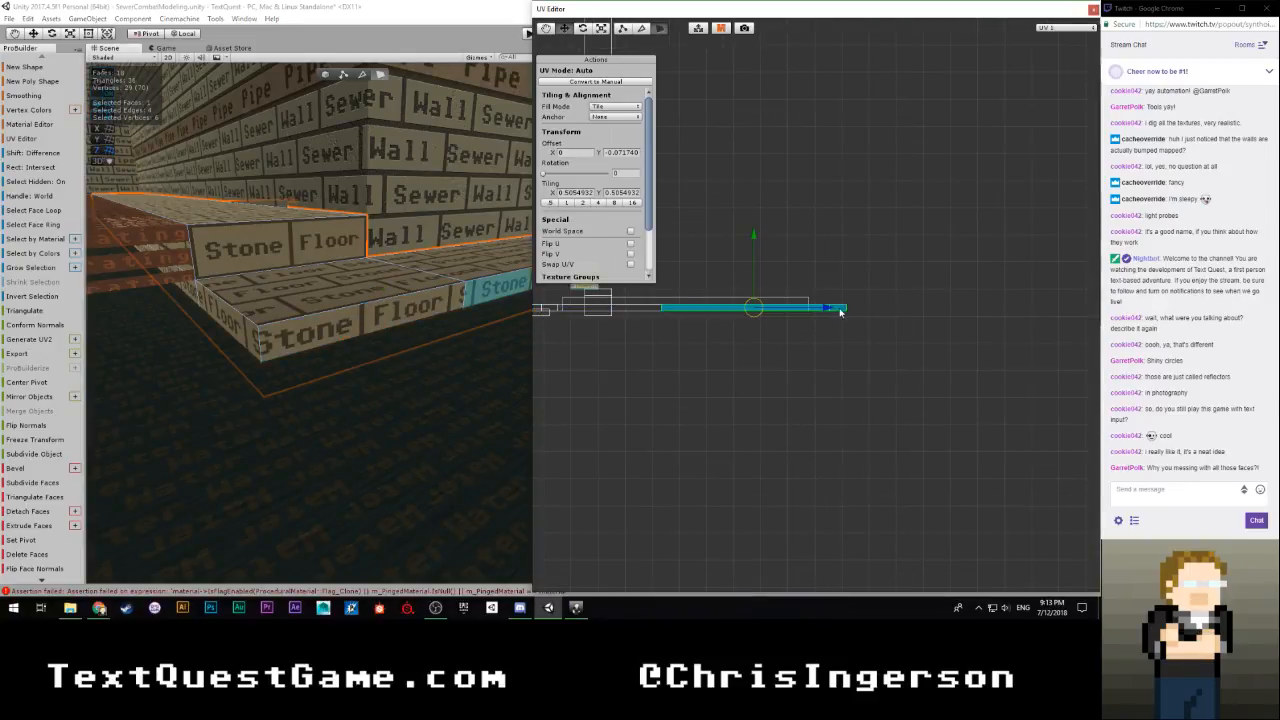
key("f")
left_click_drag(827, 308, 1047, 313)
scroll(368, 331, "up", 8)
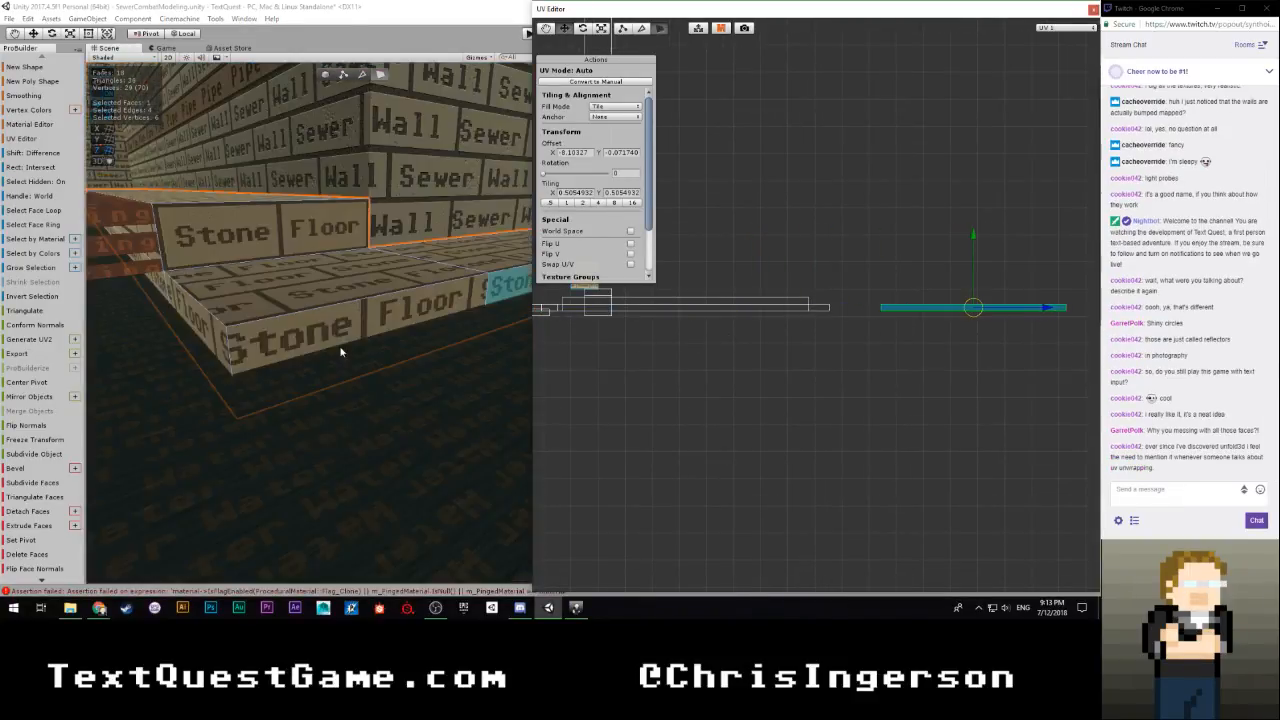
Select the short riser face at the corner and move its UV island beside the end face's island, at an X offset of about -11.042
left_click(326, 326)
scroll(690, 328, "down", 3)
scroll(690, 328, "down", 5)
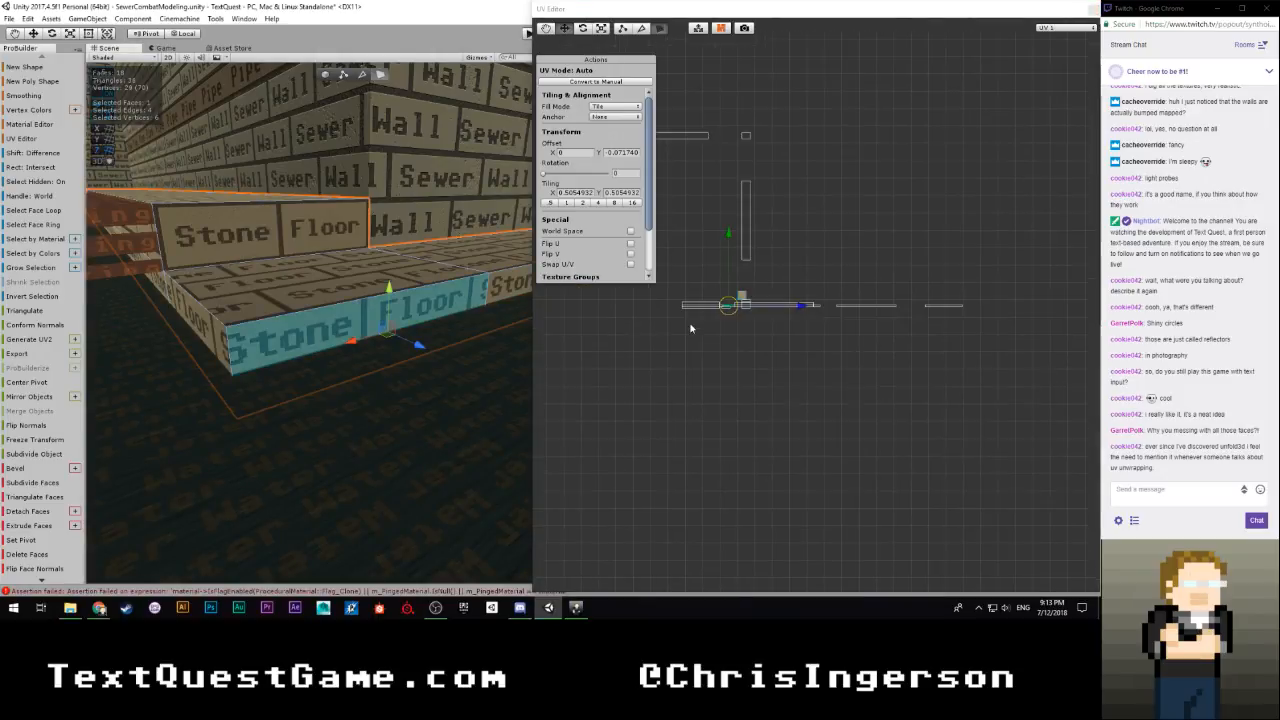
scroll(722, 328, "up", 5)
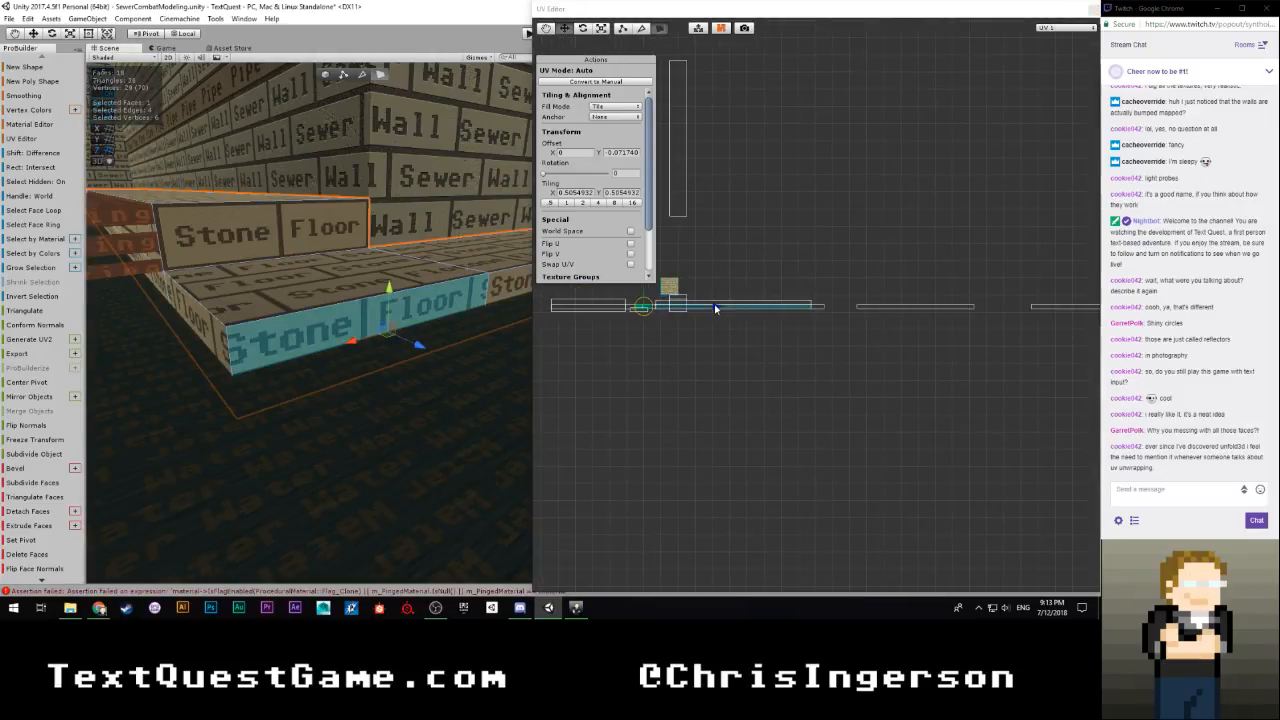
left_click_drag(714, 305, 905, 313)
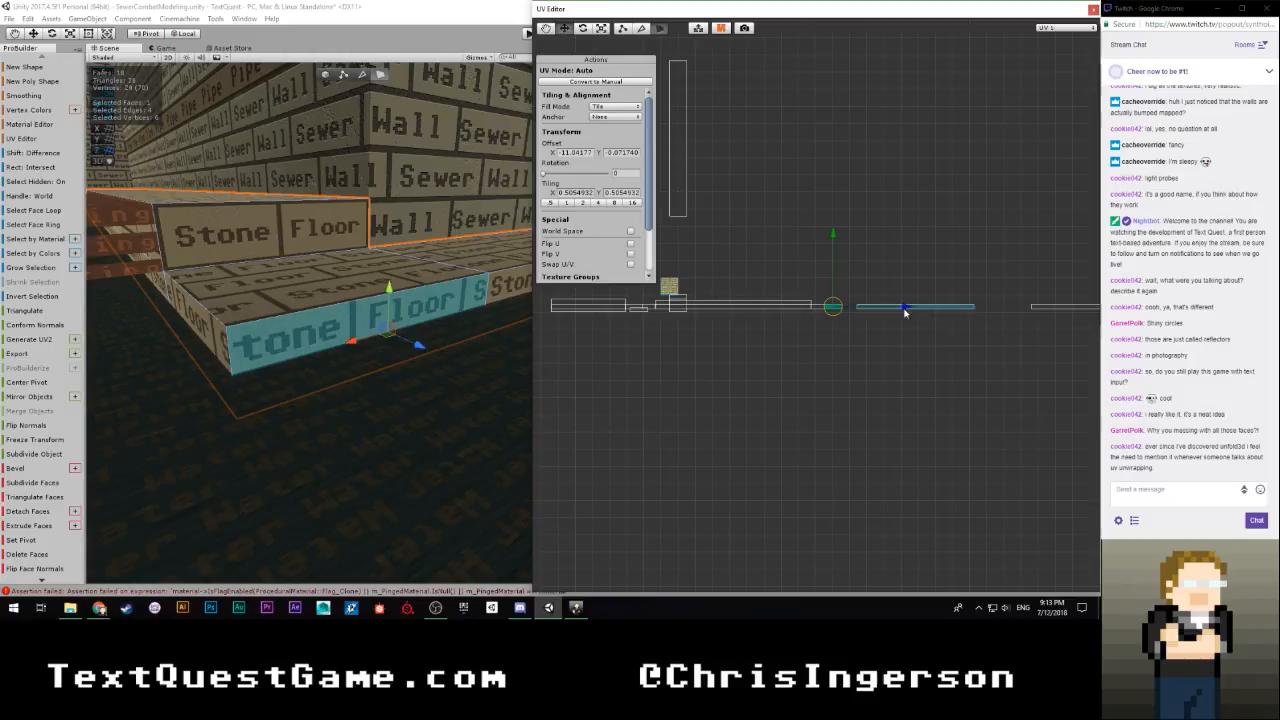
Fine-tune the short corner riser's UV island flush against the end face's island, at an X offset of about -11.032, and clear the selection
left_click(819, 307)
scroll(834, 335, "up", 2)
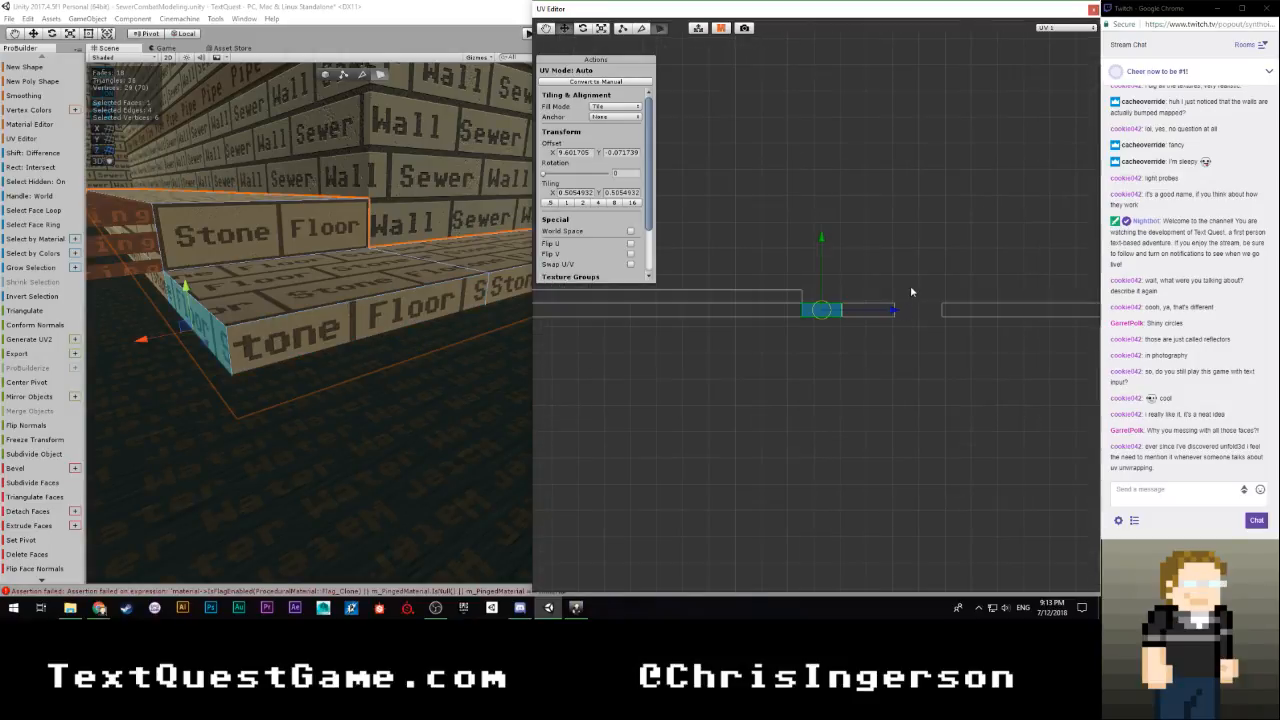
left_click(868, 309)
scroll(857, 357, "up", 3)
middle_click_drag(953, 393, 826, 400)
scroll(825, 398, "up", 2)
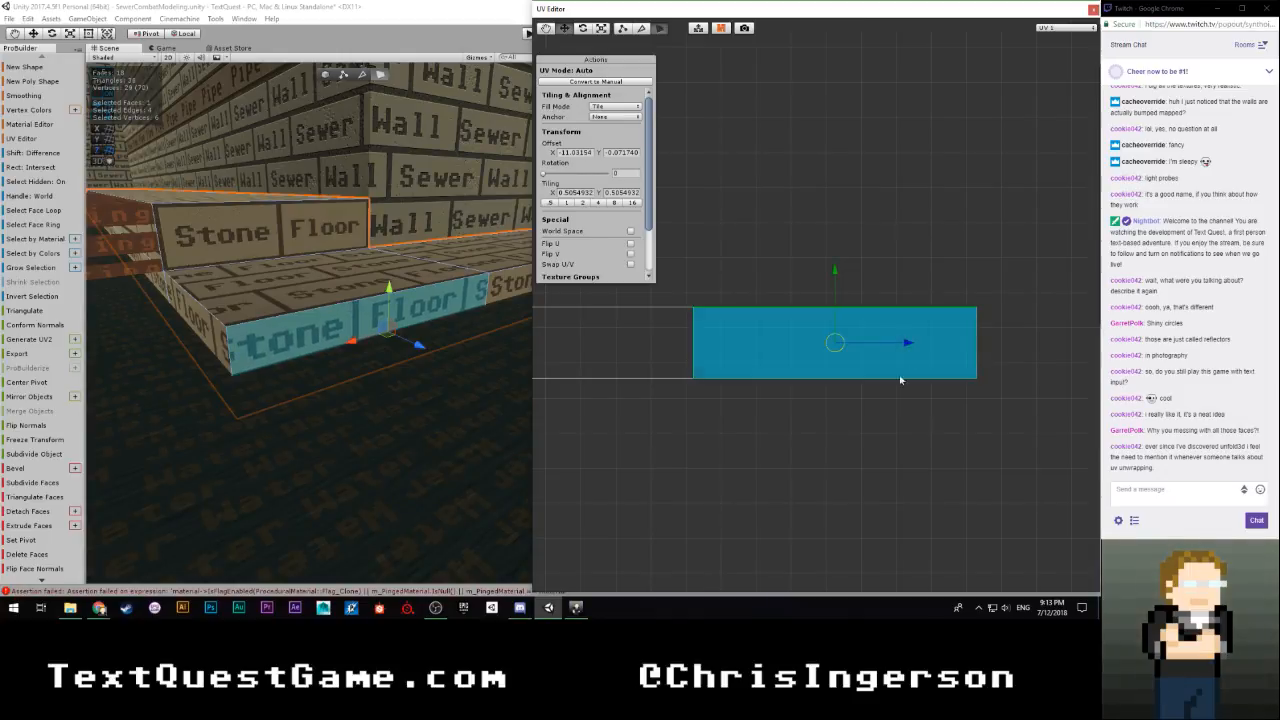
left_click(812, 430)
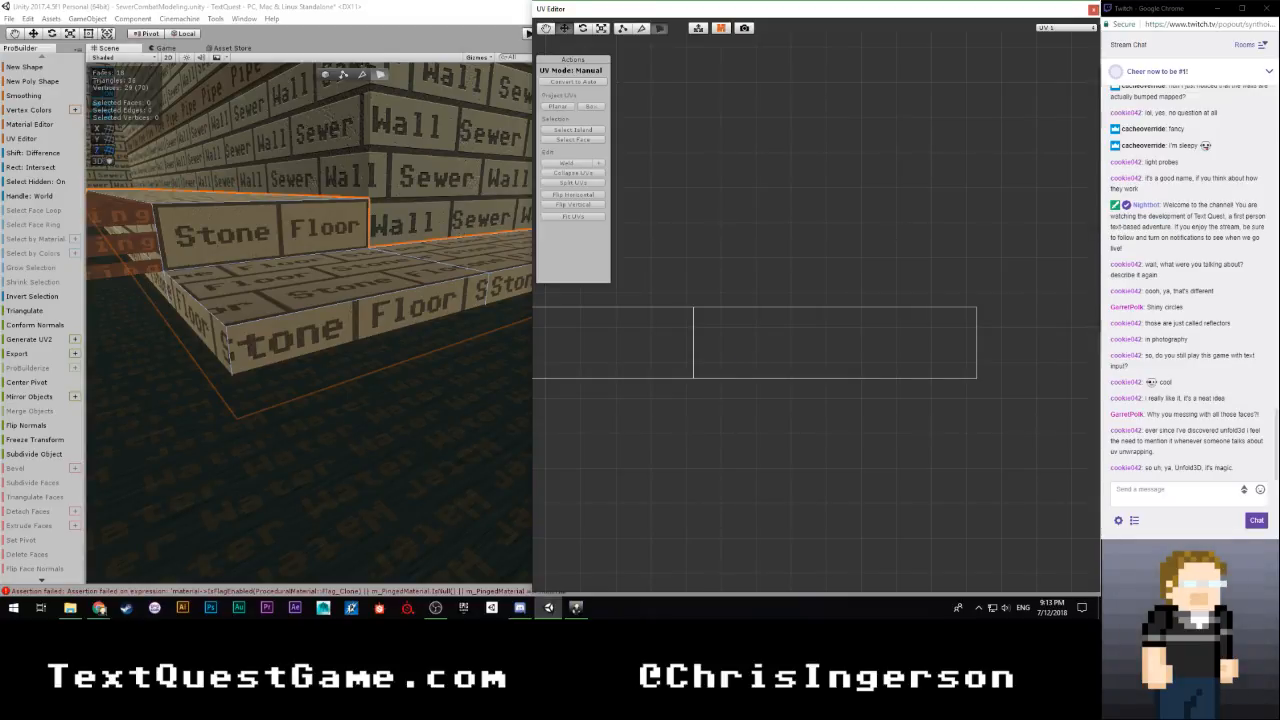
left_click(1172, 489)
left_click(1093, 9)
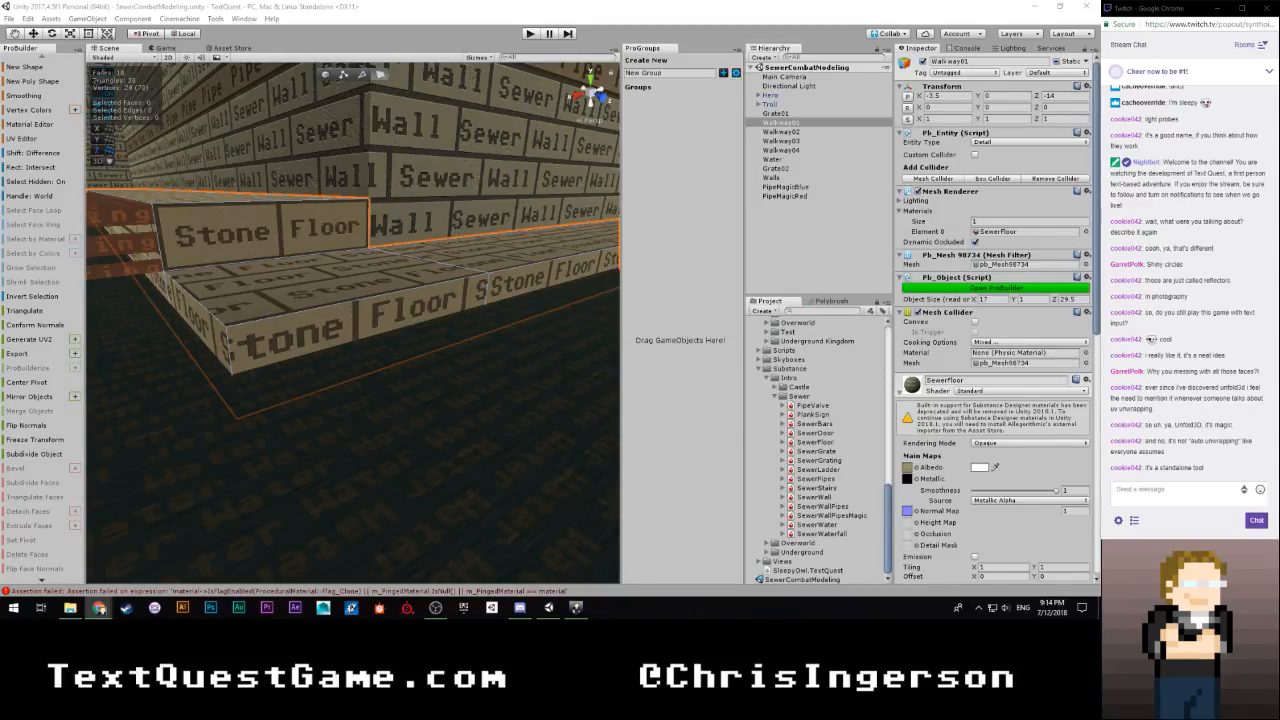
left_click(314, 8)
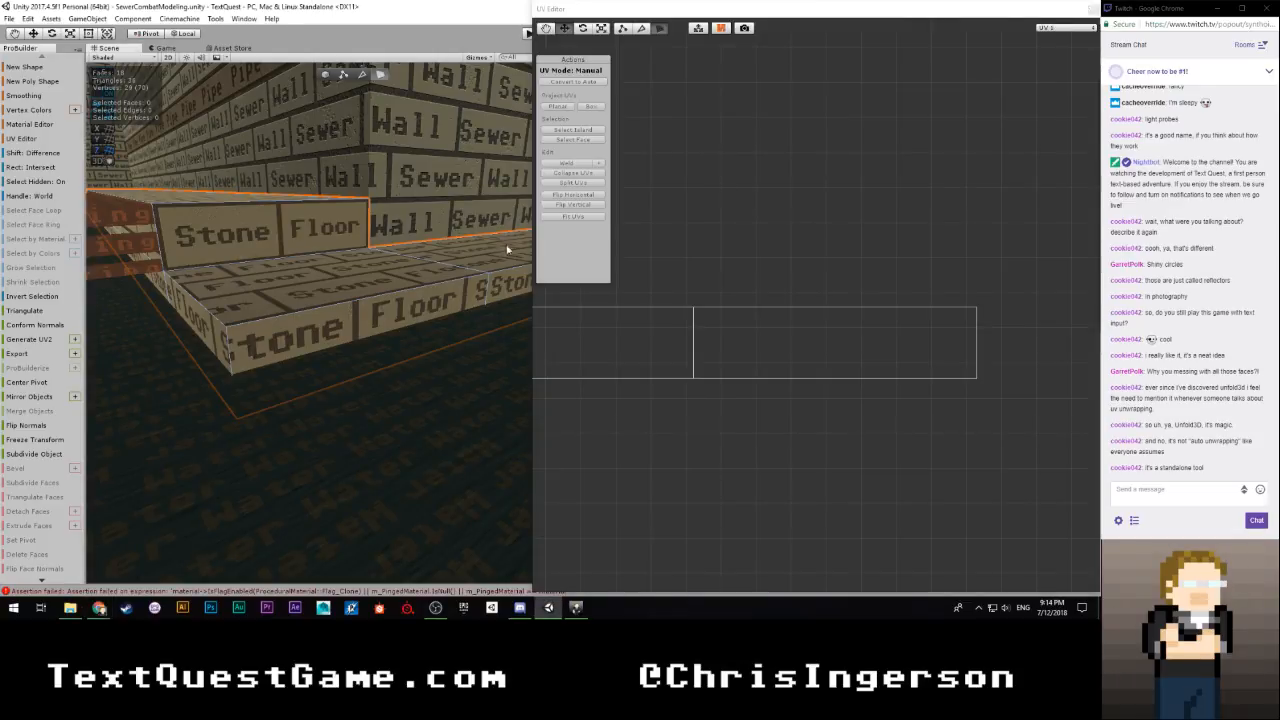
Select the long riser face and move its UV island flush against the short corner riser's island, at an X offset of about -7.198
mouse_move(440, 311)
right_mouse_down()
mouse_move(547, 256)
mouse_move(567, 277)
mouse_move(445, 306)
right_mouse_up()
key("w")
left_click(349, 352)
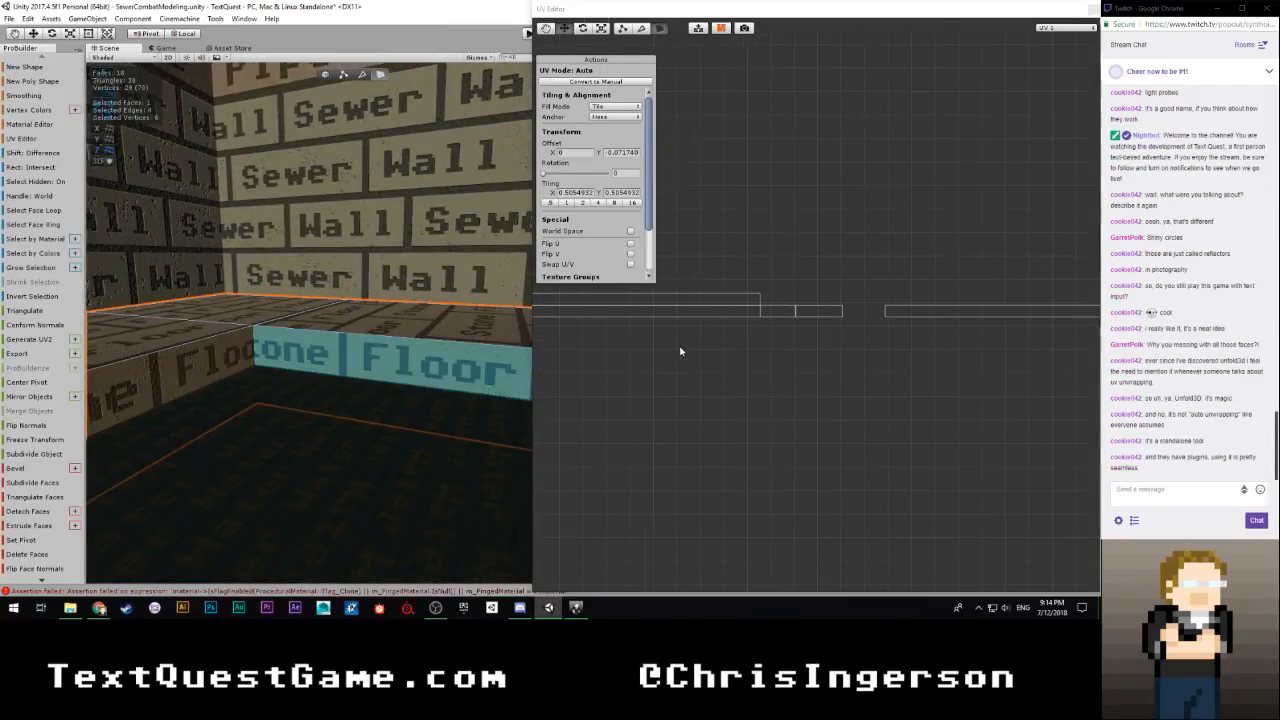
left_click_drag(834, 282, 970, 343)
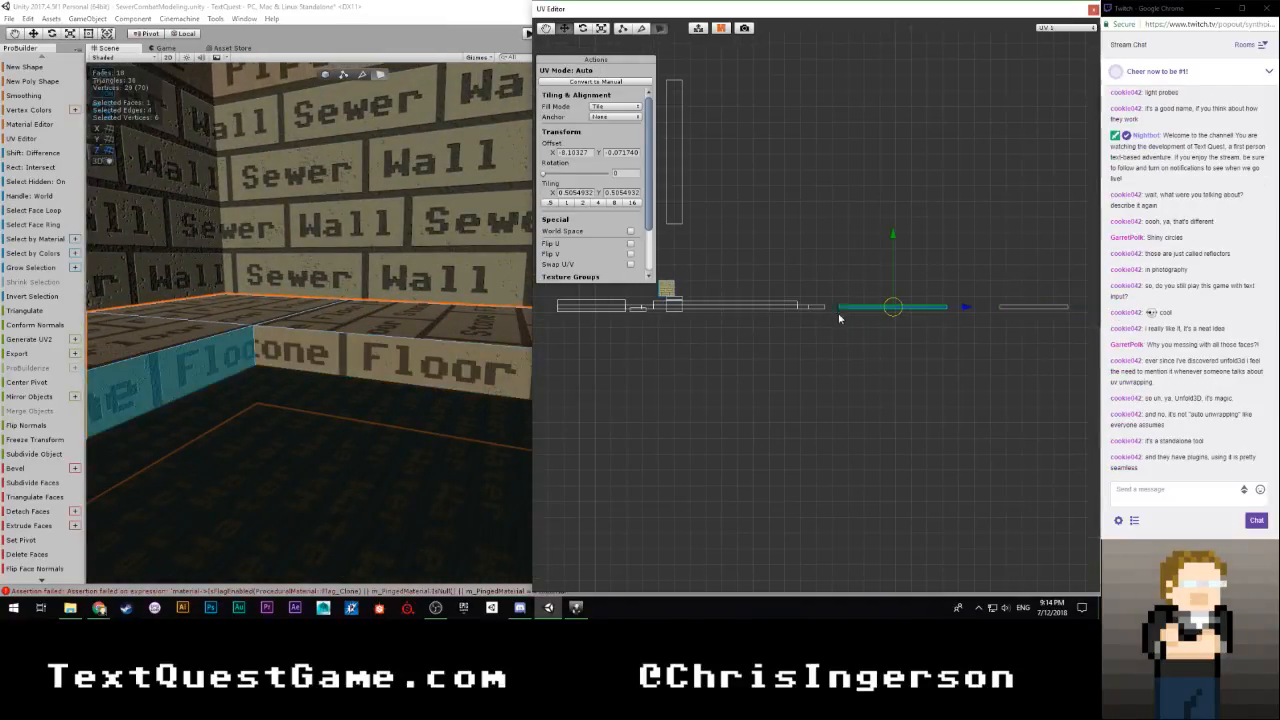
right_click_drag(383, 345, 230, 366)
key("d")
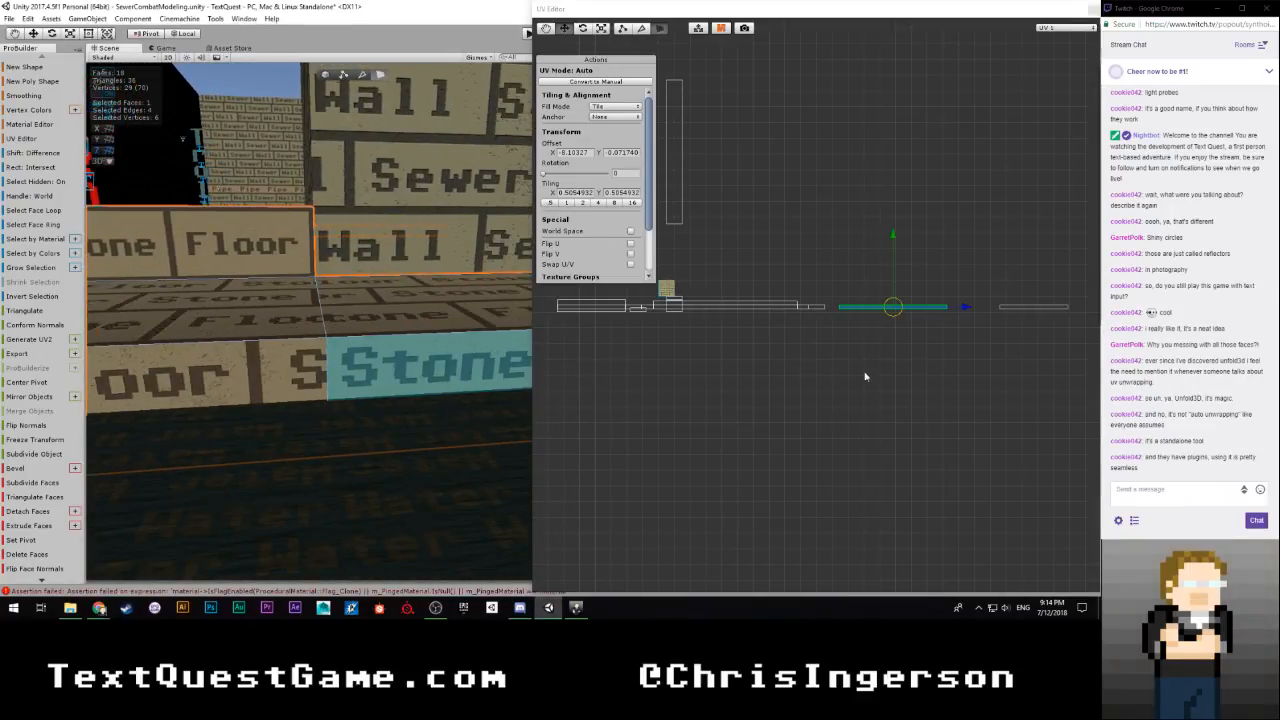
scroll(890, 376, "up", 4)
middle_click_drag(1016, 354, 849, 357)
scroll(866, 355, "up", 2)
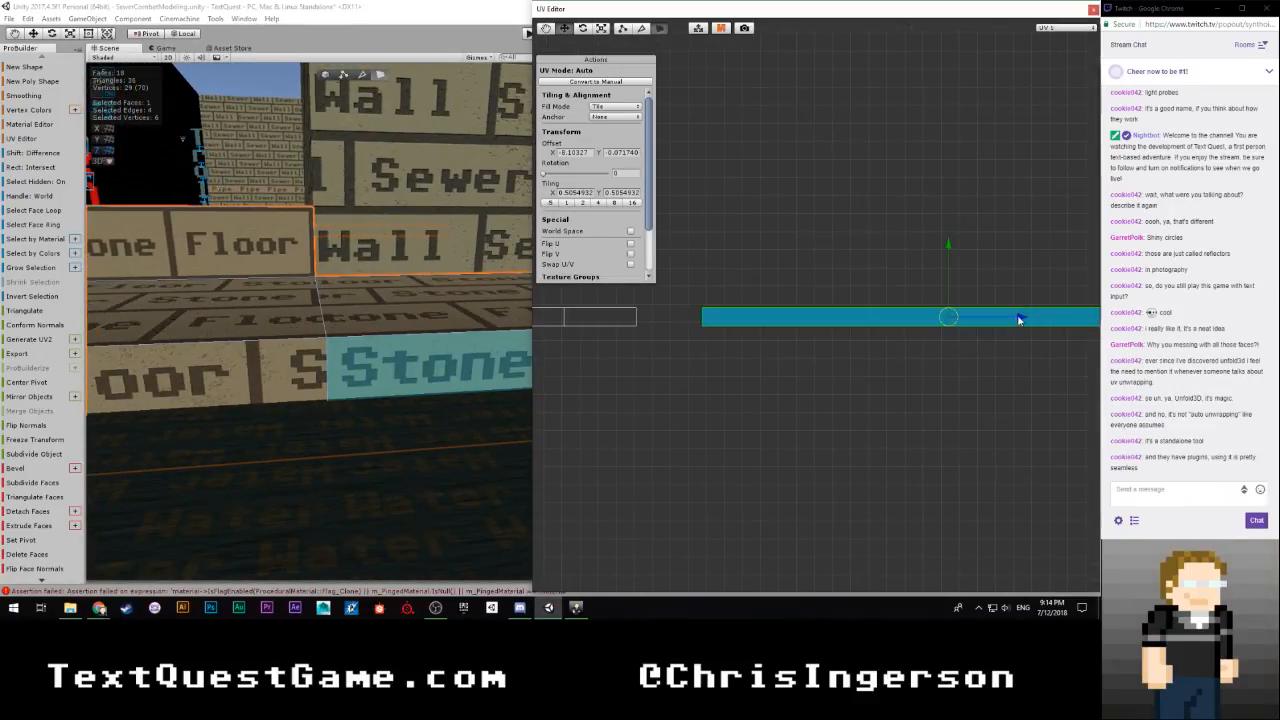
left_click_drag(1019, 317, 950, 318)
scroll(829, 384, "up", 2)
Select the riser face beyond the inner corner and move its UV island beside the long riser's island, at an X offset of about 4.07
right_click_drag(365, 376, 624, 354)
key("w")
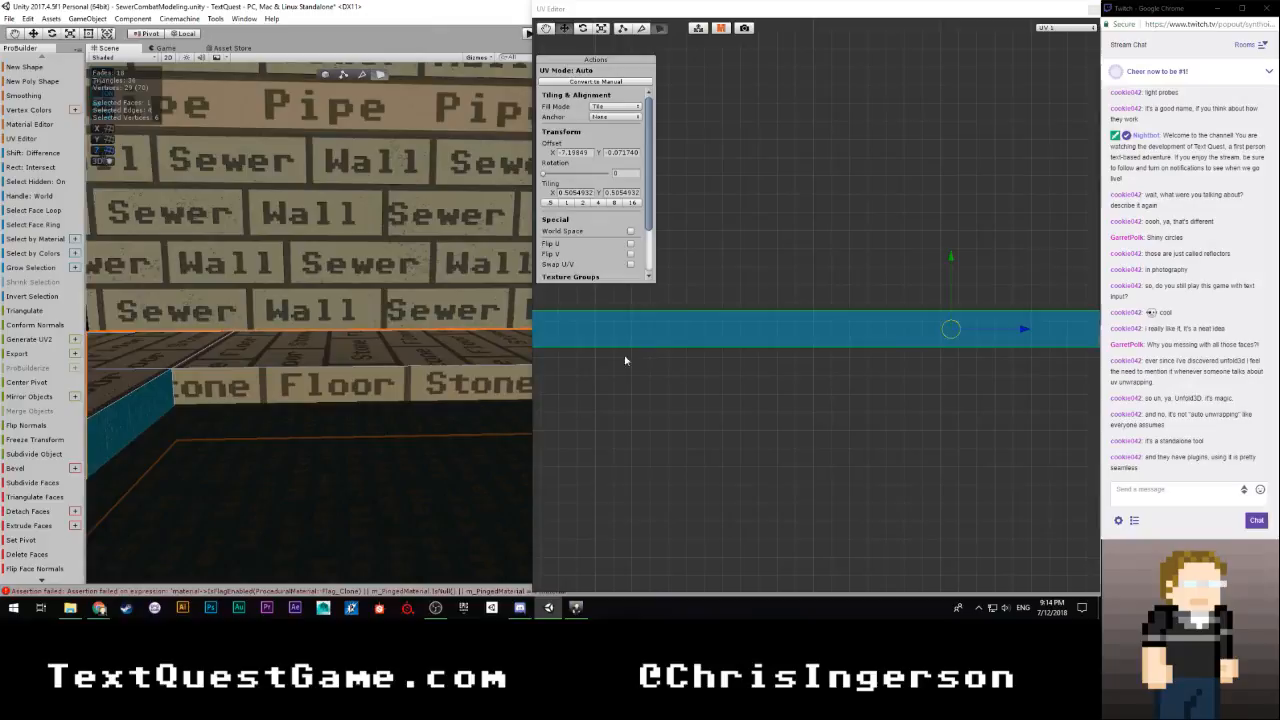
left_click(389, 386)
scroll(650, 369, "down", 3)
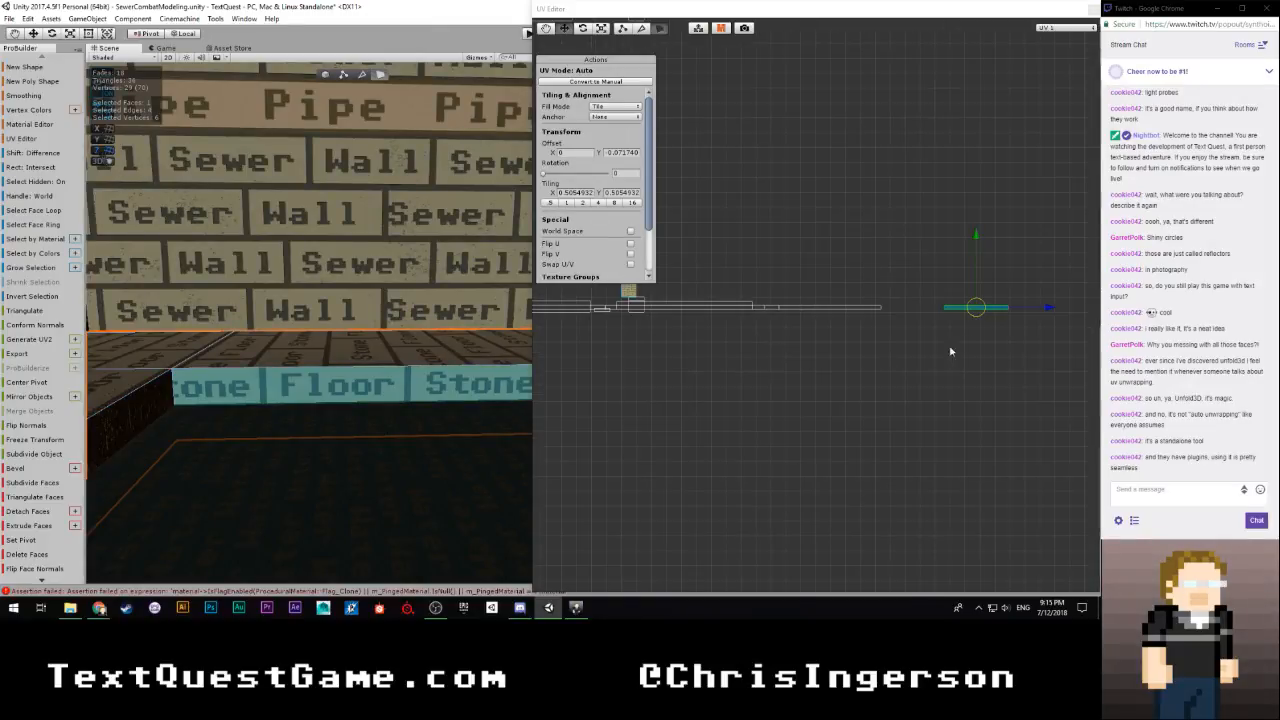
left_click_drag(1048, 306, 988, 313)
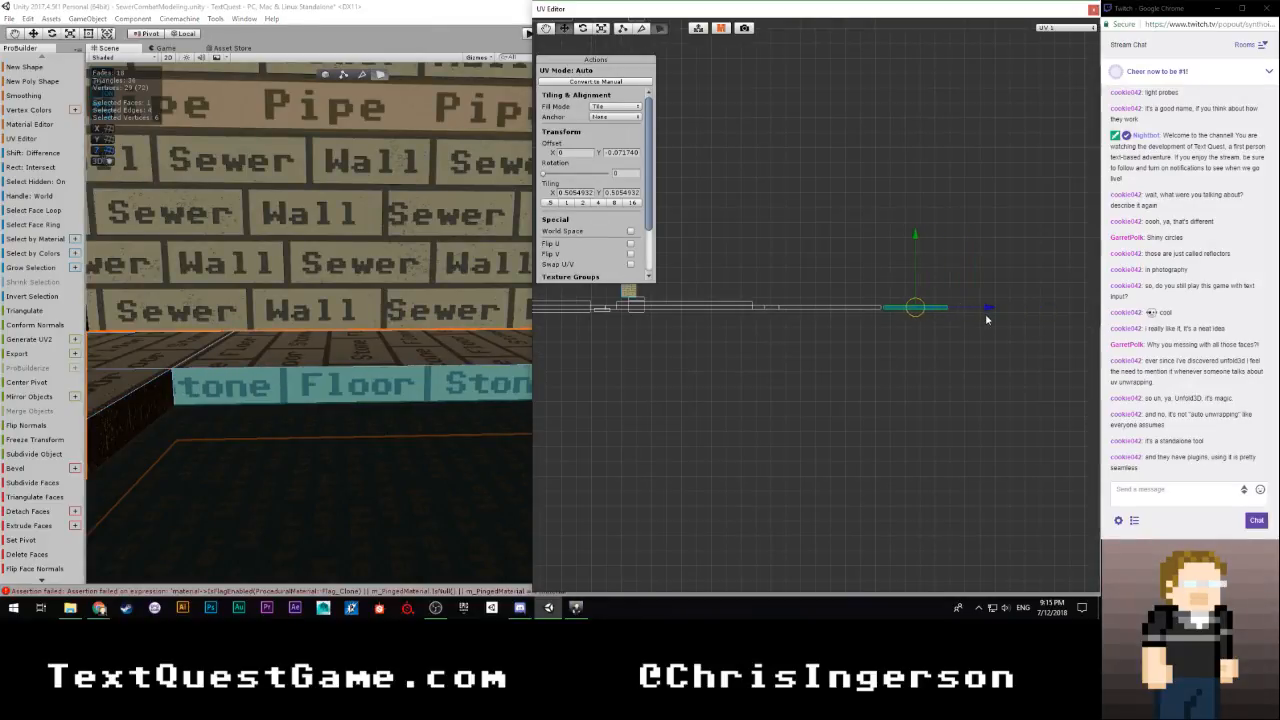
scroll(398, 430, "down", 2)
right_click_drag(398, 430, 304, 425)
key("w")
scroll(405, 380, "down", 4)
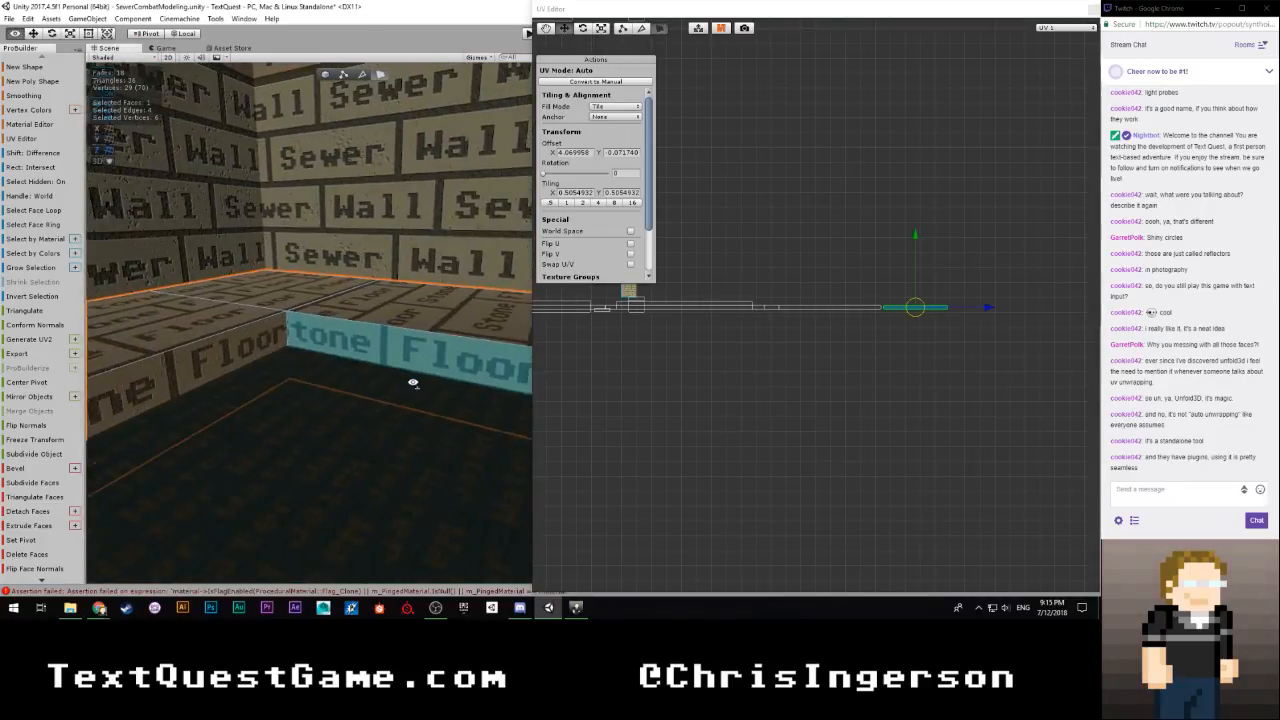
Shift that riser's UV island flush against the long riser's island, at an X offset of about 4.242, and clear the face selection
scroll(777, 375, "up", 3)
middle_click_drag(914, 377, 822, 375)
scroll(760, 410, "up", 5)
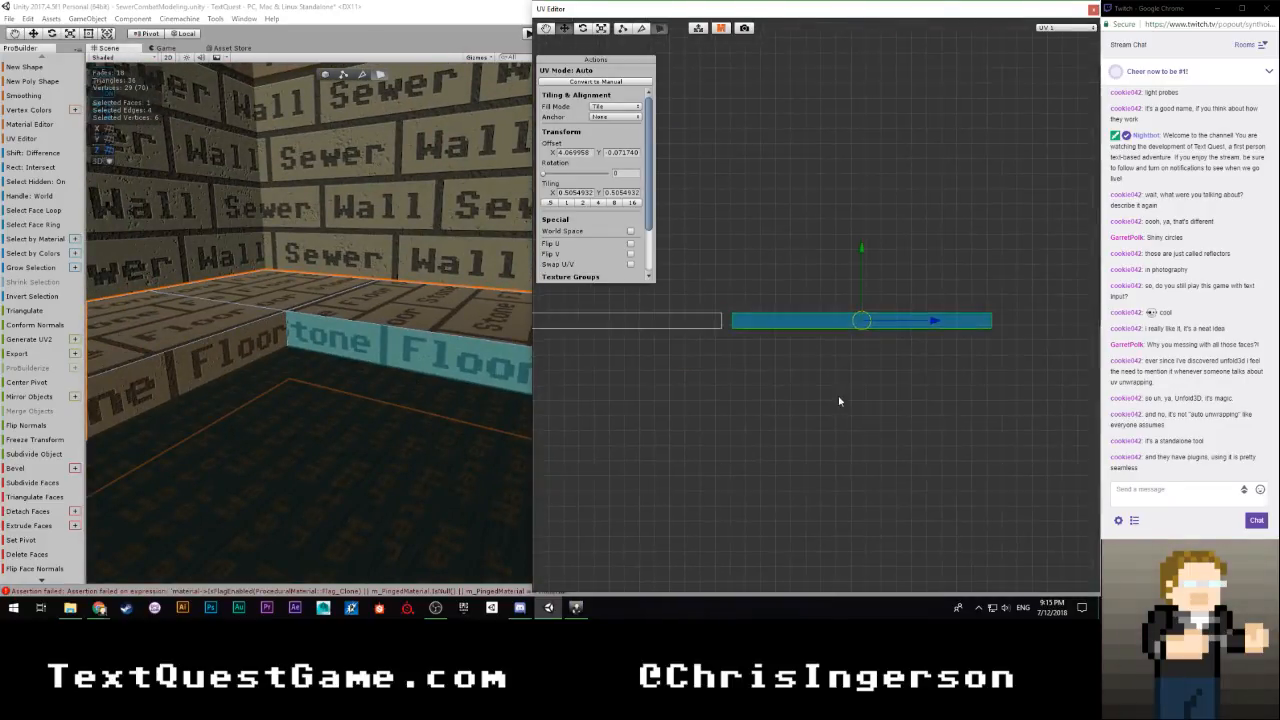
left_click_drag(992, 344, 968, 344)
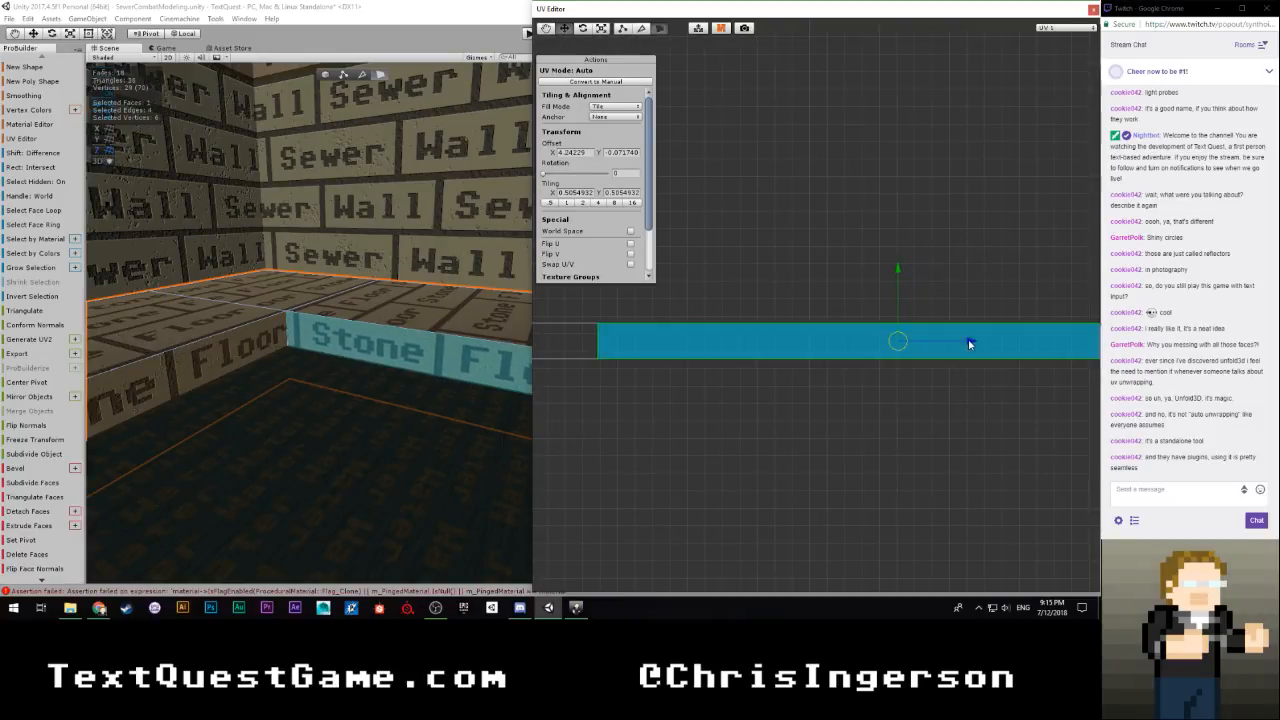
left_click(772, 412)
Close the UV Editor after checking the walkway's riser bricks, and deselect the walkway
right_click_drag(490, 425, 415, 411)
scroll(415, 411, "down", 3)
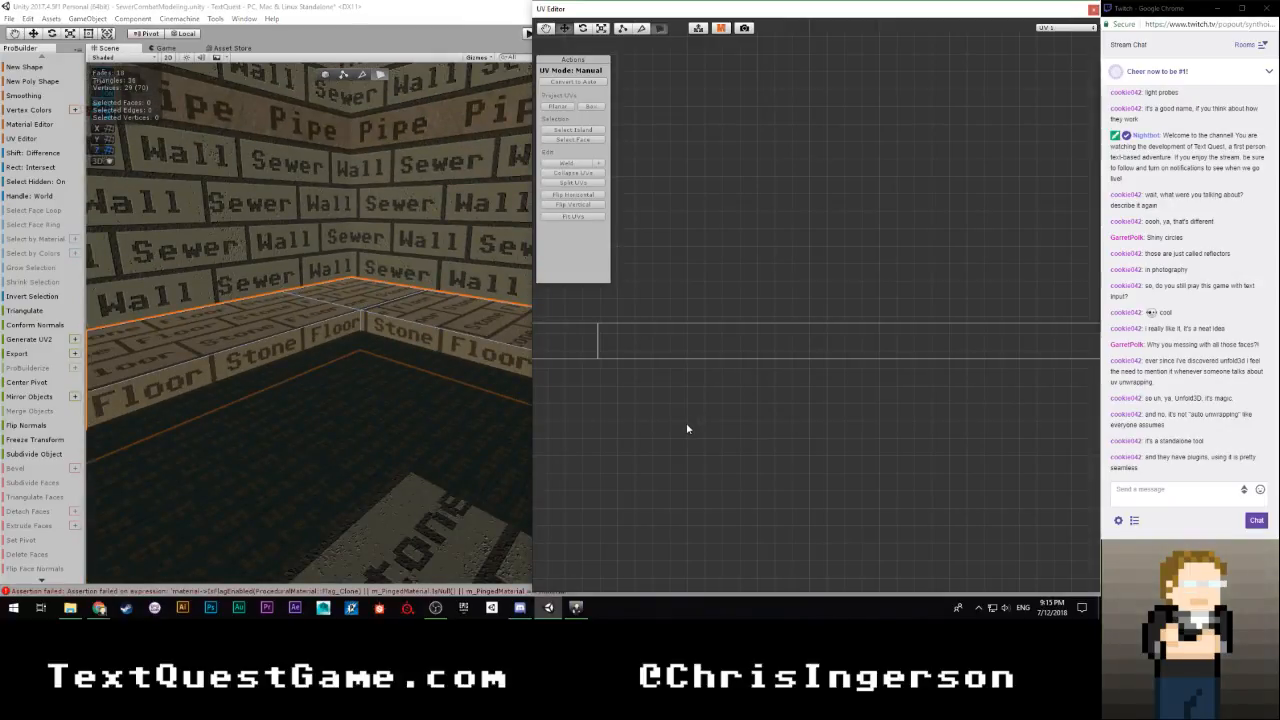
scroll(756, 412, "down", 5)
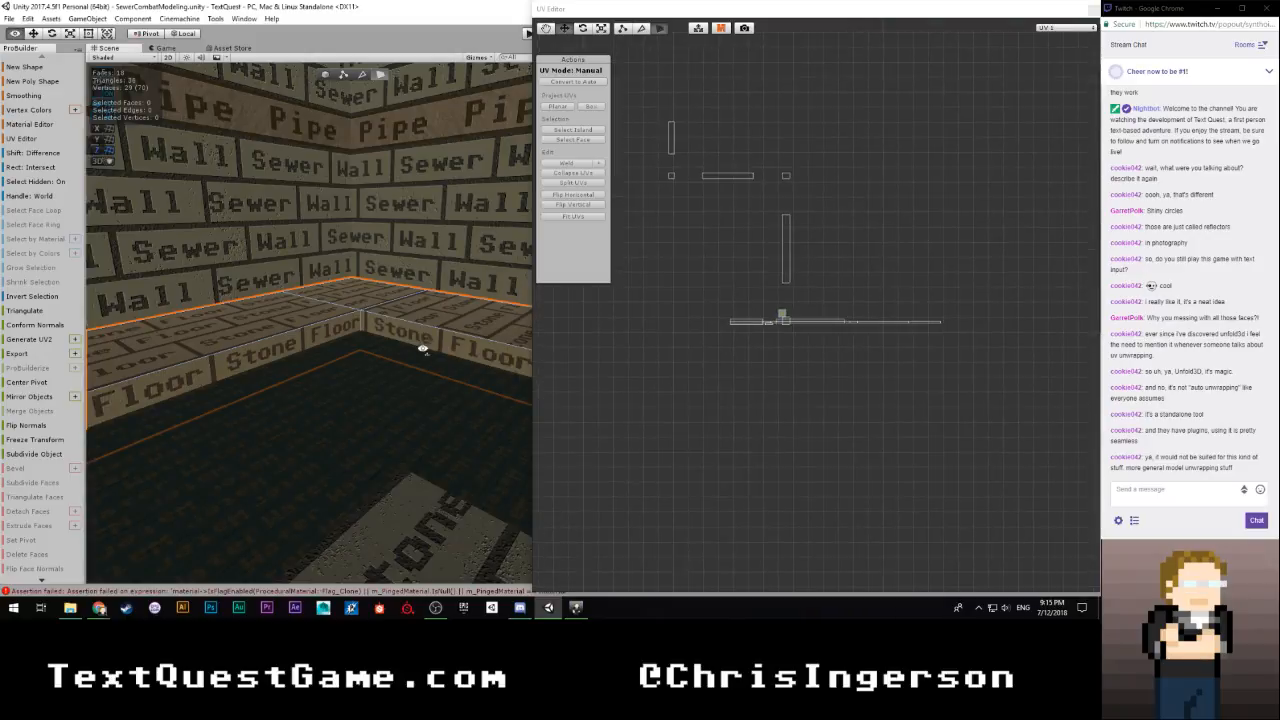
right_click_drag(423, 350, 480, 240)
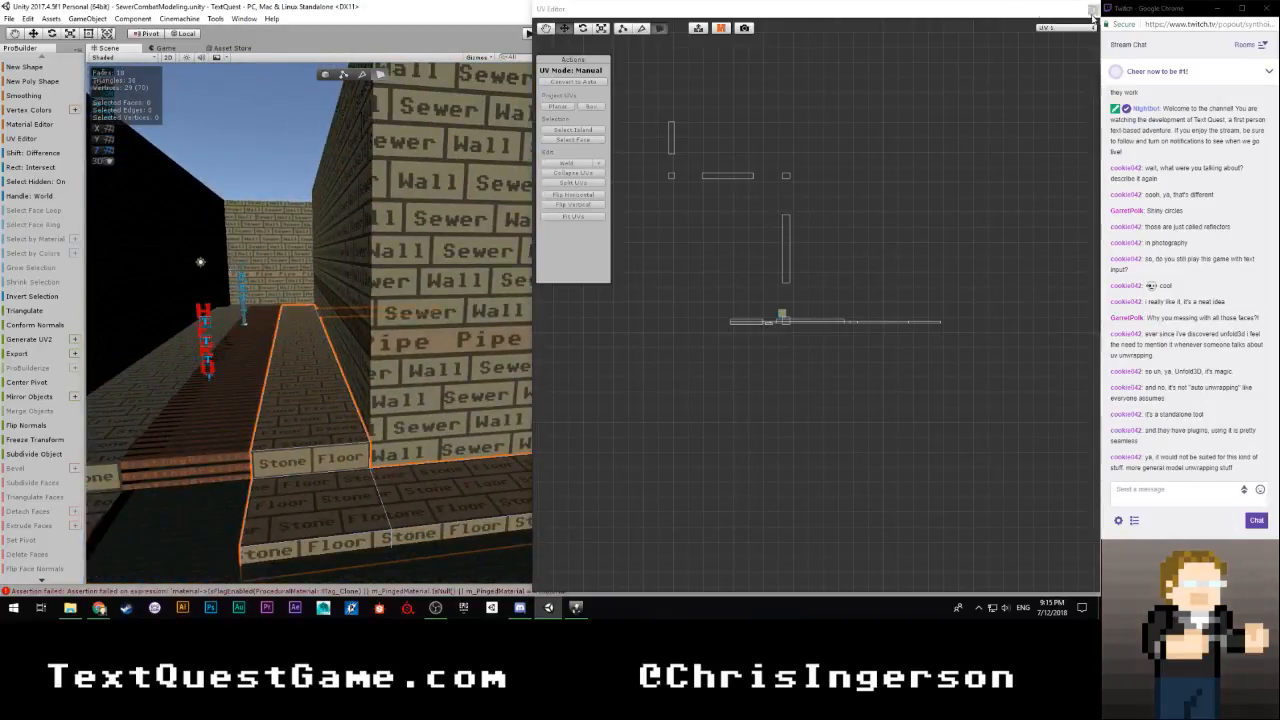
left_click(1093, 9)
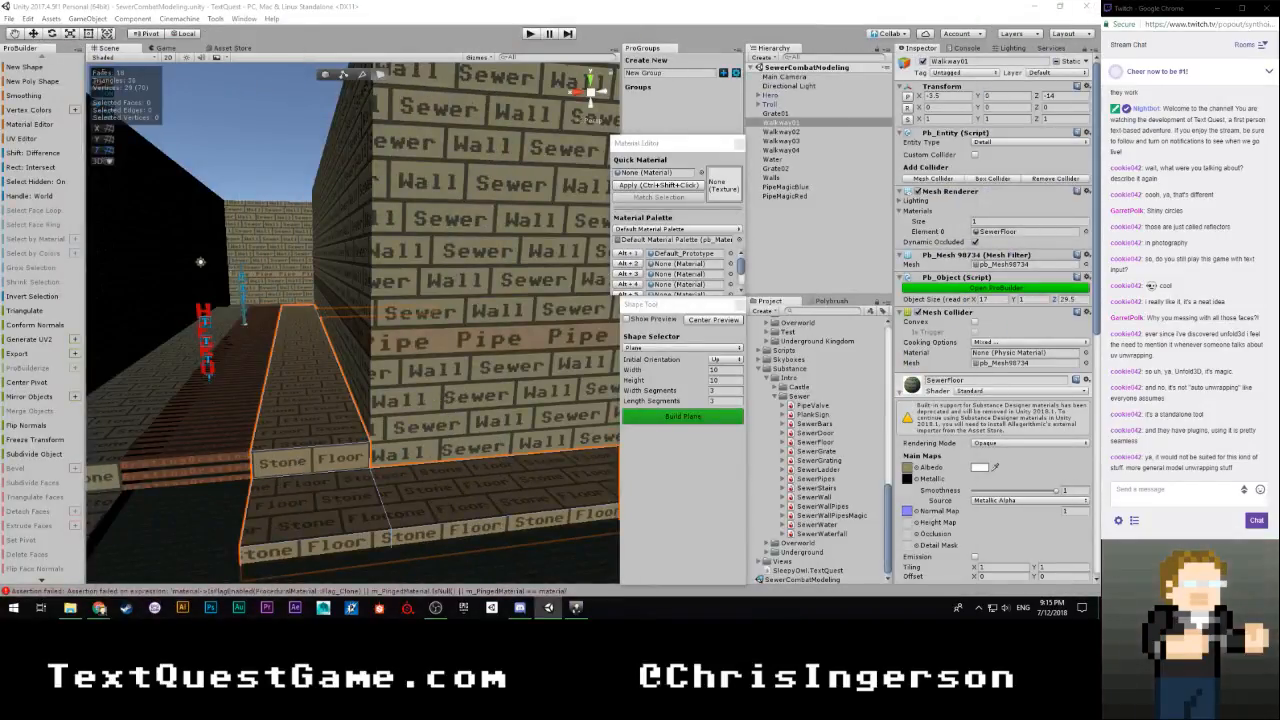
left_click(298, 135)
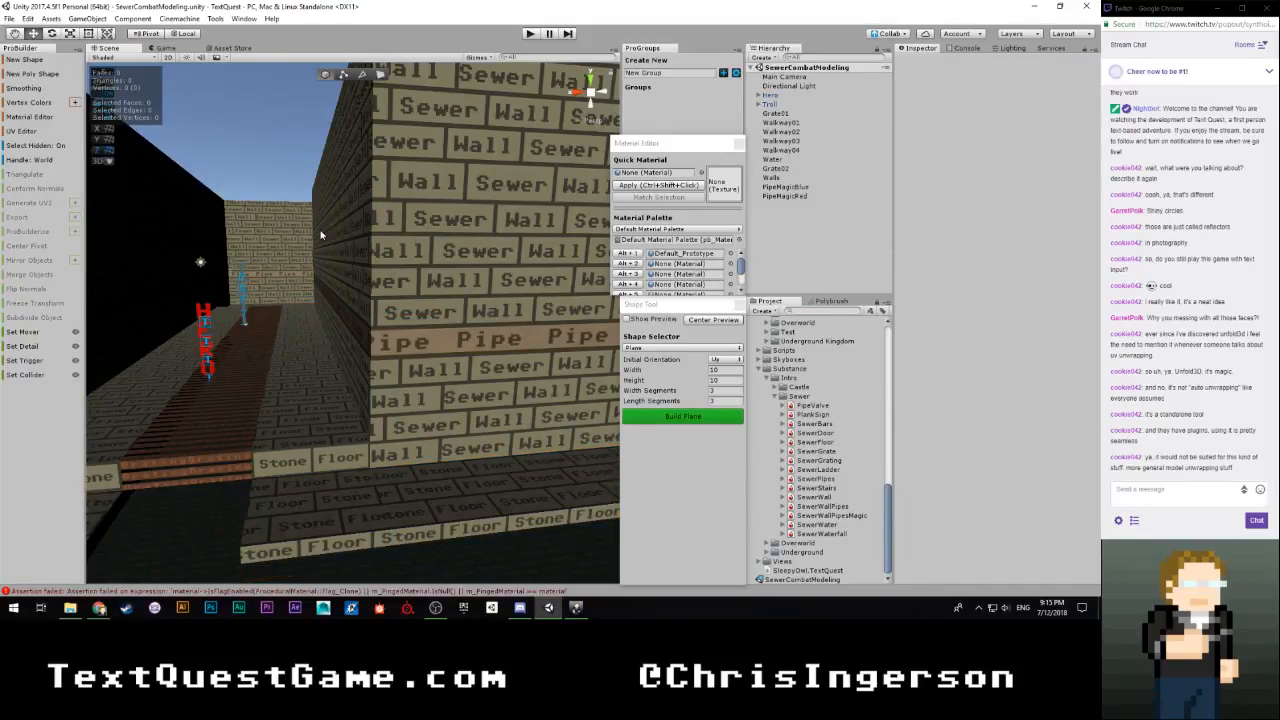
Turn on the preview for a new plane shape and set its initial orientation to Right
right_click_drag(334, 302, 204, 347)
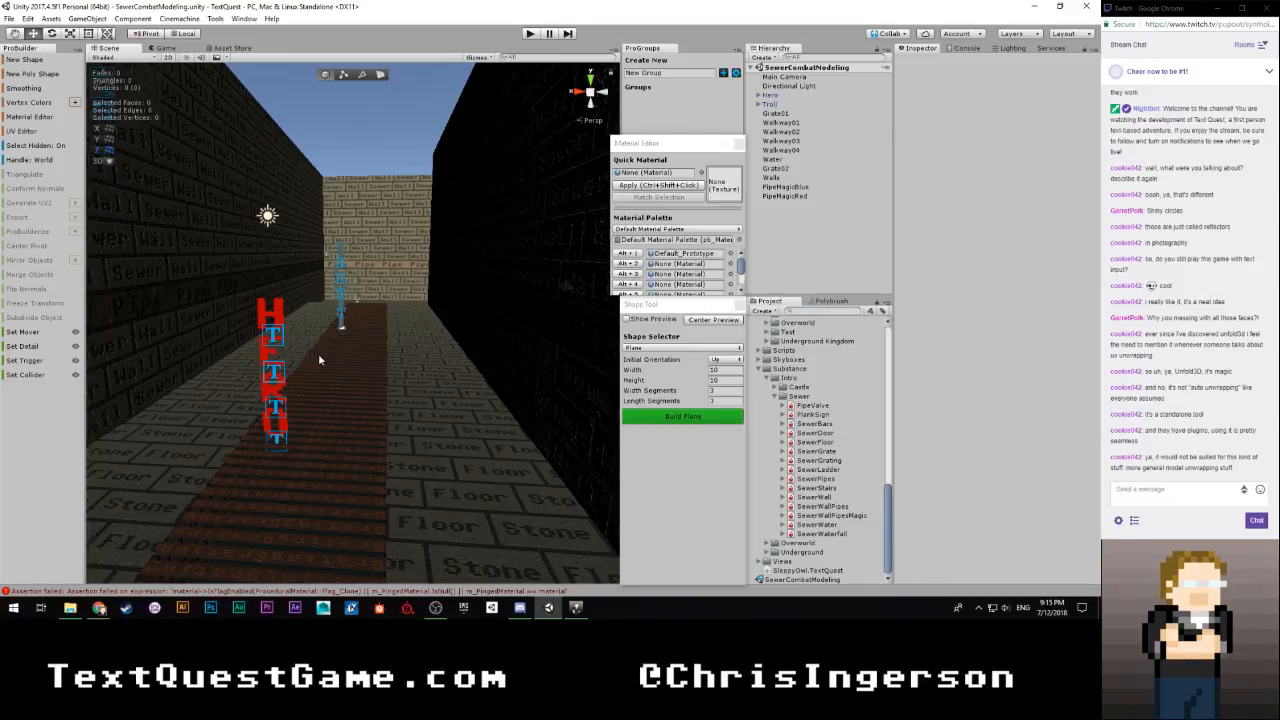
right_click_drag(318, 353, 696, 465)
right_click_drag(794, 467, 443, 353)
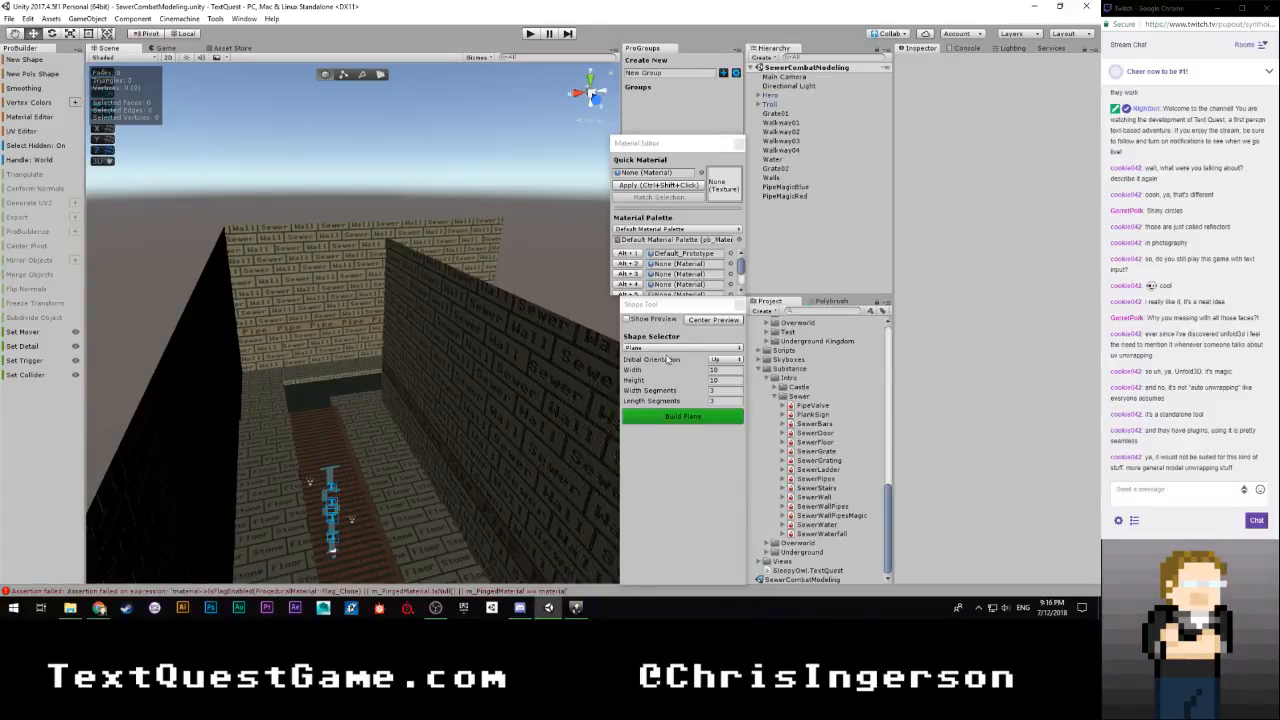
left_click(627, 319)
right_click_drag(510, 350, 495, 398)
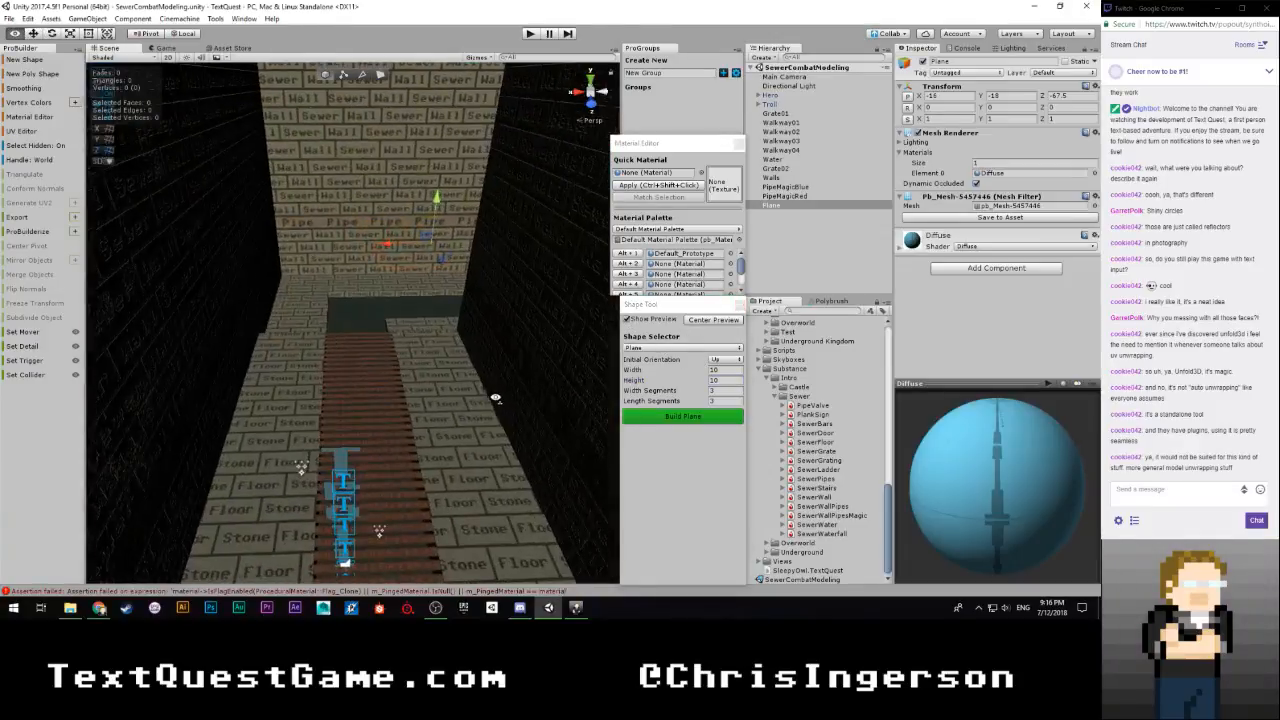
left_click(699, 348)
left_click(733, 359)
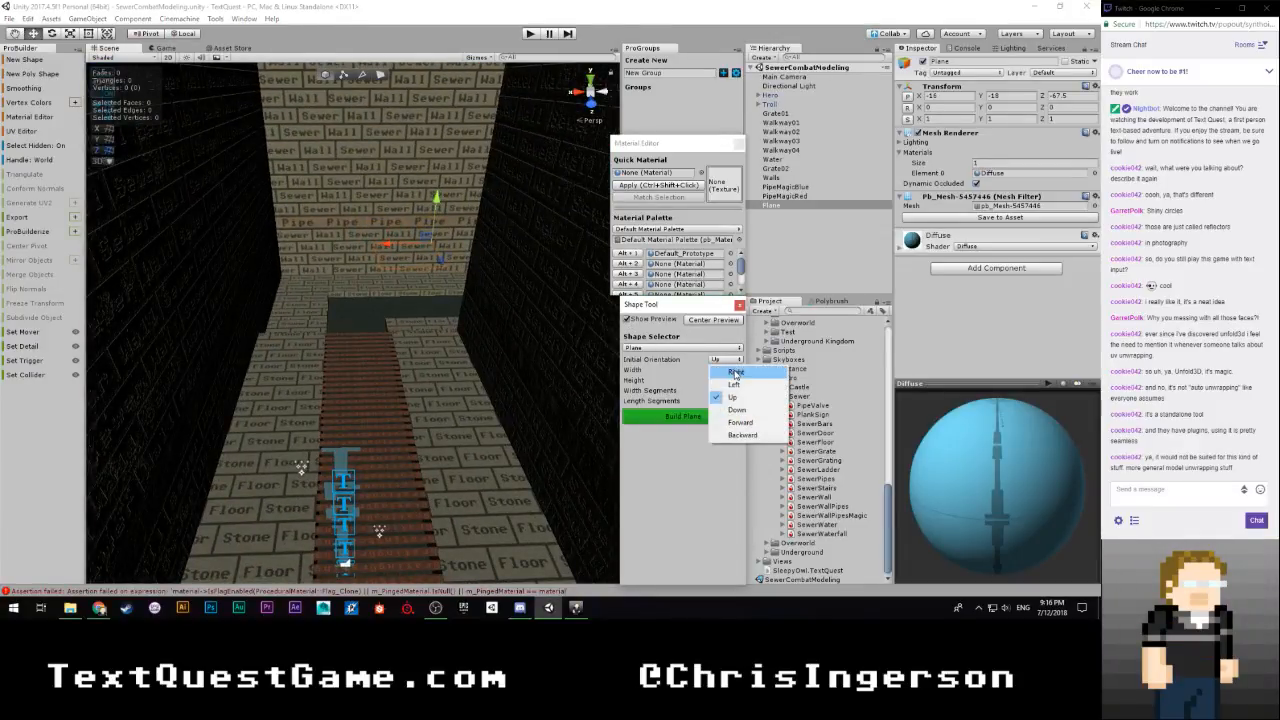
left_click(736, 372)
Move the plane preview inside the sewer alongside the side wall and set its width and length segments to 0
left_click_drag(440, 264, 454, 292)
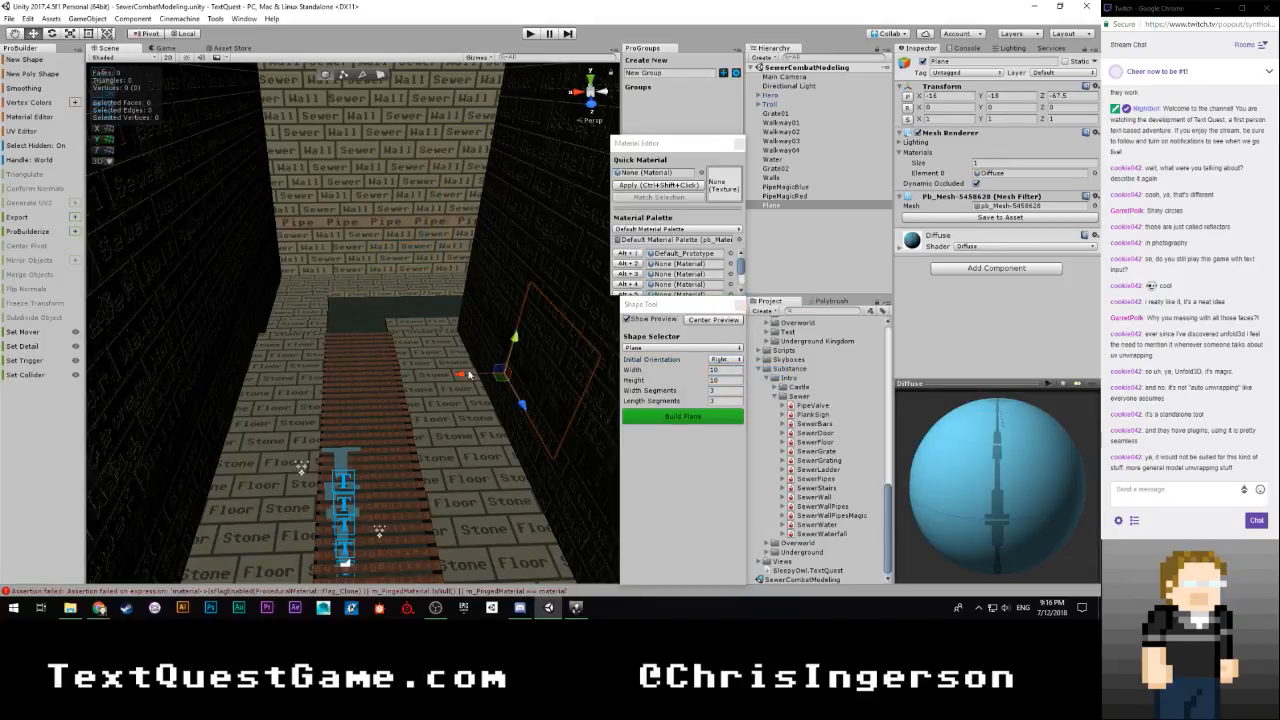
left_click_drag(468, 374, 394, 358)
mouse_move(394, 358)
right_mouse_down()
mouse_move(573, 362)
mouse_move(340, 345)
mouse_move(394, 350)
right_mouse_up()
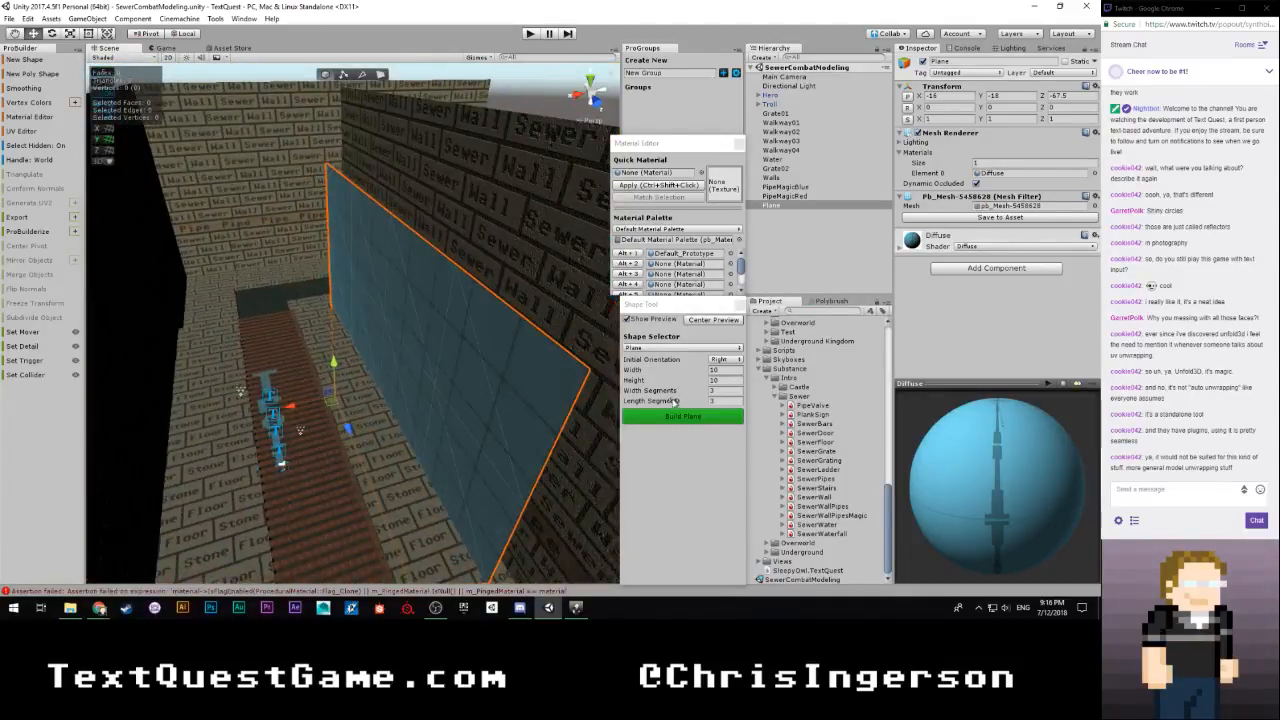
left_click(729, 391)
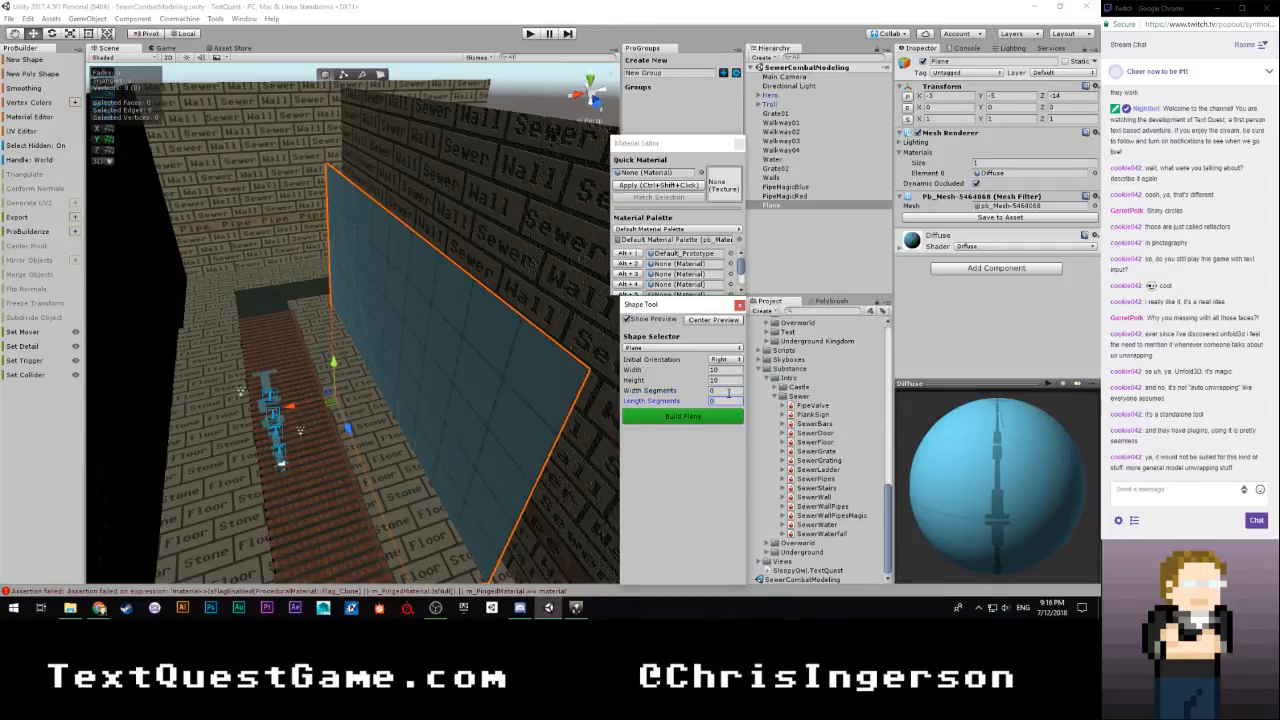
Set the plane preview's width to 18 and its height to 7
left_click_drag(334, 367, 340, 296)
right_click_drag(370, 335, 392, 355)
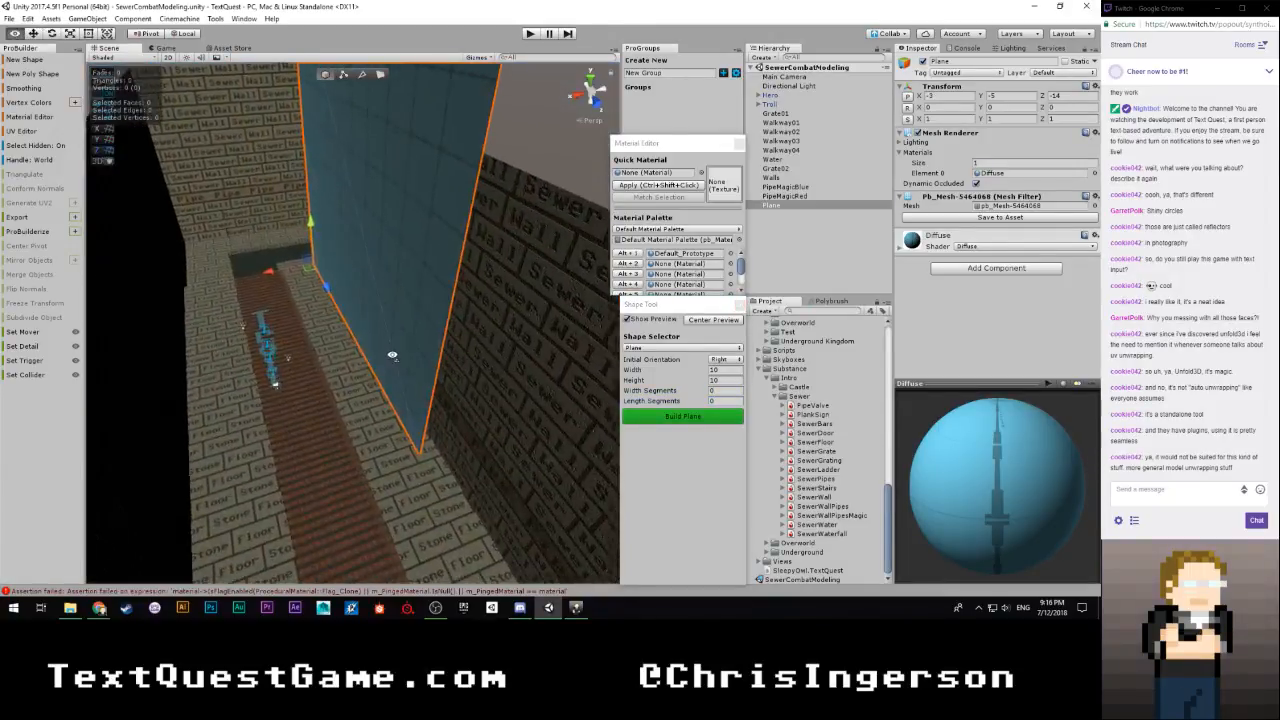
left_click(731, 370)
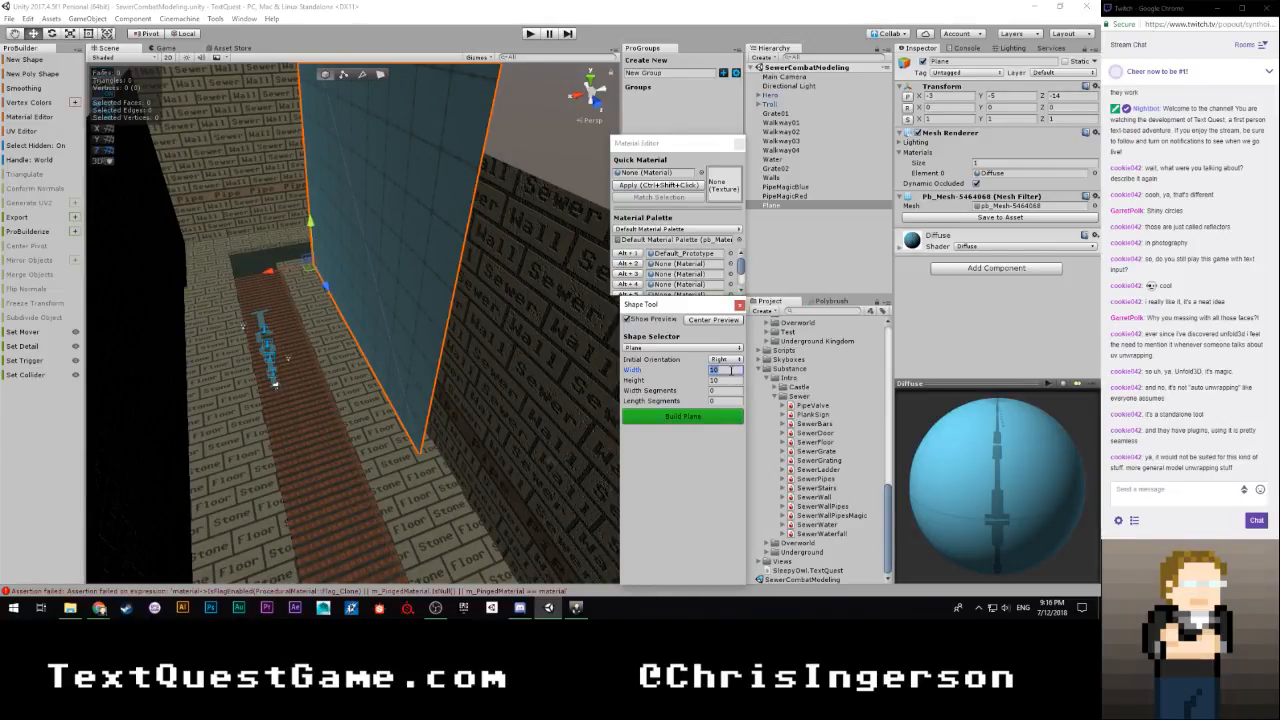
type("180")
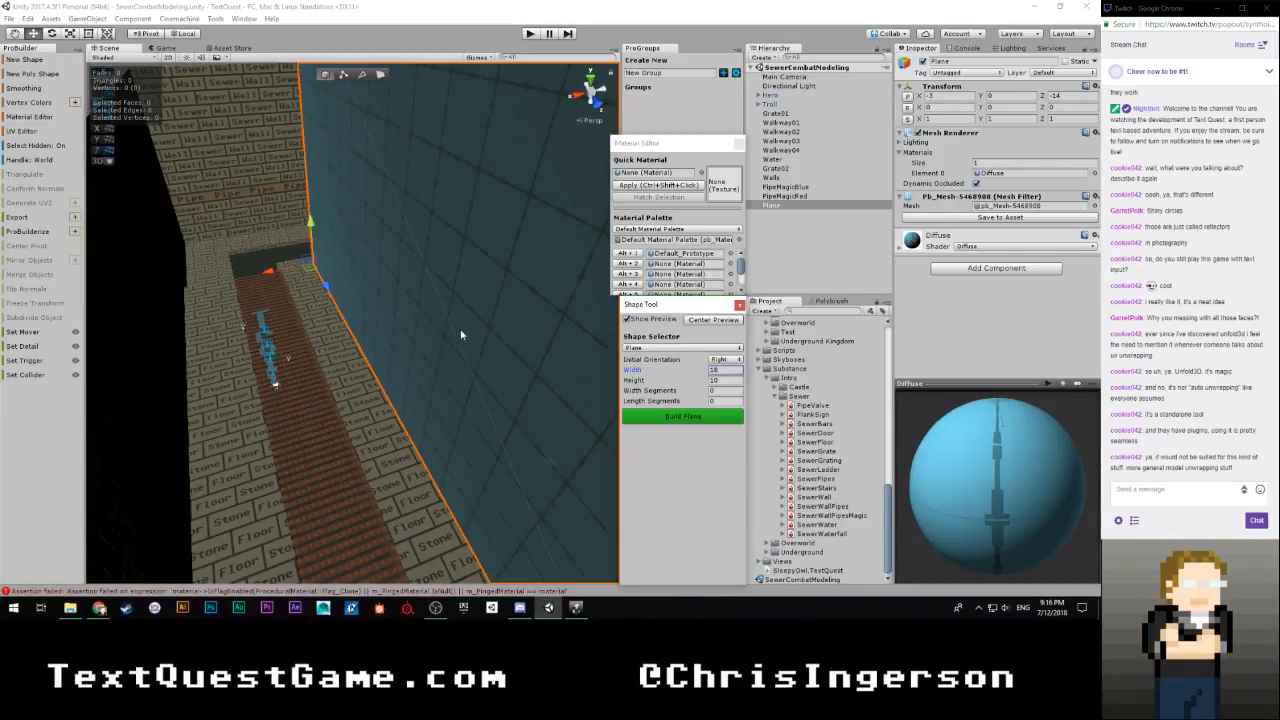
right_click_drag(461, 335, 505, 325)
left_click(727, 380)
type("7")
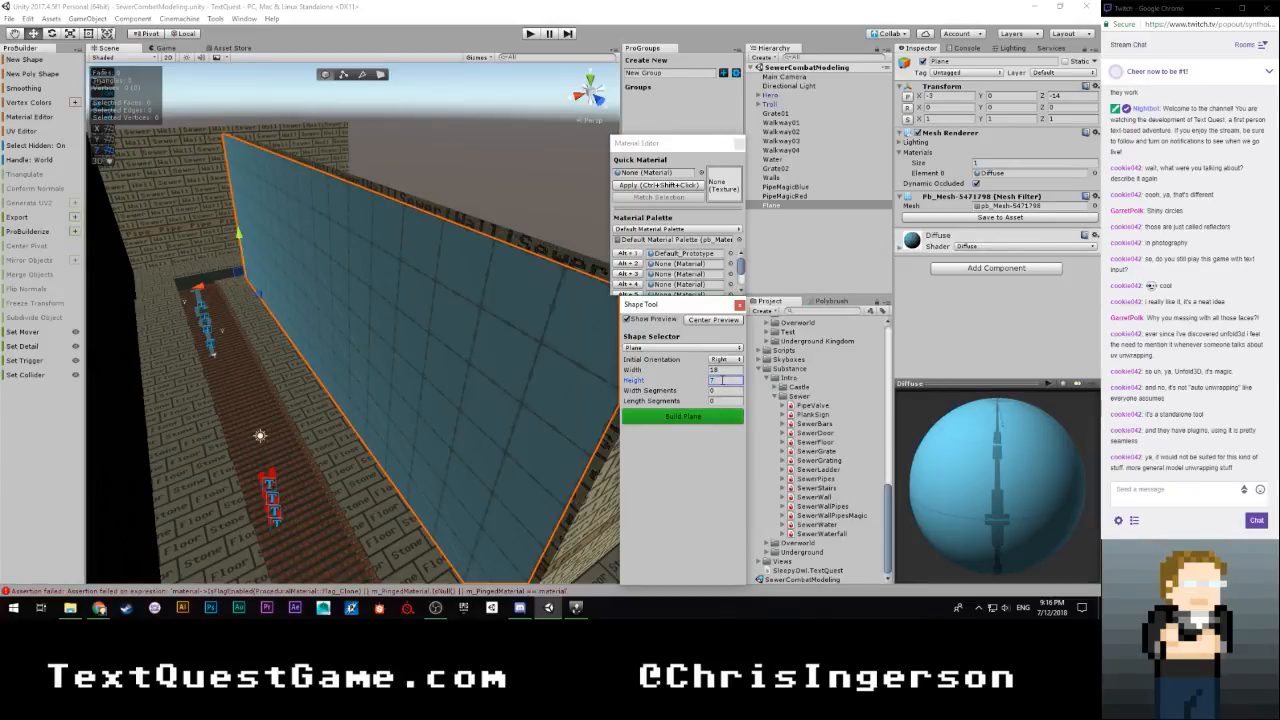
Remove the plane preview from the sewer and open the Sewers scene
left_click_drag(404, 327, 230, 287, "alt")
left_click_drag(300, 325, 347, 327, "alt")
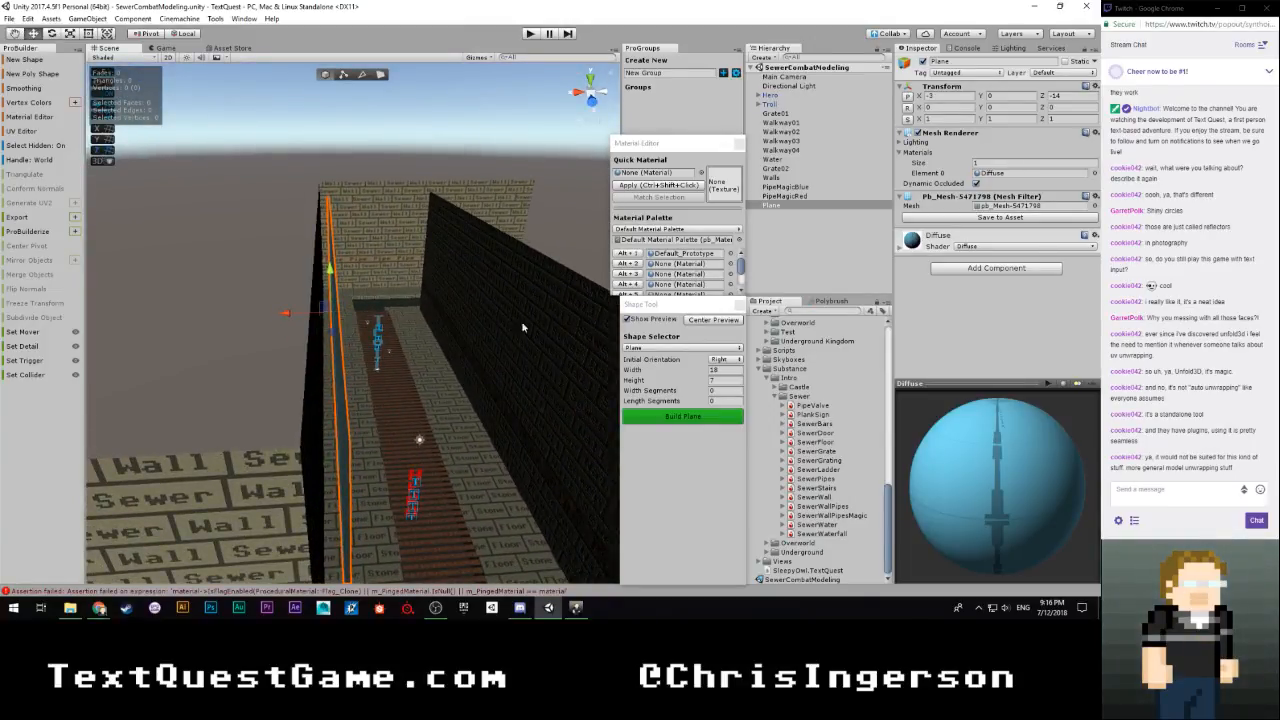
key("Delete")
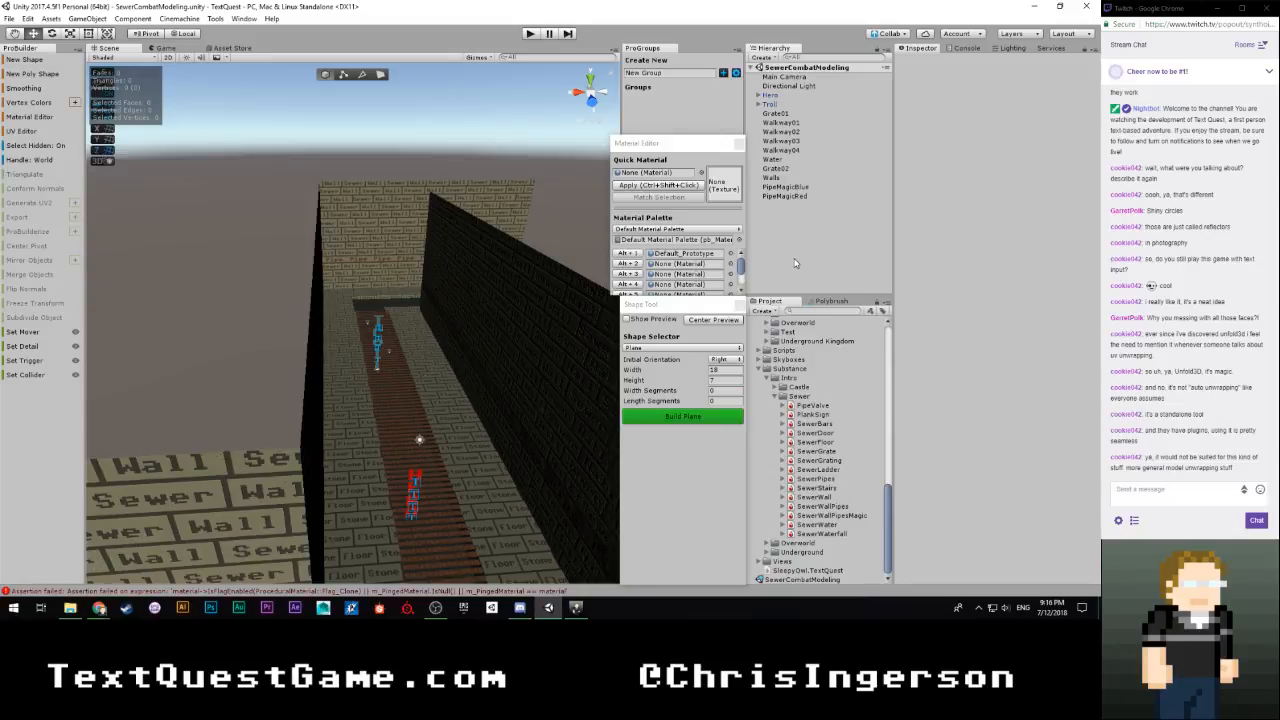
scroll(805, 428, "up", 8)
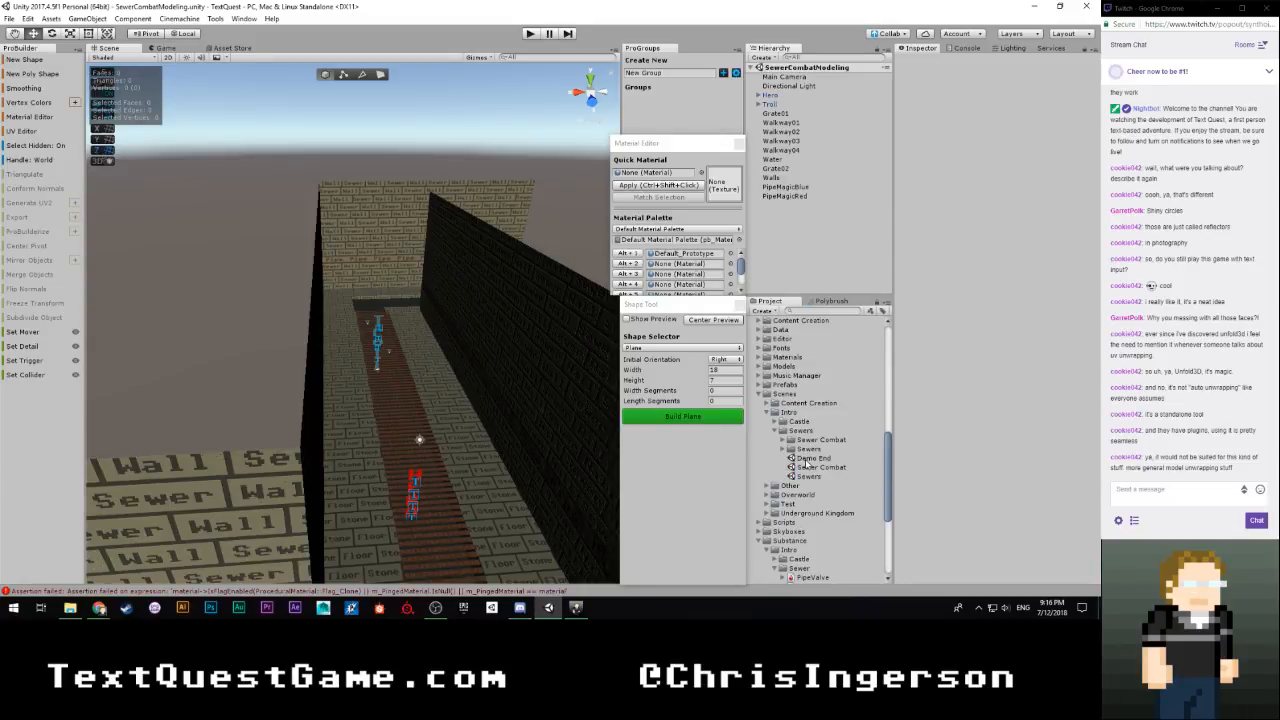
double_click(806, 477)
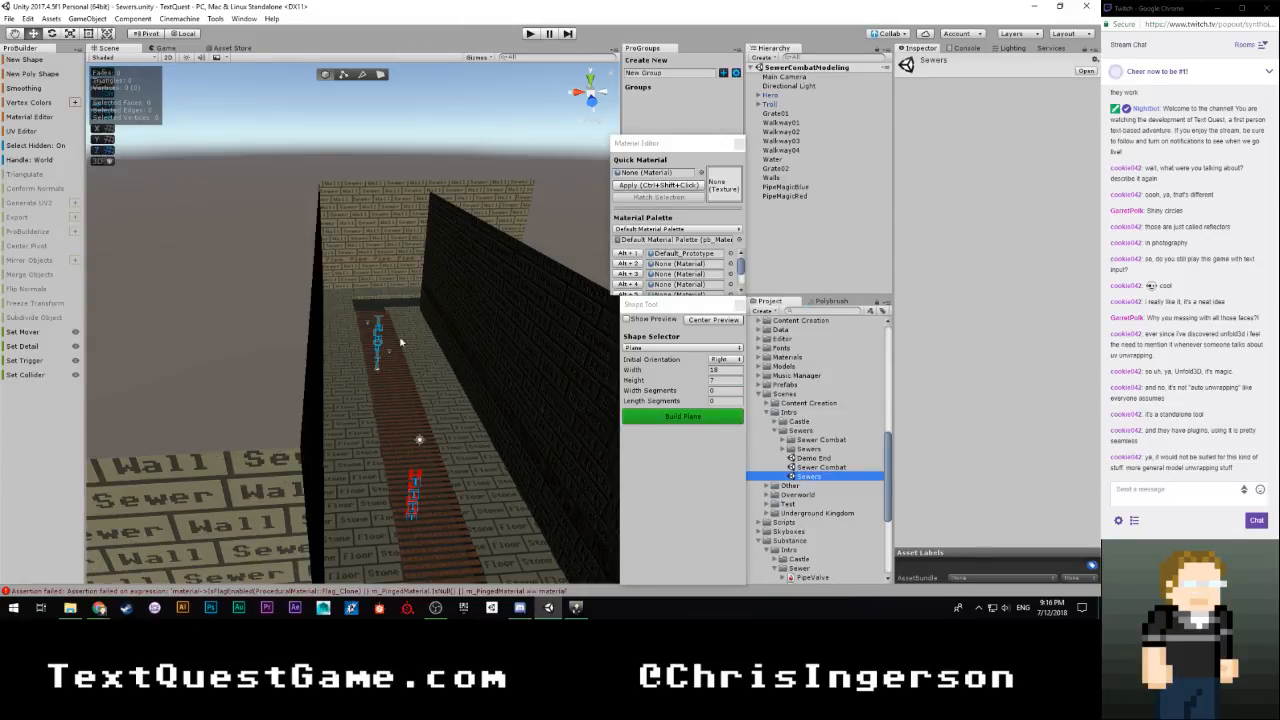
Look over the walls and water channel of the Sewers scene, and reopen the SewerCombatModeling scene
key("w")
right_click_drag(384, 325, 287, 350)
scroll(814, 463, "down", 5)
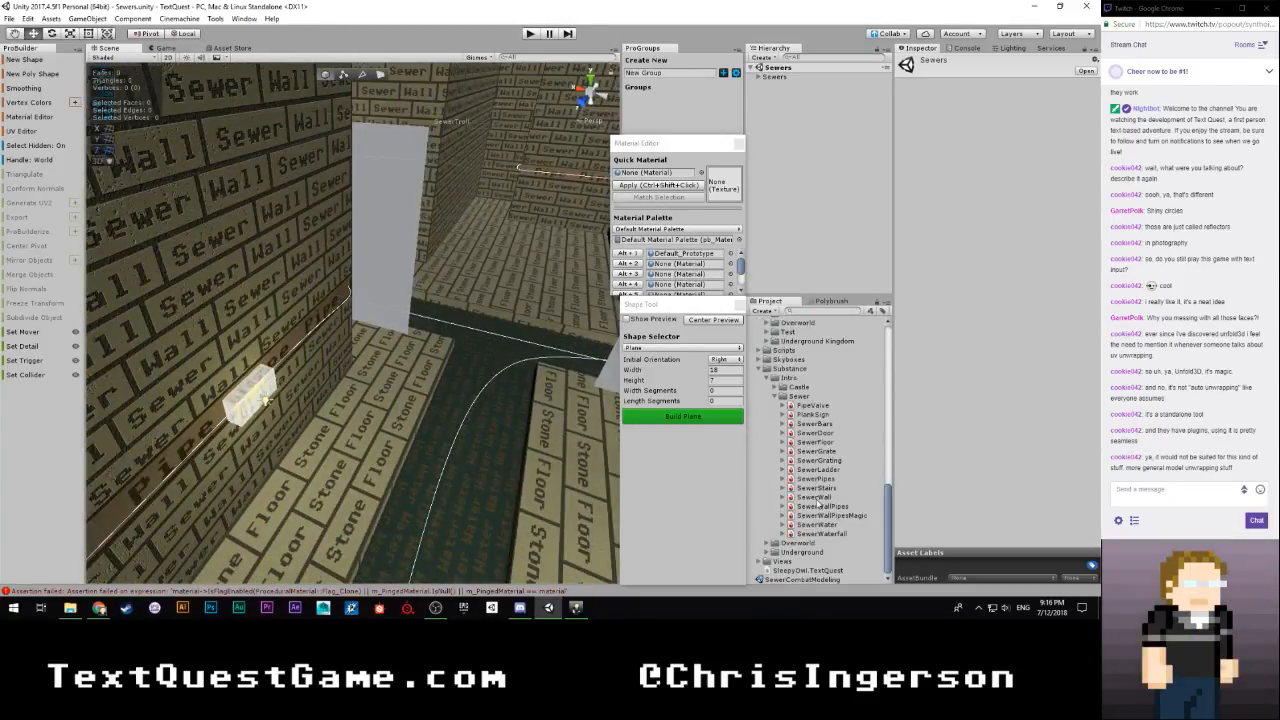
double_click(800, 580)
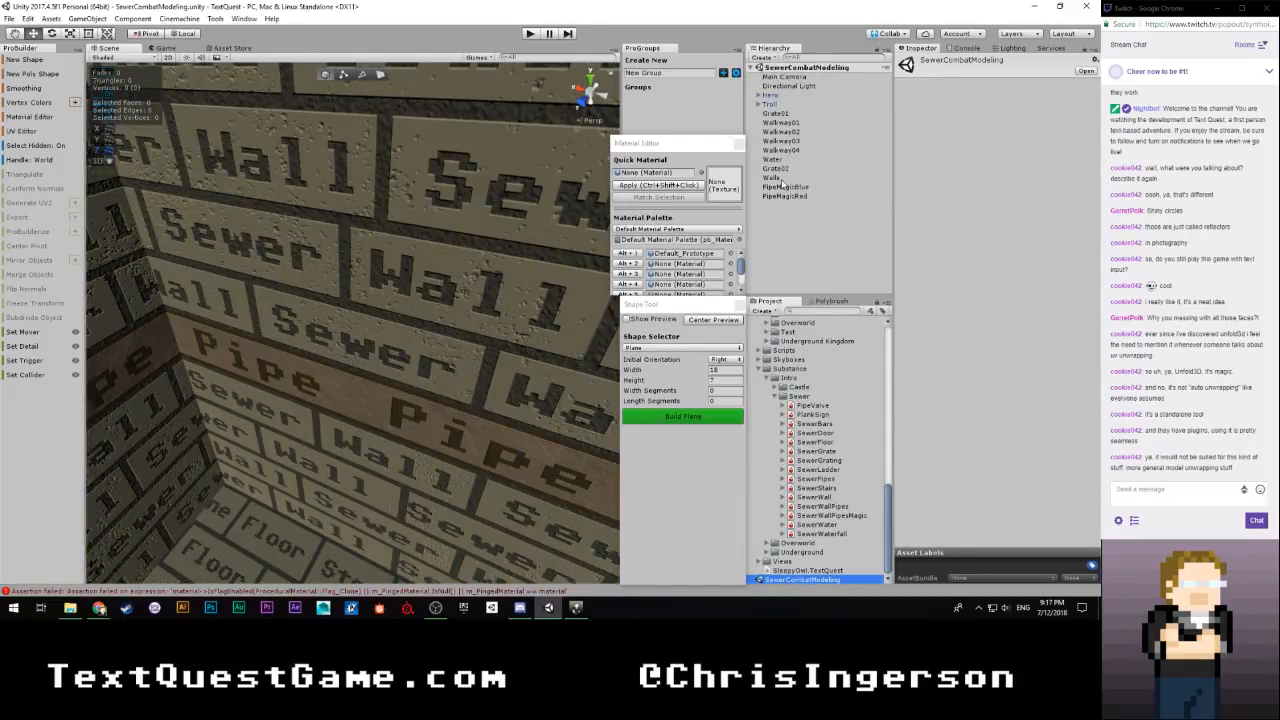
Turn on the plane preview, place it at X 1.5, Y 0, Z -14, and build the plane
left_click(627, 320)
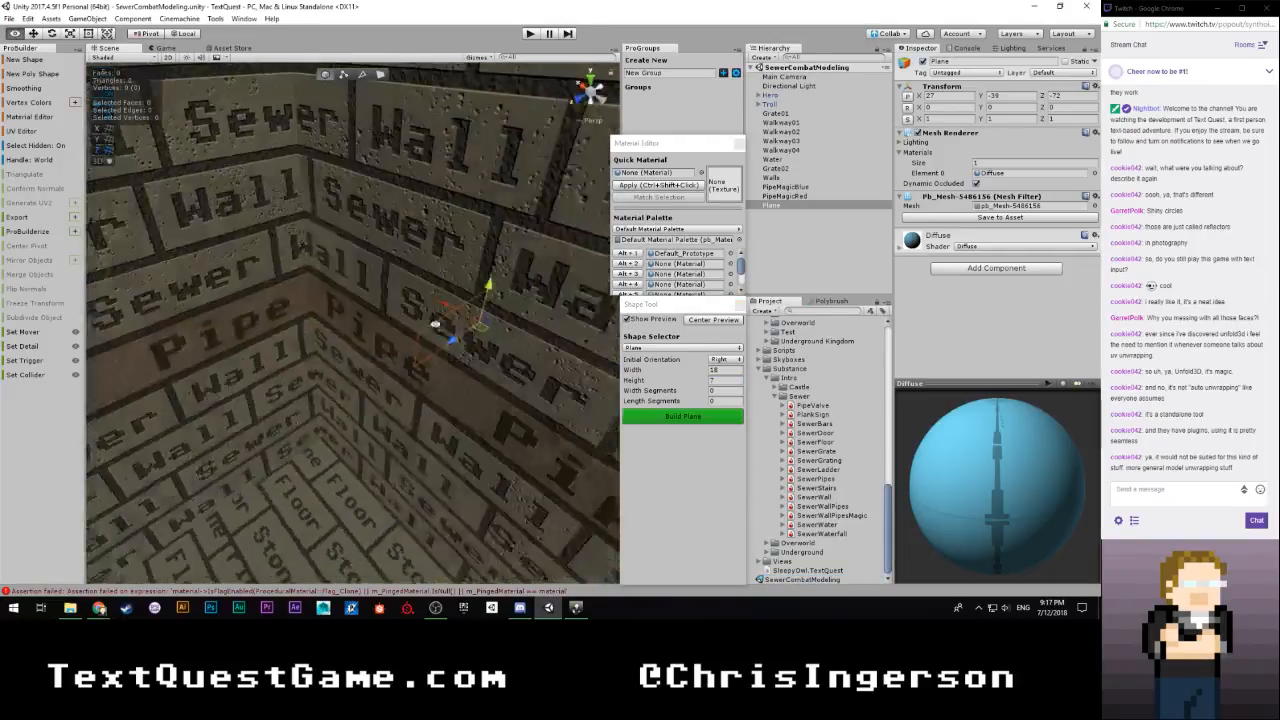
left_click(908, 98)
left_click_drag(410, 304, 83, 172, "alt")
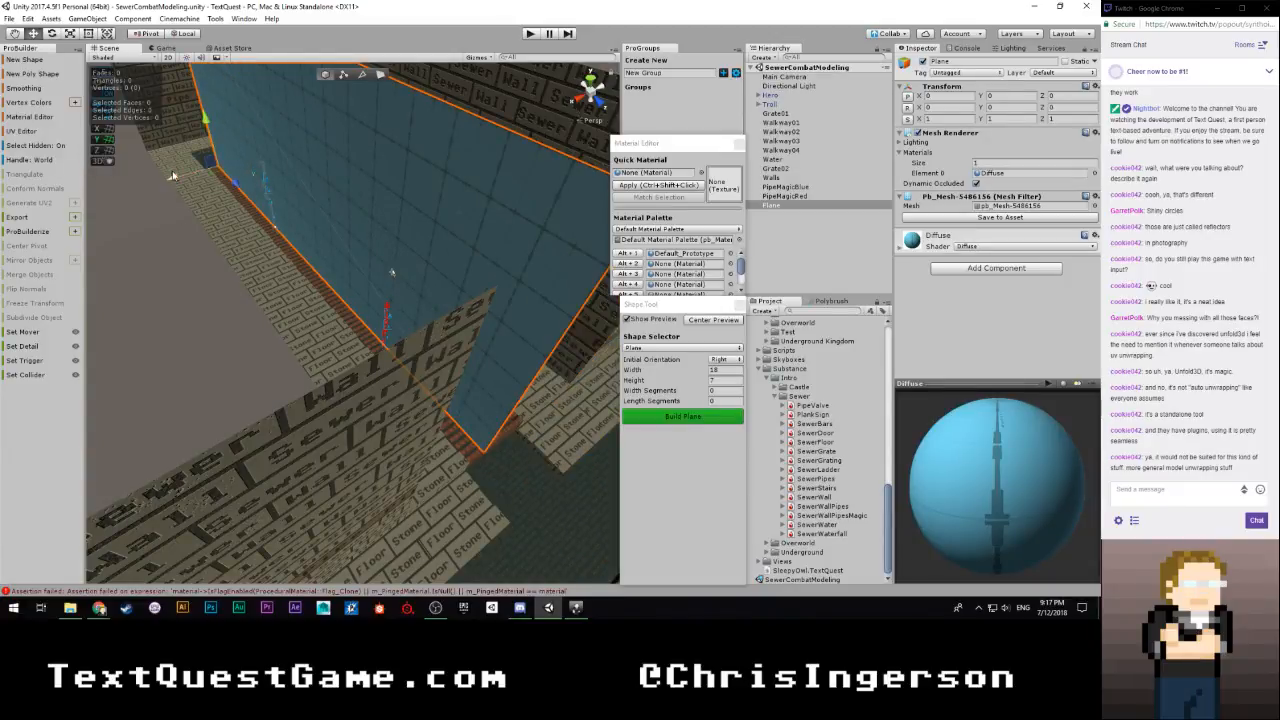
left_click_drag(172, 176, 128, 375, "alt")
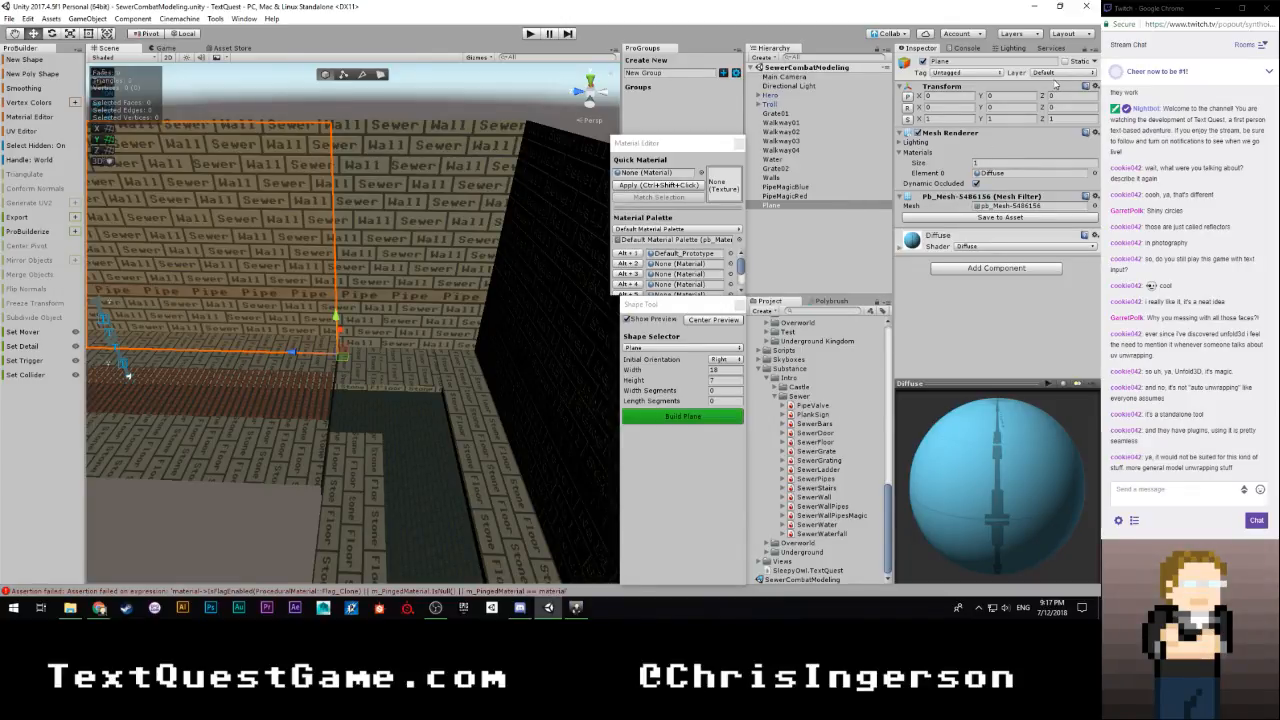
left_click(681, 418)
Switch to edge selection and extrude the plane's end edges around the sewer walls to an object size of 13.5 in X and 22 in Z
right_click_drag(452, 303, 352, 250)
left_click(362, 75)
right_click_drag(475, 160, 295, 312)
left_click(251, 248)
left_click_drag(249, 312, 465, 341, "shift")
right_click_drag(467, 342, 762, 370)
left_click_drag(172, 351, 527, 352, "shift")
right_click_drag(530, 352, 364, 160)
Extrude the bottom edge of the new wall section down to the lower floor, bringing the object's height to 7.5
left_click(436, 345, "shift")
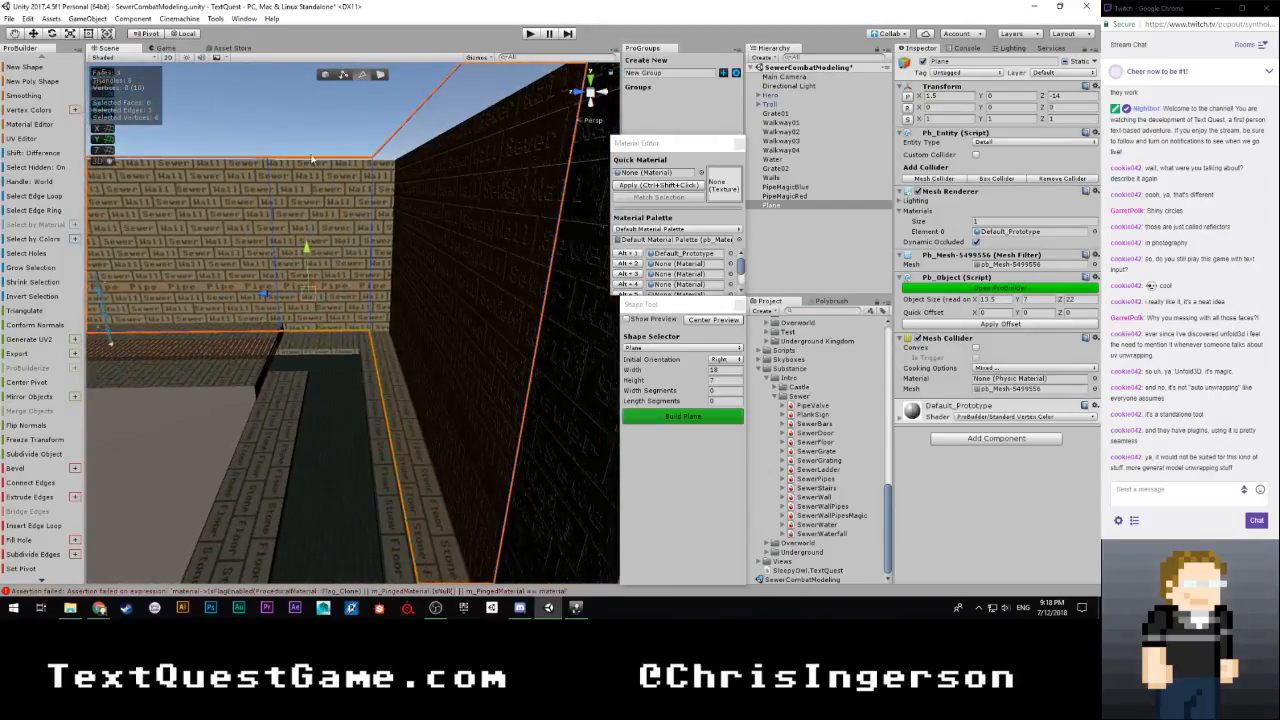
right_click_drag(331, 212, 352, 260)
left_click_drag(355, 244, 360, 257, "shift")
Extrude the plane's opposite vertical end edge to the wall corner at a Z size of 23, and extrude that section's bottom edge down to the lower floor
right_click_drag(363, 257, 459, 210)
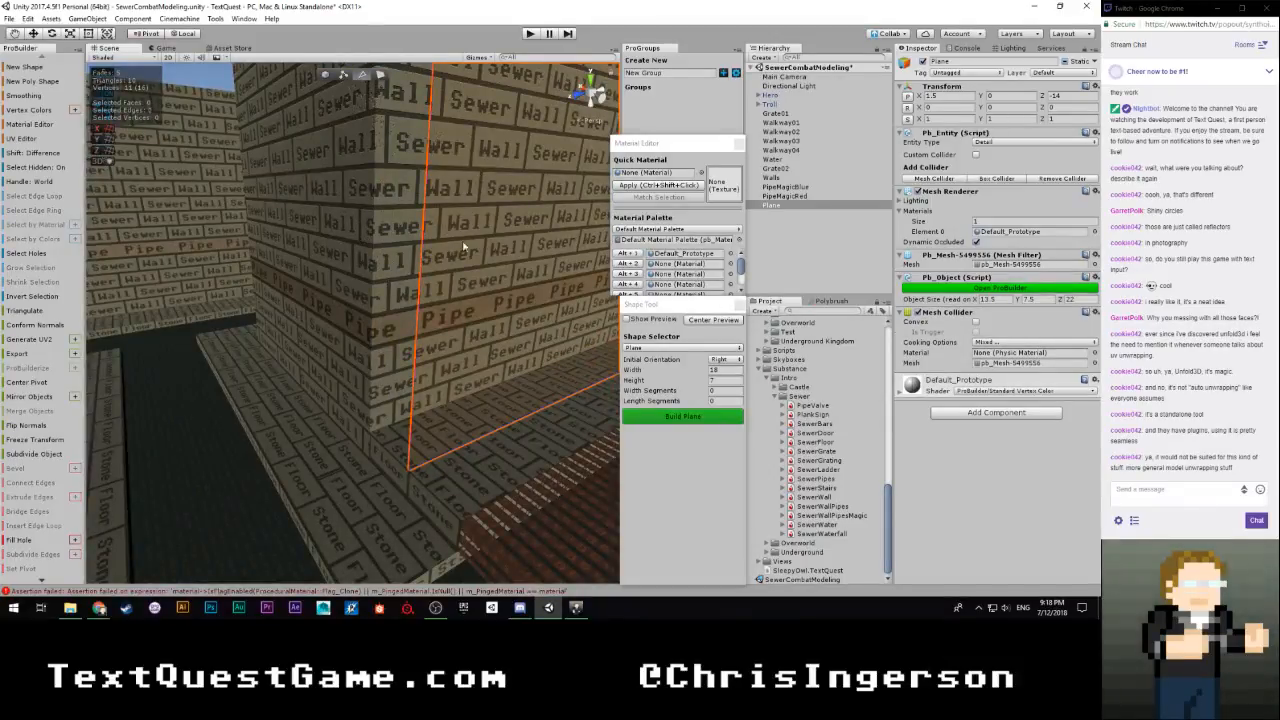
left_click_drag(466, 246, 328, 282)
left_click_drag(390, 215, 357, 222, "shift")
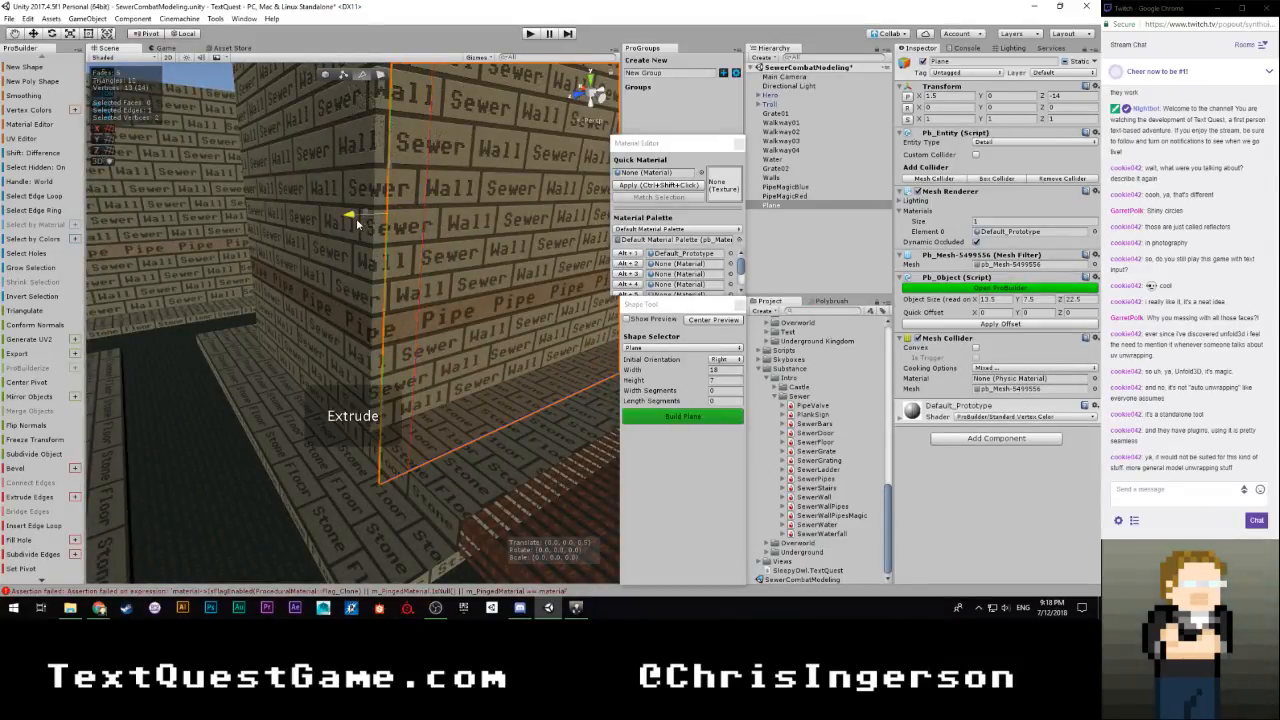
right_click_drag(343, 228, 338, 363)
left_click_drag(334, 320, 328, 330, "shift")
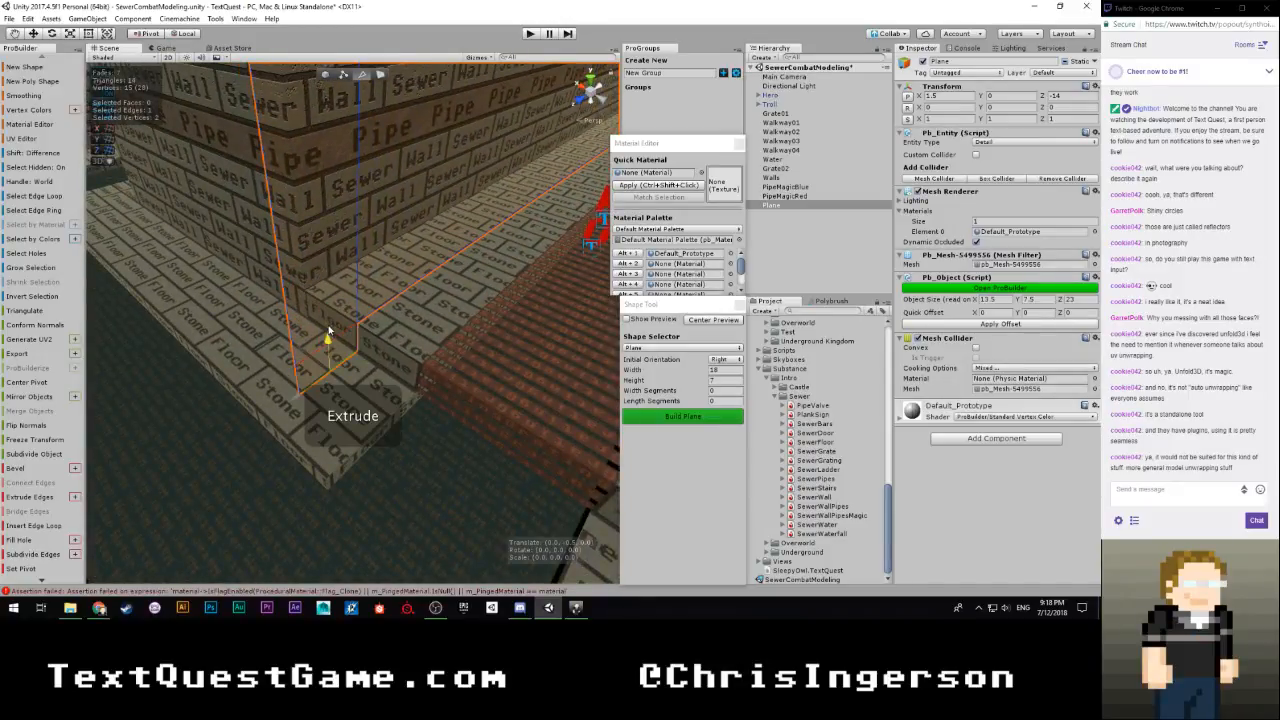
left_click(304, 378)
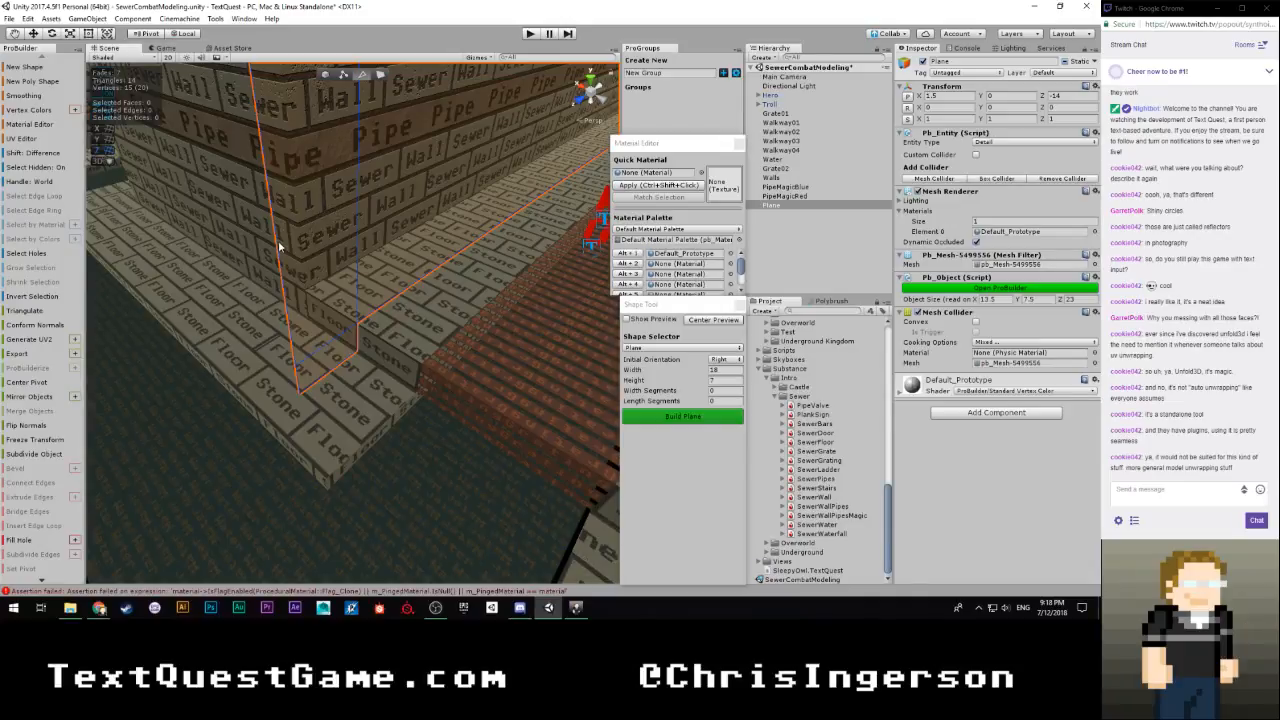
Select both stacked vertical edges at the corner and extrude them along the adjoining wall to an X size of about 21.5
scroll(360, 271, "down", 10)
right_click_drag(360, 271, 306, 255)
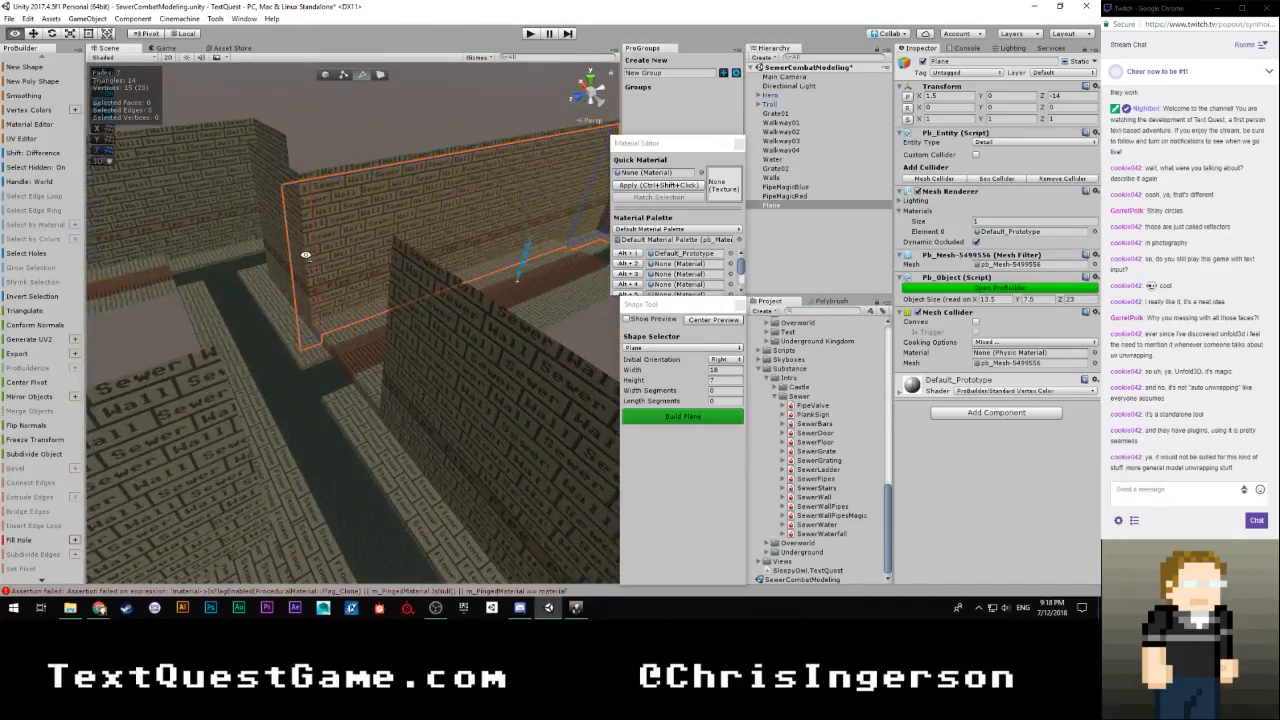
left_click(300, 297)
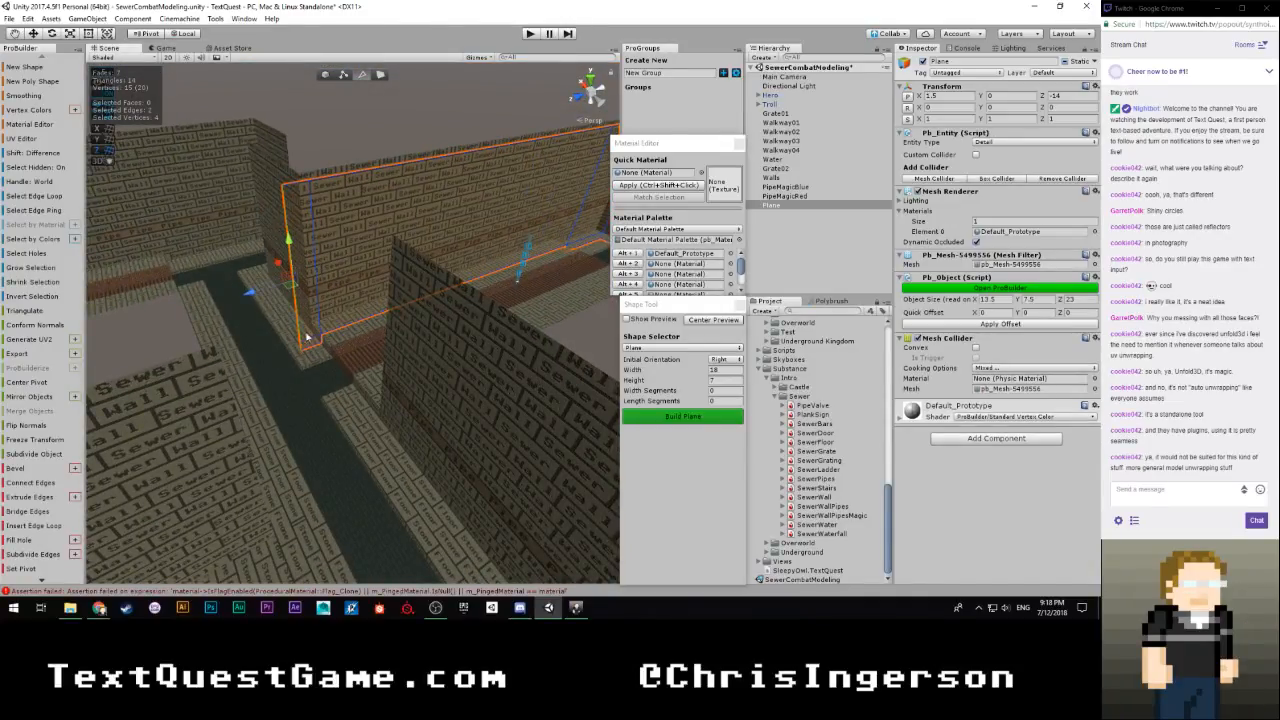
right_click_drag(306, 337, 416, 347)
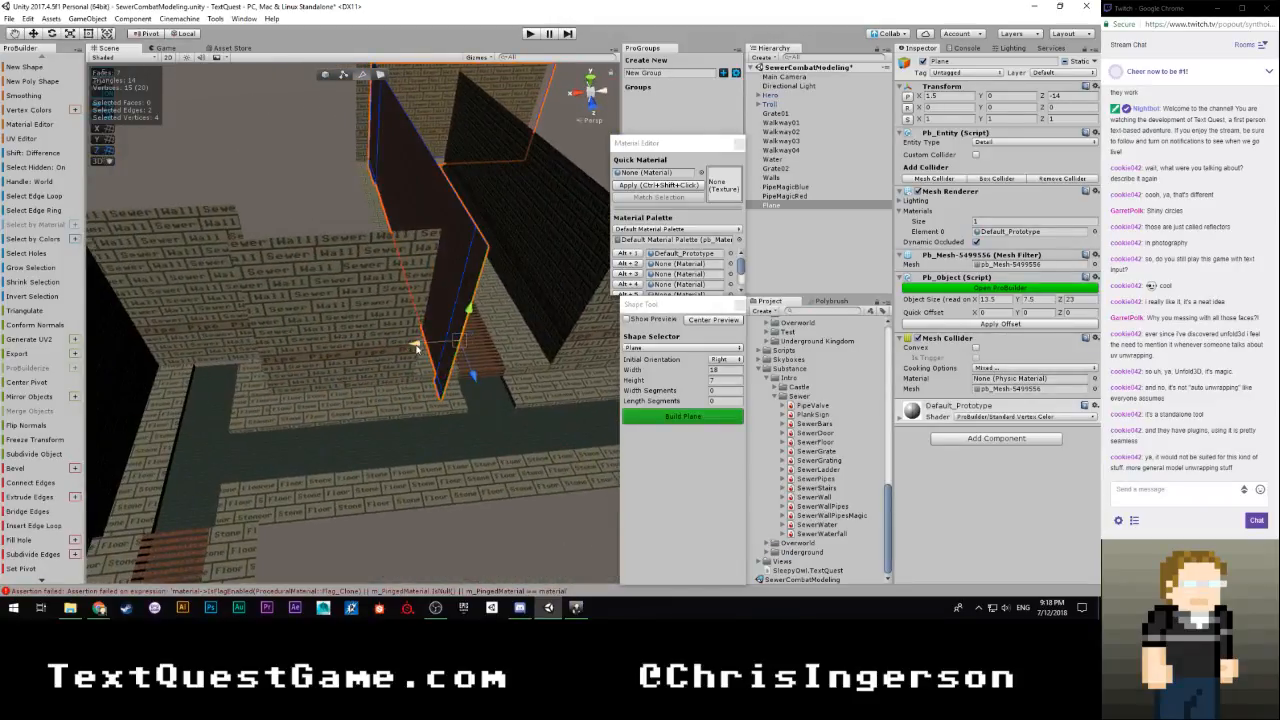
left_click_drag(416, 347, 333, 351, "shift")
left_click_drag(226, 352, 199, 352, "shift")
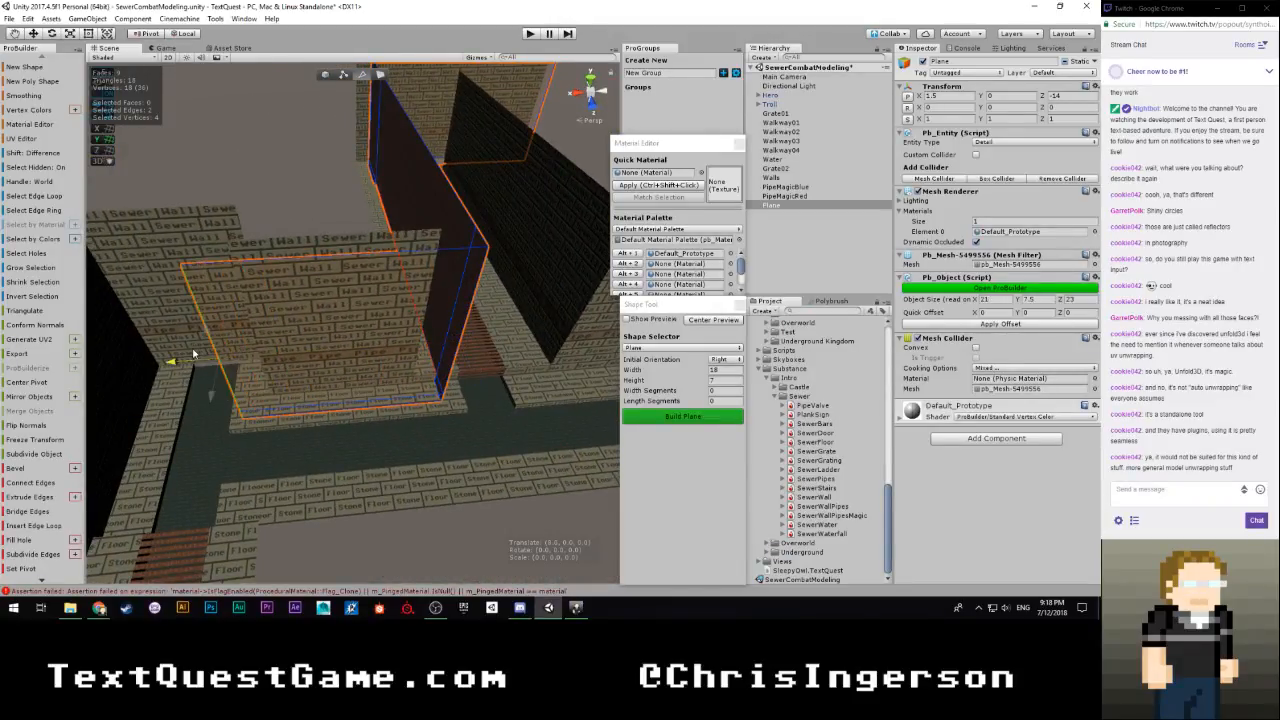
Extrude the two edges around the next wall corners, back along Z and along X to an X size of 24.5
right_click_drag(286, 371, 404, 391)
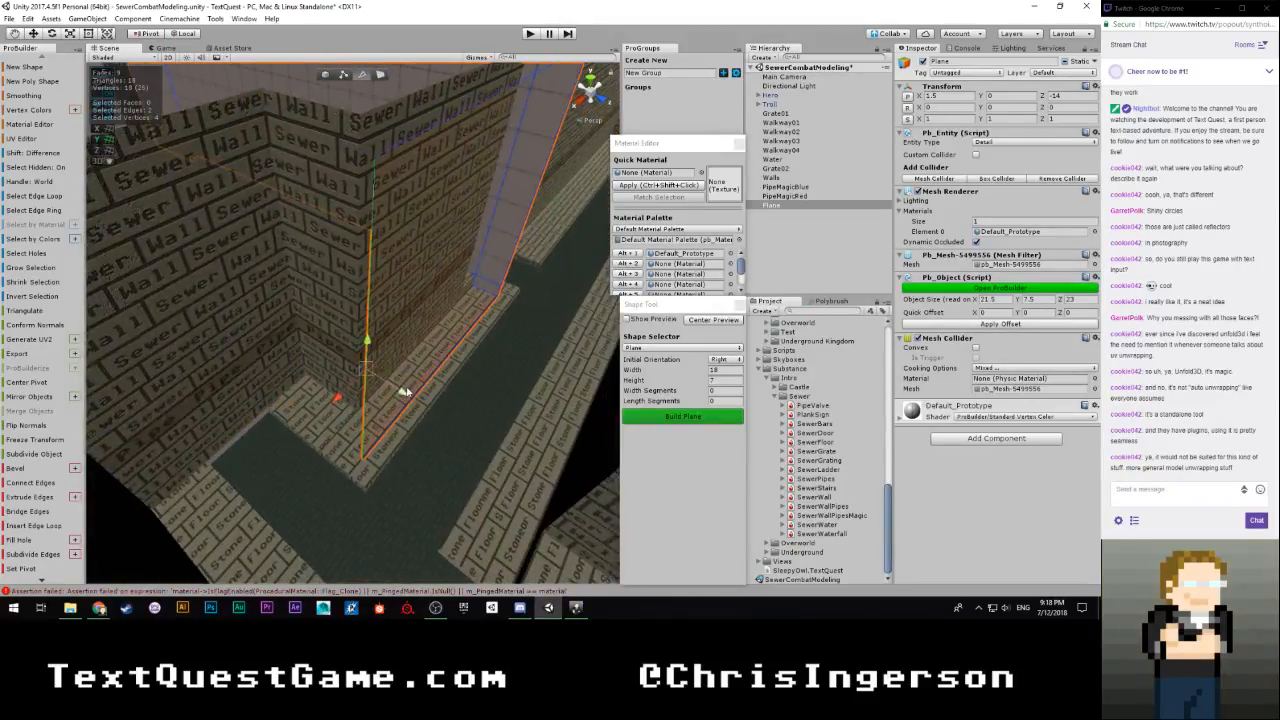
left_click_drag(404, 391, 399, 395, "shift")
left_click_drag(332, 370, 315, 365, "shift")
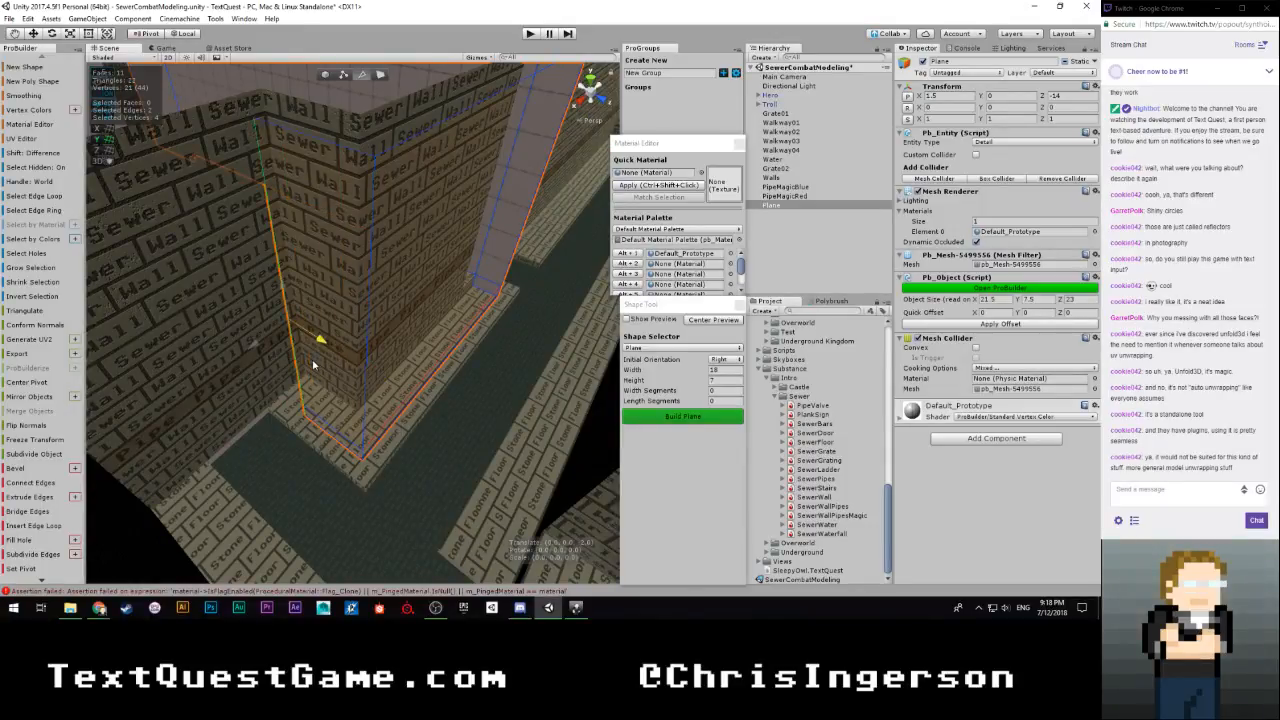
right_click_drag(297, 362, 407, 386)
left_click_drag(473, 293, 437, 298)
right_click_drag(498, 326, 318, 300)
key("ctrl+e")
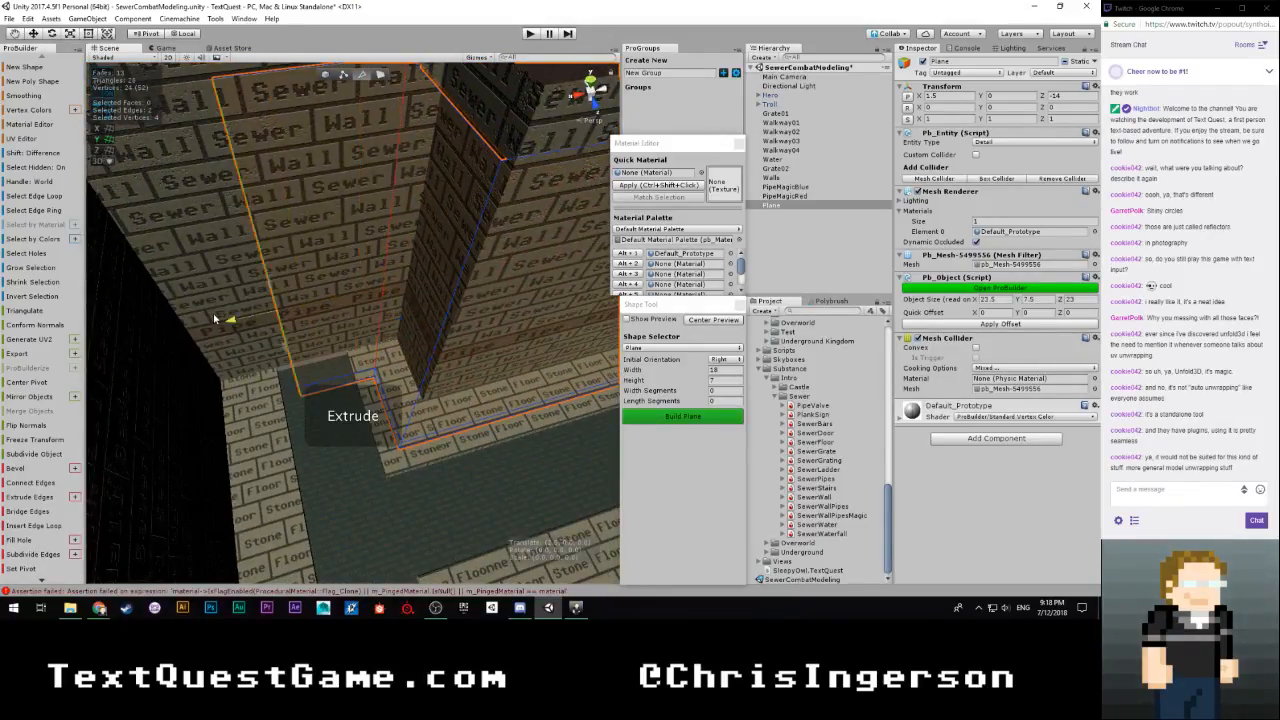
mouse_move(218, 322)
right_mouse_down()
mouse_move(206, 277)
mouse_move(210, 298)
right_mouse_up()
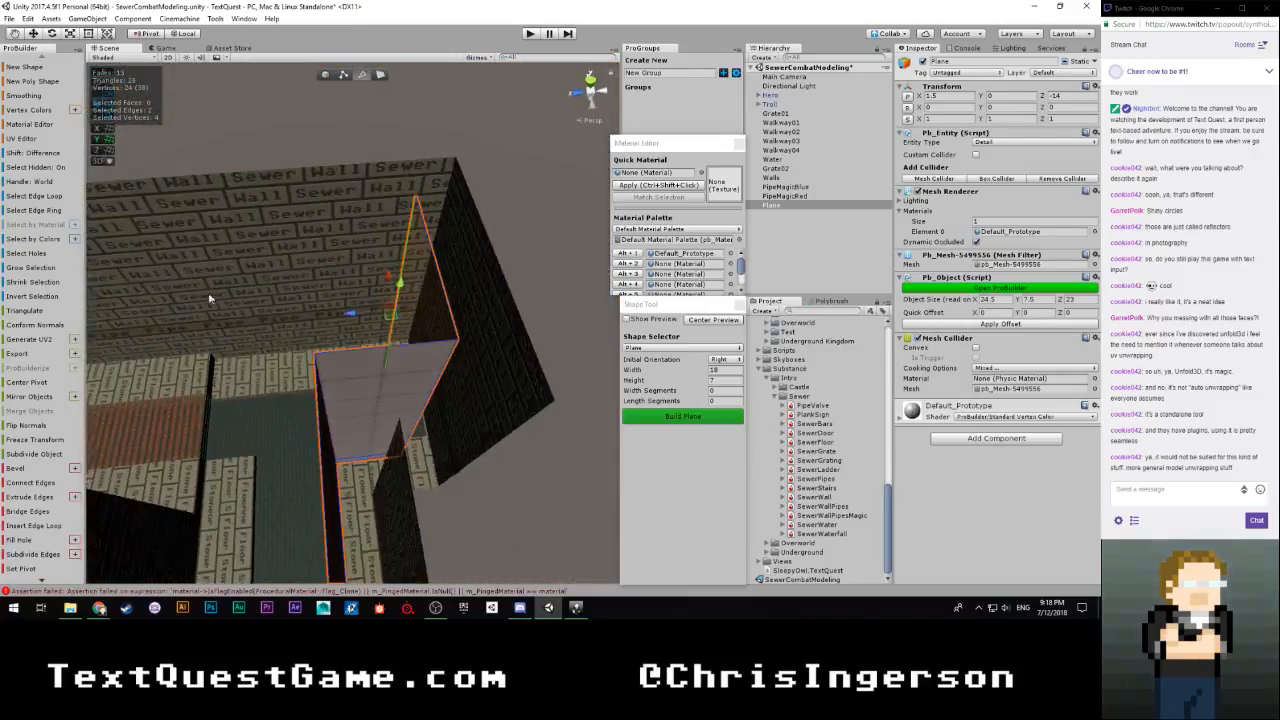
Extrude the two edges along the wall beside the water channel to the walkway, at a Z size of 27
left_click_drag(352, 316, 268, 318, "shift")
left_click_drag(177, 323, 141, 325, "shift")
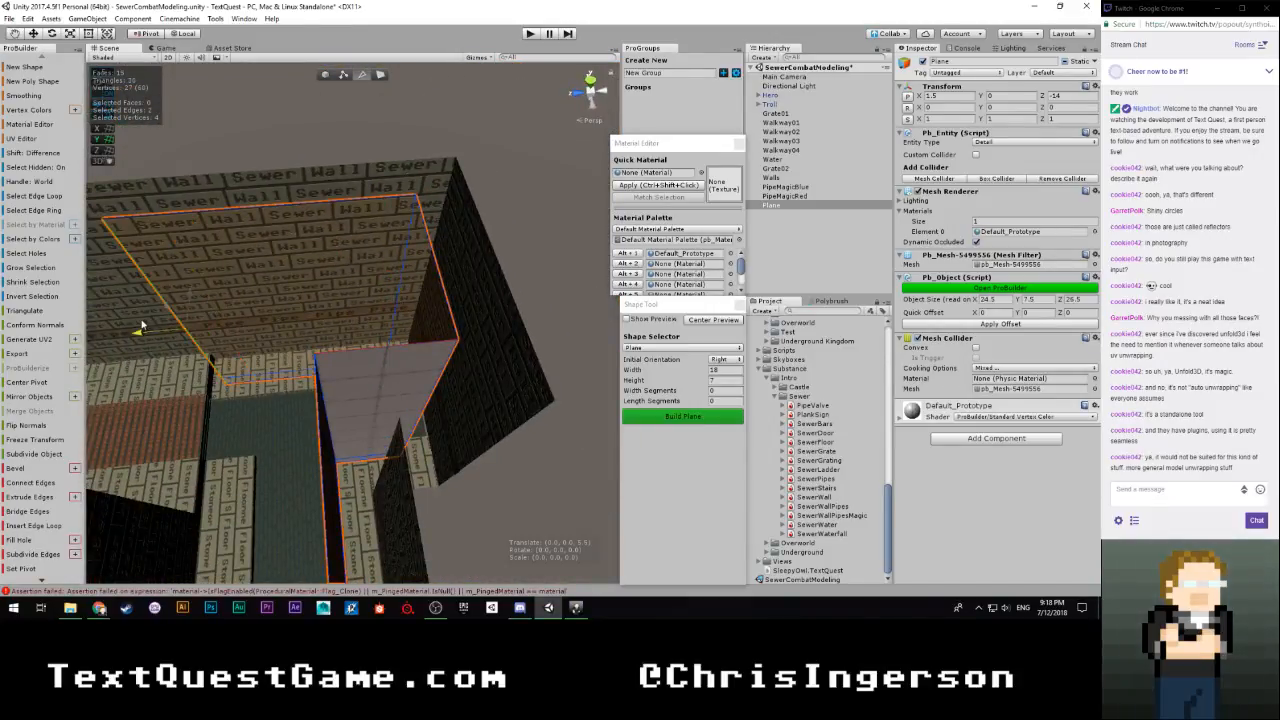
right_click_drag(132, 327, 181, 326)
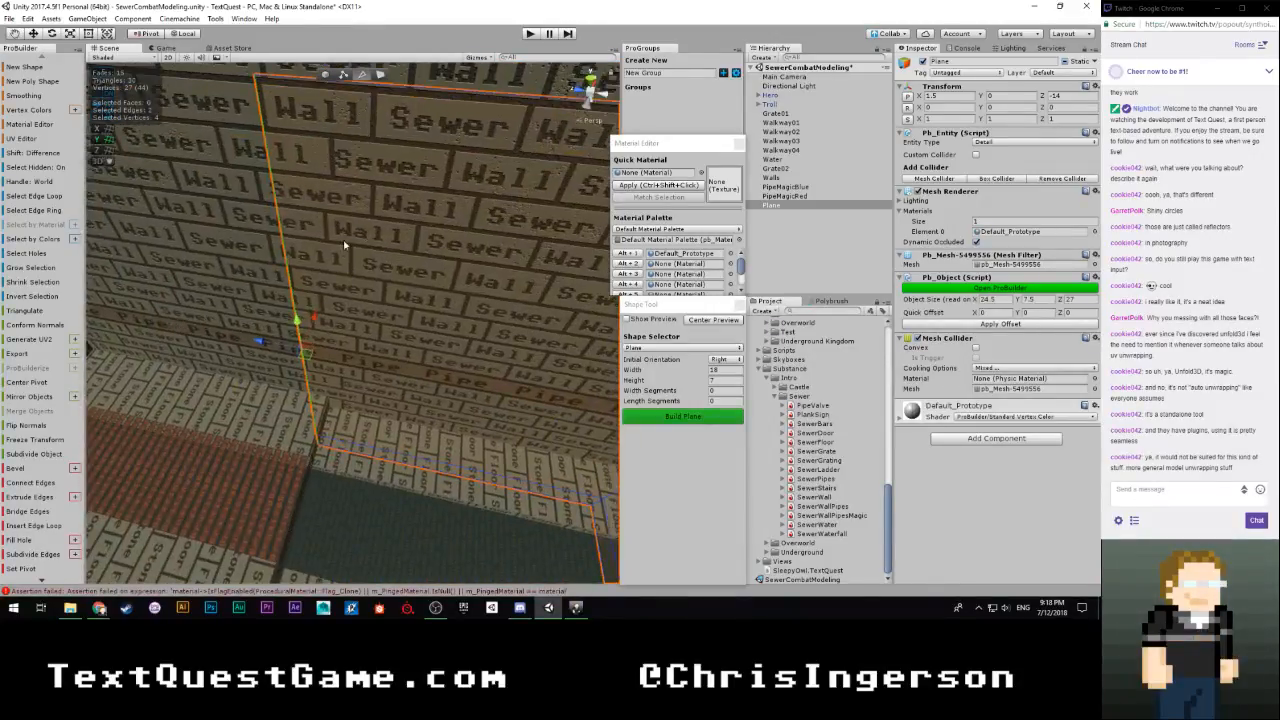
Select only the upper end edge and extrude it along the wall above the walkway to a Z size of 33.5
left_click(373, 333)
left_click_drag(262, 333, 162, 324, "shift")
right_click_drag(446, 307, 400, 312)
left_click_drag(355, 320, 318, 322)
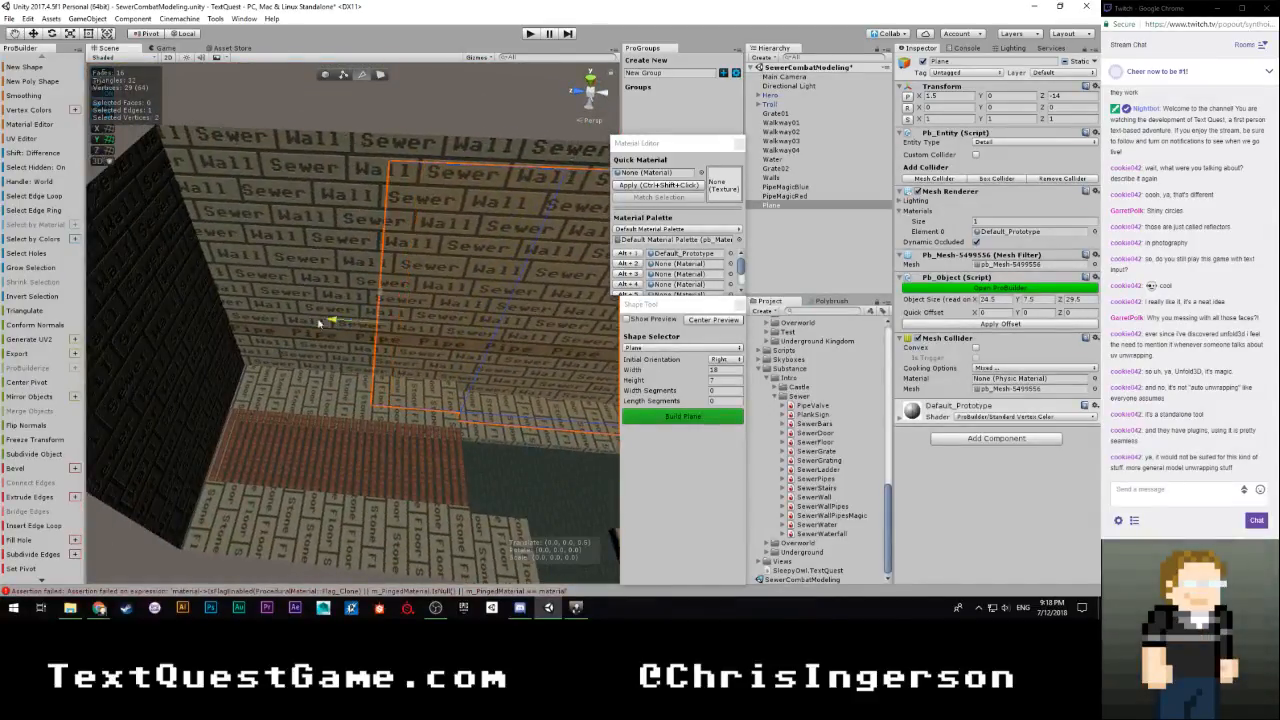
left_click_drag(166, 322, 153, 317)
Search the project assets for "gi", refine the search with "boun", and clear the search
right_click_drag(350, 272, 740, 245)
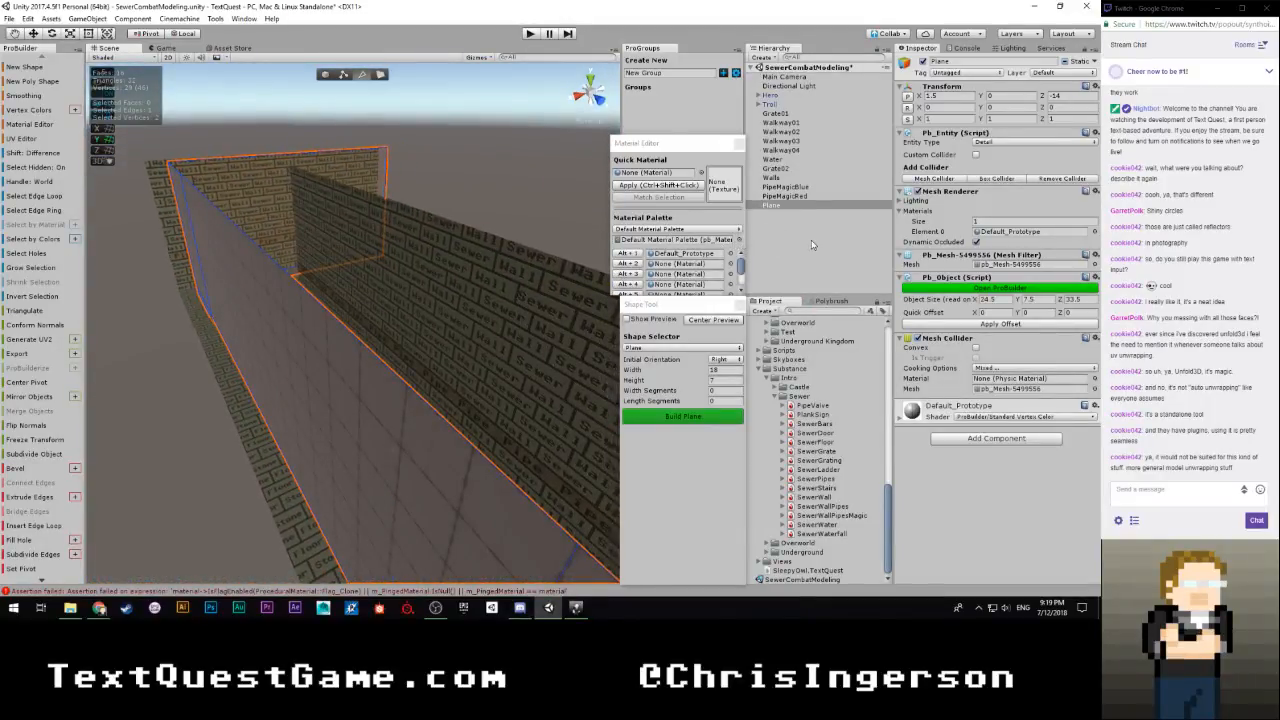
type("gi")
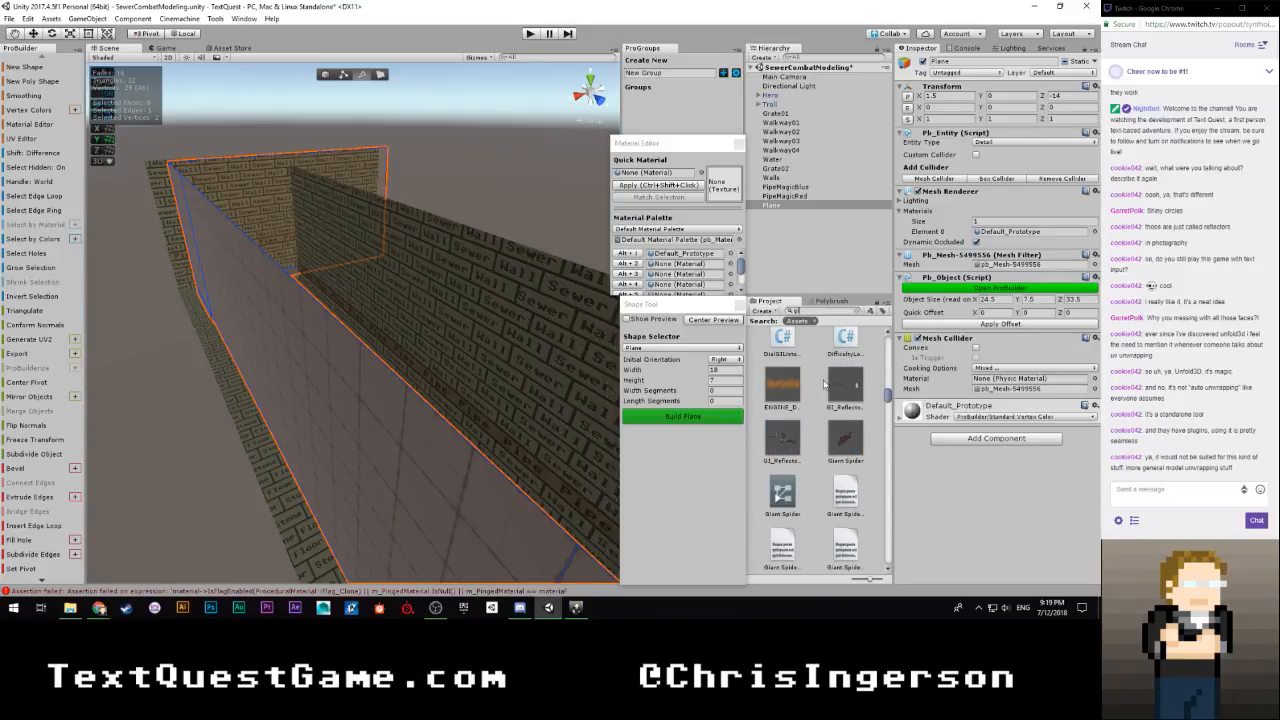
scroll(824, 383, "up", 5)
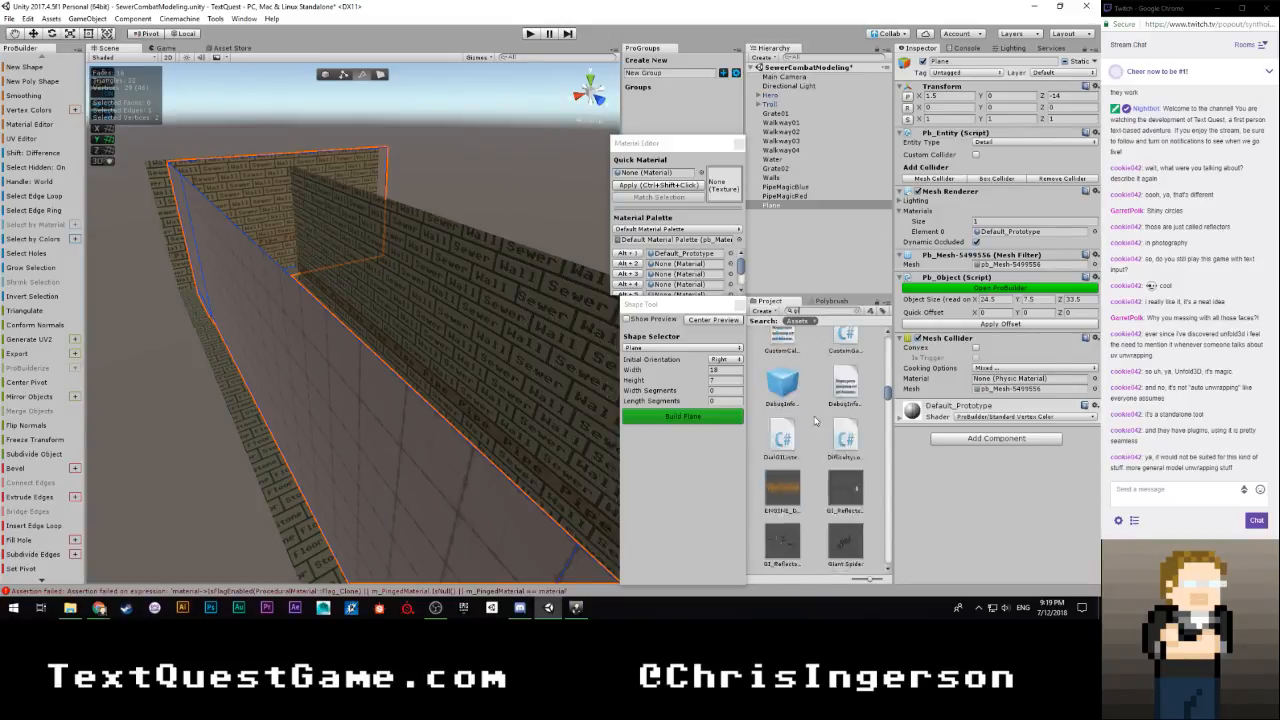
scroll(815, 421, "up", 3)
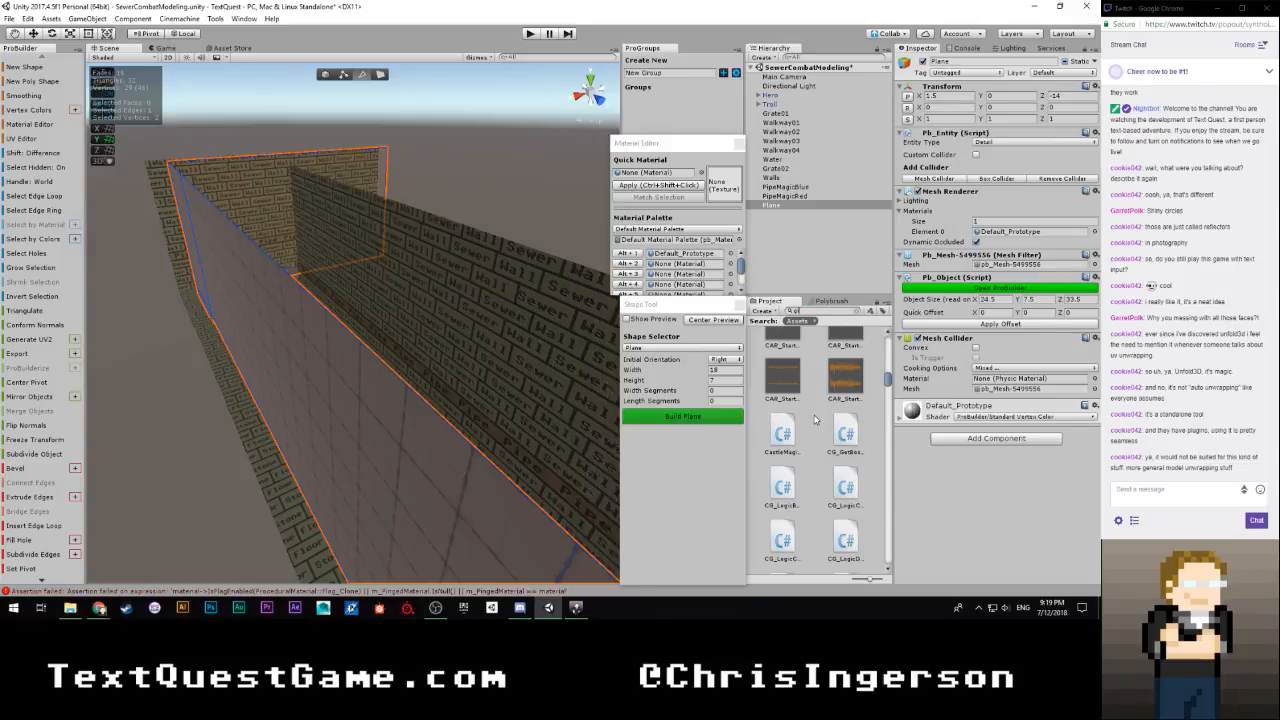
type("boun")
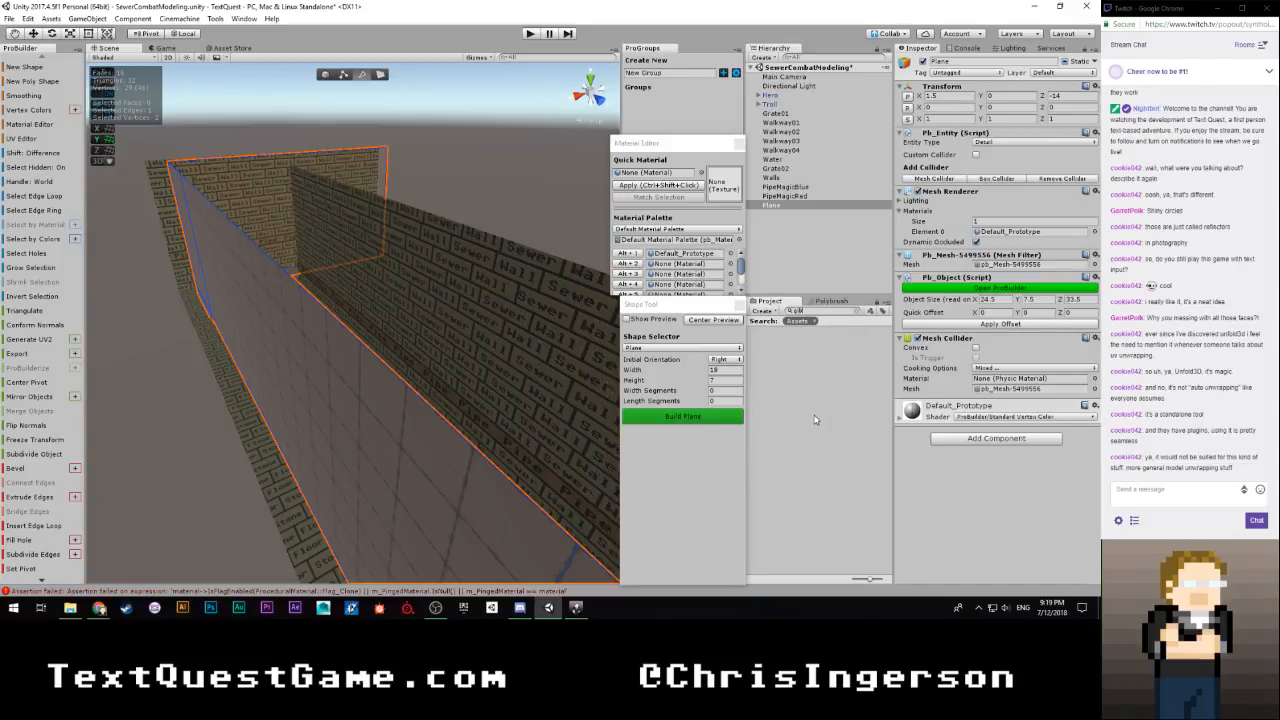
key("BackSpace")
key("BackSpace")
key("BackSpace")
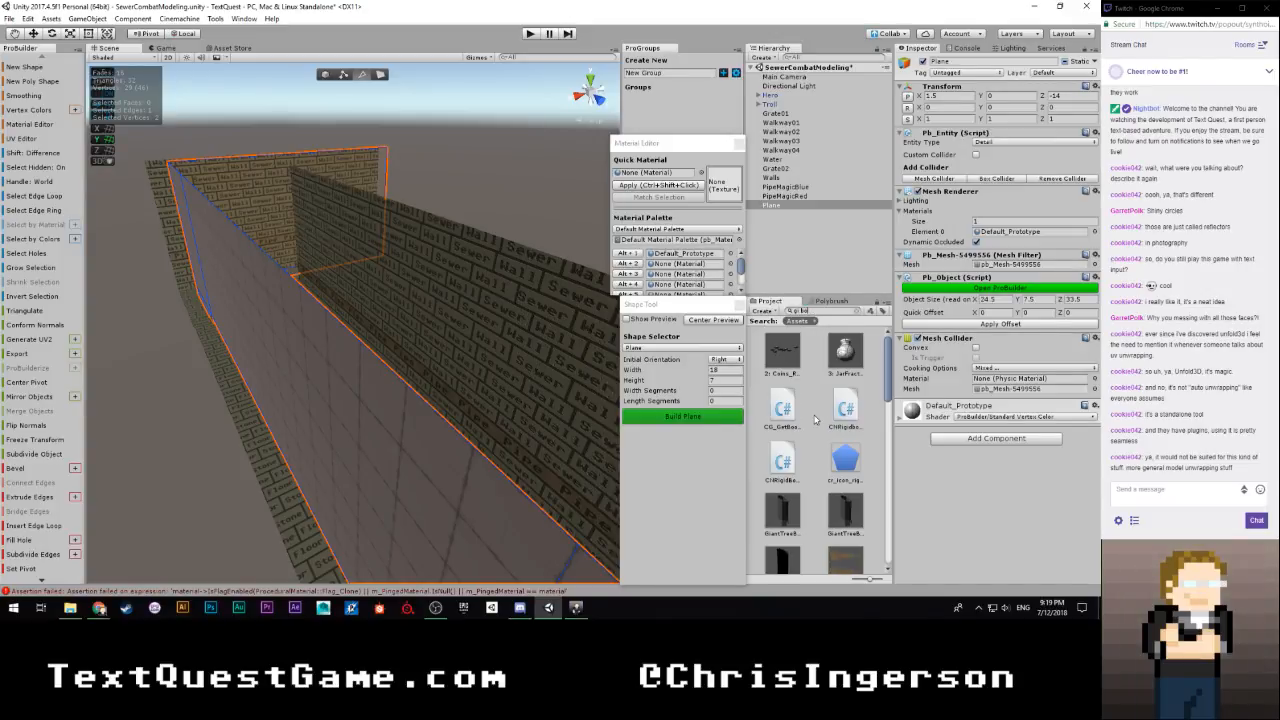
key("BackSpace")
key("BackSpace")
key("BackSpace")
key("BackSpace")
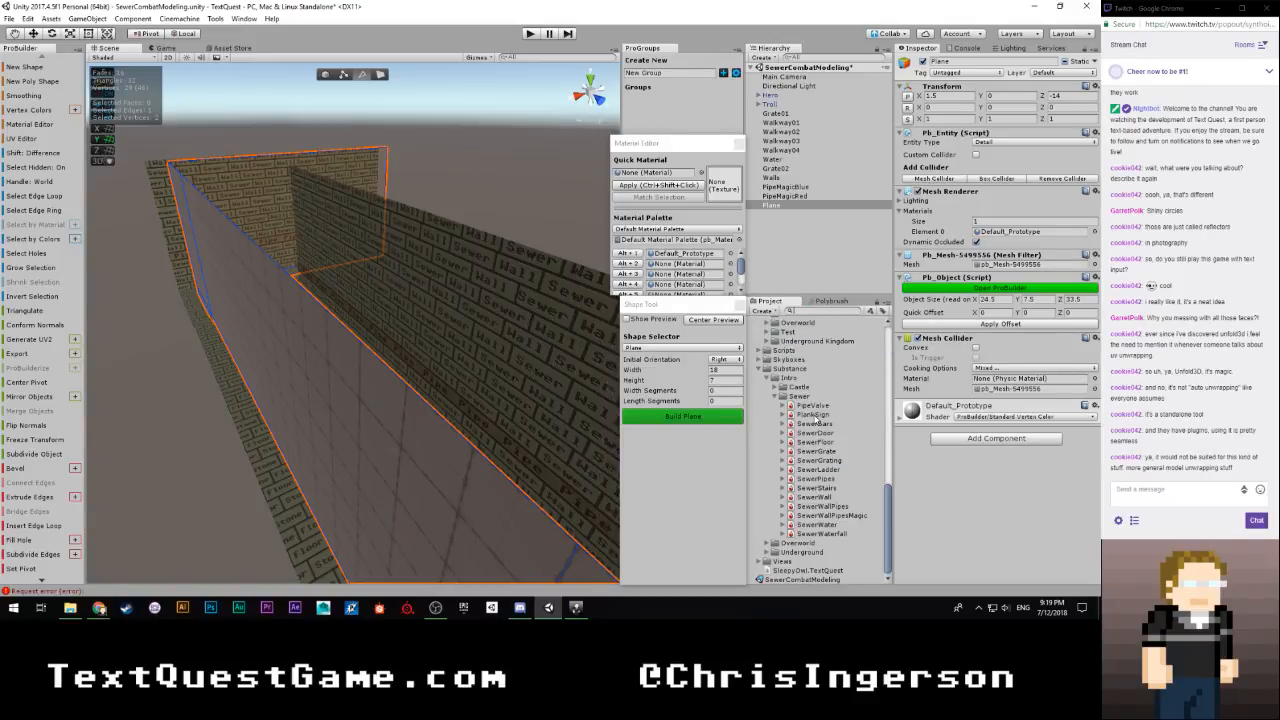
Deselect the finished plane and preview a new ProBuilder plane with Left orientation, width 7 and height 18
left_click(833, 255)
right_click_drag(470, 277, 339, 256)
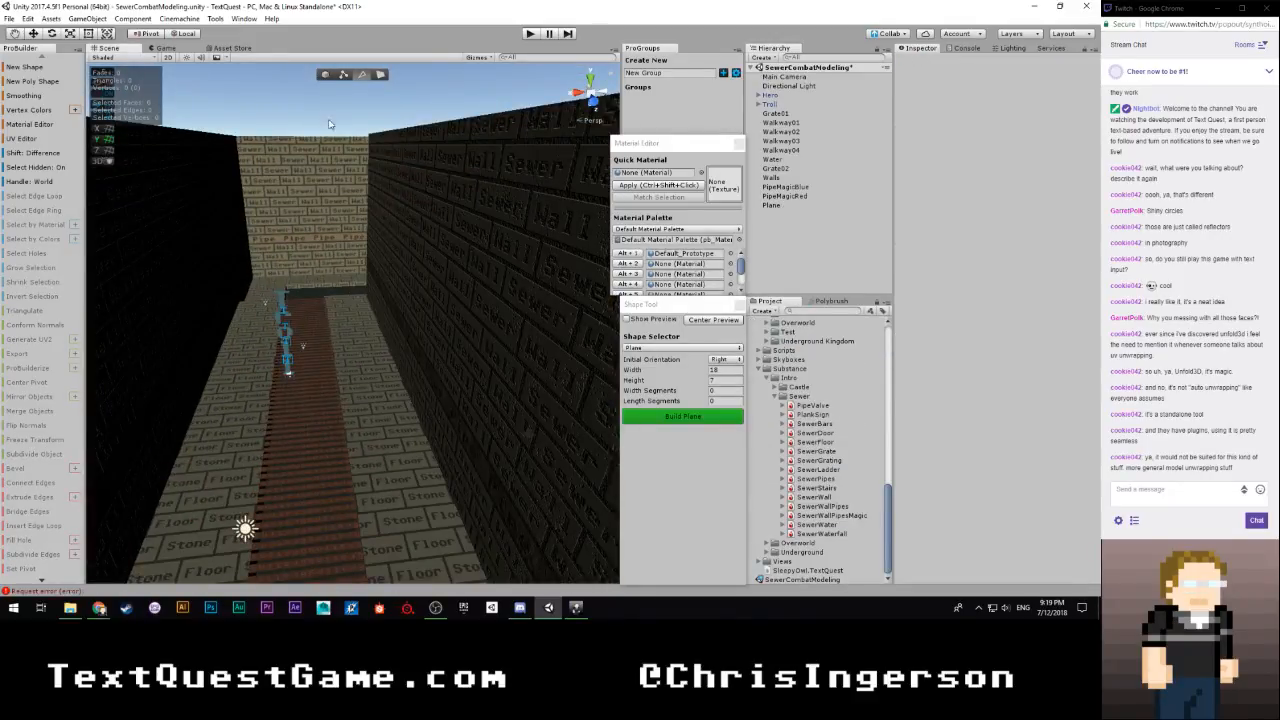
left_click(325, 76)
left_click(635, 320)
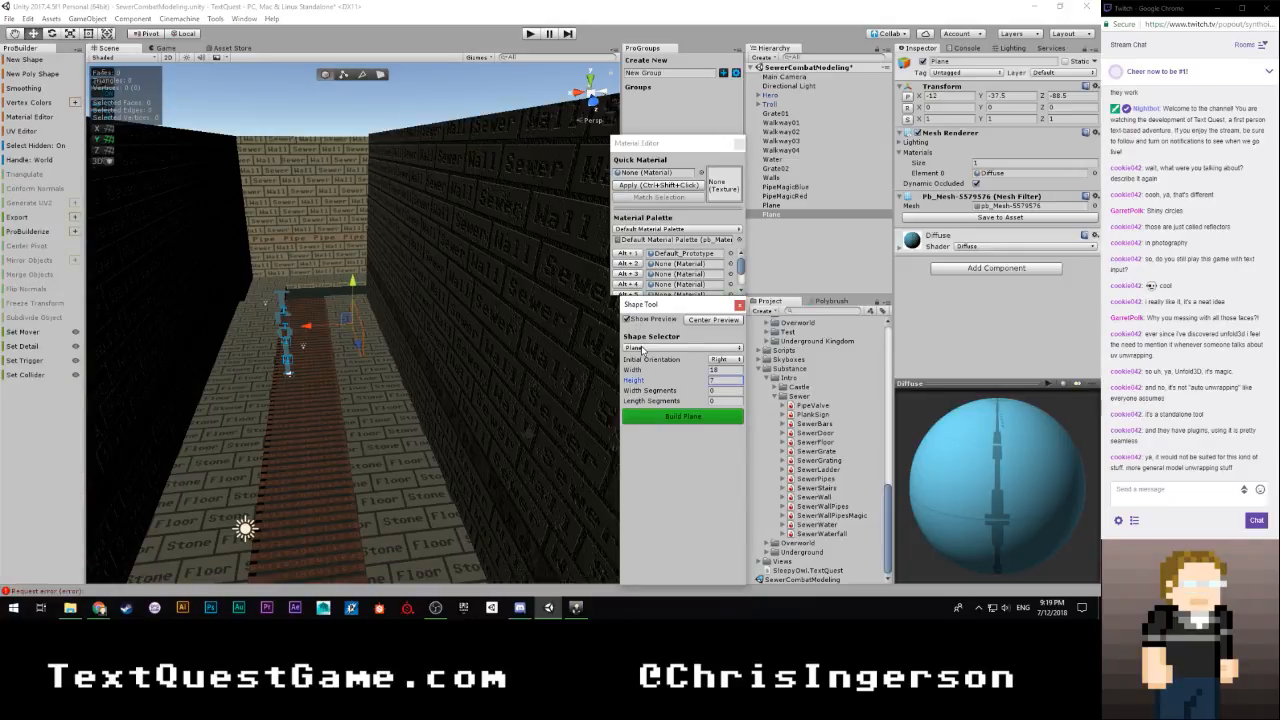
left_click(660, 347)
left_click(667, 346)
left_click(714, 361)
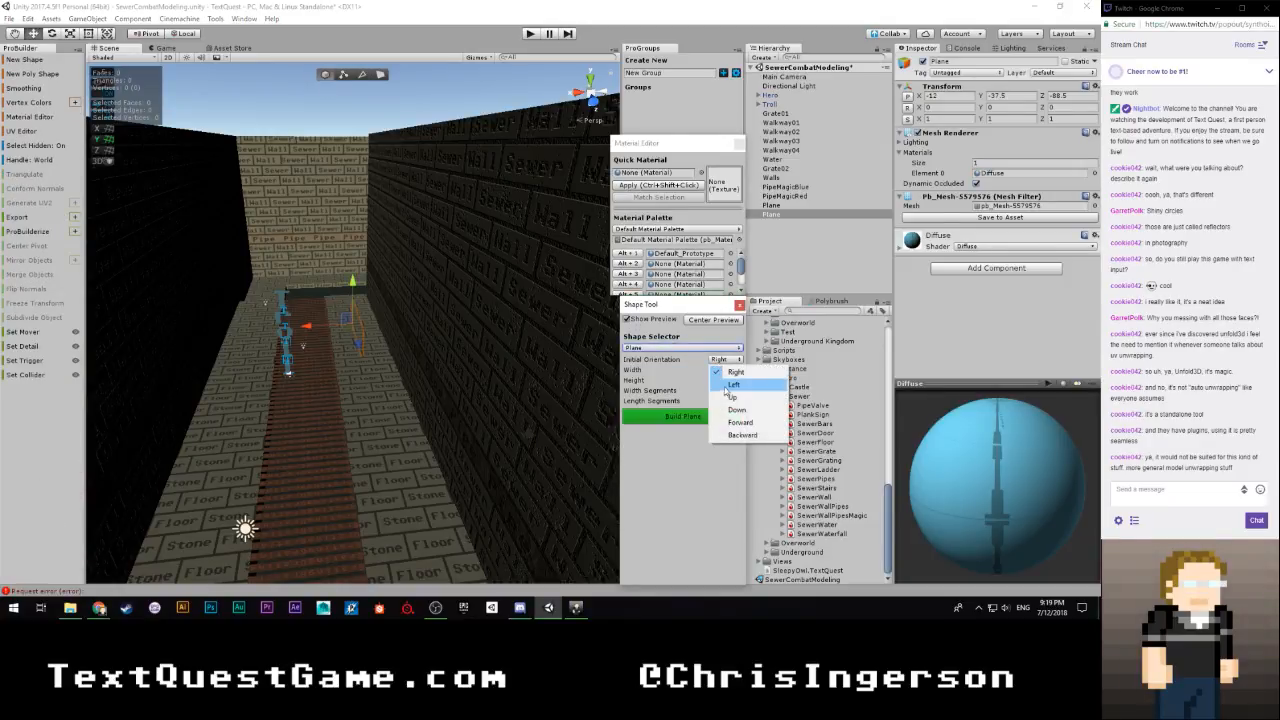
left_click(724, 385)
right_click_drag(440, 358, 477, 340)
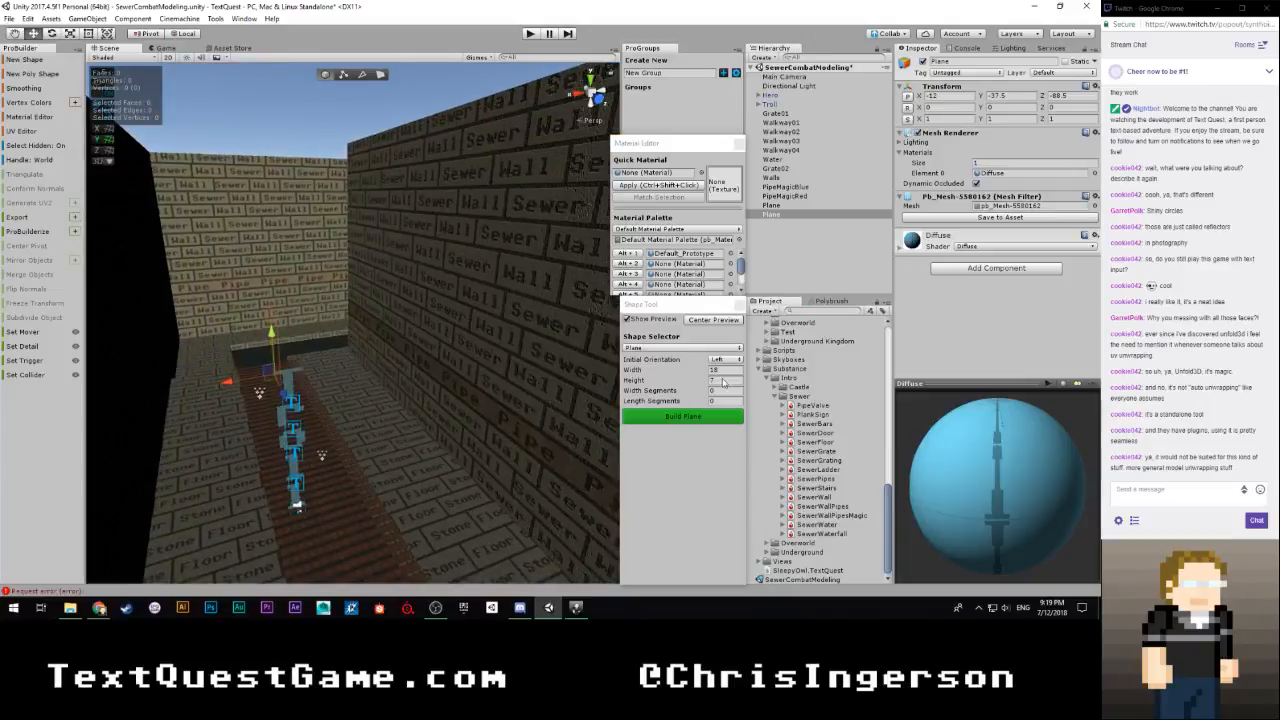
left_click(722, 370)
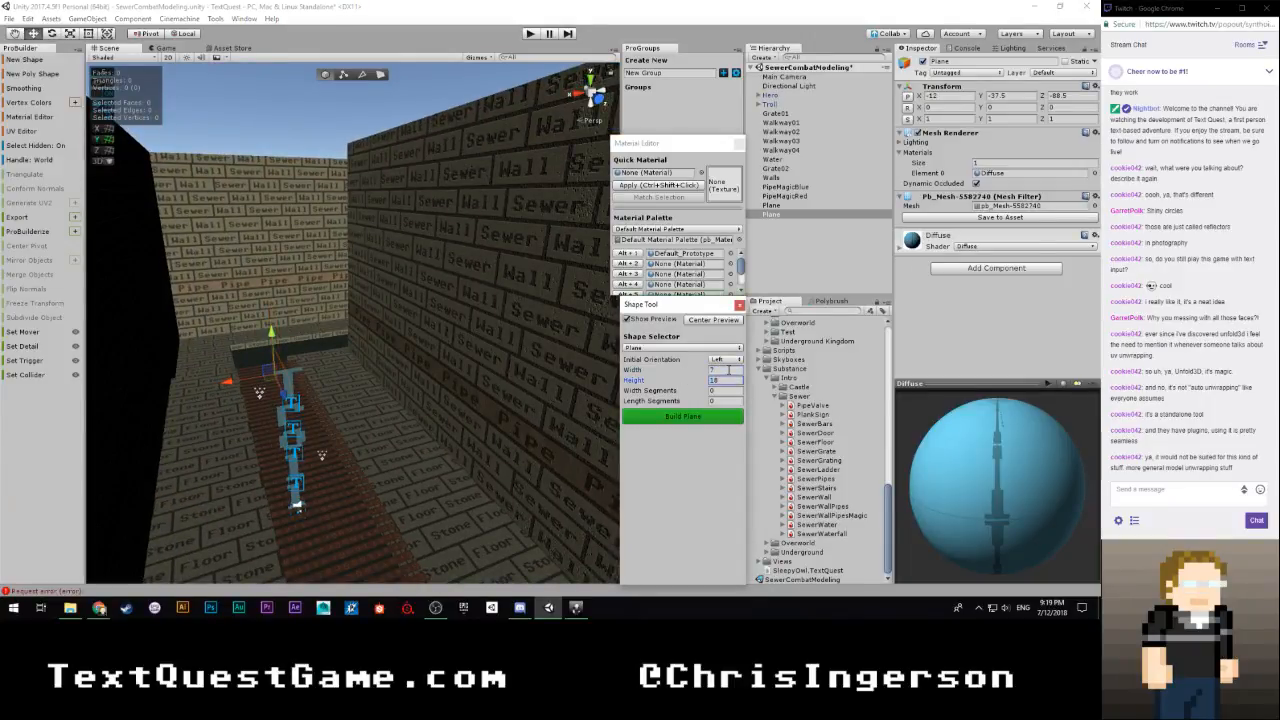
Reset the previewed plane to the origin, move it against the opposite wall at X -2.5, Z -14, and build it
left_click(271, 334)
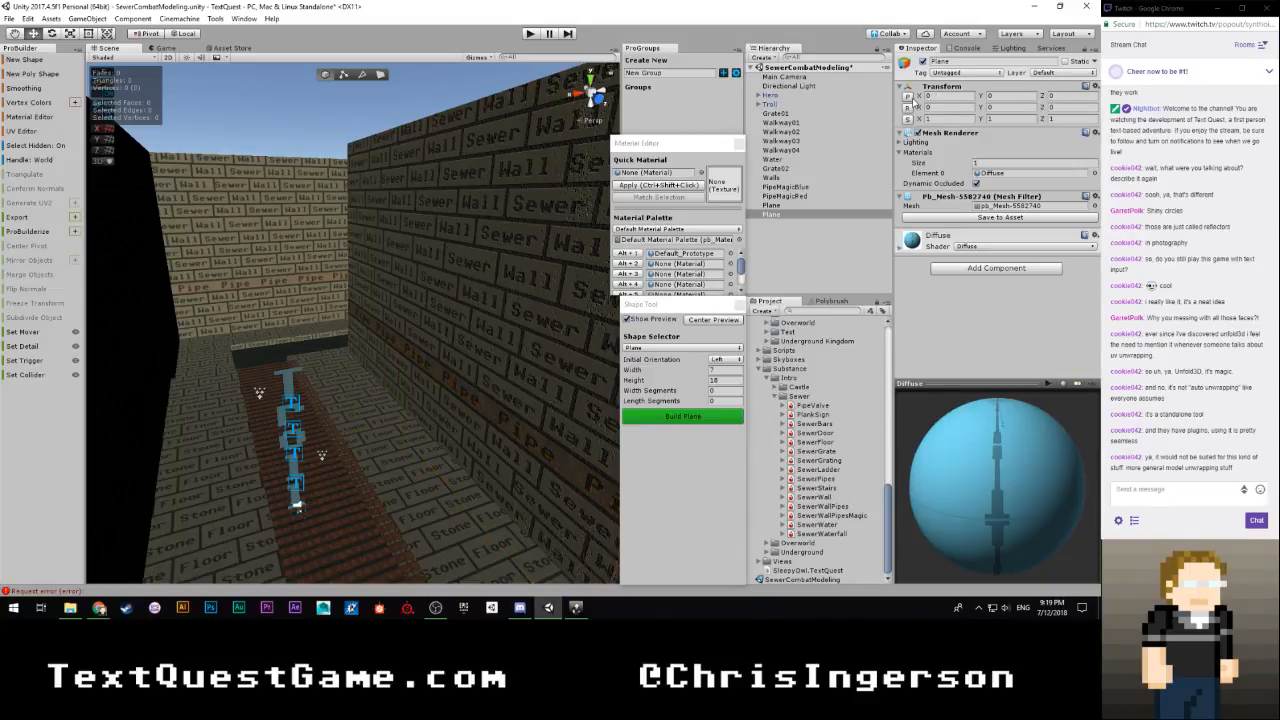
right_click_drag(547, 264, 582, 485)
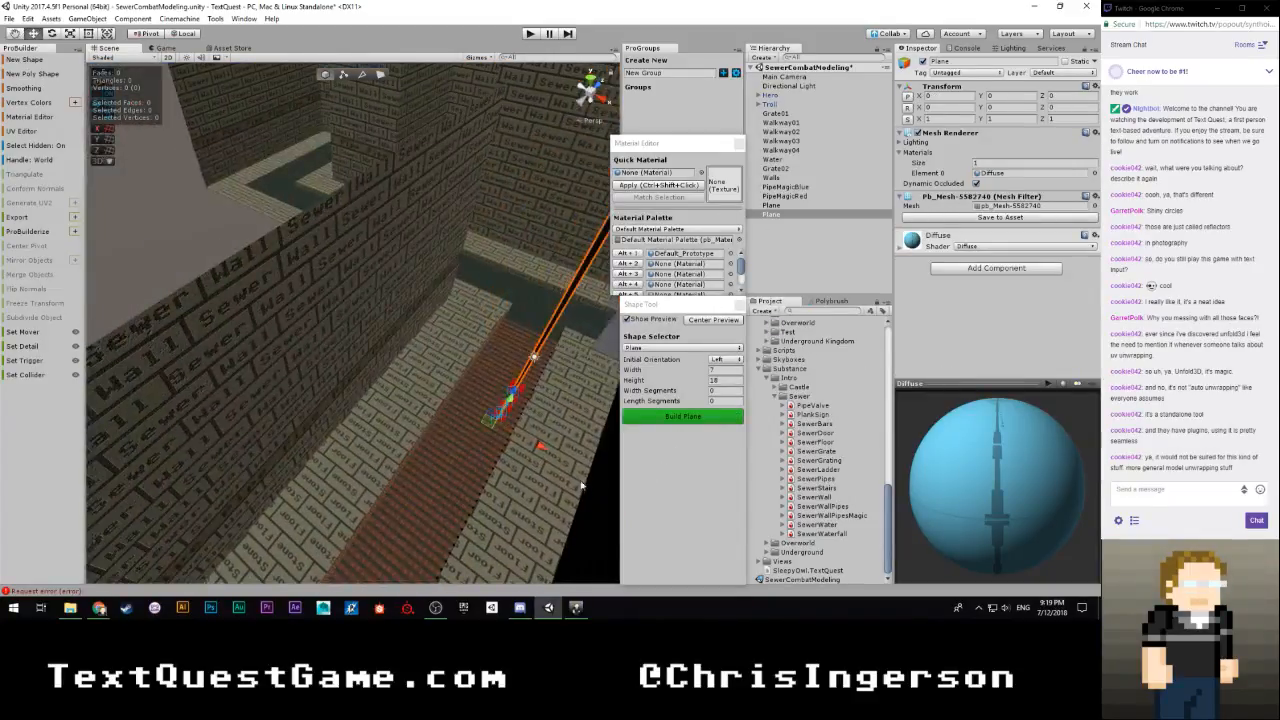
left_click_drag(543, 450, 449, 408)
right_click_drag(449, 408, 467, 368)
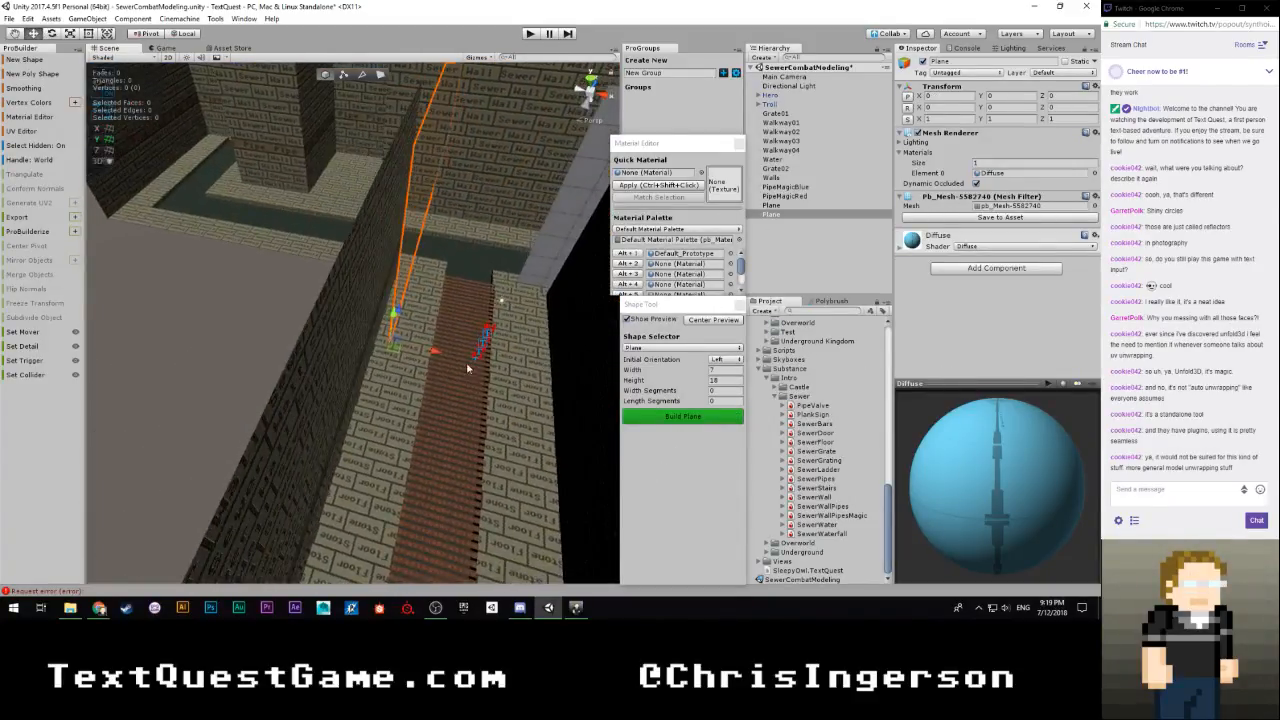
left_click_drag(434, 351, 436, 351)
right_click_drag(436, 351, 227, 366)
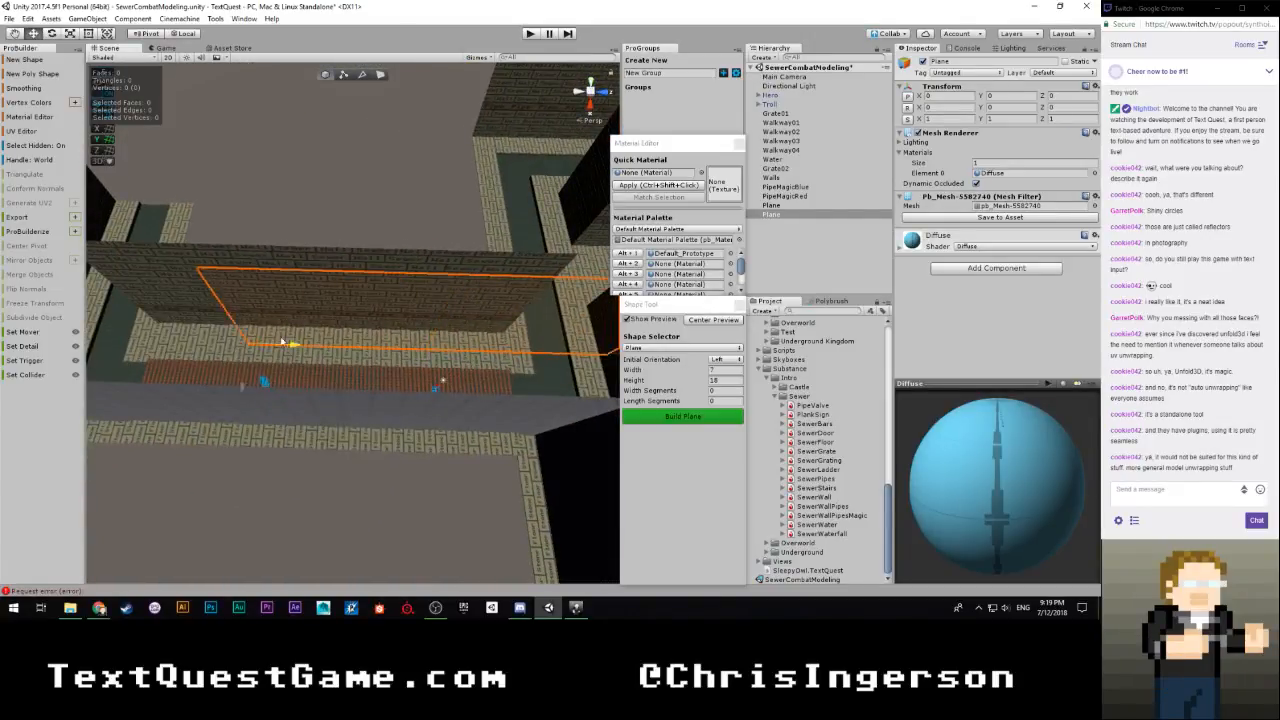
left_click_drag(283, 342, 194, 345)
right_click_drag(243, 371, 393, 313)
key("w")
key("s")
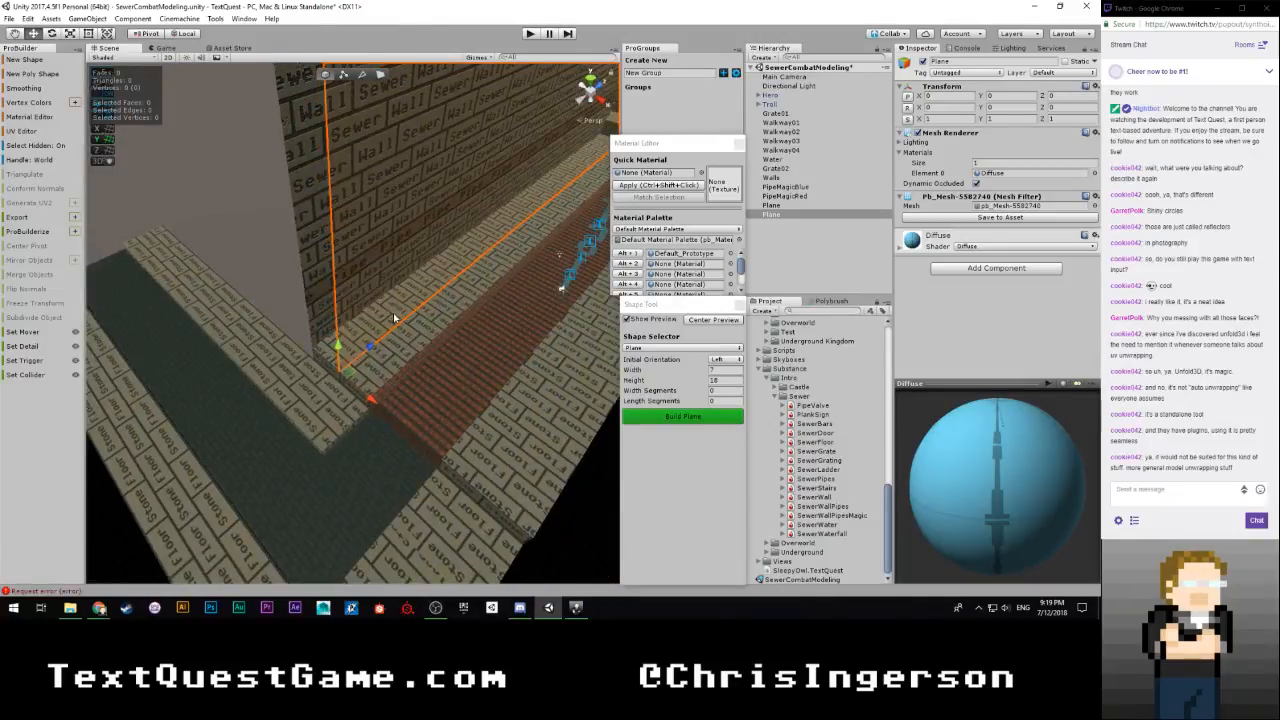
left_click(697, 424)
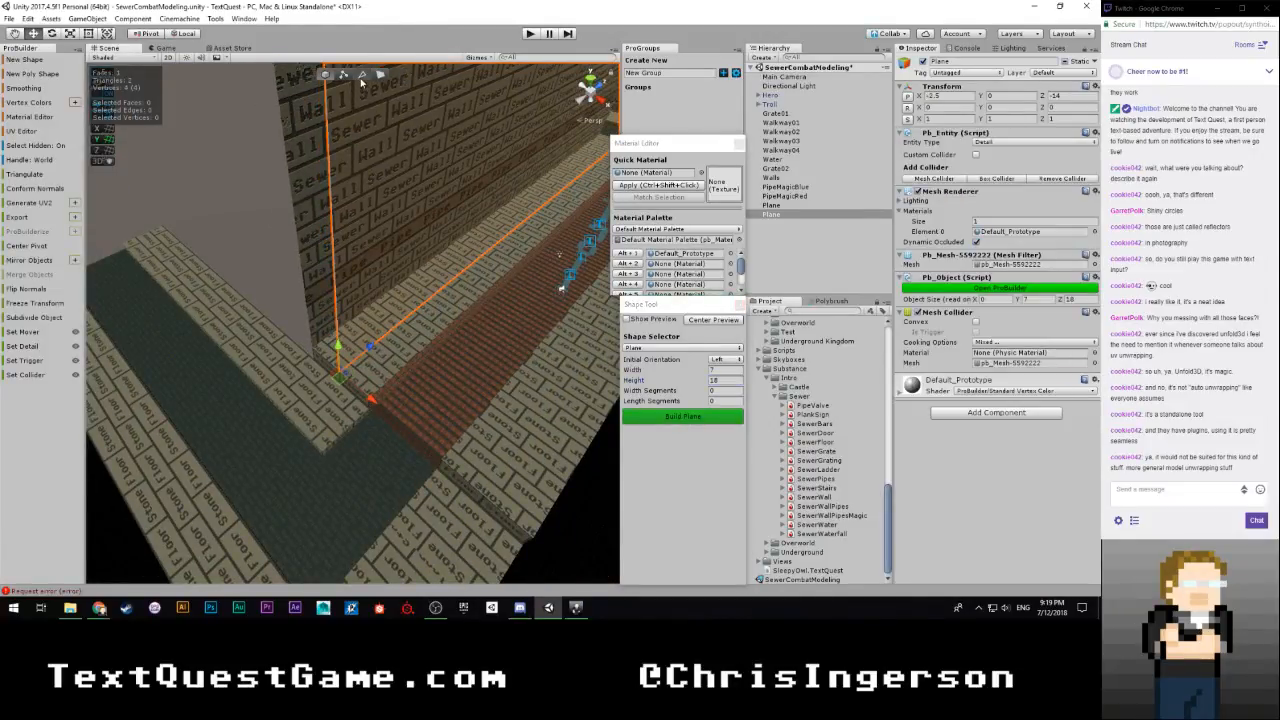
Extrude the new plane's edges past the wall end and around the corner, to a size of X 2, Y 7.5, Z 20
left_click(337, 248)
left_click_drag(361, 240, 334, 249, "shift")
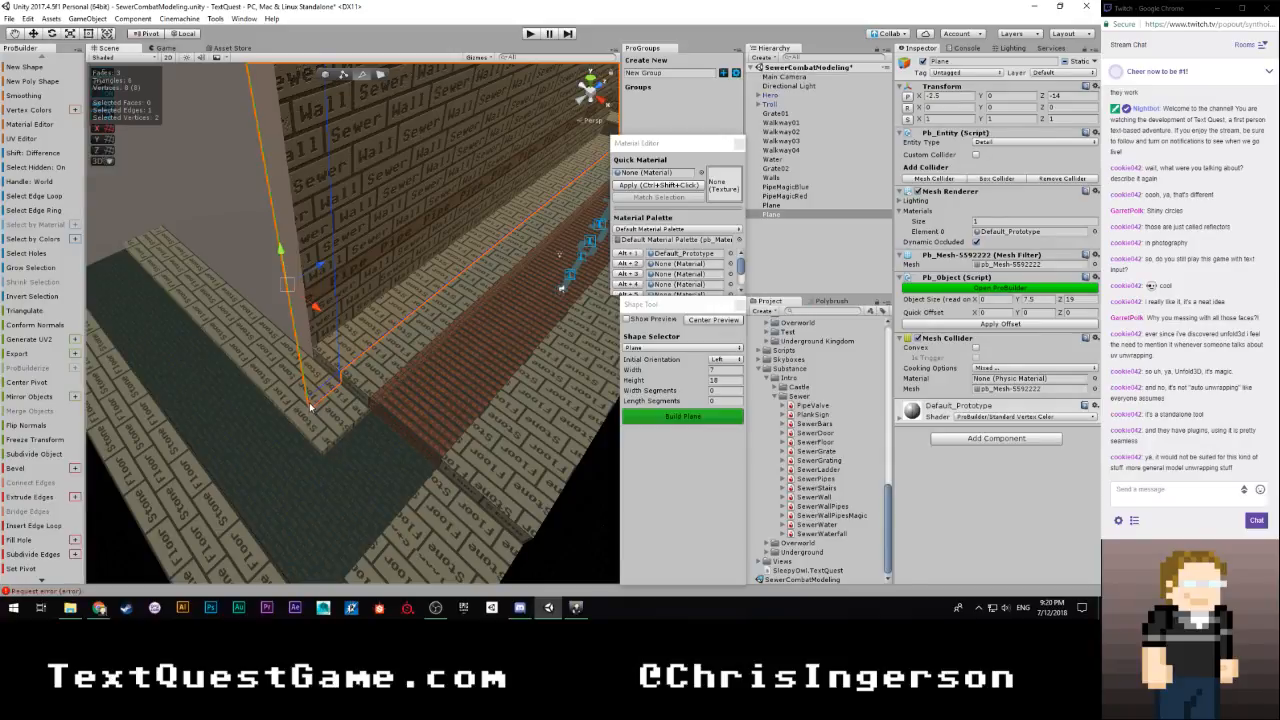
left_click(311, 405, "shift")
left_click_drag(320, 328, 380, 336, "shift")
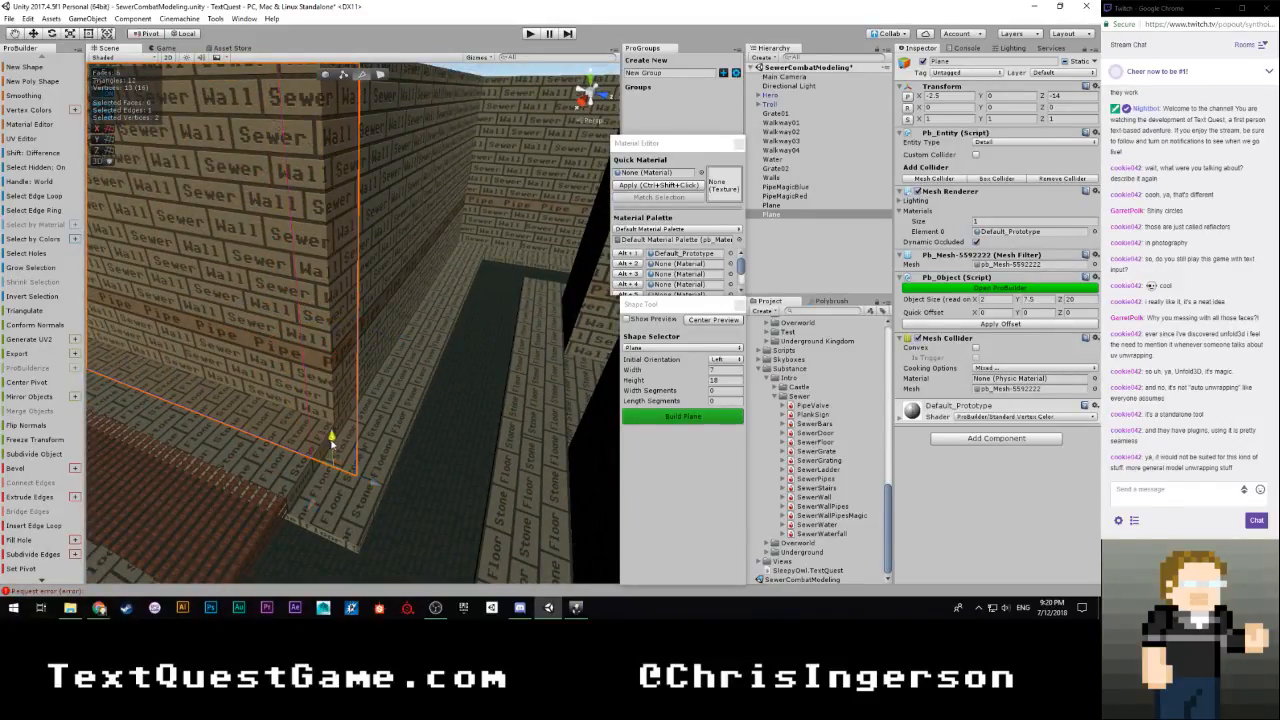
left_click_drag(331, 440, 333, 455, "shift")
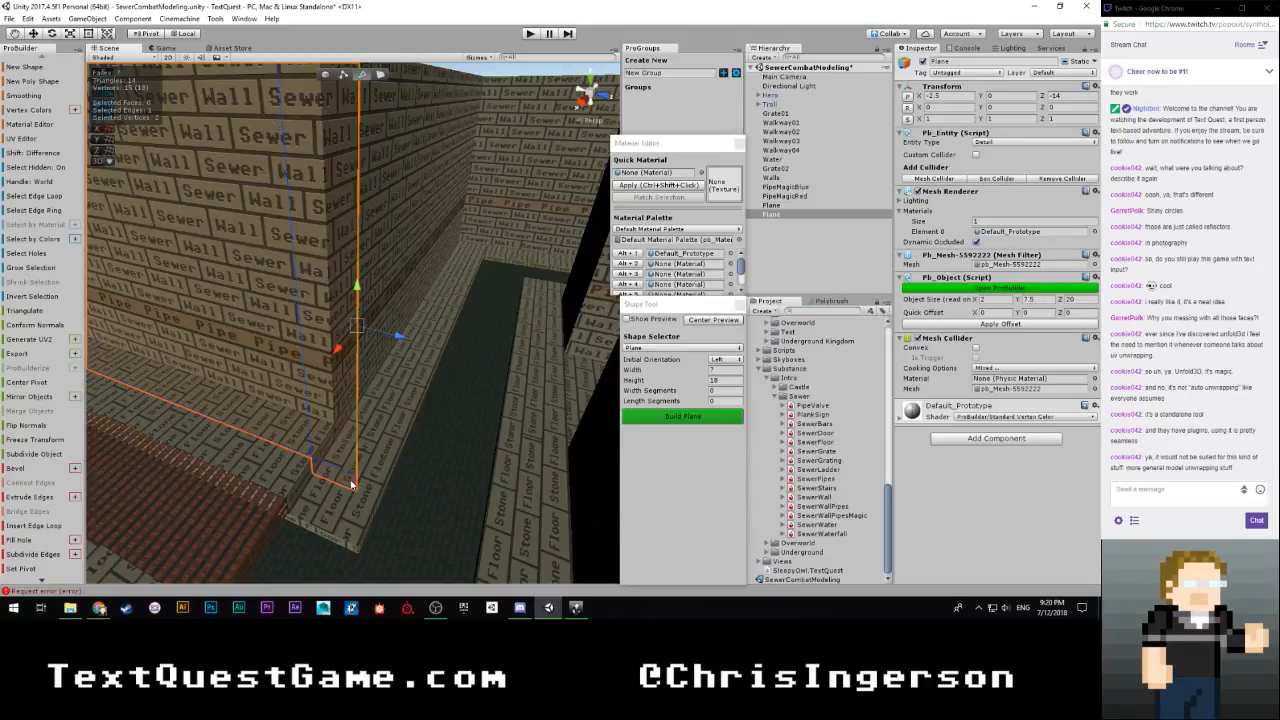
Select both stacked end edges and extrude them along the wall beside the water channel to an X size of 15
left_click(351, 485, "shift")
left_click_drag(431, 475, 211, 490, "alt")
scroll(230, 477, "down", 4)
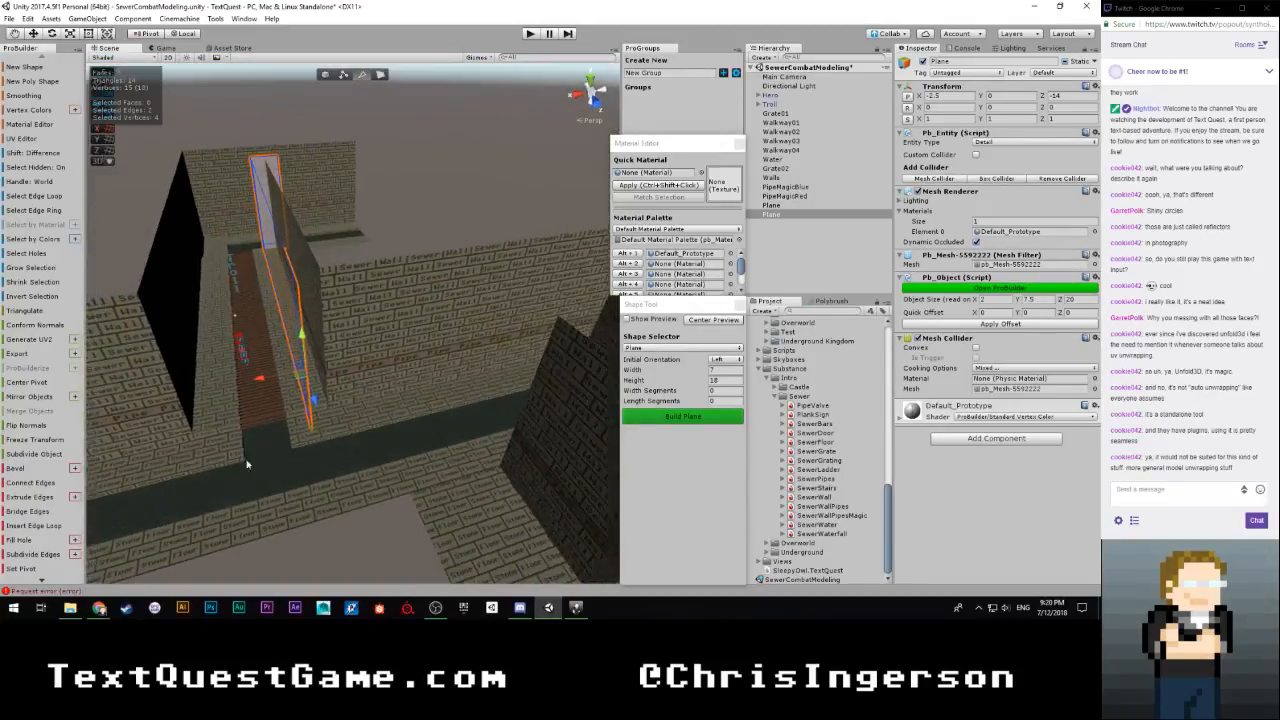
left_click_drag(290, 378, 429, 360, "shift")
key("w")
right_click_drag(378, 400, 510, 372)
left_click_drag(270, 419, 392, 370)
right_click_drag(400, 374, 309, 382)
Extrude the two edges along the adjoining wall to the far corner, at a Z size of 28
key("w")
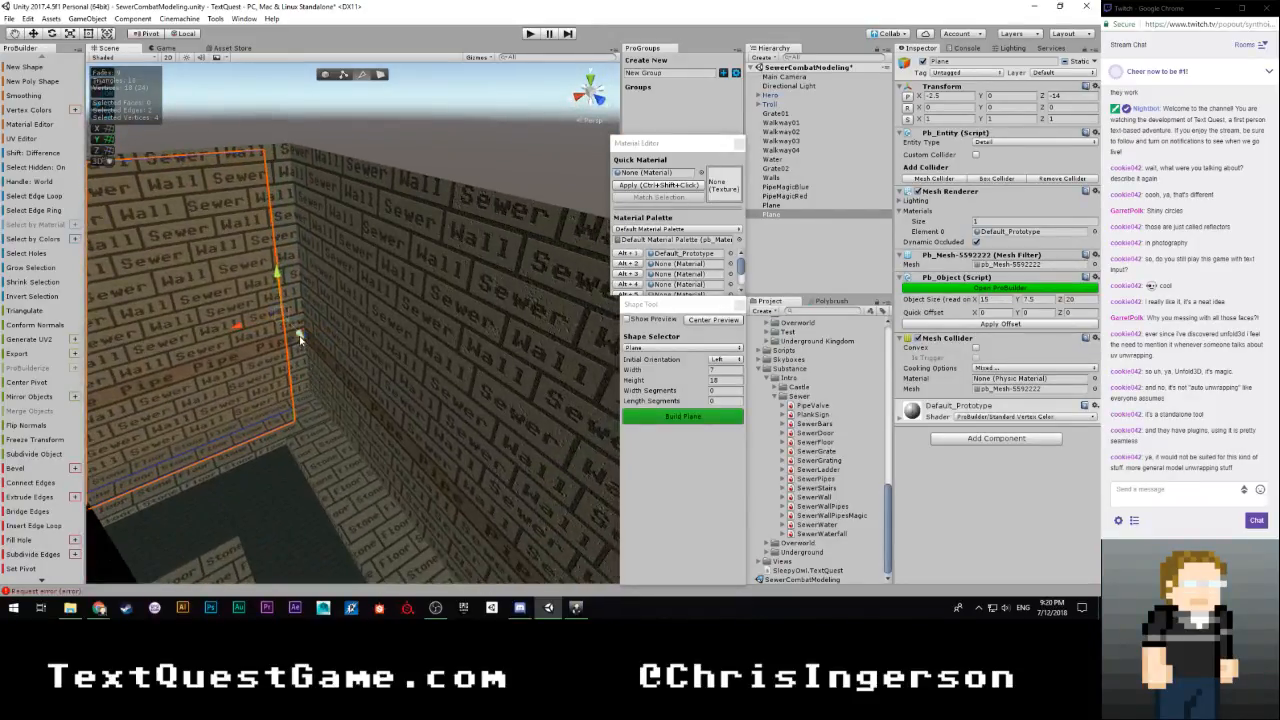
left_click_drag(300, 336, 515, 560, "shift")
right_click_drag(345, 400, 510, 411)
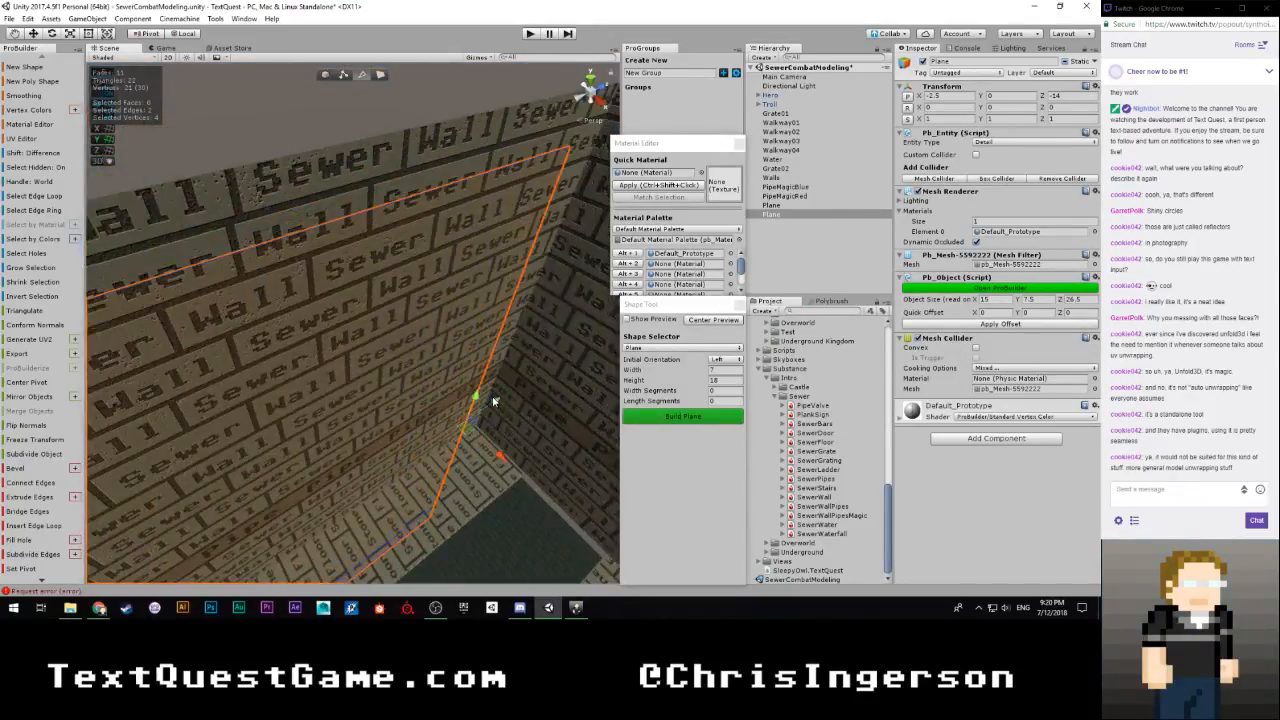
left_click_drag(493, 401, 570, 384)
right_click_drag(514, 408, 393, 392)
key("d")
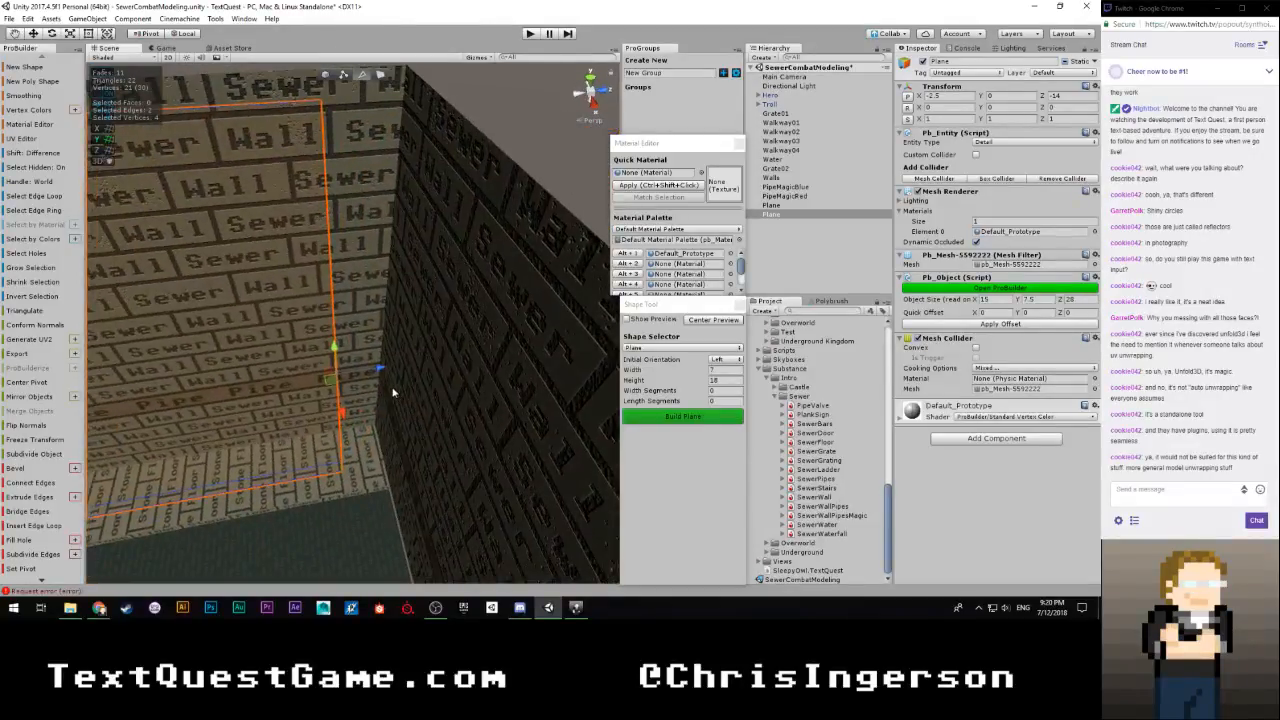
left_click_drag(381, 369, 410, 370)
Extrude the two edges along the far wall and back along Z on the wall that follows
key("a")
right_click_drag(236, 421, 500, 432)
key("s")
left_click_drag(345, 383, 569, 425, "shift")
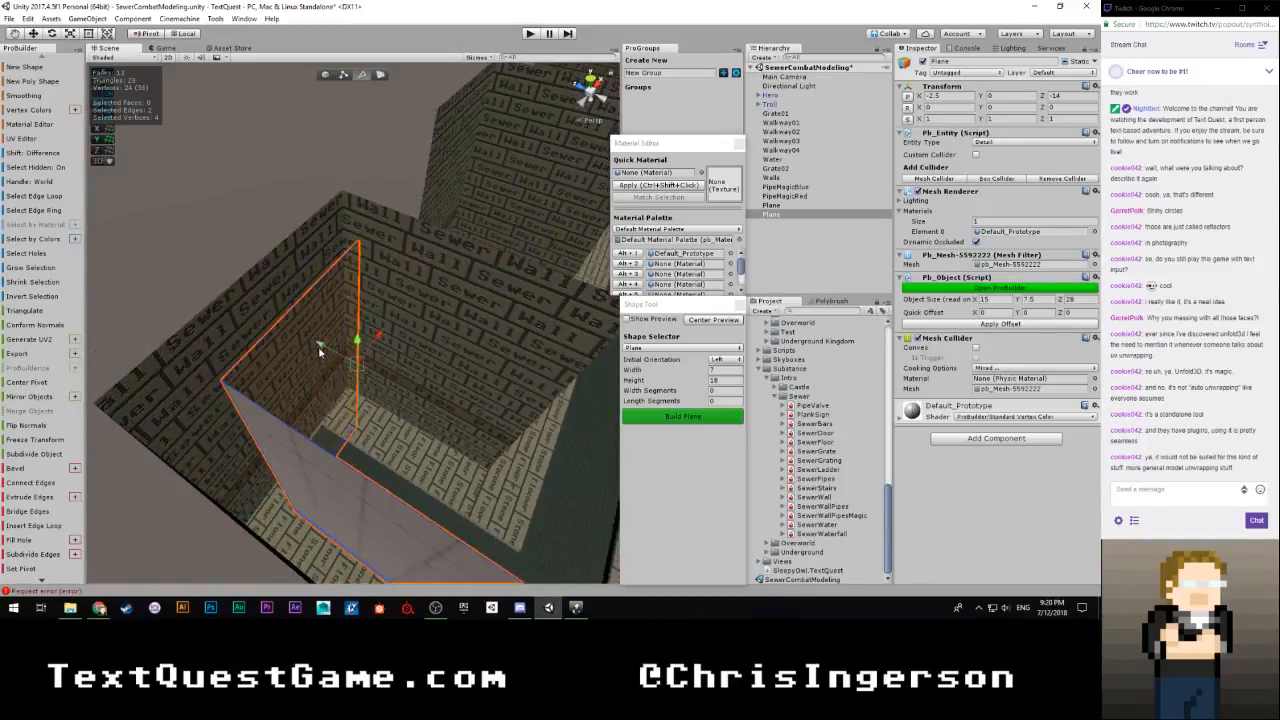
left_click_drag(319, 350, 408, 383, "shift")
Extrude the two edges around the remaining corners, including 4.5 along Z on the recessed wall
left_click_drag(501, 410, 302, 415, "alt")
left_click_drag(284, 368, 397, 340, "shift")
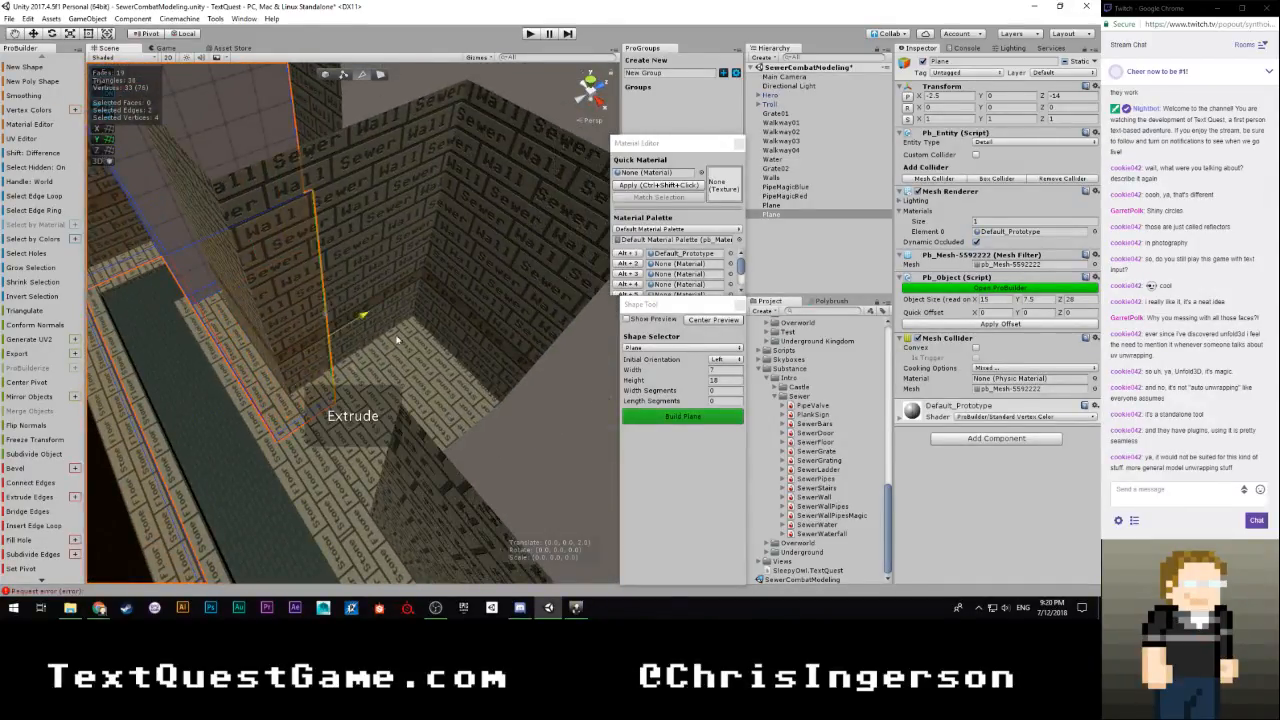
left_click_drag(488, 320, 533, 306, "shift")
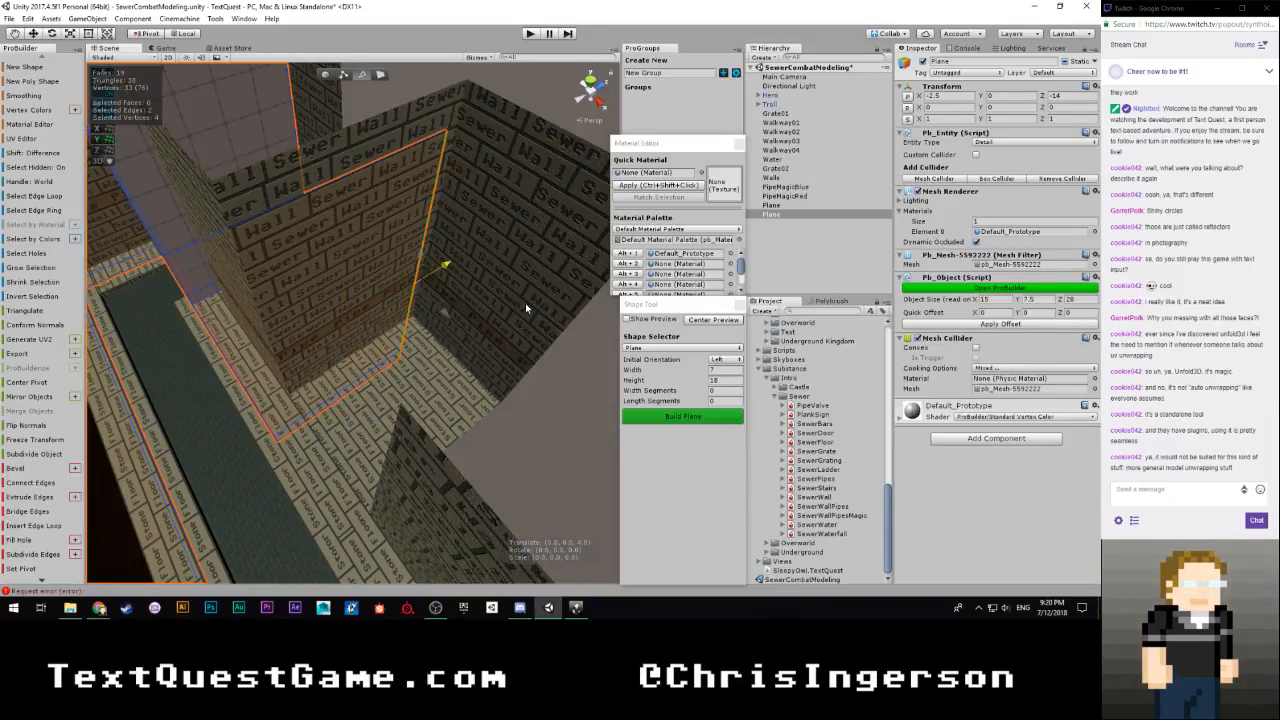
left_click_drag(414, 288, 377, 320, "alt")
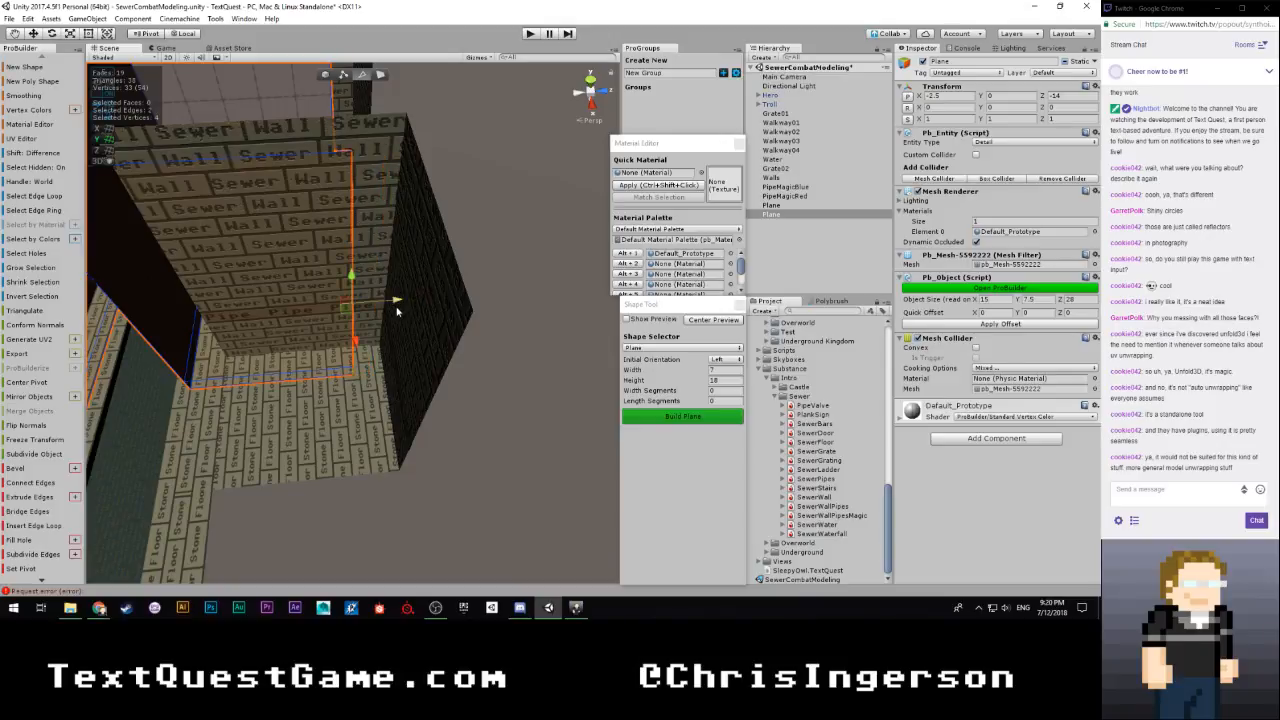
left_click_drag(362, 349, 490, 332, "shift")
Switch back to object selection, deselect the plane and save the SewerCombatModeling scene
left_click(323, 78)
left_click_drag(446, 186, 45, 205, "alt")
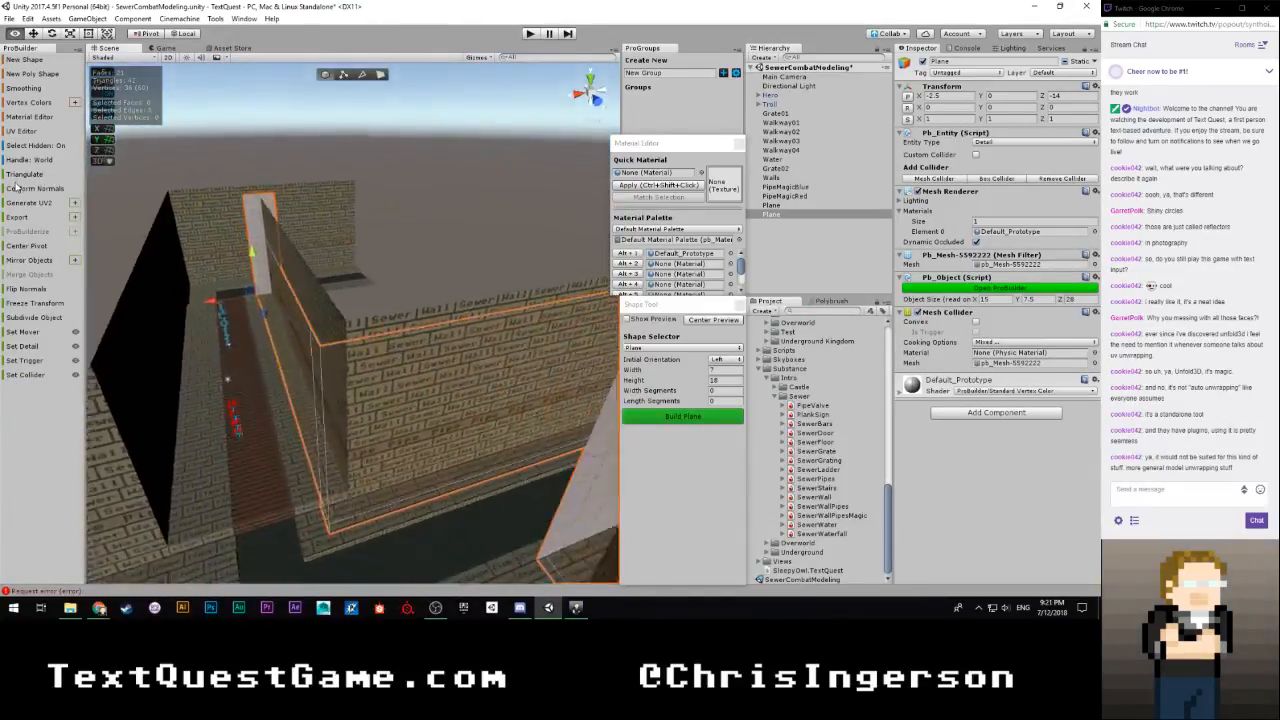
scroll(500, 180, "down", 5)
left_click(456, 174)
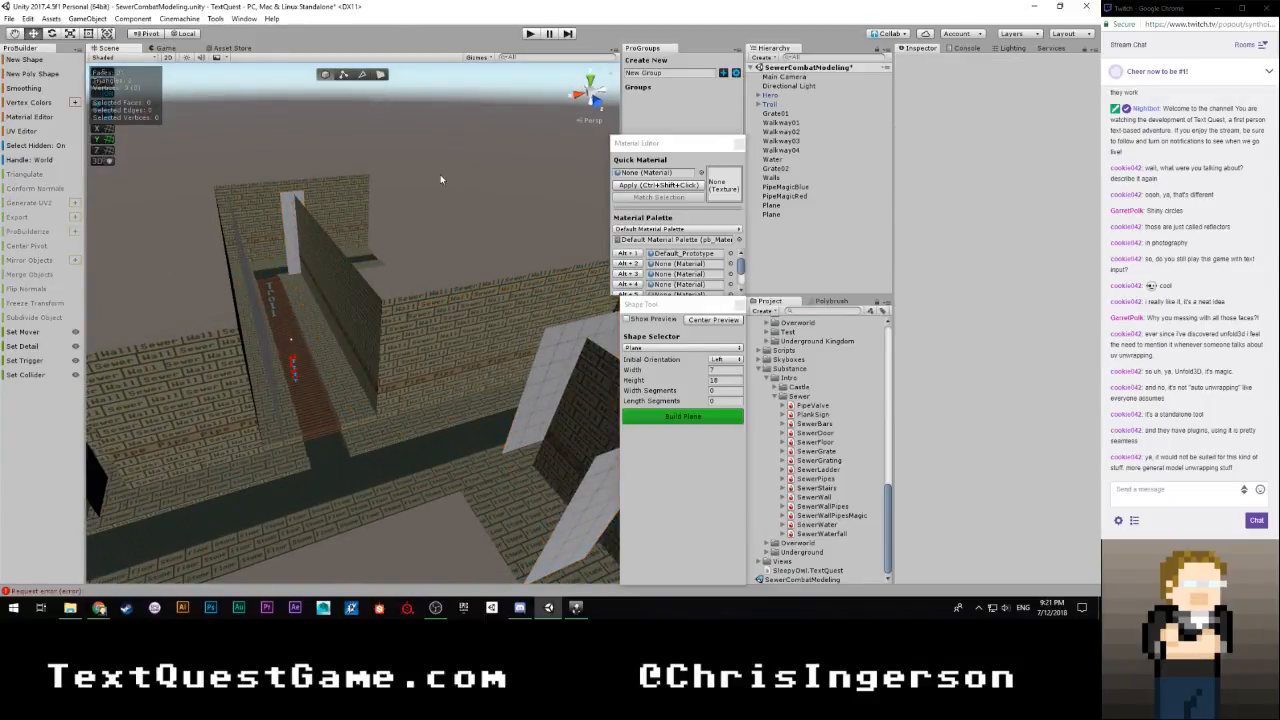
left_click_drag(446, 186, 265, 246, "alt")
left_click_drag(358, 234, 397, 217, "alt")
Open the Sewers scene from the project assets and select the GI_Reflector_B mesh of its GI reflector
scroll(818, 465, "up", 5)
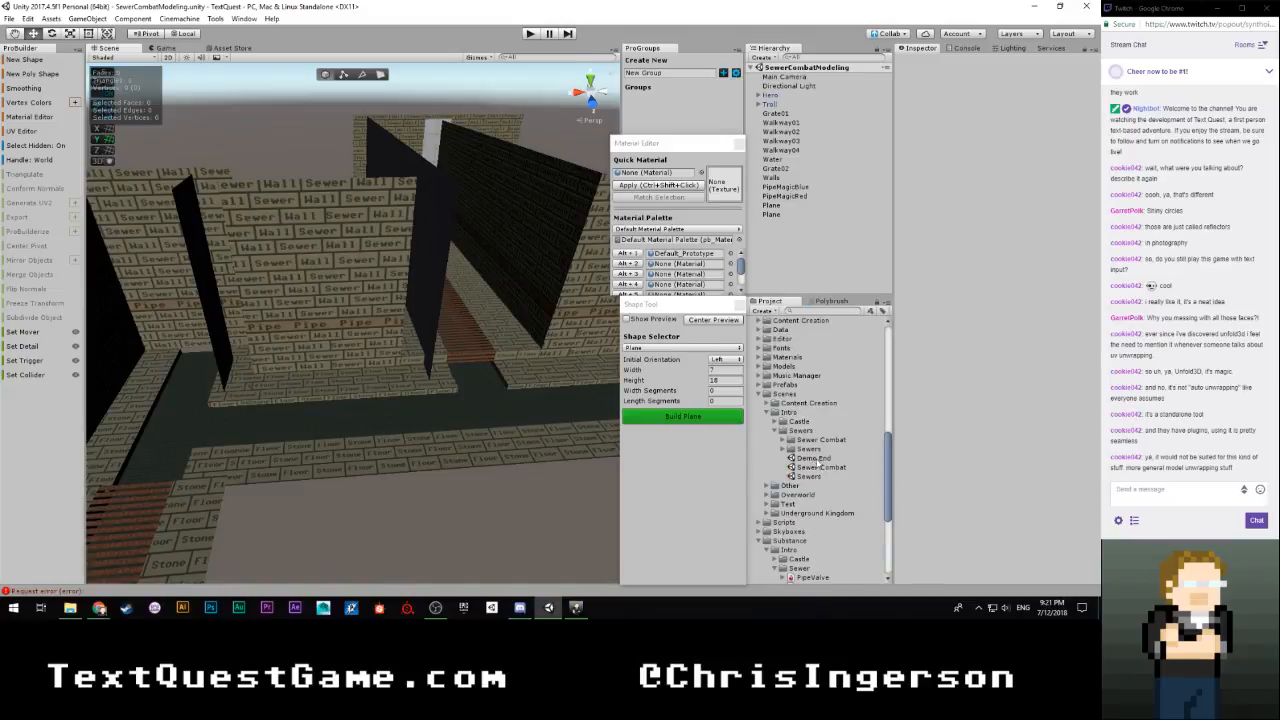
left_click(806, 477)
double_click(806, 477)
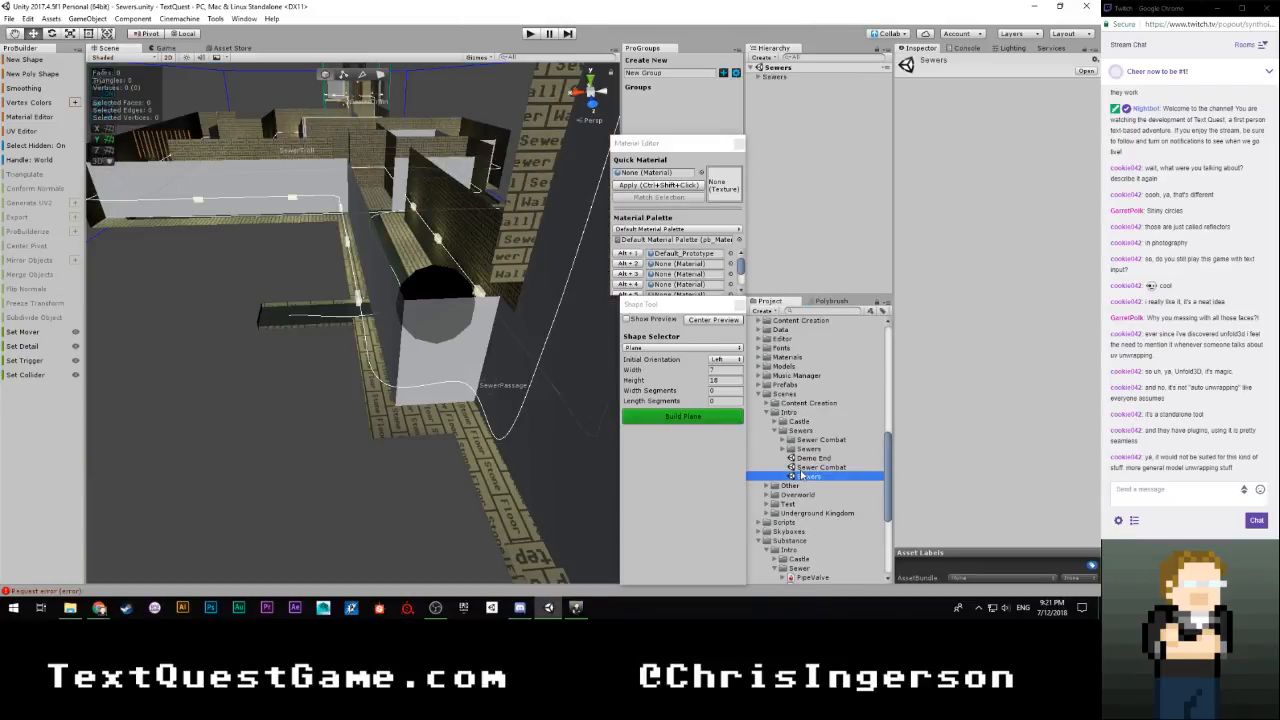
right_click_drag(401, 327, 458, 337)
left_click(458, 337)
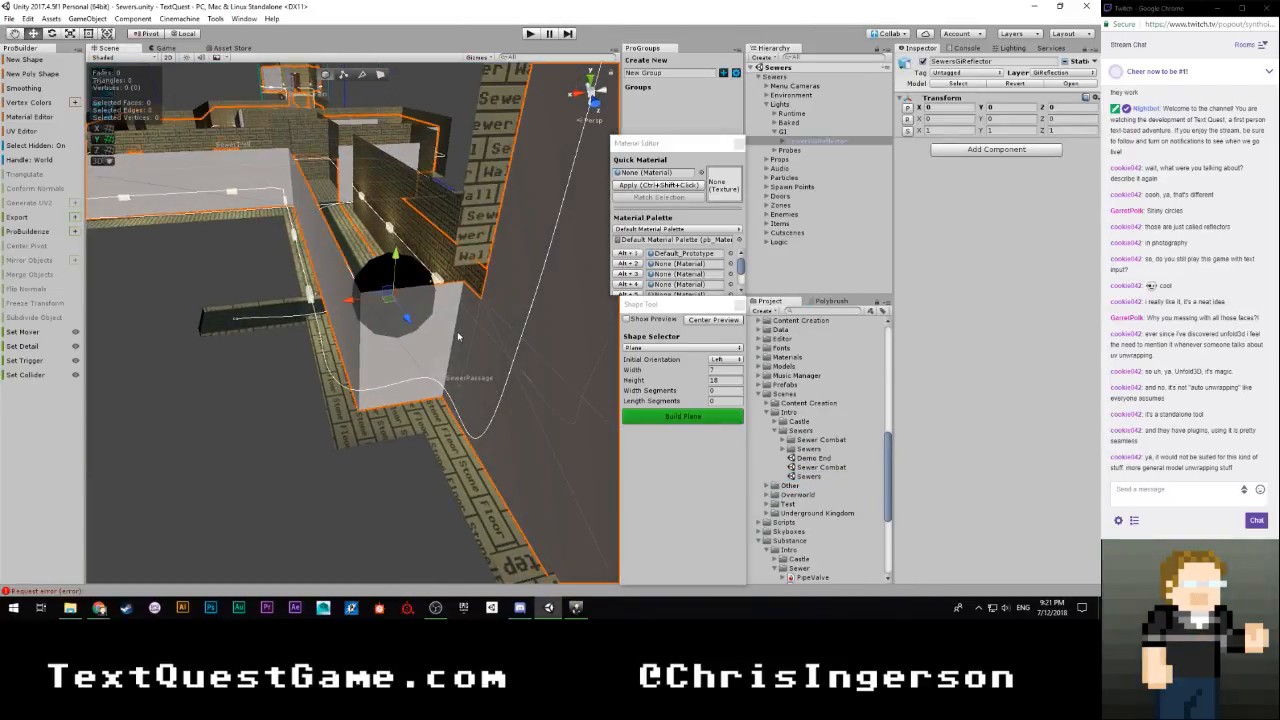
left_click(438, 347)
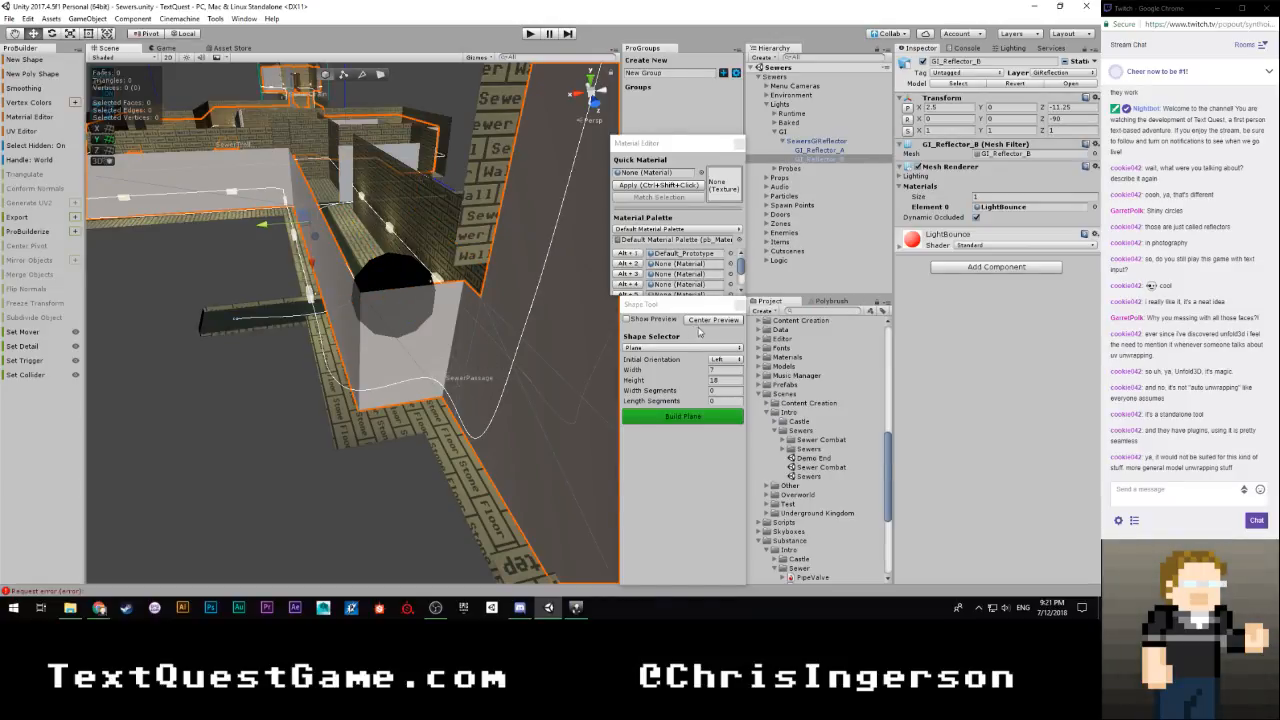
Reopen the SewerCombatModeling scene, select the first reflector plane and choose LightBounce as the quick material
scroll(818, 453, "down", 5)
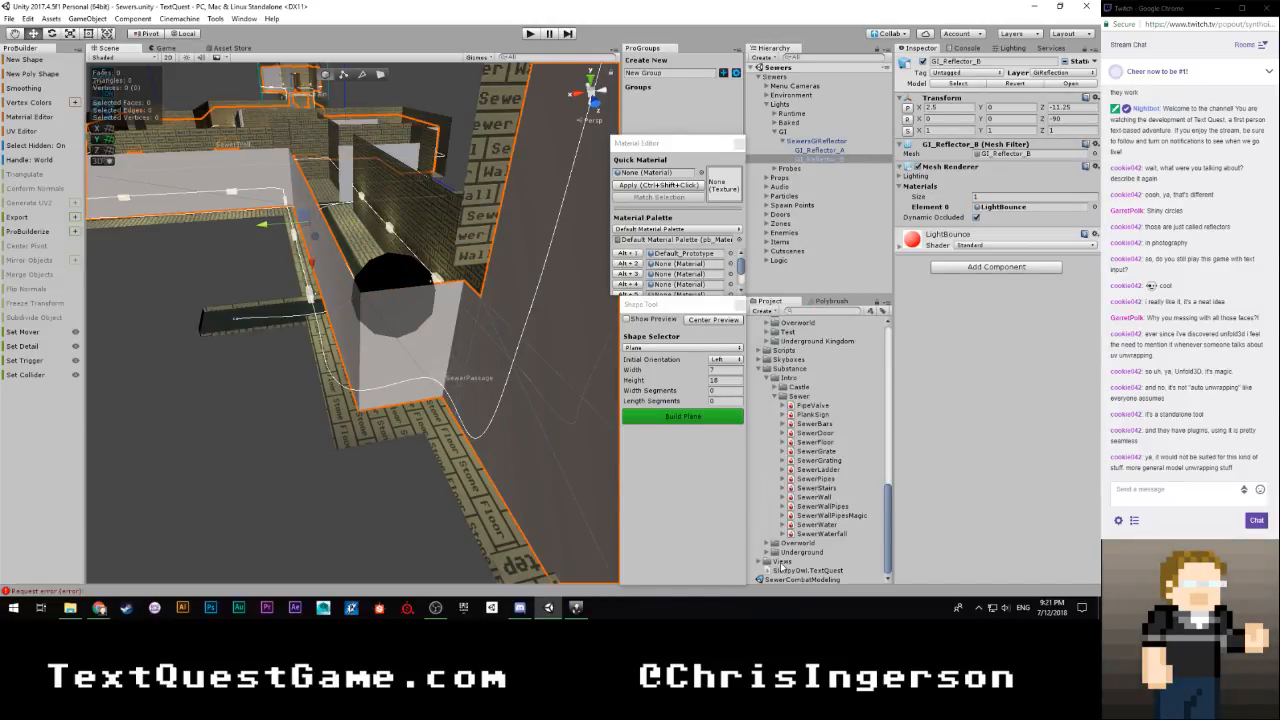
double_click(779, 580)
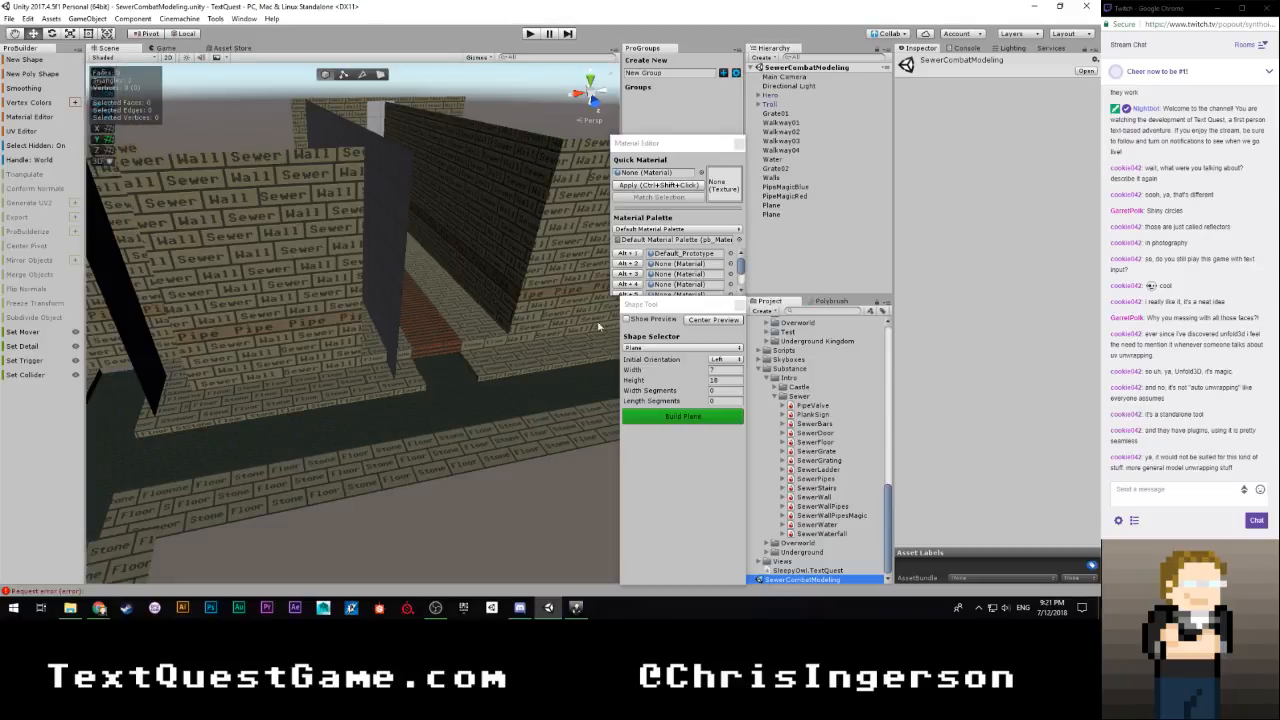
left_click(393, 257)
left_click(702, 173)
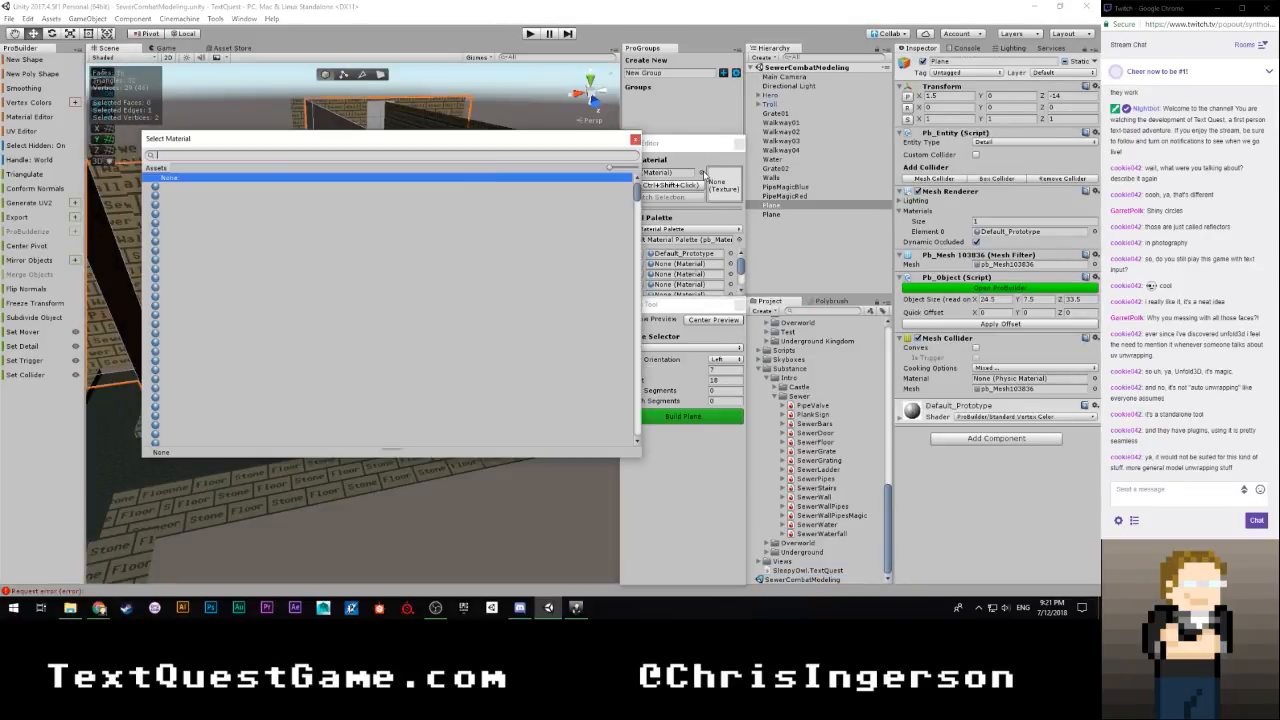
type("lightb")
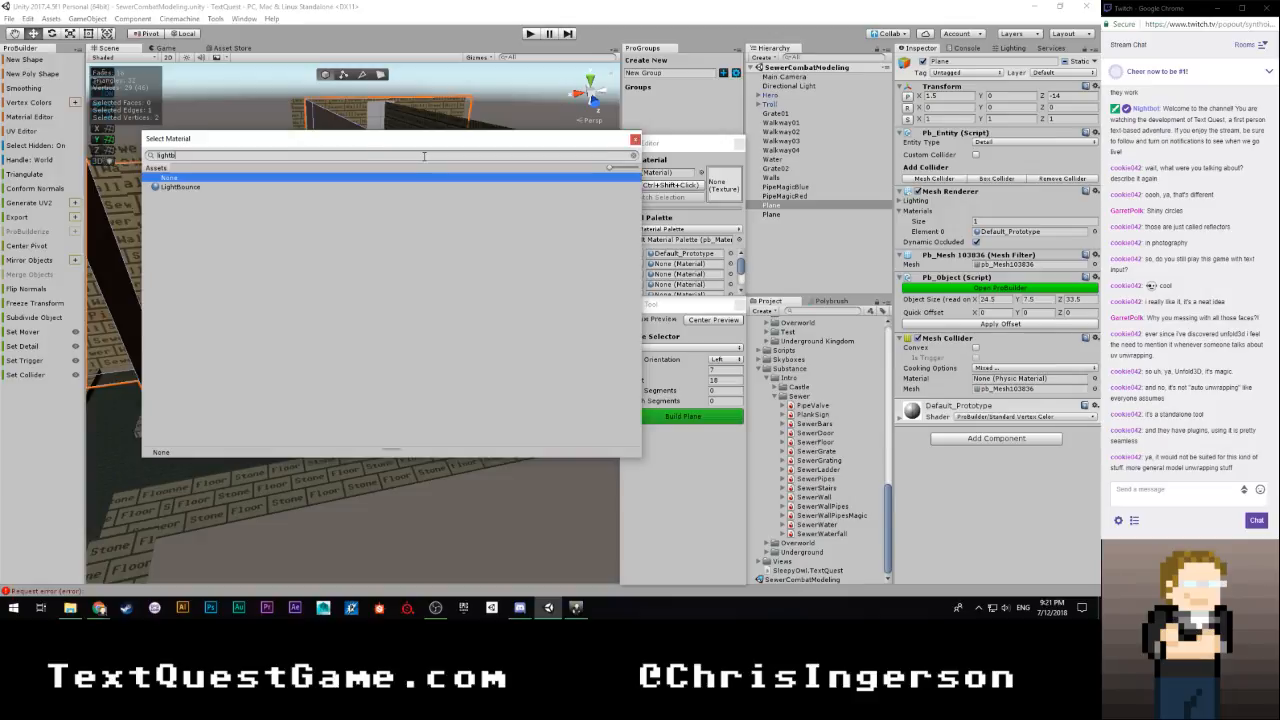
key("Down")
key("Return")
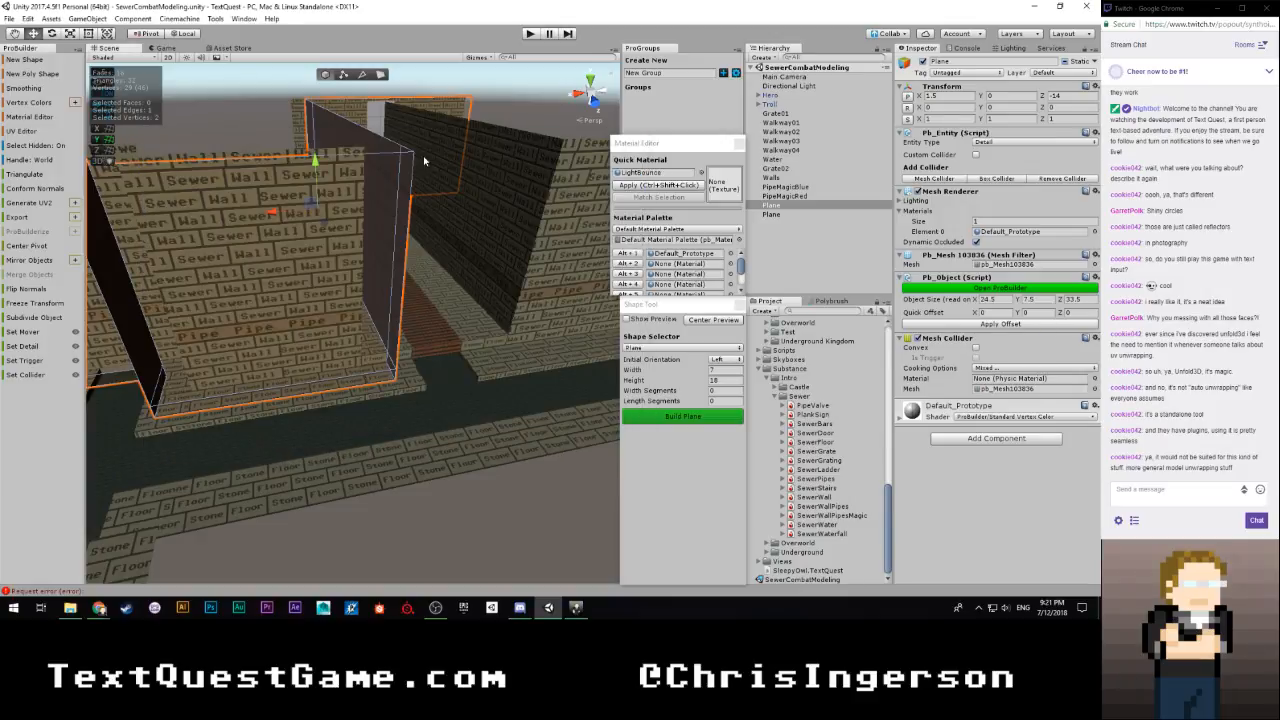
Apply the LightBounce quick material to the first reflector plane
right_click_drag(430, 208, 450, 180)
left_click(450, 180)
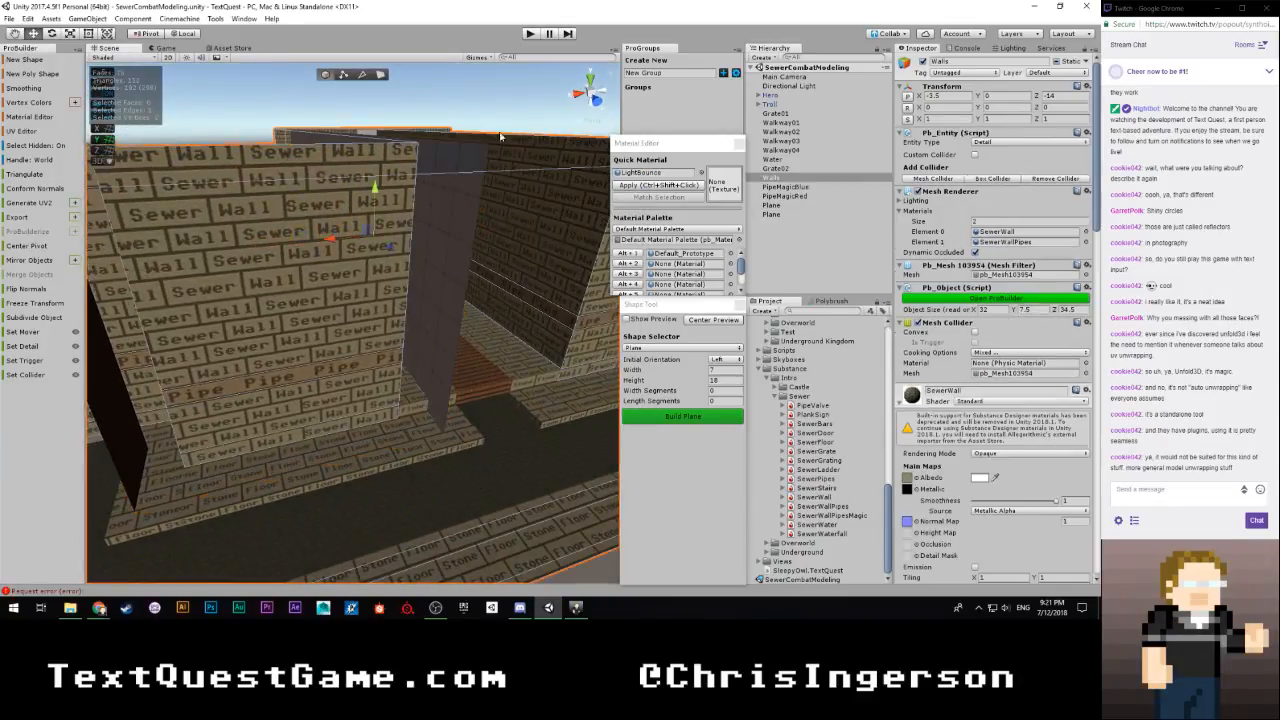
left_click(451, 180)
left_click(452, 177)
left_click(634, 184)
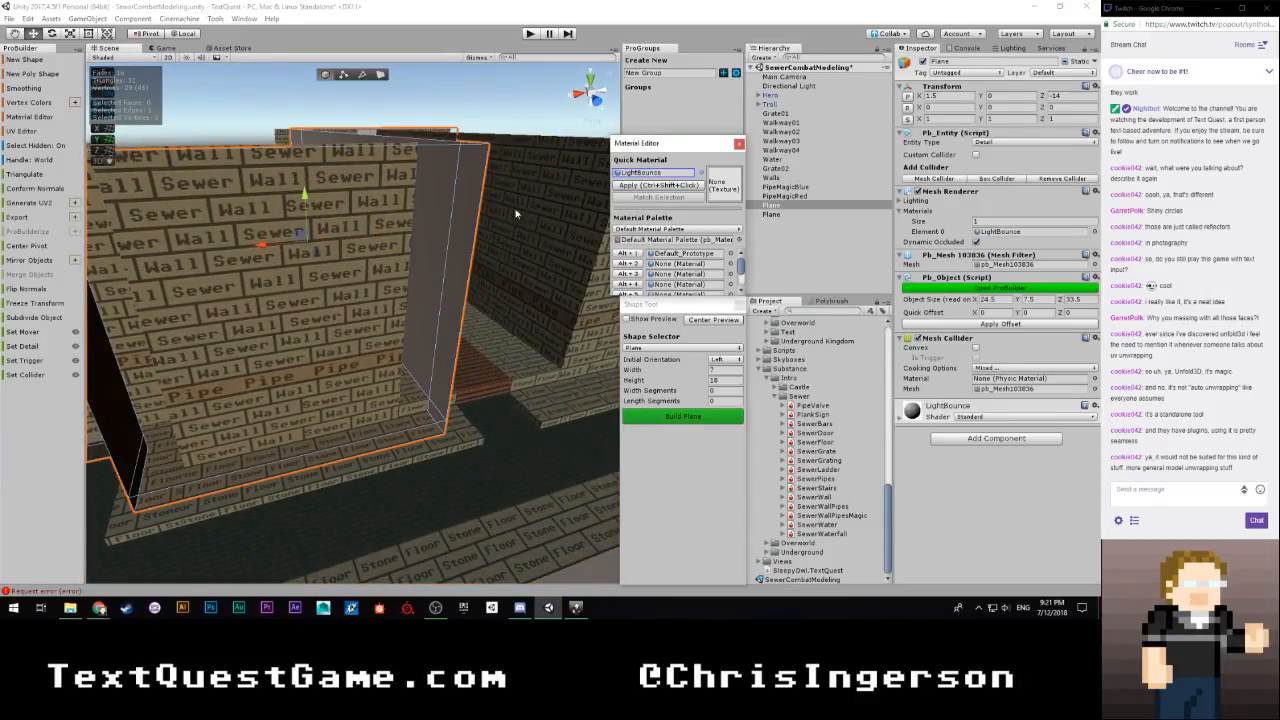
Select the second reflector plane and apply the LightBounce material to it
right_click_drag(517, 211, 434, 100)
left_click(470, 213)
left_click(434, 100)
left_click(401, 214)
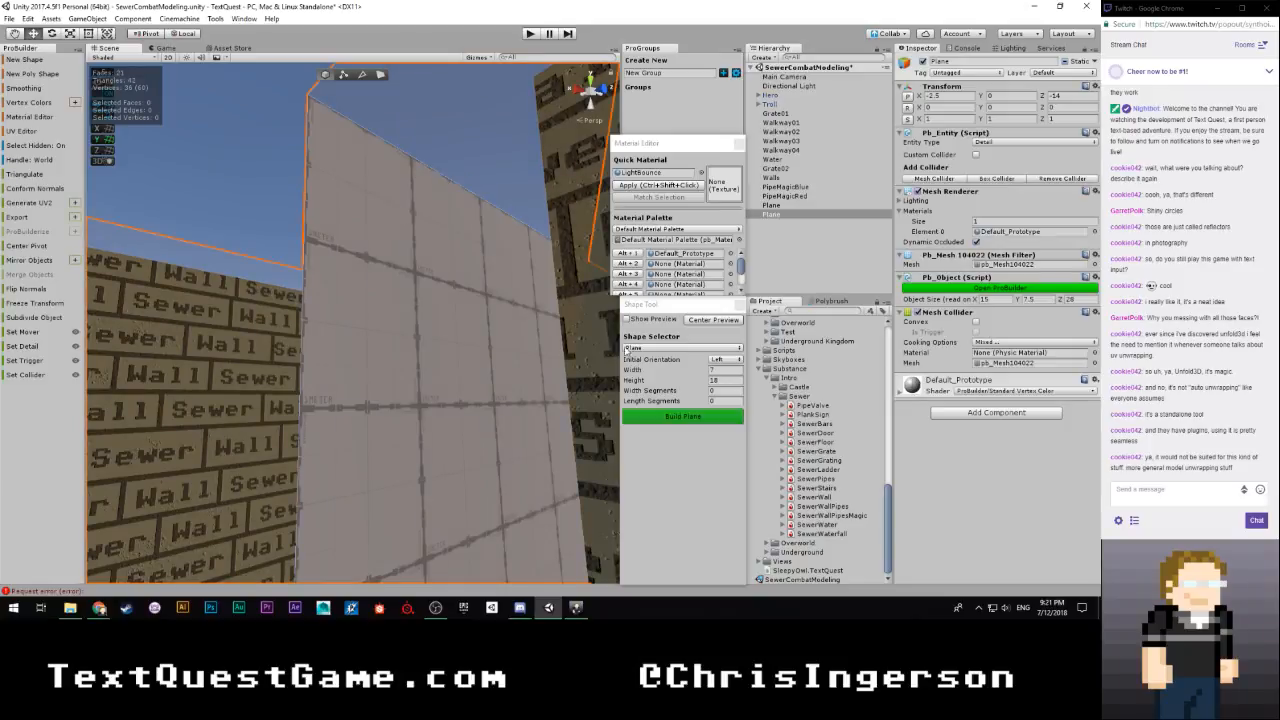
left_click(639, 187)
right_click_drag(436, 228, 373, 322)
left_click(397, 220)
left_click(371, 322)
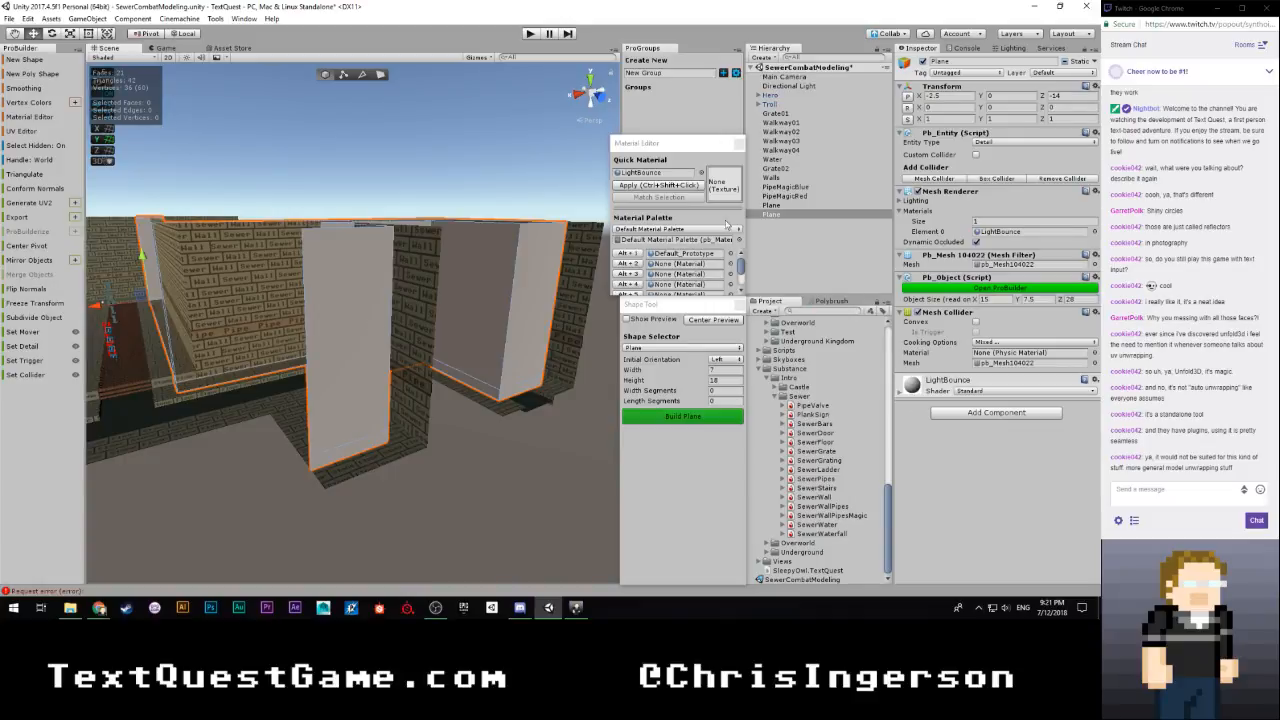
Locate the LightBounce material in the project assets, turn off its emission and clear the selection
left_click(645, 174)
left_click(831, 321)
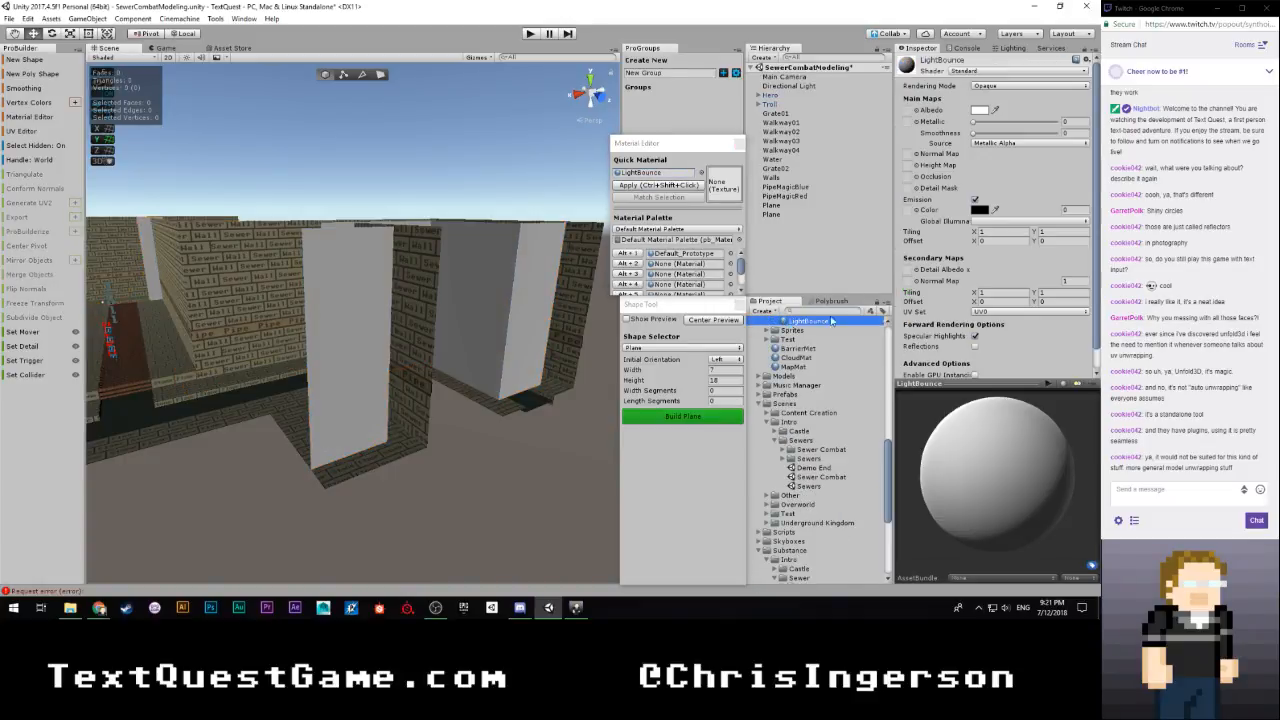
left_click(975, 199)
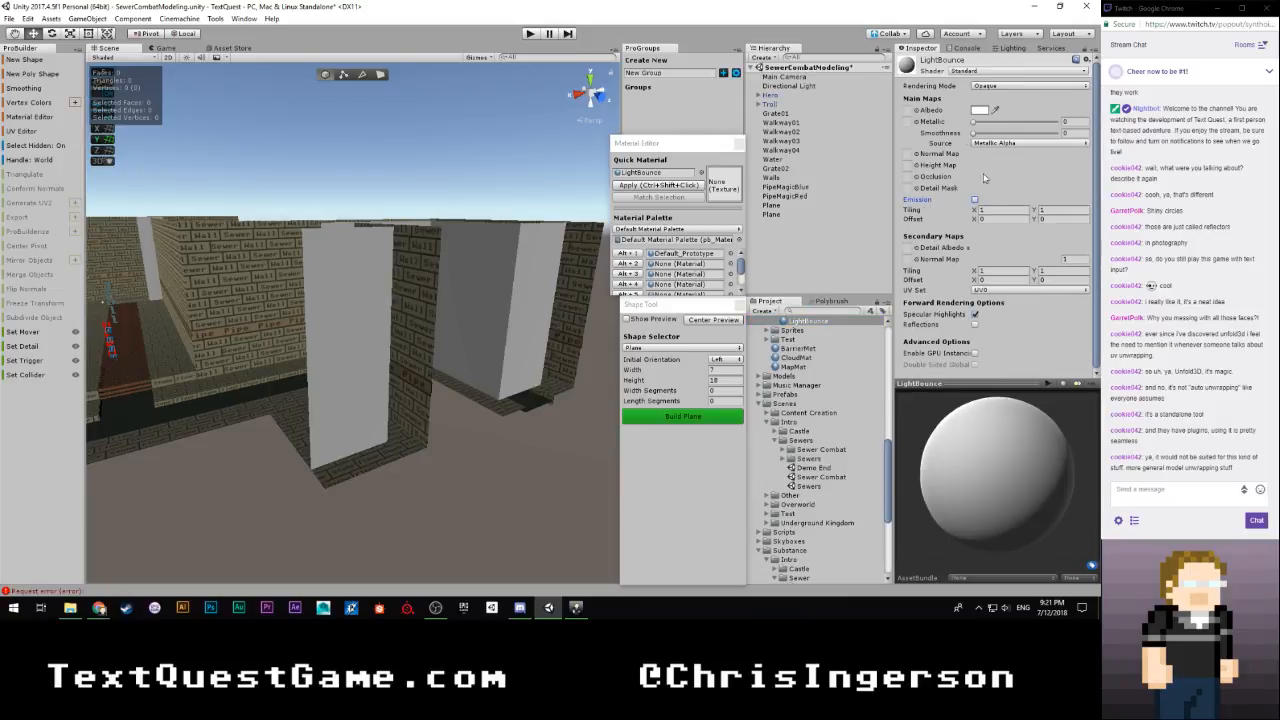
left_click(785, 263)
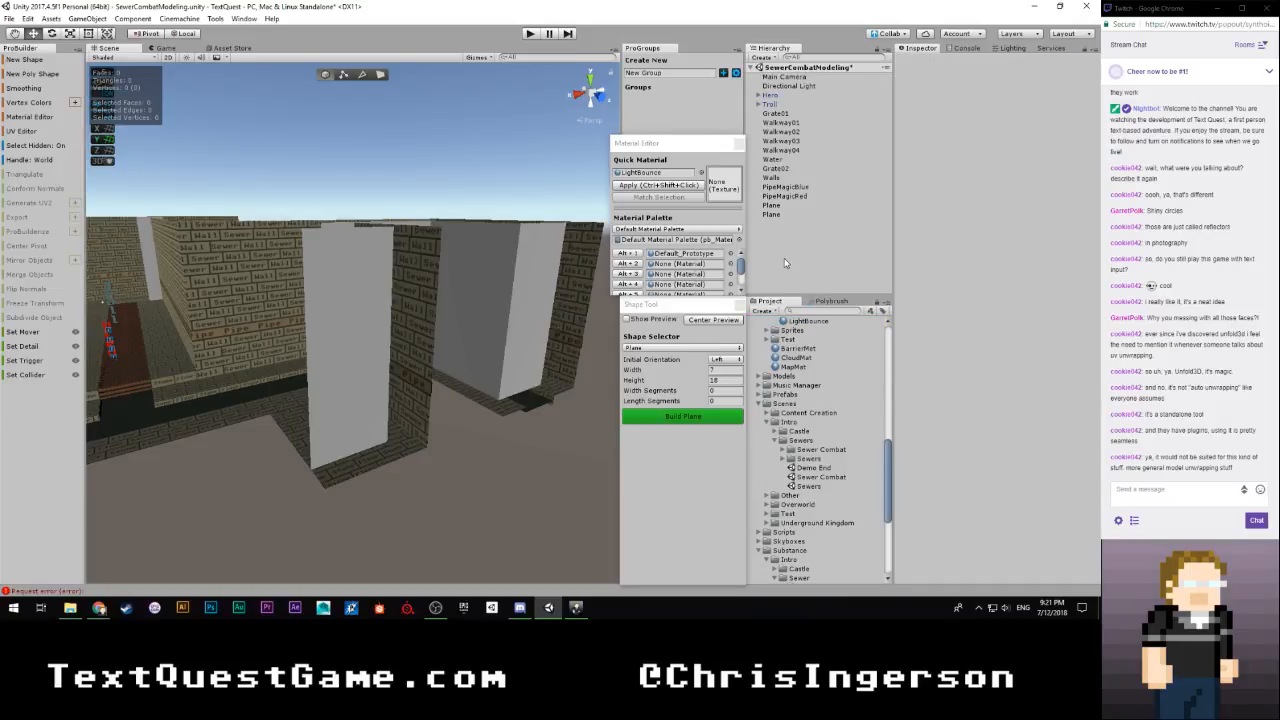
Set the new plane's initial orientation to Down and turn on its shape preview
key("w")
right_click_drag(570, 281, 670, 340)
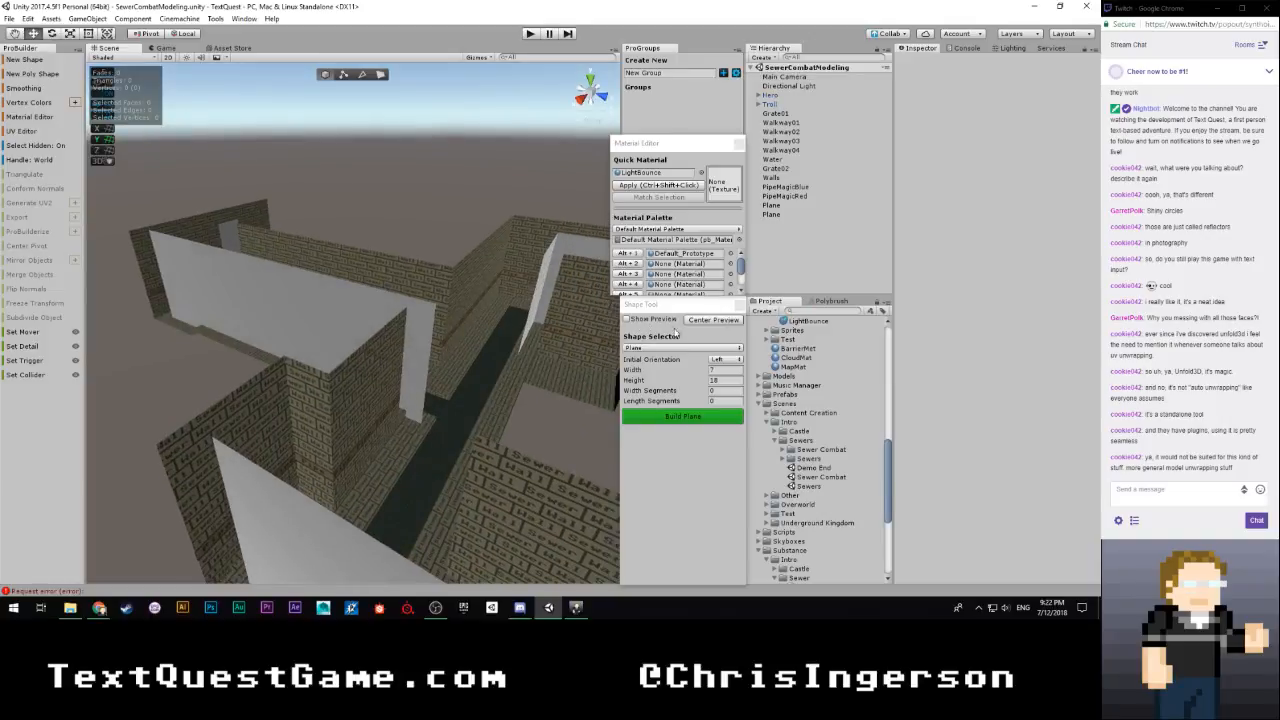
left_click(682, 347)
left_click(735, 360)
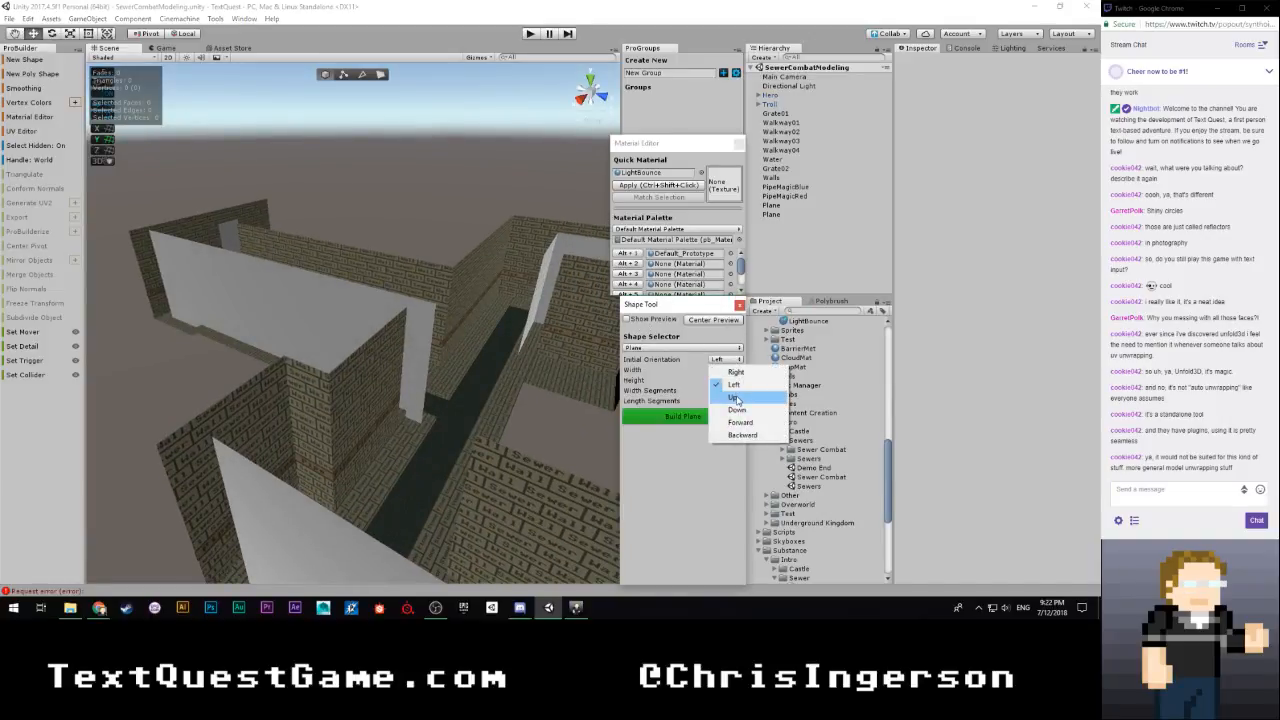
left_click(737, 409)
left_click(628, 319)
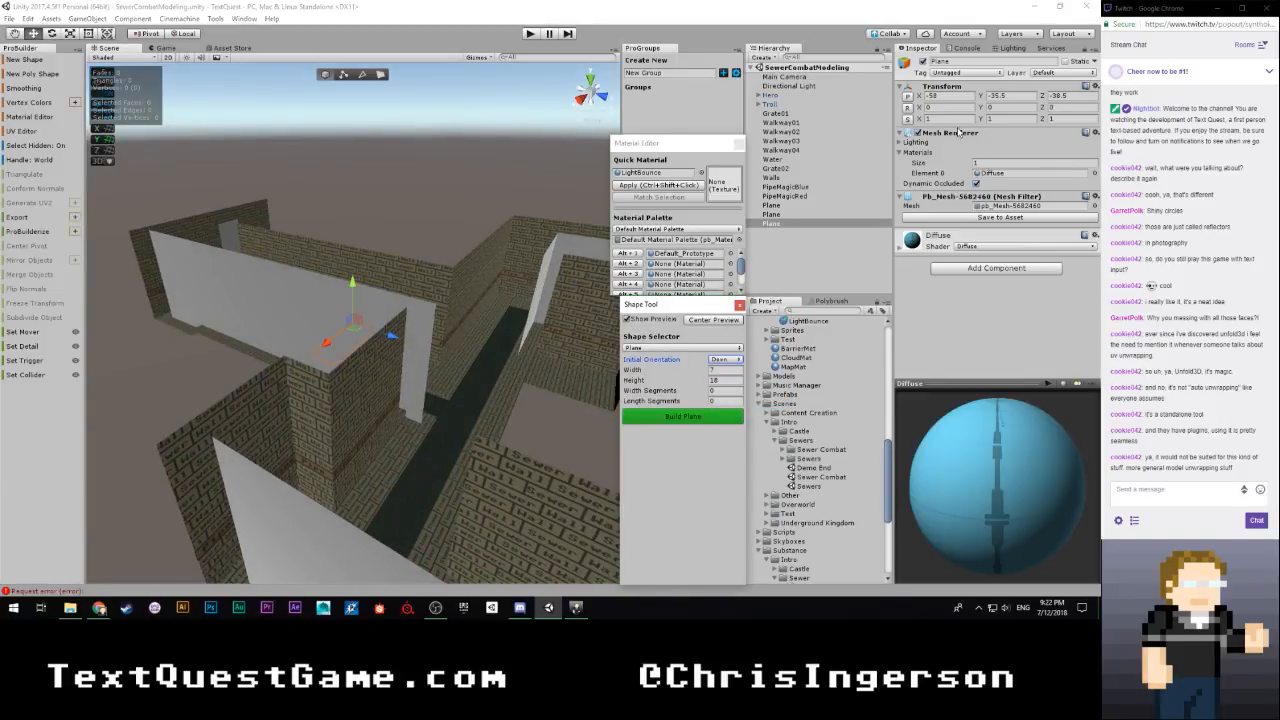
Reset the preview plane's position and move it to the corridor wall's top corner at X -3.5, Y 7, Z -14
left_click(907, 96)
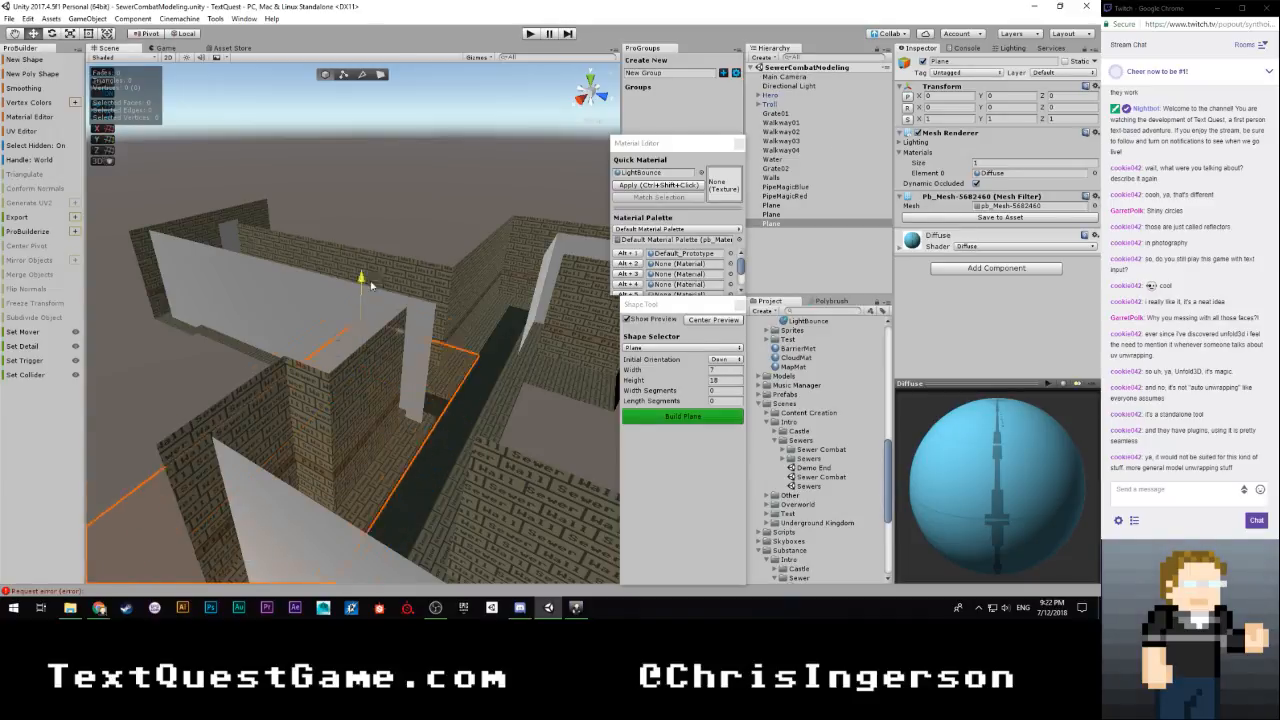
right_click_drag(376, 246, 122, 386)
left_click_drag(197, 396, 433, 410)
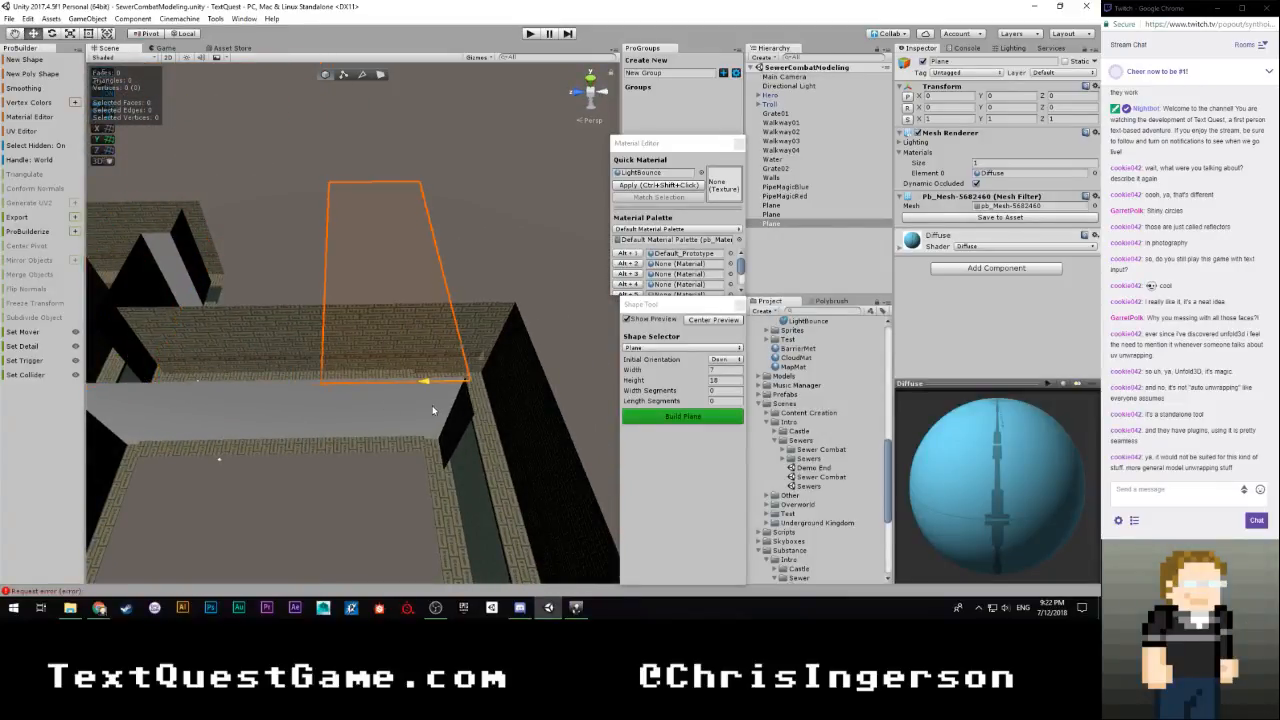
right_click_drag(402, 406, 950, 415)
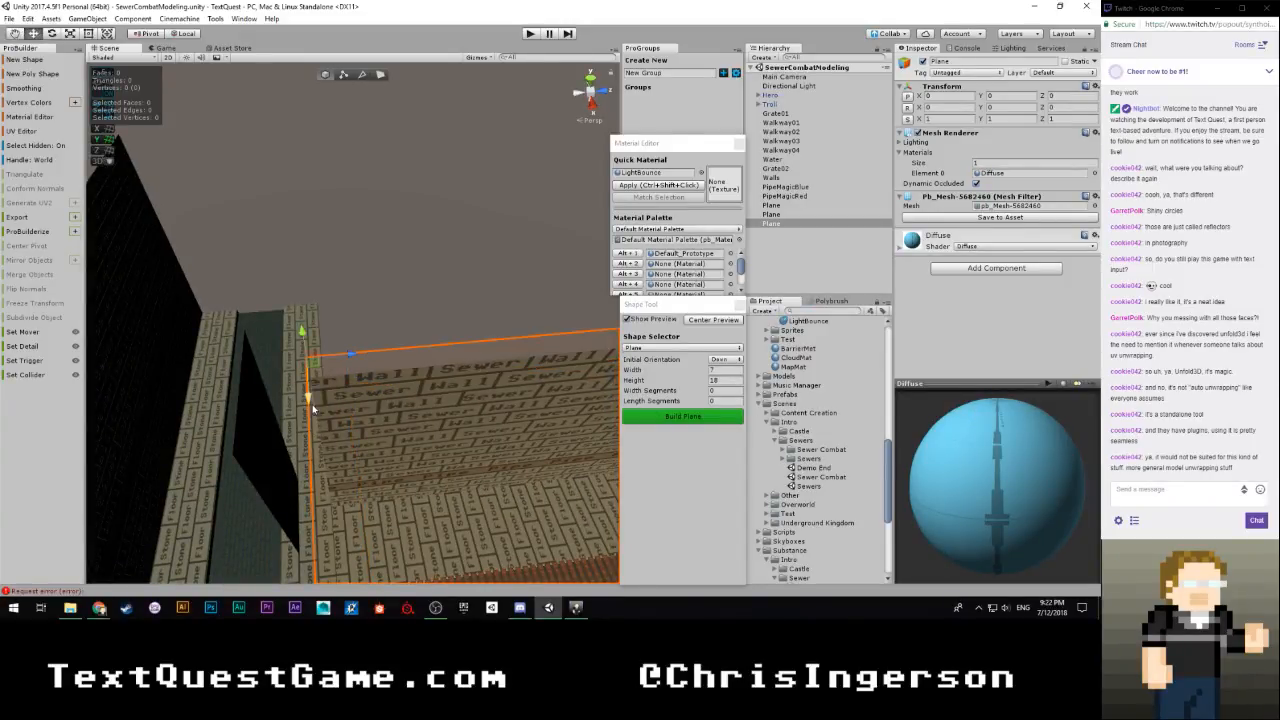
right_click_drag(312, 408, 345, 322)
left_click_drag(231, 257, 228, 297)
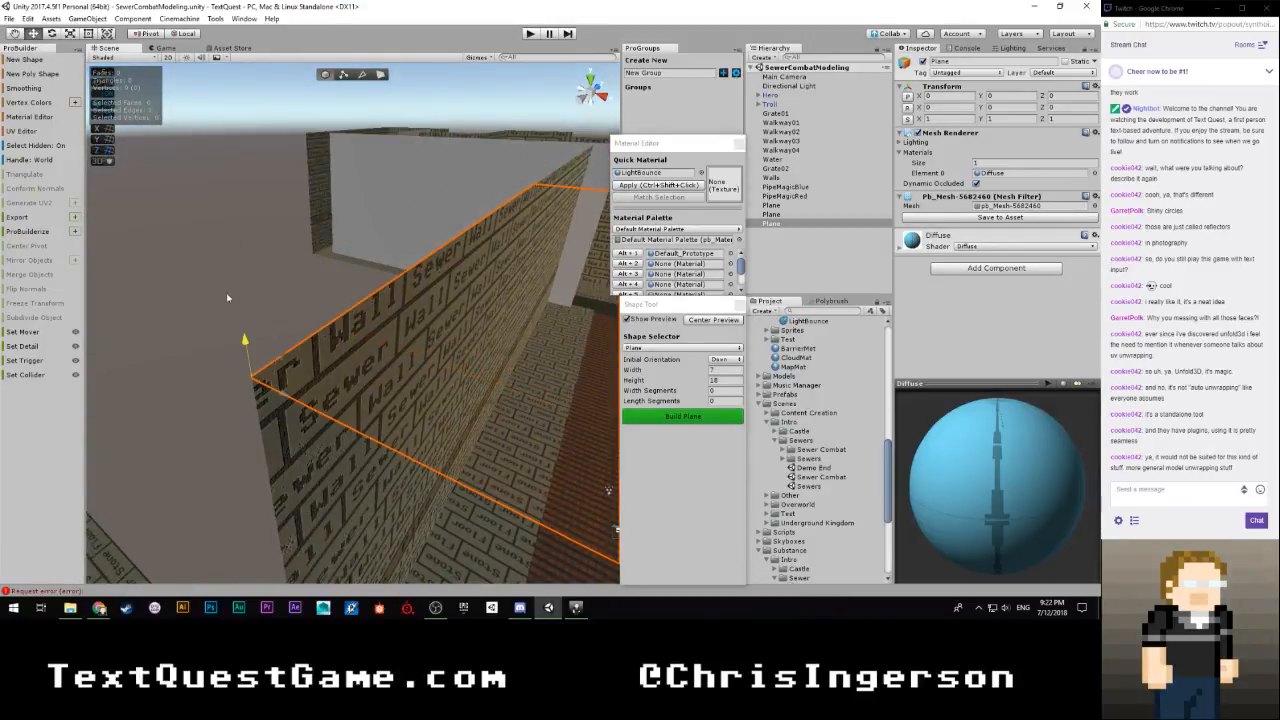
right_click_drag(367, 315, 481, 363)
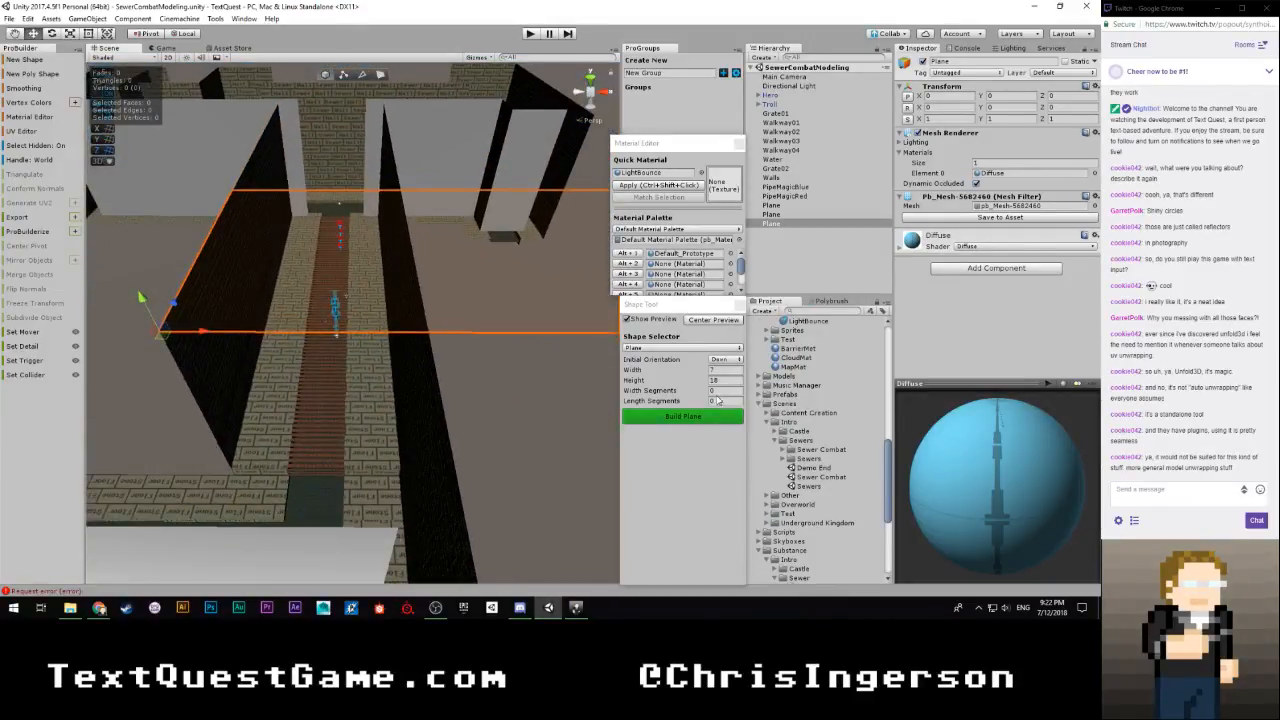
Set the preview plane's height to 6 and width to 18, and build it as a ceiling over the corridor
left_click(730, 380)
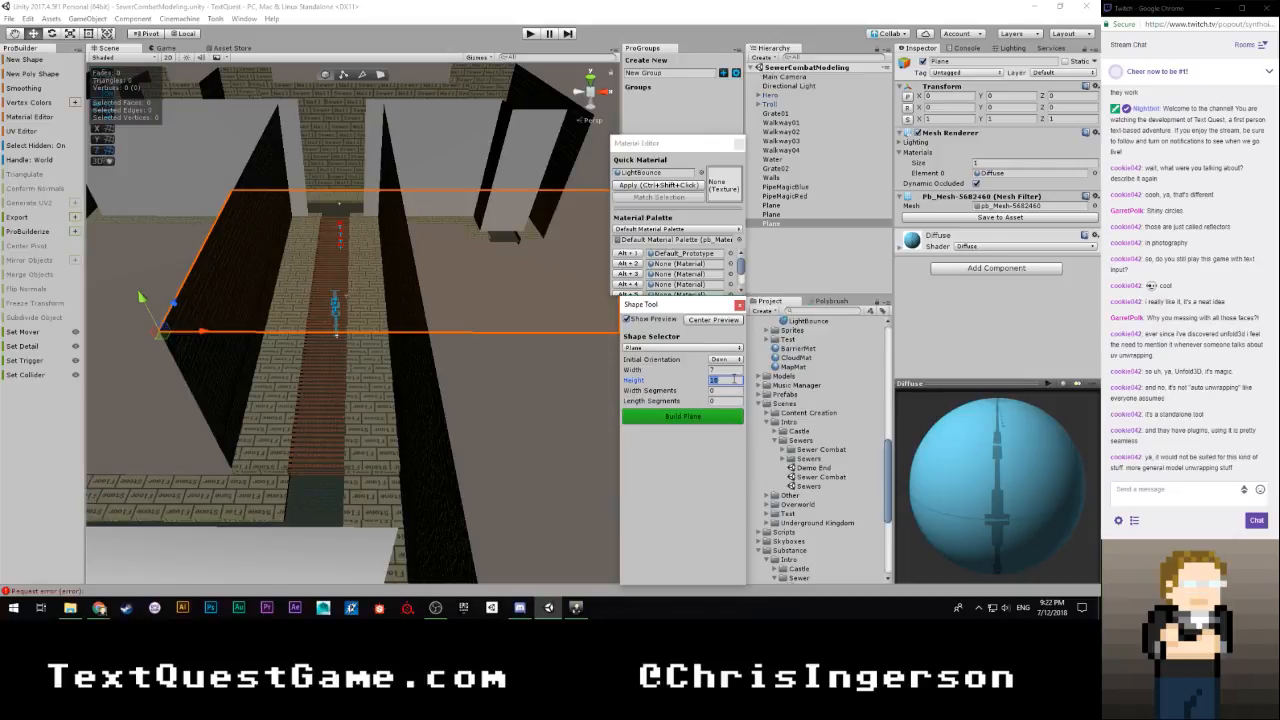
type("6")
left_click(729, 360)
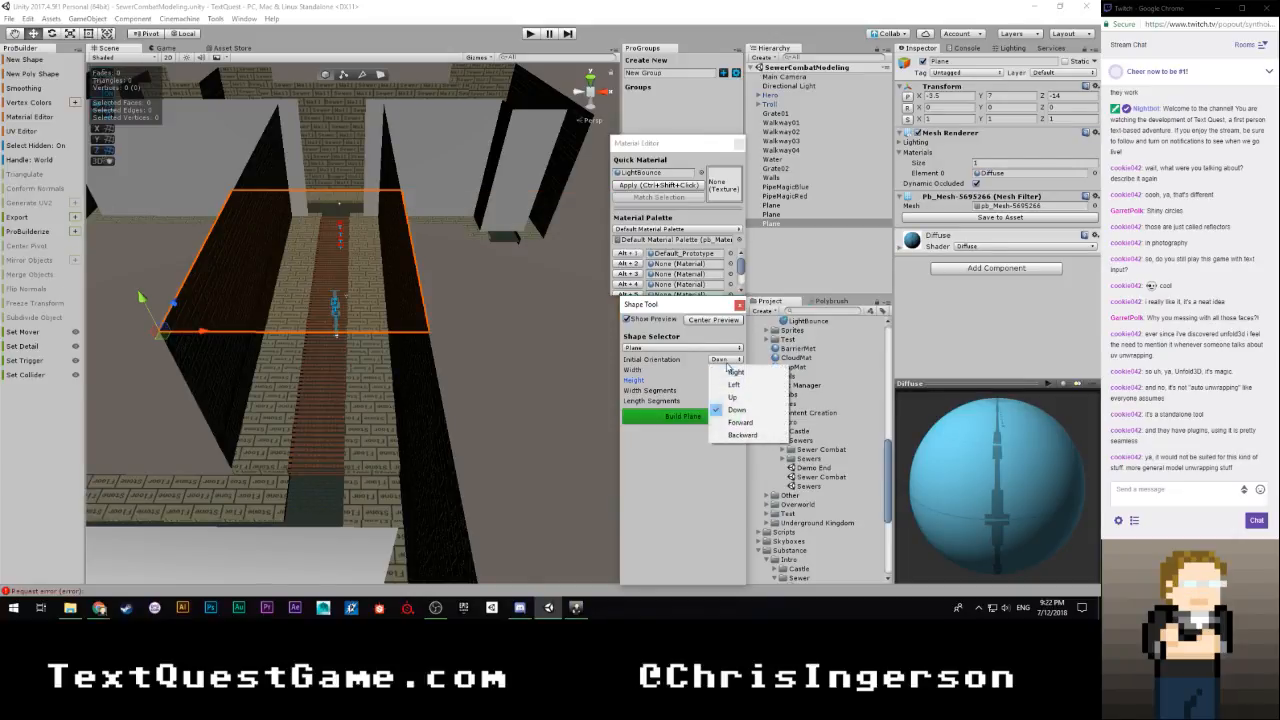
left_click(704, 371)
type("18")
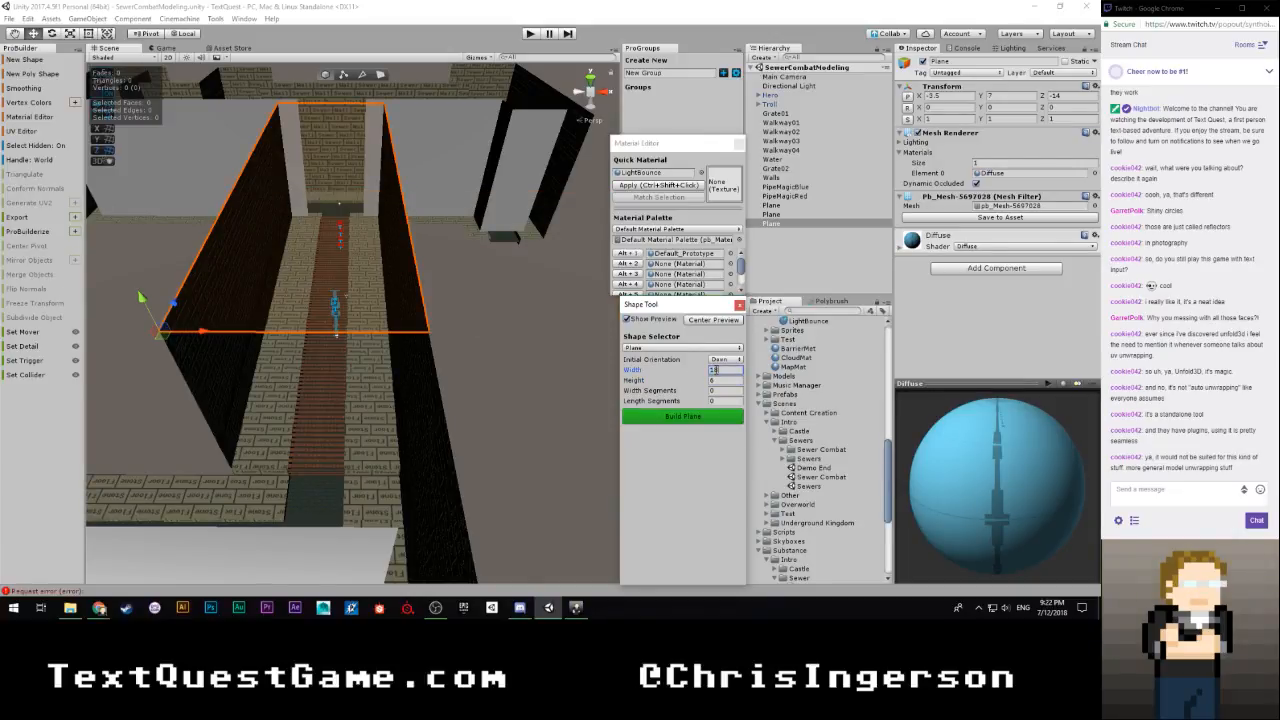
left_click(671, 416)
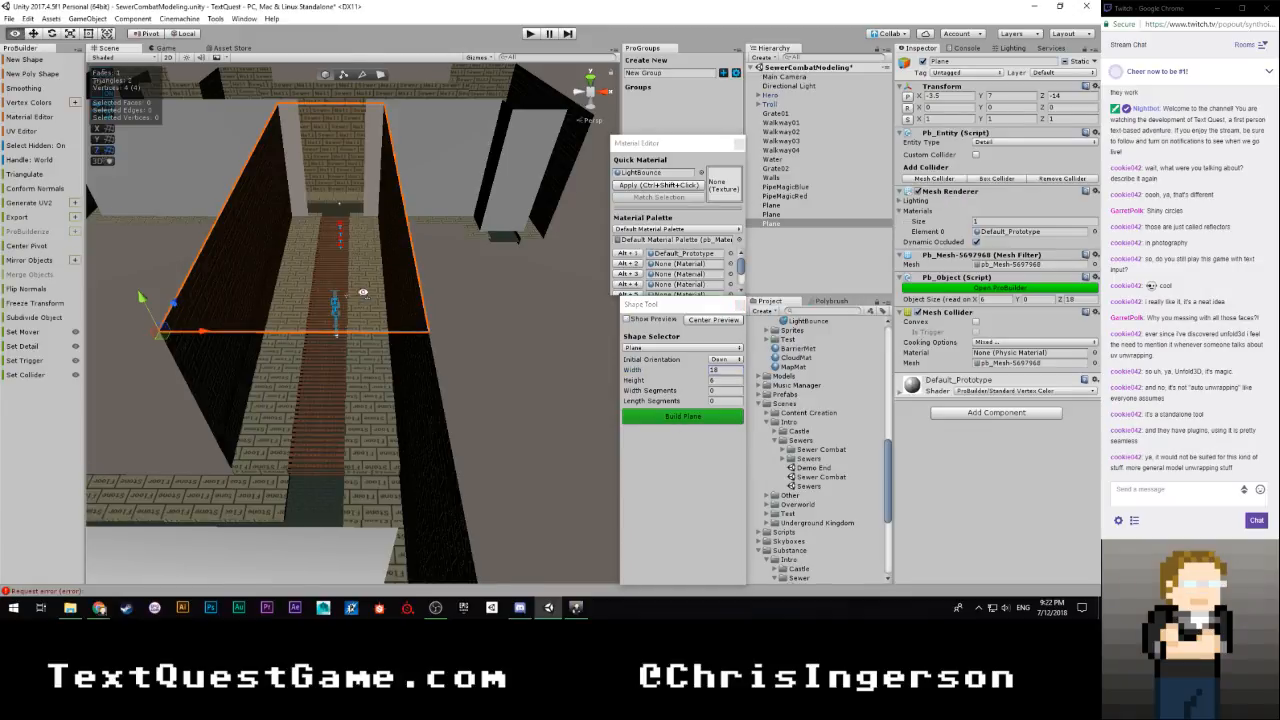
Extrude the ceiling plane's end edge 4.5 along Z over the cross passage, then its side edge 8.5 along X
left_click_drag(400, 340, 222, 361, "alt")
key("g")
left_click(381, 257)
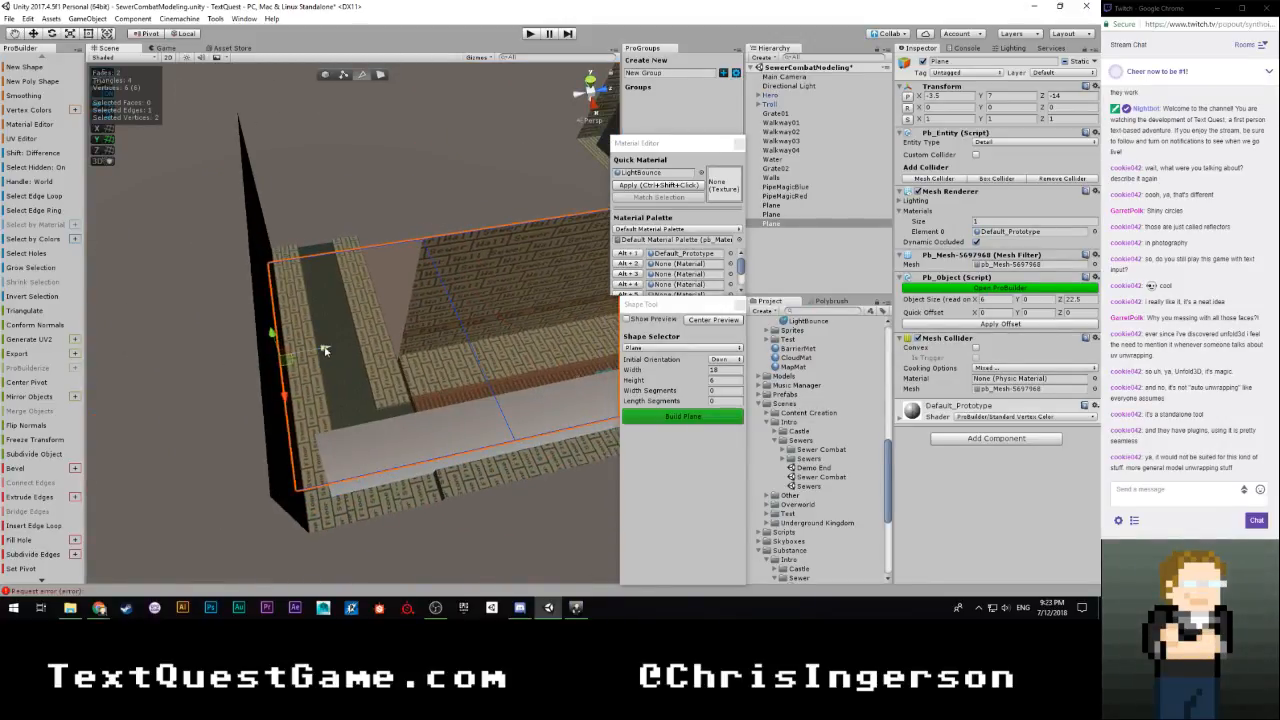
left_click_drag(323, 349, 282, 314)
left_click(320, 253)
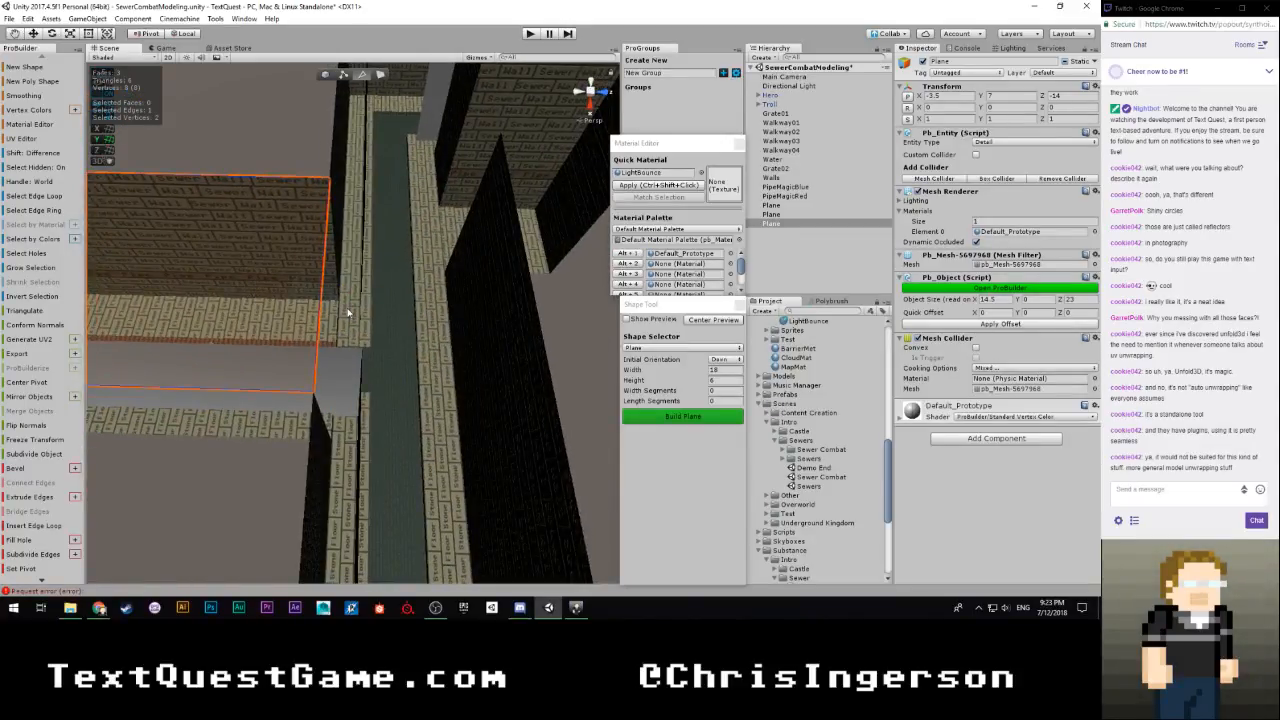
Extrude the ceiling plane's edges over the adjoining passages until its overall size is 21 by 33
left_click_drag(366, 271, 575, 278, "shift")
left_click_drag(394, 320, 489, 317, "alt")
left_click(456, 325)
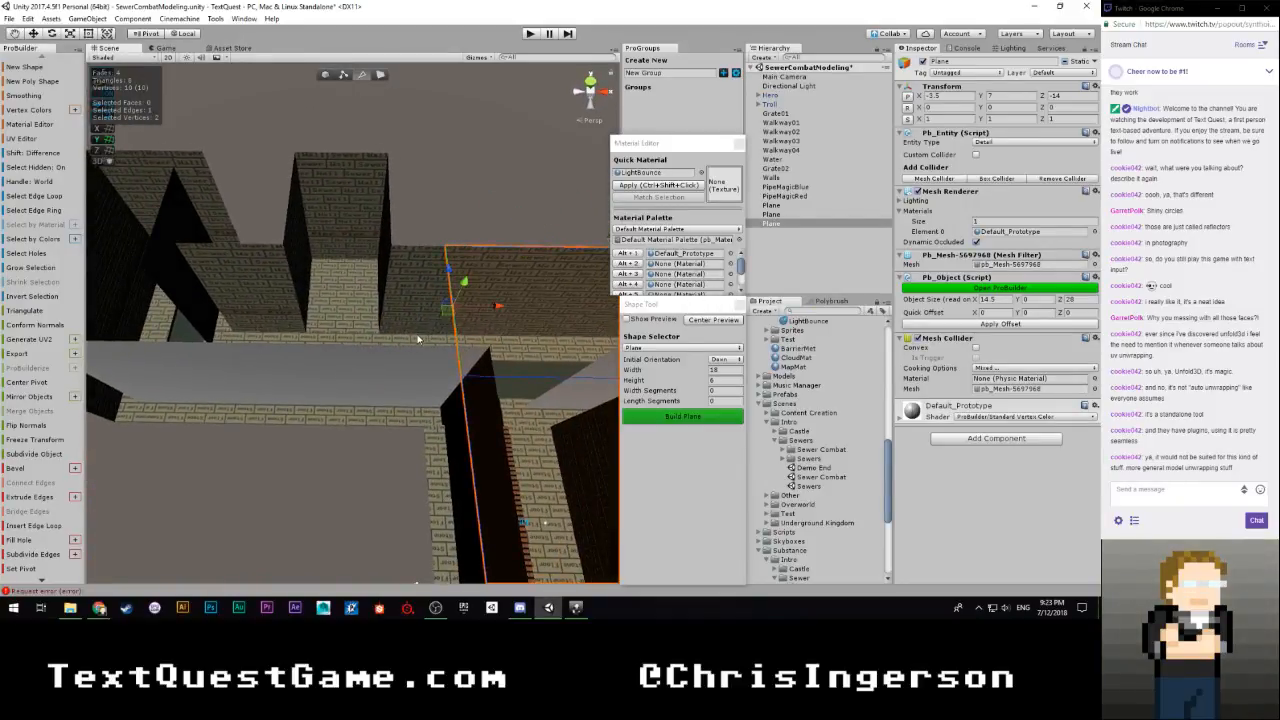
left_click_drag(419, 339, 357, 313, "alt")
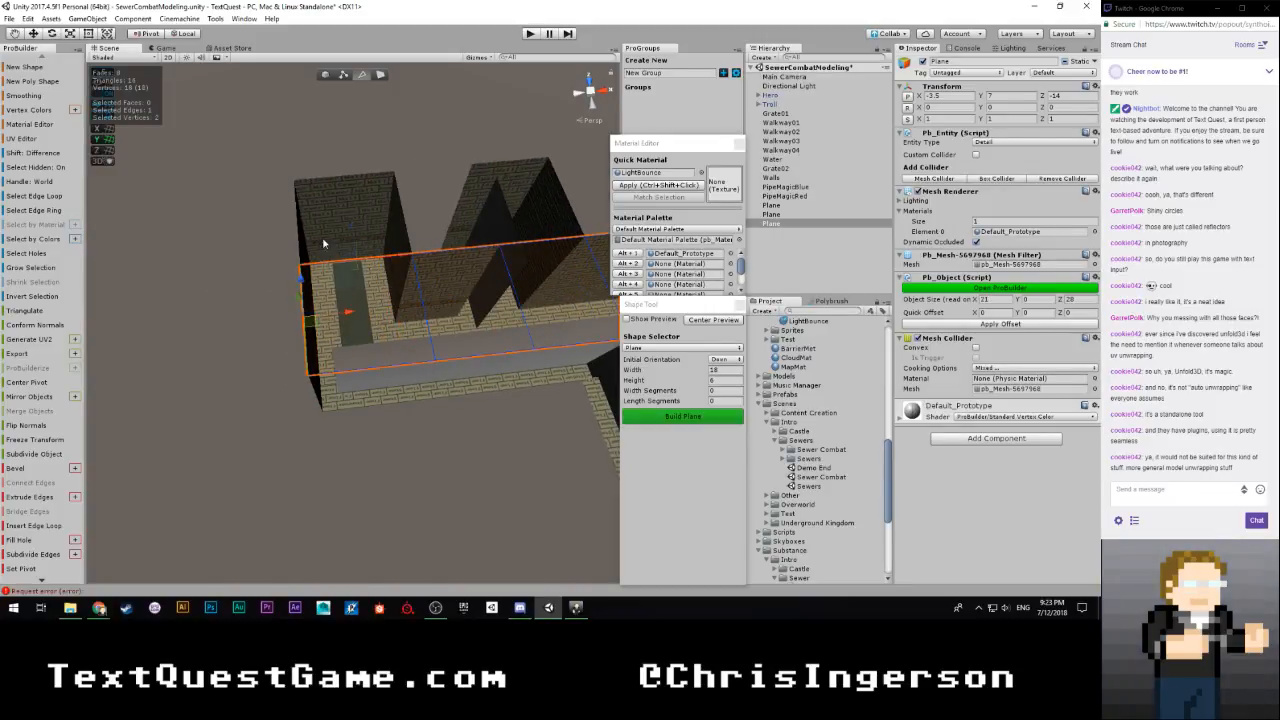
mouse_move(350, 251)
left_mouse_down("alt")
mouse_move(340, 270)
mouse_move(369, 267)
mouse_move(238, 207)
mouse_move(423, 246)
mouse_move(353, 229)
left_mouse_up("alt")
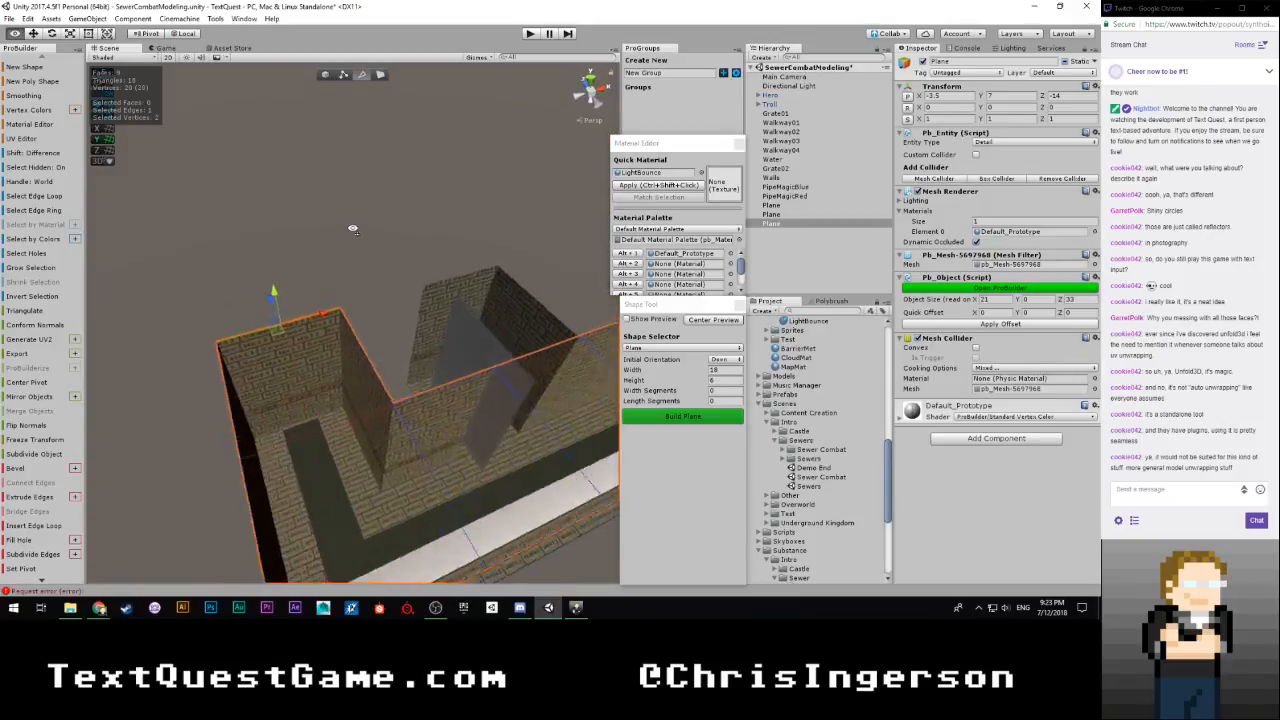
Extrude another ceiling edge over the side passage, select the next edges and undo the last change
right_click_drag(353, 229, 334, 273)
left_click_drag(340, 273, 311, 150, "shift")
right_click_drag(303, 238, 366, 273)
left_click(402, 286, "shift")
right_click_drag(430, 297, 464, 309)
left_click(312, 410, "shift")
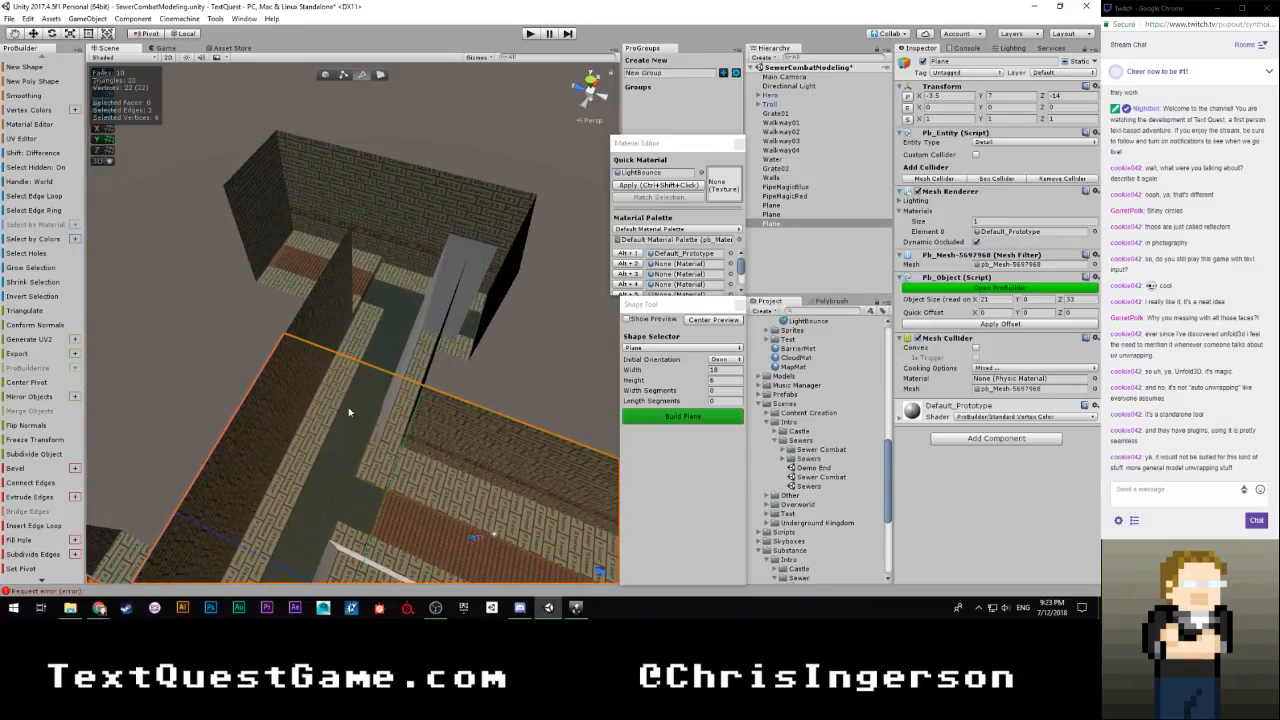
key("ctrl+z")
left_click_drag(314, 450, 459, 443, "alt")
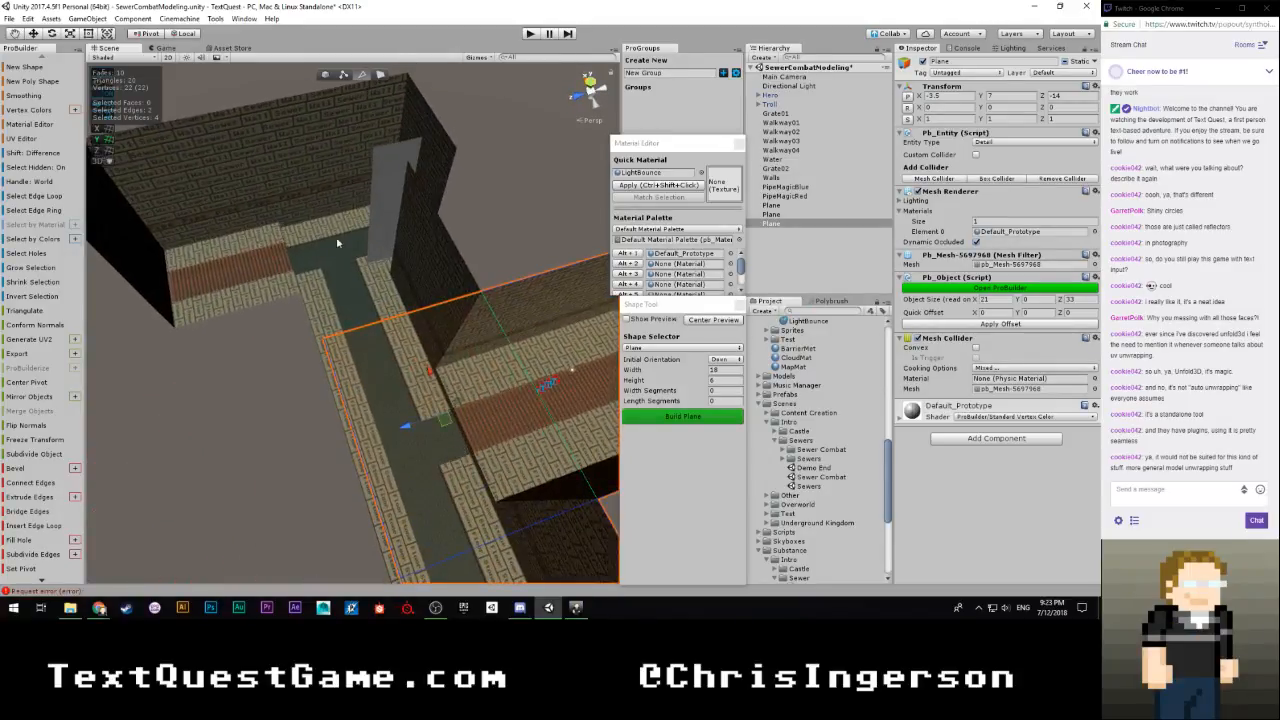
Extrude the ceiling over the far passage to an overall X size of 32, then over the recess beside it
left_click(412, 313)
left_click_drag(425, 372, 199, 475, "alt")
left_click_drag(313, 349, 184, 353, "shift")
left_click(287, 306)
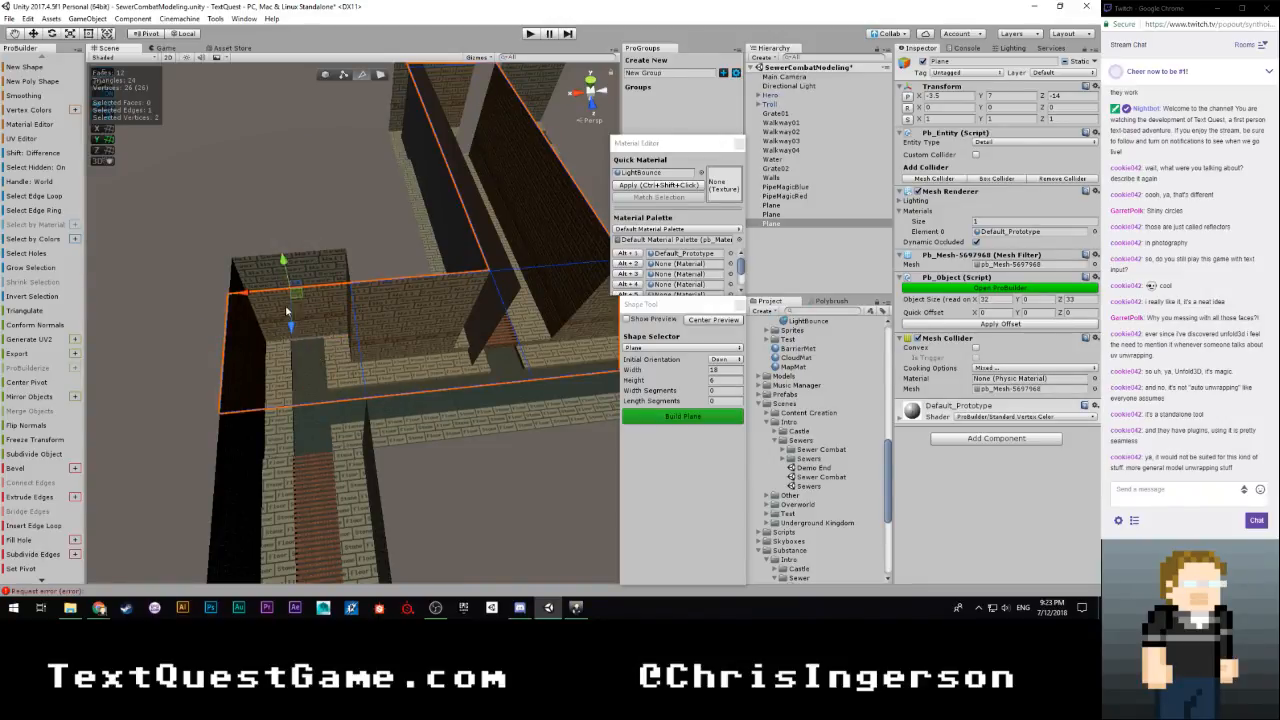
left_click_drag(291, 330, 289, 262, "shift")
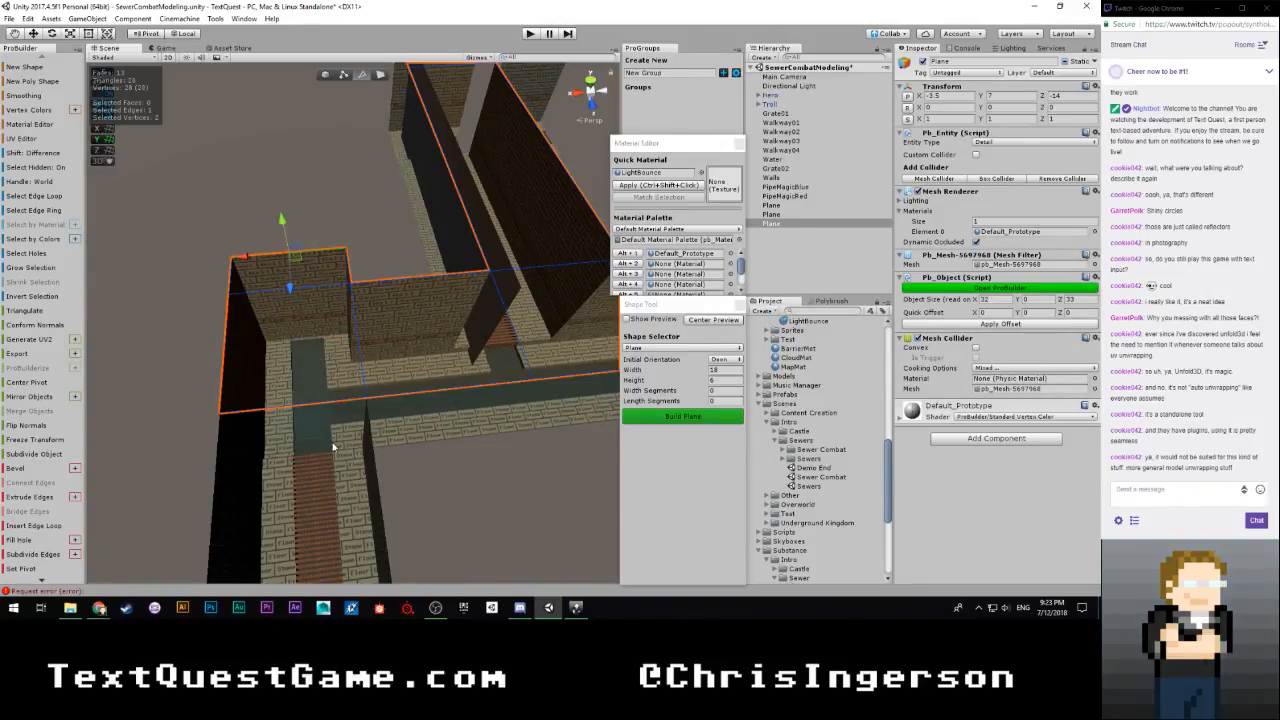
Extrude the remaining ceiling edge to an overall Z size of 34.5 and clear the edge selection
left_click(315, 423)
left_click_drag(315, 423, 500, 466, "alt")
right_click_drag(486, 403, 148, 250)
left_click(519, 365)
key("w")
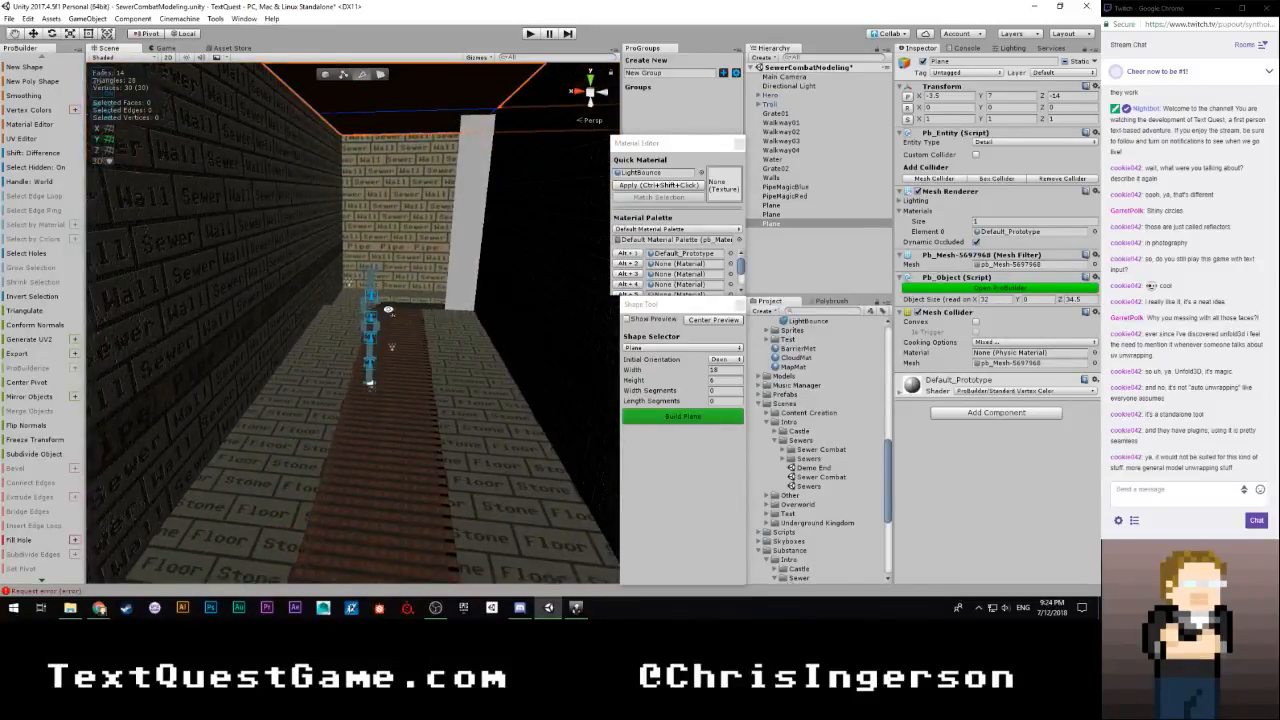
Preview a new plane shape with its initial orientation set to Forward
right_click_drag(388, 310, 376, 356)
left_click(725, 359)
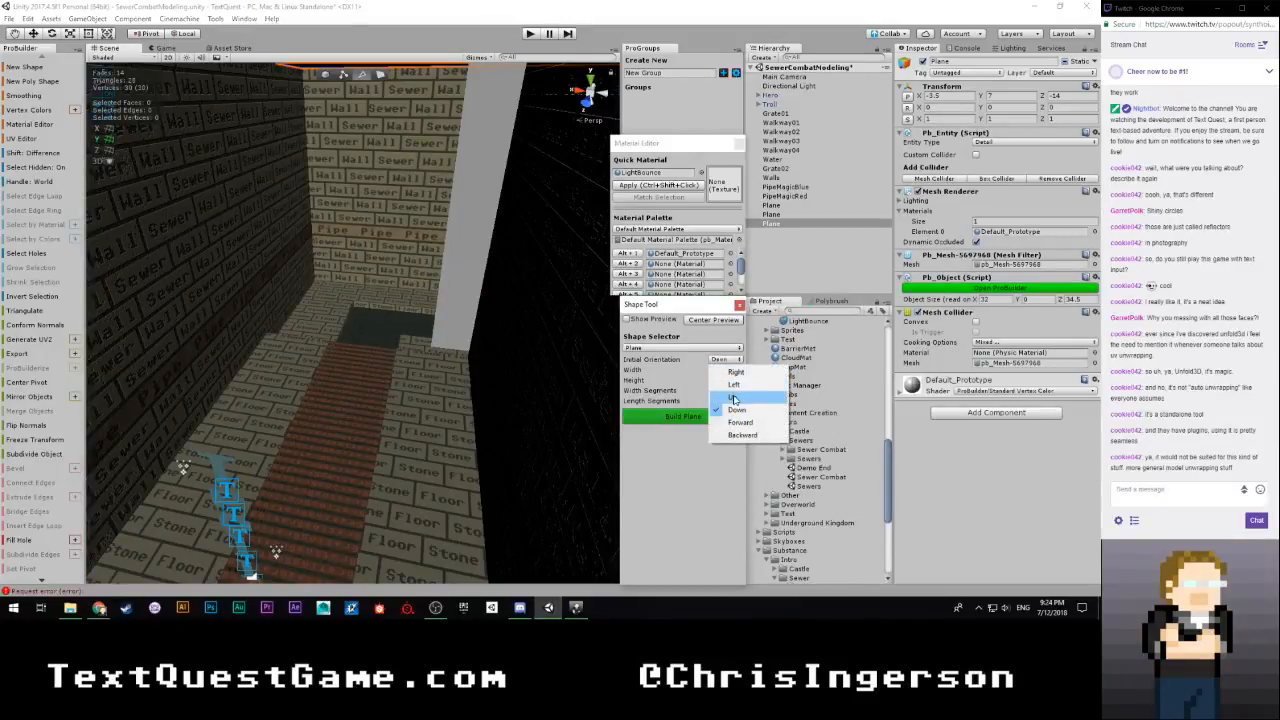
left_click(740, 422)
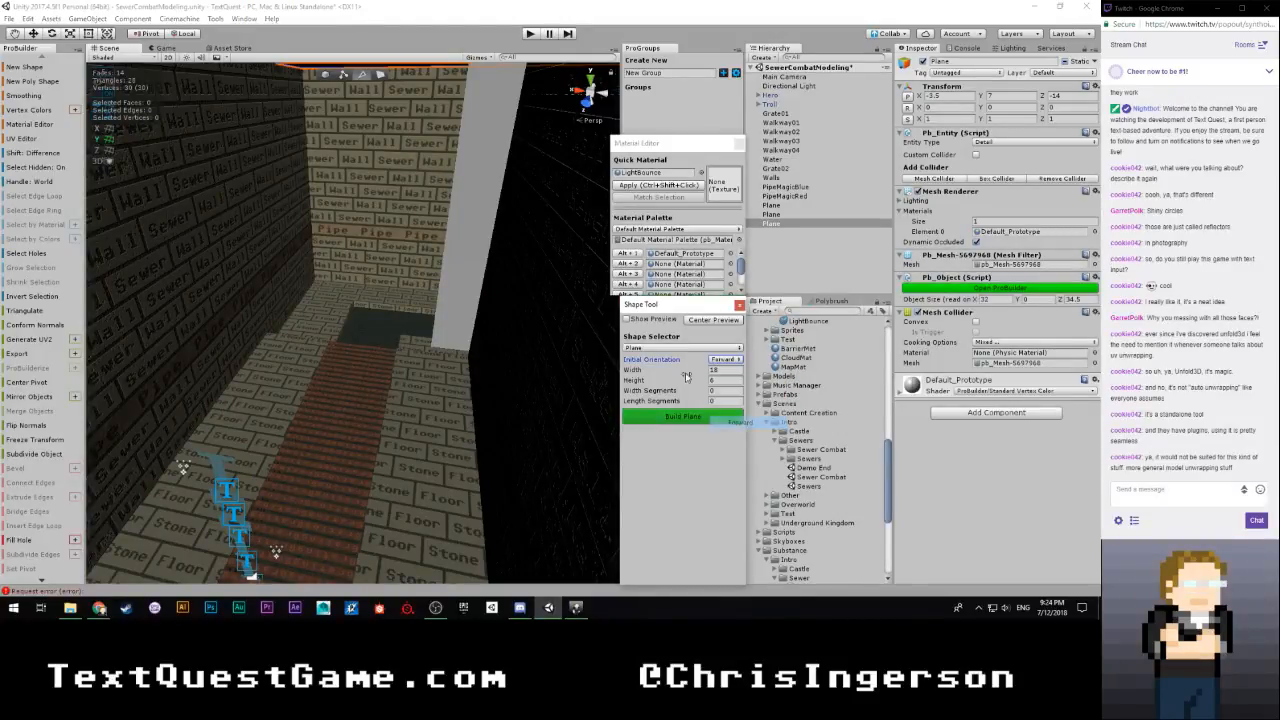
left_click(627, 319)
Position the plane preview upright across the passage behind the troll at X -3.5, Z -9.5
right_click_drag(430, 352, 296, 406)
key("w")
left_click_drag(290, 424, 402, 389)
right_click_drag(402, 389, 318, 438)
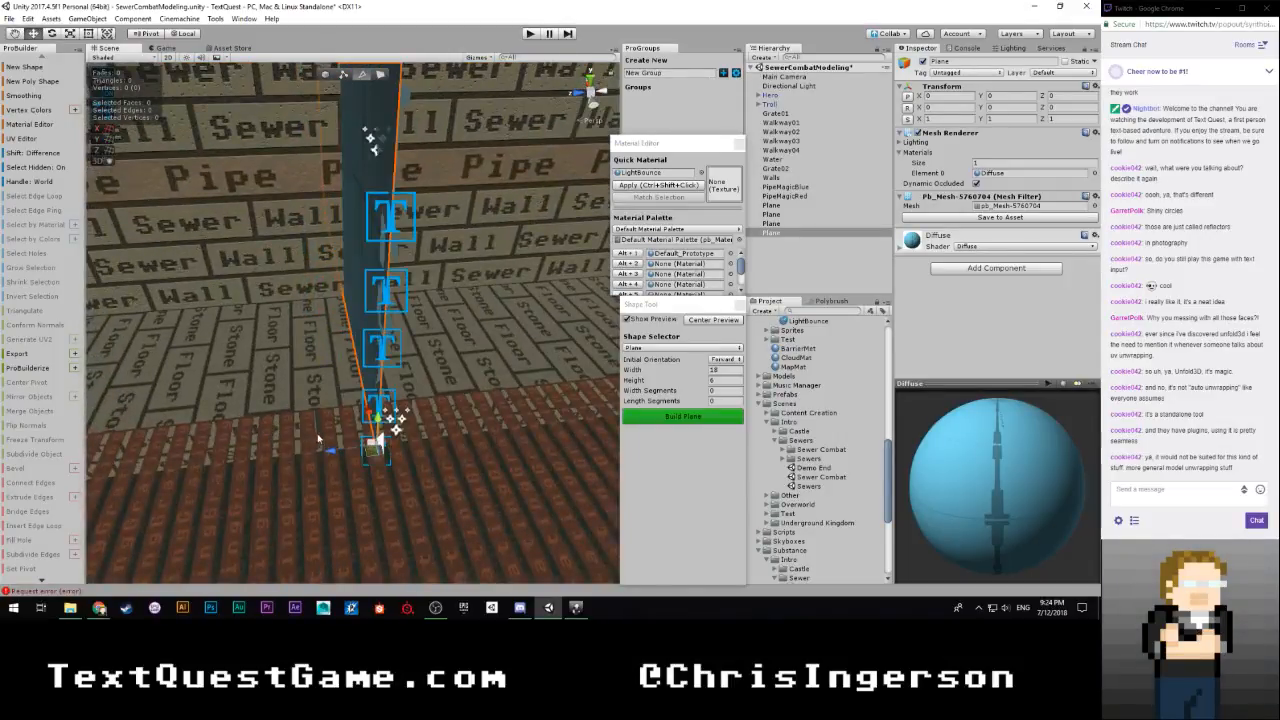
left_click_drag(350, 453, 548, 432)
mouse_move(548, 432)
right_mouse_down()
mouse_move(556, 424)
mouse_move(500, 403)
mouse_move(529, 417)
mouse_move(482, 436)
mouse_move(556, 424)
right_mouse_up()
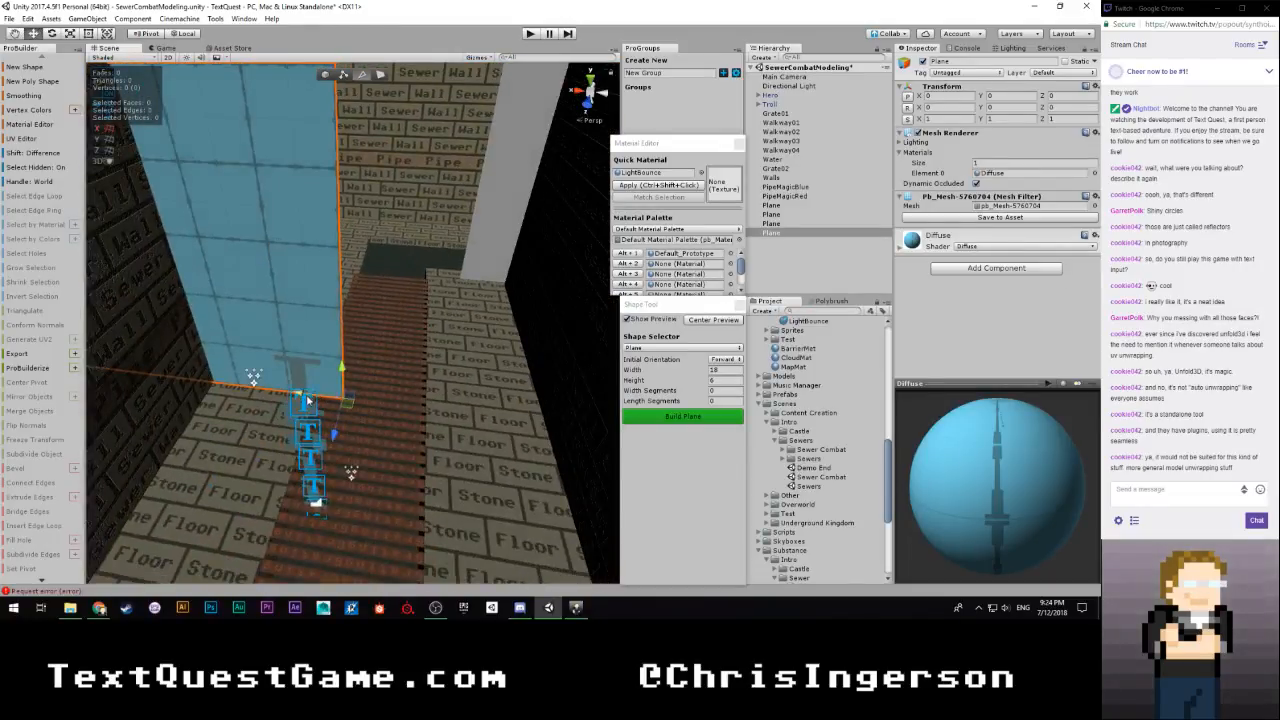
left_click_drag(308, 400, 540, 426)
right_click_drag(540, 426, 435, 316)
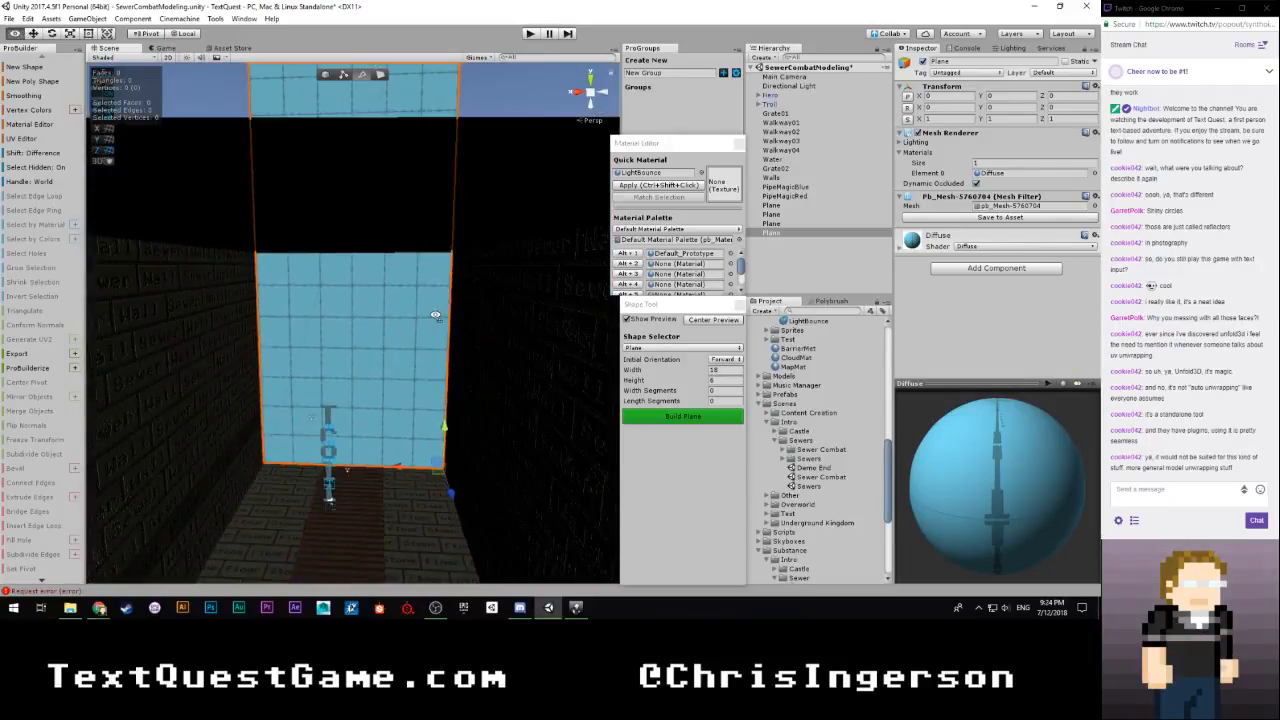
Set the previewed plane's width to 7 and build it
left_click(717, 369)
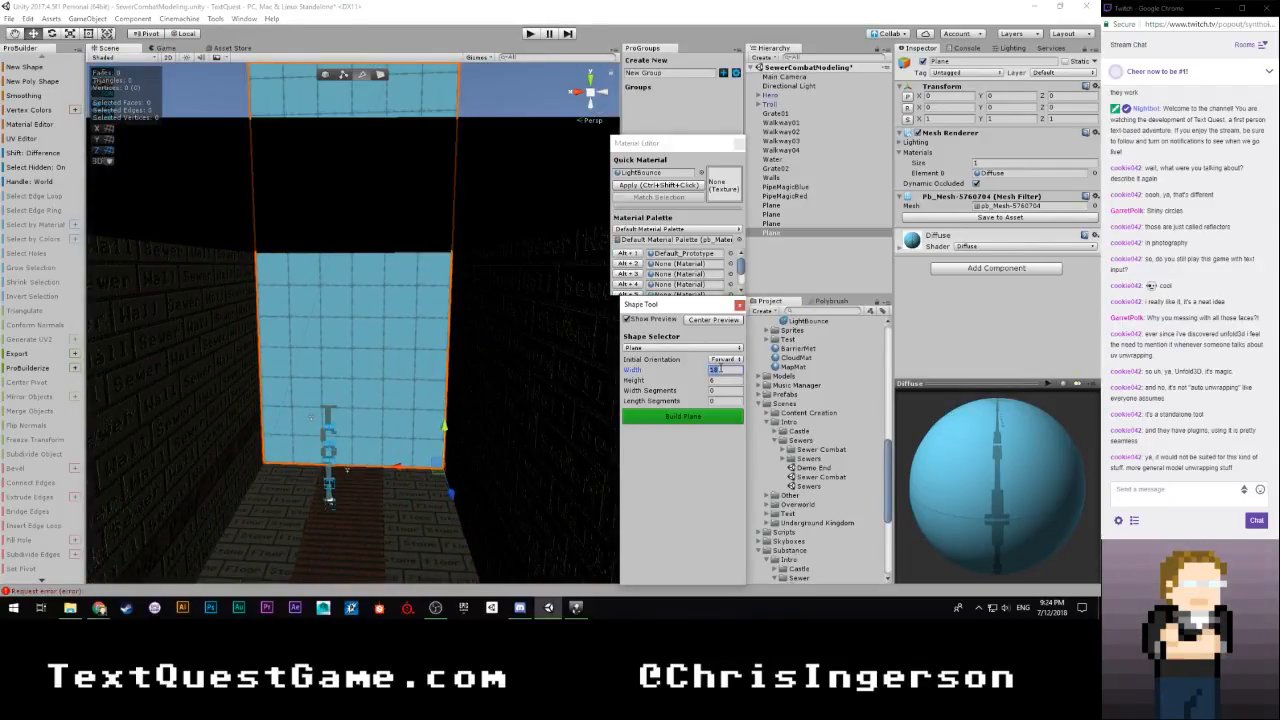
type("7")
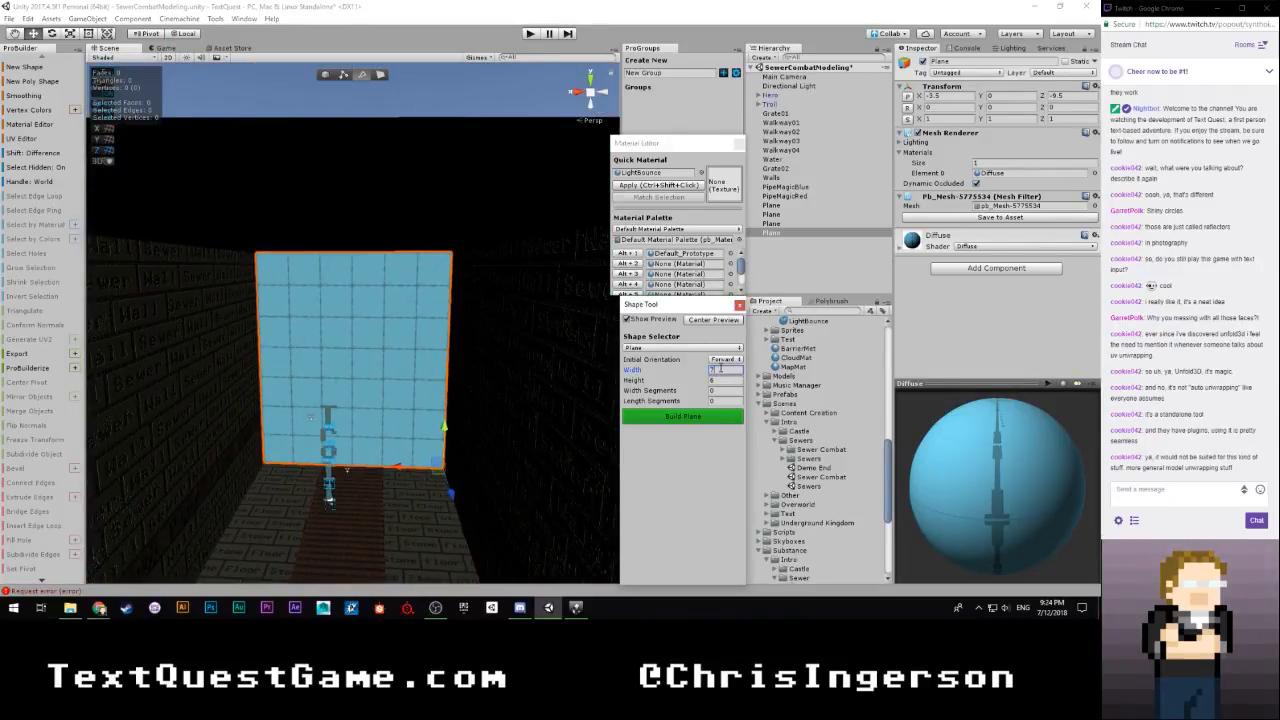
left_click(683, 416)
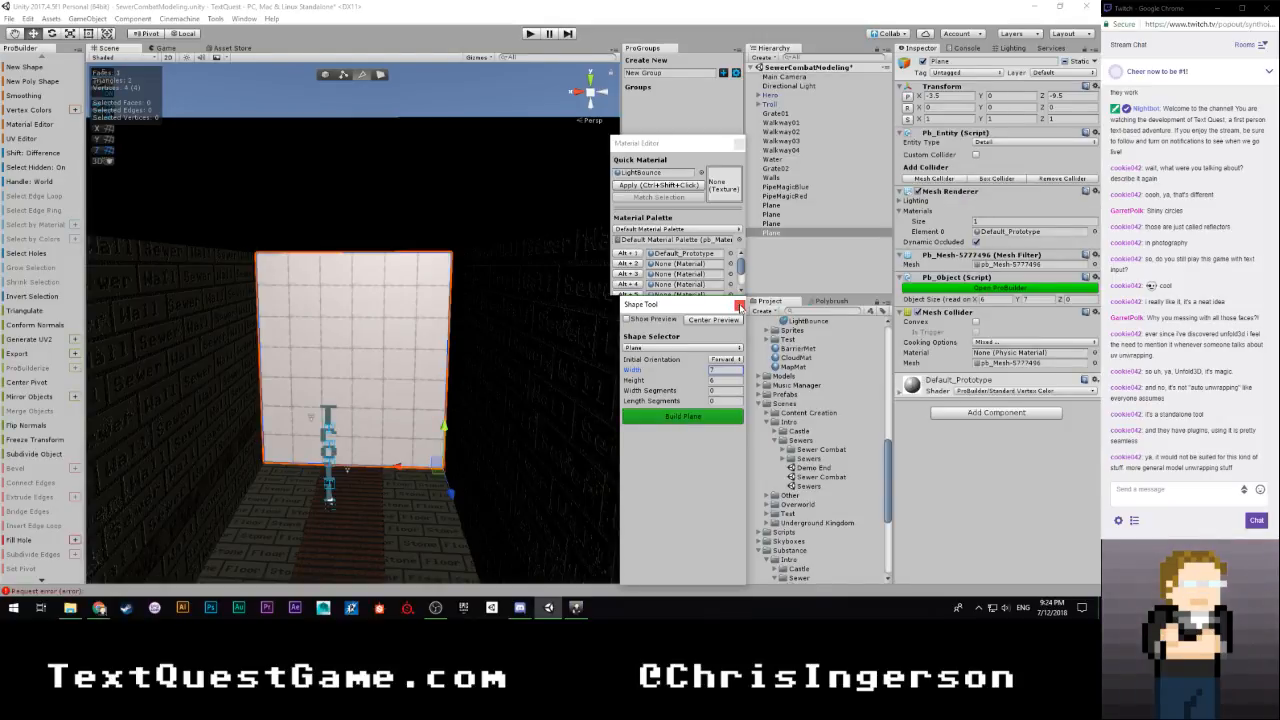
Rename the two LightBounce wall planes as RedMagicReflector and BlueMagicReflector
left_click(777, 223)
double_click(777, 205)
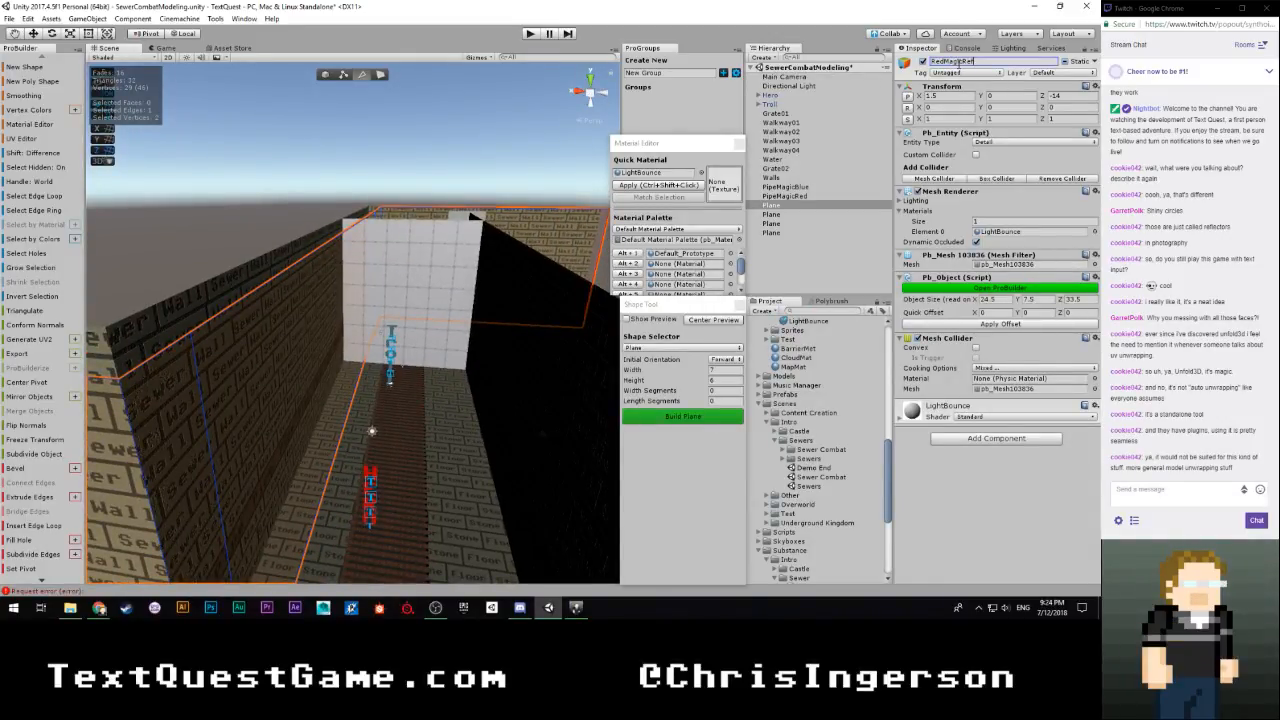
type("ctor")
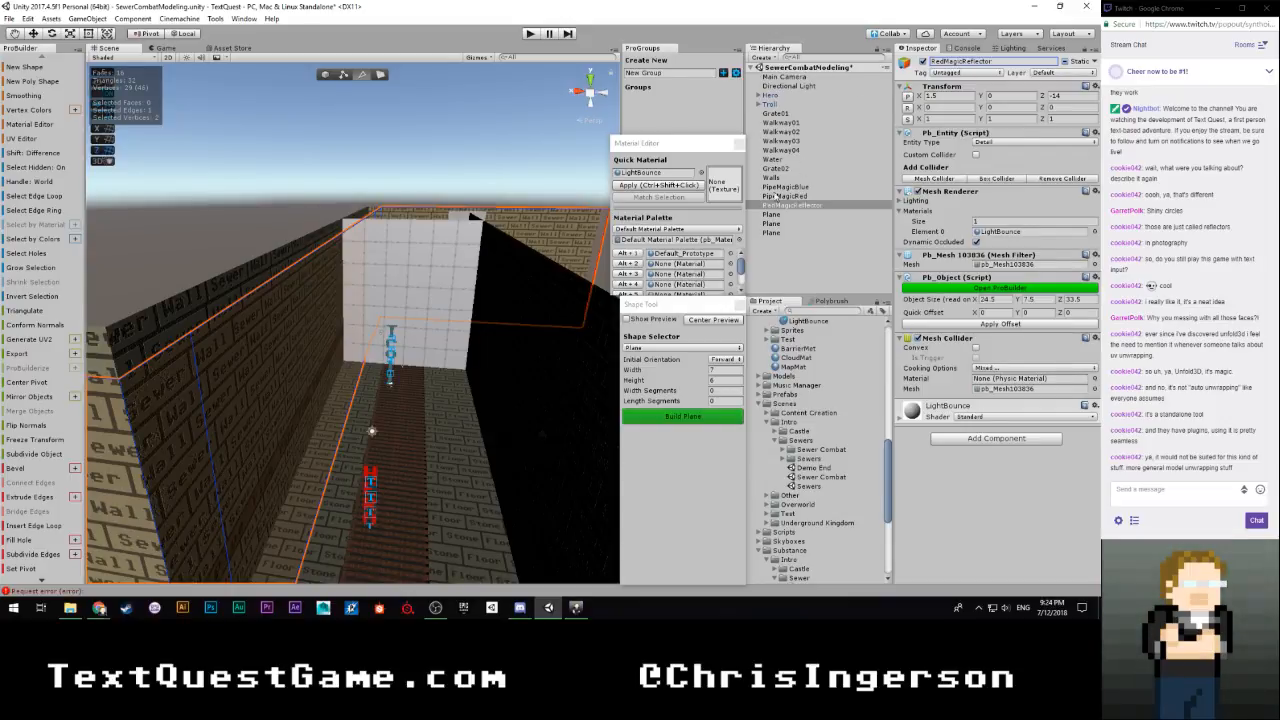
left_click(768, 214)
left_click(950, 63)
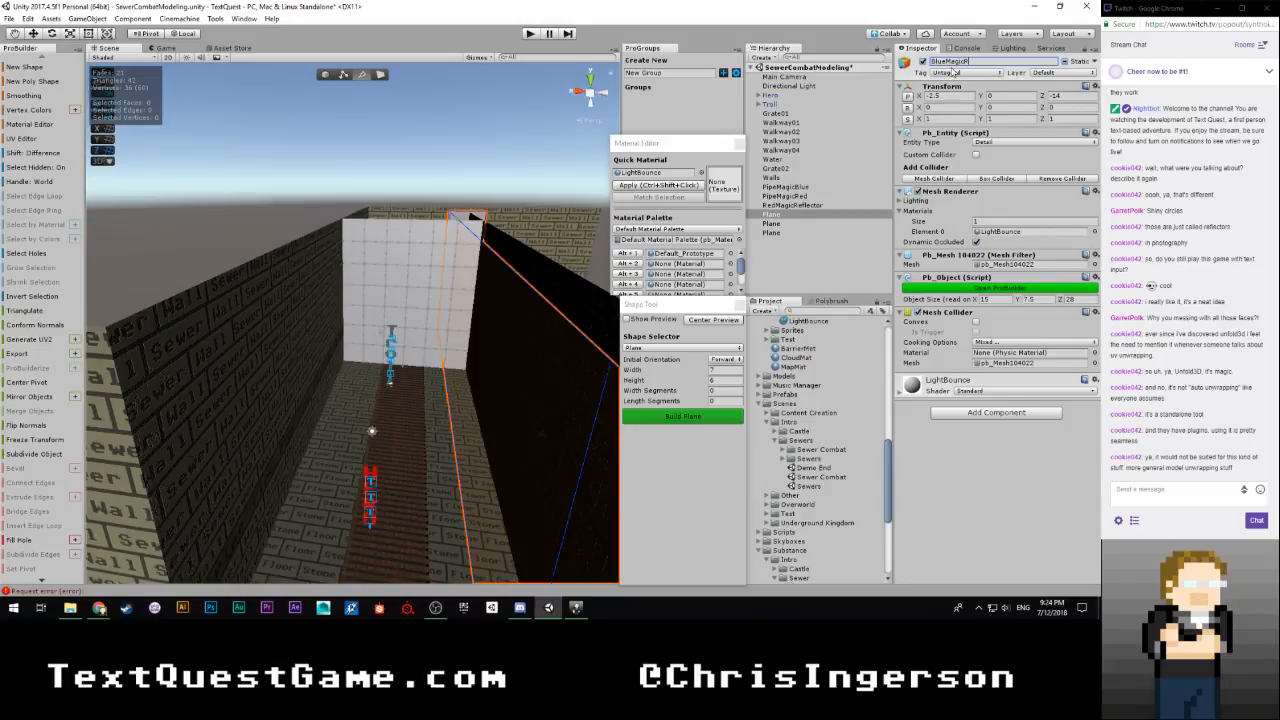
type("BlueMagicRefle")
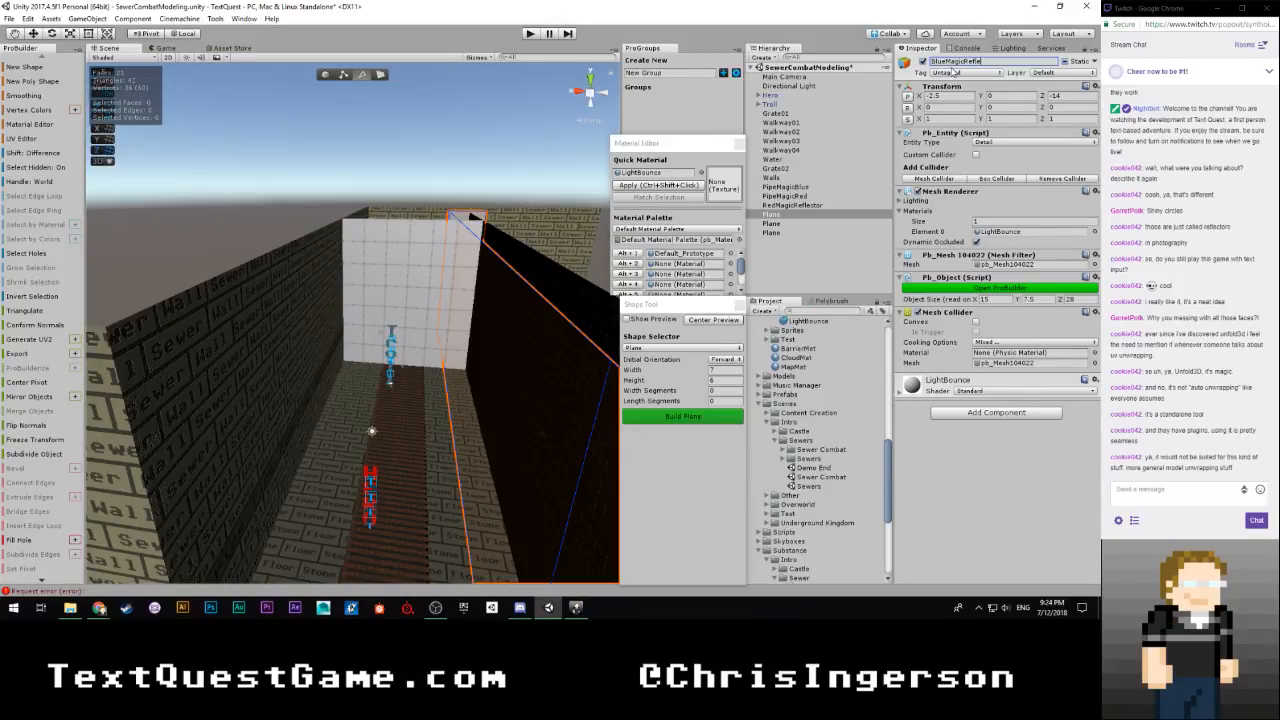
type("ctor")
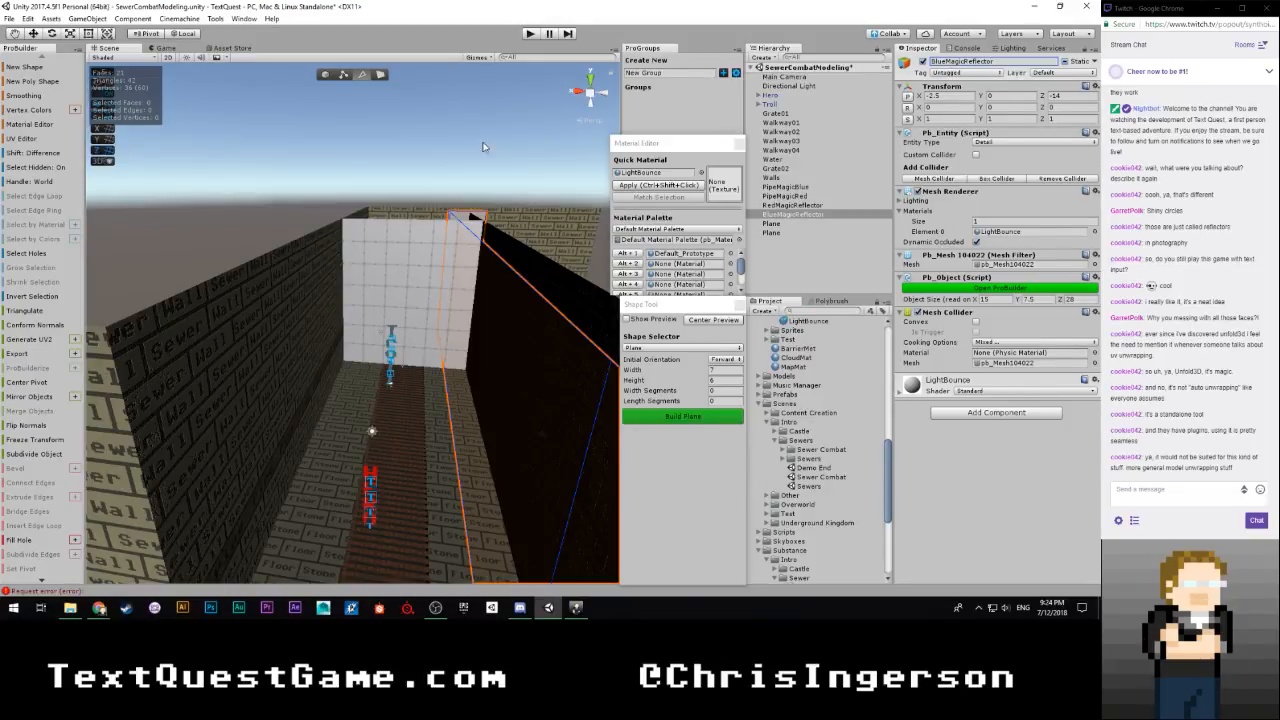
Rename the ceiling plane as Ceiling and the new upright plane as Bars
left_click(782, 224)
left_click(955, 63)
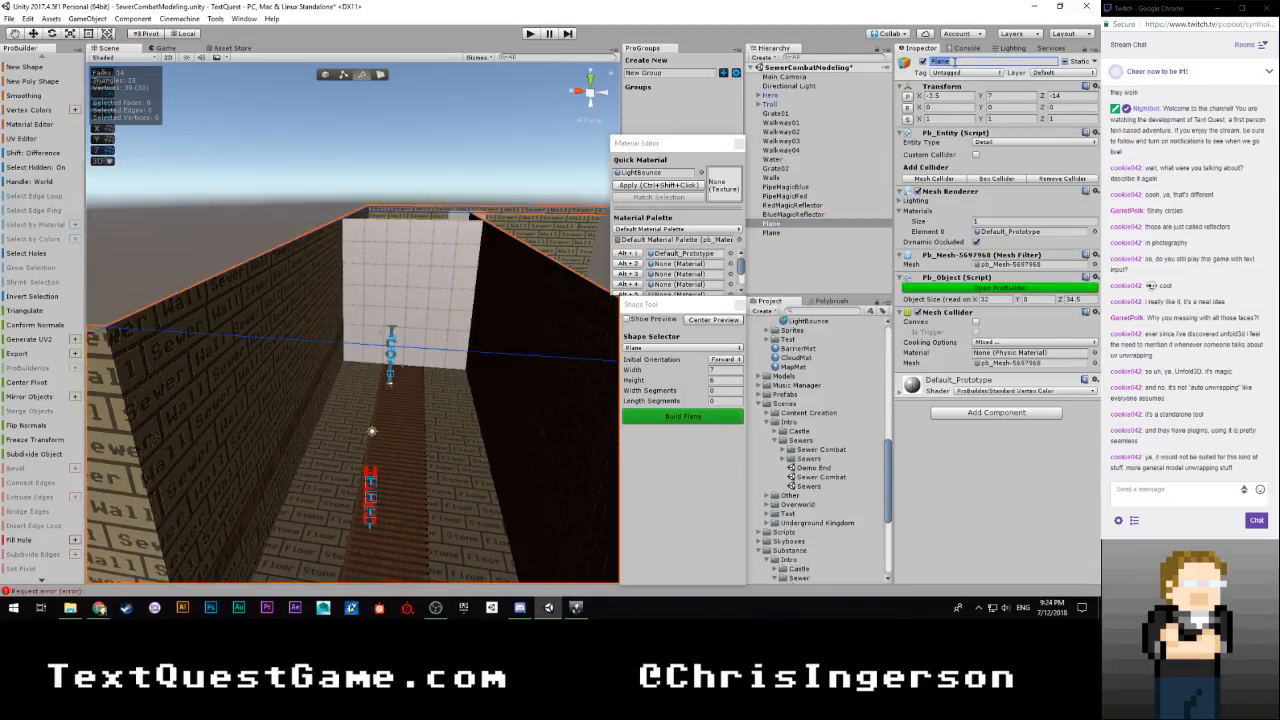
left_click(786, 231)
left_click(962, 63)
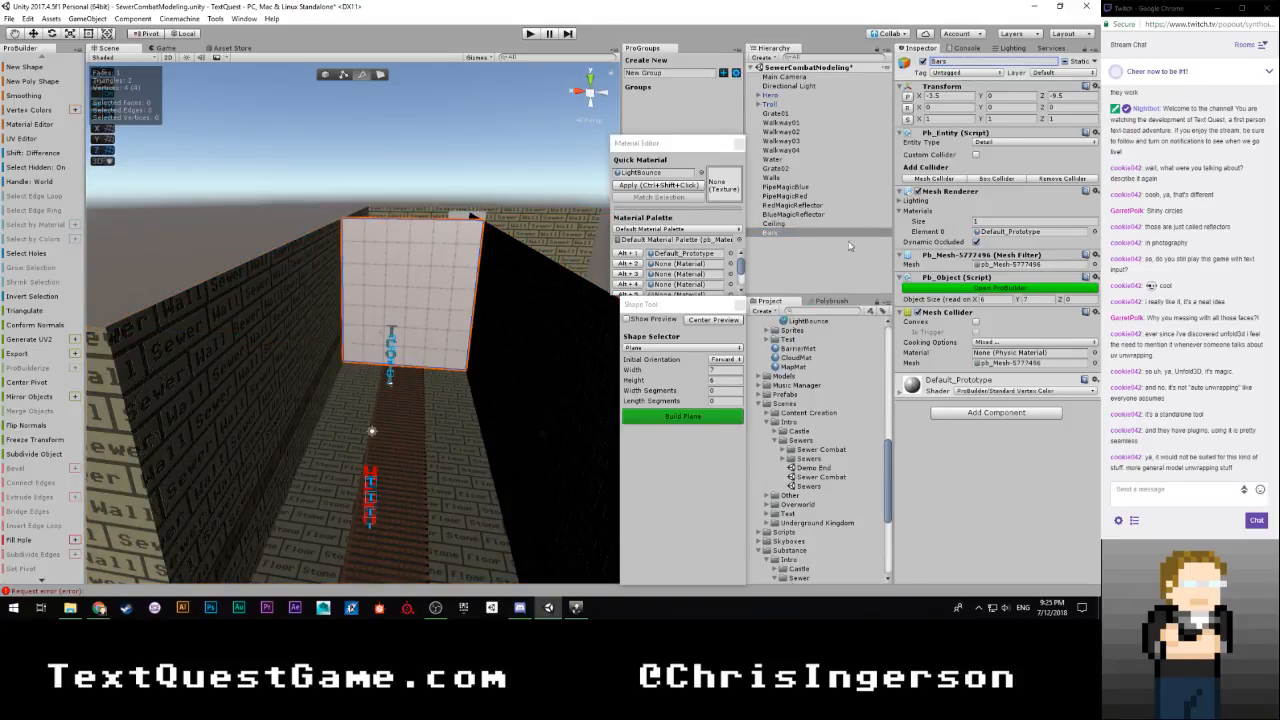
Set SewerBars from the Sewer substances as the quick material and apply it to the whole Bars plane
scroll(825, 400, "down", 5)
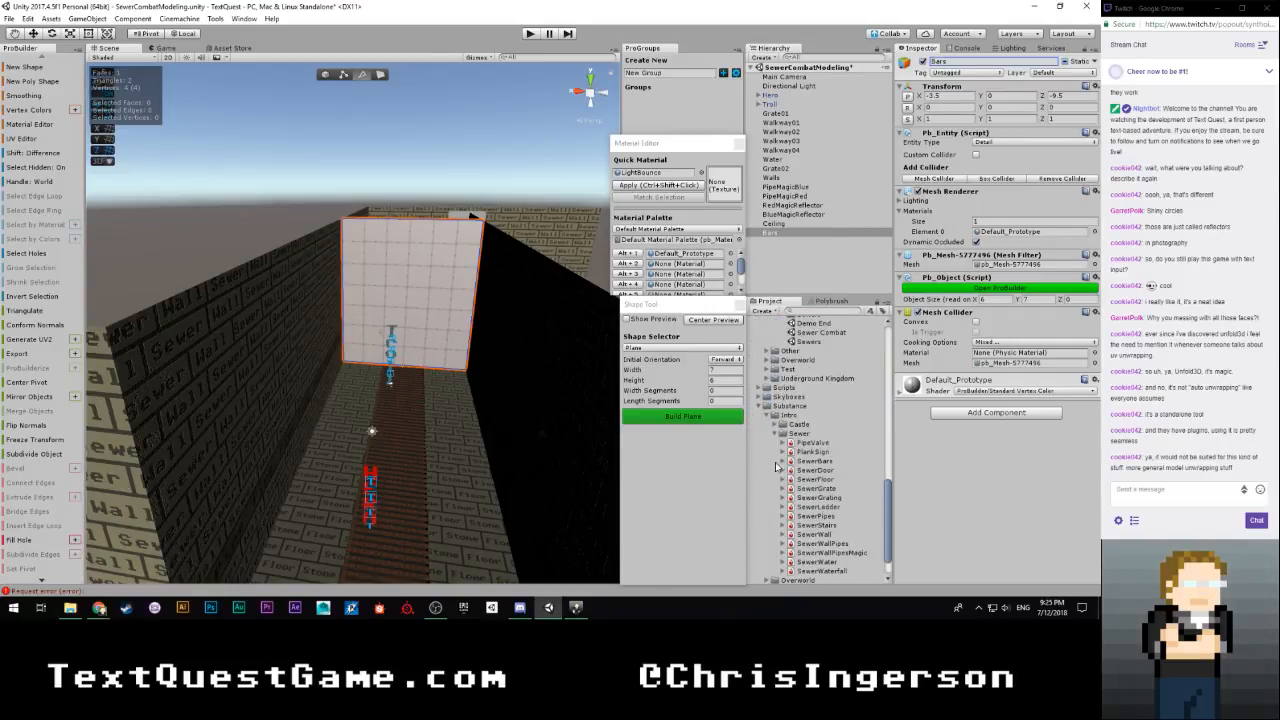
scroll(776, 467, "down", 2)
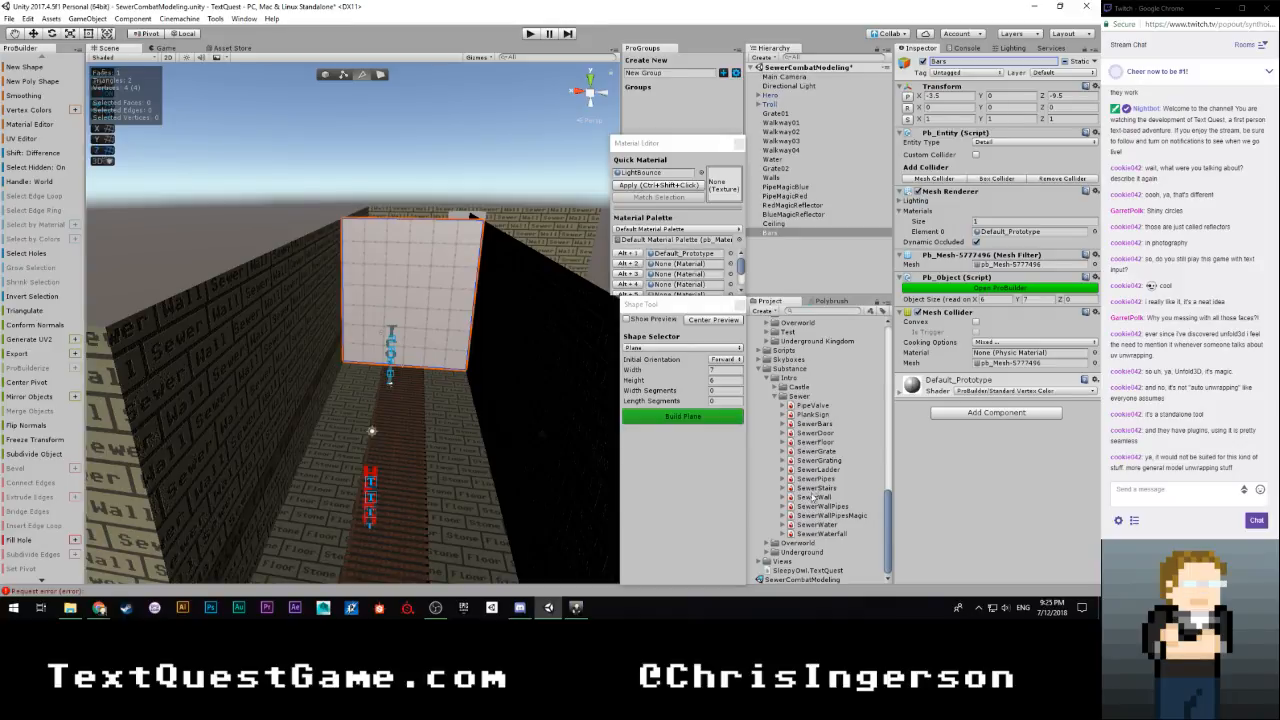
left_click(784, 424)
left_click_drag(823, 432, 655, 172)
left_click(338, 75)
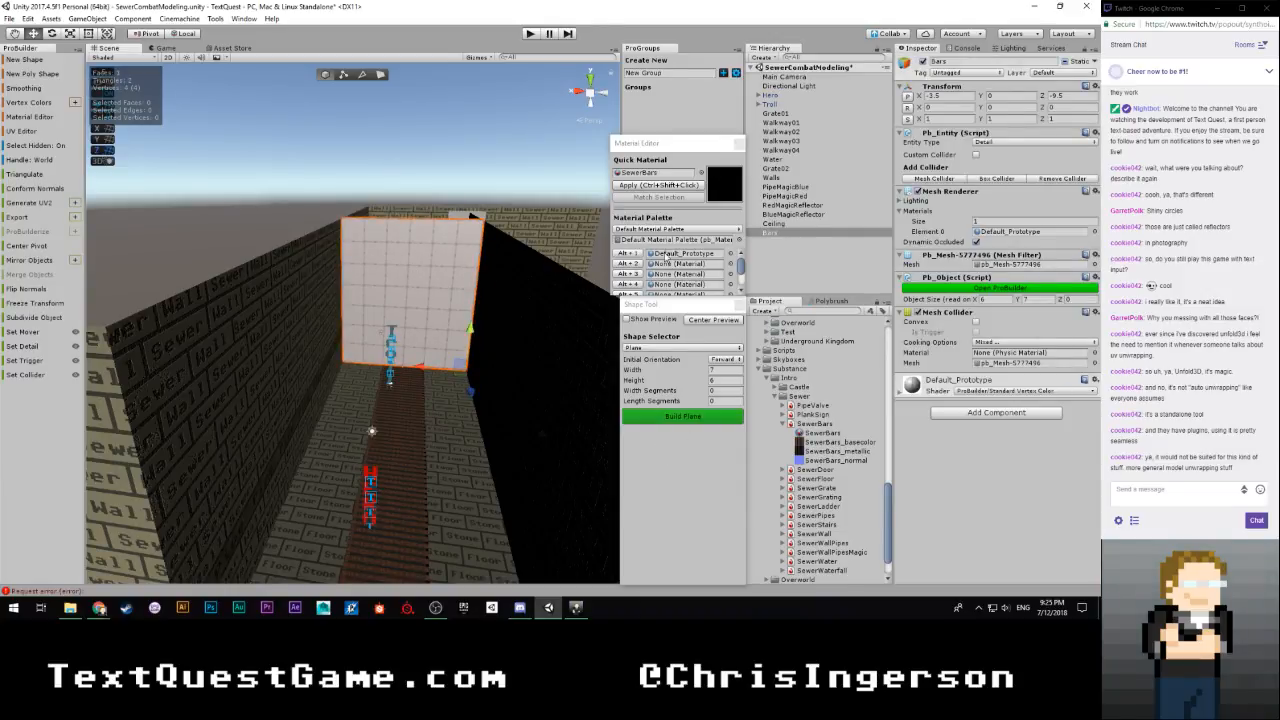
left_click(649, 186)
Enlarge the SewerBars texture on the Bars plane so that fewer, wider bars span the passage
right_click_drag(454, 328, 472, 304)
key("w")
key("s")
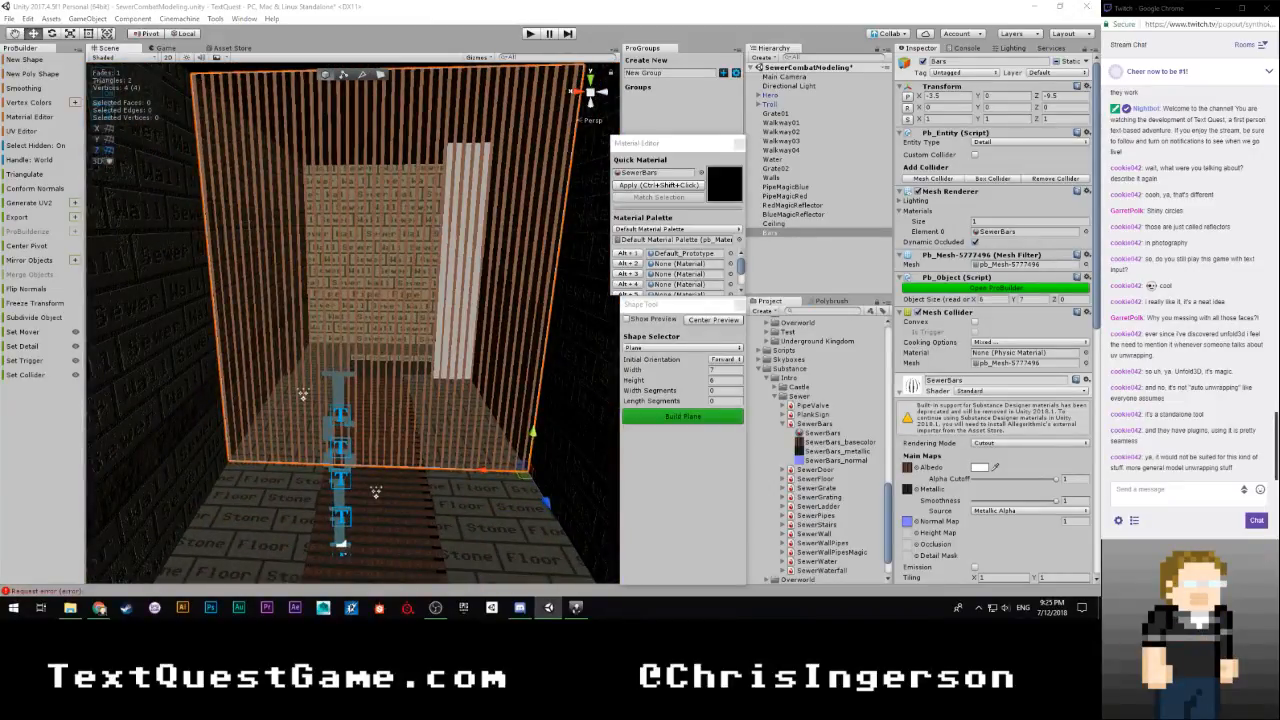
key("g")
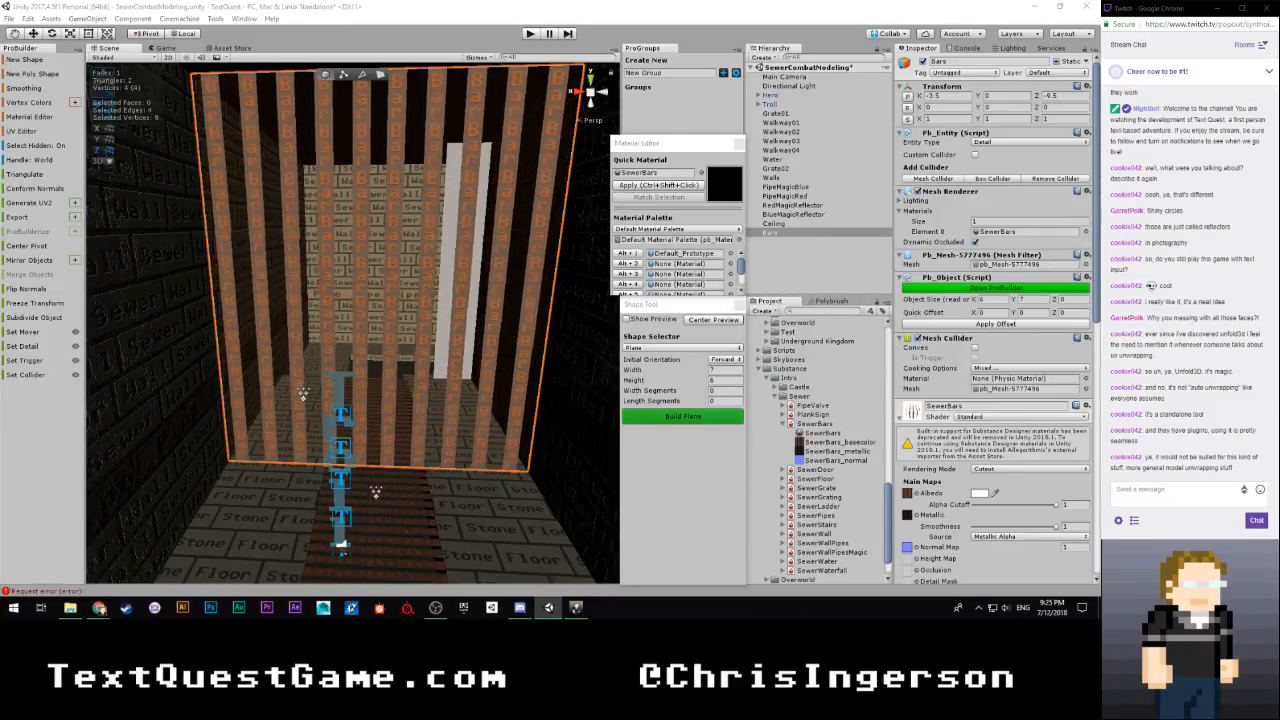
Apply the SewerPipes material to the Ceiling plane, clear the selection and save the scene
right_click_drag(141, 323, 125, 375)
key("w")
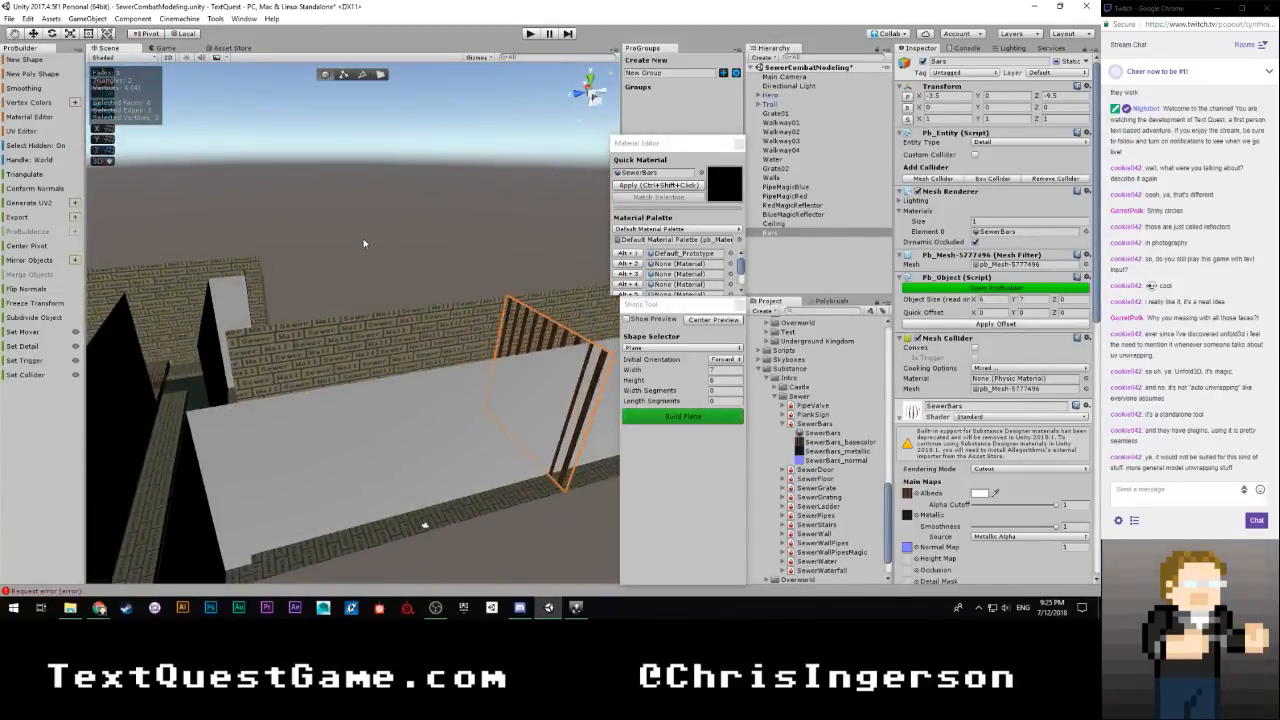
left_click(370, 236)
right_click_drag(360, 136, 683, 14)
right_click_drag(355, 623, 412, 325)
left_click(359, 262)
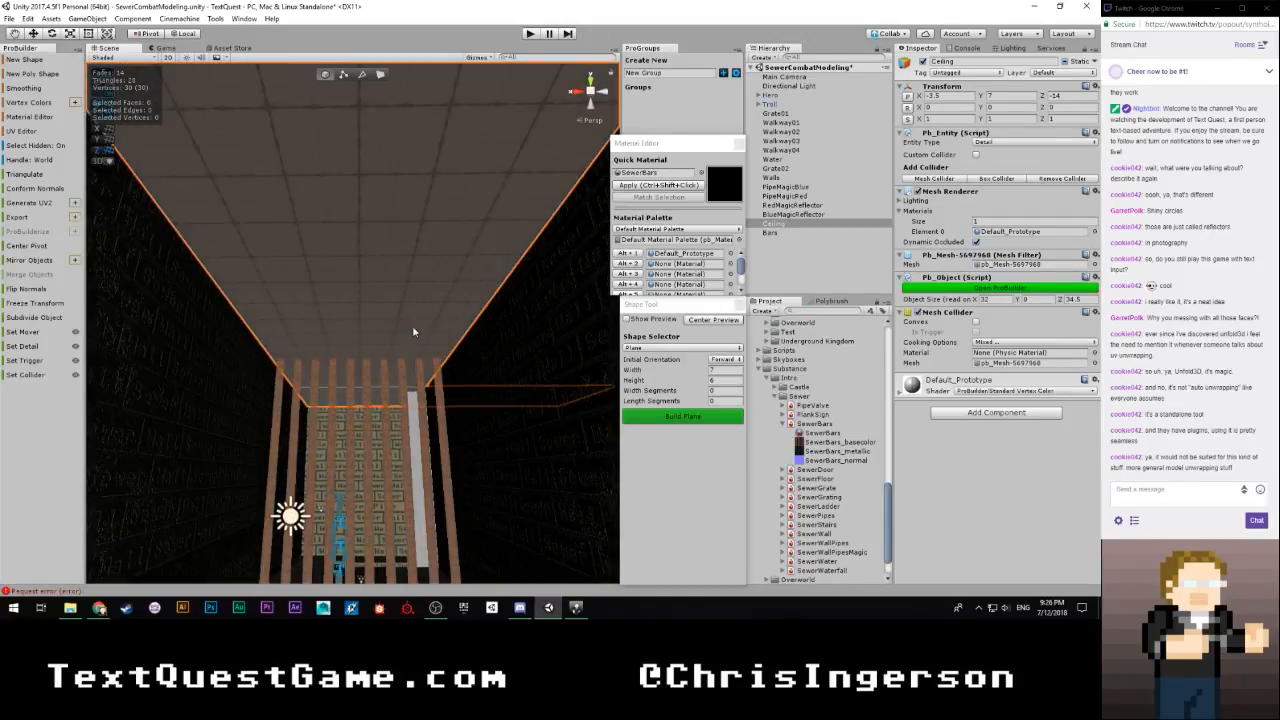
left_click(782, 424)
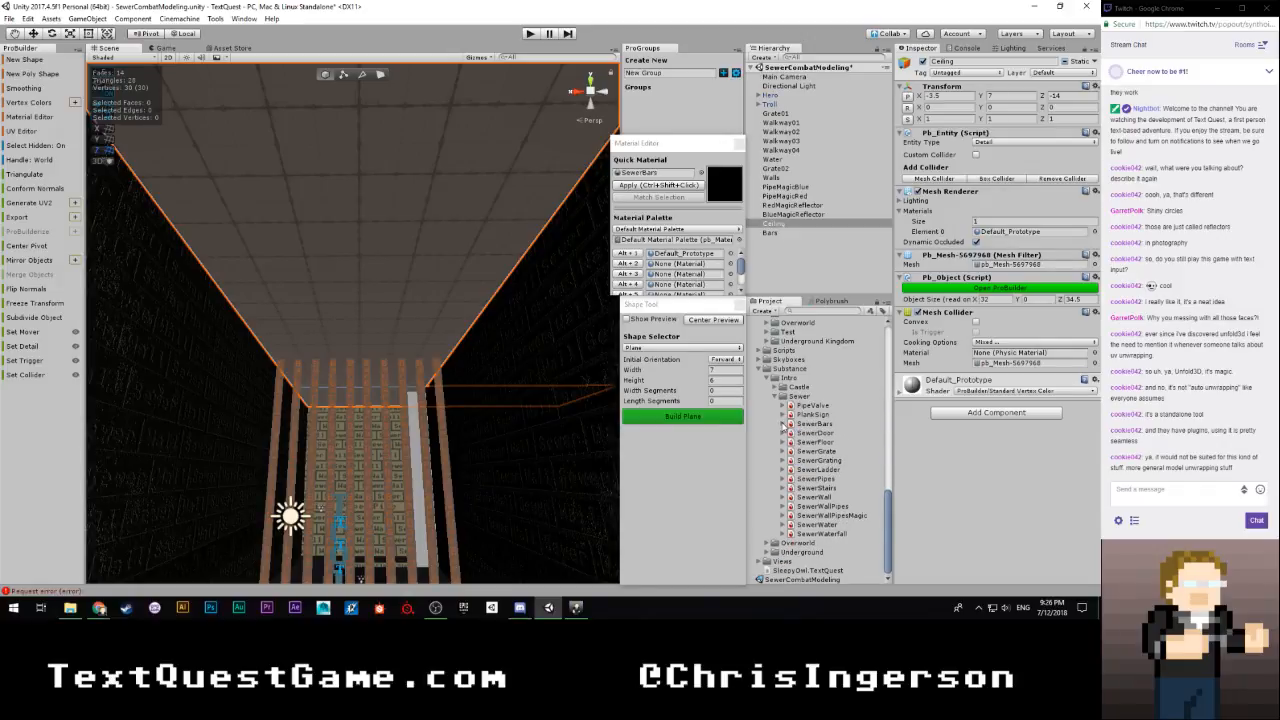
left_click(783, 479)
left_click_drag(823, 488, 663, 178)
left_click(657, 187)
right_click_drag(474, 286, 528, 408)
key("w")
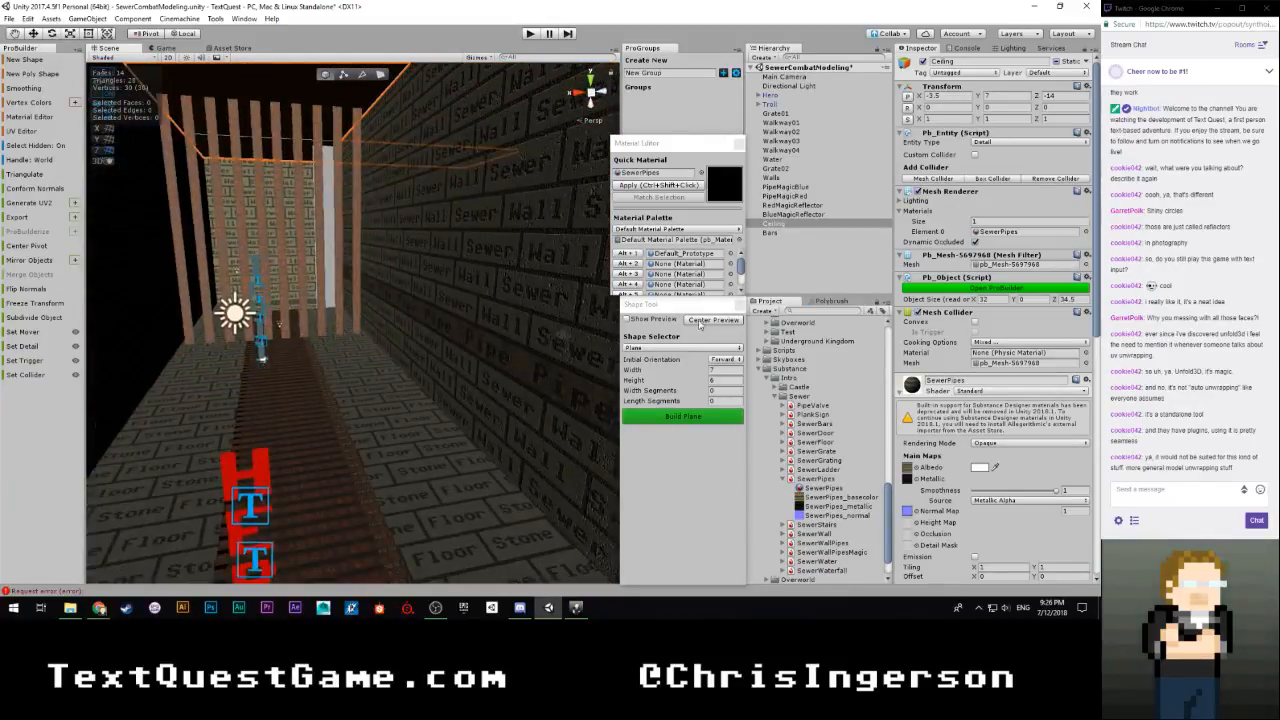
left_click(831, 267)
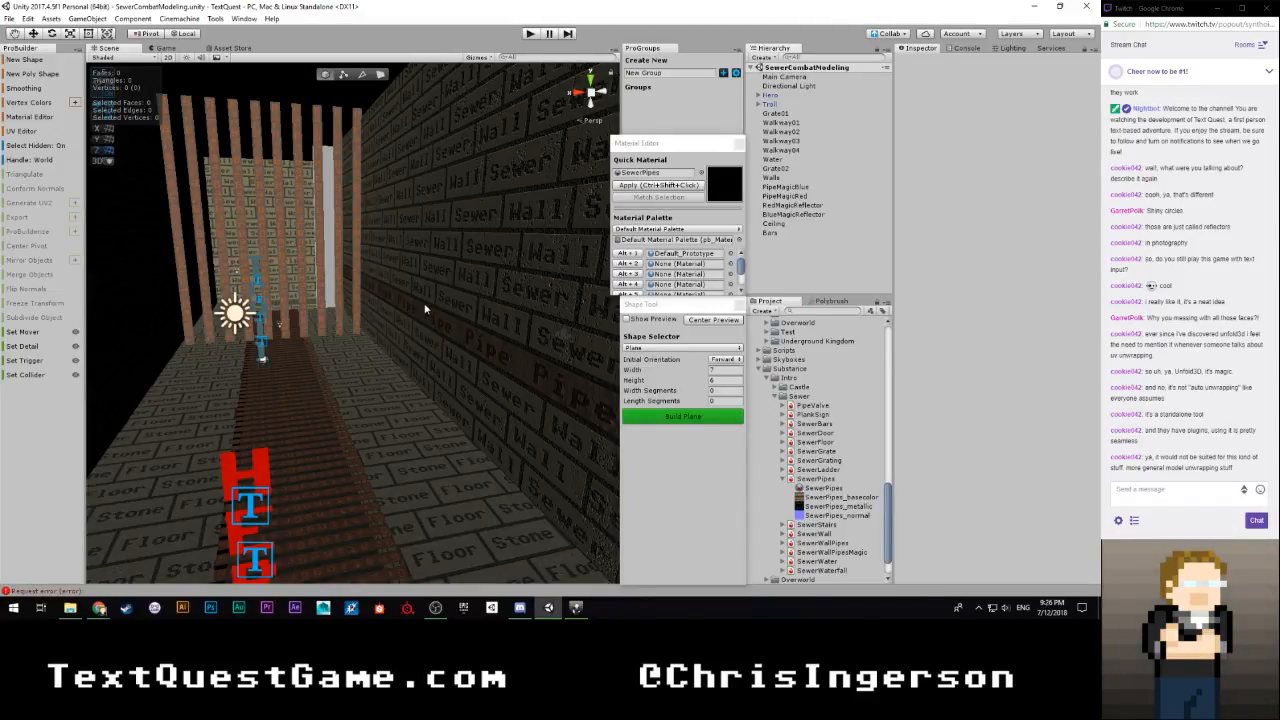
Examine the reflector walls from outside the level and the barred passage from inside
left_click_drag(437, 309, 189, 340, "alt")
scroll(550, 390, "down", 10)
scroll(366, 391, "up", 5)
scroll(332, 328, "up", 4)
scroll(177, 329, "down", 4)
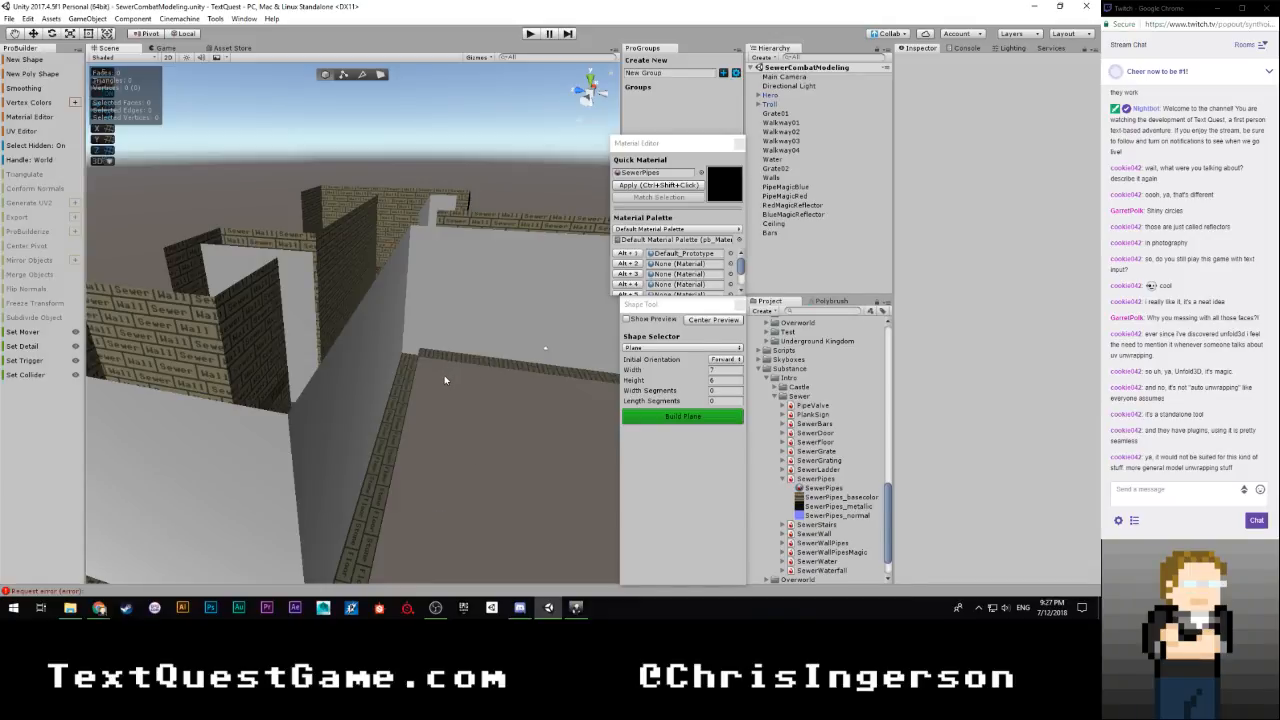
right_click_drag(435, 383, 749, 381)
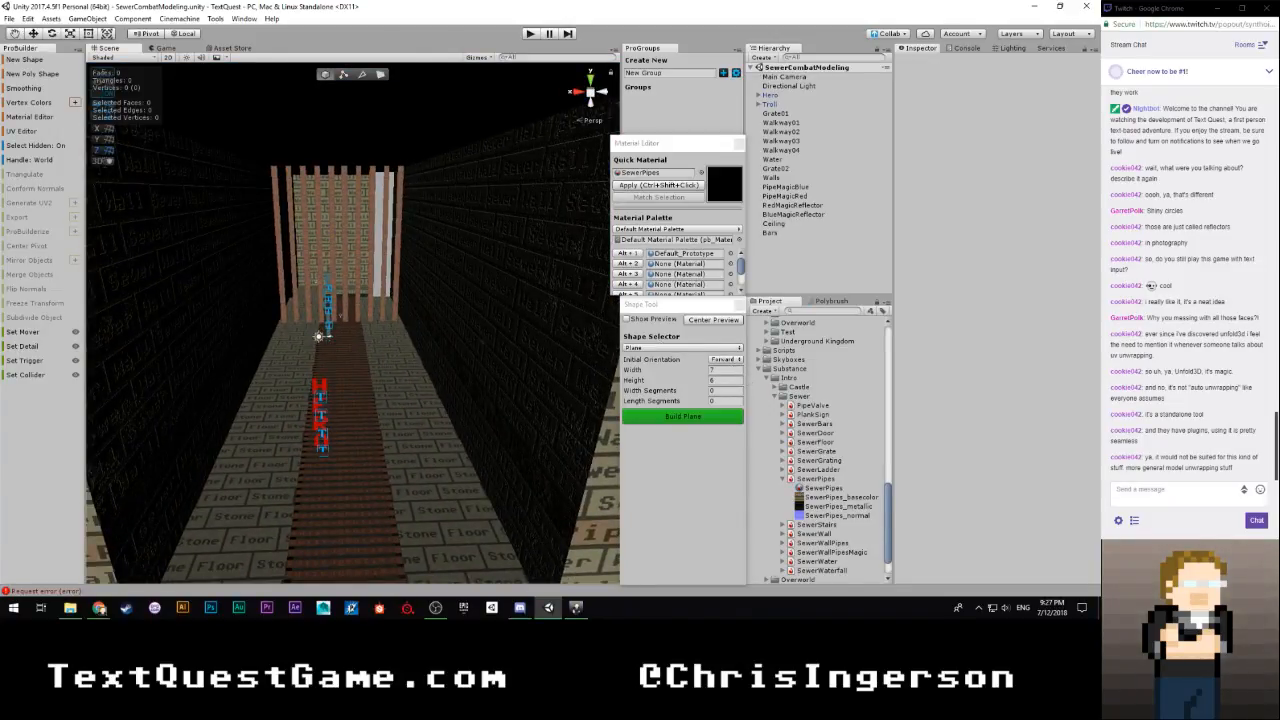